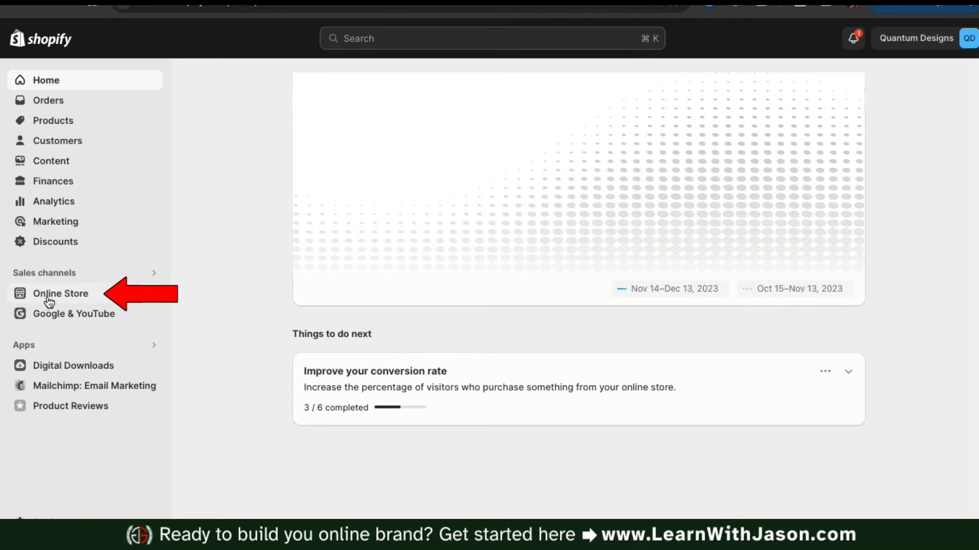
# Open the online store's themes page and go to the Theme Store from the section for exploring more themes
pyautogui.click(63, 301)
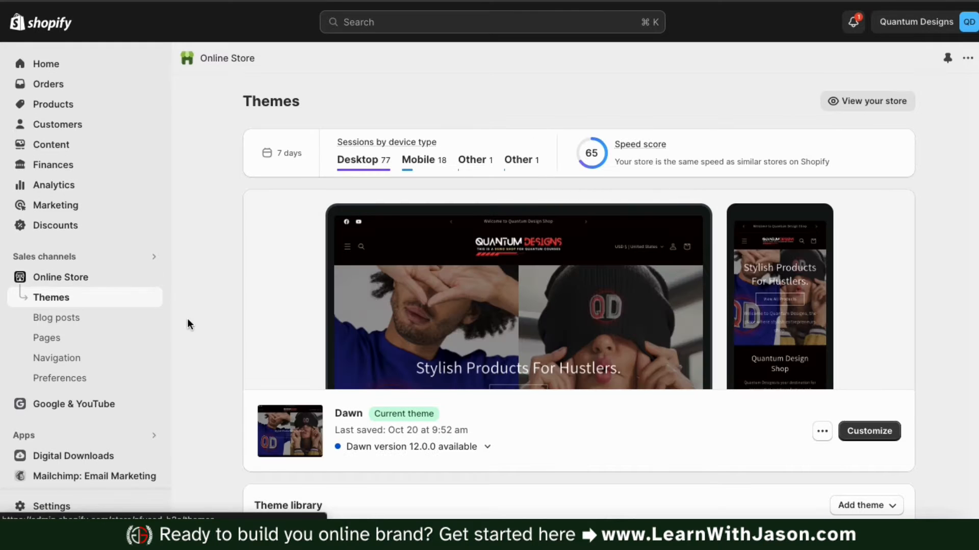
pyautogui.scroll(-5, 229, 336)
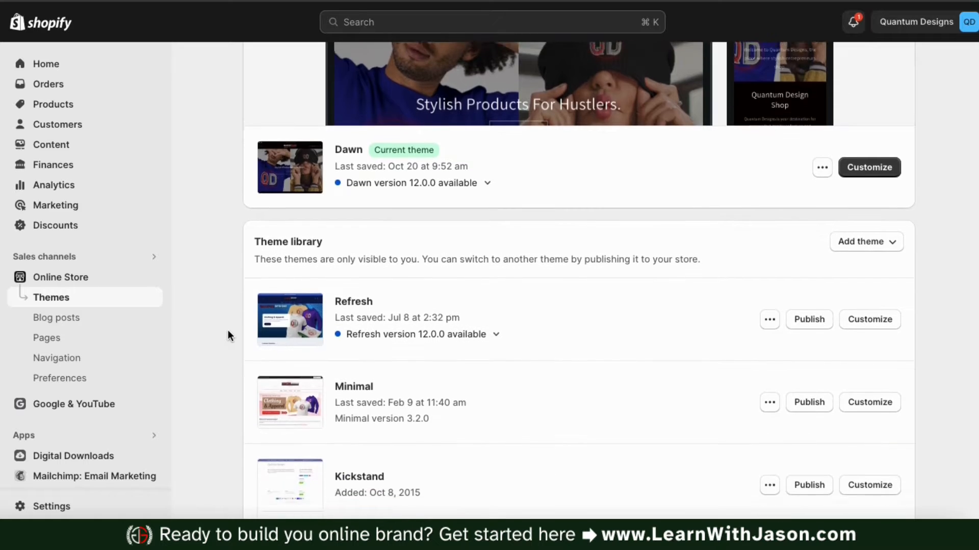
pyautogui.scroll(-6, 227, 331)
pyautogui.scroll(-5, 227, 331)
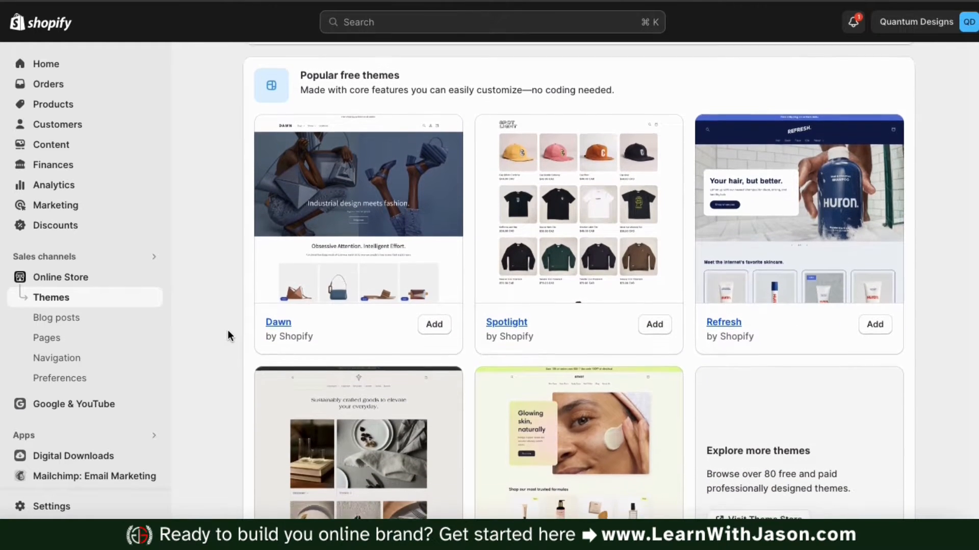
pyautogui.scroll(-1, 228, 336)
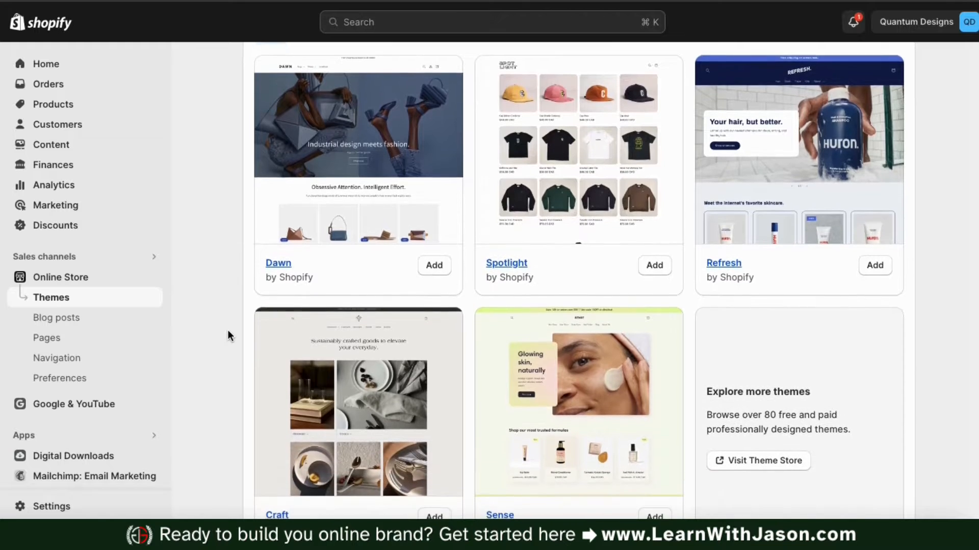
pyautogui.scroll(-1, 228, 335)
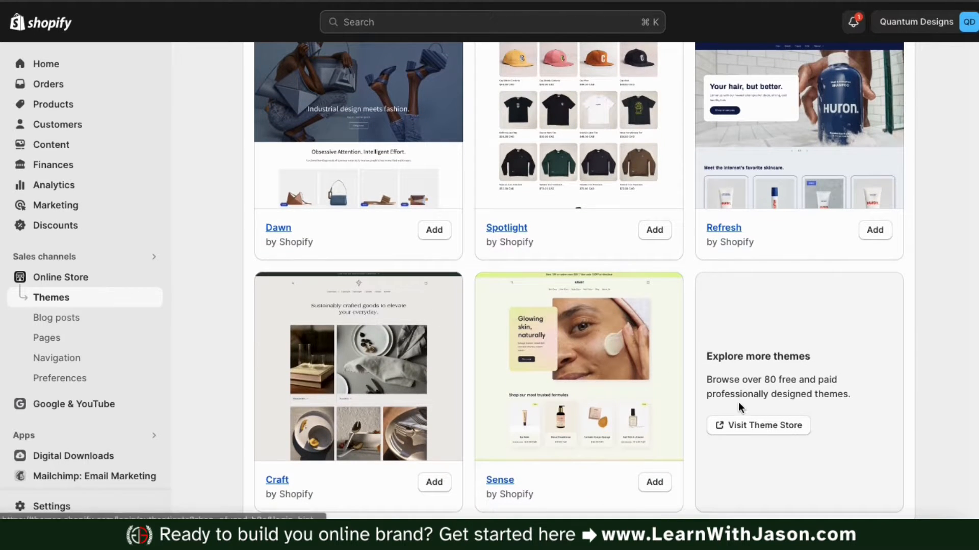
pyautogui.click(766, 434)
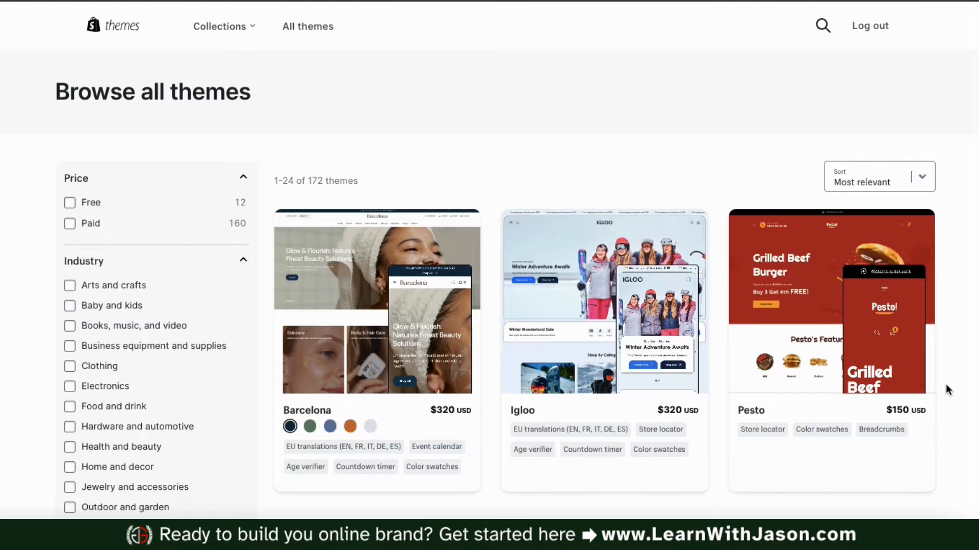
# Search the Theme Store for "Aurora" and open the Aurora theme's page
pyautogui.scroll(-7, 950, 310)
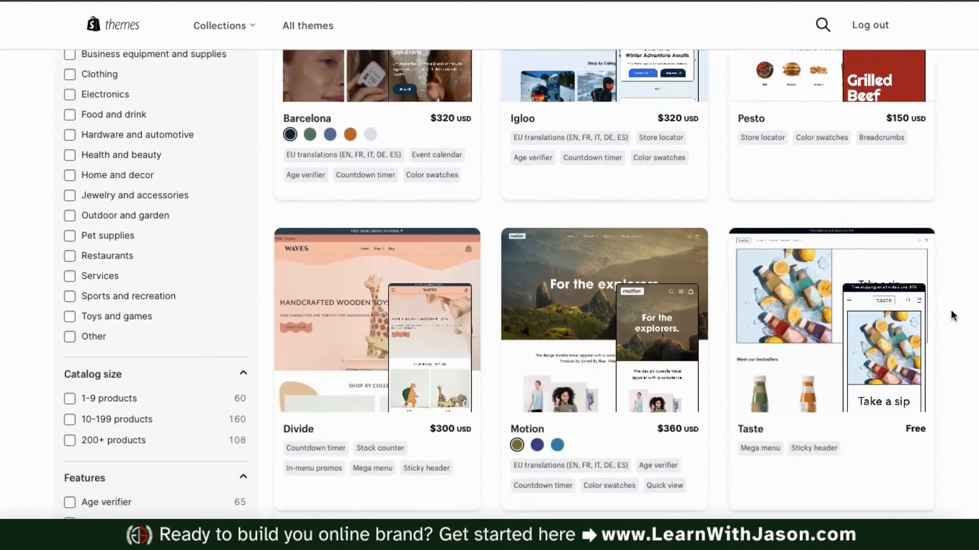
pyautogui.scroll(-9, 950, 310)
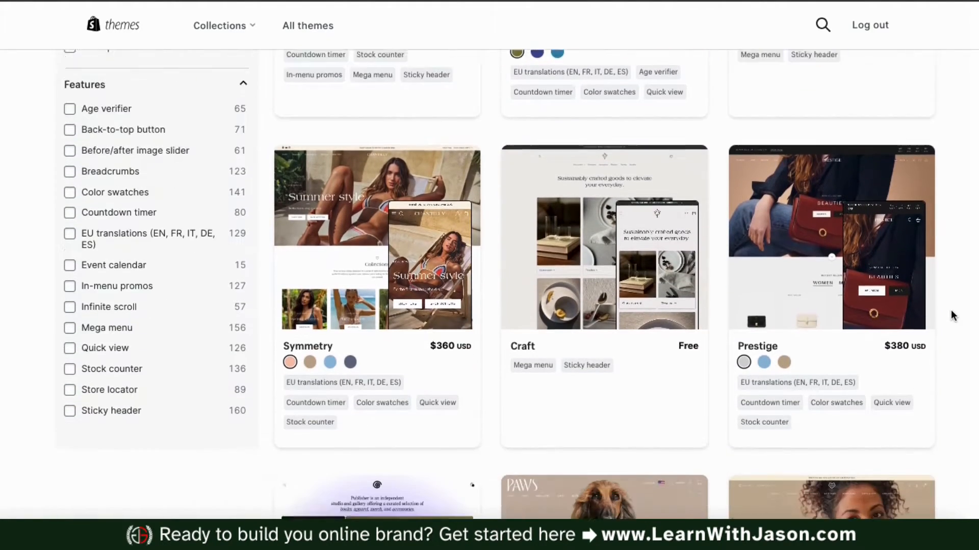
pyautogui.scroll(-18, 950, 310)
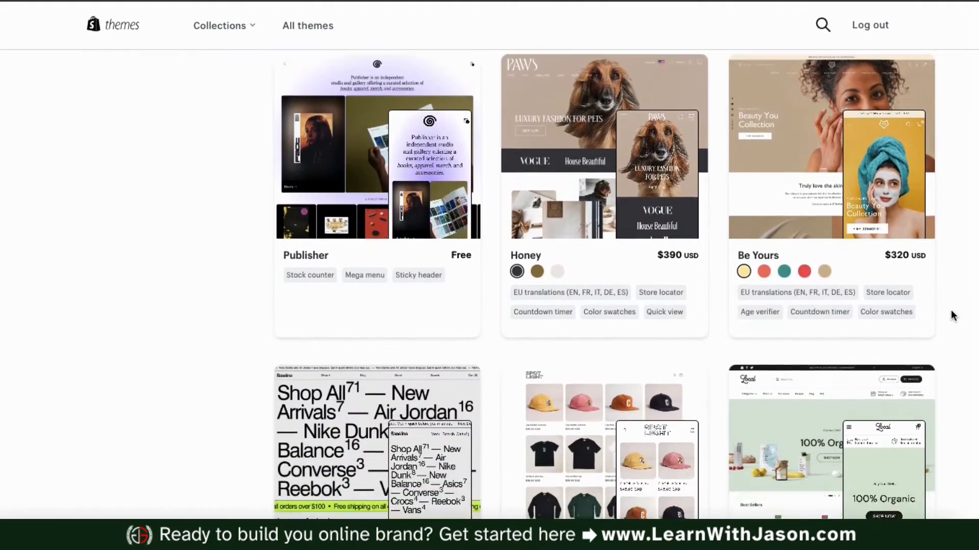
pyautogui.scroll(20, 950, 310)
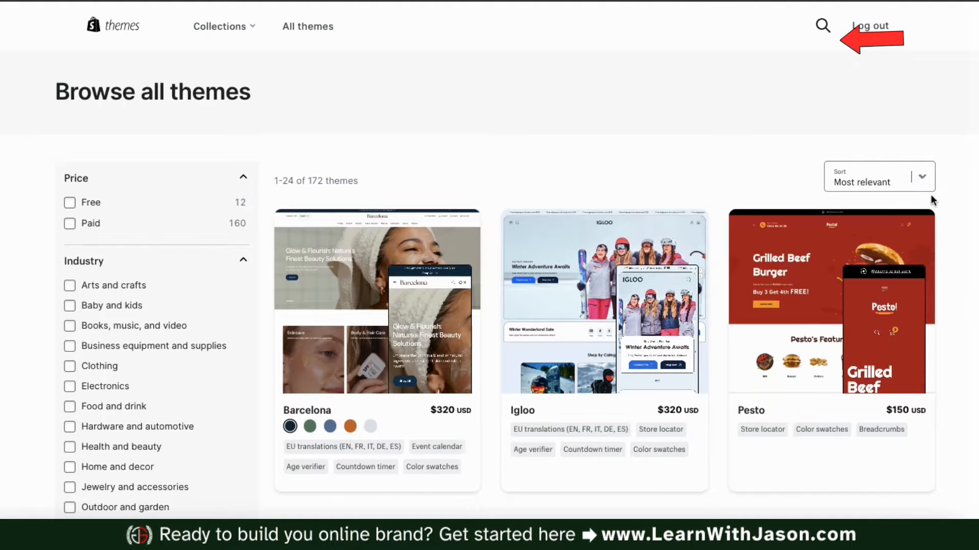
pyautogui.click(822, 31)
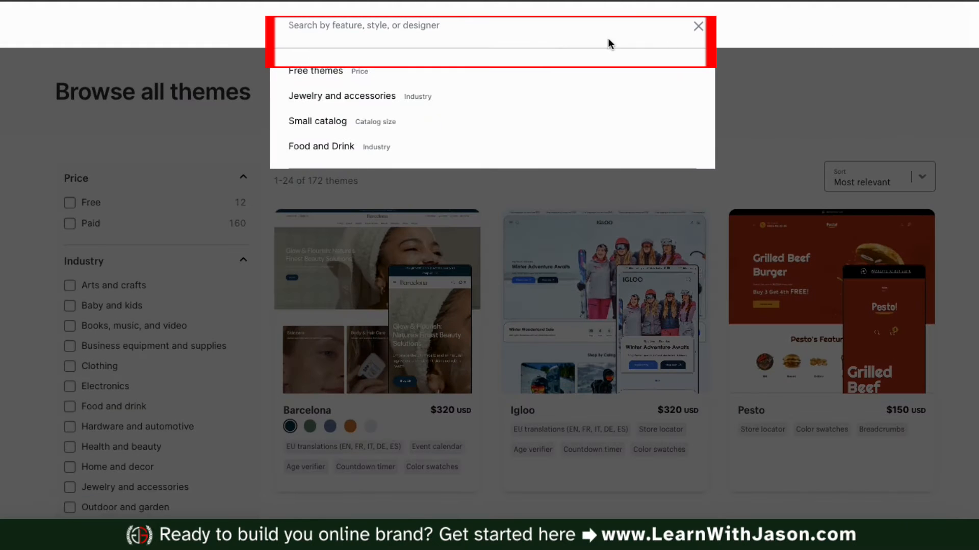
pyautogui.write('Aurora')
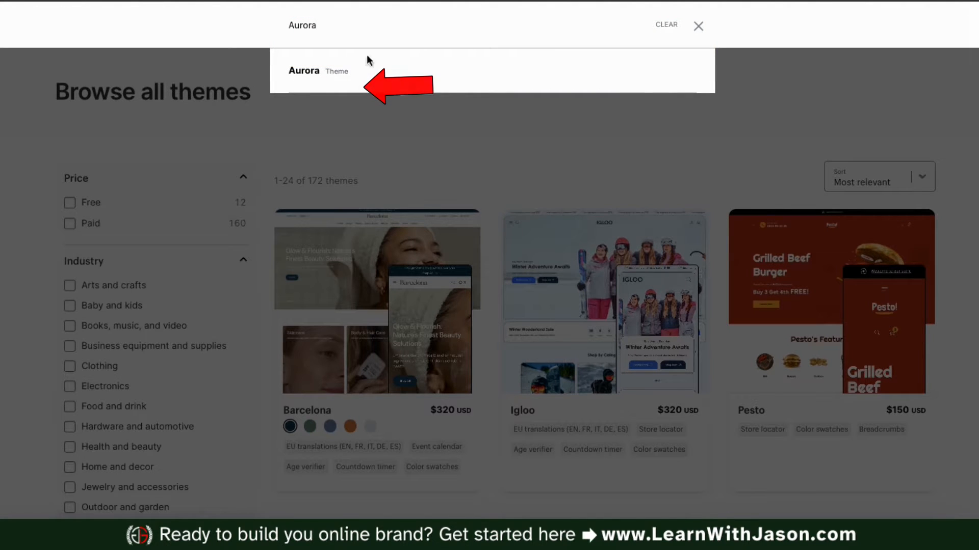
pyautogui.click(321, 83)
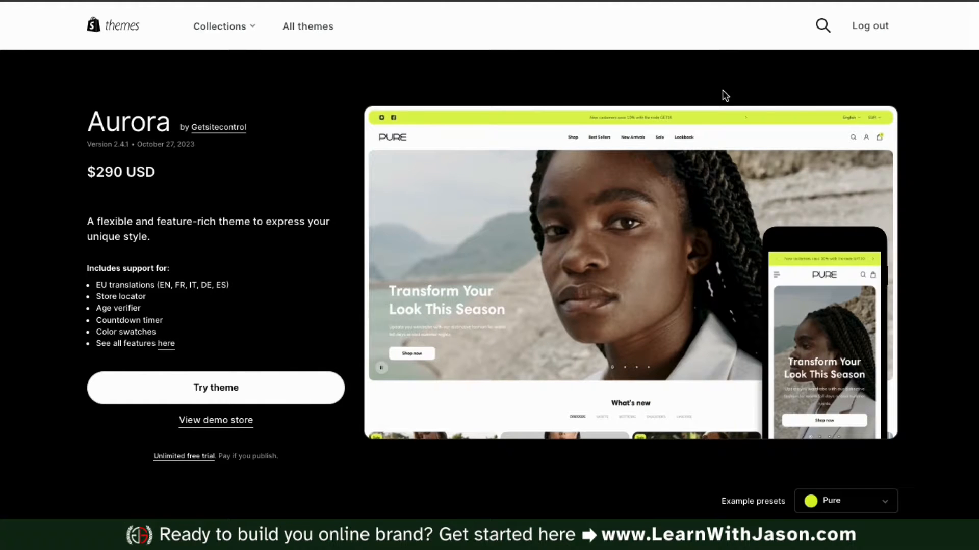
# Add the Aurora theme to the store's theme library as a trial and open it for customization
pyautogui.scroll(-5, 919, 246)
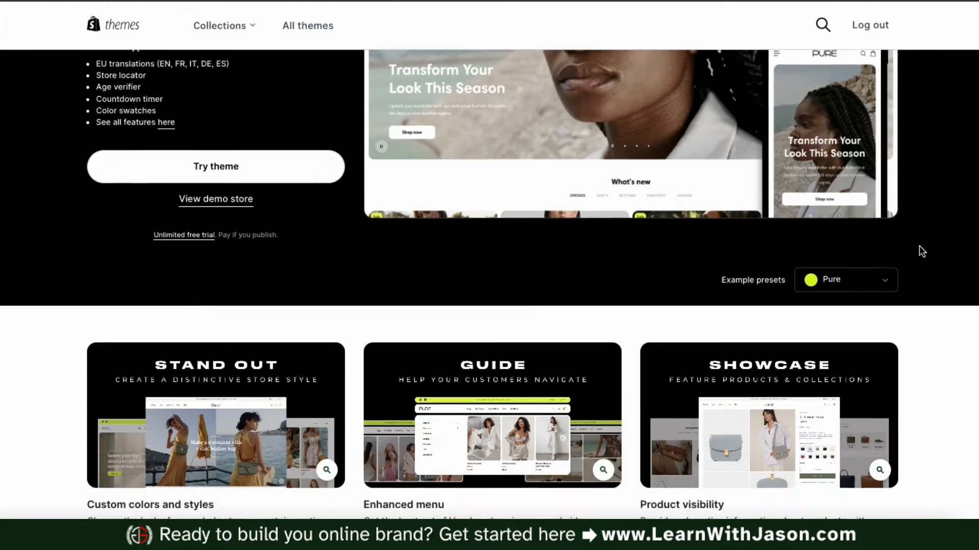
pyautogui.scroll(-3, 920, 250)
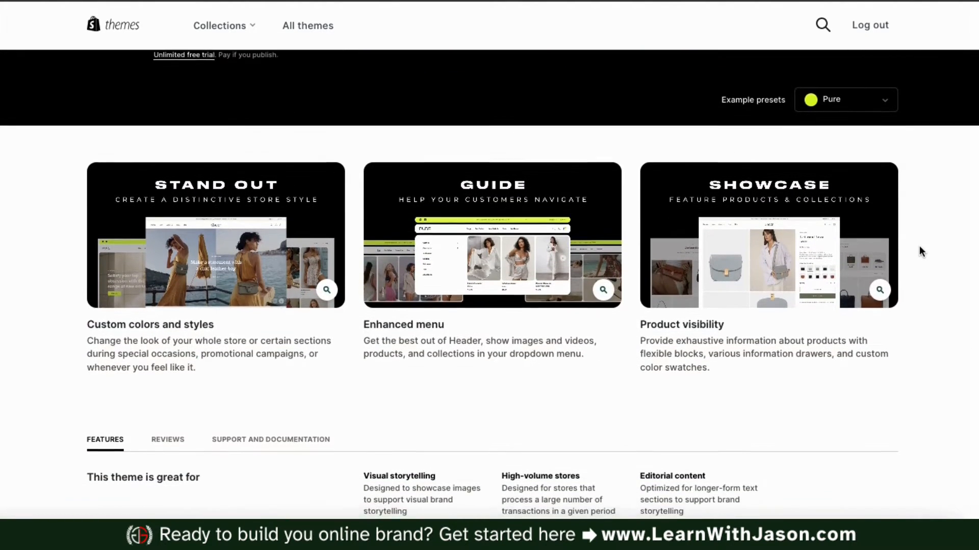
pyautogui.scroll(1, 920, 247)
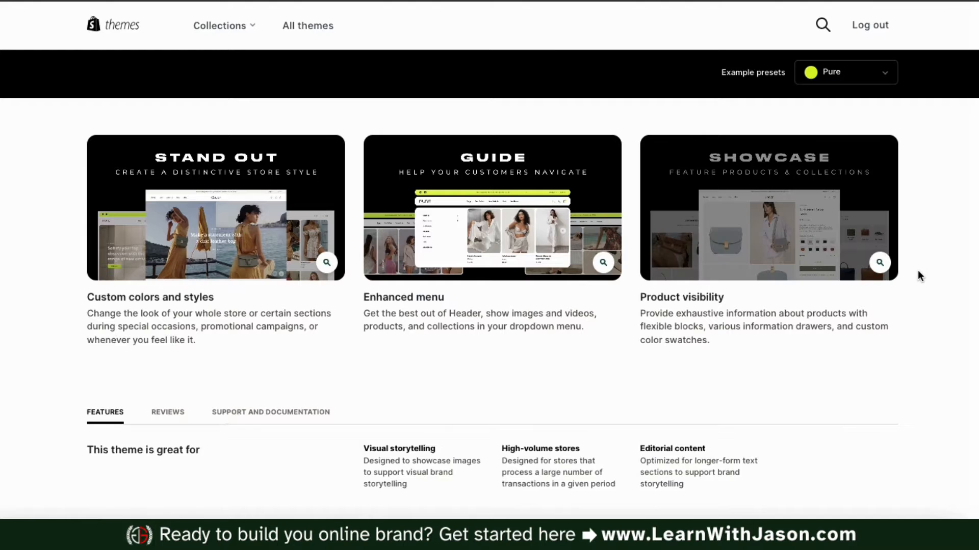
pyautogui.scroll(-1, 918, 271)
pyautogui.scroll(-5, 920, 276)
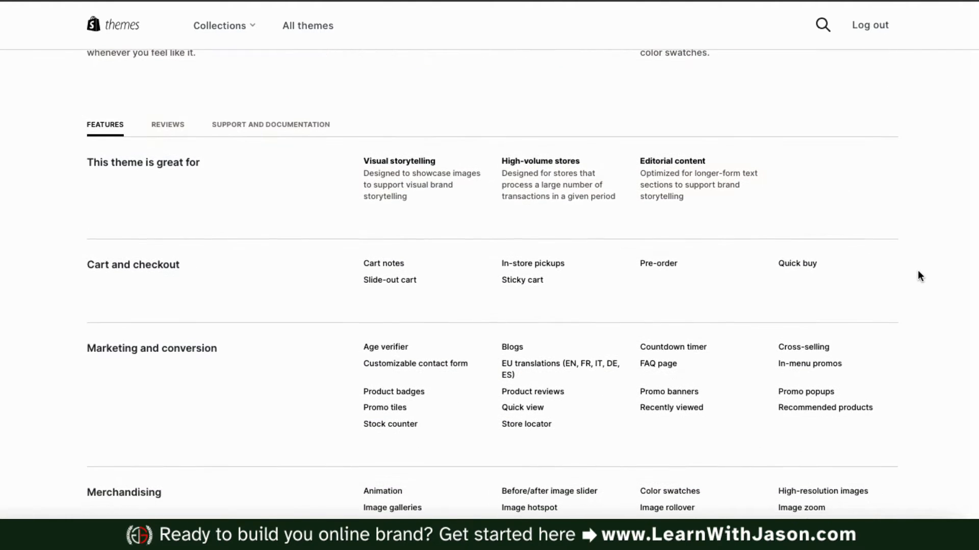
pyautogui.scroll(-1, 920, 276)
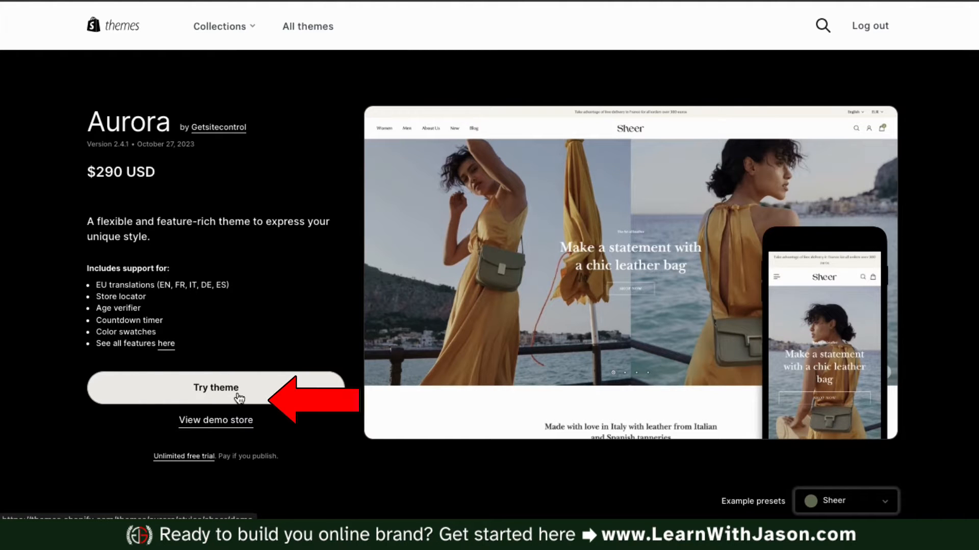
pyautogui.click(236, 398)
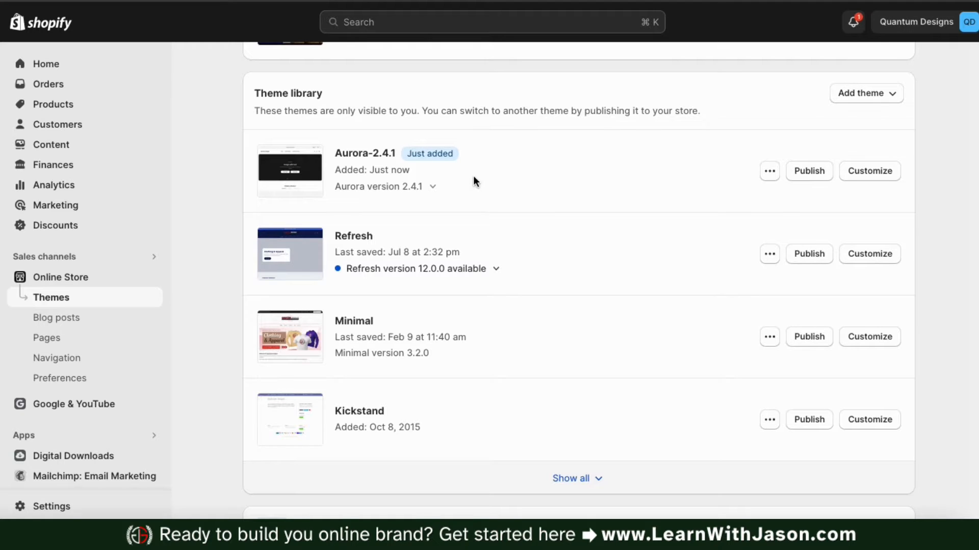
pyautogui.click(870, 173)
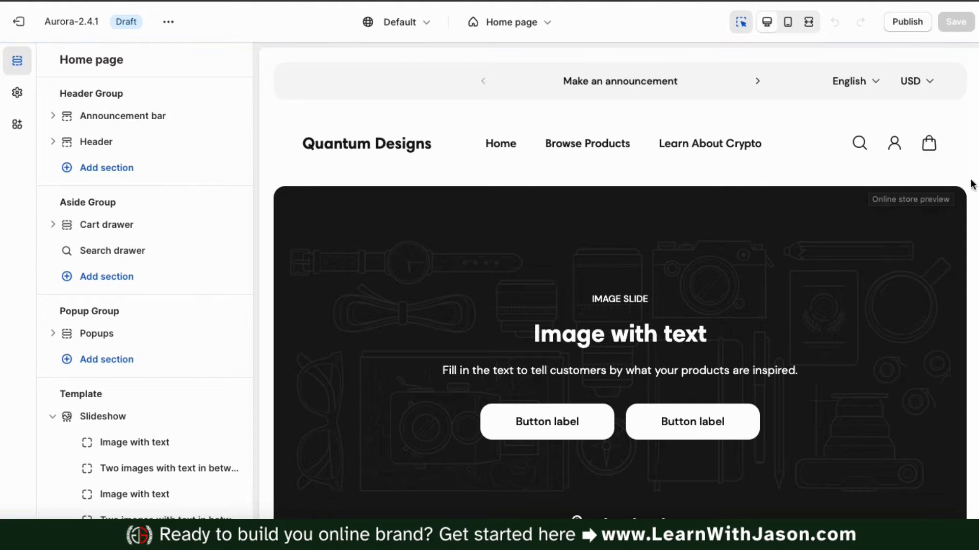
# Examine the Aurora home page preview from the slideshow through the collections, blog posts and newsletter to the footer
pyautogui.scroll(-9, 970, 185)
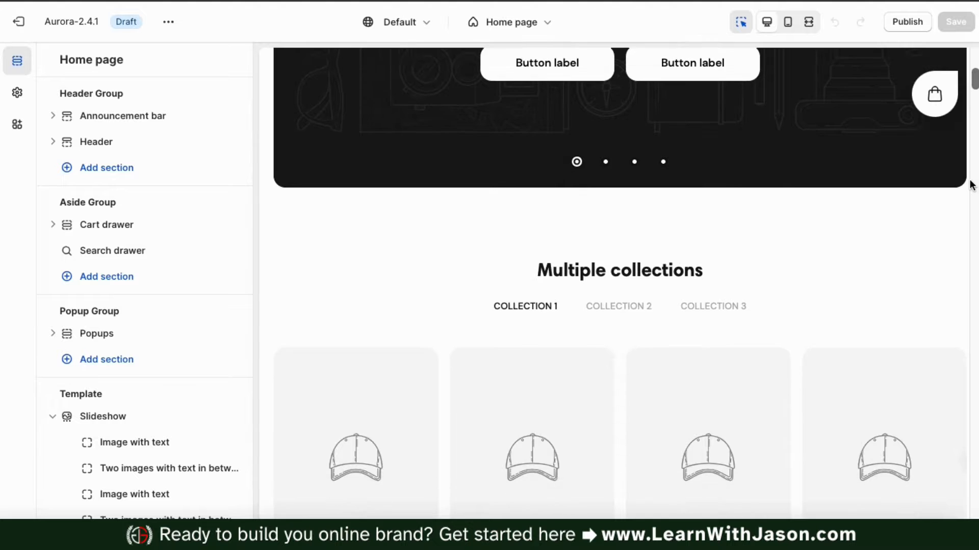
pyautogui.scroll(-10, 970, 184)
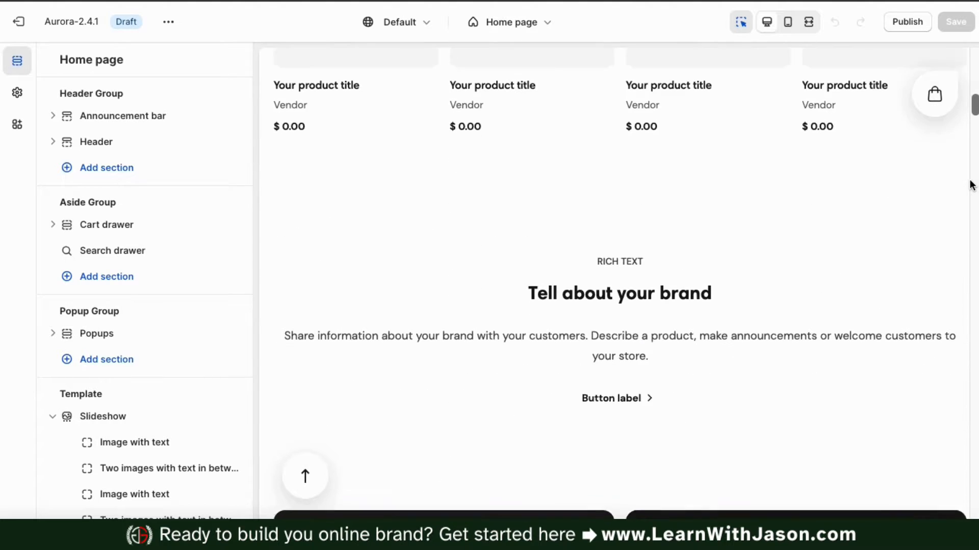
pyautogui.scroll(-11, 970, 185)
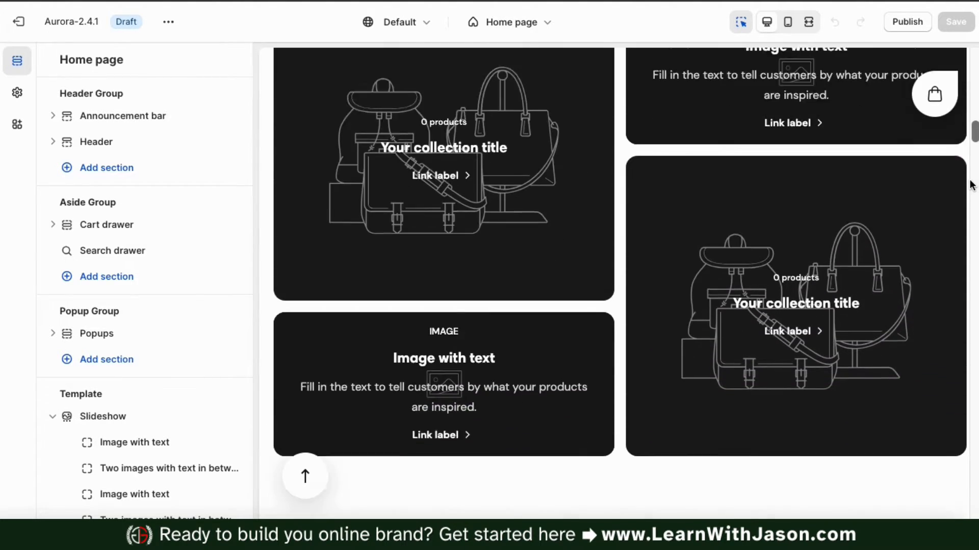
pyautogui.scroll(-14, 970, 185)
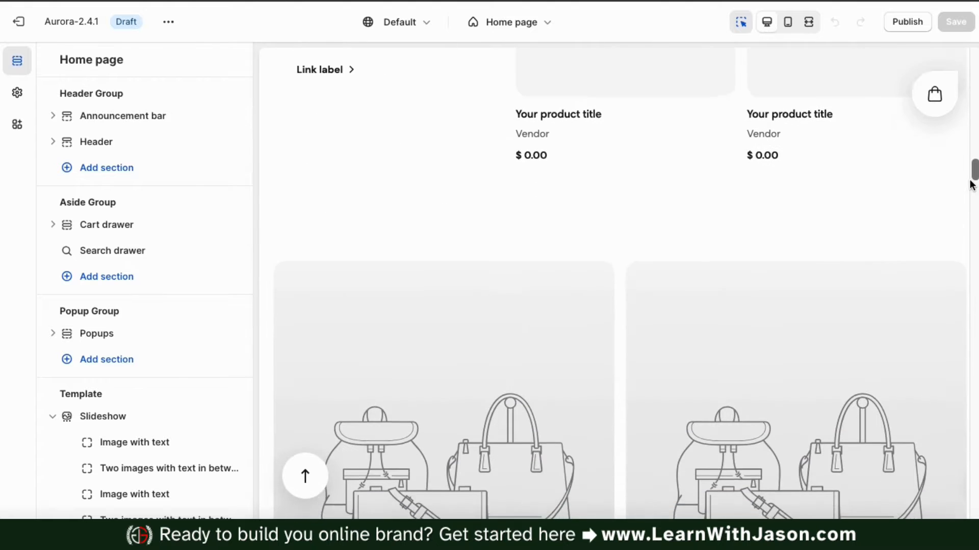
pyautogui.scroll(-14, 970, 184)
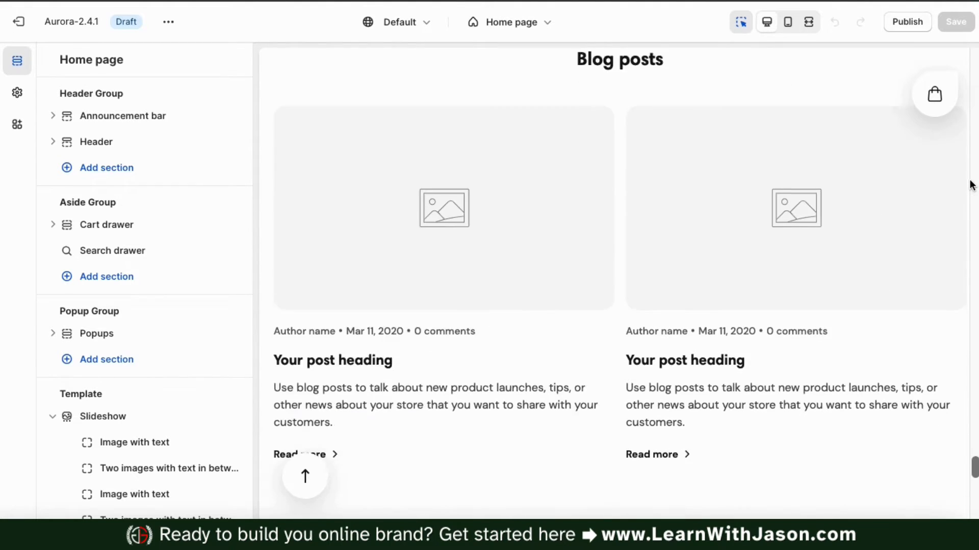
pyautogui.scroll(-10, 970, 185)
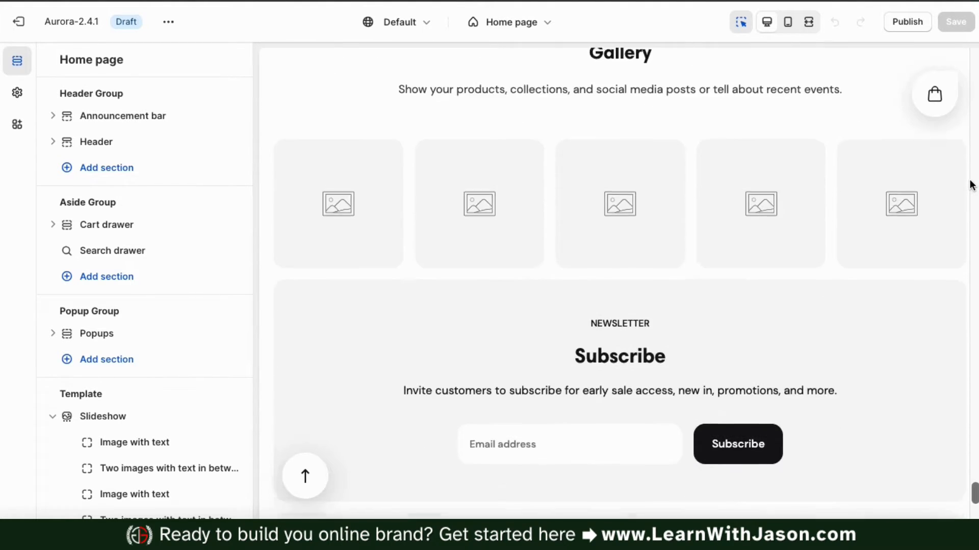
pyautogui.scroll(-7, 970, 184)
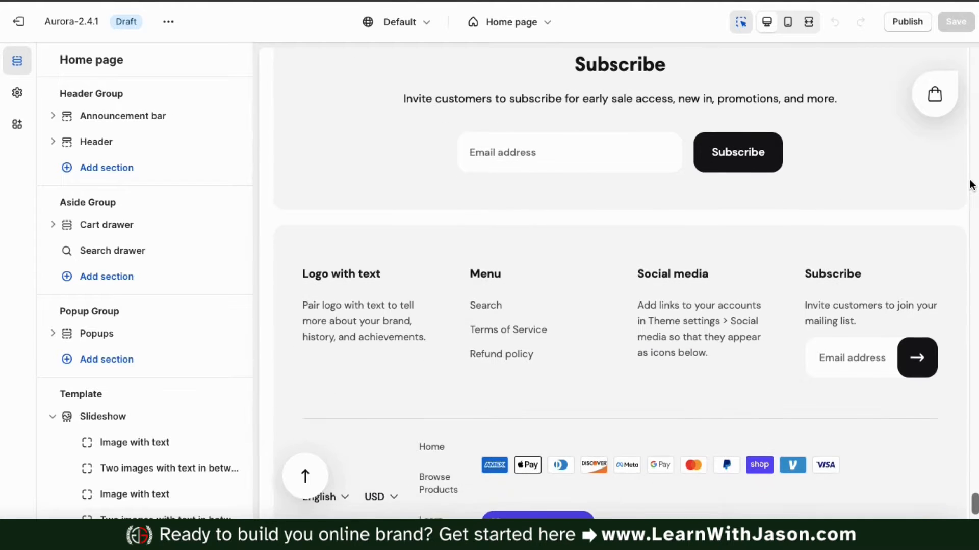
pyautogui.scroll(-1, 970, 185)
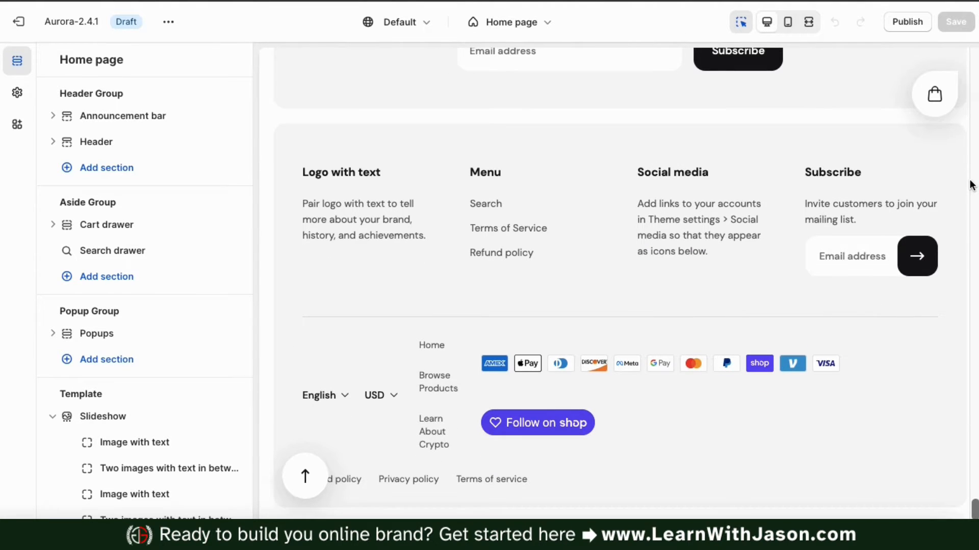
pyautogui.scroll(20, 970, 184)
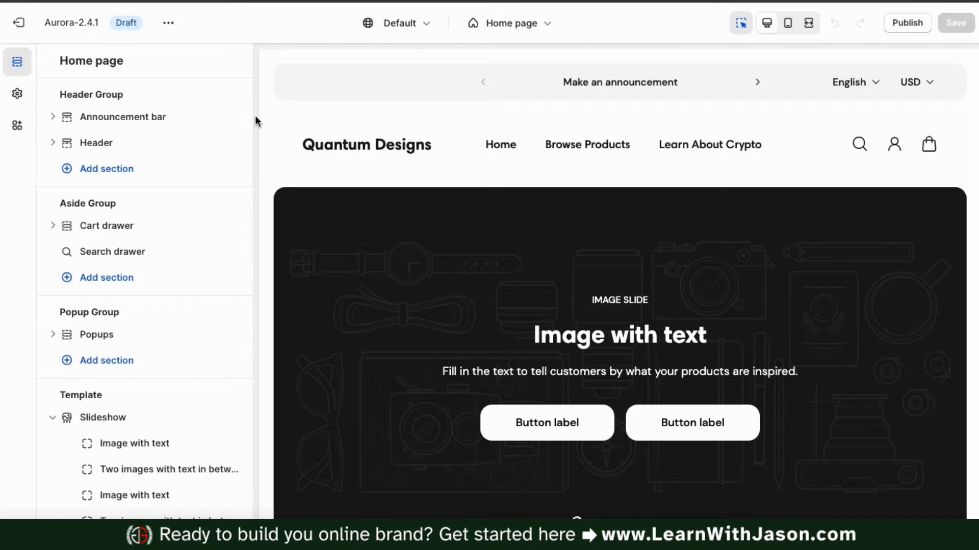
# Open the theme settings and review the Appearance options for page width and edge rounding
pyautogui.click(17, 96)
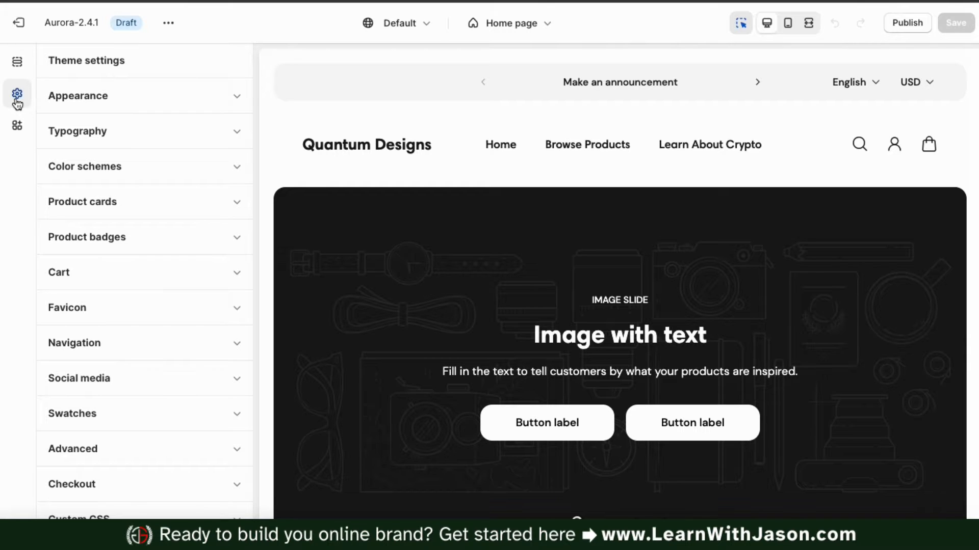
pyautogui.click(237, 102)
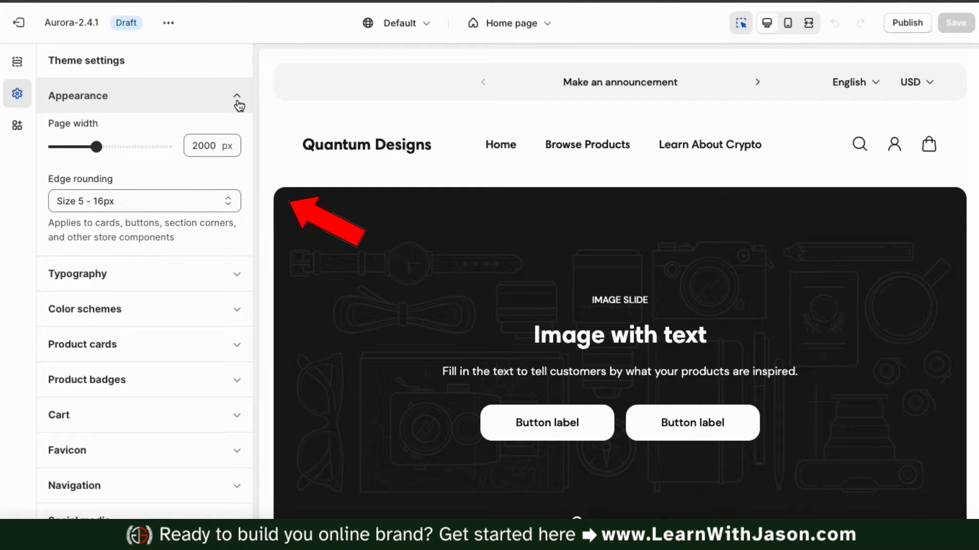
pyautogui.click(238, 105)
# Review the Typography settings for the heading, body, menu and button fonts, and collapse the section
pyautogui.click(238, 136)
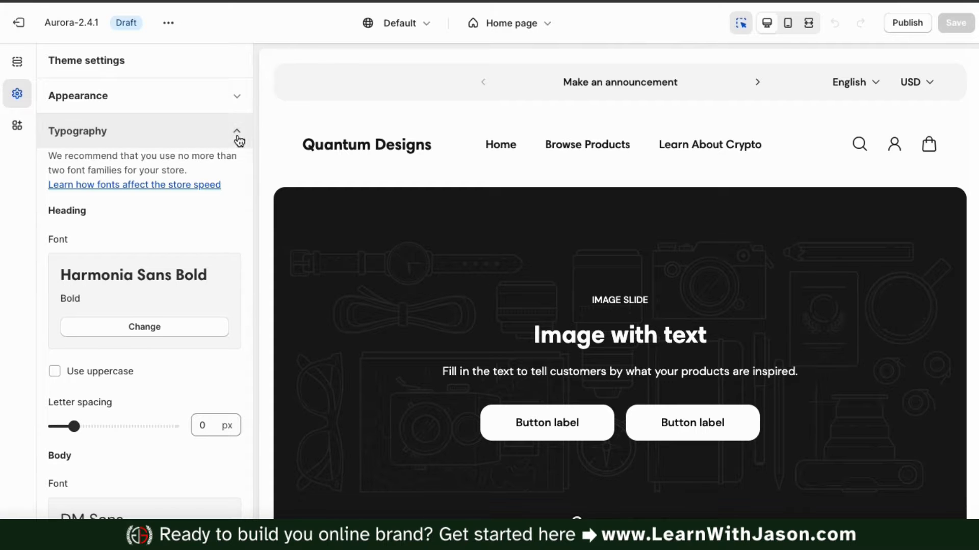
pyautogui.scroll(-3, 239, 140)
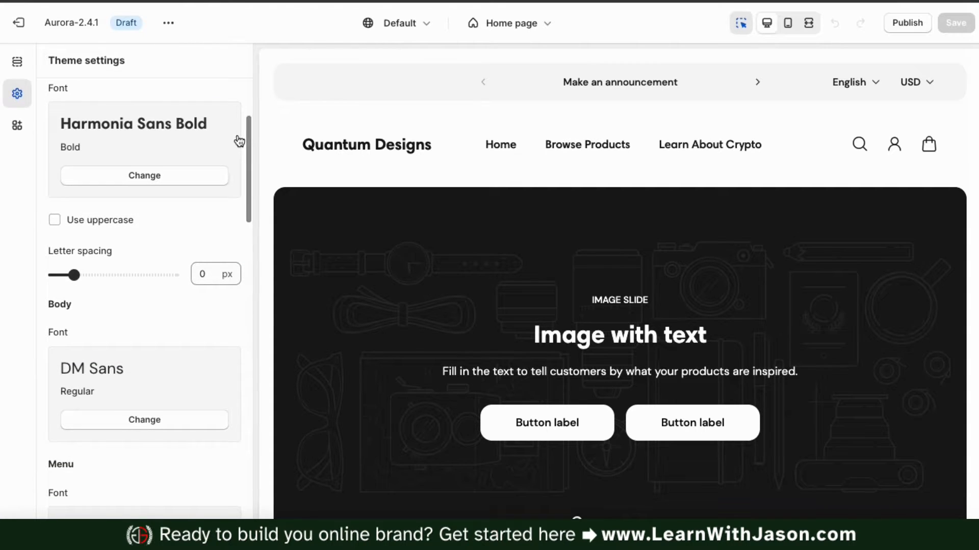
pyautogui.scroll(-5, 239, 140)
pyautogui.scroll(-5, 239, 140)
pyautogui.scroll(-7, 238, 141)
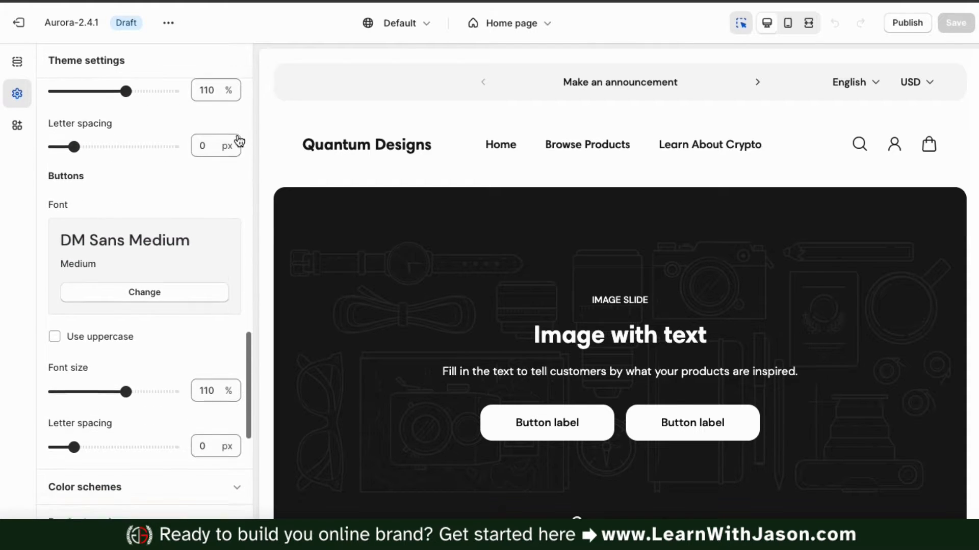
pyautogui.scroll(15, 239, 141)
pyautogui.click(238, 135)
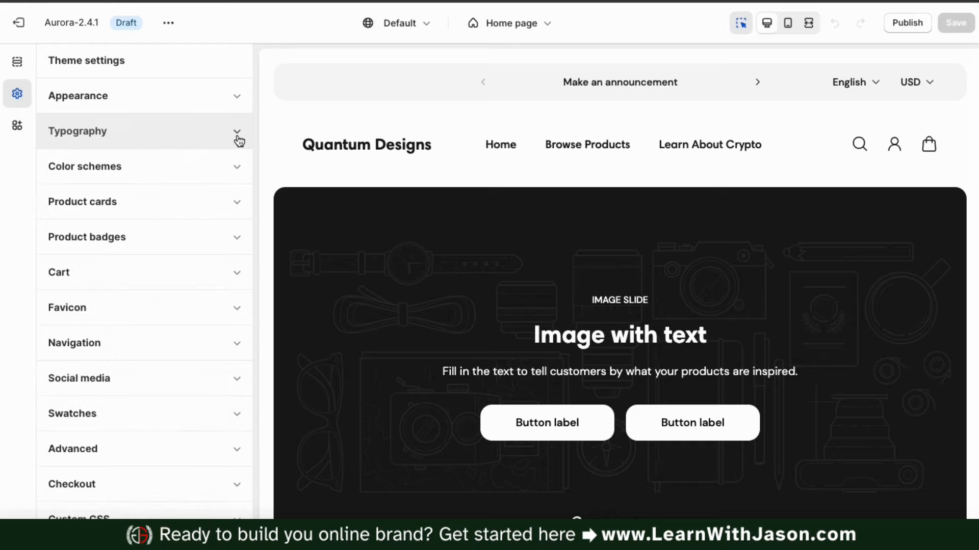
# Review the Primary, Secondary, Contrasting and custom color schemes in the theme settings, and collapse the section
pyautogui.click(236, 166)
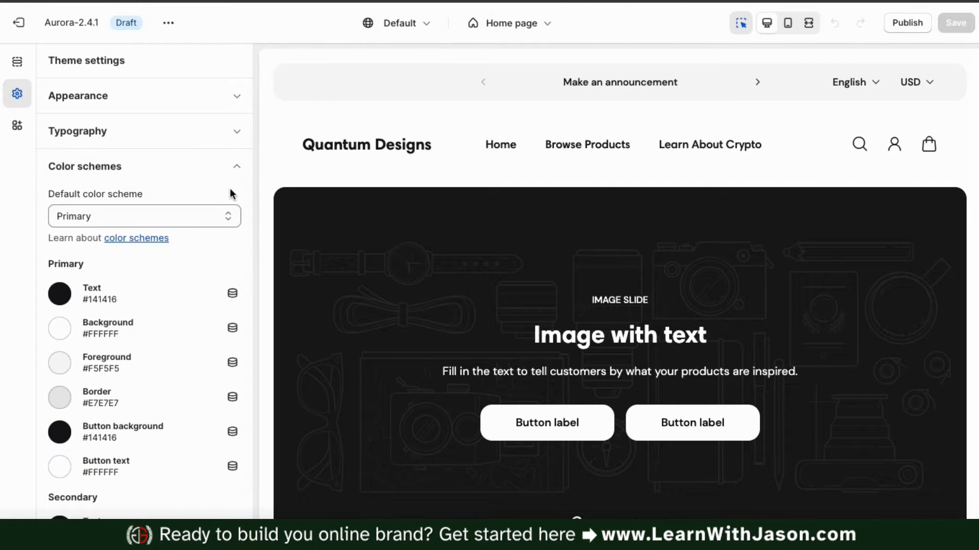
pyautogui.scroll(-3, 232, 194)
pyautogui.scroll(-5, 231, 190)
pyautogui.scroll(-5, 230, 192)
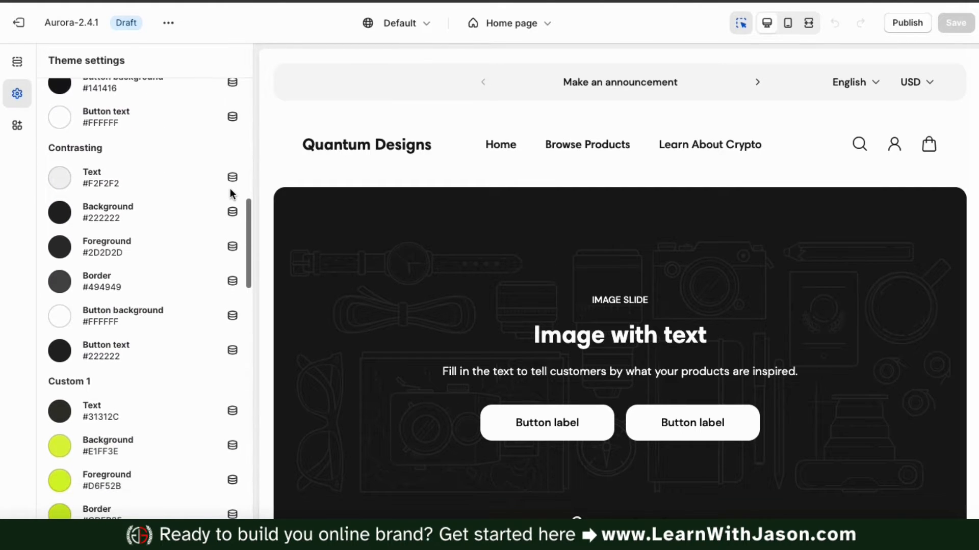
pyautogui.scroll(-4, 230, 193)
pyautogui.scroll(10, 230, 193)
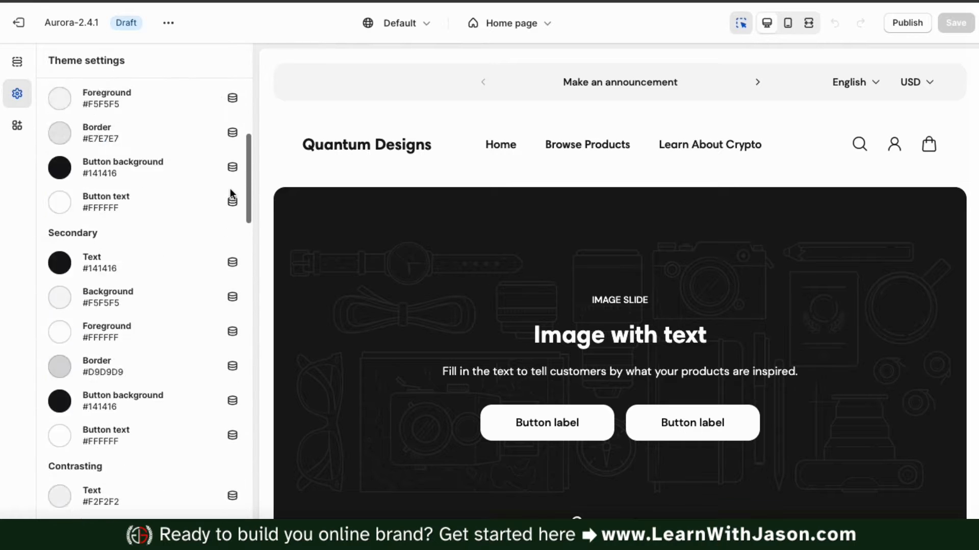
pyautogui.scroll(5, 231, 189)
pyautogui.click(235, 167)
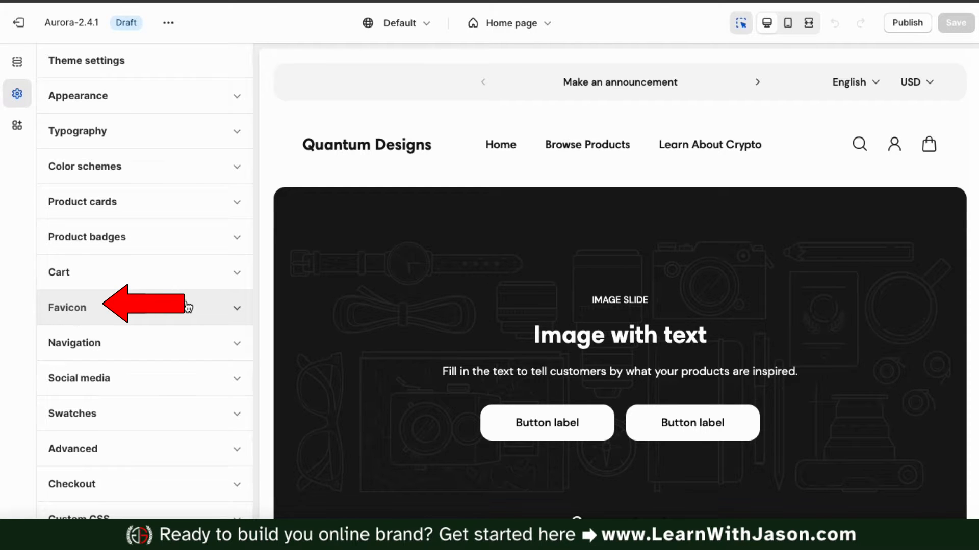
# Upload the QD_LOGO image from the computer and set it as the theme's favicon
pyautogui.click(233, 316)
pyautogui.scroll(-3, 233, 316)
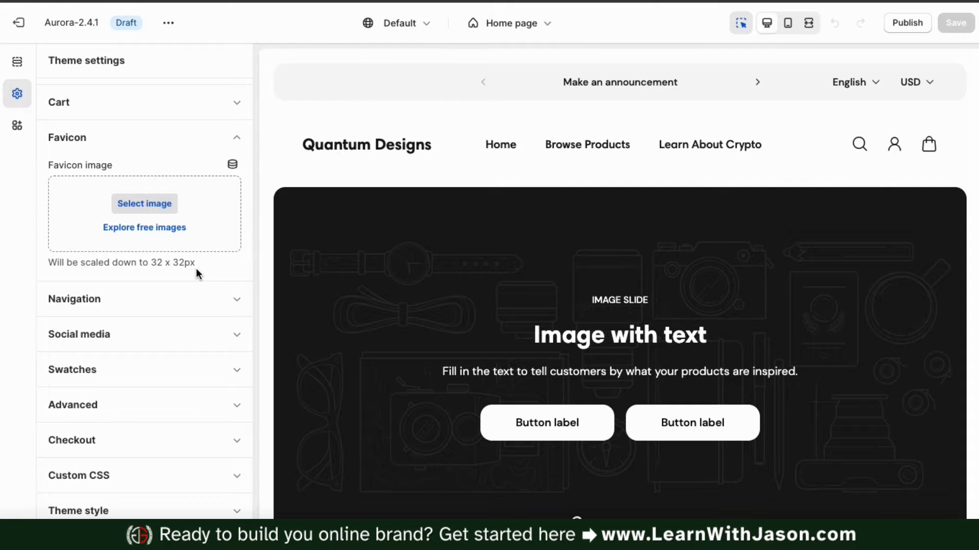
pyautogui.click(145, 206)
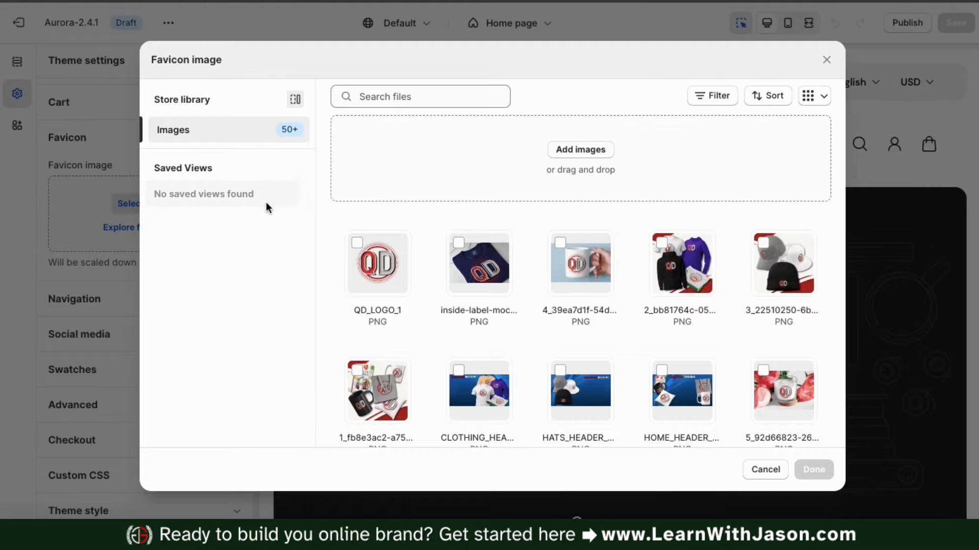
pyautogui.click(578, 153)
pyautogui.doubleClick(341, 287)
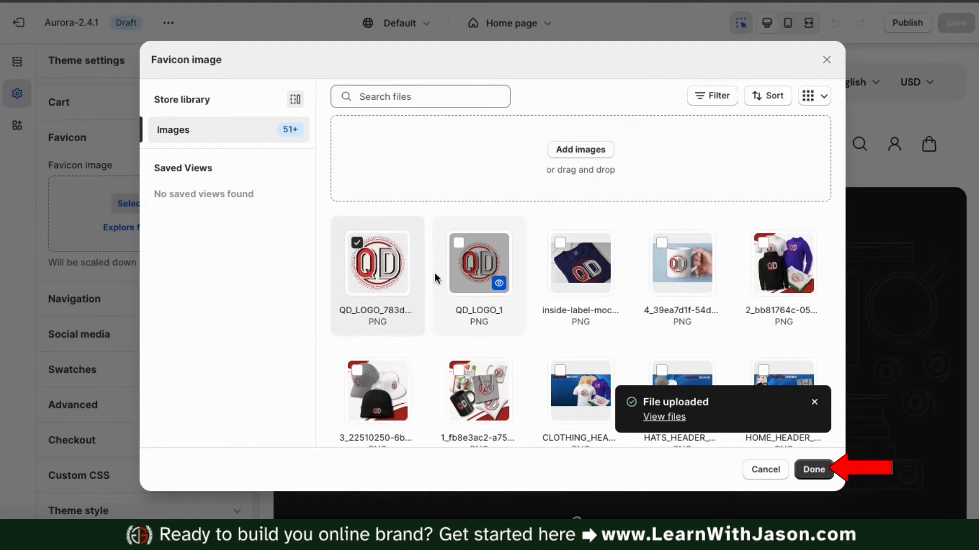
pyautogui.click(820, 477)
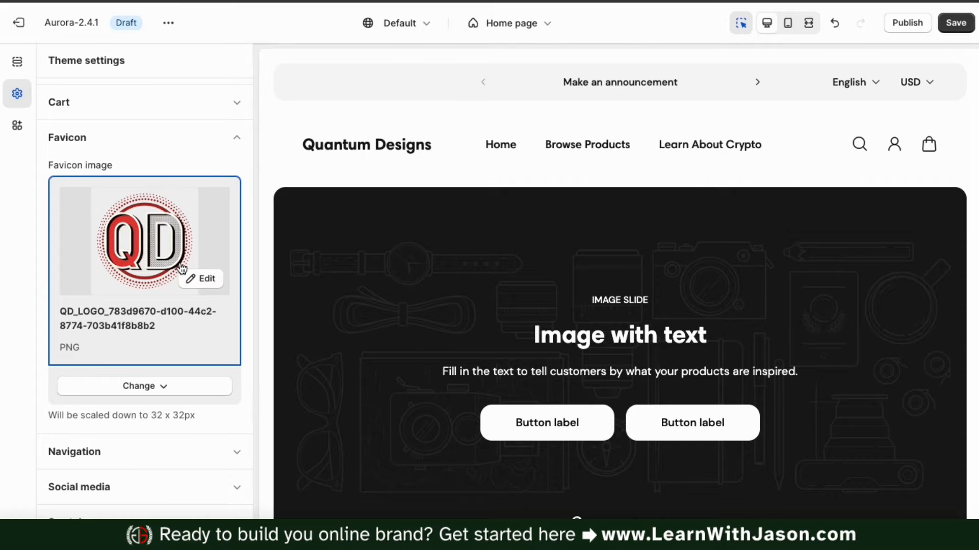
# Check the options for changing the favicon image without choosing one, and collapse the Favicon section
pyautogui.click(164, 389)
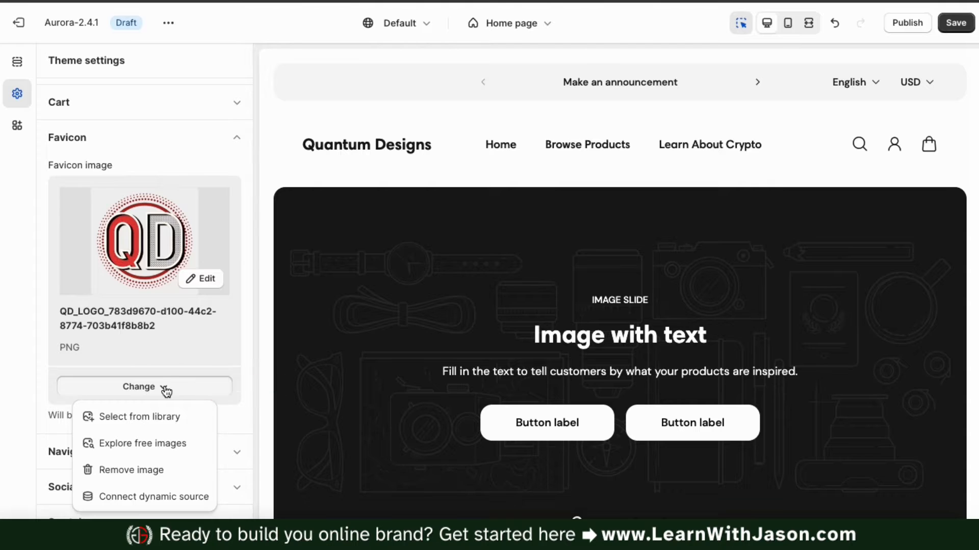
pyautogui.click(165, 391)
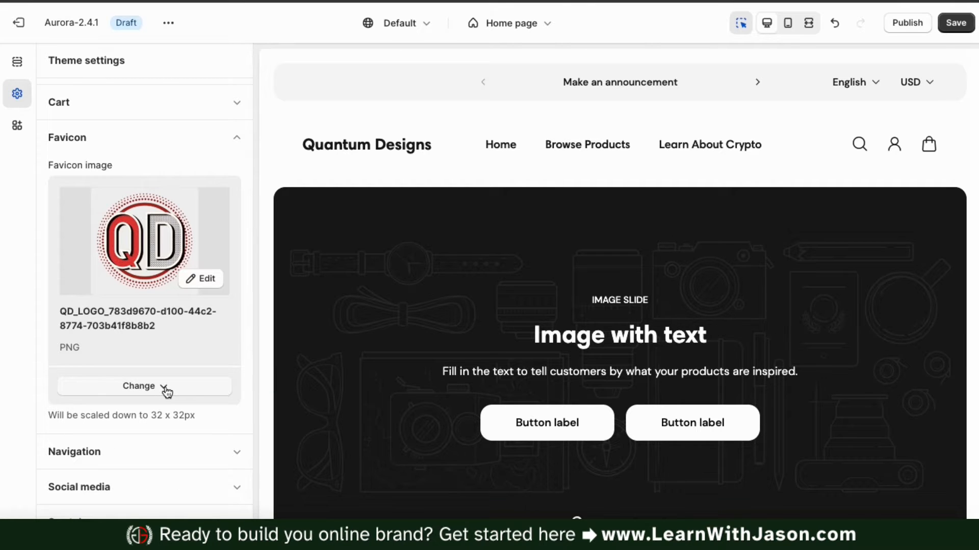
pyautogui.click(236, 139)
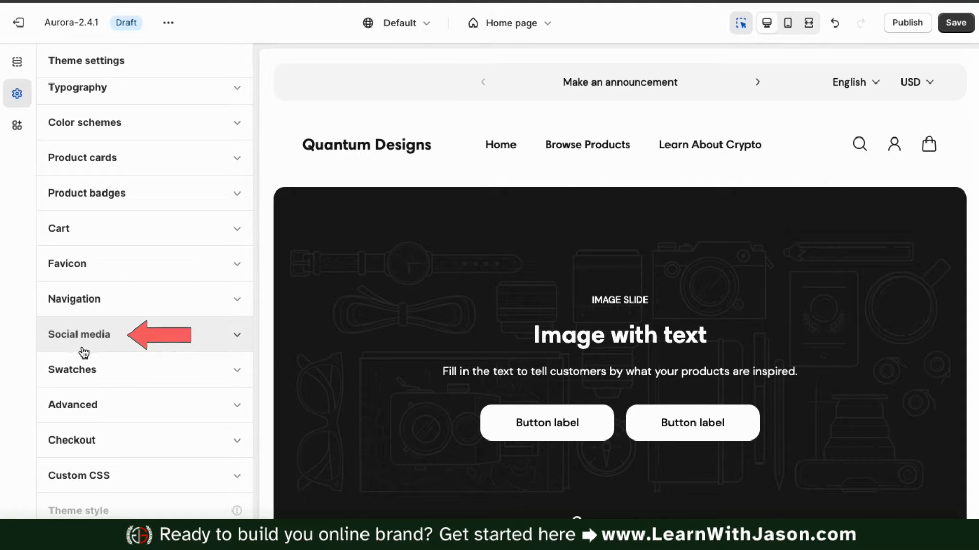
# Open the Social media settings and review the icon style and the link fields for the various networks
pyautogui.click(238, 337)
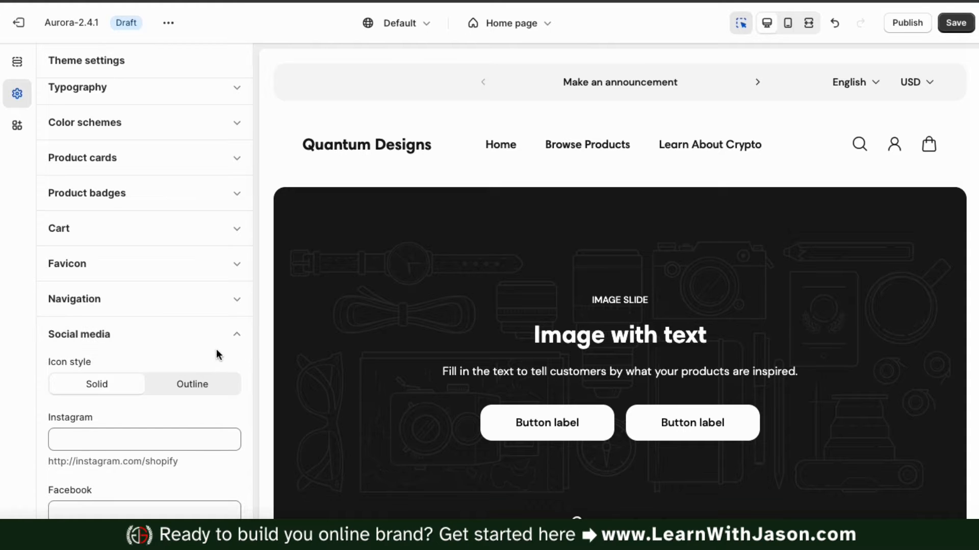
pyautogui.scroll(-2, 216, 350)
pyautogui.scroll(-3, 216, 350)
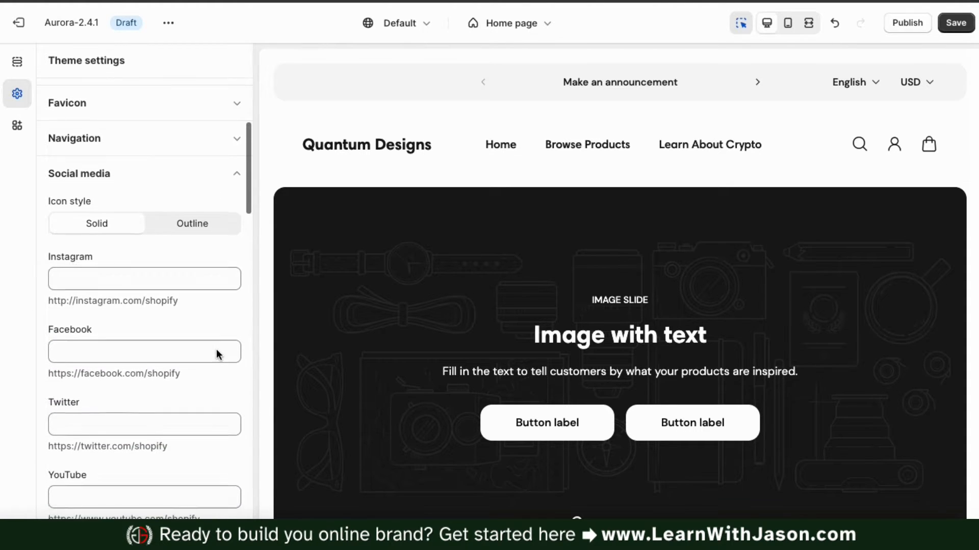
pyautogui.scroll(-4, 233, 382)
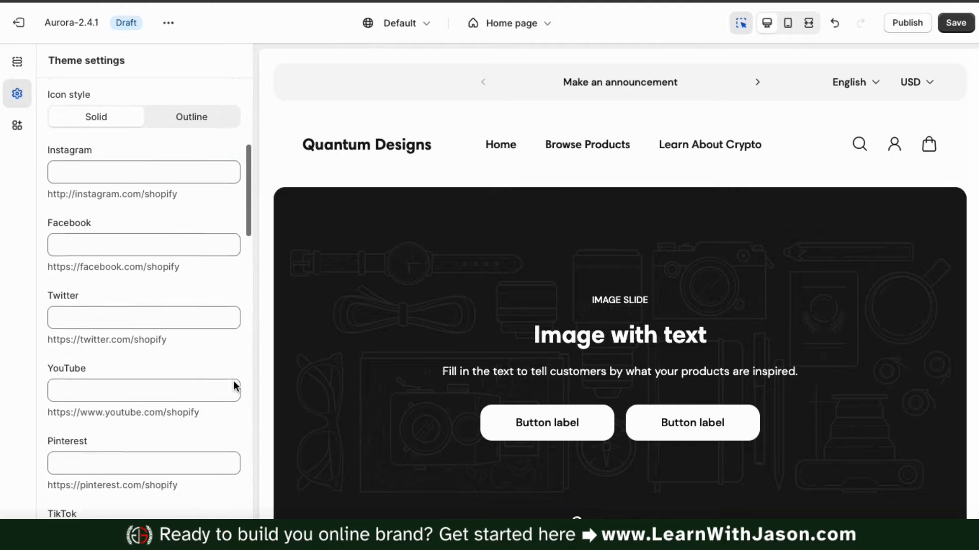
pyautogui.scroll(-6, 235, 383)
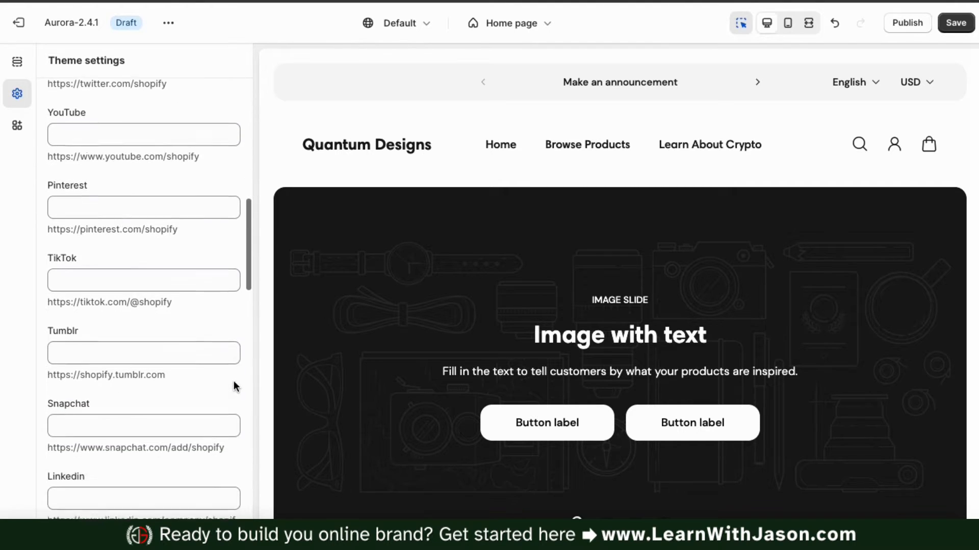
pyautogui.scroll(-5, 234, 382)
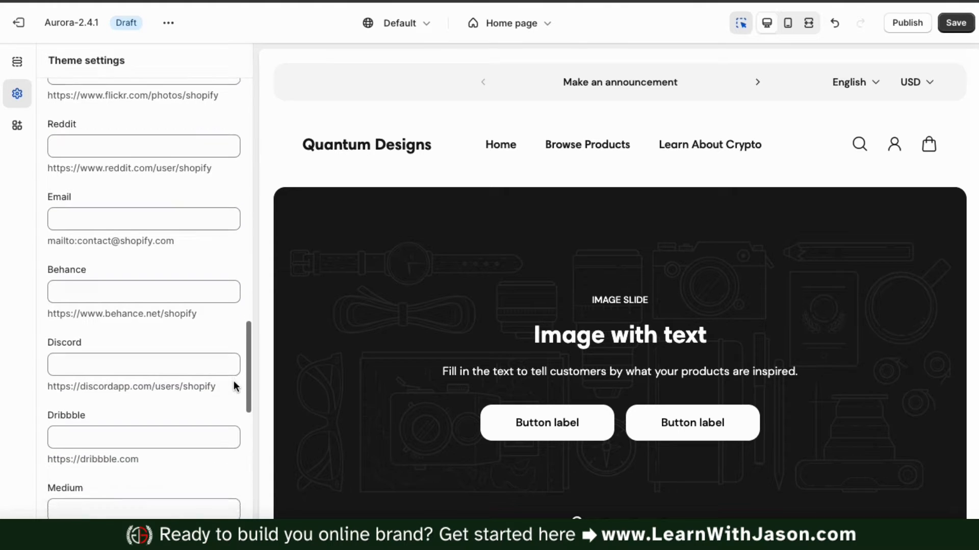
pyautogui.scroll(15, 233, 381)
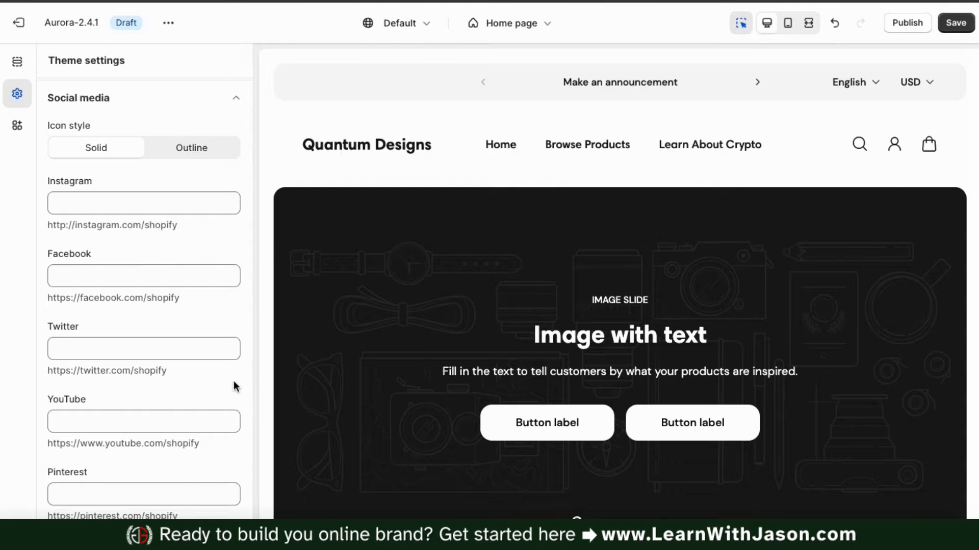
pyautogui.click(198, 279)
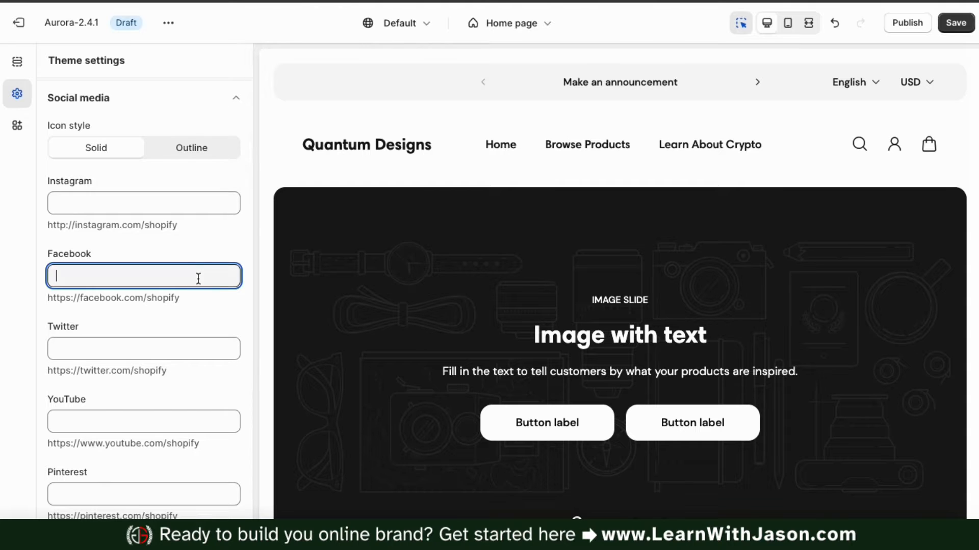
pyautogui.write('https://www.facebook.com/QuantumCourses')
pyautogui.click(242, 307)
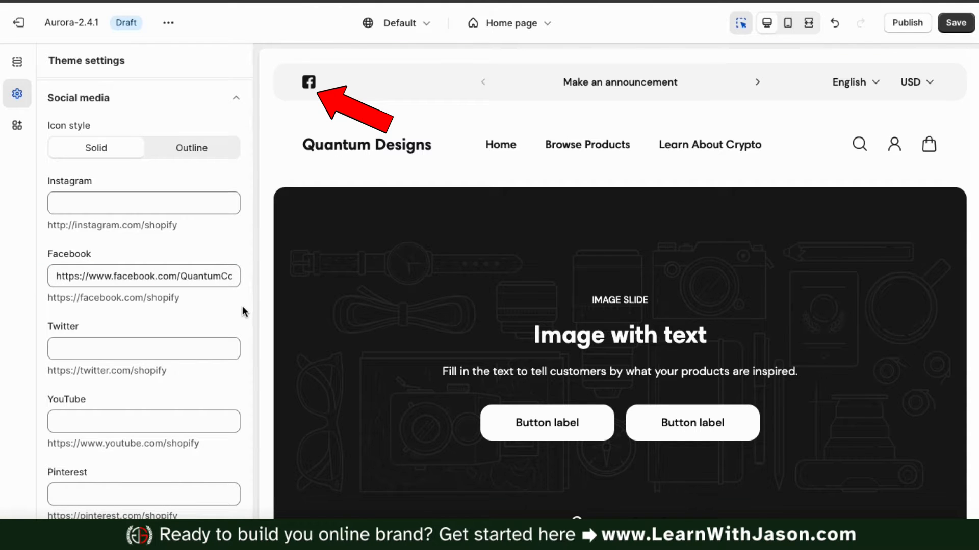
pyautogui.click(237, 104)
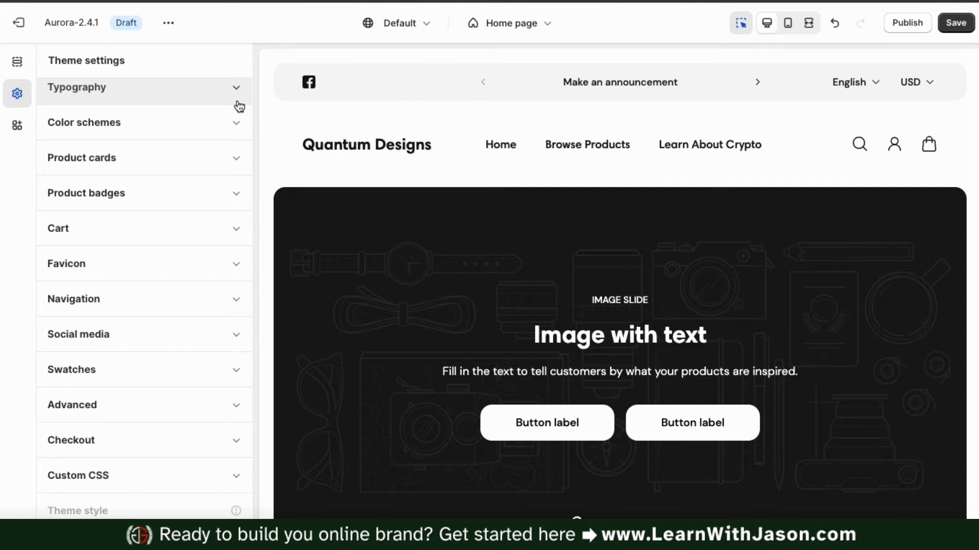
pyautogui.scroll(2, 238, 117)
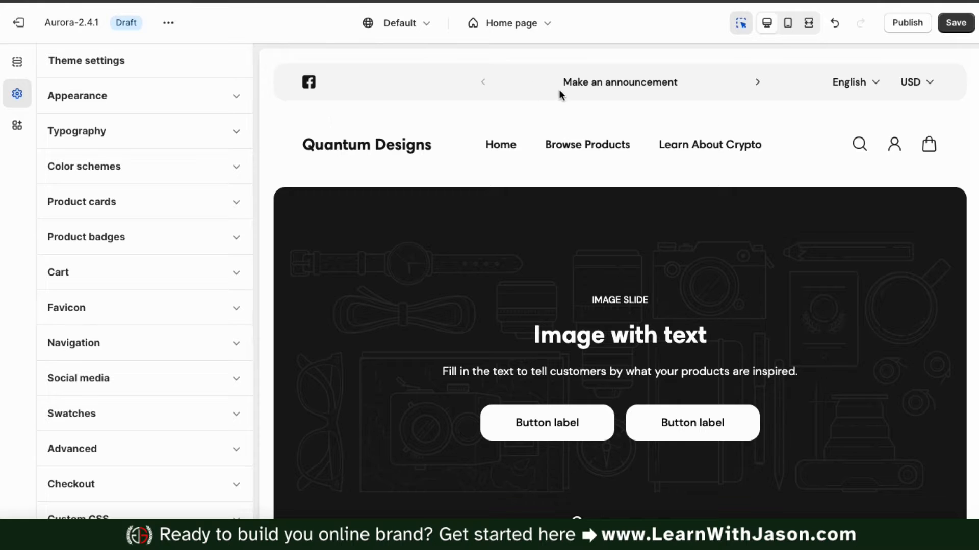
pyautogui.click(957, 30)
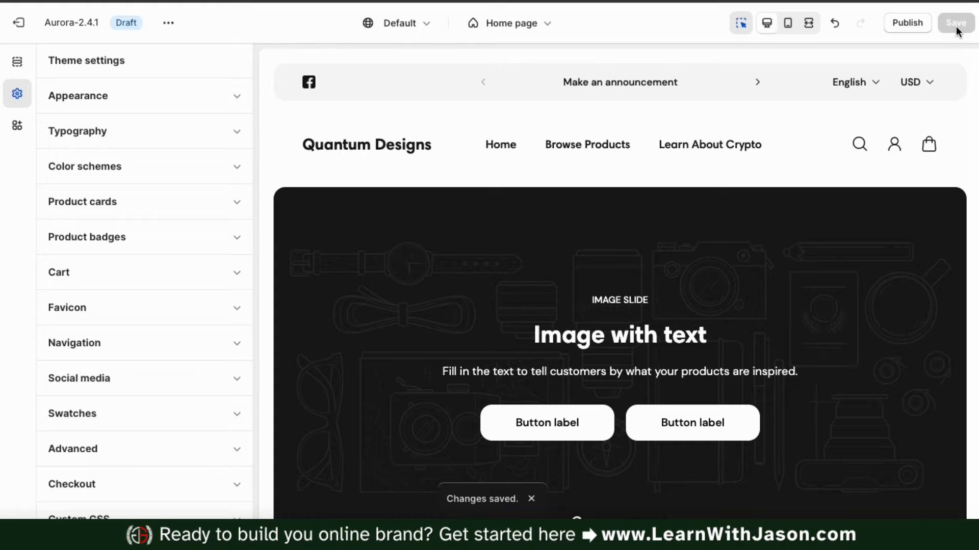
# Open the announcement bar settings from the home page sections and try showing the bar only on the home page, leaving that option off
pyautogui.click(21, 68)
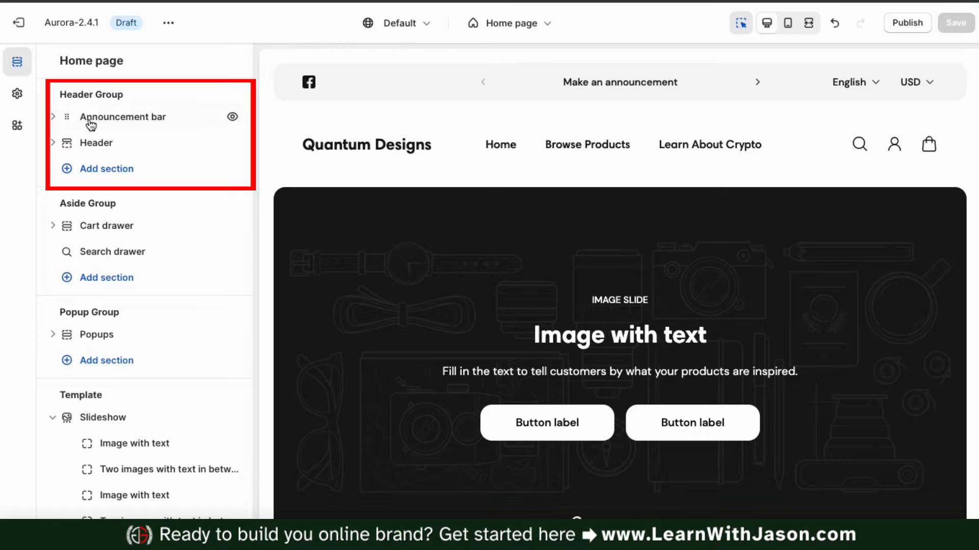
pyautogui.click(139, 128)
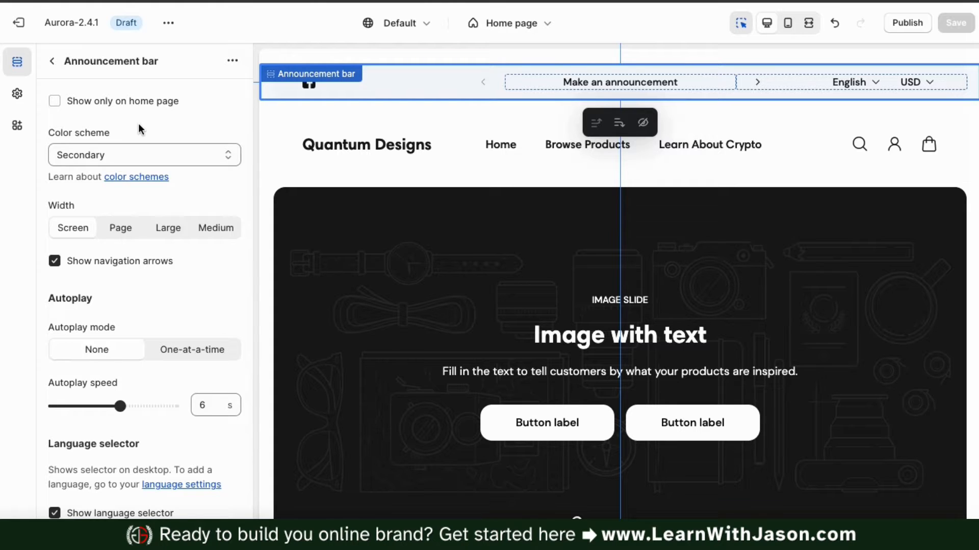
pyautogui.click(55, 102)
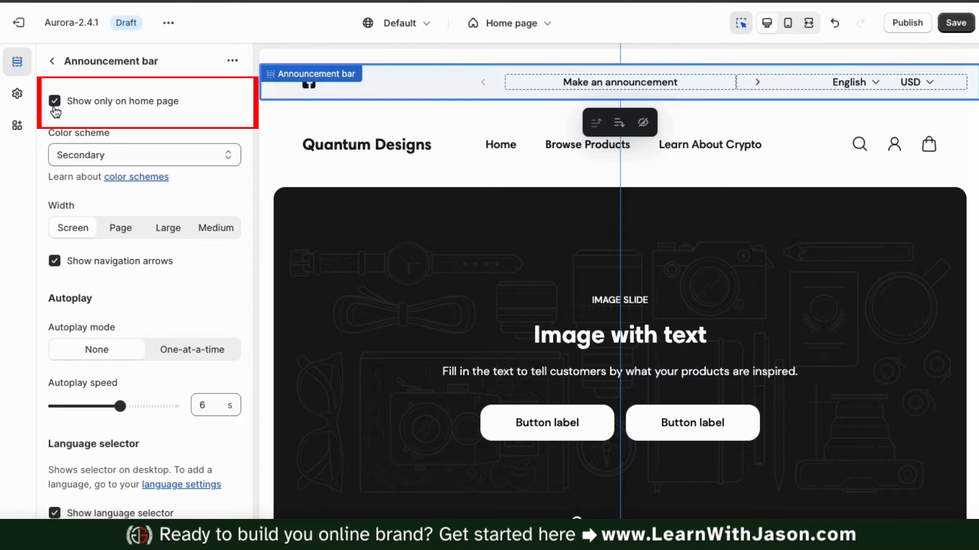
pyautogui.click(55, 104)
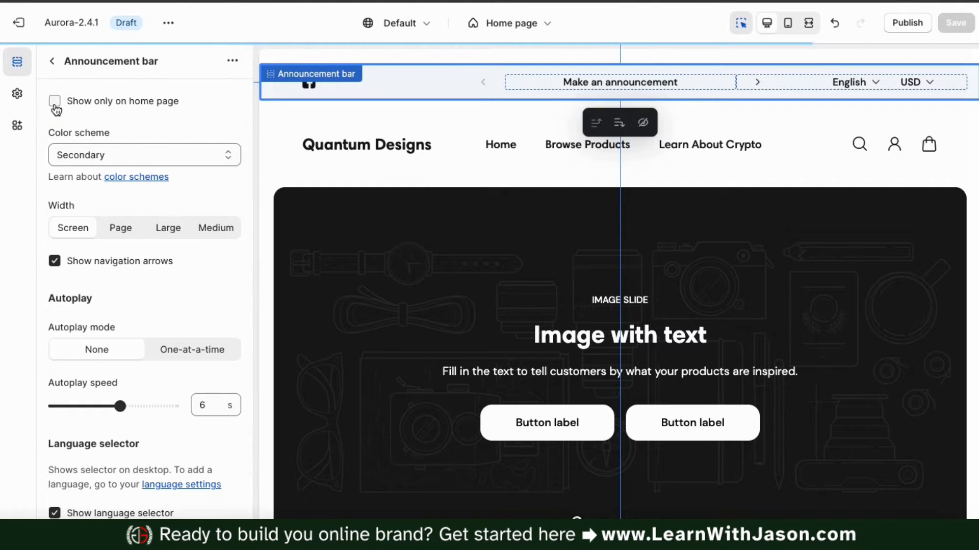
# Set the announcement bar's color scheme to Custom 2 after trying Contrasting and Custom 1, and its width to Screen after trying Page
pyautogui.click(230, 153)
pyautogui.click(203, 173)
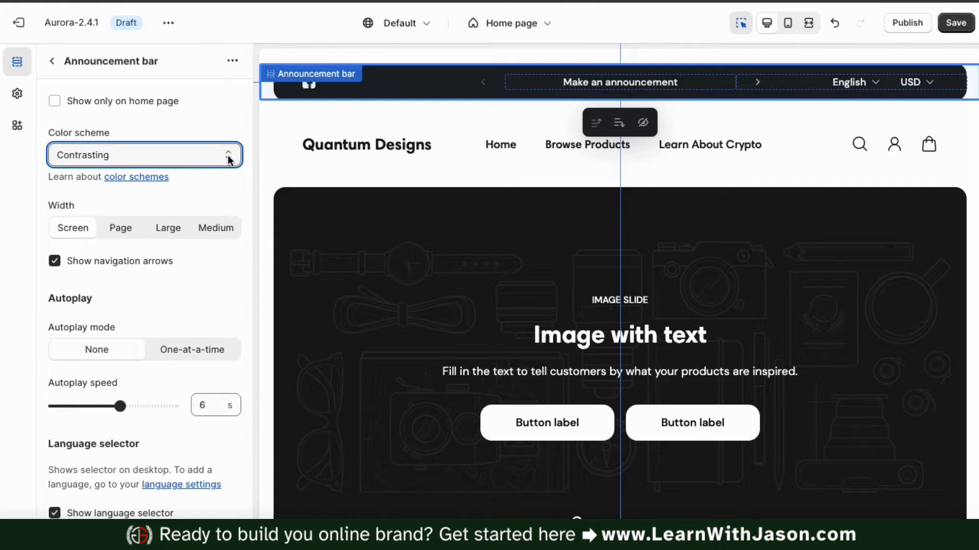
pyautogui.click(229, 154)
pyautogui.click(204, 172)
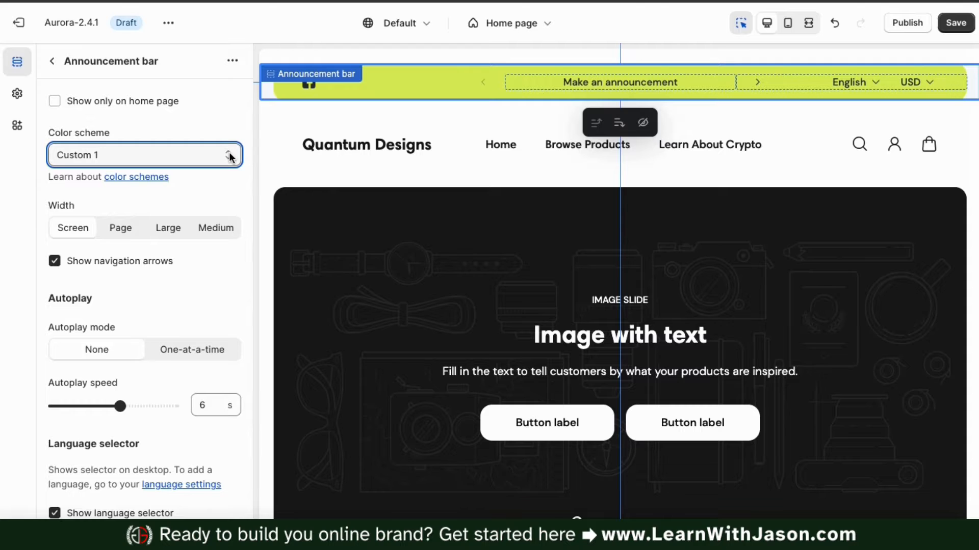
pyautogui.click(230, 152)
pyautogui.click(218, 173)
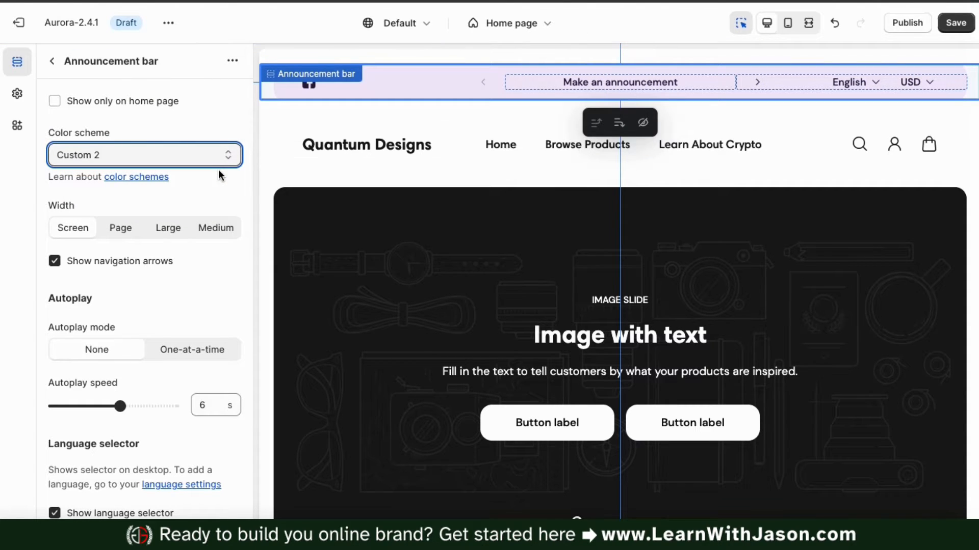
pyautogui.click(124, 232)
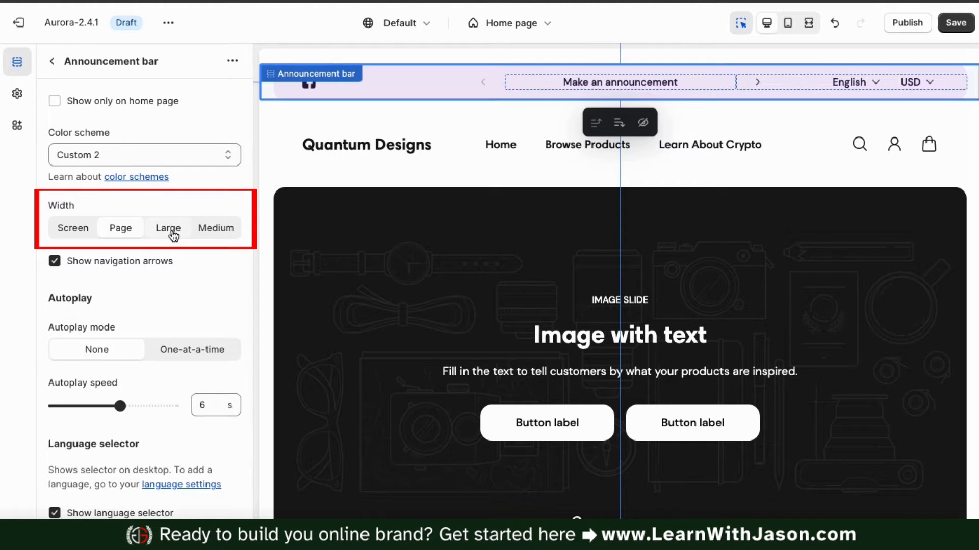
pyautogui.click(83, 235)
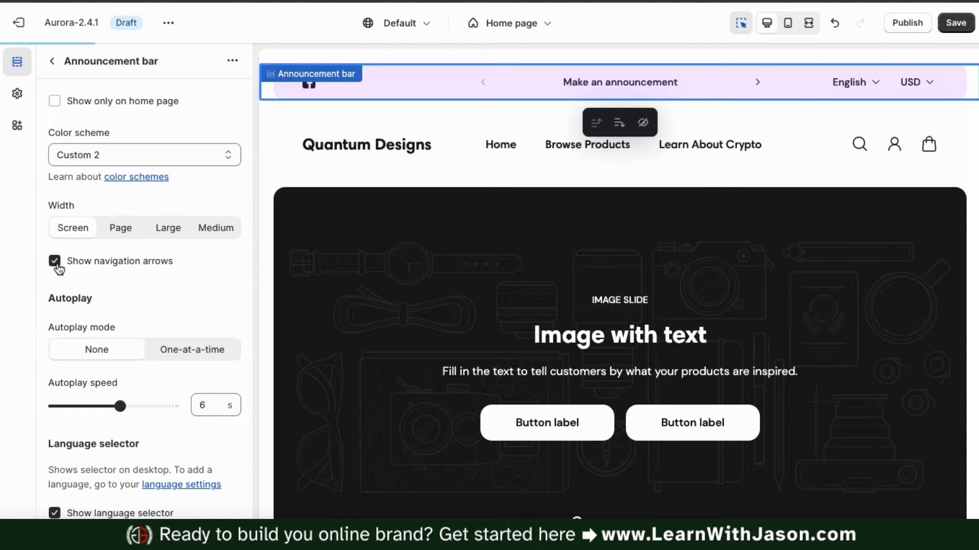
# Set the announcement bar's autoplay mode to One-at-a-time with an autoplay speed of 3 seconds
pyautogui.scroll(-2, 233, 314)
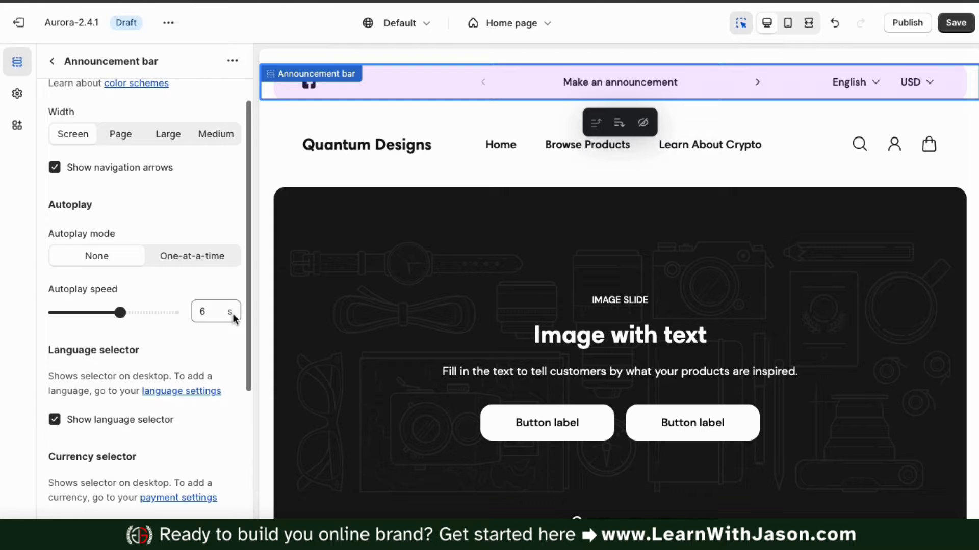
pyautogui.scroll(-1, 232, 314)
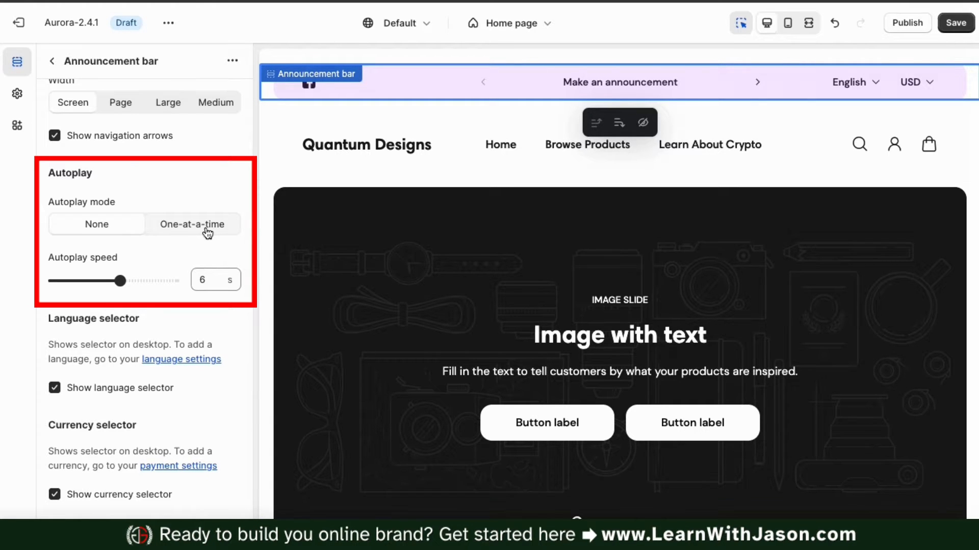
pyautogui.click(207, 229)
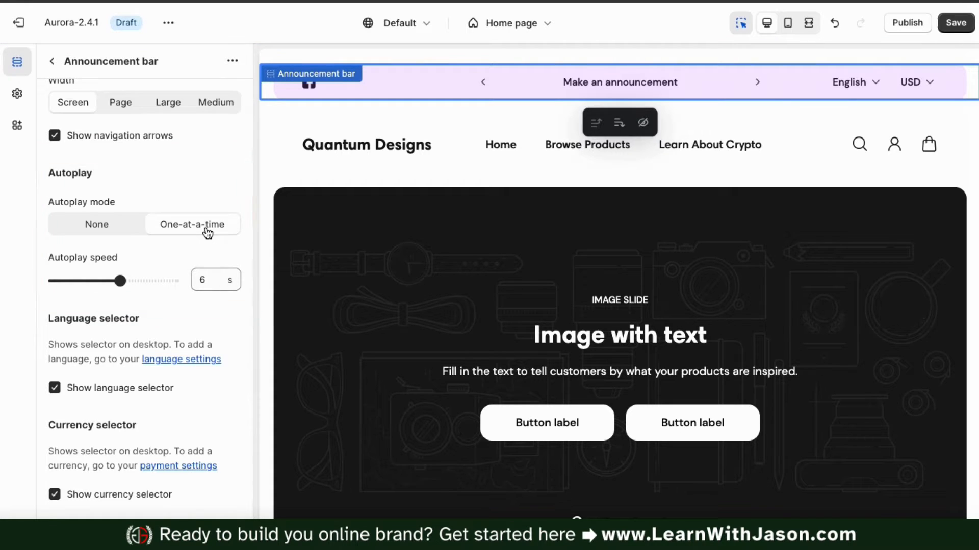
pyautogui.moveTo(120, 281); pyautogui.dragTo(80, 280)
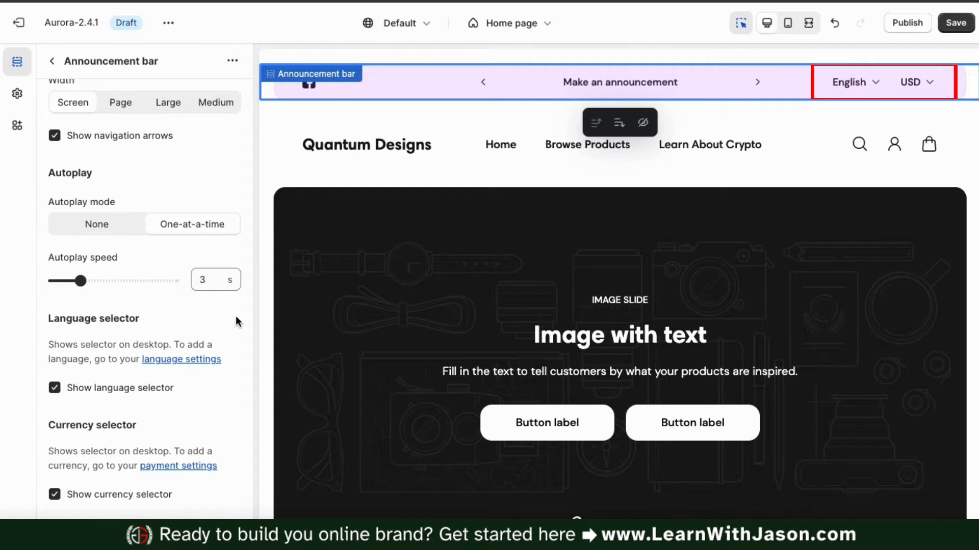
# Review the announcement bar's language selector, currency selector and social media icon options, and return to the home page sections
pyautogui.scroll(-3, 236, 316)
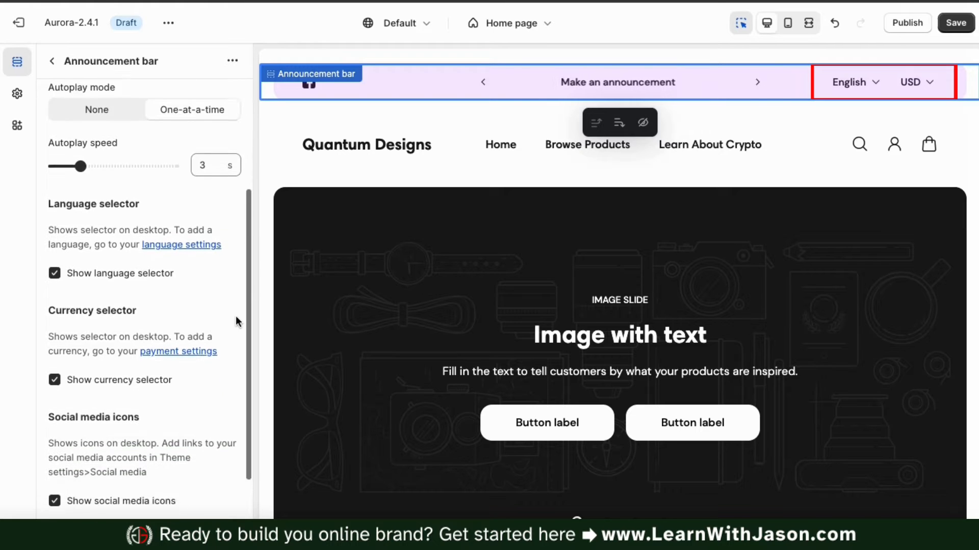
pyautogui.scroll(-2, 235, 316)
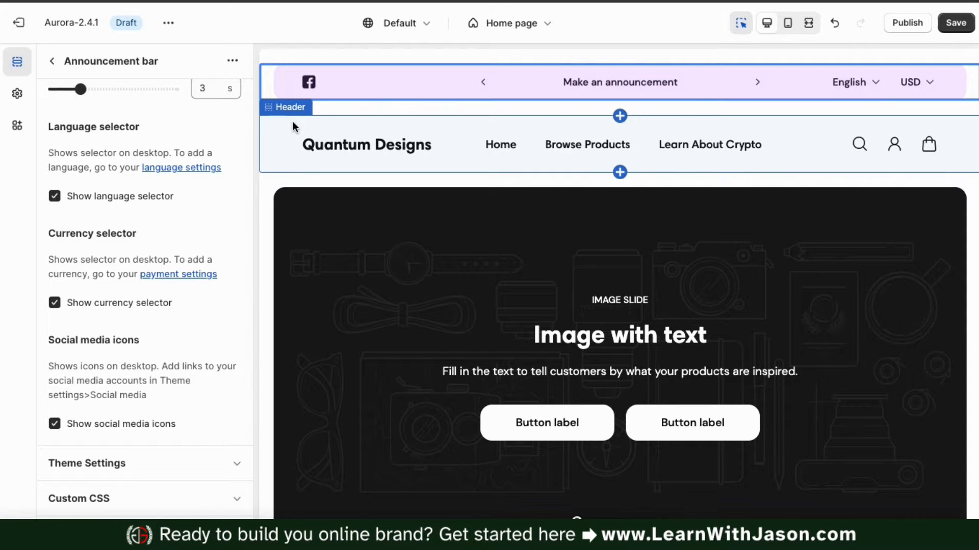
pyautogui.click(255, 117)
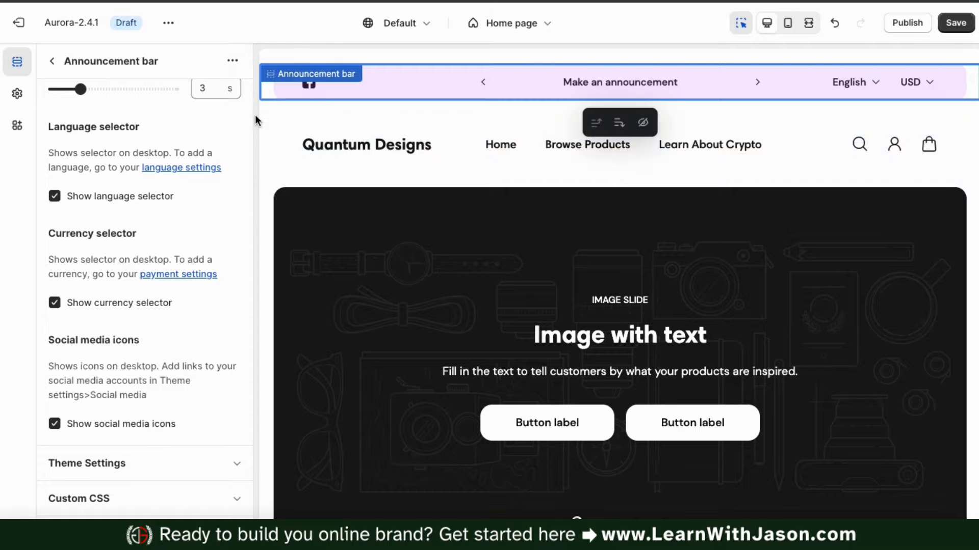
pyautogui.scroll(6, 192, 169)
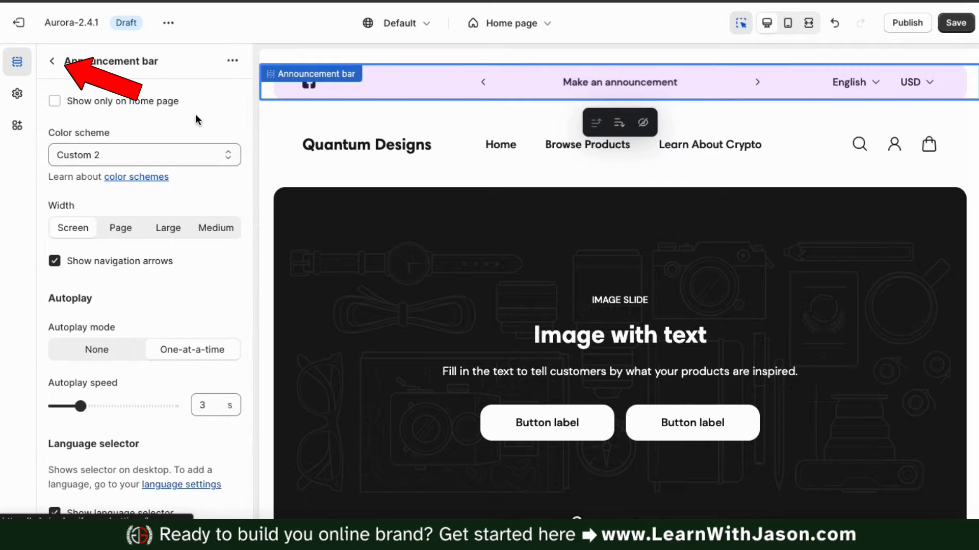
pyautogui.click(52, 64)
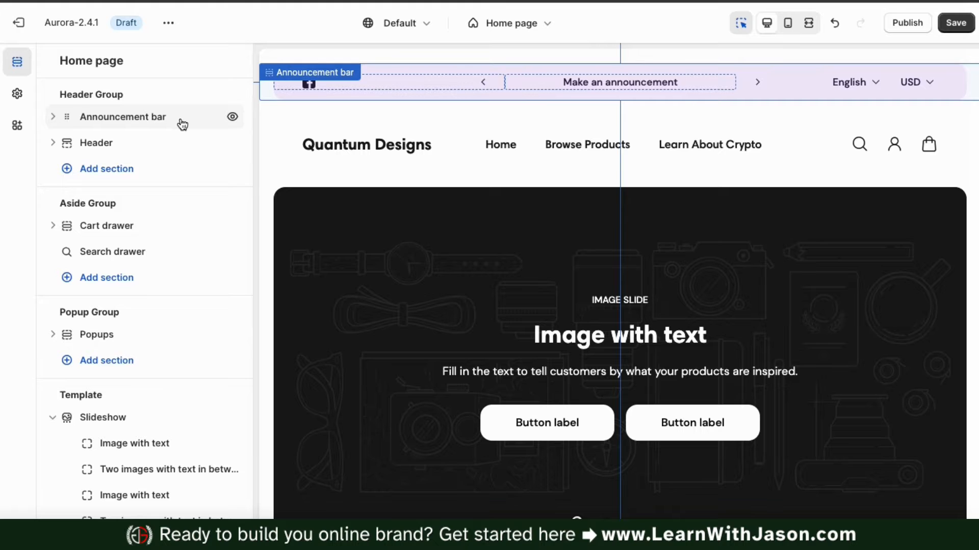
# Change the first announcement's text in the announcement bar to "Welcome to Quantum Design Shop!"
pyautogui.click(52, 117)
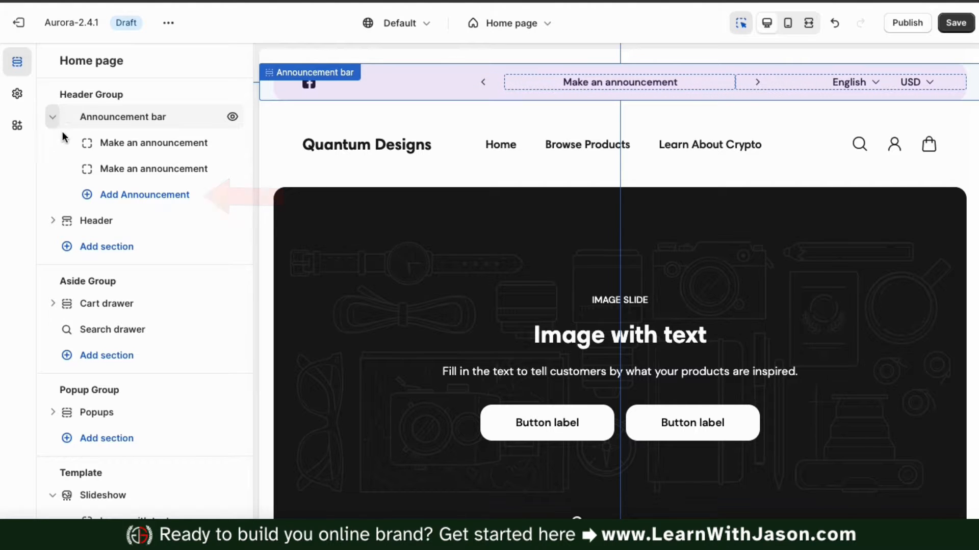
pyautogui.click(151, 148)
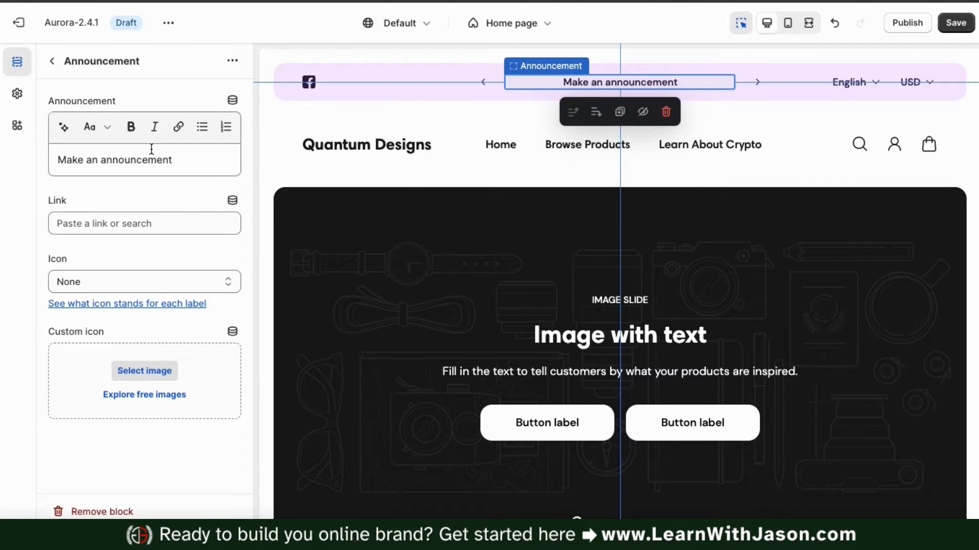
pyautogui.click(160, 160)
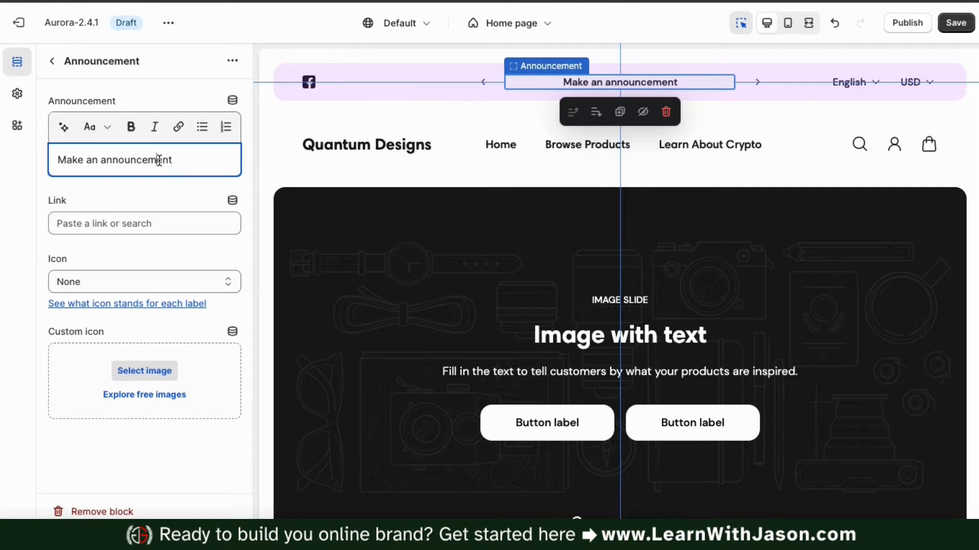
pyautogui.hotkey('ctrl', 'a')
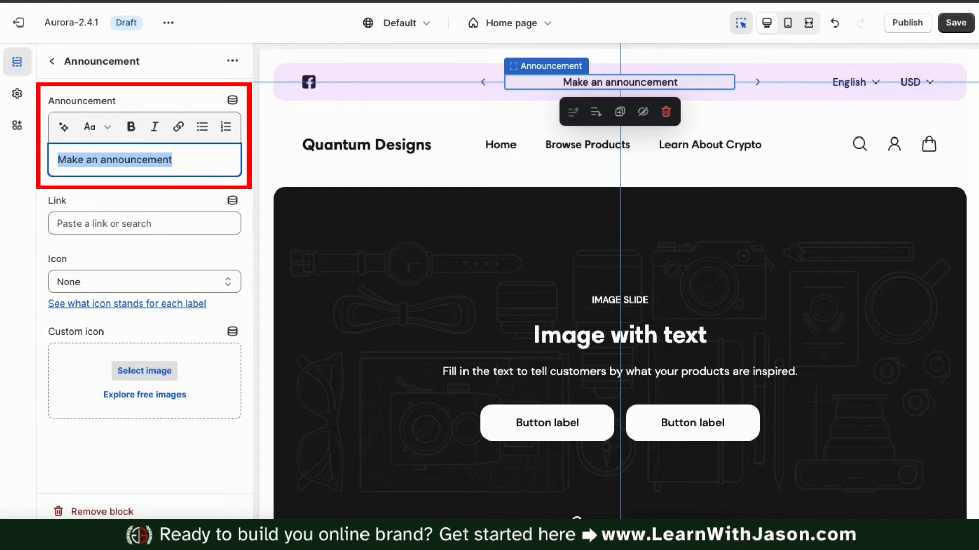
pyautogui.write('Welcome')
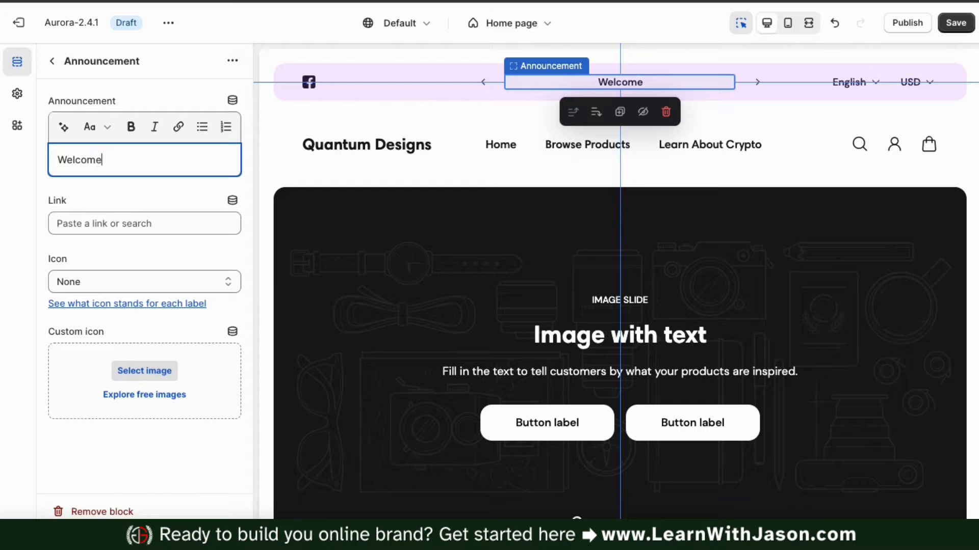
pyautogui.write('uantu')
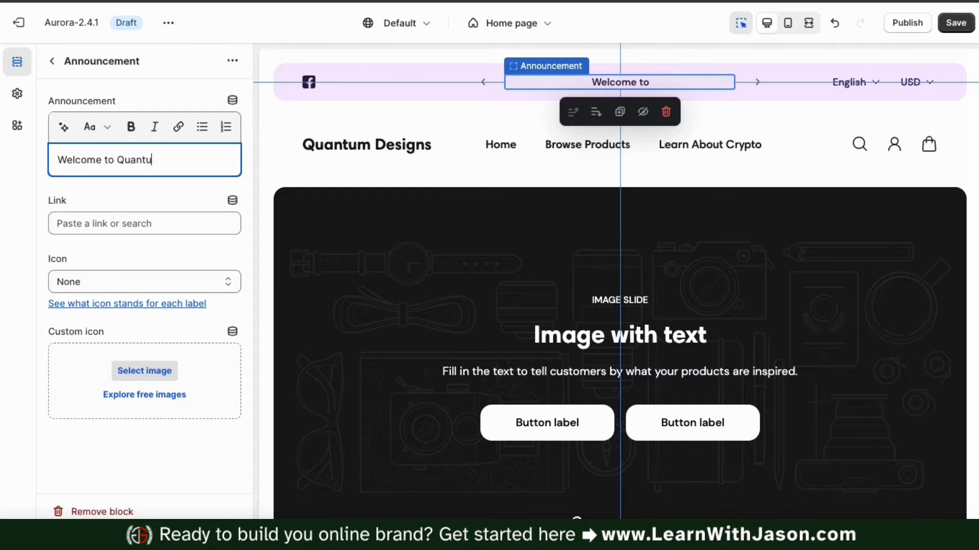
pyautogui.write('m Design Shop!')
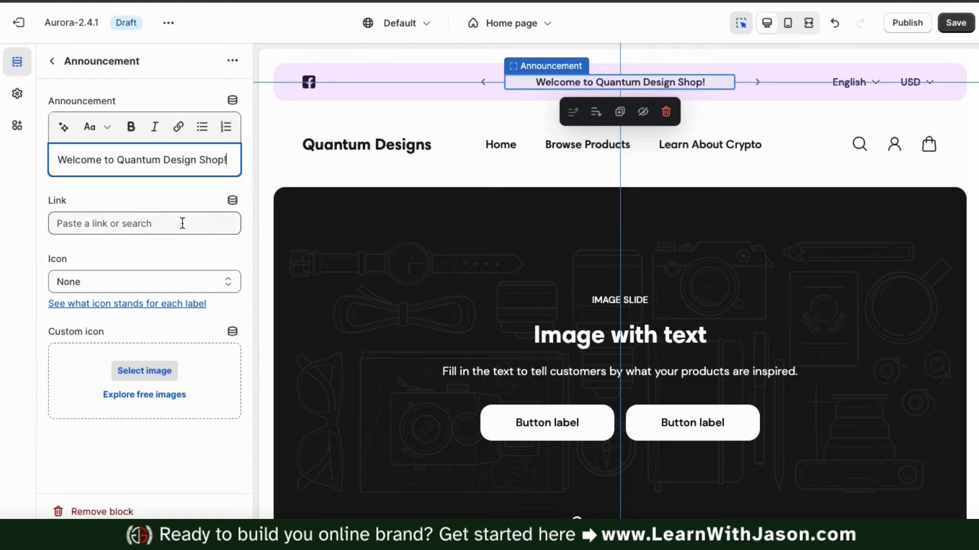
# Set the welcome announcement's icon to Bag and return to the home page sections
pyautogui.click(230, 278)
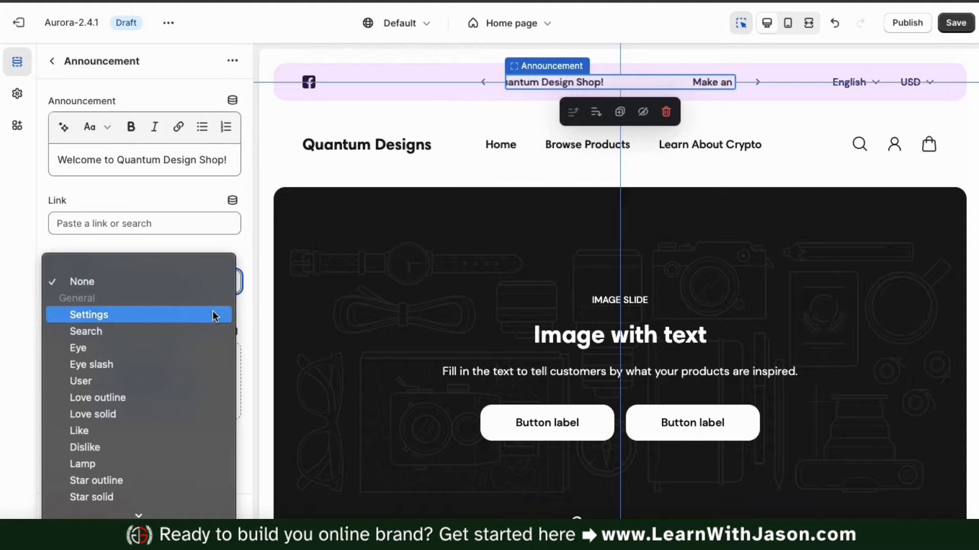
pyautogui.scroll(-5, 183, 368)
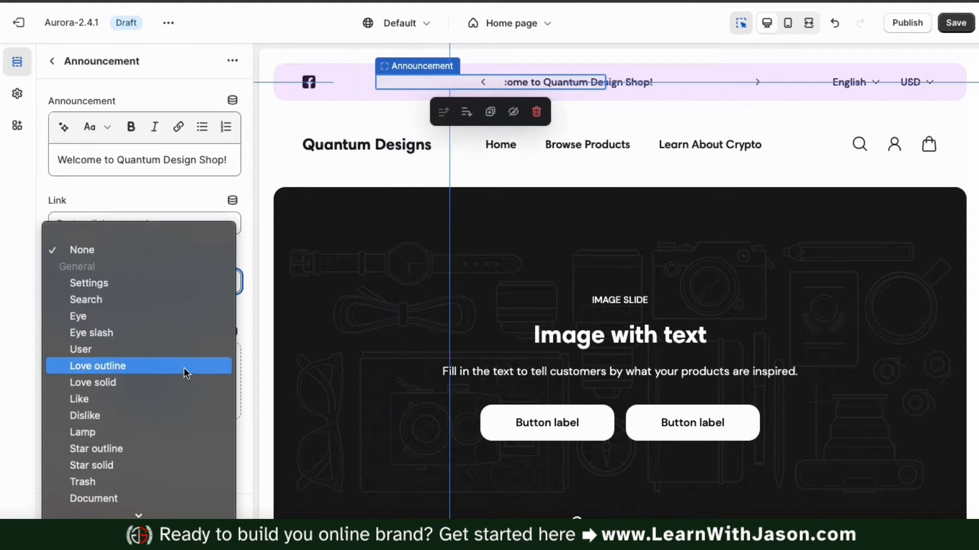
pyautogui.scroll(-15, 183, 368)
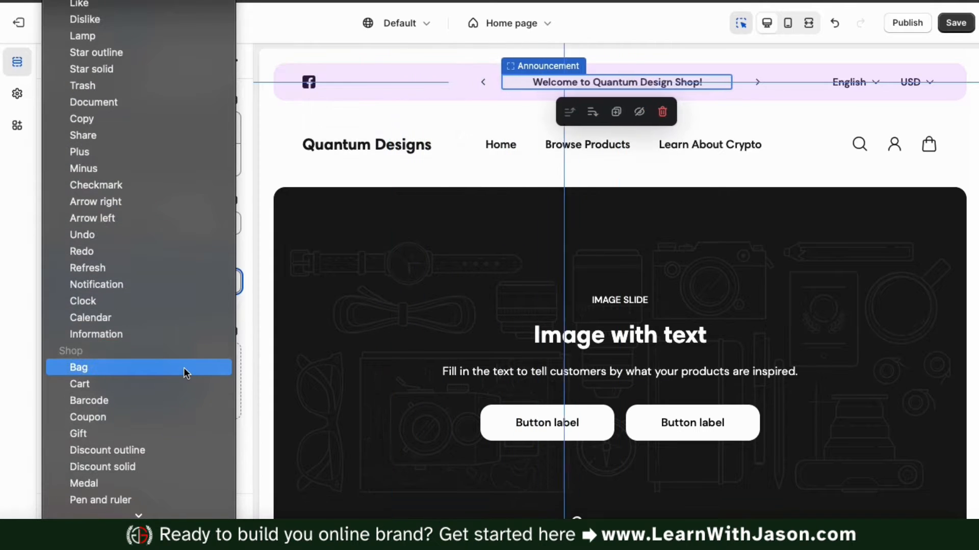
pyautogui.scroll(-1, 184, 368)
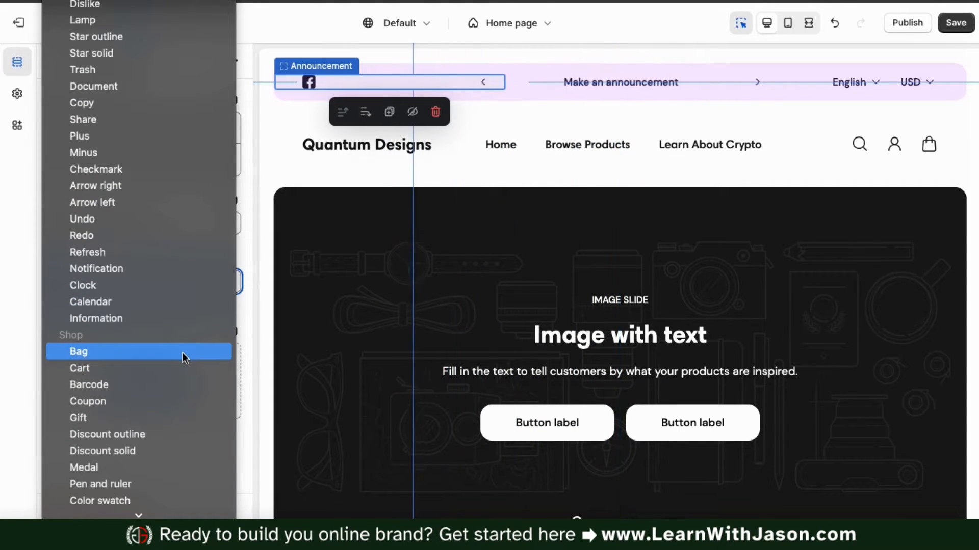
pyautogui.click(182, 353)
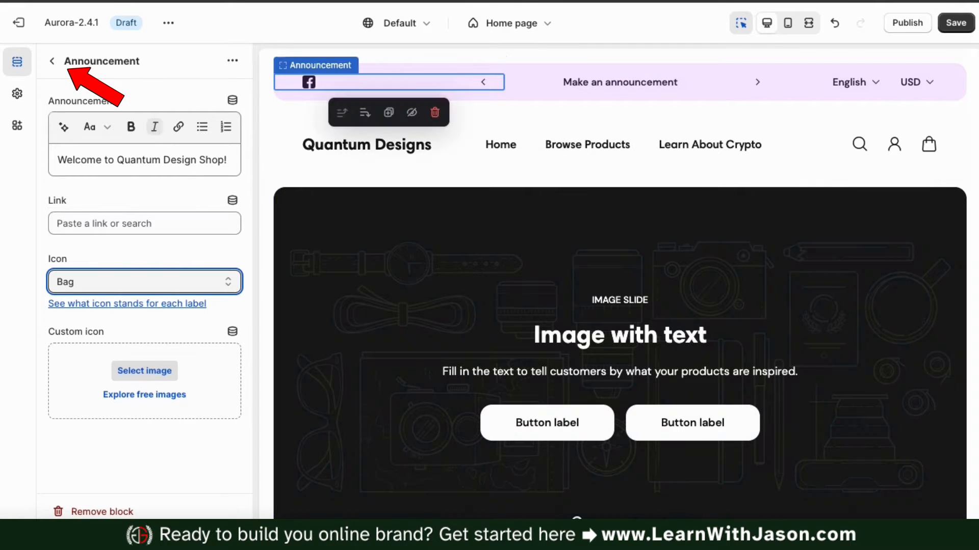
pyautogui.click(53, 62)
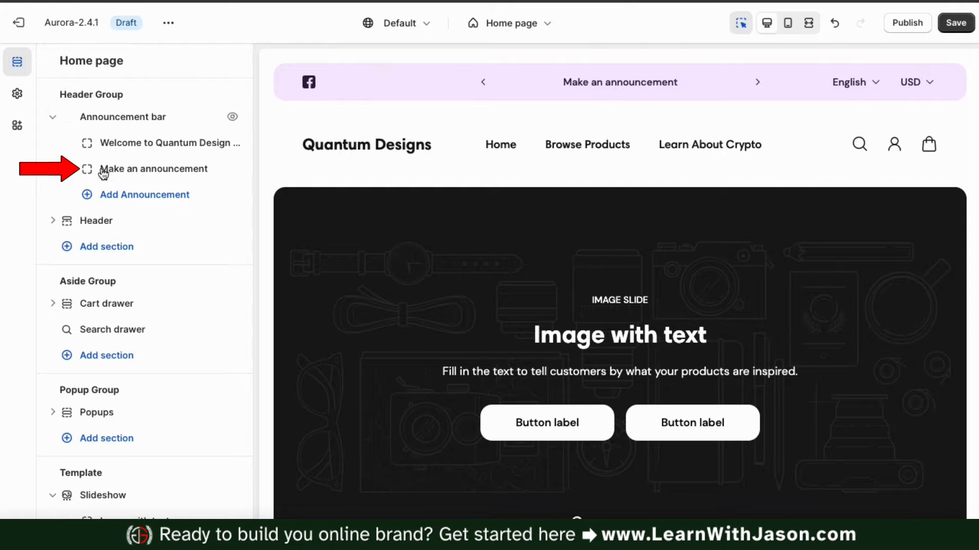
# Change the second announcement's text to "View Our Newest Products!"
pyautogui.click(145, 173)
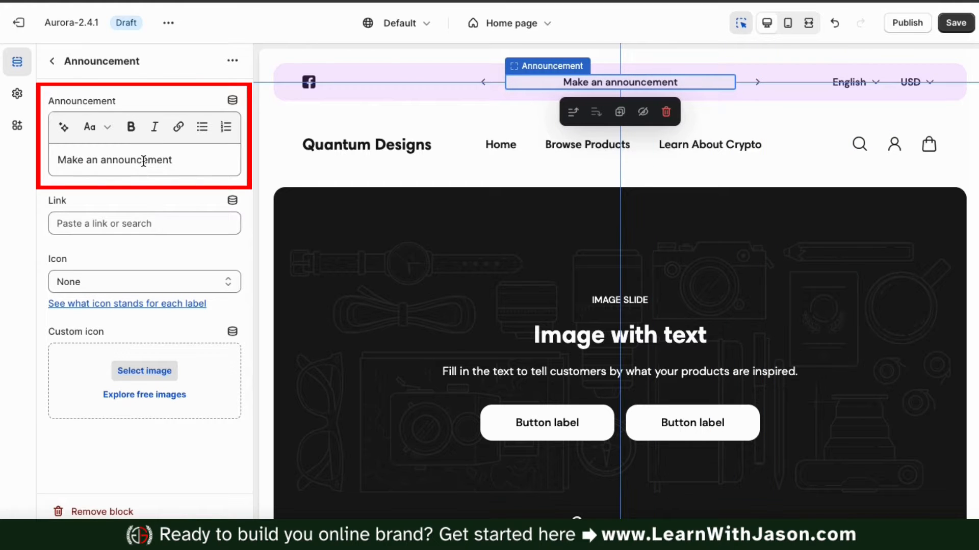
pyautogui.tripleClick(144, 160)
pyautogui.write('View')
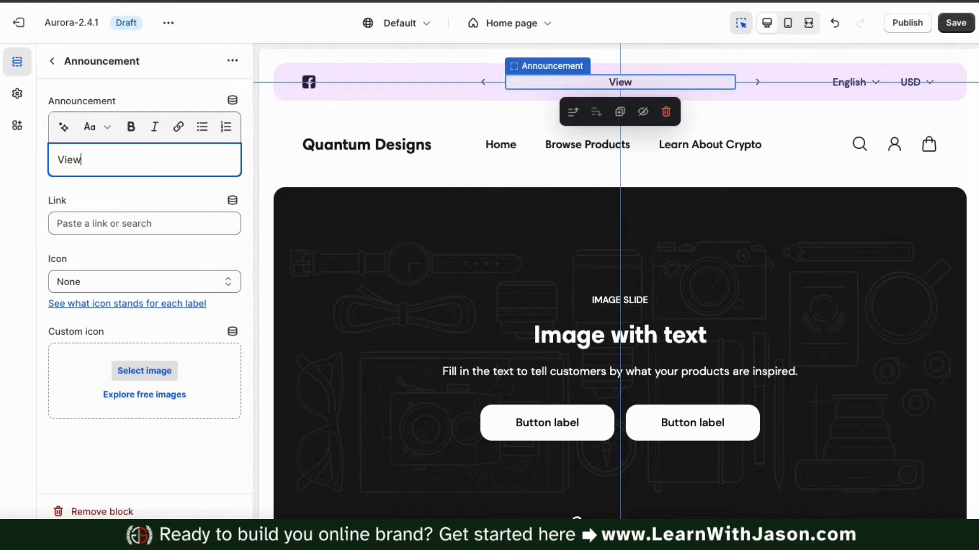
pyautogui.write(' Our Newest Products!')
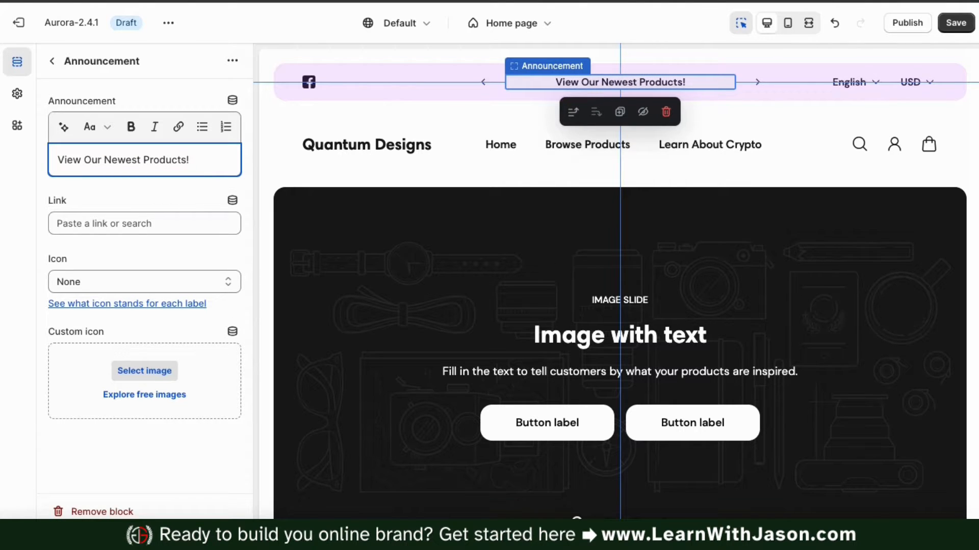
pyautogui.click(174, 195)
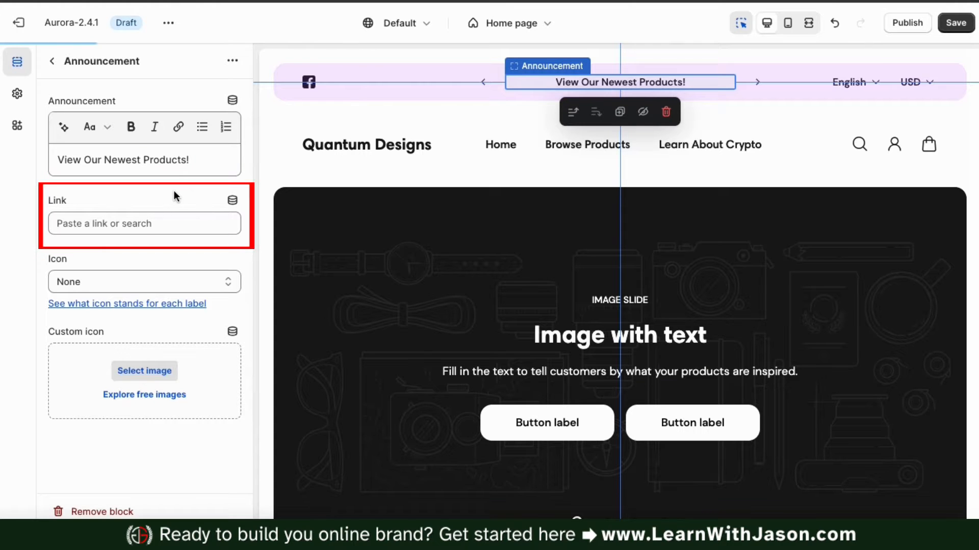
# Link the second announcement to All collections and set its icon to T-shirt, returning to the home page sections
pyautogui.click(173, 228)
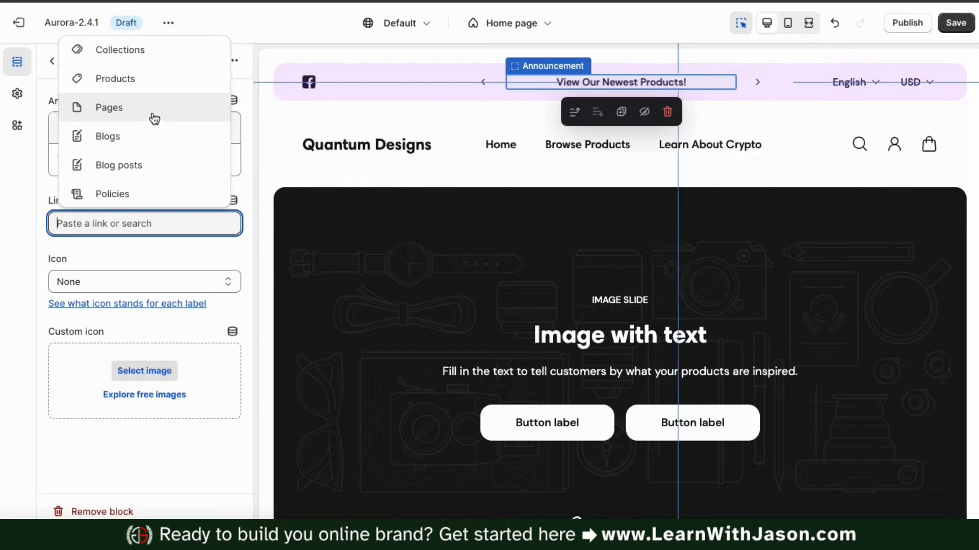
pyautogui.click(147, 54)
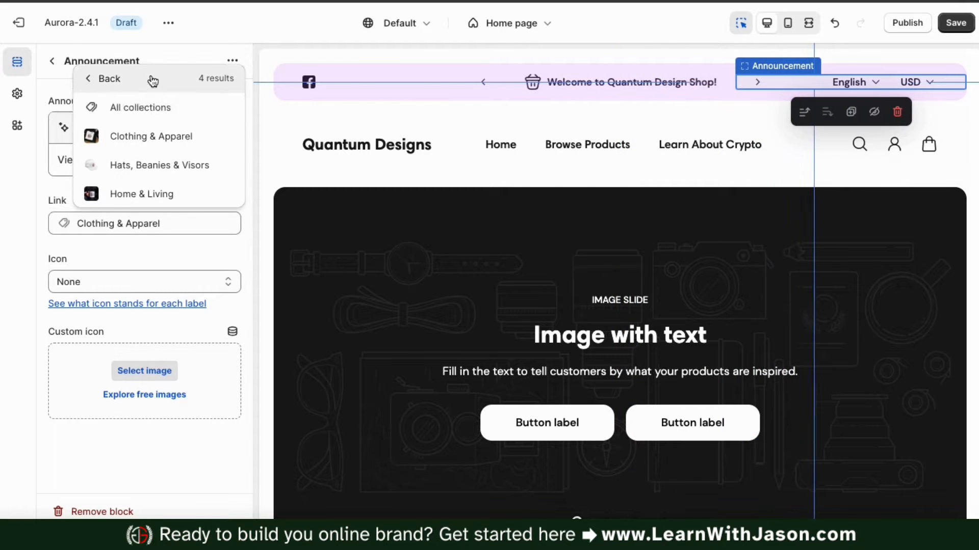
pyautogui.click(140, 116)
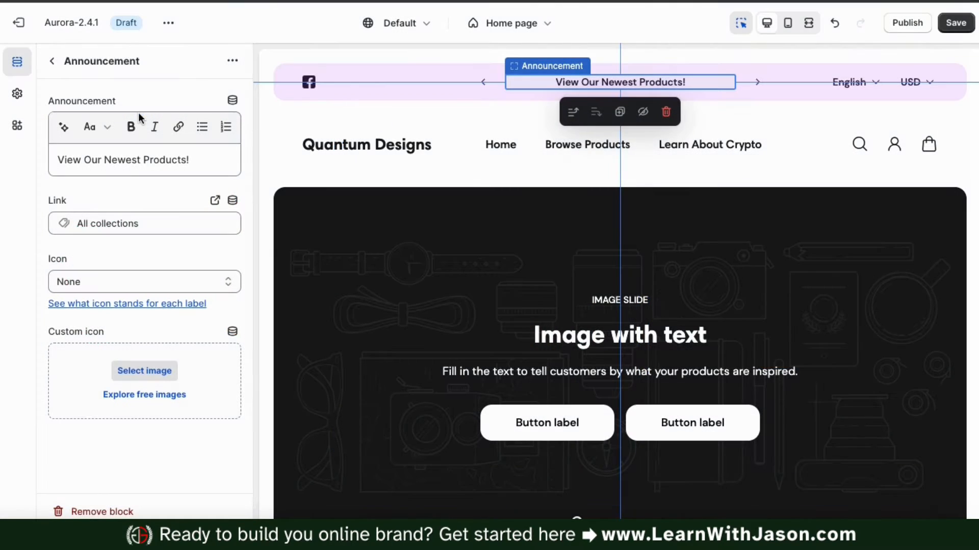
pyautogui.click(228, 283)
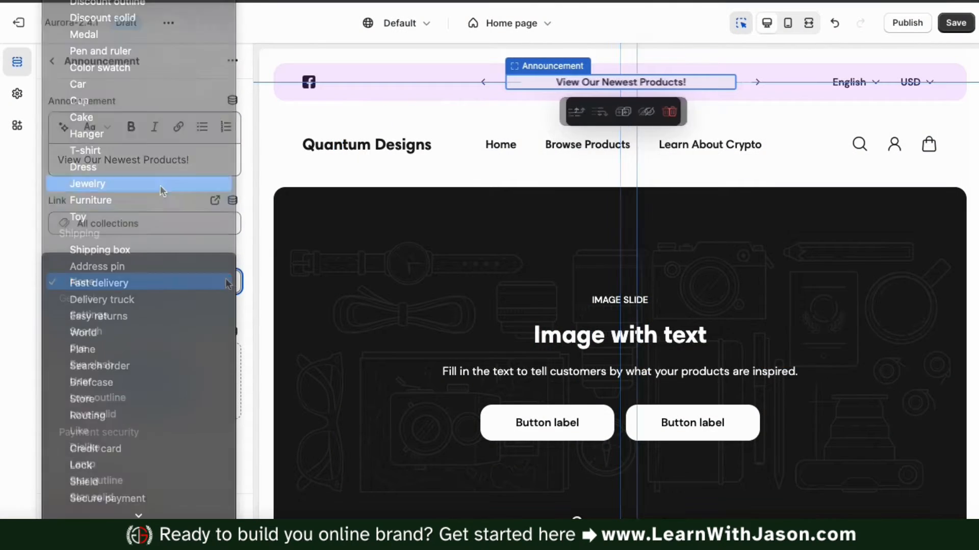
pyautogui.click(143, 149)
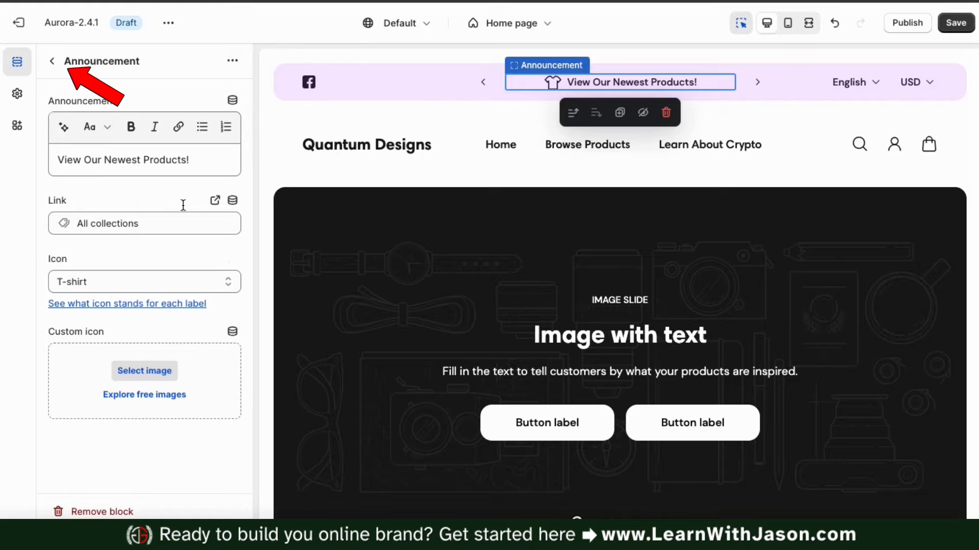
pyautogui.click(51, 59)
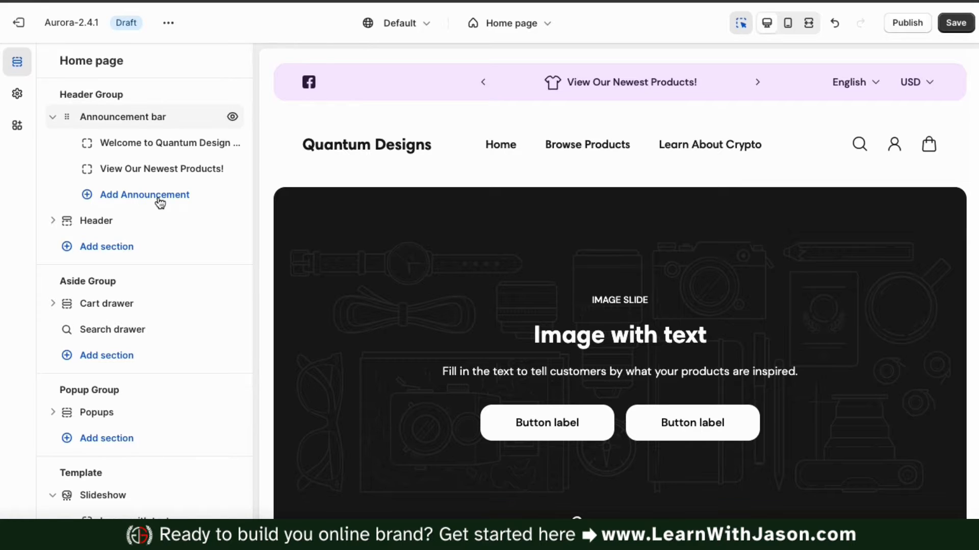
# Add a third announcement to the announcement bar and delete it again
pyautogui.click(139, 199)
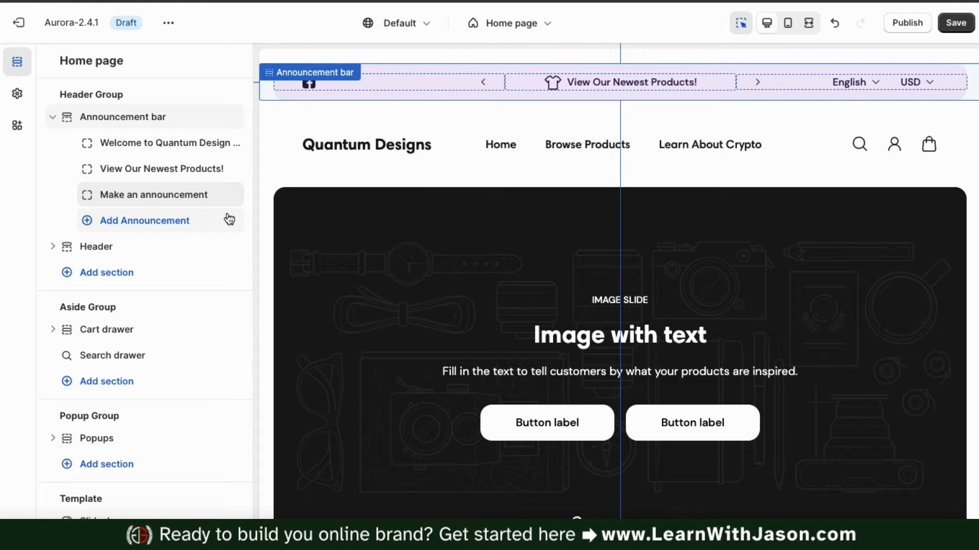
pyautogui.moveTo(225, 204)
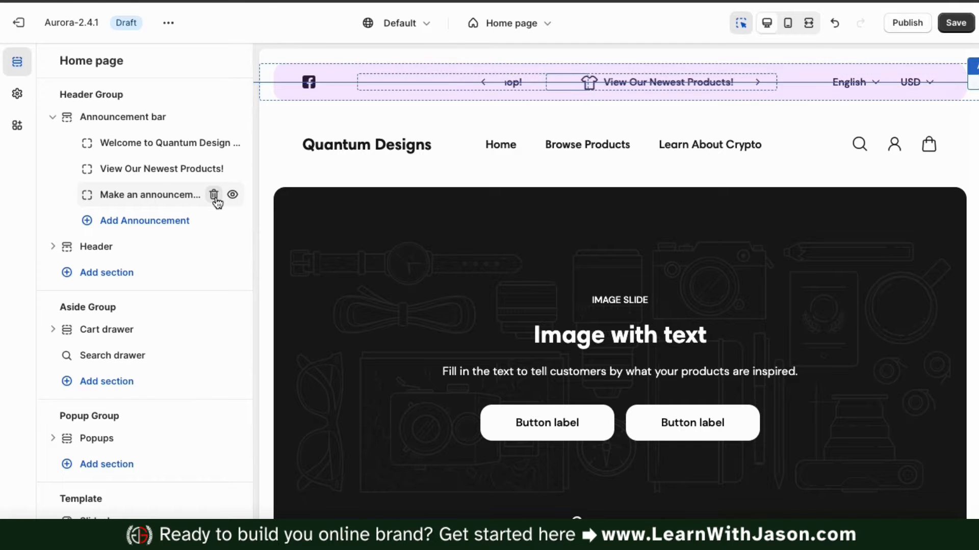
pyautogui.click(214, 195)
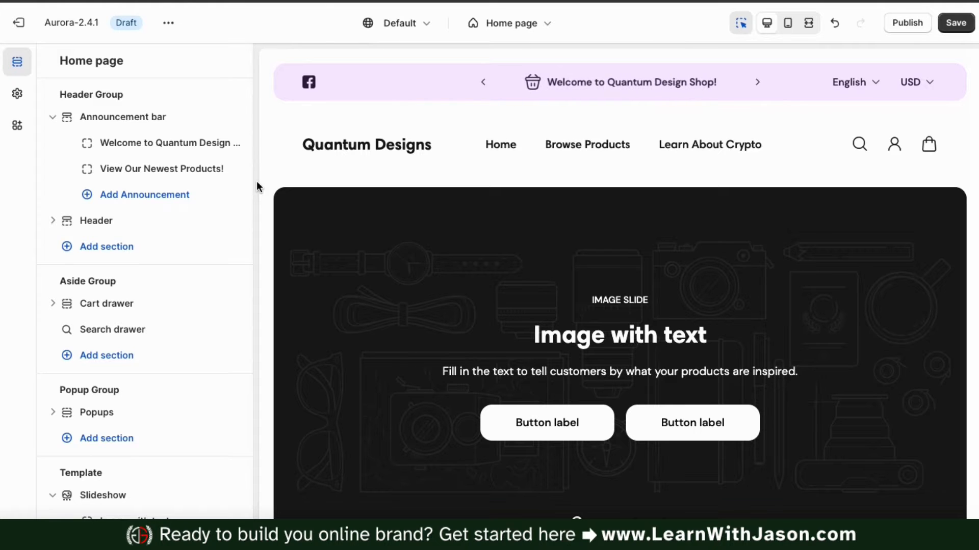
# Save the theme changes after checking the home page in mobile preview, and collapse the announcement bar section
pyautogui.click(788, 23)
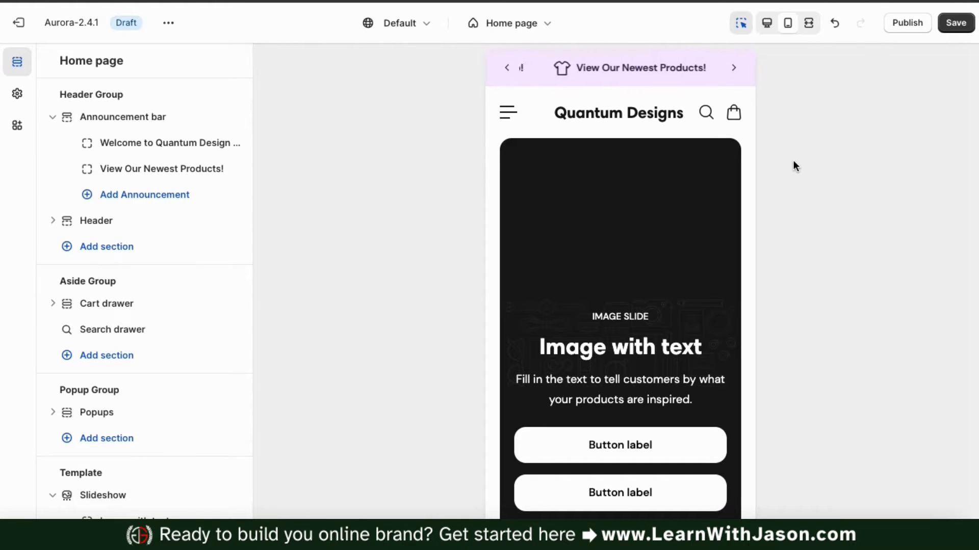
pyautogui.click(766, 22)
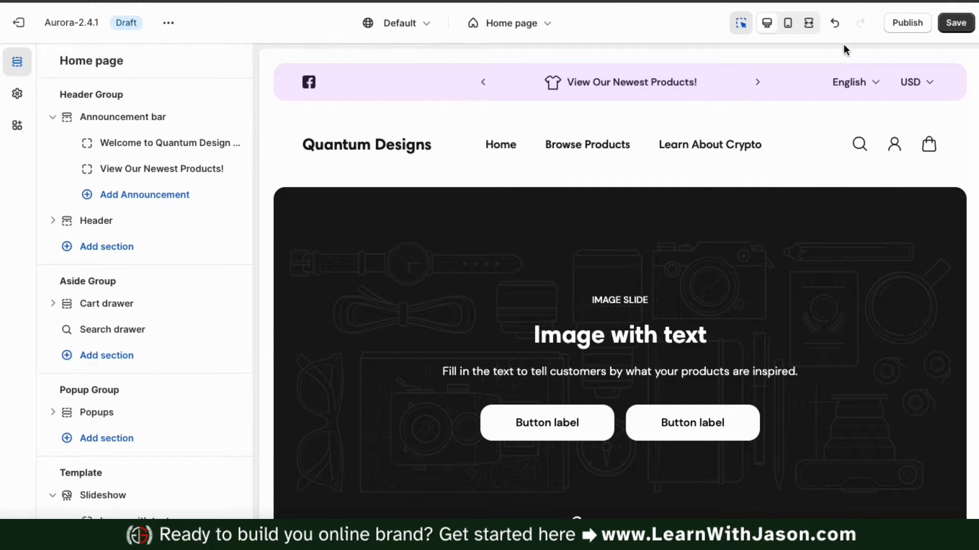
pyautogui.click(949, 30)
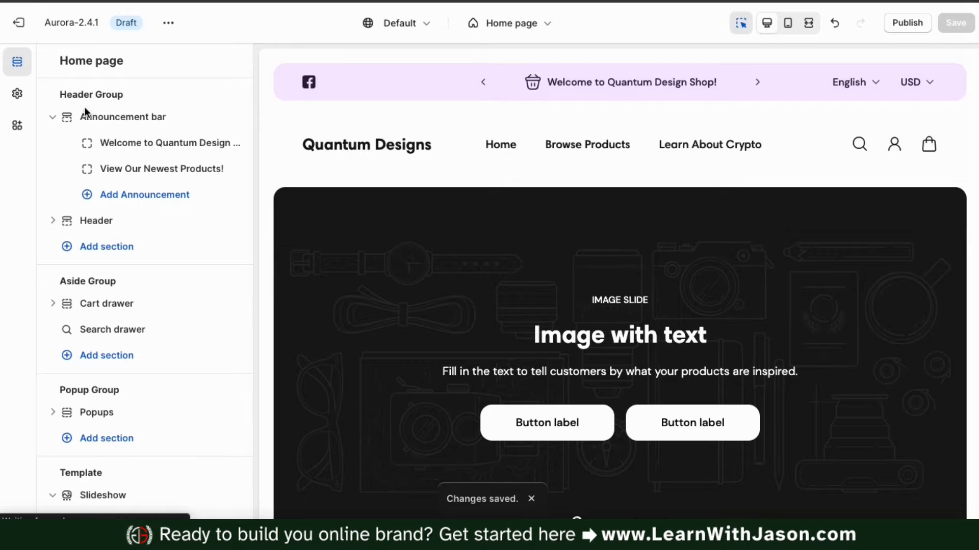
pyautogui.click(52, 122)
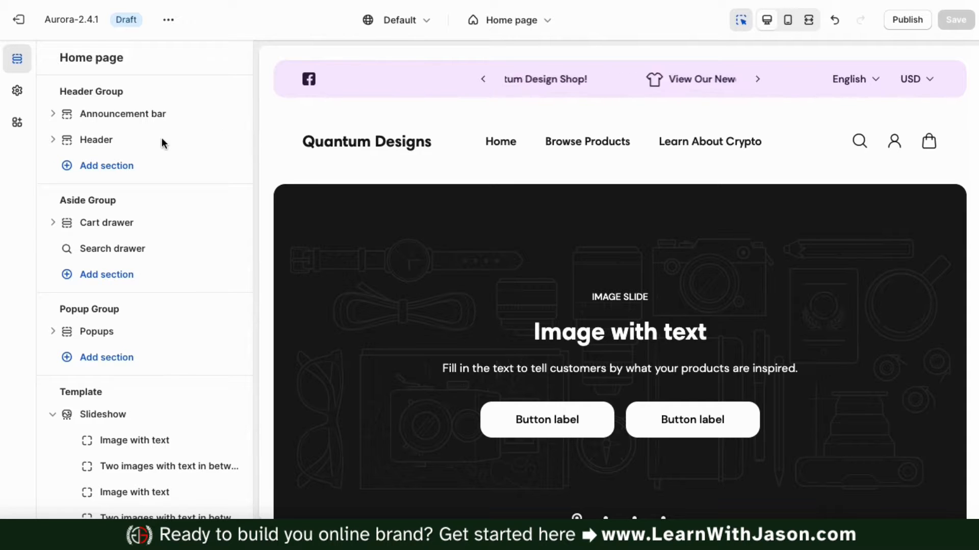
# Set the color scheme of the Header section to Contrasting
pyautogui.click(95, 147)
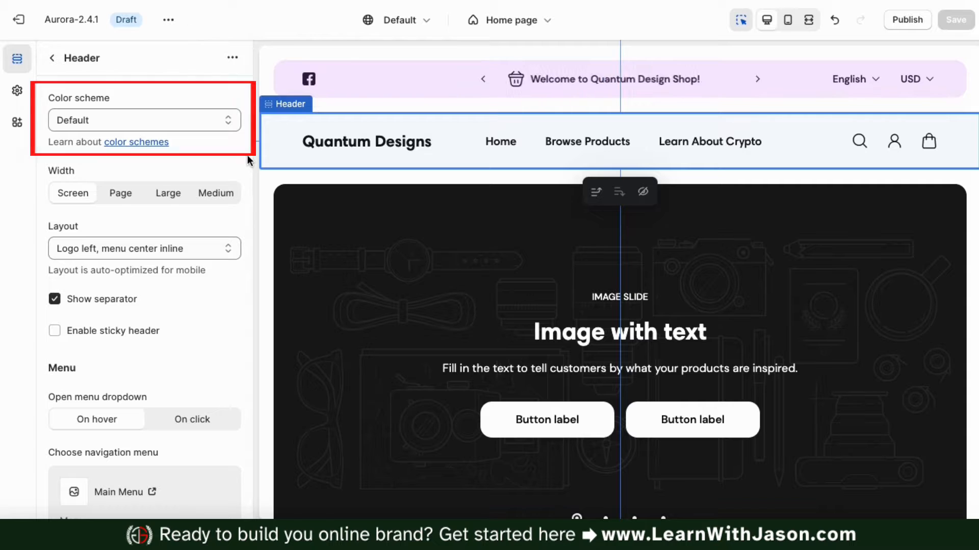
pyautogui.click(233, 122)
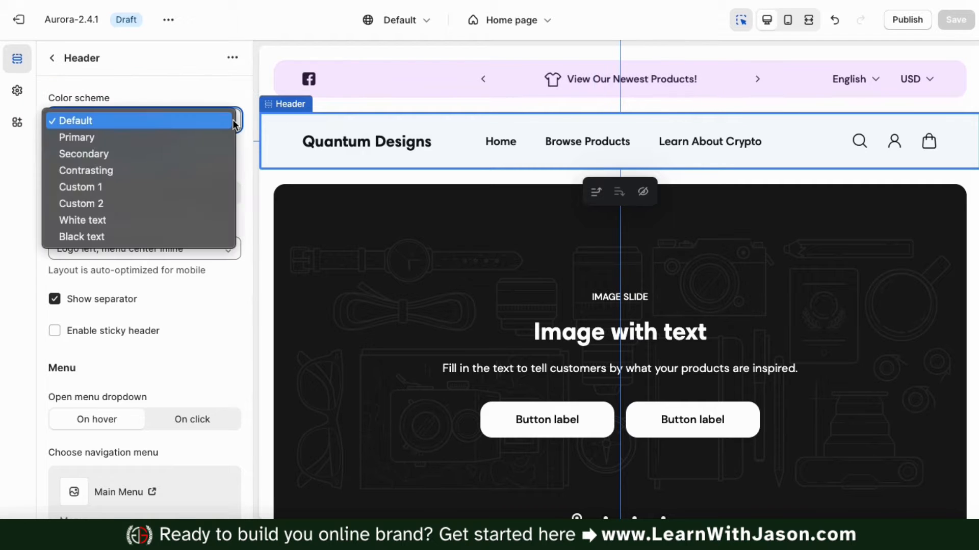
pyautogui.click(214, 141)
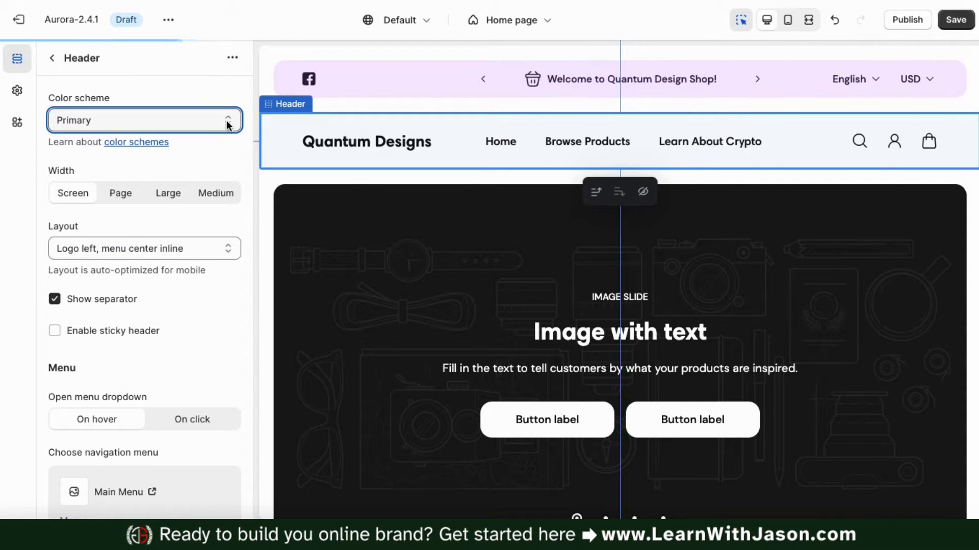
pyautogui.click(228, 125)
pyautogui.click(203, 161)
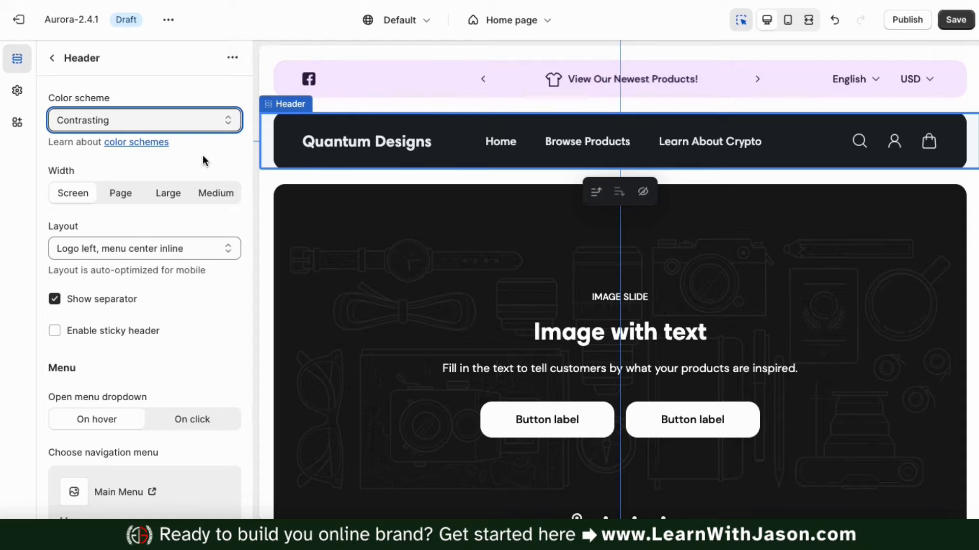
pyautogui.click(246, 156)
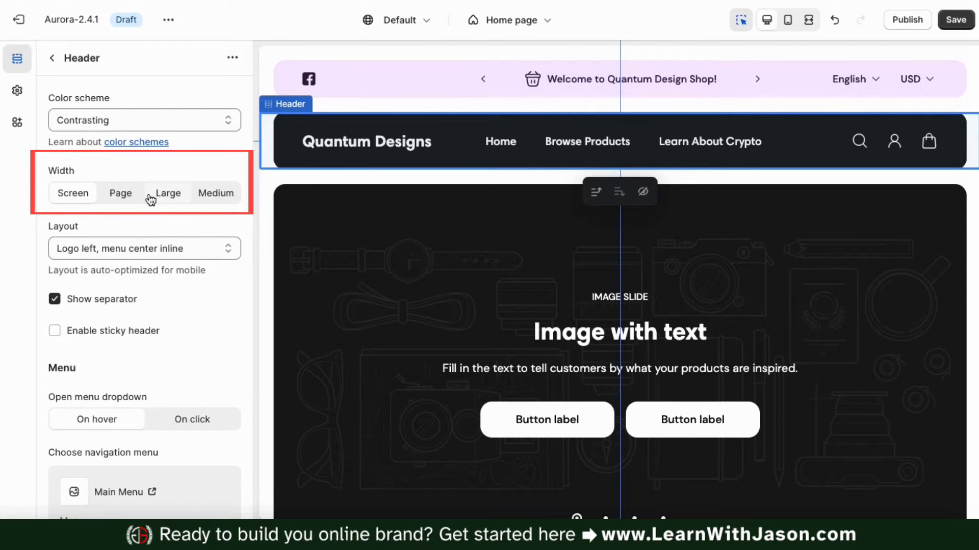
# Try the header layout with logo center and menu left inline, and settle on Logo center, menu center below
pyautogui.click(230, 252)
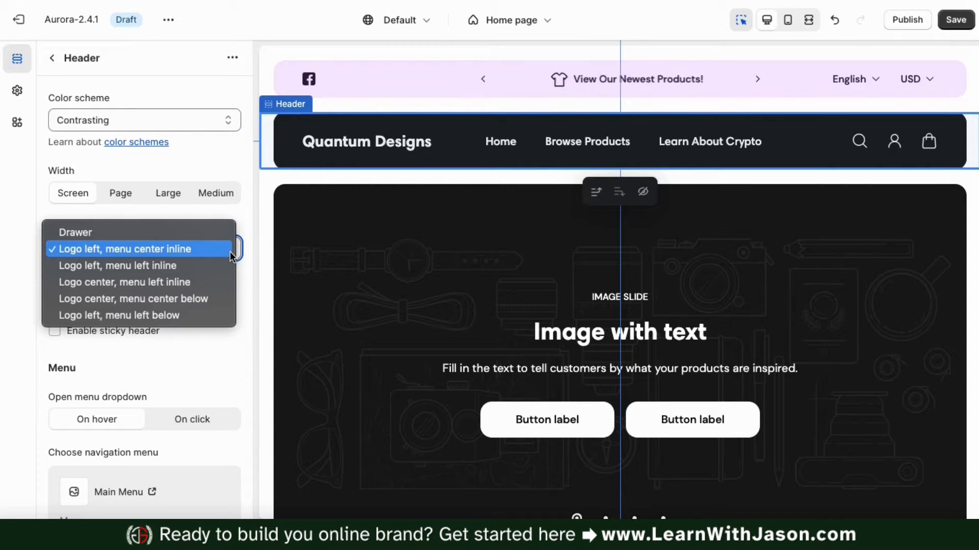
pyautogui.click(213, 282)
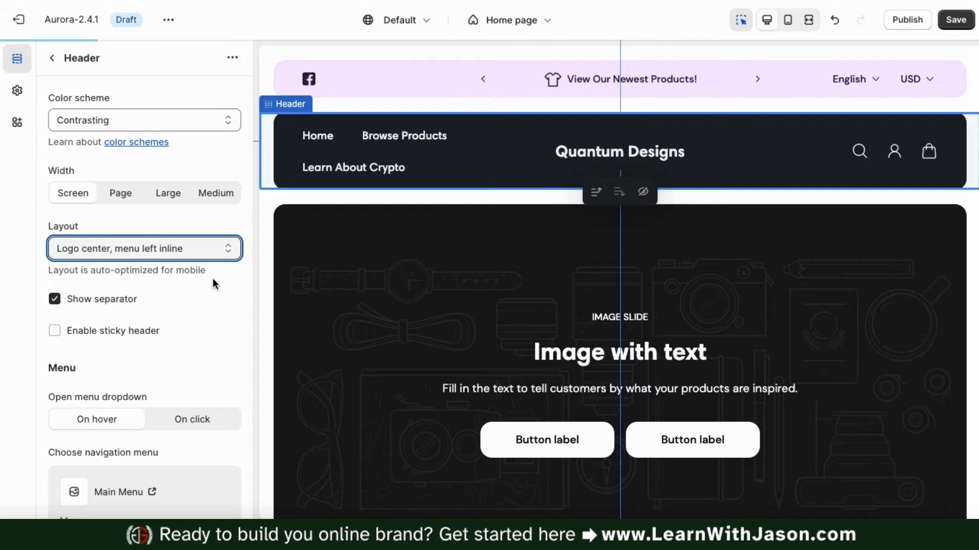
pyautogui.click(227, 254)
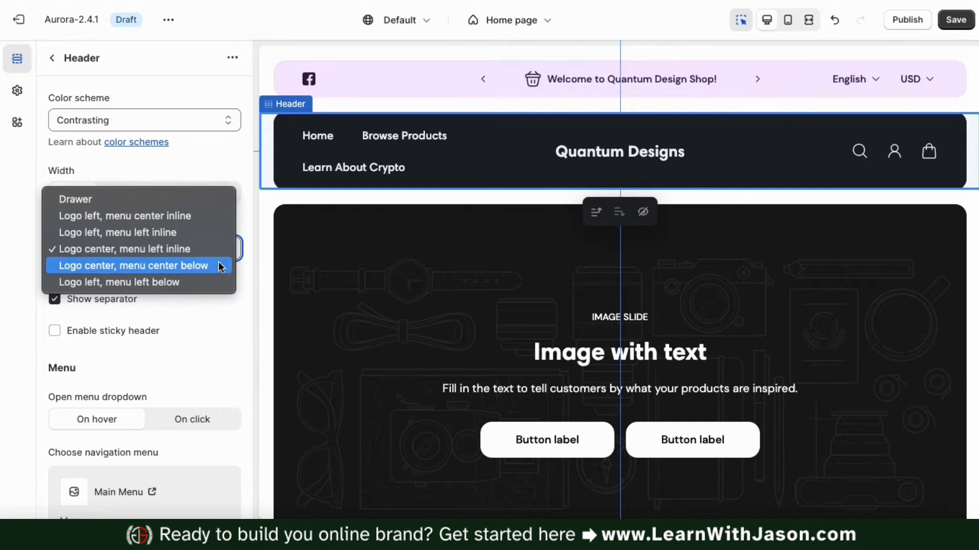
pyautogui.click(219, 263)
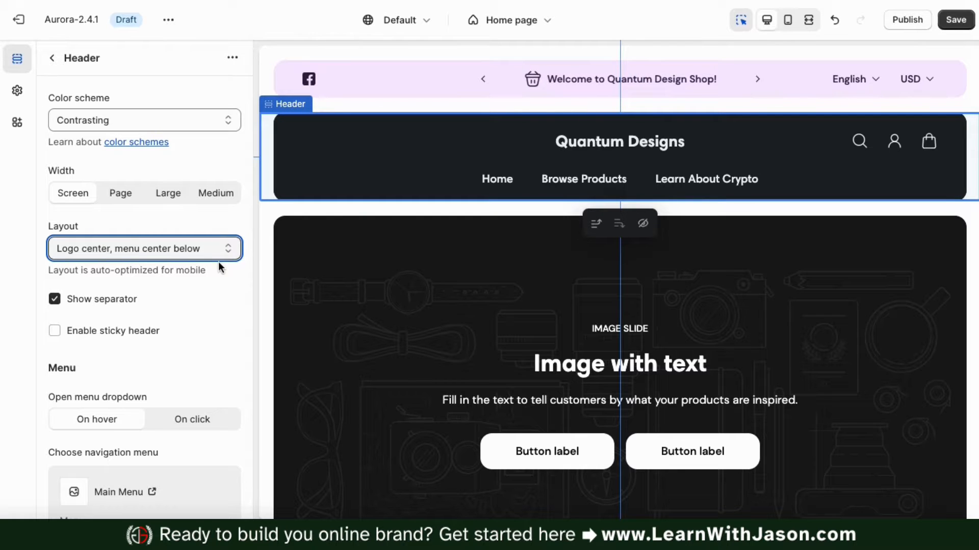
# Enable the sticky header and check its behavior further down the home page preview
pyautogui.click(255, 273)
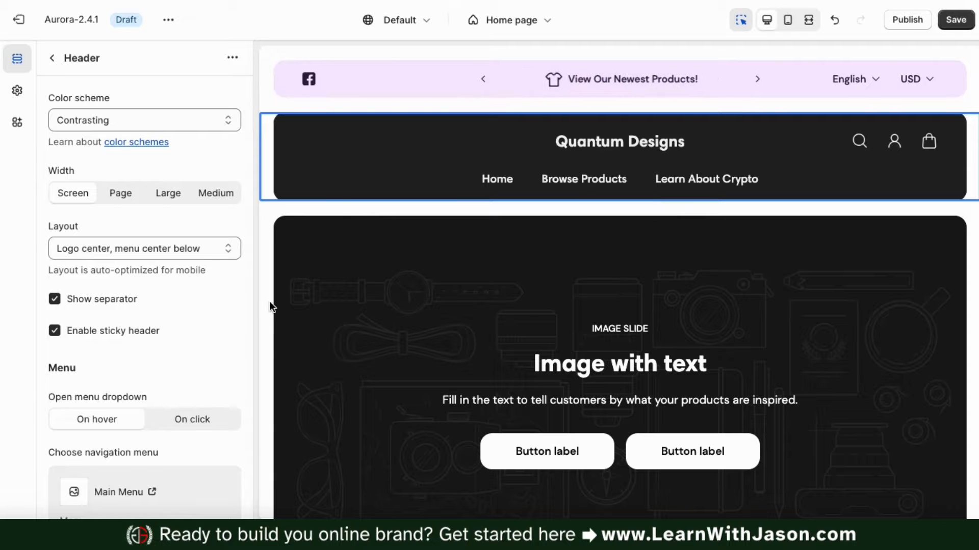
pyautogui.scroll(-5, 269, 302)
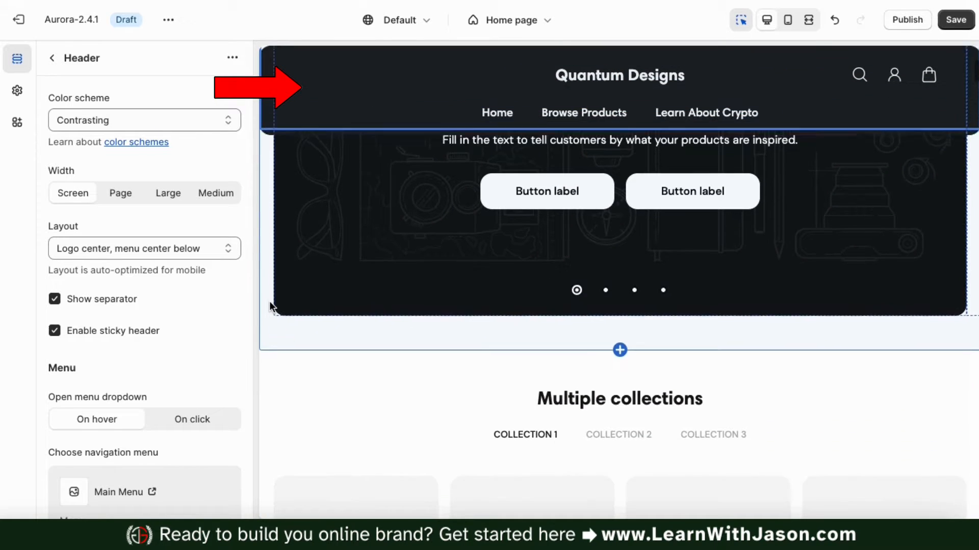
pyautogui.scroll(-5, 270, 306)
pyautogui.scroll(-1, 269, 301)
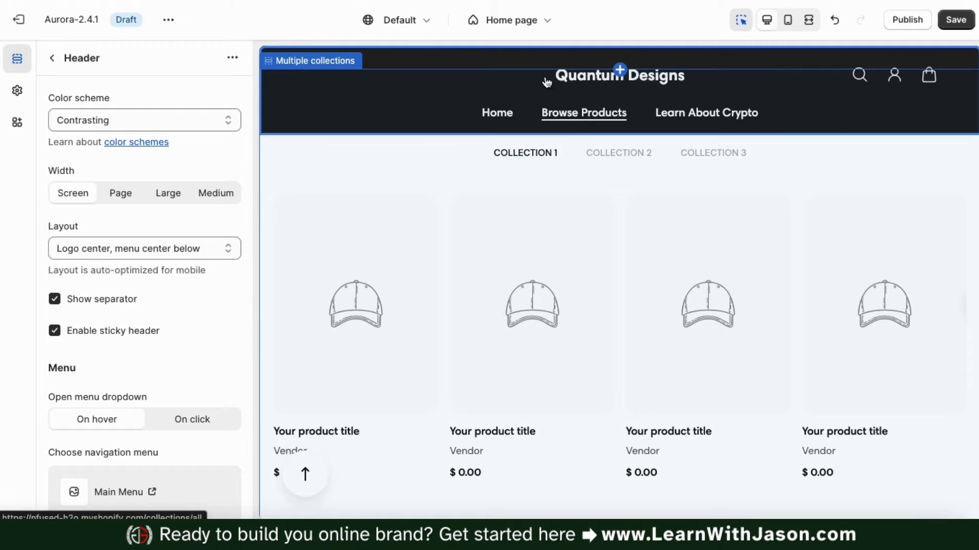
pyautogui.click(535, 107)
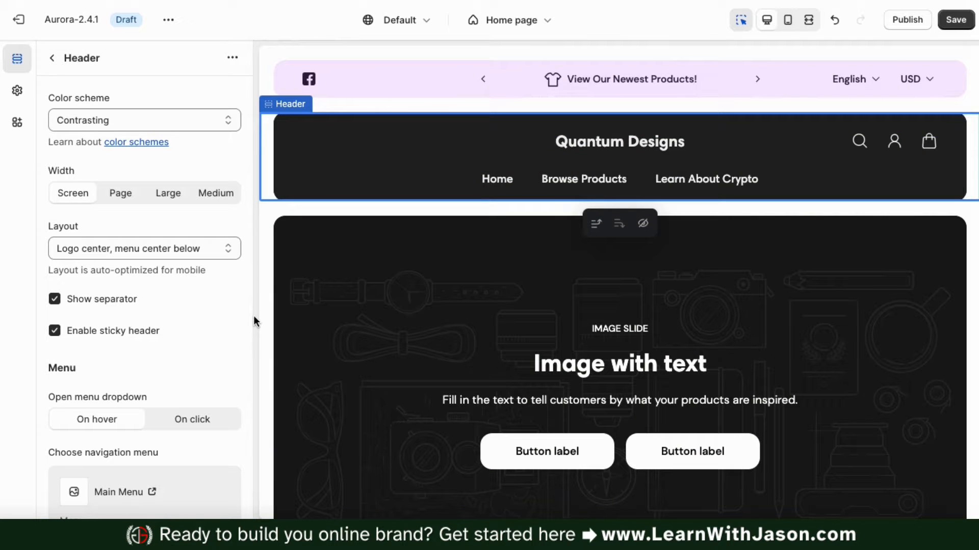
# Change the header's navigation menu to the other menu named Main Menu
pyautogui.scroll(-4, 244, 320)
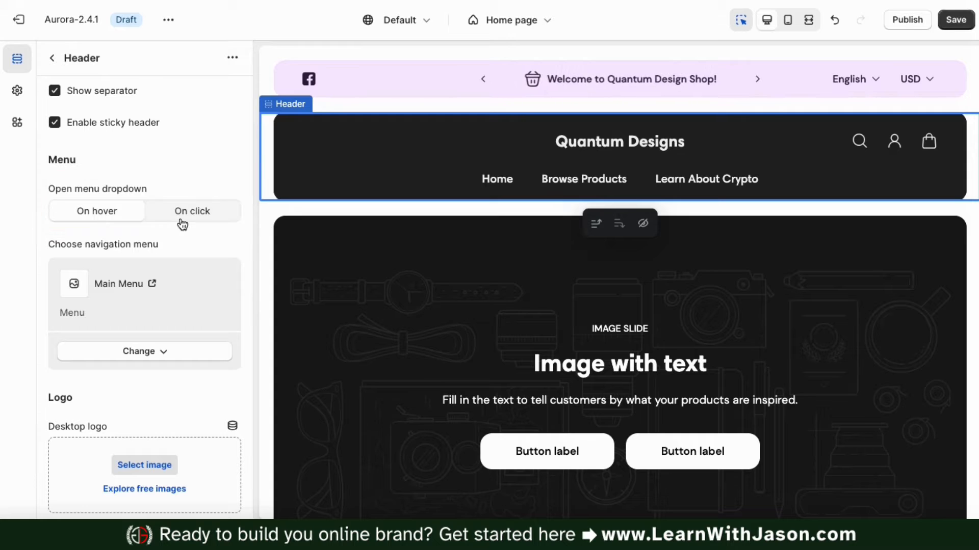
pyautogui.scroll(-1, 223, 283)
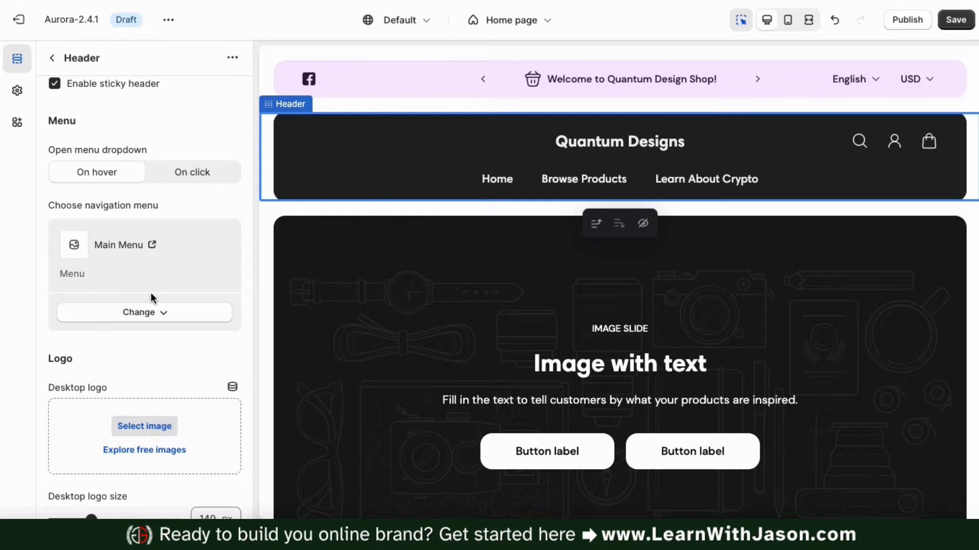
pyautogui.click(170, 317)
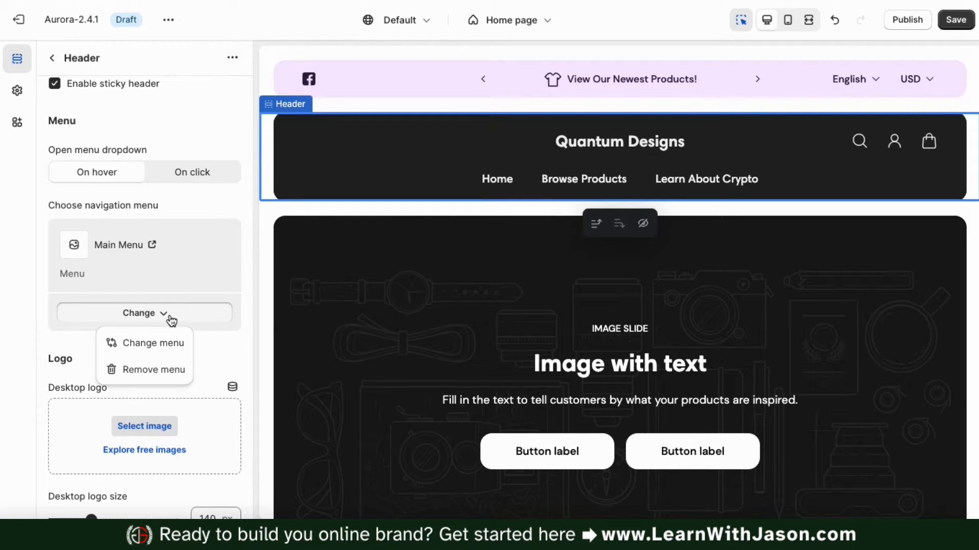
pyautogui.click(153, 343)
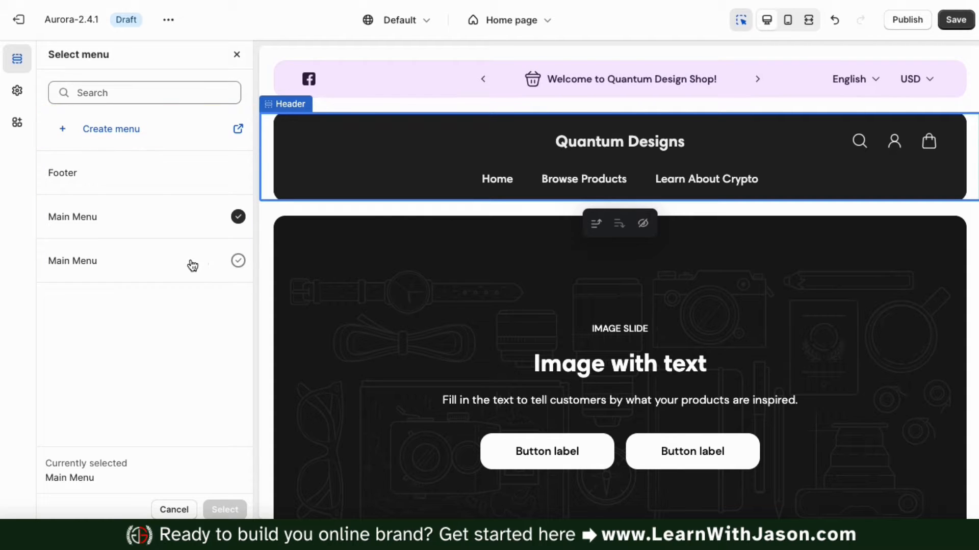
pyautogui.click(171, 264)
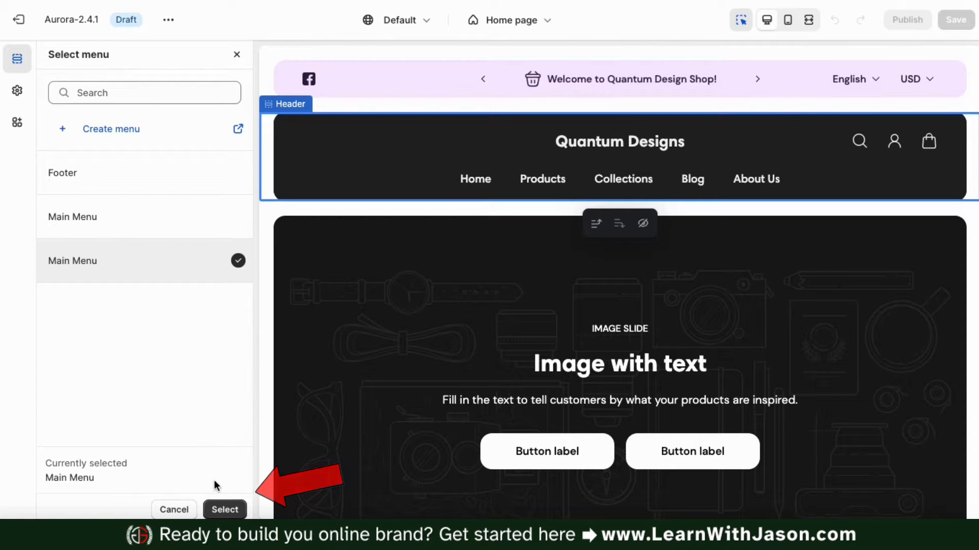
pyautogui.click(223, 509)
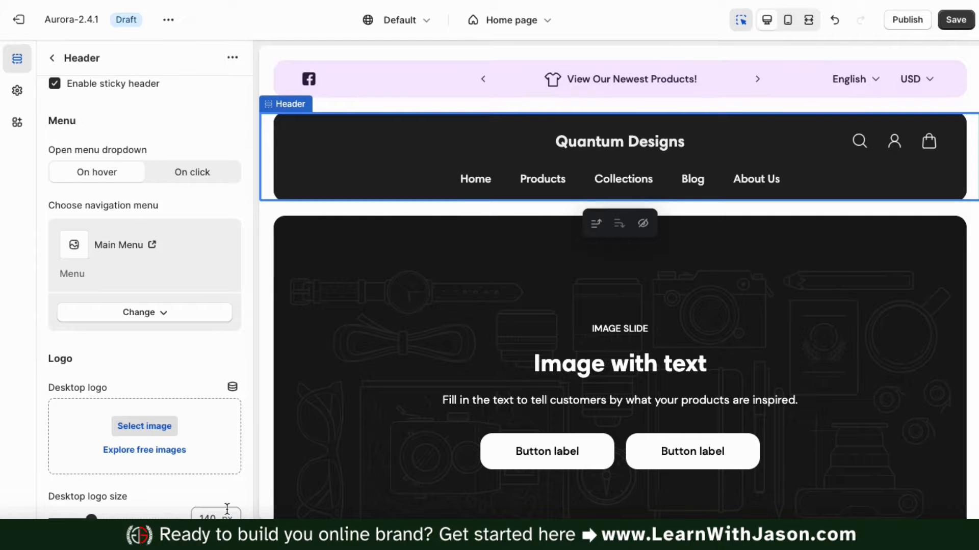
# Upload the QD_LOGO_2 PNG image and use it as the header's desktop logo
pyautogui.scroll(-5, 248, 432)
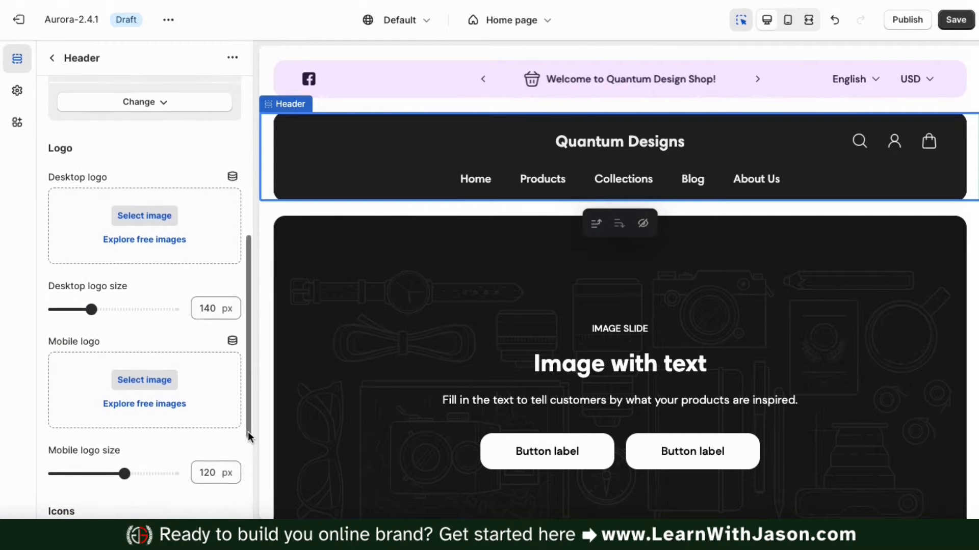
pyautogui.scroll(-1, 248, 432)
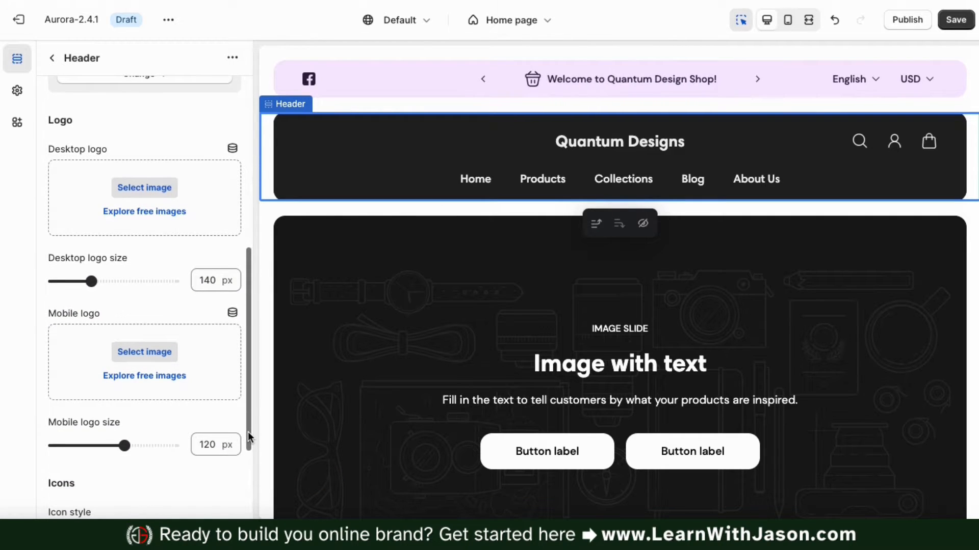
pyautogui.click(144, 188)
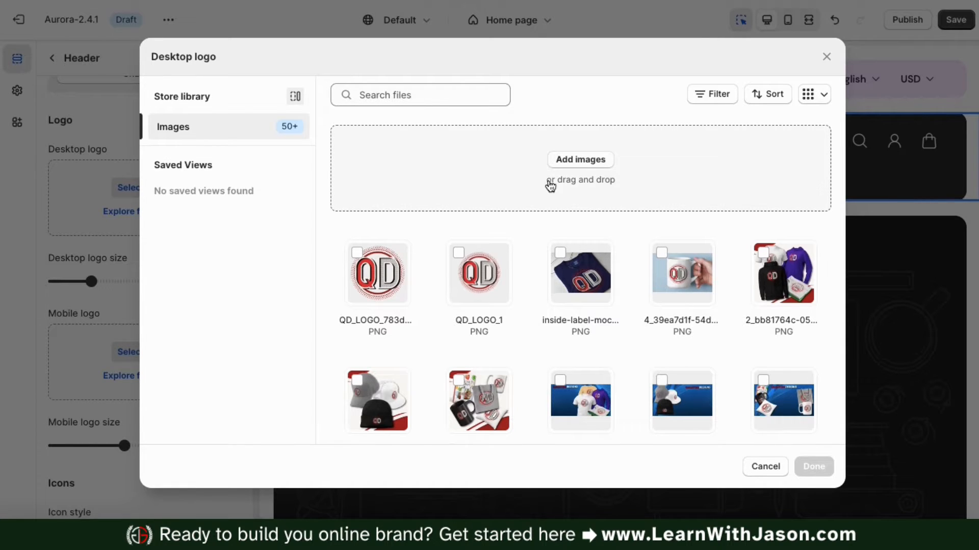
pyautogui.click(584, 159)
pyautogui.click(668, 242)
pyautogui.doubleClick(667, 242)
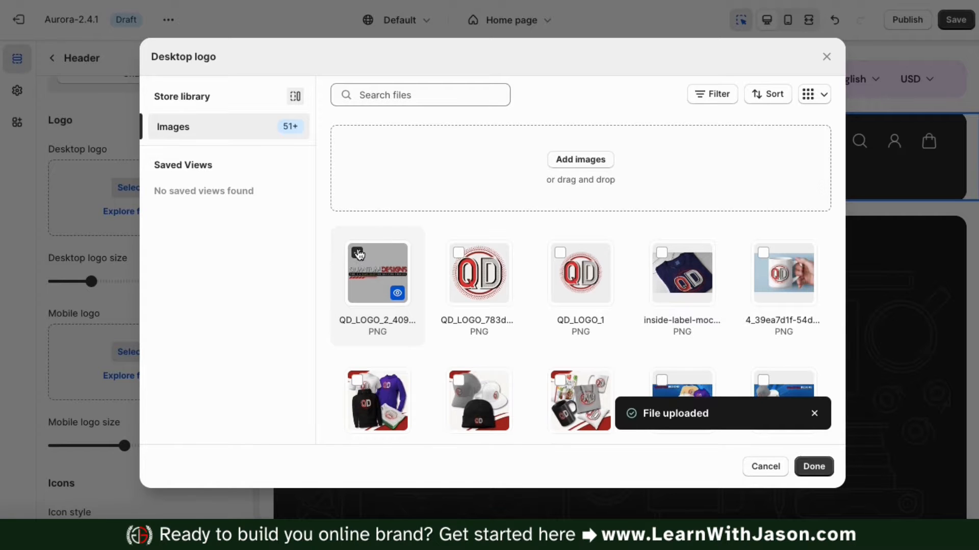
pyautogui.click(819, 473)
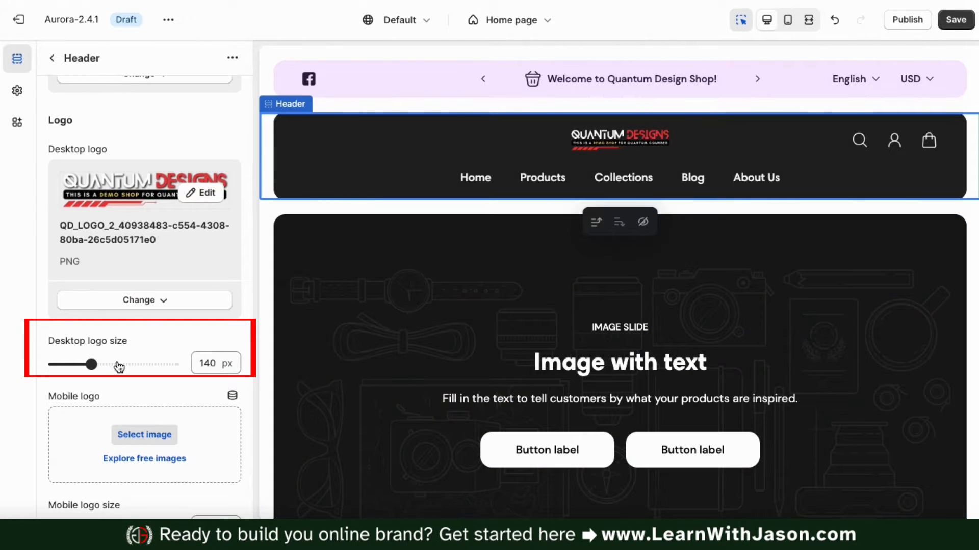
# Set the desktop logo size to 290 px and check the header logo in the mobile preview
pyautogui.moveTo(93, 365); pyautogui.dragTo(129, 365)
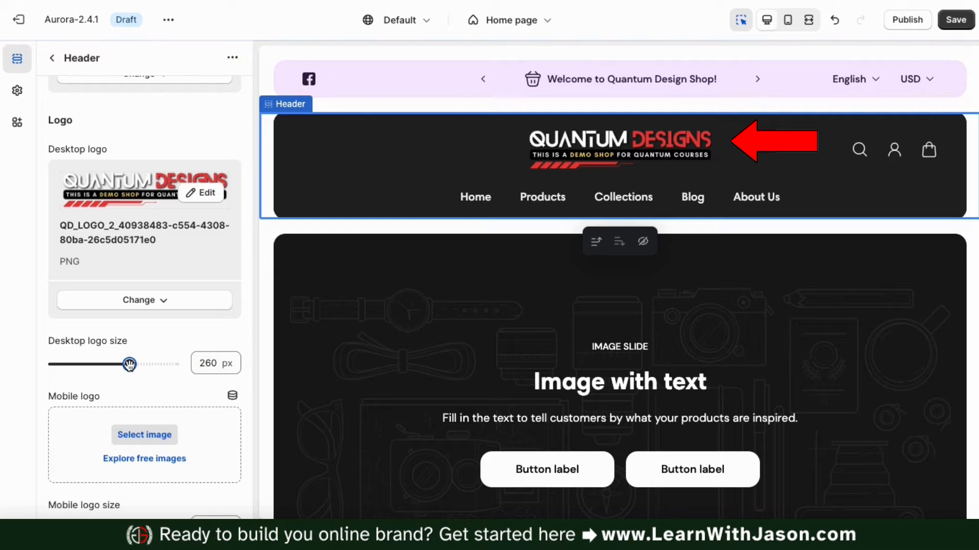
pyautogui.moveTo(129, 364); pyautogui.dragTo(138, 364)
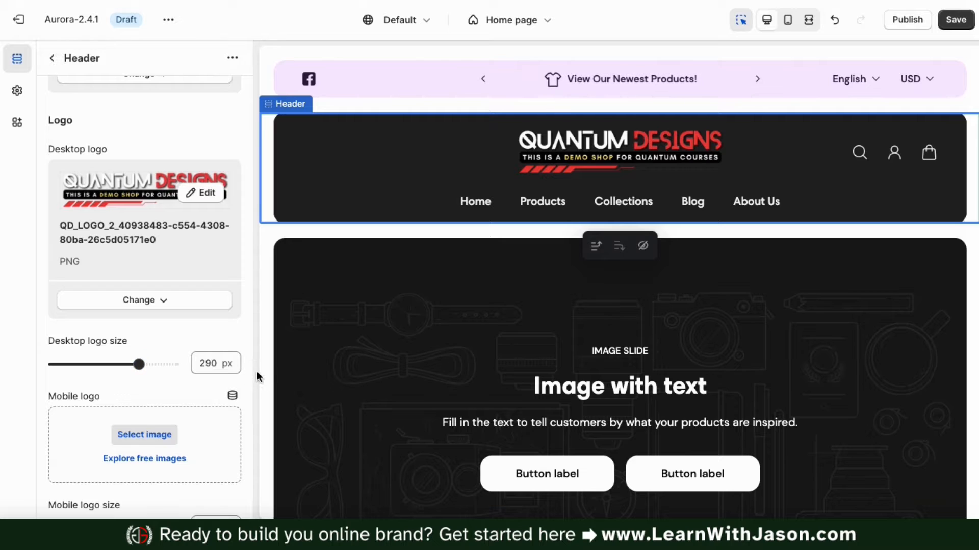
pyautogui.scroll(-2, 249, 372)
pyautogui.scroll(-1, 249, 372)
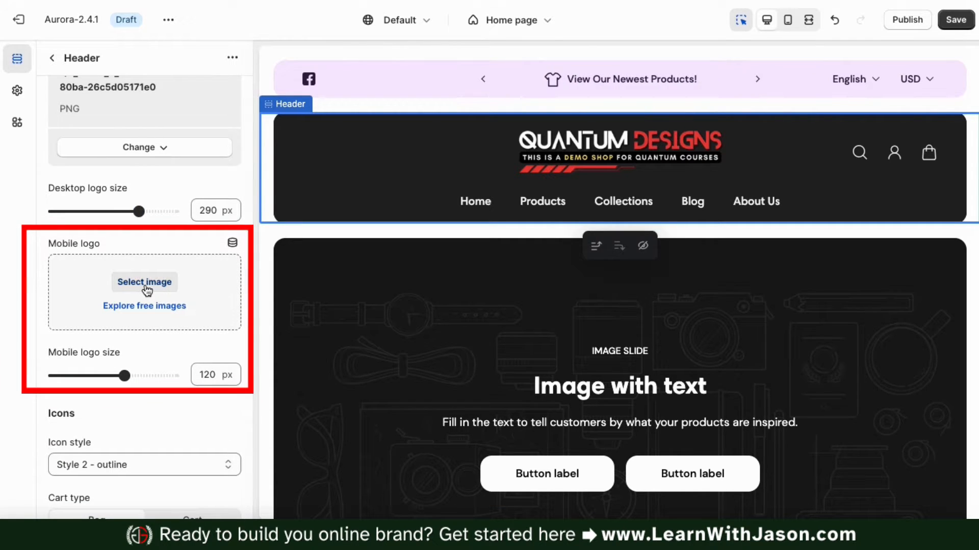
pyautogui.click(788, 21)
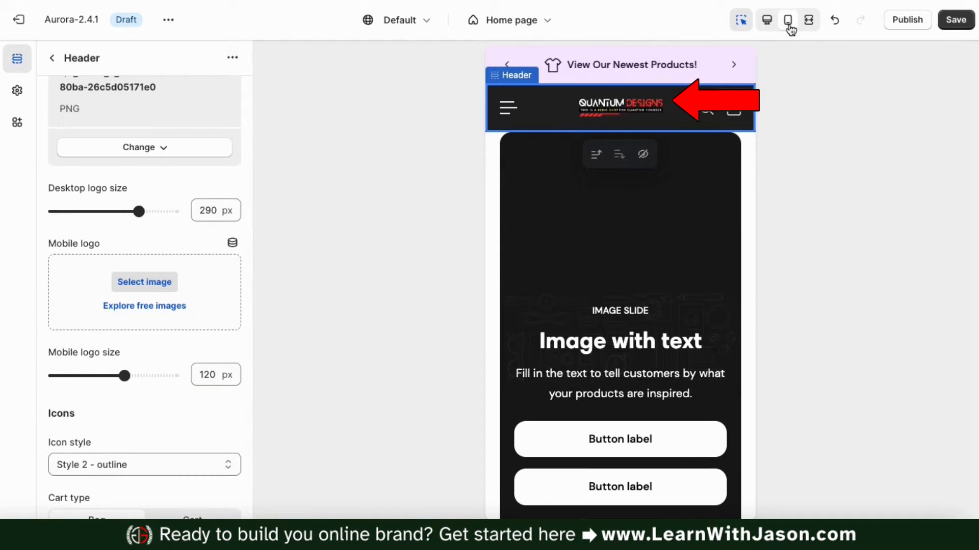
pyautogui.click(765, 21)
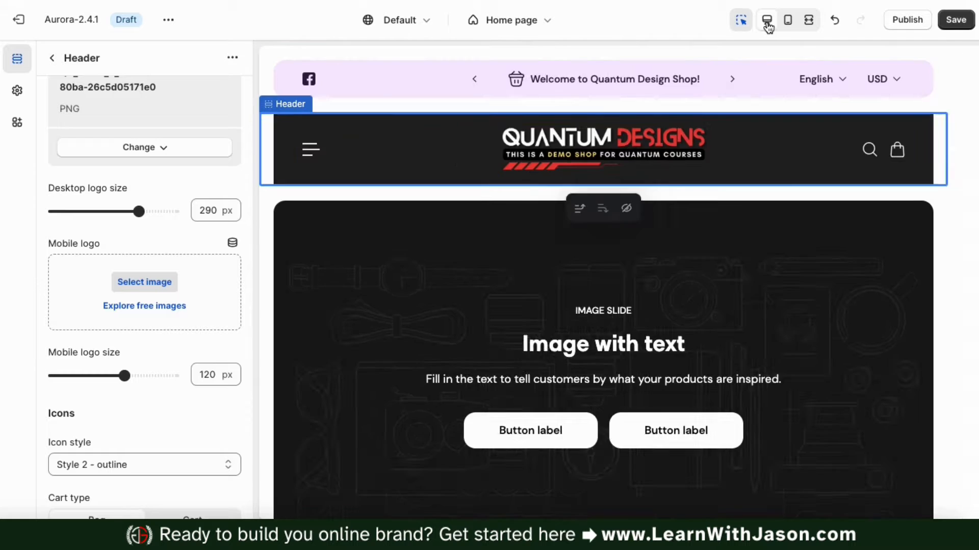
# Set the header icon style to Style 1 - outline and the cart type to Cart
pyautogui.scroll(-2, 246, 291)
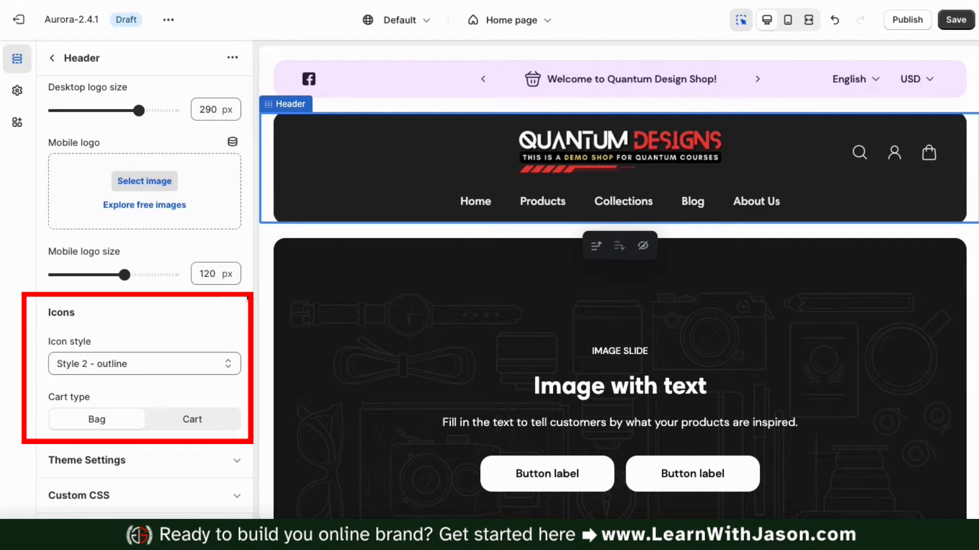
pyautogui.click(229, 365)
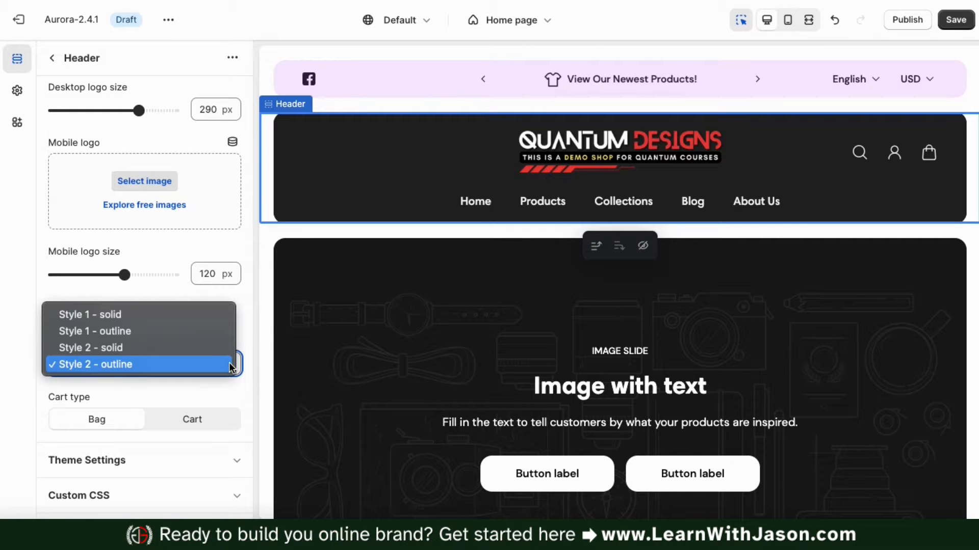
pyautogui.click(220, 351)
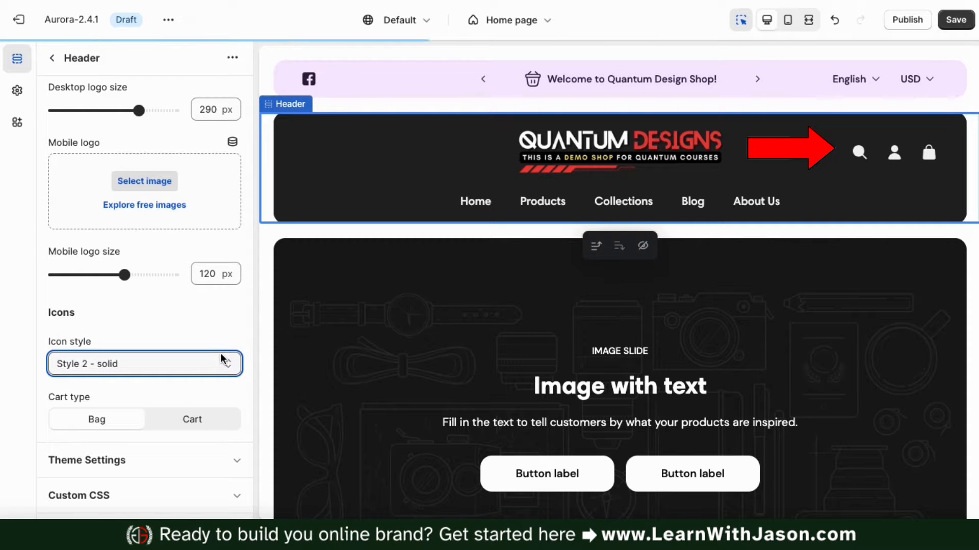
pyautogui.click(222, 365)
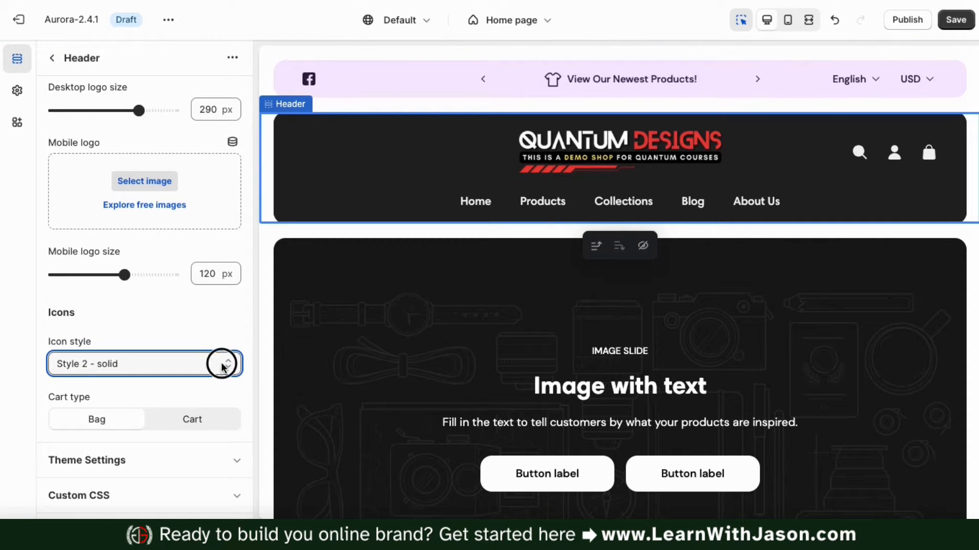
pyautogui.click(219, 349)
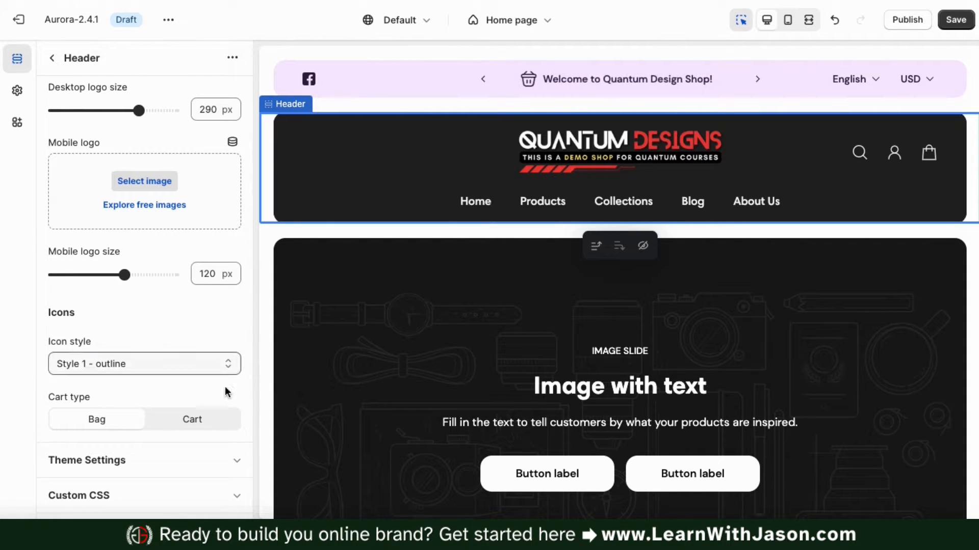
pyautogui.click(199, 424)
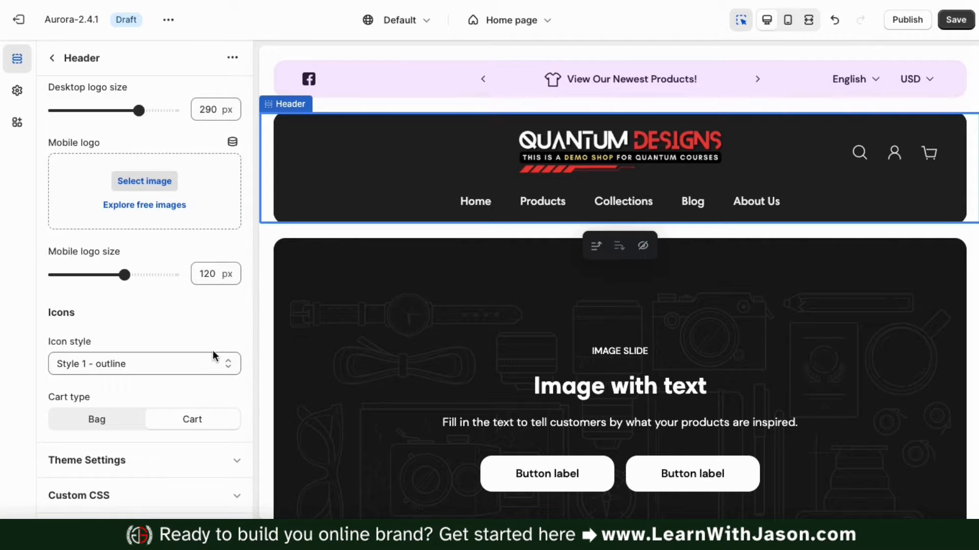
# Open the Images block inside the Header section and check which menu item it is linked to
pyautogui.scroll(10, 209, 351)
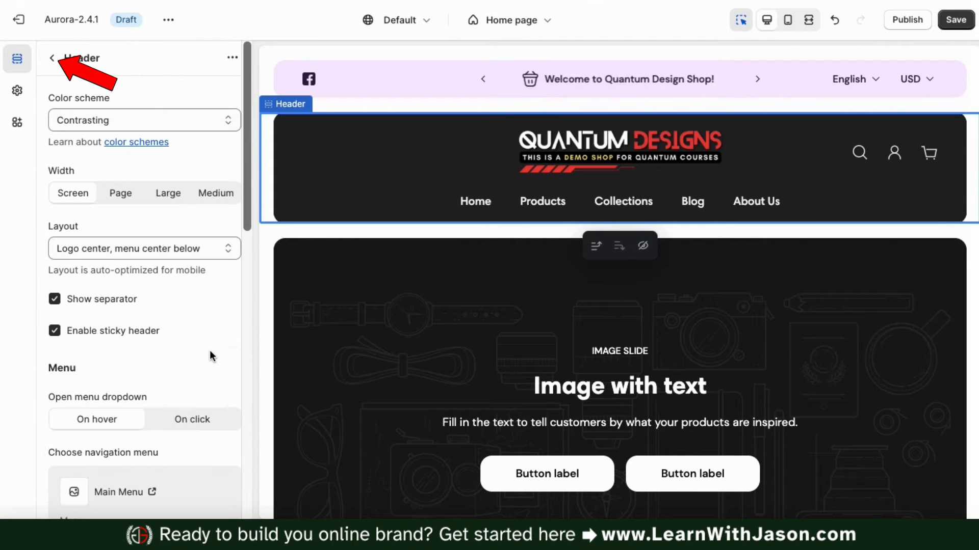
pyautogui.click(52, 60)
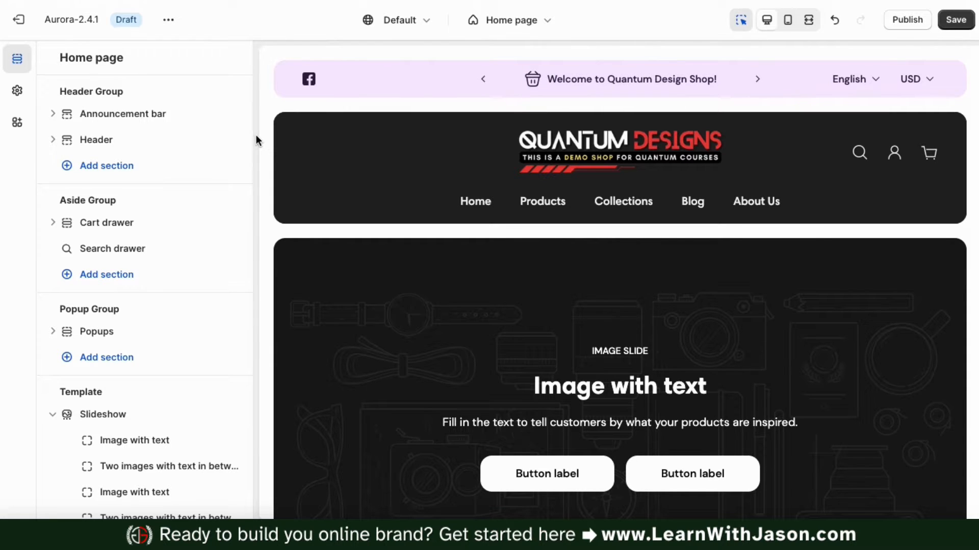
pyautogui.click(52, 141)
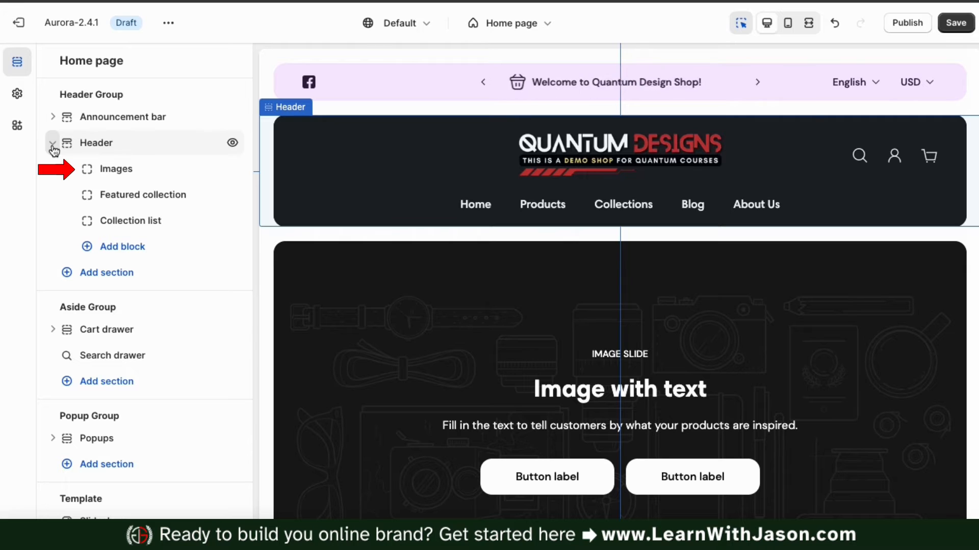
pyautogui.click(118, 173)
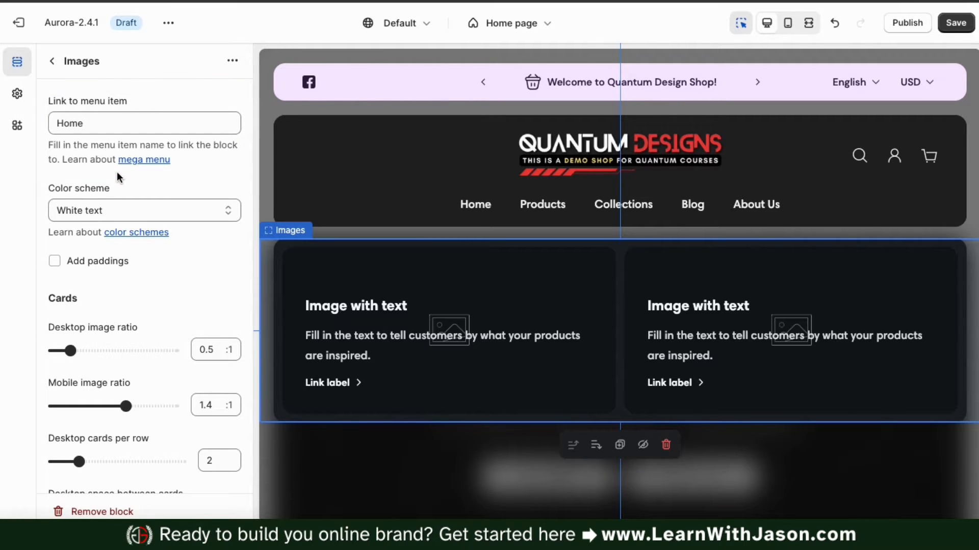
pyautogui.click(90, 124)
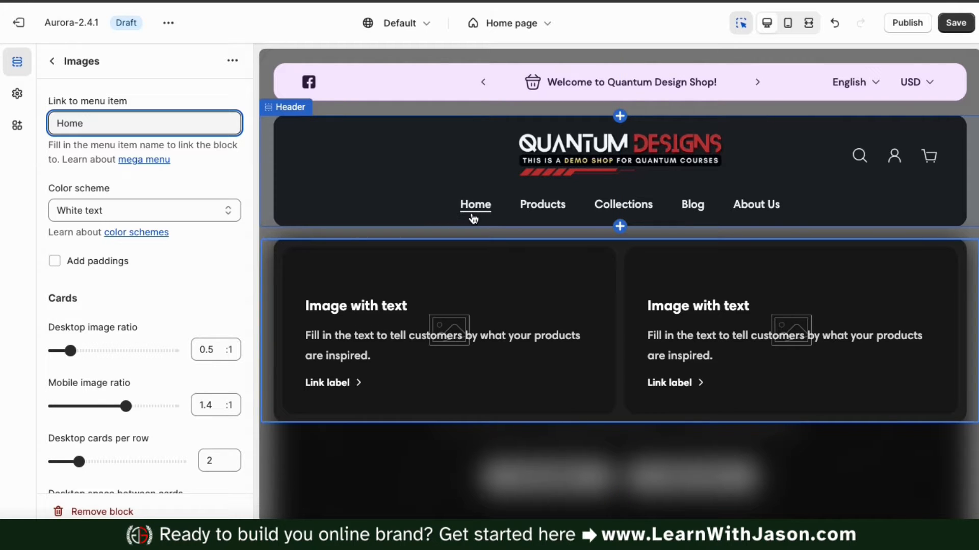
pyautogui.click(201, 186)
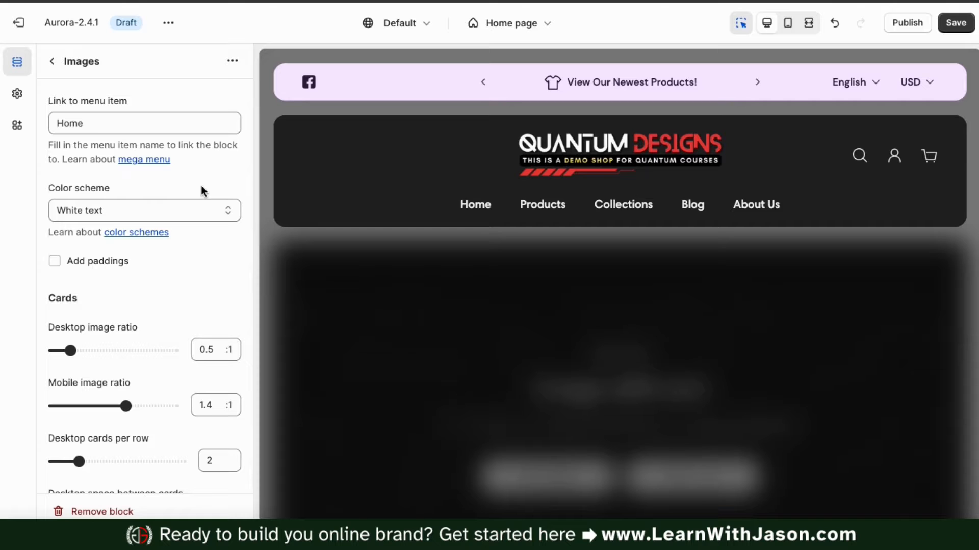
# Upload the Women_s_T-shirt_2 PNG and use it as Image 1 in the header's Images block
pyautogui.scroll(-2, 209, 256)
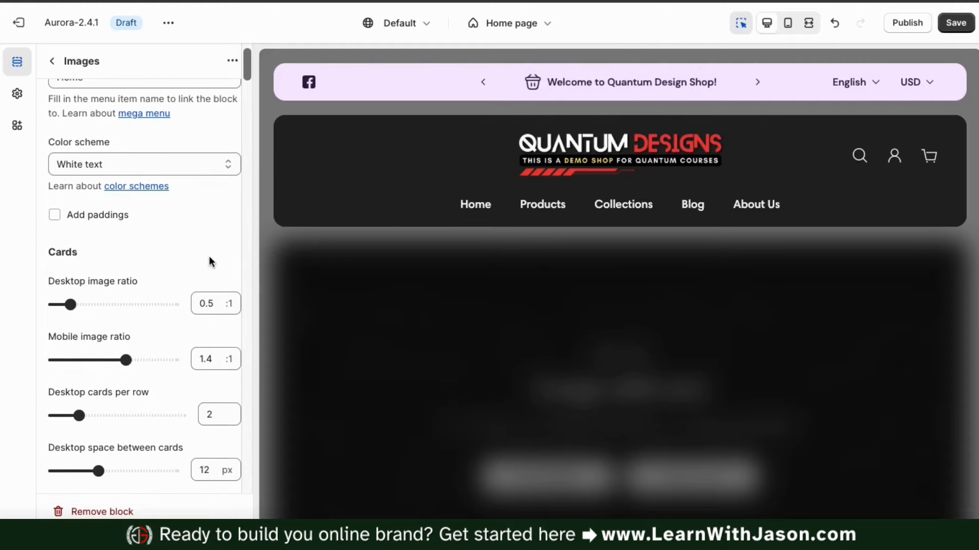
pyautogui.scroll(-6, 209, 260)
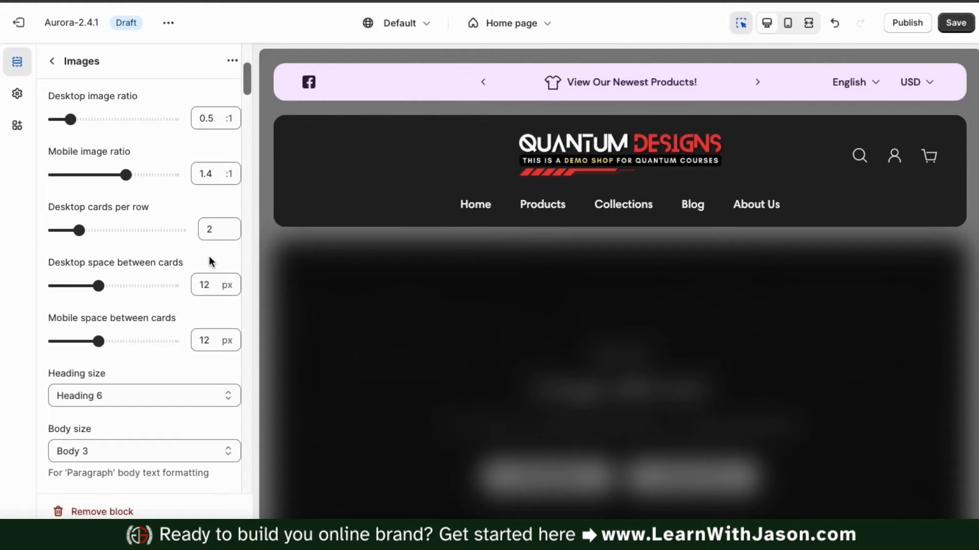
pyautogui.scroll(-9, 209, 260)
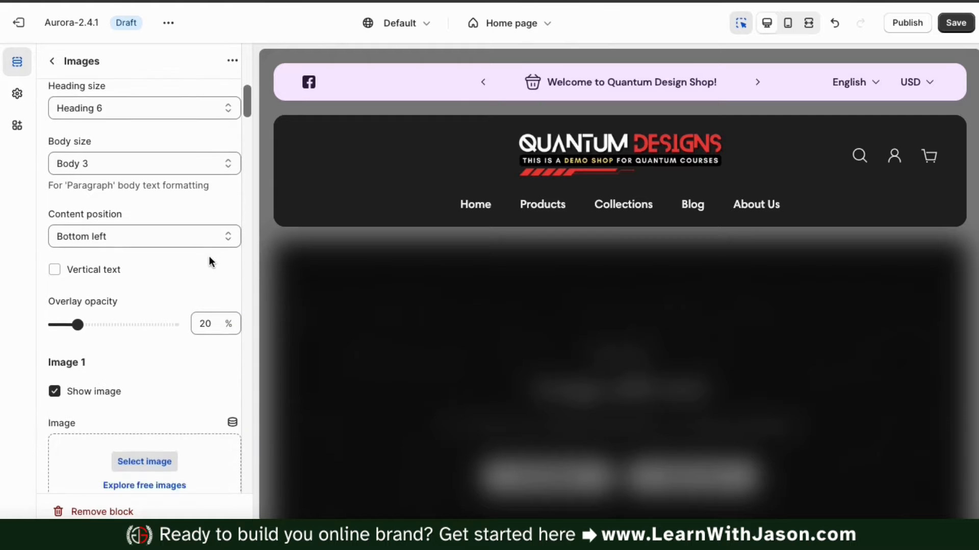
pyautogui.scroll(-7, 209, 257)
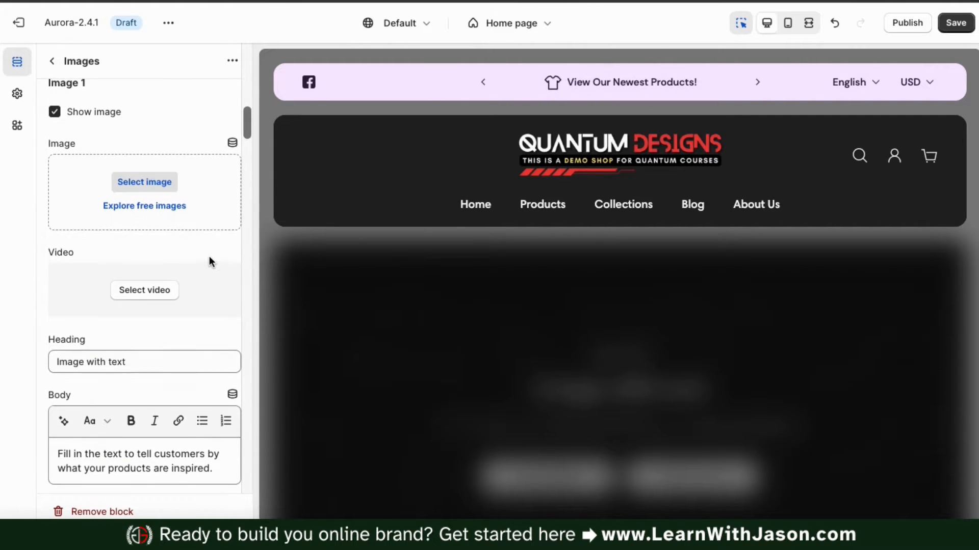
pyautogui.scroll(-1, 210, 261)
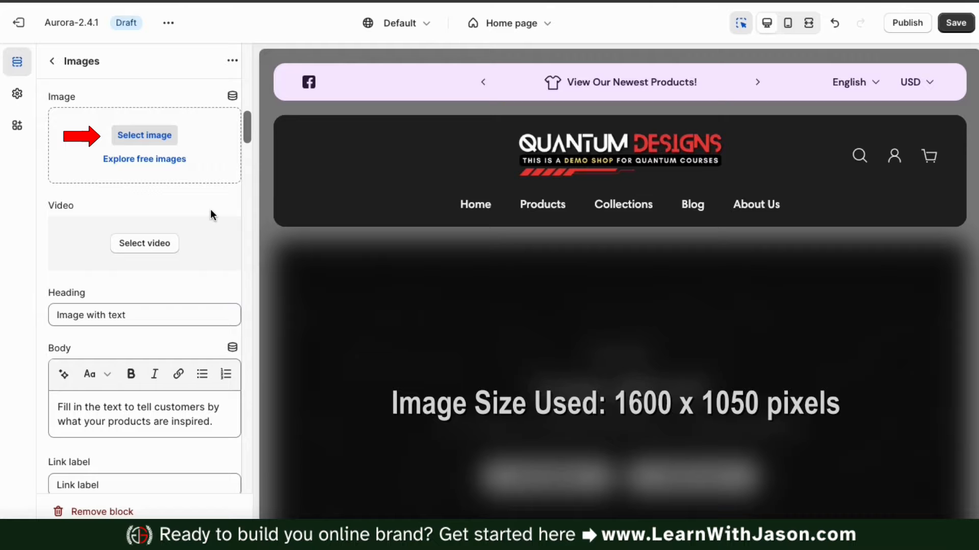
pyautogui.click(154, 138)
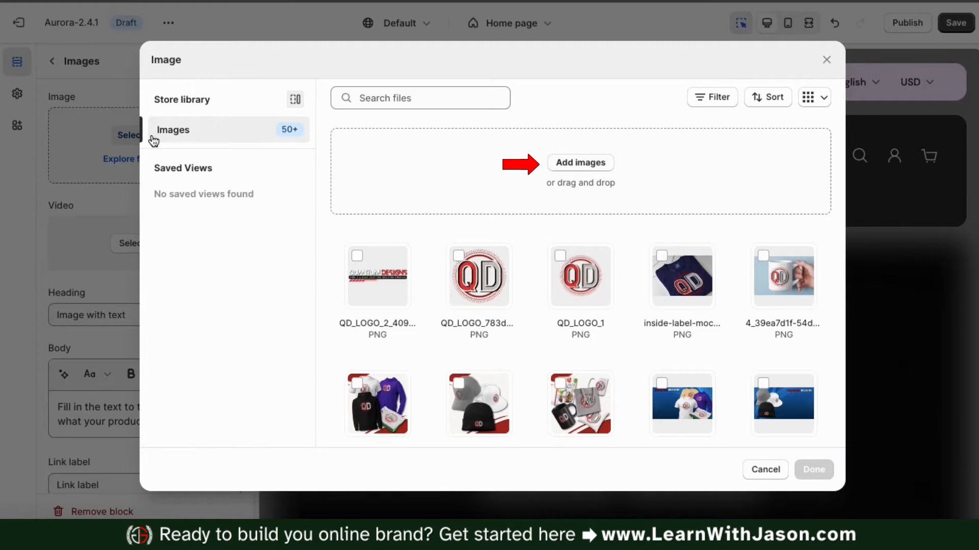
pyautogui.click(597, 168)
pyautogui.doubleClick(507, 289)
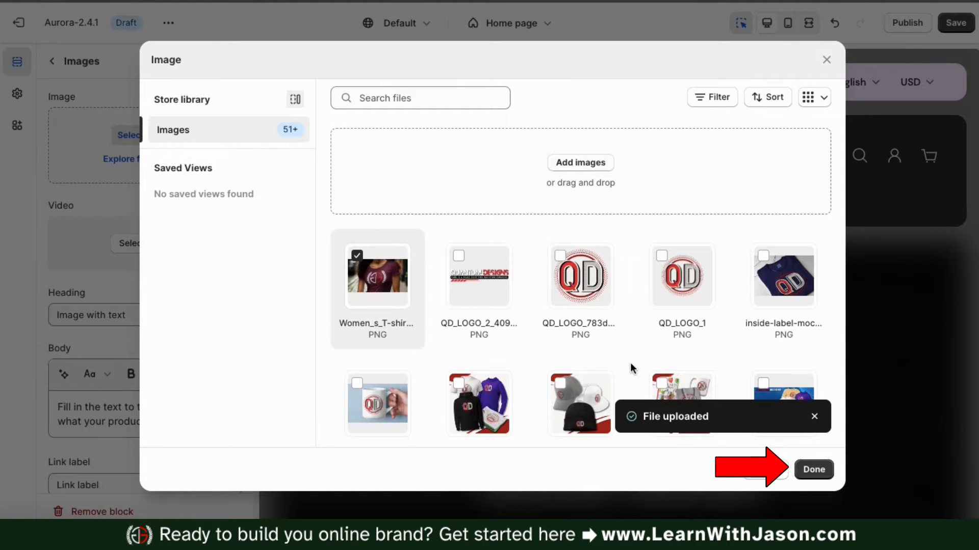
pyautogui.click(824, 471)
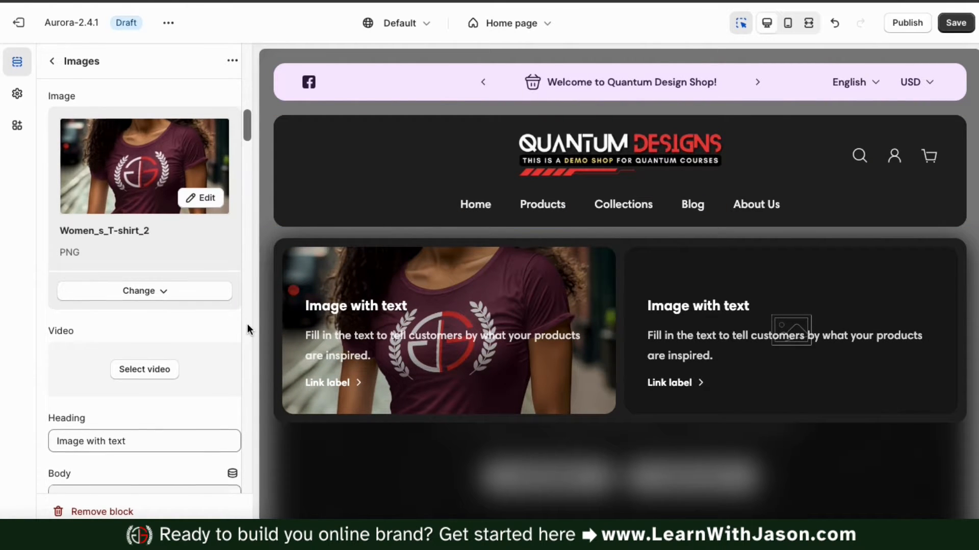
# Give Image 1 the heading "Women's Classic Tee" and the body text "Click here to view our latest women's class tee designs!"
pyautogui.scroll(-5, 247, 323)
pyautogui.scroll(-2, 247, 323)
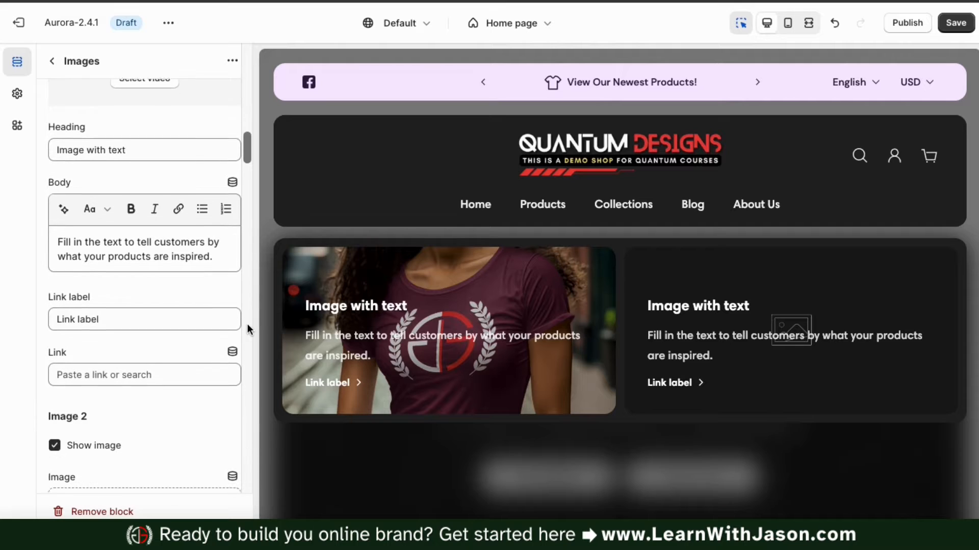
pyautogui.tripleClick(144, 138)
pyautogui.write('O')
pyautogui.press('BackSpace')
pyautogui.write('Wome')
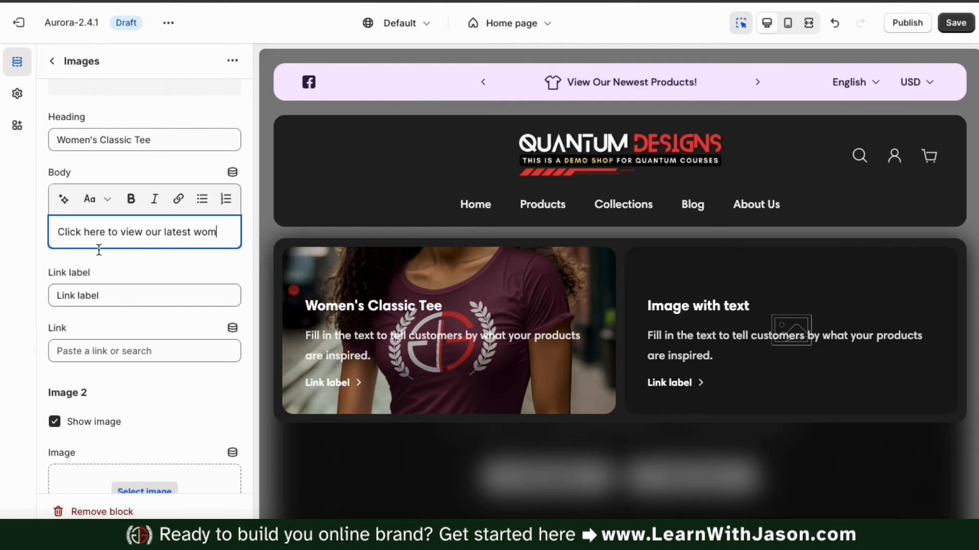
pyautogui.write("en's class tee designs!")
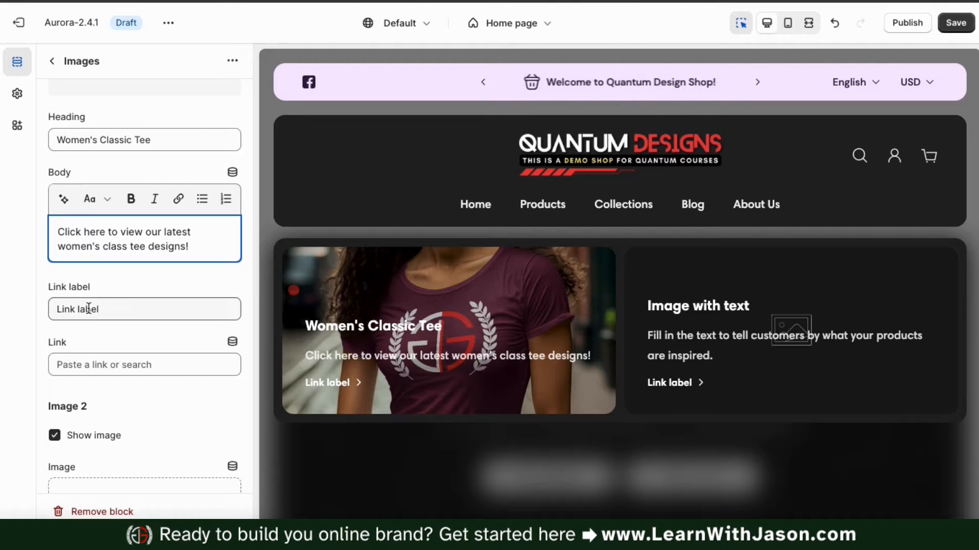
# Set Image 1's link label to "View Product" and link it to the Women's Relaxed Tri-Blend T-shirt product
pyautogui.tripleClick(105, 309)
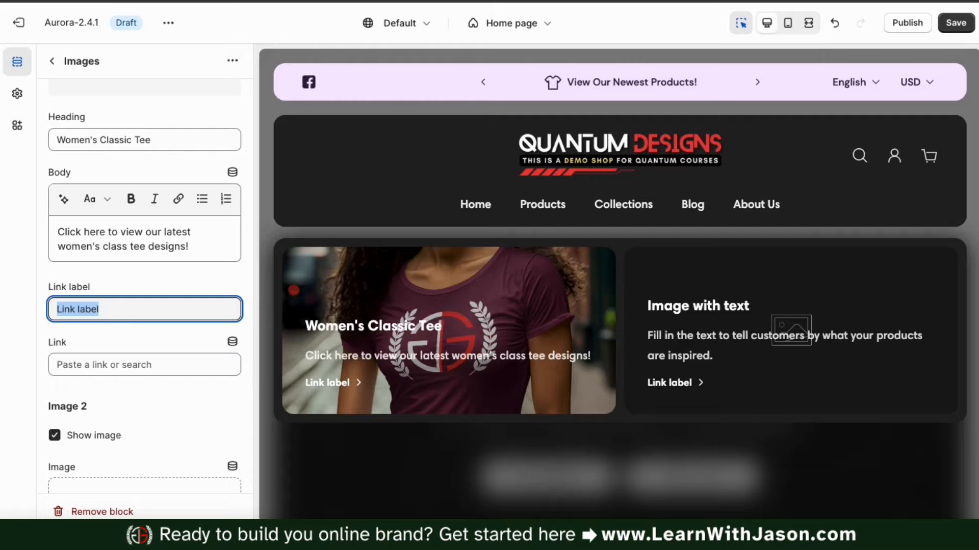
pyautogui.write('View Product')
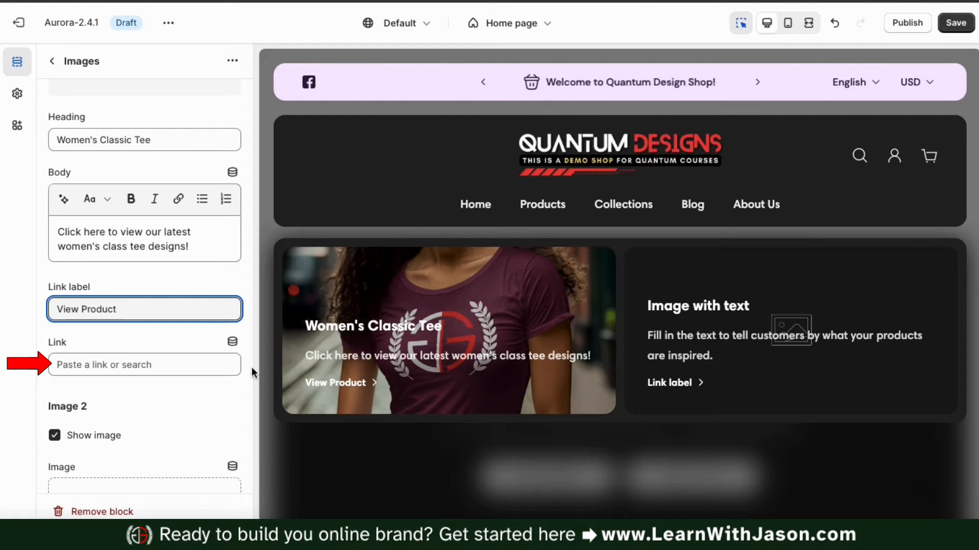
pyautogui.click(215, 367)
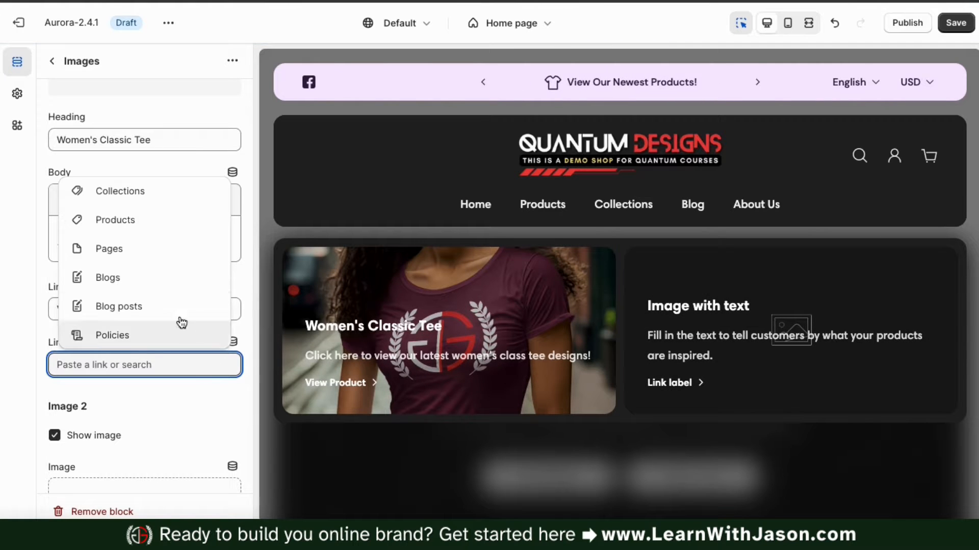
pyautogui.click(135, 232)
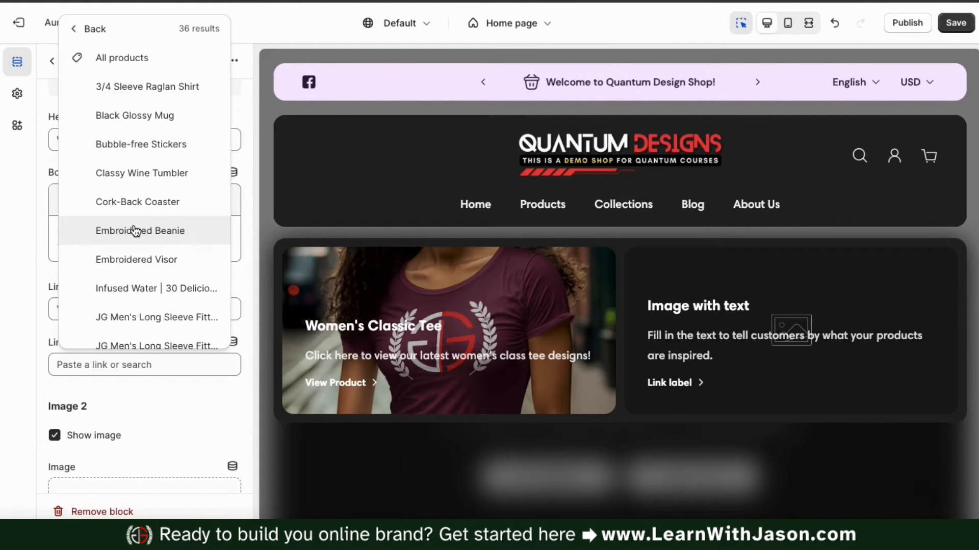
pyautogui.scroll(-10, 132, 245)
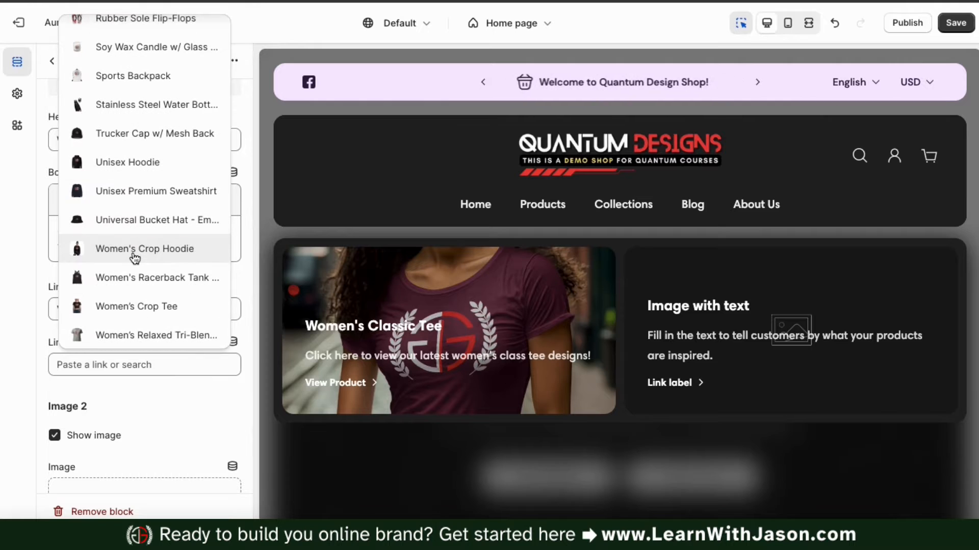
pyautogui.click(141, 336)
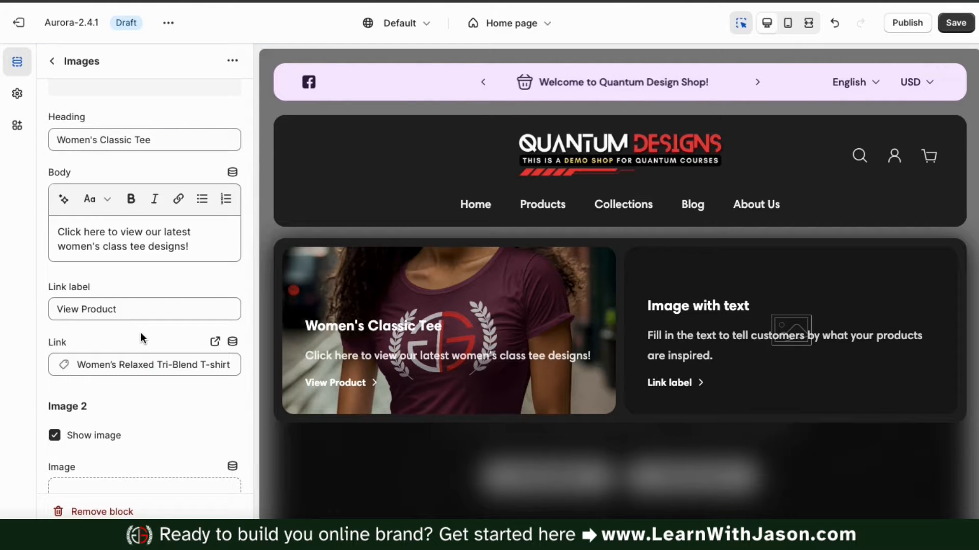
# Upload the Man_Hoodie PNG and use it as Image 2 in the Images block
pyautogui.scroll(-3, 227, 430)
pyautogui.scroll(-3, 227, 429)
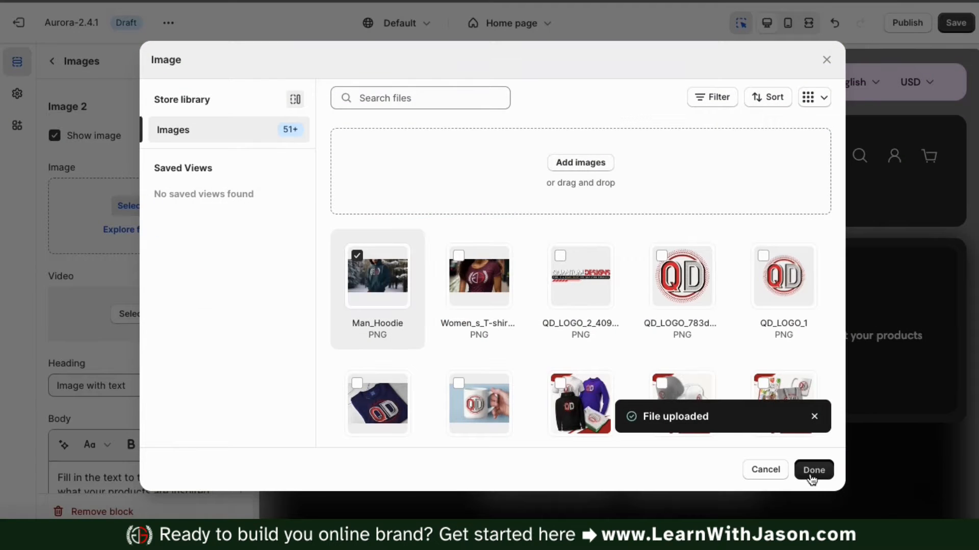
pyautogui.click(814, 470)
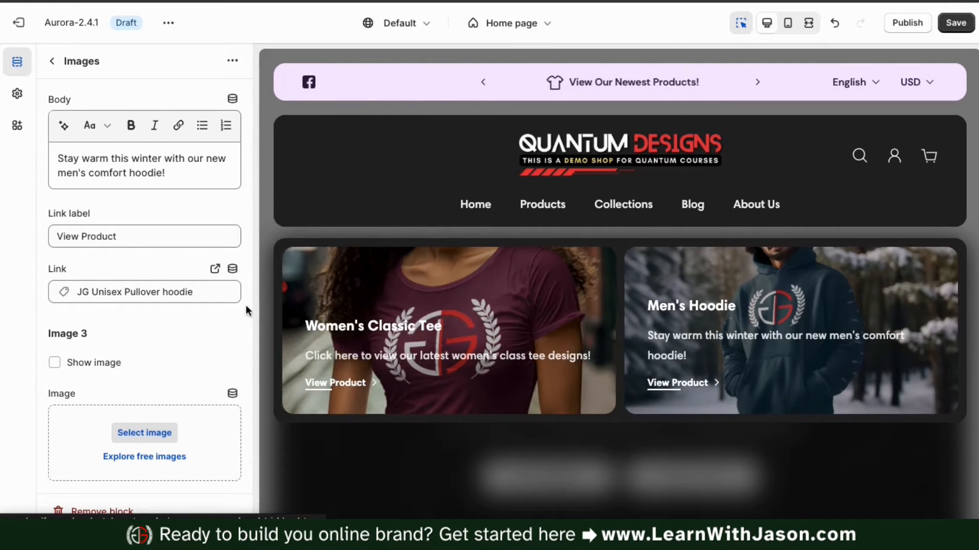
# Link the header's Featured collection block to the Products menu item
pyautogui.scroll(-7, 221, 332)
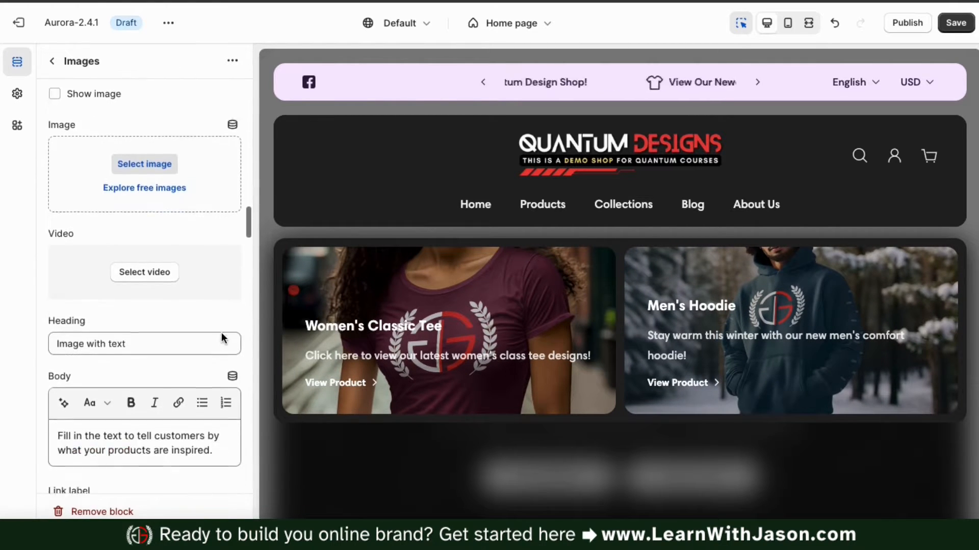
pyautogui.scroll(-9, 221, 333)
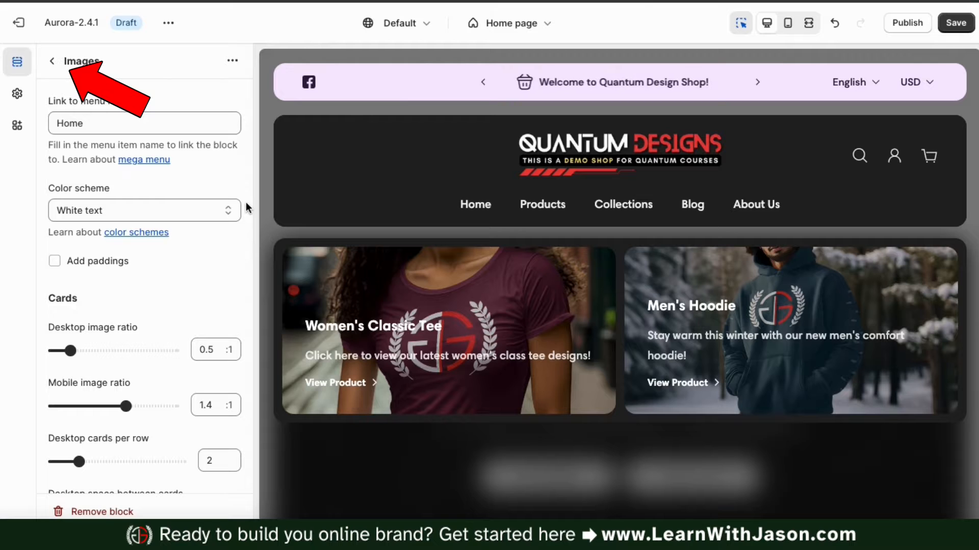
pyautogui.click(50, 61)
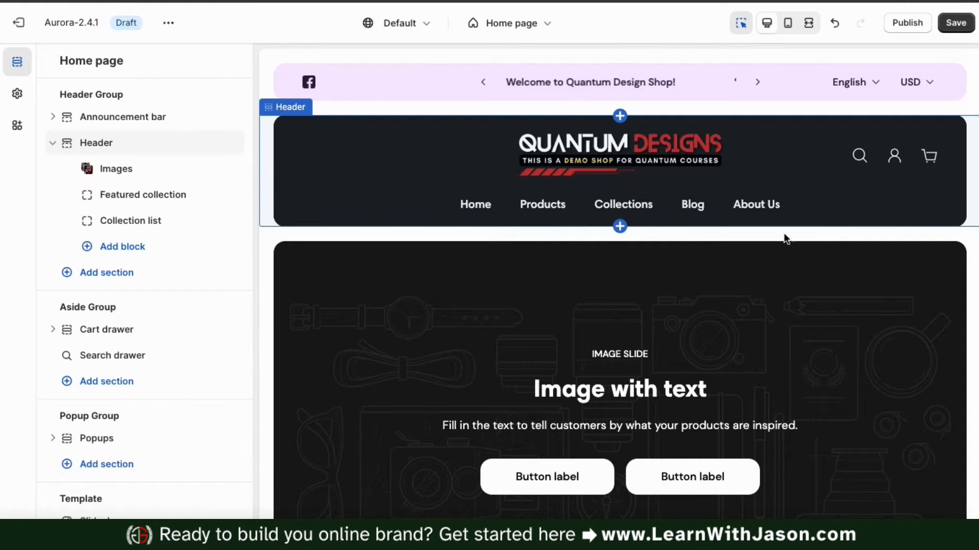
pyautogui.click(170, 203)
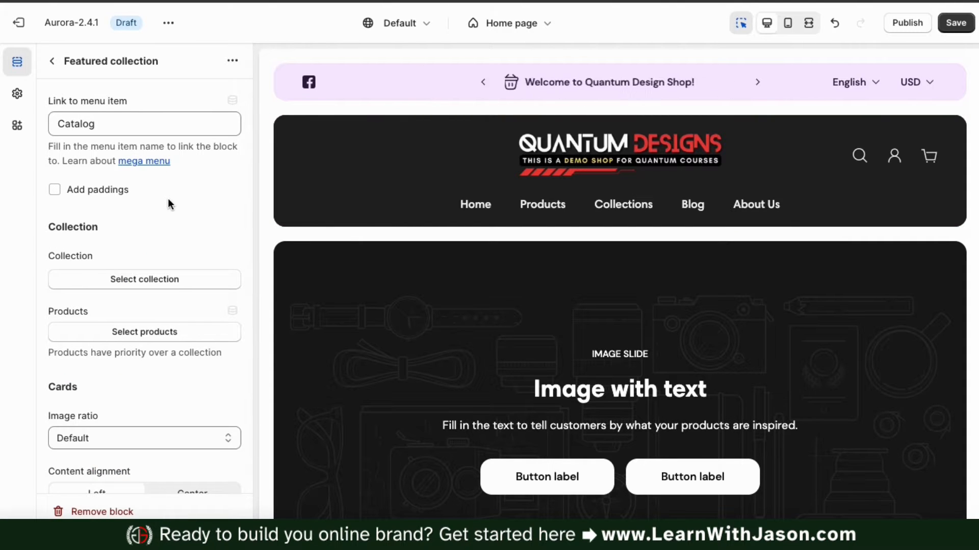
pyautogui.click(112, 129)
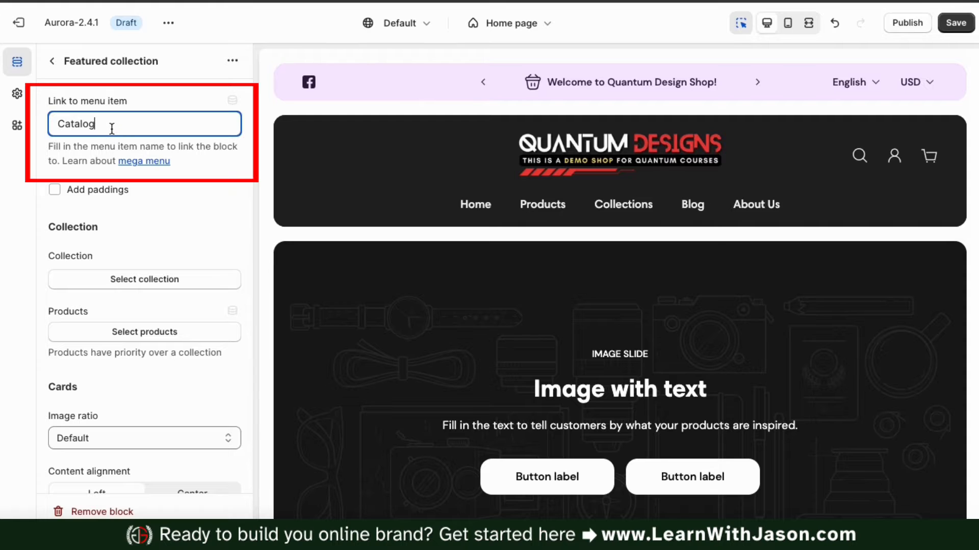
pyautogui.doubleClick(90, 122)
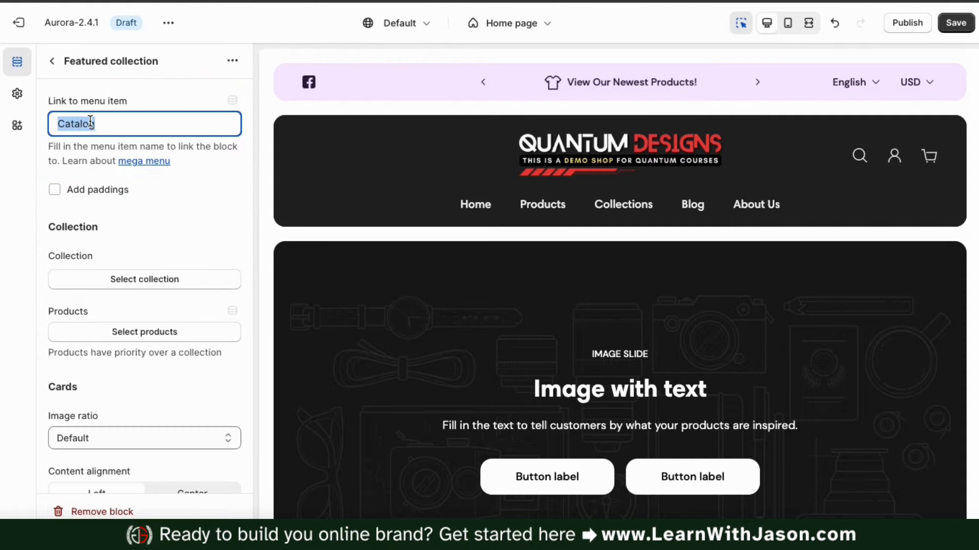
pyautogui.write('Products')
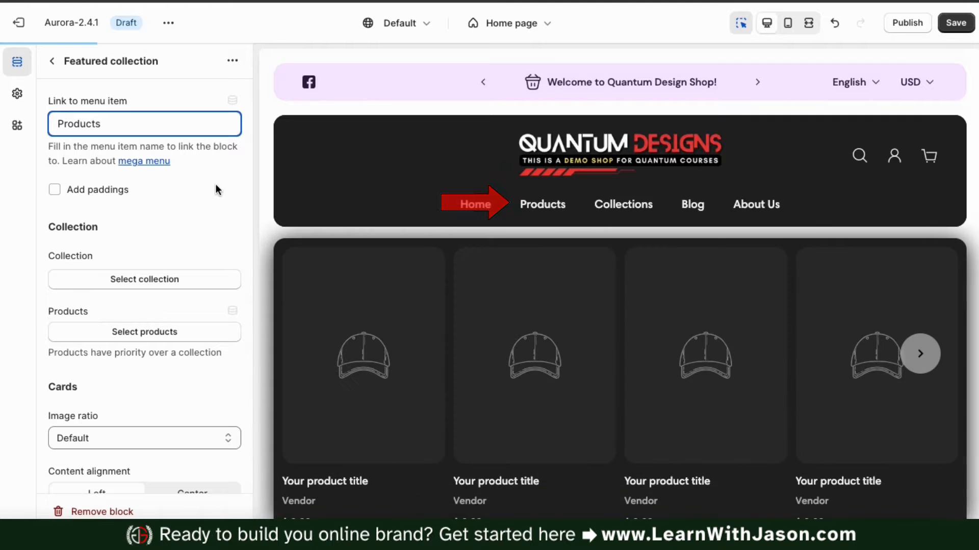
pyautogui.click(219, 184)
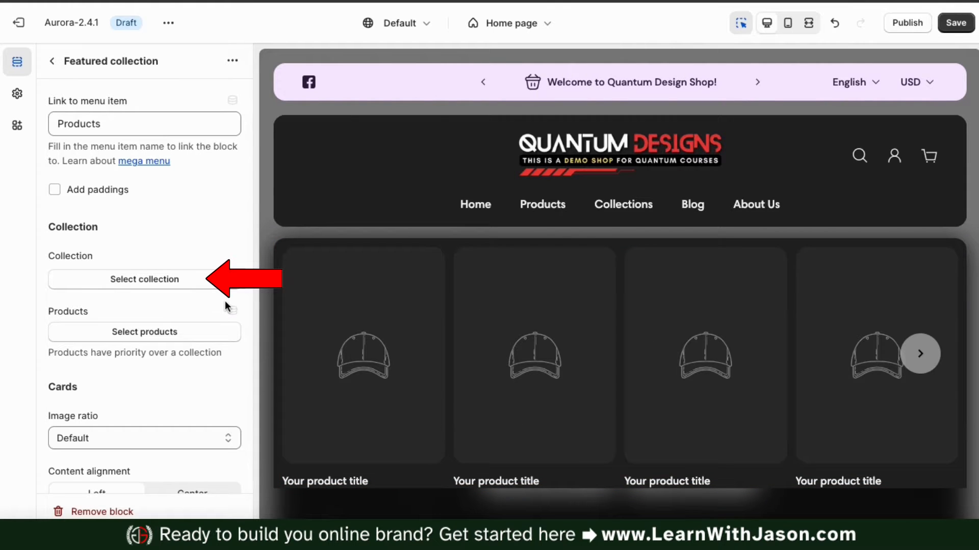
# Assign the Clothing & Apparel collection to the header's Featured collection block and page through its product carousel in the preview
pyautogui.click(156, 280)
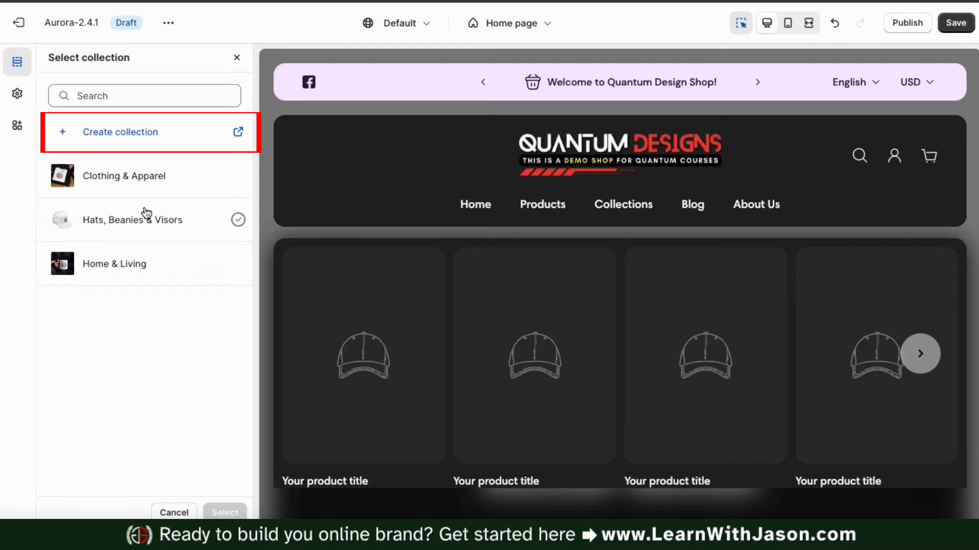
pyautogui.click(133, 187)
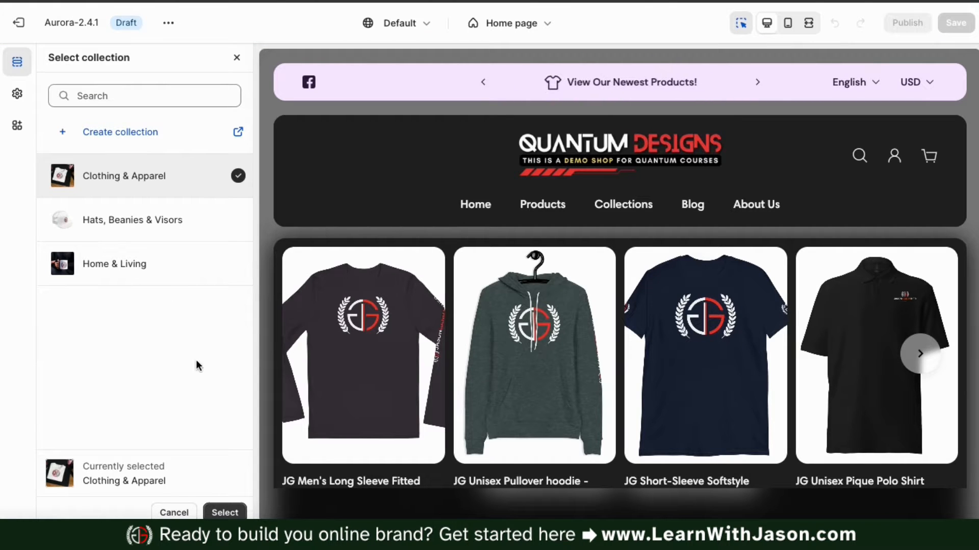
pyautogui.click(225, 512)
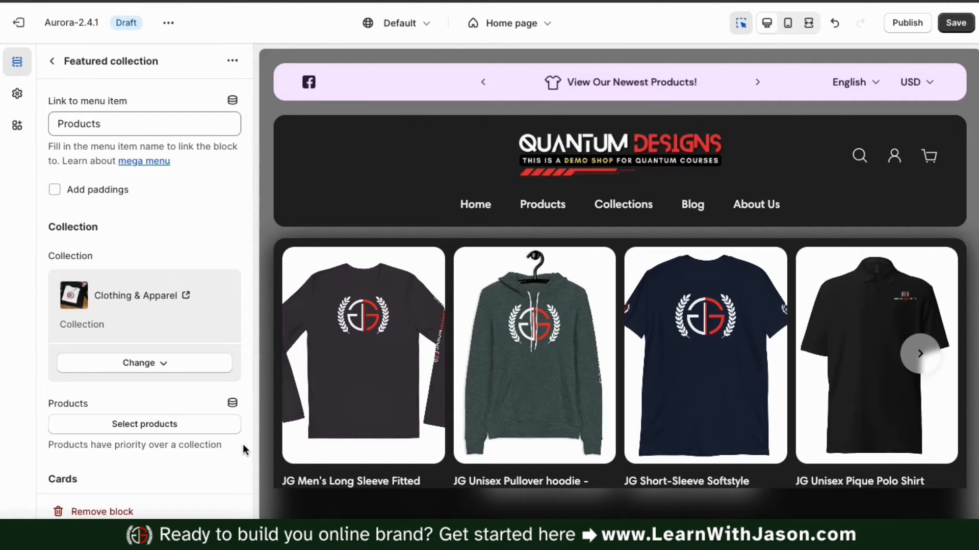
pyautogui.scroll(-3, 242, 444)
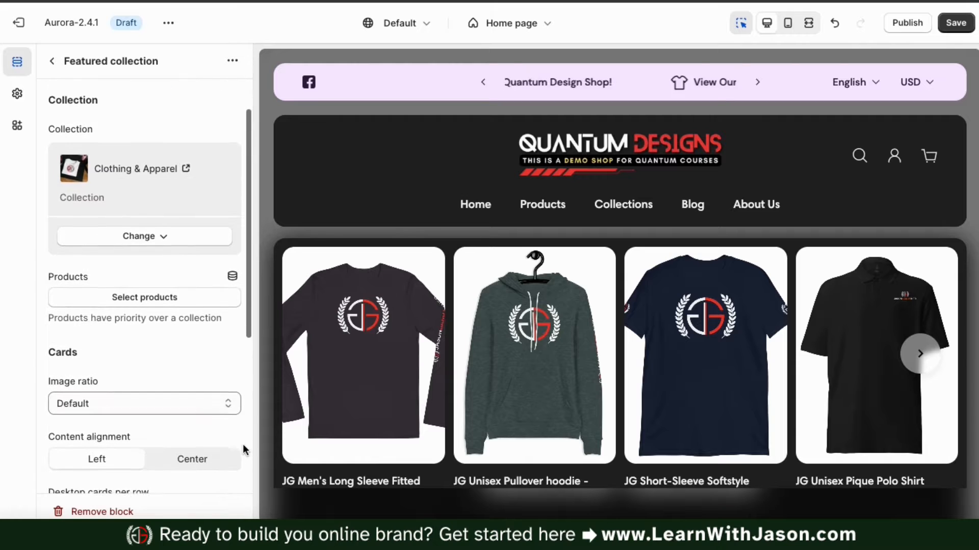
pyautogui.scroll(-6, 243, 445)
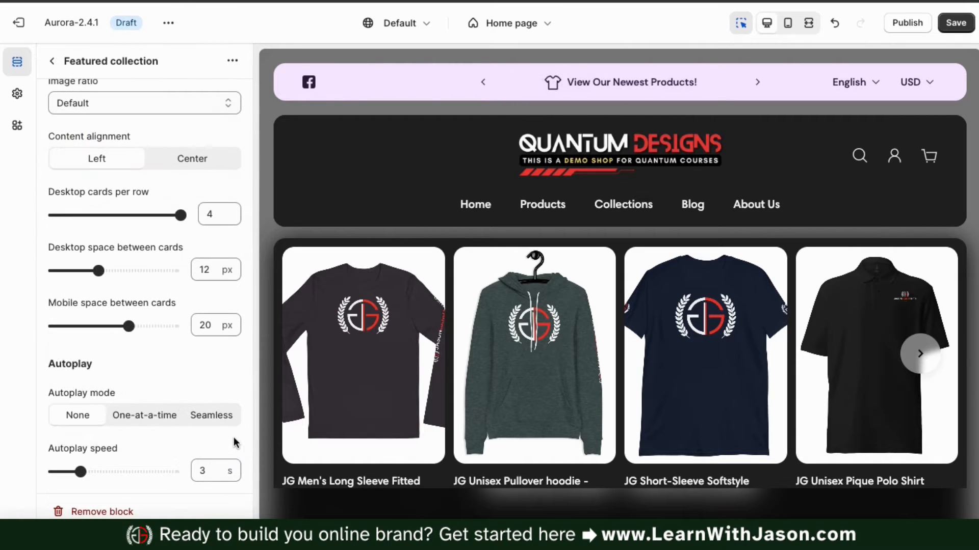
pyautogui.click(921, 355)
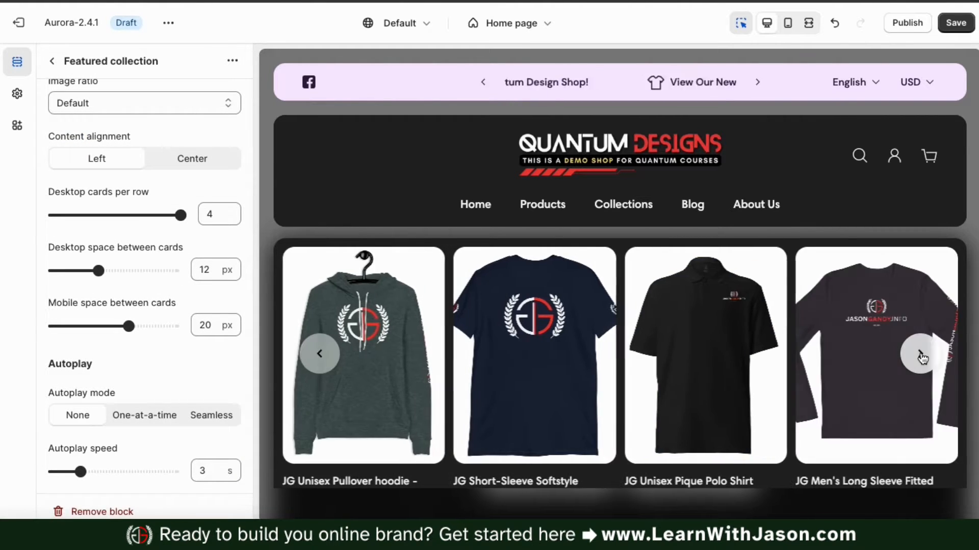
pyautogui.click(921, 355)
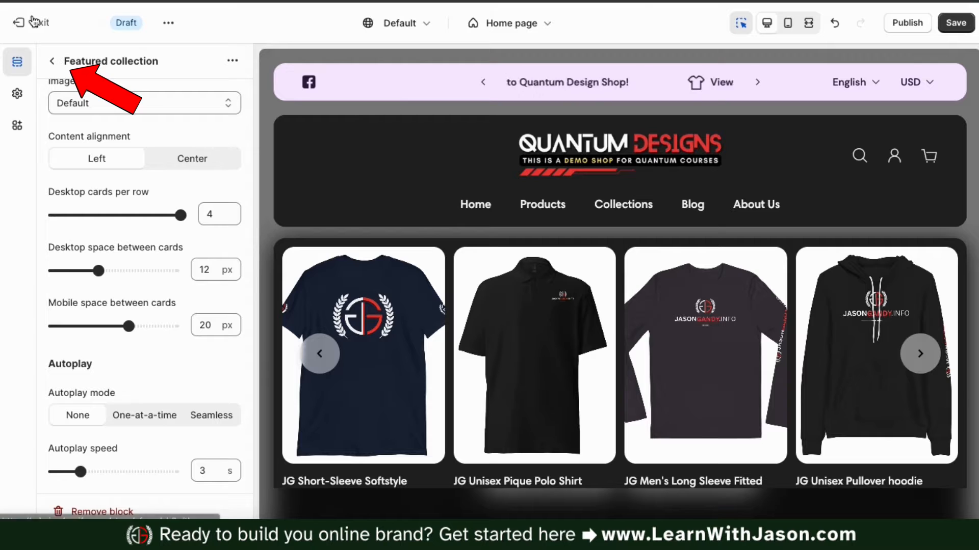
pyautogui.click(53, 62)
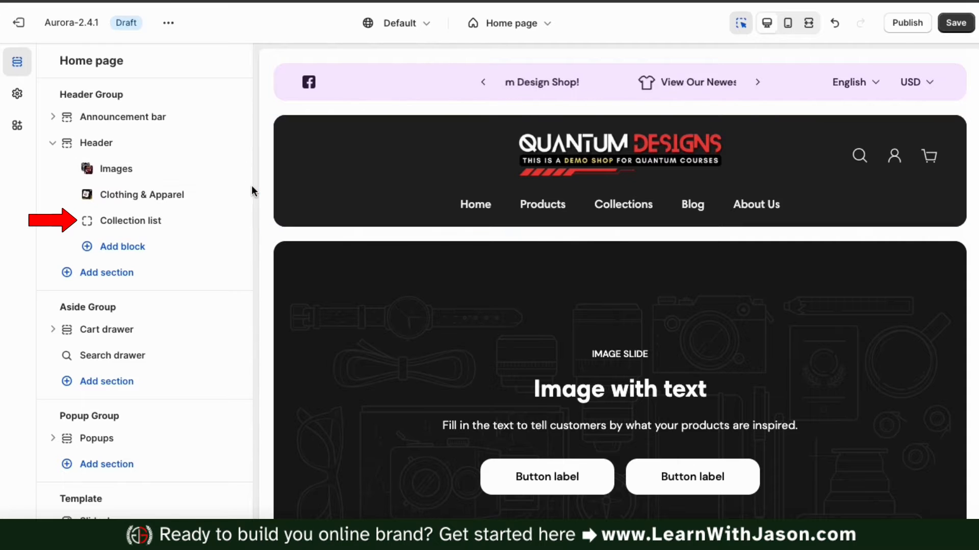
# Link the header's Collection list block to the Collections menu item
pyautogui.click(147, 224)
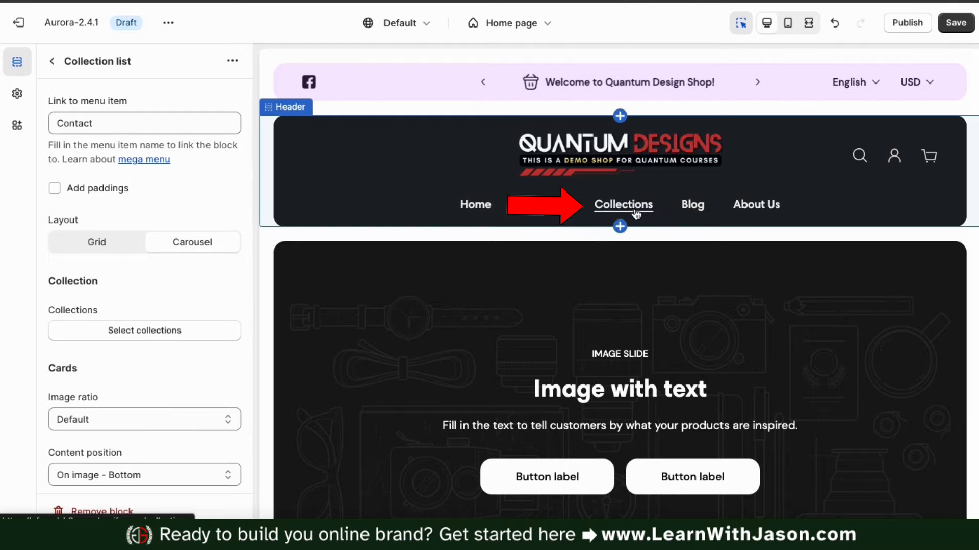
pyautogui.doubleClick(132, 124)
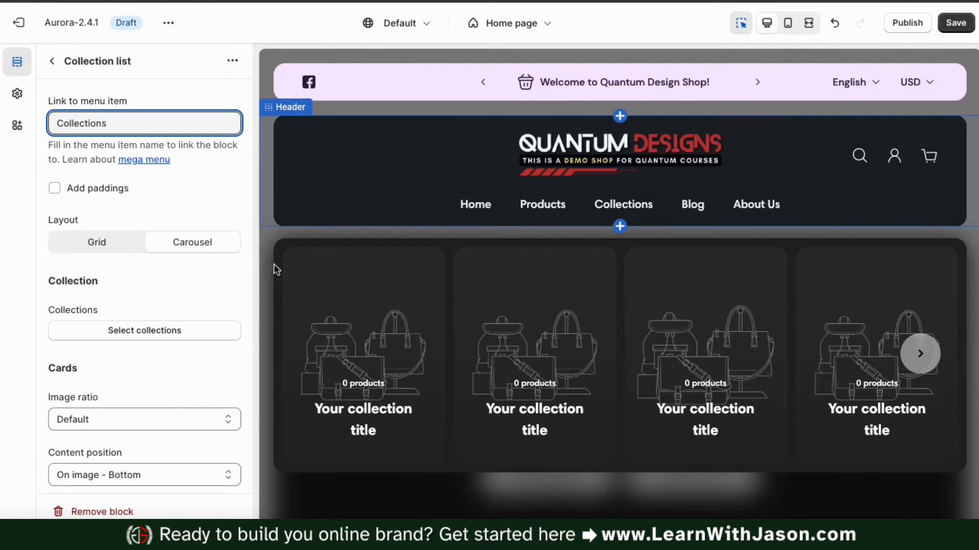
pyautogui.click(239, 276)
# Add the Clothing & Apparel, Hats, Beanies & Visors, and Home & Living collections to the Collection list block
pyautogui.scroll(-1, 238, 275)
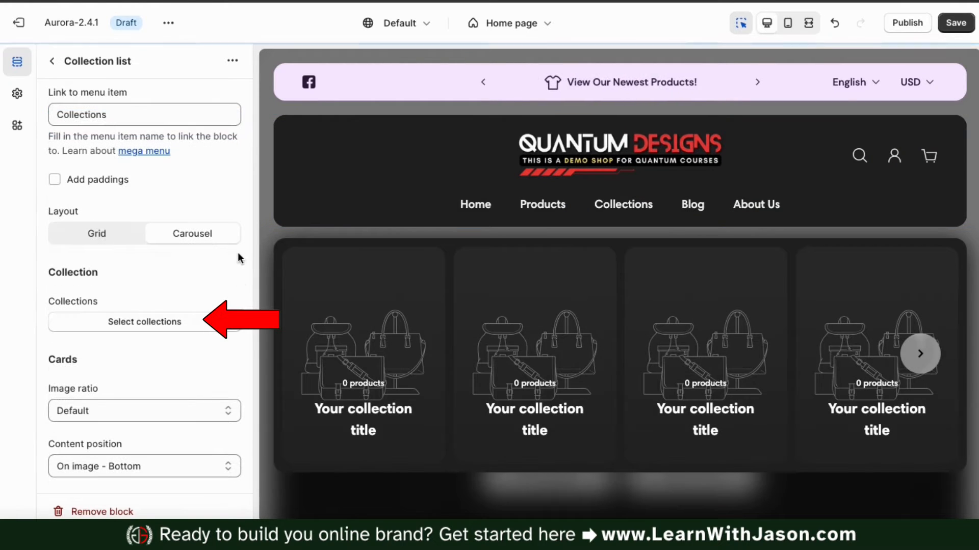
pyautogui.scroll(-2, 239, 284)
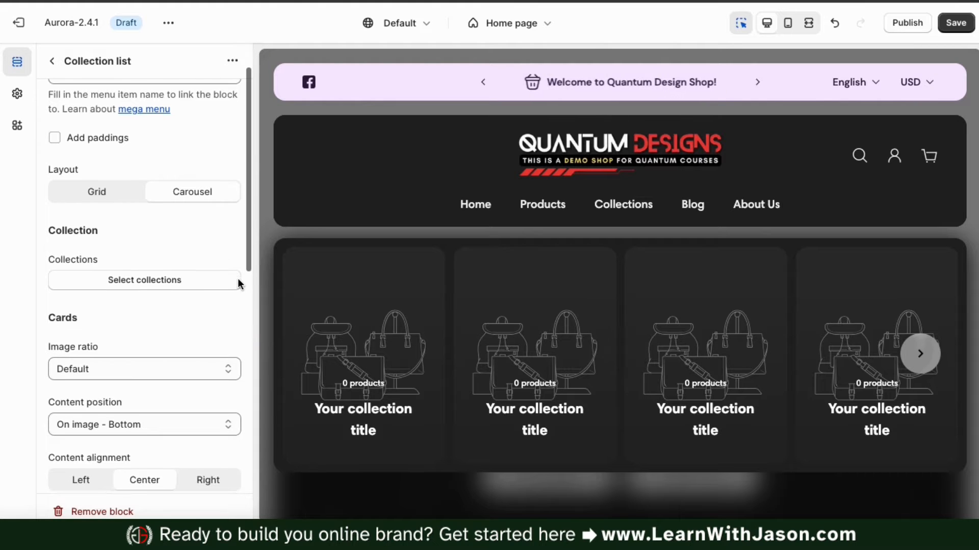
pyautogui.click(179, 284)
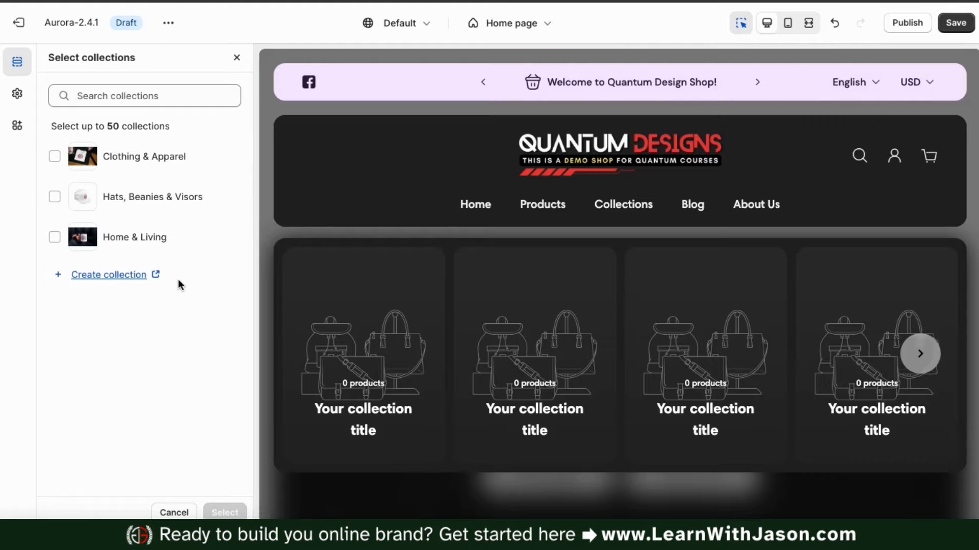
pyautogui.click(56, 158)
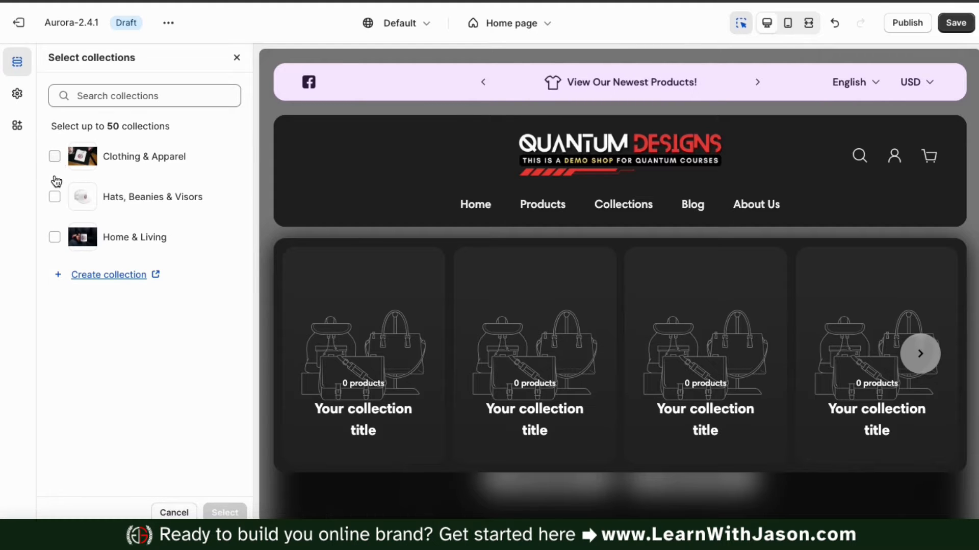
pyautogui.click(55, 198)
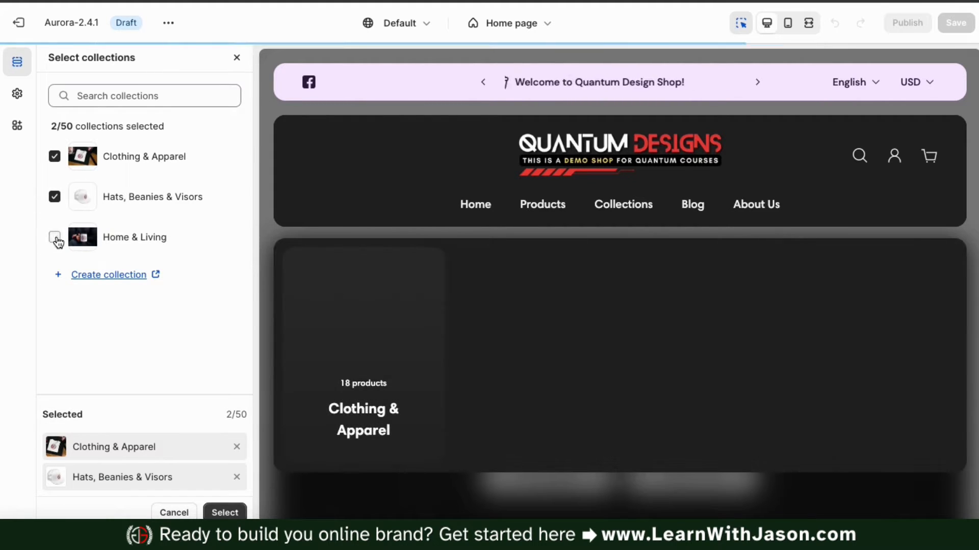
pyautogui.click(55, 238)
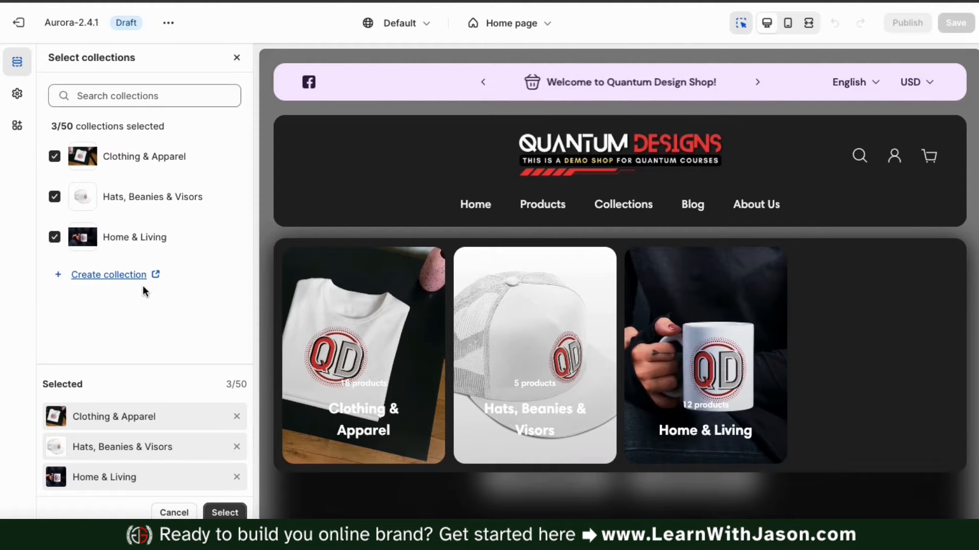
pyautogui.click(225, 513)
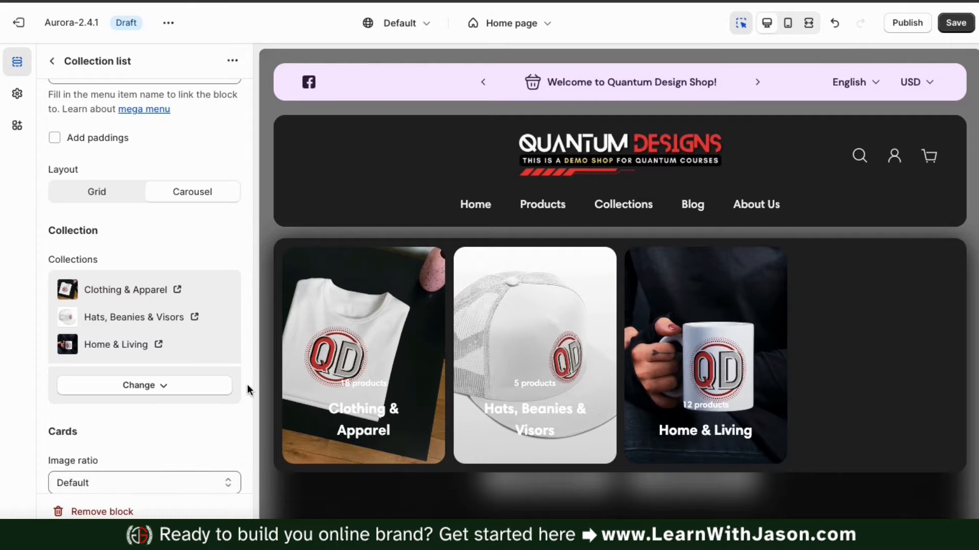
# Set the Collection list cards' image ratio to Square (1:1) - Fill, with three cards per desktop row
pyautogui.scroll(-6, 248, 385)
pyautogui.click(196, 178)
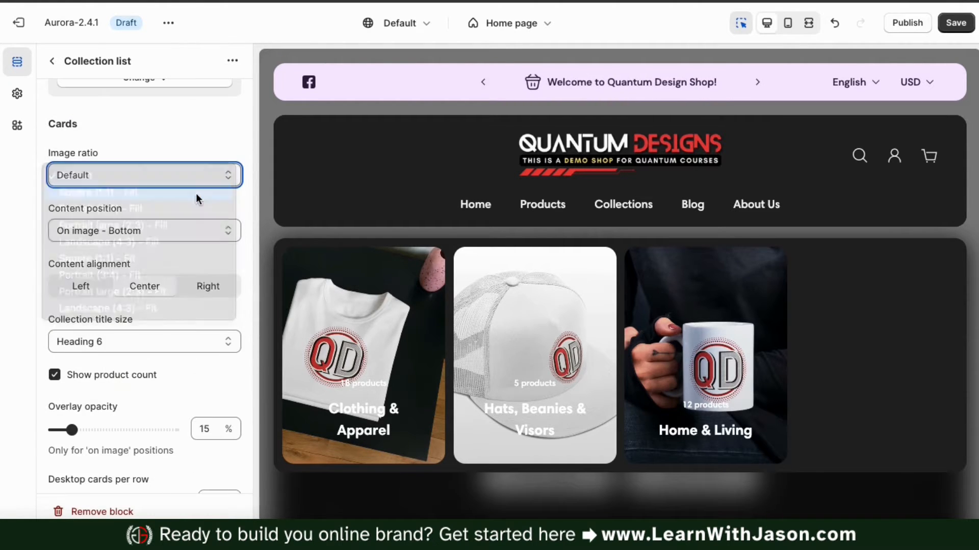
pyautogui.click(196, 193)
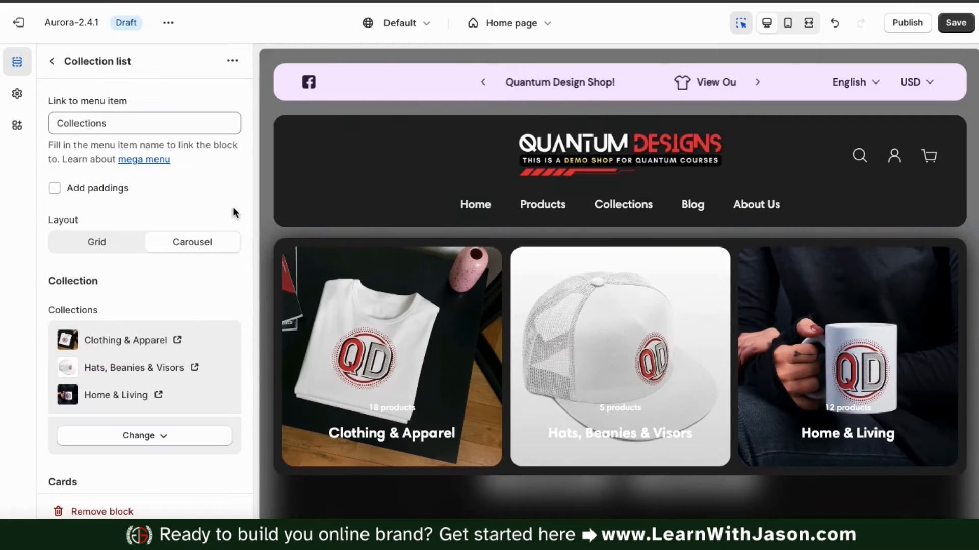
pyautogui.click(51, 61)
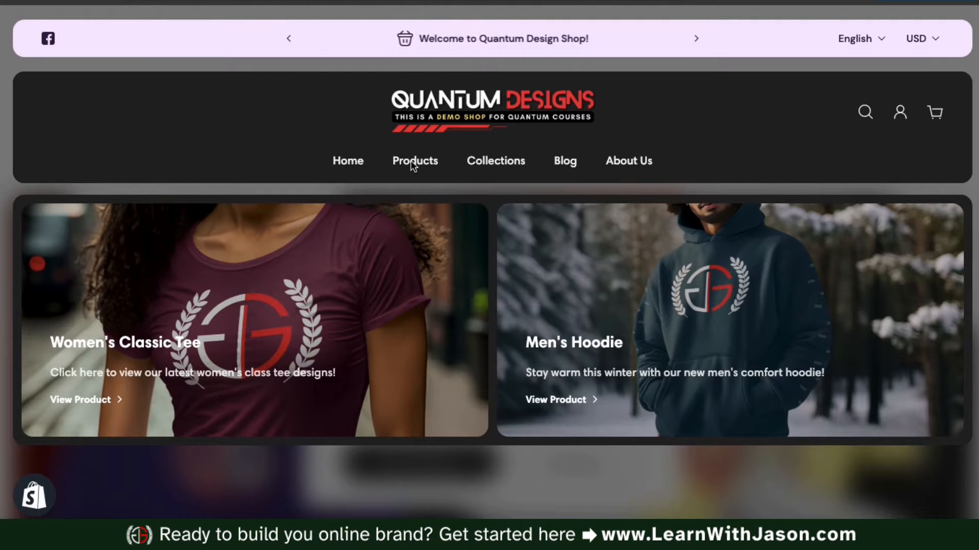
# Check the Collections mega menu and the mobile layout in the preview, and save the theme changes
pyautogui.click(483, 164)
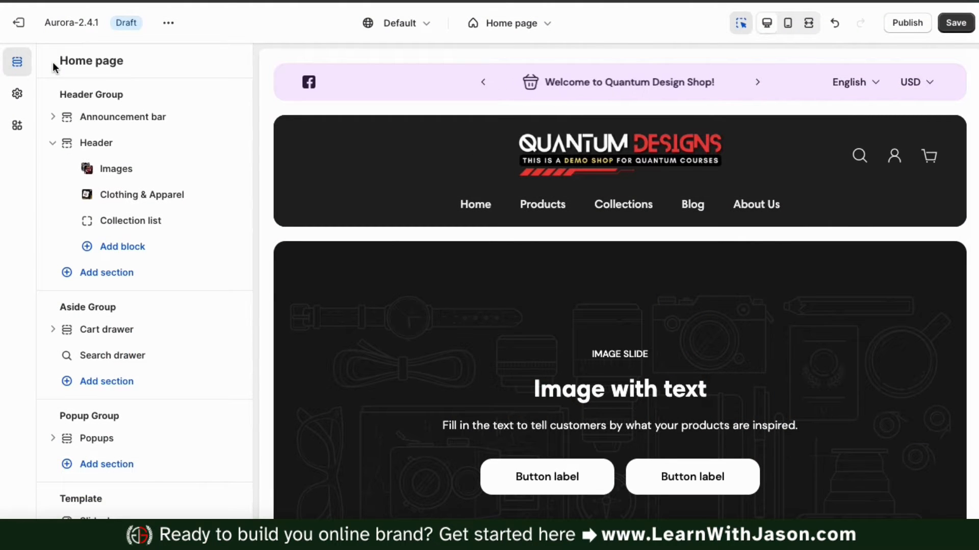
pyautogui.click(52, 143)
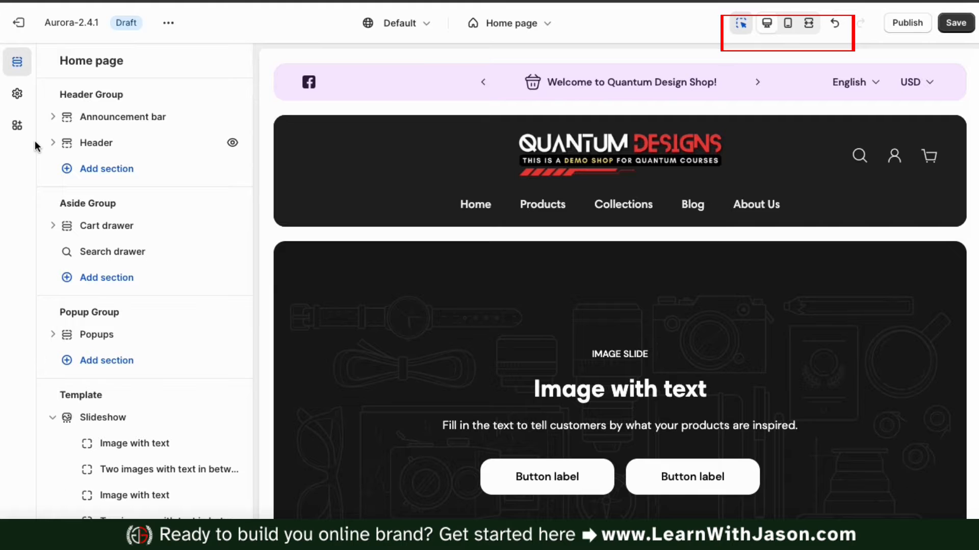
pyautogui.click(790, 24)
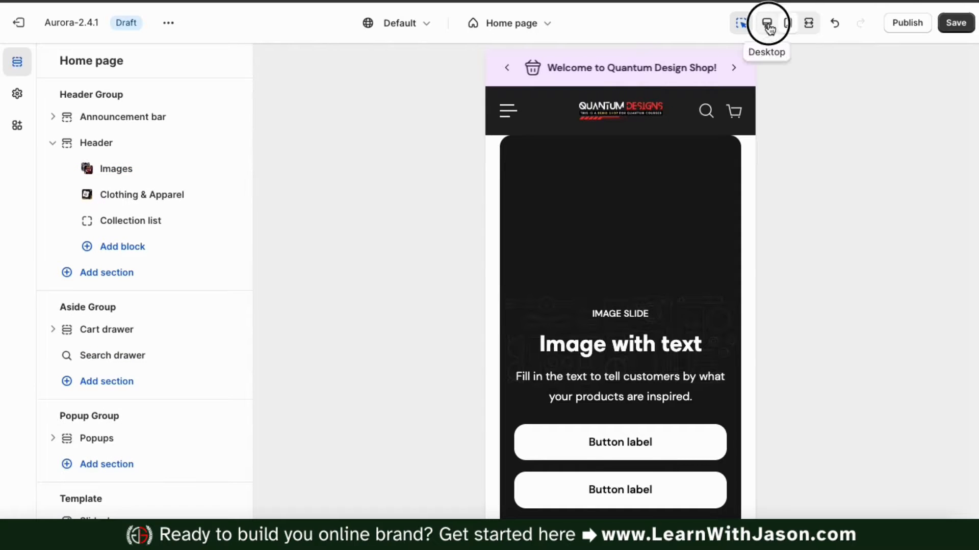
pyautogui.click(767, 25)
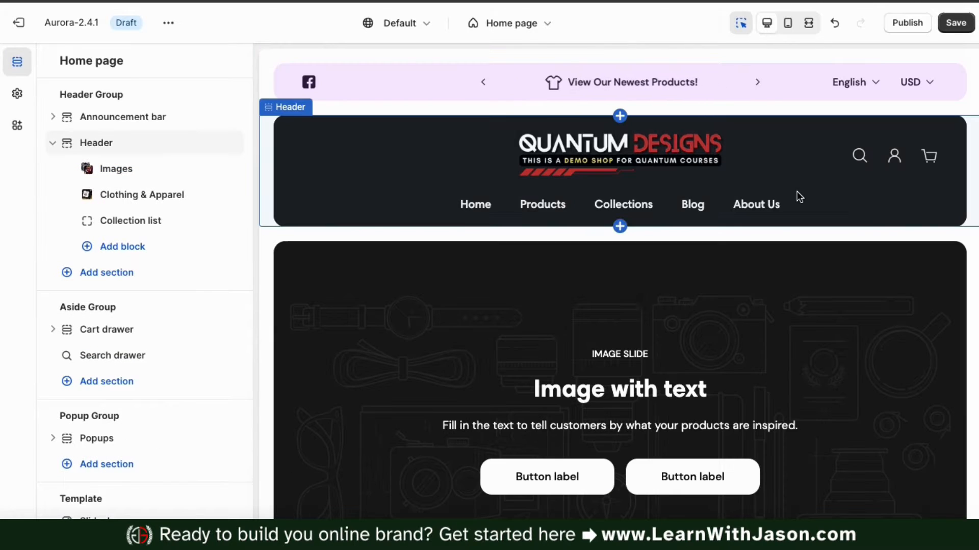
pyautogui.click(957, 24)
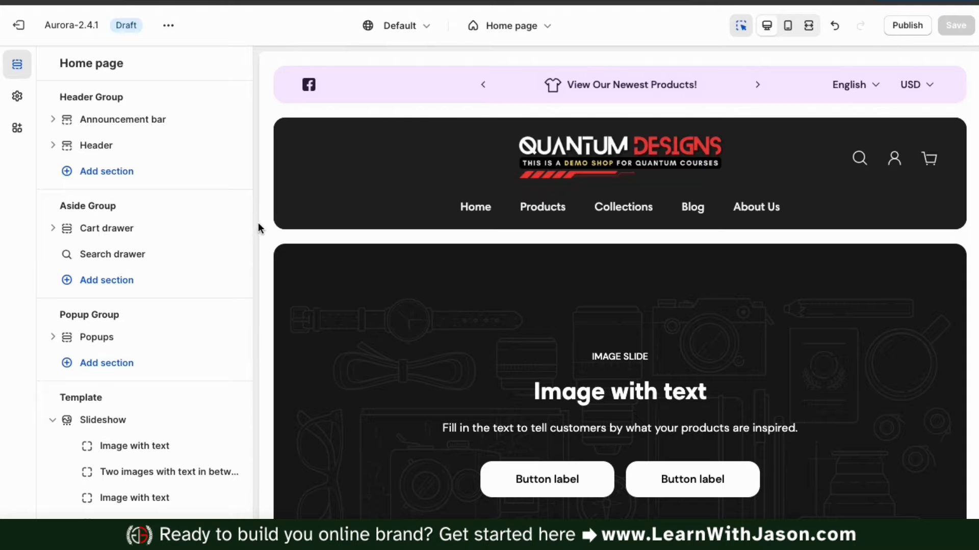
# Set the cart drawer's color scheme to Custom 2
pyautogui.click(107, 232)
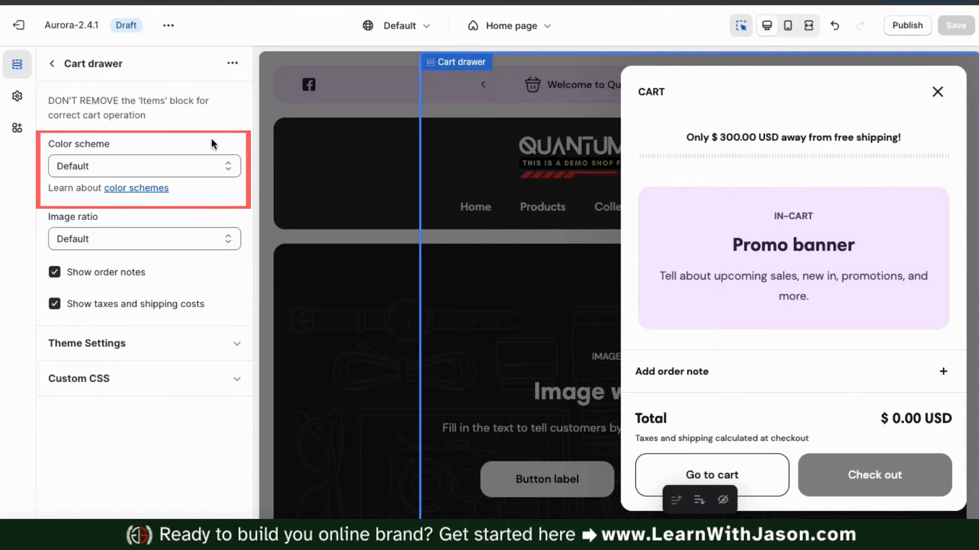
pyautogui.click(224, 166)
pyautogui.click(215, 179)
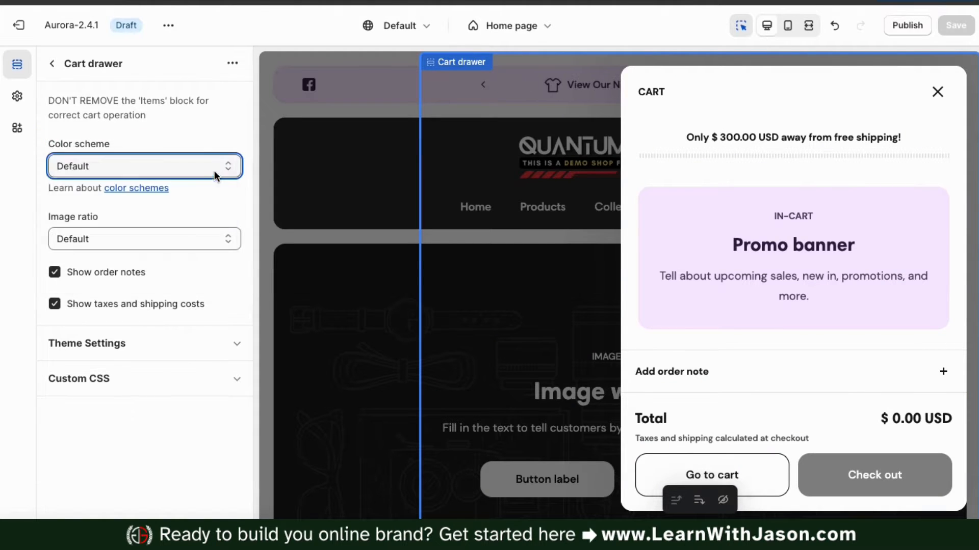
pyautogui.click(216, 168)
pyautogui.click(200, 200)
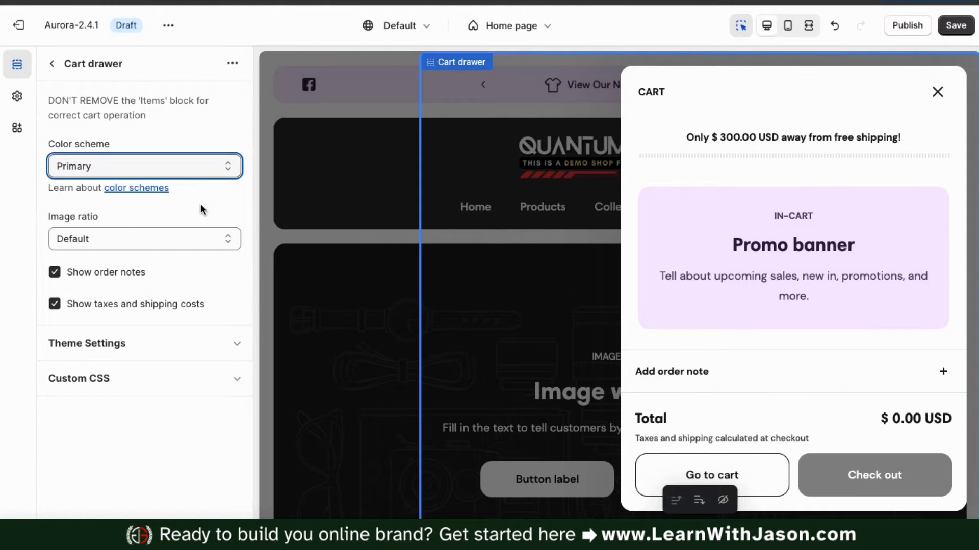
pyautogui.click(228, 170)
pyautogui.click(207, 200)
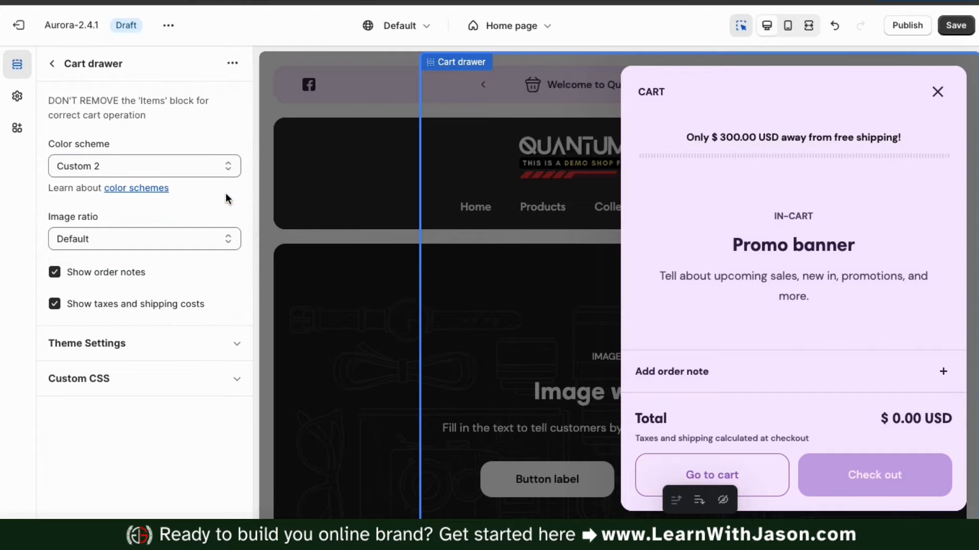
# Try the Landscape (4:3) - Fill image ratio and hiding order notes in the cart drawer, restoring both settings
pyautogui.click(228, 240)
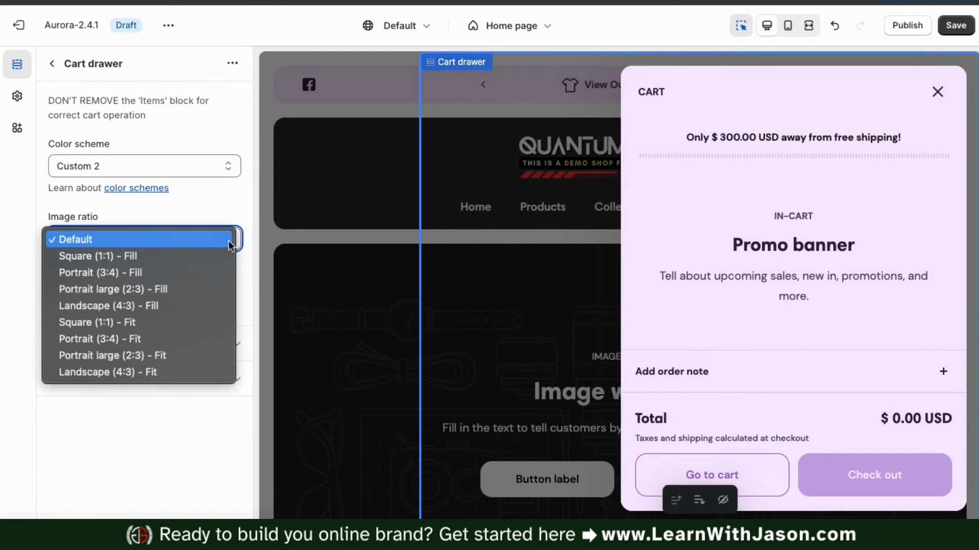
pyautogui.click(221, 255)
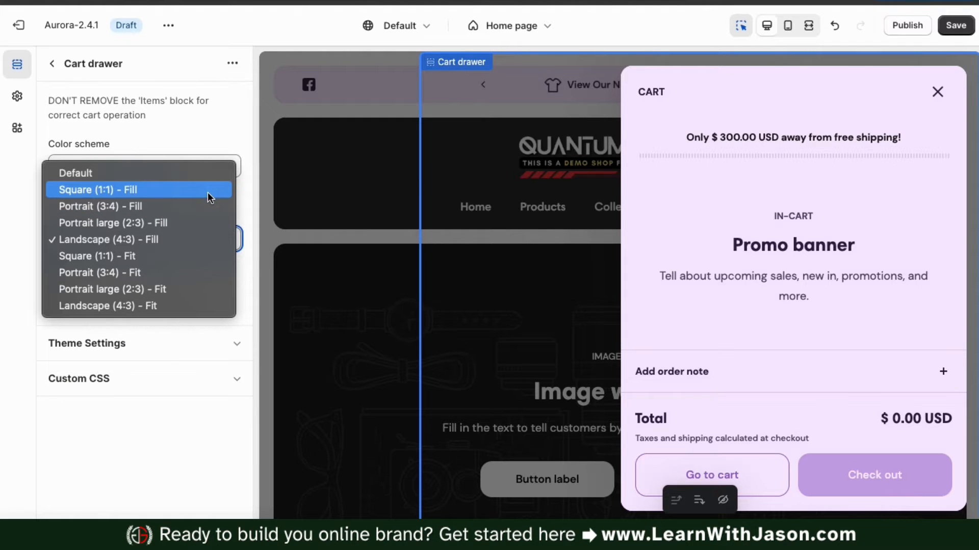
pyautogui.click(200, 176)
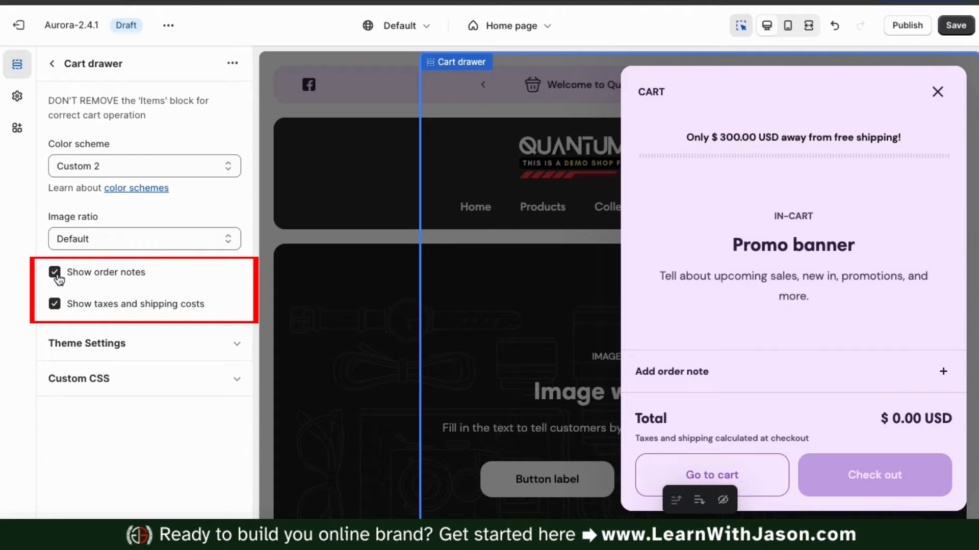
pyautogui.click(55, 273)
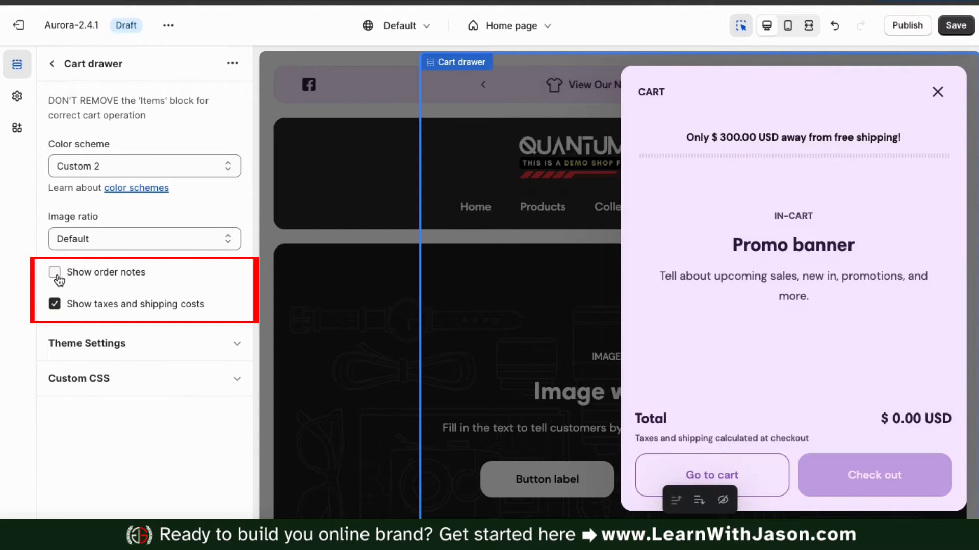
pyautogui.click(55, 273)
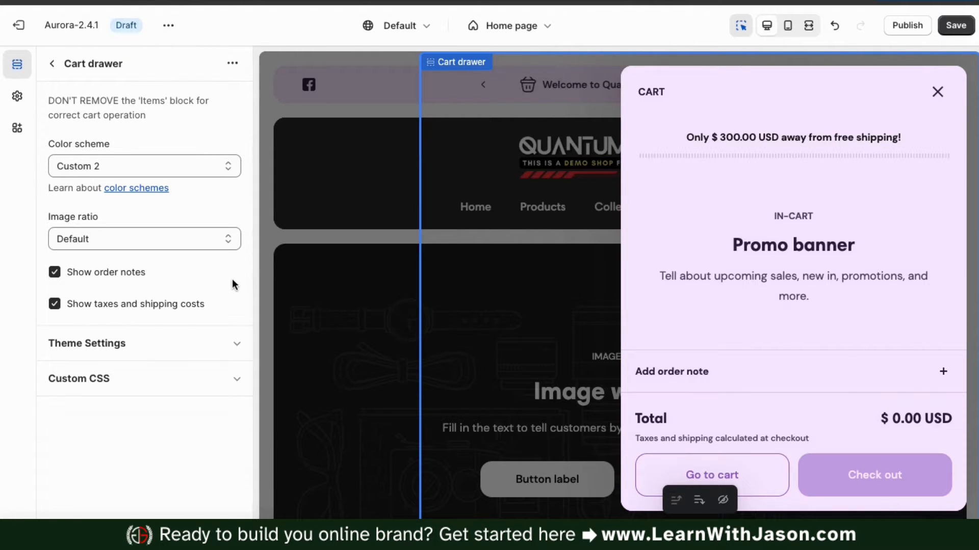
pyautogui.click(53, 65)
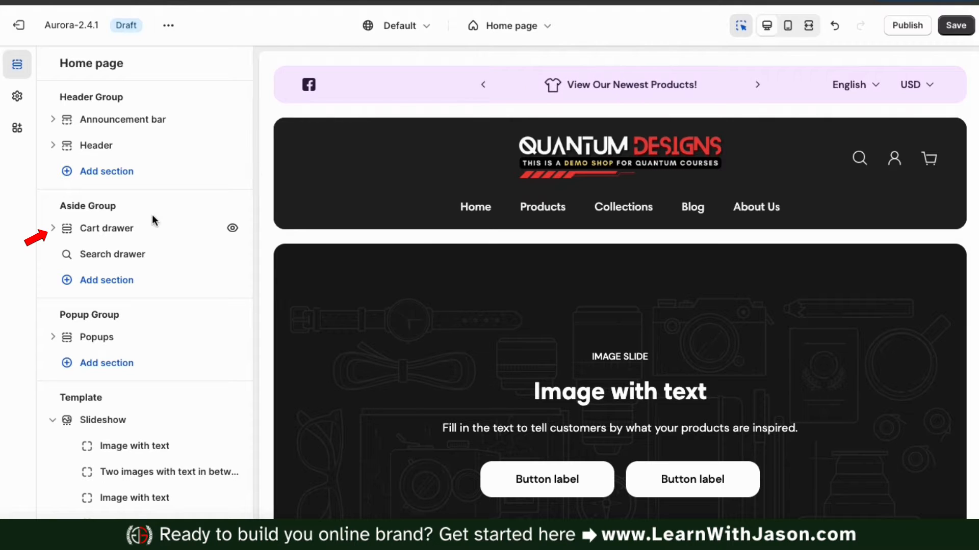
# Turn off Hide for empty cart in the cart drawer's You may also like block
pyautogui.click(54, 232)
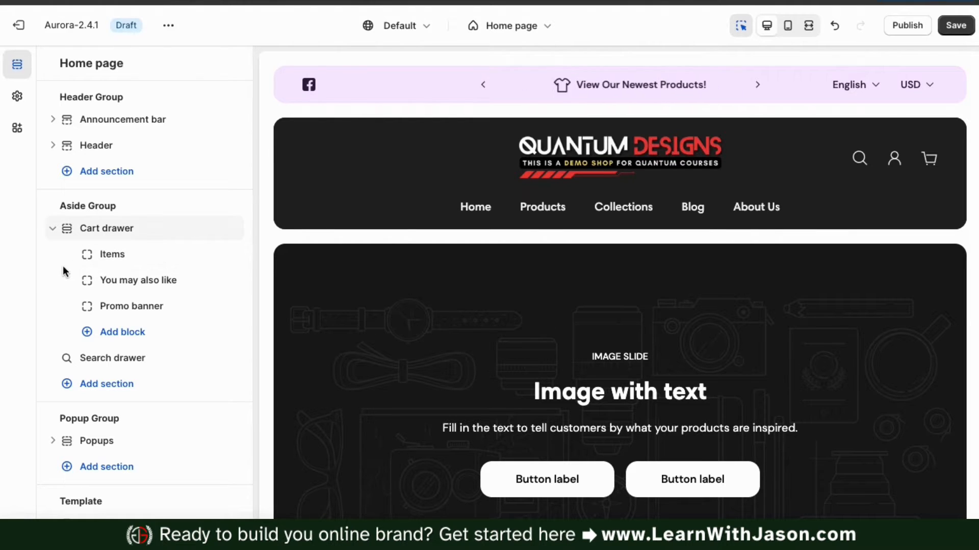
pyautogui.click(138, 285)
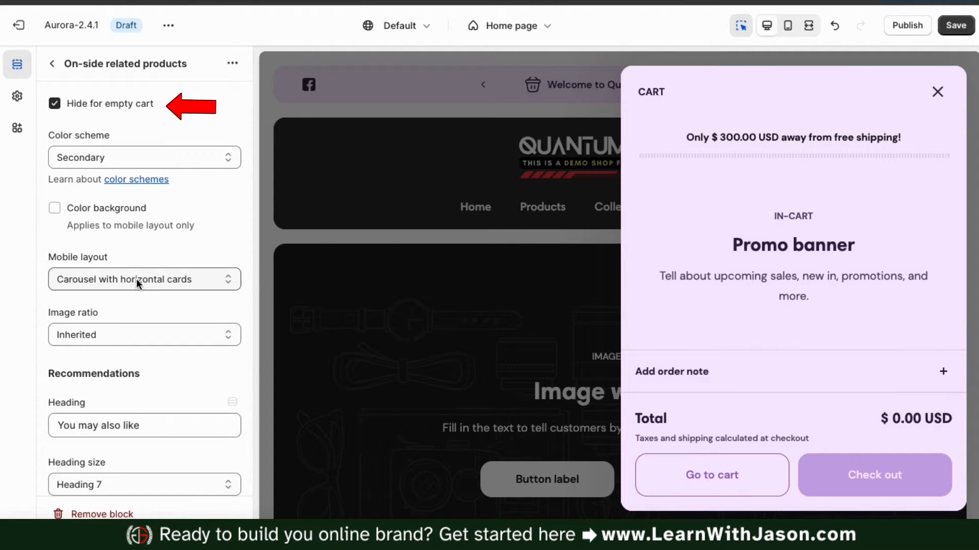
pyautogui.click(57, 110)
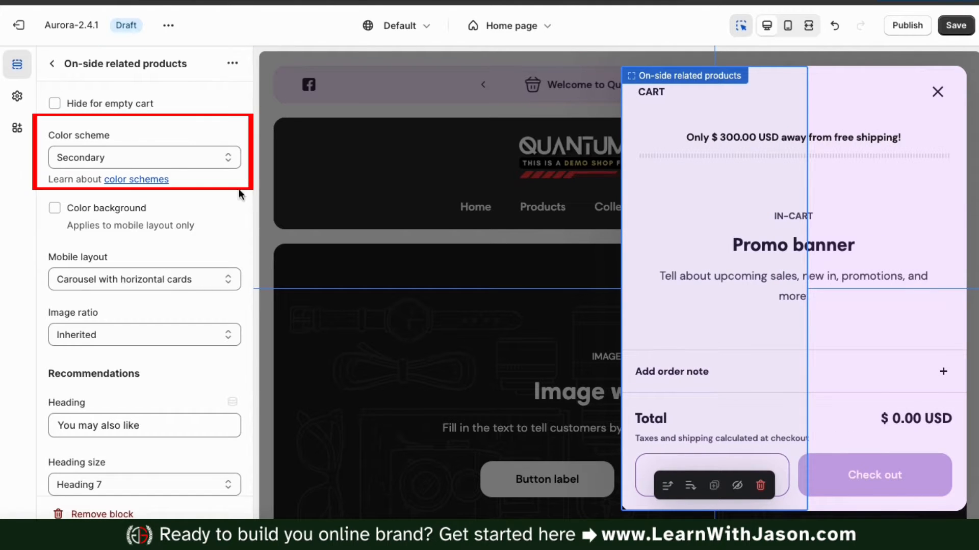
# Review the color scheme, mobile layout and image ratio options of the related products block without changing them
pyautogui.scroll(-1, 236, 196)
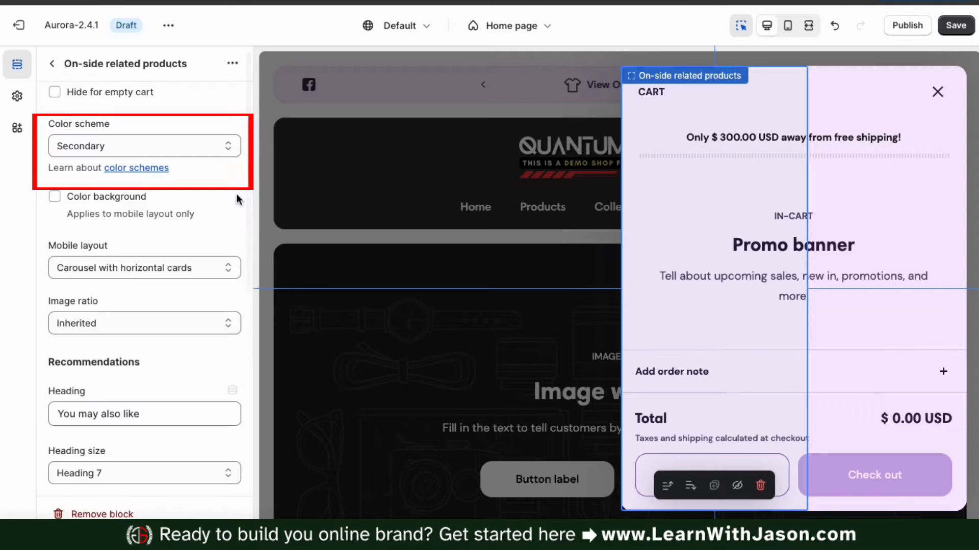
pyautogui.click(227, 147)
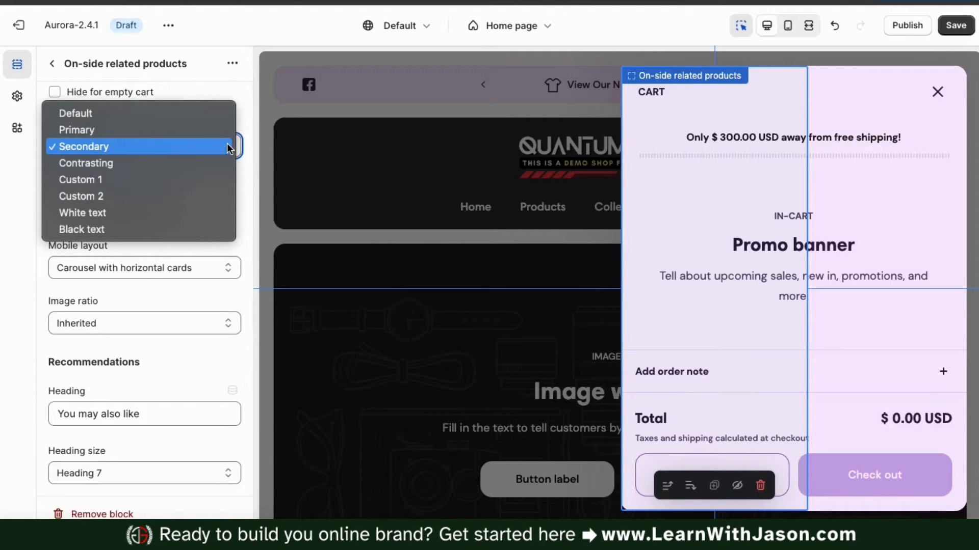
pyautogui.click(246, 187)
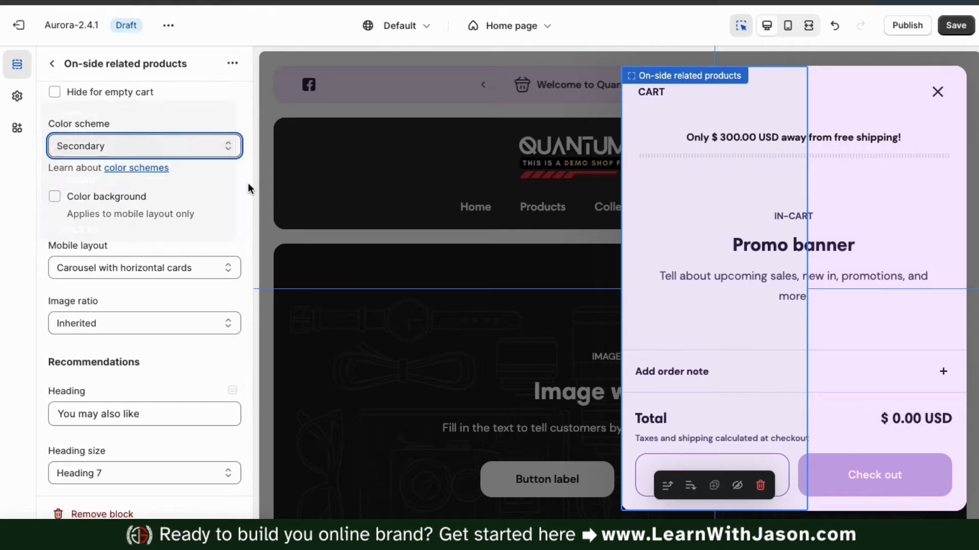
pyautogui.scroll(1, 248, 184)
pyautogui.scroll(-2, 247, 185)
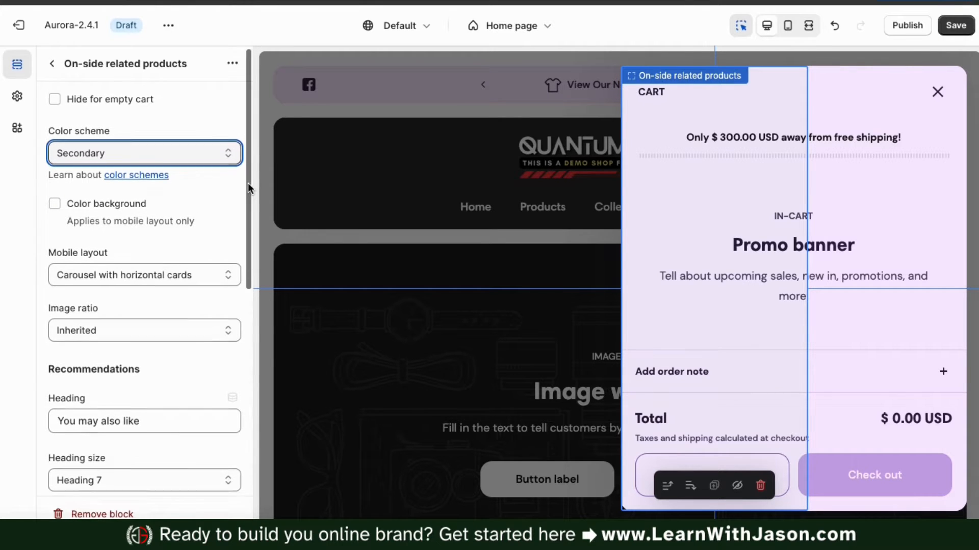
pyautogui.scroll(-4, 247, 182)
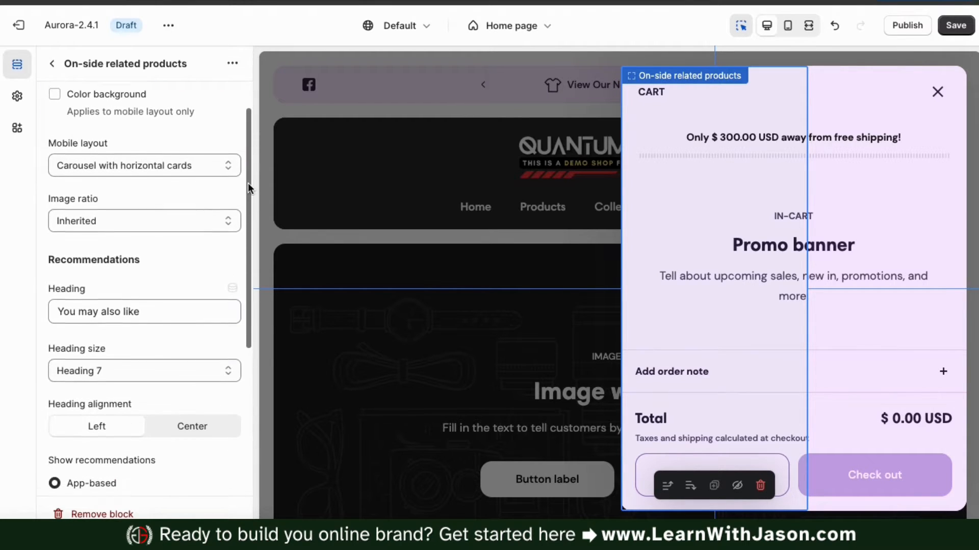
pyautogui.click(232, 166)
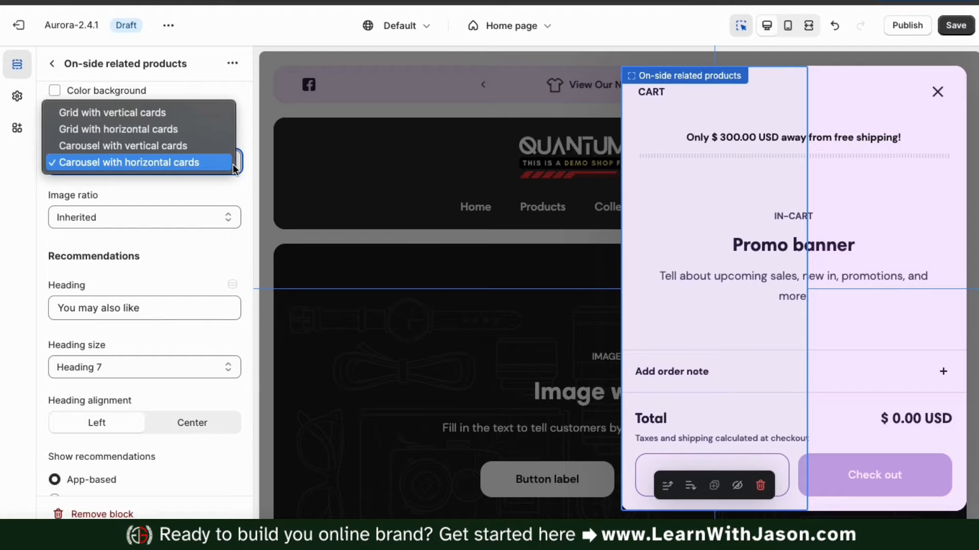
pyautogui.click(233, 165)
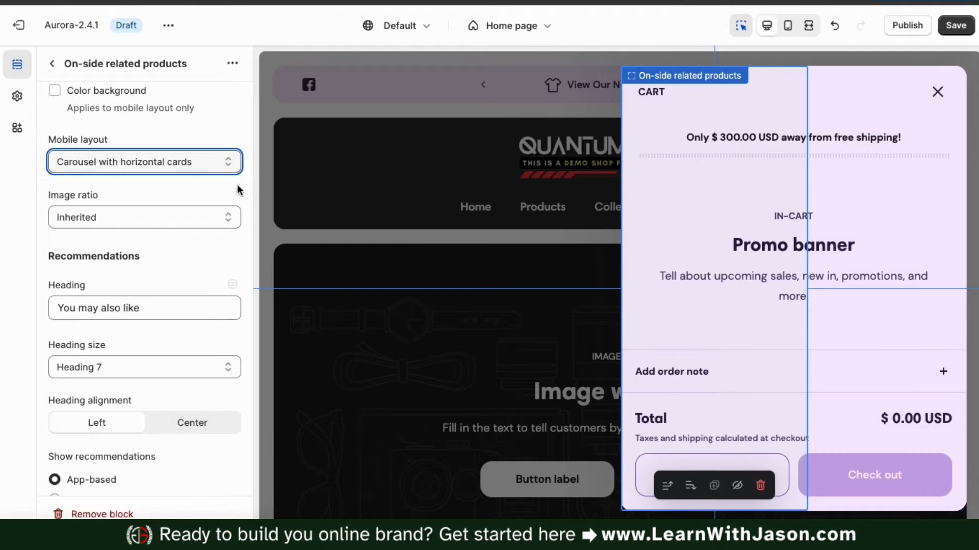
pyautogui.click(227, 217)
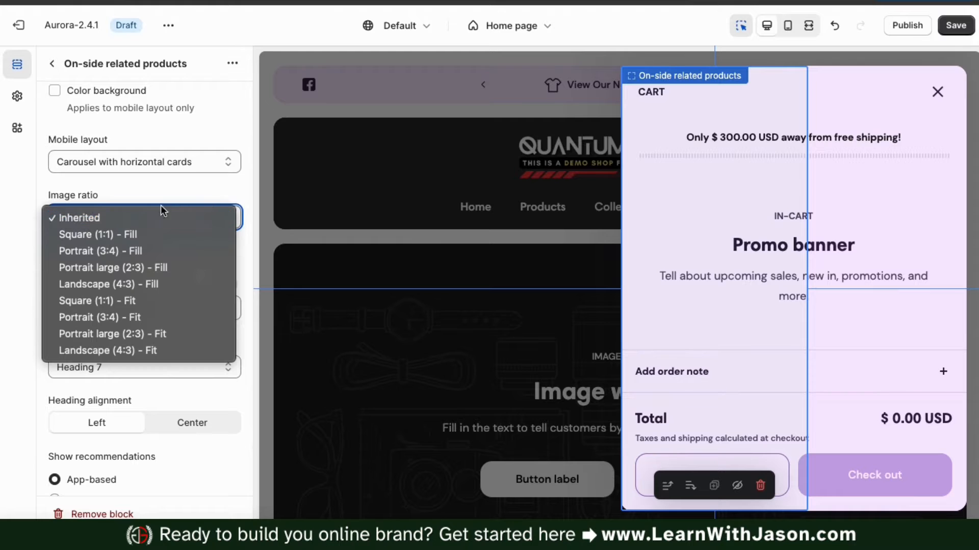
pyautogui.click(230, 192)
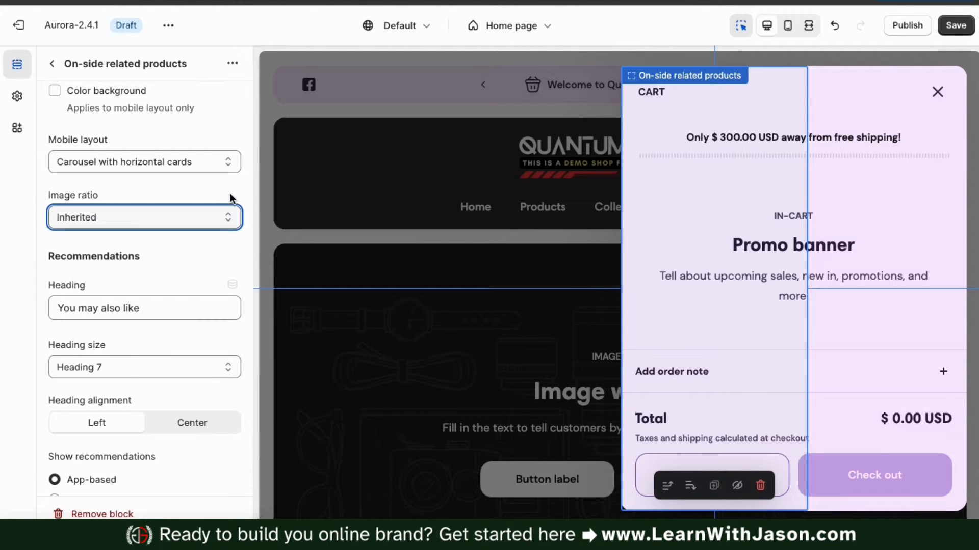
# Change the related products heading to "Check out our newest products!"
pyautogui.scroll(-2, 228, 235)
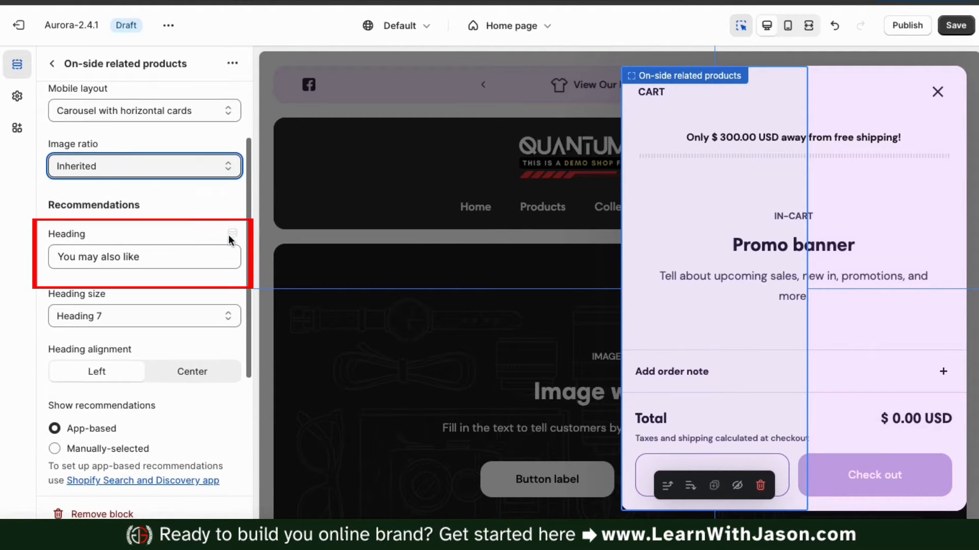
pyautogui.tripleClick(173, 255)
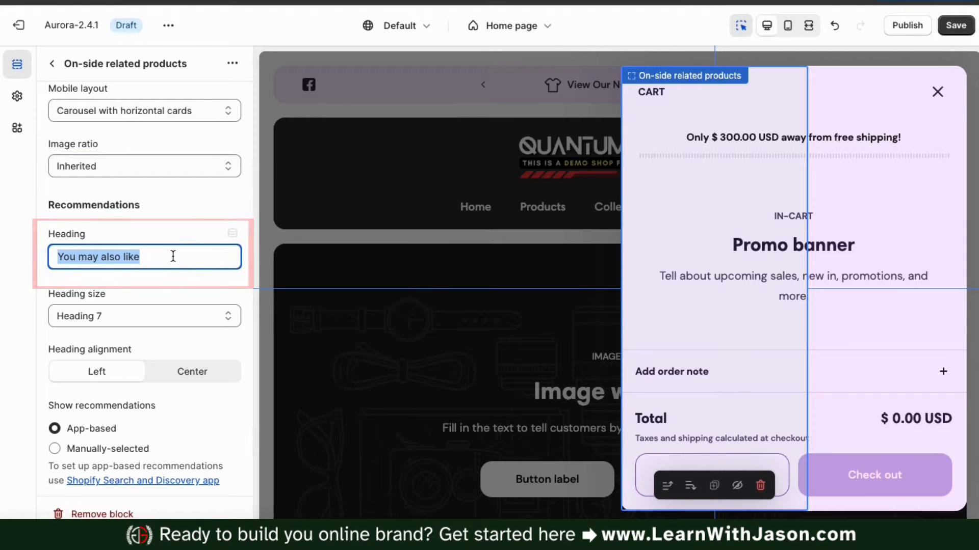
pyautogui.write('Check out our newest products!')
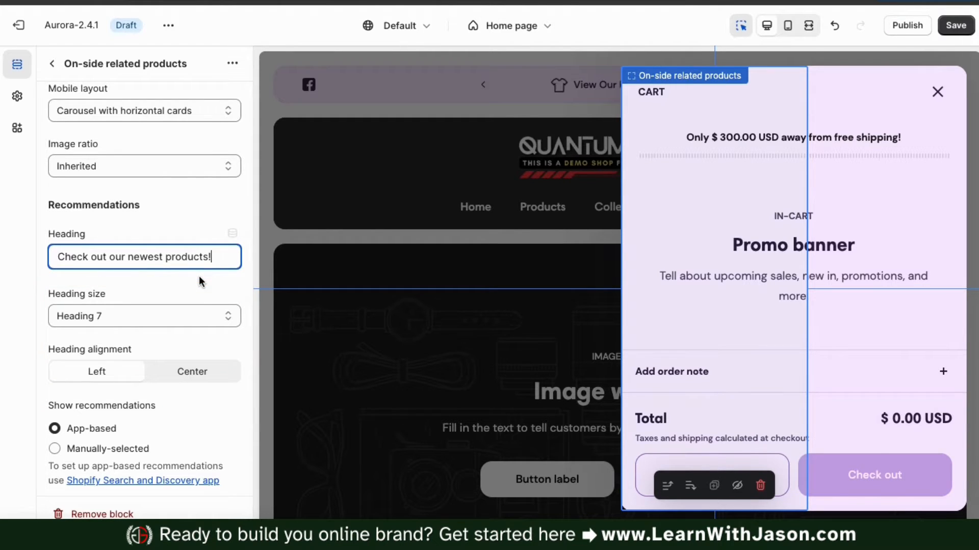
pyautogui.click(239, 345)
# Switch recommendations to Manually-selected and choose JG Retro Mesh Trucker Hat, Pillow w/ Polyester Case and Rubber Sole Flip-Flops as the products
pyautogui.scroll(-2, 239, 344)
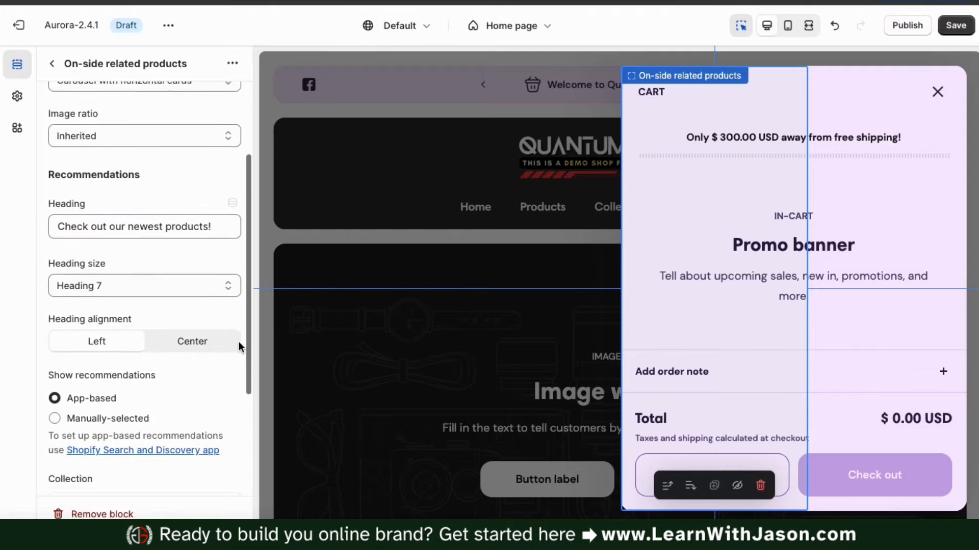
pyautogui.scroll(-5, 239, 345)
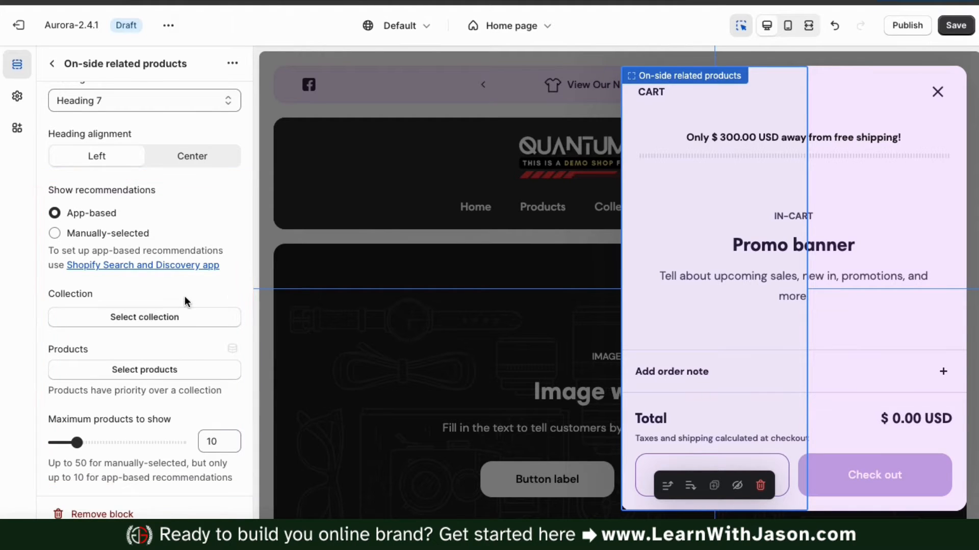
pyautogui.click(55, 234)
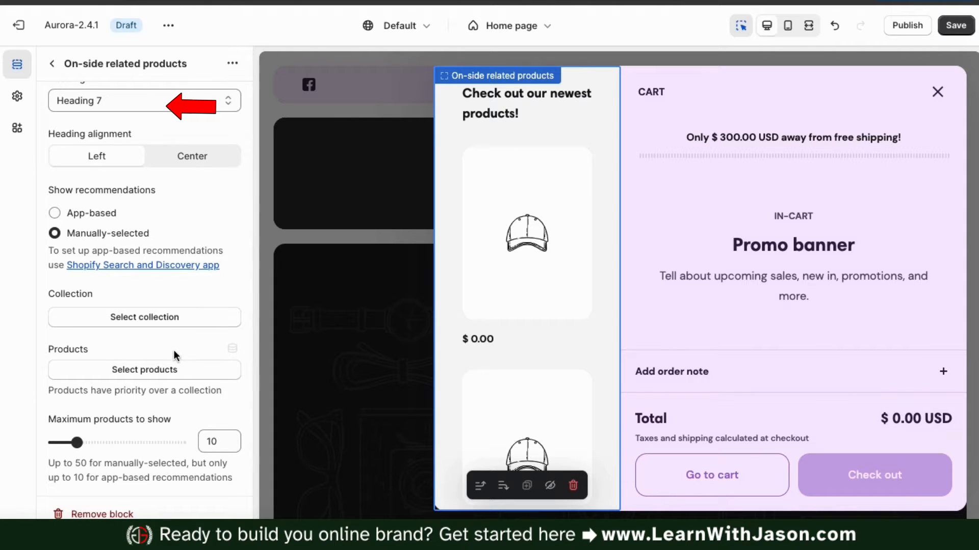
pyautogui.click(142, 369)
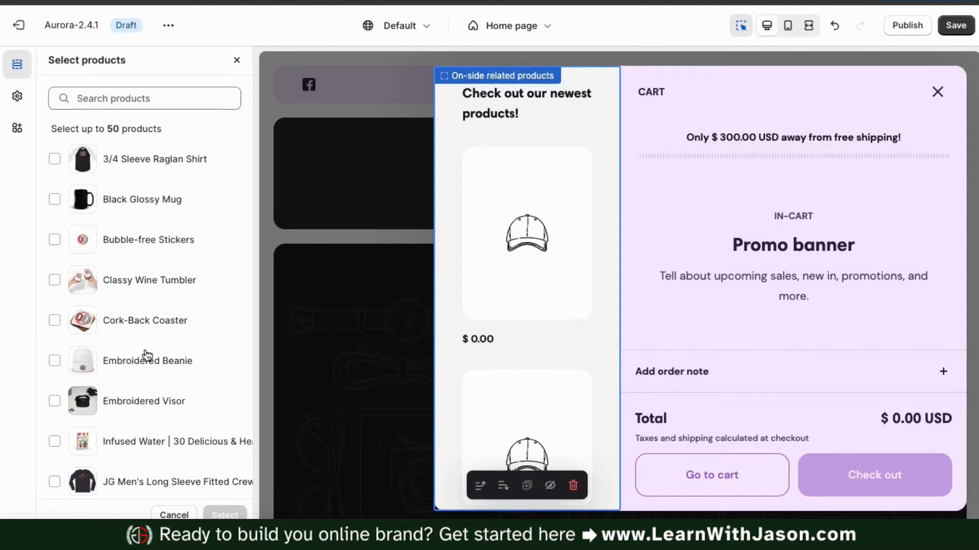
pyautogui.scroll(-5, 147, 355)
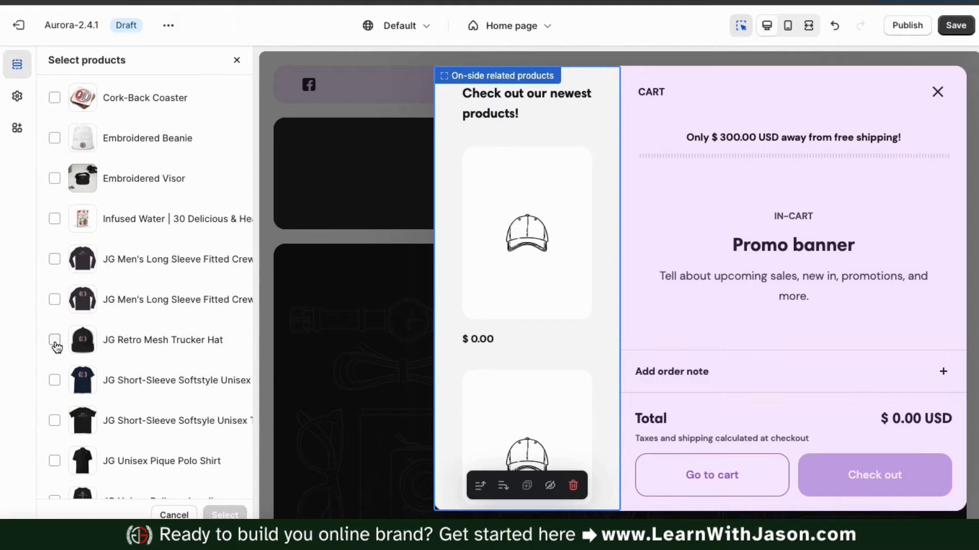
pyautogui.scroll(-3, 113, 313)
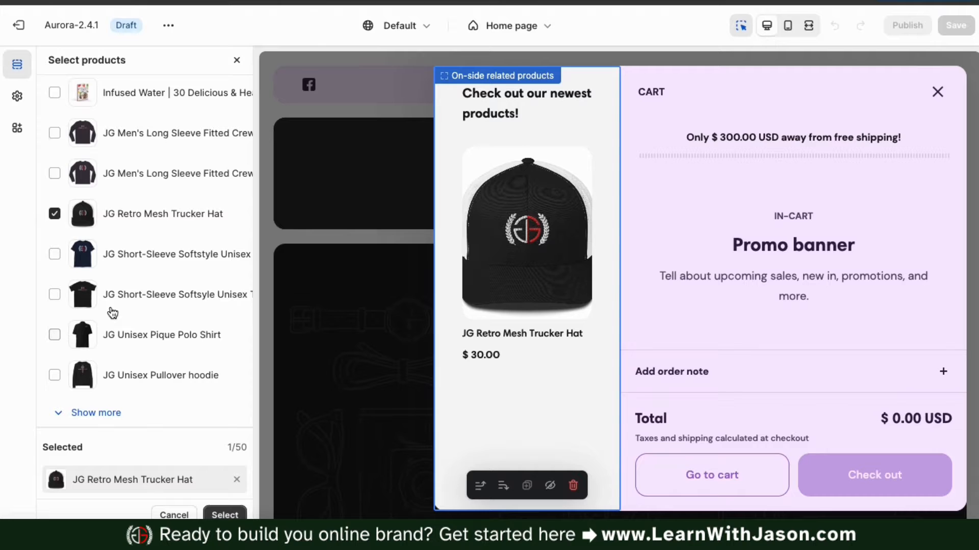
pyautogui.scroll(-4, 77, 356)
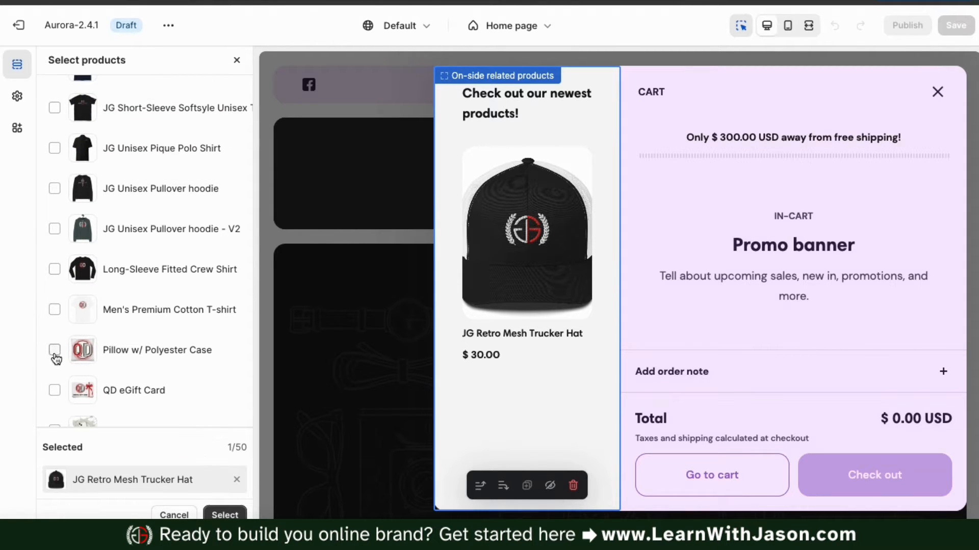
pyautogui.scroll(-1, 56, 360)
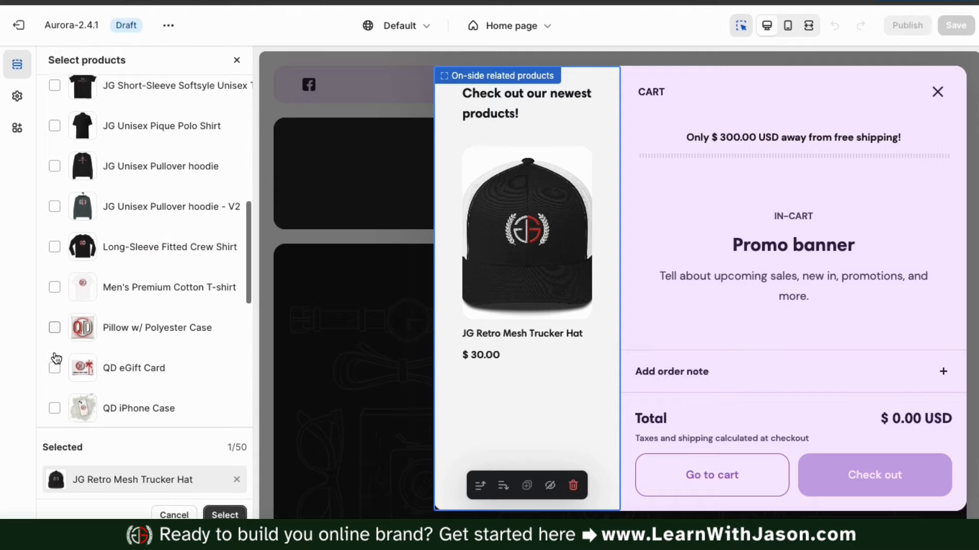
pyautogui.click(54, 322)
pyautogui.scroll(-5, 87, 332)
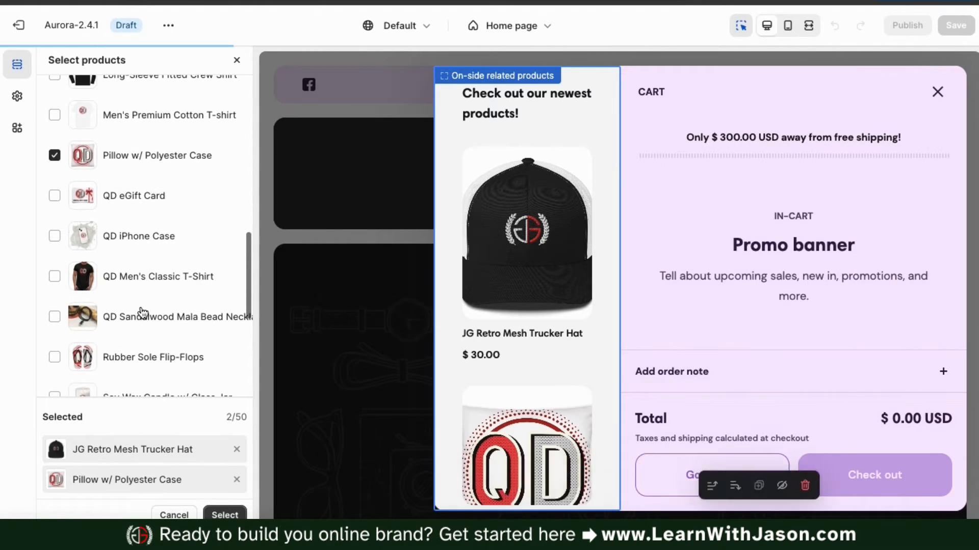
pyautogui.click(158, 342)
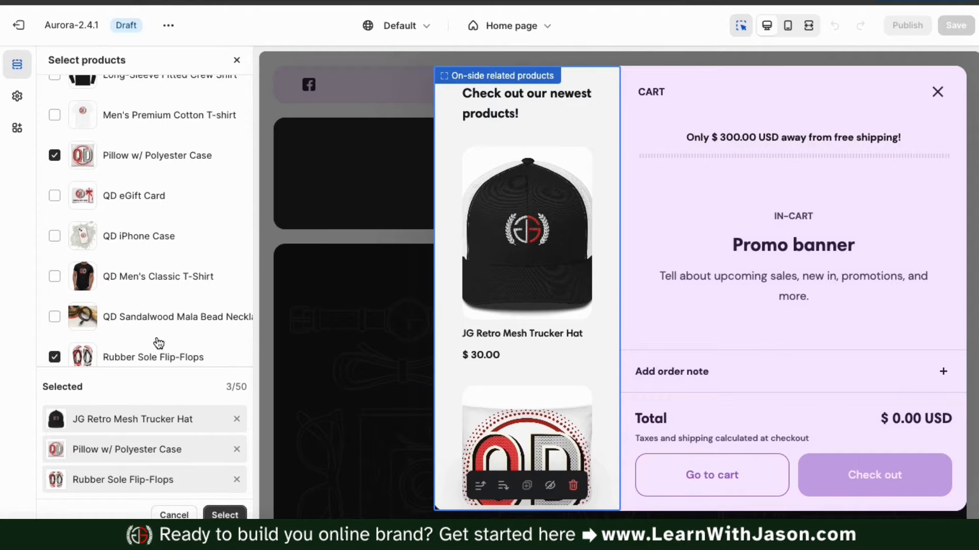
pyautogui.click(225, 514)
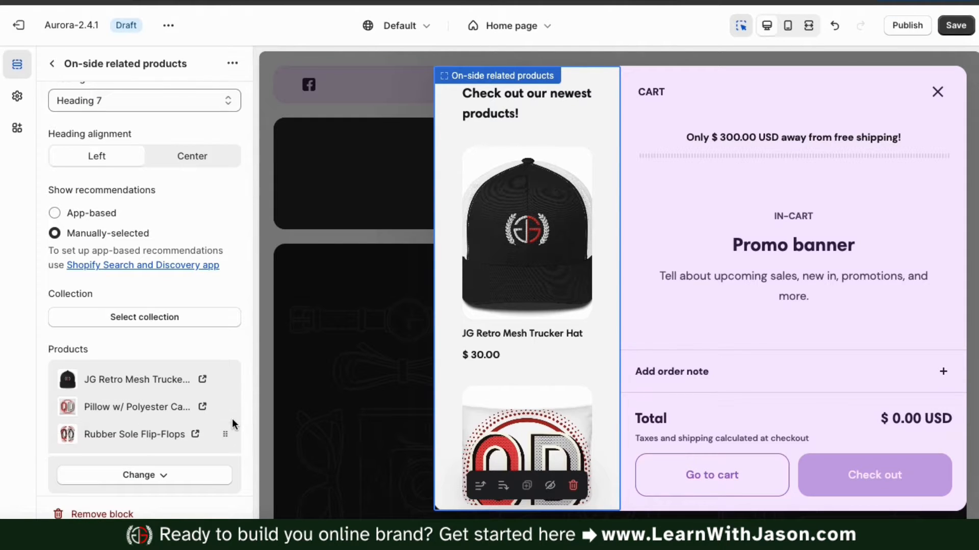
# Assign the Hats, Beanies & Visors collection, set the maximum products to show to 7, and check the recommended products in the preview
pyautogui.scroll(-1, 231, 418)
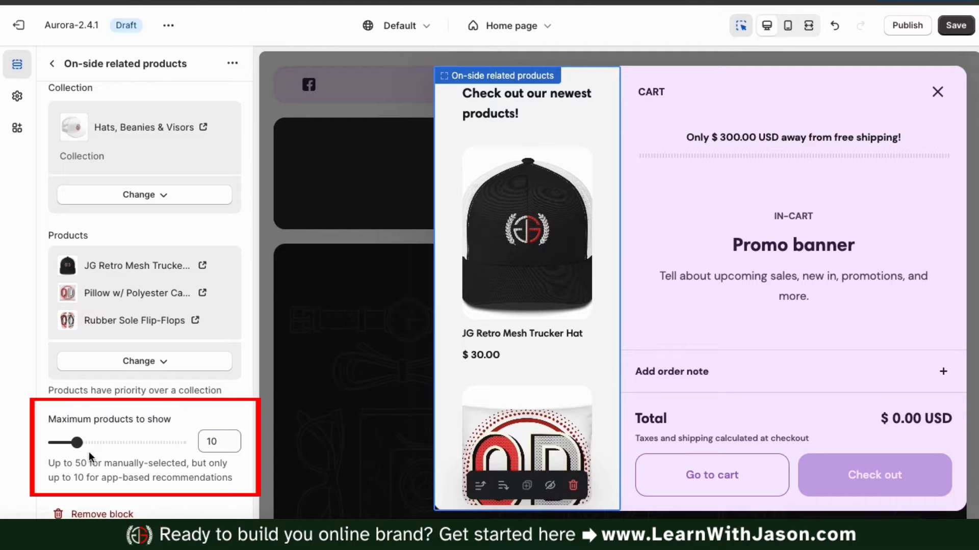
pyautogui.moveTo(77, 443)
pyautogui.mouseDown()
pyautogui.moveTo(105, 443)
pyautogui.moveTo(54, 443)
pyautogui.moveTo(70, 442)
pyautogui.mouseUp()
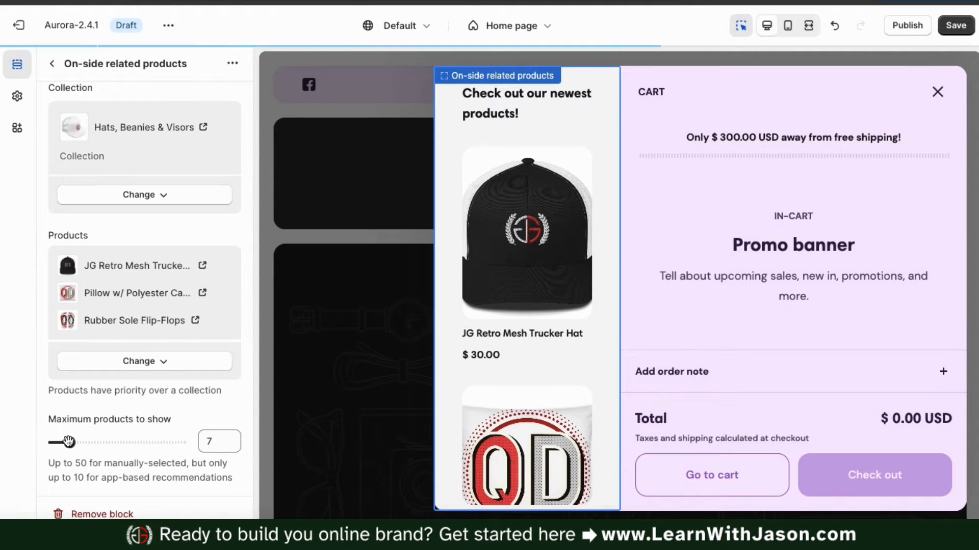
pyautogui.scroll(-2, 537, 304)
pyautogui.scroll(-5, 538, 304)
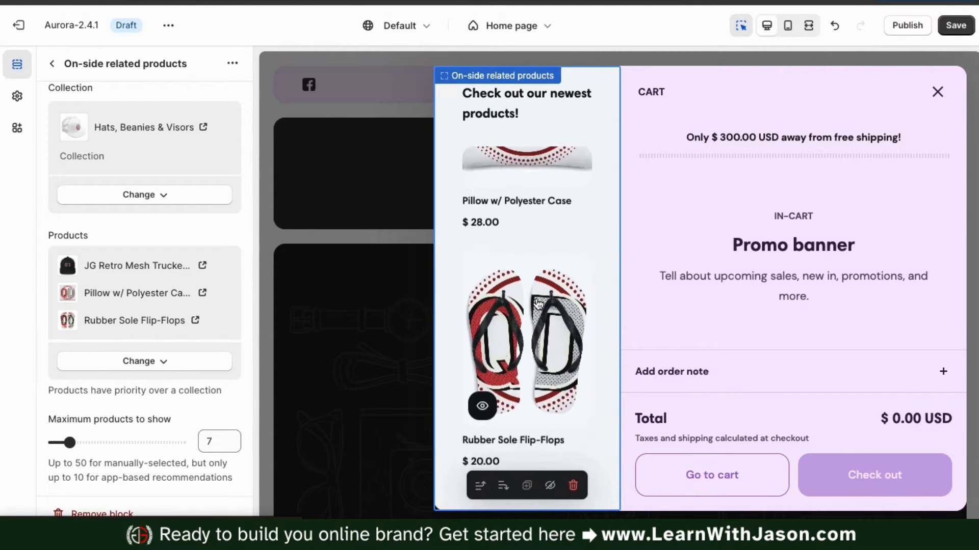
pyautogui.scroll(8, 538, 305)
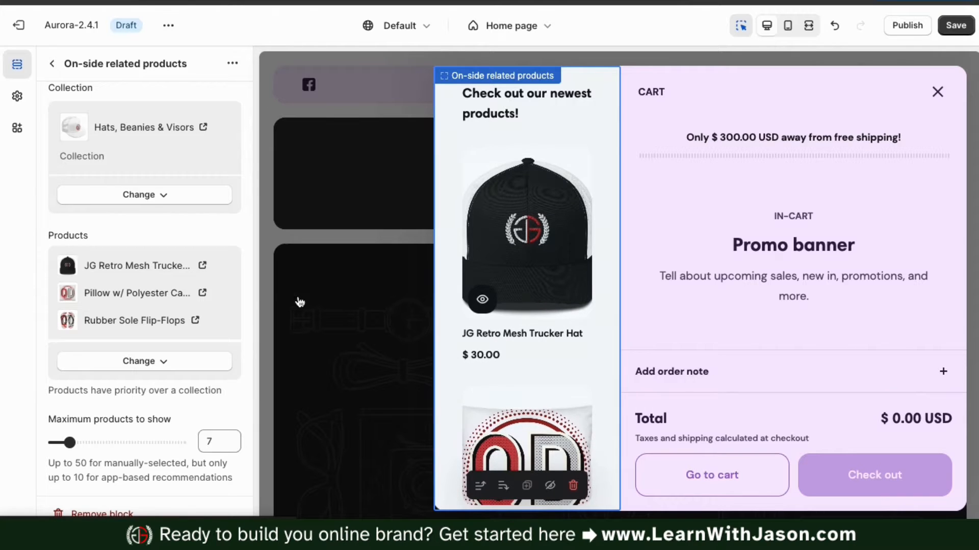
pyautogui.scroll(10, 231, 284)
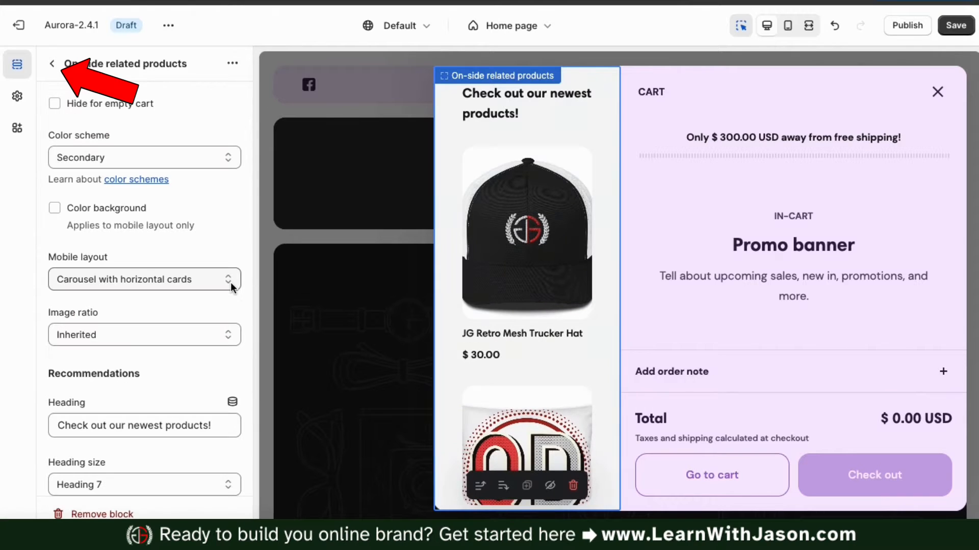
# Set the color scheme of the cart drawer's Promo banner block to Contrasting
pyautogui.click(53, 64)
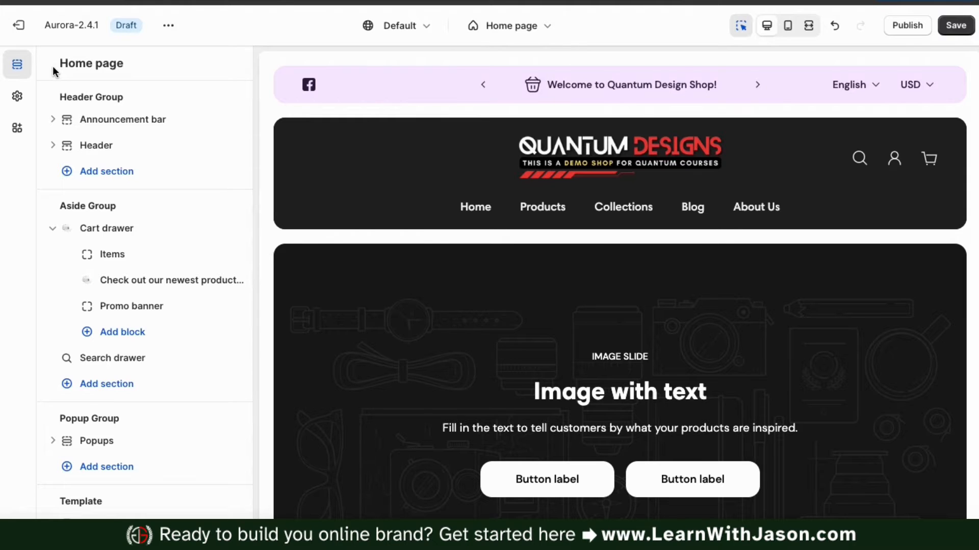
pyautogui.click(135, 314)
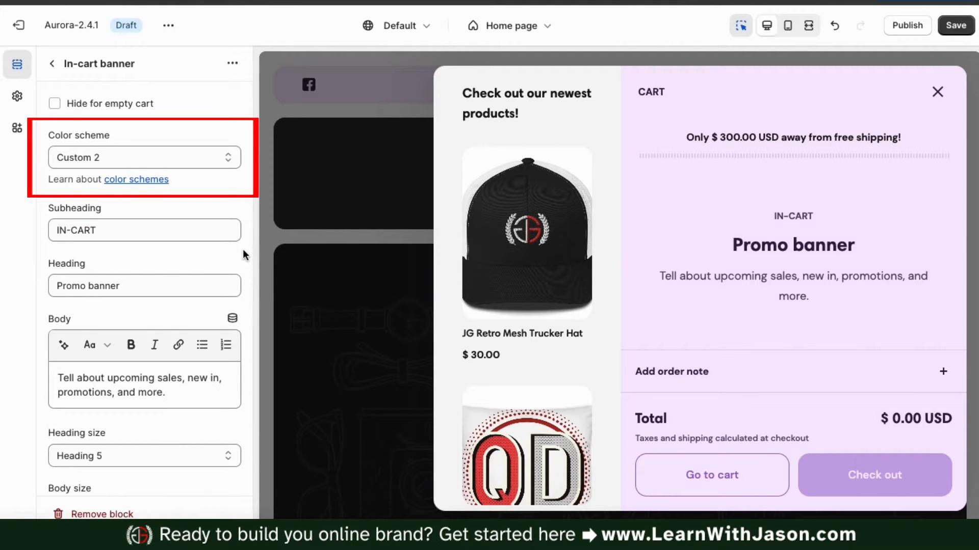
pyautogui.click(230, 159)
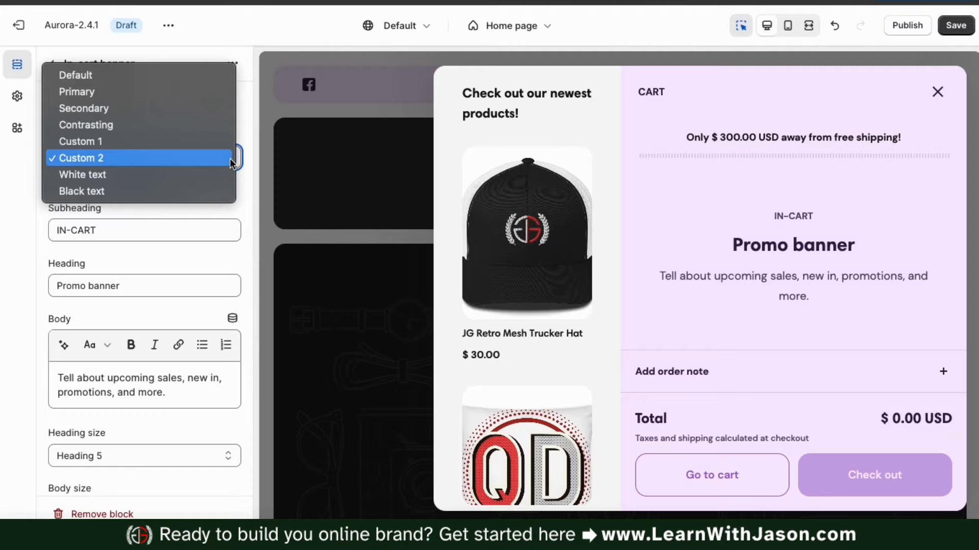
pyautogui.press('Escape')
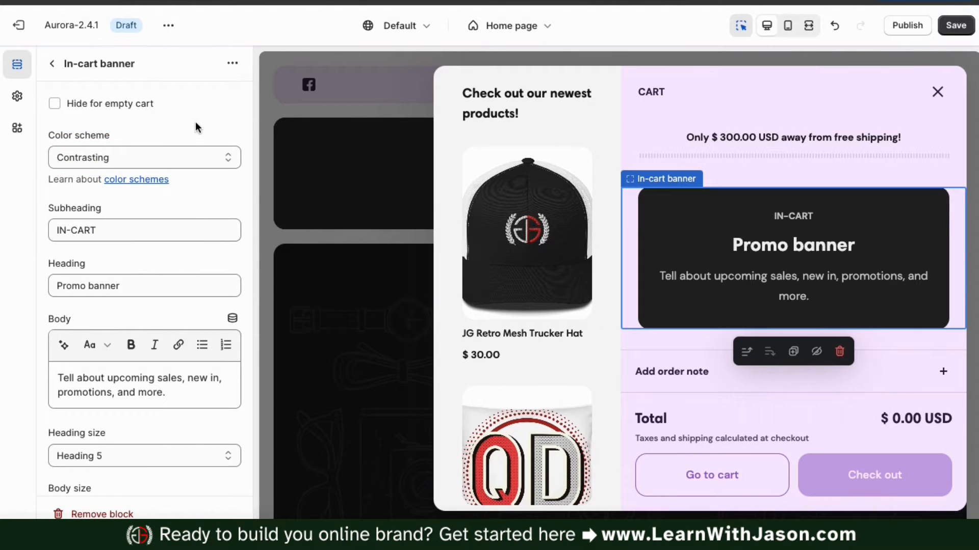
# Give the in-cart banner subheading "YOUR CART", heading "New Products Coming Soon!" and body "This month we will be releasing our winter holiday collection. Stay tuned!"
pyautogui.doubleClick(102, 232)
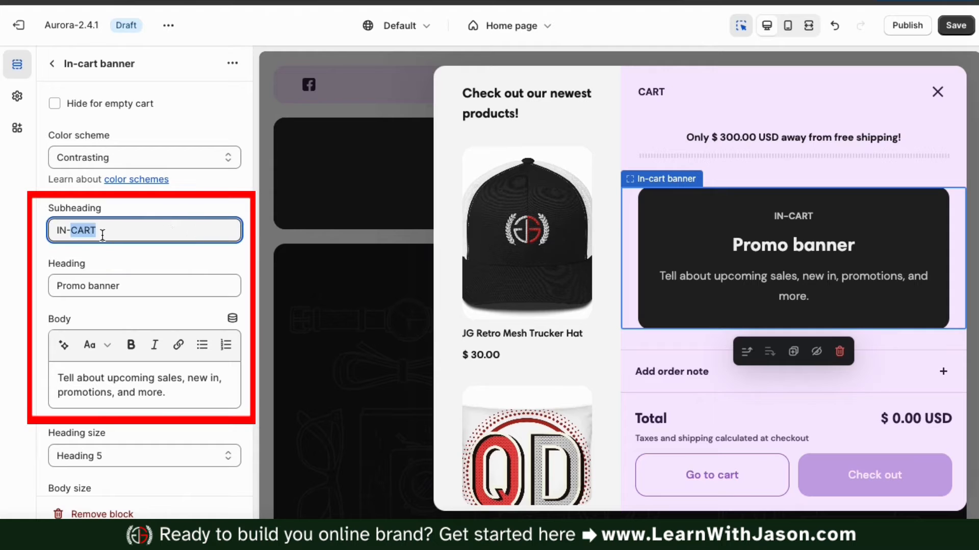
pyautogui.write('YOUR CART')
pyautogui.press('Tab')
pyautogui.write("New women's hoodie")
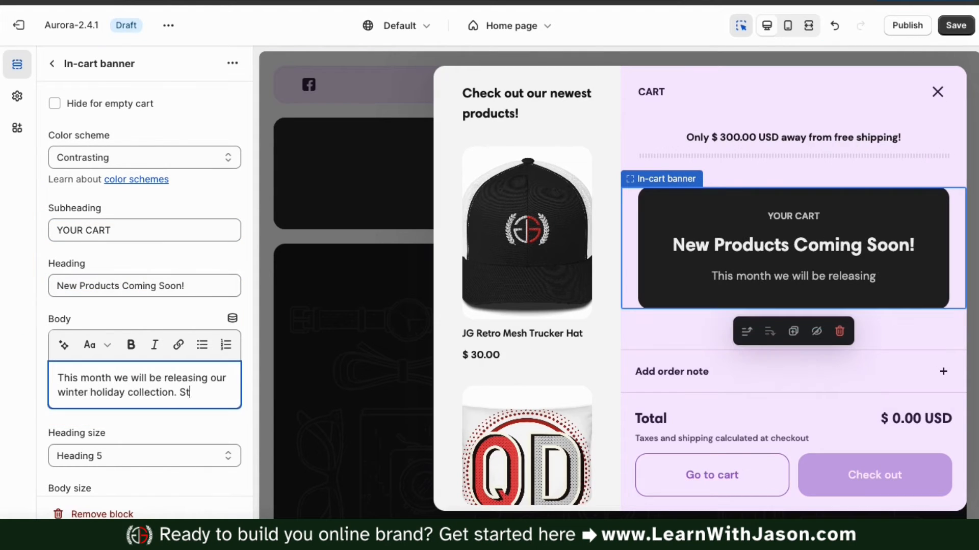
pyautogui.write('tuned!')
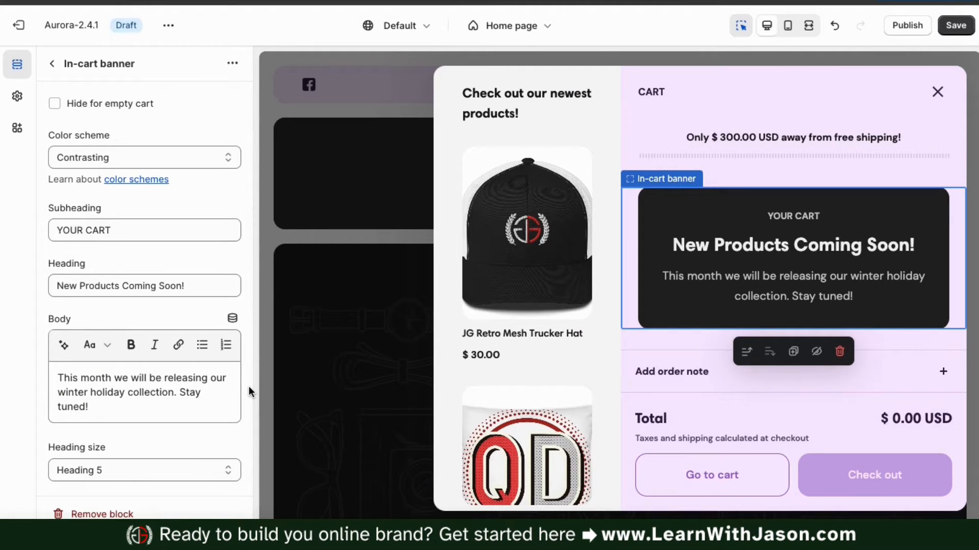
# Set the in-cart banner's heading size to Heading 6 and its body size to Body 4
pyautogui.scroll(-3, 239, 383)
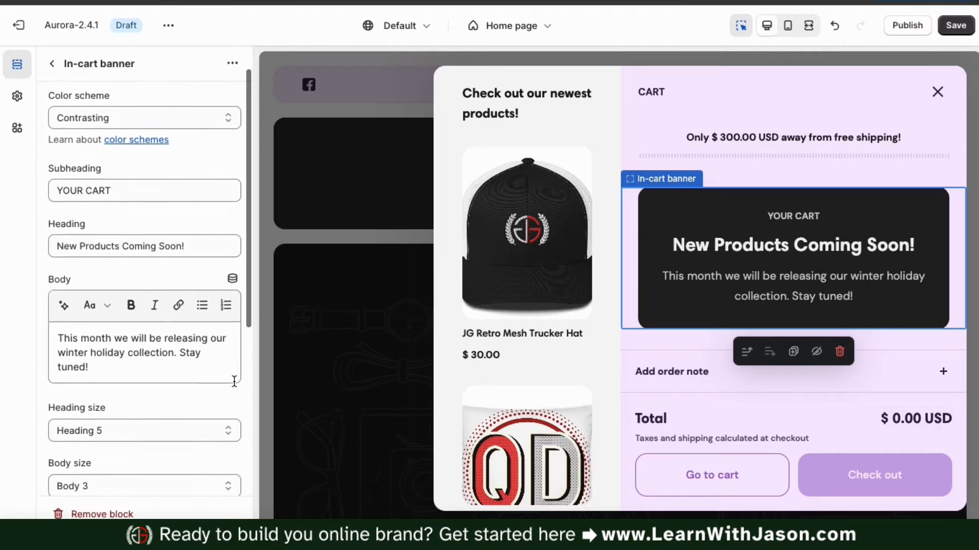
pyautogui.scroll(-3, 235, 382)
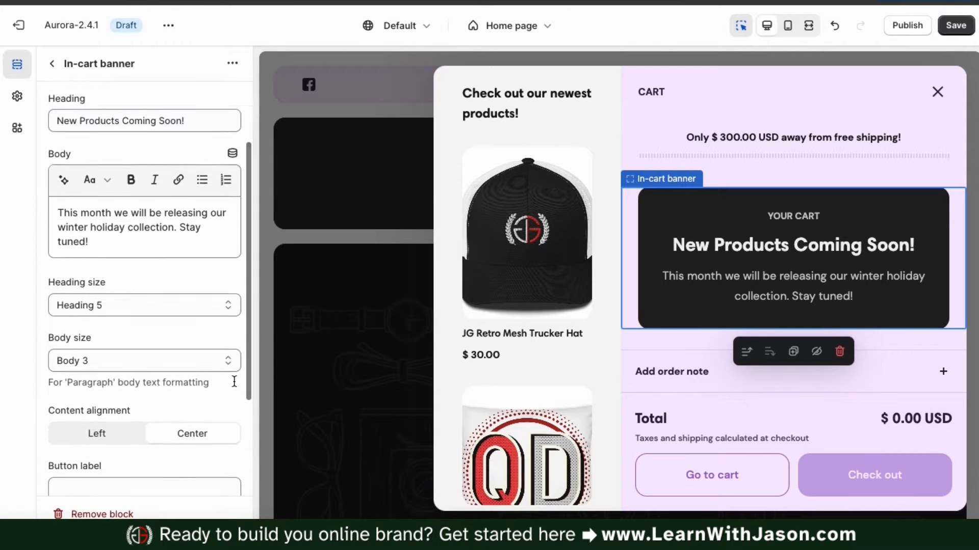
pyautogui.click(228, 276)
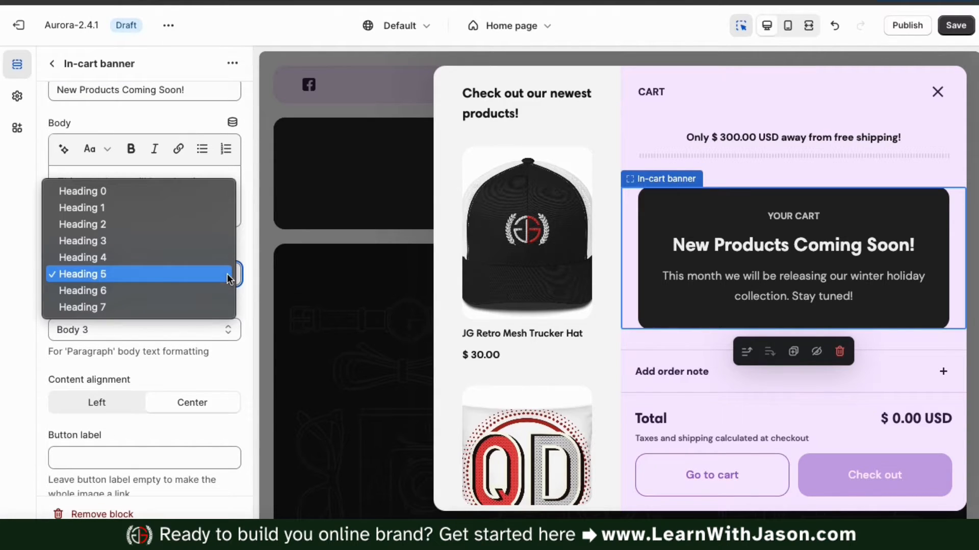
pyautogui.click(215, 258)
pyautogui.click(228, 329)
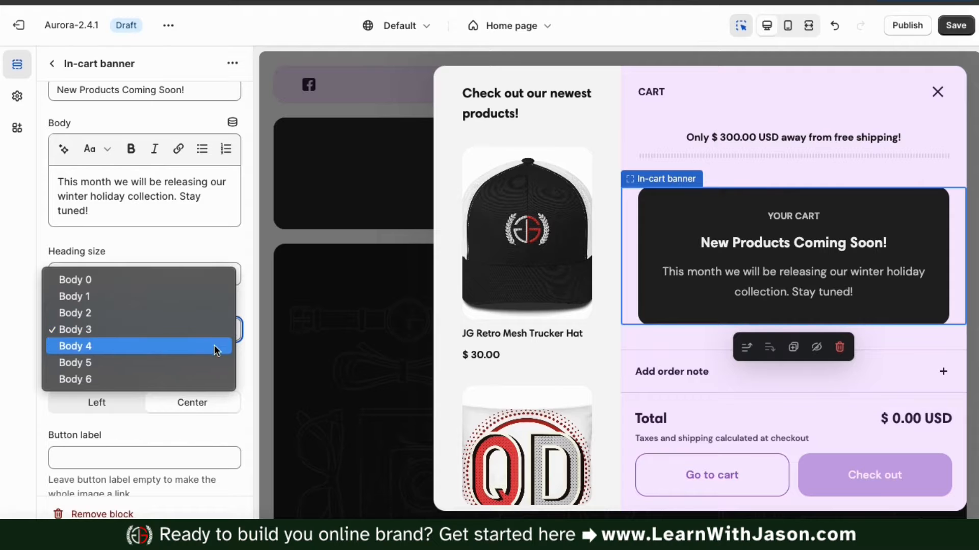
pyautogui.click(215, 346)
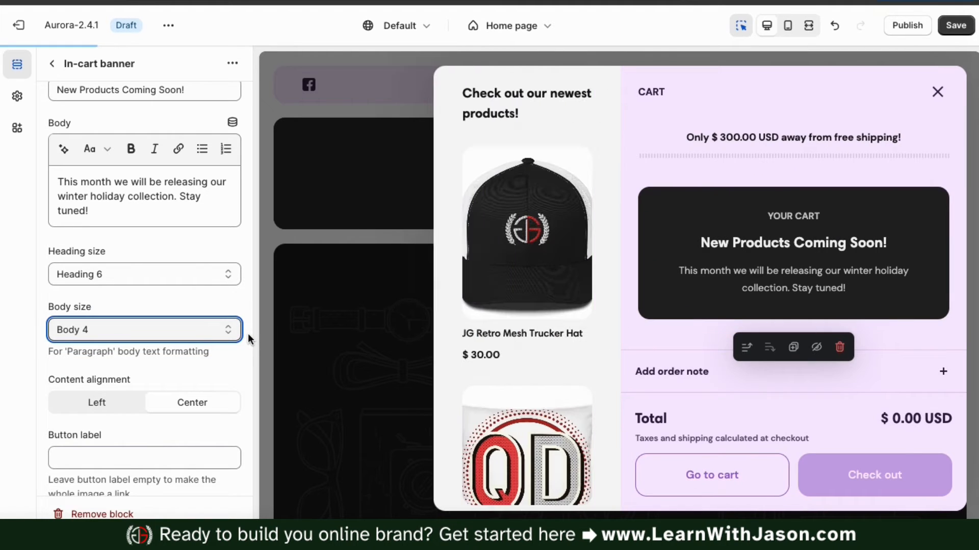
# Add a "View Collections" button to the in-cart banner, linked to All collections and using the Text button style
pyautogui.scroll(-3, 248, 333)
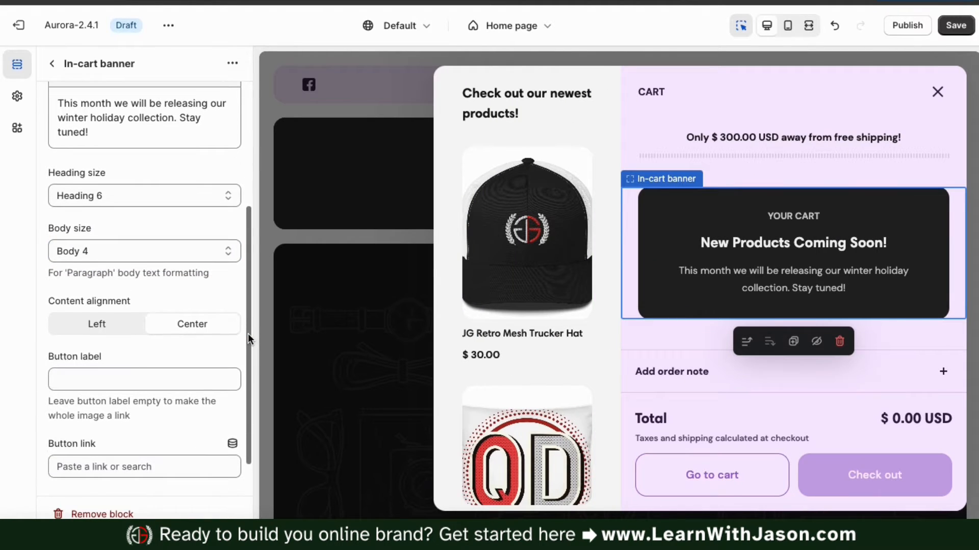
pyautogui.scroll(-2, 248, 333)
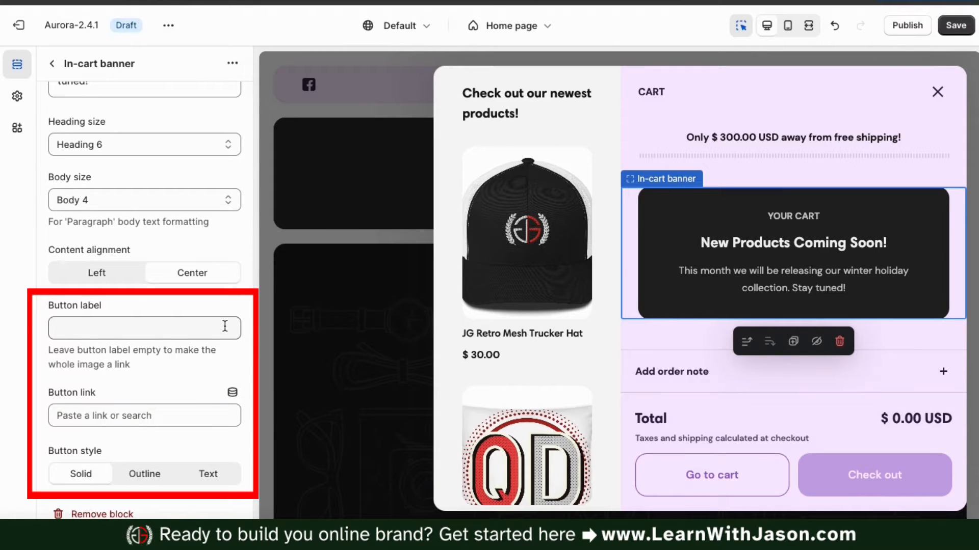
pyautogui.click(225, 327)
pyautogui.write('View Collections')
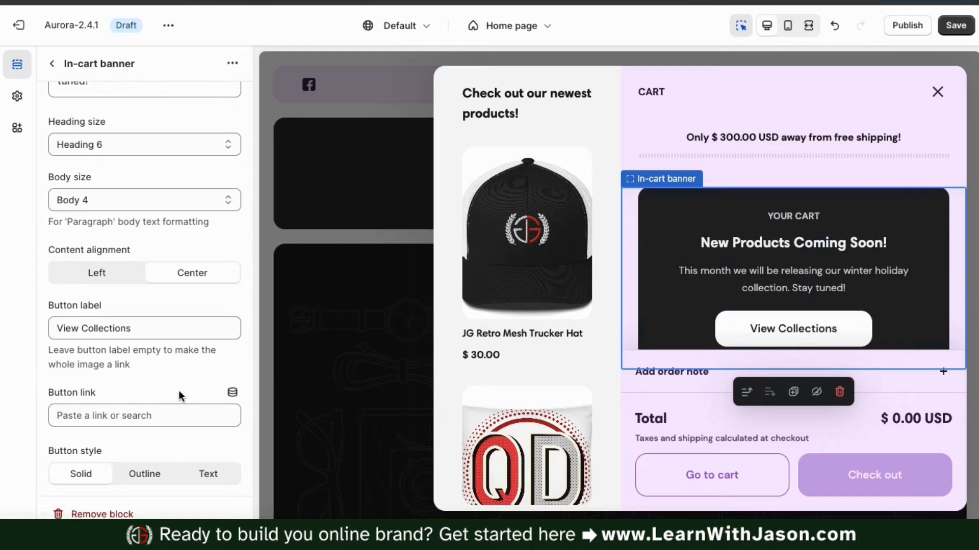
pyautogui.click(163, 415)
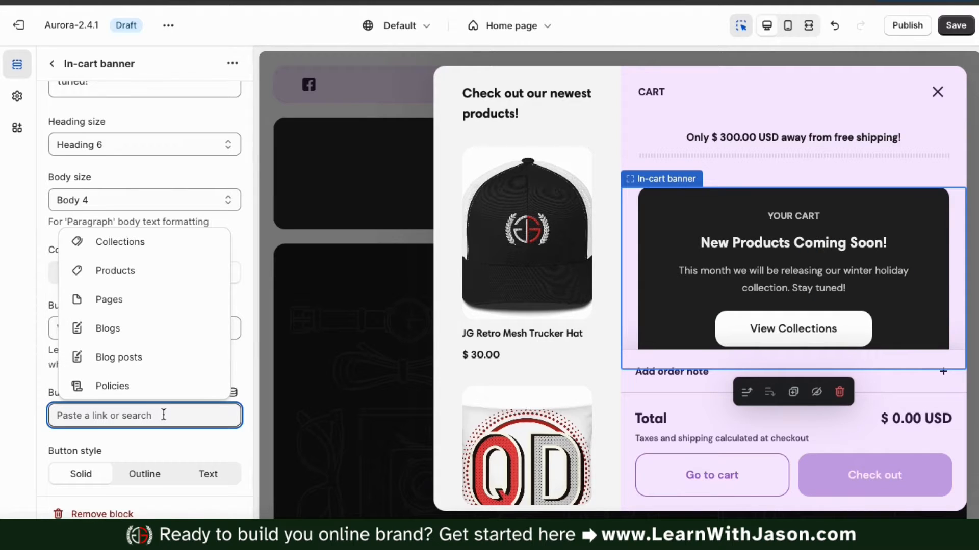
pyautogui.click(147, 243)
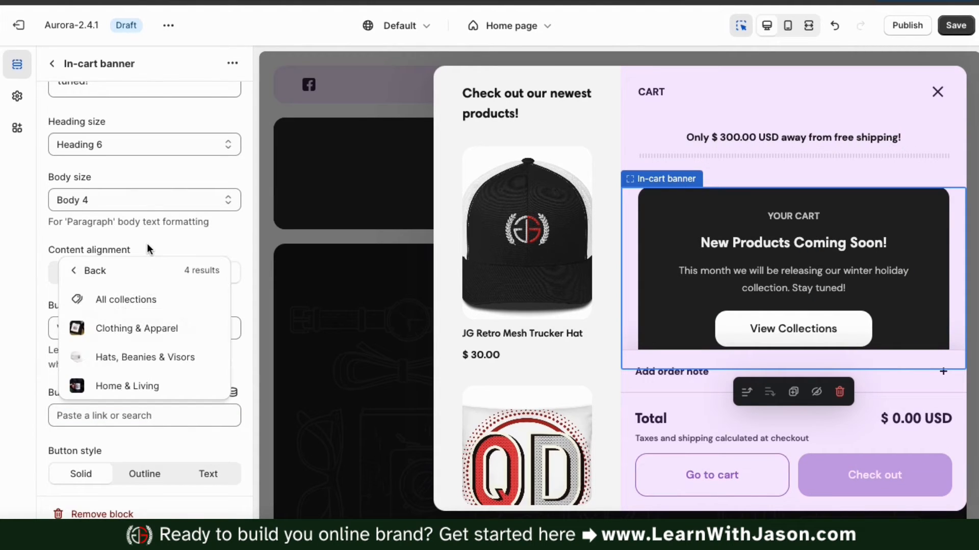
pyautogui.click(134, 301)
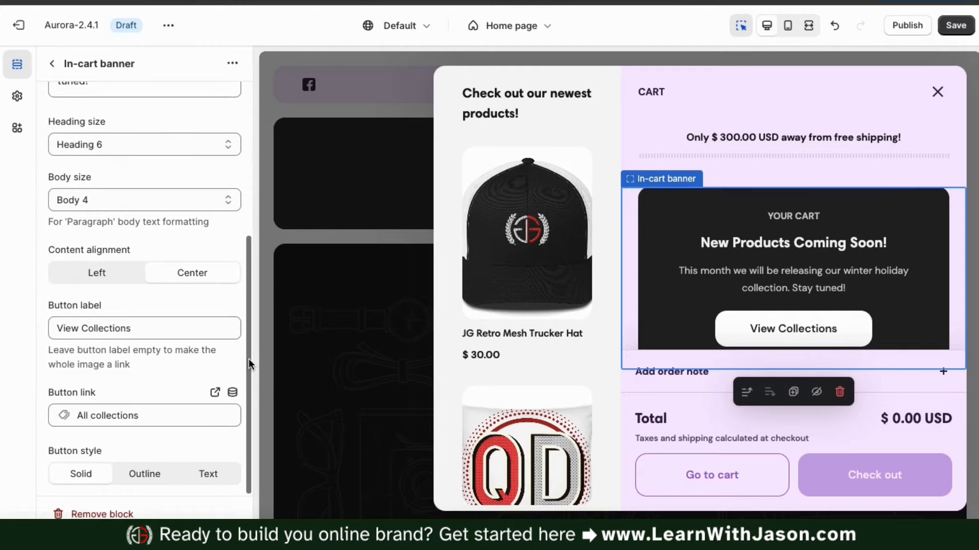
pyautogui.click(146, 476)
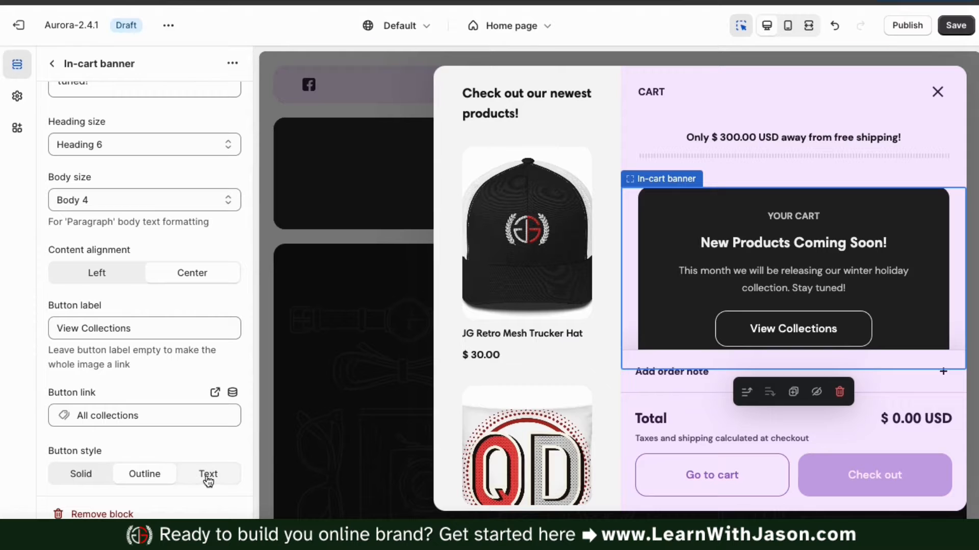
pyautogui.click(208, 479)
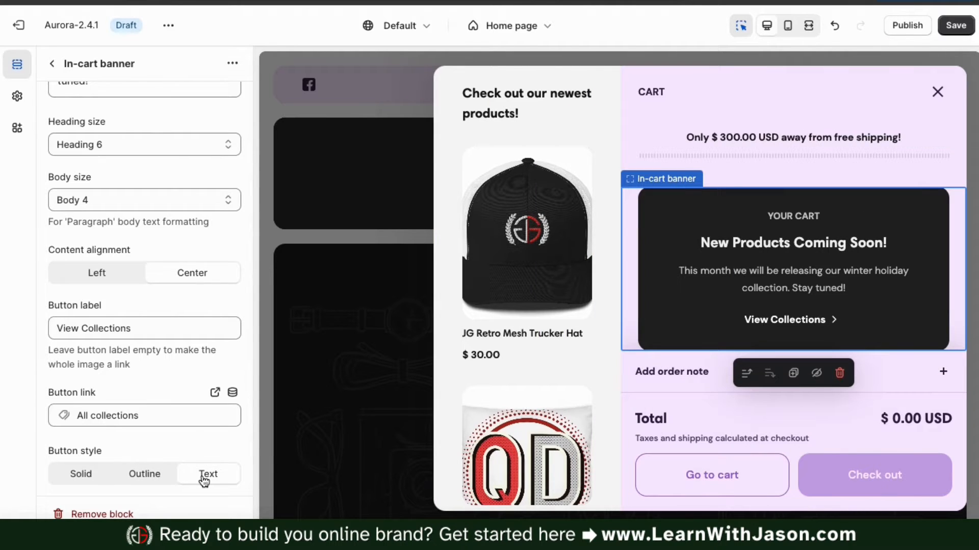
# Check the cart drawer's related products carousel and promo banner in the mobile preview, and return to the desktop preview
pyautogui.scroll(6, 248, 402)
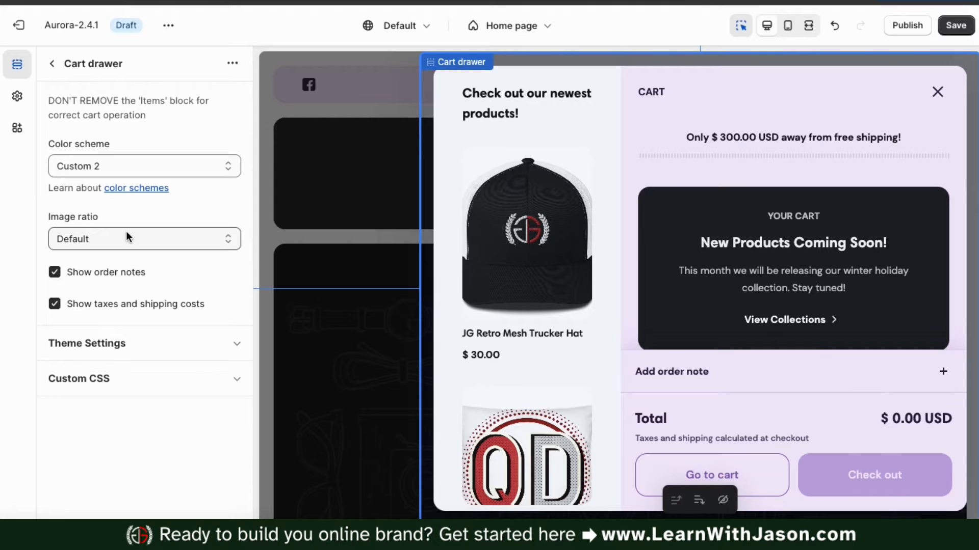
pyautogui.click(789, 28)
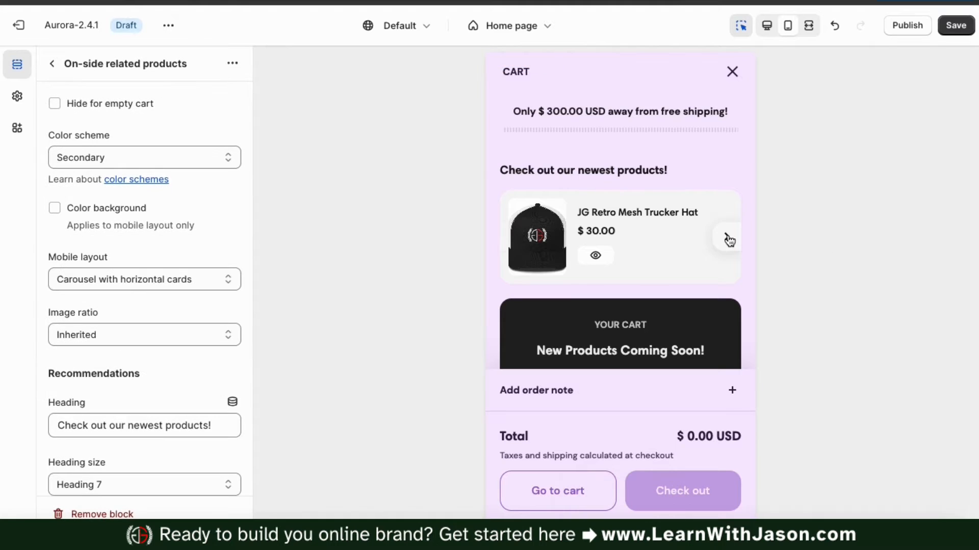
pyautogui.click(725, 237)
pyautogui.click(728, 239)
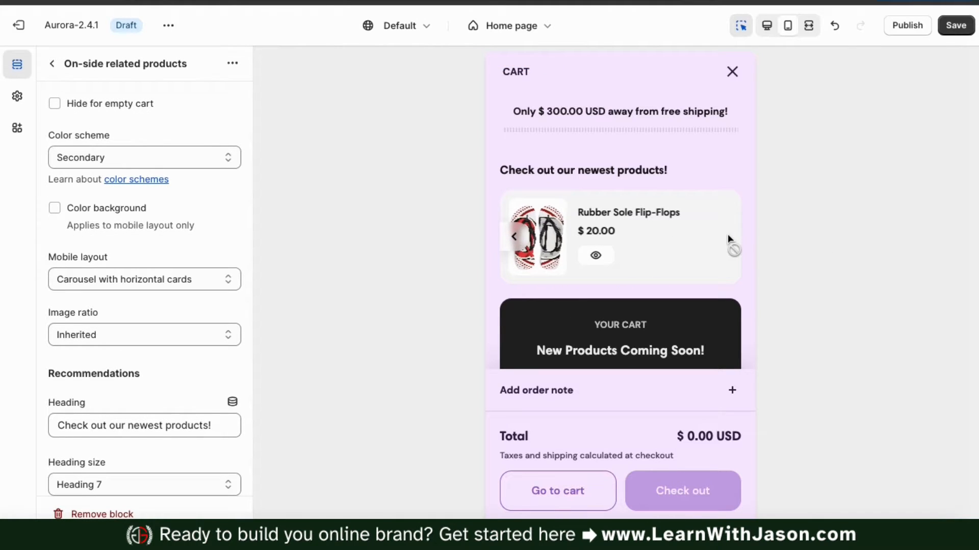
pyautogui.scroll(-2, 692, 247)
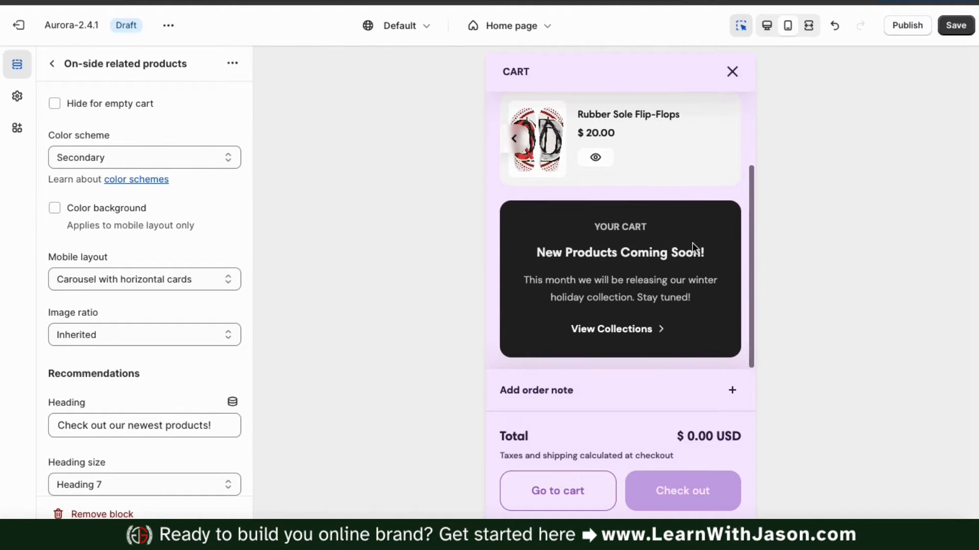
pyautogui.scroll(2, 701, 325)
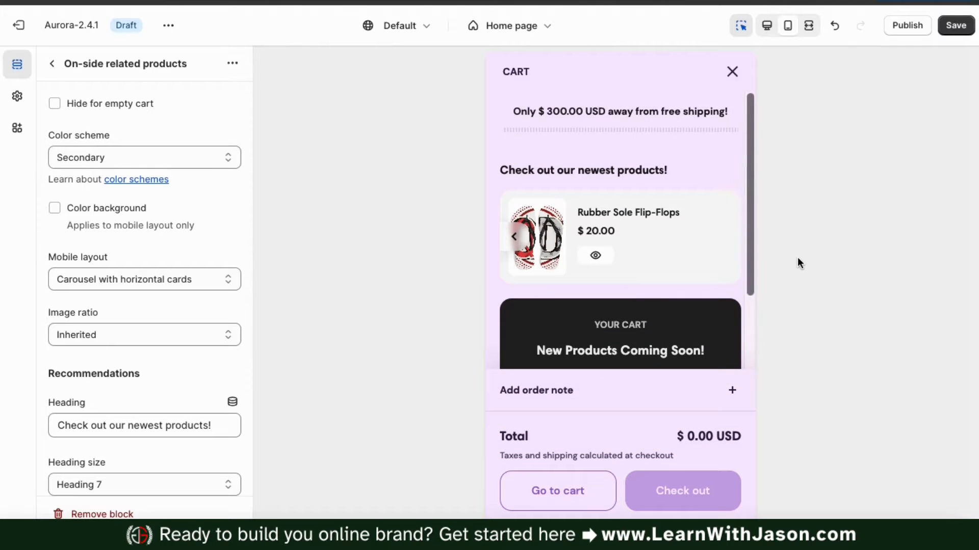
pyautogui.click(769, 28)
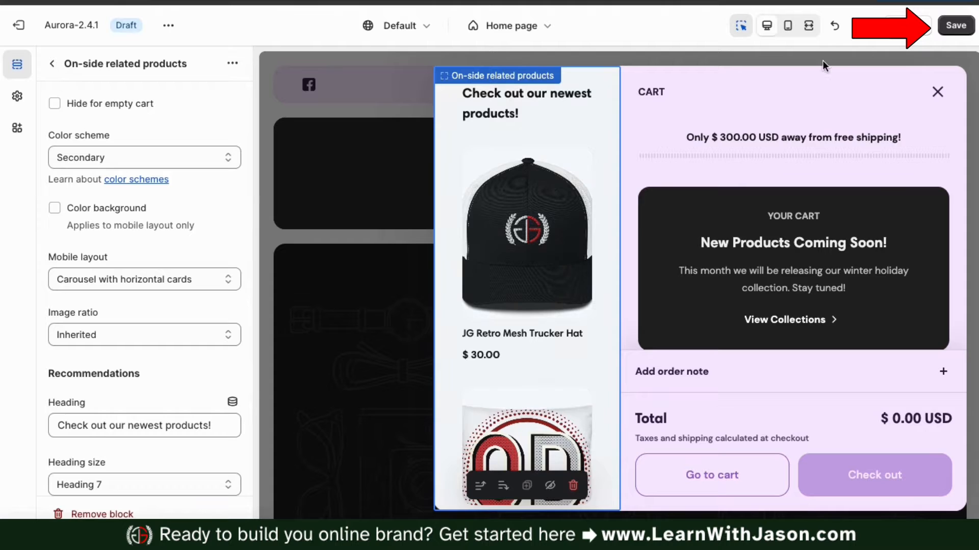
# Save the theme changes, return to the Home page section list and collapse the Cart drawer blocks
pyautogui.click(968, 29)
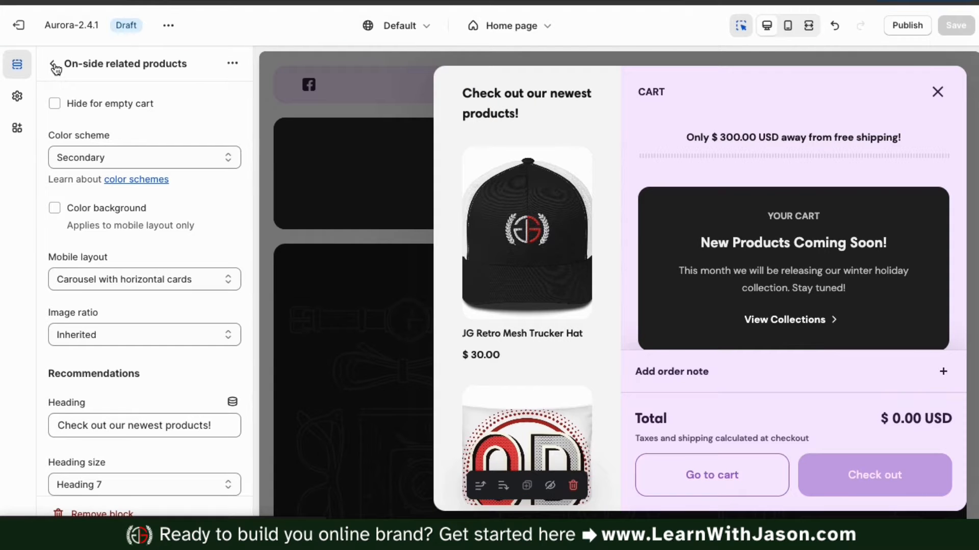
pyautogui.click(54, 65)
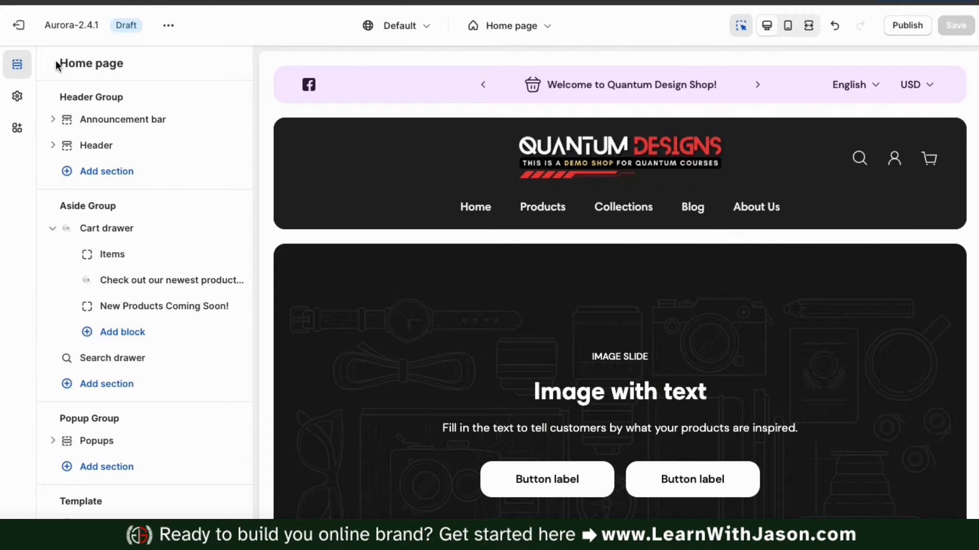
pyautogui.click(53, 230)
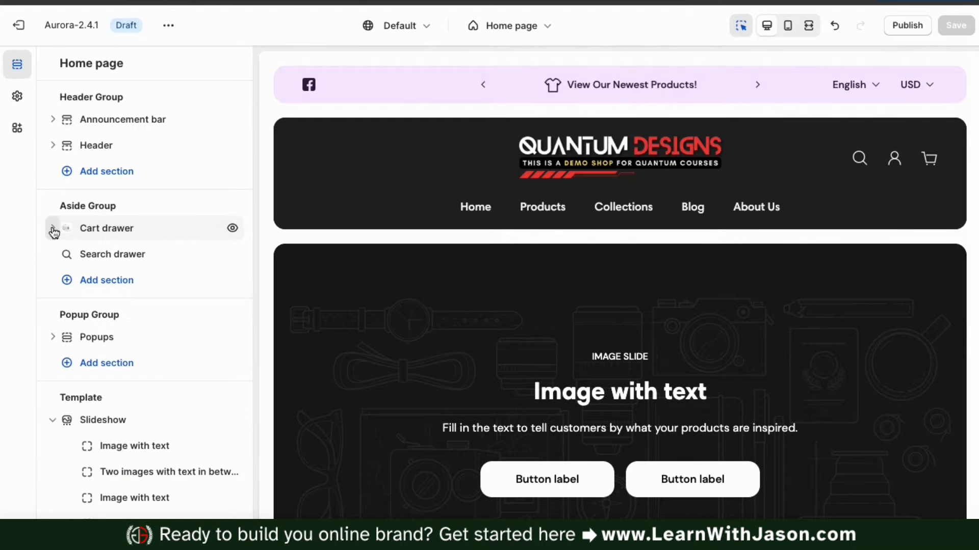
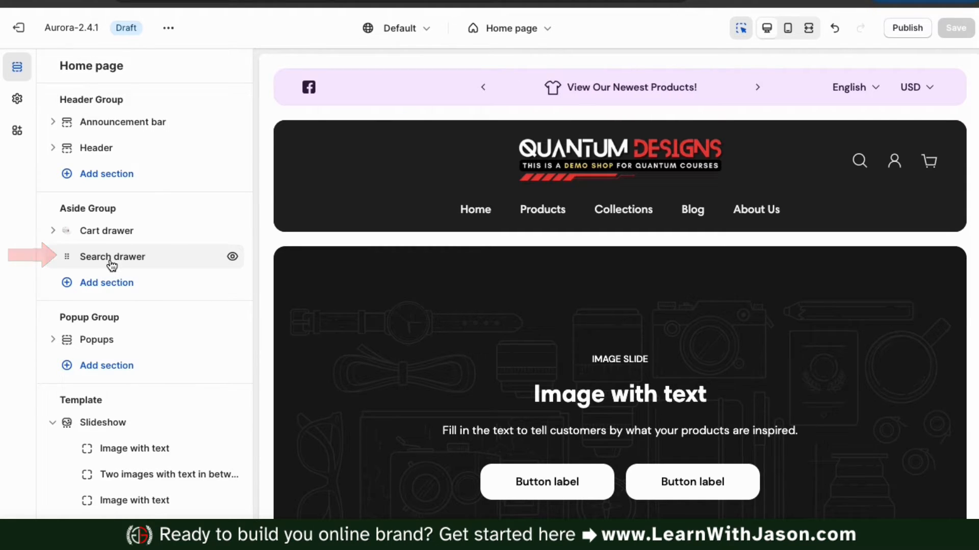
# Set the Search drawer's color scheme to White text after trying Secondary
pyautogui.click(111, 259)
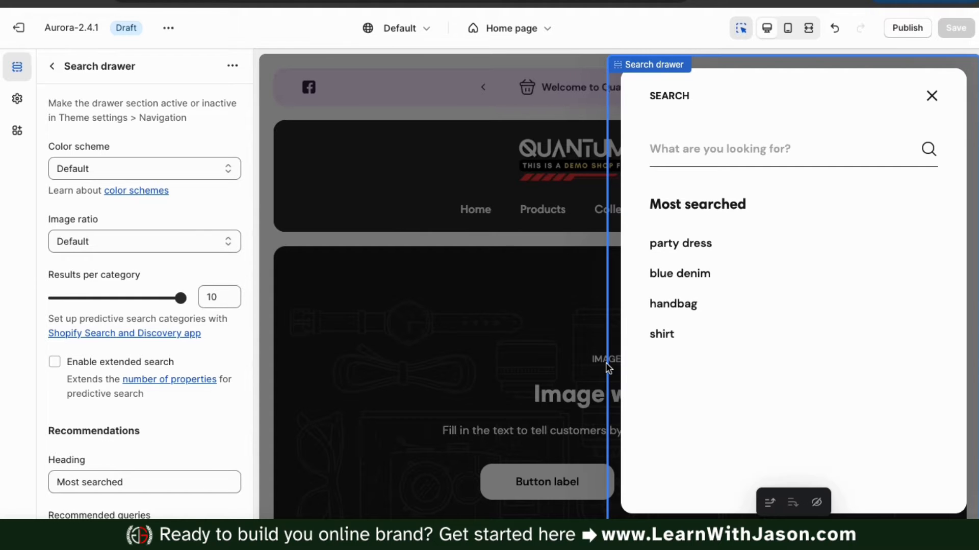
pyautogui.click(228, 169)
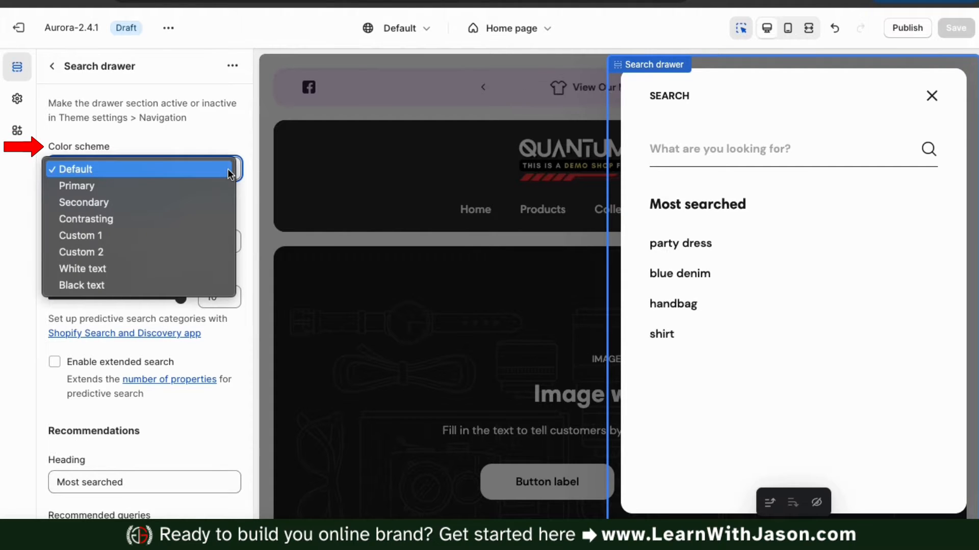
pyautogui.click(212, 202)
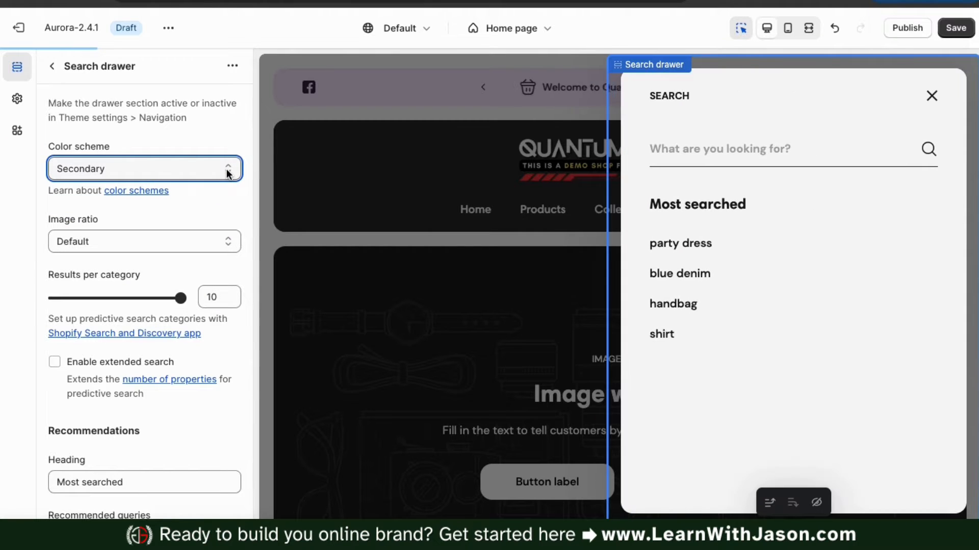
pyautogui.click(226, 171)
pyautogui.click(185, 230)
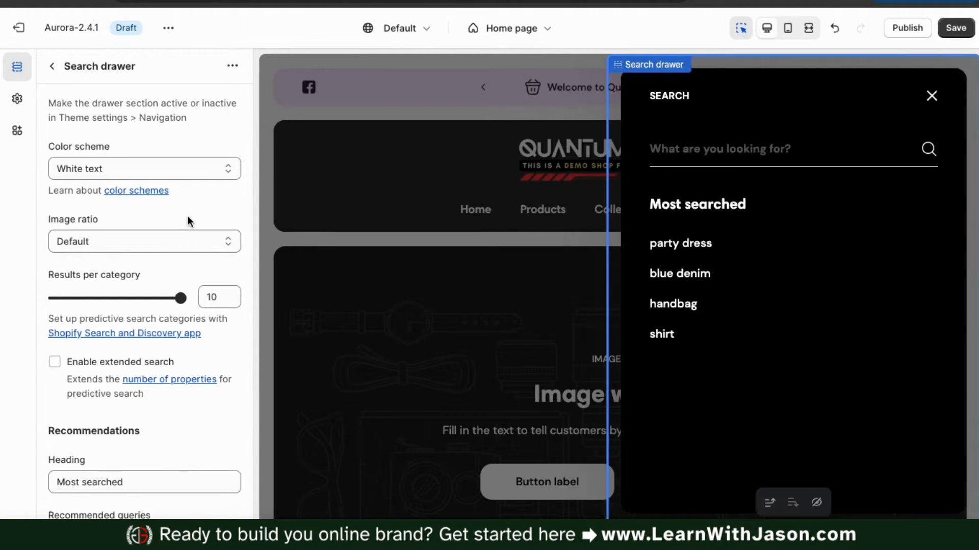
# Look through the Search drawer's image ratio options and try different results per category, returning the value to 10
pyautogui.click(226, 242)
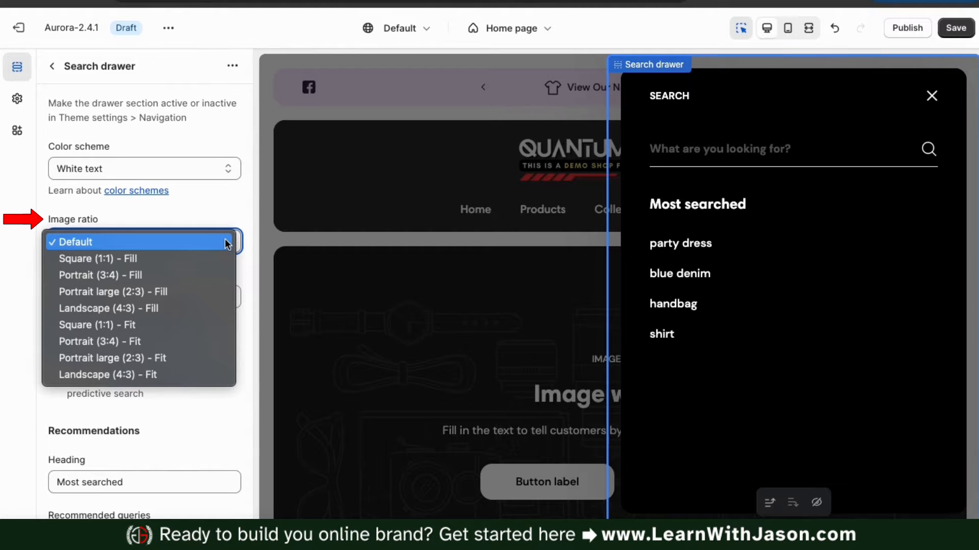
pyautogui.click(237, 214)
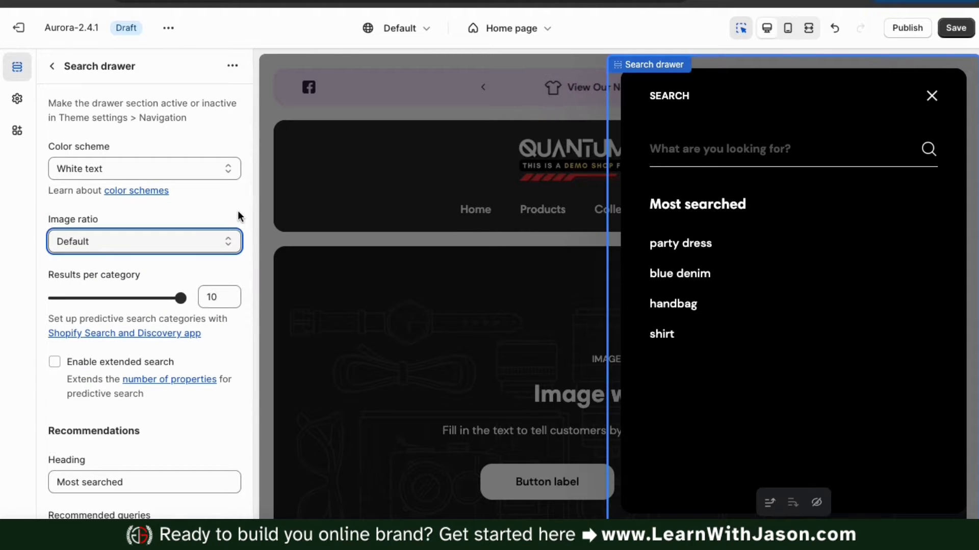
pyautogui.click(180, 298)
pyautogui.moveTo(149, 298); pyautogui.dragTo(119, 298)
pyautogui.moveTo(193, 298); pyautogui.dragTo(212, 297)
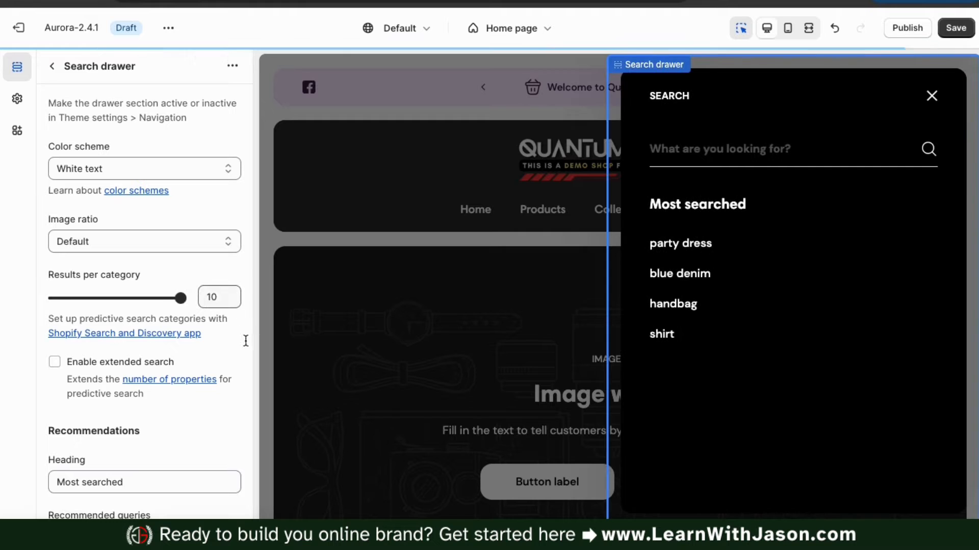
# Set the Search drawer's recommendations heading to "Popular Searches"
pyautogui.scroll(-5, 250, 328)
pyautogui.scroll(-1, 249, 330)
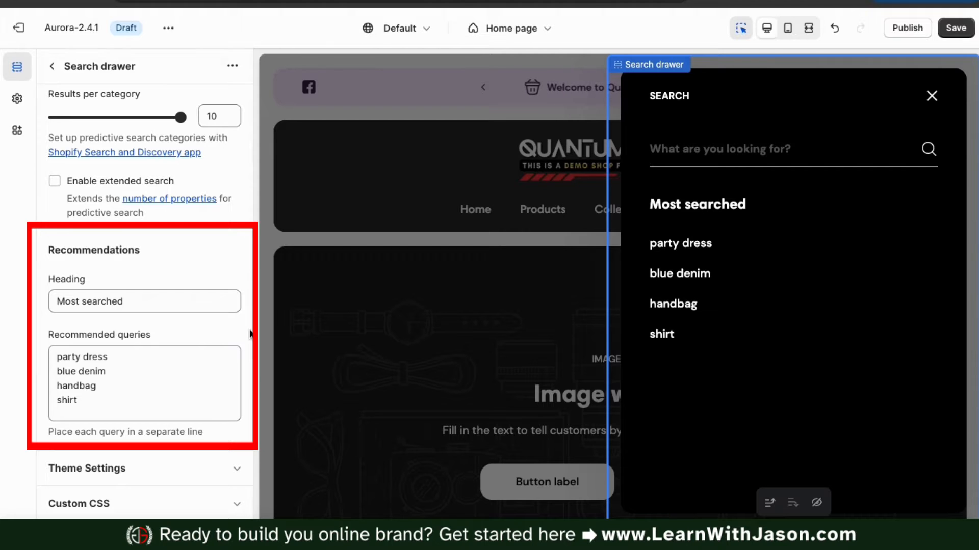
pyautogui.tripleClick(152, 298)
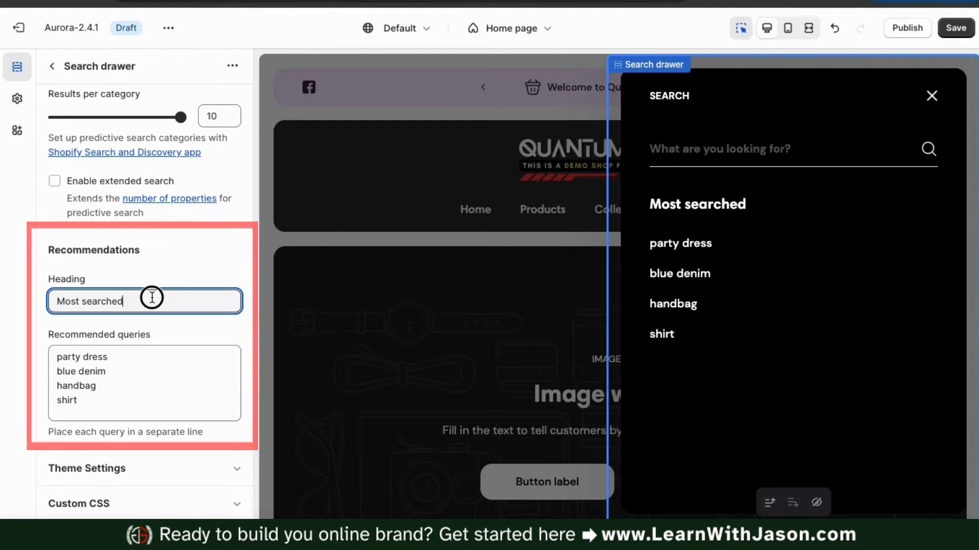
pyautogui.write('P')
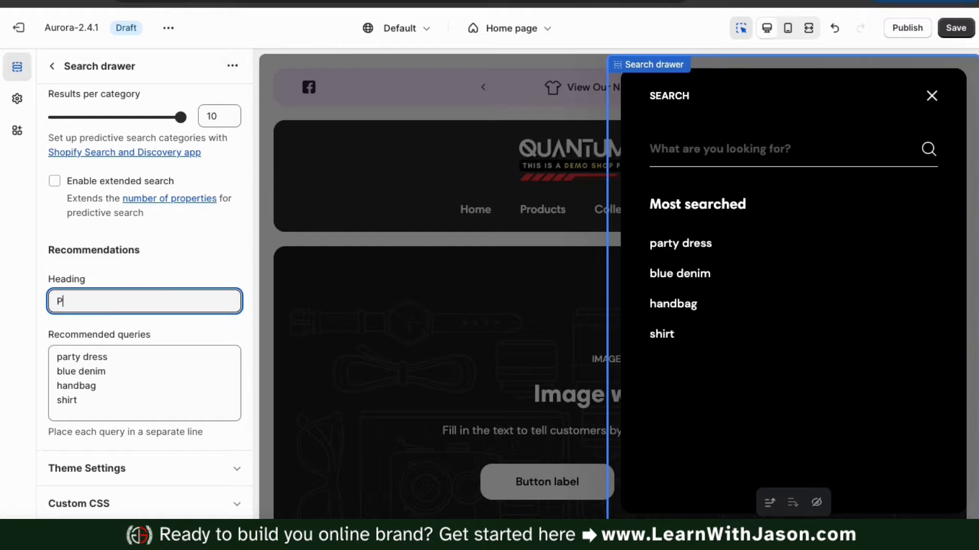
pyautogui.write('opular Searches')
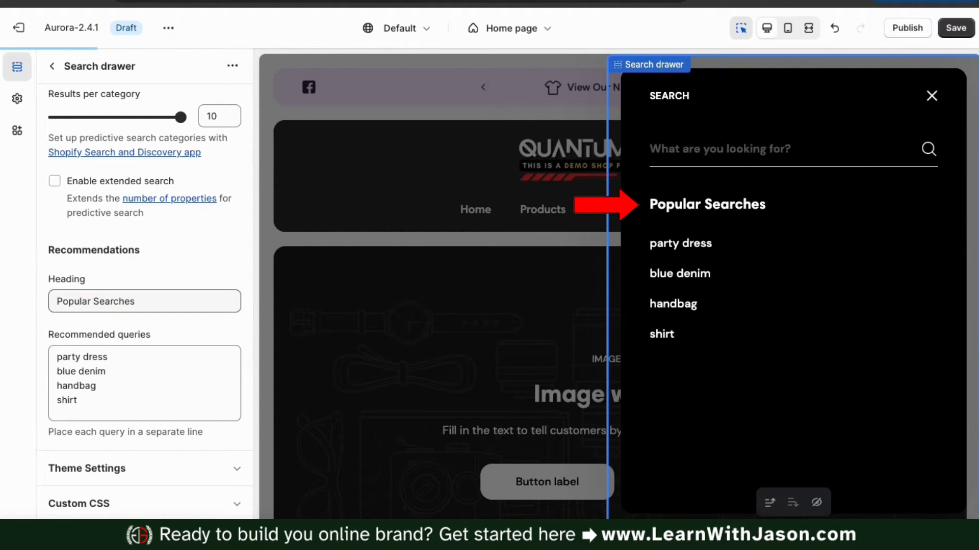
# Replace the recommended queries with Men's T-Shirt, Women's Tank Top, Tote Bag and Soy Wax Candle, each on its own line
pyautogui.tripleClick(80, 357)
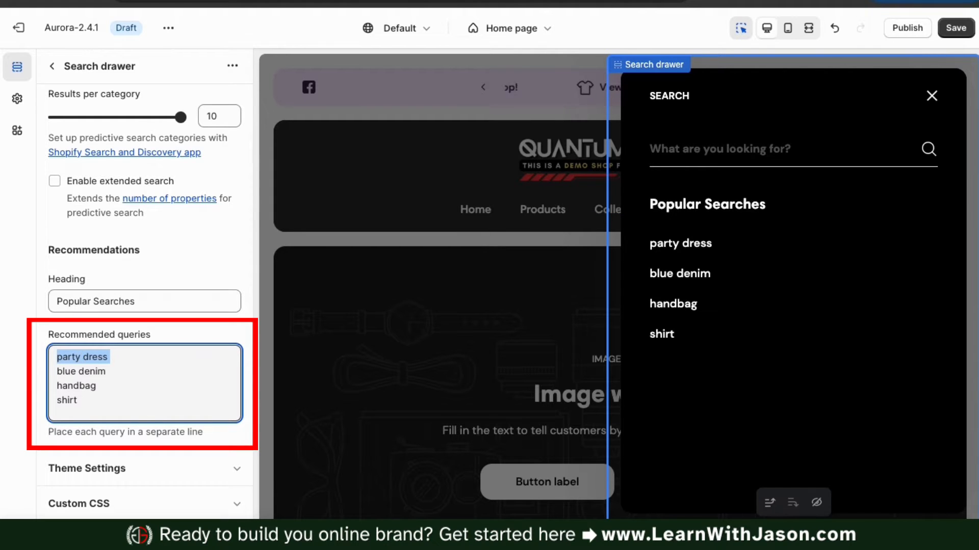
pyautogui.write("Men's")
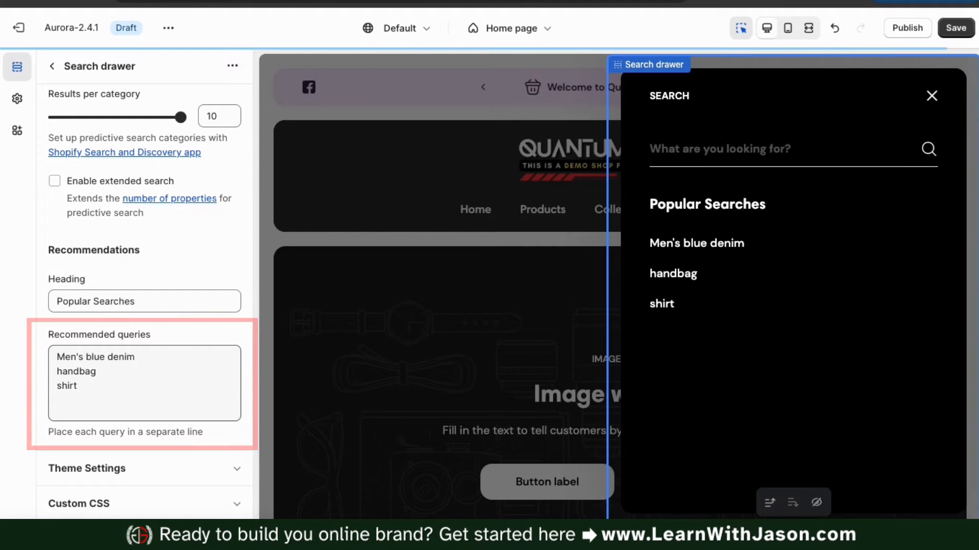
pyautogui.click(86, 357)
pyautogui.press('Return')
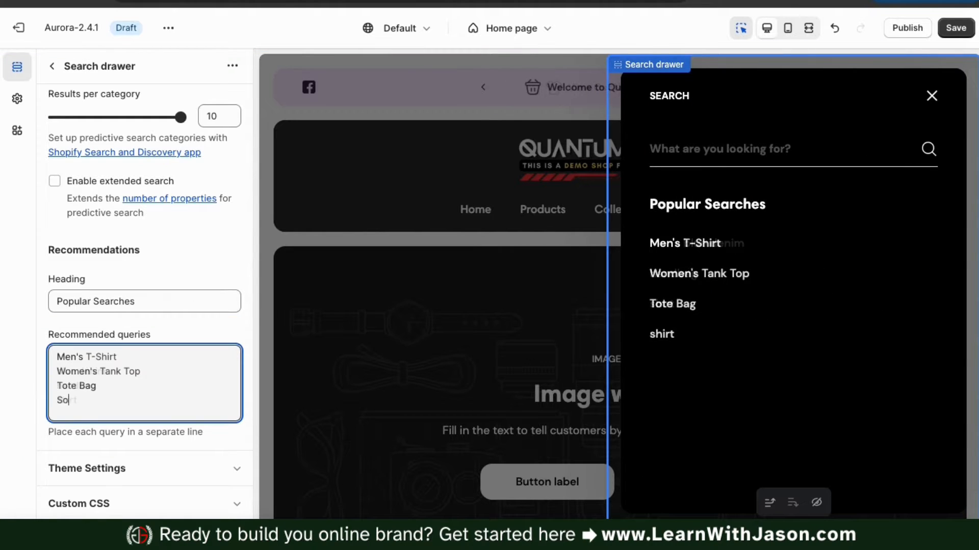
pyautogui.write('Wax Candle')
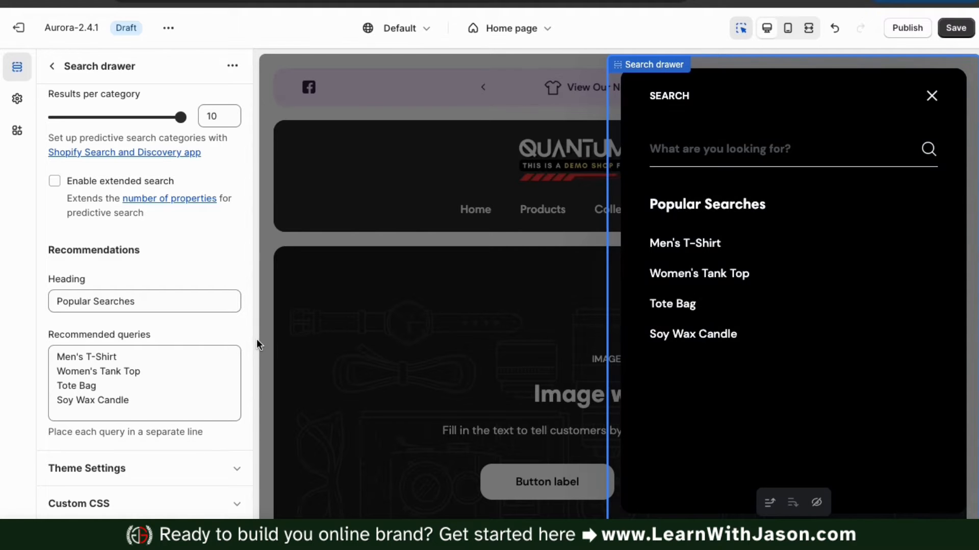
# Check the Search drawer in the mobile preview, return to the desktop preview and save the theme changes
pyautogui.scroll(4, 225, 334)
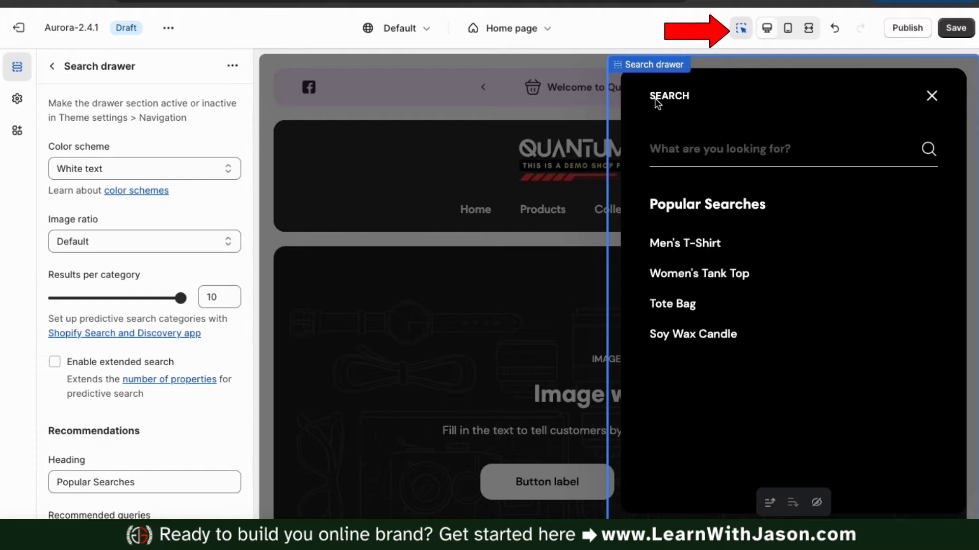
pyautogui.click(788, 28)
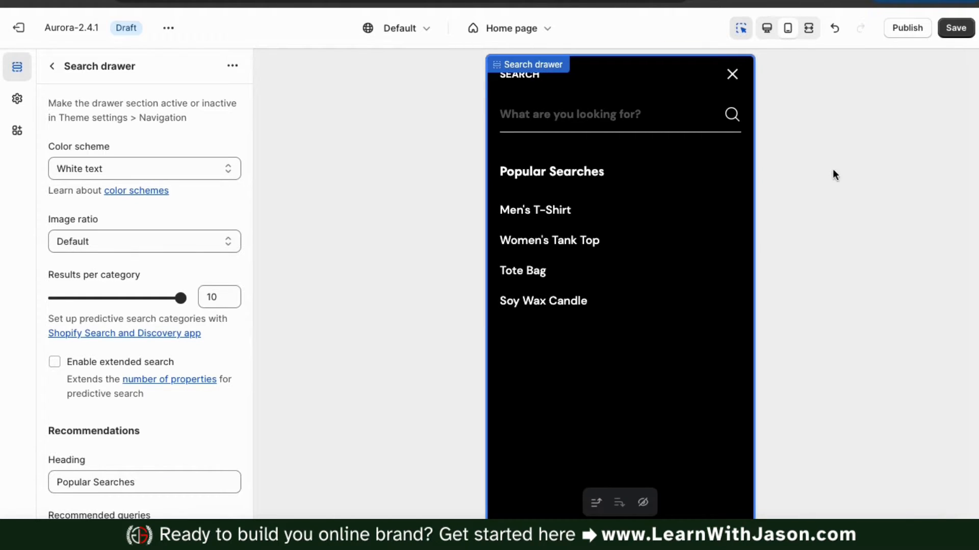
pyautogui.click(773, 34)
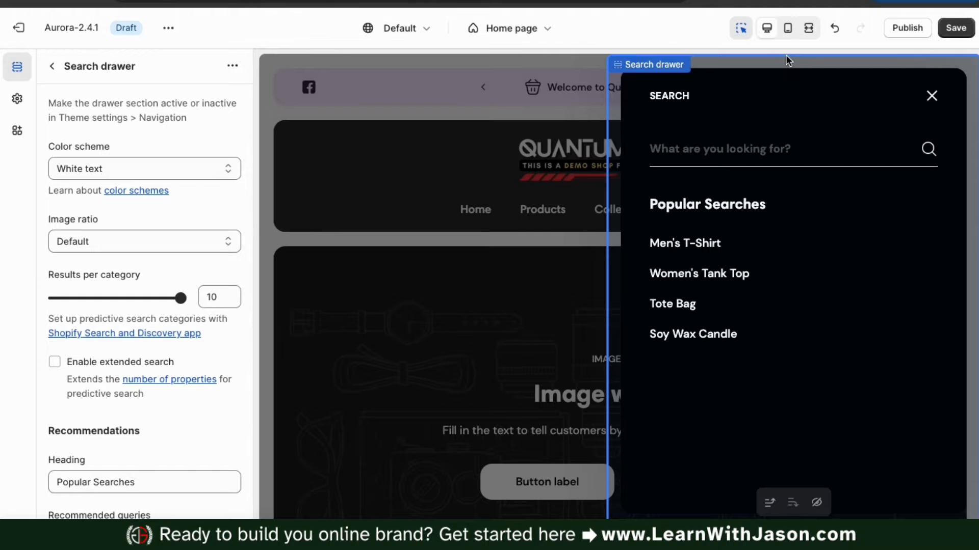
pyautogui.click(962, 28)
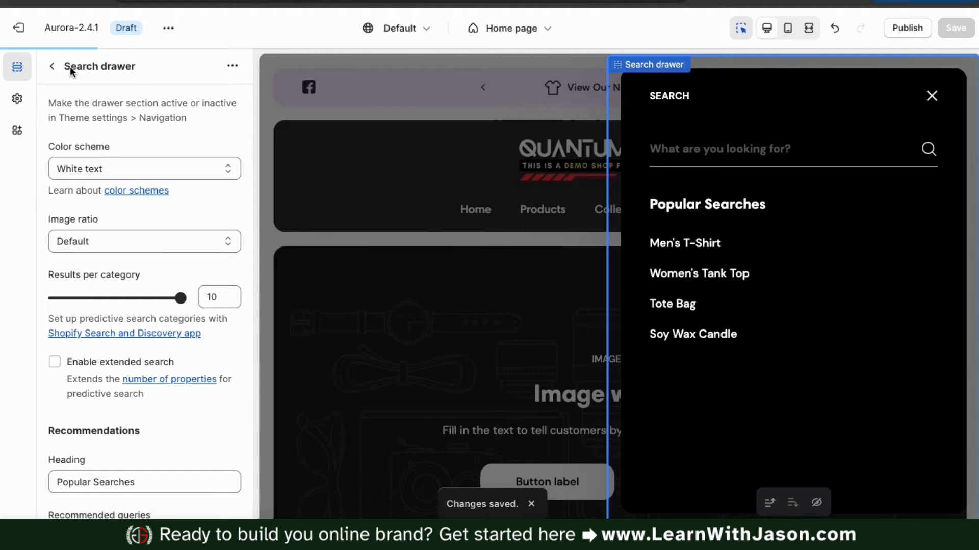
# Add a Promo lightbox block to the Popups section of the Home page and open its settings
pyautogui.click(53, 70)
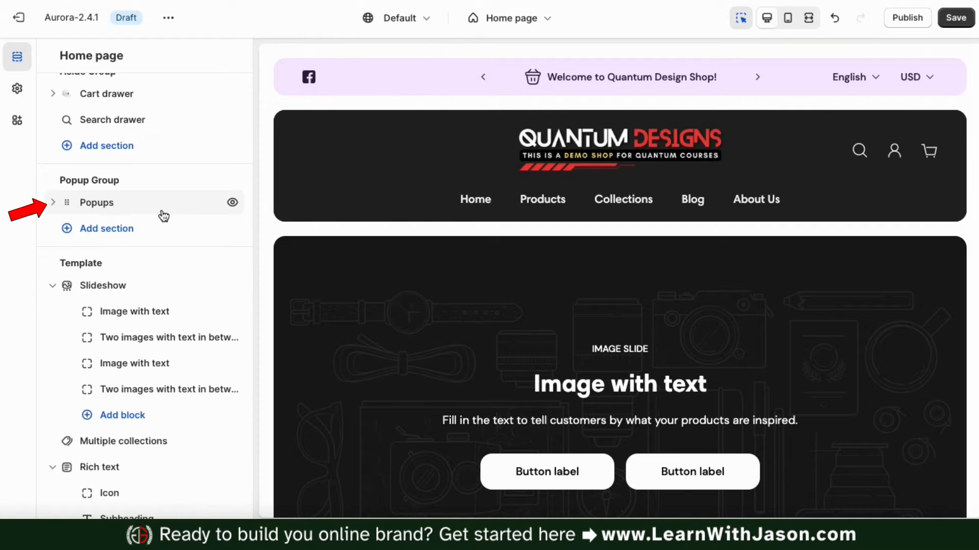
pyautogui.click(52, 203)
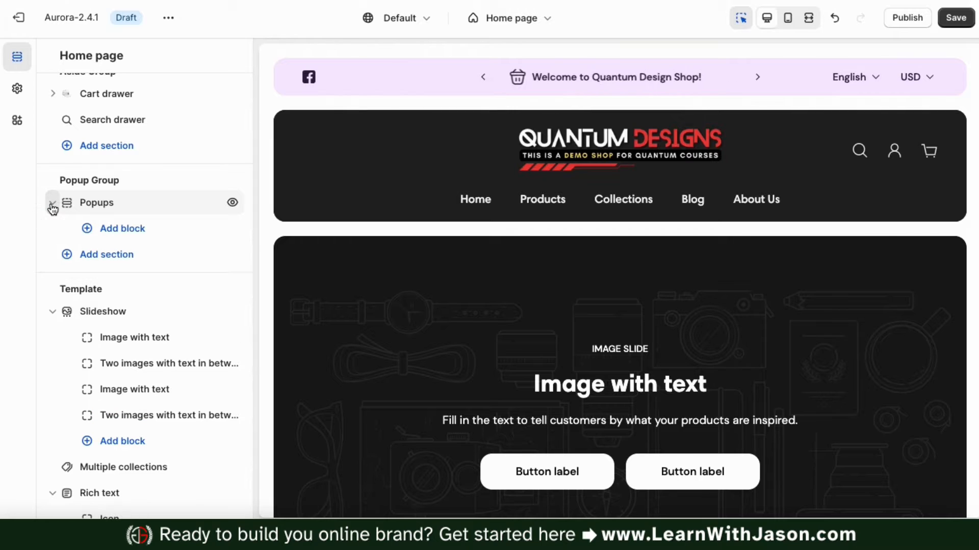
pyautogui.click(121, 233)
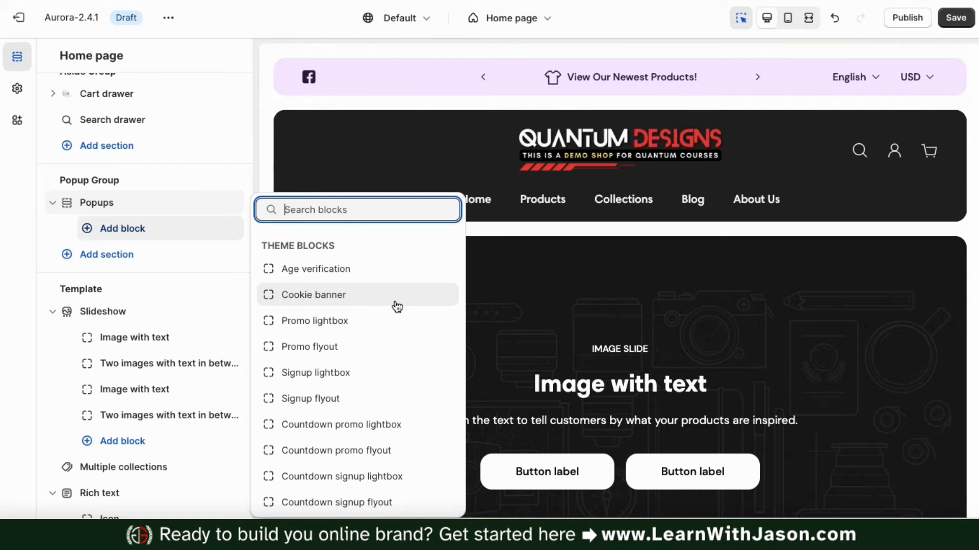
pyautogui.click(314, 320)
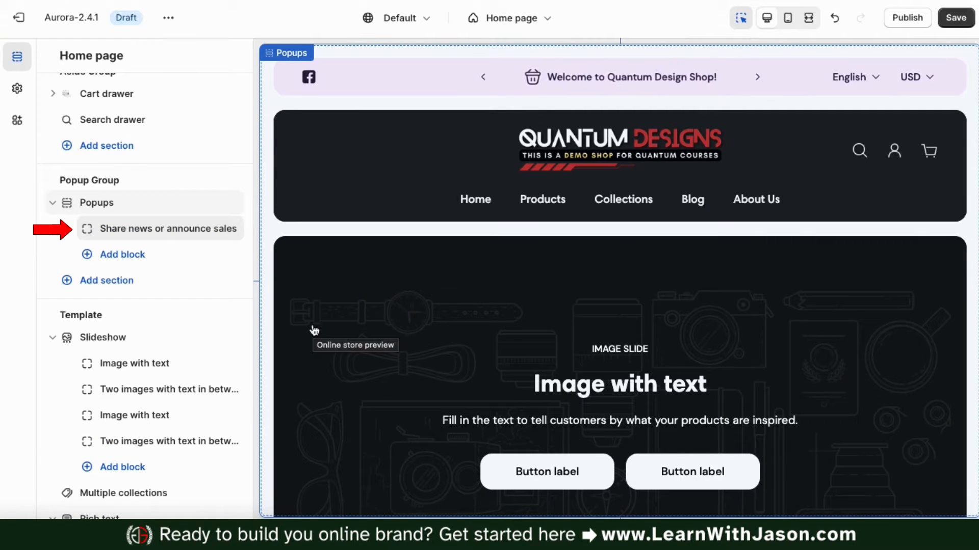
pyautogui.click(147, 231)
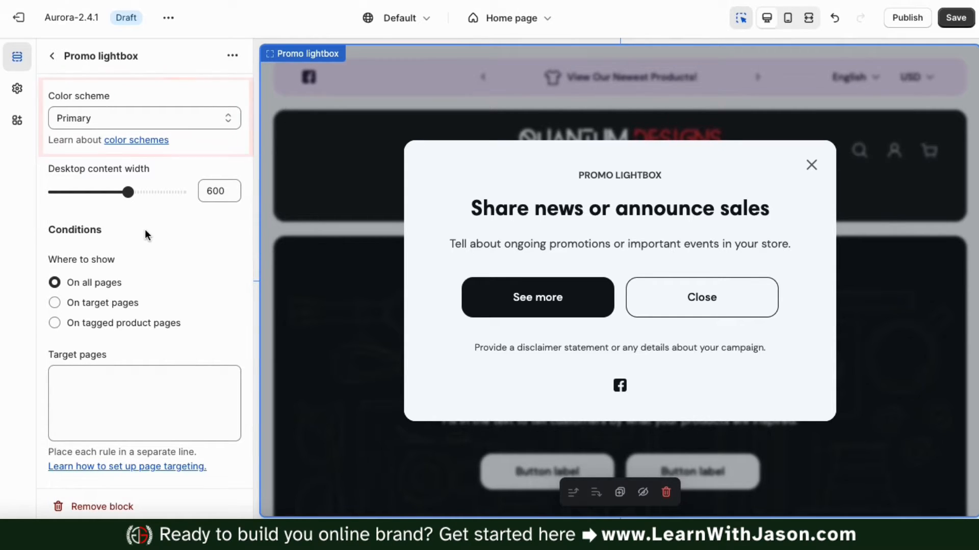
# Set the Promo lightbox's color scheme to Custom 2 after trying Secondary and Contrasting, and reduce its desktop content width
pyautogui.click(231, 121)
pyautogui.click(207, 139)
pyautogui.click(208, 122)
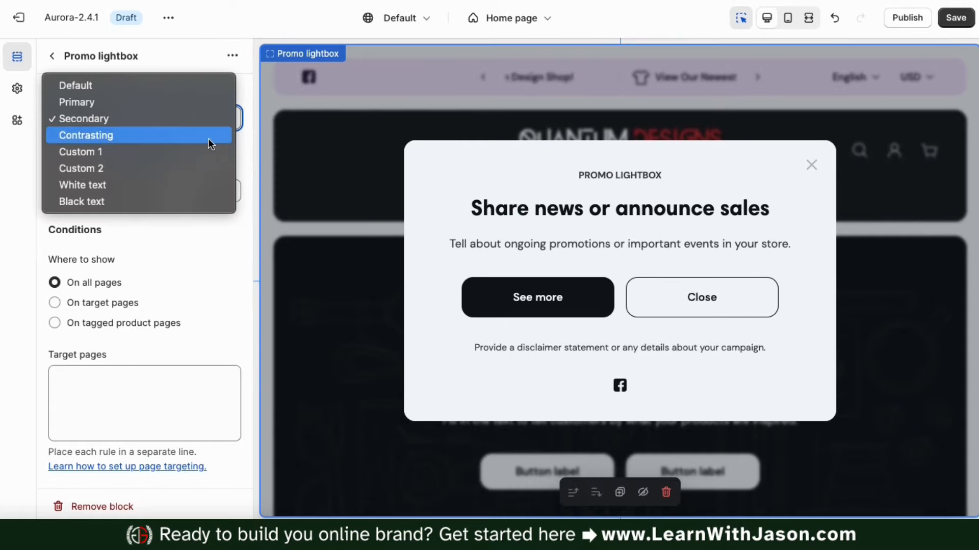
pyautogui.click(194, 136)
pyautogui.click(206, 123)
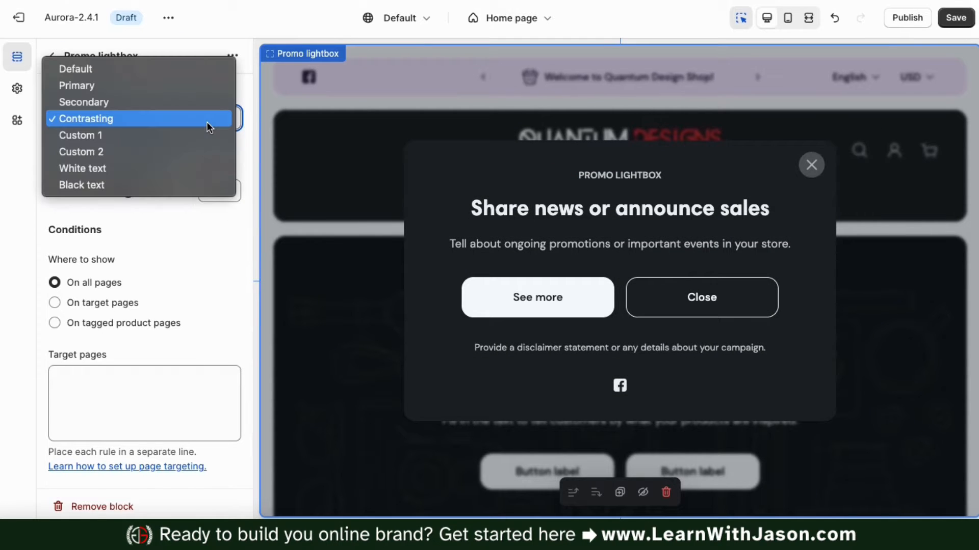
pyautogui.click(181, 151)
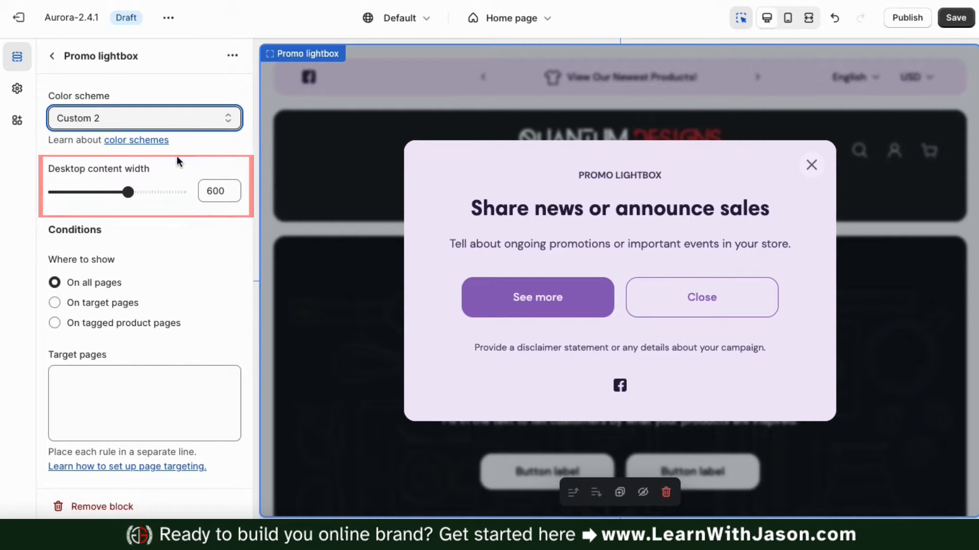
pyautogui.click(128, 190)
pyautogui.moveTo(128, 190); pyautogui.dragTo(106, 190)
# Try showing the Promo lightbox only on target pages, with HOME as the page rule
pyautogui.scroll(-3, 123, 260)
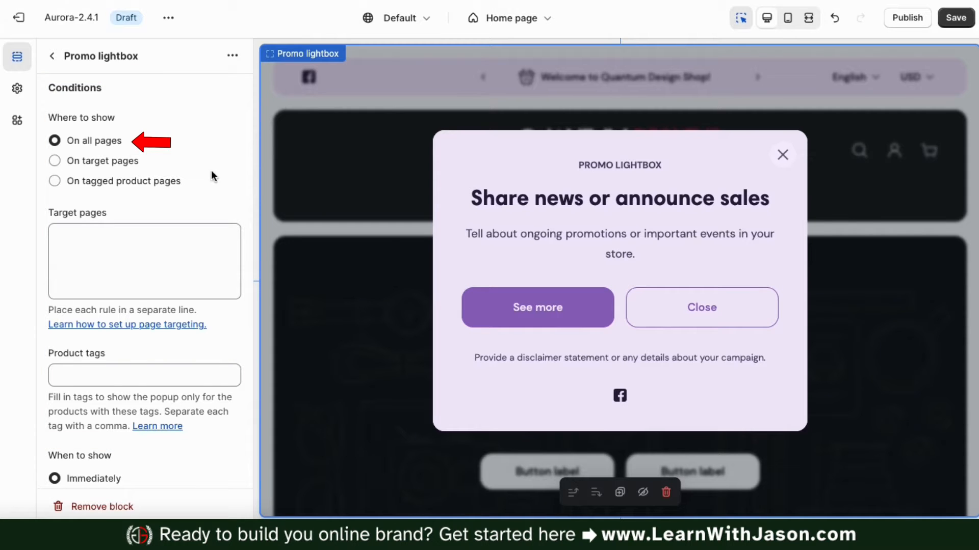
pyautogui.click(59, 162)
pyautogui.click(94, 230)
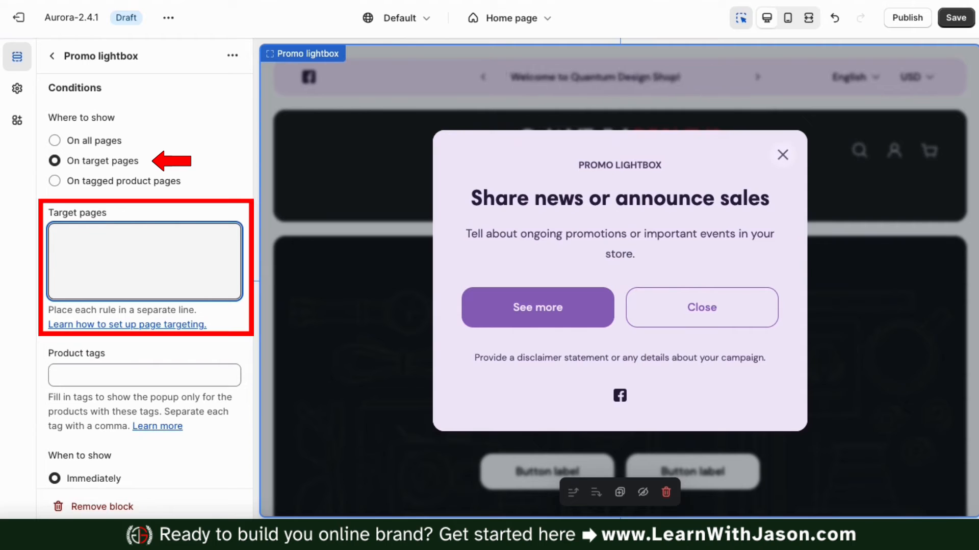
pyautogui.write('HOME')
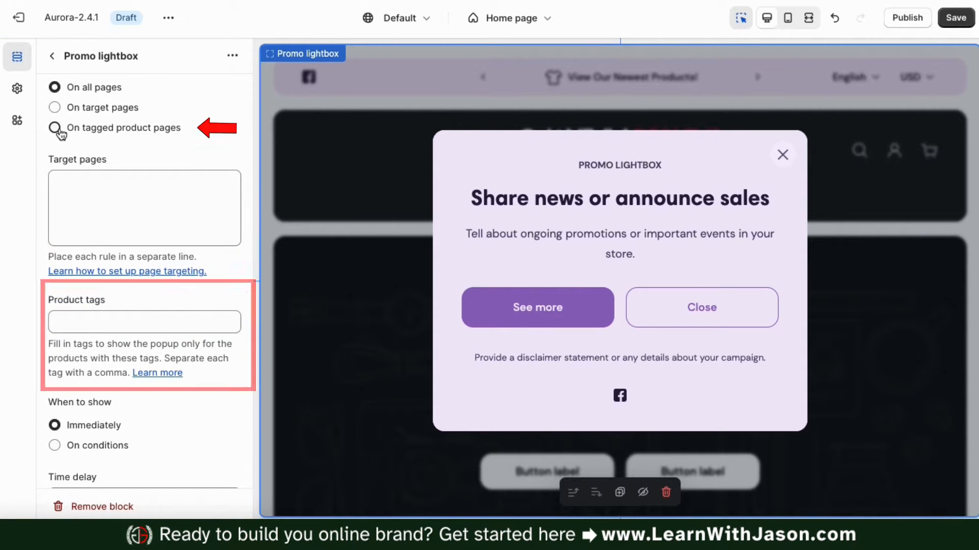
# Try limiting the popup to product pages tagged T-SHIRTS, HOODIES, clear the tags and set it to show on all pages
pyautogui.click(60, 130)
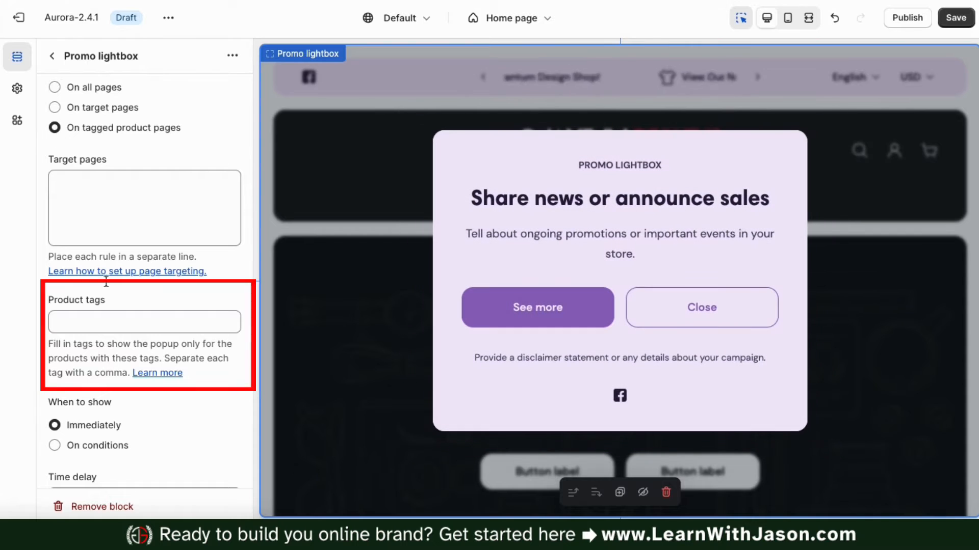
pyautogui.click(125, 325)
pyautogui.write('T-SHIRTS, HOODIES')
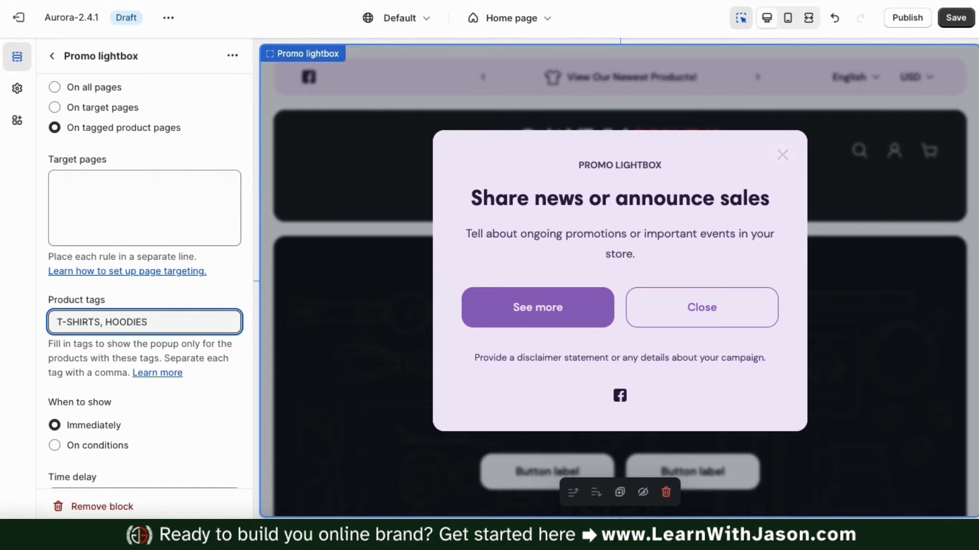
pyautogui.tripleClick(98, 322)
pyautogui.press('BackSpace')
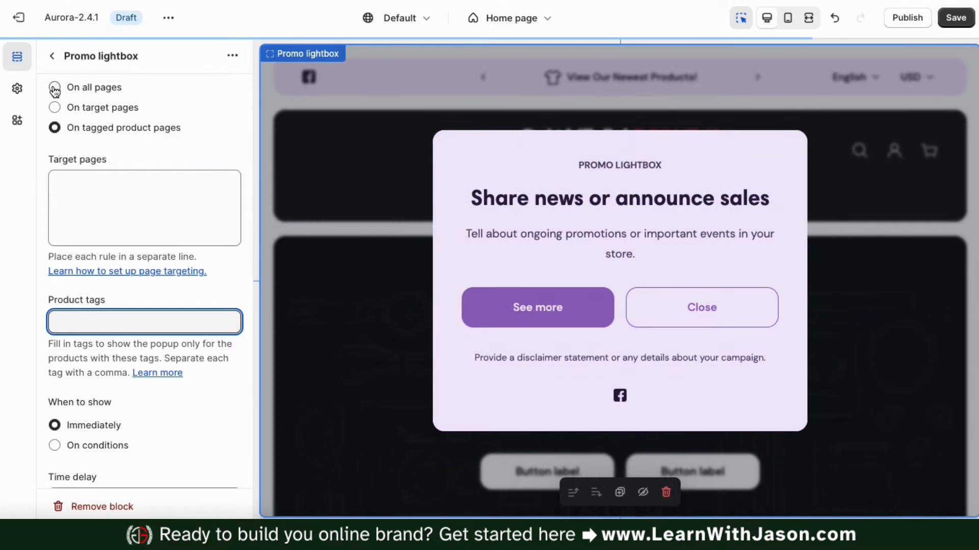
pyautogui.scroll(1, 54, 90)
pyautogui.scroll(-1, 54, 91)
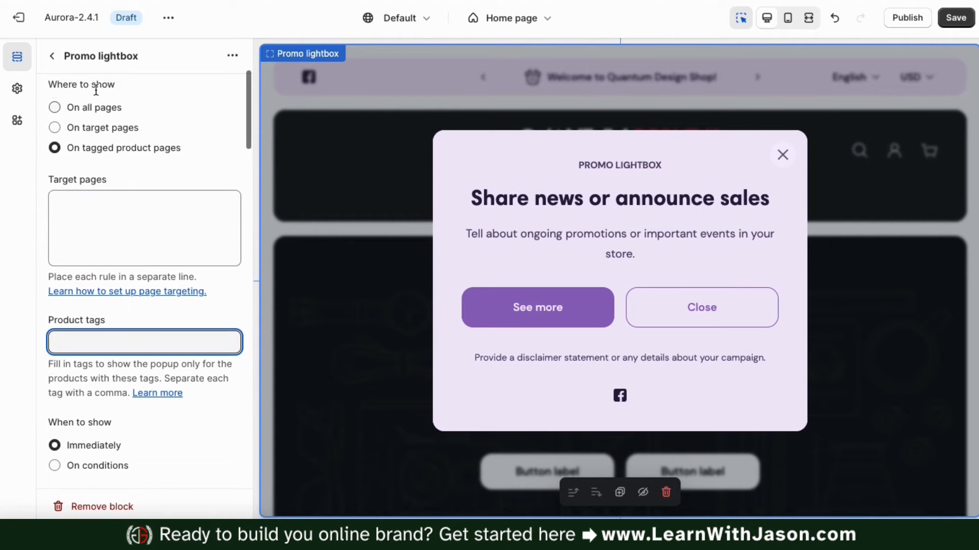
pyautogui.click(56, 116)
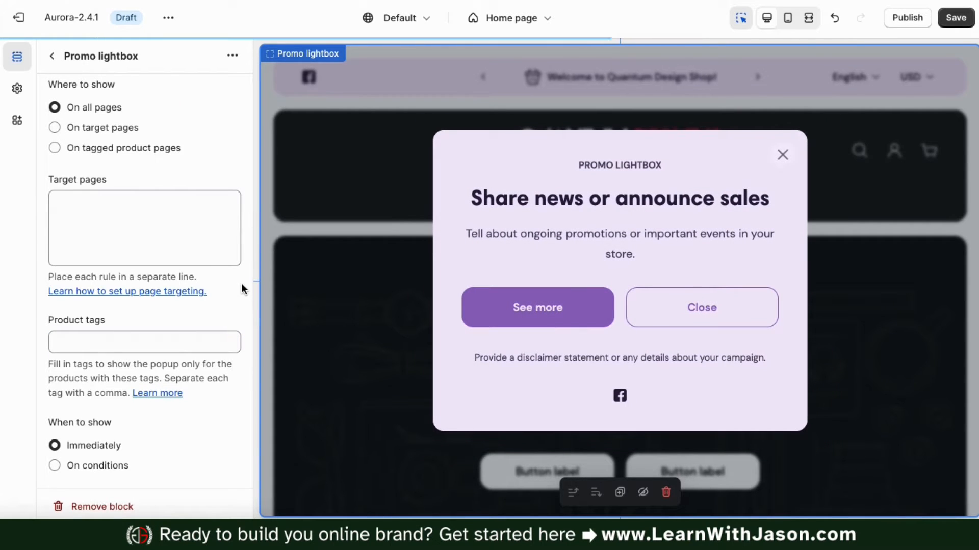
# Set the popup to show on conditions, with no time delay and a page scroll depth of After 50%
pyautogui.scroll(-3, 241, 283)
pyautogui.scroll(-5, 185, 192)
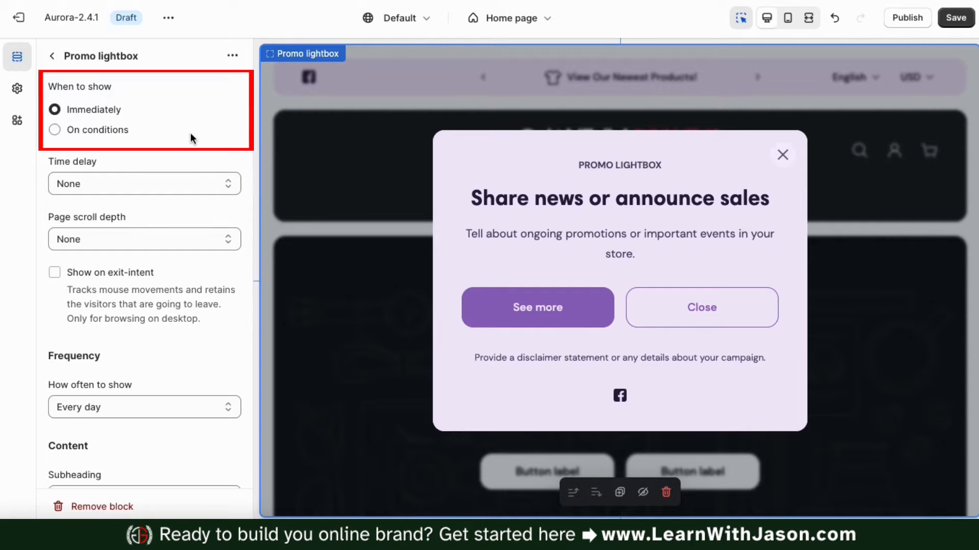
pyautogui.click(56, 132)
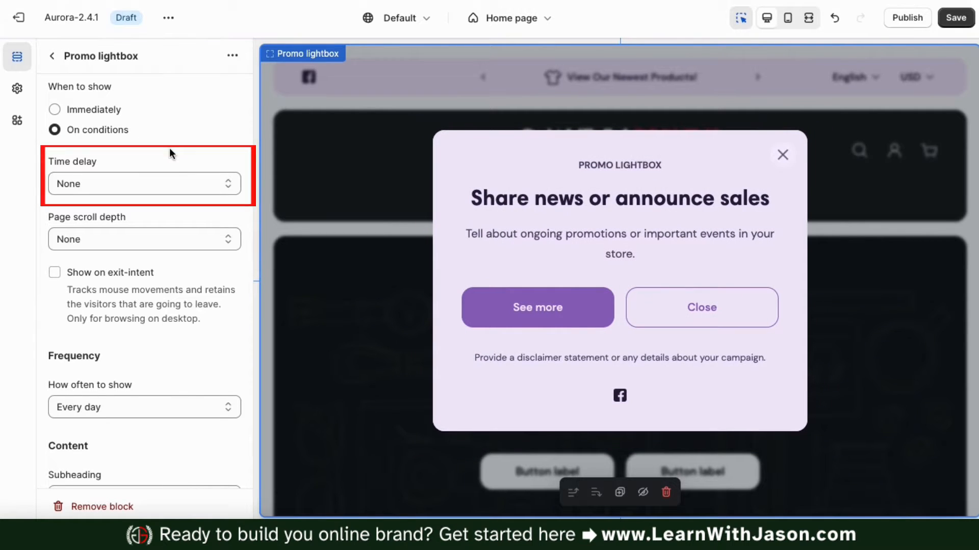
pyautogui.click(234, 188)
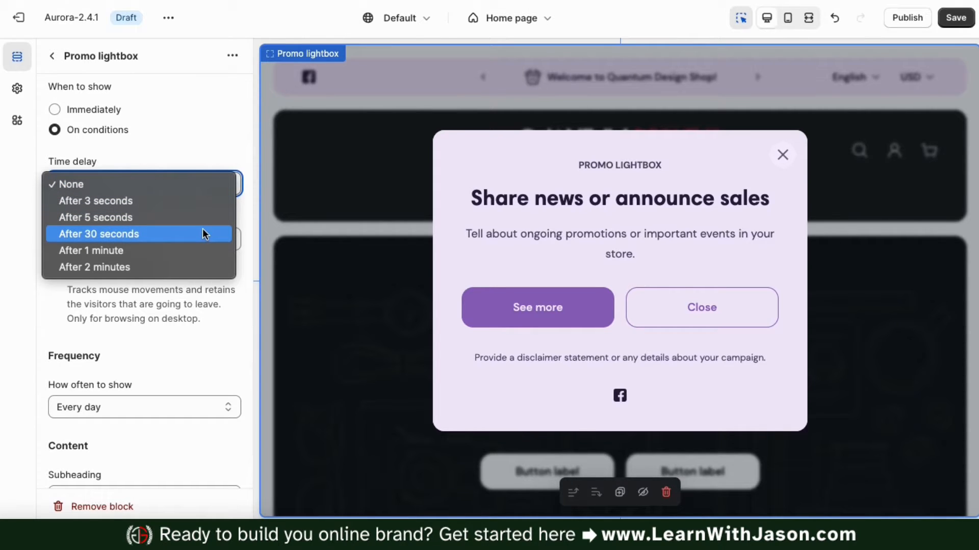
pyautogui.click(250, 174)
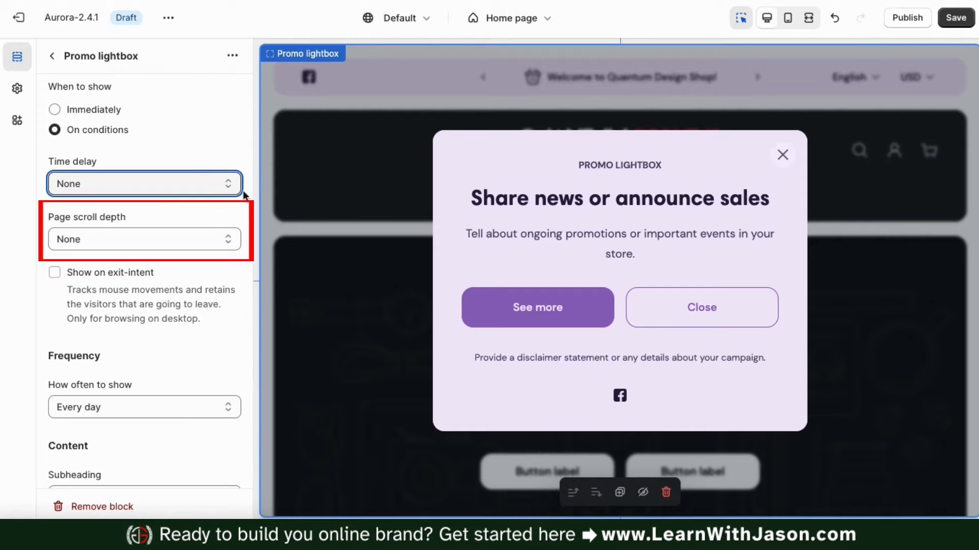
pyautogui.click(224, 236)
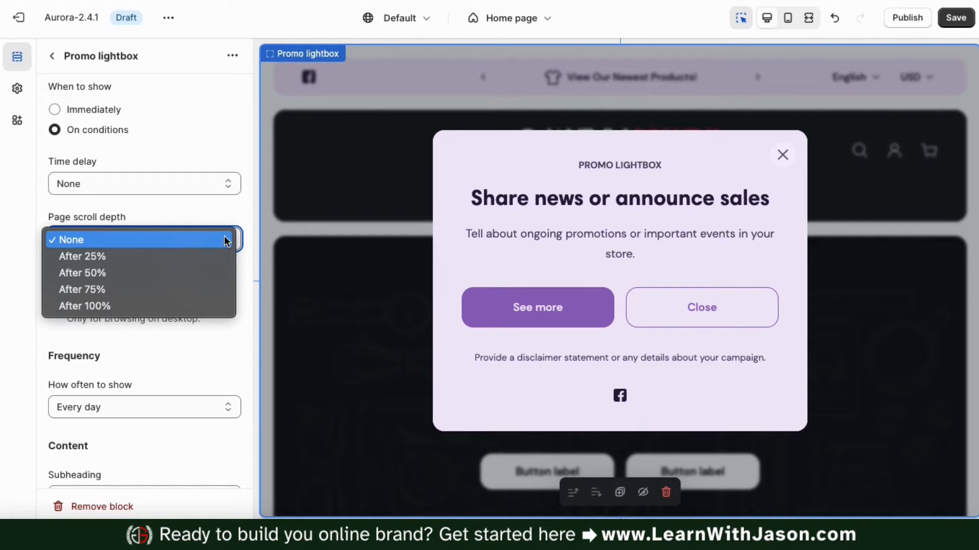
pyautogui.click(203, 275)
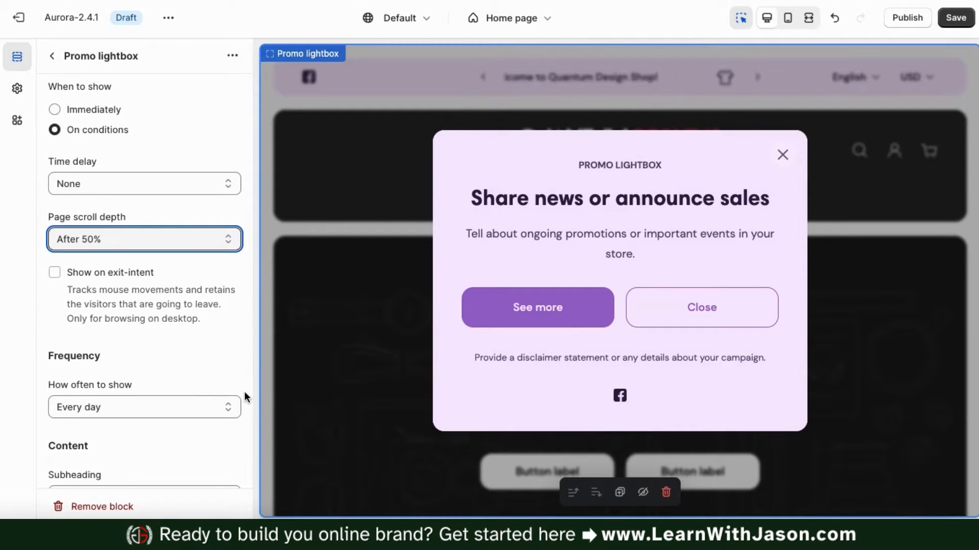
# Set the Promo lightbox's display frequency to Every 3 days
pyautogui.scroll(-3, 244, 393)
pyautogui.scroll(-2, 244, 391)
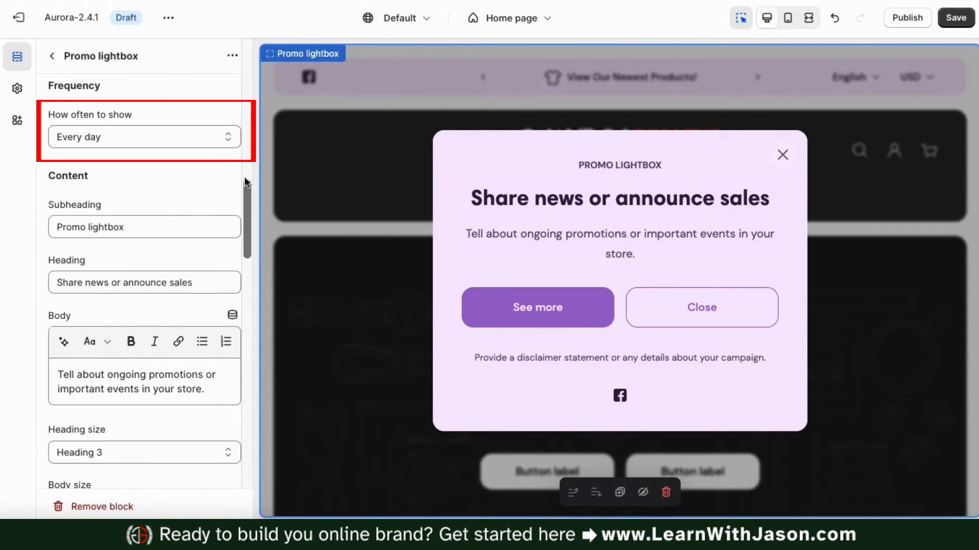
pyautogui.click(226, 137)
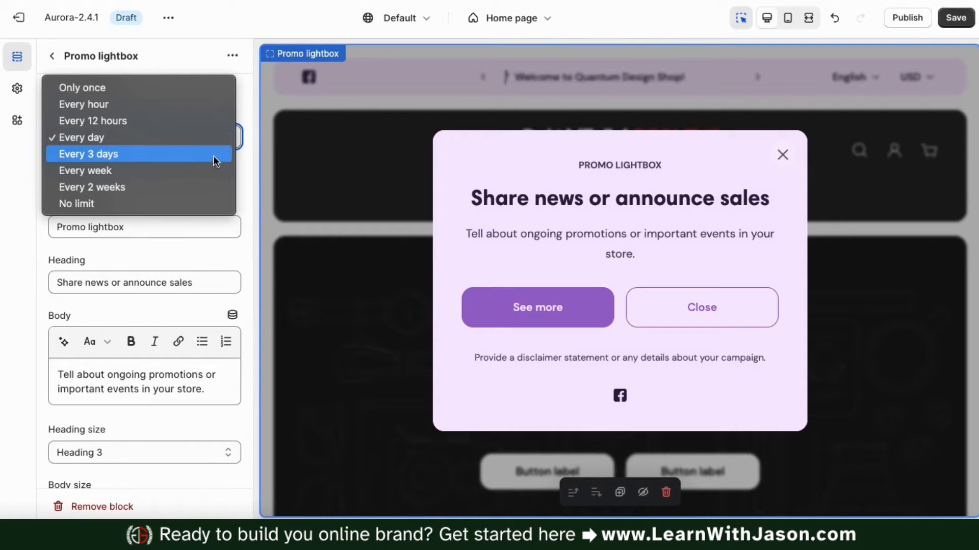
pyautogui.click(213, 155)
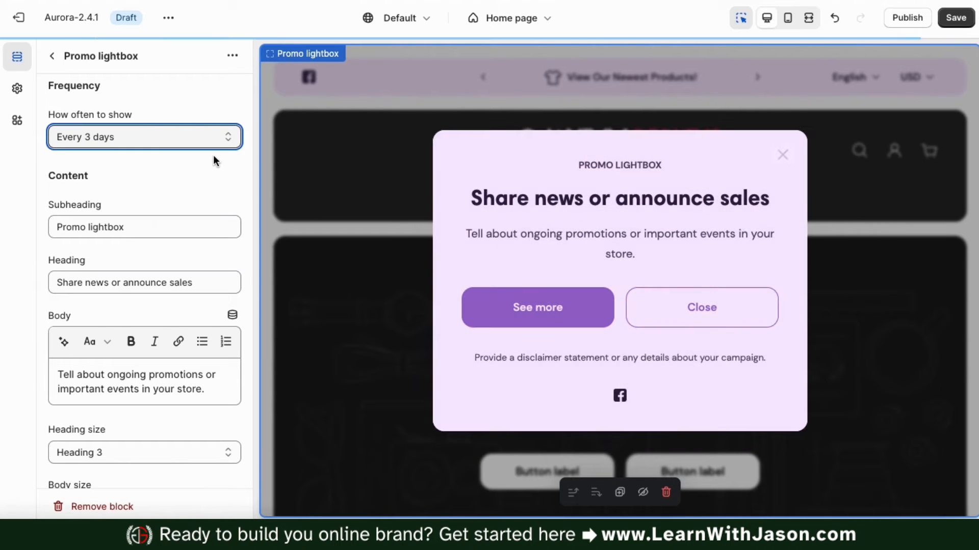
pyautogui.click(240, 178)
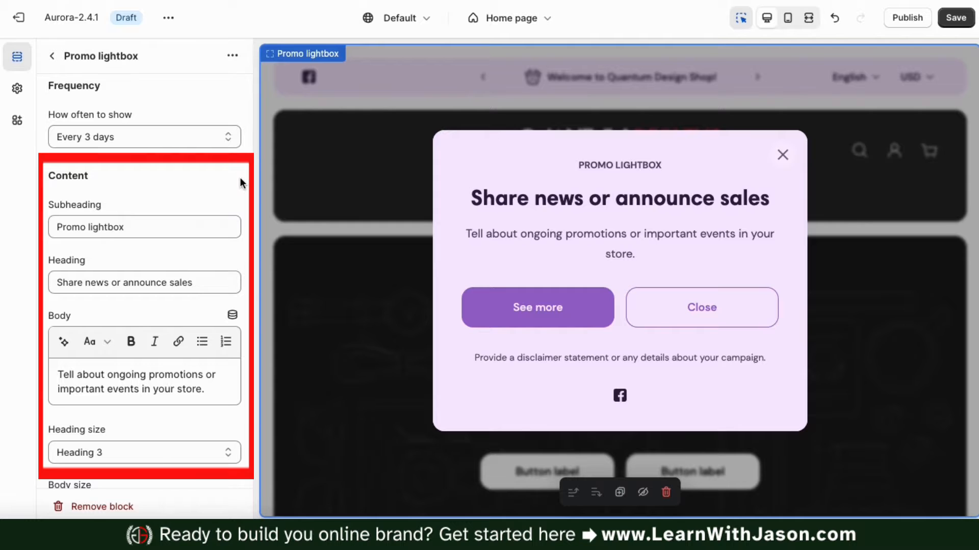
# Set the popup's subheading to "Shop Clothing & Apparel" and its heading to "Looking for new stylish apparel?"
pyautogui.scroll(-1, 240, 178)
pyautogui.click(201, 197)
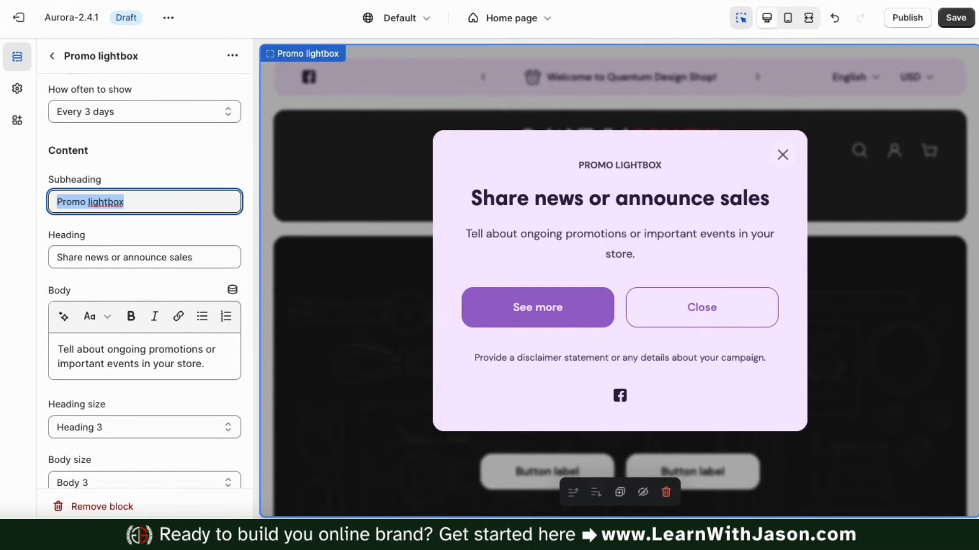
pyautogui.write('Shop Clothing & Apparel')
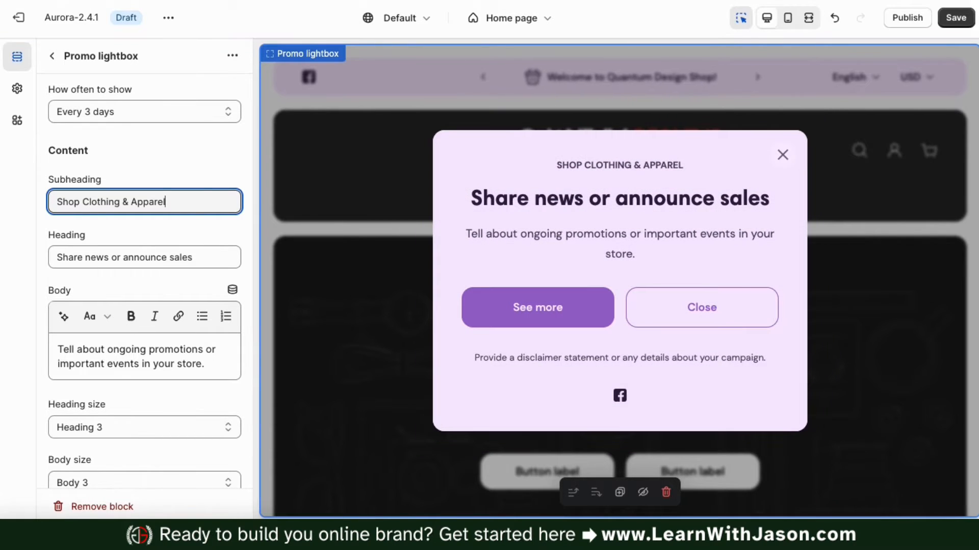
pyautogui.scroll(-2, 204, 188)
pyautogui.doubleClick(224, 197)
pyautogui.tripleClick(203, 197)
pyautogui.write('Looking for new stylish apparel?')
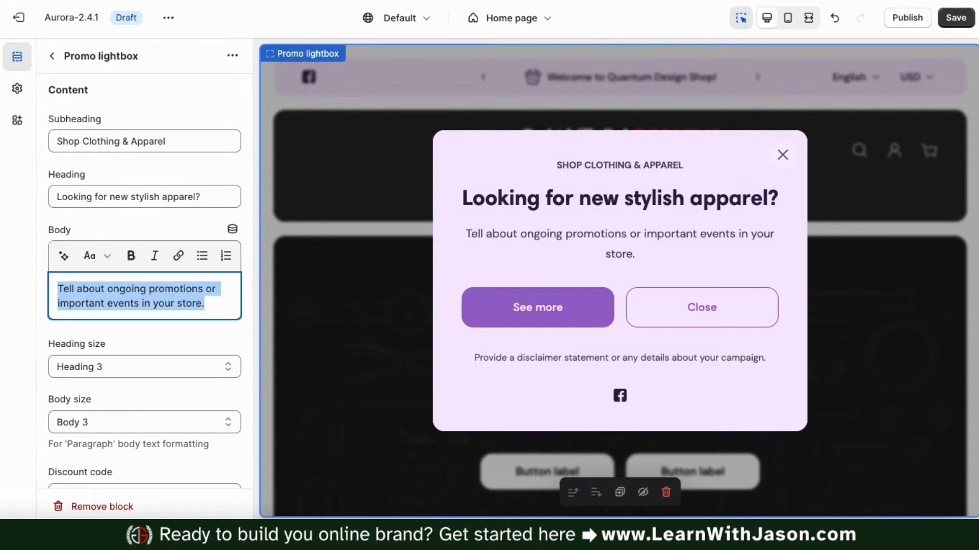
# Replace the popup's body text with "Check out the latest additions to our Clothing & Apparel collection - use the discount code for 10% off!"
pyautogui.write('Check')
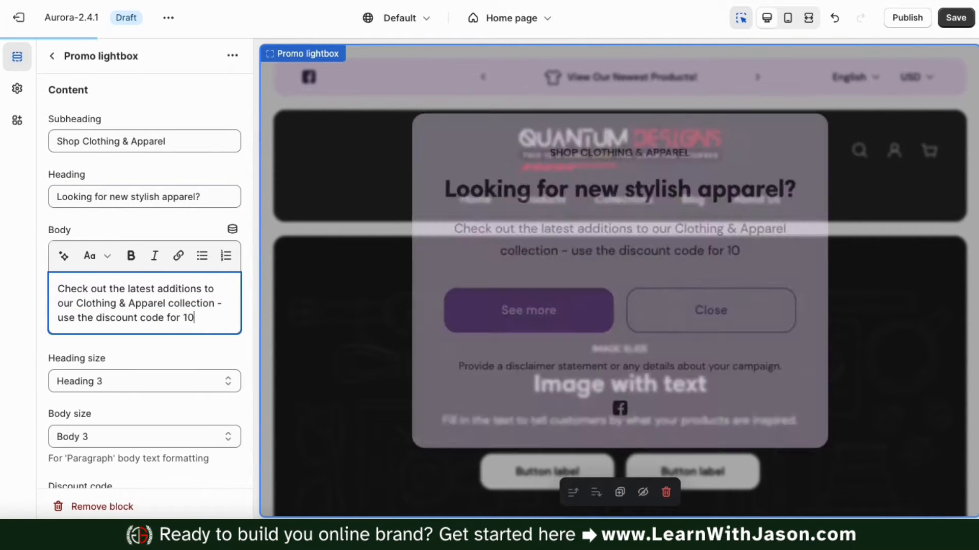
pyautogui.write('% off!')
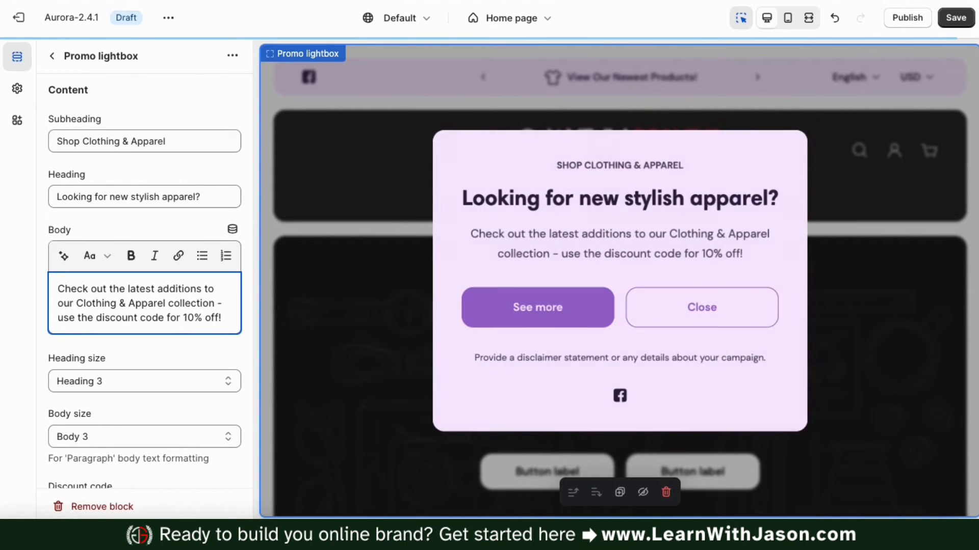
# Set the popup's heading size to Heading 4 and keep the body size at Body 3
pyautogui.scroll(-5, 238, 359)
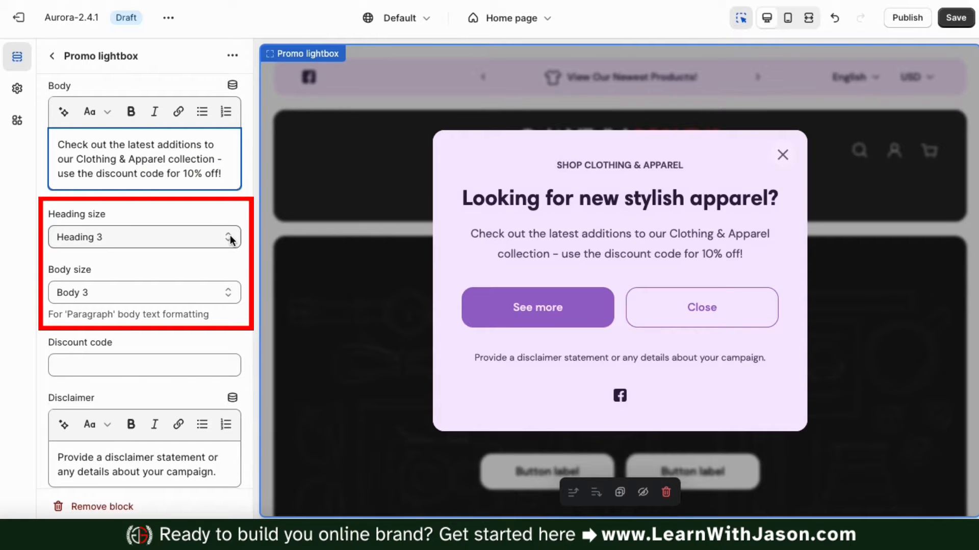
pyautogui.click(230, 234)
pyautogui.click(217, 252)
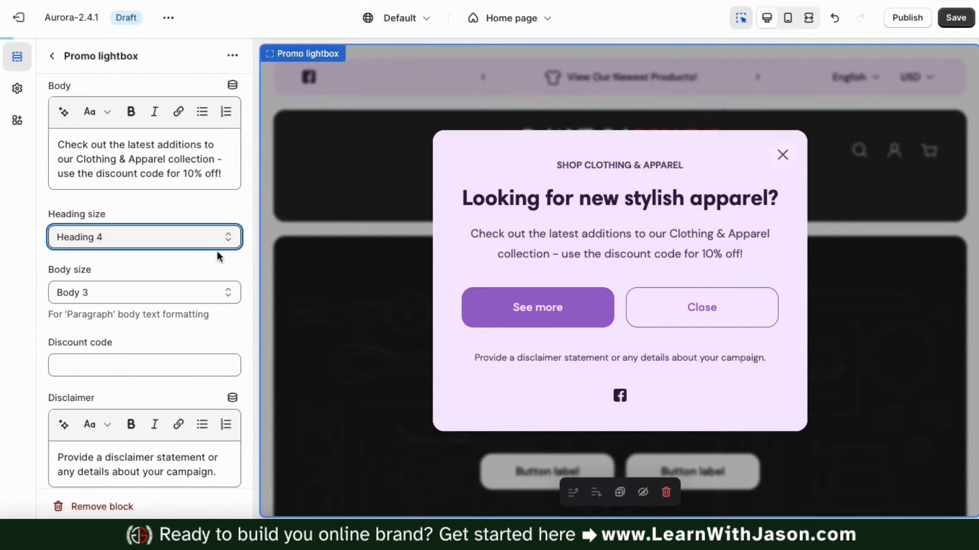
pyautogui.click(232, 291)
pyautogui.click(247, 282)
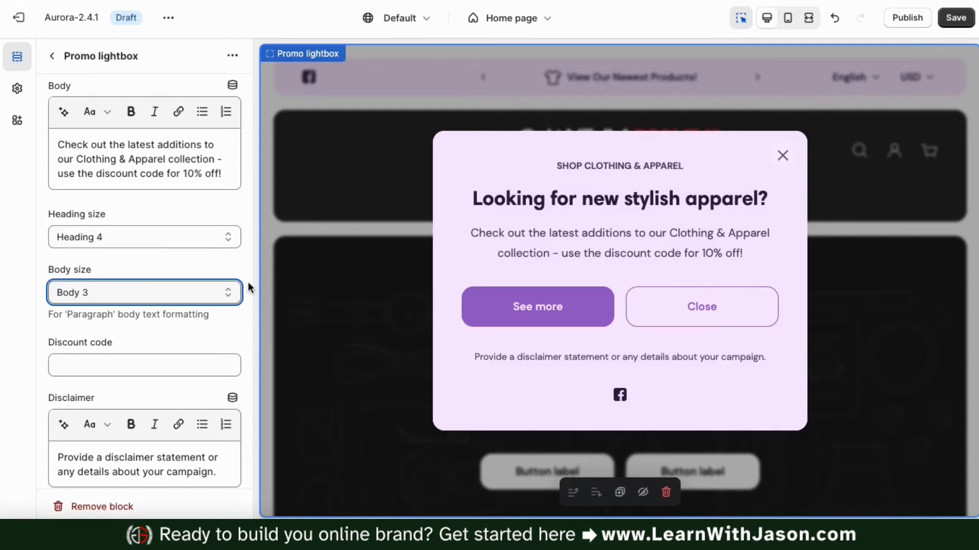
# Set the popup's discount code to YOURDISCOUNT and its disclaimer to "Discount code is not valid with other offers. Only one use per customer."
pyautogui.scroll(-3, 248, 283)
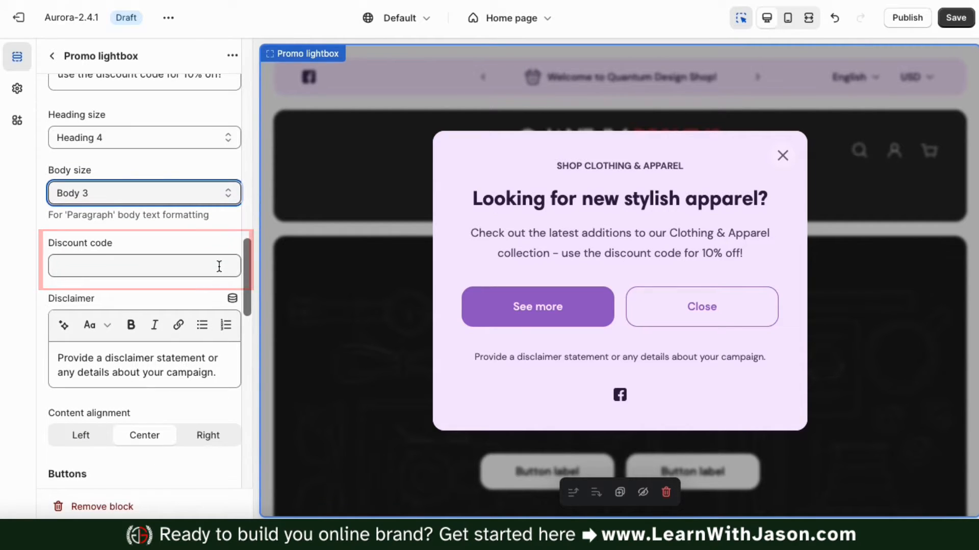
pyautogui.click(220, 267)
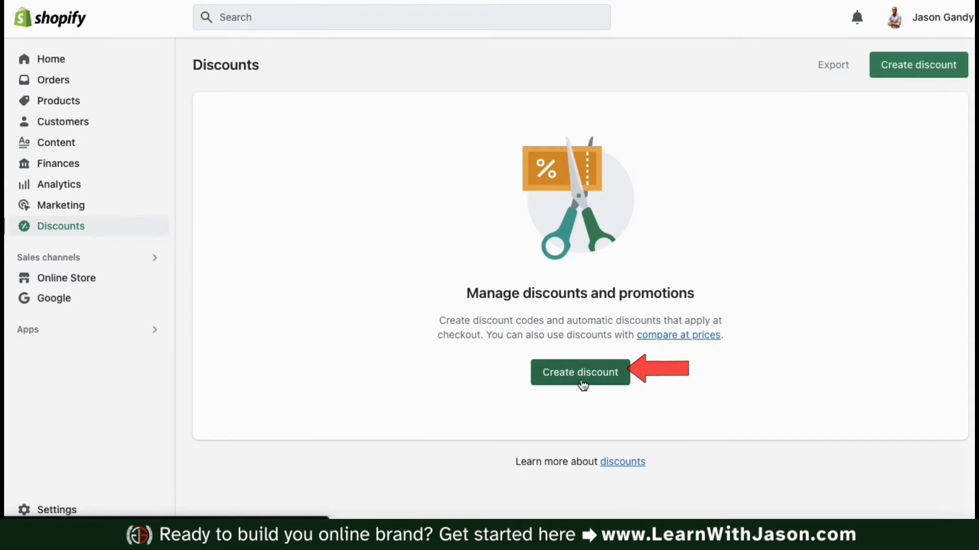
pyautogui.click(581, 379)
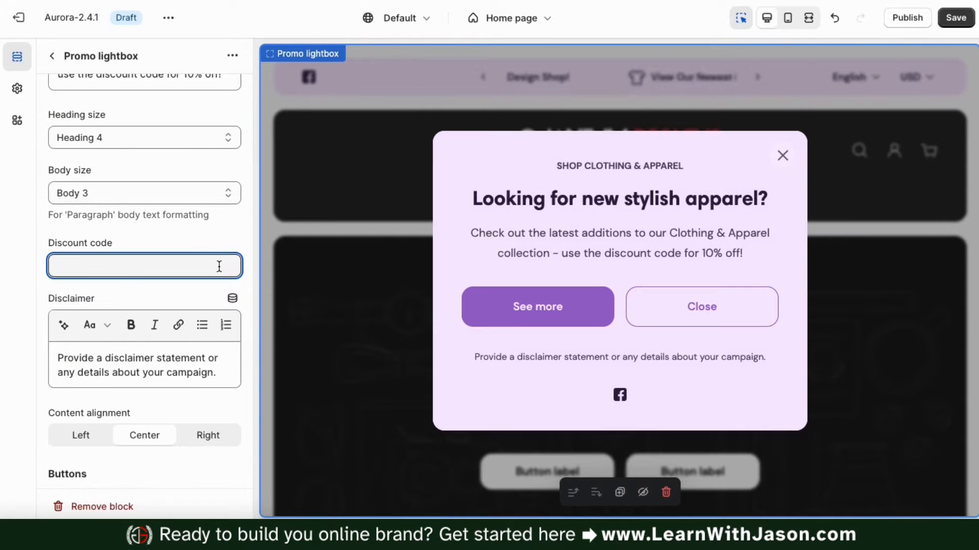
pyautogui.write('YOURDISCOUNT')
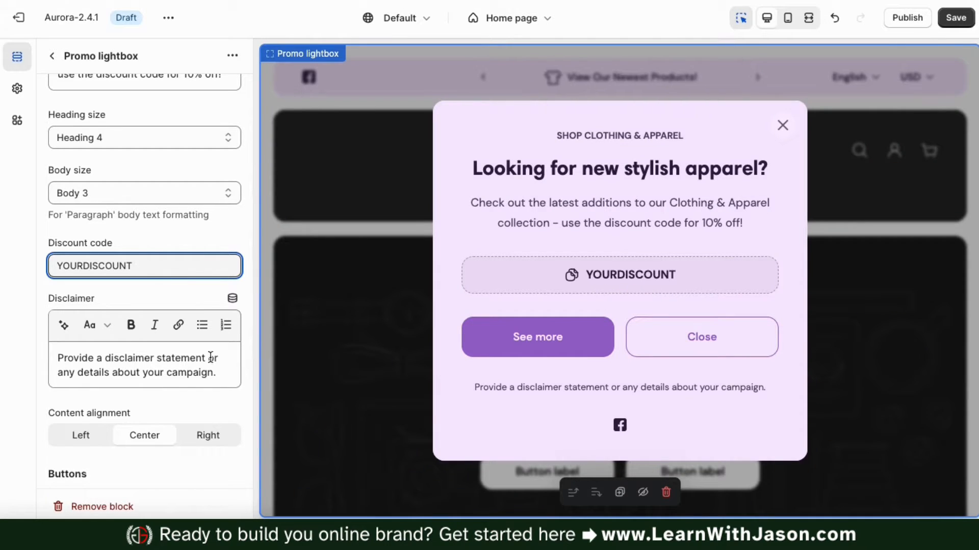
pyautogui.moveTo(218, 373); pyautogui.dragTo(52, 358)
pyautogui.write('Discount code is not valid with other offers. Only one use per customer.')
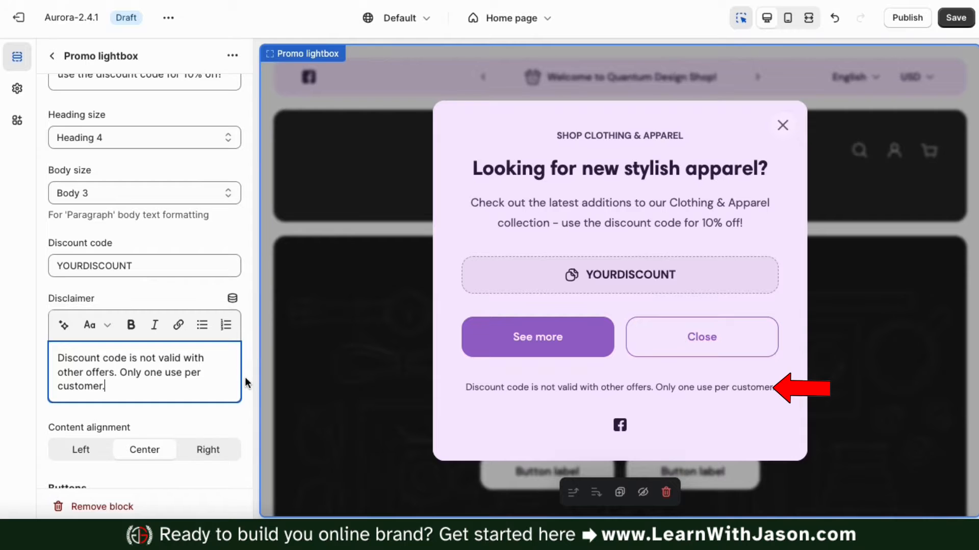
# Try Left and Right for the popup's content alignment and return it to Center
pyautogui.scroll(-2, 245, 382)
pyautogui.scroll(-6, 245, 382)
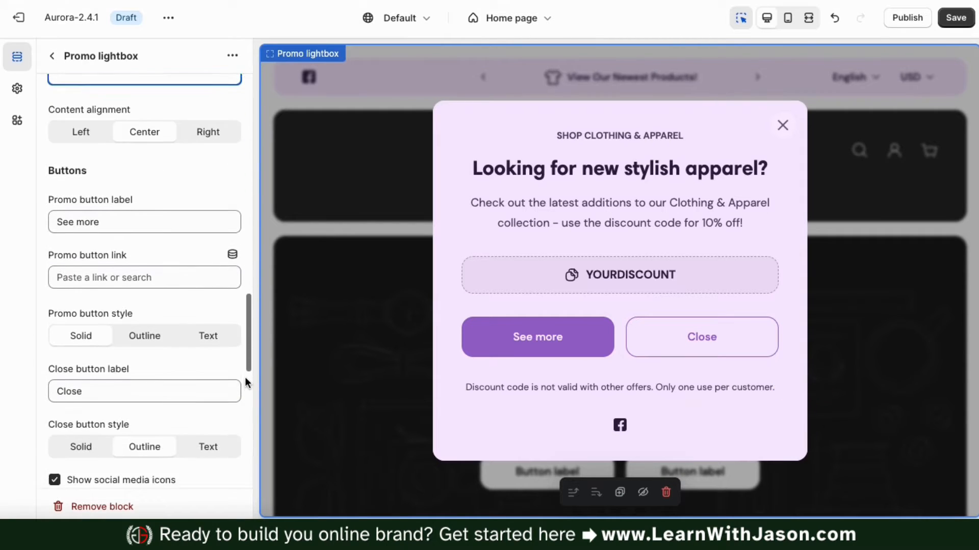
pyautogui.click(89, 115)
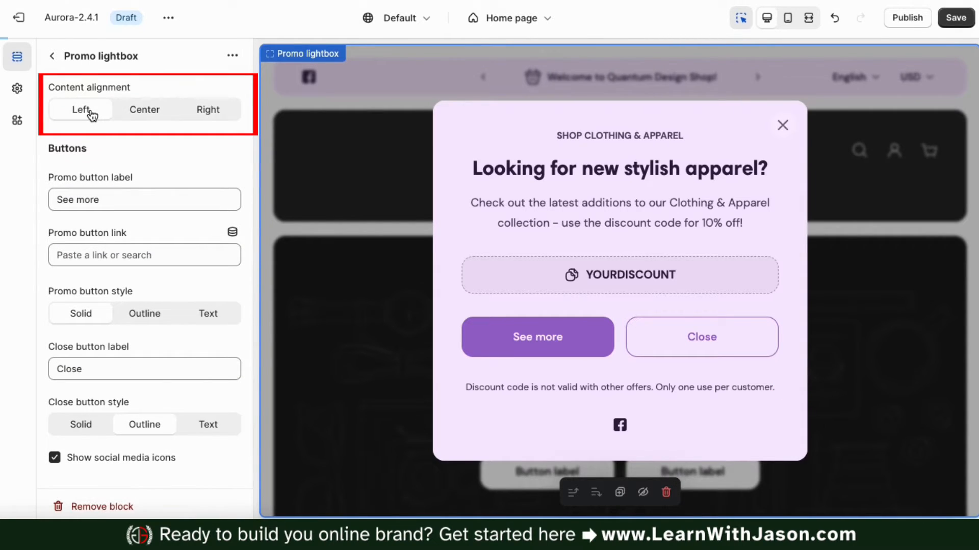
pyautogui.click(179, 112)
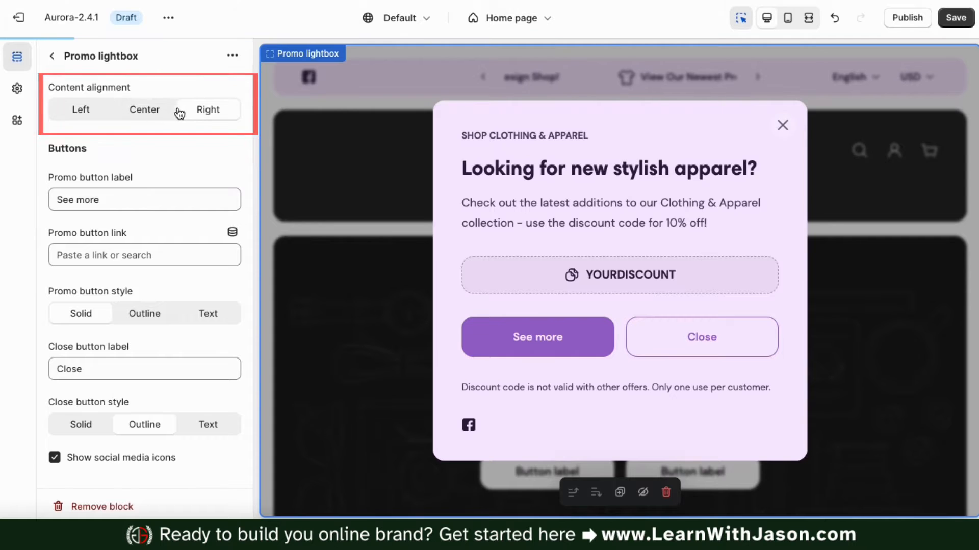
pyautogui.click(156, 115)
pyautogui.click(156, 114)
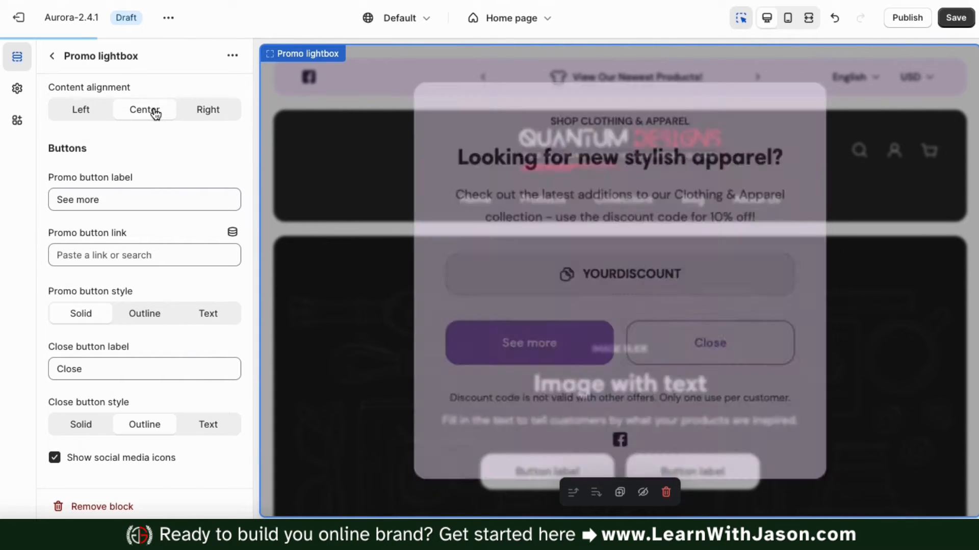
# Label the promo button "View Products" and link it to the Clothing & Apparel collection
pyautogui.tripleClick(151, 199)
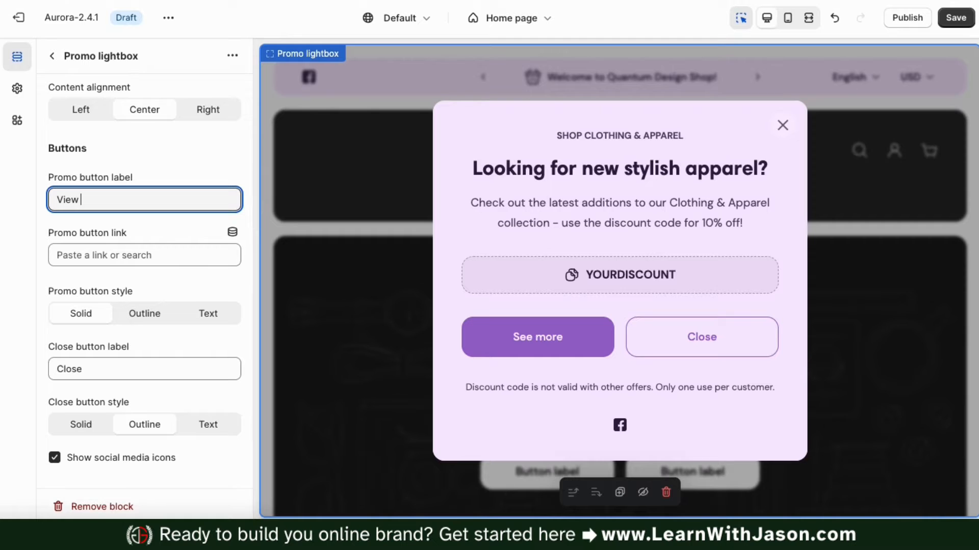
pyautogui.write('View Products')
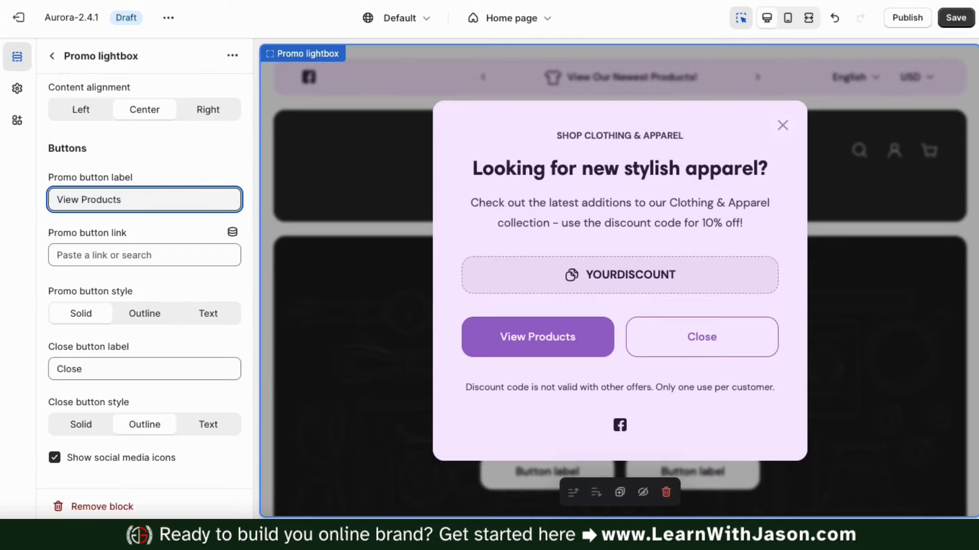
pyautogui.click(136, 255)
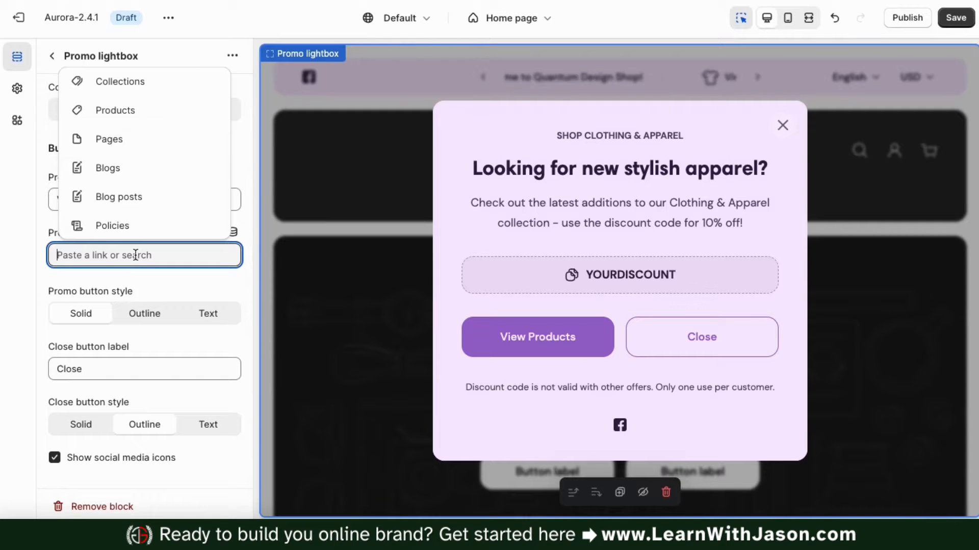
pyautogui.click(131, 88)
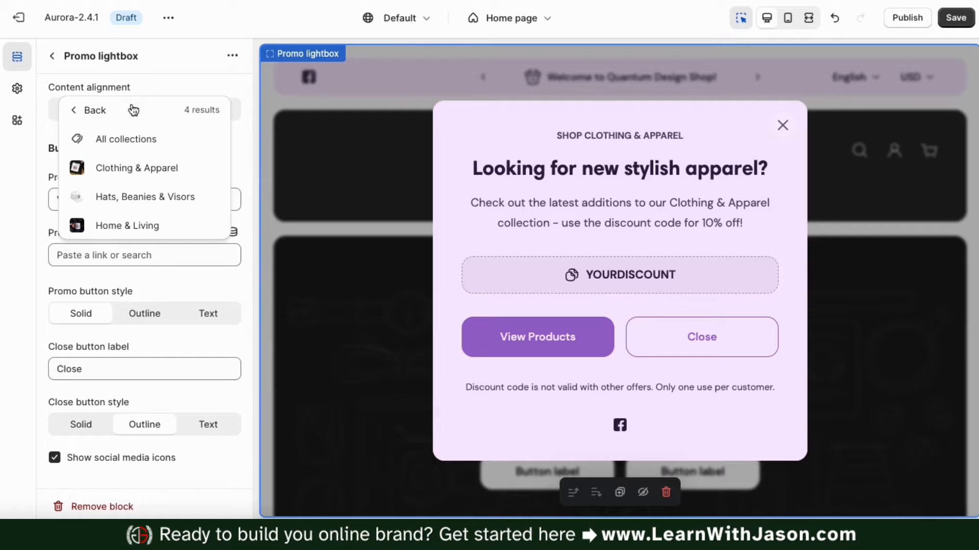
pyautogui.click(129, 183)
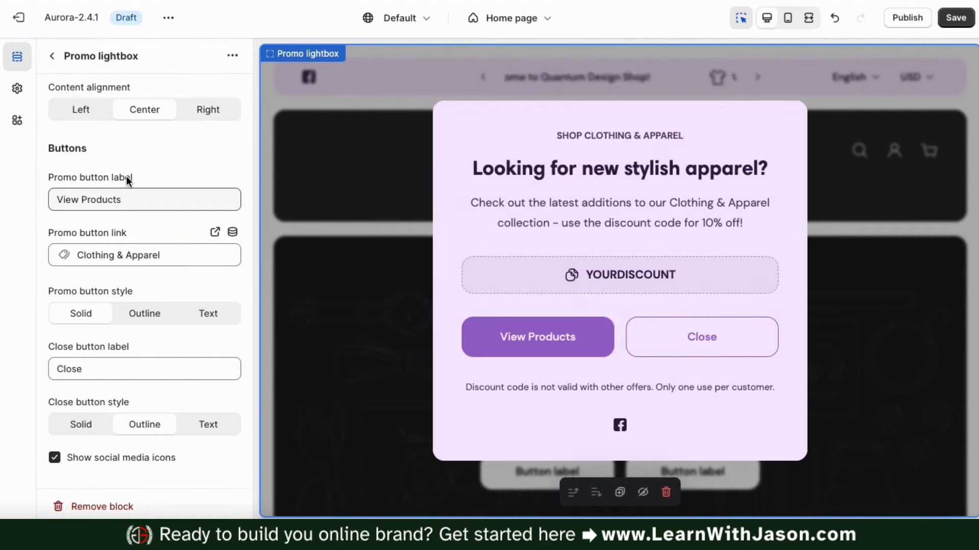
# Try the Outline and Text styles on the promo button and return it to Solid
pyautogui.scroll(-3, 226, 282)
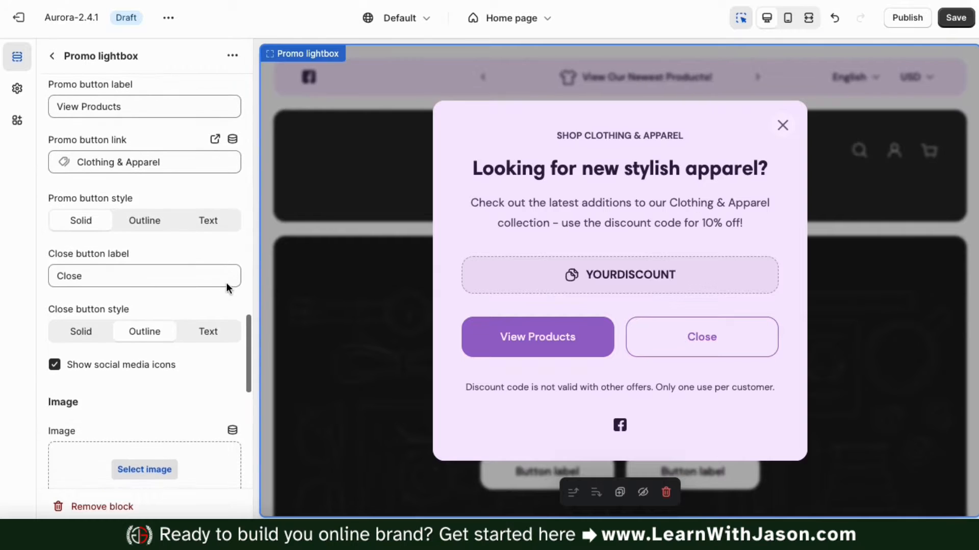
pyautogui.click(157, 220)
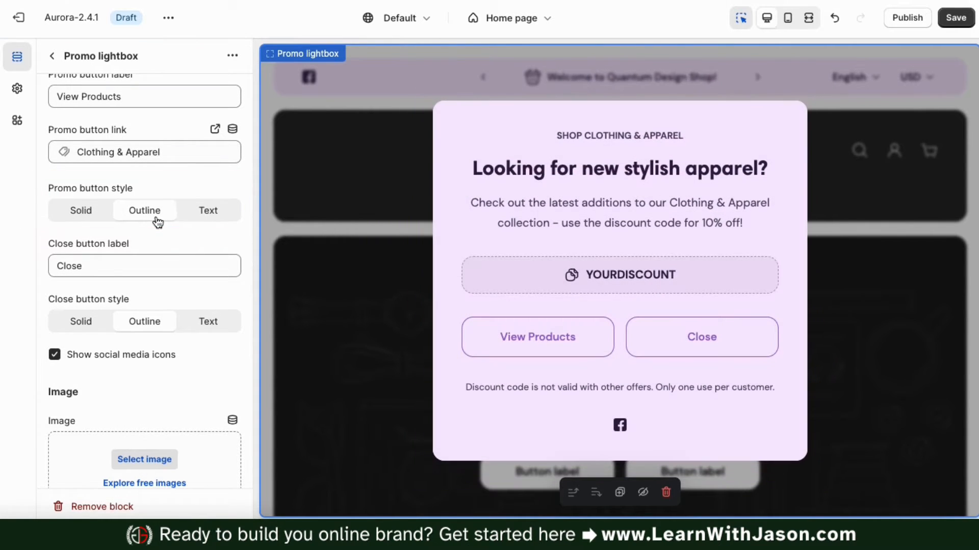
pyautogui.click(203, 222)
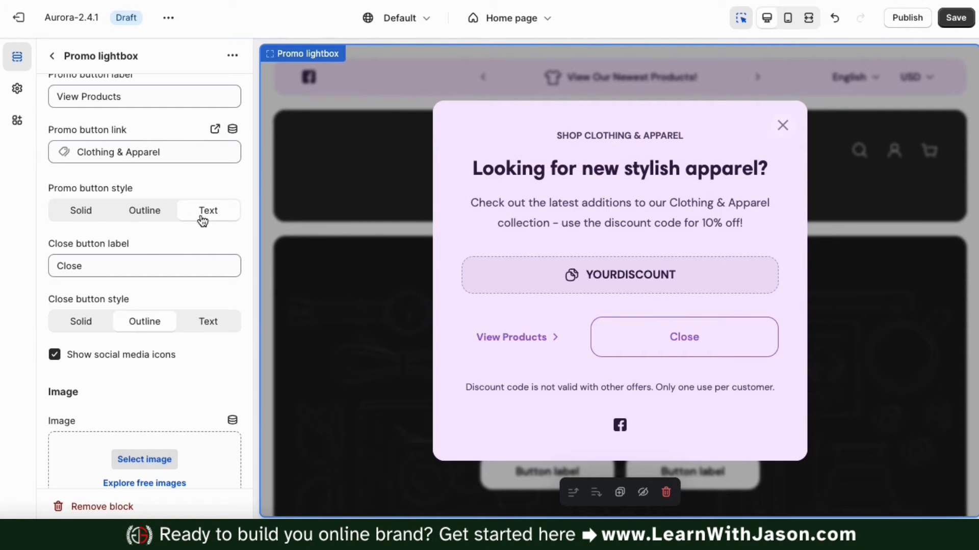
pyautogui.click(82, 213)
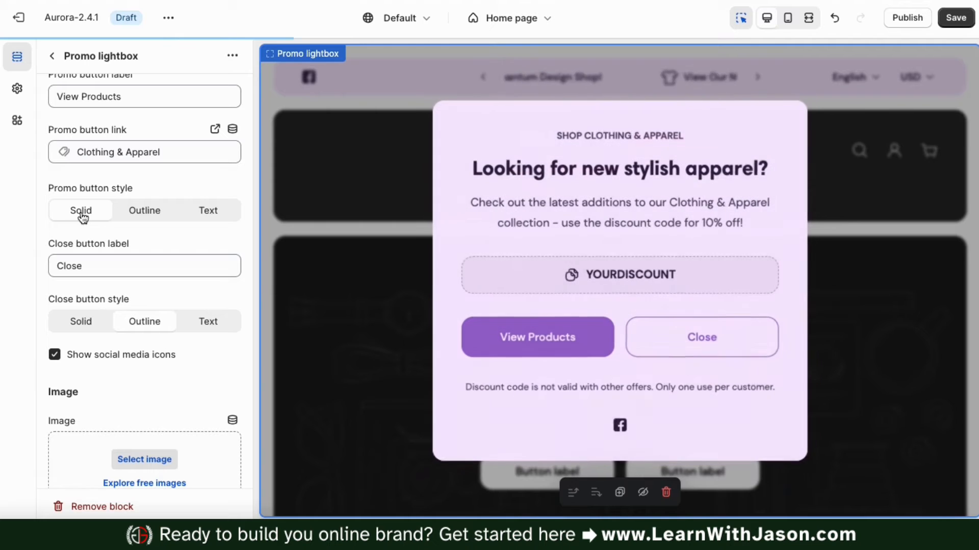
# Change the popup's close button label to "Exit"
pyautogui.click(132, 262)
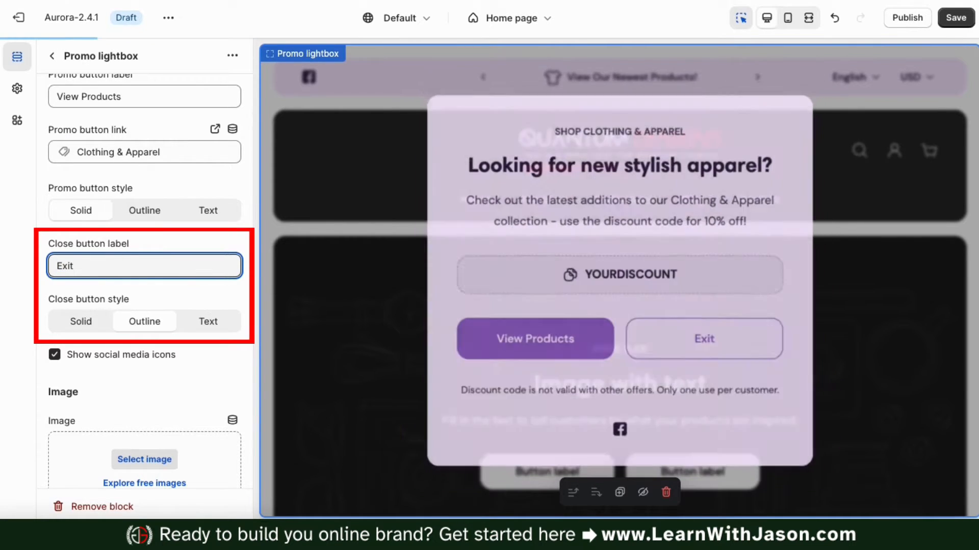
pyautogui.scroll(-2, 169, 342)
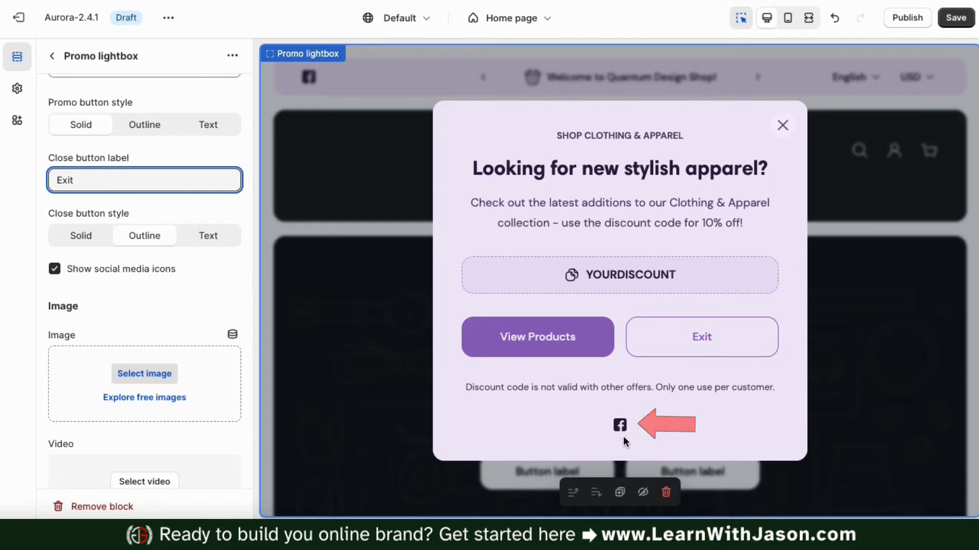
# Add the hoodies and T-shirts image 2_bb81764c-0503-45df-9b76-93e04715bcfa from the store library to the promo popup
pyautogui.scroll(-3, 179, 320)
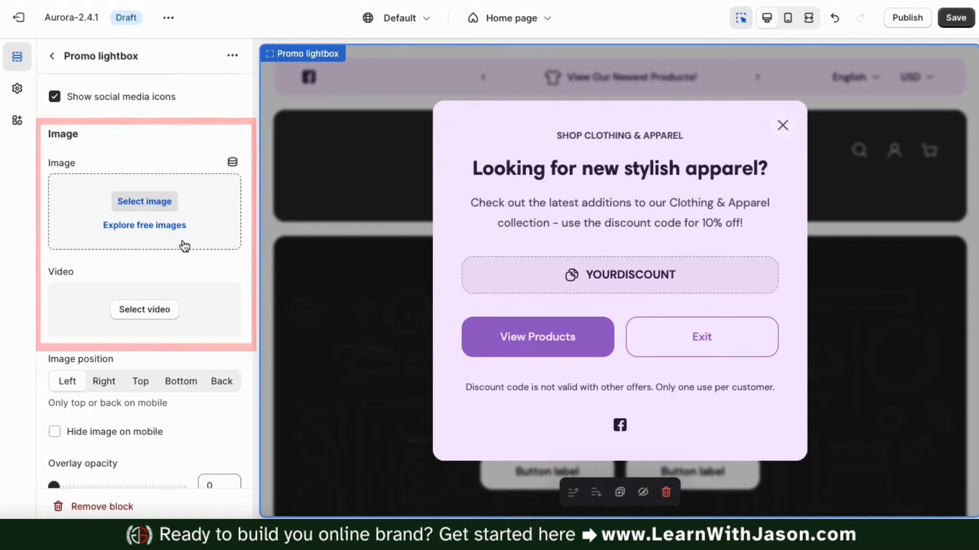
pyautogui.click(142, 203)
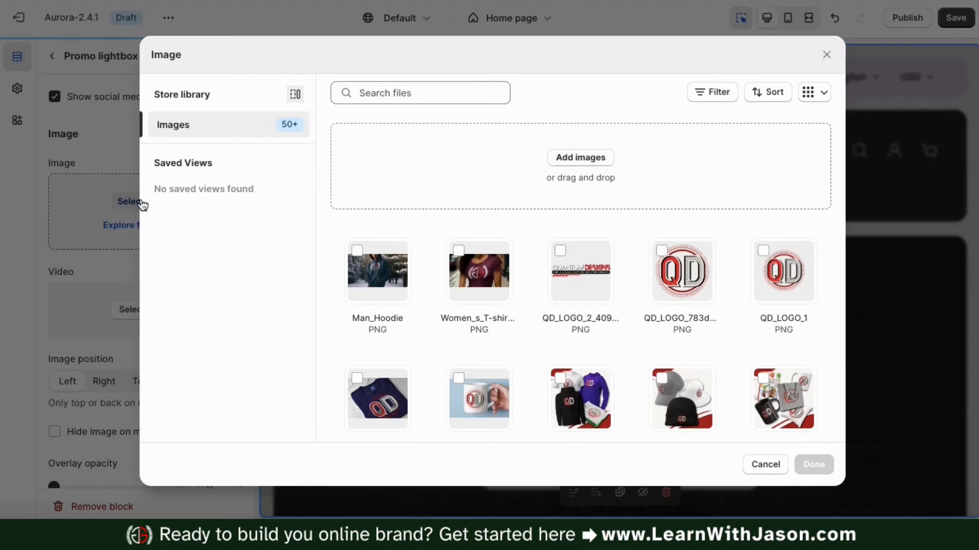
pyautogui.scroll(-1, 499, 304)
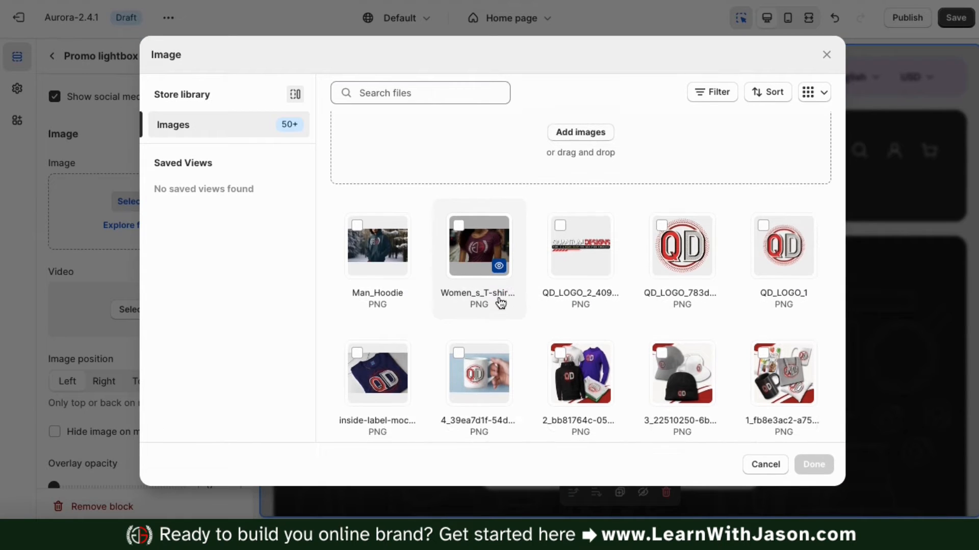
pyautogui.click(559, 351)
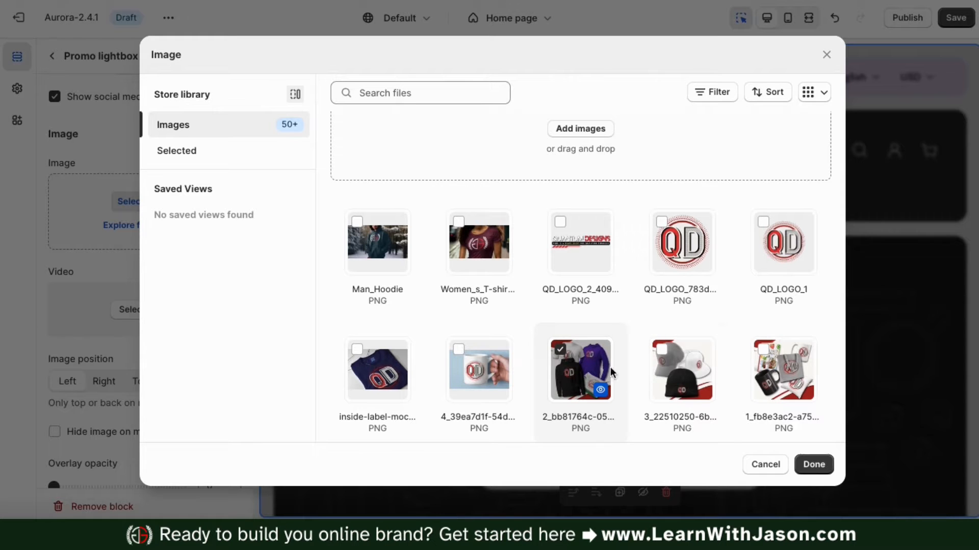
pyautogui.click(812, 464)
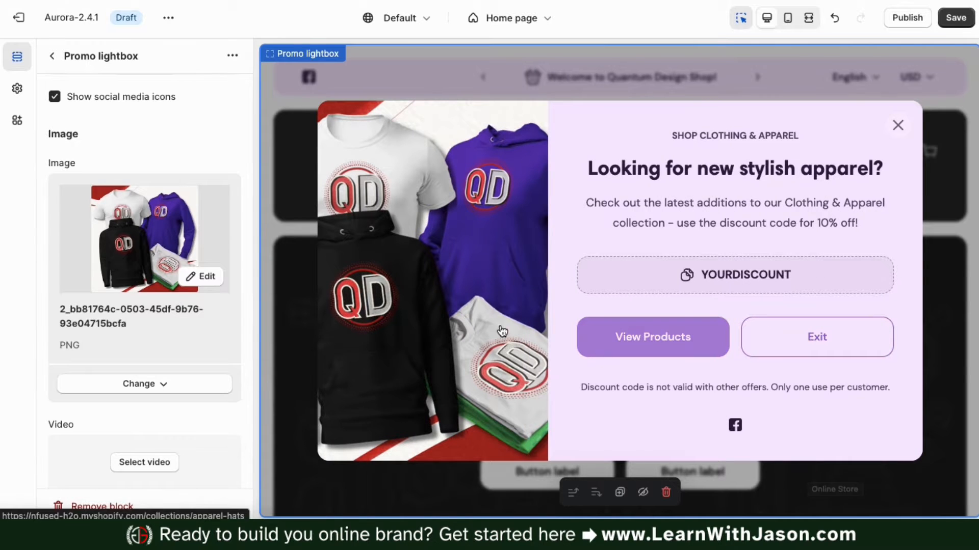
# Try Top and Back for the popup's image position and return it to Left
pyautogui.scroll(-4, 248, 283)
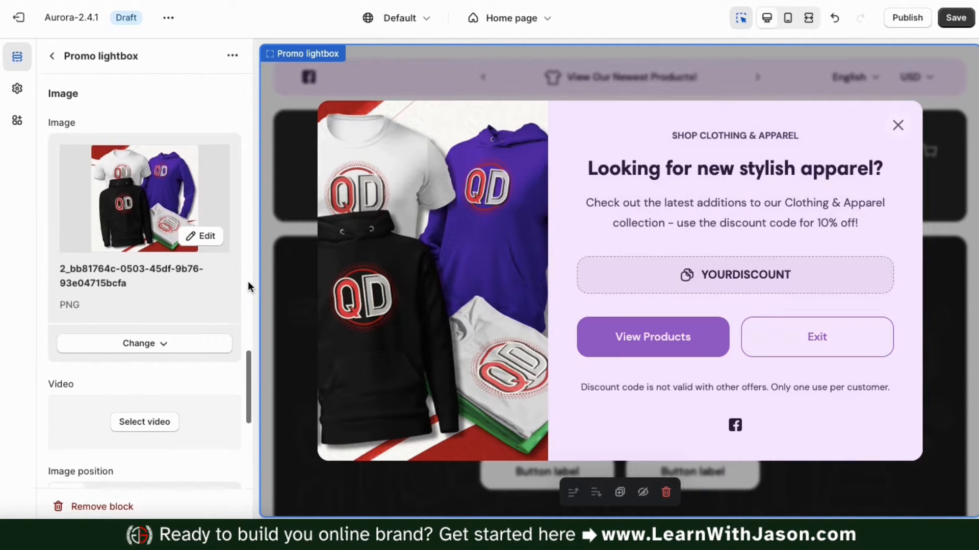
pyautogui.scroll(-3, 249, 286)
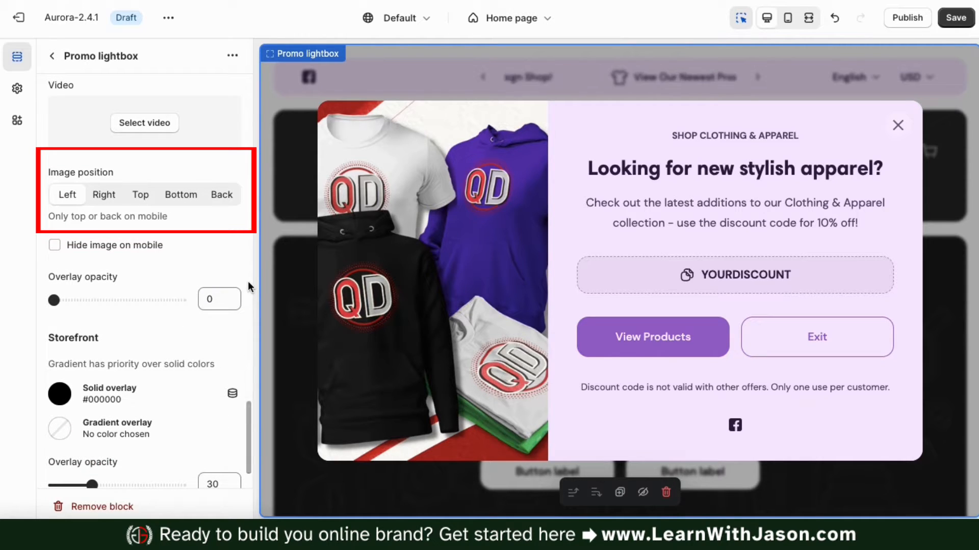
pyautogui.click(147, 202)
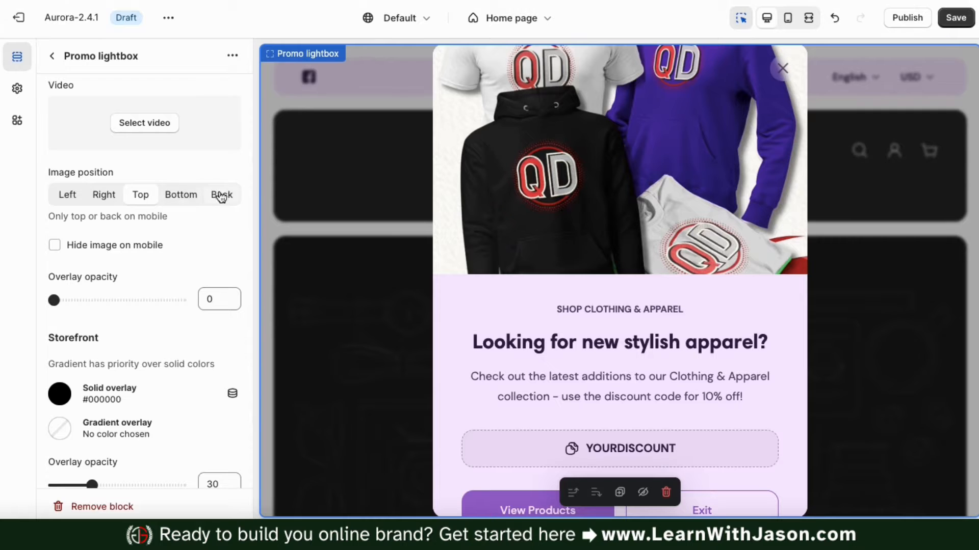
pyautogui.click(221, 196)
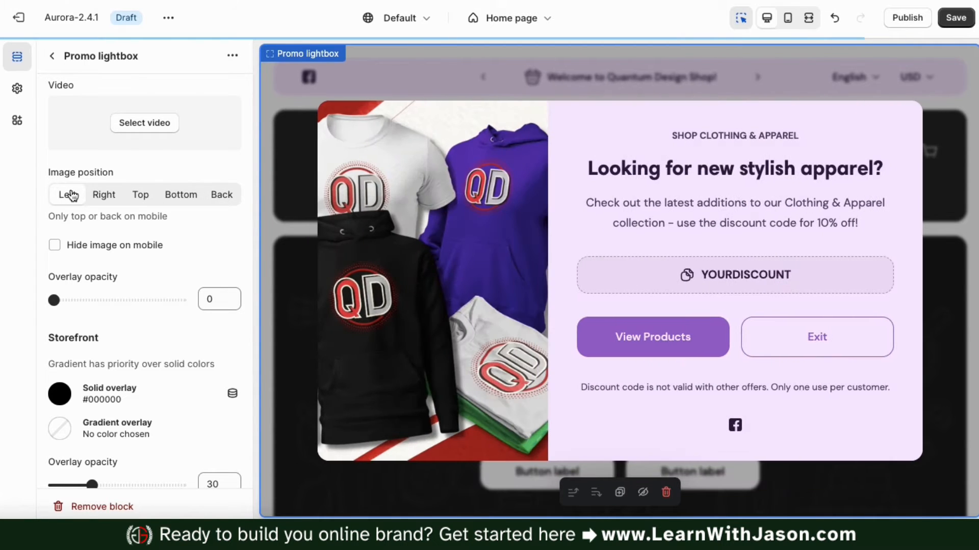
# Check the promo popup in the mobile preview, return to the desktop preview and save the theme changes
pyautogui.scroll(-1, 192, 264)
pyautogui.scroll(-2, 194, 264)
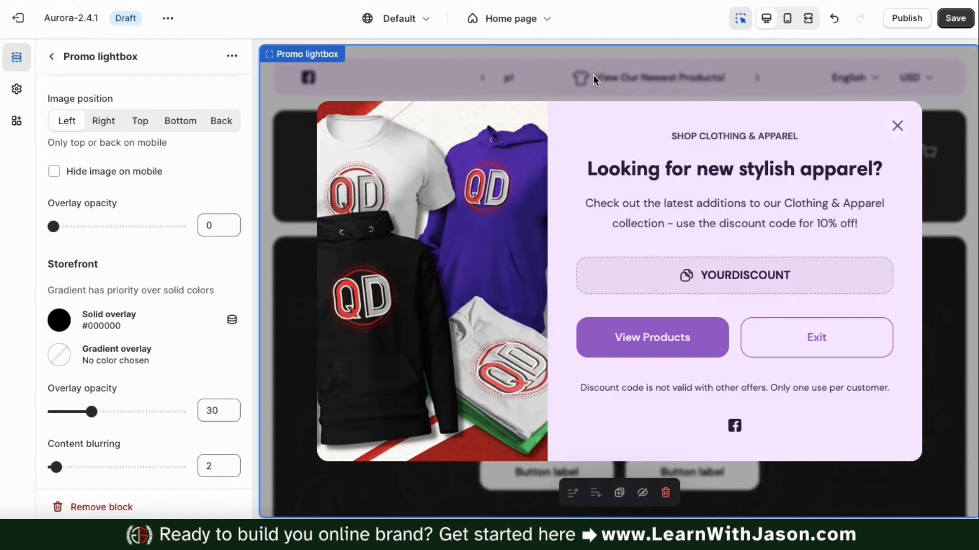
pyautogui.scroll(20, 179, 396)
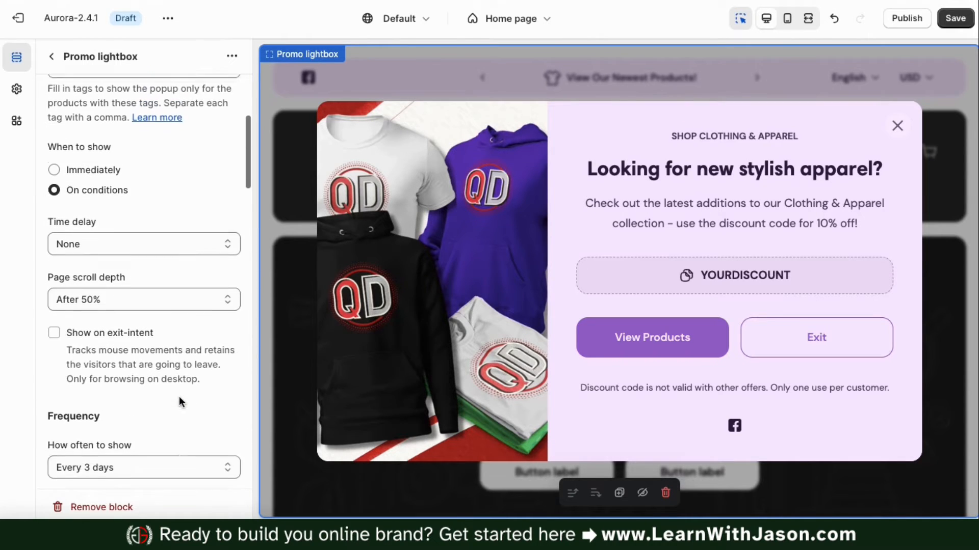
pyautogui.scroll(2, 179, 396)
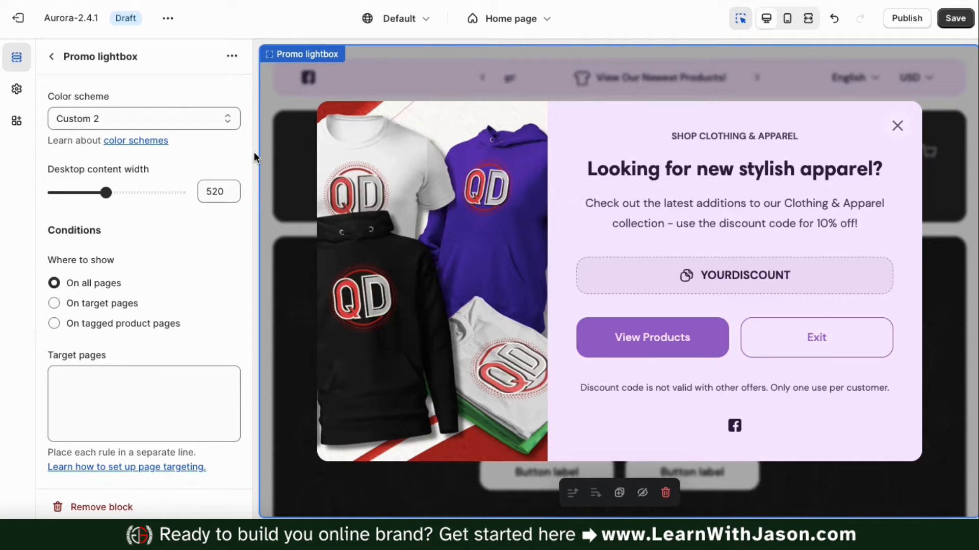
pyautogui.click(793, 26)
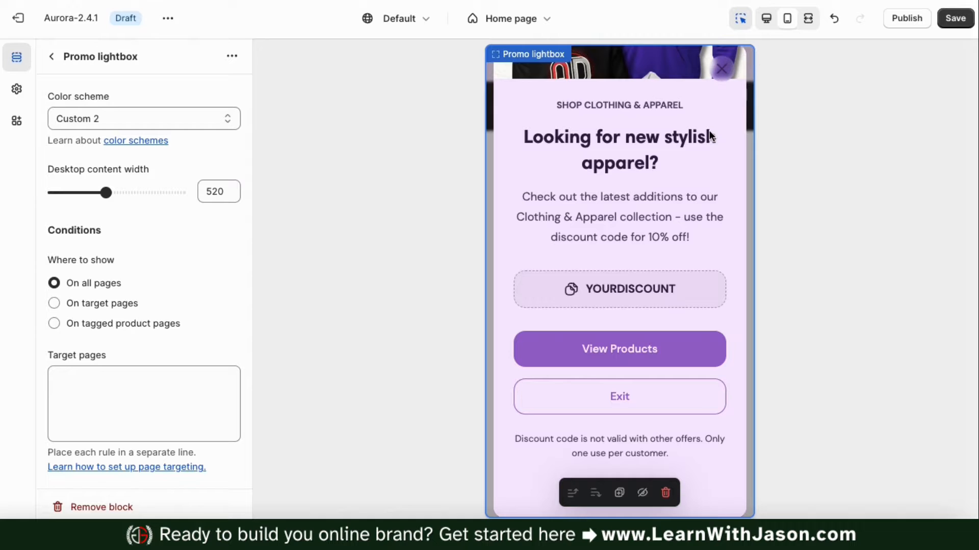
pyautogui.click(771, 20)
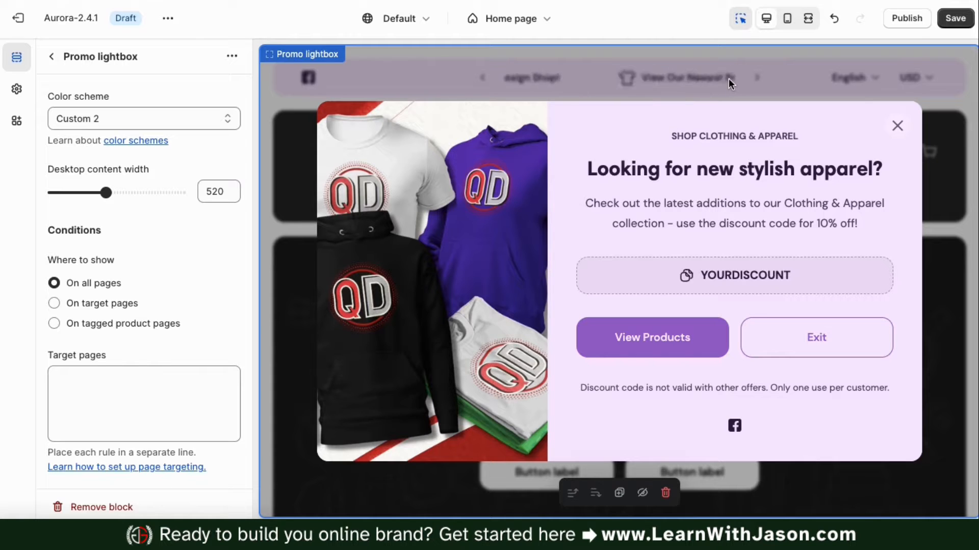
pyautogui.click(956, 23)
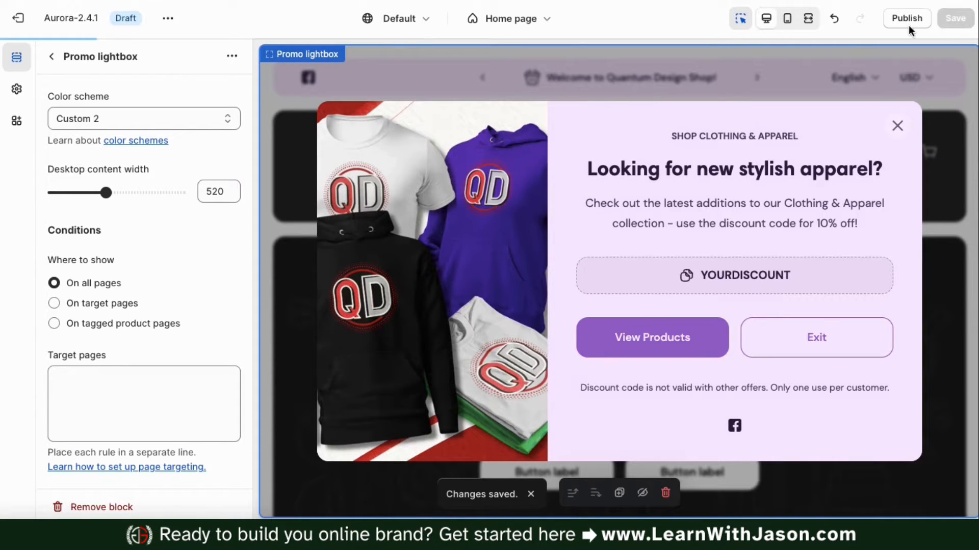
# Return to the Home page sections and view the block types available for the Popups section
pyautogui.click(54, 63)
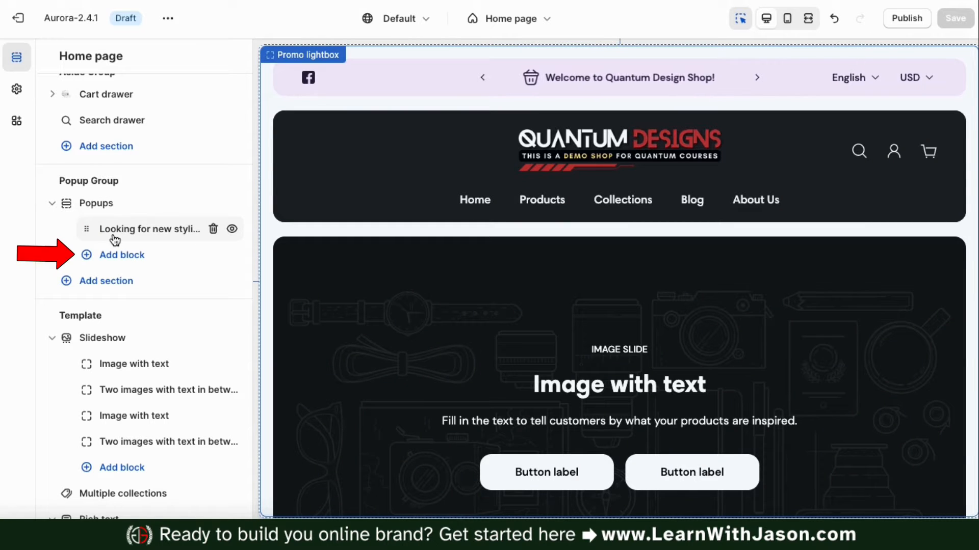
pyautogui.click(119, 265)
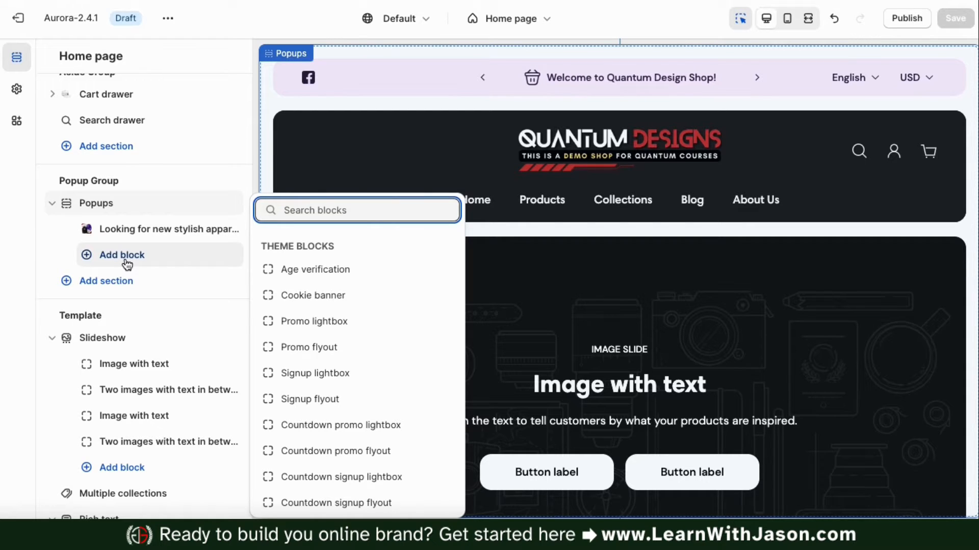
pyautogui.click(255, 168)
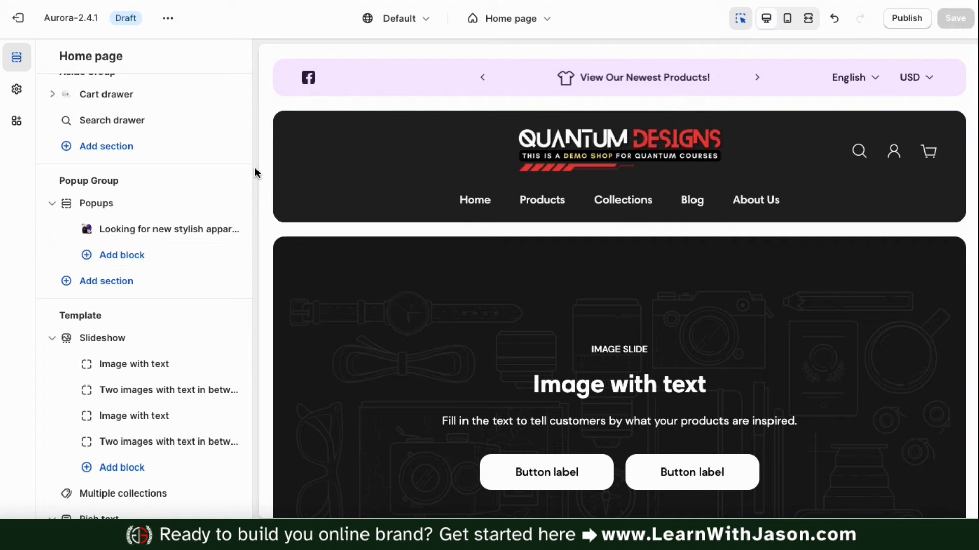
# Collapse the Popups section and expand the template's Slideshow section
pyautogui.click(53, 205)
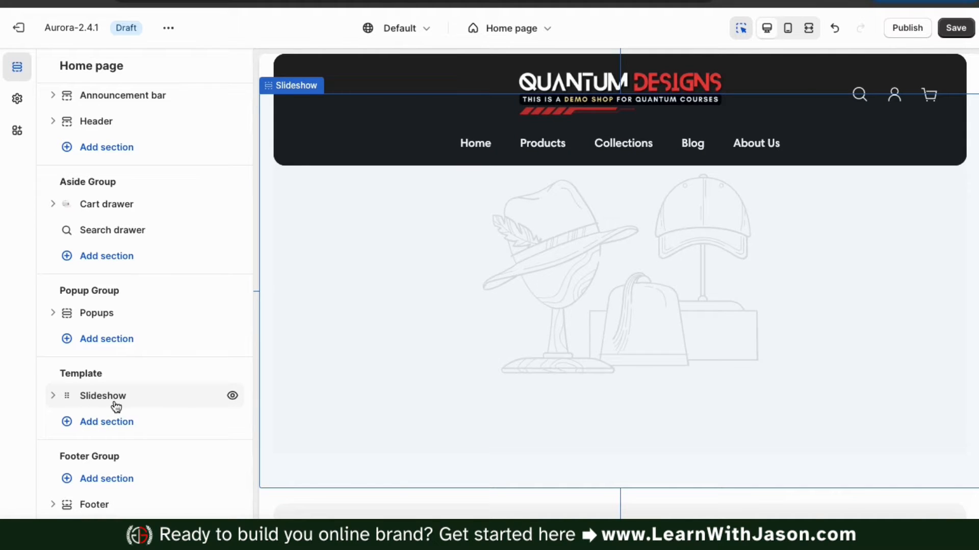
pyautogui.click(52, 396)
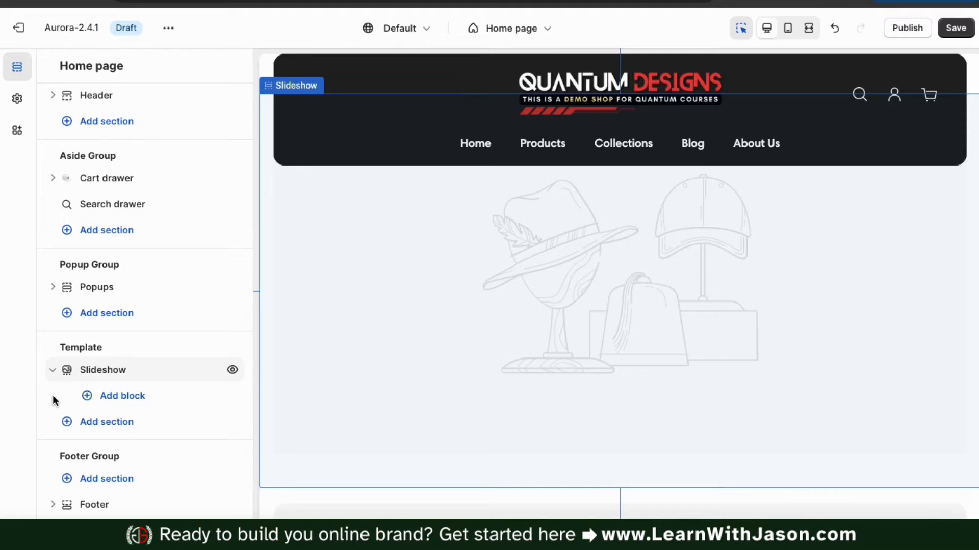
# Add an Image slide block to the Slideshow section and keep its color scheme on White text
pyautogui.click(127, 405)
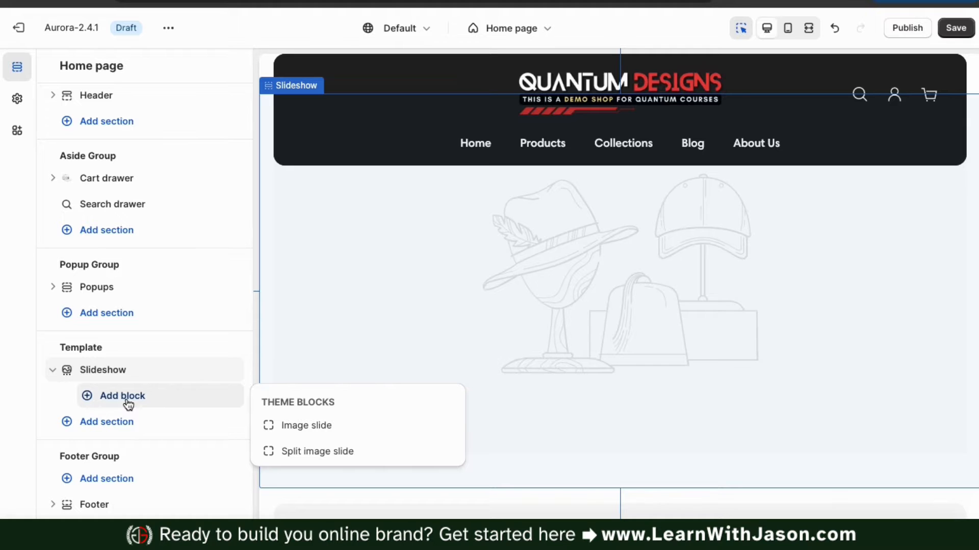
pyautogui.click(310, 435)
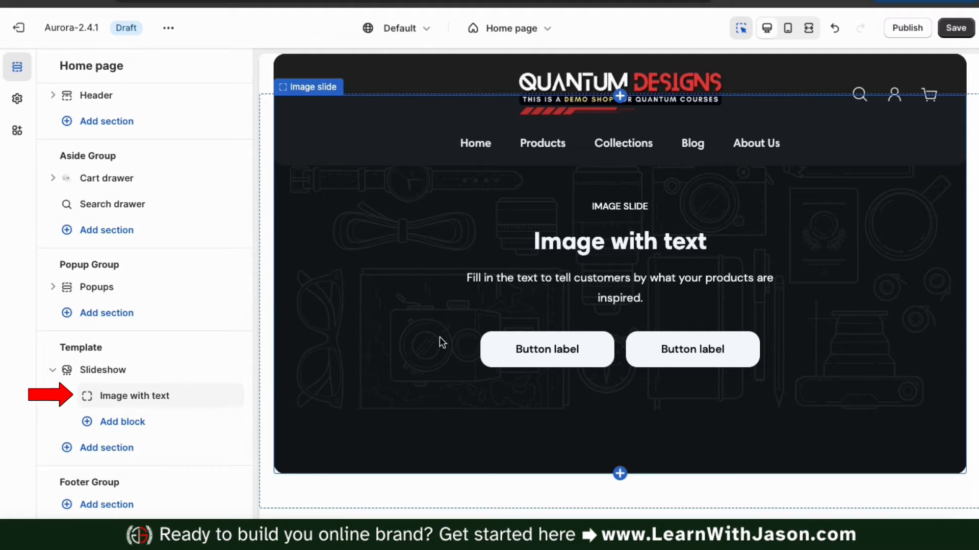
pyautogui.click(136, 401)
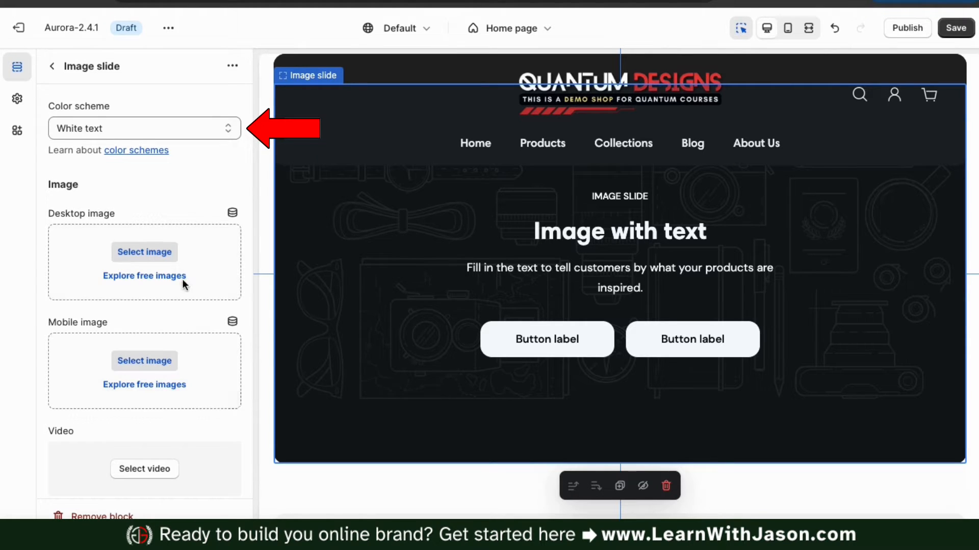
pyautogui.click(231, 134)
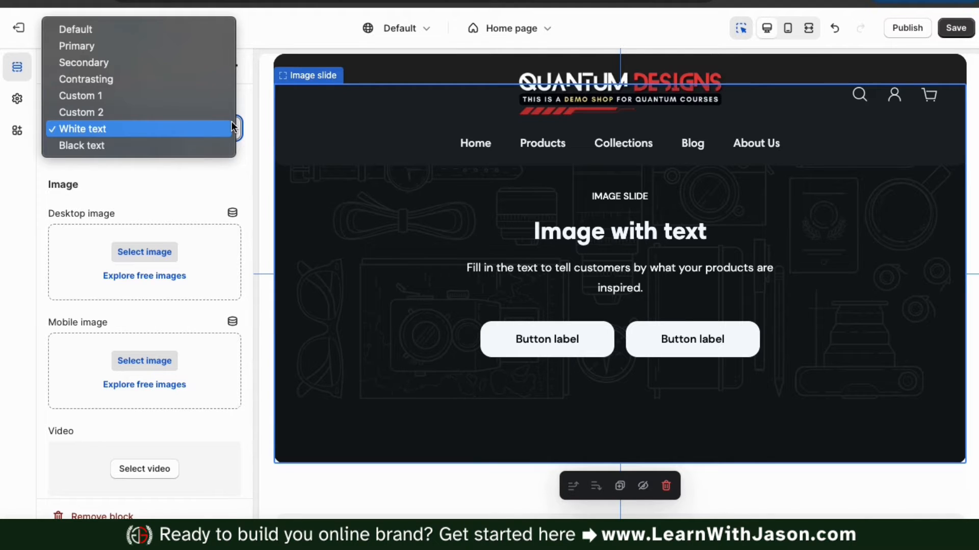
pyautogui.click(196, 192)
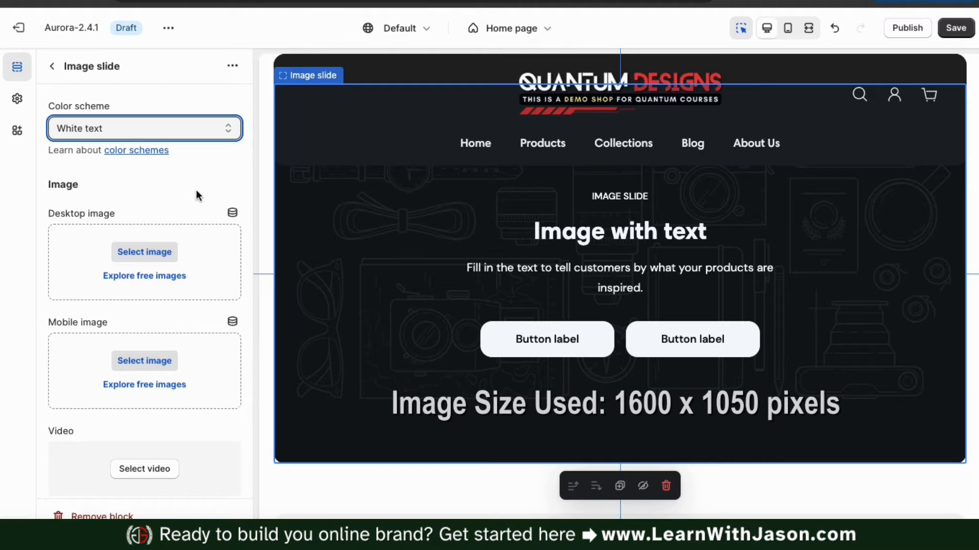
# Upload 2.png from the 01 COLLECTIONS IMAGES folder as the slide's desktop image
pyautogui.click(151, 255)
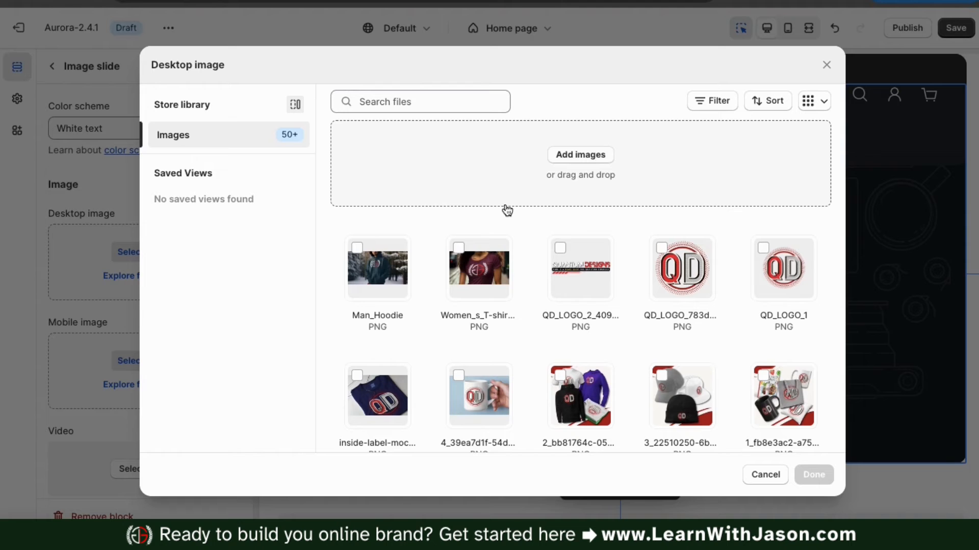
pyautogui.click(591, 154)
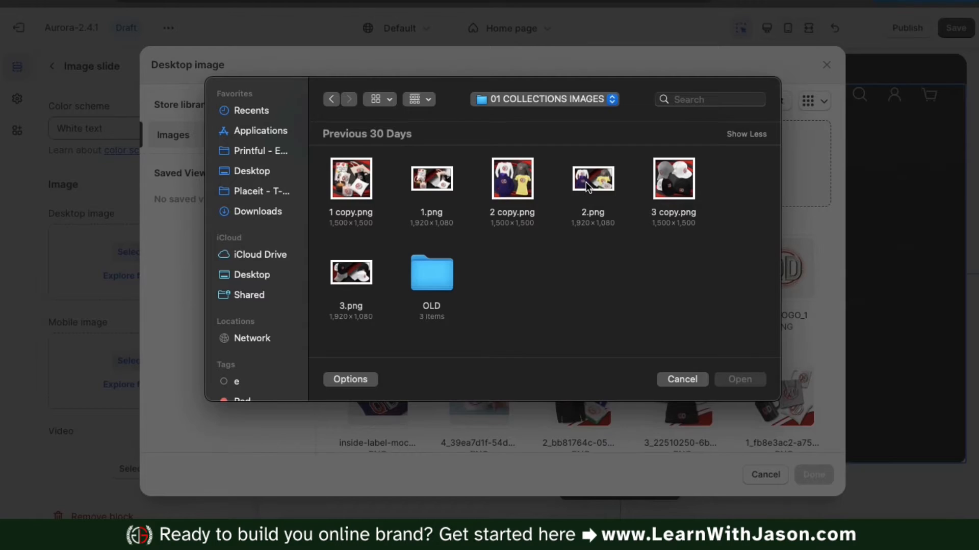
pyautogui.doubleClick(585, 182)
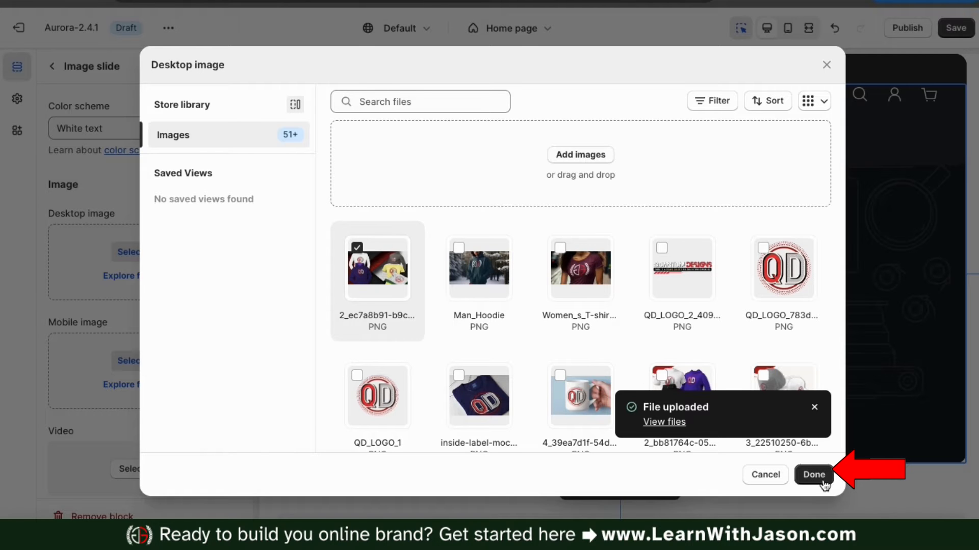
pyautogui.click(814, 475)
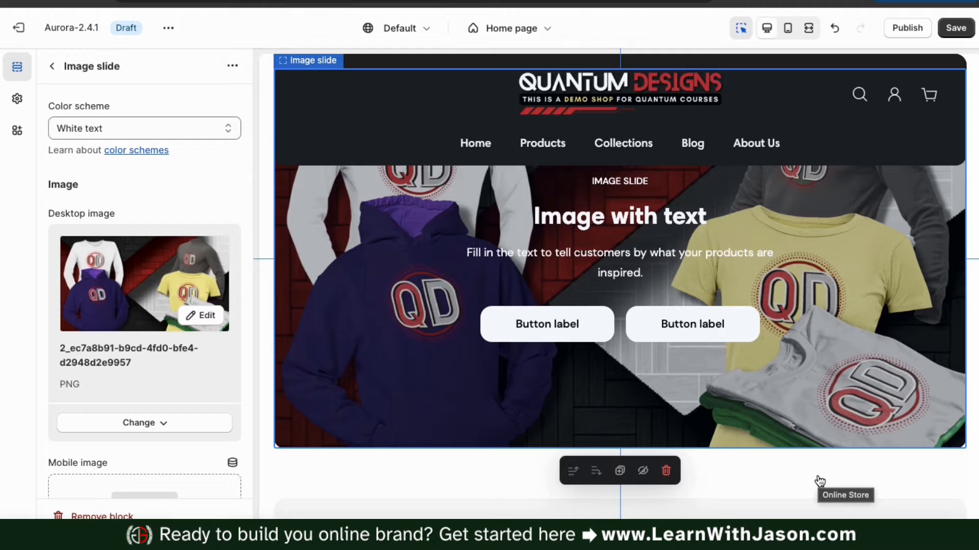
# Preview the slide in the mobile view and return to the desktop view
pyautogui.scroll(-3, 228, 389)
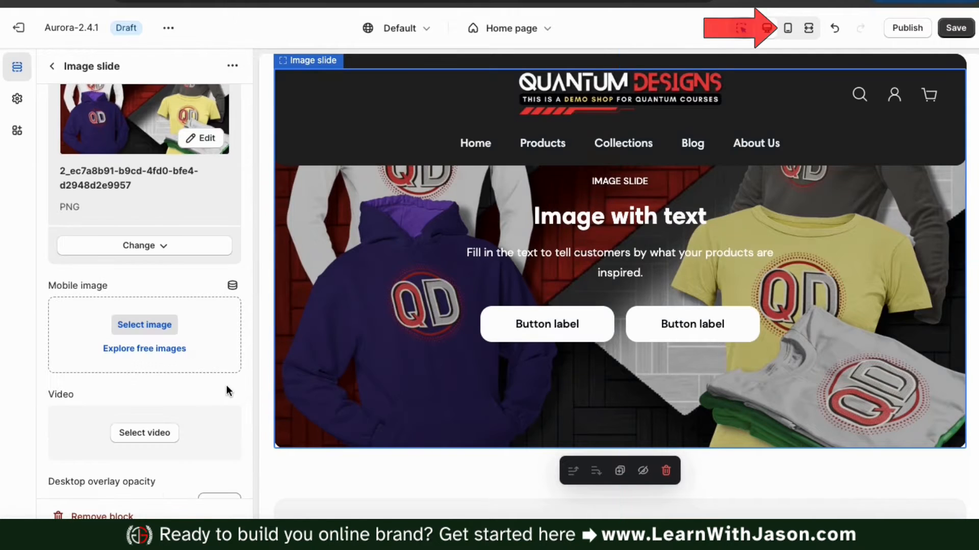
pyautogui.click(789, 30)
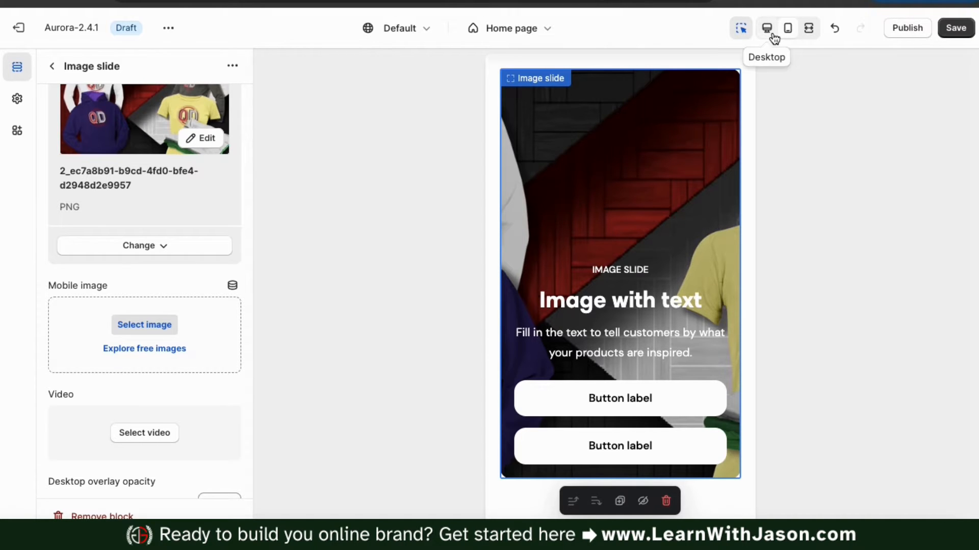
pyautogui.click(767, 32)
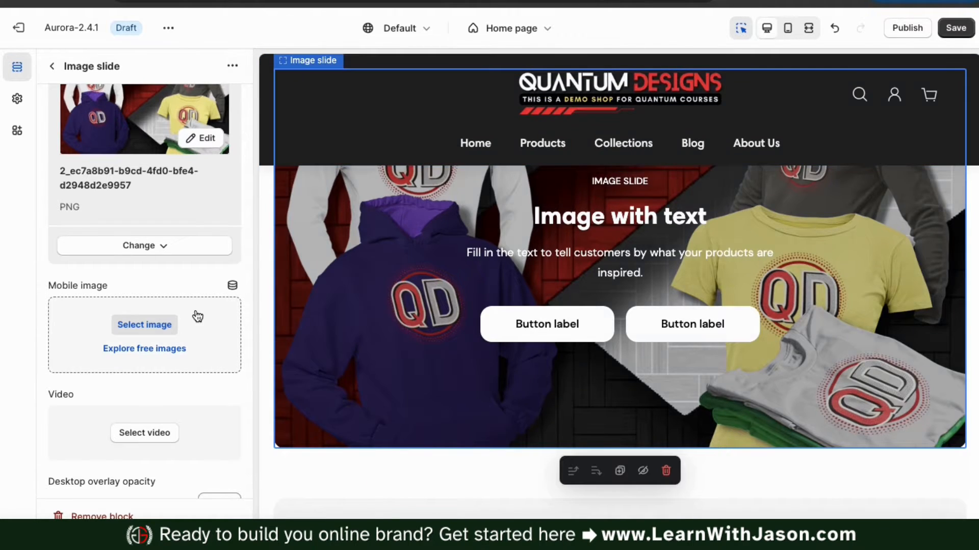
# Set the slide's mobile image to the library picture of the black and purple hoodies and check it in the mobile preview
pyautogui.click(145, 326)
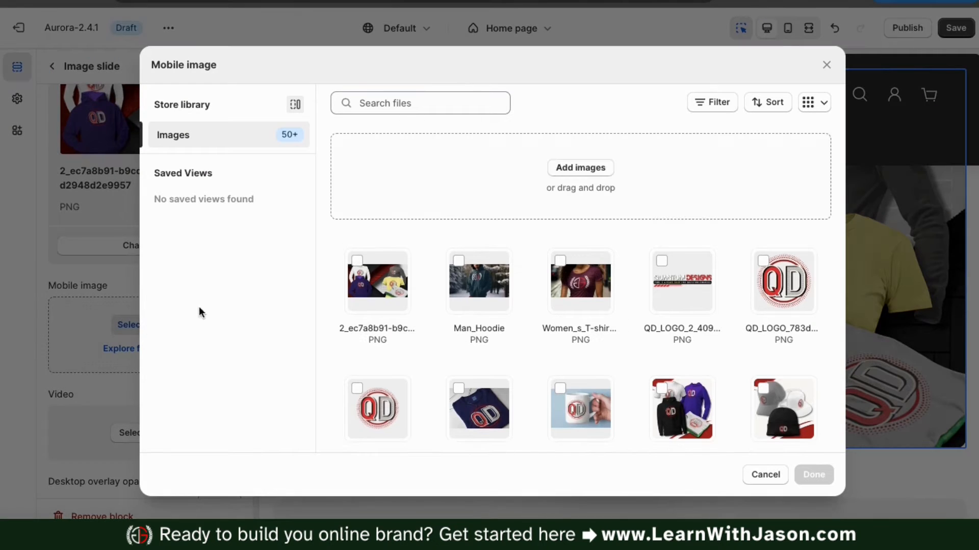
pyautogui.click(665, 399)
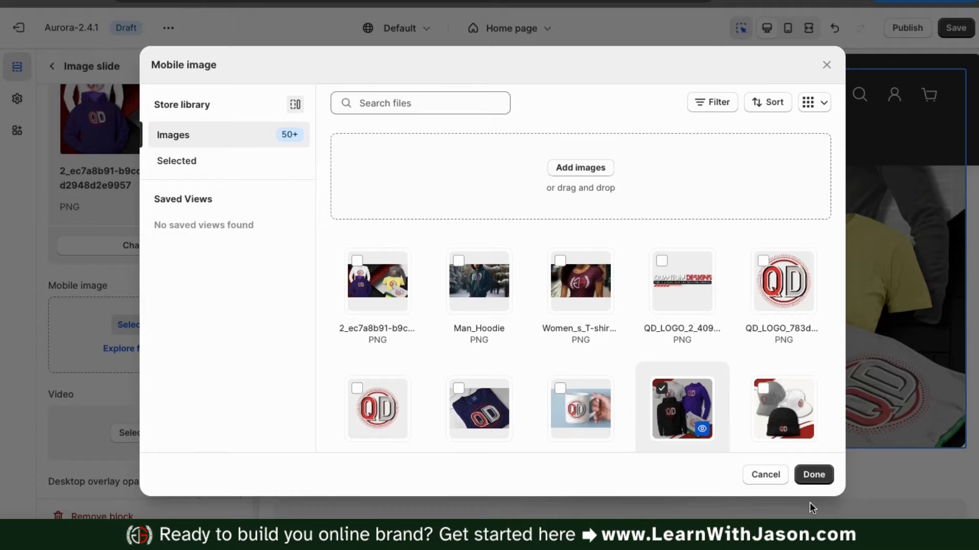
pyautogui.click(814, 475)
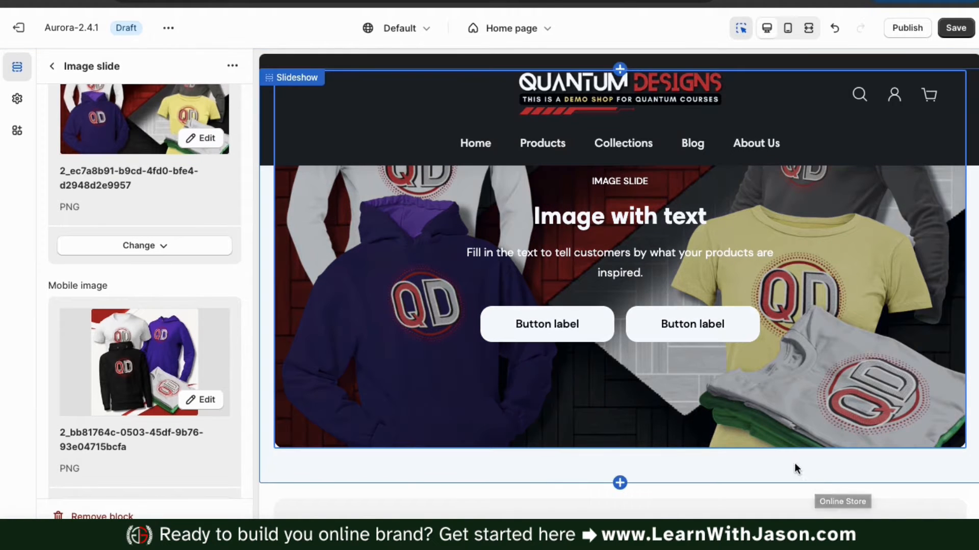
pyautogui.click(784, 30)
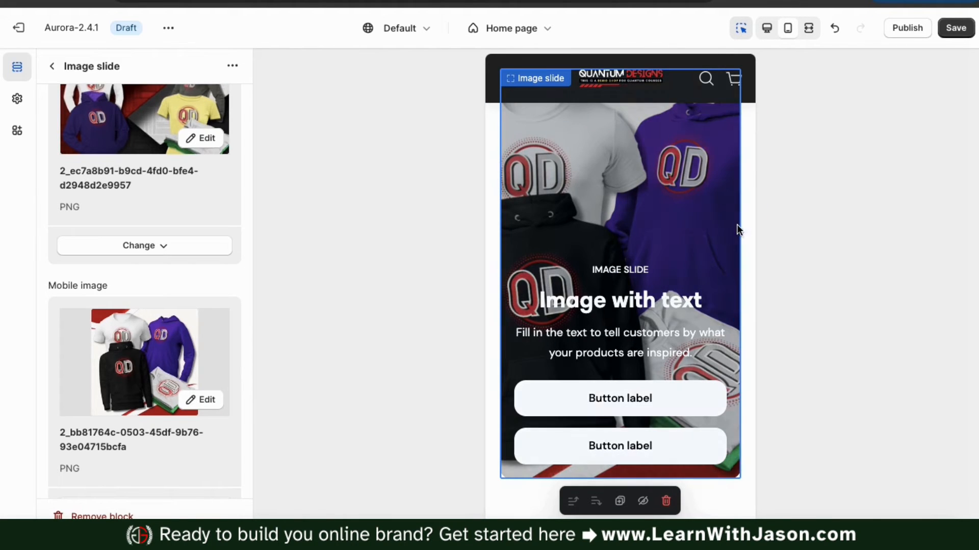
pyautogui.click(768, 32)
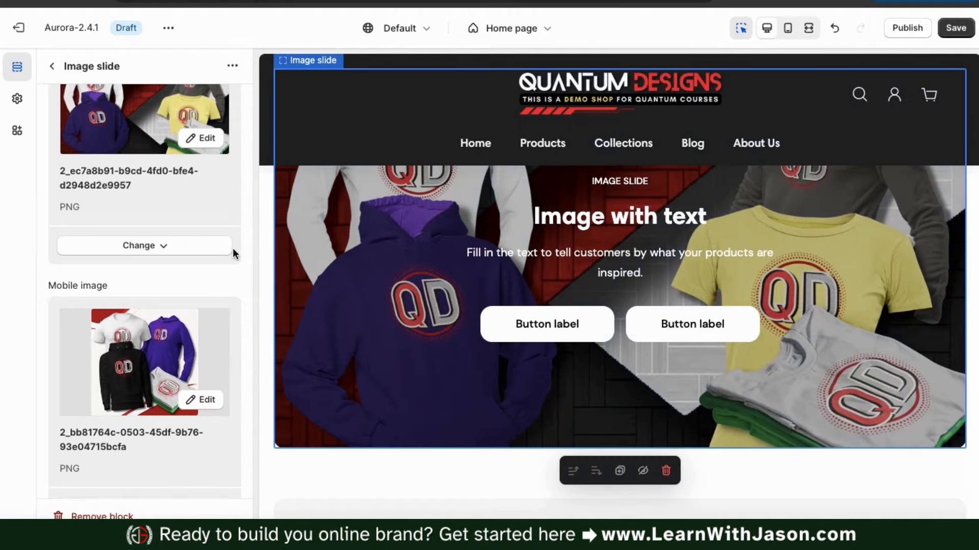
# Set the slide's desktop overlay opacity to 25
pyautogui.scroll(-6, 245, 249)
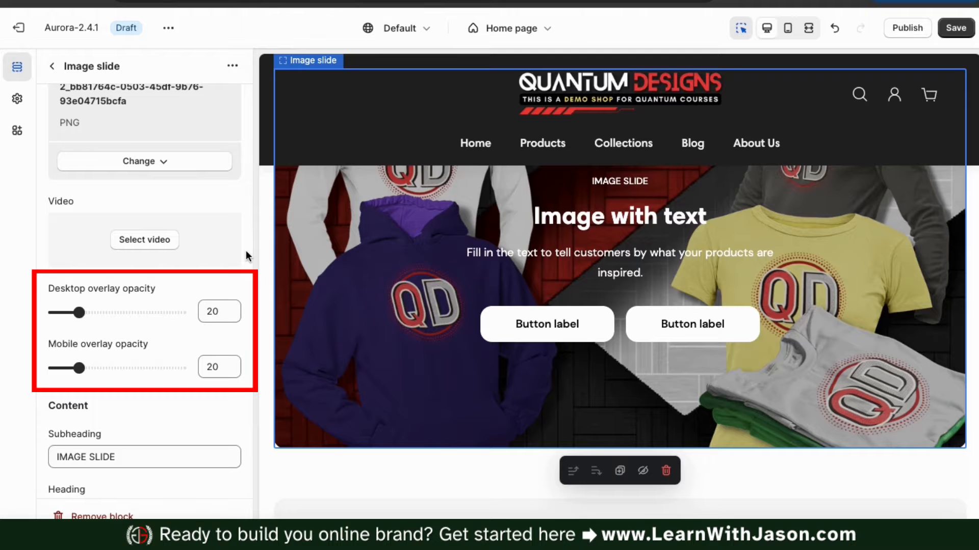
pyautogui.moveTo(80, 312); pyautogui.dragTo(104, 312)
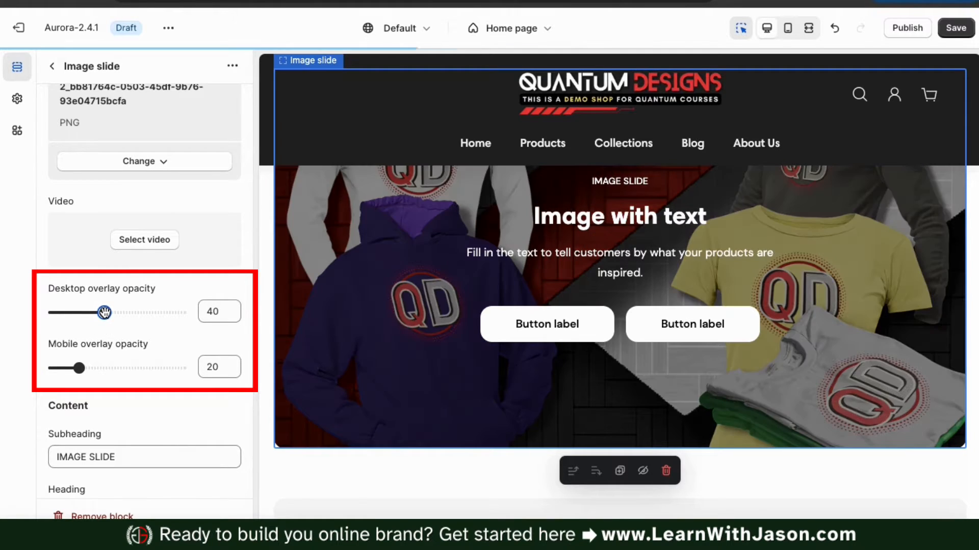
pyautogui.moveTo(104, 312); pyautogui.dragTo(85, 311)
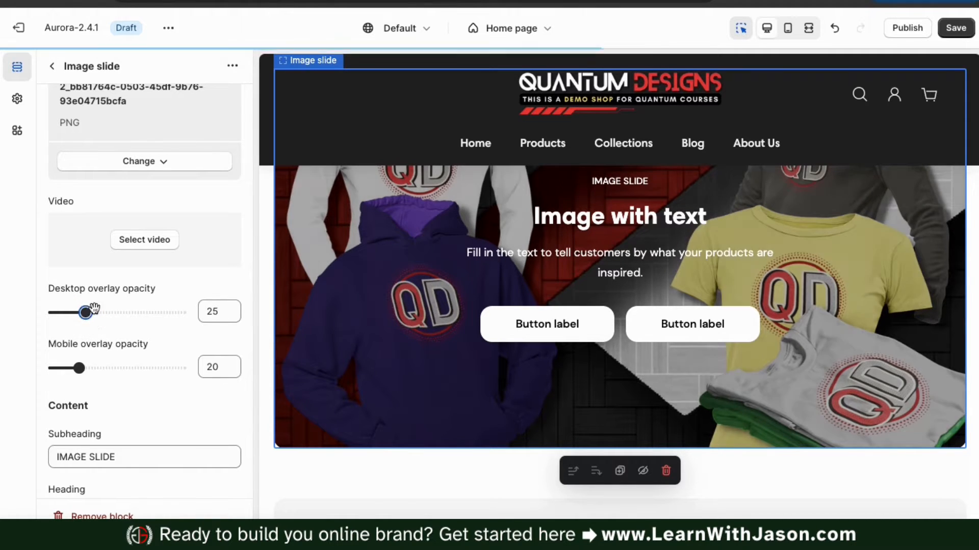
# Replace the slide's subheading with "CLOTHING & APPAREL"
pyautogui.scroll(-5, 251, 341)
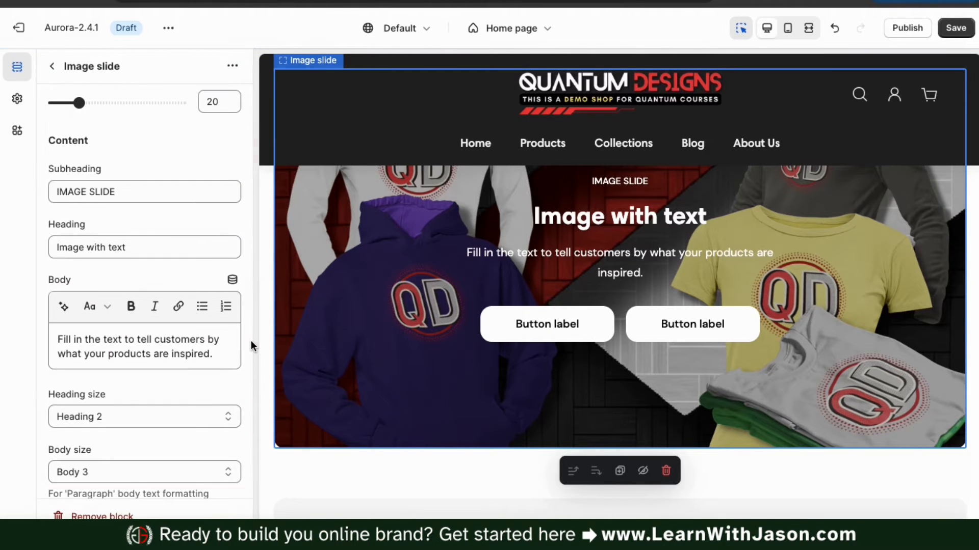
pyautogui.click(126, 194)
pyautogui.hotkey('ctrl', 'a')
pyautogui.write('Clothig')
pyautogui.press('BackSpace')
pyautogui.write('ng &')
pyautogui.hotkey('ctrl', 'a')
pyautogui.write('CLOTHING & APPAREL')
# Set the heading to "Get the latest stylish apparel" and the body to "Browse our collection of cozy t-shirts, snuggly hoodies, breezy tank tops and other fashionable apparel!"
pyautogui.press('Tab')
pyautogui.write('Get the la')
pyautogui.write('test stylish apparel')
pyautogui.moveTo(212, 353); pyautogui.dragTo(57, 339)
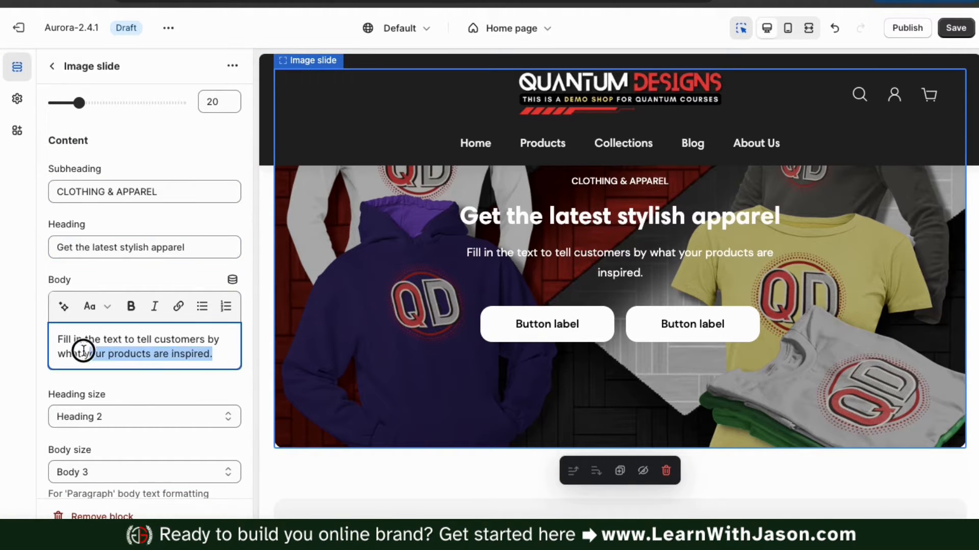
pyautogui.write('Browse our collection of cozy t-shirts, snuggly hoodies, breezy tank tops and other fashionable apparel!')
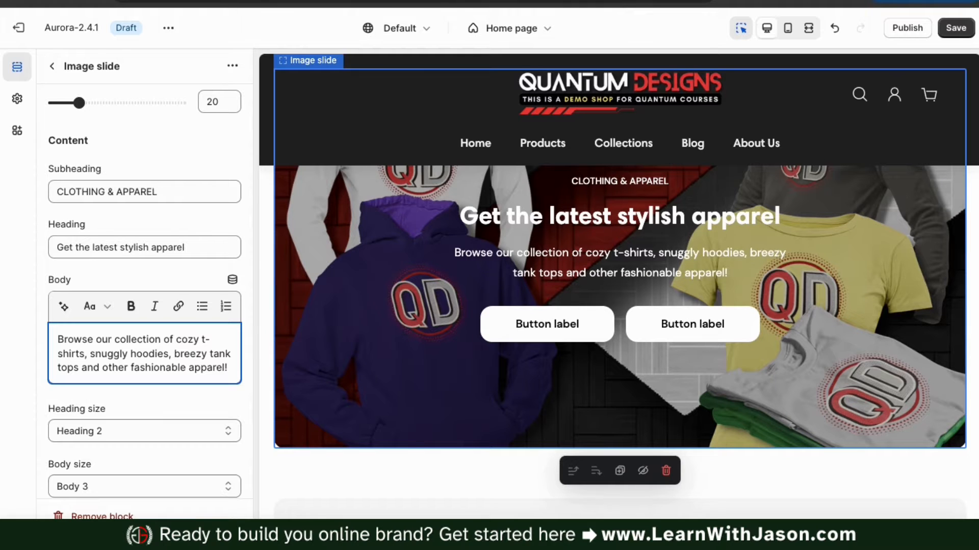
# Review the available heading size and body size options for the slide's text
pyautogui.scroll(-4, 228, 421)
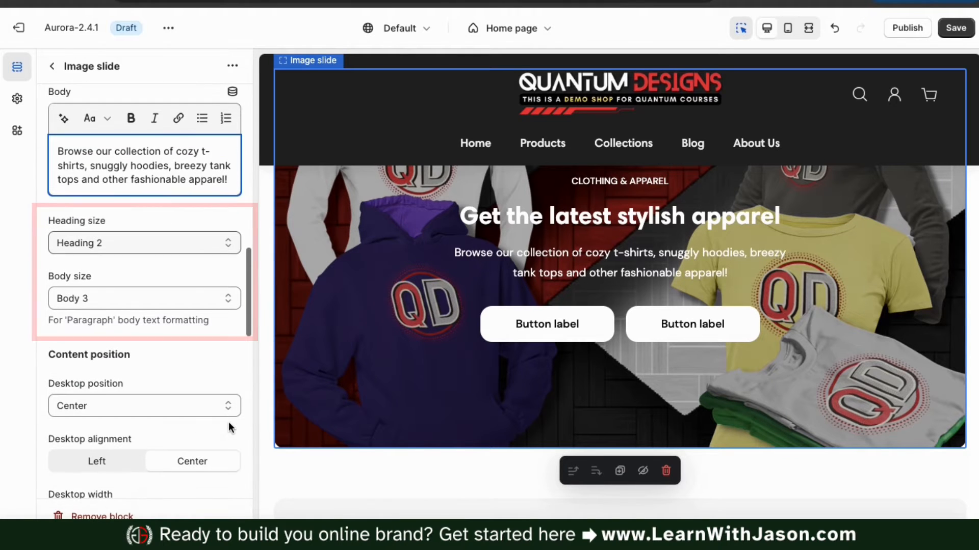
pyautogui.click(231, 243)
pyautogui.click(188, 260)
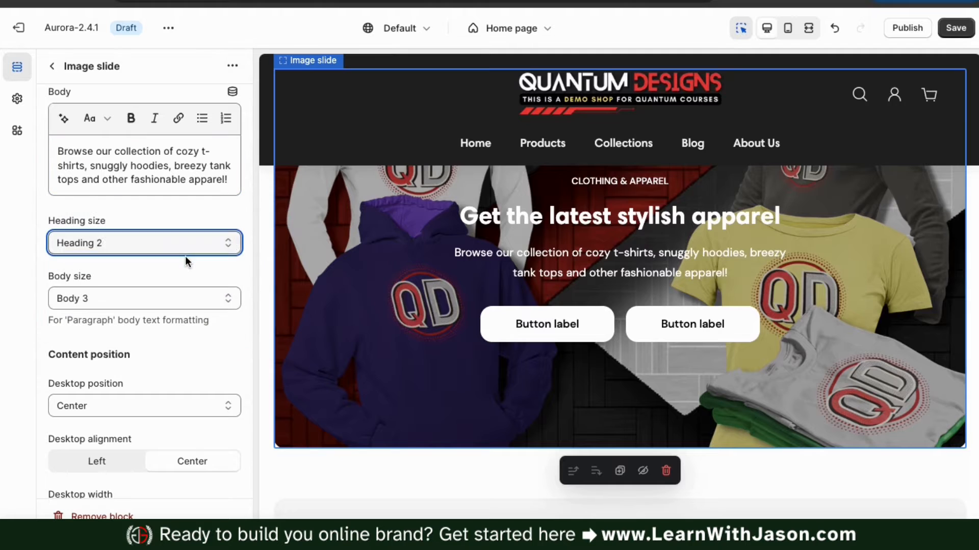
pyautogui.click(225, 243)
pyautogui.click(225, 232)
pyautogui.scroll(-1, 240, 275)
pyautogui.click(233, 256)
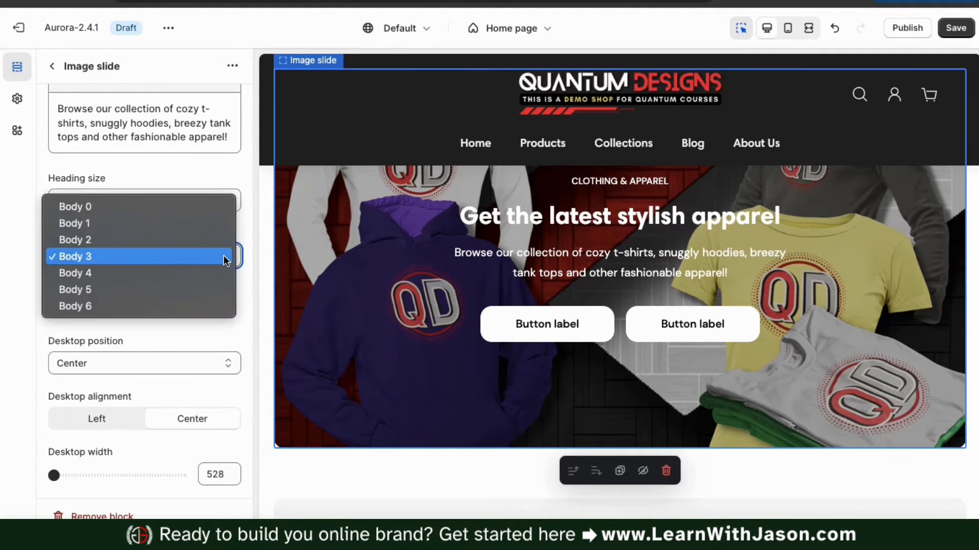
pyautogui.click(239, 305)
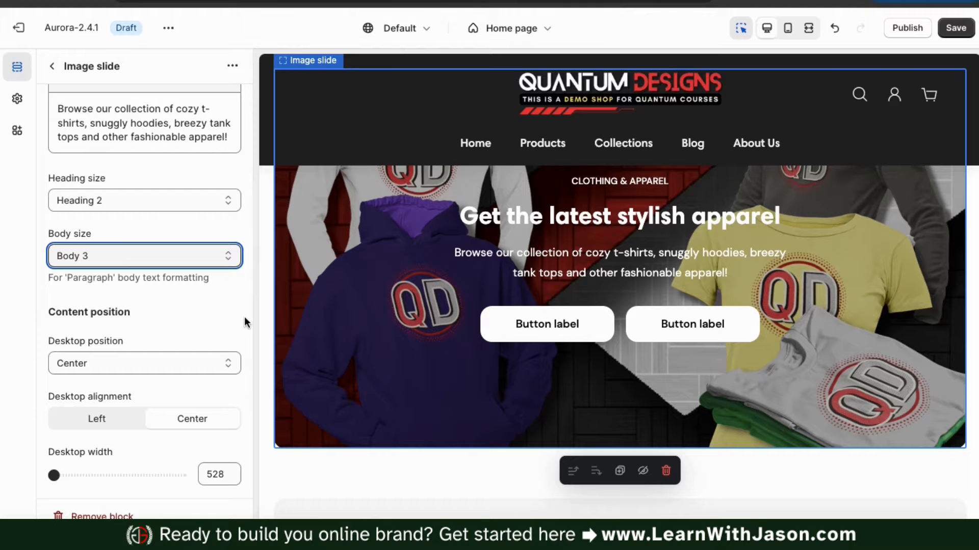
# Try the Bottom left desktop position for the slide's content and return it to Center
pyautogui.scroll(-3, 244, 317)
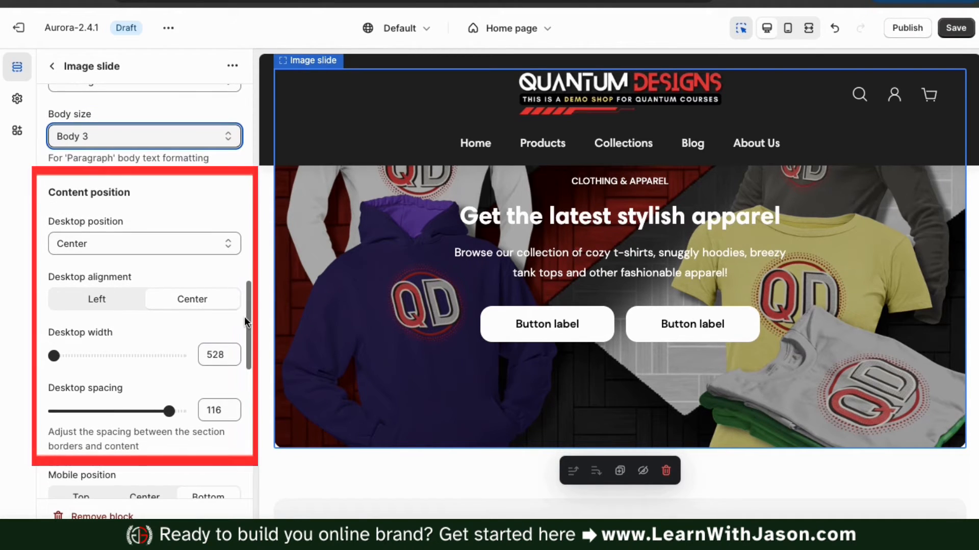
pyautogui.click(228, 246)
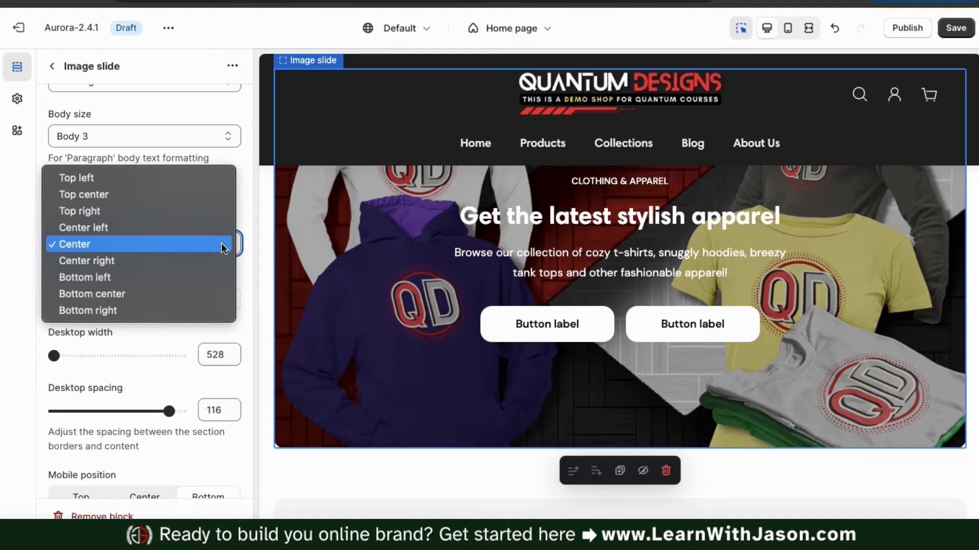
pyautogui.click(189, 278)
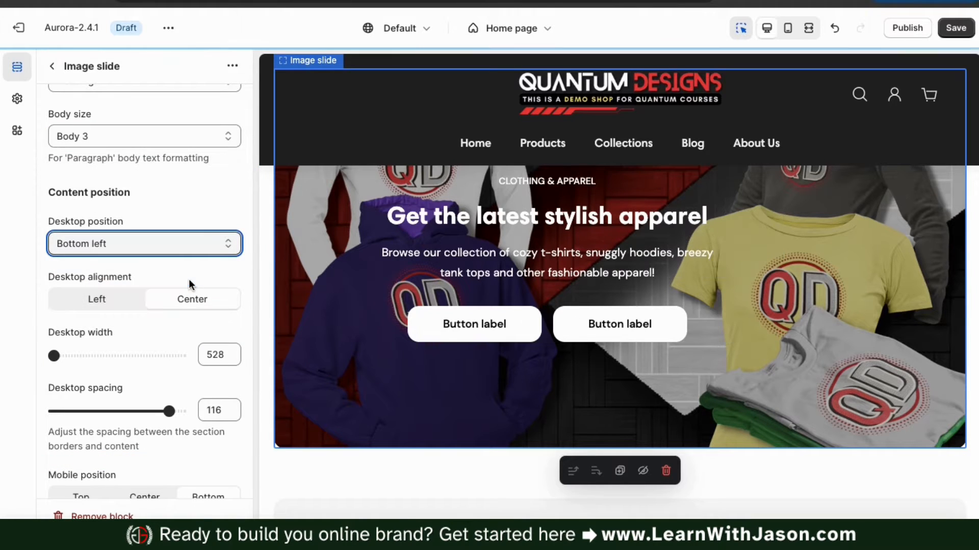
pyautogui.click(219, 243)
pyautogui.click(207, 210)
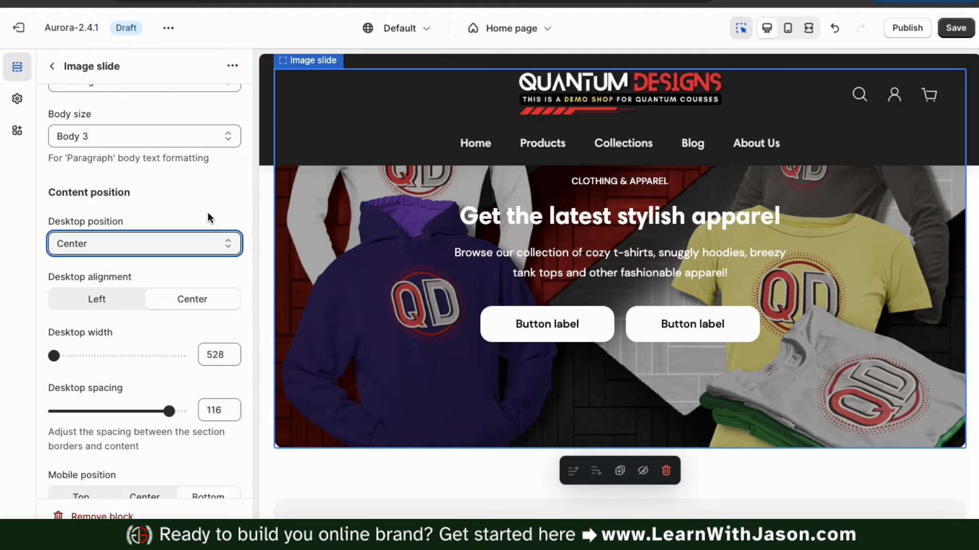
# Try the Outline content background for the slide on desktop and set it to Solid
pyautogui.scroll(-3, 225, 258)
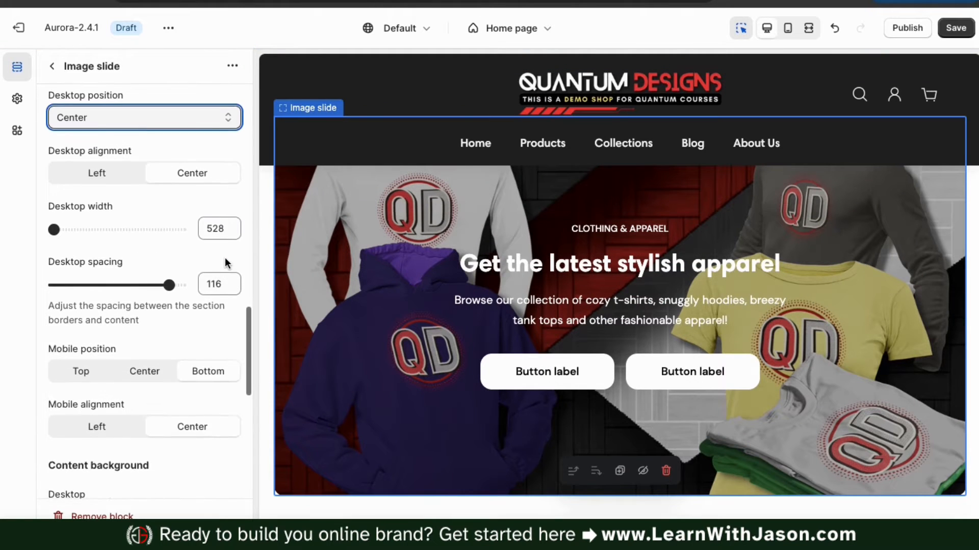
pyautogui.scroll(-1, 225, 258)
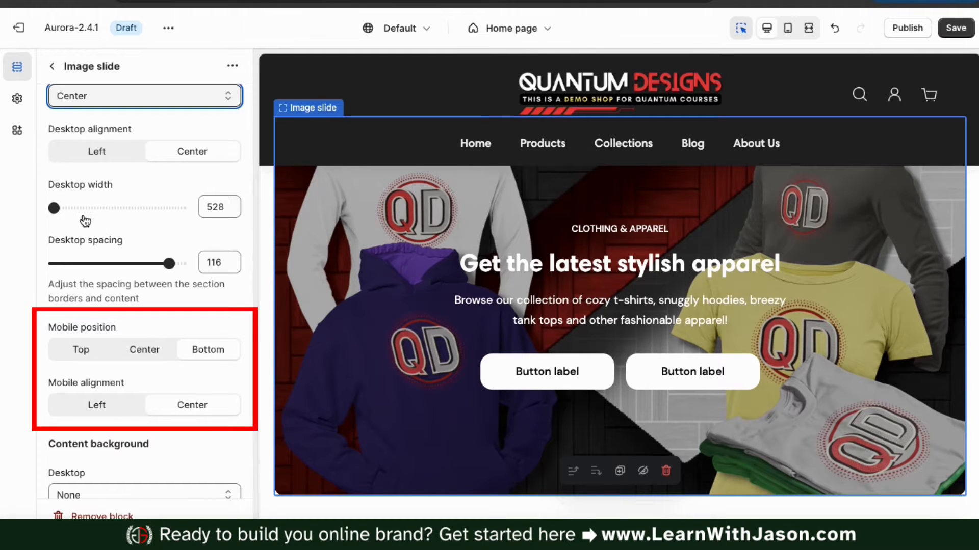
pyautogui.scroll(-1, 73, 217)
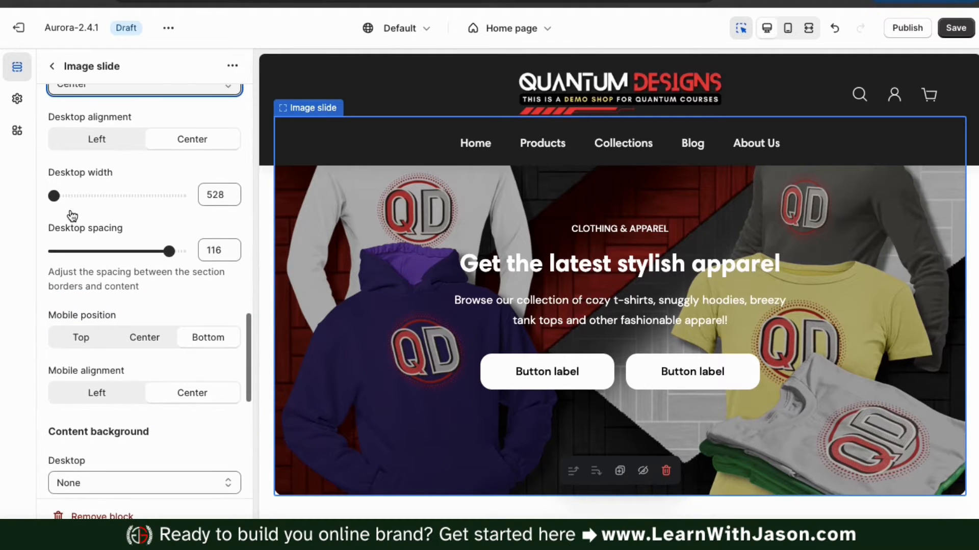
pyautogui.scroll(-5, 72, 216)
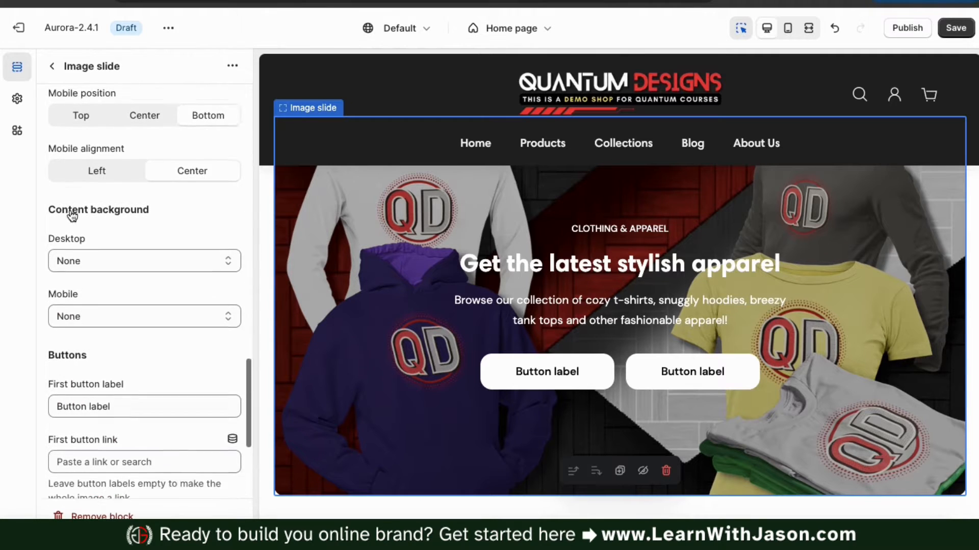
pyautogui.scroll(-2, 73, 216)
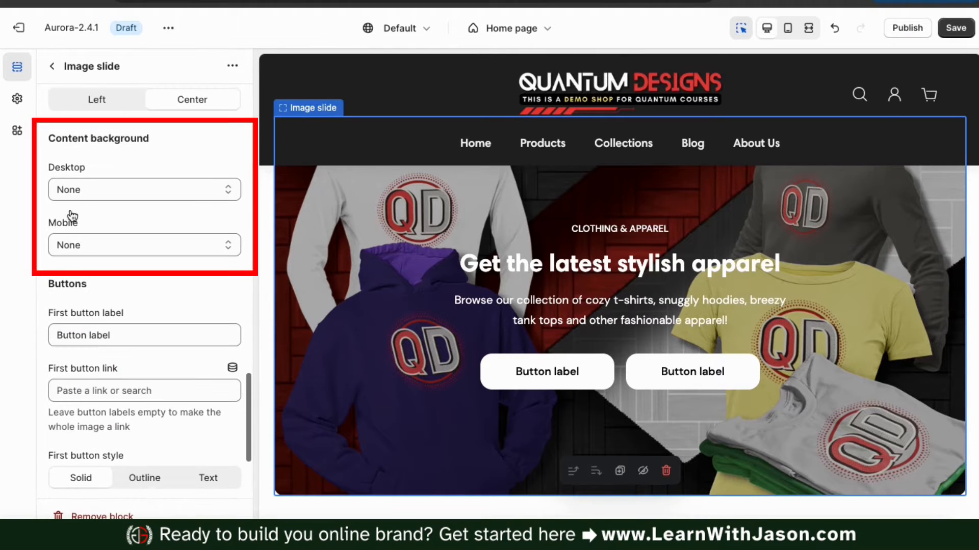
pyautogui.click(228, 192)
pyautogui.click(166, 175)
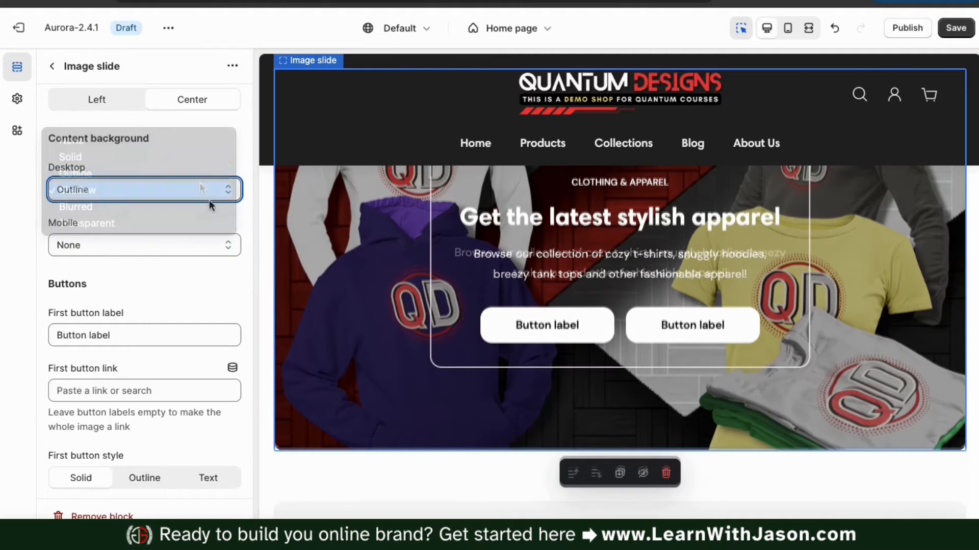
pyautogui.click(198, 157)
pyautogui.scroll(2, 346, 258)
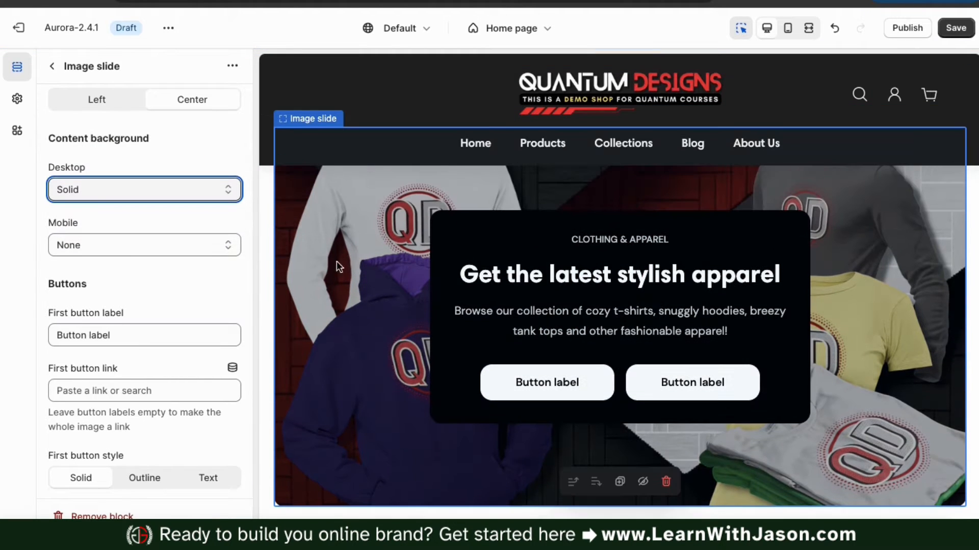
# Try other desktop content backgrounds, including None, and return the setting to Solid
pyautogui.click(202, 189)
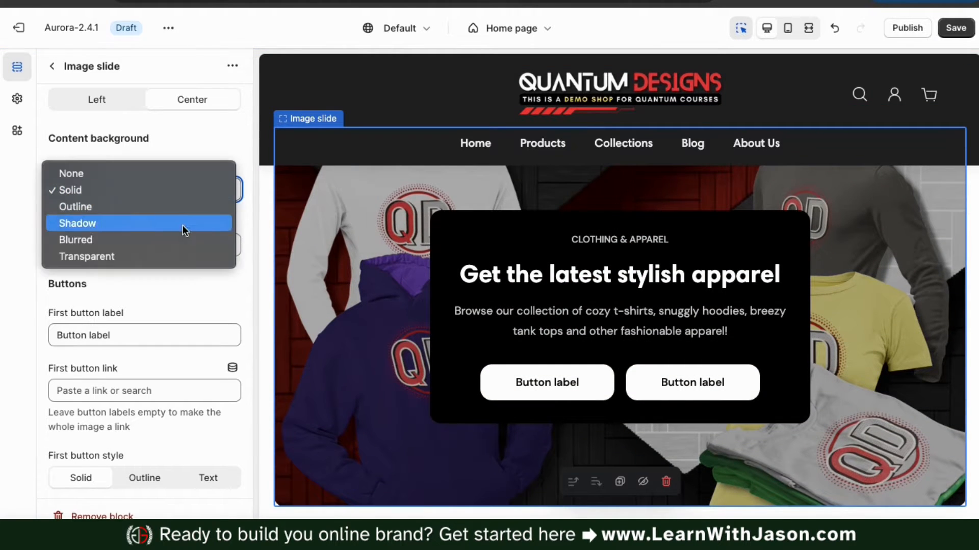
pyautogui.click(181, 236)
pyautogui.click(184, 189)
pyautogui.click(191, 156)
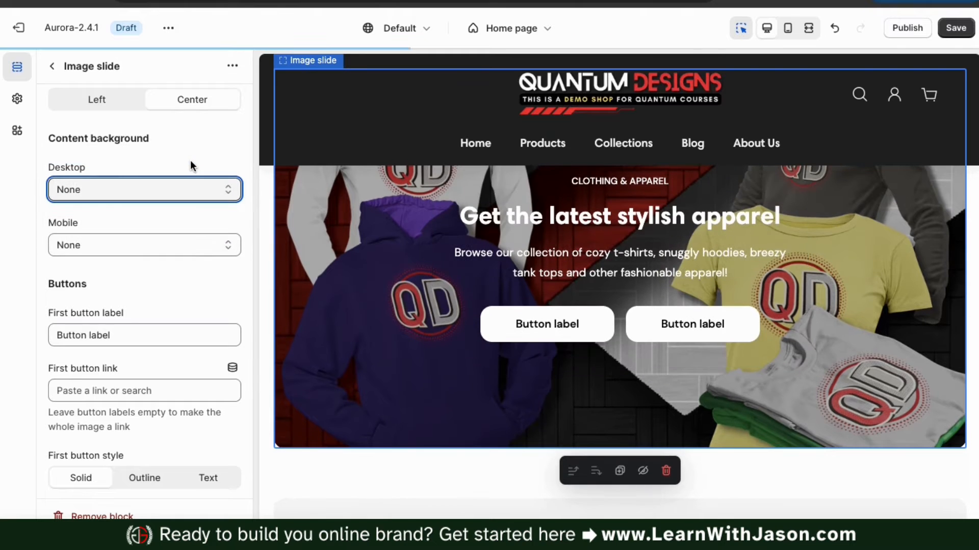
pyautogui.click(184, 195)
pyautogui.click(183, 206)
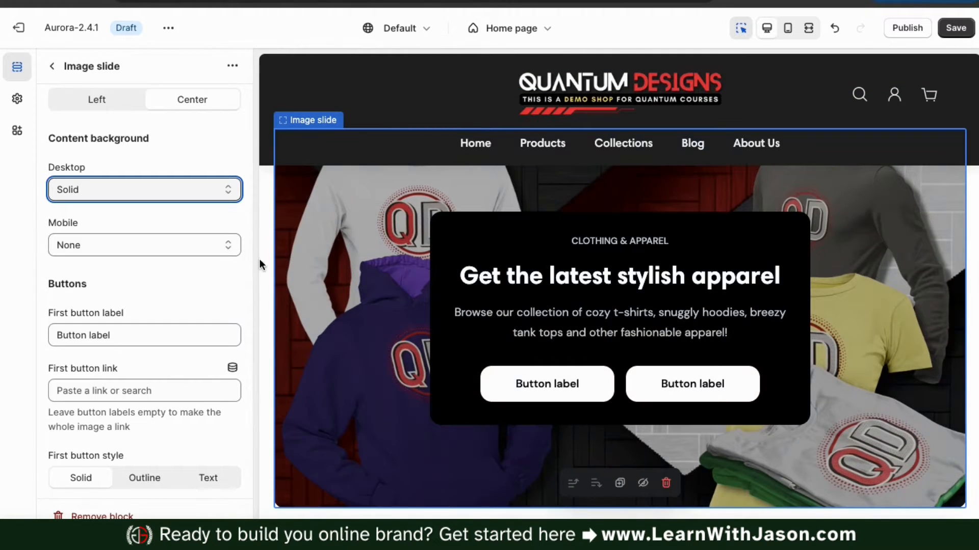
# Label the slide's first button "View Collection" and link it to the Clothing & Apparel collection
pyautogui.scroll(-1, 214, 326)
pyautogui.scroll(-5, 214, 325)
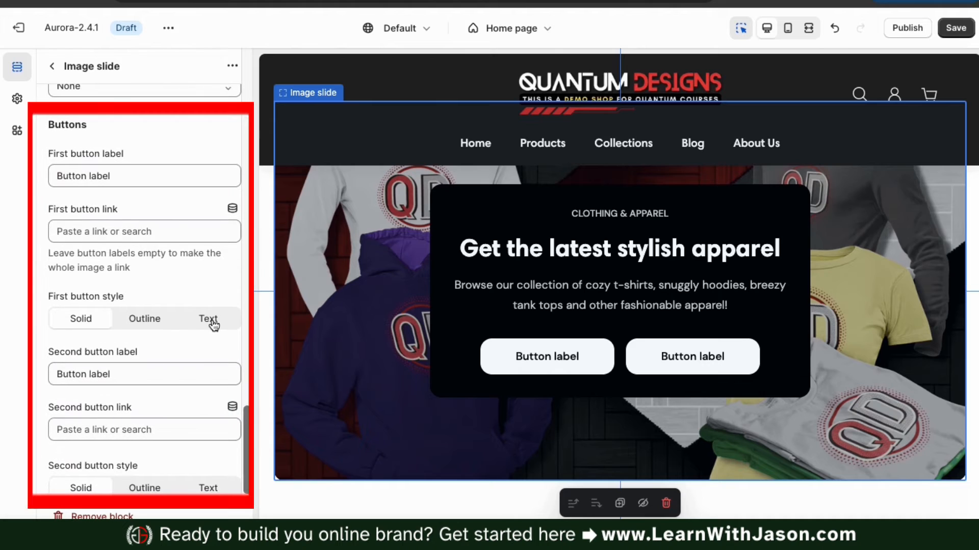
pyautogui.click(139, 177)
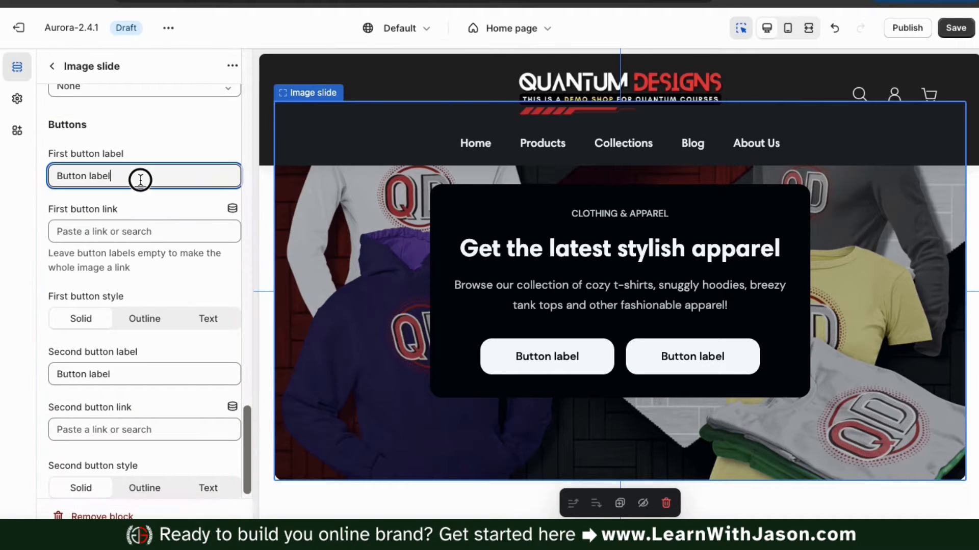
pyautogui.hotkey('ctrl', 'a')
pyautogui.write('View Collection')
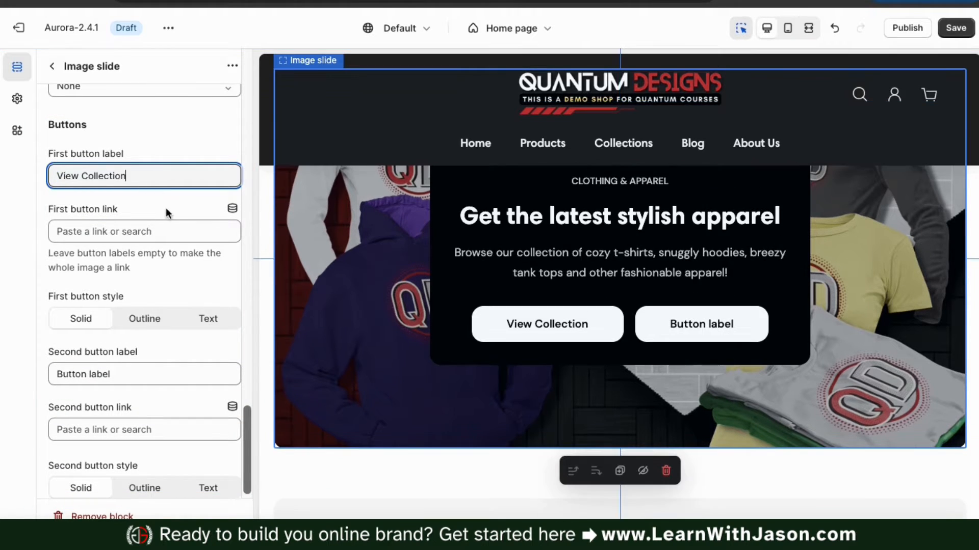
pyautogui.click(159, 230)
pyautogui.click(130, 57)
pyautogui.click(134, 149)
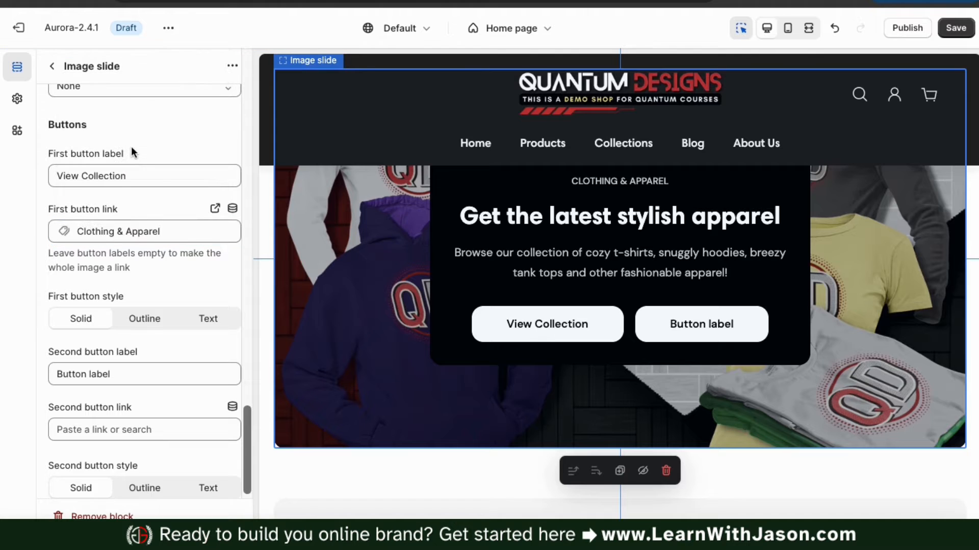
# Label the second button "All Products", link it to All products, and style the first button Solid and the second Outline
pyautogui.click(157, 318)
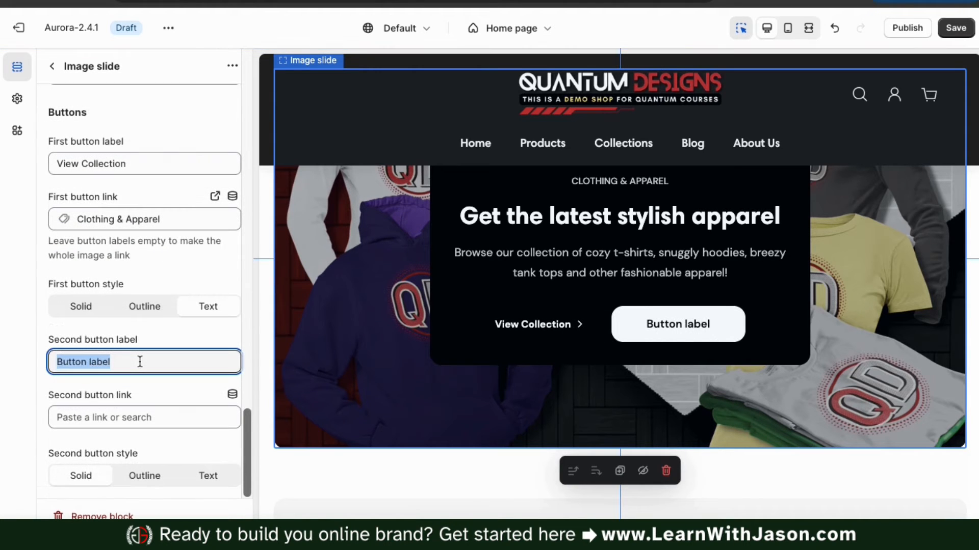
pyautogui.write('All Products')
pyautogui.click(186, 418)
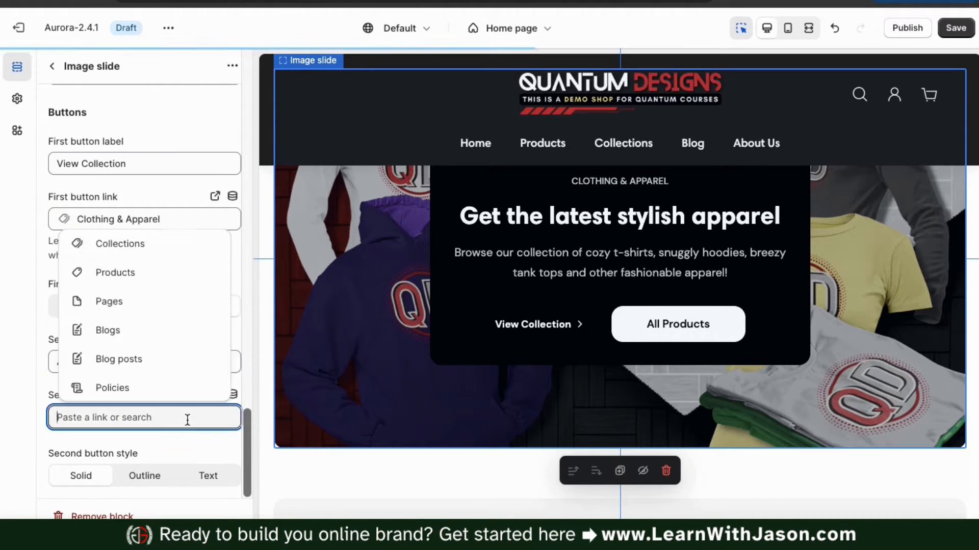
pyautogui.click(115, 273)
pyautogui.click(122, 86)
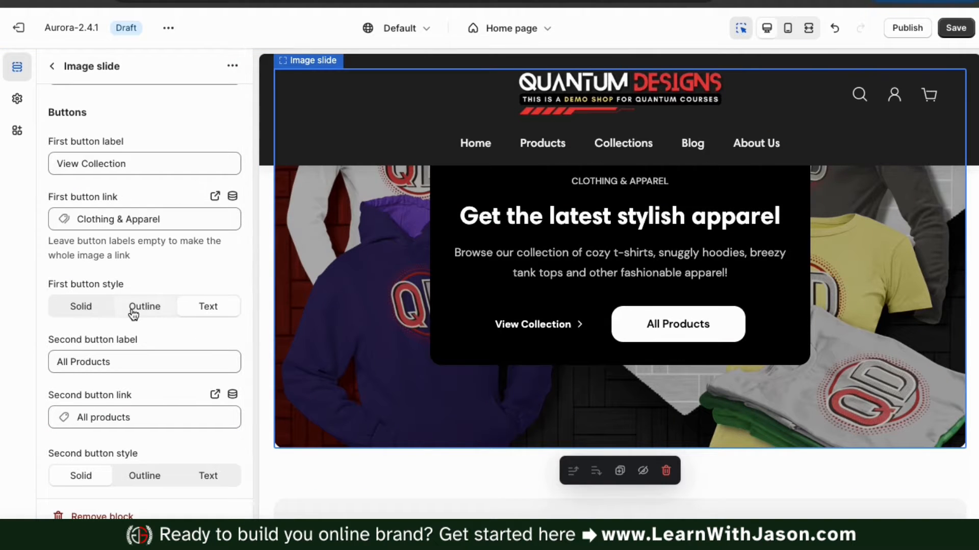
pyautogui.click(97, 308)
pyautogui.click(155, 477)
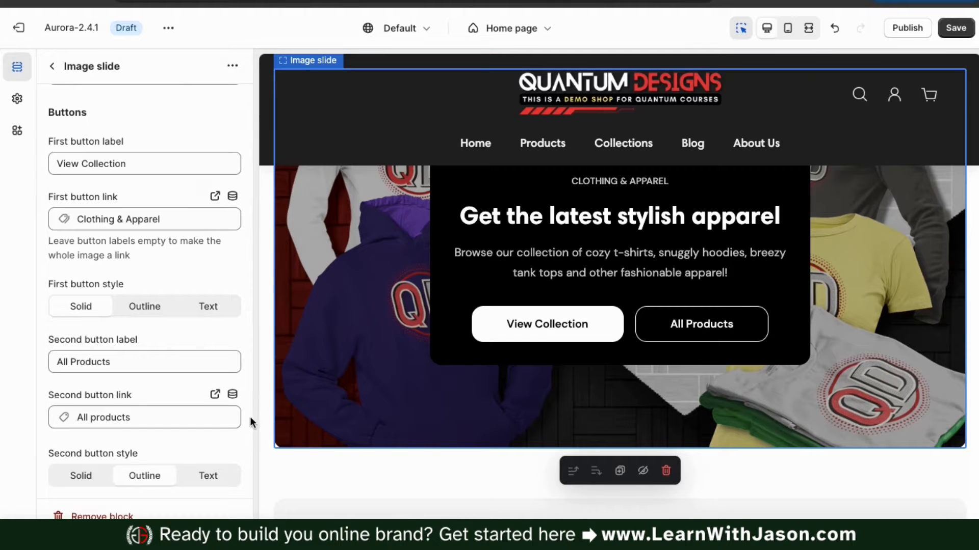
# Set the image slide's color scheme to Primary
pyautogui.scroll(10, 252, 381)
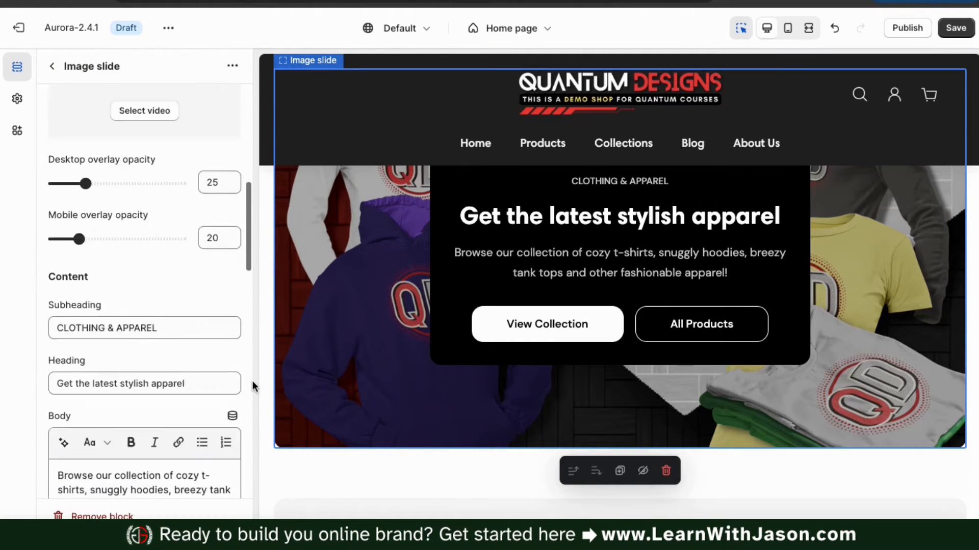
pyautogui.scroll(1, 432, 357)
pyautogui.click(225, 128)
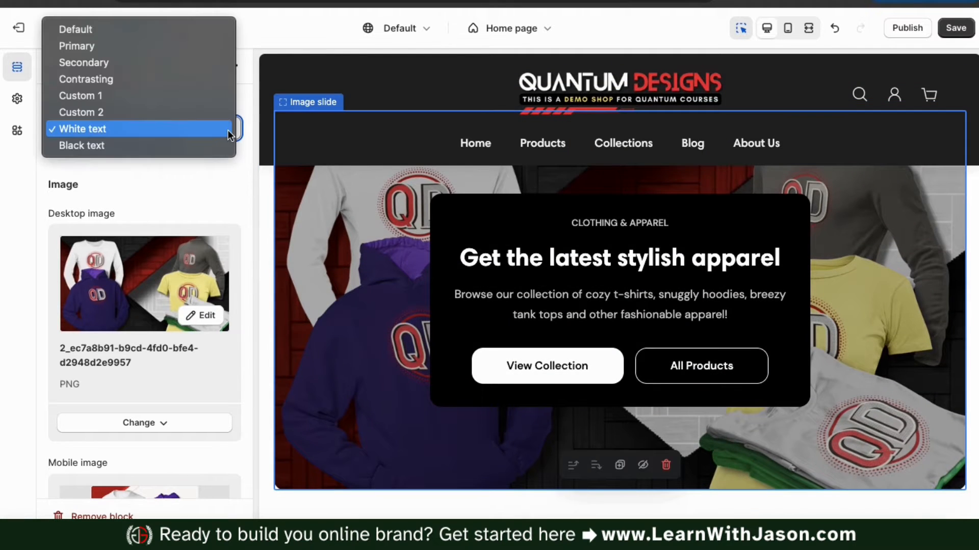
pyautogui.click(183, 61)
pyautogui.click(185, 130)
pyautogui.click(180, 108)
pyautogui.scroll(2, 380, 317)
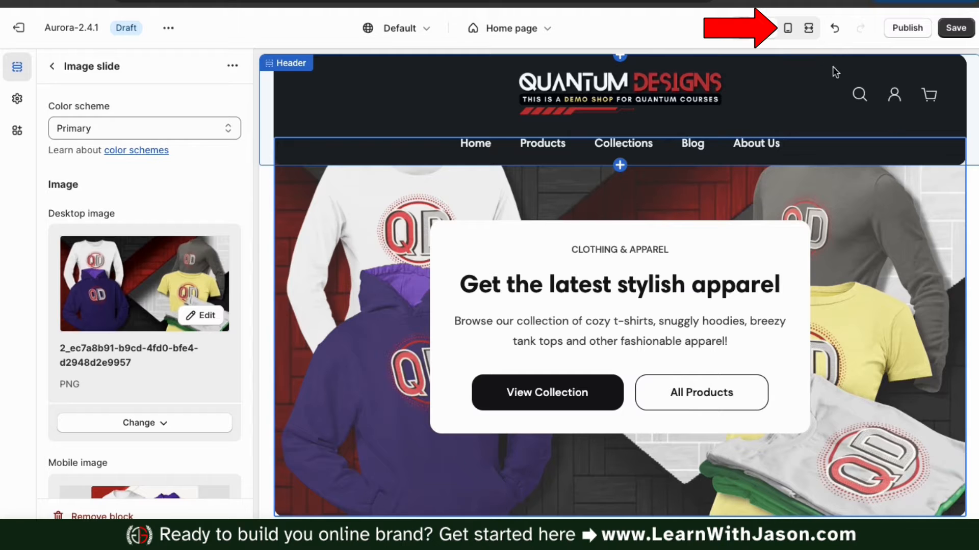
# Preview the slide on mobile and set its mobile content background to Solid
pyautogui.click(788, 31)
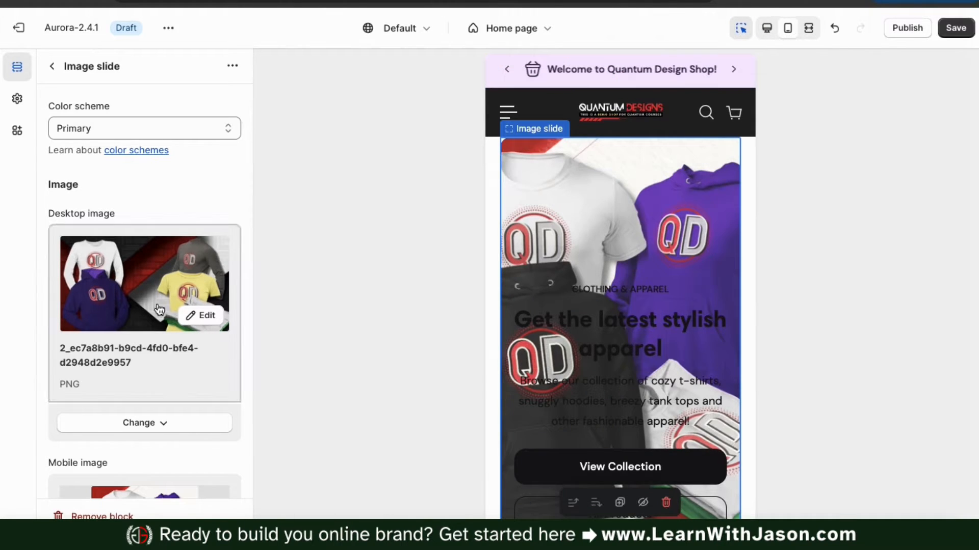
pyautogui.scroll(-1, 152, 315)
pyautogui.scroll(-15, 152, 314)
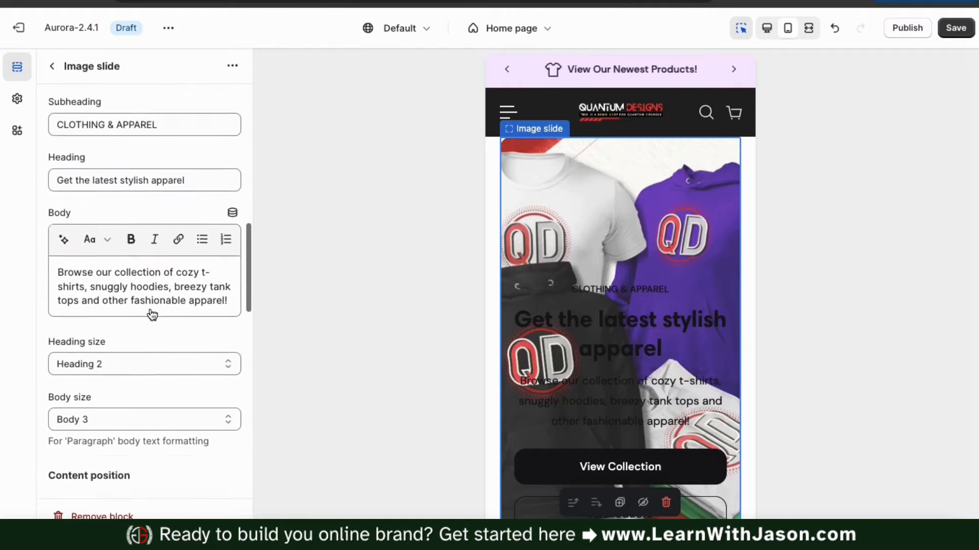
pyautogui.scroll(-20, 152, 314)
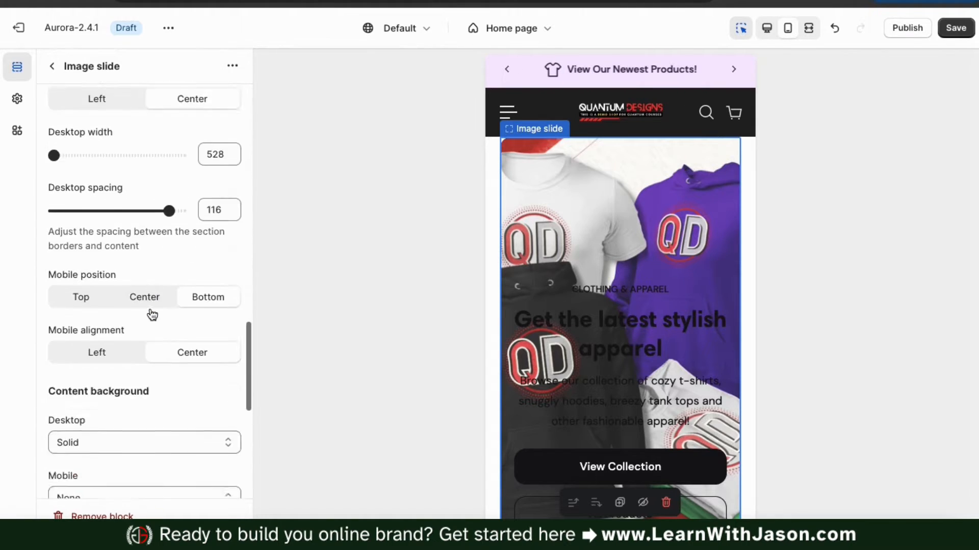
pyautogui.scroll(-5, 152, 314)
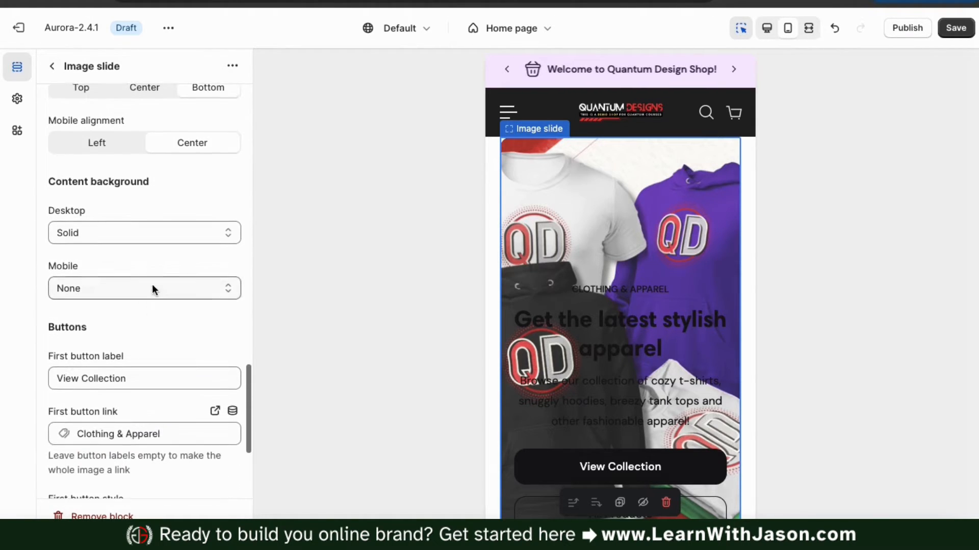
pyautogui.click(152, 285)
pyautogui.click(127, 308)
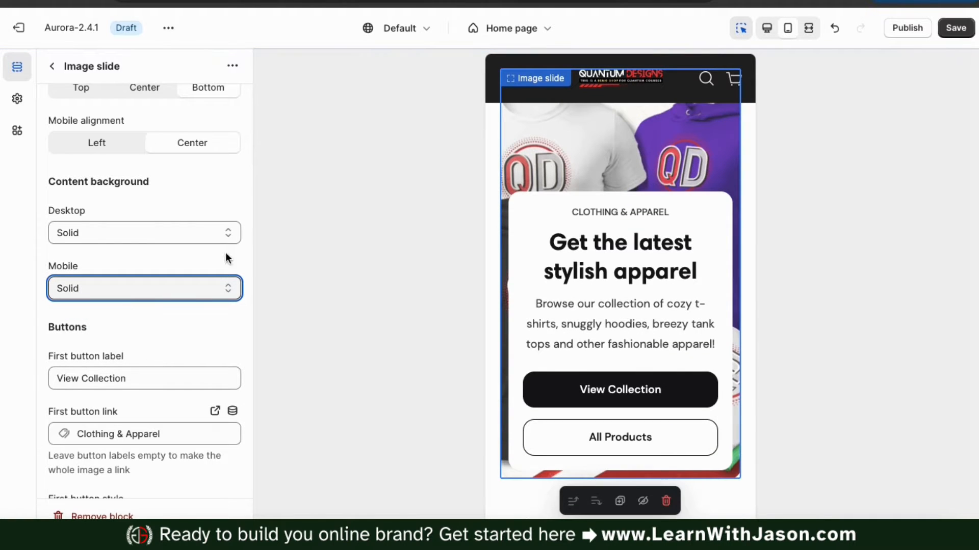
# Check the slide in the mobile view, return to the desktop preview and save the theme changes
pyautogui.scroll(10, 226, 252)
pyautogui.scroll(5, 225, 252)
pyautogui.scroll(-2, 656, 177)
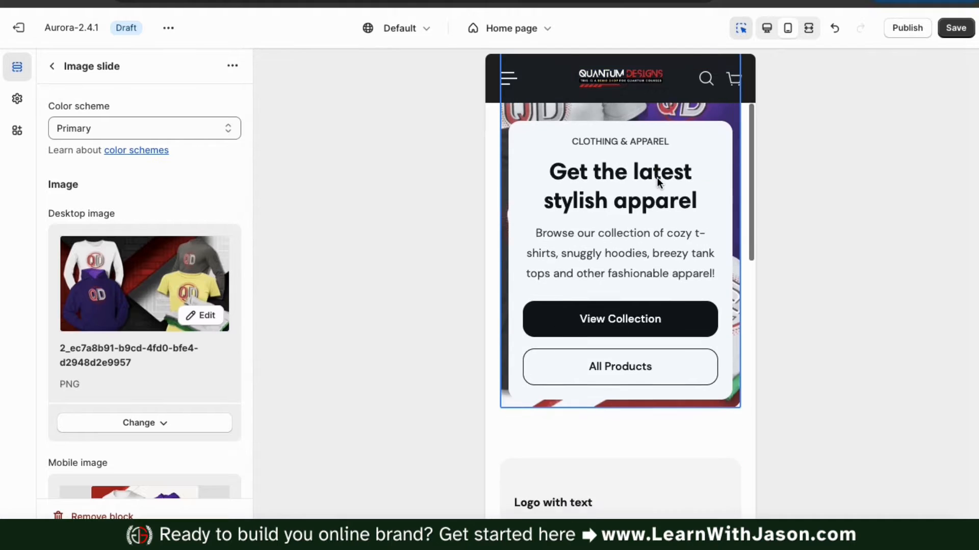
pyautogui.scroll(4, 656, 177)
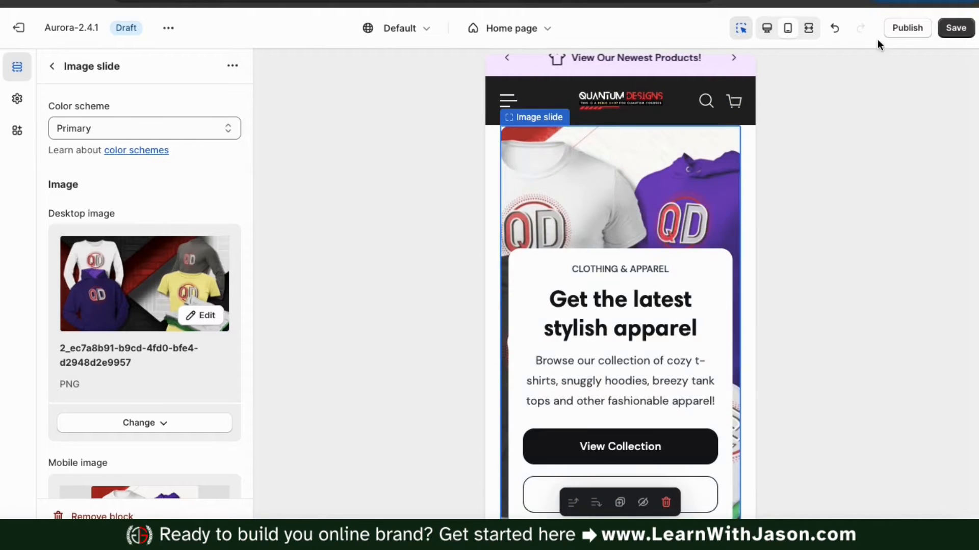
pyautogui.click(770, 30)
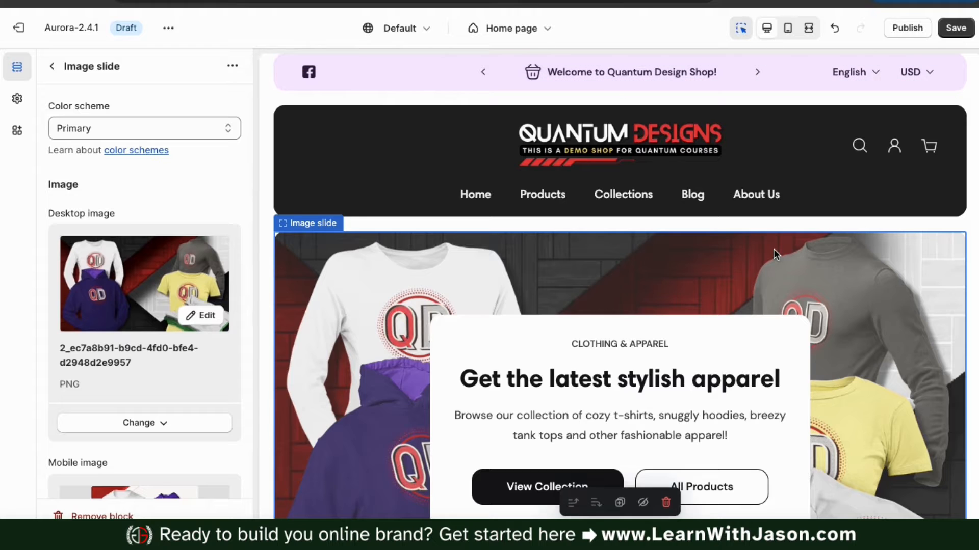
pyautogui.scroll(-1, 772, 248)
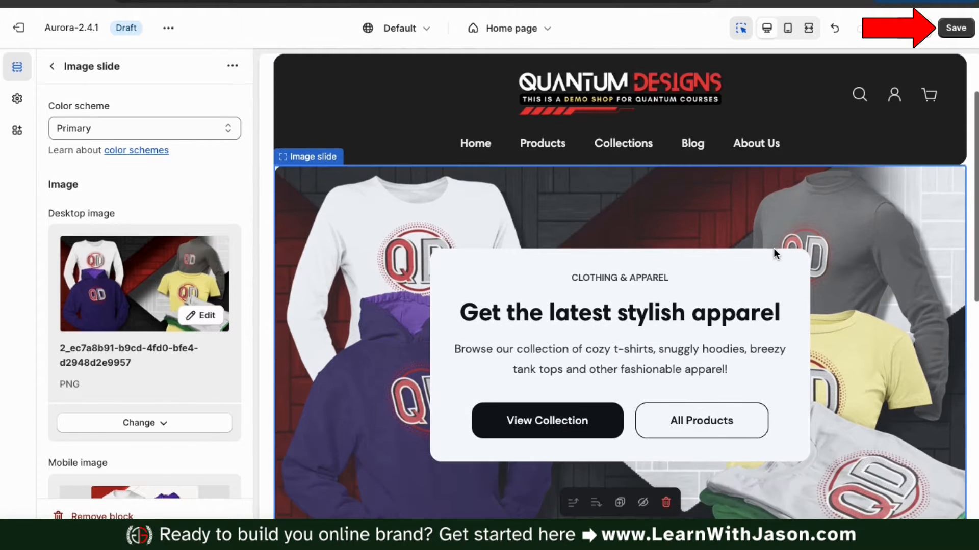
pyautogui.click(955, 29)
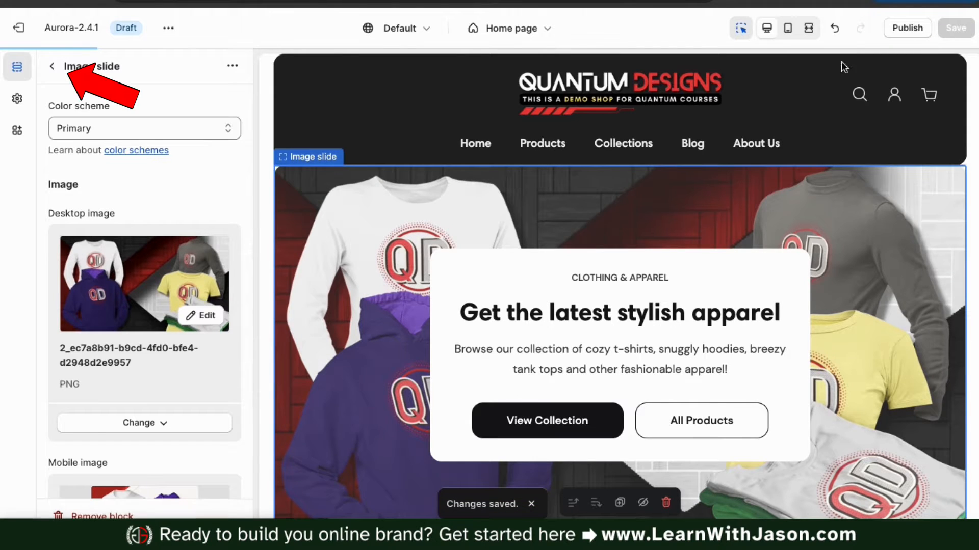
# Return to the home page section list and add a Split image slide block to the Slideshow section
pyautogui.scroll(-1, 301, 197)
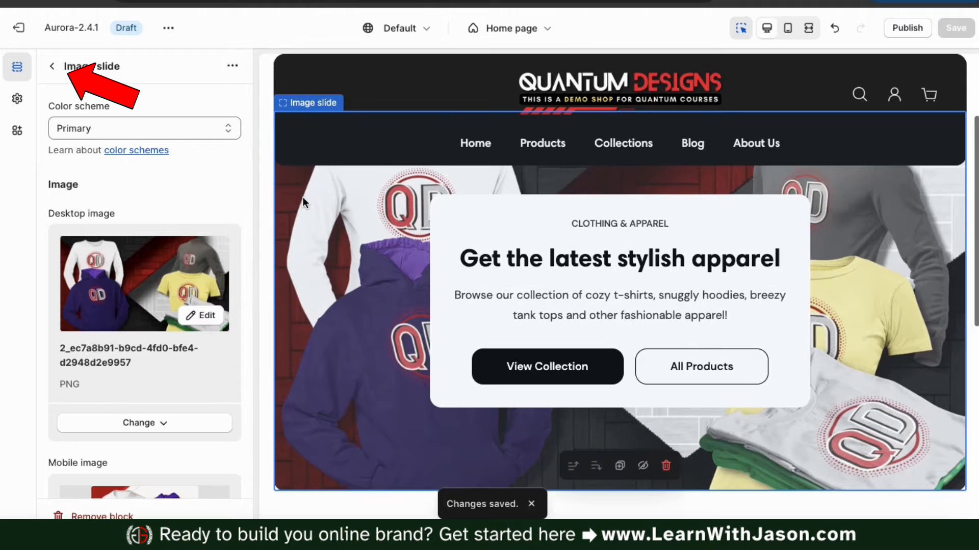
pyautogui.click(53, 65)
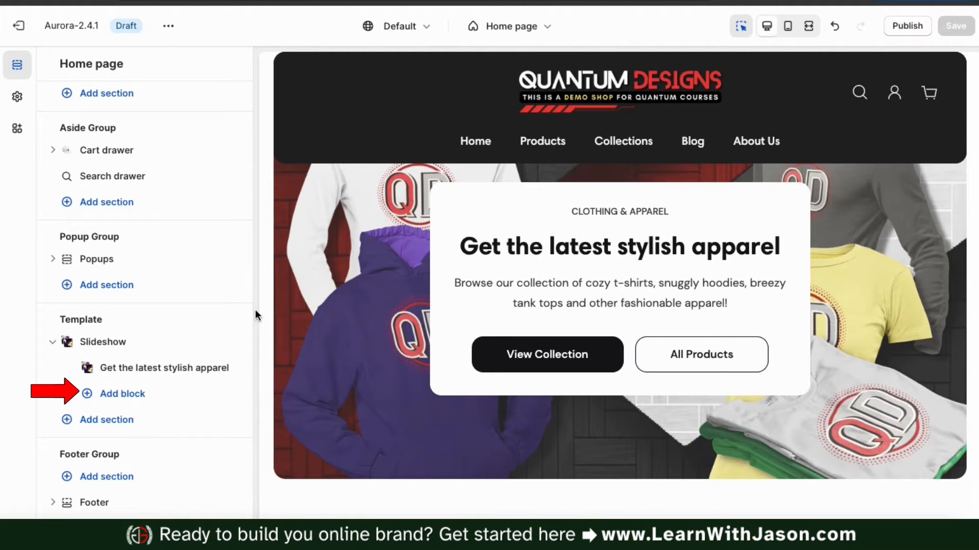
pyautogui.click(128, 400)
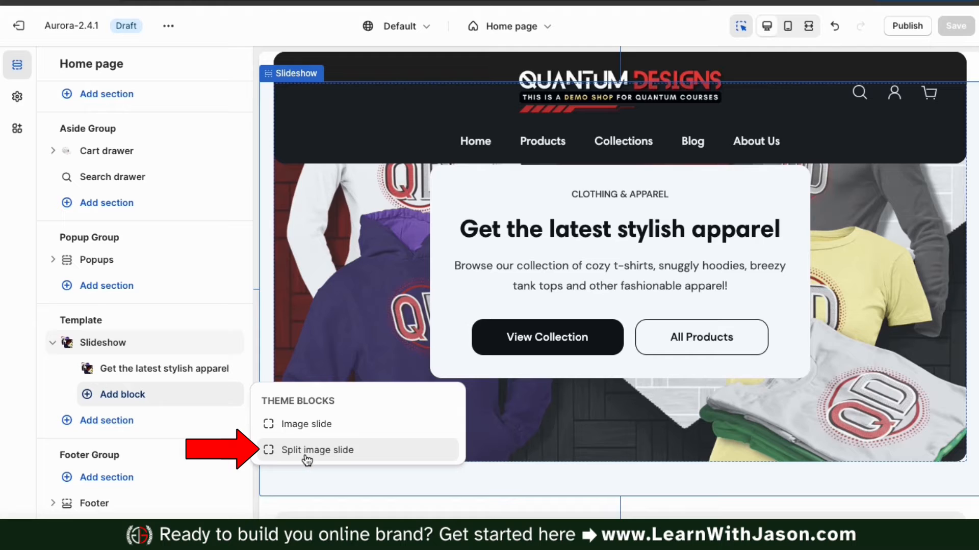
pyautogui.click(323, 460)
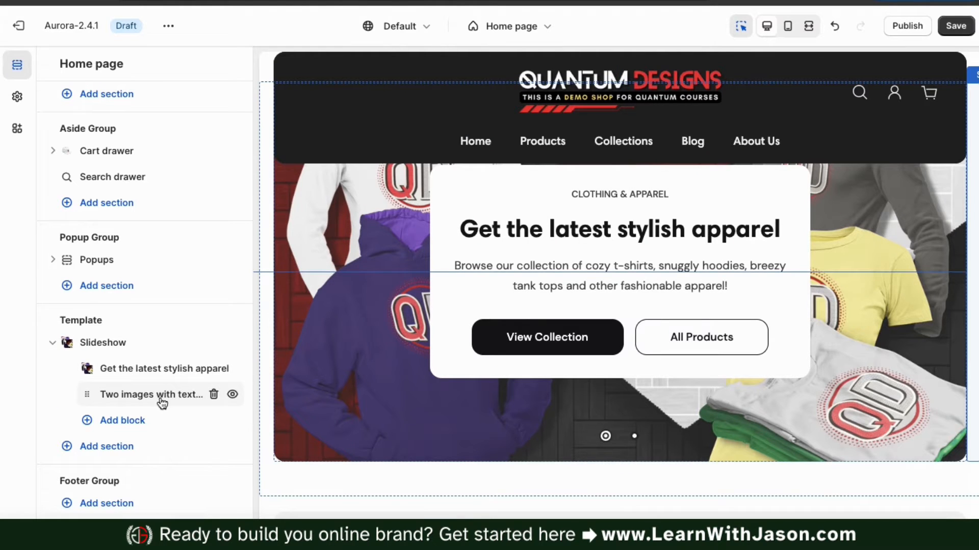
# Open the new split image slide's settings and keep its color scheme at Default
pyautogui.click(140, 397)
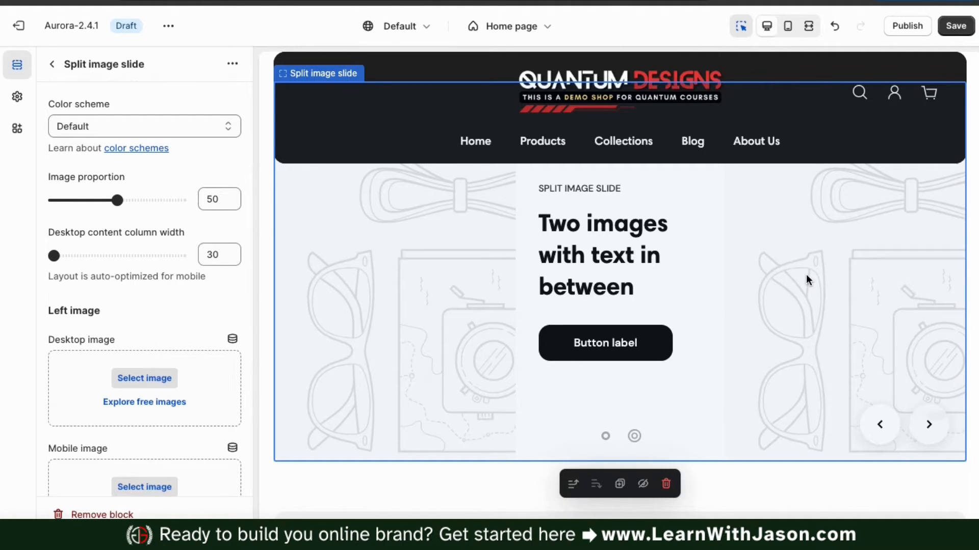
pyautogui.click(227, 126)
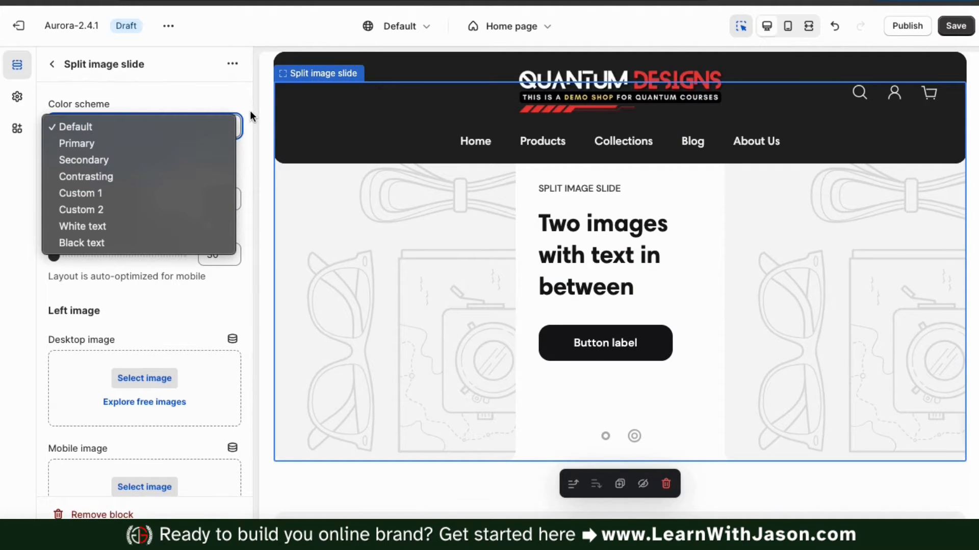
pyautogui.click(232, 127)
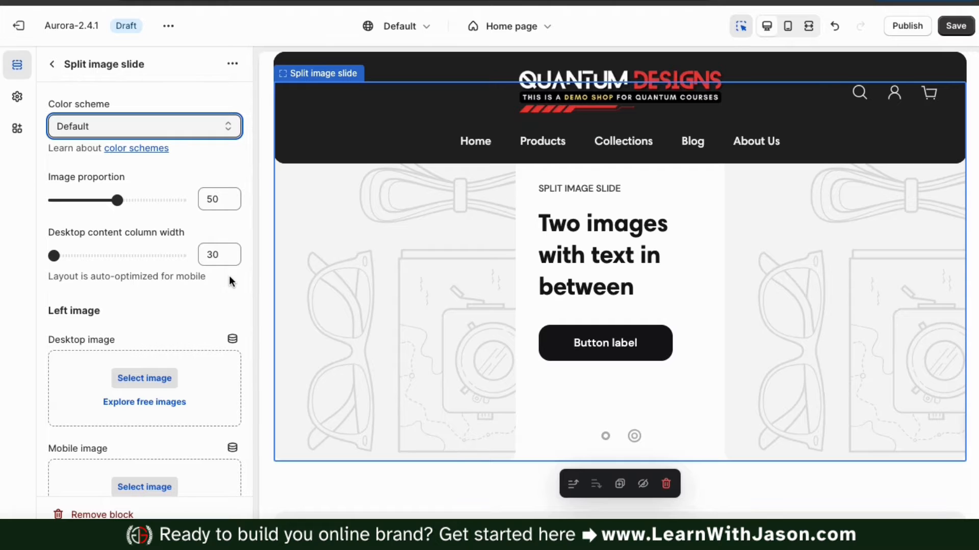
# Upload the Candles_2 image as the slide's left desktop image and check it in the mobile preview
pyautogui.scroll(-3, 229, 281)
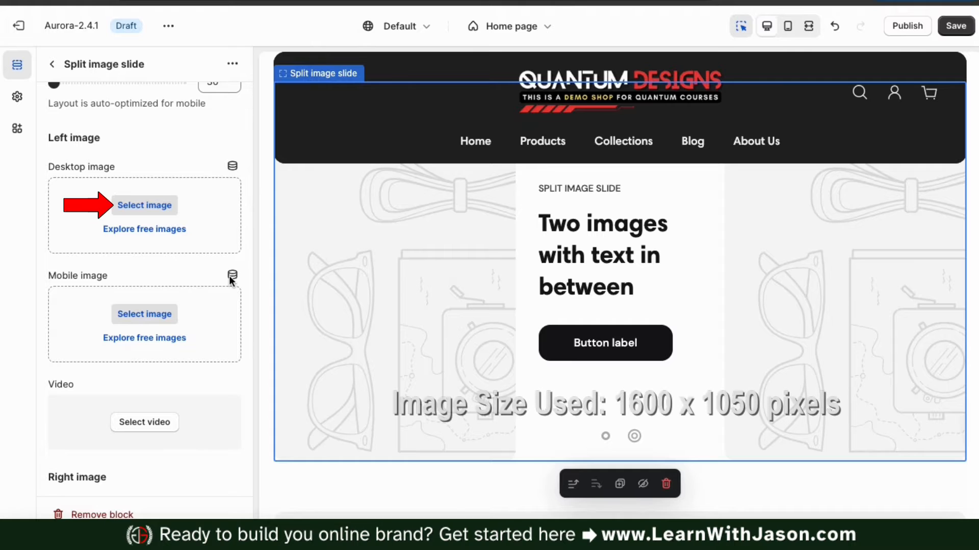
pyautogui.click(145, 205)
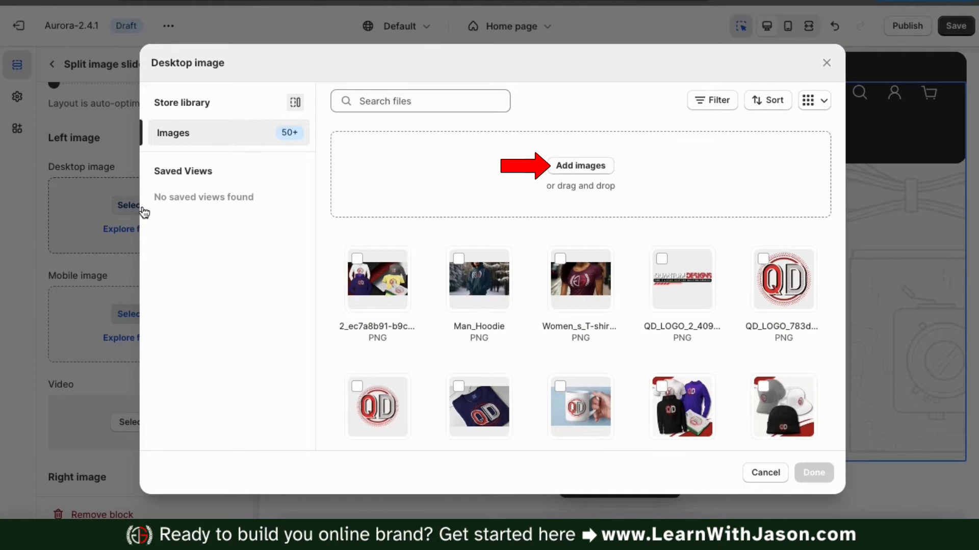
pyautogui.click(587, 170)
pyautogui.doubleClick(501, 180)
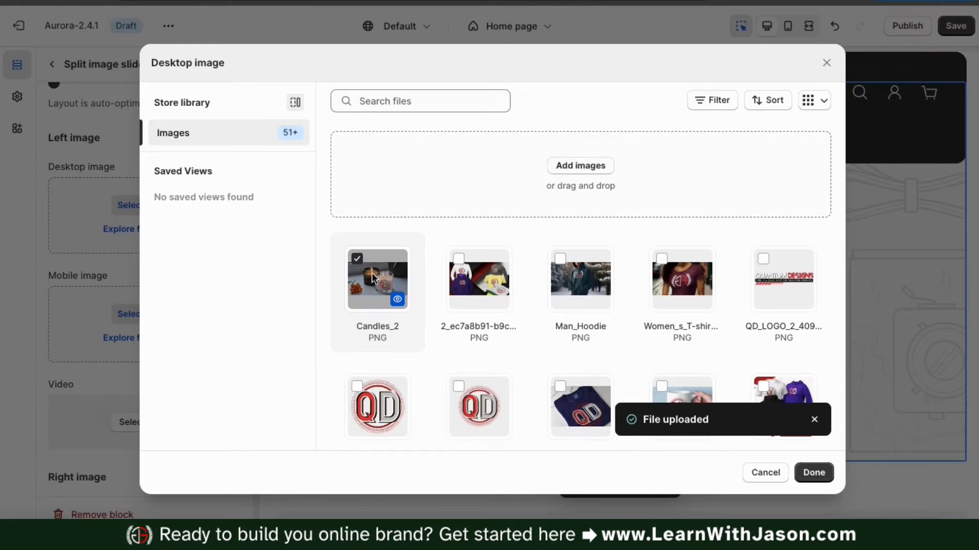
pyautogui.click(815, 473)
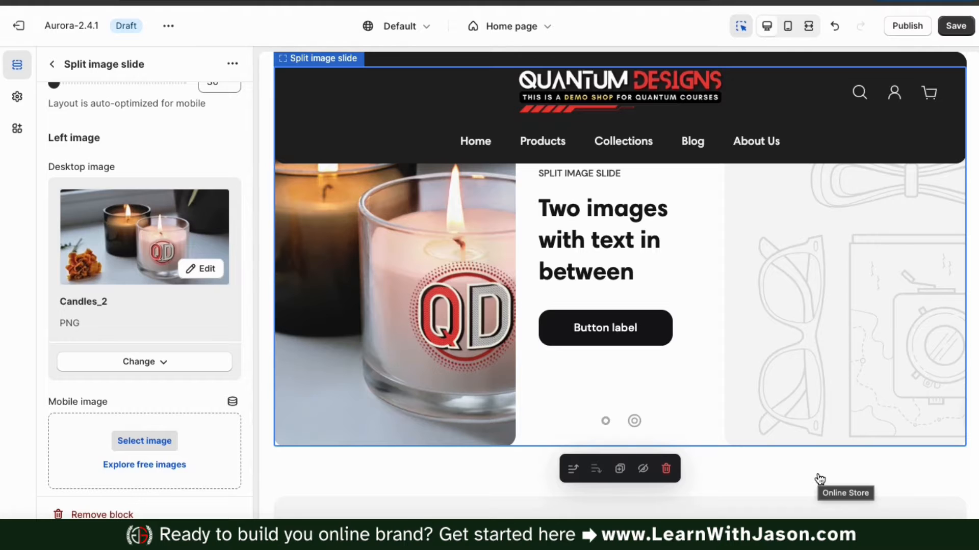
pyautogui.scroll(-2, 240, 361)
pyautogui.click(788, 27)
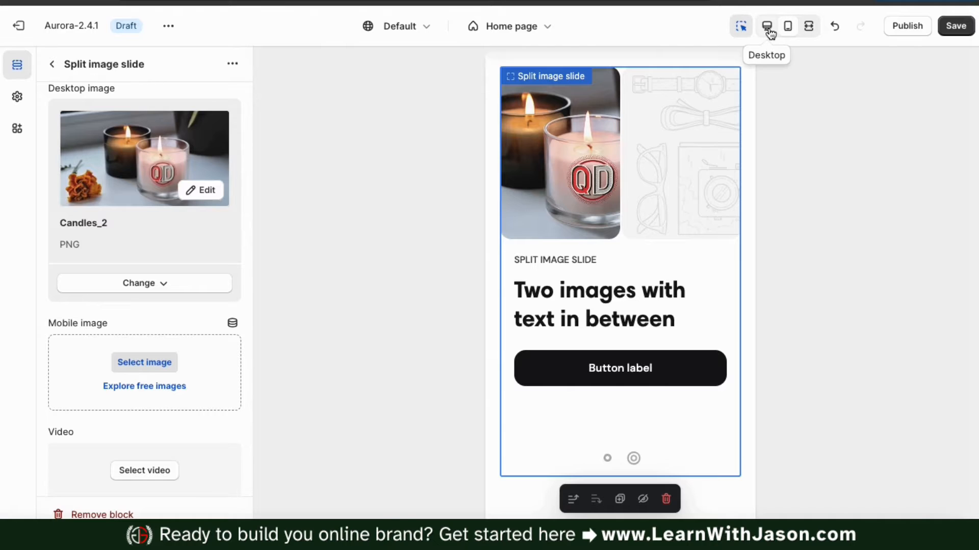
pyautogui.click(768, 28)
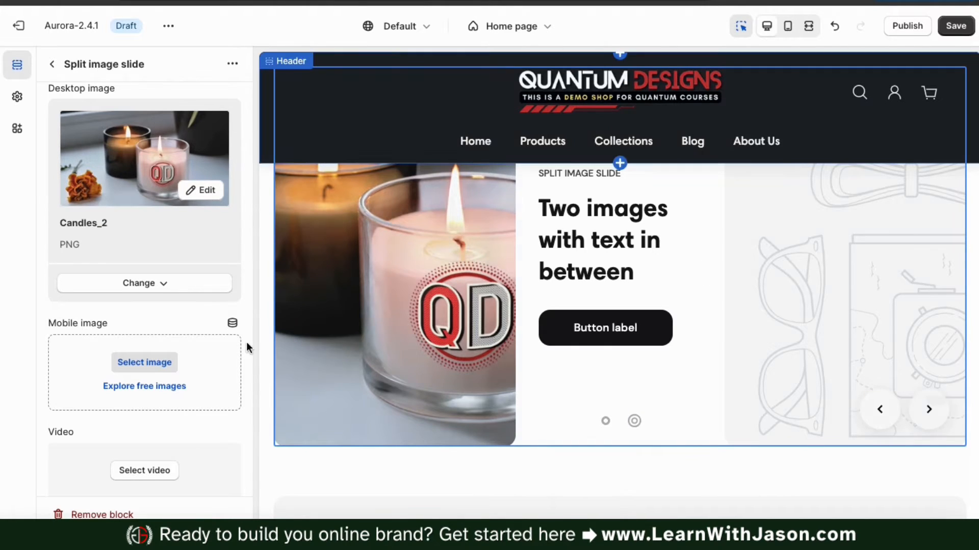
# Upload the Pillow image as the slide's right desktop image and check both images in the mobile preview
pyautogui.scroll(-10, 233, 364)
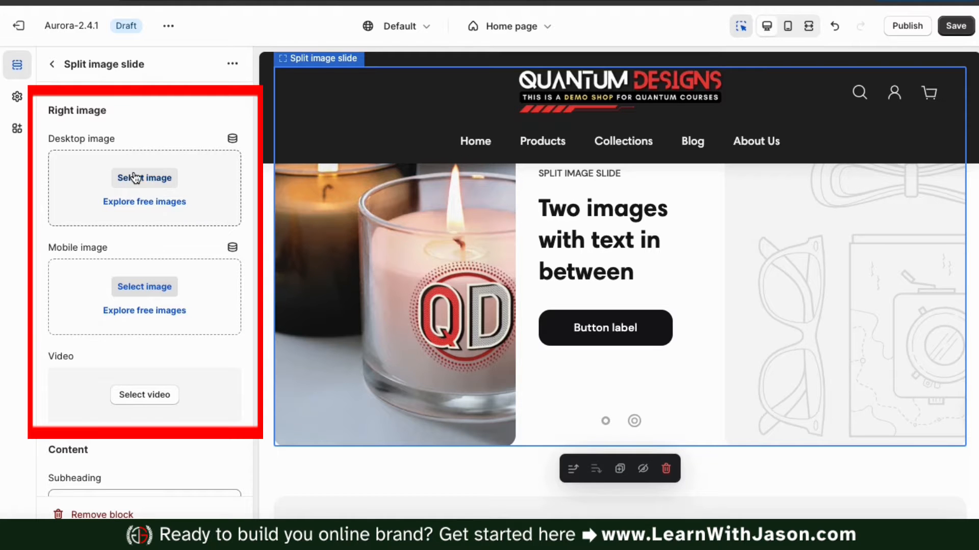
pyautogui.click(155, 186)
pyautogui.click(578, 169)
pyautogui.click(595, 277)
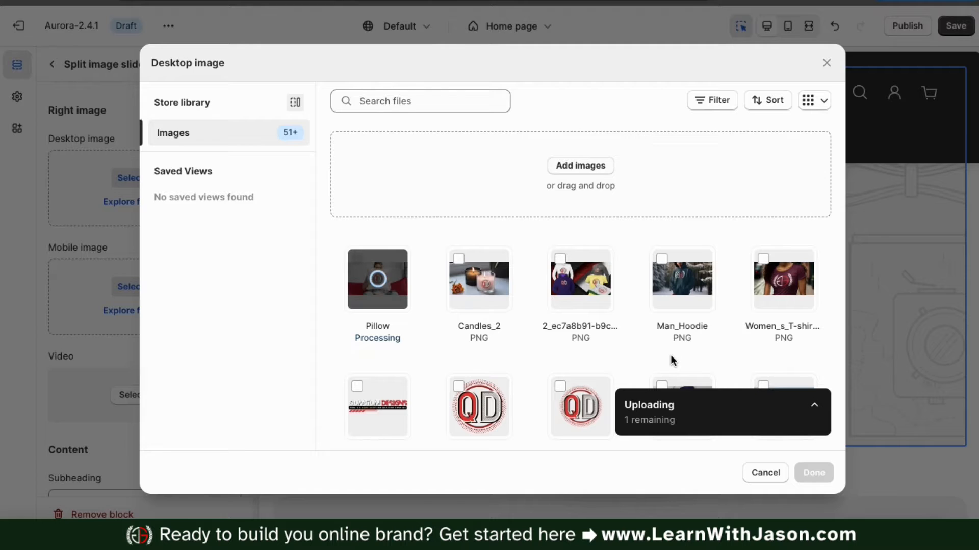
pyautogui.click(813, 473)
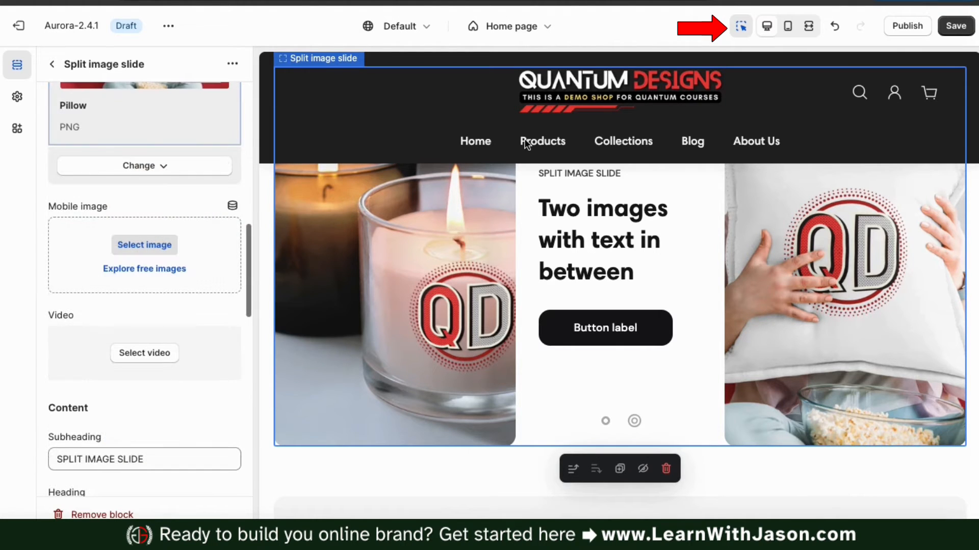
pyautogui.click(789, 28)
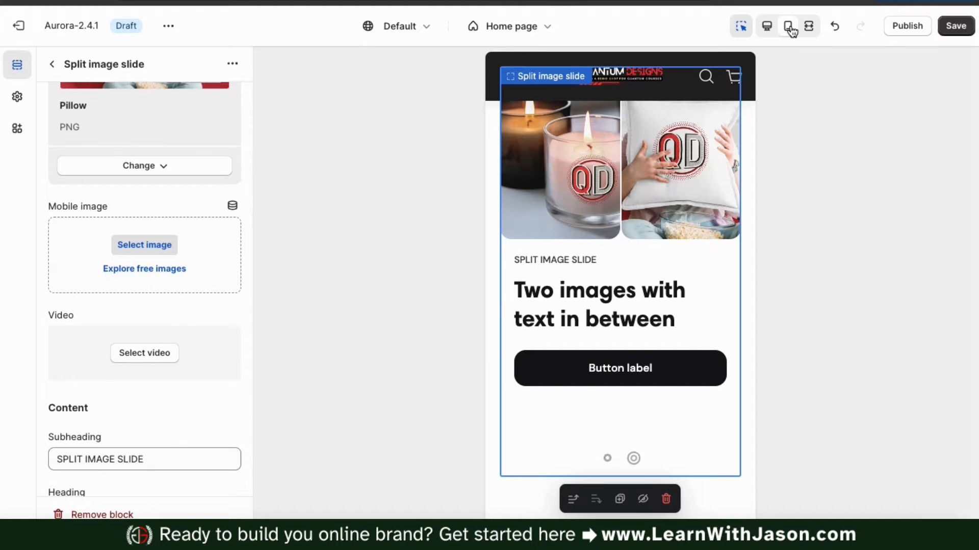
pyautogui.click(769, 28)
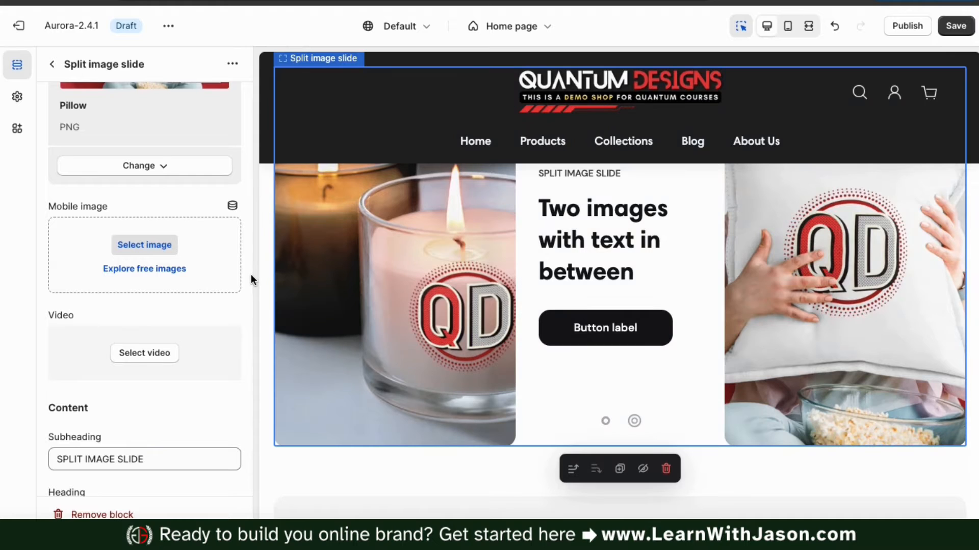
# Set the split image slide's subheading to "HOME & LIVING" and its heading to "Stay Cozy!"
pyautogui.scroll(-2, 250, 278)
pyautogui.scroll(-4, 251, 278)
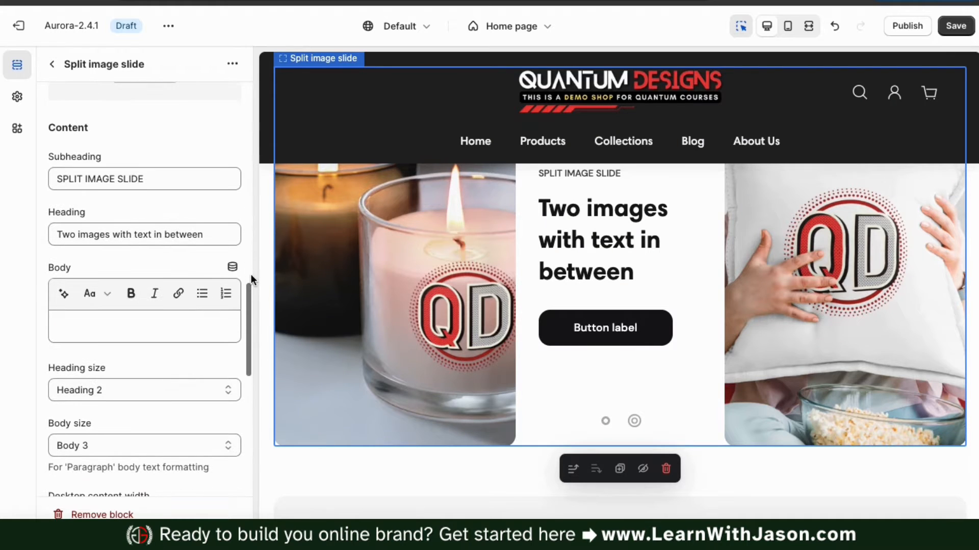
pyautogui.tripleClick(182, 177)
pyautogui.write('HOME & LIVING')
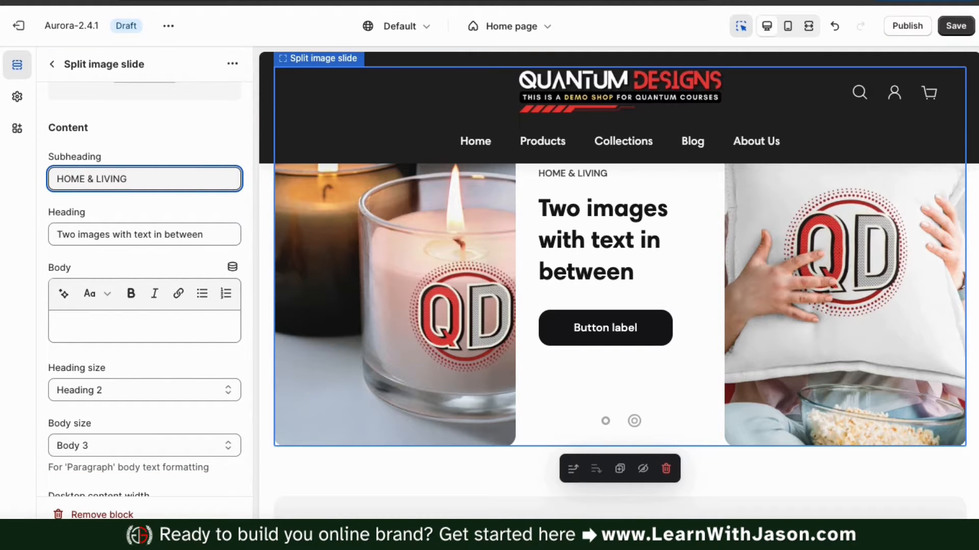
pyautogui.tripleClick(192, 234)
pyautogui.write('Stay C')
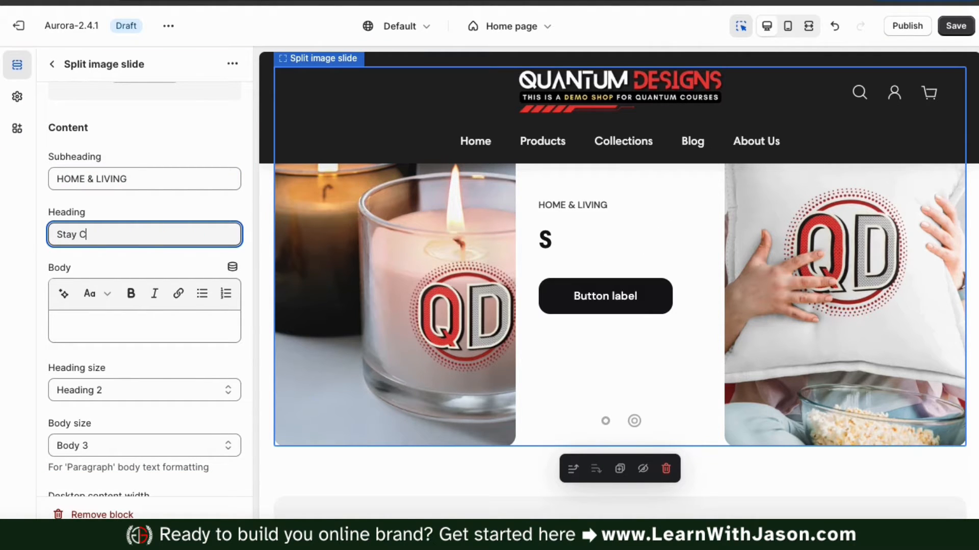
pyautogui.write('ozy!')
# Enter the body text "Browse our collection of roomy tote bags, fragrant scented candles and other cozy home & living items."
pyautogui.click(175, 326)
pyautogui.write('Browse our collection of roomy tote bags, fragrant scented candles and other cozy home & living items.')
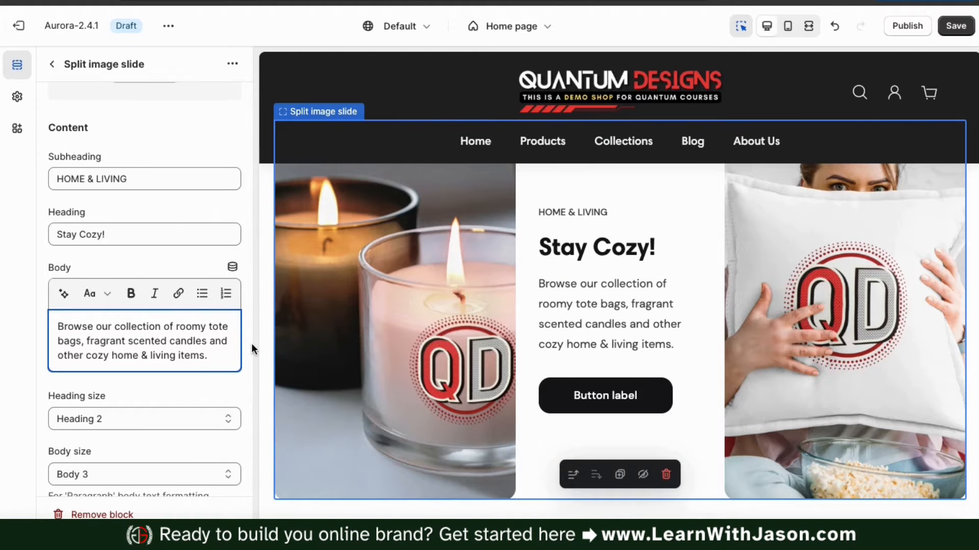
# Review the heading size options, try Body 4 as the body size and restore Body 3
pyautogui.scroll(-5, 252, 343)
pyautogui.scroll(-2, 252, 343)
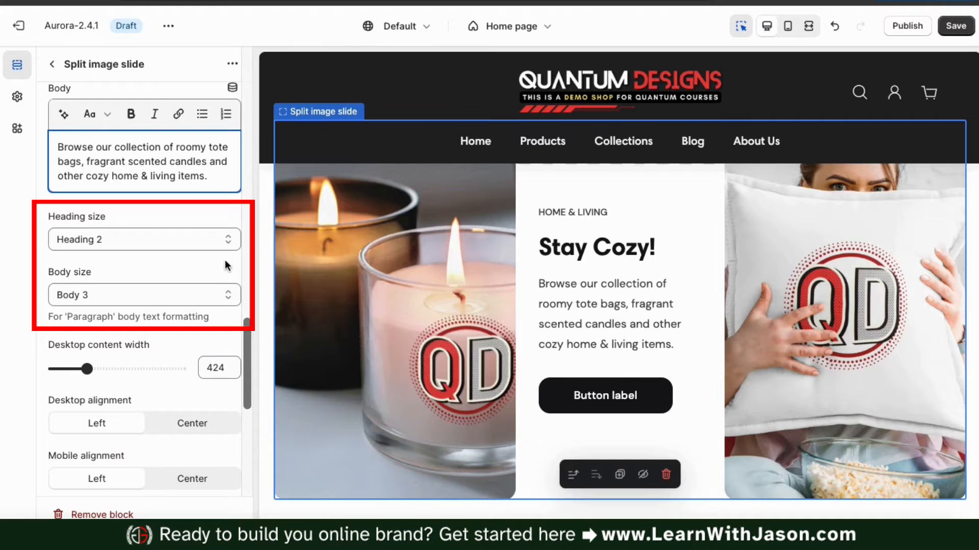
pyautogui.click(227, 240)
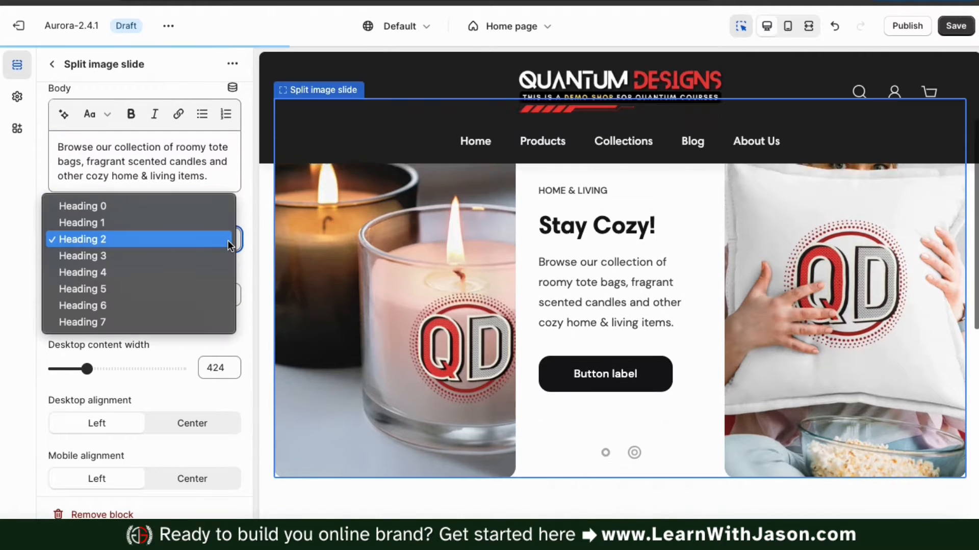
pyautogui.click(252, 246)
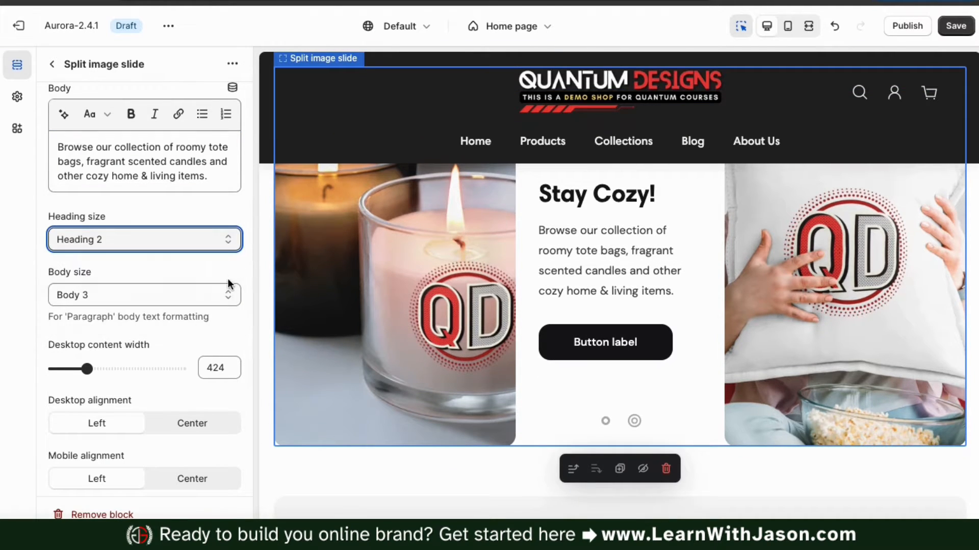
pyautogui.click(226, 291)
pyautogui.click(218, 303)
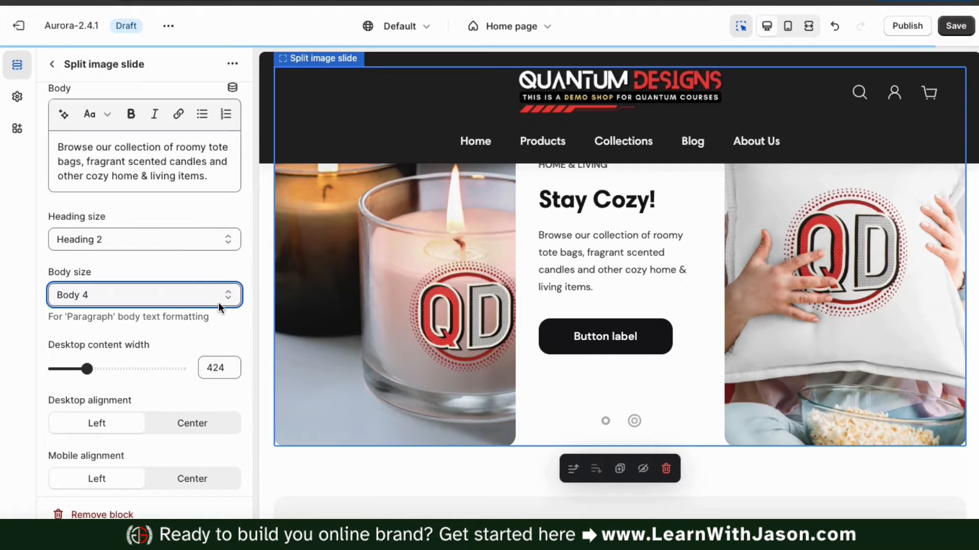
pyautogui.click(218, 300)
pyautogui.click(219, 278)
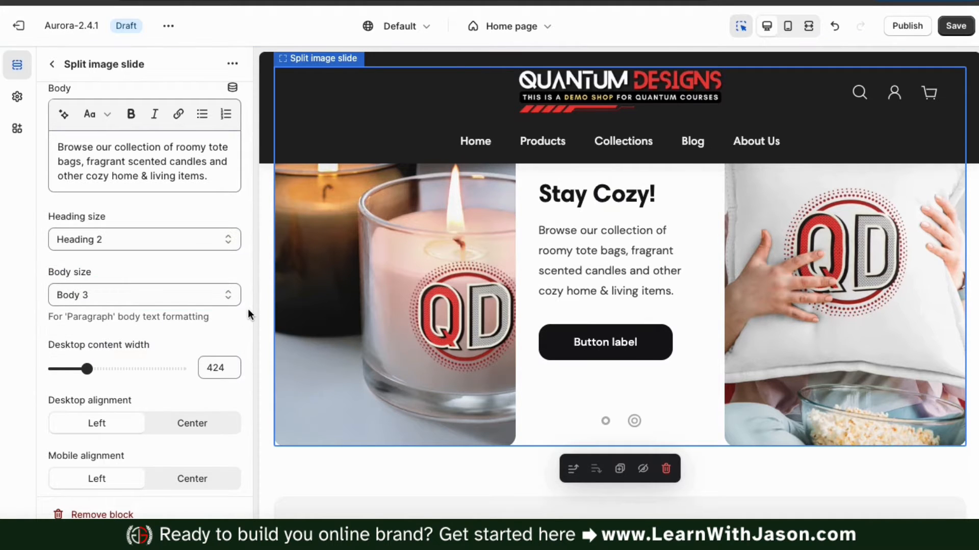
# Set the slide's desktop content width to 460 and center its content on both desktop and mobile
pyautogui.scroll(-2, 248, 309)
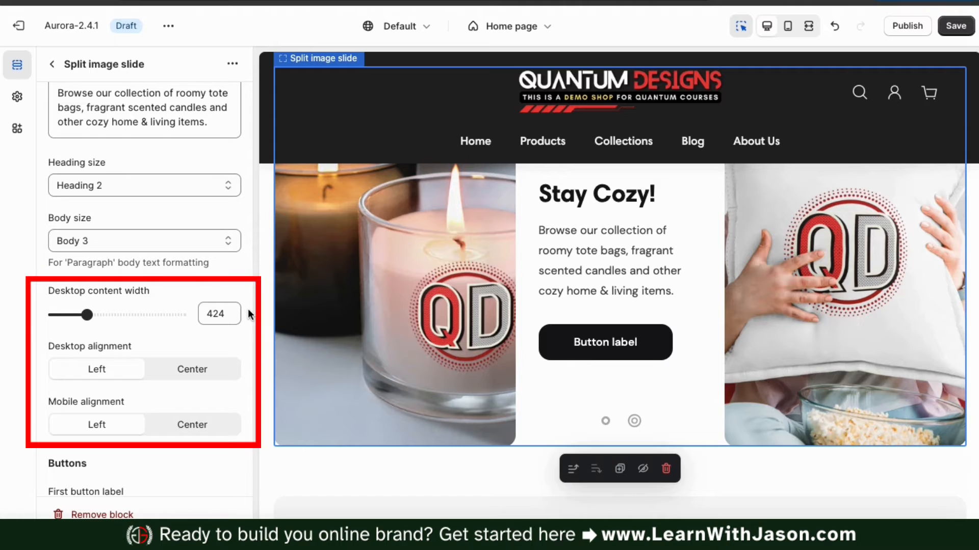
pyautogui.moveTo(88, 315); pyautogui.dragTo(98, 315)
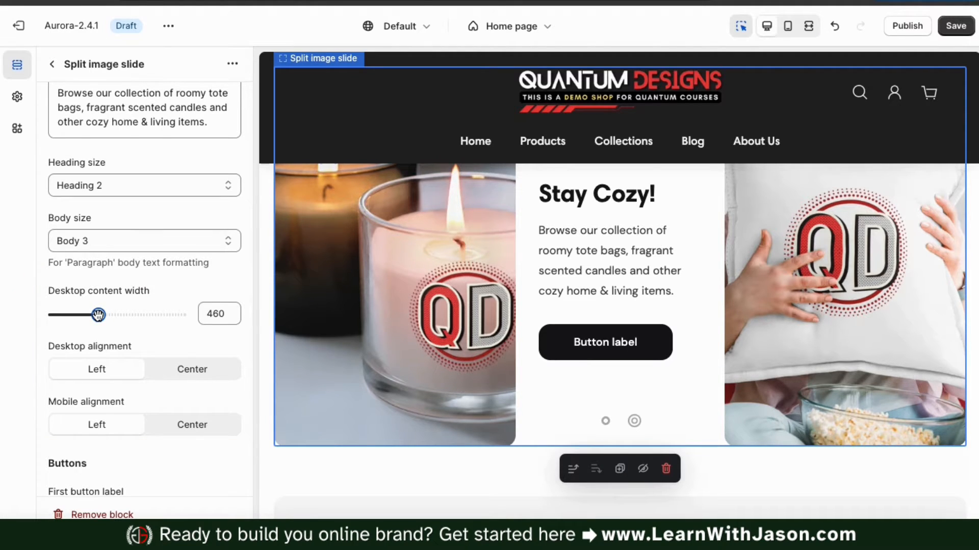
pyautogui.scroll(-5, 184, 377)
pyautogui.click(196, 234)
pyautogui.click(204, 289)
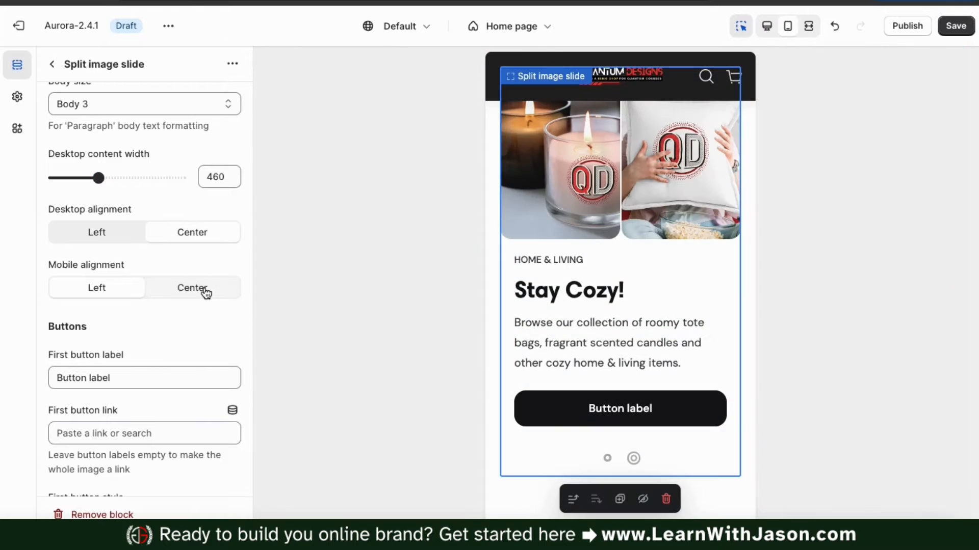
pyautogui.click(767, 31)
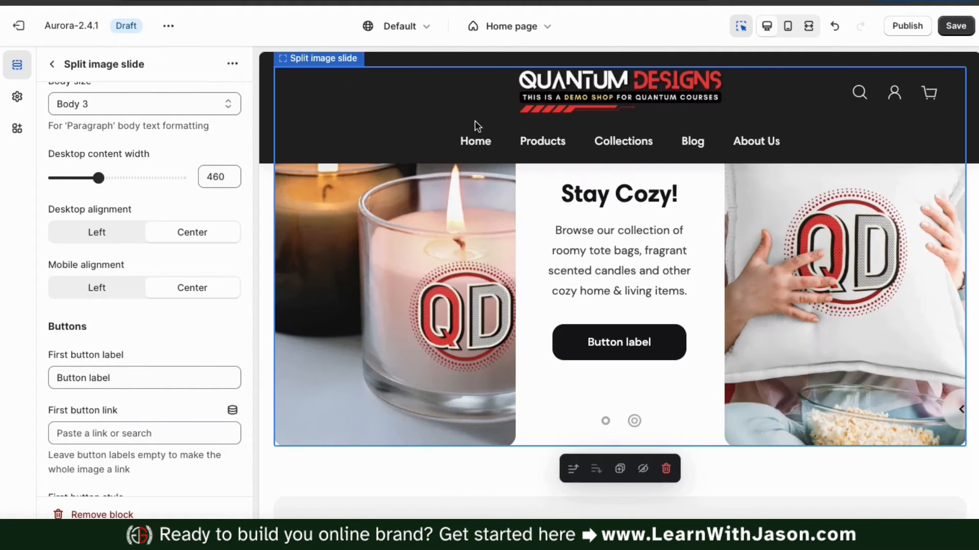
# Label the first button "View Collection" and link it to the Home & Living collection
pyautogui.scroll(-3, 199, 317)
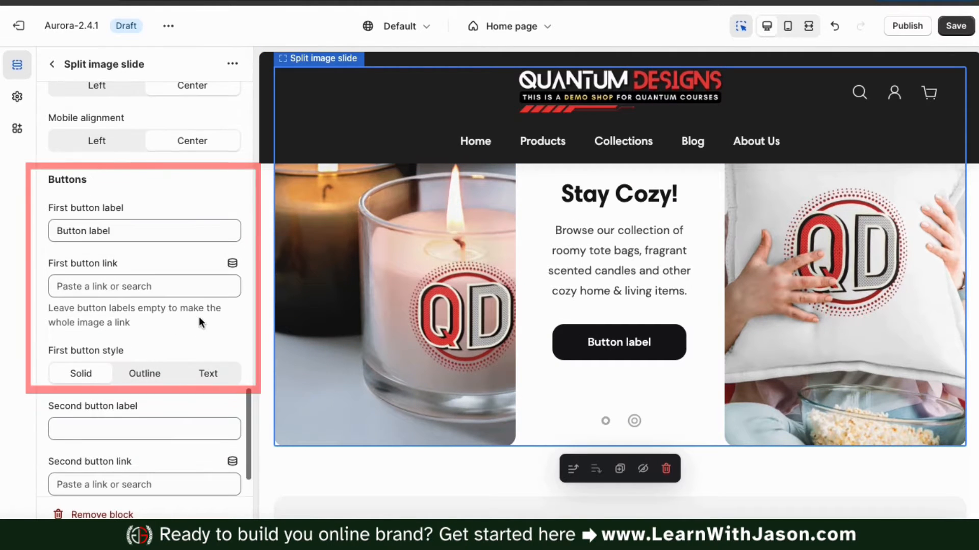
pyautogui.tripleClick(149, 228)
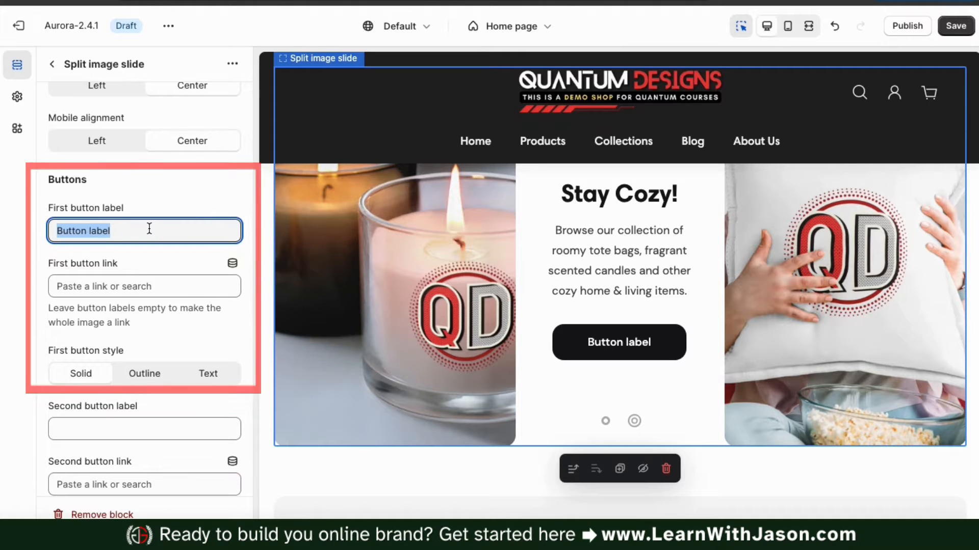
pyautogui.write('View Collection')
pyautogui.click(178, 285)
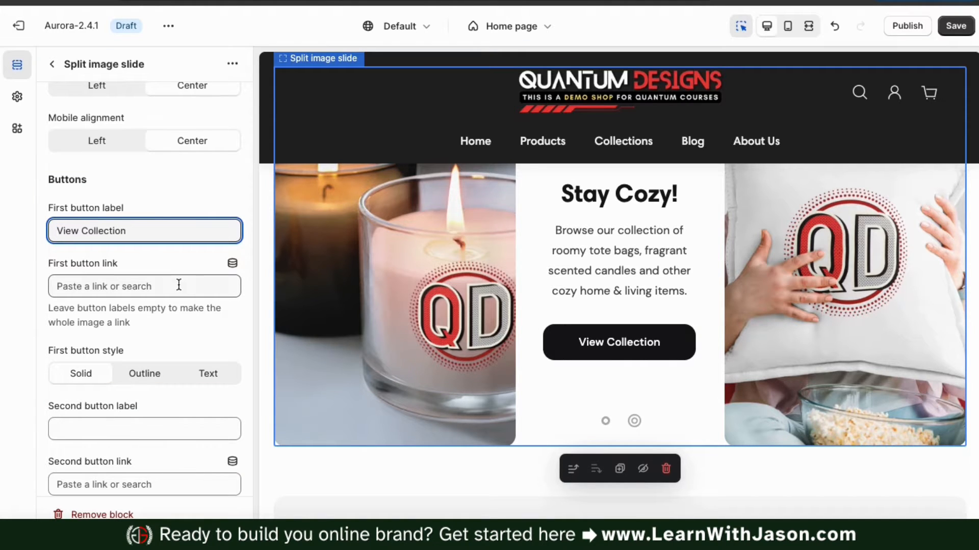
pyautogui.click(124, 124)
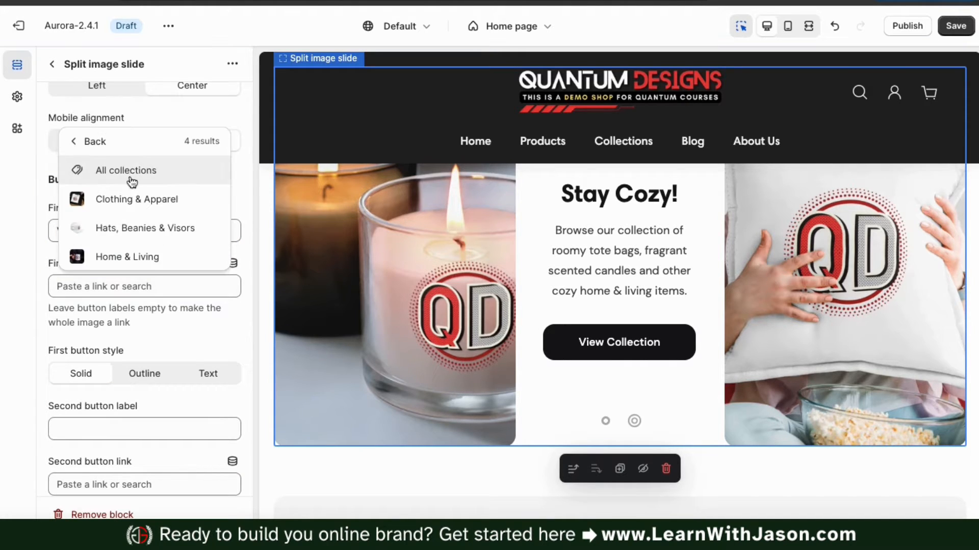
pyautogui.click(128, 258)
# Try "All Products" as the second button's label and leave the label empty
pyautogui.scroll(-3, 152, 342)
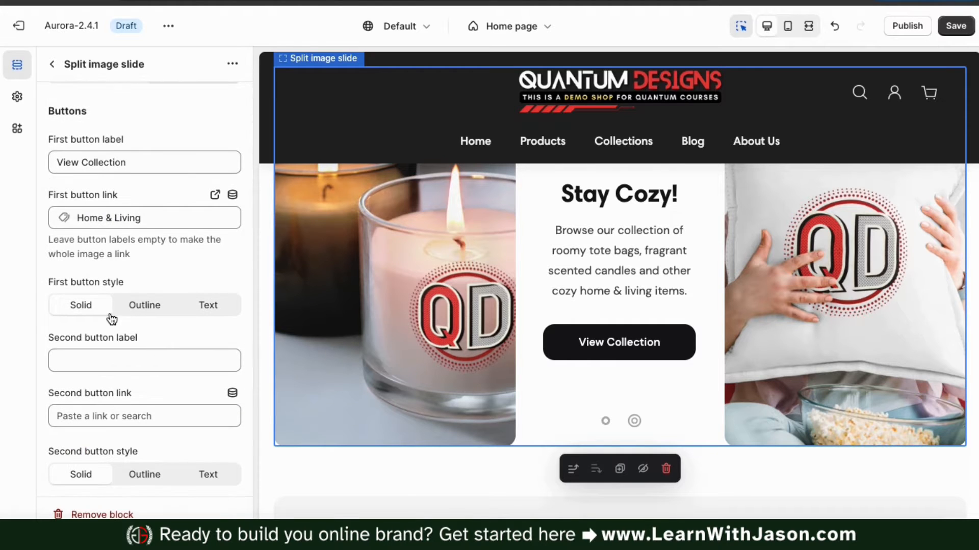
pyautogui.click(160, 356)
pyautogui.write('All Products')
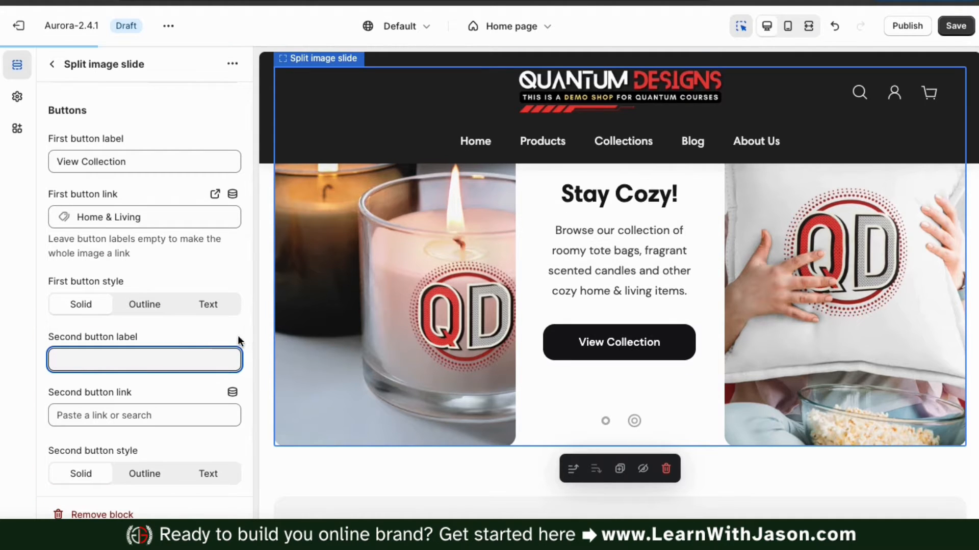
pyautogui.click(253, 333)
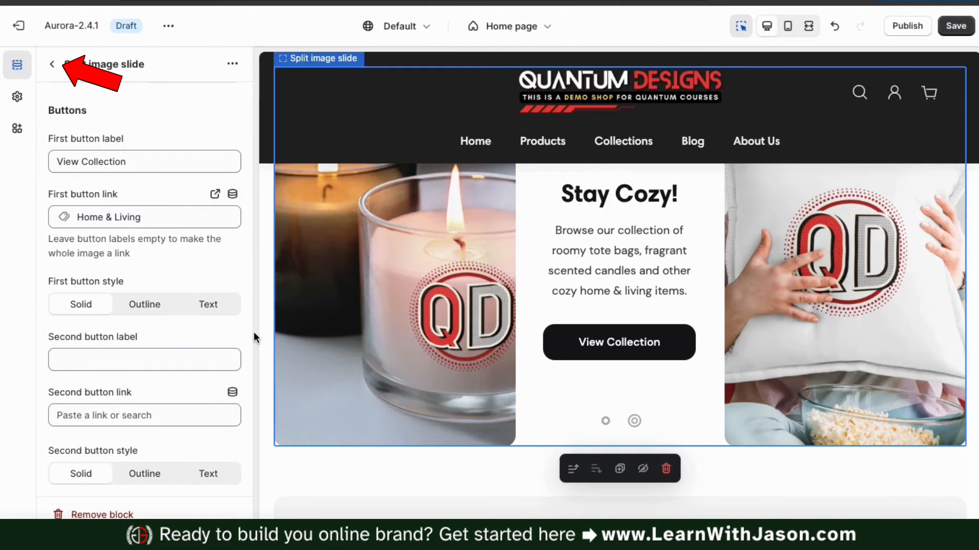
# Save the theme changes and return to the home page section list
pyautogui.hotkey('ctrl', 's')
pyautogui.click(58, 70)
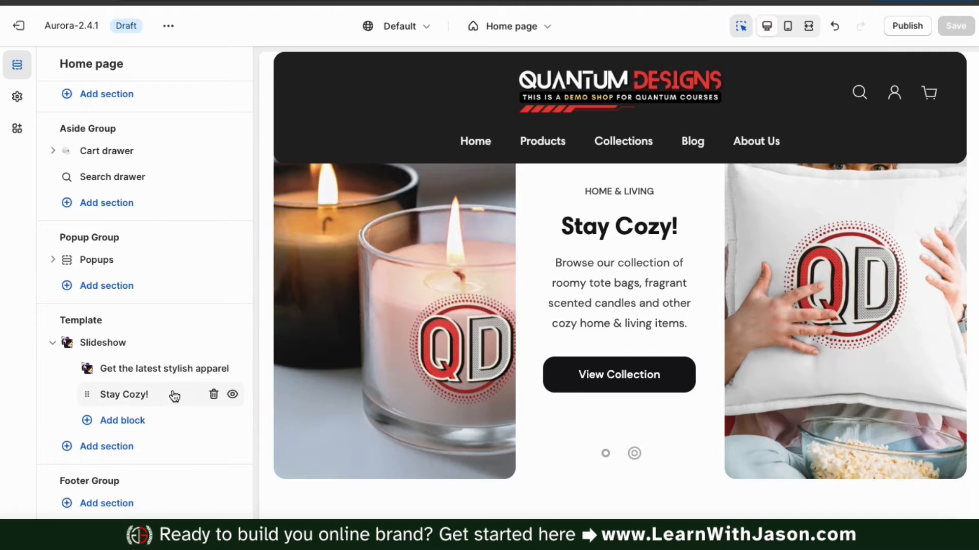
# Preview both slides of the slideshow using its navigation circles
pyautogui.click(606, 456)
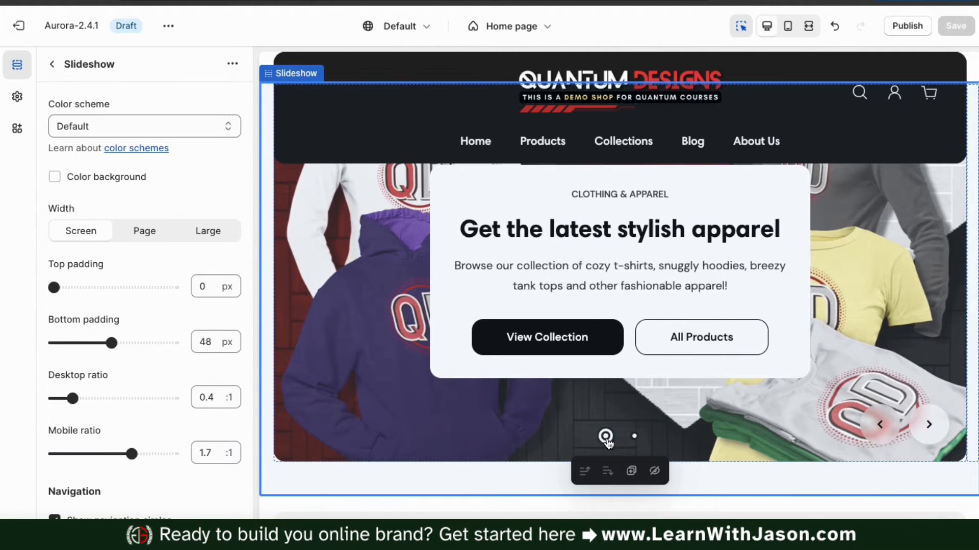
pyautogui.click(634, 437)
pyautogui.click(255, 247)
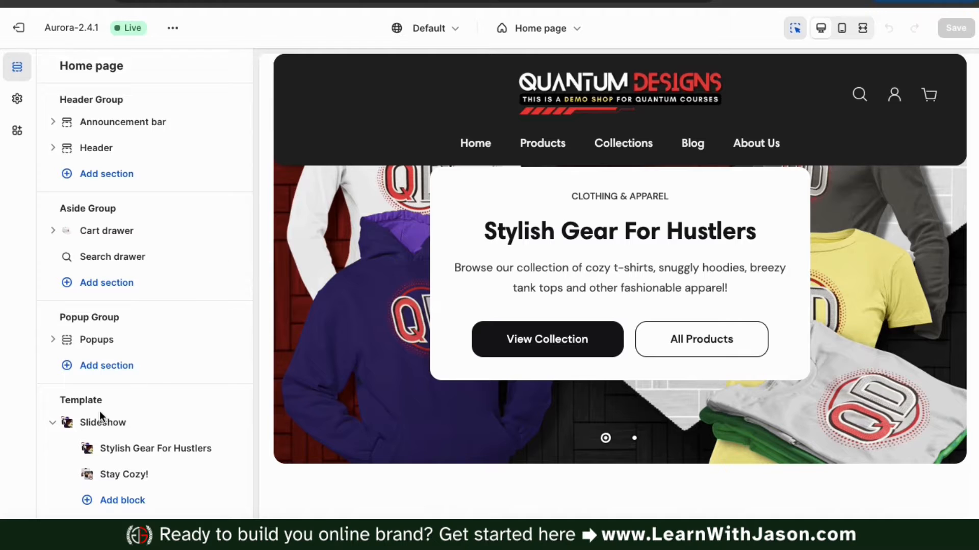
# Open the slideshow section's settings, try the "Always" option for navigation arrows, and set them to show "On hover"
pyautogui.moveTo(98, 425)
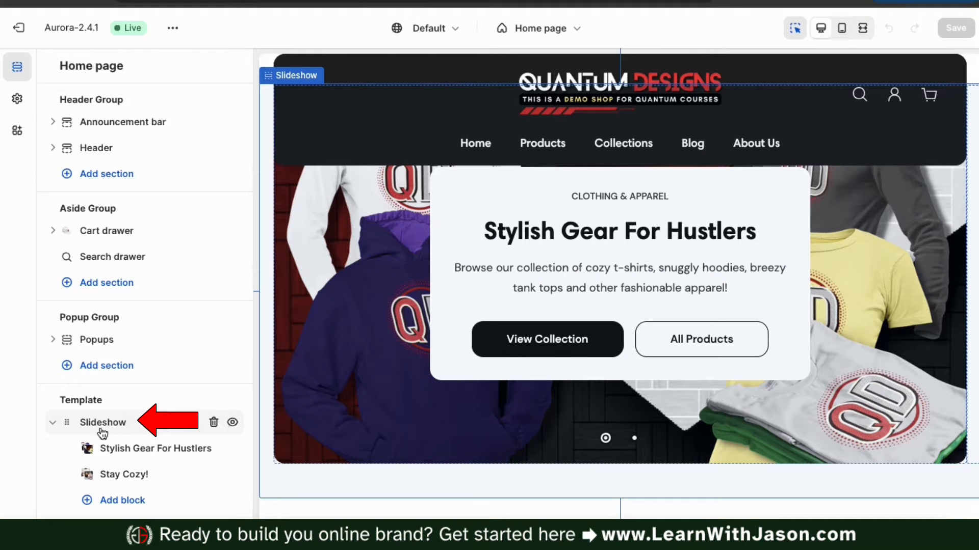
pyautogui.click(100, 428)
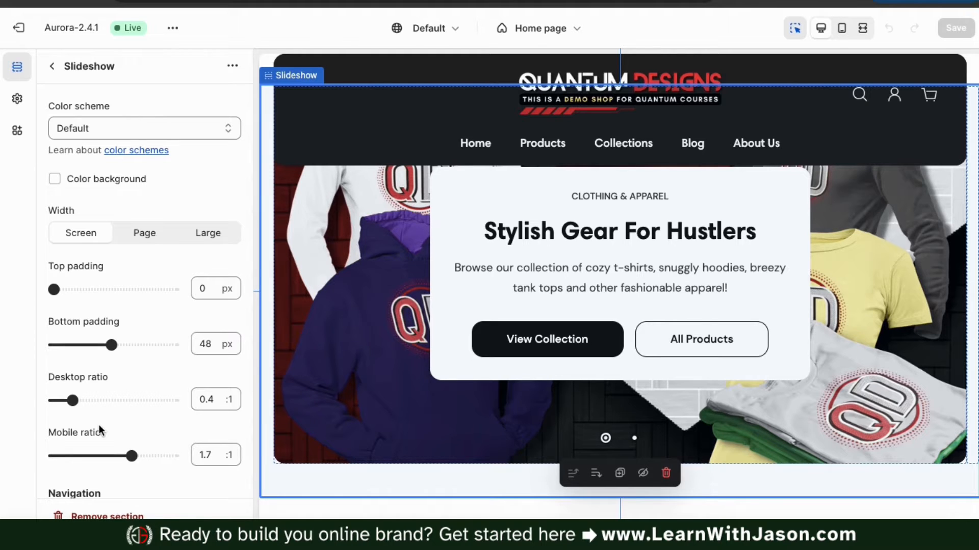
pyautogui.scroll(-8, 99, 424)
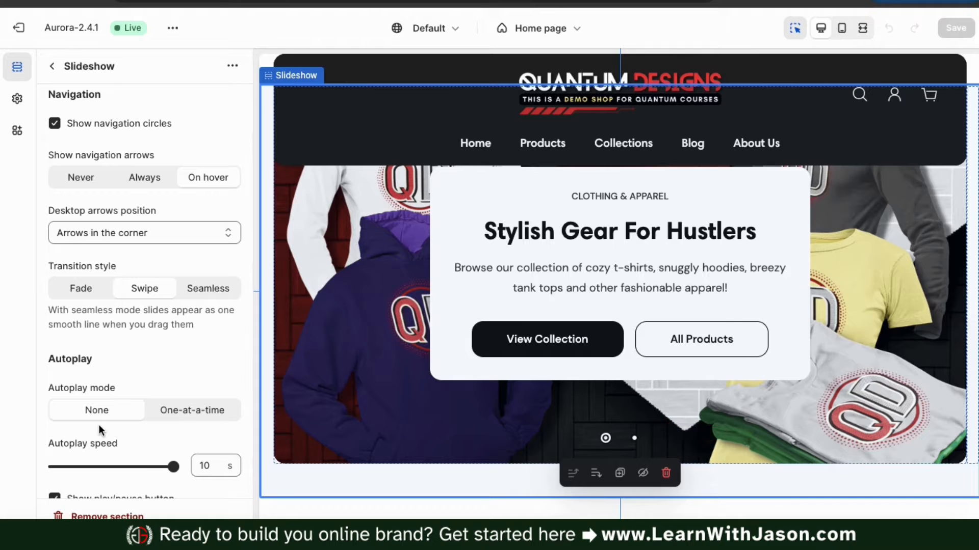
pyautogui.click(161, 187)
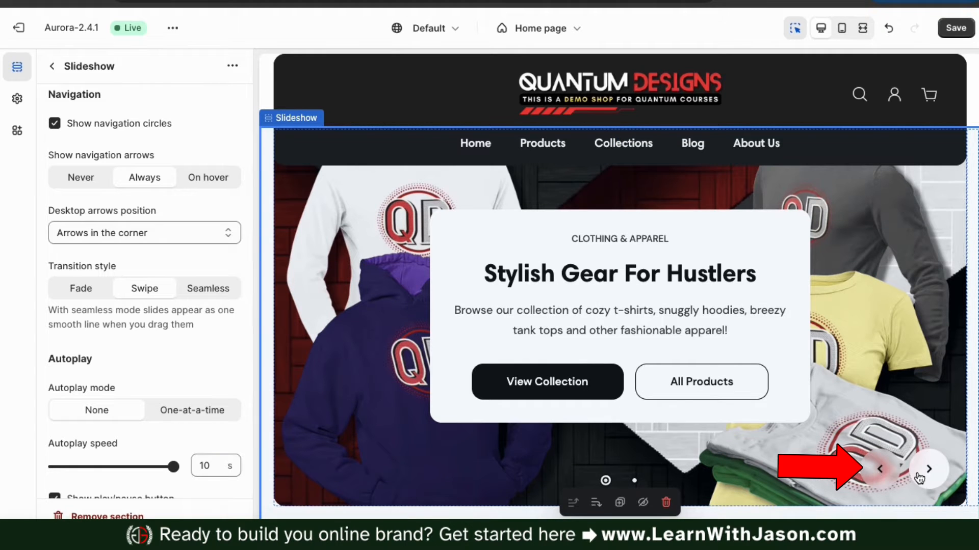
pyautogui.click(221, 188)
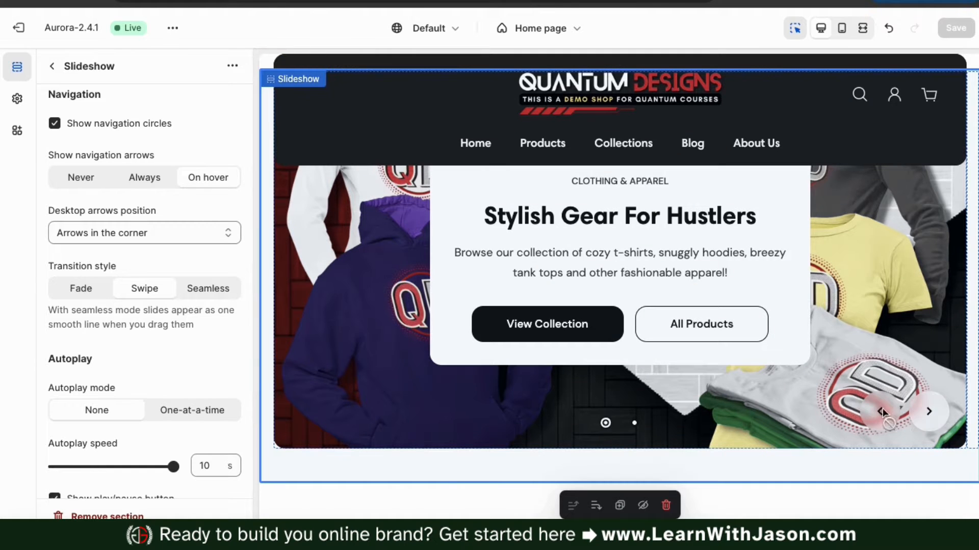
# Try the Fade and Swipe transition styles, switching between the slides to preview each one
pyautogui.scroll(-2, 203, 219)
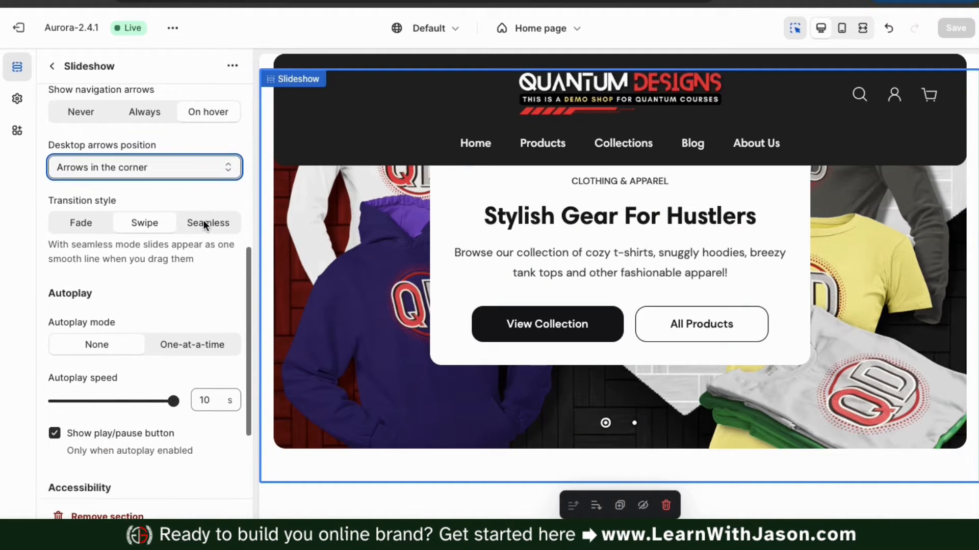
pyautogui.scroll(-2, 204, 220)
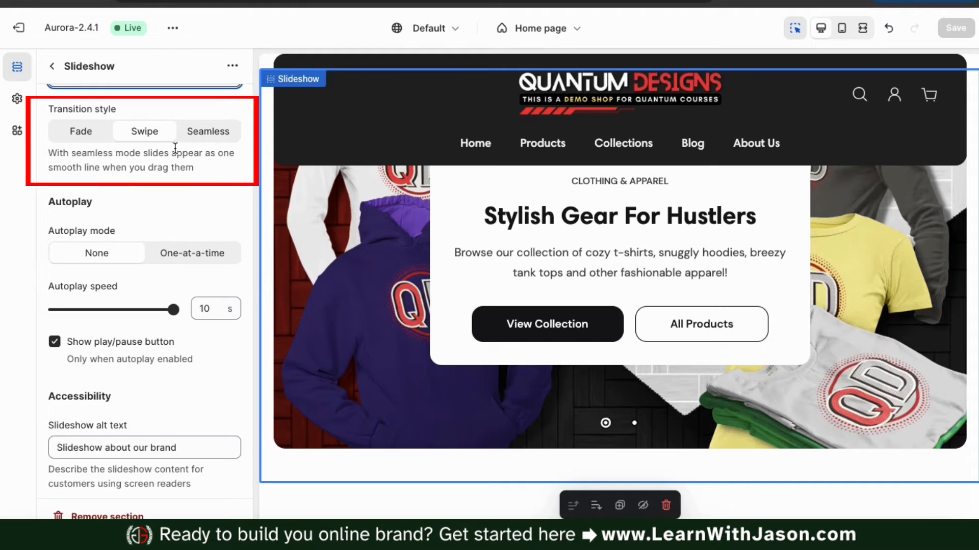
pyautogui.click(80, 133)
pyautogui.click(140, 134)
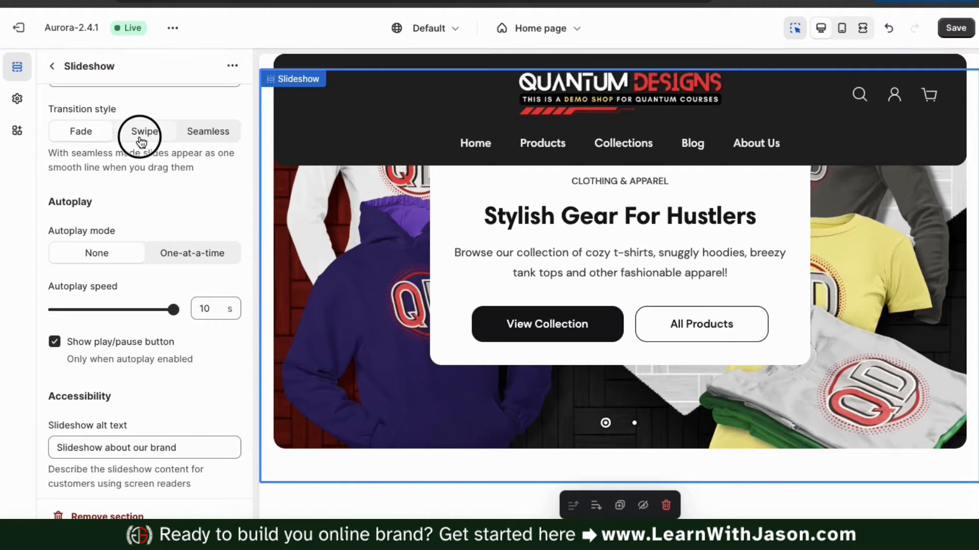
pyautogui.click(635, 422)
pyautogui.click(605, 423)
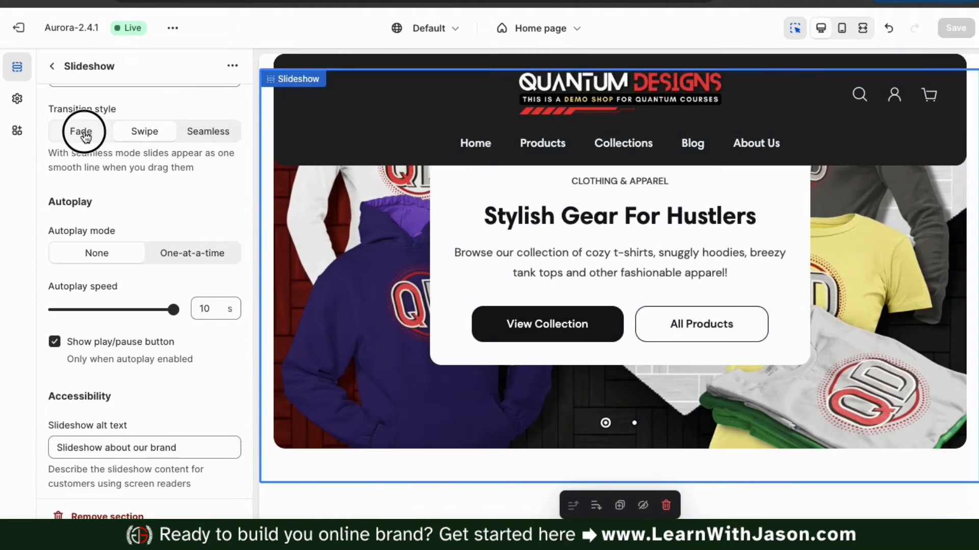
pyautogui.click(80, 131)
pyautogui.click(634, 423)
pyautogui.click(606, 423)
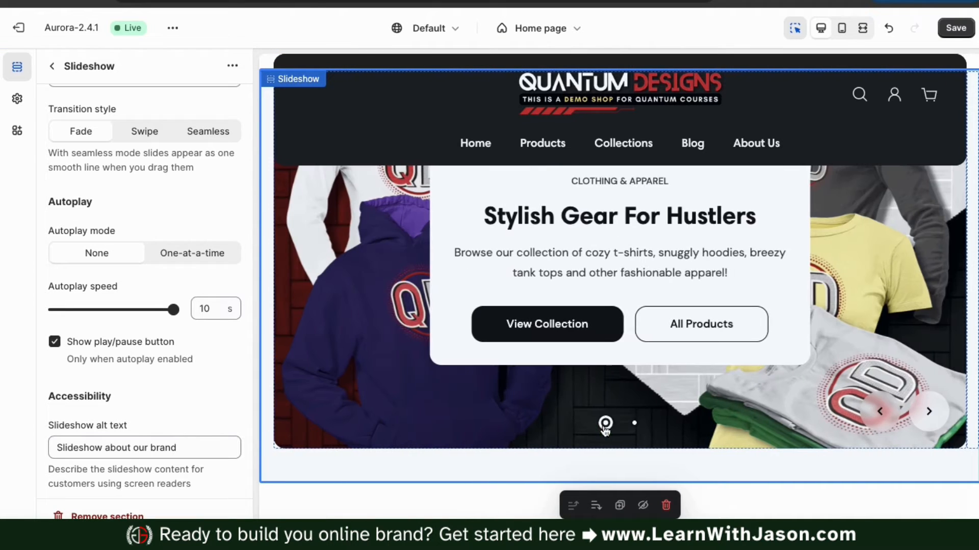
# Set the slideshow's transition style to Seamless and preview it by switching between the two slides
pyautogui.click(218, 132)
pyautogui.click(634, 423)
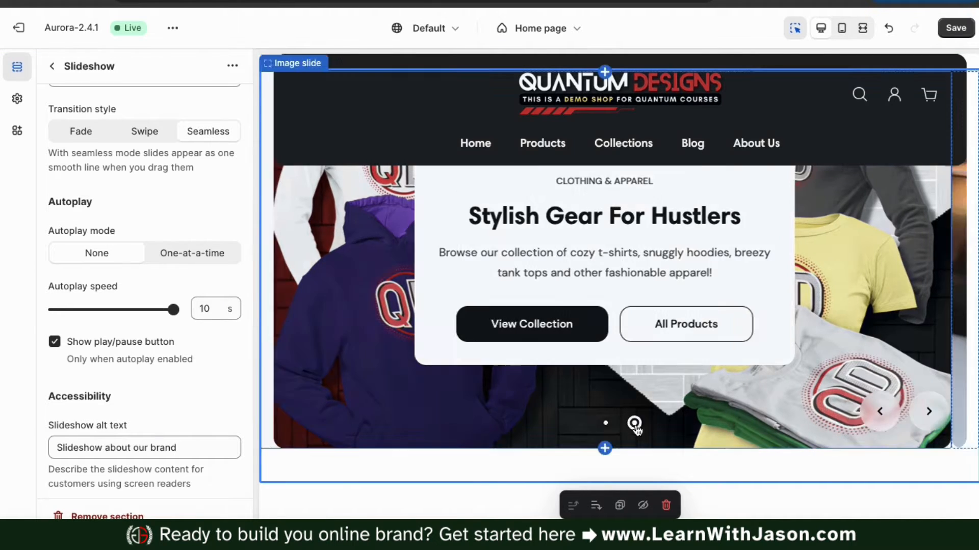
pyautogui.click(606, 423)
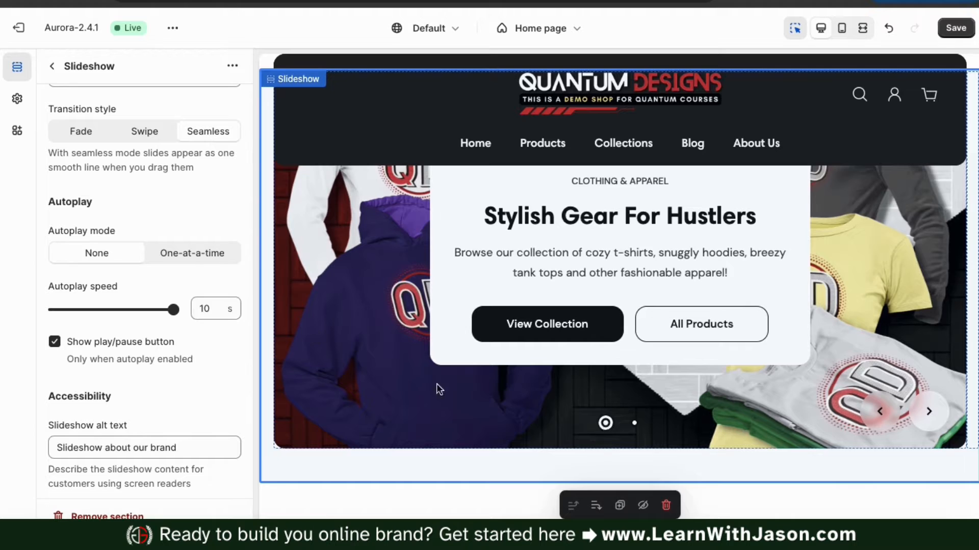
# Set the slideshow's autoplay mode to One-at-a-time with a speed of 3 seconds and disable the play/pause button
pyautogui.click(201, 260)
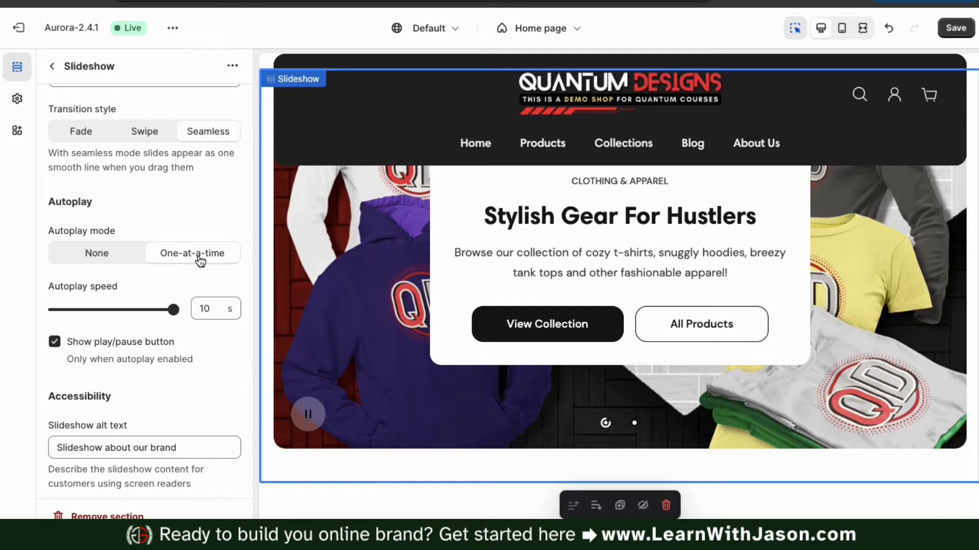
pyautogui.moveTo(173, 309); pyautogui.dragTo(79, 308)
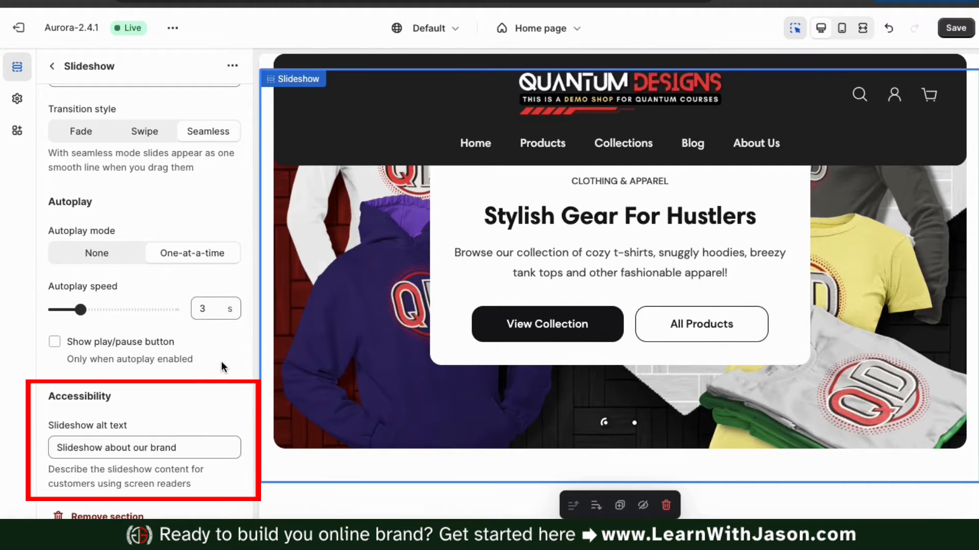
# Set the slideshow alt text to "Quantum Designs Slideshow", then save the theme and return to the section list
pyautogui.scroll(-2, 221, 362)
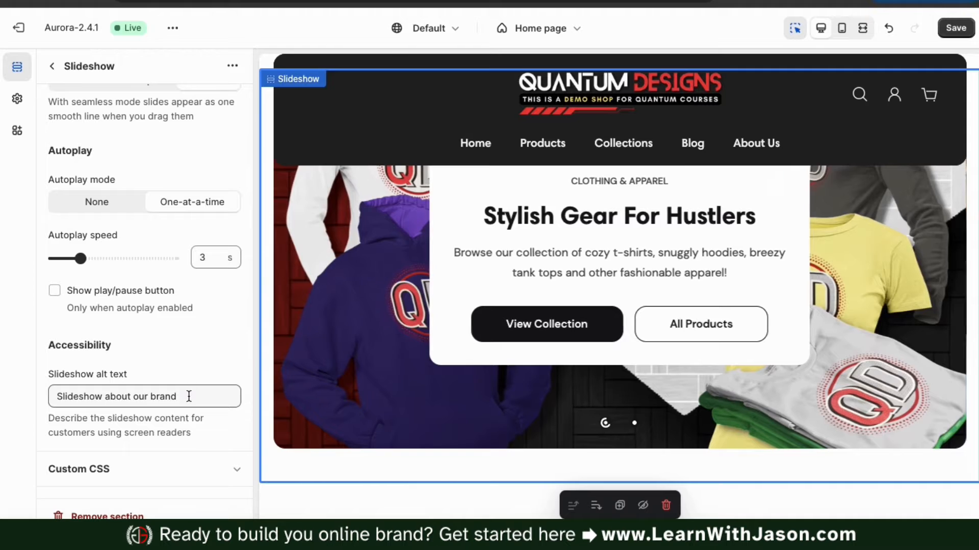
pyautogui.tripleClick(189, 397)
pyautogui.write('Quantum Designs Slideshow')
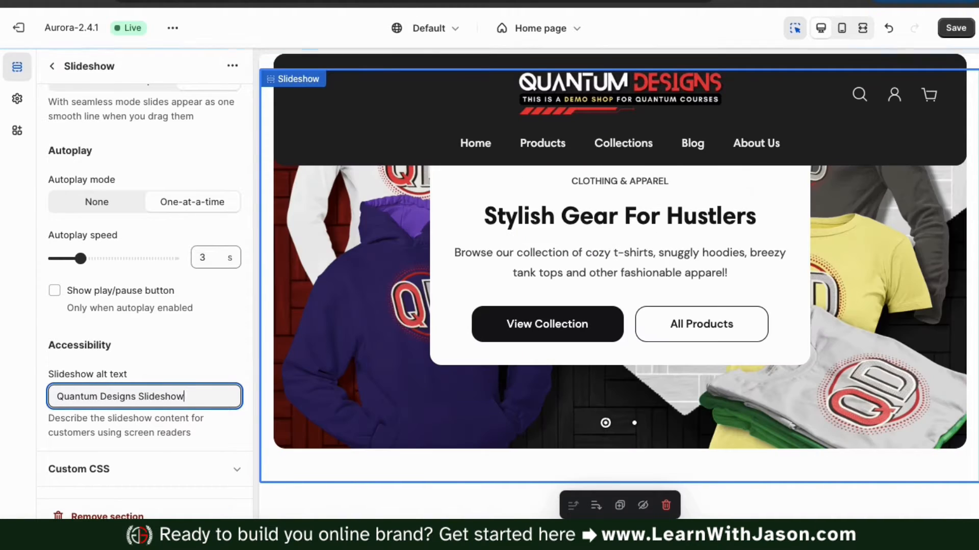
pyautogui.click(256, 373)
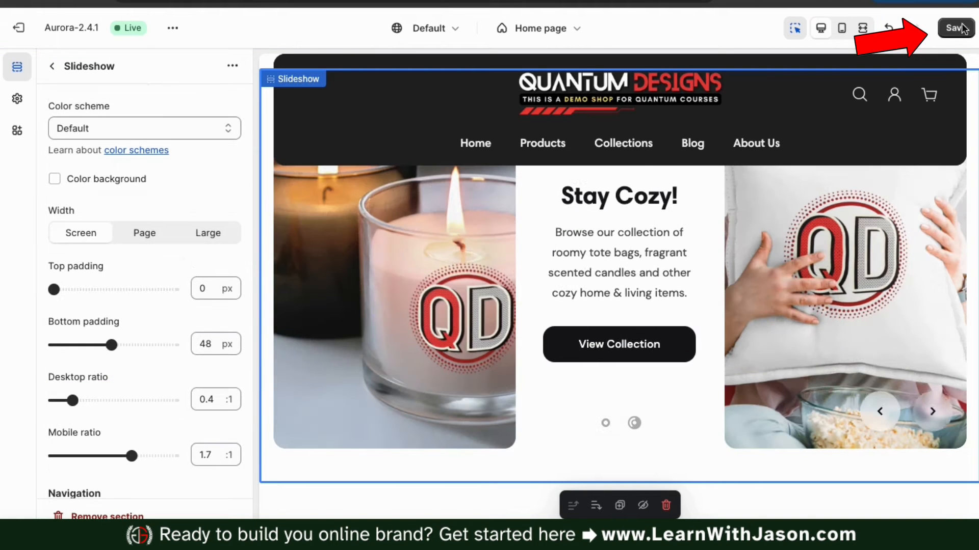
pyautogui.click(947, 31)
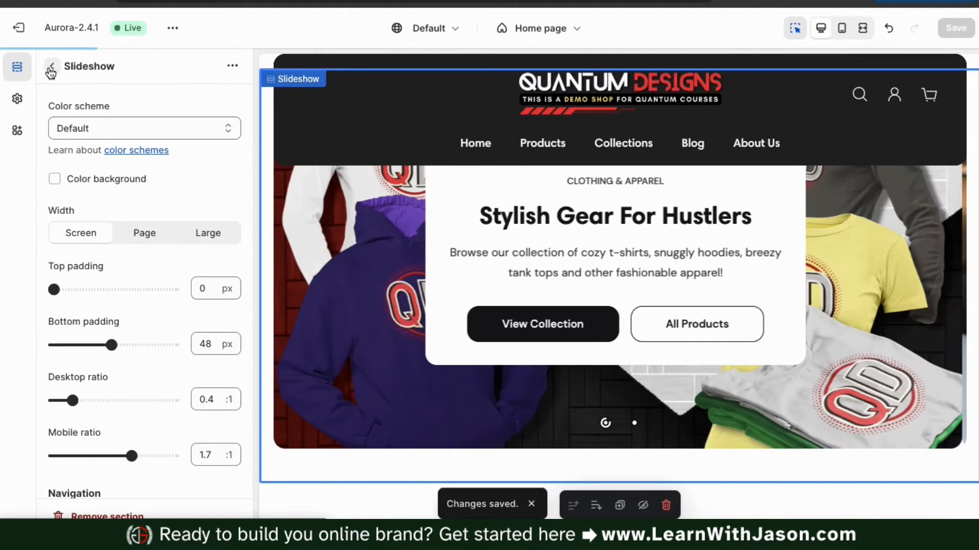
pyautogui.click(50, 71)
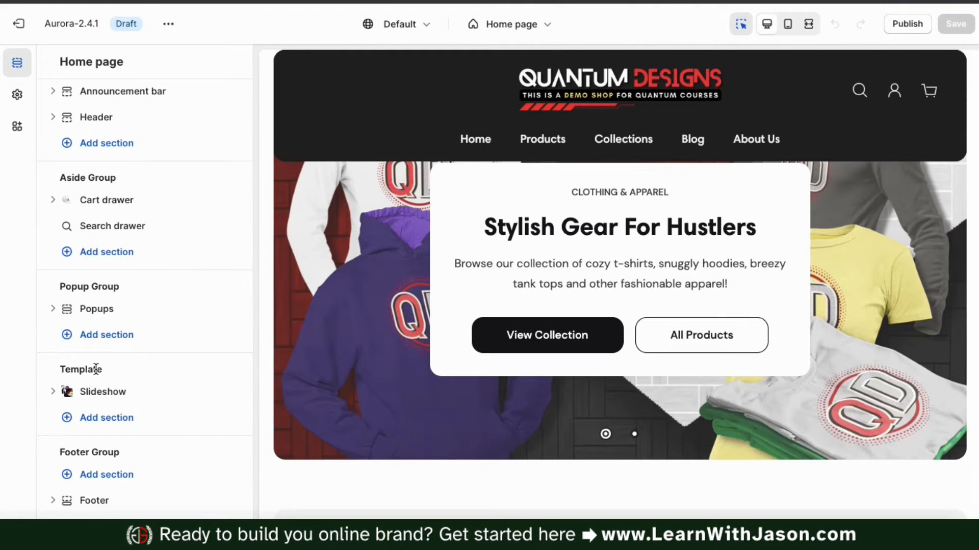
# Add an Image banner section below the slideshow in the template and open its settings
pyautogui.click(109, 425)
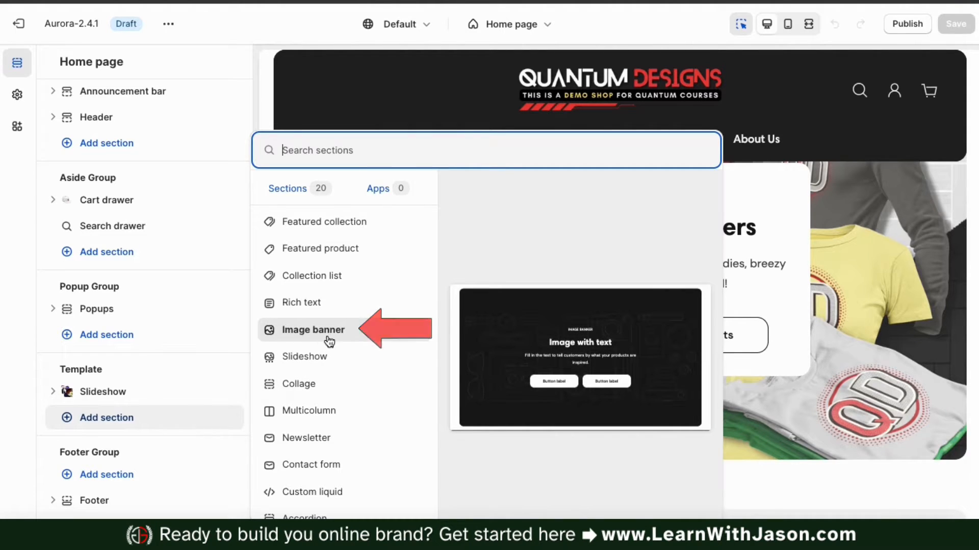
pyautogui.click(310, 343)
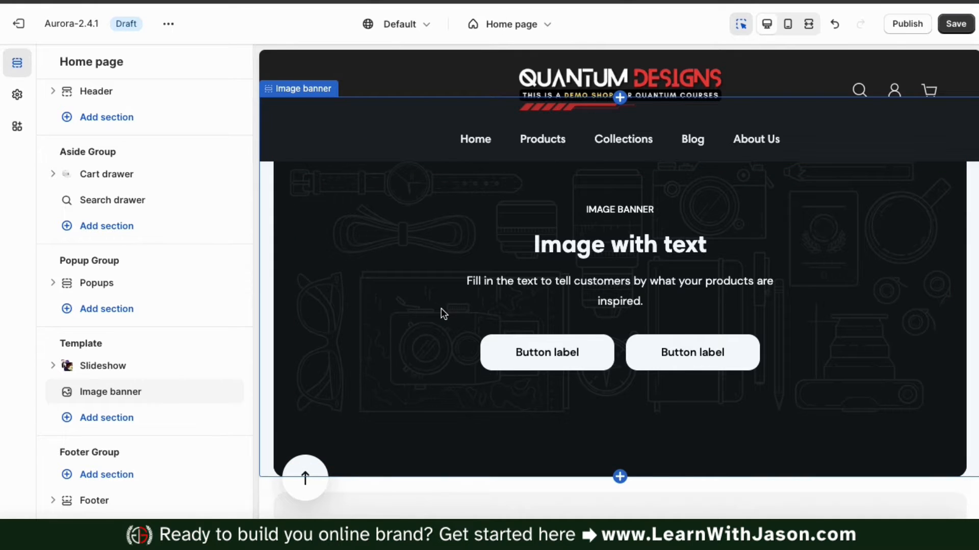
pyautogui.moveTo(108, 401)
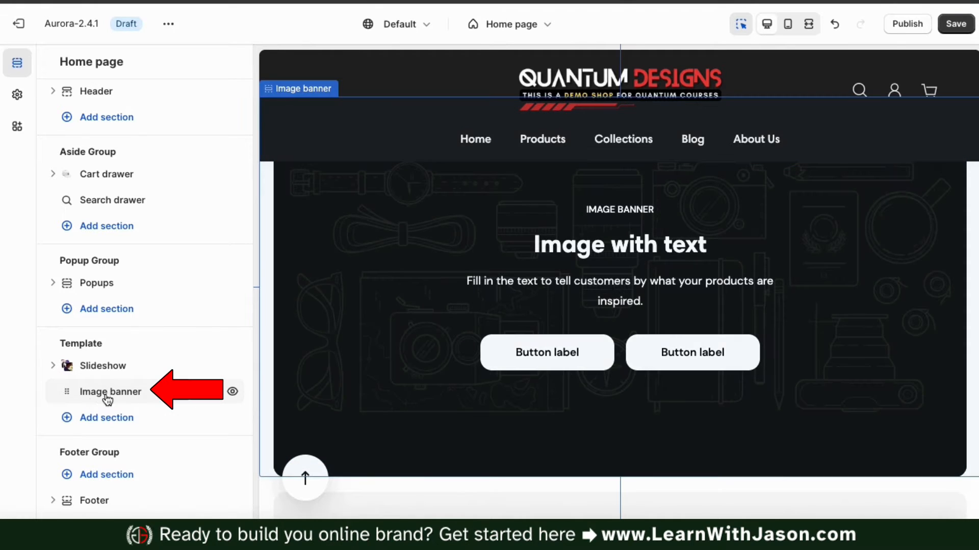
pyautogui.click(119, 402)
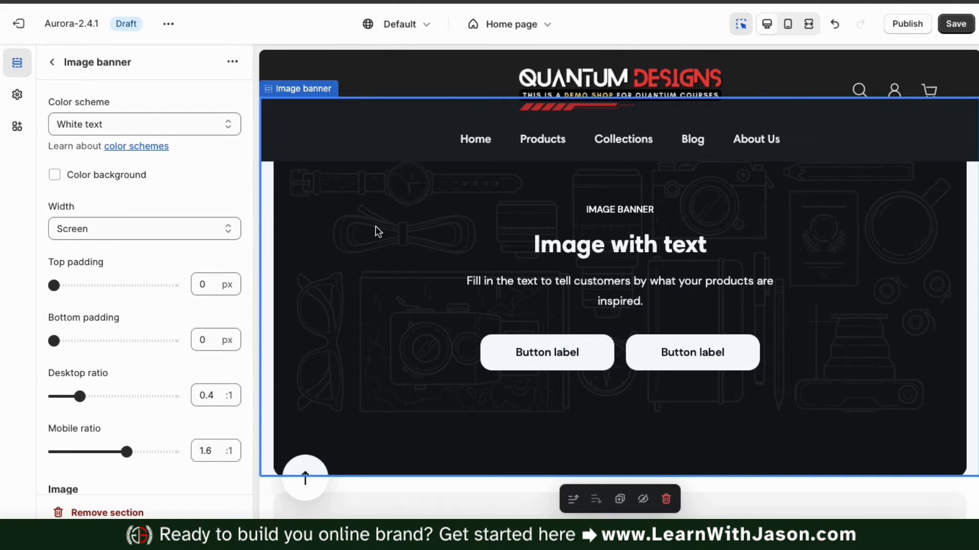
# Try the Black text color scheme on the image banner, switch back to White text, and check the width options
pyautogui.scroll(1, 375, 224)
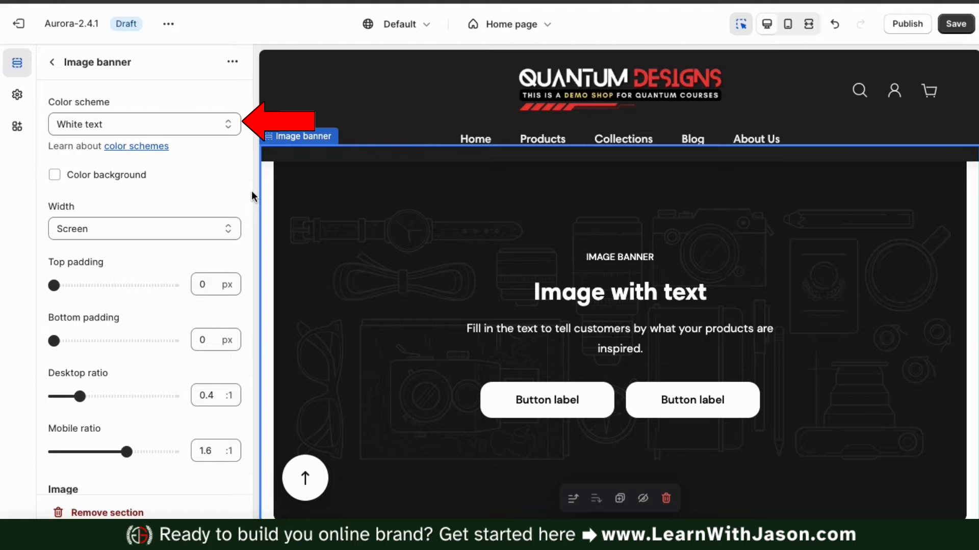
pyautogui.click(224, 131)
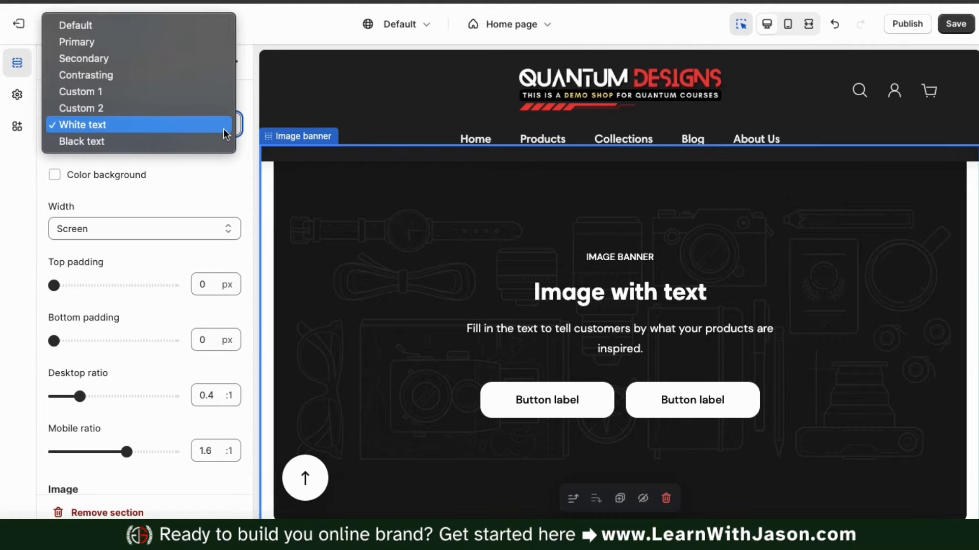
pyautogui.click(189, 141)
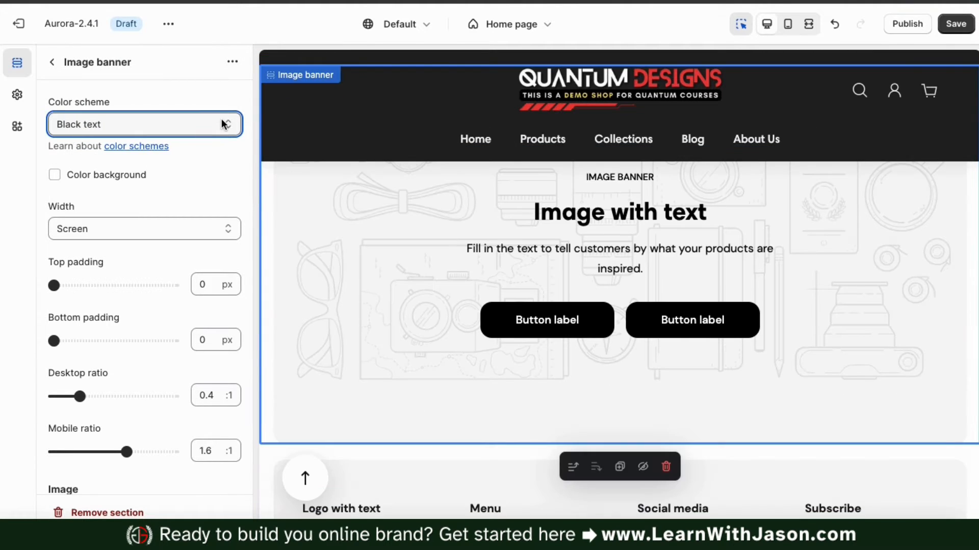
pyautogui.click(221, 124)
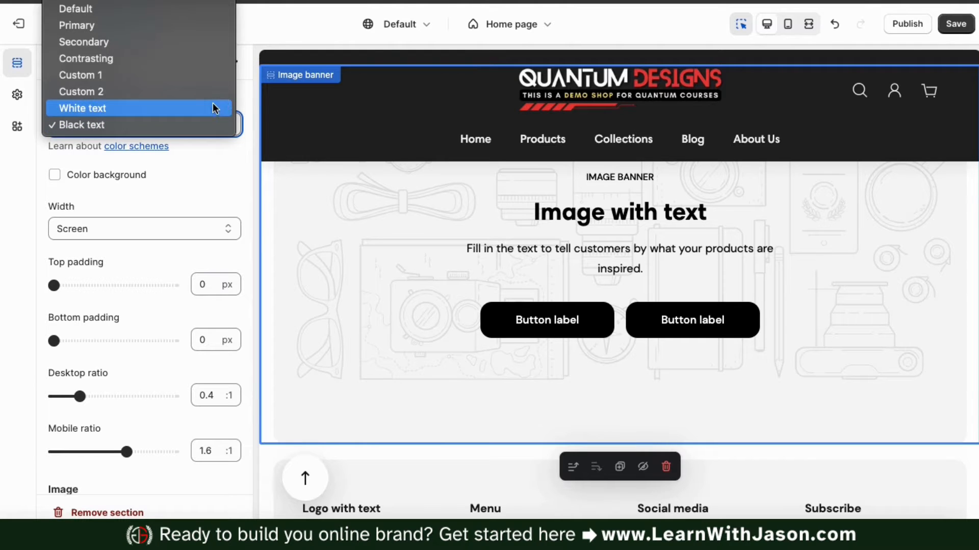
pyautogui.click(212, 105)
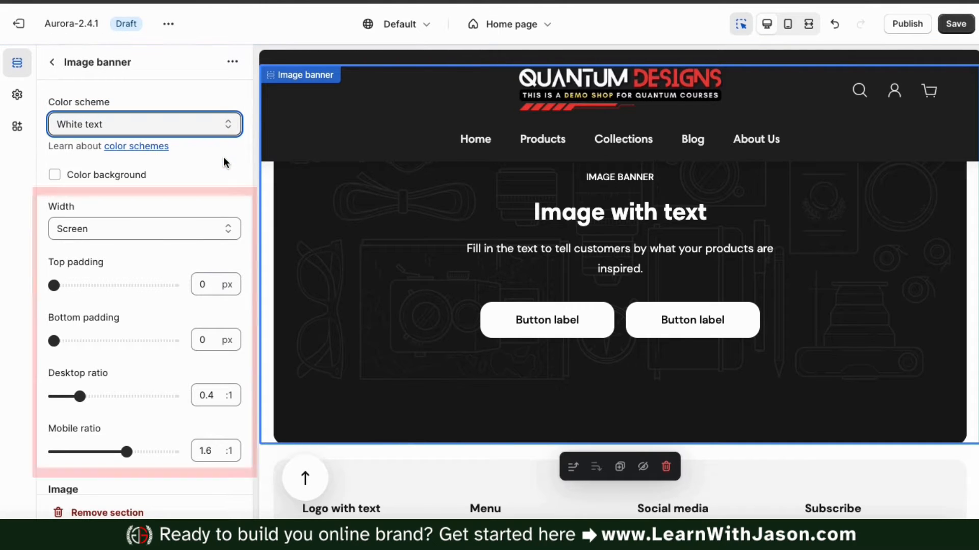
pyautogui.click(223, 229)
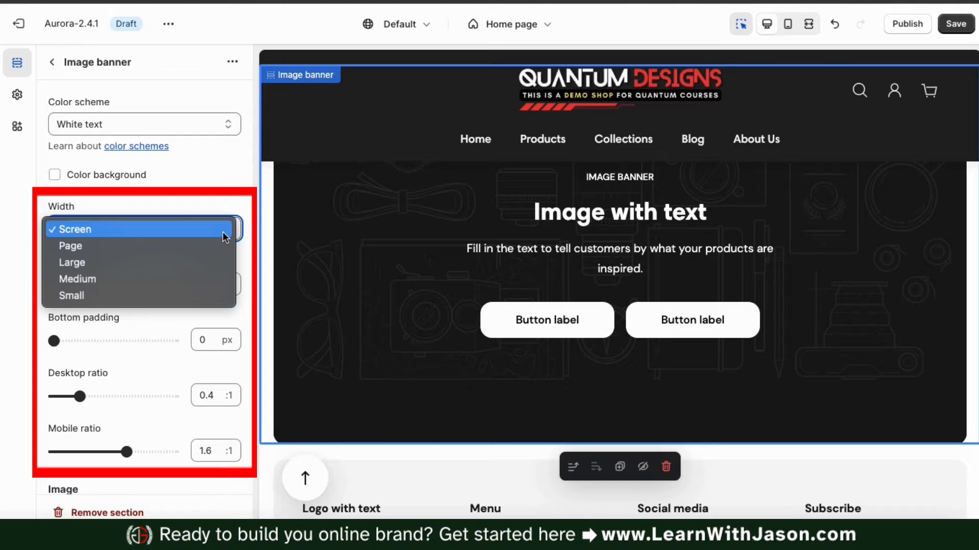
pyautogui.click(243, 209)
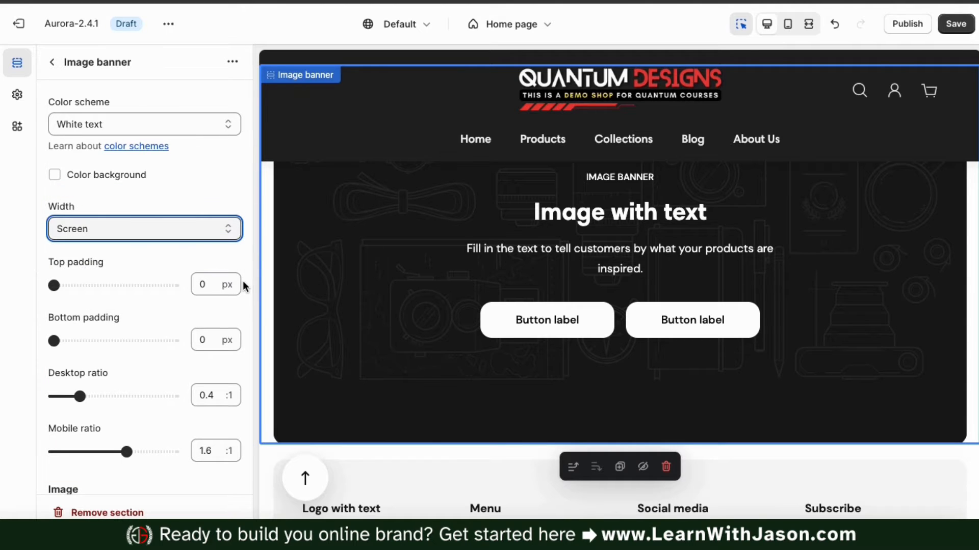
# Upload the Beenie PNG image and apply it as the image banner's desktop image
pyautogui.scroll(-3, 195, 360)
pyautogui.scroll(-5, 195, 359)
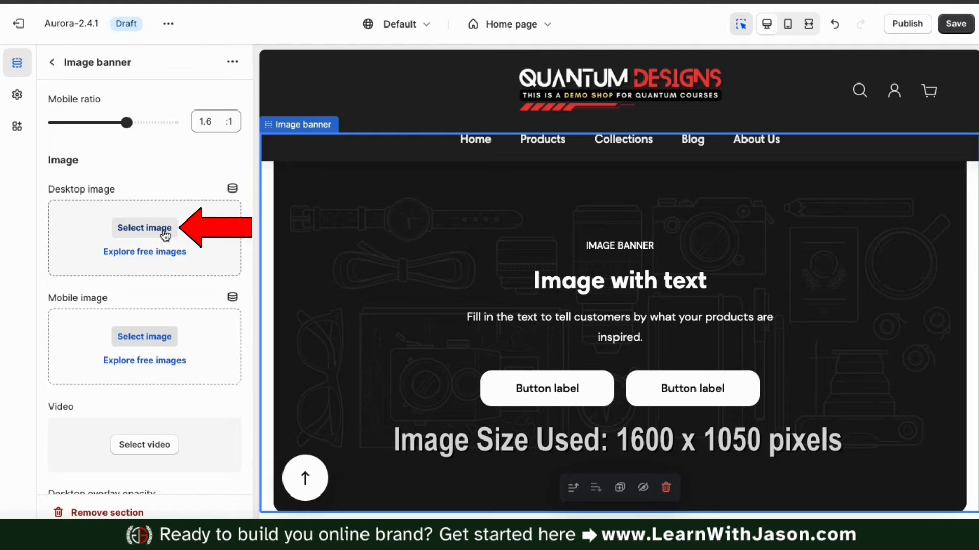
pyautogui.click(164, 234)
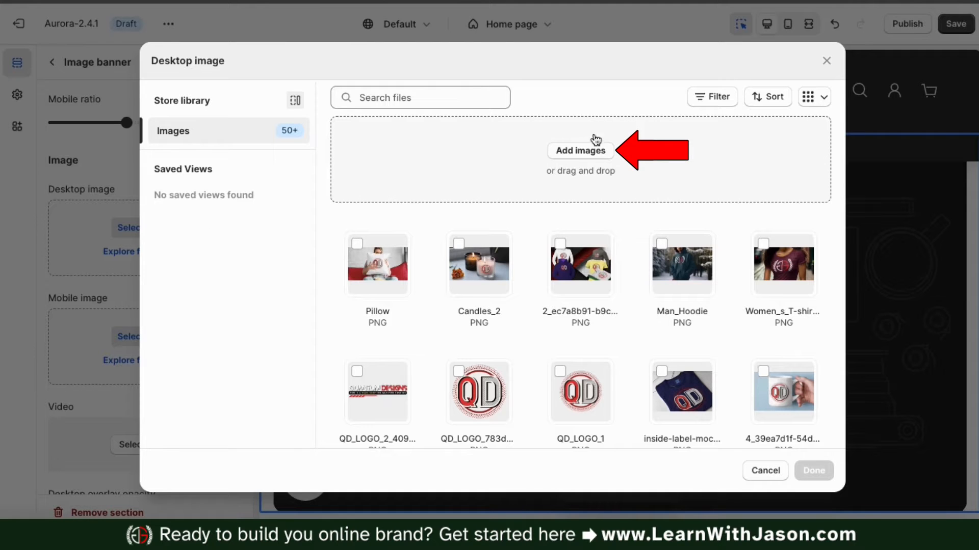
pyautogui.click(569, 157)
pyautogui.doubleClick(349, 184)
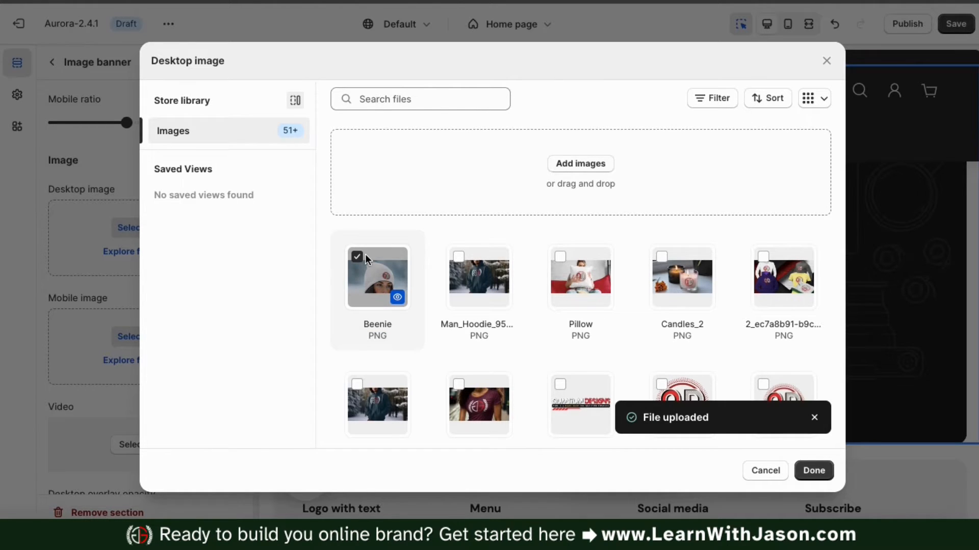
pyautogui.click(811, 470)
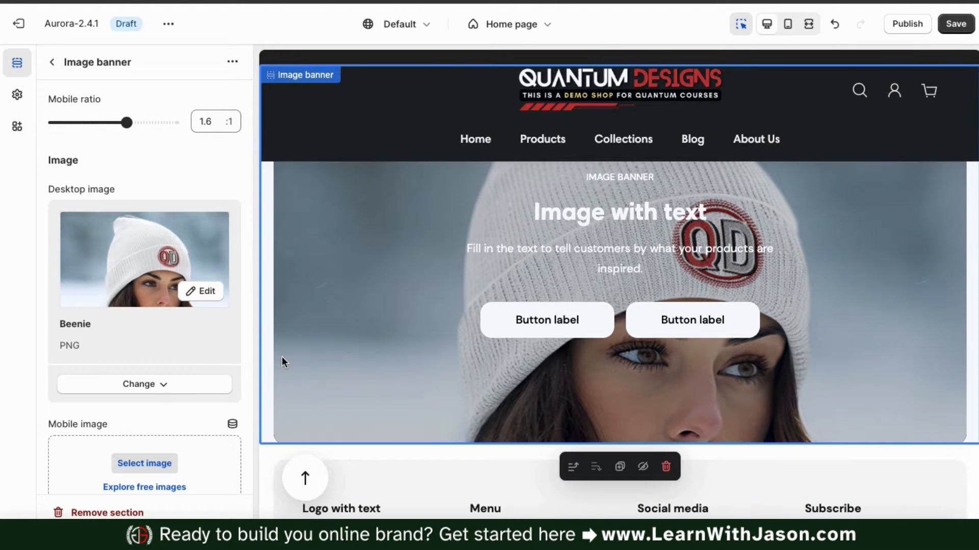
# Change the image banner's color scheme to Black text
pyautogui.scroll(3, 214, 350)
pyautogui.scroll(4, 214, 349)
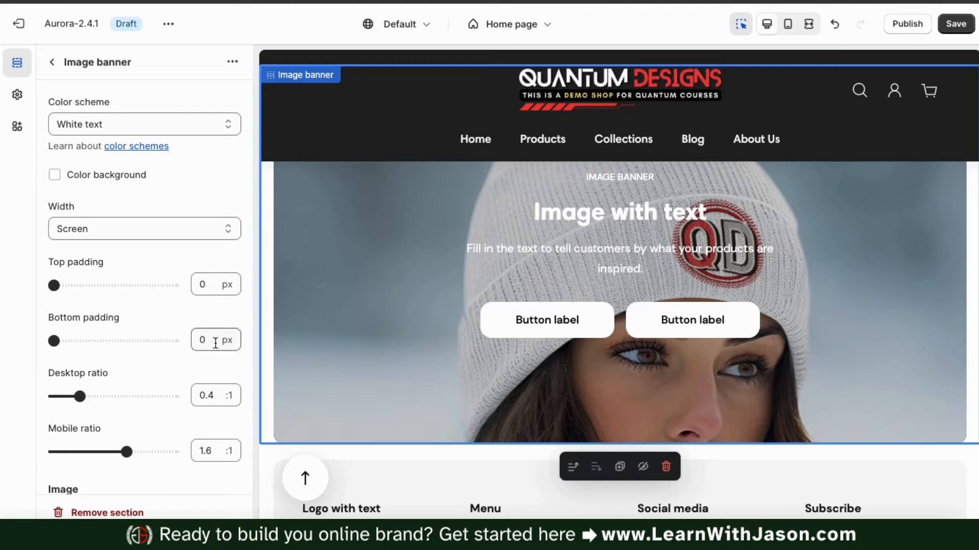
pyautogui.click(213, 126)
pyautogui.click(208, 139)
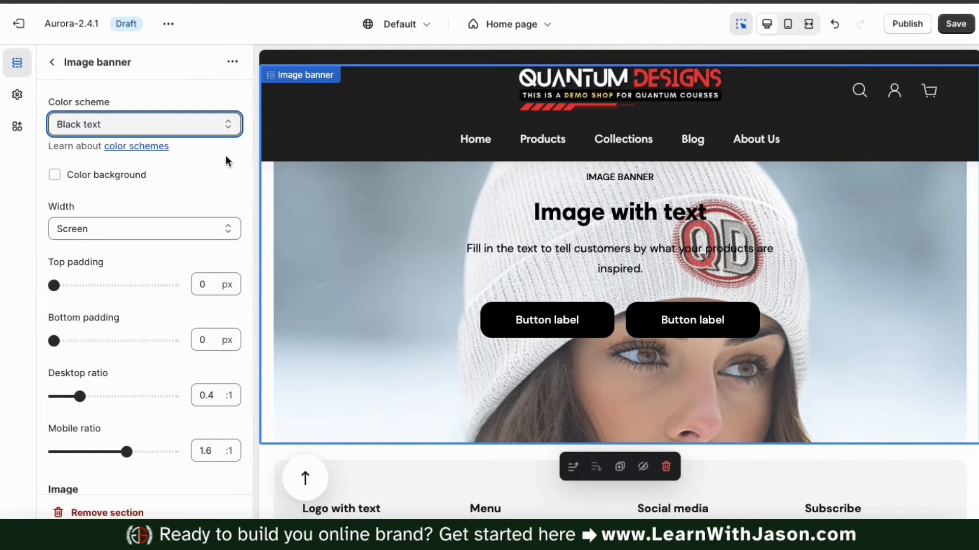
# Check the banner image in the mobile preview, return to the desktop view, and review the overlay opacity settings
pyautogui.scroll(-1, 243, 253)
pyautogui.scroll(-9, 243, 252)
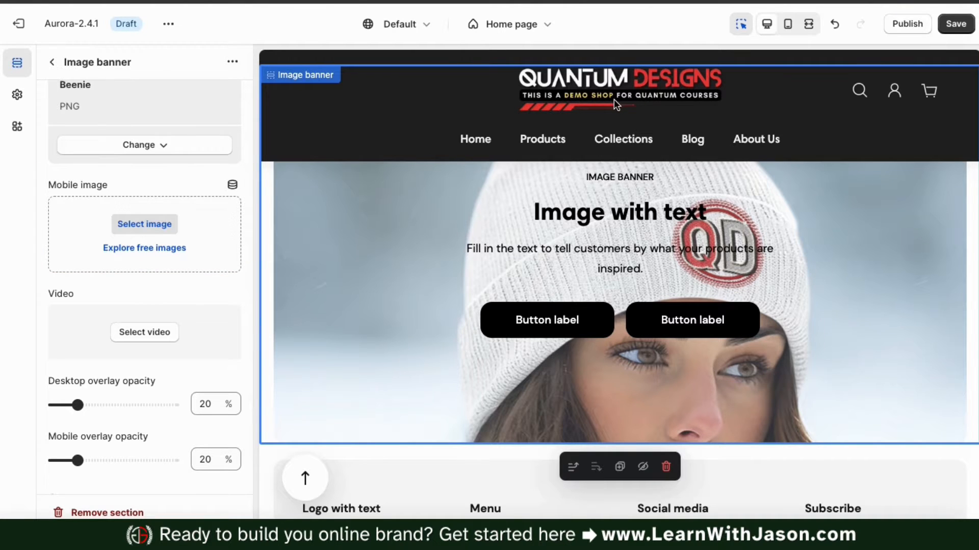
pyautogui.click(788, 25)
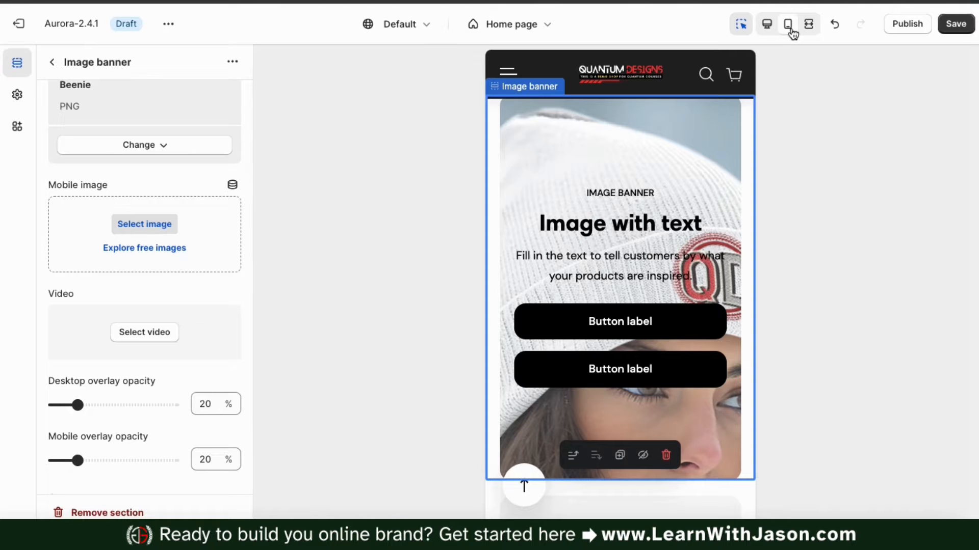
pyautogui.click(767, 26)
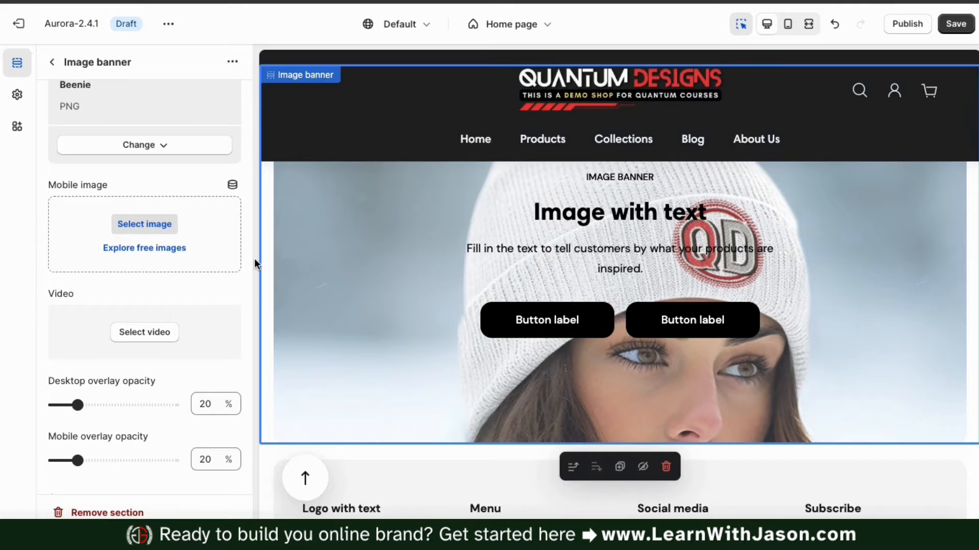
pyautogui.scroll(-3, 231, 286)
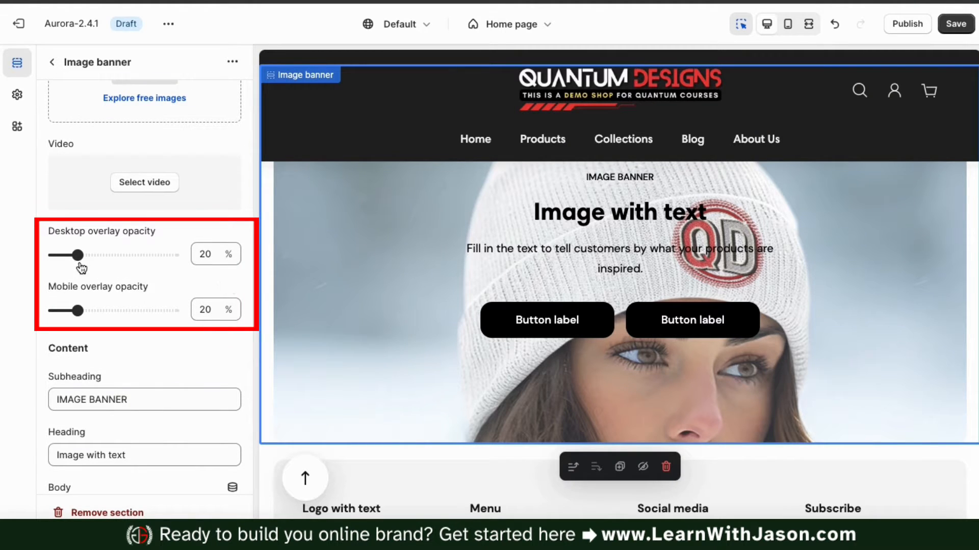
pyautogui.moveTo(78, 257)
pyautogui.mouseDown()
pyautogui.moveTo(130, 254)
pyautogui.moveTo(78, 256)
pyautogui.mouseUp()
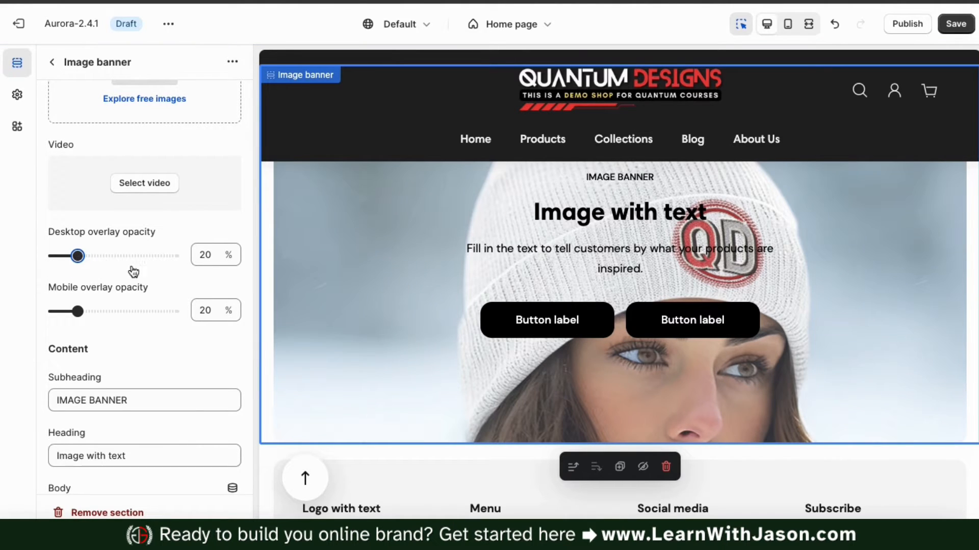
# Set the banner's subheading to "NEW BEANIE AVAILABLE" and its heading to "Stay Warm This Winter!"
pyautogui.scroll(-3, 228, 377)
pyautogui.scroll(-1, 227, 377)
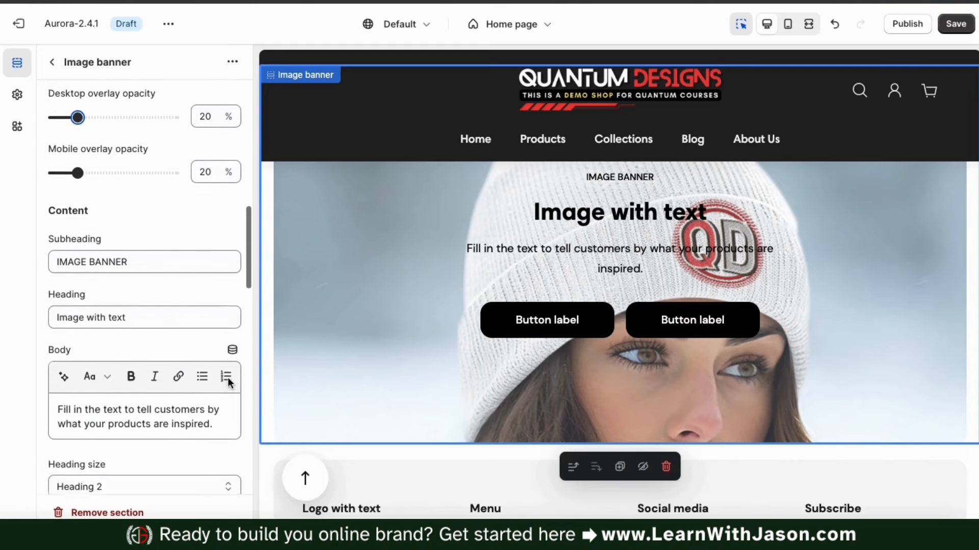
pyautogui.click(150, 256)
pyautogui.tripleClick(149, 256)
pyautogui.write('NEW BEANIE AVAILABLE')
pyautogui.click(137, 313)
pyautogui.tripleClick(138, 313)
pyautogui.write('Stay Warm This Winter!')
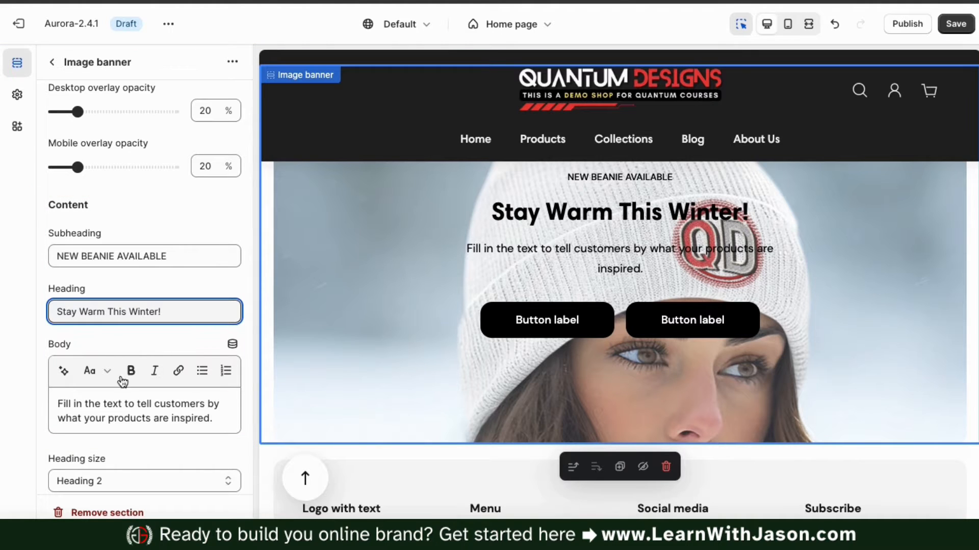
# Replace the banner's body text with "Stay warm and stylish this winter with our new QD 100% cotton beanie! Available in multiple colors."
pyautogui.tripleClick(52, 403)
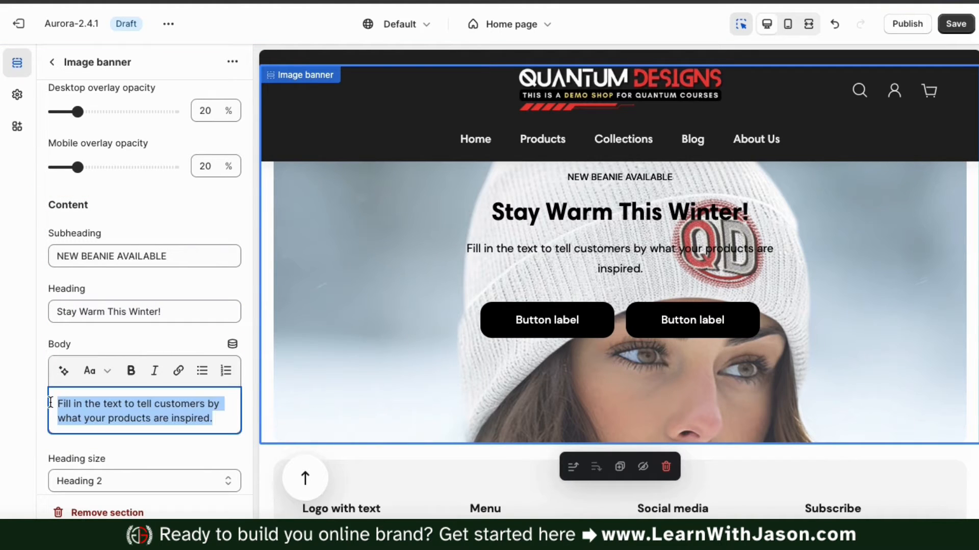
pyautogui.write('Stay warm and stylish this winter')
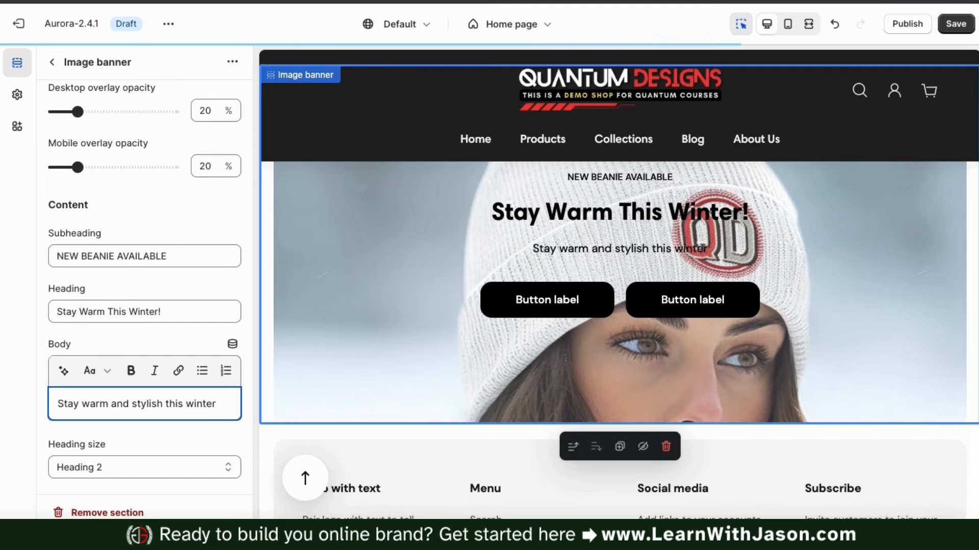
pyautogui.write(' with our new QD 100% cotton beanie! Available in multiple colors.')
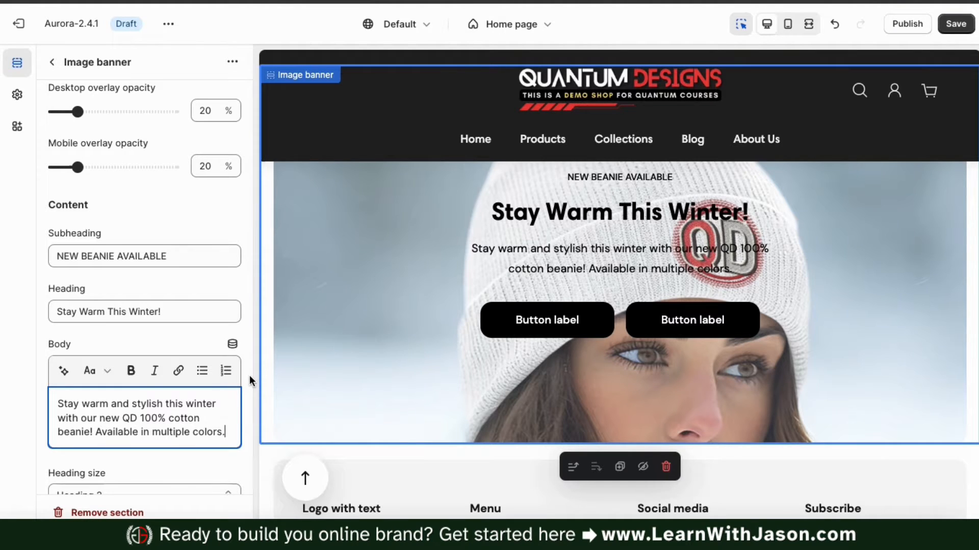
# Set the banner's body size to Body 2 and its desktop alignment to Left
pyautogui.scroll(-5, 249, 375)
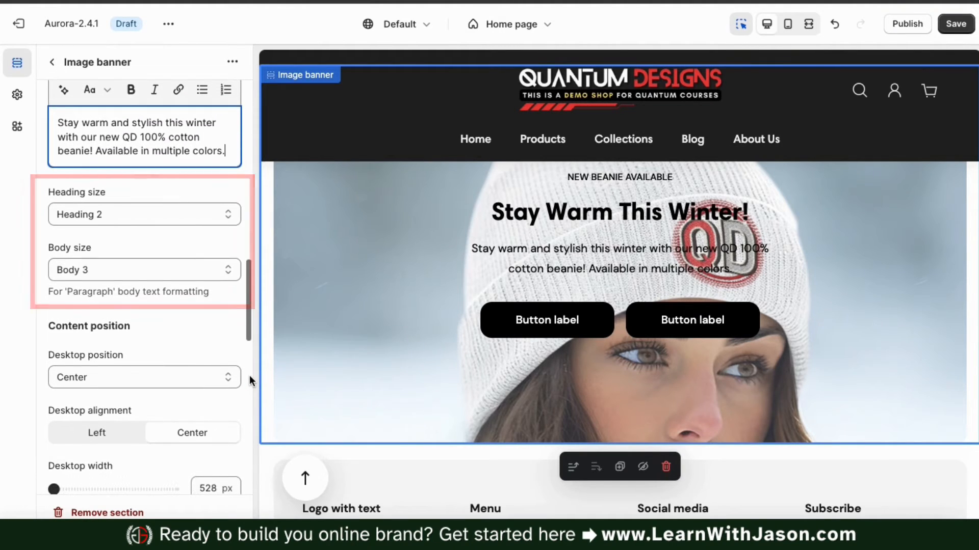
pyautogui.click(233, 274)
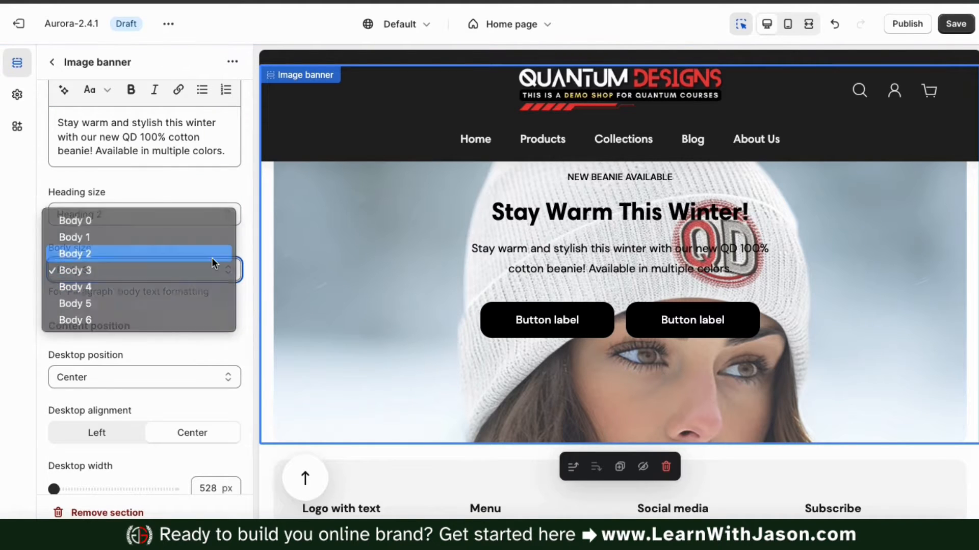
pyautogui.click(212, 254)
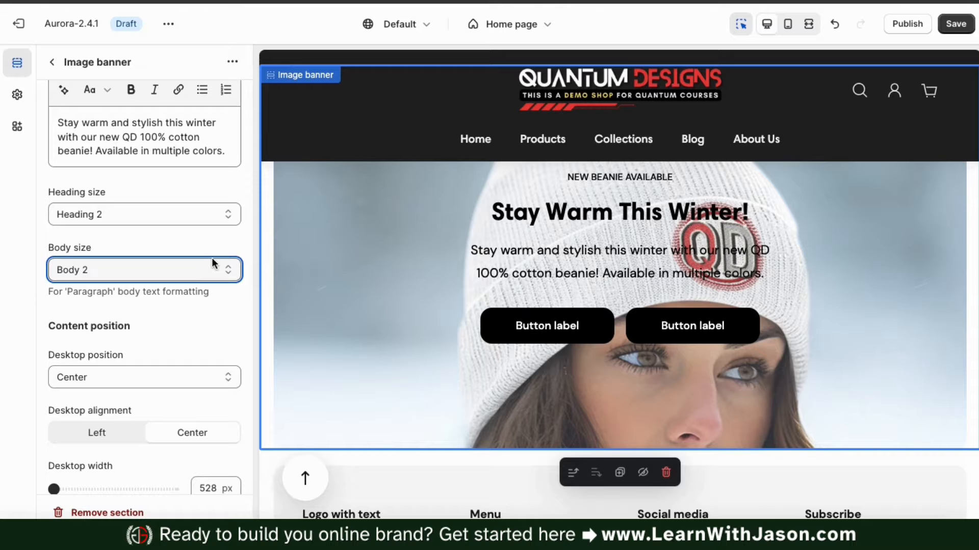
pyautogui.click(237, 307)
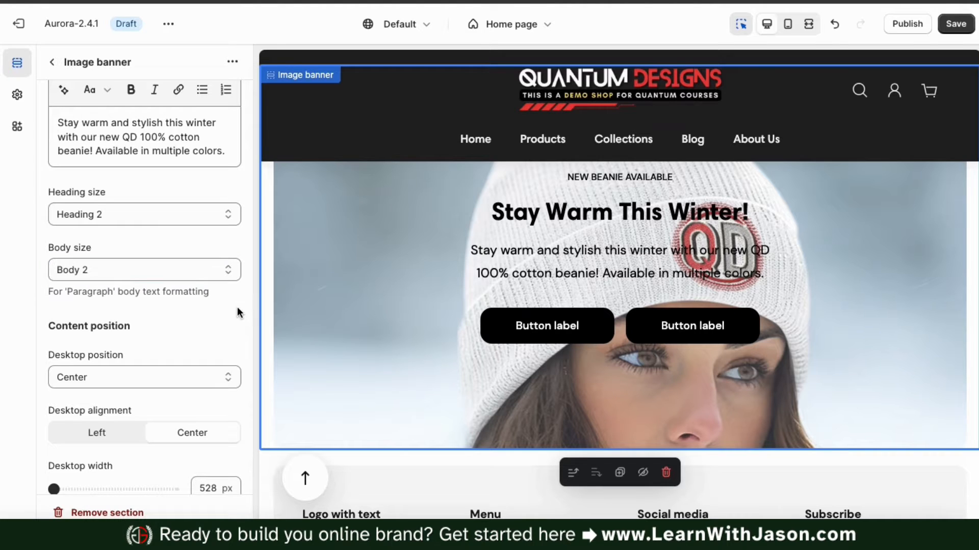
pyautogui.scroll(-3, 237, 307)
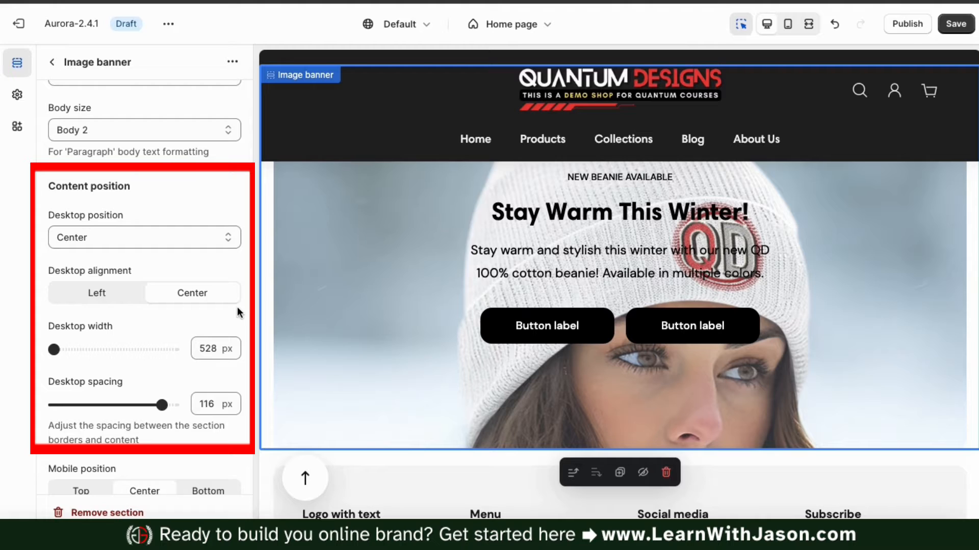
pyautogui.click(114, 301)
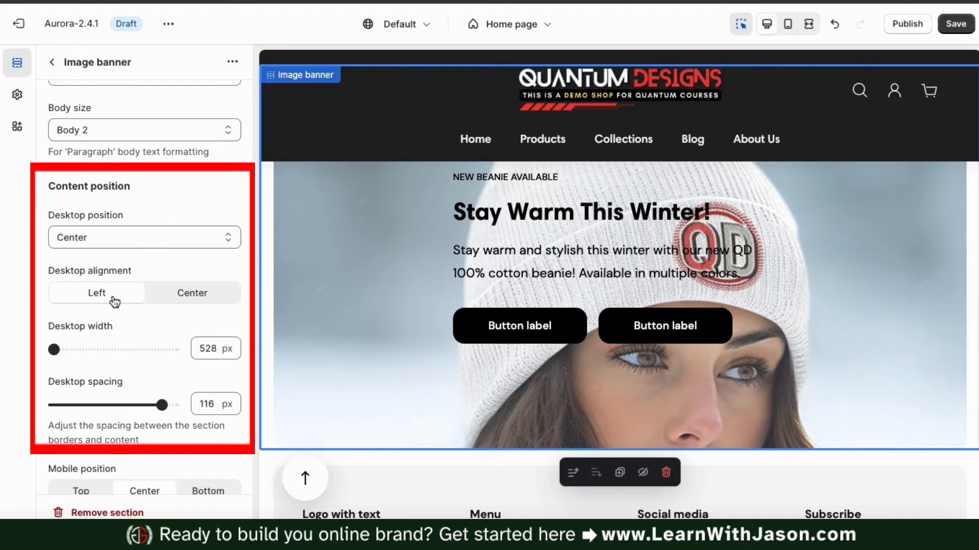
# Review the mobile position and alignment options against the banner's mobile preview, and return to the desktop view
pyautogui.scroll(-2, 241, 316)
pyautogui.scroll(-2, 239, 316)
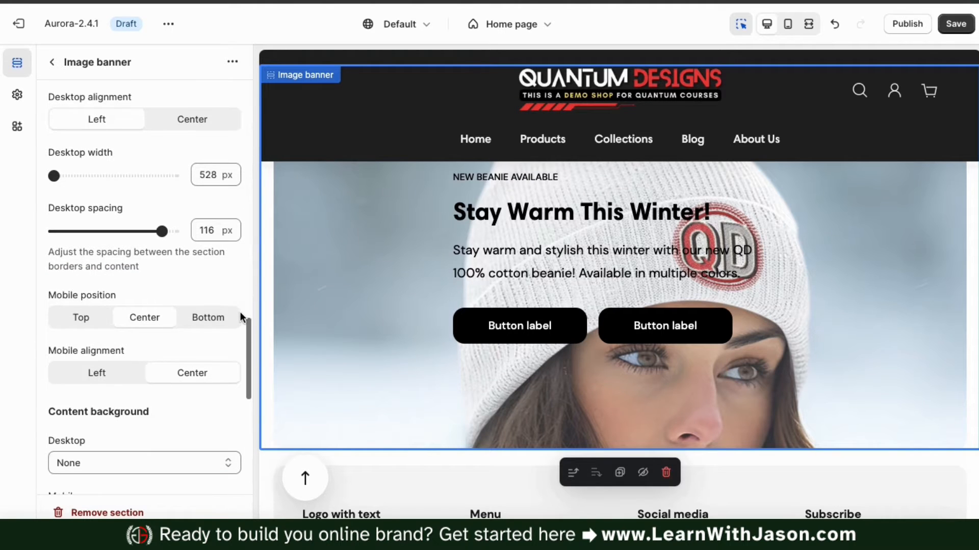
pyautogui.click(795, 29)
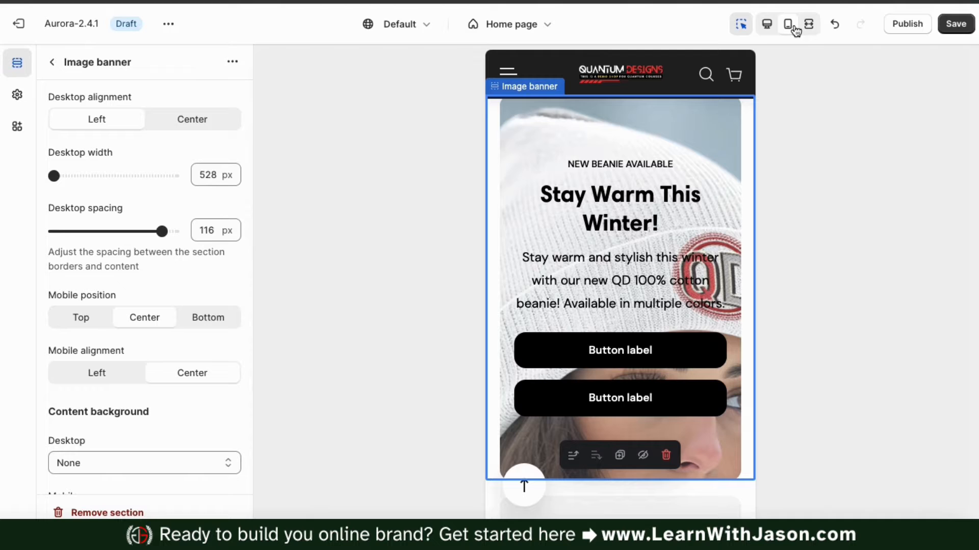
pyautogui.click(765, 25)
# Try the Solid and Blurred content backgrounds for the banner on desktop
pyautogui.scroll(-5, 167, 332)
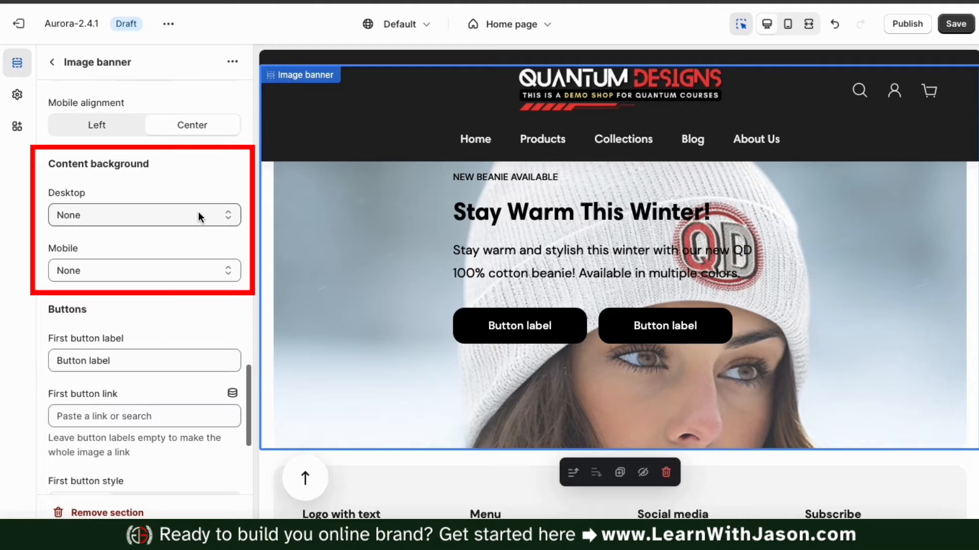
pyautogui.click(227, 217)
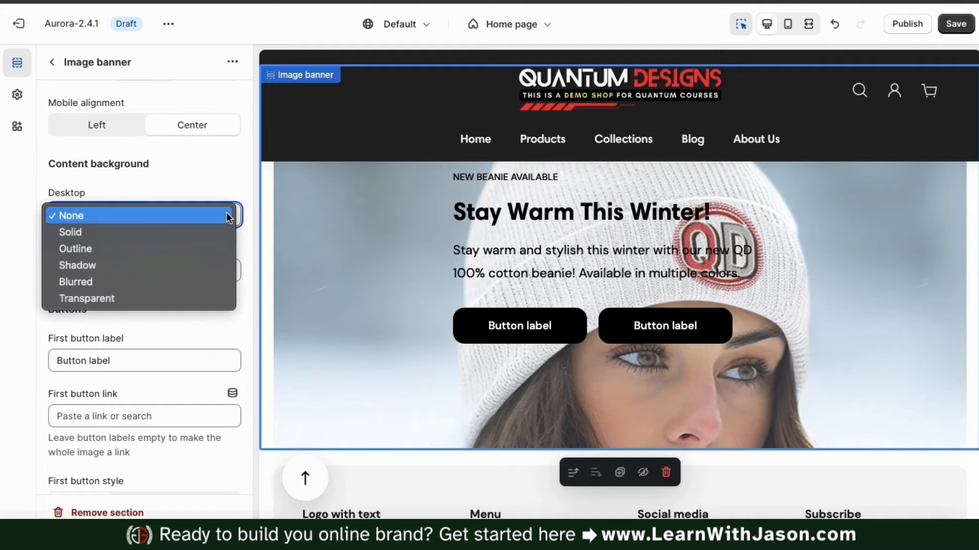
pyautogui.click(204, 228)
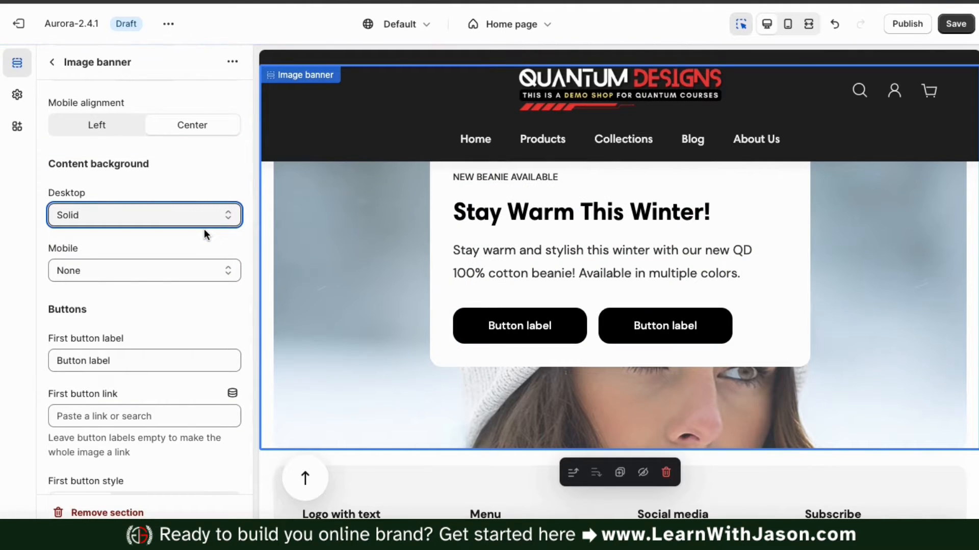
pyautogui.click(228, 216)
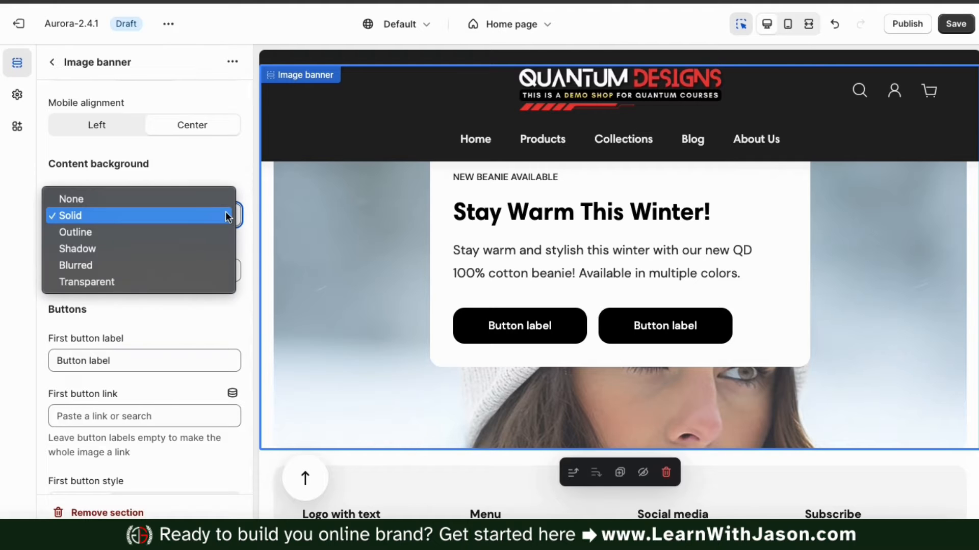
pyautogui.click(191, 264)
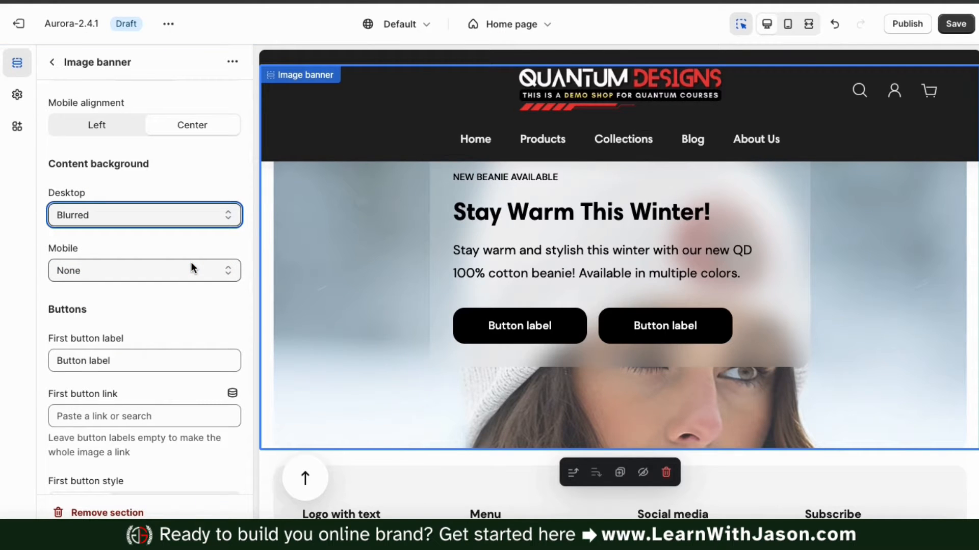
pyautogui.scroll(2, 298, 251)
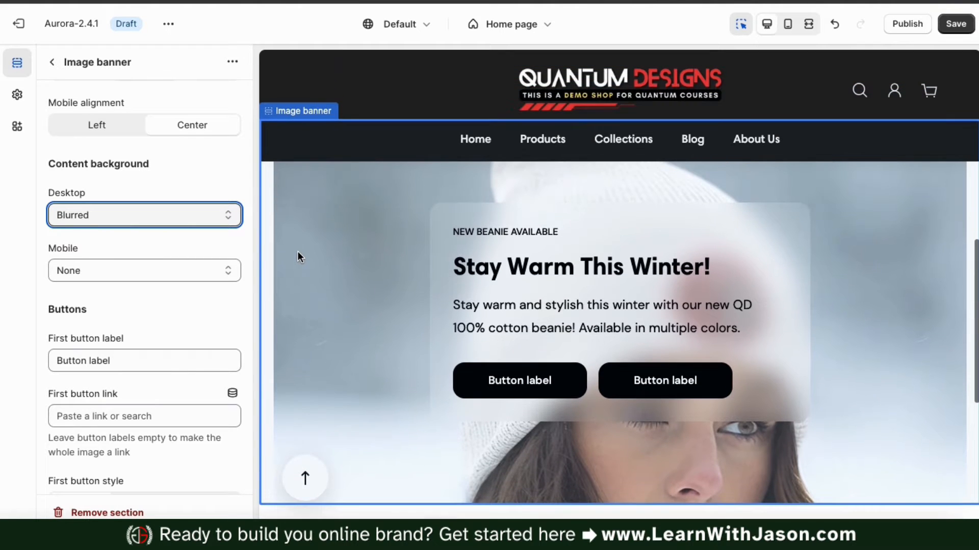
# Set the banner's content background to Transparent for both desktop and mobile
pyautogui.click(219, 218)
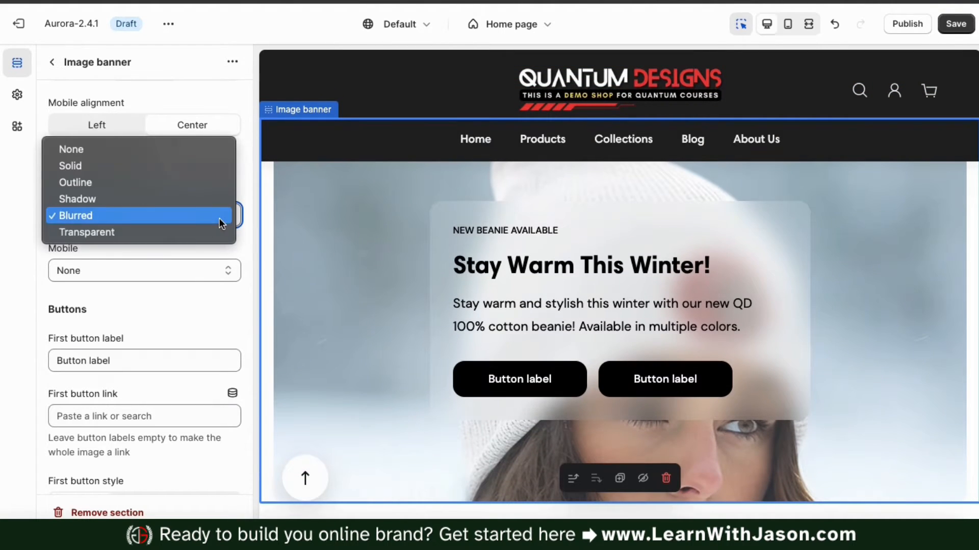
pyautogui.click(195, 231)
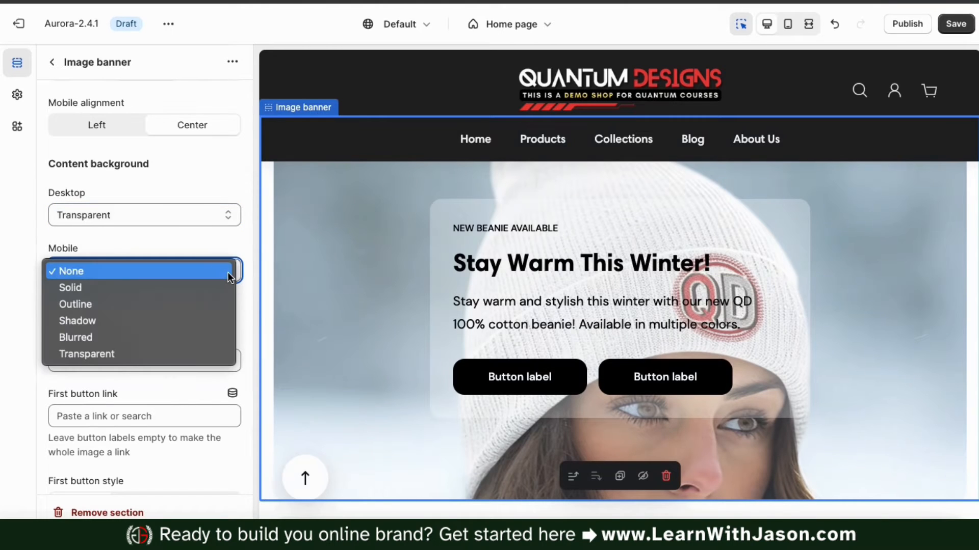
pyautogui.click(198, 351)
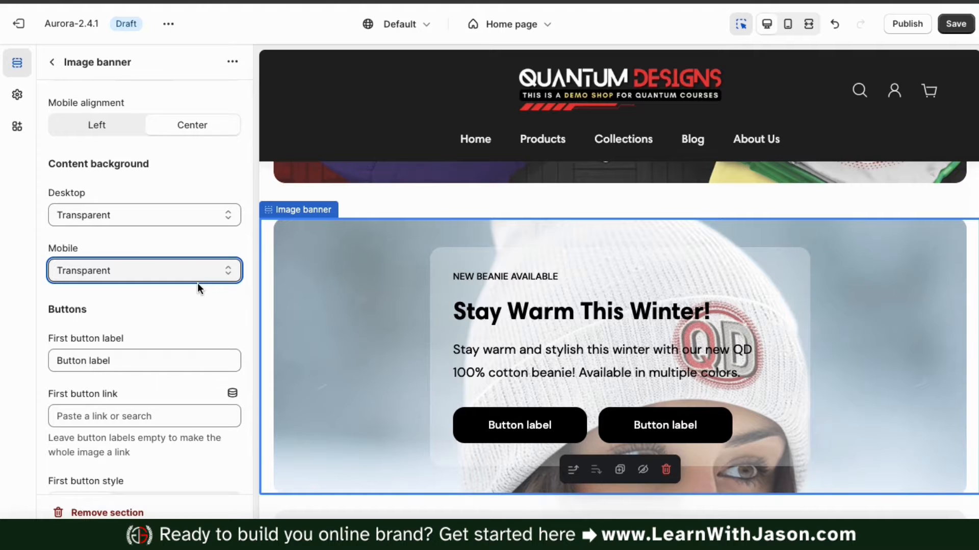
# Change the banner's first button label to "View Beanie"
pyautogui.click(185, 355)
pyautogui.tripleClick(185, 355)
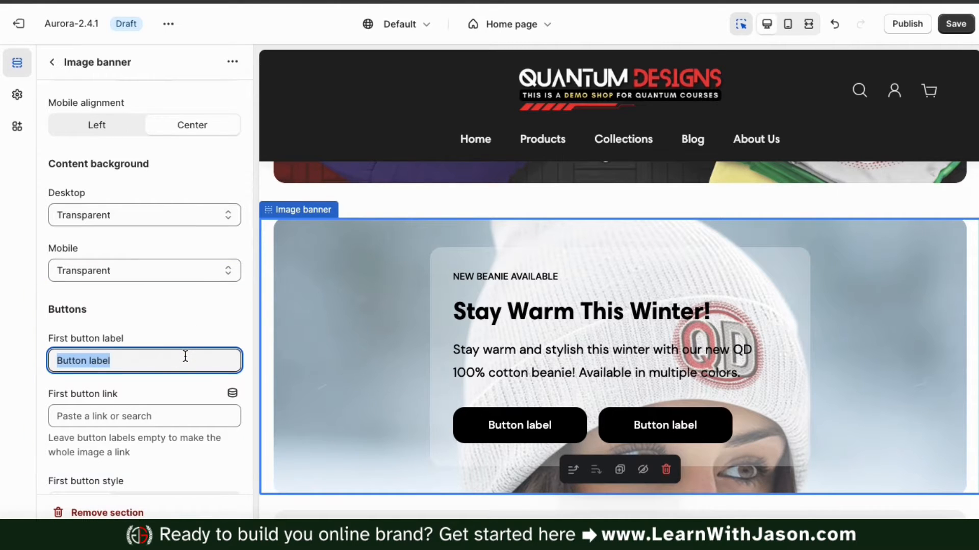
pyautogui.write('View Beanie')
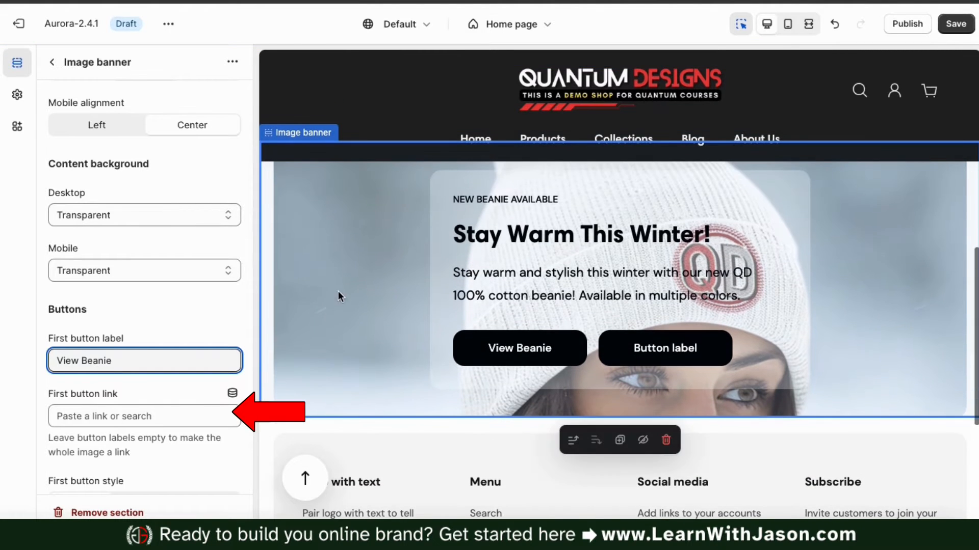
# Link the banner's first button to the Embroidered Beanie product
pyautogui.click(161, 411)
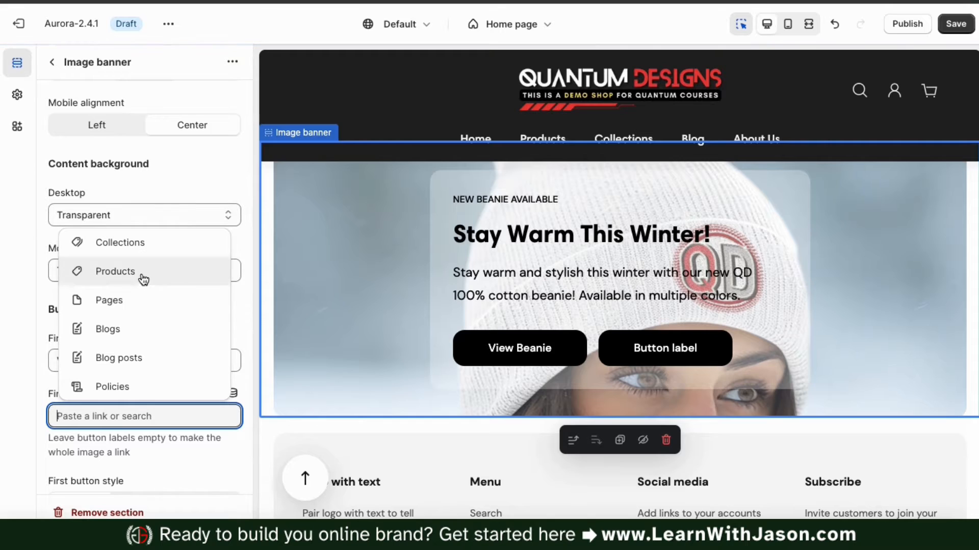
pyautogui.click(143, 280)
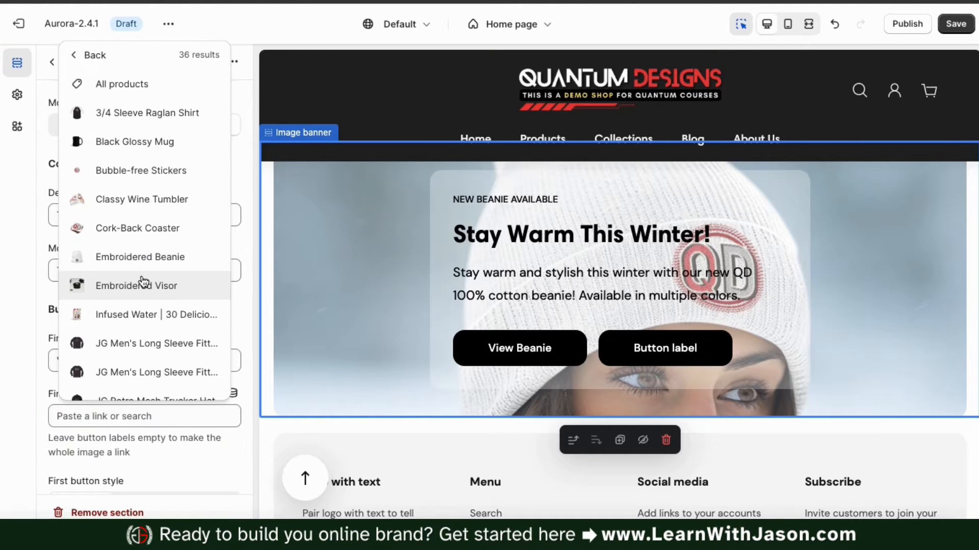
pyautogui.scroll(-2, 143, 281)
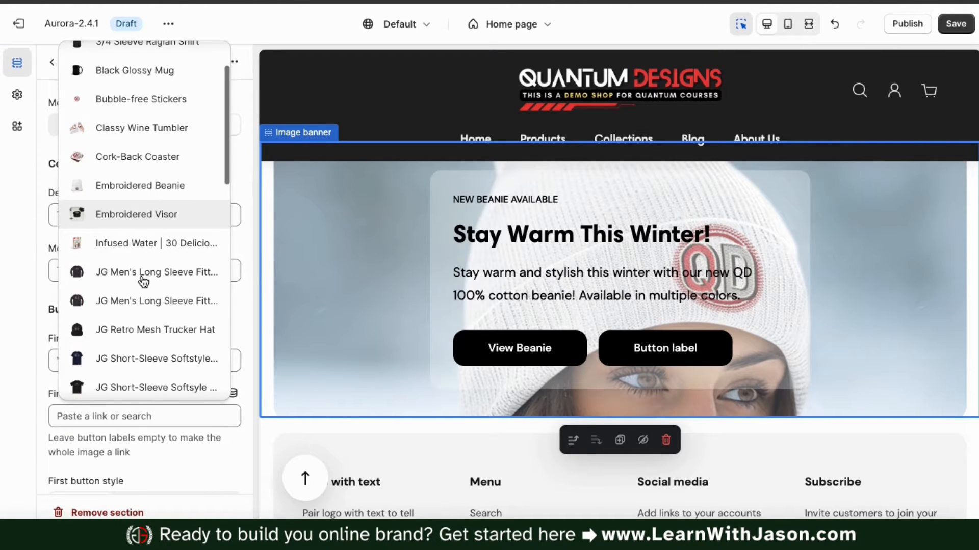
pyautogui.click(142, 193)
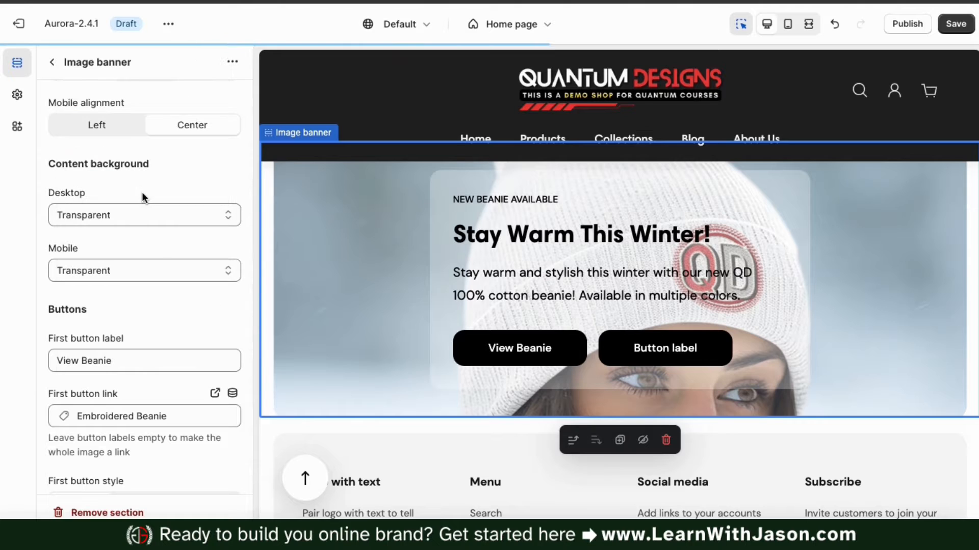
# Change the banner's second button label to "View All Hats"
pyautogui.scroll(-2, 216, 316)
pyautogui.scroll(-3, 216, 312)
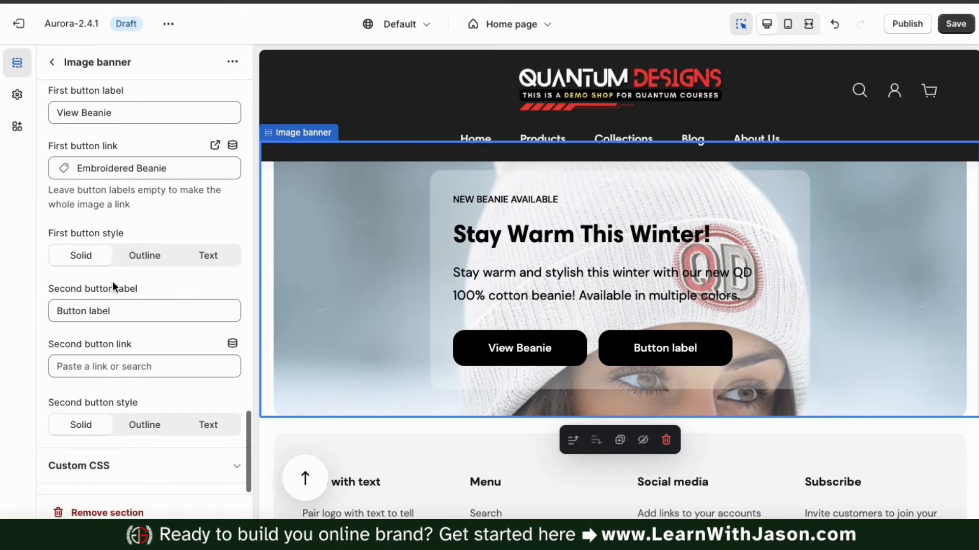
pyautogui.doubleClick(111, 305)
pyautogui.tripleClick(112, 306)
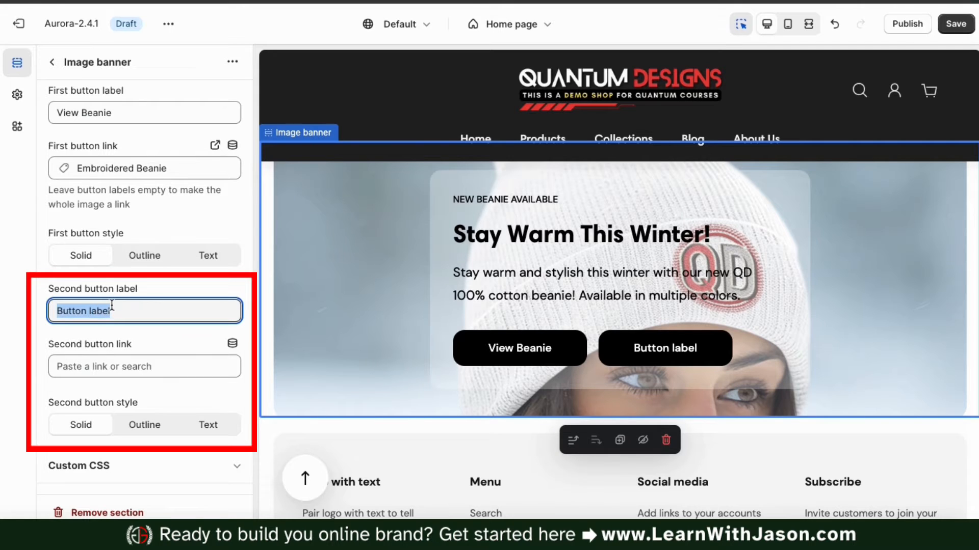
pyautogui.write('View All Hats')
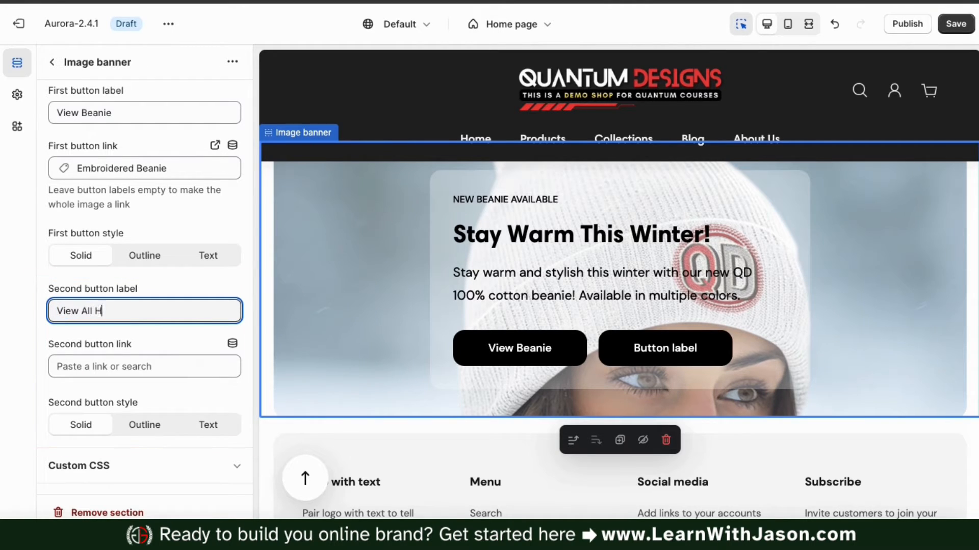
# Link the second button to the Hats, Beanies & Visors collection and set its style to Outline
pyautogui.click(143, 366)
pyautogui.click(136, 196)
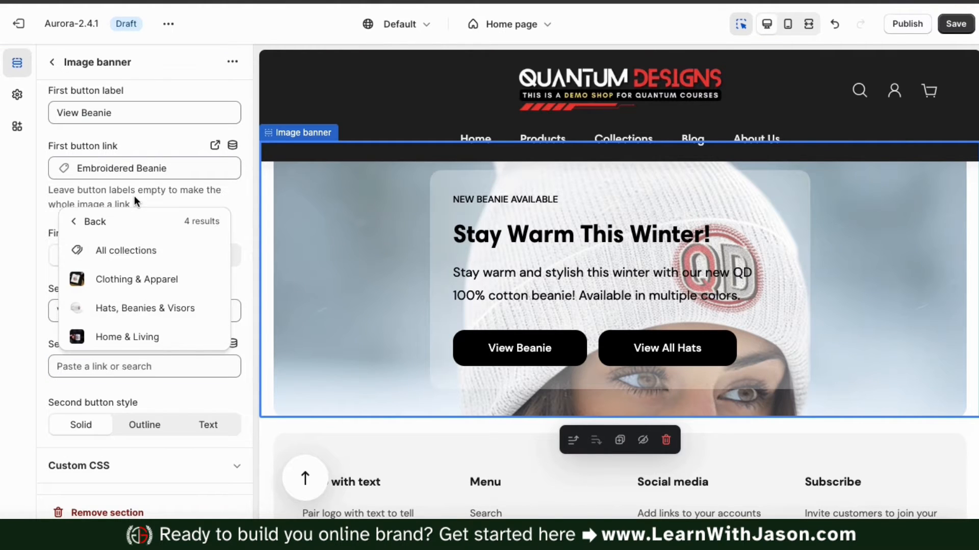
pyautogui.click(132, 312)
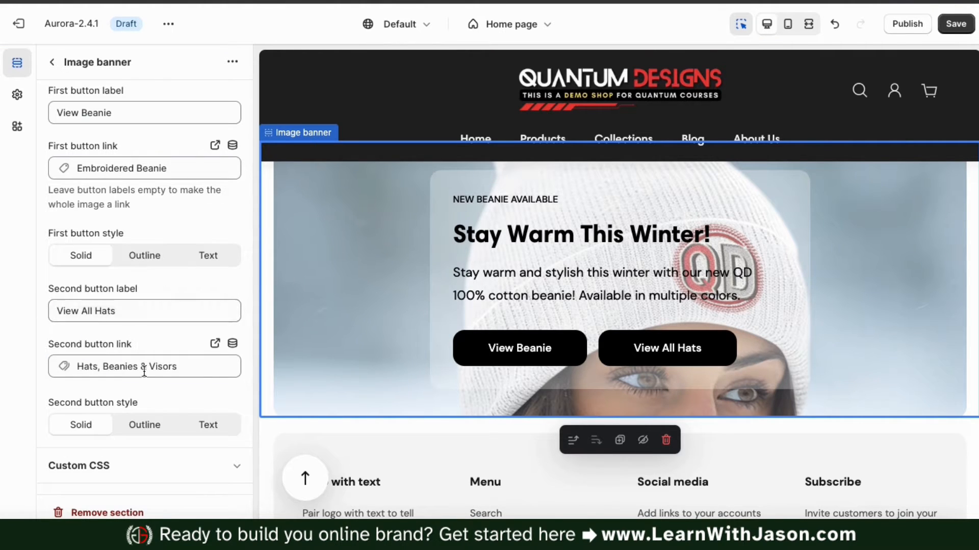
pyautogui.click(152, 424)
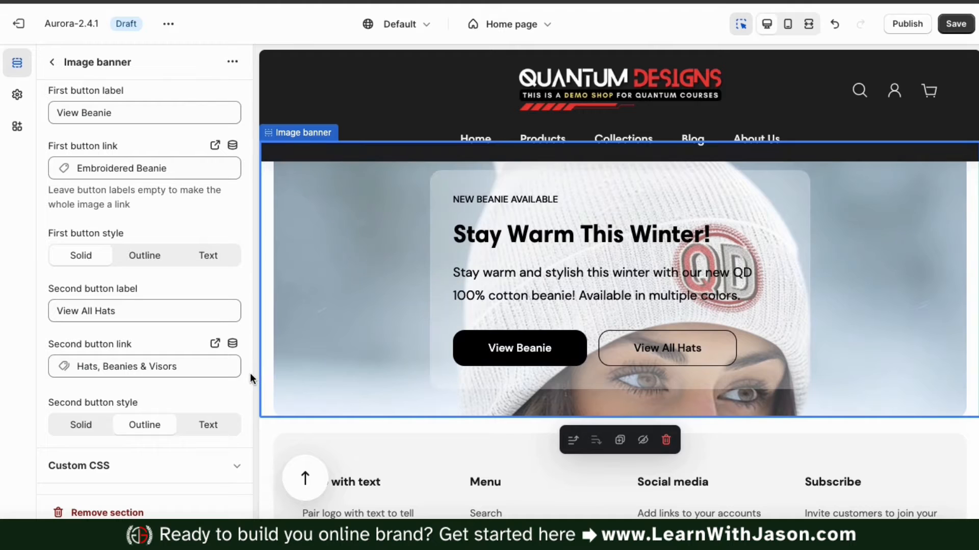
# Check the image banner in the mobile preview, then save the changes and return to the home page section list
pyautogui.scroll(15, 250, 374)
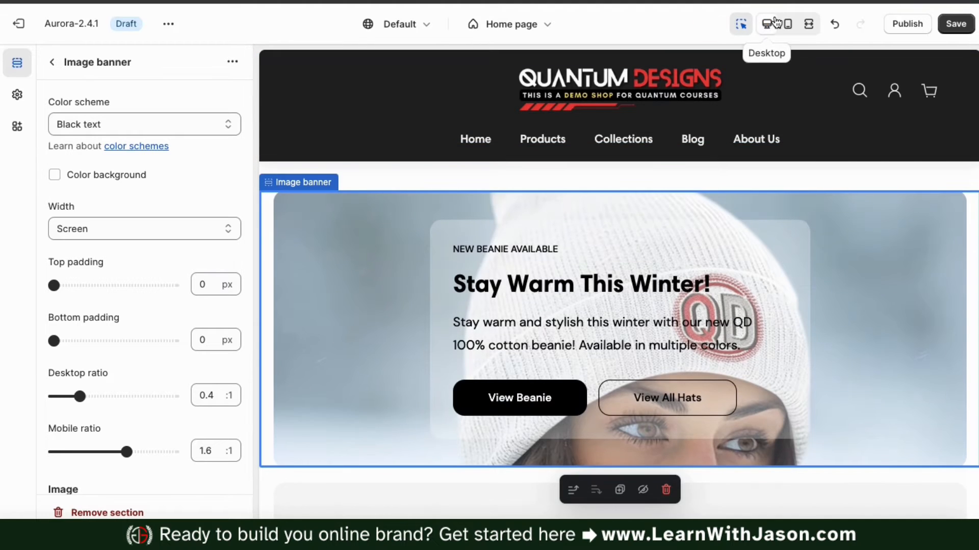
pyautogui.click(787, 24)
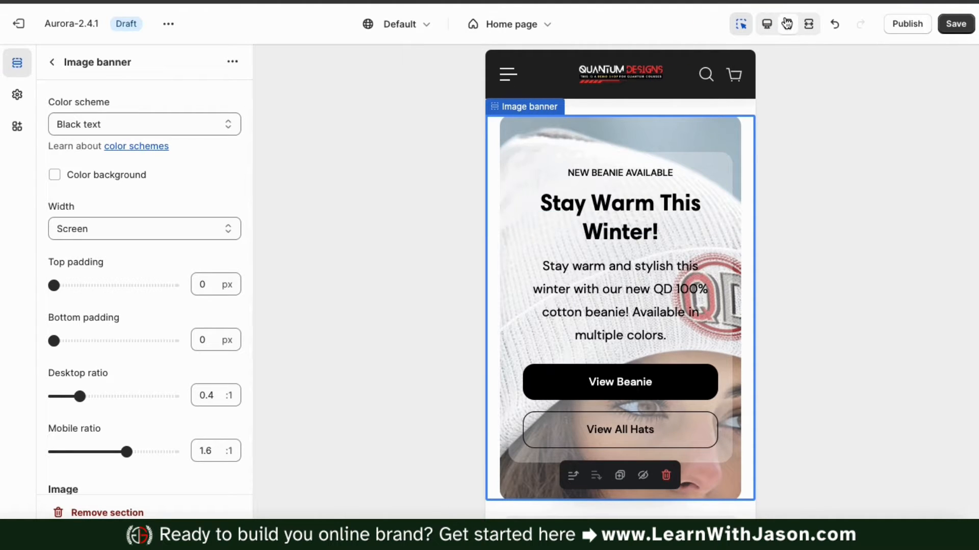
pyautogui.click(760, 27)
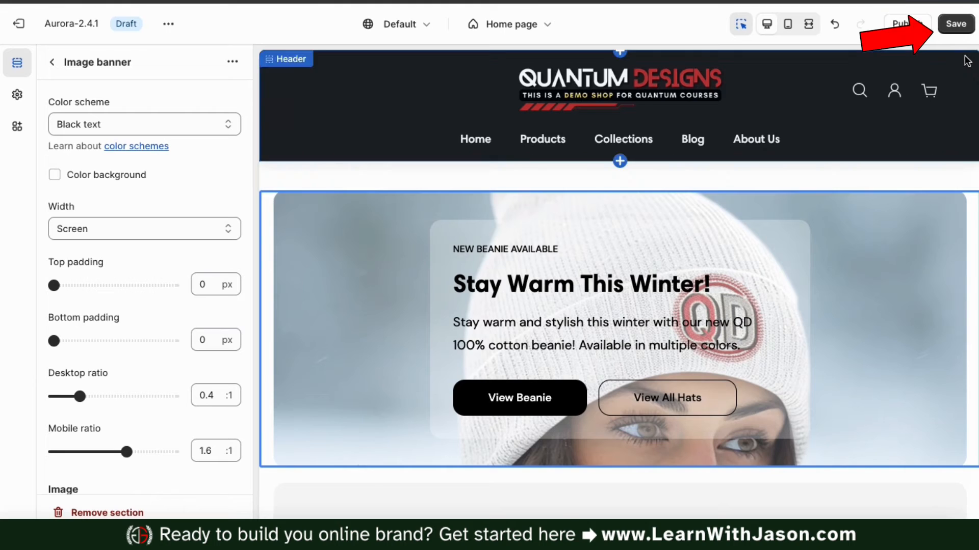
pyautogui.click(962, 25)
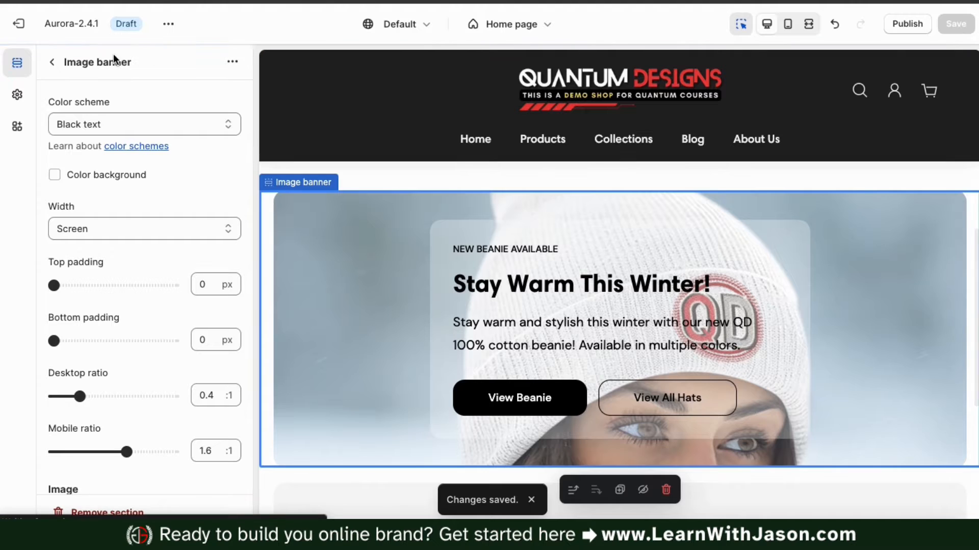
pyautogui.click(49, 63)
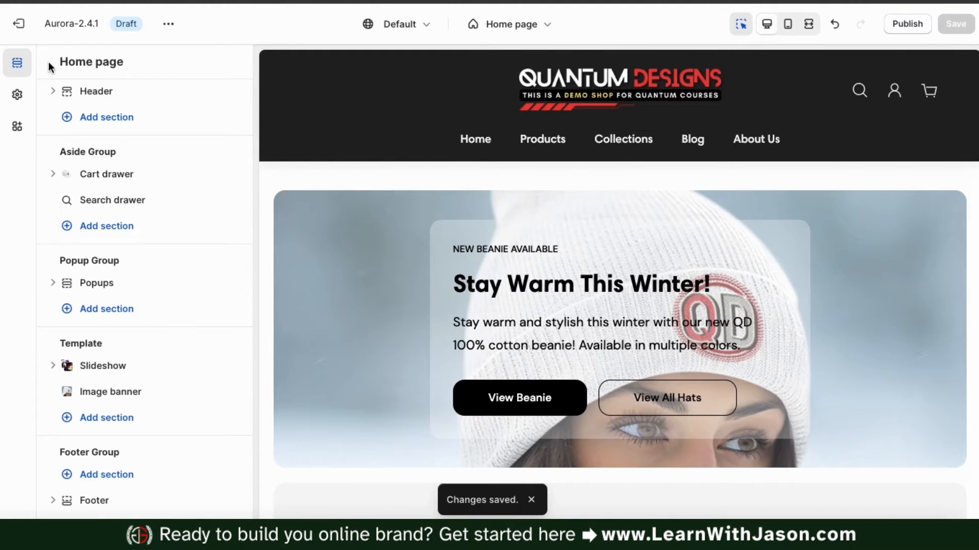
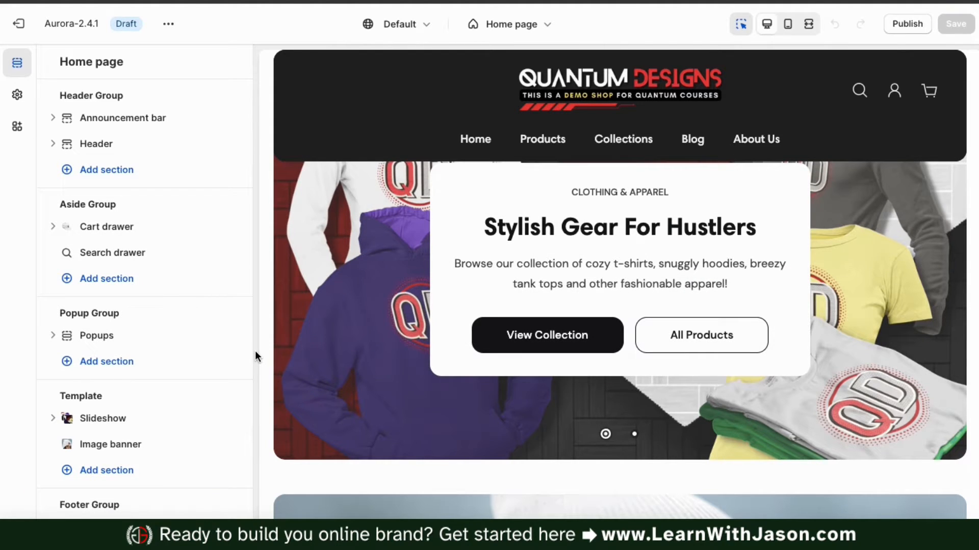
# Add a Split image banner section to the home page template below the image banner
pyautogui.click(101, 479)
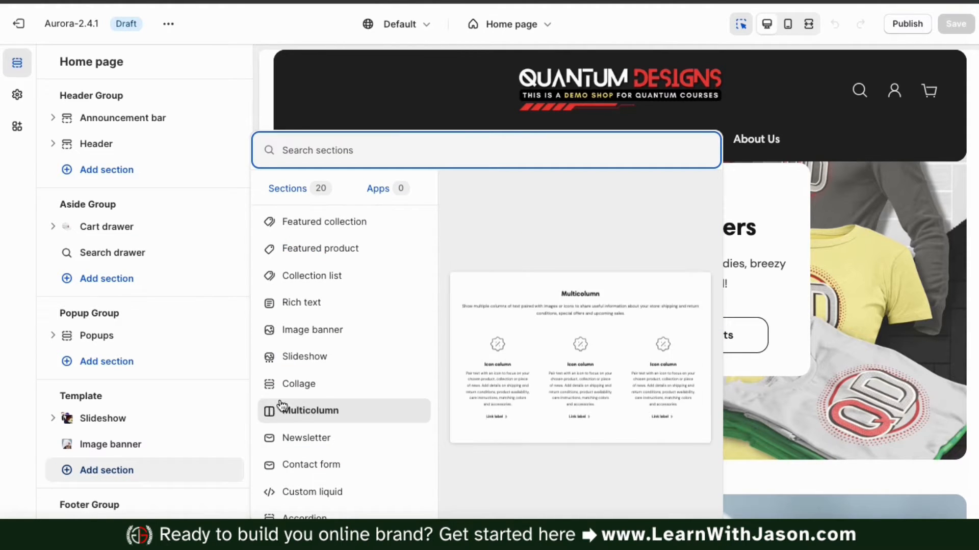
pyautogui.scroll(-3, 322, 396)
pyautogui.scroll(-3, 323, 398)
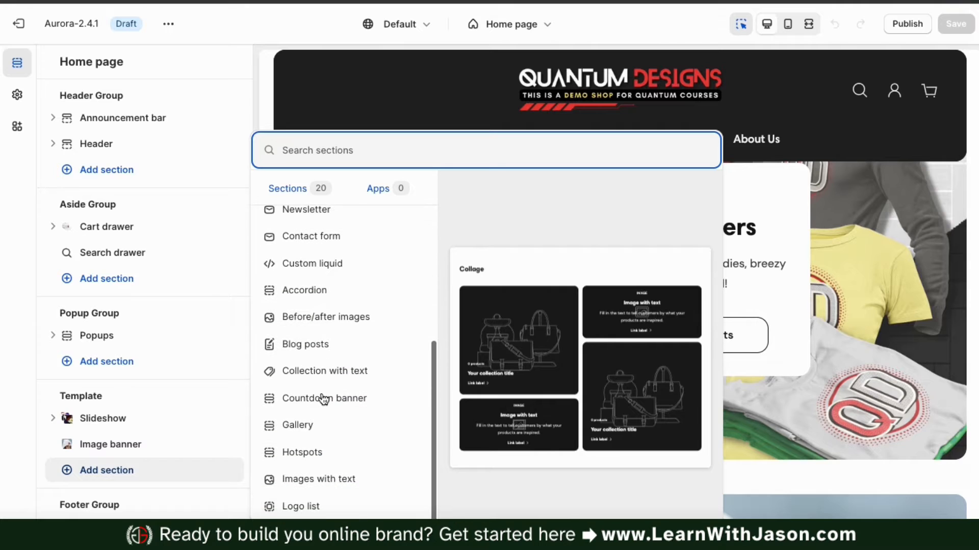
pyautogui.click(310, 510)
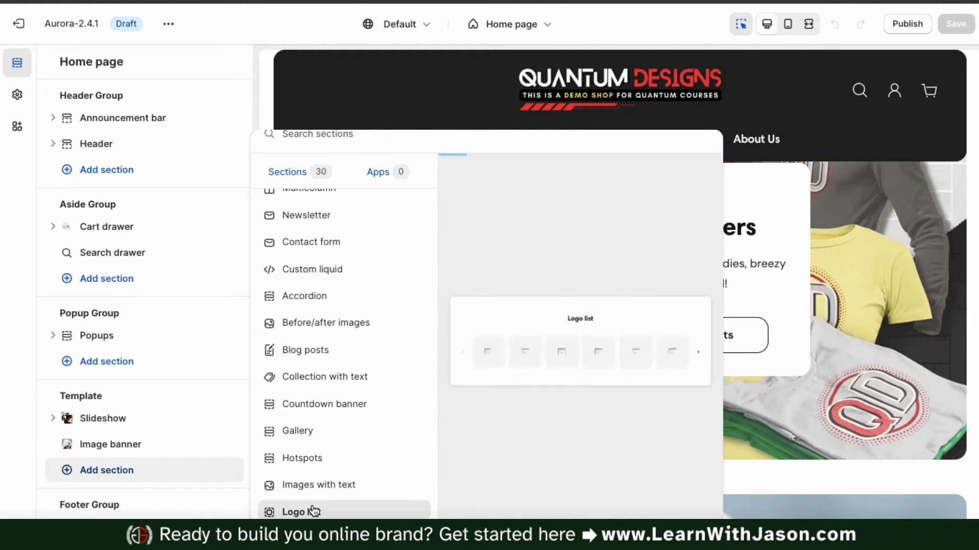
pyautogui.scroll(-3, 314, 483)
pyautogui.scroll(-2, 315, 482)
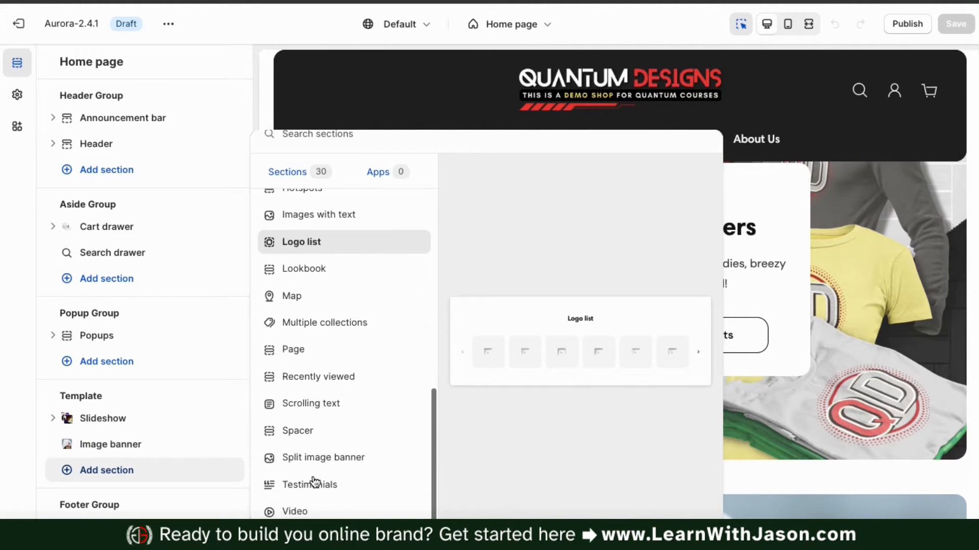
pyautogui.click(316, 462)
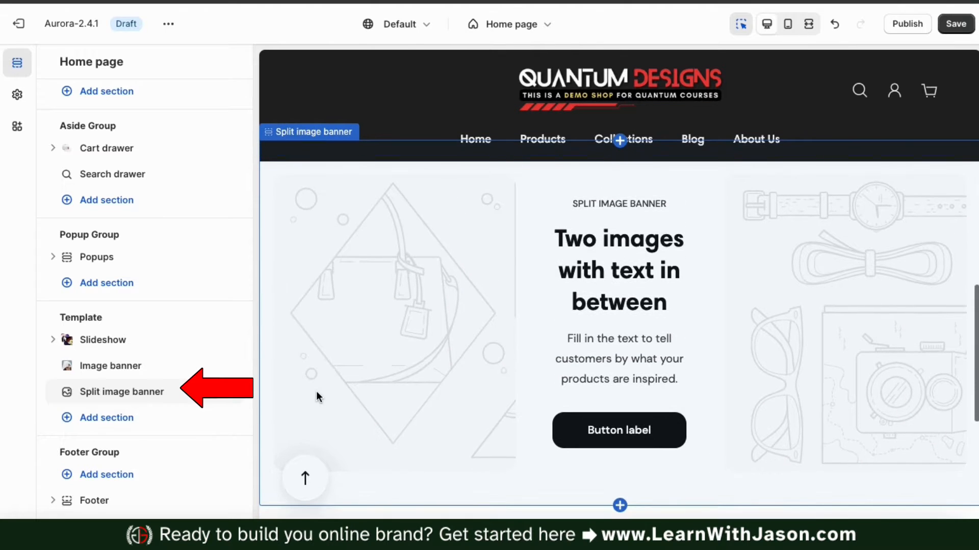
# Open the split image banner's settings and set its color scheme to Contrasting
pyautogui.moveTo(135, 398)
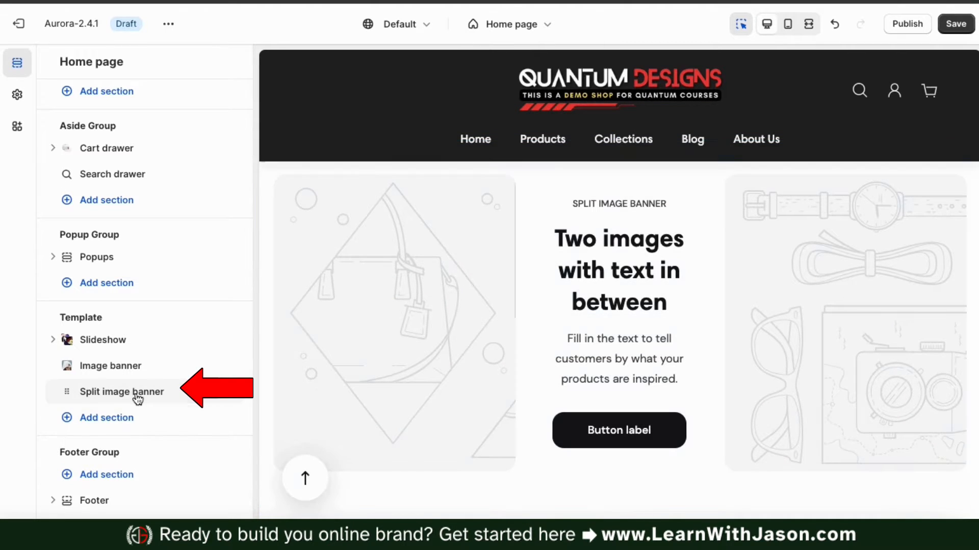
pyautogui.click(115, 403)
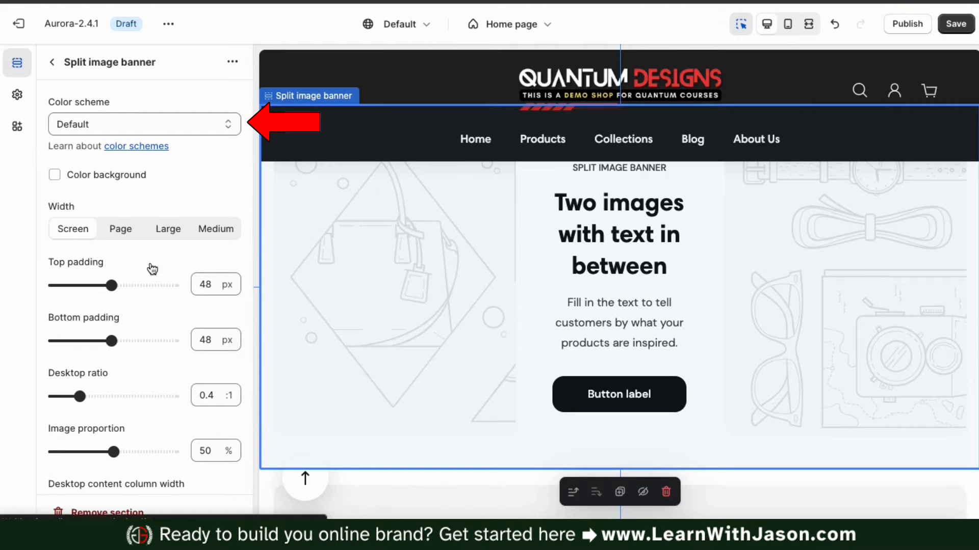
pyautogui.click(221, 123)
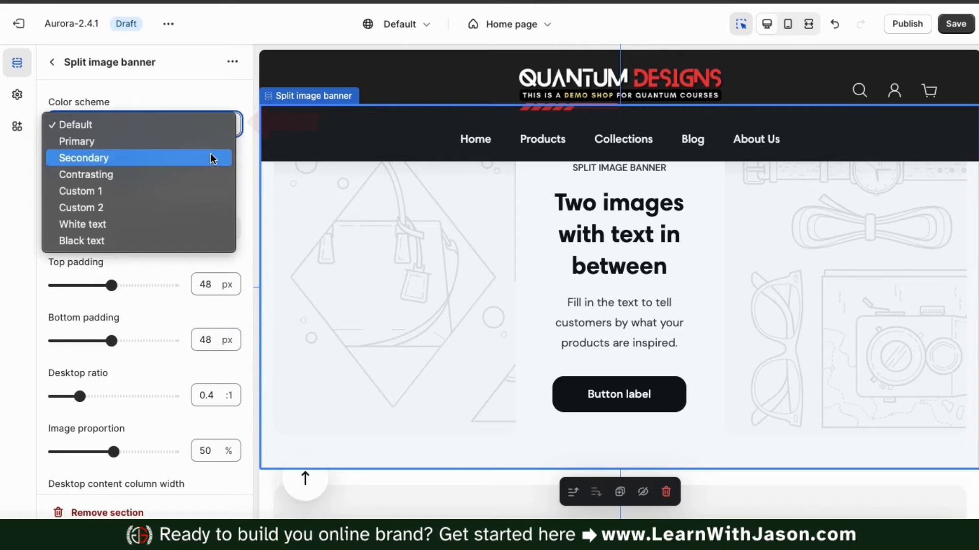
pyautogui.click(211, 158)
pyautogui.click(224, 124)
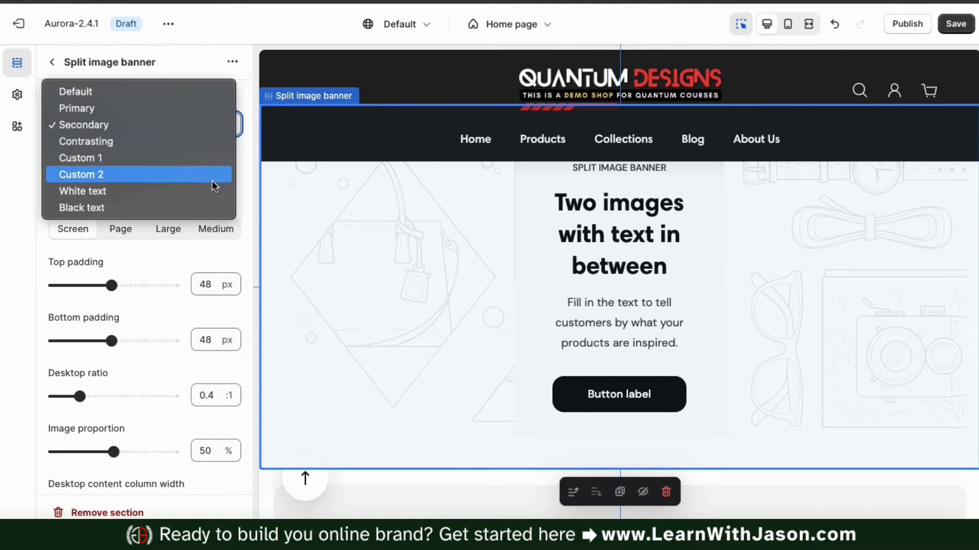
pyautogui.click(209, 143)
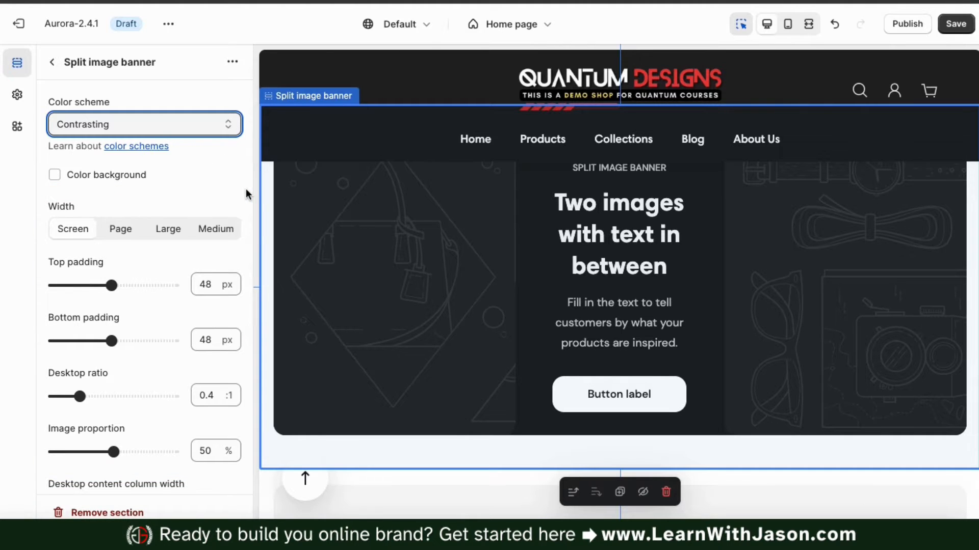
# Upload the Women_s_T-shirt picture and use it as the split image banner's left desktop image
pyautogui.scroll(-1, 245, 189)
pyautogui.scroll(-2, 246, 188)
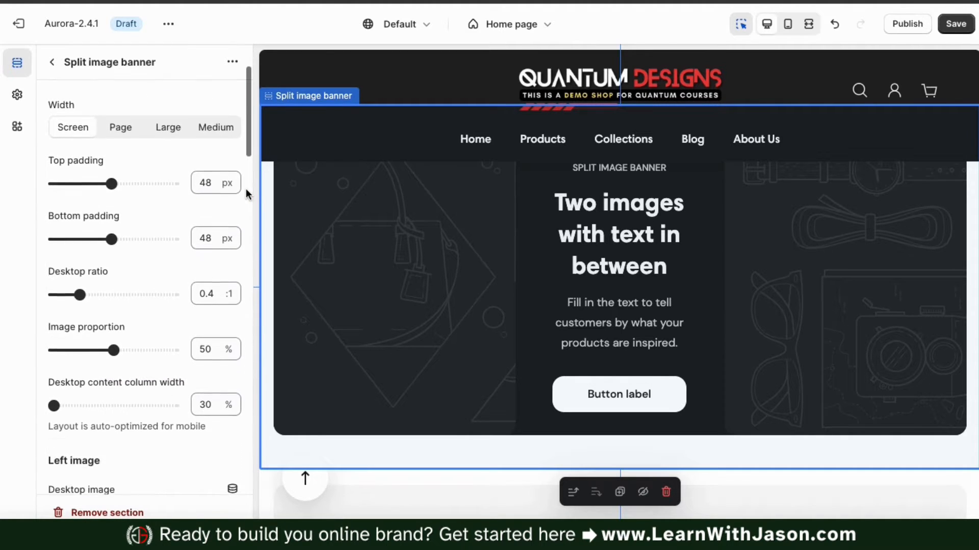
pyautogui.scroll(-1, 423, 405)
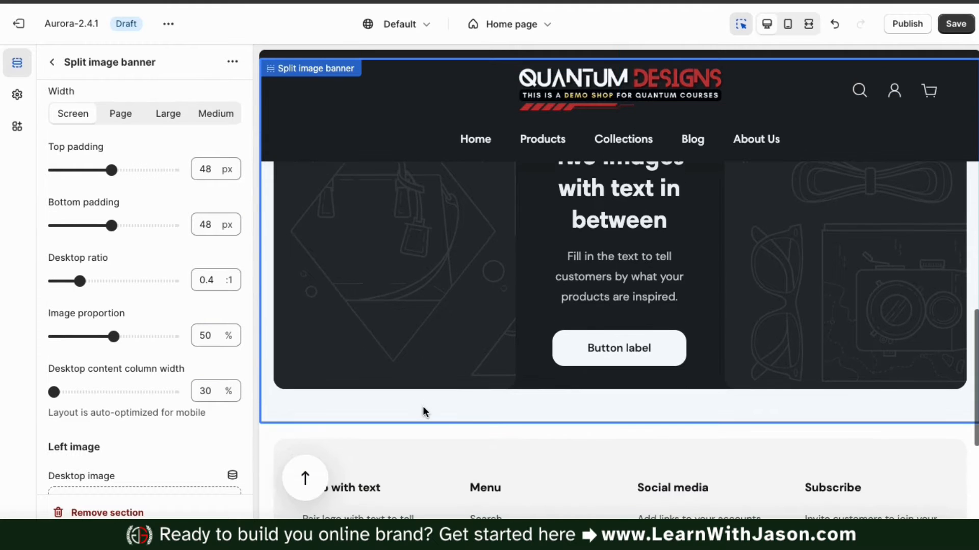
pyautogui.scroll(4, 457, 386)
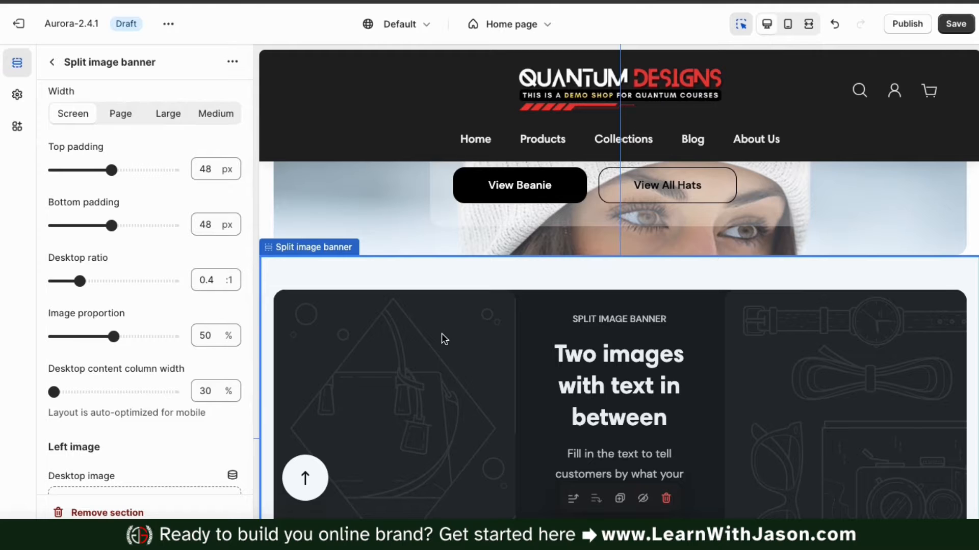
pyautogui.scroll(-2, 442, 333)
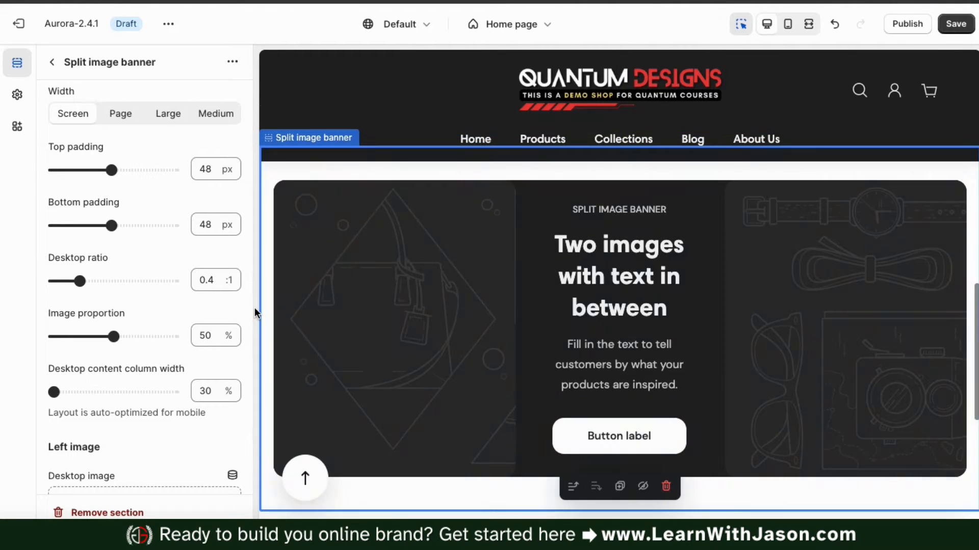
pyautogui.scroll(-5, 251, 305)
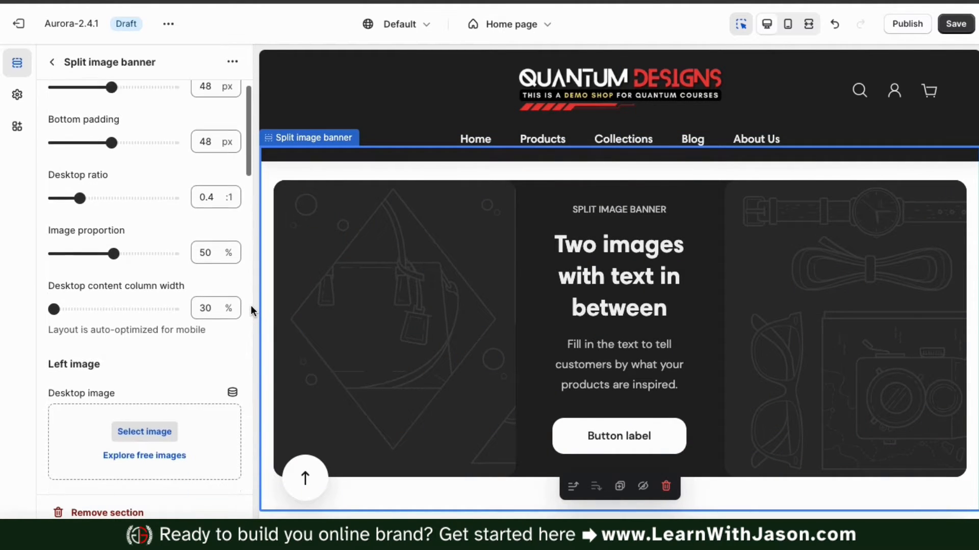
pyautogui.scroll(-2, 251, 305)
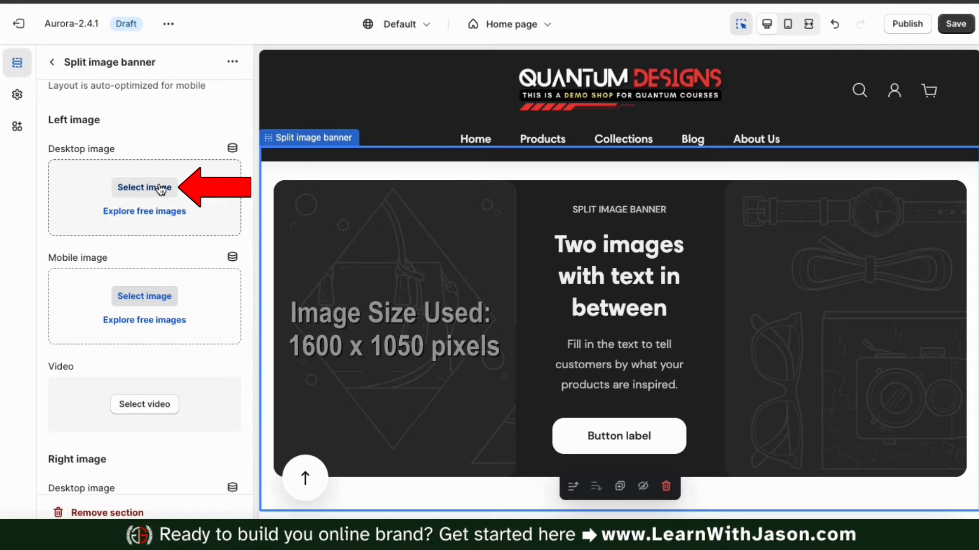
pyautogui.click(130, 184)
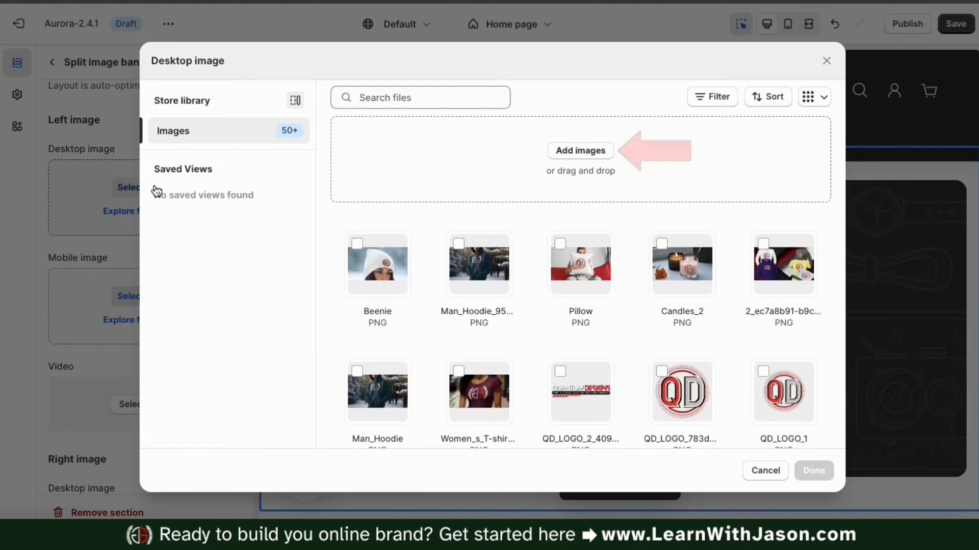
pyautogui.click(571, 151)
pyautogui.doubleClick(598, 283)
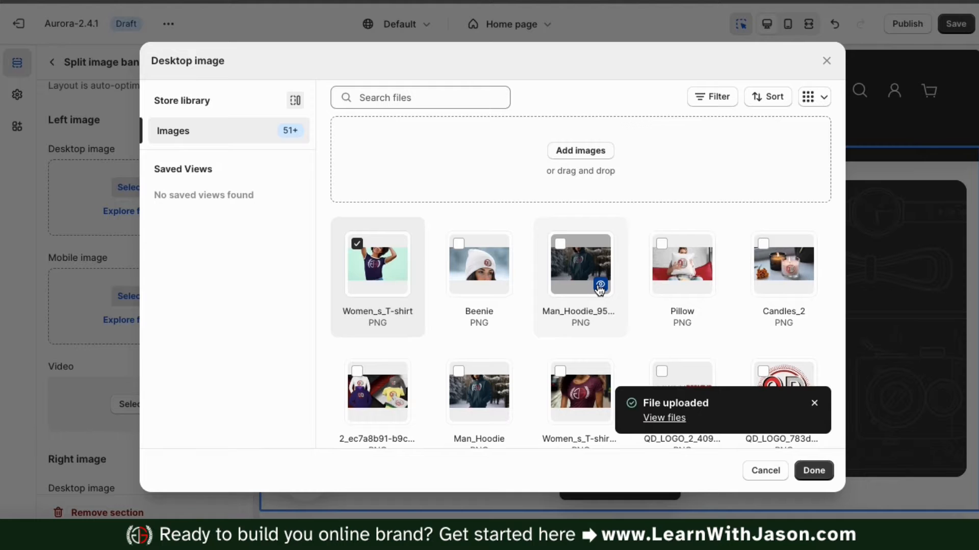
pyautogui.click(813, 470)
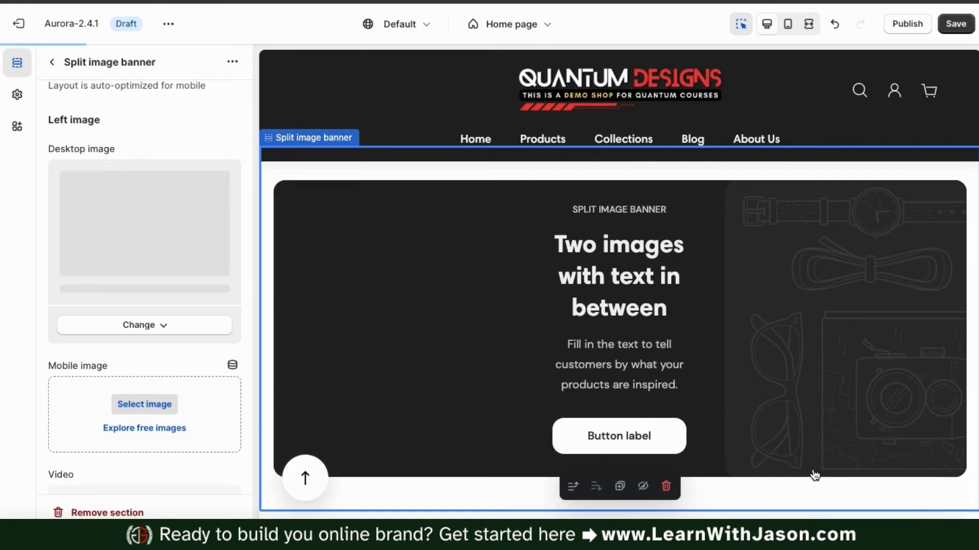
# Check the split image banner with its left image in the mobile preview, then return to the desktop preview
pyautogui.scroll(2, 726, 329)
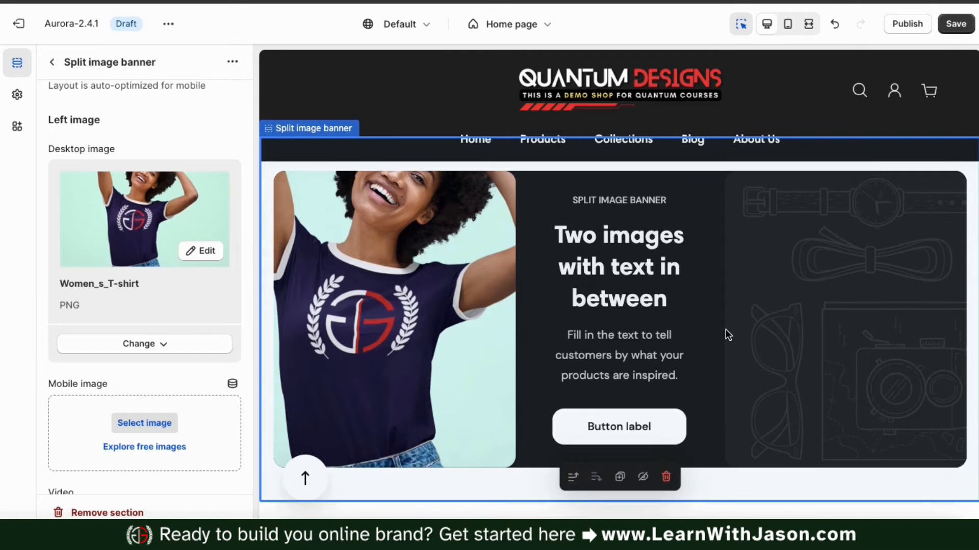
pyautogui.scroll(-2, 250, 282)
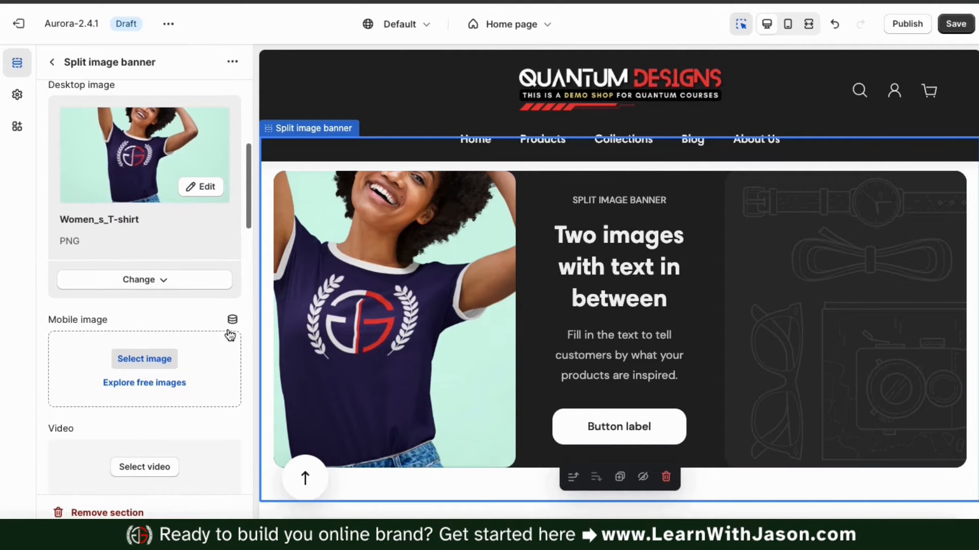
pyautogui.click(788, 25)
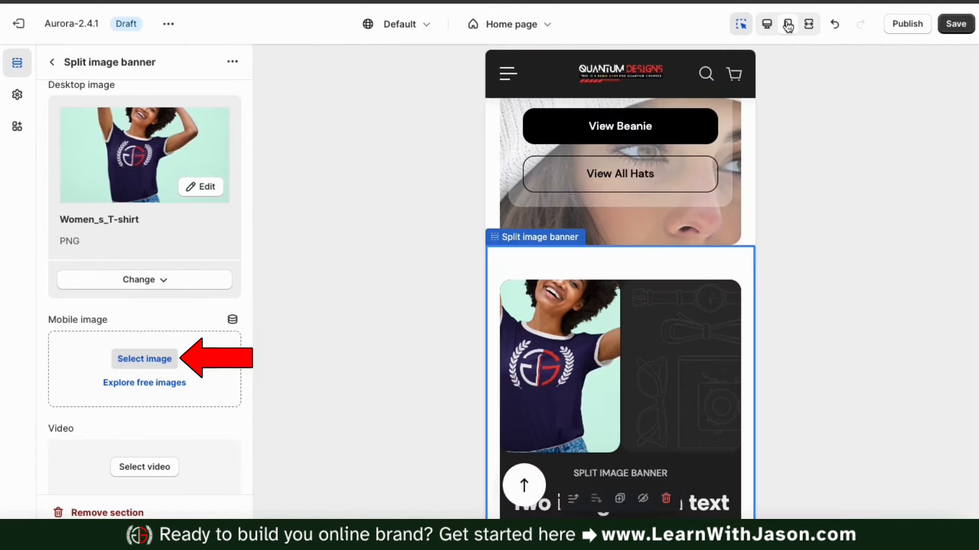
pyautogui.scroll(-3, 644, 274)
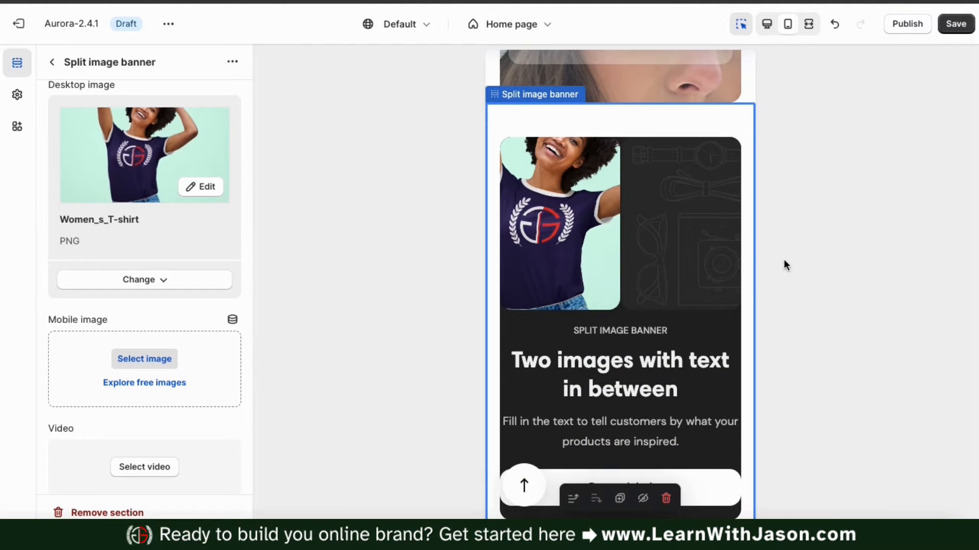
pyautogui.click(769, 32)
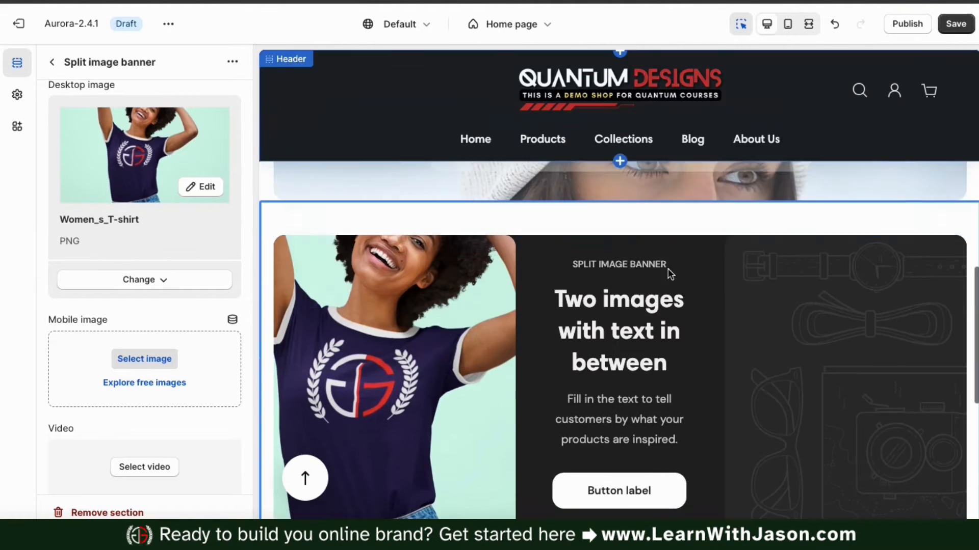
# Upload the Women's T-shirt 2 picture and use it as the split image banner's right desktop image
pyautogui.scroll(-8, 228, 313)
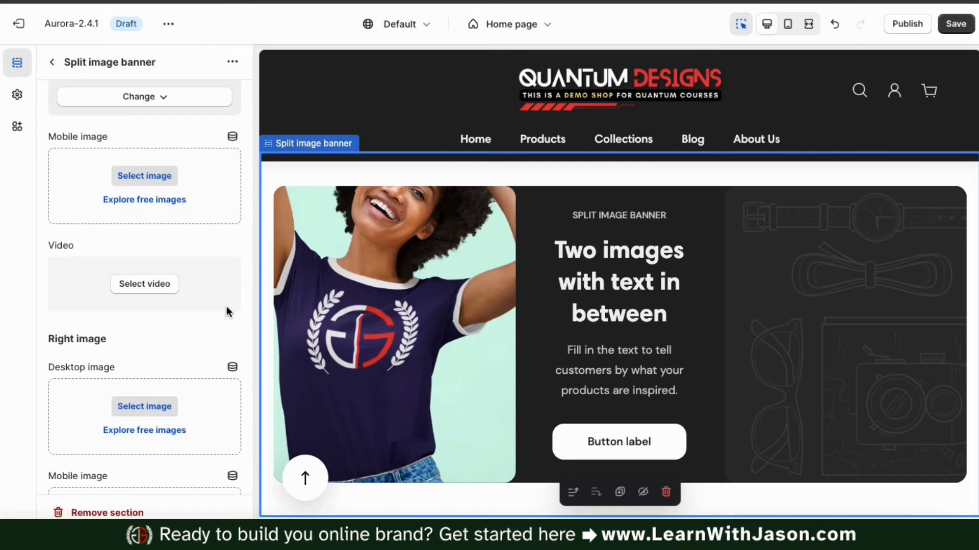
pyautogui.click(151, 170)
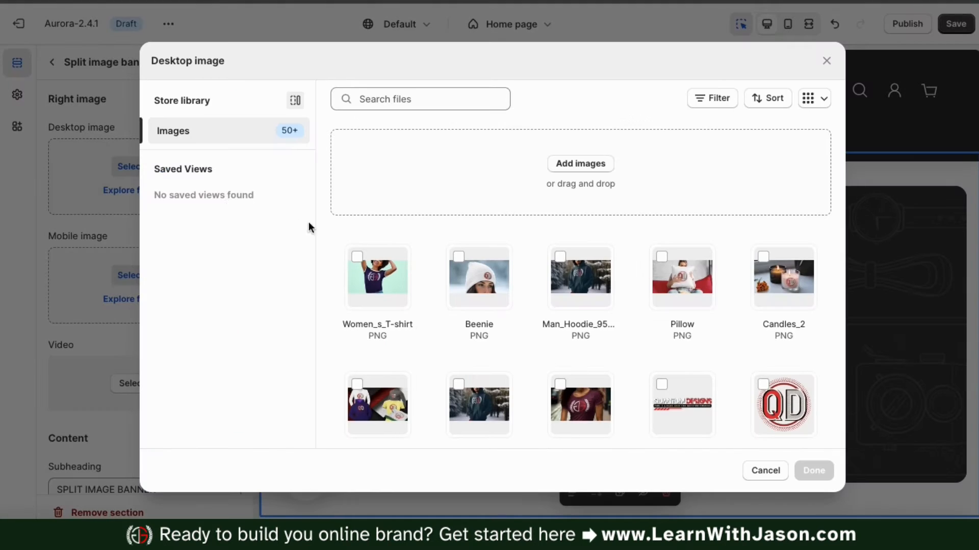
pyautogui.click(585, 165)
pyautogui.doubleClick(511, 292)
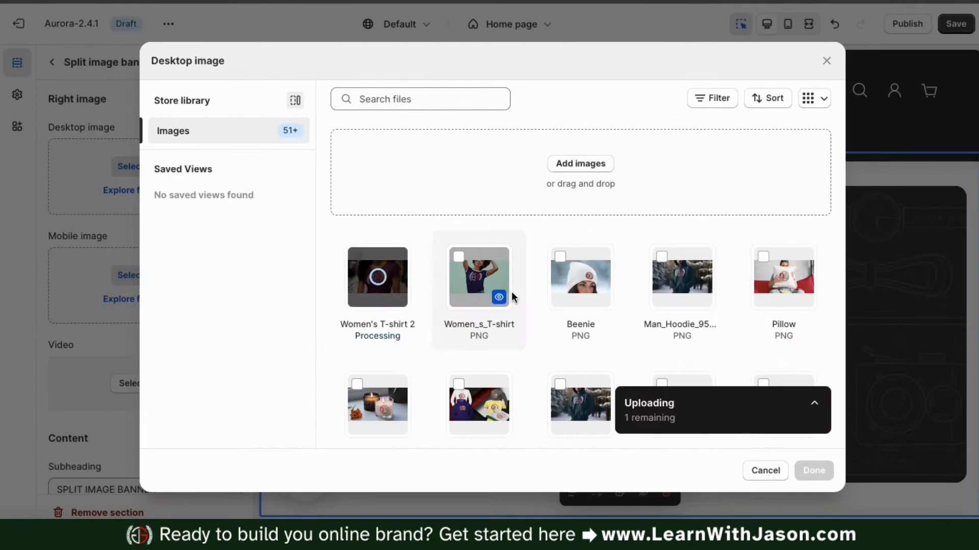
pyautogui.click(811, 469)
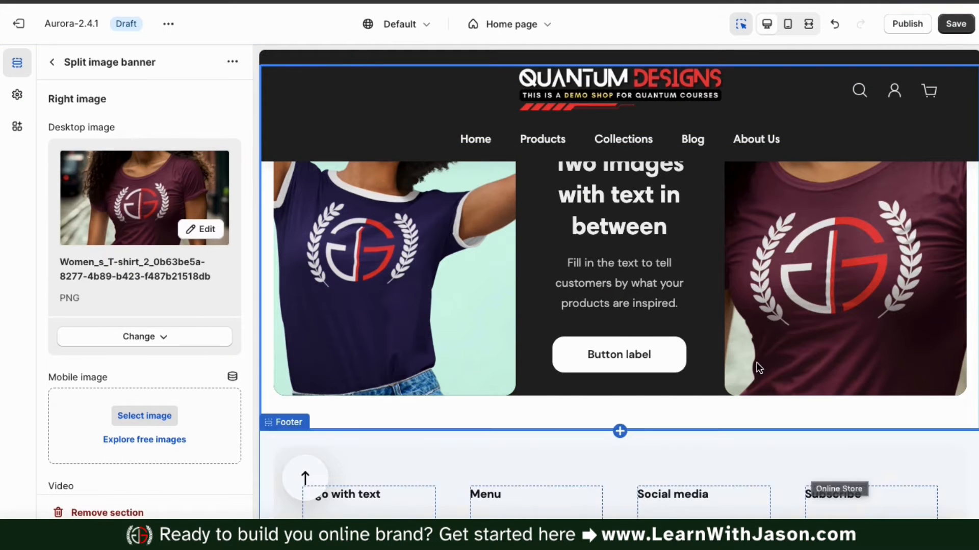
pyautogui.scroll(2, 756, 362)
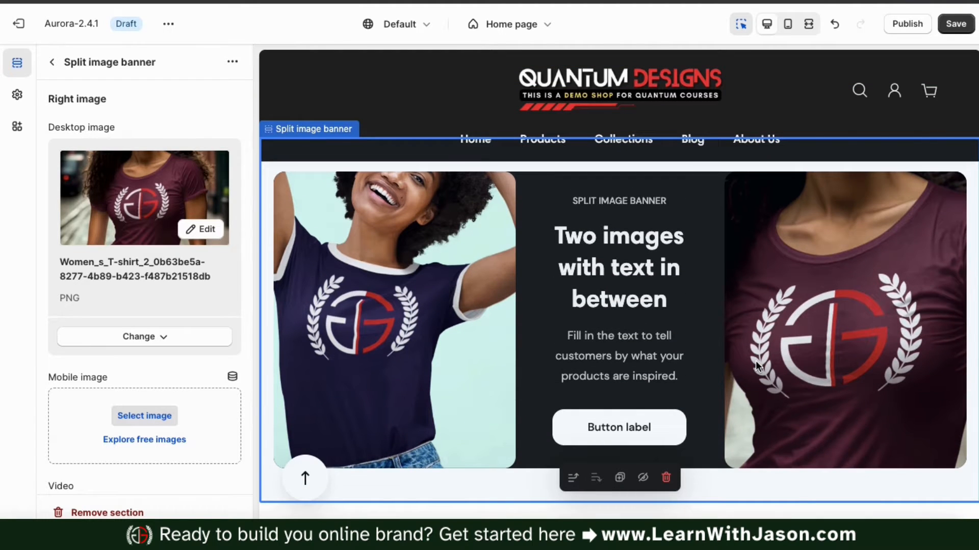
# Set the split image banner's subheading to "WOMEN'S CLASSIC TEE" and its heading to "Women's Classic T-Shirts"
pyautogui.scroll(-3, 251, 322)
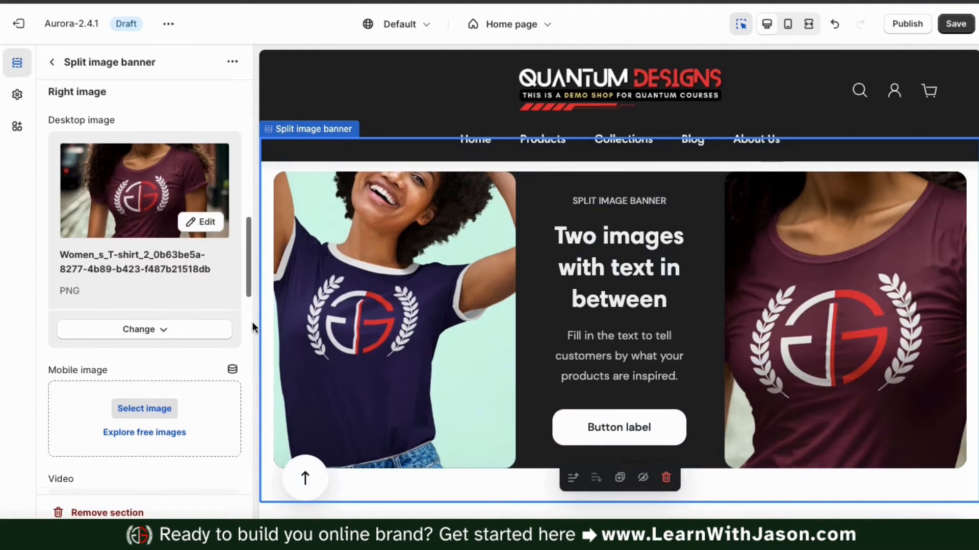
pyautogui.scroll(-6, 252, 322)
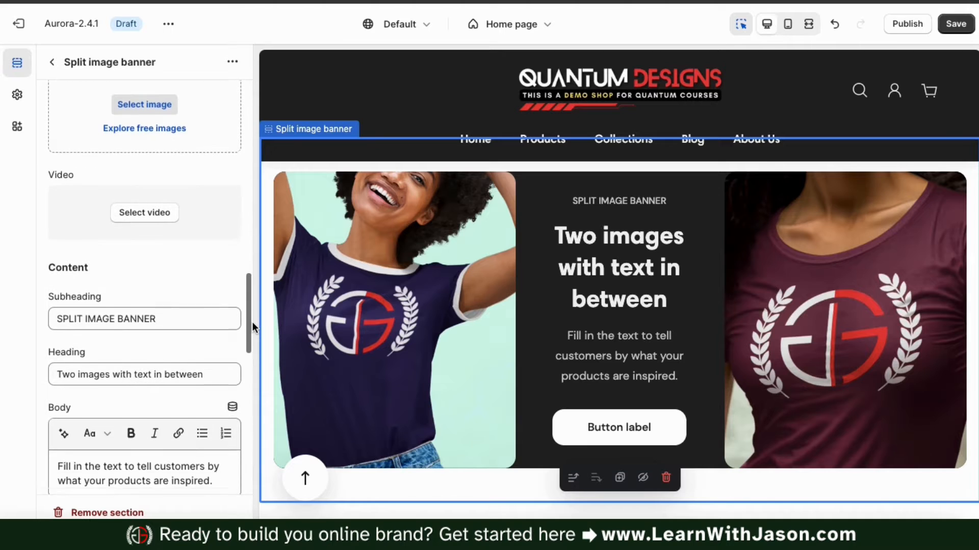
pyautogui.click(157, 137)
pyautogui.hotkey('ctrl', 'a')
pyautogui.write('WOM')
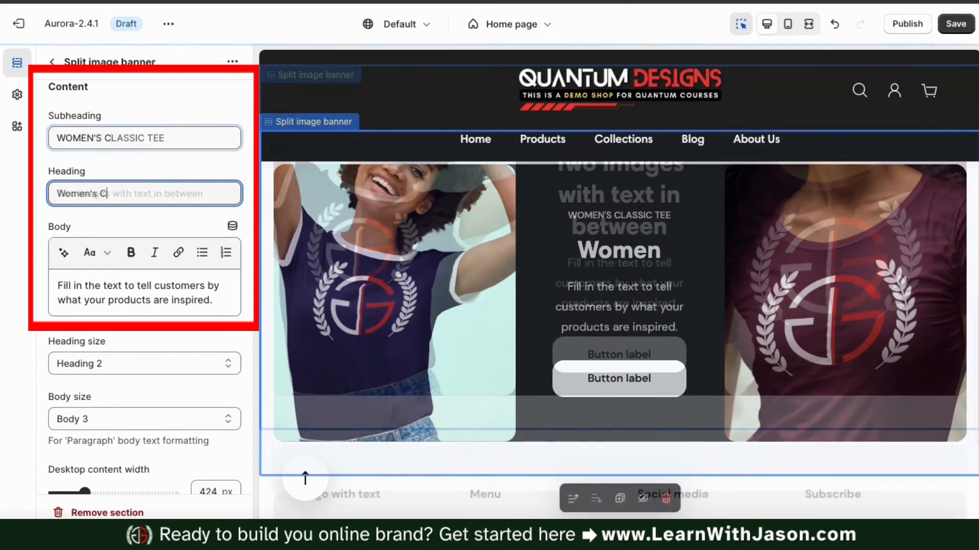
pyautogui.write('lassi')
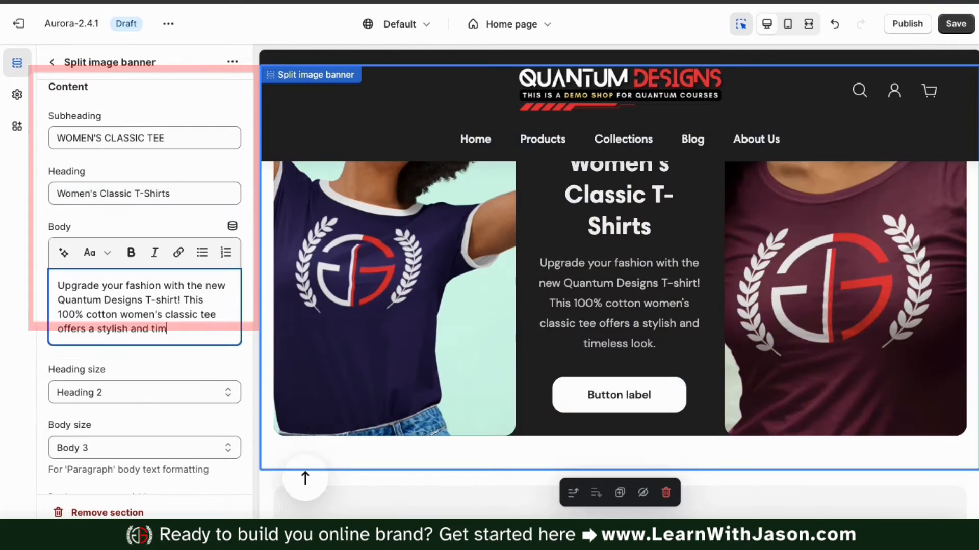
# Set the body text to "Upgrade your fashion with the new Quantum Designs T-shirt! This 100% cotton women's classic tee offers a stylish and timeless look."
pyautogui.write('e')
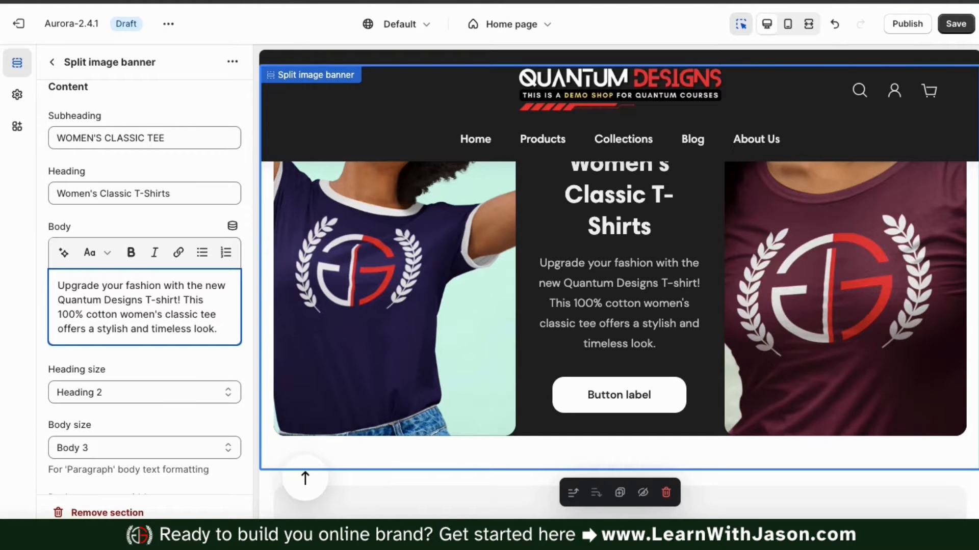
pyautogui.scroll(3, 389, 338)
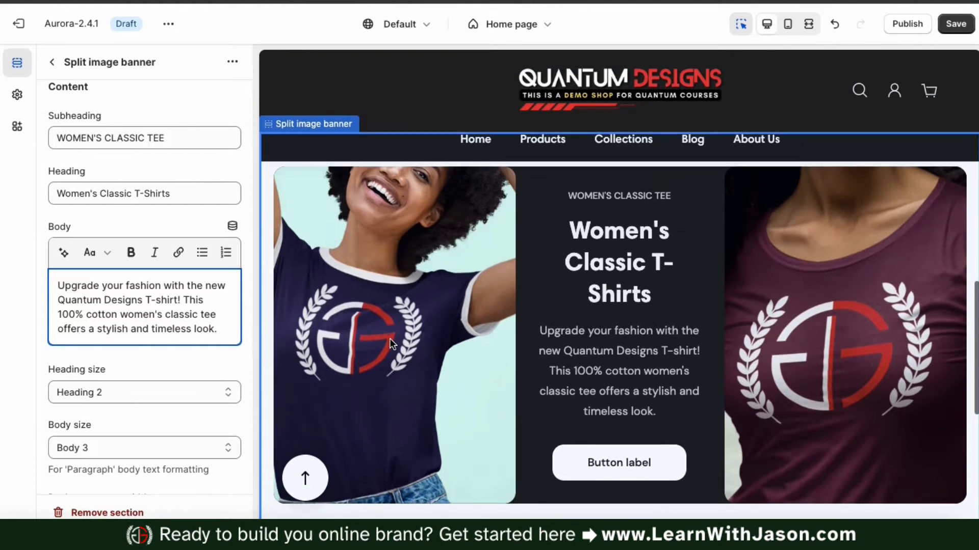
pyautogui.scroll(-1, 390, 338)
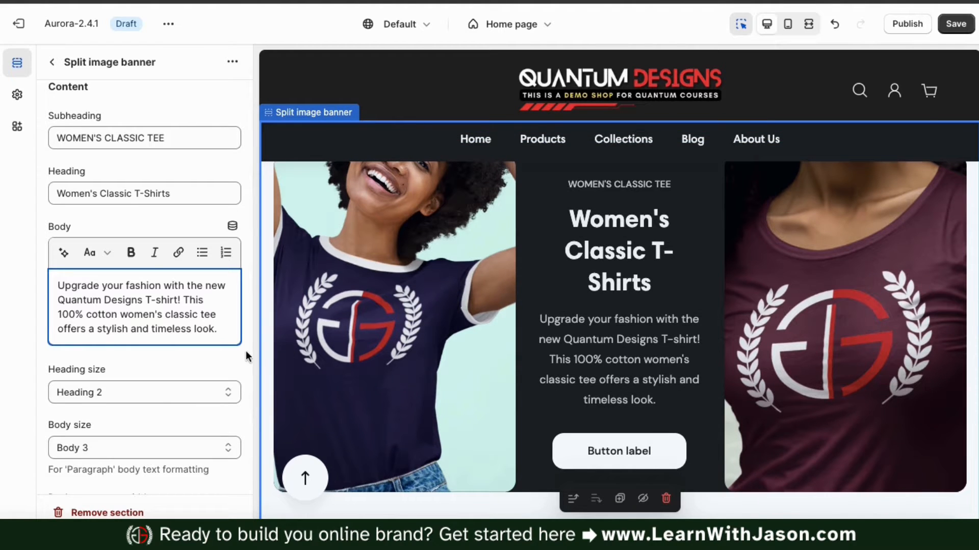
# Set the split image banner's heading size to Heading 3 and its body size to Body 4
pyautogui.scroll(-3, 240, 352)
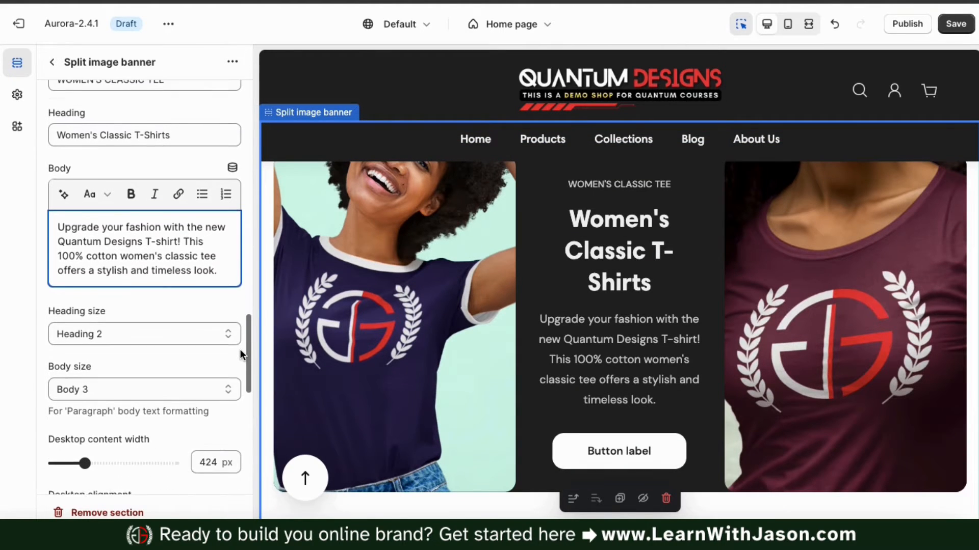
pyautogui.scroll(-1, 239, 350)
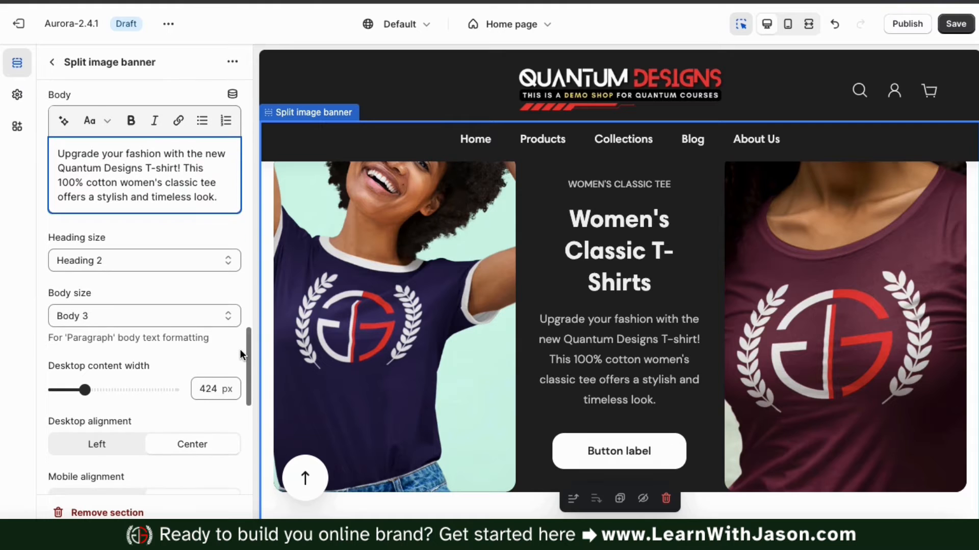
pyautogui.click(221, 258)
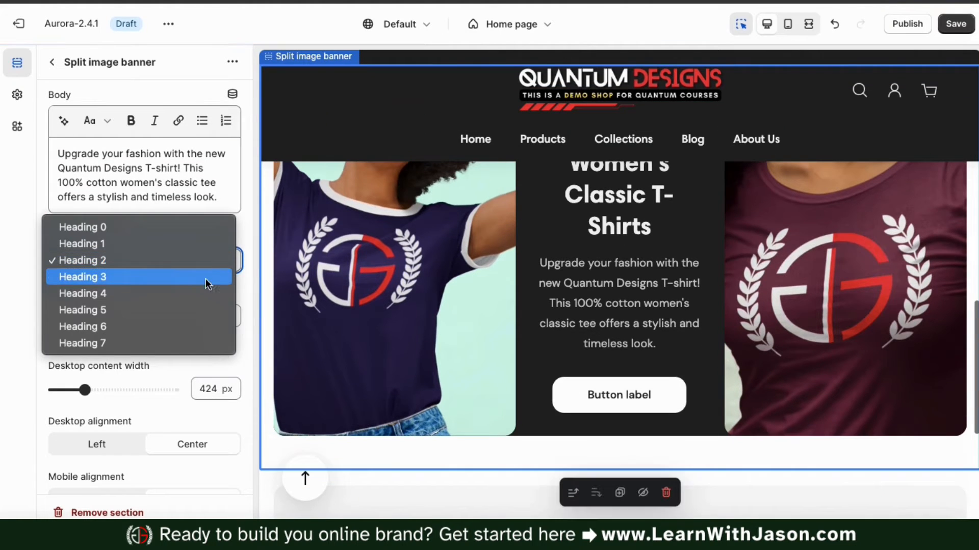
pyautogui.click(204, 278)
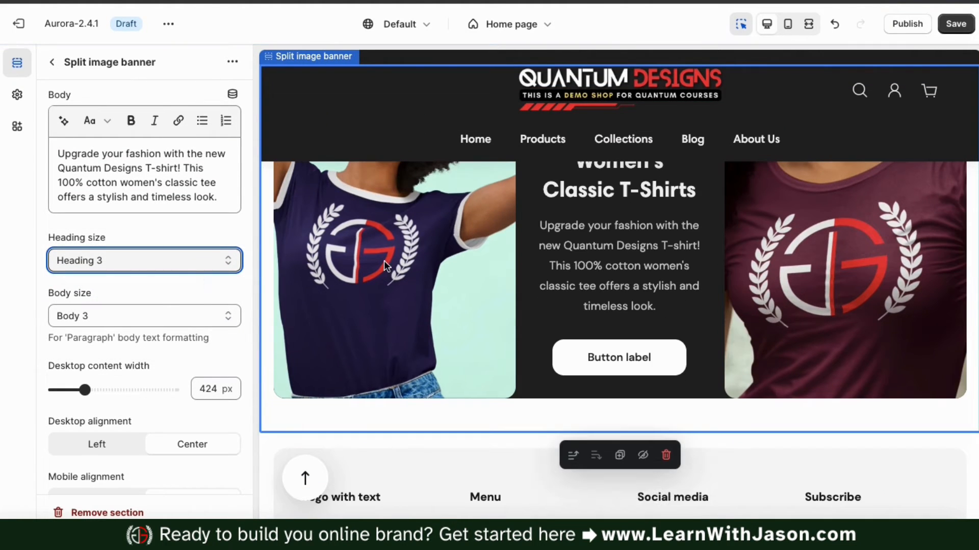
pyautogui.scroll(2, 388, 261)
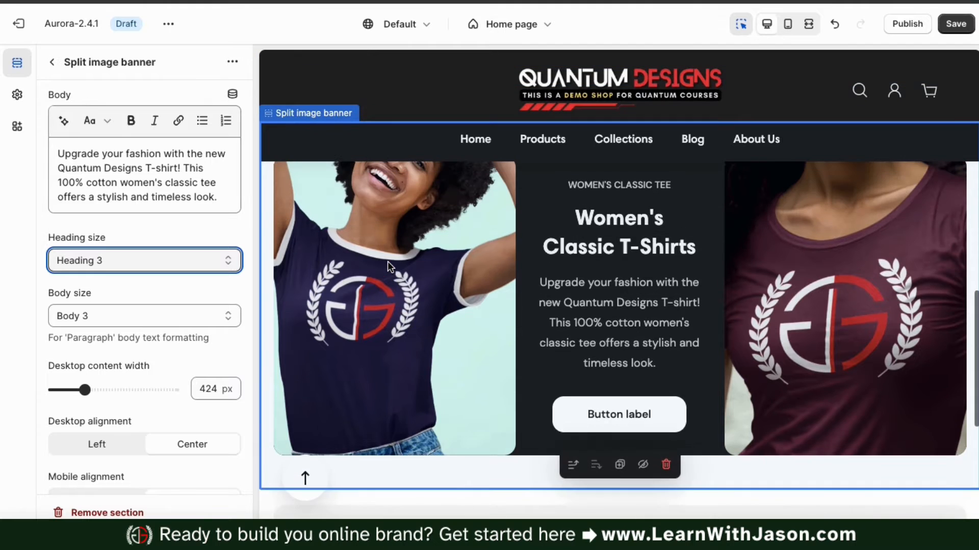
pyautogui.click(191, 312)
pyautogui.click(181, 332)
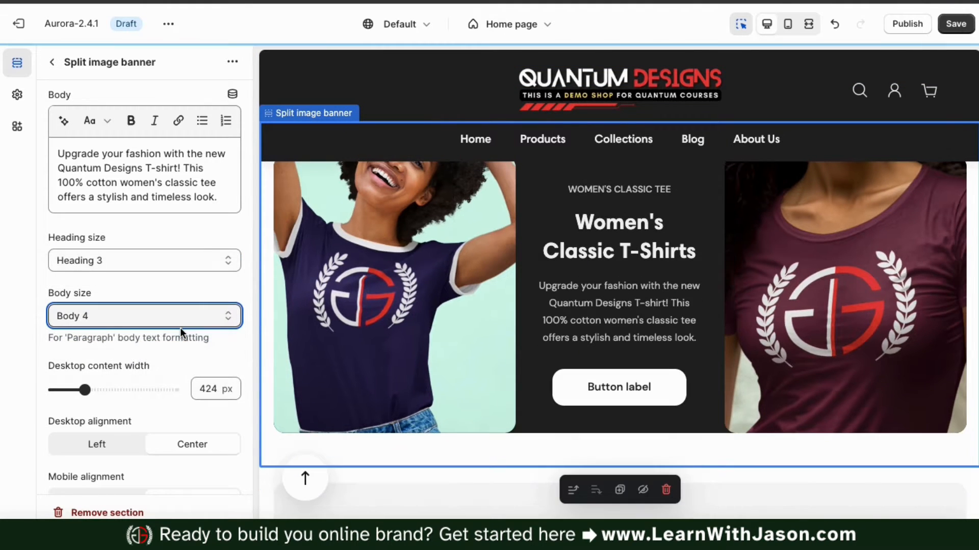
# Change the split image banner's first button label to "View T-Shirt"
pyautogui.scroll(-2, 213, 341)
pyautogui.scroll(-4, 212, 343)
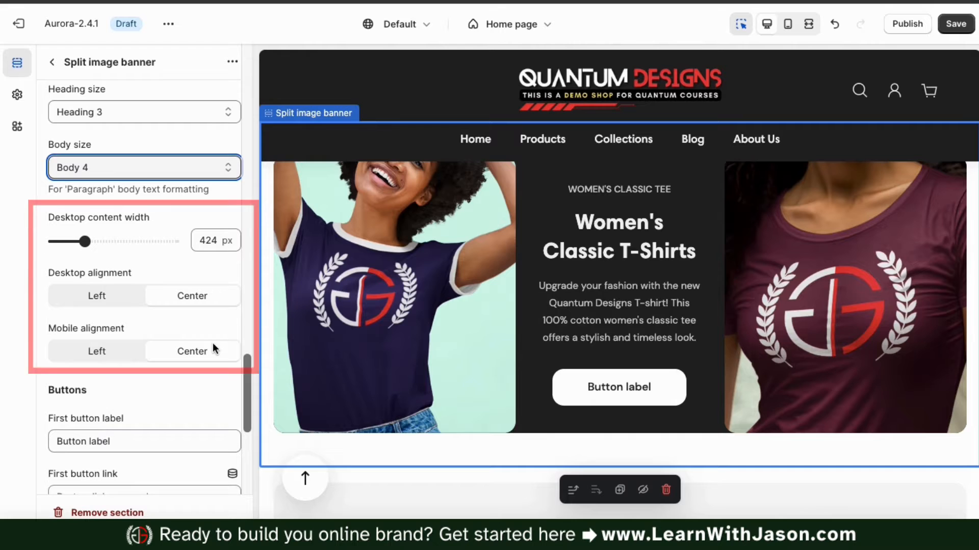
pyautogui.scroll(-2, 213, 347)
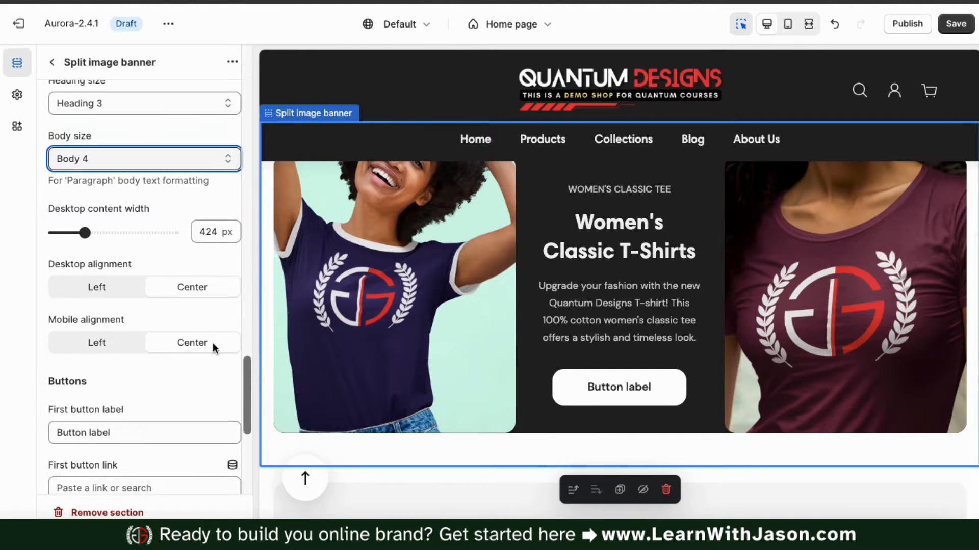
pyautogui.scroll(-7, 213, 343)
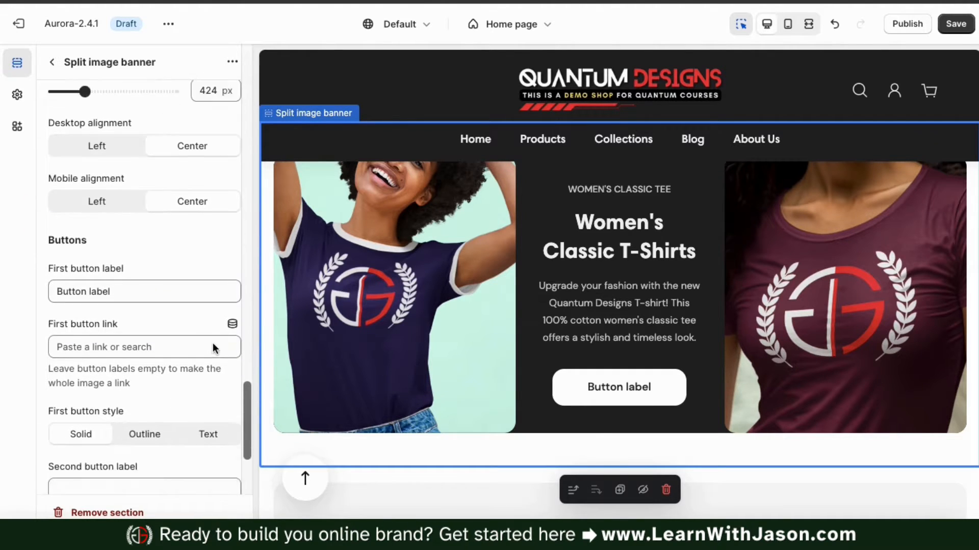
pyautogui.tripleClick(129, 209)
pyautogui.write('Vi')
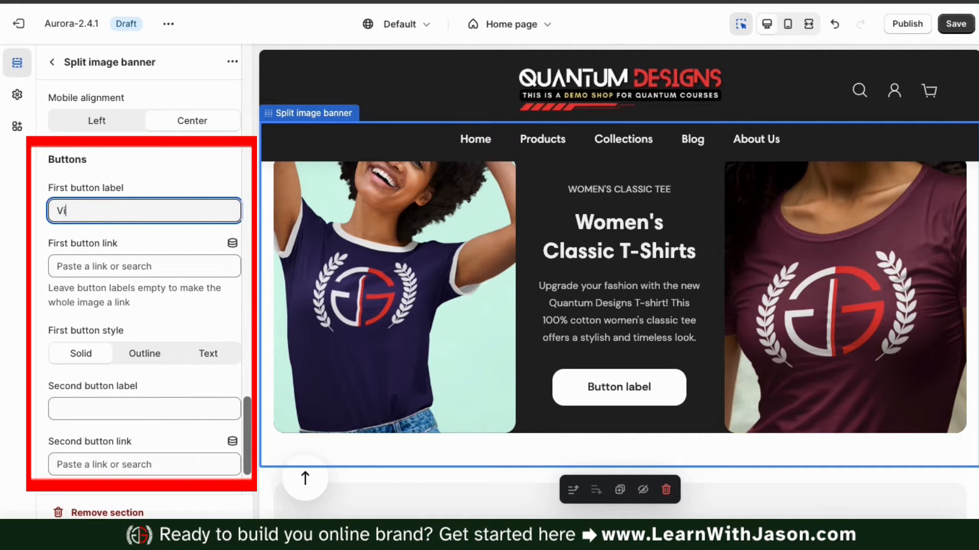
pyautogui.write('ew T-S')
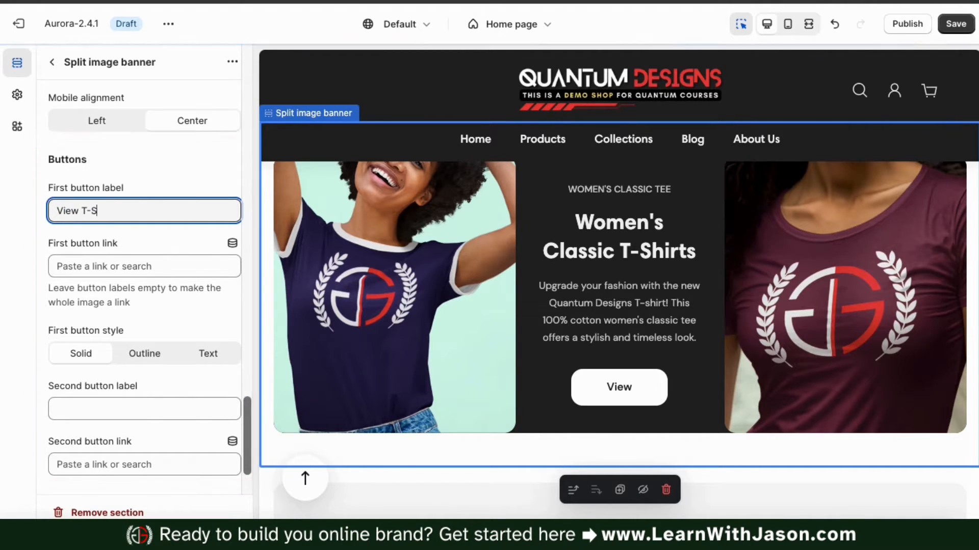
pyautogui.write('hirtt')
pyautogui.press('BackSpace')
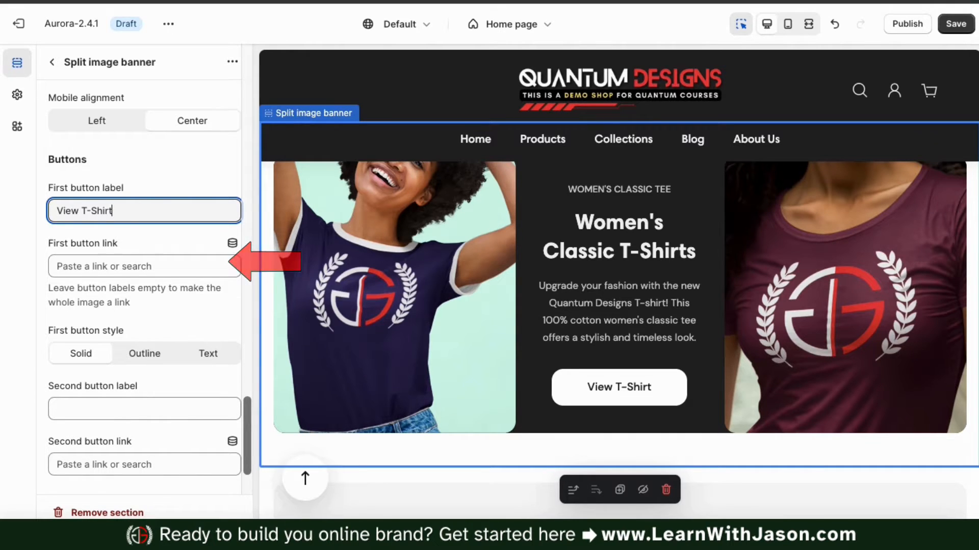
# Link the first button to the Women's Relaxed Tri-Blend T-shirt product
pyautogui.click(120, 265)
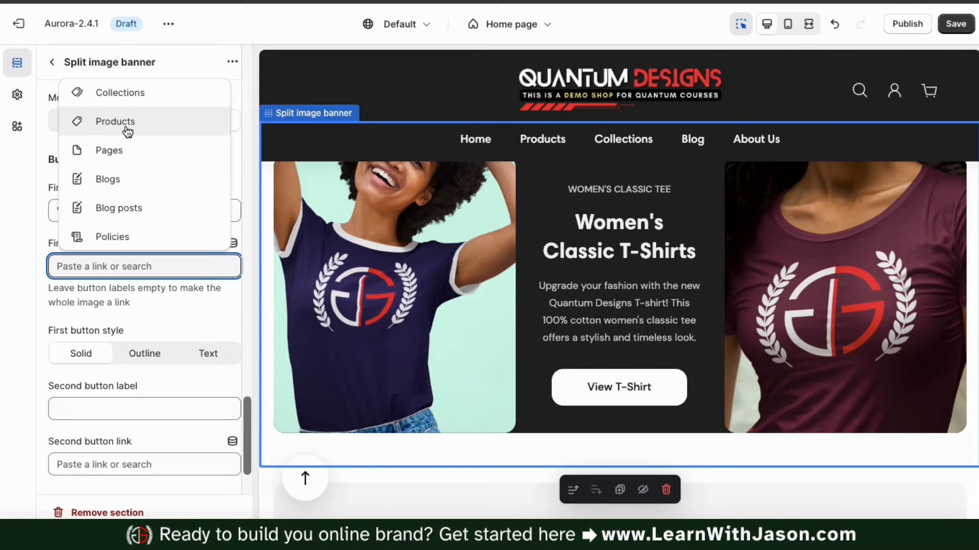
pyautogui.click(127, 132)
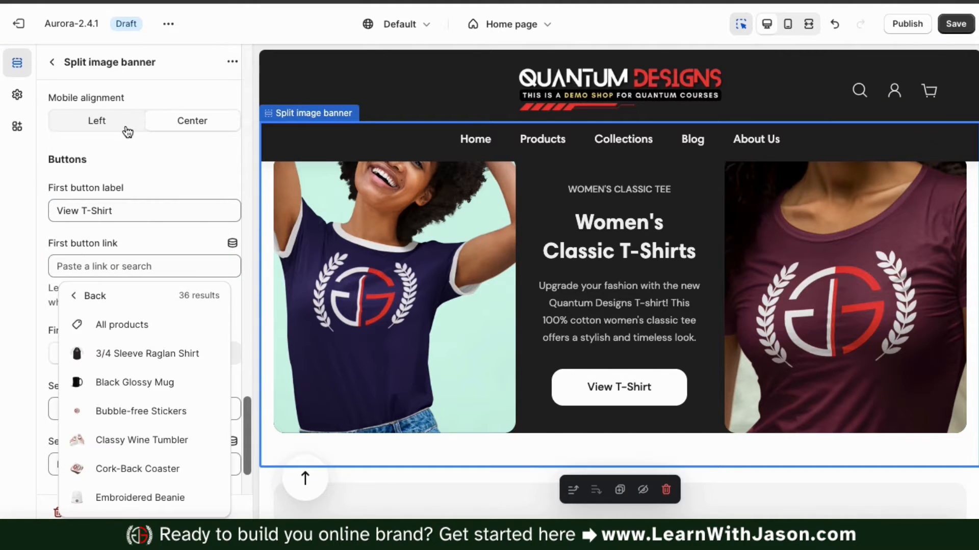
pyautogui.scroll(-15, 143, 337)
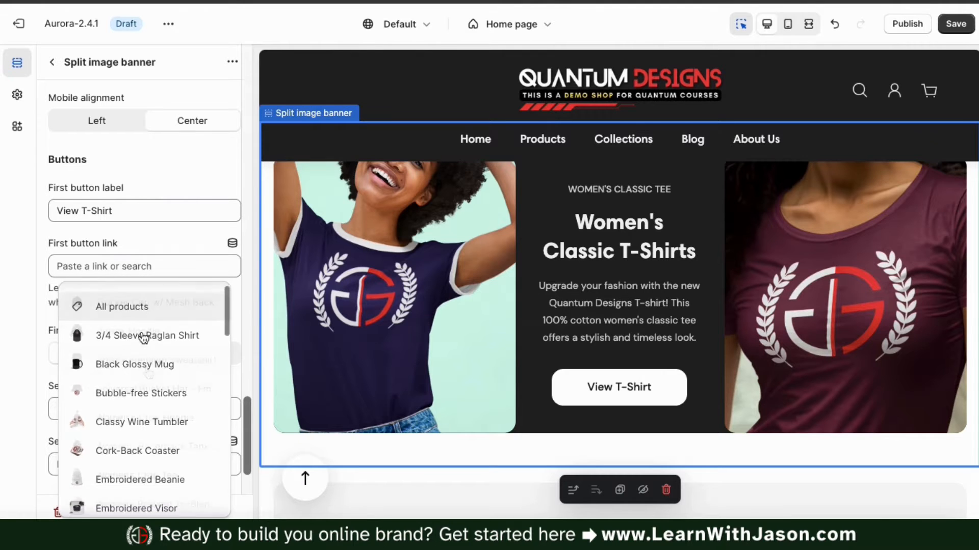
pyautogui.click(144, 505)
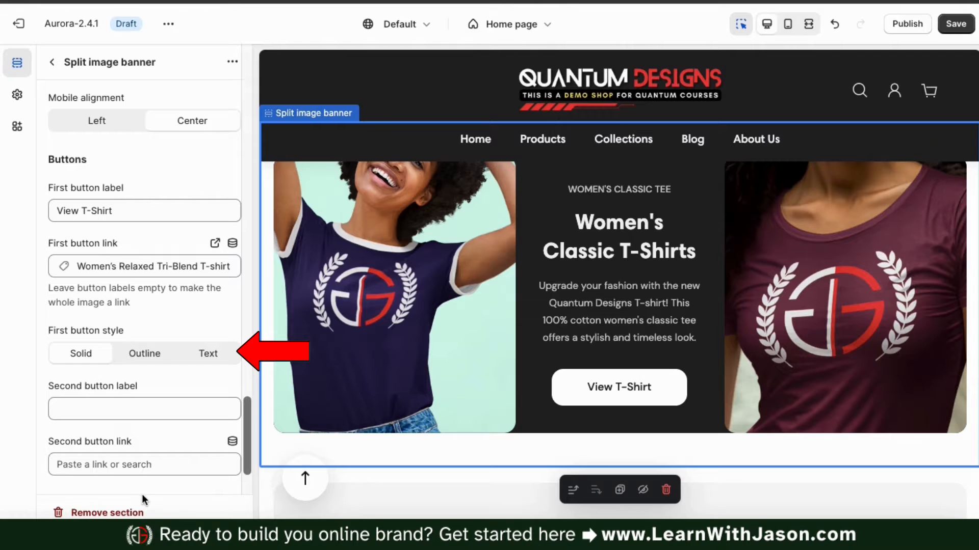
# Add a second button to the split image banner with the label "Second Button"
pyautogui.click(170, 409)
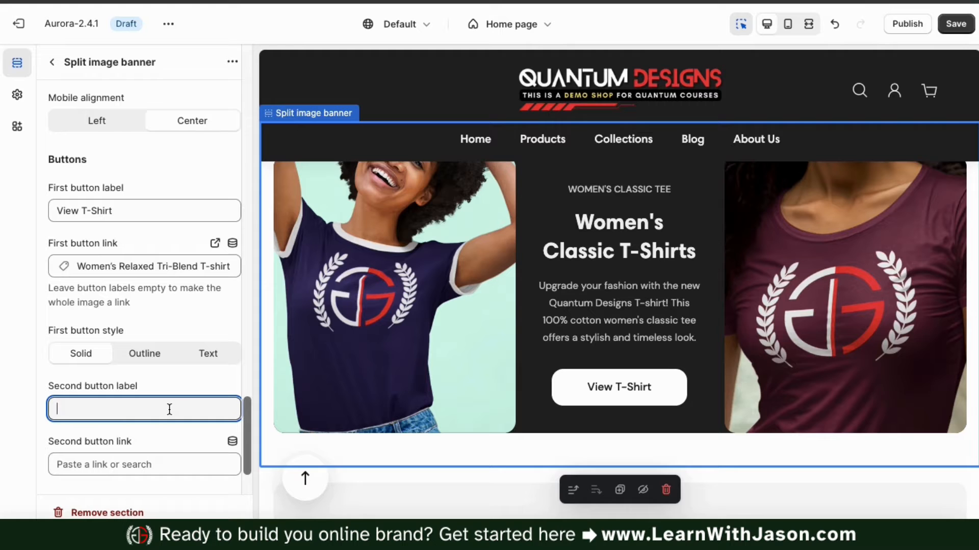
pyautogui.write('Second Button')
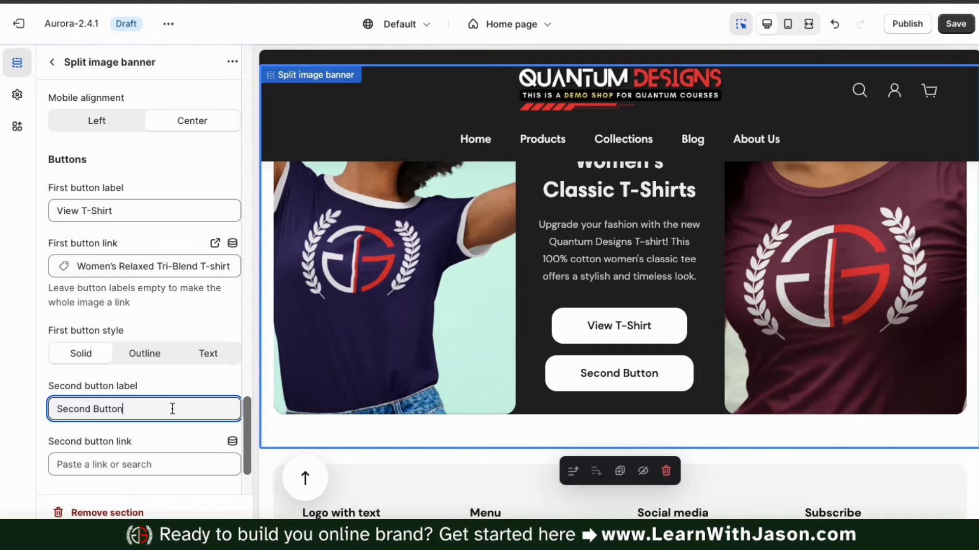
# Remove the second button from the split image banner by clearing its label
pyautogui.tripleClick(127, 411)
pyautogui.press('BackSpace')
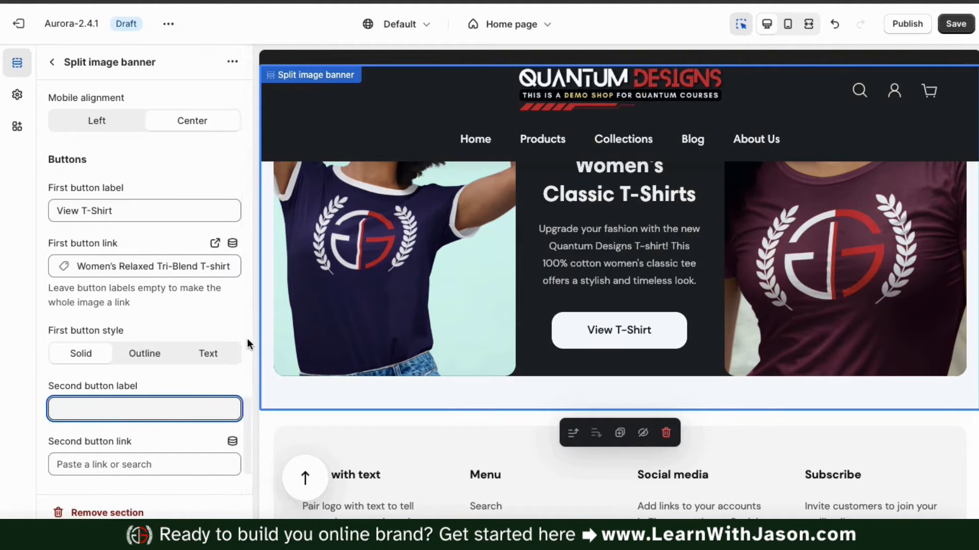
pyautogui.scroll(2, 275, 333)
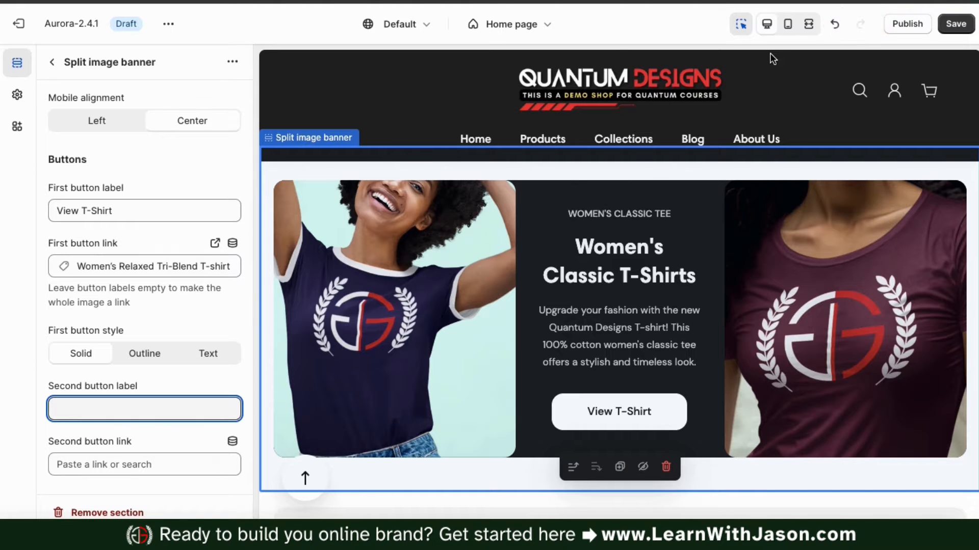
# Check the split image banner in the mobile and desktop previews and save the theme changes
pyautogui.click(788, 25)
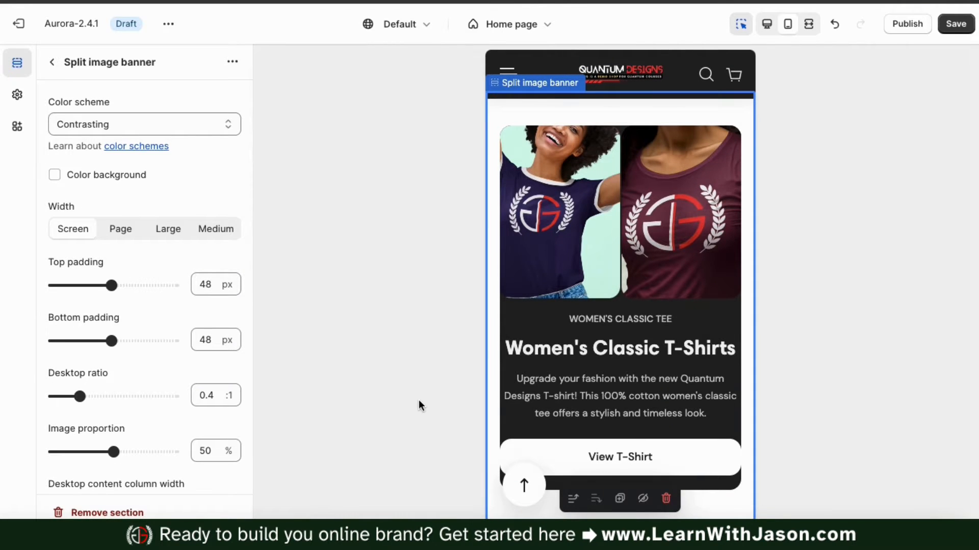
pyautogui.scroll(-1, 530, 338)
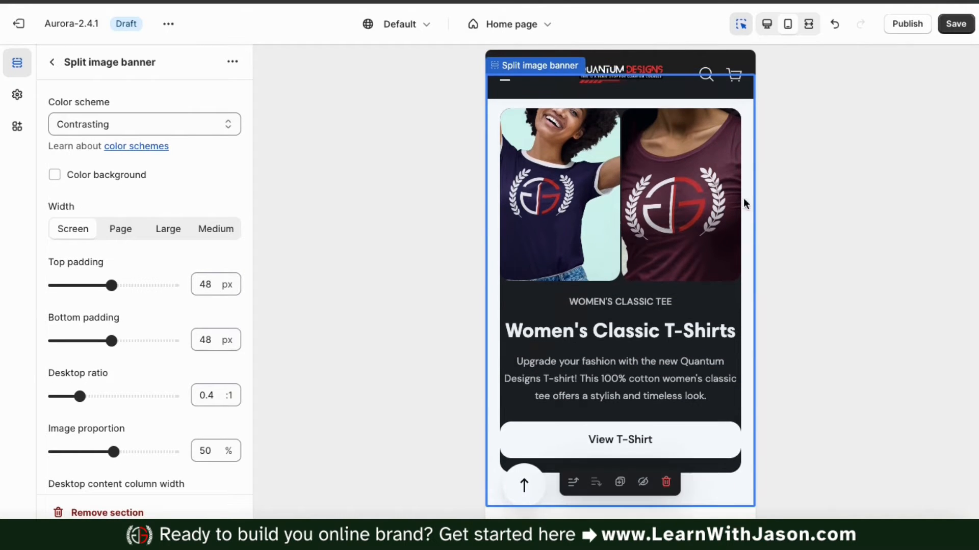
pyautogui.click(772, 31)
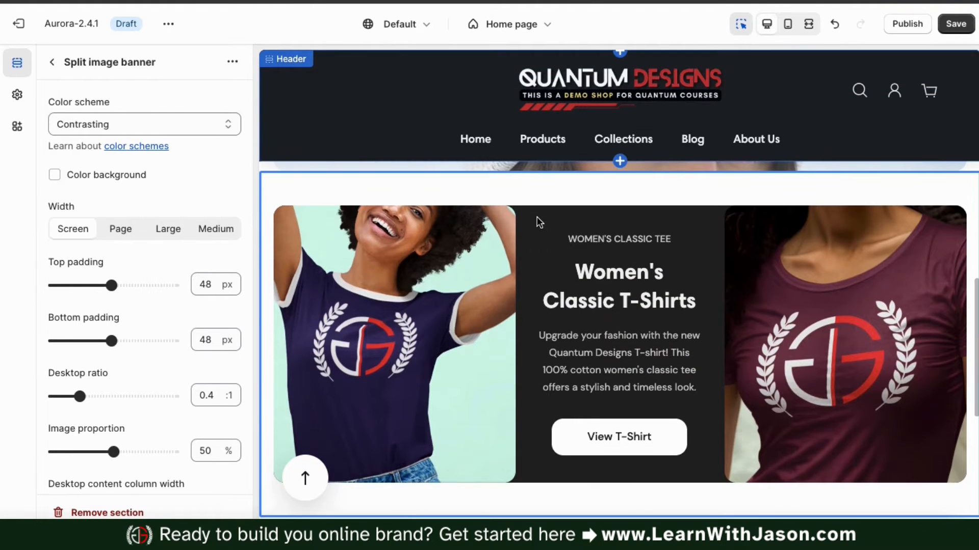
pyautogui.click(961, 30)
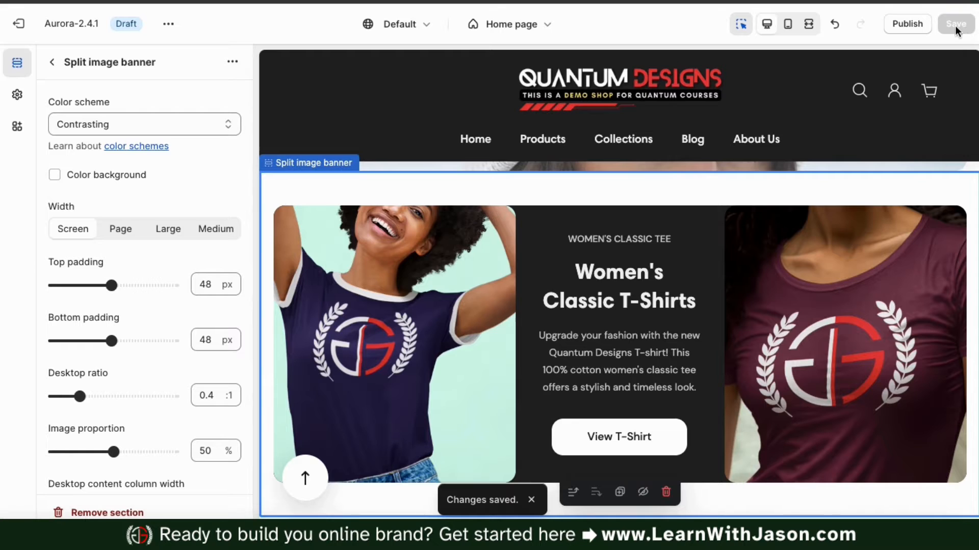
# Add a Countdown banner section below the split image banner and open its settings
pyautogui.click(52, 65)
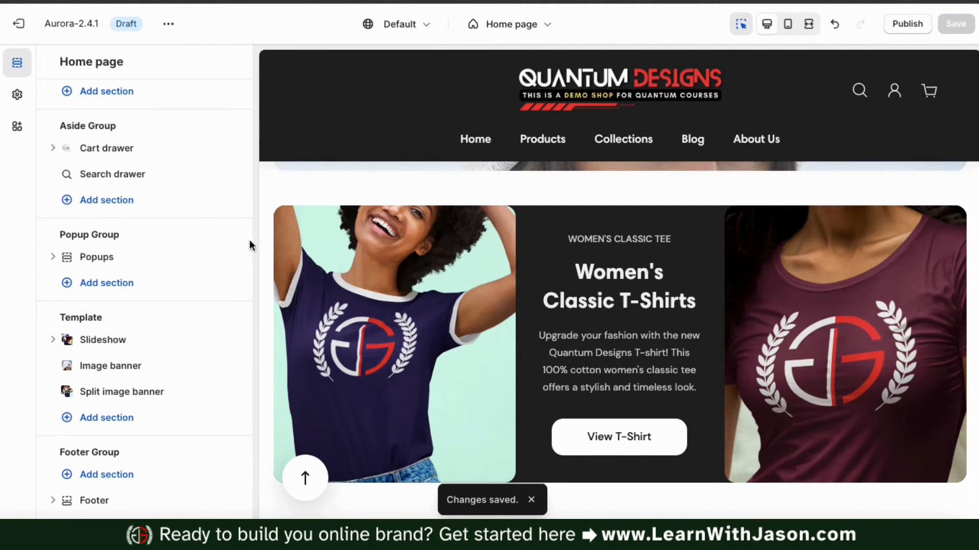
pyautogui.scroll(-1, 274, 238)
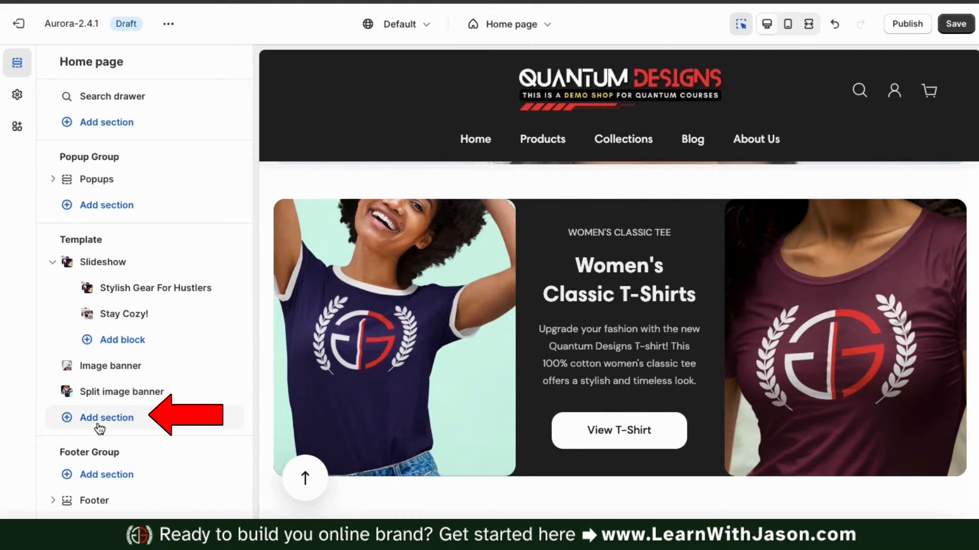
pyautogui.click(109, 426)
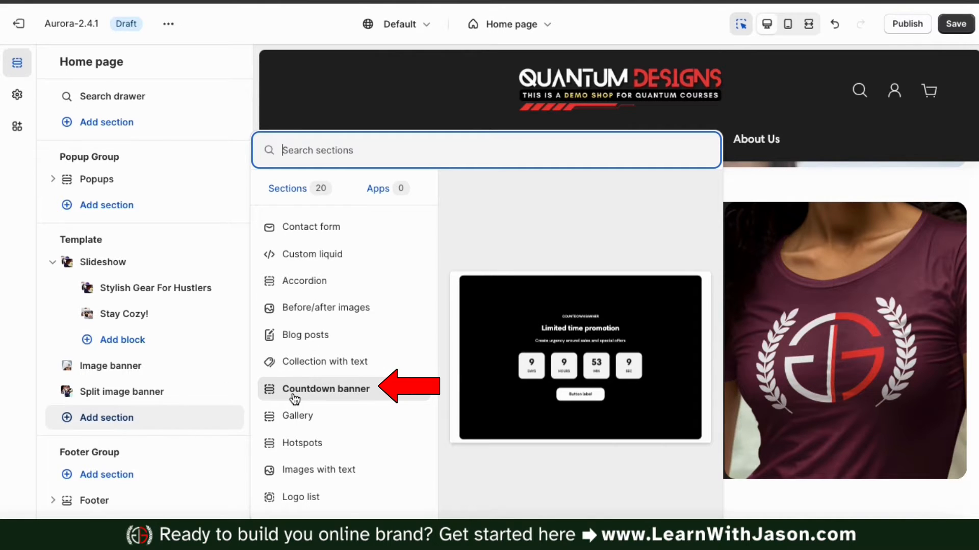
pyautogui.click(334, 396)
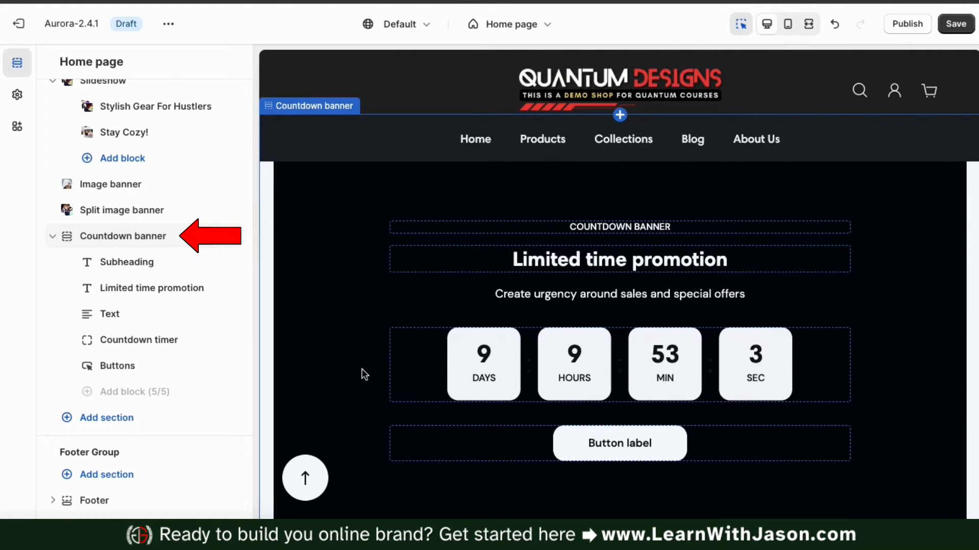
pyautogui.click(120, 239)
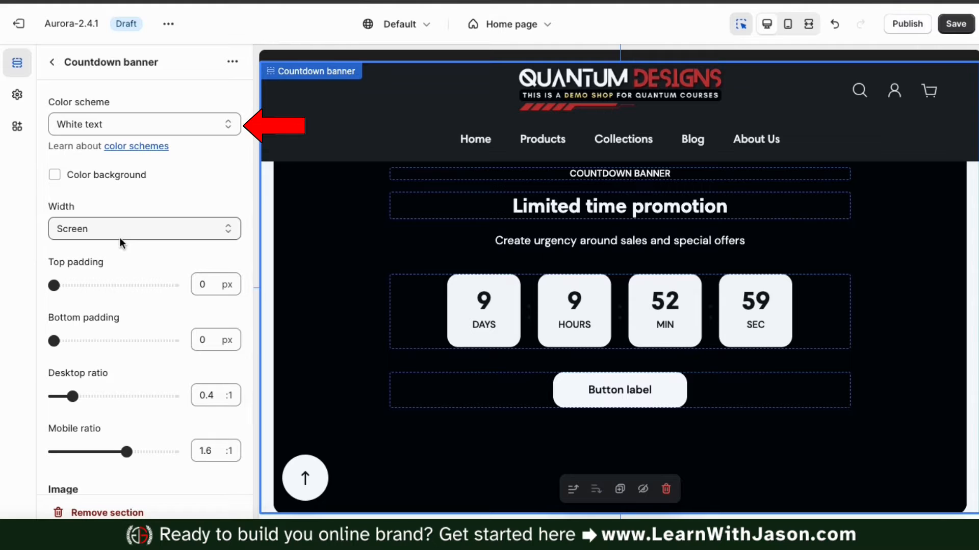
# Try the Black text color scheme on the countdown banner and switch back to White text
pyautogui.click(225, 125)
pyautogui.click(218, 140)
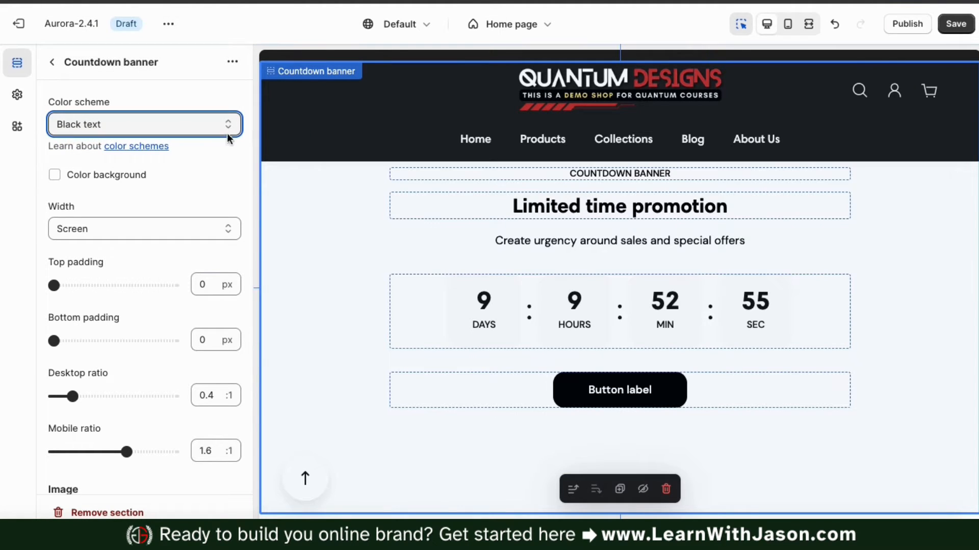
pyautogui.click(223, 133)
pyautogui.click(219, 109)
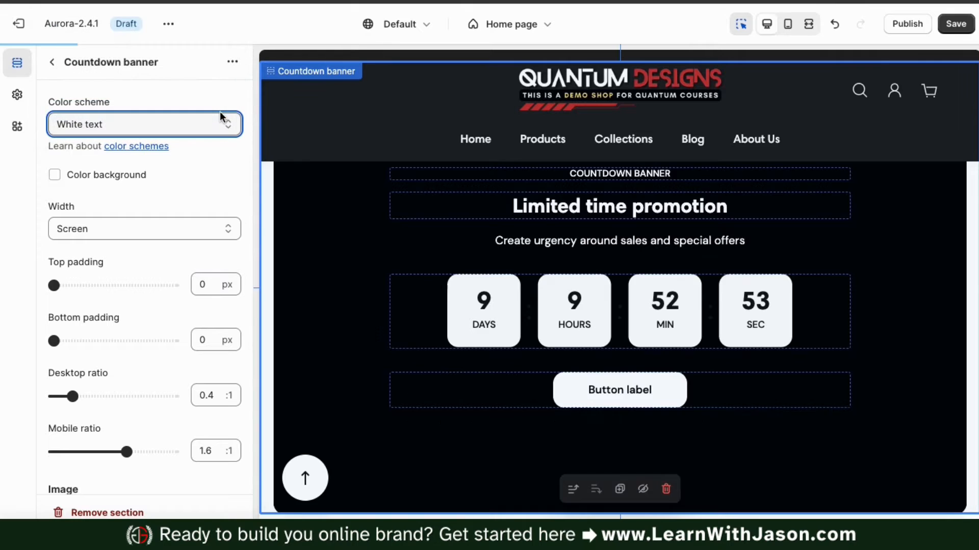
# Set the countdown banner's desktop image to the black and white caps picture starting with 3_5696bb6a from the store library
pyautogui.scroll(-3, 244, 199)
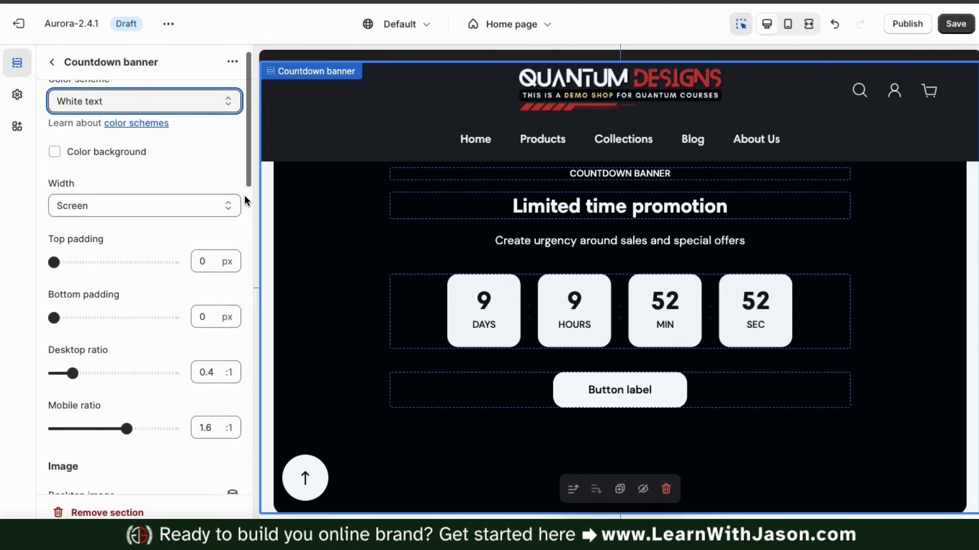
pyautogui.scroll(-4, 245, 198)
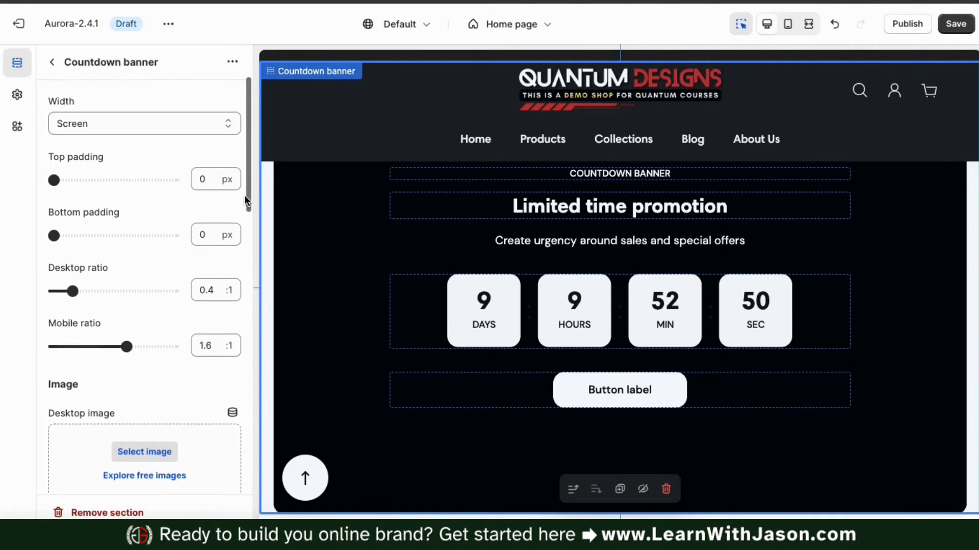
pyautogui.scroll(-6, 244, 199)
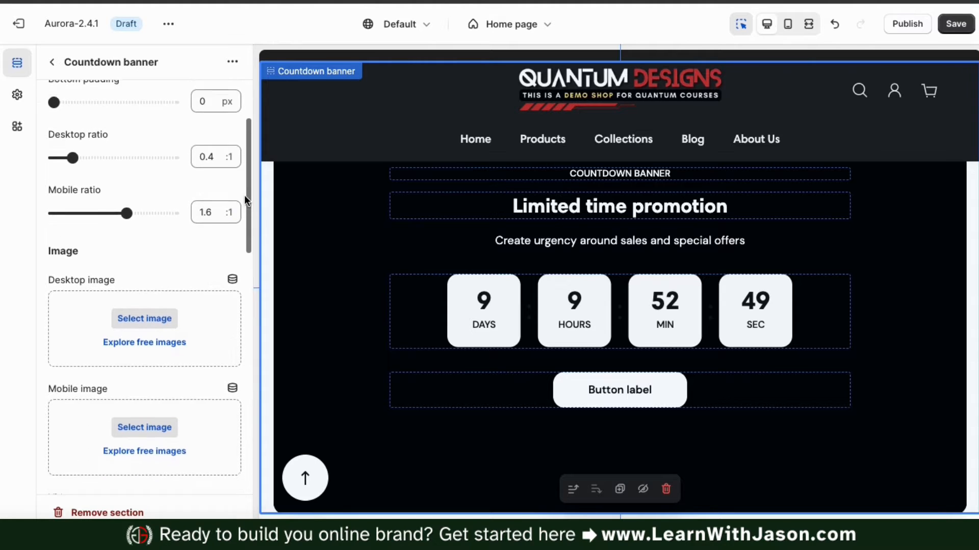
pyautogui.scroll(-3, 245, 199)
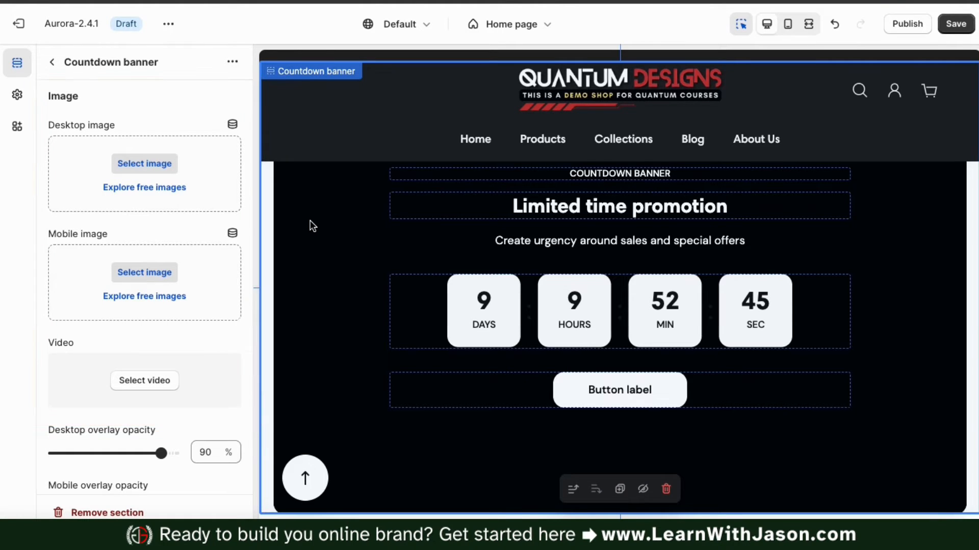
pyautogui.scroll(1, 312, 225)
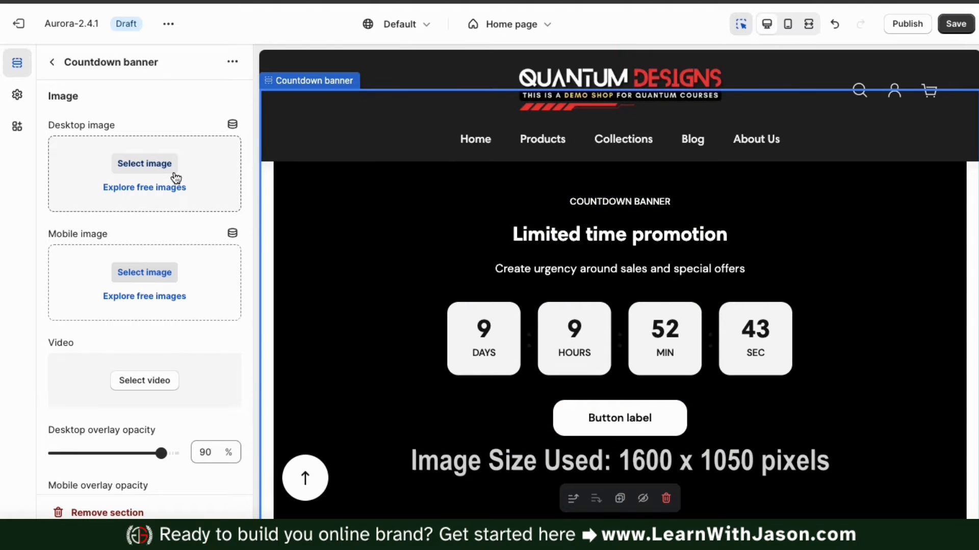
pyautogui.click(145, 164)
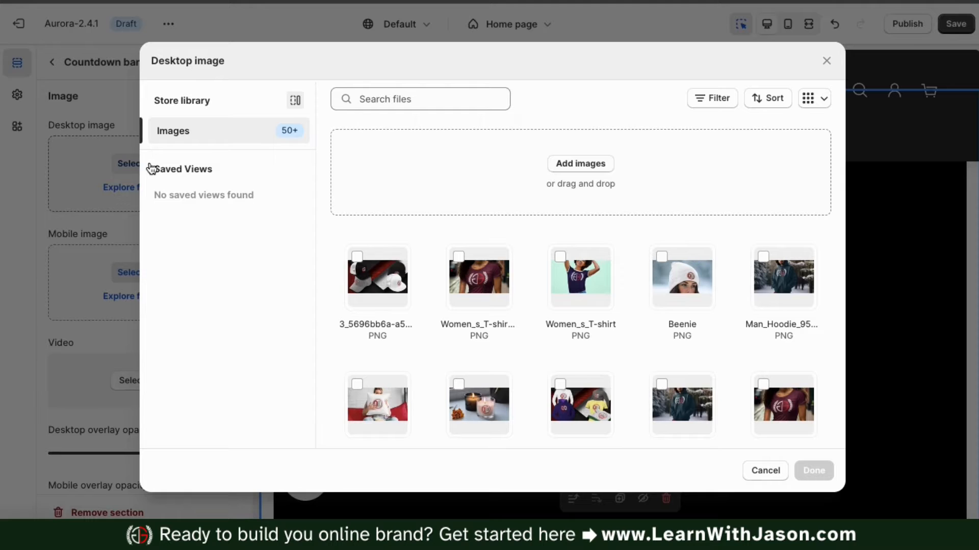
pyautogui.click(358, 257)
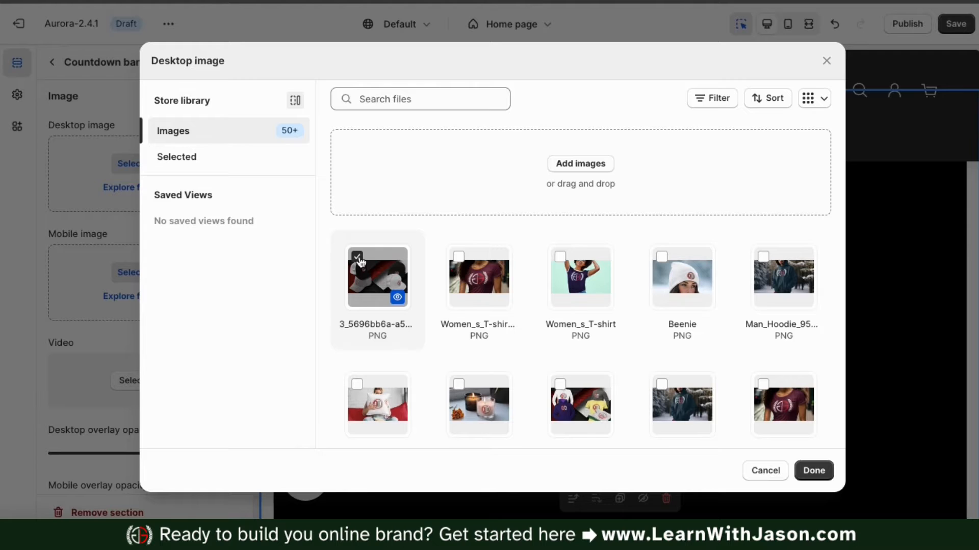
pyautogui.click(814, 470)
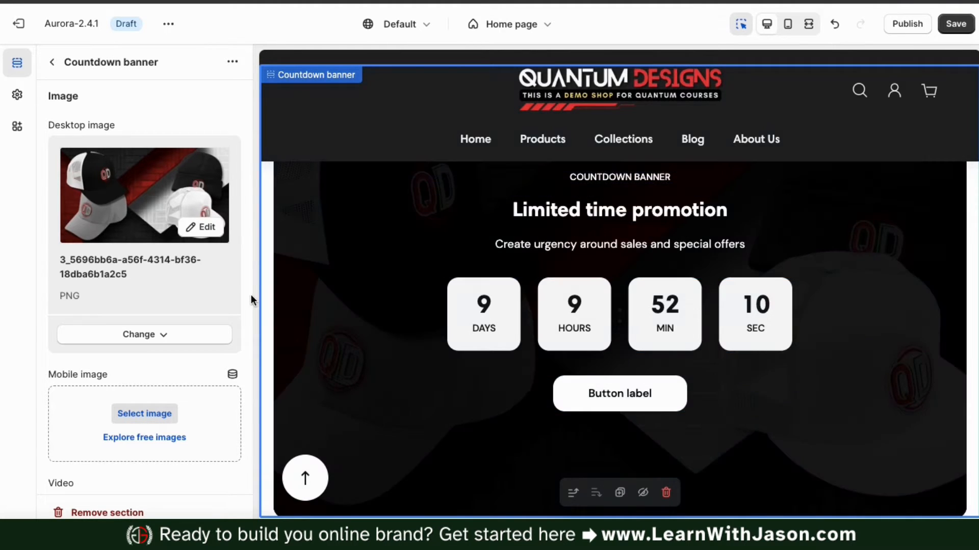
# Set both the desktop and mobile overlay opacity of the countdown banner to 50%
pyautogui.scroll(-2, 251, 300)
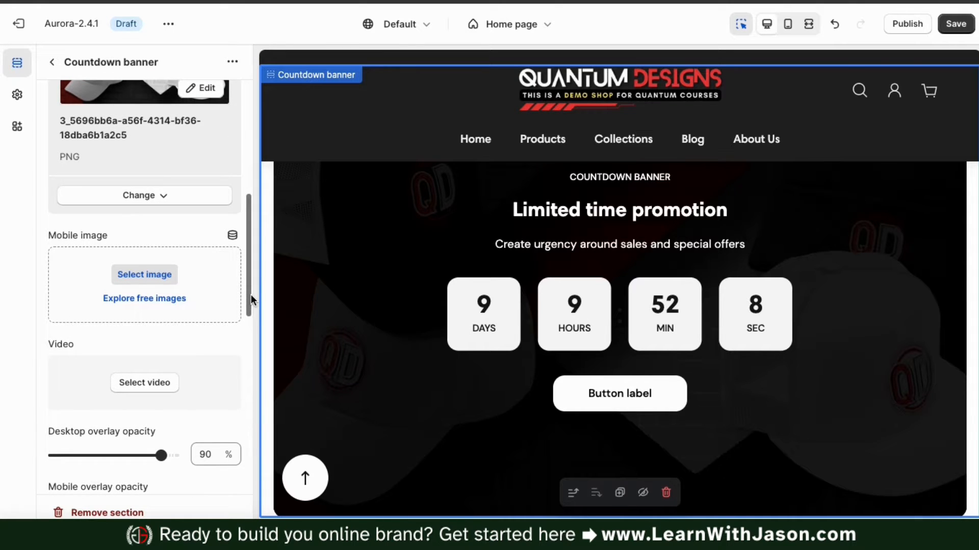
pyautogui.scroll(-2, 251, 295)
pyautogui.scroll(-1, 250, 294)
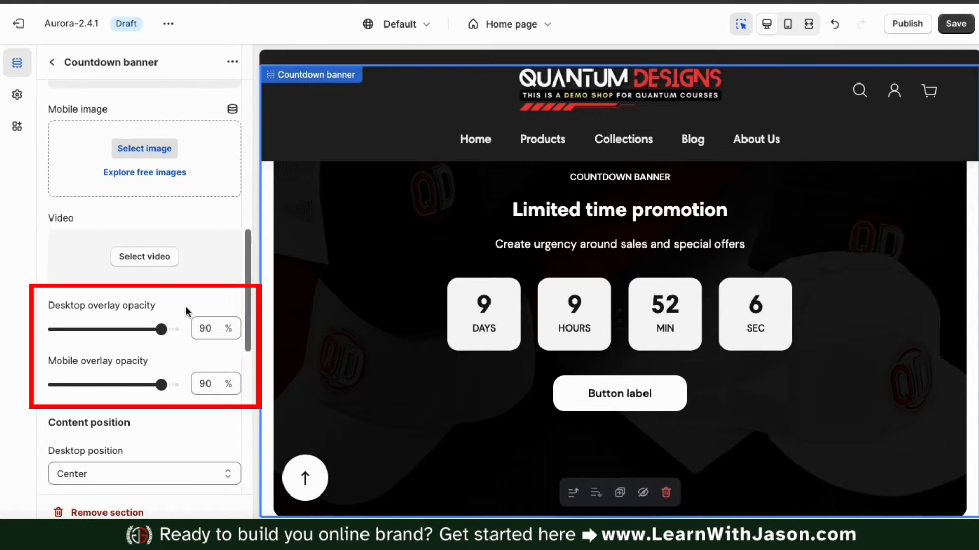
pyautogui.moveTo(163, 330); pyautogui.dragTo(114, 329)
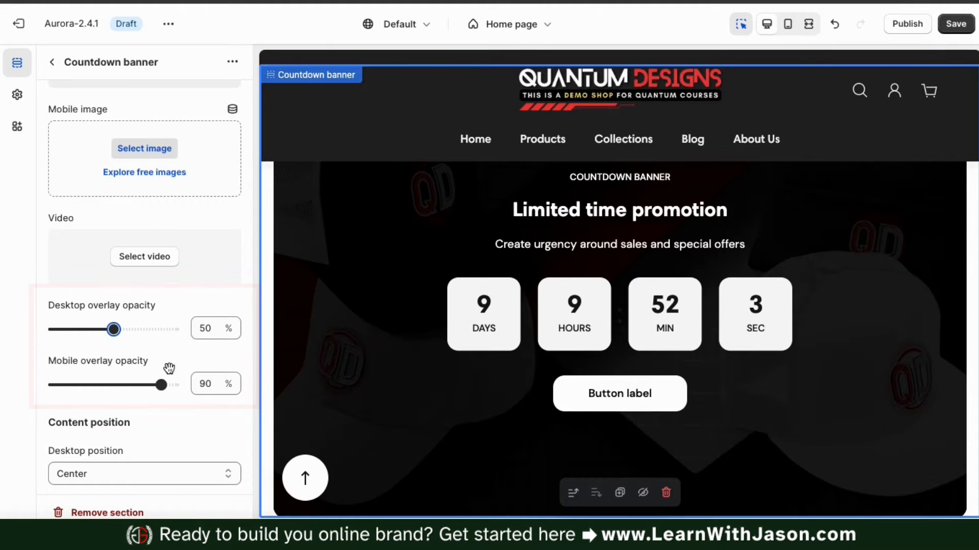
pyautogui.moveTo(162, 384); pyautogui.dragTo(114, 381)
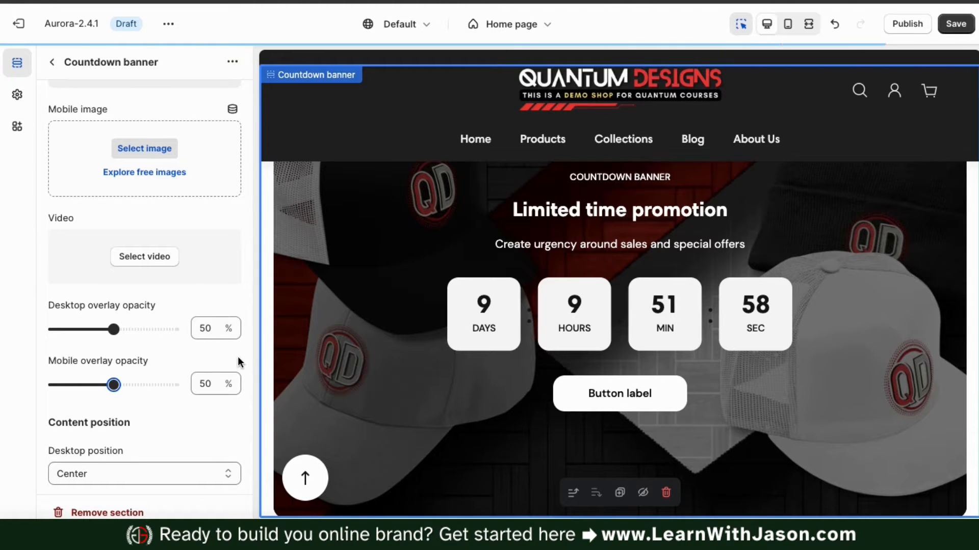
# Set the countdown banner's mobile image to the hats and beanie picture starting with 3_22510250, checking it in the mobile preview
pyautogui.scroll(5, 246, 352)
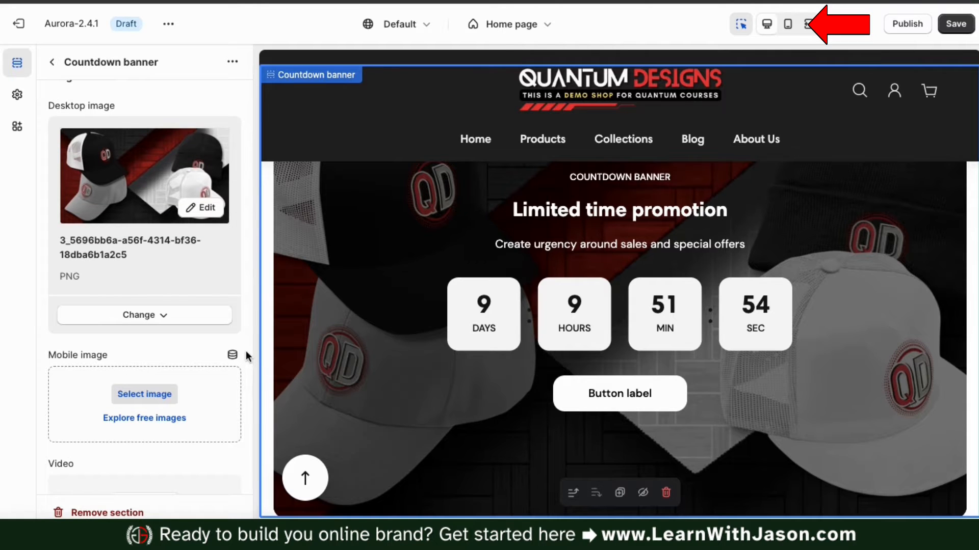
pyautogui.click(788, 24)
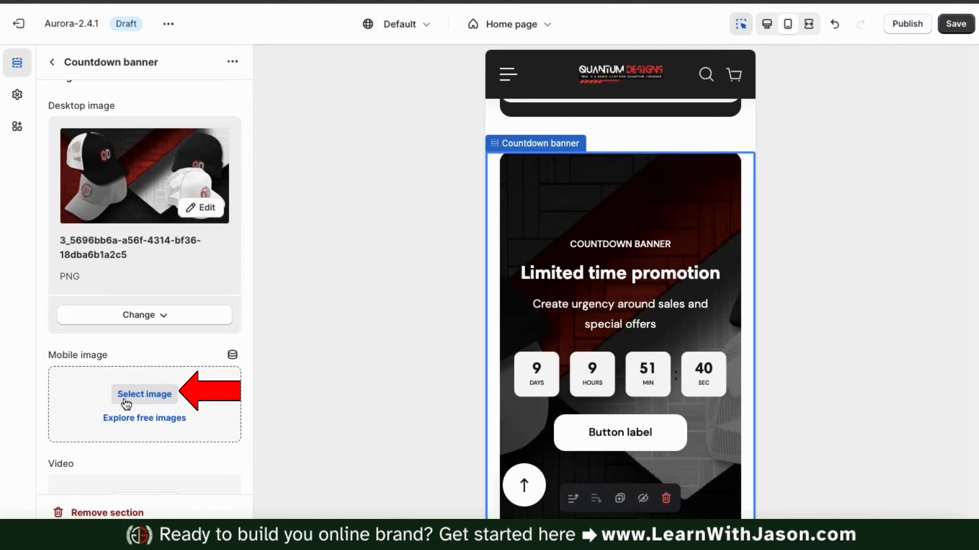
pyautogui.click(152, 397)
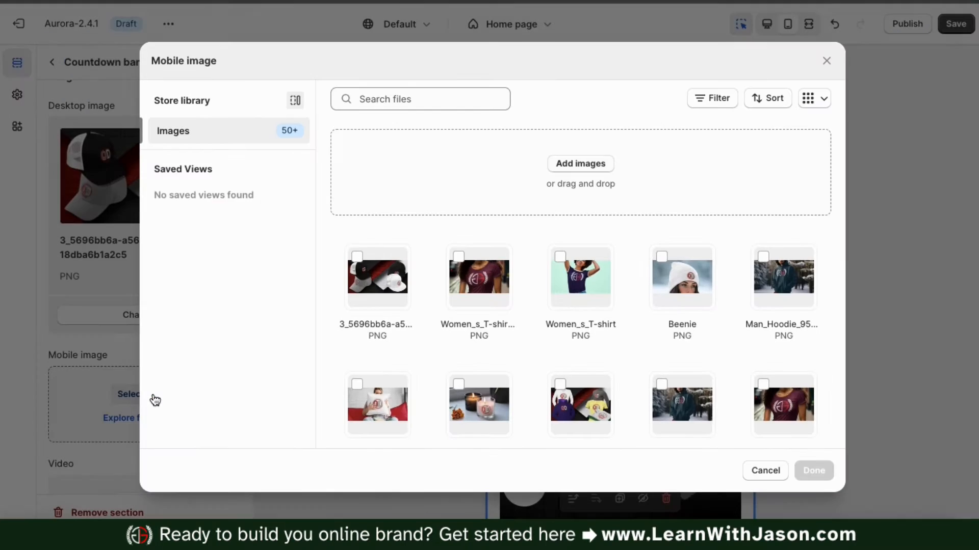
pyautogui.scroll(-5, 455, 323)
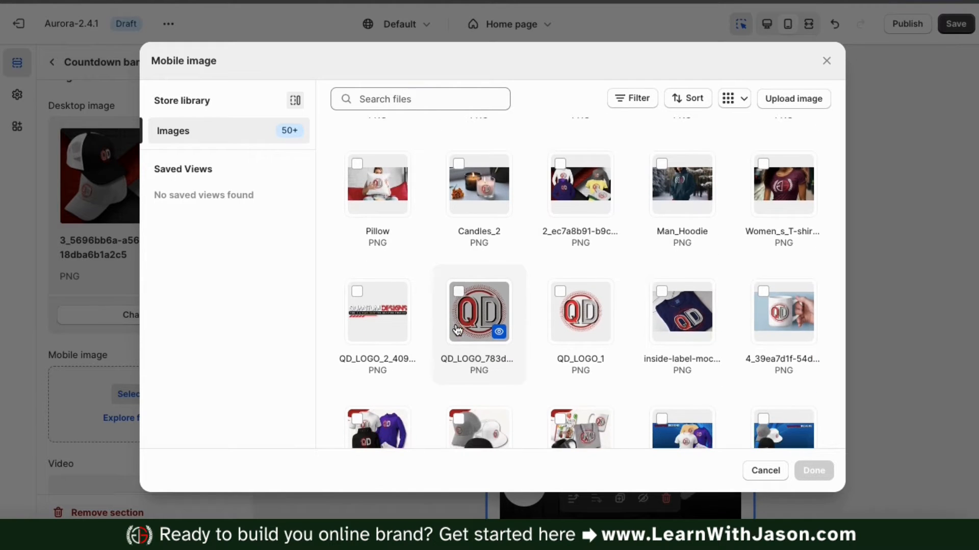
pyautogui.click(460, 374)
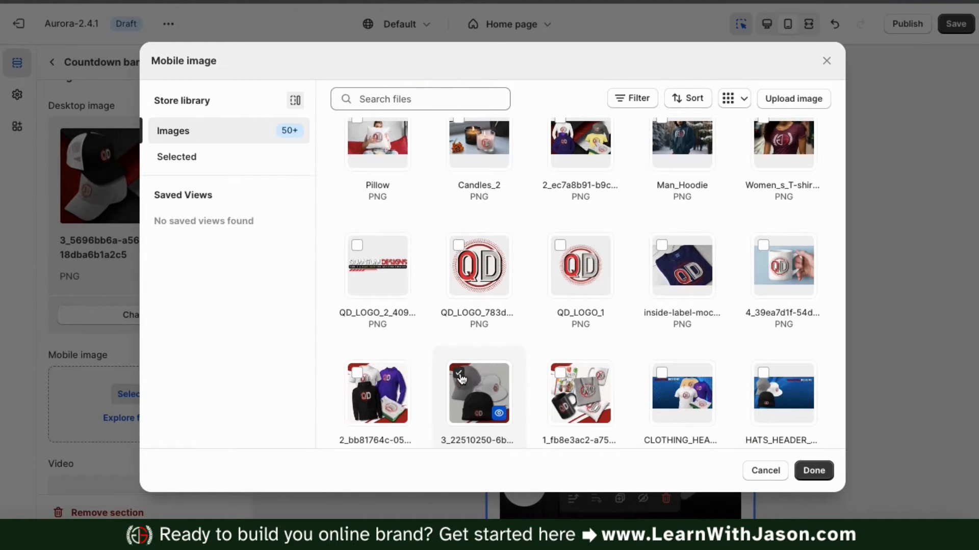
pyautogui.click(811, 474)
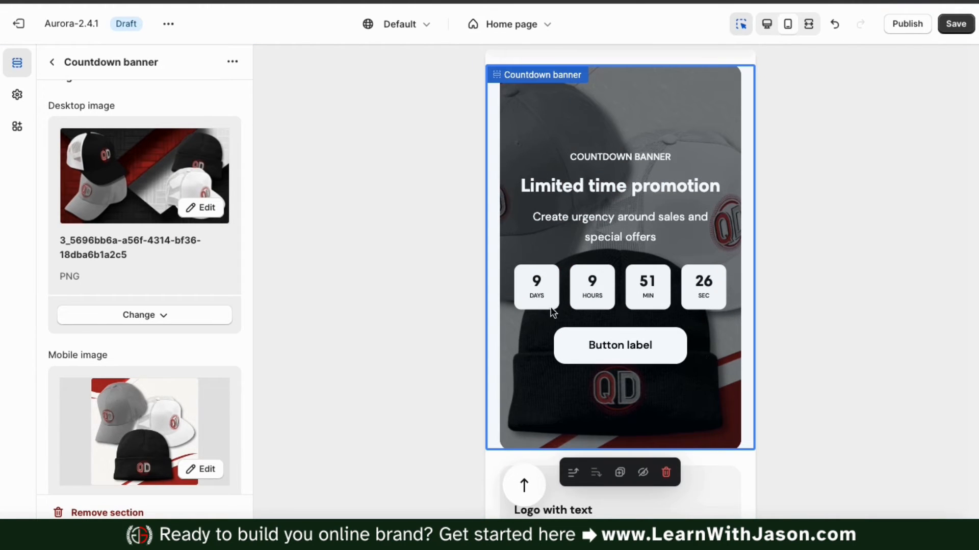
pyautogui.click(766, 24)
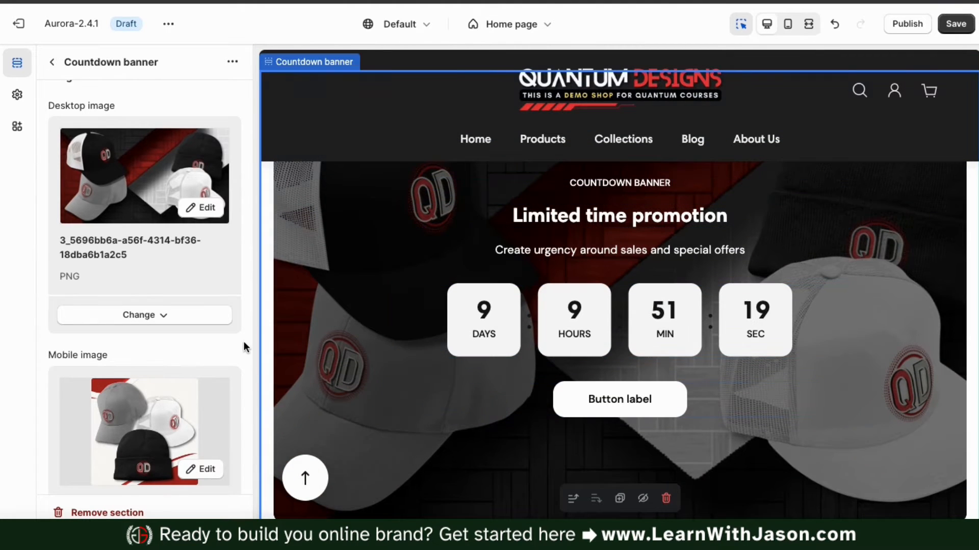
# Set the countdown banner's content background to Shadow for both desktop and mobile
pyautogui.scroll(-4, 244, 342)
pyautogui.scroll(-8, 244, 341)
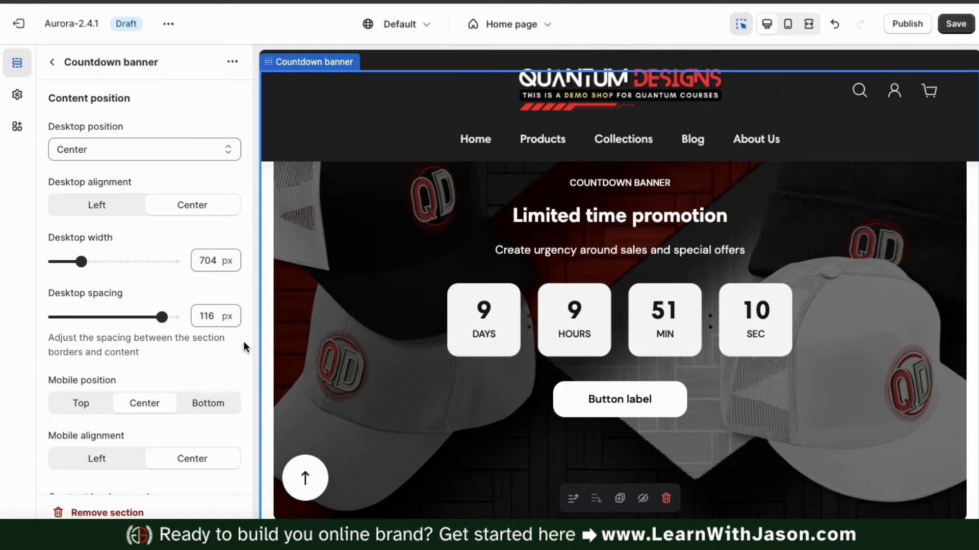
pyautogui.scroll(-5, 244, 343)
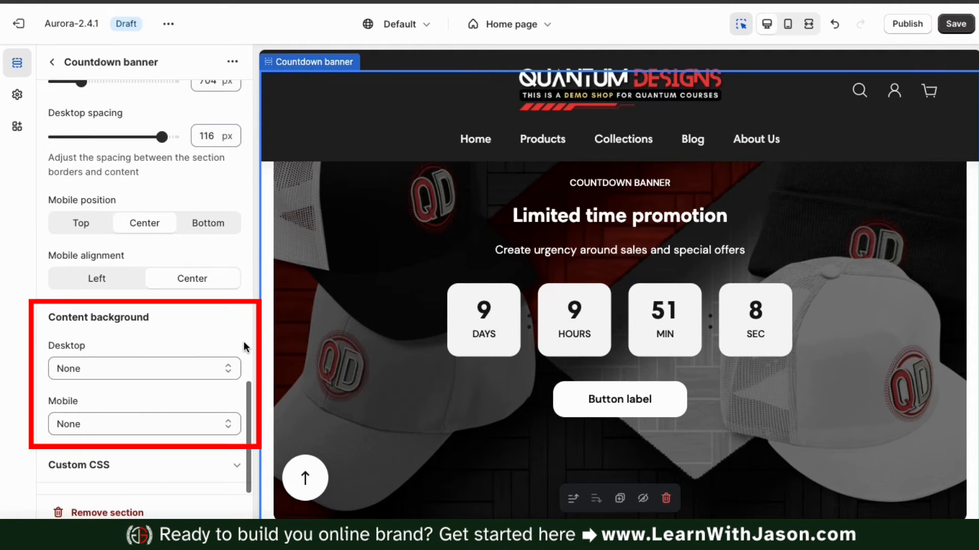
pyautogui.click(227, 369)
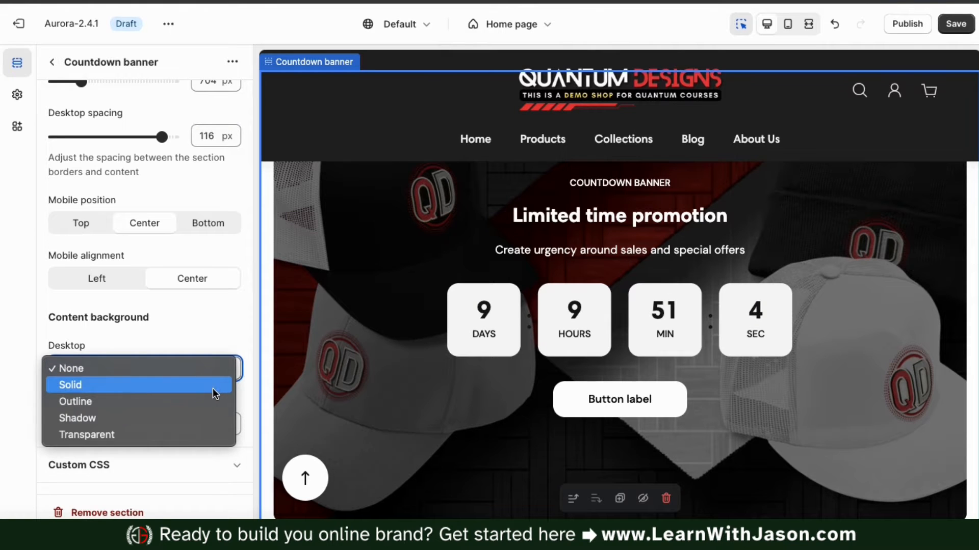
pyautogui.click(202, 419)
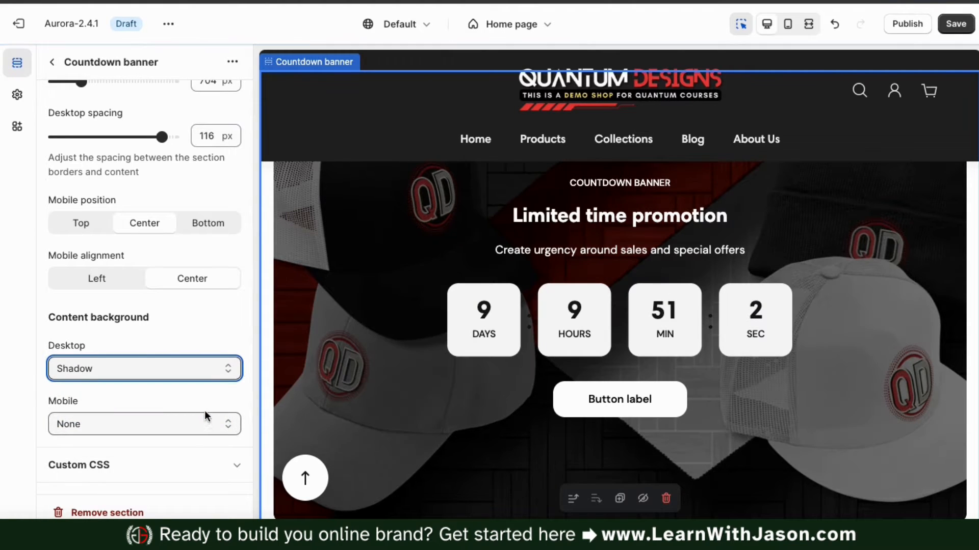
pyautogui.click(216, 421)
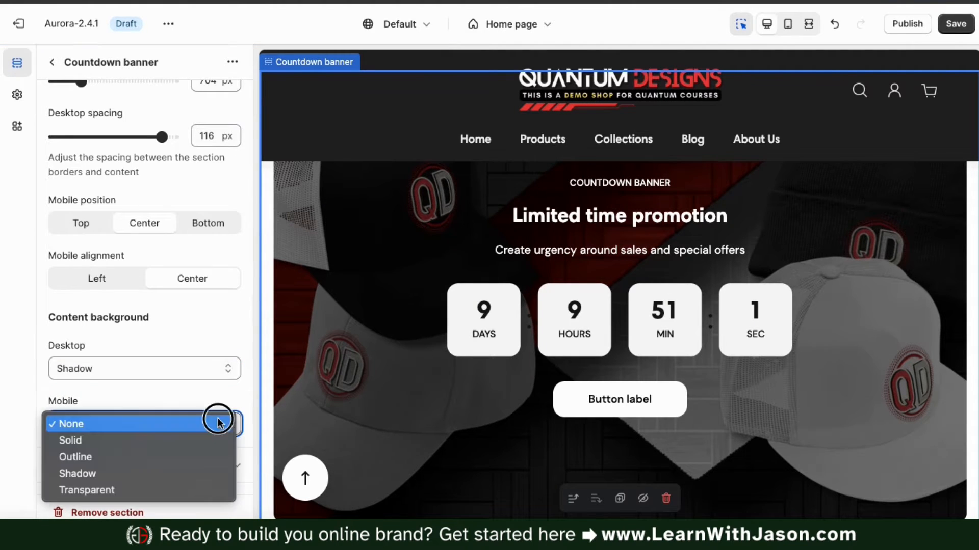
pyautogui.click(194, 471)
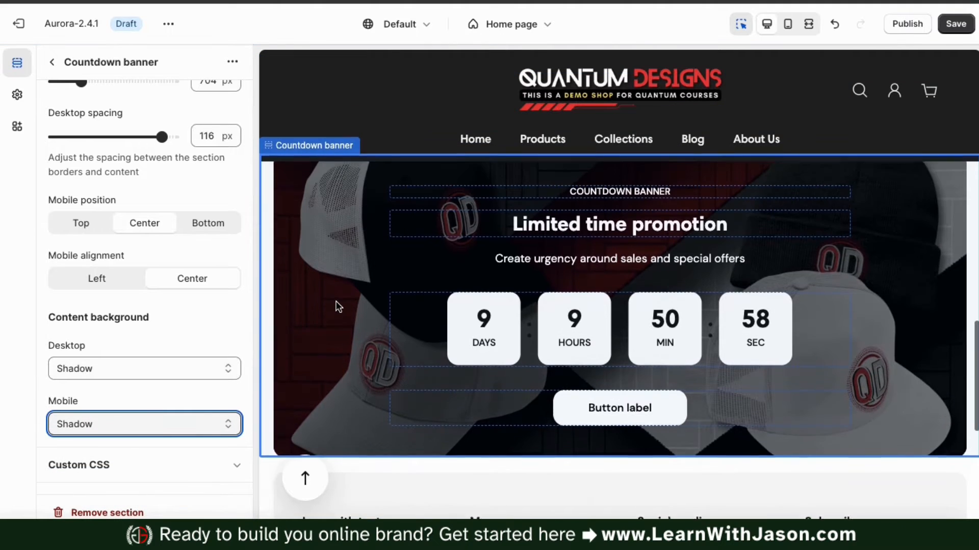
# Try the Solid desktop content background on the countdown banner and switch back to Shadow
pyautogui.click(226, 371)
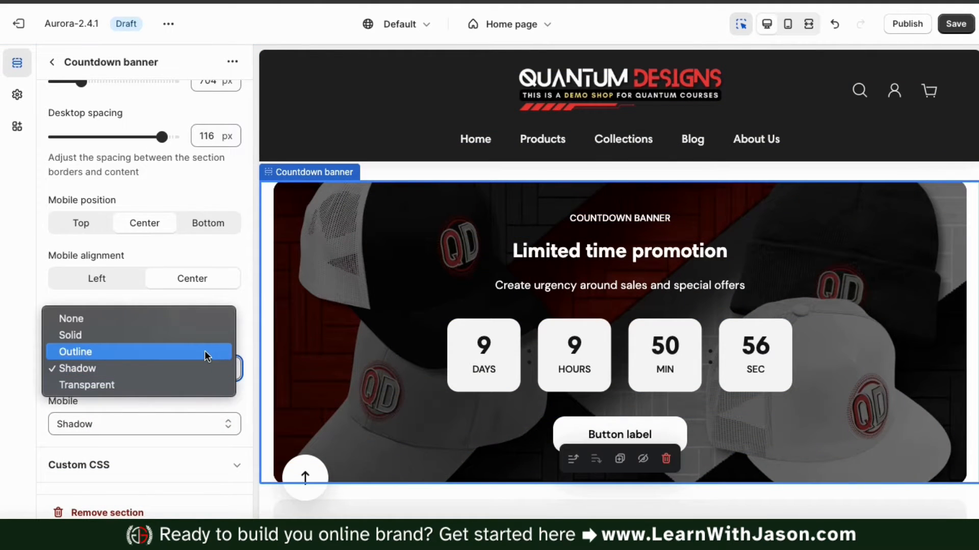
pyautogui.click(198, 336)
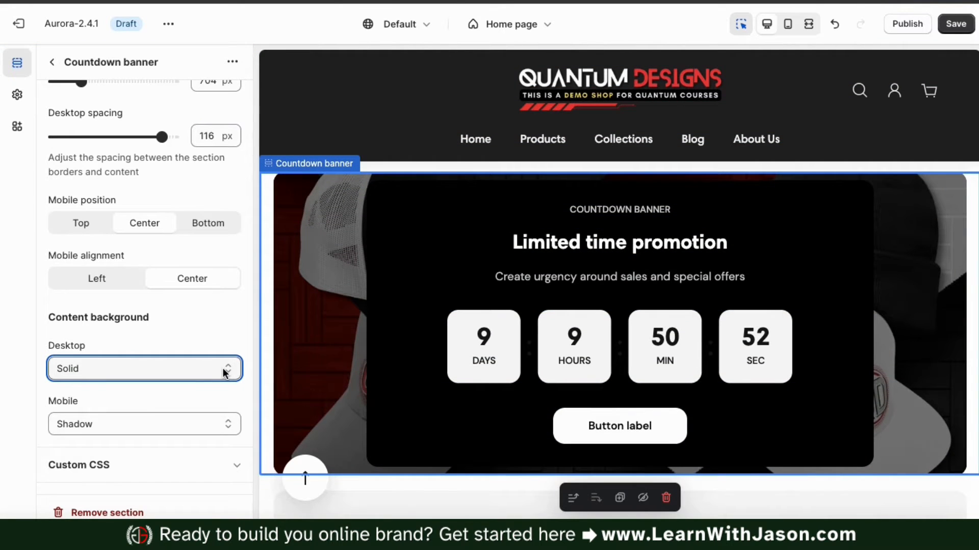
pyautogui.click(223, 368)
pyautogui.click(209, 401)
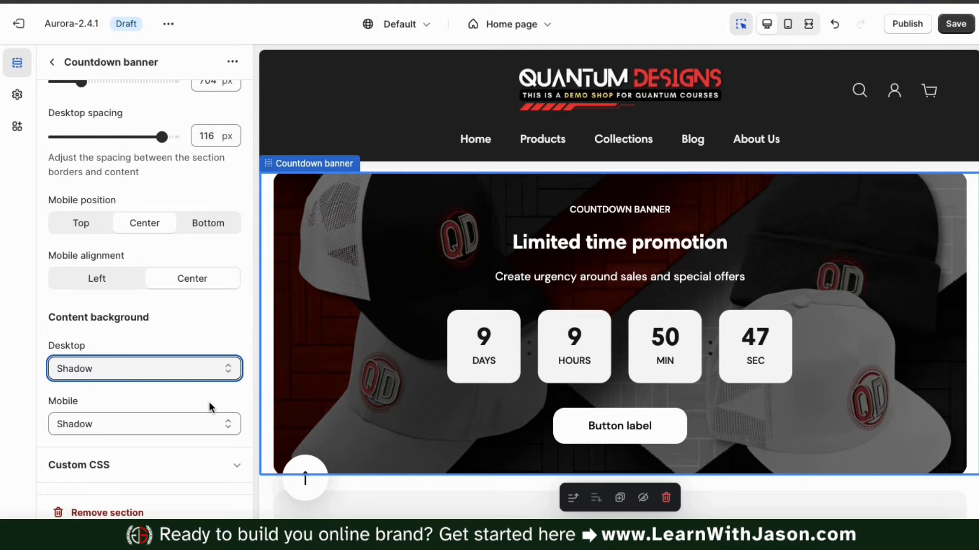
# Change the countdown banner's subheading to "HATS, BEANIES, & VISORS" and return to the home page's section list
pyautogui.scroll(10, 209, 398)
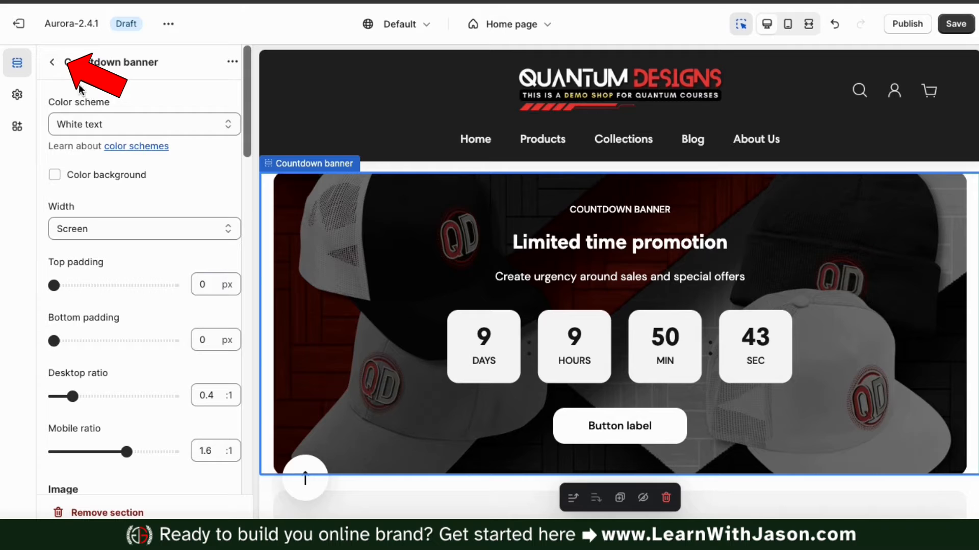
pyautogui.click(55, 62)
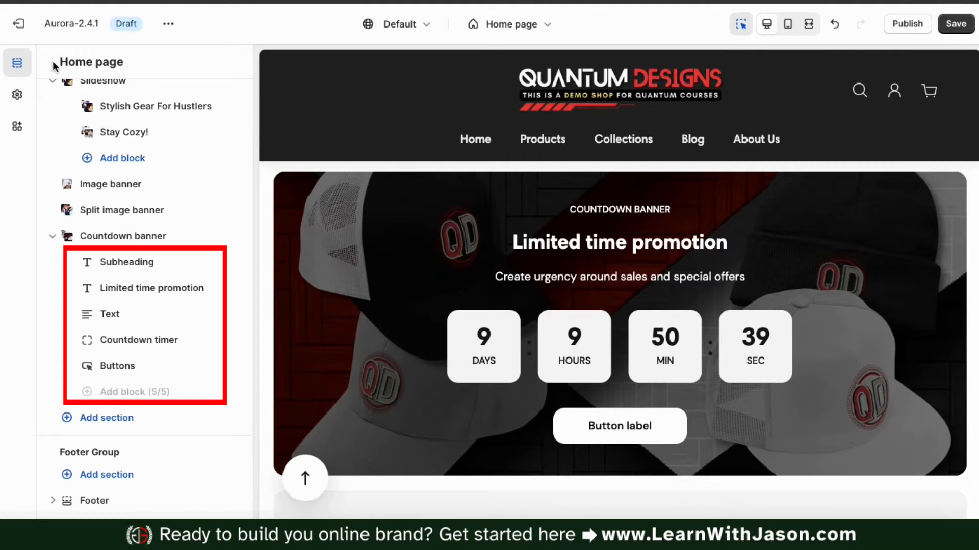
pyautogui.click(131, 272)
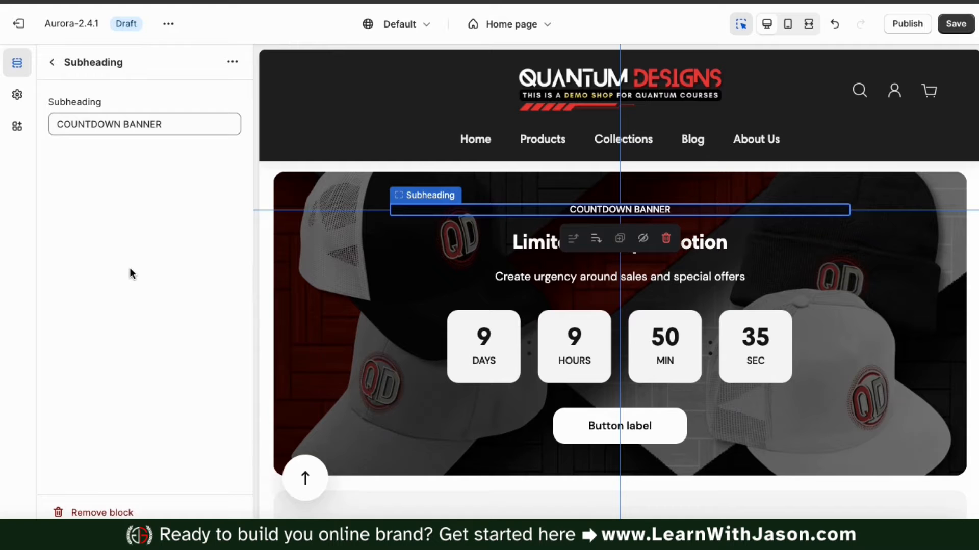
pyautogui.tripleClick(143, 126)
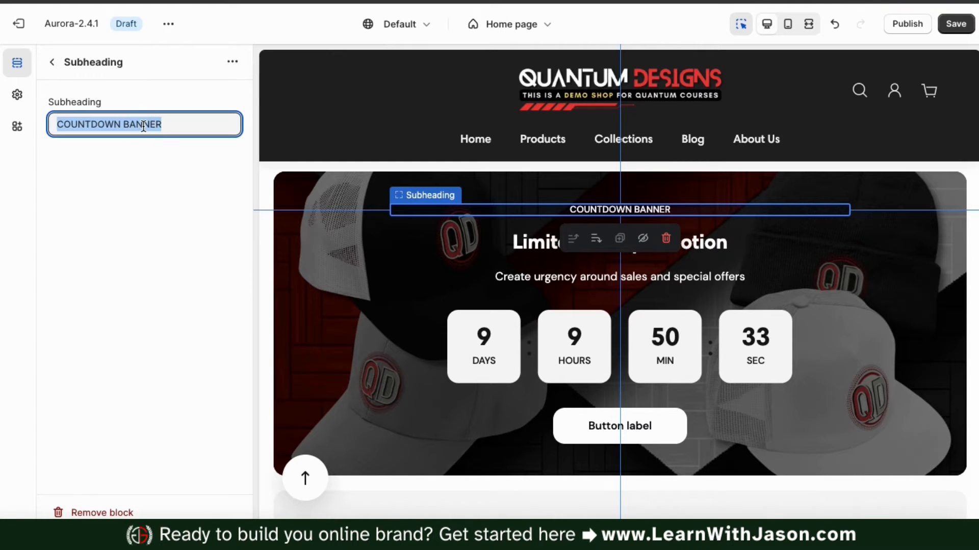
pyautogui.write('HATS, BEANIES, ')
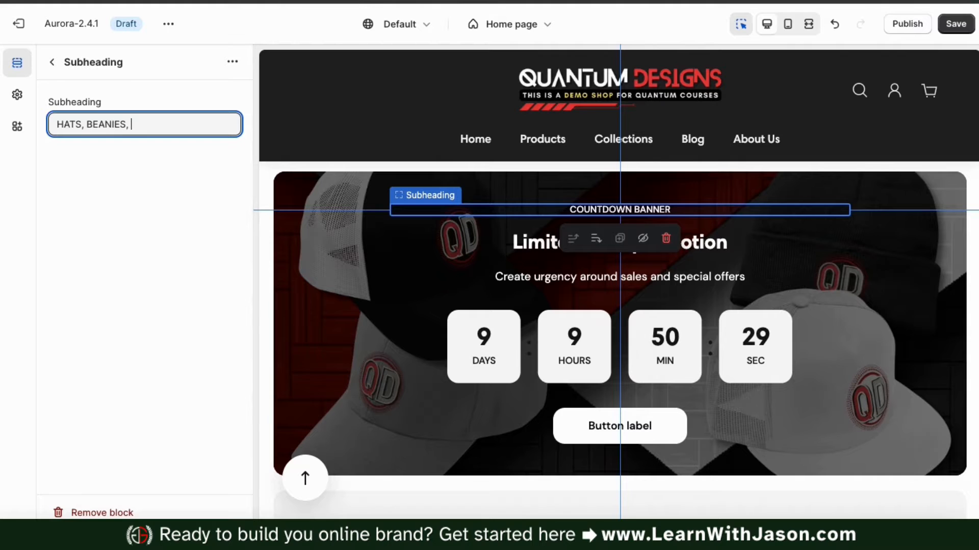
pyautogui.write('& VISORS')
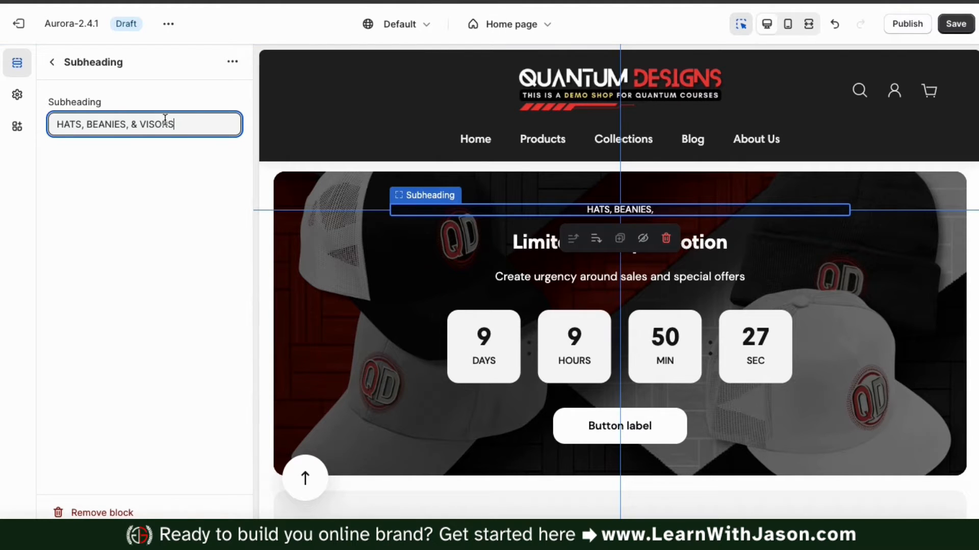
pyautogui.click(53, 62)
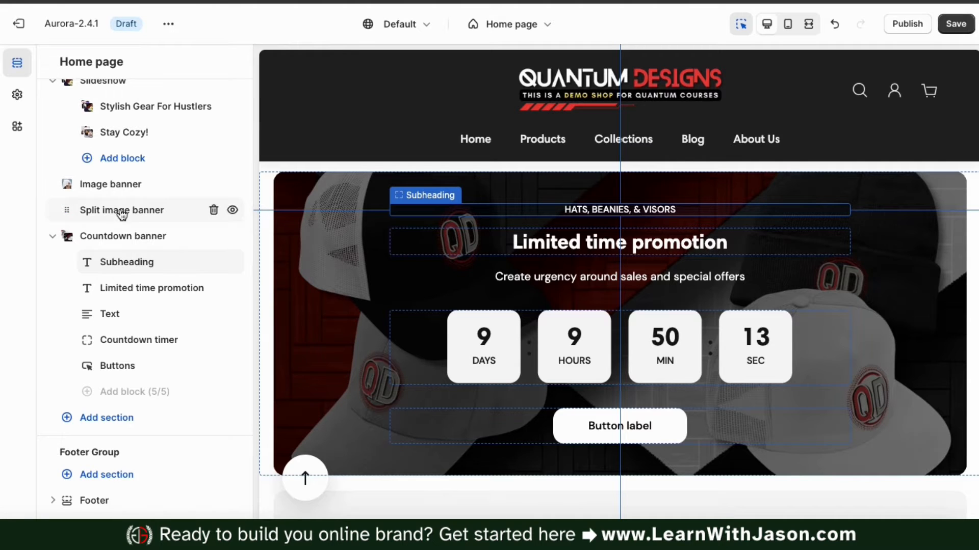
# Change the countdown banner's heading to "All Hats Now On Sale!" and return to the section list
pyautogui.click(128, 290)
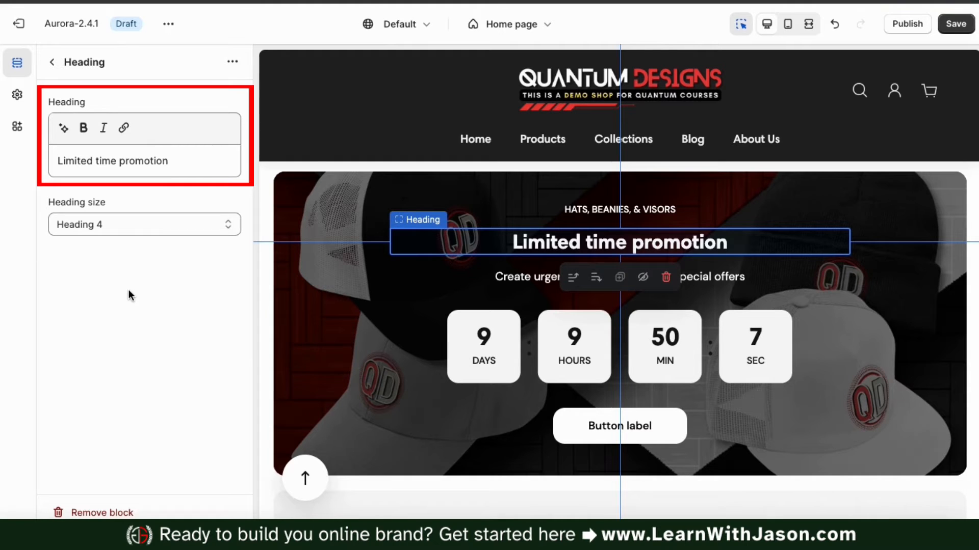
pyautogui.tripleClick(113, 162)
pyautogui.write('All')
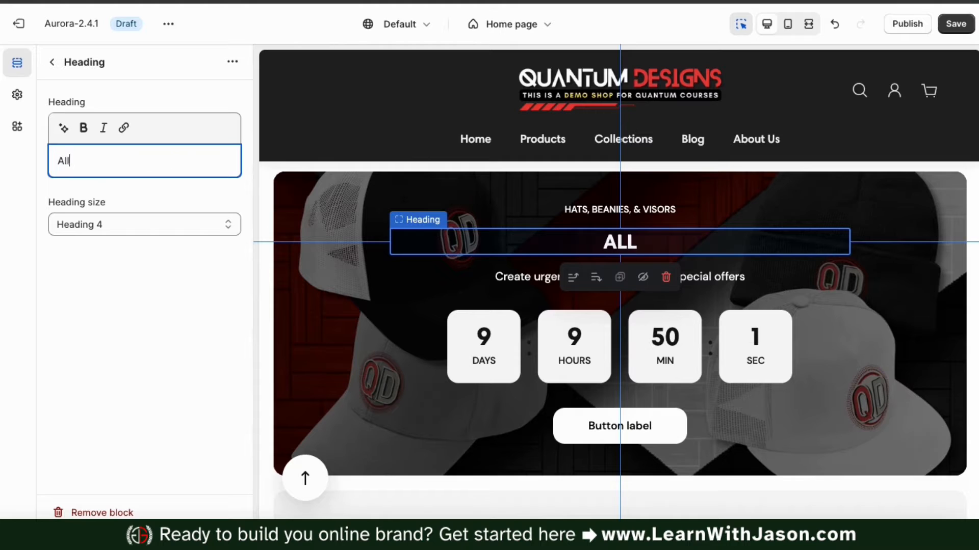
pyautogui.write(' Hats Now On Sale!')
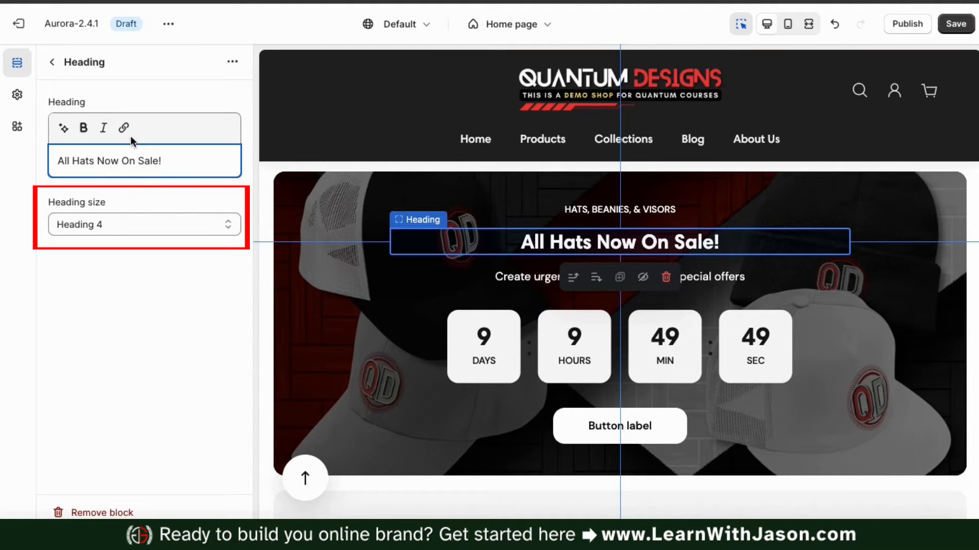
pyautogui.click(126, 94)
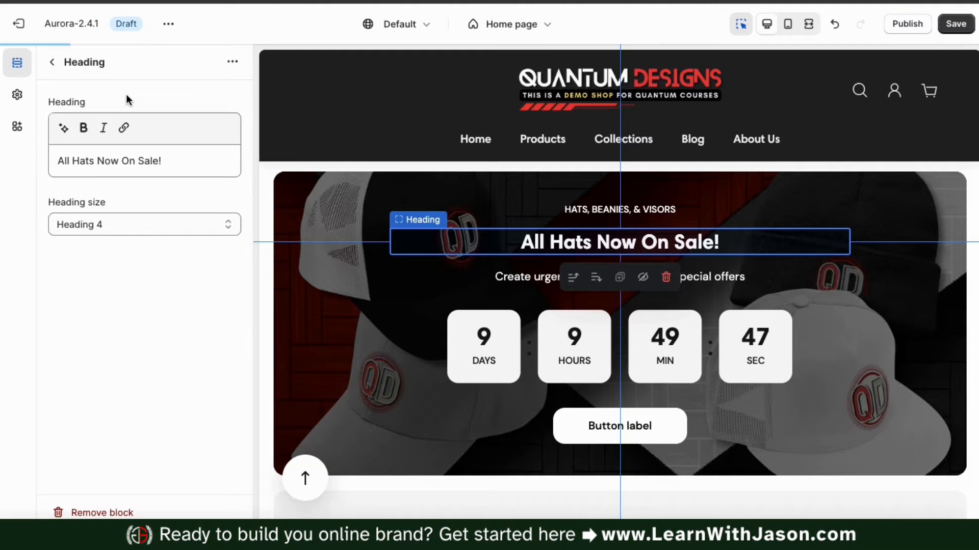
pyautogui.click(58, 66)
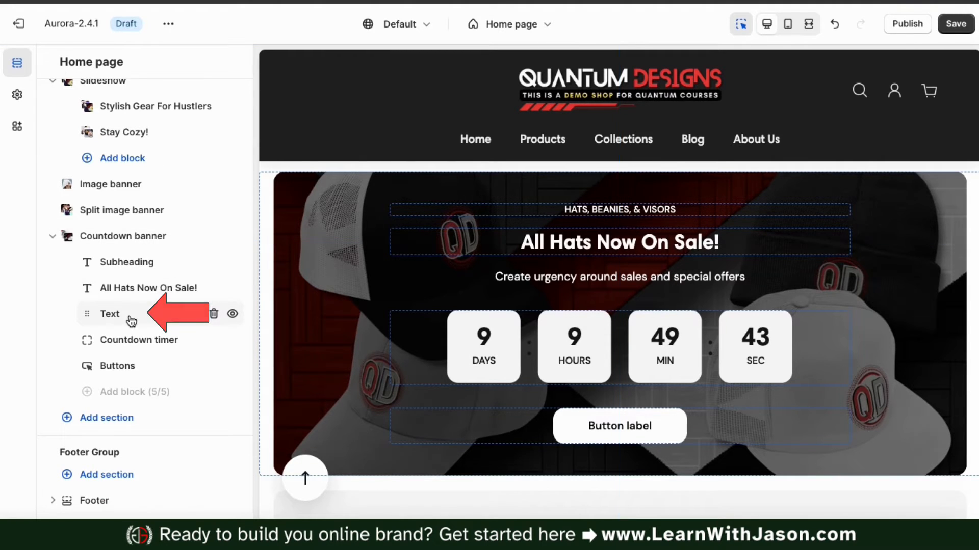
# Replace the countdown banner's body text with "For a limited time only, you can get 10% off any hat, visor or beanie! Take action now because time is running out!"
pyautogui.click(113, 321)
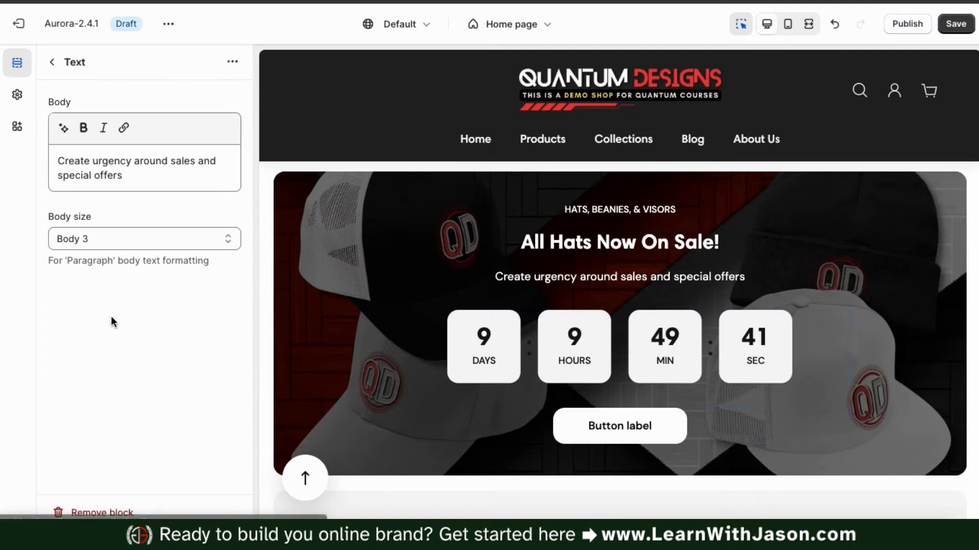
pyautogui.click(131, 180)
pyautogui.moveTo(131, 180); pyautogui.dragTo(53, 160)
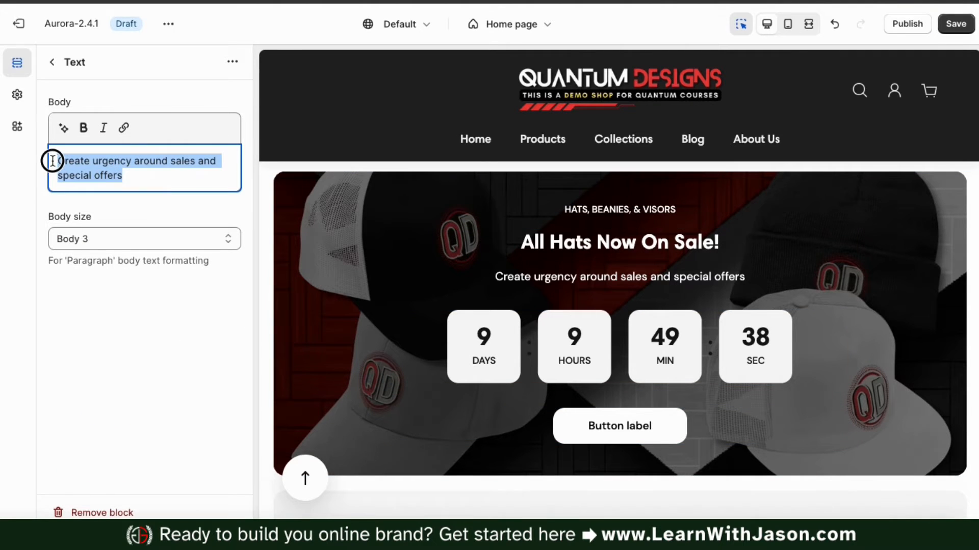
pyautogui.write('For a limited time only, you can get 10% off any hat, visor or beanie! Take action now because time is running')
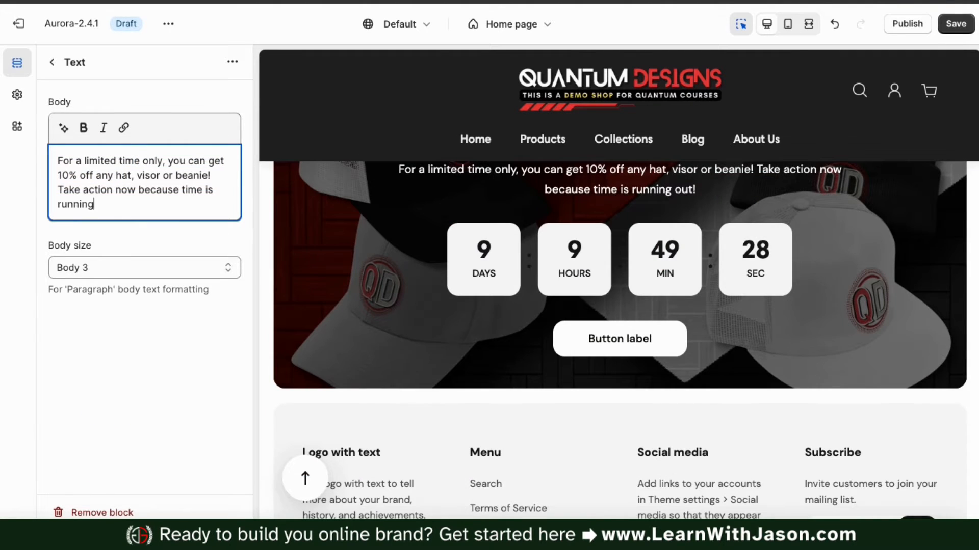
pyautogui.write(' out!')
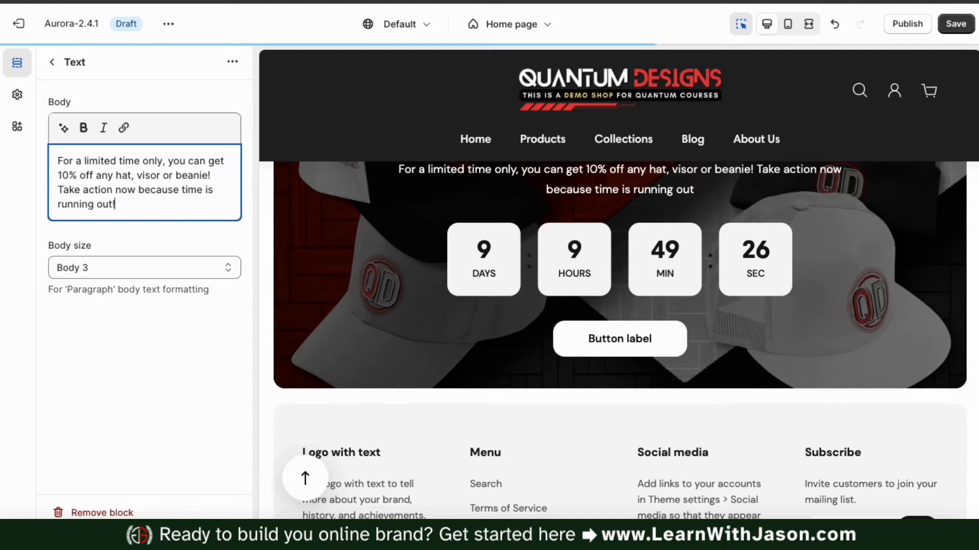
pyautogui.scroll(2, 289, 255)
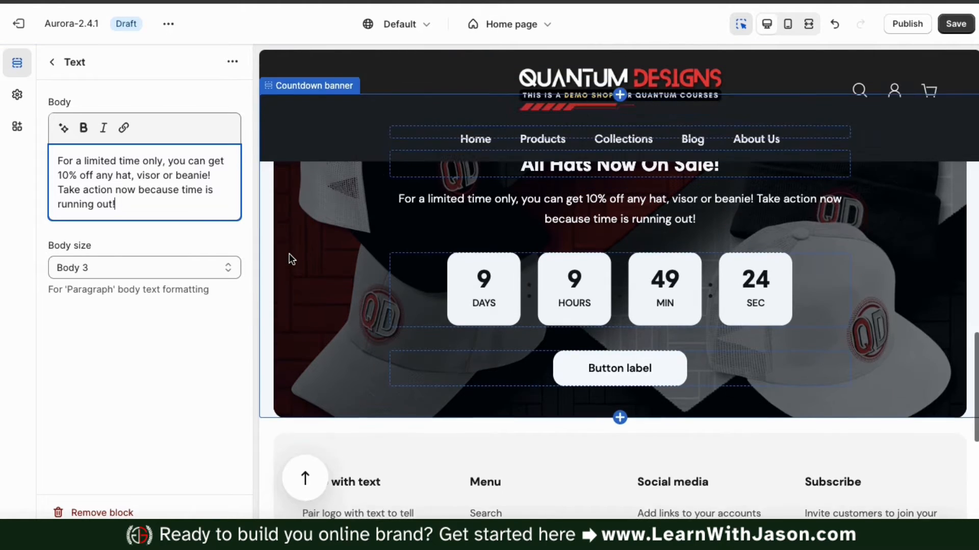
pyautogui.scroll(1, 289, 253)
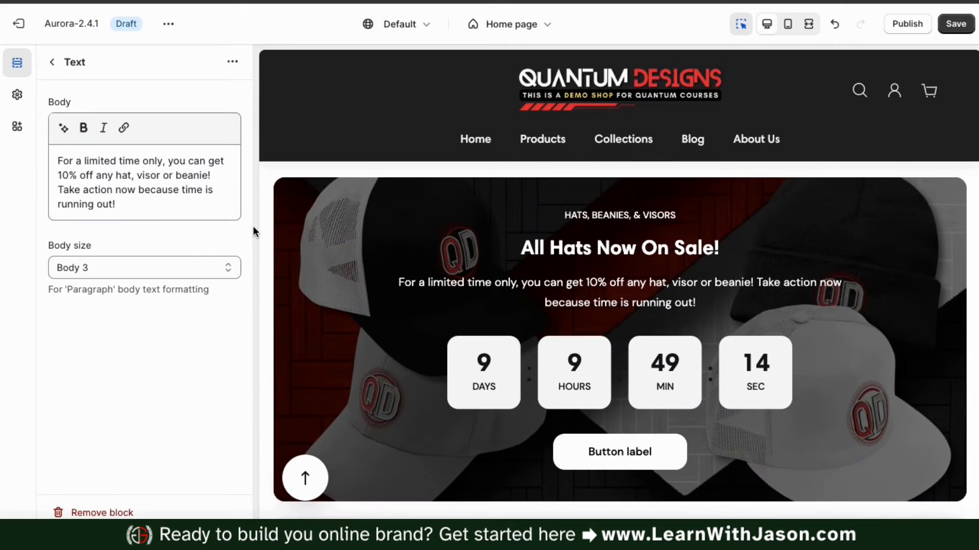
pyautogui.click(224, 268)
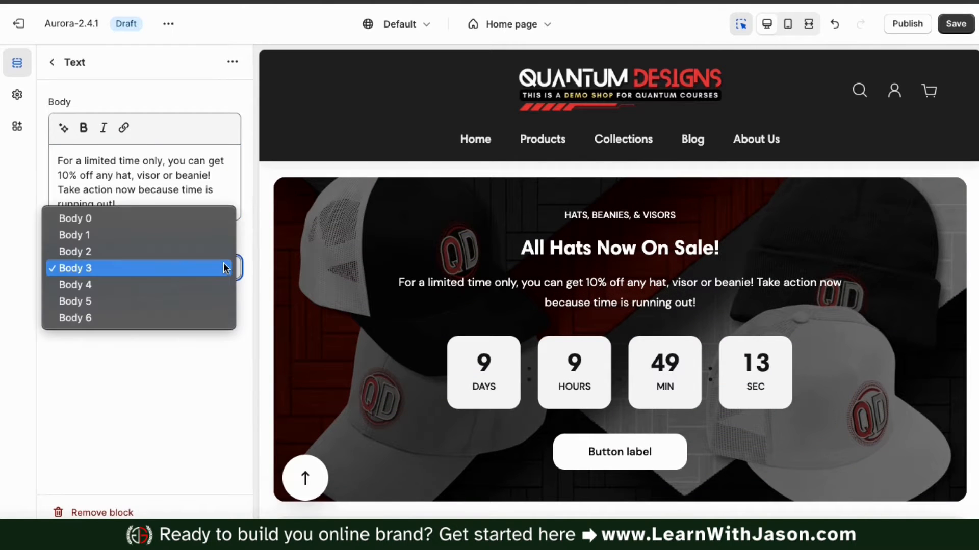
pyautogui.click(245, 247)
pyautogui.click(52, 61)
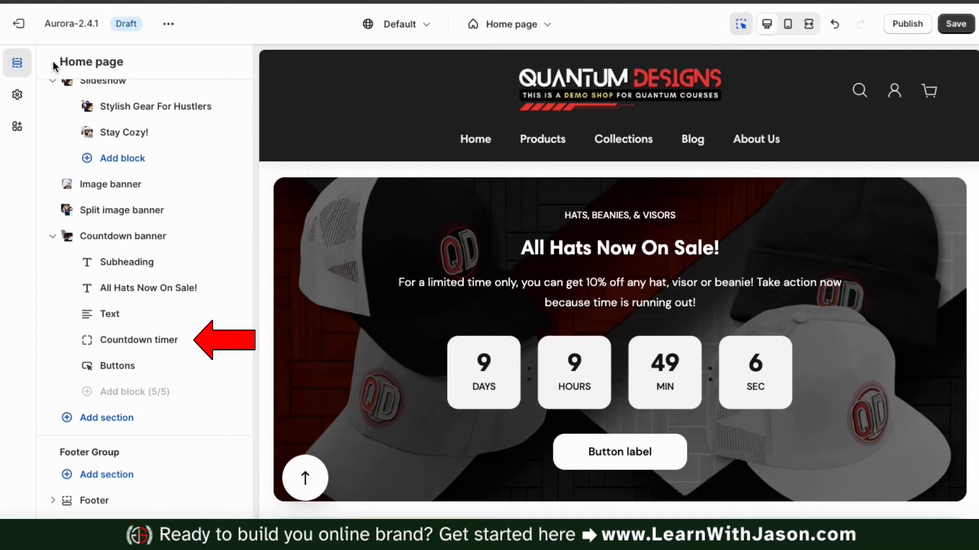
# Try the White text color scheme on the countdown timer block and switch back to Secondary
pyautogui.click(136, 349)
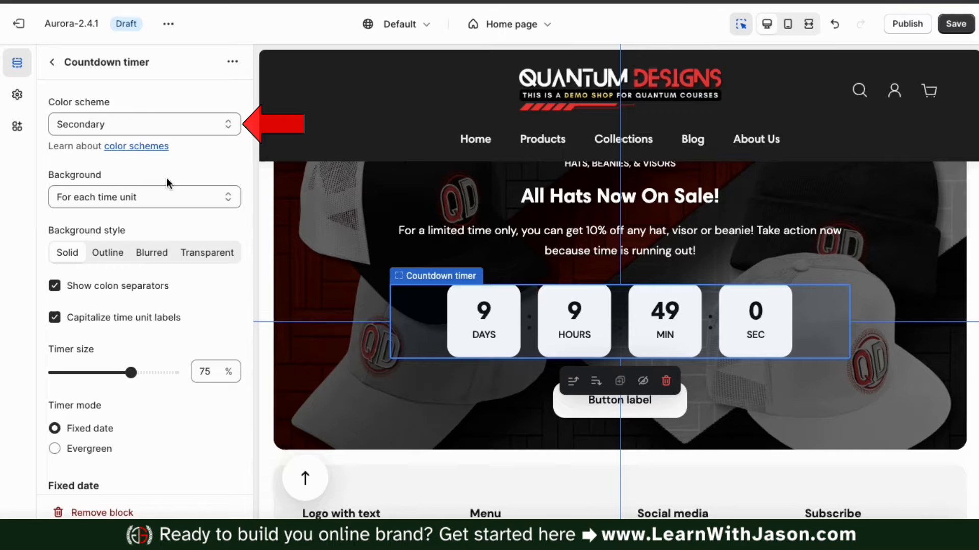
pyautogui.click(214, 126)
pyautogui.click(191, 191)
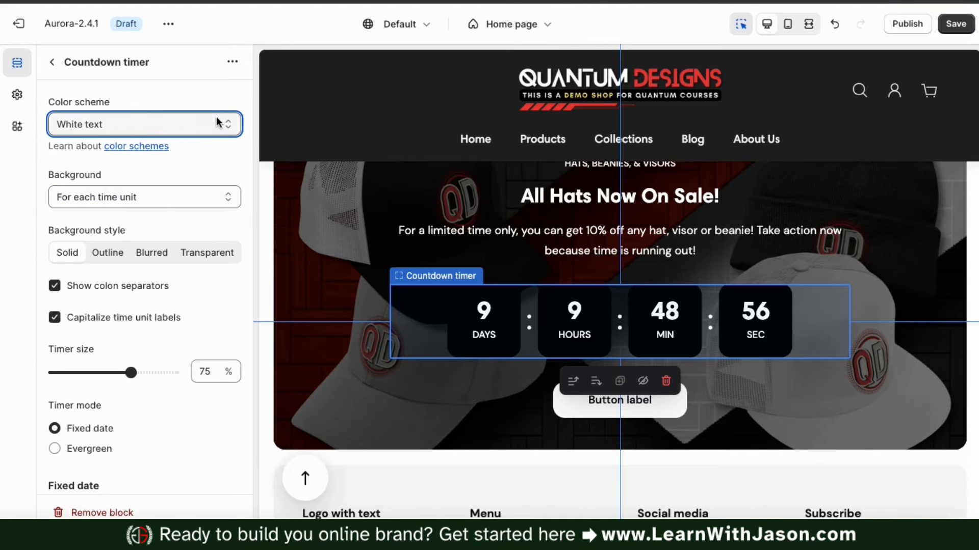
pyautogui.click(214, 124)
pyautogui.click(197, 58)
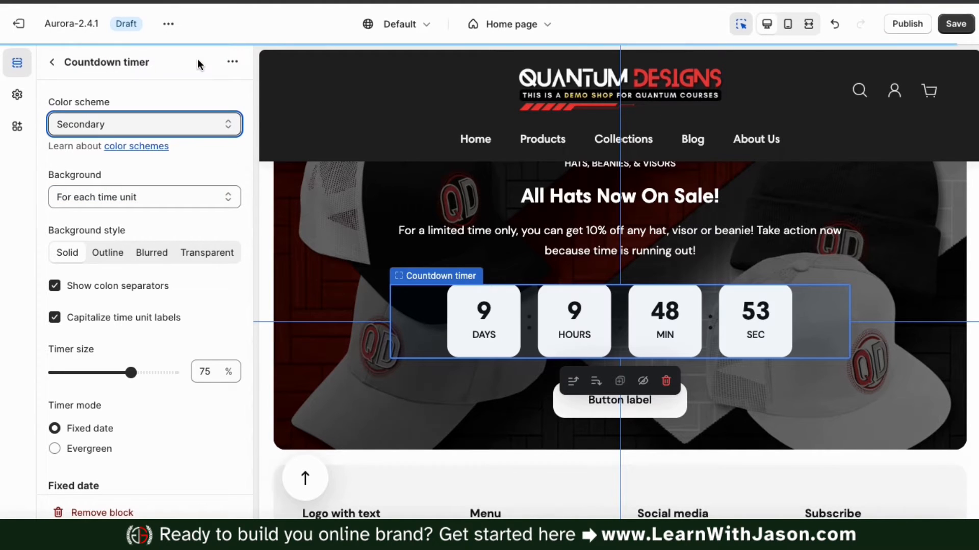
# Set the countdown timer's background to "For all time units"
pyautogui.scroll(-3, 248, 175)
pyautogui.scroll(-1, 249, 175)
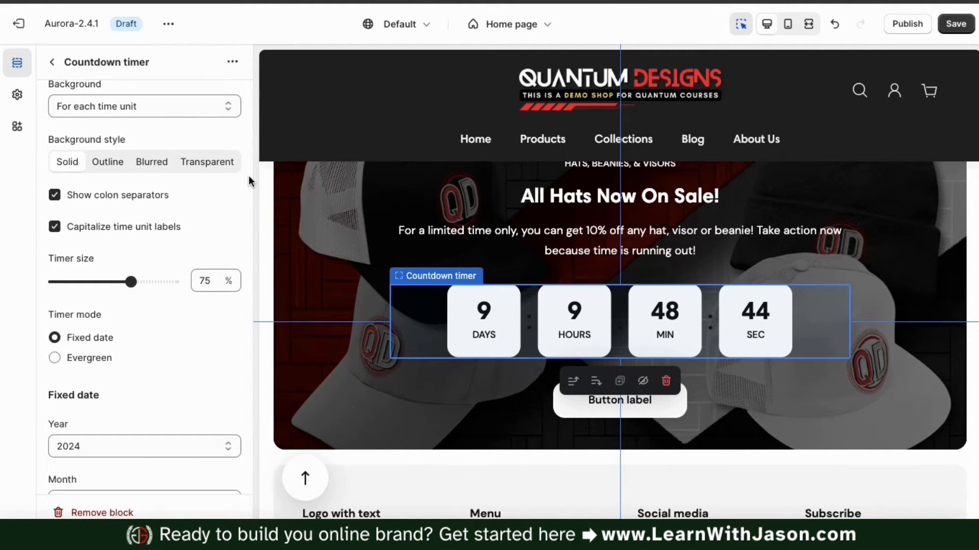
pyautogui.scroll(1, 250, 175)
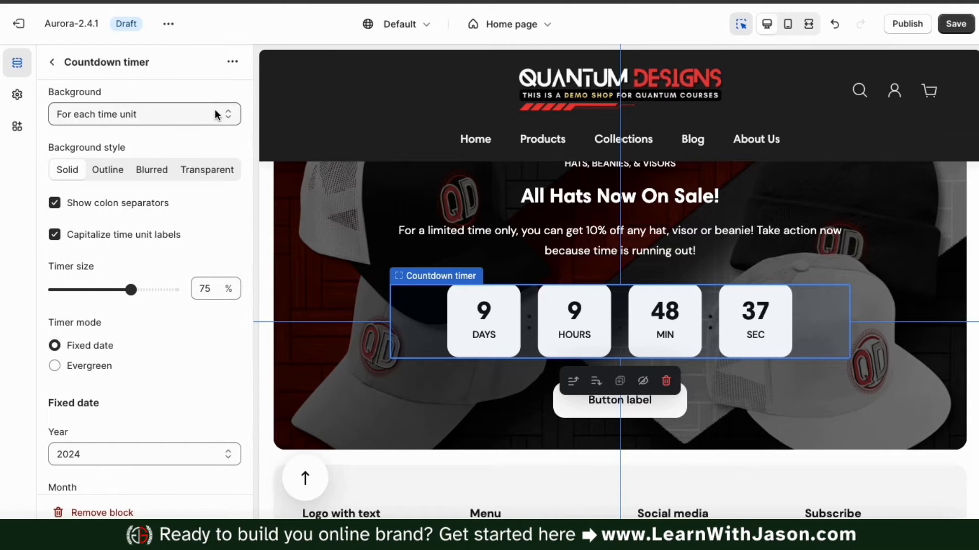
pyautogui.click(221, 112)
pyautogui.click(204, 129)
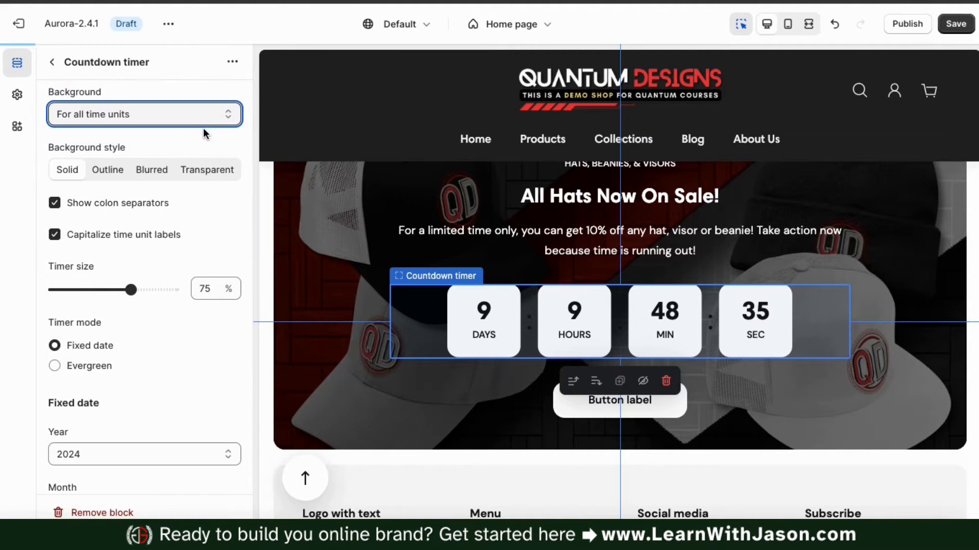
# Set the countdown timer's background to "For each time unit" and its timer size to 65%
pyautogui.click(221, 116)
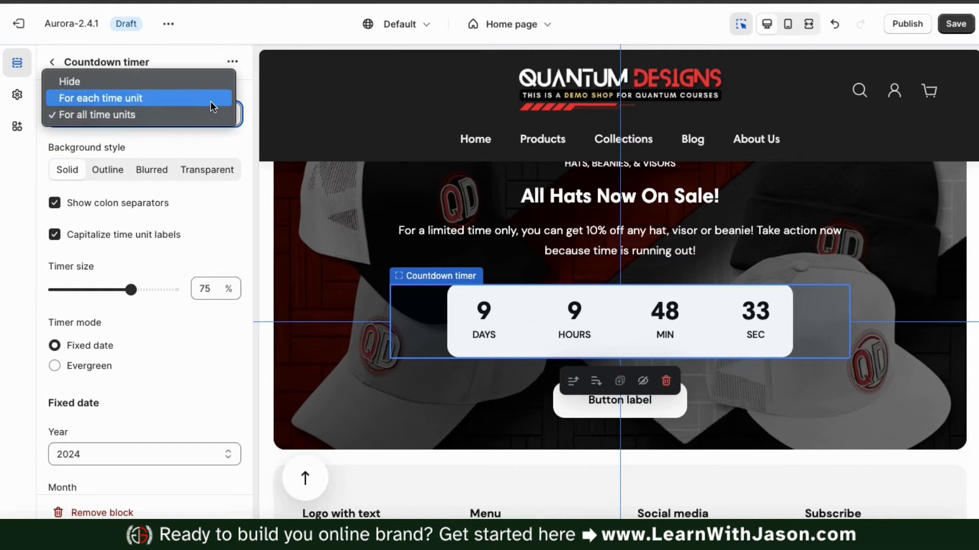
pyautogui.click(210, 101)
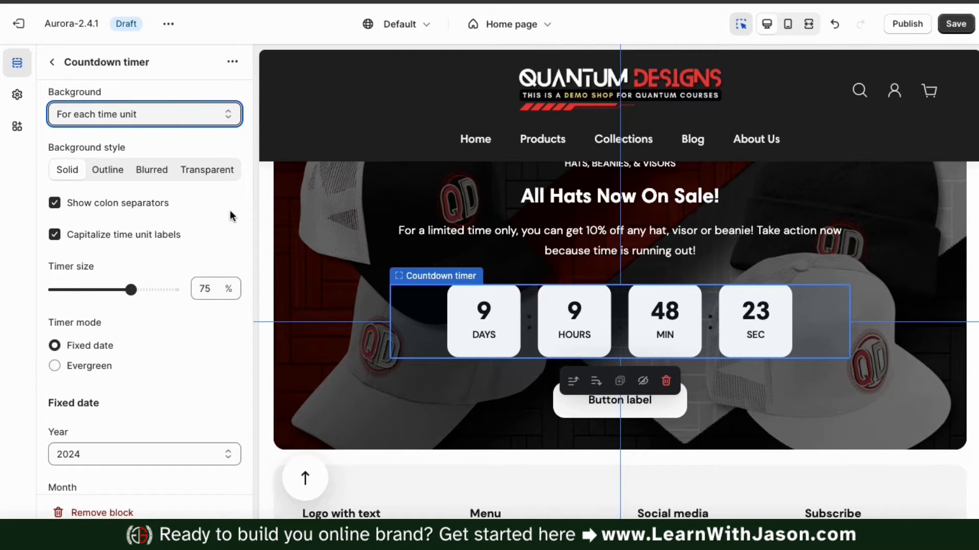
pyautogui.scroll(-3, 230, 213)
pyautogui.scroll(-1, 230, 213)
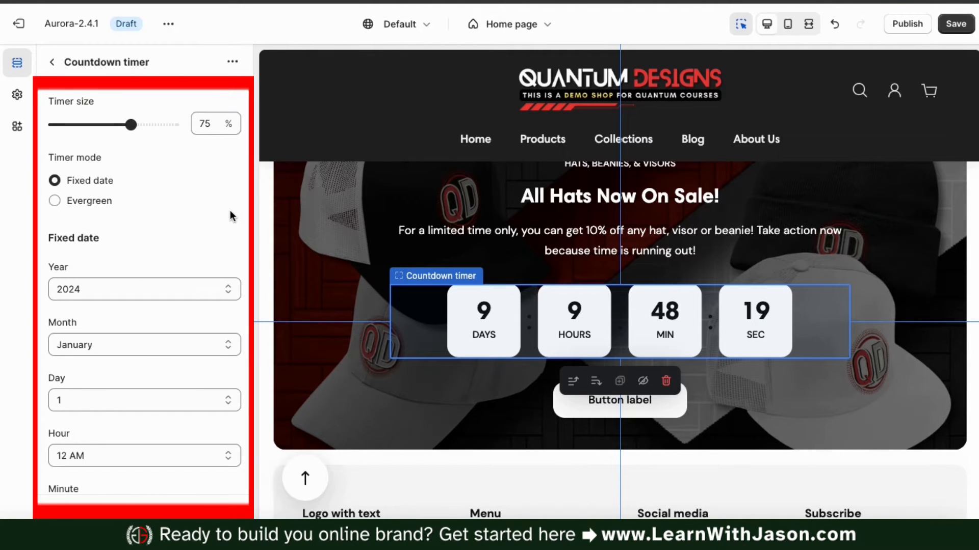
pyautogui.moveTo(131, 124); pyautogui.dragTo(113, 123)
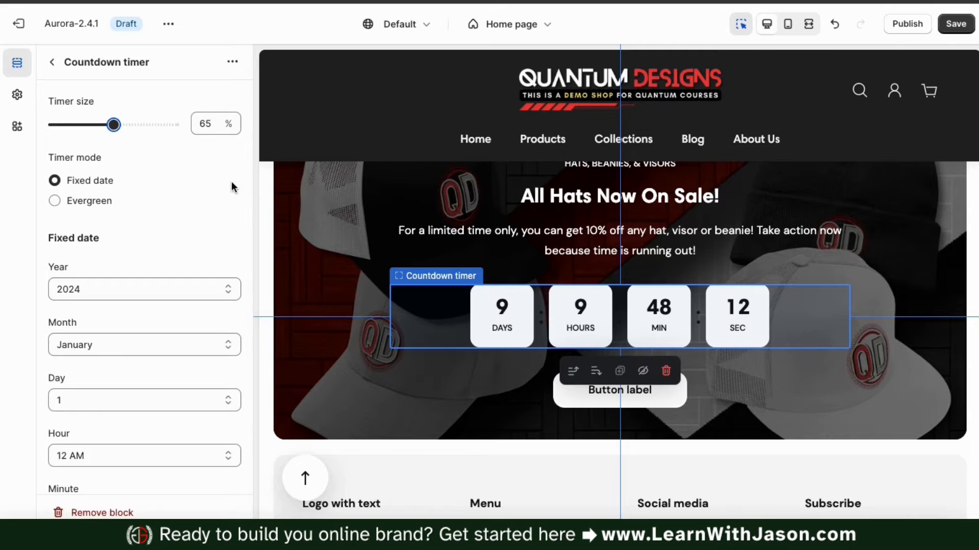
# Set the countdown timer's fixed end date to December 31, 2023, keeping the hour at 12 AM
pyautogui.scroll(-2, 231, 183)
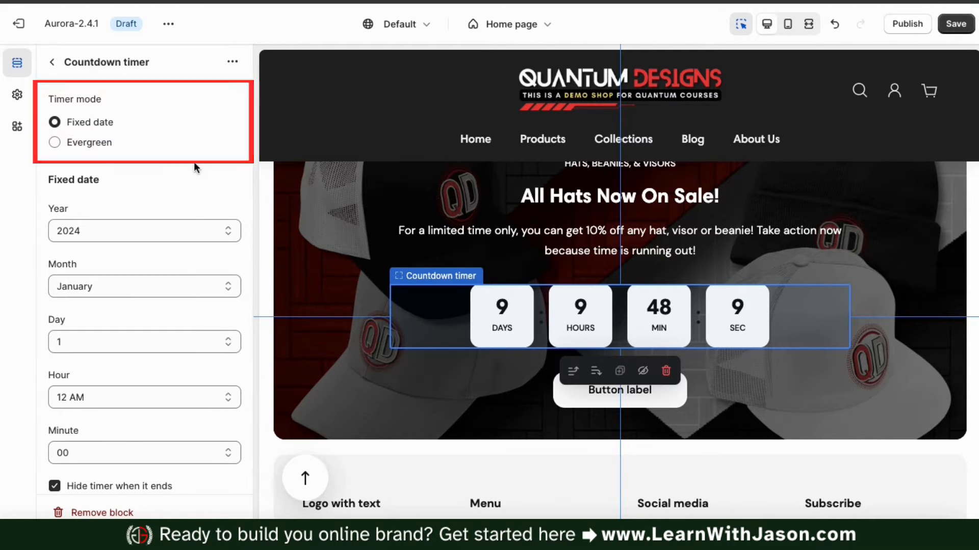
pyautogui.click(232, 231)
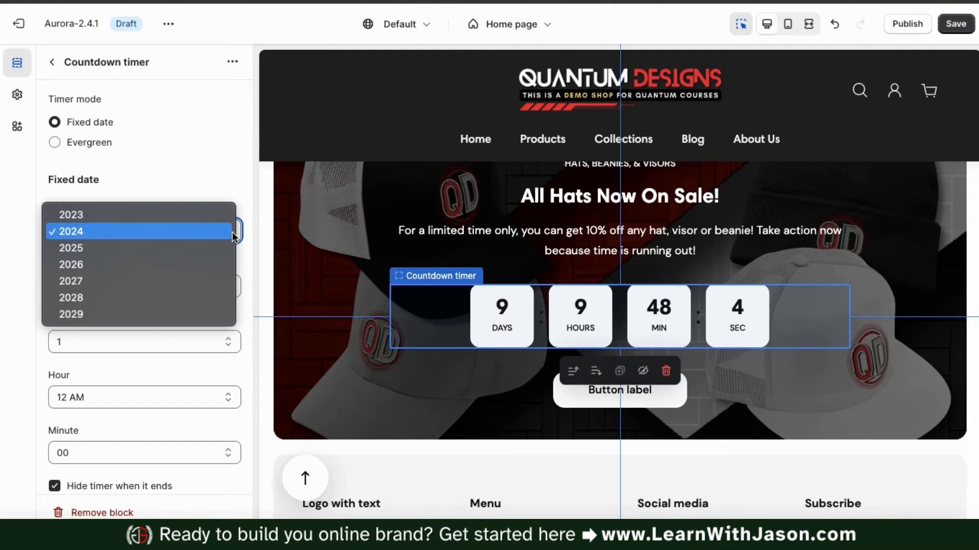
pyautogui.click(206, 215)
pyautogui.click(196, 286)
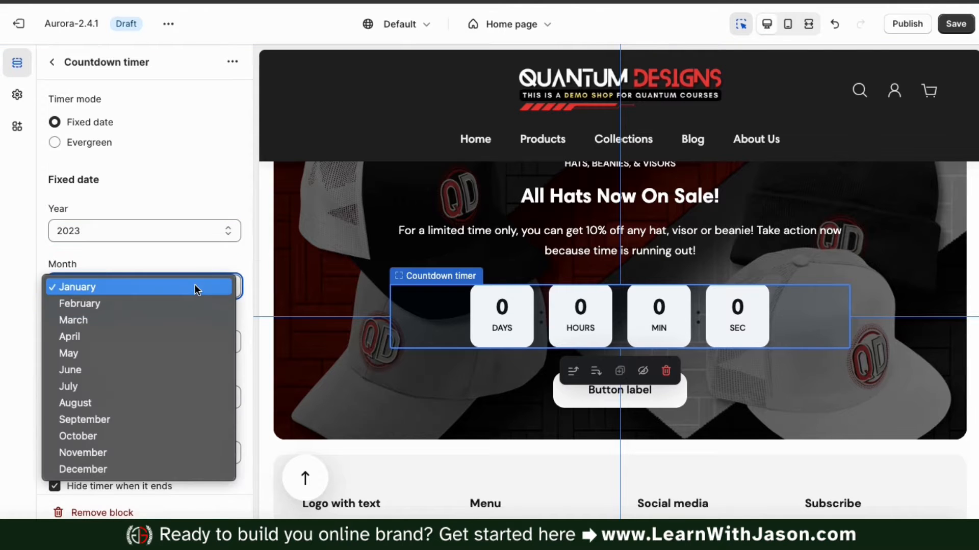
pyautogui.click(152, 467)
pyautogui.click(184, 342)
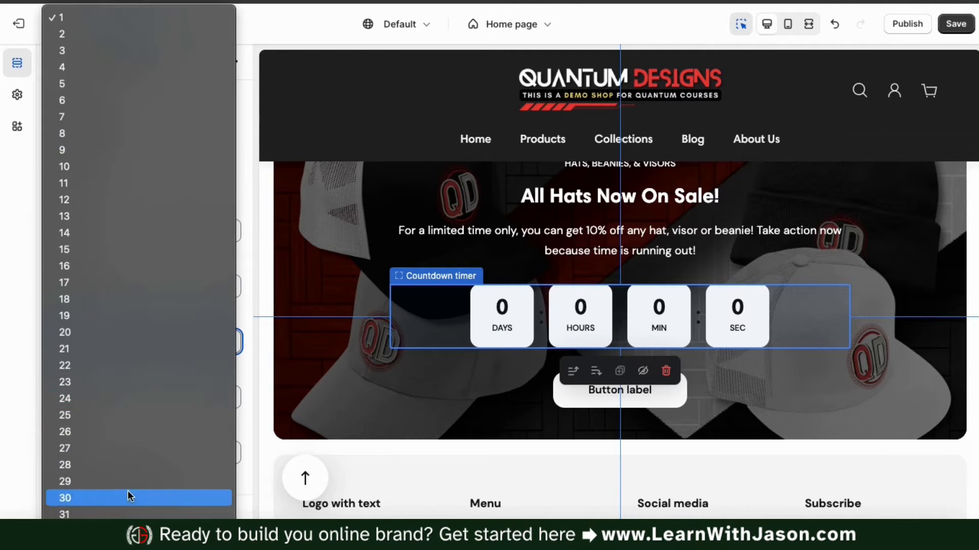
pyautogui.click(127, 509)
pyautogui.click(219, 400)
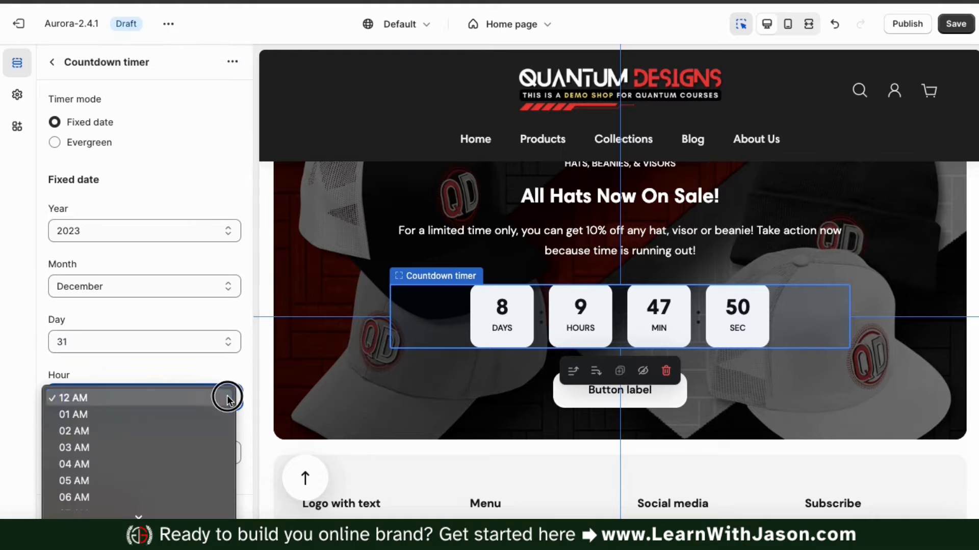
pyautogui.click(243, 374)
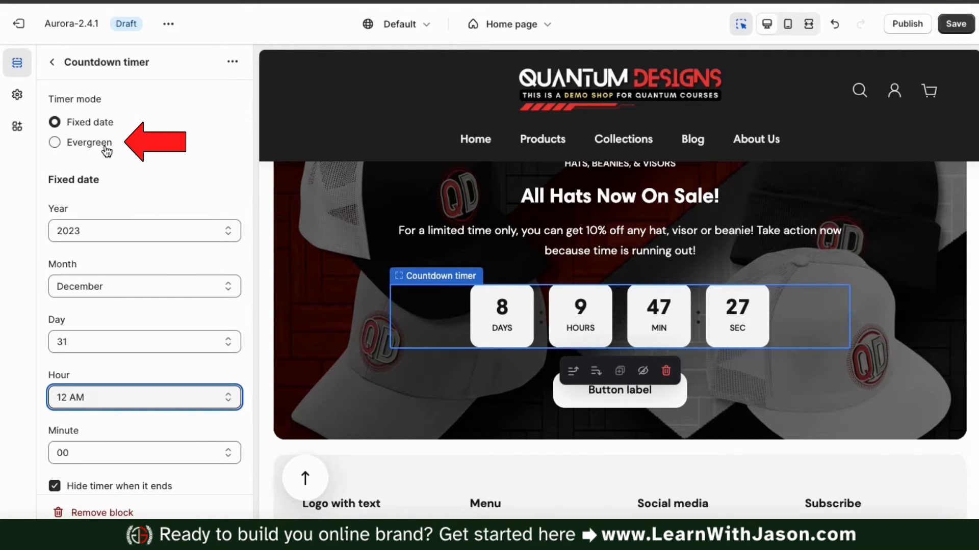
# Switch the countdown timer to Evergreen mode and set its duration to 5 days
pyautogui.click(58, 144)
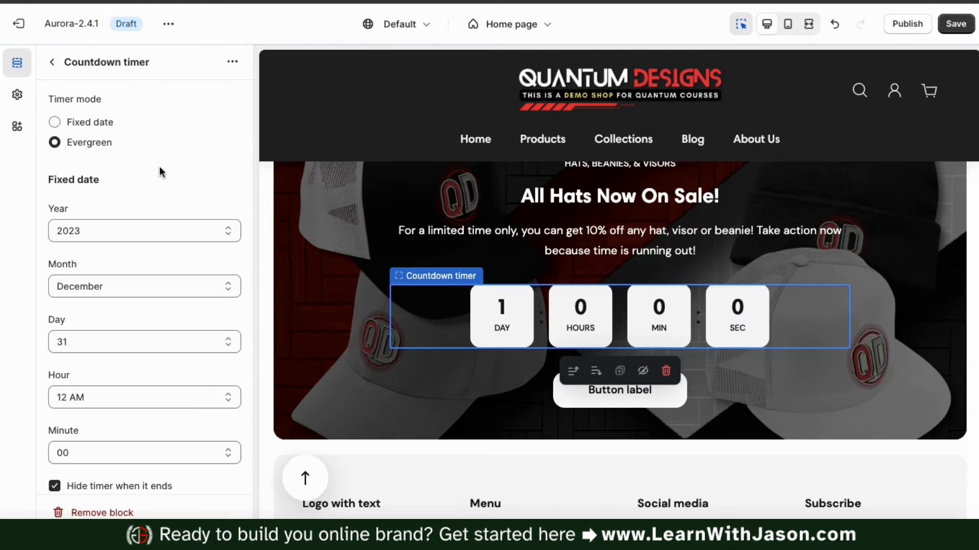
pyautogui.scroll(-5, 238, 193)
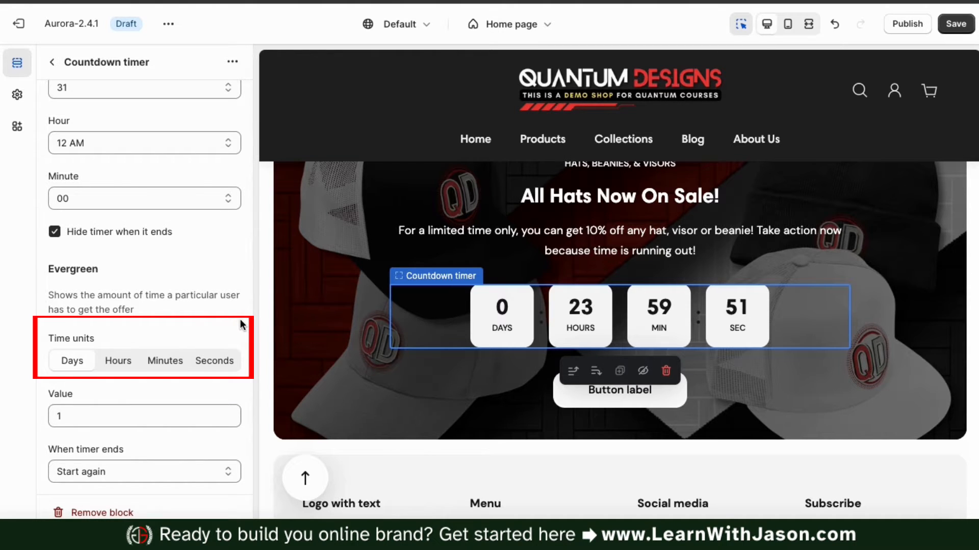
pyautogui.click(96, 418)
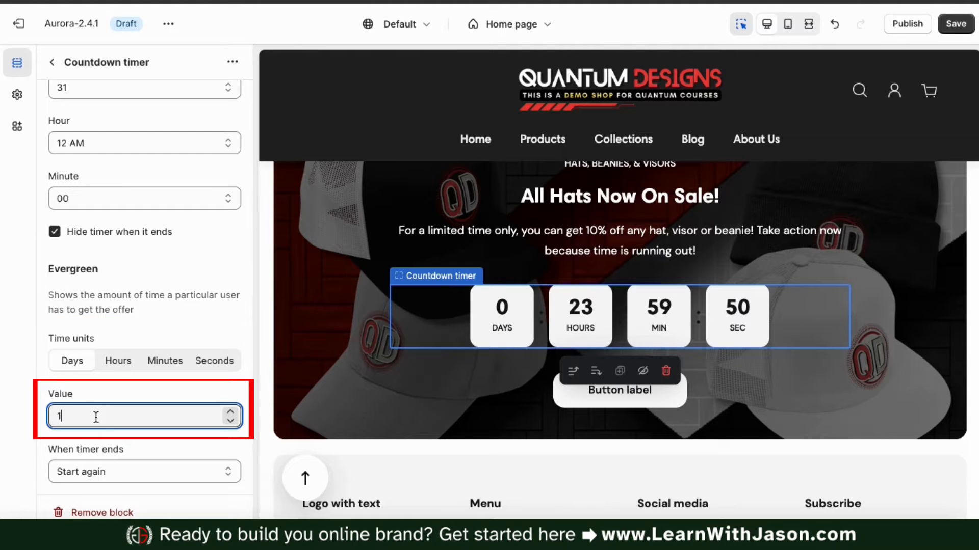
pyautogui.press('BackSpace')
pyautogui.write('5')
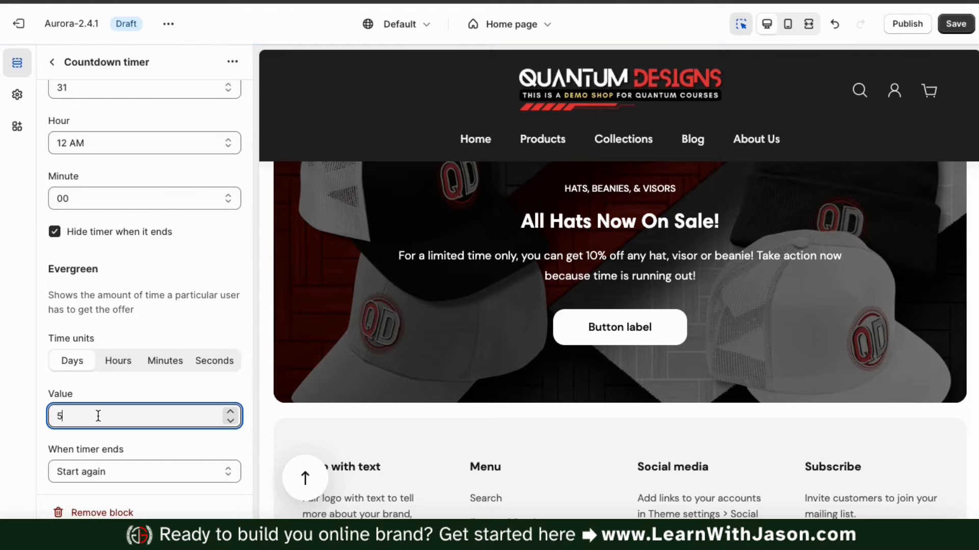
pyautogui.press('BackSpace')
pyautogui.write('4')
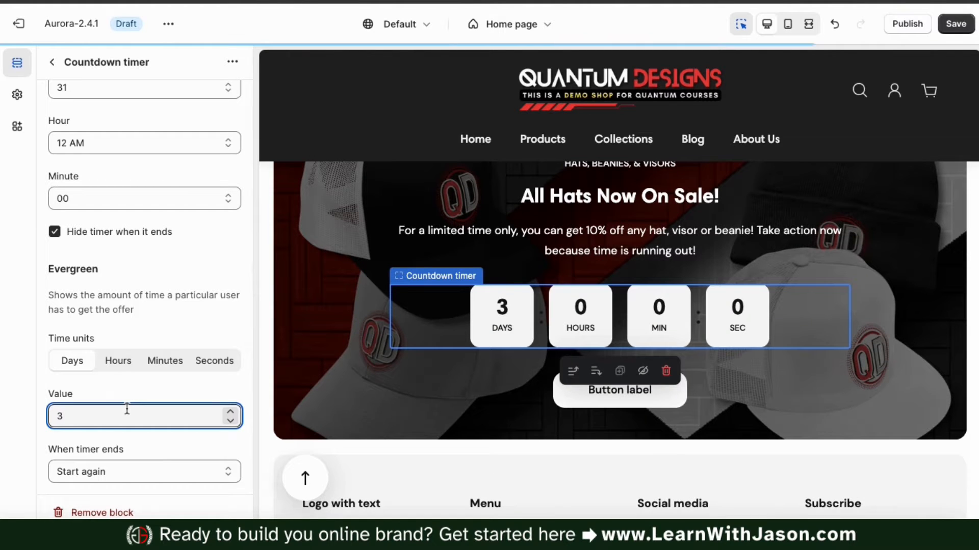
pyautogui.press('BackSpace')
pyautogui.write('5')
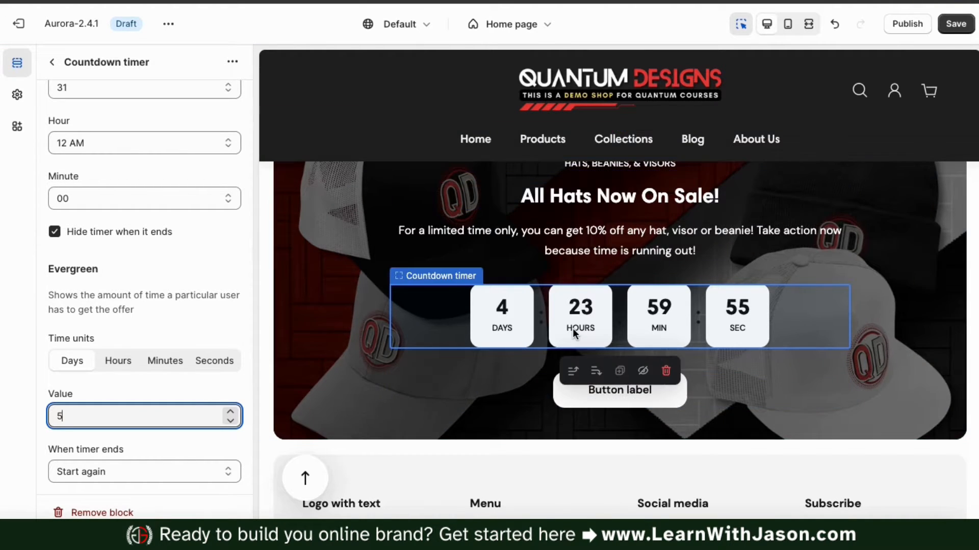
pyautogui.click(252, 407)
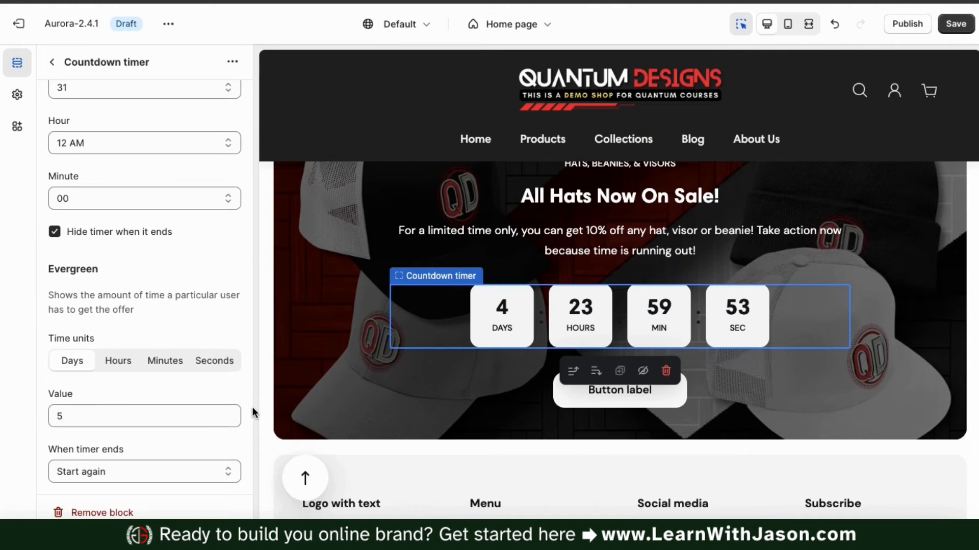
# Make the evergreen timer "Hide and start again in one day" when it ends, and return to the section list
pyautogui.click(228, 474)
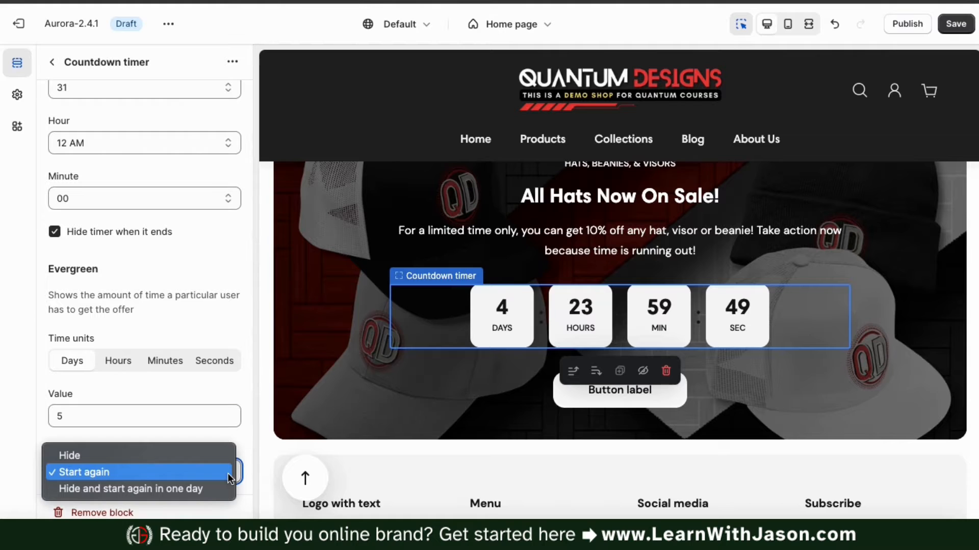
pyautogui.click(209, 490)
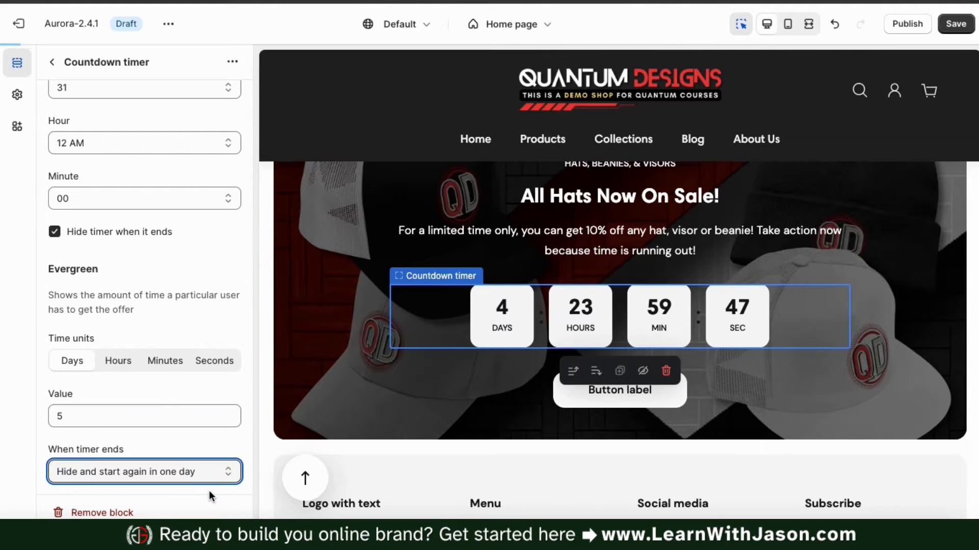
pyautogui.click(255, 428)
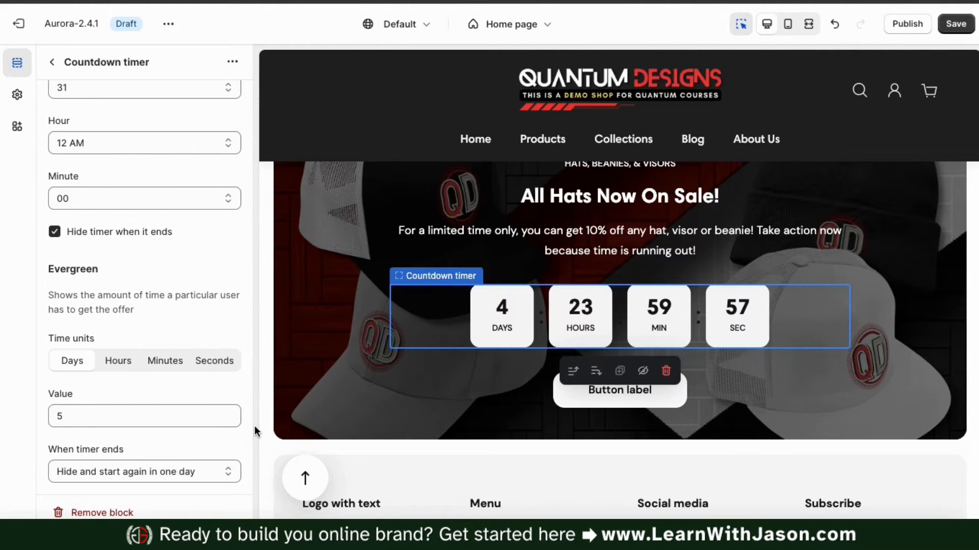
pyautogui.scroll(10, 250, 418)
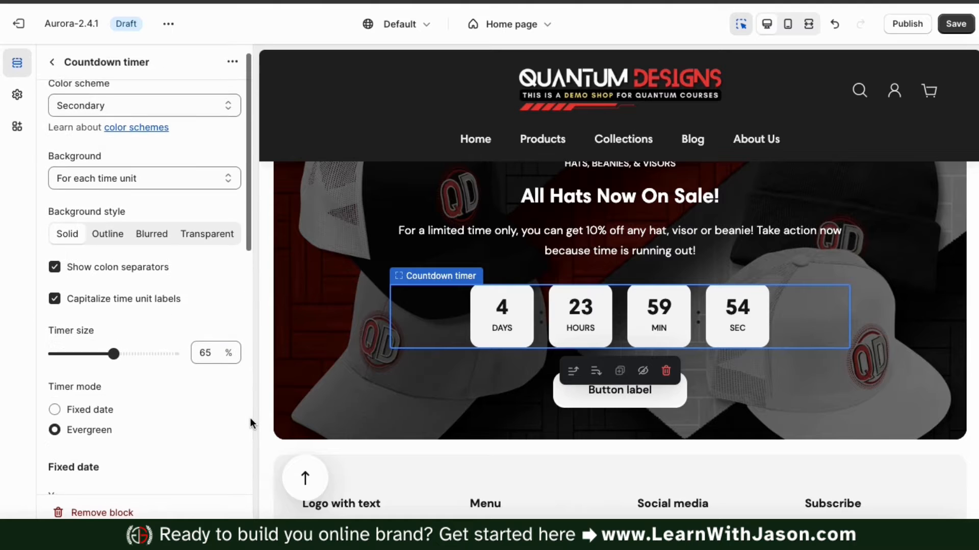
pyautogui.scroll(1, 279, 408)
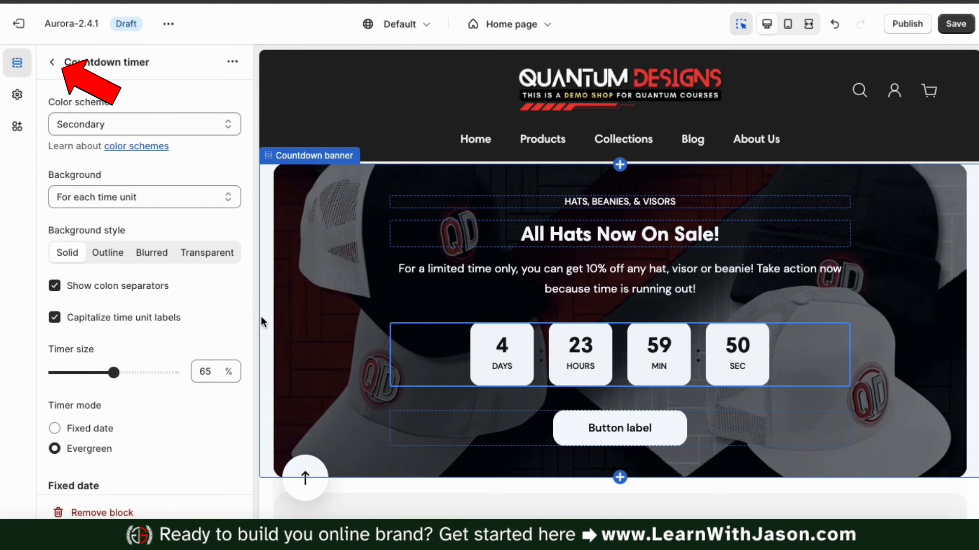
pyautogui.click(53, 62)
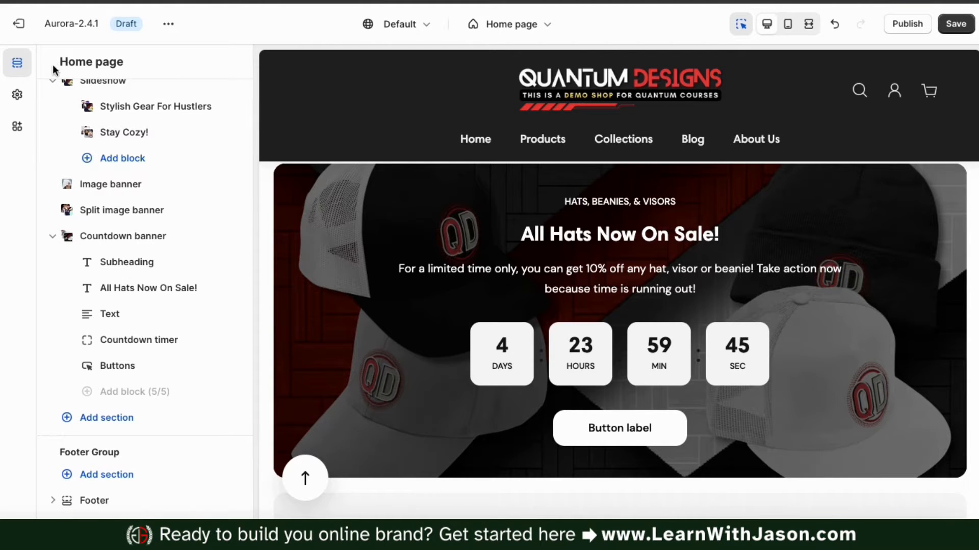
# Label the countdown banner's first button "View Hats" and link it to the Hats, Beanies & Visors collection
pyautogui.click(114, 374)
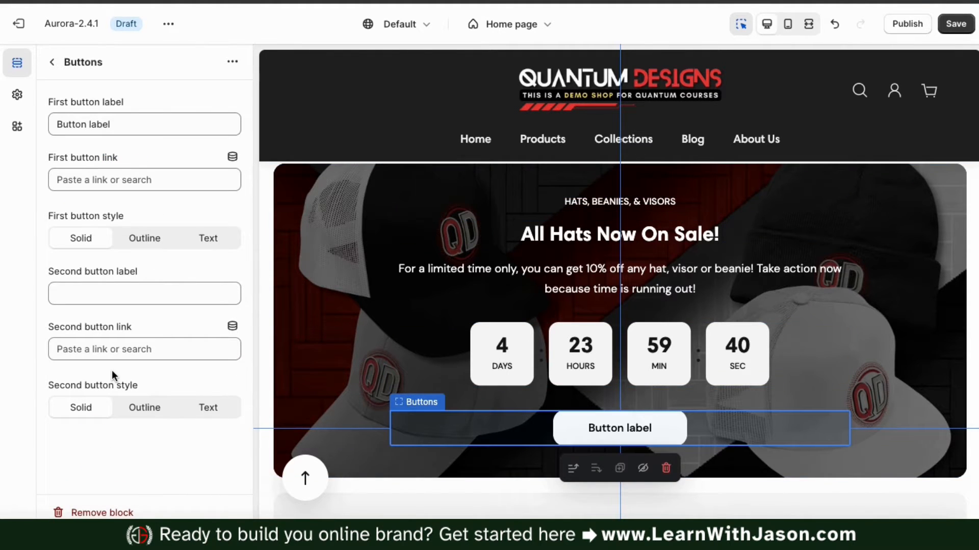
pyautogui.tripleClick(97, 124)
pyautogui.write('V')
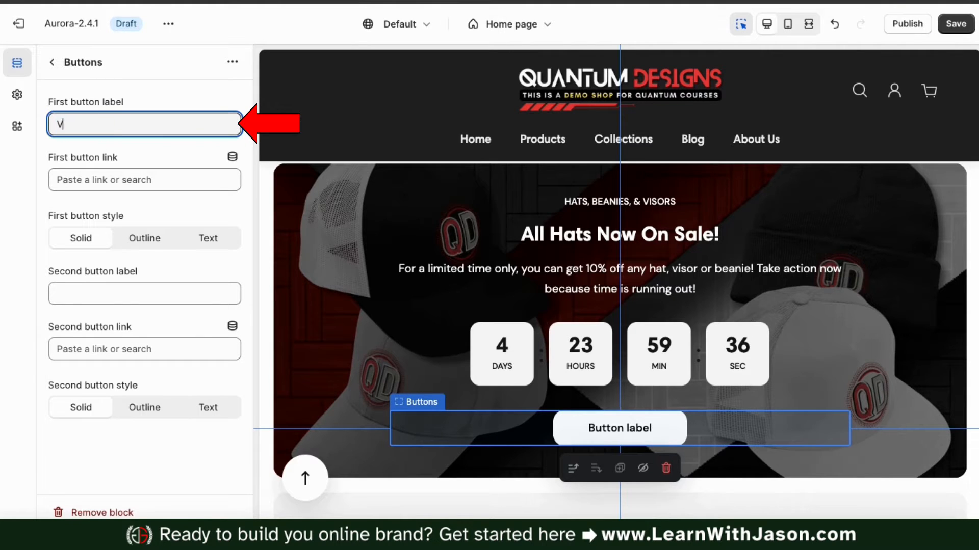
pyautogui.write('iew Hats')
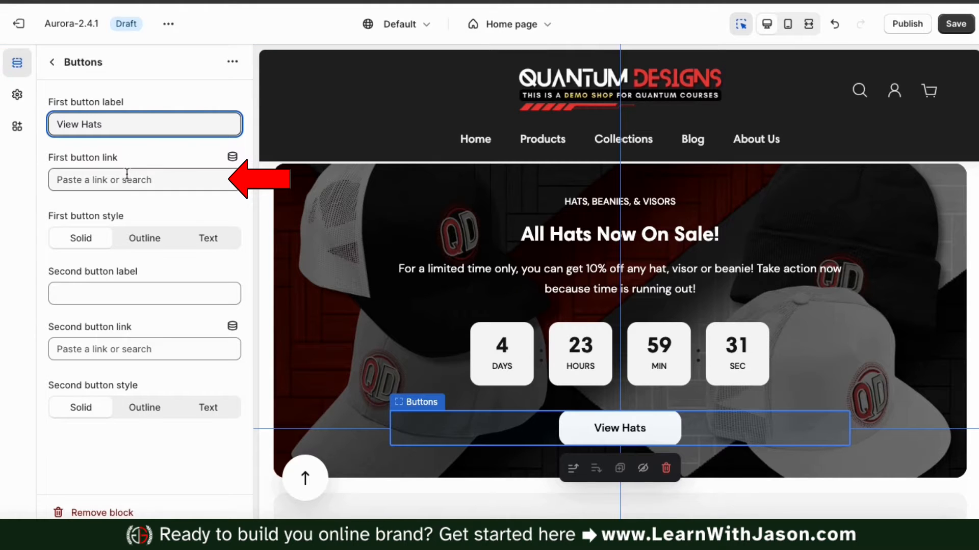
pyautogui.click(126, 178)
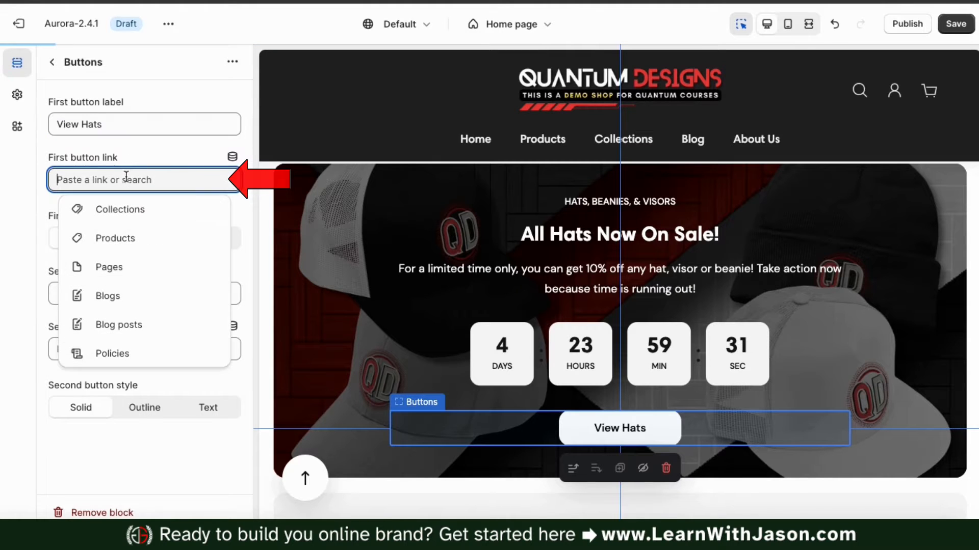
pyautogui.click(126, 210)
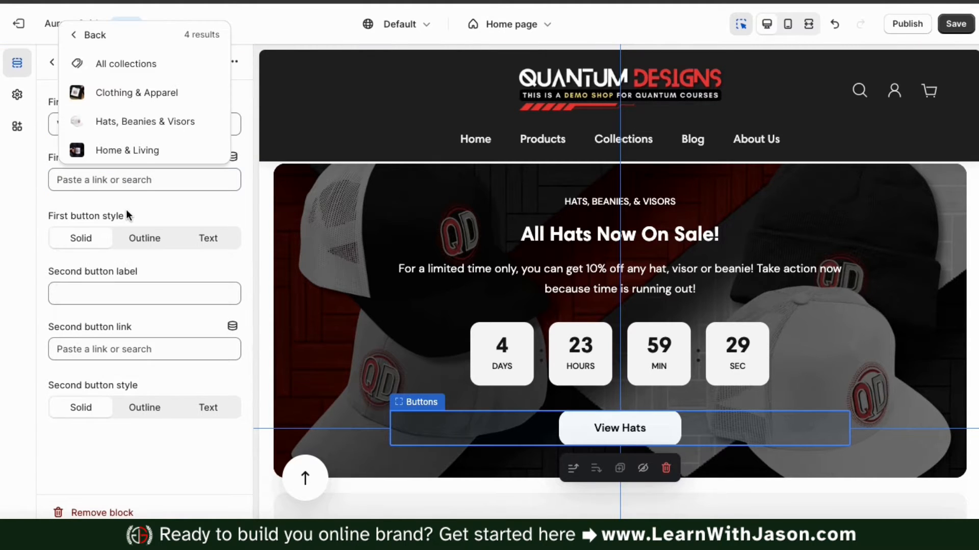
pyautogui.click(128, 126)
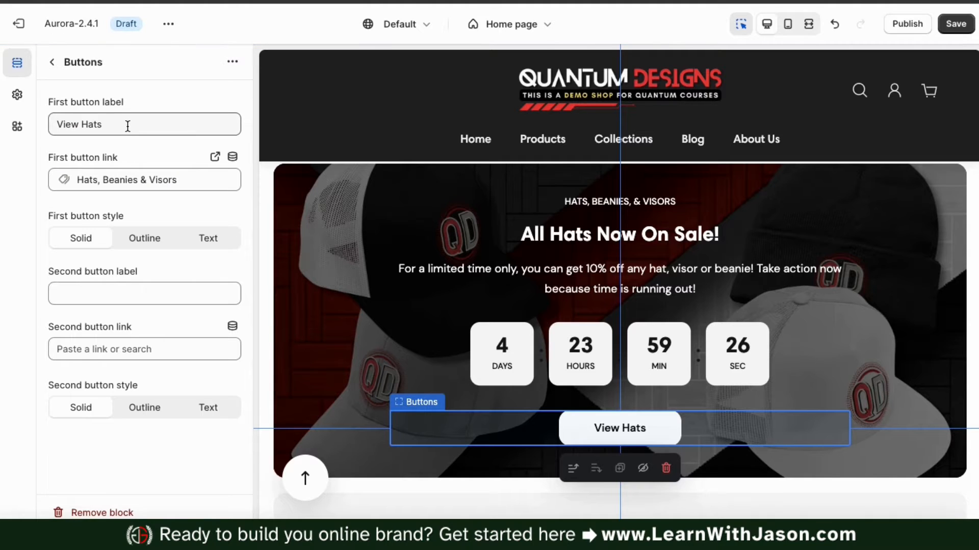
# Try the Outline style on the banner's first button and switch back to Solid
pyautogui.click(140, 236)
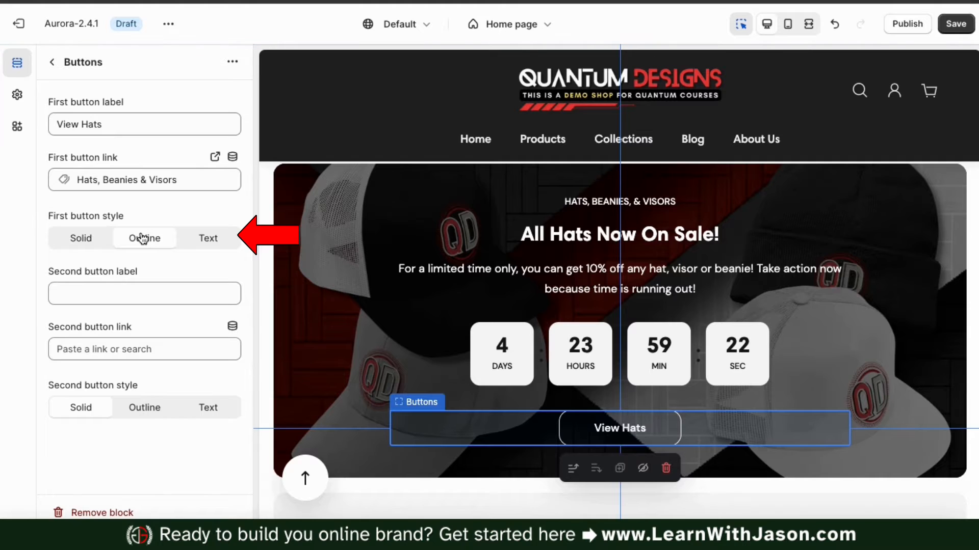
pyautogui.click(80, 242)
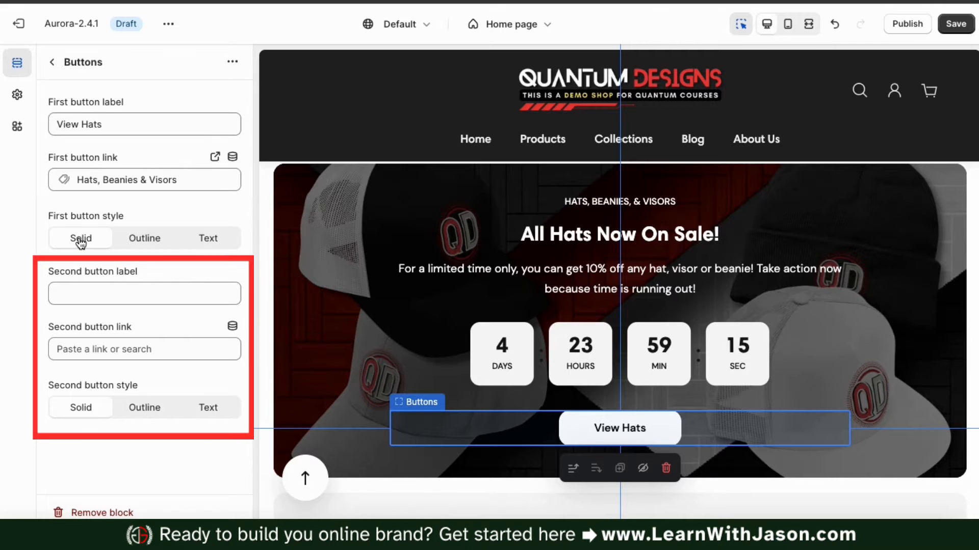
# Try a second banner button labelled "SECOND BUTTON" and clear its label again
pyautogui.click(96, 292)
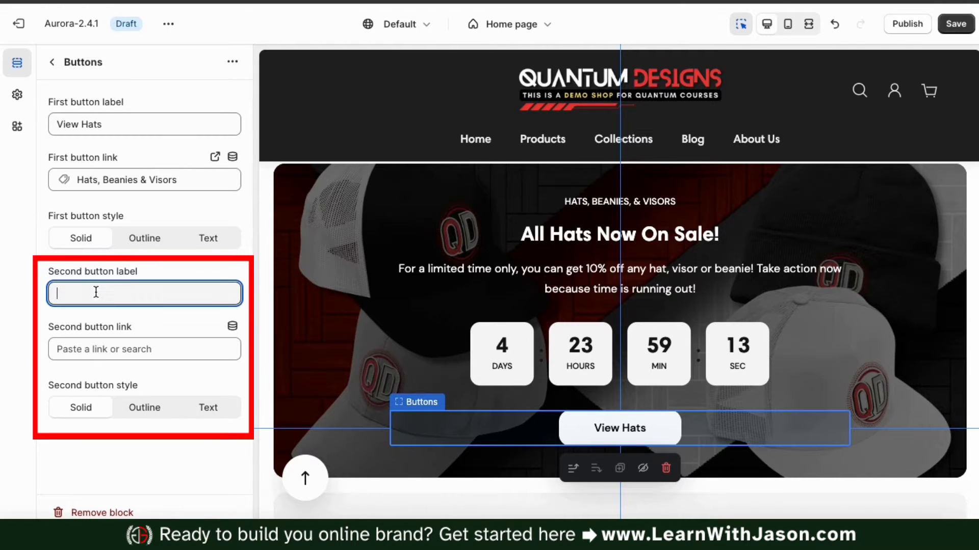
pyautogui.write('SECOND BUTTON')
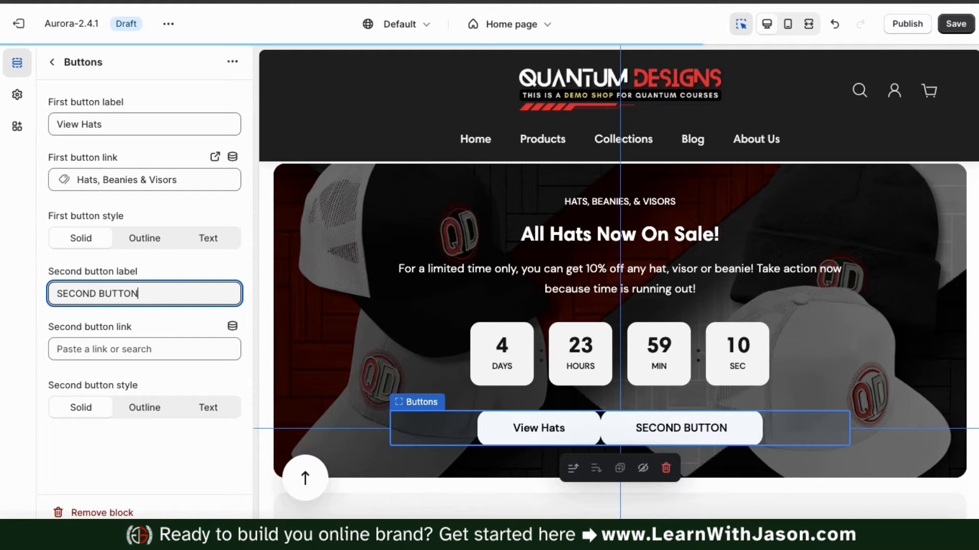
pyautogui.tripleClick(96, 296)
pyautogui.press('BackSpace')
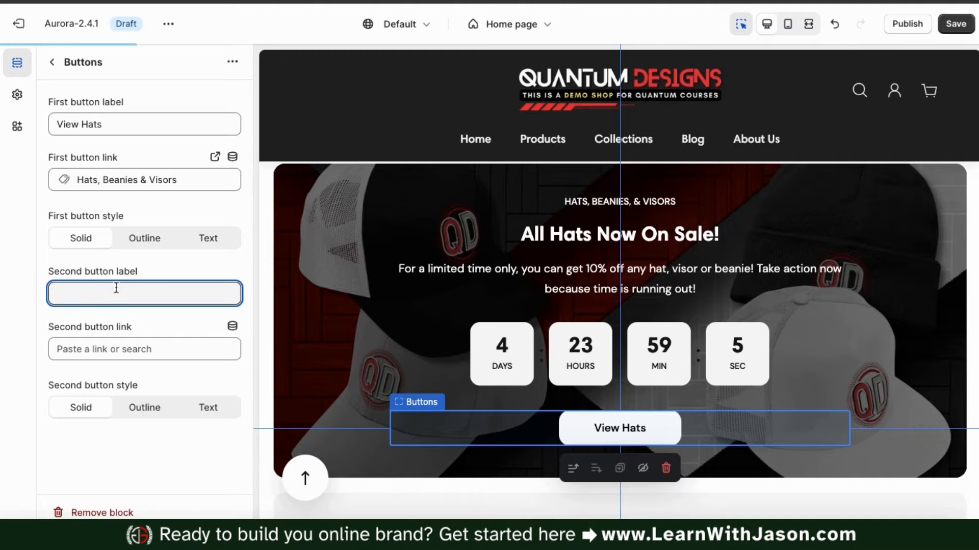
pyautogui.click(248, 265)
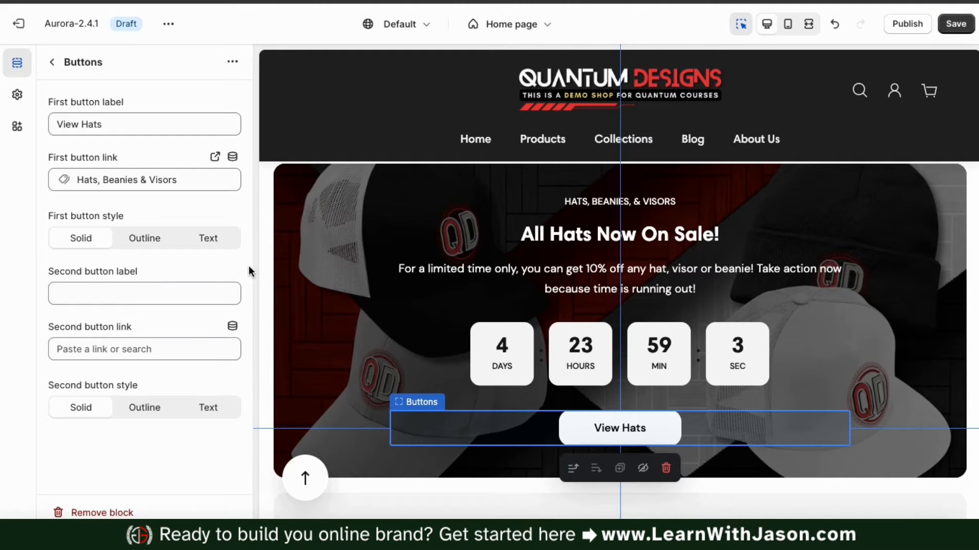
# Leave the button settings, check the countdown banner in the mobile preview and return to the desktop preview
pyautogui.click(53, 62)
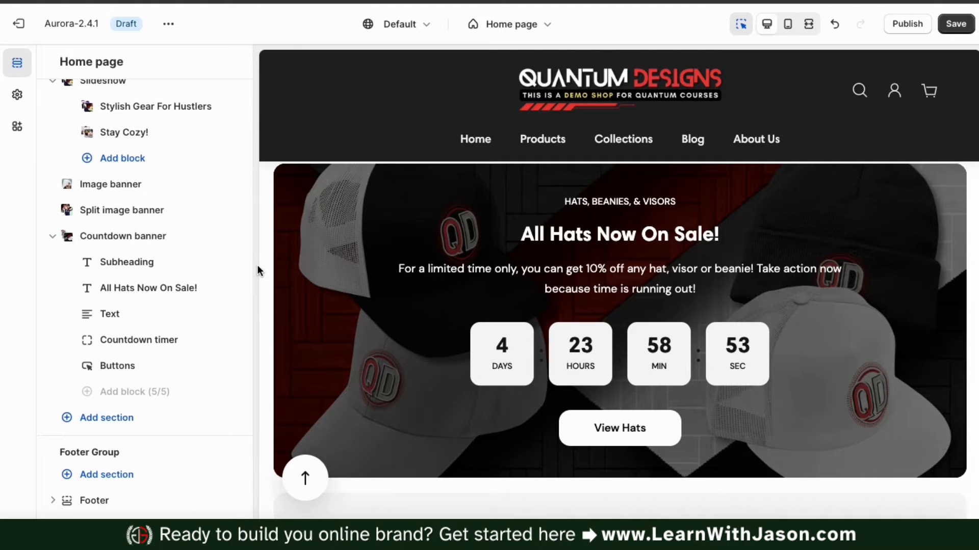
pyautogui.click(789, 24)
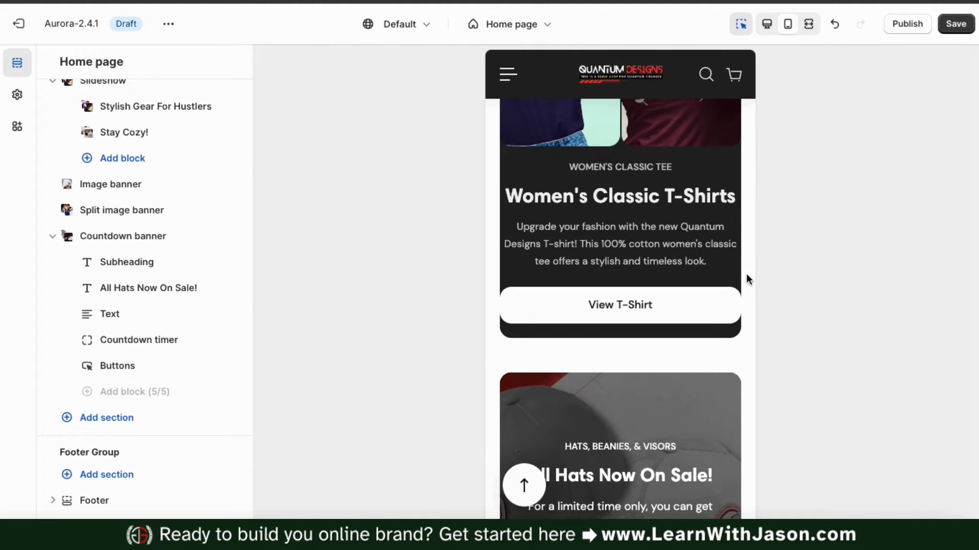
pyautogui.scroll(-5, 739, 279)
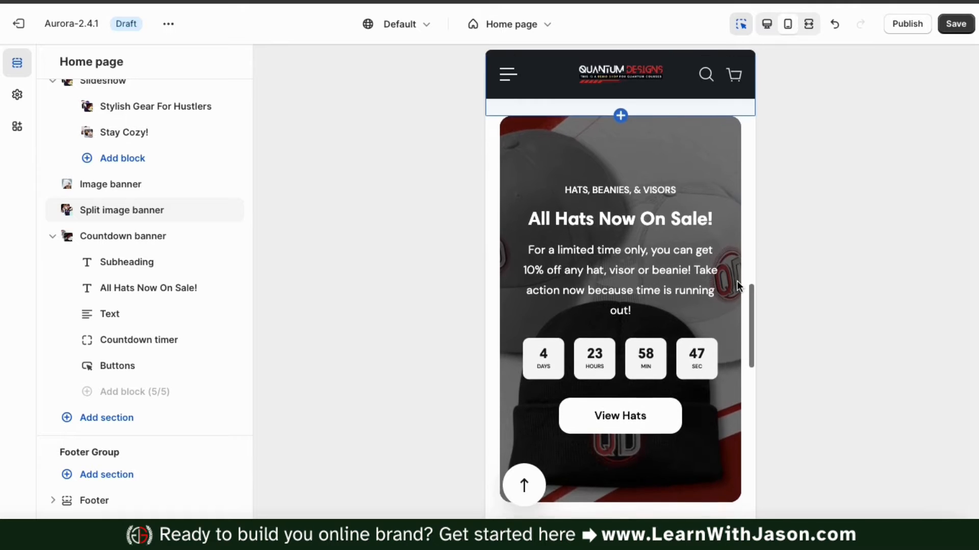
pyautogui.scroll(-1, 737, 285)
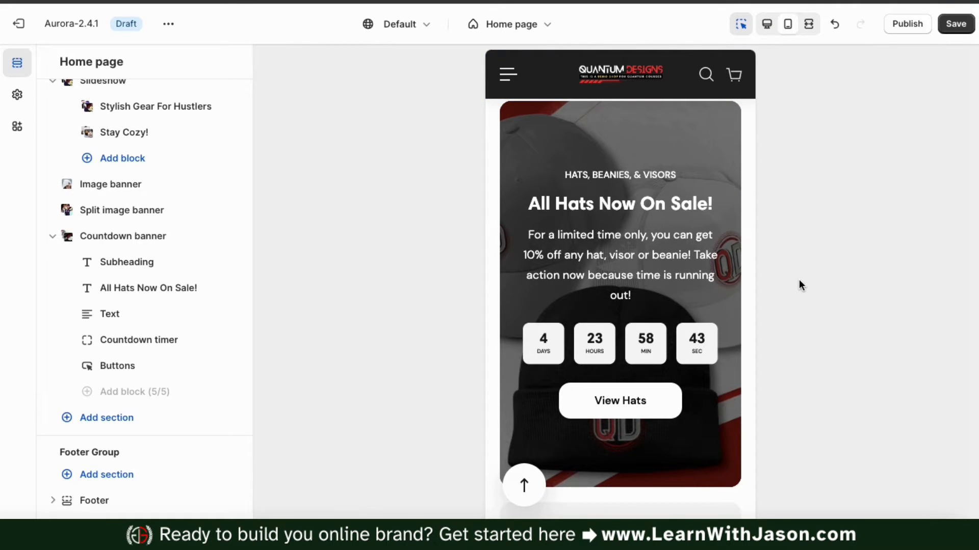
pyautogui.click(770, 28)
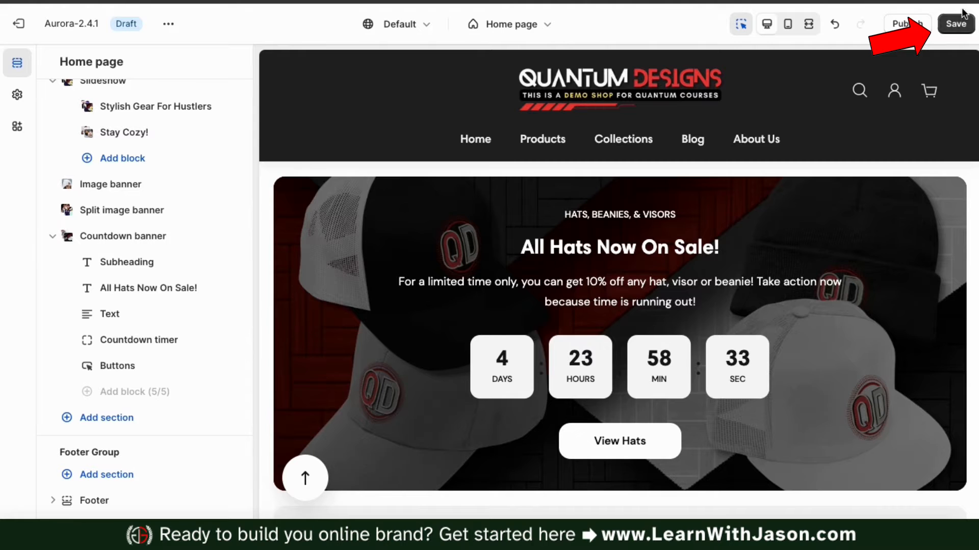
# Save the theme changes and add a Rich text section below the countdown banner
pyautogui.click(956, 26)
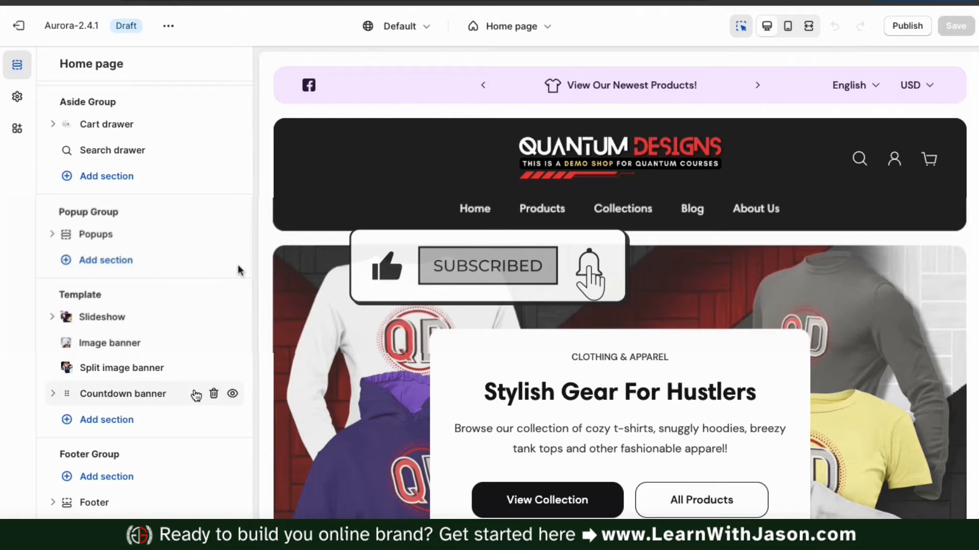
pyautogui.click(103, 427)
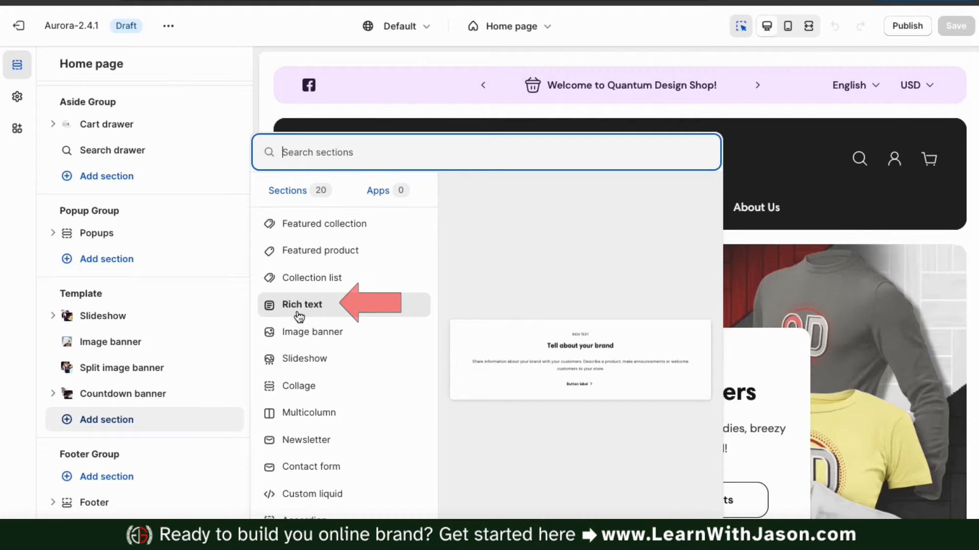
pyautogui.click(314, 316)
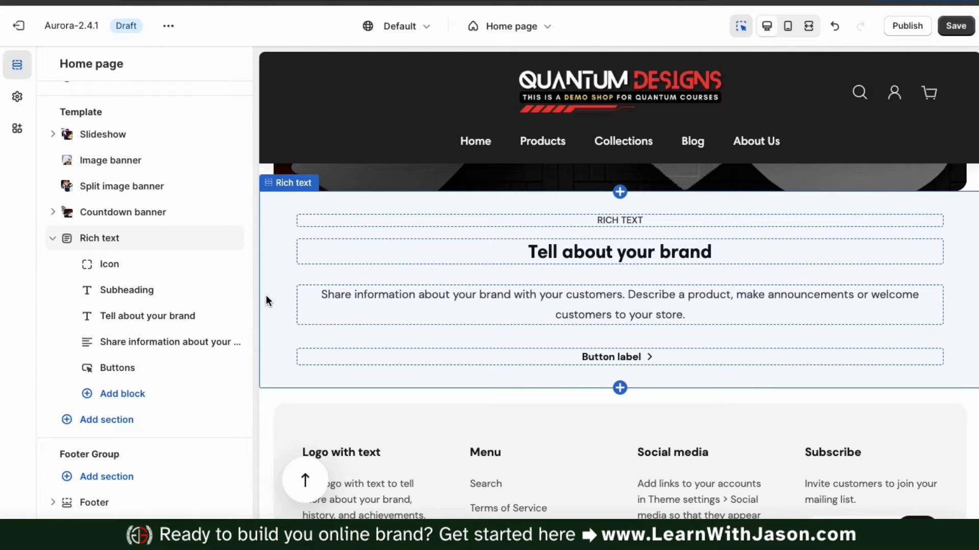
# Try the Secondary, Primary and Contrasting color schemes on the Rich text section and switch back to Default
pyautogui.click(98, 246)
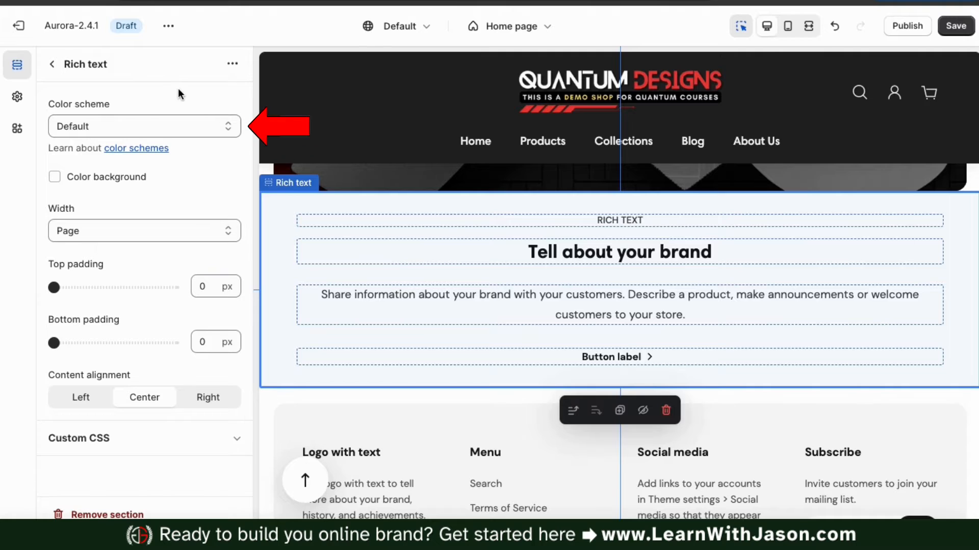
pyautogui.click(228, 127)
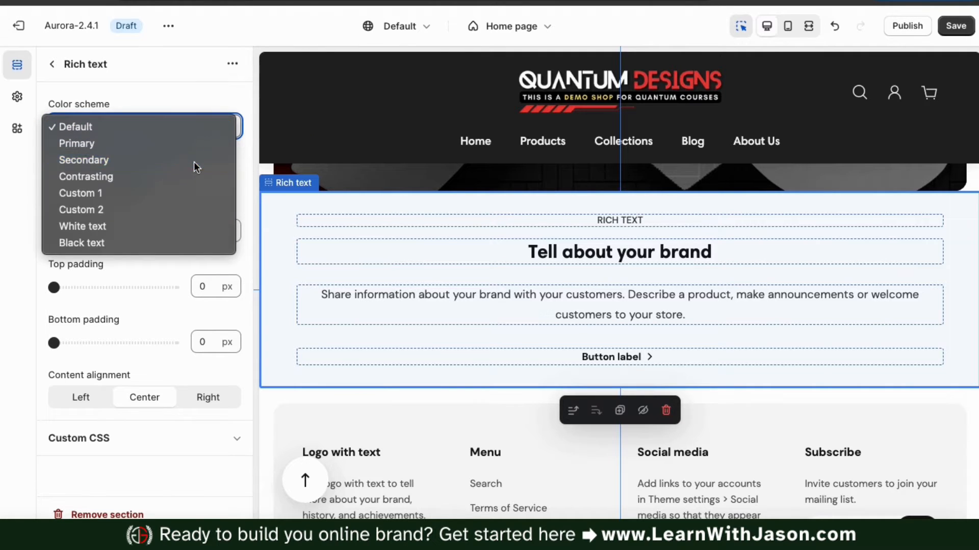
pyautogui.click(193, 160)
pyautogui.click(212, 125)
pyautogui.click(201, 105)
pyautogui.click(200, 126)
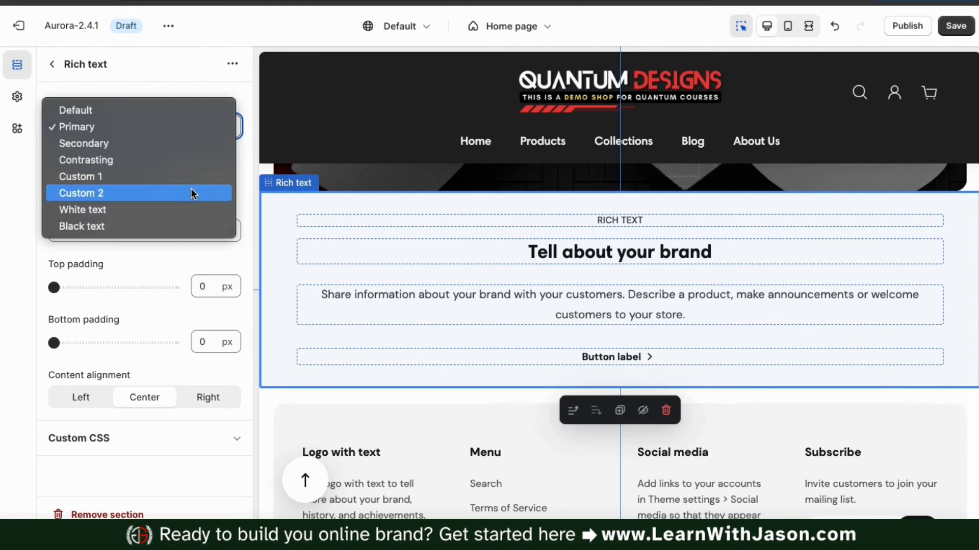
pyautogui.click(194, 162)
pyautogui.click(198, 134)
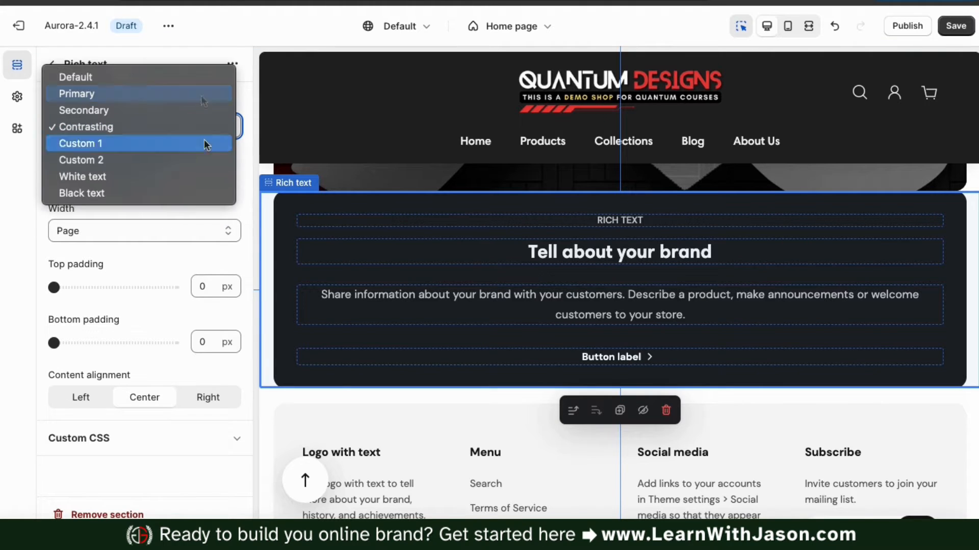
pyautogui.click(198, 84)
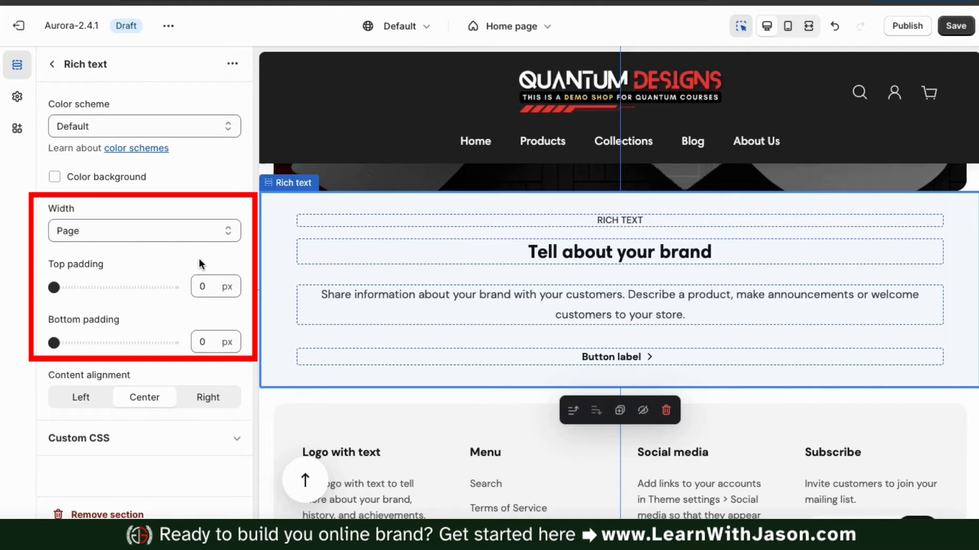
# Keep the Rich text section's width at Page and try Left and Right content alignment before returning to Center
pyautogui.click(223, 232)
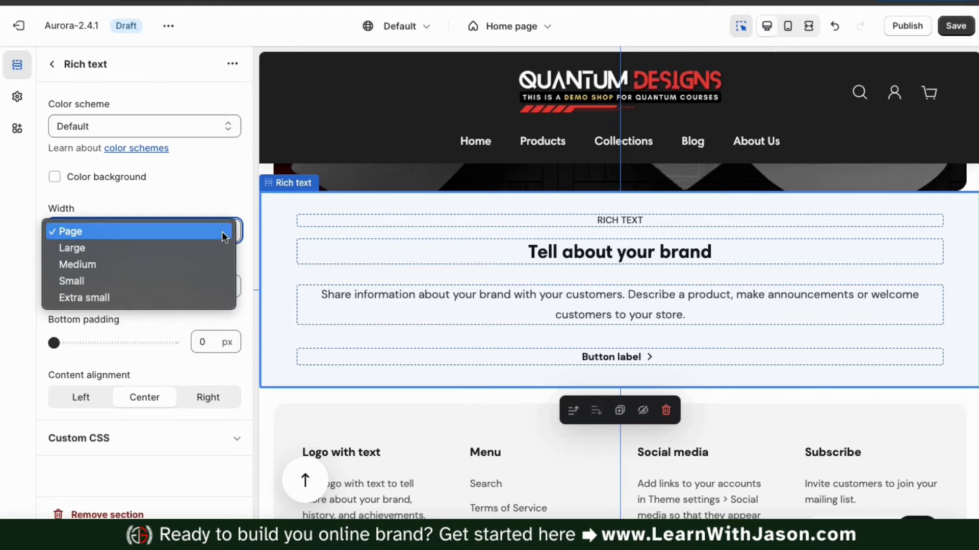
pyautogui.click(222, 231)
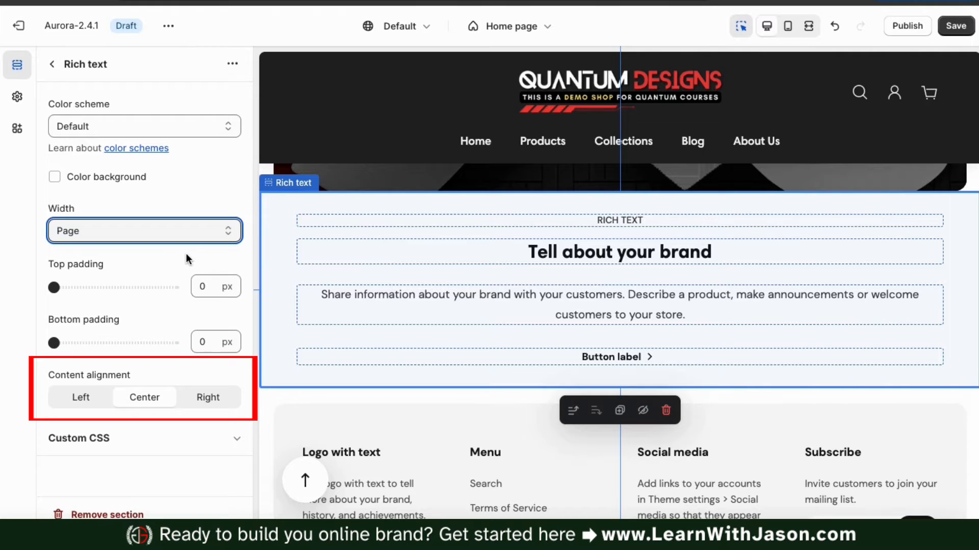
pyautogui.click(101, 397)
pyautogui.click(203, 399)
pyautogui.click(155, 401)
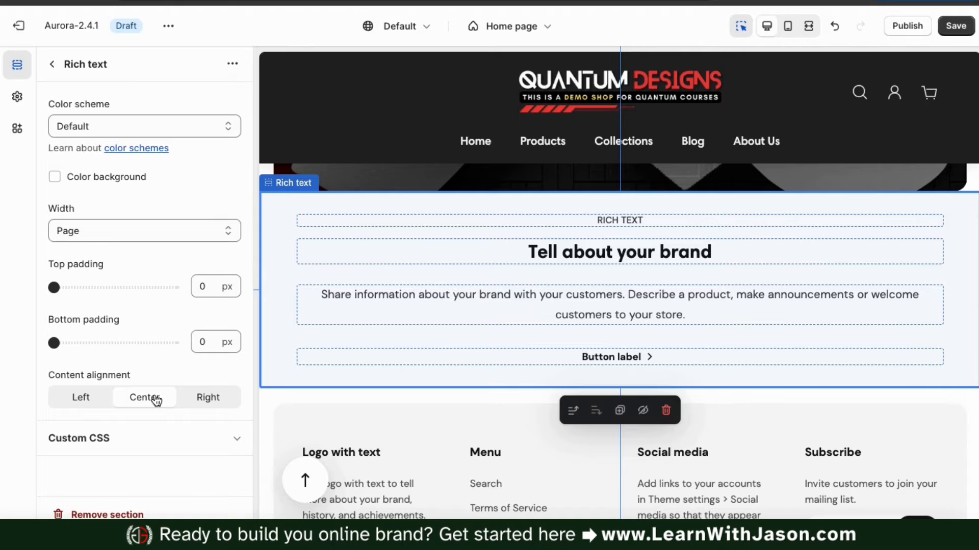
# Try the User icon in the Rich text section's Icon block and set it back to None
pyautogui.click(54, 65)
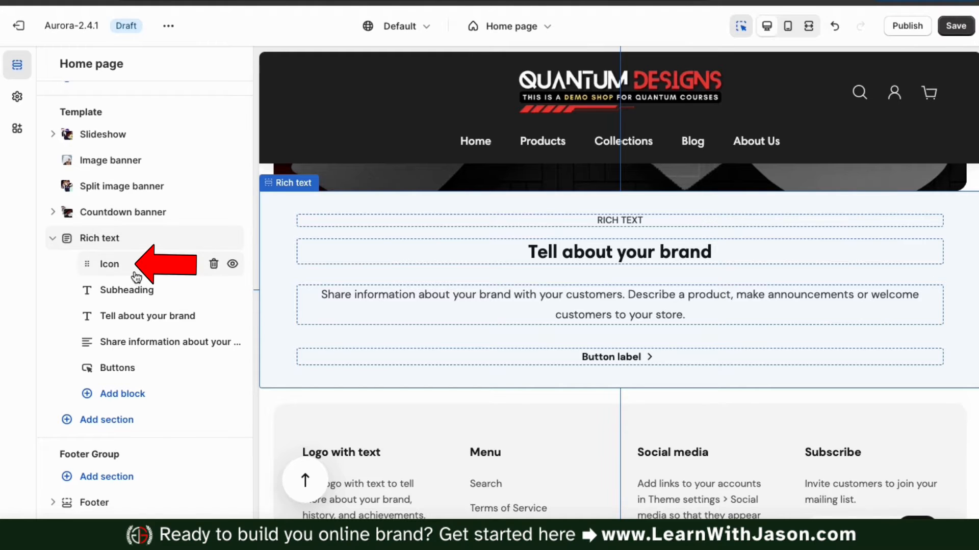
pyautogui.click(110, 265)
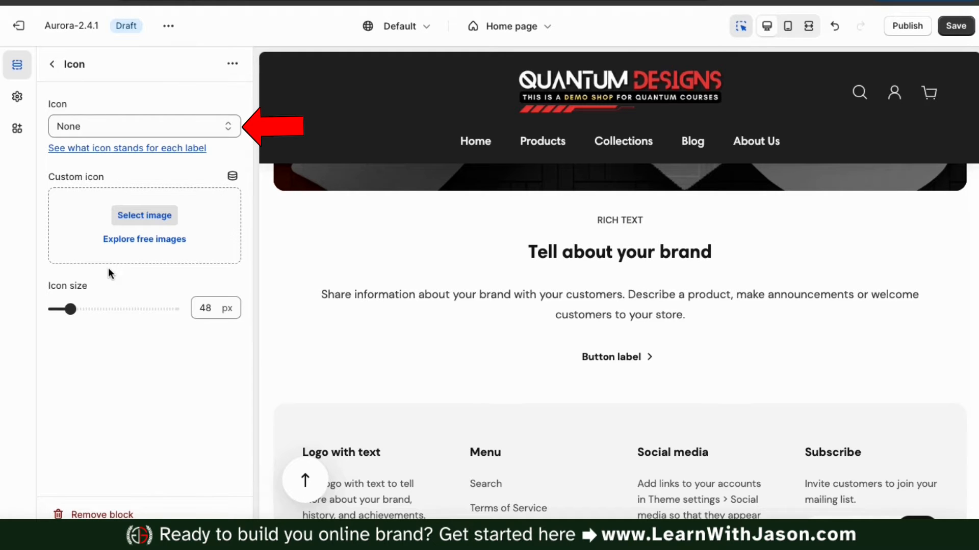
pyautogui.click(224, 126)
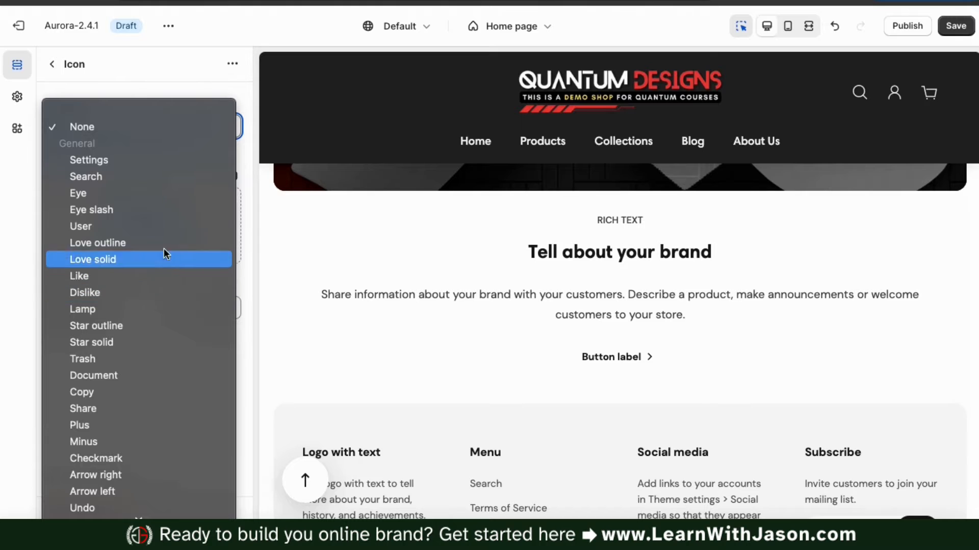
pyautogui.click(164, 227)
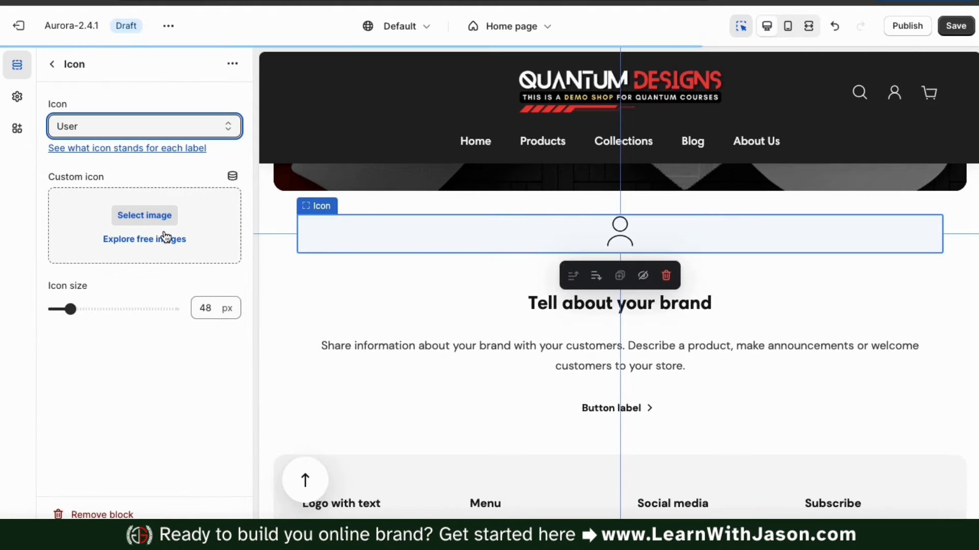
pyautogui.click(225, 132)
pyautogui.click(180, 33)
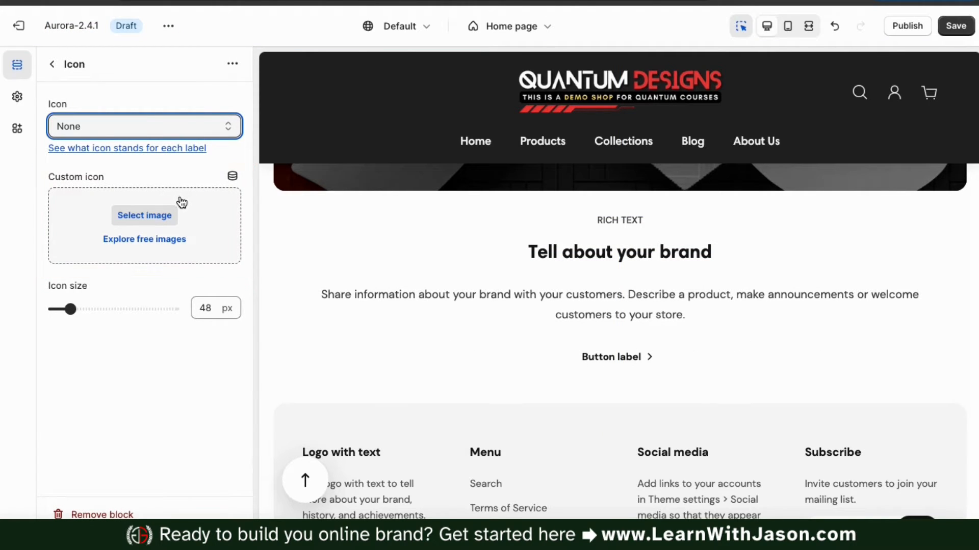
# Use the red-and-grey circular QD_LOGO_783d image as the rich text section's custom icon and set its size to 122 px
pyautogui.click(145, 223)
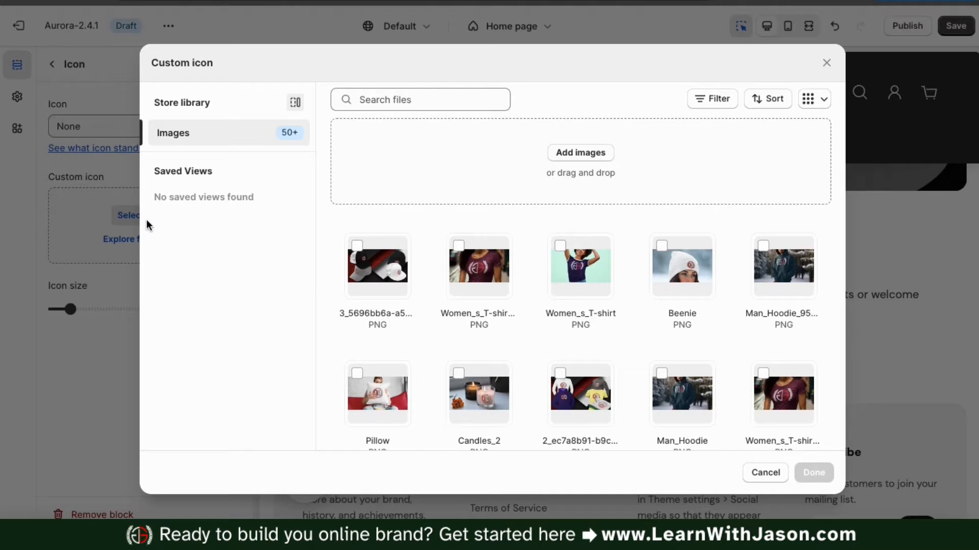
pyautogui.scroll(-5, 450, 255)
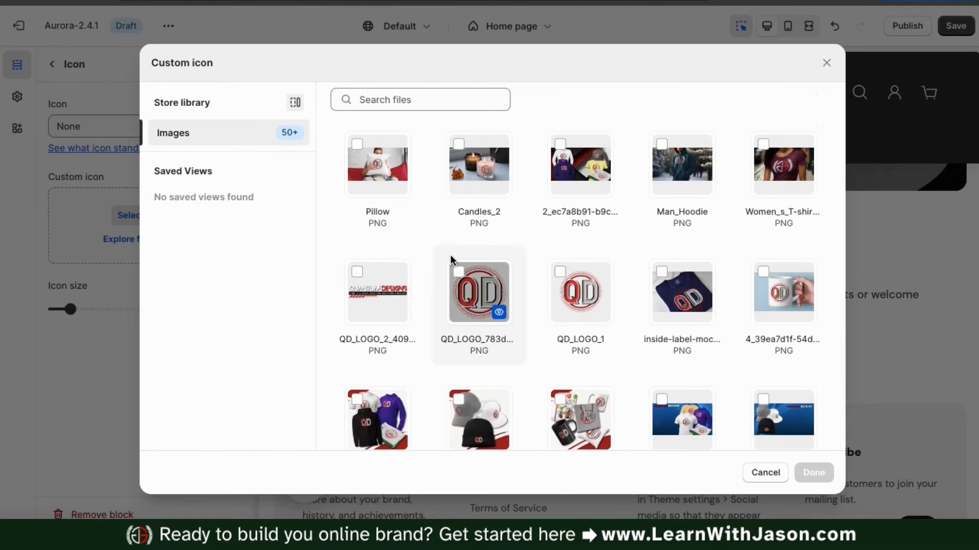
pyautogui.click(458, 272)
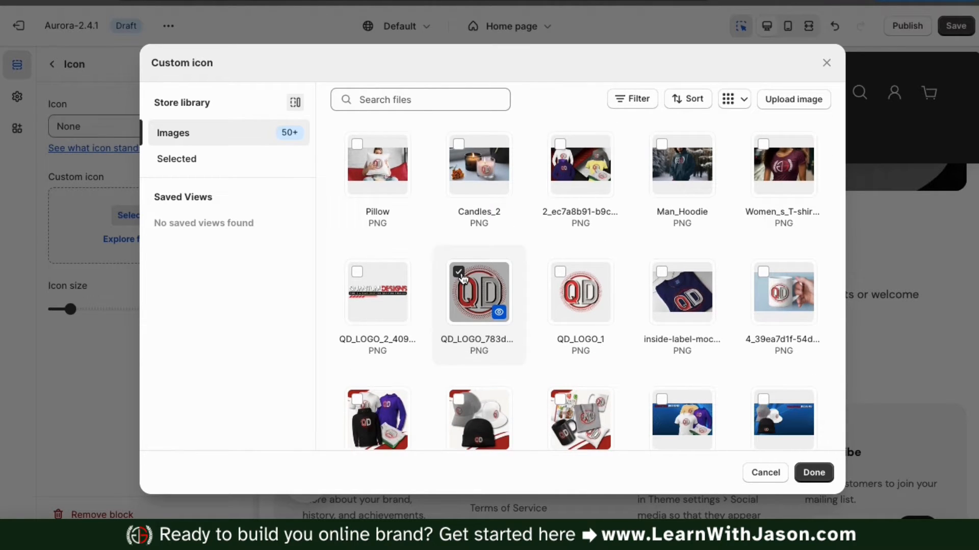
pyautogui.click(809, 473)
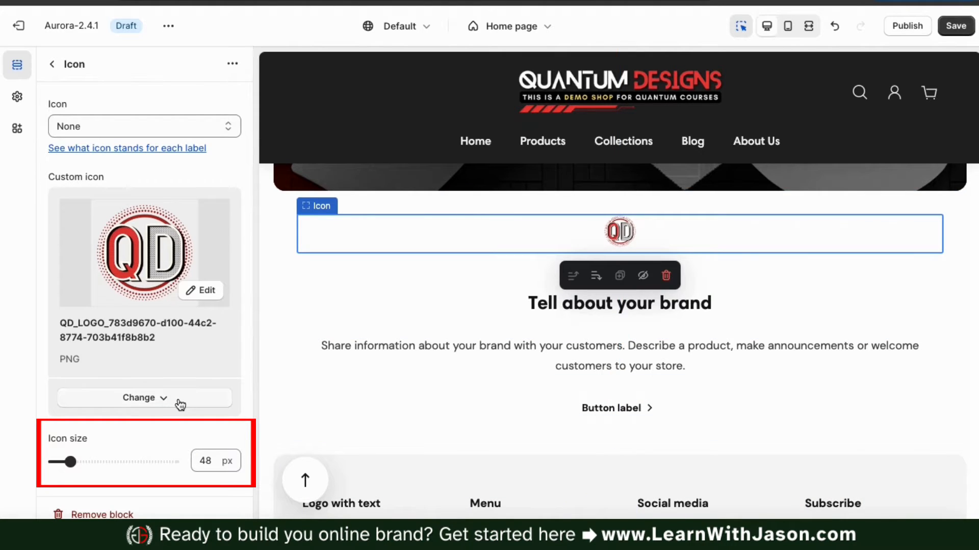
pyautogui.moveTo(70, 462); pyautogui.dragTo(121, 461)
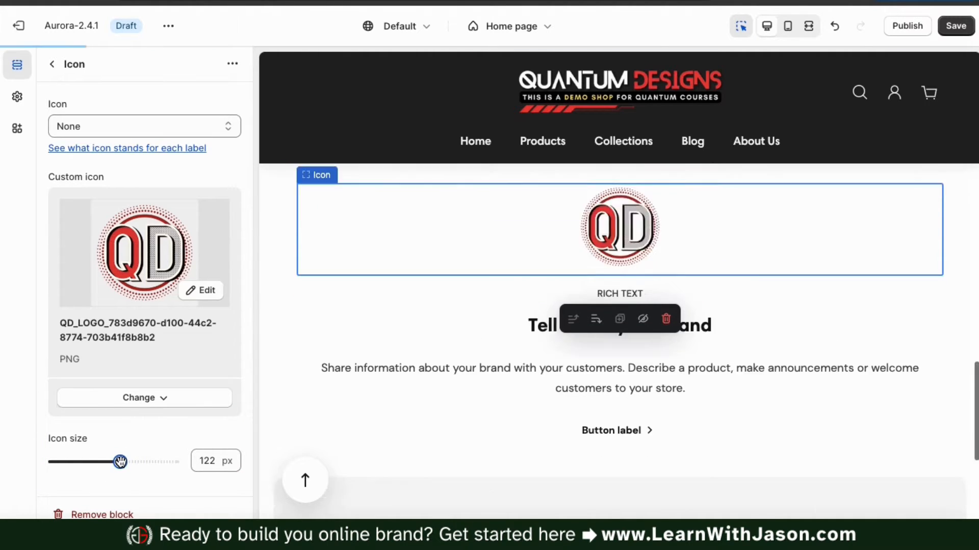
pyautogui.scroll(3, 279, 338)
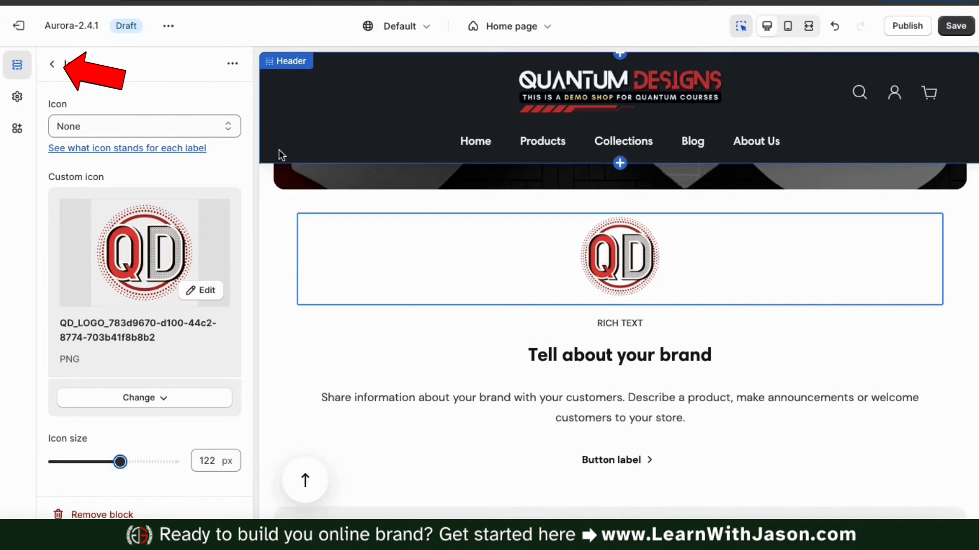
pyautogui.click(53, 66)
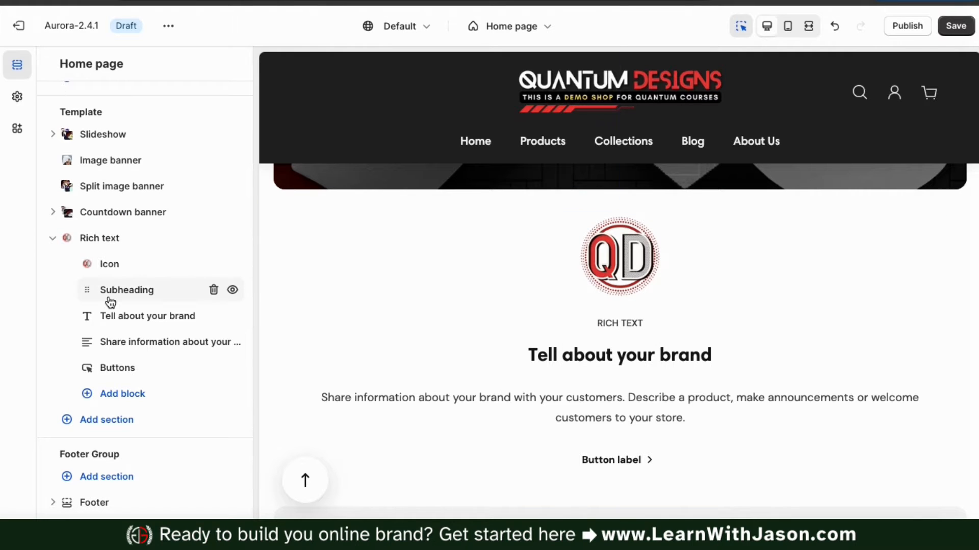
# Change the rich text section's subheading to "FASHION FOR ENTREPRENEURS"
pyautogui.click(126, 291)
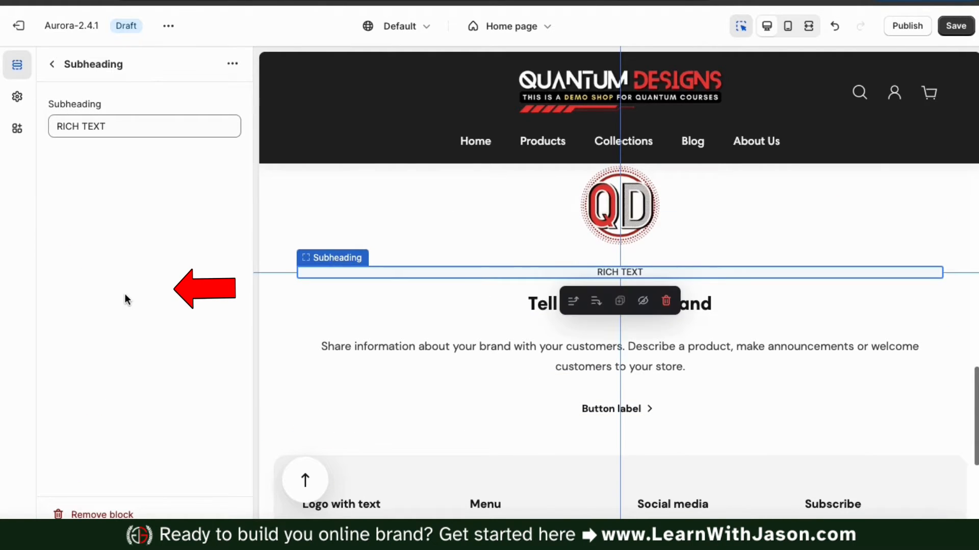
pyautogui.tripleClick(115, 127)
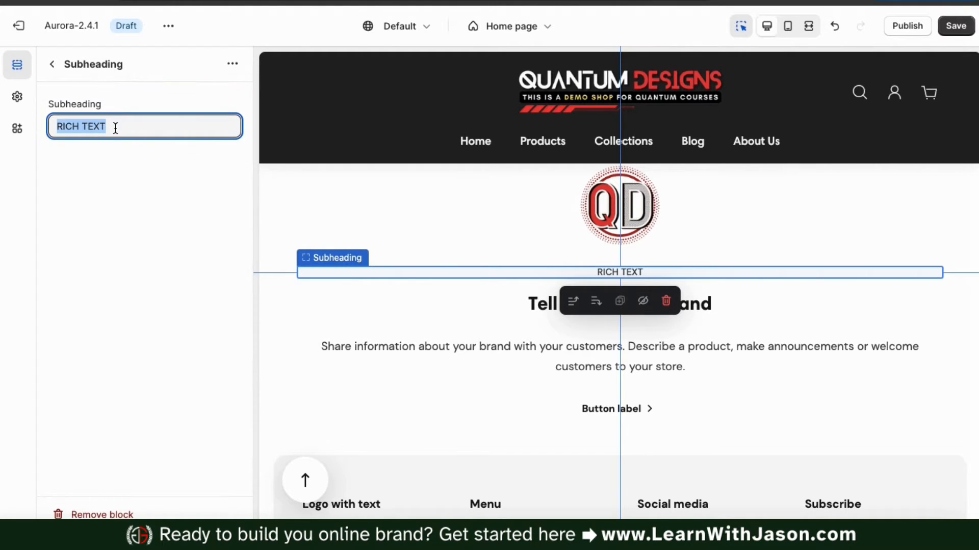
pyautogui.write('FASHION FOR ENTREPRENEURS')
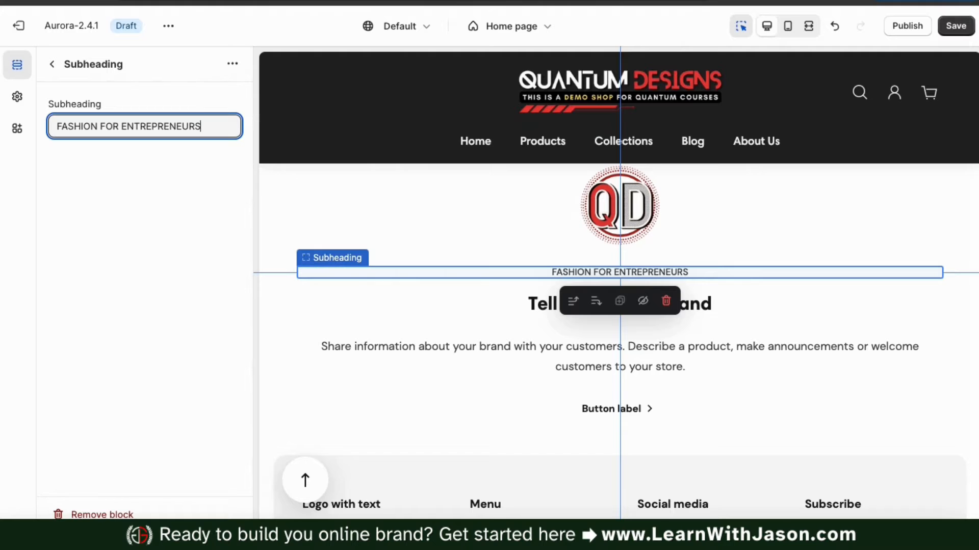
pyautogui.click(90, 127)
pyautogui.click(53, 64)
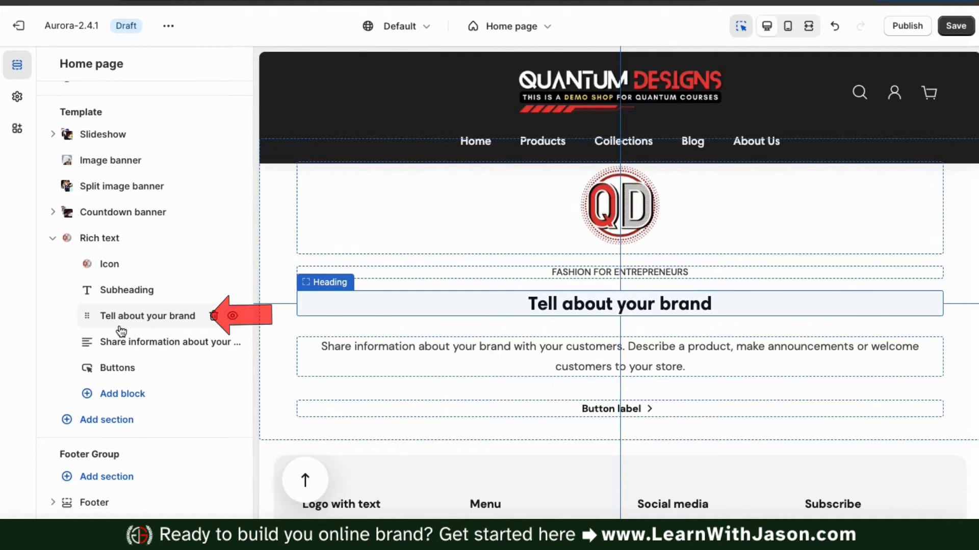
# Replace the rich text section's heading with "Welcome To Quantum Designs"
pyautogui.click(138, 326)
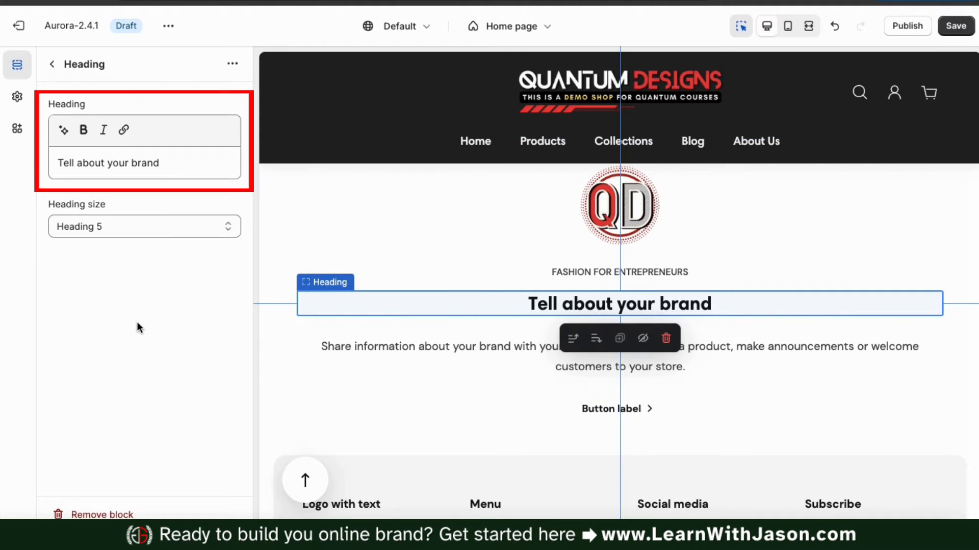
pyautogui.tripleClick(139, 164)
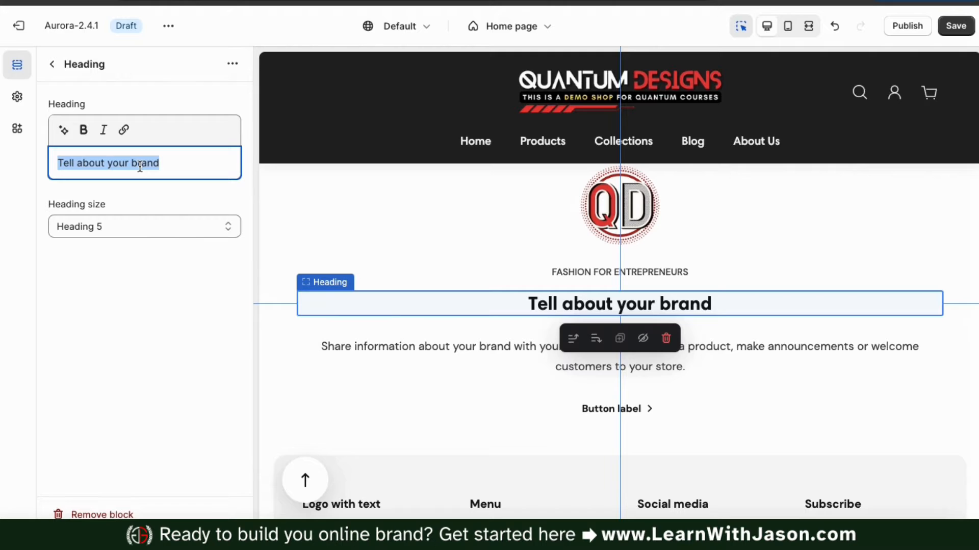
pyautogui.write('Welcom')
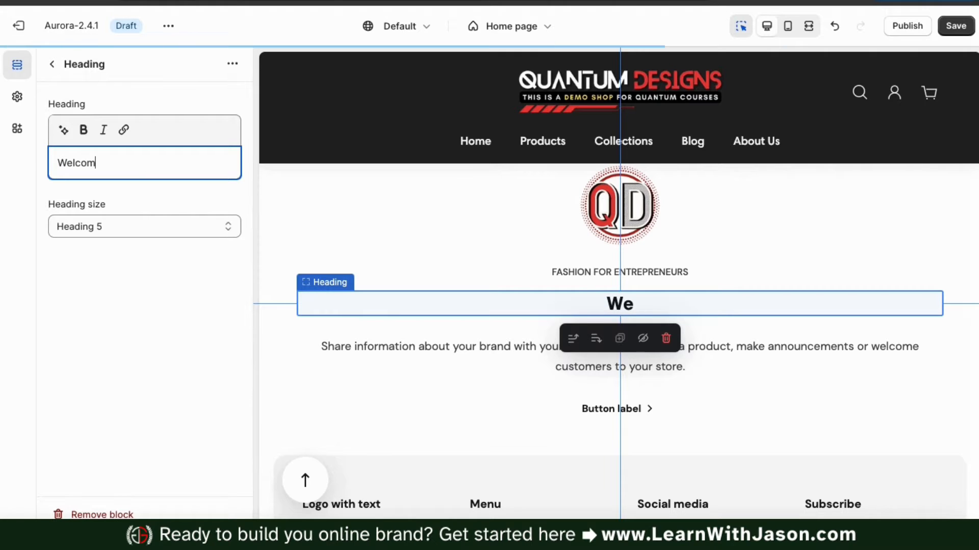
pyautogui.write('e To Quantum Designs')
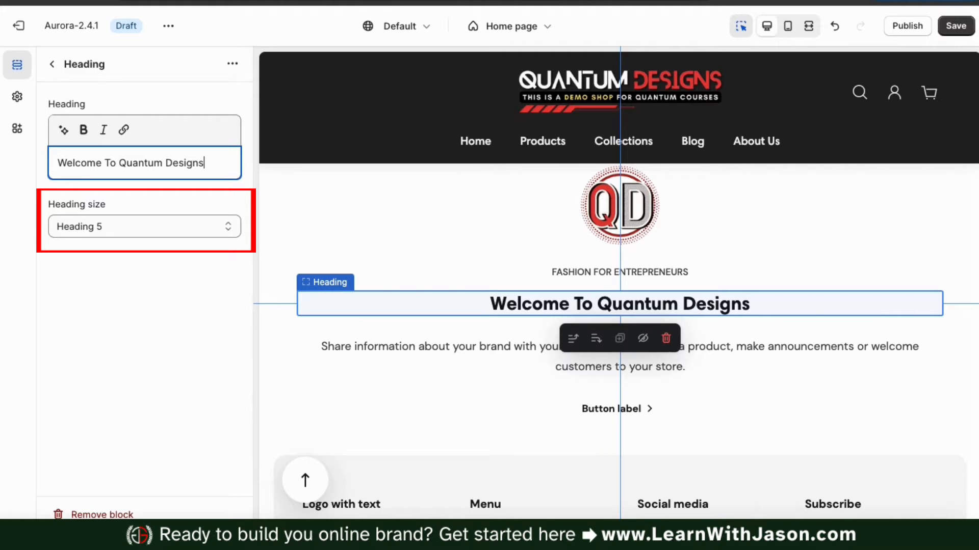
# Try Heading 4 as the heading size, and set it back to Heading 5
pyautogui.click(220, 226)
pyautogui.click(210, 214)
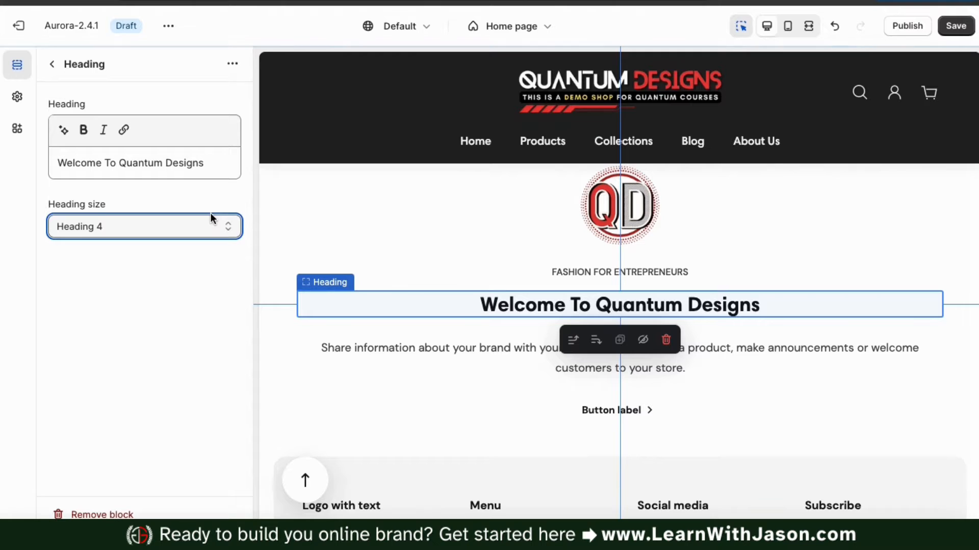
pyautogui.click(214, 223)
pyautogui.click(204, 242)
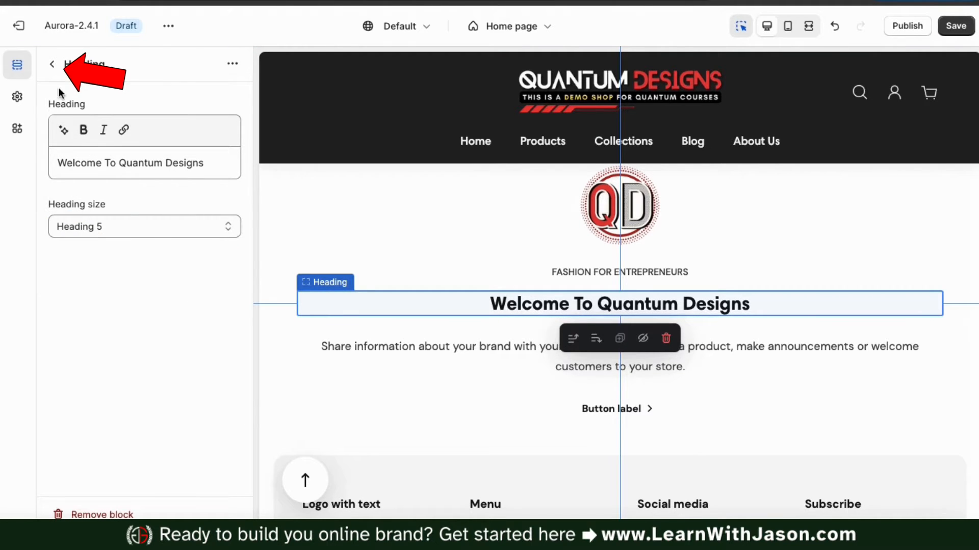
# Replace the text block's Column 1 content with the brand description starting "We provides stylish entrepreneurs with cool business apparel, gear & accessories."
pyautogui.click(55, 65)
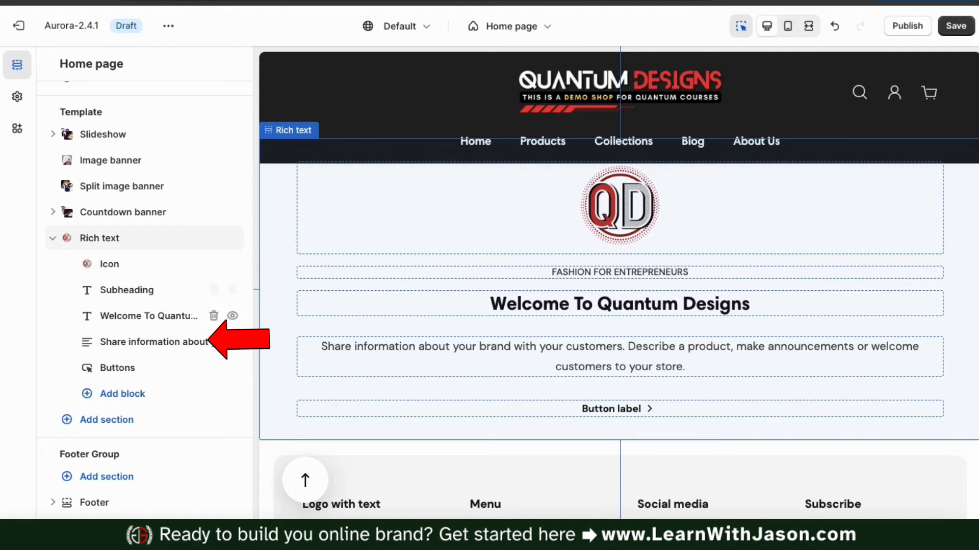
pyautogui.click(132, 347)
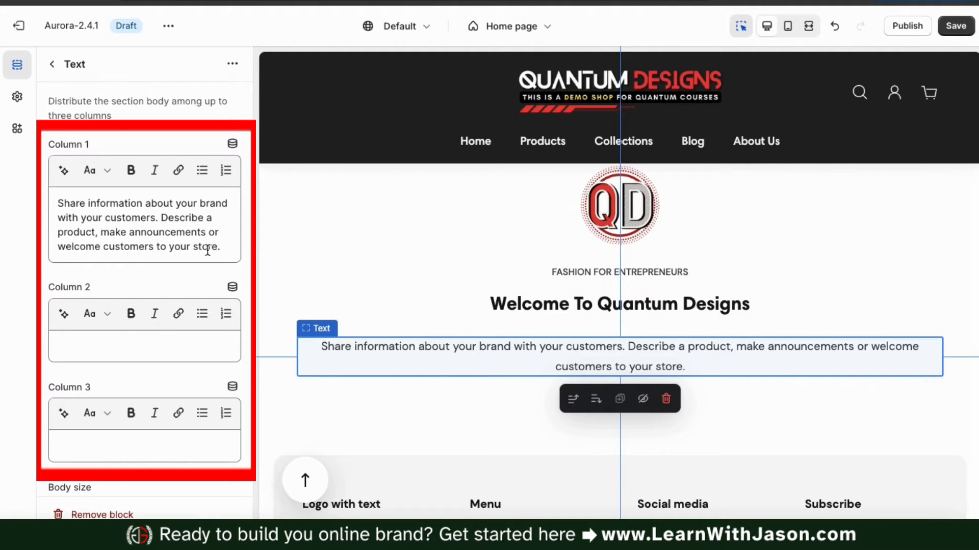
pyautogui.moveTo(222, 249); pyautogui.dragTo(50, 205)
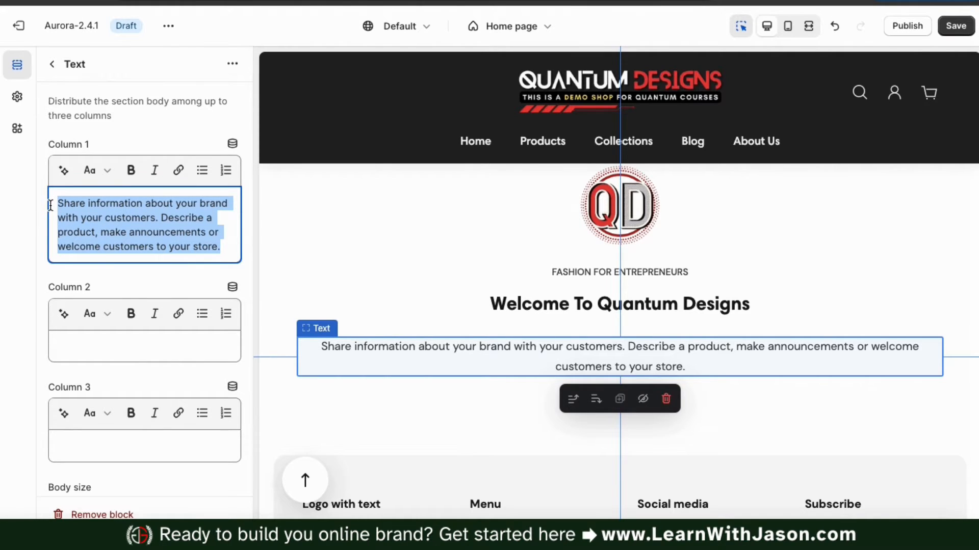
pyautogui.write('We provides stylish entrepreneurs with cool business apparel, gear & accessories. Show your passion for online business with the latest gear from the Quantum Designs. This is a demo shop for Quantum Courses used for tutorial videos and training. Visit our website to learn more!')
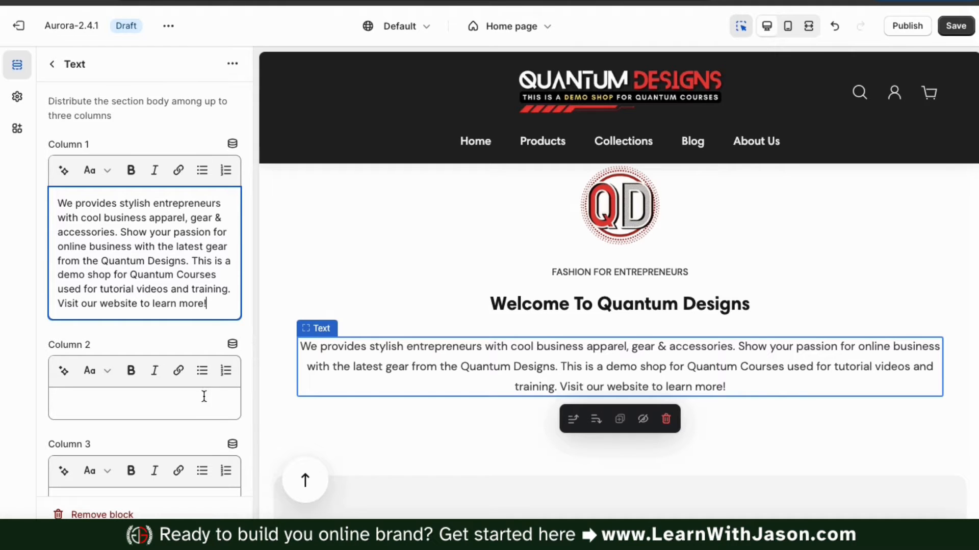
# Try "Add another column!" as the text block's Column 2 content and clear it again
pyautogui.click(192, 406)
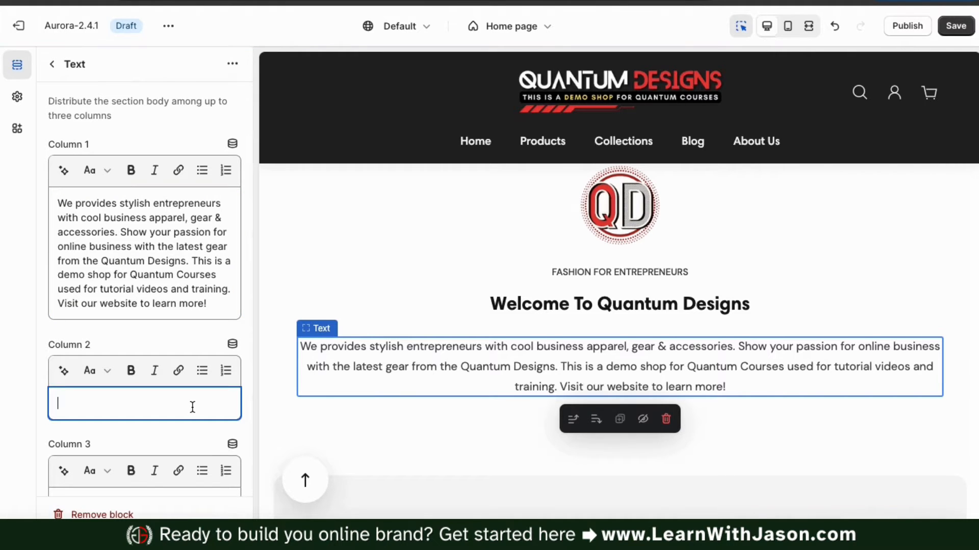
pyautogui.write('Add another ')
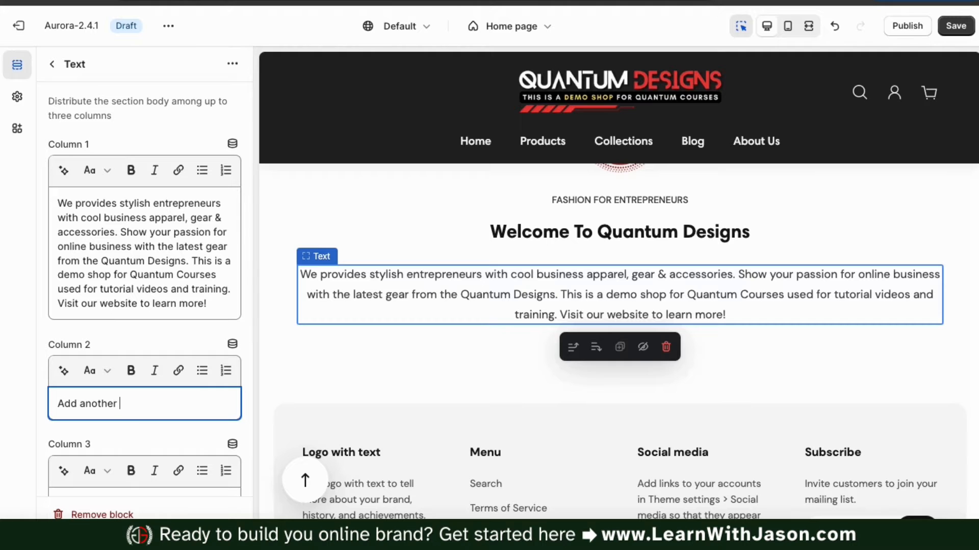
pyautogui.write('column!')
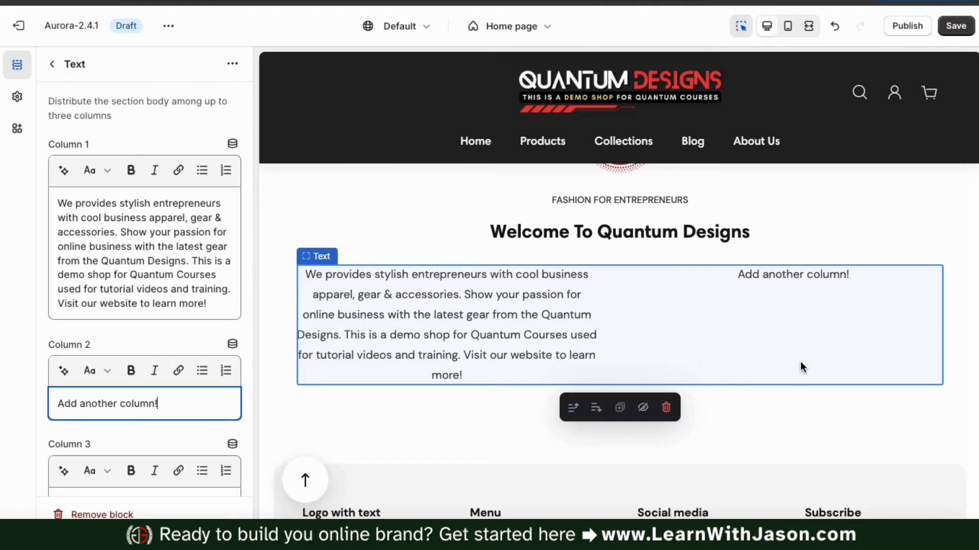
pyautogui.scroll(-3, 159, 409)
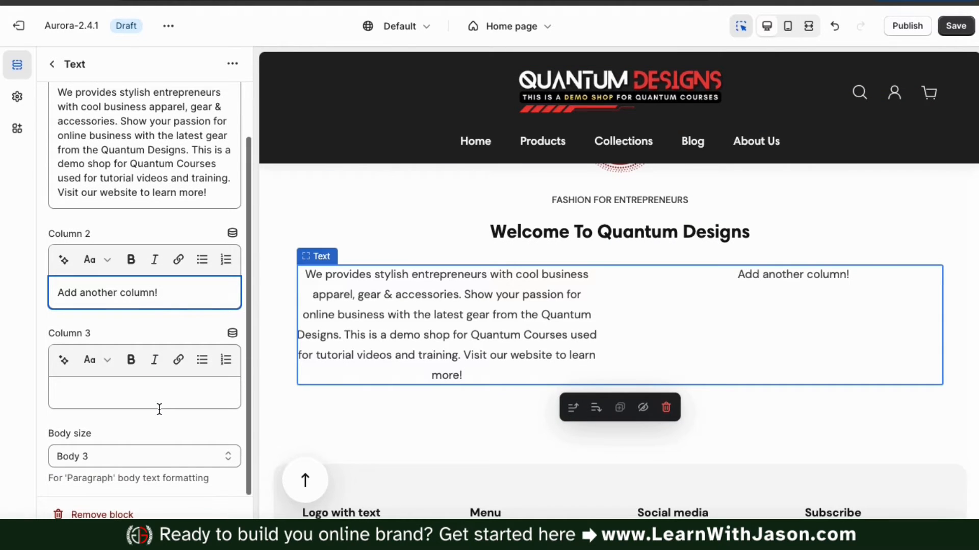
pyautogui.tripleClick(146, 295)
pyautogui.press('BackSpace')
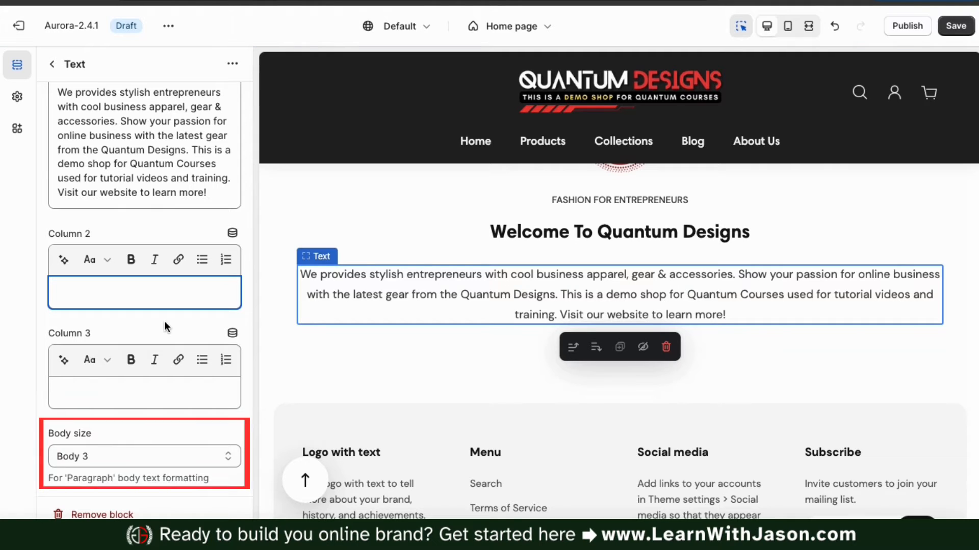
# Try body sizes Body 2 and Body 4 on the text block, and set it back to Body 3
pyautogui.click(226, 453)
pyautogui.click(210, 440)
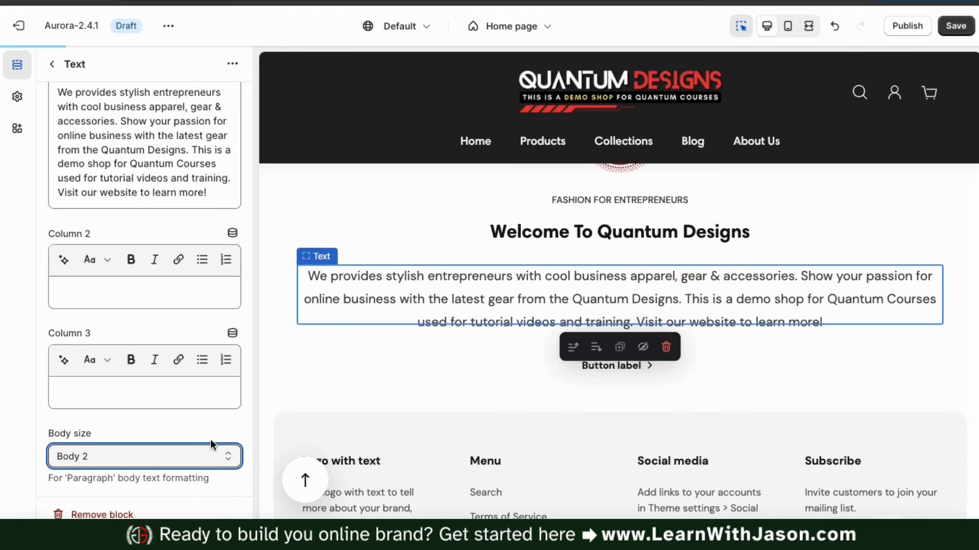
pyautogui.click(220, 454)
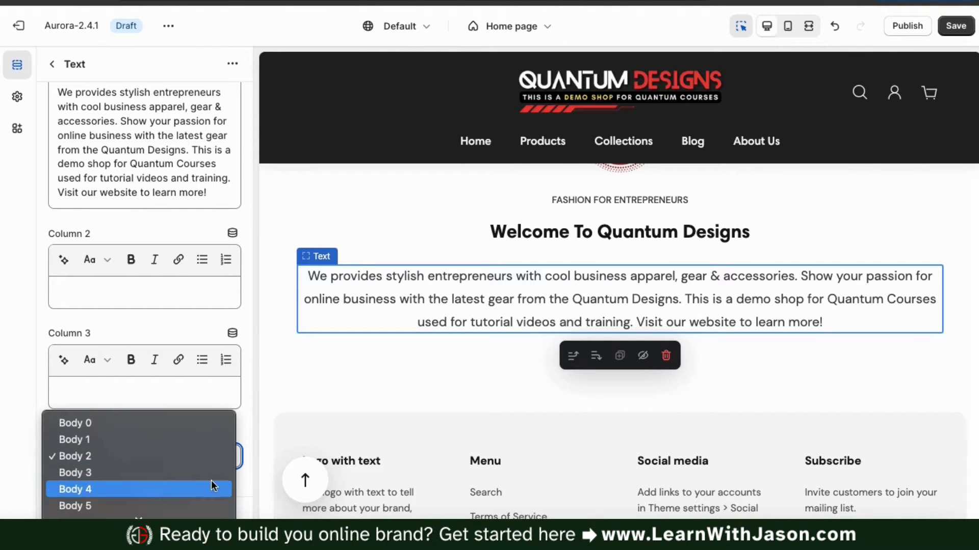
pyautogui.click(211, 488)
pyautogui.click(220, 464)
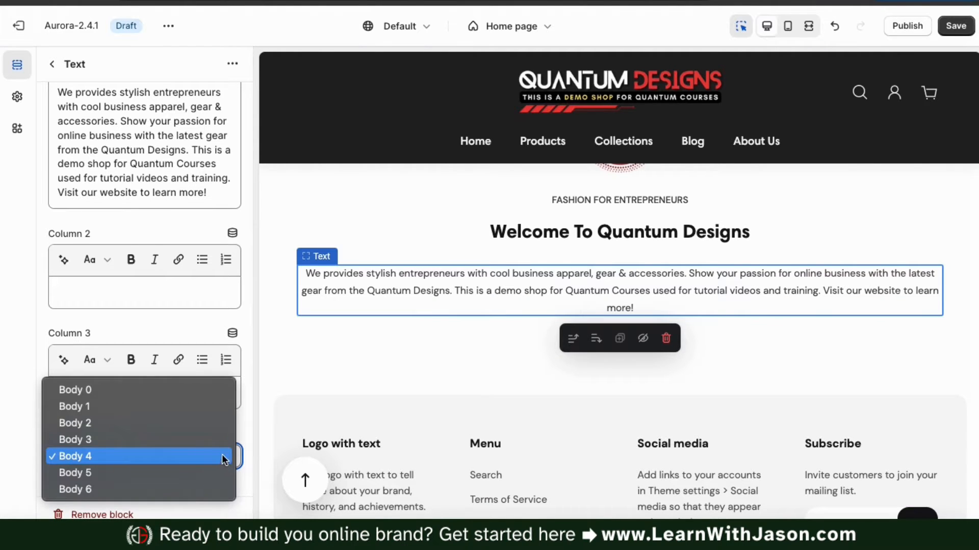
pyautogui.click(210, 440)
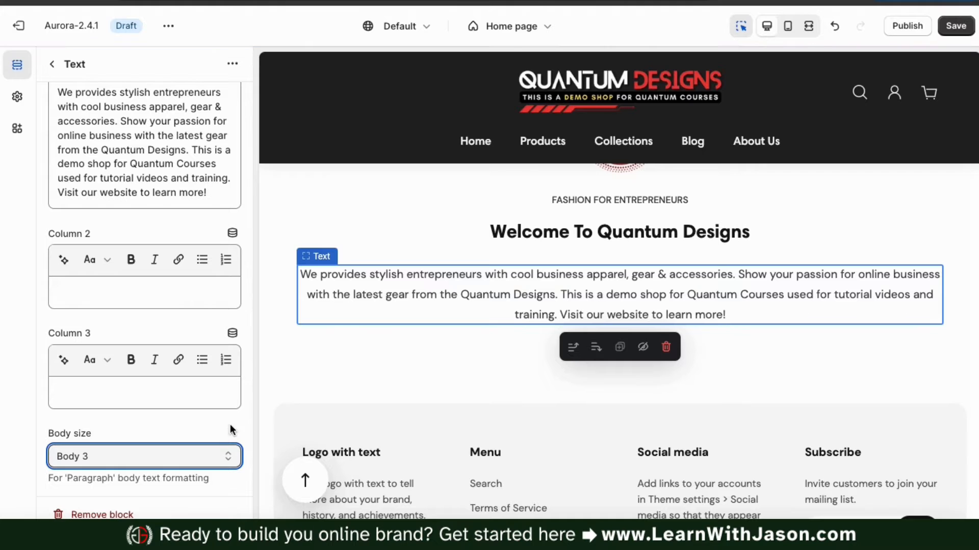
pyautogui.scroll(2, 230, 426)
pyautogui.scroll(1, 231, 428)
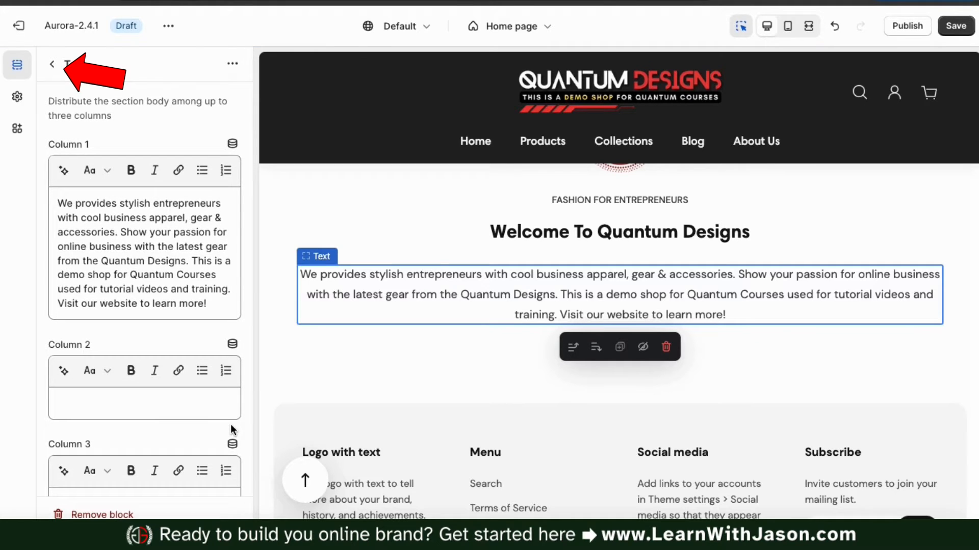
# Set the first button label of the rich text section's Buttons block to "View All Products"
pyautogui.click(51, 64)
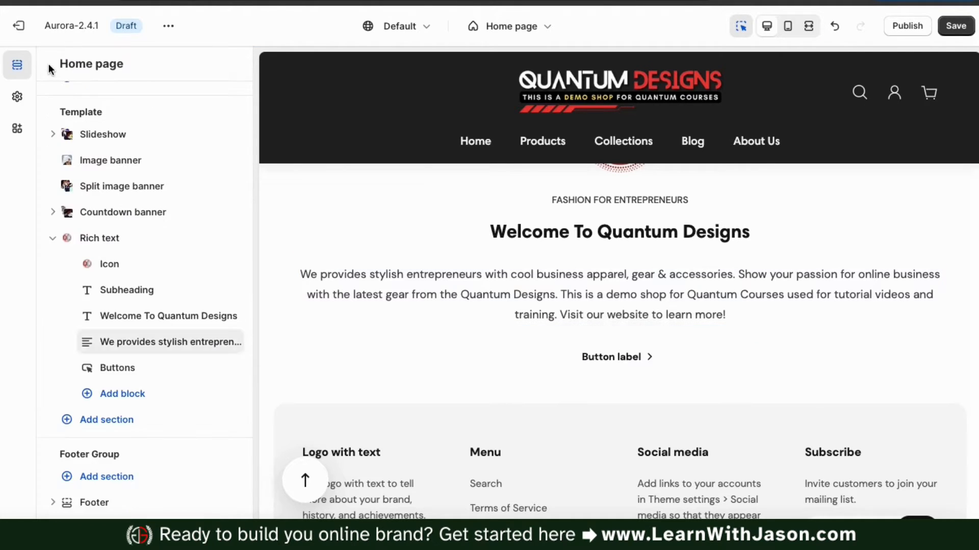
pyautogui.scroll(2, 344, 237)
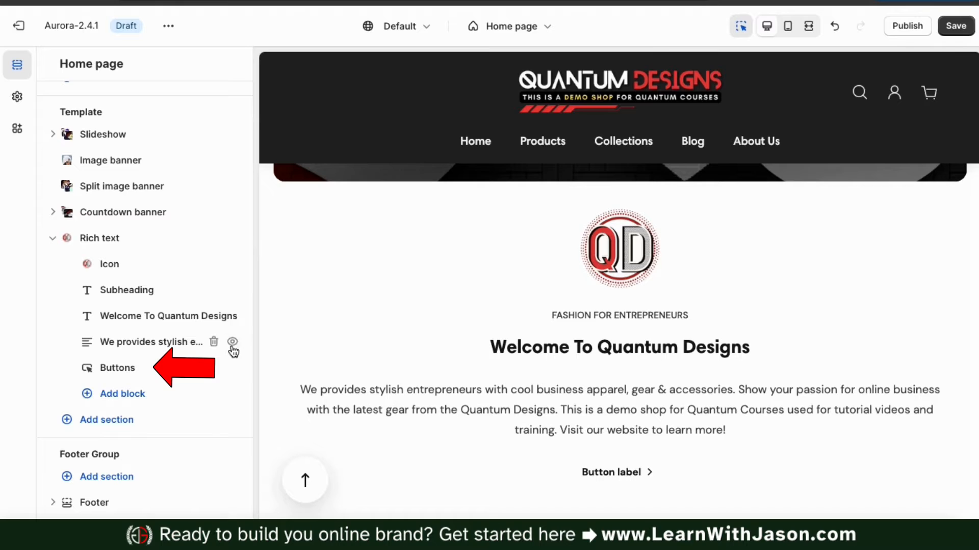
pyautogui.click(123, 380)
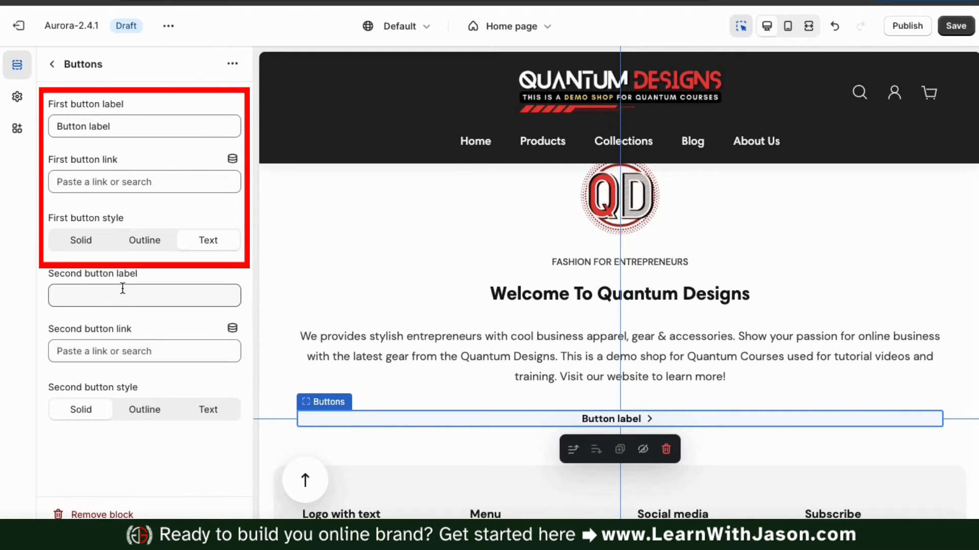
pyautogui.moveTo(90, 128); pyautogui.dragTo(109, 130)
pyautogui.tripleClick(109, 131)
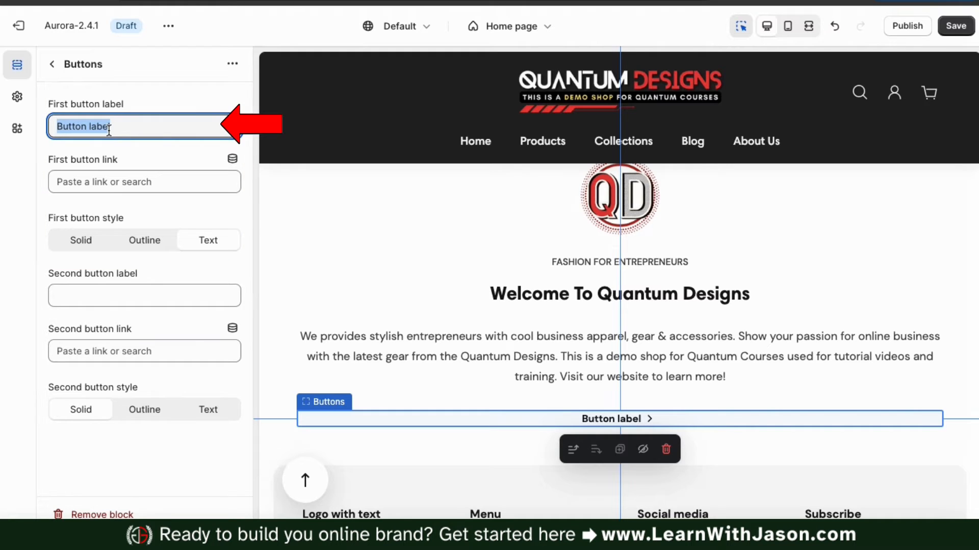
pyautogui.write('View All Products')
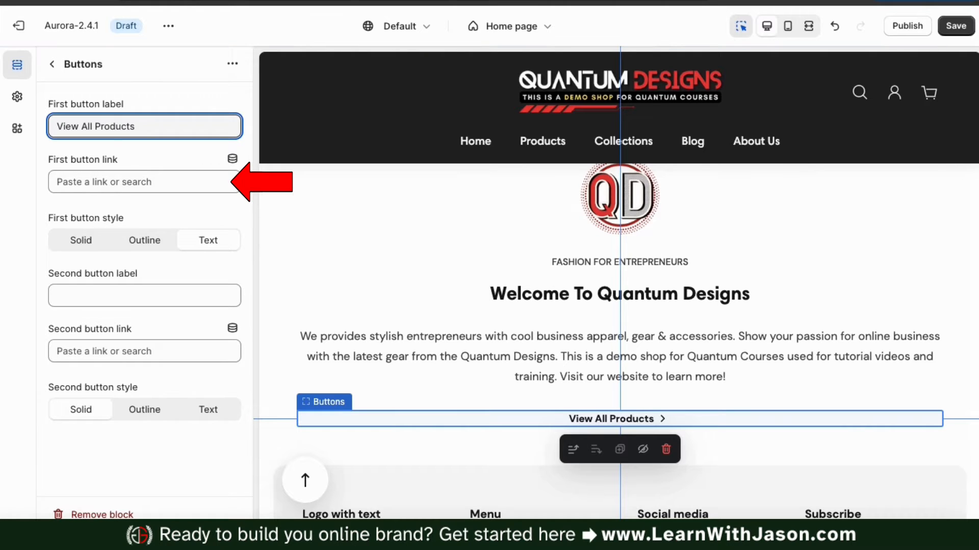
# Link the first button of the Buttons block to the All products page
pyautogui.click(122, 186)
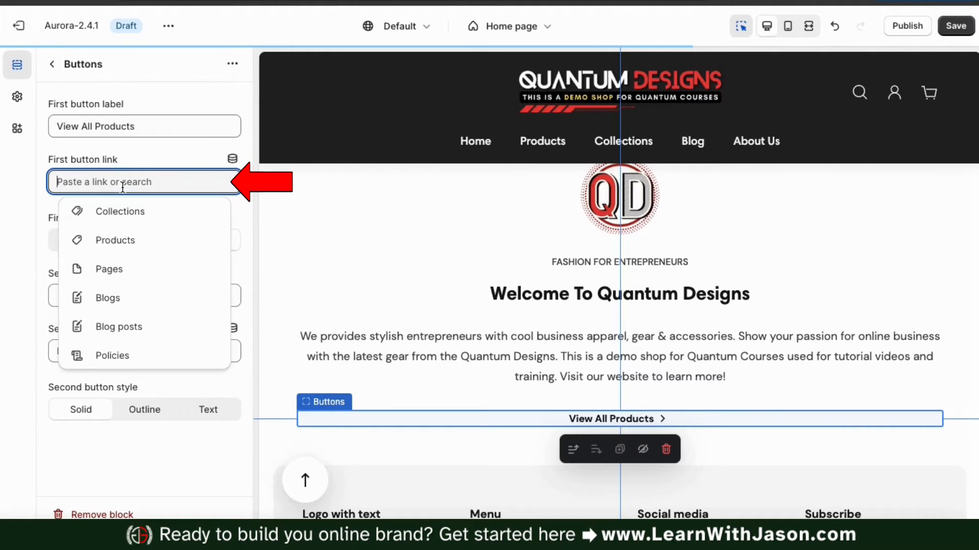
pyautogui.click(121, 250)
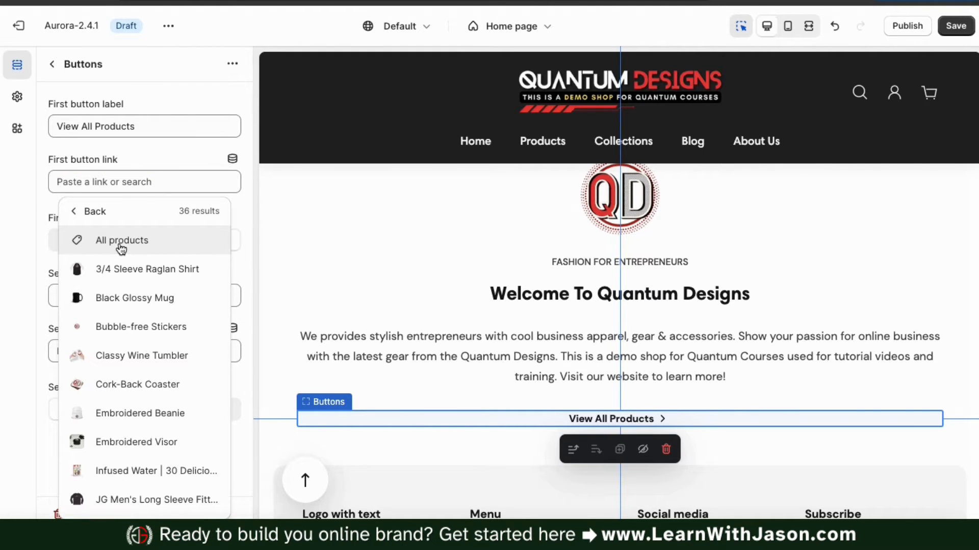
pyautogui.click(123, 240)
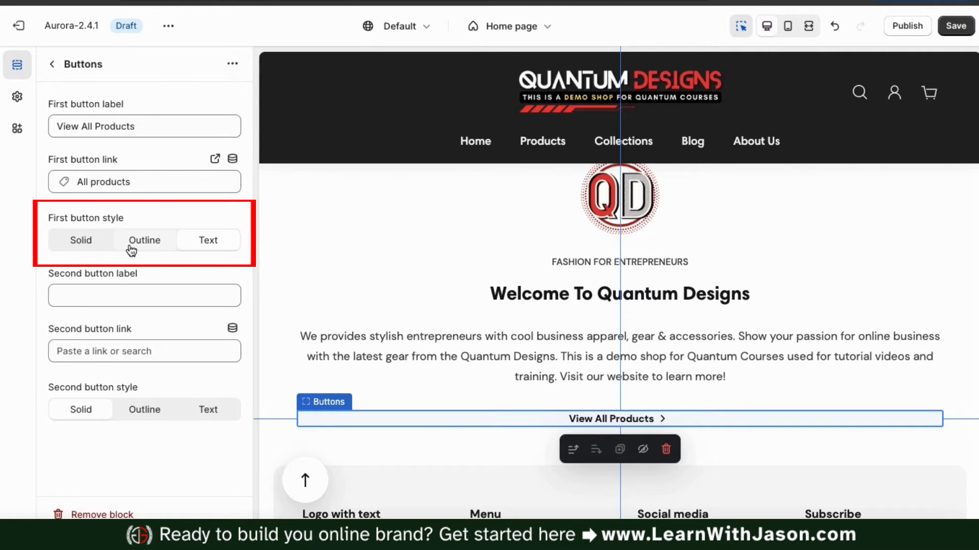
# Try the Solid and Outline styles on the first button, and set it back to Text
pyautogui.click(90, 249)
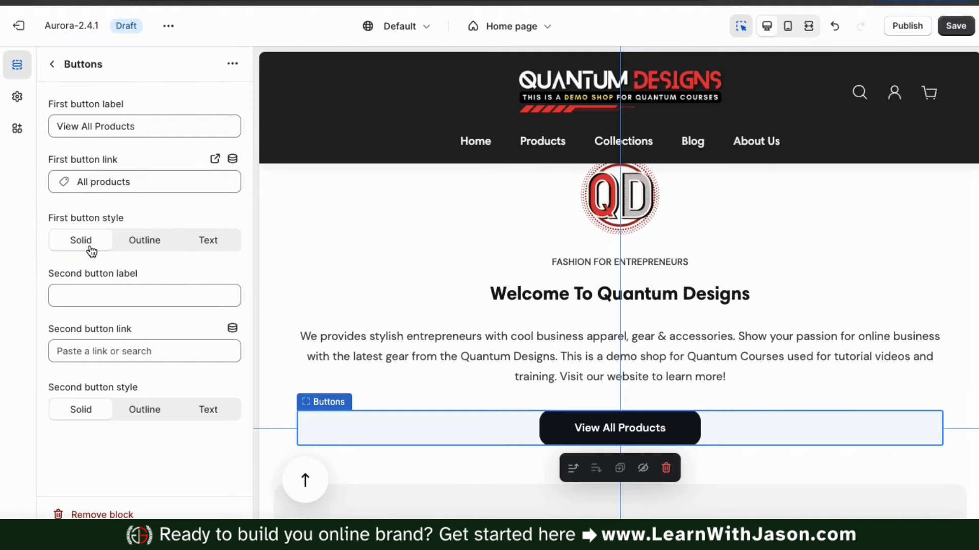
pyautogui.click(132, 247)
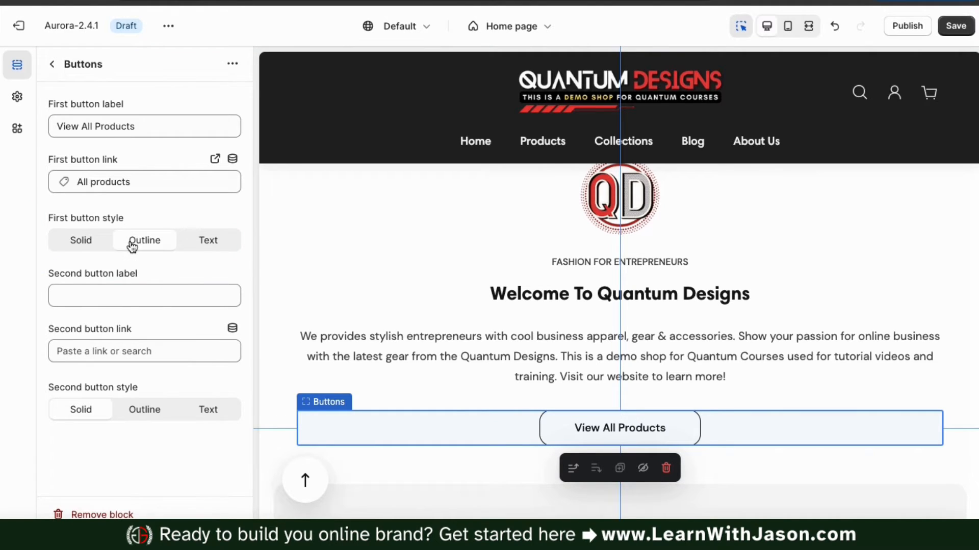
pyautogui.click(206, 241)
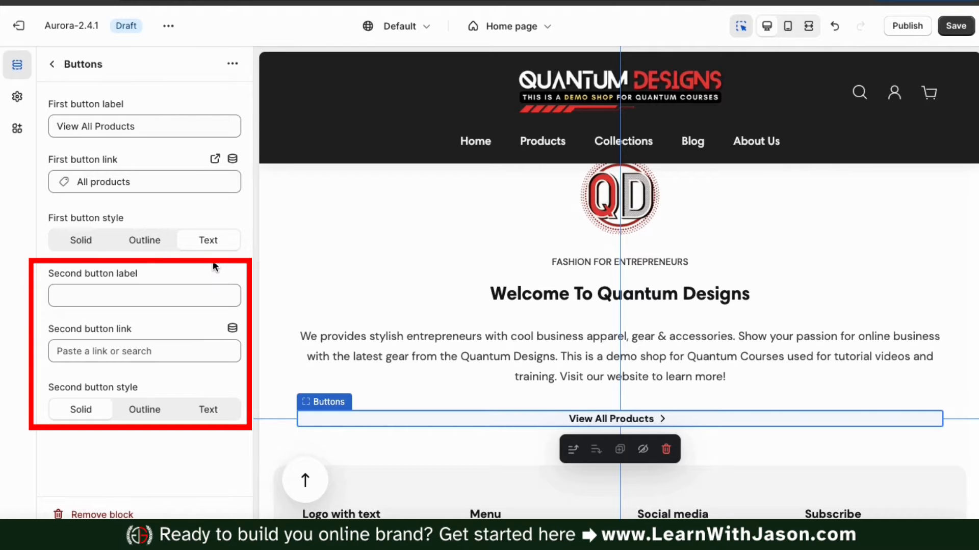
# Move the rich text section directly below the slideshow in the home page template
pyautogui.click(51, 65)
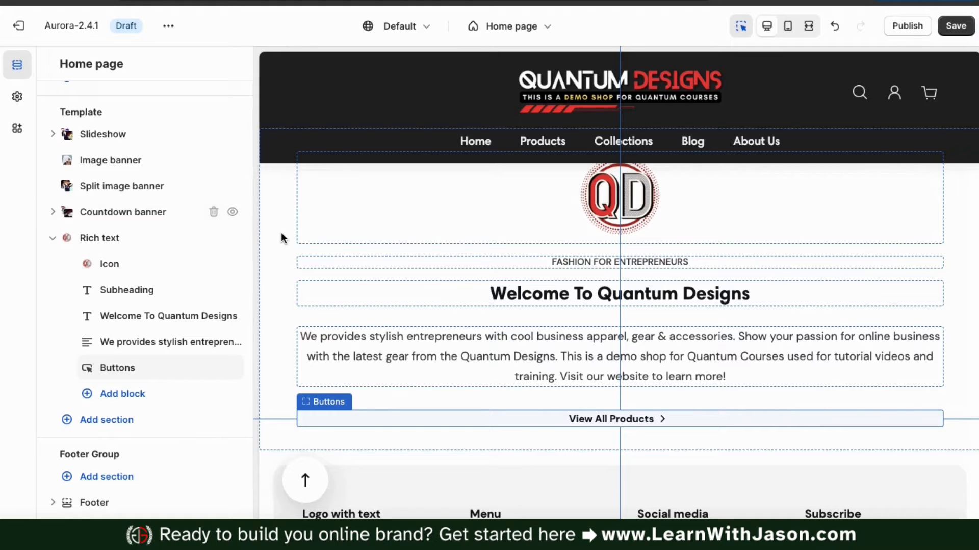
pyautogui.scroll(1, 280, 232)
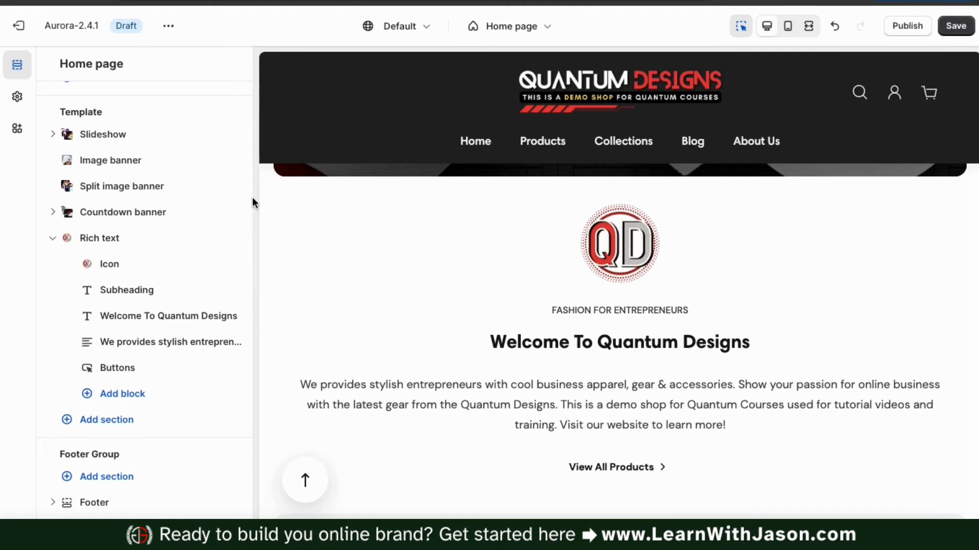
pyautogui.scroll(10, 316, 226)
pyautogui.scroll(8, 316, 225)
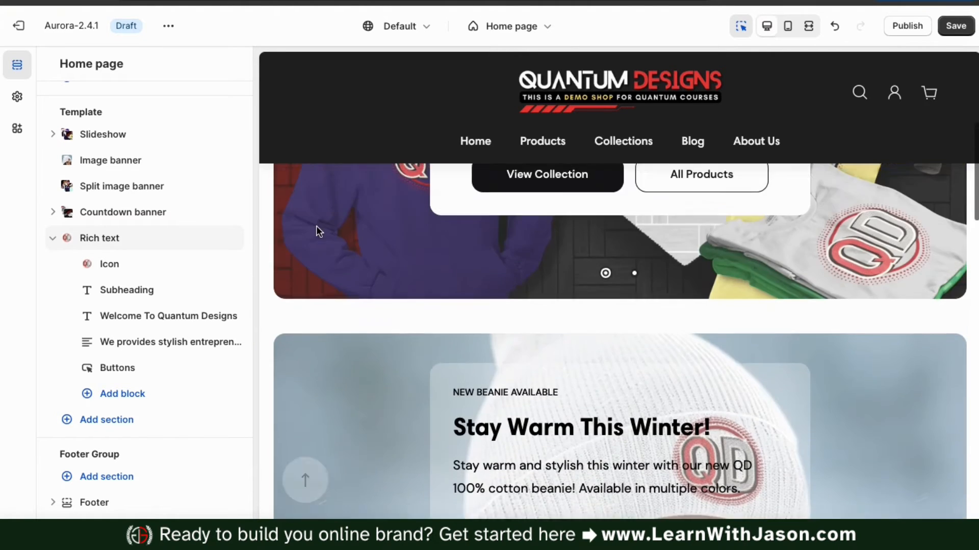
pyautogui.scroll(-5, 316, 225)
pyautogui.scroll(-12, 316, 225)
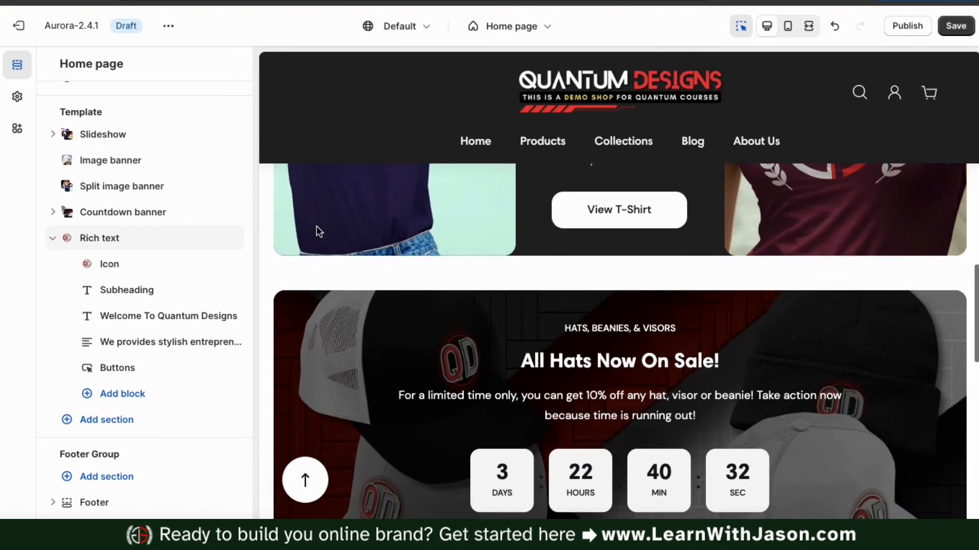
pyautogui.scroll(1, 316, 231)
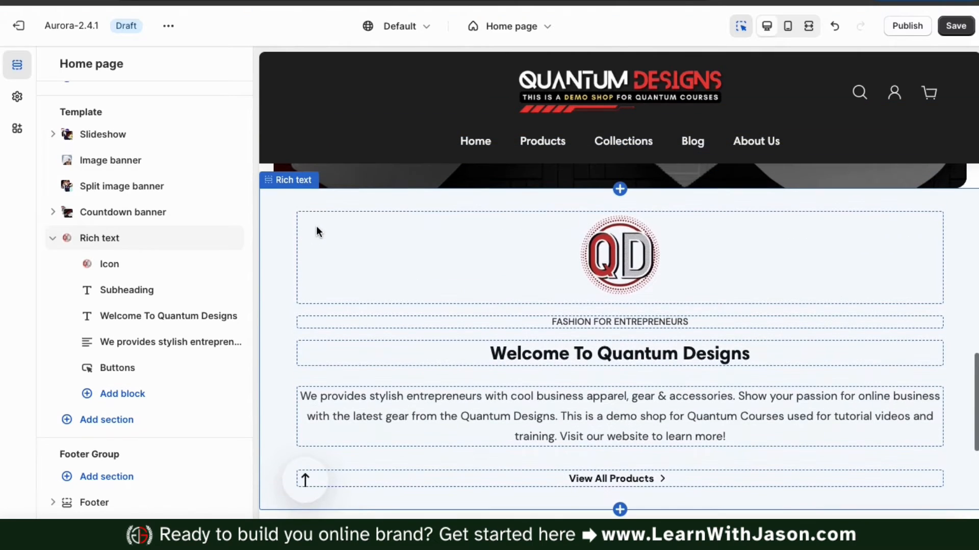
pyautogui.moveTo(227, 246)
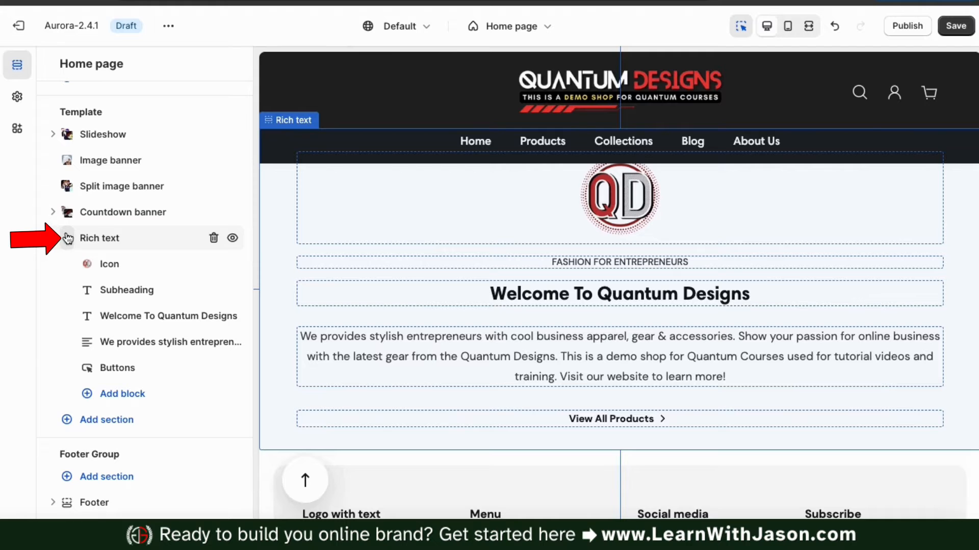
pyautogui.moveTo(69, 244); pyautogui.dragTo(53, 207)
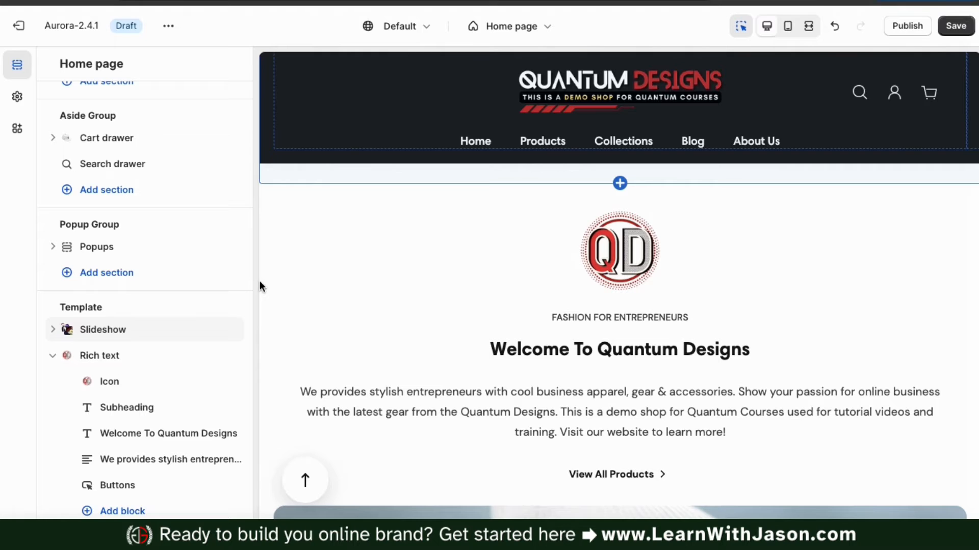
# Check the rich text section in the mobile preview, return to the desktop view and save the theme changes
pyautogui.click(787, 29)
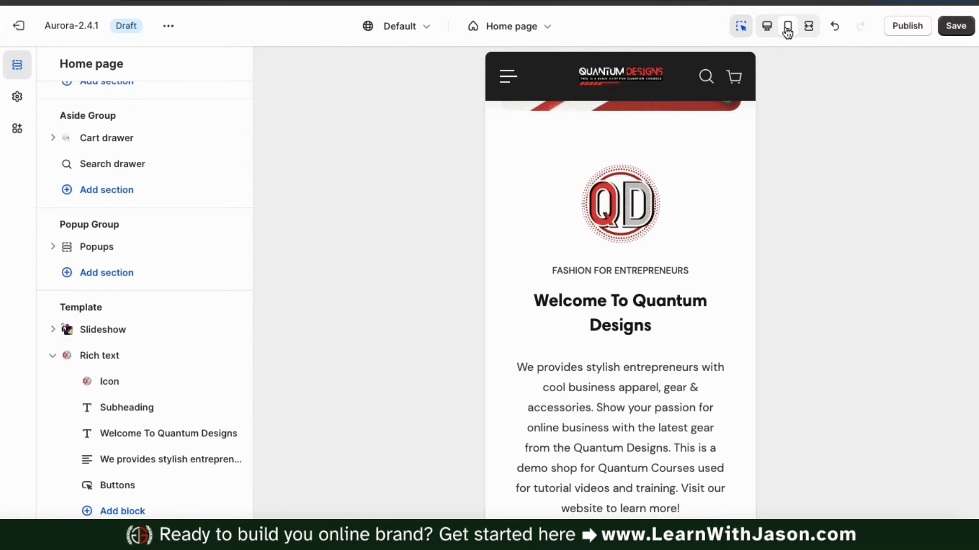
pyautogui.scroll(-2, 750, 297)
pyautogui.scroll(2, 751, 300)
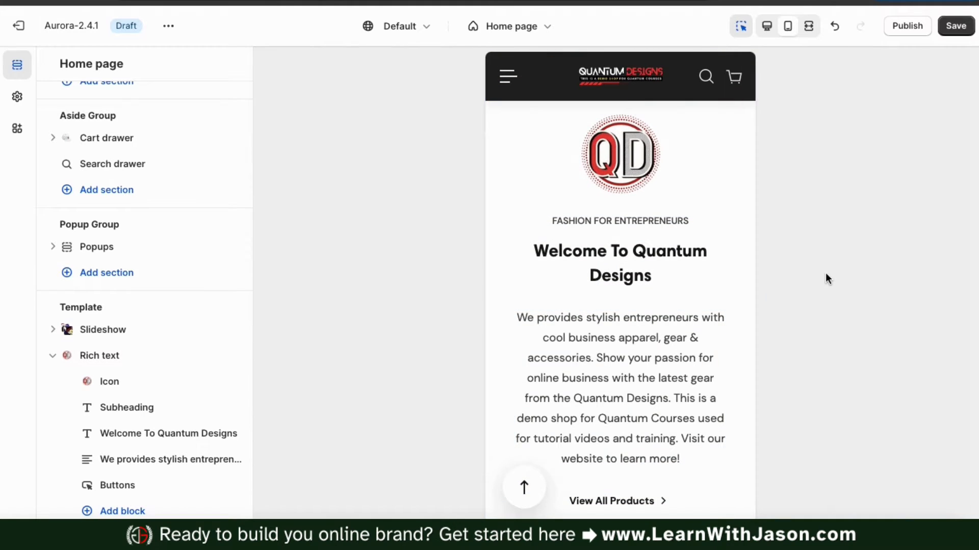
pyautogui.click(767, 28)
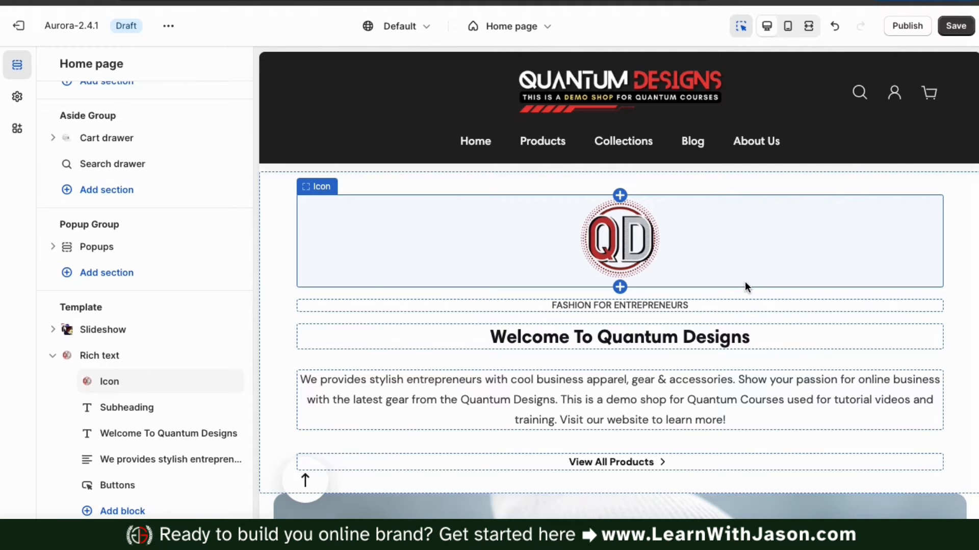
pyautogui.click(964, 36)
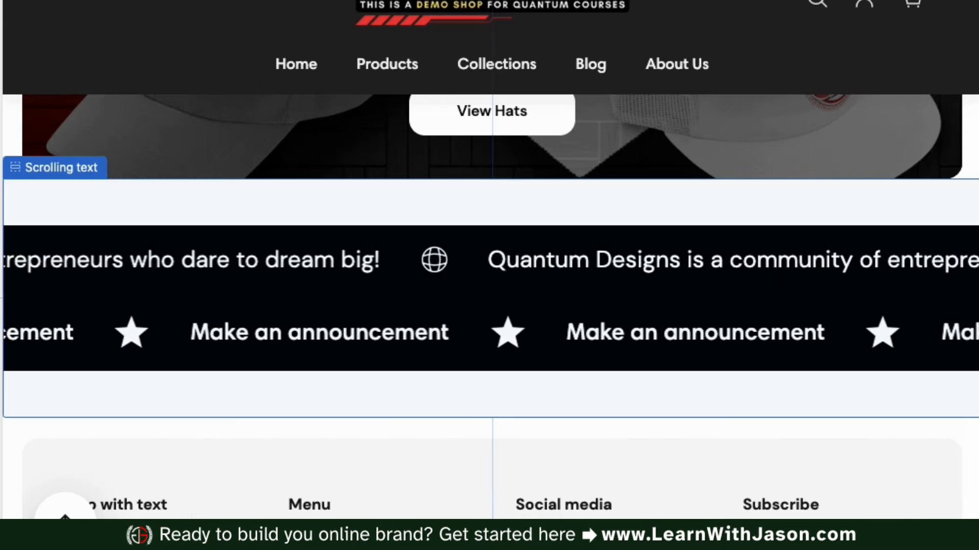
pyautogui.click(491, 299)
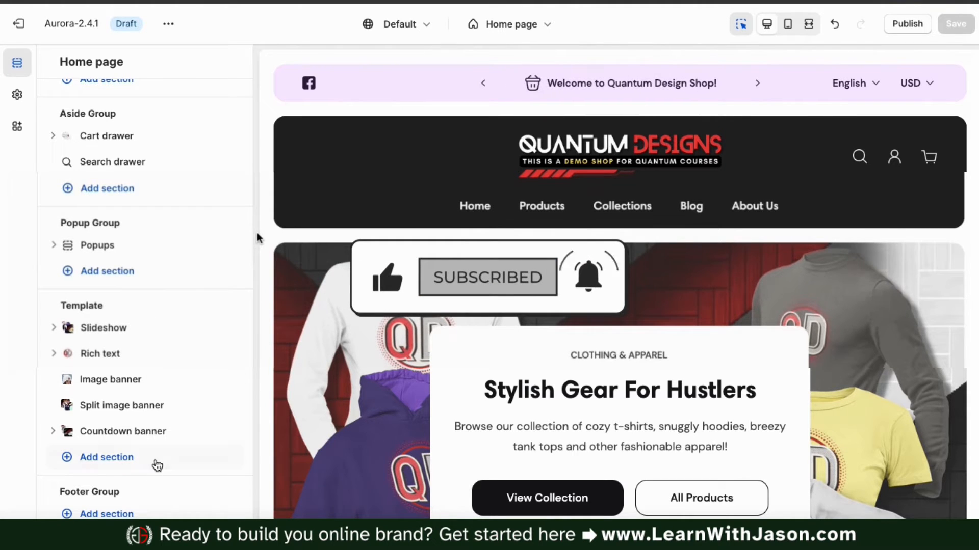
# Add a Scrolling text section below the countdown banner in the home page template and open its settings
pyautogui.scroll(-1, 155, 464)
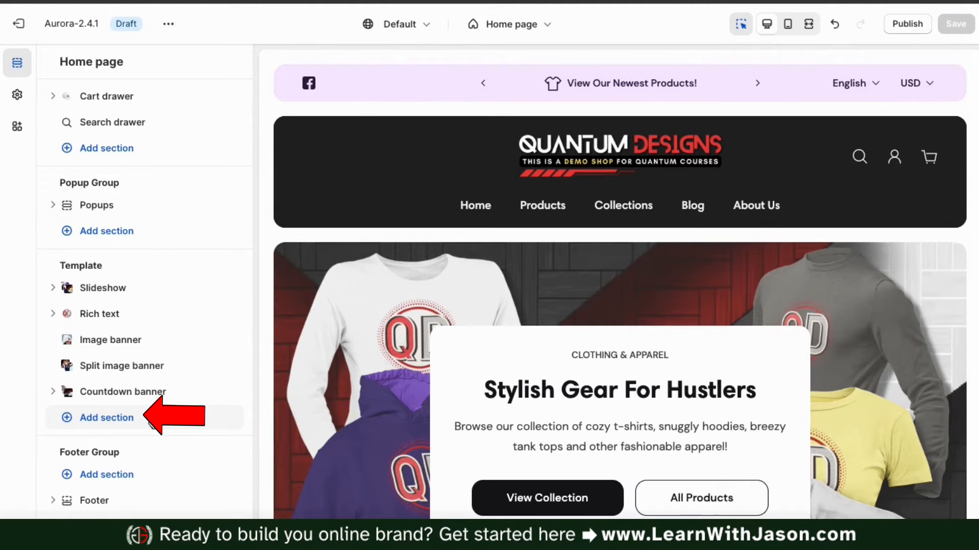
pyautogui.click(108, 419)
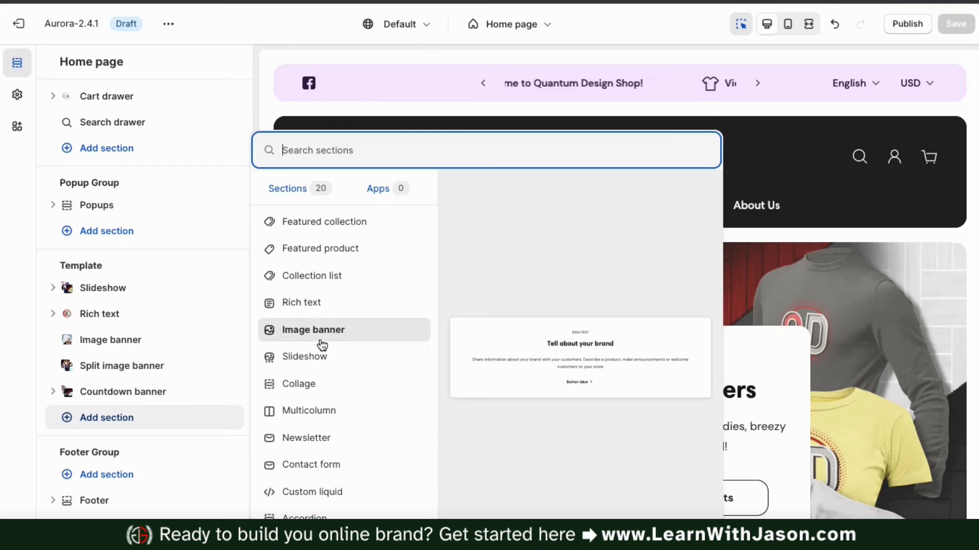
pyautogui.scroll(-10, 322, 346)
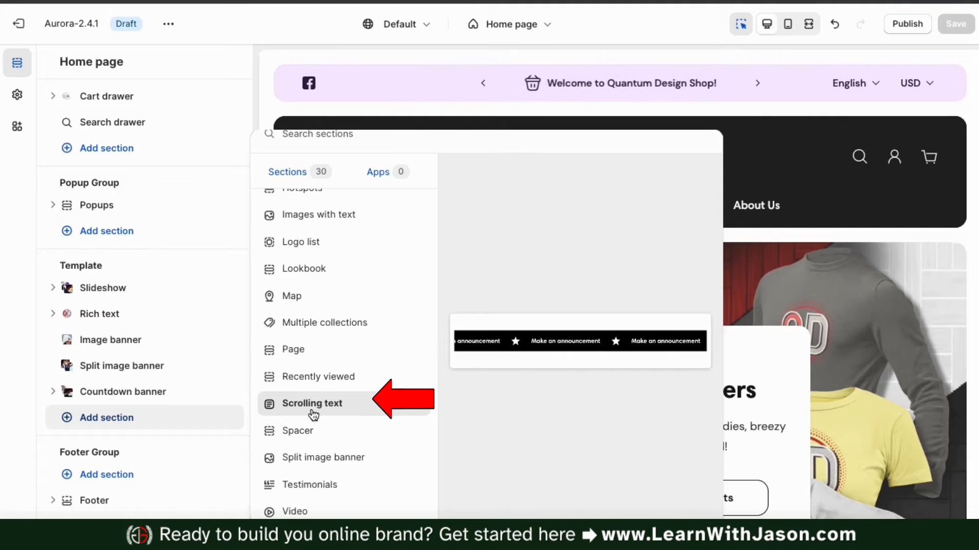
pyautogui.click(308, 414)
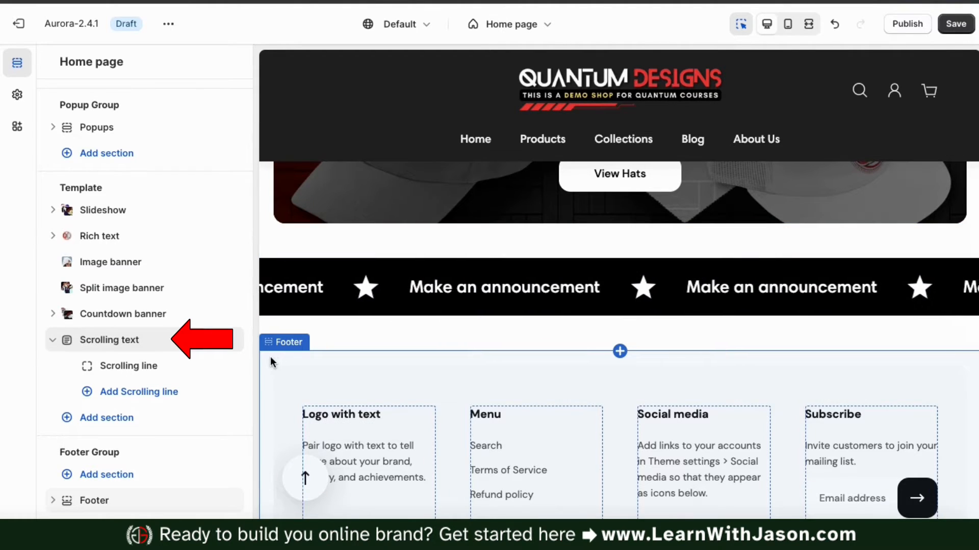
pyautogui.click(105, 341)
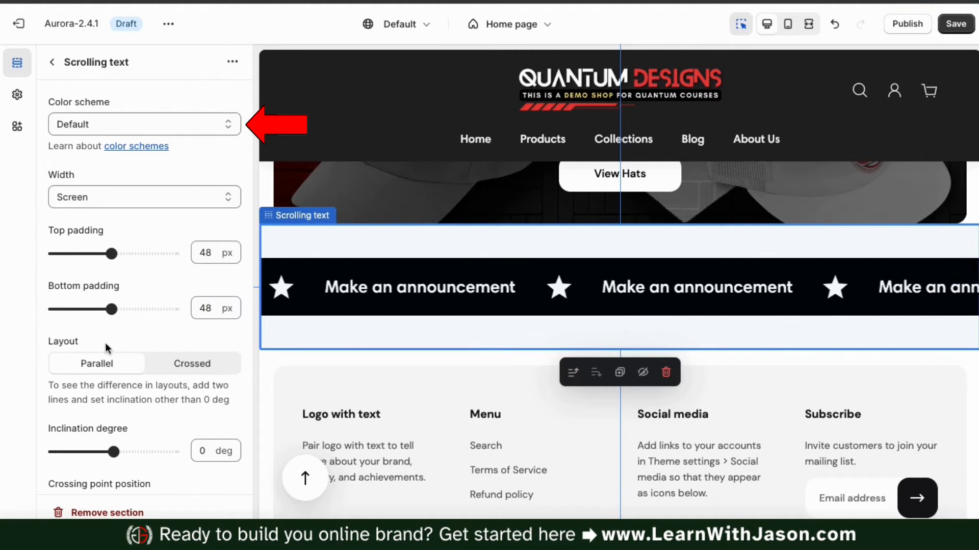
# Try the Contrasting and Secondary color schemes on the scrolling text section, and set it back to Default
pyautogui.click(204, 125)
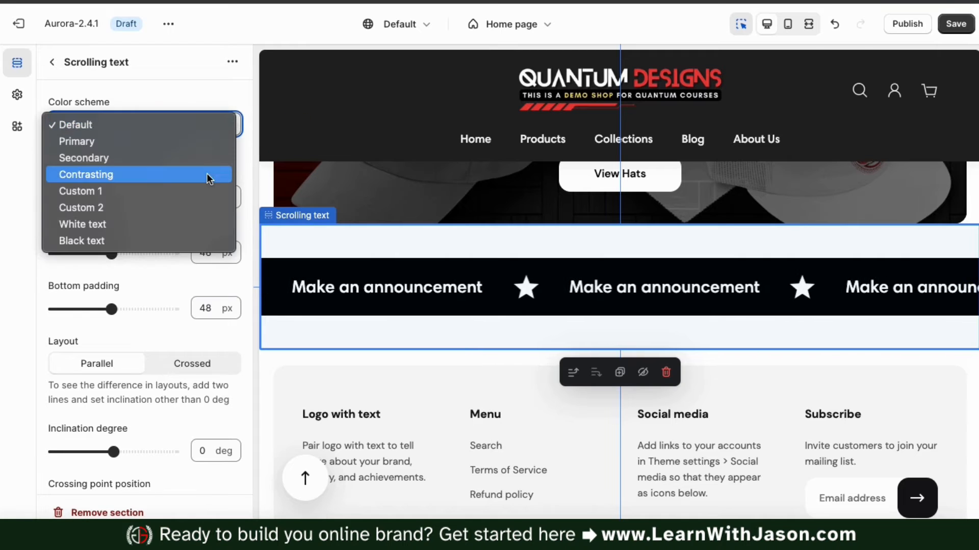
pyautogui.click(207, 174)
pyautogui.click(224, 124)
pyautogui.click(216, 99)
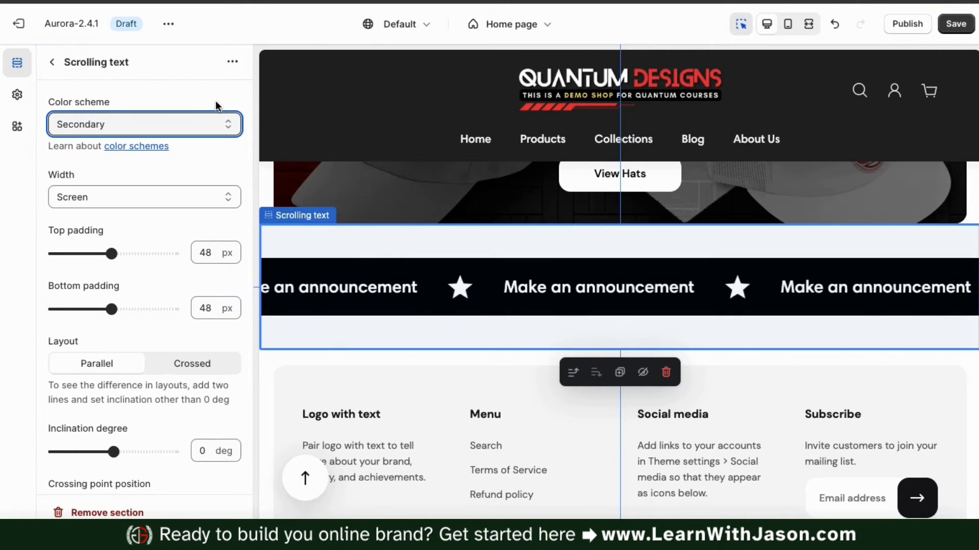
pyautogui.click(232, 122)
pyautogui.click(185, 93)
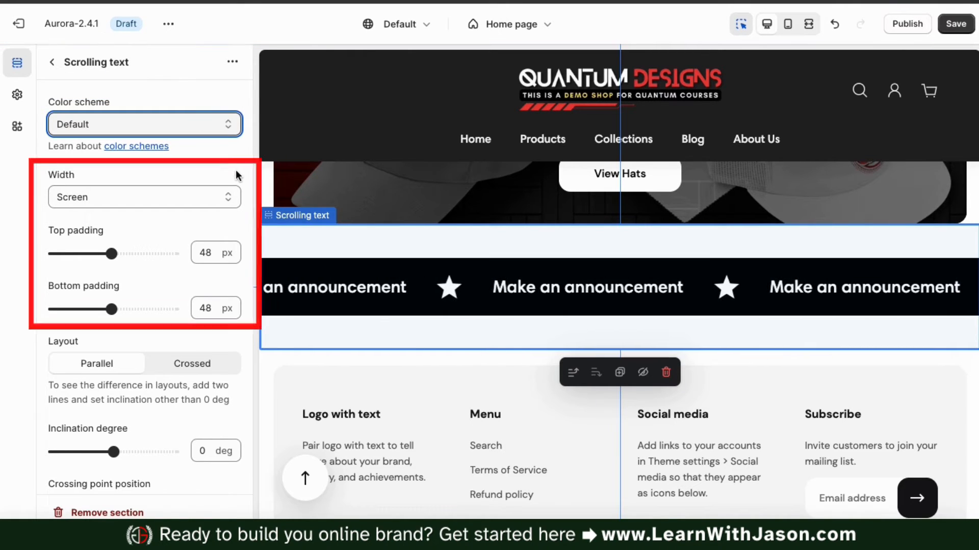
# Review the scrolling text section's width options and its padding, layout, inclination and background settings
pyautogui.click(230, 199)
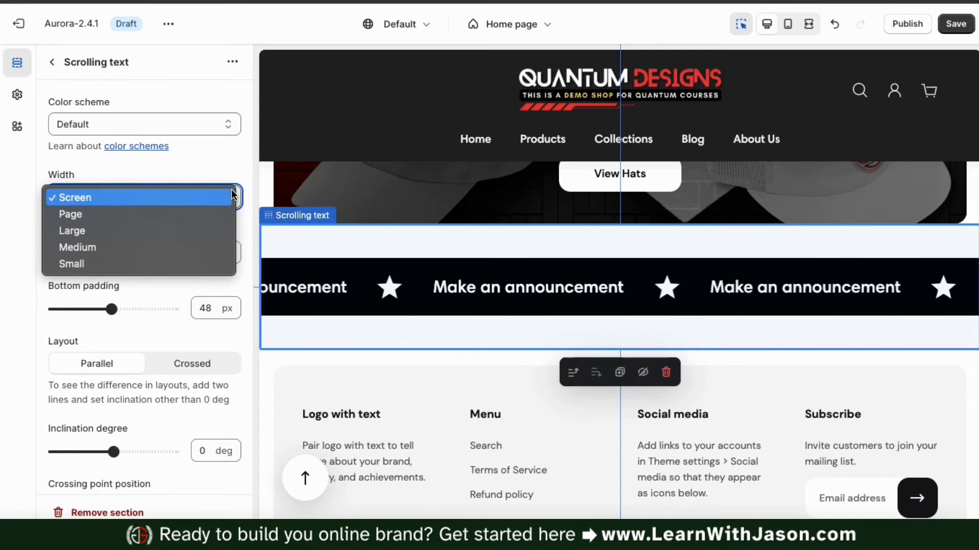
pyautogui.click(235, 174)
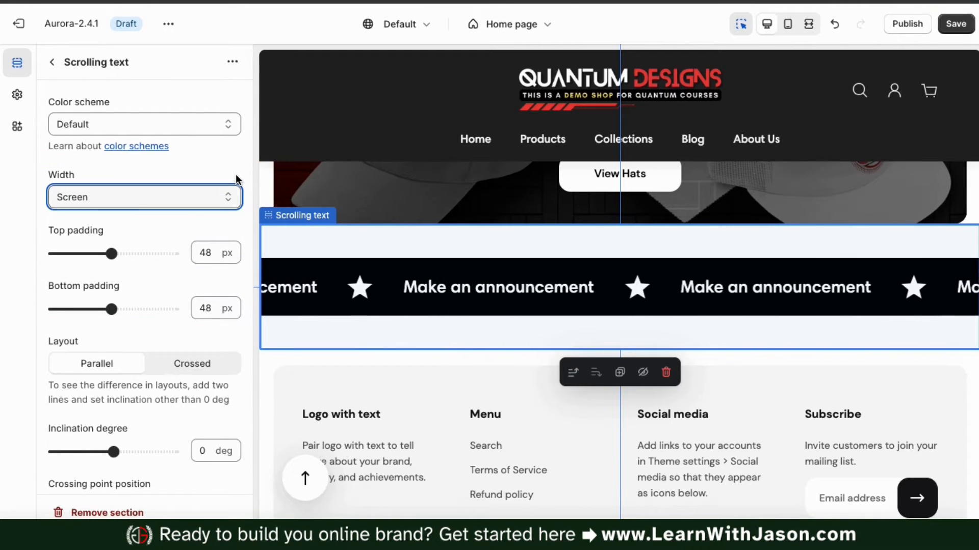
pyautogui.scroll(-4, 215, 255)
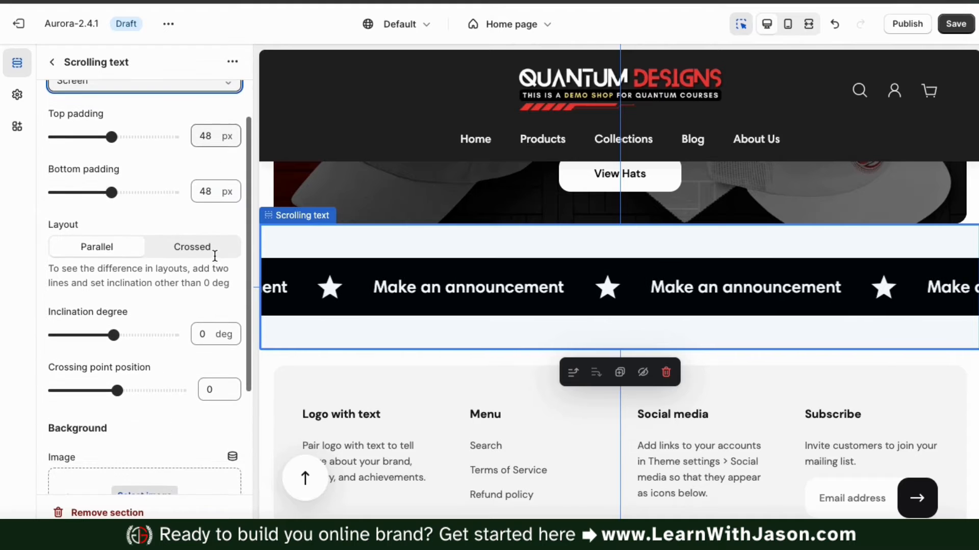
pyautogui.scroll(-1, 215, 256)
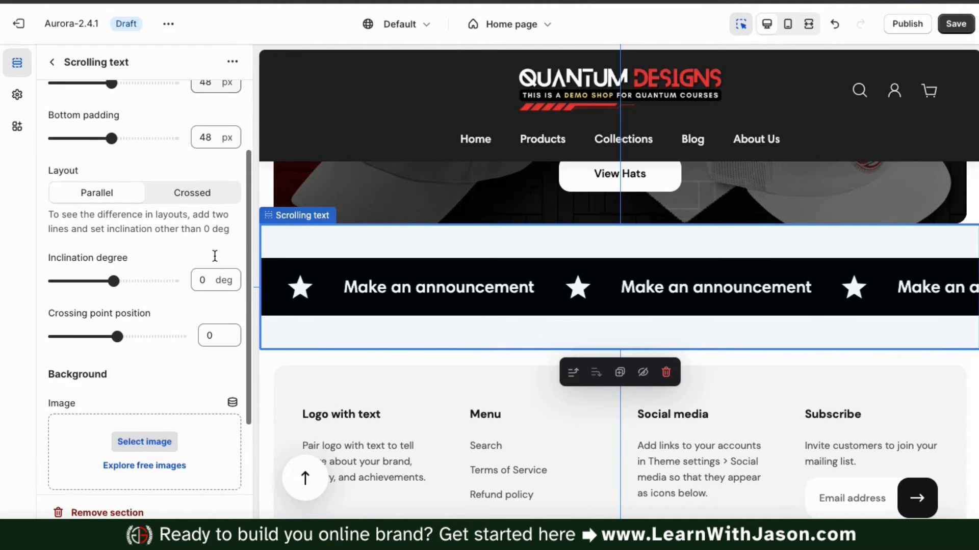
# Try the Crossed layout on the scrolling text section, and set the layout back to Parallel
pyautogui.click(192, 203)
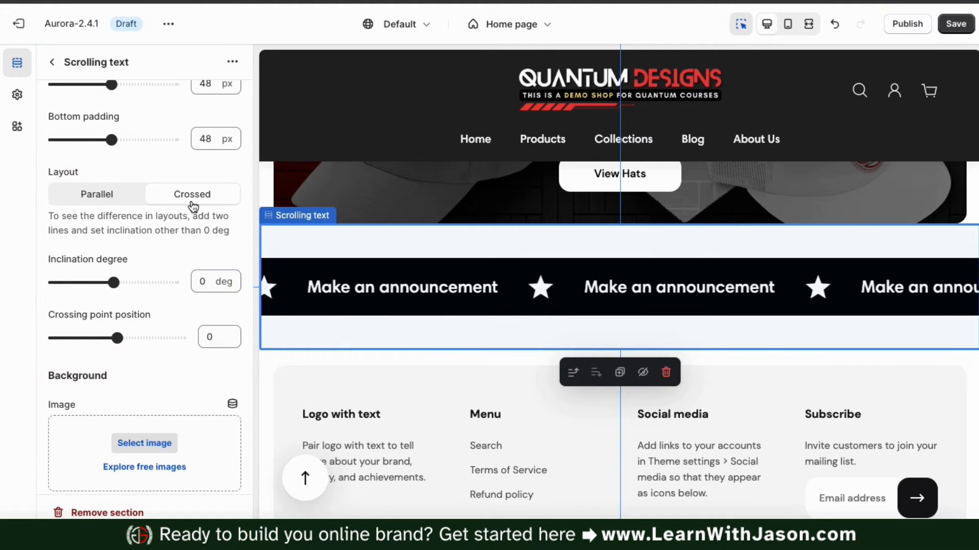
pyautogui.click(108, 199)
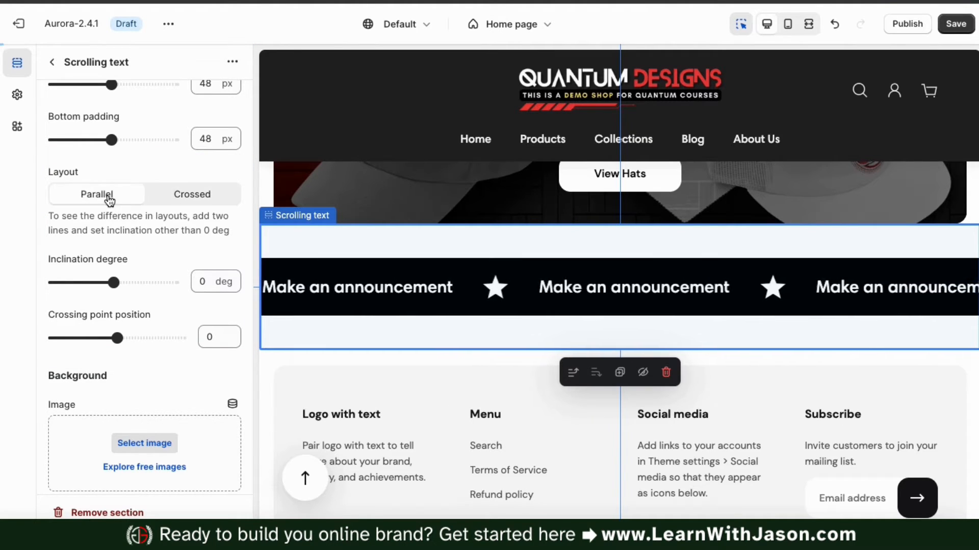
pyautogui.click(176, 200)
pyautogui.scroll(-1, 219, 262)
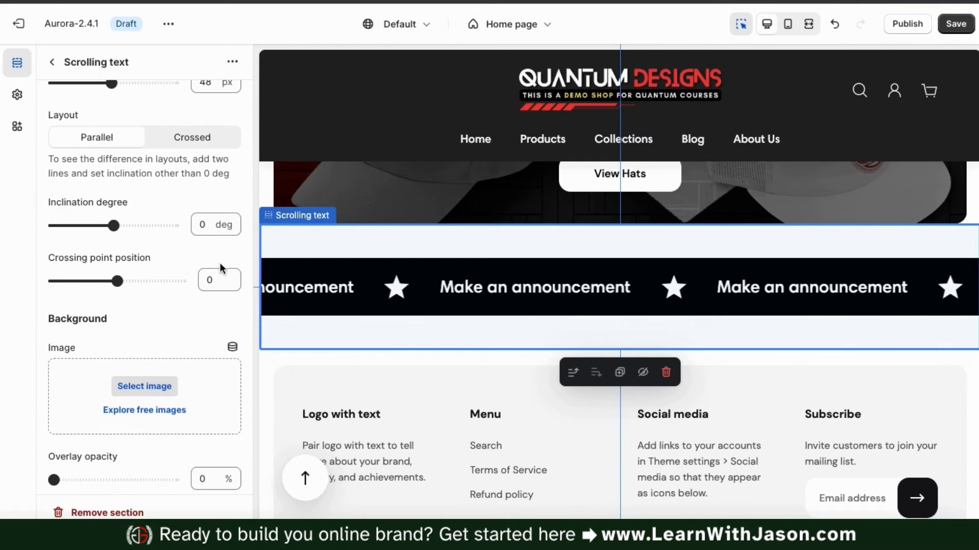
pyautogui.scroll(-1, 218, 268)
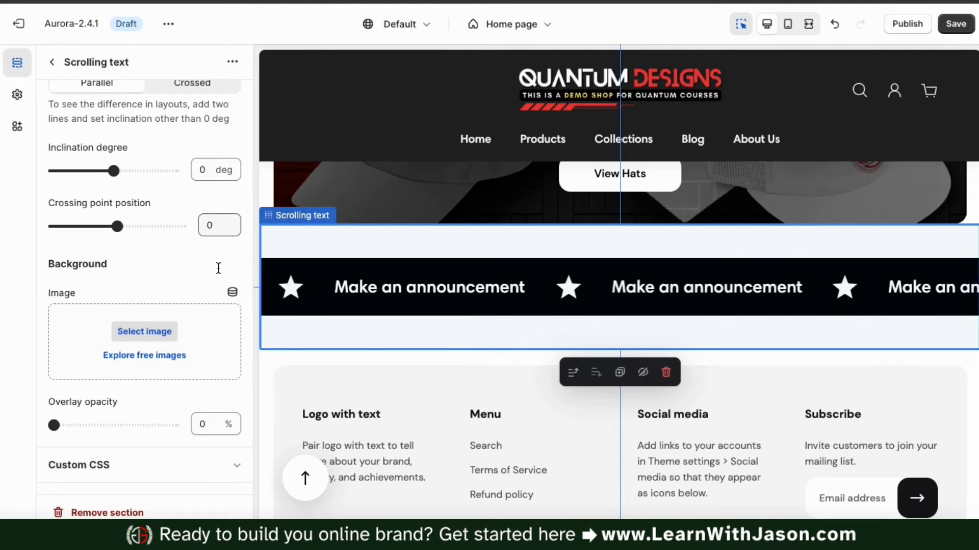
pyautogui.scroll(5, 218, 268)
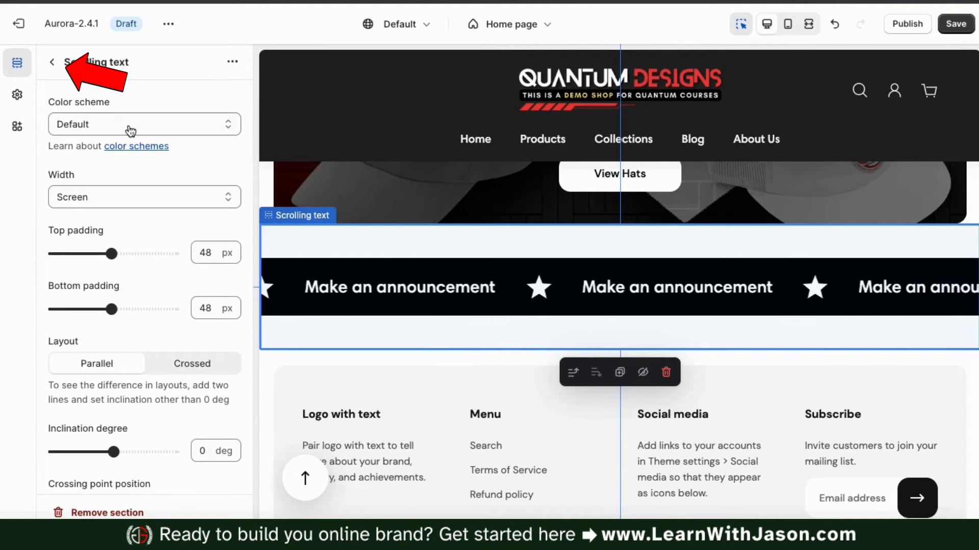
# Replace the scrolling line's announcement with "Quantum Designs is a community of entrepreneurs who dare to dream big!"
pyautogui.click(52, 64)
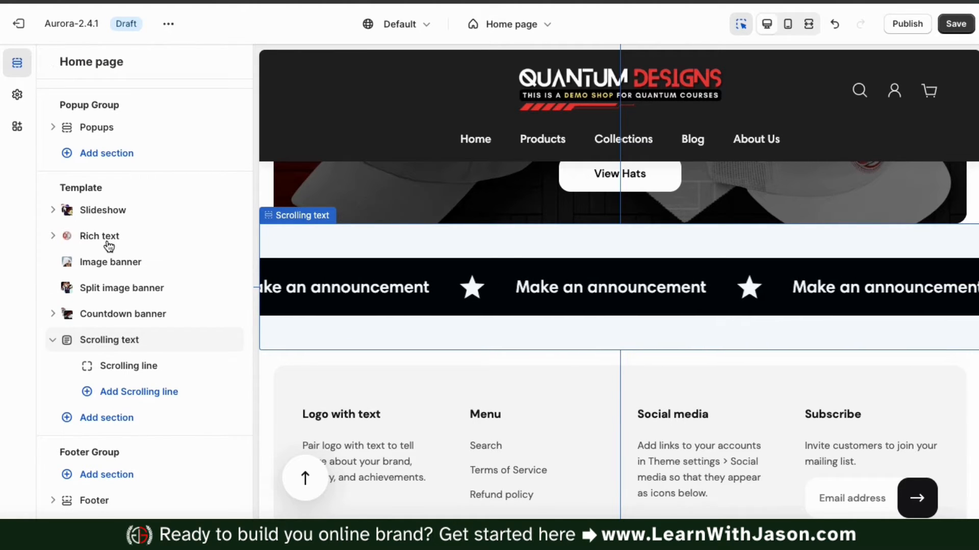
pyautogui.click(131, 375)
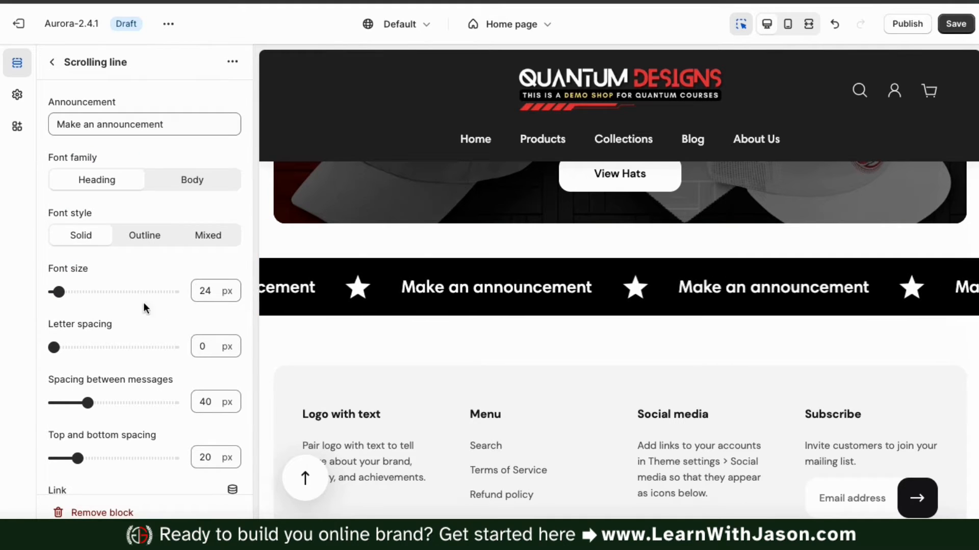
pyautogui.click(147, 129)
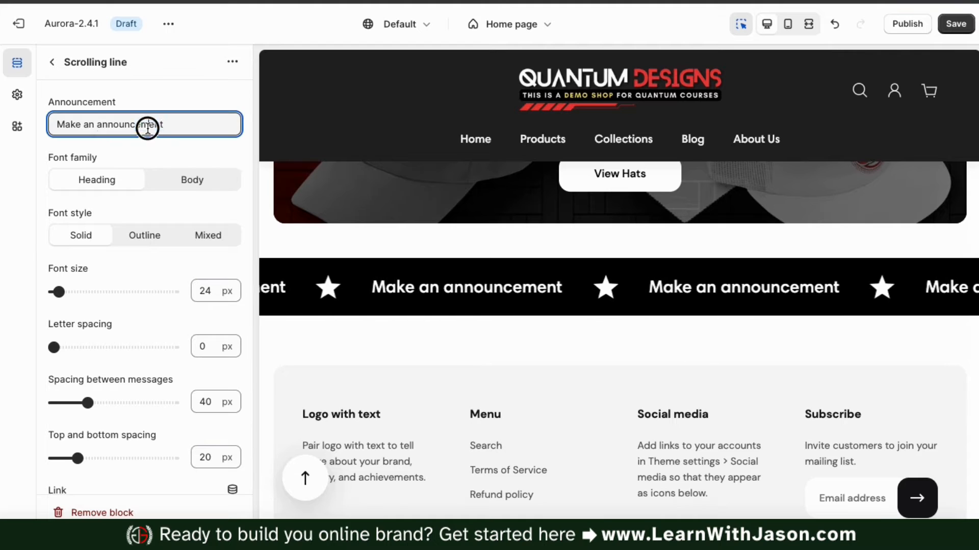
pyautogui.hotkey('ctrl', 'a')
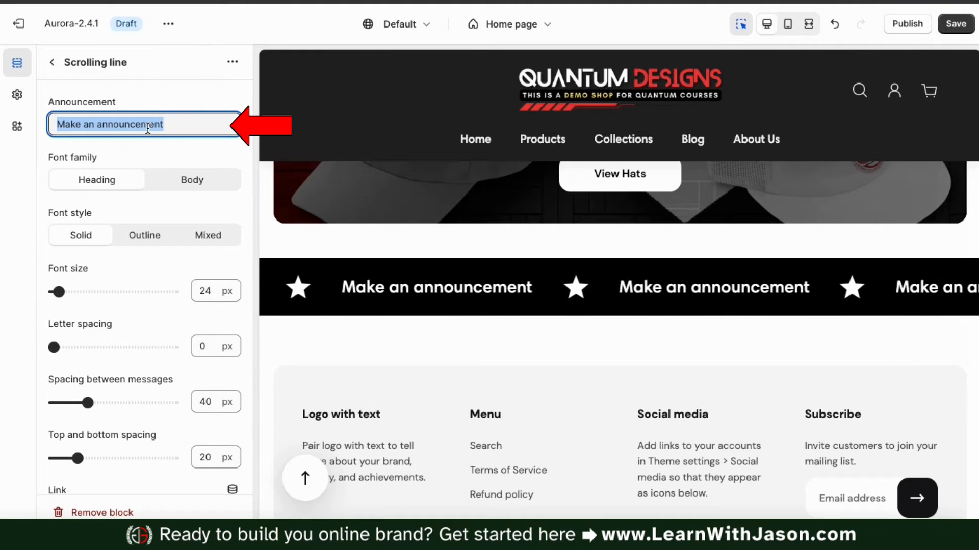
pyautogui.write('Qua')
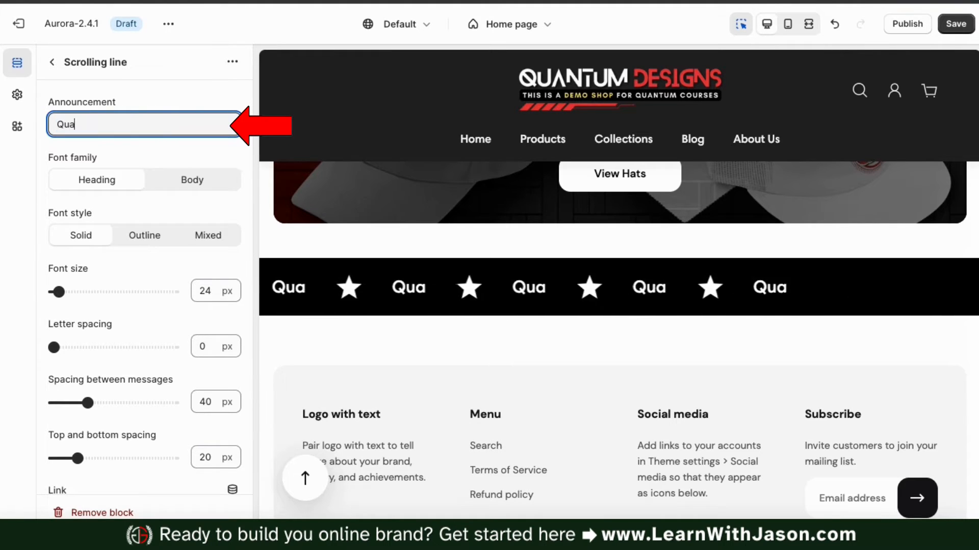
pyautogui.write('ntum Designs is a community of entrepreneurs who dare to dream')
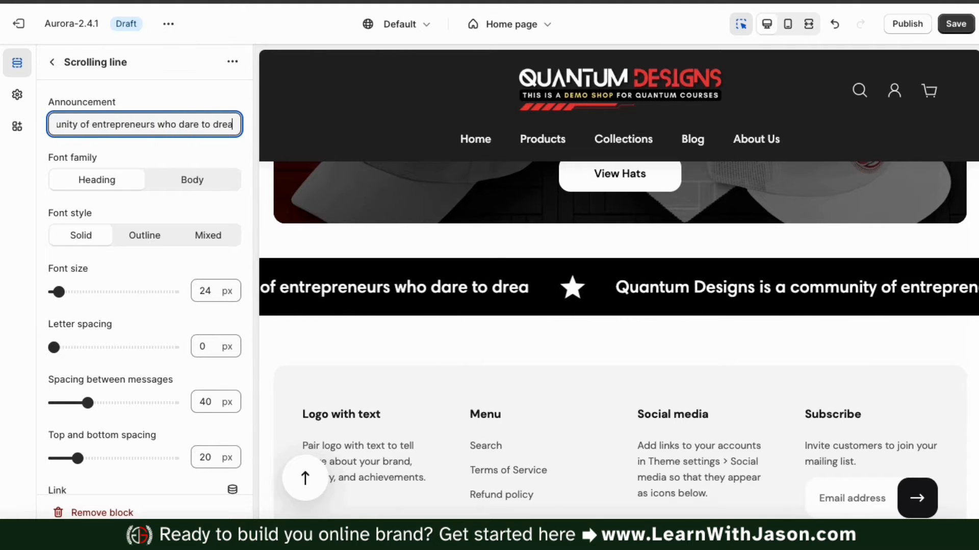
pyautogui.write(' big!')
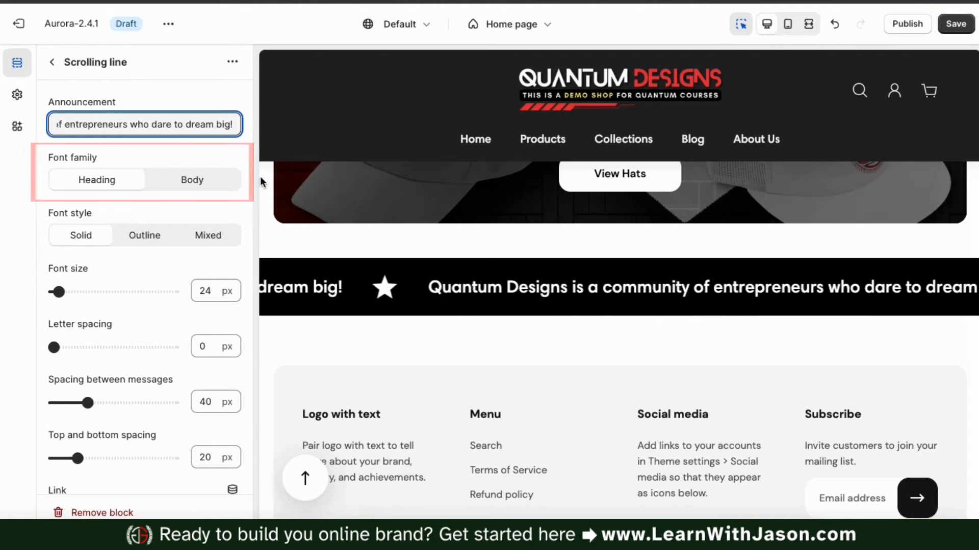
pyautogui.click(233, 154)
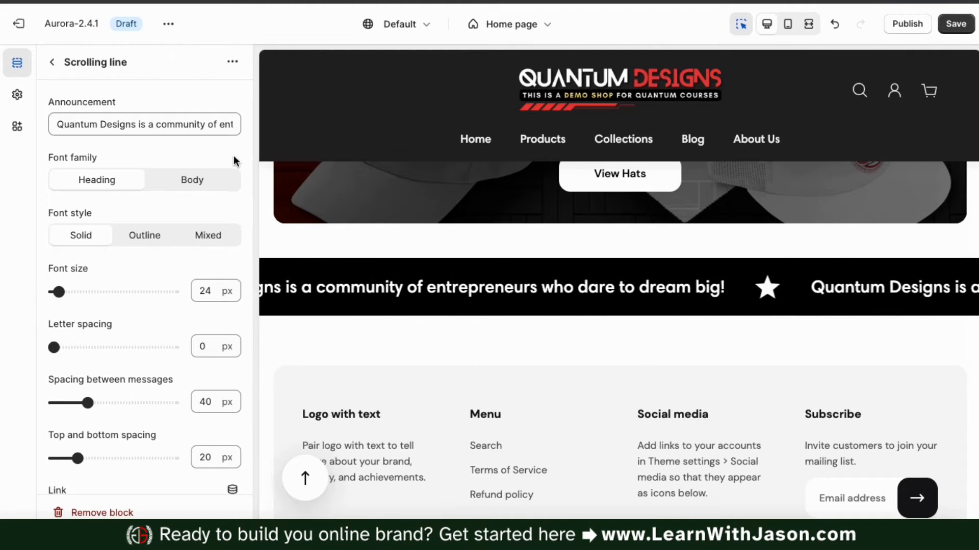
# Set the scrolling line's font family to Body, try the Outline and Mixed font styles, and set the style back to Solid
pyautogui.click(206, 190)
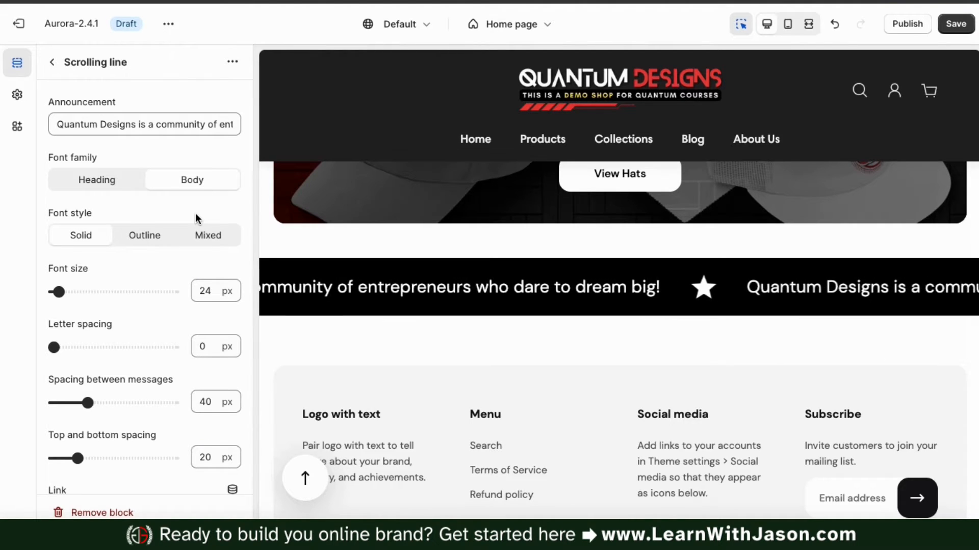
pyautogui.scroll(-1, 195, 213)
pyautogui.click(157, 217)
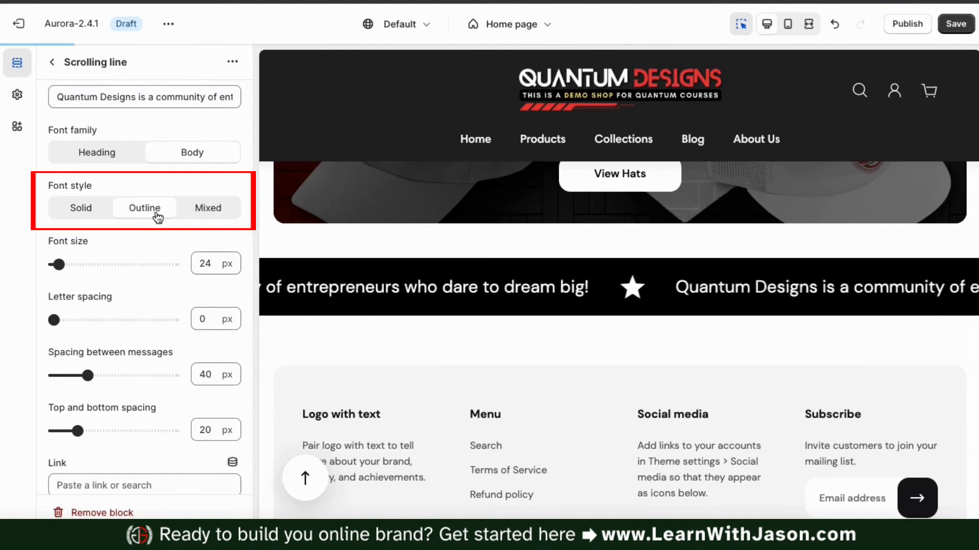
pyautogui.click(198, 213)
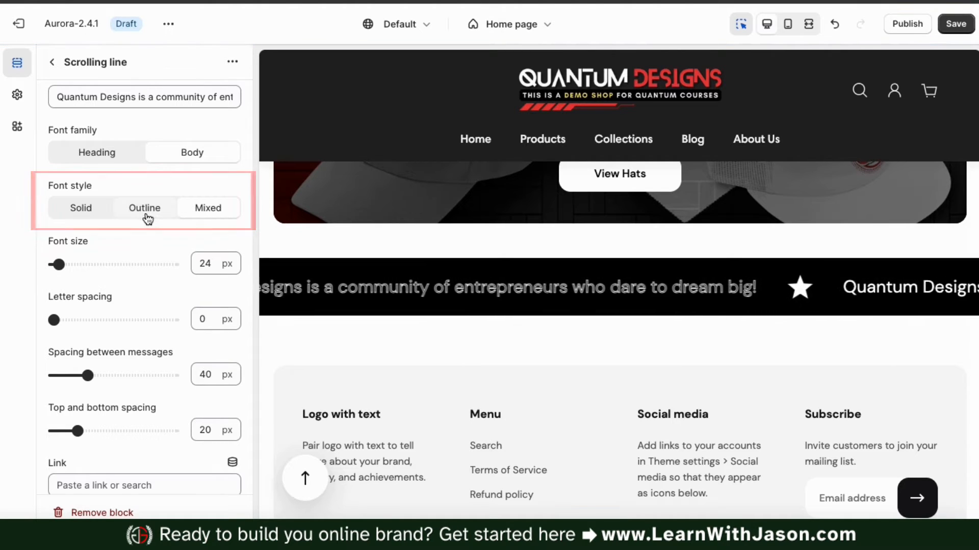
pyautogui.click(90, 218)
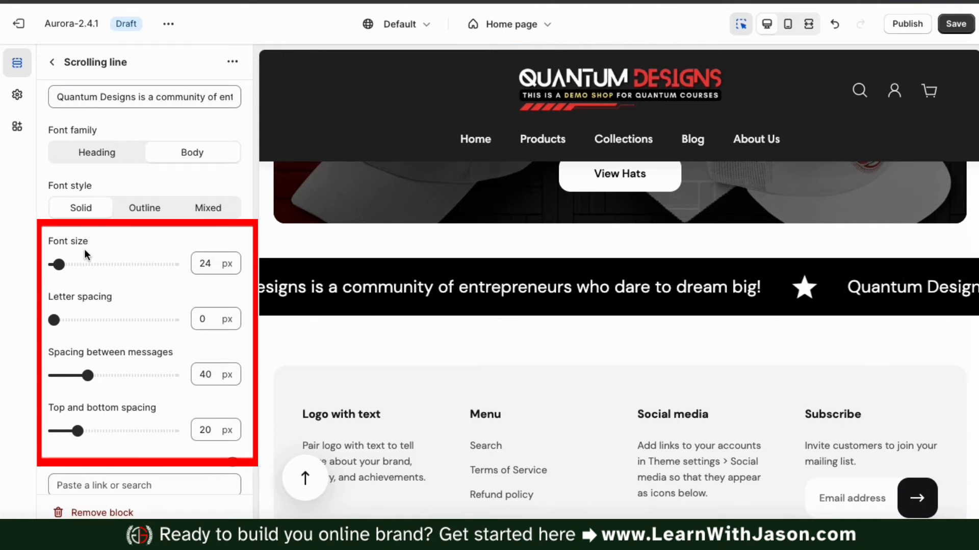
# Review the scrolling line's font size, spacing and icon settings and its link destination options
pyautogui.scroll(-1, 88, 274)
pyautogui.scroll(-2, 90, 274)
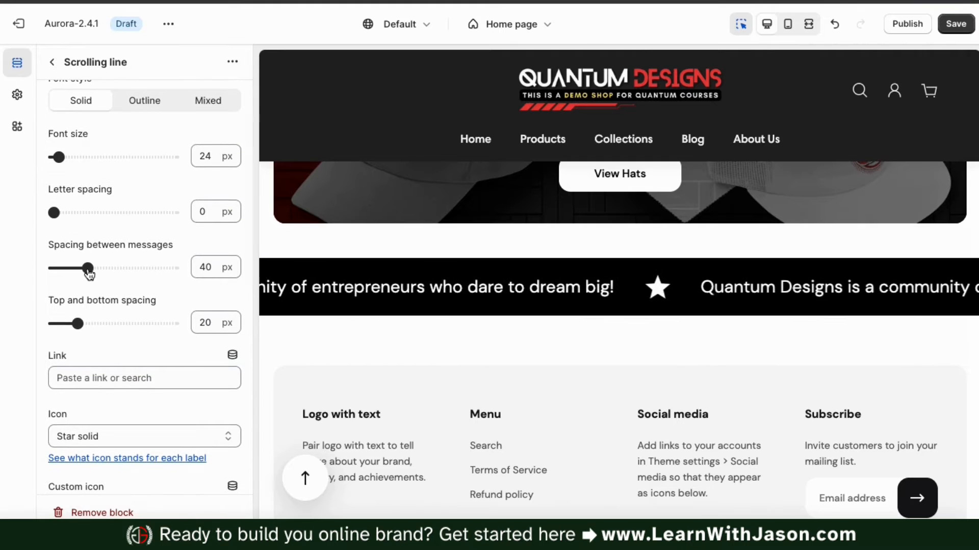
pyautogui.scroll(-1, 90, 274)
pyautogui.scroll(-2, 90, 274)
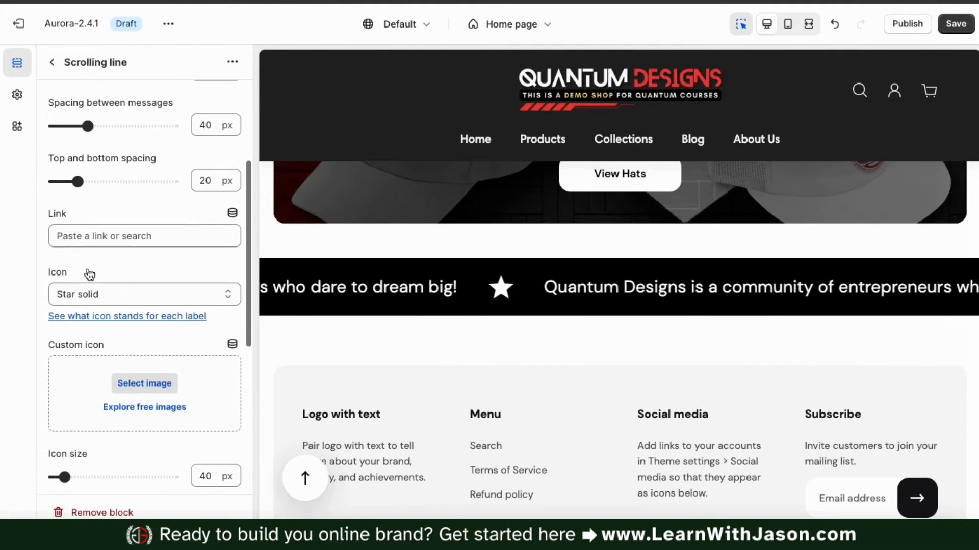
pyautogui.scroll(-1, 90, 275)
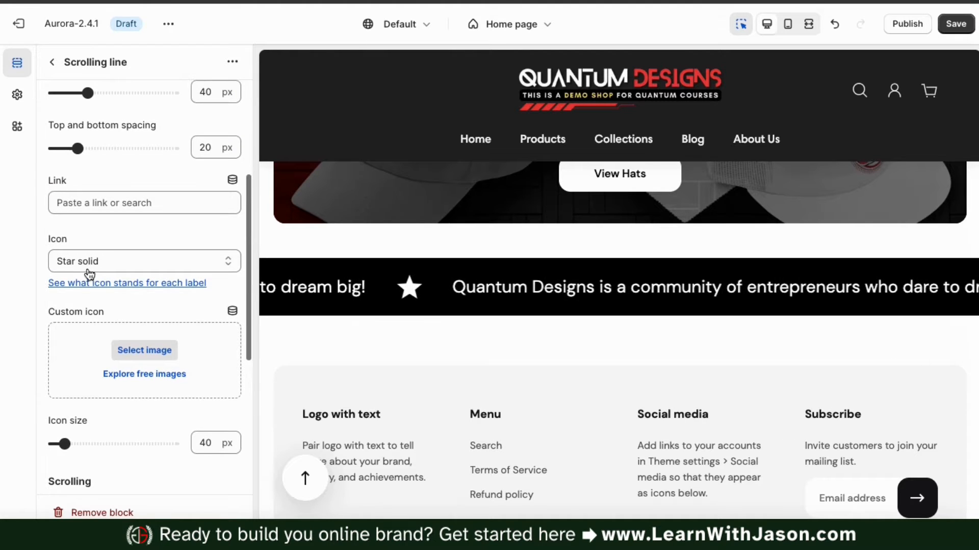
pyautogui.scroll(-1, 89, 274)
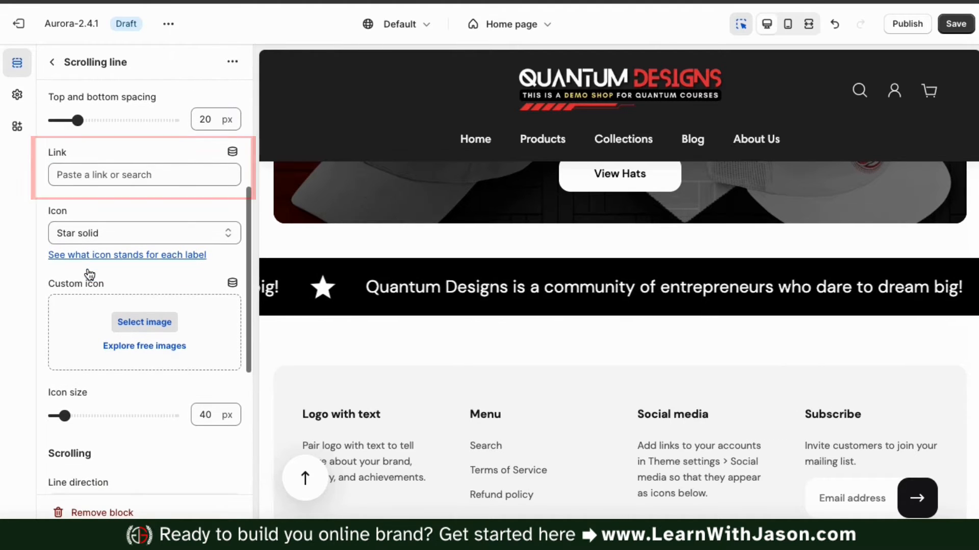
pyautogui.click(111, 175)
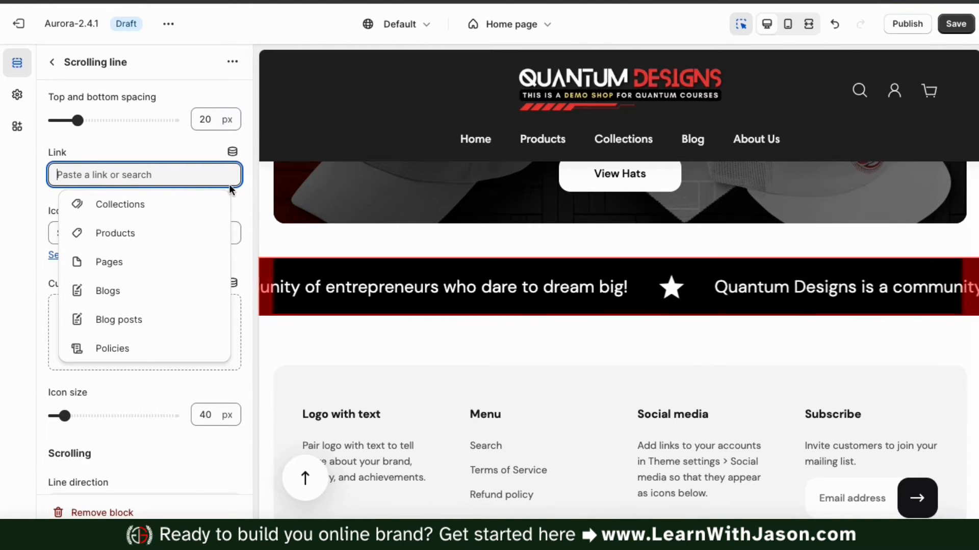
pyautogui.click(252, 193)
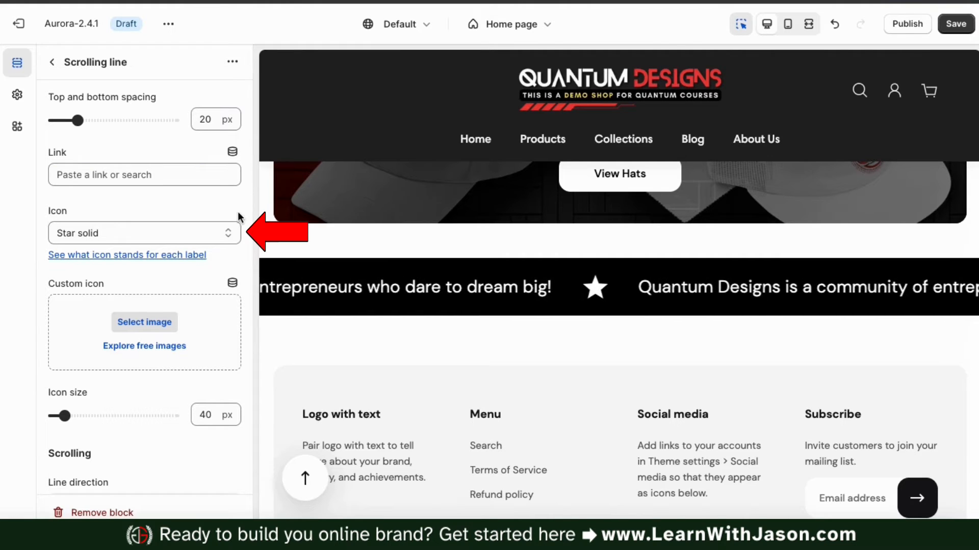
# Try the User icon on the scrolling line, change the icon to World and set the icon size to 30 px
pyautogui.click(225, 235)
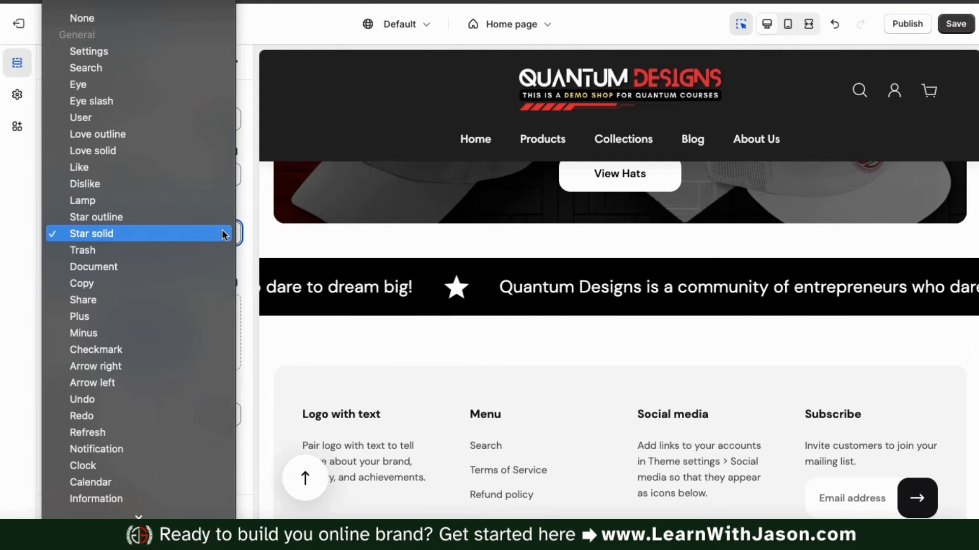
pyautogui.click(176, 117)
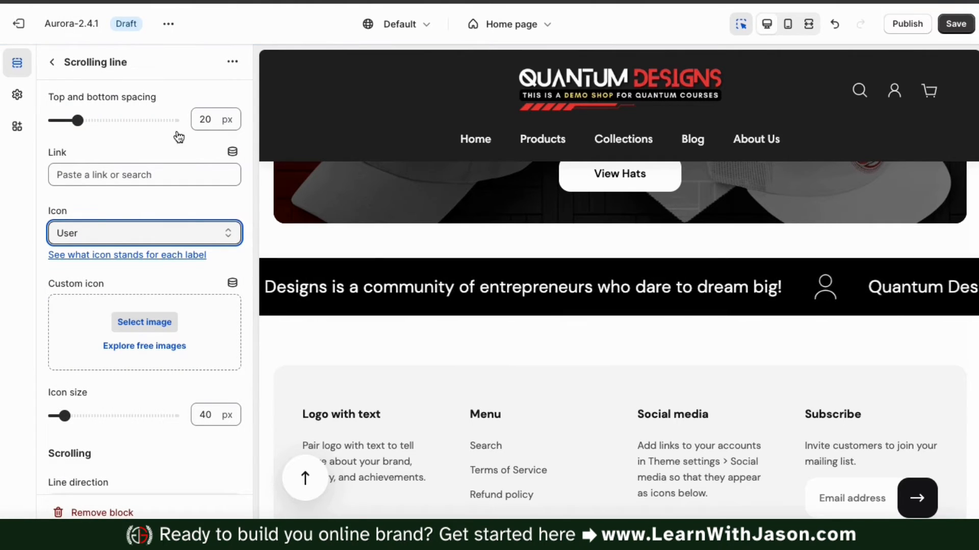
pyautogui.click(218, 230)
pyautogui.scroll(-5, 188, 265)
pyautogui.scroll(-3, 188, 265)
pyautogui.scroll(-5, 189, 265)
pyautogui.scroll(-6, 188, 265)
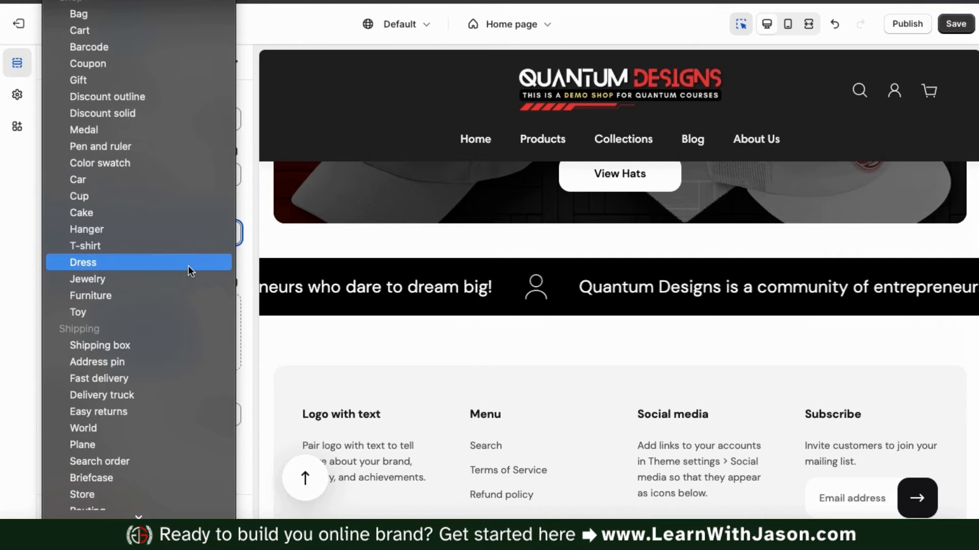
pyautogui.scroll(-1, 188, 265)
pyautogui.click(157, 397)
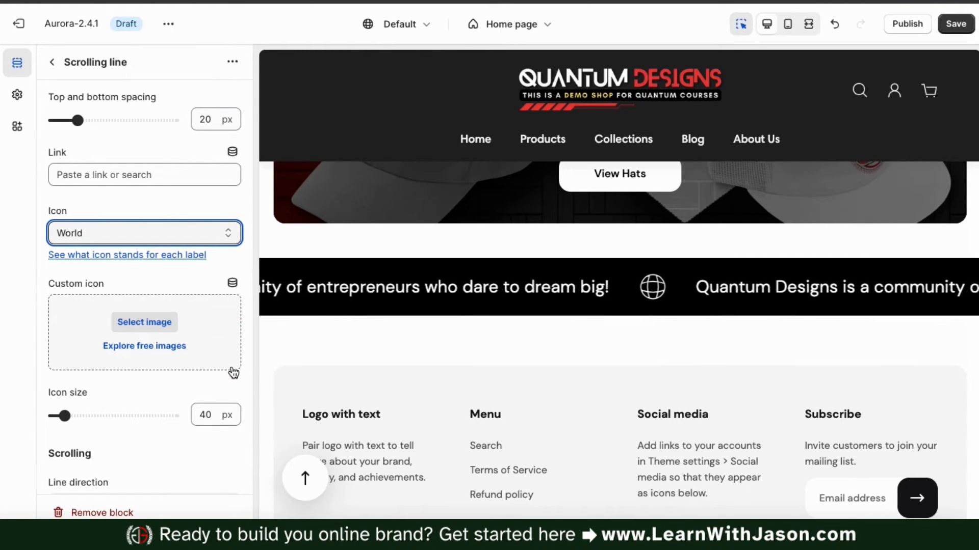
pyautogui.moveTo(65, 414); pyautogui.dragTo(58, 414)
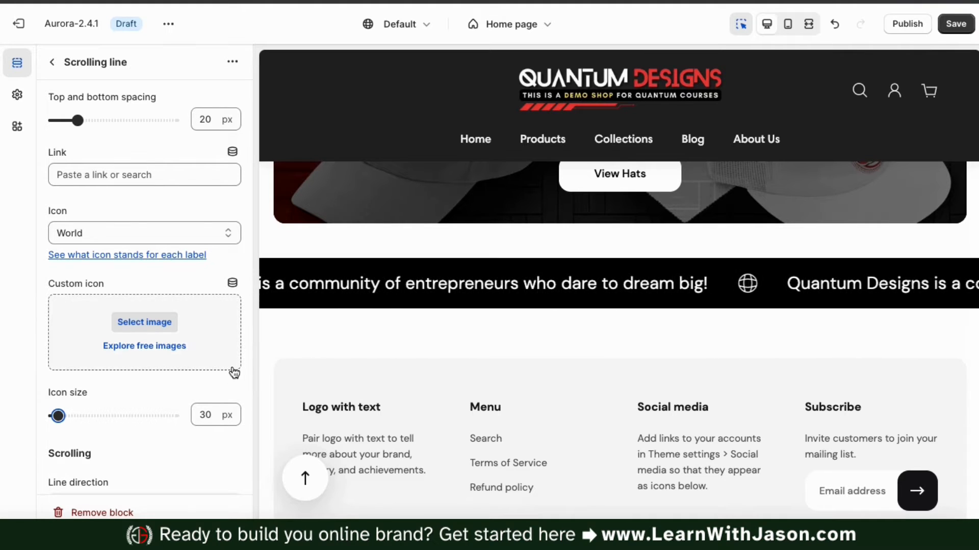
# Review the scrolling line's direction, scrolling speed and color settings
pyautogui.scroll(-3, 234, 371)
pyautogui.scroll(-4, 234, 373)
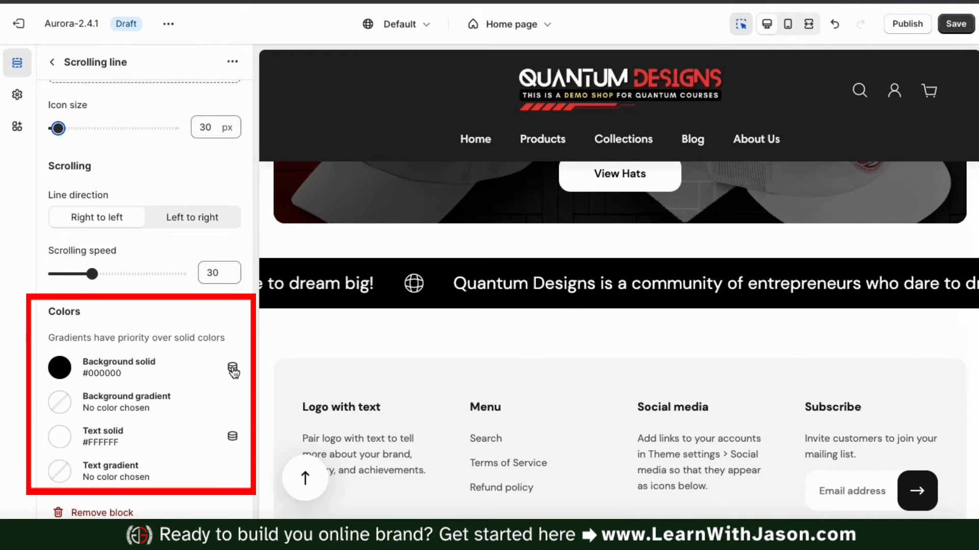
pyautogui.scroll(1, 234, 373)
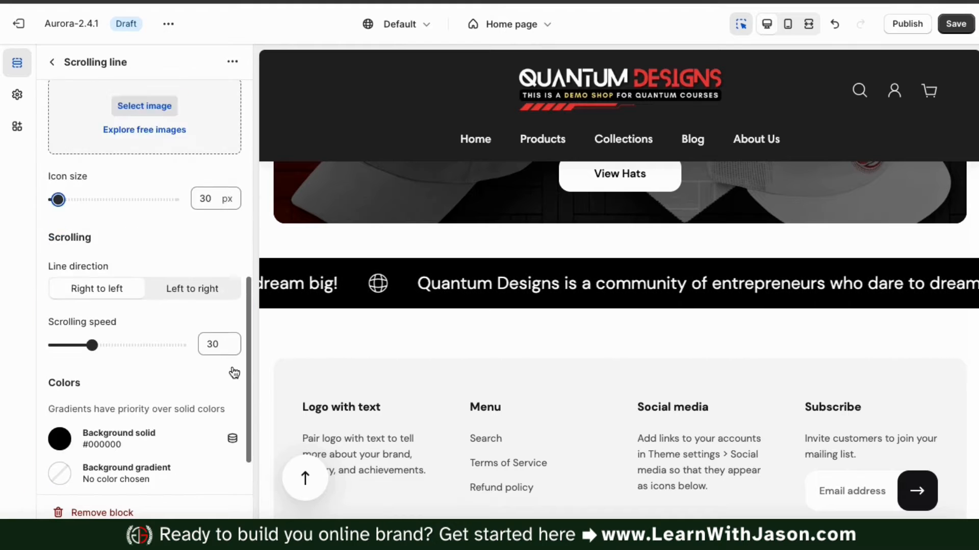
pyautogui.scroll(10, 234, 373)
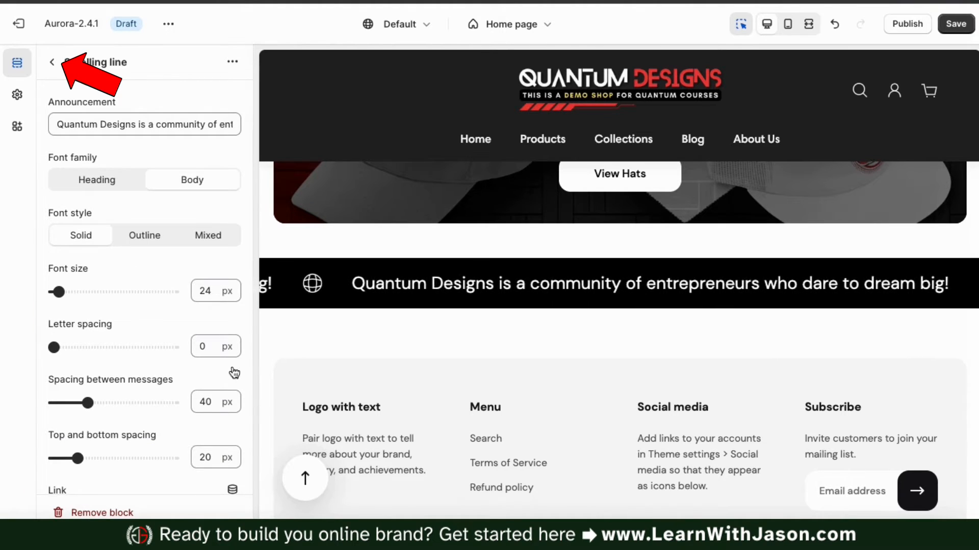
# Add a second scrolling line to the scrolling text section and open the section's layout settings
pyautogui.click(51, 62)
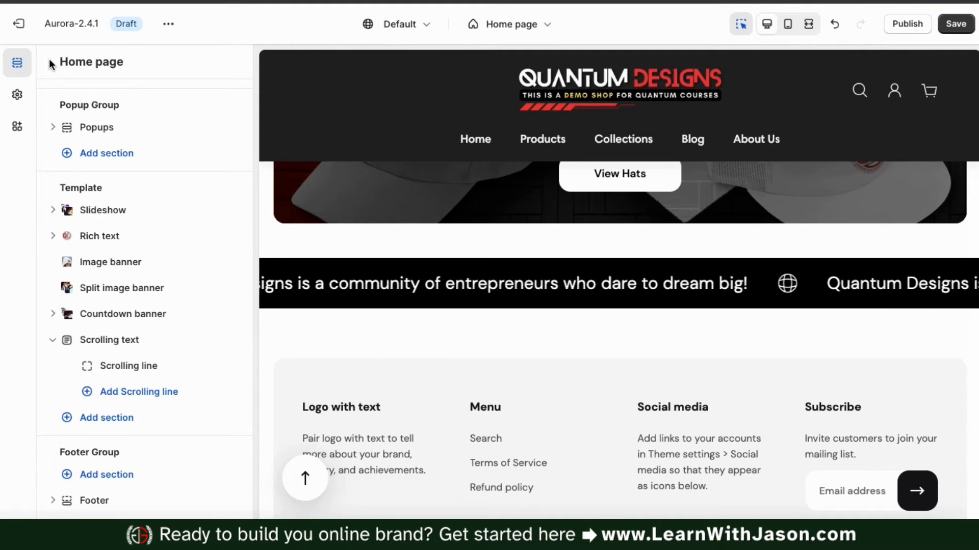
pyautogui.click(134, 403)
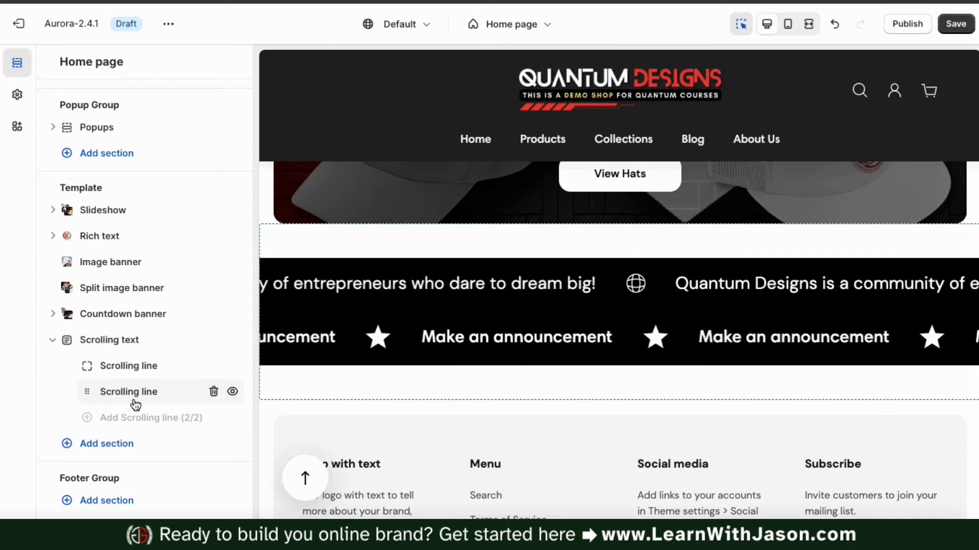
pyautogui.click(144, 346)
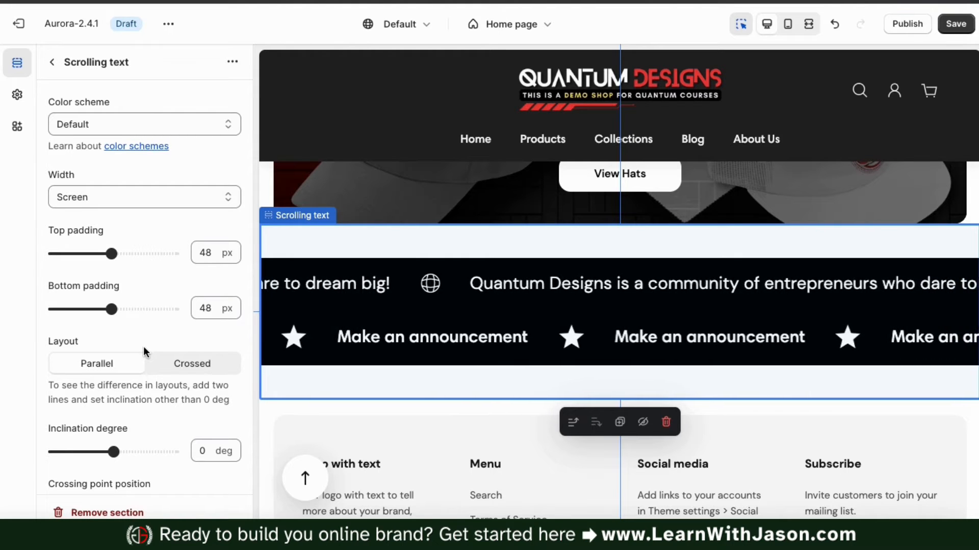
pyautogui.scroll(-3, 143, 348)
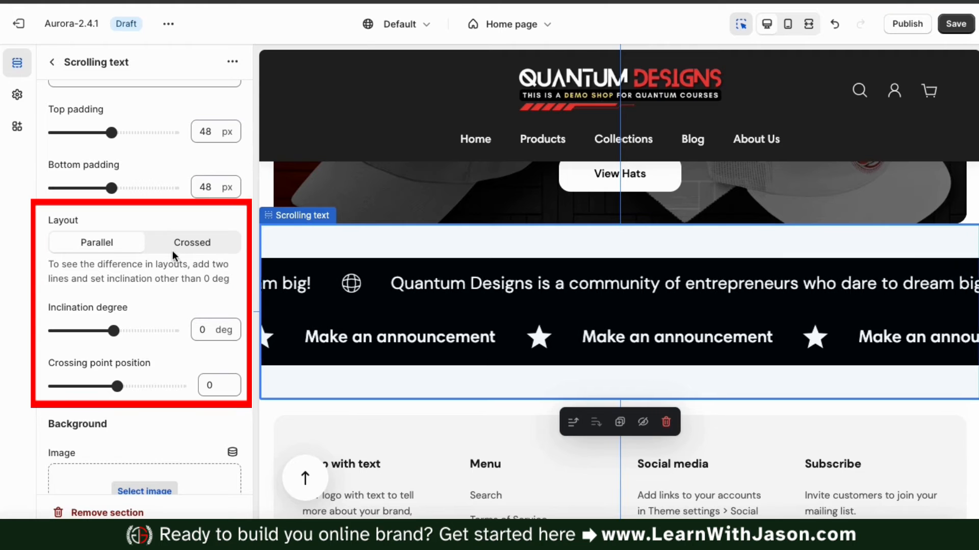
# Try the Crossed layout with a 5-degree inclination and crossing points 52 and 2, and return to Parallel at 0 degrees
pyautogui.click(182, 245)
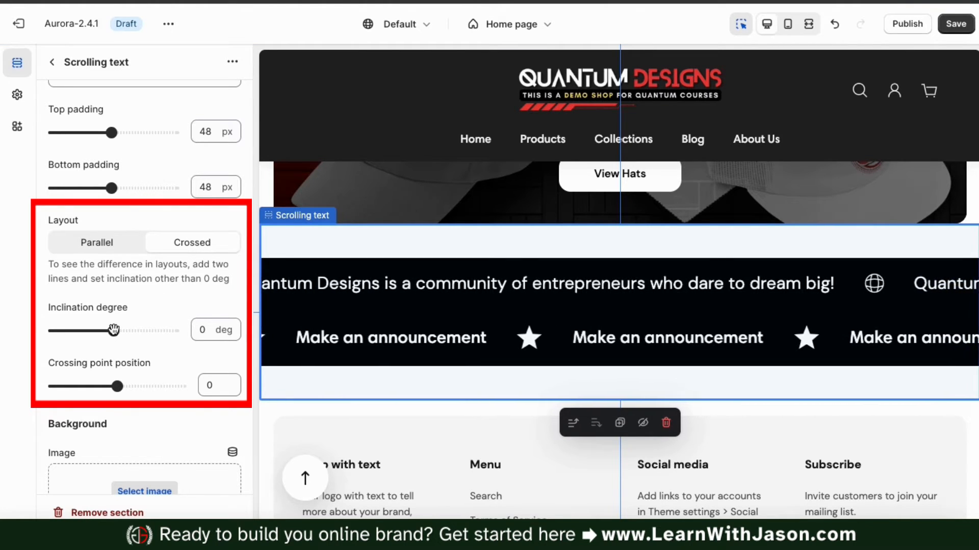
pyautogui.moveTo(112, 330); pyautogui.dragTo(144, 331)
pyautogui.moveTo(118, 386); pyautogui.dragTo(149, 386)
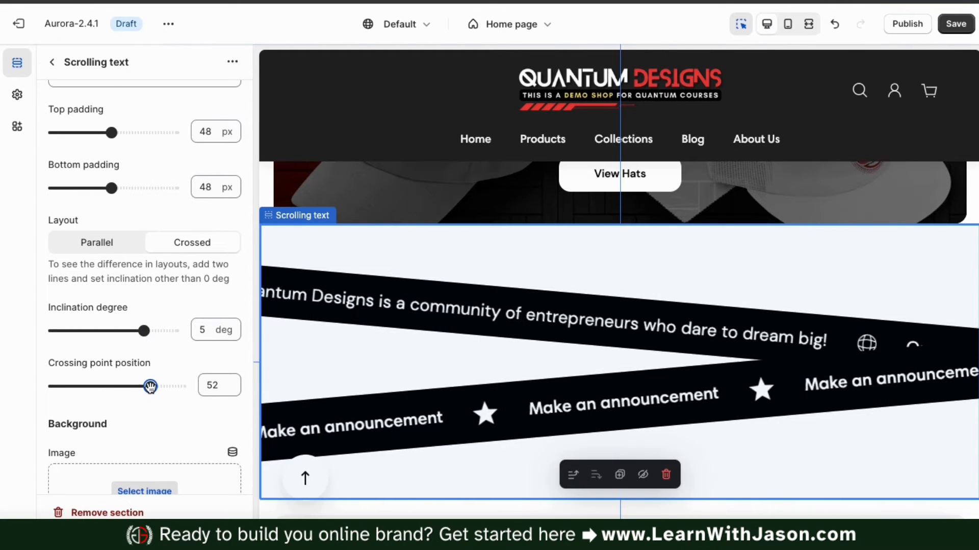
pyautogui.moveTo(150, 387); pyautogui.dragTo(120, 386)
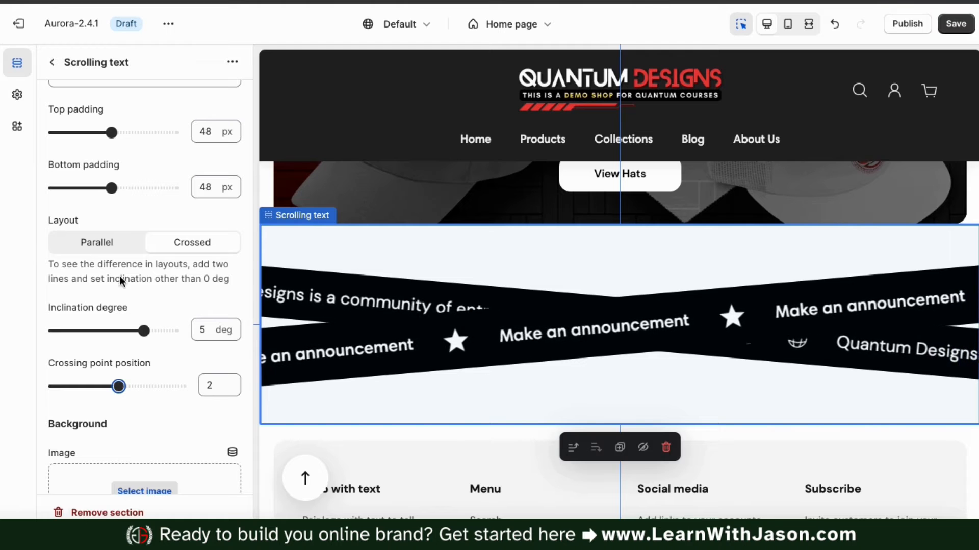
pyautogui.click(119, 247)
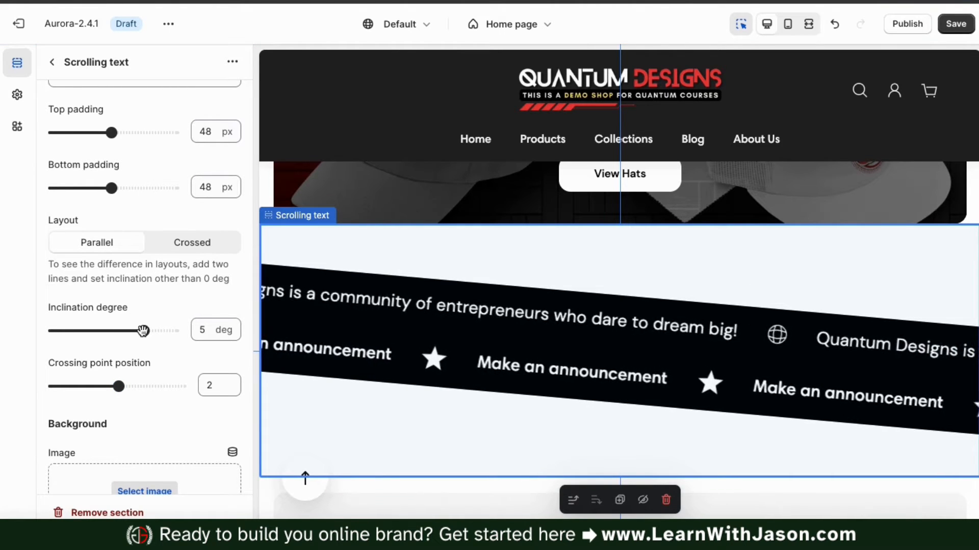
pyautogui.moveTo(143, 331); pyautogui.dragTo(113, 330)
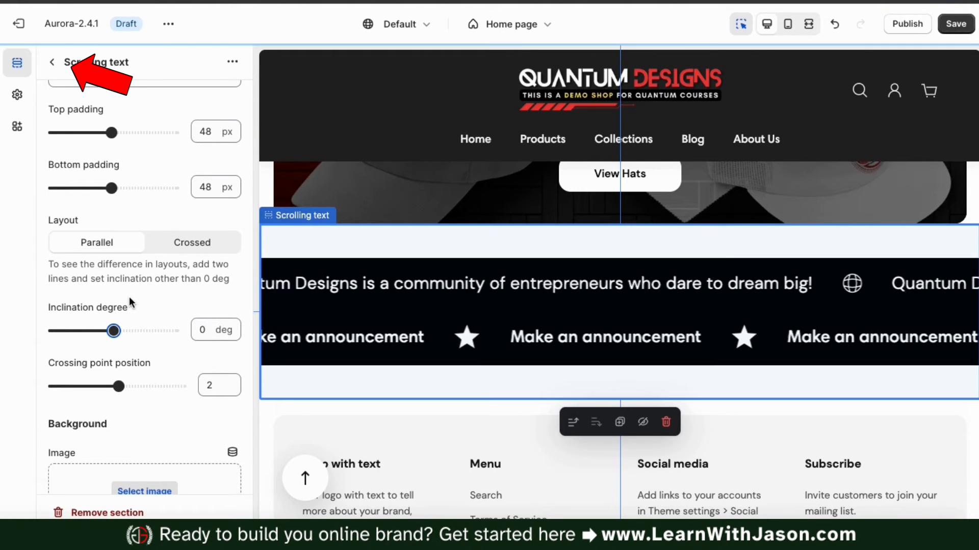
# Delete the second scrolling line from the Scrolling text section and check the remaining line in the preview
pyautogui.click(53, 63)
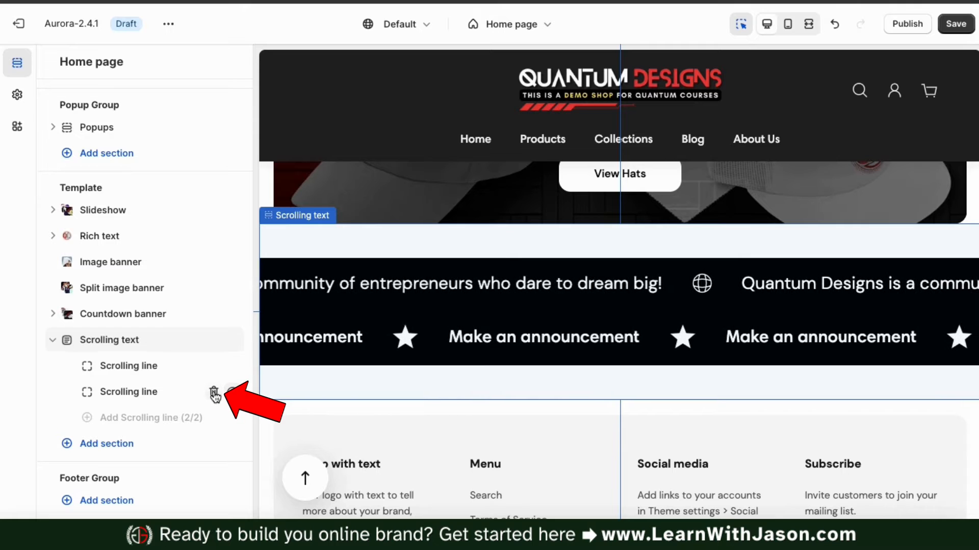
pyautogui.click(213, 392)
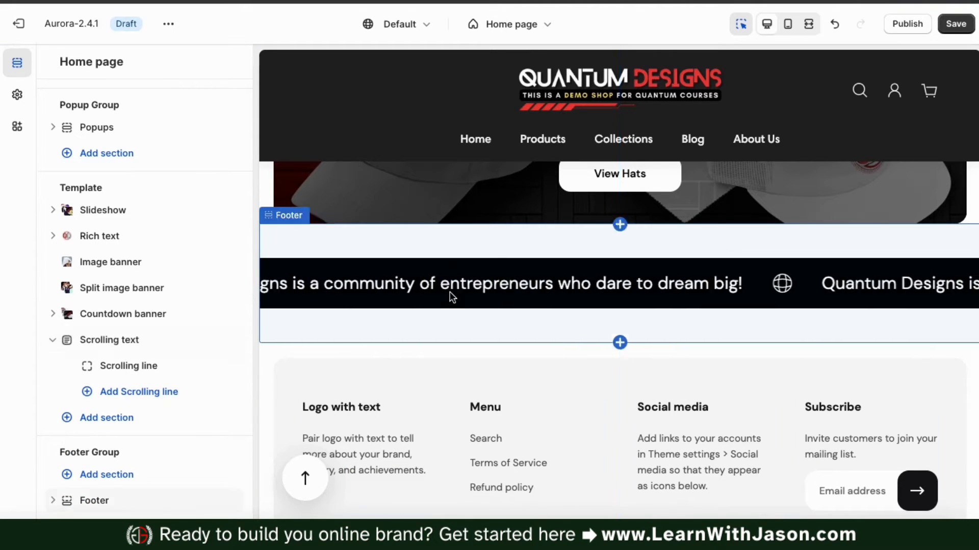
pyautogui.scroll(2, 451, 295)
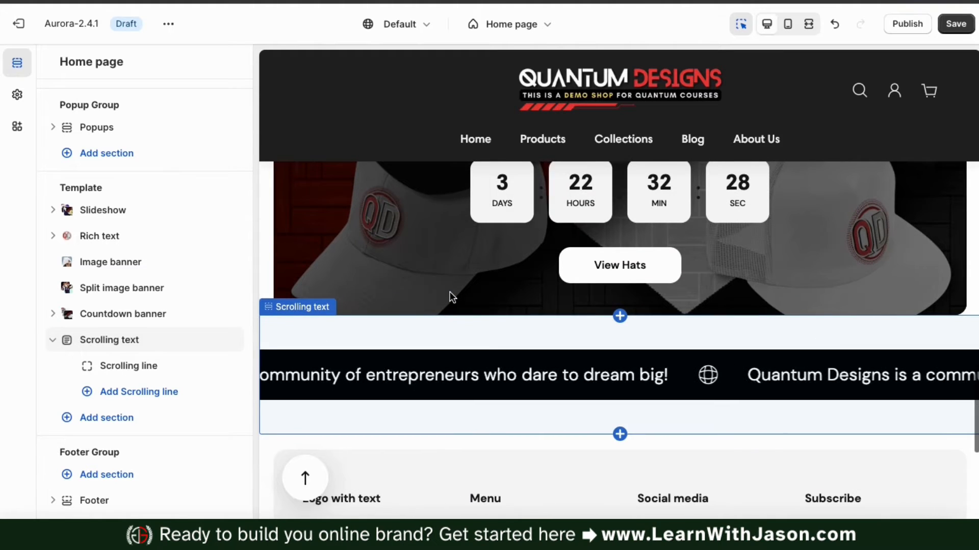
pyautogui.scroll(5, 450, 291)
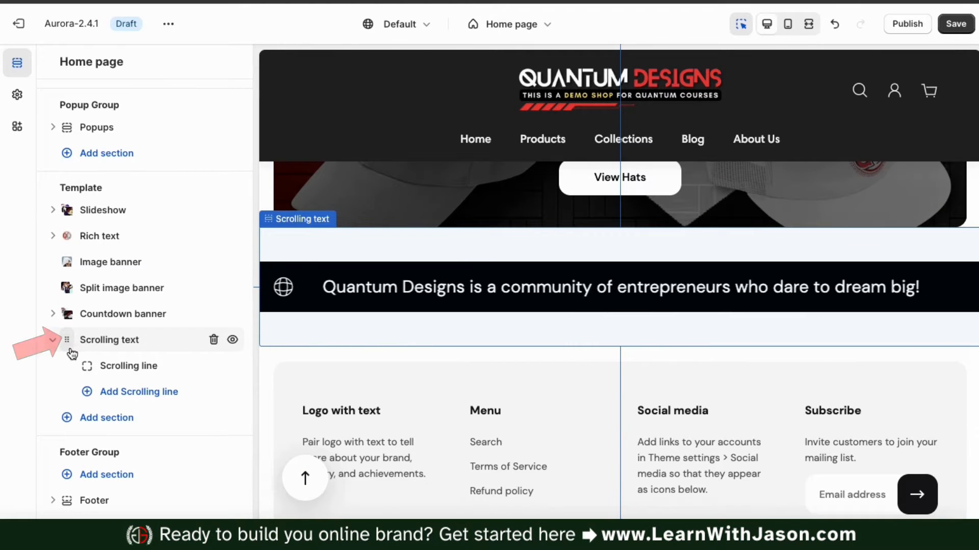
# Move the Scrolling text section above the Countdown banner, directly below the Split image banner
pyautogui.click(66, 345)
pyautogui.moveTo(67, 346); pyautogui.dragTo(67, 320)
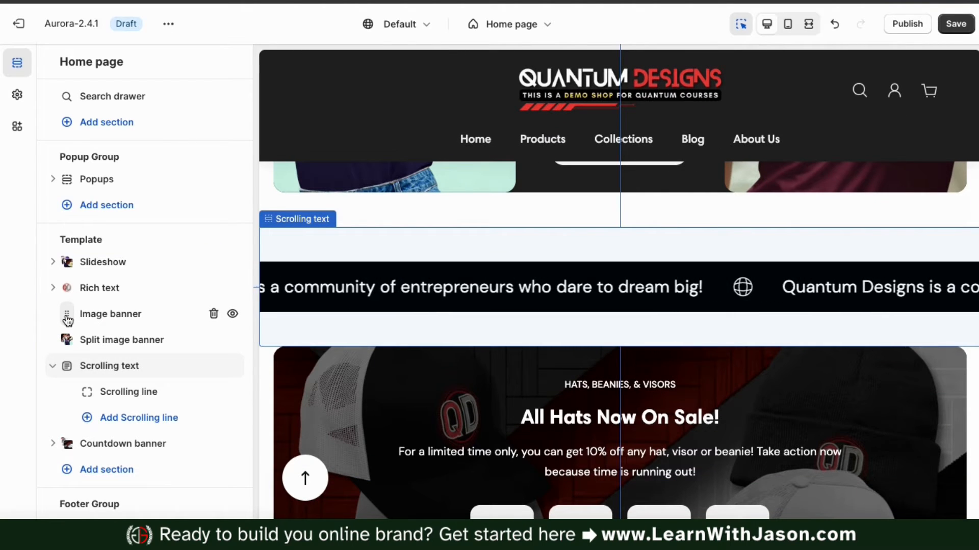
pyautogui.scroll(1, 746, 305)
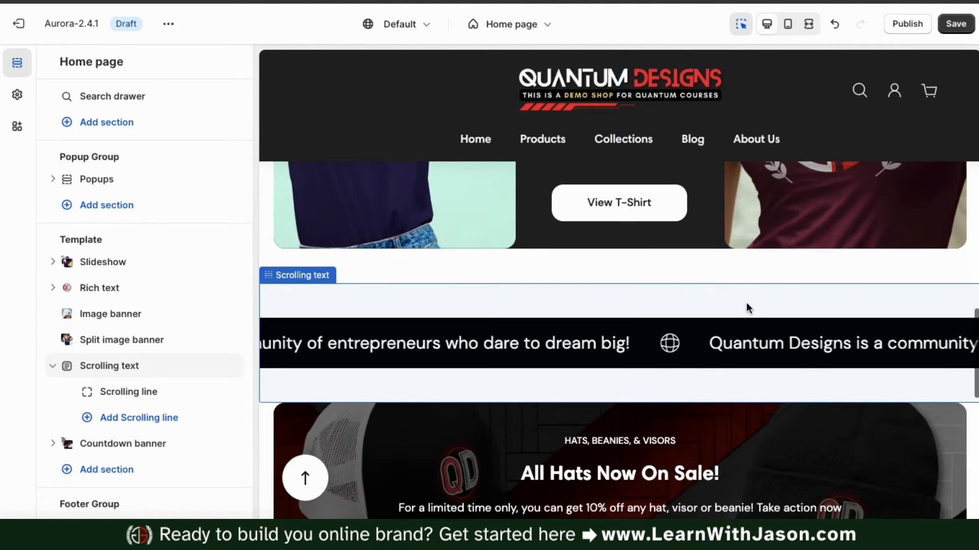
pyautogui.scroll(-1, 902, 252)
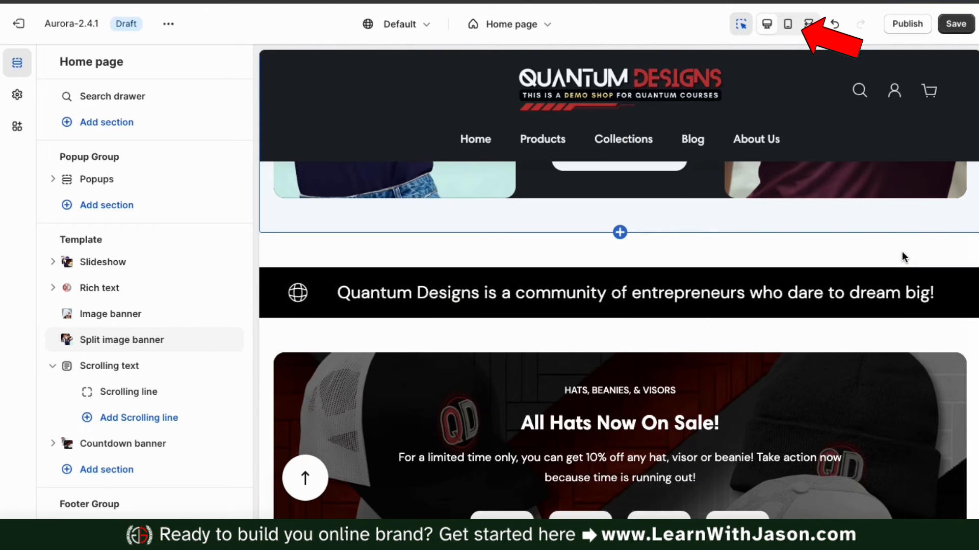
# Check the scrolling text in the mobile preview, return to the desktop preview and save the theme changes
pyautogui.click(785, 24)
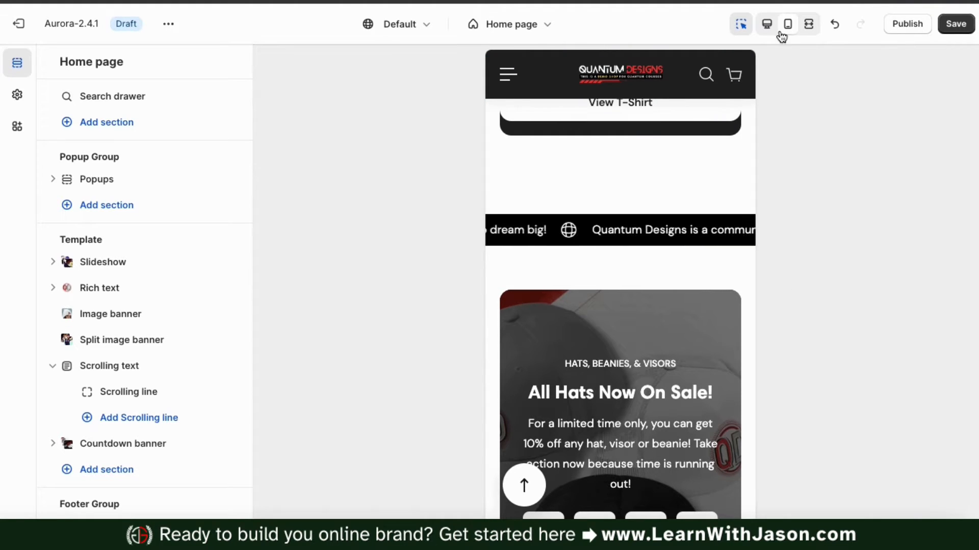
pyautogui.click(767, 24)
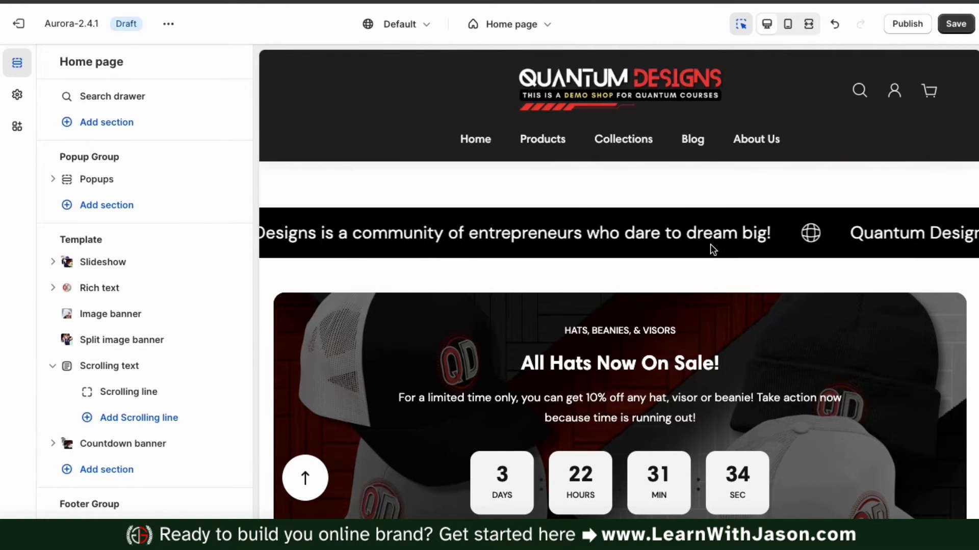
pyautogui.click(954, 28)
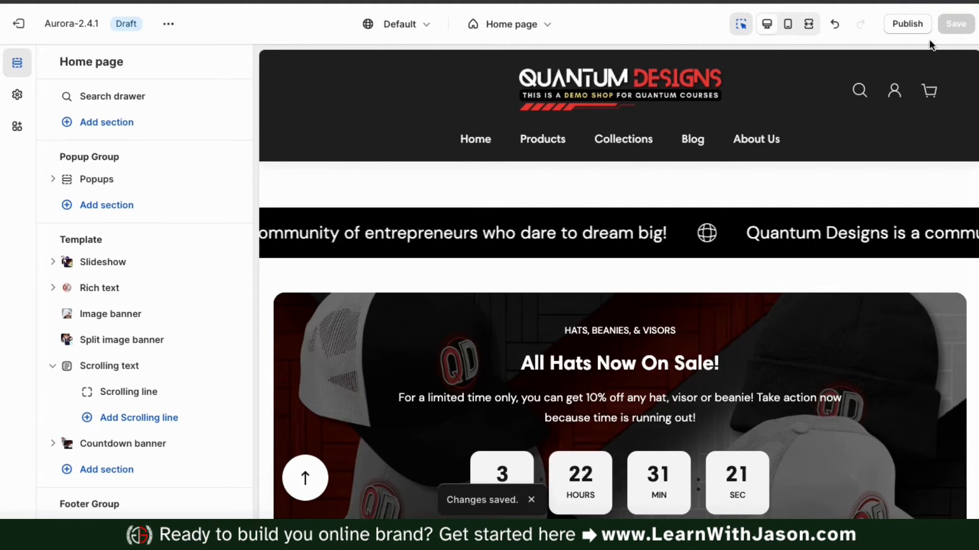
pyautogui.click(53, 367)
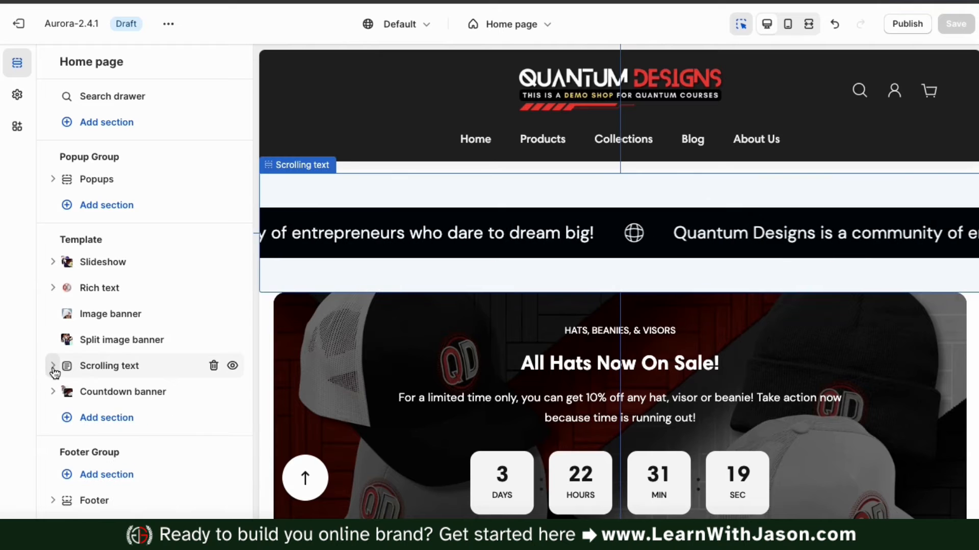
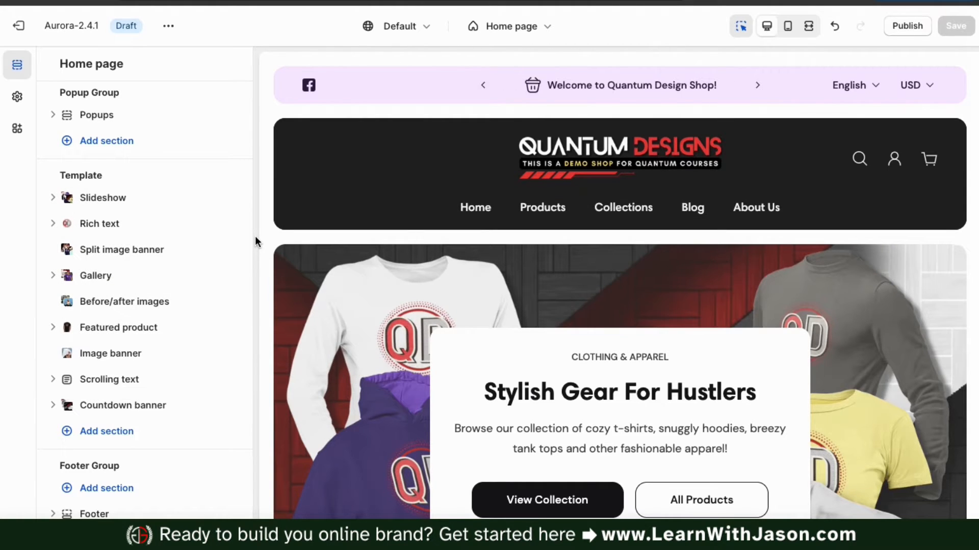
# Add a Multicolumn section below the Countdown banner and open its section settings
pyautogui.click(108, 433)
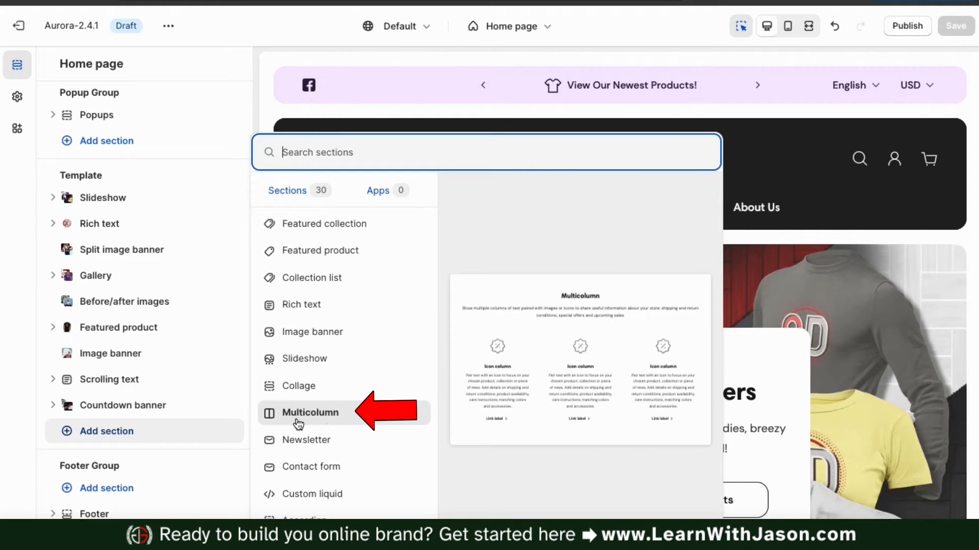
pyautogui.click(325, 422)
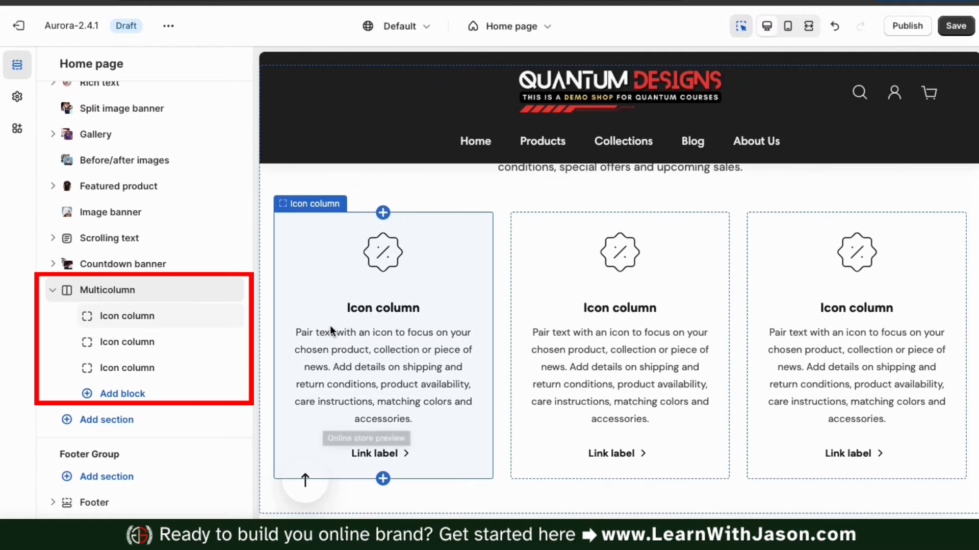
pyautogui.scroll(3, 329, 325)
pyautogui.scroll(-1, 329, 326)
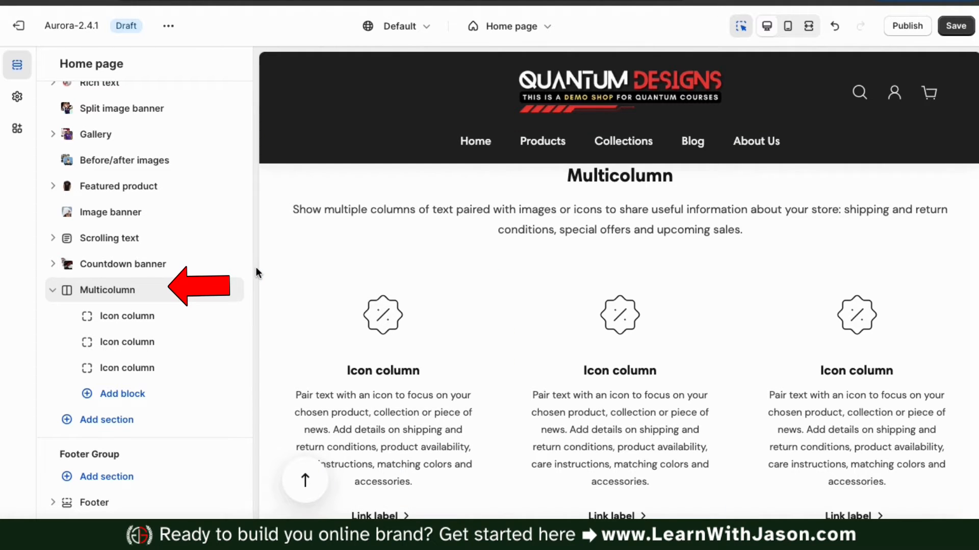
pyautogui.moveTo(104, 299)
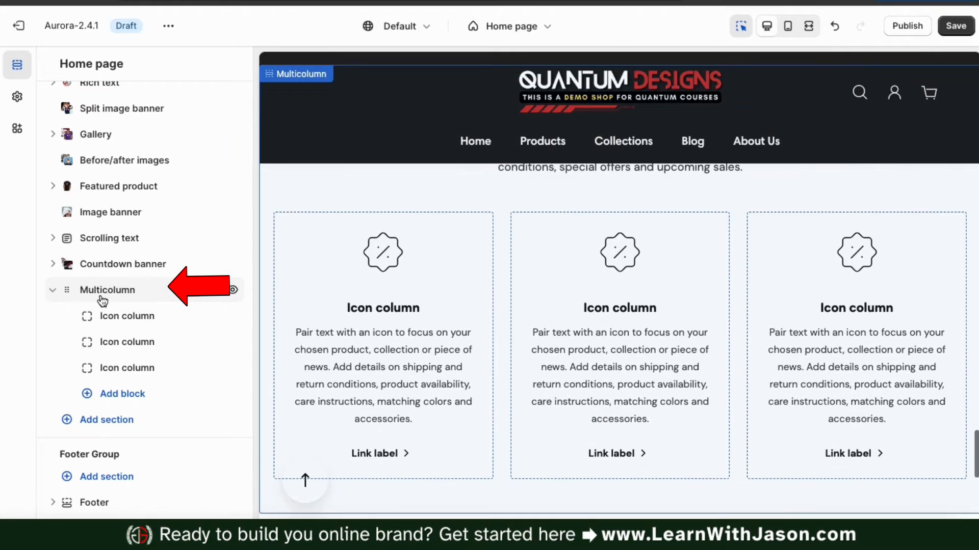
pyautogui.click(107, 290)
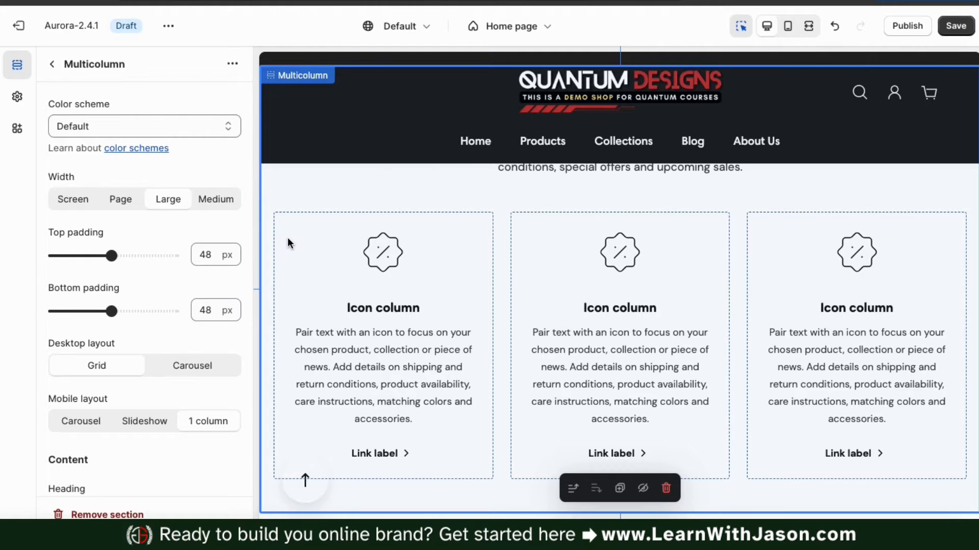
pyautogui.scroll(1, 287, 237)
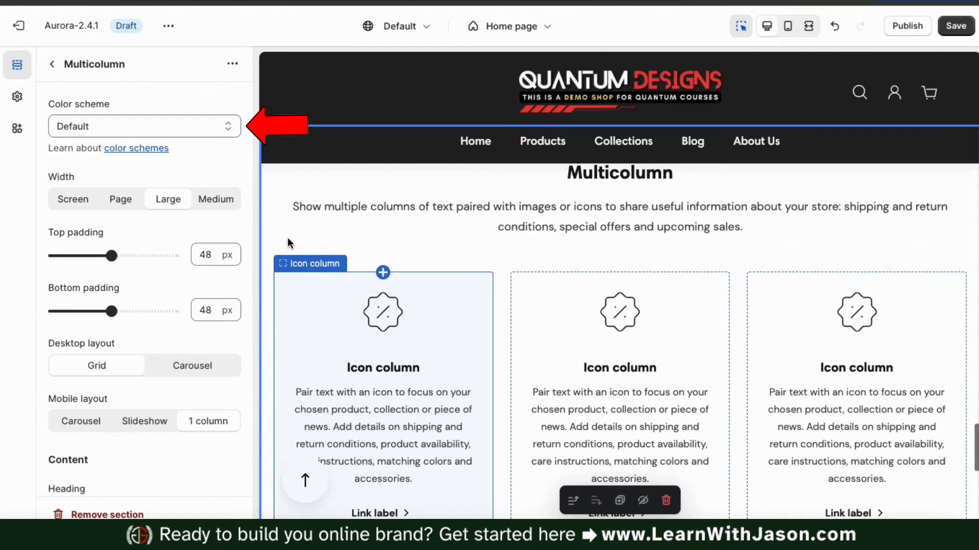
pyautogui.scroll(1, 288, 237)
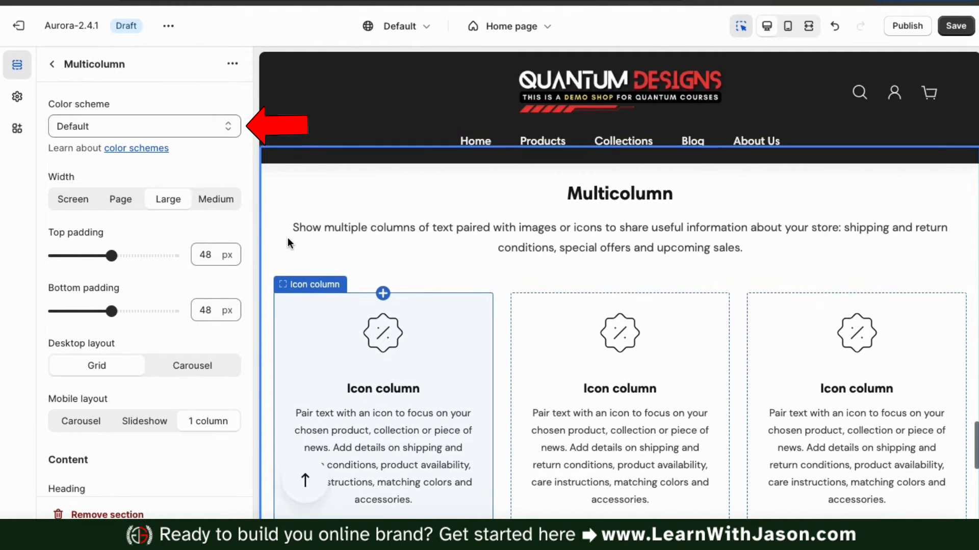
# Try the Contrasting color scheme on the Multicolumn section and return it to Default
pyautogui.click(179, 126)
pyautogui.click(163, 179)
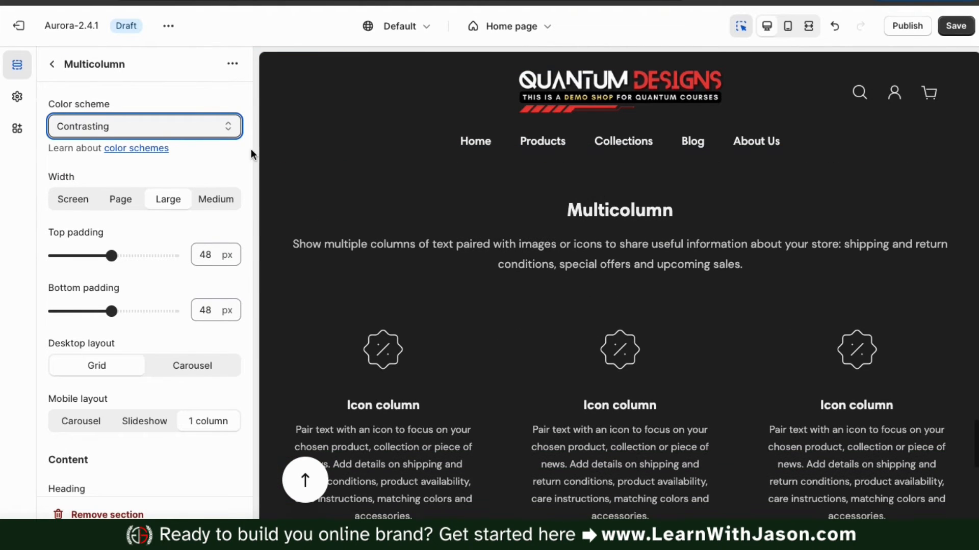
pyautogui.click(219, 127)
pyautogui.click(194, 77)
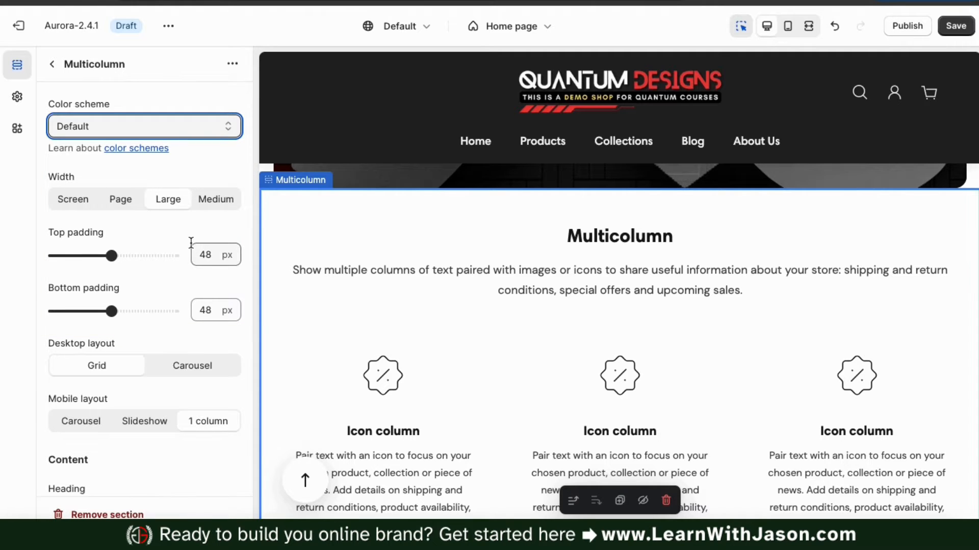
# Try the Carousel desktop layout for the Multicolumn section, page through its columns, and switch back to Grid
pyautogui.scroll(-3, 191, 243)
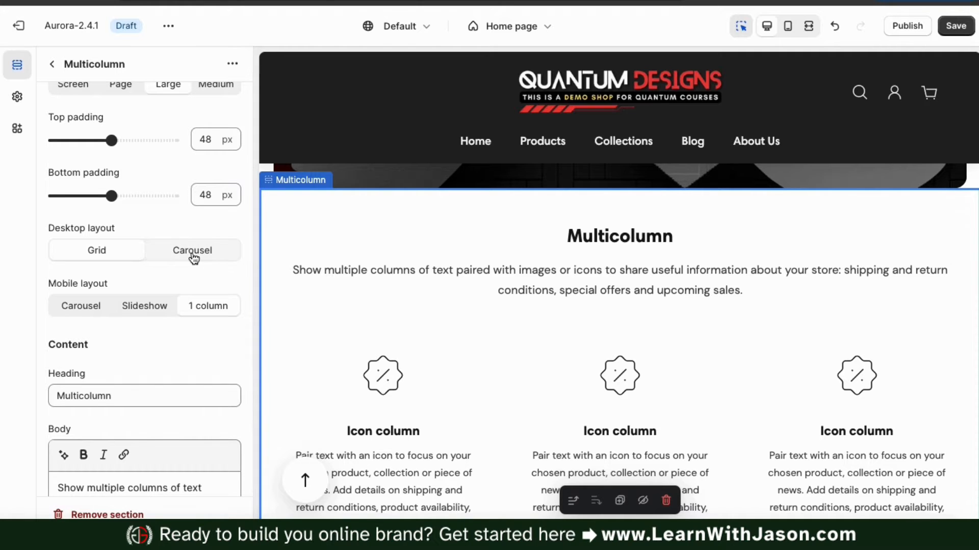
pyautogui.click(193, 252)
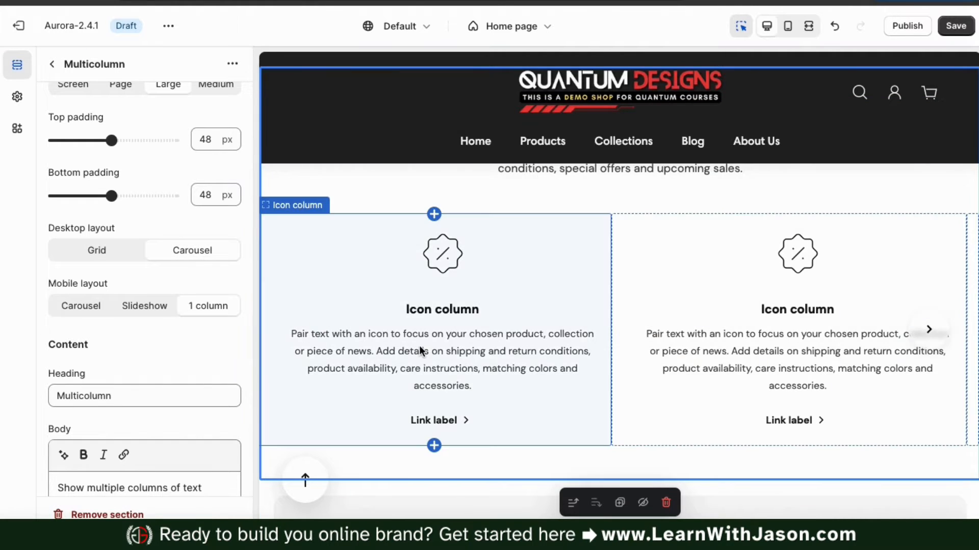
pyautogui.scroll(2, 422, 347)
pyautogui.click(929, 390)
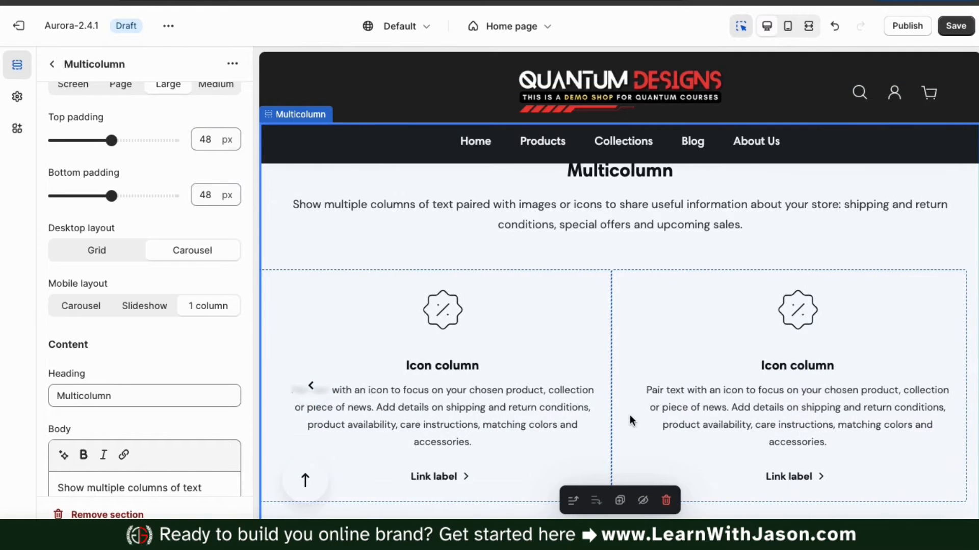
pyautogui.click(309, 385)
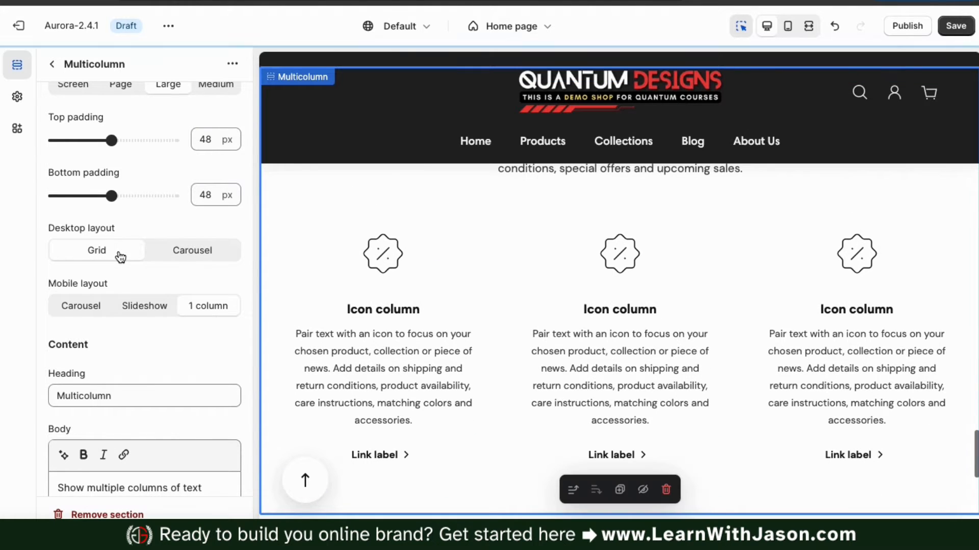
pyautogui.scroll(2, 326, 289)
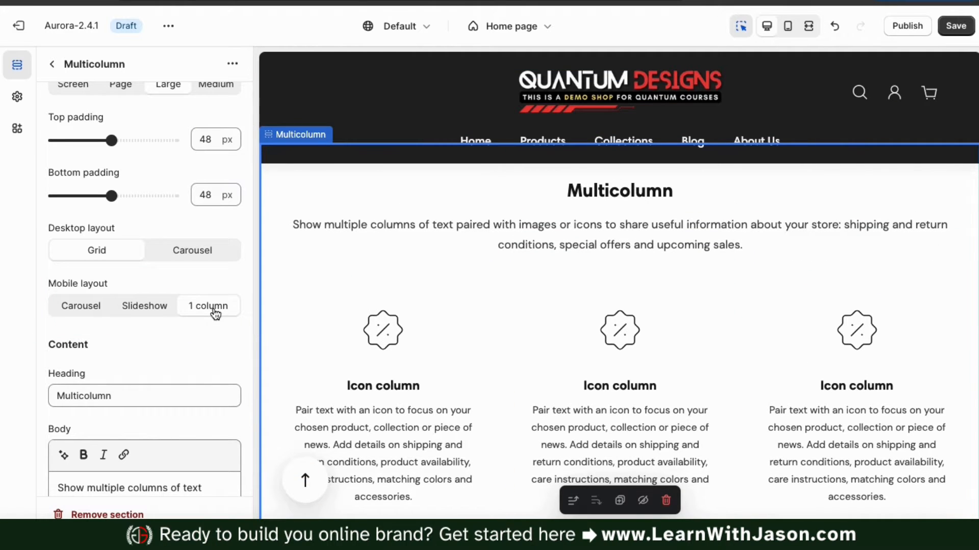
# Switch to the mobile preview and examine how the Multicolumn section stacks in the 1 column layout
pyautogui.click(788, 26)
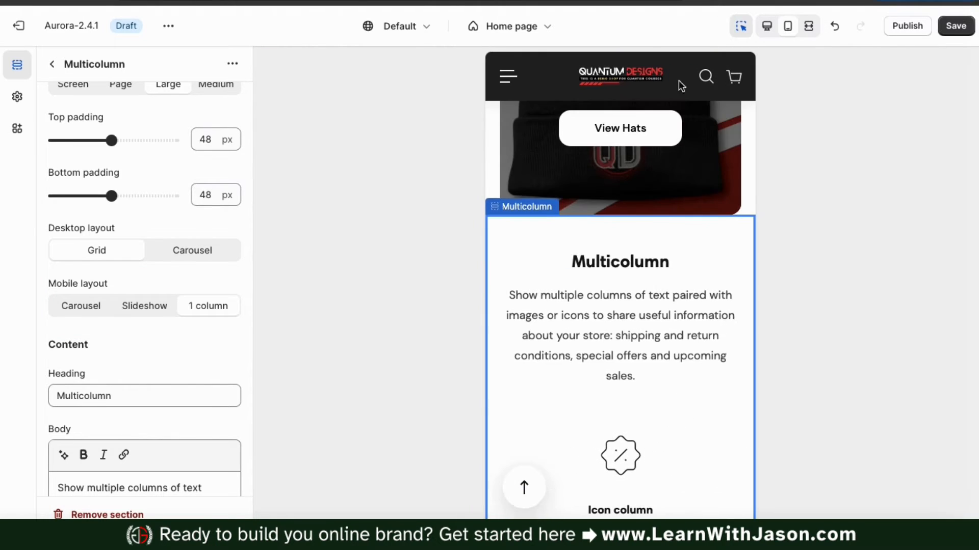
pyautogui.scroll(-10, 577, 249)
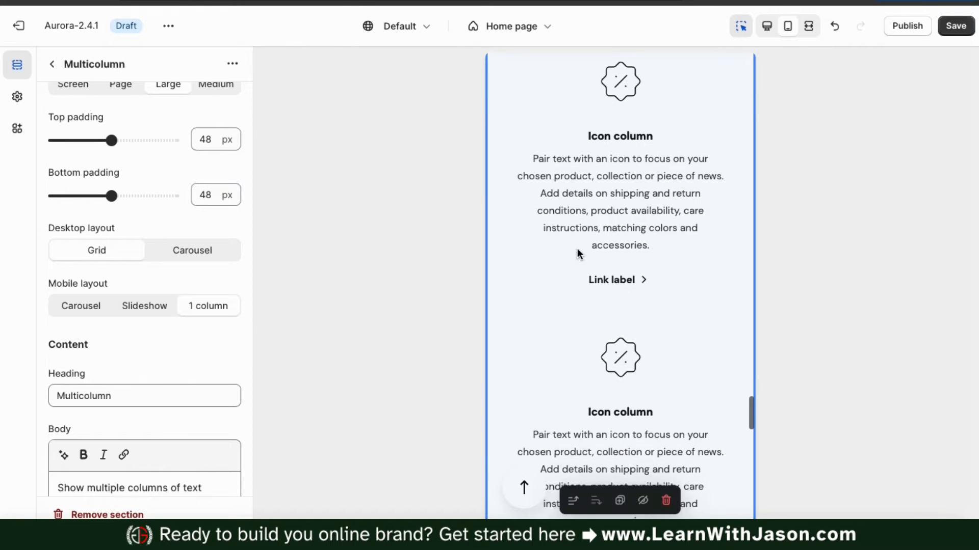
pyautogui.scroll(-5, 579, 253)
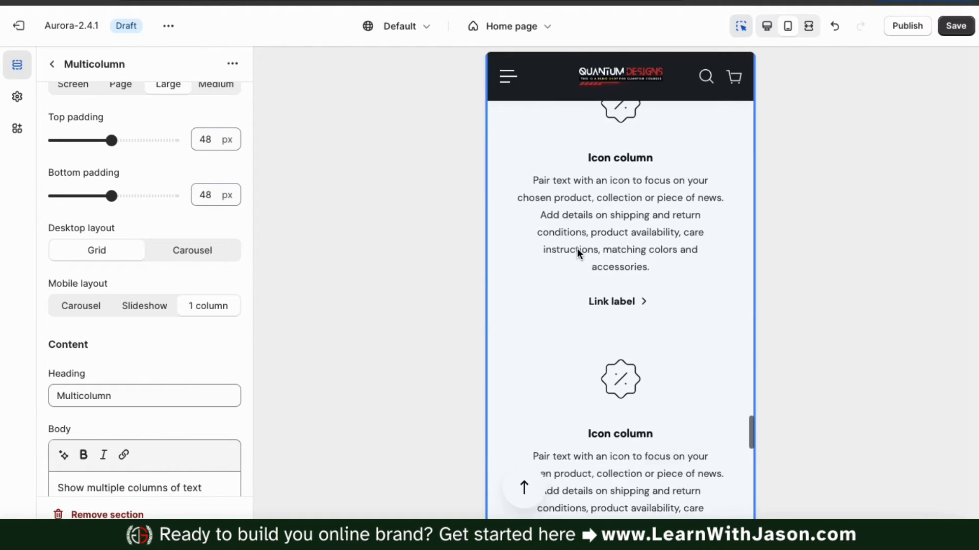
pyautogui.scroll(-5, 577, 249)
pyautogui.scroll(8, 577, 249)
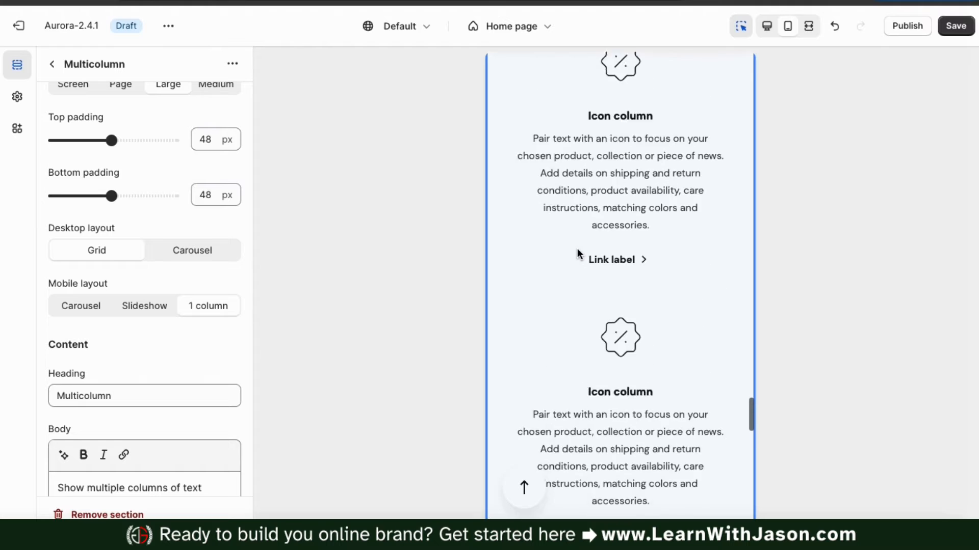
# Set the Multicolumn section's mobile layout to Slideshow and page through its columns in the mobile preview
pyautogui.scroll(4, 577, 249)
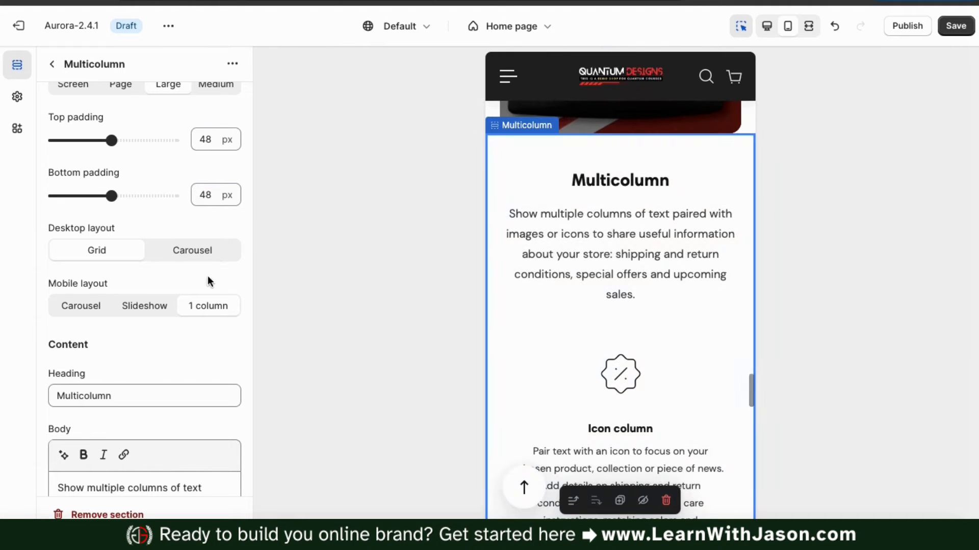
pyautogui.click(146, 313)
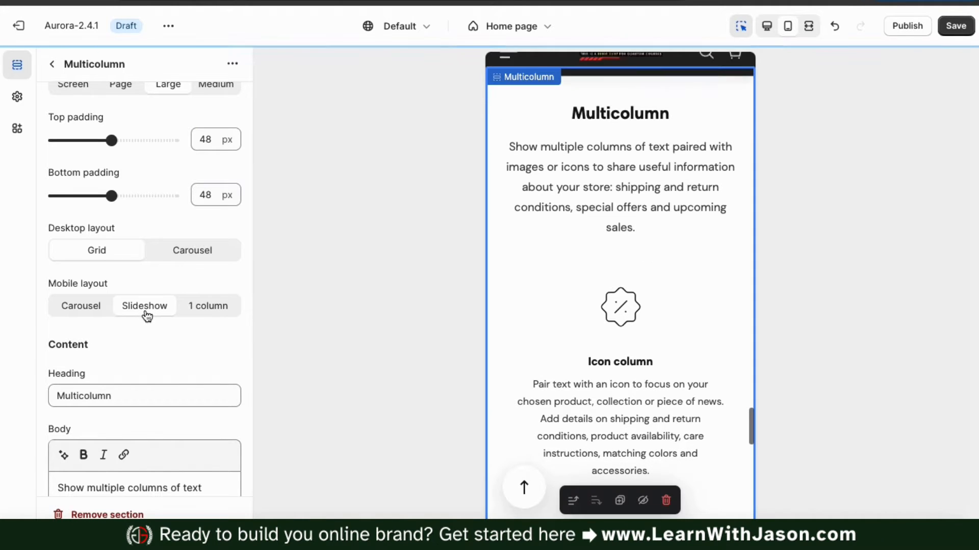
pyautogui.scroll(-2, 628, 275)
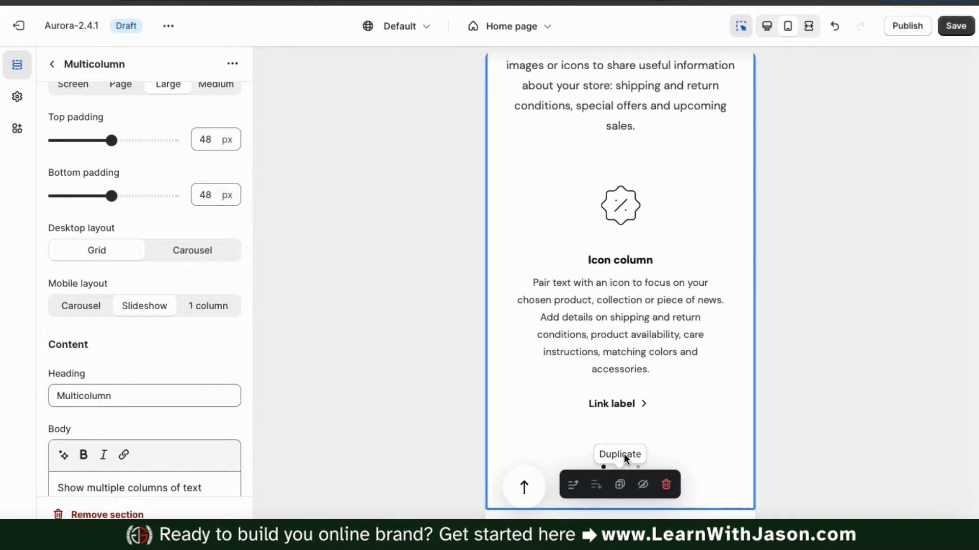
pyautogui.scroll(-1, 634, 390)
pyautogui.click(621, 426)
pyautogui.click(640, 426)
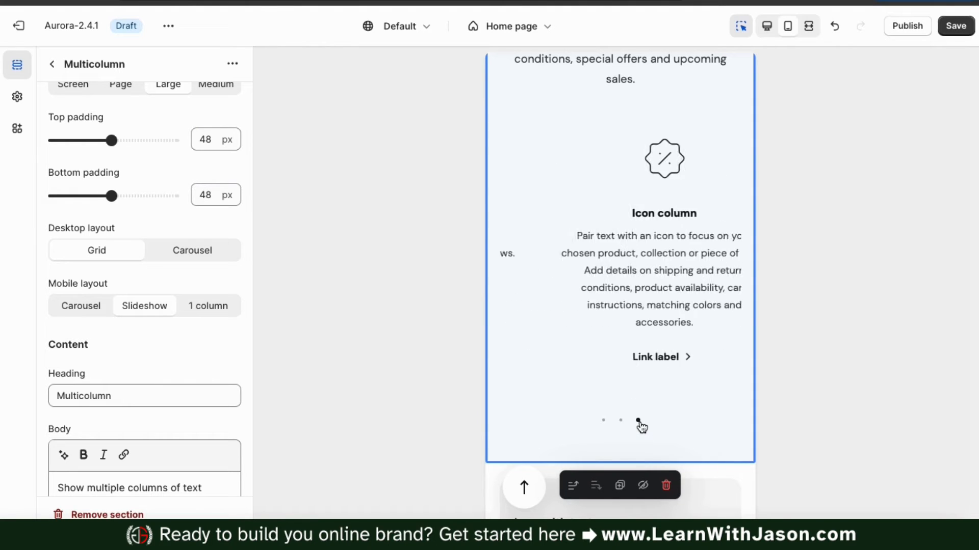
pyautogui.click(603, 421)
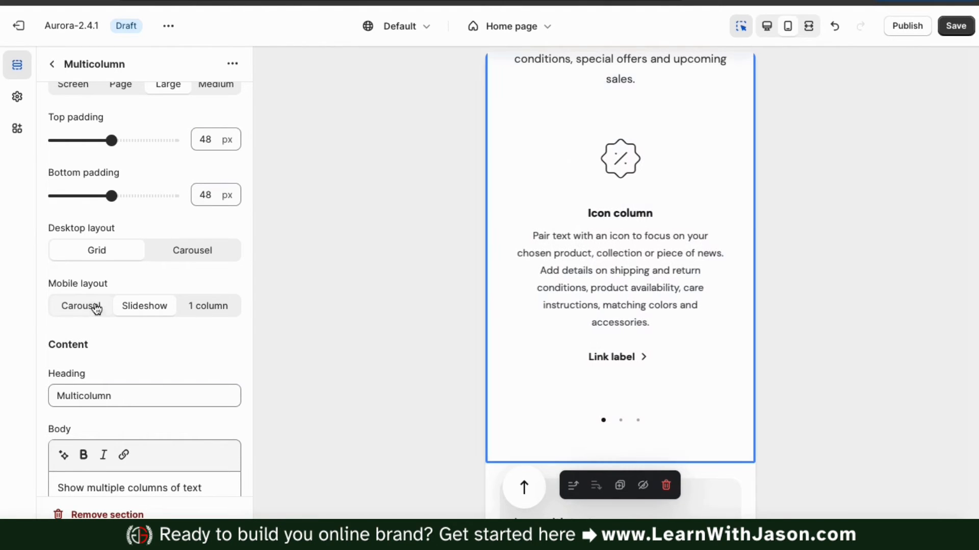
# Try the Carousel mobile layout for the Multicolumn section and return it to Slideshow
pyautogui.click(68, 312)
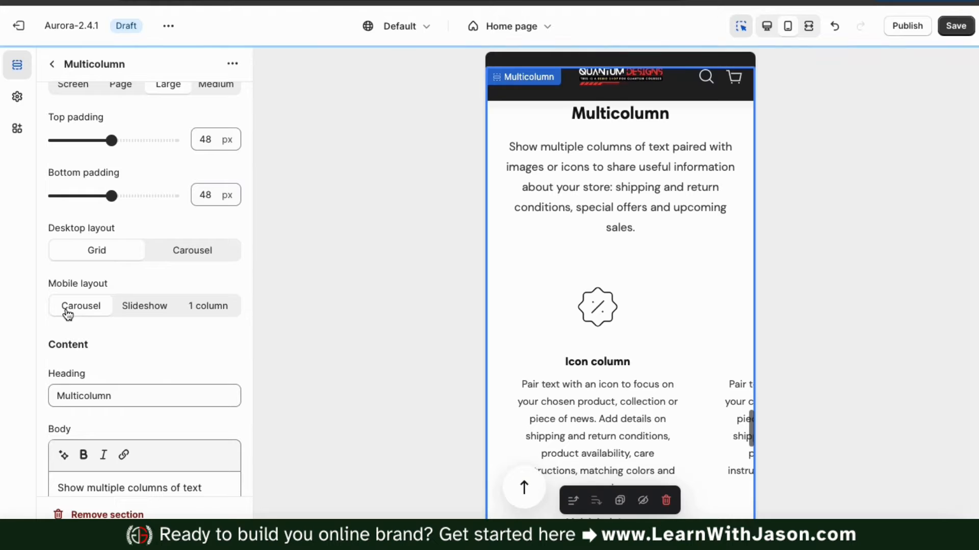
pyautogui.scroll(-2, 634, 317)
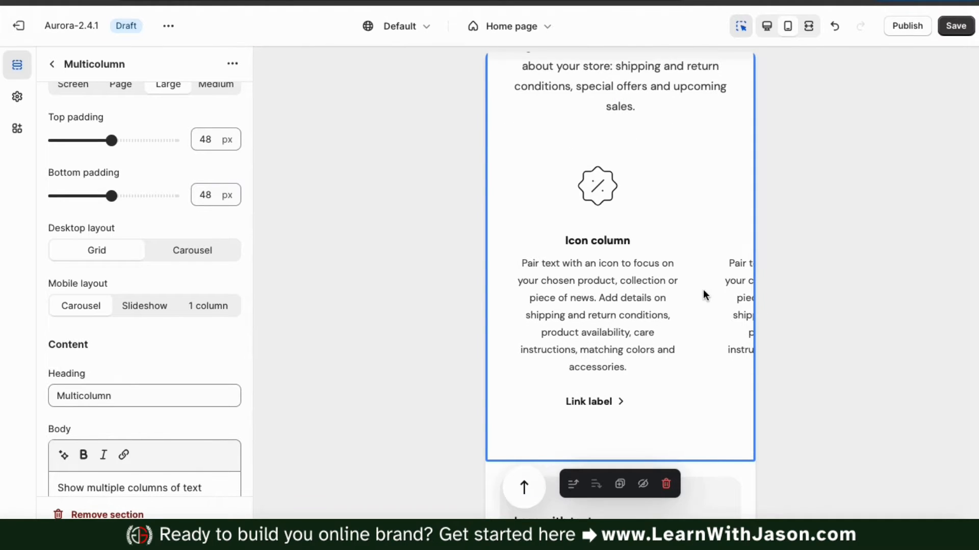
pyautogui.scroll(2, 705, 296)
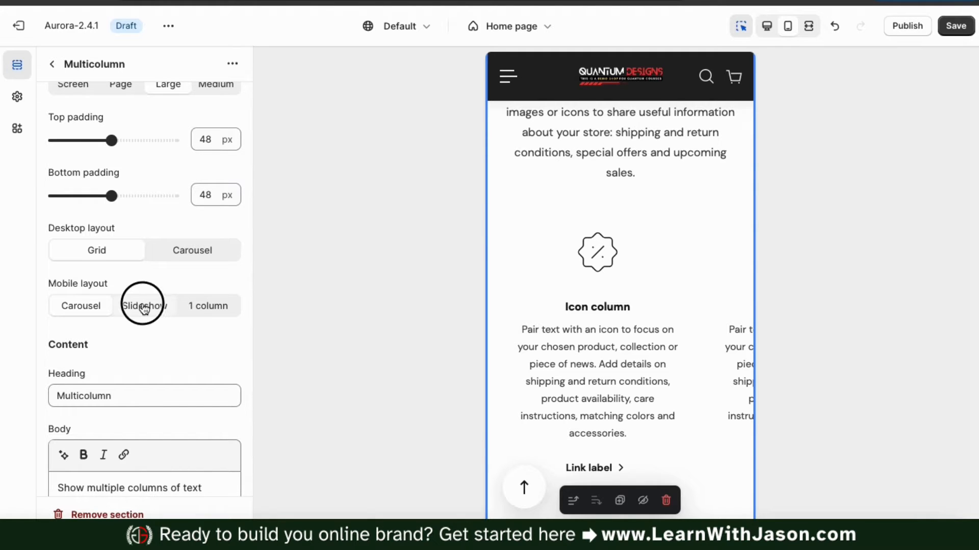
# Return to the desktop preview and set the Multicolumn section's heading to "Products For Entrepreneurs"
pyautogui.click(767, 35)
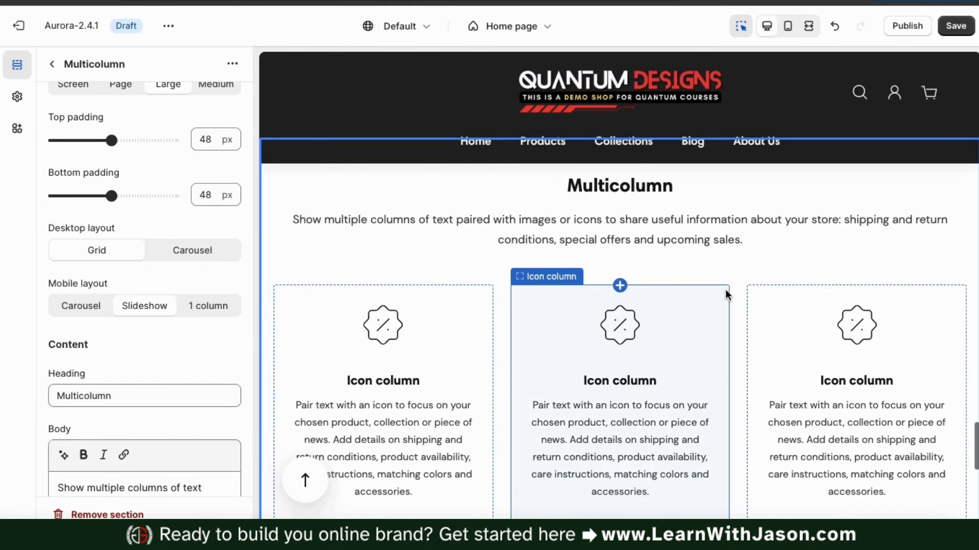
pyautogui.scroll(-1, 184, 357)
pyautogui.scroll(-3, 182, 362)
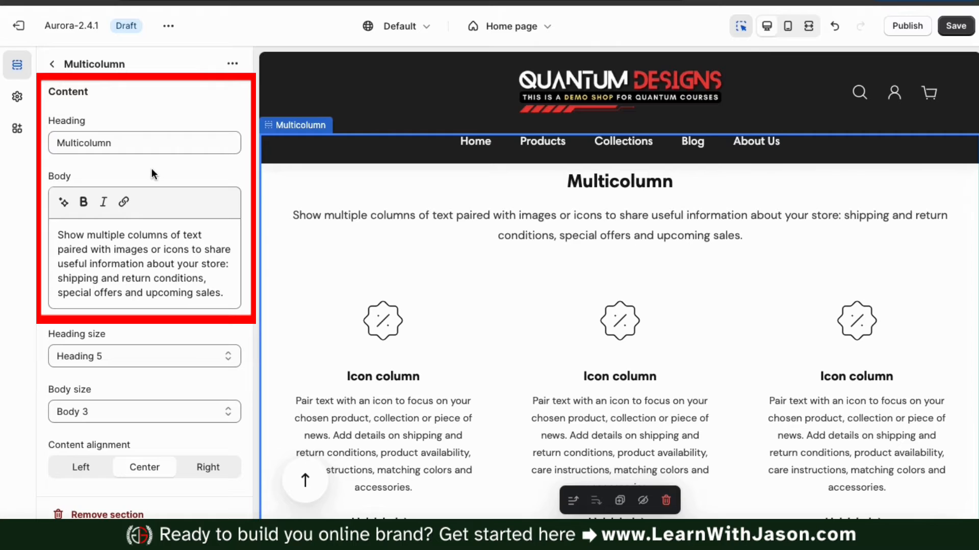
pyautogui.tripleClick(139, 143)
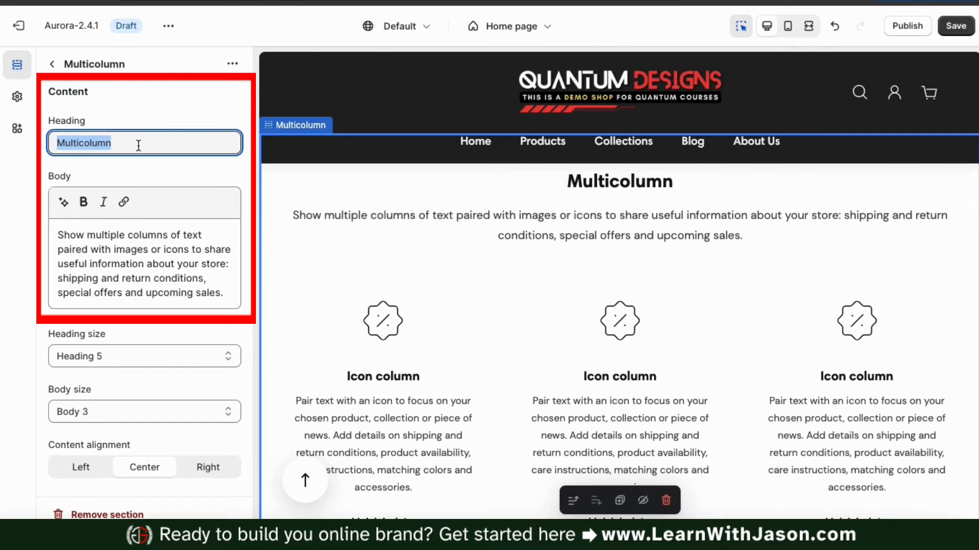
pyautogui.write('Products For')
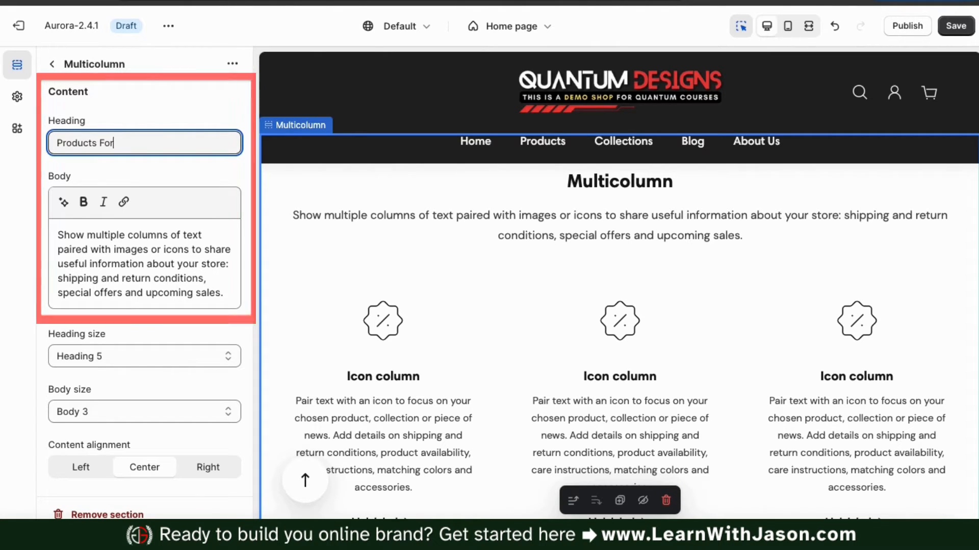
pyautogui.write(' Entreprene')
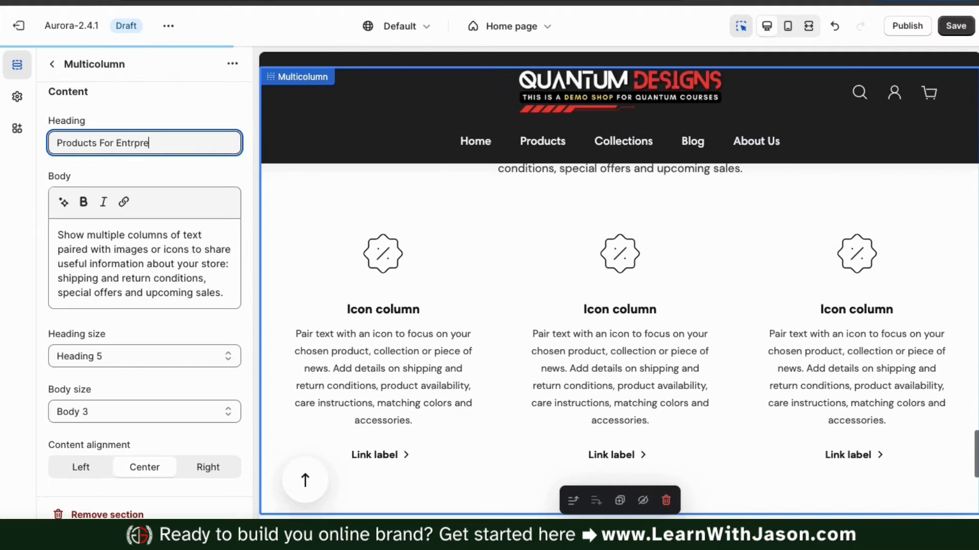
pyautogui.write('urs')
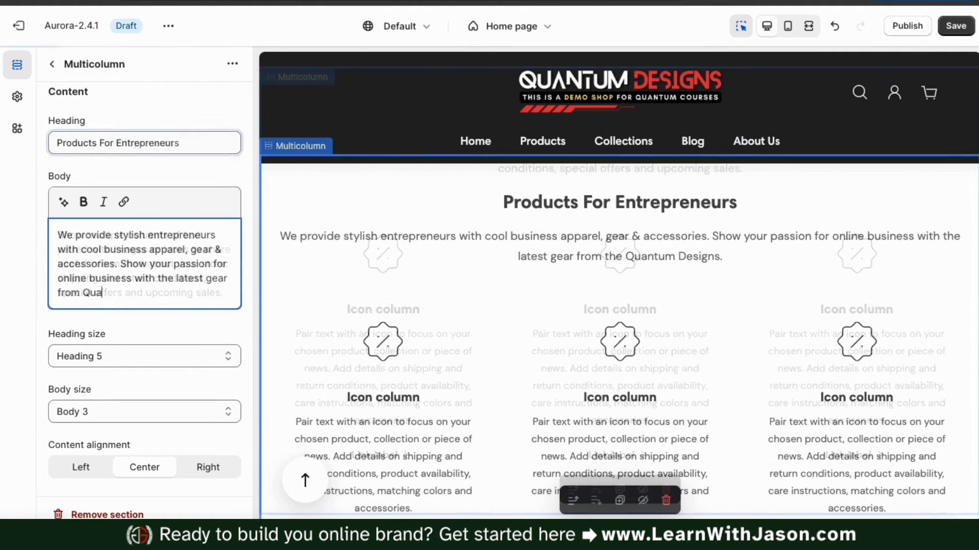
# Set the body to "We provide stylish entrepreneurs with cool business apparel, gear & accessories. Show your passion for online business with the latest gear from Quantum Designs!"
pyautogui.write('u')
pyautogui.write('m Designs')
pyautogui.write('!')
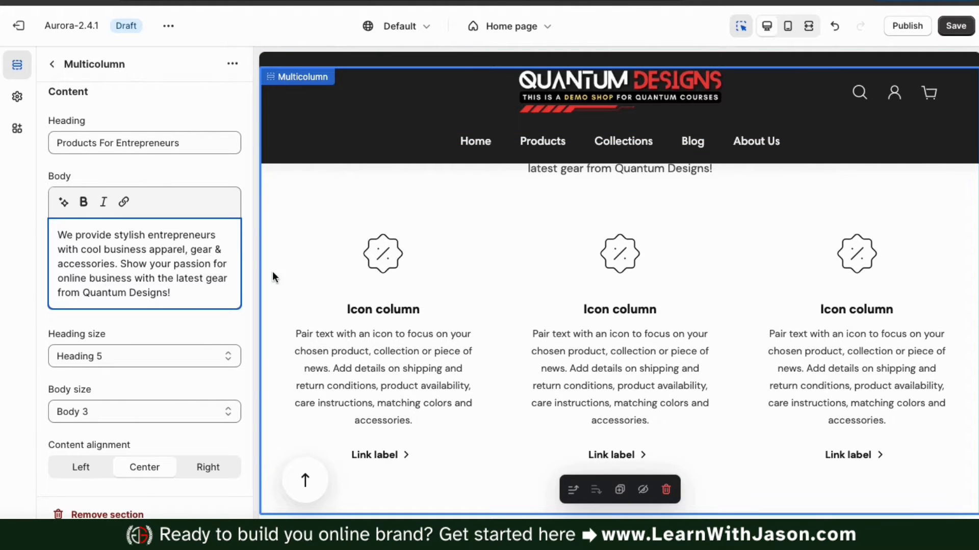
pyautogui.scroll(3, 456, 328)
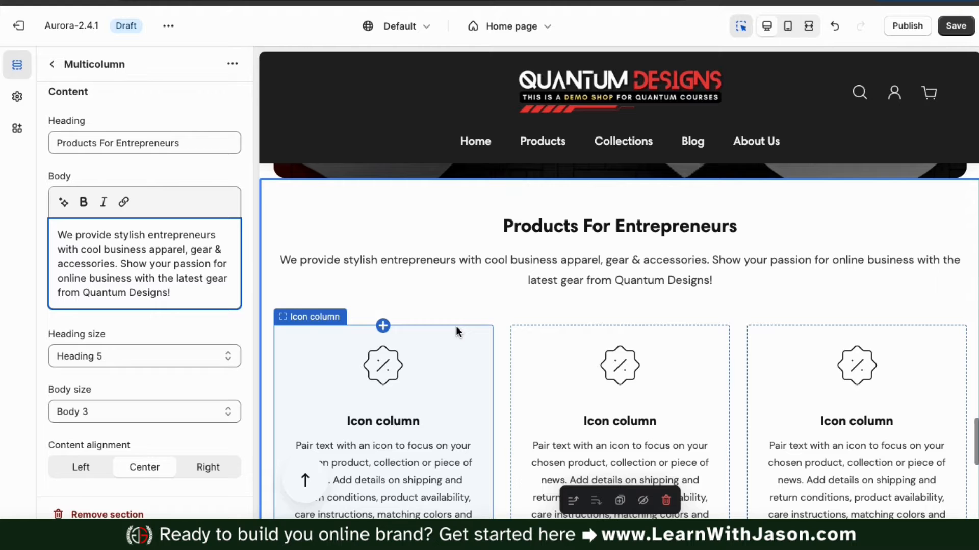
pyautogui.scroll(-1, 456, 327)
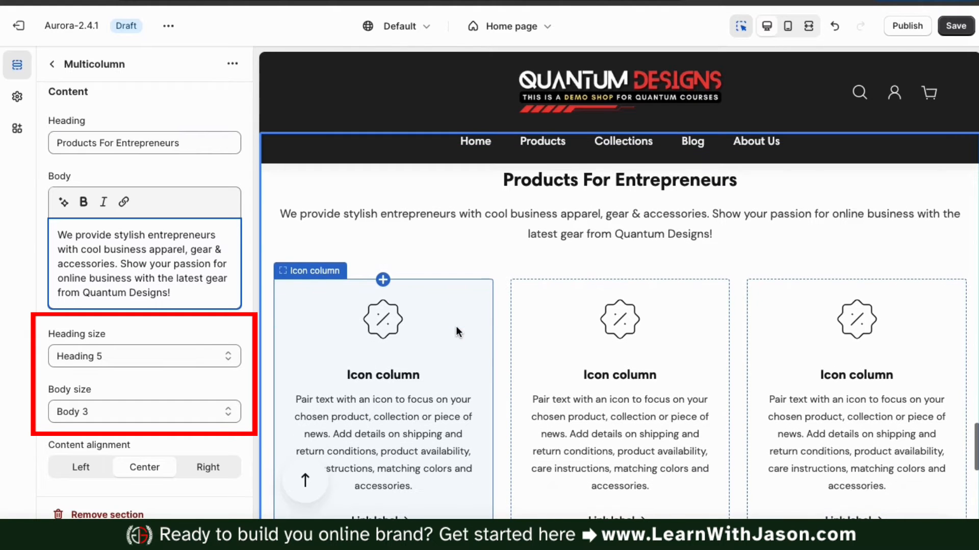
# Set the section's heading size to Heading 4 and its body size to Body 2, after trying Body 4
pyautogui.scroll(-1, 240, 324)
pyautogui.scroll(-1, 240, 325)
pyautogui.click(231, 275)
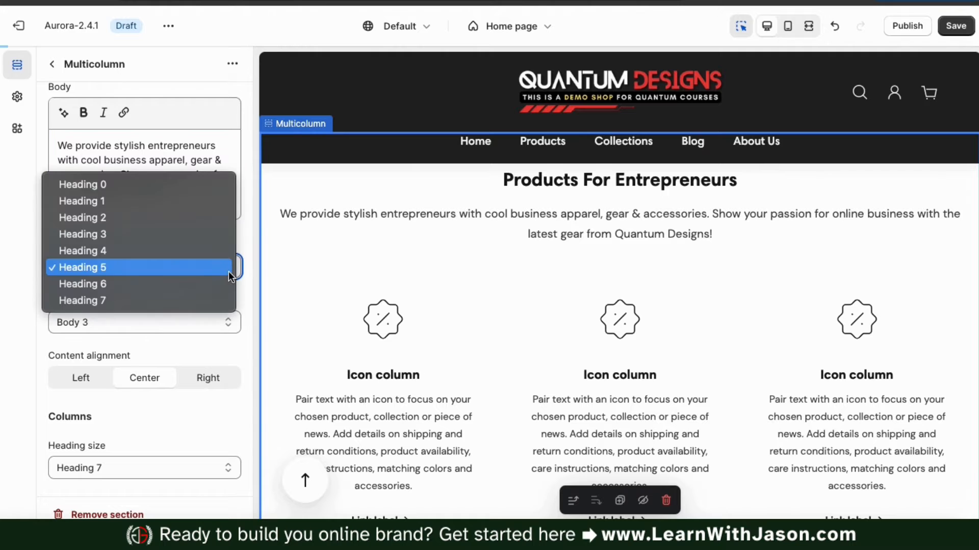
pyautogui.click(211, 252)
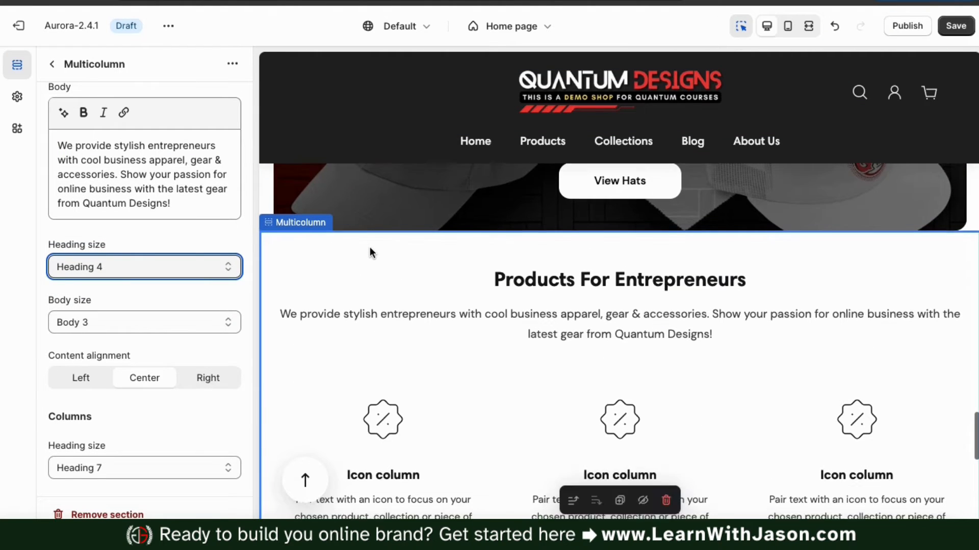
pyautogui.click(186, 322)
pyautogui.click(163, 337)
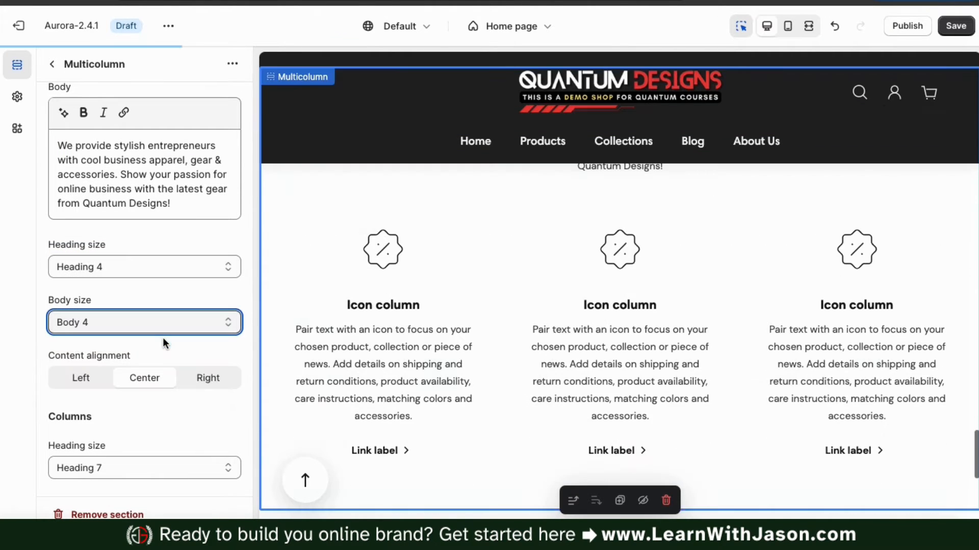
pyautogui.click(232, 320)
pyautogui.click(199, 286)
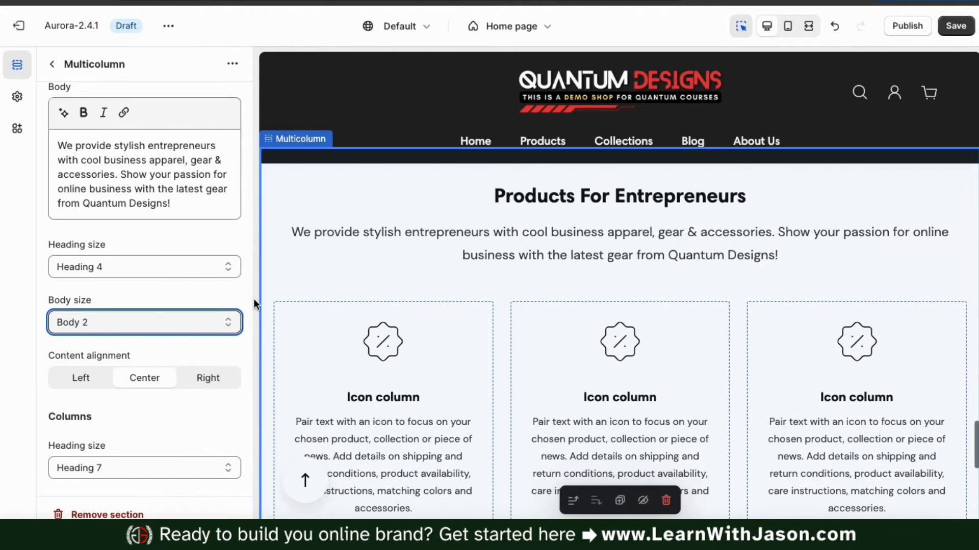
# Try left alignment for the section content and for the column content, returning each to Center
pyautogui.scroll(-3, 224, 306)
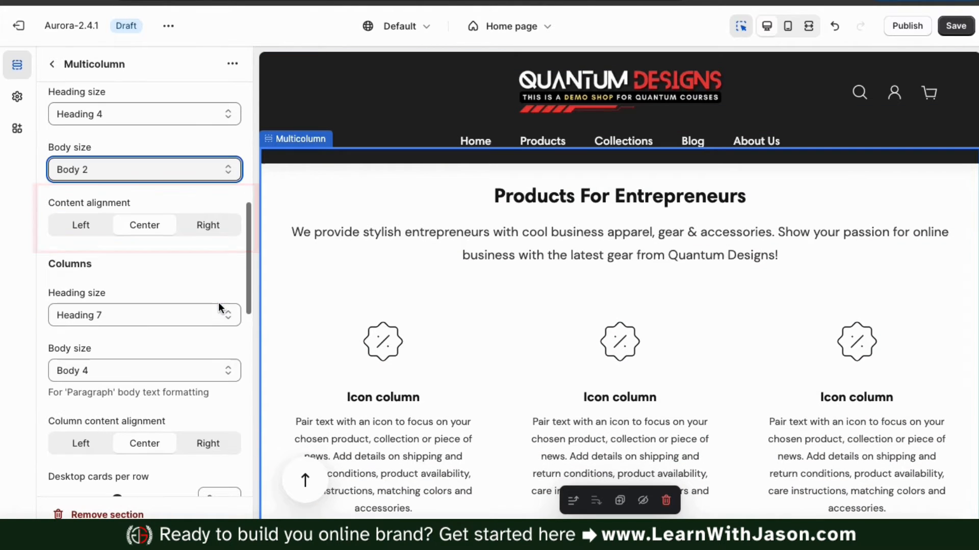
pyautogui.click(97, 231)
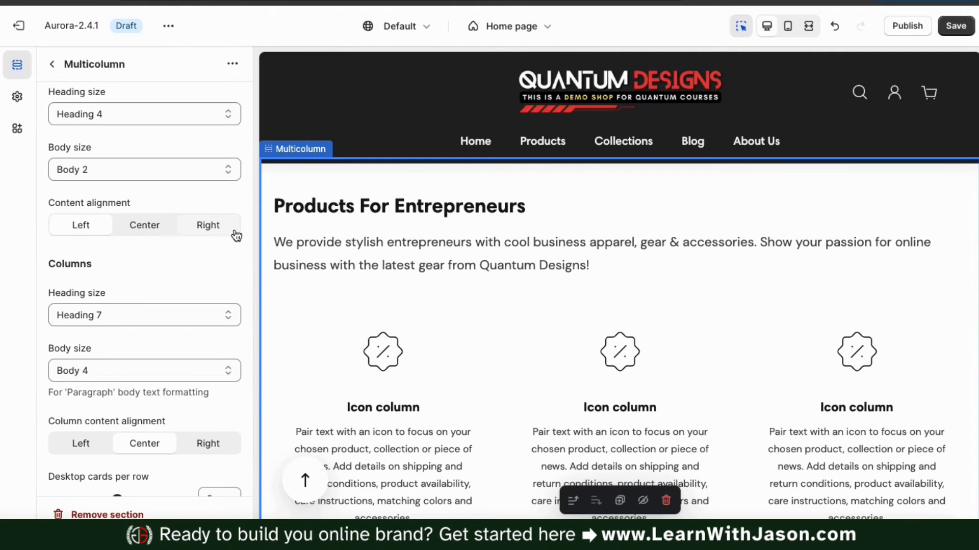
pyautogui.click(163, 230)
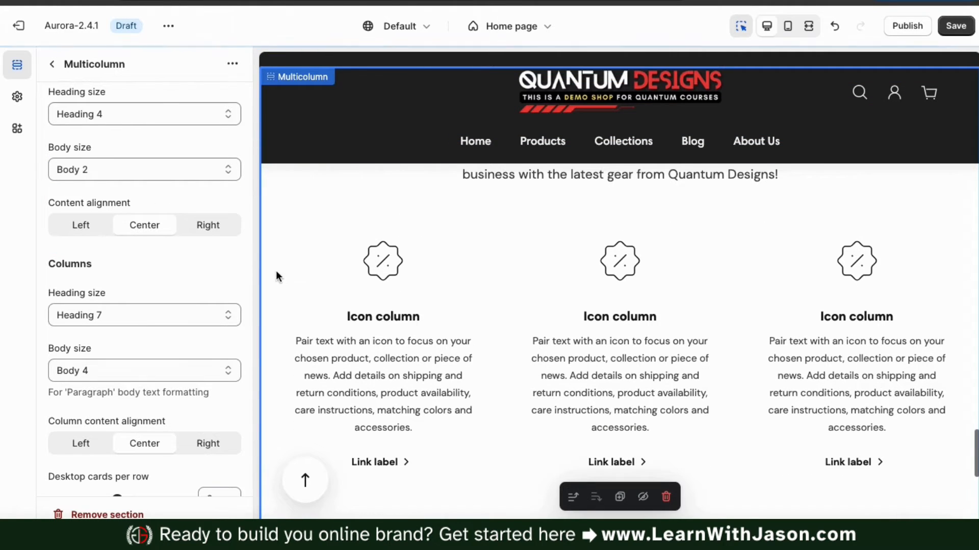
pyautogui.scroll(-2, 149, 306)
pyautogui.scroll(-1, 149, 306)
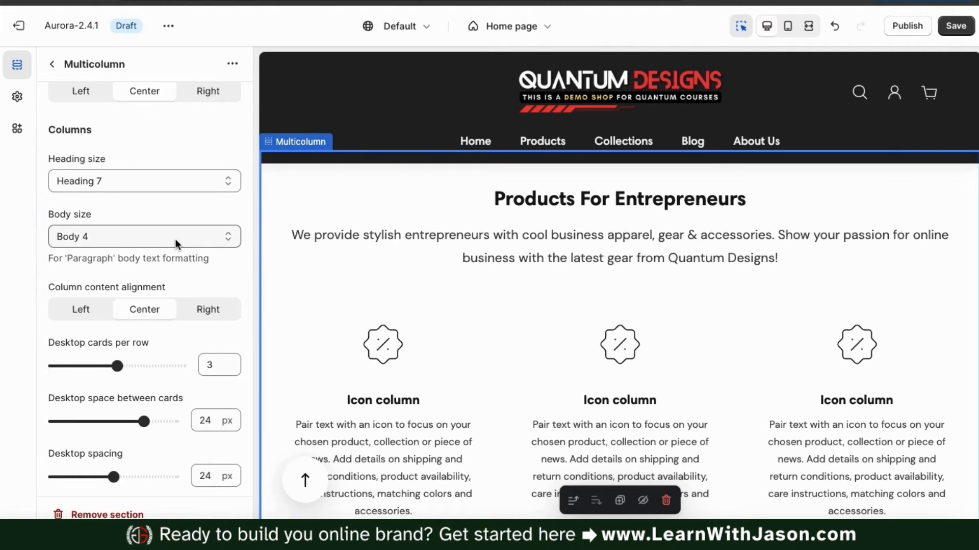
pyautogui.click(86, 312)
pyautogui.click(160, 310)
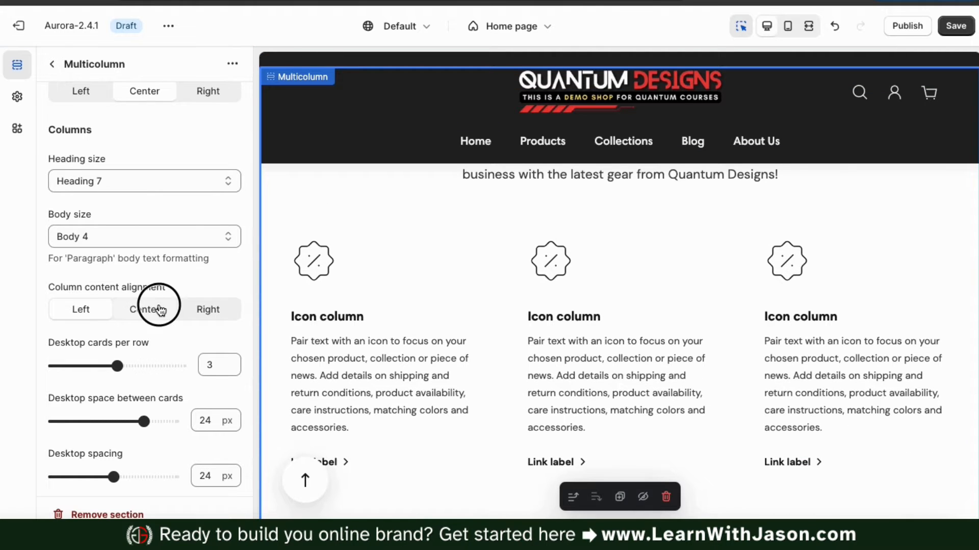
# Enable Color columns for the Multicolumn section and check the cards in the preview
pyautogui.scroll(-3, 162, 332)
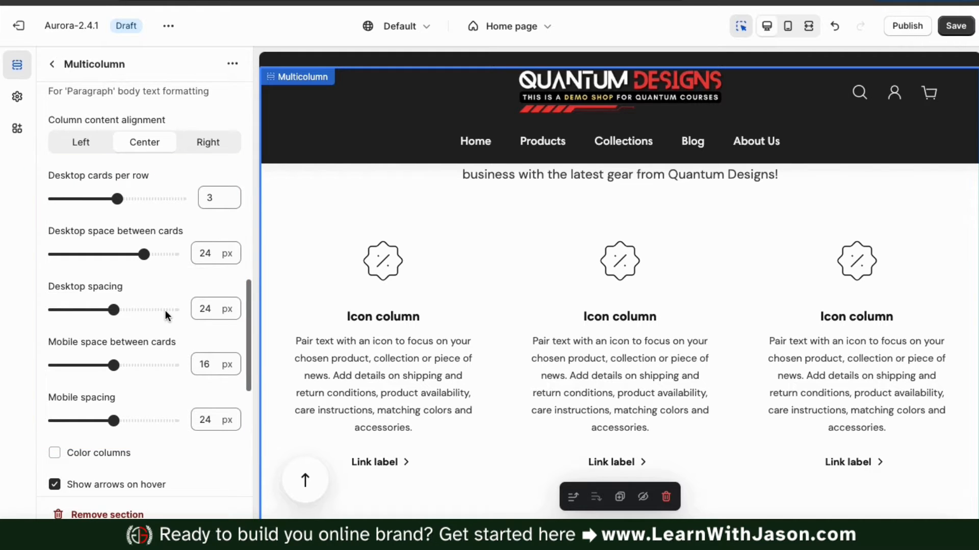
pyautogui.scroll(-3, 166, 312)
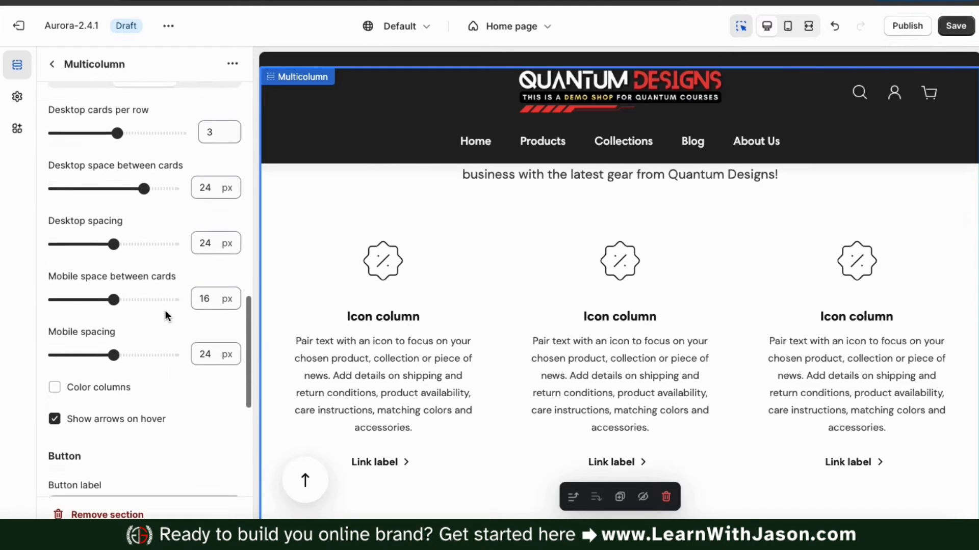
pyautogui.scroll(-2, 165, 315)
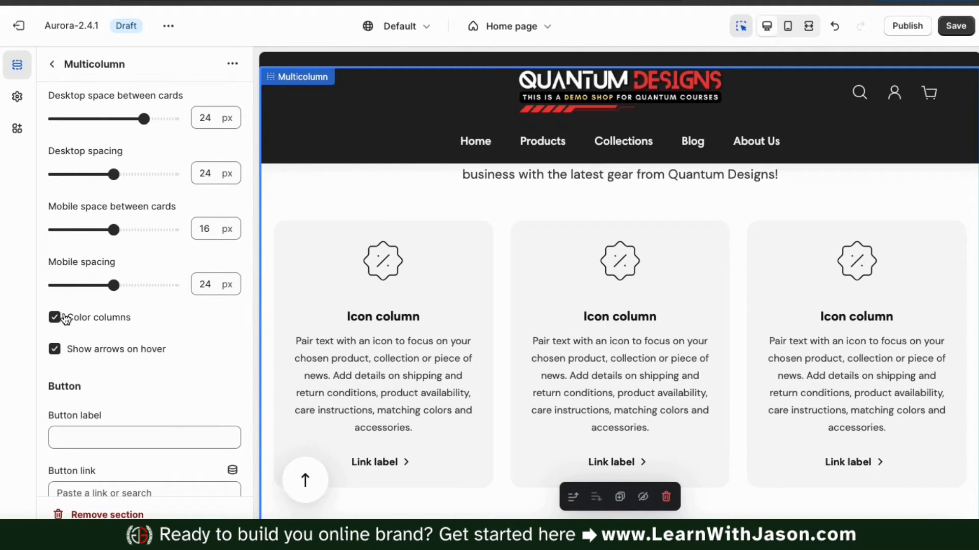
pyautogui.scroll(2, 306, 325)
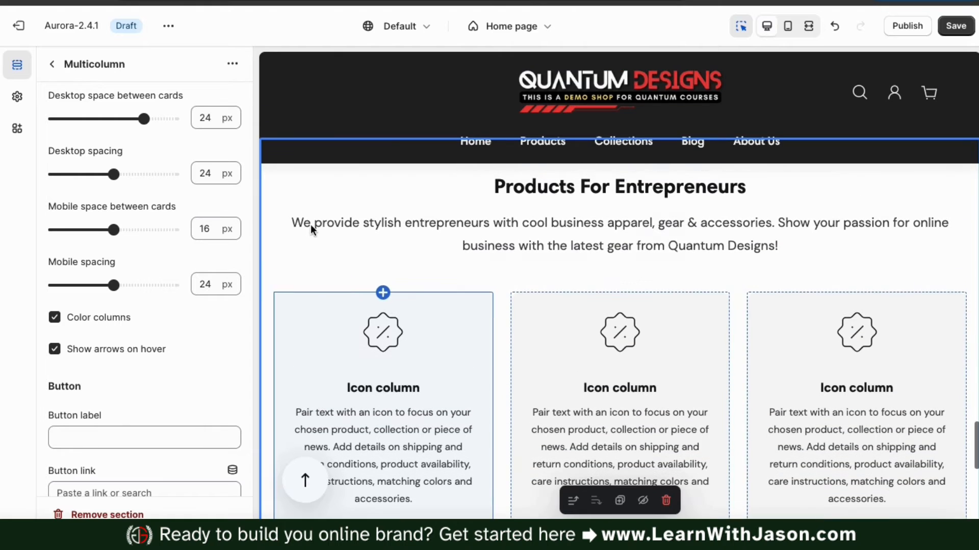
# Set the Multicolumn section's button label to "View All Products" and check the button in the preview
pyautogui.scroll(-3, 169, 346)
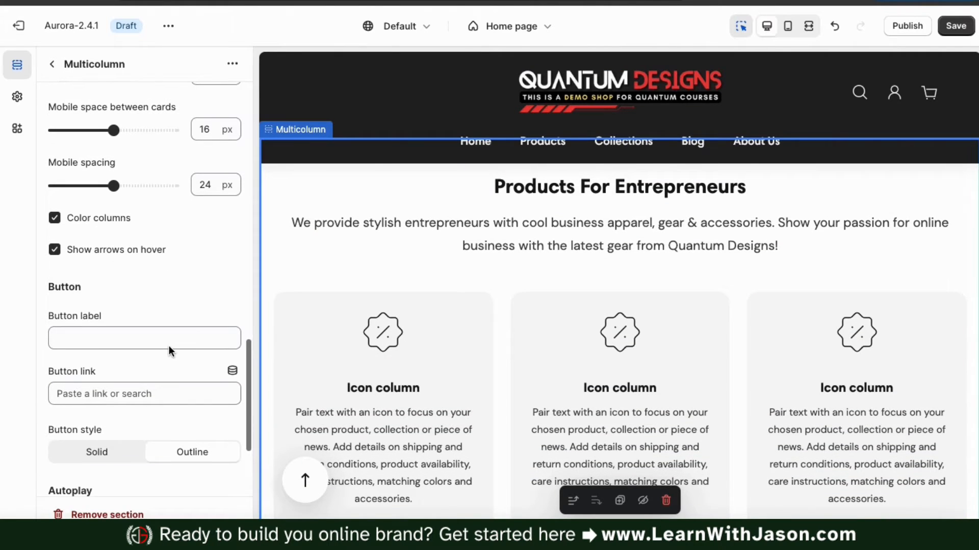
pyautogui.scroll(-2, 387, 311)
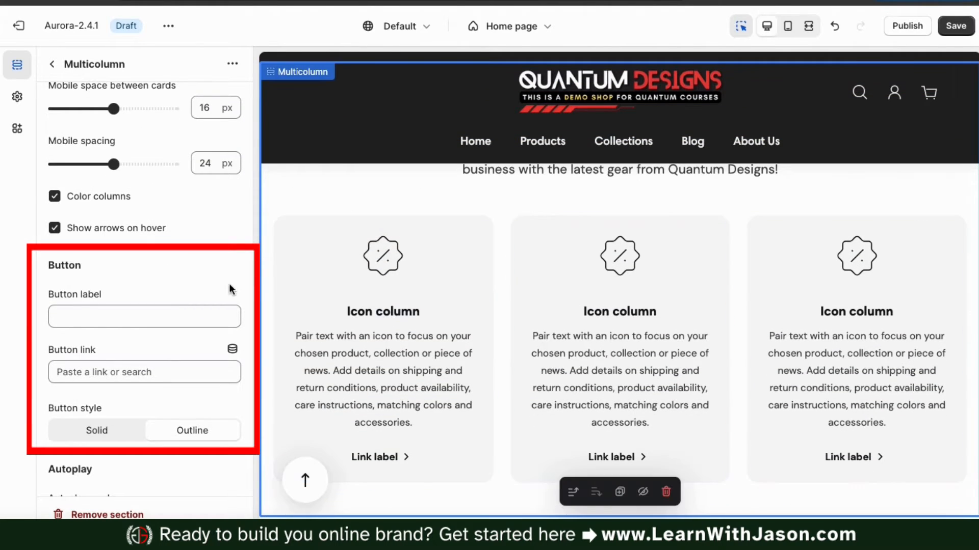
pyautogui.click(156, 318)
pyautogui.write('View All')
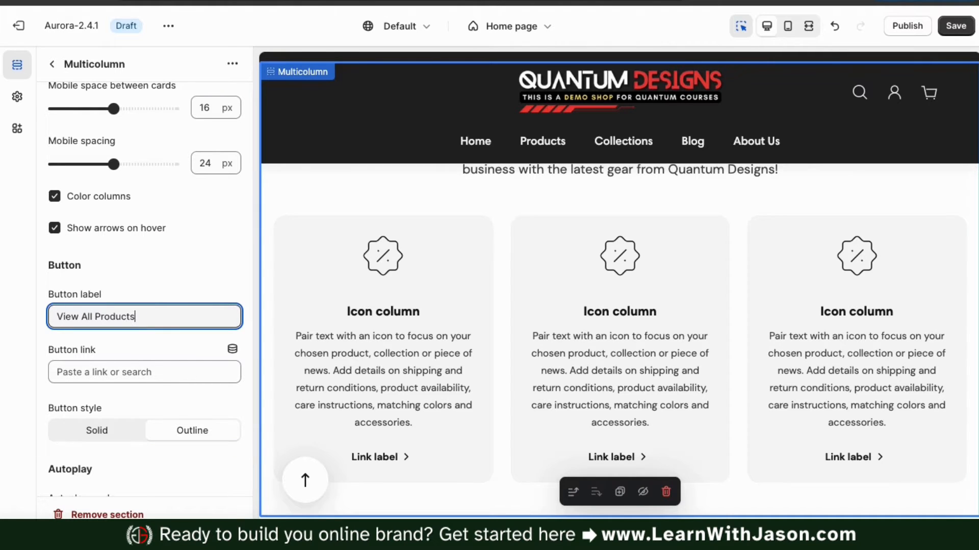
pyautogui.write(' Products')
pyautogui.scroll(-2, 420, 321)
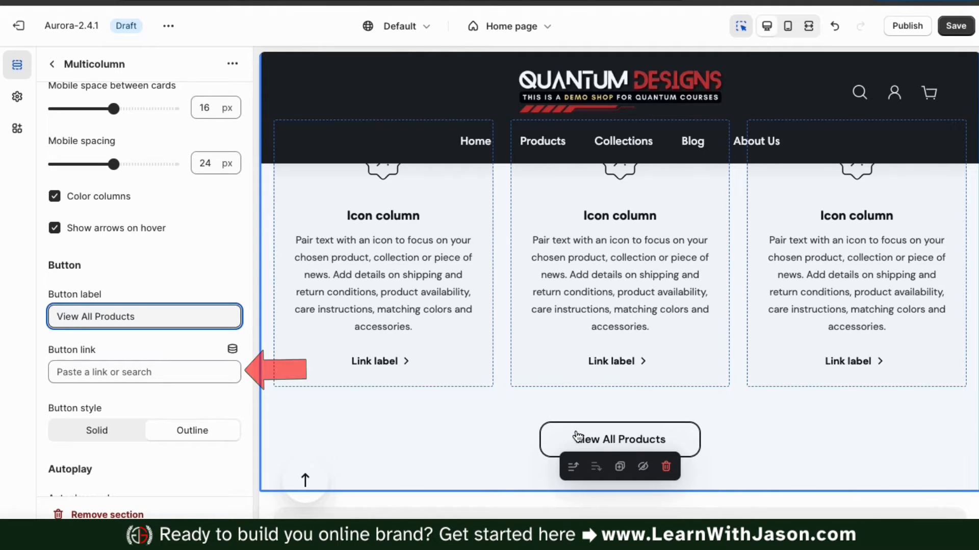
# Link the Multicolumn section's button to All products and clear its button label
pyautogui.click(203, 370)
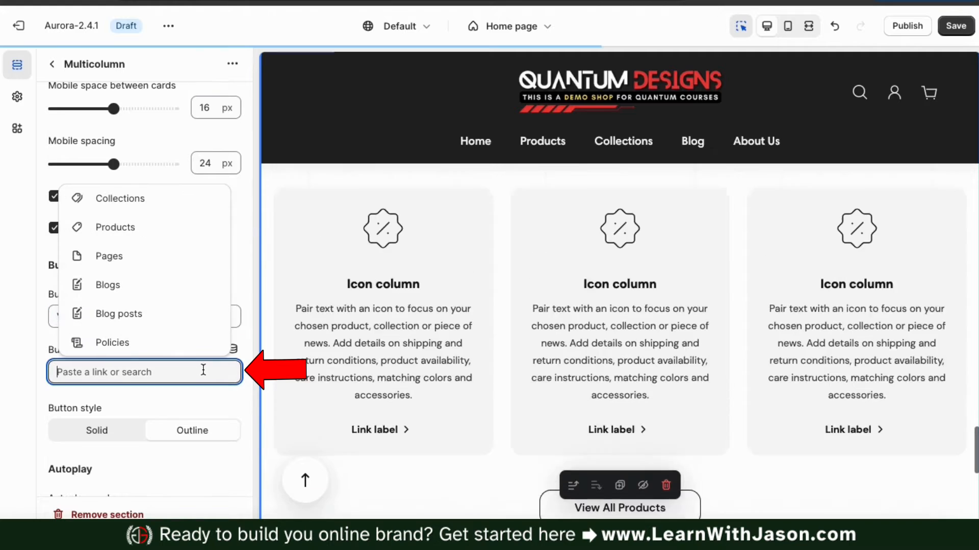
pyautogui.click(131, 234)
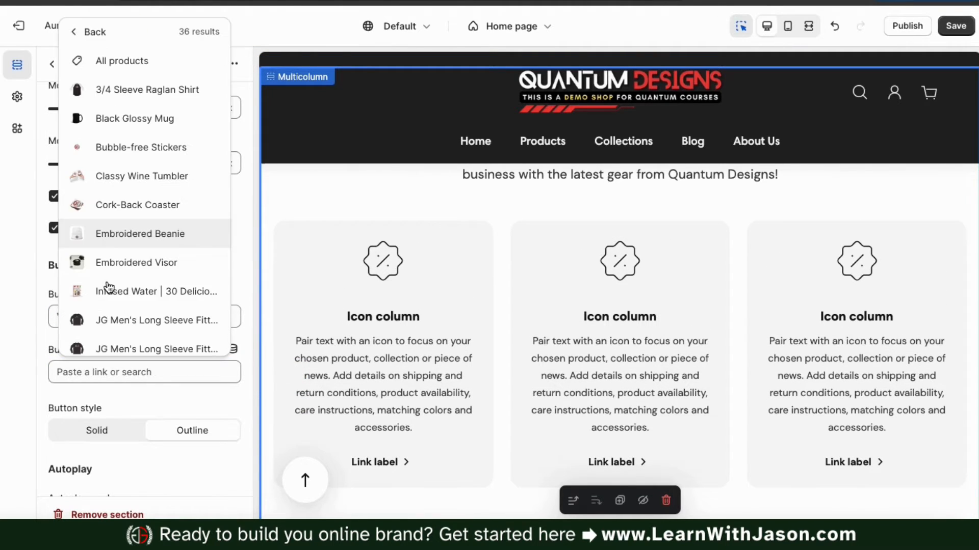
pyautogui.click(120, 71)
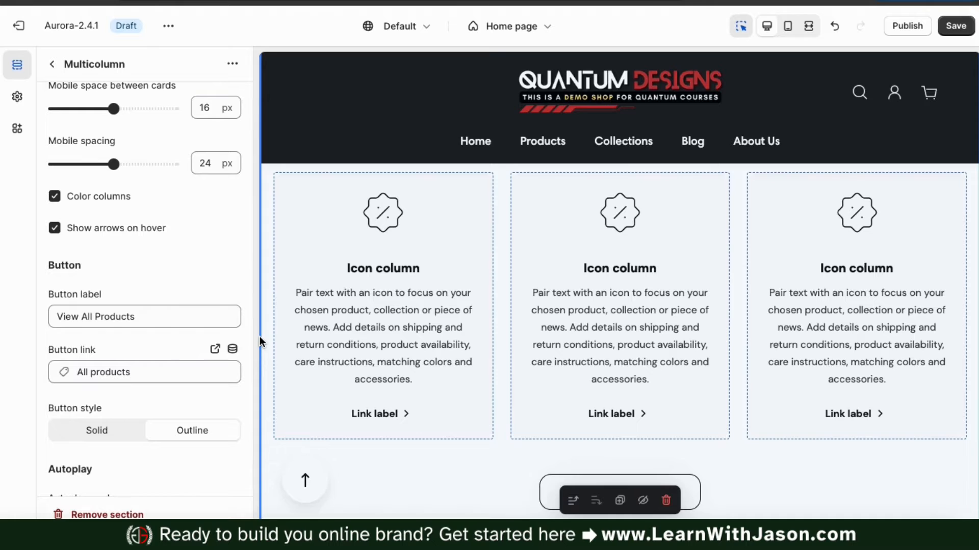
pyautogui.tripleClick(192, 317)
pyautogui.press('BackSpace')
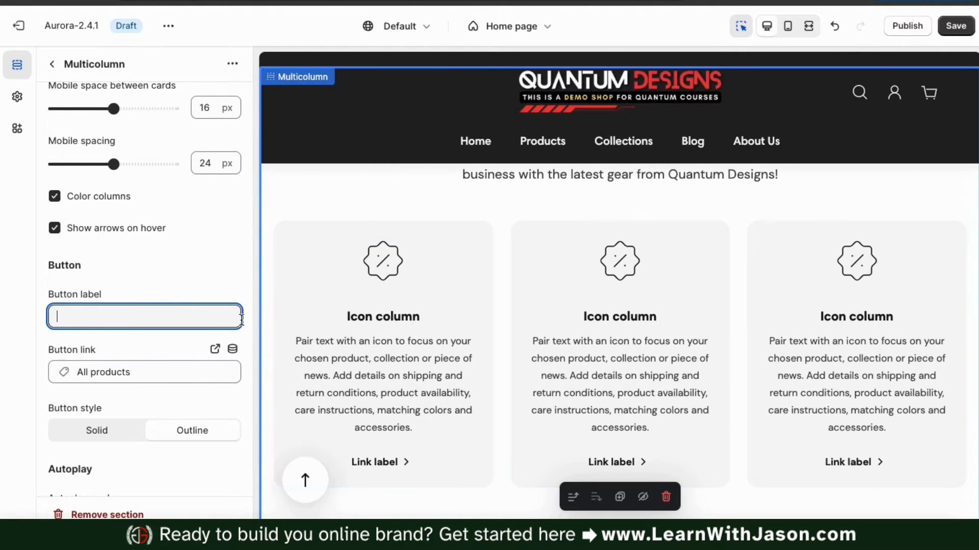
# Set the Multicolumn section's autoplay mode to One-at-a-time
pyautogui.scroll(-3, 241, 326)
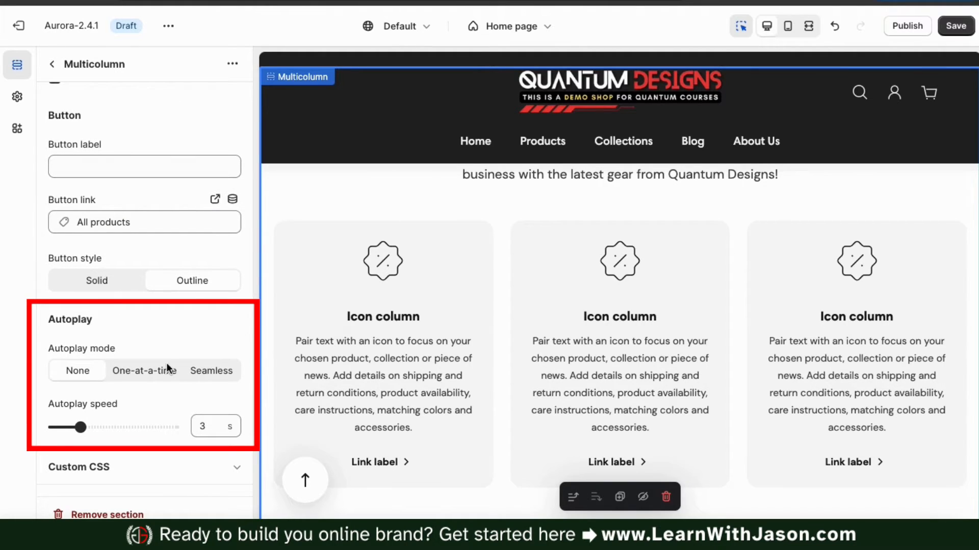
pyautogui.click(151, 377)
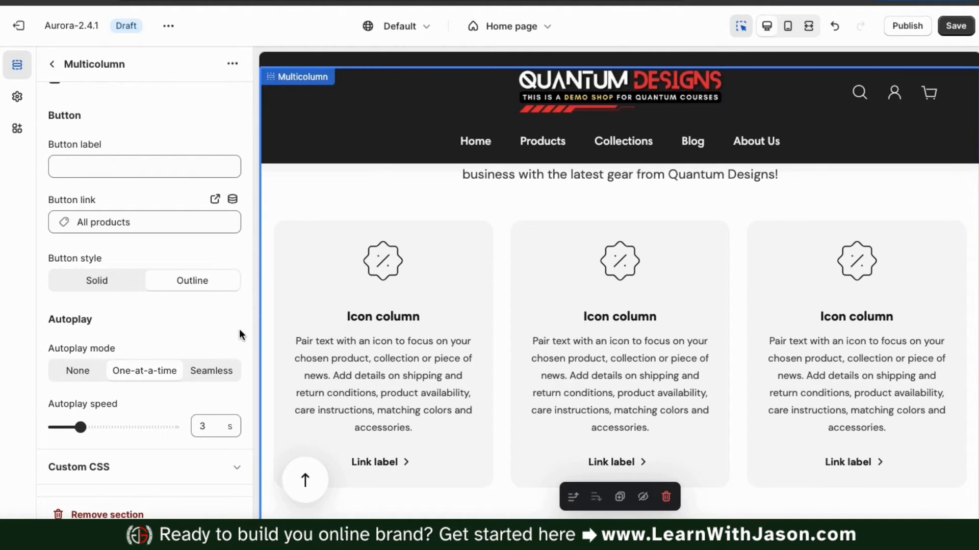
pyautogui.scroll(10, 240, 330)
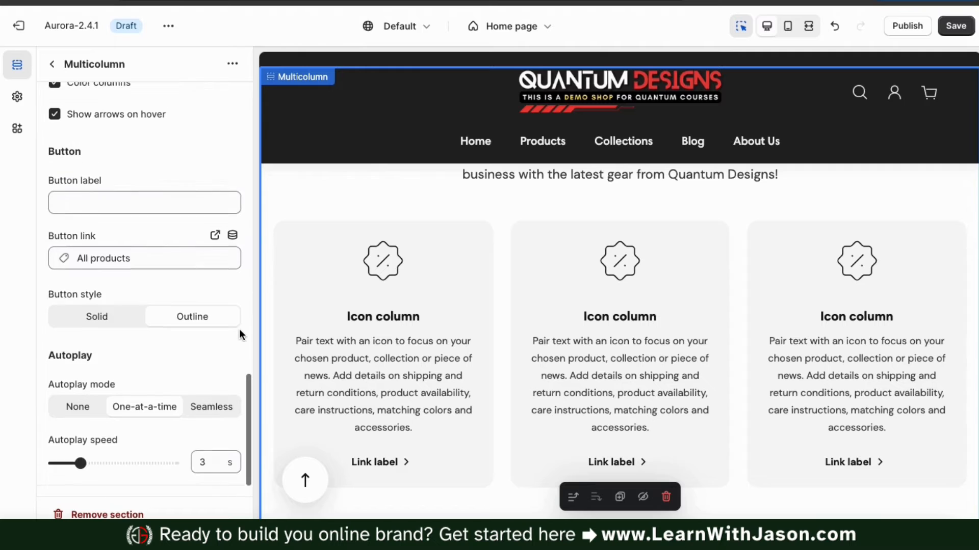
pyautogui.scroll(5, 240, 331)
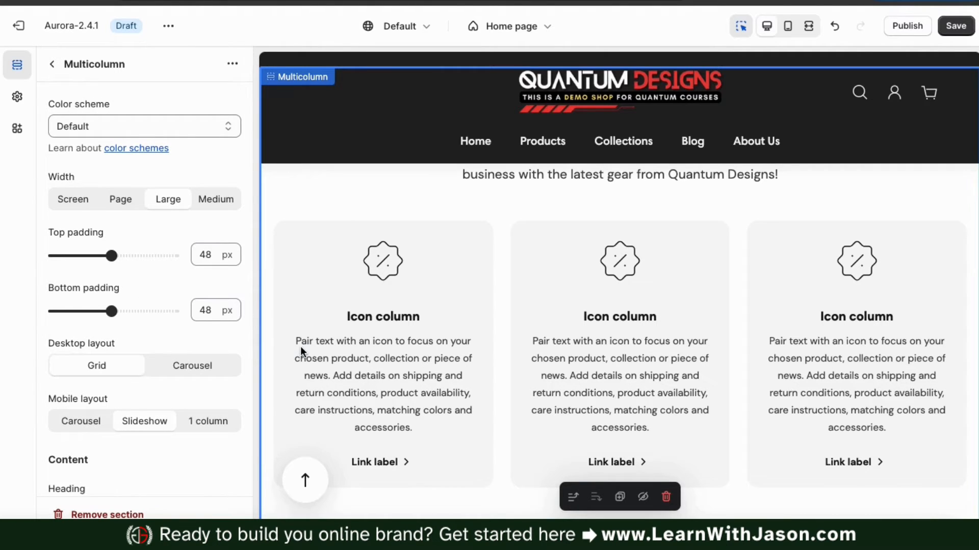
pyautogui.scroll(3, 301, 348)
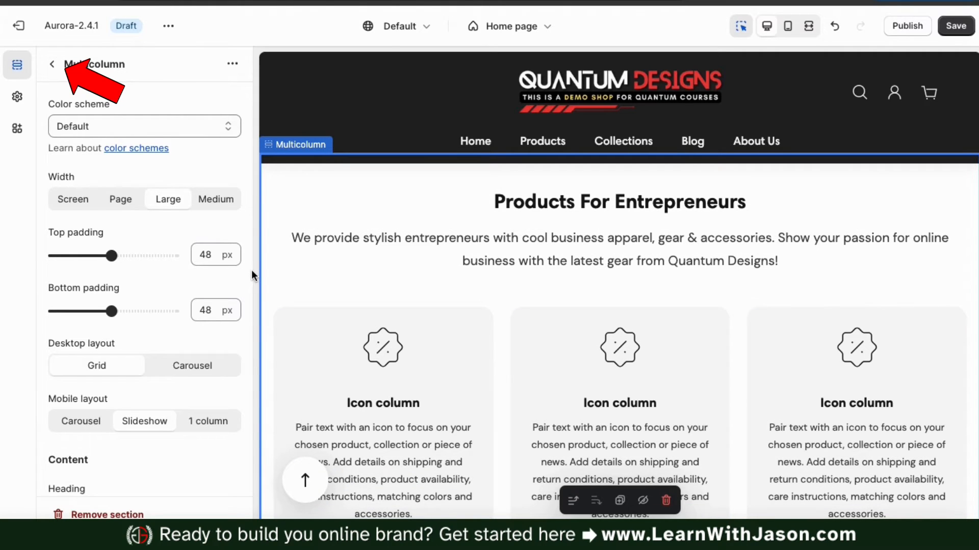
# Open the first icon column of the Multicolumn section and change its icon to T-shirt
pyautogui.click(52, 64)
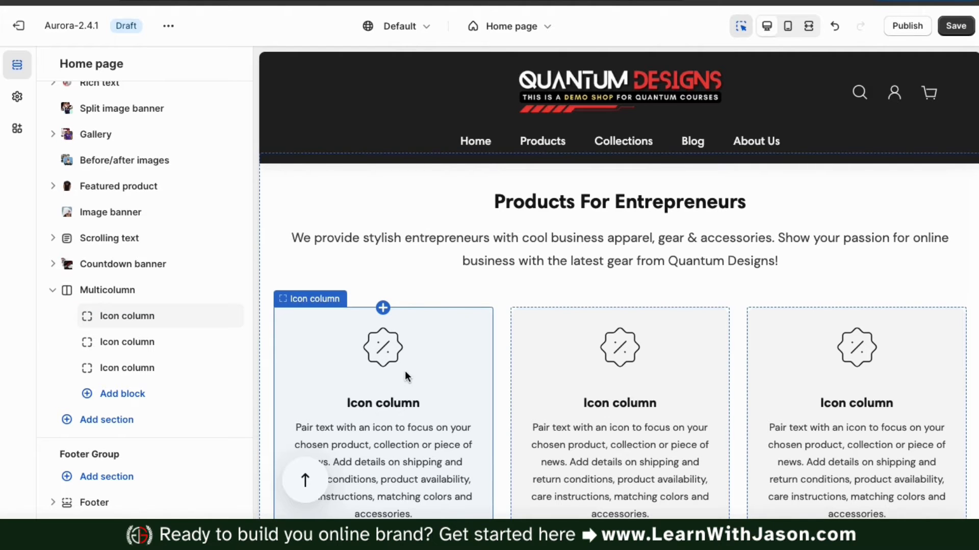
pyautogui.click(127, 320)
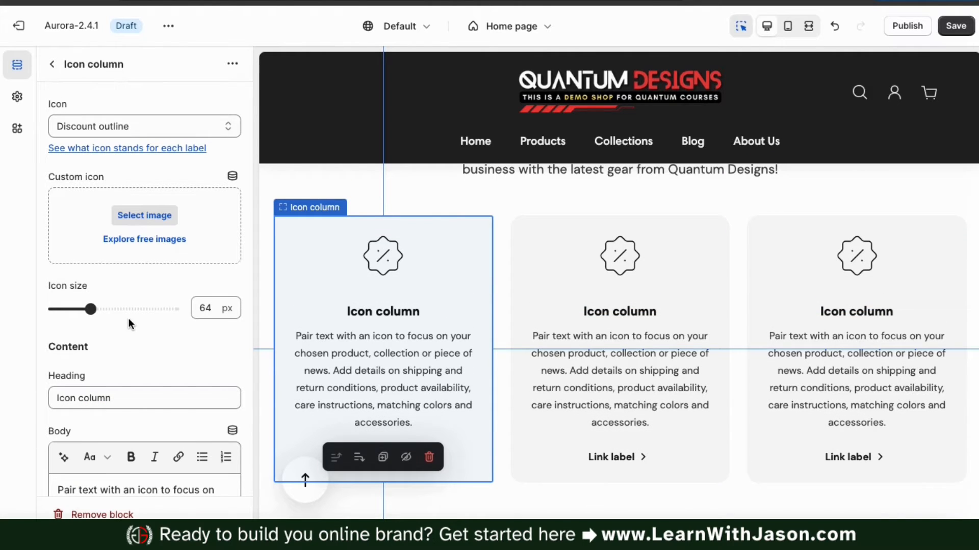
pyautogui.click(228, 130)
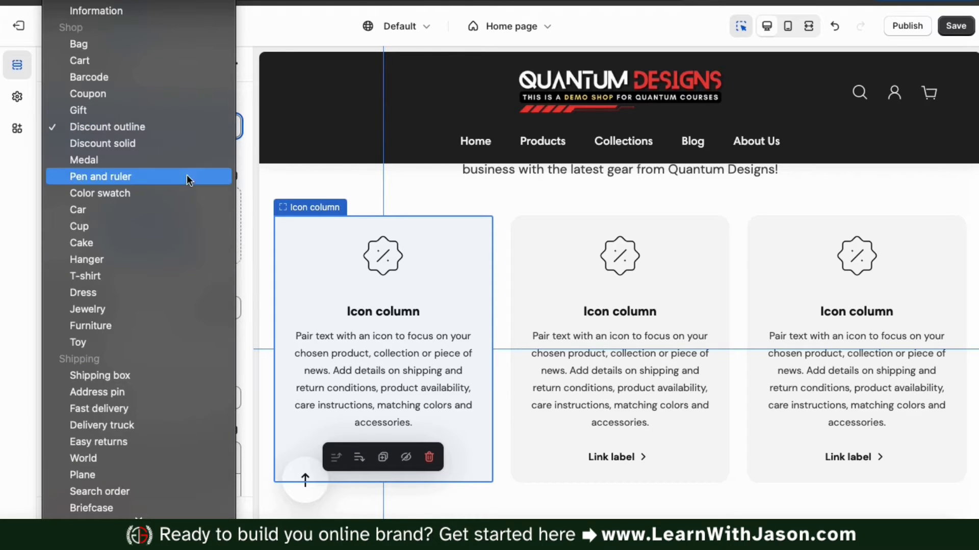
pyautogui.scroll(-5, 176, 192)
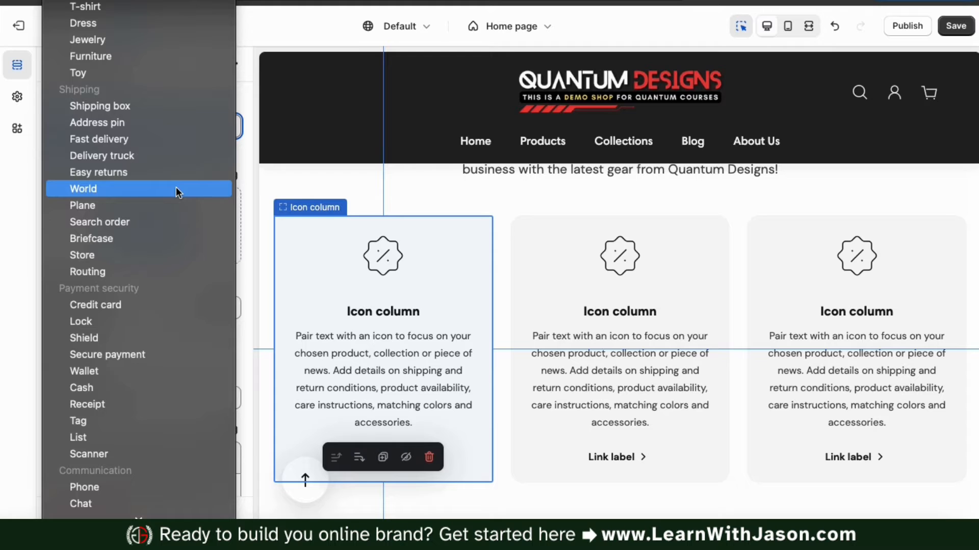
pyautogui.scroll(-5, 176, 188)
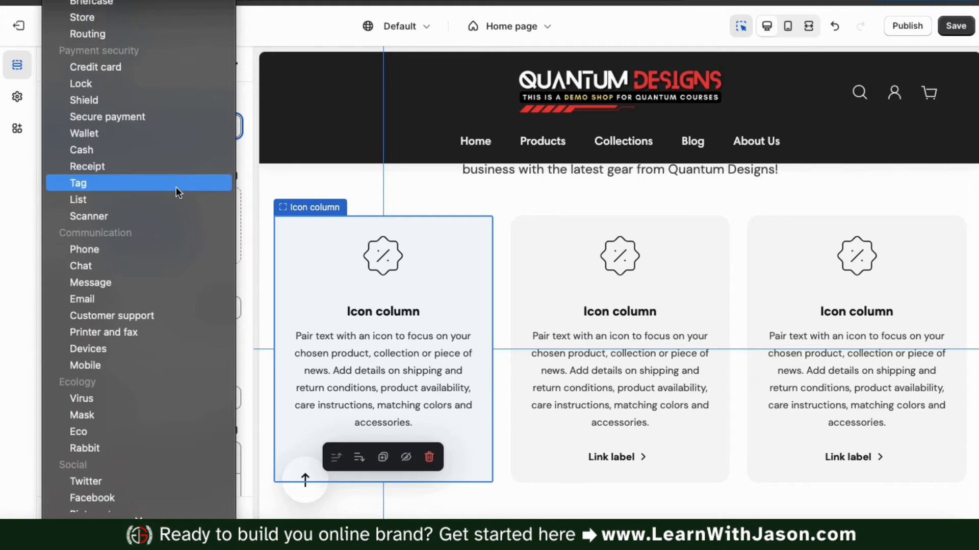
pyautogui.scroll(1, 176, 187)
pyautogui.scroll(6, 175, 188)
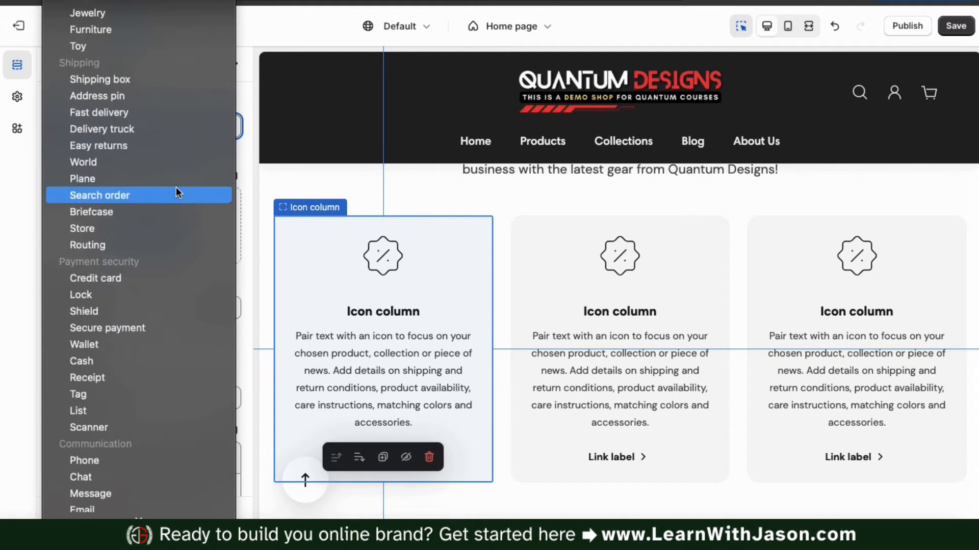
pyautogui.scroll(1, 178, 192)
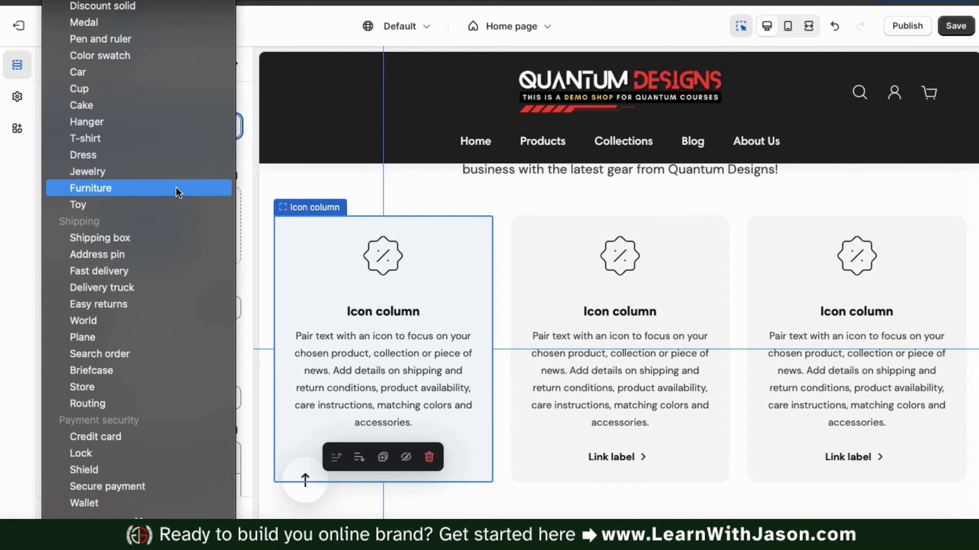
pyautogui.click(169, 139)
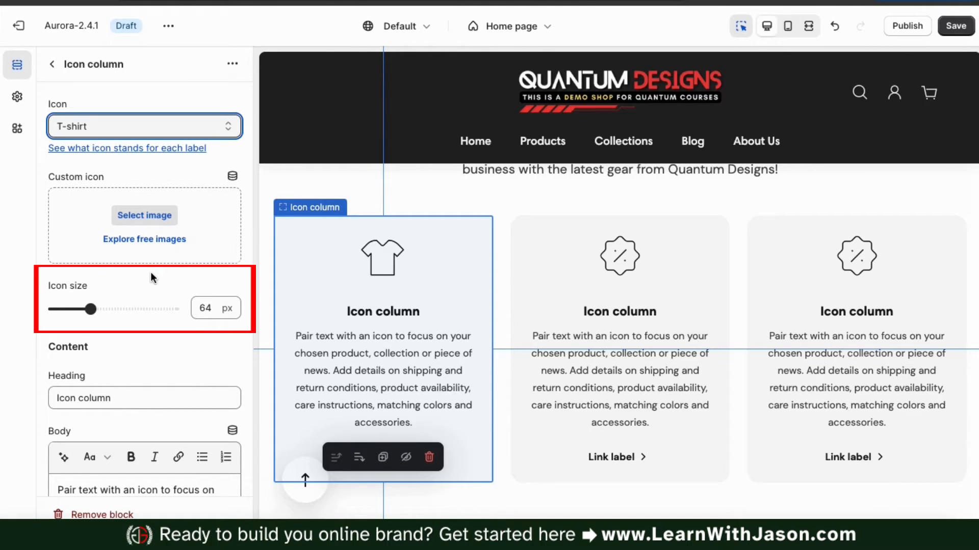
# Set the first icon column's heading to "Clothing & Apparel"
pyautogui.scroll(-2, 151, 274)
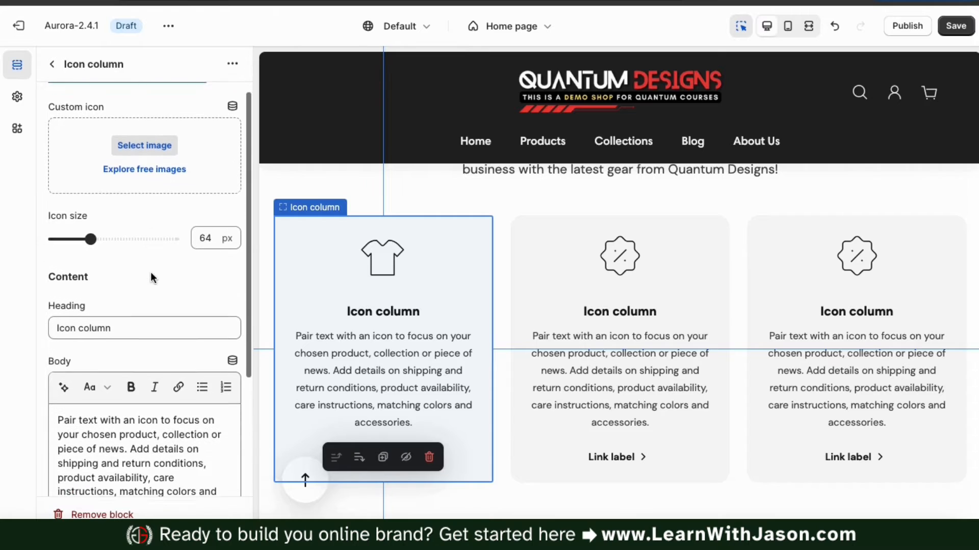
pyautogui.scroll(-2, 152, 278)
pyautogui.tripleClick(132, 245)
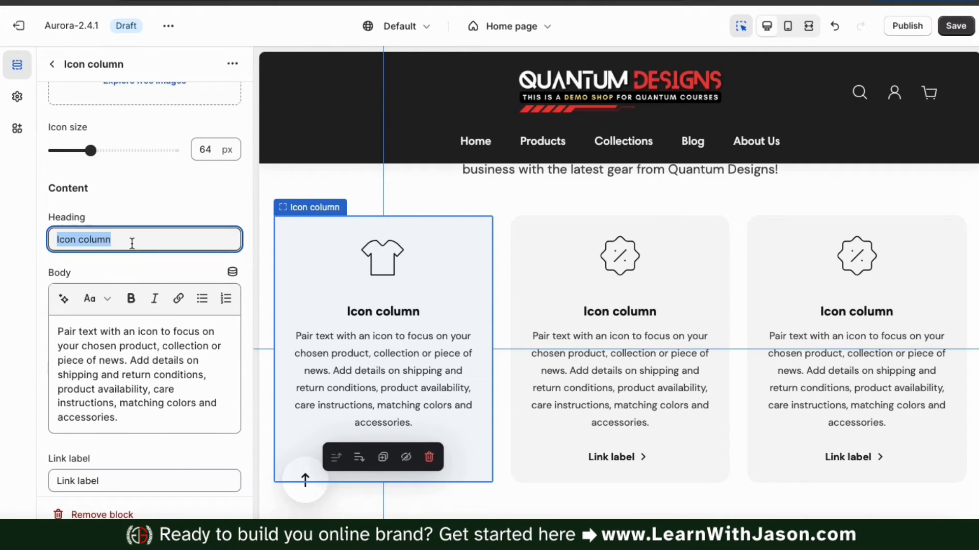
pyautogui.write('Clothing & Ap')
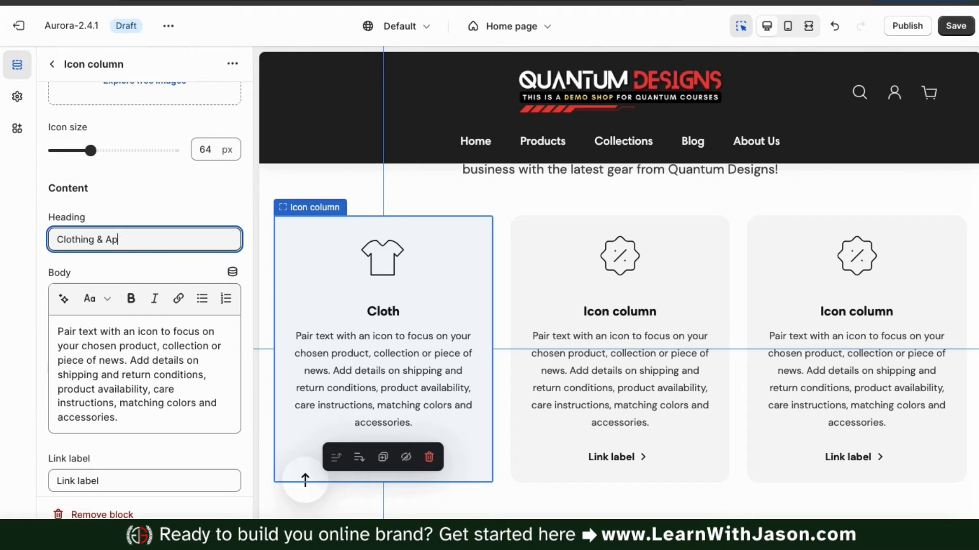
pyautogui.write('pera')
pyautogui.press('BackSpace')
pyautogui.press('BackSpace')
pyautogui.press('BackSpace')
pyautogui.write('arel')
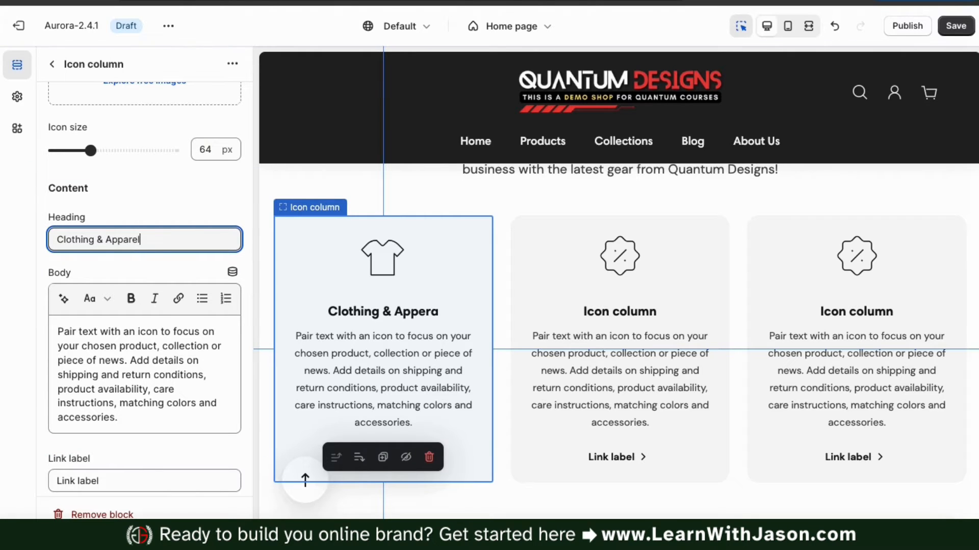
# Replace the first column's body with "Browse our collection of cozy t-shirts, snuggly hoodies, breezy tank tops and other fashionable apparel!"
pyautogui.click(173, 331)
pyautogui.moveTo(127, 419); pyautogui.dragTo(60, 327)
pyautogui.write('Brow')
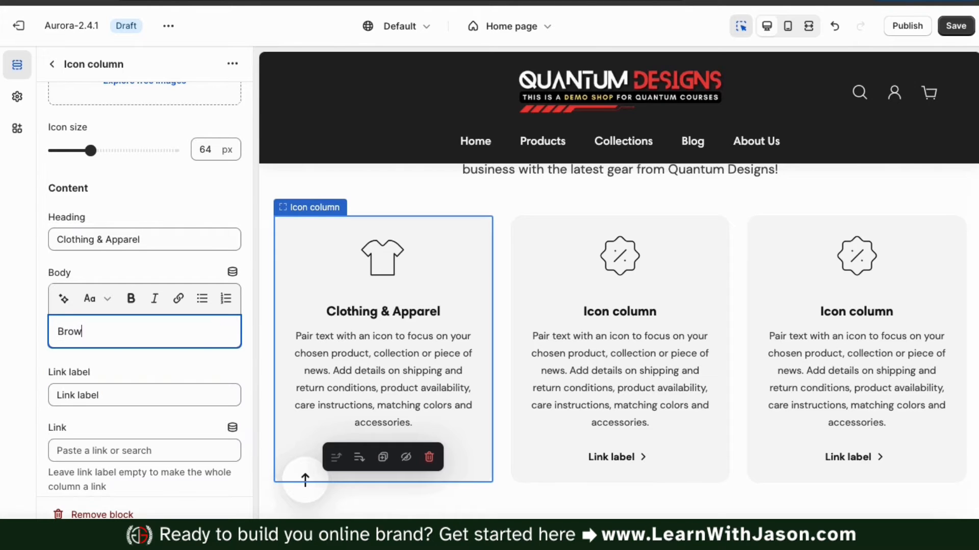
pyautogui.write('se our collection of cozy t-shirts, snuggly hoodies, breezy tank tops and other fashionable apparel!')
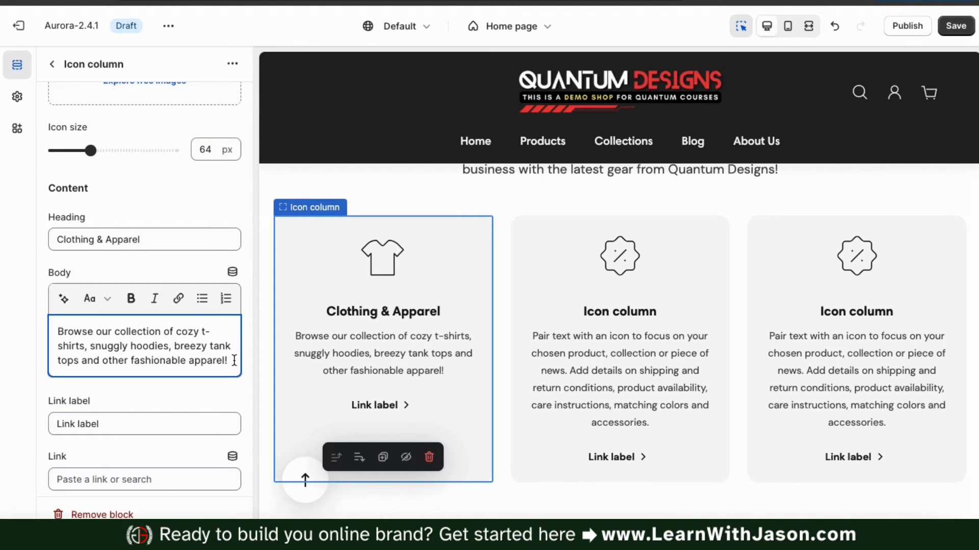
# Set the first column's link label to "View Collection" and link it to the Clothing & Apparel collection
pyautogui.scroll(-1, 244, 384)
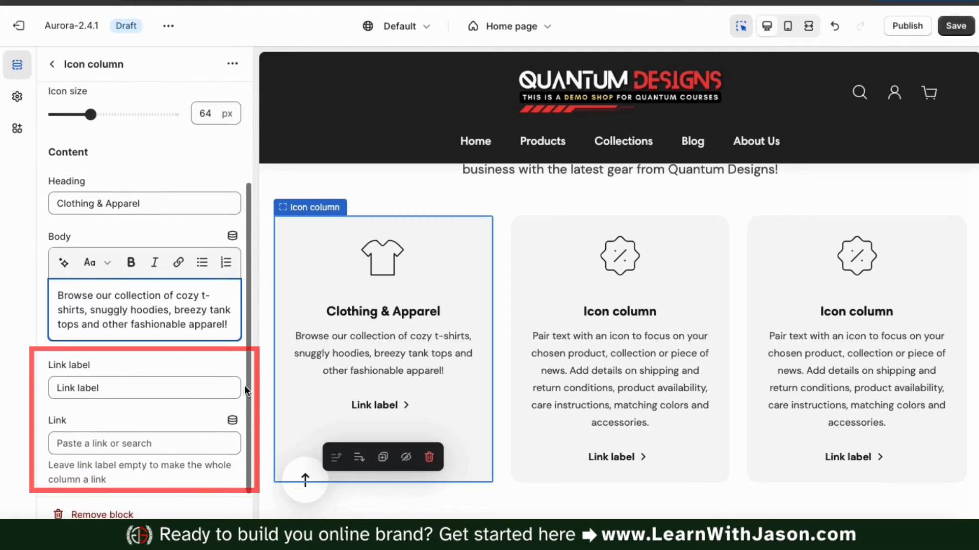
pyautogui.tripleClick(144, 389)
pyautogui.write('View Collection')
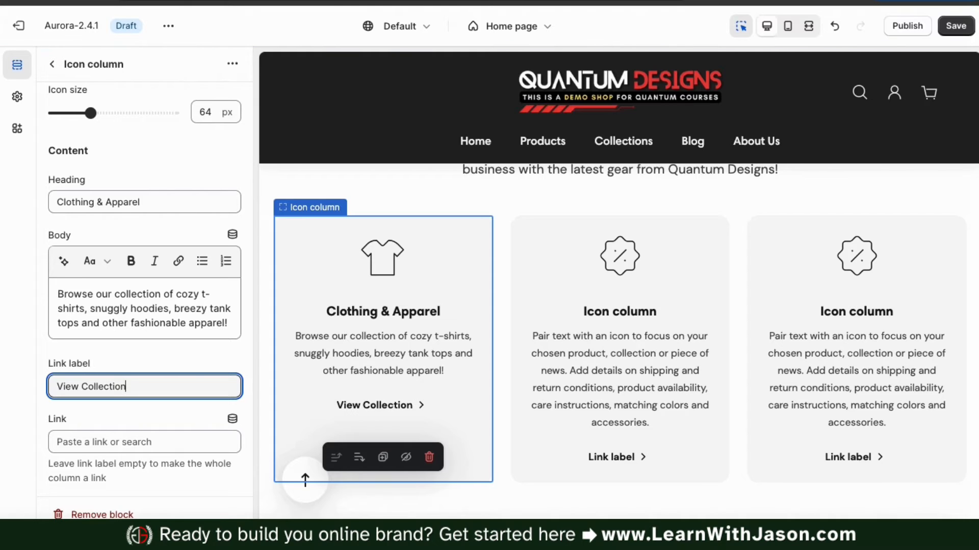
pyautogui.click(181, 437)
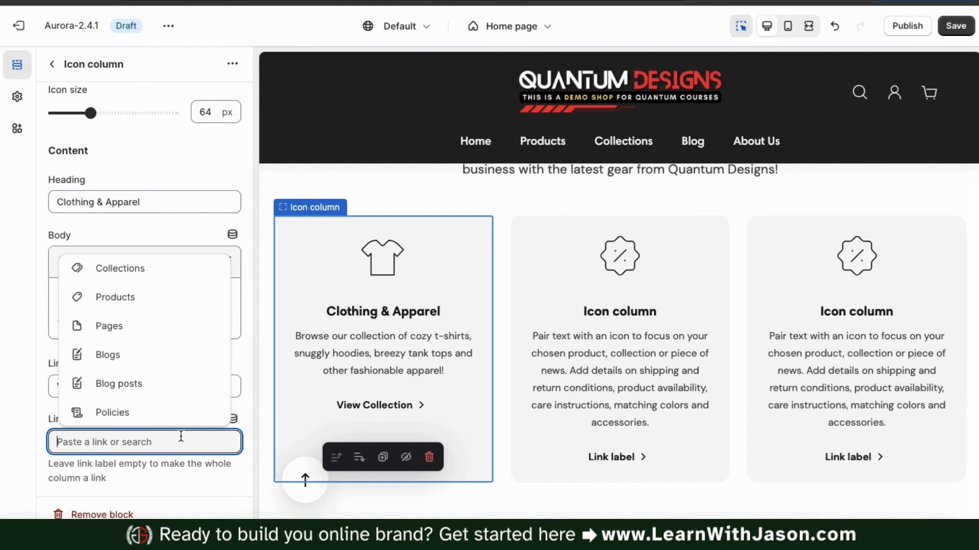
pyautogui.click(127, 273)
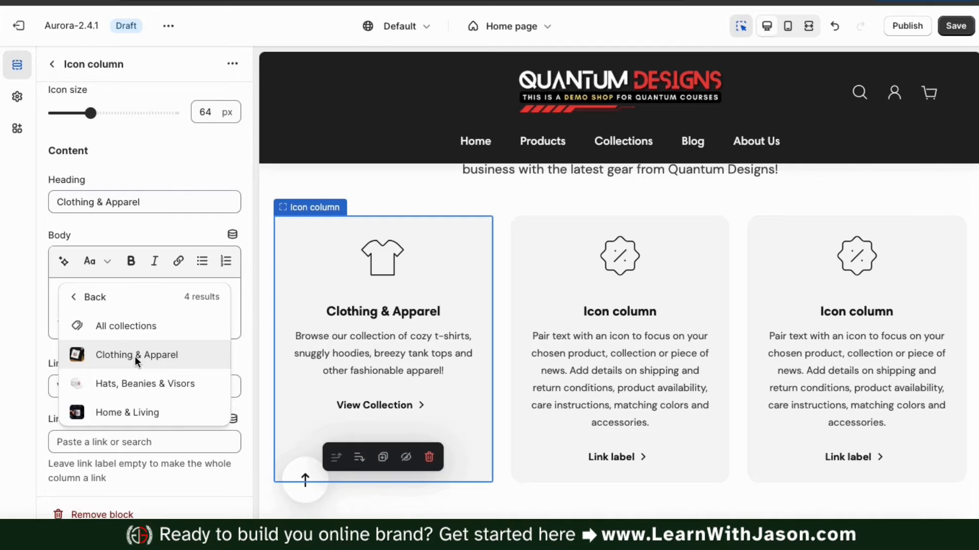
pyautogui.click(134, 355)
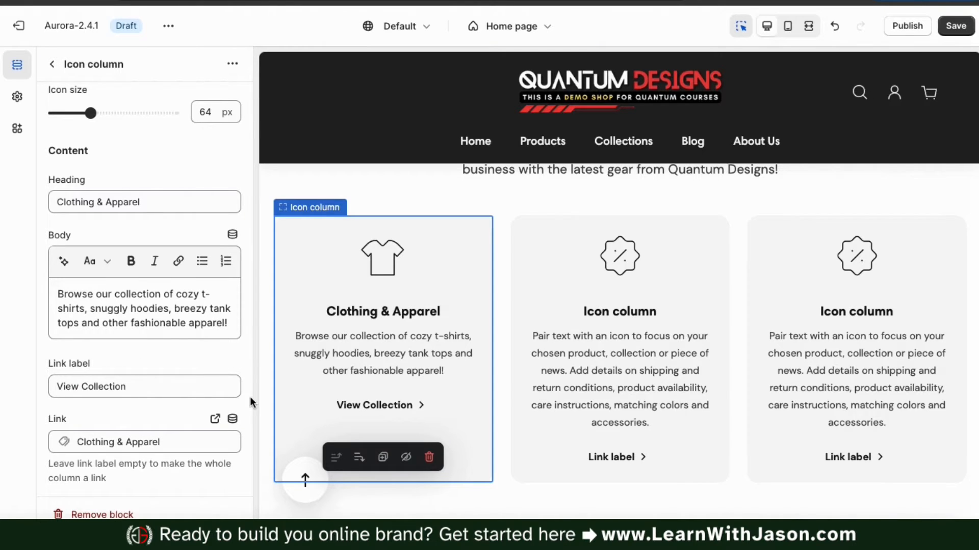
pyautogui.scroll(4, 249, 396)
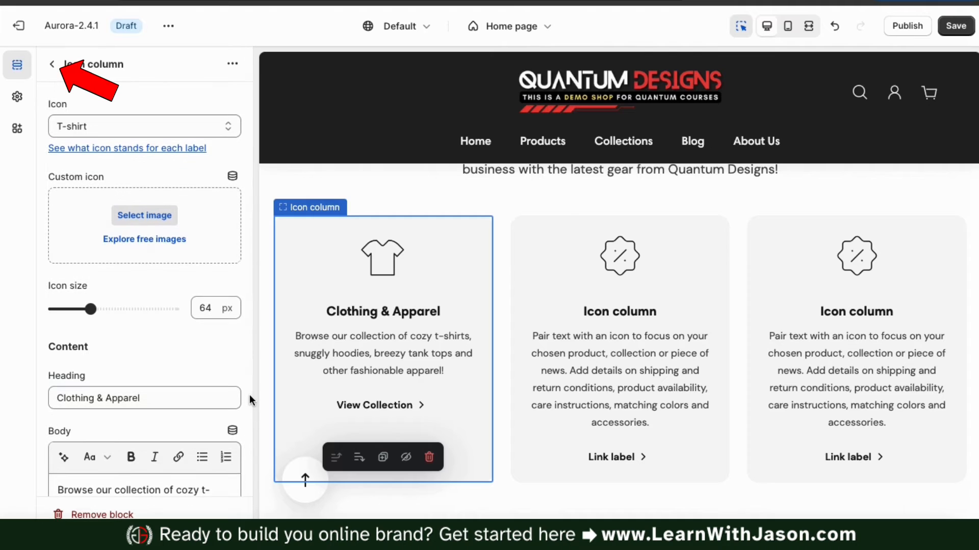
pyautogui.click(53, 65)
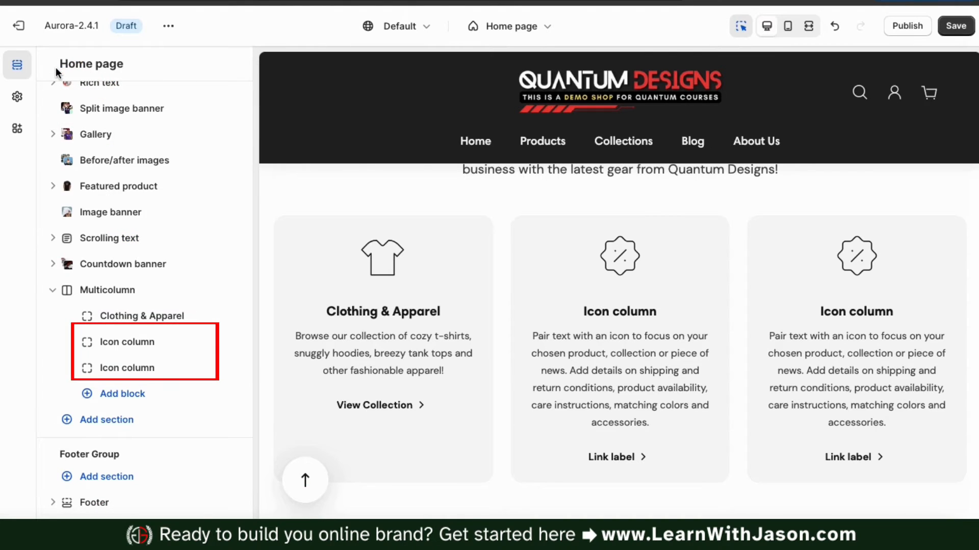
# Give the second icon column the cap image 94578 as its custom icon and set its heading to "Hats, Beanies, & Visors"
pyautogui.click(139, 352)
pyautogui.click(228, 127)
pyautogui.scroll(3, 194, 152)
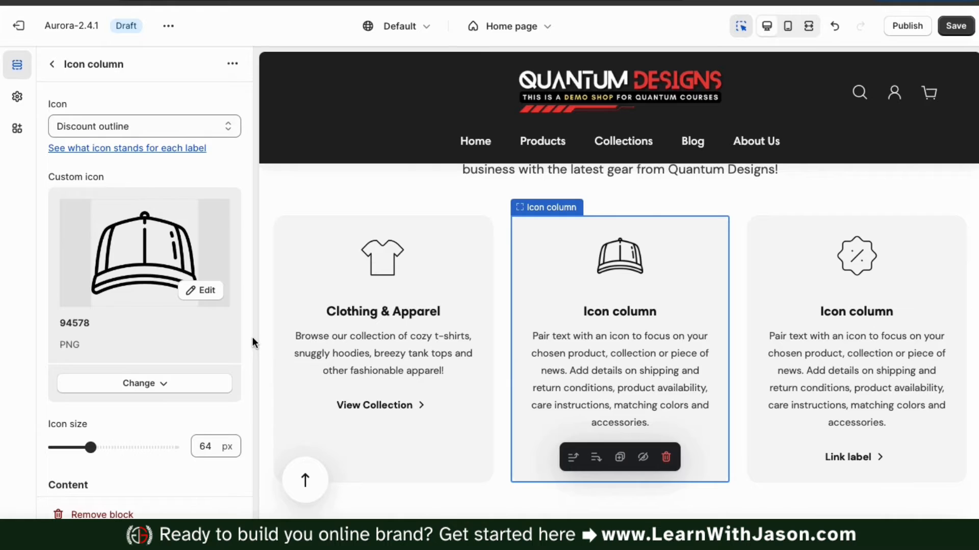
pyautogui.scroll(-5, 249, 331)
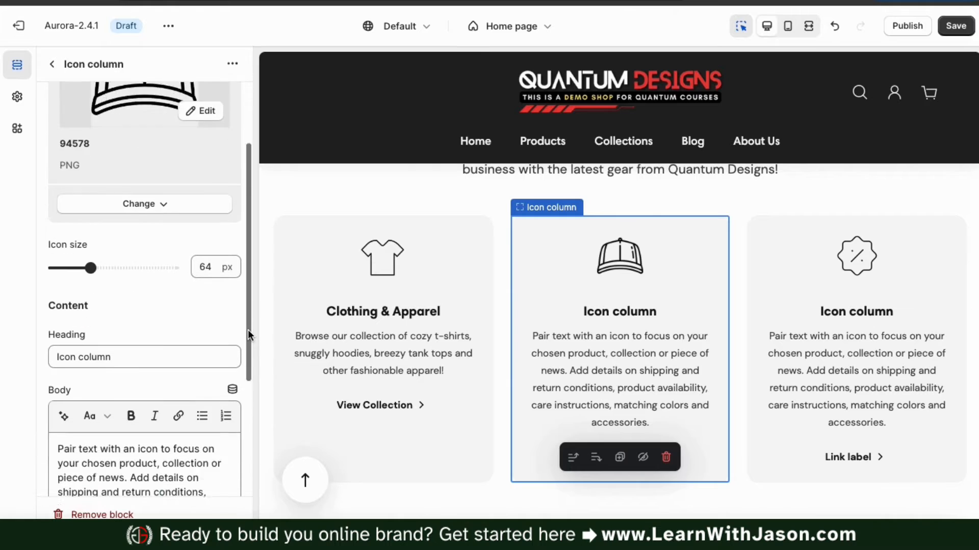
pyautogui.click(116, 253)
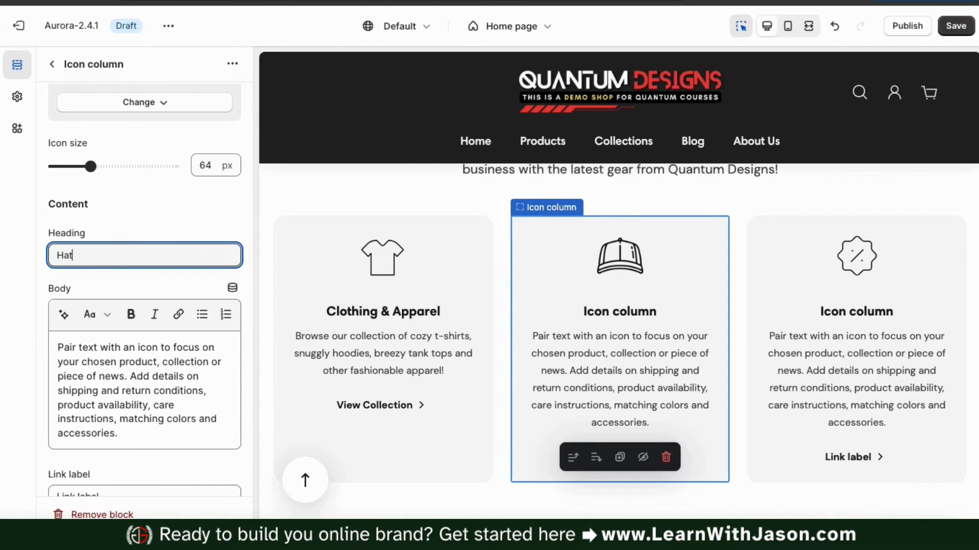
pyautogui.write('Hats, Beanies, &')
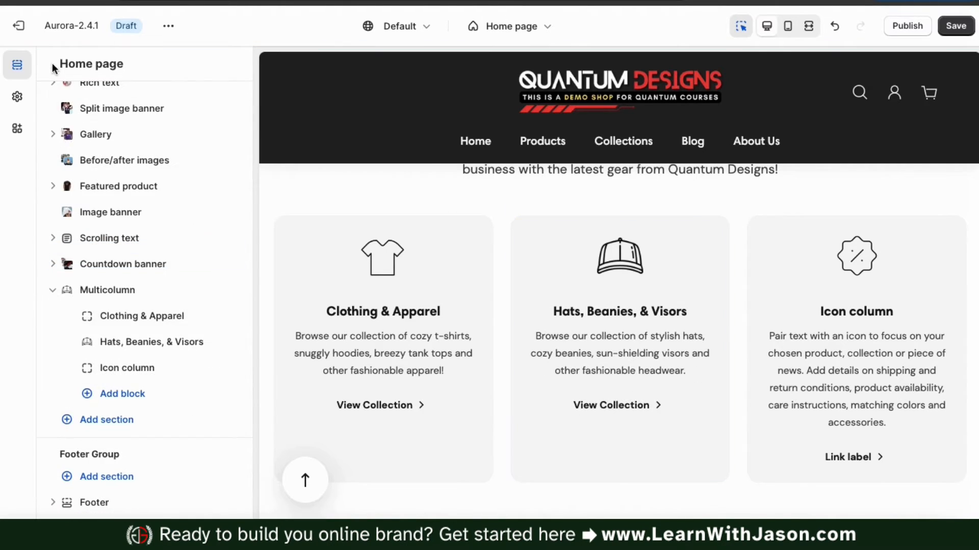
# Open the third icon column and change its icon to the armchair
pyautogui.click(127, 377)
pyautogui.click(222, 131)
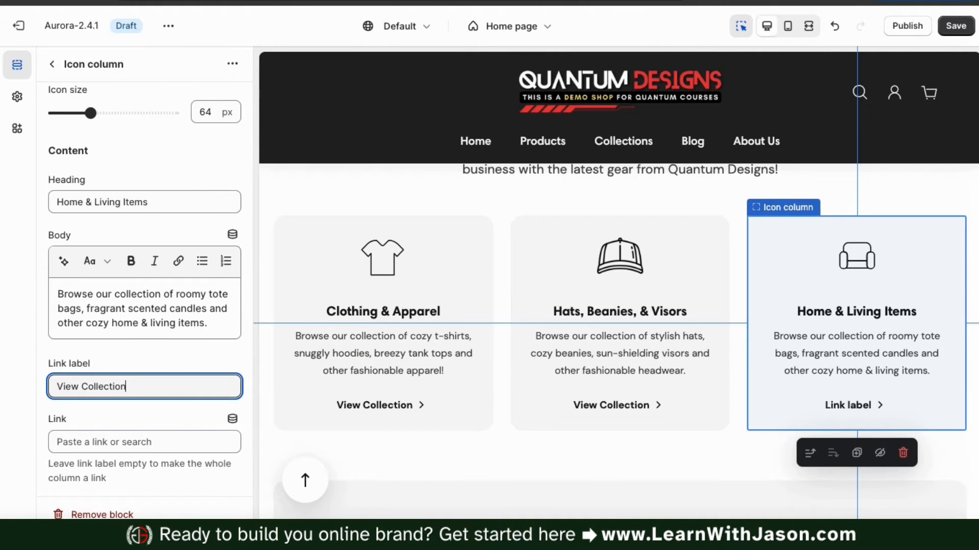
# Link the third icon column to the Home & Living collection and return to the home page's section list
pyautogui.click(148, 442)
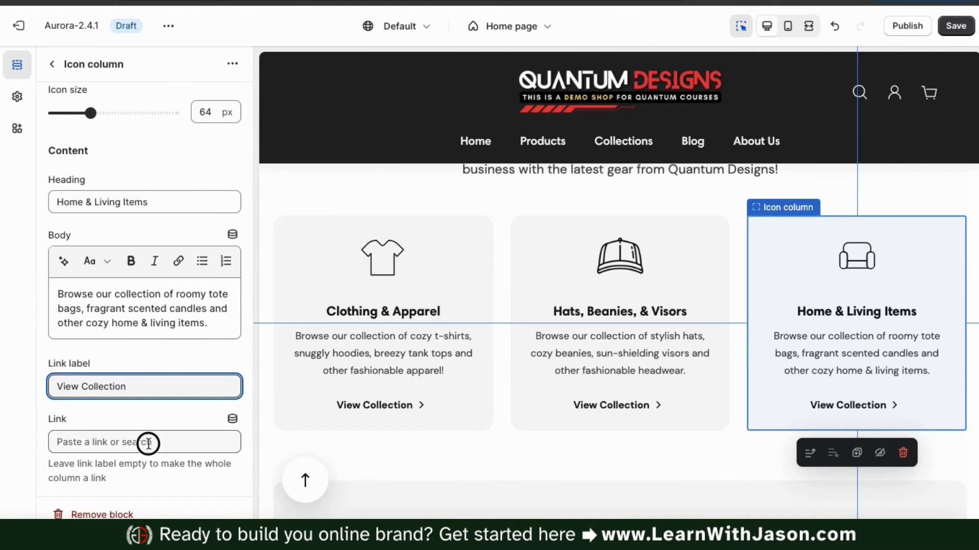
pyautogui.click(140, 275)
pyautogui.click(127, 411)
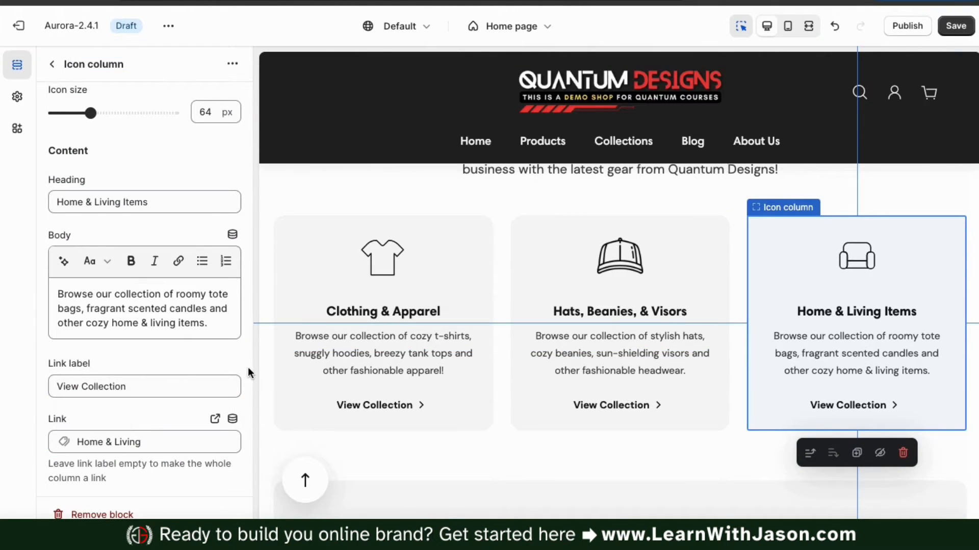
pyautogui.scroll(4, 244, 344)
pyautogui.click(53, 64)
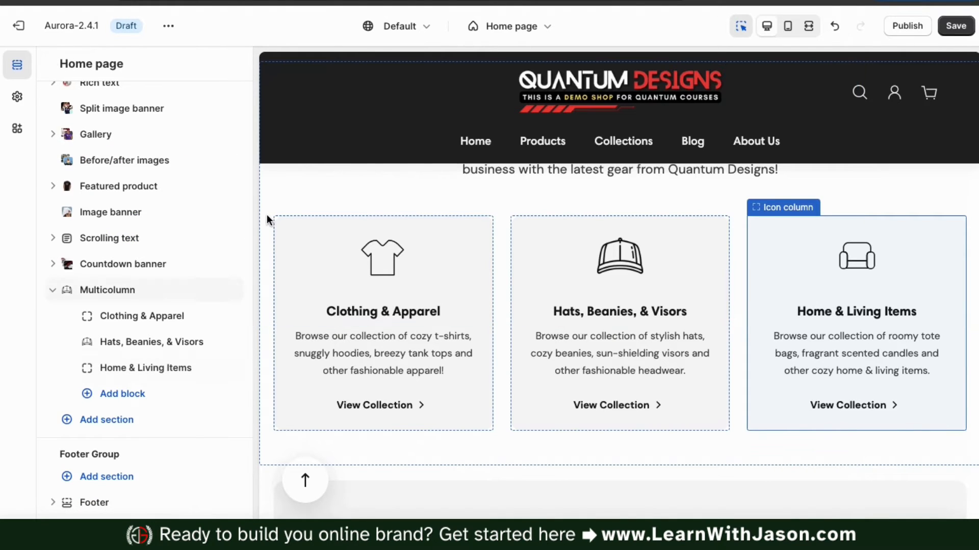
# Preview the Multicolumn section in the mobile view and return to the desktop view
pyautogui.scroll(2, 267, 214)
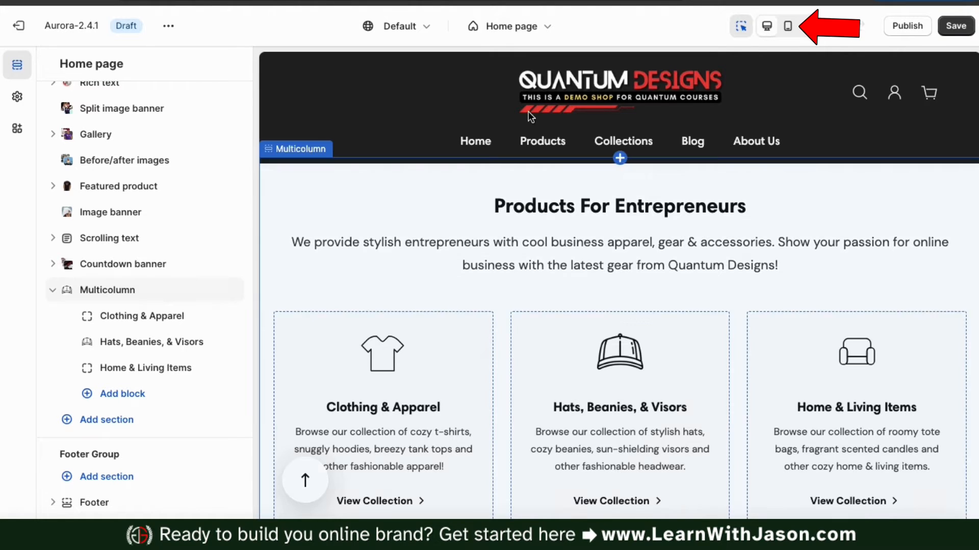
pyautogui.click(789, 28)
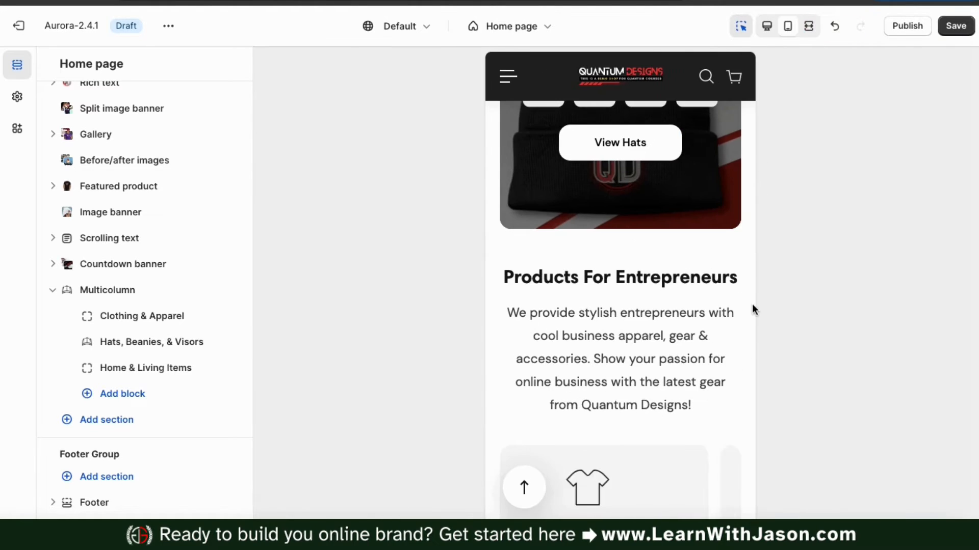
pyautogui.scroll(-3, 753, 306)
pyautogui.scroll(-2, 753, 307)
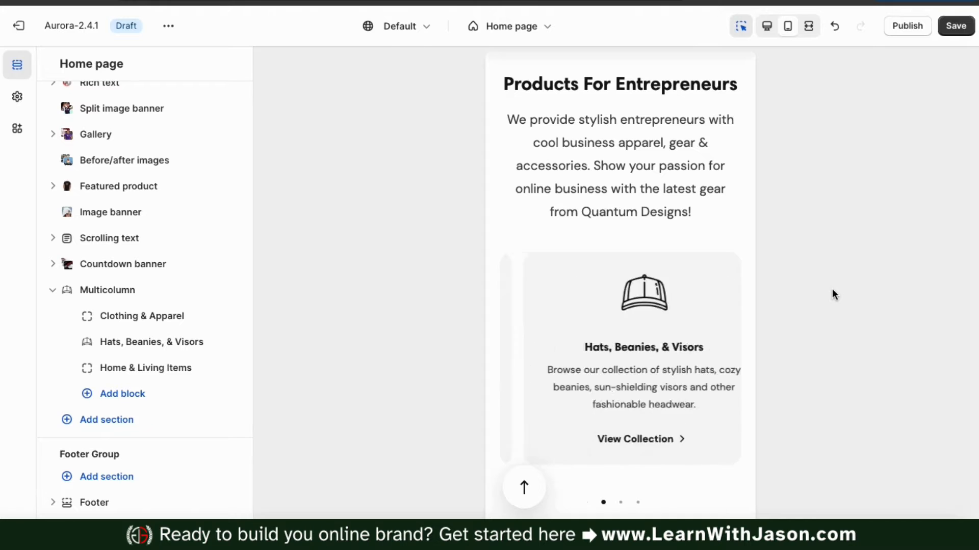
pyautogui.click(766, 27)
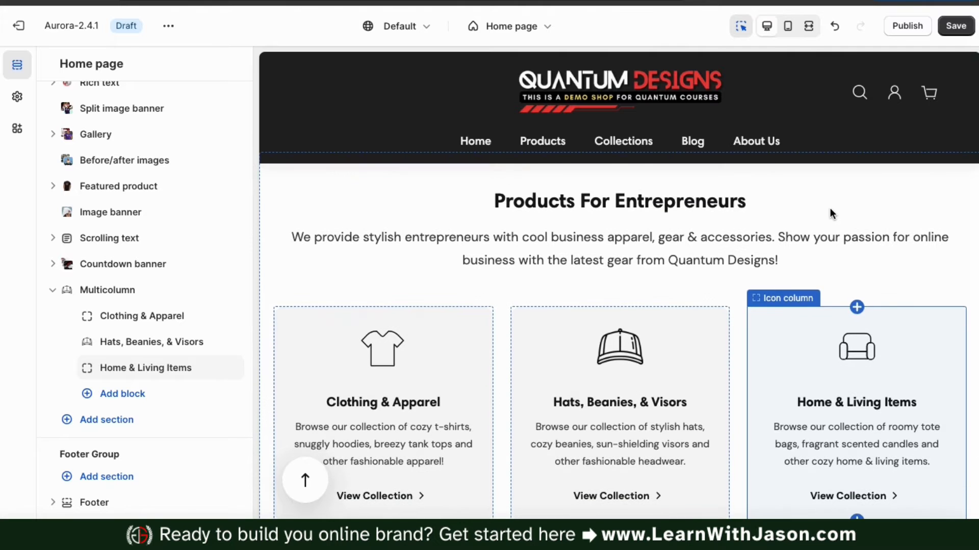
# Move the Multicolumn section directly below Before/after images, check its placement in the preview and save the theme
pyautogui.scroll(-5, 683, 244)
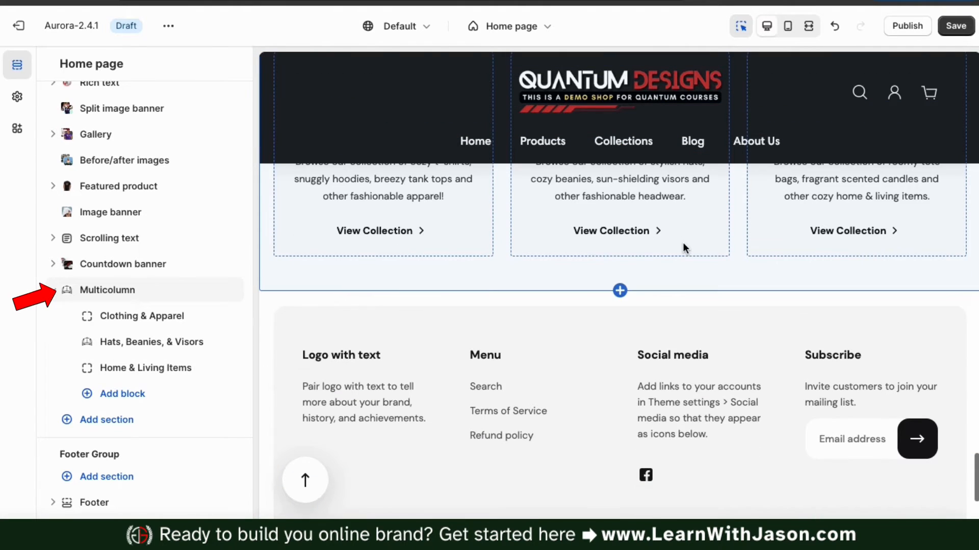
pyautogui.moveTo(64, 301)
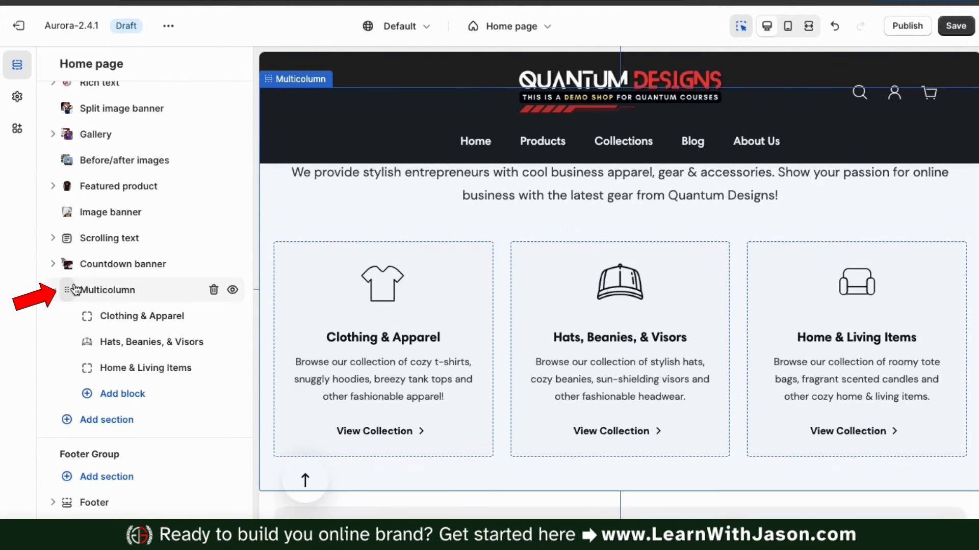
pyautogui.moveTo(68, 291); pyautogui.dragTo(77, 185)
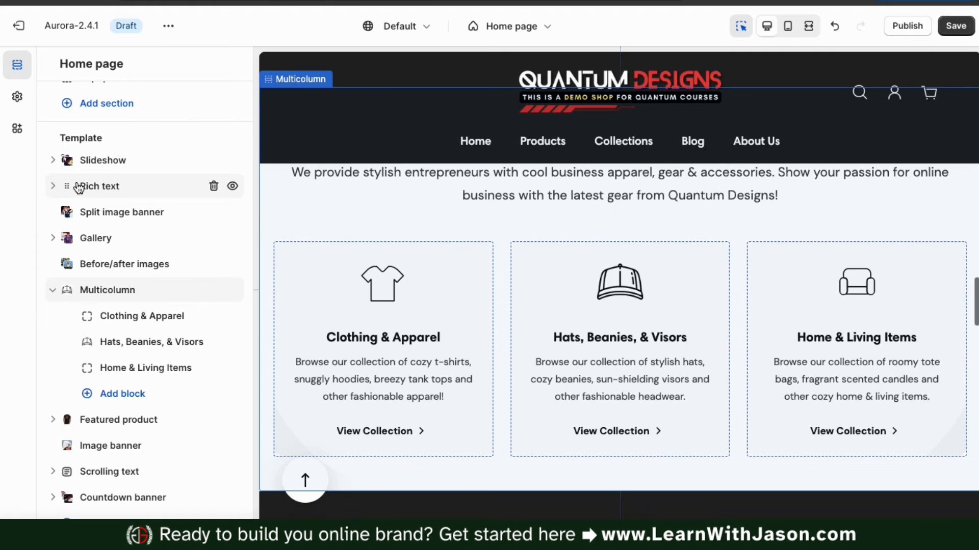
pyautogui.click(305, 277)
pyautogui.scroll(6, 305, 277)
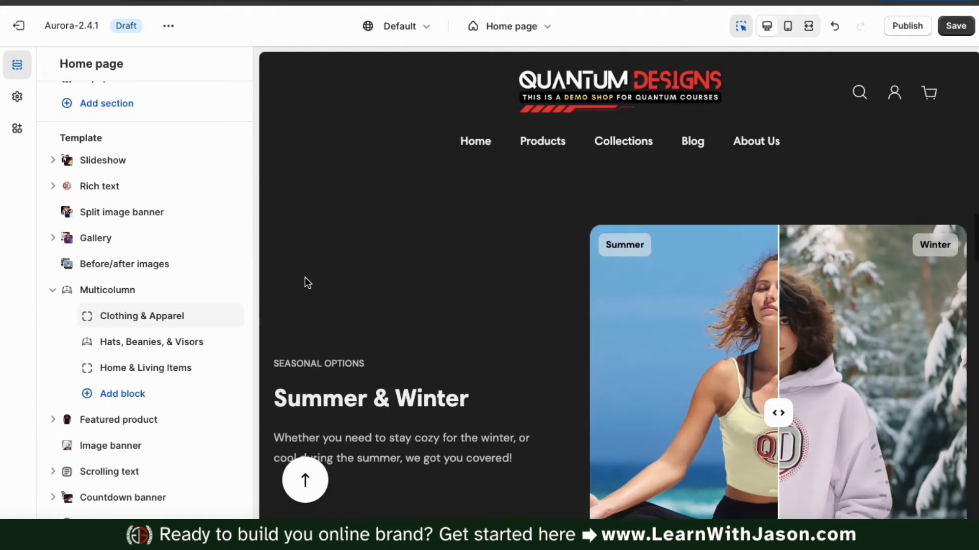
pyautogui.scroll(-5, 305, 277)
pyautogui.scroll(-1, 304, 277)
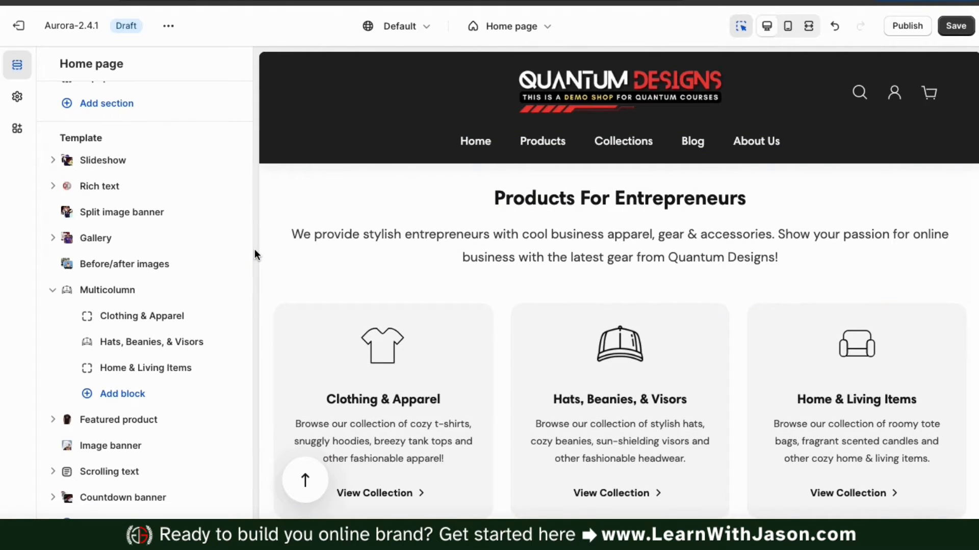
pyautogui.click(959, 30)
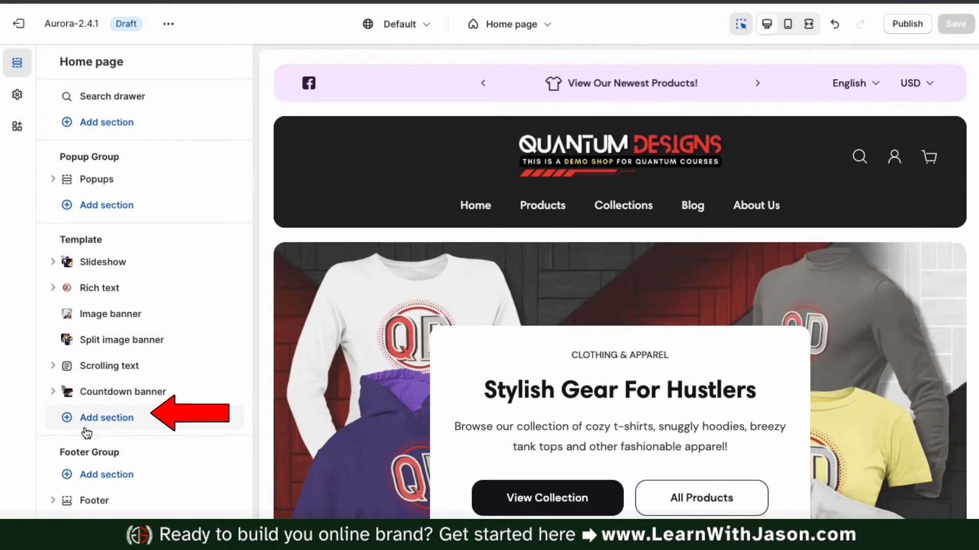
# Add a Featured product section to the home page template below the Countdown banner
pyautogui.click(100, 421)
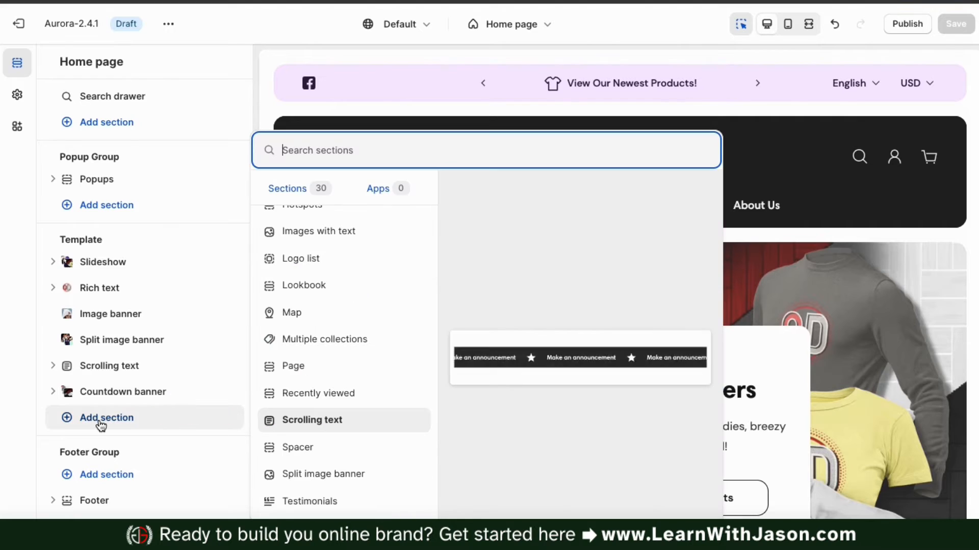
pyautogui.scroll(10, 321, 362)
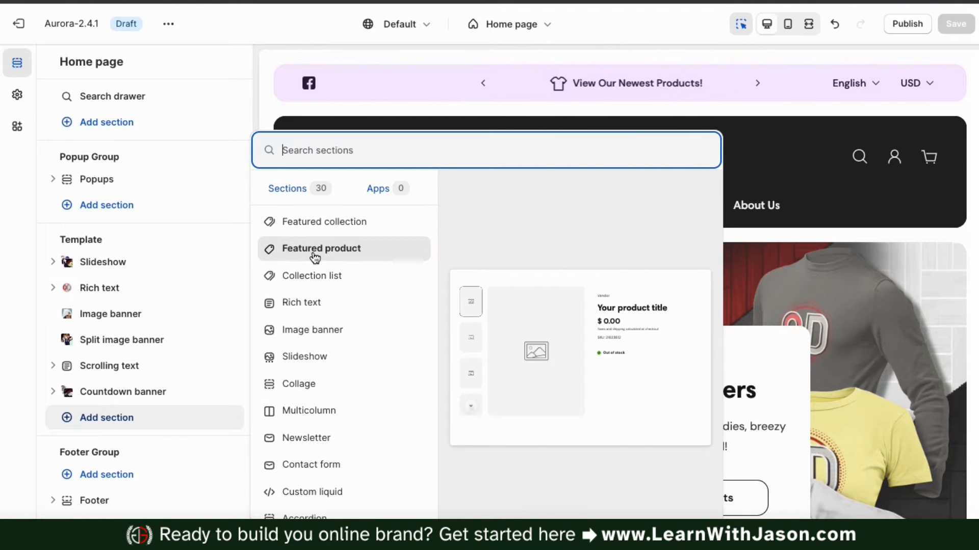
pyautogui.click(311, 259)
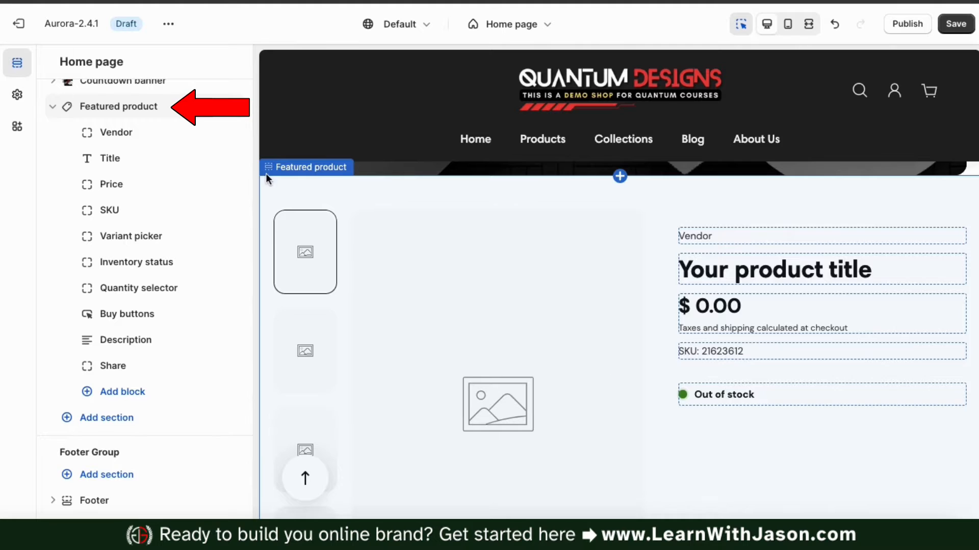
# Open the Featured product section's settings and set its color scheme to Contrasting
pyautogui.click(127, 113)
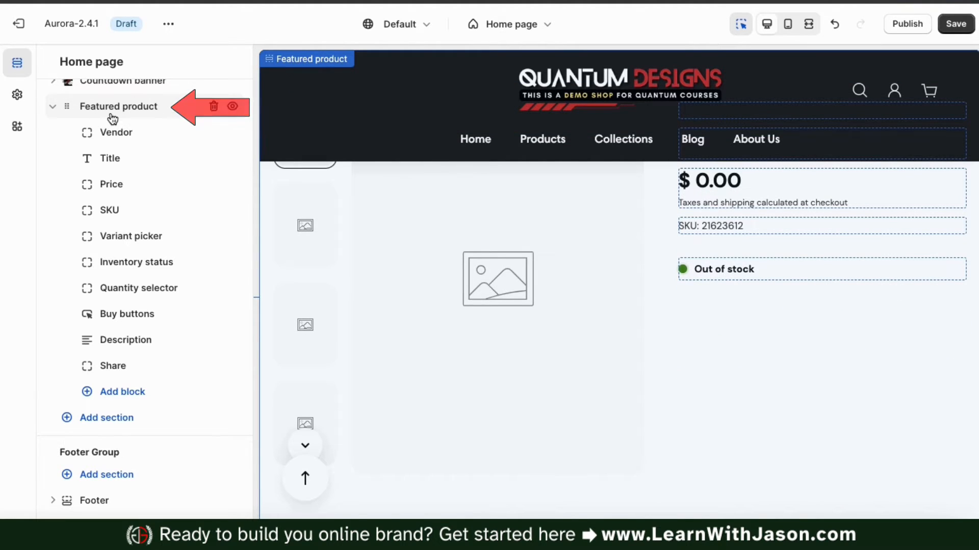
pyautogui.click(112, 117)
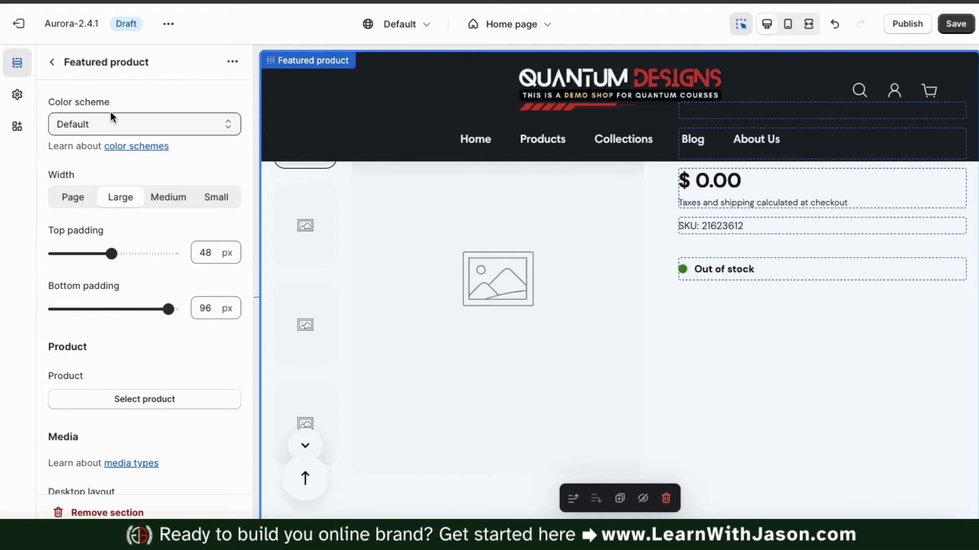
pyautogui.scroll(3, 327, 254)
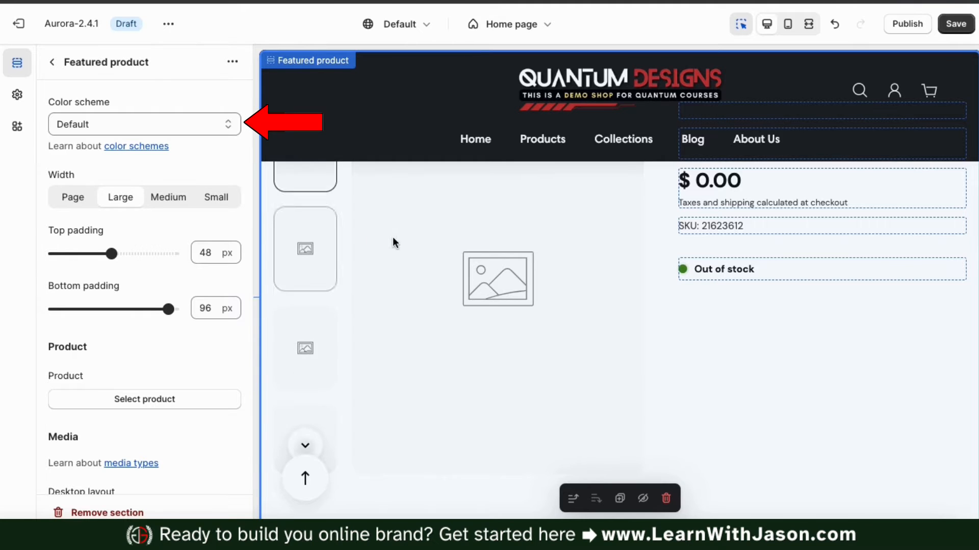
pyautogui.scroll(3, 393, 238)
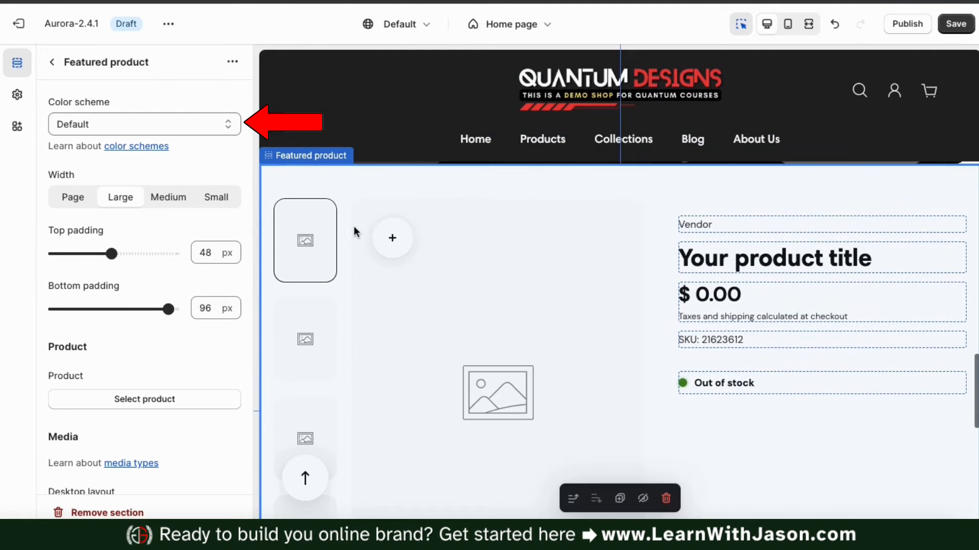
pyautogui.click(224, 124)
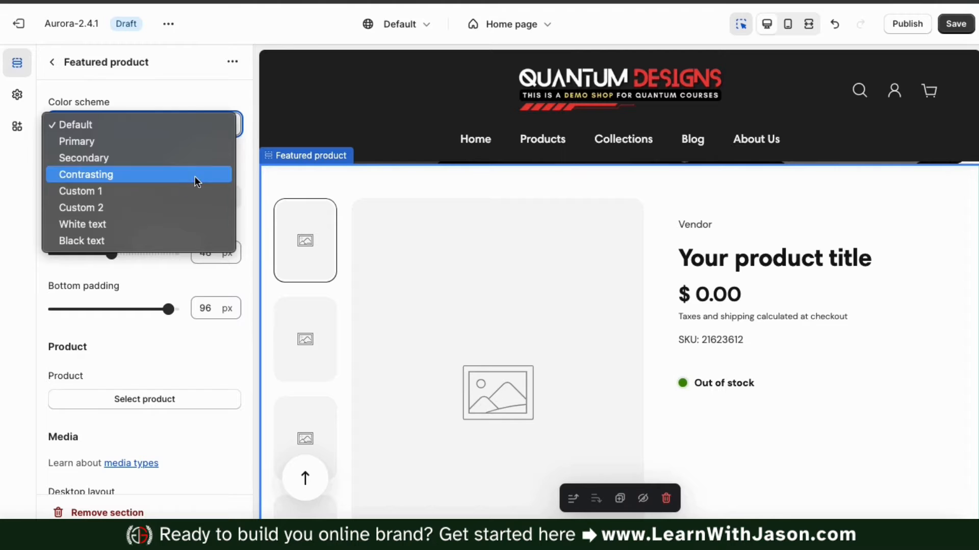
pyautogui.click(195, 176)
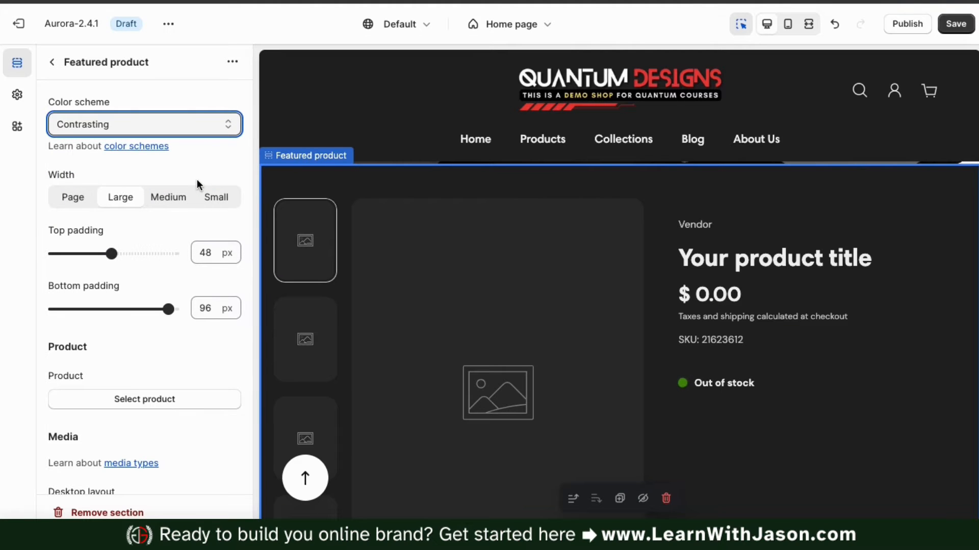
pyautogui.scroll(-1, 364, 253)
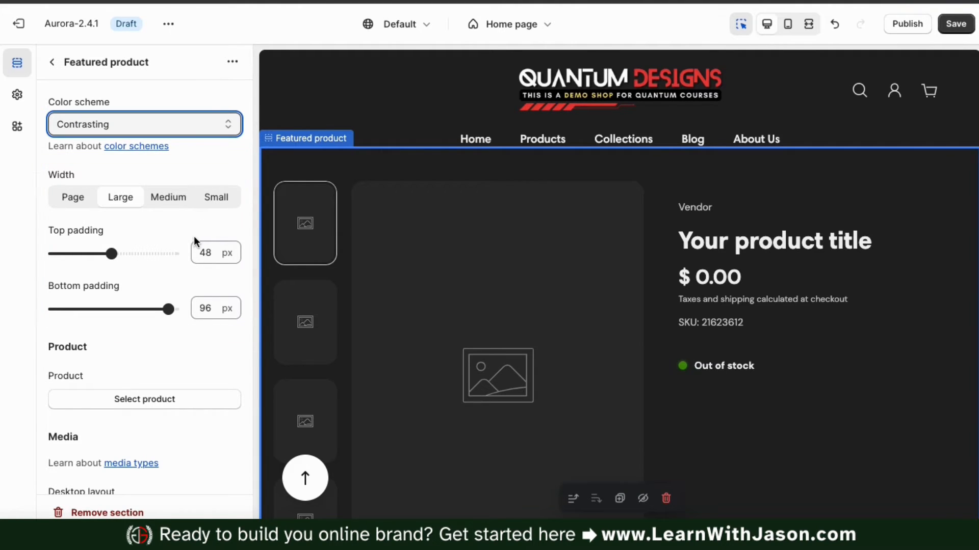
# Search the products for "t-shirt" and set QD Men's Classic T-Shirt as the featured product
pyautogui.scroll(-5, 194, 237)
pyautogui.scroll(-5, 194, 237)
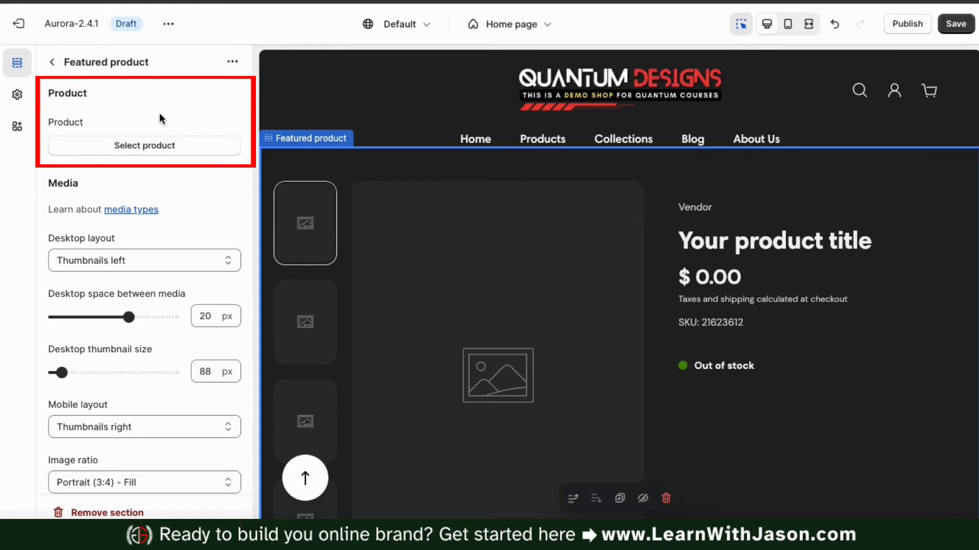
pyautogui.click(152, 147)
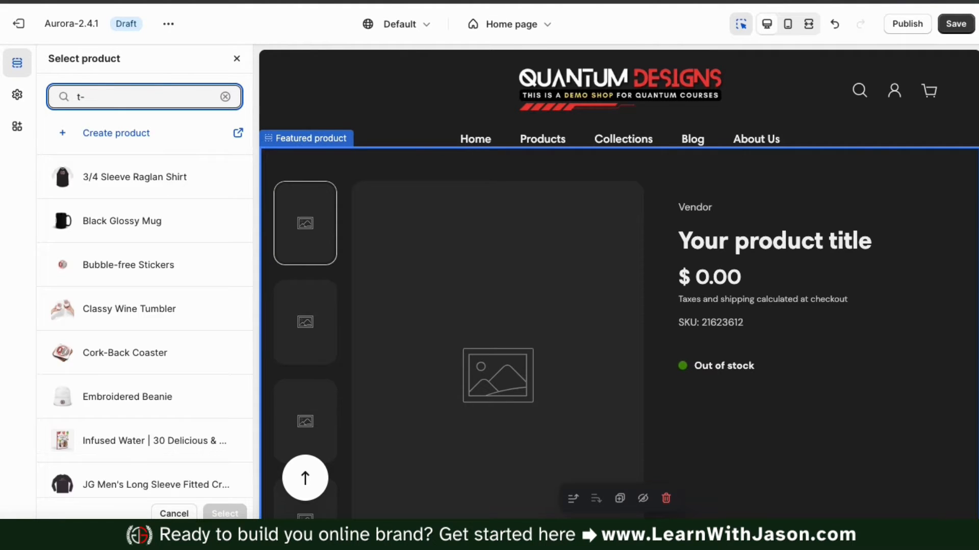
pyautogui.write('rt')
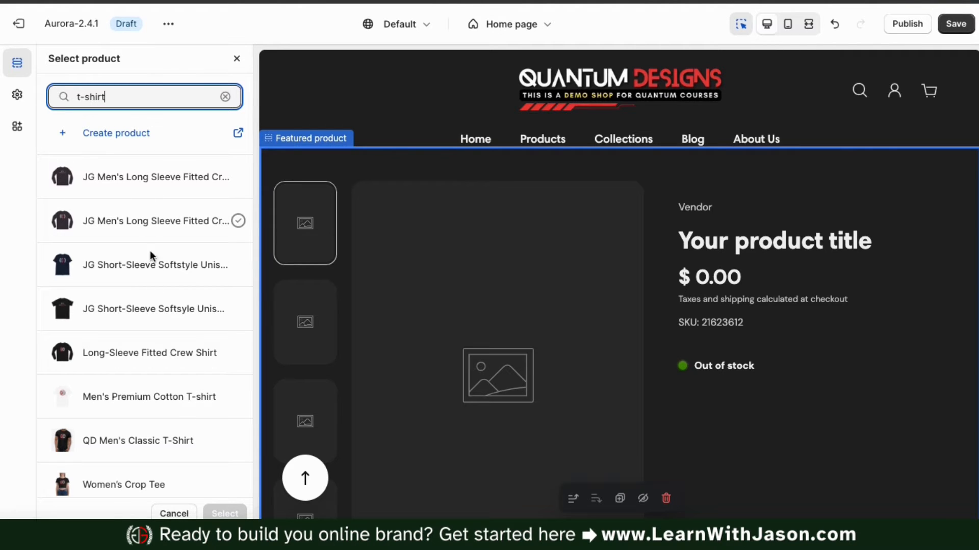
pyautogui.click(137, 455)
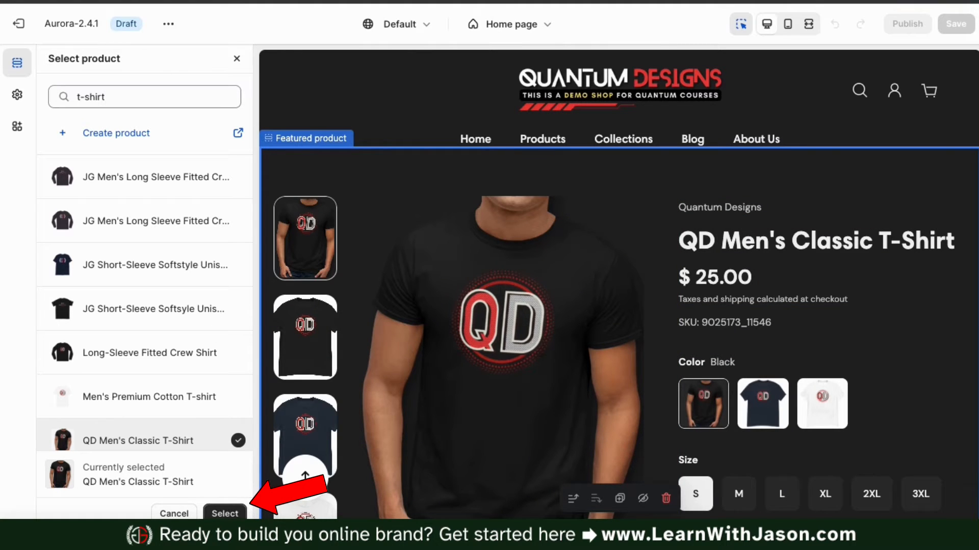
pyautogui.click(241, 511)
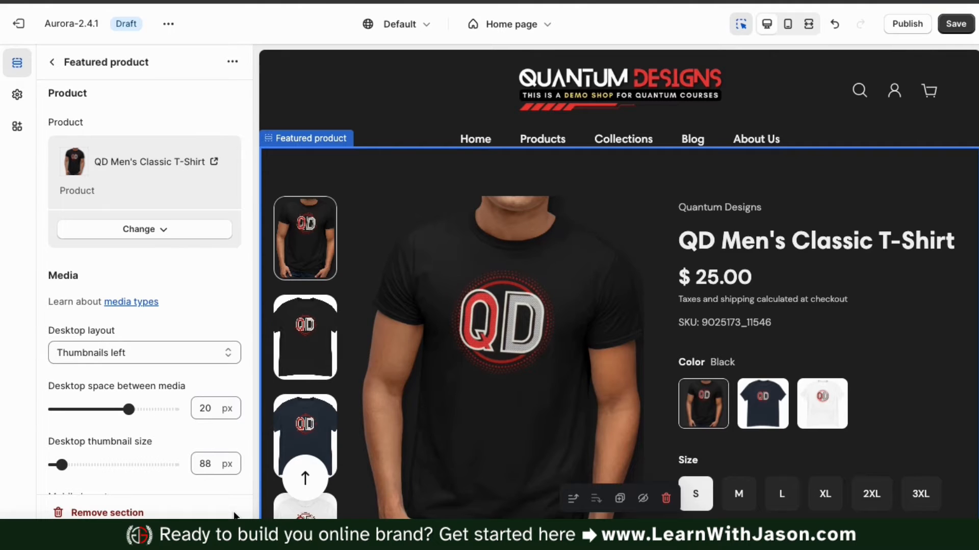
# Try the Thumbnails bottom and Thumbnails right desktop layouts for the product media, and set the layout back to Thumbnails left
pyautogui.scroll(-3, 243, 324)
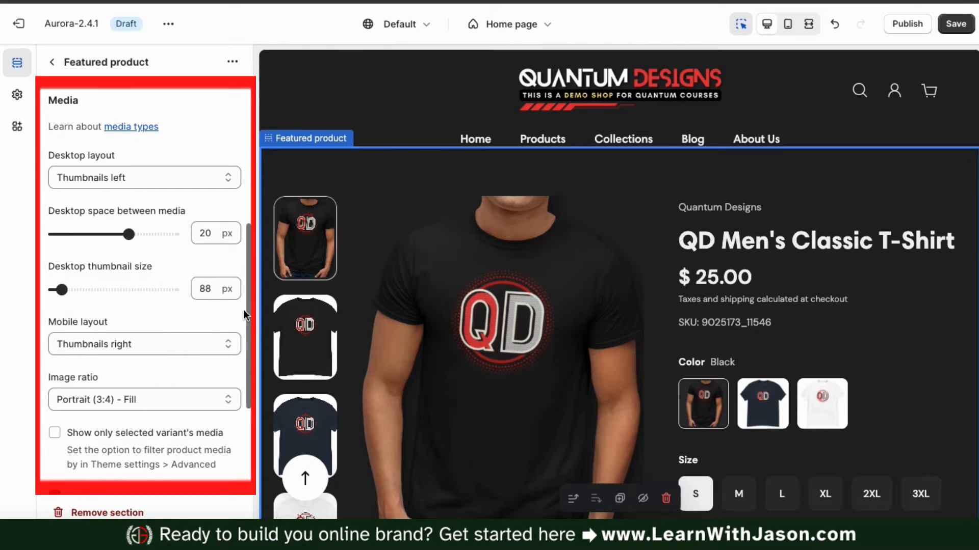
pyautogui.click(228, 186)
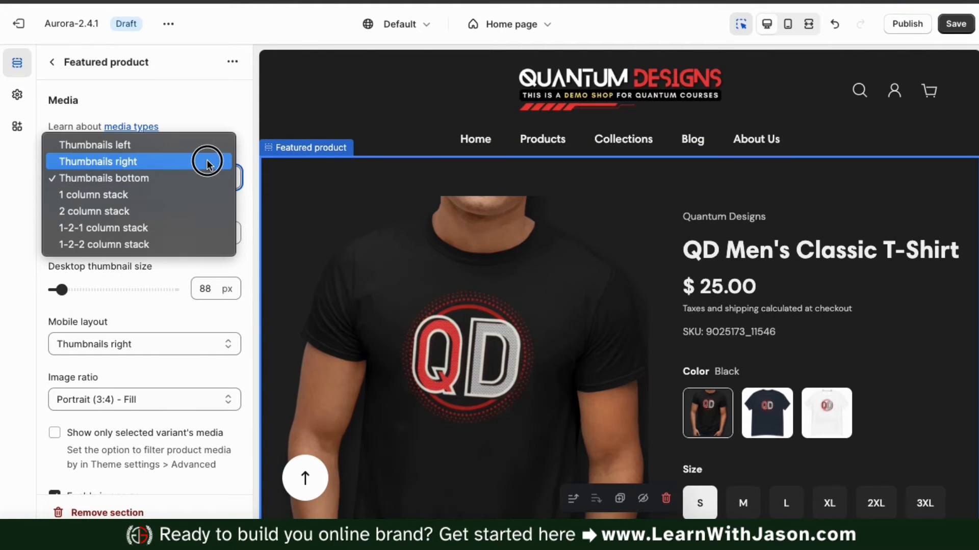
pyautogui.click(207, 158)
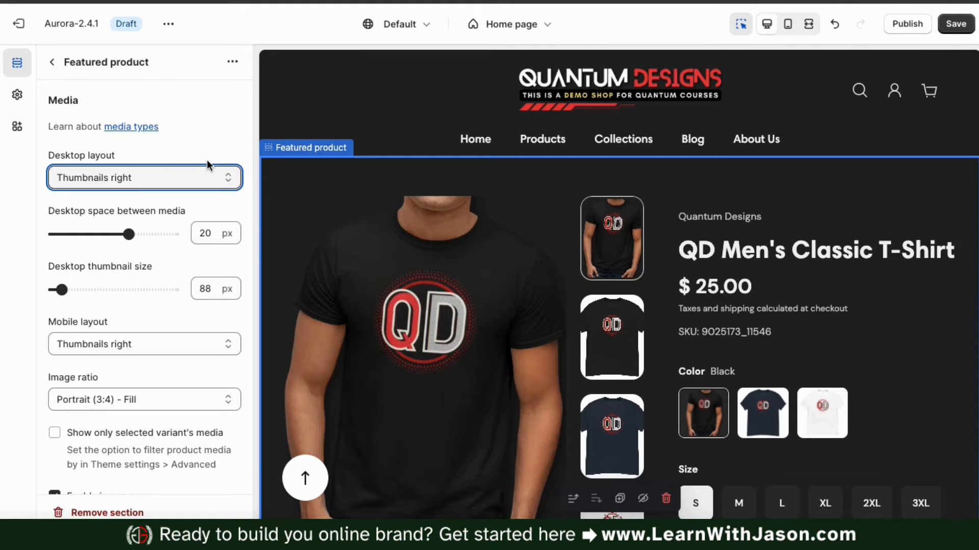
pyautogui.click(224, 176)
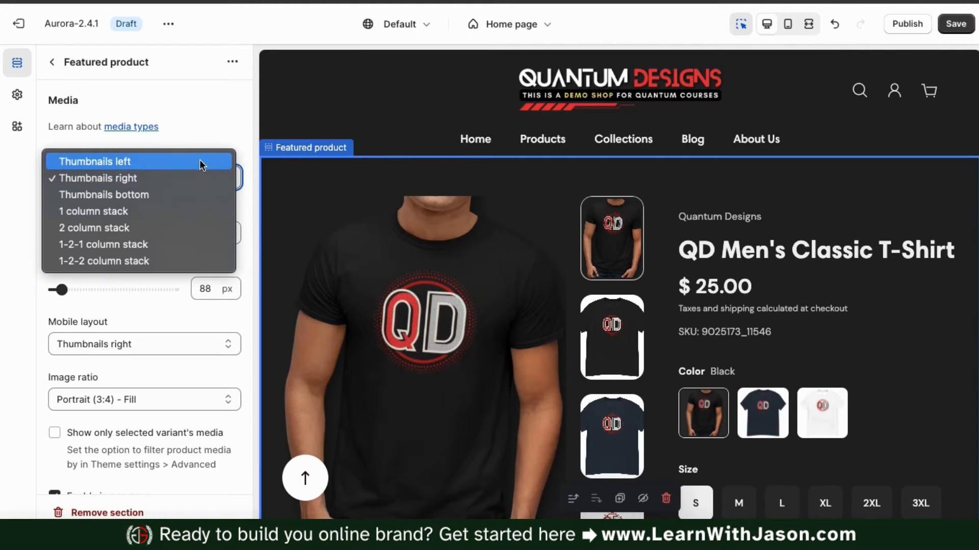
pyautogui.click(200, 162)
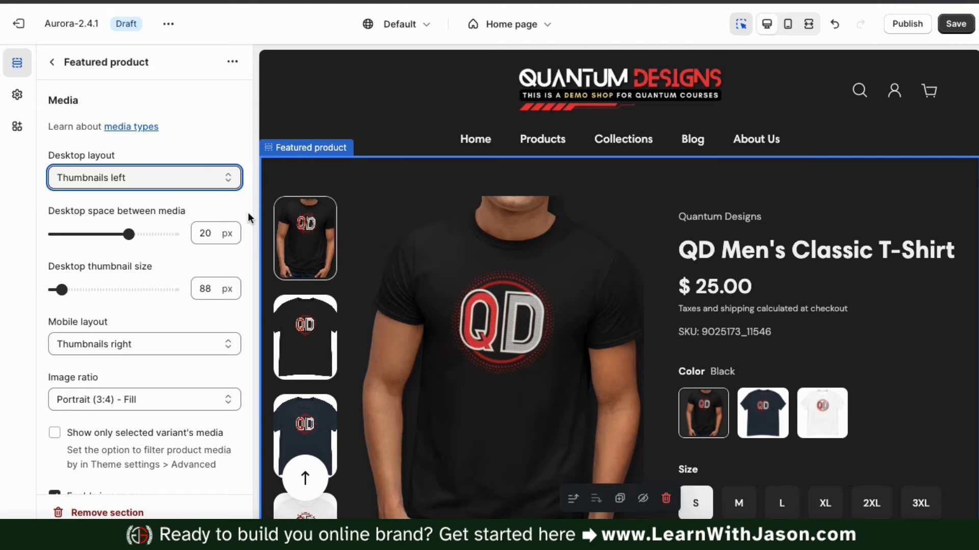
# Try the Square (1:1) - Fill image ratio for the product media, and set the ratio back to Portrait (3:4) - Fill
pyautogui.scroll(-3, 248, 212)
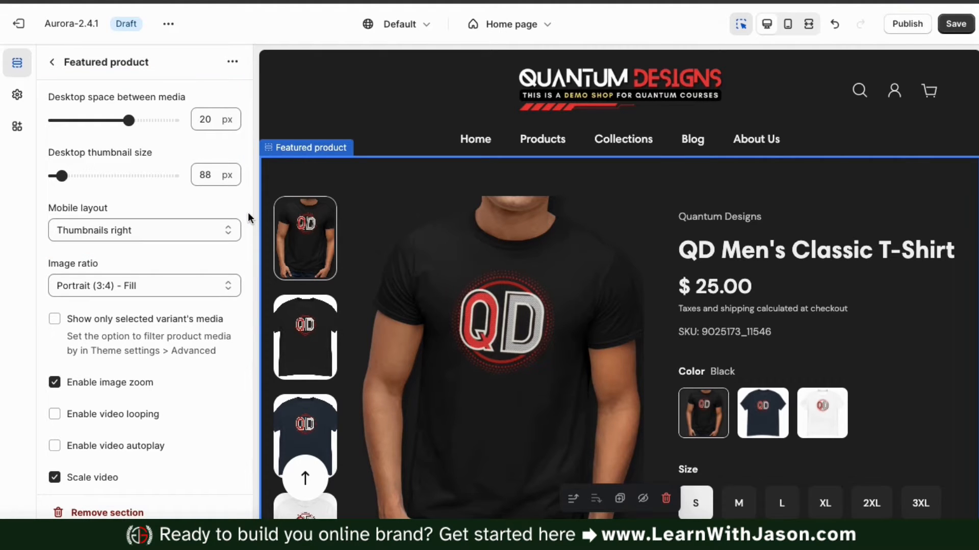
pyautogui.scroll(-1, 218, 237)
pyautogui.click(227, 276)
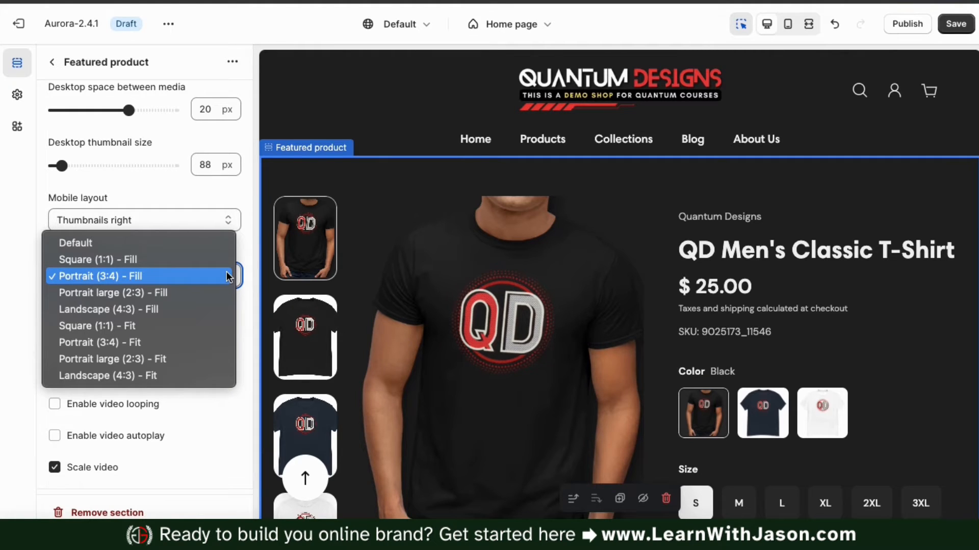
pyautogui.click(222, 259)
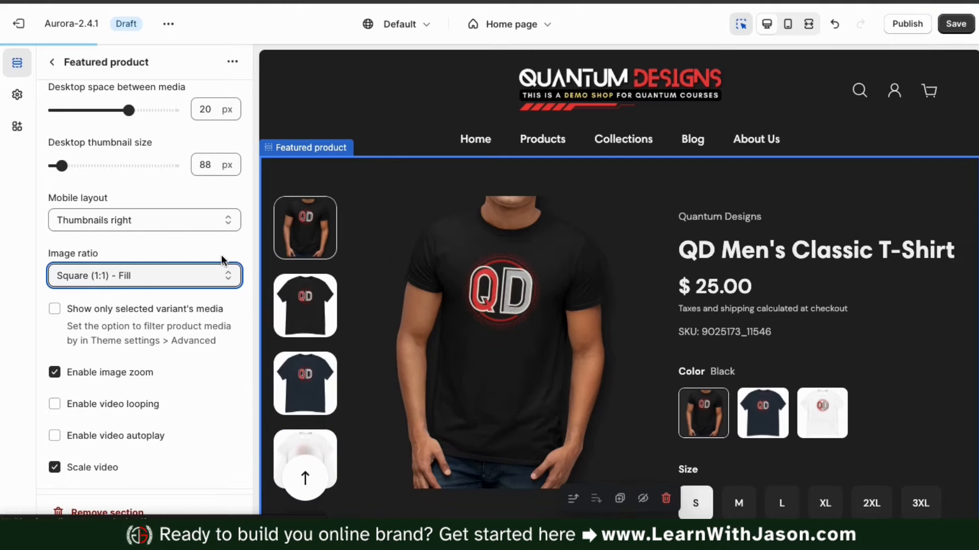
pyautogui.click(224, 268)
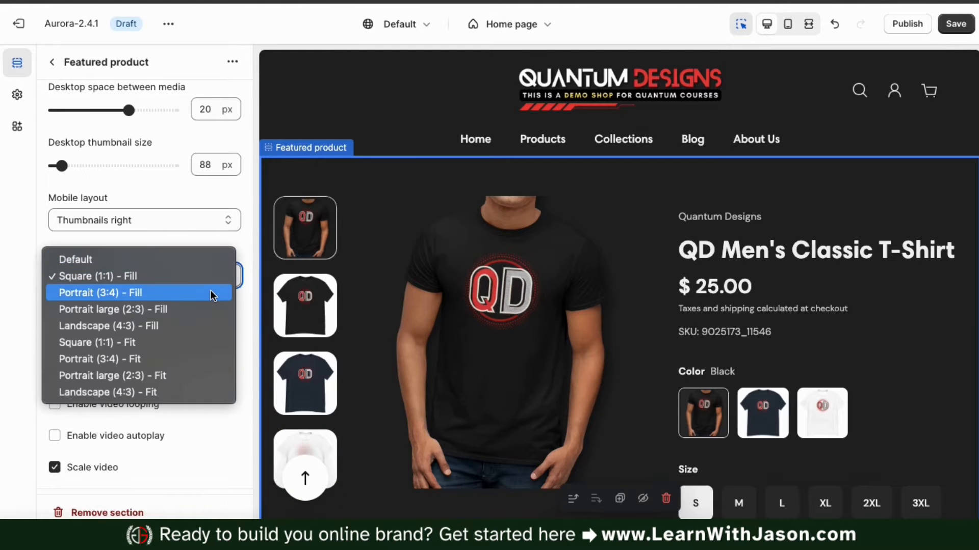
pyautogui.click(210, 292)
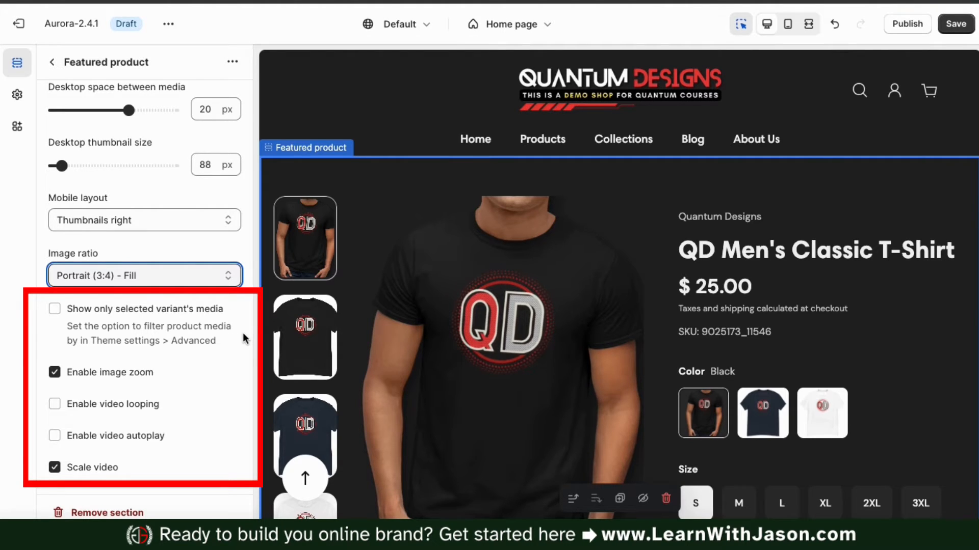
pyautogui.scroll(-2, 187, 344)
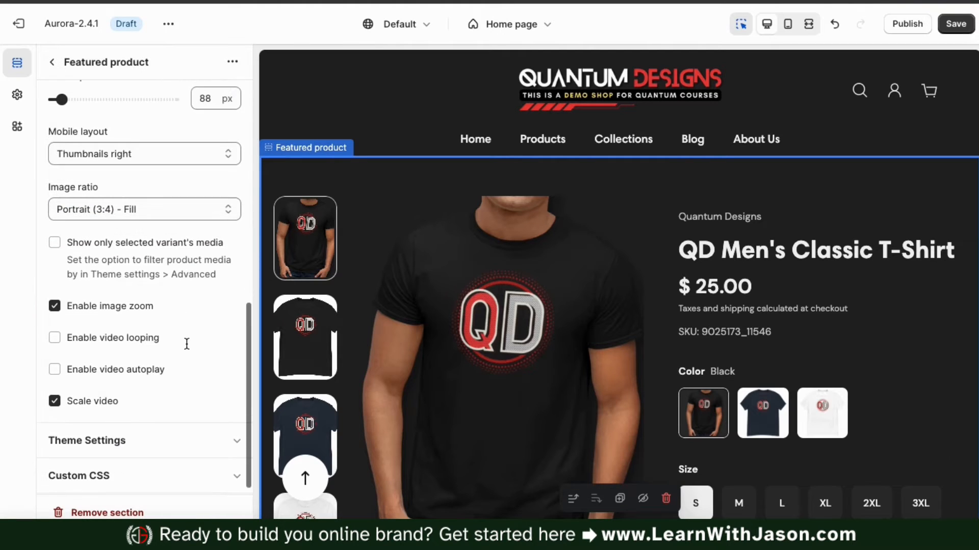
pyautogui.scroll(8, 186, 344)
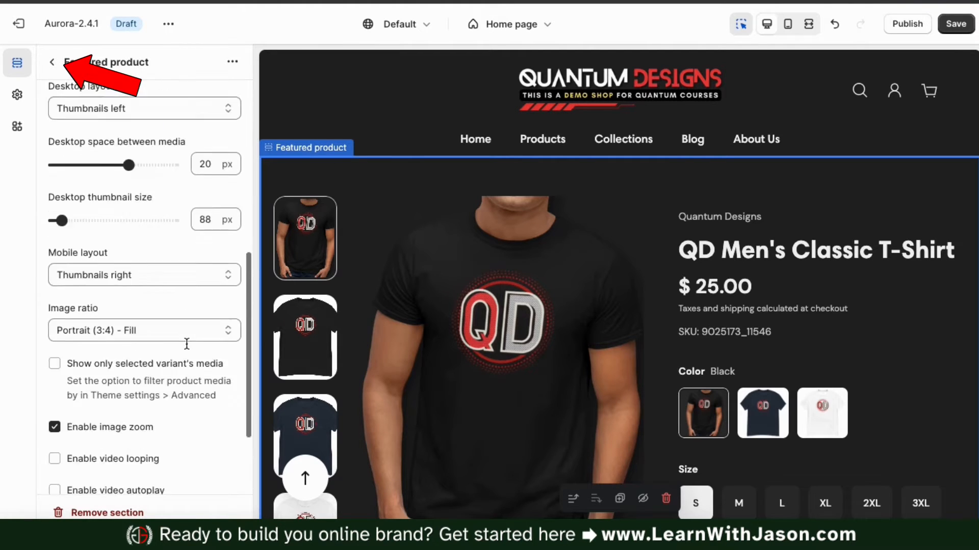
# Leave the Featured product settings and examine the section's product details, from the price and variants down to the description's end
pyautogui.click(57, 62)
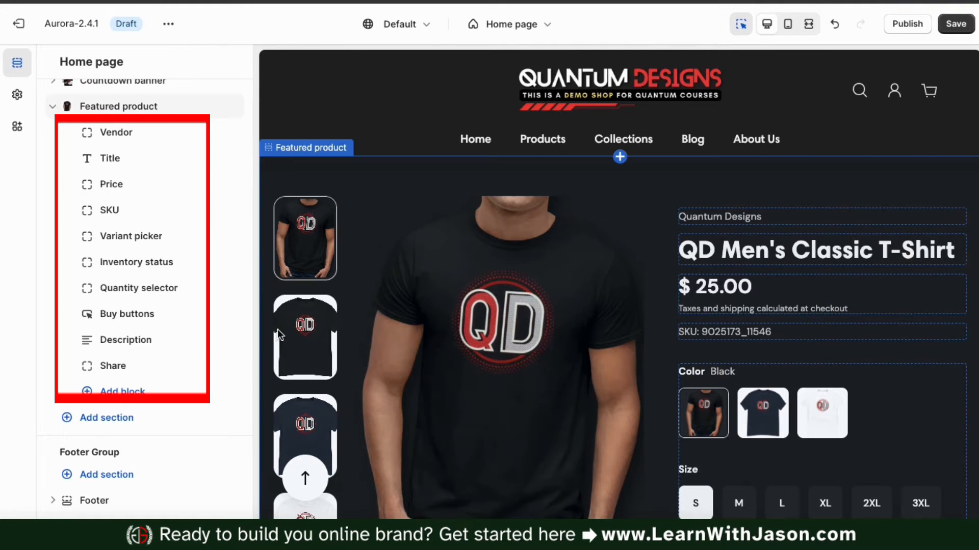
pyautogui.scroll(-1, 709, 277)
pyautogui.scroll(-5, 709, 277)
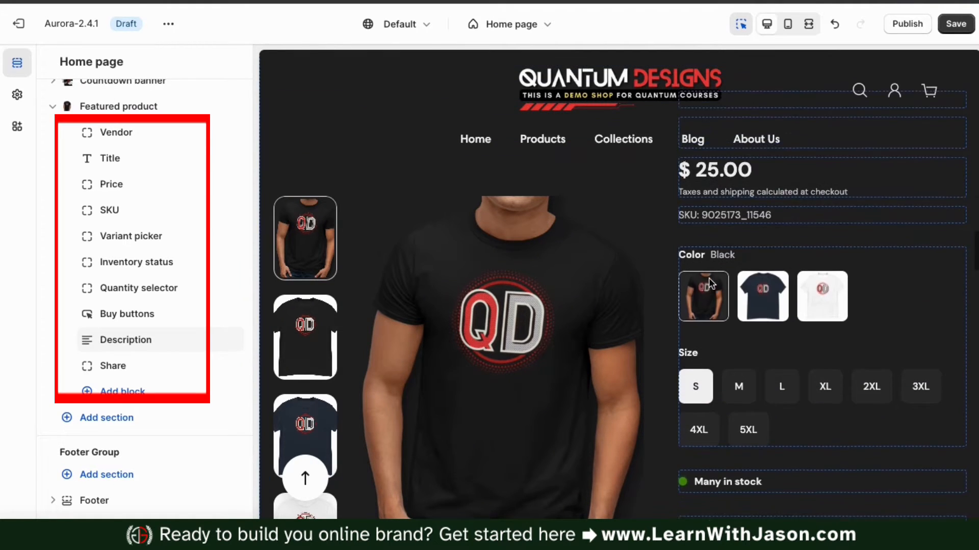
pyautogui.scroll(-6, 708, 277)
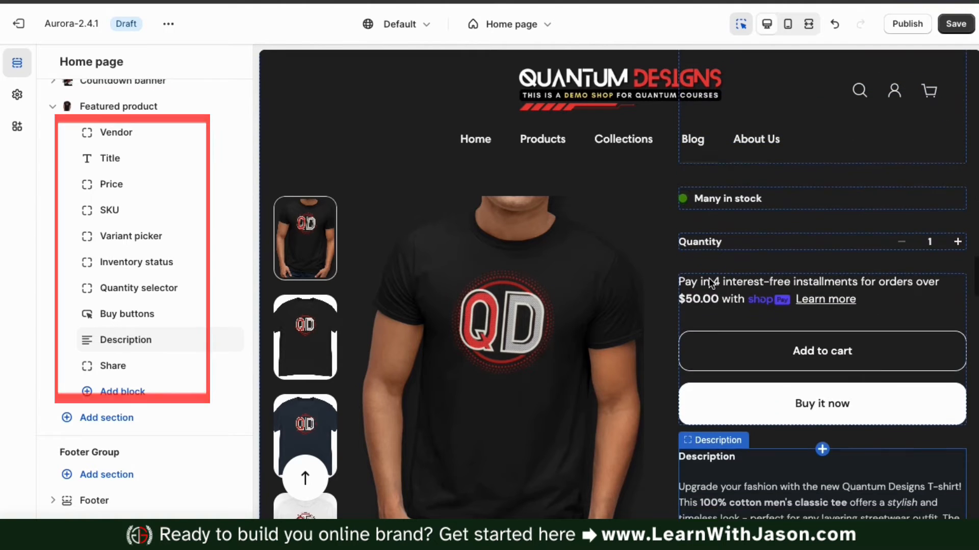
pyautogui.scroll(-13, 709, 279)
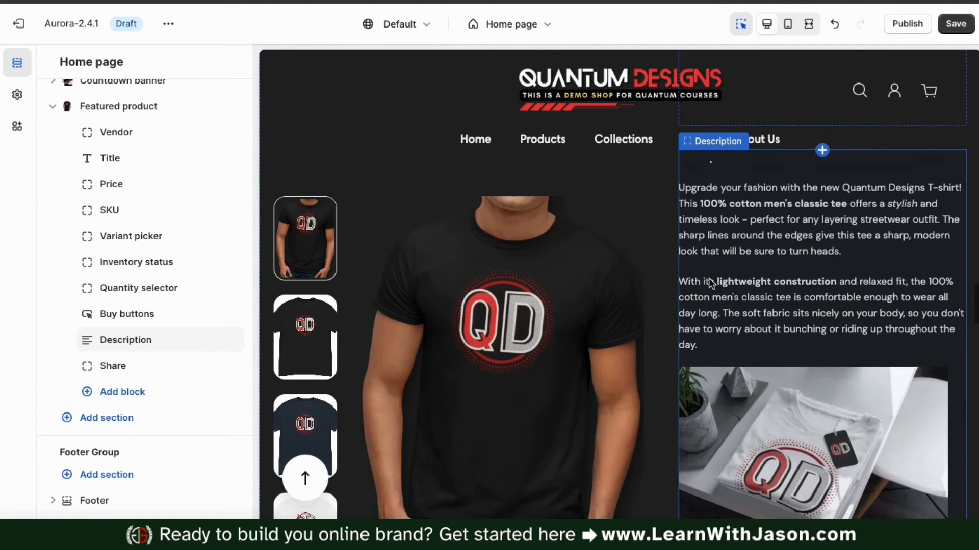
pyautogui.scroll(-15, 708, 277)
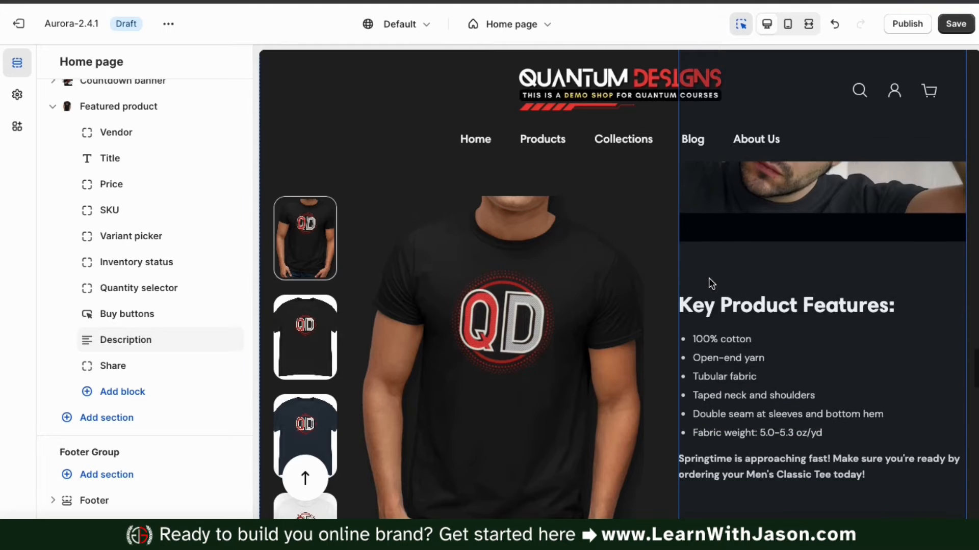
pyautogui.scroll(-10, 709, 278)
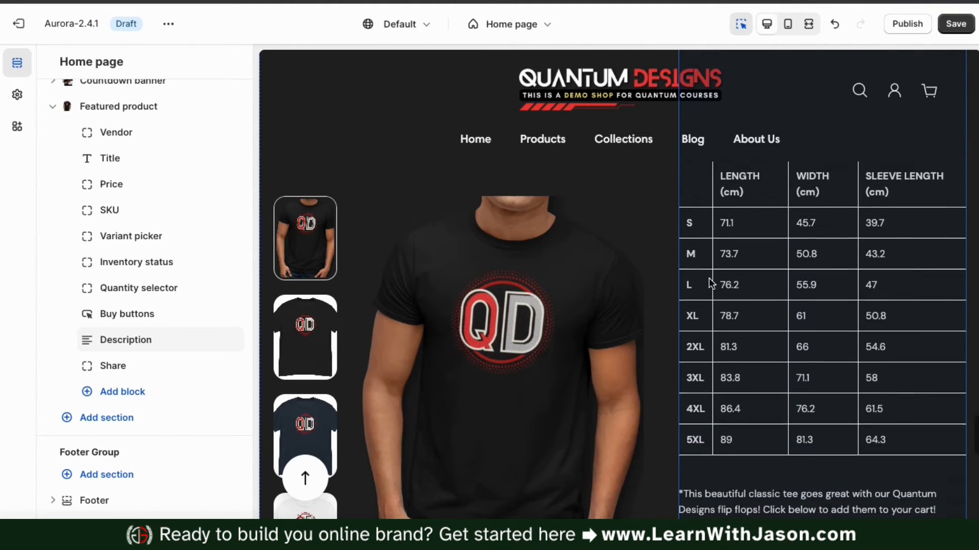
pyautogui.scroll(3, 709, 277)
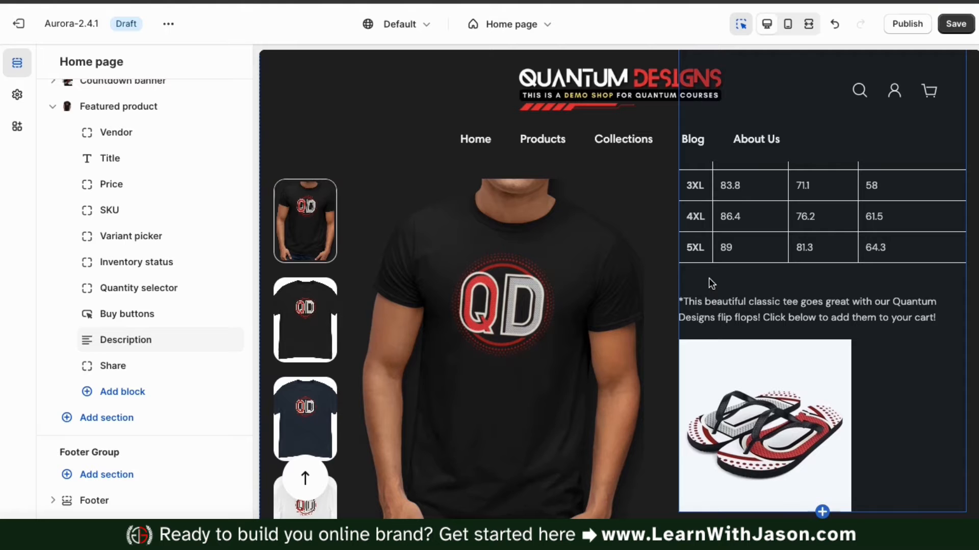
pyautogui.scroll(10, 748, 280)
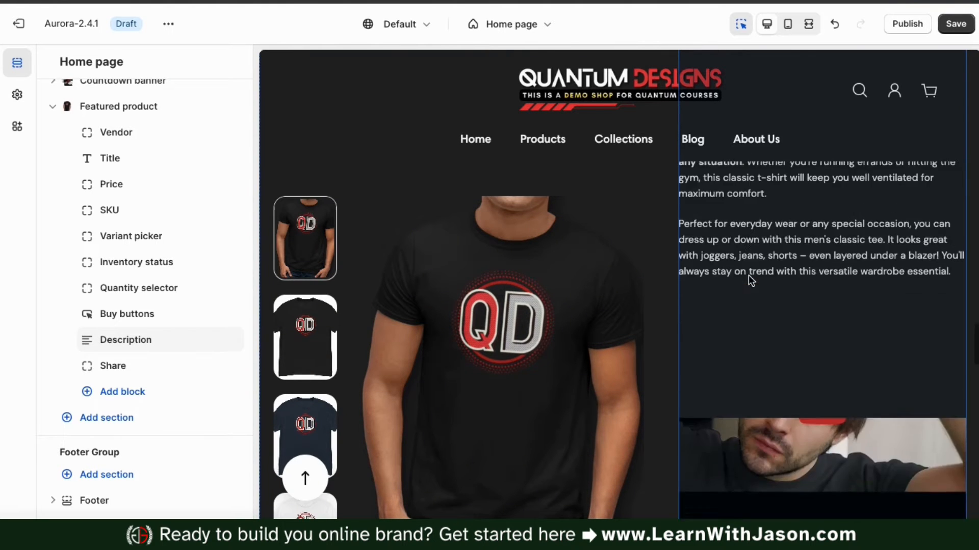
pyautogui.scroll(8, 724, 274)
pyautogui.scroll(-5, 724, 274)
pyautogui.scroll(-2, 724, 280)
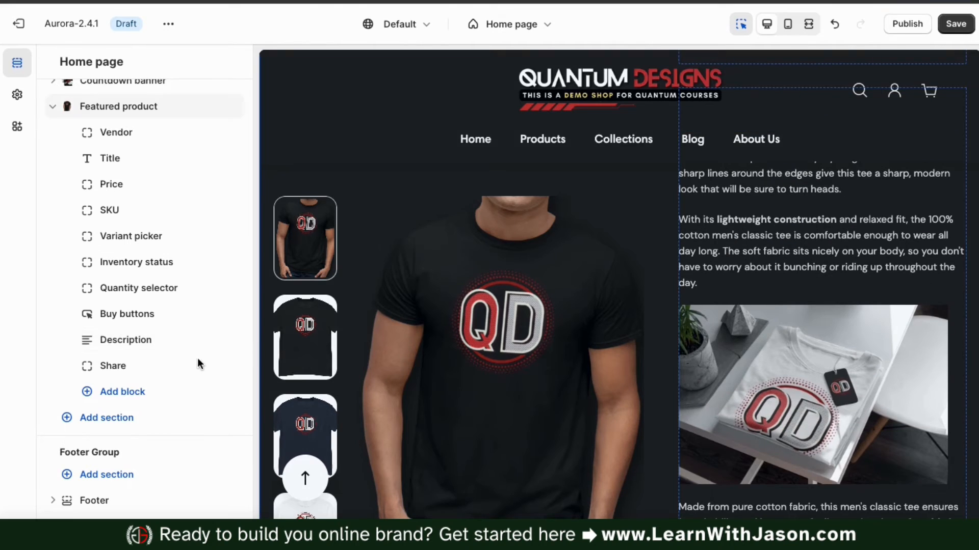
# Hide the Description and SKU blocks of the Featured product section
pyautogui.moveTo(203, 344)
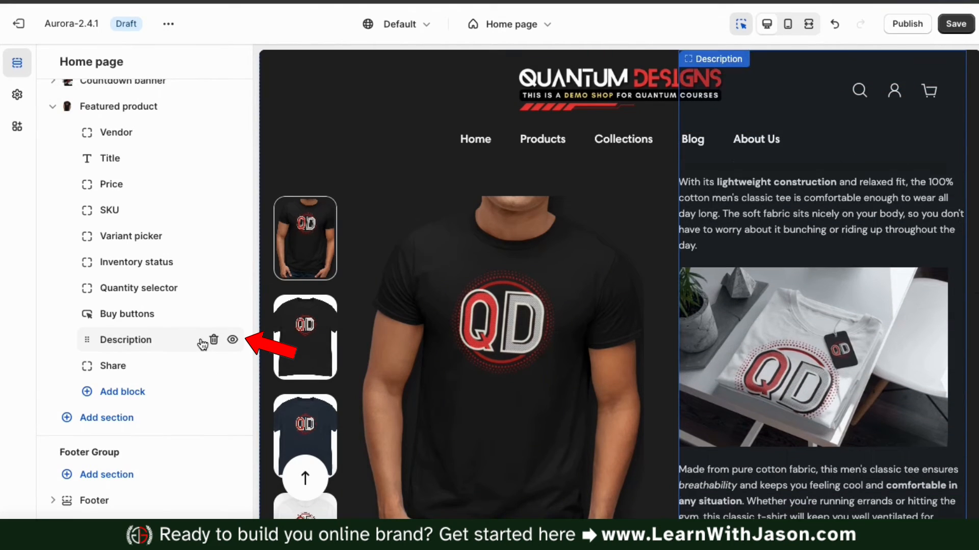
pyautogui.click(233, 340)
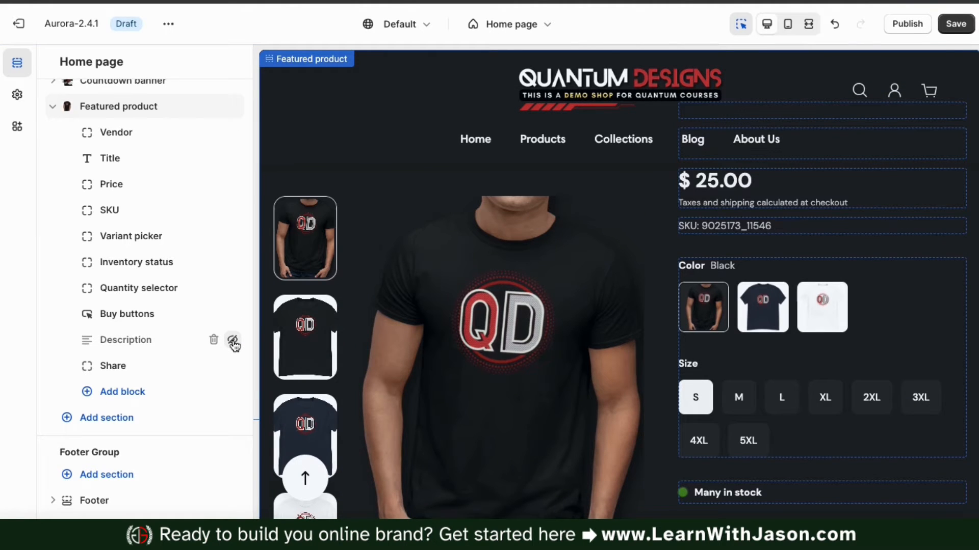
pyautogui.scroll(3, 721, 333)
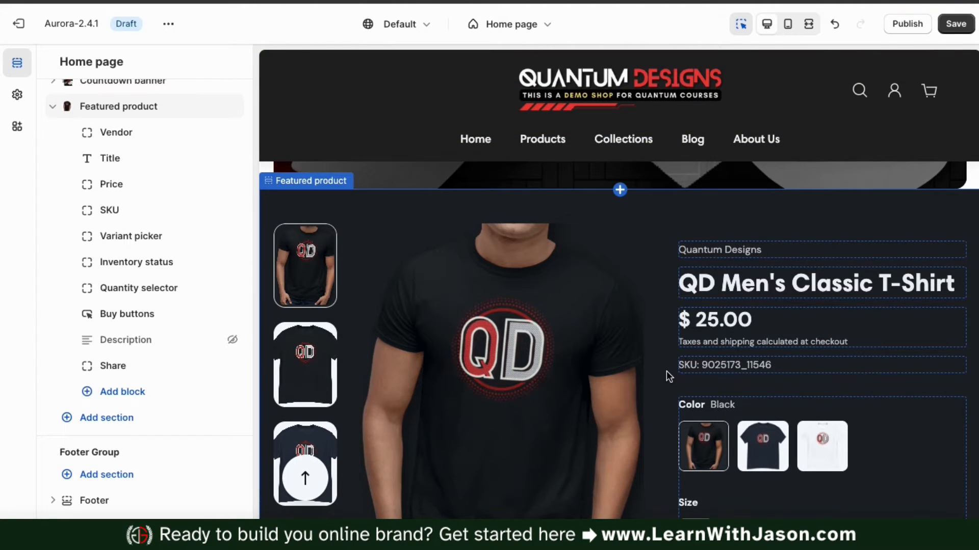
pyautogui.scroll(-1, 666, 371)
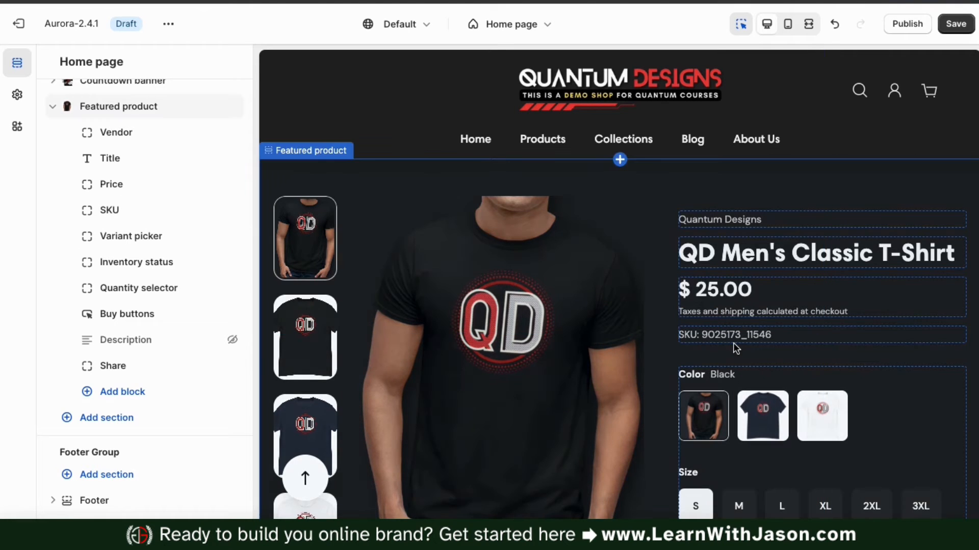
pyautogui.click(232, 210)
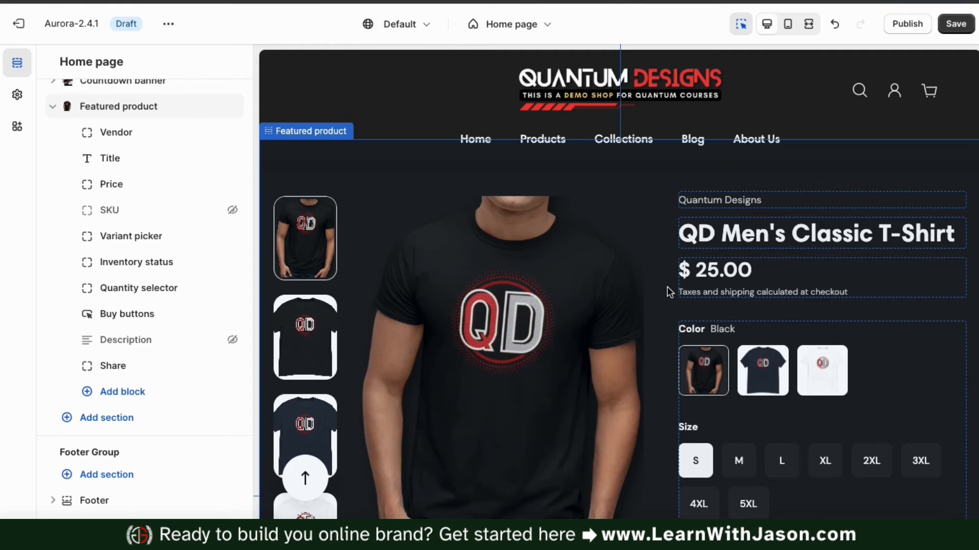
# Try the Heading 2 size for the Featured product's Title block, and restore its previous heading size
pyautogui.click(132, 162)
pyautogui.click(212, 123)
pyautogui.click(198, 109)
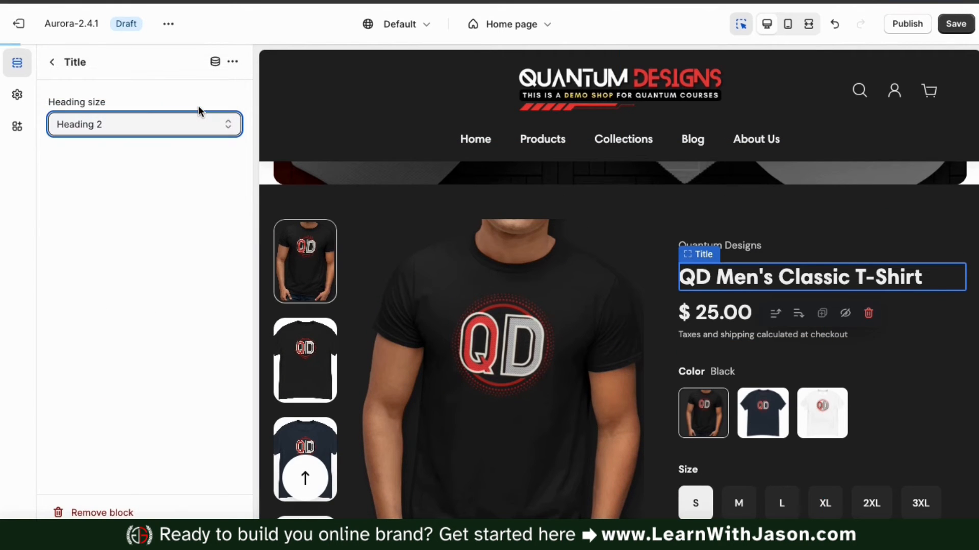
pyautogui.click(53, 63)
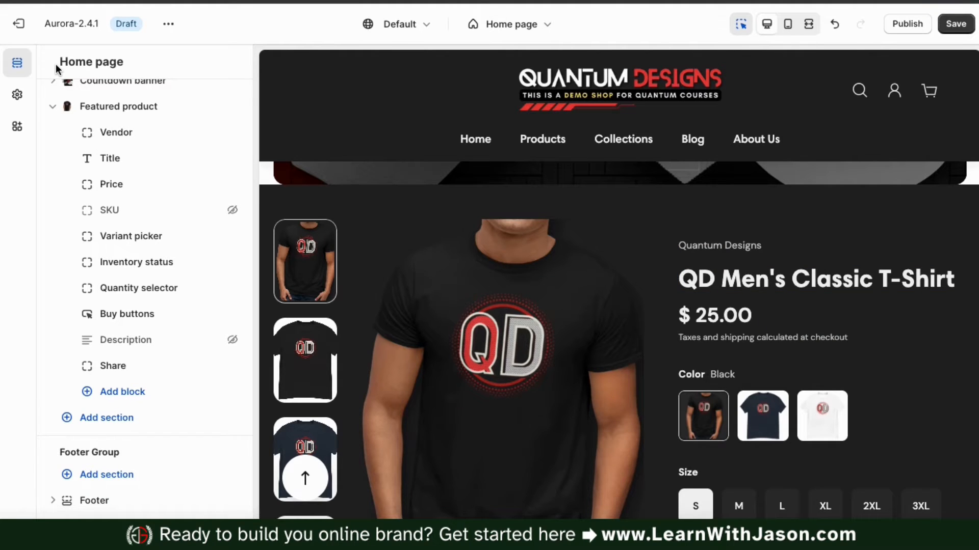
# Preview the Featured product section in the mobile view to check its media thumbnails, and return to the desktop view
pyautogui.scroll(-1, 349, 242)
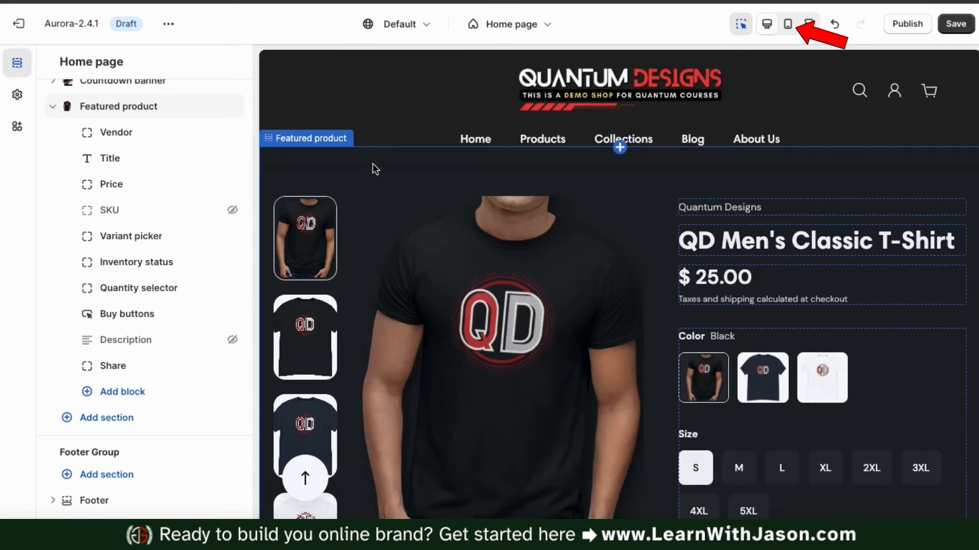
pyautogui.click(788, 24)
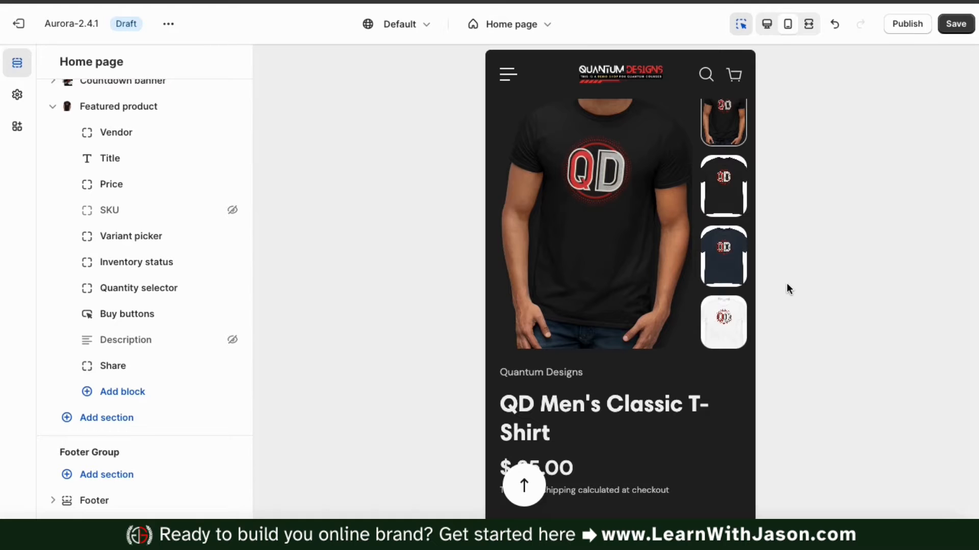
pyautogui.click(717, 193)
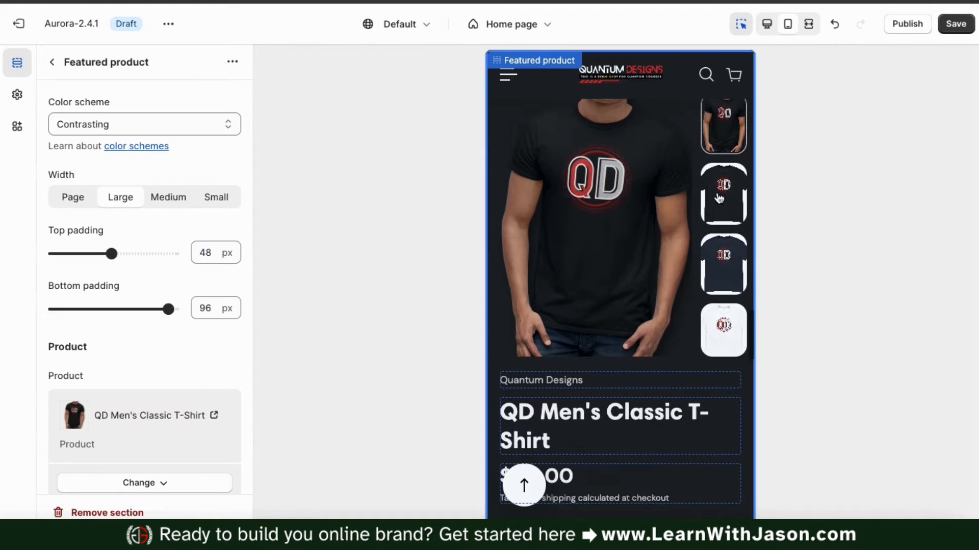
pyautogui.click(718, 198)
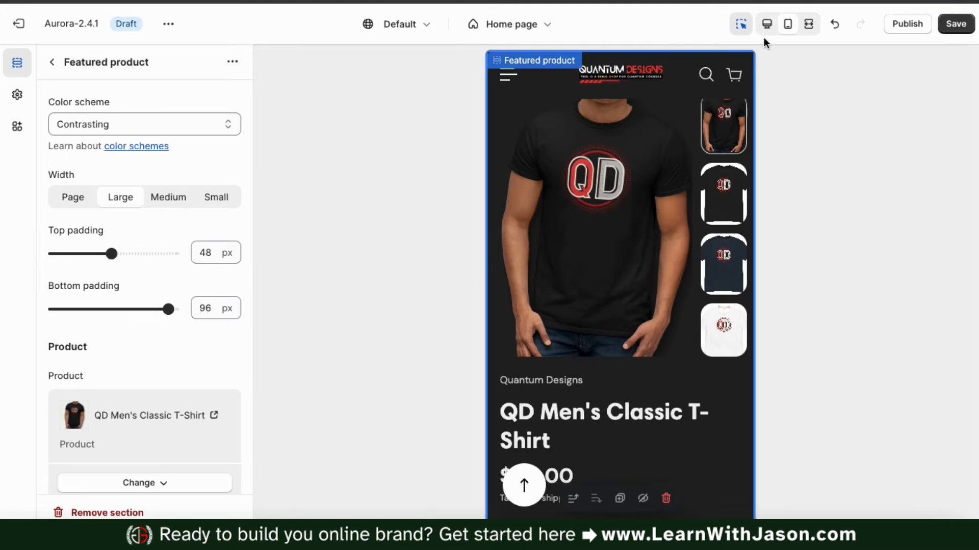
pyautogui.click(766, 24)
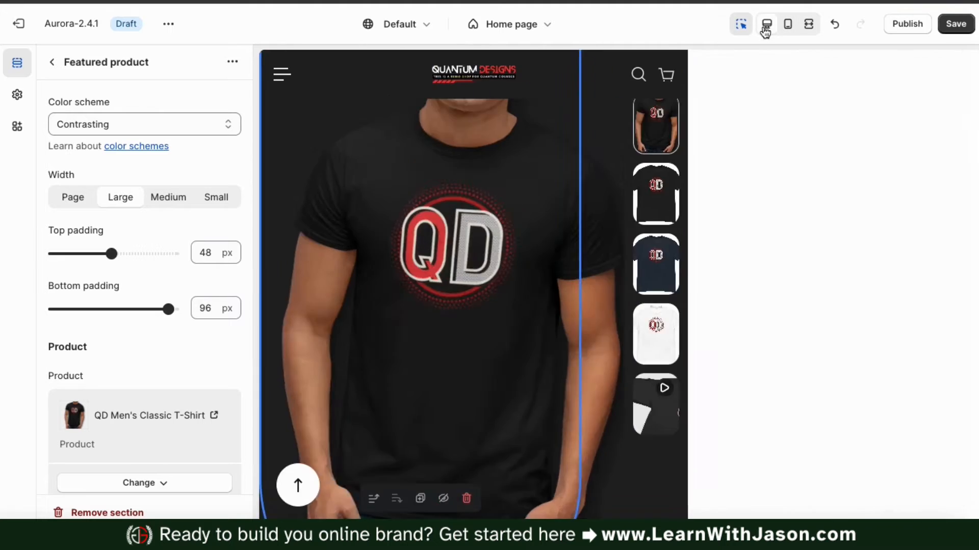
# Return to the home page's section list and move the Featured product section between Rich text and Image banner
pyautogui.scroll(2, 585, 219)
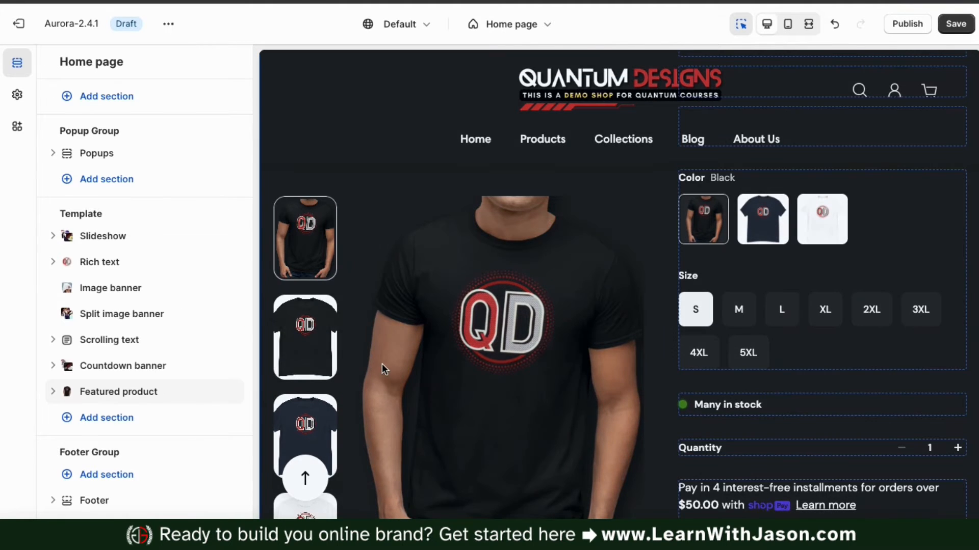
pyautogui.scroll(-7, 381, 363)
pyautogui.scroll(4, 381, 363)
pyautogui.scroll(3, 382, 365)
pyautogui.moveTo(95, 400)
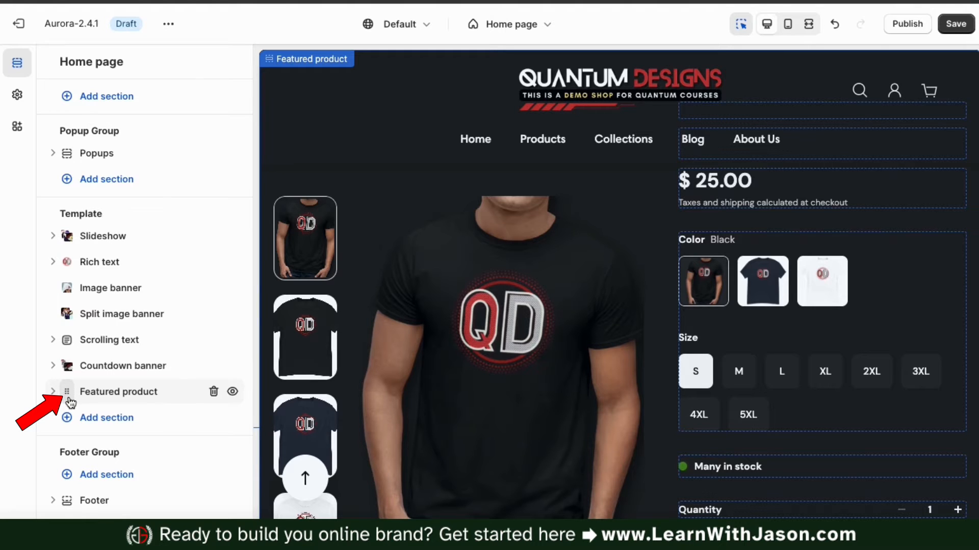
pyautogui.moveTo(69, 400); pyautogui.dragTo(70, 292)
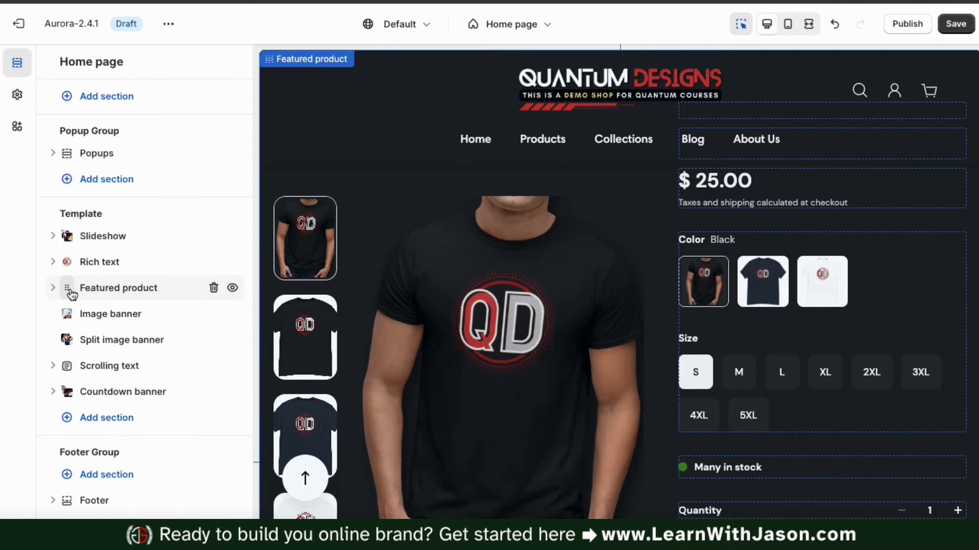
# Review the repositioned Featured product section in the preview and save the theme changes
pyautogui.scroll(-8, 438, 278)
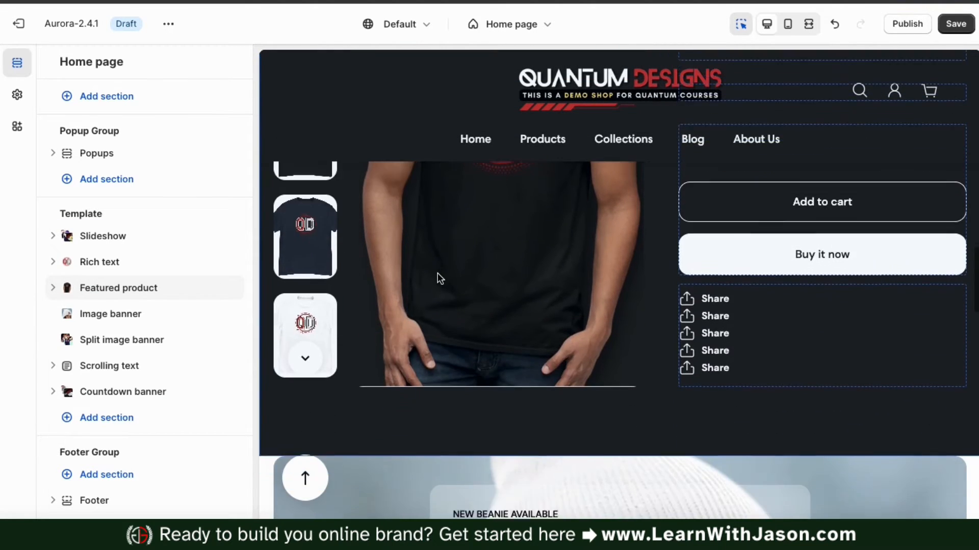
pyautogui.scroll(-3, 437, 273)
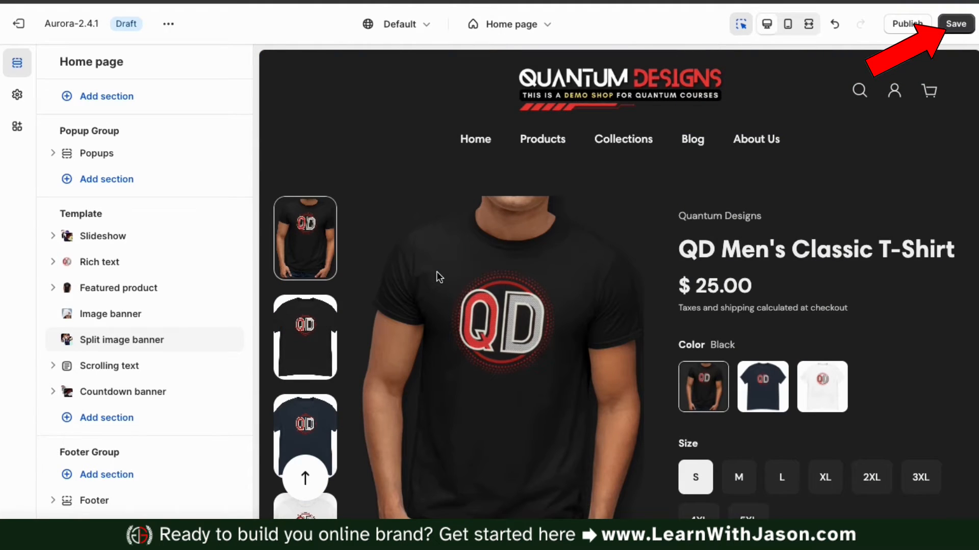
pyautogui.click(960, 25)
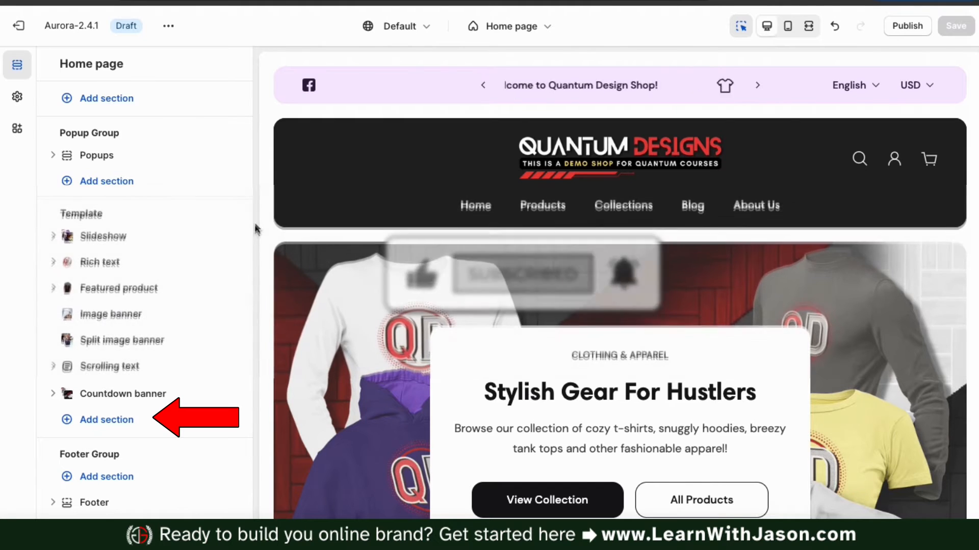
# Add a Gallery section to the home page template below the Countdown banner and open its settings
pyautogui.click(104, 430)
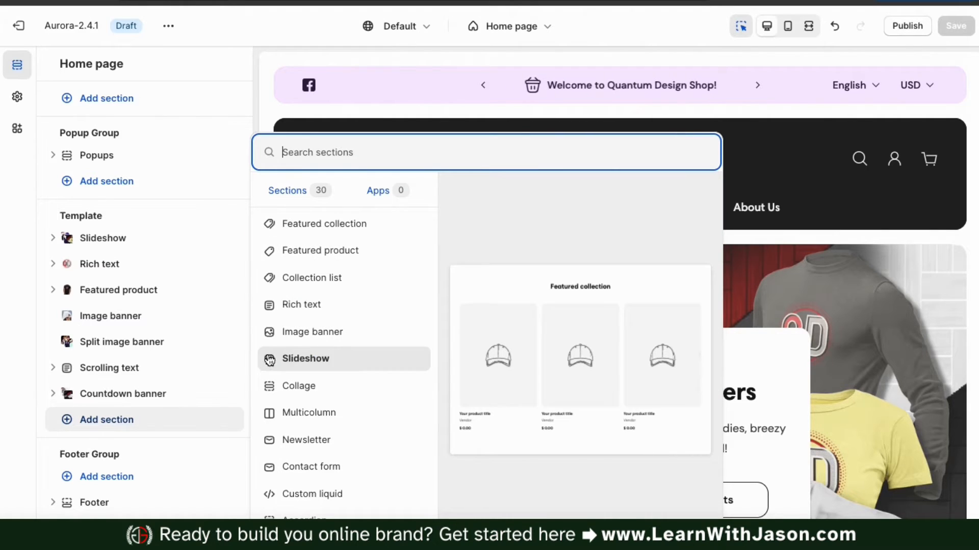
pyautogui.scroll(-5, 329, 346)
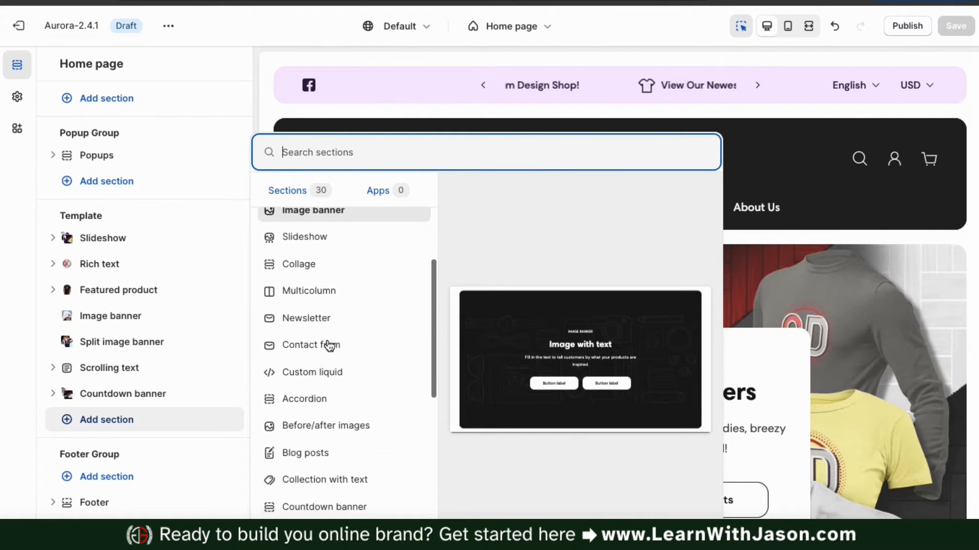
pyautogui.scroll(-2, 329, 345)
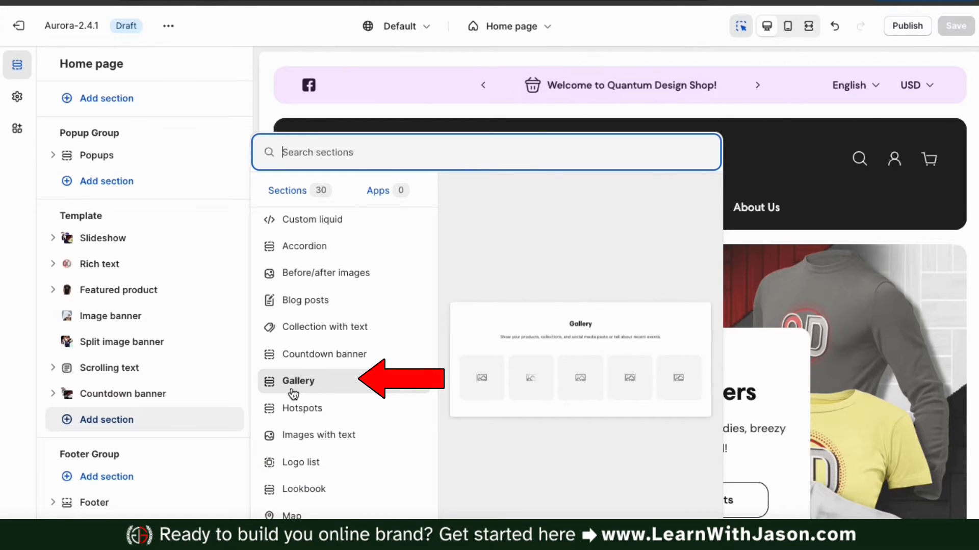
pyautogui.click(308, 394)
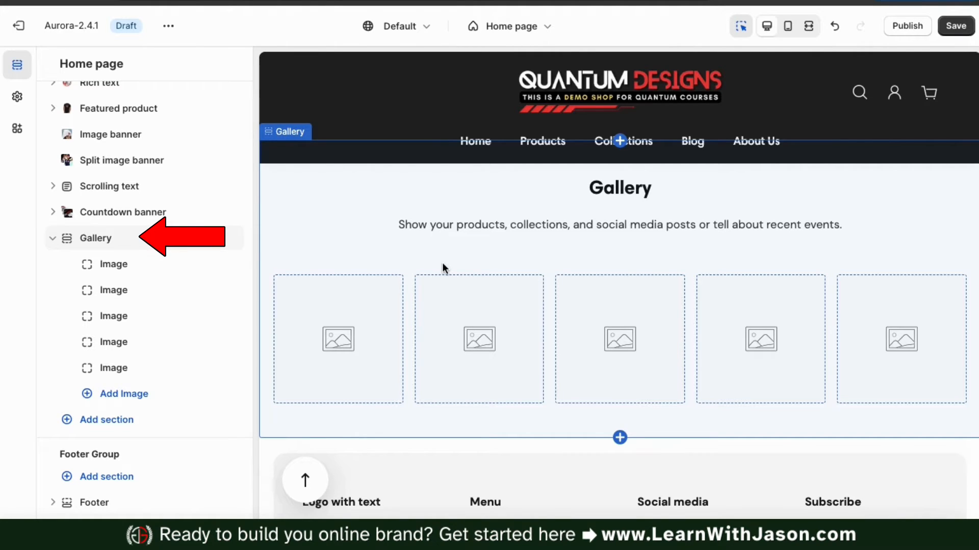
pyautogui.click(128, 241)
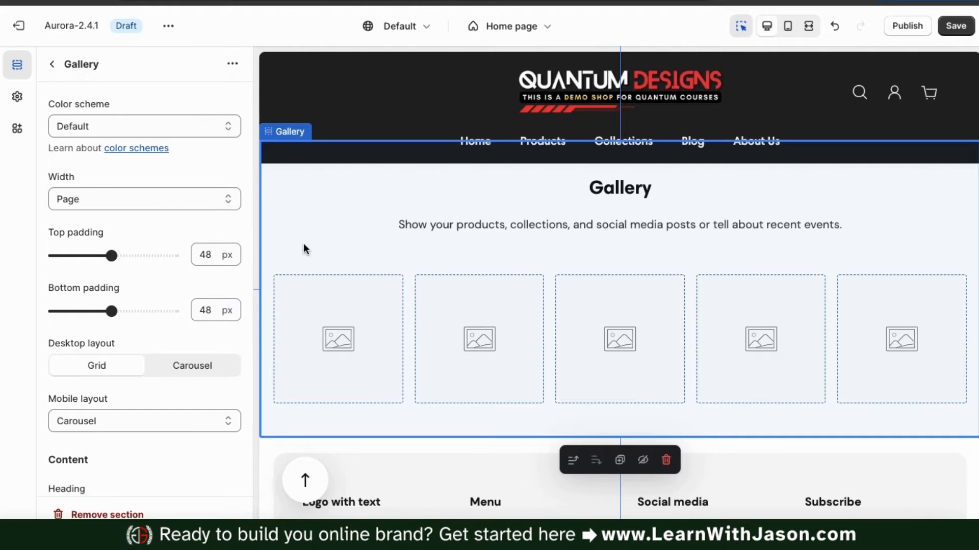
# Try the Contrasting color scheme on the Gallery section, and restore the Default scheme
pyautogui.scroll(2, 303, 243)
pyautogui.click(188, 126)
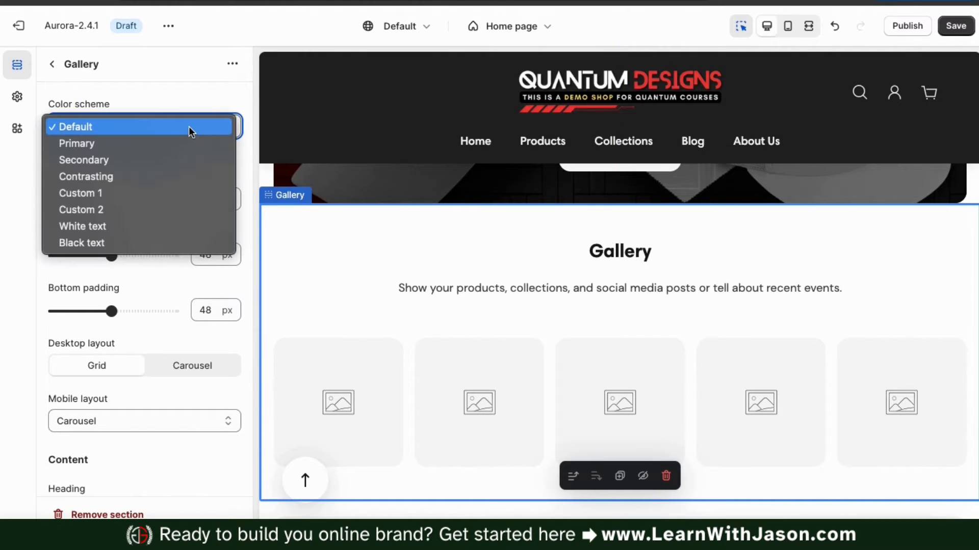
pyautogui.click(166, 180)
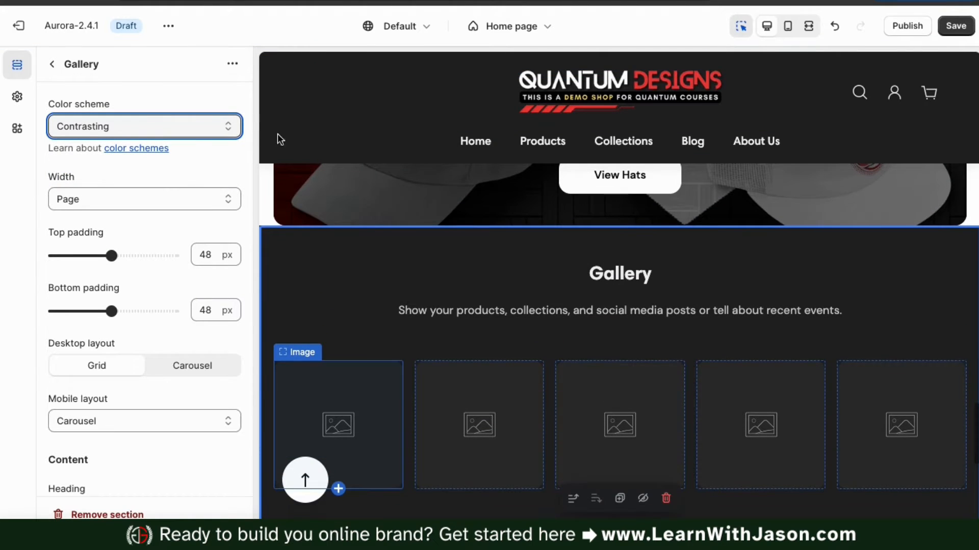
pyautogui.click(220, 123)
pyautogui.click(178, 76)
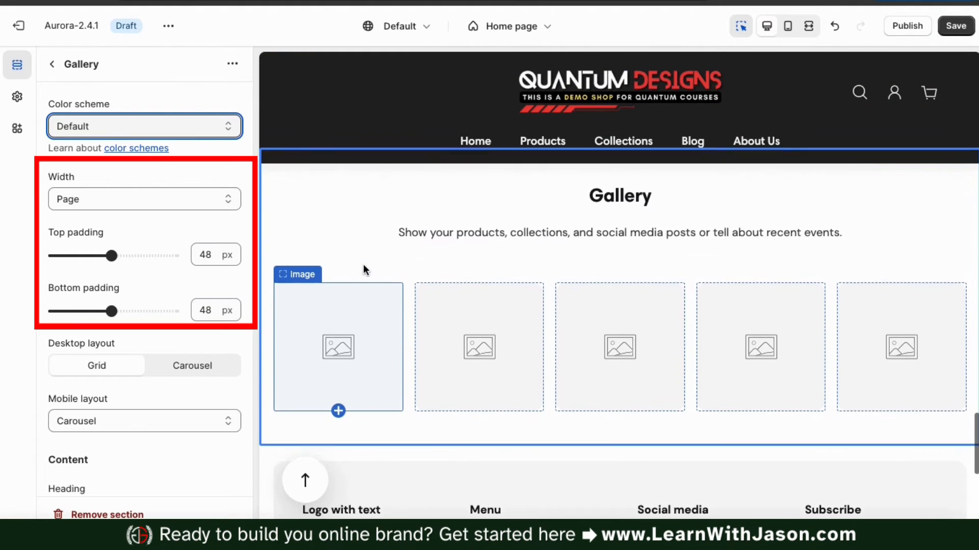
# Try the Carousel desktop layout for the Gallery section, advance through its images, and restore the Grid layout
pyautogui.scroll(1, 364, 264)
pyautogui.click(224, 200)
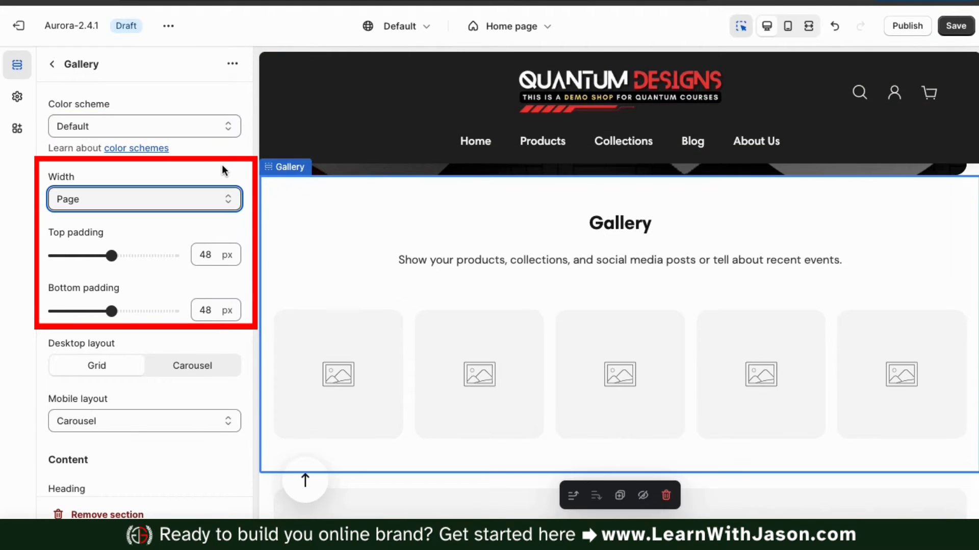
pyautogui.scroll(-3, 244, 170)
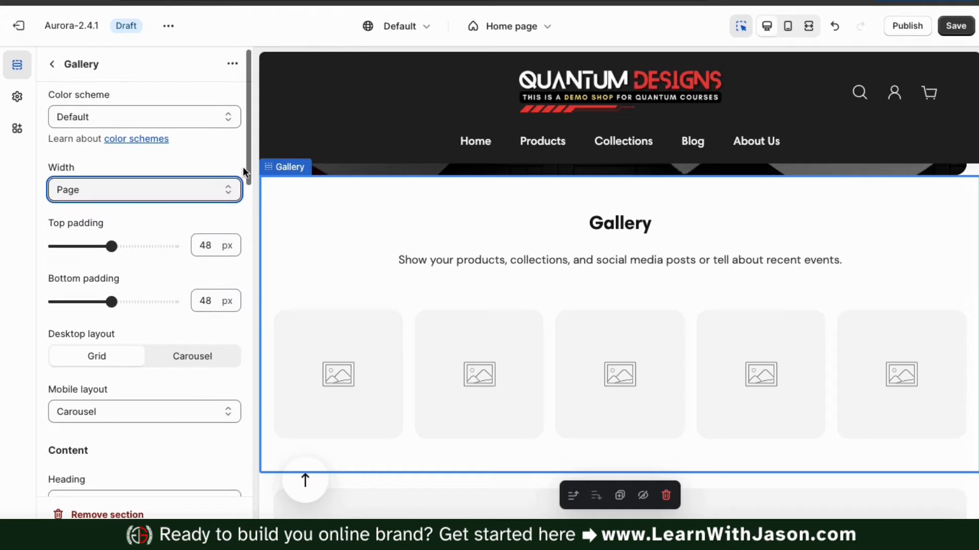
pyautogui.scroll(-3, 243, 170)
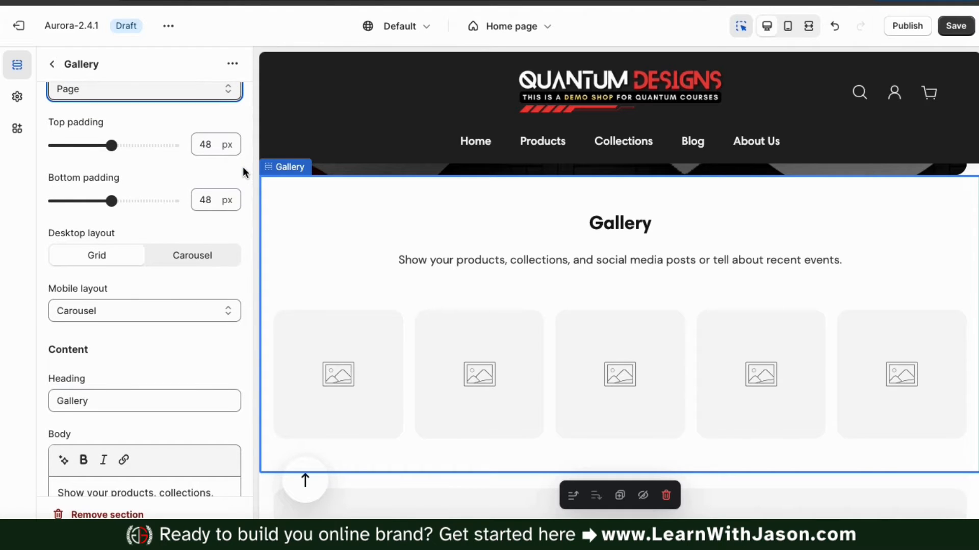
pyautogui.click(176, 240)
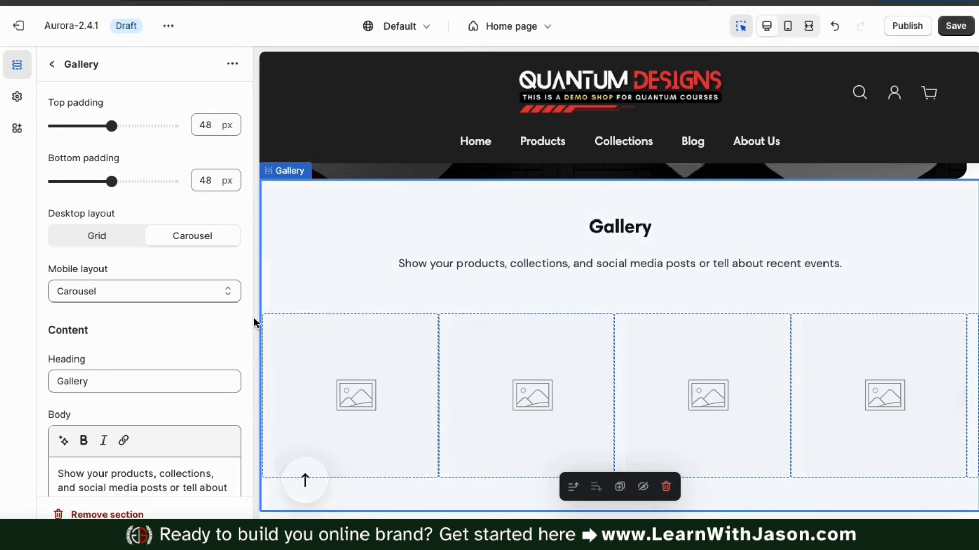
pyautogui.click(929, 398)
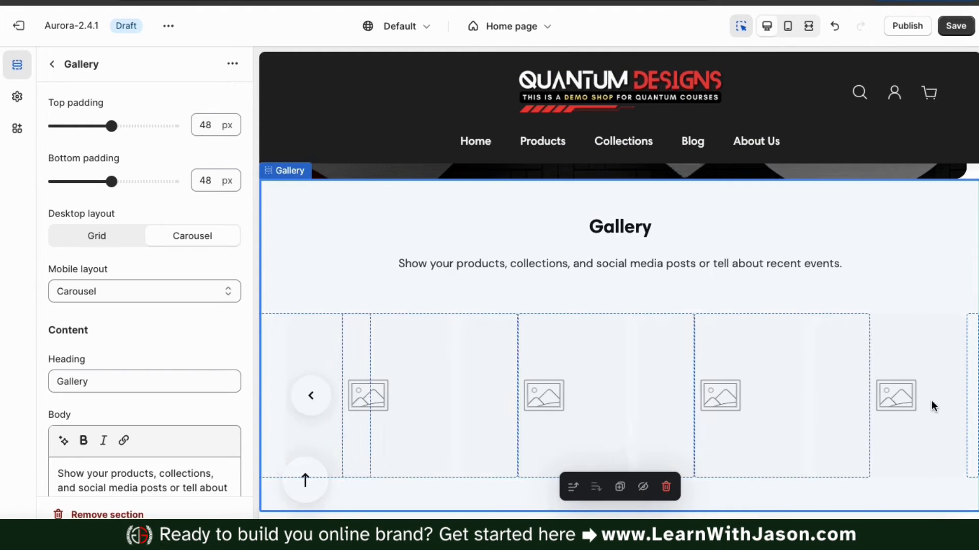
pyautogui.click(99, 241)
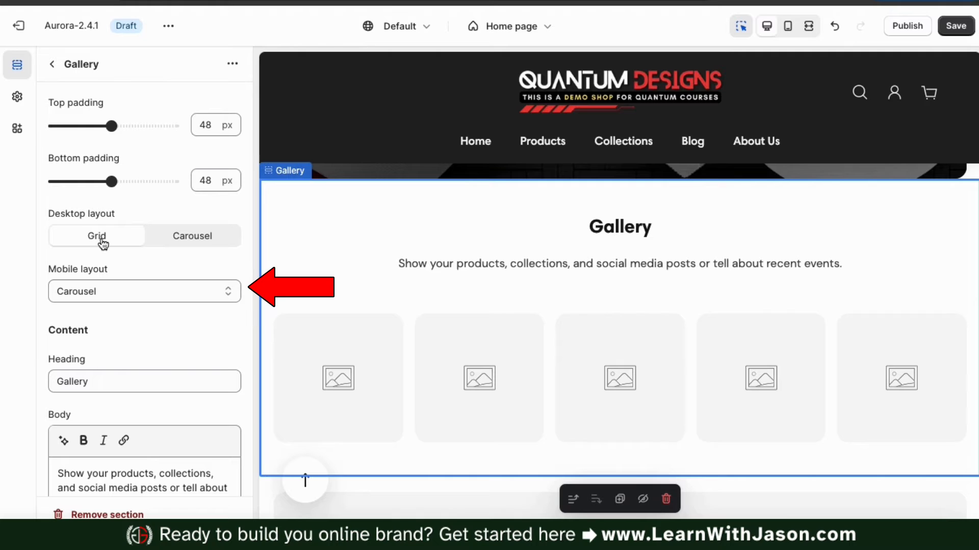
# Compare the Slideshow, 1 column and 2 columns mobile layouts for the Gallery section in the mobile preview
pyautogui.click(785, 27)
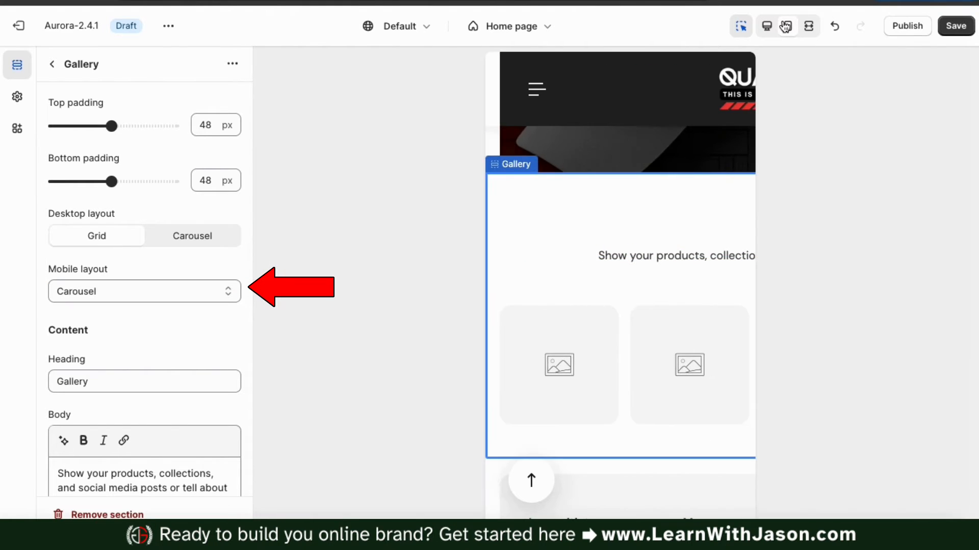
pyautogui.click(228, 295)
pyautogui.click(204, 309)
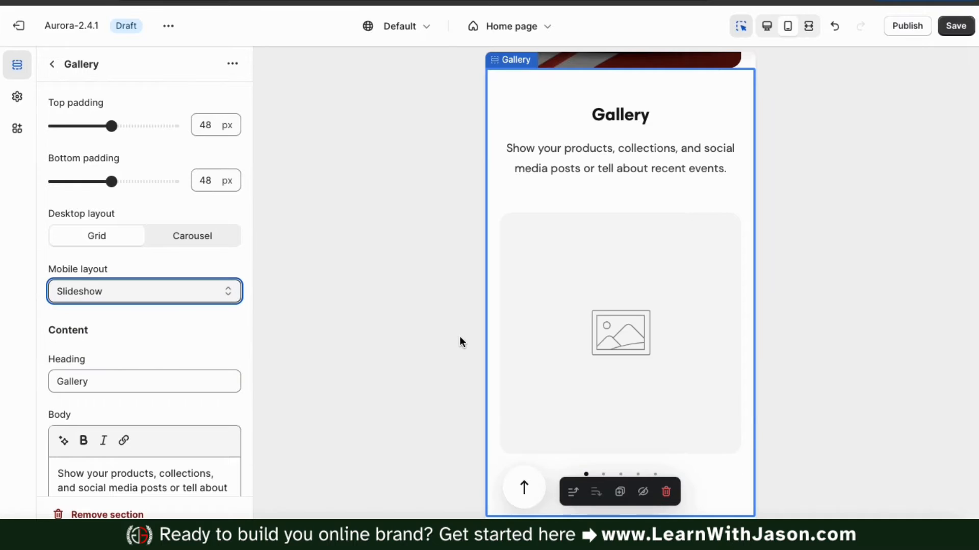
pyautogui.scroll(-1, 566, 379)
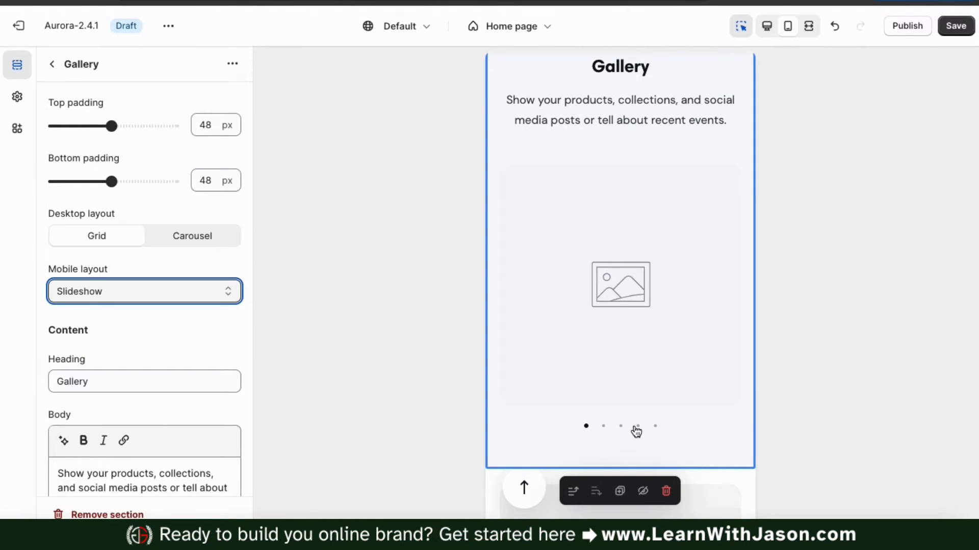
pyautogui.click(225, 287)
pyautogui.click(212, 306)
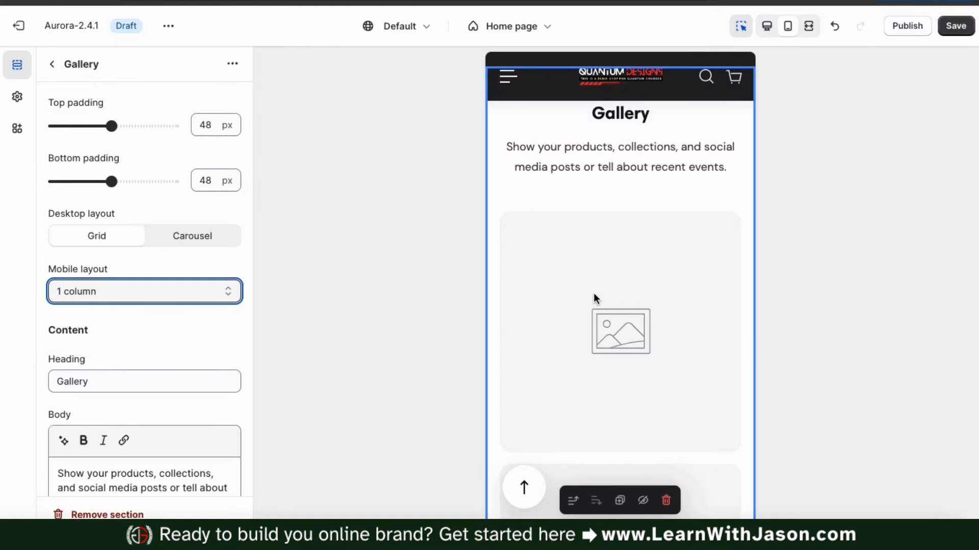
pyautogui.click(167, 287)
pyautogui.click(159, 309)
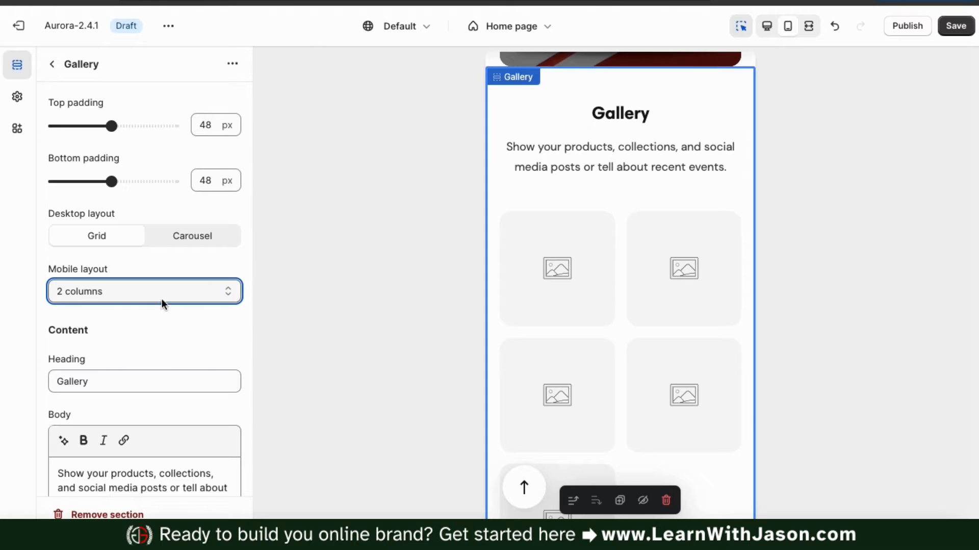
# Set the Gallery section's mobile layout to Slideshow and return to the desktop preview
pyautogui.click(174, 293)
pyautogui.click(158, 258)
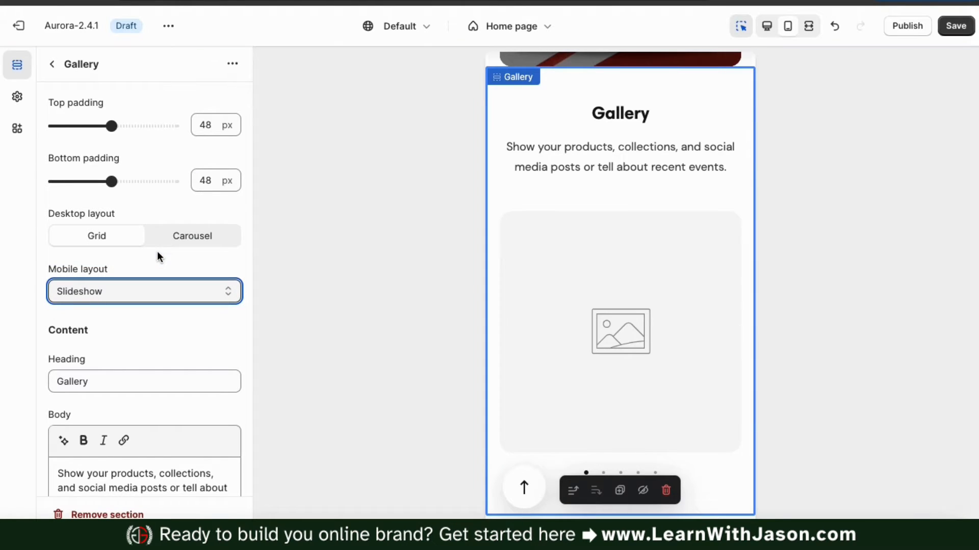
pyautogui.click(766, 26)
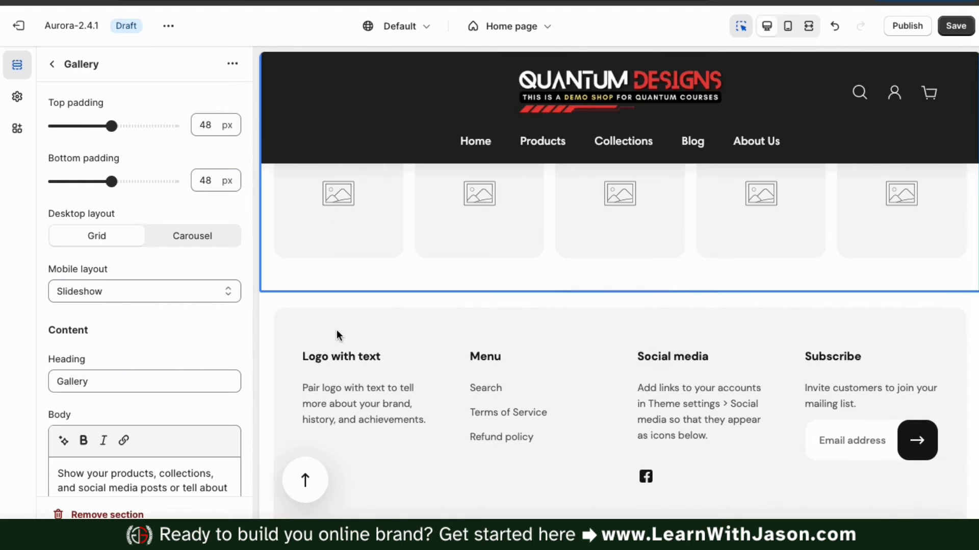
# Replace the Gallery section's heading with "Best Sellers"
pyautogui.doubleClick(206, 386)
pyautogui.scroll(-1, 204, 386)
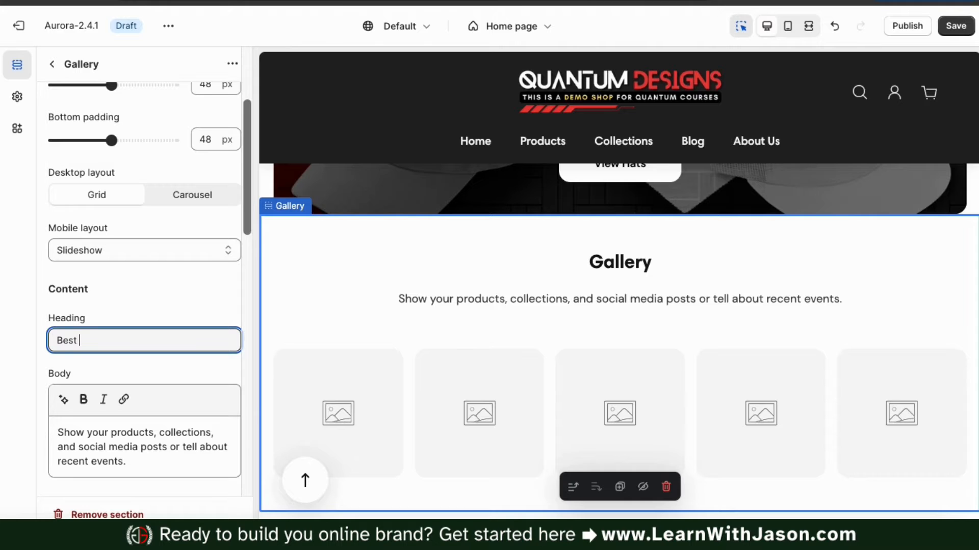
pyautogui.write('ellers')
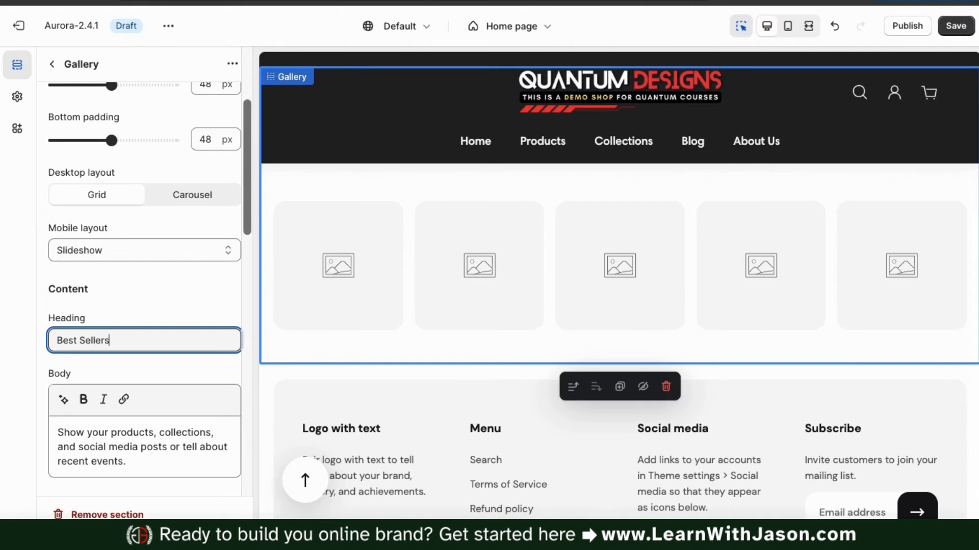
# Set the Gallery body to "Check out some of our most popular apparel and gear!" plus a sentence about an exclusive product range for expressing personality
pyautogui.press('Tab')
pyautogui.write('Che')
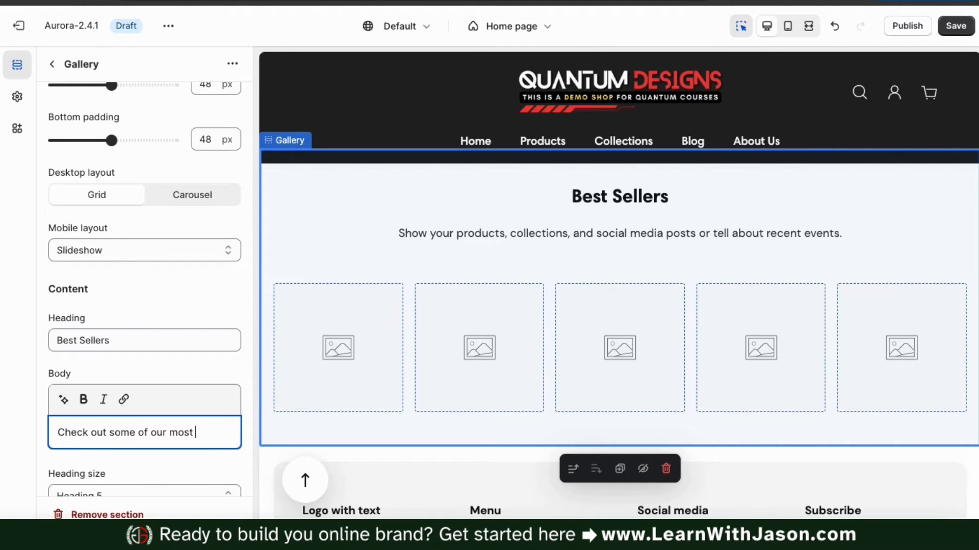
pyautogui.press('BackSpace')
pyautogui.write('oplua')
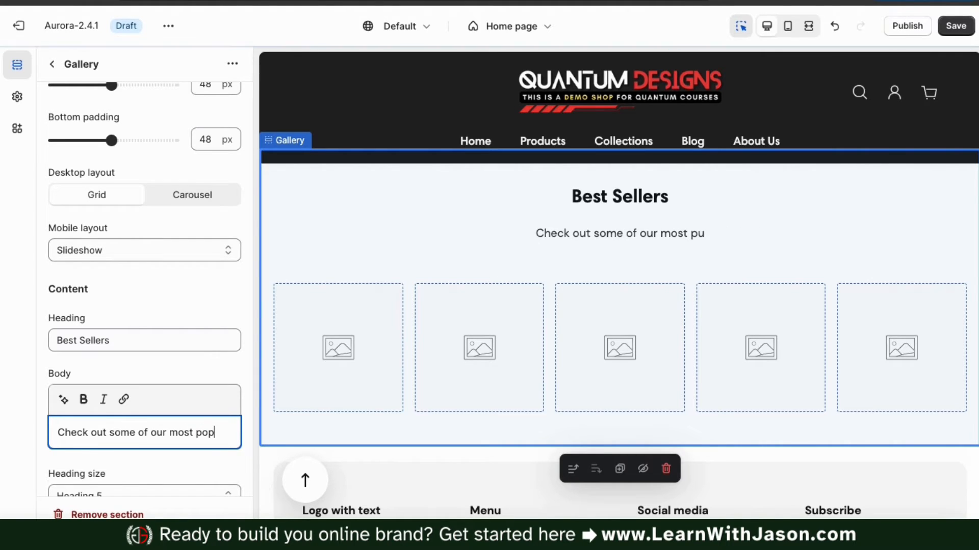
pyautogui.press('BackSpace')
pyautogui.press('BackSpace')
pyautogui.press('BackSpace')
pyautogui.write('ular')
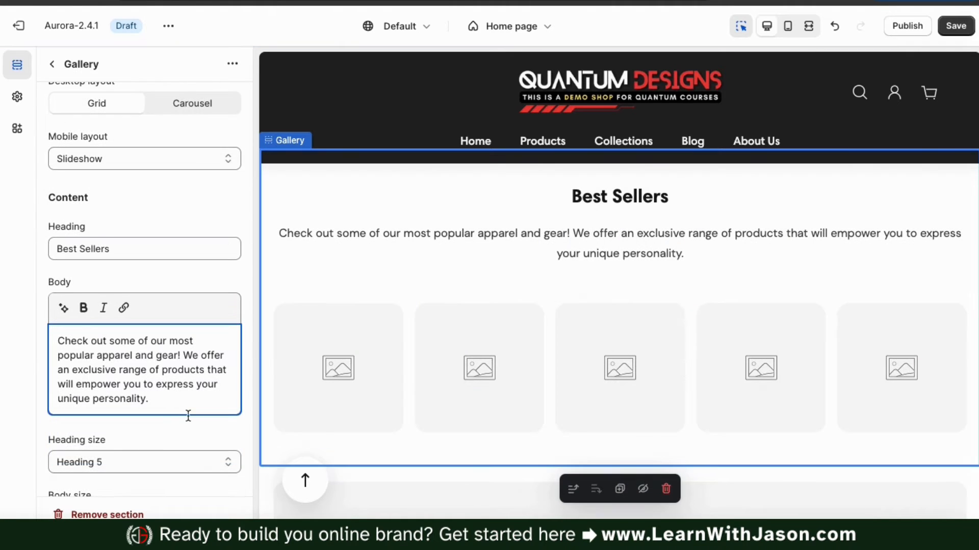
pyautogui.click(204, 426)
# Try left content alignment for the Gallery section's heading and body, and restore center alignment
pyautogui.scroll(-3, 204, 426)
pyautogui.scroll(-1, 204, 426)
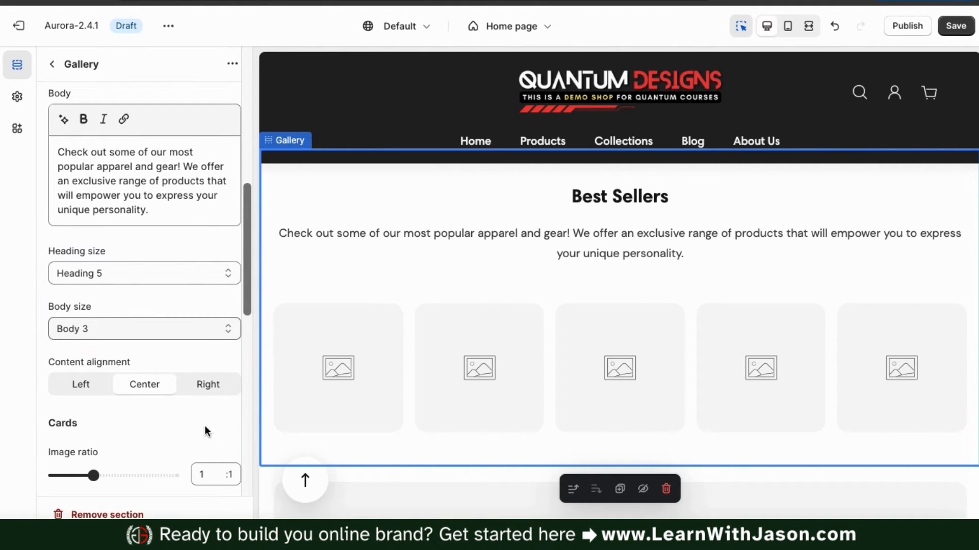
pyautogui.scroll(-2, 204, 429)
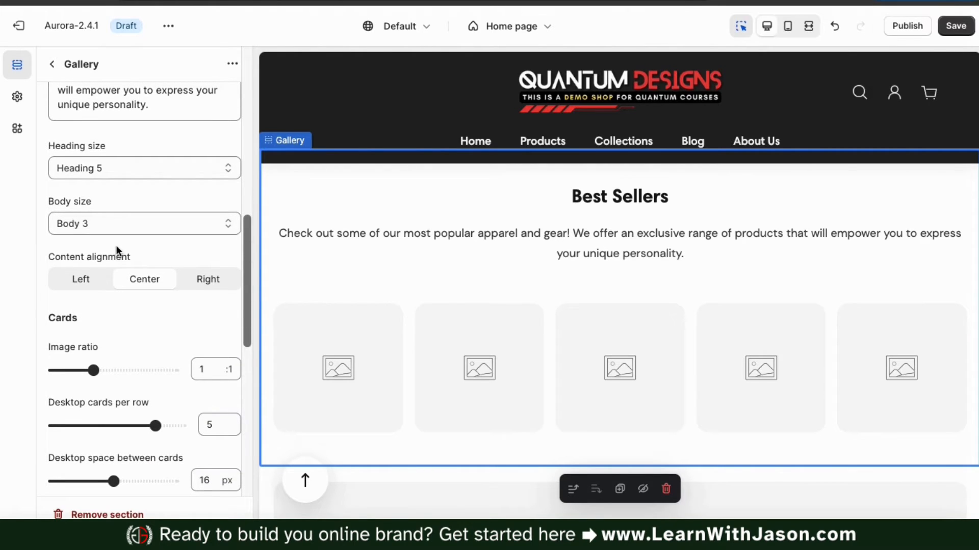
pyautogui.click(91, 278)
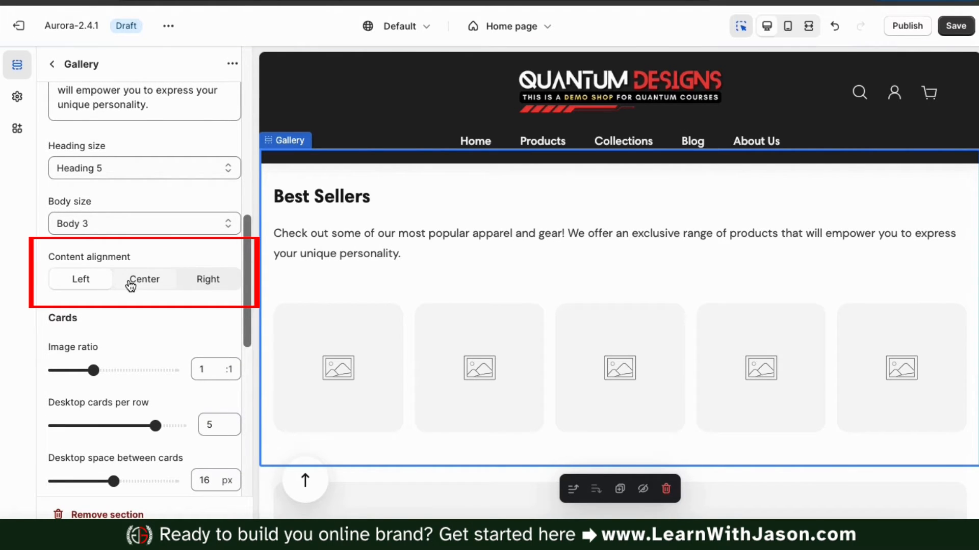
pyautogui.click(141, 284)
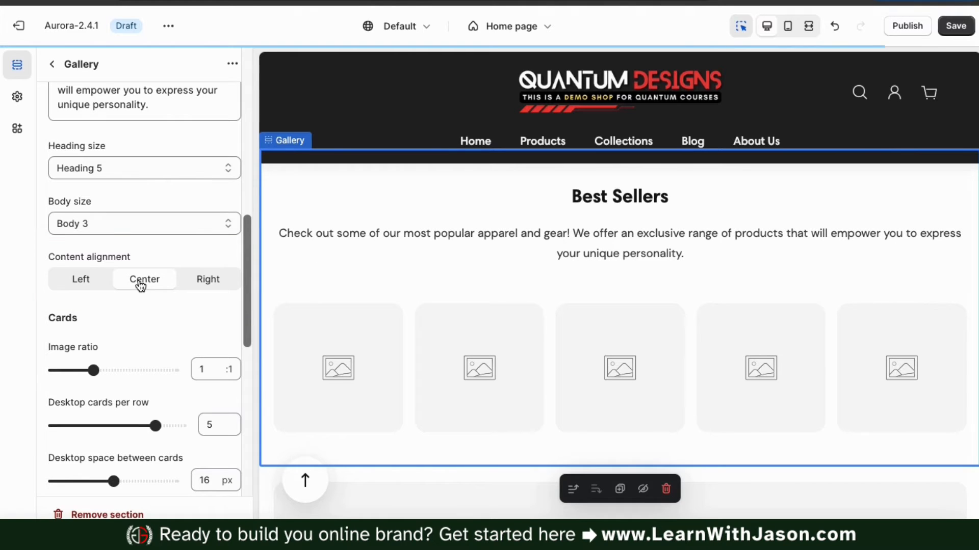
# Try 4 desktop cards per row in the Gallery section, and restore 5 cards per row
pyautogui.scroll(-3, 220, 318)
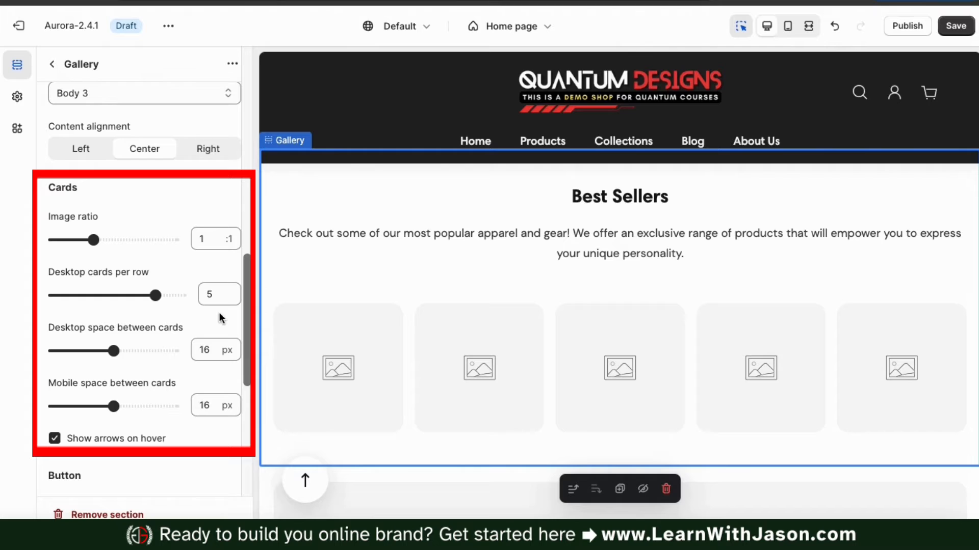
pyautogui.moveTo(156, 295); pyautogui.dragTo(132, 296)
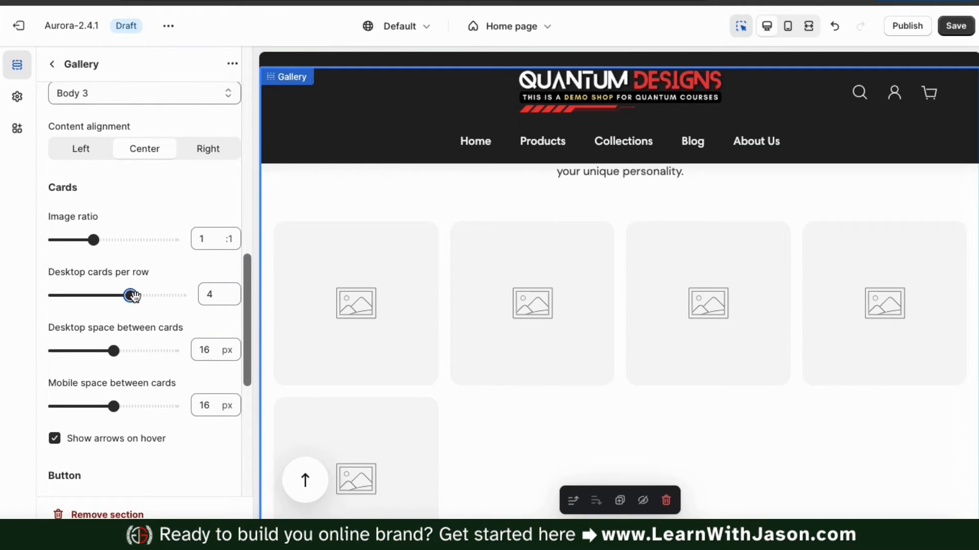
pyautogui.moveTo(137, 301); pyautogui.dragTo(149, 301)
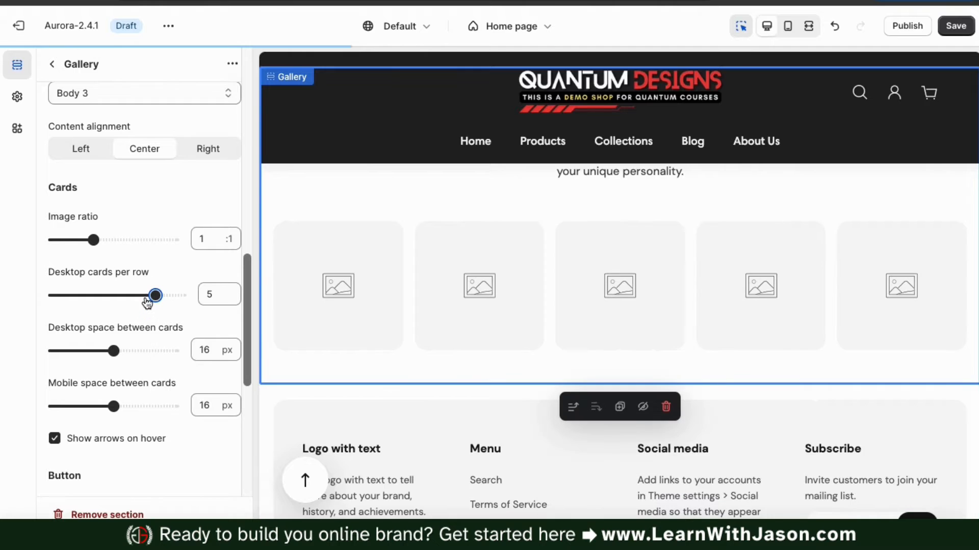
pyautogui.scroll(2, 310, 327)
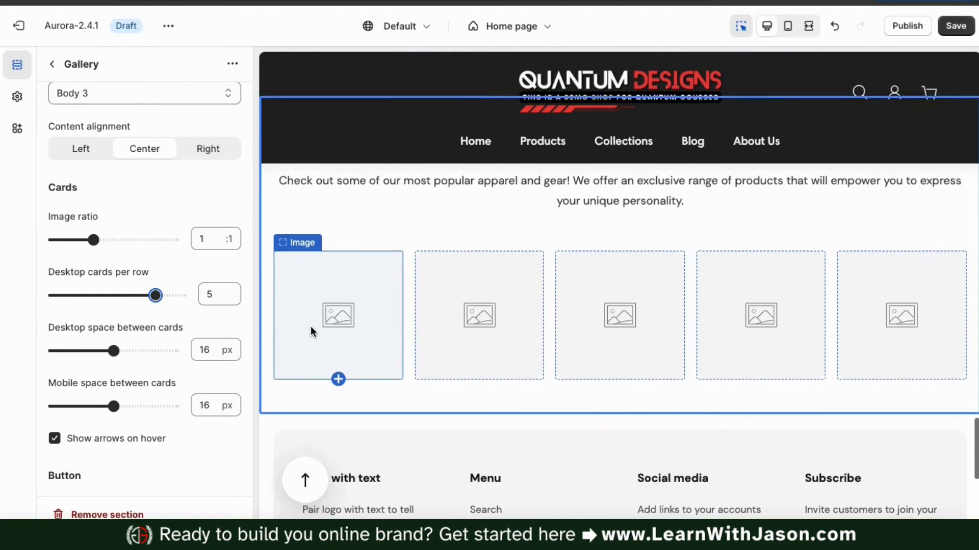
pyautogui.scroll(-5, 192, 419)
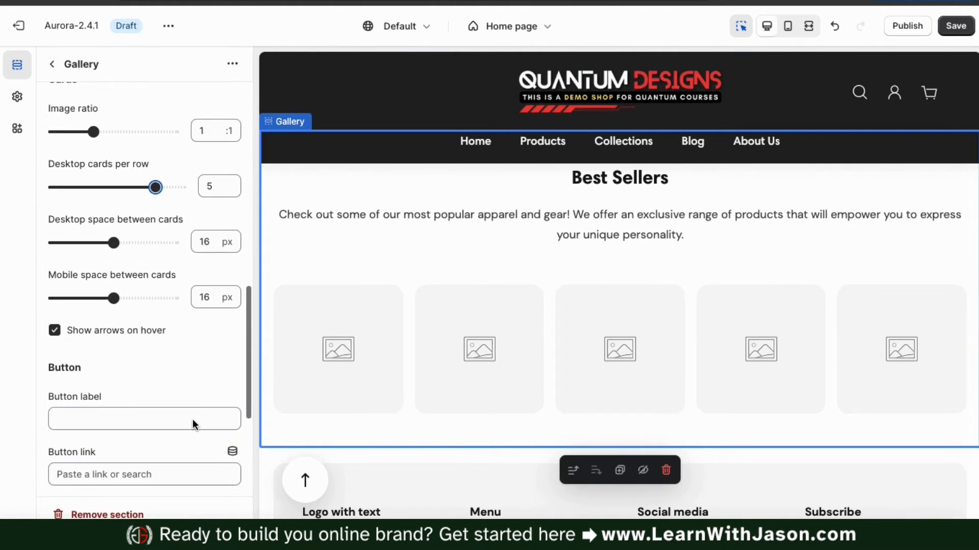
# Set the Gallery button's label to "View All Products" and link the button to All products
pyautogui.scroll(-1, 192, 419)
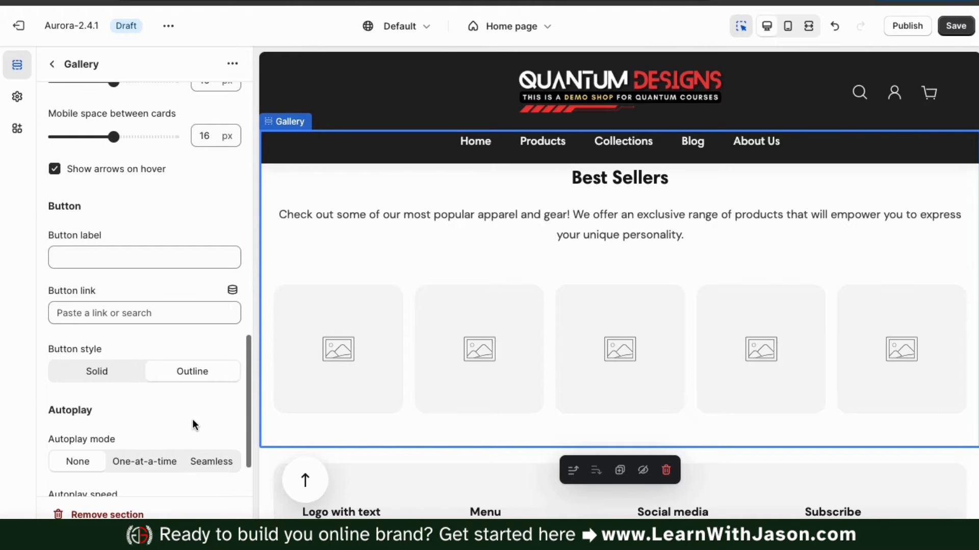
pyautogui.scroll(-1, 192, 419)
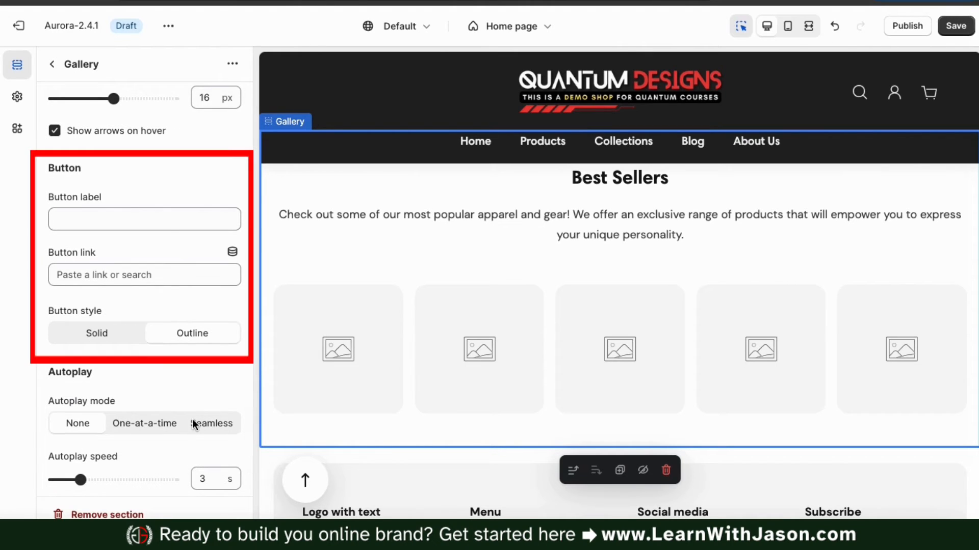
pyautogui.click(171, 224)
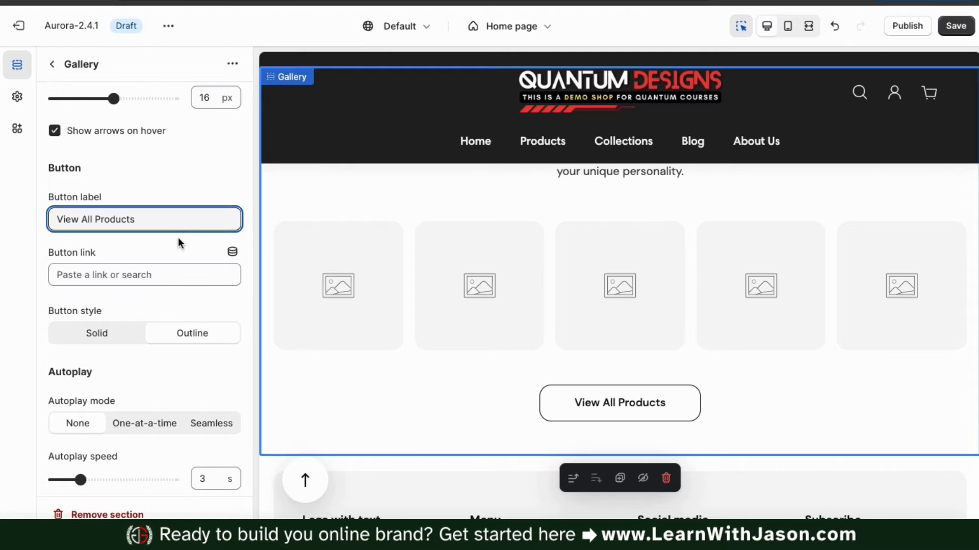
pyautogui.click(185, 278)
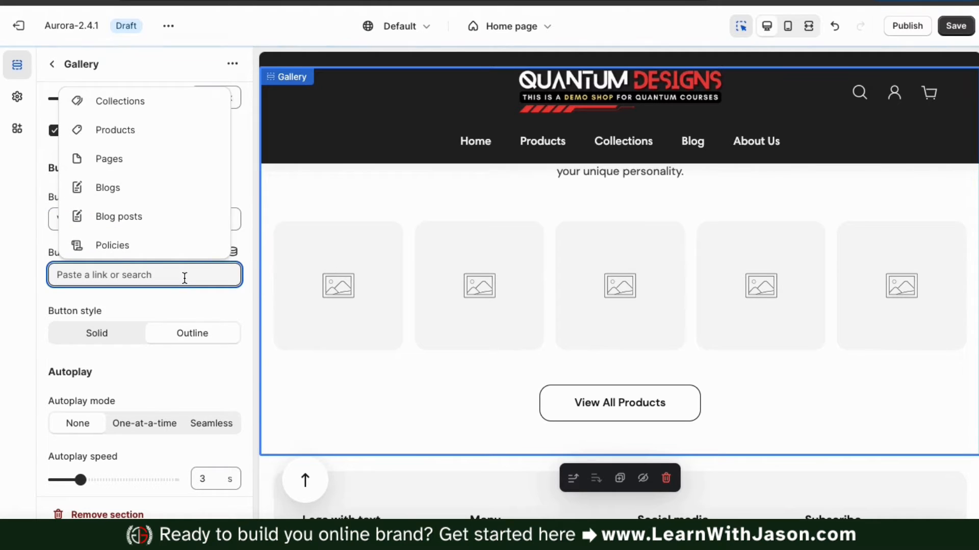
pyautogui.click(136, 142)
pyautogui.click(117, 63)
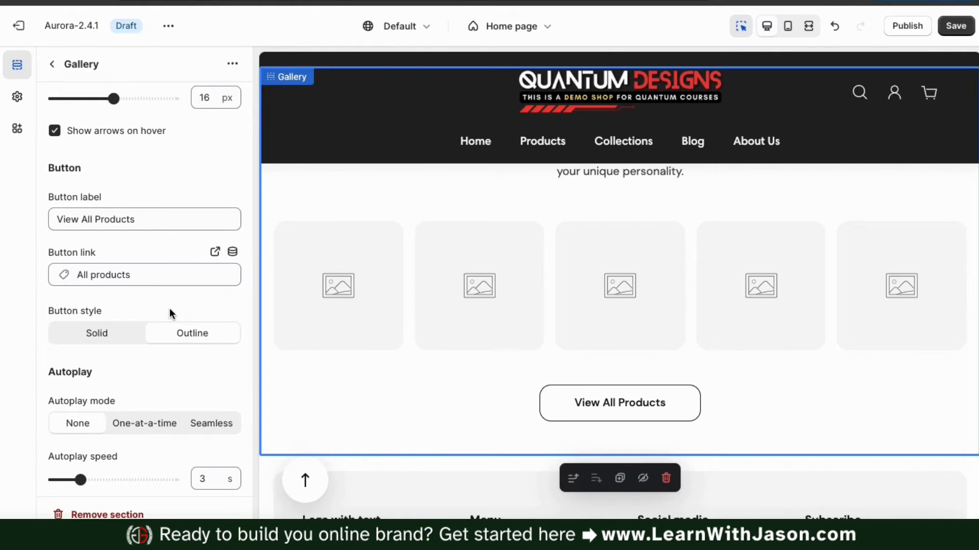
# Try the Solid style for the Gallery button, and restore the Outline style
pyautogui.click(119, 335)
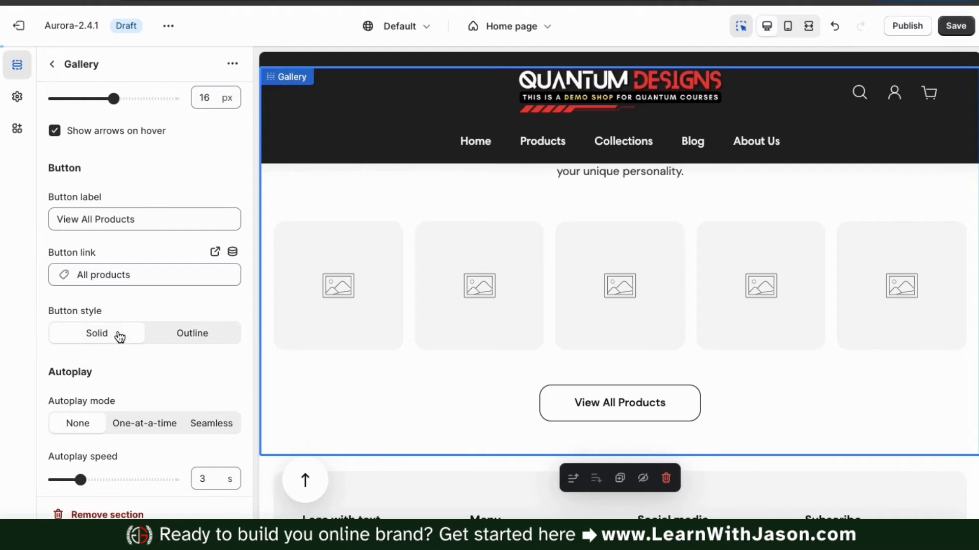
pyautogui.click(207, 335)
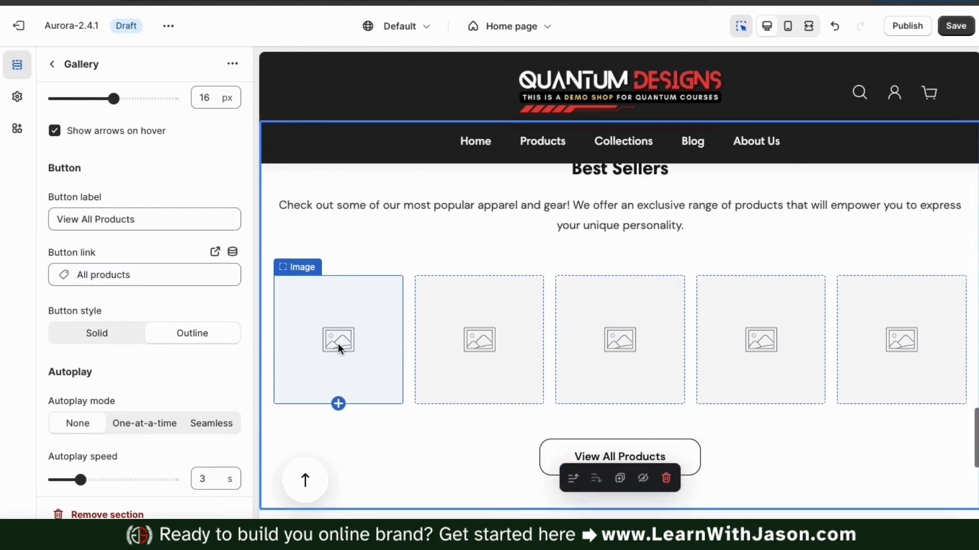
# Clear the Gallery button's label to remove the button from the section
pyautogui.click(151, 221)
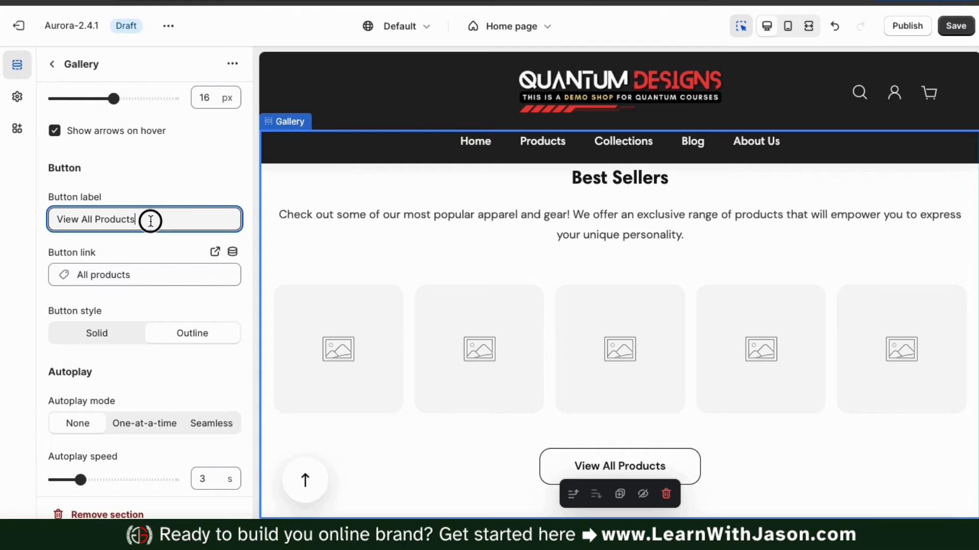
pyautogui.tripleClick(151, 221)
pyautogui.press('BackSpace')
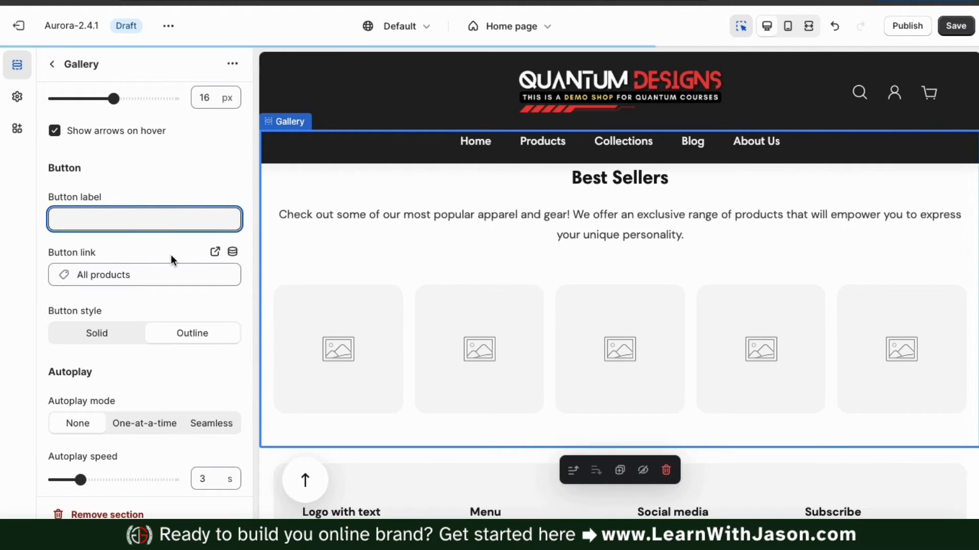
pyautogui.click(234, 302)
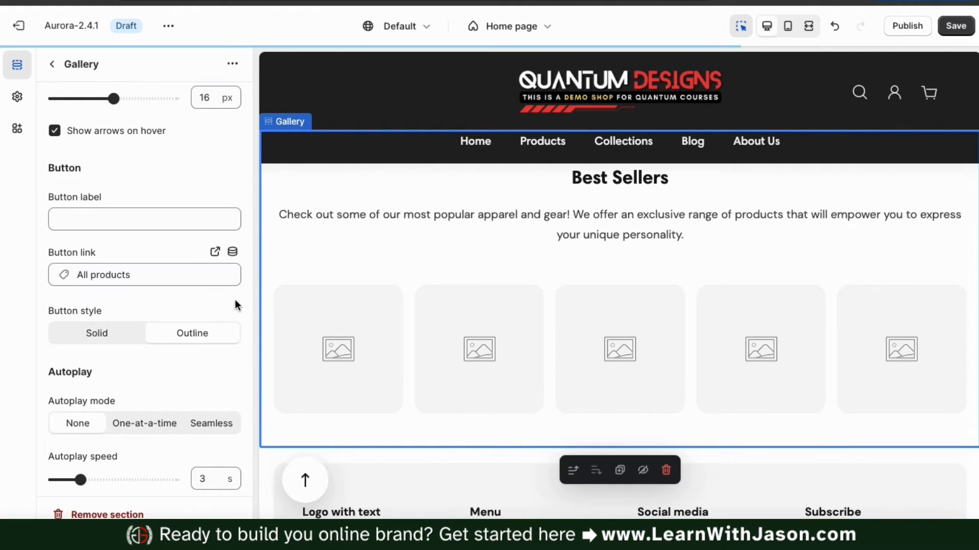
# Set the Gallery autoplay mode to One-at-a-time, check the section in the mobile preview, and return to desktop view
pyautogui.scroll(-2, 235, 301)
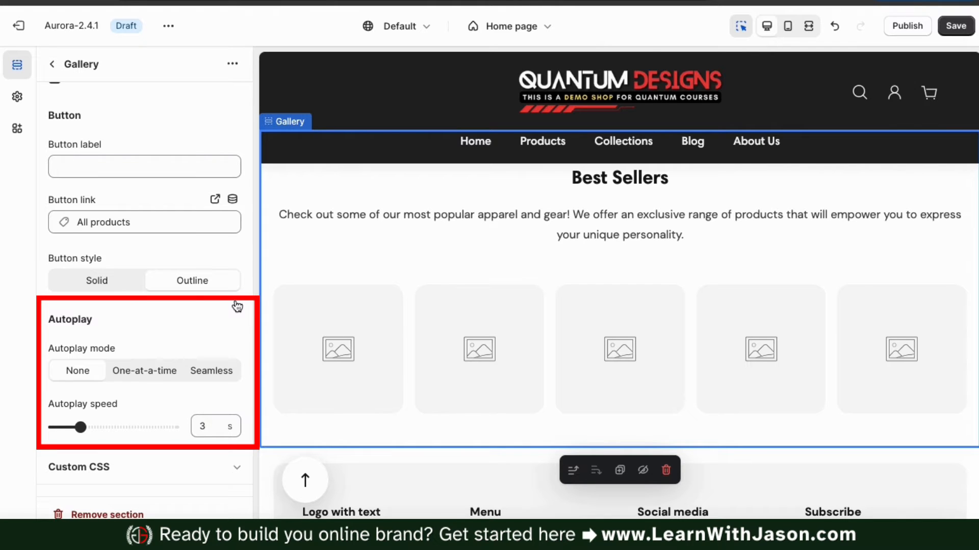
pyautogui.click(167, 373)
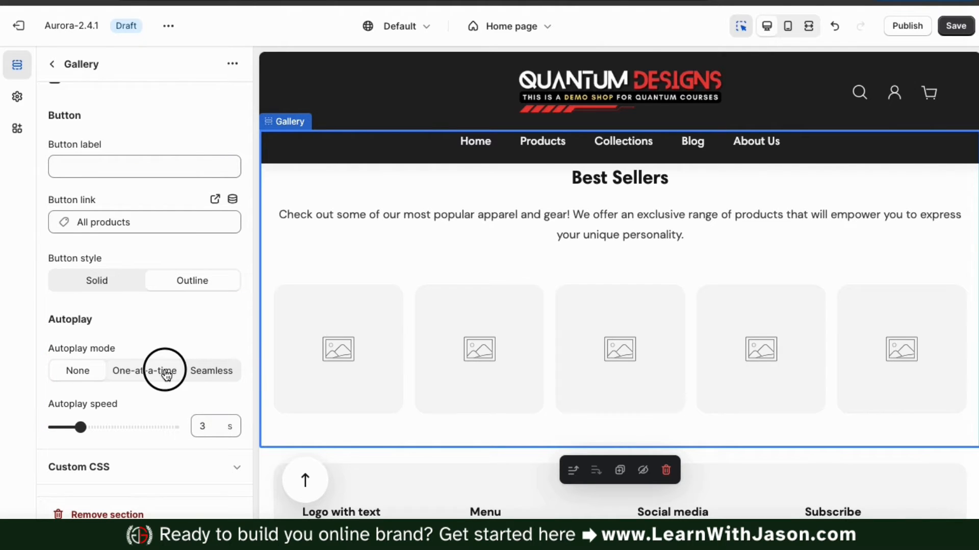
pyautogui.click(785, 28)
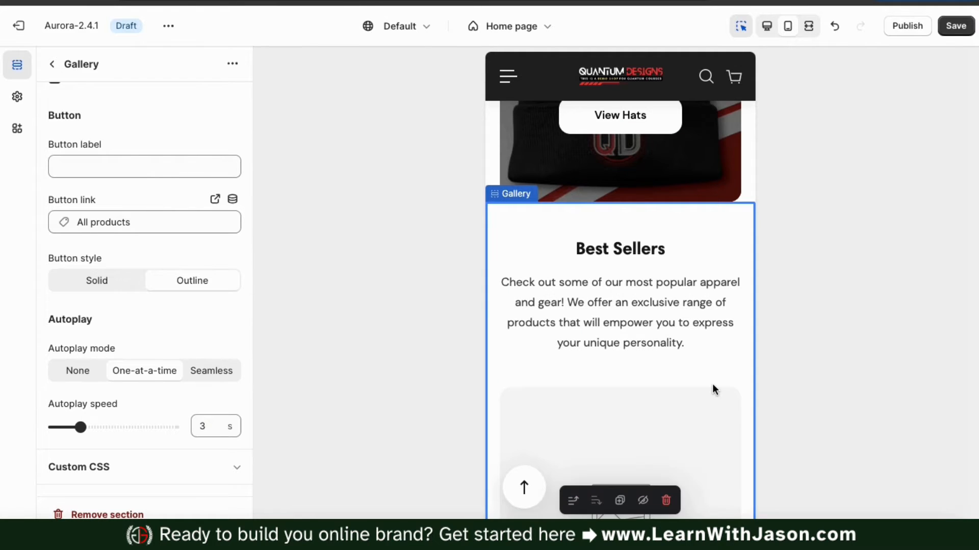
pyautogui.scroll(-3, 713, 388)
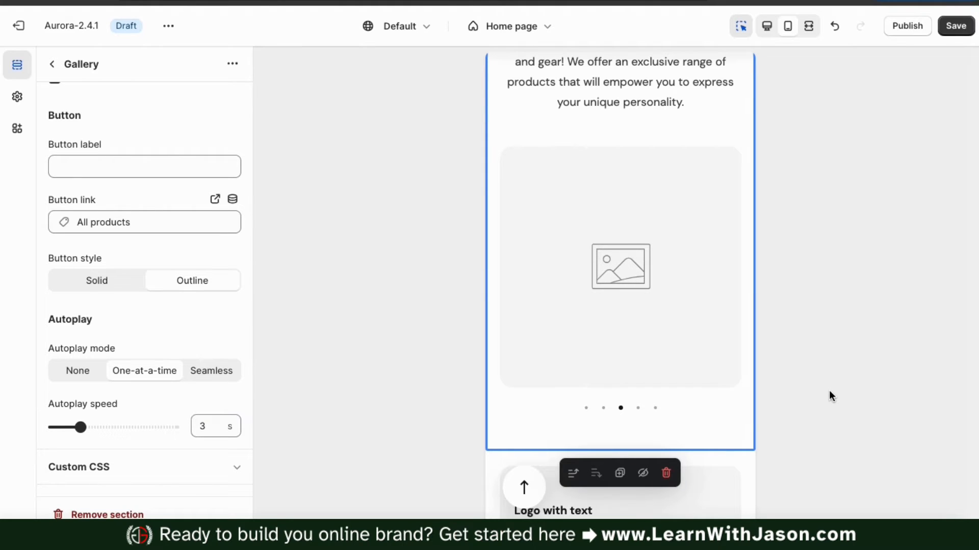
pyautogui.scroll(5, 714, 335)
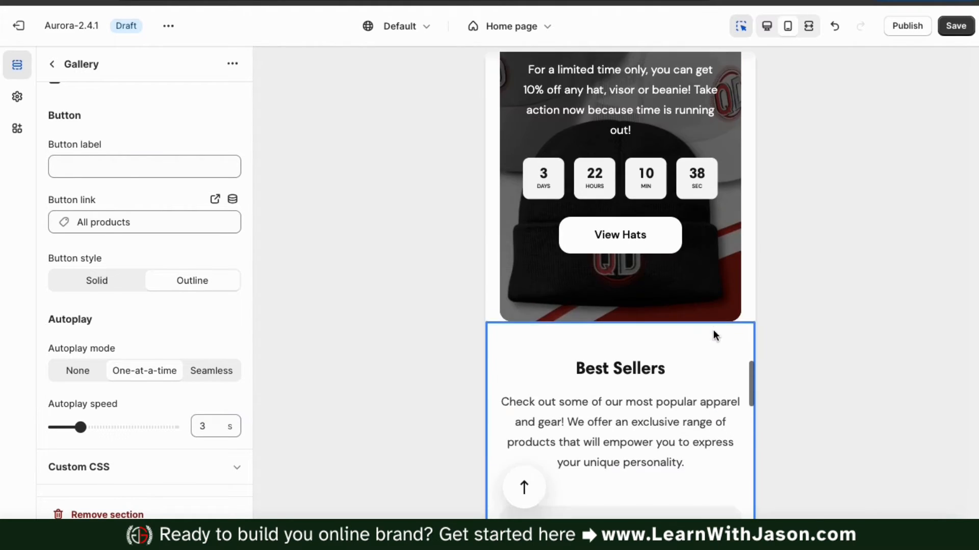
pyautogui.click(767, 27)
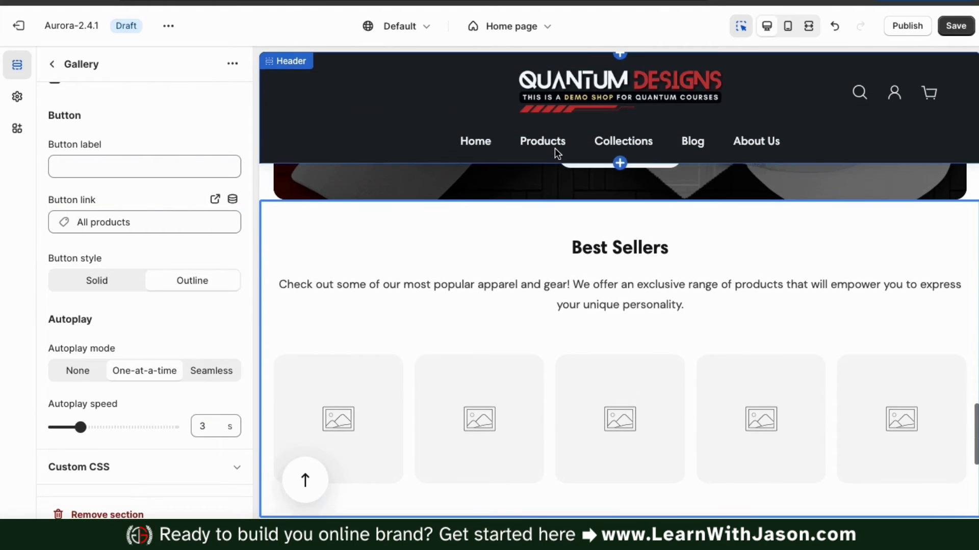
# Upload Man T-Shirt.png from the 01 BANNER IMAGES folder and use it for the Gallery's first image block
pyautogui.scroll(3, 251, 210)
pyautogui.scroll(5, 251, 210)
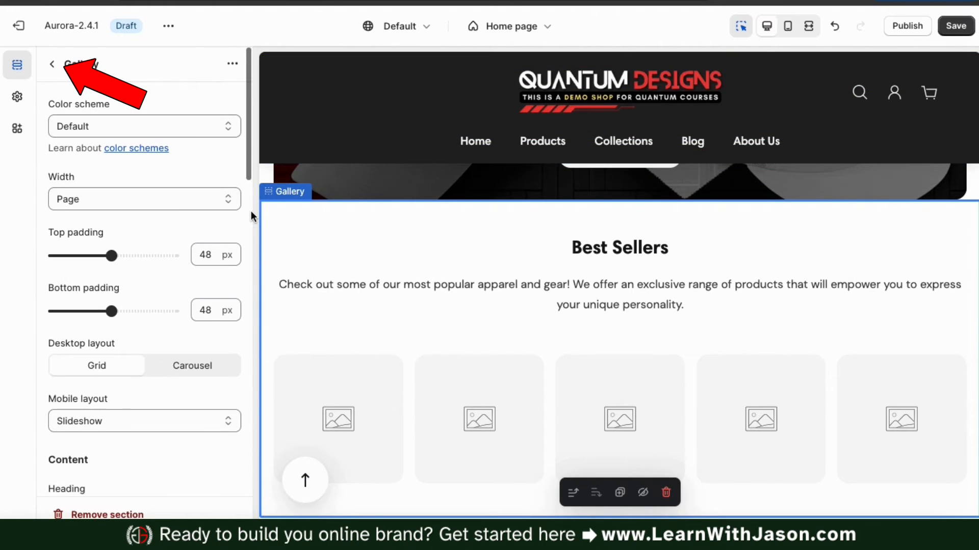
pyautogui.click(53, 65)
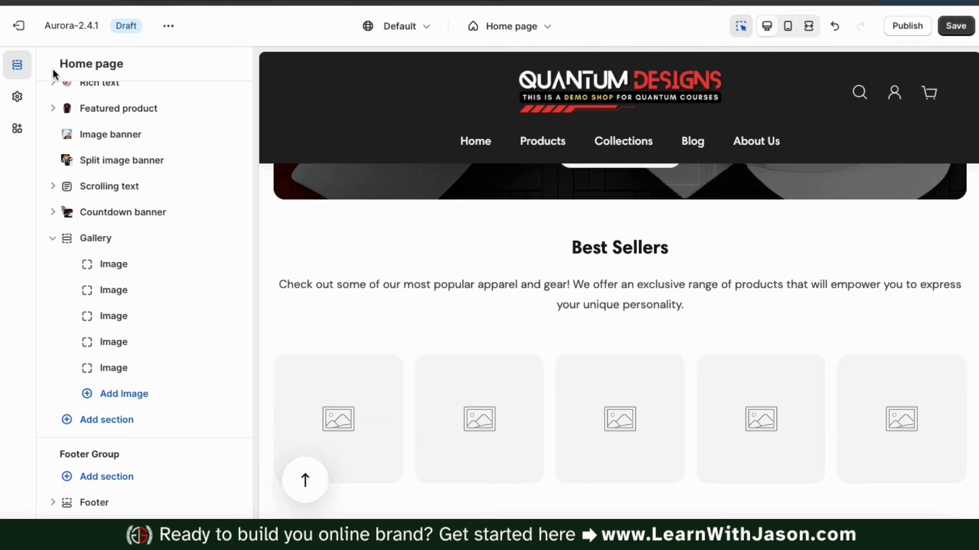
pyautogui.click(116, 276)
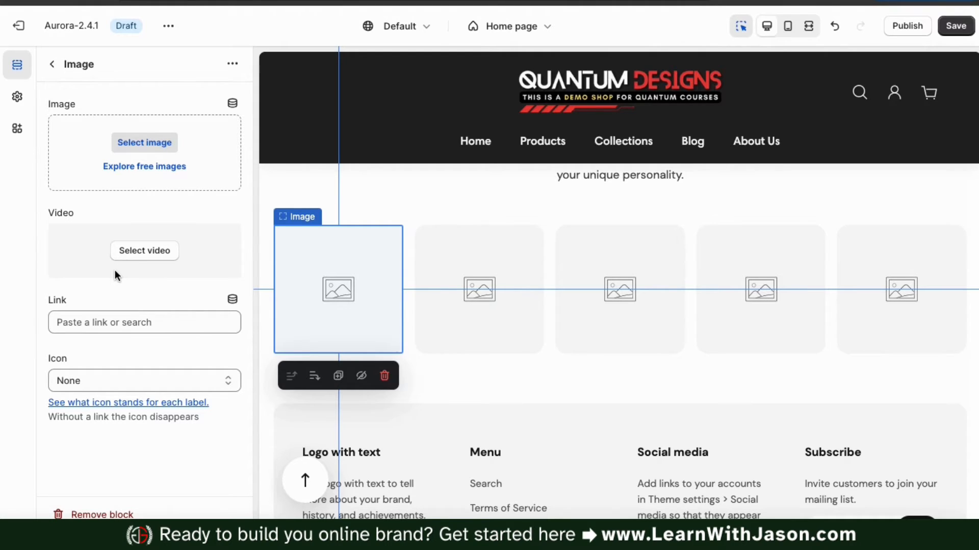
pyautogui.click(146, 147)
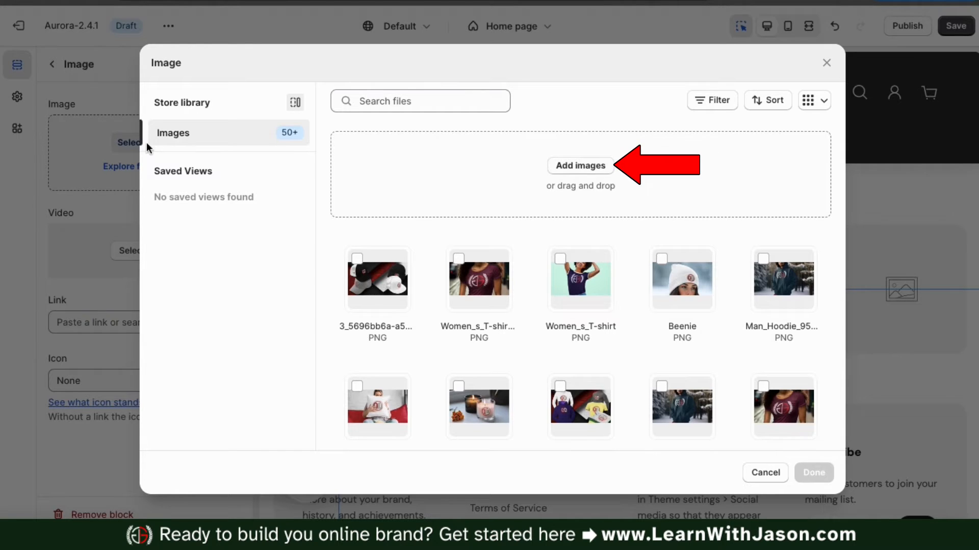
pyautogui.click(566, 165)
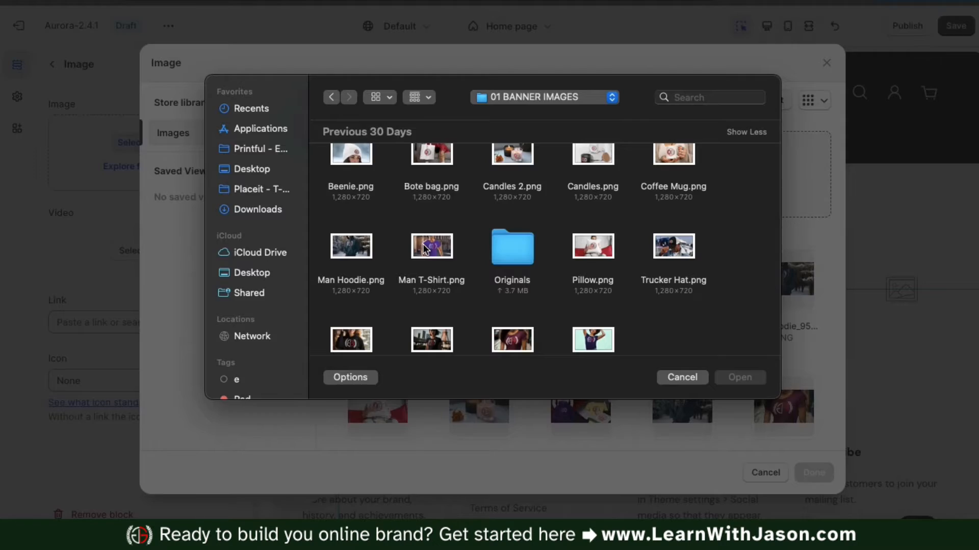
pyautogui.doubleClick(423, 246)
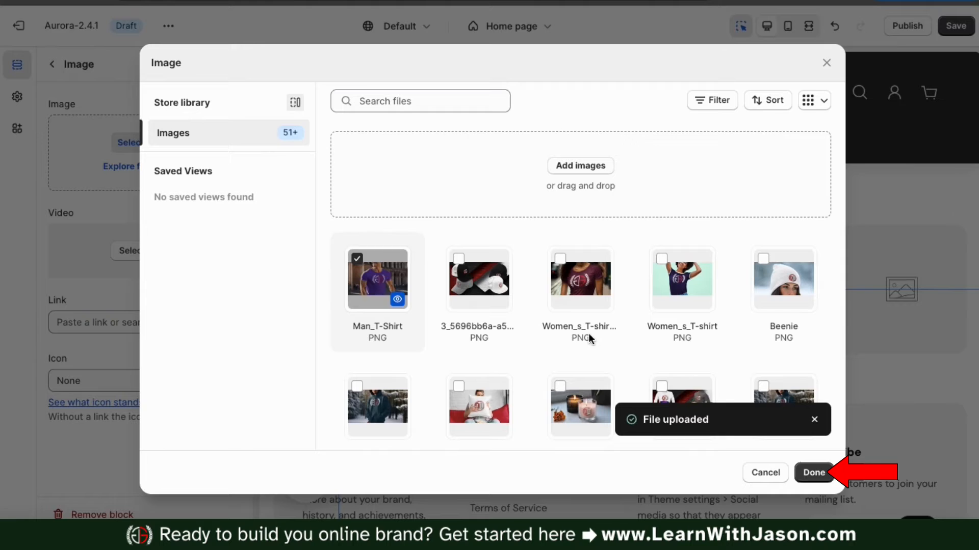
pyautogui.click(814, 471)
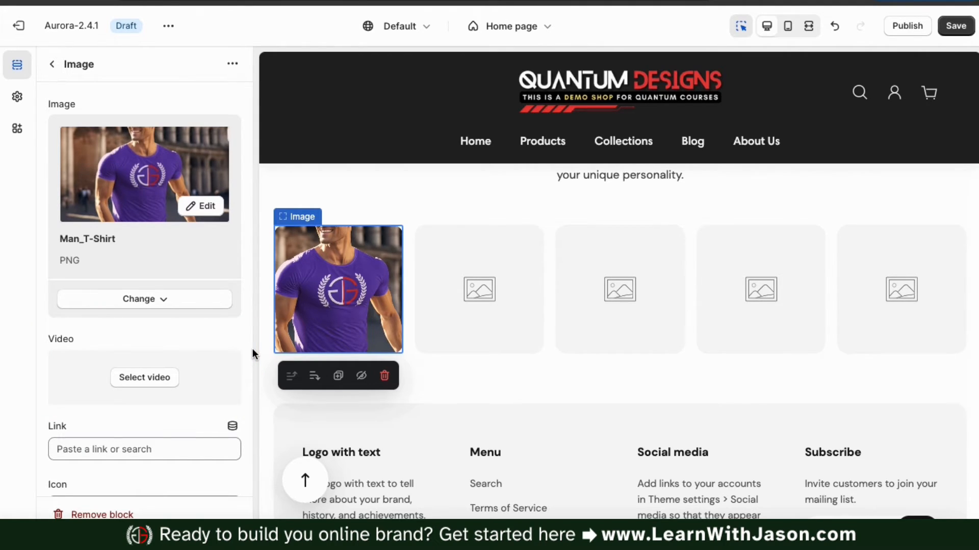
# Link the first Gallery image to the "JG Short-Sleeve Softstyle Unisex T" product
pyautogui.scroll(-2, 244, 349)
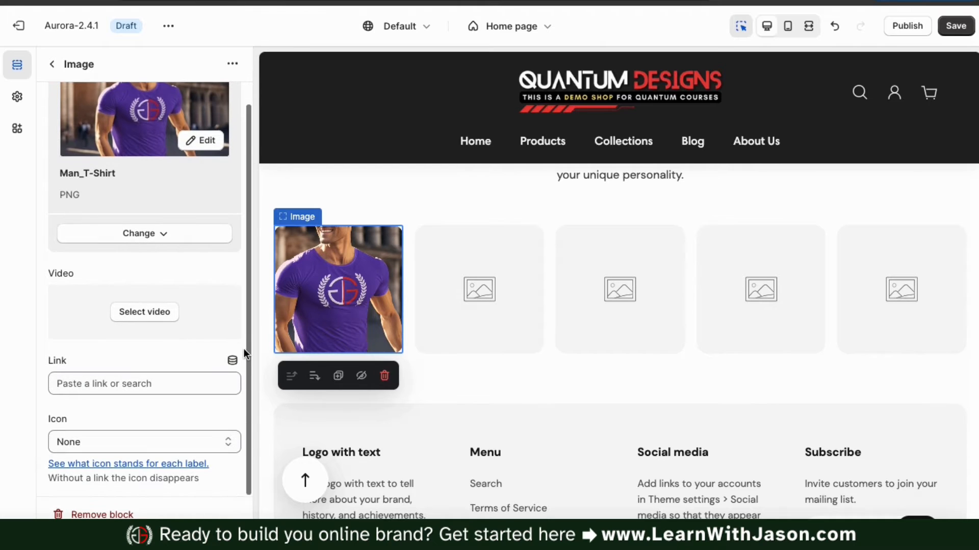
pyautogui.click(161, 382)
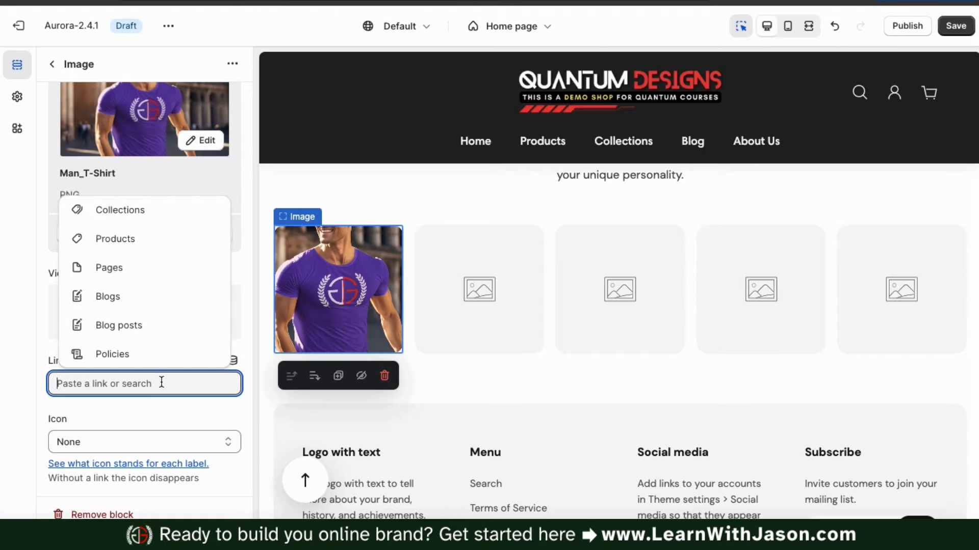
pyautogui.click(110, 249)
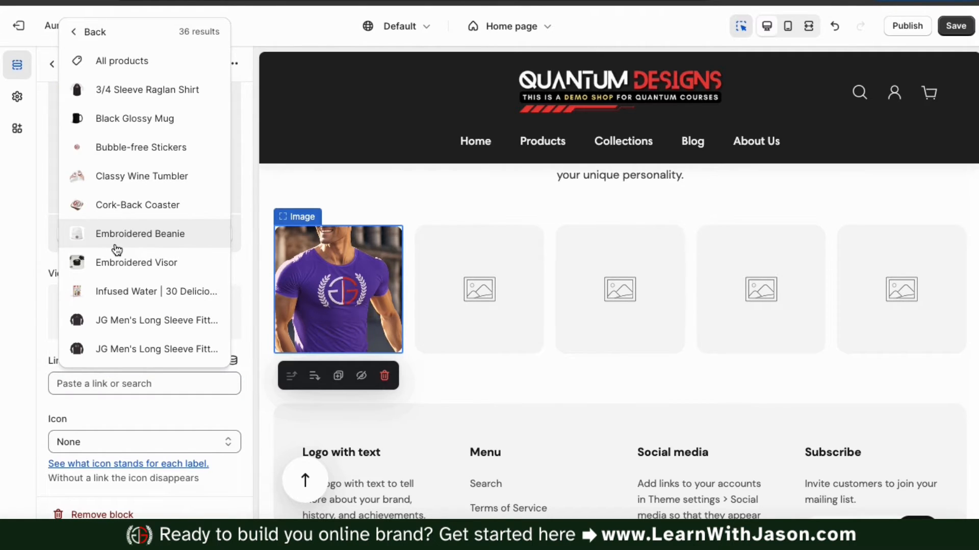
pyautogui.scroll(-4, 117, 250)
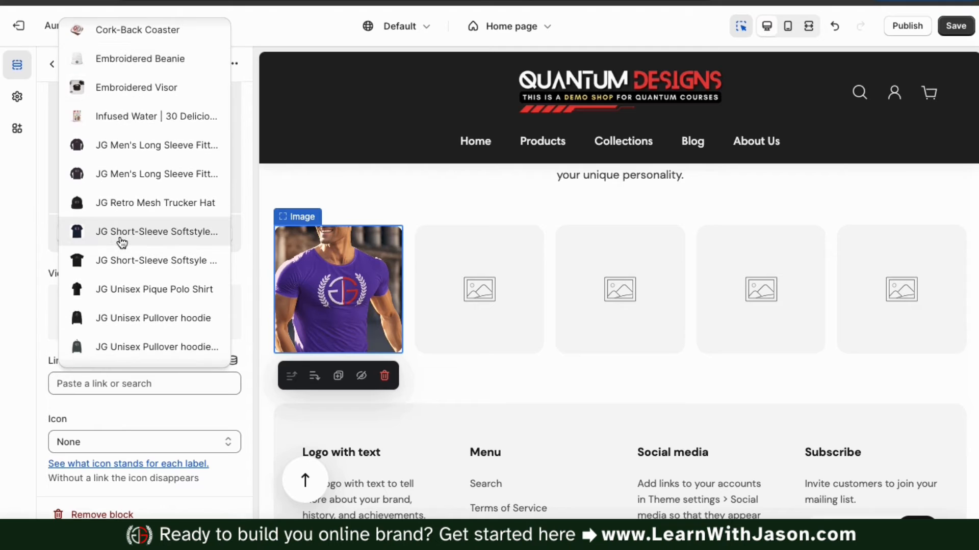
pyautogui.click(150, 239)
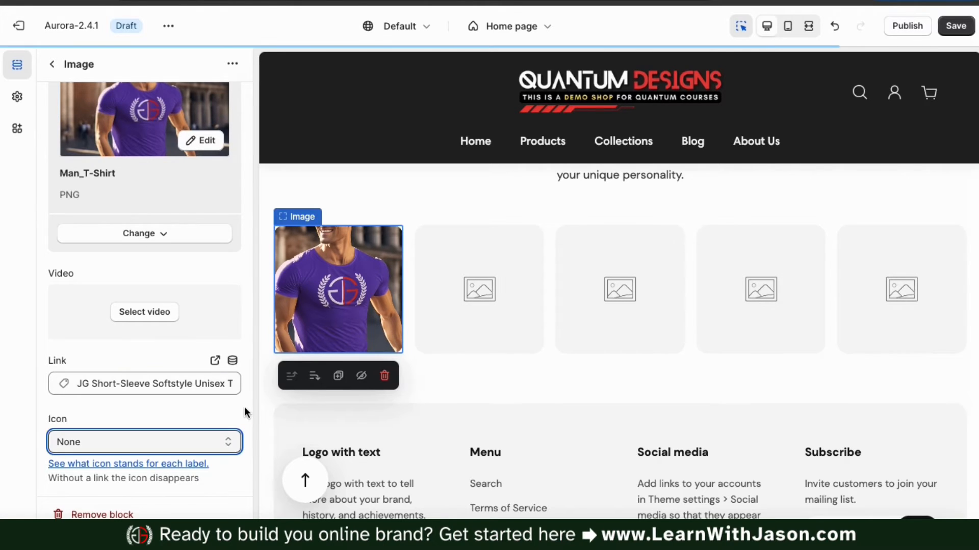
pyautogui.scroll(3, 244, 408)
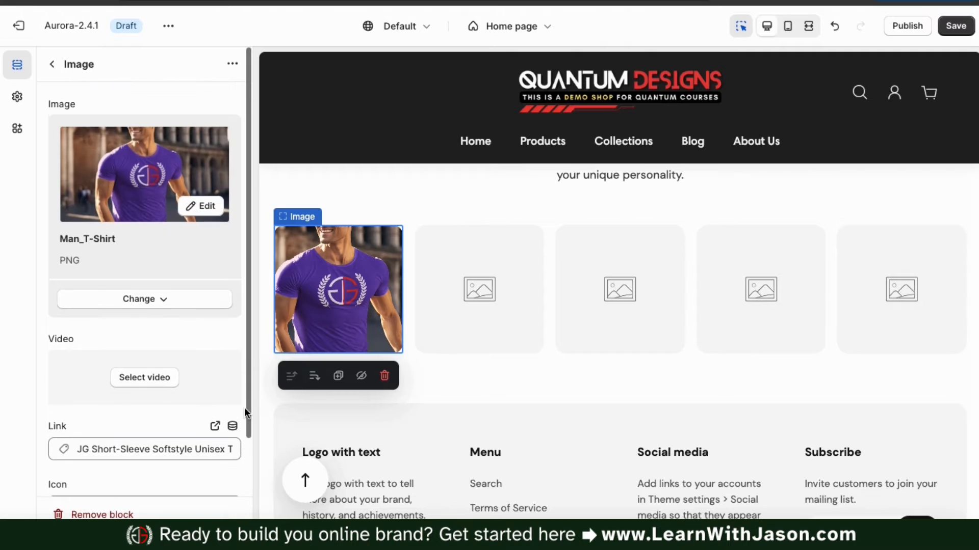
# Upload Bote bag.png and use it for the Gallery's second image block
pyautogui.click(58, 63)
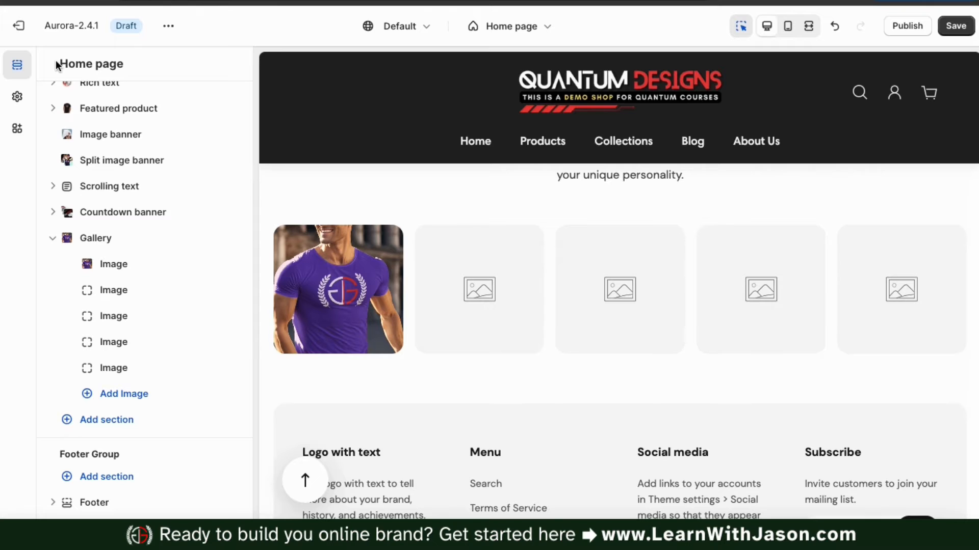
pyautogui.click(117, 302)
pyautogui.click(153, 149)
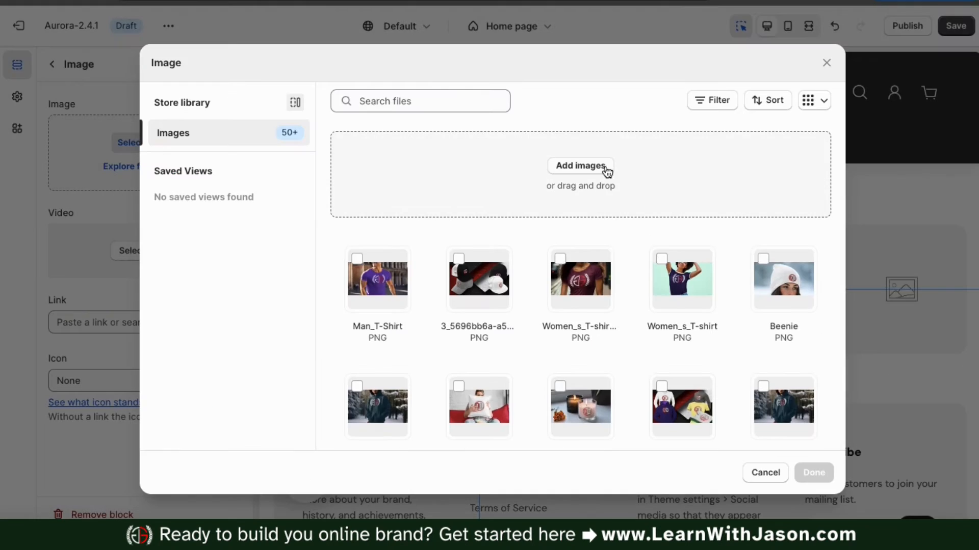
pyautogui.click(605, 168)
pyautogui.doubleClick(438, 180)
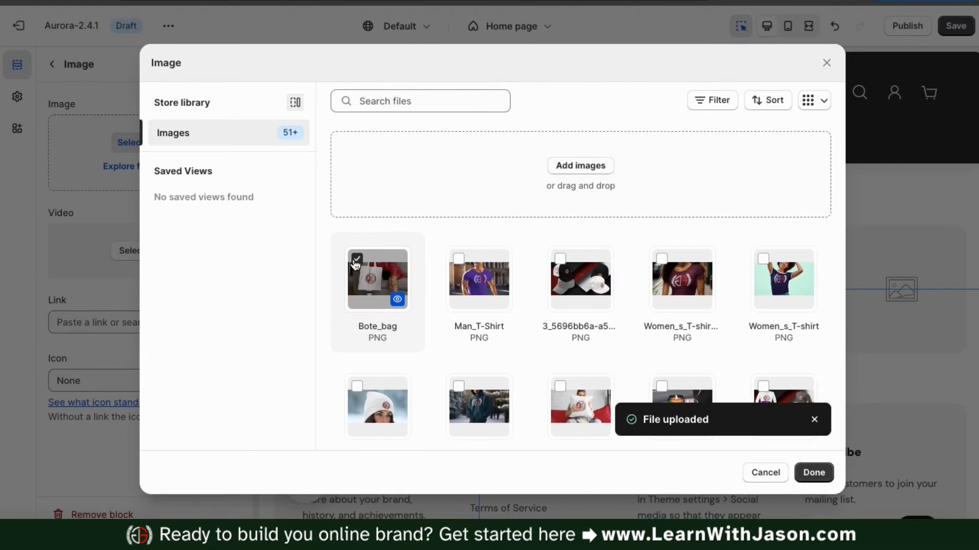
pyautogui.click(811, 472)
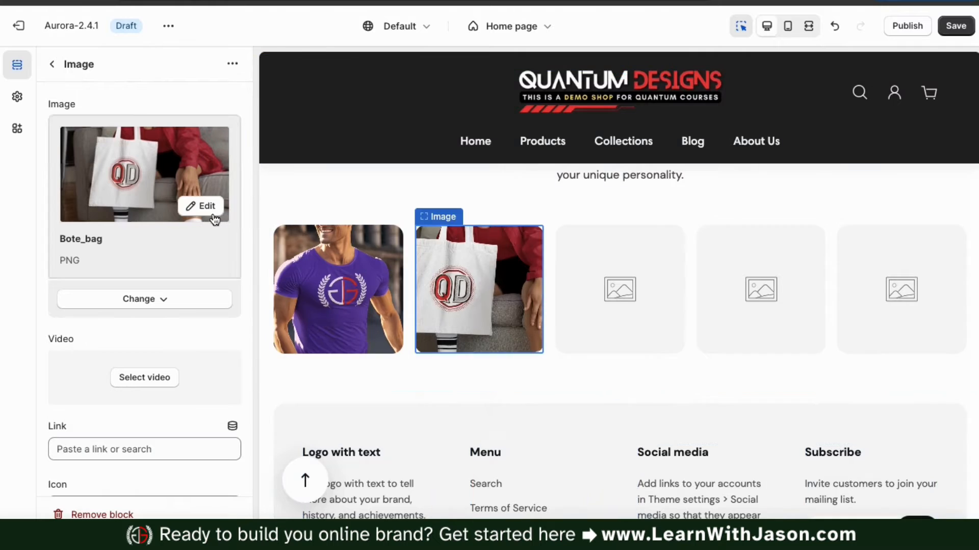
# Add a focal point on the QD logo of the Bote_bag image and save the image edit
pyautogui.click(212, 209)
pyautogui.click(621, 346)
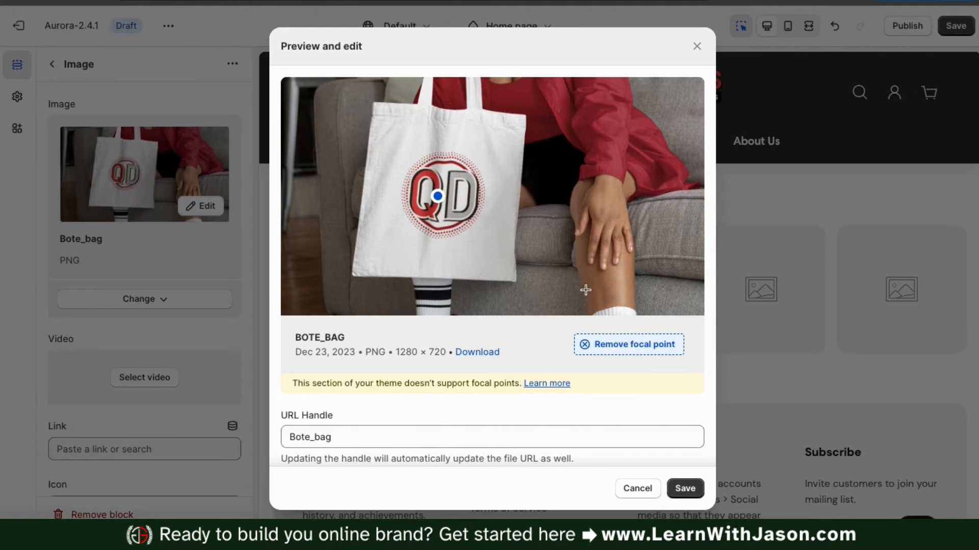
pyautogui.click(684, 489)
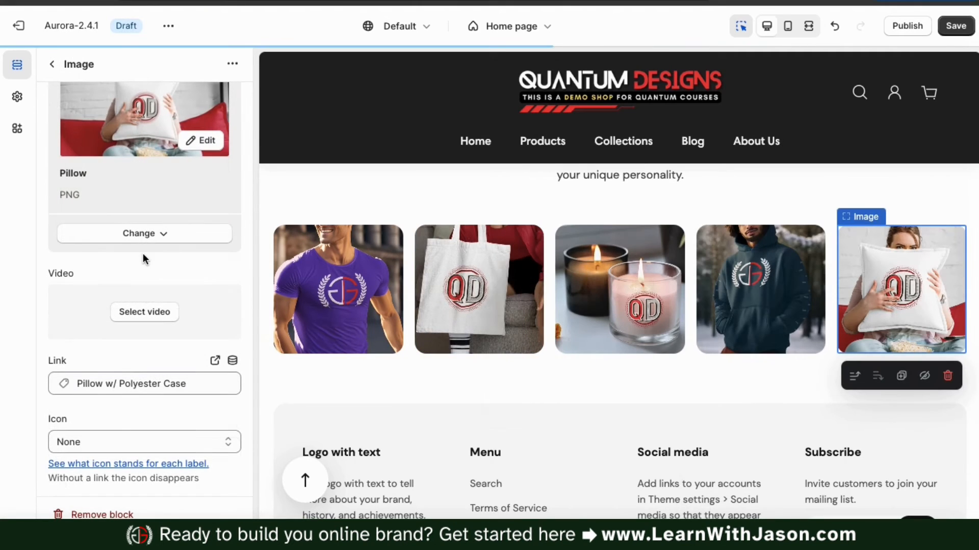
# Try adding another image block to the Gallery section, and delete that empty block again
pyautogui.scroll(1, 196, 301)
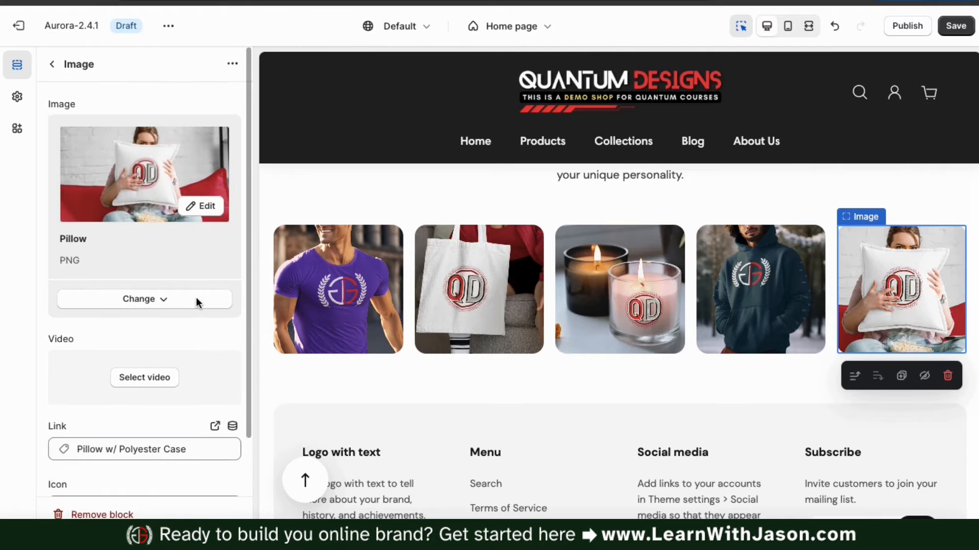
pyautogui.click(52, 64)
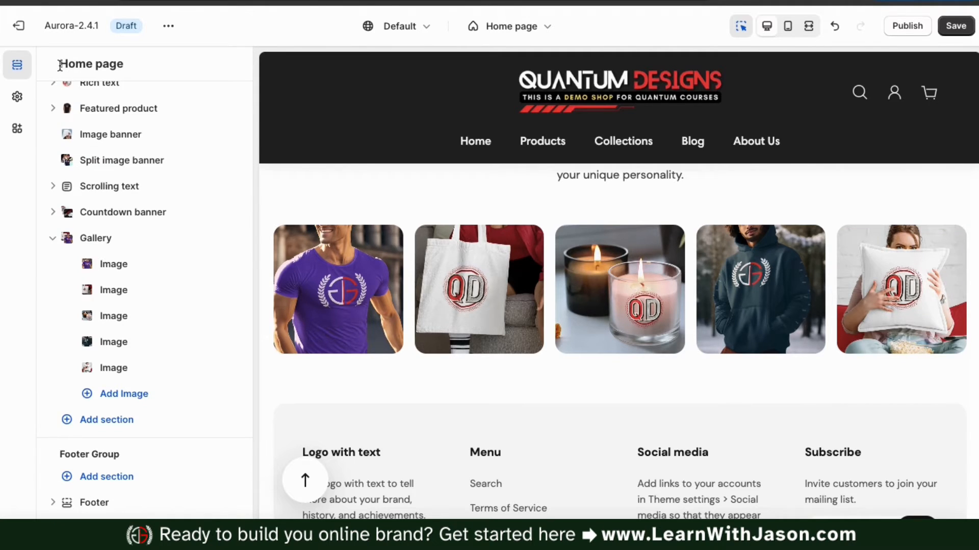
pyautogui.click(118, 403)
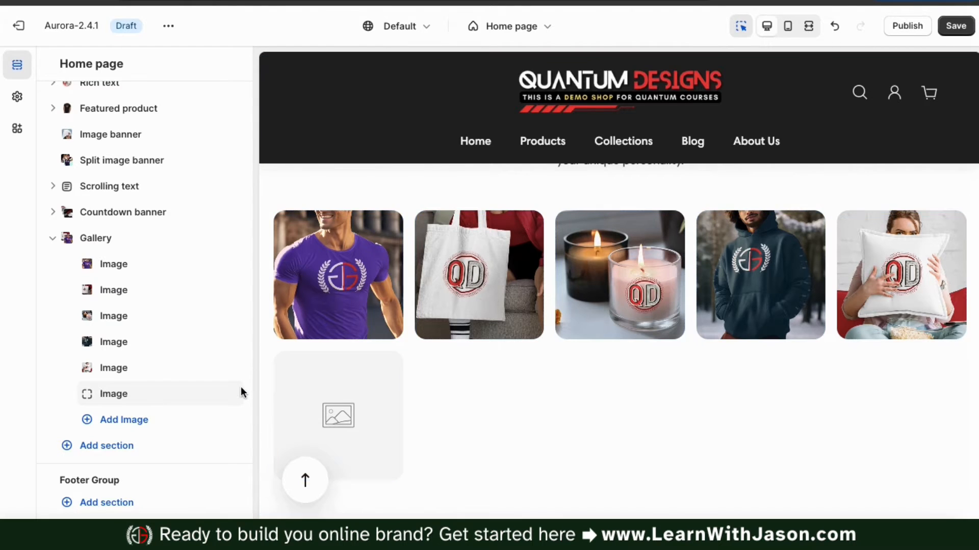
pyautogui.moveTo(230, 401)
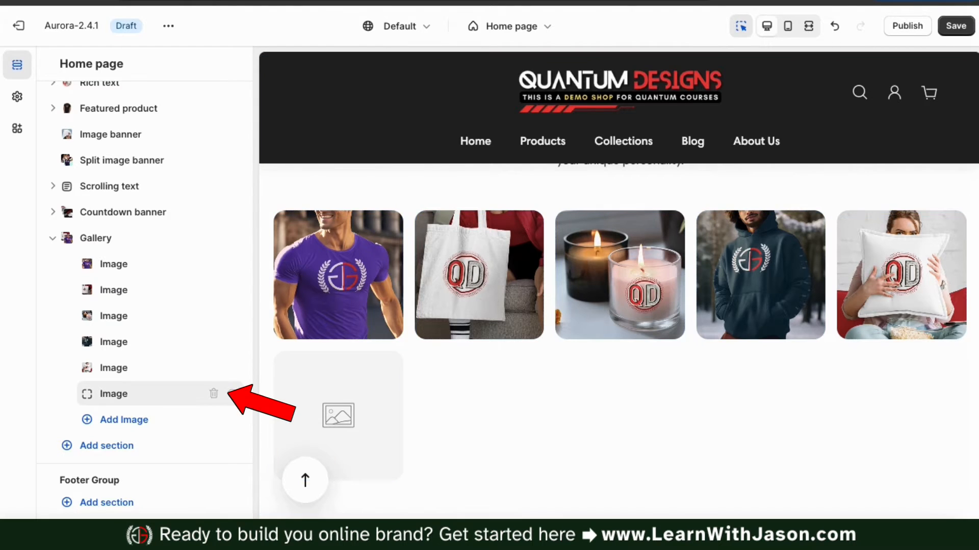
pyautogui.click(214, 395)
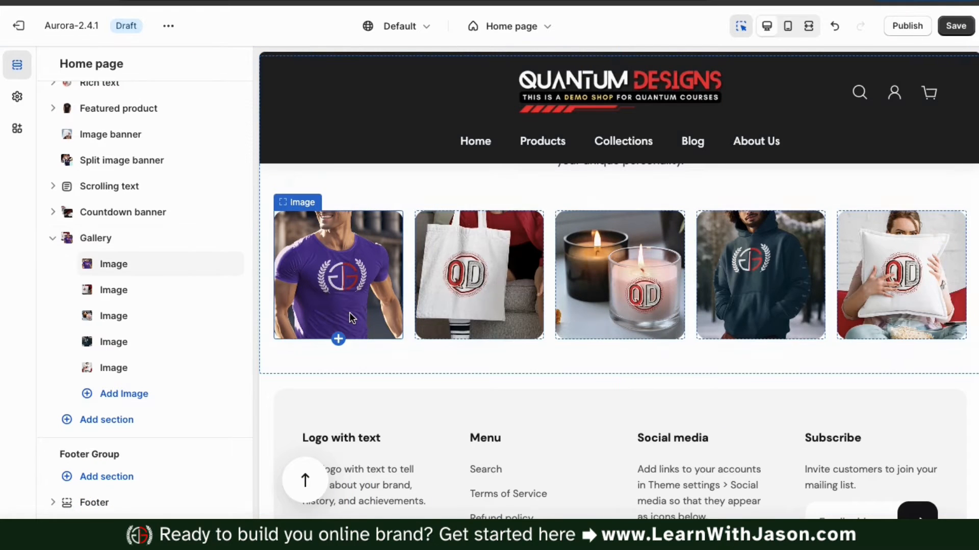
# Preview the Best Sellers gallery in the mobile layout, and return to the desktop layout to check it there
pyautogui.scroll(3, 350, 313)
pyautogui.scroll(-1, 350, 313)
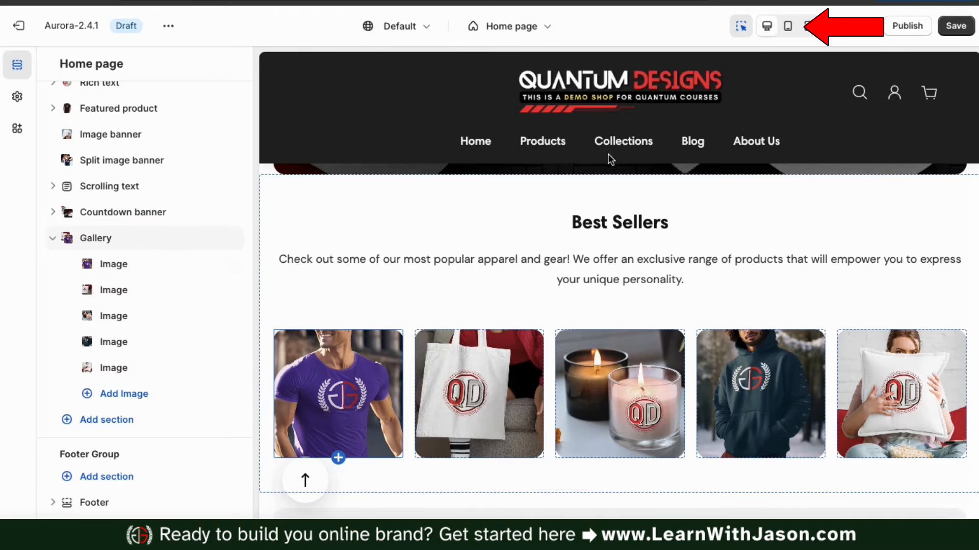
pyautogui.click(787, 28)
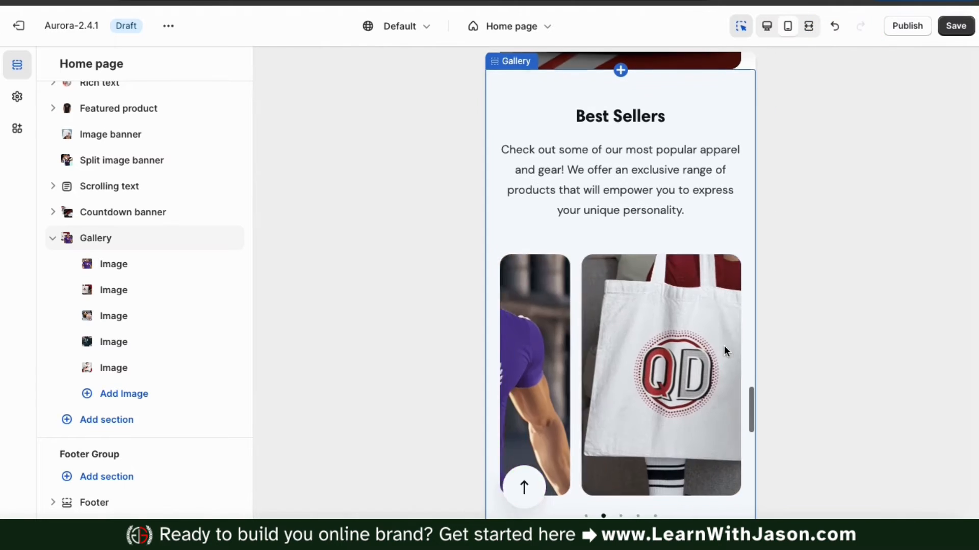
pyautogui.scroll(1, 724, 345)
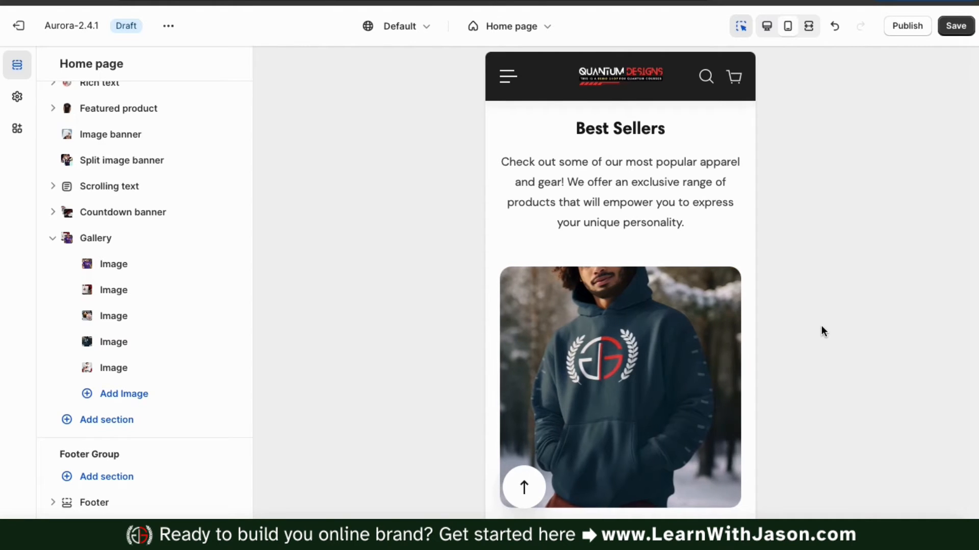
pyautogui.click(766, 26)
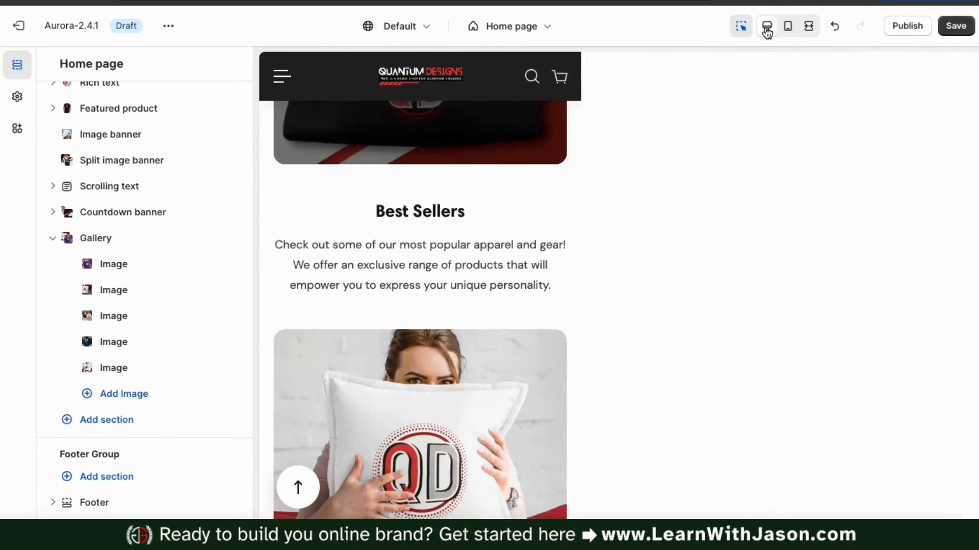
pyautogui.scroll(5, 677, 271)
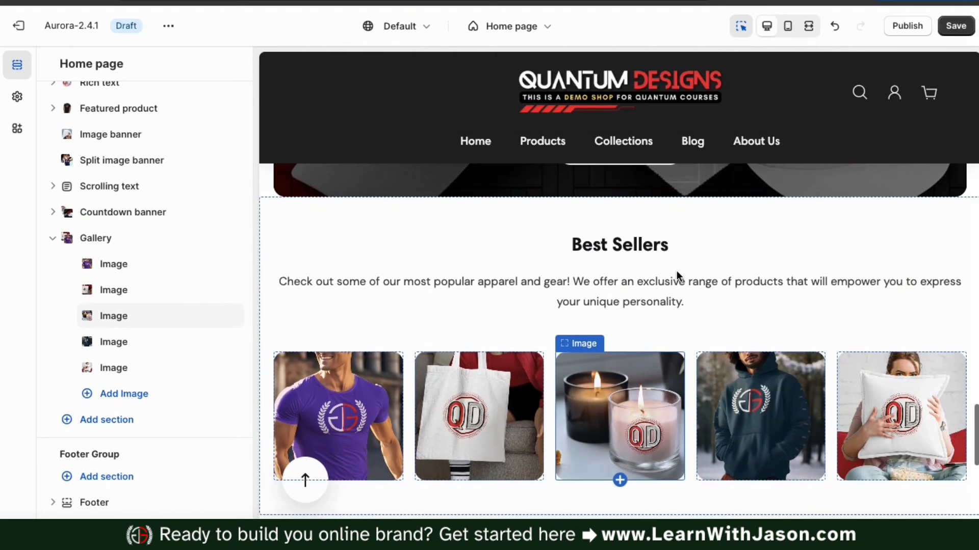
pyautogui.scroll(-3, 642, 342)
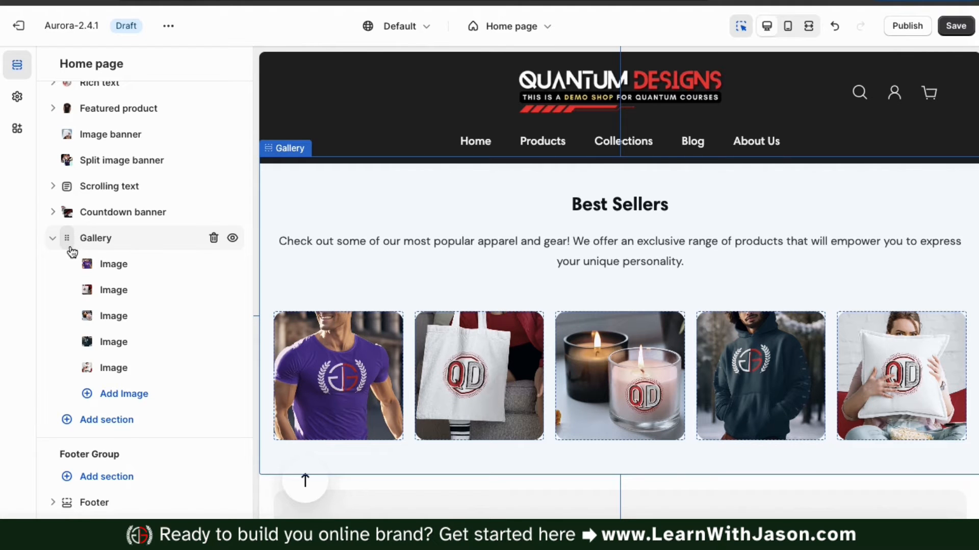
# Move the Gallery section directly below the Featured product section, collapse it, and save the theme
pyautogui.moveTo(70, 248); pyautogui.dragTo(74, 196)
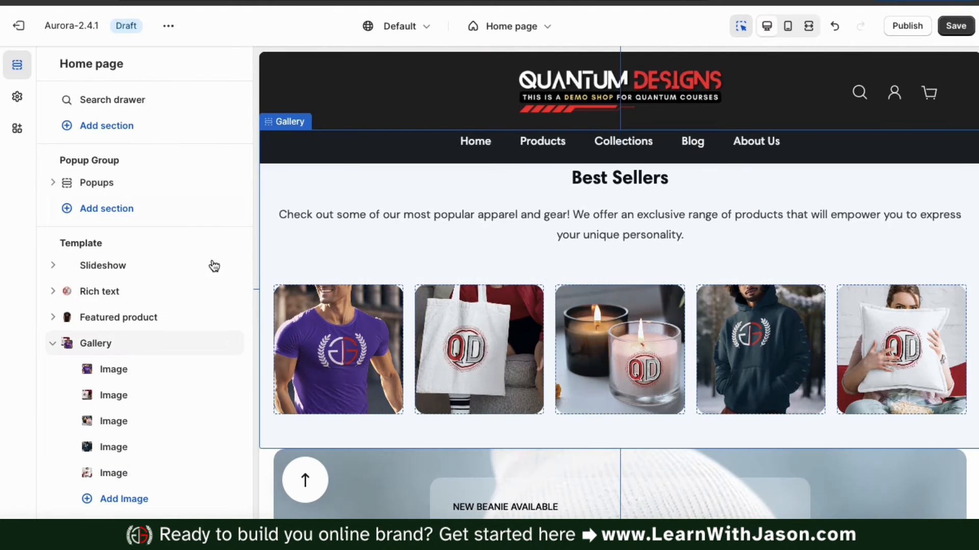
pyautogui.click(53, 344)
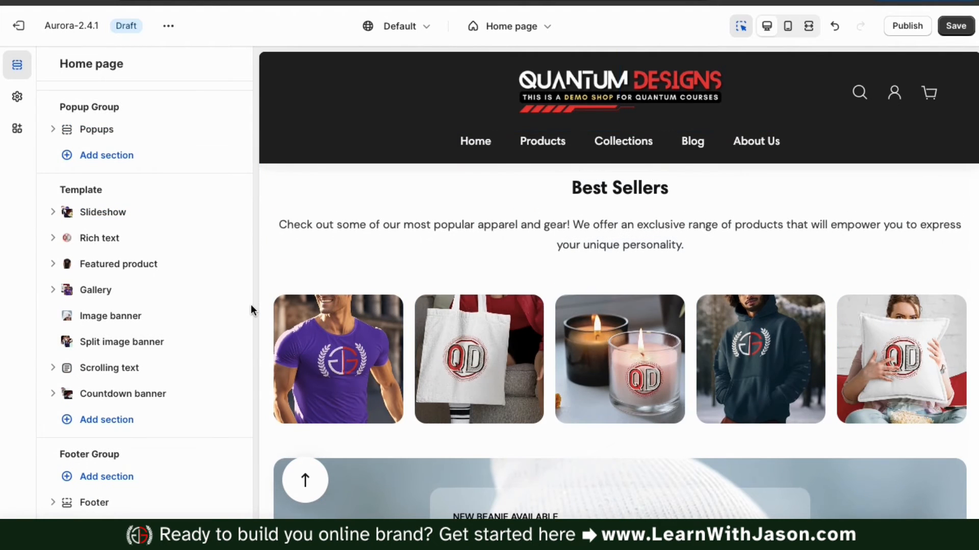
pyautogui.click(962, 33)
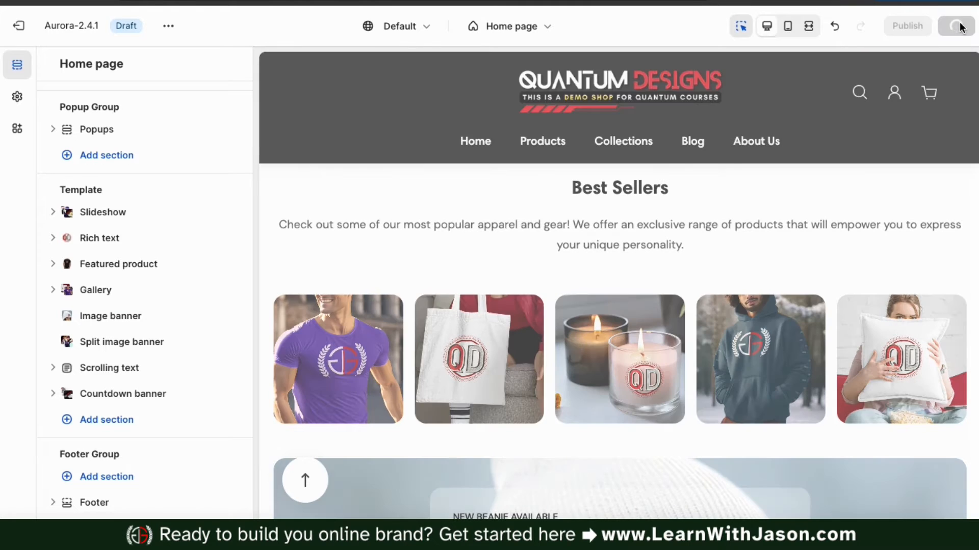
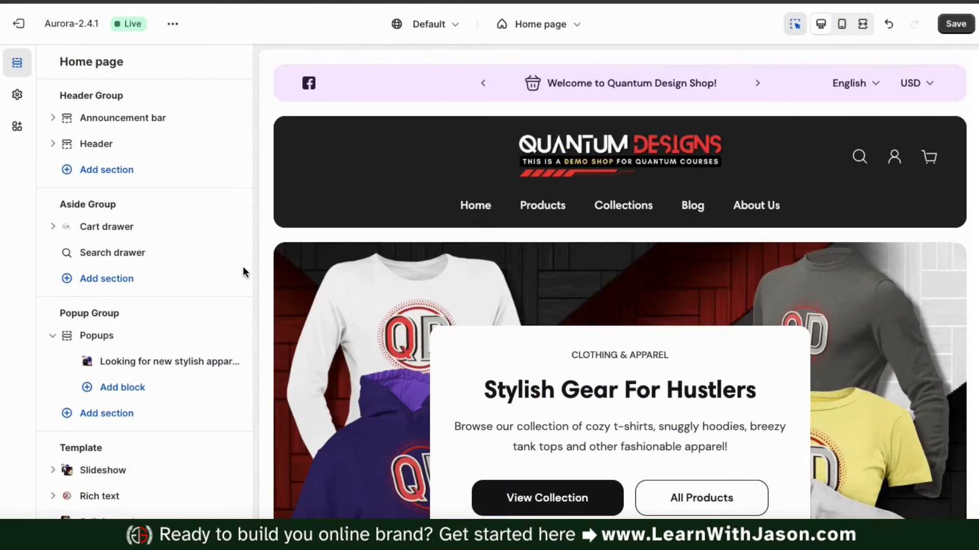
# Add an Images with text section at the end of the home page template, below the Contact form
pyautogui.scroll(-6, 243, 272)
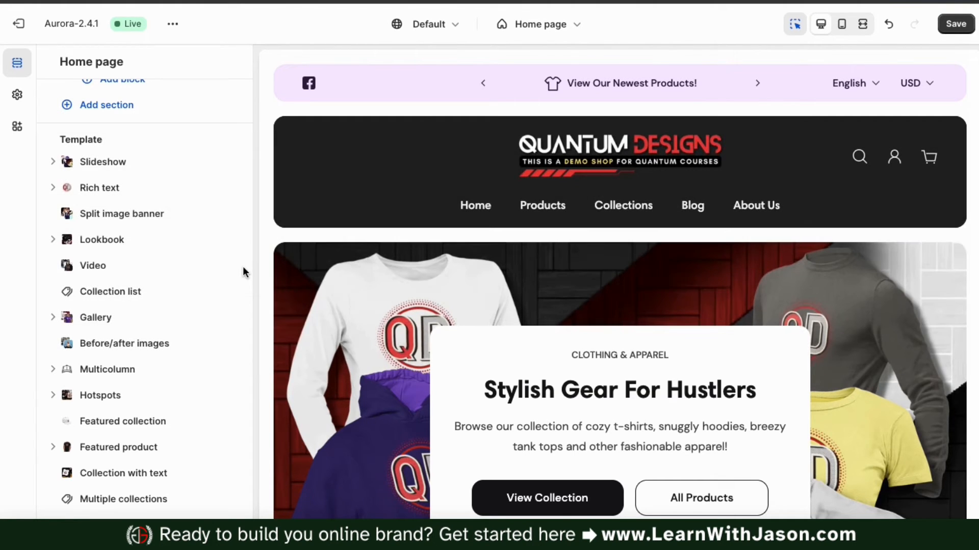
pyautogui.scroll(-6, 243, 272)
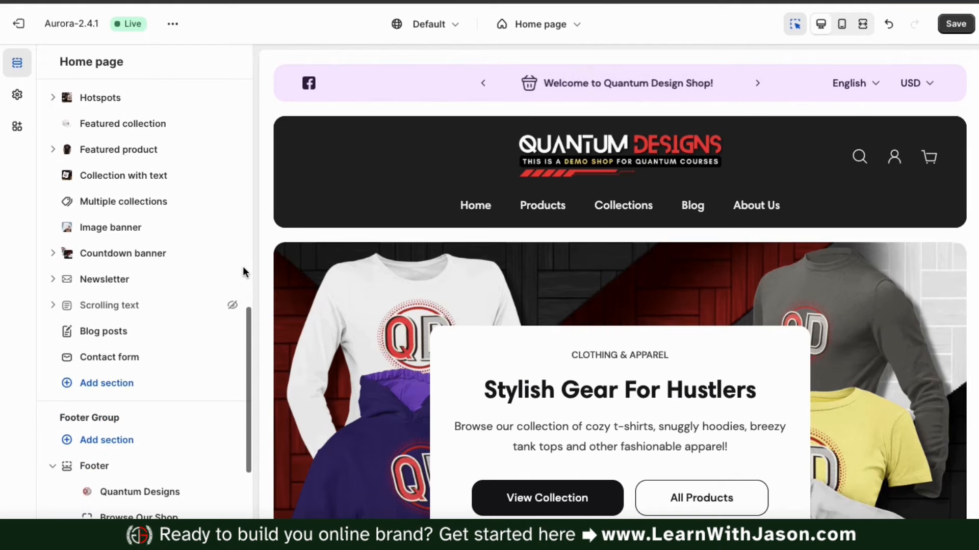
pyautogui.click(105, 383)
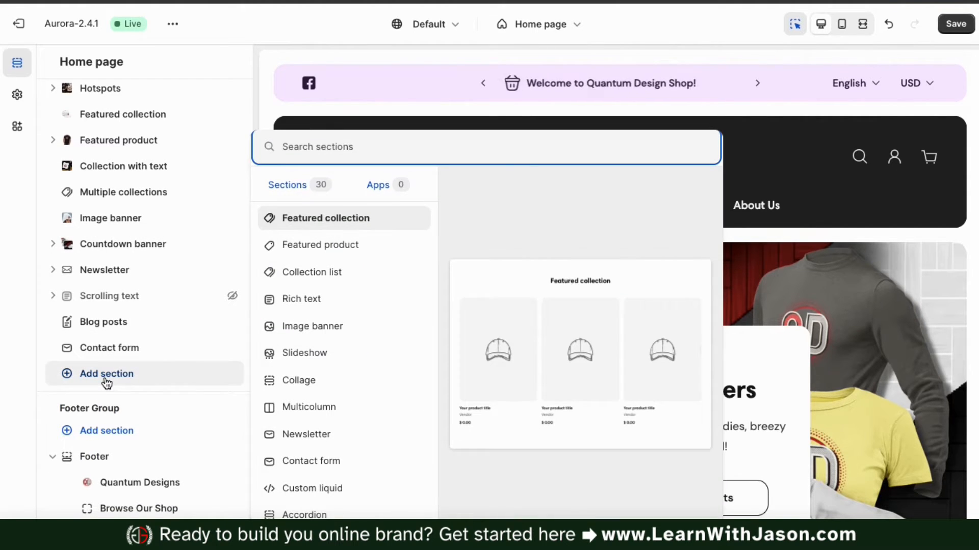
pyautogui.scroll(-2, 361, 269)
pyautogui.scroll(-6, 359, 268)
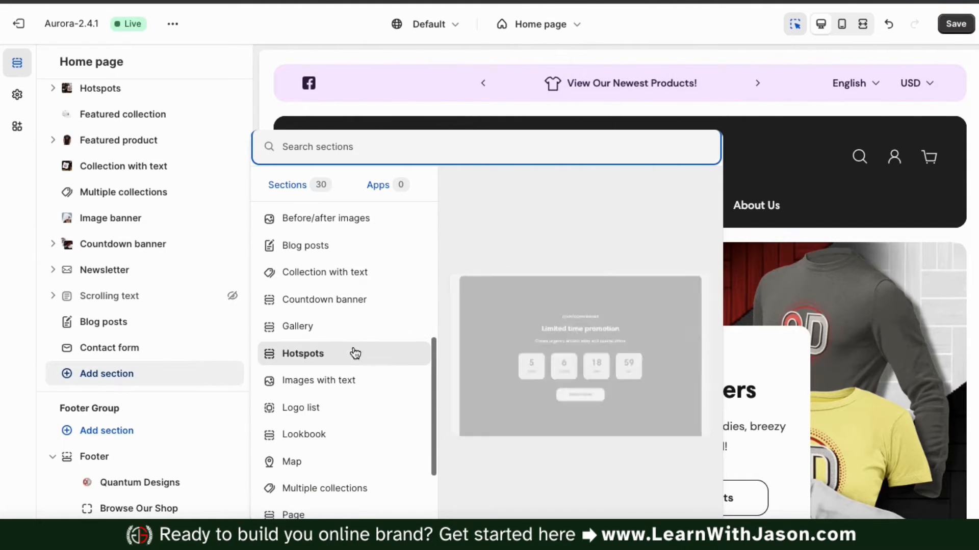
pyautogui.click(333, 390)
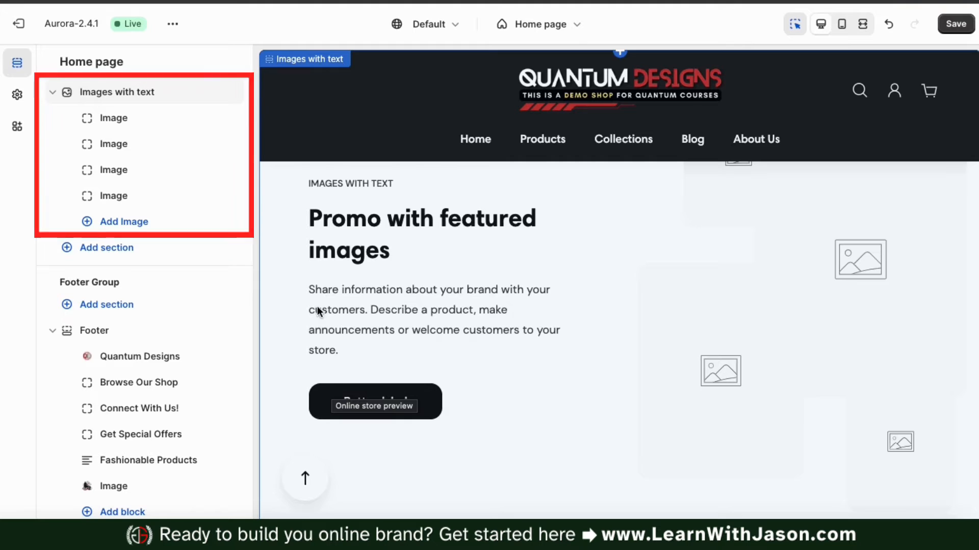
# Open the settings of the Images with text section on the home page
pyautogui.scroll(2, 316, 305)
pyautogui.scroll(1, 316, 303)
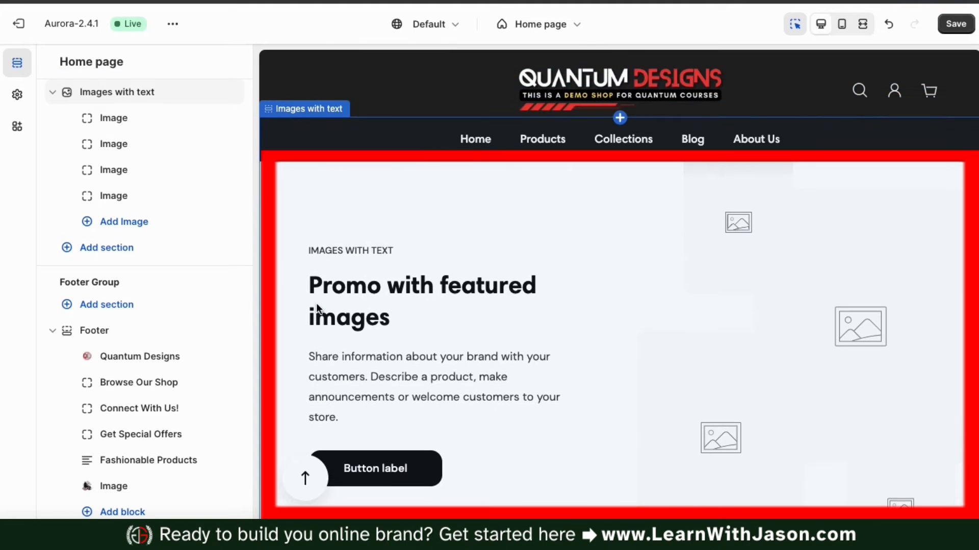
pyautogui.scroll(-1, 316, 303)
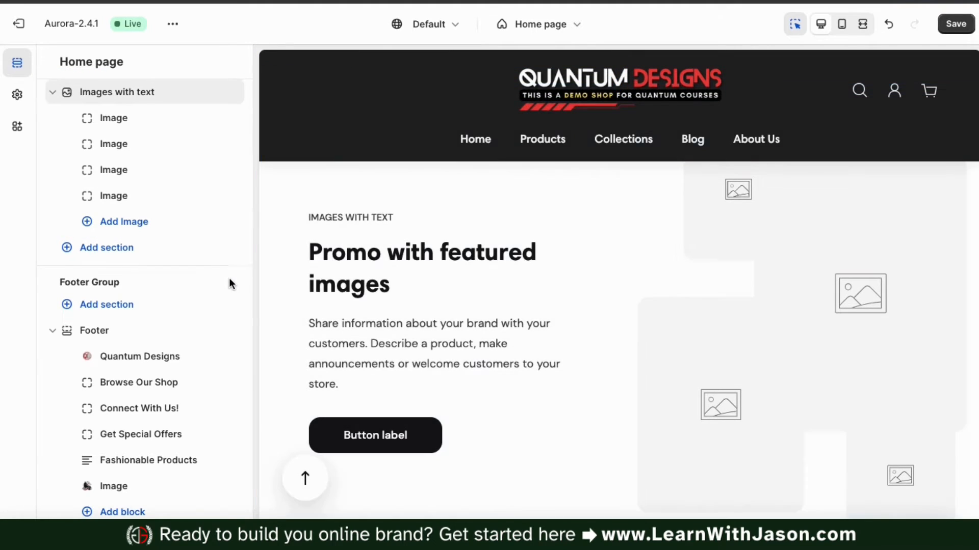
pyautogui.scroll(2, 228, 277)
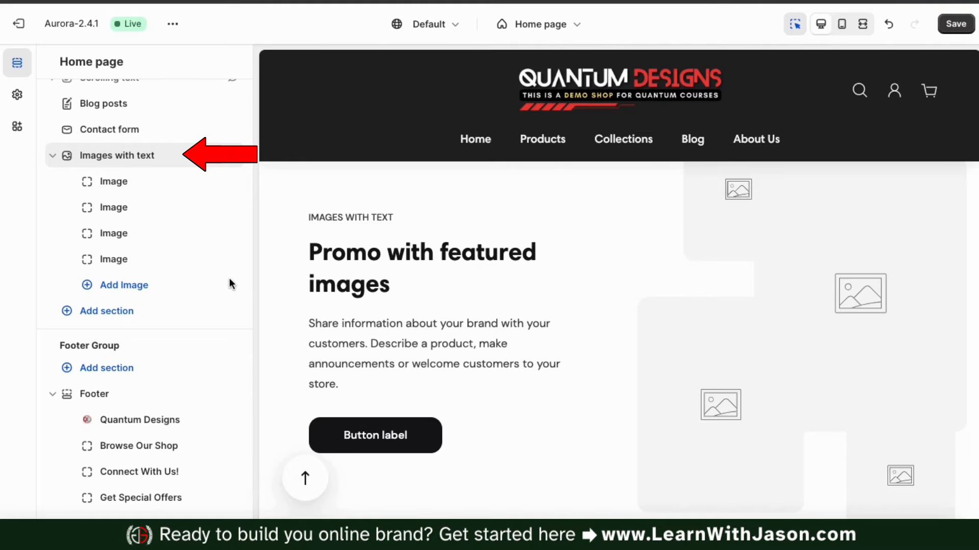
pyautogui.click(123, 158)
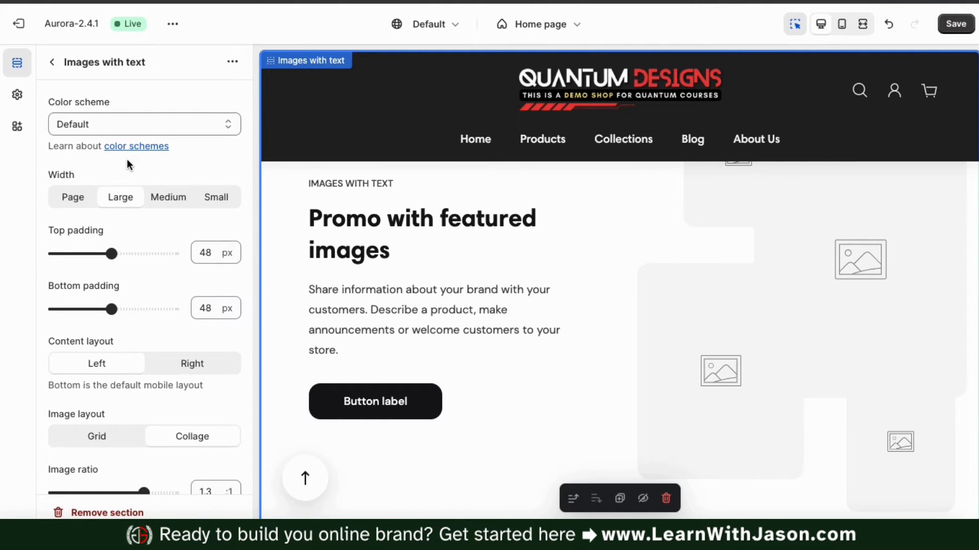
# Try the Contrasting color scheme on the Images with text section and return it to Default
pyautogui.click(216, 124)
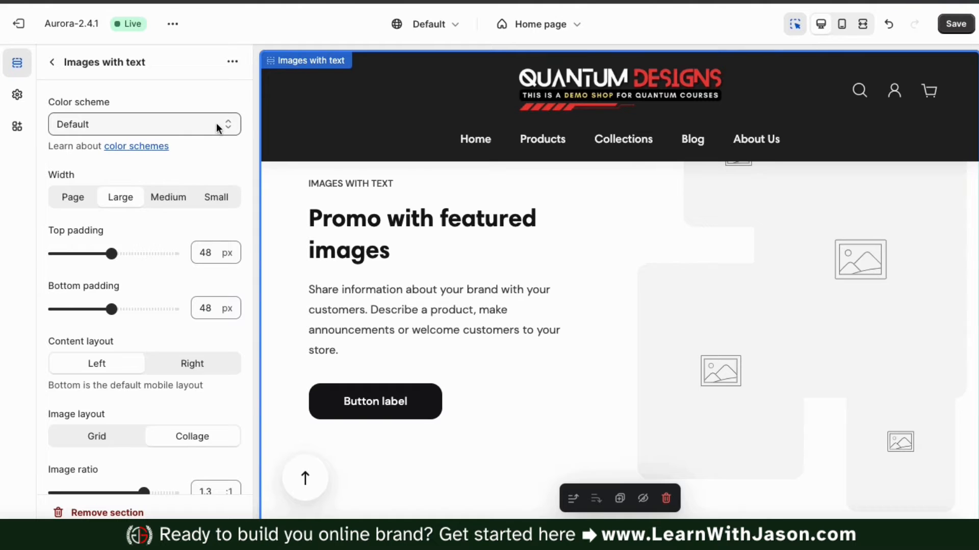
pyautogui.click(188, 174)
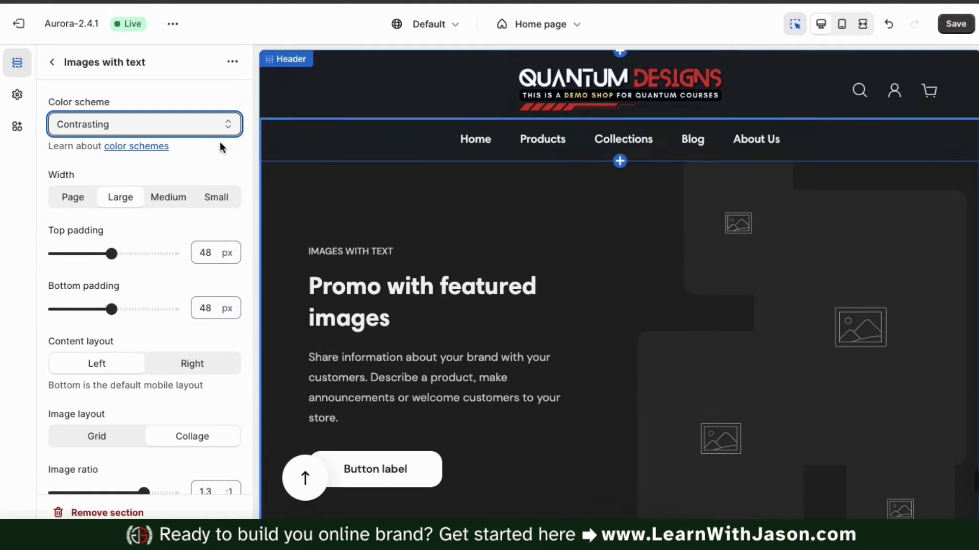
pyautogui.click(226, 125)
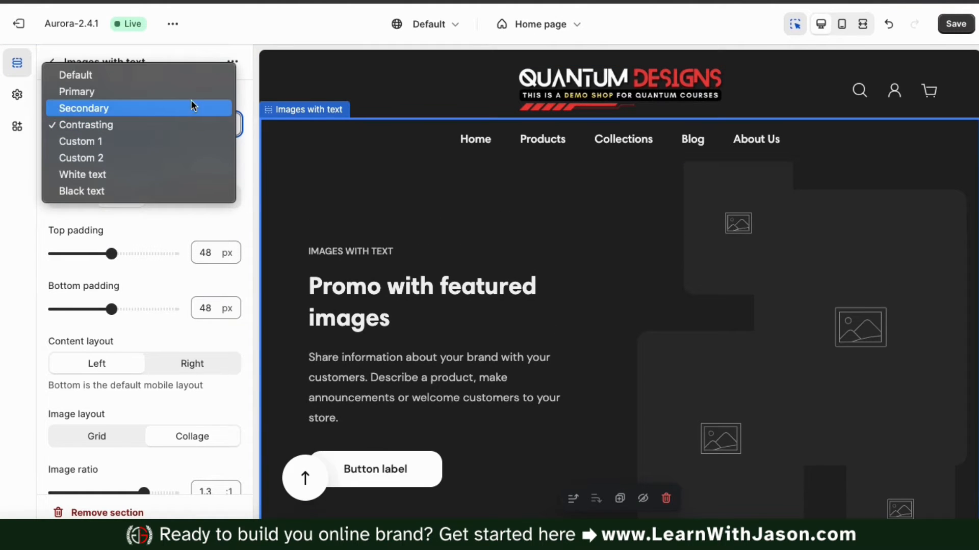
pyautogui.click(182, 76)
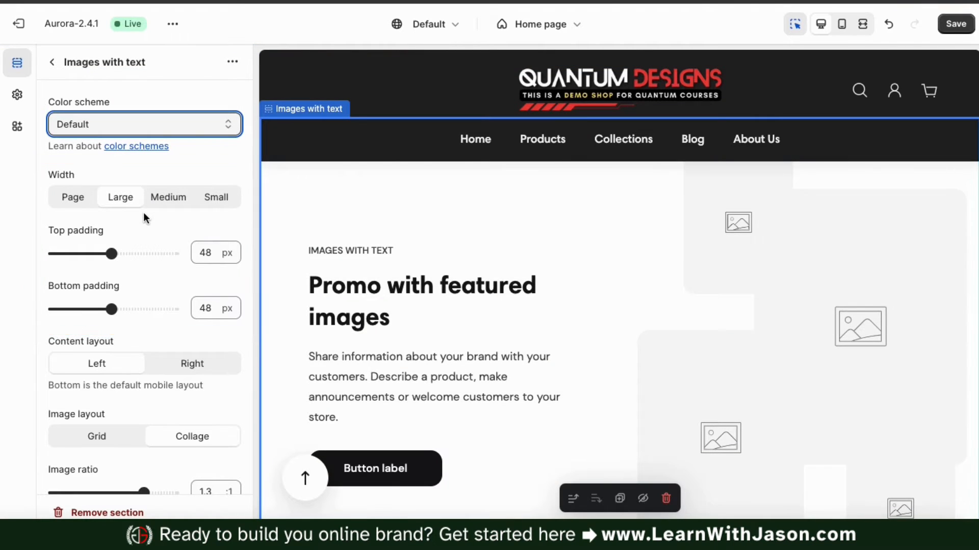
# Try the Right content layout and the Grid image layout, returning them to Left and Collage
pyautogui.scroll(-2, 142, 212)
pyautogui.scroll(-1, 142, 212)
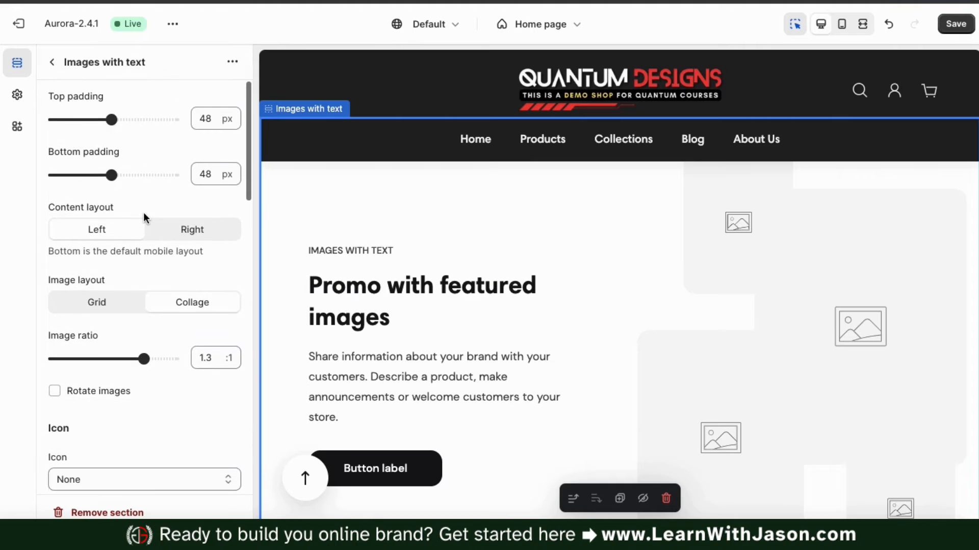
pyautogui.click(176, 234)
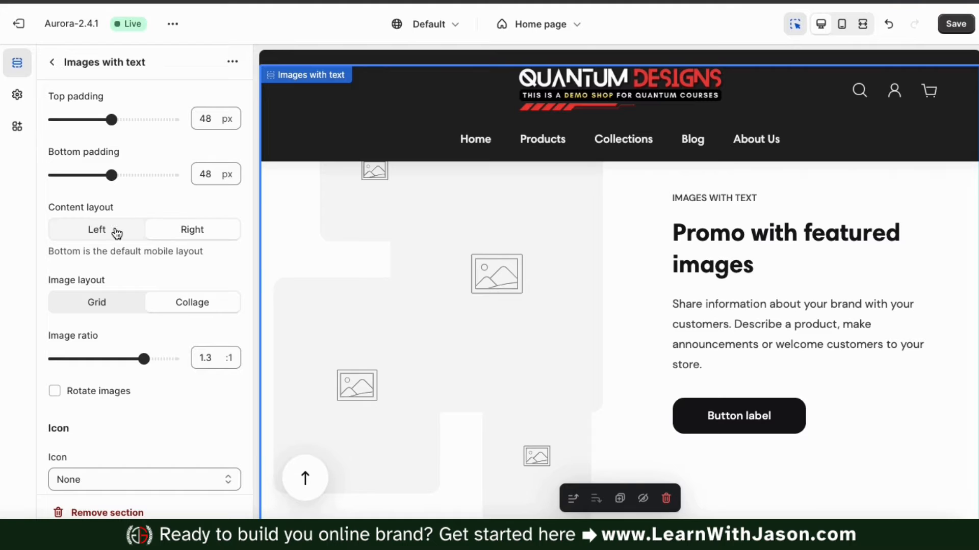
pyautogui.click(116, 232)
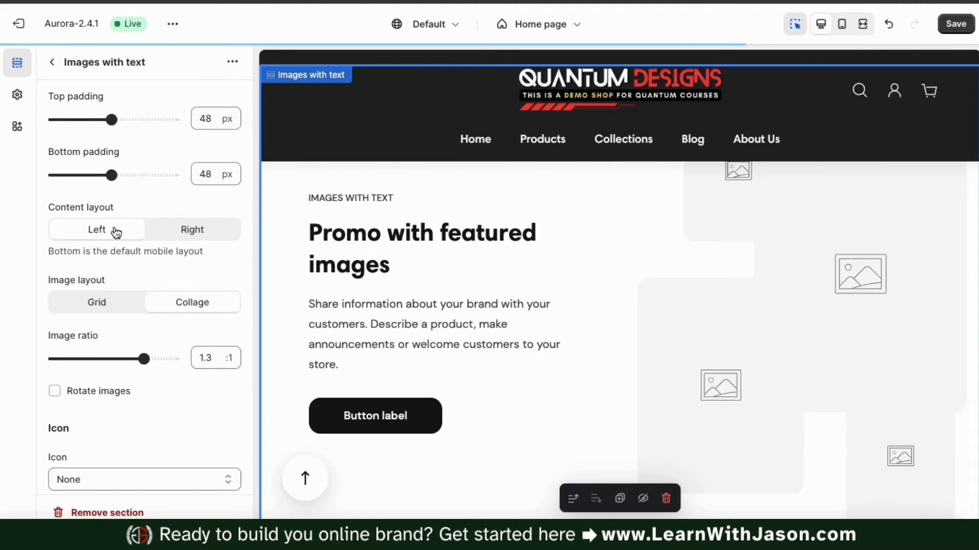
pyautogui.click(129, 306)
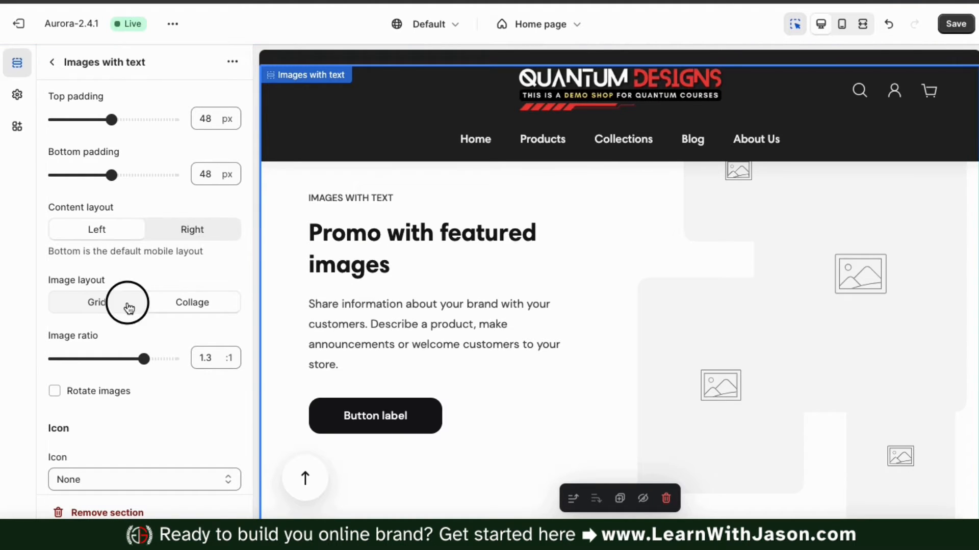
pyautogui.click(178, 304)
# Turn on image rotation and set the section's icon to Hanger
pyautogui.scroll(-3, 186, 276)
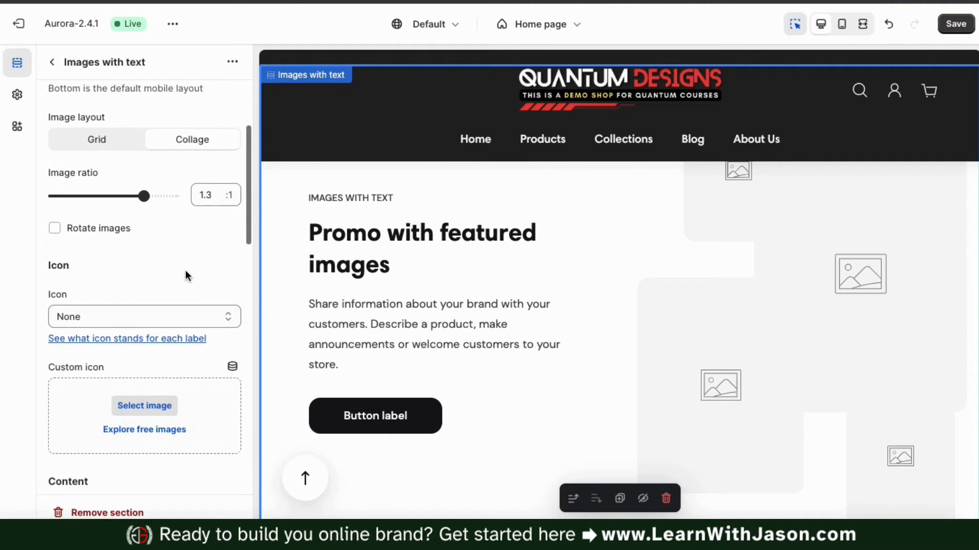
pyautogui.click(55, 224)
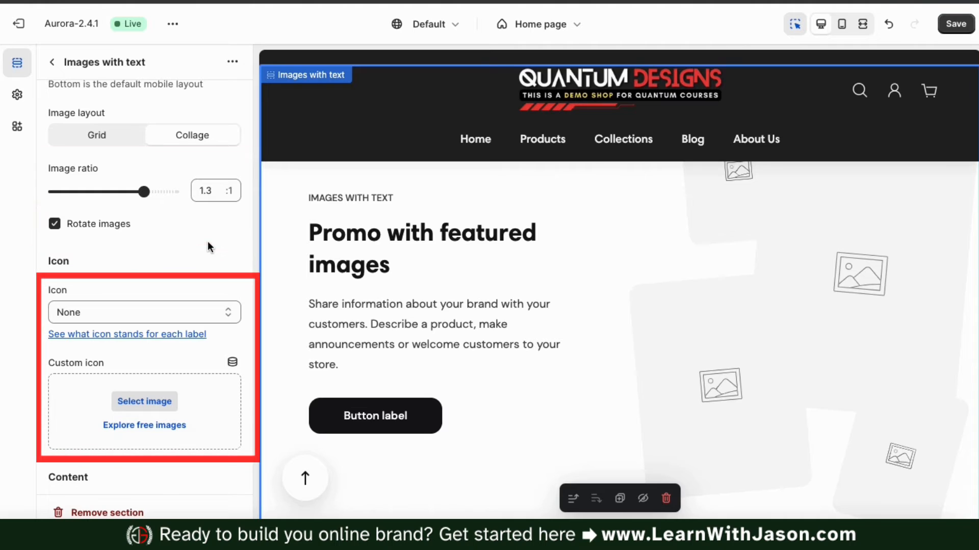
pyautogui.scroll(-1, 207, 243)
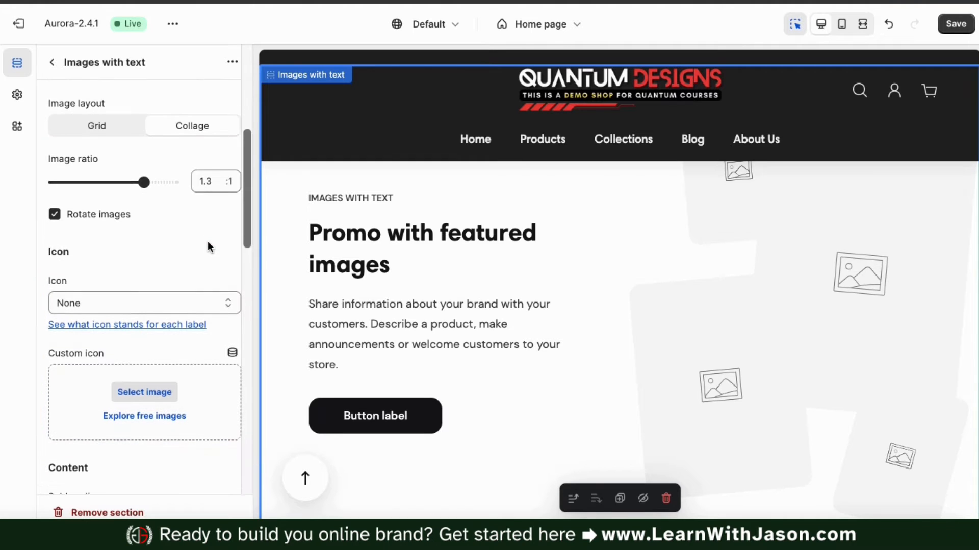
pyautogui.click(229, 264)
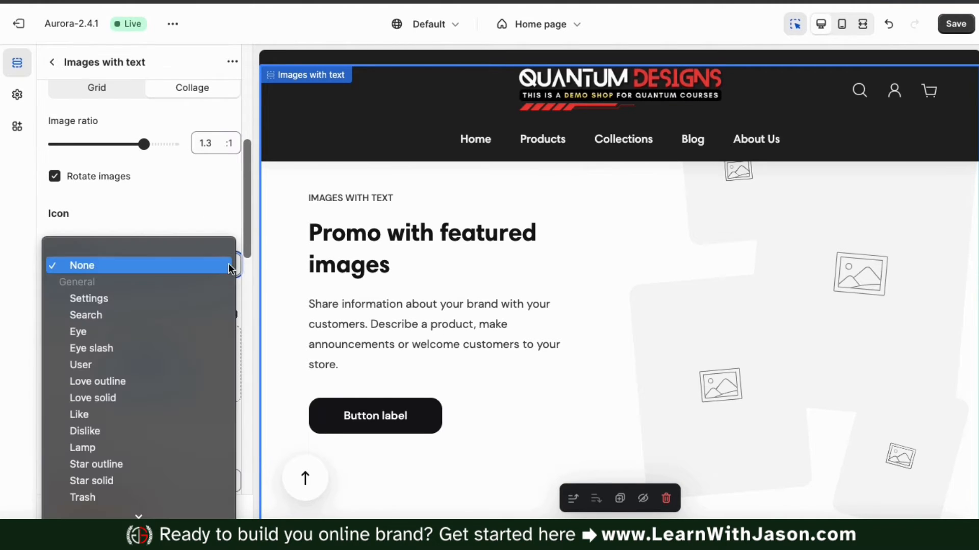
pyautogui.scroll(-3, 202, 285)
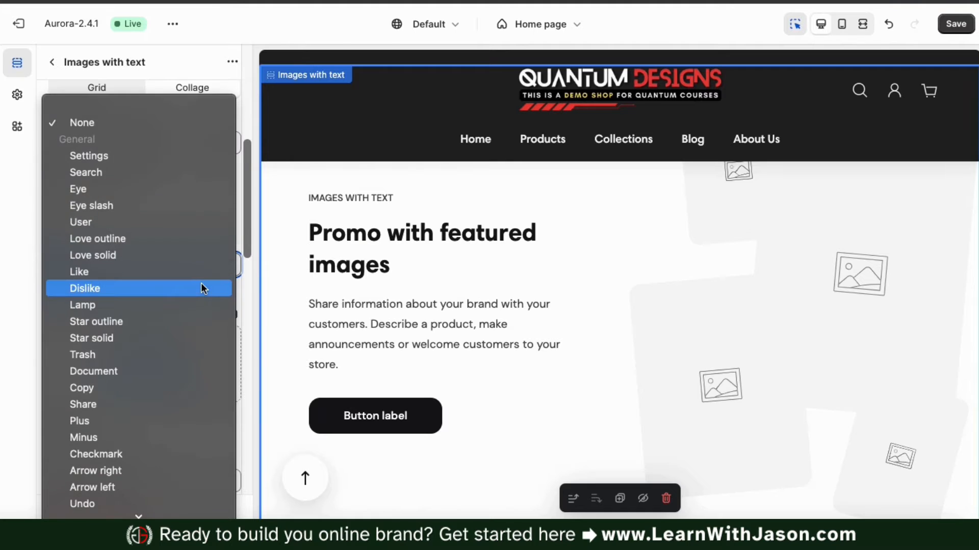
pyautogui.scroll(-10, 204, 289)
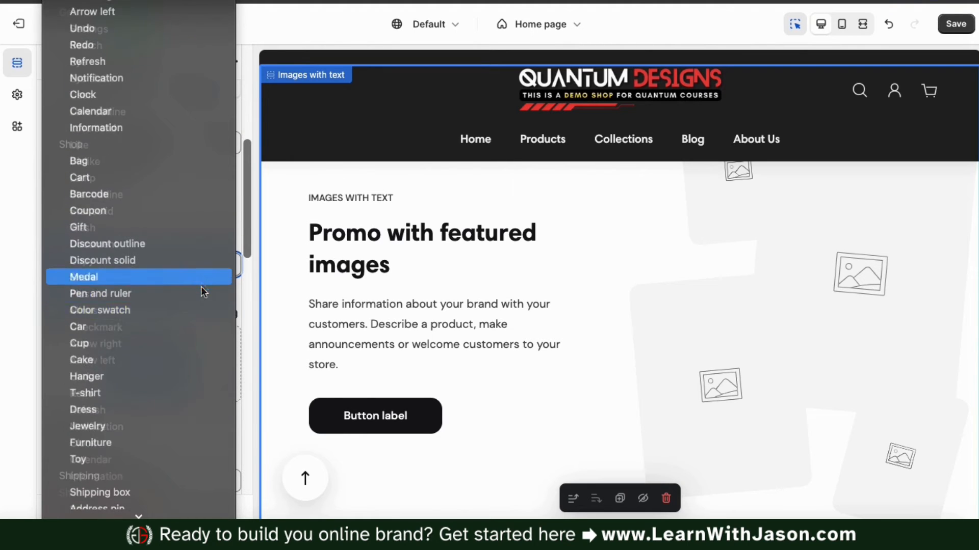
pyautogui.click(183, 377)
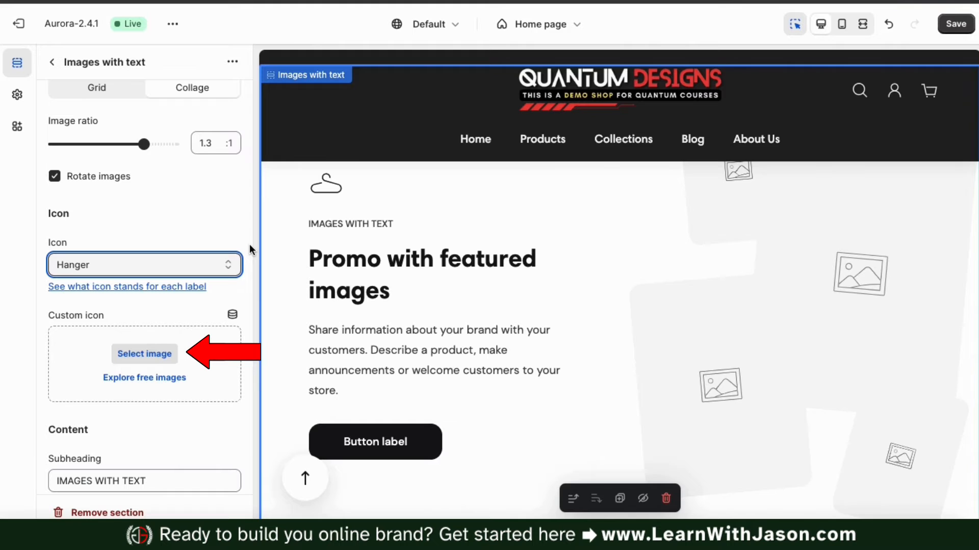
# Set the section's subheading to "QUANTUM DESIGNS" and its heading to "Top Products For Entrepreneurs"
pyautogui.scroll(-1, 250, 244)
pyautogui.scroll(-5, 249, 244)
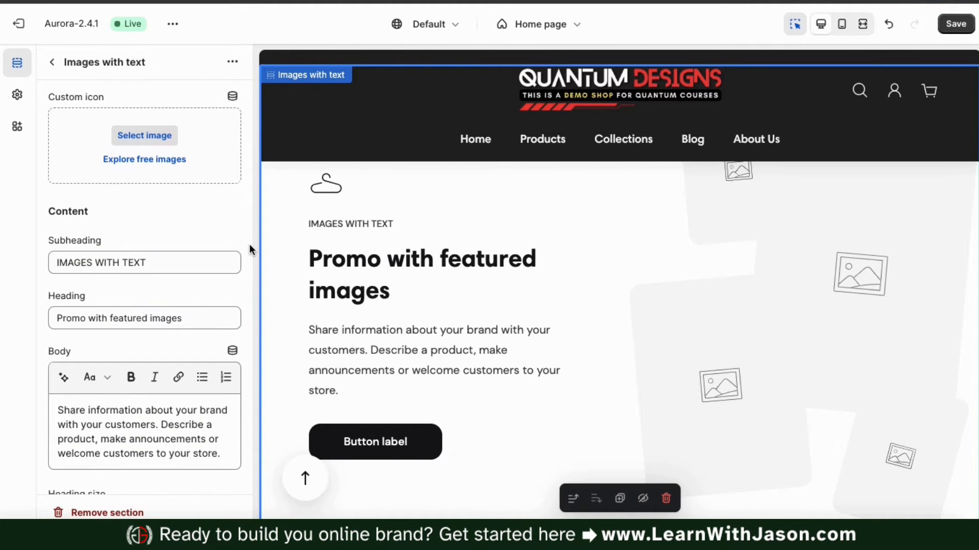
pyautogui.scroll(-3, 249, 244)
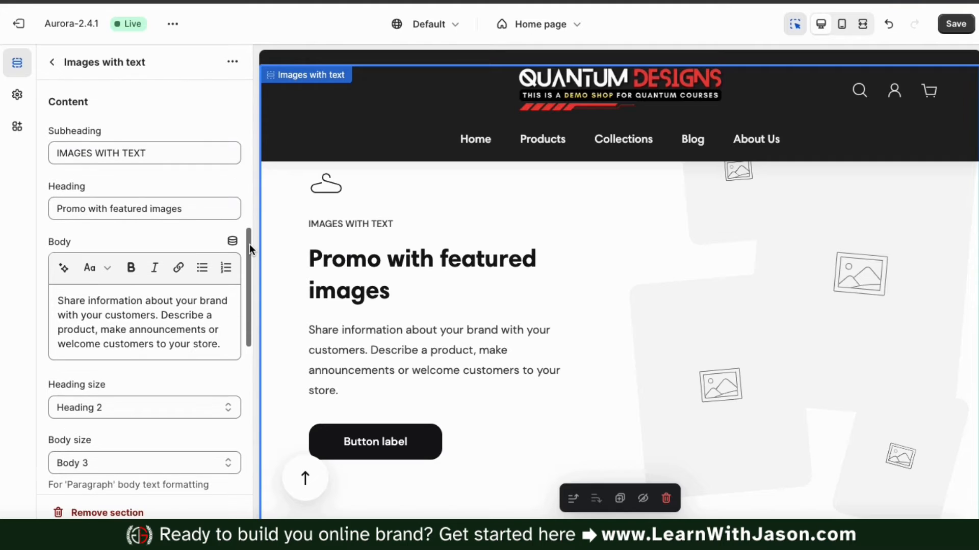
pyautogui.tripleClick(153, 150)
pyautogui.write('QU')
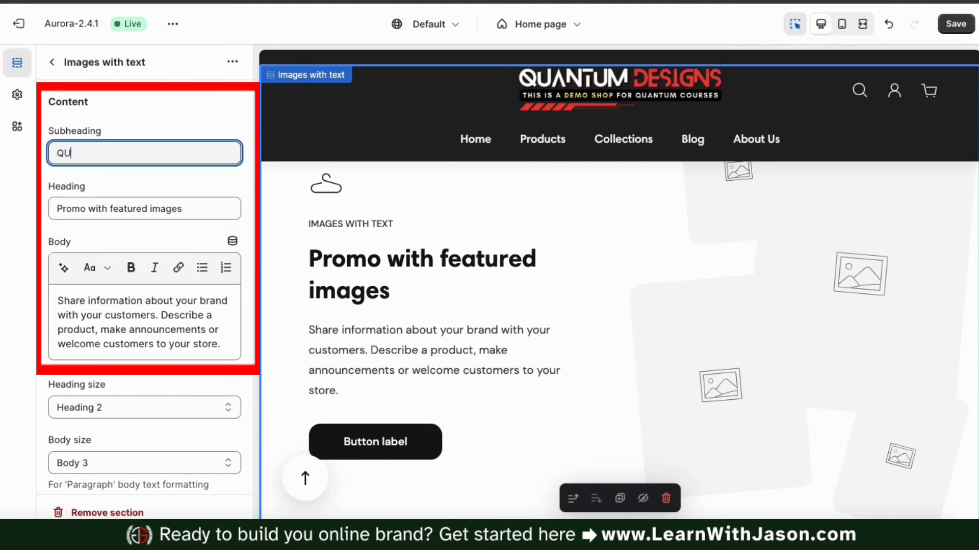
pyautogui.write('ANTUM DESIGNS')
pyautogui.press('Tab')
pyautogui.write('Top Products For Entrepreneurs')
# Replace the body text with "We are more than just a clothing store - we are a community of stylish entrepreneurs who dare to dream big!"
pyautogui.click(222, 343)
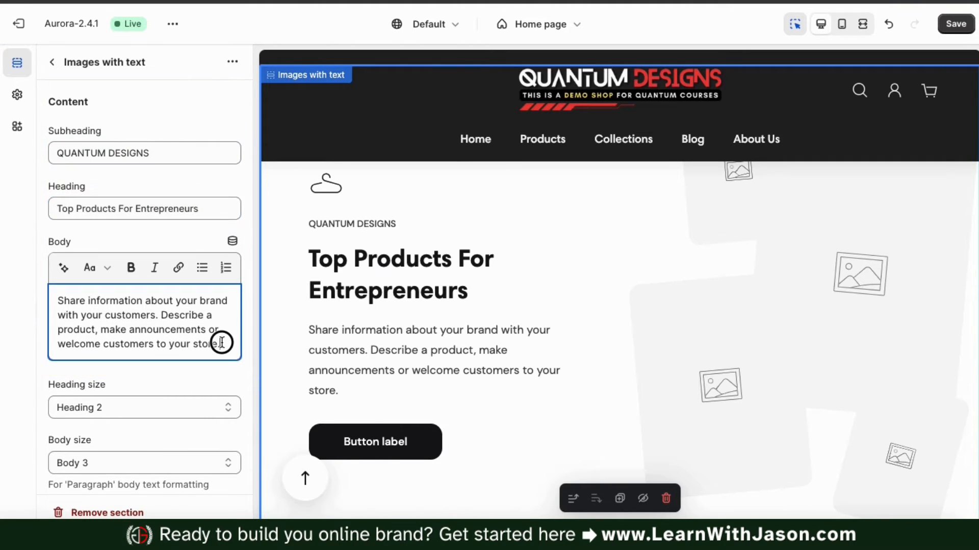
pyautogui.moveTo(221, 343); pyautogui.dragTo(61, 299)
pyautogui.write('We a')
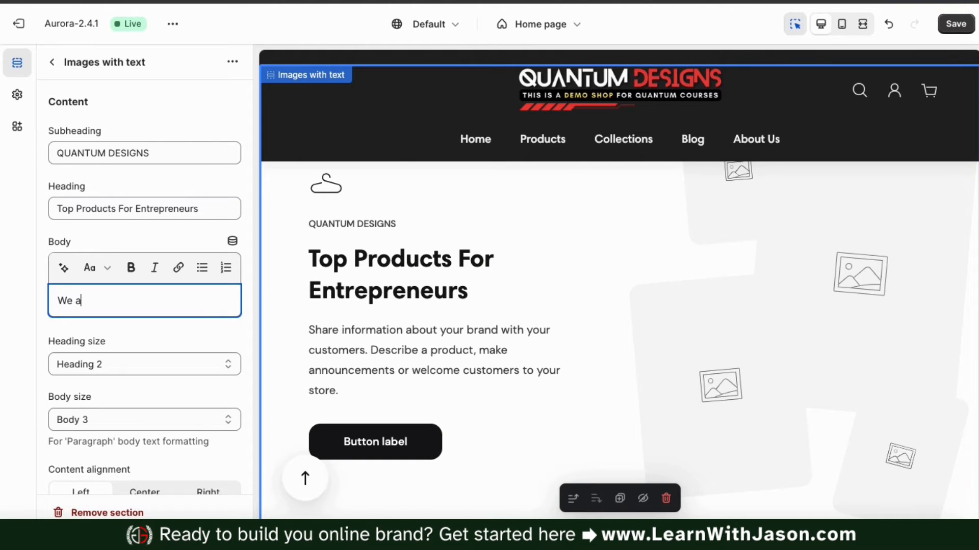
pyautogui.write('re more than just a clothing store - we are a community of stylish entrepreneurs who dare to dream big!')
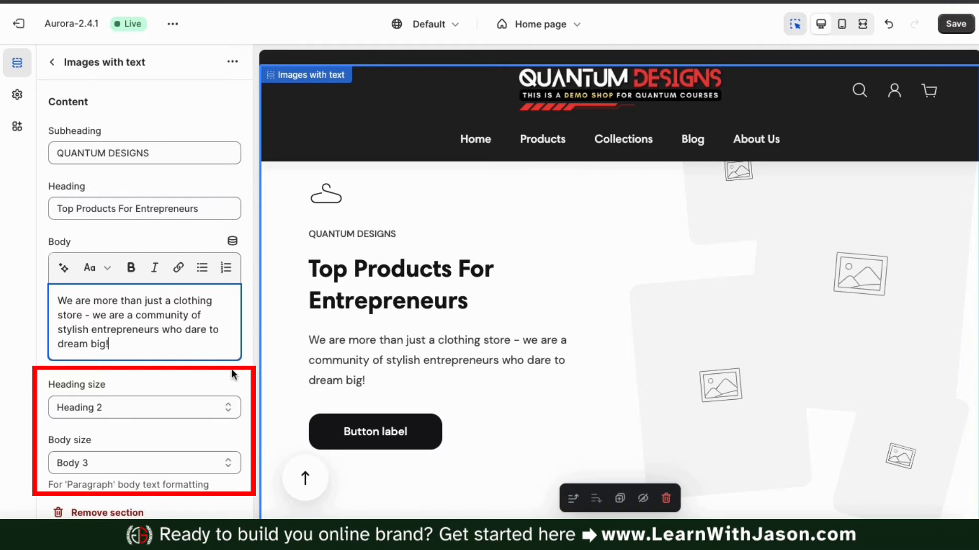
# Try Center and Right content alignment for the section's text and return it to Left
pyautogui.scroll(-3, 246, 377)
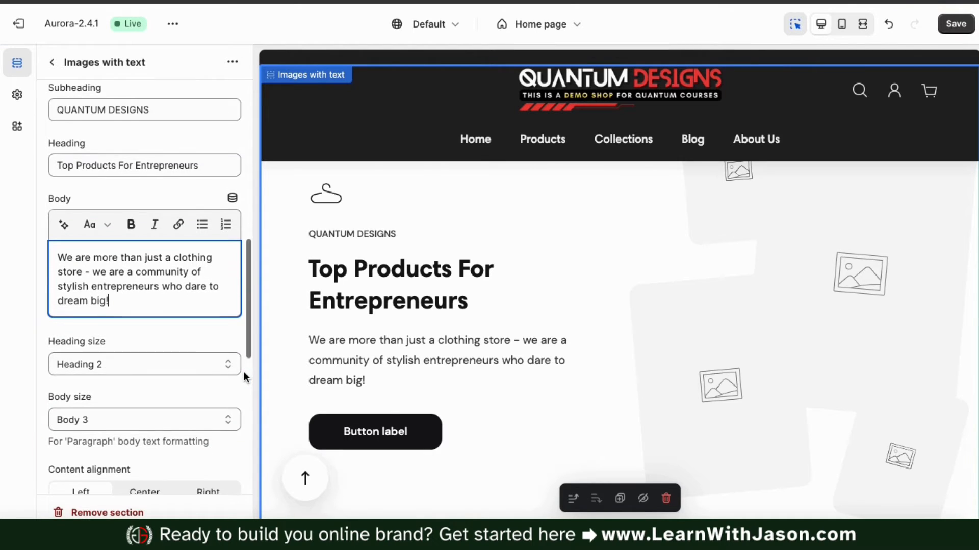
pyautogui.scroll(-6, 244, 373)
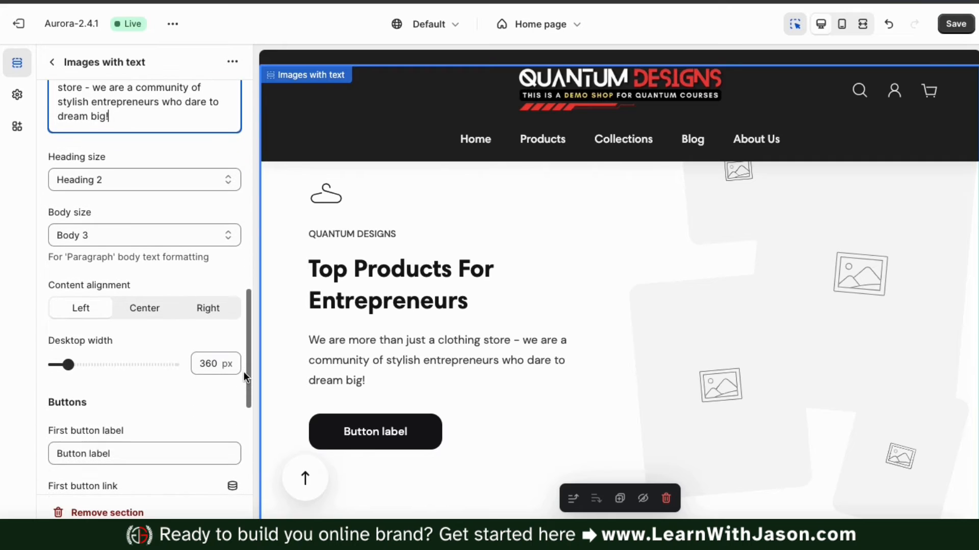
pyautogui.scroll(-2, 243, 377)
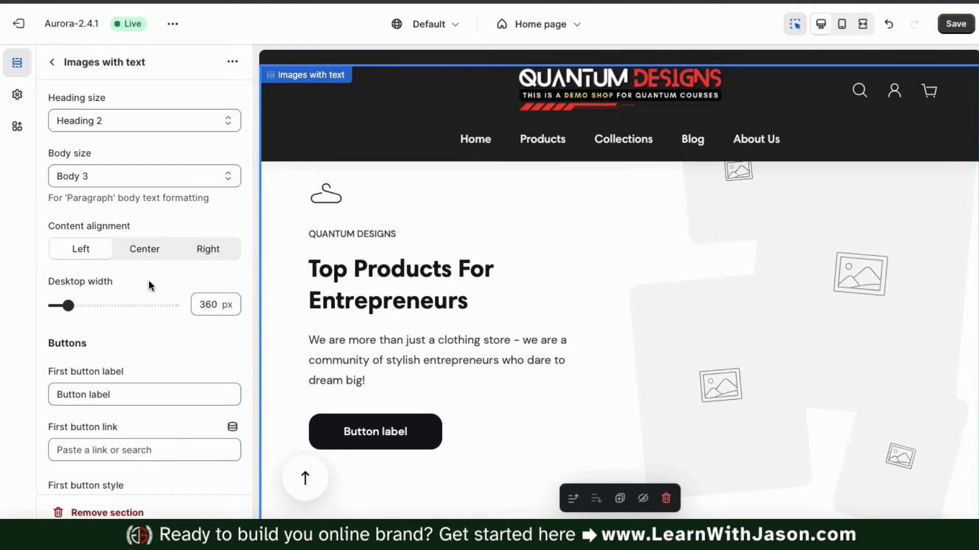
pyautogui.click(153, 257)
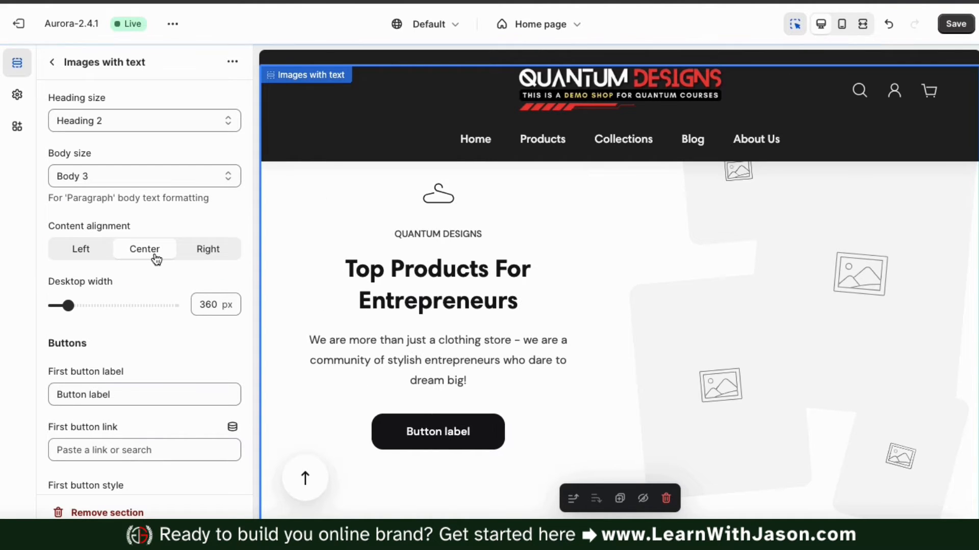
pyautogui.click(195, 252)
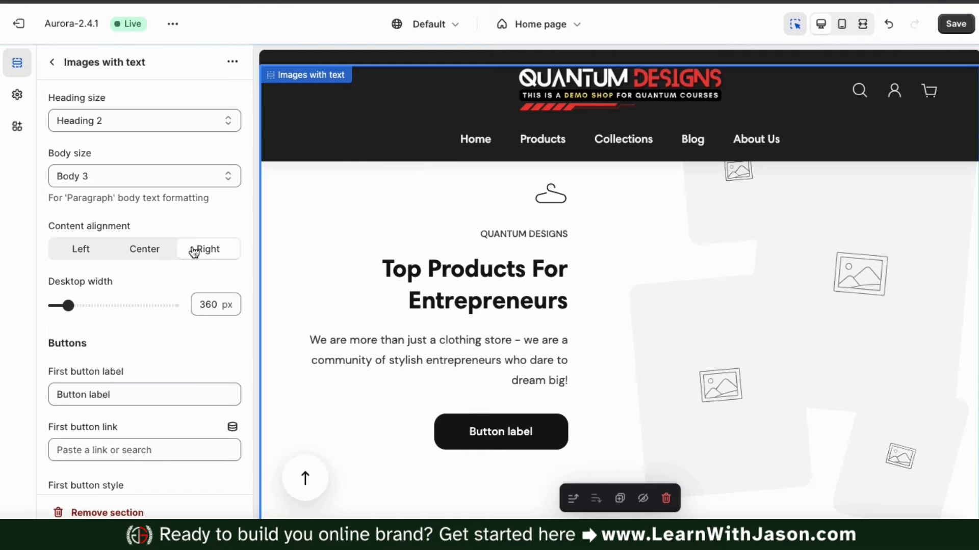
pyautogui.click(94, 253)
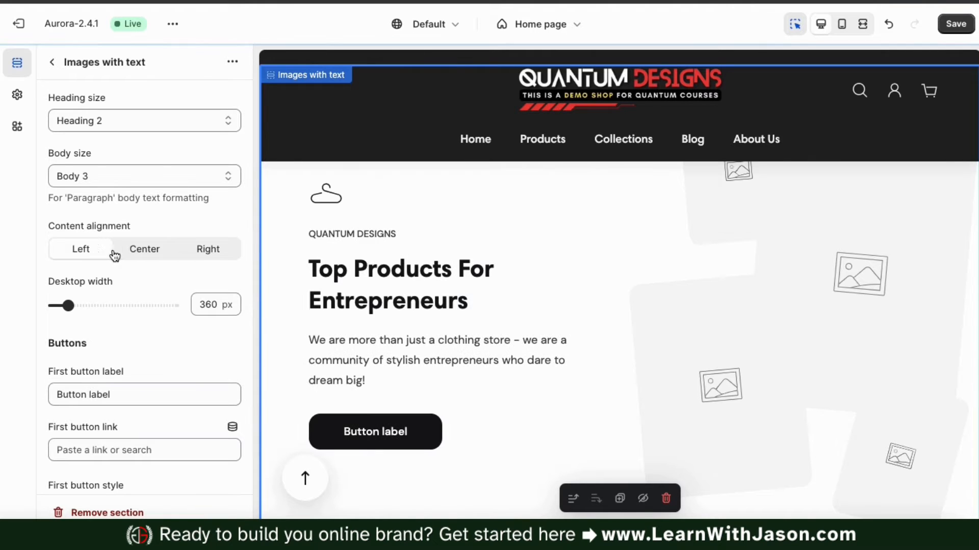
# Label the section's first button "View Products" and link it to All products
pyautogui.scroll(-5, 240, 281)
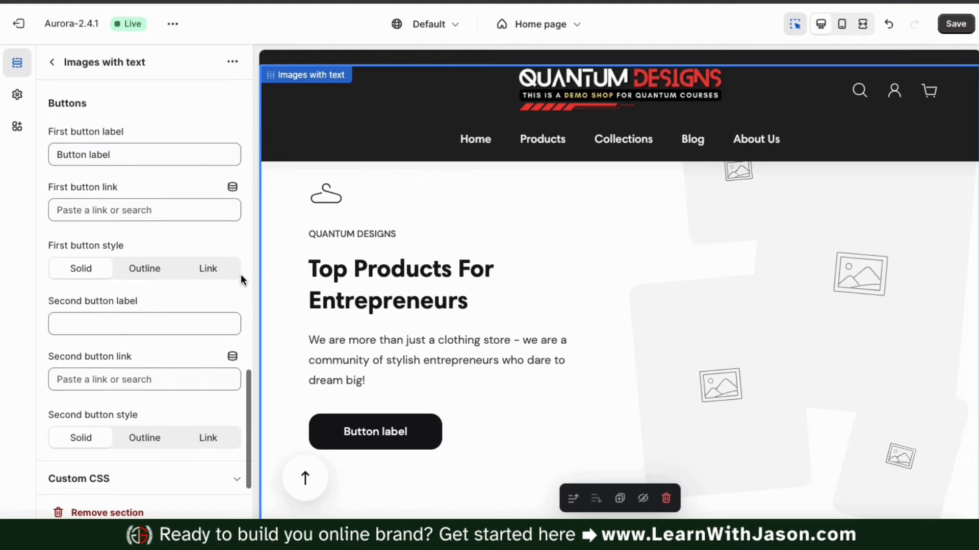
pyautogui.click(145, 158)
pyautogui.tripleClick(145, 159)
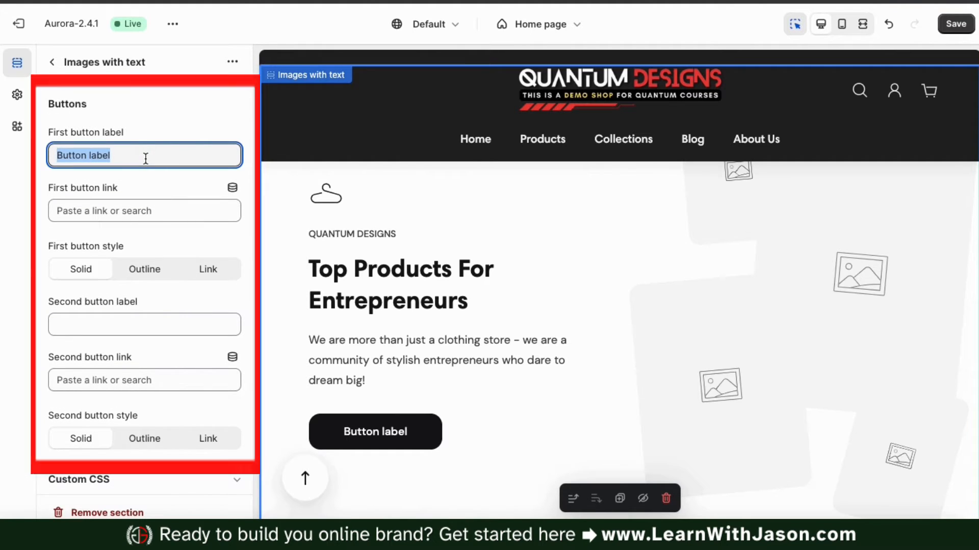
pyautogui.write('View Products')
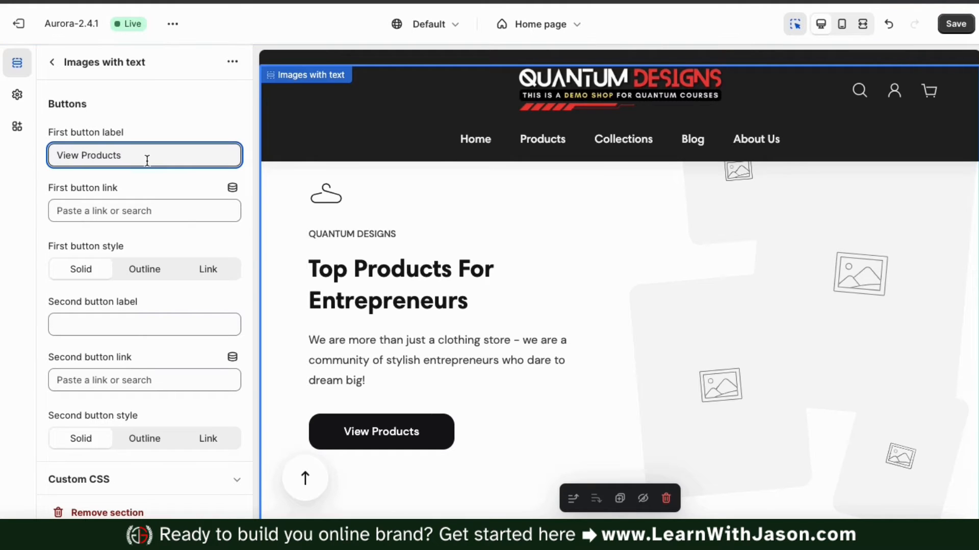
pyautogui.click(160, 216)
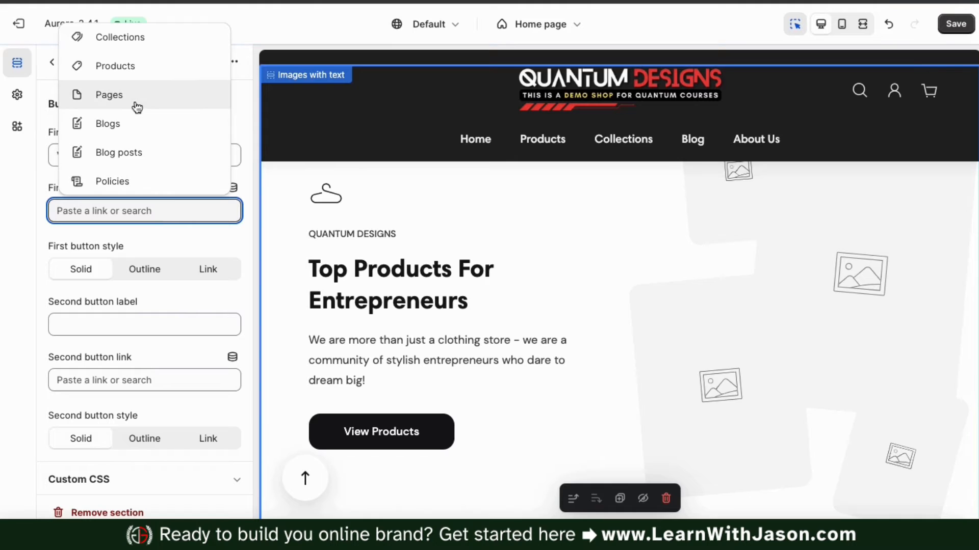
pyautogui.click(120, 77)
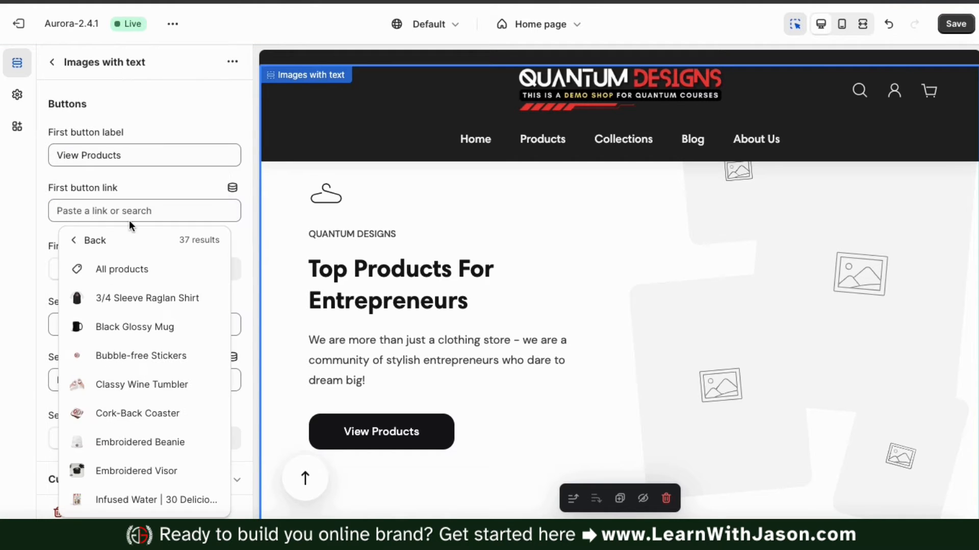
pyautogui.click(124, 276)
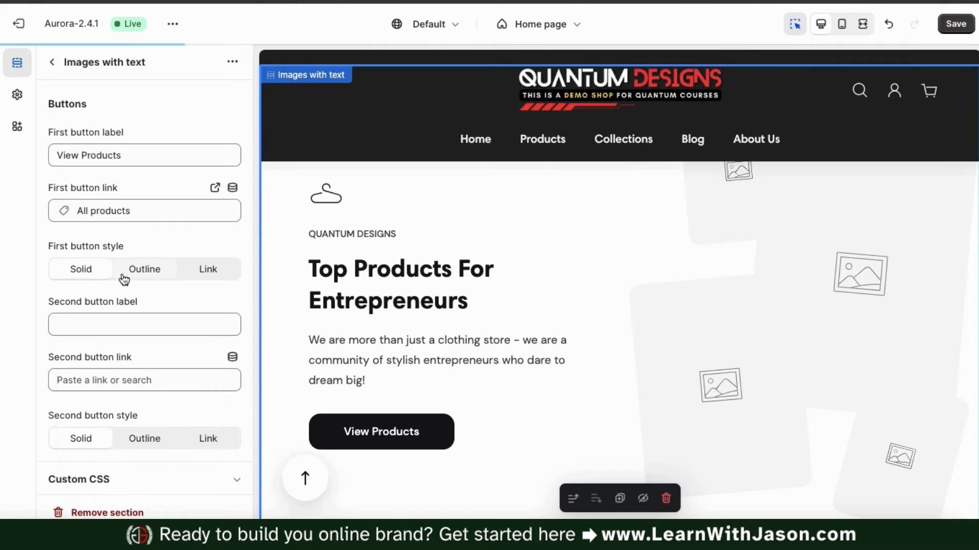
# Try the Outline style for the first button and set its style to Link
pyautogui.click(137, 275)
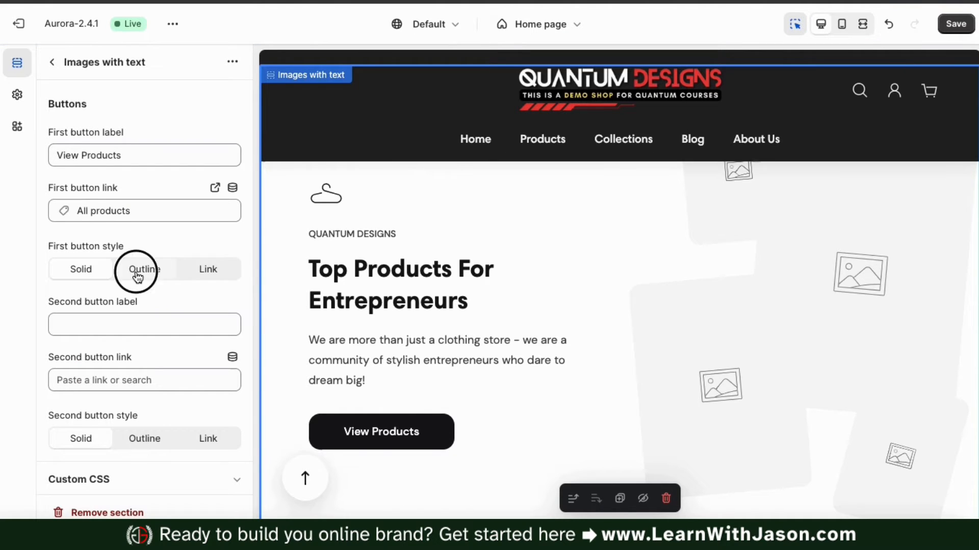
pyautogui.click(199, 276)
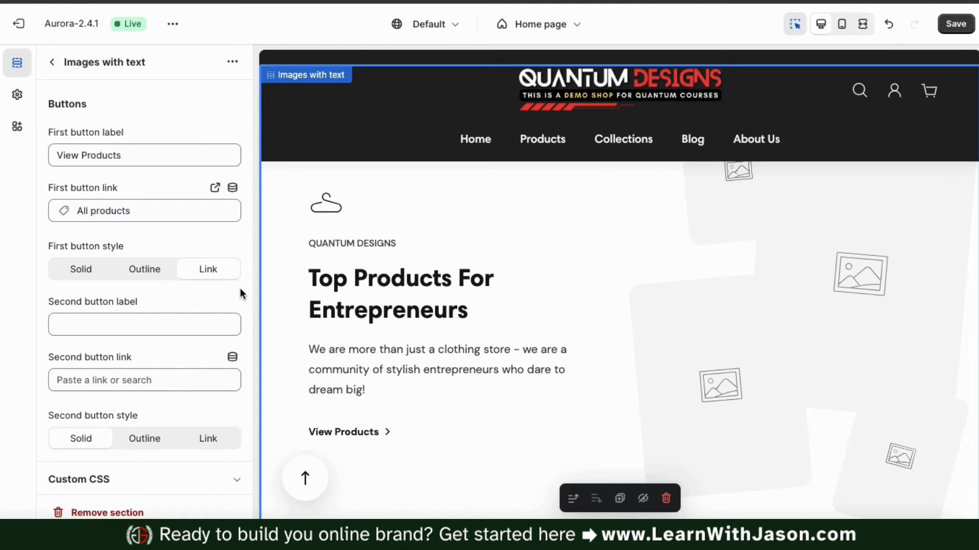
pyautogui.scroll(-1, 240, 289)
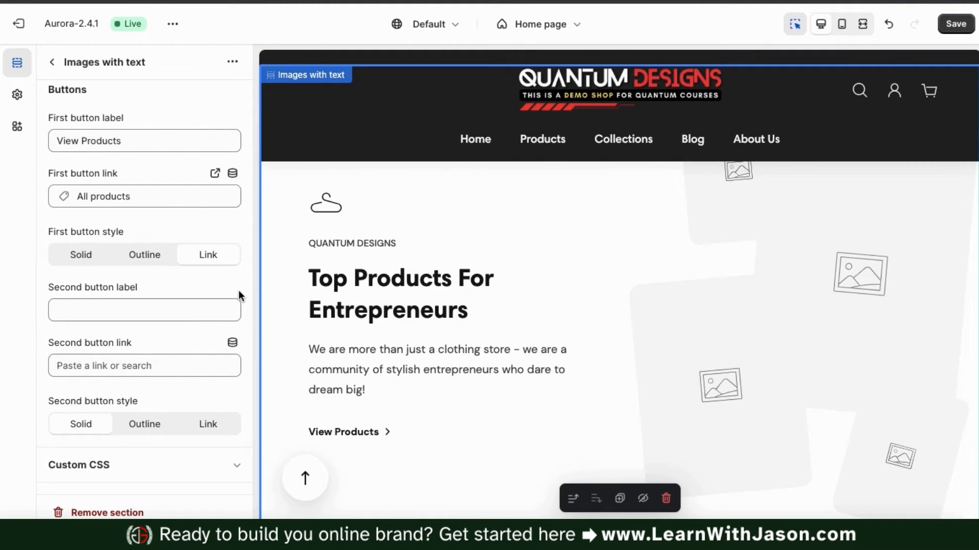
pyautogui.scroll(10, 239, 293)
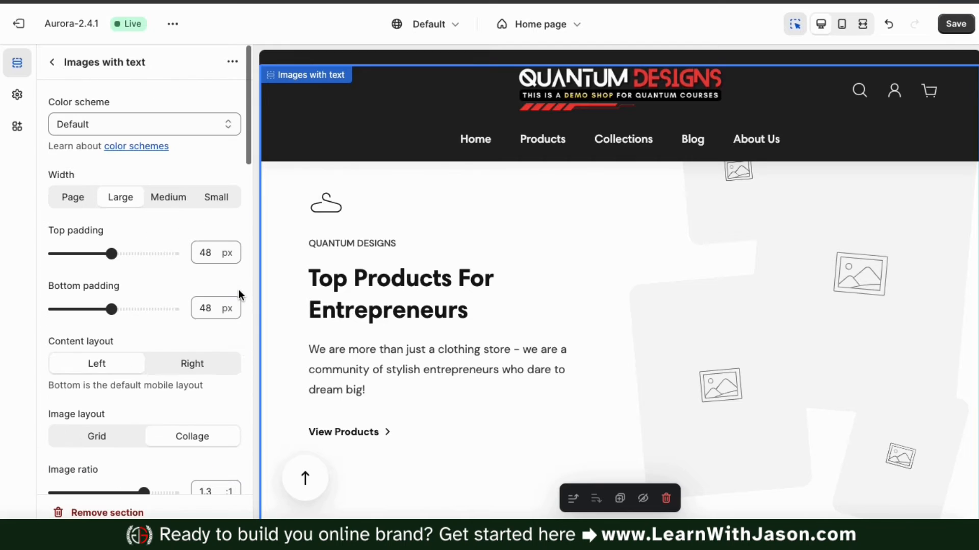
# Upload "Women t-shirt 3.png" from the 01 BANNER IMAGES folder and use it for the section's first image block
pyautogui.click(51, 63)
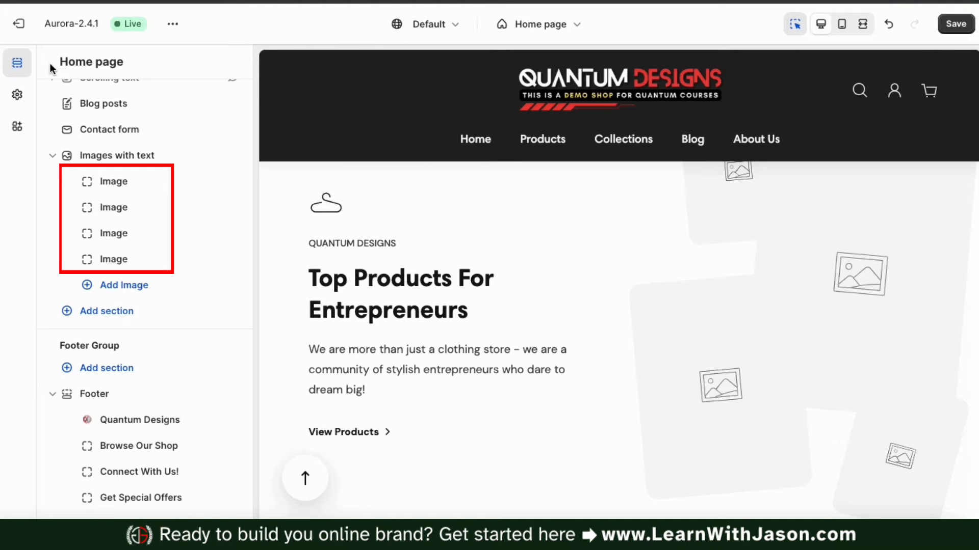
pyautogui.click(119, 188)
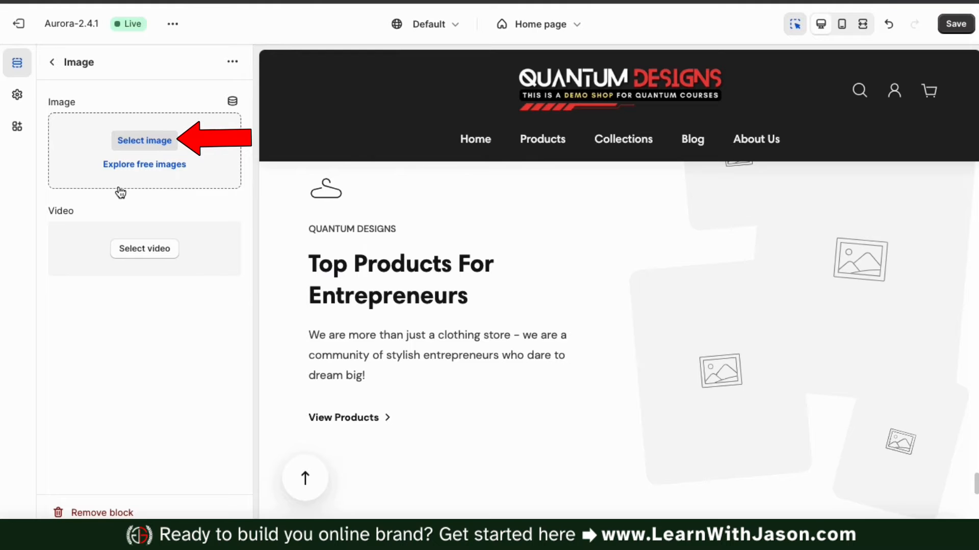
pyautogui.click(140, 146)
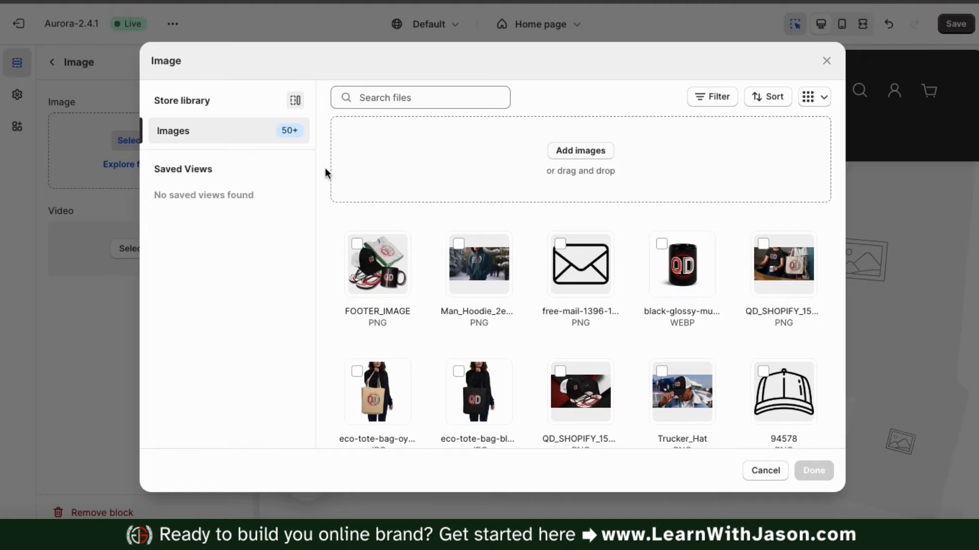
pyautogui.click(586, 156)
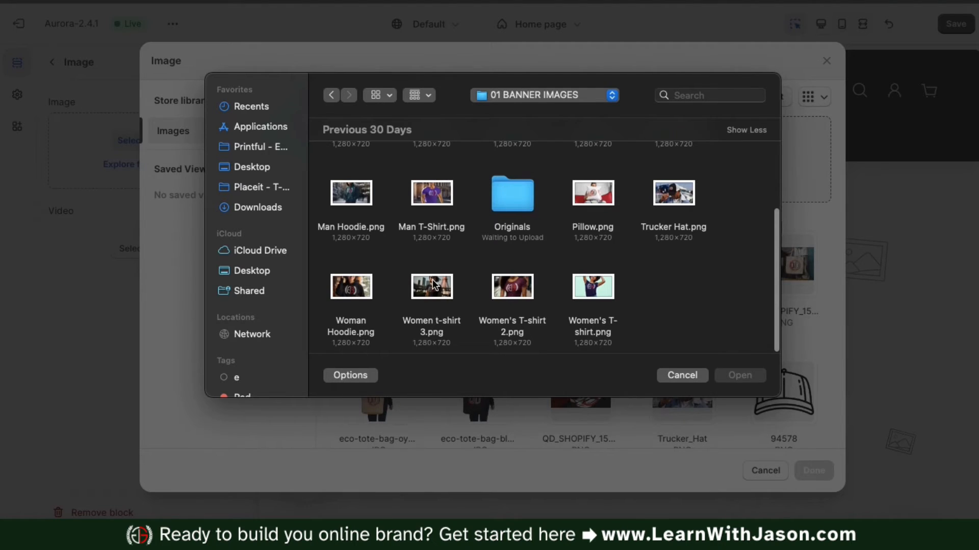
pyautogui.doubleClick(433, 283)
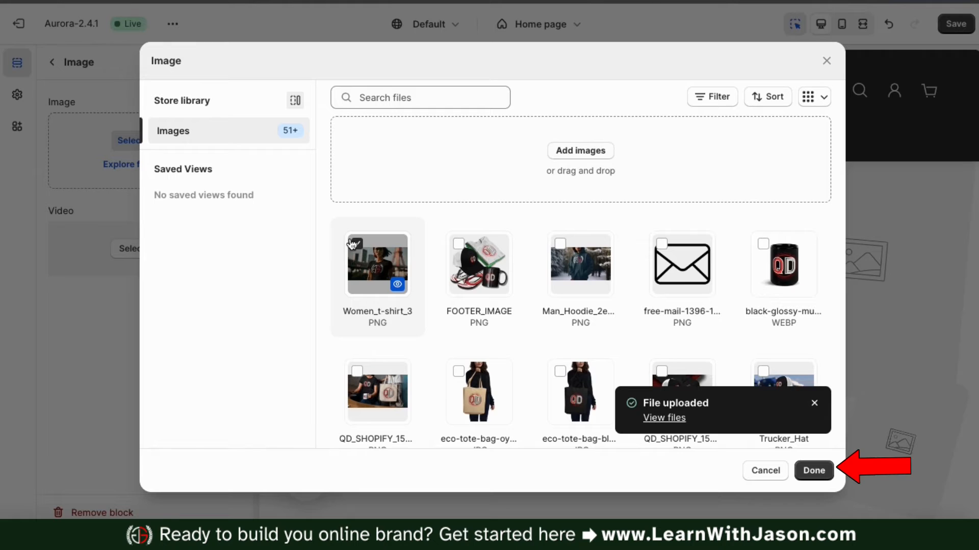
pyautogui.click(813, 470)
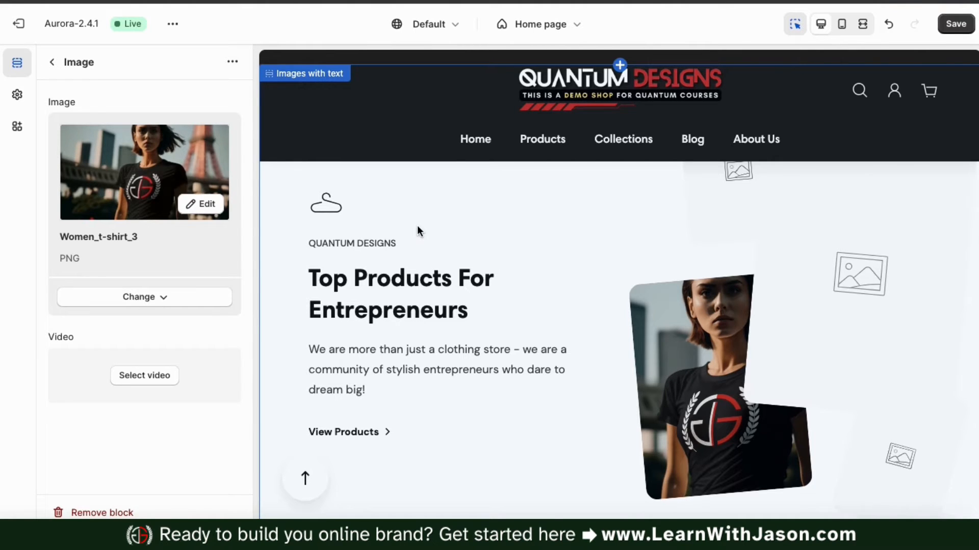
# Assign the Trucker_Hat picture from the store library to the section's second image block
pyautogui.click(53, 63)
pyautogui.click(120, 212)
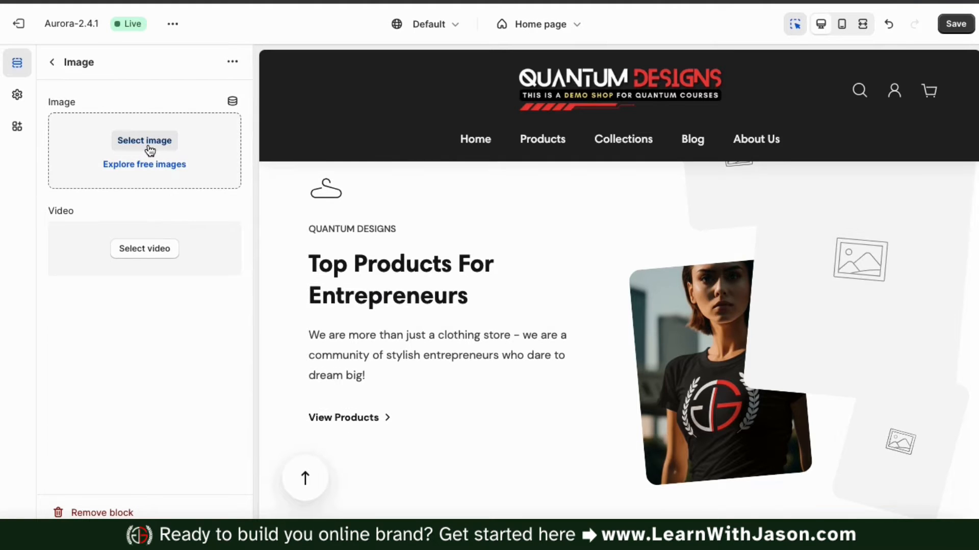
pyautogui.click(144, 143)
pyautogui.click(784, 406)
pyautogui.click(806, 470)
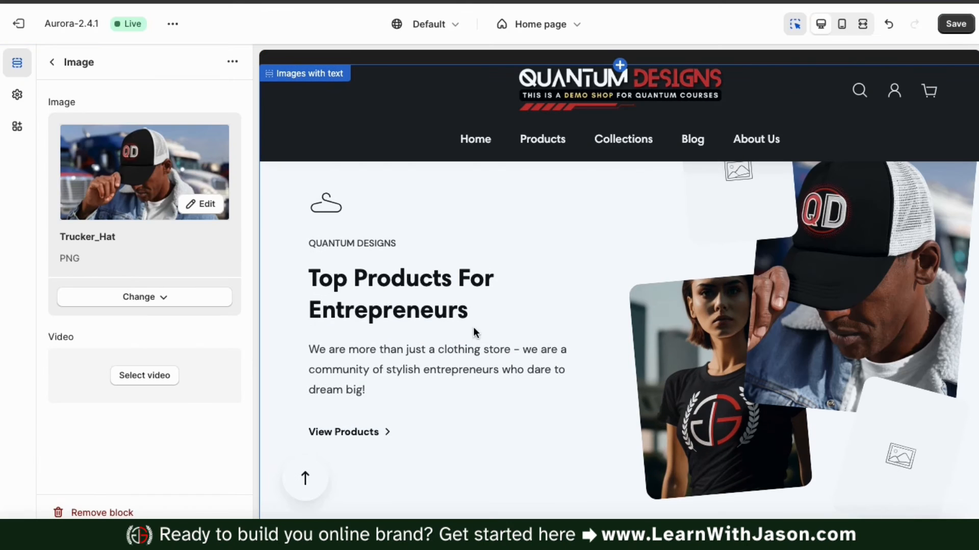
# Assign the library picture of the woman in a black QD beanie to the section's third image block
pyautogui.click(51, 61)
pyautogui.click(114, 235)
pyautogui.click(144, 142)
pyautogui.click(579, 352)
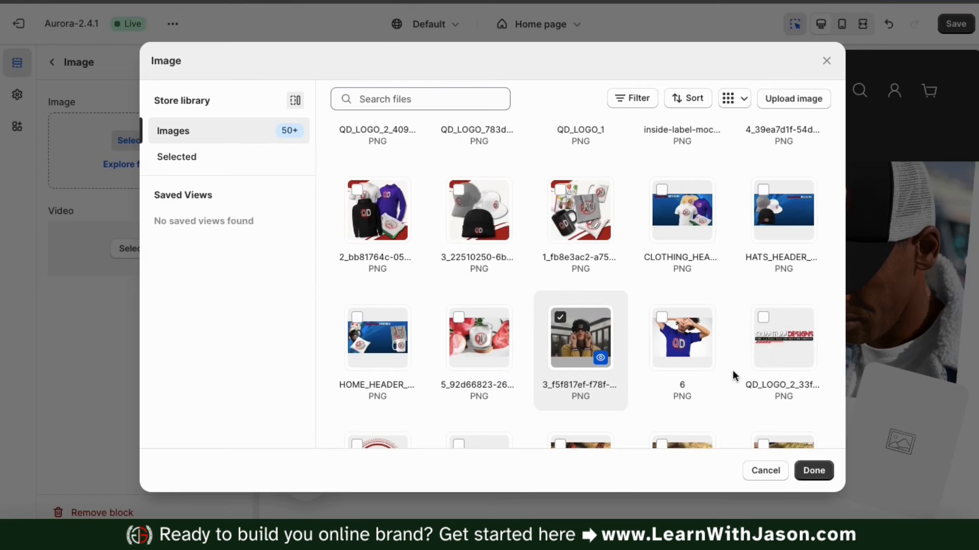
pyautogui.click(813, 470)
# Assign the library picture named 6, showing the blue QD T-shirt, to the section's fourth image block
pyautogui.click(51, 62)
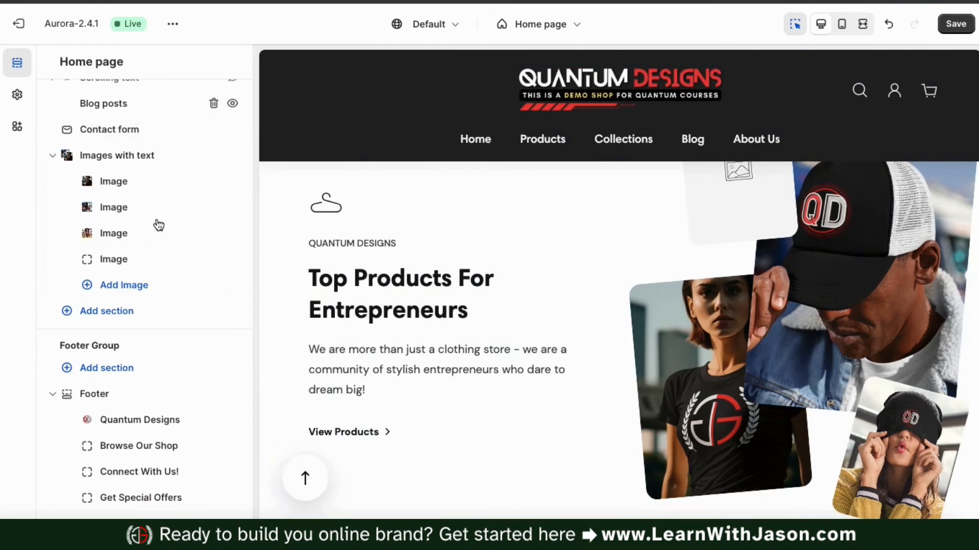
pyautogui.click(125, 258)
pyautogui.click(144, 140)
pyautogui.scroll(-5, 579, 267)
pyautogui.click(682, 326)
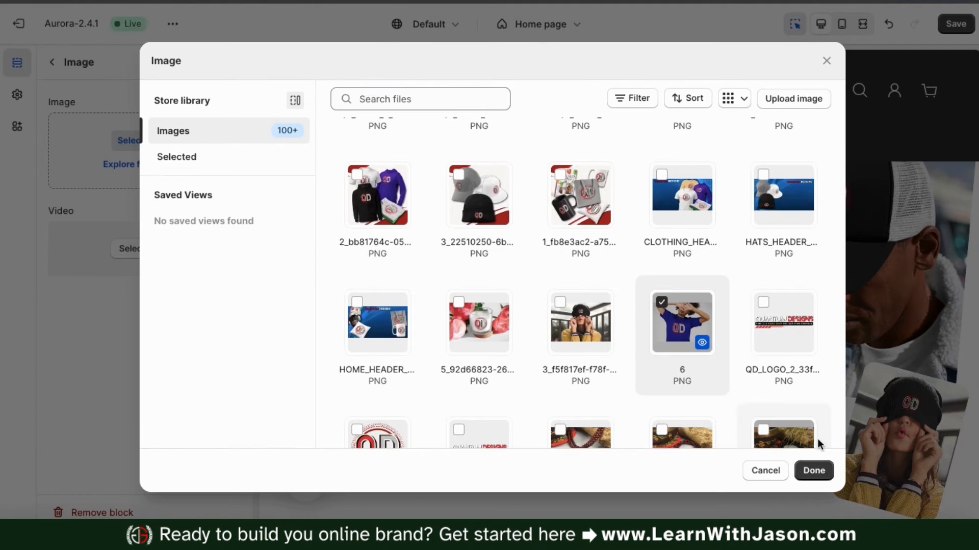
pyautogui.click(812, 470)
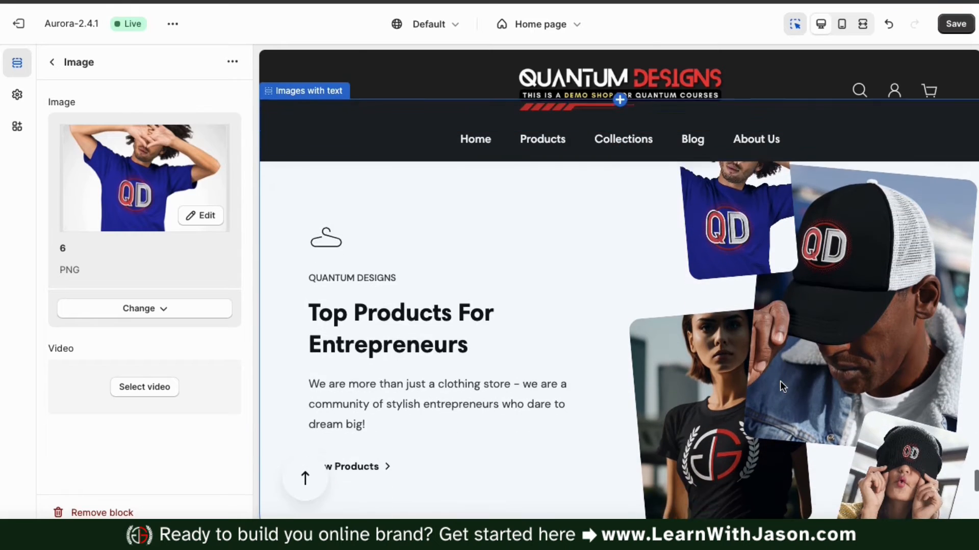
# Try adding a fifth image block to the Images with text section and remove it
pyautogui.click(53, 62)
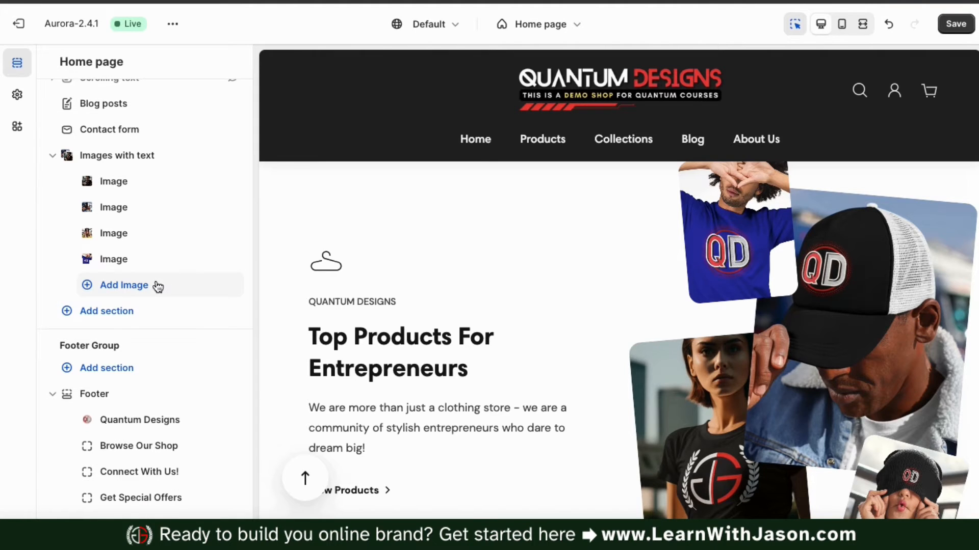
pyautogui.click(120, 288)
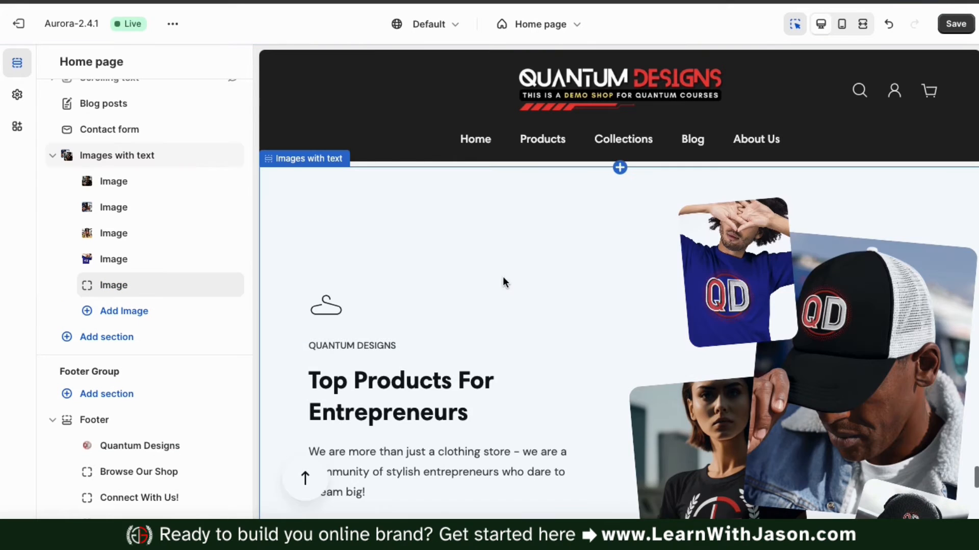
pyautogui.moveTo(206, 287)
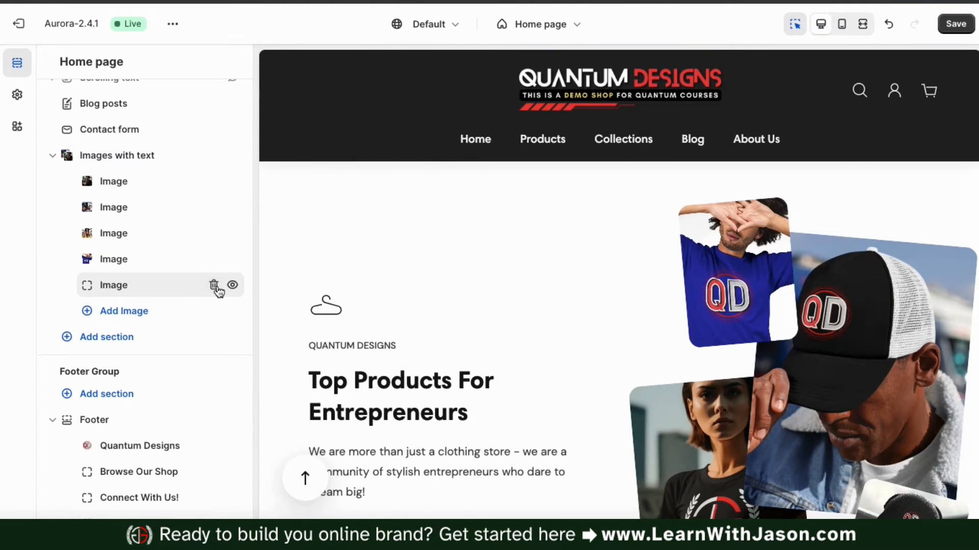
pyautogui.click(214, 285)
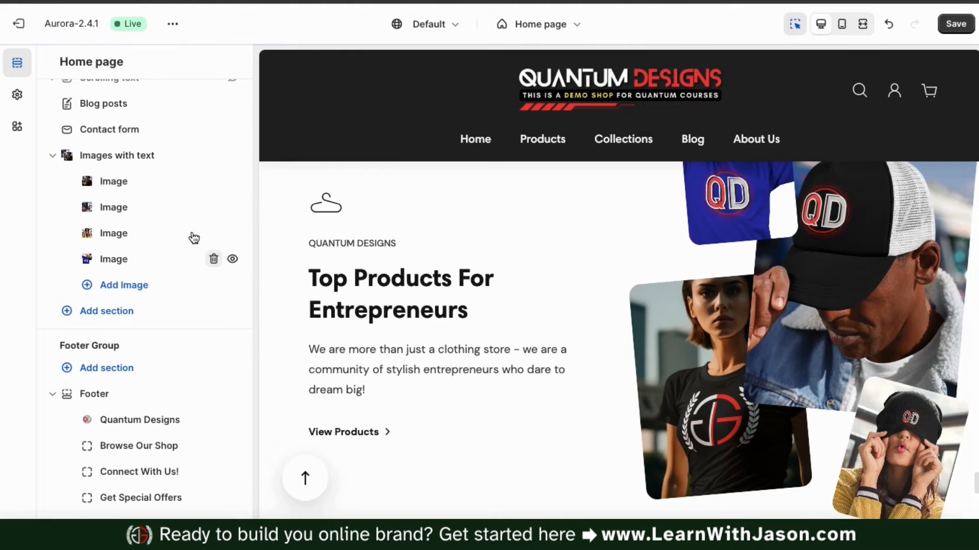
# Move the Images with text section up so it sits between the Countdown banner and Newsletter sections
pyautogui.scroll(-5, 414, 238)
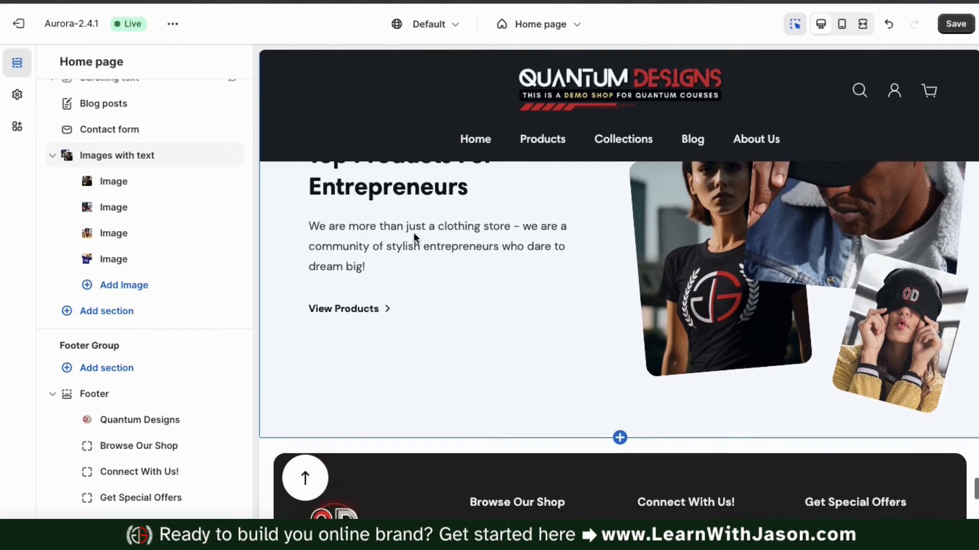
pyautogui.scroll(5, 414, 234)
pyautogui.scroll(4, 155, 191)
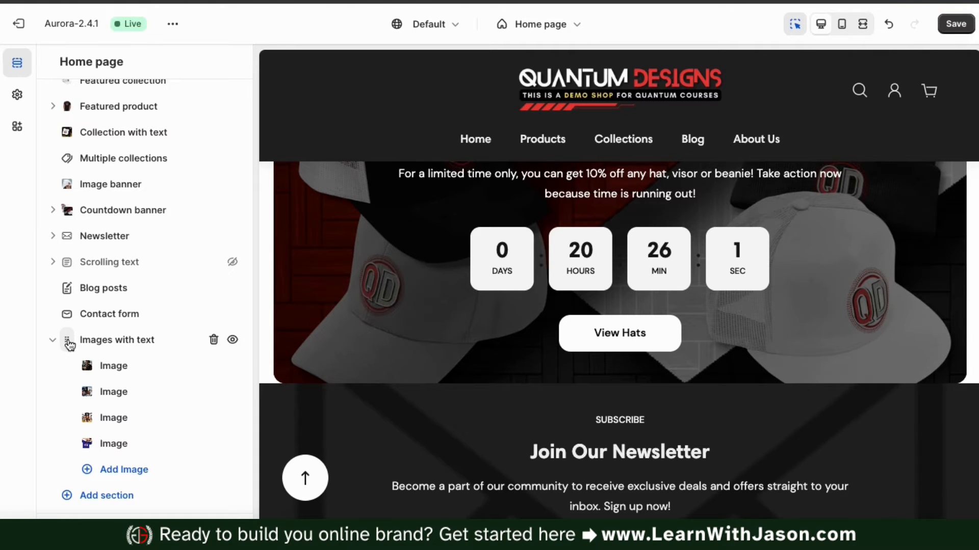
pyautogui.moveTo(68, 341); pyautogui.dragTo(70, 245)
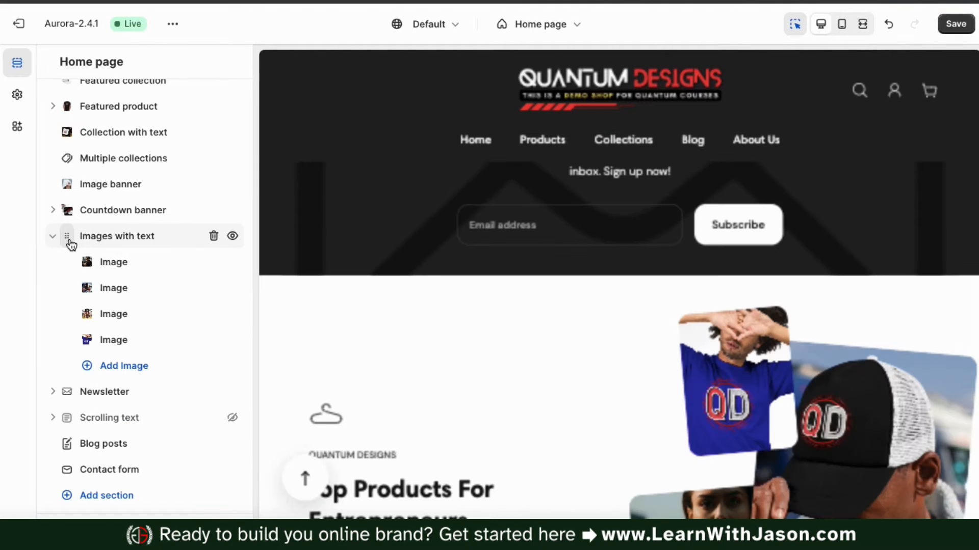
pyautogui.scroll(-4, 367, 235)
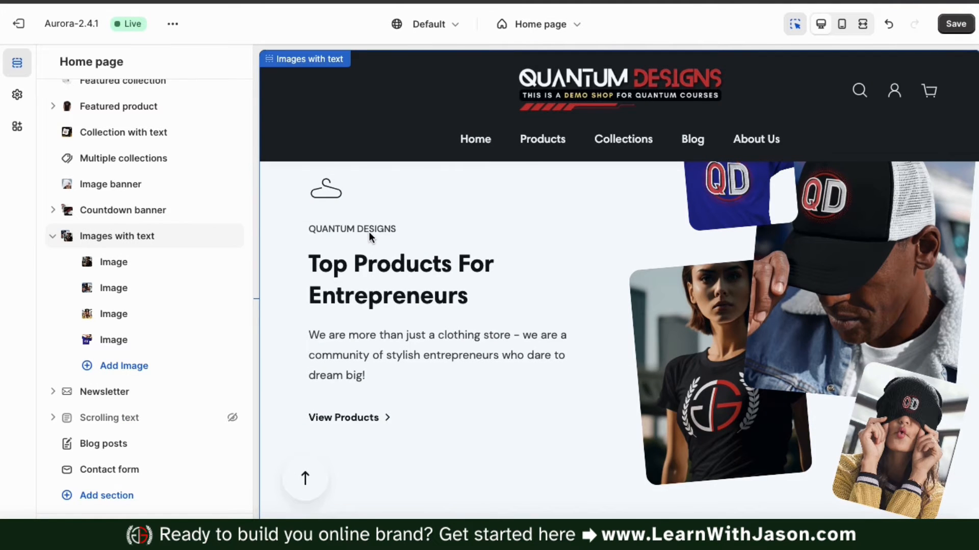
pyautogui.scroll(5, 369, 232)
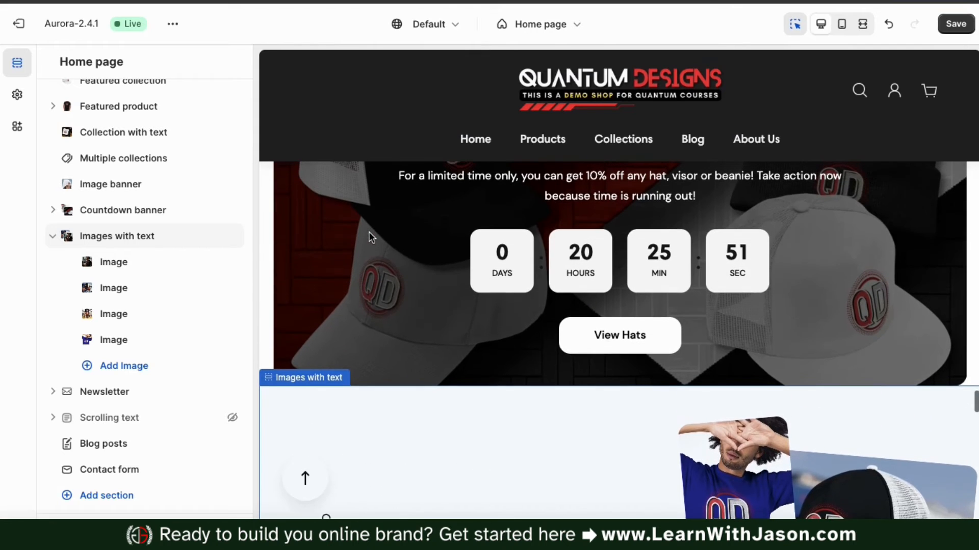
pyautogui.scroll(-5, 370, 237)
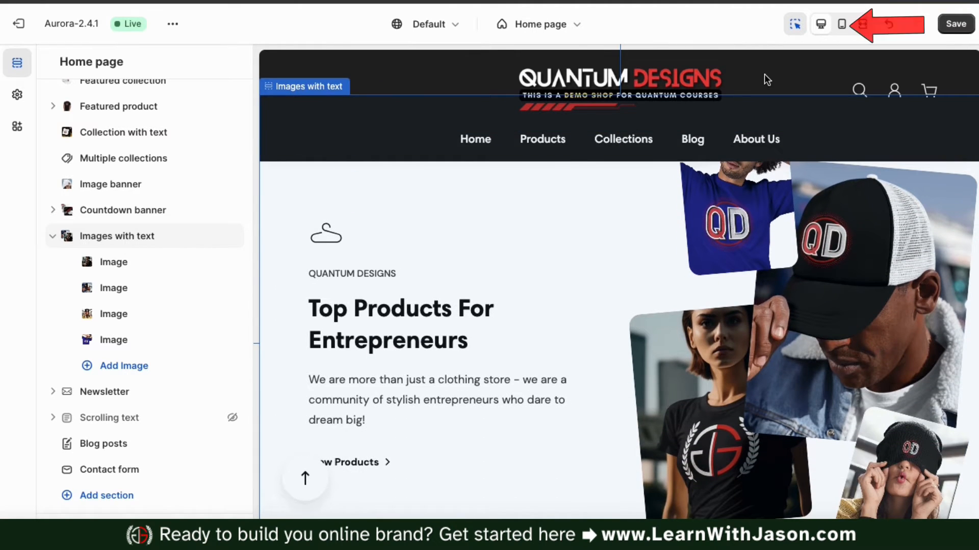
# Switch the preview to the mobile view and examine the Images with text section's collage and text
pyautogui.click(842, 25)
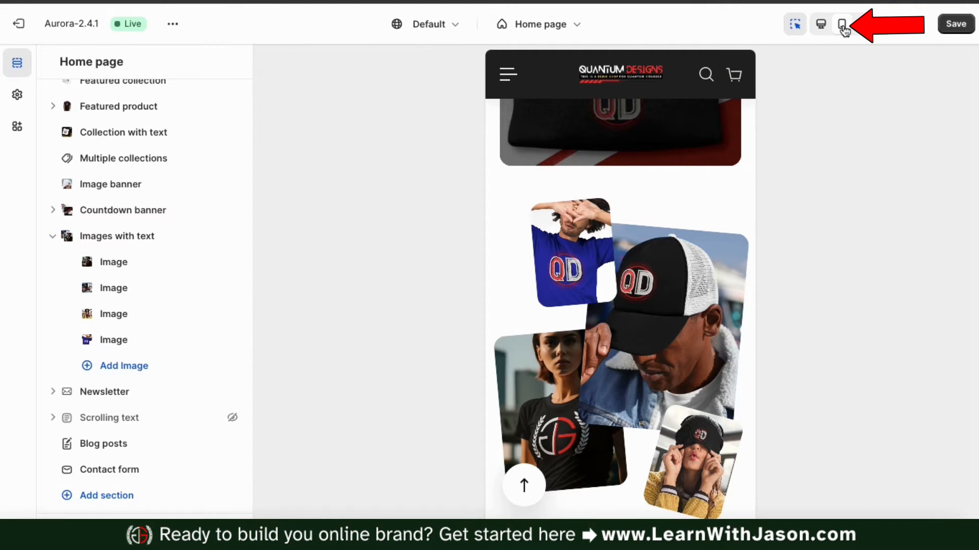
pyautogui.scroll(-2, 748, 169)
pyautogui.scroll(-3, 748, 170)
pyautogui.scroll(1, 748, 169)
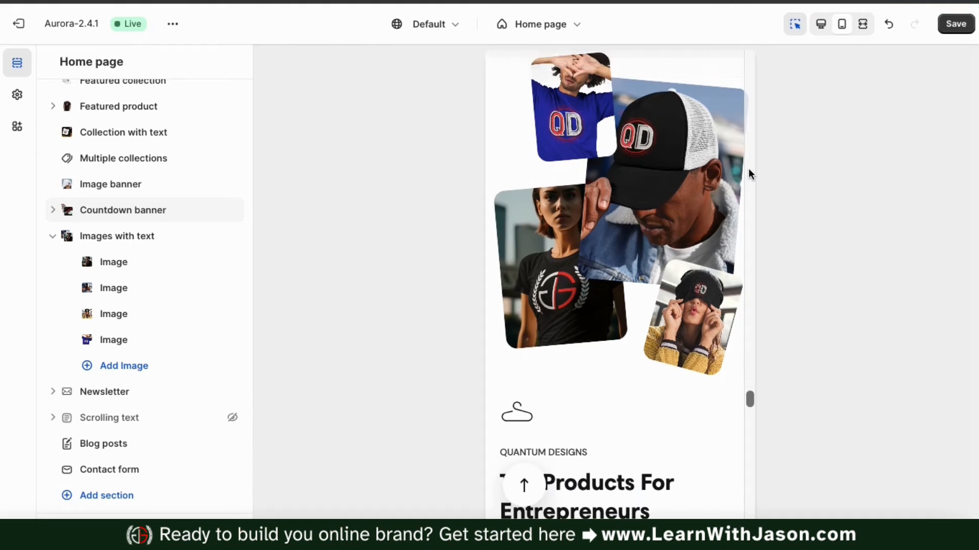
pyautogui.scroll(-3, 748, 169)
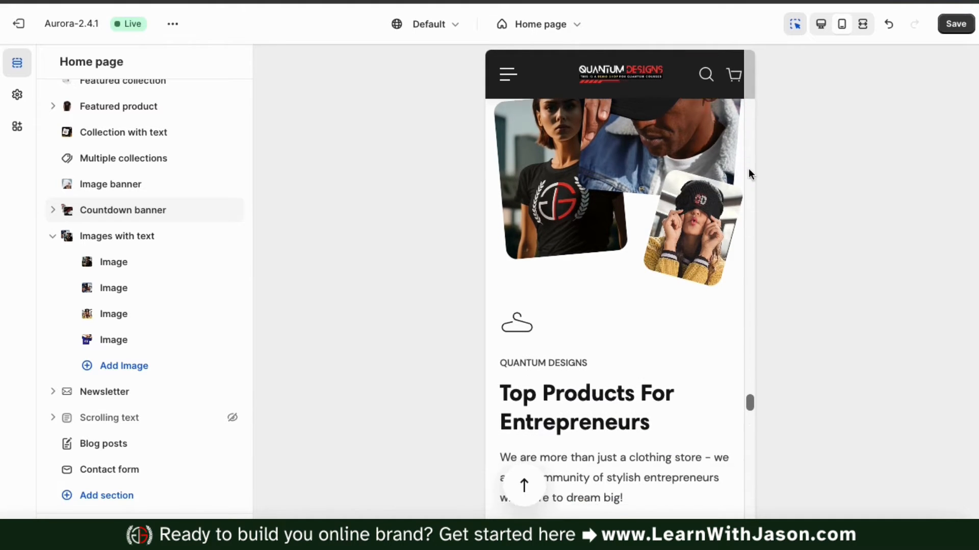
# Check the rest of the section on mobile, return the preview to the desktop view and save the home page
pyautogui.scroll(-1, 749, 169)
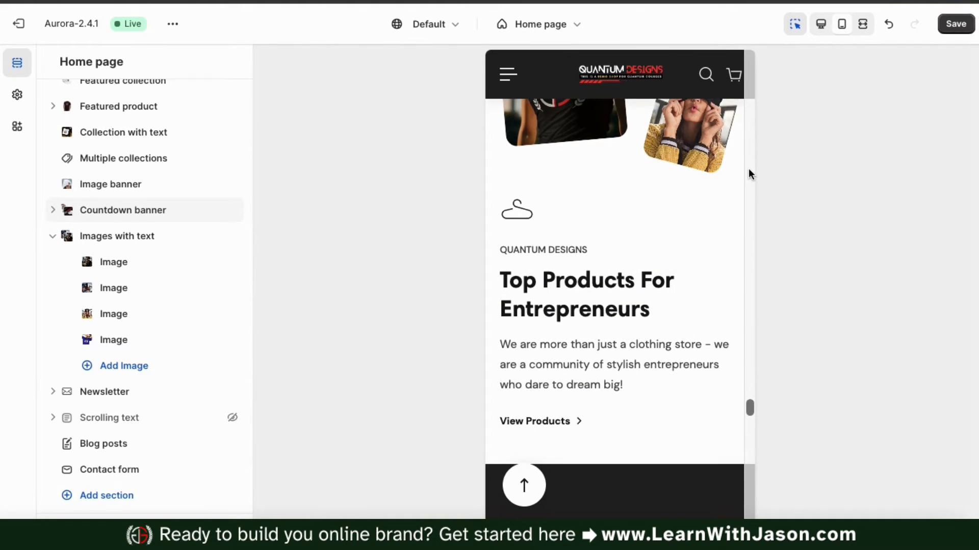
pyautogui.scroll(5, 748, 173)
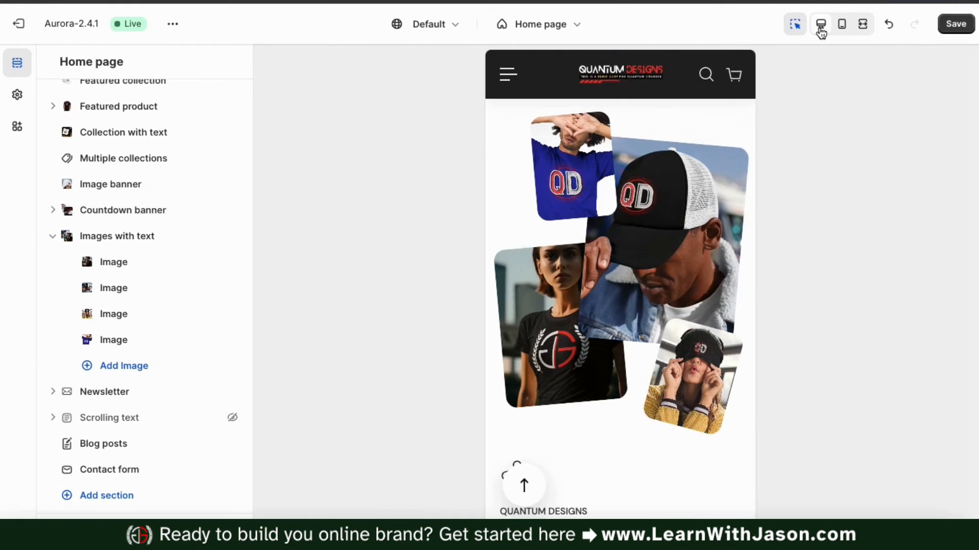
pyautogui.click(821, 25)
pyautogui.scroll(2, 791, 201)
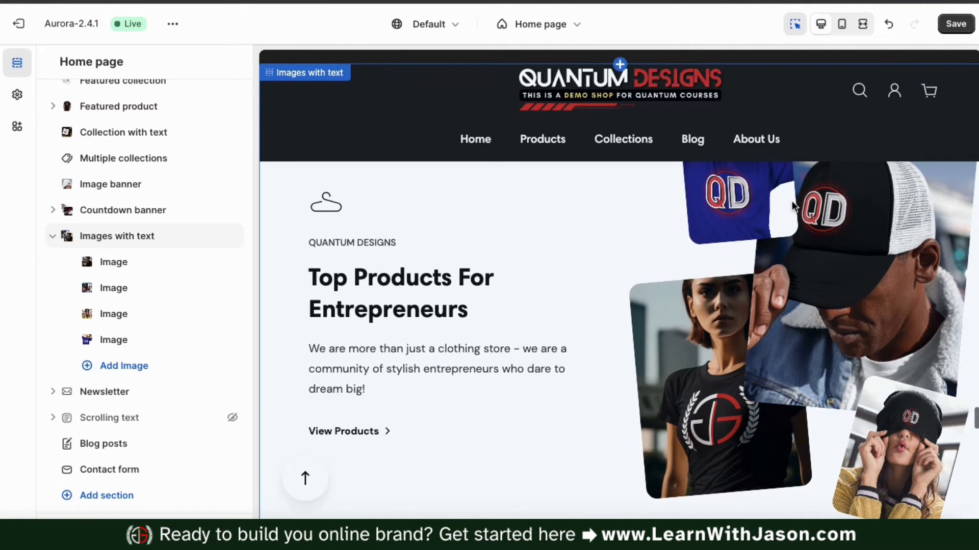
pyautogui.click(959, 26)
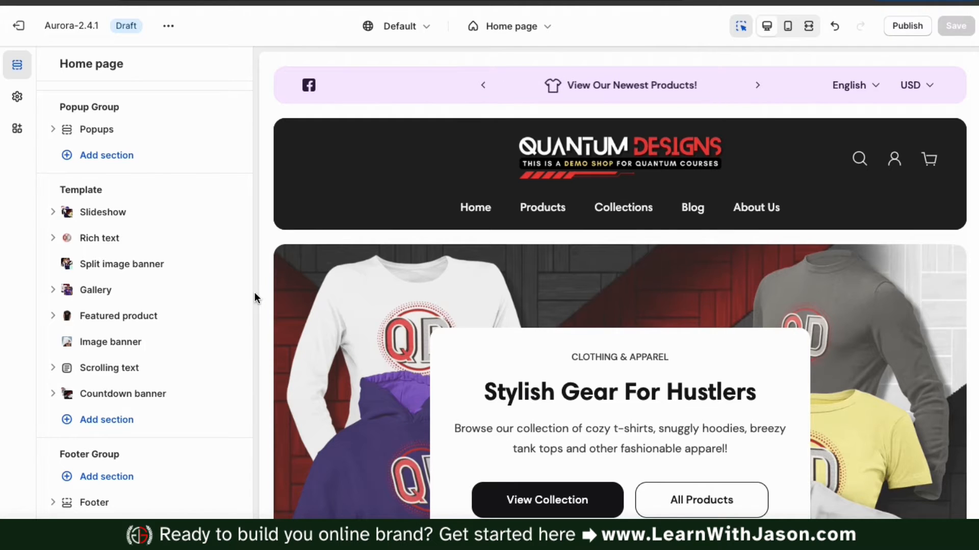
# Add a Before/after images section to the home page template below the Countdown banner
pyautogui.click(107, 420)
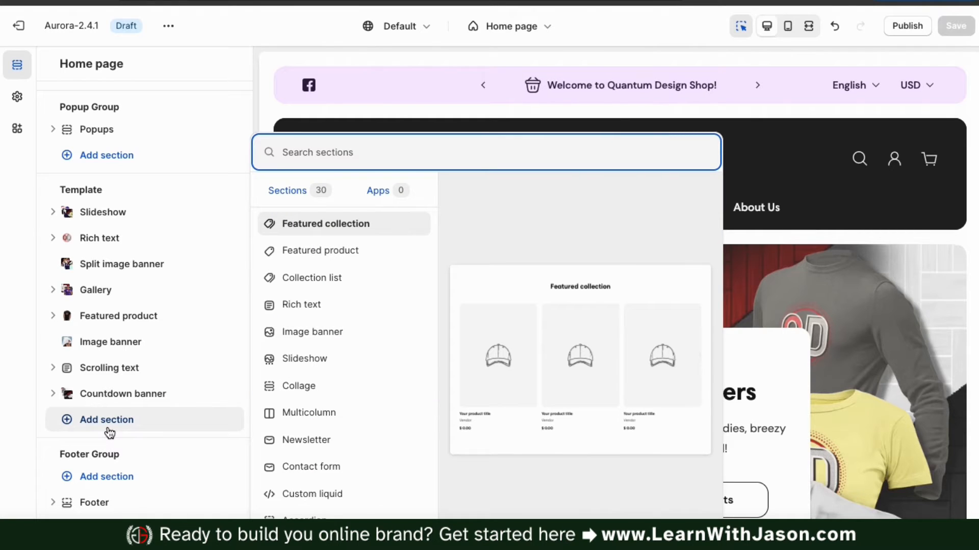
pyautogui.scroll(-3, 360, 323)
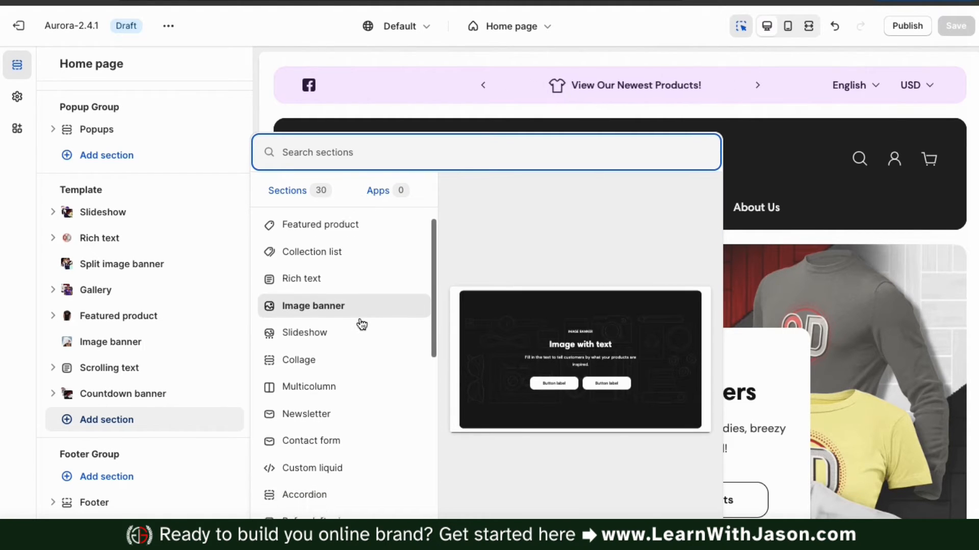
pyautogui.scroll(-4, 360, 323)
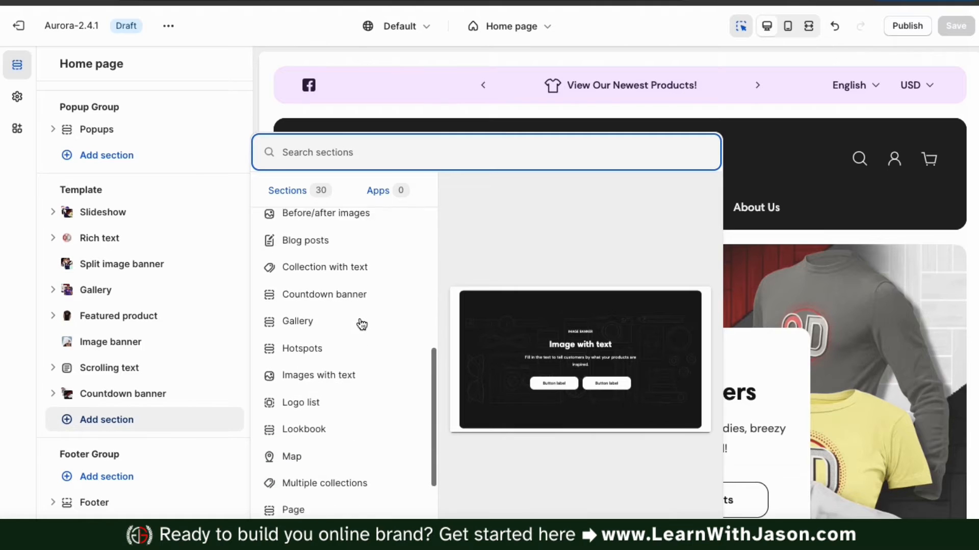
pyautogui.scroll(3, 361, 331)
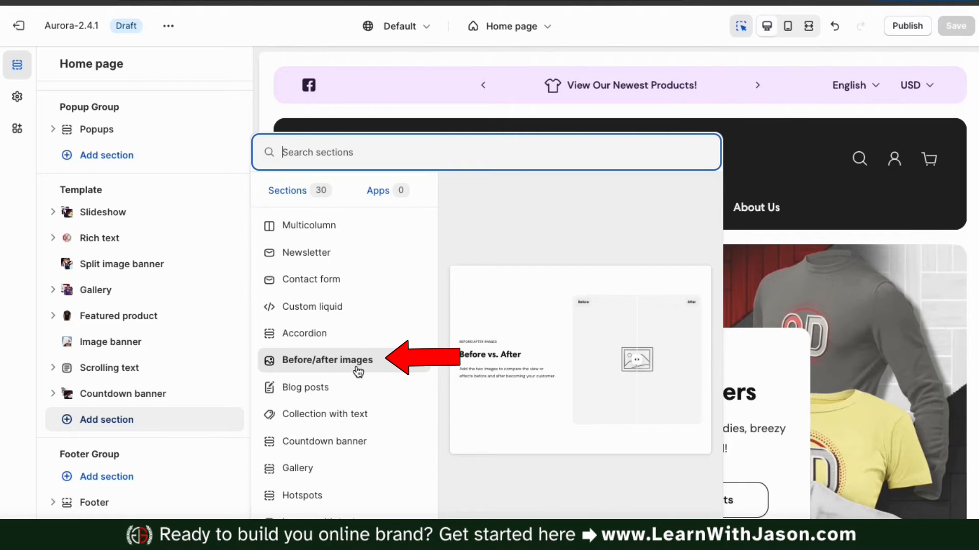
pyautogui.click(320, 367)
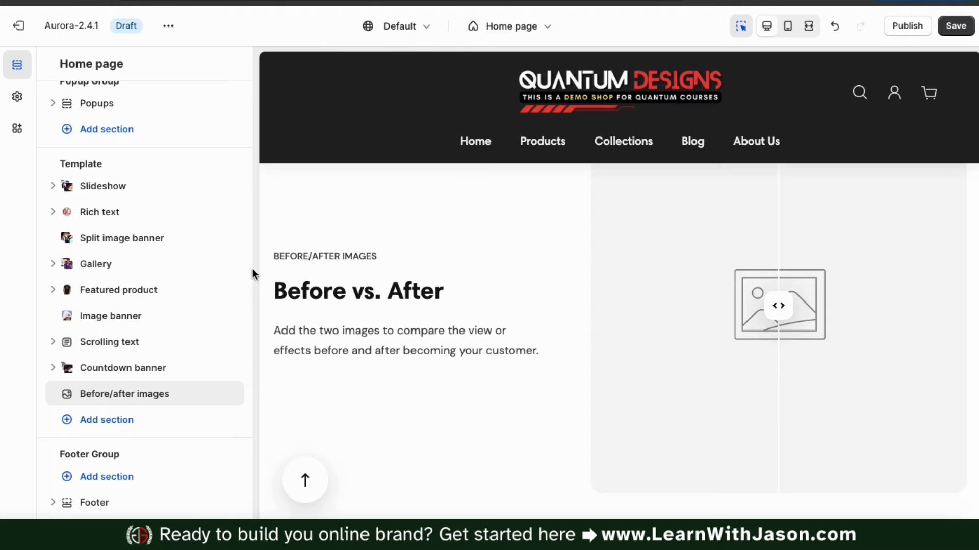
pyautogui.scroll(3, 282, 259)
pyautogui.scroll(-1, 281, 259)
pyautogui.scroll(-1, 281, 260)
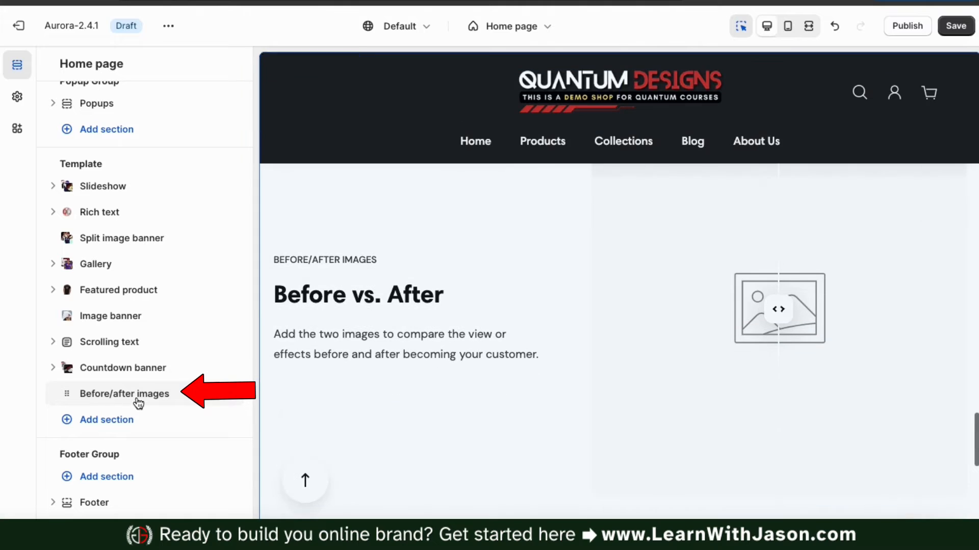
# Set the Before/after images section's color scheme to Contrasting
pyautogui.click(116, 402)
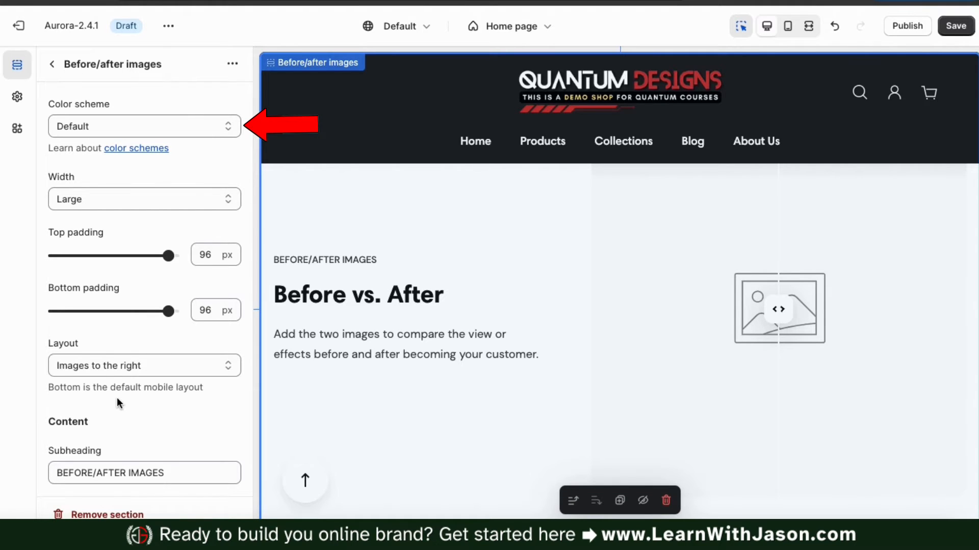
pyautogui.click(199, 129)
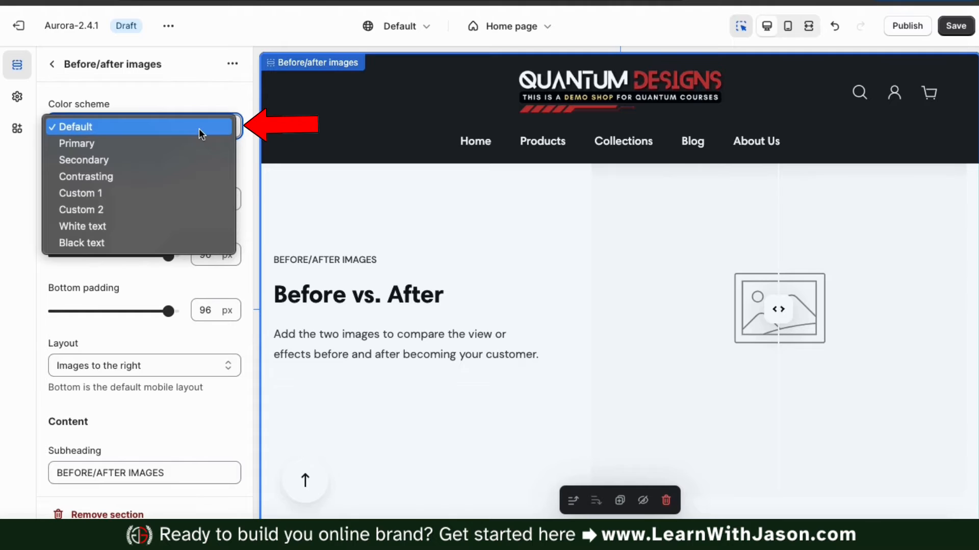
pyautogui.click(189, 173)
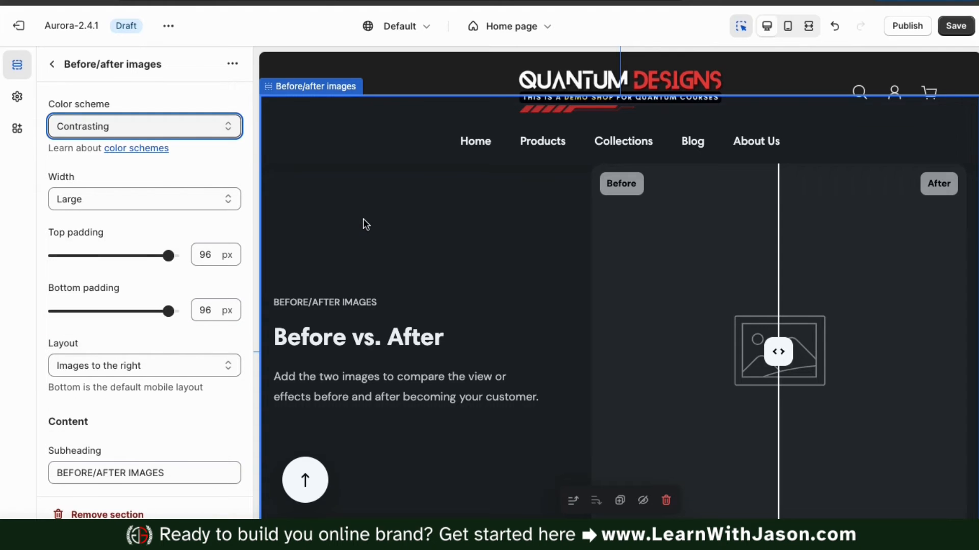
# Try the Images at the bottom layout for the section and switch back to Images to the right
pyautogui.scroll(-3, 222, 323)
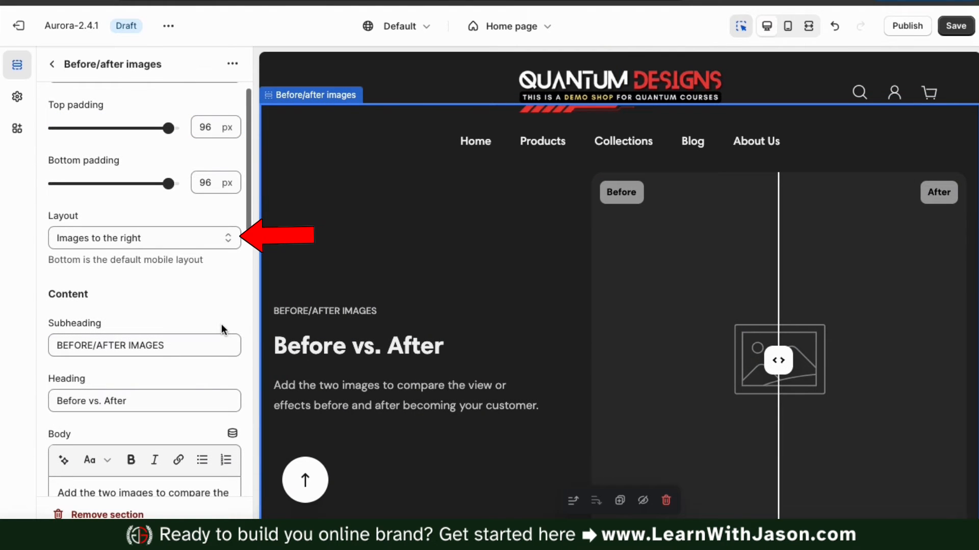
pyautogui.click(231, 238)
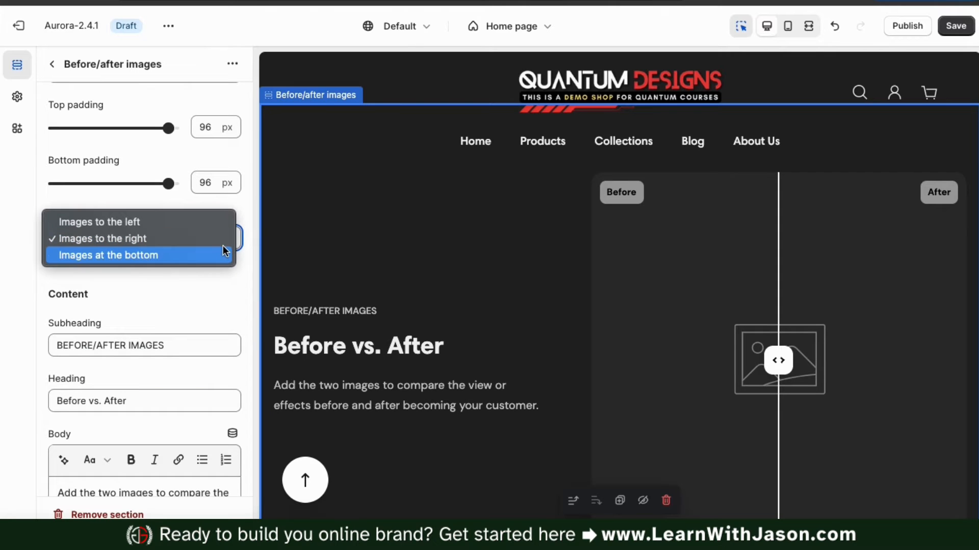
pyautogui.click(222, 248)
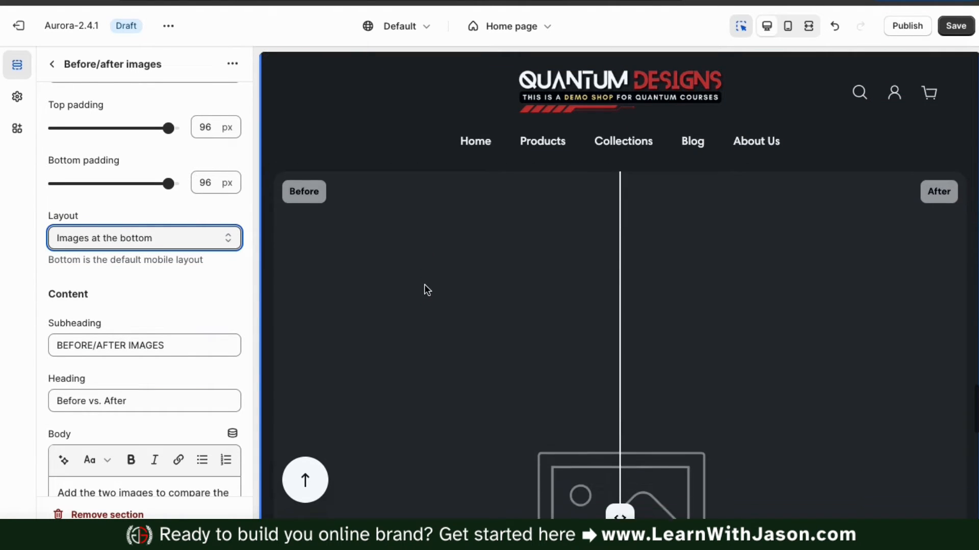
pyautogui.click(206, 238)
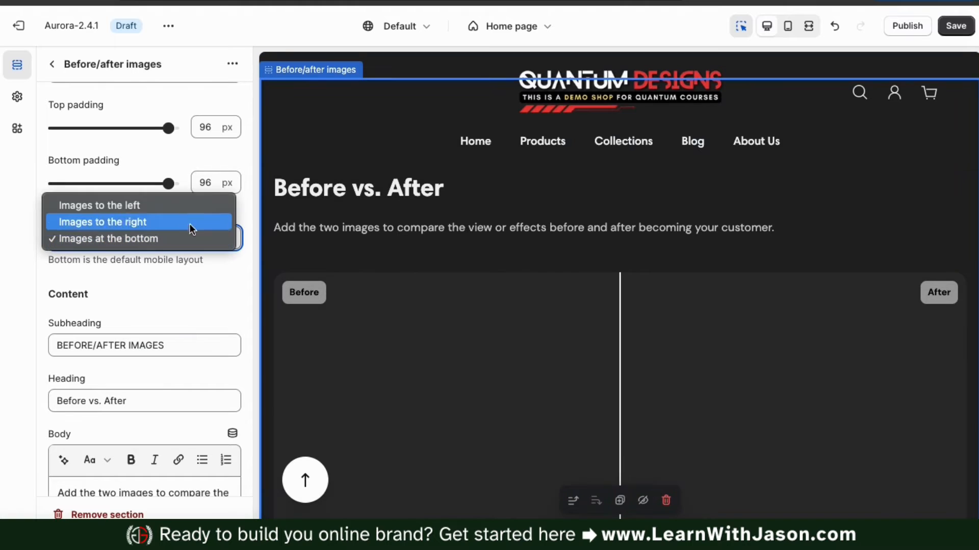
pyautogui.click(176, 216)
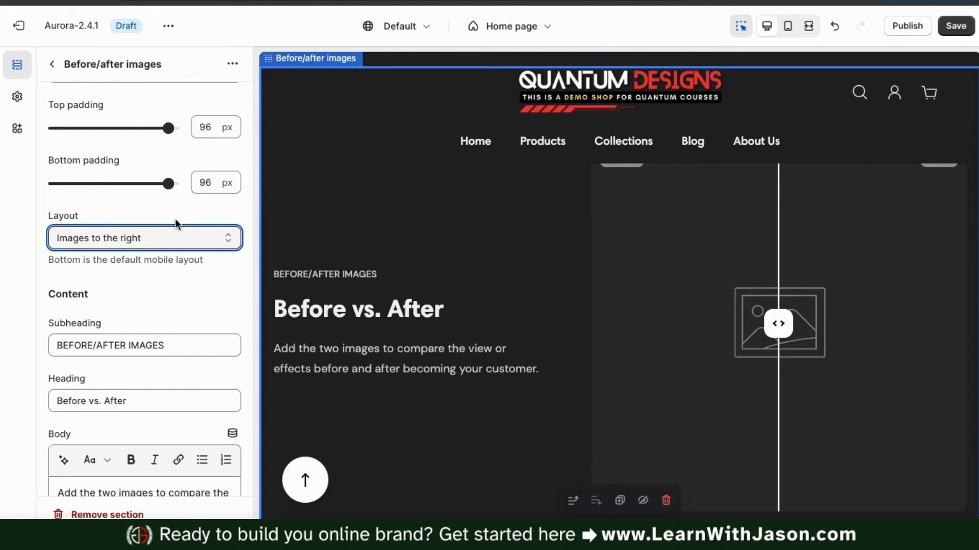
# Set the section's subheading to "SEASONAL OPTIONS" and its heading to "Summer & Winter"
pyautogui.tripleClick(181, 344)
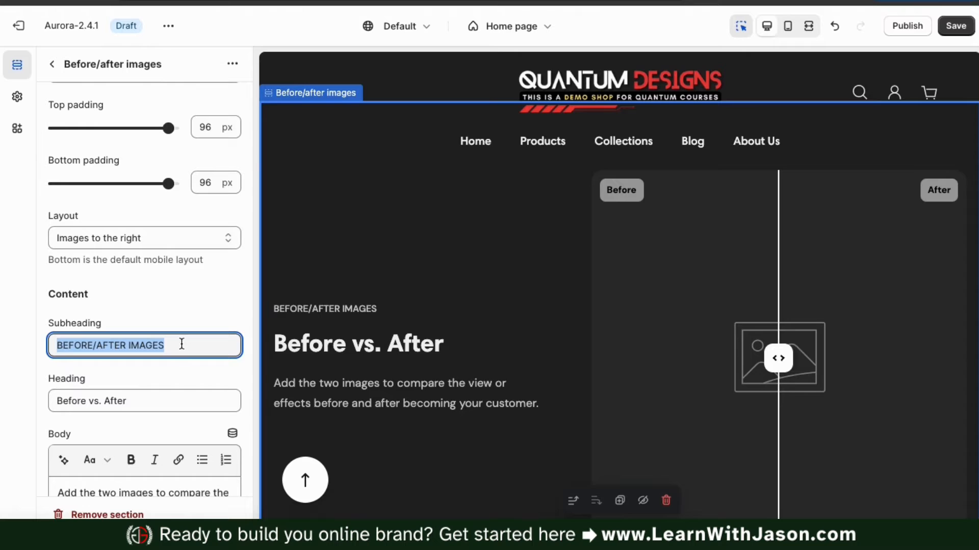
pyautogui.write('SEASONAL OPTIONS')
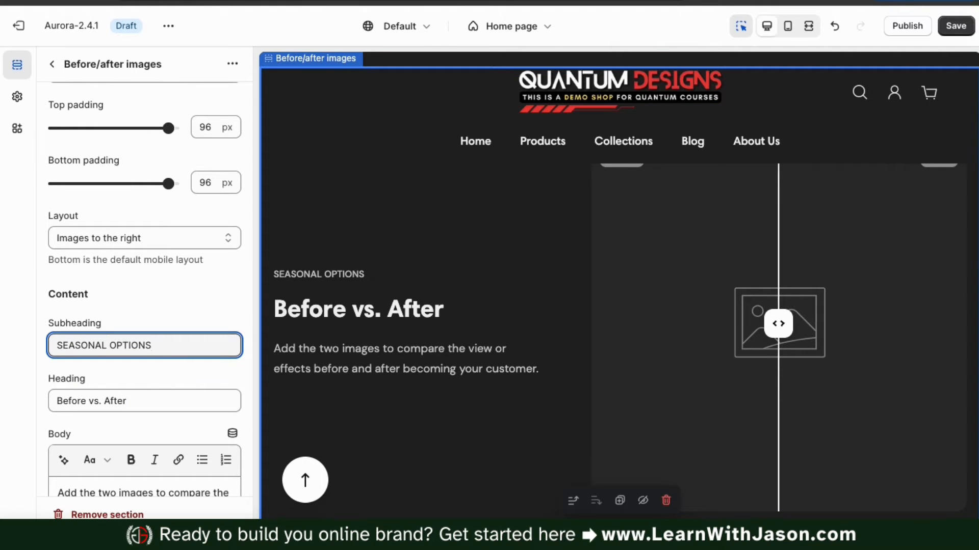
pyautogui.scroll(-1, 200, 387)
pyautogui.tripleClick(130, 375)
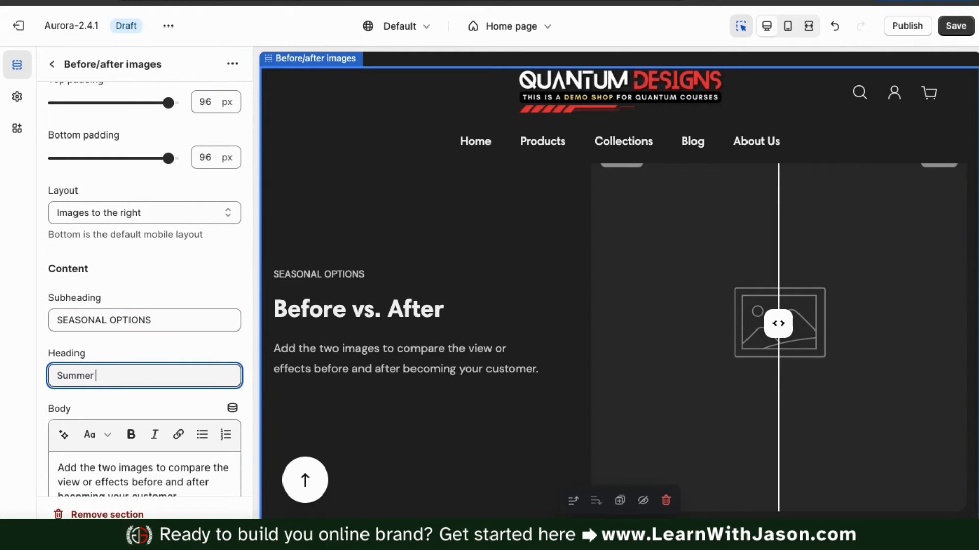
# Replace the body text with "Whether you need to stay cozy for the winter, or cool during the summer, we got you covered!"
pyautogui.scroll(-4, 185, 400)
pyautogui.moveTo(186, 400); pyautogui.dragTo(56, 370)
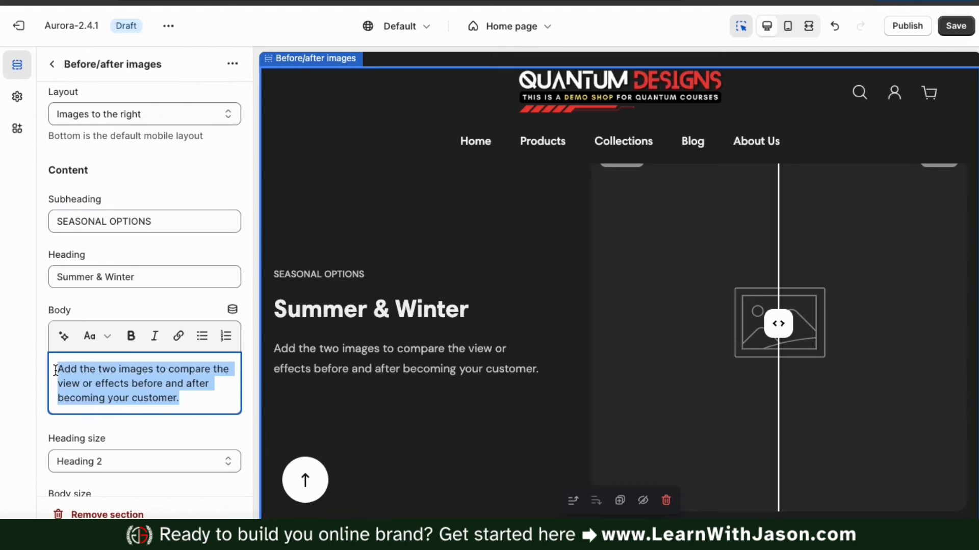
pyautogui.write('Whether you need to stay cozy for the winter, or cool during the summer, we got you covered!')
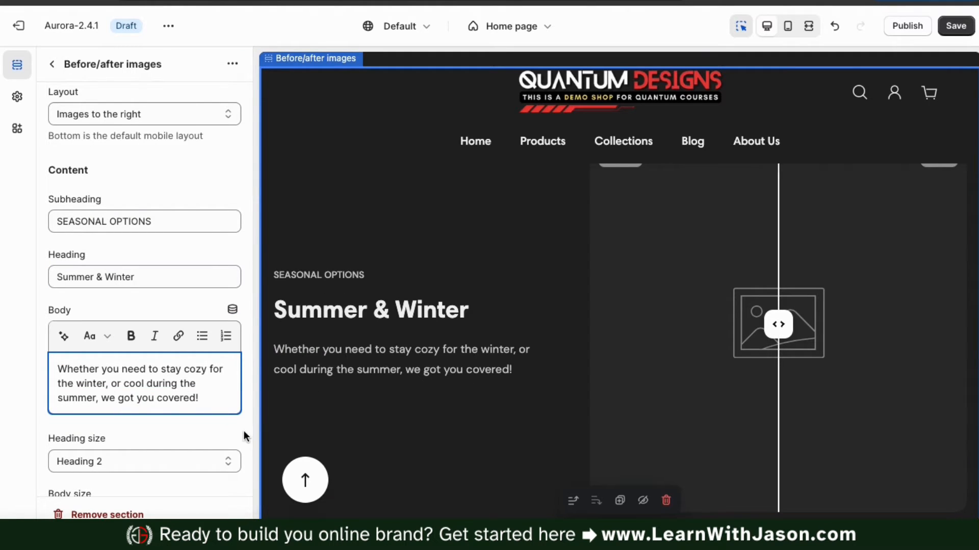
# Try Heading 3 as the section's heading size and set it back to Heading 2
pyautogui.scroll(-6, 243, 429)
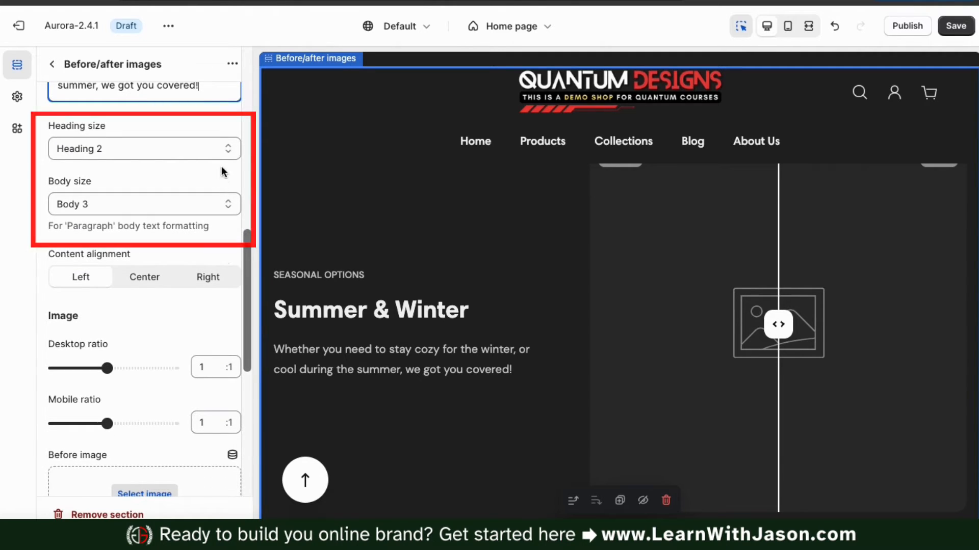
pyautogui.click(224, 152)
pyautogui.click(218, 164)
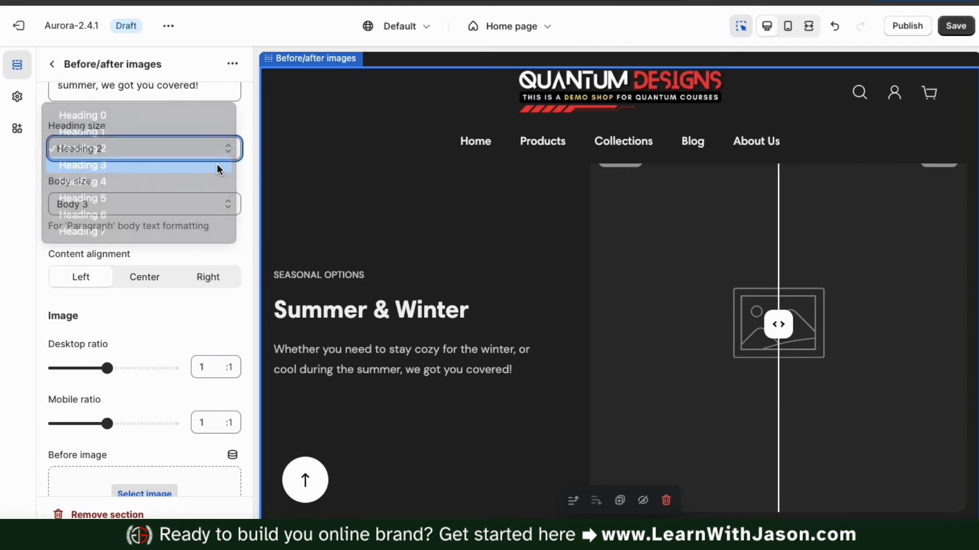
pyautogui.click(218, 152)
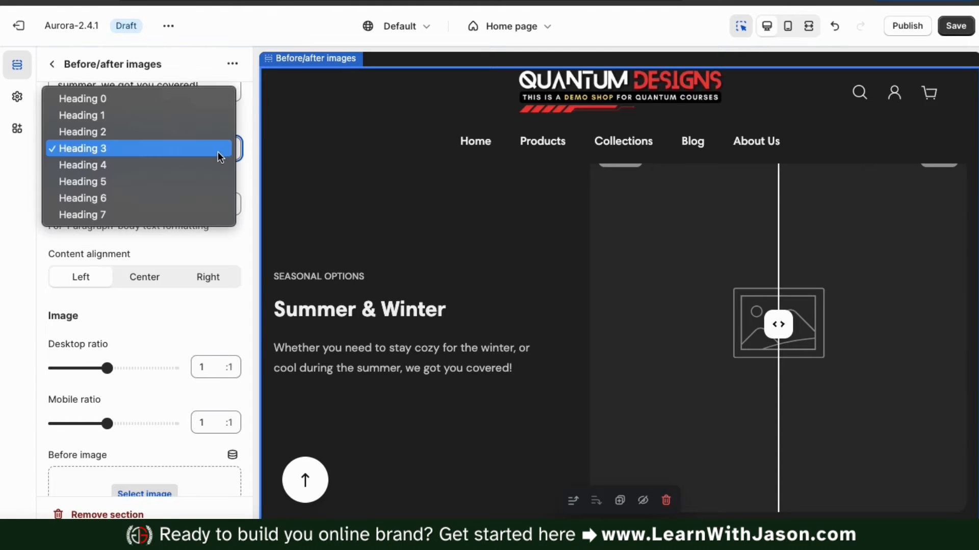
pyautogui.click(207, 134)
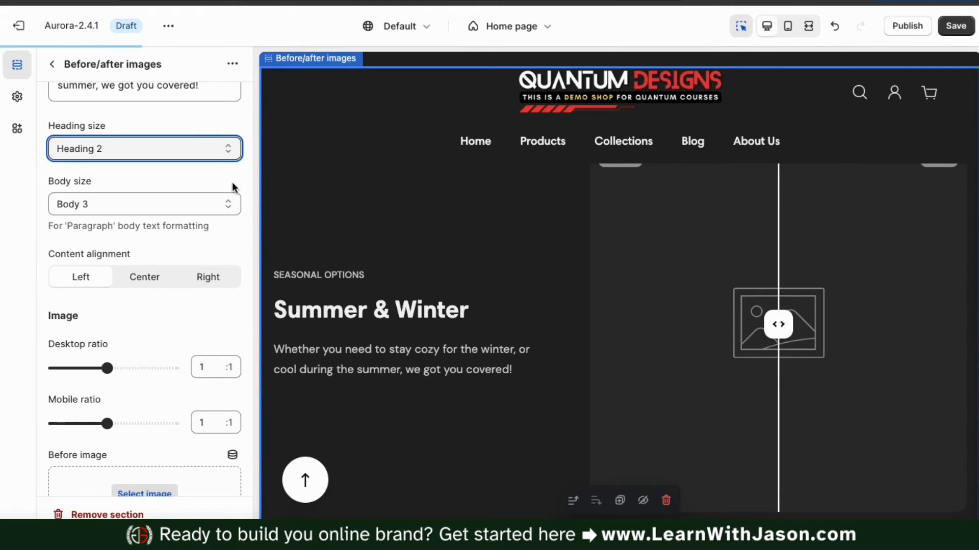
# Try centering the section's content and restore the left alignment
pyautogui.scroll(-2, 242, 246)
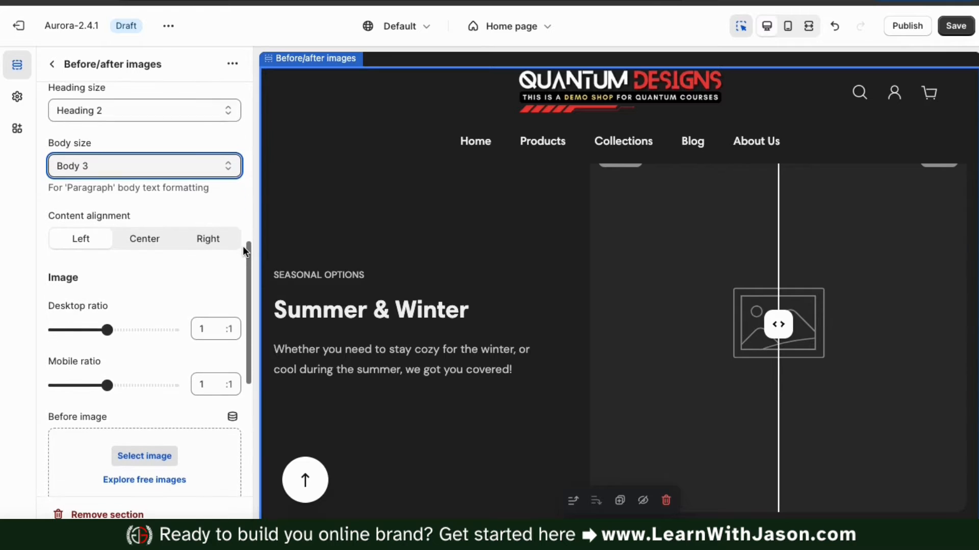
pyautogui.click(159, 228)
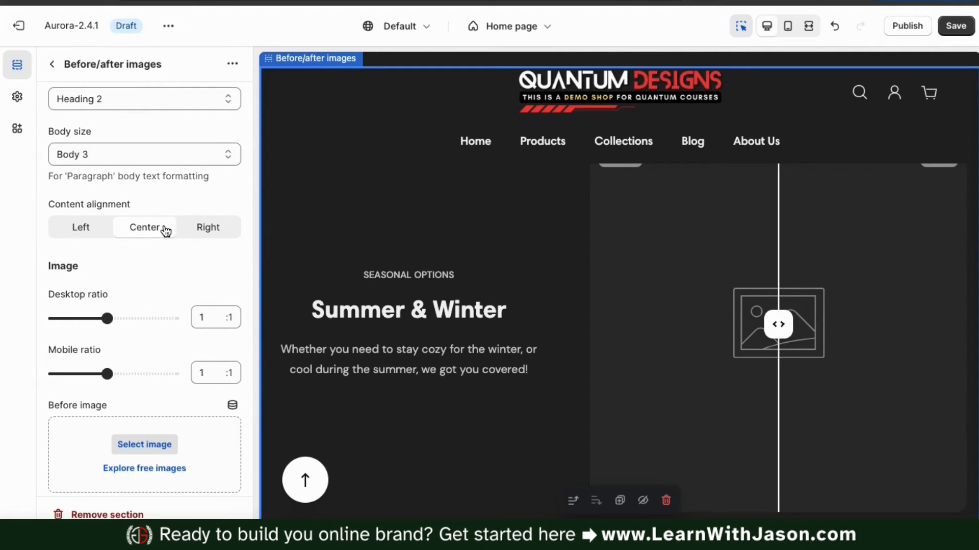
pyautogui.click(97, 226)
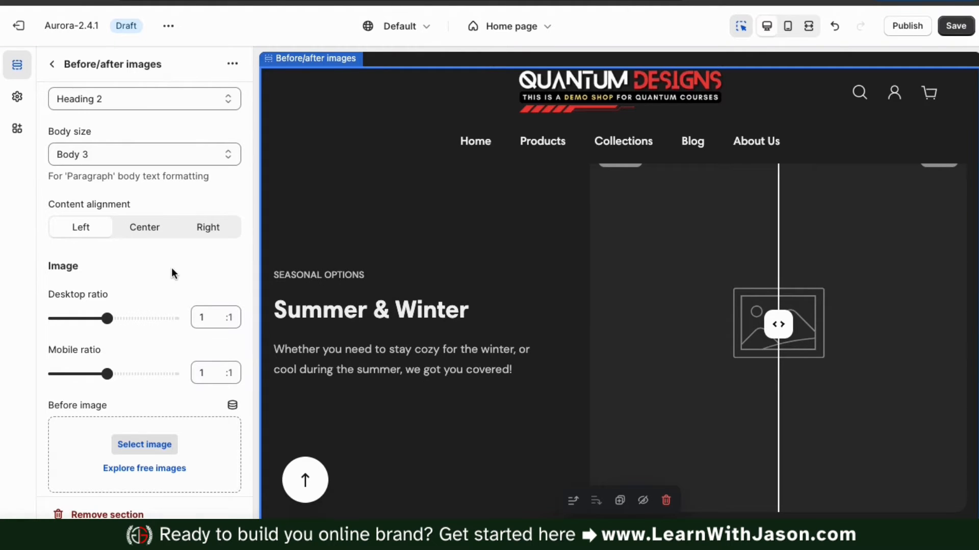
# Upload the mockup PNG of a woman meditating in a tank top and set it as the section's before image
pyautogui.scroll(-3, 171, 270)
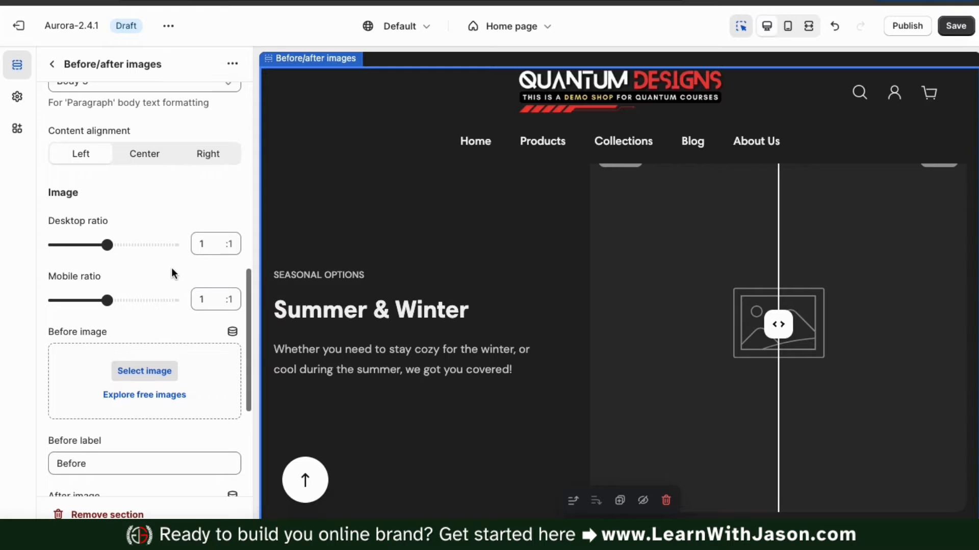
pyautogui.scroll(-4, 171, 267)
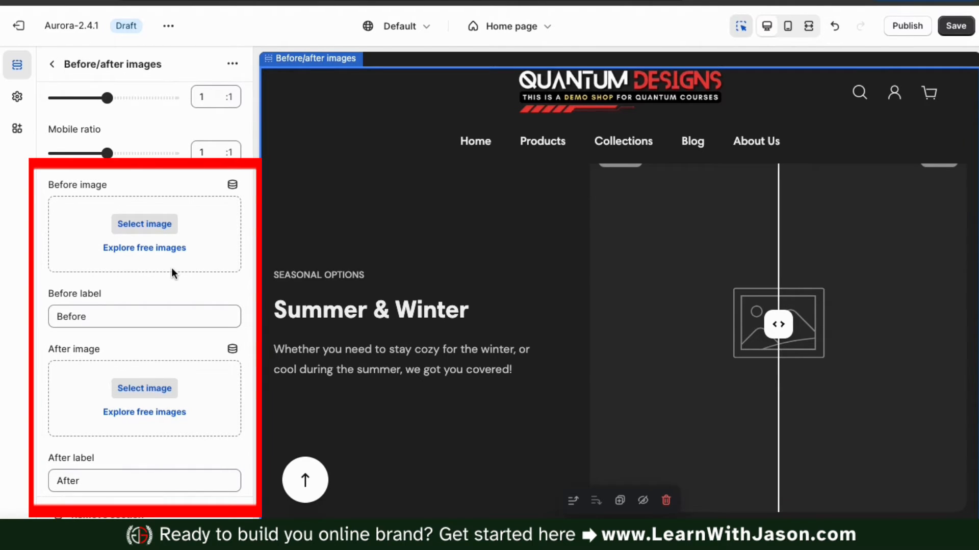
pyautogui.scroll(1, 622, 259)
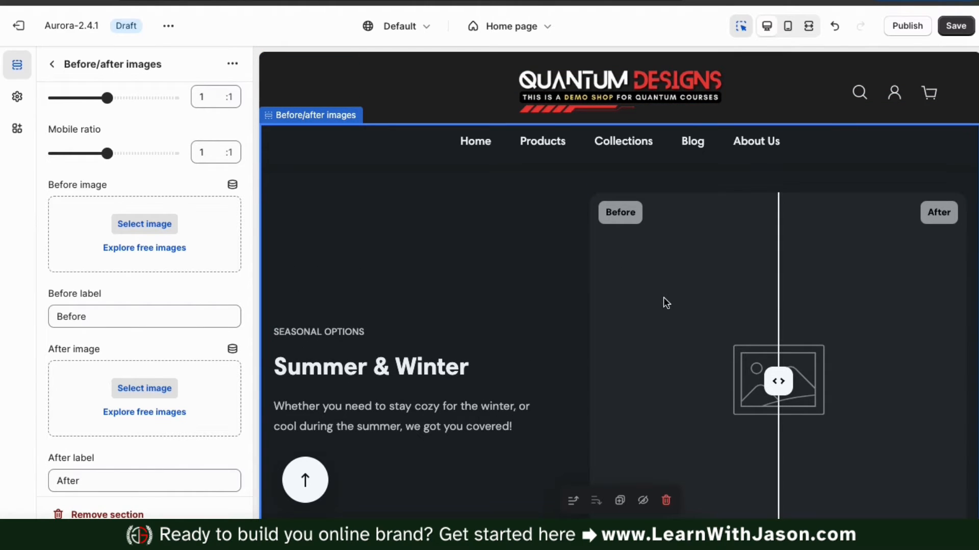
pyautogui.click(145, 225)
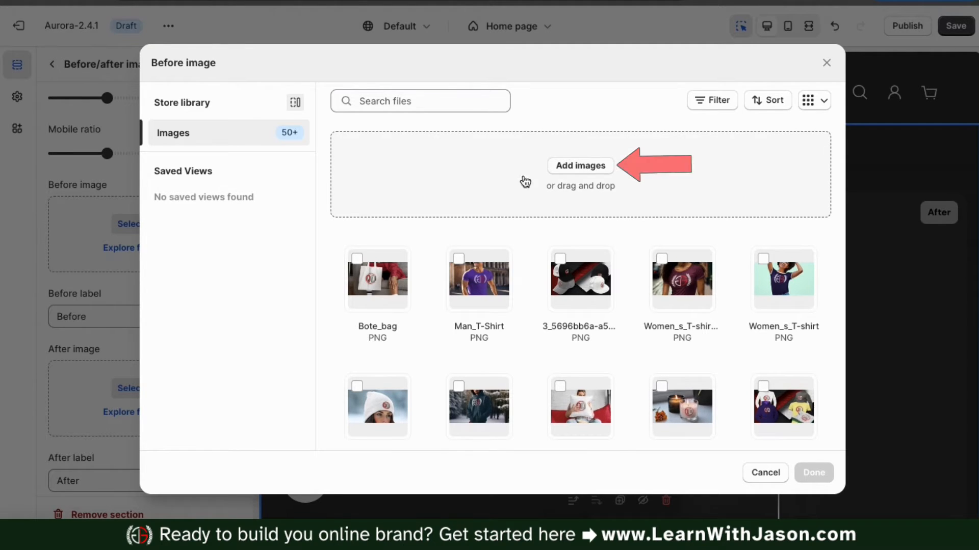
pyautogui.click(570, 168)
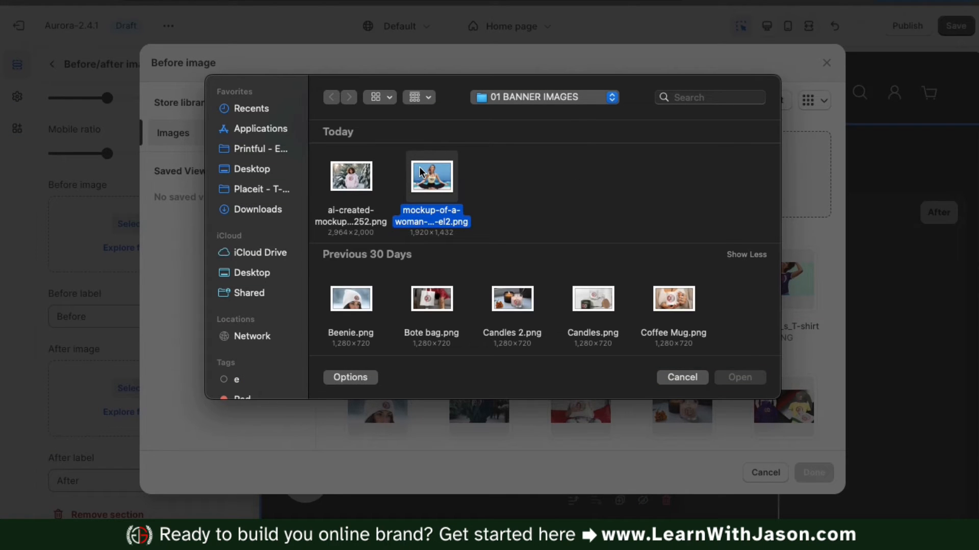
pyautogui.doubleClick(421, 172)
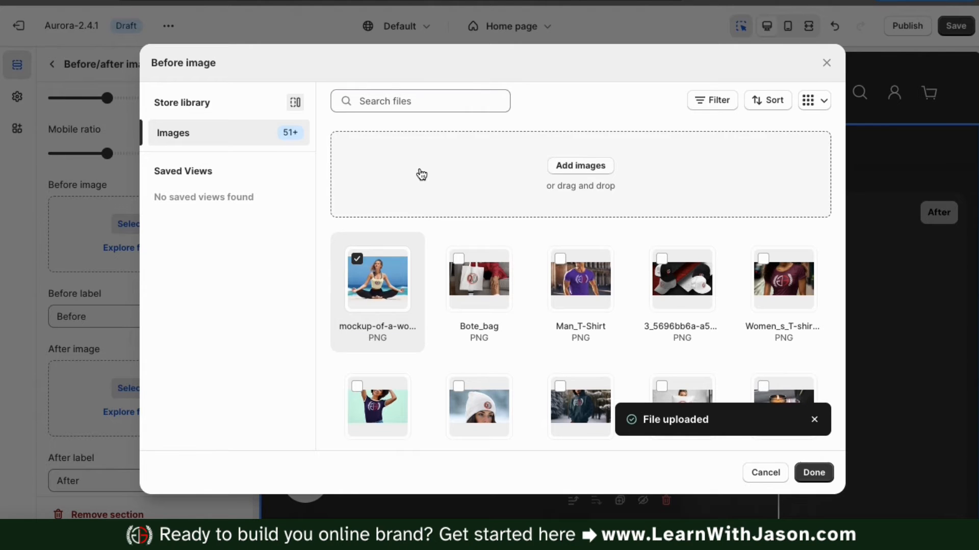
pyautogui.click(814, 474)
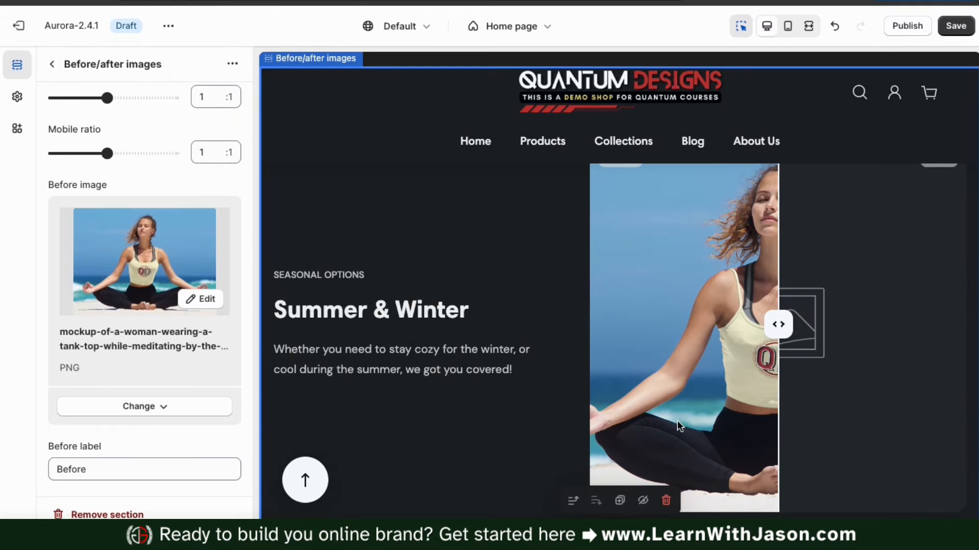
# Set the label of the before image to "Summer"
pyautogui.scroll(1, 677, 426)
pyautogui.scroll(-5, 216, 374)
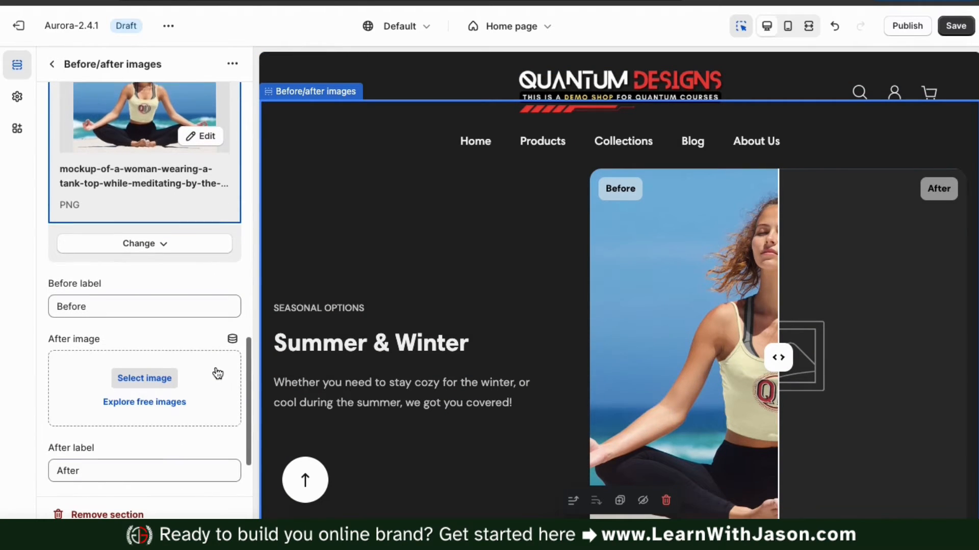
pyautogui.click(106, 242)
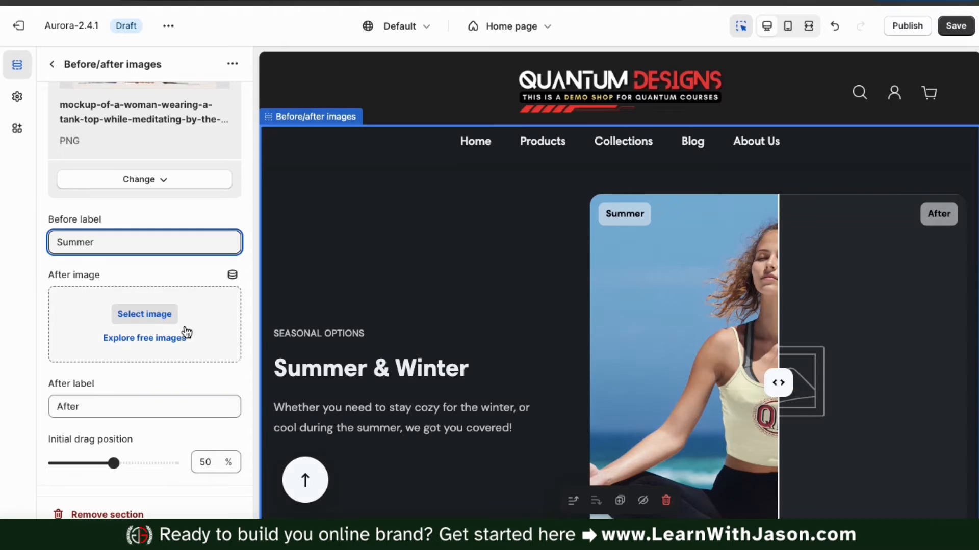
# Upload the AI-created mockup PNG of a woman wearing a hoodie in the snow and set it as the after image
pyautogui.scroll(-1, 187, 332)
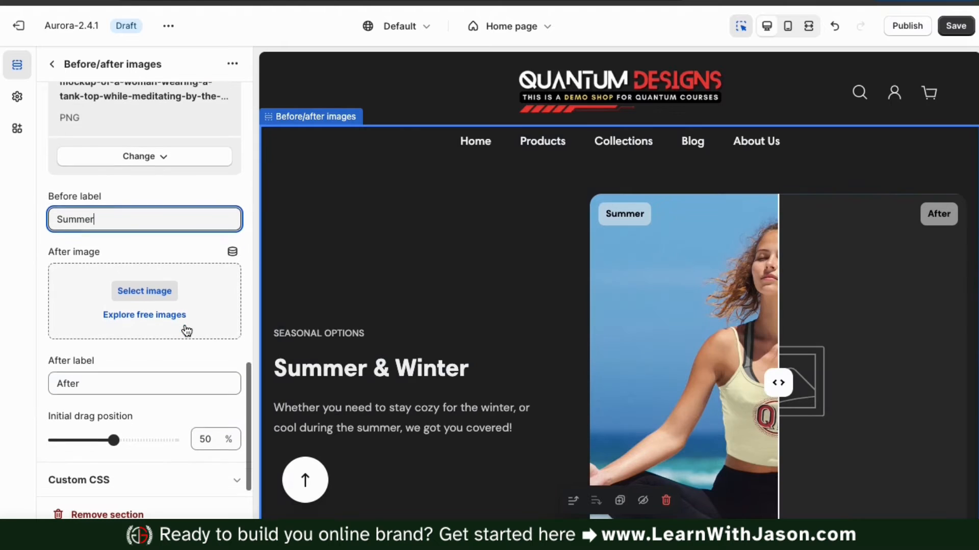
pyautogui.click(155, 285)
pyautogui.click(564, 171)
pyautogui.click(358, 178)
pyautogui.doubleClick(359, 178)
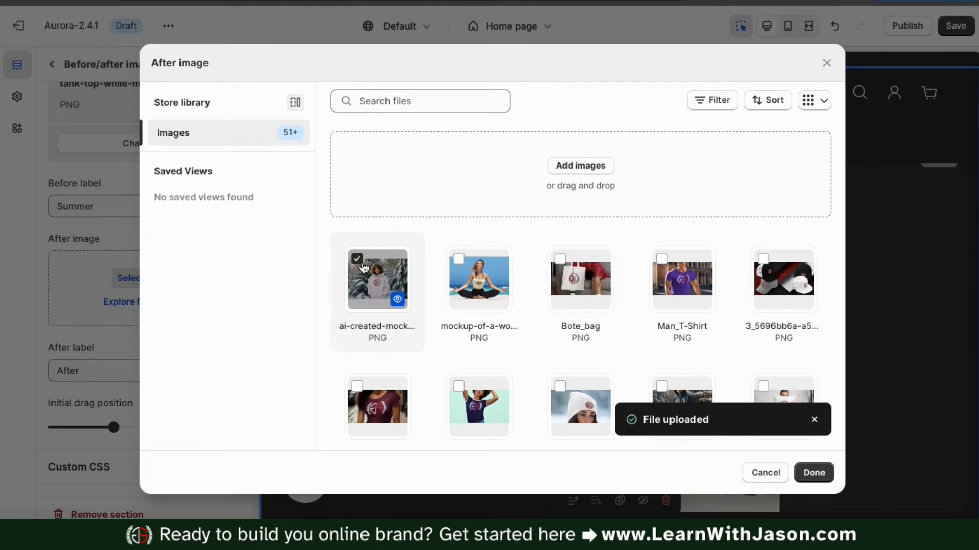
pyautogui.click(814, 473)
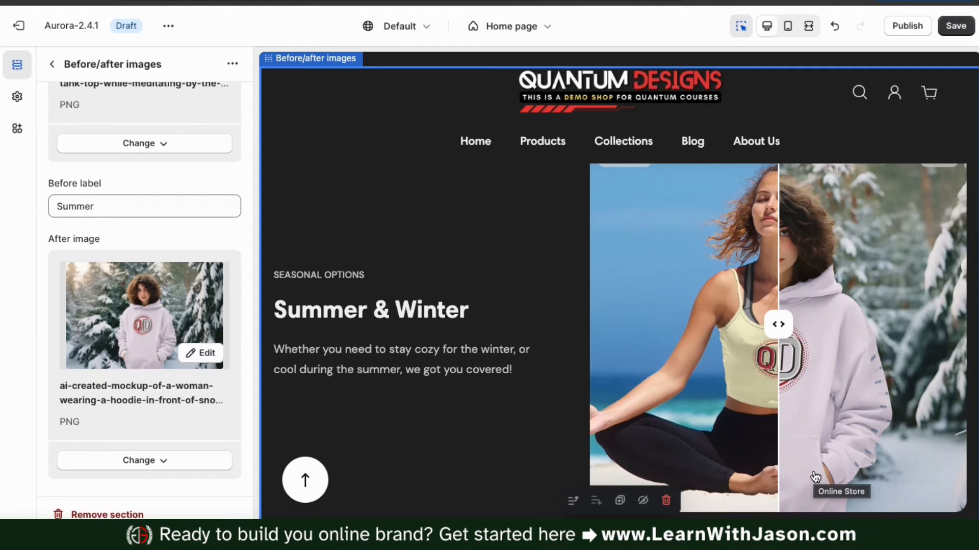
# Set the label of the after image to "Winter"
pyautogui.scroll(-5, 222, 384)
pyautogui.doubleClick(176, 375)
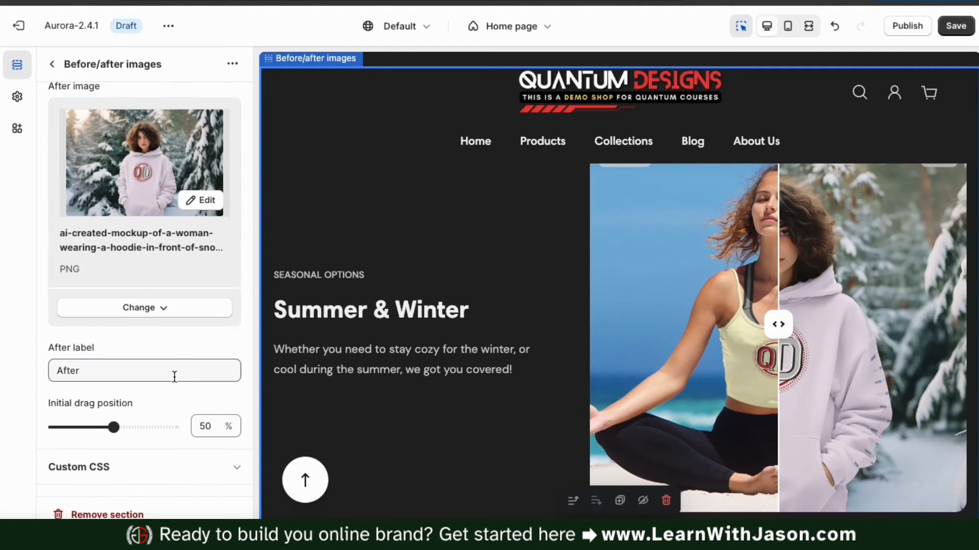
pyautogui.write('Win')
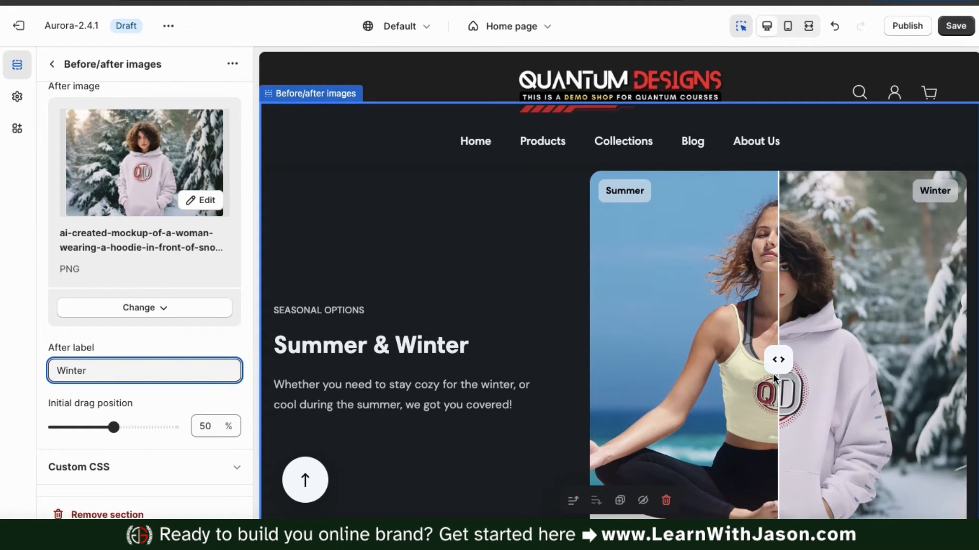
# Try the comparison slider, then test an initial drag position of 85% and set it back to 50%
pyautogui.moveTo(778, 366)
pyautogui.mouseDown()
pyautogui.moveTo(889, 371)
pyautogui.moveTo(605, 356)
pyautogui.moveTo(680, 350)
pyautogui.moveTo(931, 385)
pyautogui.moveTo(773, 384)
pyautogui.moveTo(783, 377)
pyautogui.mouseUp()
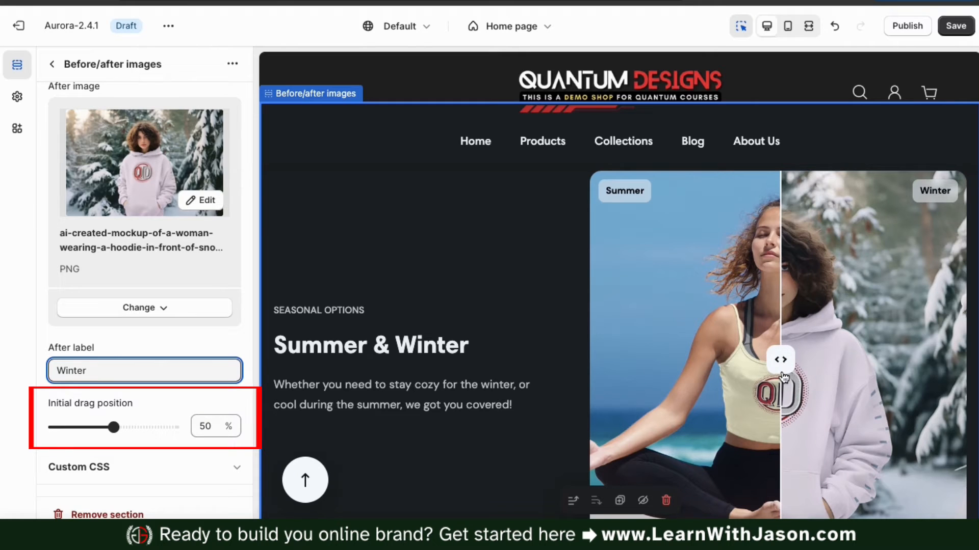
pyautogui.moveTo(113, 425); pyautogui.dragTo(154, 427)
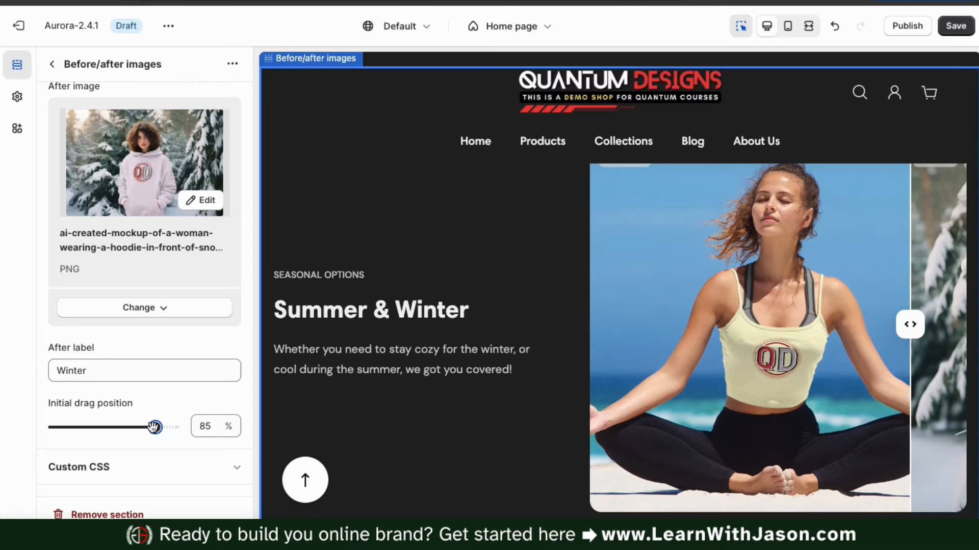
pyautogui.moveTo(154, 427); pyautogui.dragTo(112, 426)
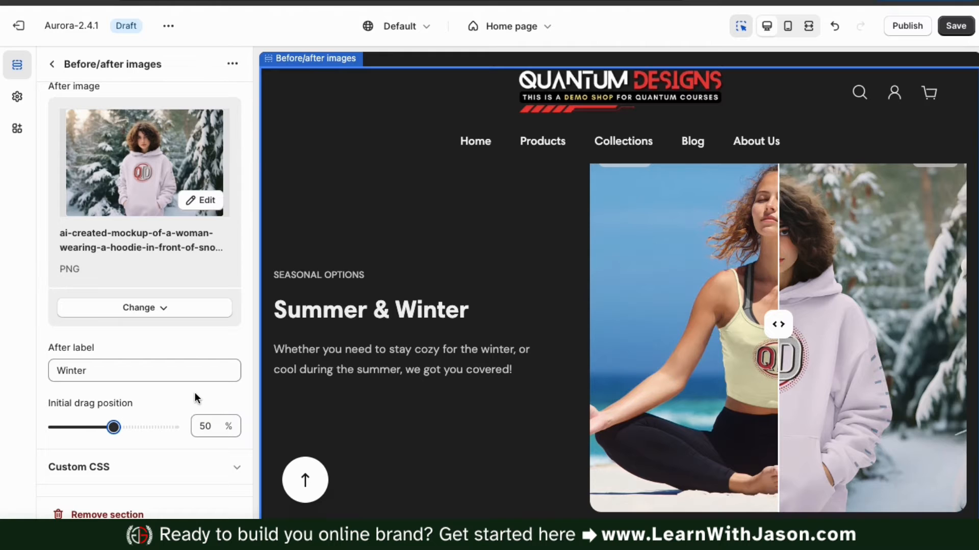
# Check the Before/after images section and its comparison slider in the mobile preview, then return to the desktop preview
pyautogui.scroll(10, 194, 397)
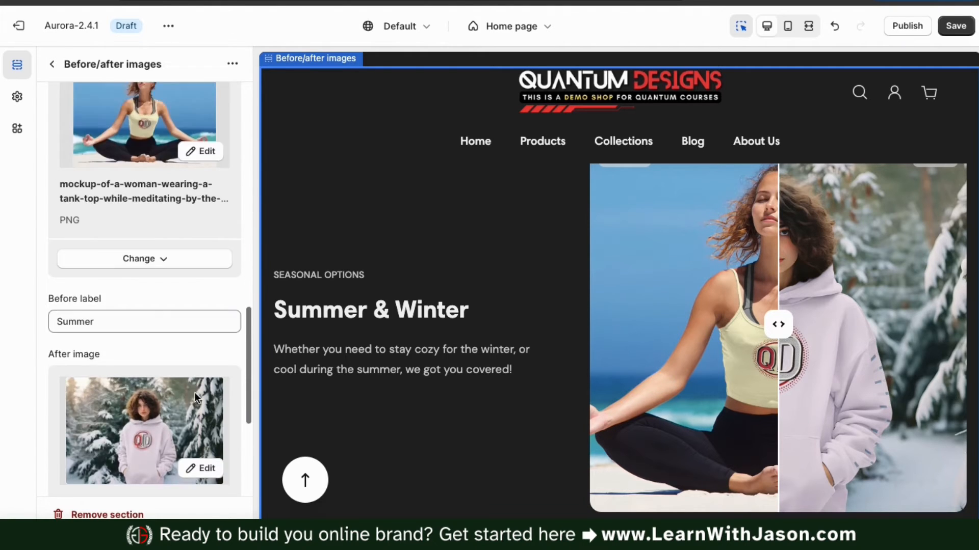
pyautogui.scroll(5, 195, 392)
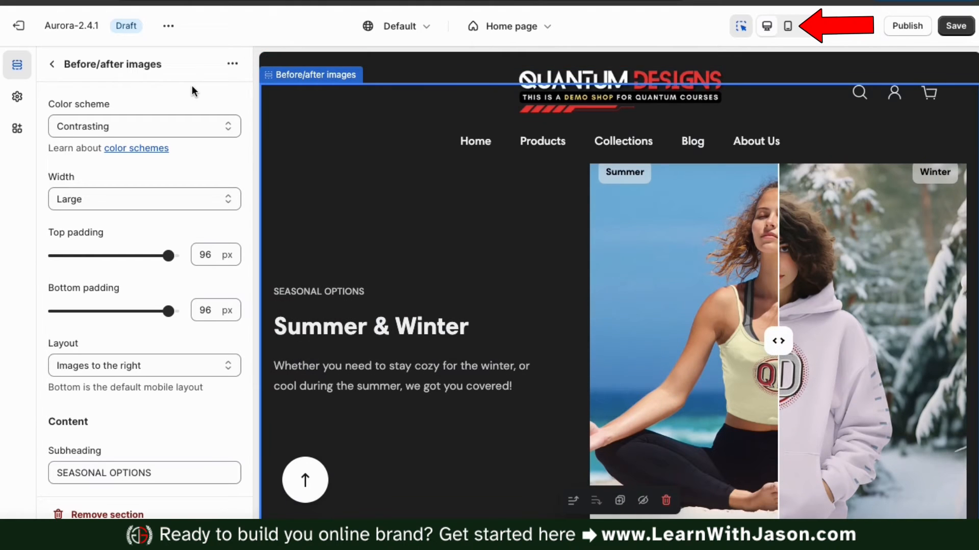
pyautogui.click(788, 28)
pyautogui.scroll(-2, 741, 273)
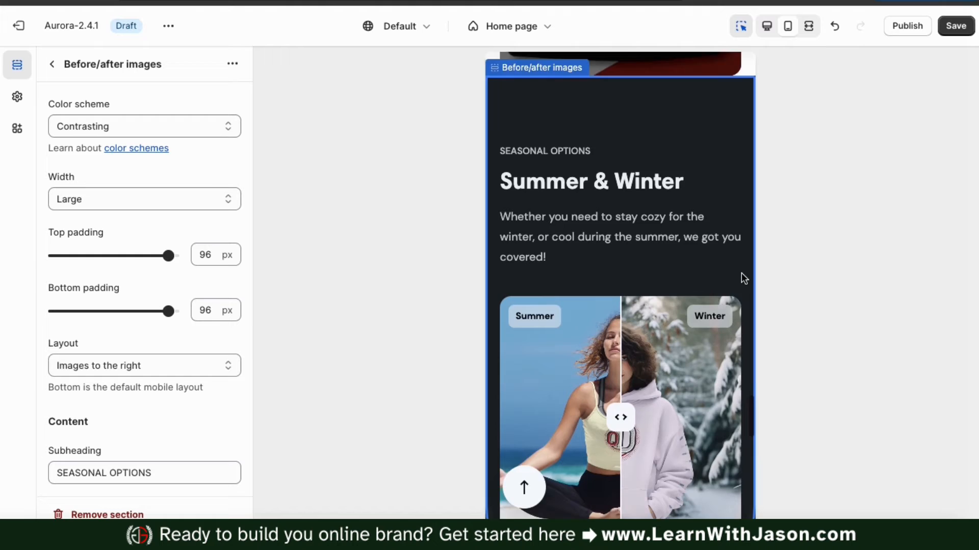
pyautogui.scroll(-2, 741, 273)
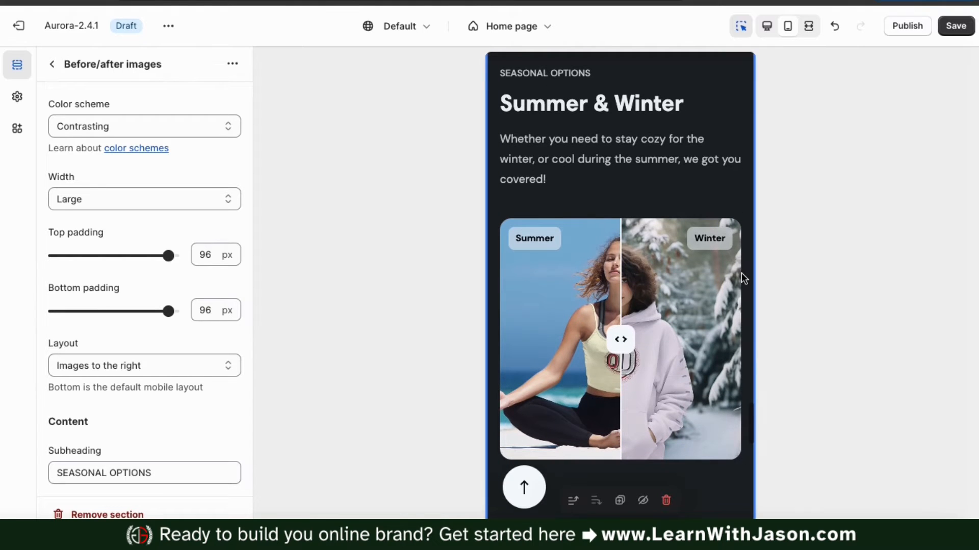
pyautogui.moveTo(623, 340)
pyautogui.mouseDown()
pyautogui.moveTo(693, 336)
pyautogui.moveTo(567, 334)
pyautogui.moveTo(622, 340)
pyautogui.mouseUp()
pyautogui.click(767, 26)
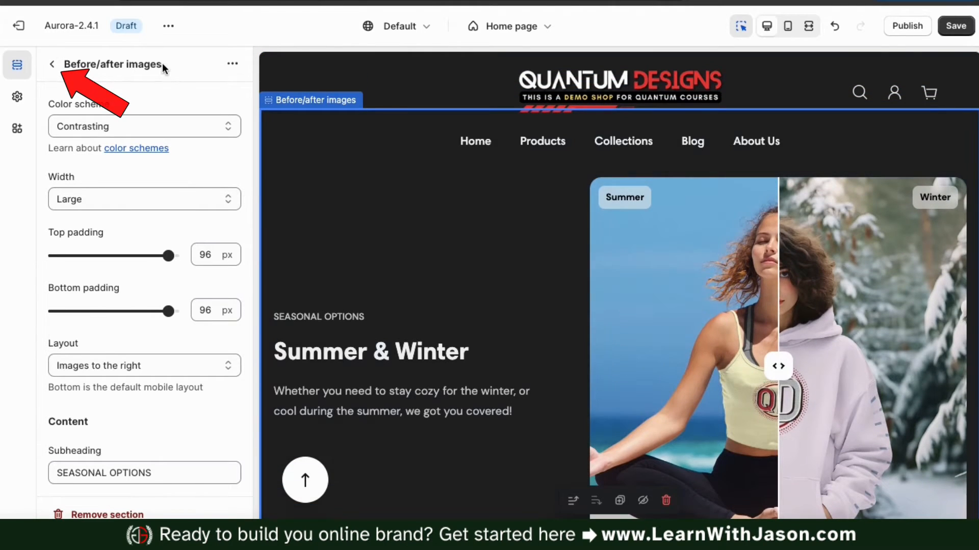
# Move the Before/after images section directly below Gallery in the home page template and save the theme
pyautogui.click(52, 63)
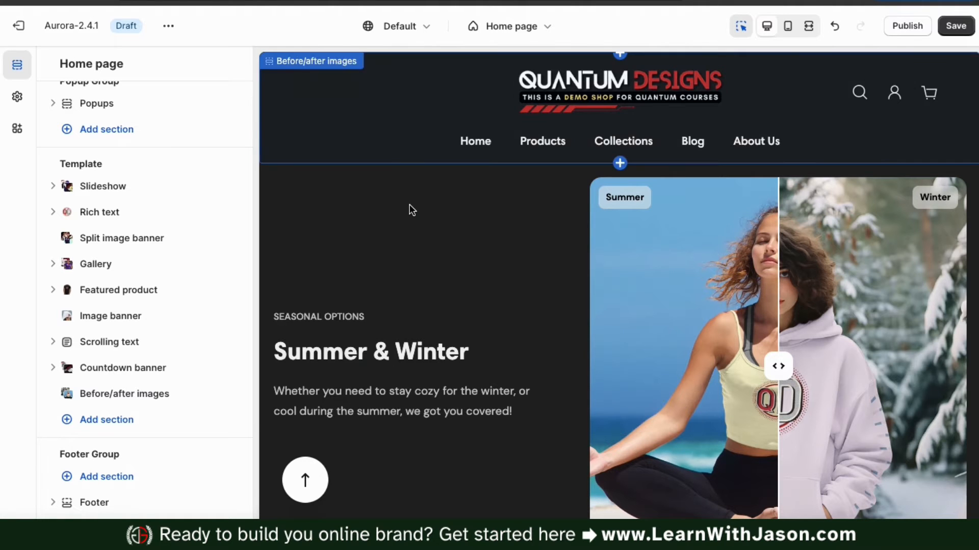
pyautogui.scroll(-10, 409, 203)
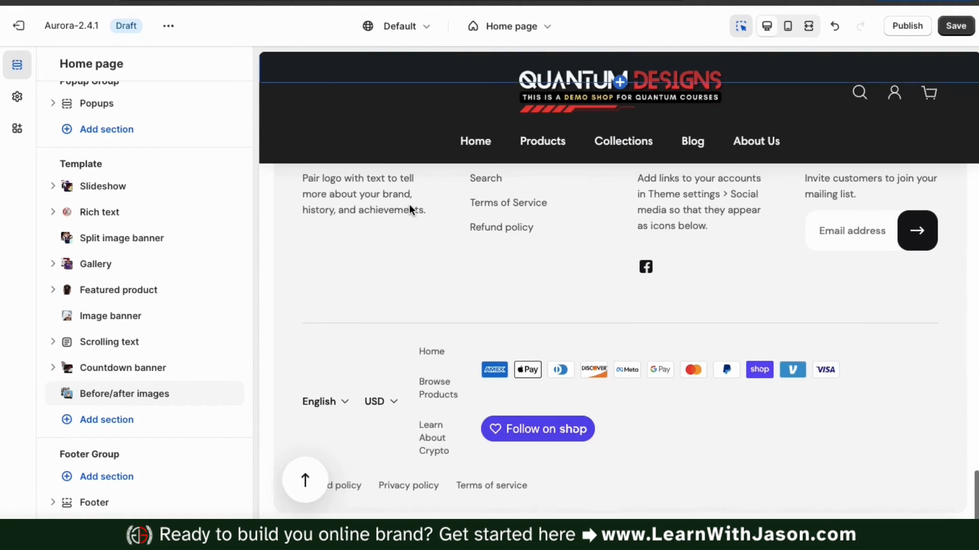
pyautogui.scroll(10, 411, 209)
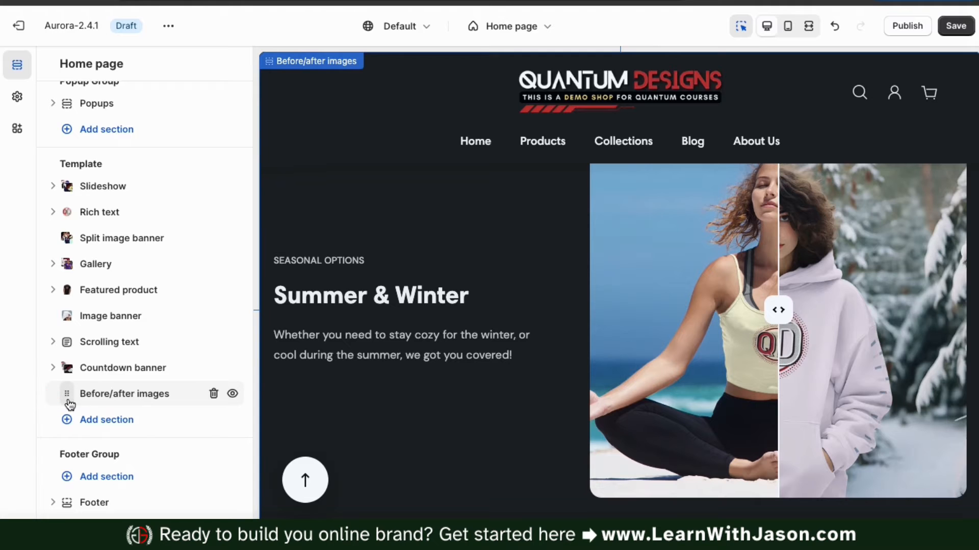
pyautogui.moveTo(70, 404); pyautogui.dragTo(62, 289)
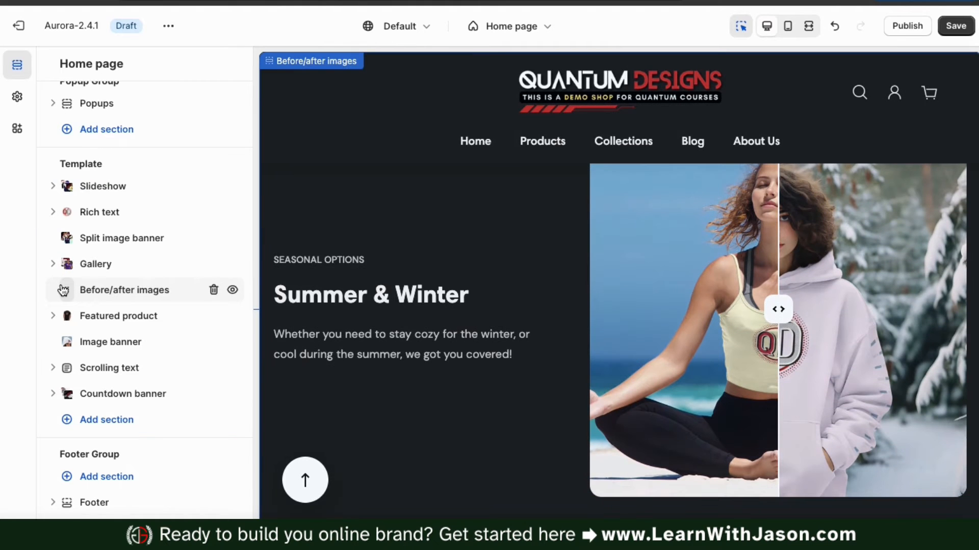
pyautogui.click(92, 283)
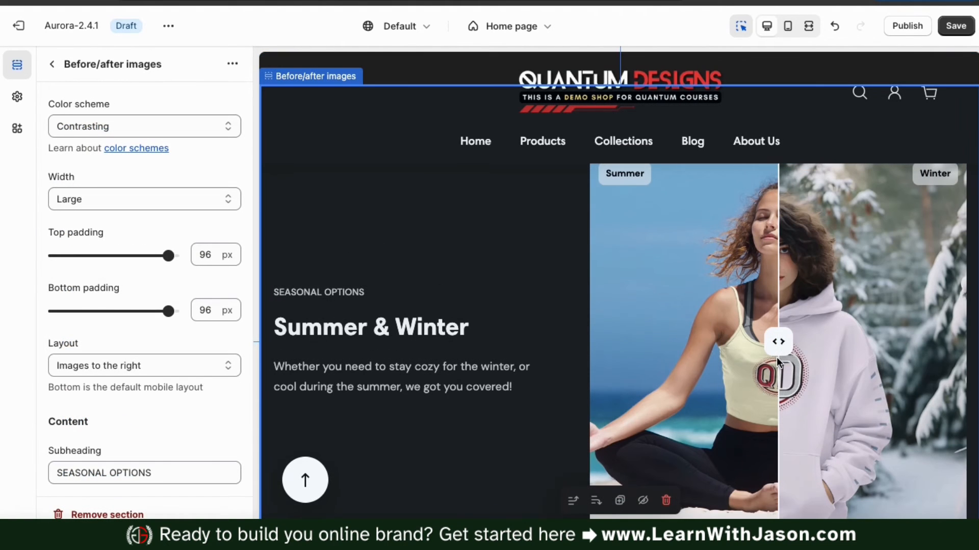
pyautogui.click(50, 65)
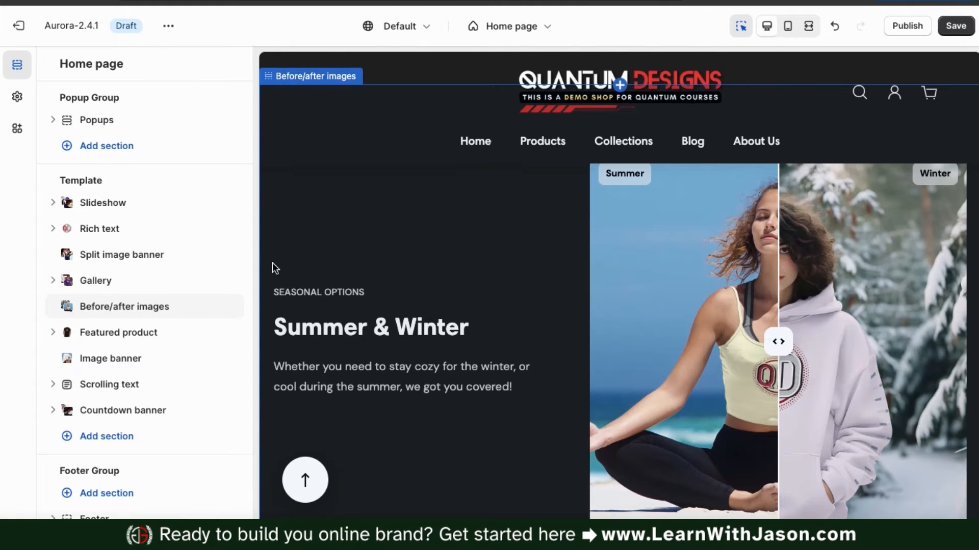
pyautogui.click(956, 26)
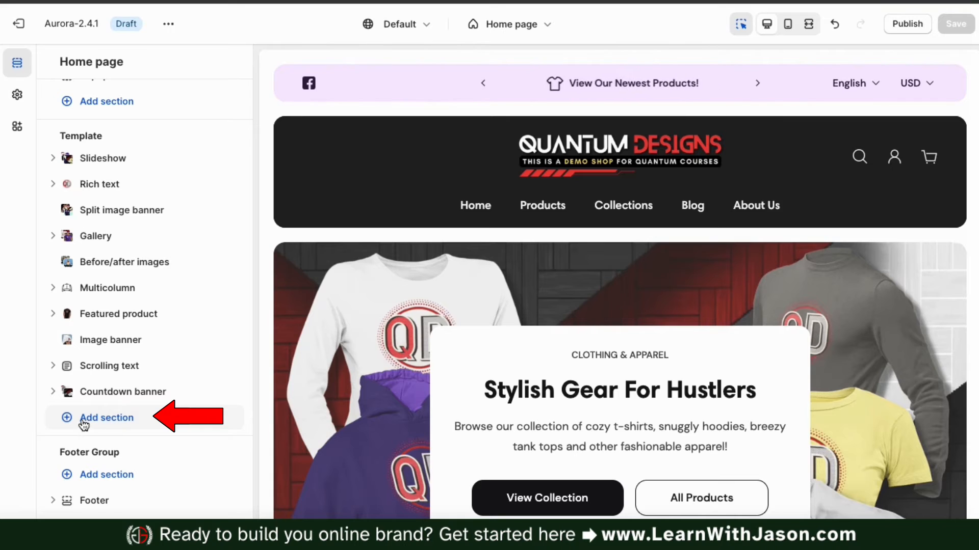
# Add a Lookbook section below the Countdown banner in the home page template and open its settings
pyautogui.click(101, 428)
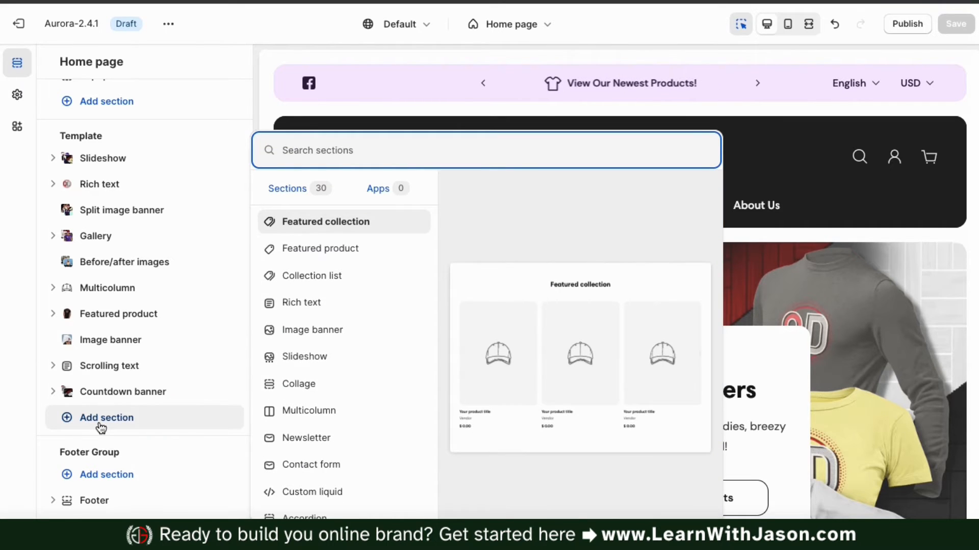
pyautogui.scroll(-5, 310, 369)
pyautogui.scroll(-1, 309, 371)
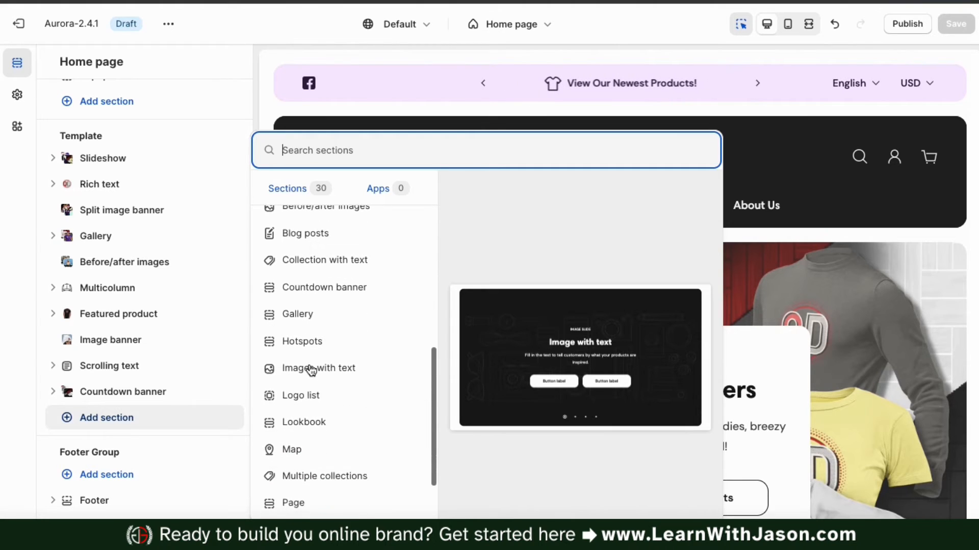
pyautogui.click(308, 425)
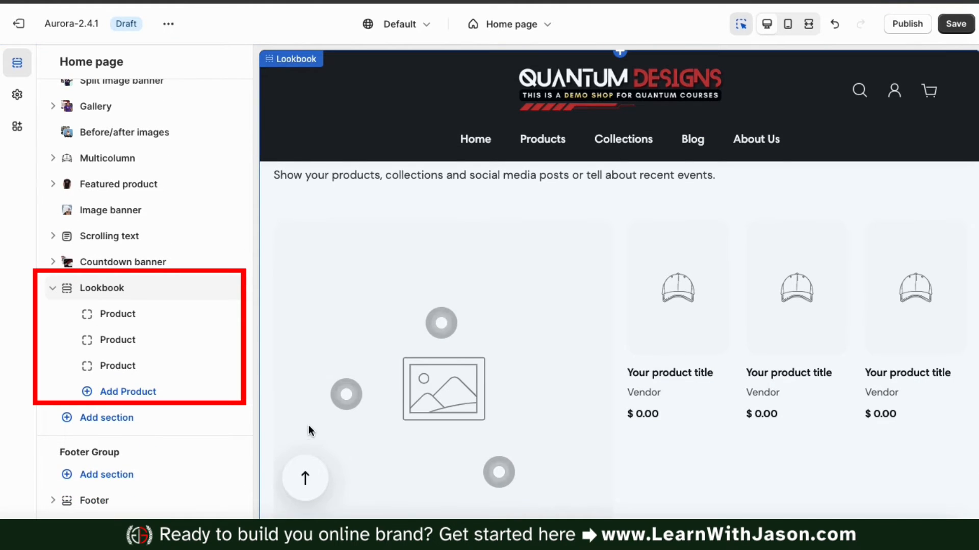
pyautogui.scroll(1, 307, 400)
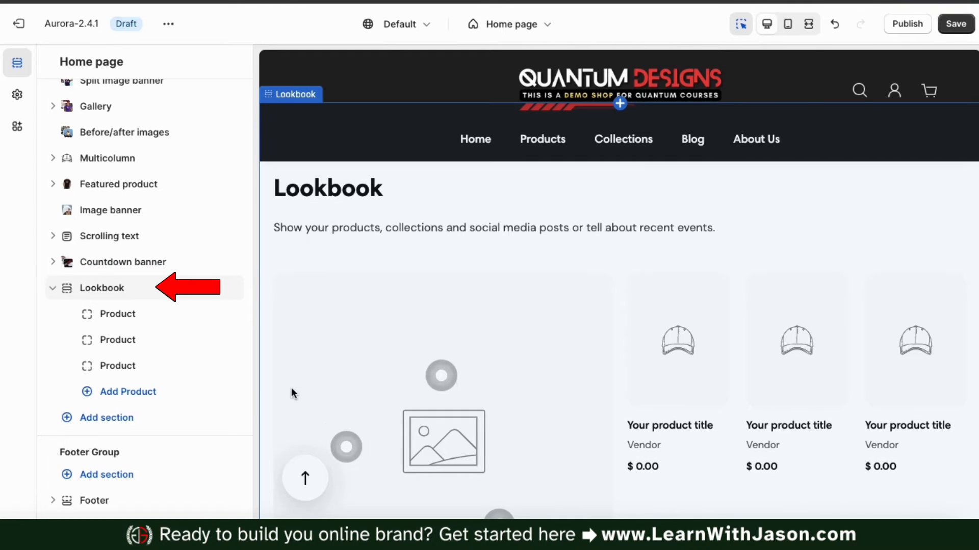
pyautogui.click(109, 297)
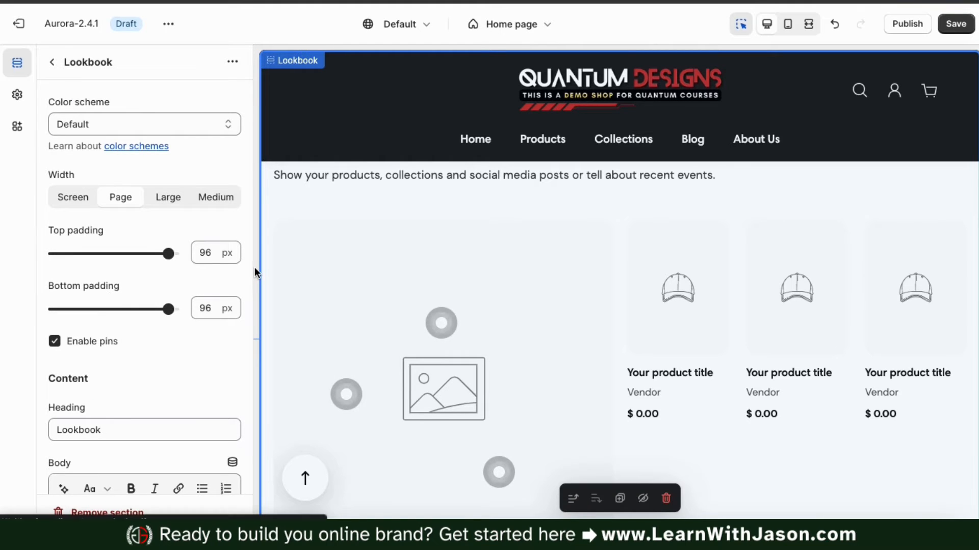
pyautogui.scroll(2, 270, 282)
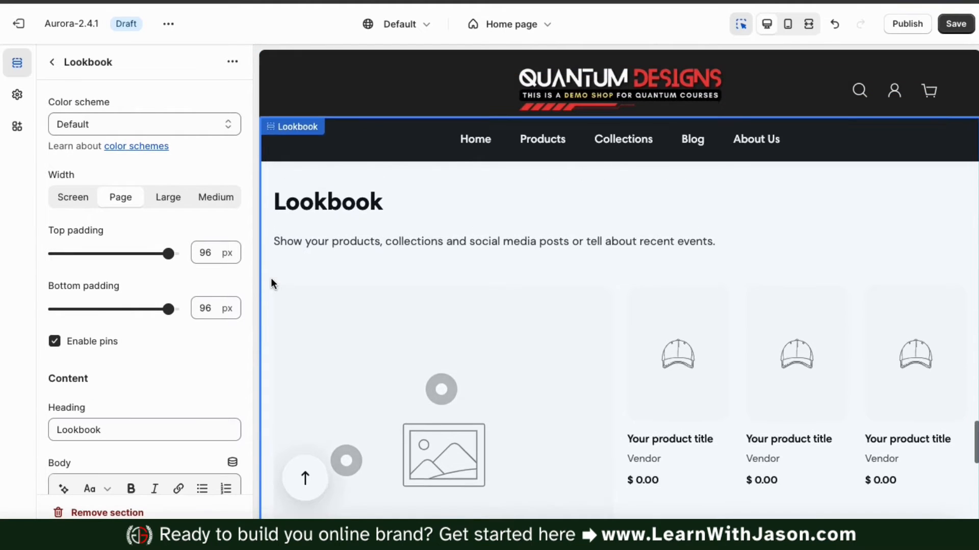
# Try the Contrasting color scheme on the Lookbook section, then set it back to Default
pyautogui.click(195, 127)
pyautogui.click(175, 172)
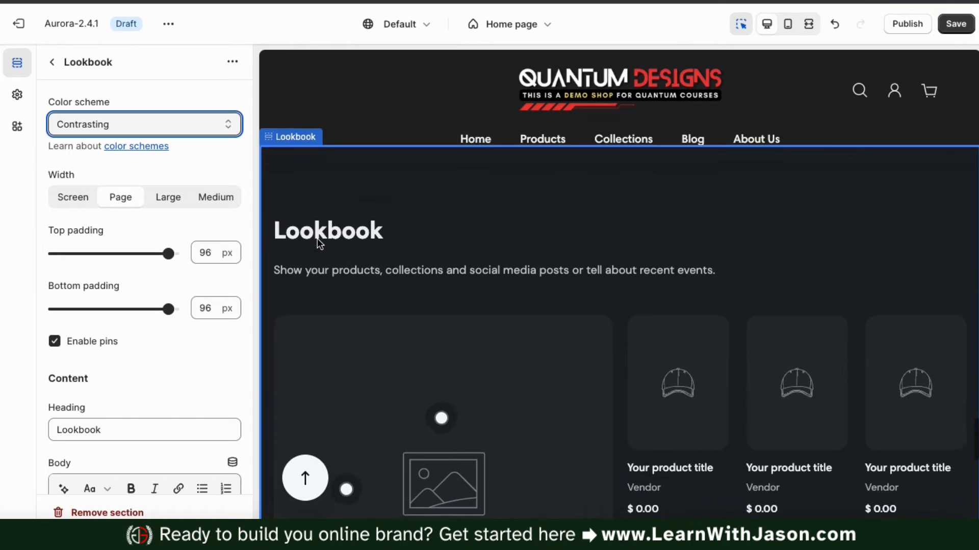
pyautogui.click(225, 127)
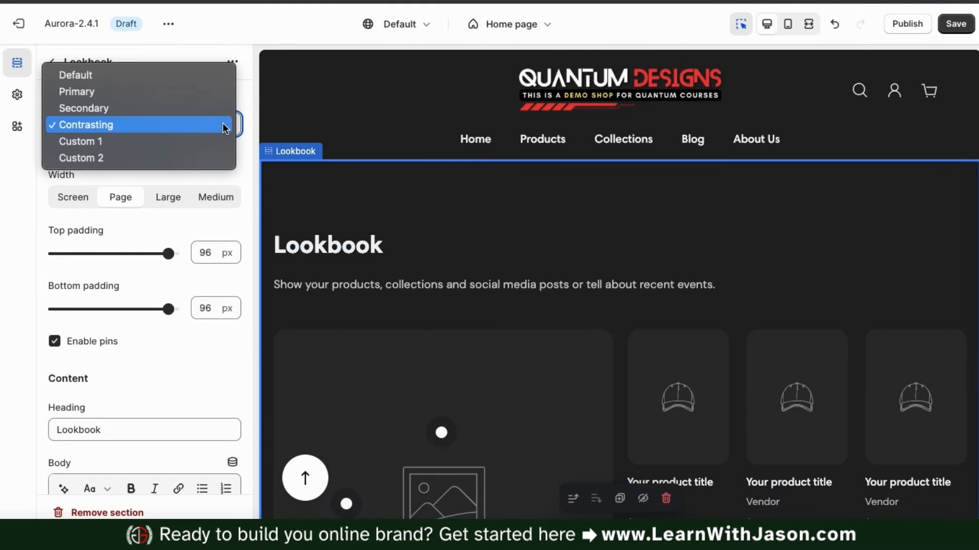
pyautogui.click(186, 75)
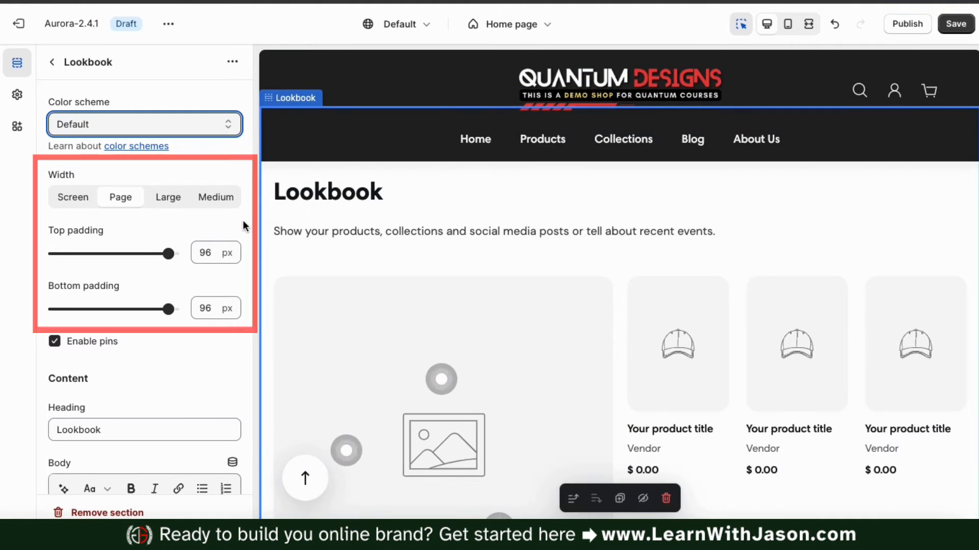
# Set the Lookbook heading to "Your Source For Stylish Products" and replace the body with the paragraph starting "Whether you're hustling in the office"
pyautogui.scroll(-3, 243, 220)
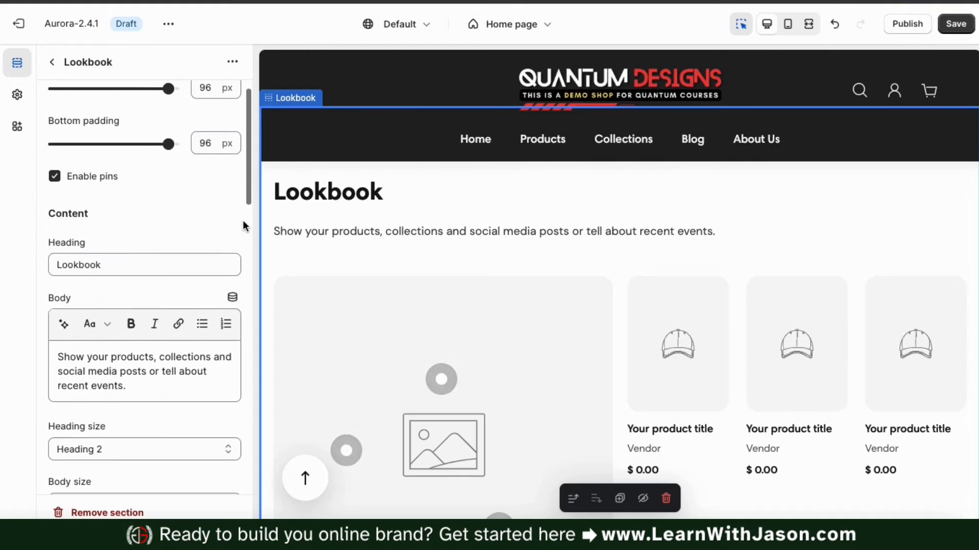
pyautogui.scroll(-2, 243, 220)
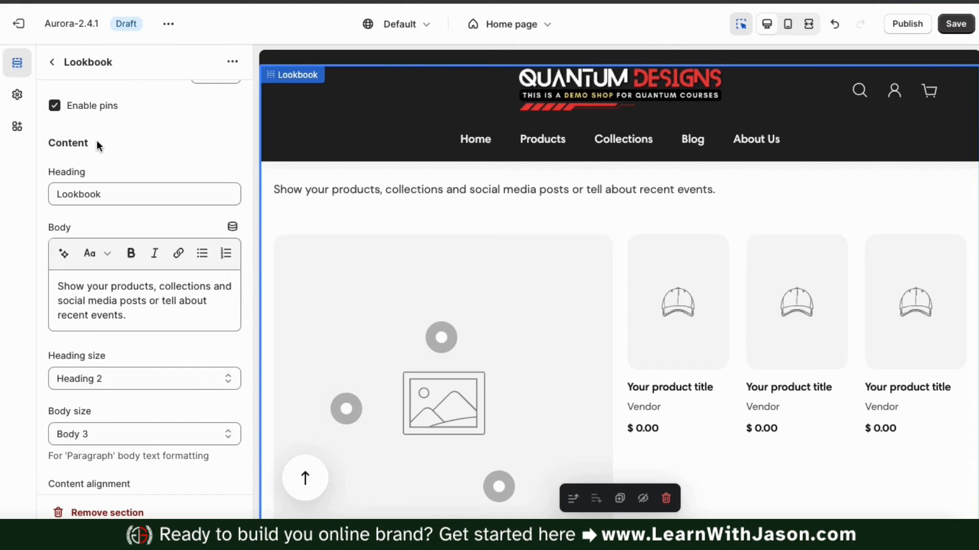
pyautogui.scroll(2, 393, 258)
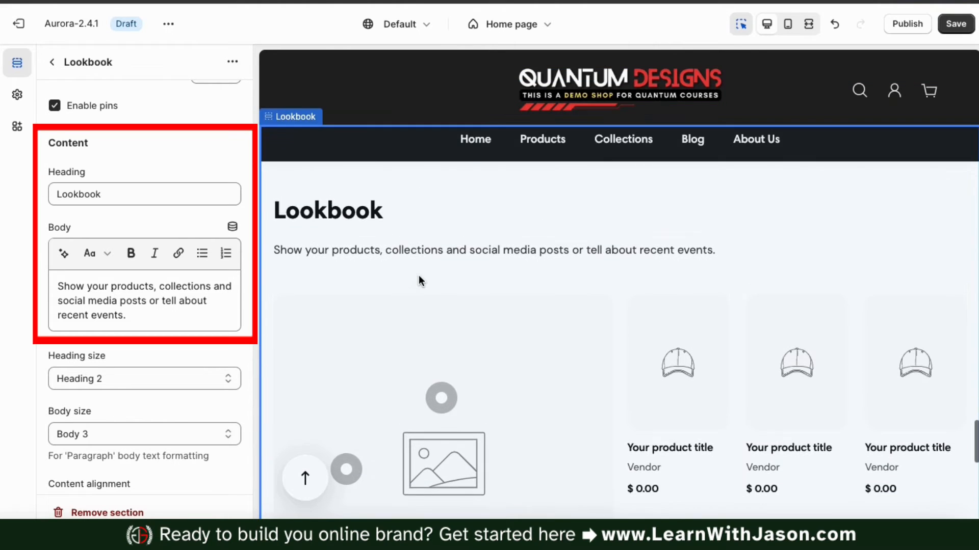
pyautogui.doubleClick(118, 194)
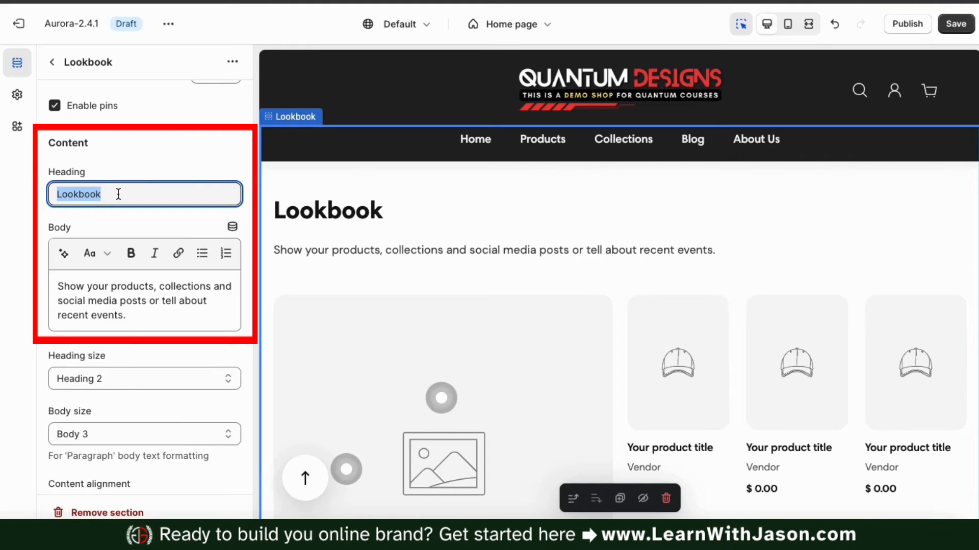
pyautogui.write('Your Source For Stylish Products')
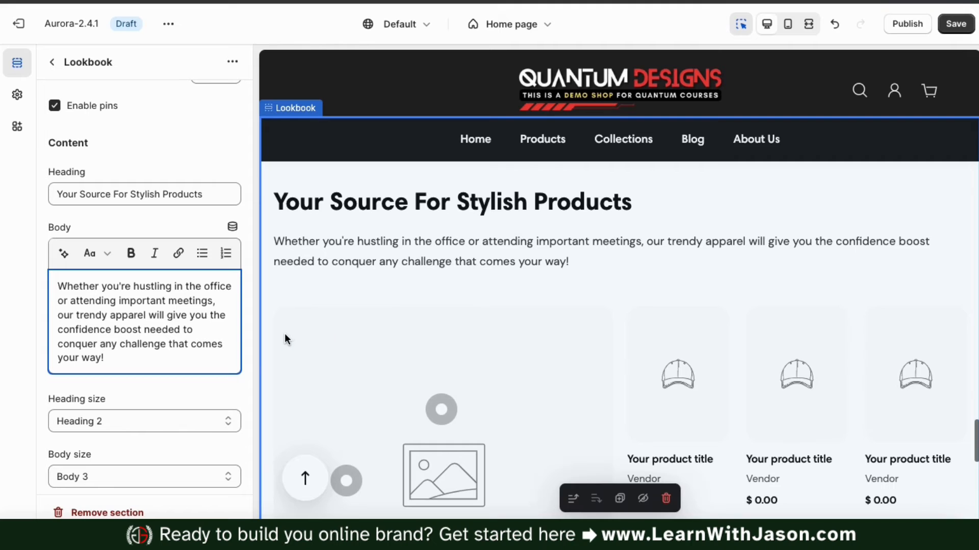
# Try Heading 3 as the Lookbook heading size, then restore Heading 2 and keep the body size at Body 3
pyautogui.scroll(-2, 218, 380)
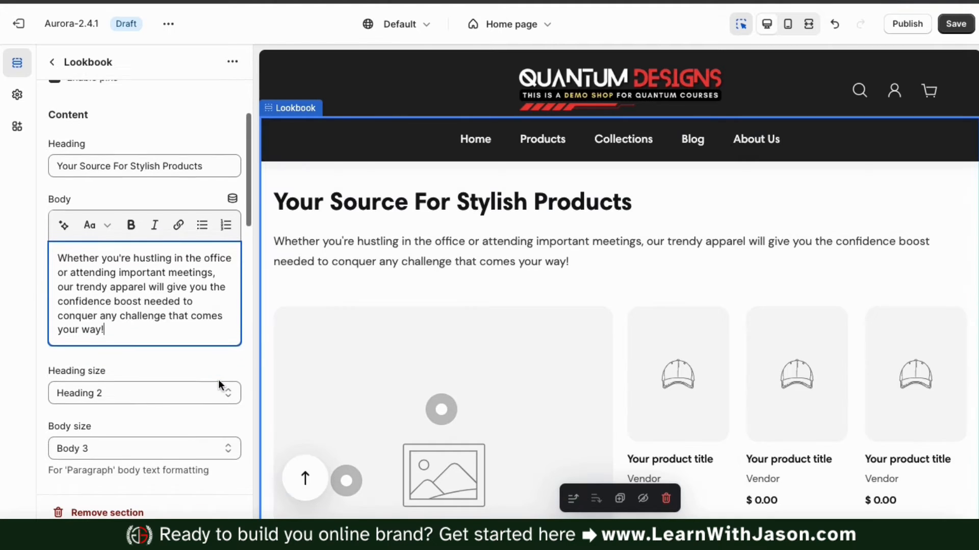
pyautogui.scroll(-1, 219, 383)
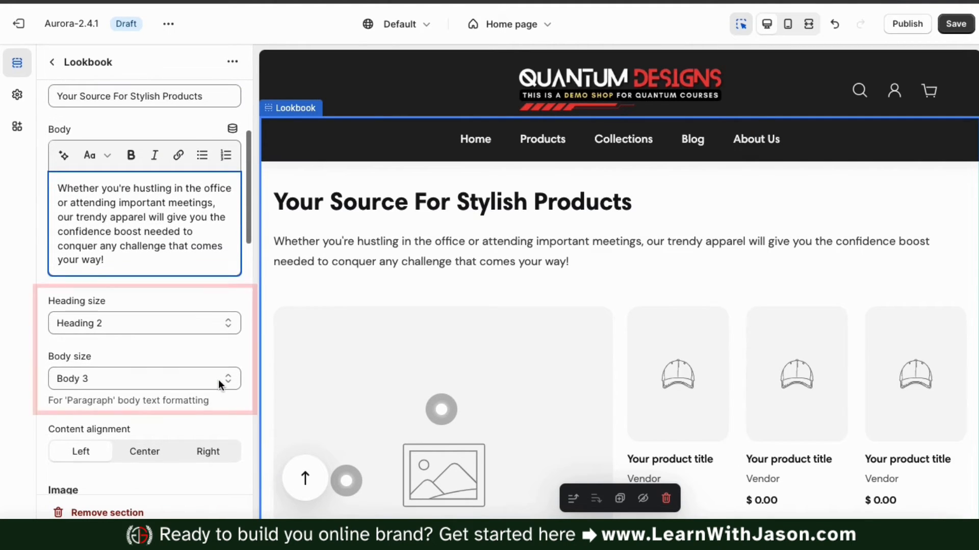
pyautogui.click(224, 329)
pyautogui.click(261, 309)
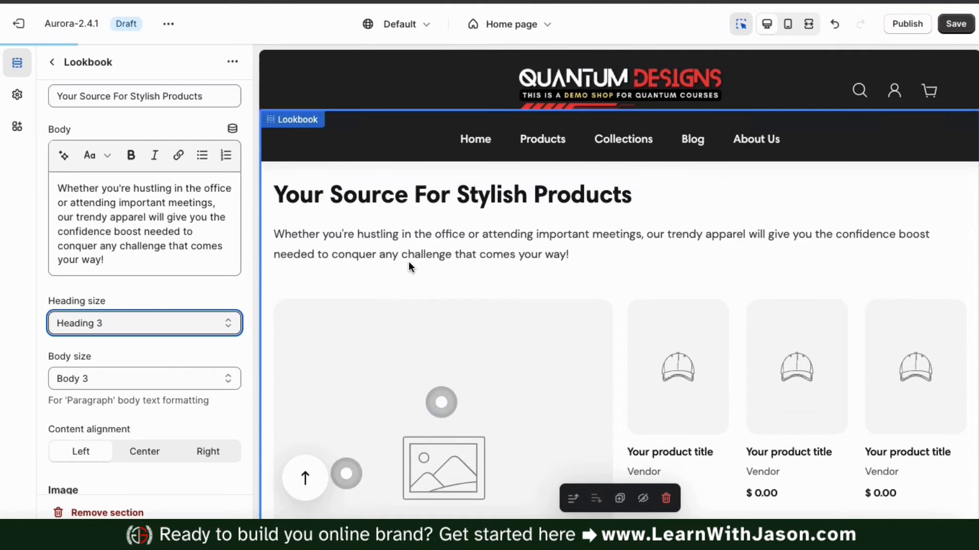
pyautogui.click(207, 325)
pyautogui.click(190, 309)
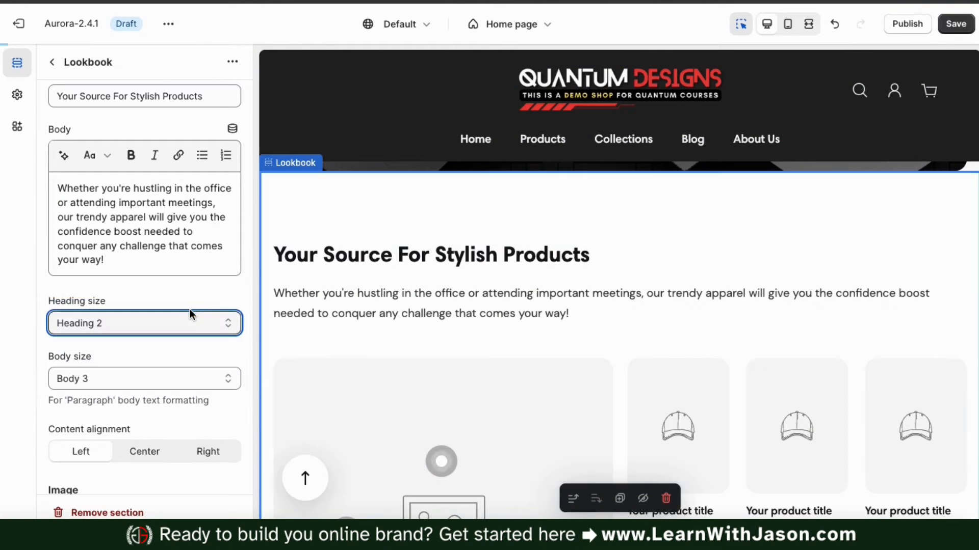
pyautogui.click(243, 372)
pyautogui.click(241, 374)
# Compare the center, right and left content alignments for the Lookbook text and set the alignment to Center
pyautogui.scroll(-2, 229, 367)
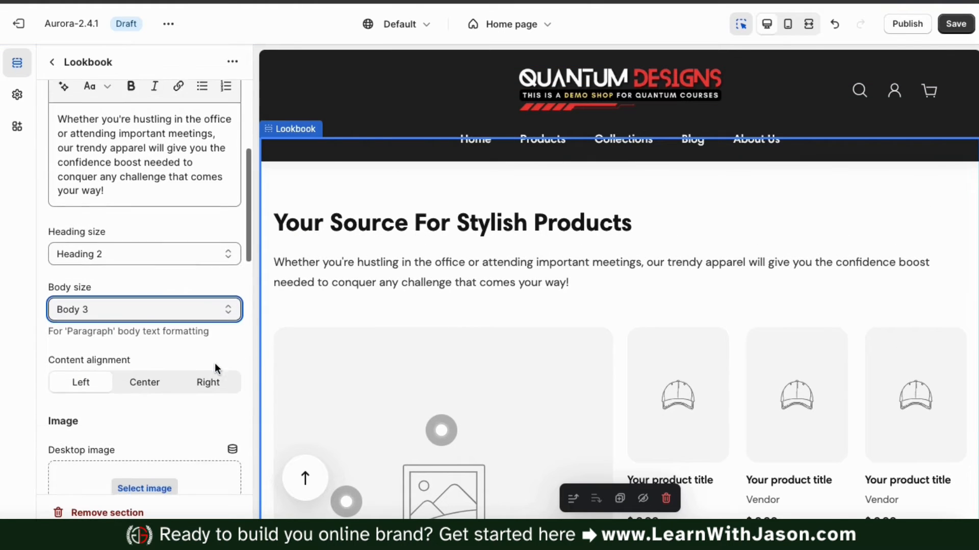
pyautogui.click(155, 348)
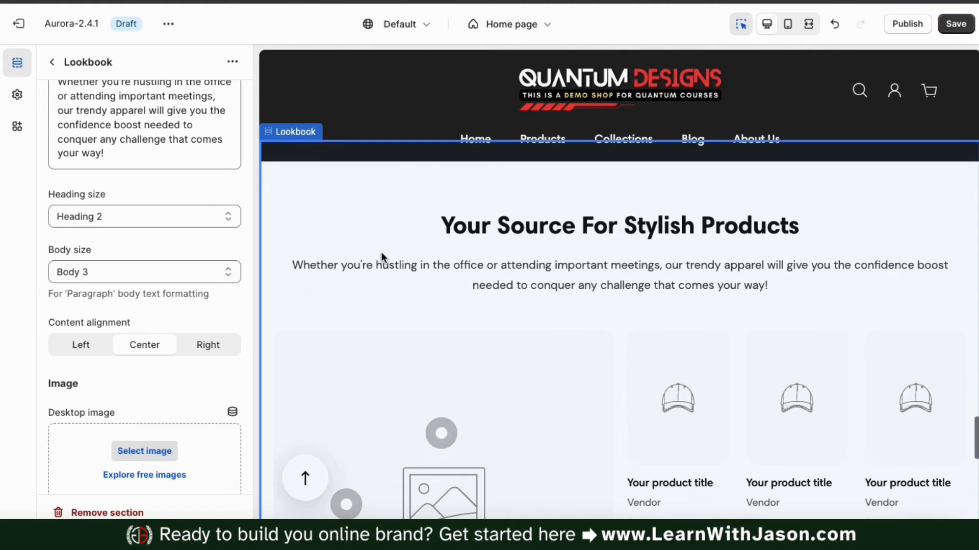
pyautogui.click(209, 345)
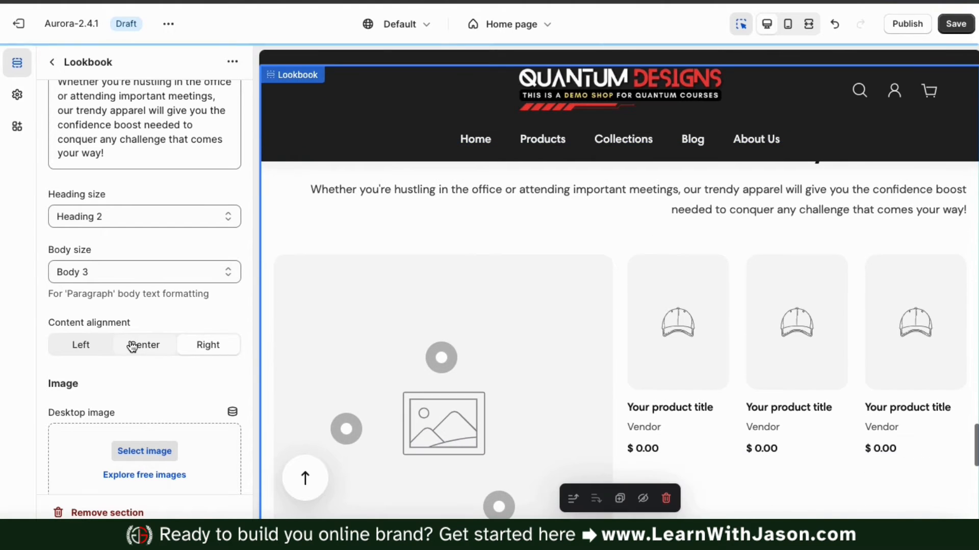
pyautogui.click(95, 346)
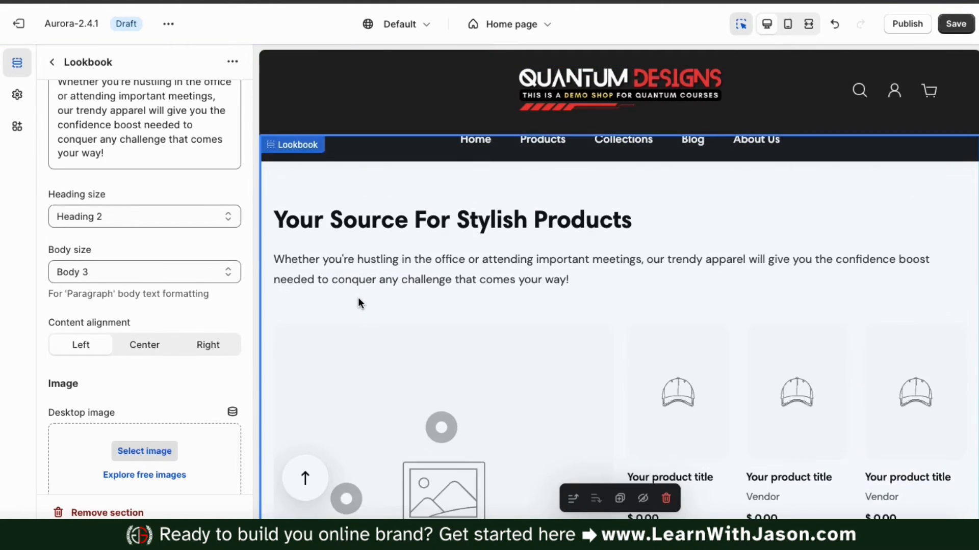
pyautogui.click(170, 345)
pyautogui.scroll(-2, 226, 299)
pyautogui.scroll(-3, 226, 301)
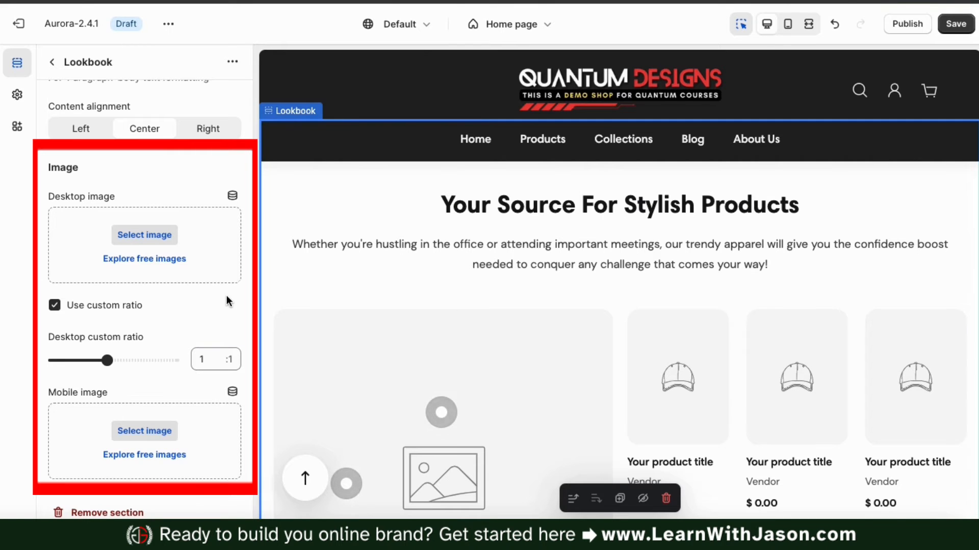
pyautogui.scroll(-2, 207, 179)
pyautogui.scroll(1, 207, 179)
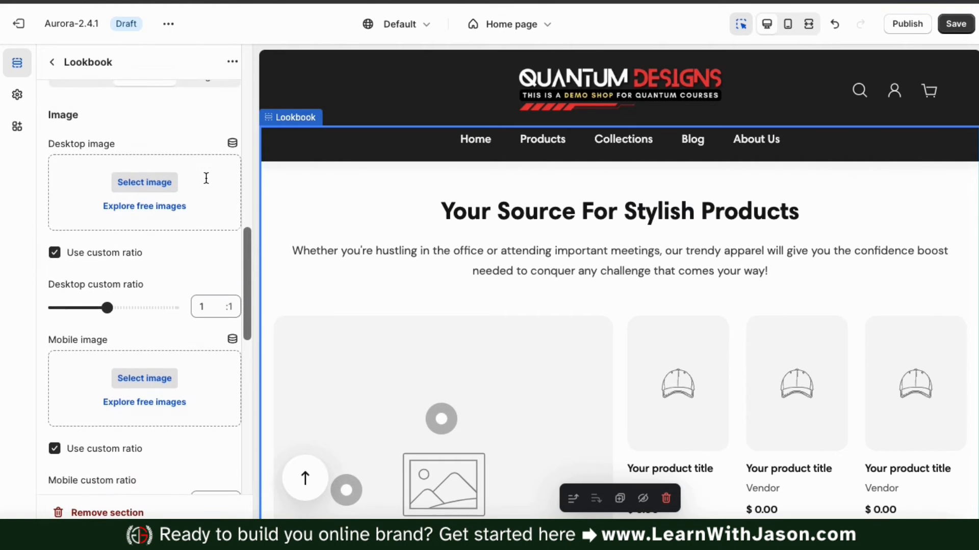
pyautogui.scroll(-3, 281, 236)
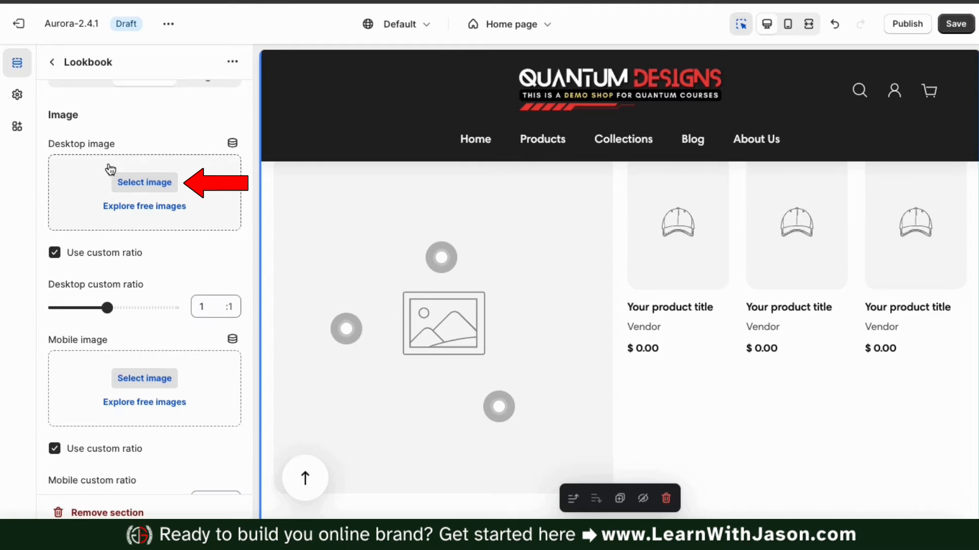
pyautogui.click(154, 189)
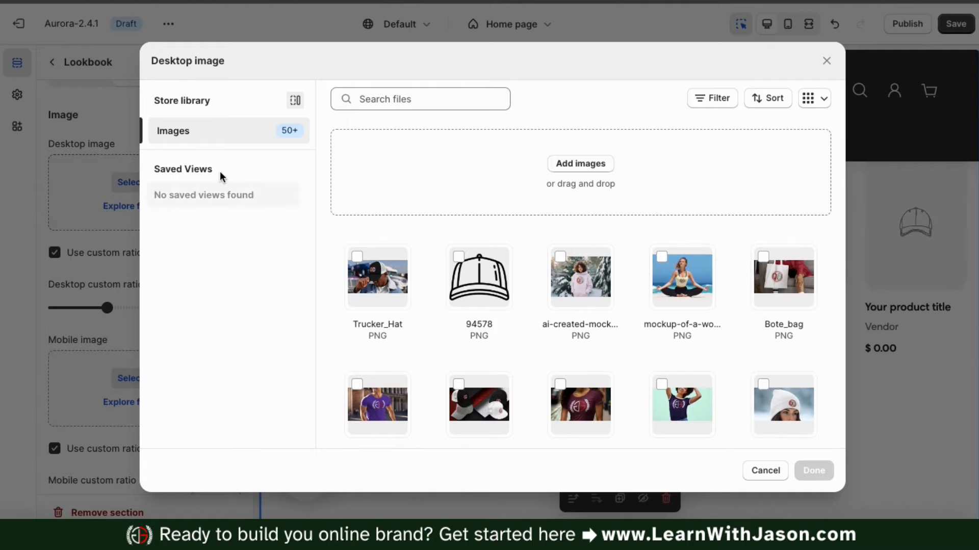
pyautogui.click(581, 163)
pyautogui.doubleClick(531, 191)
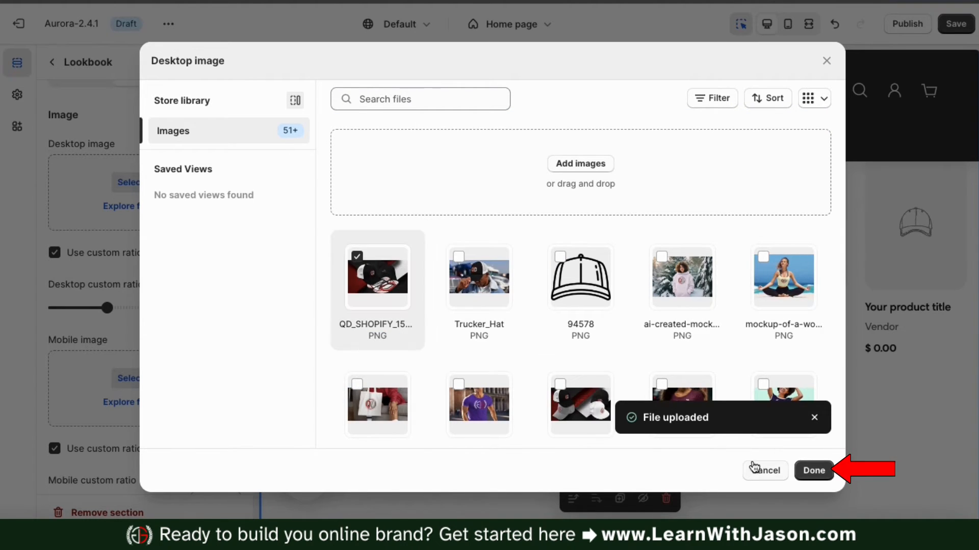
pyautogui.click(807, 474)
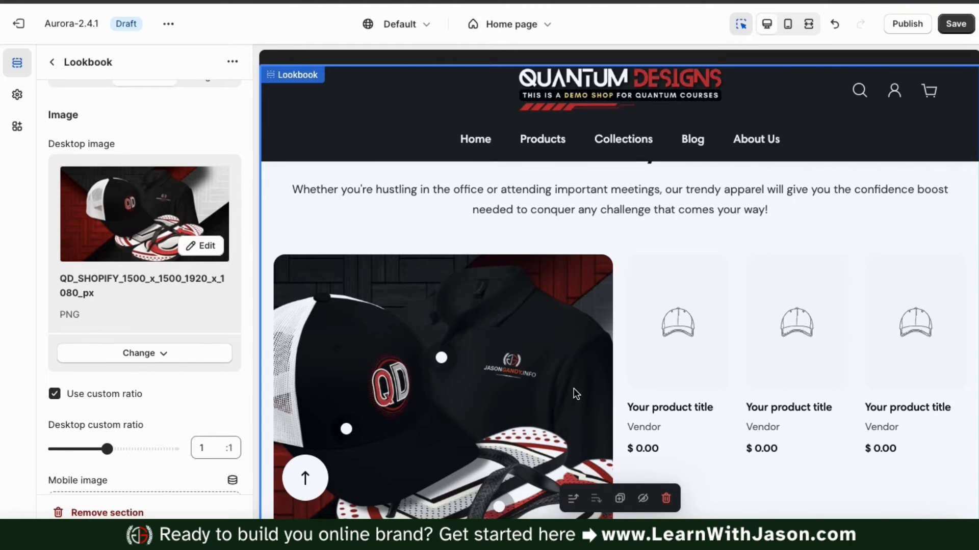
pyautogui.scroll(-2, 573, 389)
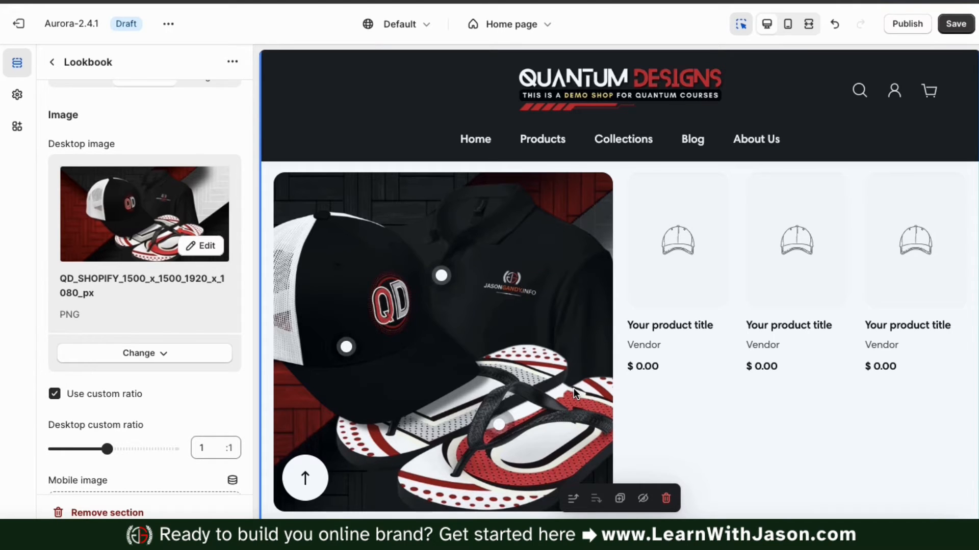
# Check how the Lookbook image looks in the mobile preview, then return to the desktop preview
pyautogui.scroll(-5, 219, 354)
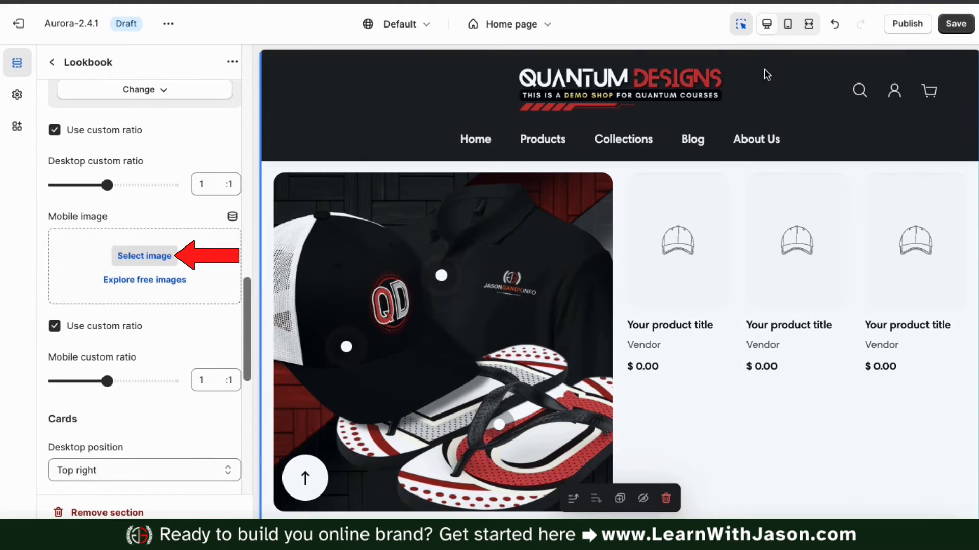
pyautogui.click(788, 24)
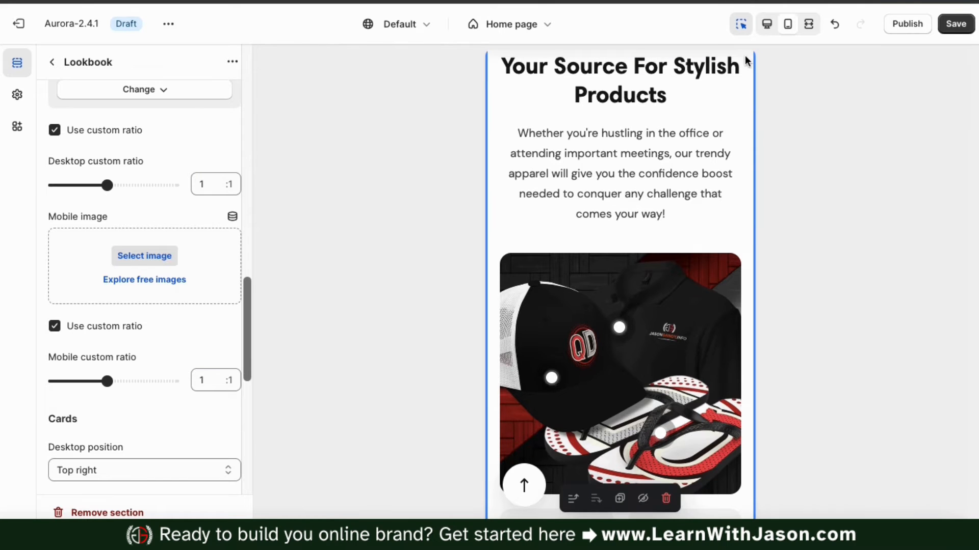
pyautogui.click(766, 24)
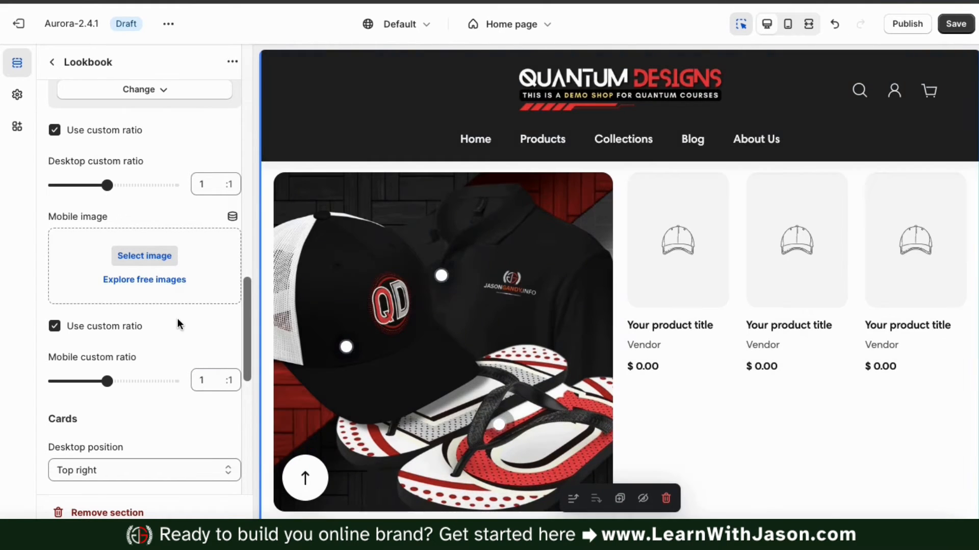
# Set the desktop position of the Lookbook product cards to Center right
pyautogui.scroll(-3, 178, 318)
pyautogui.scroll(-2, 177, 318)
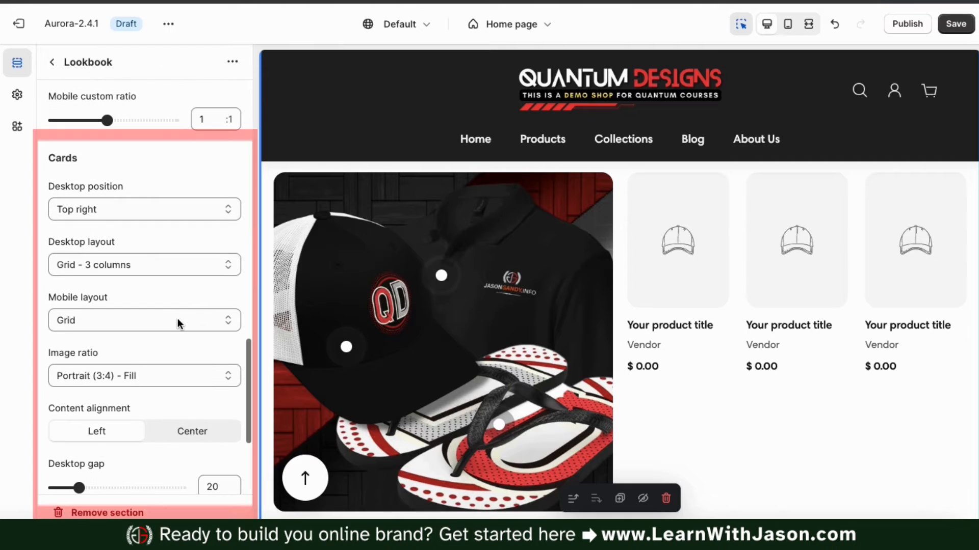
pyautogui.scroll(2, 760, 359)
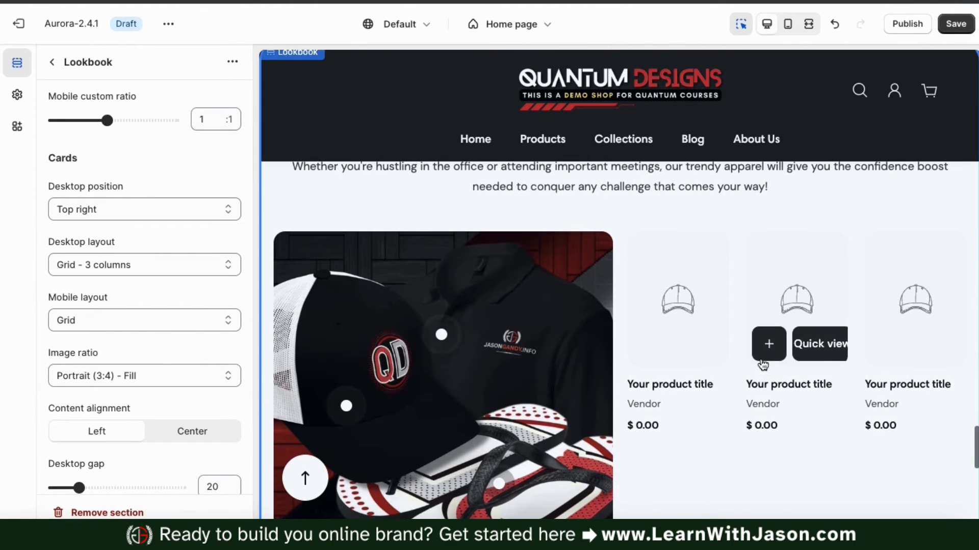
pyautogui.click(228, 215)
pyautogui.click(223, 242)
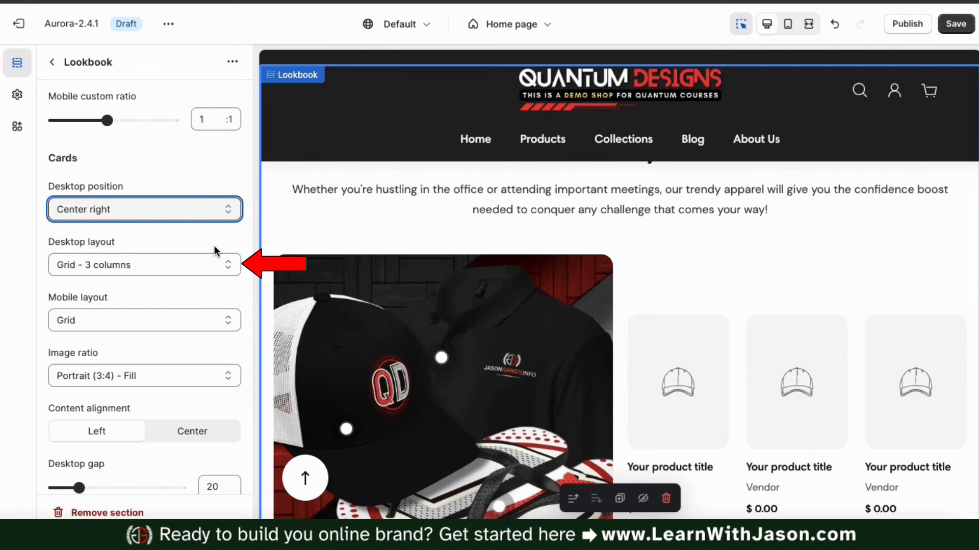
# Try the Carousel - 2 cards desktop layout for the Lookbook cards, then set it back to Grid - 3 columns
pyautogui.click(231, 267)
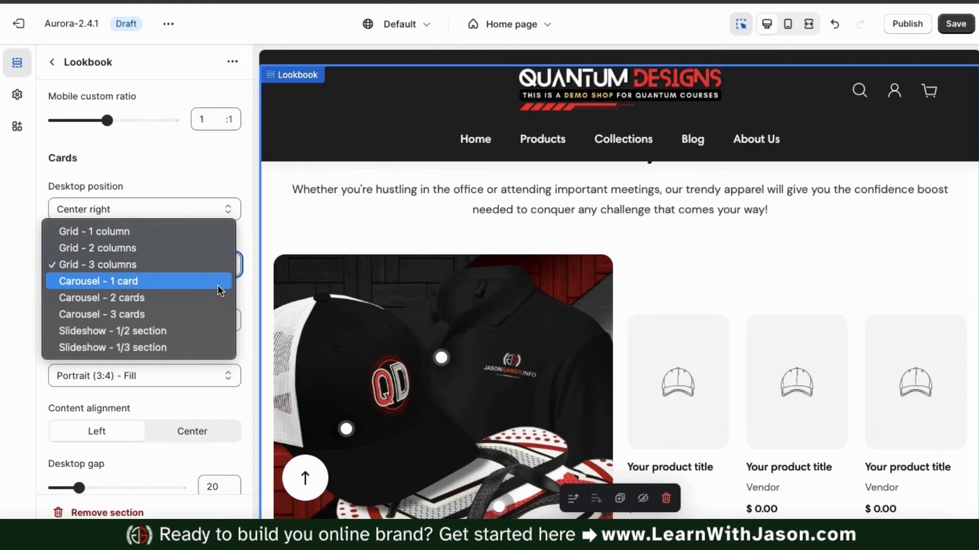
pyautogui.click(212, 297)
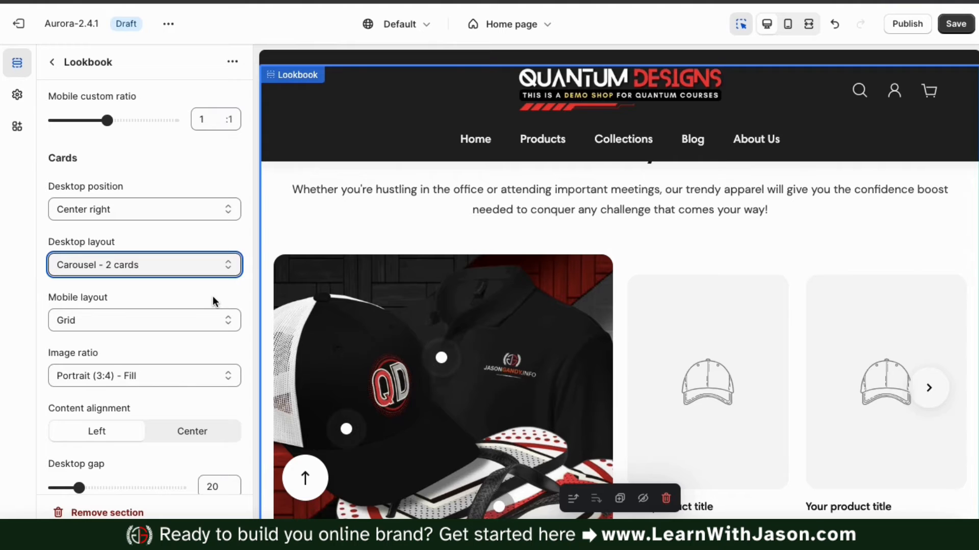
pyautogui.click(227, 265)
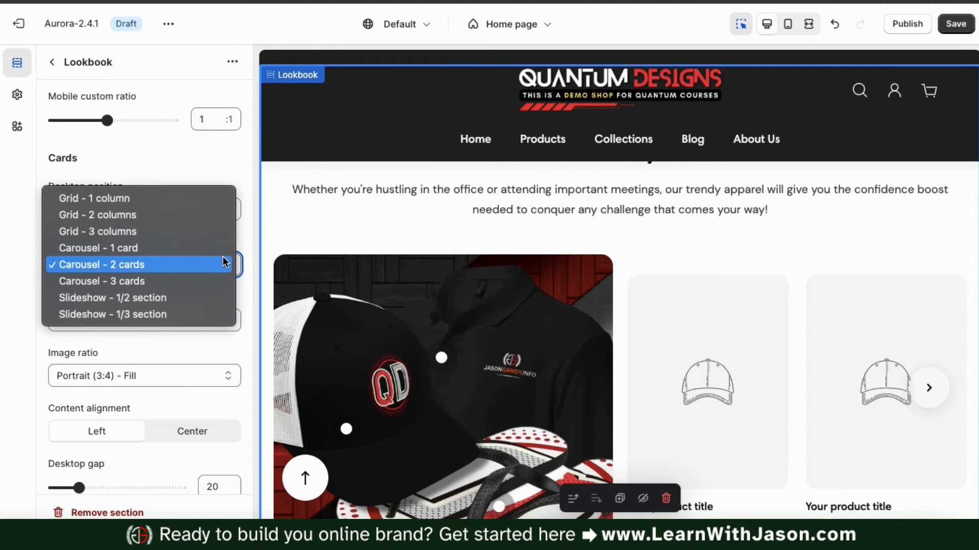
pyautogui.click(218, 227)
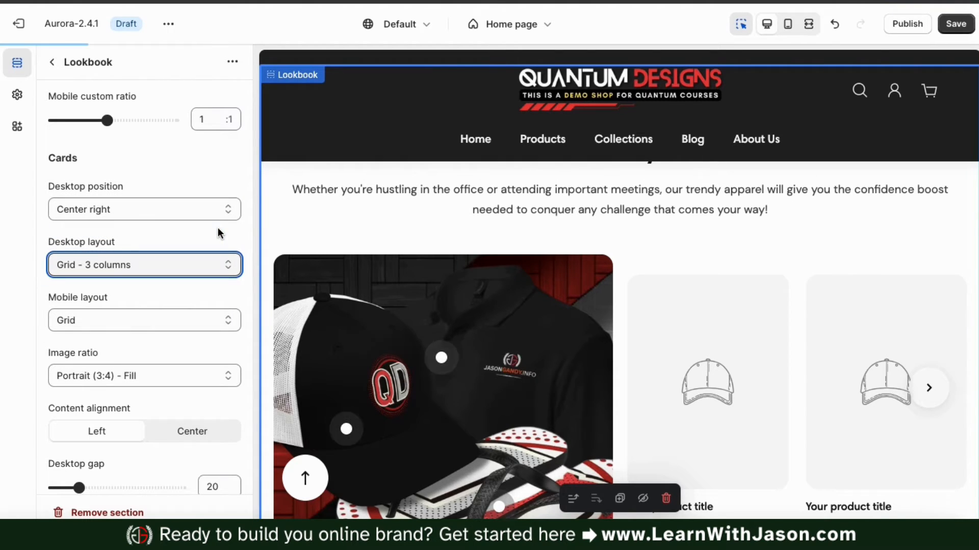
# Set the mobile layout of the Lookbook cards to Slideshow, check it in the mobile preview, and return to the desktop preview
pyautogui.scroll(-2, 225, 275)
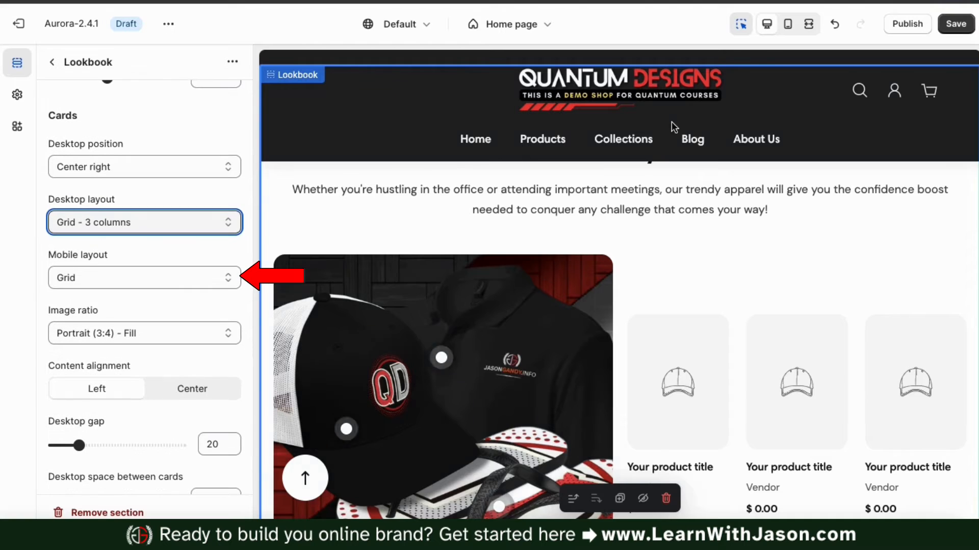
pyautogui.click(787, 24)
pyautogui.scroll(-5, 607, 262)
pyautogui.scroll(-5, 608, 263)
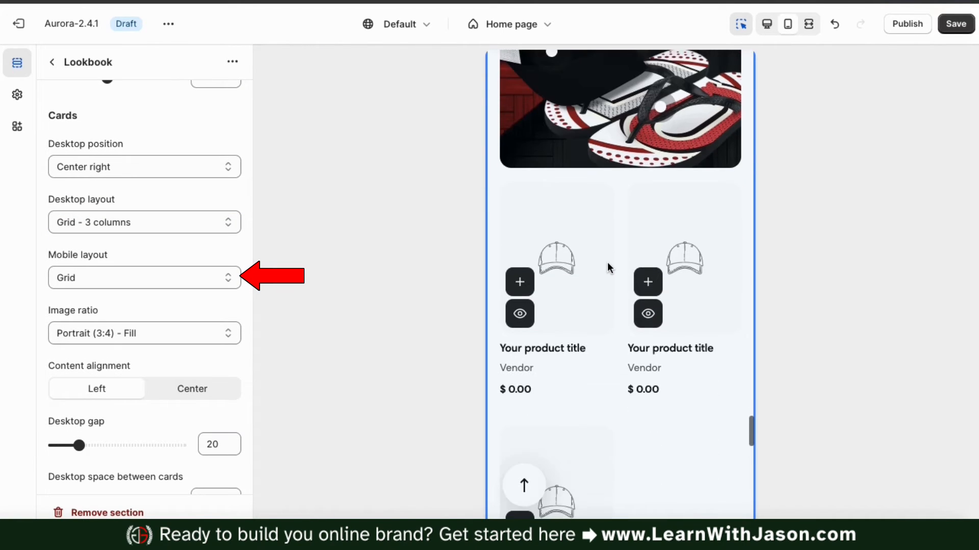
pyautogui.click(233, 284)
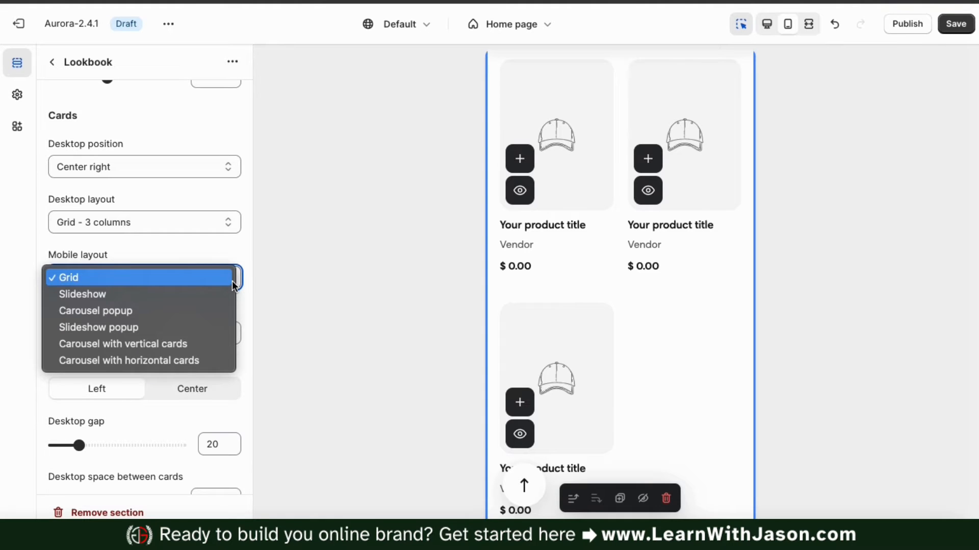
pyautogui.click(216, 297)
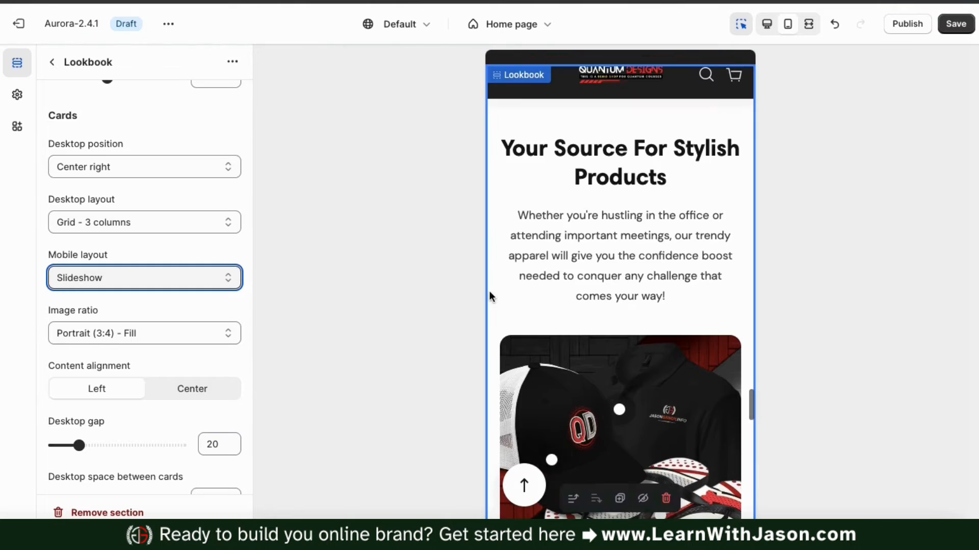
pyautogui.scroll(-4, 497, 295)
pyautogui.click(621, 446)
pyautogui.scroll(1, 586, 408)
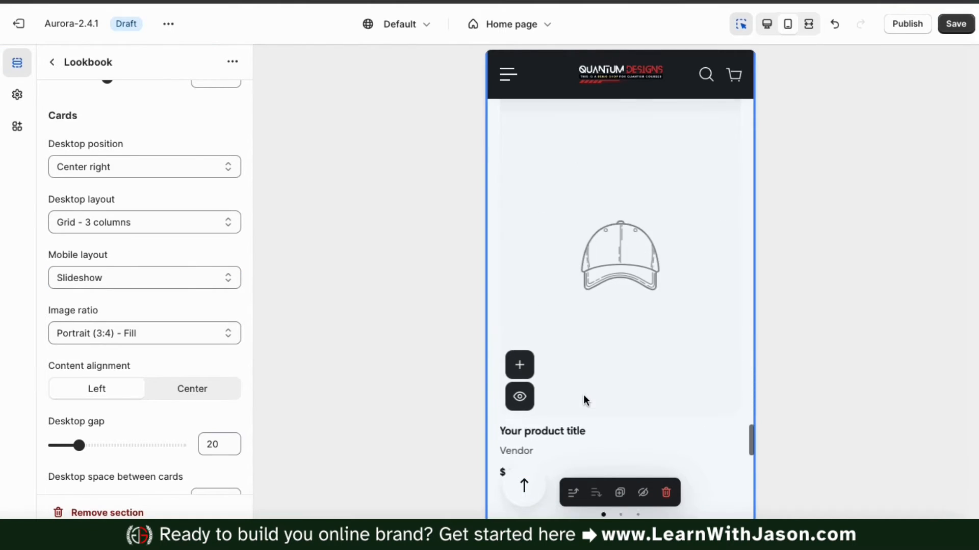
pyautogui.scroll(5, 583, 394)
pyautogui.click(767, 24)
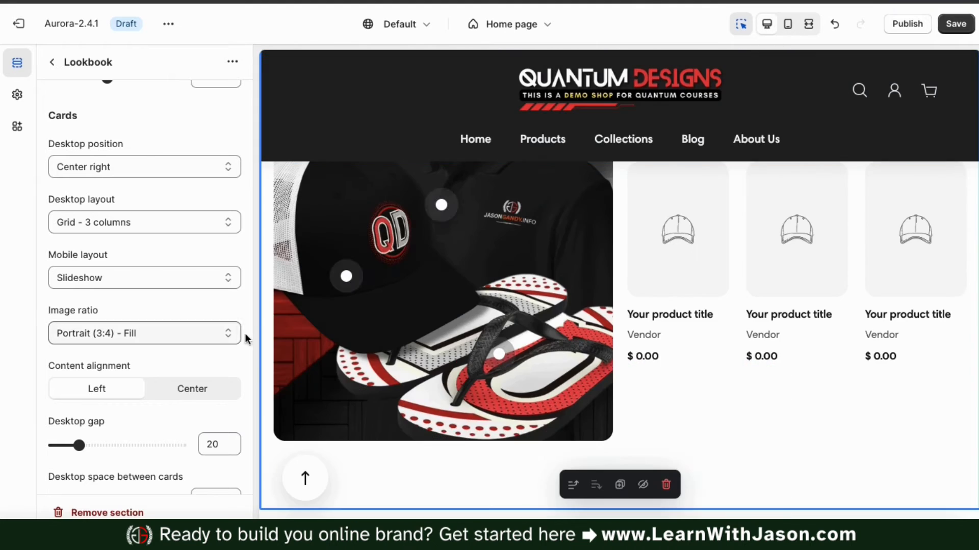
# Try the Center content alignment for the Lookbook cards, then set it back to Left
pyautogui.scroll(-3, 131, 346)
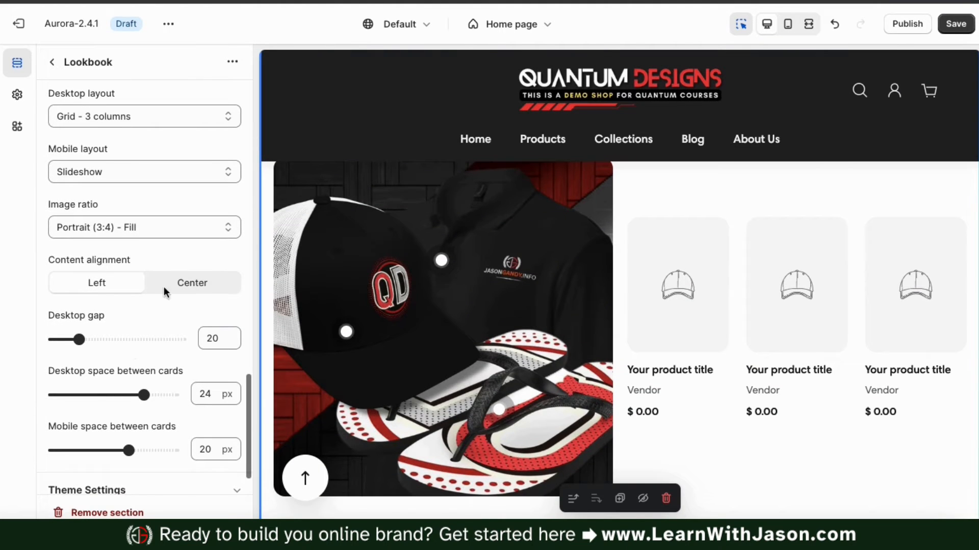
pyautogui.click(179, 284)
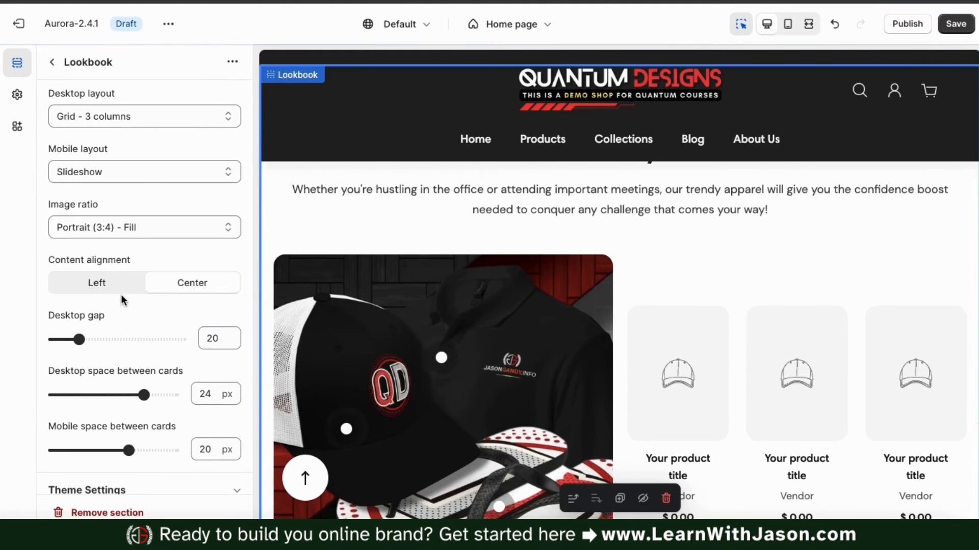
pyautogui.click(118, 293)
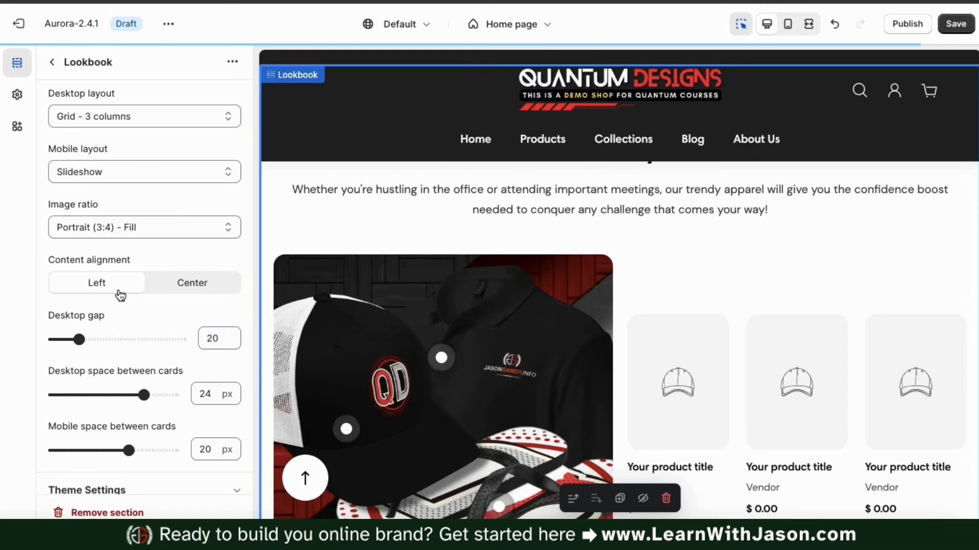
pyautogui.scroll(-2, 197, 340)
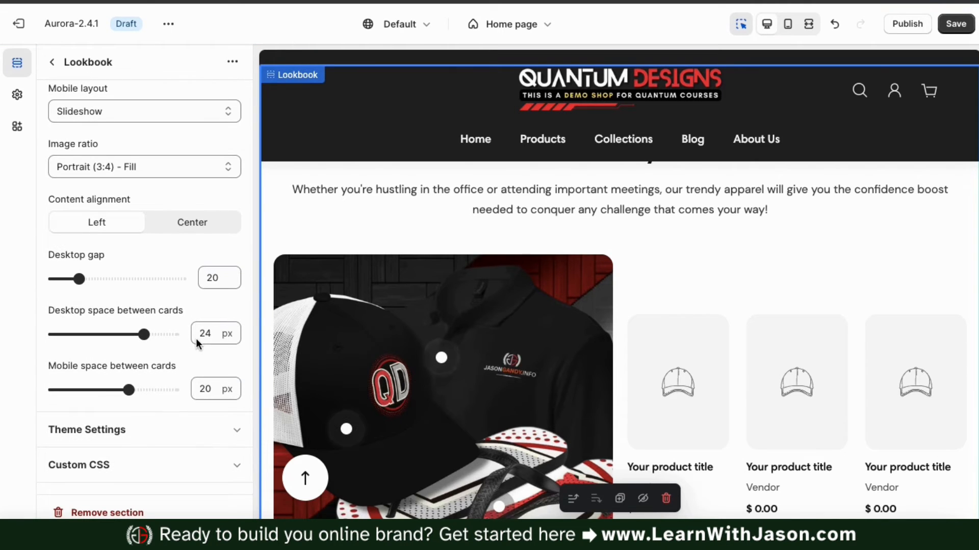
pyautogui.scroll(10, 197, 342)
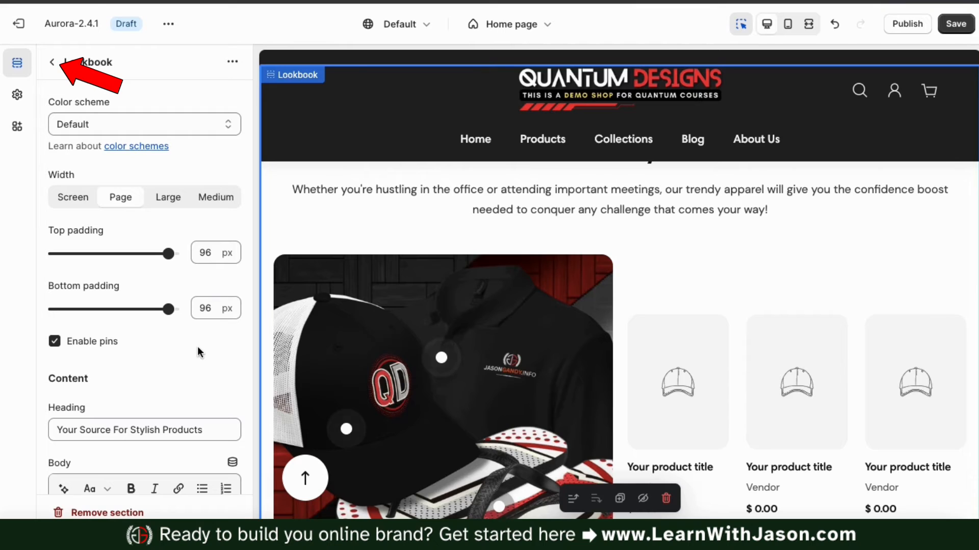
# Assign the JG Retro Mesh Trucker Hat to the first product block of the Lookbook section
pyautogui.click(52, 61)
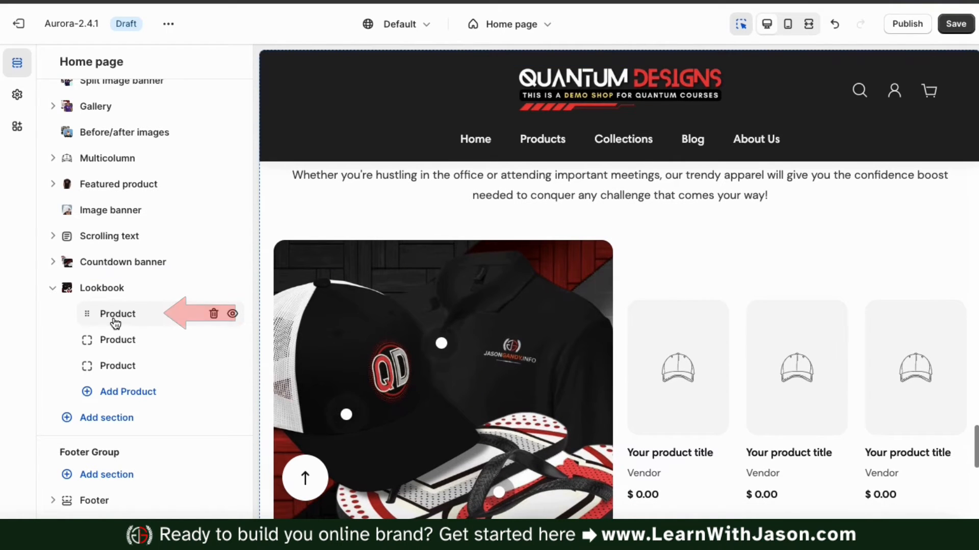
pyautogui.click(115, 316)
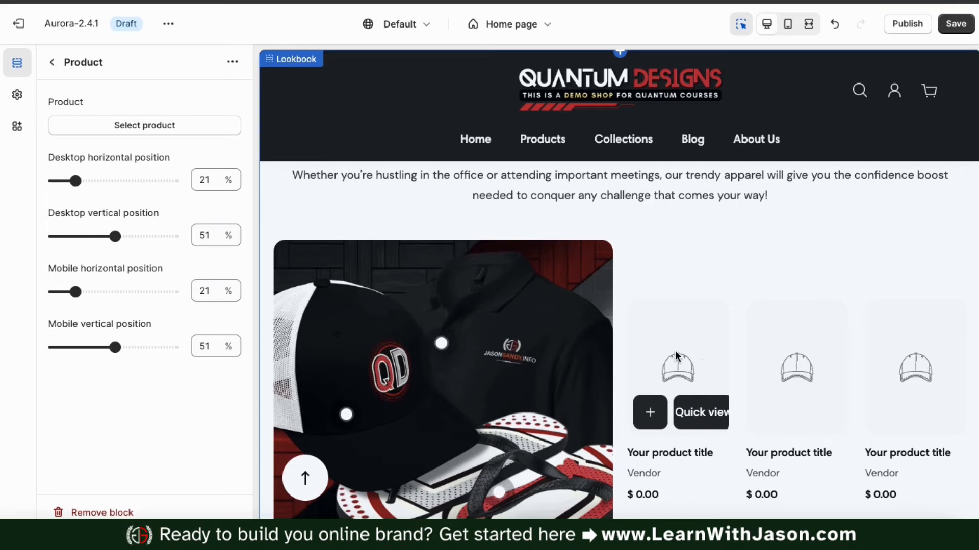
pyautogui.click(145, 133)
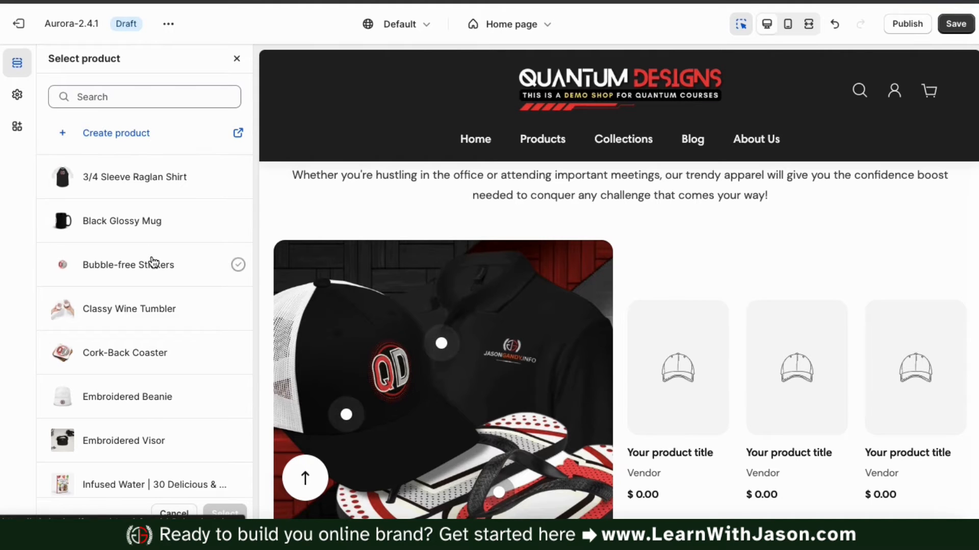
pyautogui.scroll(-7, 153, 262)
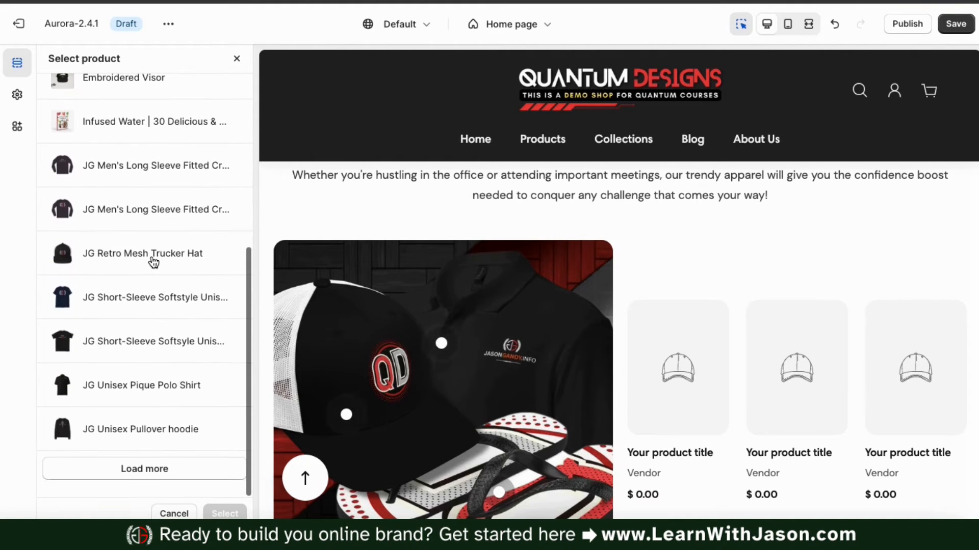
pyautogui.scroll(1, 153, 261)
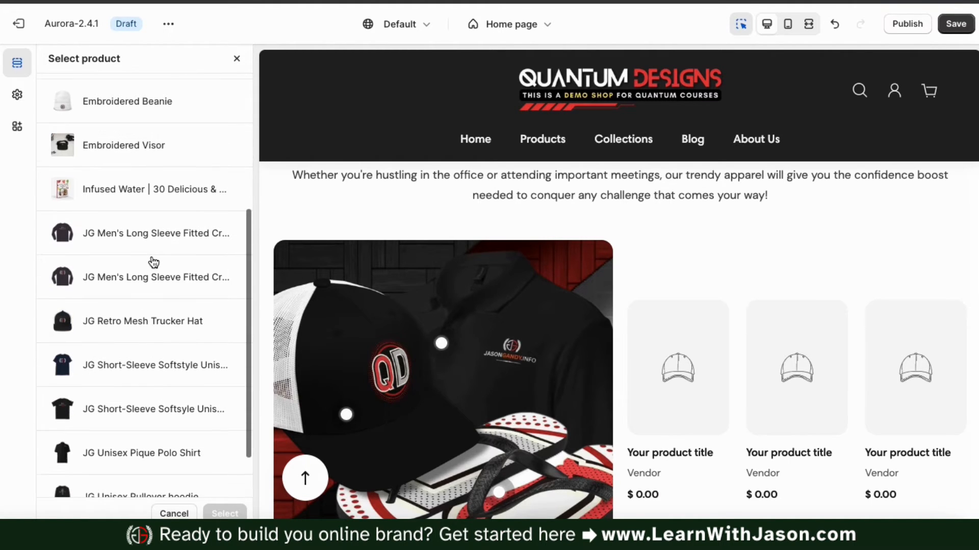
pyautogui.click(141, 330)
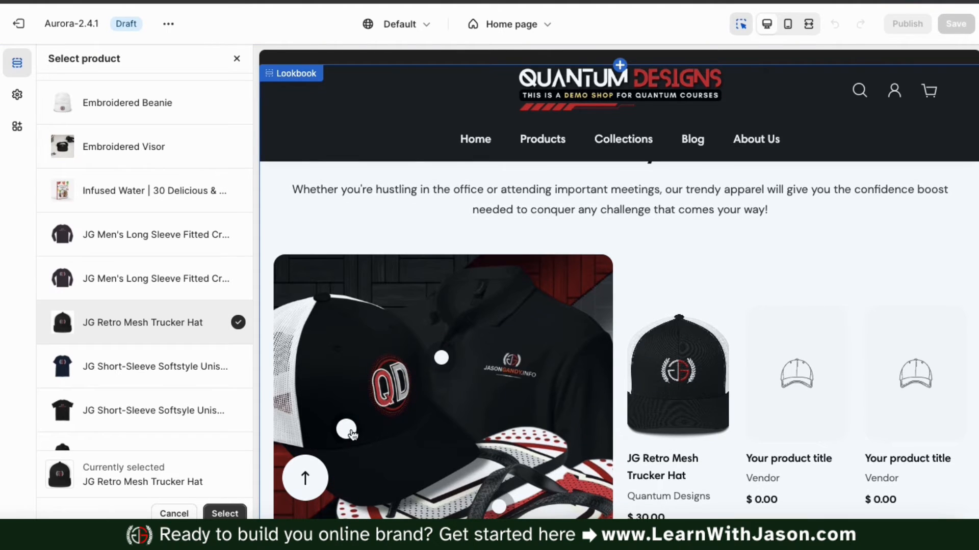
pyautogui.moveTo(671, 390)
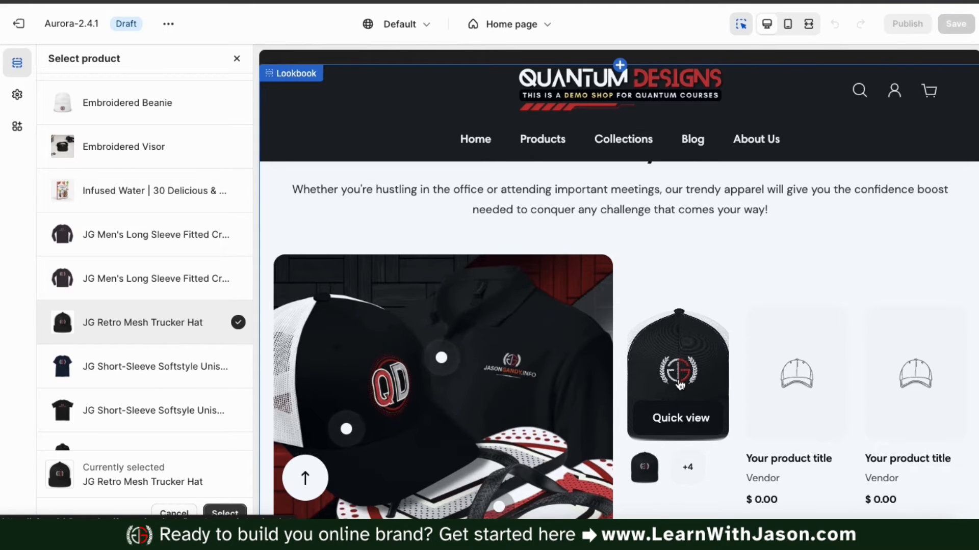
pyautogui.click(227, 514)
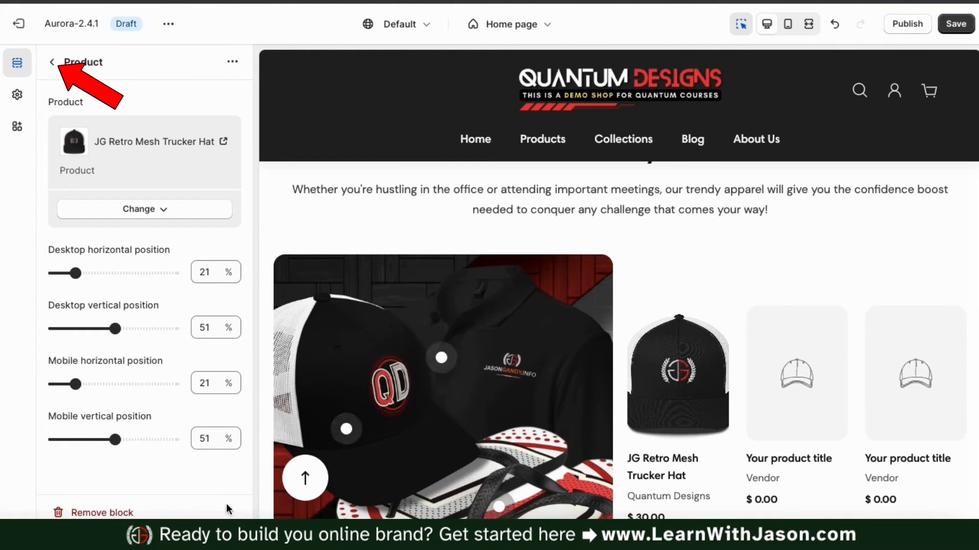
pyautogui.click(55, 64)
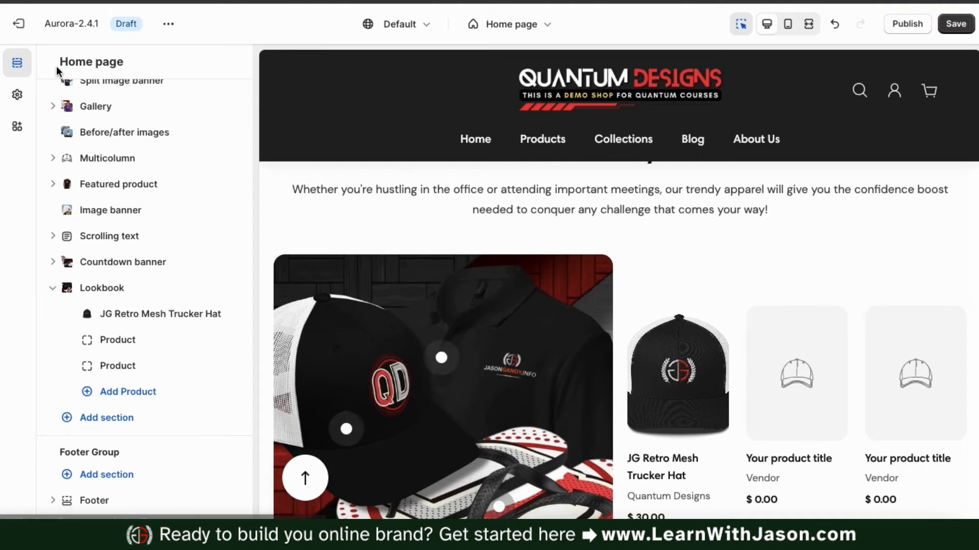
# Assign the JG Unisex Pique Polo Shirt to the second product block of the Lookbook section
pyautogui.click(118, 349)
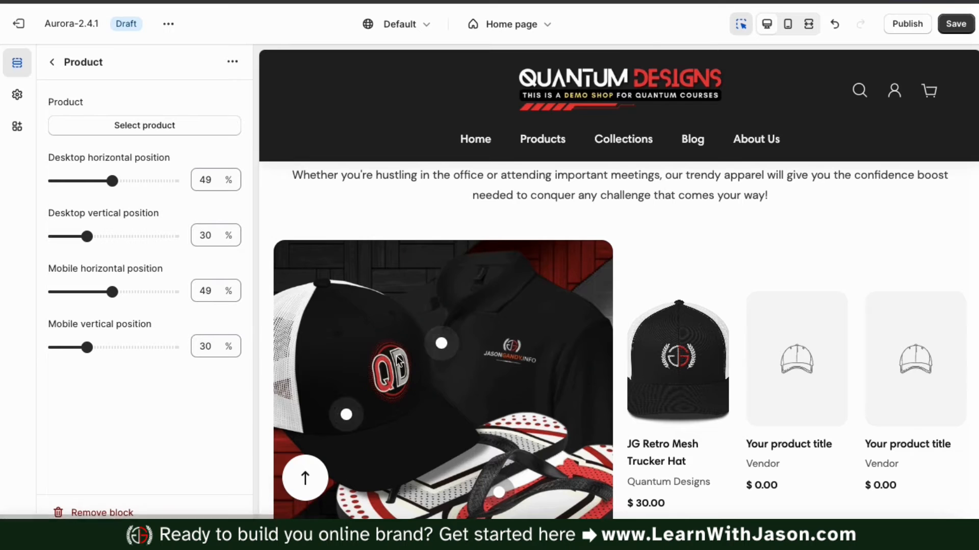
pyautogui.click(145, 125)
pyautogui.scroll(-5, 140, 324)
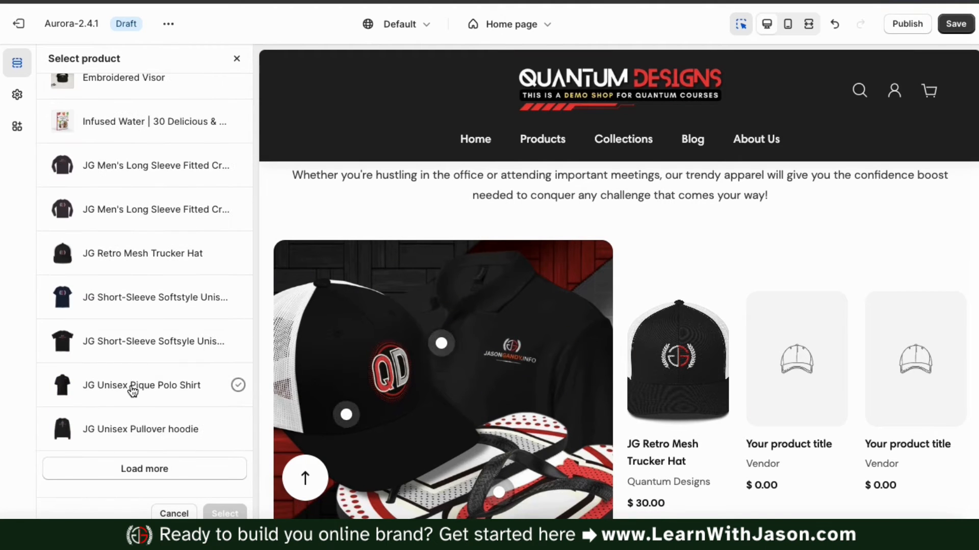
pyautogui.click(132, 387)
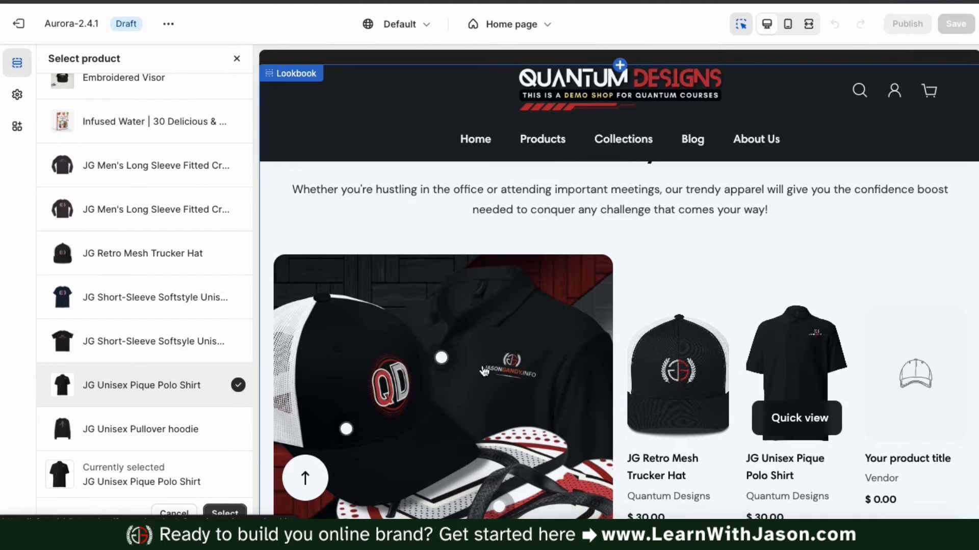
pyautogui.click(225, 513)
pyautogui.click(51, 61)
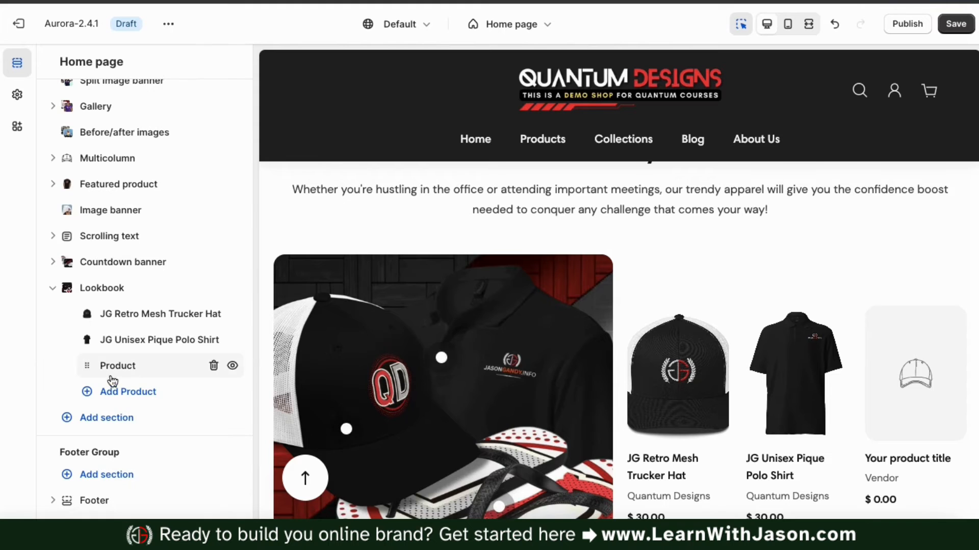
# Assign the Rubber Sole Flip-Flops to the third product block of the Lookbook section
pyautogui.click(127, 367)
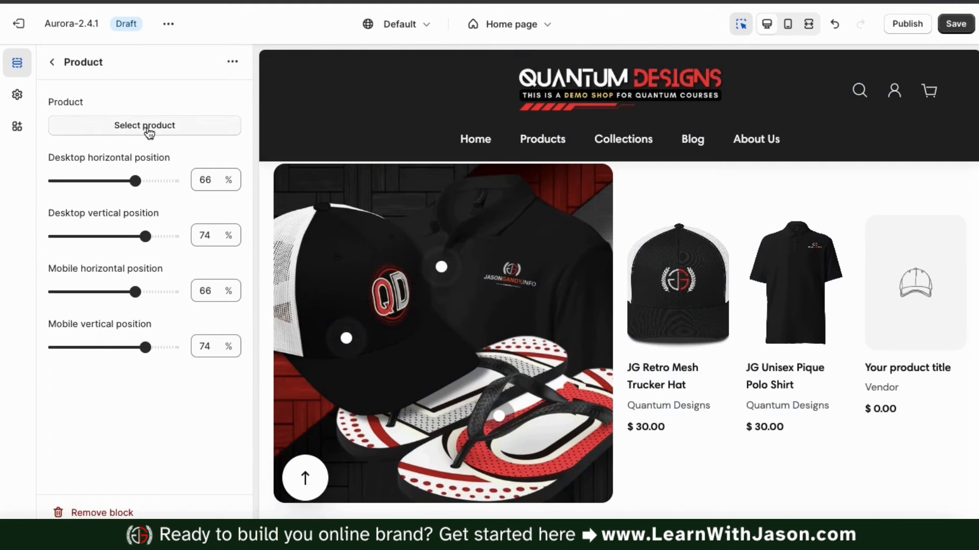
pyautogui.click(144, 125)
pyautogui.click(131, 346)
pyautogui.click(225, 513)
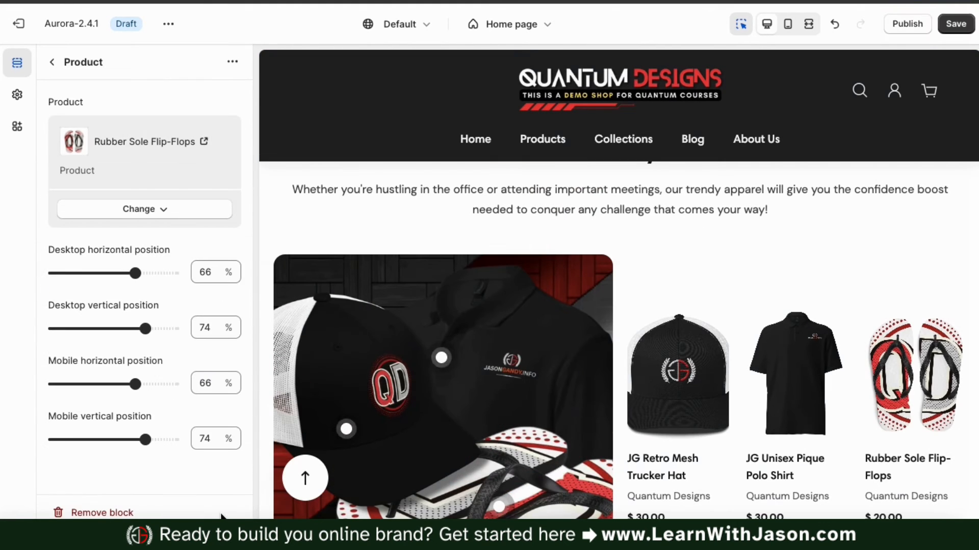
pyautogui.click(52, 63)
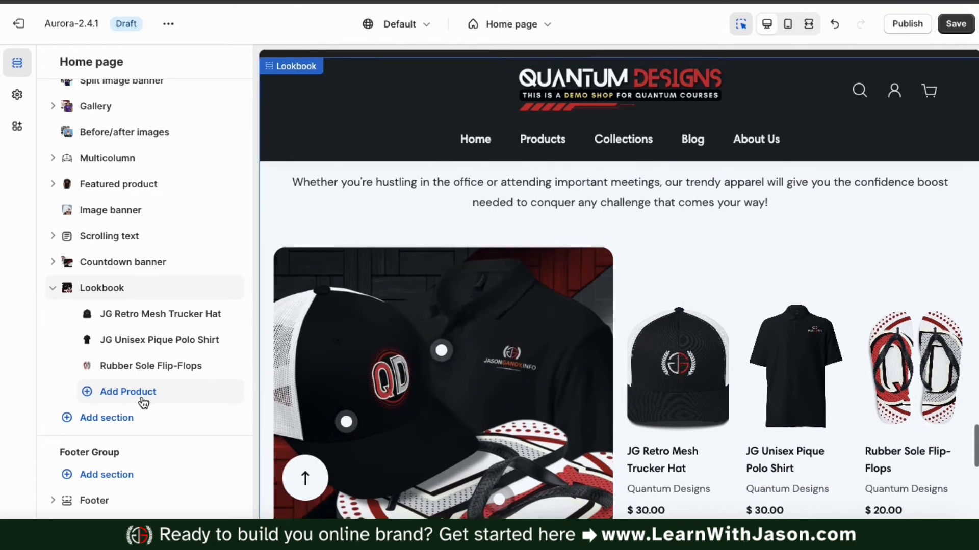
# Add a fourth product block to the Lookbook section, then delete it
pyautogui.click(132, 402)
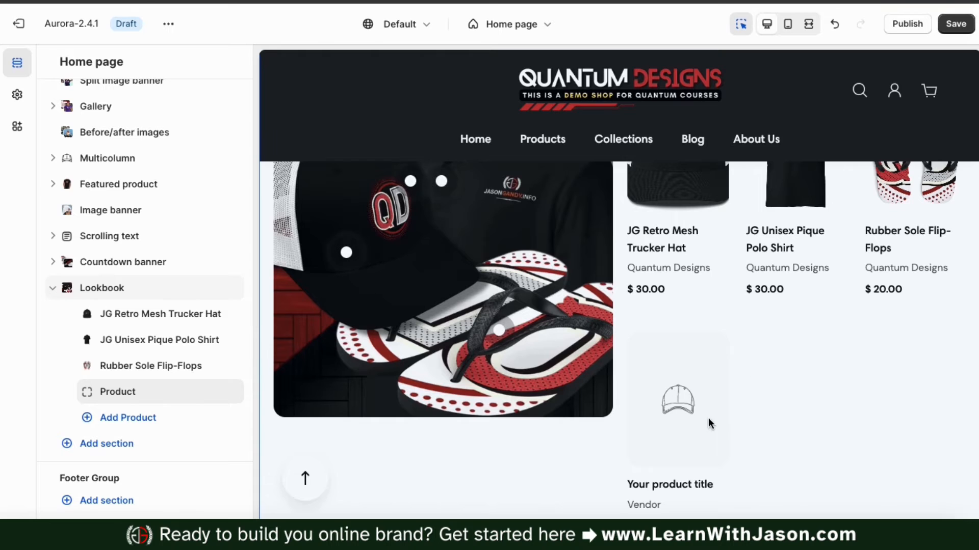
pyautogui.moveTo(218, 403)
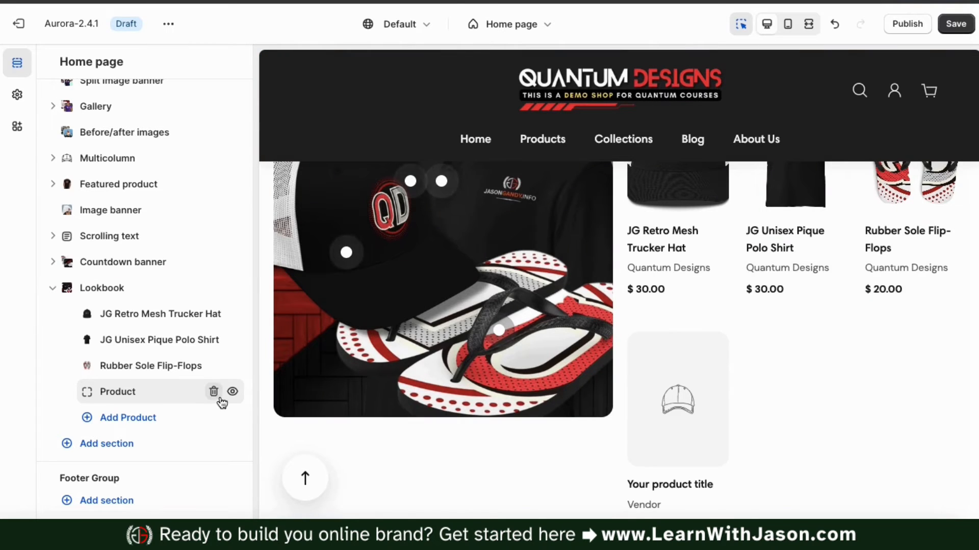
pyautogui.click(216, 396)
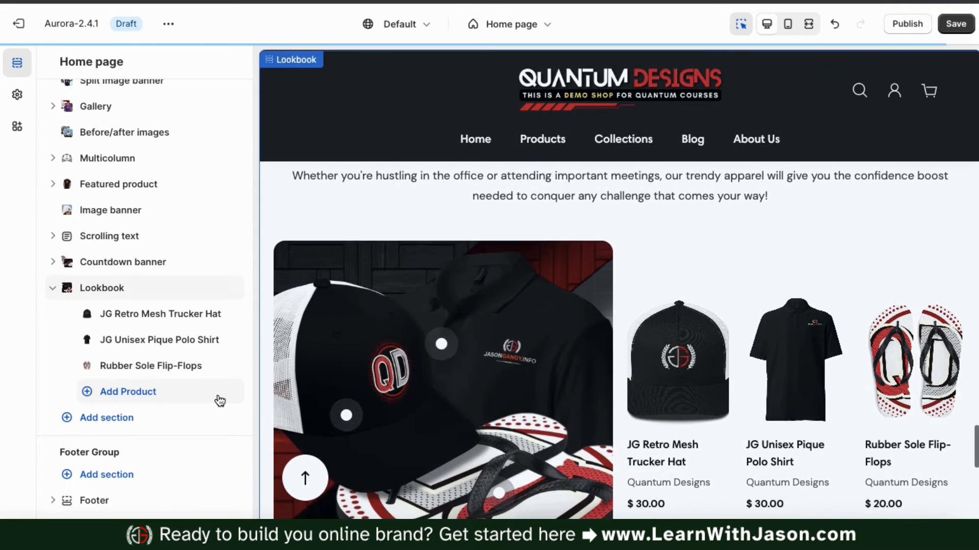
# Test the pins on the hat, polo shirt and flip-flops in the Lookbook image against their product cards
pyautogui.click(350, 408)
pyautogui.click(347, 417)
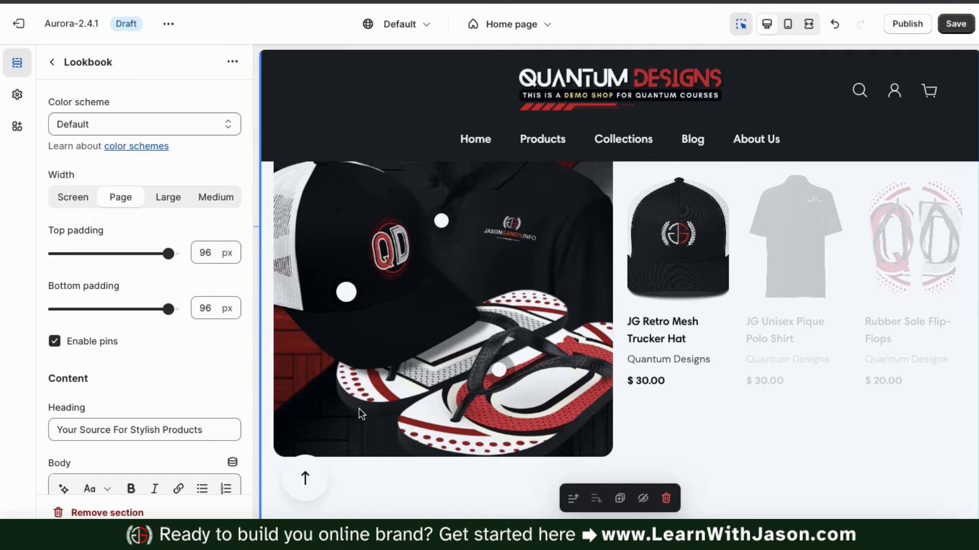
pyautogui.moveTo(692, 252)
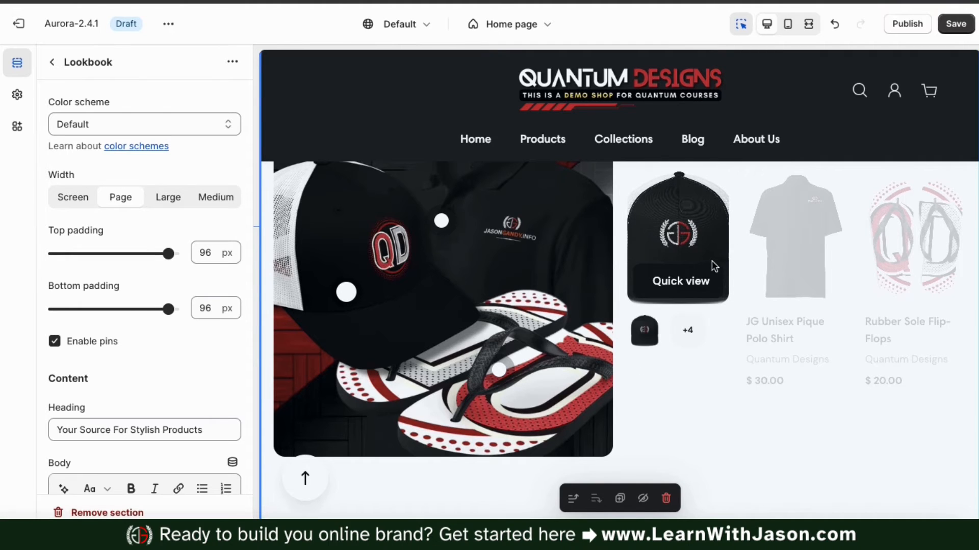
pyautogui.click(441, 223)
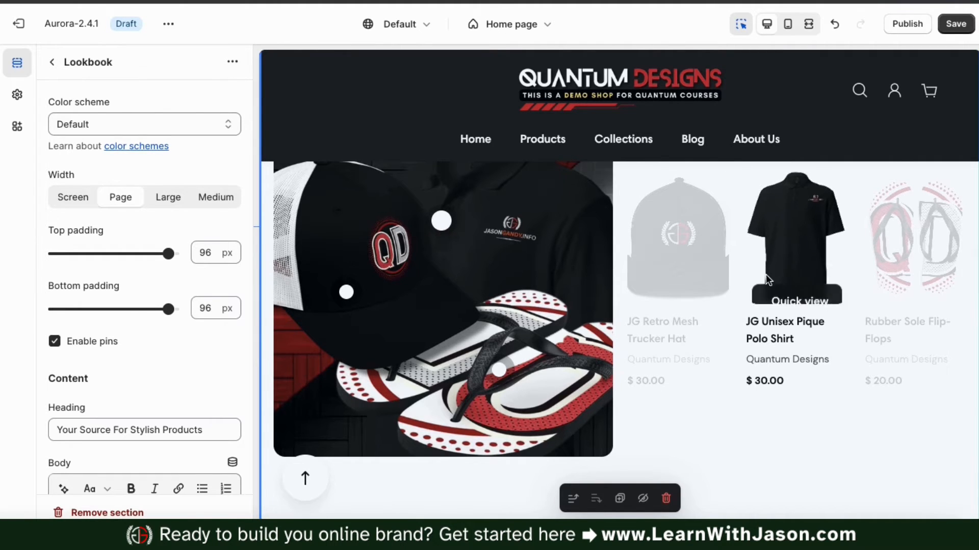
pyautogui.click(499, 376)
pyautogui.moveTo(901, 244)
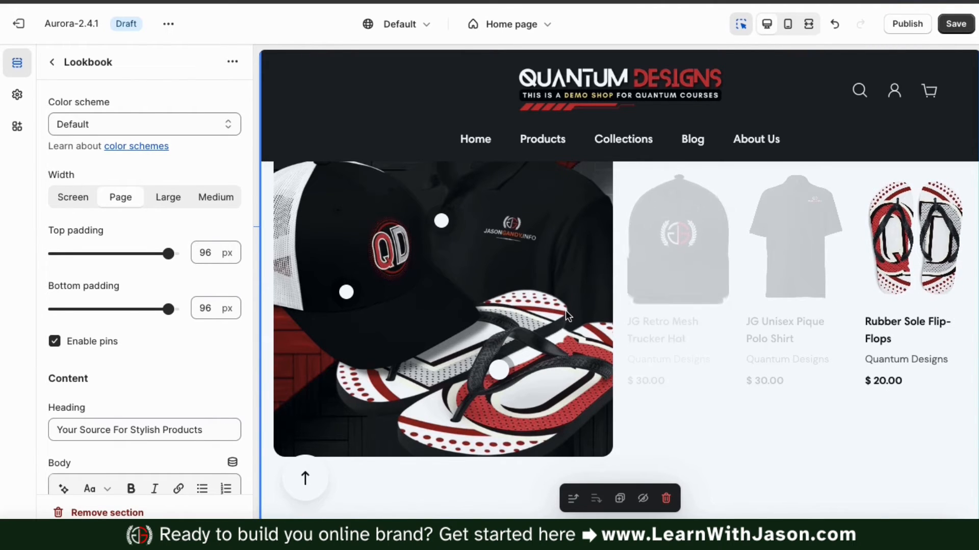
pyautogui.scroll(2, 567, 318)
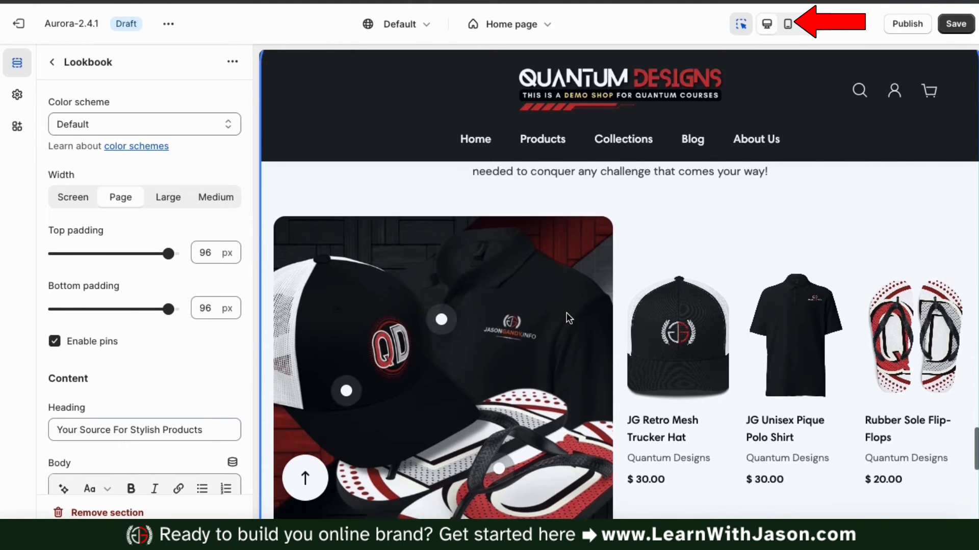
# Check the Lookbook section's text, pinned image and product cards in the mobile preview and return to the desktop preview
pyautogui.scroll(2, 567, 313)
pyautogui.click(787, 24)
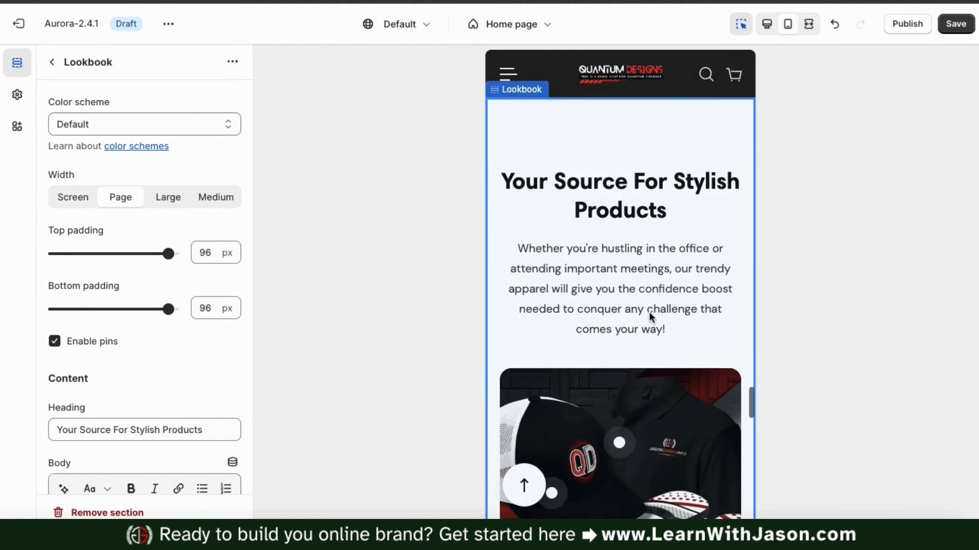
pyautogui.scroll(-7, 650, 316)
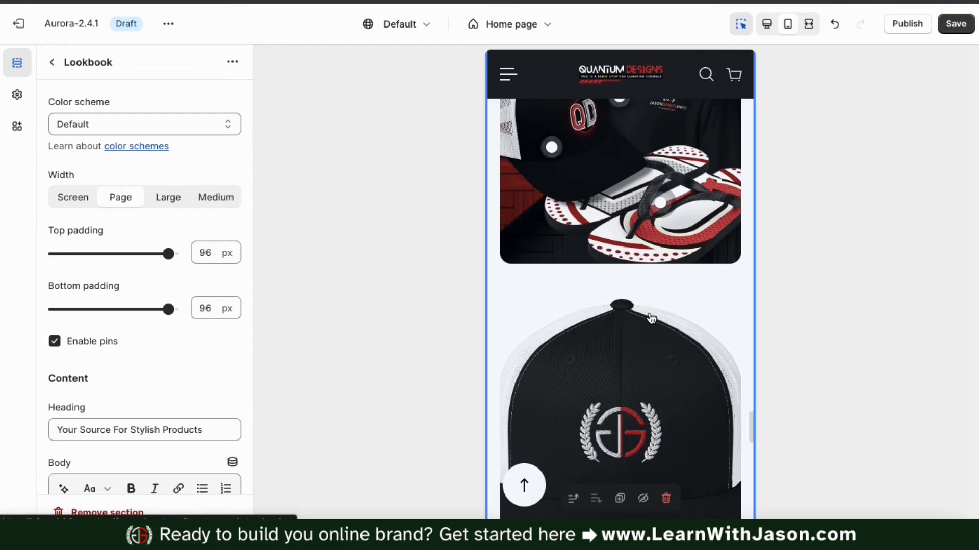
pyautogui.scroll(1, 651, 317)
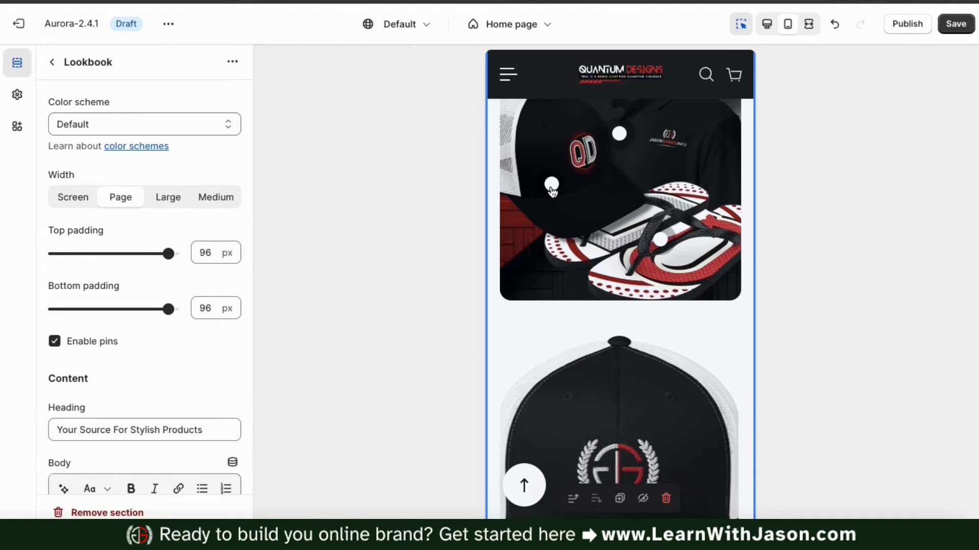
pyautogui.scroll(5, 605, 260)
pyautogui.scroll(-1, 606, 260)
pyautogui.click(766, 24)
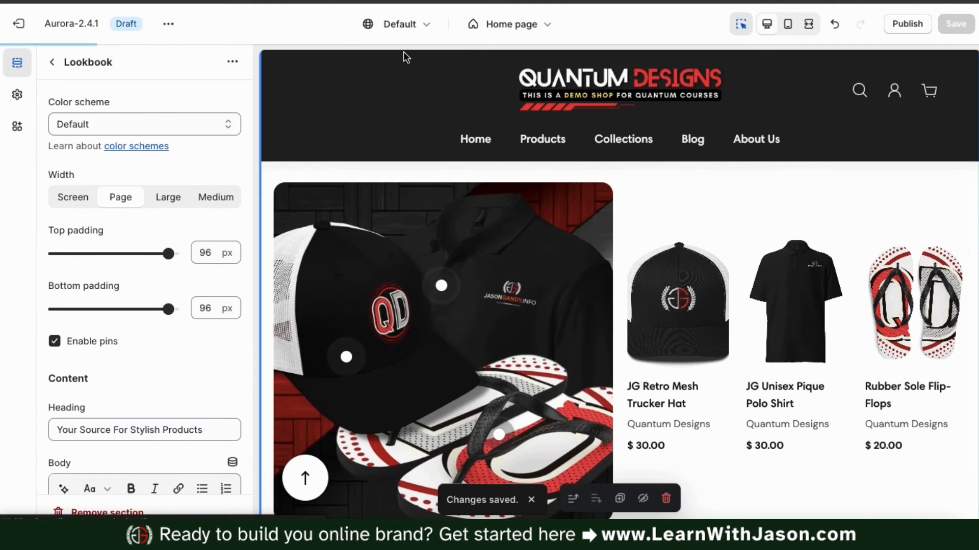
# Move the Lookbook section directly below the Split image banner in the home page template and save the theme
pyautogui.click(50, 64)
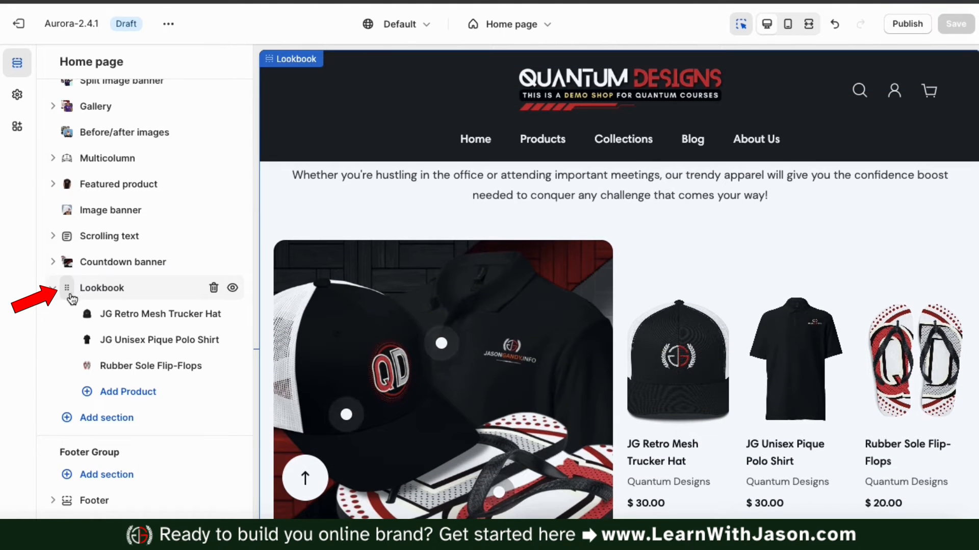
pyautogui.moveTo(70, 291)
pyautogui.mouseDown()
pyautogui.moveTo(81, 169)
pyautogui.moveTo(63, 296)
pyautogui.mouseUp()
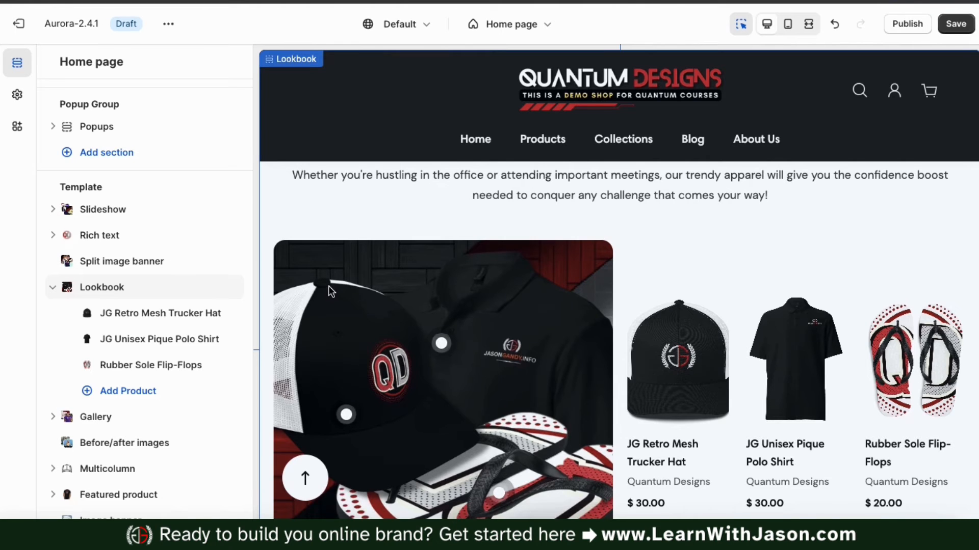
pyautogui.scroll(5, 329, 288)
pyautogui.scroll(4, 329, 287)
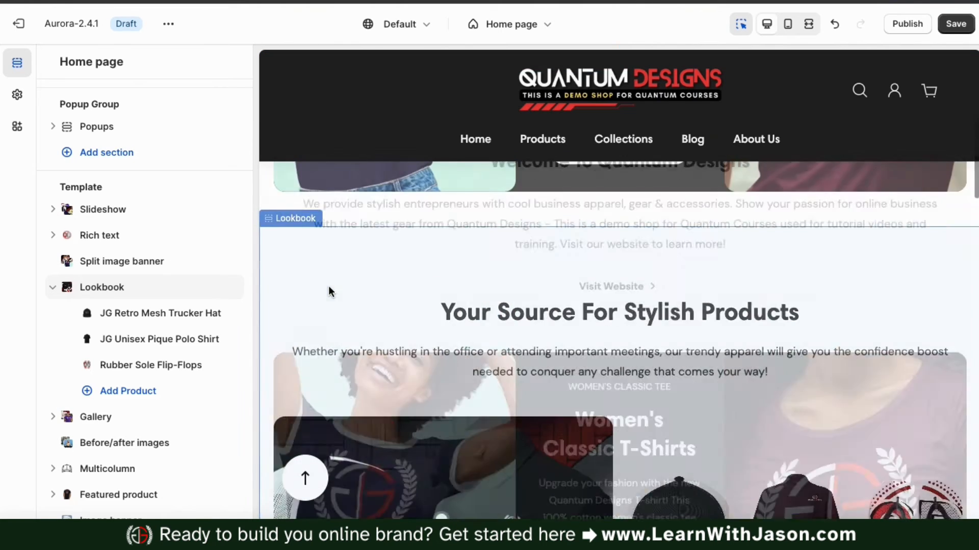
pyautogui.scroll(-5, 329, 287)
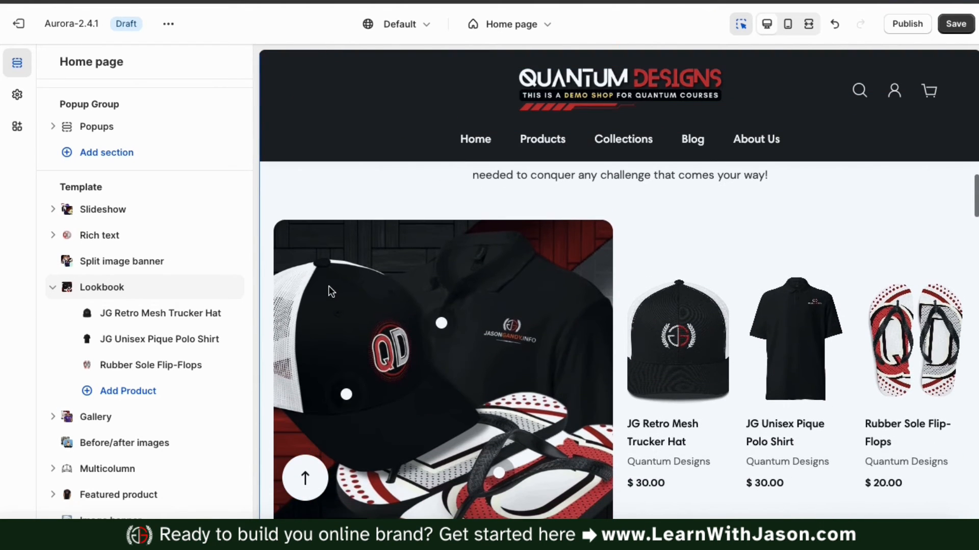
pyautogui.scroll(-1, 328, 288)
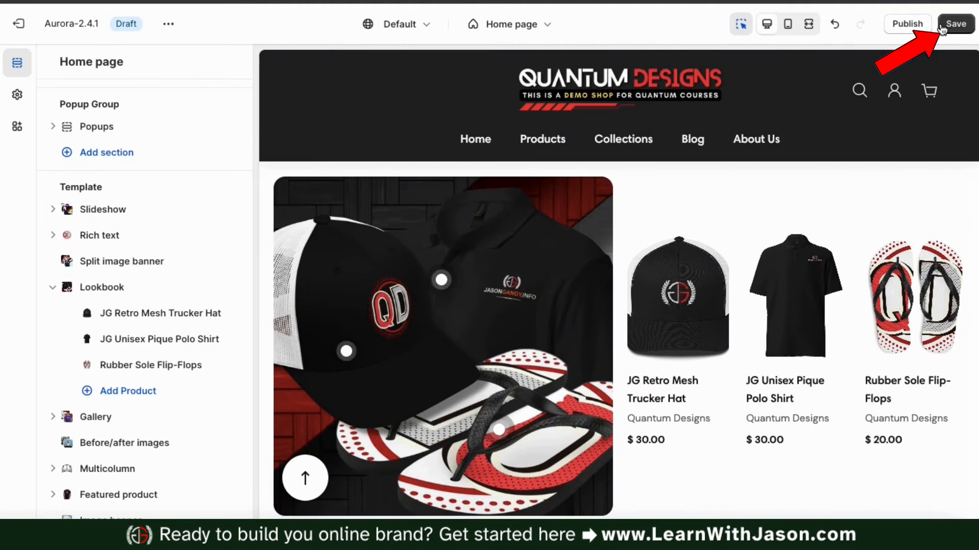
pyautogui.click(958, 27)
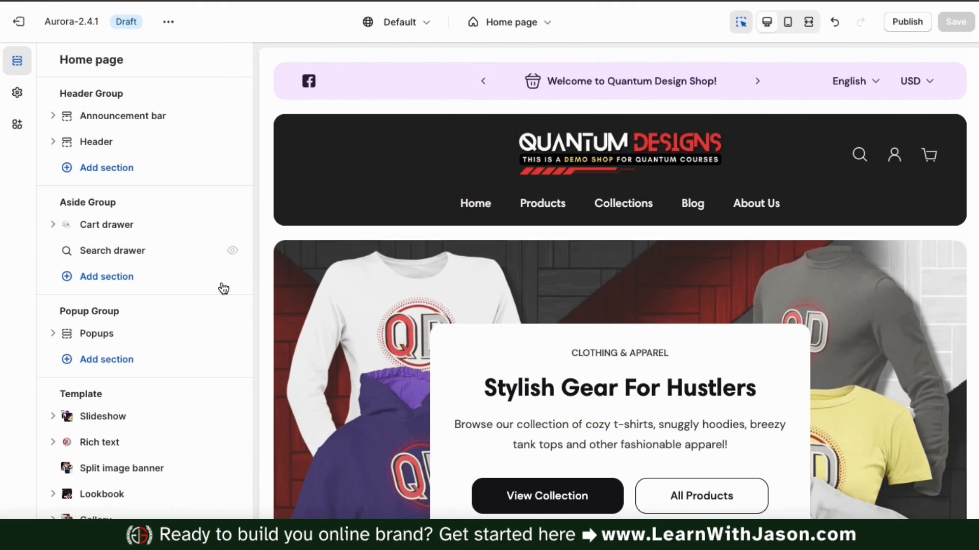
# Add a Hotspots section after the Countdown banner in the home page template
pyautogui.scroll(-5, 224, 288)
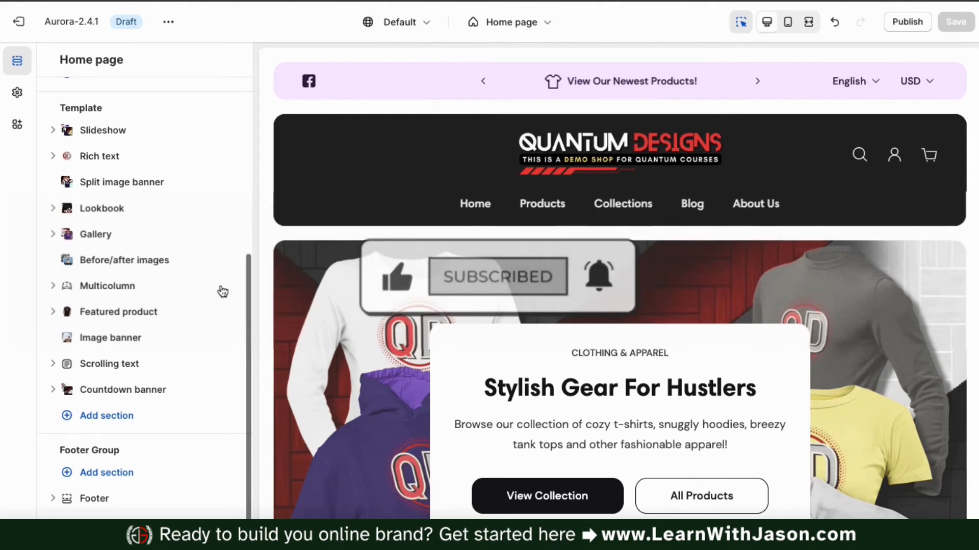
pyautogui.click(100, 423)
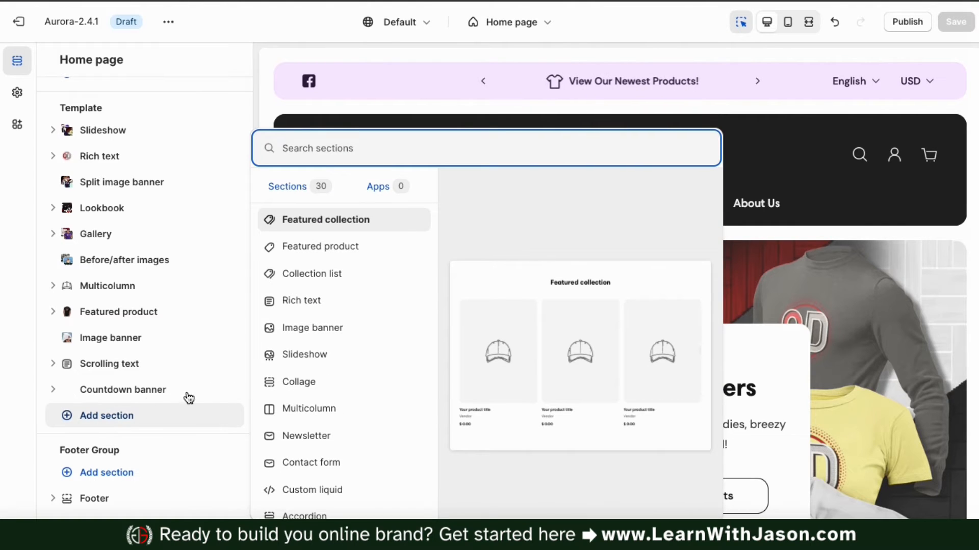
pyautogui.scroll(-7, 324, 324)
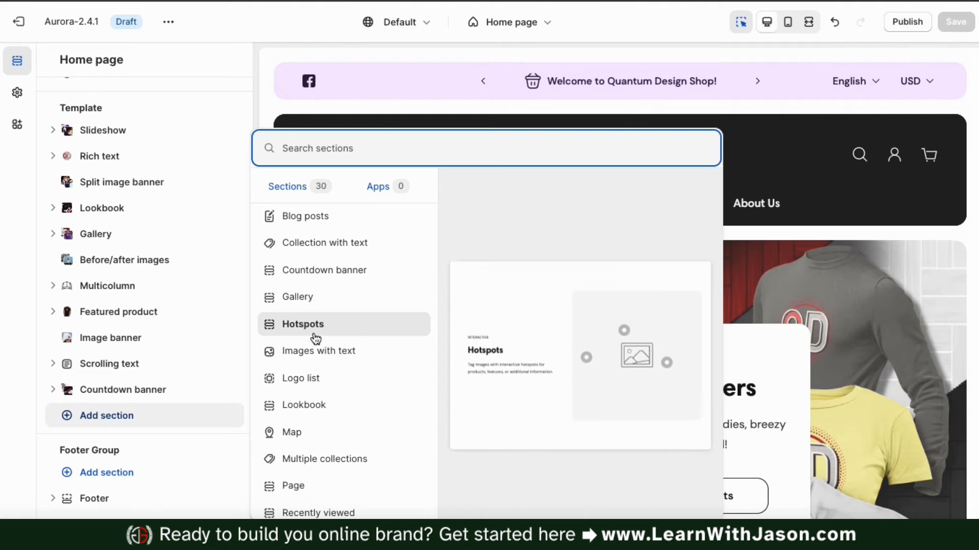
pyautogui.click(311, 333)
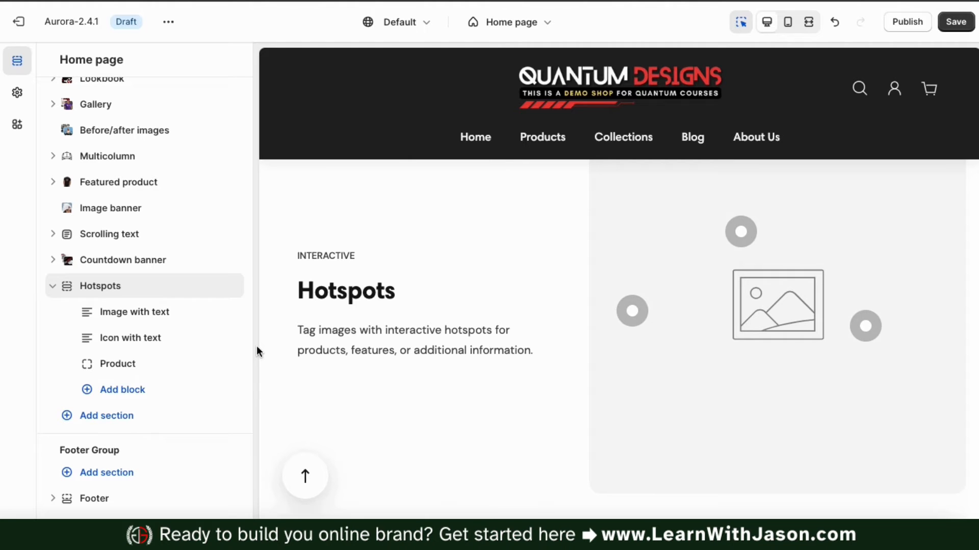
# Set the Hotspots section's color scheme to Contrasting and review it in the page preview
pyautogui.click(97, 288)
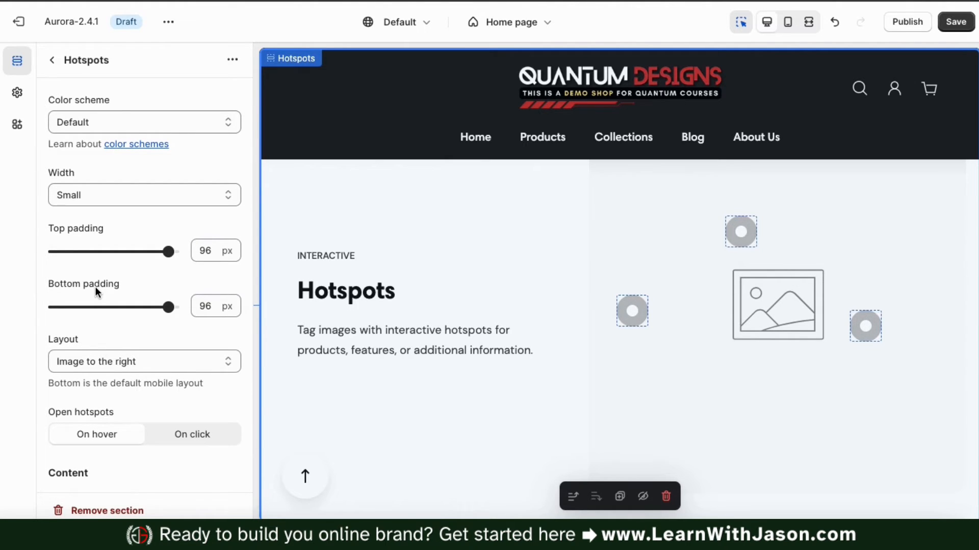
pyautogui.click(117, 122)
pyautogui.press('Escape')
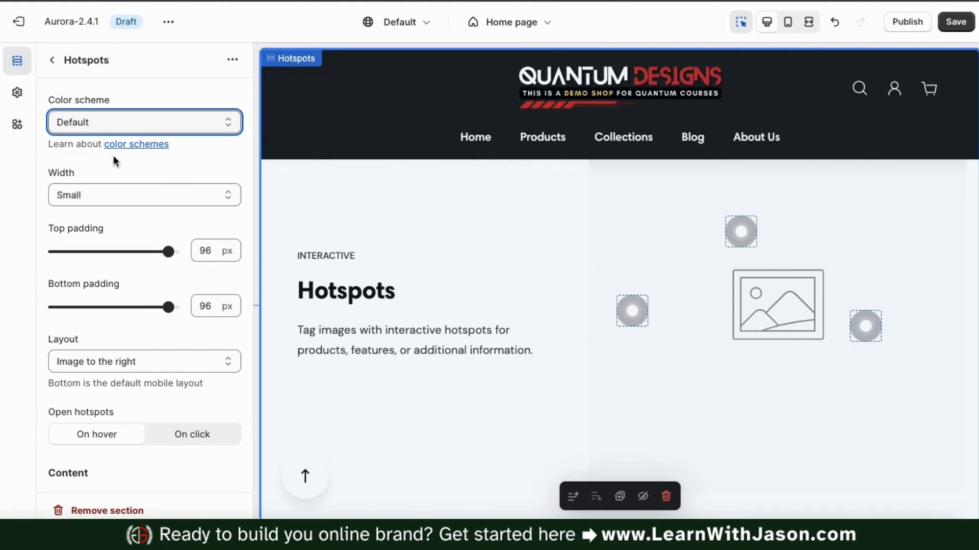
pyautogui.click(117, 120)
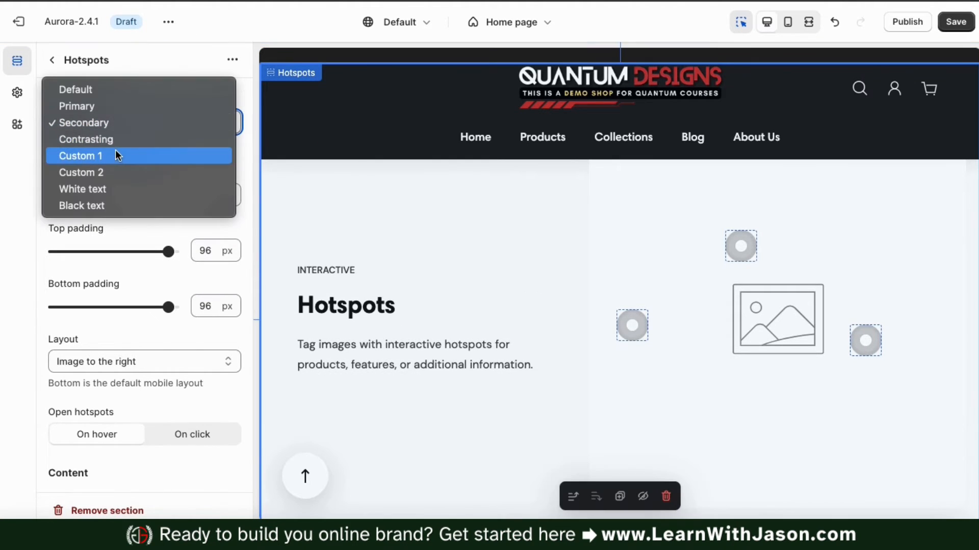
pyautogui.click(115, 141)
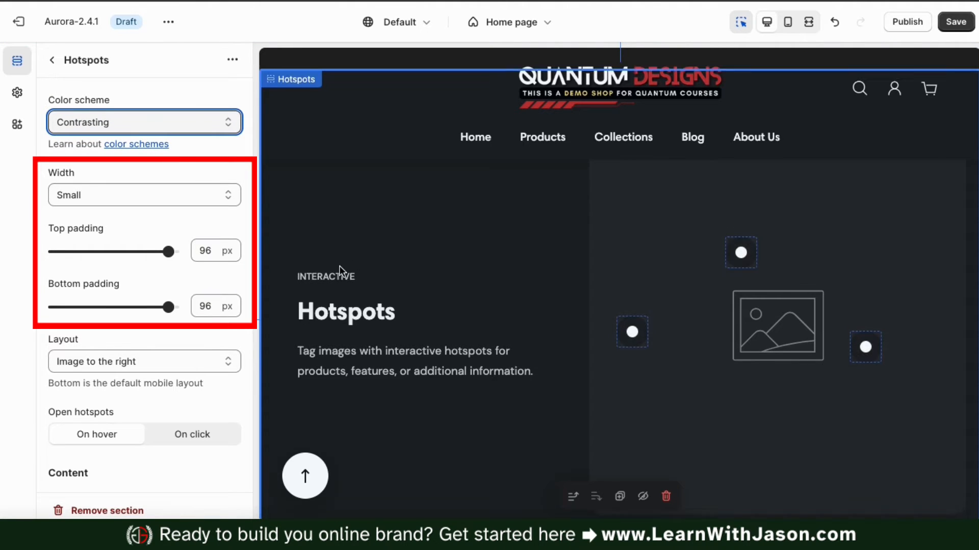
pyautogui.scroll(5, 340, 266)
pyautogui.scroll(-7, 339, 266)
pyautogui.scroll(3, 341, 270)
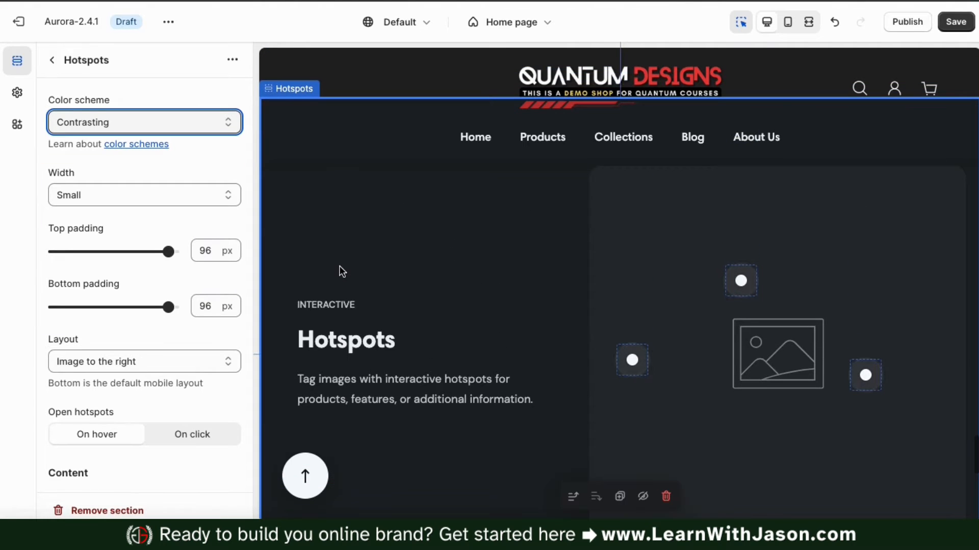
# Try the Image to the left layout for the Hotspots section and set it back to Image to the right
pyautogui.scroll(-1, 192, 206)
pyautogui.scroll(-5, 191, 204)
pyautogui.click(191, 210)
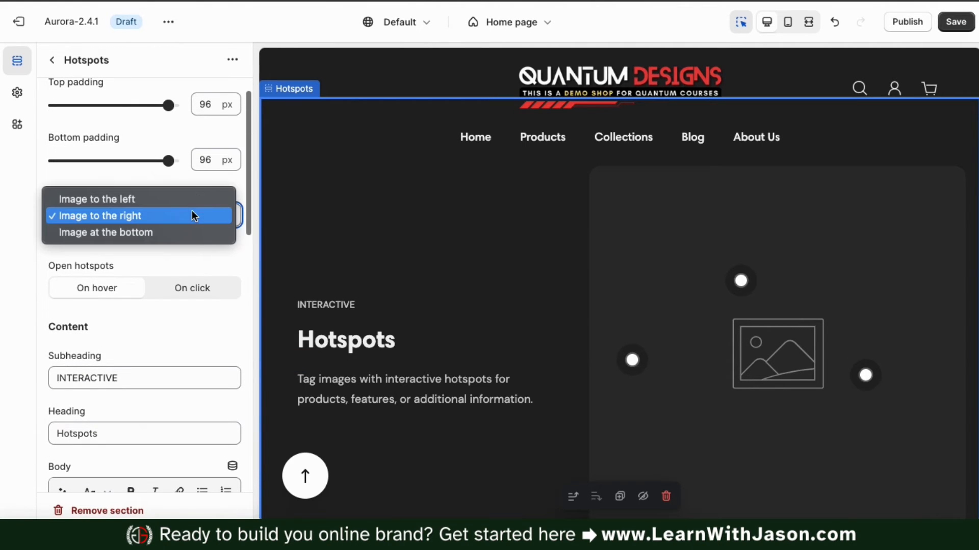
pyautogui.click(191, 203)
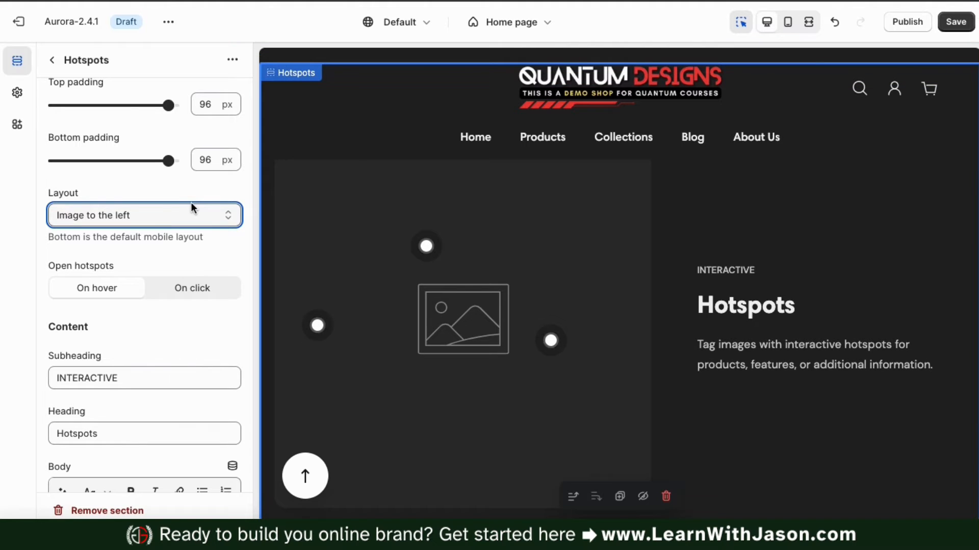
pyautogui.click(200, 203)
pyautogui.click(185, 228)
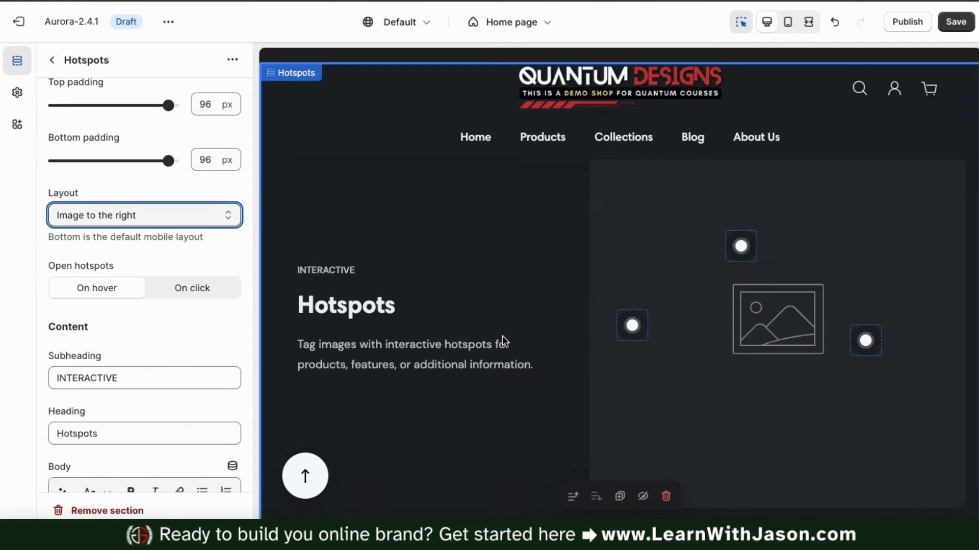
pyautogui.click(628, 328)
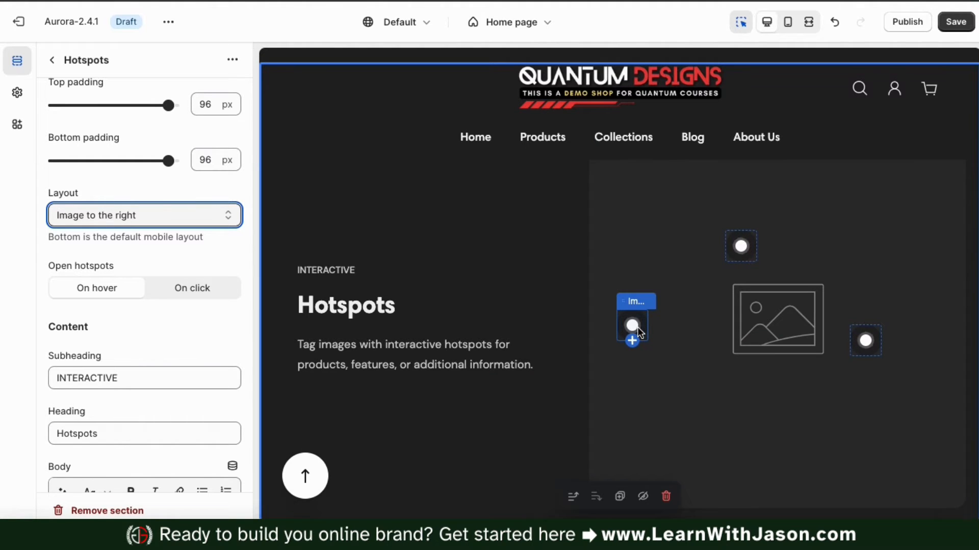
pyautogui.click(749, 249)
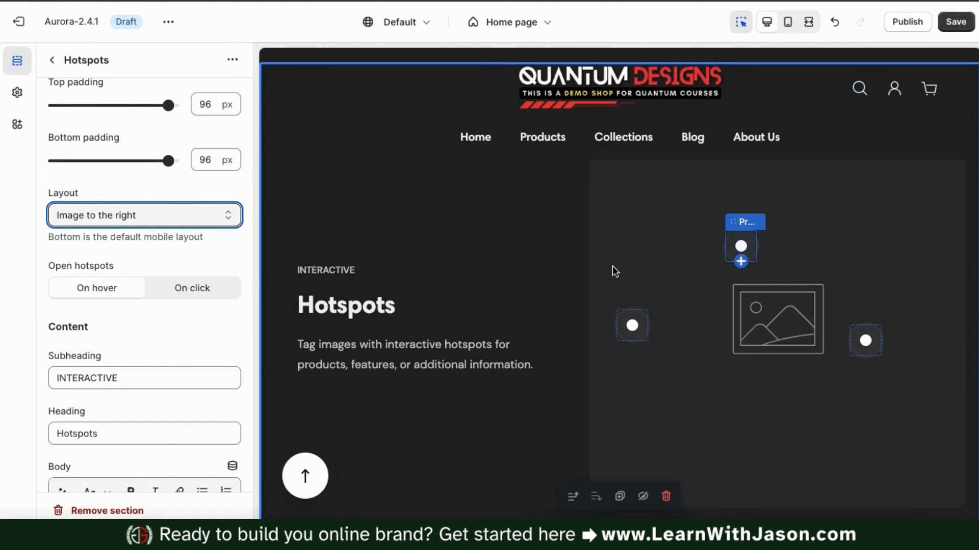
# Set the Hotspots section's subheading to "TOP QUALITY PRODUCTS" and its heading to "Popular Items"
pyautogui.scroll(-3, 178, 336)
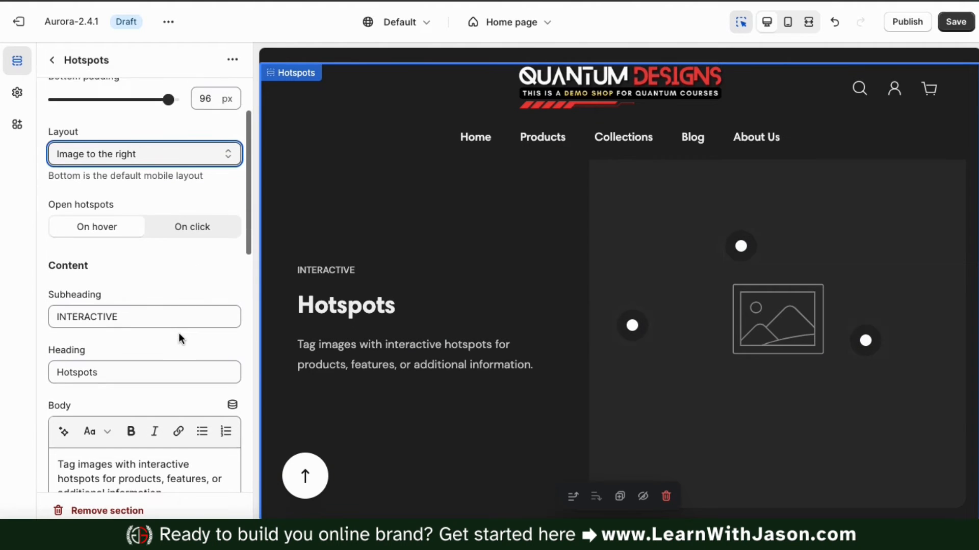
pyautogui.scroll(-1, 179, 333)
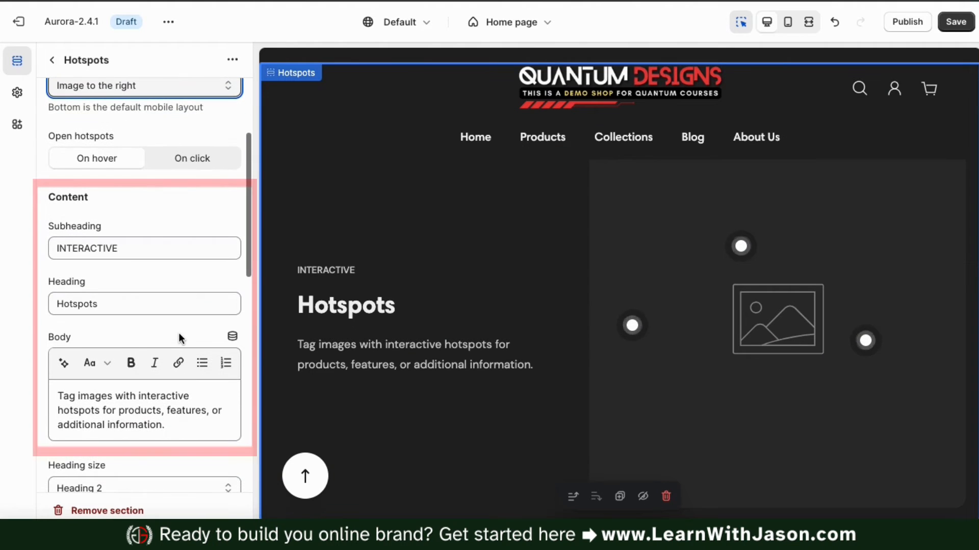
pyautogui.doubleClick(148, 246)
pyautogui.write('TOP QUALITY PRODUCTS')
pyautogui.doubleClick(128, 304)
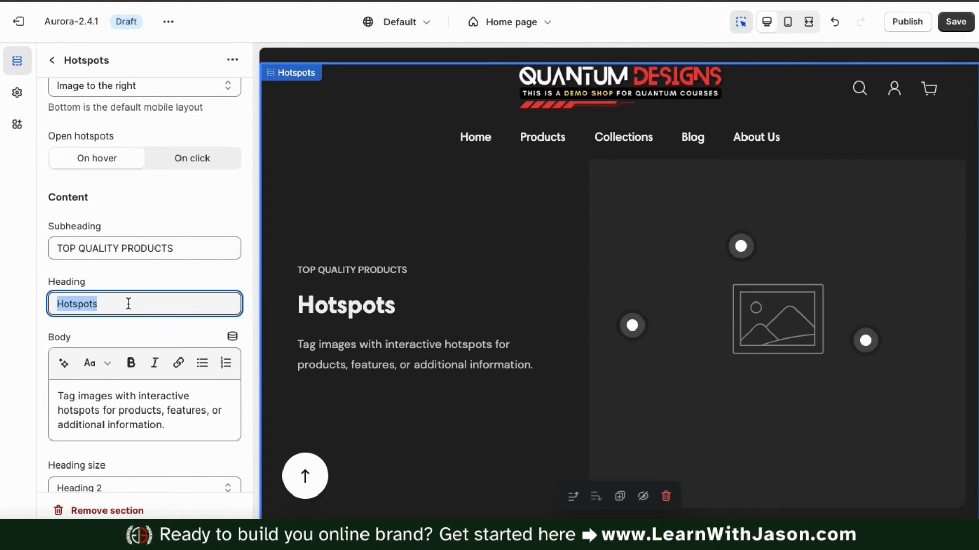
pyautogui.write('POP')
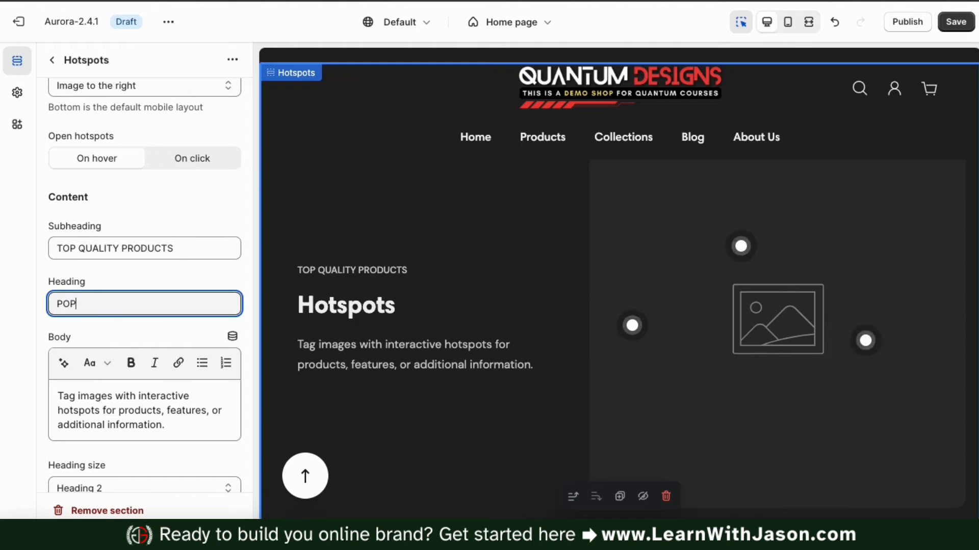
pyautogui.press('BackSpace')
pyautogui.press('BackSpace')
pyautogui.write('opular Items')
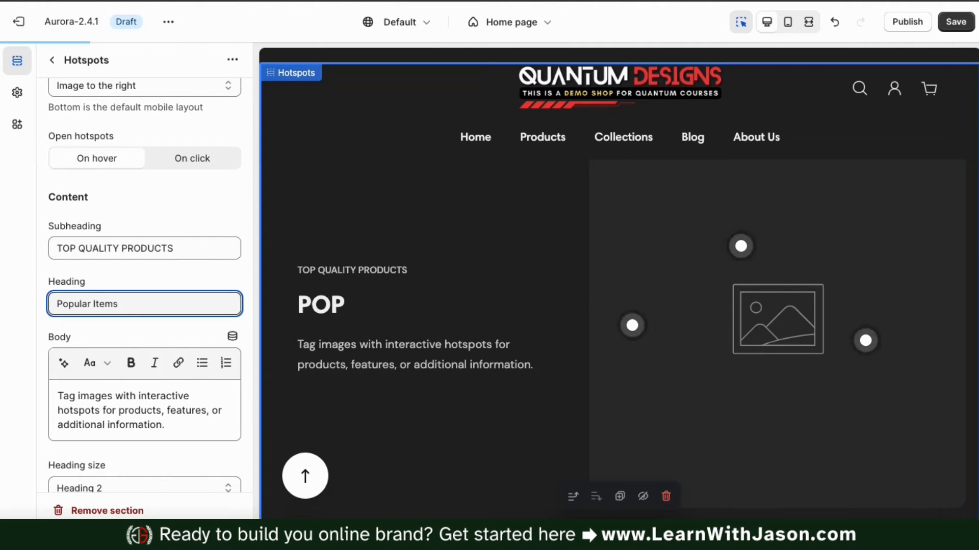
# Replace the Hotspots section's body text with "View our interactive hotspots to learn more about each product!"
pyautogui.moveTo(183, 427); pyautogui.dragTo(54, 399)
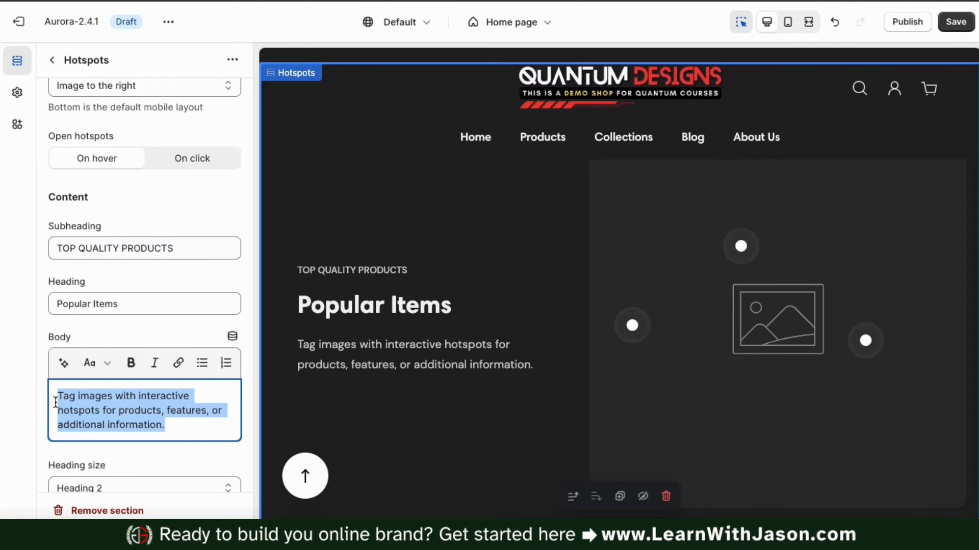
pyautogui.write('View o')
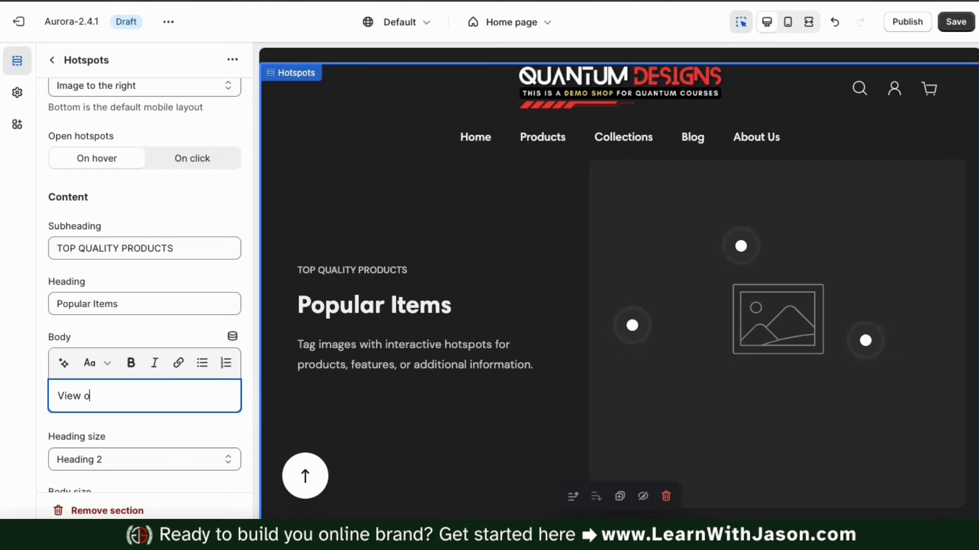
pyautogui.write('ur interactive hotspots to learn mo')
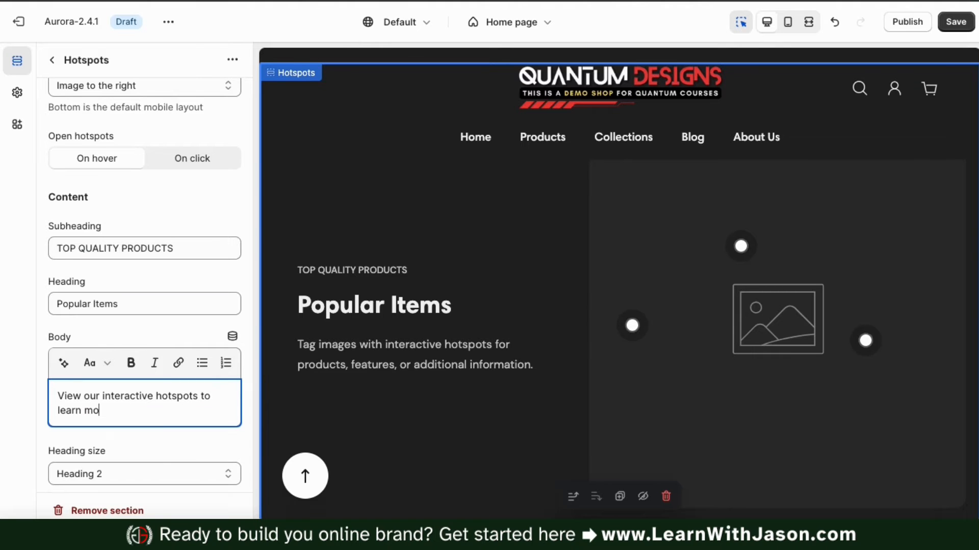
pyautogui.write('re about each products')
pyautogui.press('BackSpace')
pyautogui.write('!')
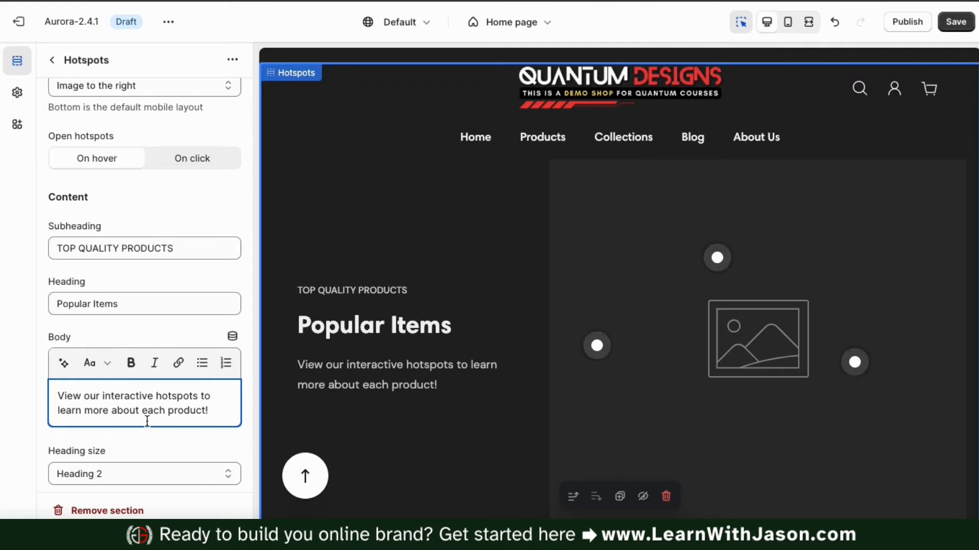
# Try Heading 3 as the Hotspots section's heading size and set it back to Heading 2
pyautogui.scroll(-5, 250, 405)
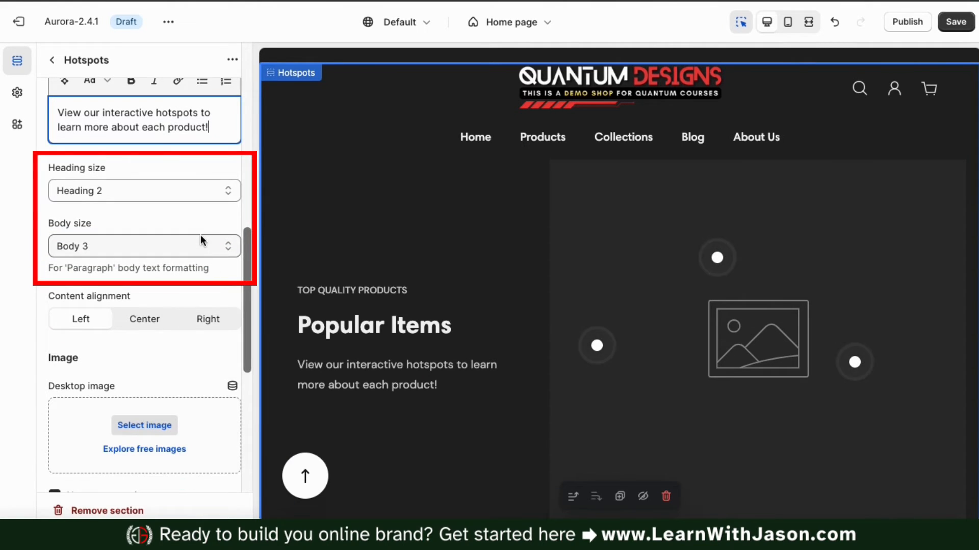
pyautogui.click(219, 191)
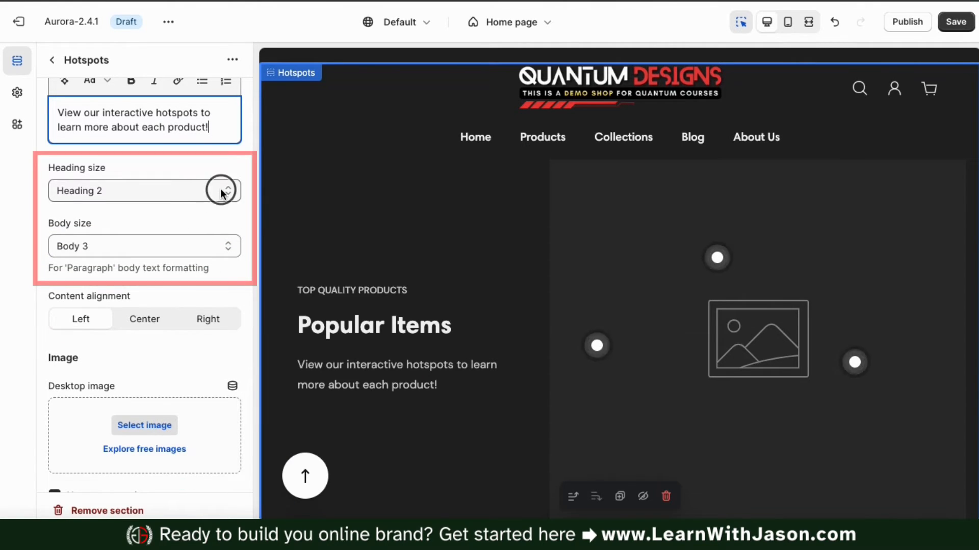
pyautogui.click(215, 201)
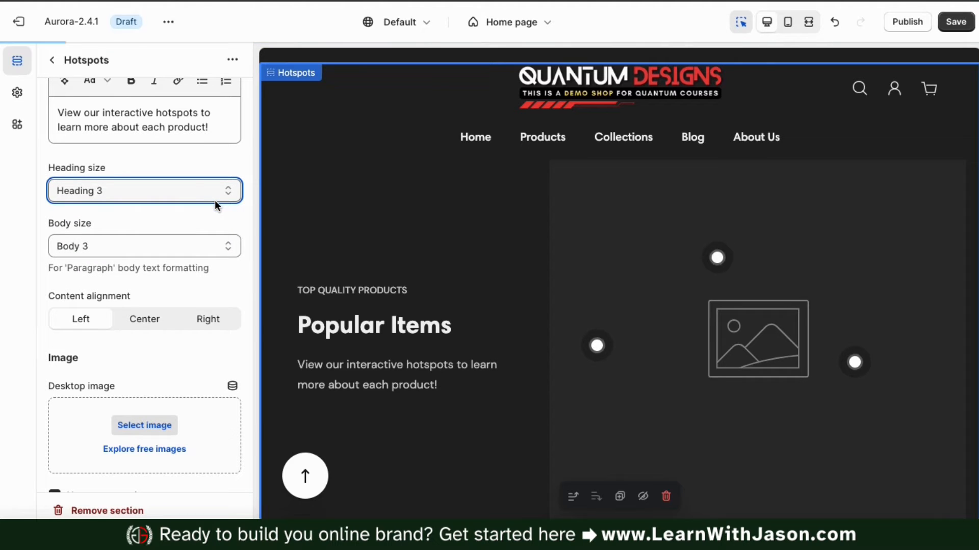
pyautogui.click(216, 192)
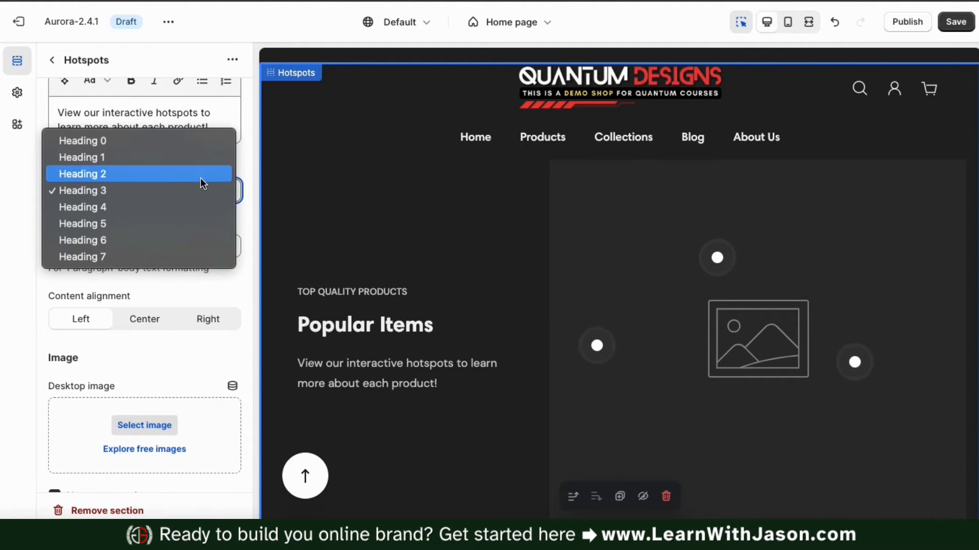
pyautogui.click(199, 177)
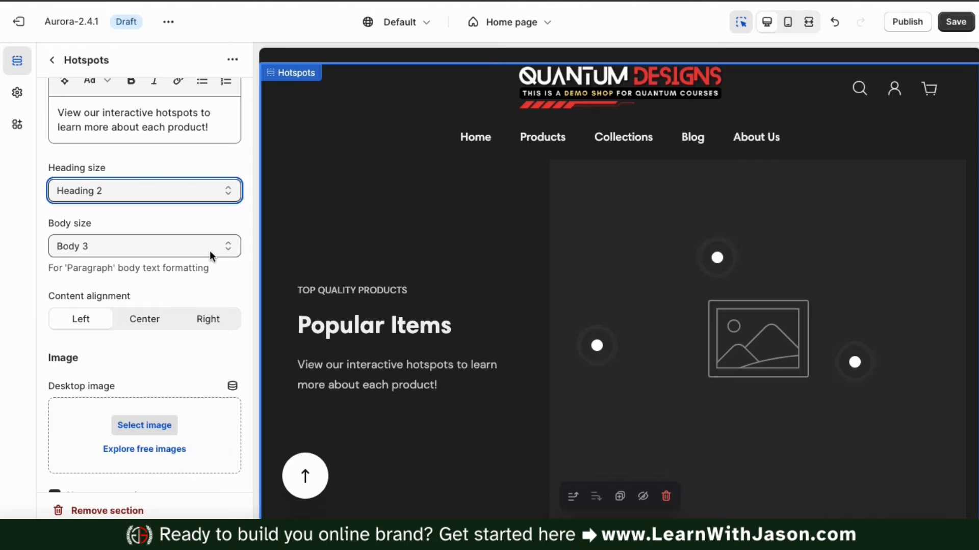
# Try centered content alignment for the Hotspots section and set it back to Left
pyautogui.scroll(-3, 210, 250)
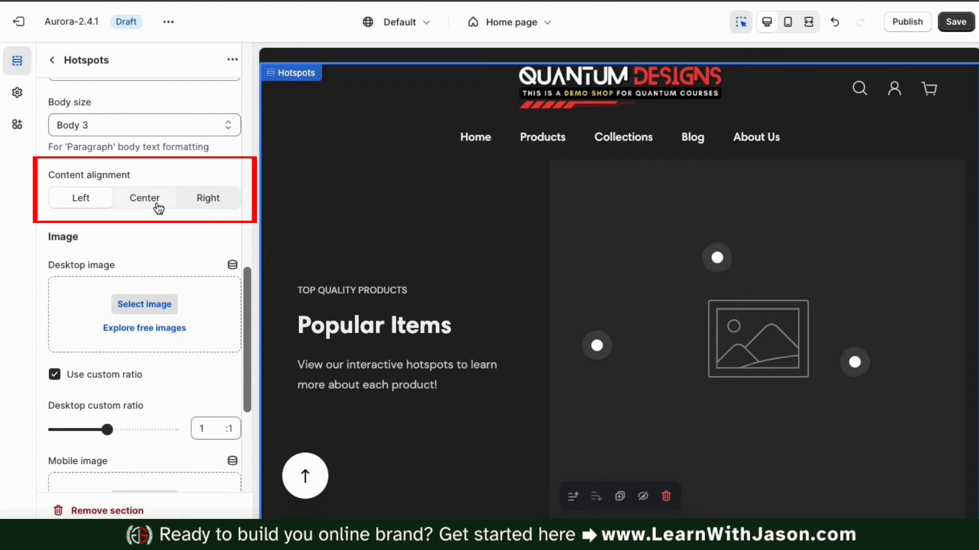
pyautogui.click(158, 207)
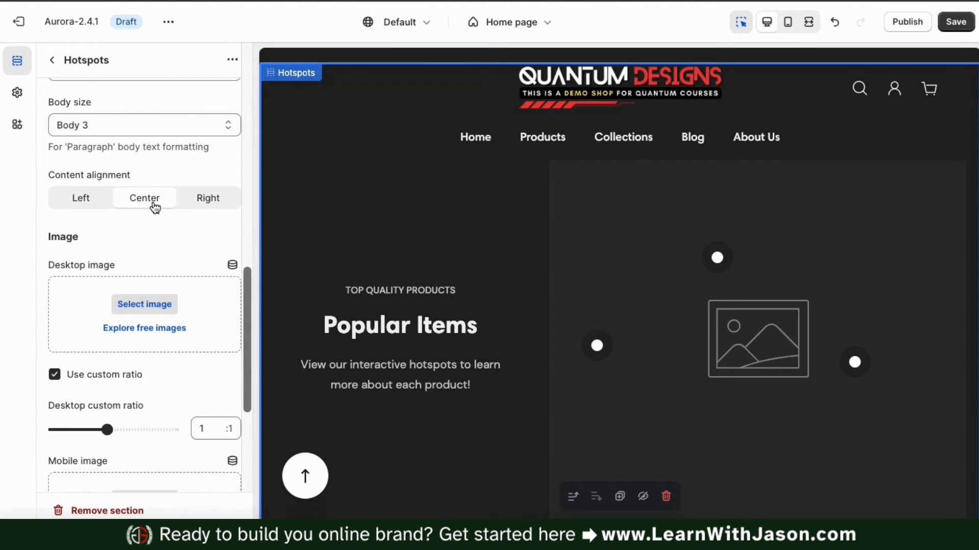
pyautogui.click(101, 199)
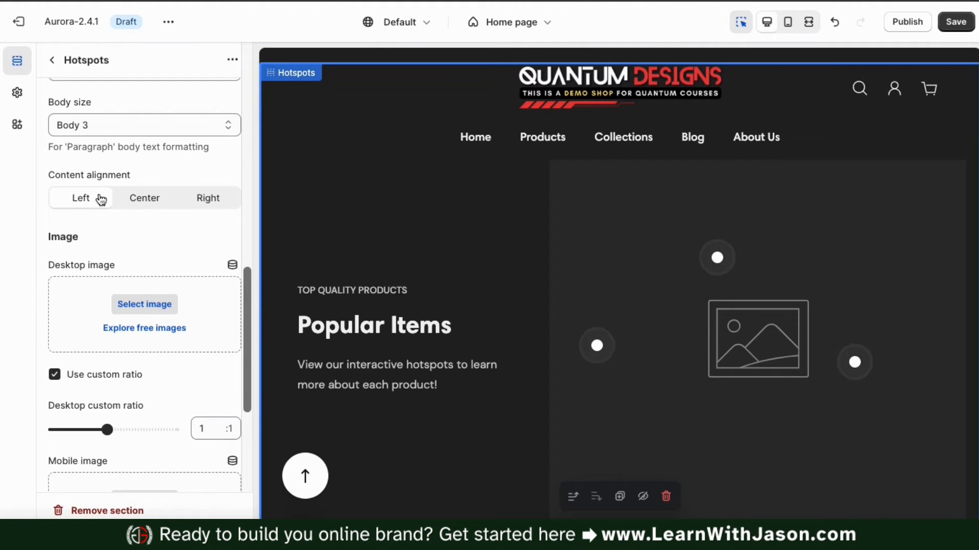
# Upload the second QD SHOPIFY 1500 x 1500 PNG, ending in (1), from Downloads and use it as the Hotspots section's desktop image
pyautogui.scroll(-3, 140, 237)
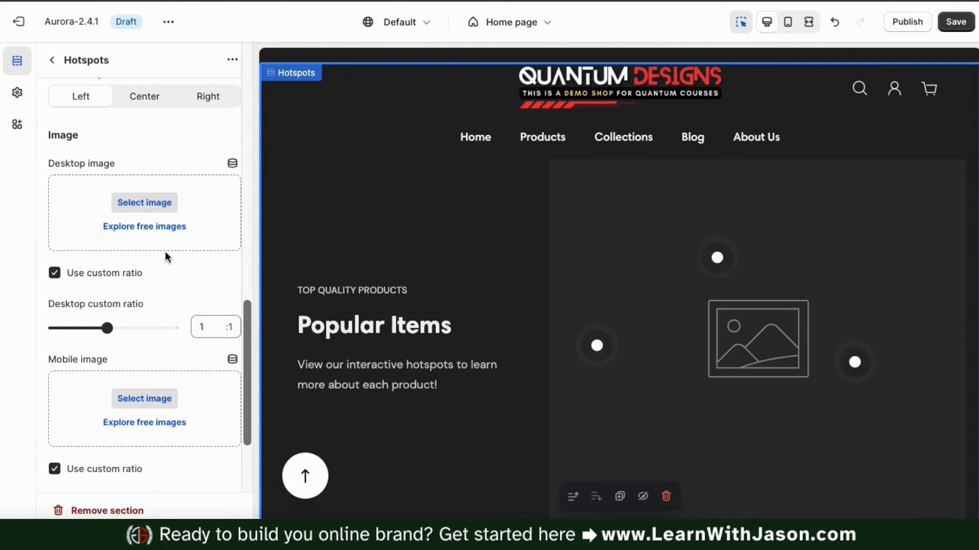
pyautogui.click(142, 207)
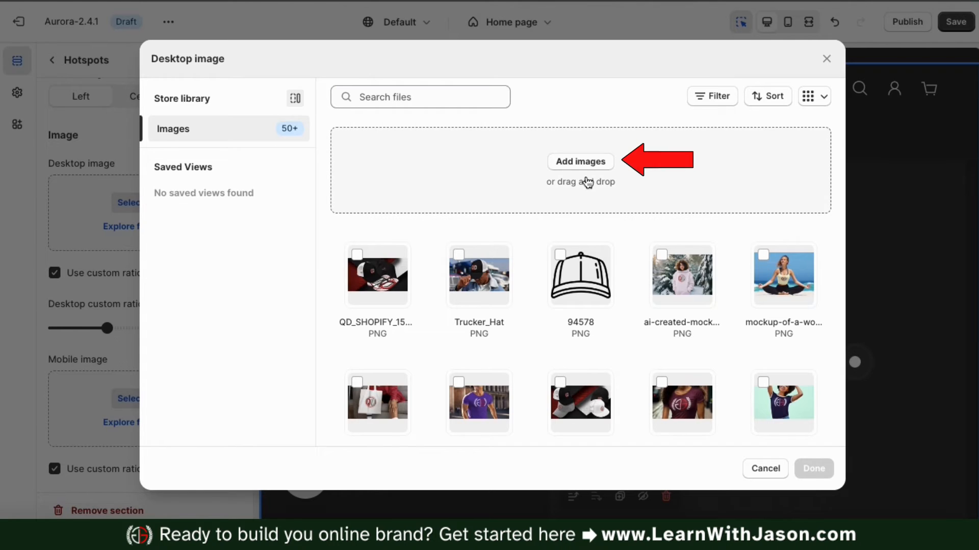
pyautogui.click(601, 165)
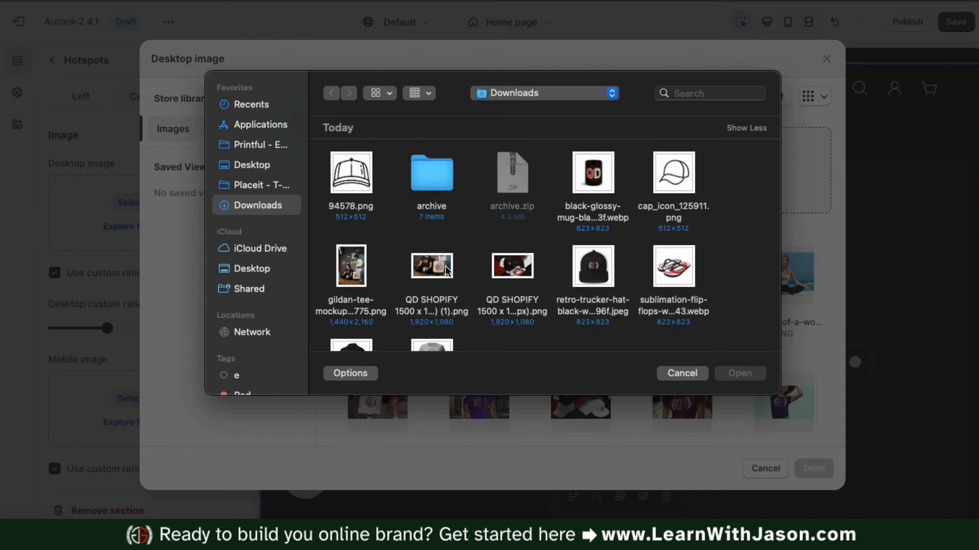
pyautogui.doubleClick(444, 269)
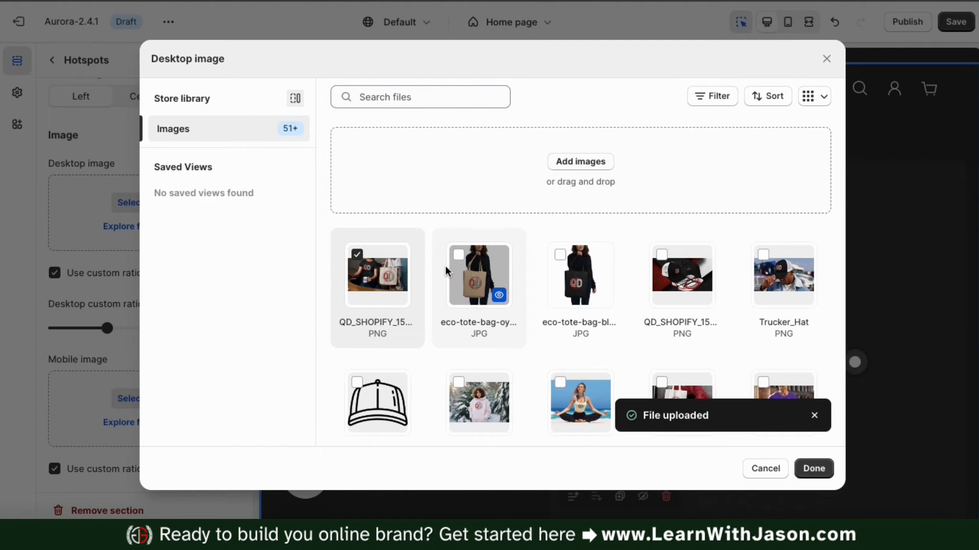
pyautogui.click(813, 470)
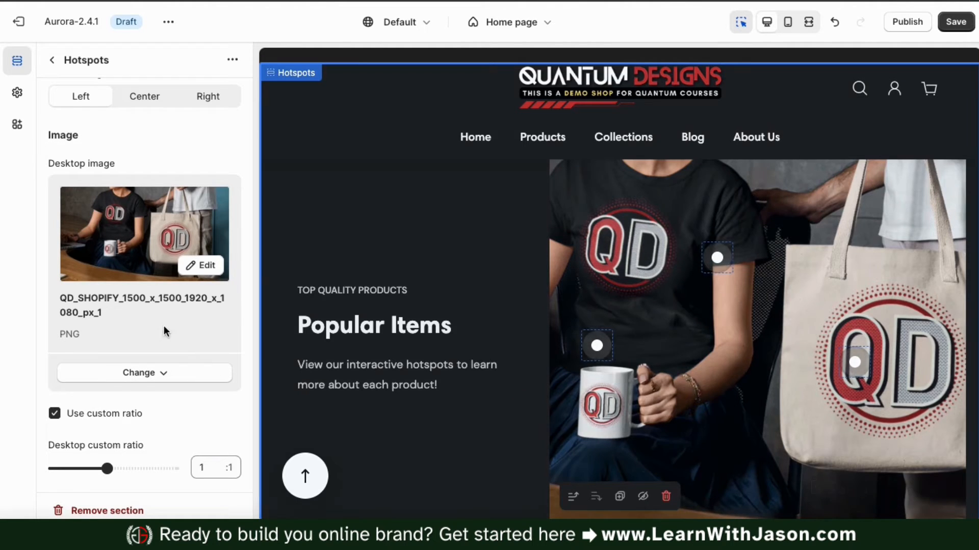
# Review the Hotspots section's mobile image settings and check the section in the mobile preview, returning to the desktop preview
pyautogui.scroll(-1, 141, 329)
pyautogui.scroll(-4, 143, 329)
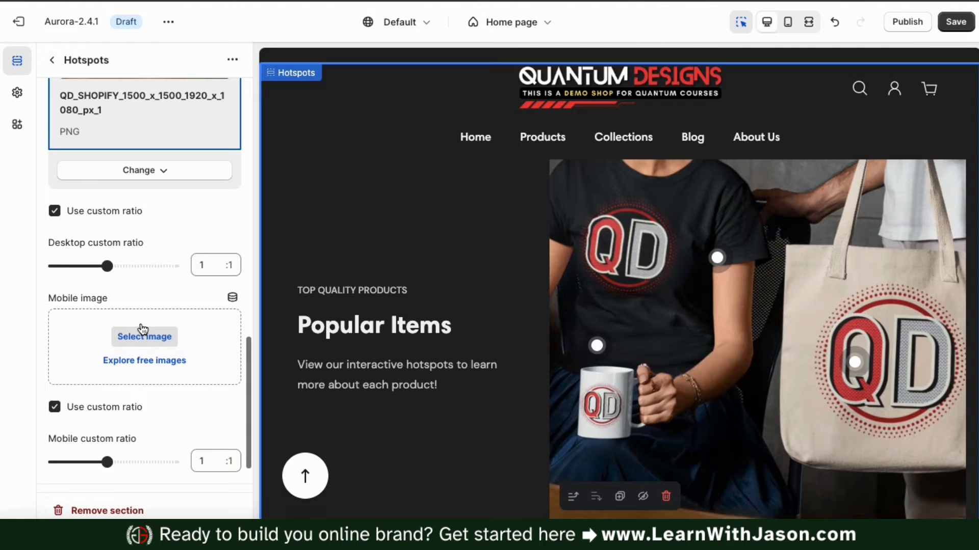
pyautogui.scroll(-1, 143, 329)
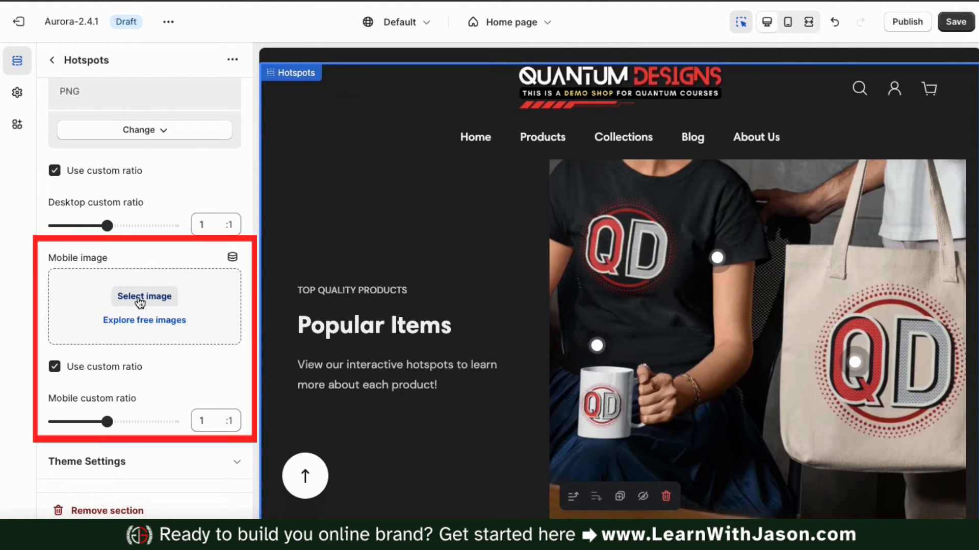
pyautogui.click(787, 22)
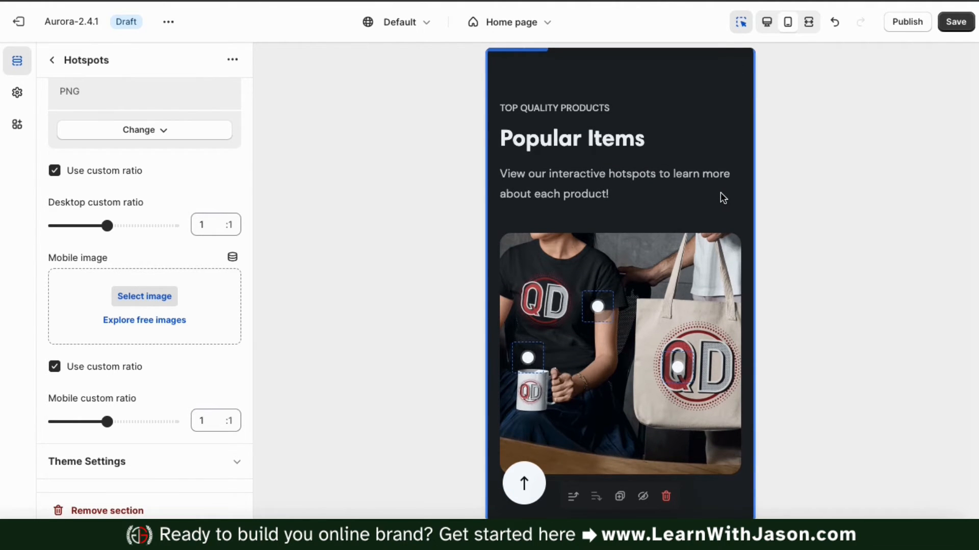
pyautogui.click(764, 26)
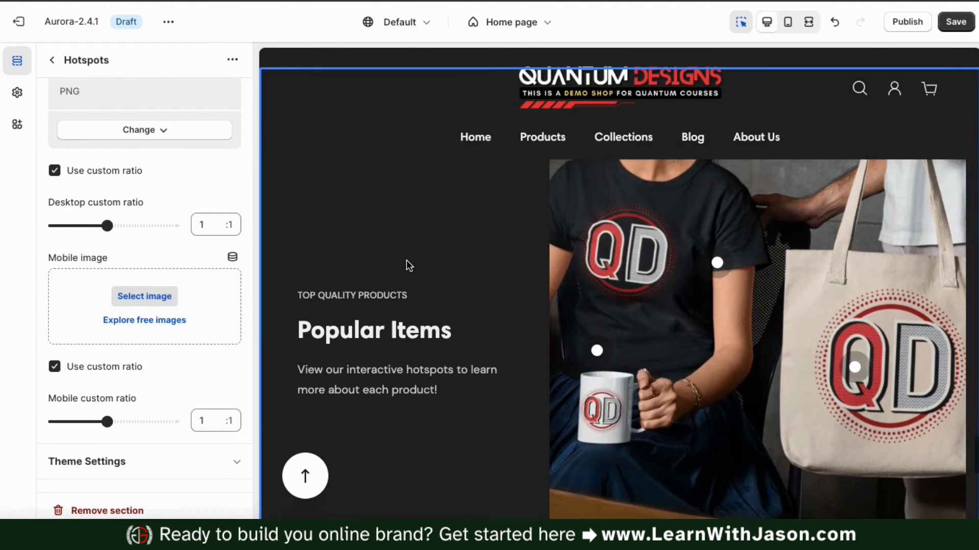
# Return to the home page's section list and examine the Hotspots section's blocks and the block types available to add
pyautogui.scroll(-1, 66, 278)
pyautogui.scroll(10, 68, 277)
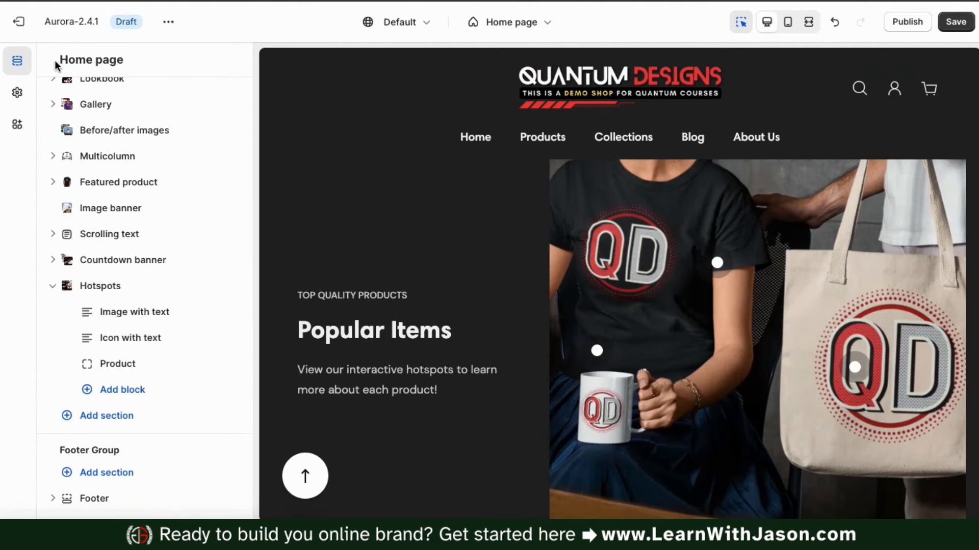
pyautogui.moveTo(231, 209)
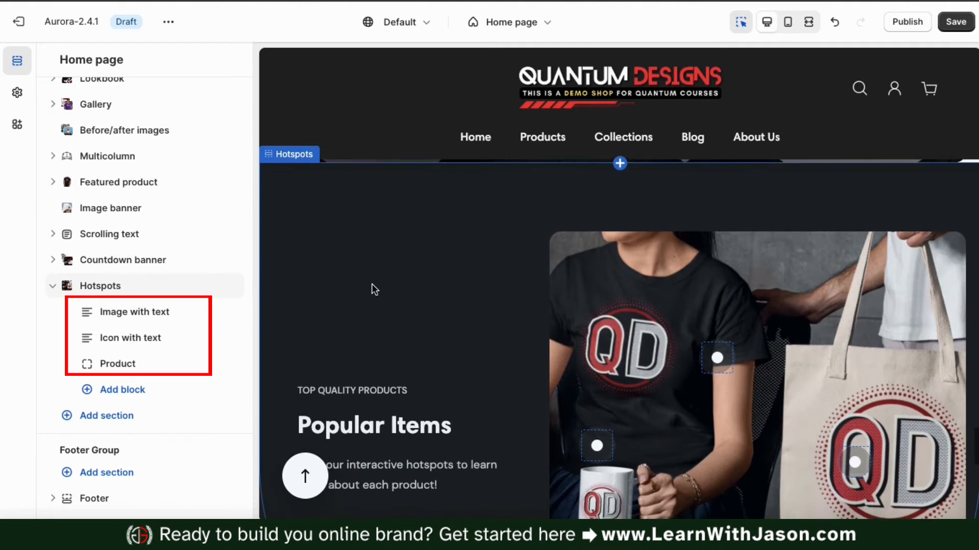
pyautogui.scroll(-1, 372, 284)
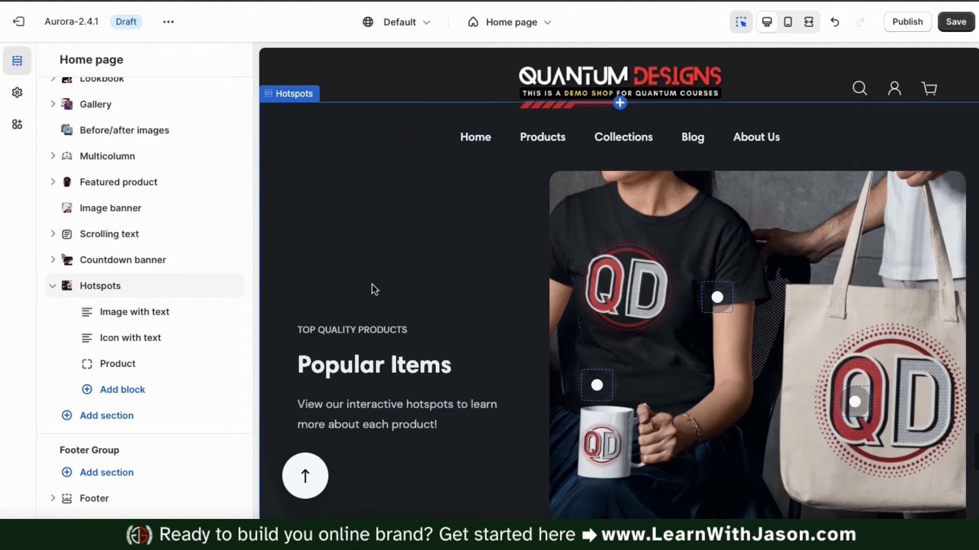
pyautogui.scroll(-1, 371, 288)
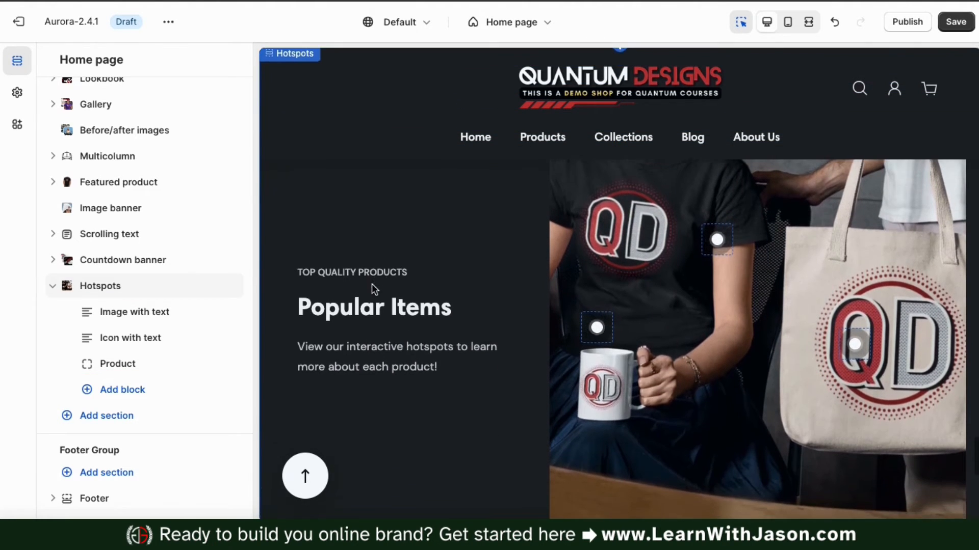
pyautogui.click(130, 393)
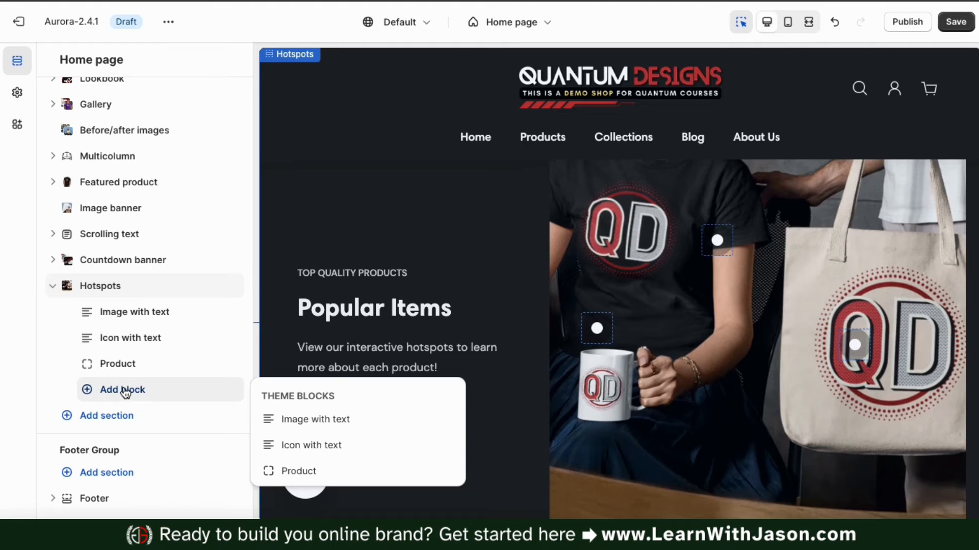
pyautogui.click(49, 351)
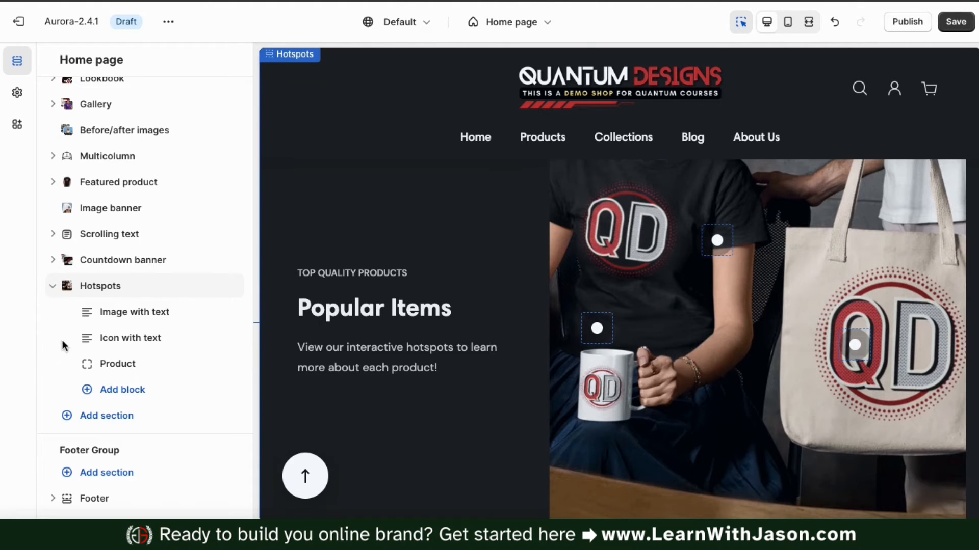
# Move the Image with text hotspot onto the mug by setting its desktop horizontal position to 15% and vertical position to 61%
pyautogui.click(133, 320)
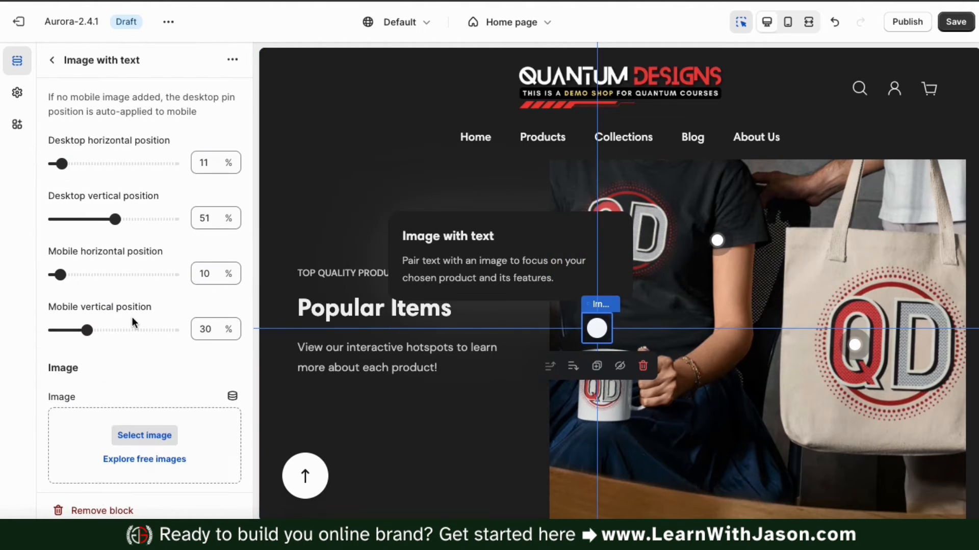
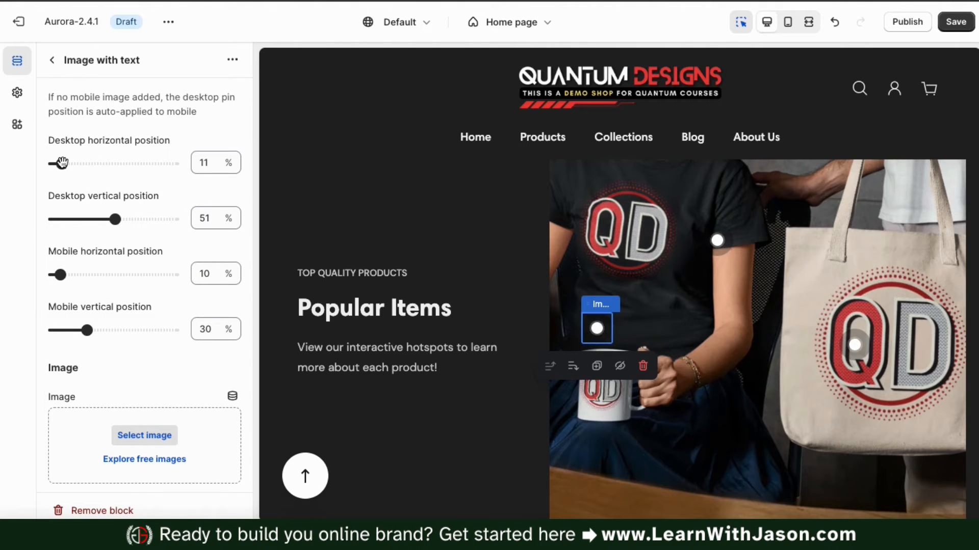
pyautogui.moveTo(62, 162); pyautogui.dragTo(67, 163)
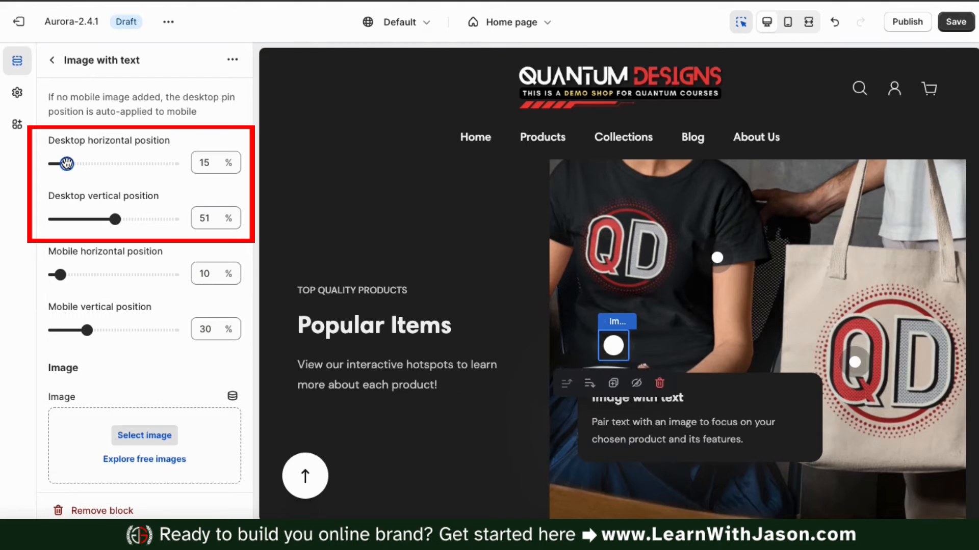
pyautogui.moveTo(110, 216)
pyautogui.mouseDown()
pyautogui.moveTo(98, 218)
pyautogui.moveTo(127, 217)
pyautogui.mouseUp()
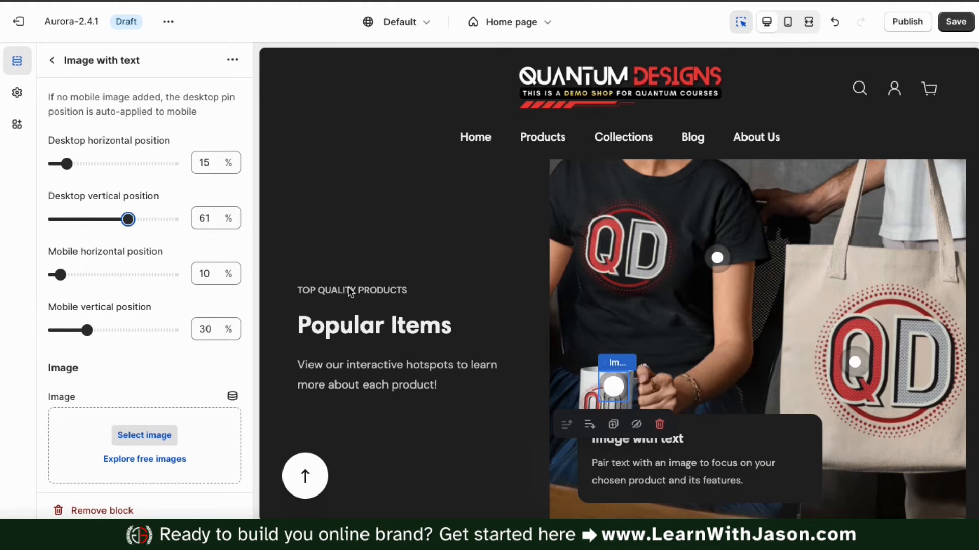
pyautogui.scroll(-1, 347, 289)
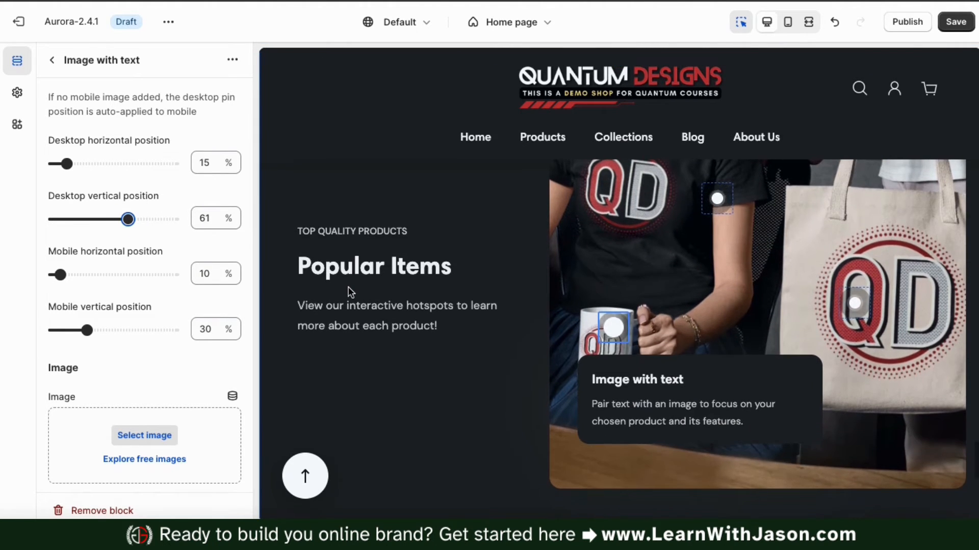
# Check the mug hotspot's placement in the mobile preview and return to the desktop preview
pyautogui.click(789, 28)
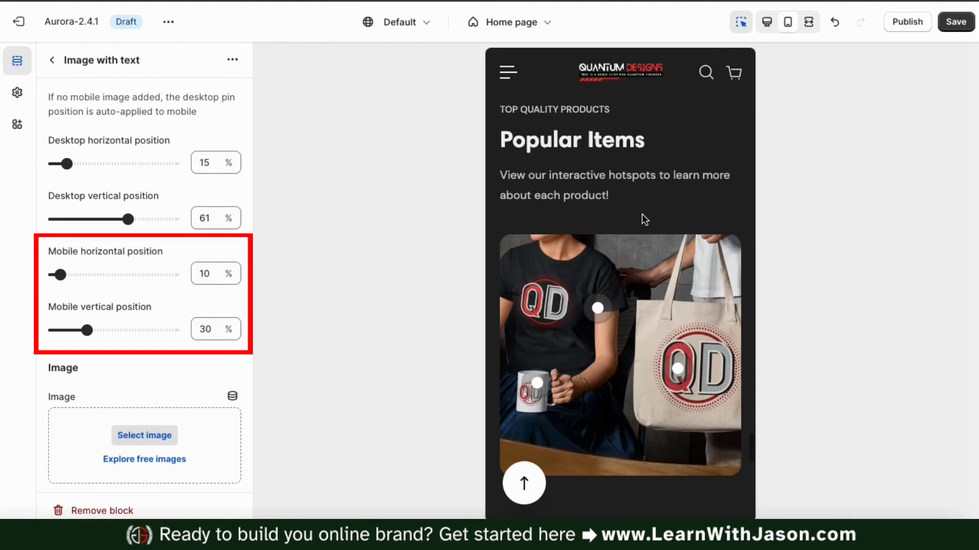
pyautogui.scroll(-1, 642, 217)
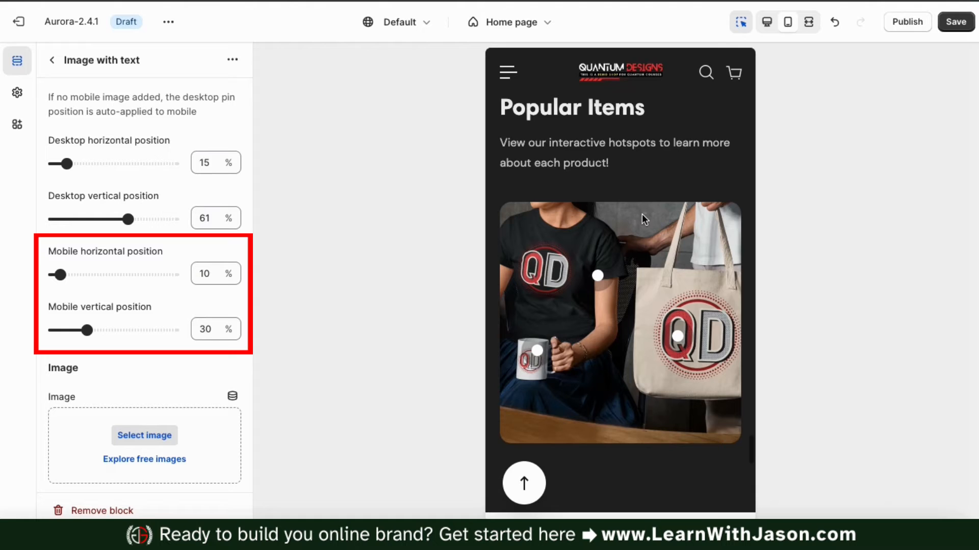
pyautogui.scroll(-1, 641, 213)
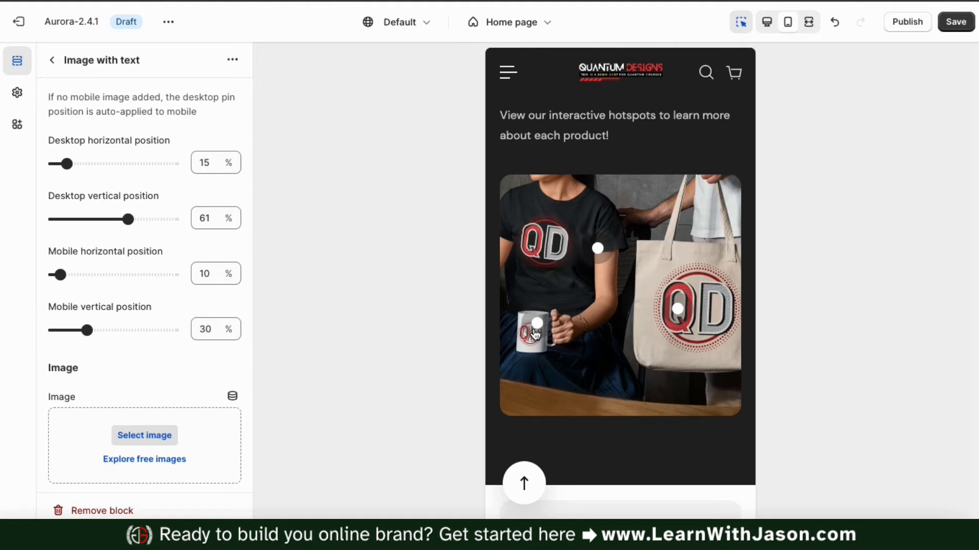
pyautogui.click(766, 22)
# Upload the black glossy mug product image (black-glossy-mug-black-15oz-front) and assign it as the mug hotspot's image
pyautogui.scroll(-1, 378, 275)
pyautogui.scroll(-1, 154, 377)
pyautogui.scroll(-5, 154, 370)
pyautogui.scroll(3, 154, 370)
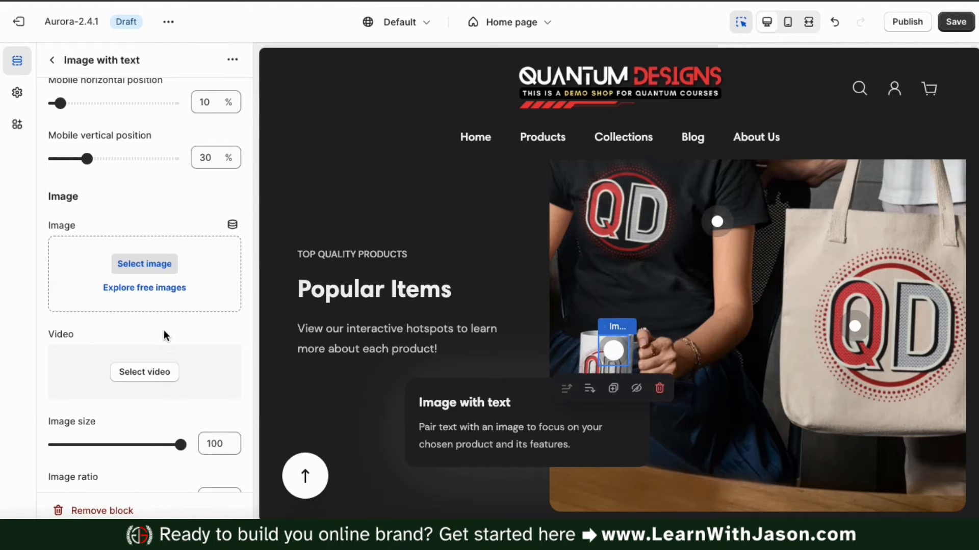
pyautogui.scroll(-1, 168, 299)
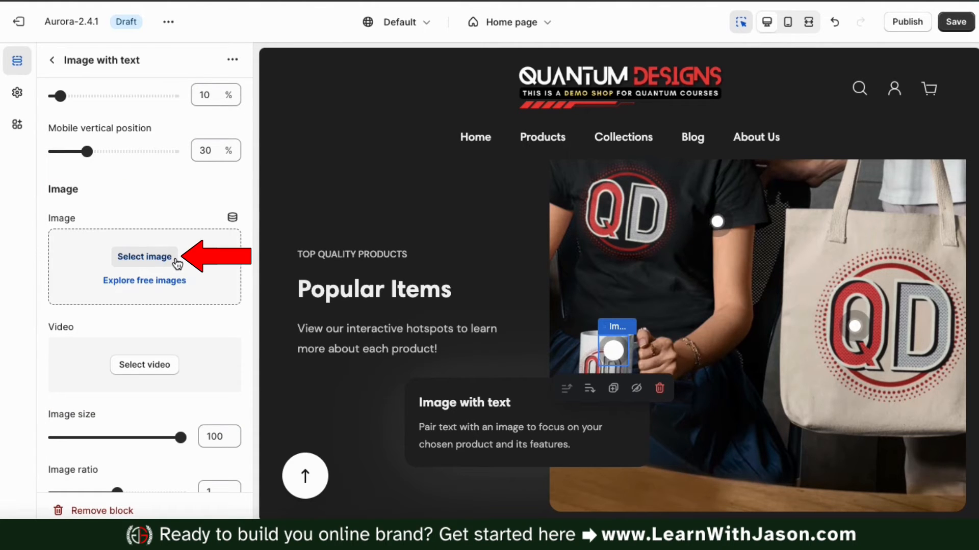
pyautogui.click(154, 260)
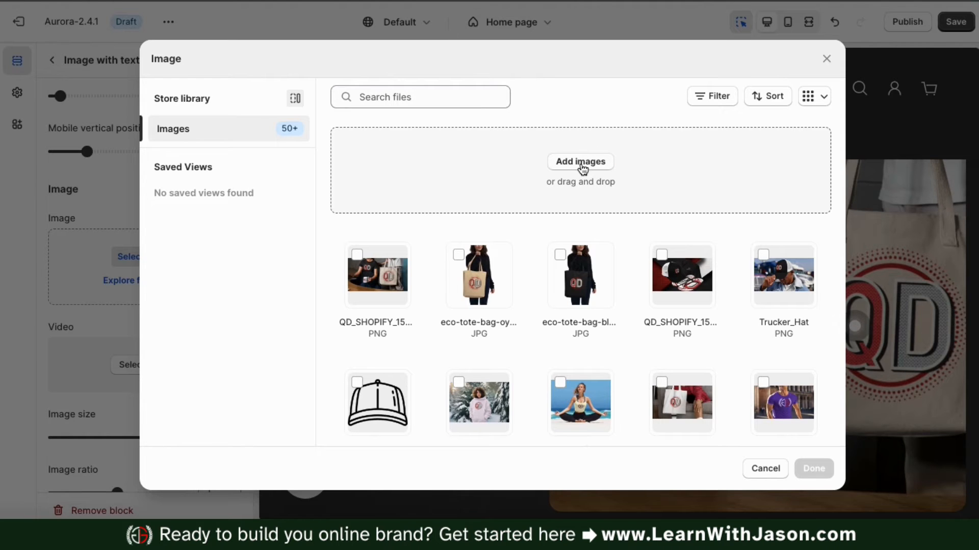
pyautogui.click(582, 164)
pyautogui.doubleClick(573, 163)
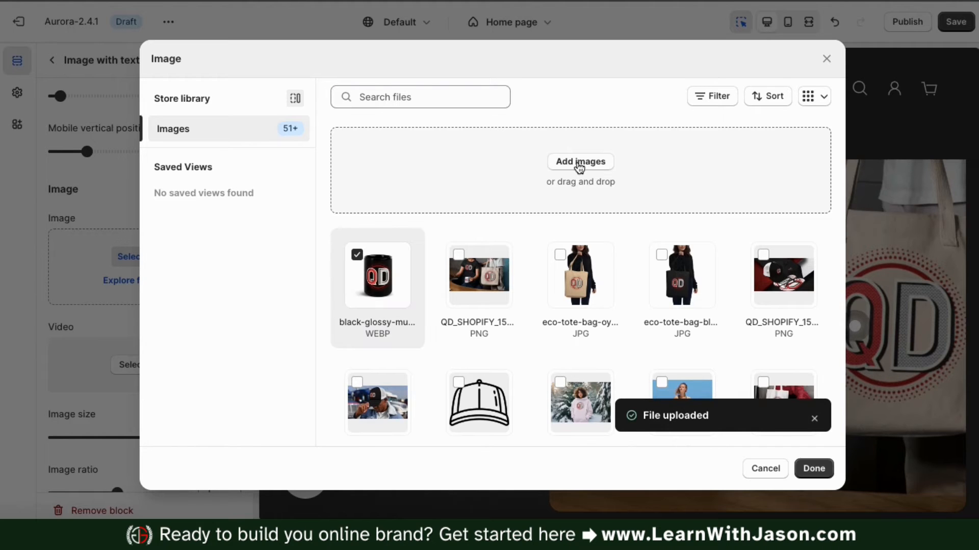
pyautogui.click(814, 469)
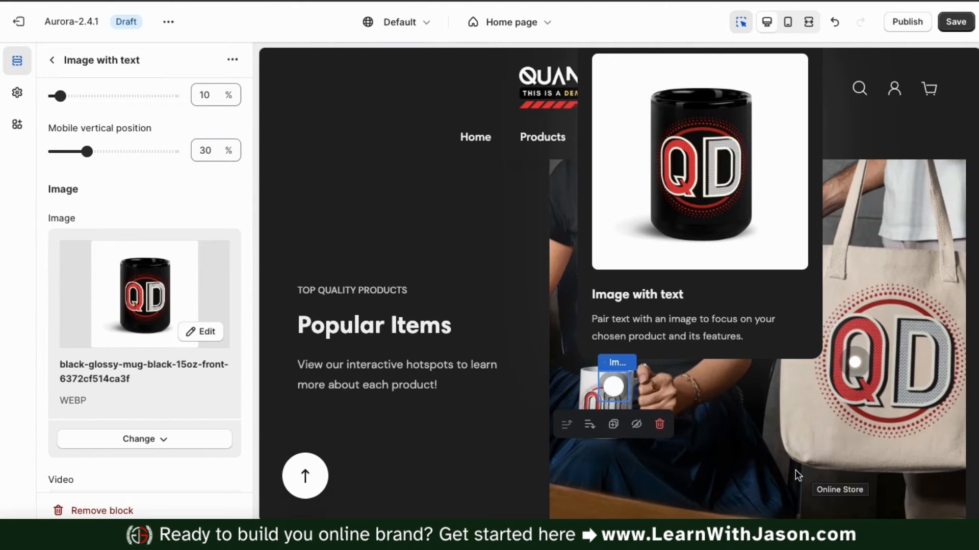
# Reduce the mug hotspot's image size to 65, trying 75 and 50 along the way
pyautogui.scroll(-3, 216, 339)
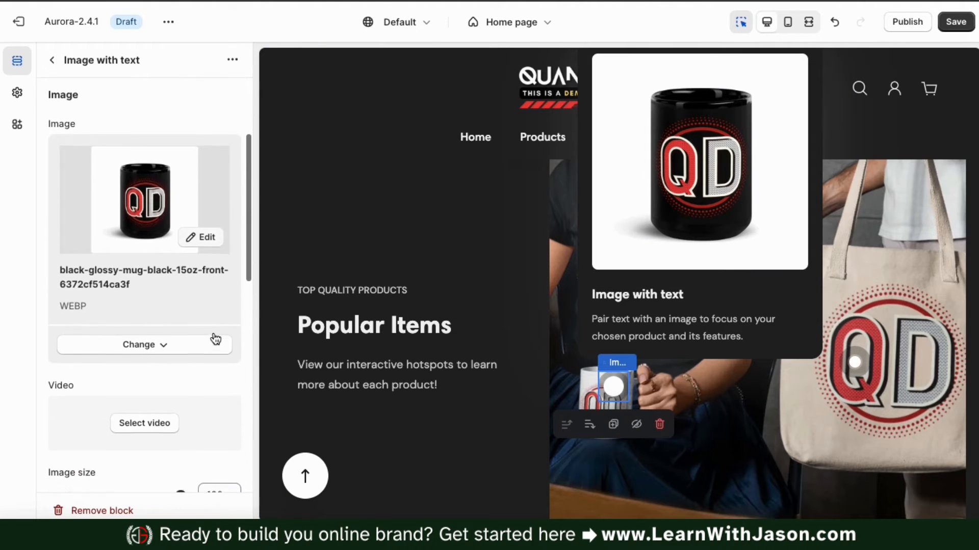
pyautogui.scroll(-4, 216, 339)
pyautogui.scroll(2, 215, 339)
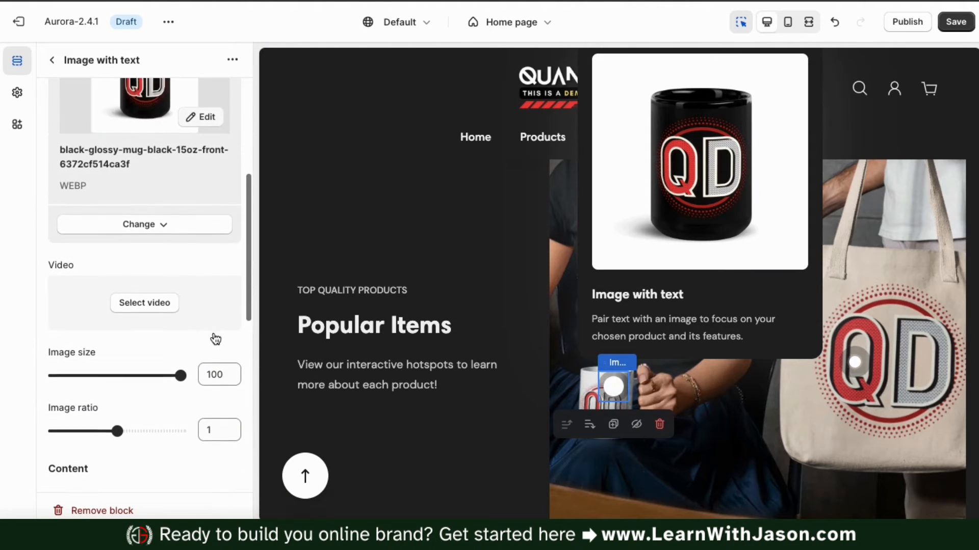
pyautogui.scroll(-3, 215, 339)
pyautogui.moveTo(181, 260); pyautogui.dragTo(144, 259)
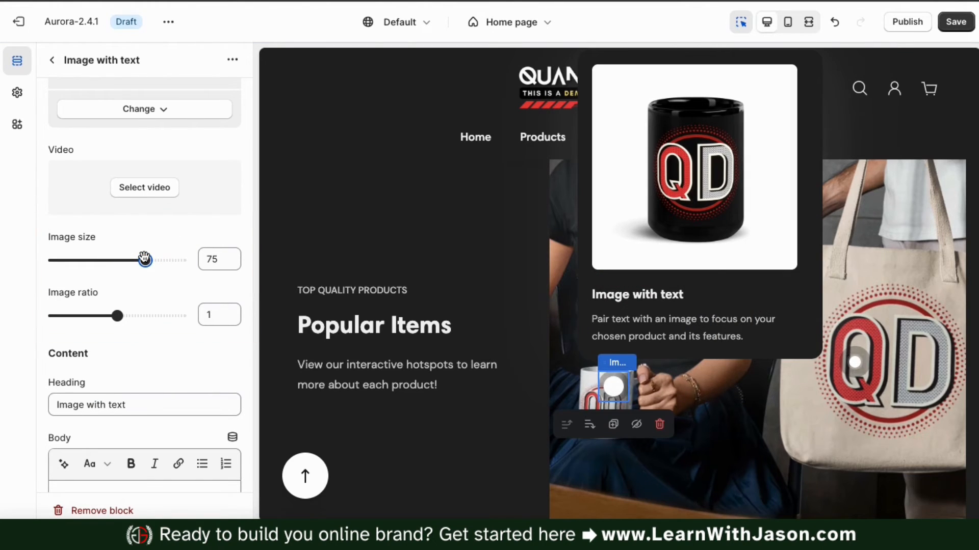
pyautogui.moveTo(145, 260); pyautogui.dragTo(109, 260)
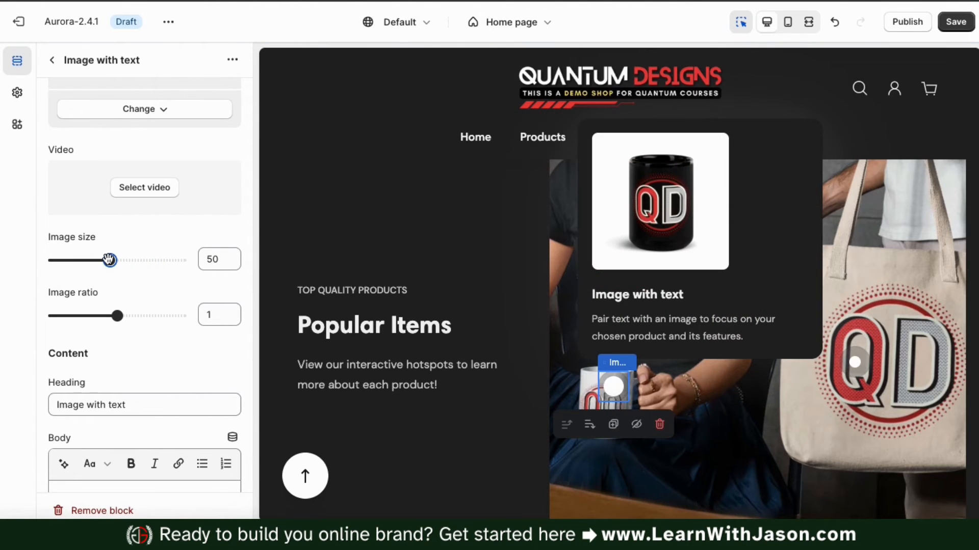
pyautogui.moveTo(109, 260); pyautogui.dragTo(131, 259)
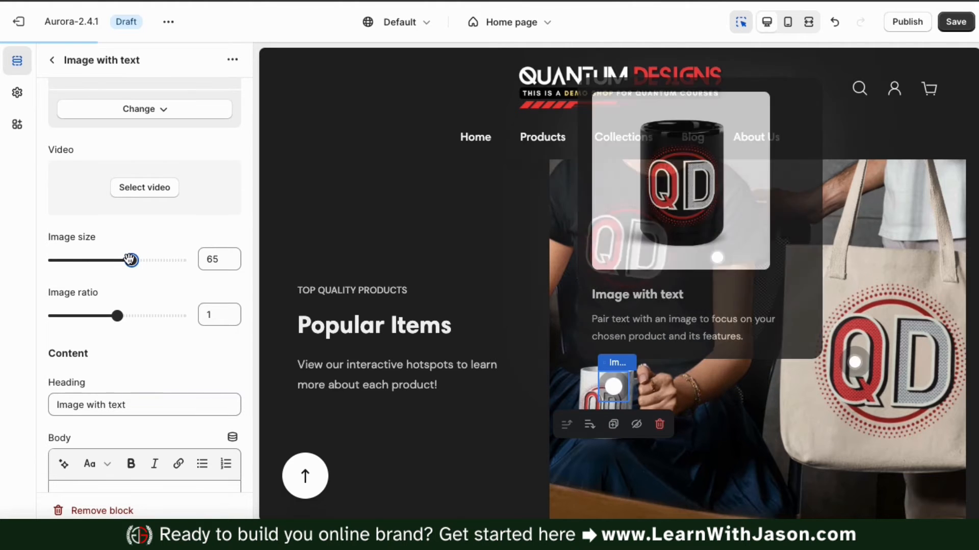
# Change the mug hotspot's heading to "Glossy Coffee Mug"
pyautogui.scroll(-3, 133, 348)
pyautogui.scroll(-2, 134, 349)
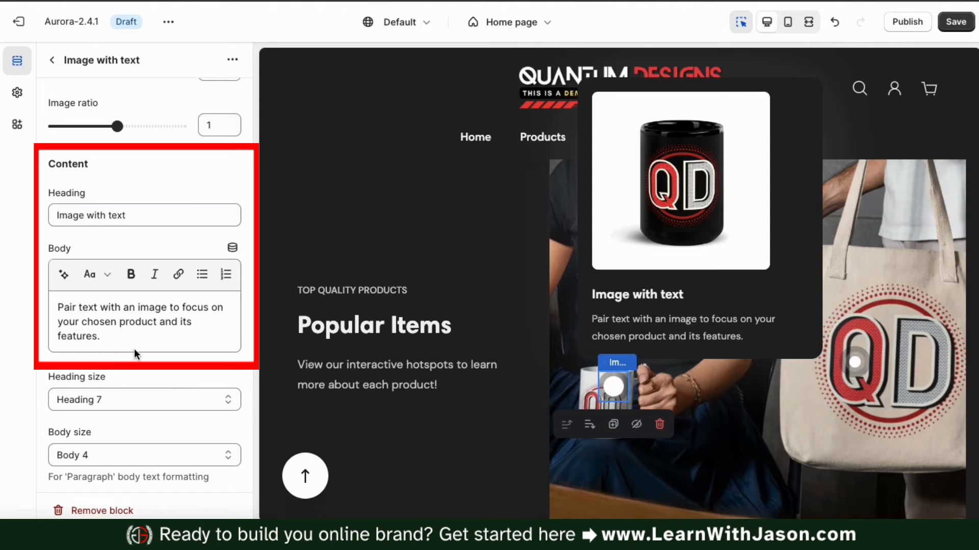
pyautogui.tripleClick(113, 214)
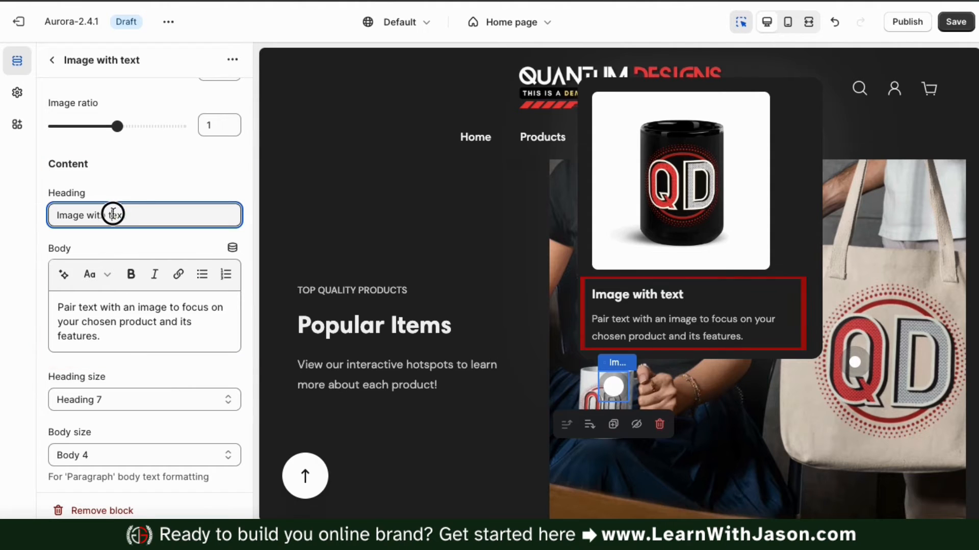
pyautogui.write('Gloos')
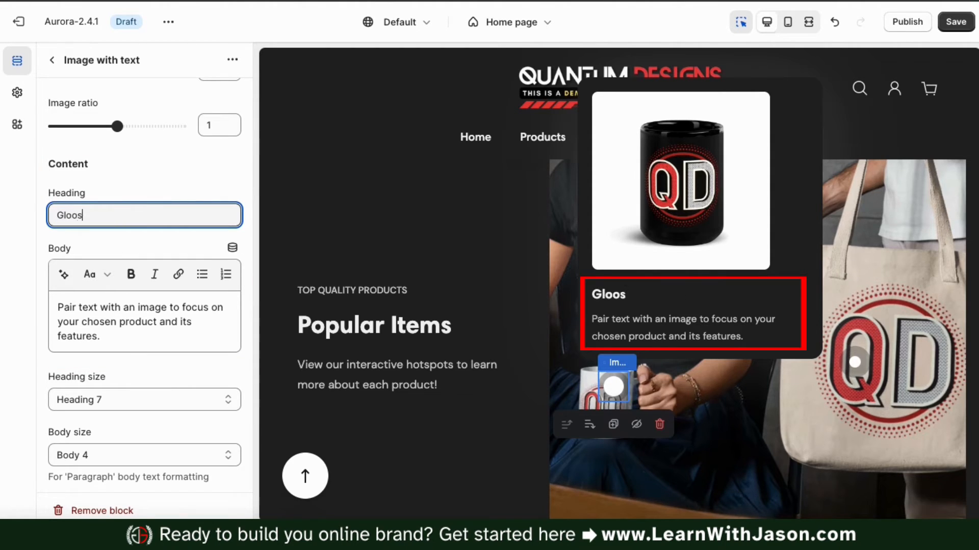
pyautogui.press('BackSpace')
pyautogui.press('BackSpace')
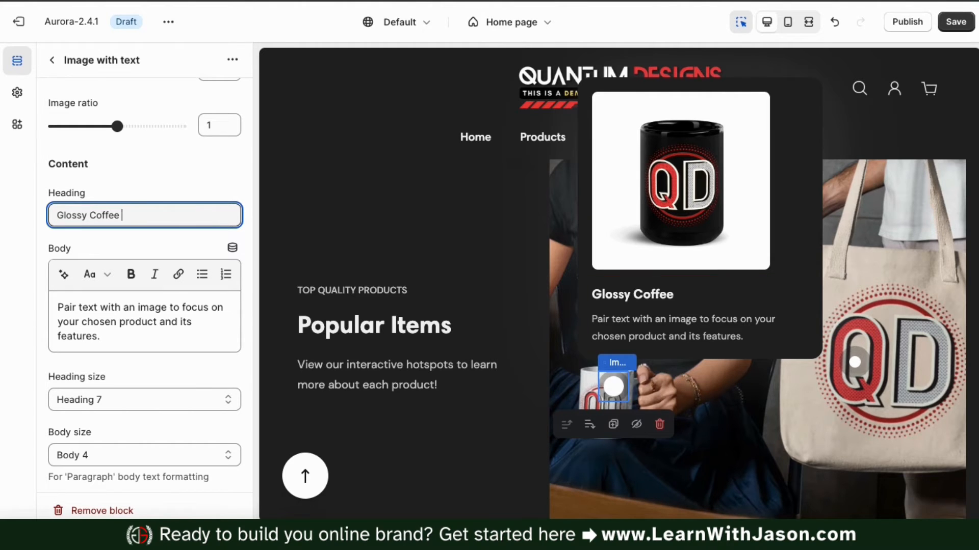
pyautogui.write('g')
# Replace the mug hotspot's body text with "This cupboard essential is sturdy, sleek, and perfect for your morning java or afternoon tea."
pyautogui.moveTo(112, 334); pyautogui.dragTo(56, 310)
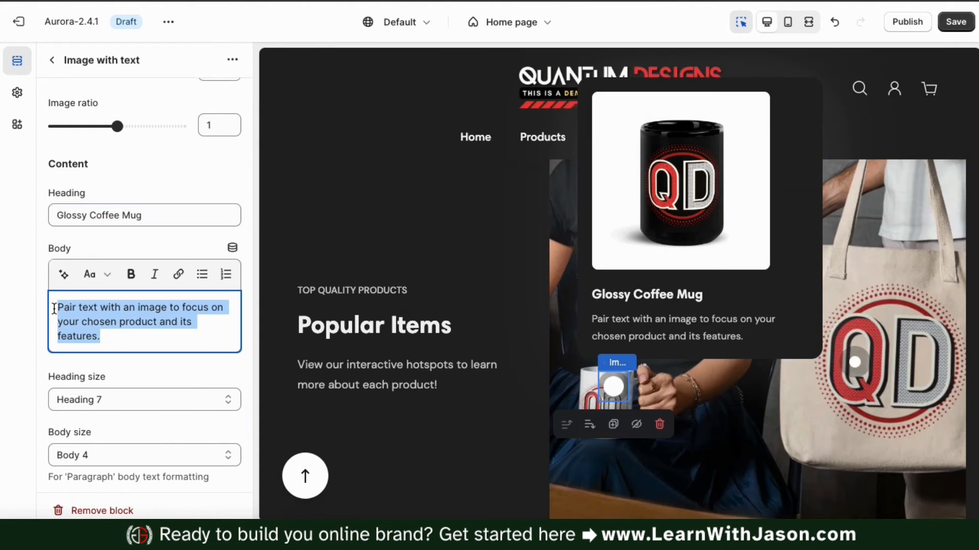
pyautogui.write('This c')
pyautogui.write('upboard essential is sturdy, sleek, and perfect for your morning java or afternoon tea.')
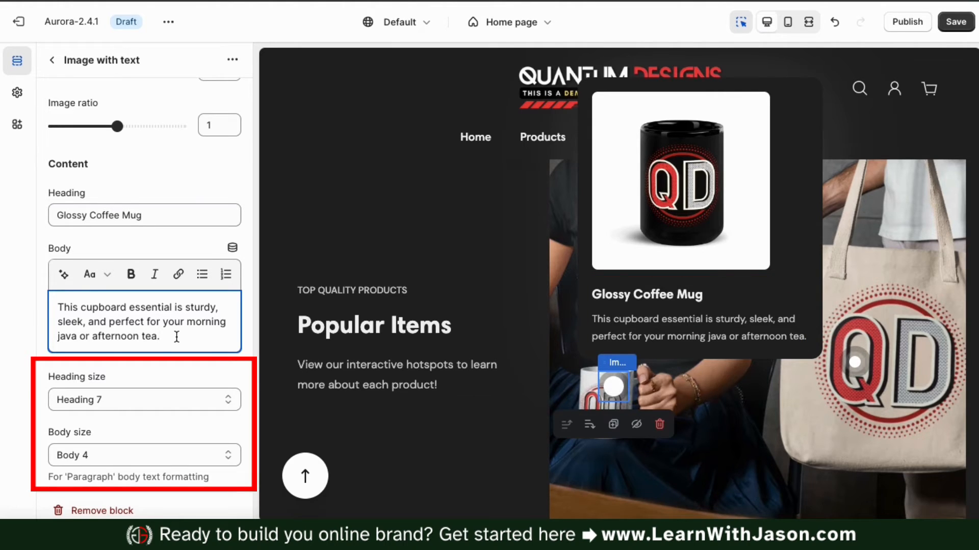
# Set the mug hotspot's content alignment to Center, leaving the heading and body sizes as they are
pyautogui.scroll(-3, 220, 362)
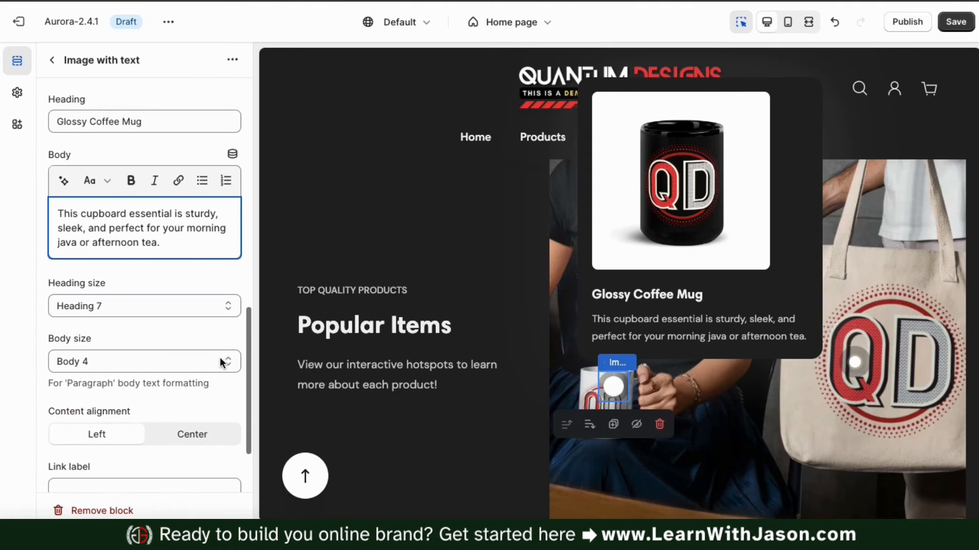
pyautogui.scroll(-1, 219, 363)
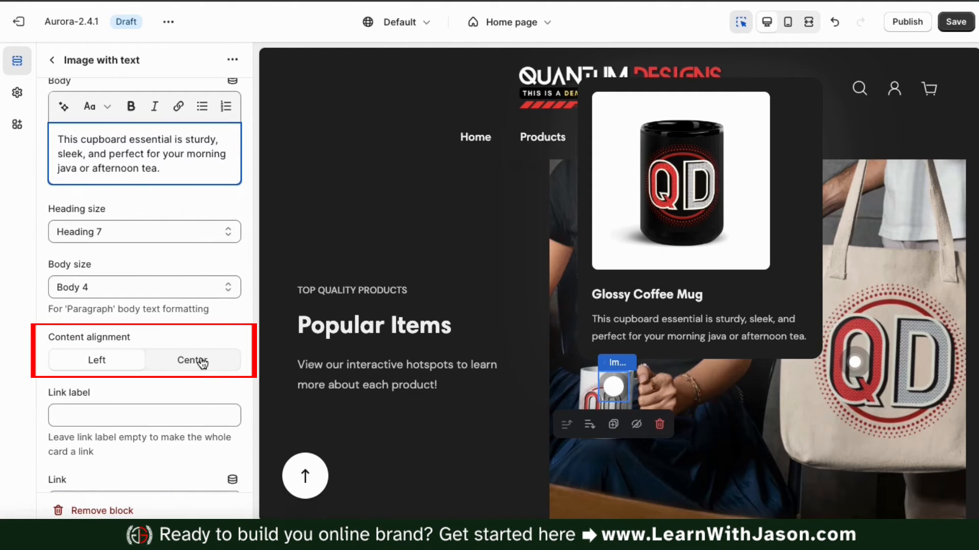
pyautogui.click(200, 361)
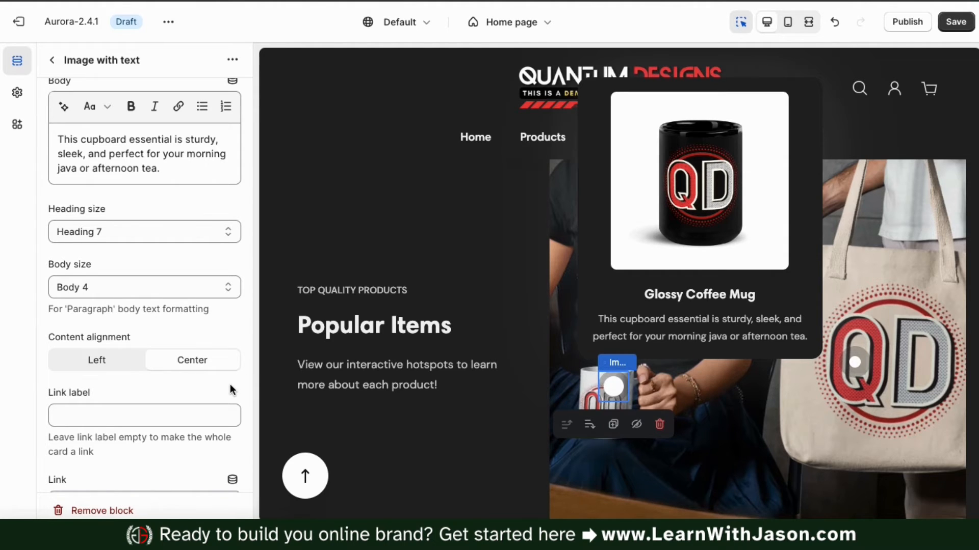
# Add the link label "View Mug" to the mug hotspot and link it to the Black Glossy Mug product
pyautogui.scroll(-1, 230, 388)
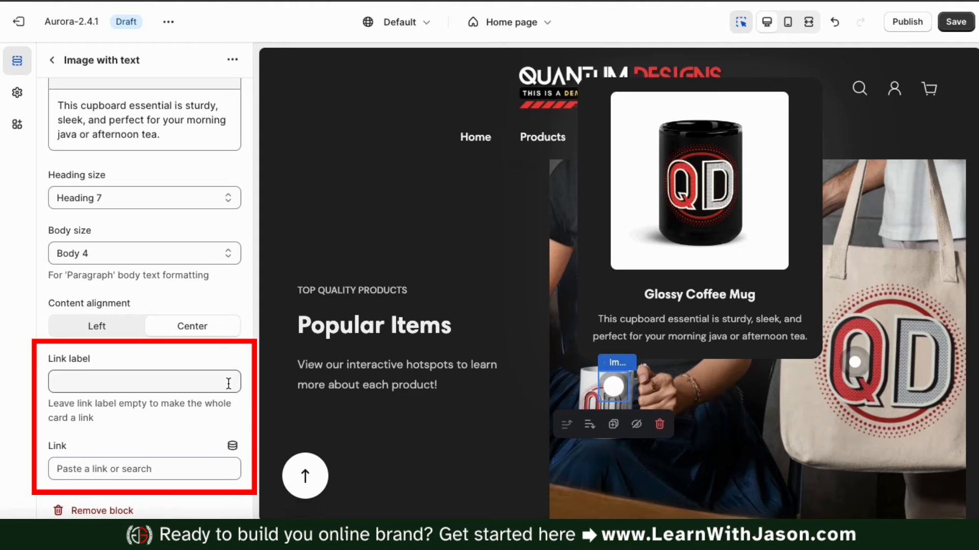
pyautogui.click(188, 385)
pyautogui.write('View Mug')
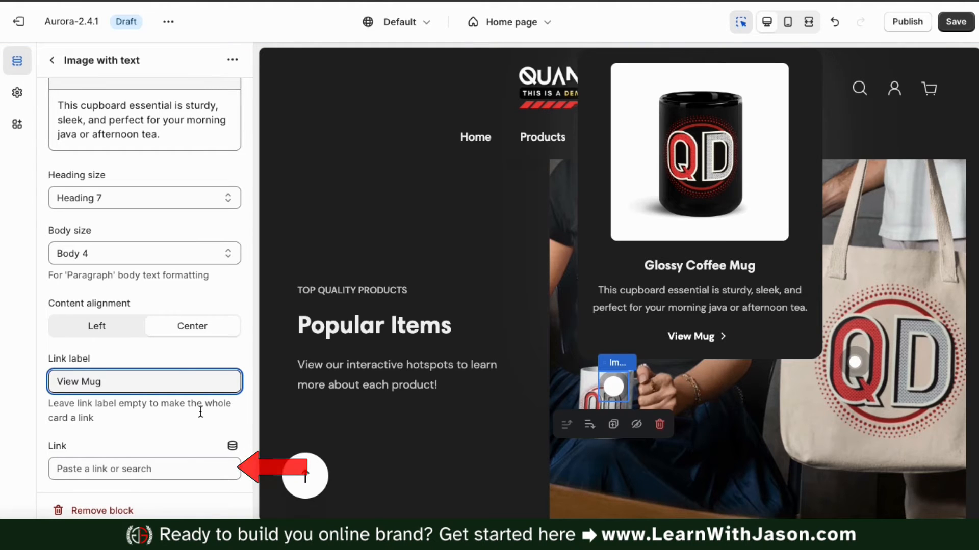
pyautogui.click(198, 467)
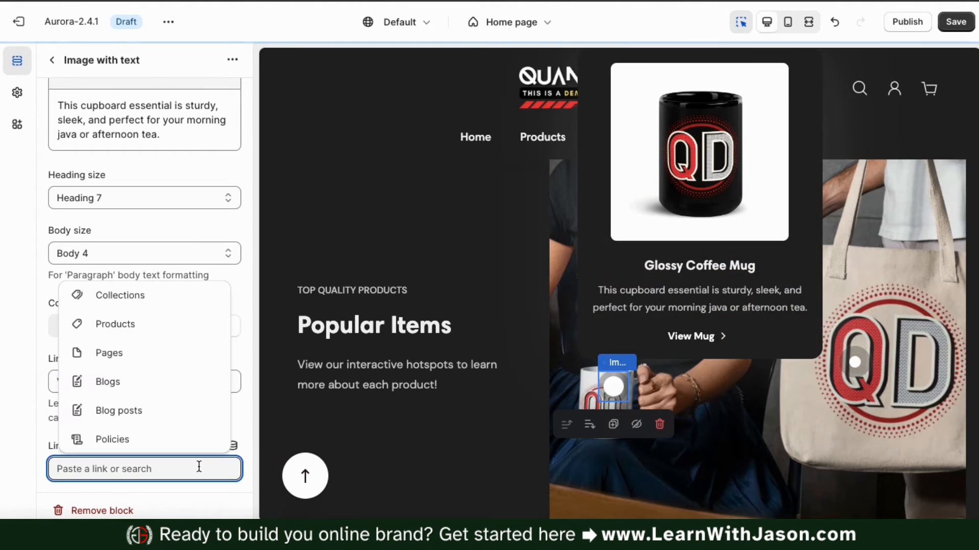
pyautogui.click(135, 330)
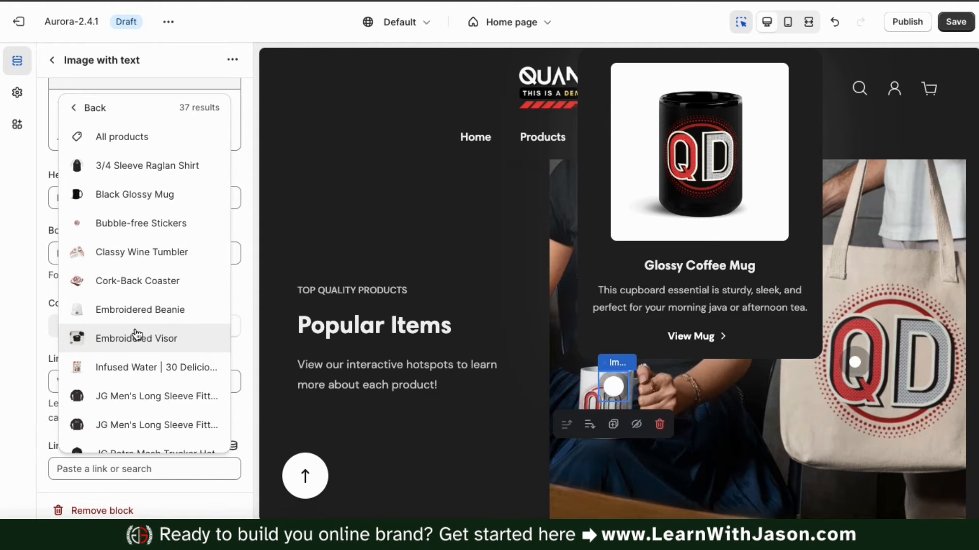
pyautogui.click(132, 206)
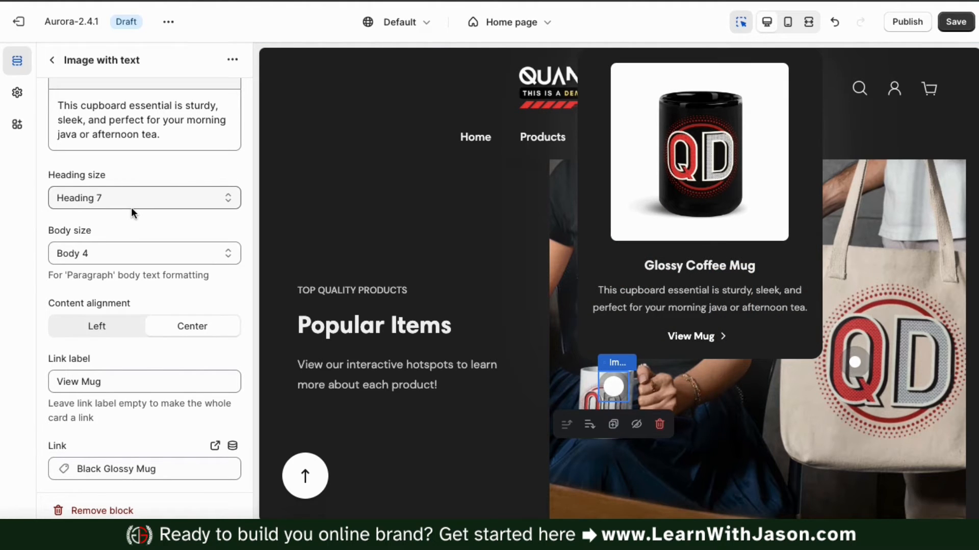
# Check the mug hotspot's popup card in the mobile preview, close it and return to the desktop preview
pyautogui.scroll(6, 110, 172)
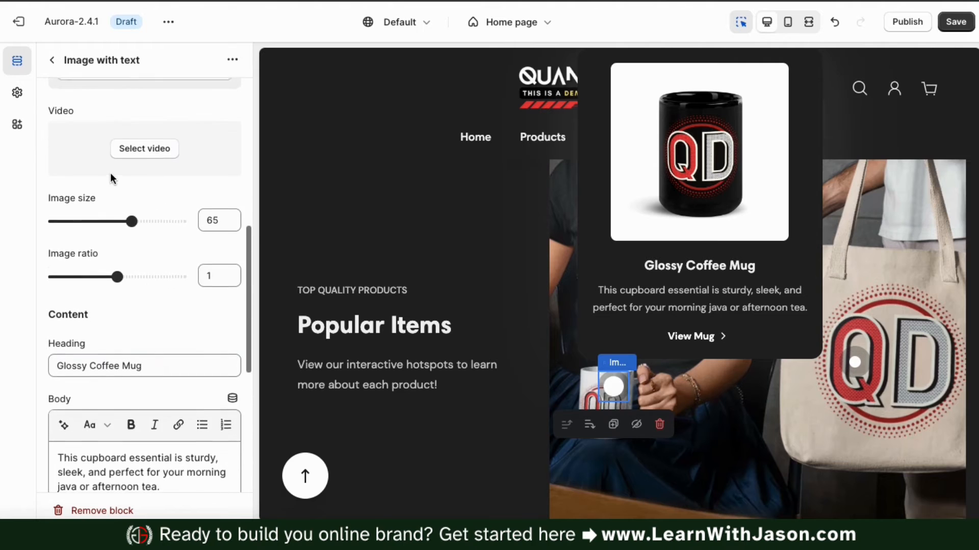
pyautogui.scroll(10, 110, 173)
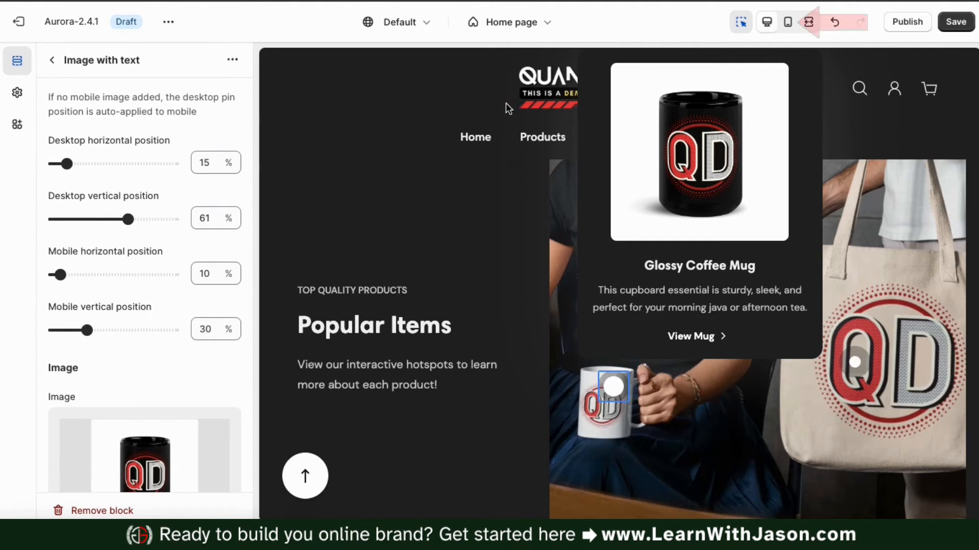
pyautogui.click(788, 23)
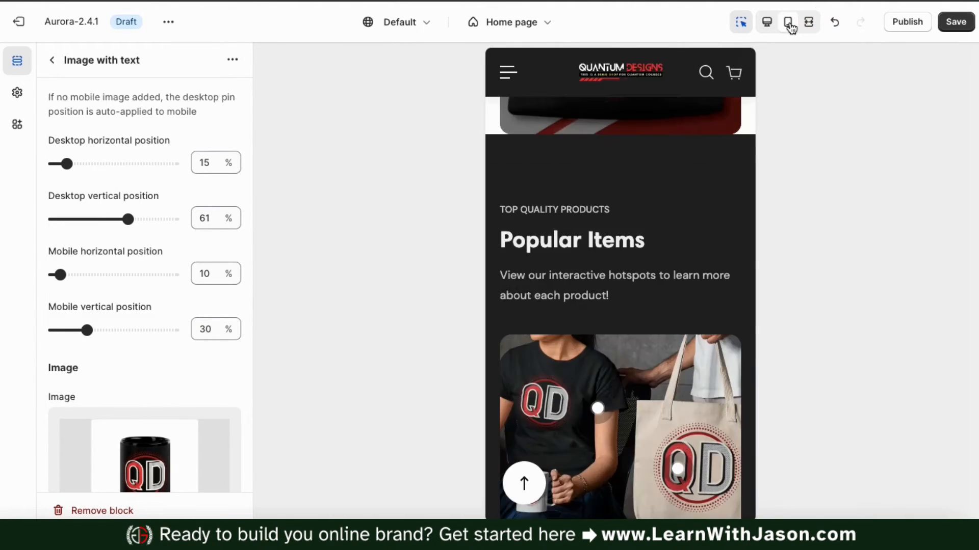
pyautogui.scroll(-3, 748, 273)
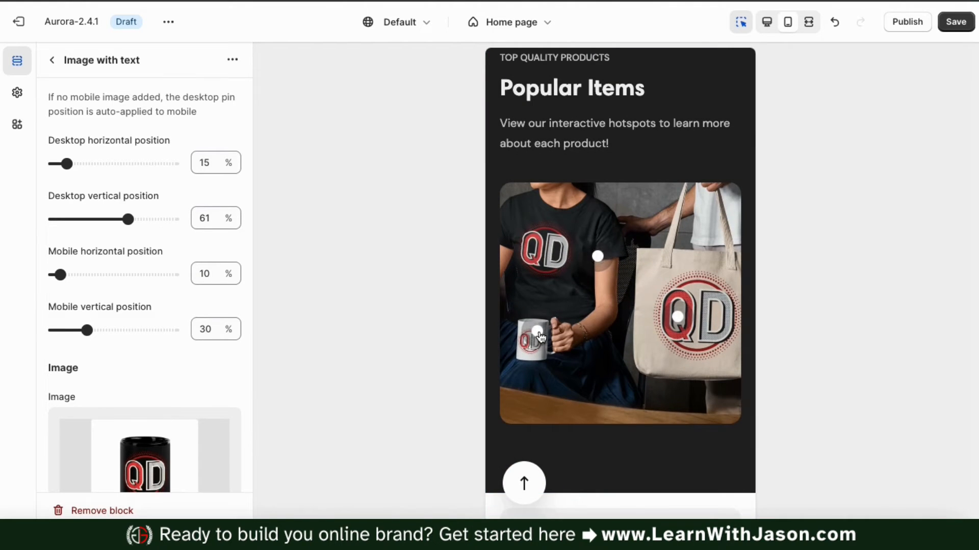
pyautogui.scroll(-1, 540, 336)
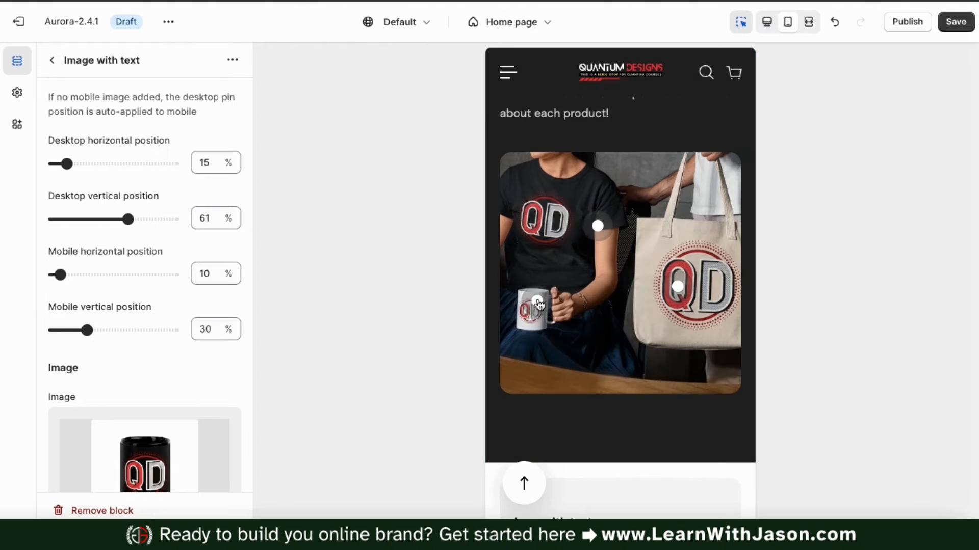
pyautogui.click(538, 301)
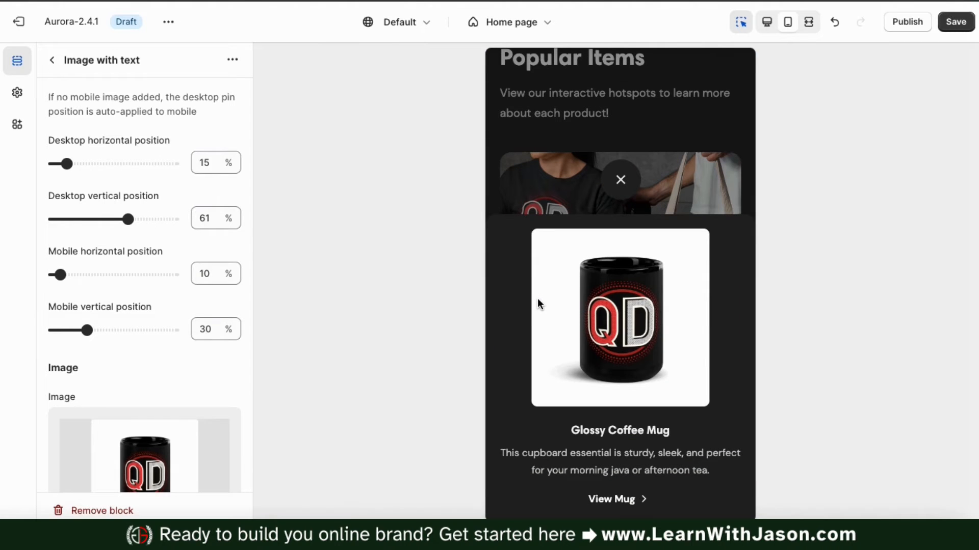
pyautogui.click(620, 182)
pyautogui.click(767, 22)
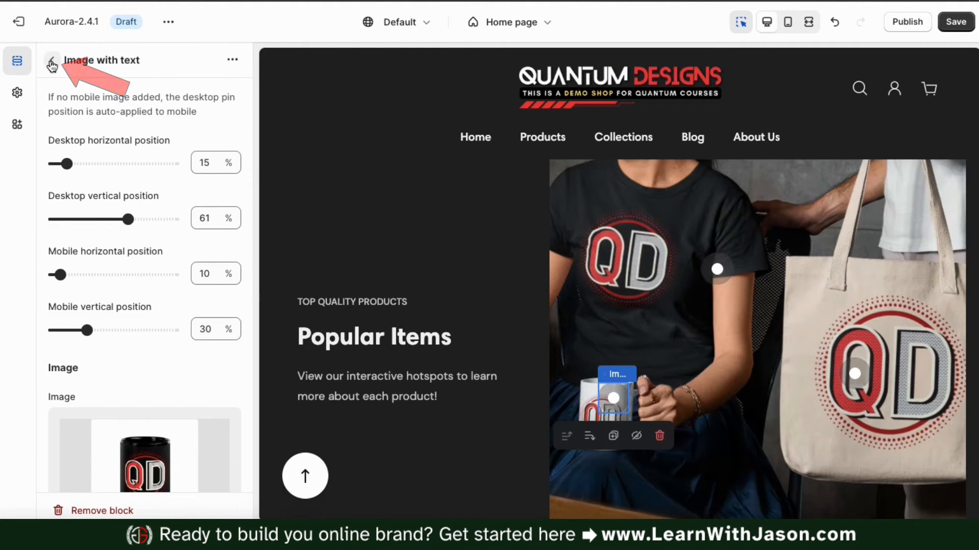
# Place the Icon with text hotspot on the T-shirt at 24% desktop horizontal and 36% desktop vertical position
pyautogui.click(51, 59)
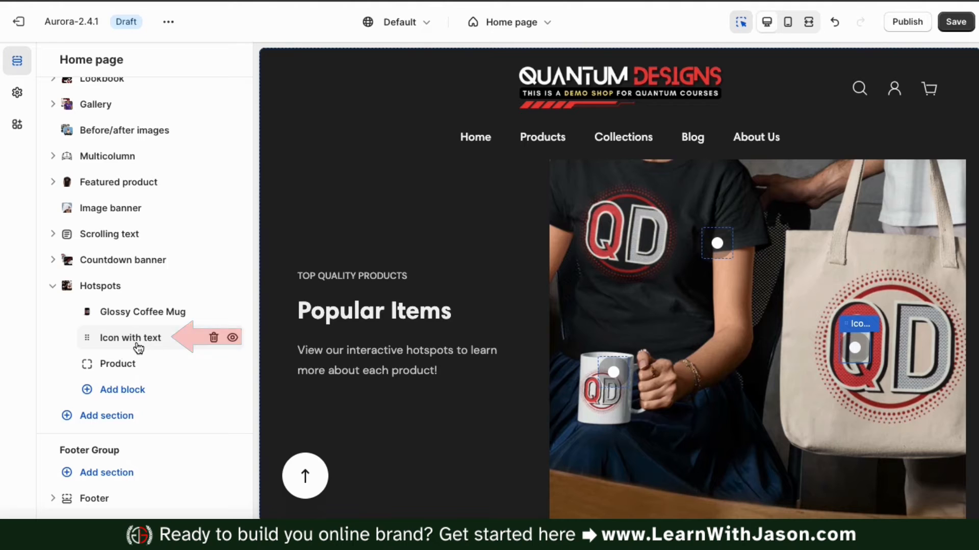
pyautogui.click(137, 343)
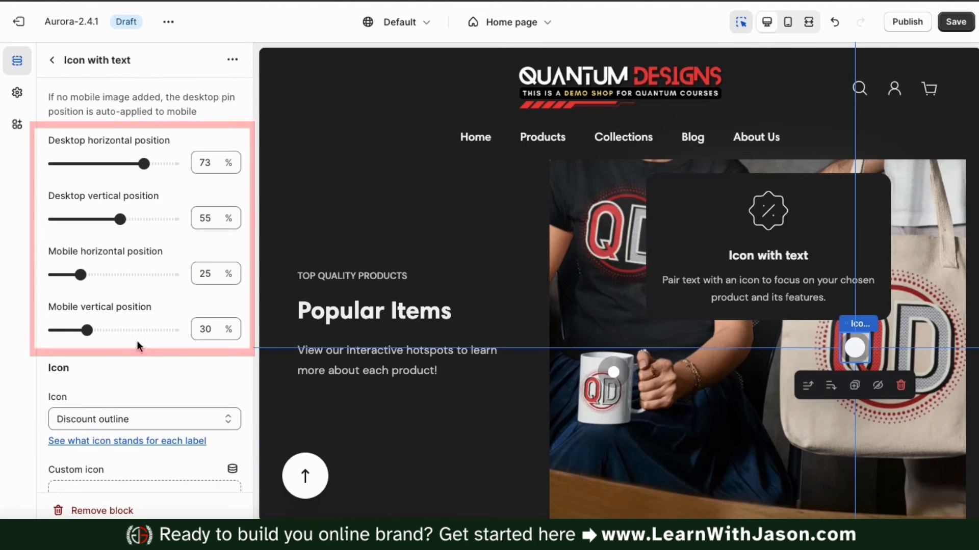
pyautogui.click(853, 349)
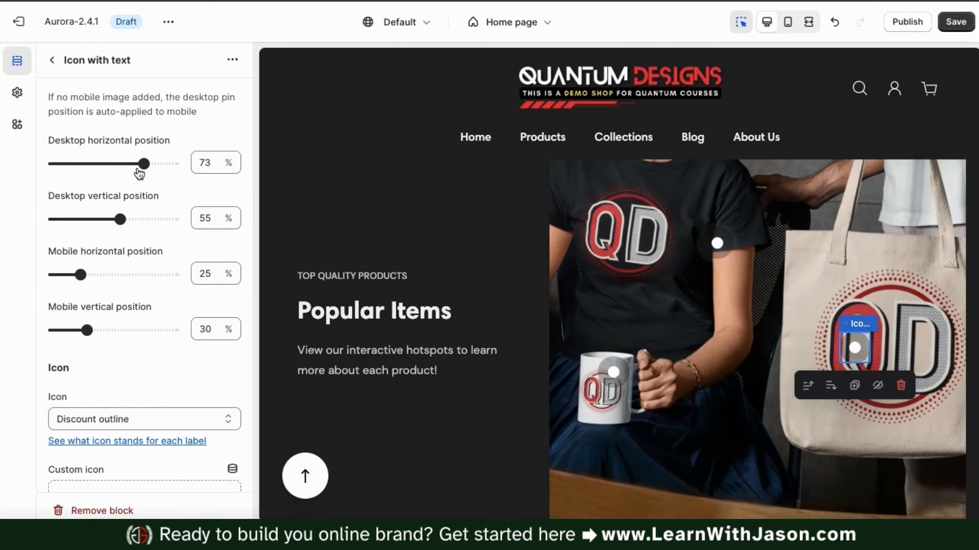
pyautogui.moveTo(144, 163); pyautogui.dragTo(101, 163)
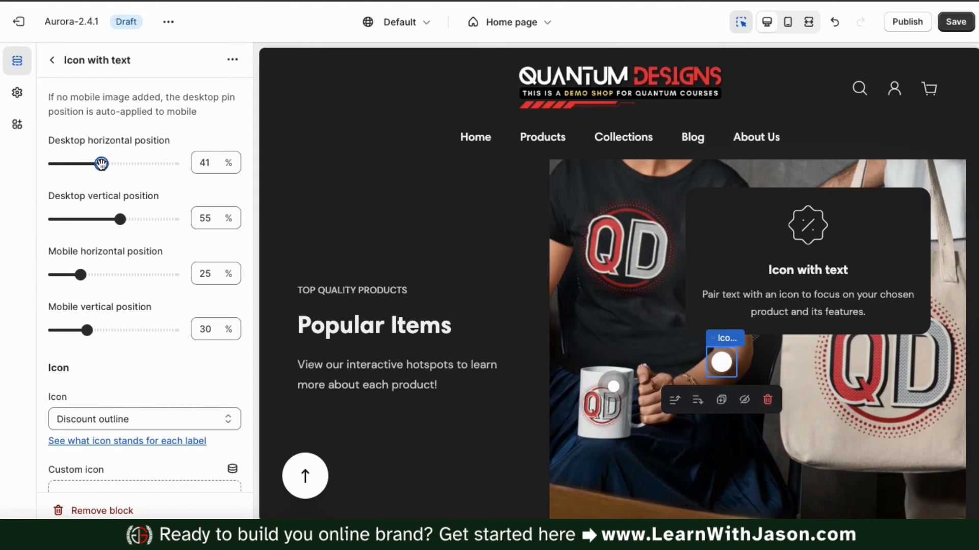
pyautogui.moveTo(121, 218); pyautogui.dragTo(95, 220)
pyautogui.moveTo(102, 164); pyautogui.dragTo(79, 163)
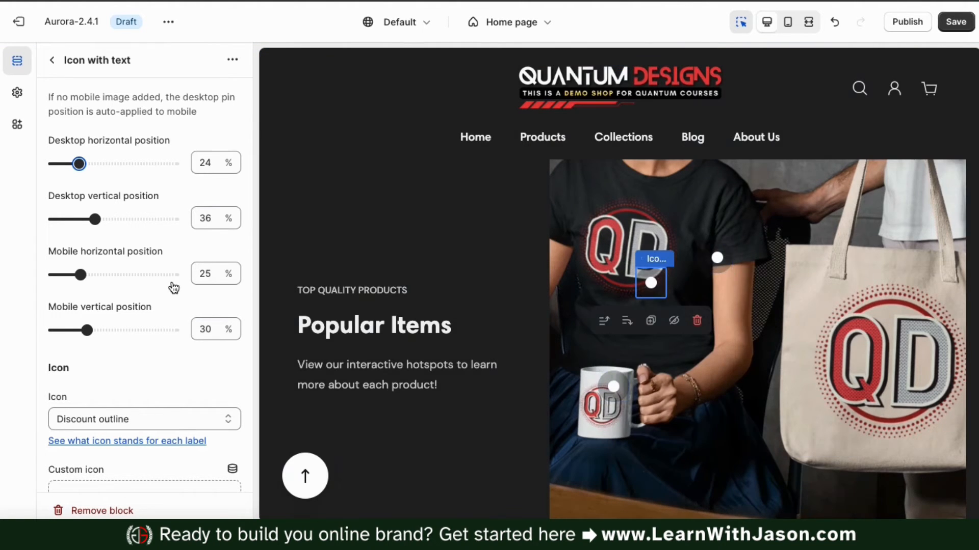
# Change the T-shirt hotspot's icon to the T-shirt option
pyautogui.scroll(-5, 221, 375)
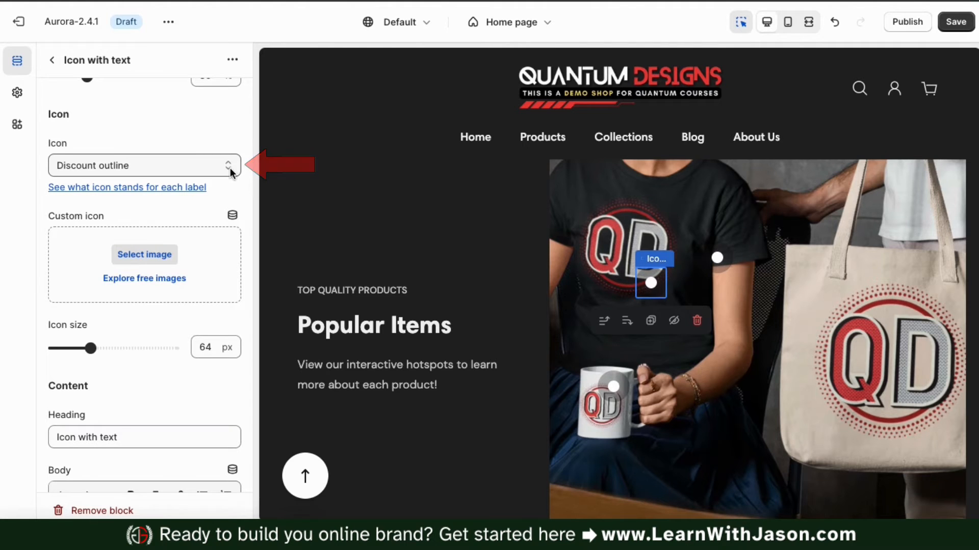
pyautogui.click(231, 172)
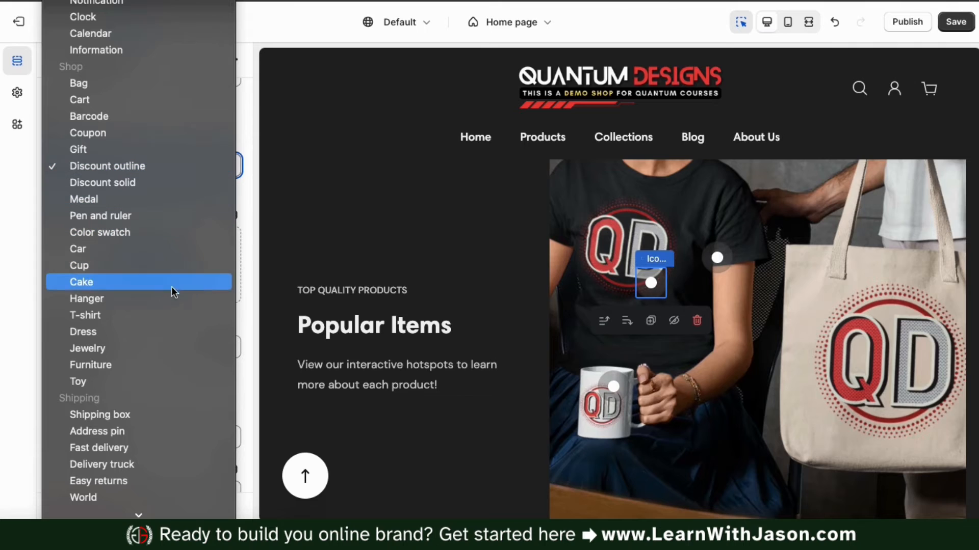
pyautogui.click(86, 316)
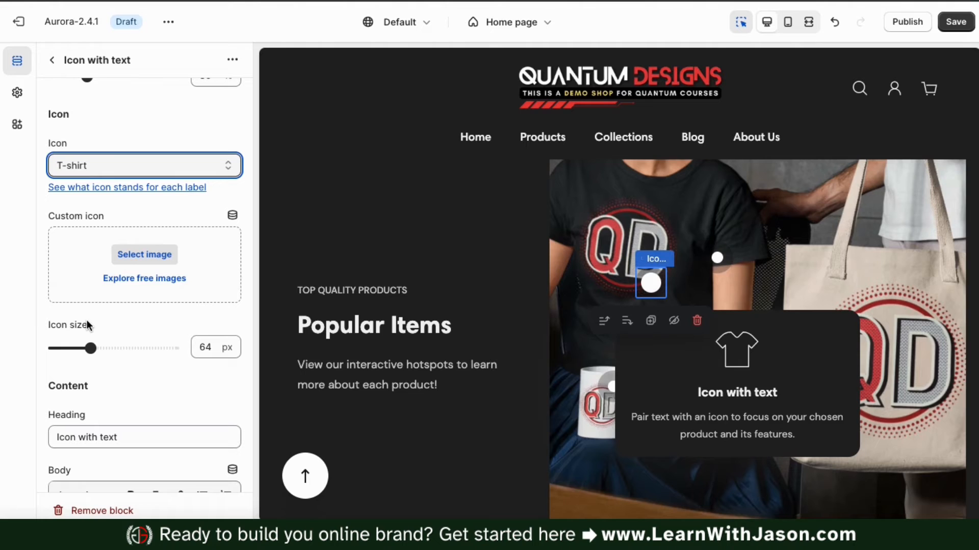
# Set the T-shirt hotspot's heading to "Tri-blend T-Shirt" and body to "Time to treat yourself to a dreamy-soft and lightweight t-shirt. Available in multiple colors!"
pyautogui.scroll(-2, 86, 323)
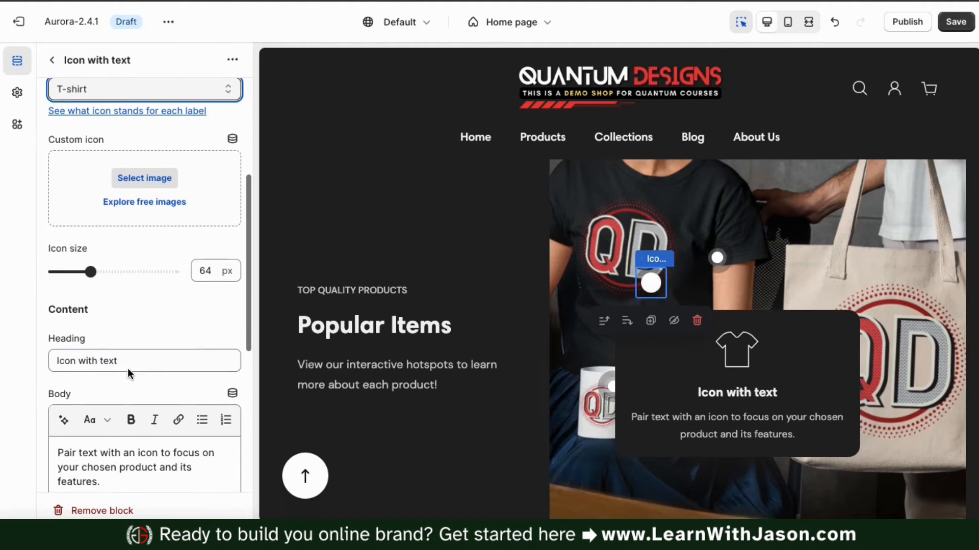
pyautogui.tripleClick(127, 341)
pyautogui.write('Tri-blend T-Shirt')
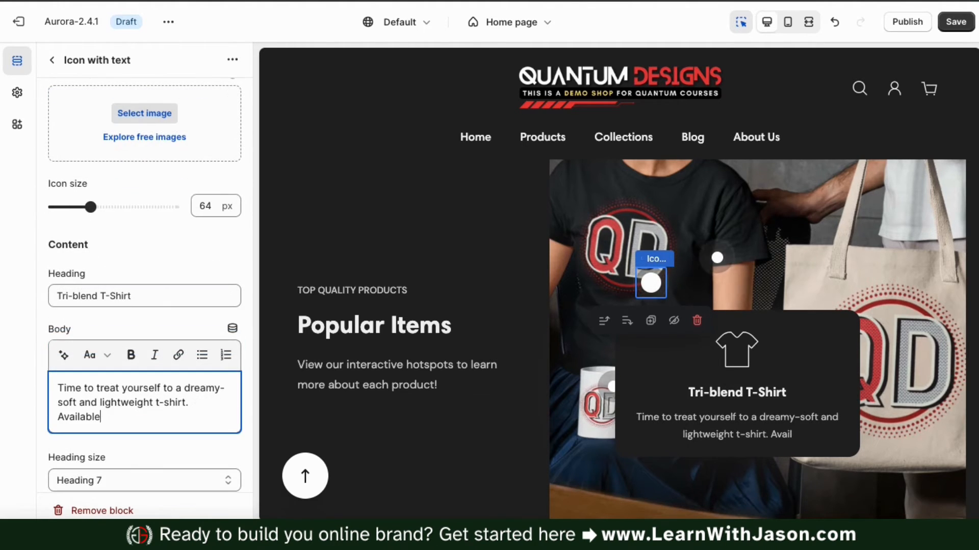
pyautogui.write('in multiple colors!')
# Add the link label "View T-Shirt" to the T-shirt hotspot and link it to the Women's Relaxed Tri-Blend T-shirt product
pyautogui.scroll(-5, 195, 413)
pyautogui.click(194, 410)
pyautogui.write('View T')
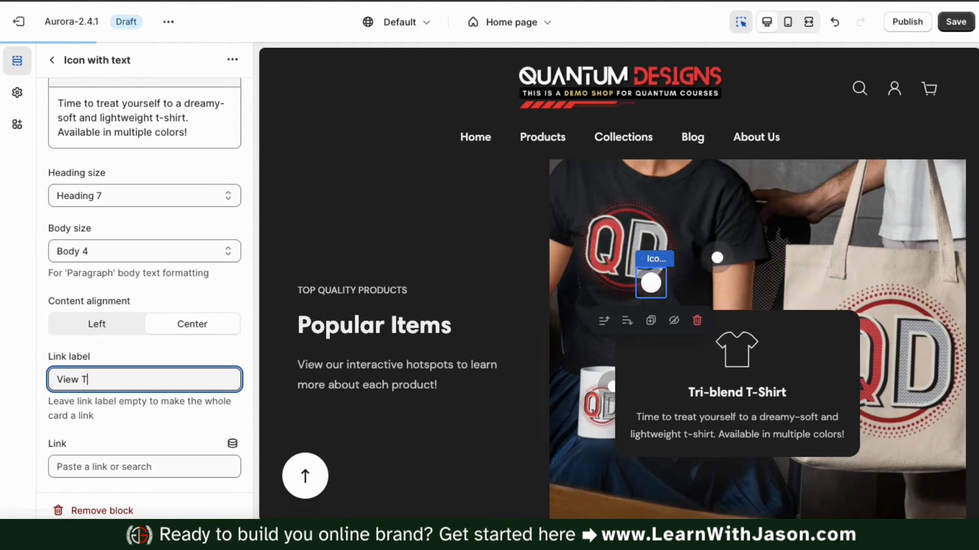
pyautogui.write('-Shirt')
pyautogui.click(144, 467)
pyautogui.click(128, 321)
pyautogui.scroll(-5, 170, 327)
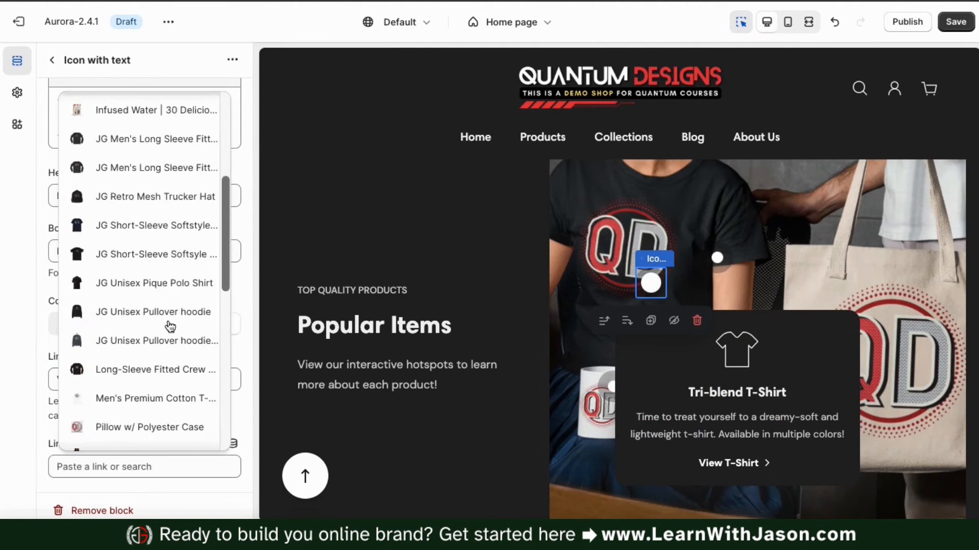
pyautogui.scroll(-10, 169, 326)
pyautogui.click(158, 435)
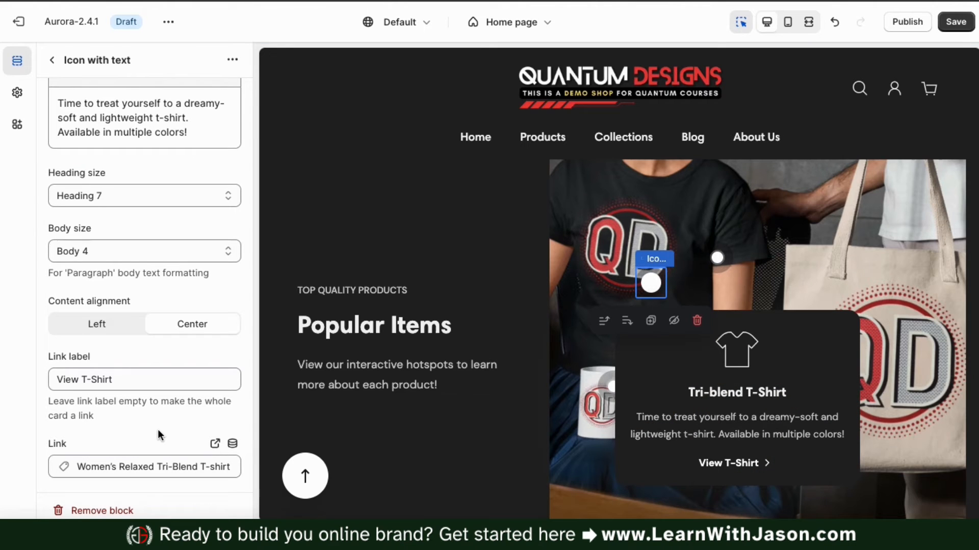
pyautogui.scroll(10, 243, 286)
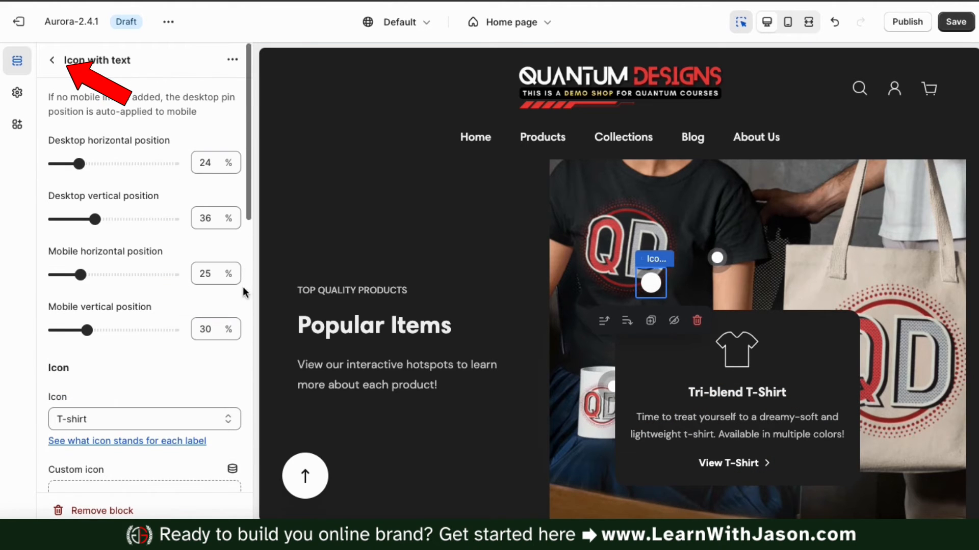
pyautogui.click(53, 61)
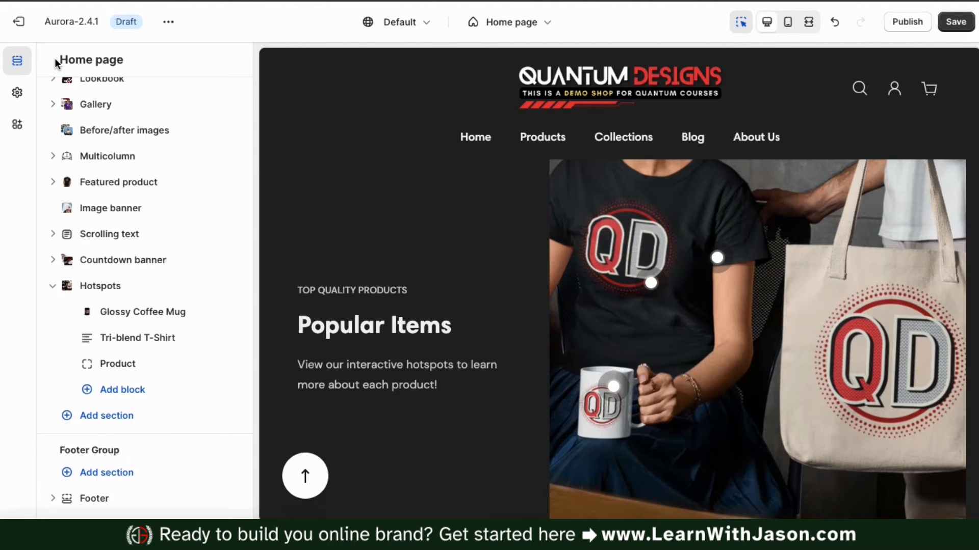
# Place the Product hotspot on the tote bag at 71% desktop horizontal and 49% desktop vertical position
pyautogui.click(114, 375)
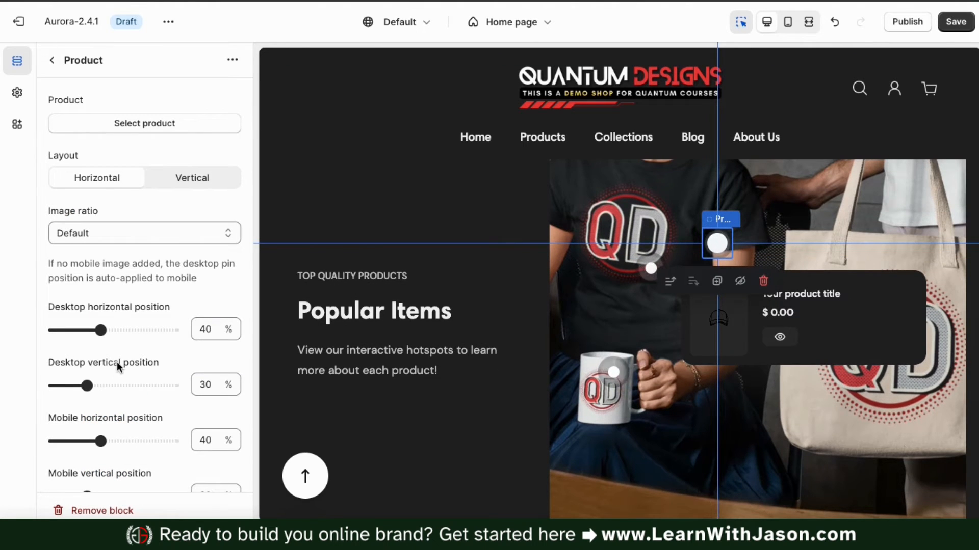
pyautogui.scroll(-1, 116, 332)
pyautogui.scroll(1, 116, 332)
pyautogui.moveTo(113, 331); pyautogui.dragTo(142, 331)
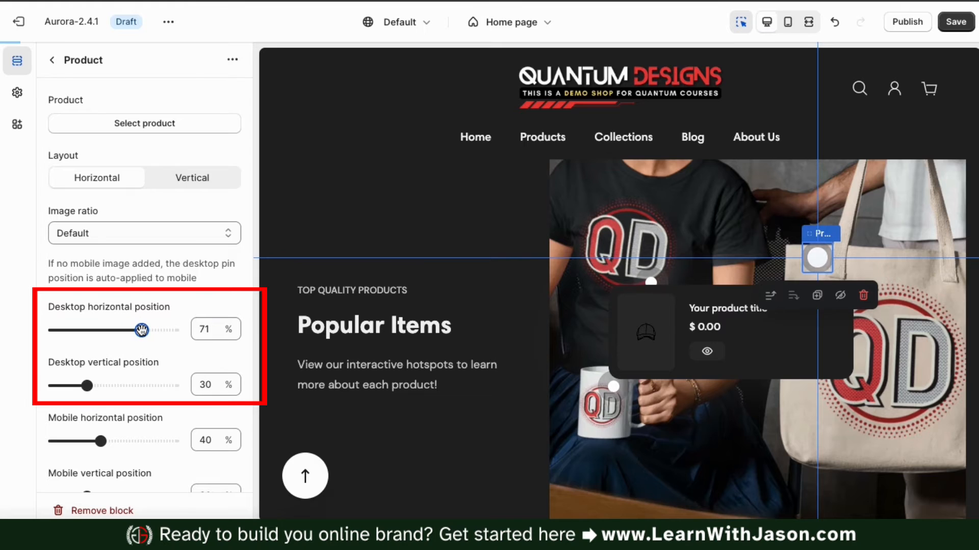
pyautogui.moveTo(86, 386); pyautogui.dragTo(111, 385)
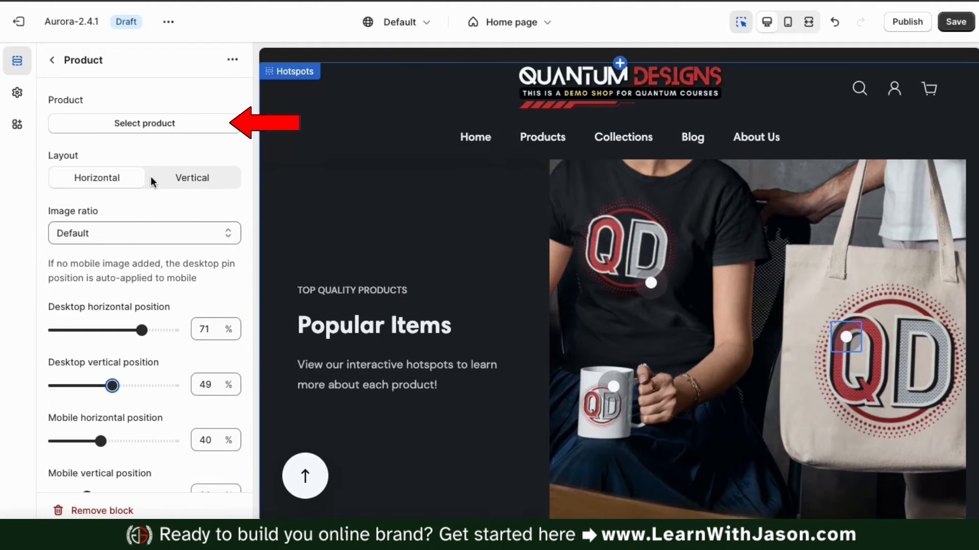
# Assign the QD Eco-Friendly Tote Bag product to the Product hotspot
pyautogui.click(145, 130)
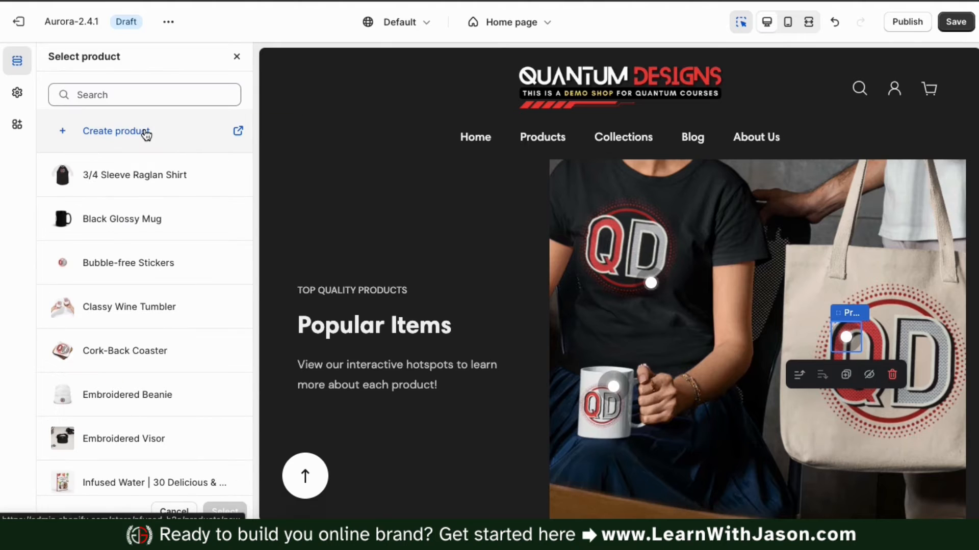
pyautogui.scroll(-7, 131, 236)
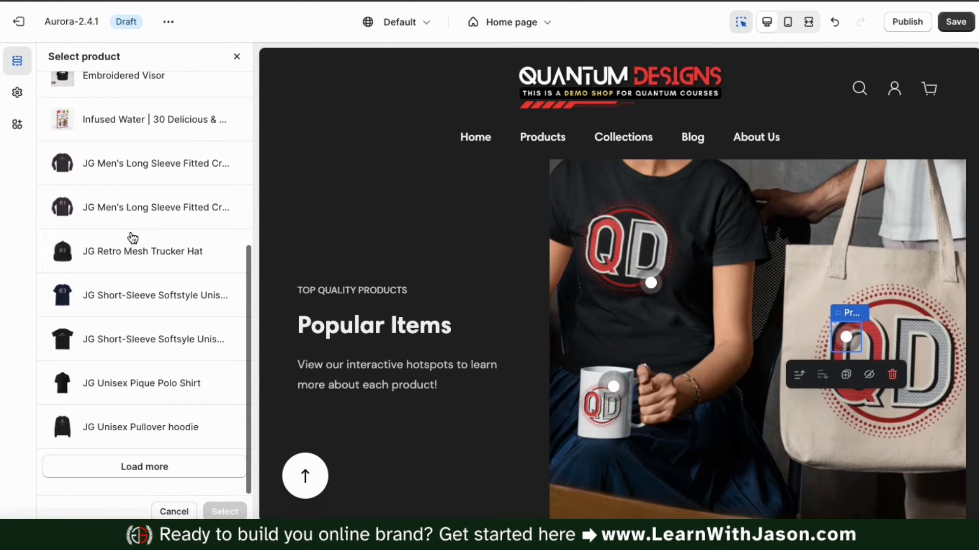
pyautogui.click(117, 465)
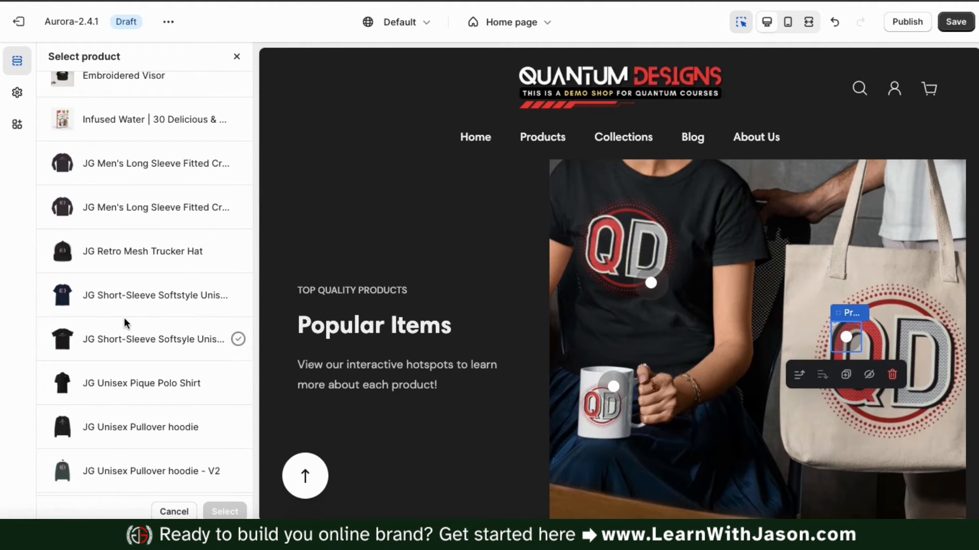
pyautogui.scroll(-10, 127, 337)
pyautogui.scroll(5, 129, 356)
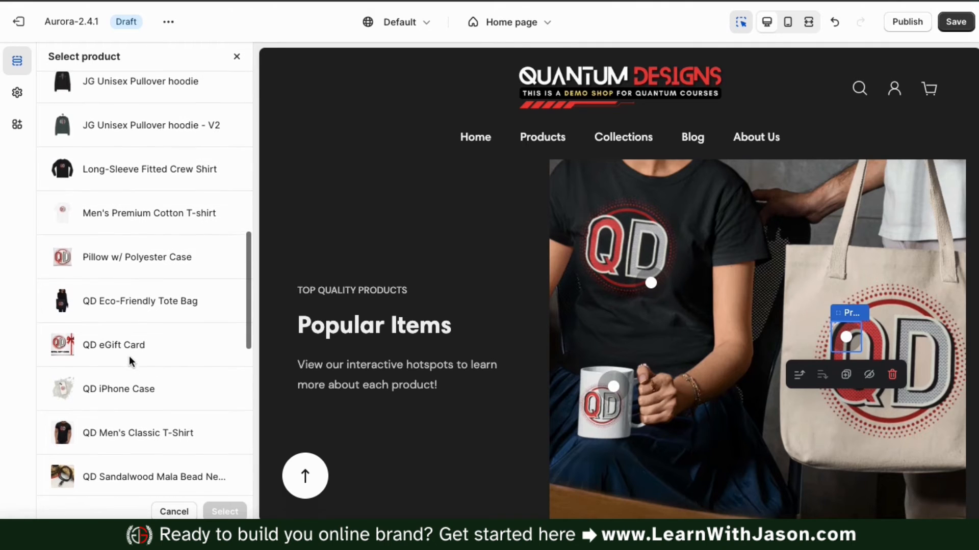
pyautogui.click(139, 315)
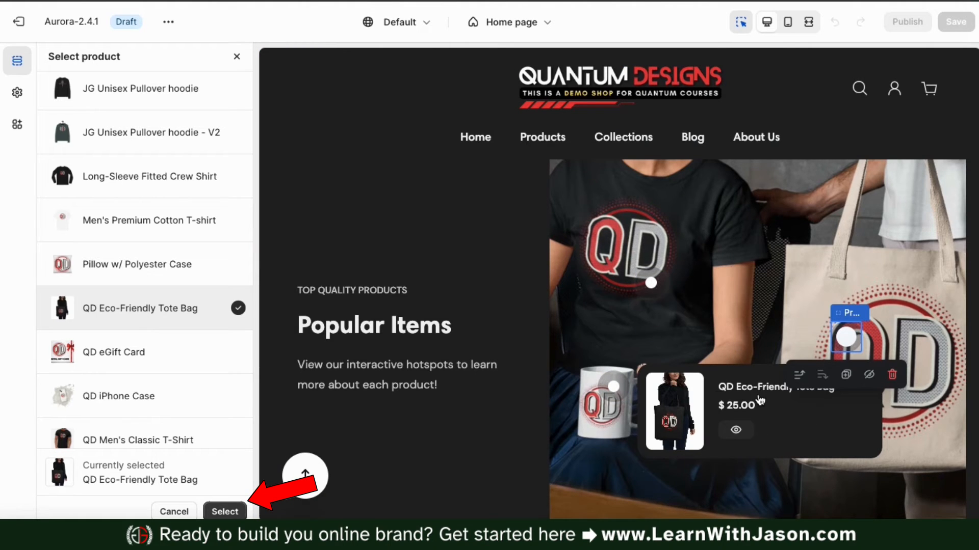
pyautogui.click(225, 510)
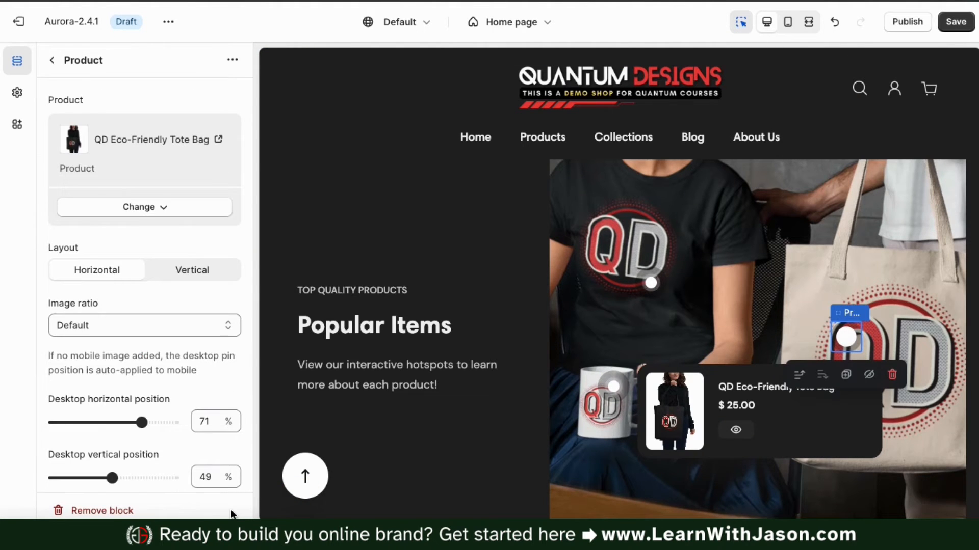
# Set the tote bag hotspot's layout to Vertical and its image ratio to Square (1:1) - Fill
pyautogui.click(229, 270)
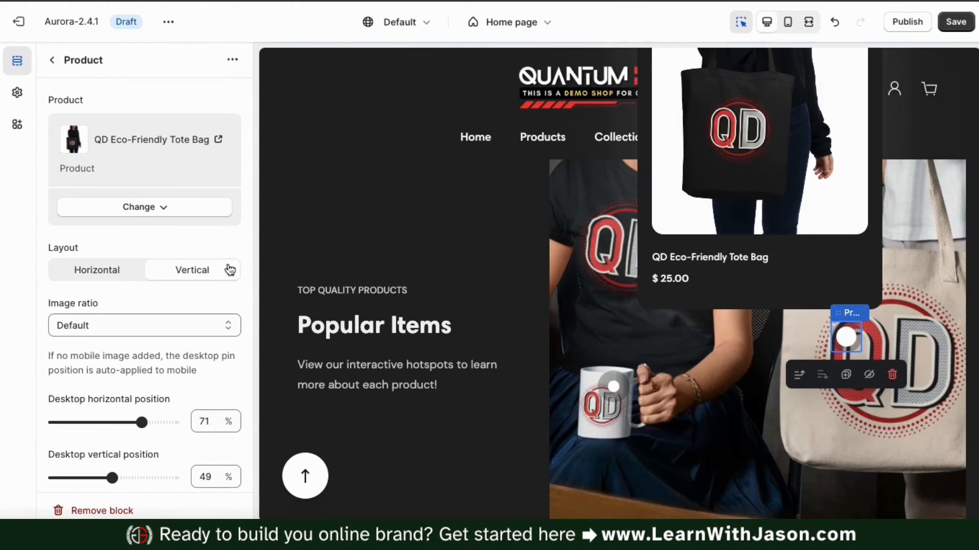
pyautogui.scroll(-2, 224, 260)
pyautogui.click(221, 246)
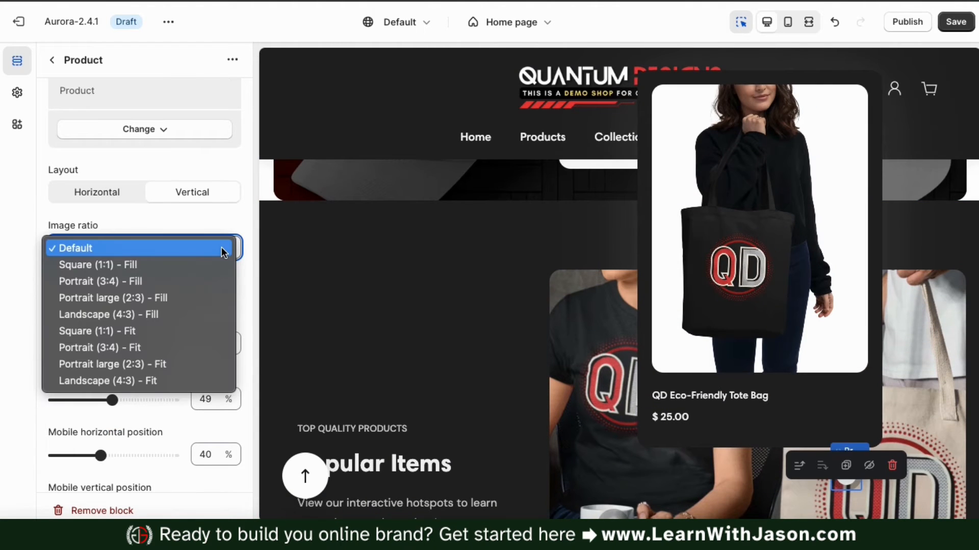
pyautogui.click(208, 264)
pyautogui.scroll(-1, 195, 299)
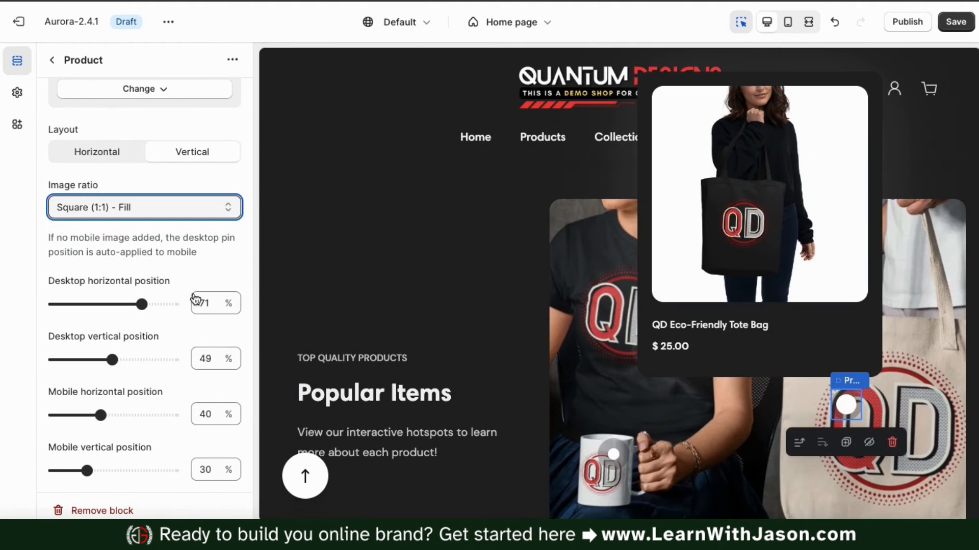
pyautogui.click(337, 291)
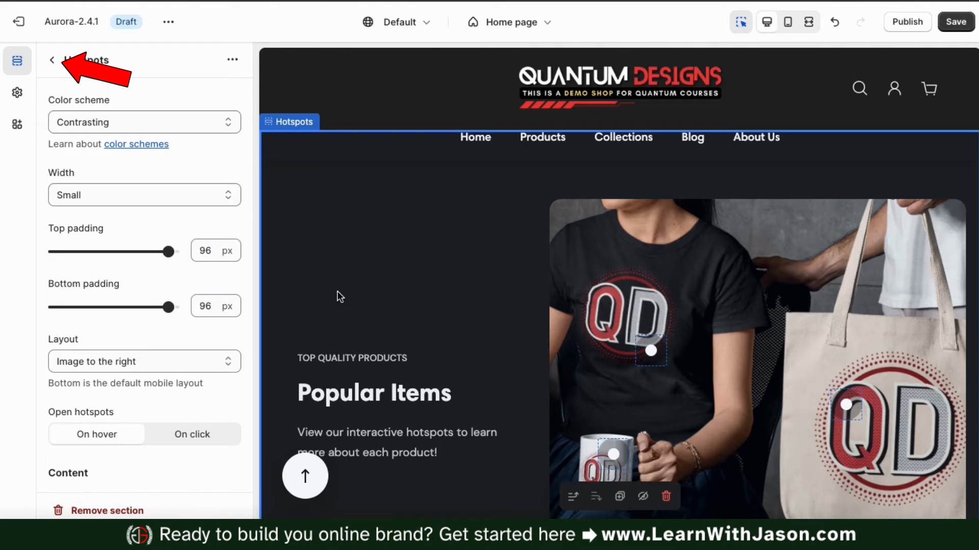
pyautogui.click(53, 61)
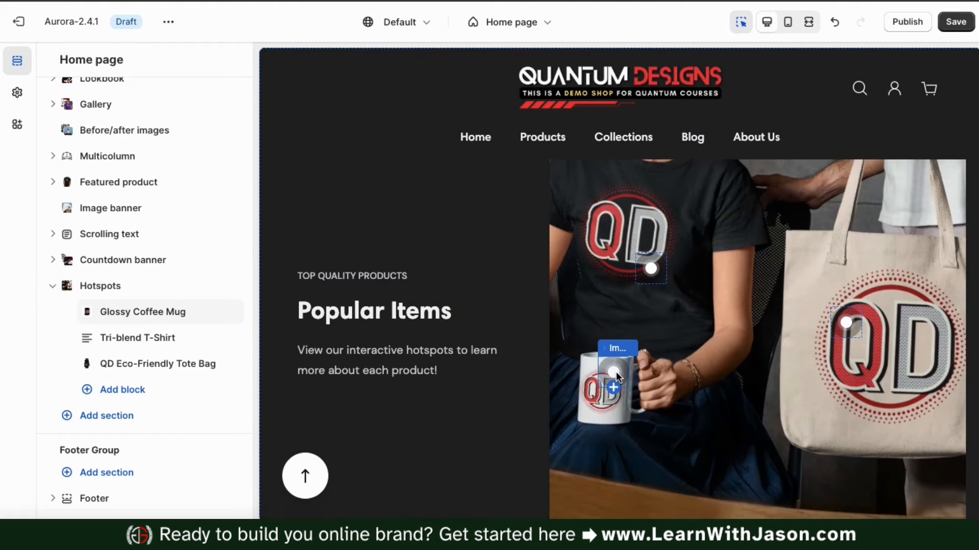
# Check the mug, T-shirt and tote bag hotspots one after another in the desktop preview
pyautogui.click(615, 373)
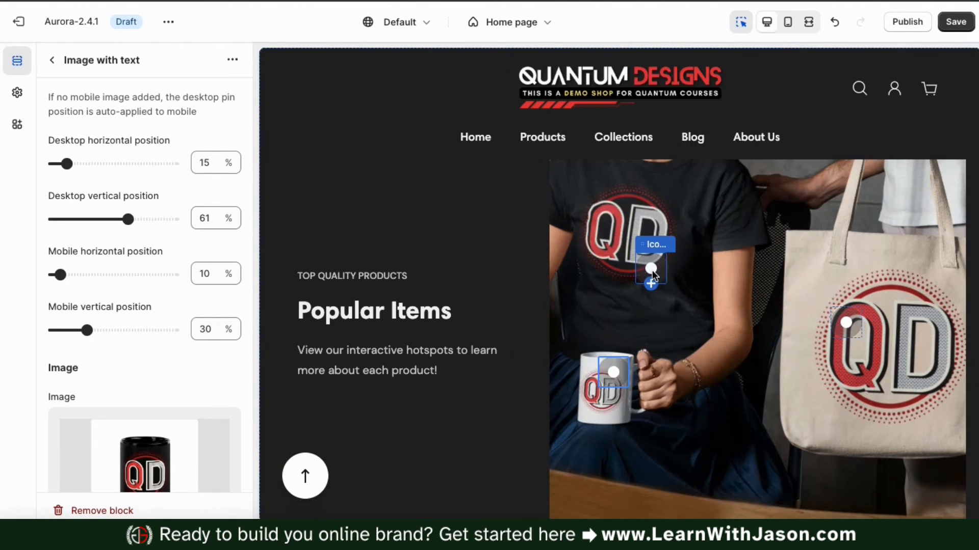
pyautogui.click(652, 272)
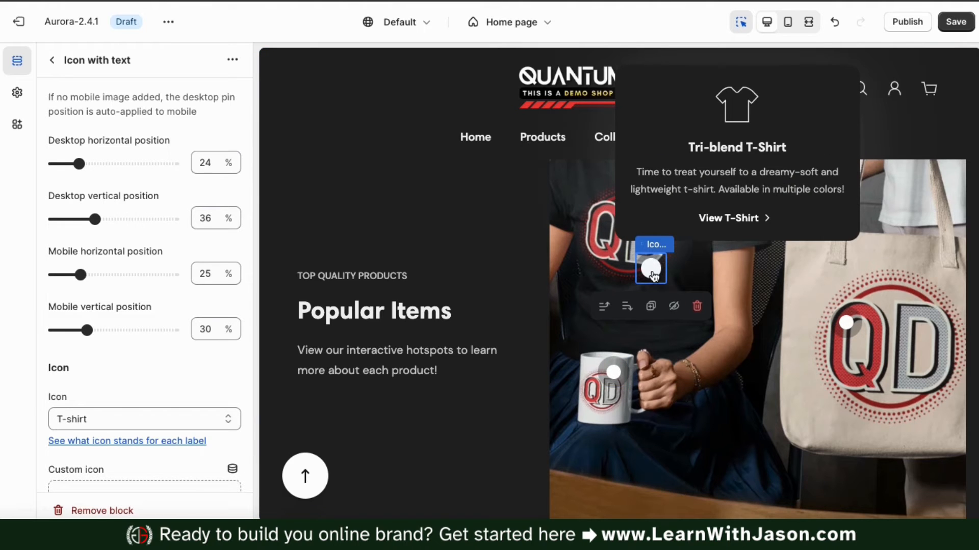
pyautogui.click(846, 323)
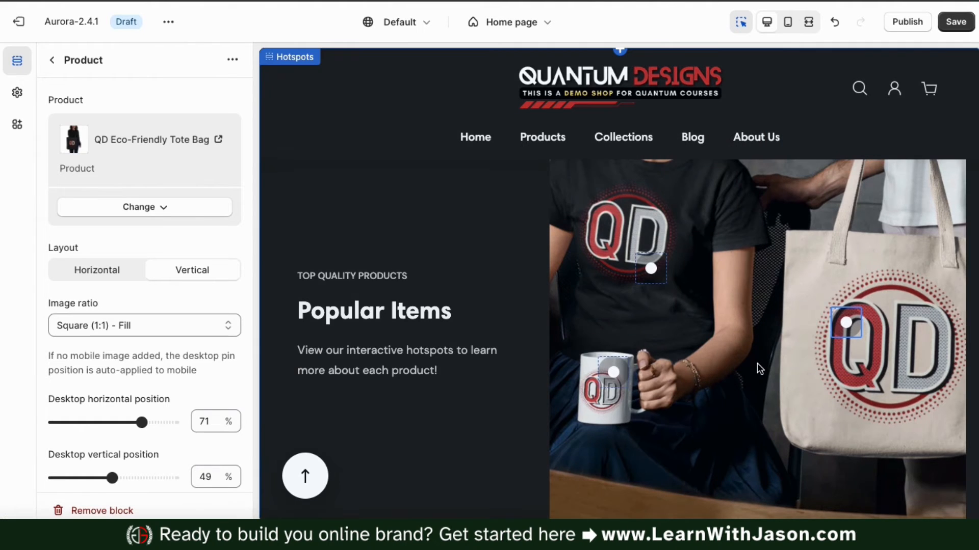
# Switch to the mobile preview and open the mug hotspot's popup card to check it
pyautogui.click(787, 21)
pyautogui.scroll(1, 714, 280)
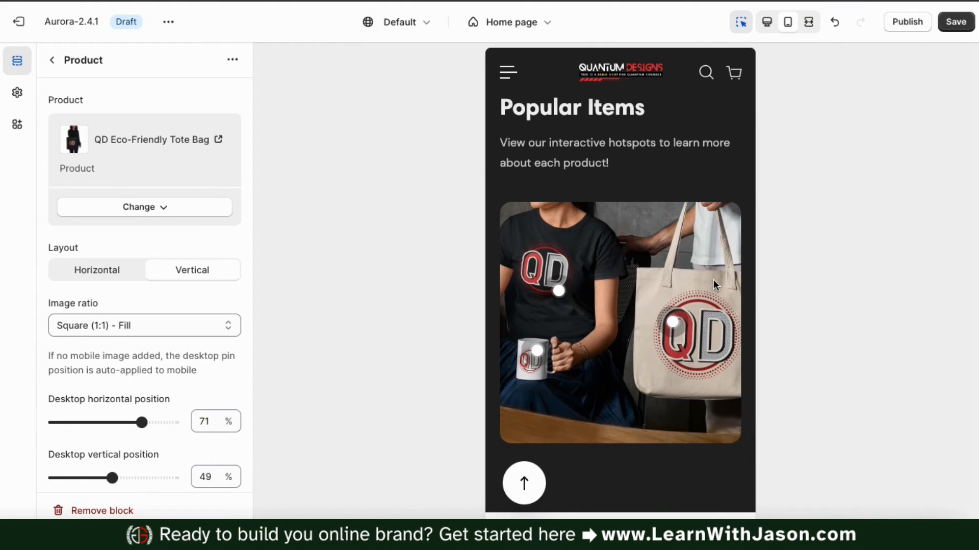
pyautogui.click(538, 349)
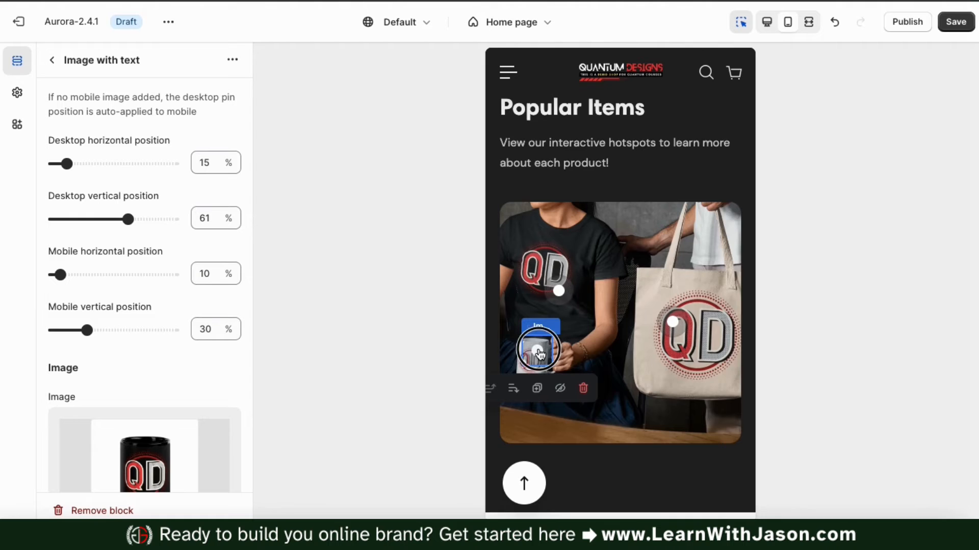
pyautogui.click(538, 353)
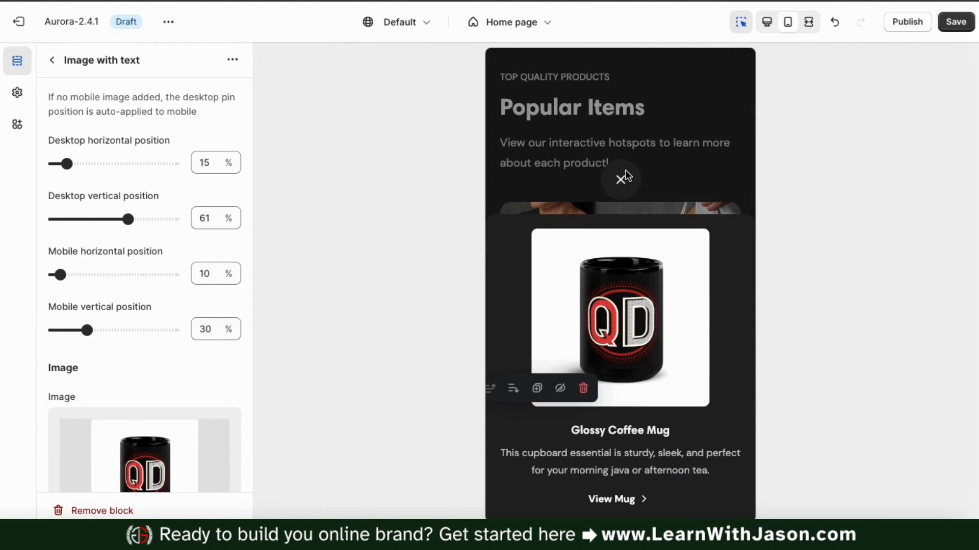
# Close the mug popup and check the T-shirt and tote bag hotspot cards in the mobile preview
pyautogui.click(620, 178)
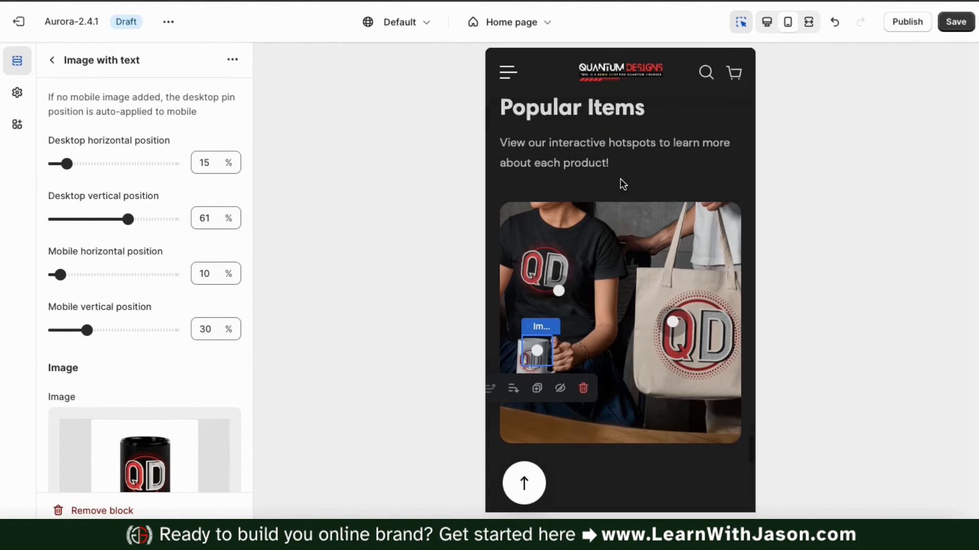
pyautogui.click(559, 290)
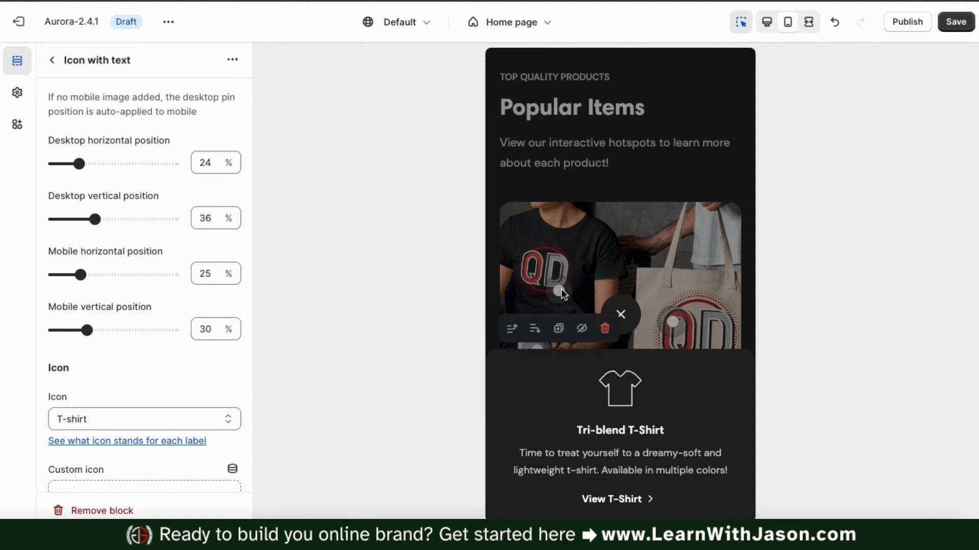
pyautogui.click(673, 321)
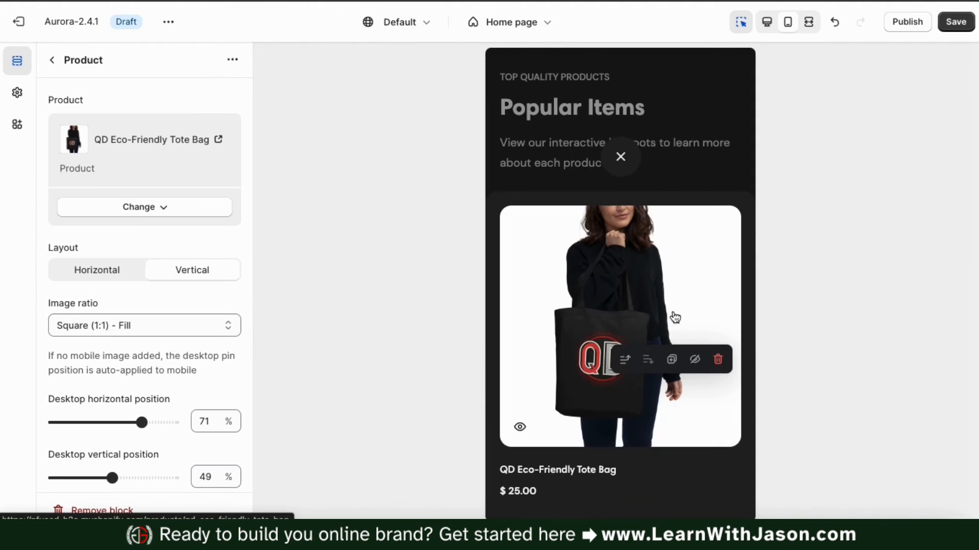
pyautogui.click(619, 156)
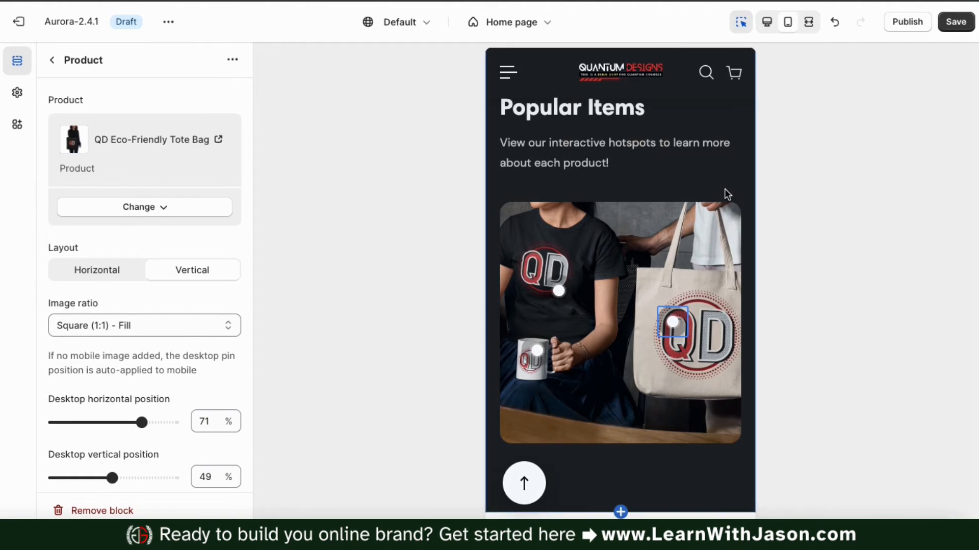
# Return to the desktop preview, move the Hotspots section directly below Multicolumn, and save the changes
pyautogui.click(767, 21)
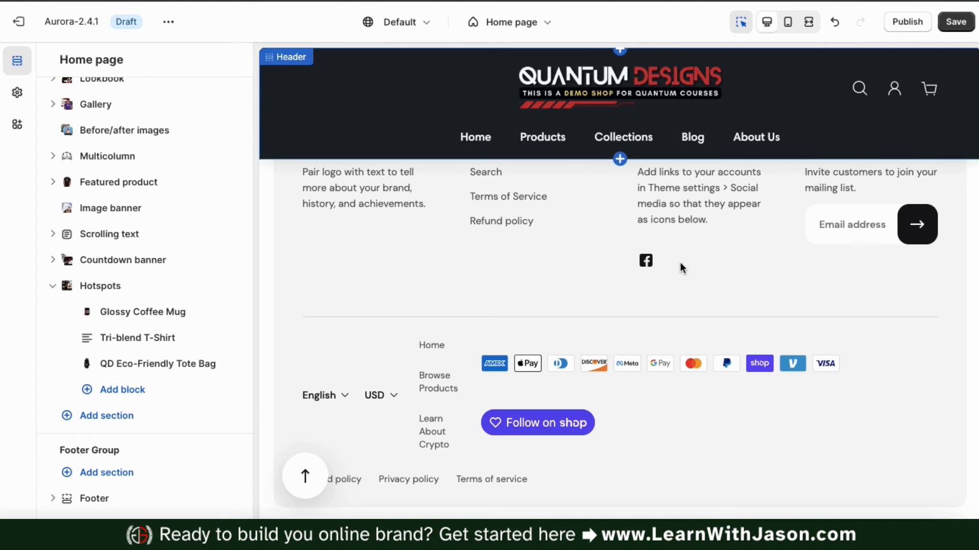
pyautogui.scroll(10, 680, 262)
pyautogui.scroll(-2, 680, 262)
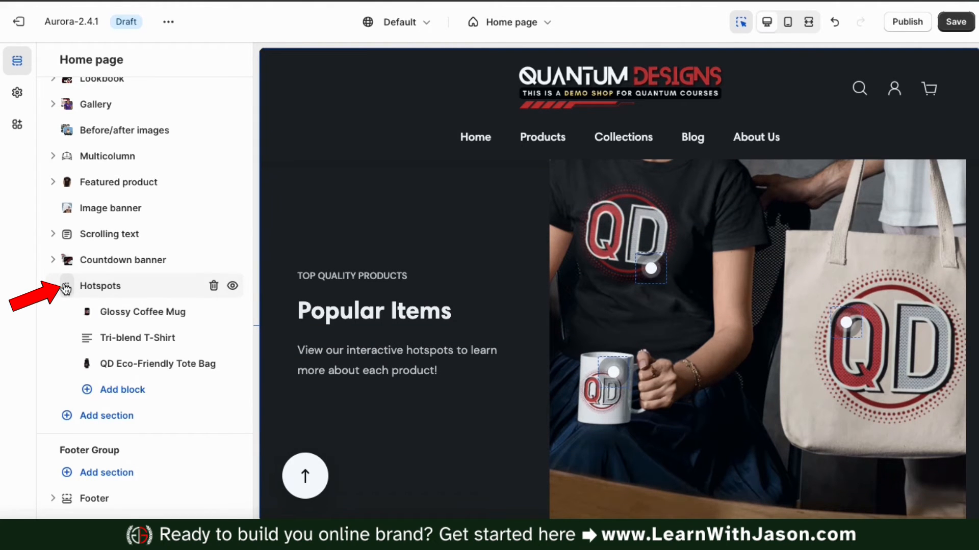
pyautogui.moveTo(68, 289); pyautogui.dragTo(70, 185)
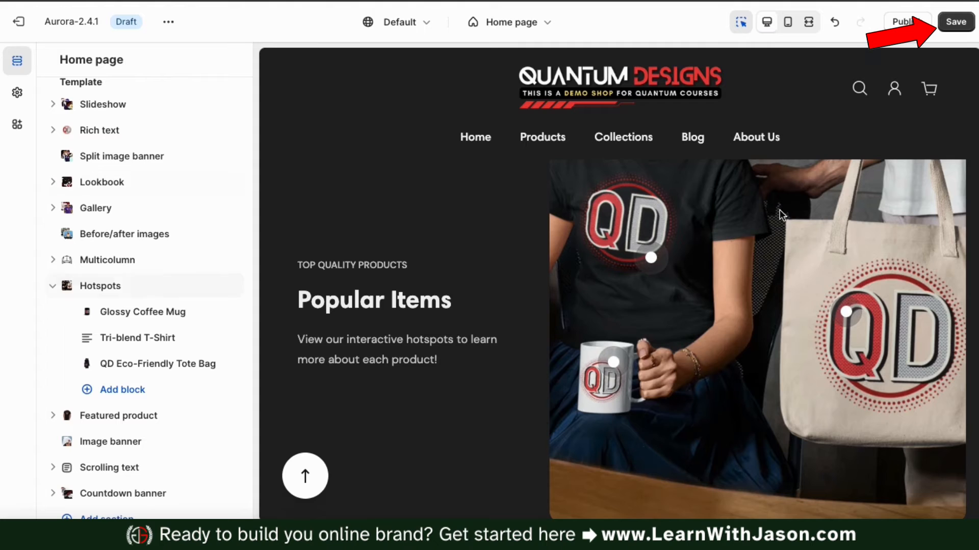
pyautogui.click(962, 25)
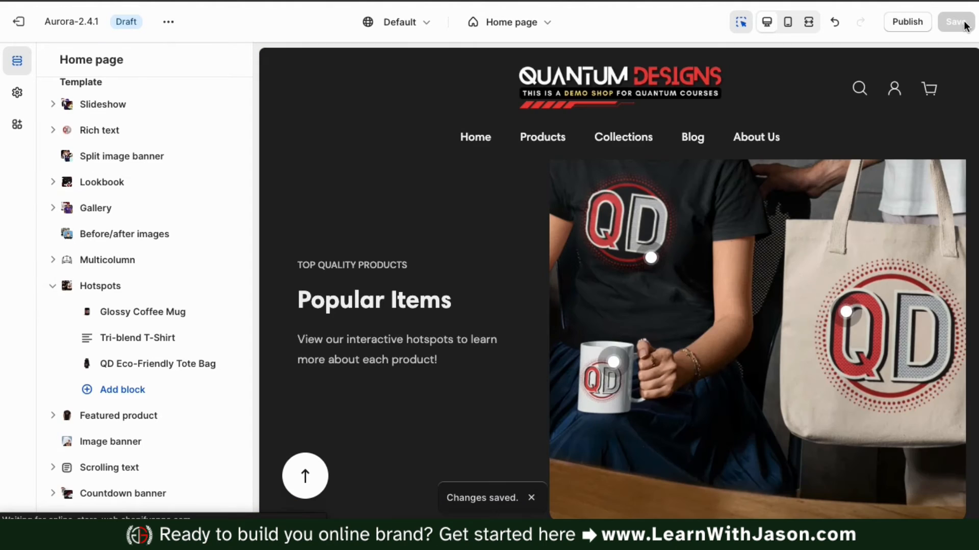
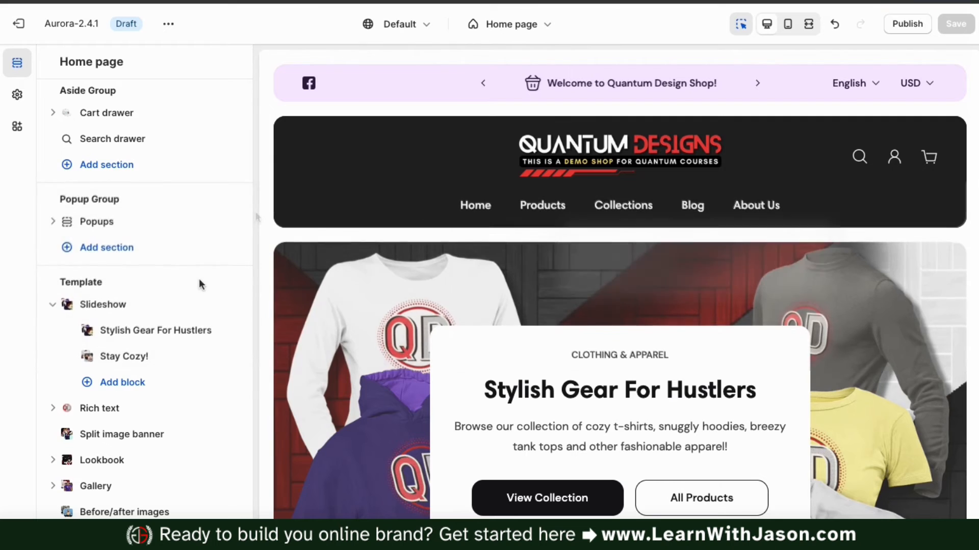
# Add a Featured collection section at the end of the home page template, below the Countdown banner
pyautogui.scroll(-1, 199, 279)
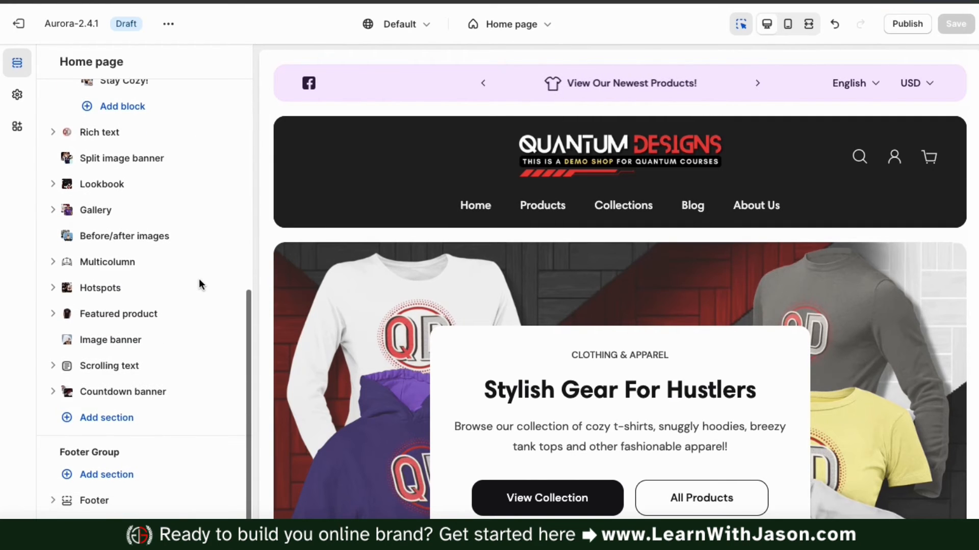
pyautogui.click(107, 426)
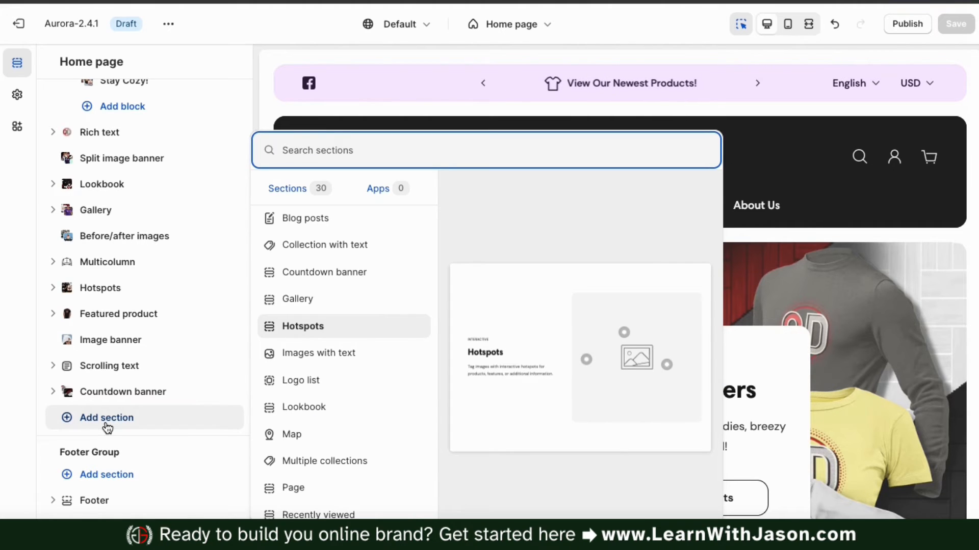
pyautogui.scroll(-5, 315, 232)
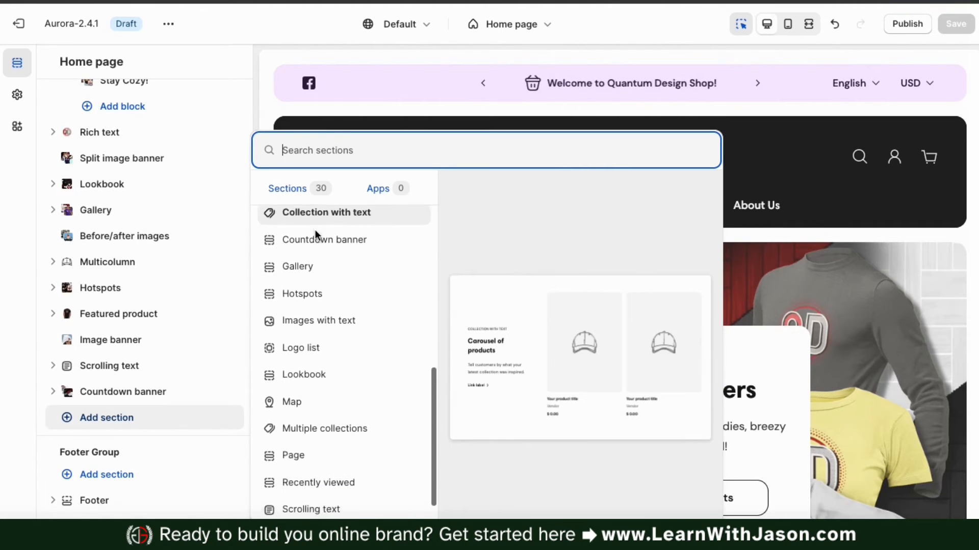
pyautogui.scroll(5, 315, 232)
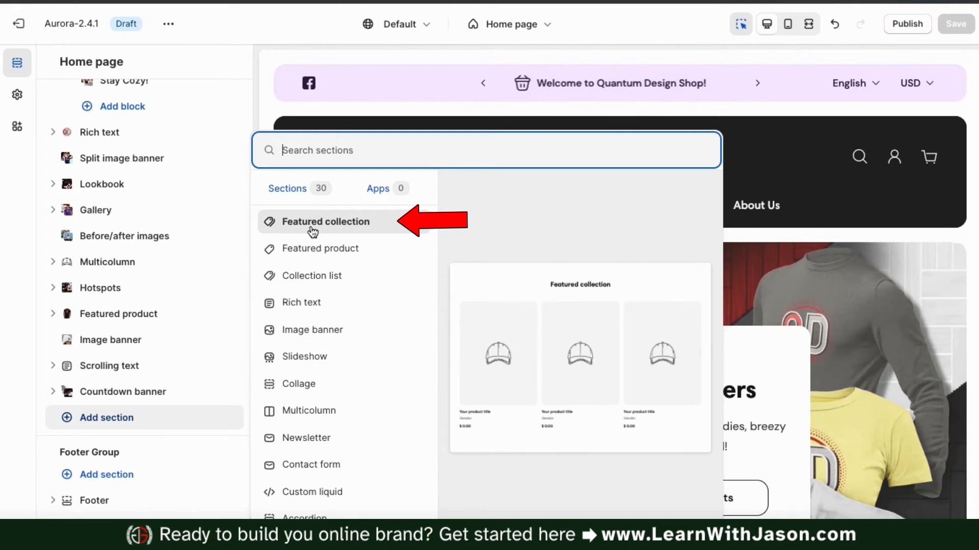
pyautogui.click(324, 233)
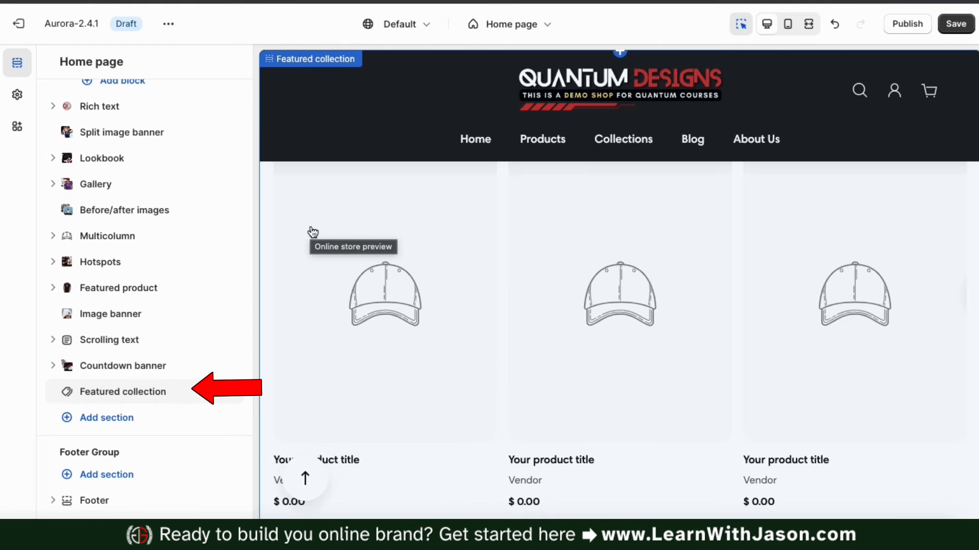
# Look over the new Featured collection section in the preview and open its settings
pyautogui.scroll(3, 386, 276)
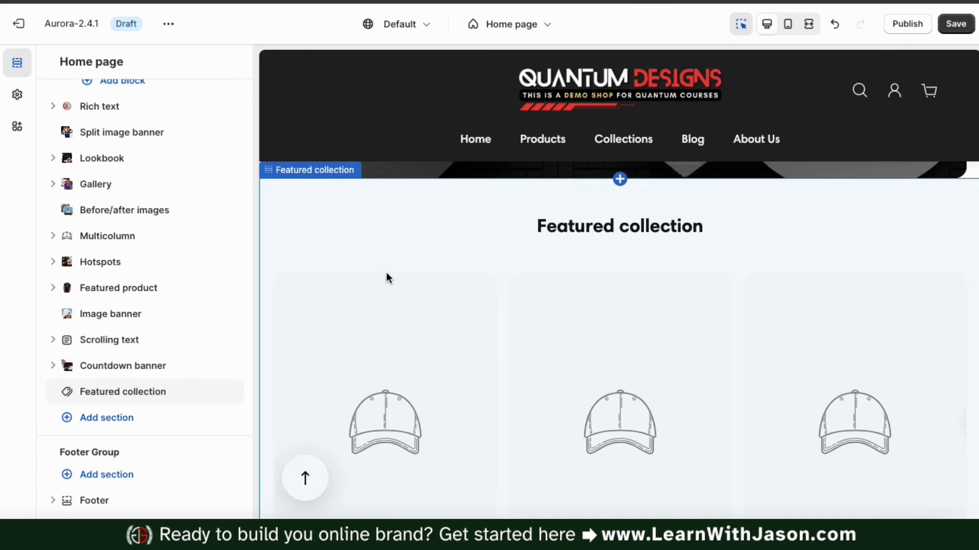
pyautogui.scroll(-3, 386, 278)
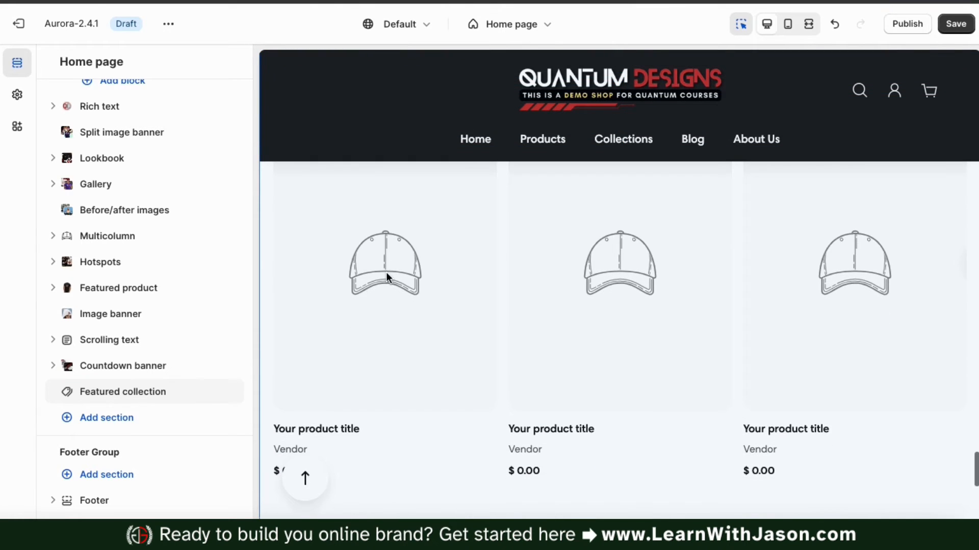
pyautogui.scroll(1, 386, 276)
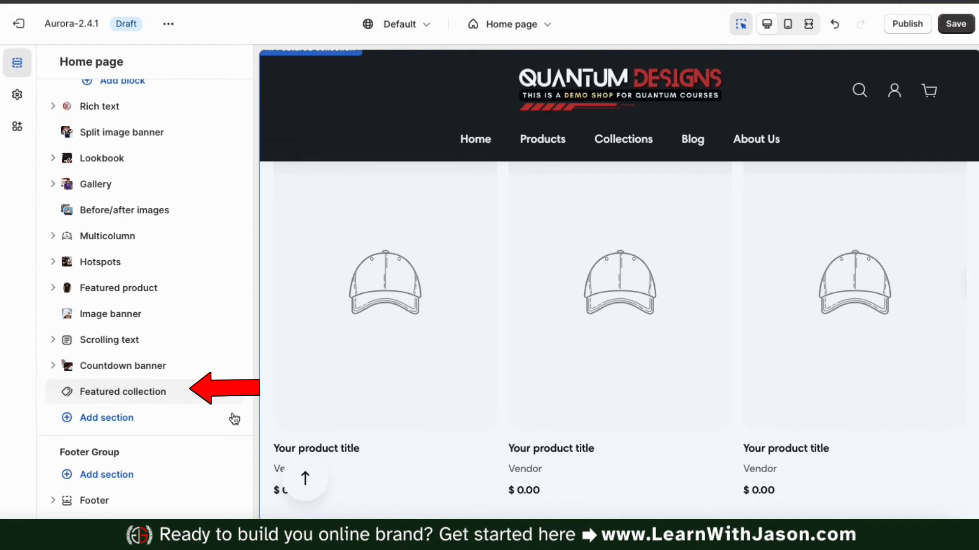
pyautogui.click(118, 400)
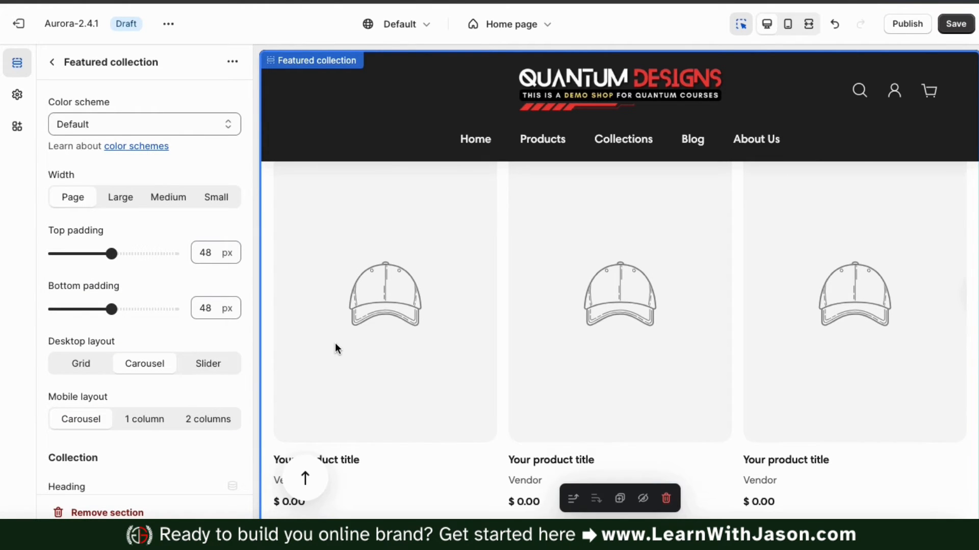
pyautogui.scroll(2, 335, 342)
pyautogui.scroll(1, 335, 343)
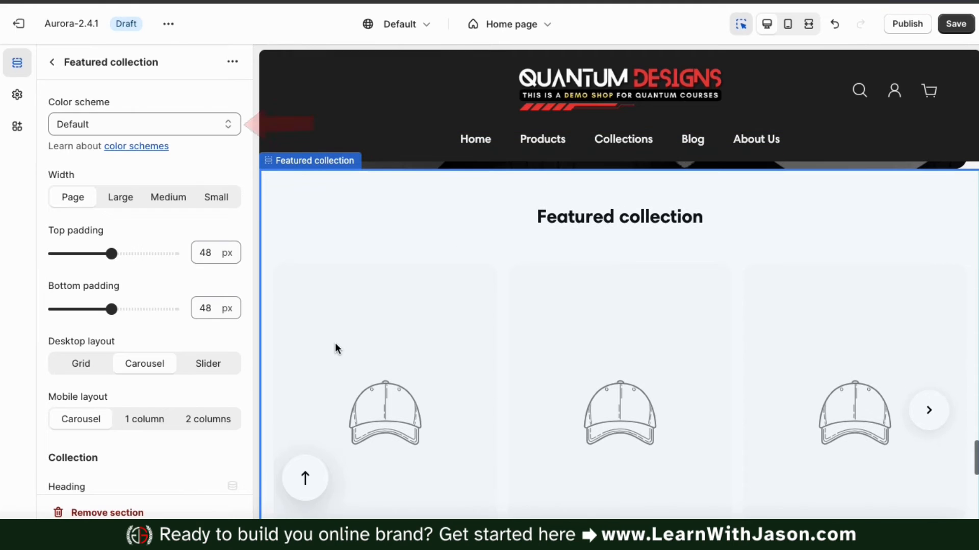
# Try the Contrasting color scheme on the Featured collection section and set it back to Default
pyautogui.click(201, 128)
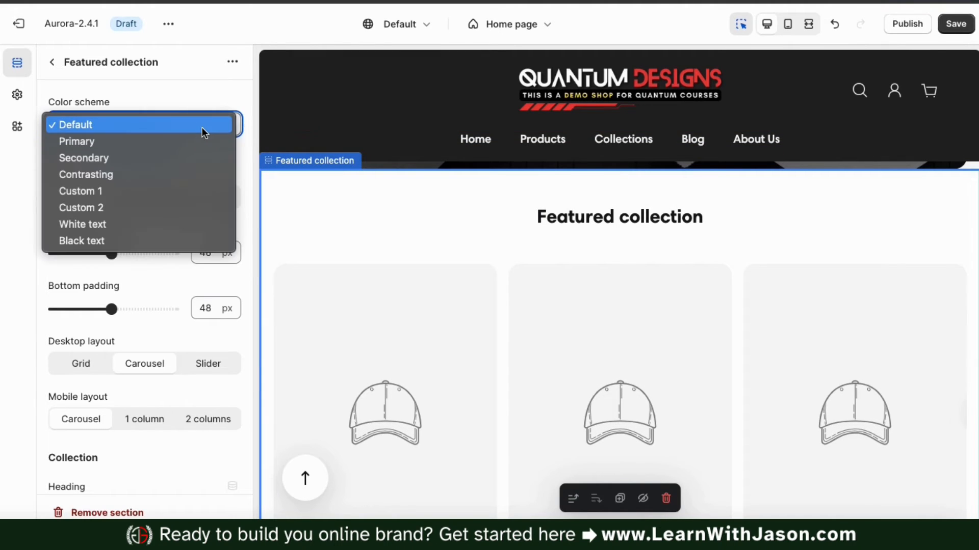
pyautogui.click(194, 170)
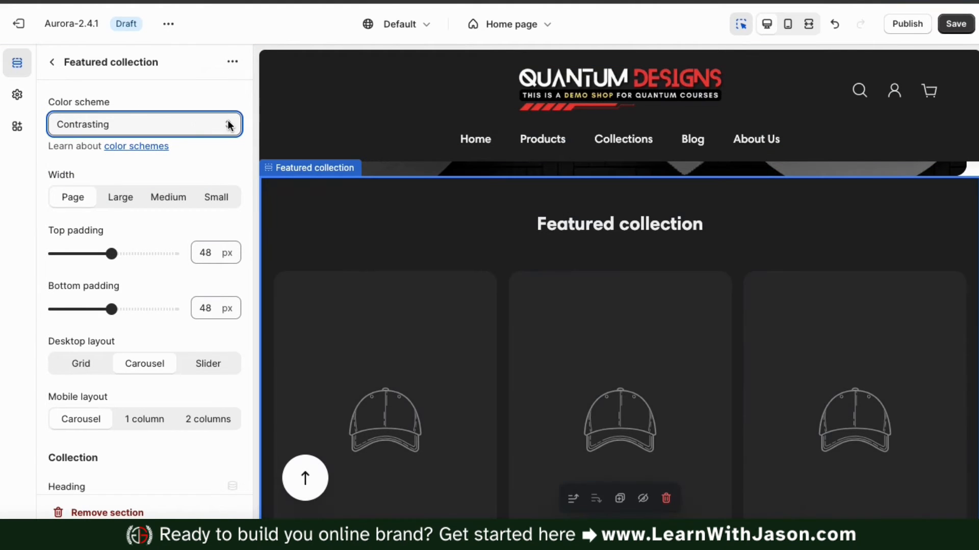
pyautogui.click(197, 124)
pyautogui.click(157, 74)
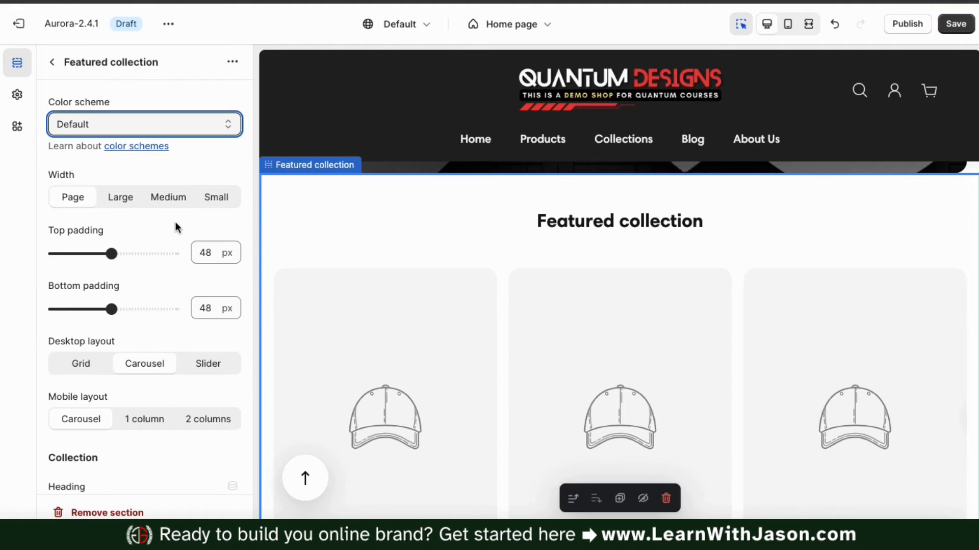
# Try the Grid desktop layout for the Featured collection section and revert it to Carousel
pyautogui.scroll(-3, 175, 226)
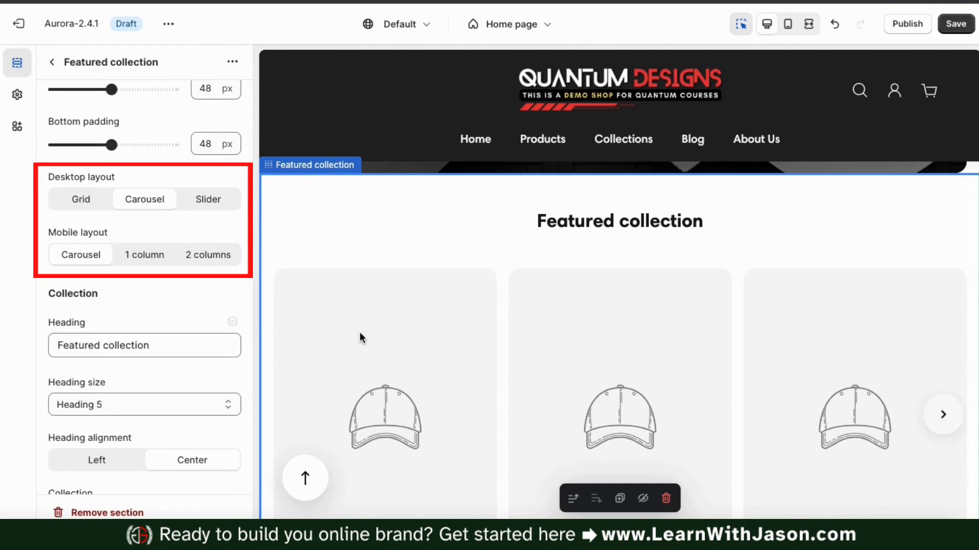
pyautogui.scroll(-2, 359, 338)
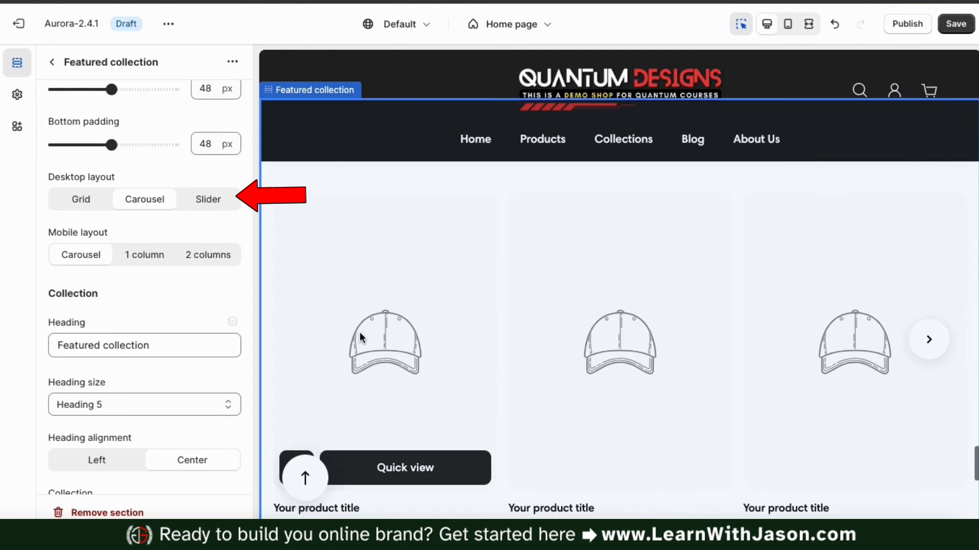
pyautogui.click(89, 199)
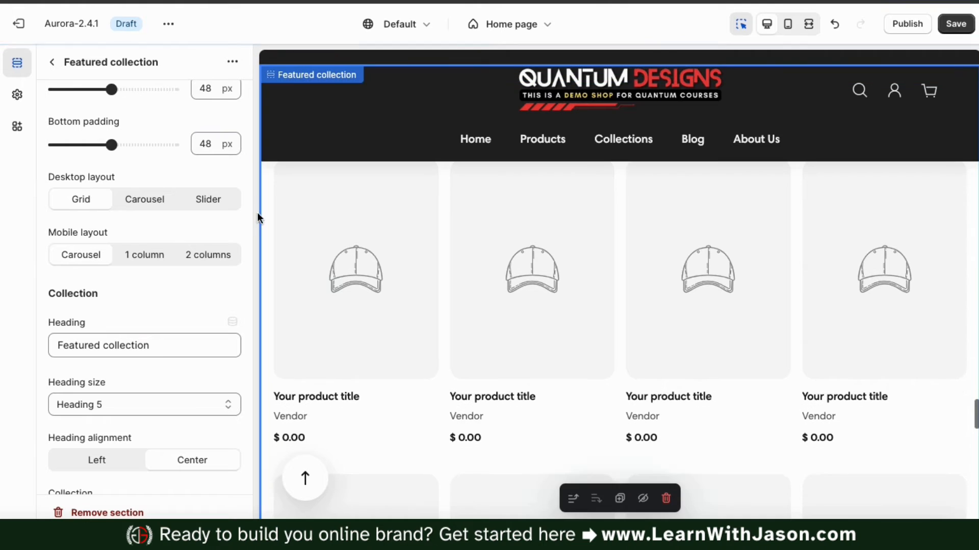
pyautogui.scroll(-15, 354, 253)
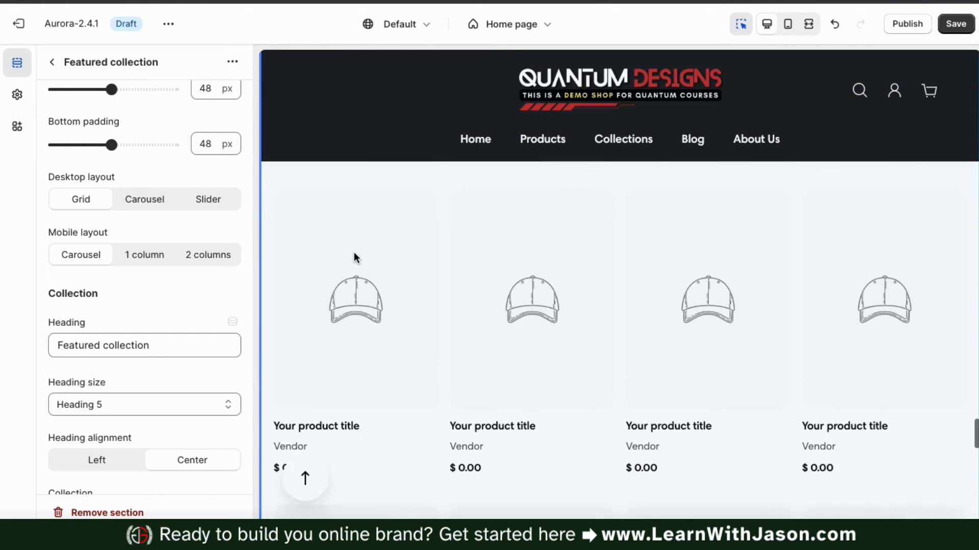
pyautogui.hotkey('ctrl', 'z')
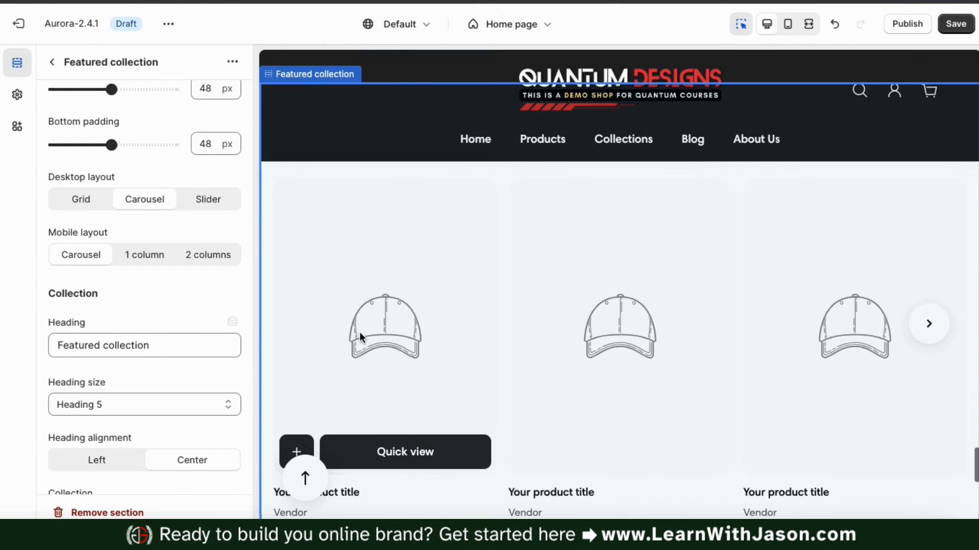
# Set the Featured collection's desktop layout to Slider and test its forward and back navigation in the preview
pyautogui.click(208, 202)
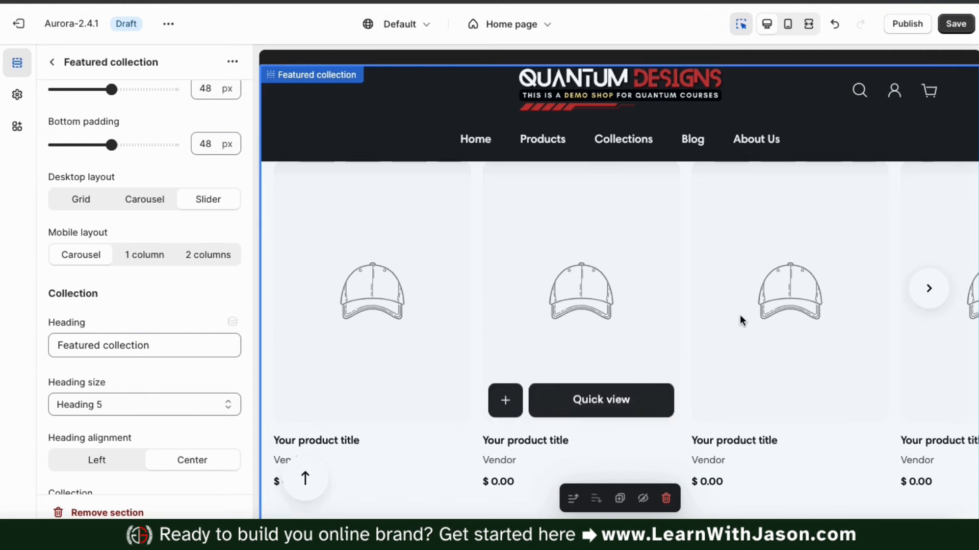
pyautogui.click(940, 301)
pyautogui.click(309, 289)
pyautogui.scroll(2, 326, 280)
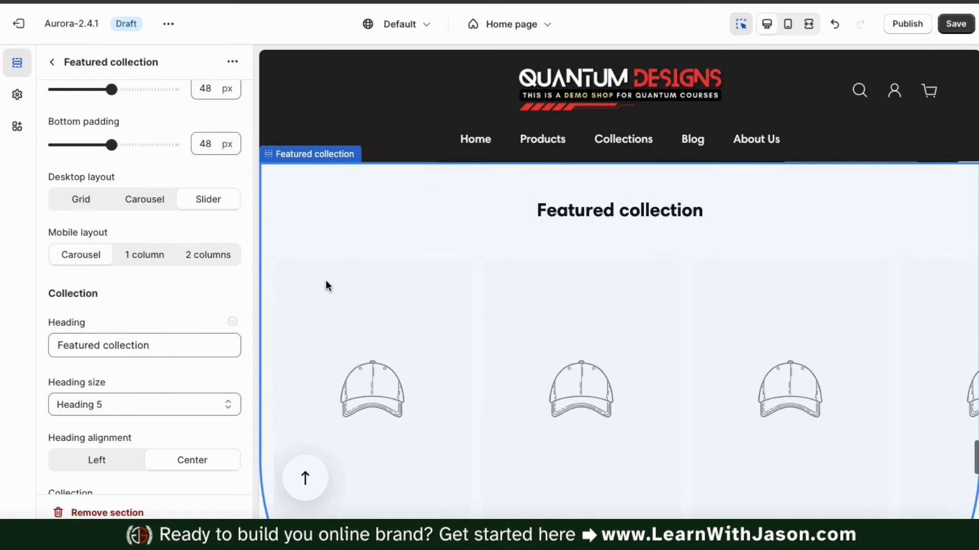
# In the mobile preview, try the 1 column mobile layout for the Featured collection and switch it to 2 columns
pyautogui.click(788, 24)
pyautogui.scroll(-3, 664, 280)
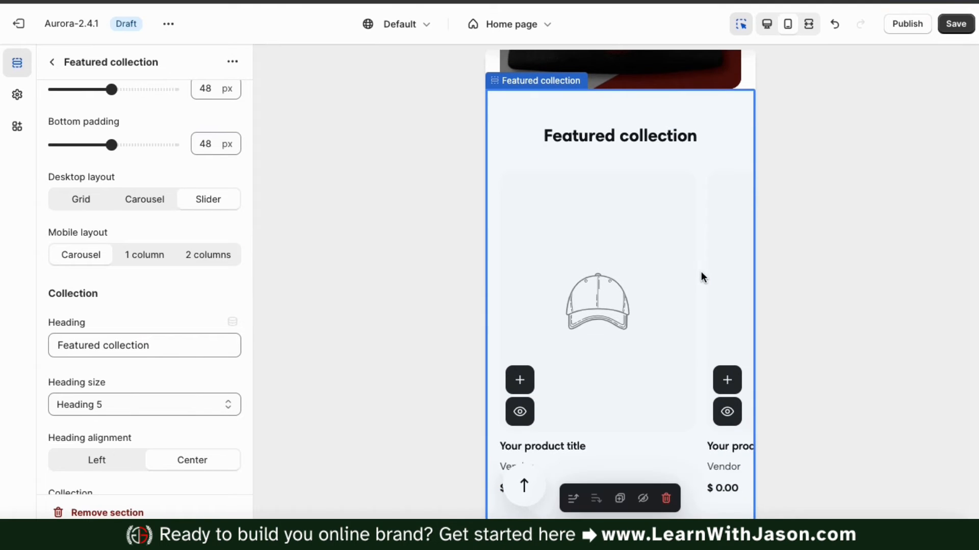
pyautogui.click(152, 260)
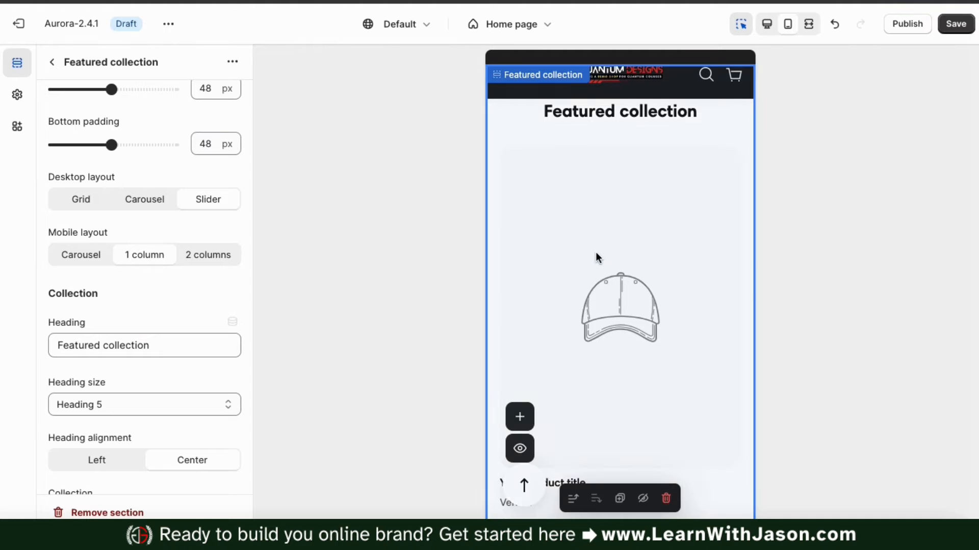
pyautogui.scroll(-10, 595, 252)
pyautogui.scroll(14, 595, 252)
pyautogui.click(179, 256)
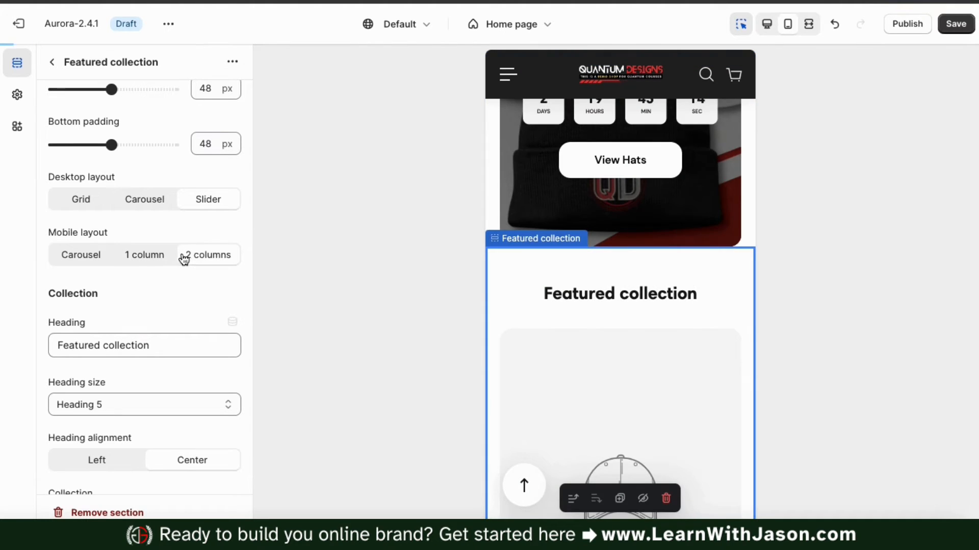
pyautogui.scroll(-5, 642, 312)
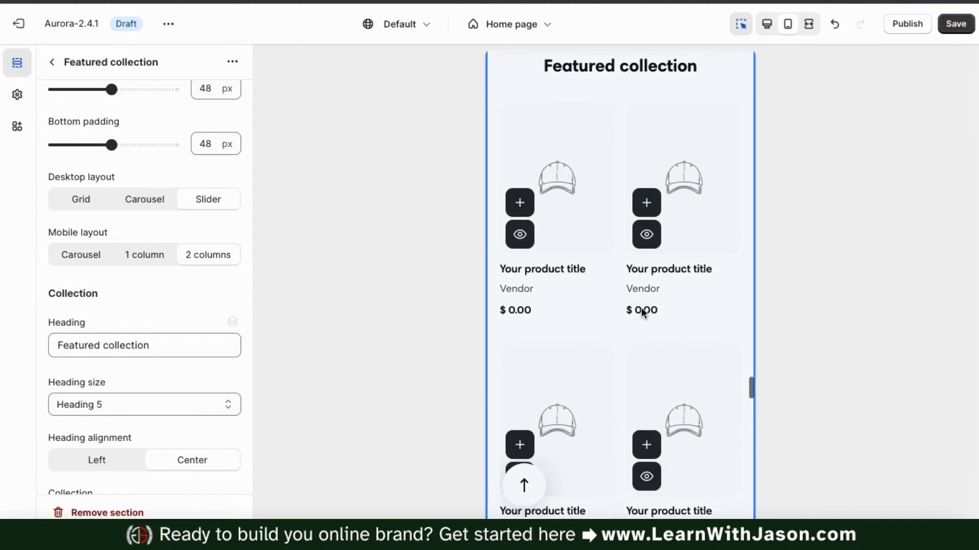
# Set the Featured collection section's mobile layout to Carousel and return to the desktop preview
pyautogui.scroll(3, 641, 313)
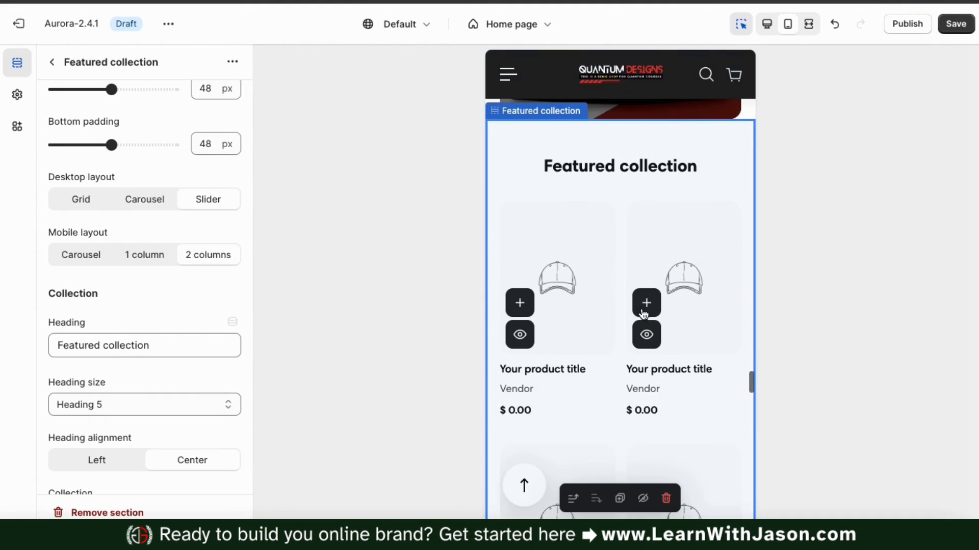
pyautogui.click(96, 256)
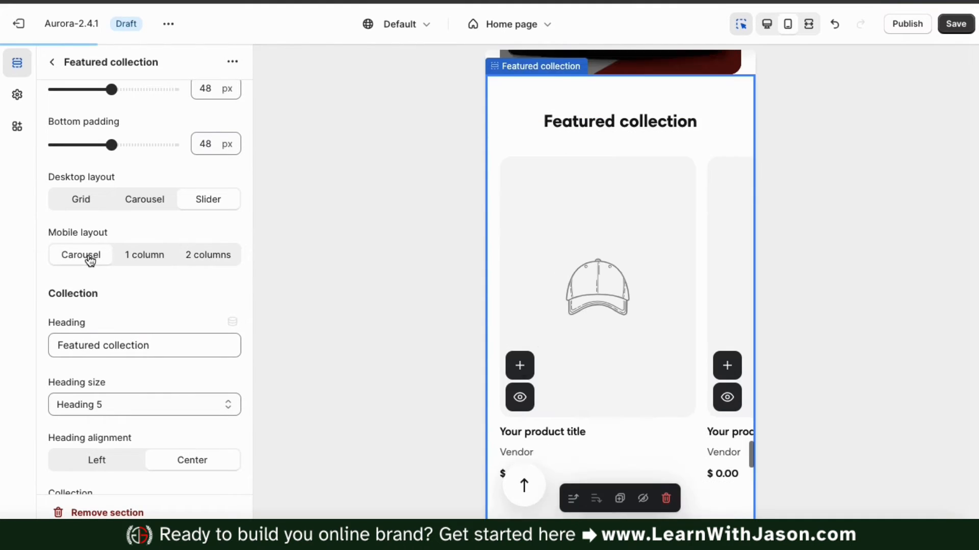
pyautogui.click(765, 25)
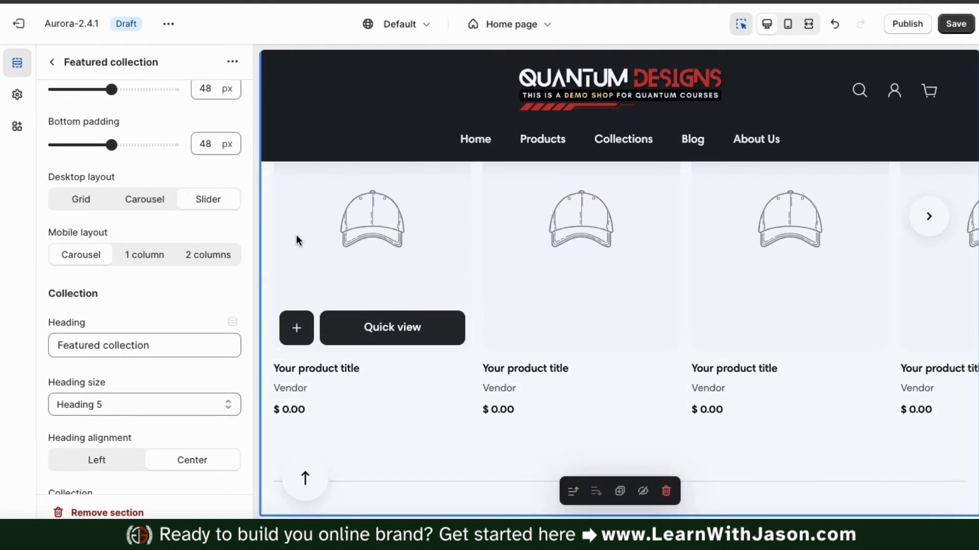
pyautogui.scroll(3, 298, 239)
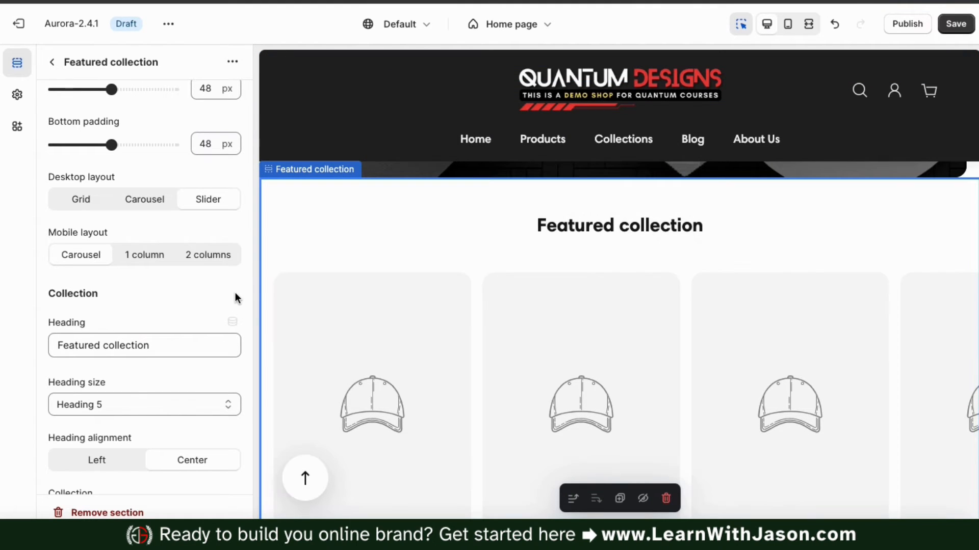
# Change the section heading to "Featured Collection", try left alignment, and set the heading alignment back to Center
pyautogui.scroll(-2, 235, 296)
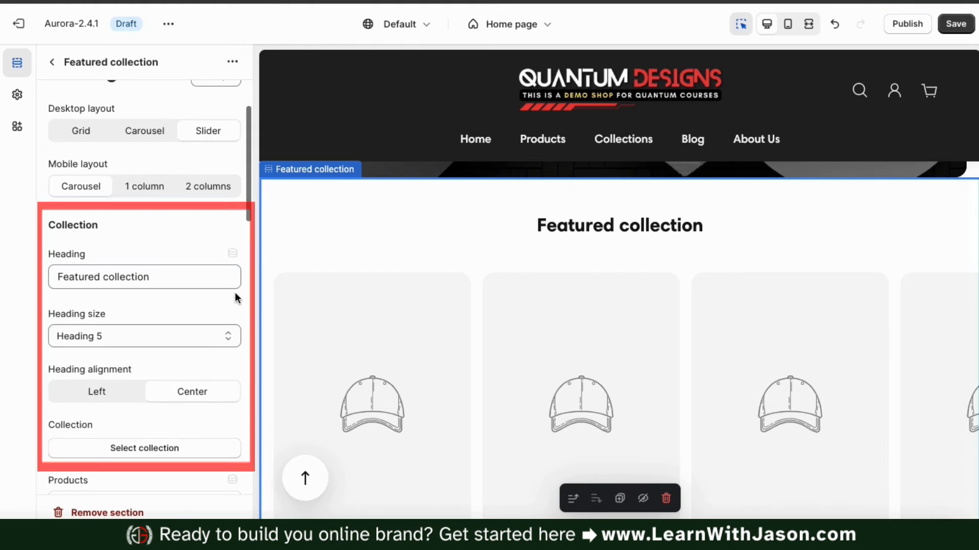
pyautogui.click(167, 280)
pyautogui.hotkey('ctrl', 'a')
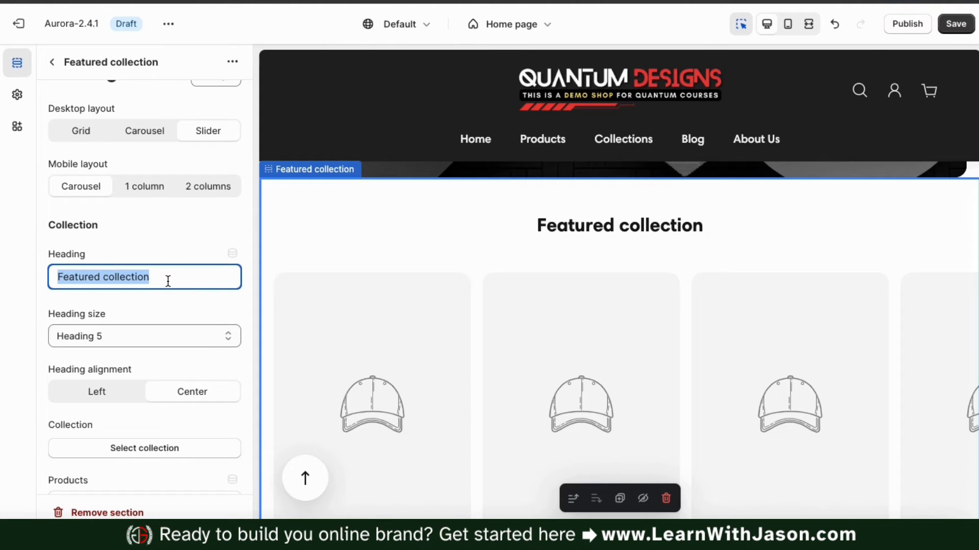
pyautogui.click(109, 277)
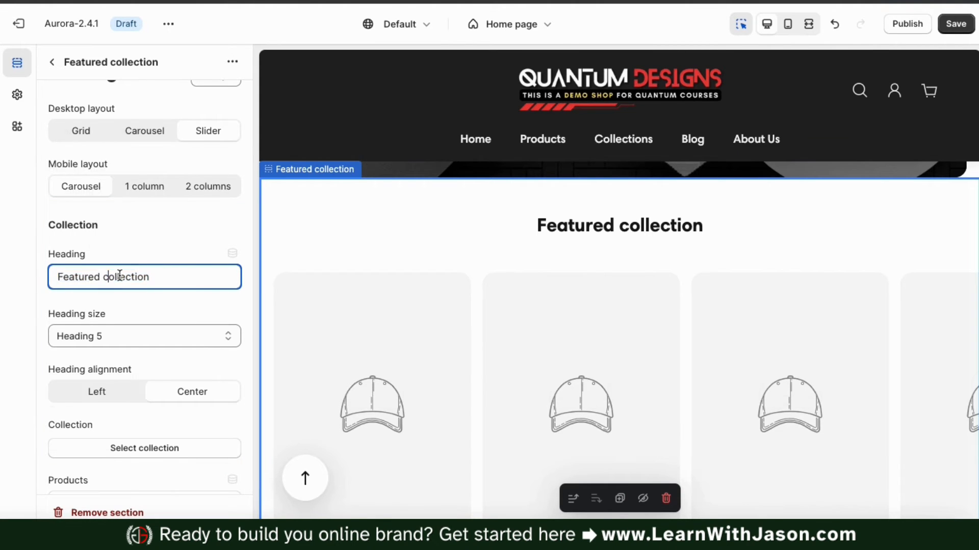
pyautogui.click(122, 250)
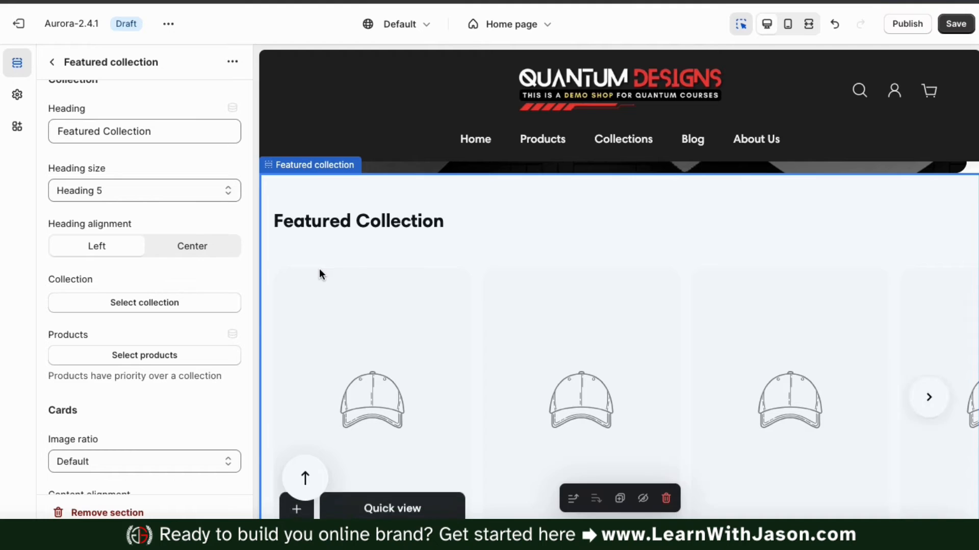
pyautogui.click(207, 251)
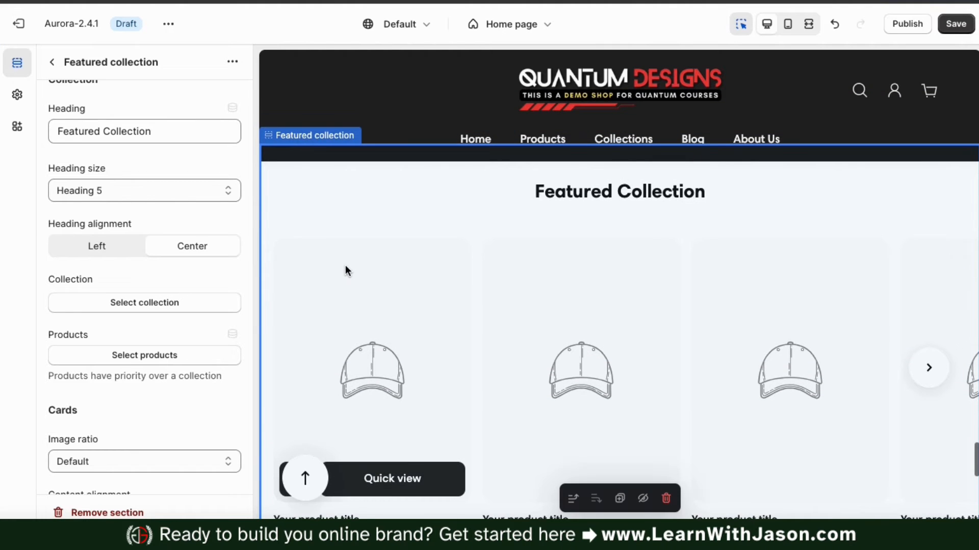
# Assign the Hats, Beanies & Visors collection to the Featured collection section
pyautogui.scroll(-1, 217, 303)
pyautogui.scroll(-1, 217, 304)
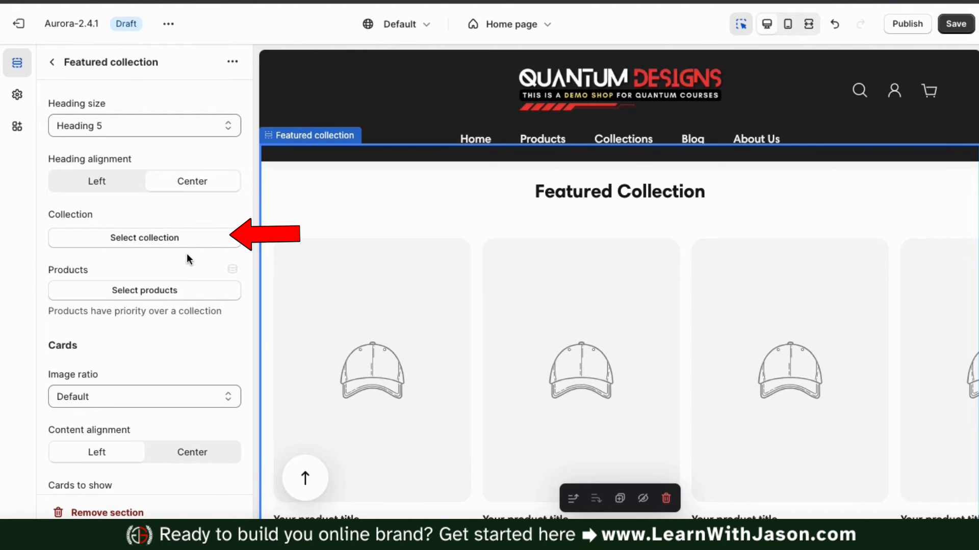
pyautogui.click(133, 240)
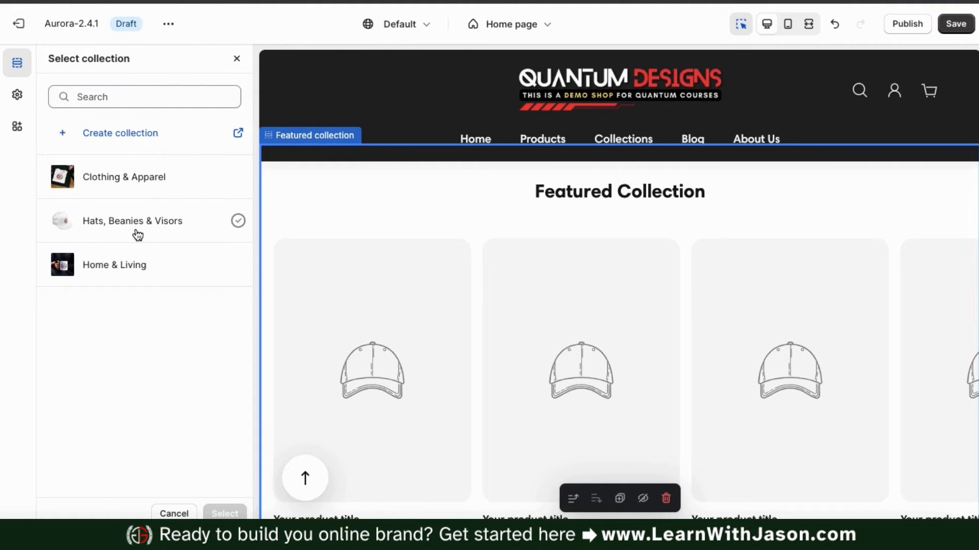
pyautogui.click(138, 235)
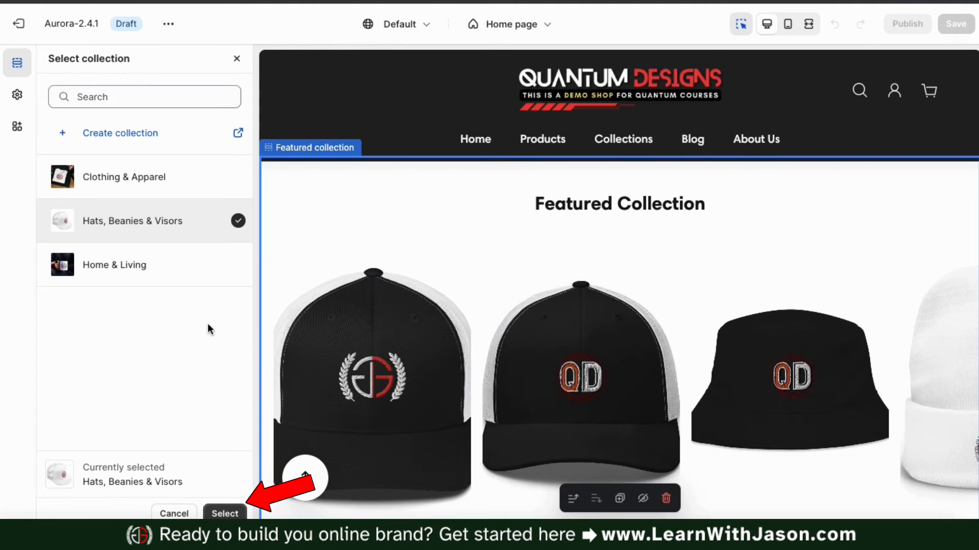
pyautogui.click(224, 513)
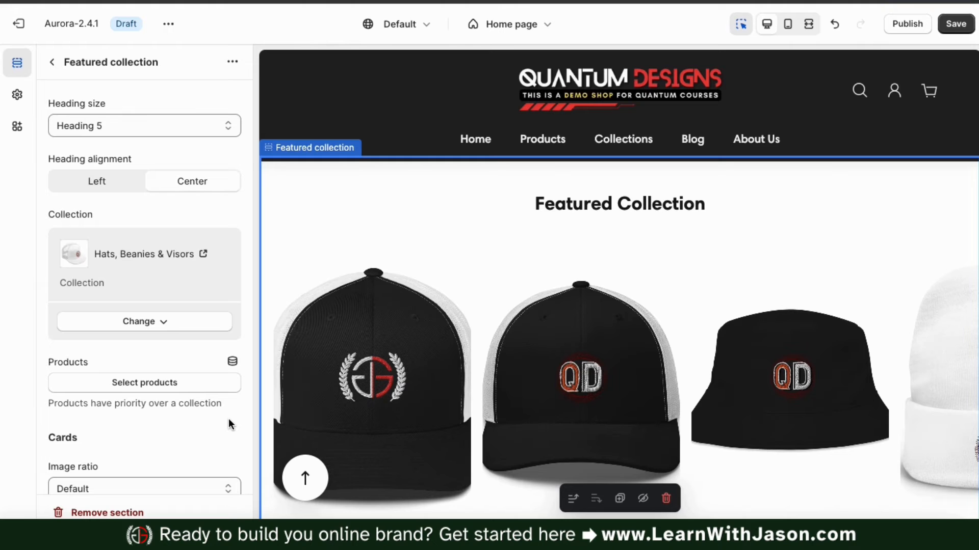
# Set the product cards' image ratio to Square (1:1) - Fill
pyautogui.scroll(-1, 228, 420)
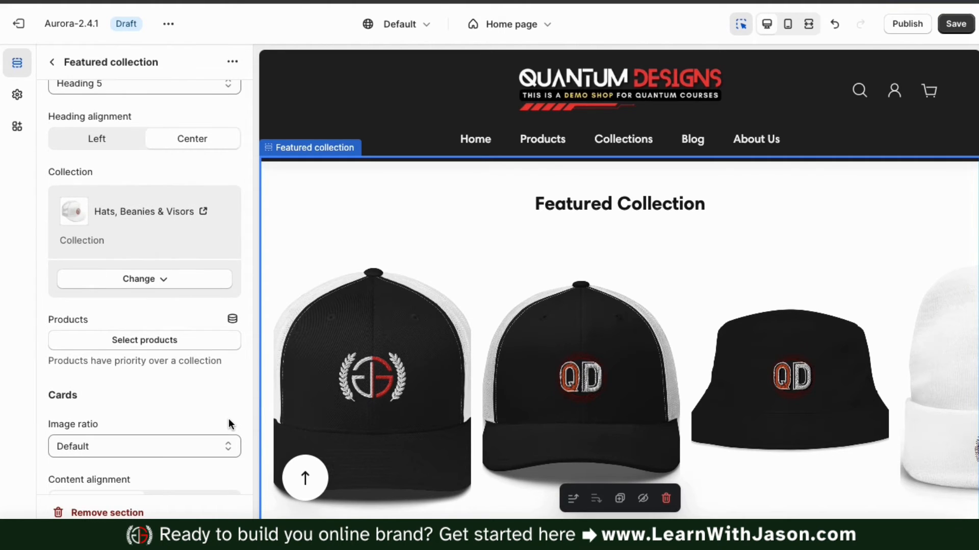
pyautogui.scroll(-1, 229, 419)
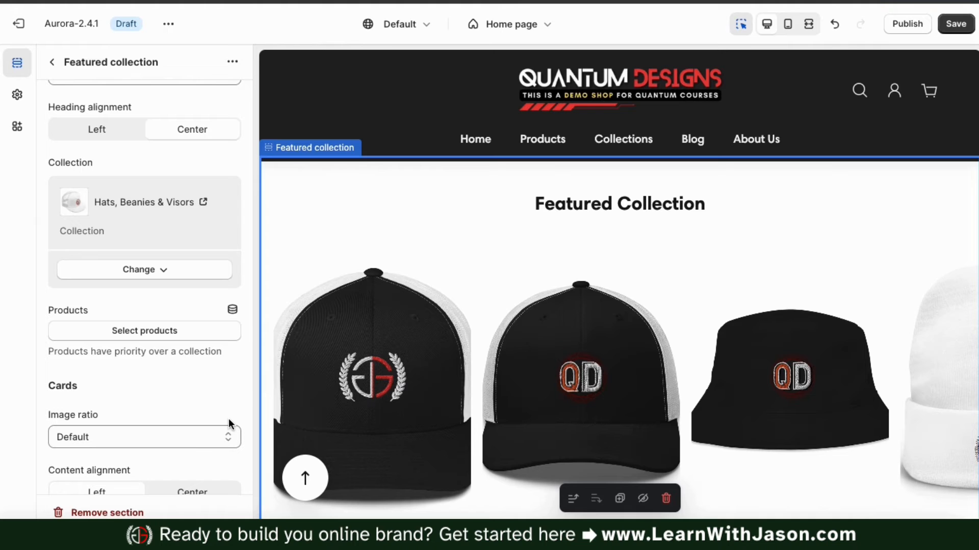
pyautogui.scroll(-3, 229, 423)
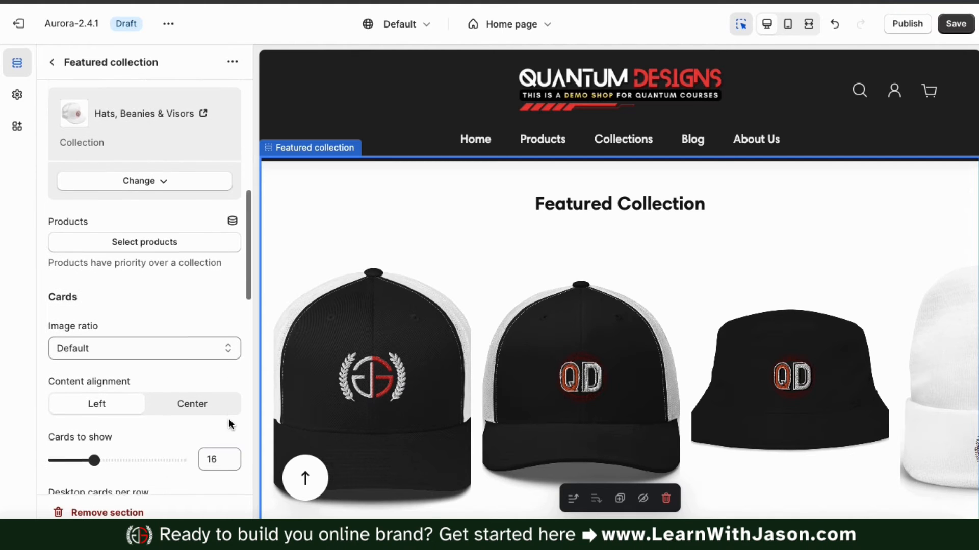
pyautogui.scroll(-1, 228, 420)
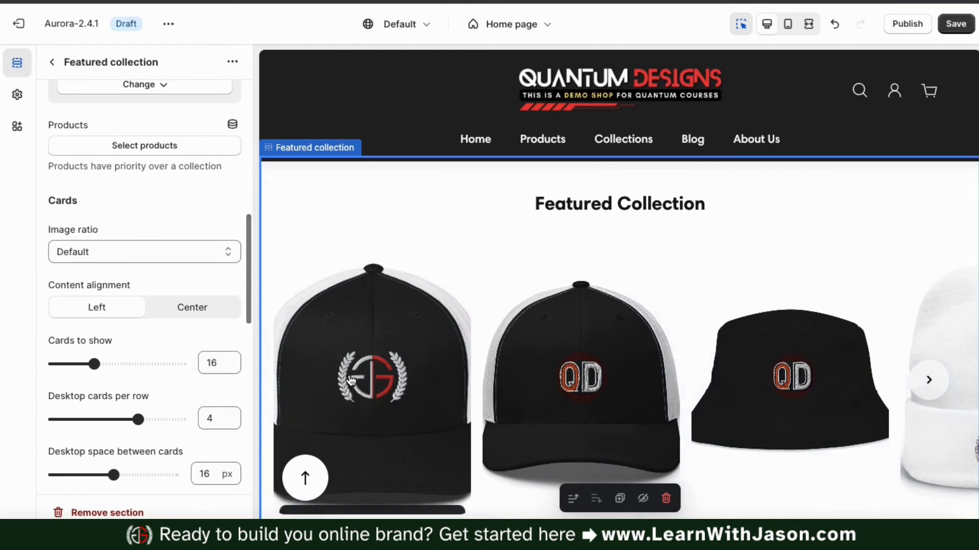
pyautogui.scroll(-3, 350, 375)
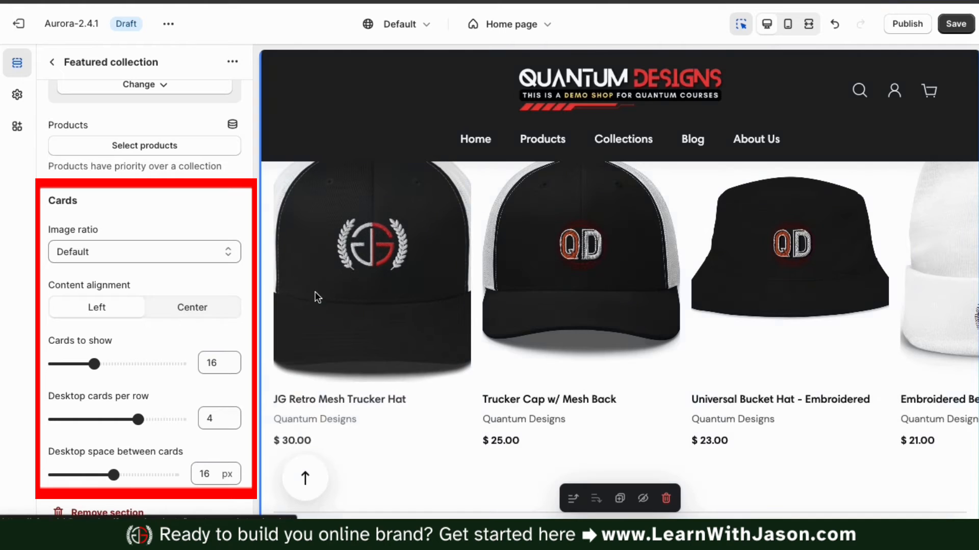
pyautogui.scroll(1, 328, 297)
pyautogui.click(175, 250)
pyautogui.click(169, 286)
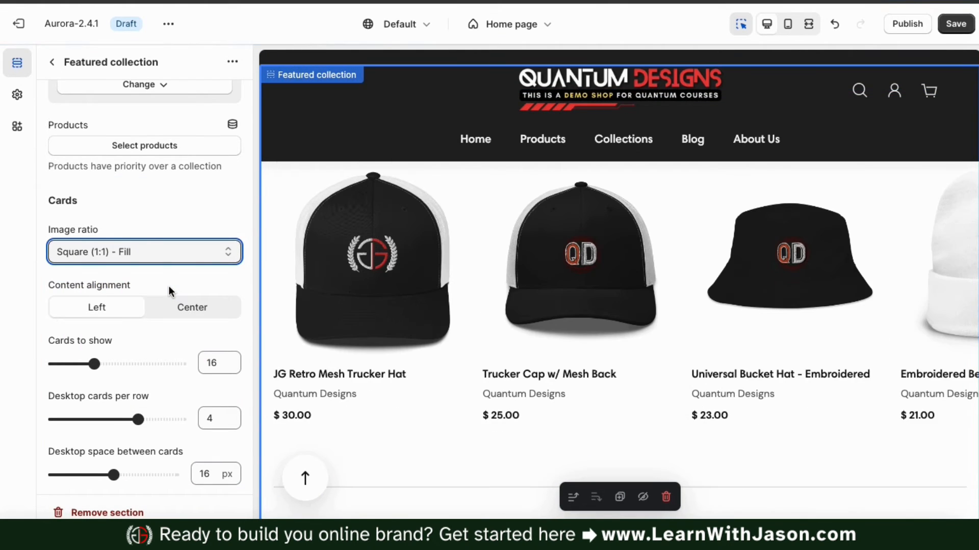
# Examine the remaining card spacing settings and the collection card's position, content position and alignment options
pyautogui.scroll(-2, 188, 334)
pyautogui.scroll(-1, 188, 334)
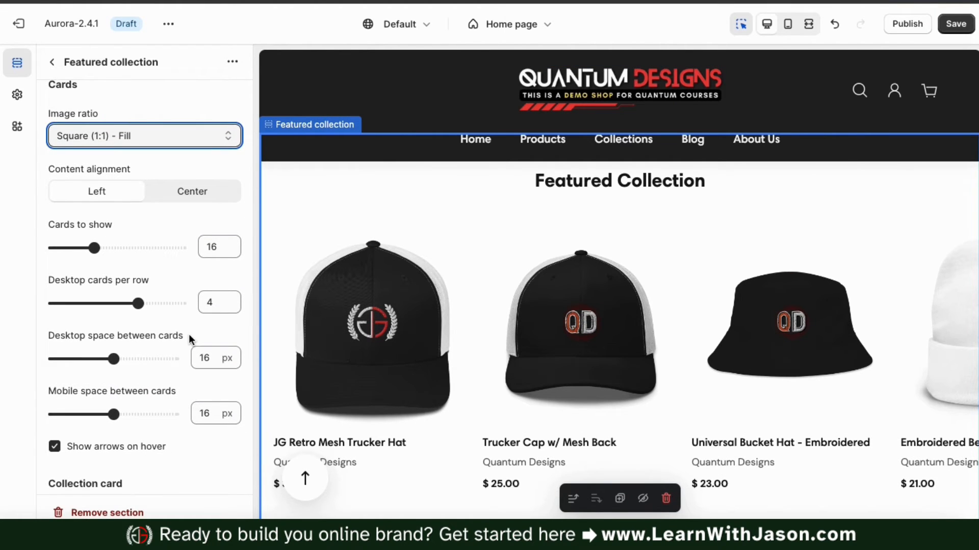
pyautogui.scroll(-5, 203, 281)
pyautogui.scroll(-3, 203, 285)
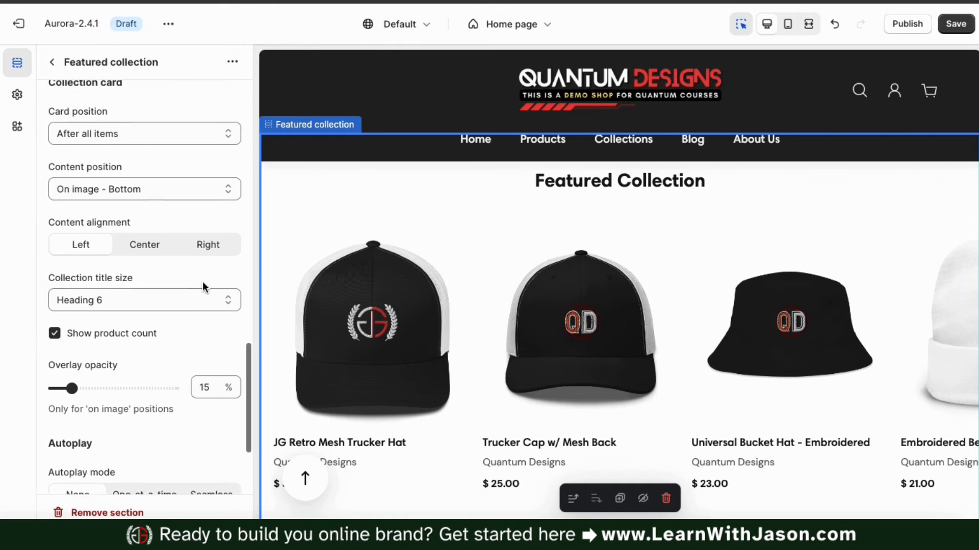
pyautogui.scroll(1, 203, 285)
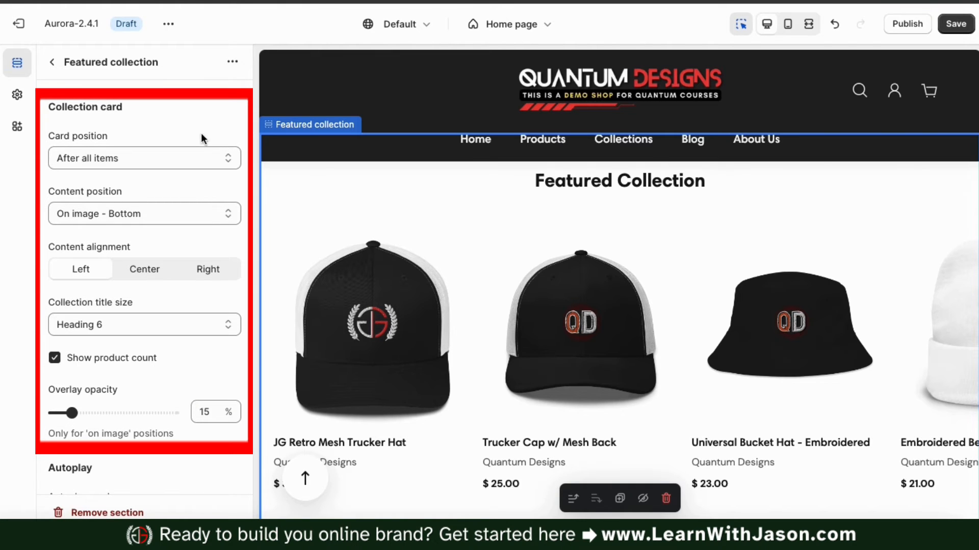
pyautogui.click(218, 214)
pyautogui.click(216, 213)
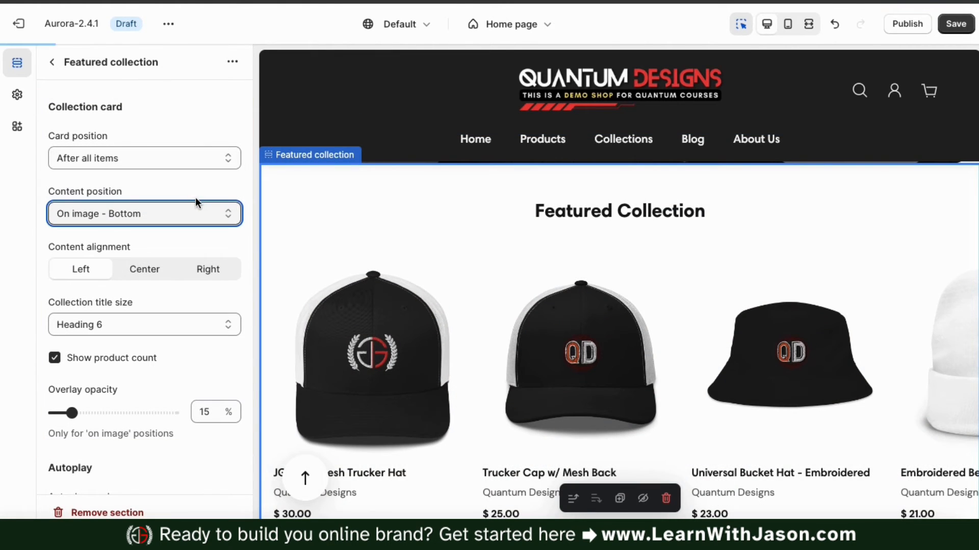
pyautogui.scroll(-2, 208, 262)
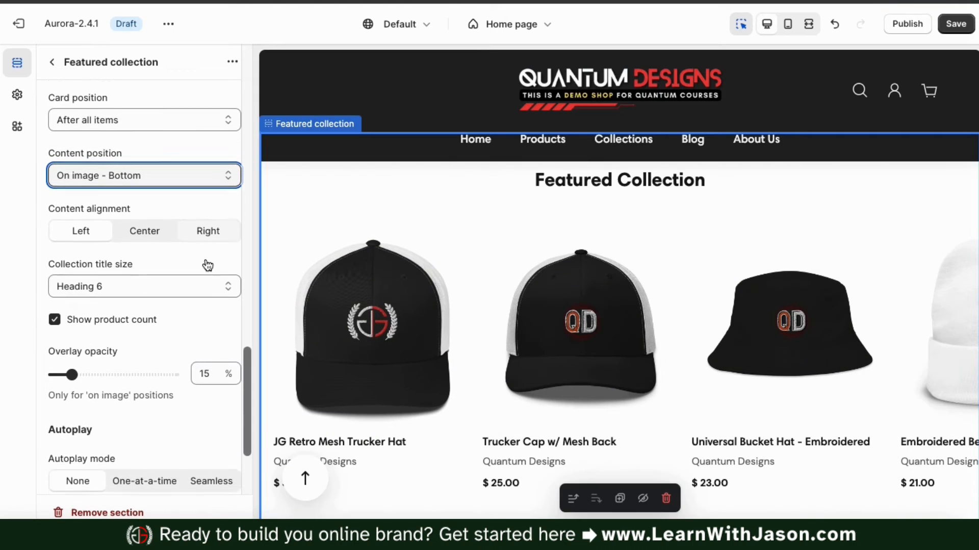
pyautogui.click(160, 222)
# Set the Featured collection's autoplay mode to Seamless and return to the home page section list
pyautogui.scroll(-5, 157, 287)
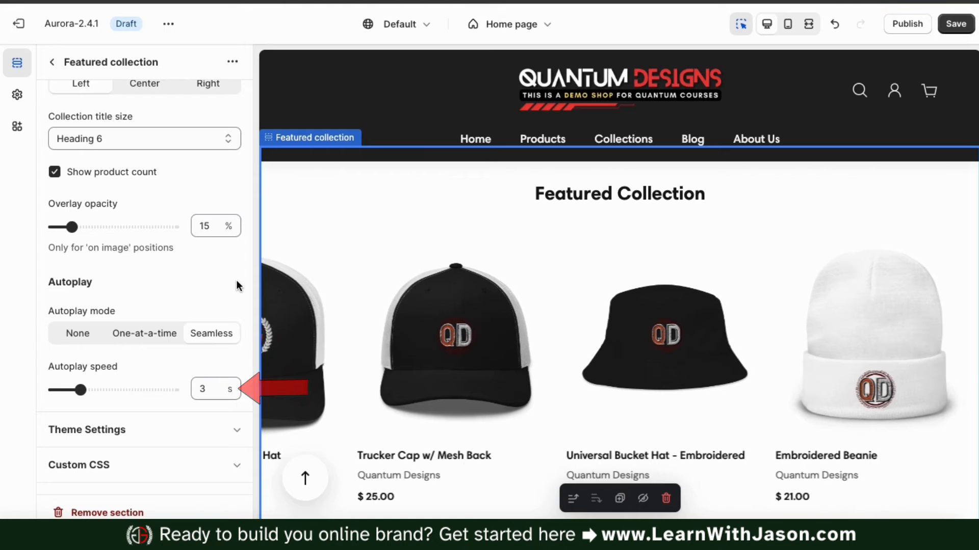
pyautogui.scroll(3, 237, 286)
pyautogui.scroll(10, 236, 287)
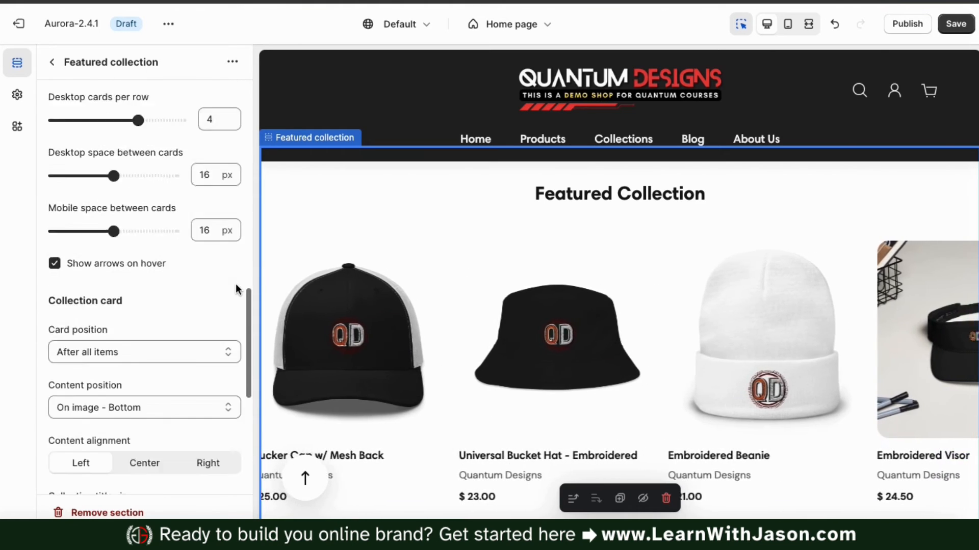
pyautogui.click(52, 61)
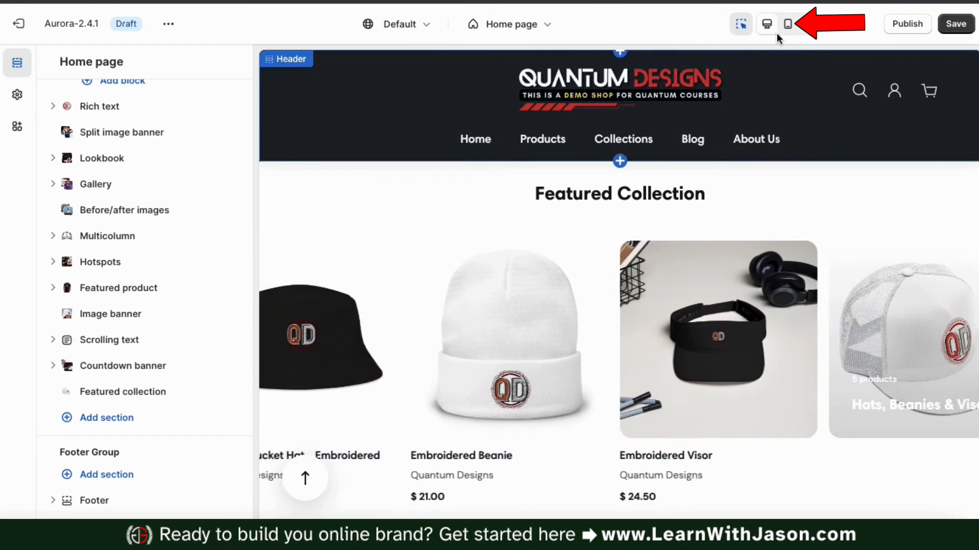
# Check the featured collection in the mobile preview and restore the desktop preview
pyautogui.click(787, 24)
pyautogui.scroll(-2, 726, 248)
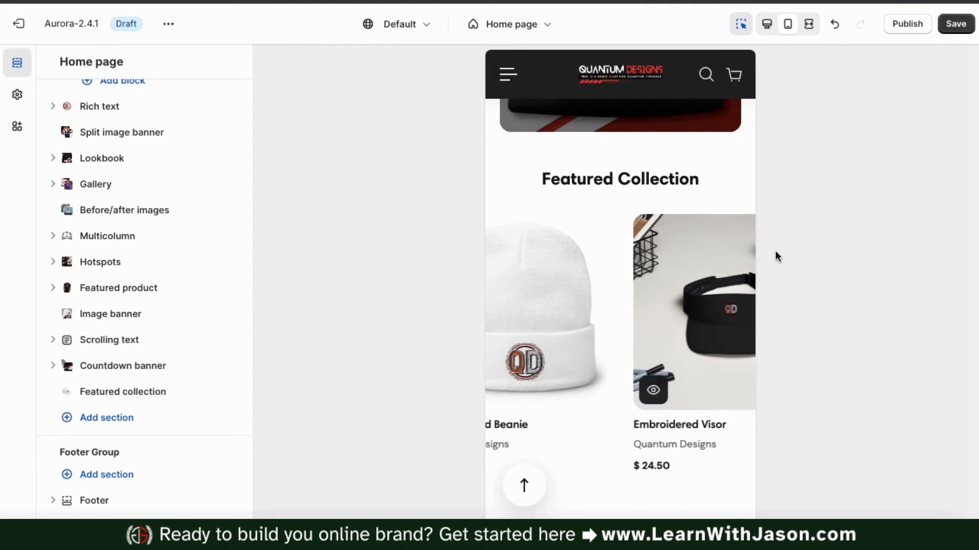
pyautogui.click(768, 27)
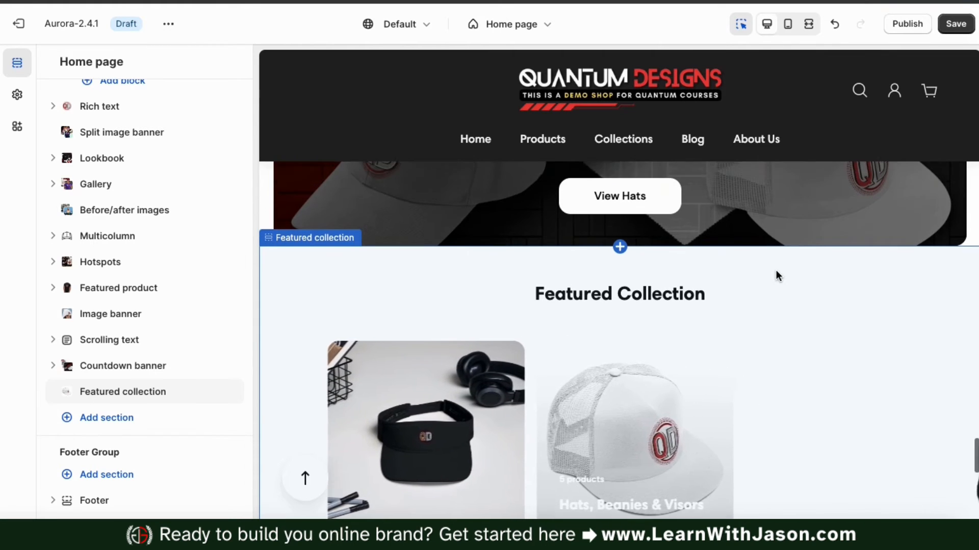
# Move the Featured collection section between Hotspots and Featured product, and save the theme
pyautogui.scroll(15, 776, 270)
pyautogui.scroll(-1, 775, 270)
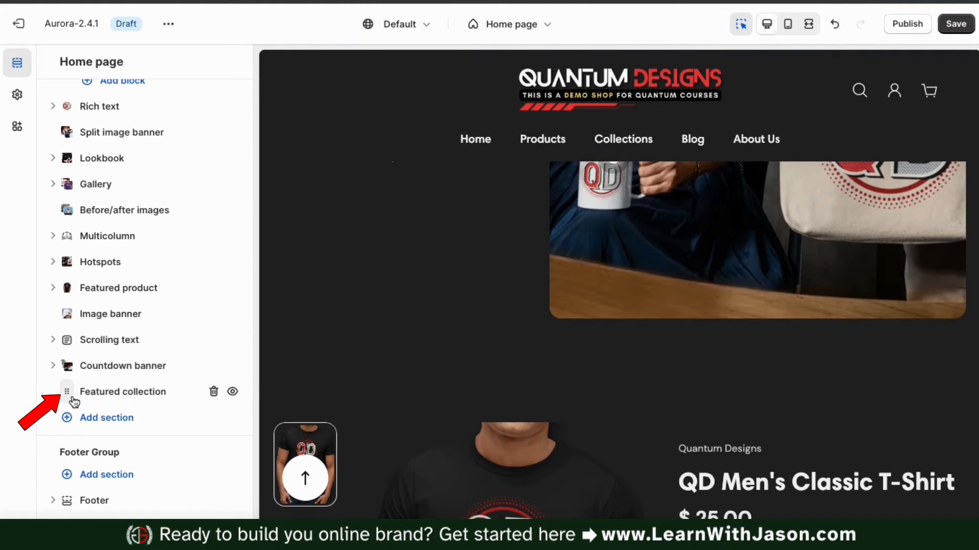
pyautogui.moveTo(71, 398); pyautogui.dragTo(81, 286)
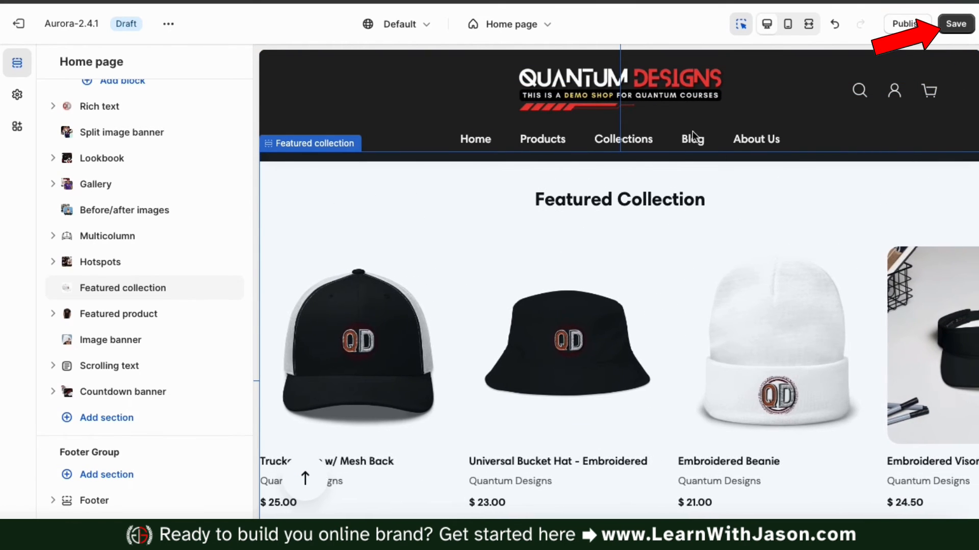
pyautogui.click(956, 24)
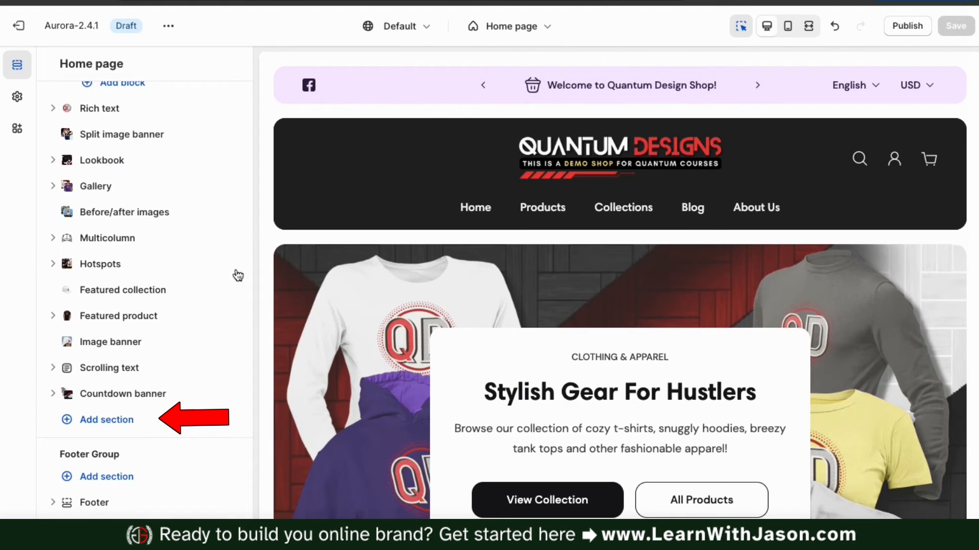
# Add a Collection list section below the Countdown banner and open its settings
pyautogui.click(114, 428)
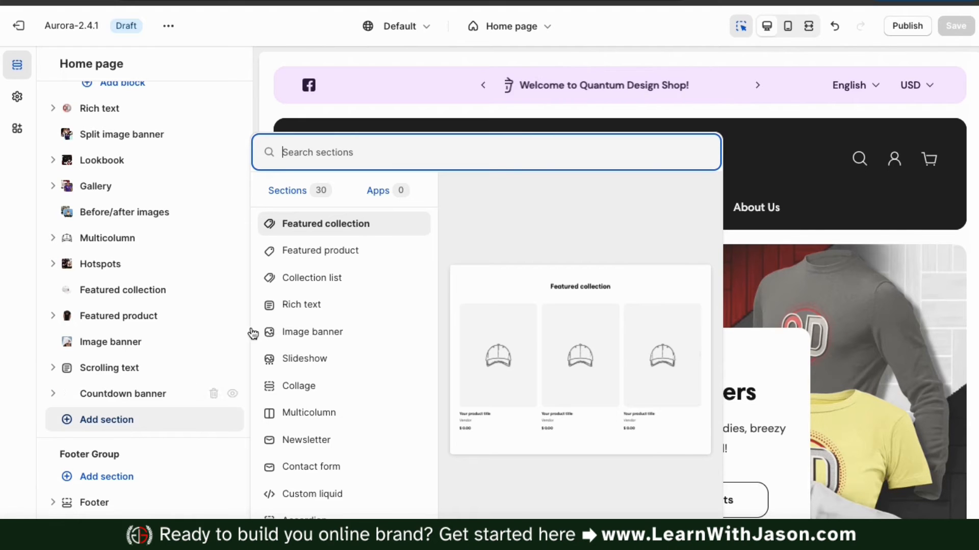
pyautogui.click(312, 286)
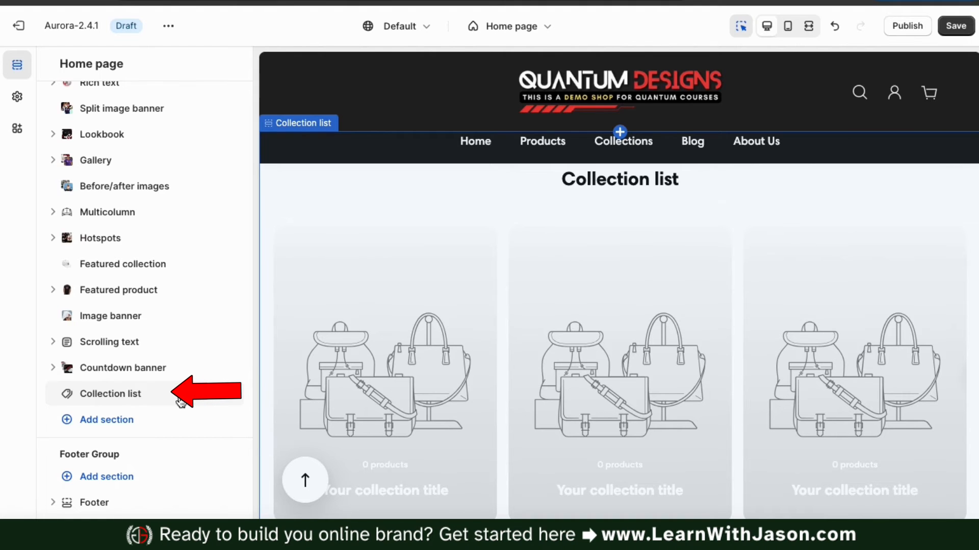
pyautogui.click(114, 400)
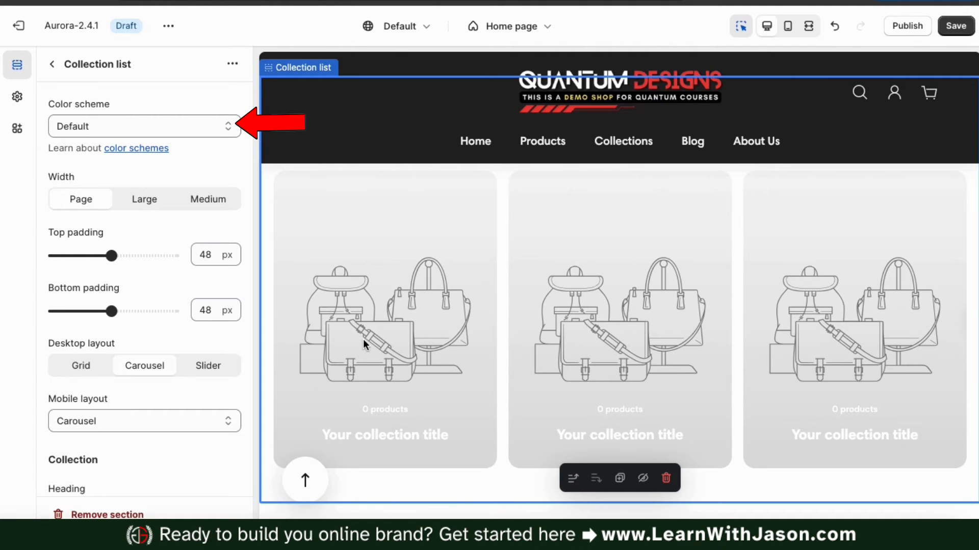
# Try the Contrasting color scheme on the Collection list section and restore the Default scheme
pyautogui.scroll(2, 372, 339)
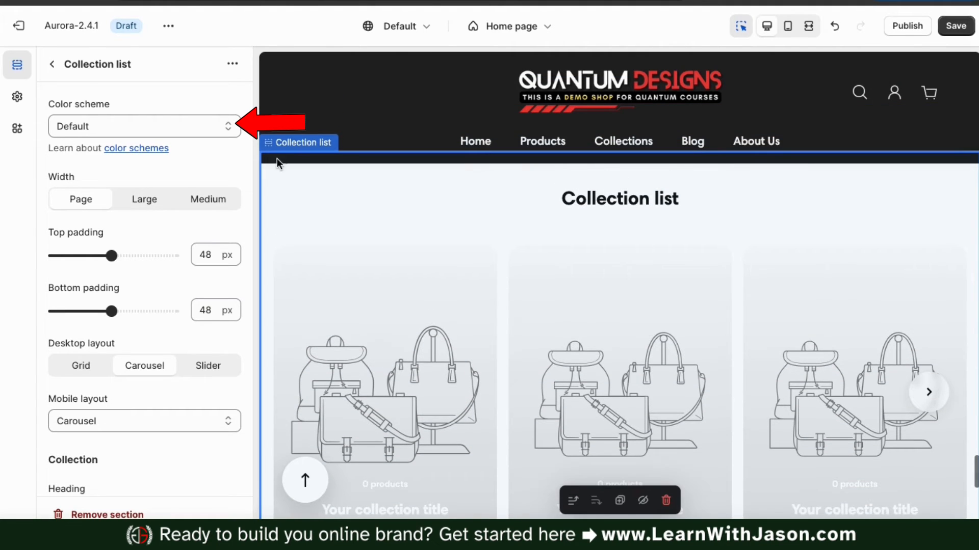
pyautogui.click(228, 127)
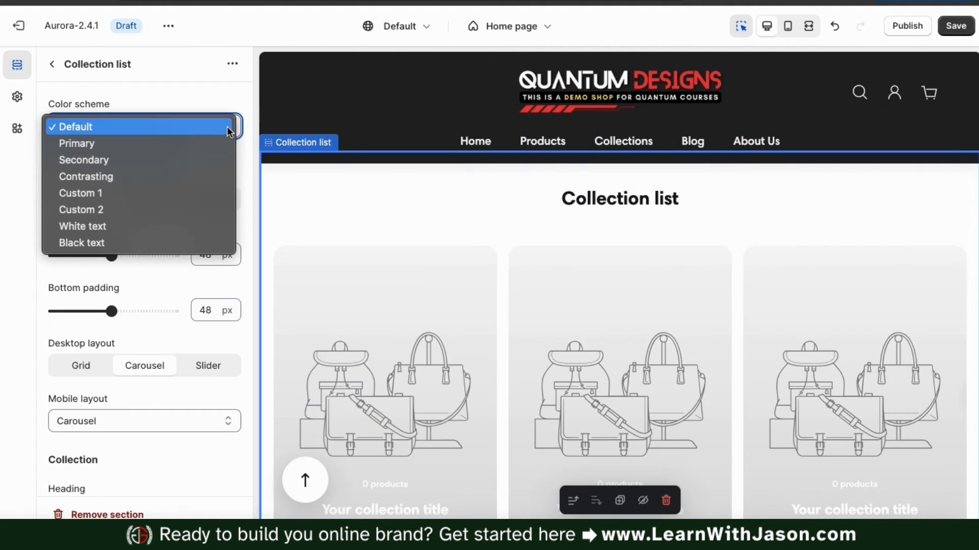
pyautogui.click(200, 172)
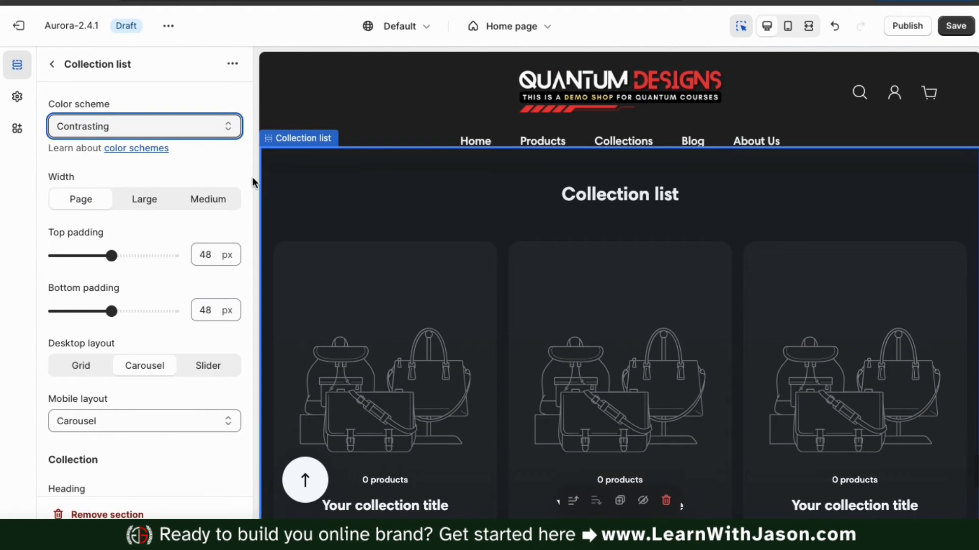
pyautogui.click(218, 131)
pyautogui.click(164, 77)
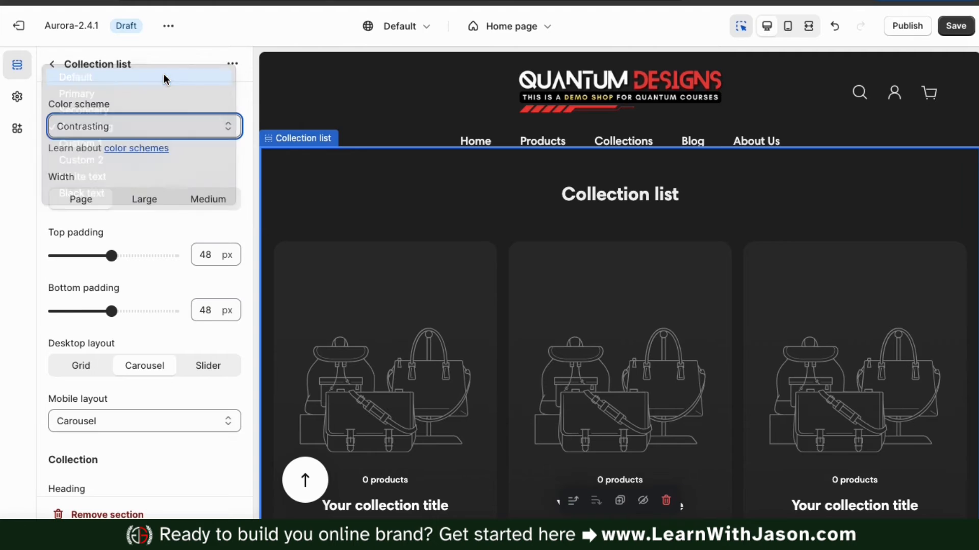
# Try the Grid and Slider desktop layouts for the Collection list and switch back to Carousel
pyautogui.scroll(-1, 232, 170)
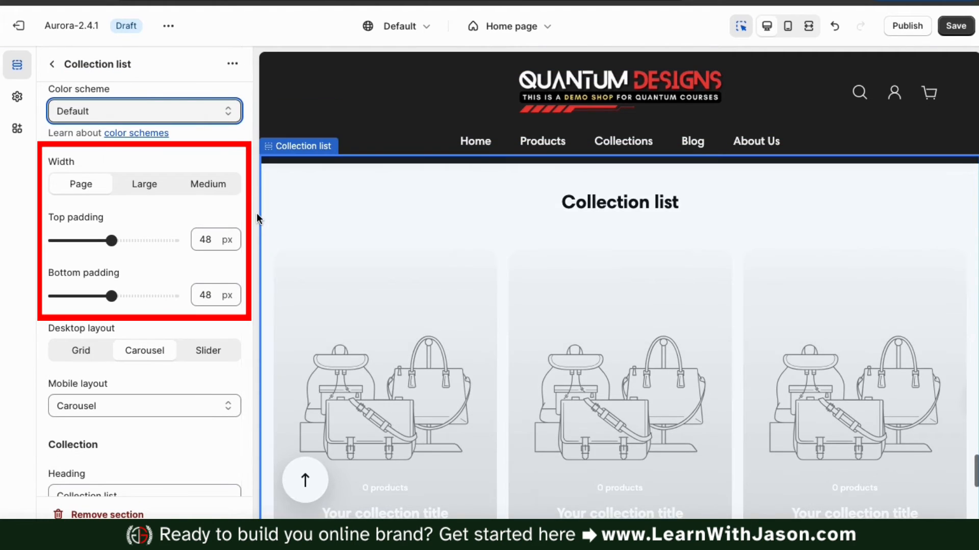
pyautogui.scroll(-1, 238, 217)
pyautogui.scroll(-4, 237, 216)
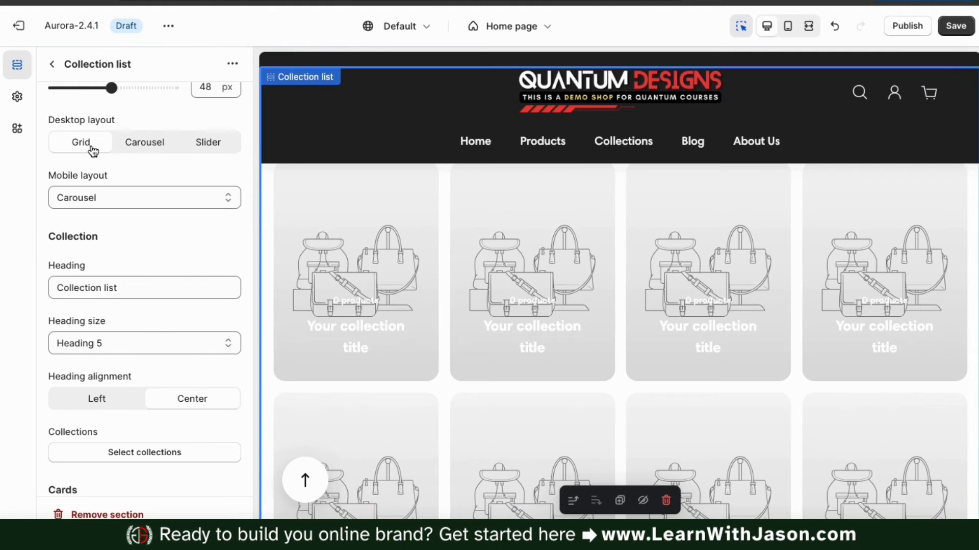
pyautogui.scroll(-3, 359, 216)
pyautogui.scroll(5, 360, 216)
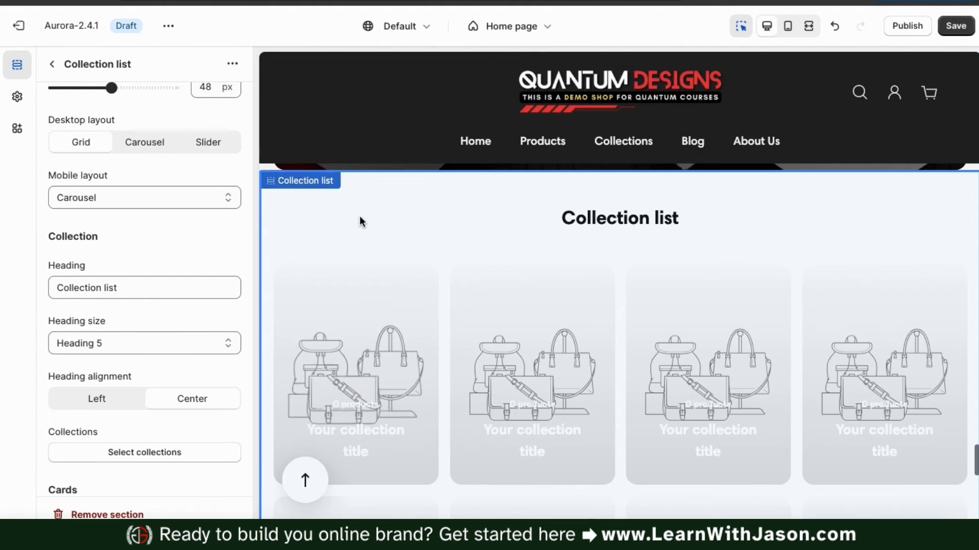
pyautogui.click(222, 151)
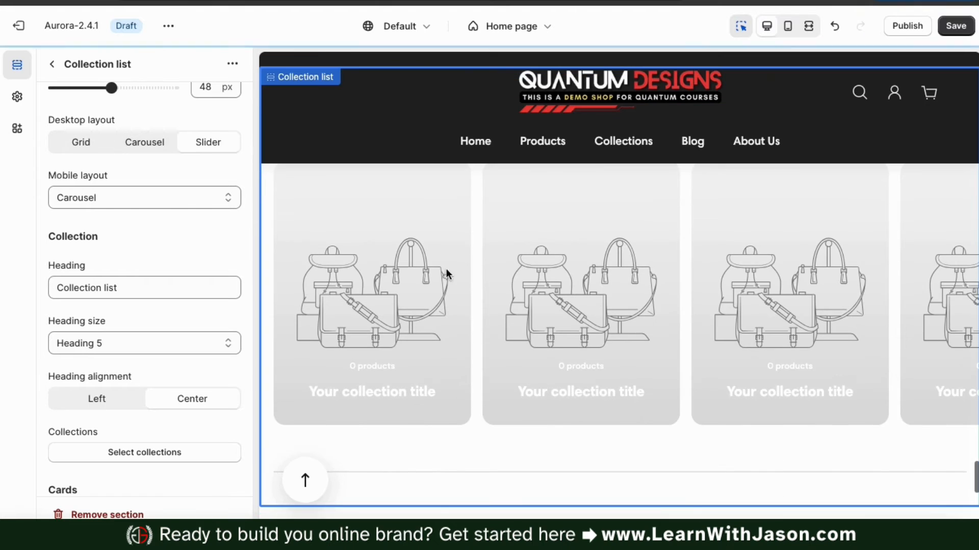
pyautogui.click(928, 363)
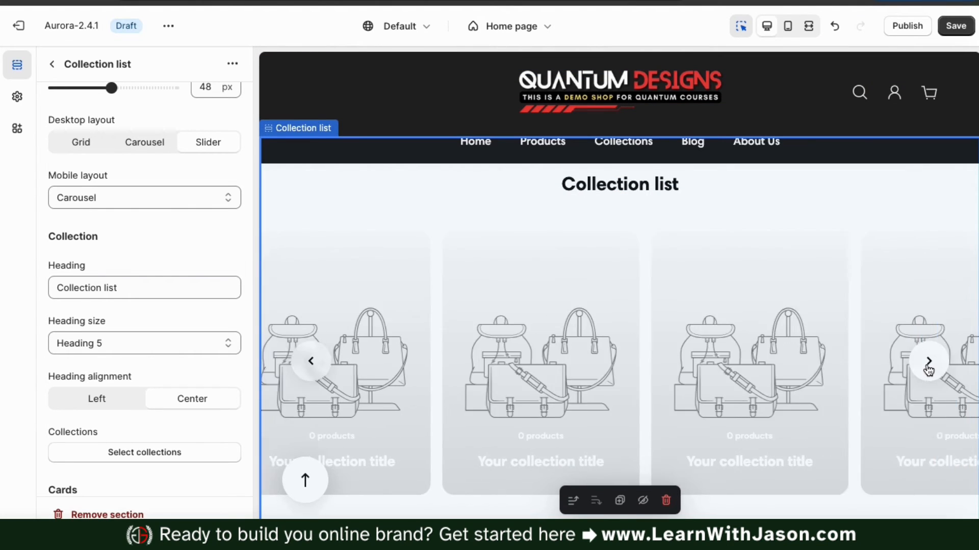
pyautogui.click(91, 147)
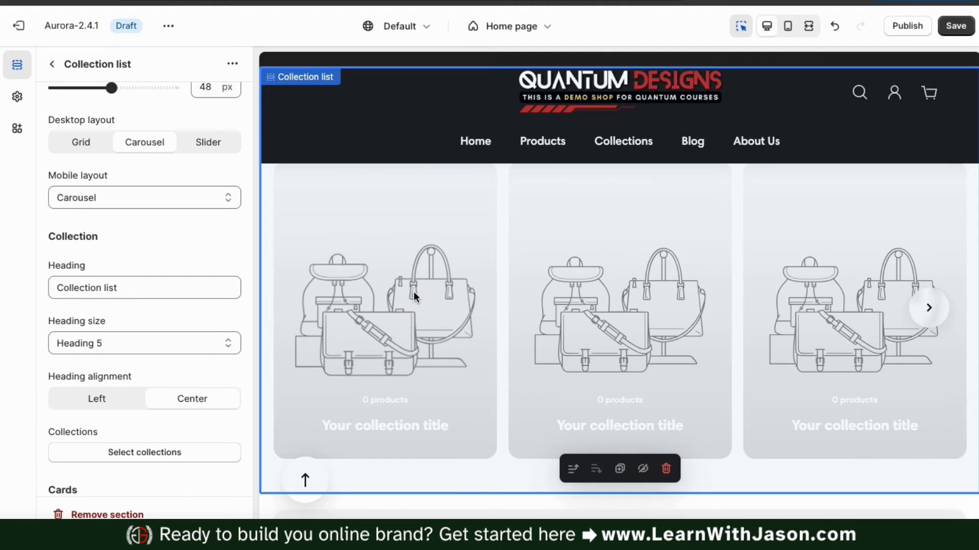
pyautogui.scroll(1, 414, 292)
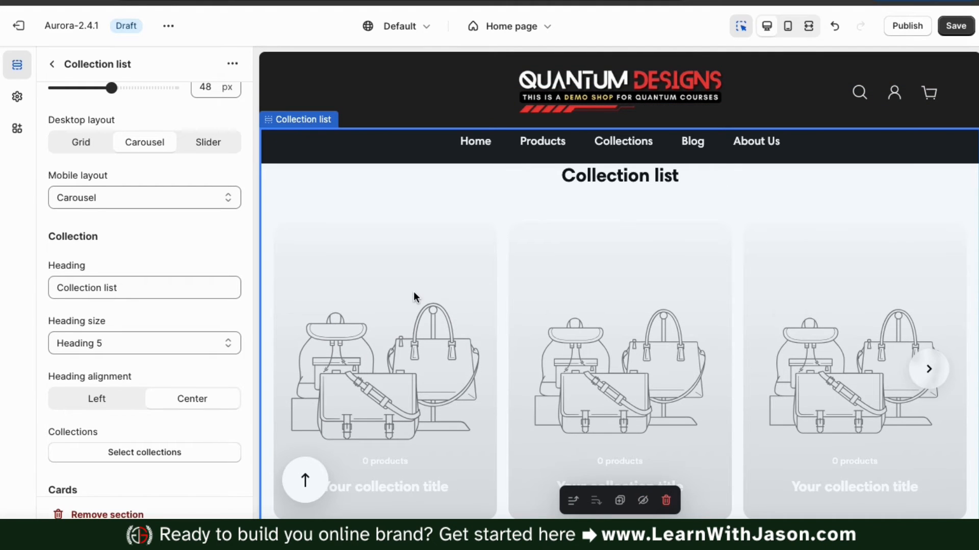
# Set the Collection list's mobile layout to Slideshow, check it in the mobile preview, and return to the desktop preview
pyautogui.click(794, 30)
pyautogui.scroll(-1, 662, 309)
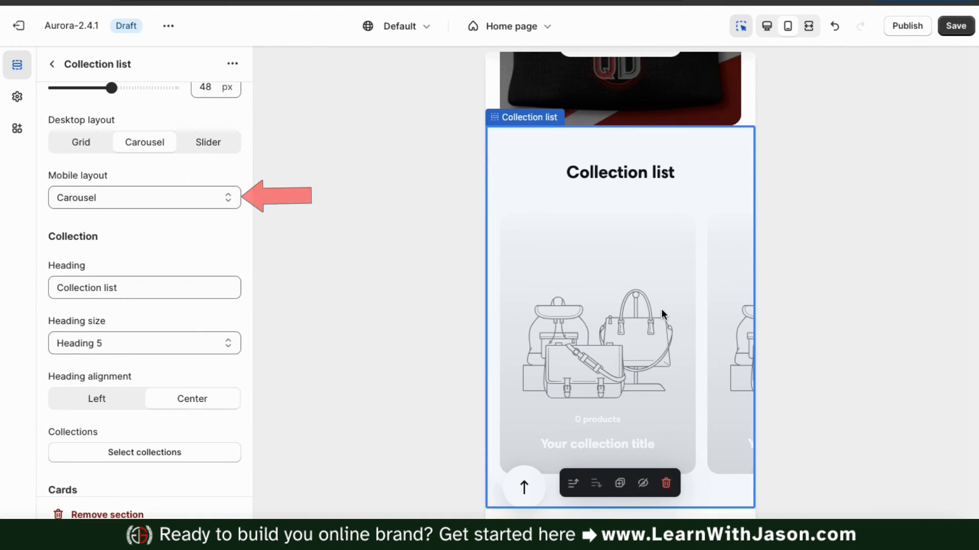
pyautogui.click(229, 199)
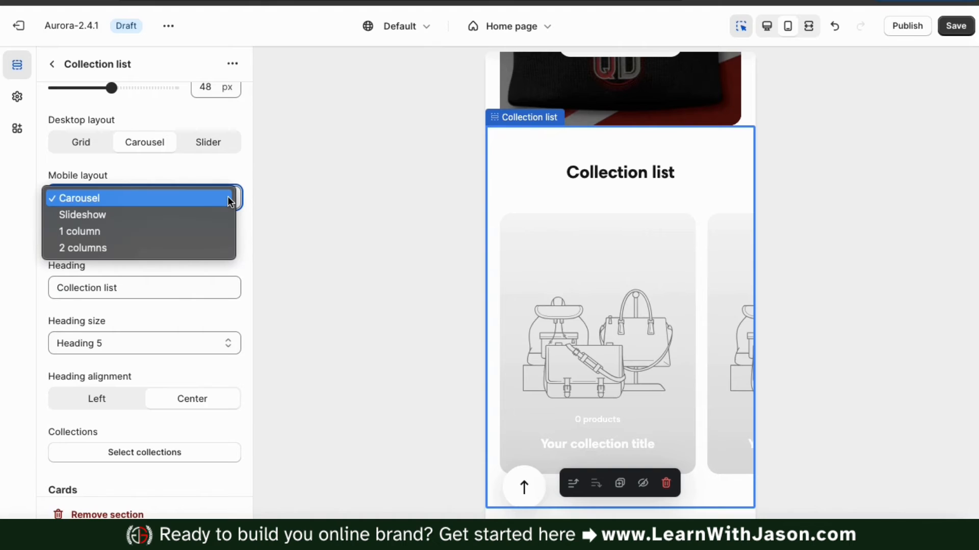
pyautogui.click(203, 215)
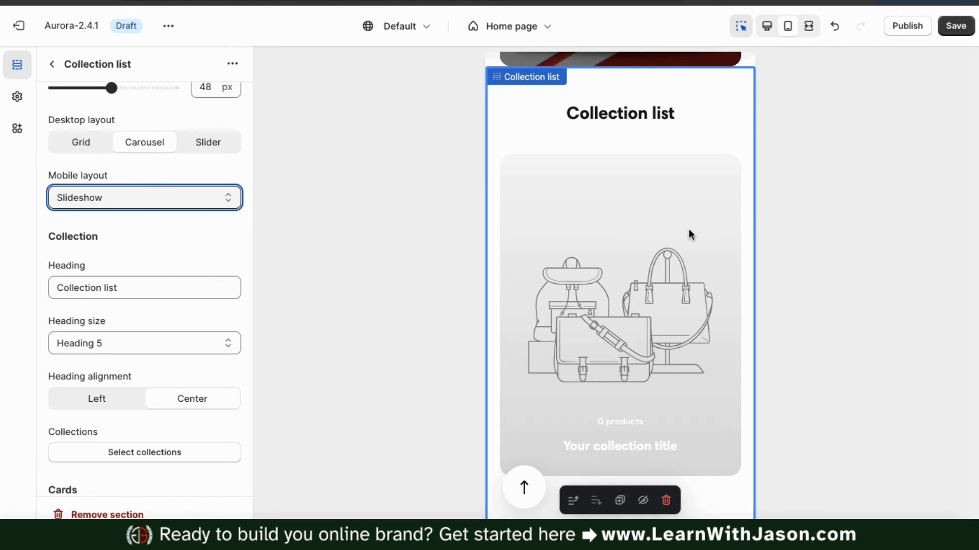
pyautogui.scroll(-1, 689, 234)
pyautogui.scroll(-2, 689, 233)
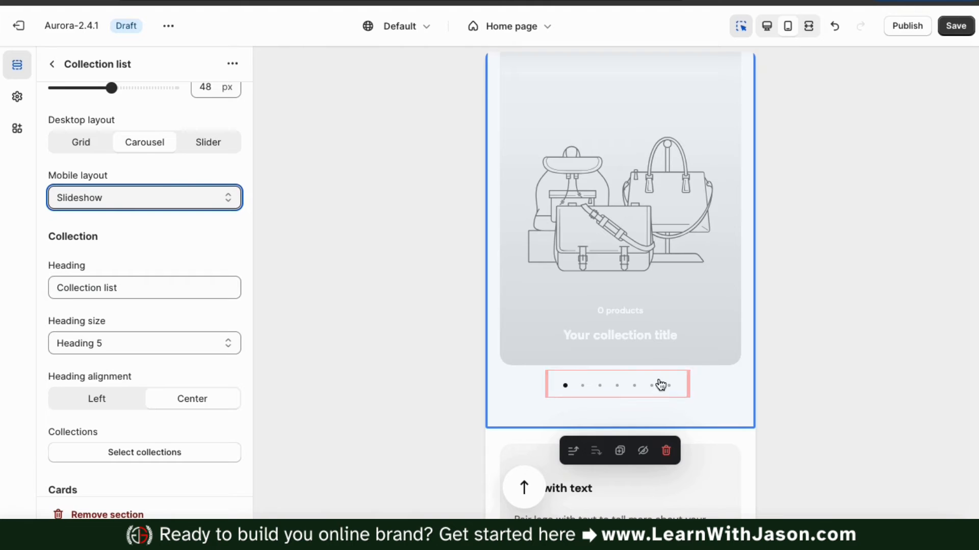
pyautogui.scroll(4, 715, 332)
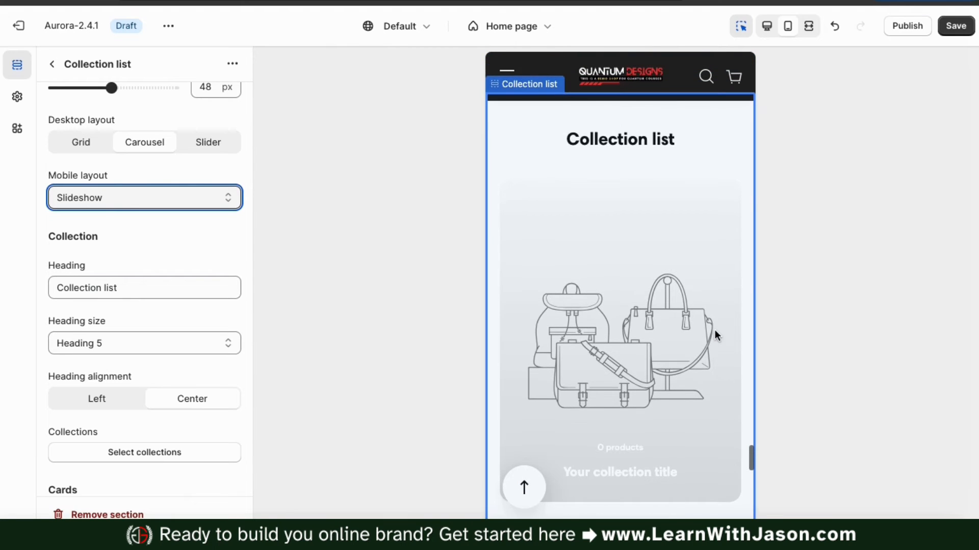
pyautogui.click(767, 26)
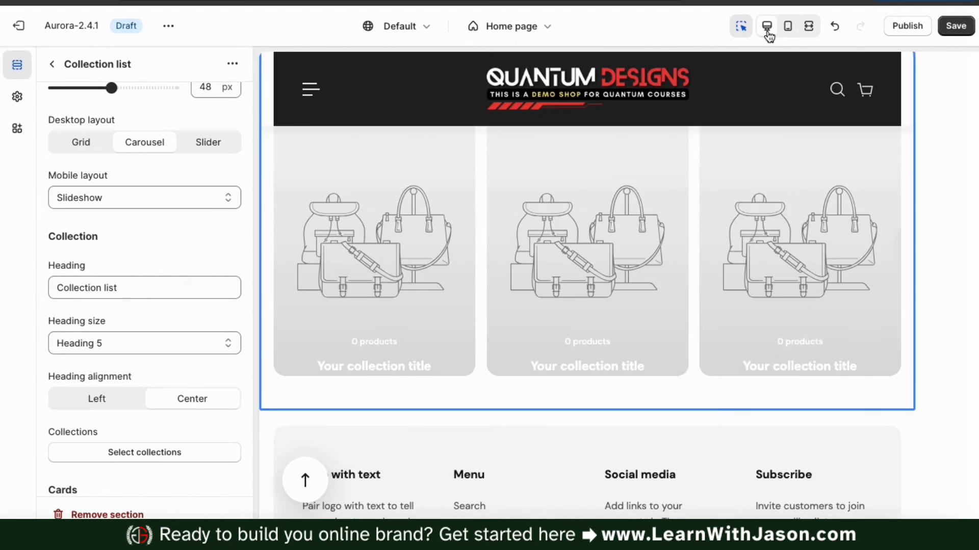
pyautogui.scroll(3, 714, 259)
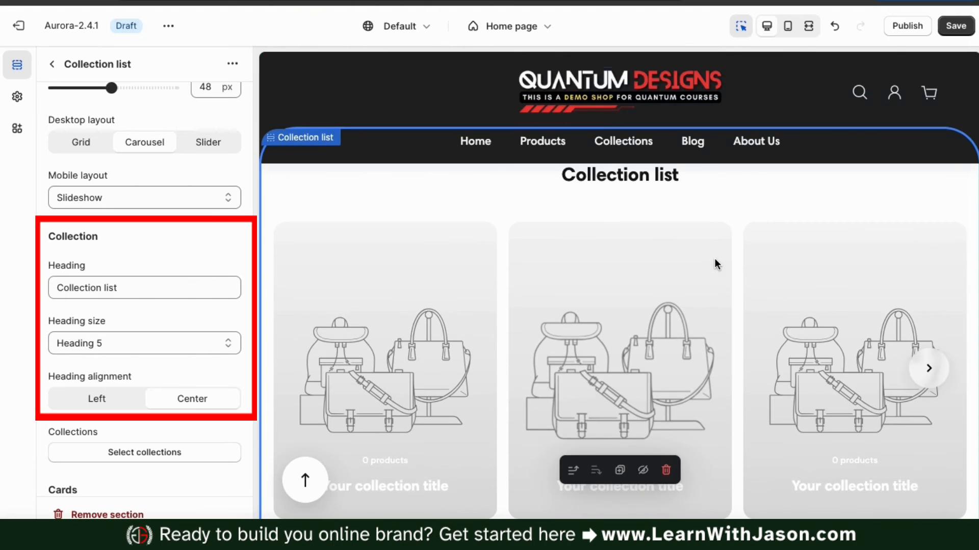
# Change the Collection list section's heading to "Collection List"
pyautogui.click(105, 288)
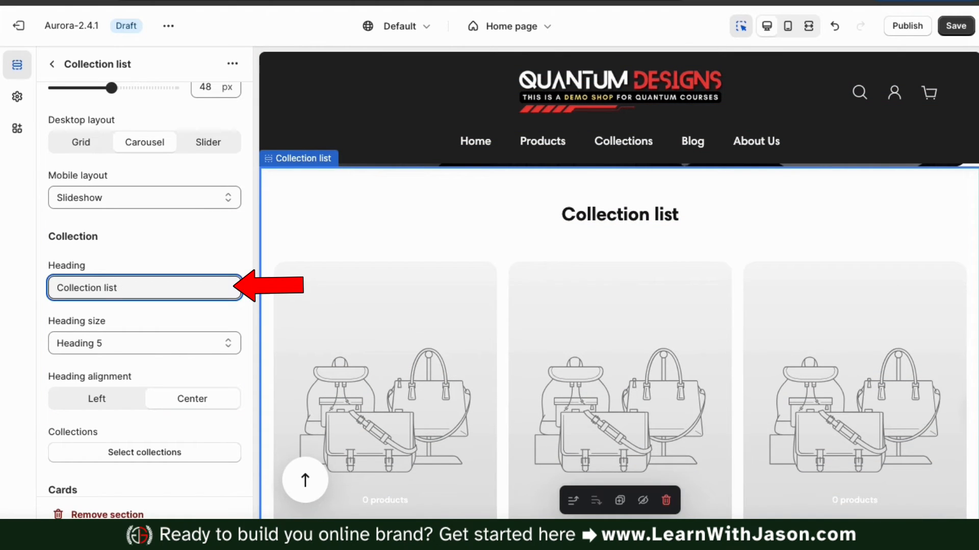
pyautogui.press('BackSpace')
pyautogui.write('L')
# Try a different heading size and left alignment for the section heading, and restore Heading 5 and Center
pyautogui.click(235, 343)
pyautogui.click(214, 327)
pyautogui.click(224, 343)
pyautogui.click(212, 360)
pyautogui.click(97, 394)
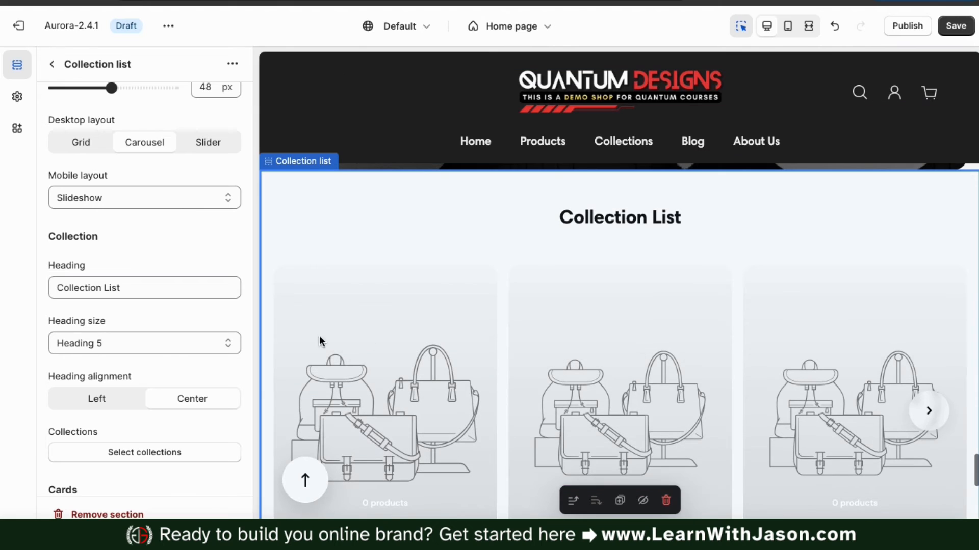
# Add the Clothing & Apparel, Hats, Beanies & Visors, and Home & Living collections to the Collection list section
pyautogui.scroll(-6, 212, 326)
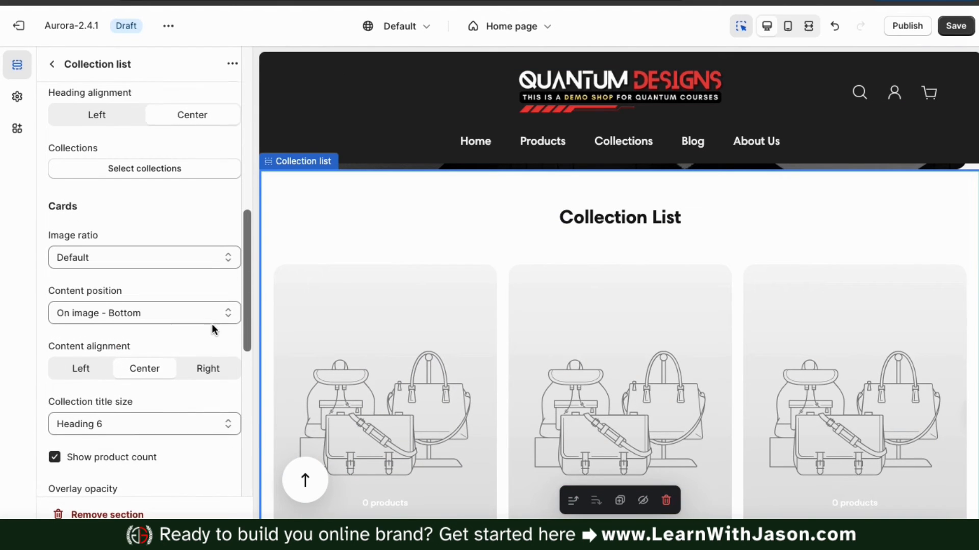
pyautogui.click(153, 162)
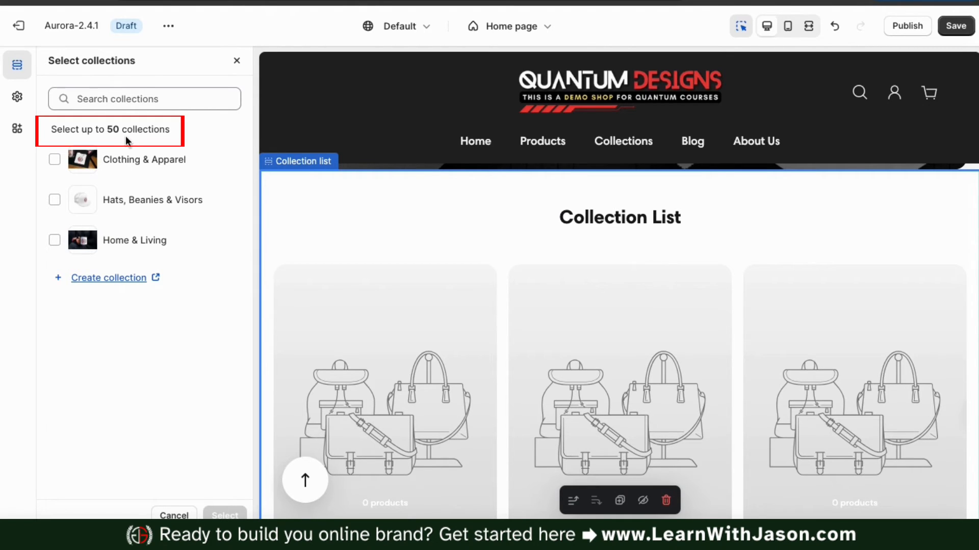
pyautogui.click(54, 160)
pyautogui.click(56, 201)
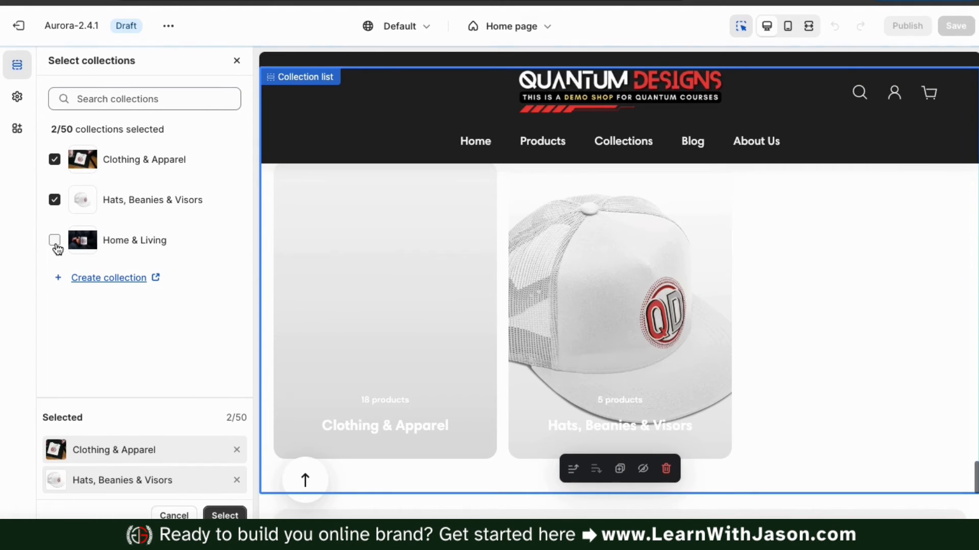
pyautogui.click(56, 242)
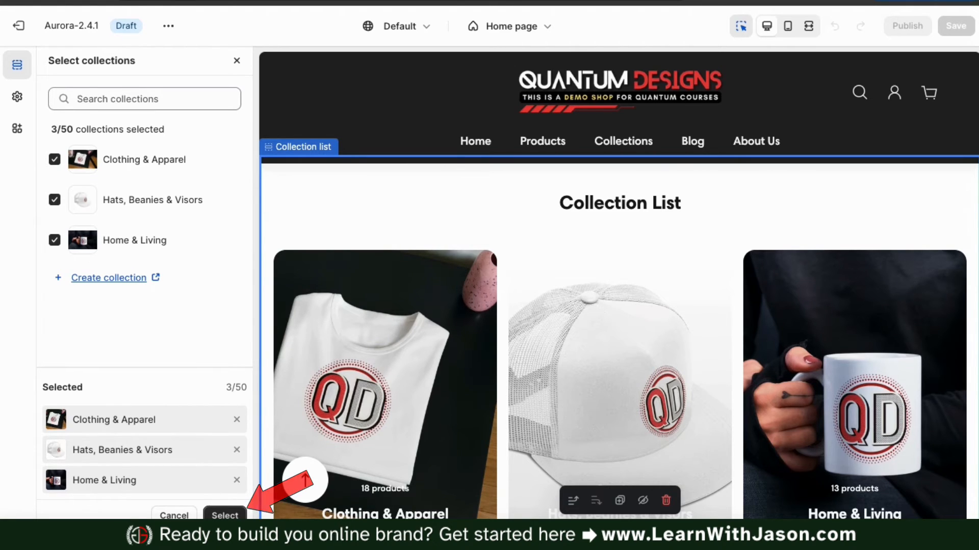
pyautogui.click(225, 516)
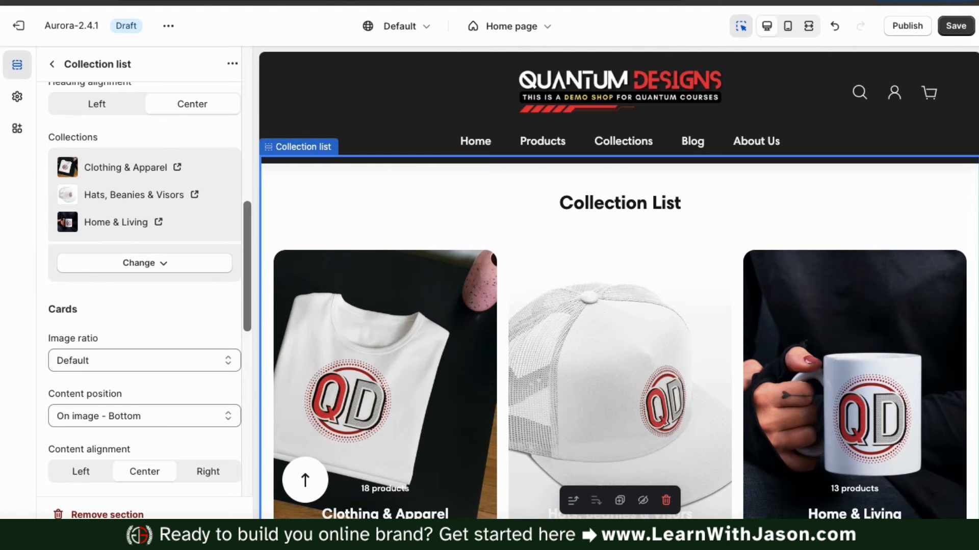
# Set the collection cards' image ratio to Square (1:1) - Fill, with content positioned On image - Bottom and aligned Left
pyautogui.scroll(-2, 240, 370)
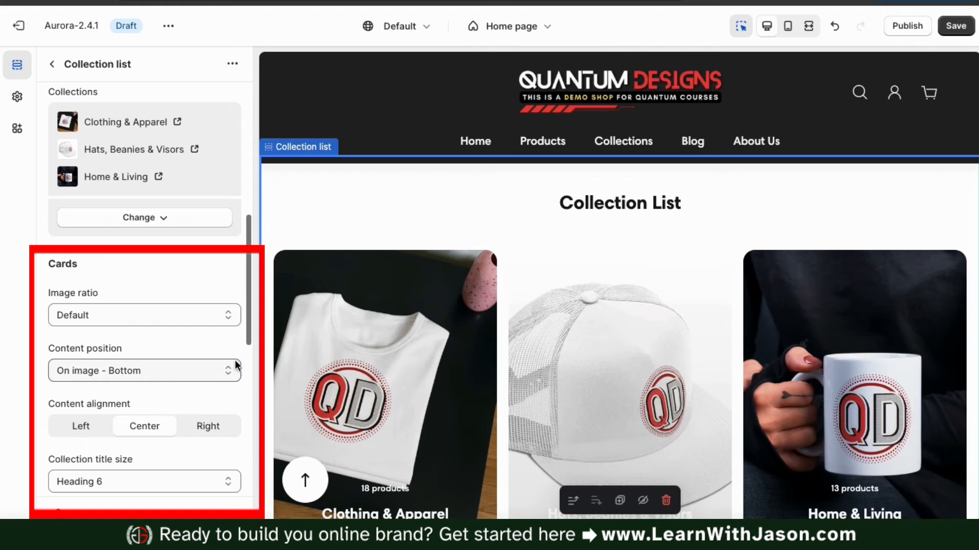
pyautogui.click(226, 325)
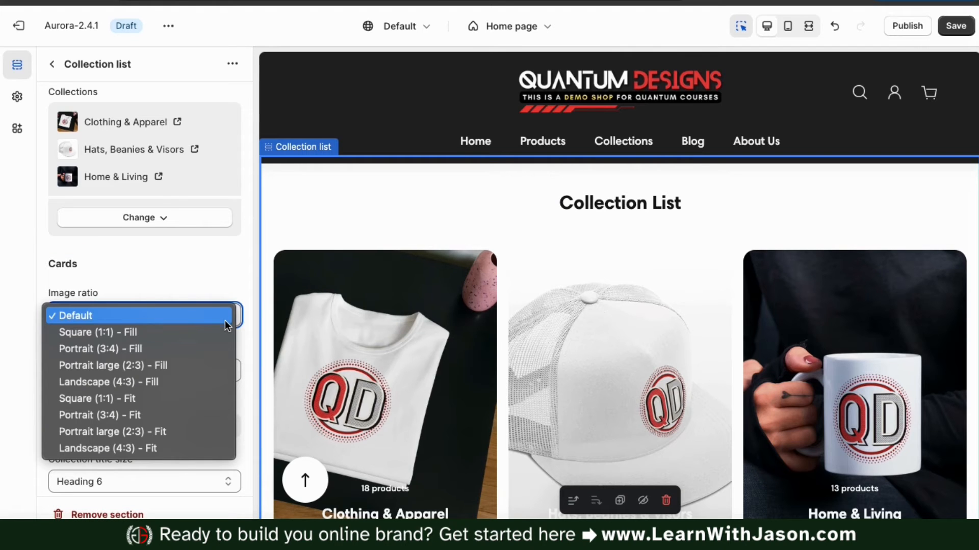
pyautogui.click(212, 336)
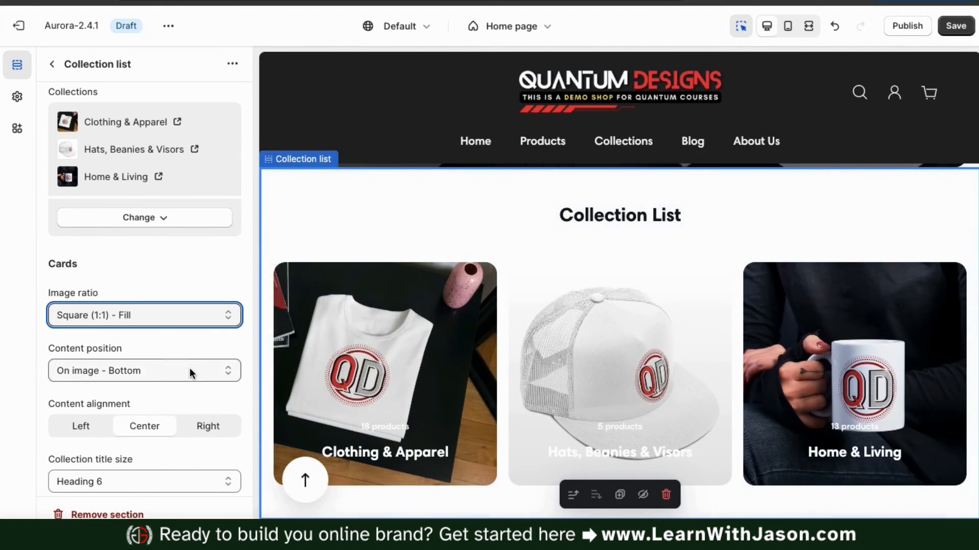
pyautogui.click(189, 371)
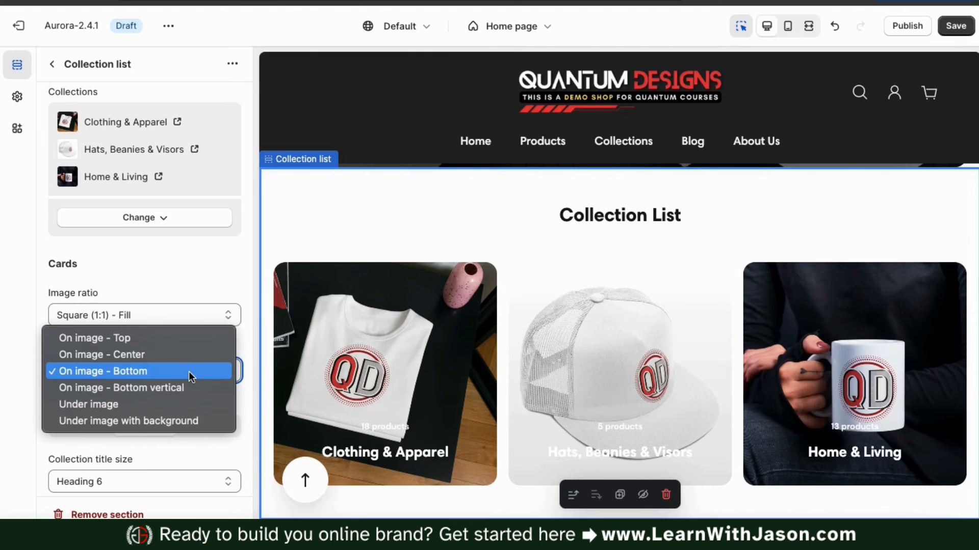
pyautogui.click(191, 342)
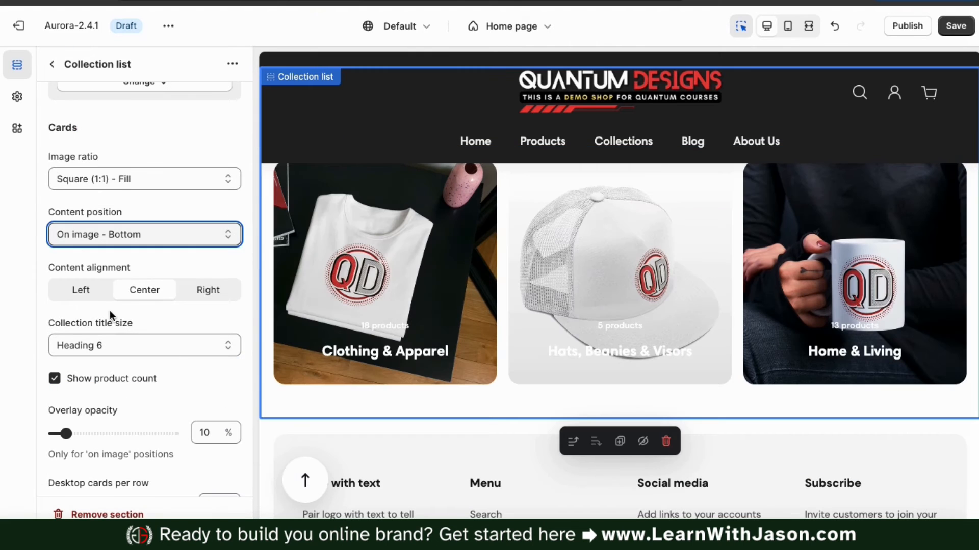
pyautogui.click(89, 299)
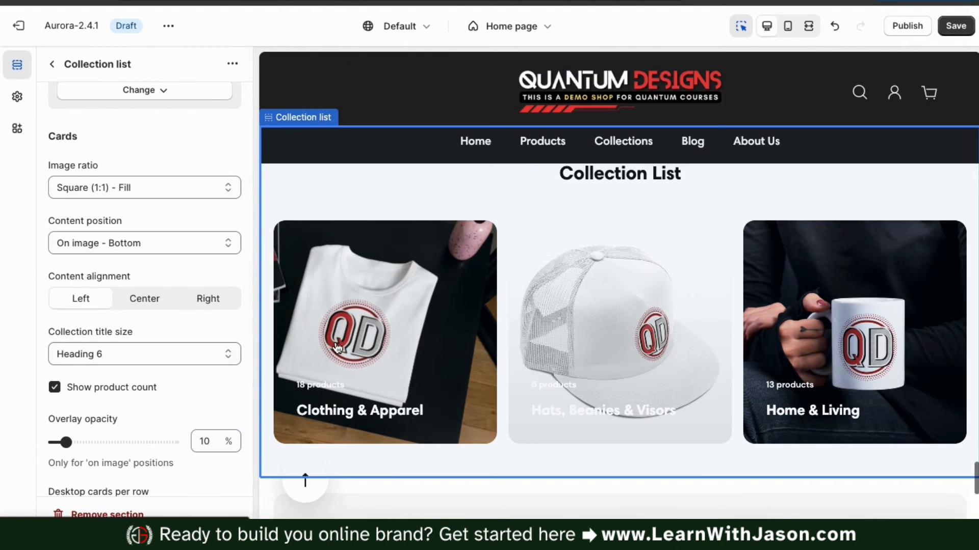
# Review the remaining Collection list settings and check the section in the mobile preview
pyautogui.scroll(-7, 158, 363)
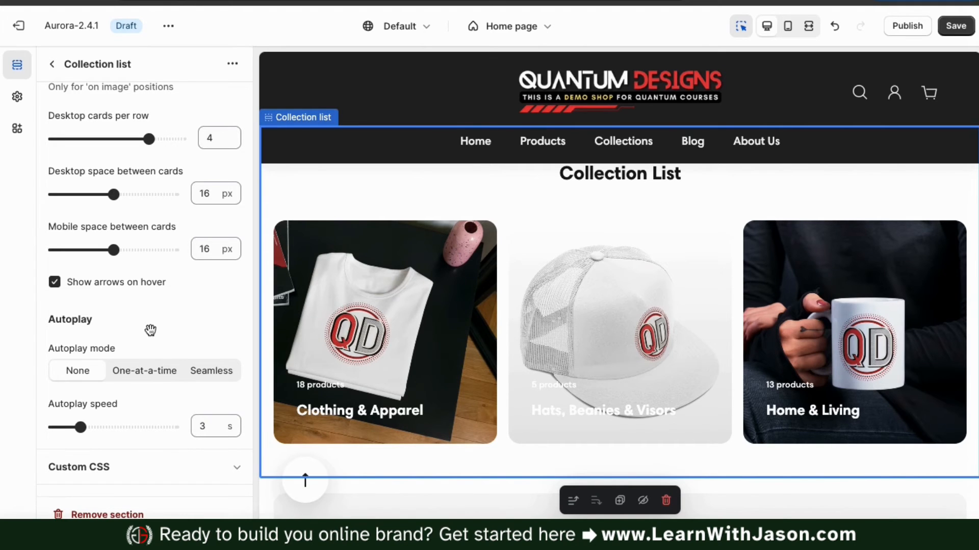
pyautogui.scroll(12, 150, 330)
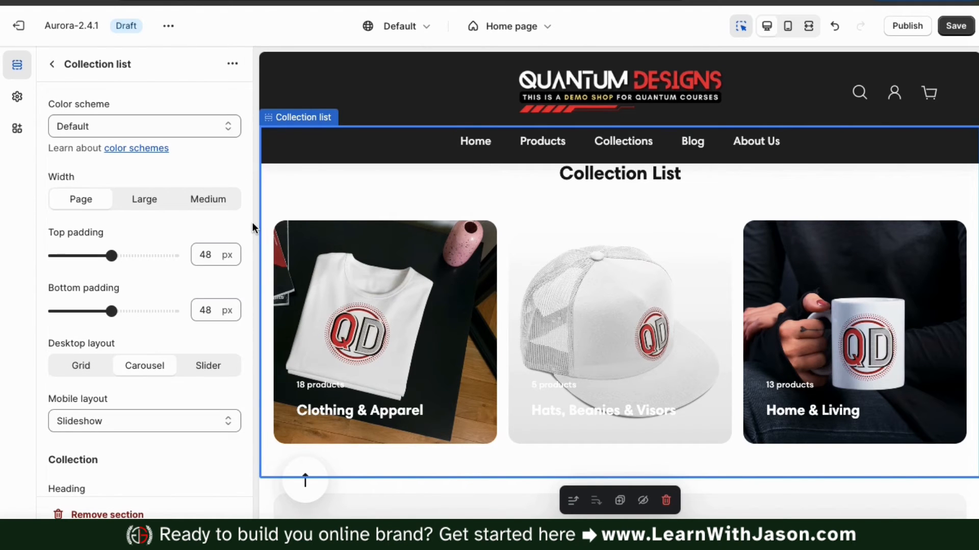
pyautogui.scroll(1, 269, 221)
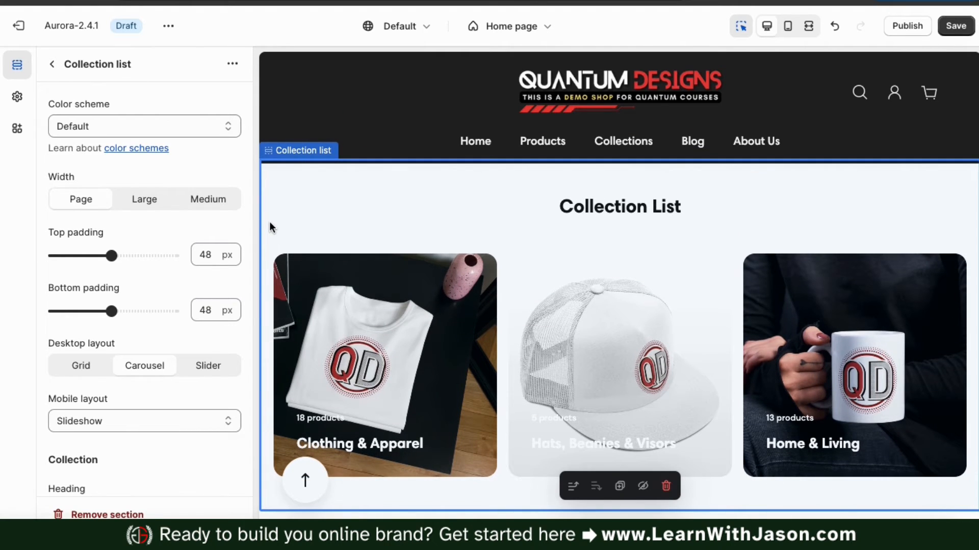
pyautogui.click(789, 28)
pyautogui.scroll(-3, 712, 251)
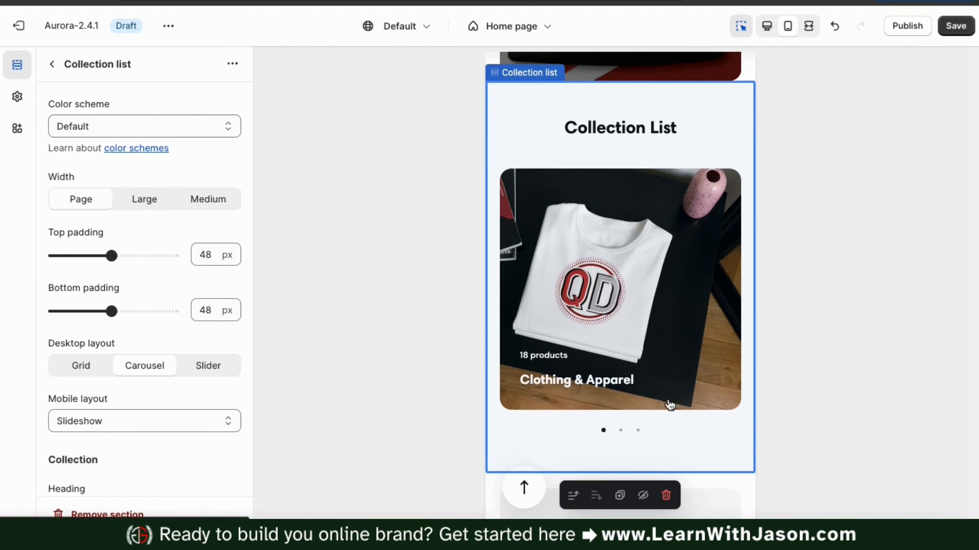
# Check all three slides of the Collection list in the mobile preview, and view the section in the desktop preview
pyautogui.click(621, 432)
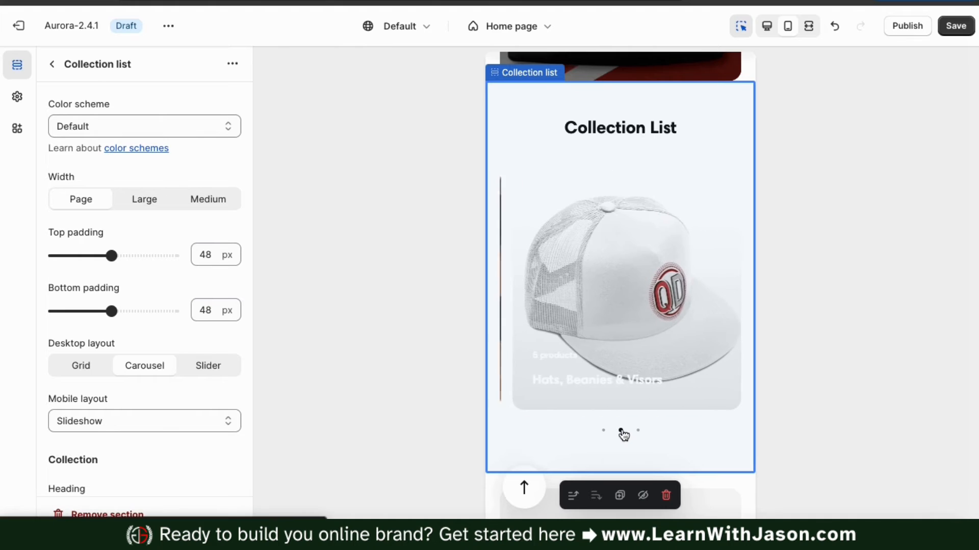
pyautogui.click(638, 431)
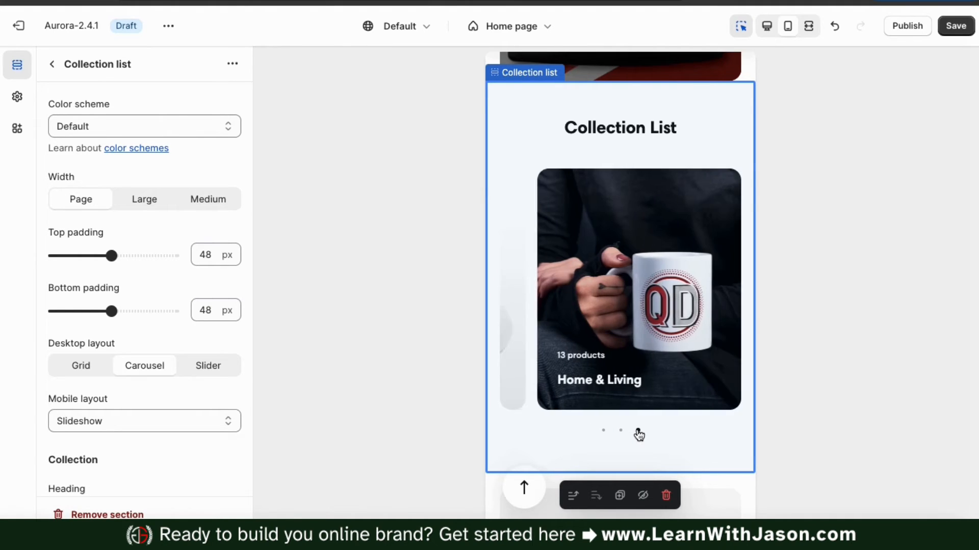
pyautogui.click(603, 432)
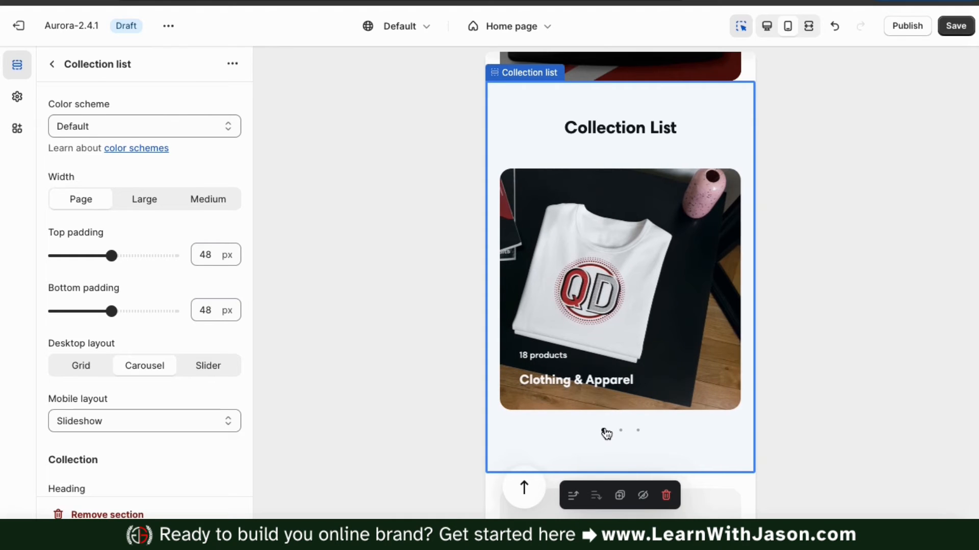
pyautogui.click(766, 26)
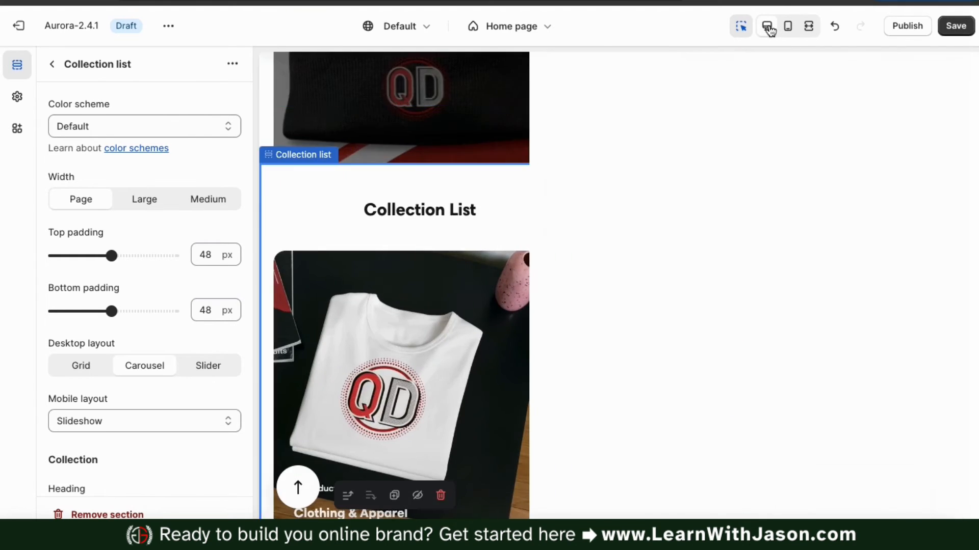
pyautogui.scroll(4, 666, 317)
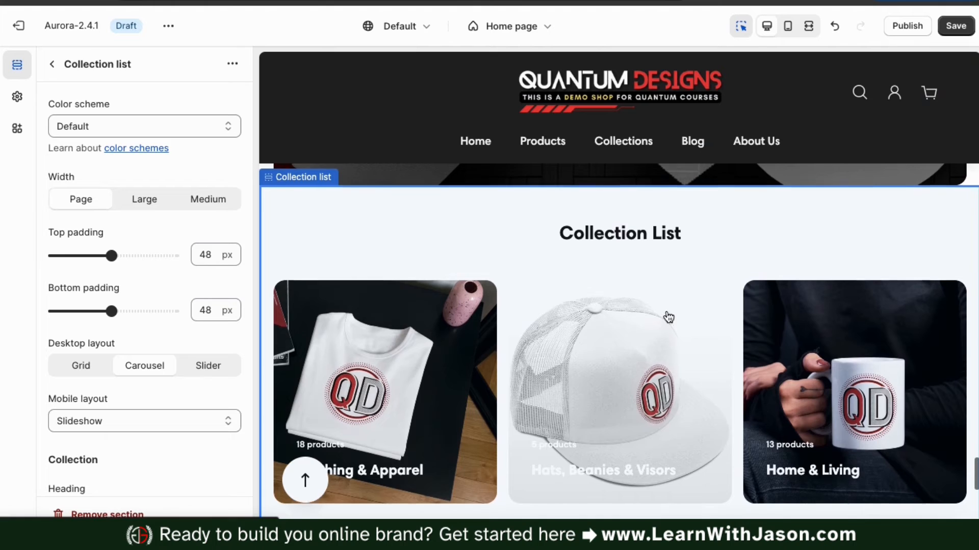
pyautogui.scroll(-1, 666, 312)
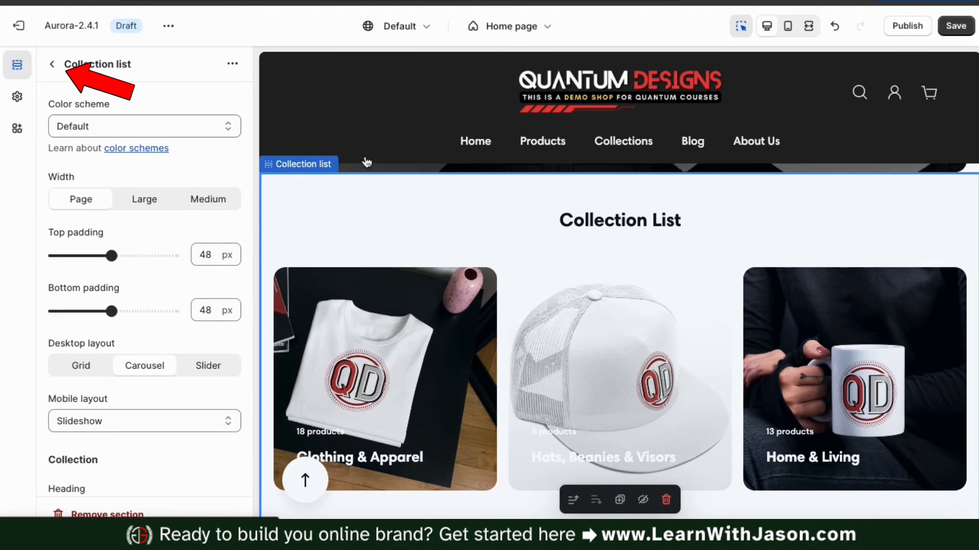
# Move the Collection list section directly below Featured product in the home page template and save the theme
pyautogui.click(51, 64)
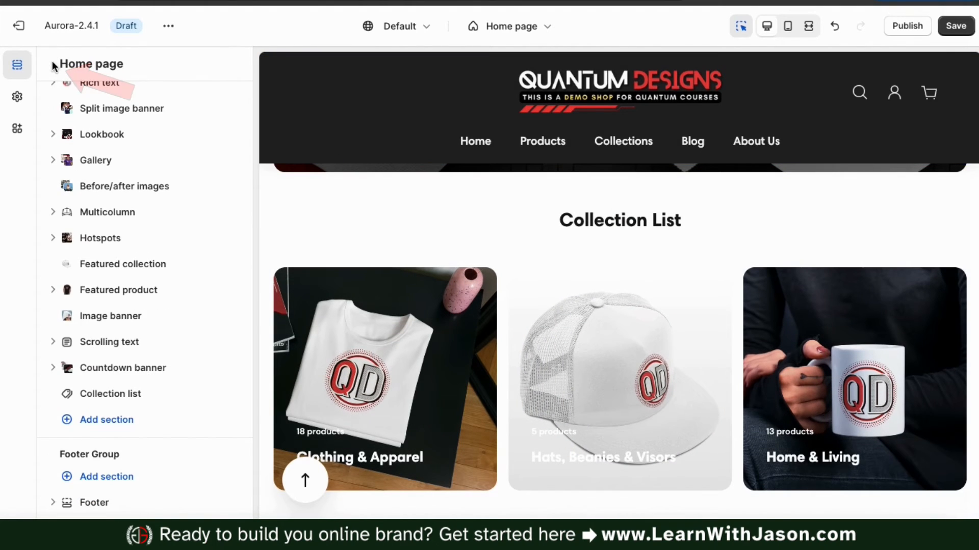
pyautogui.scroll(-3, 343, 210)
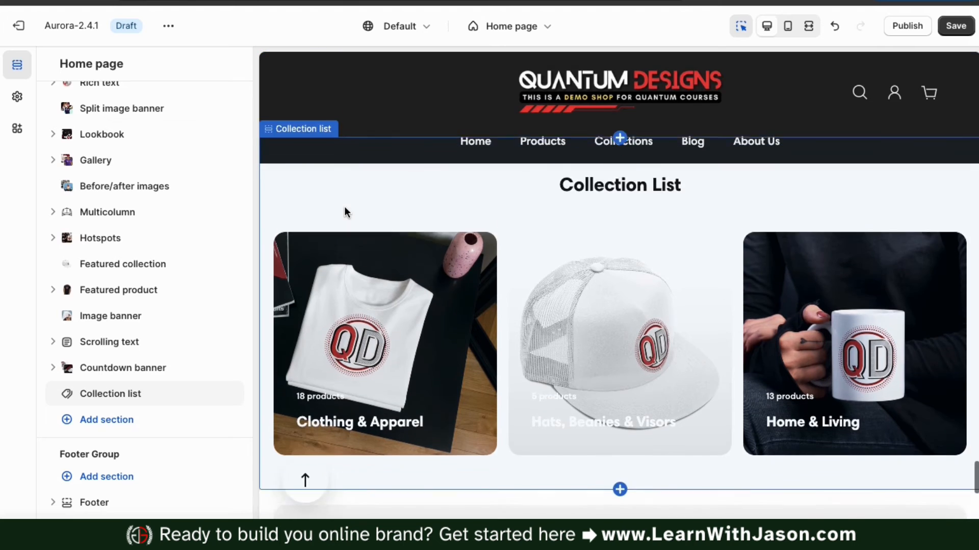
pyautogui.scroll(15, 344, 210)
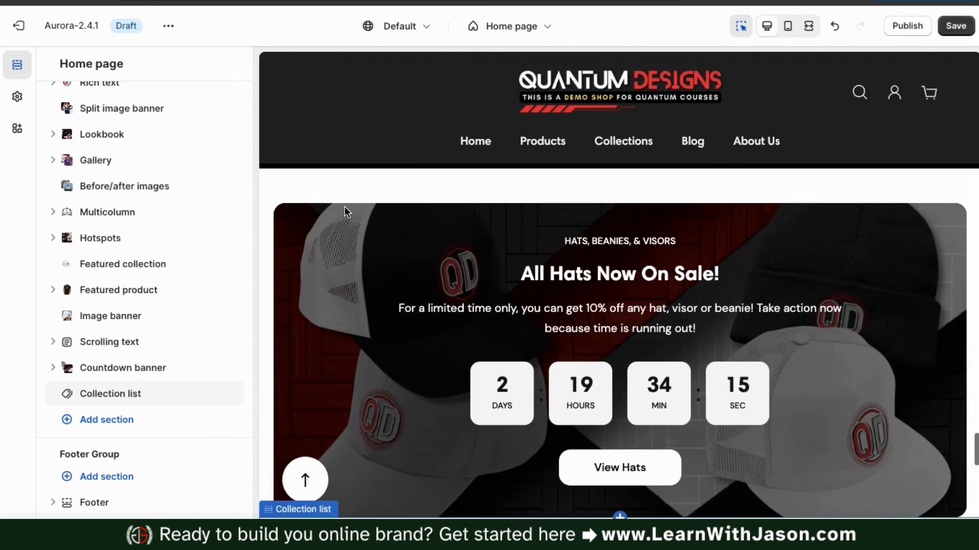
pyautogui.scroll(2, 345, 212)
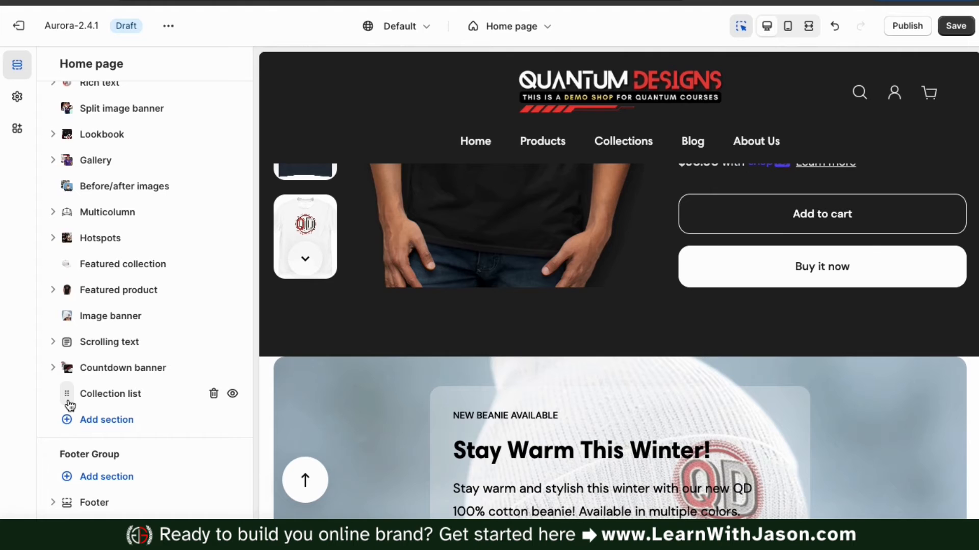
pyautogui.moveTo(70, 404); pyautogui.dragTo(66, 336)
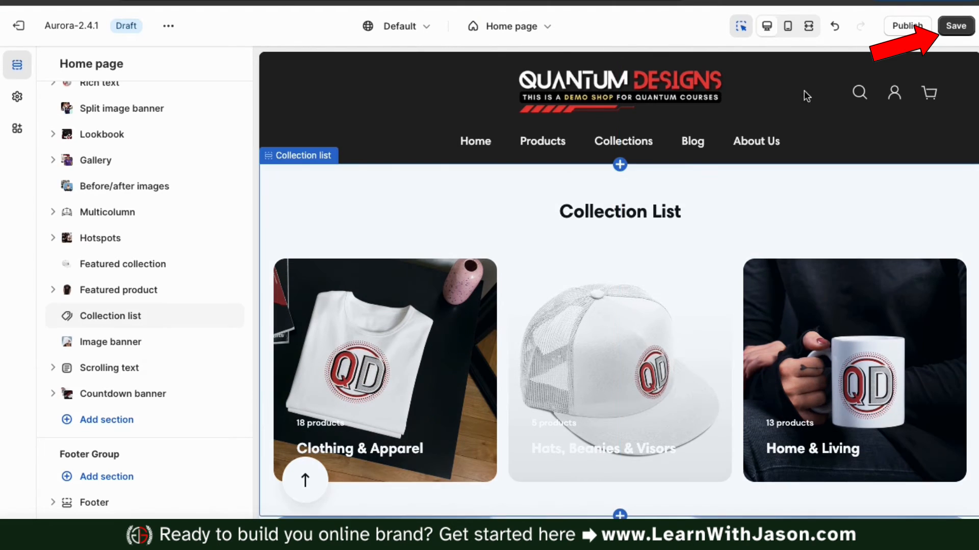
pyautogui.click(963, 32)
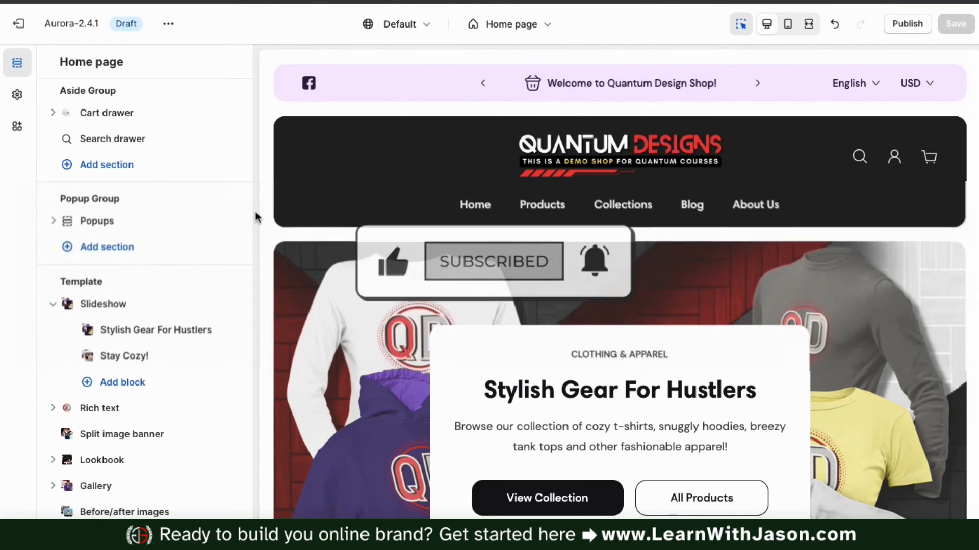
# Add a Collection with text section at the end of the home page template, below the Countdown banner
pyautogui.scroll(-5, 219, 256)
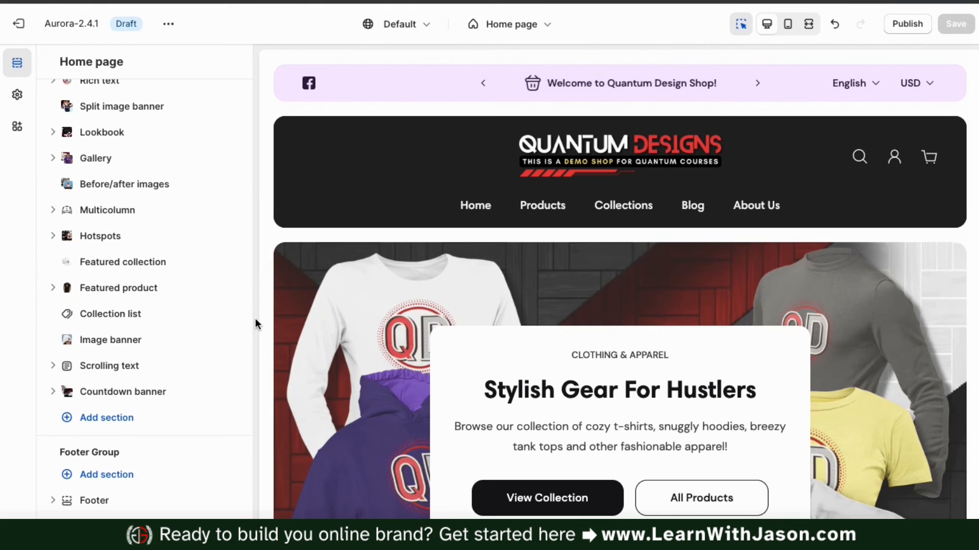
pyautogui.click(106, 420)
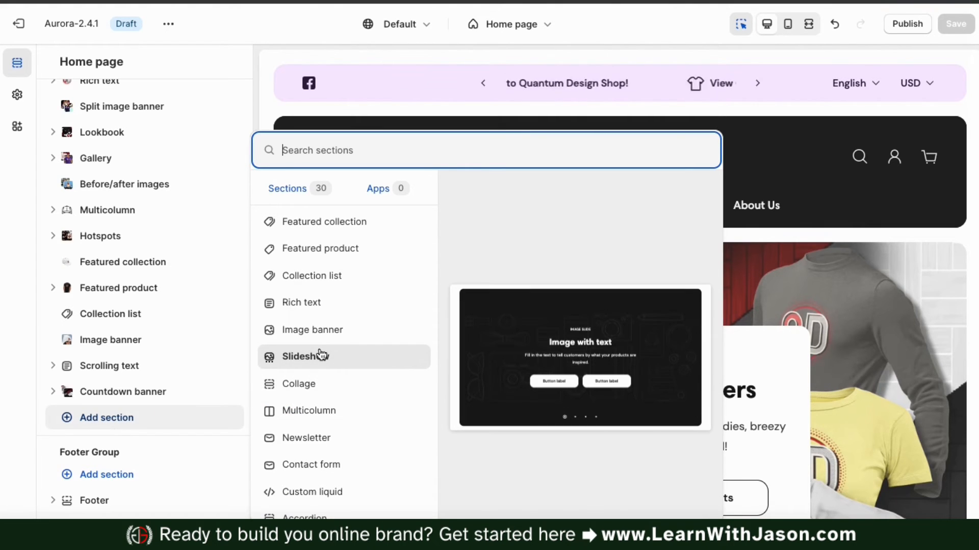
pyautogui.scroll(-1, 318, 355)
pyautogui.scroll(-5, 321, 355)
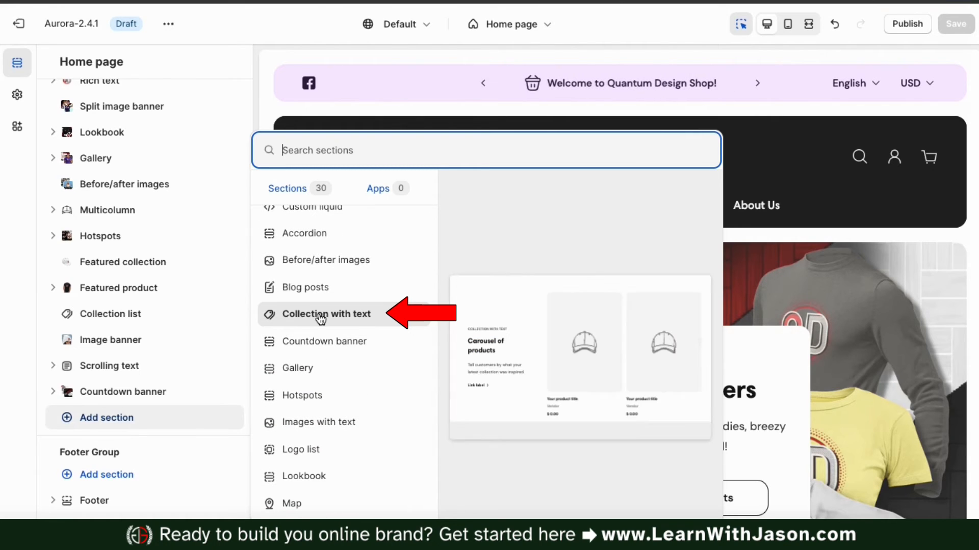
pyautogui.click(302, 320)
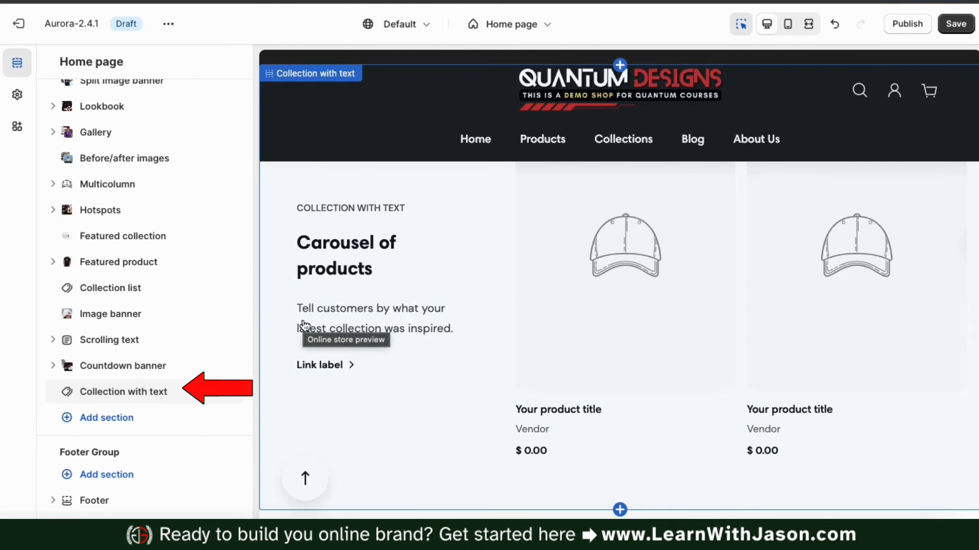
pyautogui.scroll(2, 304, 325)
pyautogui.scroll(-1, 304, 325)
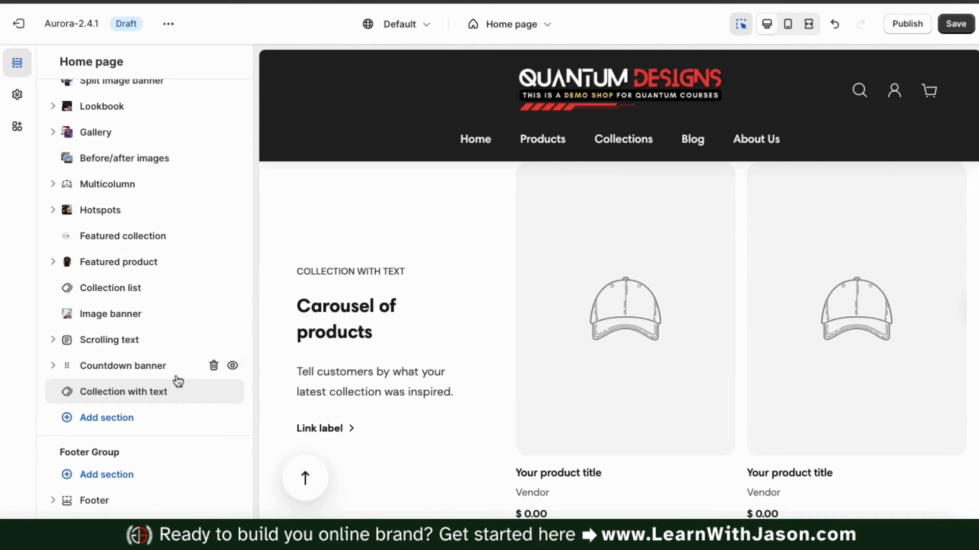
# Try the Contrasting, Custom 1 and Custom 2 color schemes on the Collection with text section, and set it to Secondary
pyautogui.click(131, 402)
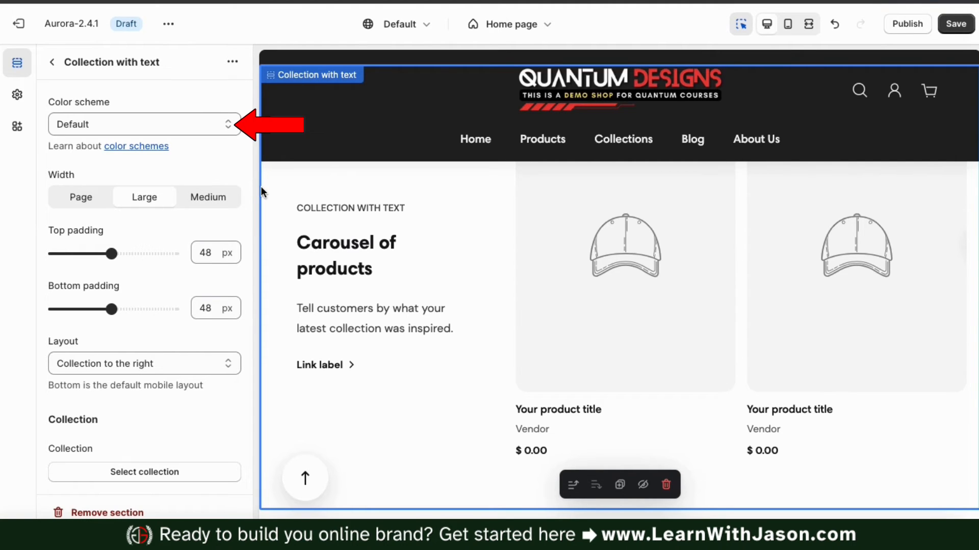
pyautogui.scroll(2, 261, 187)
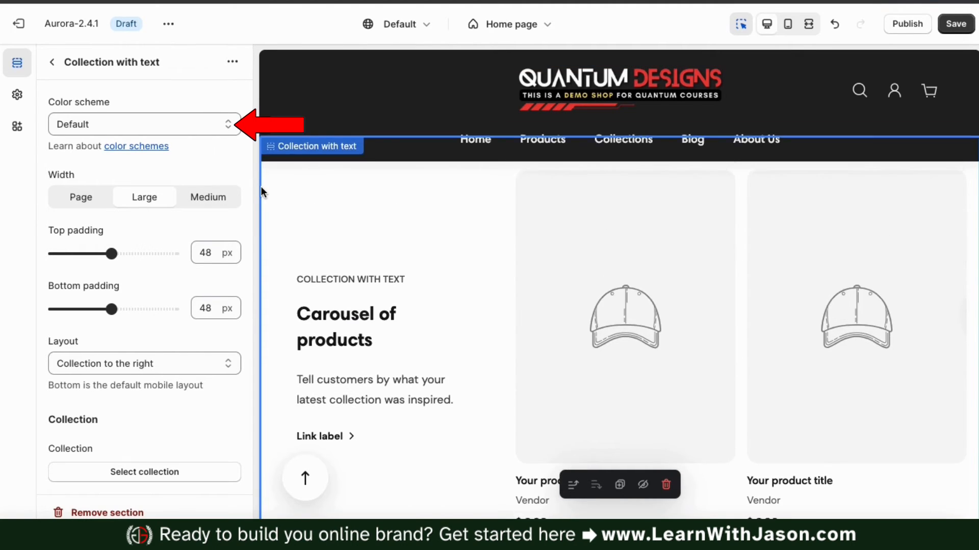
pyautogui.click(210, 133)
pyautogui.click(175, 113)
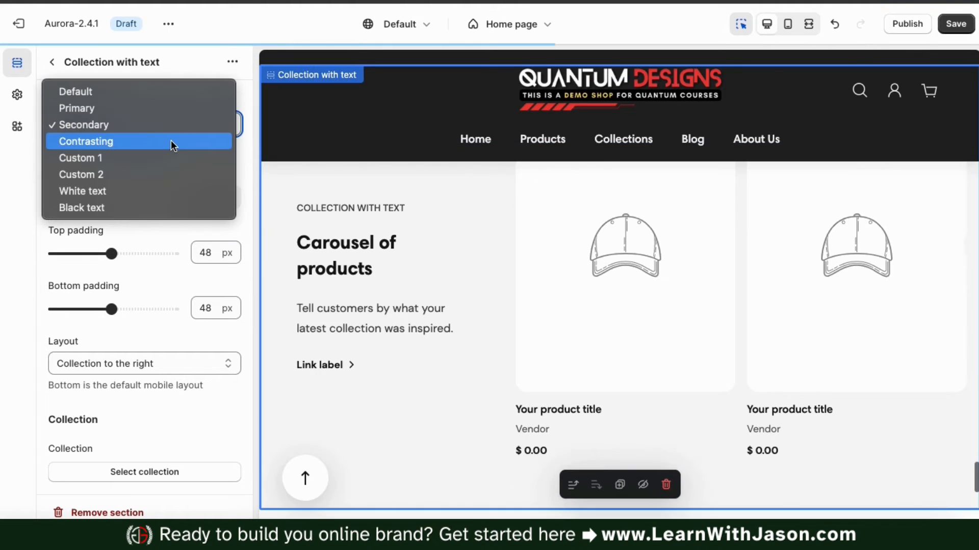
pyautogui.click(170, 141)
pyautogui.click(179, 125)
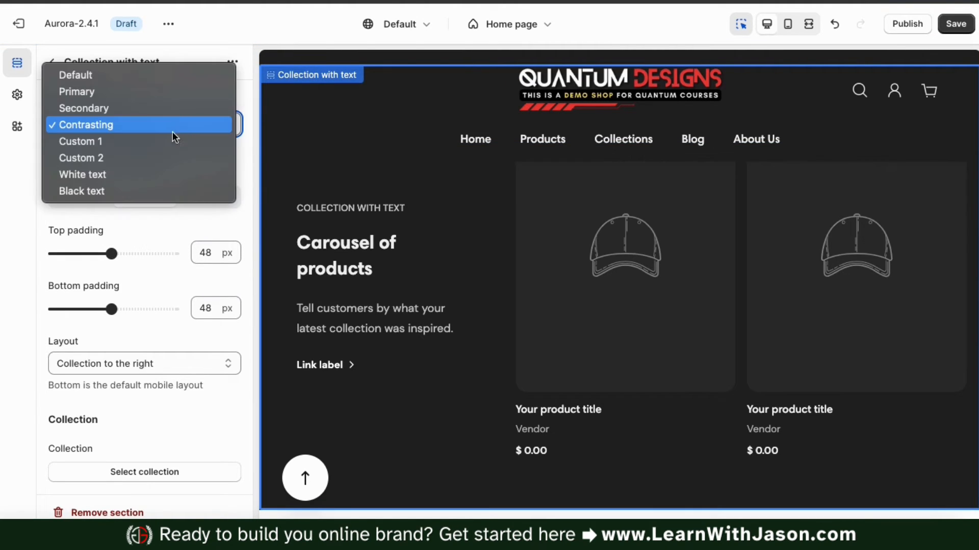
pyautogui.click(169, 141)
pyautogui.click(170, 124)
pyautogui.click(169, 141)
pyautogui.click(170, 127)
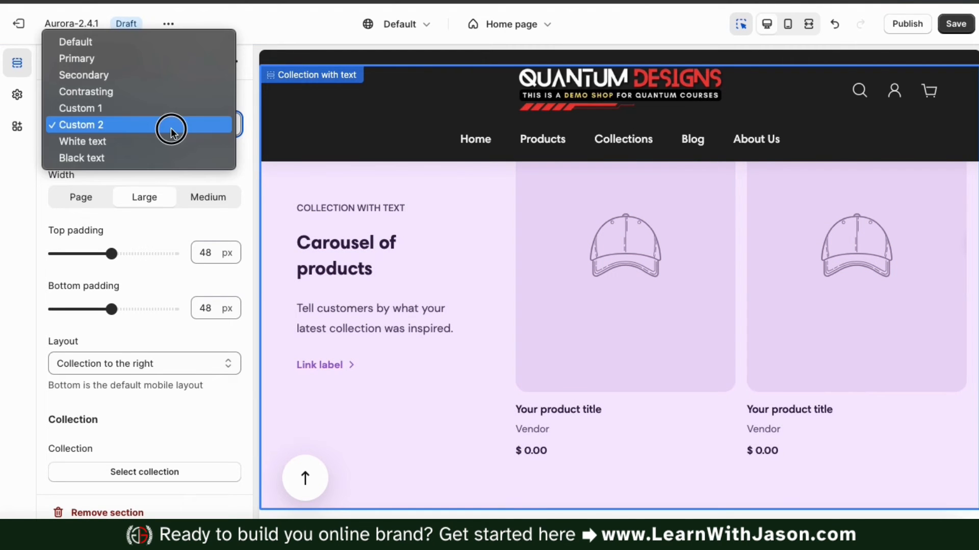
pyautogui.click(154, 75)
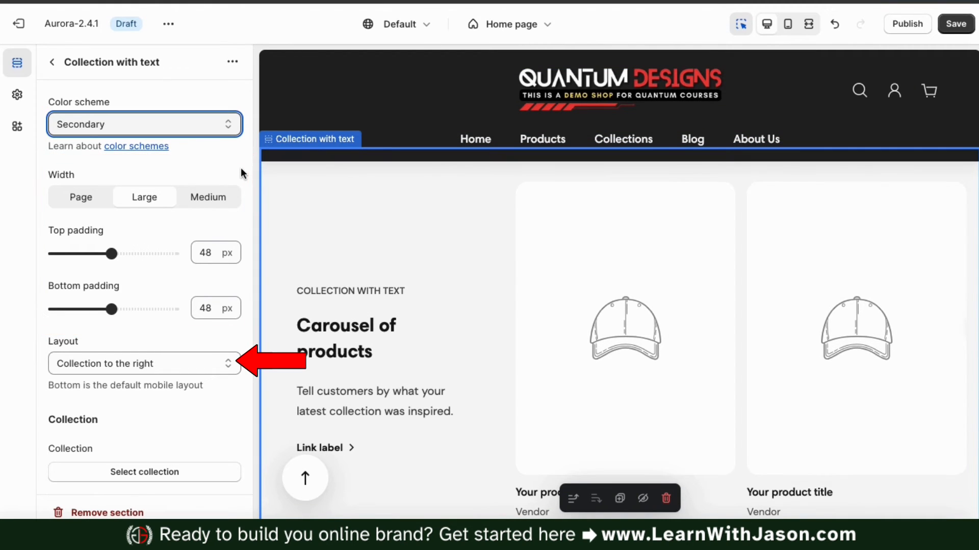
# Try the Collection to the left layout for the section, and restore Collection to the right
pyautogui.scroll(-2, 228, 257)
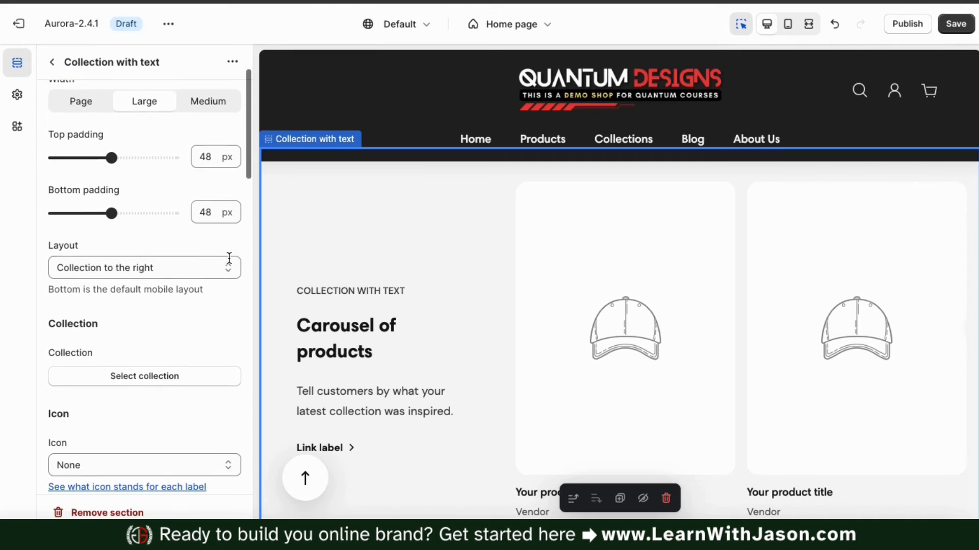
pyautogui.click(230, 268)
pyautogui.click(207, 281)
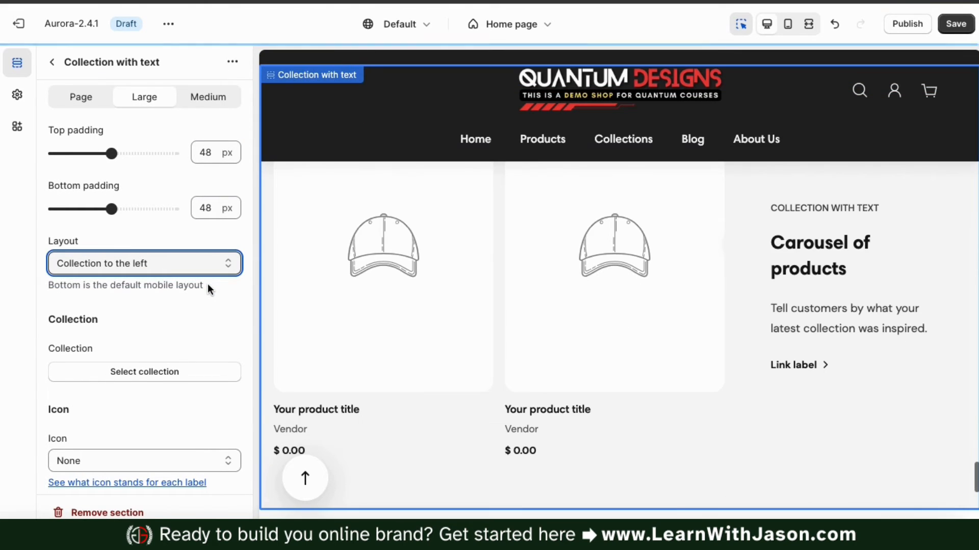
pyautogui.click(217, 266)
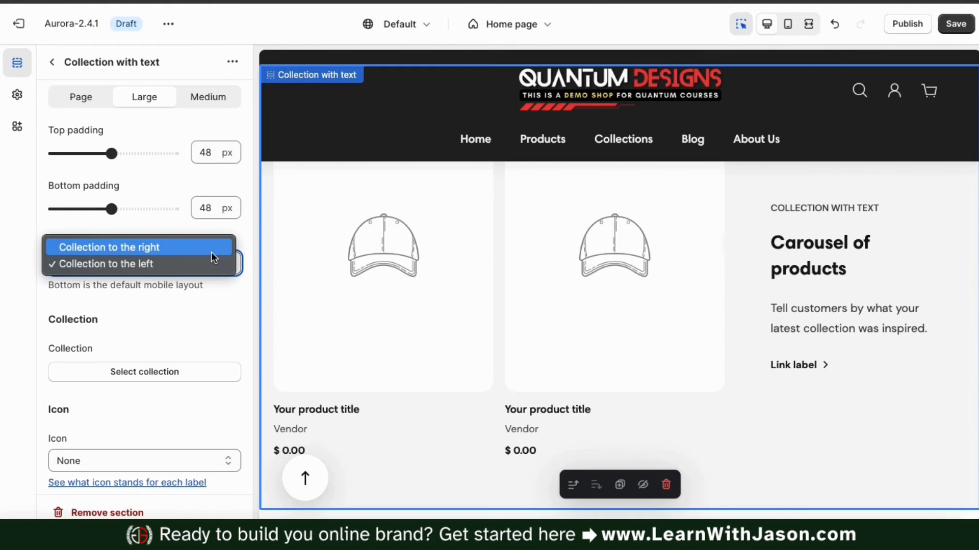
pyautogui.click(211, 253)
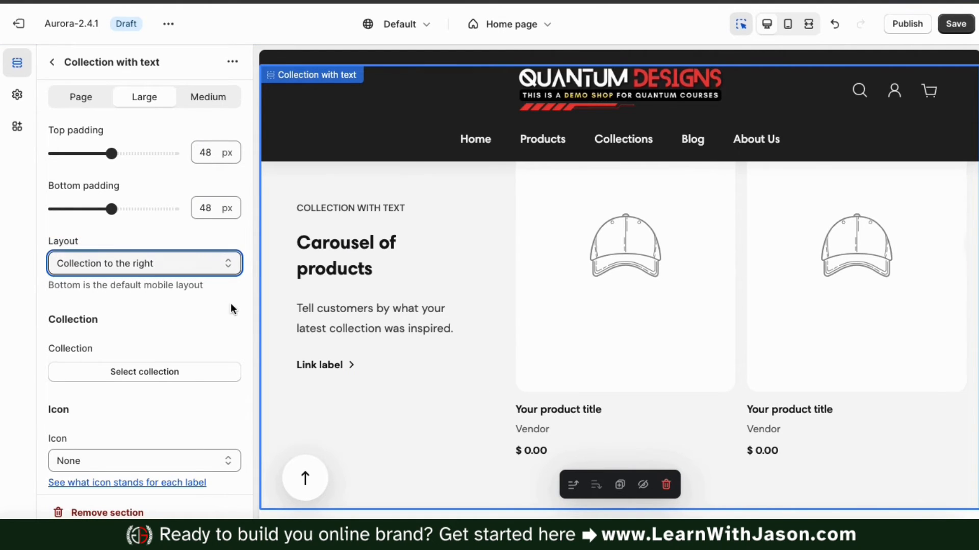
# Assign the Clothing & Apparel collection to the Collection with text section
pyautogui.scroll(-2, 230, 310)
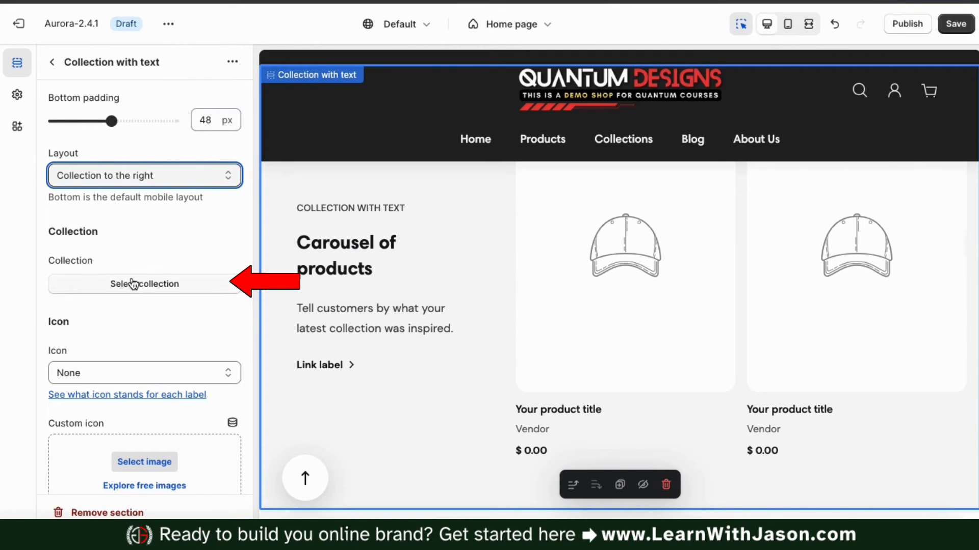
pyautogui.click(147, 287)
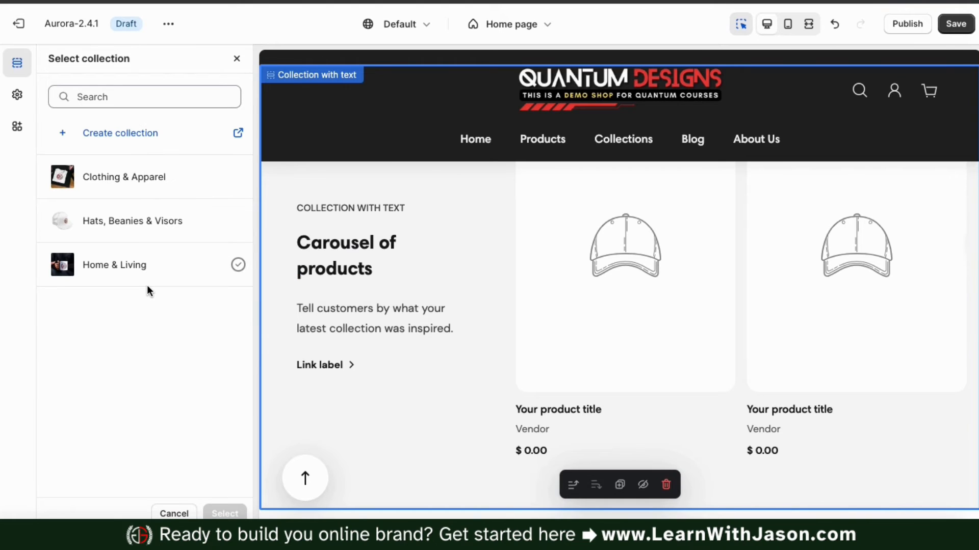
pyautogui.click(106, 187)
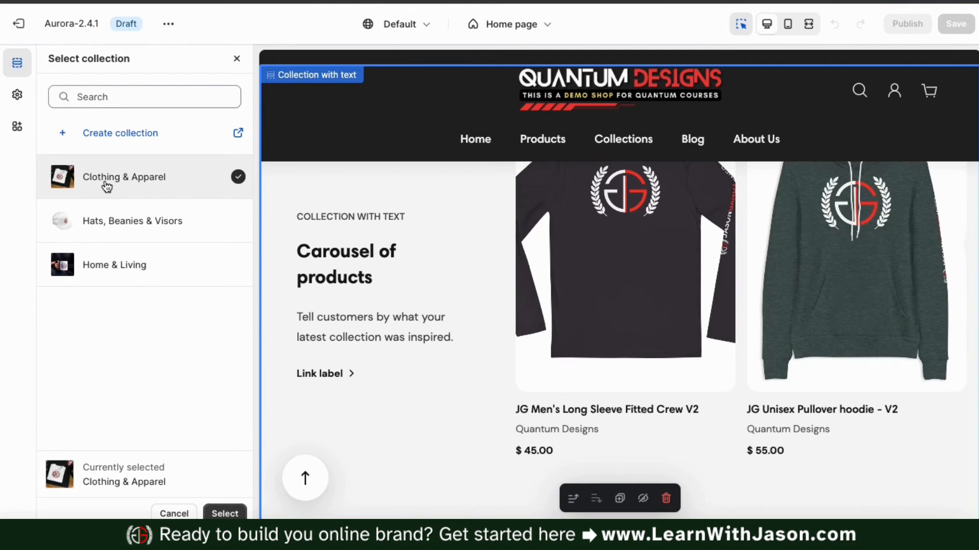
pyautogui.scroll(2, 309, 262)
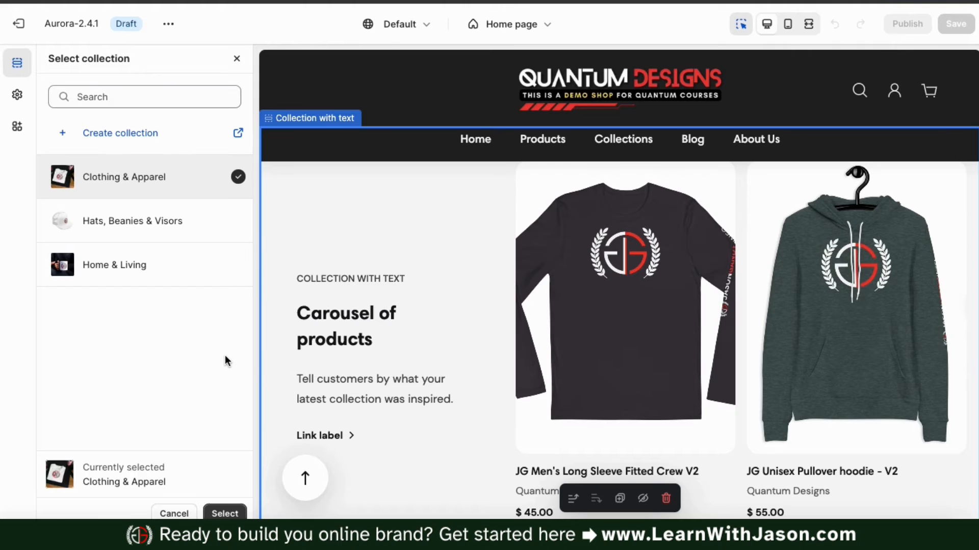
pyautogui.click(227, 513)
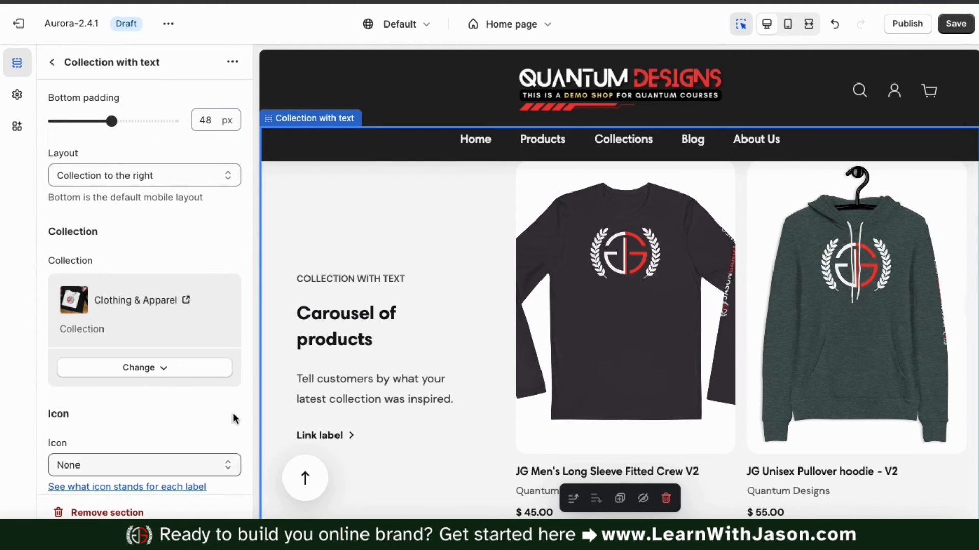
# Set the icon of the Collection with text section to T-shirt
pyautogui.scroll(-3, 231, 405)
pyautogui.scroll(-2, 232, 404)
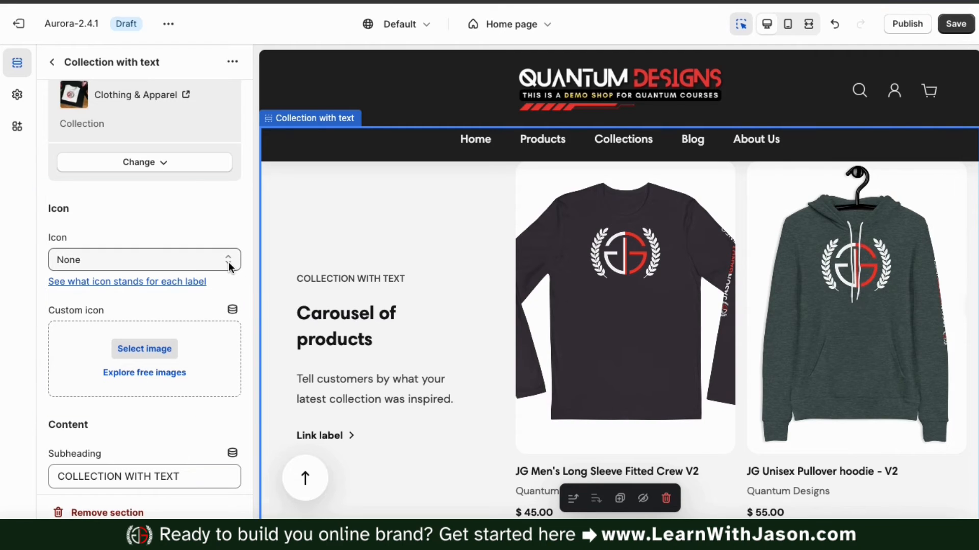
pyautogui.click(230, 267)
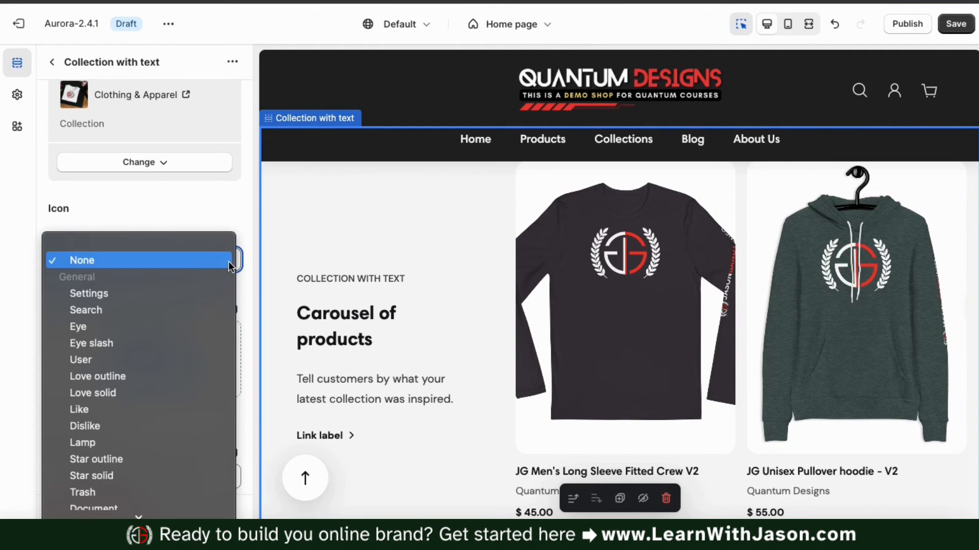
pyautogui.scroll(-4, 158, 390)
pyautogui.scroll(-10, 158, 390)
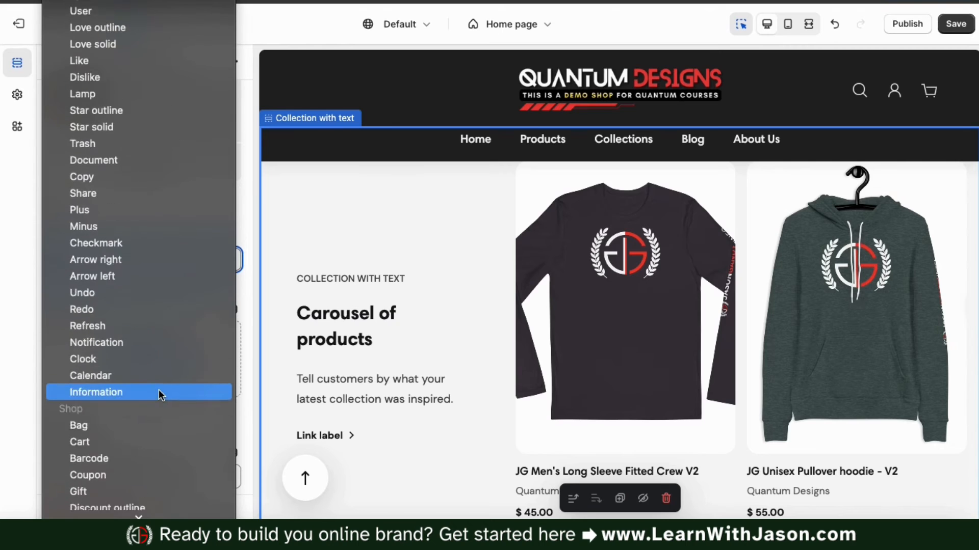
pyautogui.scroll(-6, 158, 389)
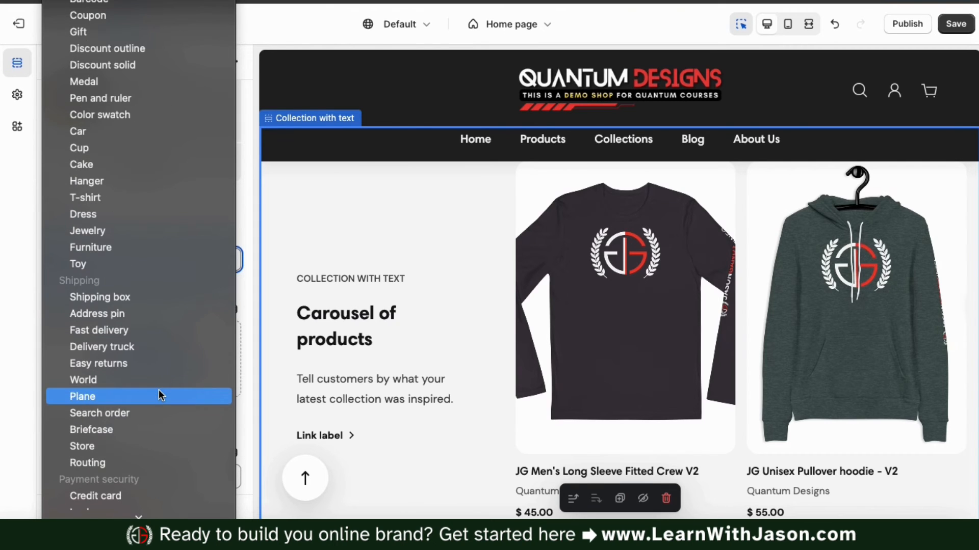
pyautogui.click(106, 200)
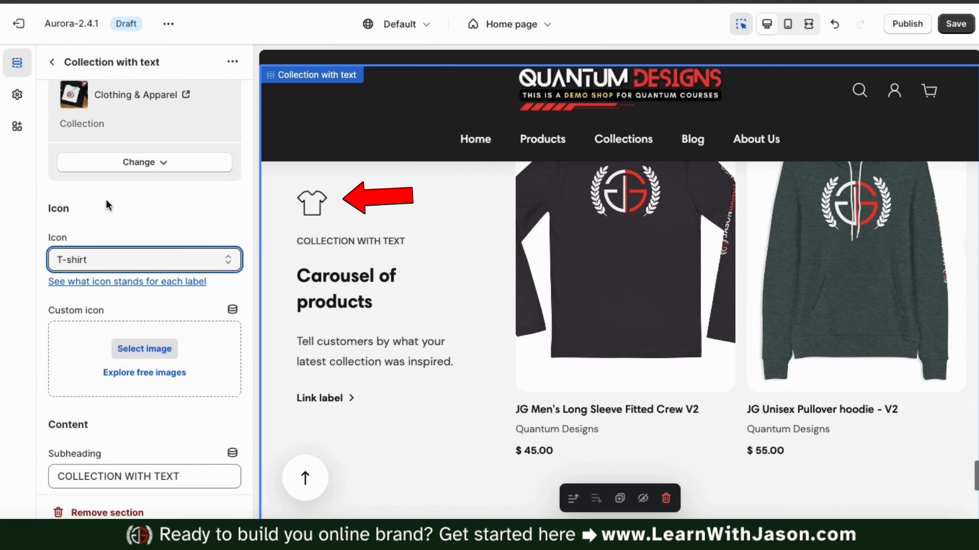
pyautogui.scroll(1, 291, 266)
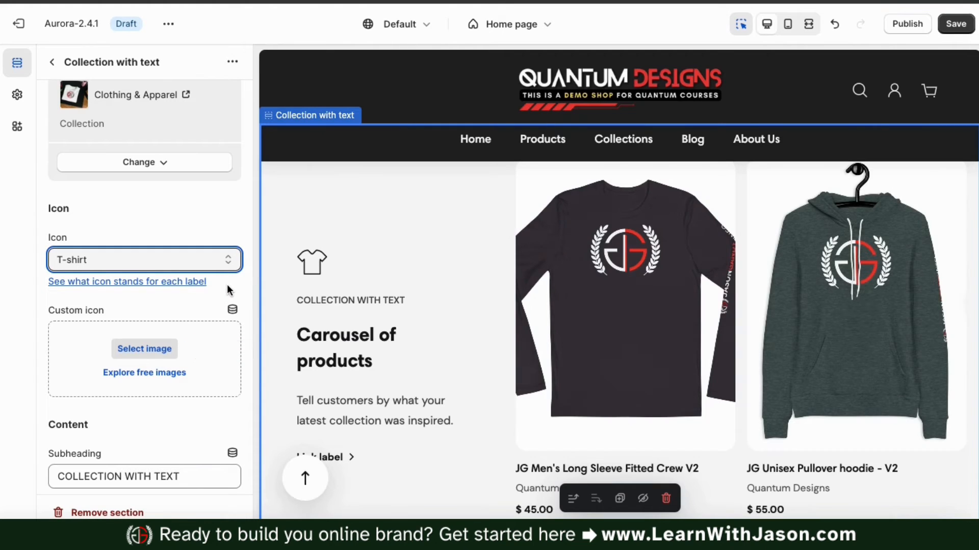
# Set the section's subheading to "CLOTHING & APPAREL" and its heading to "Shop The Latest Trends"
pyautogui.scroll(-3, 227, 285)
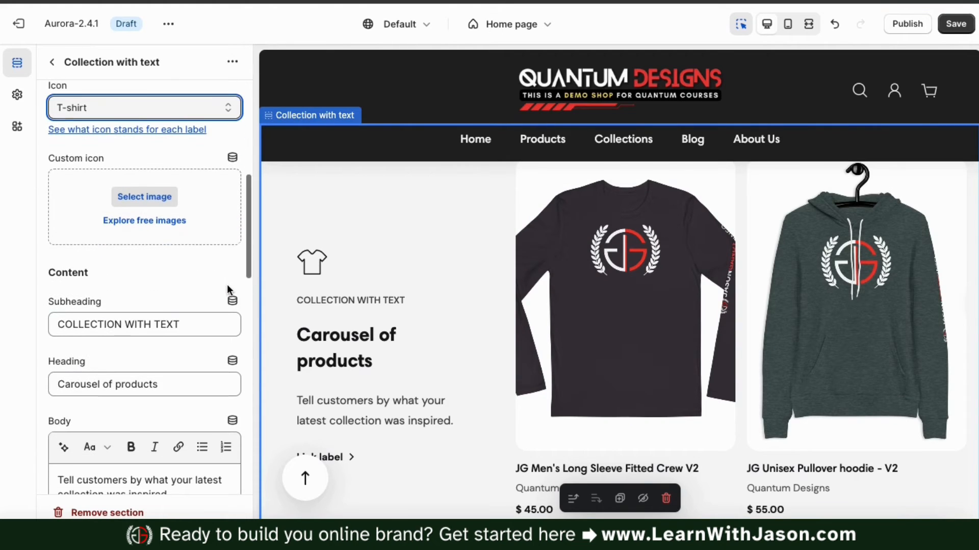
pyautogui.tripleClick(198, 318)
pyautogui.scroll(-4, 197, 316)
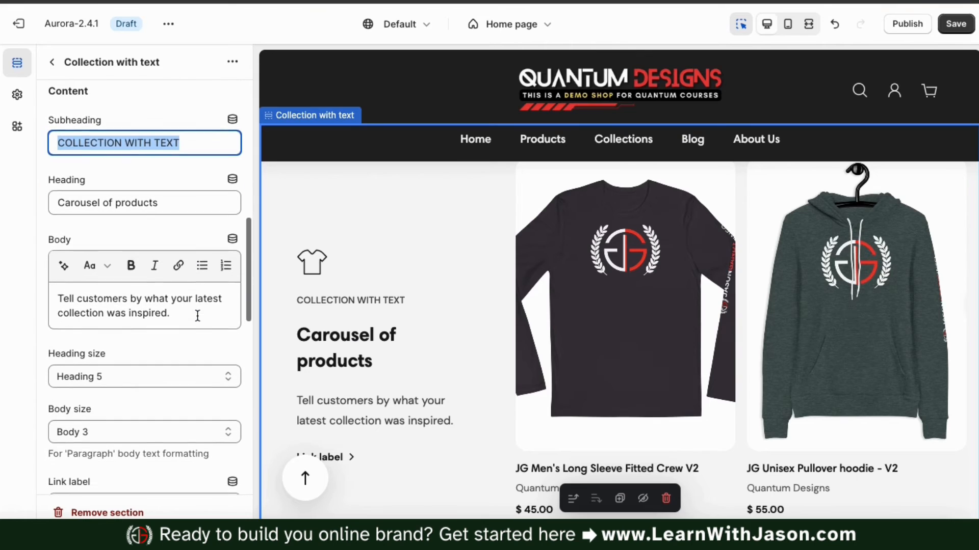
pyautogui.click(194, 141)
pyautogui.tripleClick(194, 141)
pyautogui.write('CLOTHING & APPAREL')
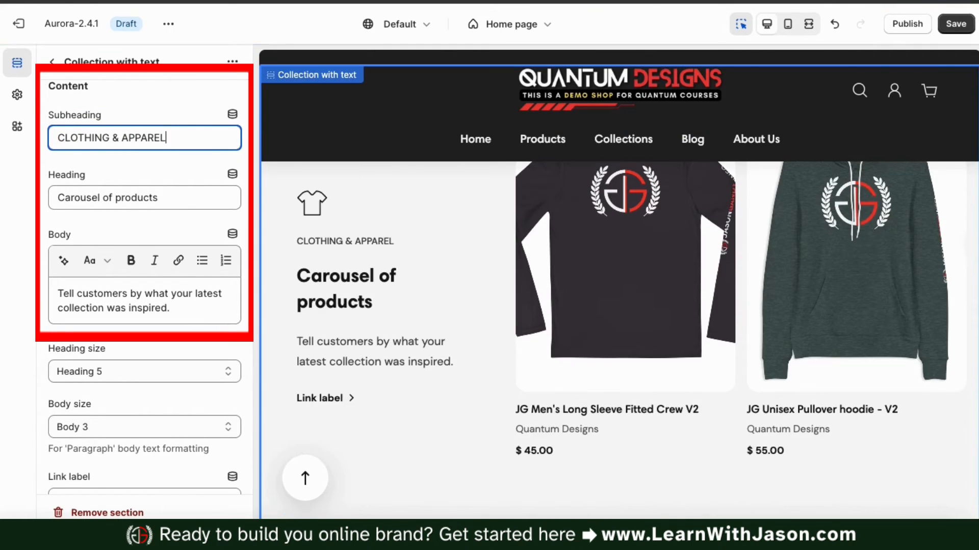
pyautogui.tripleClick(182, 200)
pyautogui.write('SHOP')
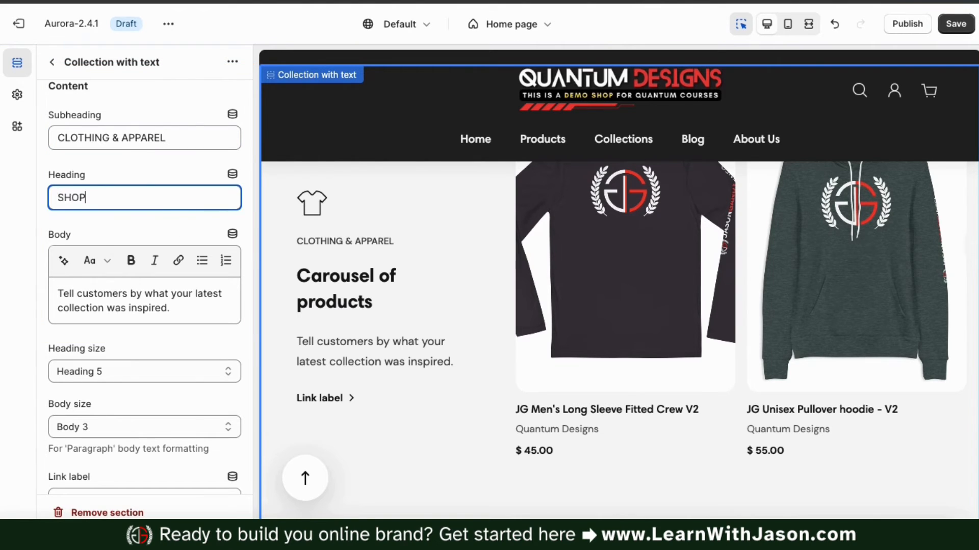
pyautogui.write(' The Latest Trends')
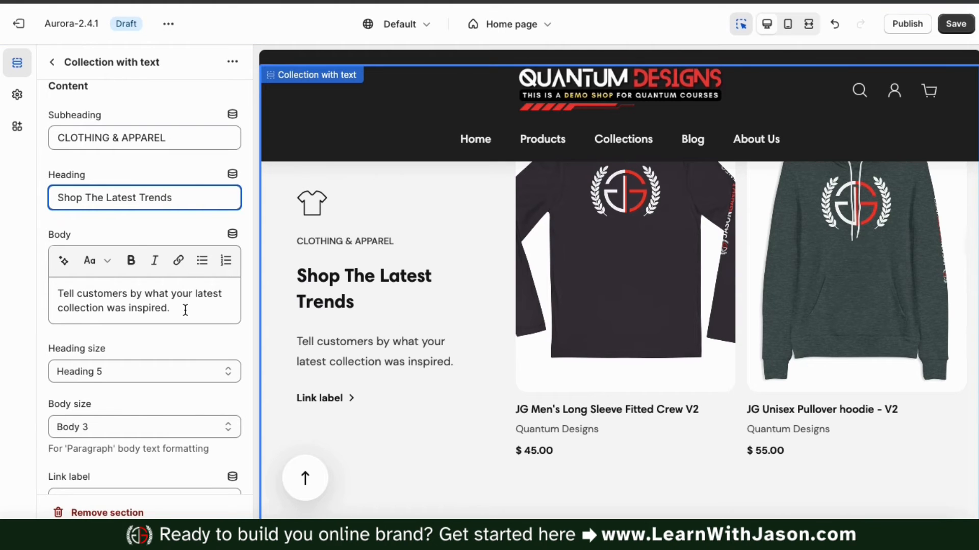
# Set the body to "Our clothing & apparel items are perfect for stylish entrepreneurs and business owners. Shop t-shirts, hoodies, tank tops & more!"
pyautogui.moveTo(185, 310); pyautogui.dragTo(78, 297)
pyautogui.write('Our clothing & apparel items are perfect for stylish entrepreneurs and business owners. Shop t-shirts, hoodies, tank tops & more!')
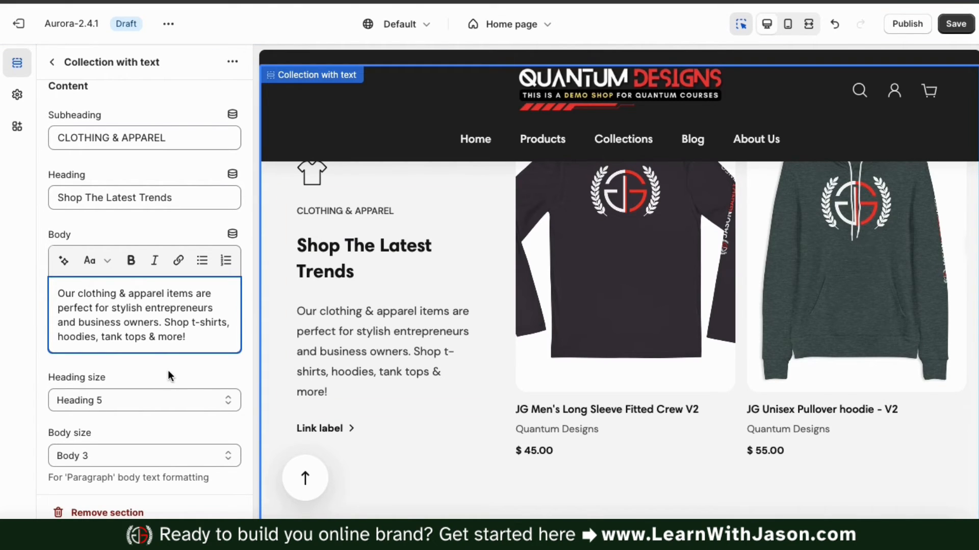
# Set the body size of the Collection with text section to Body 4
pyautogui.scroll(-2, 168, 375)
pyautogui.scroll(-1, 167, 370)
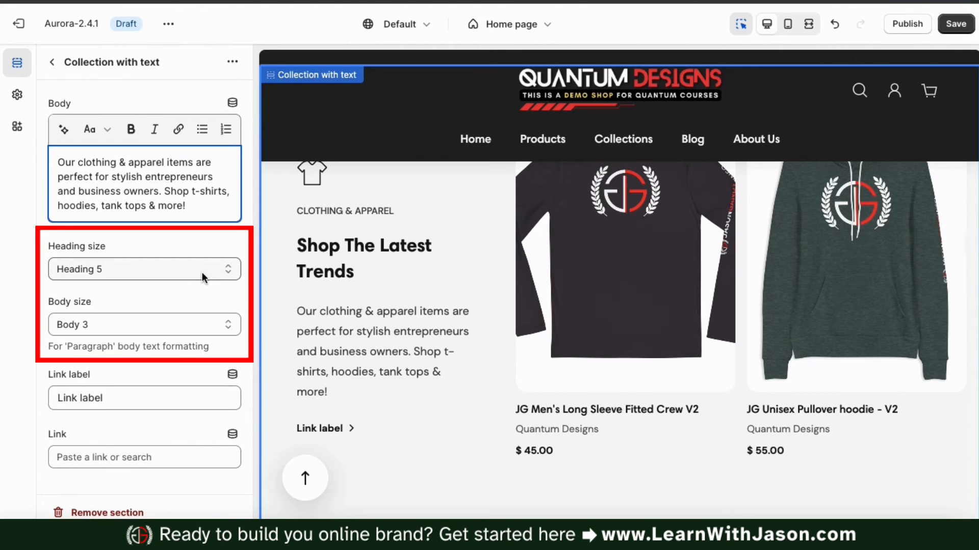
pyautogui.click(201, 321)
pyautogui.click(192, 332)
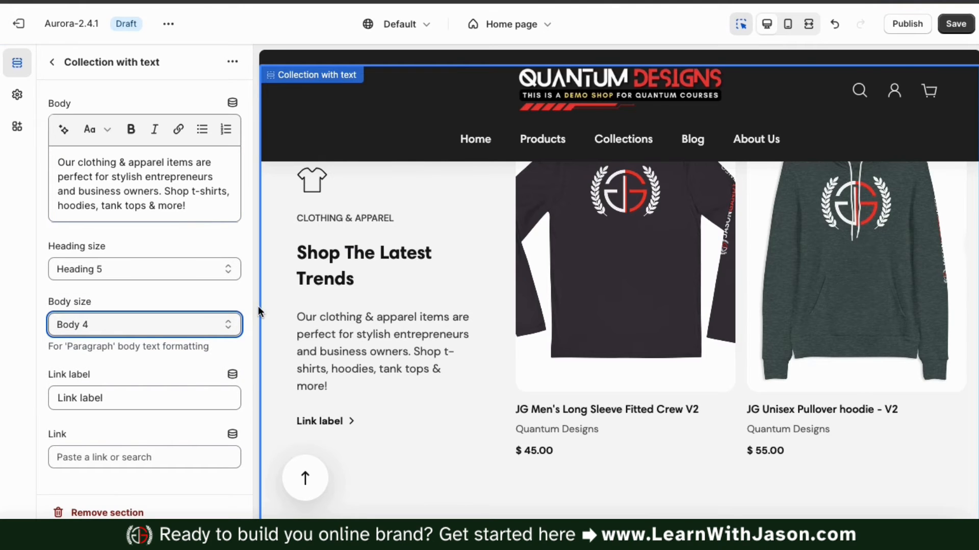
# Label the section's link "View Collection" and point it to the Clothing & Apparel collection
pyautogui.scroll(-3, 200, 299)
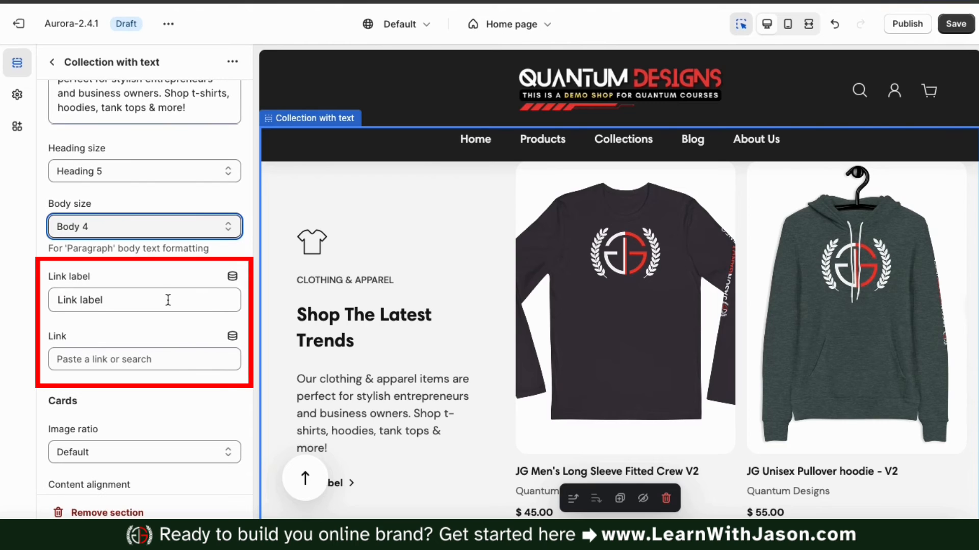
pyautogui.scroll(-2, 359, 294)
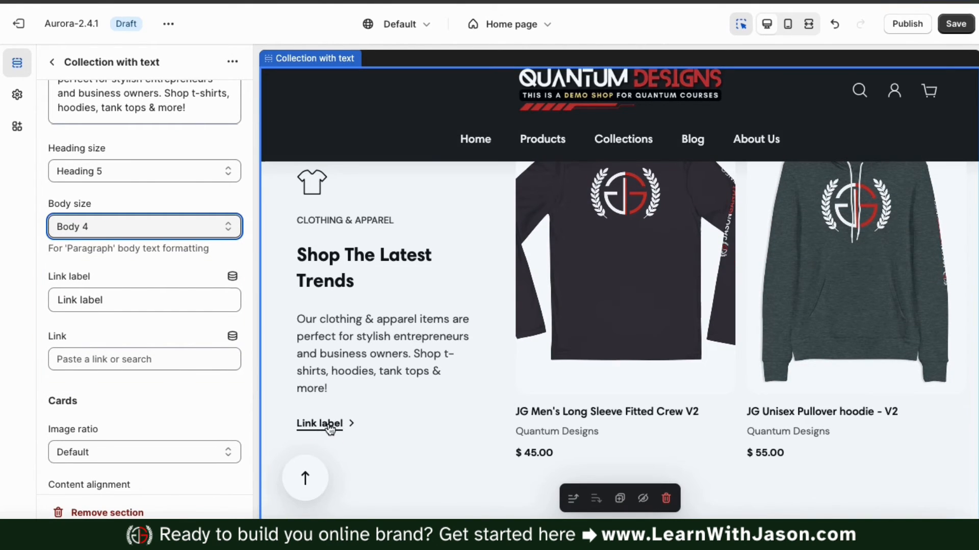
pyautogui.tripleClick(162, 303)
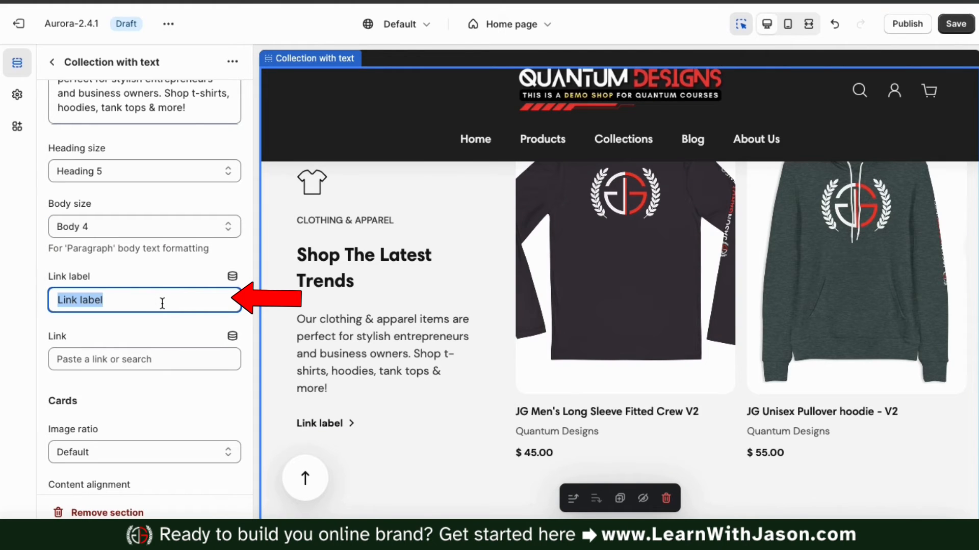
pyautogui.write('View Collection')
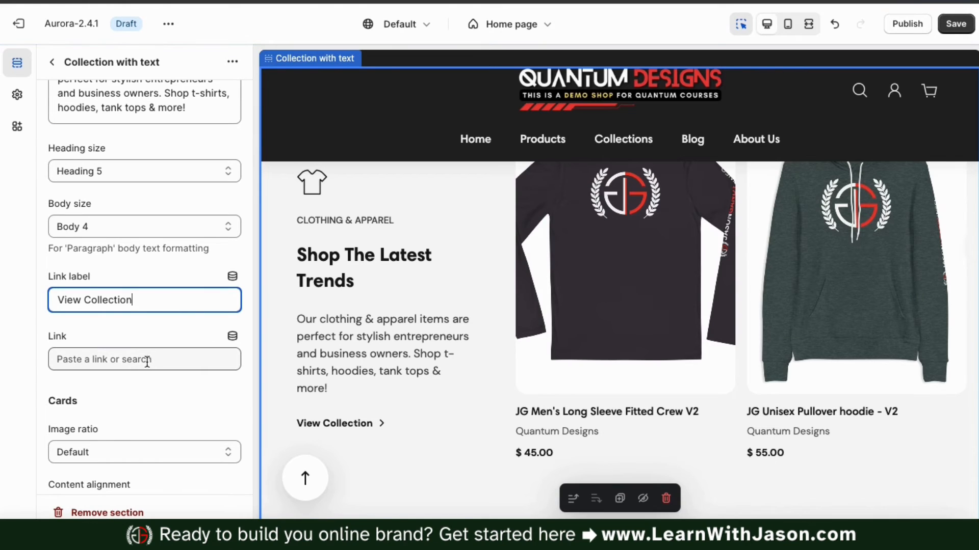
pyautogui.click(106, 361)
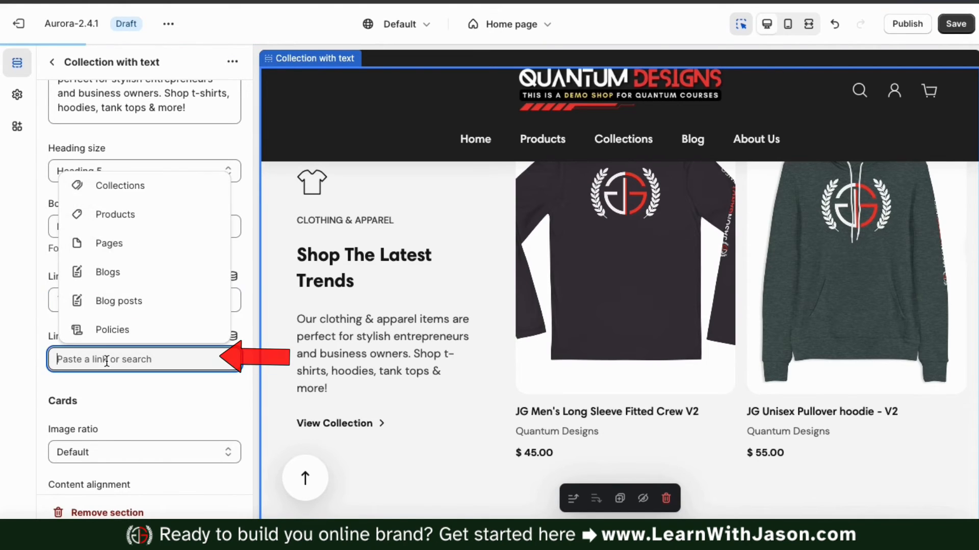
pyautogui.click(114, 197)
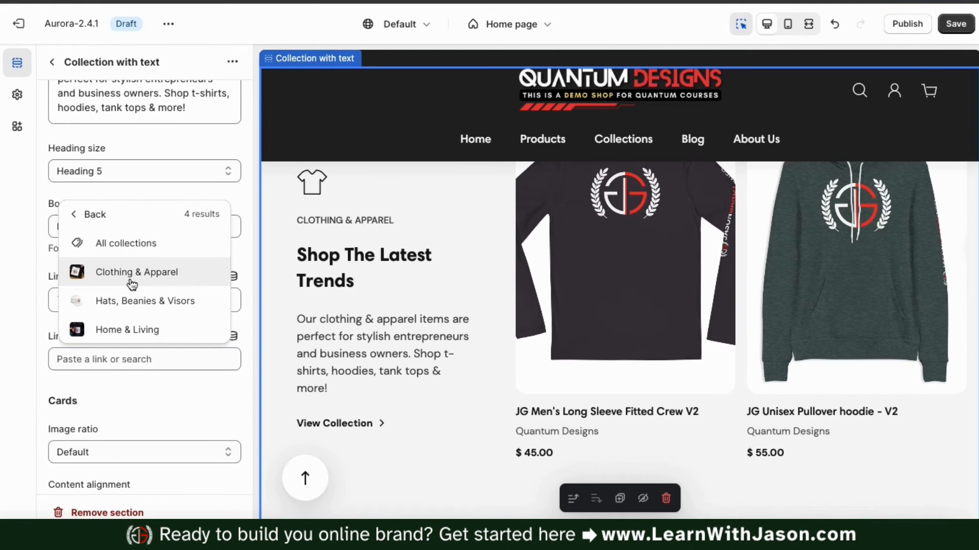
pyautogui.click(152, 281)
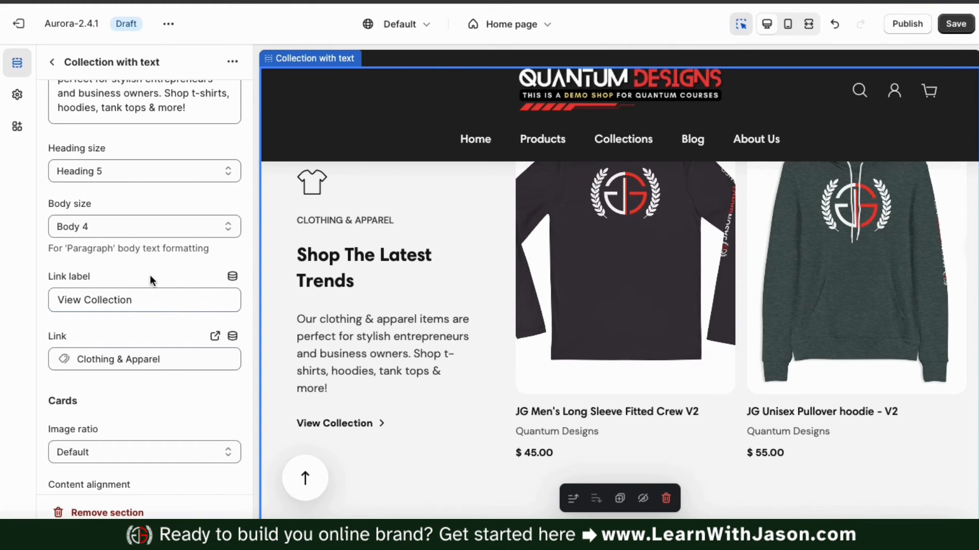
# Set the image ratio of the section's product cards to Square (1:1) - Fill
pyautogui.scroll(-3, 245, 388)
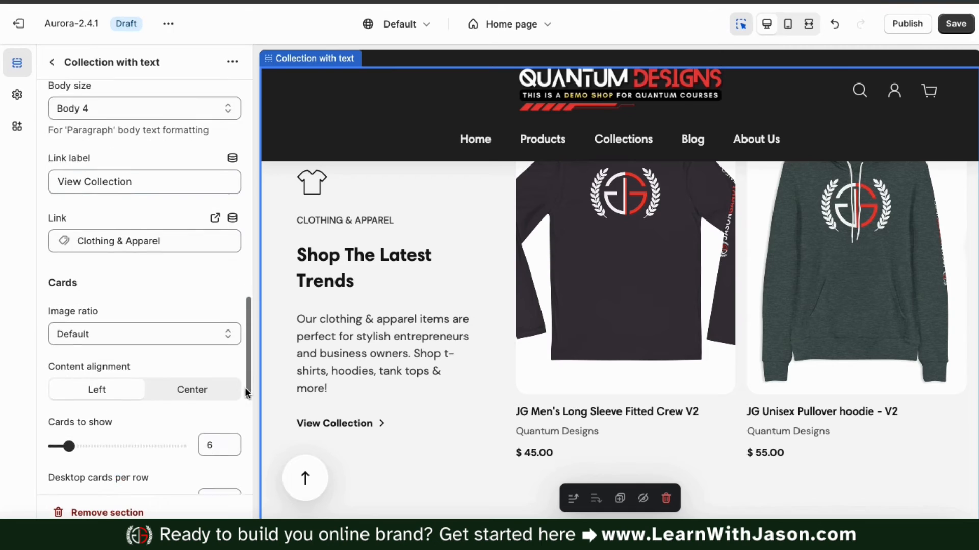
pyautogui.scroll(-2, 245, 387)
pyautogui.click(215, 252)
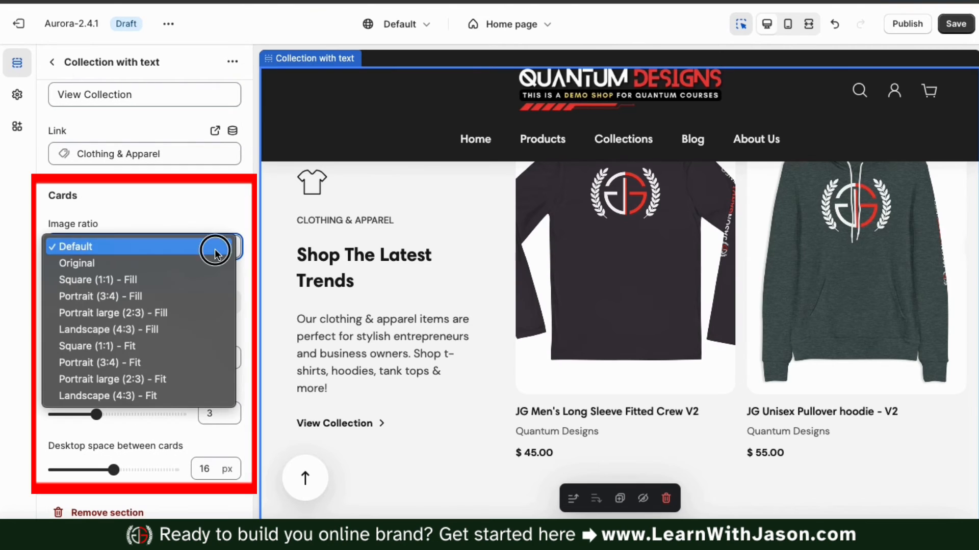
pyautogui.click(205, 281)
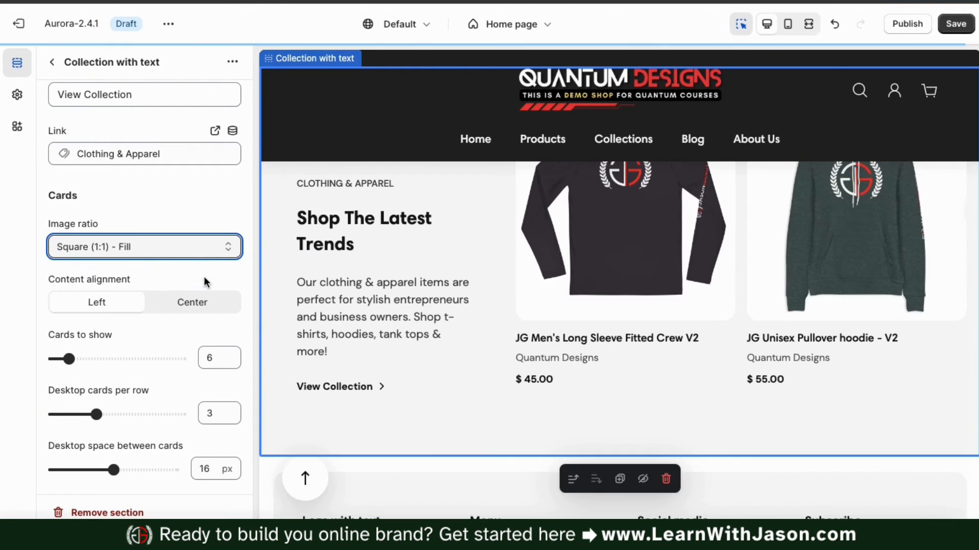
# Review the remaining card settings and step through the section's product carousel in the preview
pyautogui.scroll(2, 454, 268)
pyautogui.scroll(-2, 454, 268)
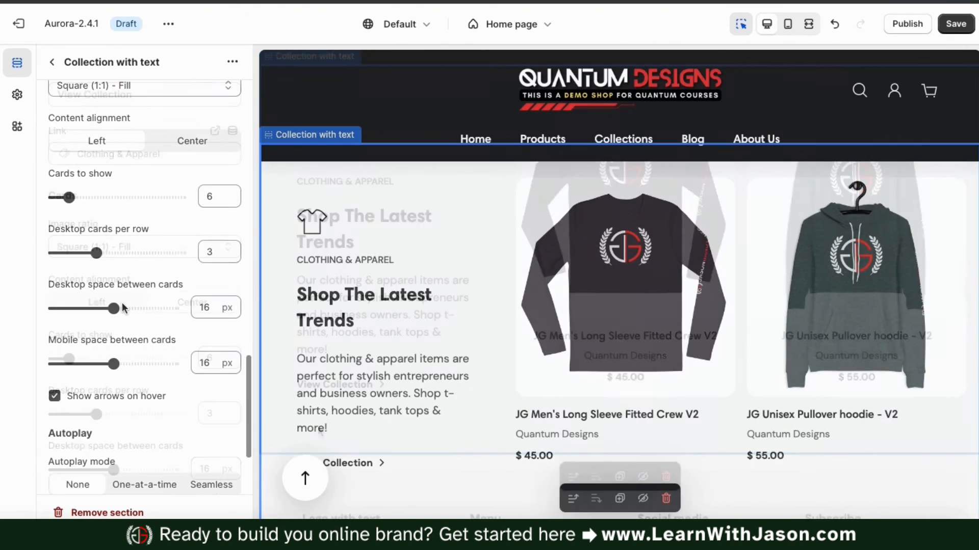
pyautogui.click(929, 287)
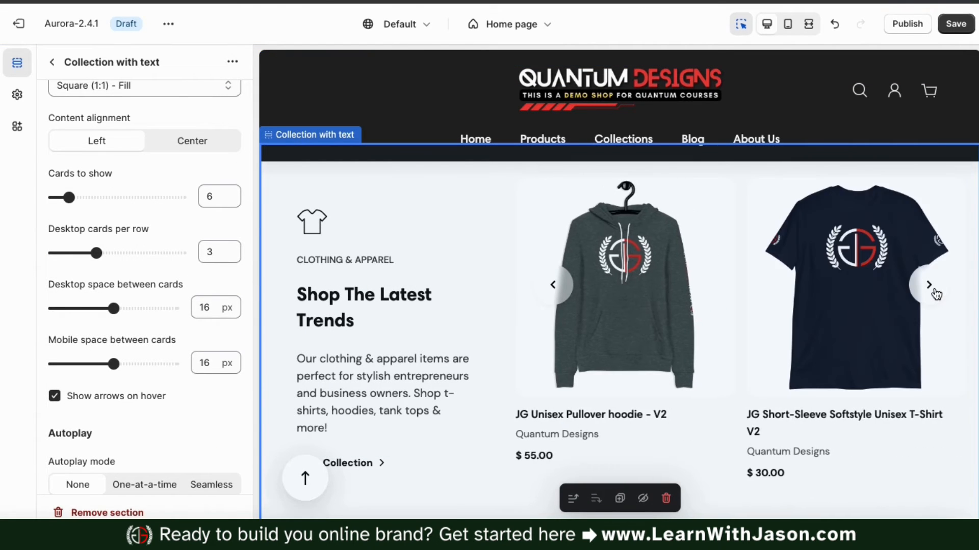
pyautogui.click(935, 298)
pyautogui.click(936, 298)
pyautogui.click(933, 296)
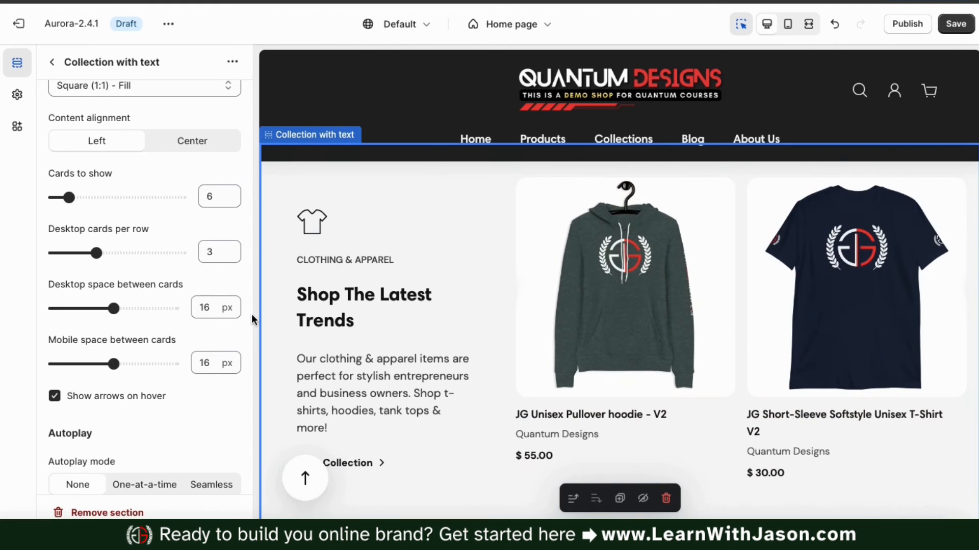
# Try the Seamless autoplay mode for the product carousel, and set it to One-at-a-time
pyautogui.scroll(-3, 252, 315)
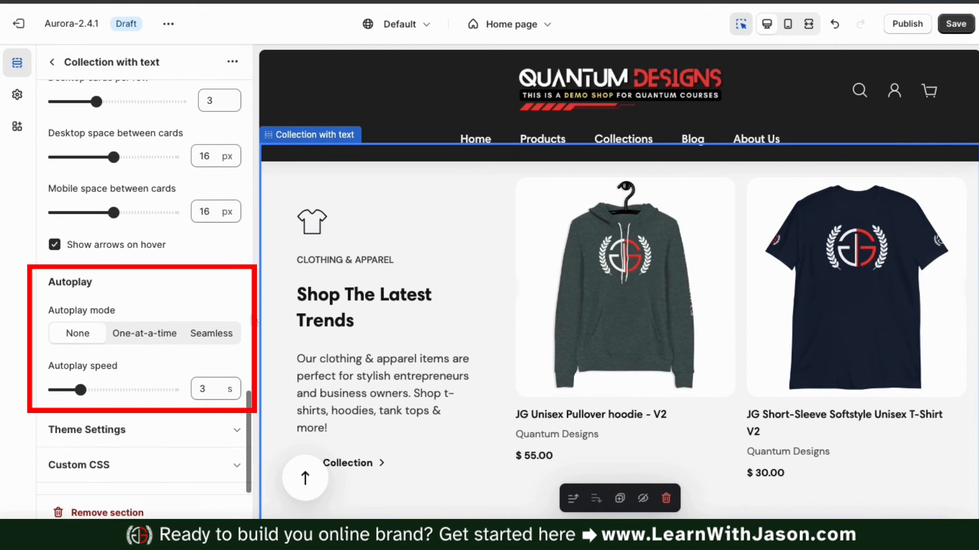
pyautogui.click(223, 338)
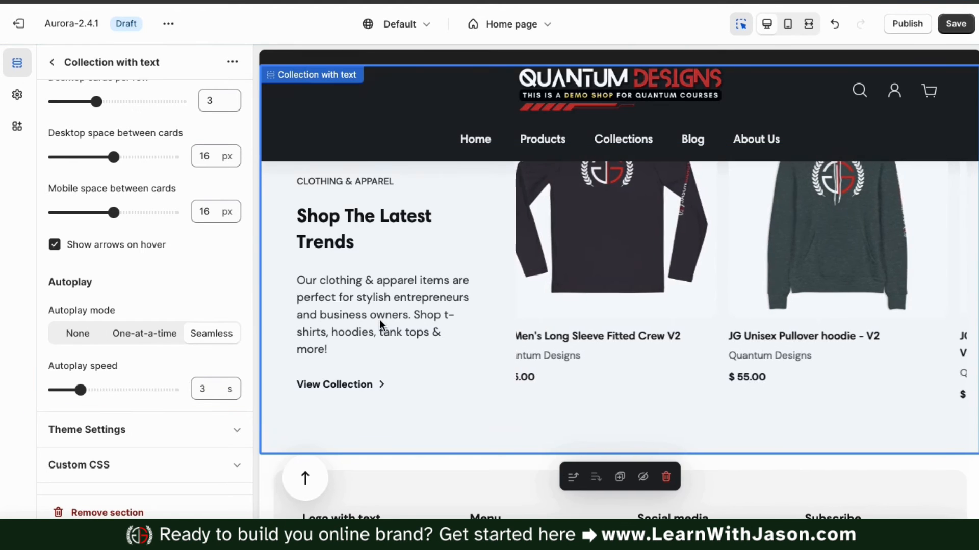
pyautogui.click(168, 338)
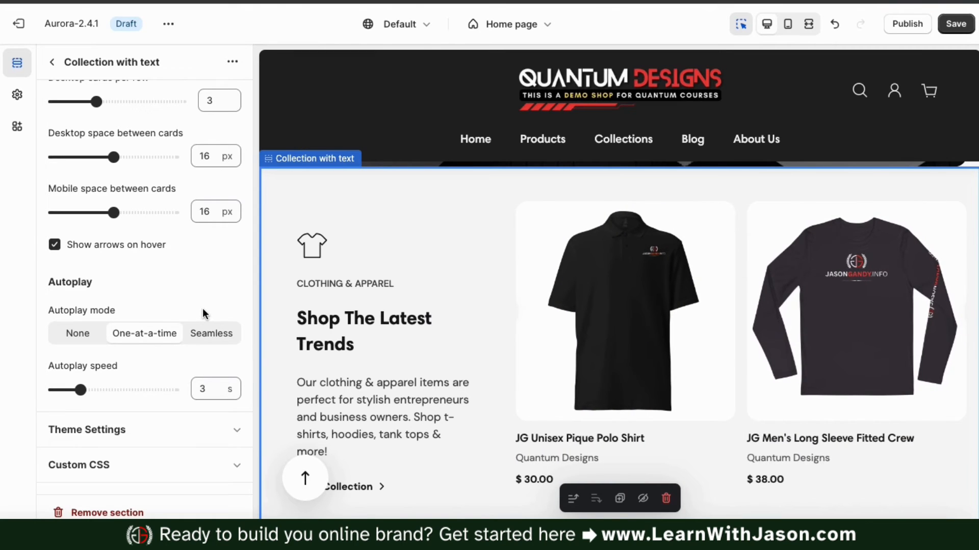
# Check the Collection with text section in the mobile preview, and return to the desktop preview
pyautogui.scroll(15, 203, 314)
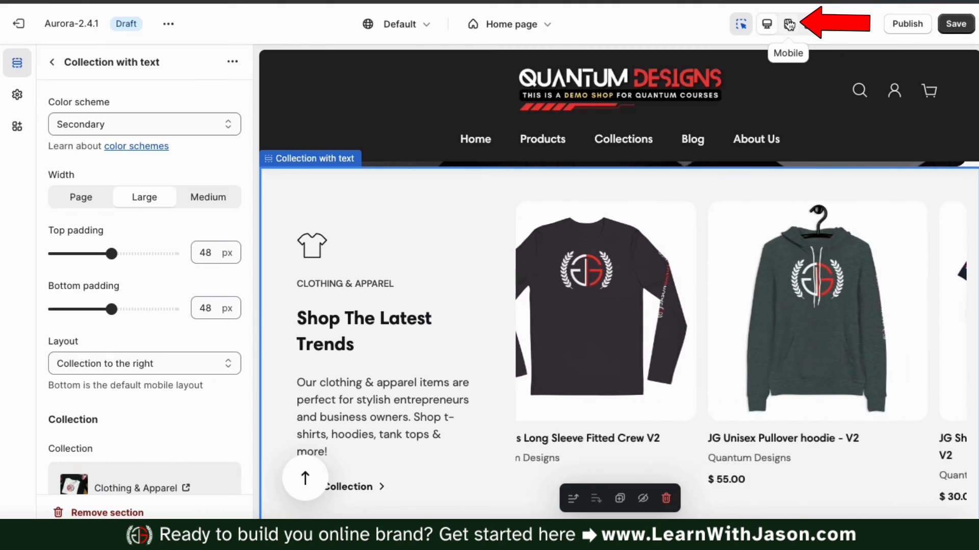
pyautogui.click(785, 25)
pyautogui.scroll(-5, 683, 390)
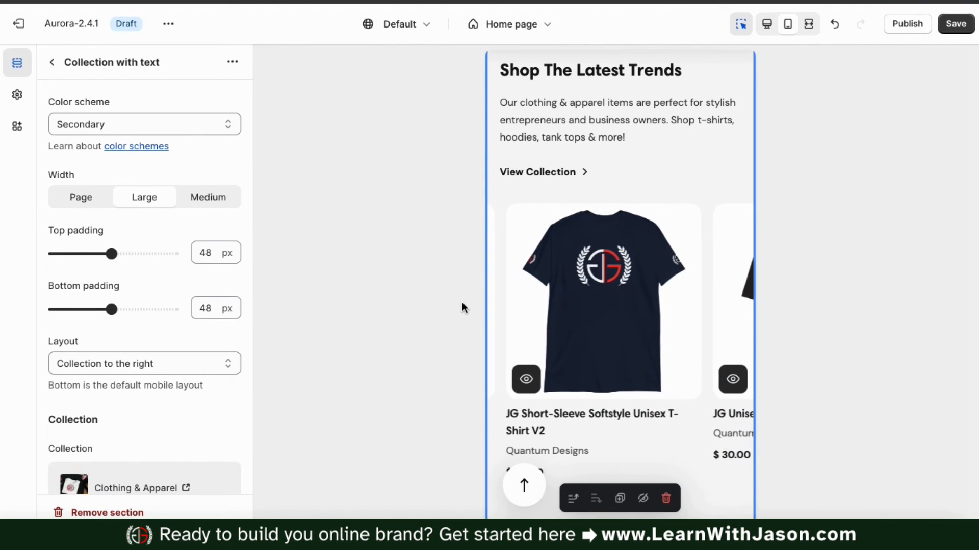
pyautogui.click(768, 30)
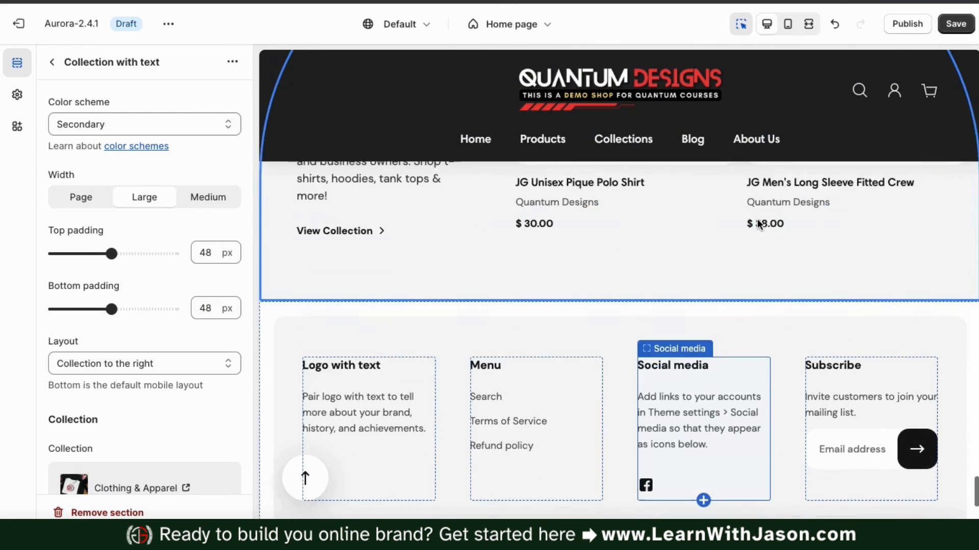
# Move the Collection with text section to between Featured product and Collection list, and save the home page
pyautogui.scroll(-4, 356, 212)
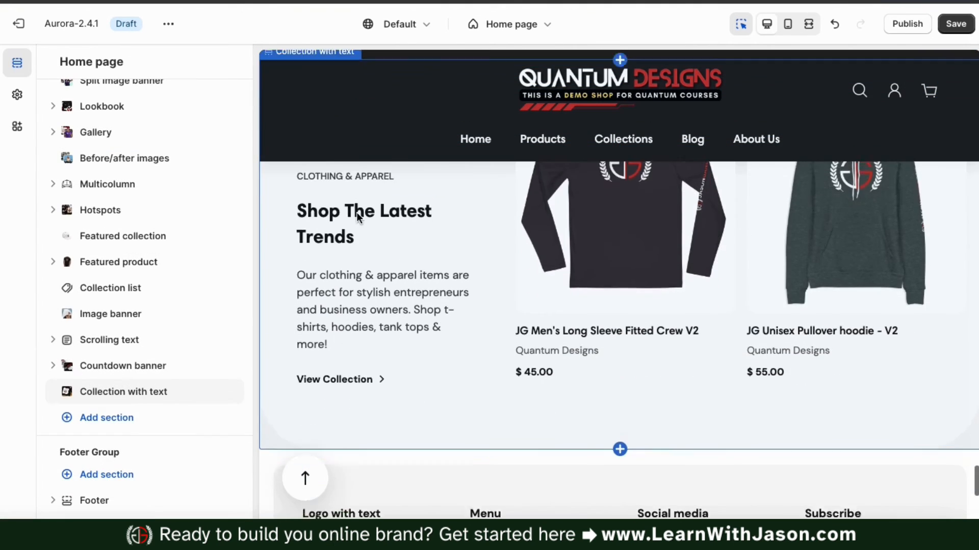
pyautogui.scroll(3, 357, 212)
pyautogui.scroll(4, 356, 212)
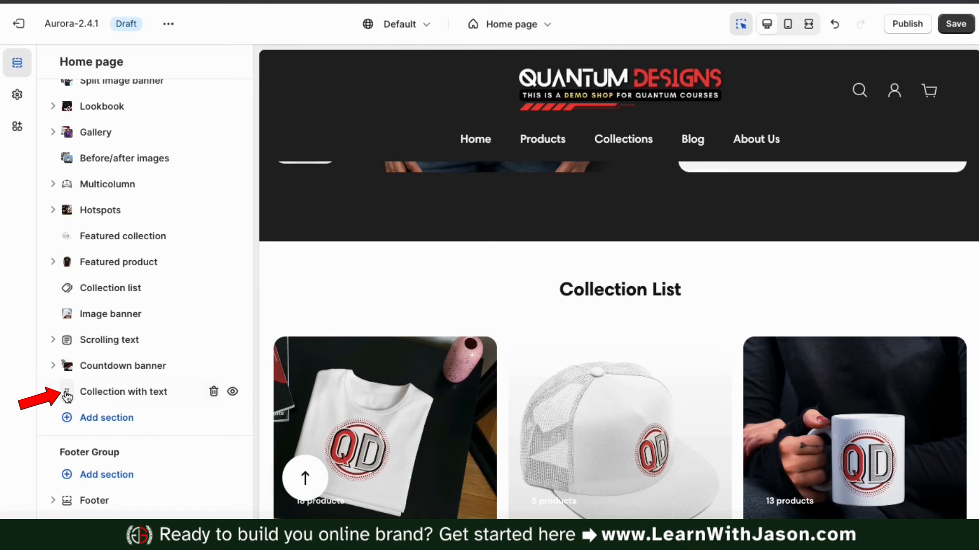
pyautogui.moveTo(70, 400); pyautogui.dragTo(69, 323)
pyautogui.moveTo(68, 297); pyautogui.dragTo(67, 291)
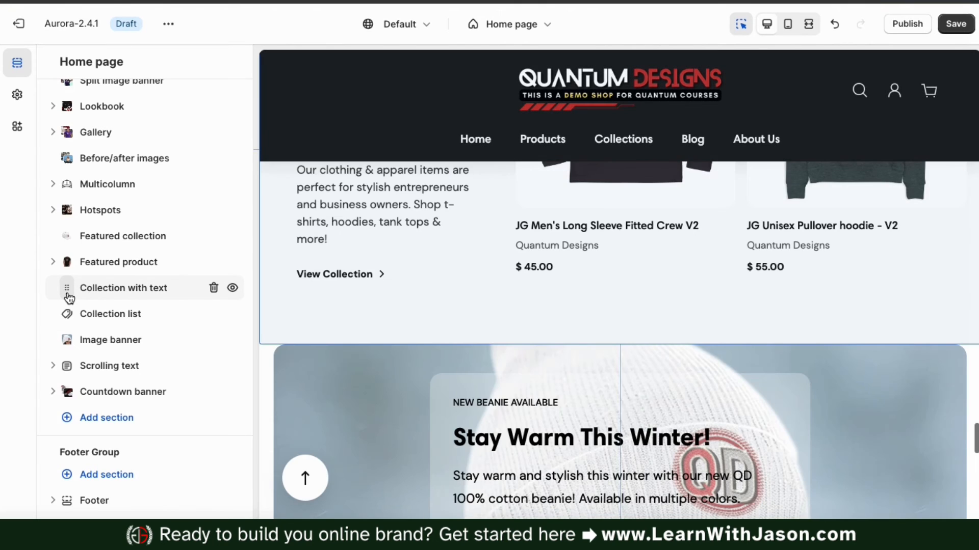
pyautogui.scroll(5, 538, 273)
pyautogui.scroll(3, 537, 271)
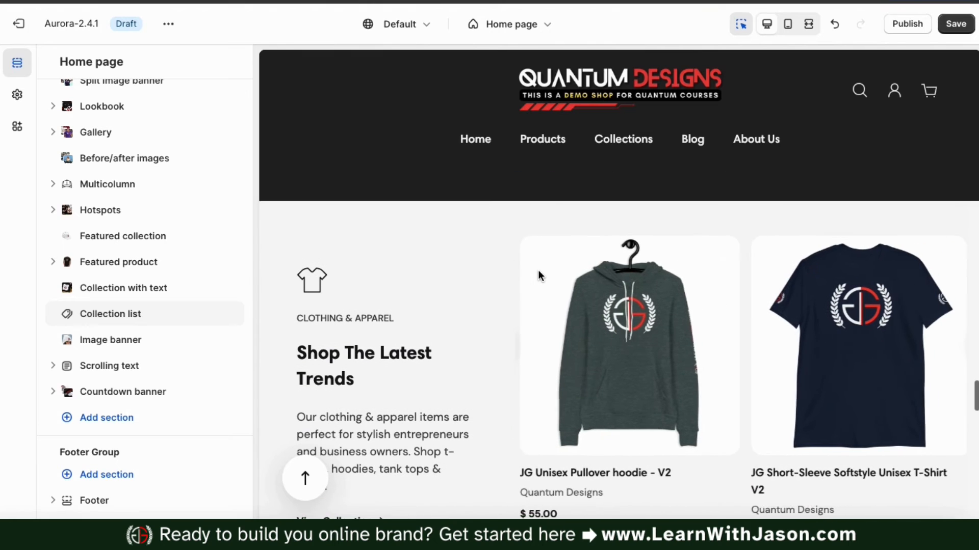
pyautogui.scroll(-1, 537, 270)
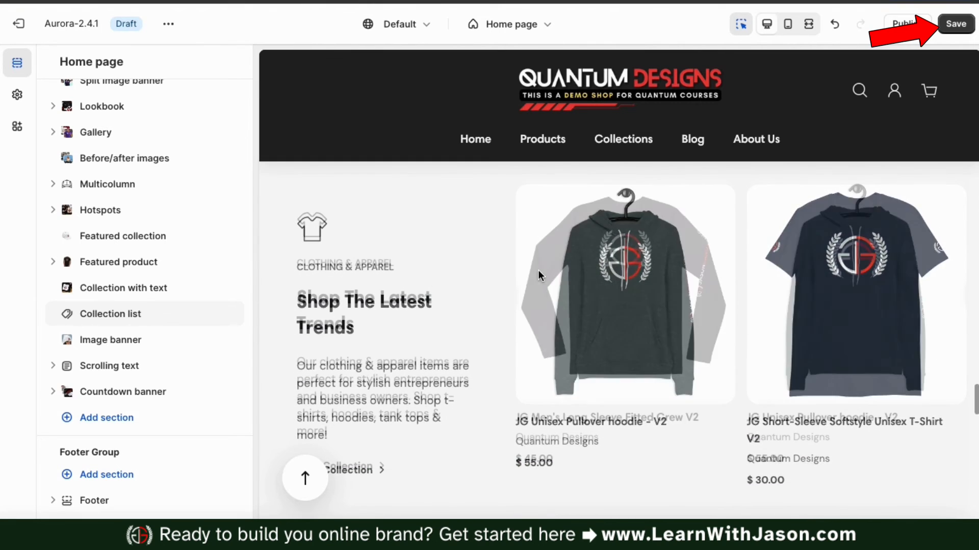
pyautogui.click(960, 25)
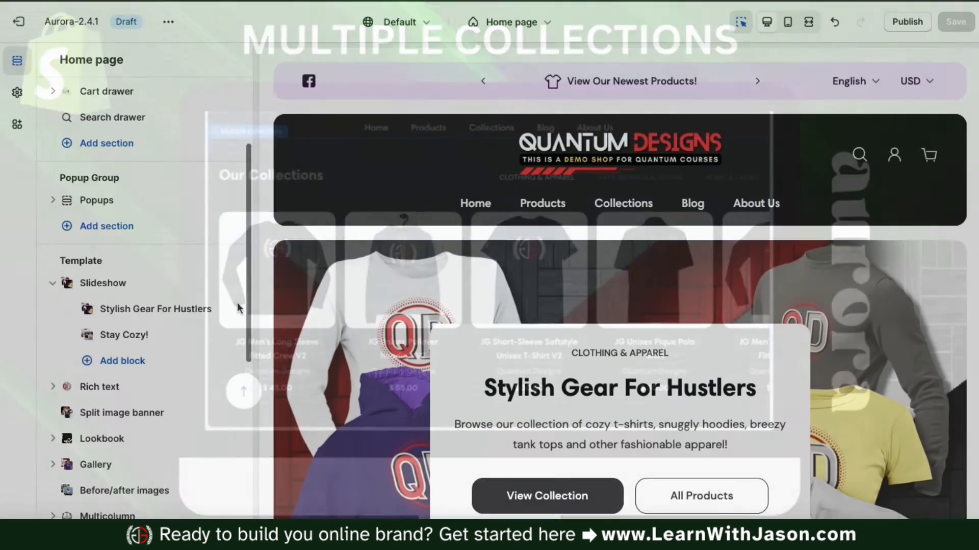
# Add a Multiple collections section after the Countdown banner in the home page template
pyautogui.scroll(-4, 238, 308)
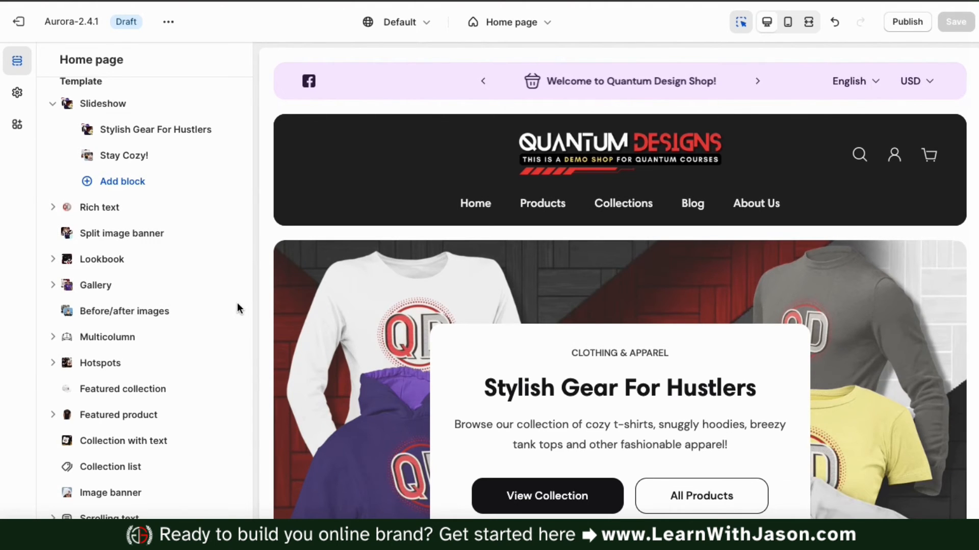
pyautogui.scroll(-3, 237, 304)
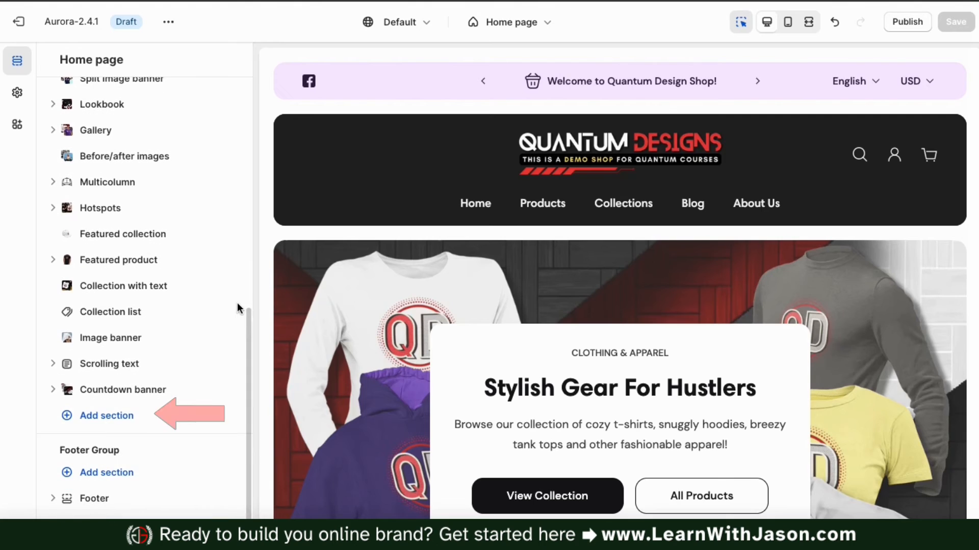
pyautogui.click(116, 430)
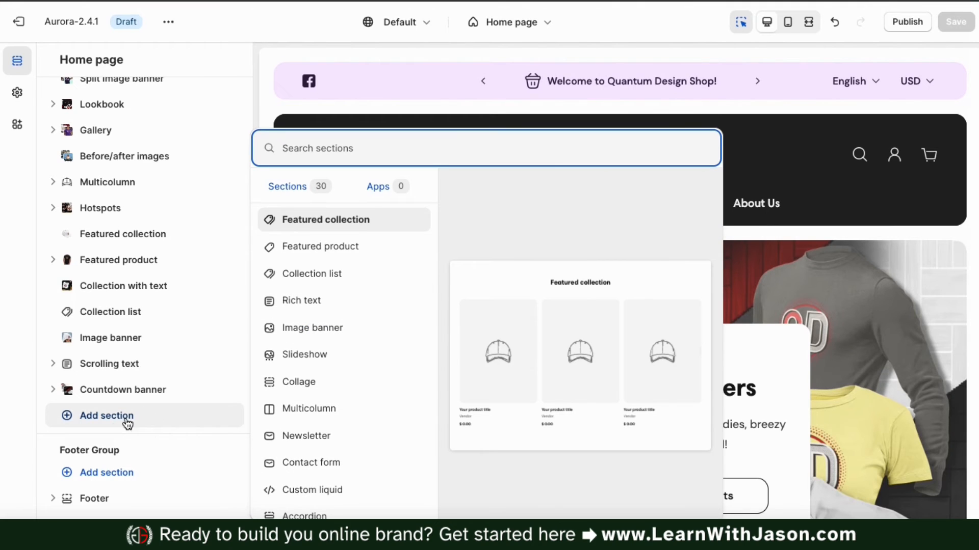
pyautogui.scroll(-3, 329, 347)
pyautogui.scroll(-5, 332, 350)
pyautogui.scroll(-3, 331, 350)
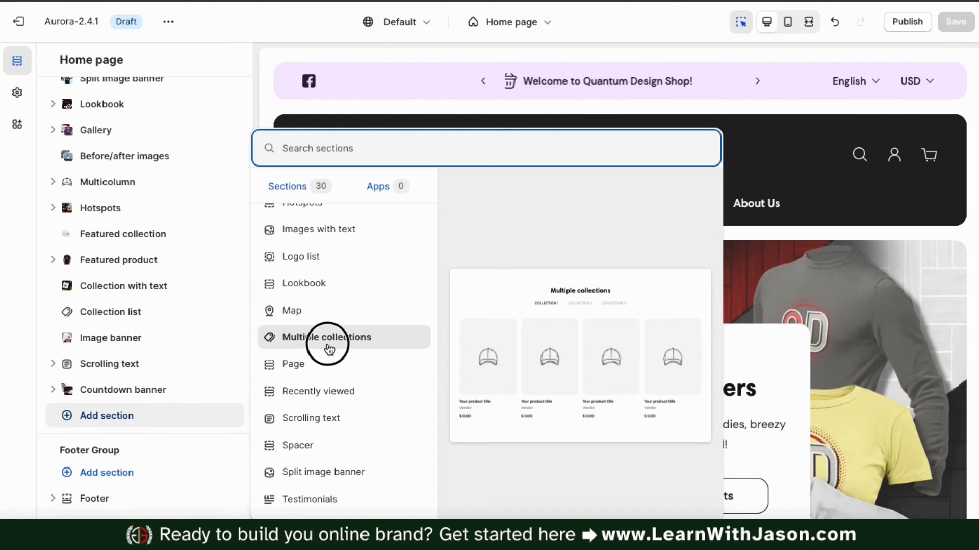
pyautogui.click(328, 338)
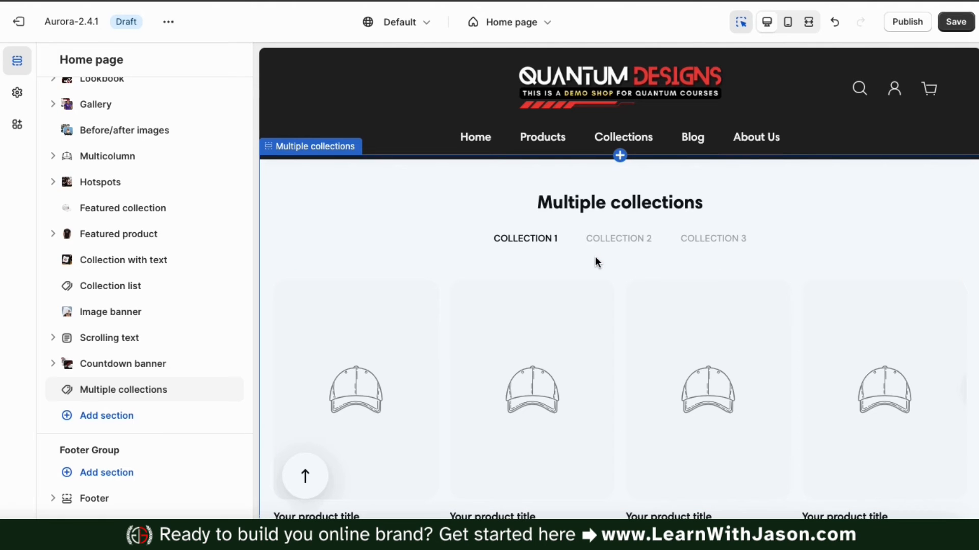
# Set the color scheme of the Multiple collections section to Contrasting and check it in the preview
pyautogui.click(128, 397)
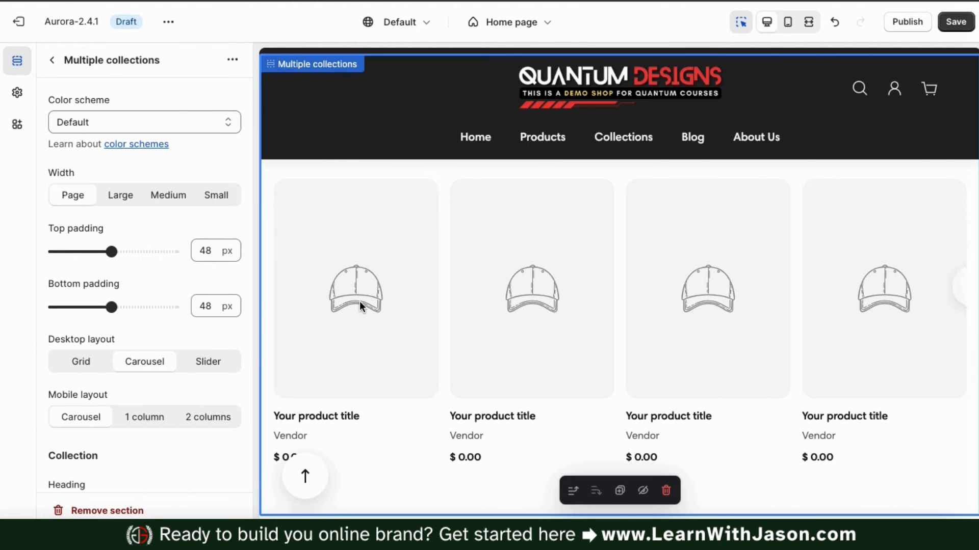
pyautogui.scroll(2, 360, 301)
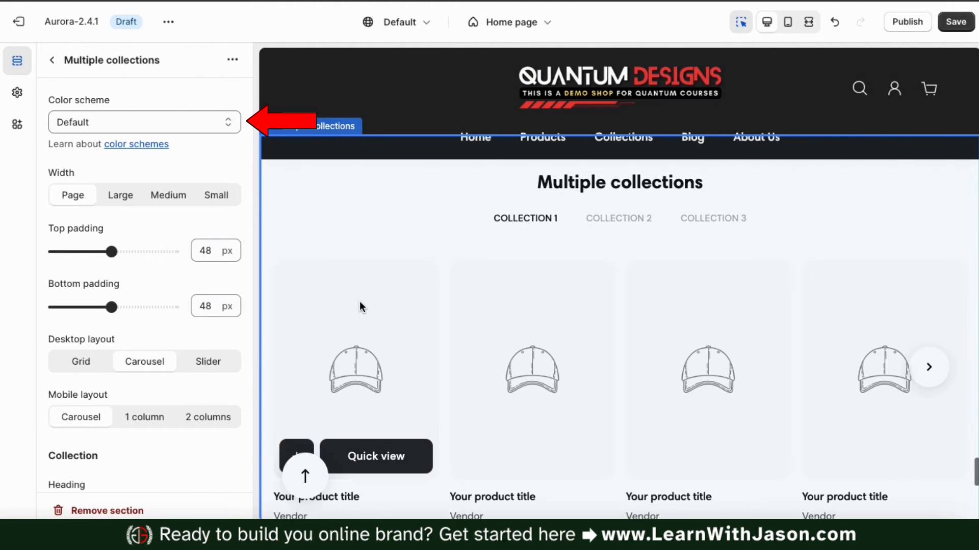
pyautogui.click(227, 126)
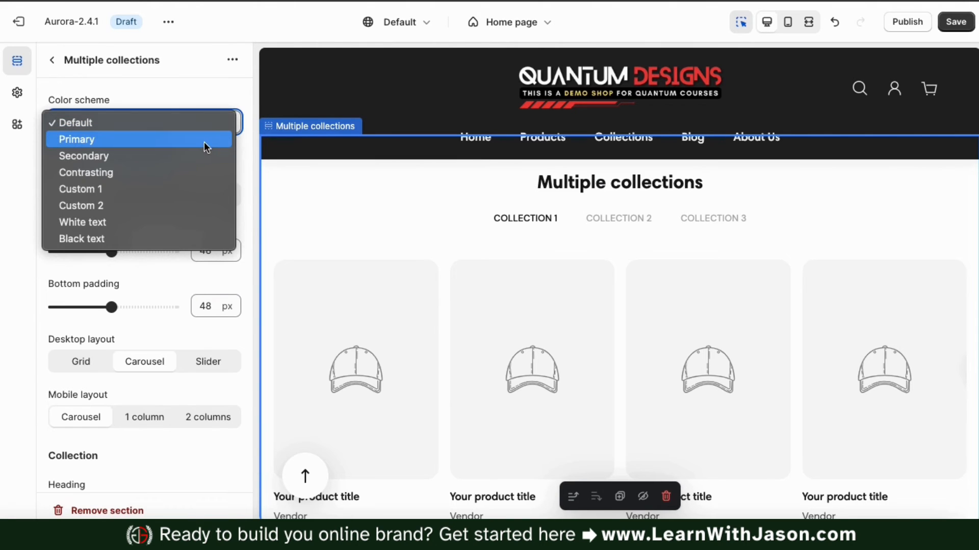
pyautogui.click(182, 171)
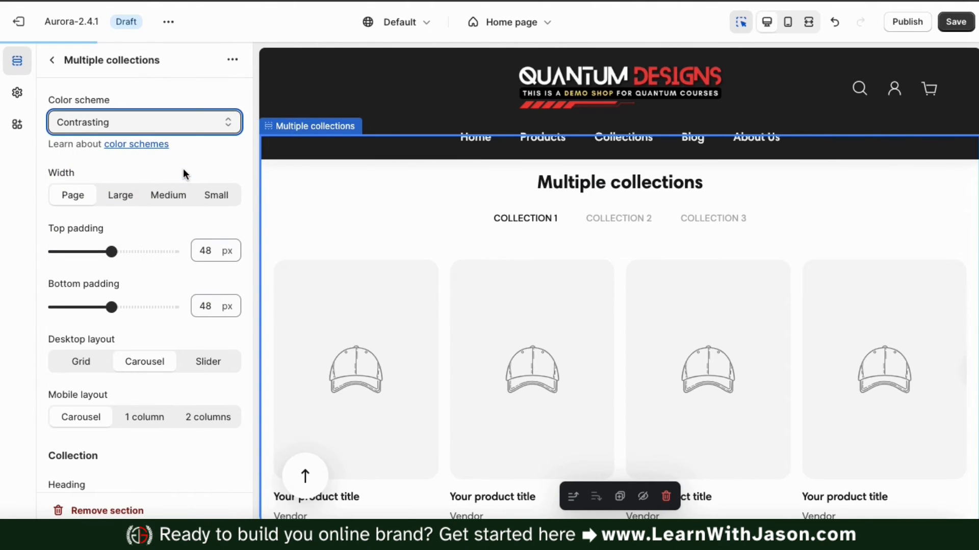
pyautogui.scroll(4, 344, 208)
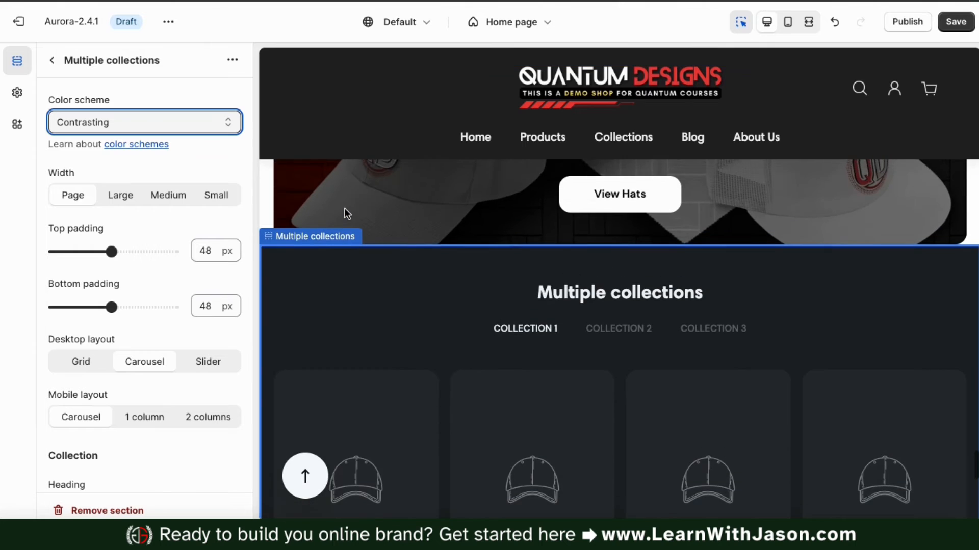
pyautogui.scroll(-3, 344, 208)
pyautogui.scroll(-1, 344, 208)
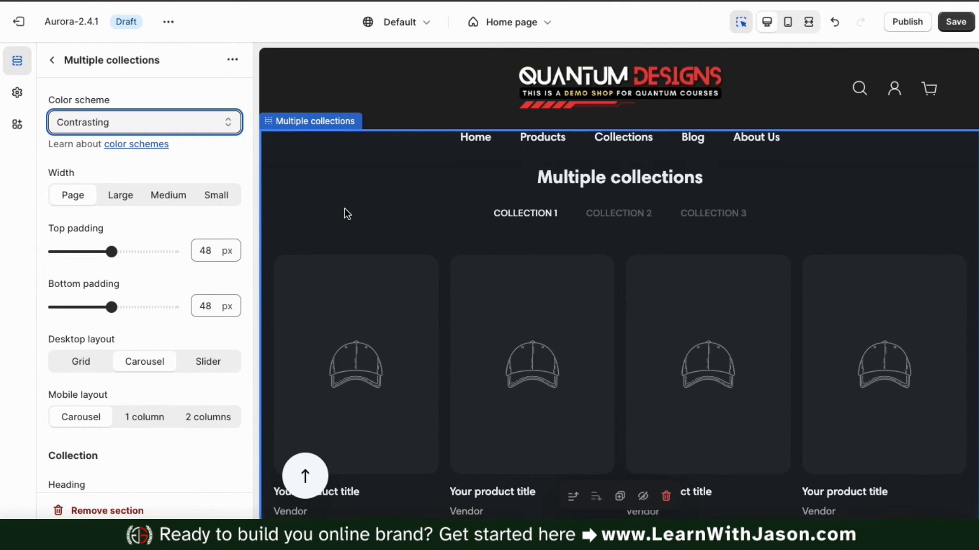
pyautogui.scroll(1, 344, 208)
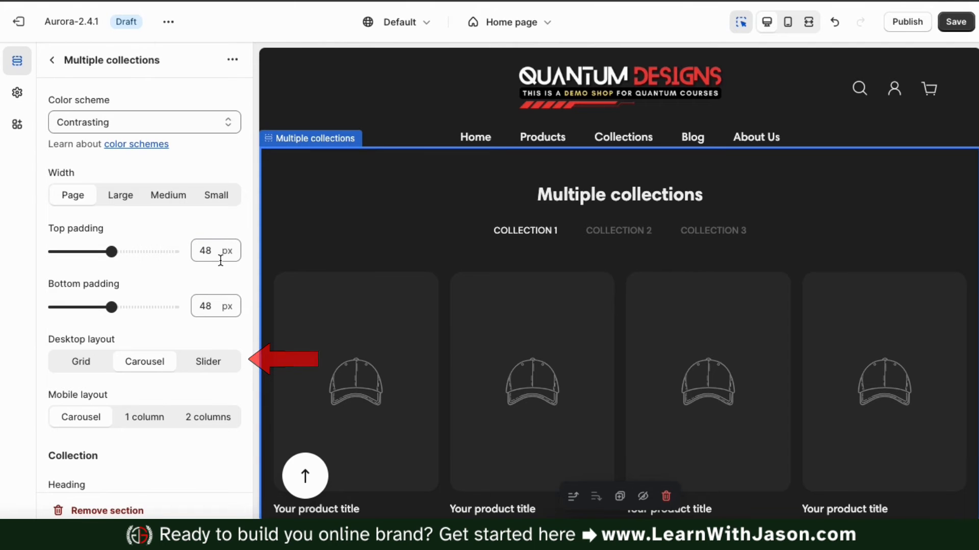
# Try the Grid and Carousel desktop layouts for the Multiple collections section and check each in the preview
pyautogui.scroll(-3, 221, 260)
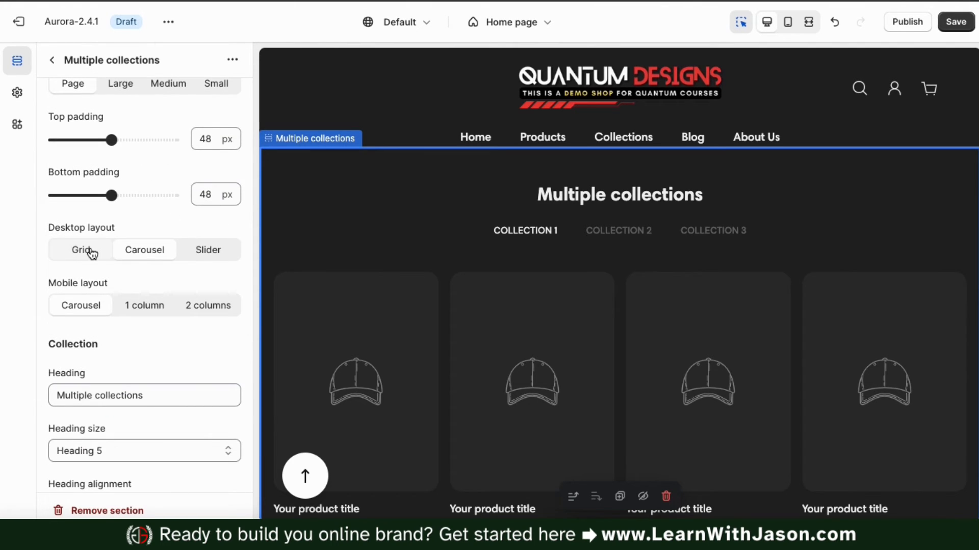
pyautogui.click(91, 254)
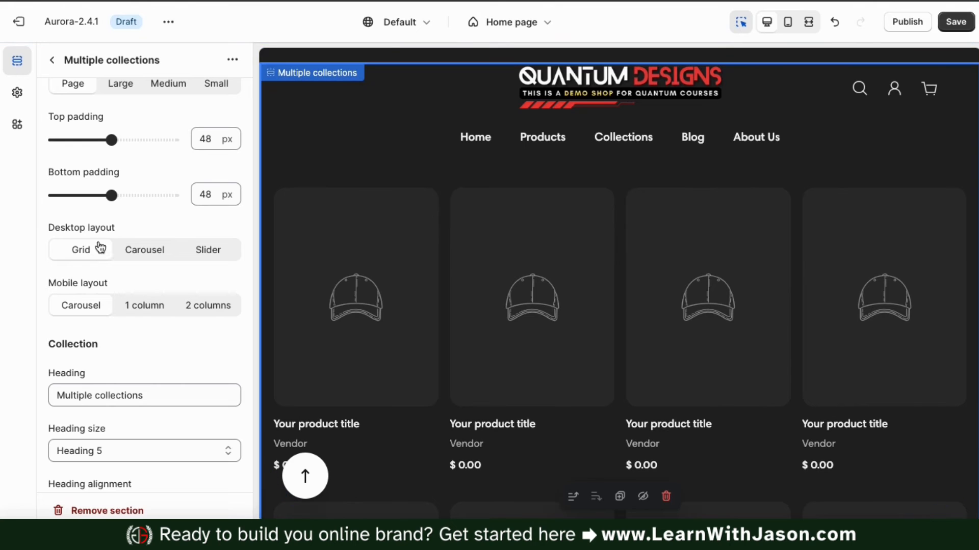
pyautogui.scroll(-2, 445, 258)
pyautogui.scroll(-5, 445, 255)
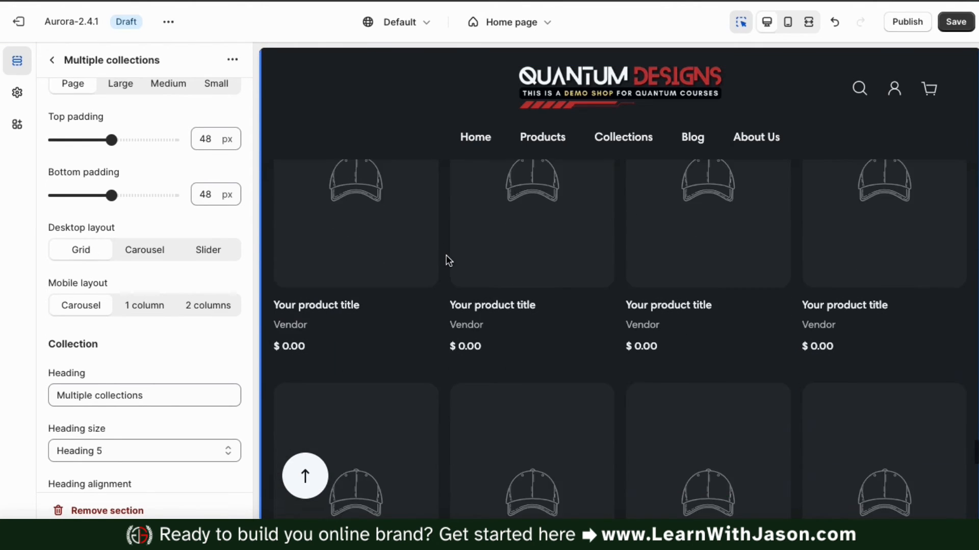
pyautogui.click(153, 251)
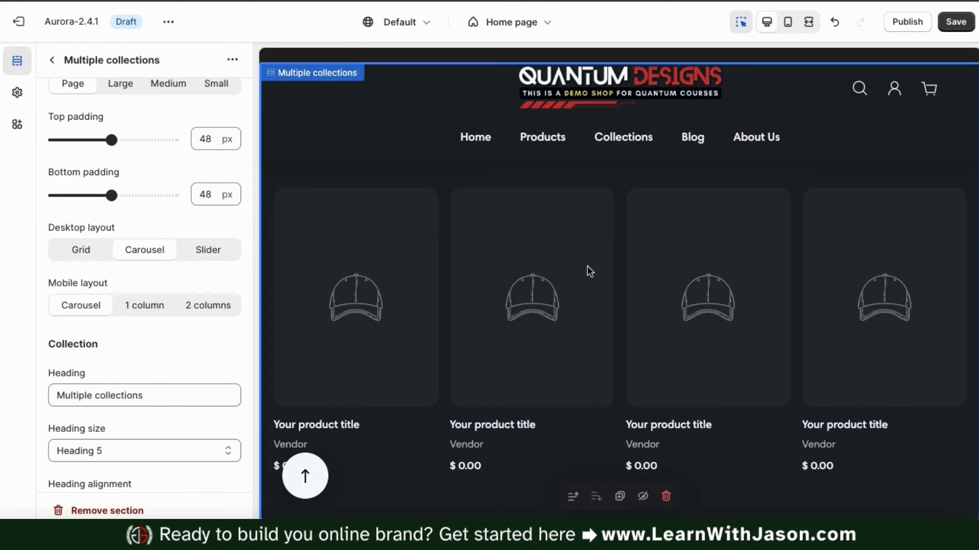
pyautogui.click(935, 304)
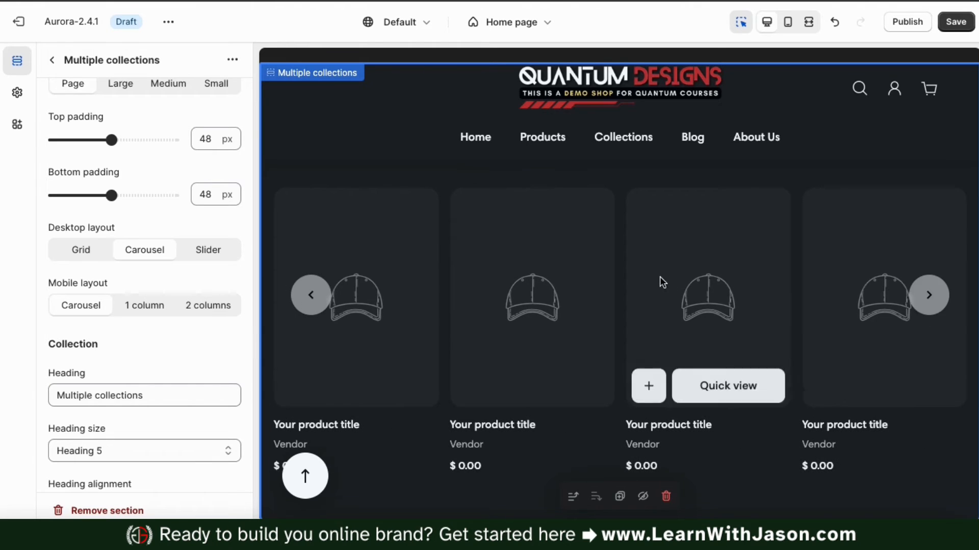
# Set the section's desktop layout to Slider and step through its product cards in the preview
pyautogui.click(211, 255)
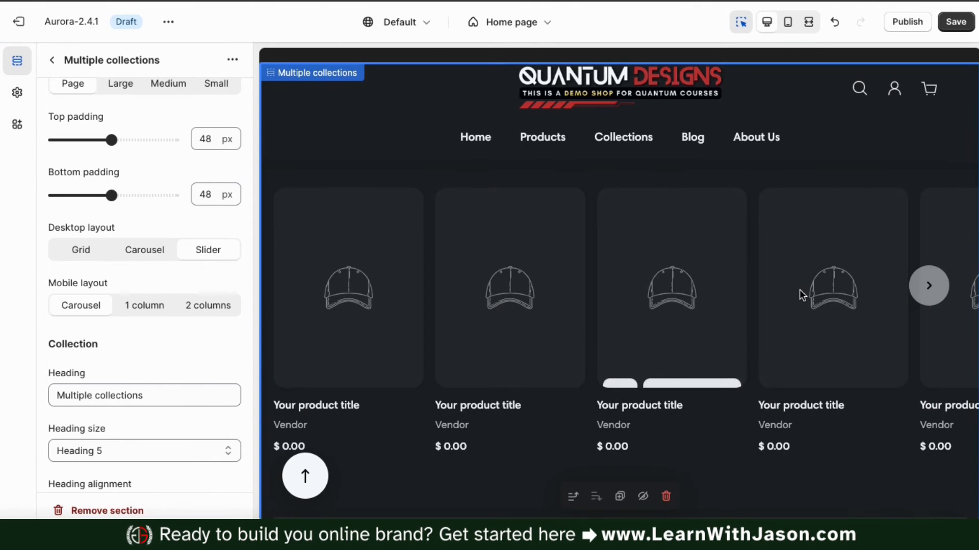
pyautogui.click(928, 287)
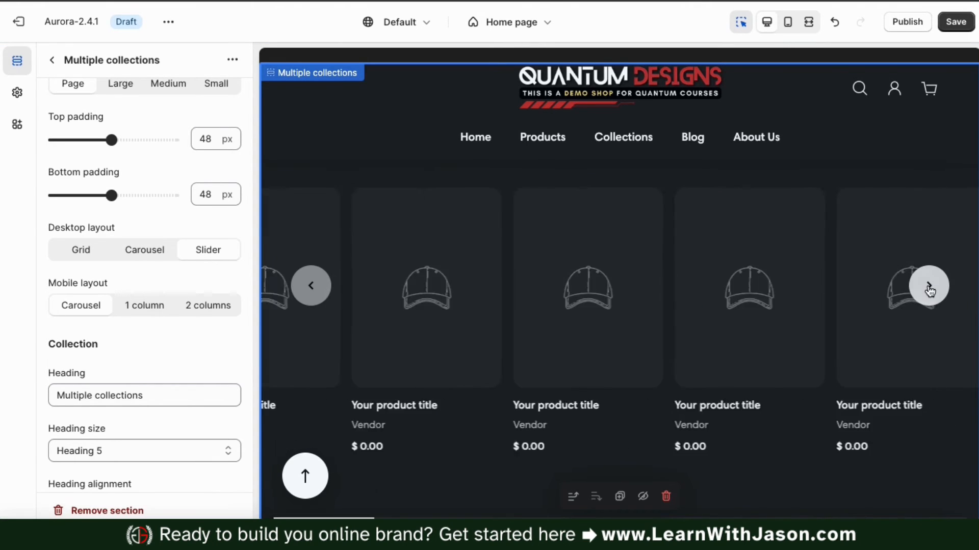
pyautogui.click(319, 291)
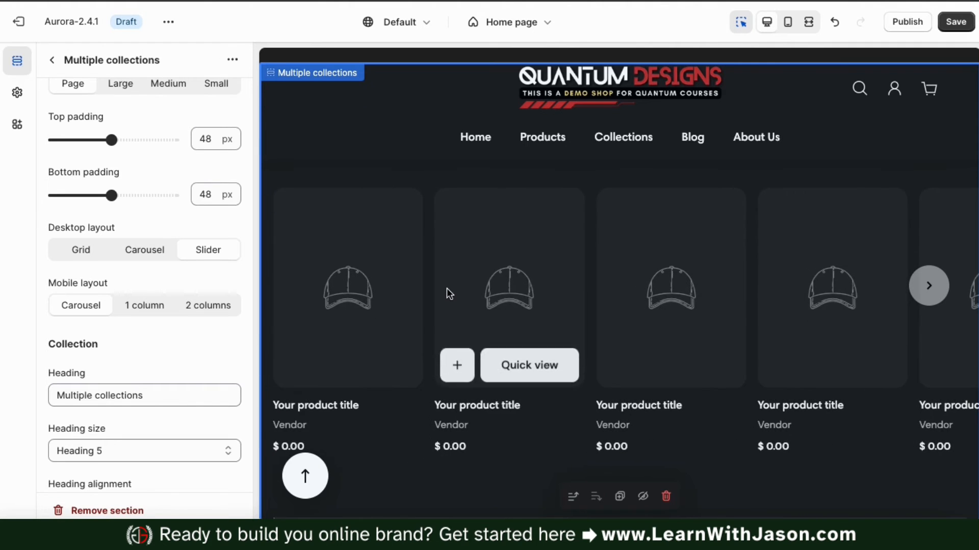
pyautogui.scroll(2, 448, 291)
pyautogui.scroll(-1, 446, 288)
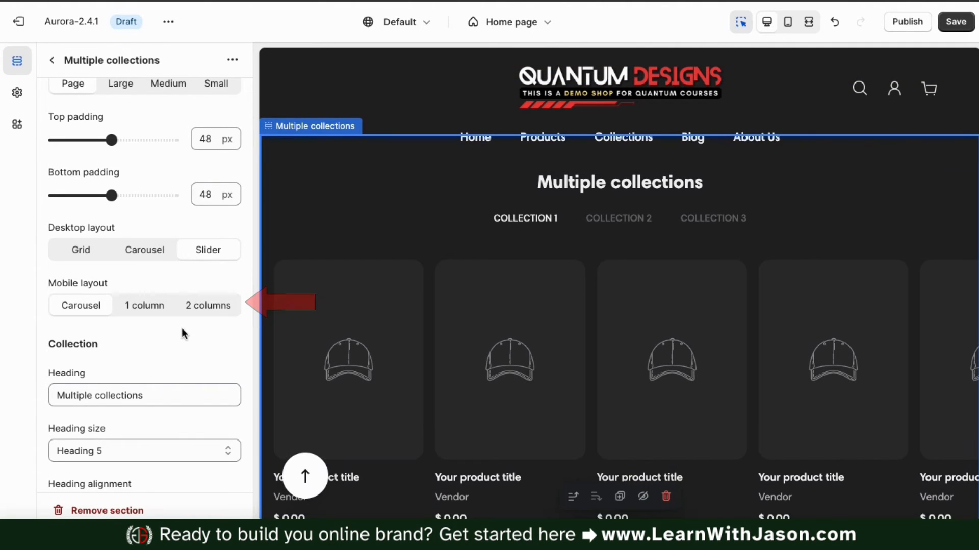
# Try the 1 column and 2 columns mobile layouts in the mobile preview, restore Carousel, and return to the desktop preview
pyautogui.click(788, 21)
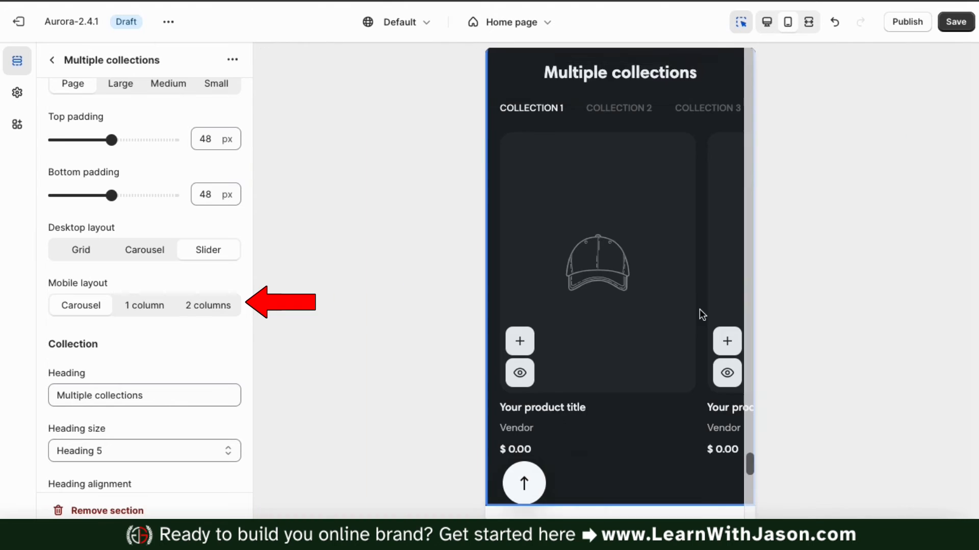
pyautogui.click(162, 312)
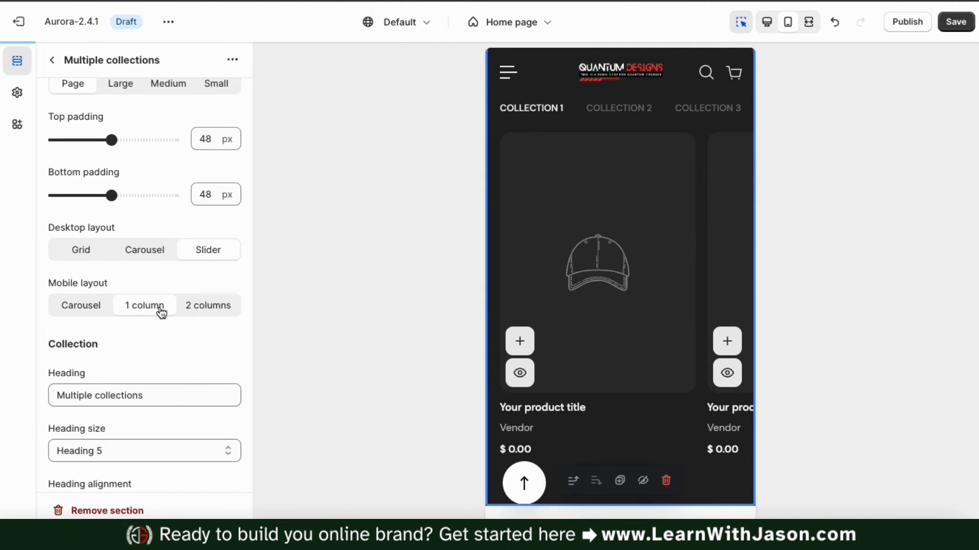
pyautogui.click(208, 312)
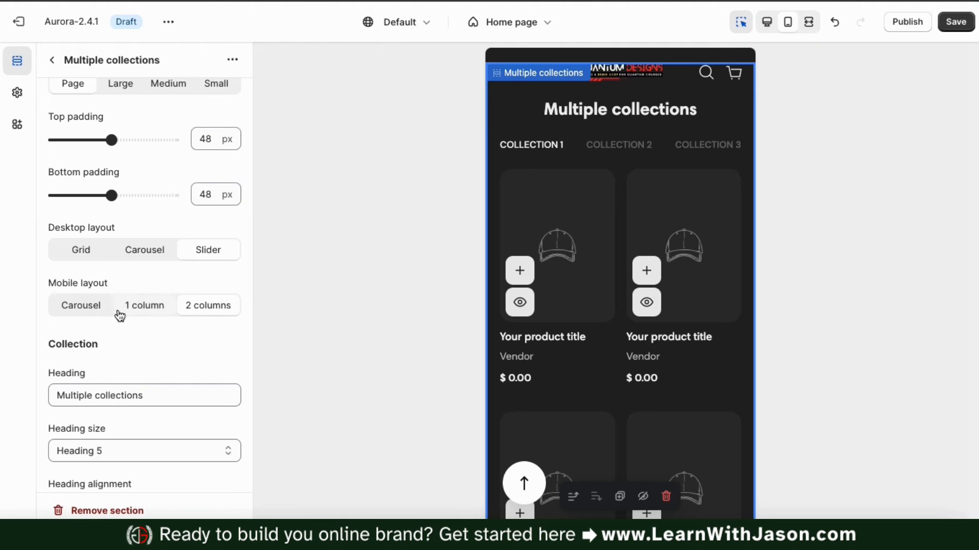
pyautogui.click(89, 315)
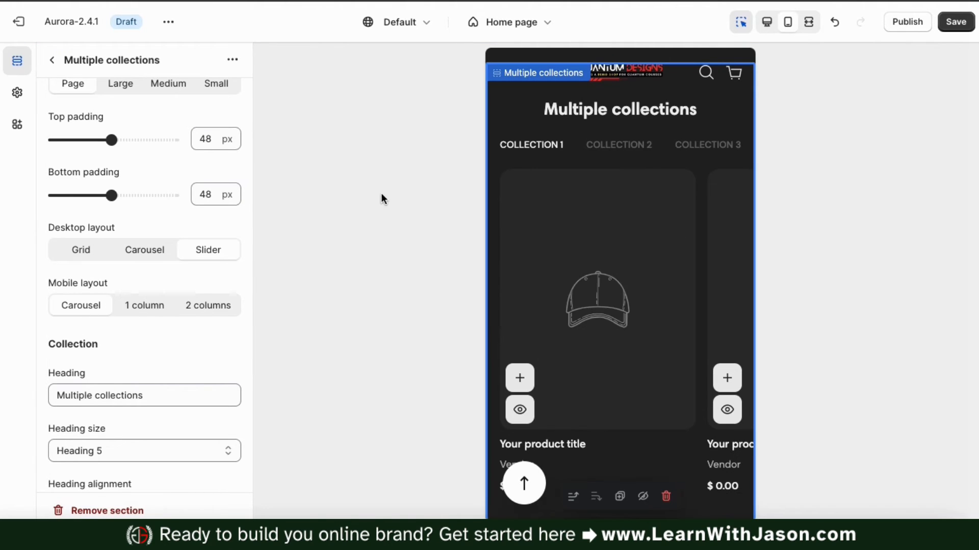
pyautogui.click(766, 26)
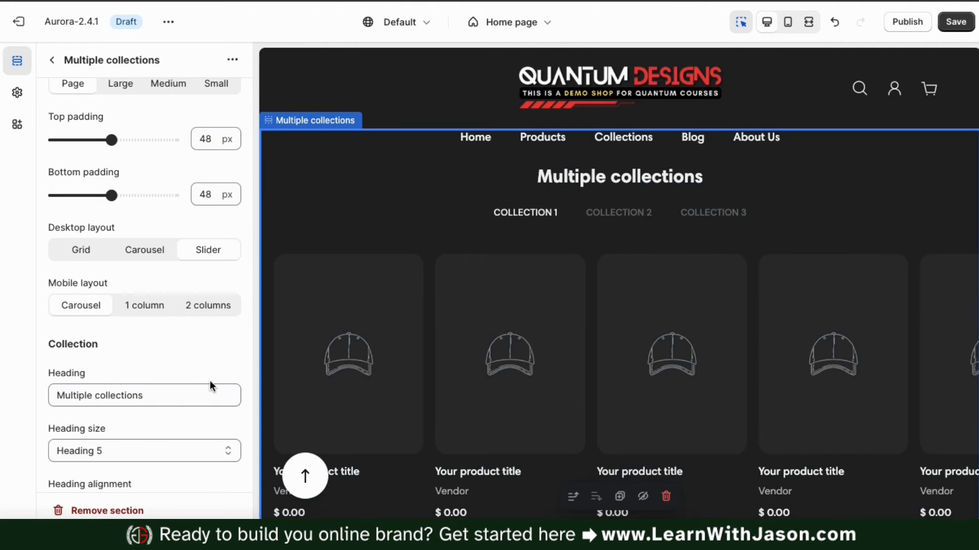
# Change the heading of the Multiple collections section to "Our Collections"
pyautogui.scroll(-4, 210, 382)
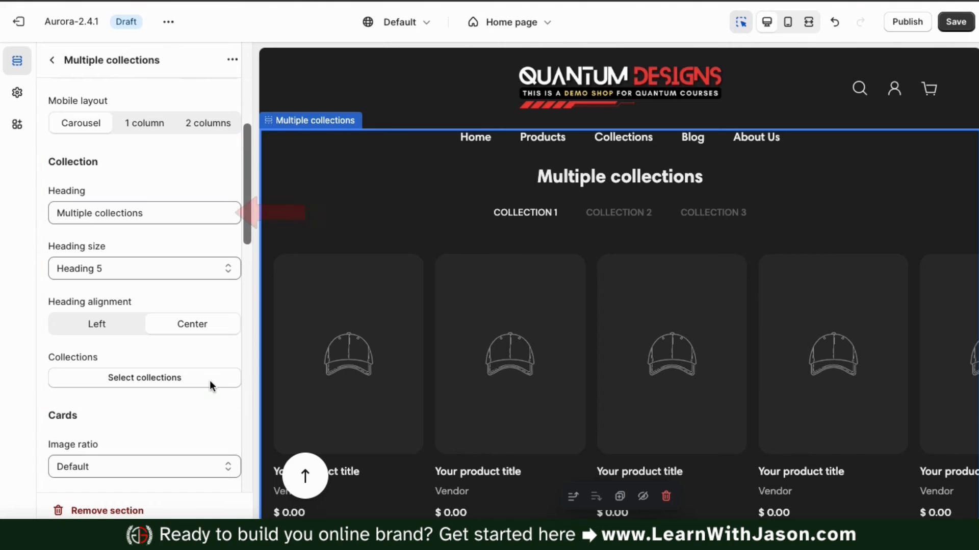
pyautogui.click(153, 220)
pyautogui.hotkey('ctrl', 'shift', 'Left')
pyautogui.hotkey('ctrl', 'shift', 'Left')
pyautogui.write('O')
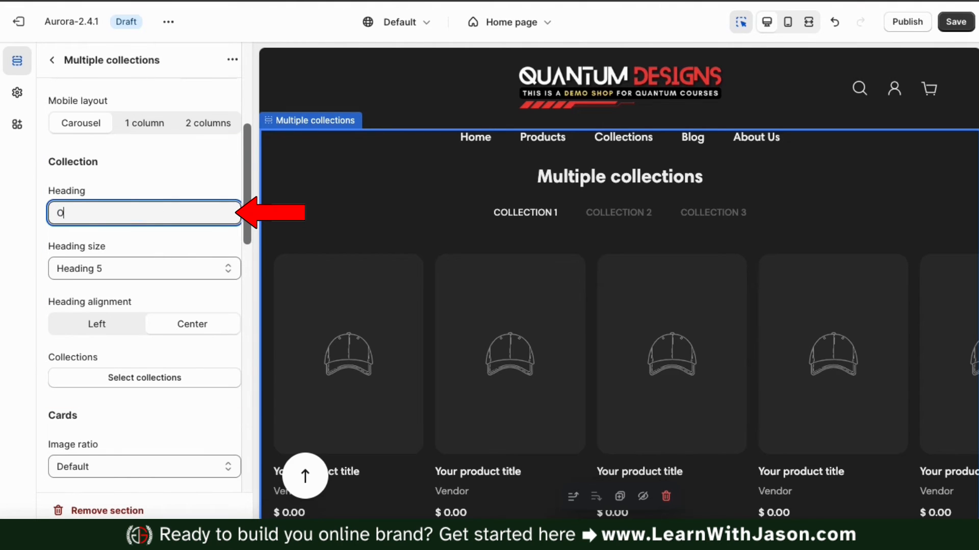
pyautogui.write('ur Collections')
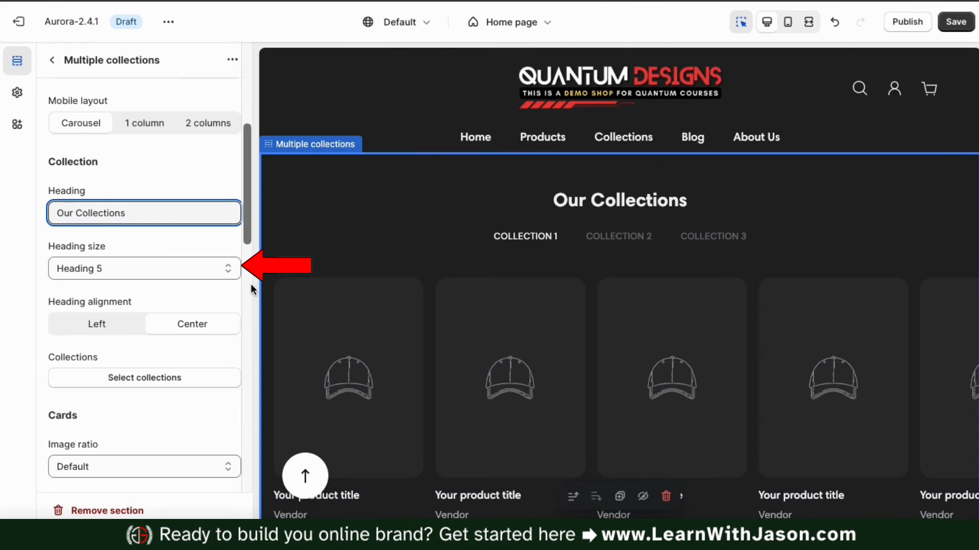
# Check the heading size options of the Multiple collections section and set its heading alignment to Left
pyautogui.click(229, 271)
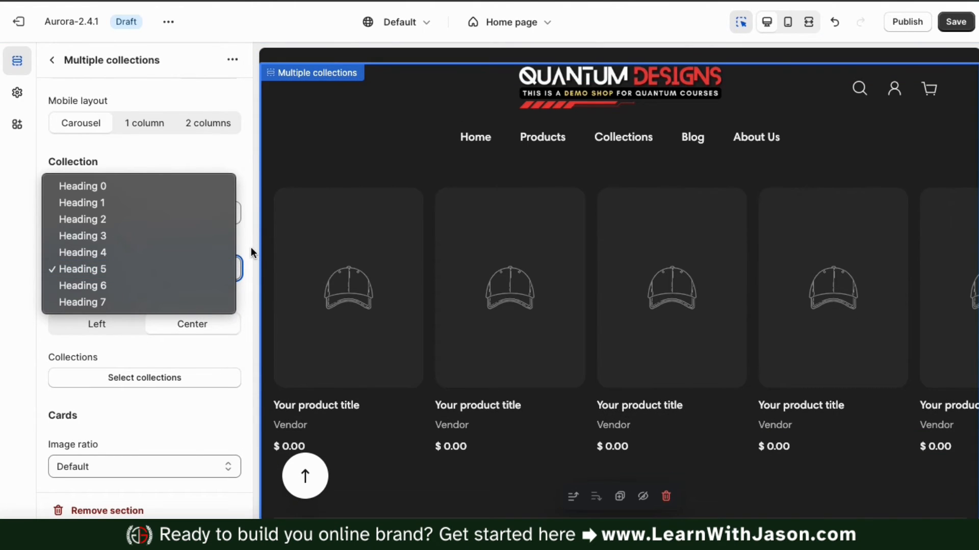
pyautogui.click(248, 251)
pyautogui.scroll(2, 304, 249)
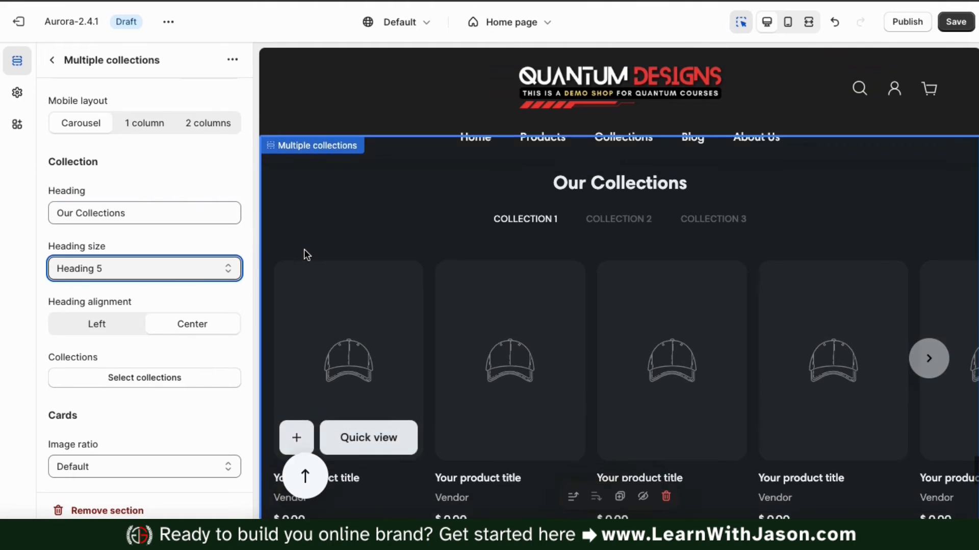
pyautogui.click(120, 331)
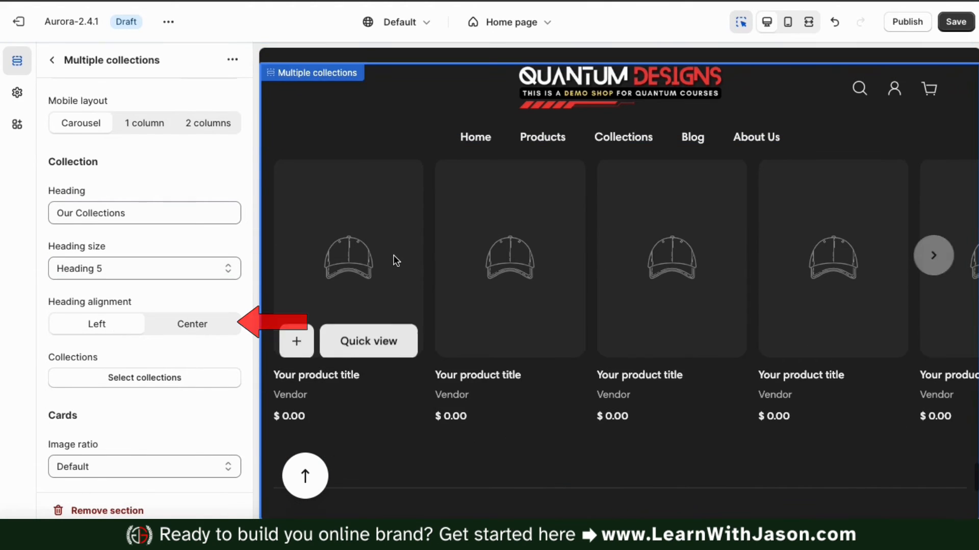
pyautogui.scroll(3, 393, 256)
pyautogui.scroll(-1, 397, 261)
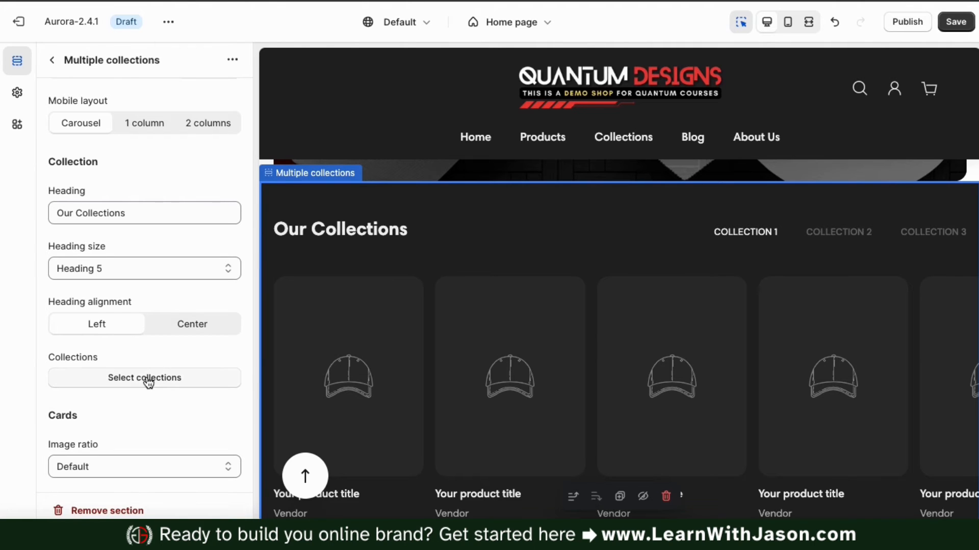
# Assign the Clothing & Apparel, Hats, Beanies & Visors and Home & Living collections to the Multiple collections section
pyautogui.scroll(-3, 148, 383)
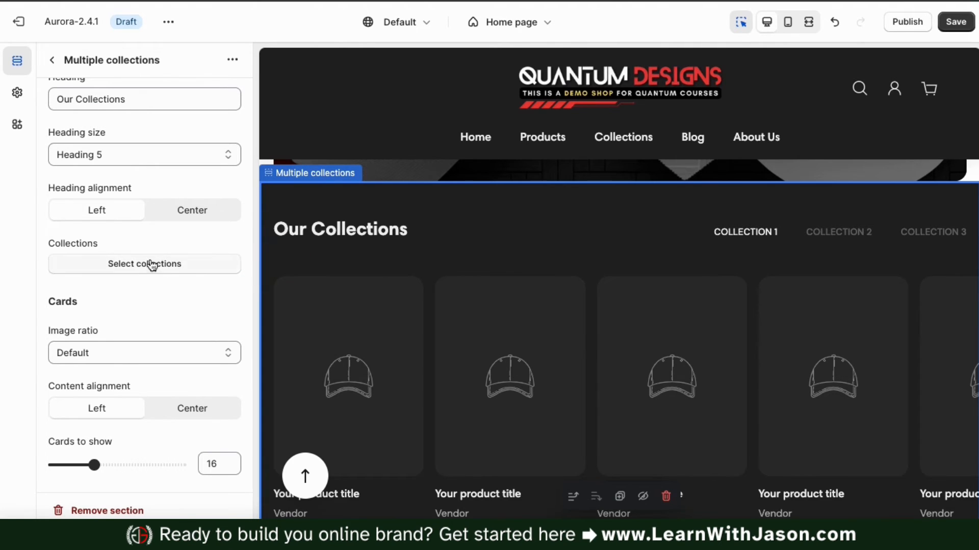
pyautogui.click(149, 262)
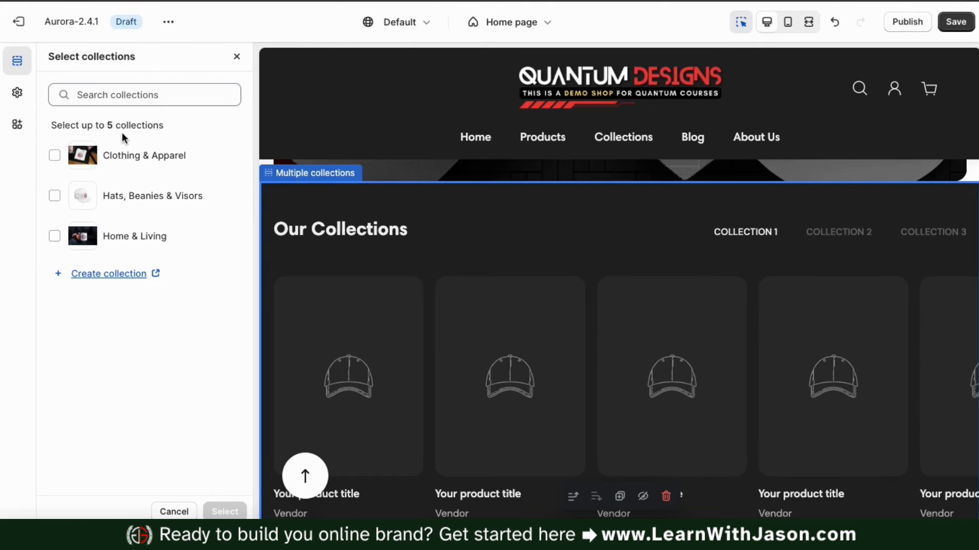
pyautogui.click(55, 155)
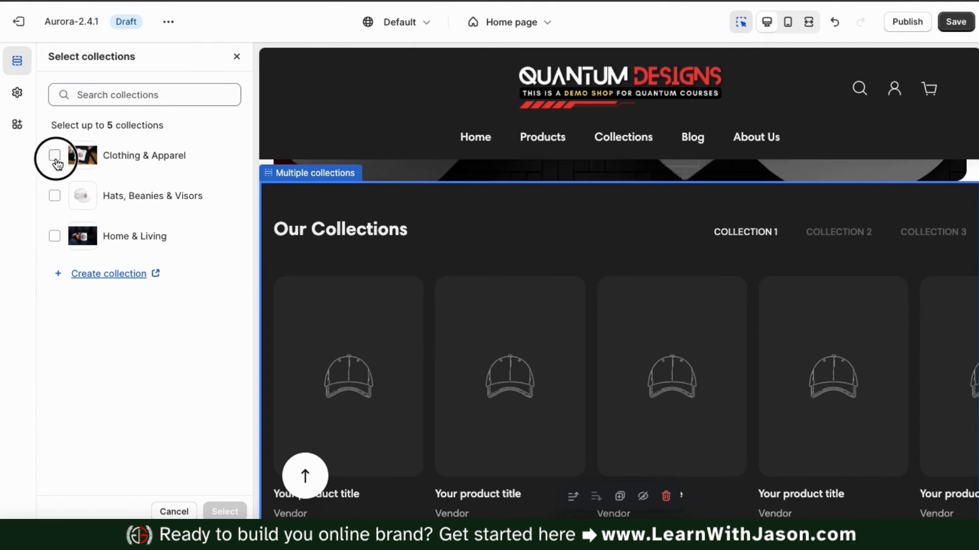
pyautogui.click(54, 197)
pyautogui.click(54, 237)
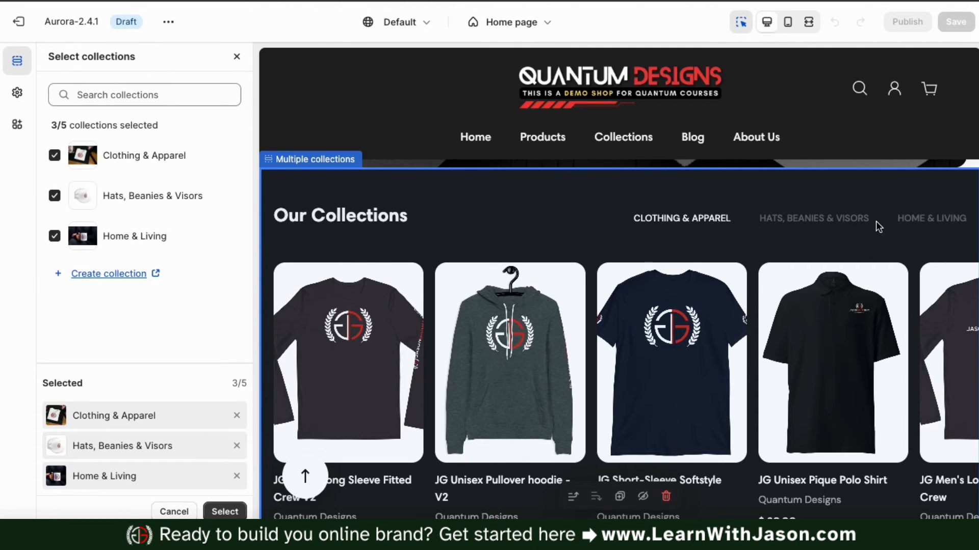
pyautogui.click(824, 225)
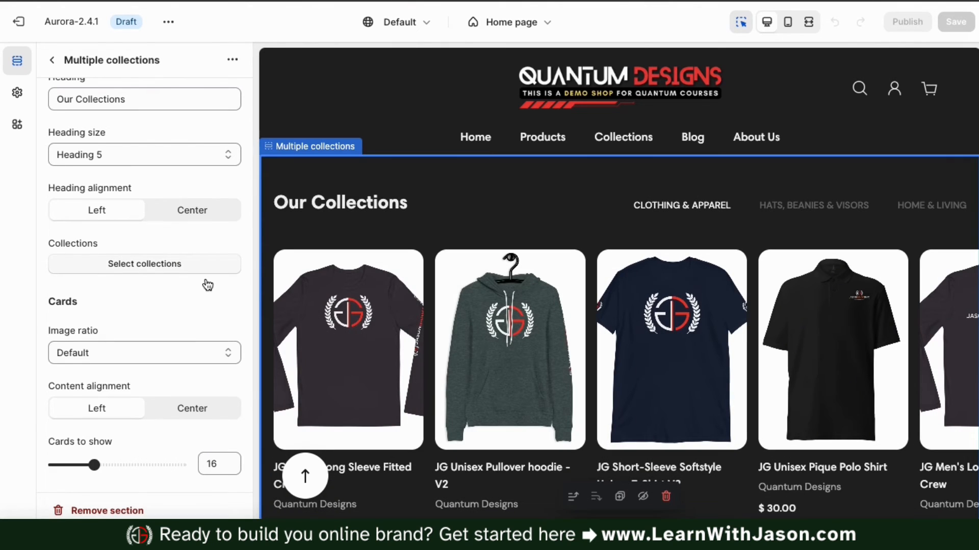
# Set the section's card image ratio to Square (1:1) - Fill and center the card content
pyautogui.scroll(-3, 208, 285)
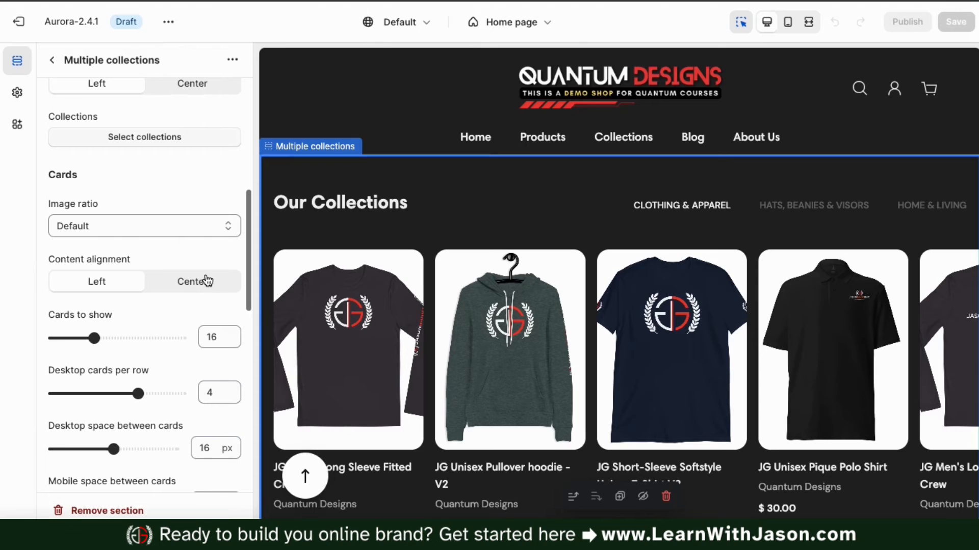
pyautogui.click(202, 225)
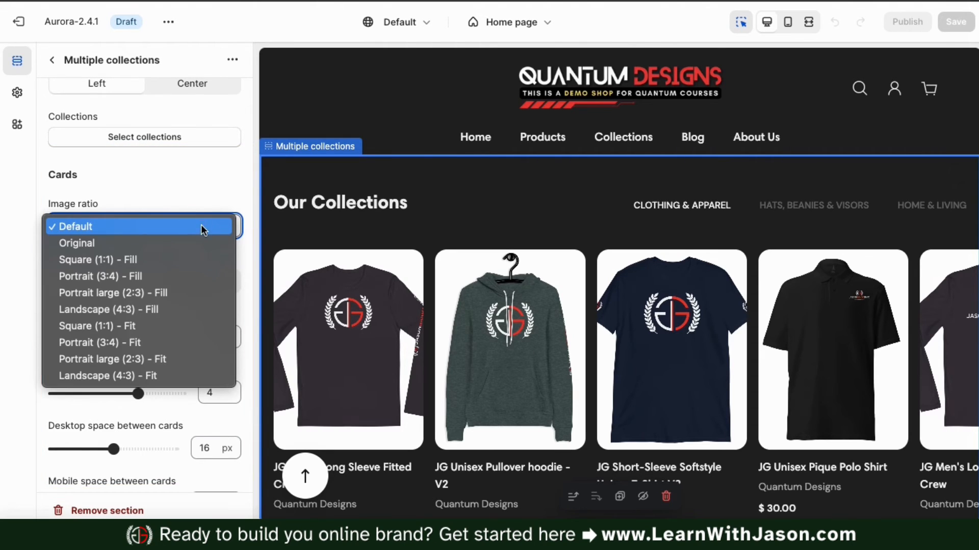
pyautogui.click(195, 264)
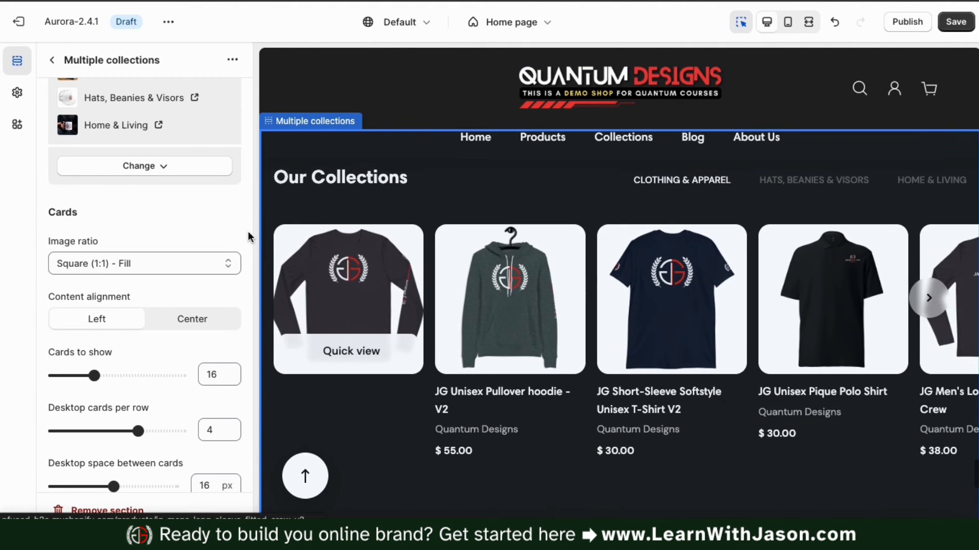
pyautogui.click(204, 298)
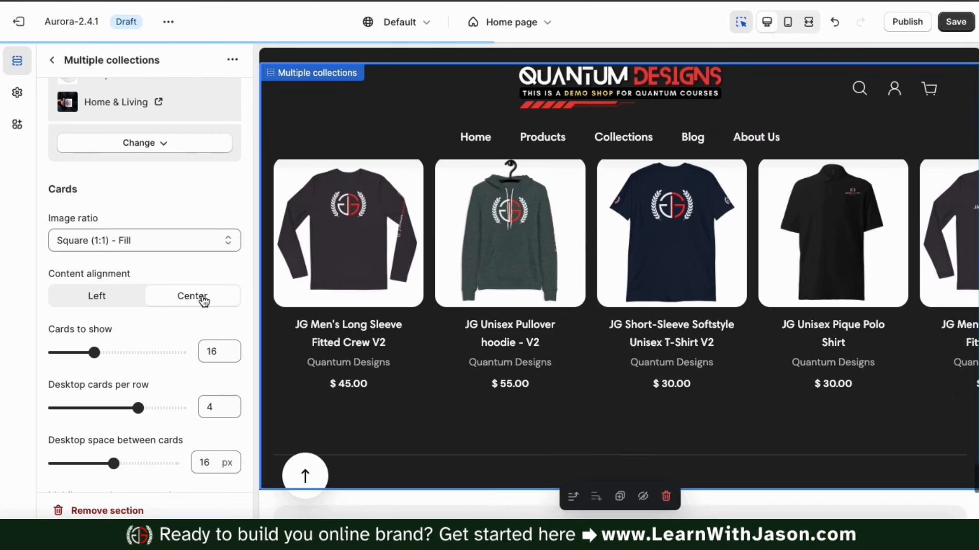
# Try the One-at-a-time and Seamless autoplay modes for the Multiple collections section and restore None
pyautogui.scroll(-3, 197, 365)
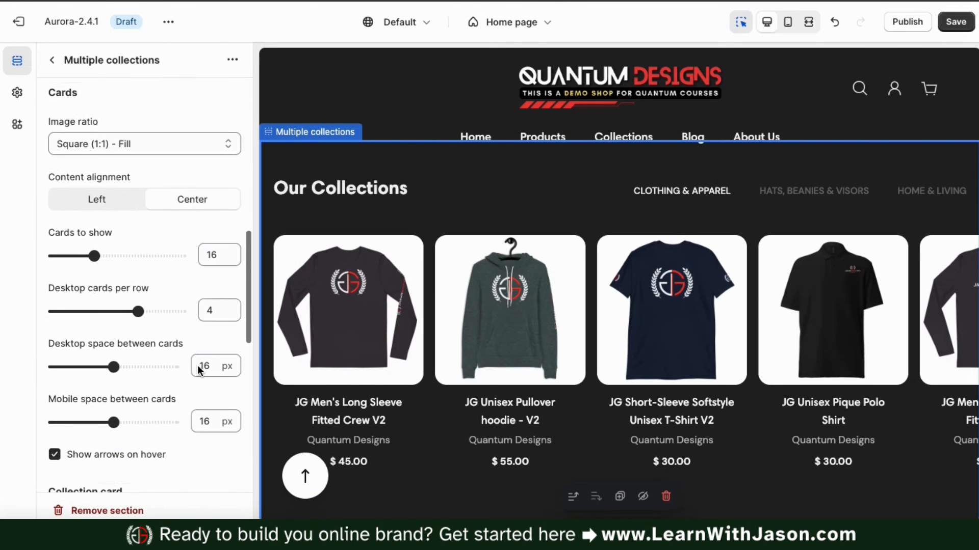
pyautogui.scroll(-2, 197, 365)
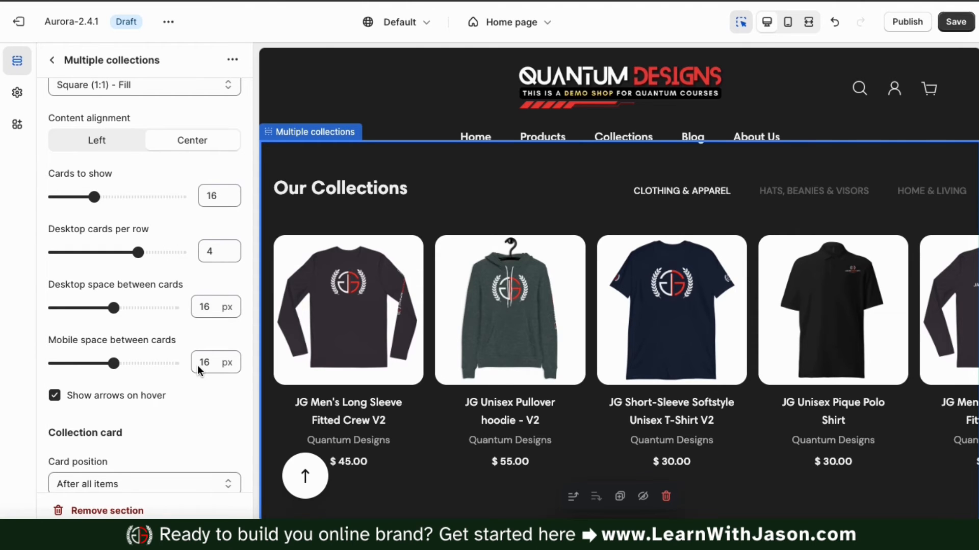
pyautogui.scroll(-5, 198, 365)
pyautogui.scroll(-4, 197, 365)
pyautogui.scroll(-2, 197, 365)
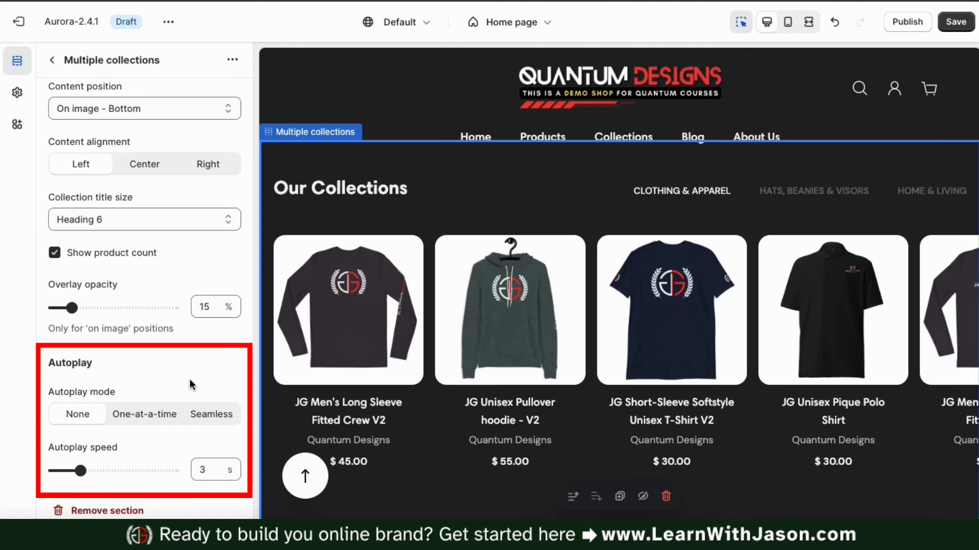
pyautogui.click(164, 414)
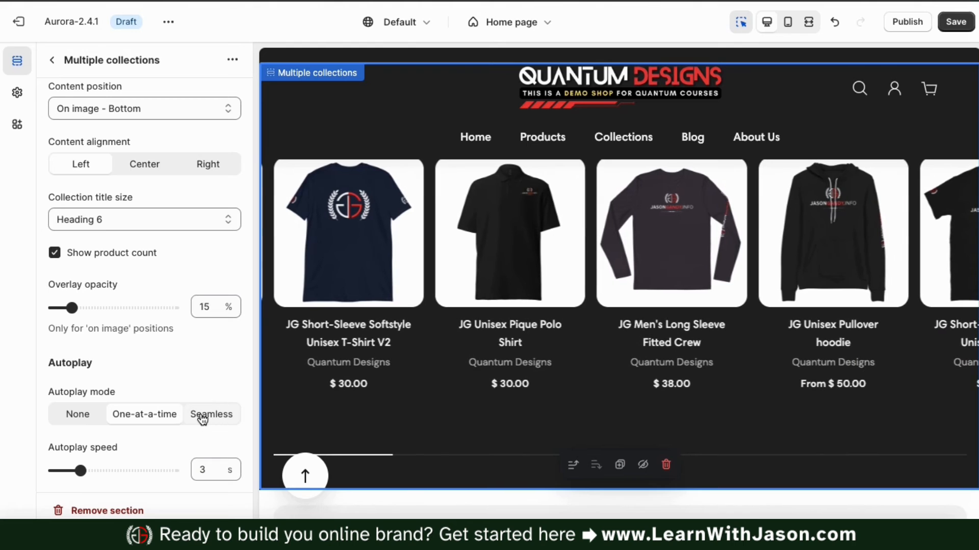
pyautogui.click(203, 419)
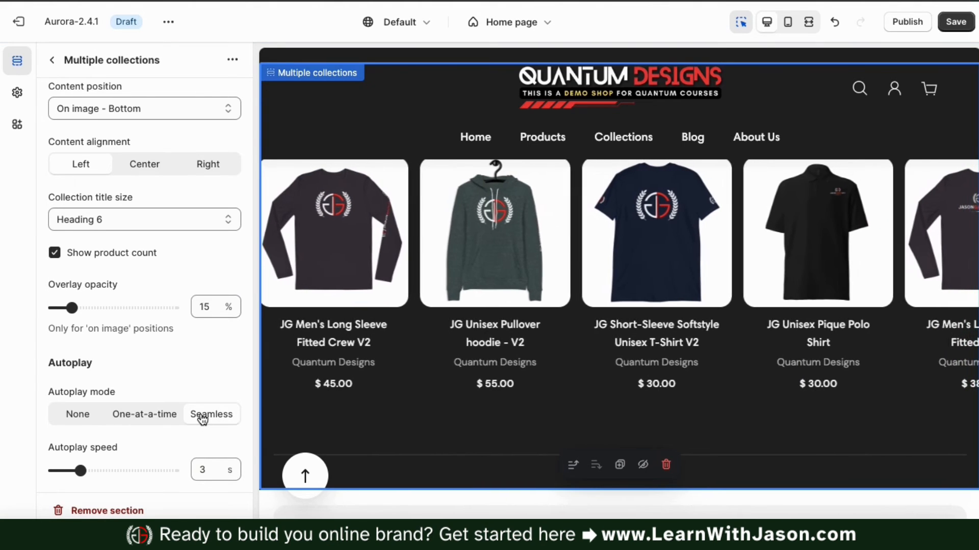
pyautogui.scroll(2, 347, 370)
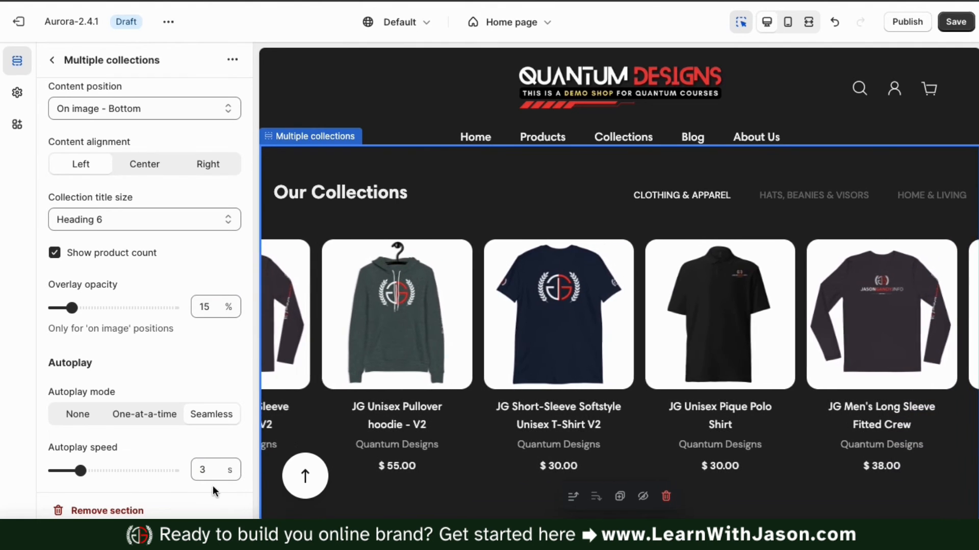
pyautogui.click(79, 415)
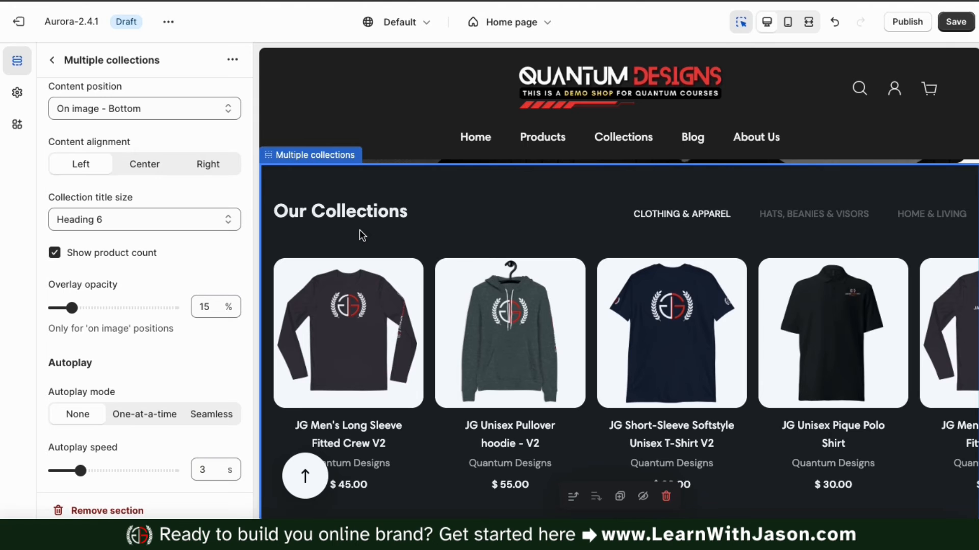
# Check the Hats, Beanies & Visors tab of the section in the mobile preview and return to the desktop preview
pyautogui.click(788, 32)
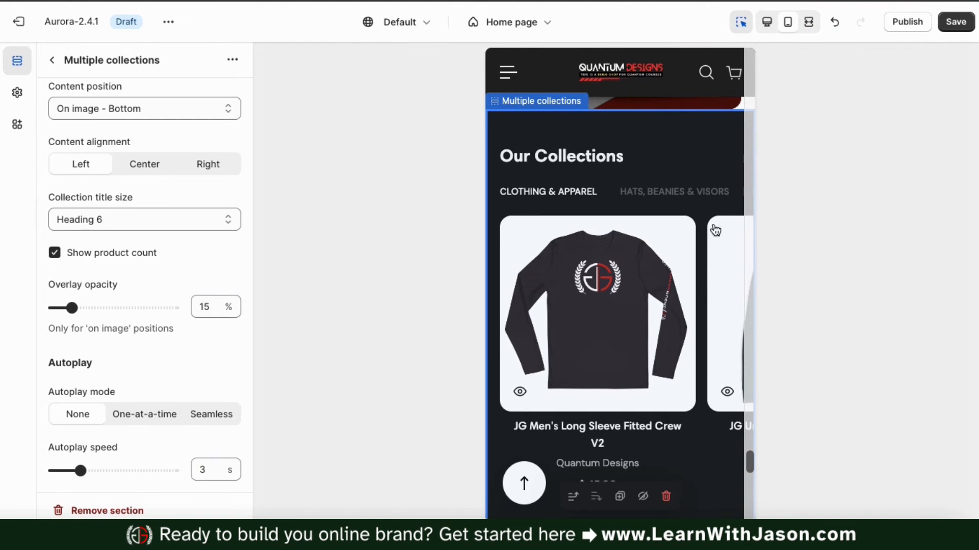
pyautogui.click(696, 191)
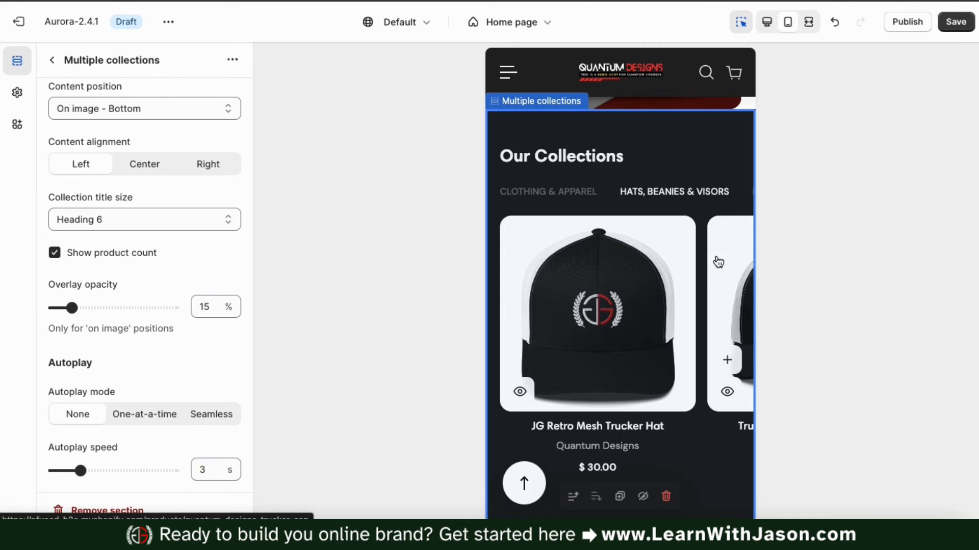
pyautogui.click(767, 22)
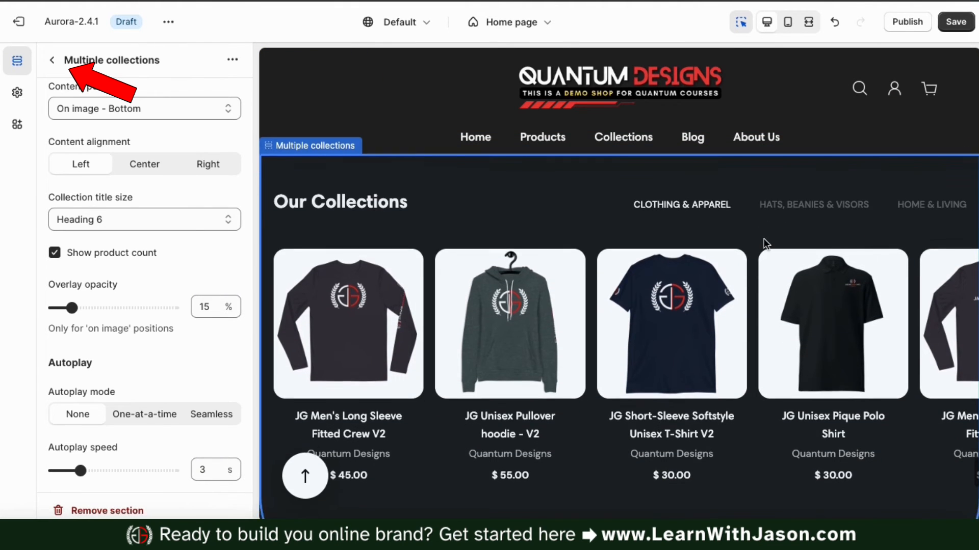
# Move the Multiple collections section directly below Collection with text on the home page and save the theme
pyautogui.click(52, 59)
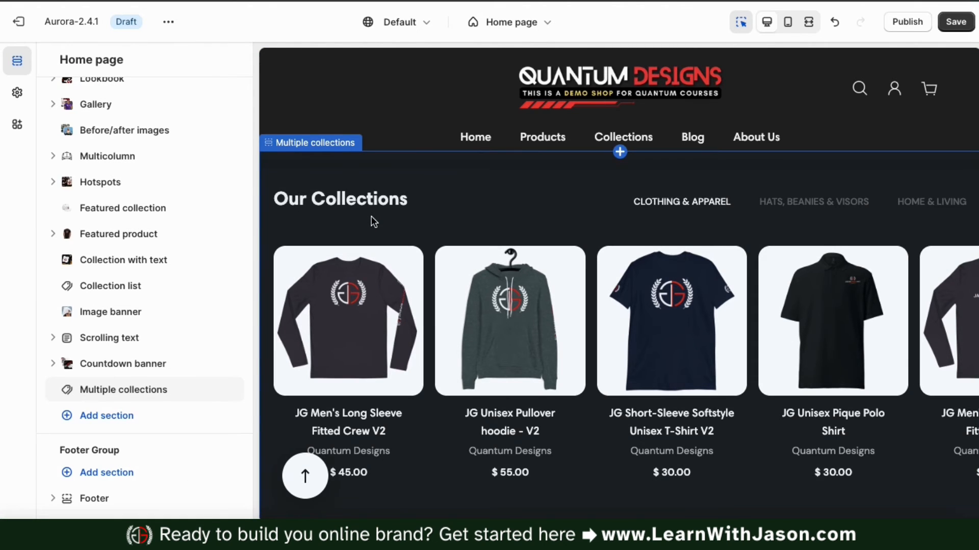
pyautogui.scroll(-5, 371, 216)
pyautogui.scroll(10, 371, 216)
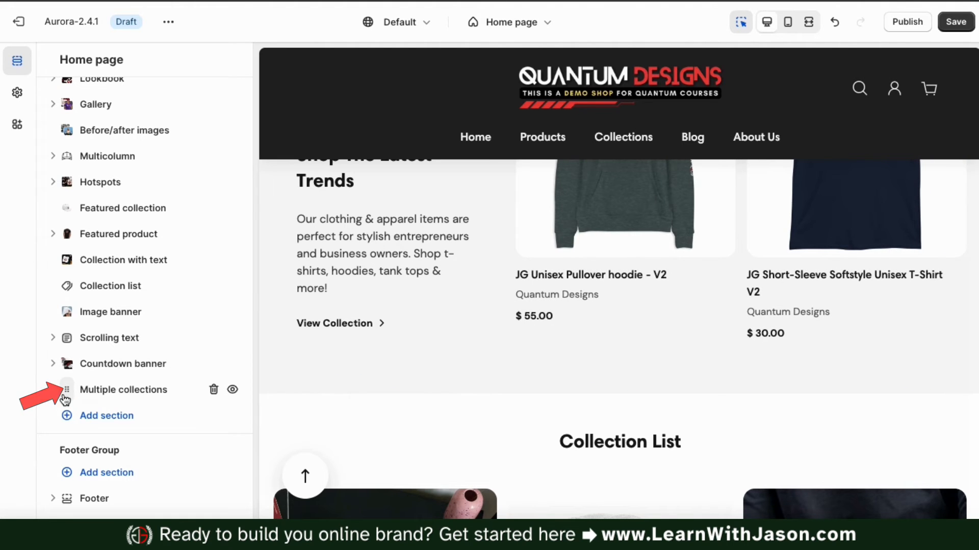
pyautogui.moveTo(71, 395); pyautogui.dragTo(76, 285)
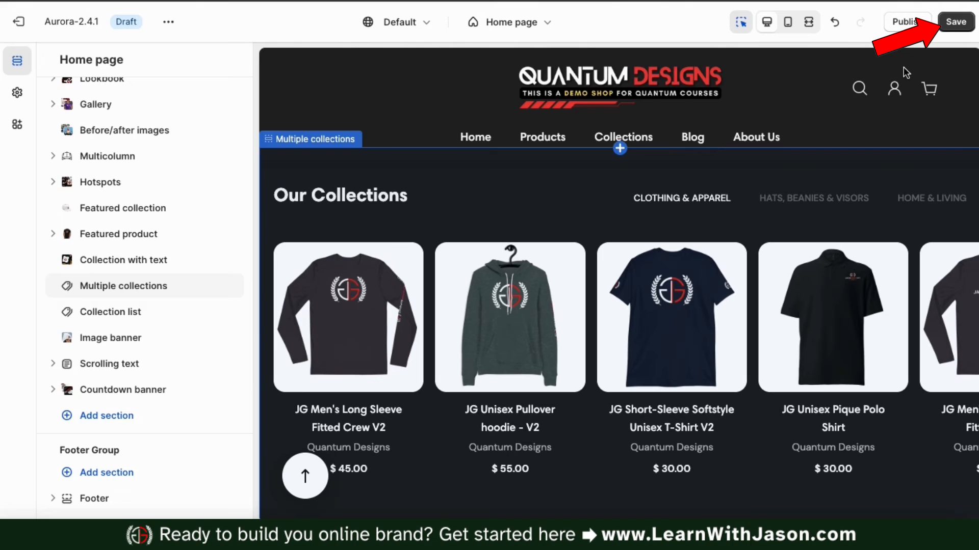
pyautogui.click(959, 22)
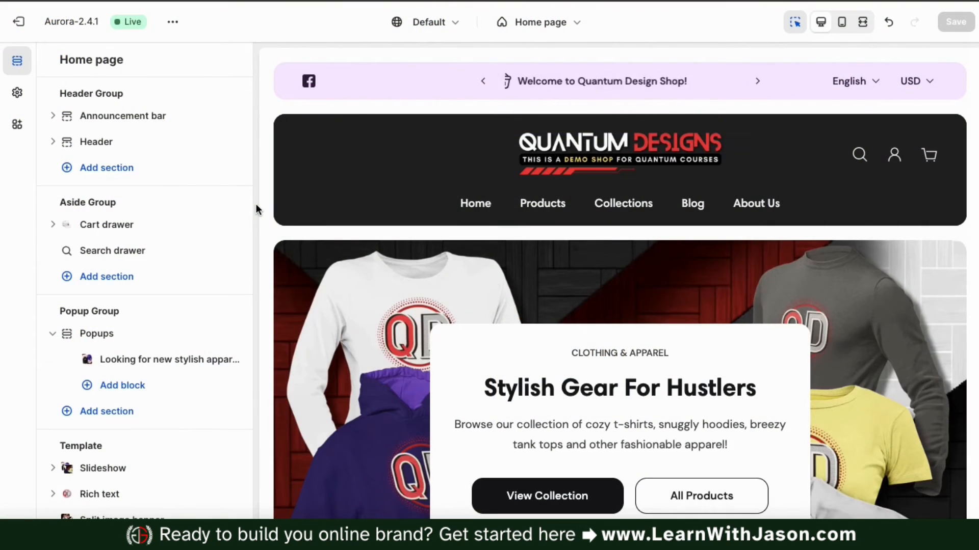
# Add a Collage section at the end of the home page template and look over its blocks in the preview
pyautogui.scroll(-7, 248, 236)
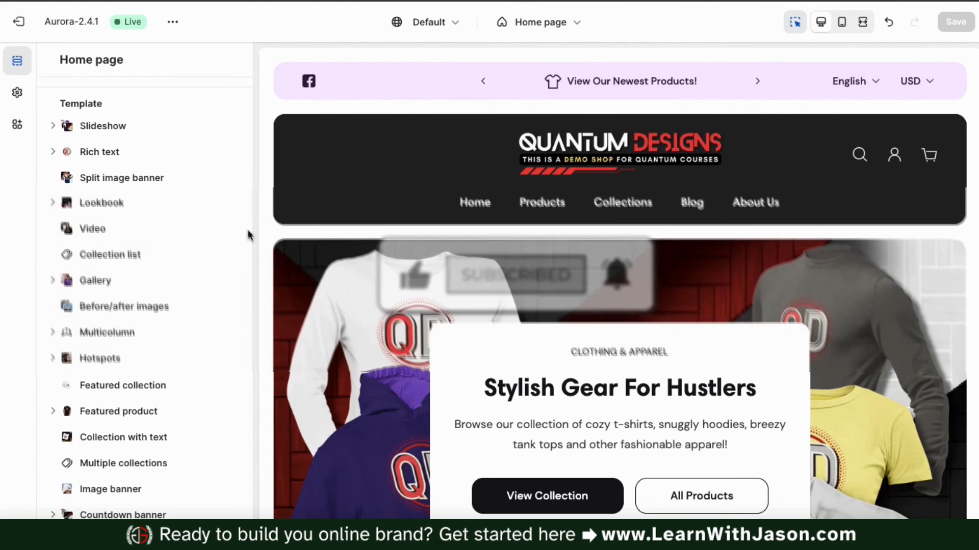
pyautogui.scroll(-1, 249, 234)
pyautogui.scroll(-7, 248, 234)
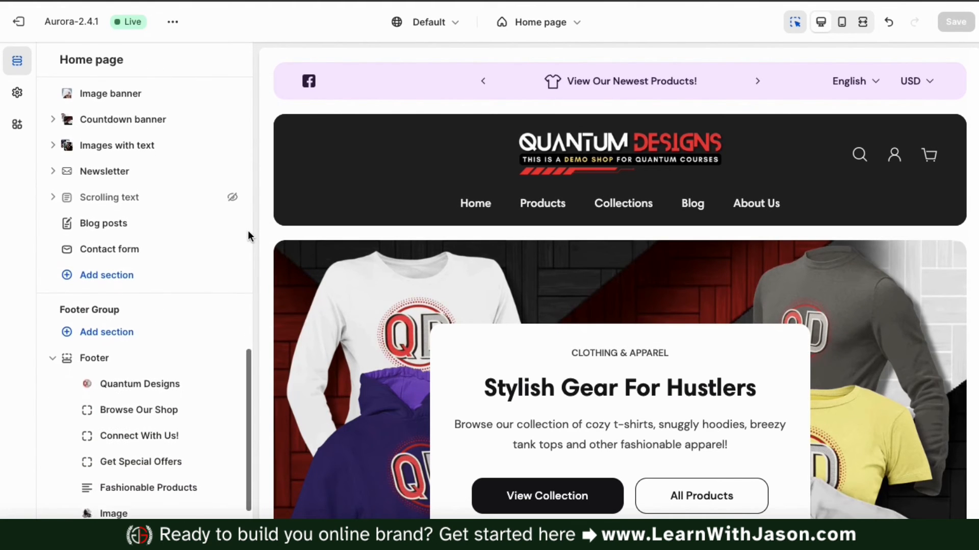
pyautogui.click(105, 270)
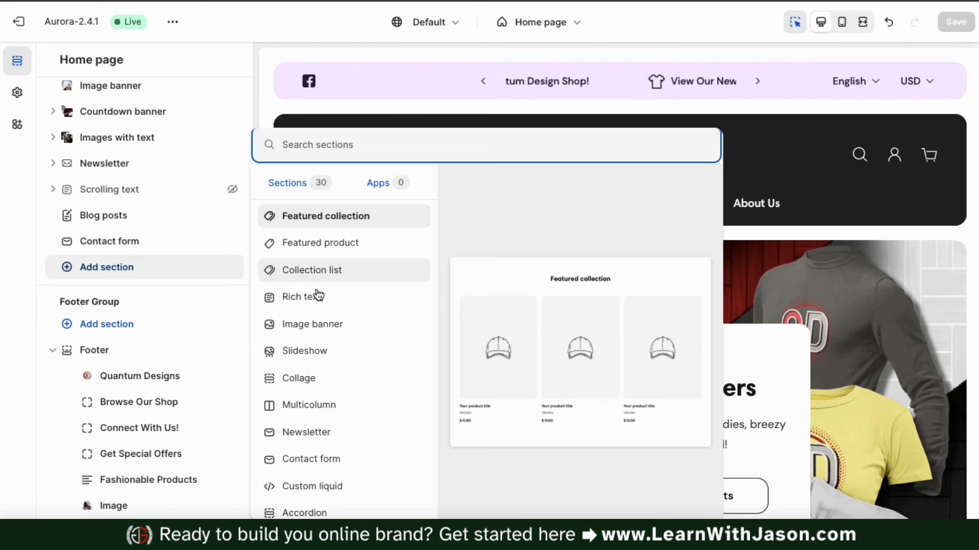
pyautogui.scroll(-3, 323, 293)
pyautogui.scroll(-1, 322, 296)
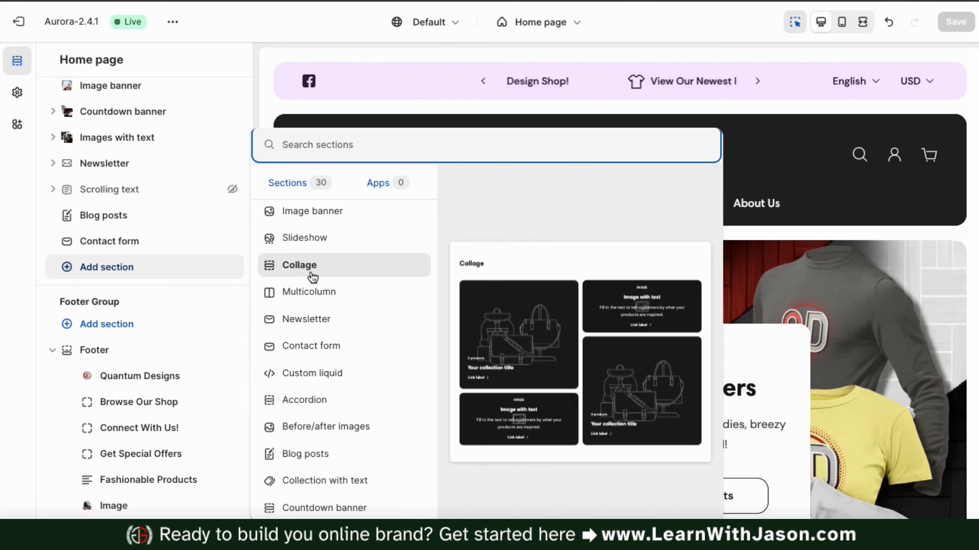
pyautogui.click(313, 275)
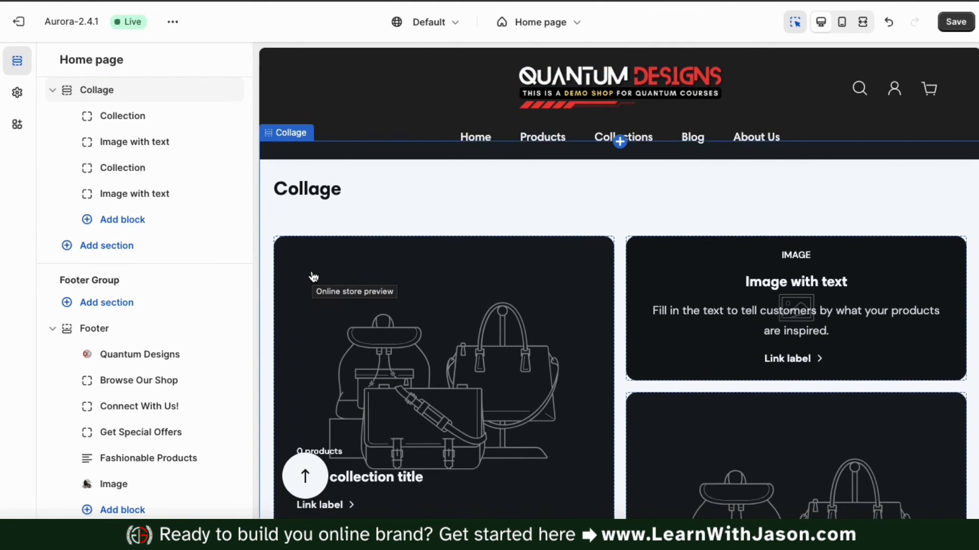
pyautogui.scroll(-5, 314, 277)
pyautogui.scroll(-2, 314, 277)
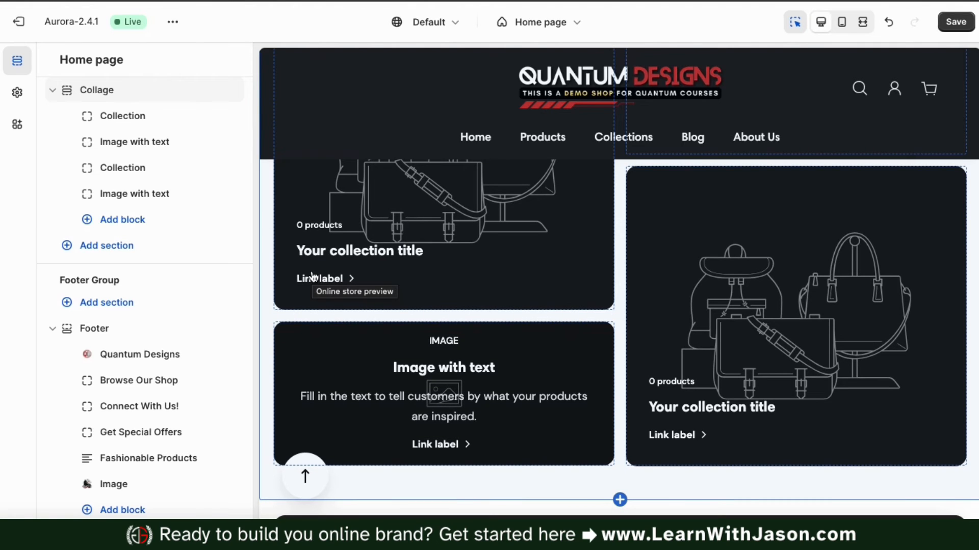
pyautogui.scroll(7, 313, 277)
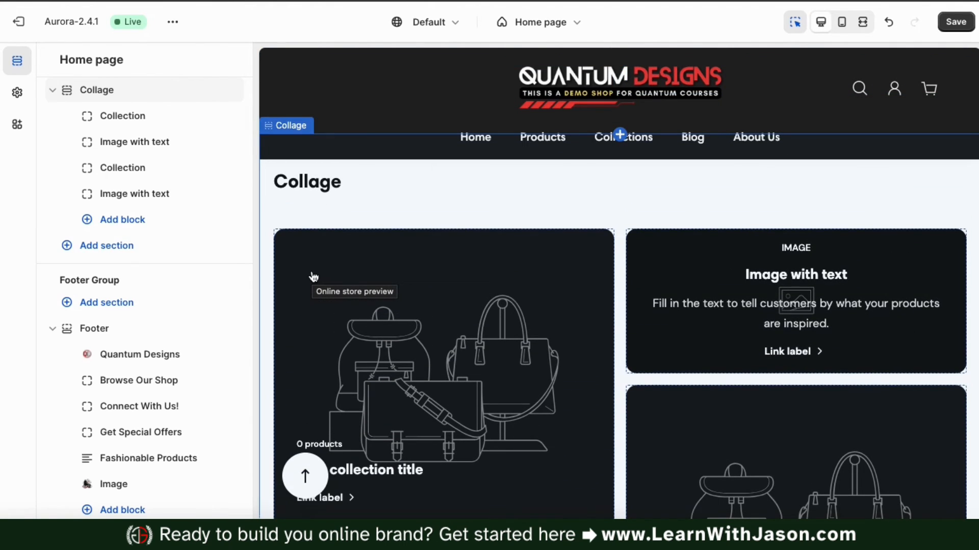
pyautogui.scroll(-1, 200, 318)
pyautogui.scroll(2, 199, 317)
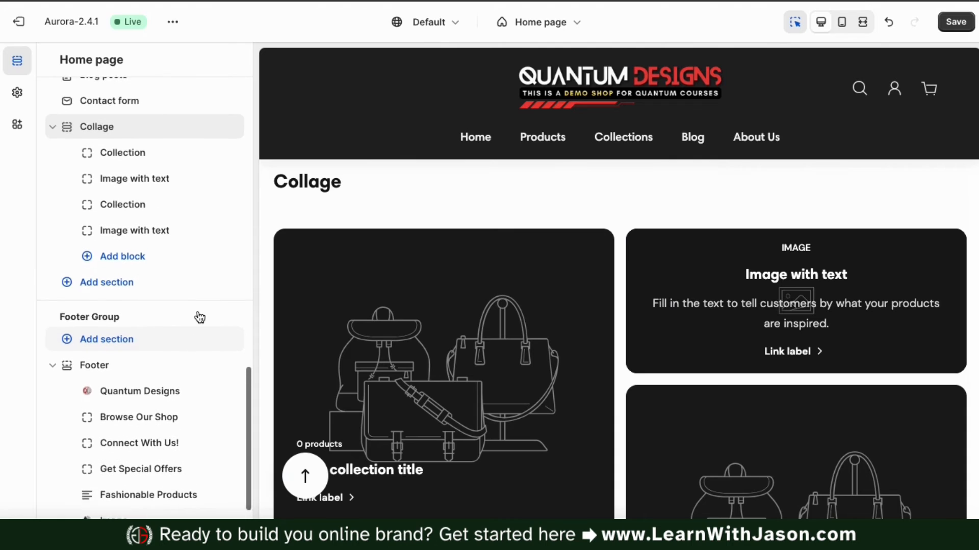
# Replace the Collage section's second Collection block with a new Product block placed above the last Image with text block
pyautogui.scroll(1, 199, 318)
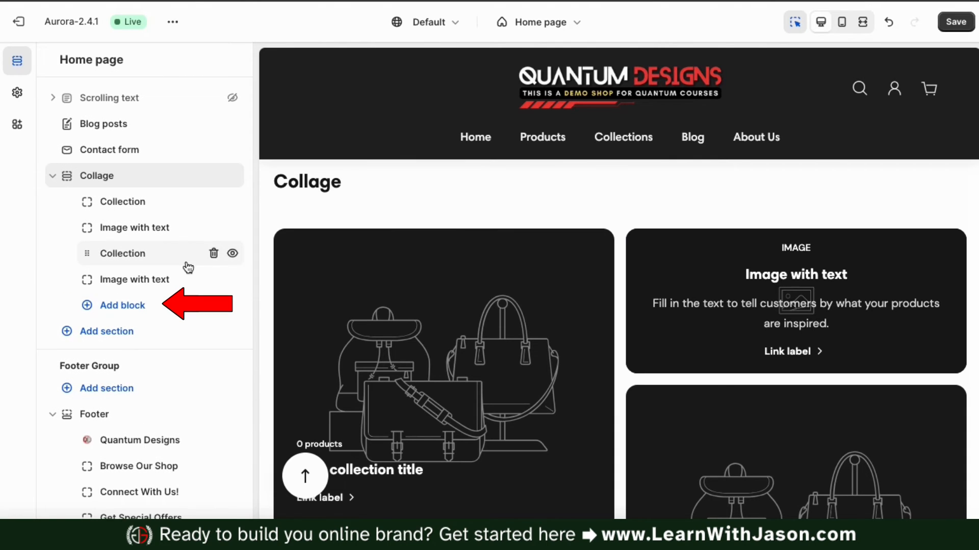
pyautogui.click(138, 307)
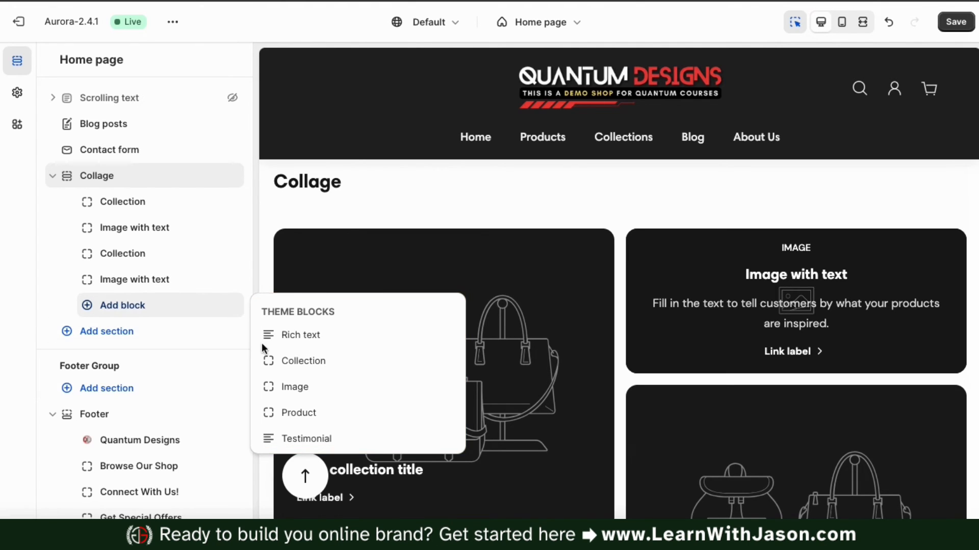
pyautogui.click(302, 412)
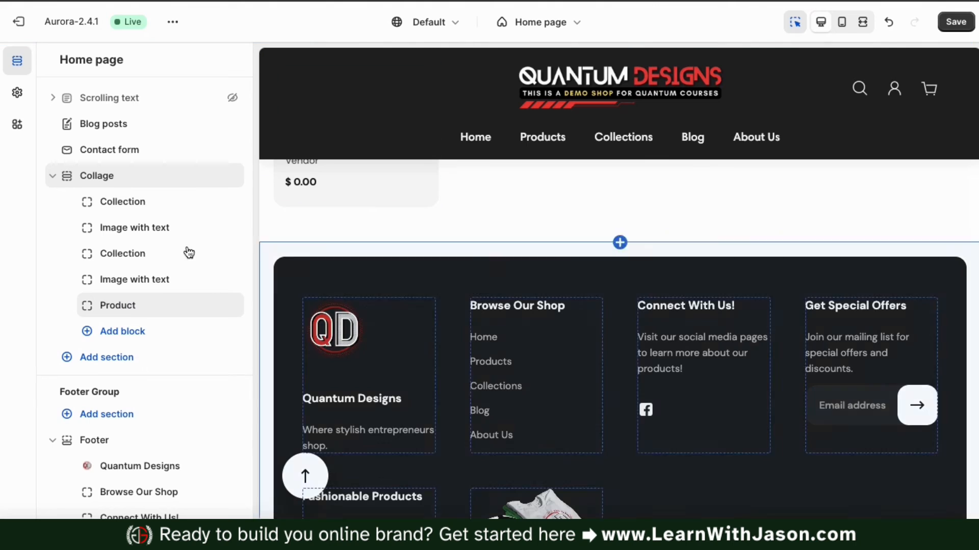
pyautogui.click(212, 253)
pyautogui.moveTo(87, 280); pyautogui.dragTo(90, 253)
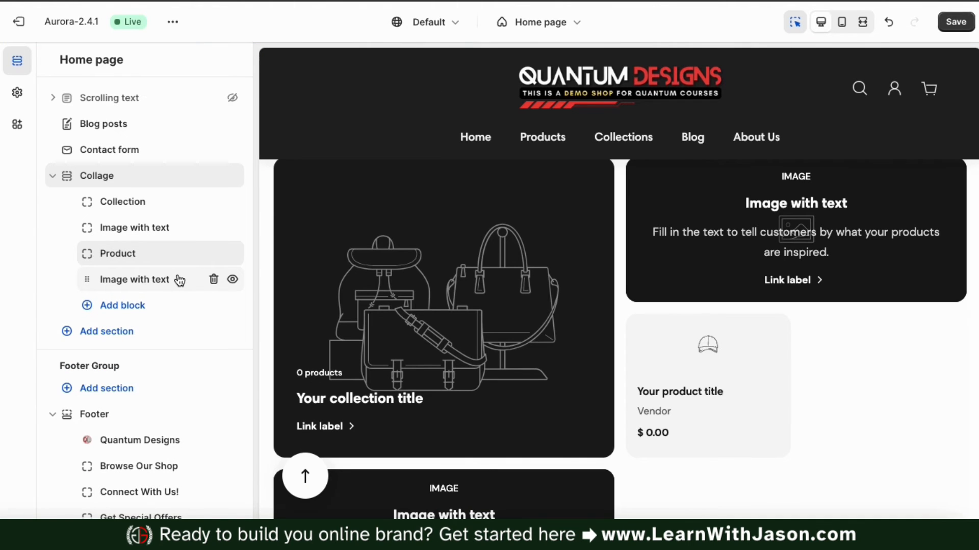
pyautogui.click(141, 308)
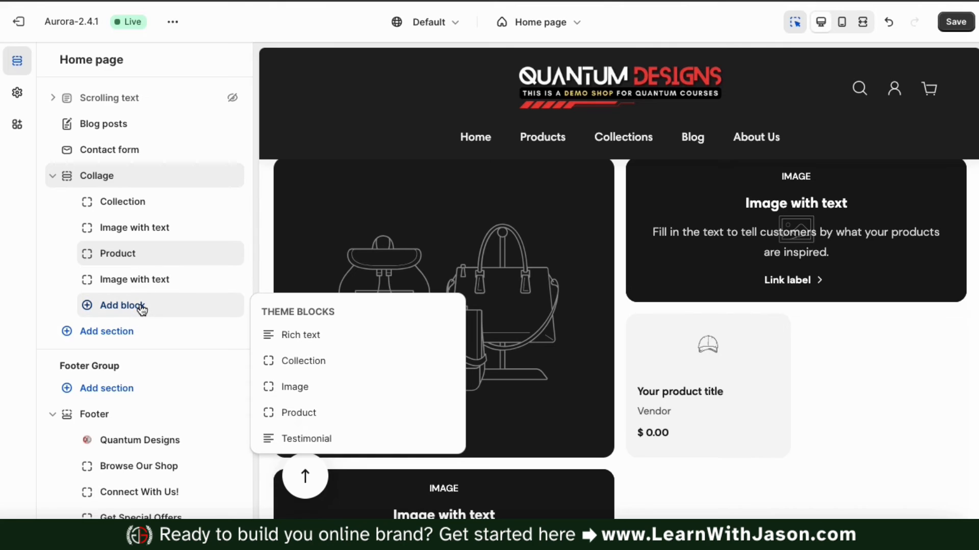
pyautogui.click(309, 387)
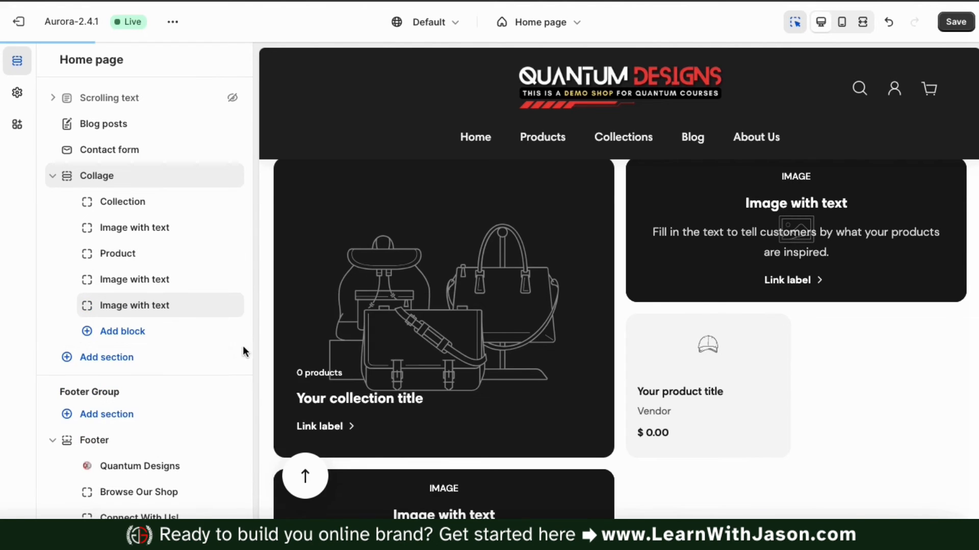
pyautogui.click(214, 306)
# Add a Rich text block to the Collage section and remove the second Image with text block
pyautogui.click(135, 312)
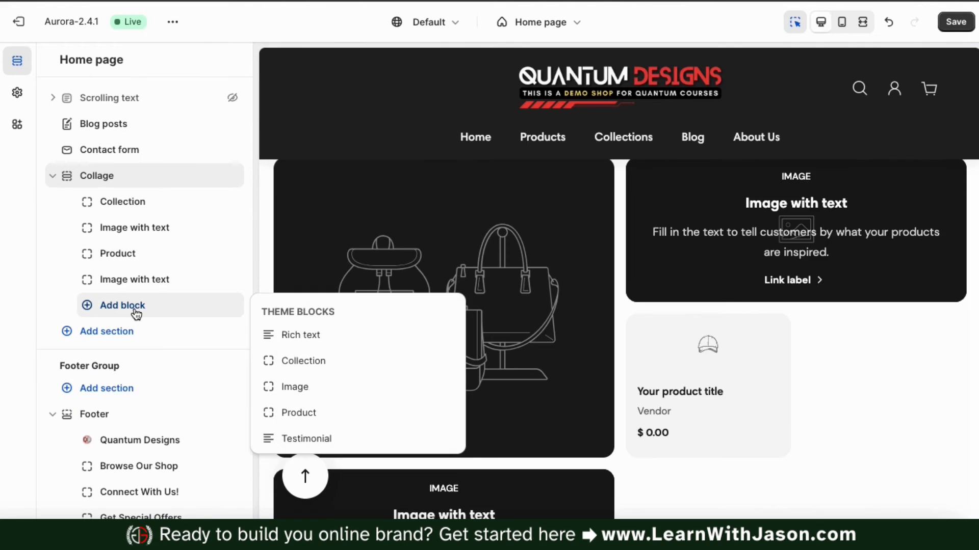
pyautogui.click(301, 333)
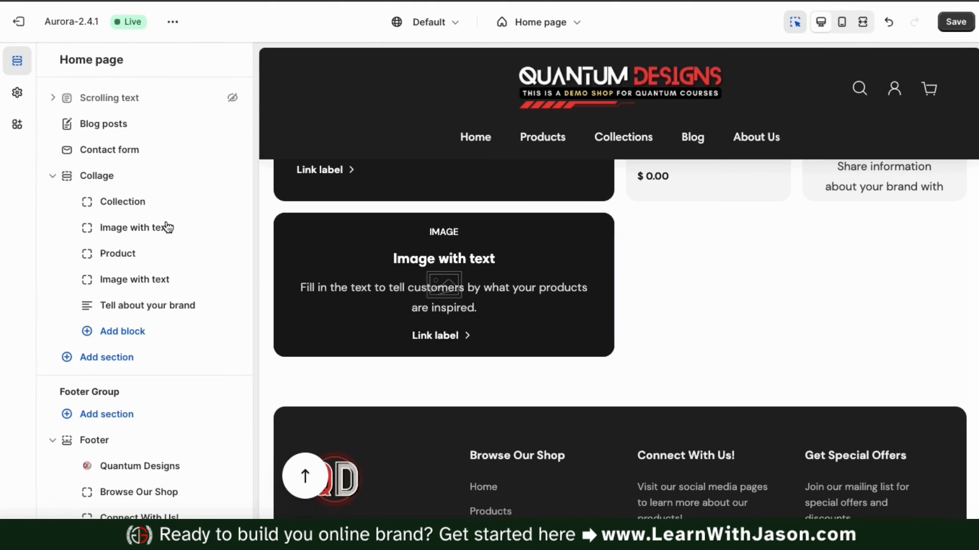
pyautogui.moveTo(188, 279)
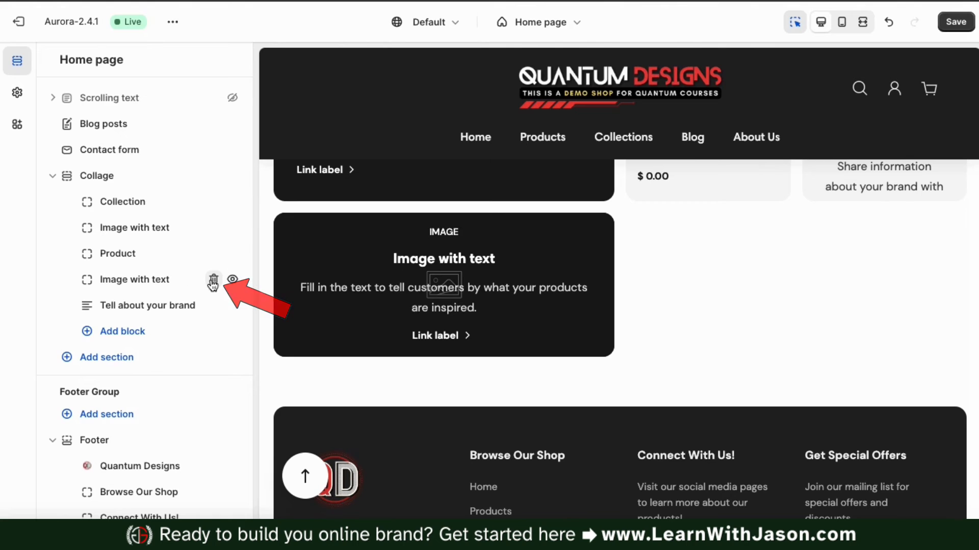
pyautogui.click(213, 281)
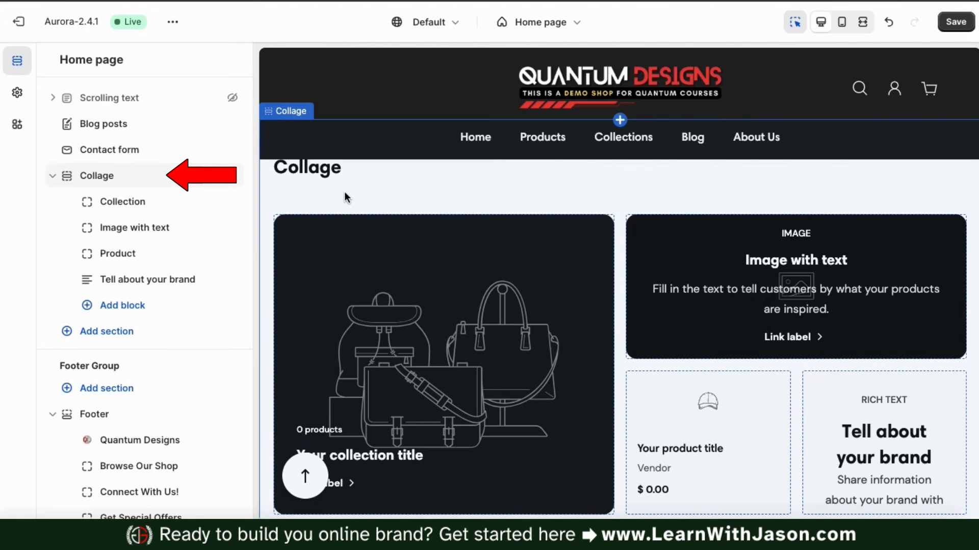
# Open the Collage section's settings, try the Secondary and Contrasting color schemes, and restore Default
pyautogui.scroll(1, 345, 197)
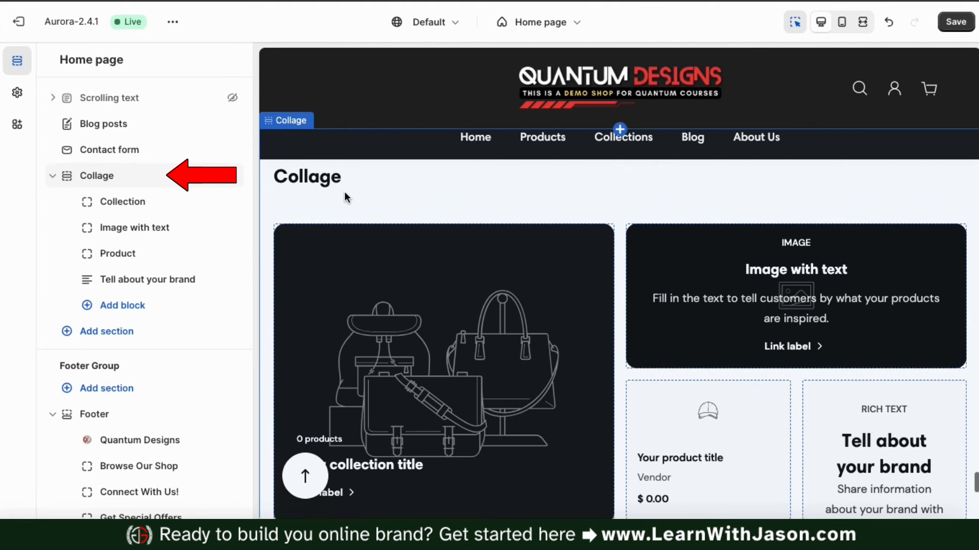
pyautogui.click(98, 185)
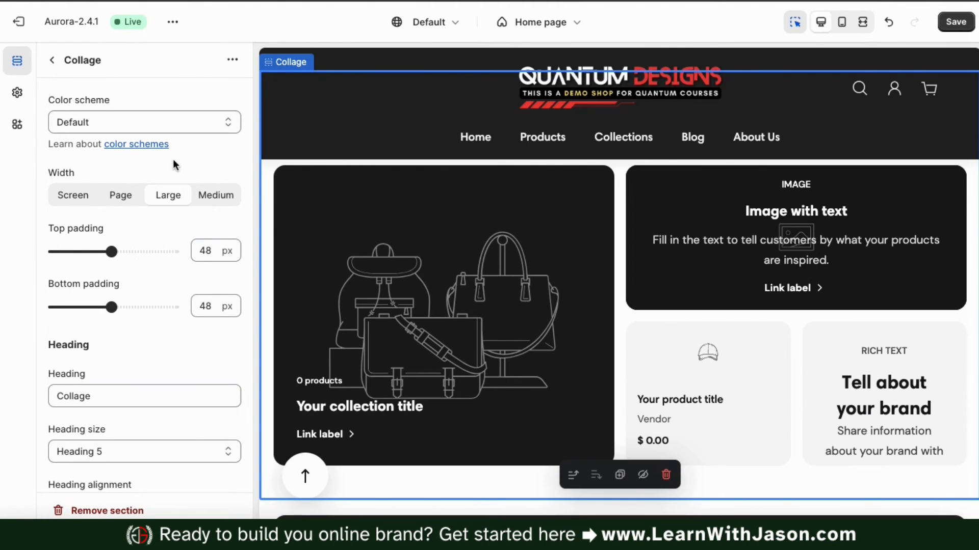
pyautogui.click(198, 121)
pyautogui.click(185, 156)
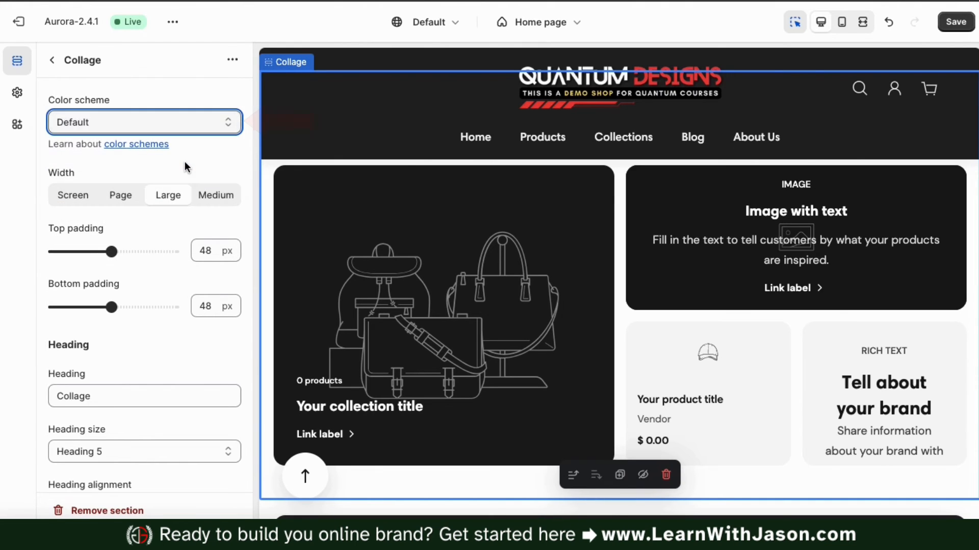
pyautogui.click(176, 119)
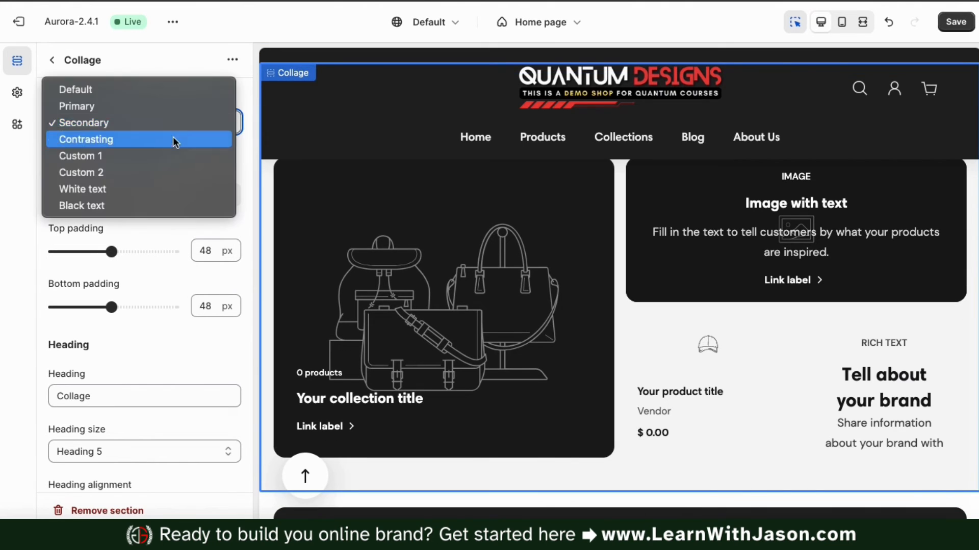
pyautogui.click(171, 142)
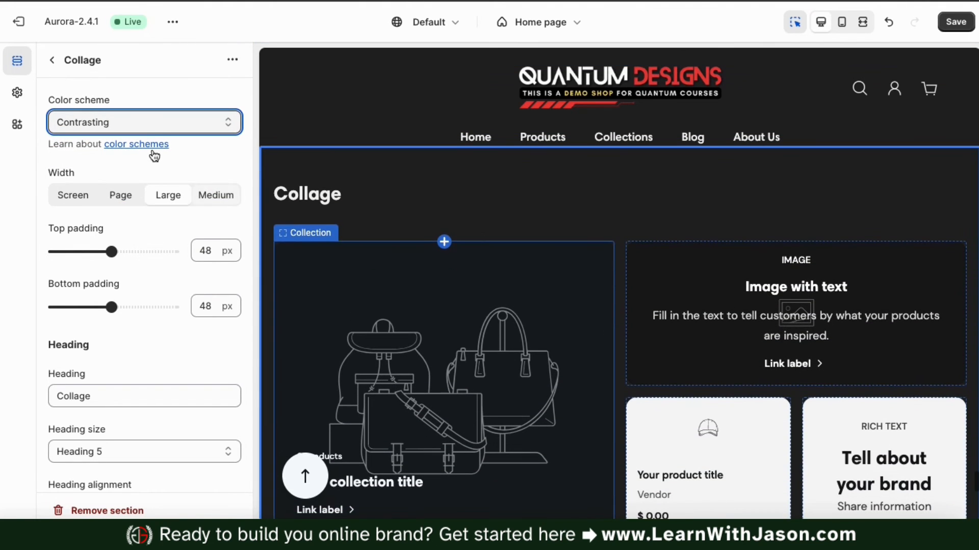
pyautogui.click(154, 128)
pyautogui.click(127, 72)
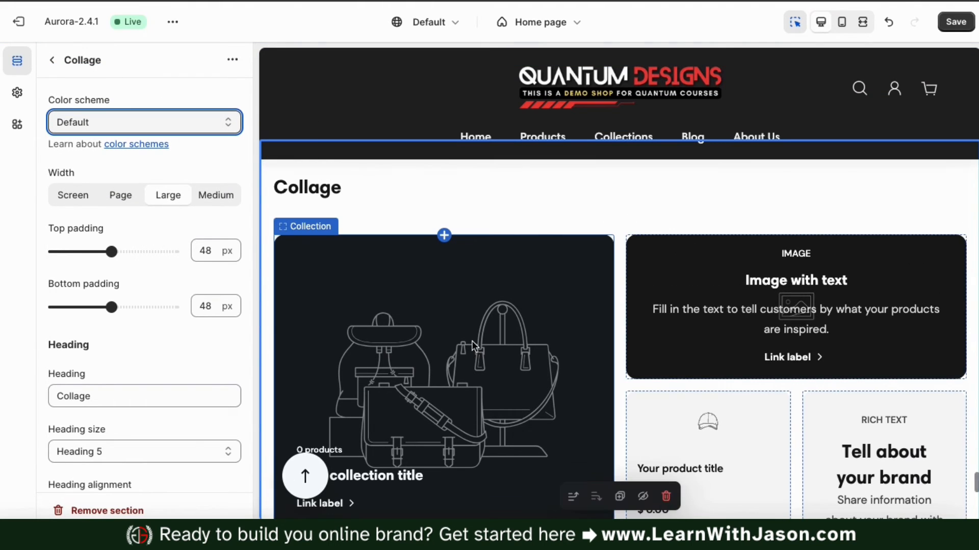
# Change the Collage section's heading to "Multimedia Collage" and align it to Center
pyautogui.scroll(-5, 251, 288)
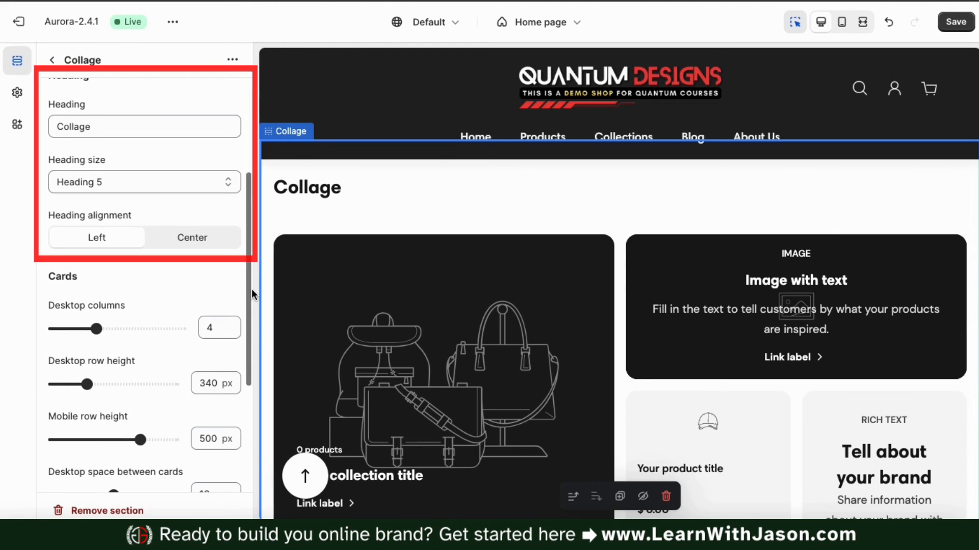
pyautogui.doubleClick(102, 127)
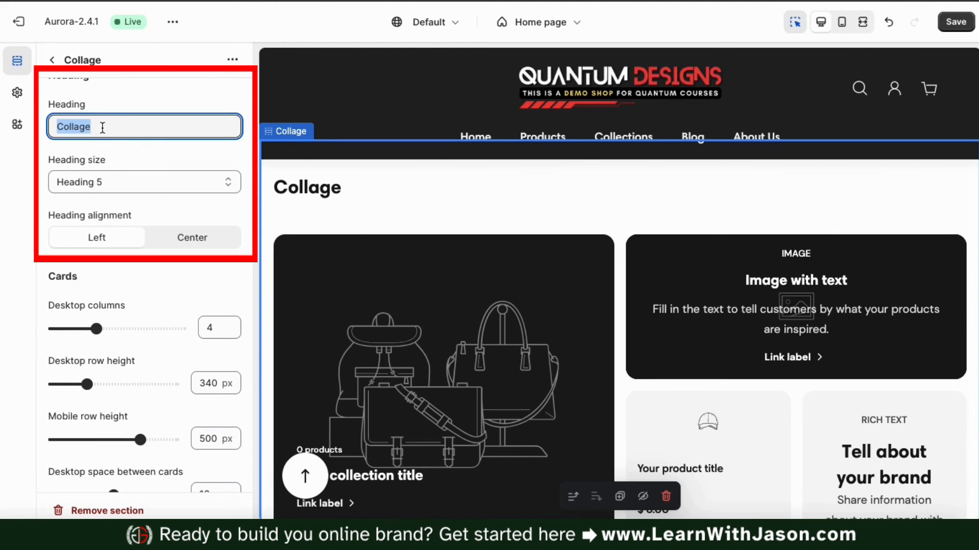
pyautogui.write('Multimedia')
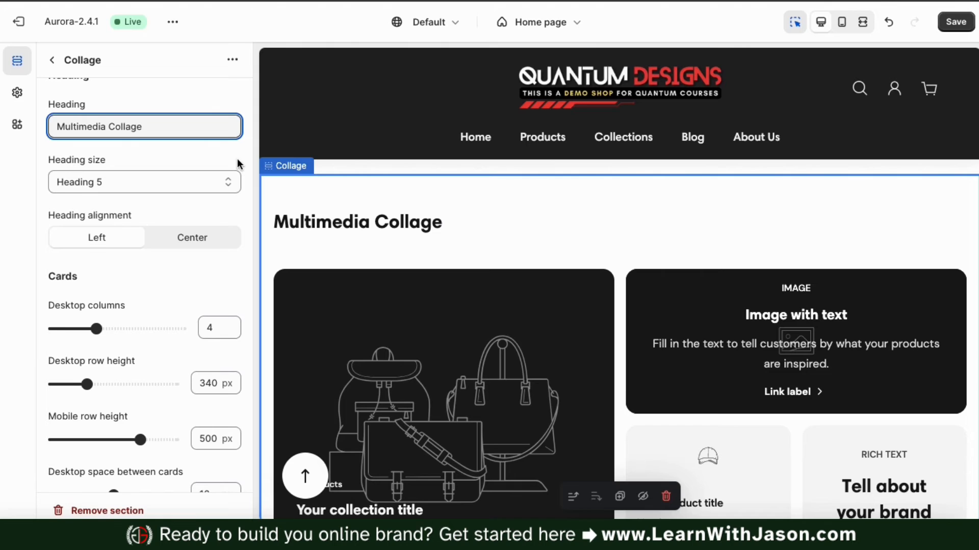
pyautogui.scroll(-1, 237, 164)
pyautogui.click(201, 223)
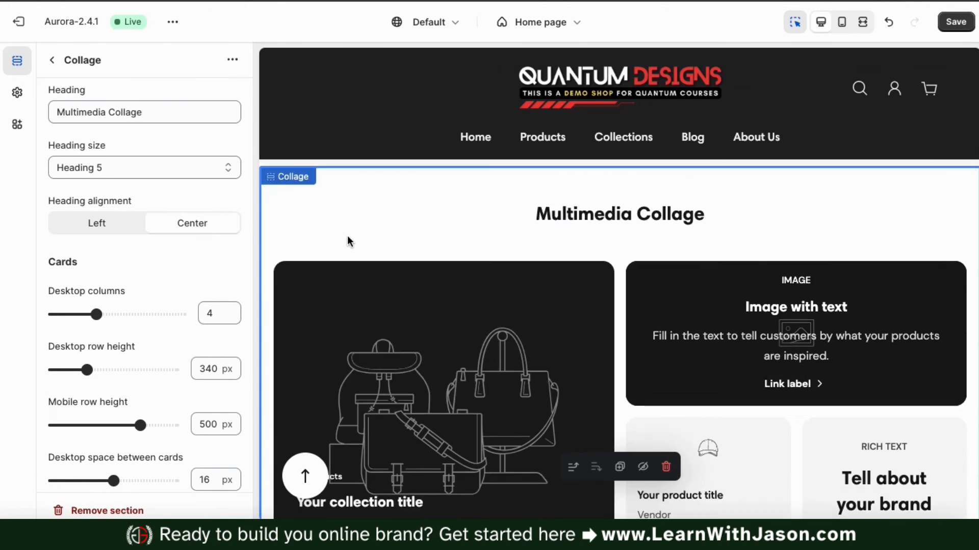
pyautogui.scroll(1, 347, 240)
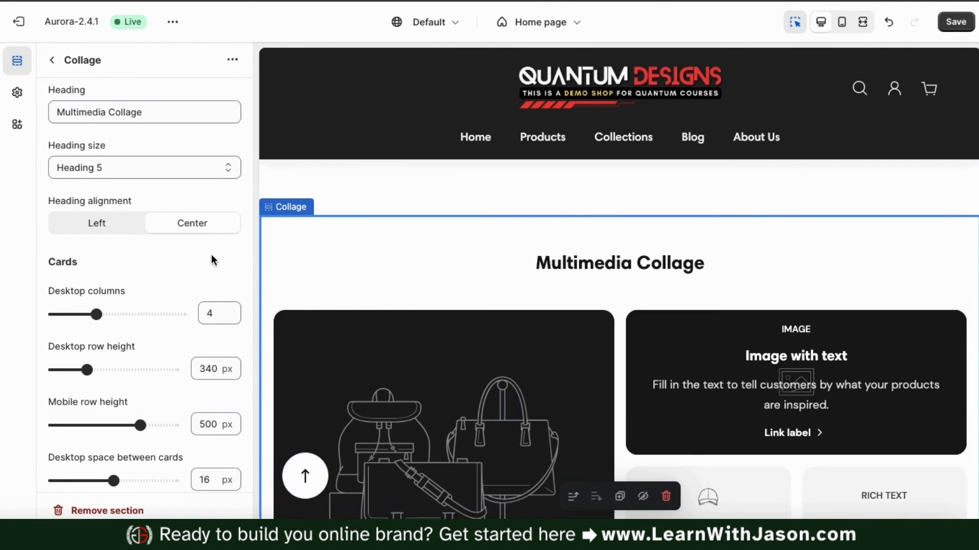
# Set the Collage section's mobile layout to Slideshow and page through its slides in the mobile preview
pyautogui.scroll(-4, 211, 255)
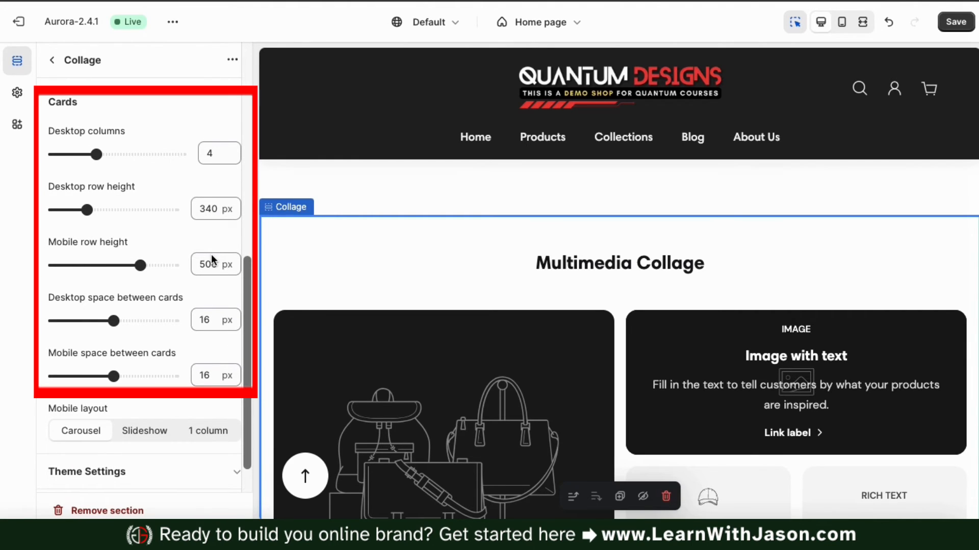
pyautogui.scroll(-1, 211, 255)
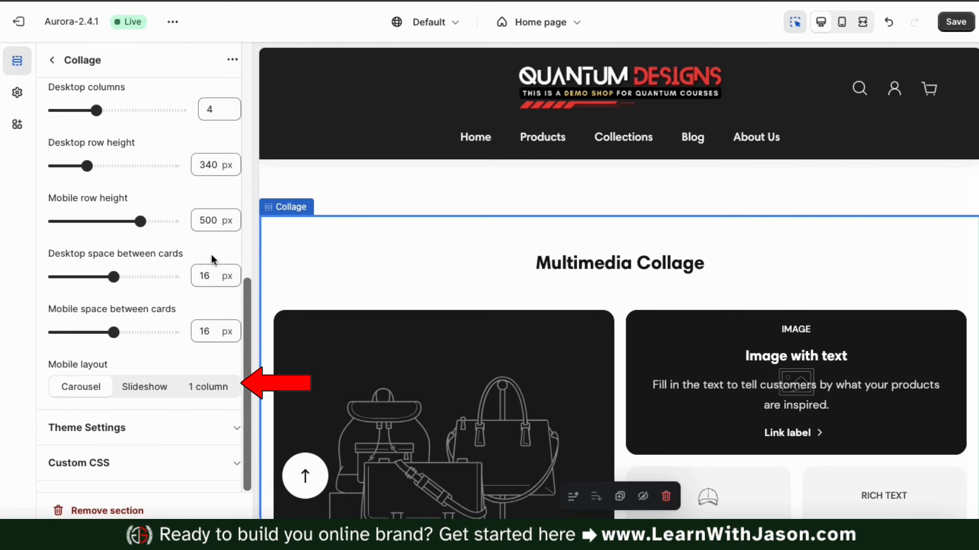
pyautogui.scroll(-1, 313, 249)
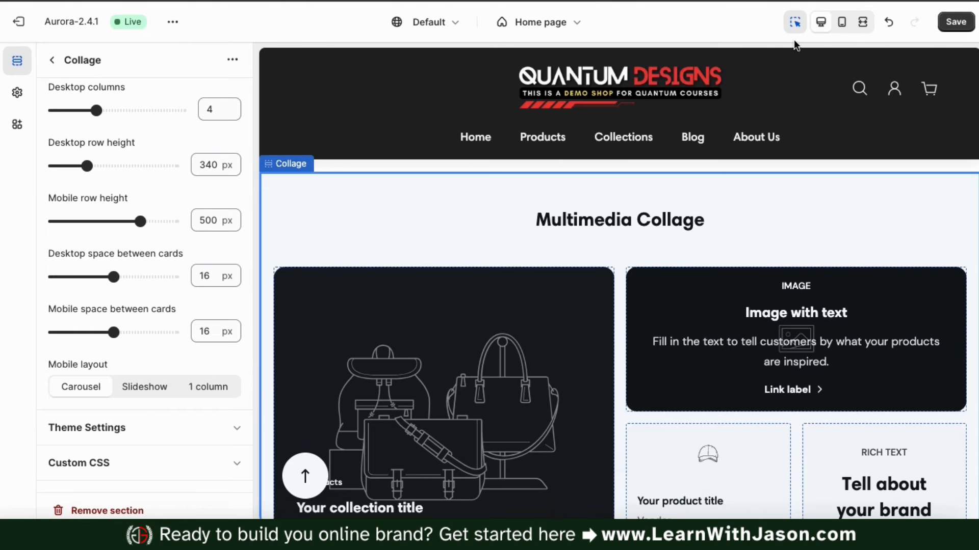
pyautogui.click(848, 27)
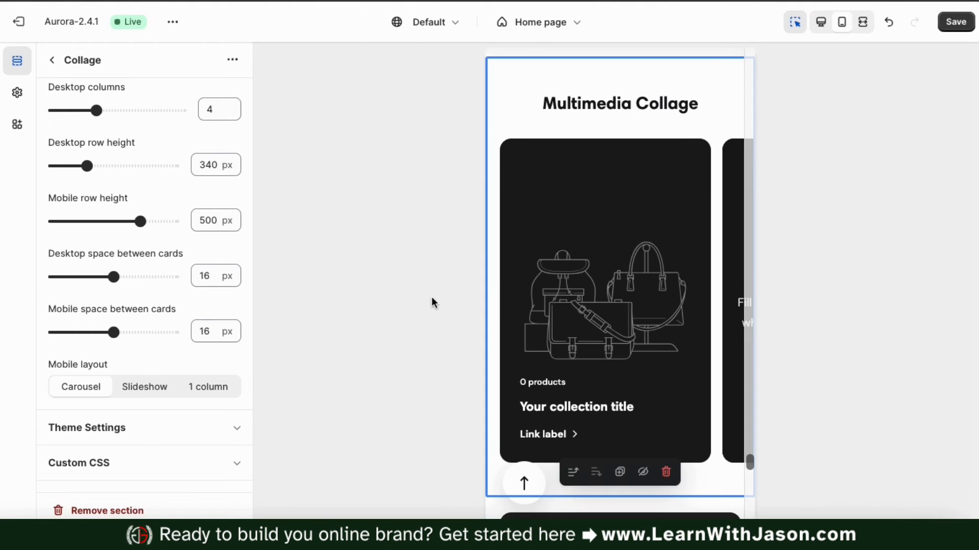
pyautogui.click(147, 390)
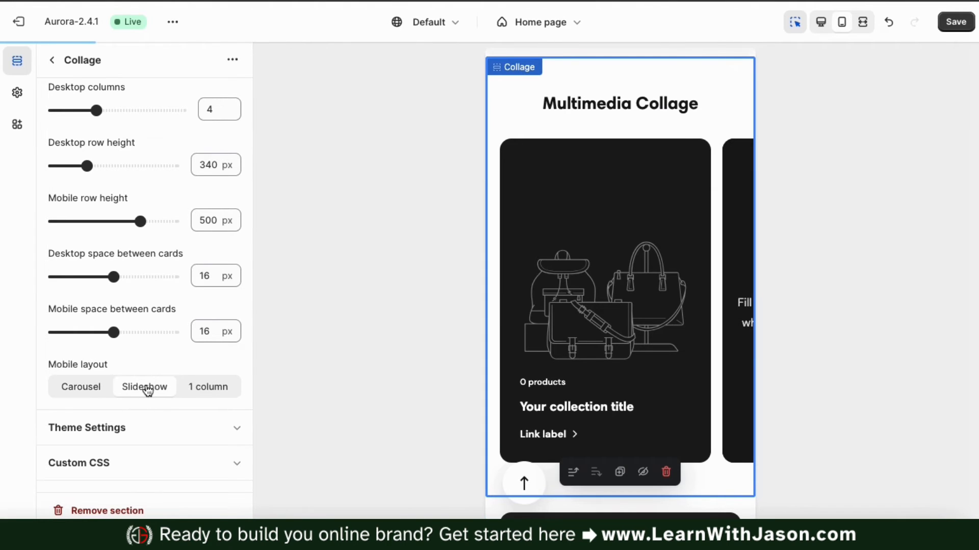
pyautogui.scroll(-2, 552, 282)
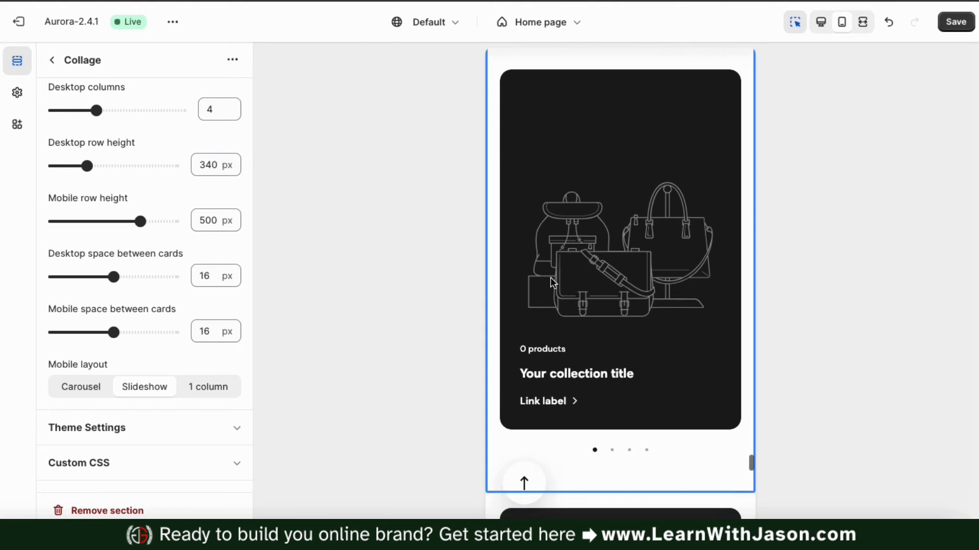
pyautogui.click(631, 415)
pyautogui.click(647, 417)
pyautogui.click(591, 407)
pyautogui.scroll(1, 579, 368)
# Try the 1 column mobile layout for the Collage section, look through its cards, and restore Slideshow
pyautogui.click(200, 383)
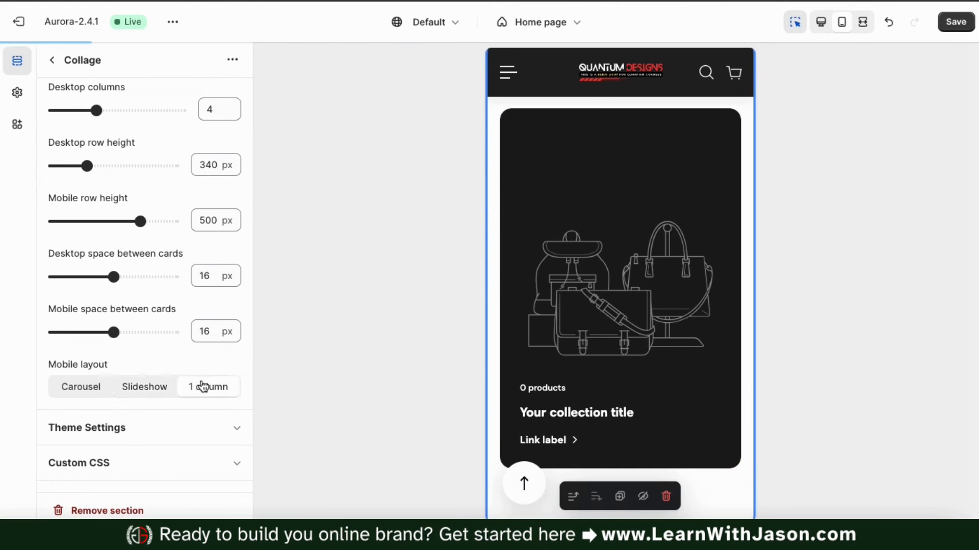
pyautogui.scroll(-5, 532, 312)
pyautogui.scroll(-5, 532, 312)
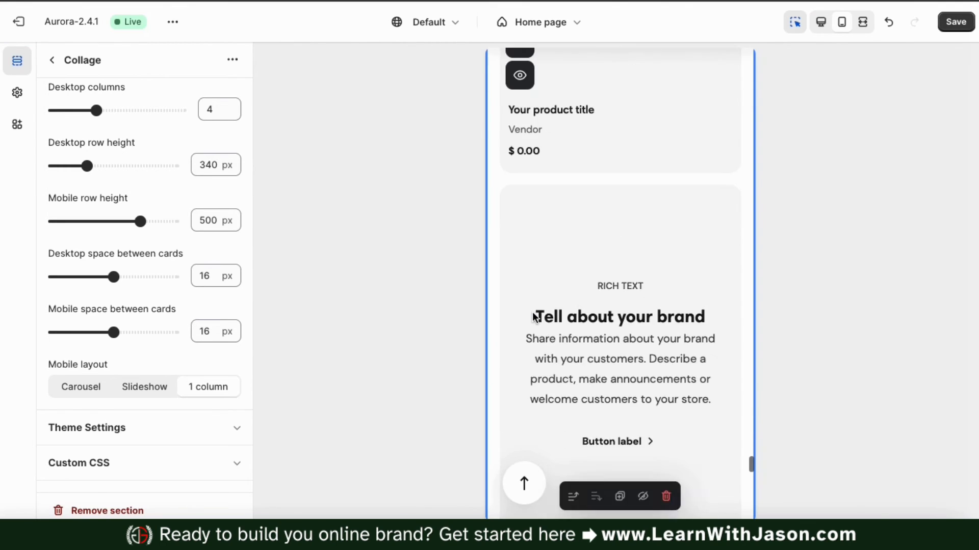
pyautogui.scroll(10, 532, 312)
pyautogui.scroll(-1, 532, 314)
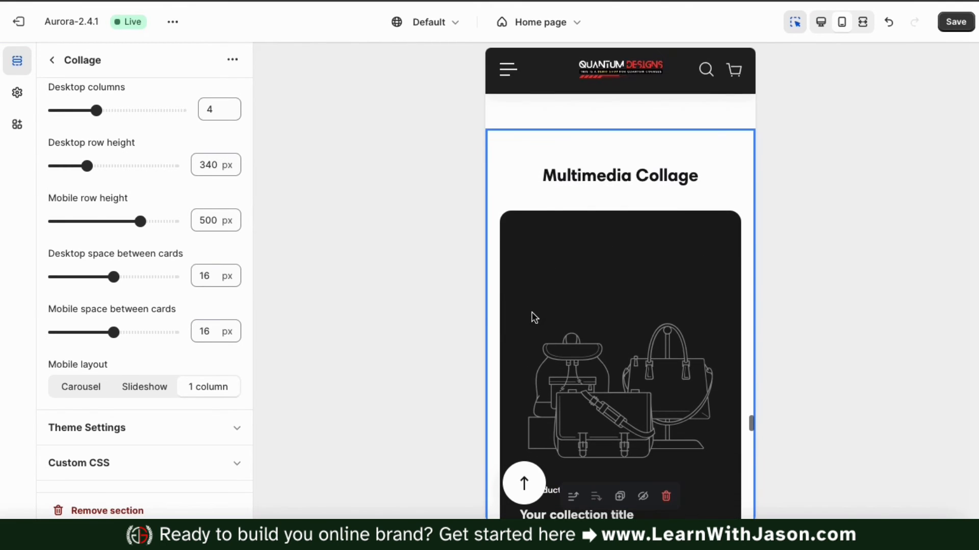
pyautogui.click(152, 389)
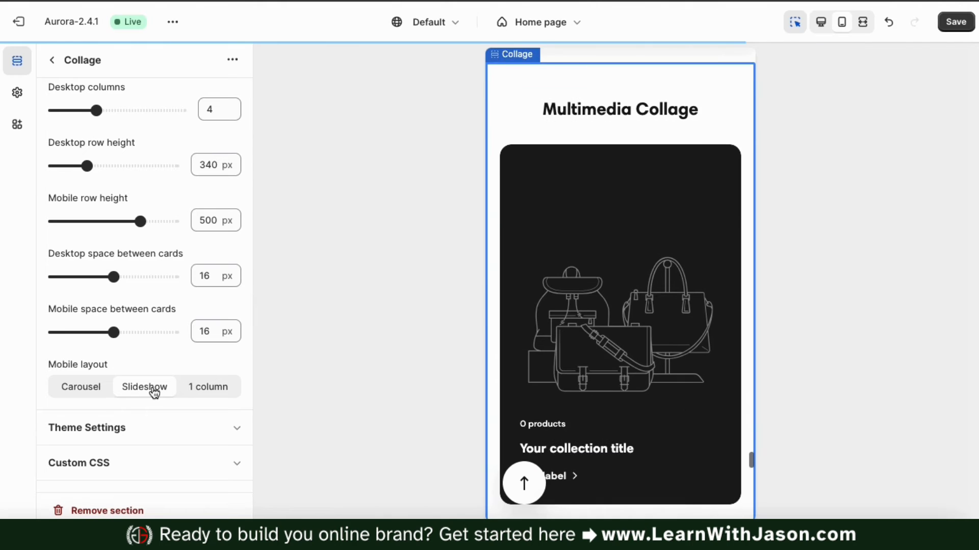
# Return to the desktop preview and open the settings of the Collection block in the Collage section
pyautogui.click(821, 22)
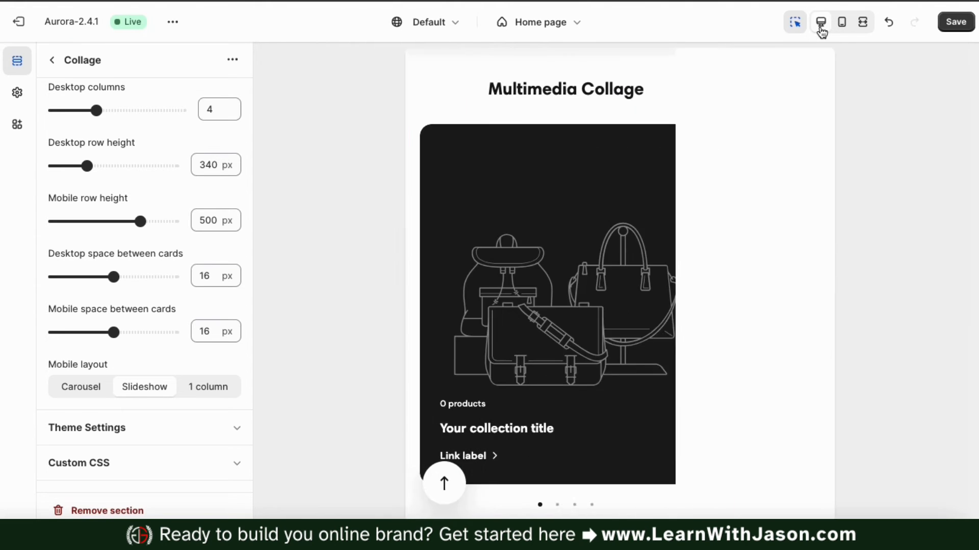
pyautogui.scroll(3, 713, 213)
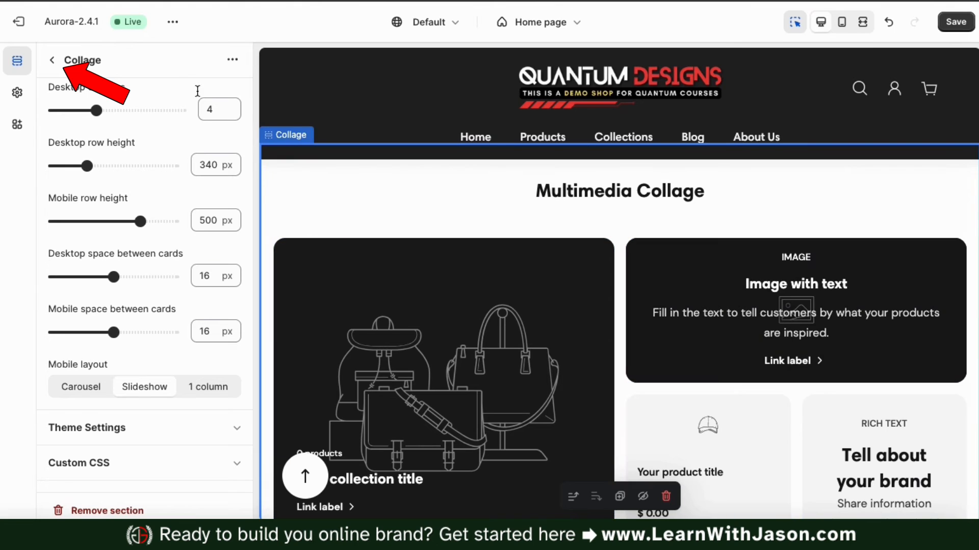
pyautogui.click(54, 61)
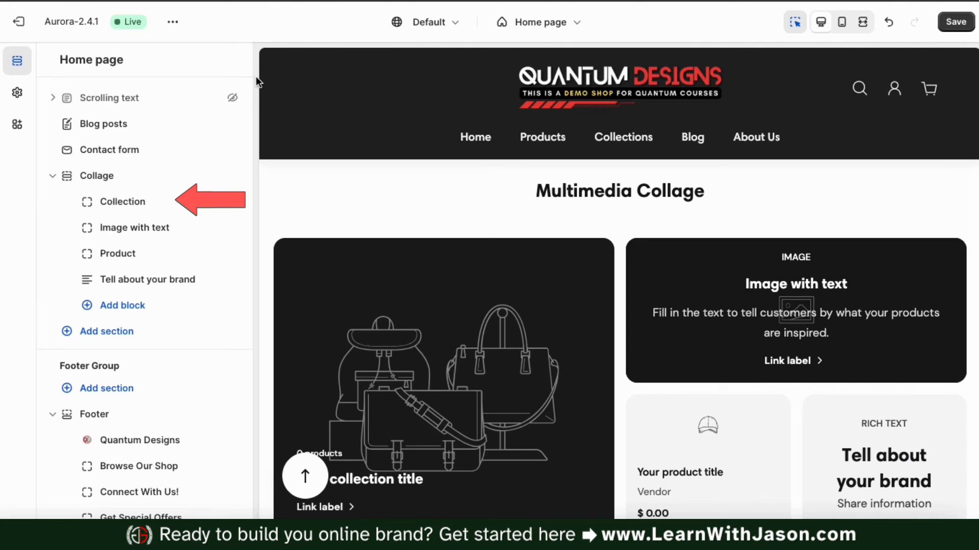
pyautogui.click(120, 205)
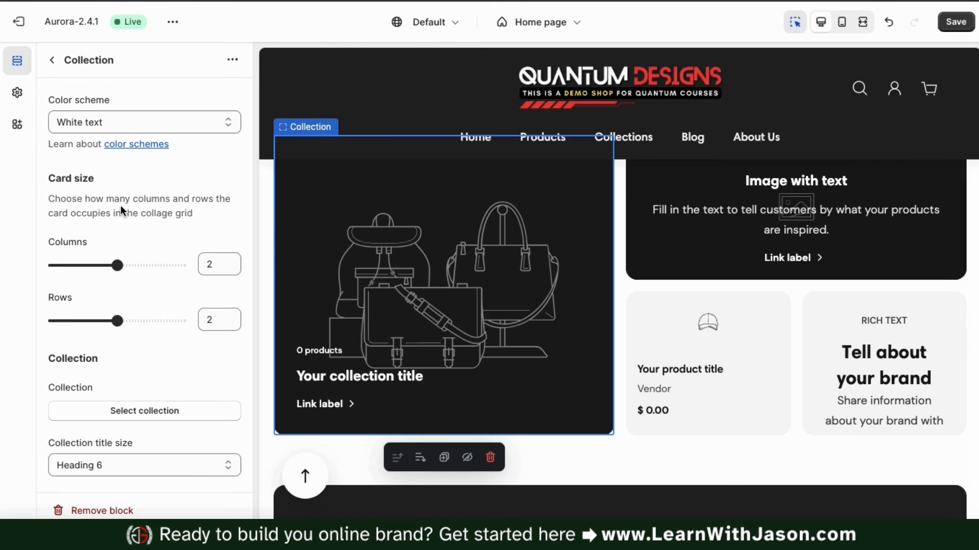
# Try a card width of 1 column for the Collection block and restore it to 2 columns
pyautogui.scroll(1, 330, 207)
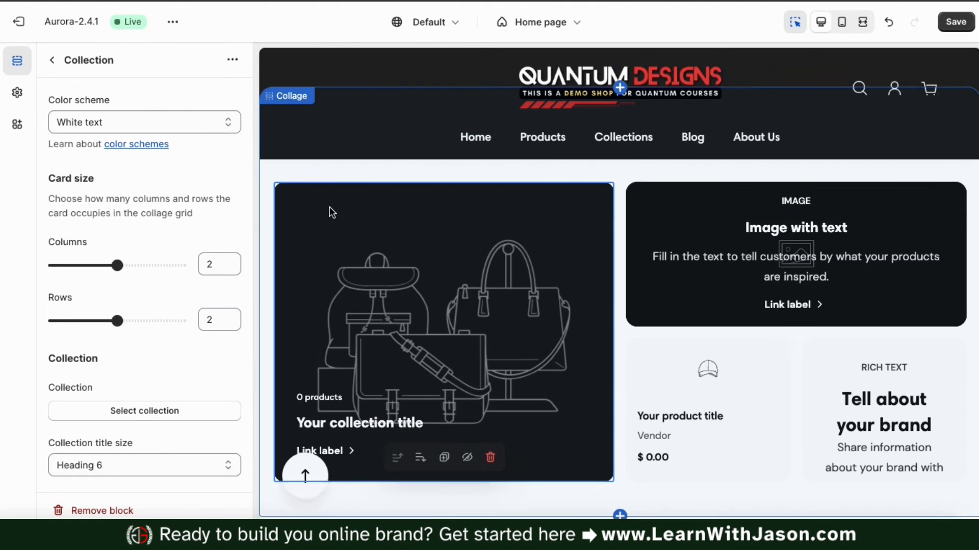
pyautogui.scroll(1, 329, 206)
pyautogui.scroll(-1, 330, 206)
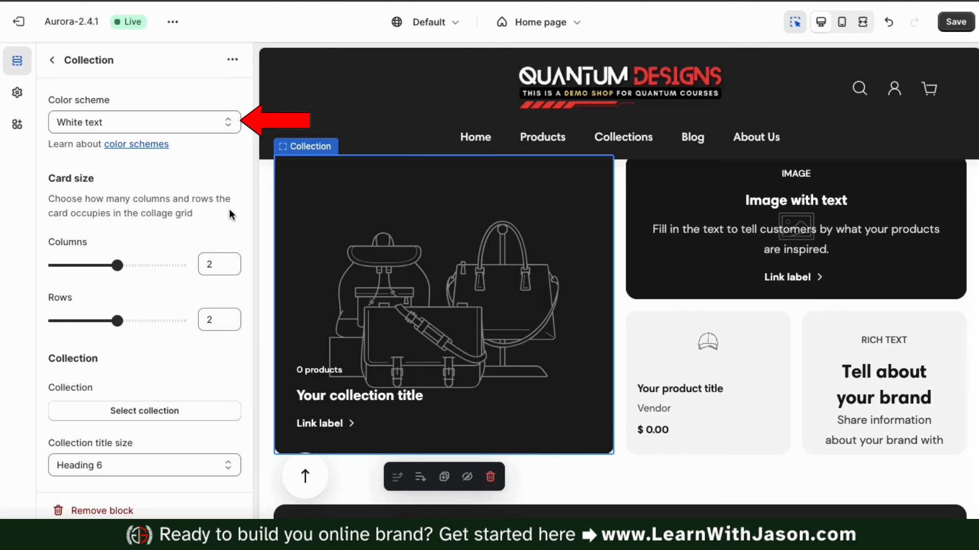
pyautogui.scroll(-1, 229, 210)
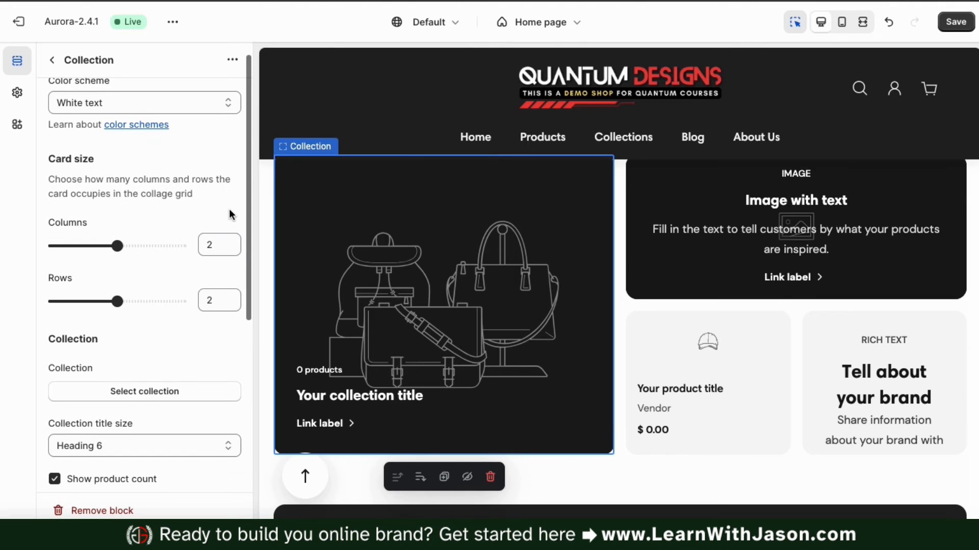
pyautogui.moveTo(117, 246); pyautogui.dragTo(77, 249)
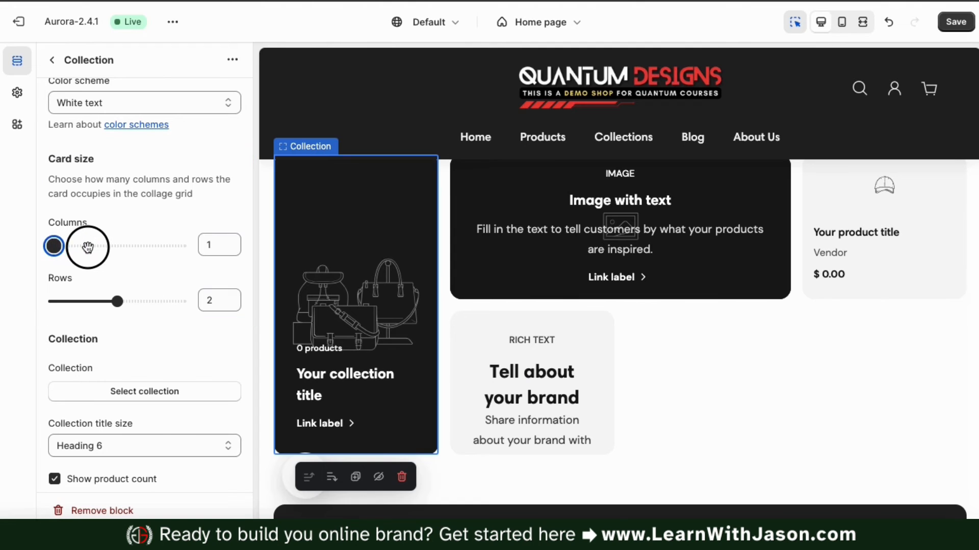
pyautogui.moveTo(87, 247); pyautogui.dragTo(117, 246)
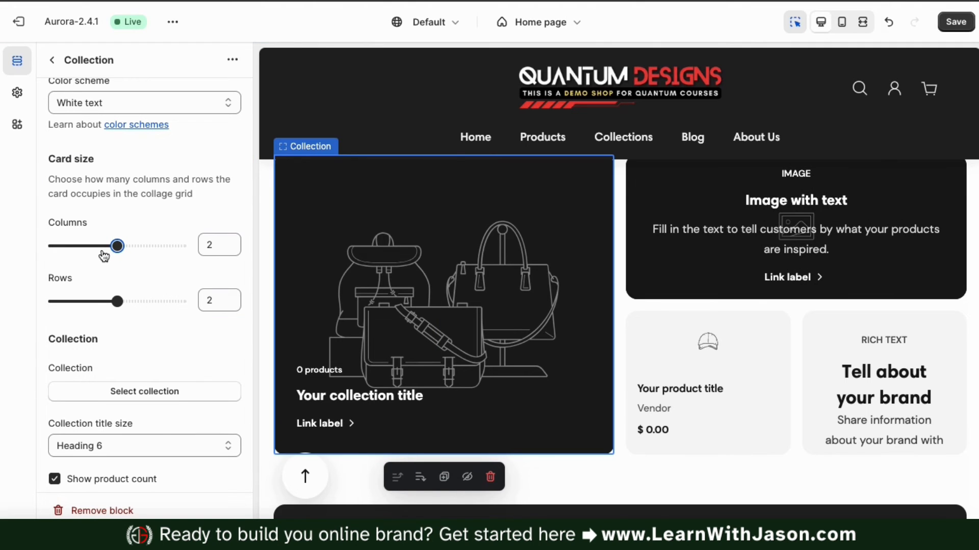
# Assign the Home & Living collection to the Collection block
pyautogui.scroll(-3, 164, 276)
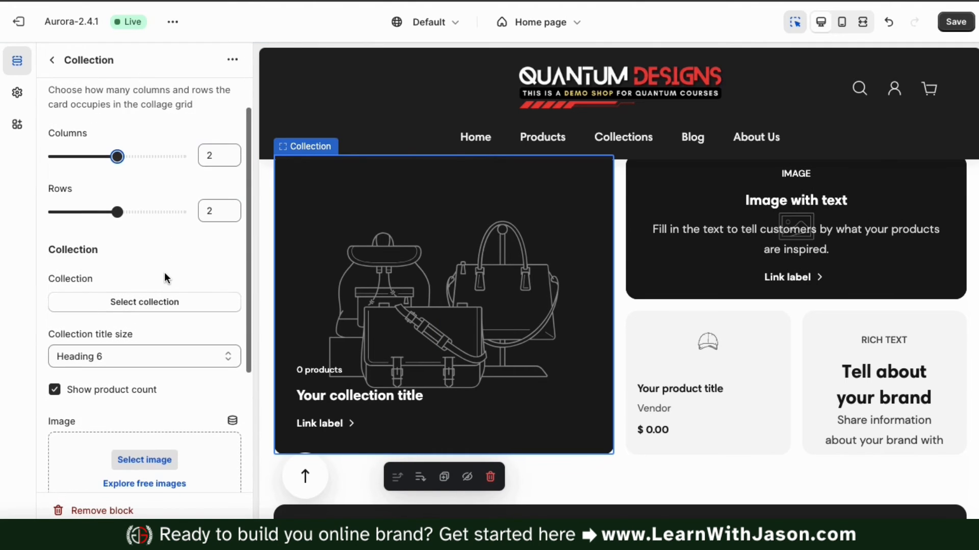
pyautogui.scroll(-2, 164, 272)
pyautogui.scroll(1, 164, 272)
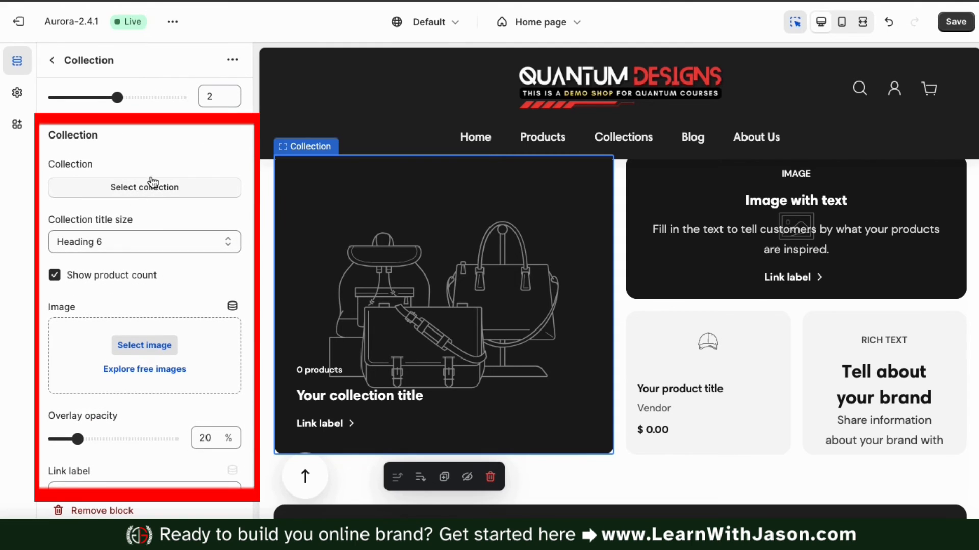
pyautogui.click(163, 191)
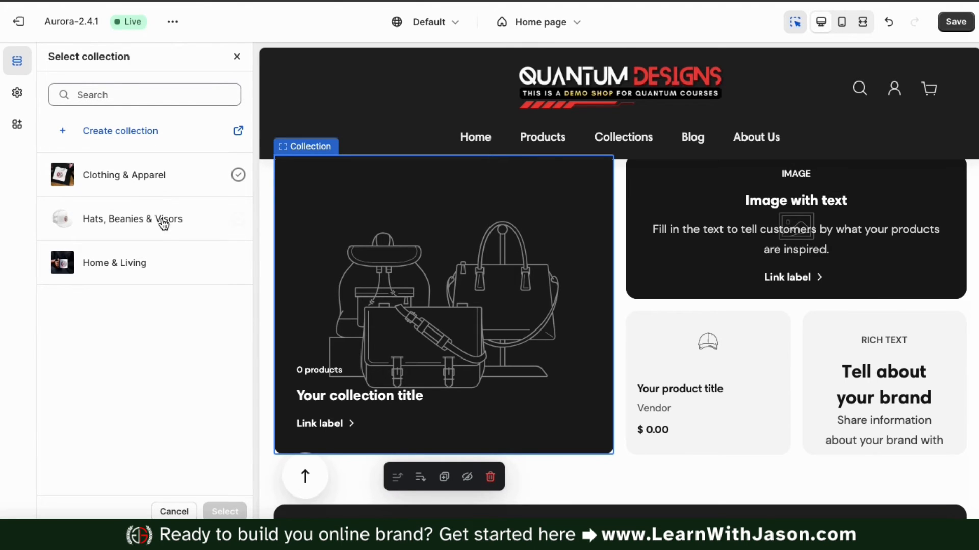
pyautogui.click(153, 260)
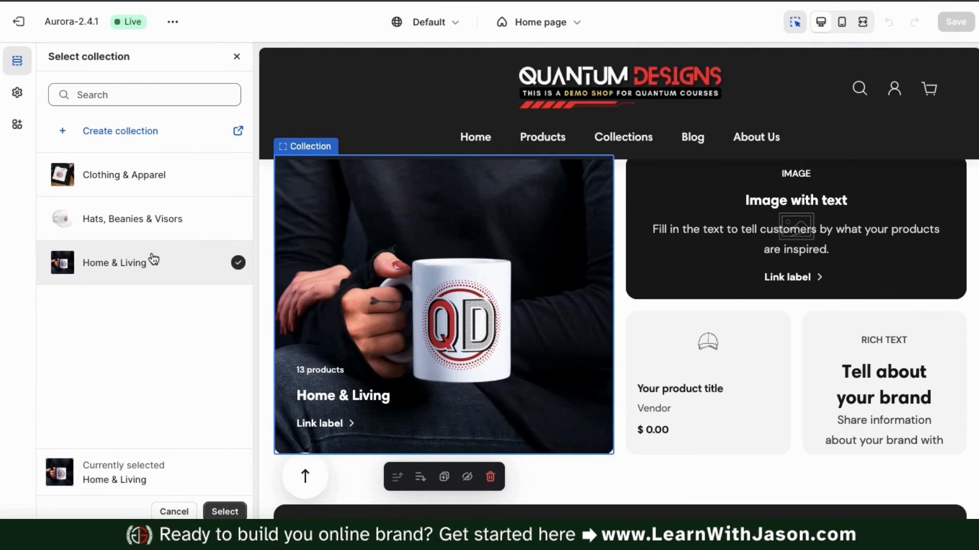
pyautogui.click(219, 512)
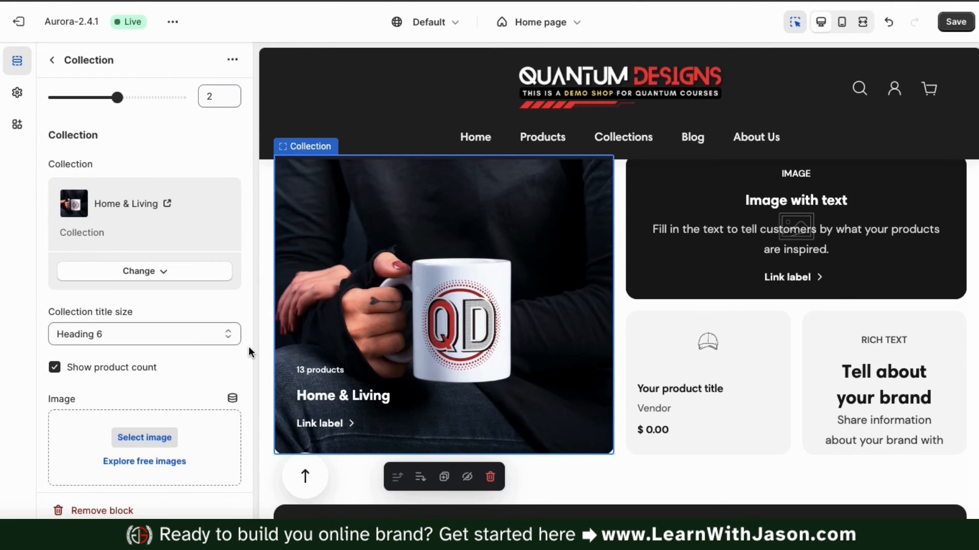
# Turn the Collection block's product count off and back on
pyautogui.scroll(-4, 249, 347)
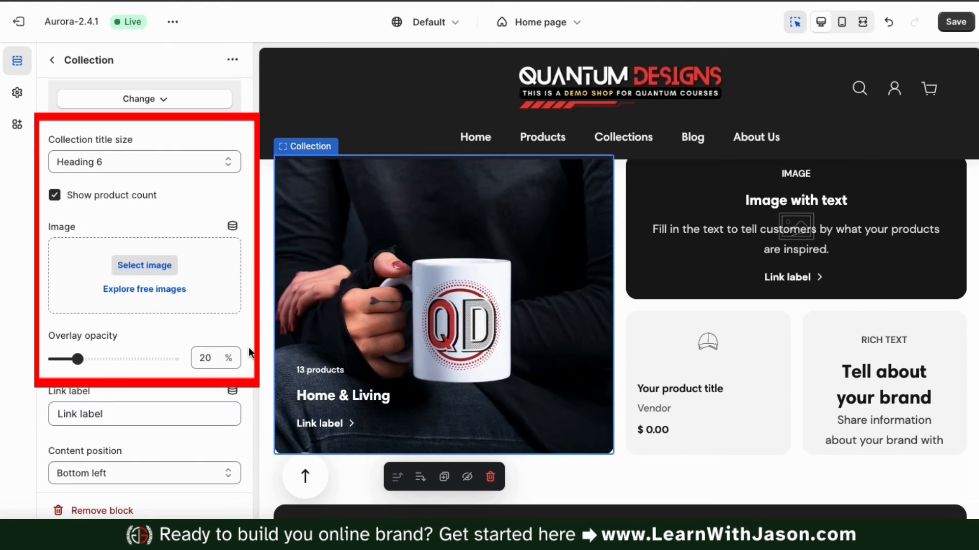
pyautogui.click(55, 196)
pyautogui.click(55, 197)
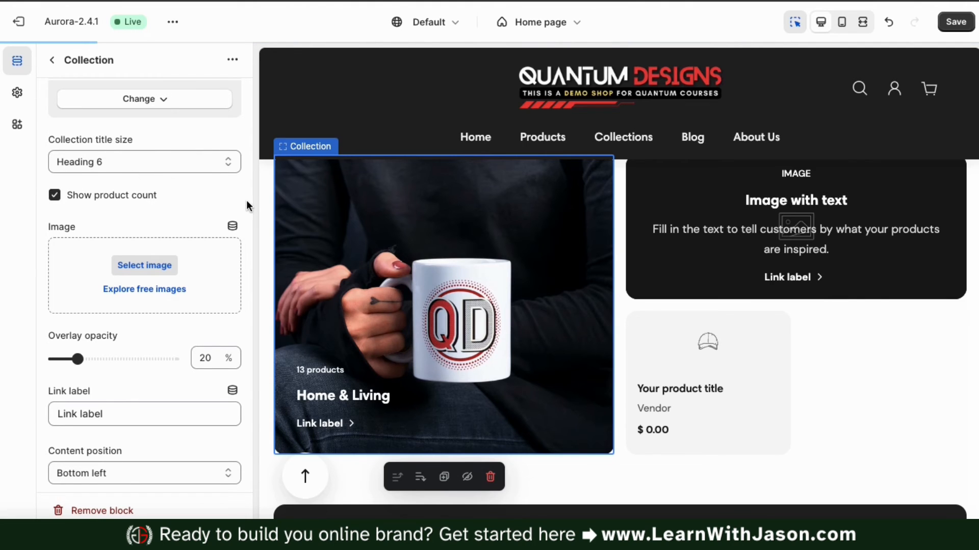
# Set the Collection block's link label to "View Collection" and return to the home page's section list
pyautogui.scroll(-1, 247, 200)
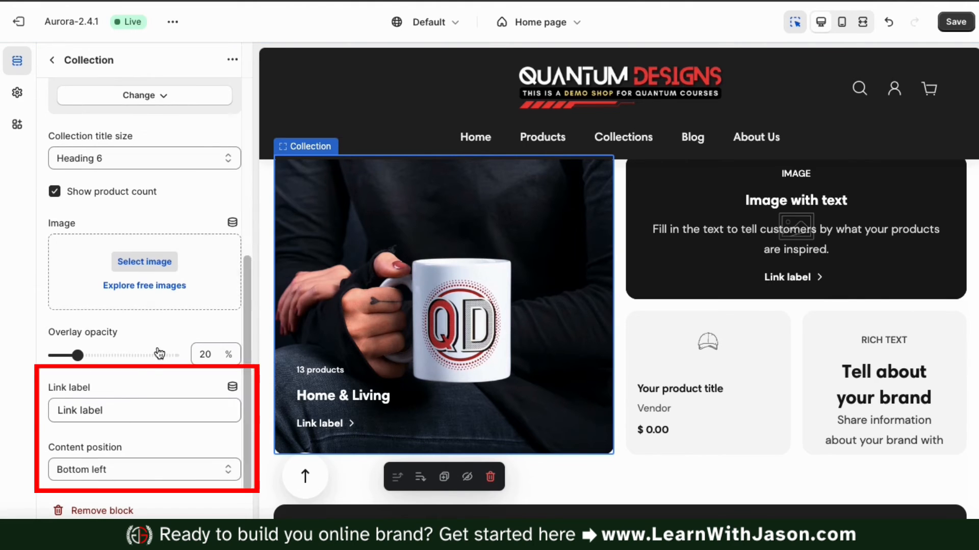
pyautogui.tripleClick(124, 414)
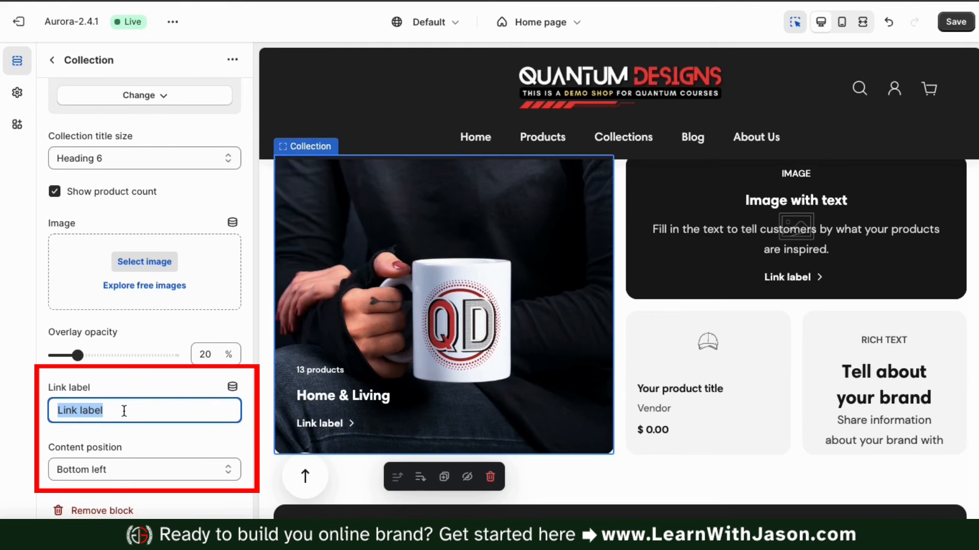
pyautogui.write('View Collection')
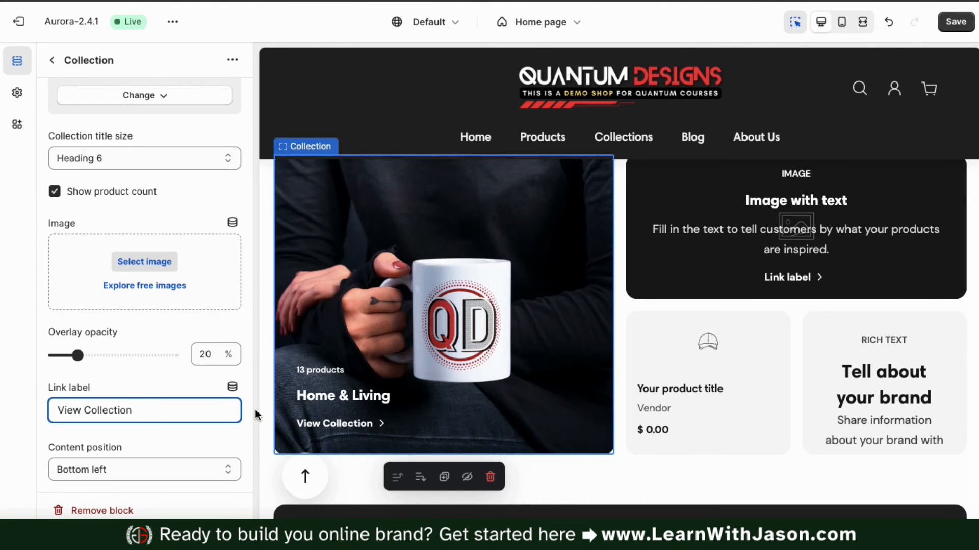
pyautogui.scroll(8, 249, 350)
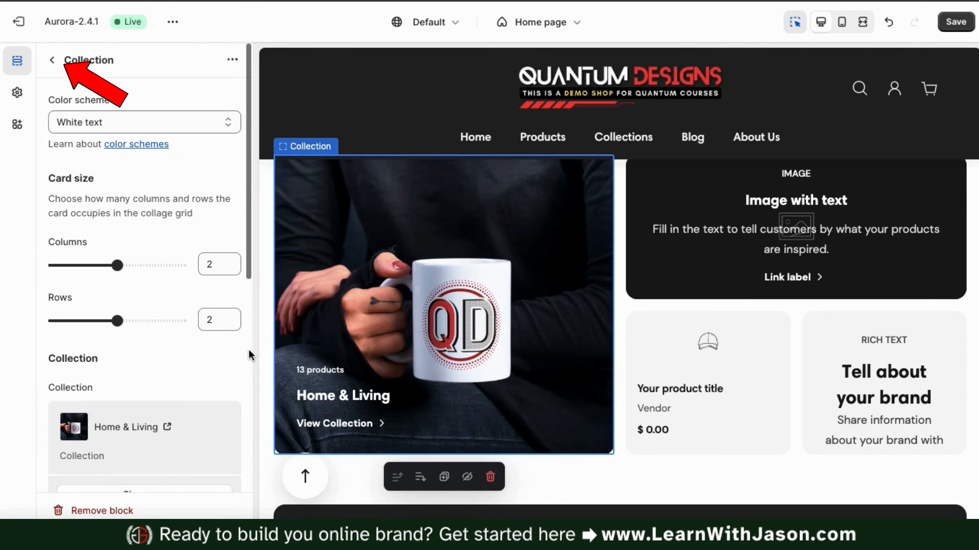
pyautogui.click(50, 62)
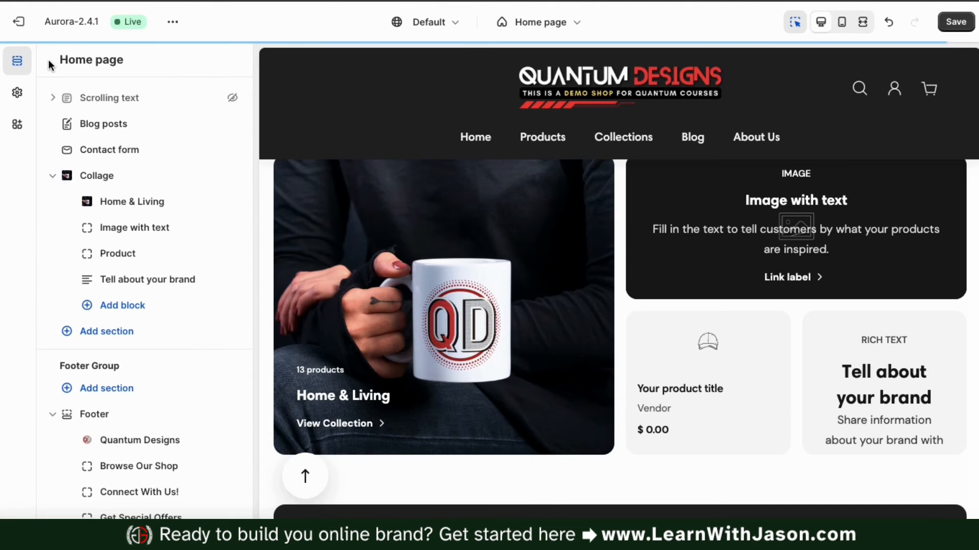
# Upload Candles 2.png from the 01 BANNER IMAGES folder and use it as the image of the Collage's "Image with text" block
pyautogui.scroll(2, 332, 226)
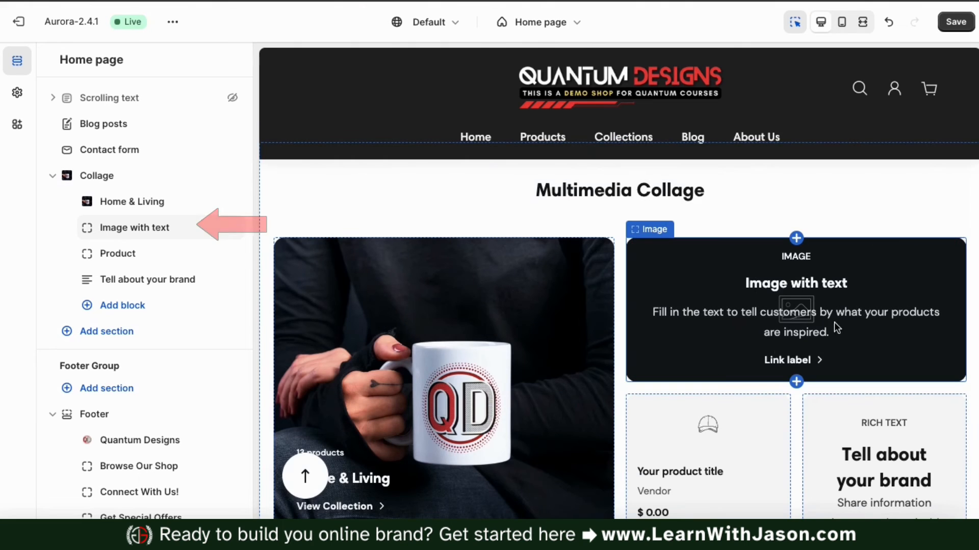
pyautogui.click(156, 229)
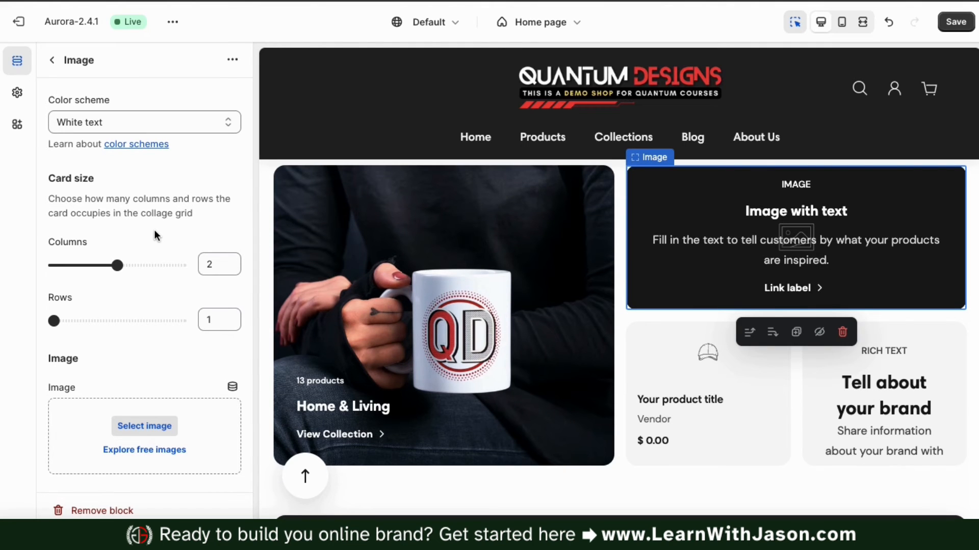
pyautogui.scroll(-4, 154, 230)
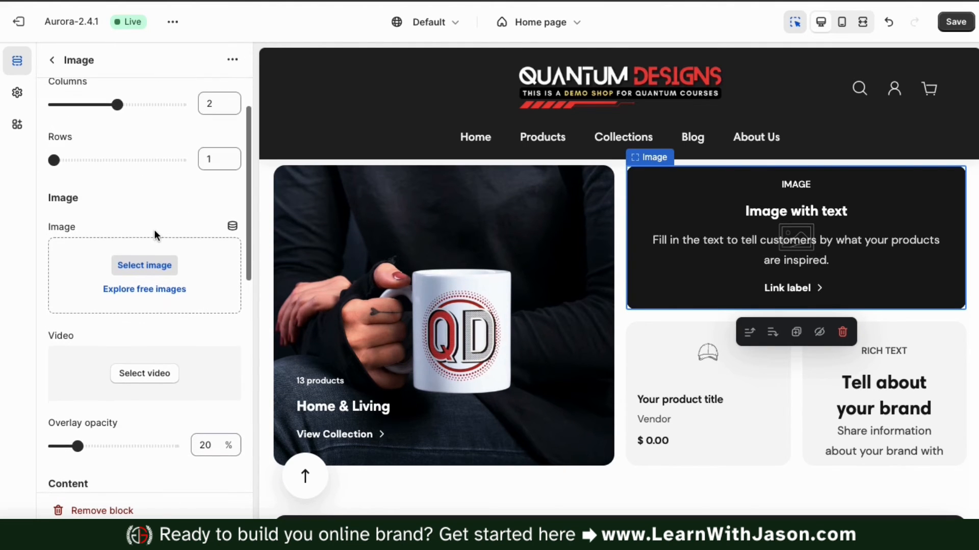
pyautogui.scroll(-1, 153, 229)
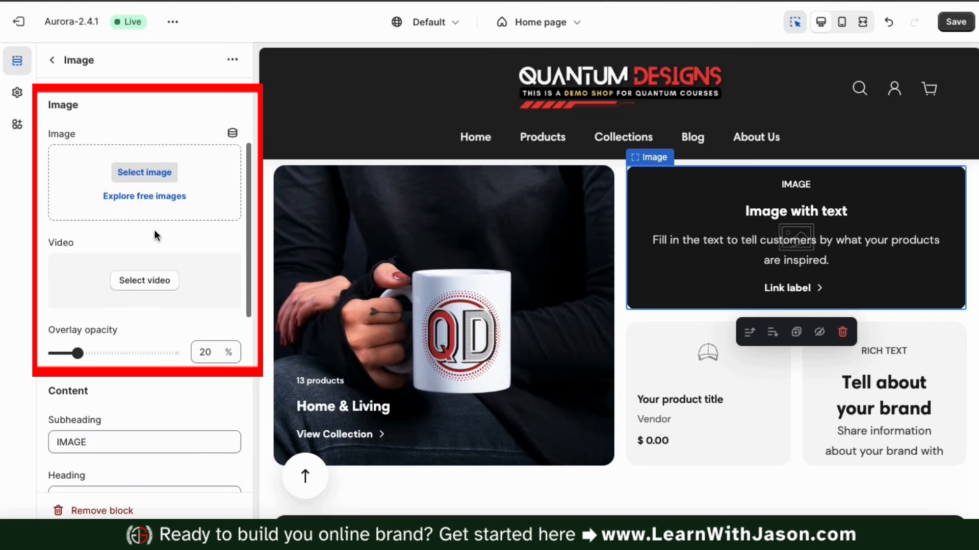
pyautogui.click(142, 174)
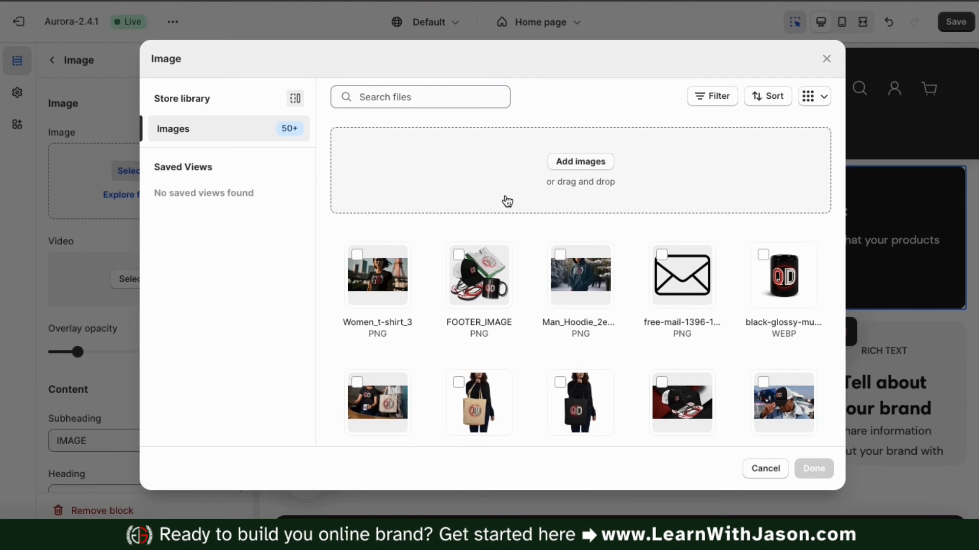
pyautogui.click(575, 162)
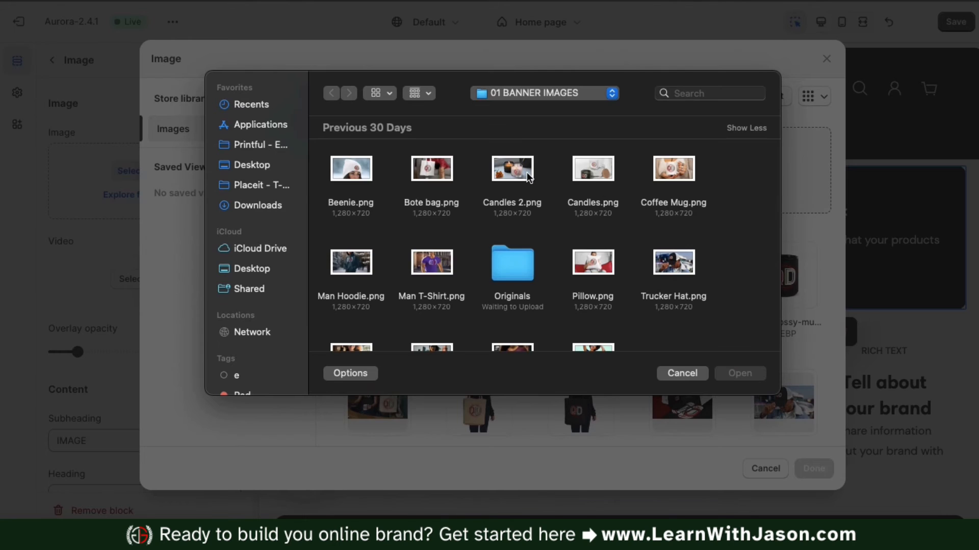
pyautogui.doubleClick(528, 176)
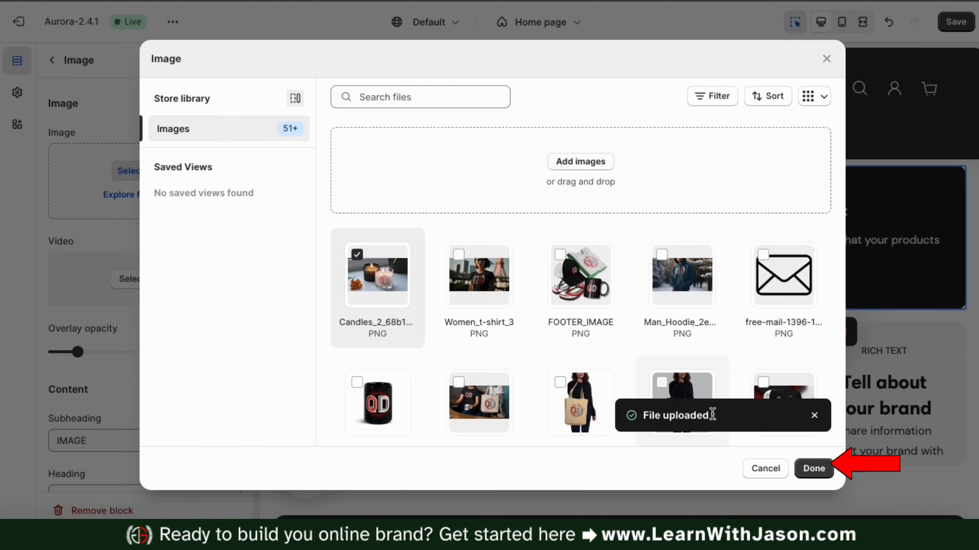
pyautogui.click(813, 470)
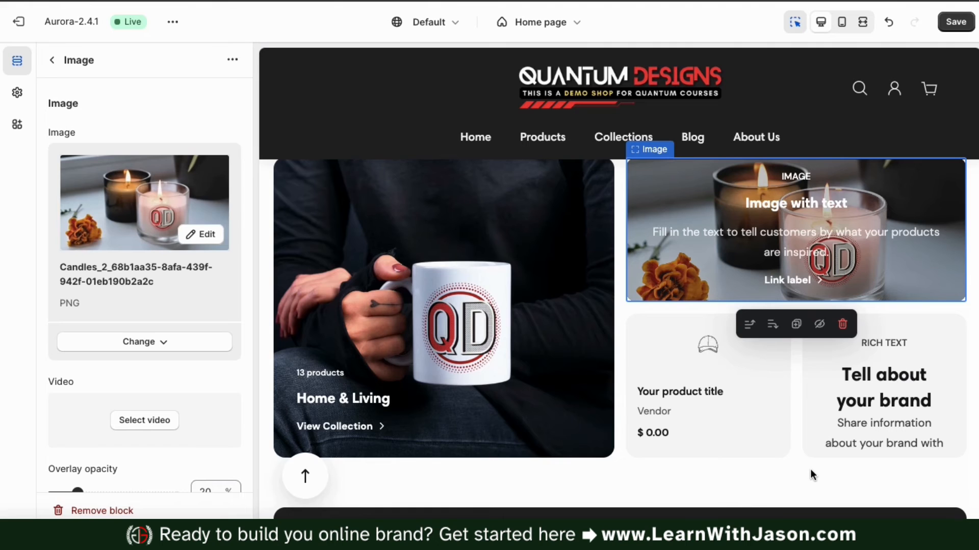
# Set the Image block's subheading to "Home & Living"
pyautogui.scroll(-4, 228, 287)
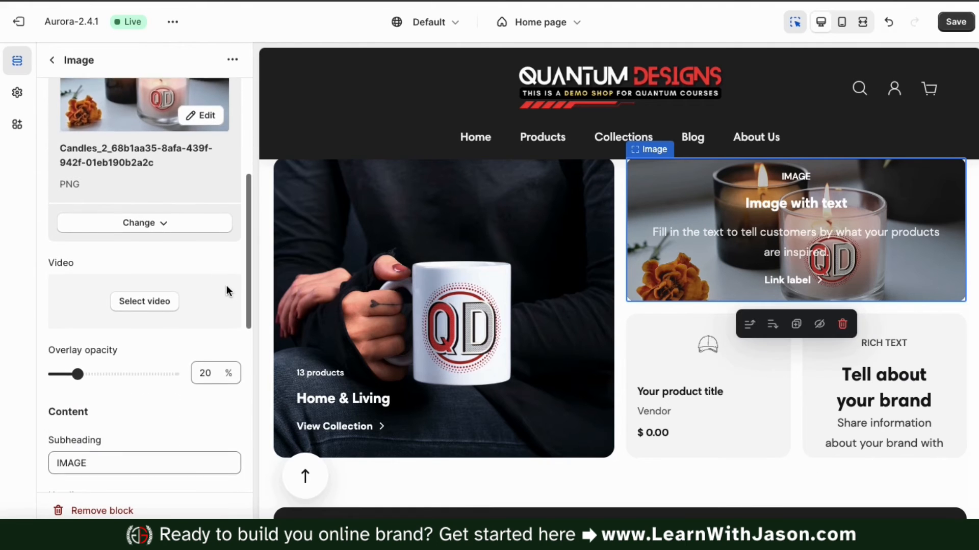
pyautogui.scroll(-3, 226, 289)
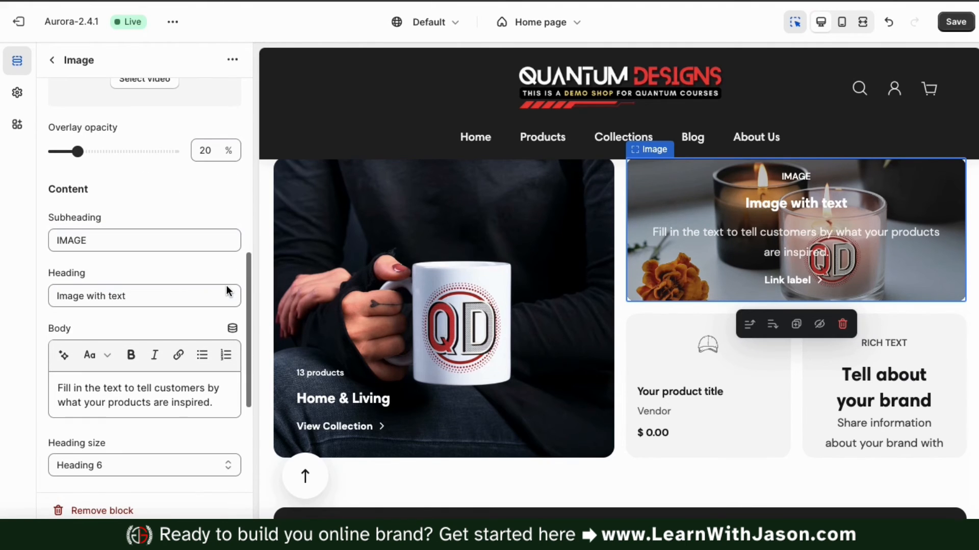
pyautogui.click(204, 245)
pyautogui.doubleClick(201, 243)
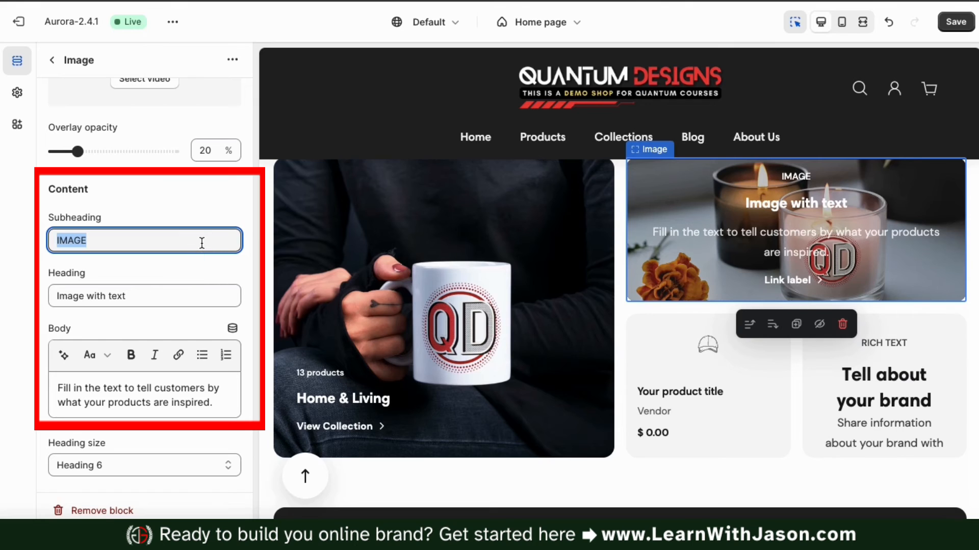
pyautogui.write('Home & Living')
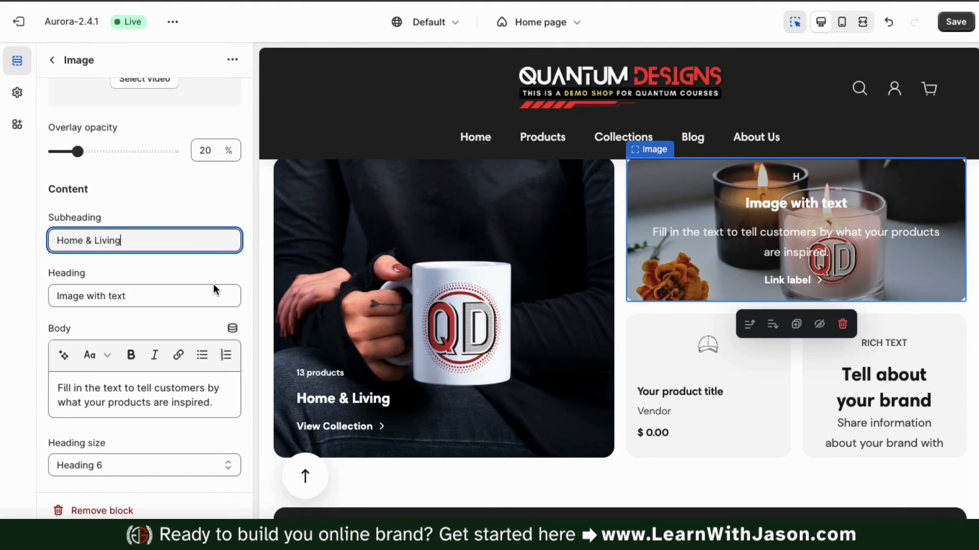
# Enter heading "Soy Way Candle" and body "This soy wax candle is a great way to add ambiance to your home while also reducing your carbon footprint."
pyautogui.tripleClick(179, 301)
pyautogui.write('Soy ')
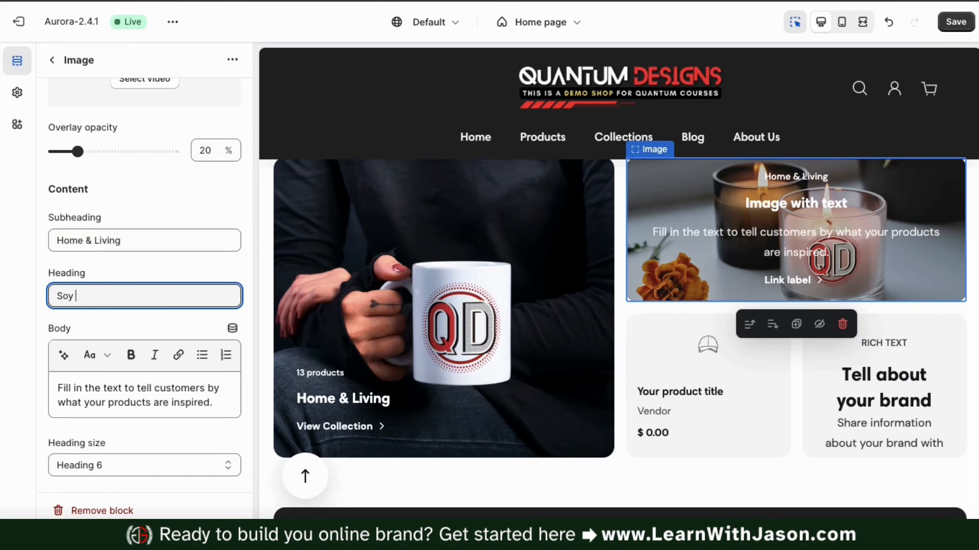
pyautogui.write('Way Candle')
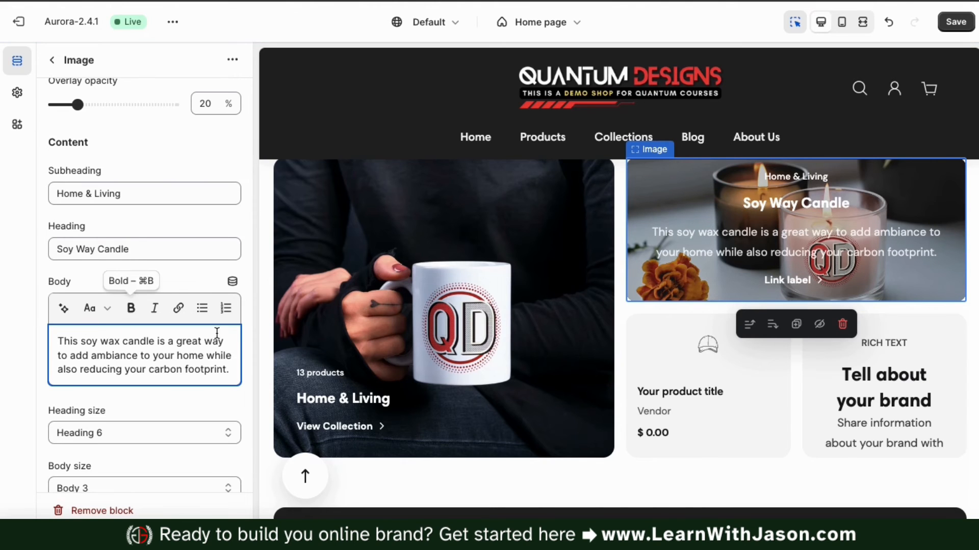
# Set the Image block's link label to "View Products"
pyautogui.scroll(1, 730, 247)
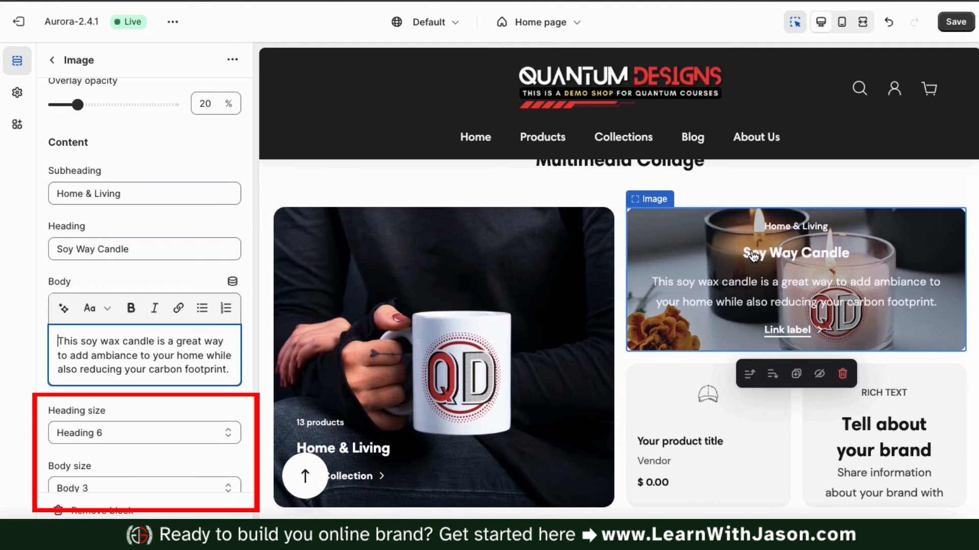
pyautogui.scroll(-2, 252, 350)
pyautogui.scroll(-4, 252, 347)
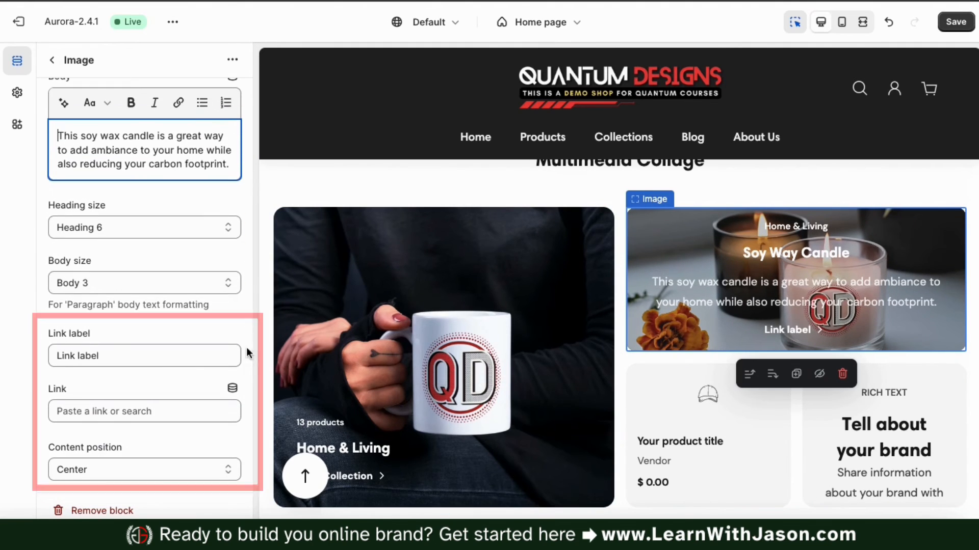
pyautogui.tripleClick(201, 355)
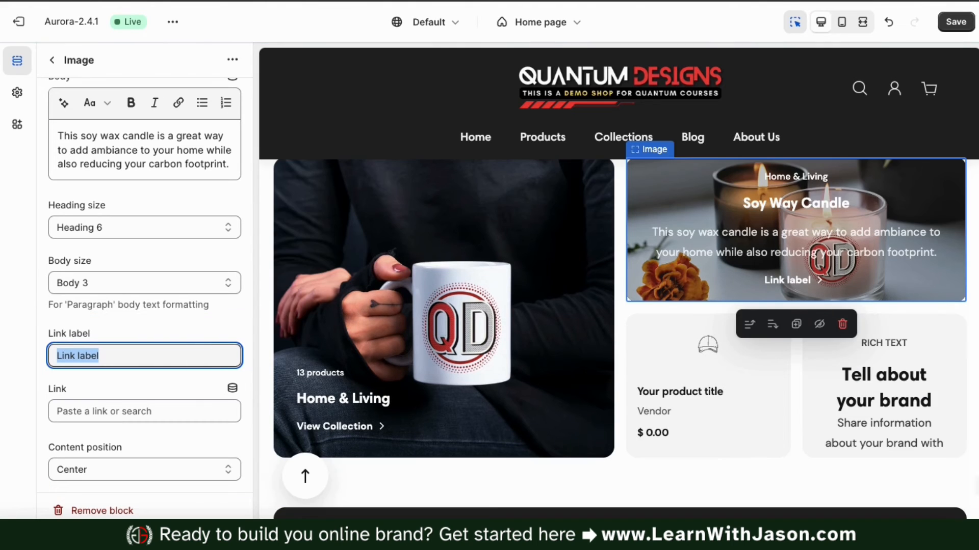
pyautogui.write('View Pr')
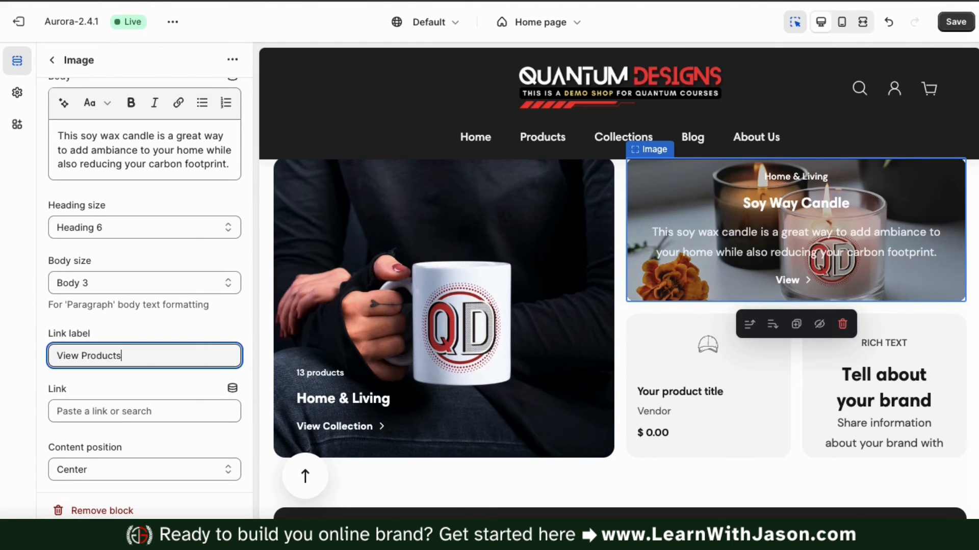
# Change the Image block's link label to "View Product" and link it to the Soy Wax Candle w/ Glass Jar product
pyautogui.write('oducts')
pyautogui.press('BackSpace')
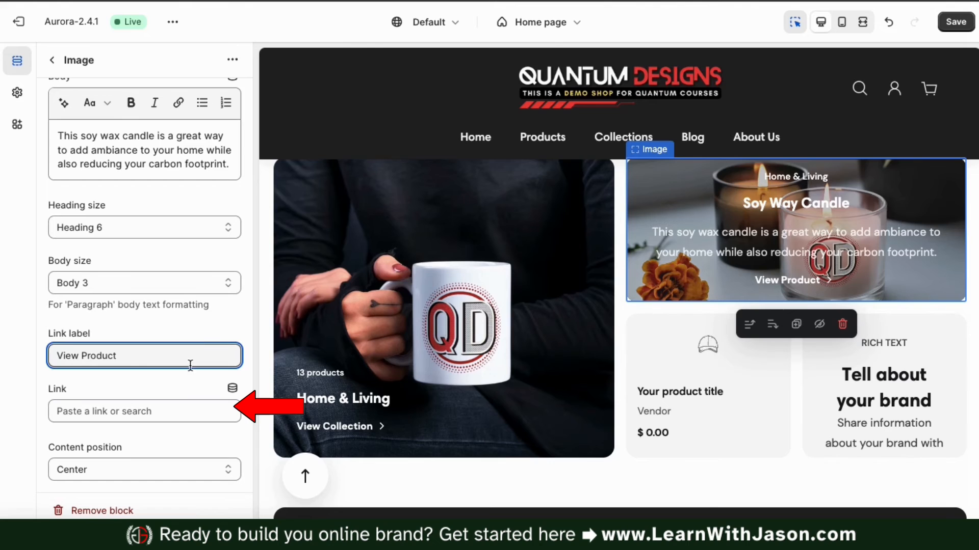
pyautogui.click(174, 411)
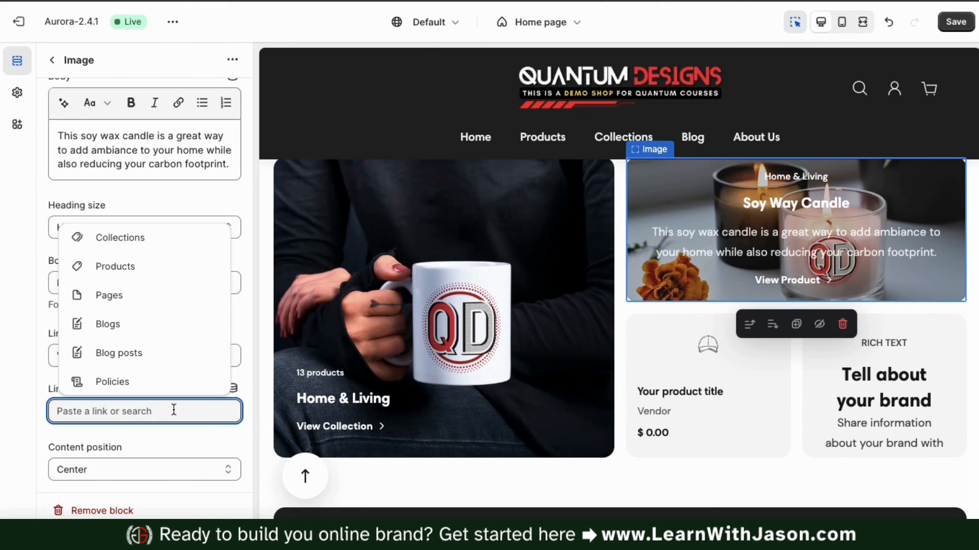
pyautogui.click(133, 260)
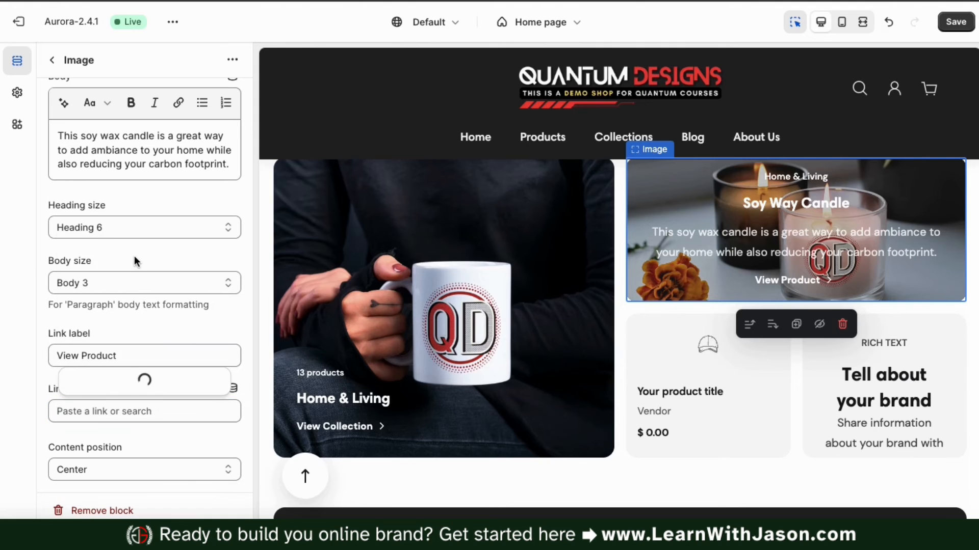
pyautogui.scroll(-6, 136, 262)
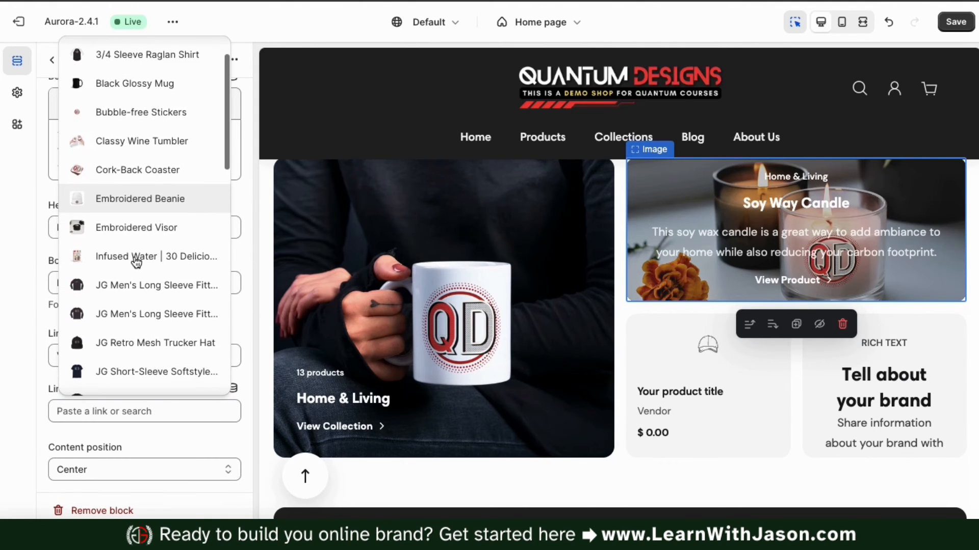
pyautogui.scroll(-5, 136, 262)
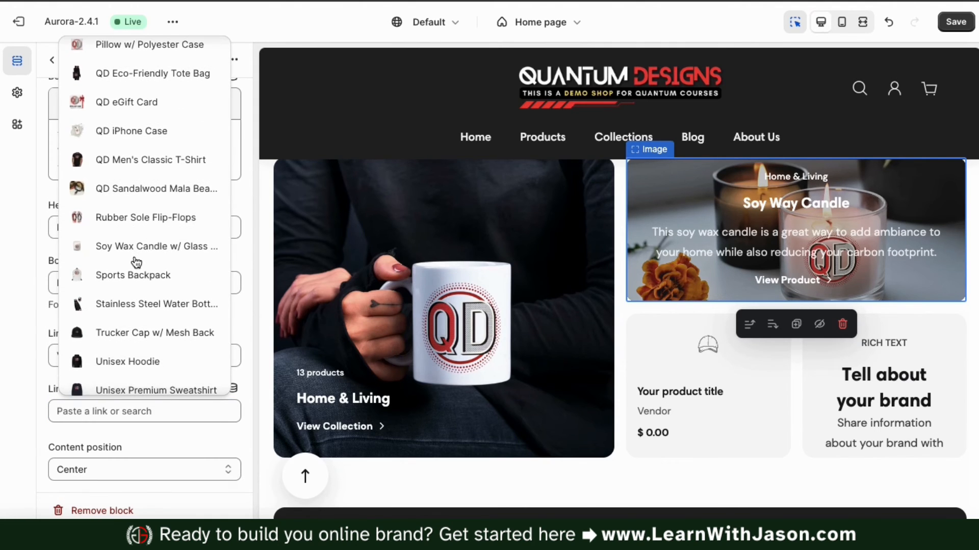
pyautogui.click(138, 247)
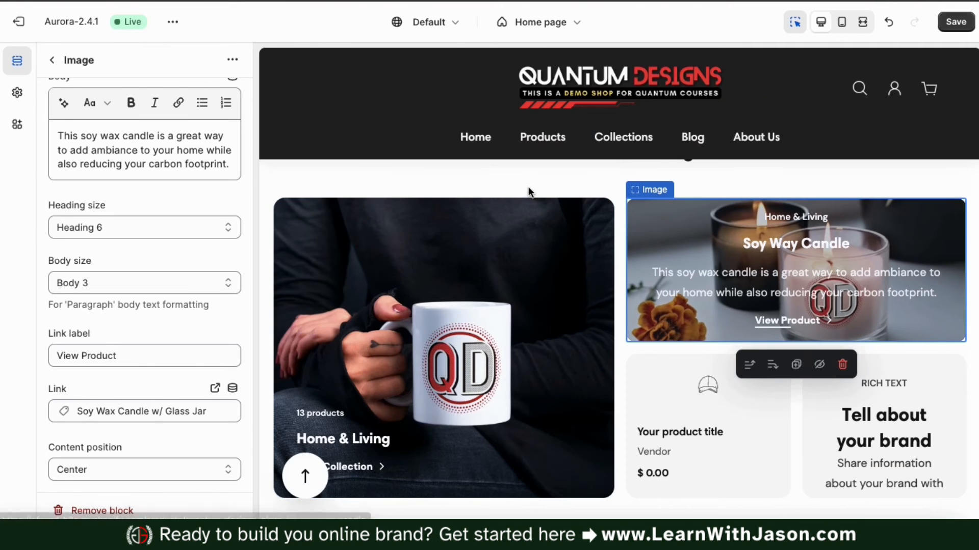
# Leave the Image block and open the settings of the Collage's Product block
pyautogui.click(52, 65)
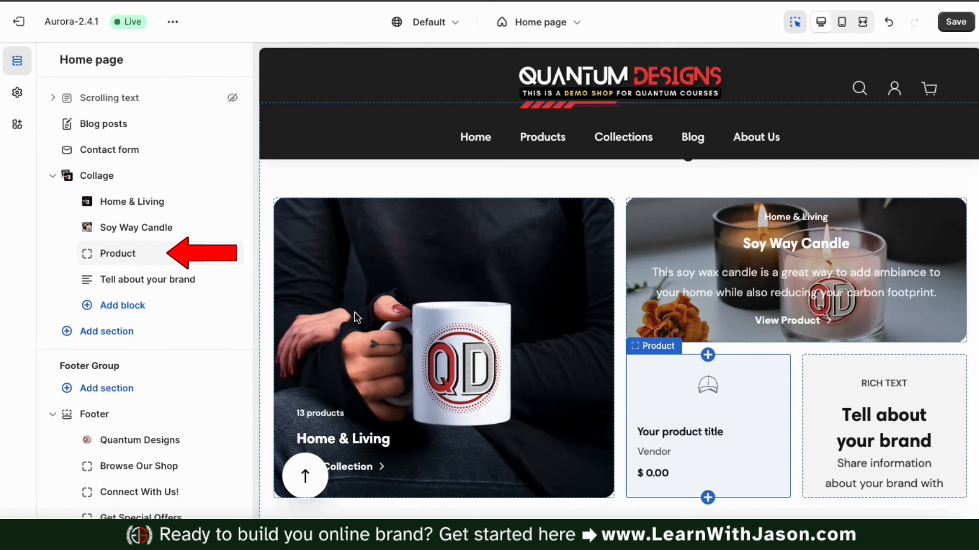
pyautogui.click(118, 253)
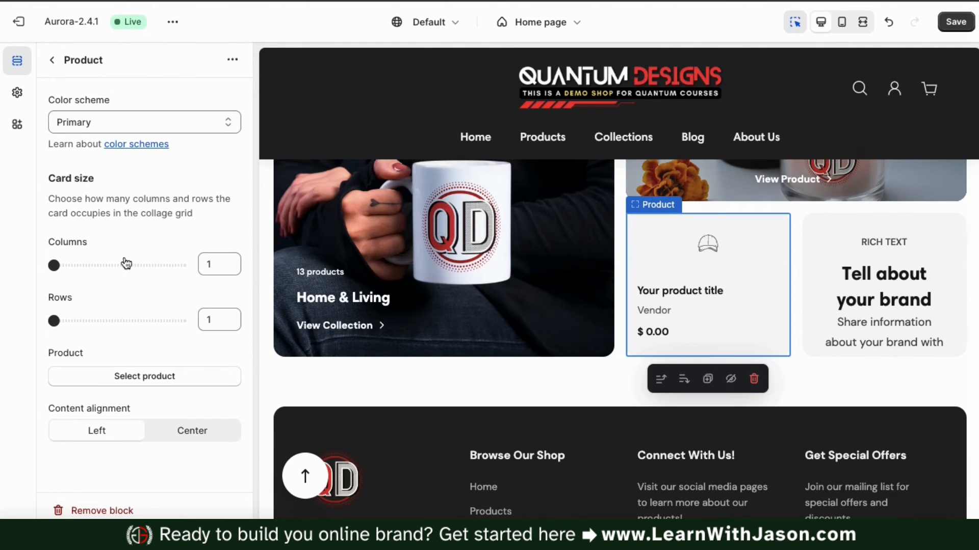
# Try the Contrasting color scheme on the Product block and switch it back to Primary
pyautogui.click(220, 121)
pyautogui.click(196, 159)
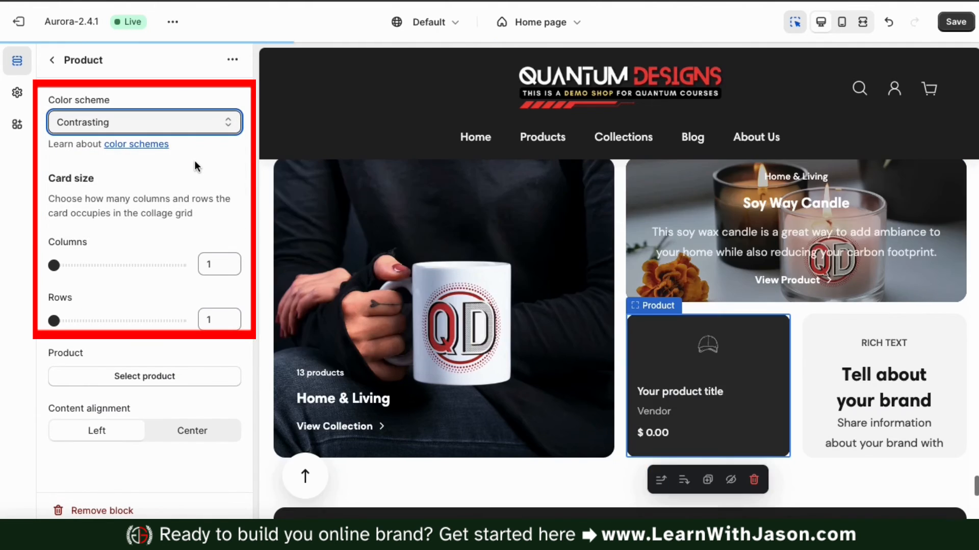
pyautogui.click(228, 125)
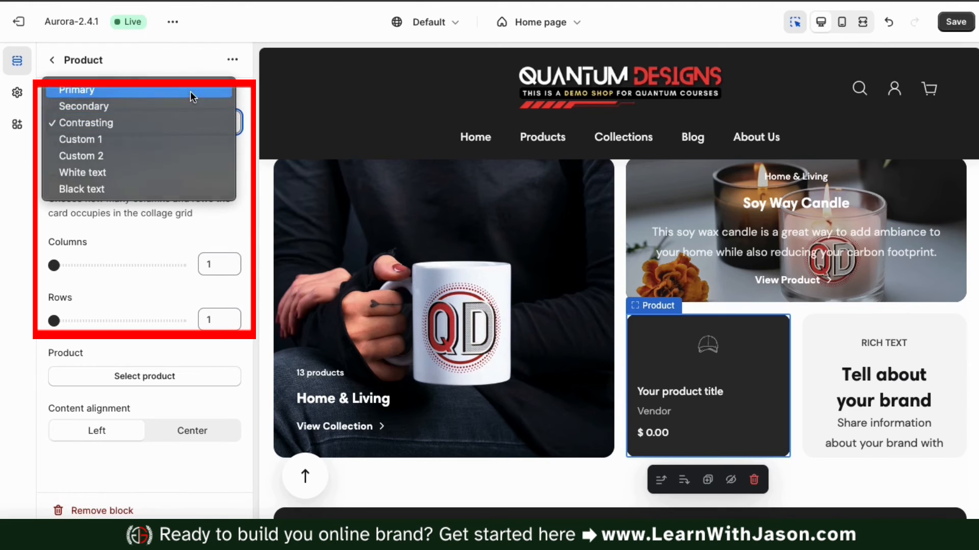
pyautogui.click(191, 91)
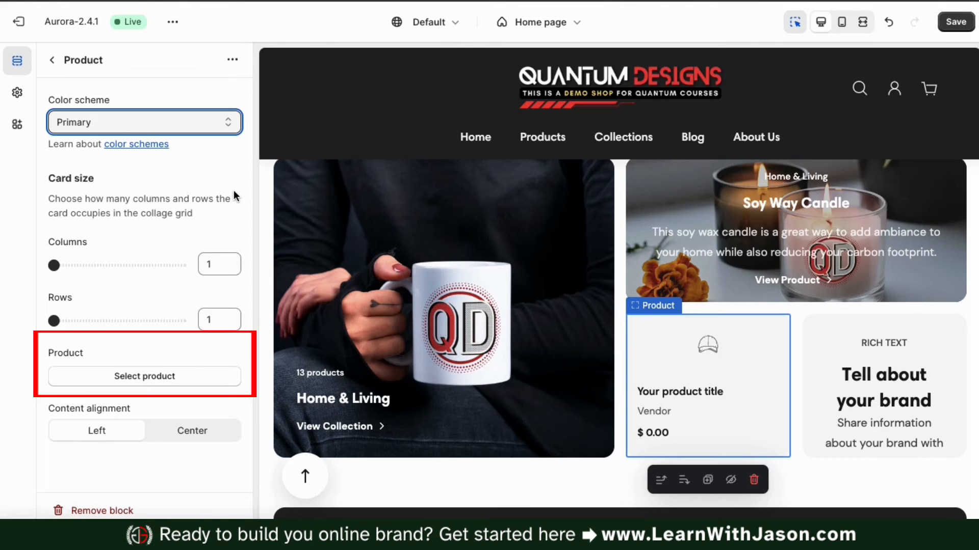
# Choose Cork-Back Coaster as the product shown in the Collage's Product block
pyautogui.click(152, 377)
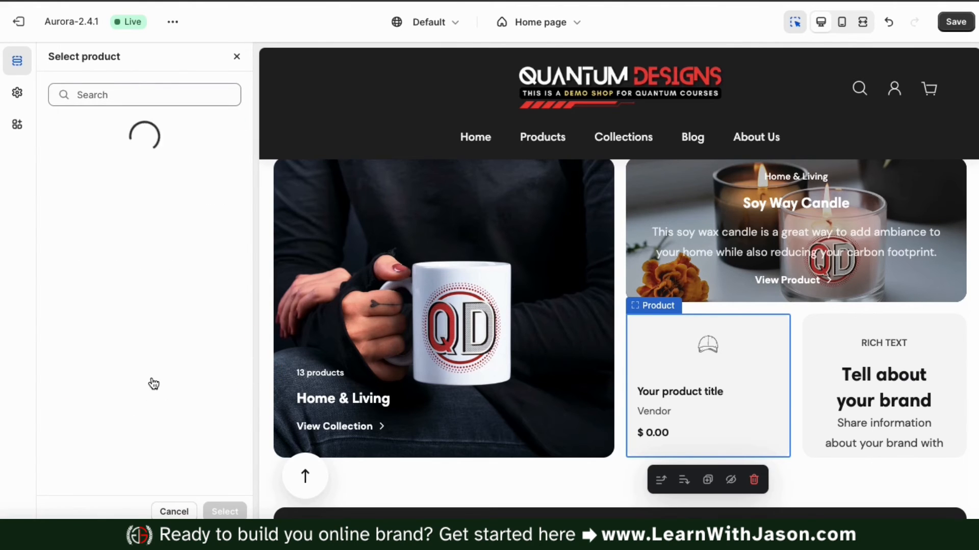
pyautogui.scroll(-5, 153, 364)
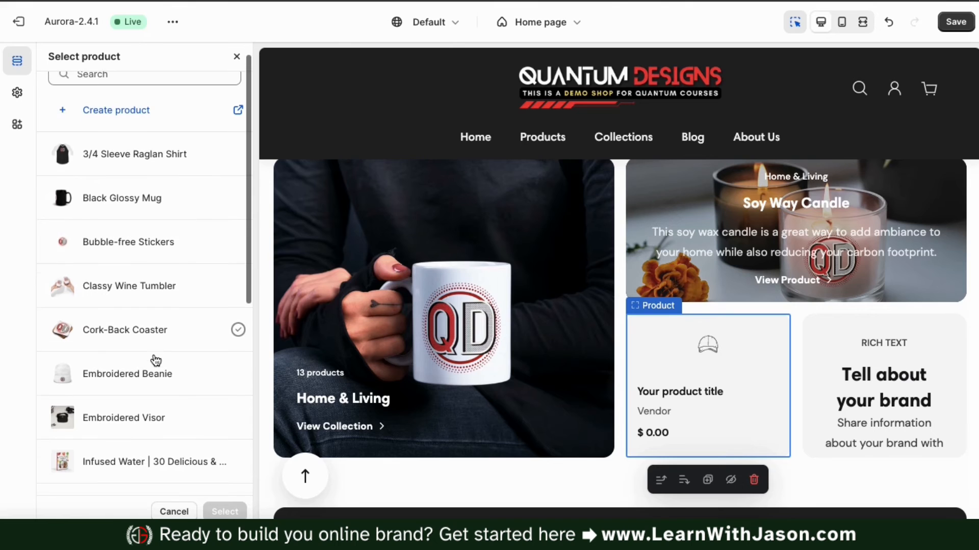
pyautogui.scroll(-1, 156, 361)
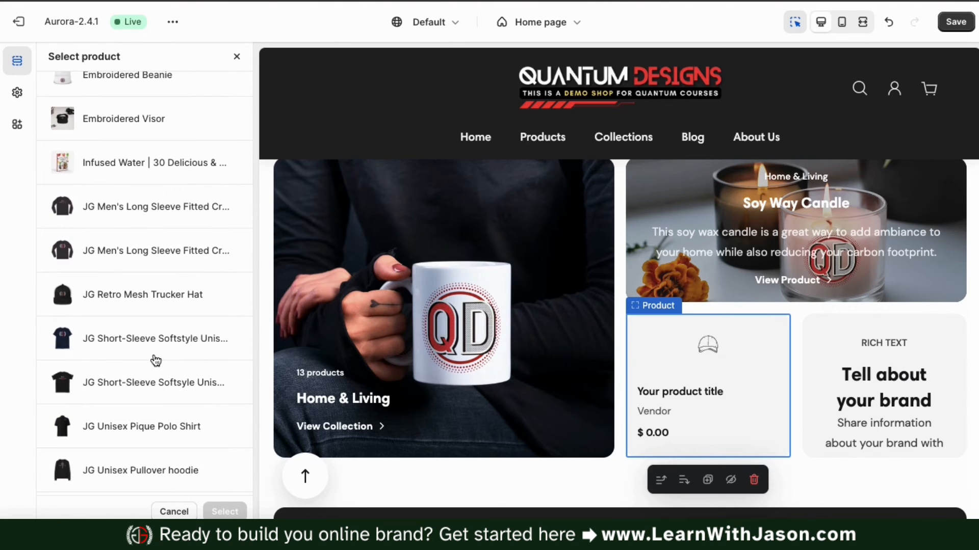
pyautogui.scroll(-2, 156, 360)
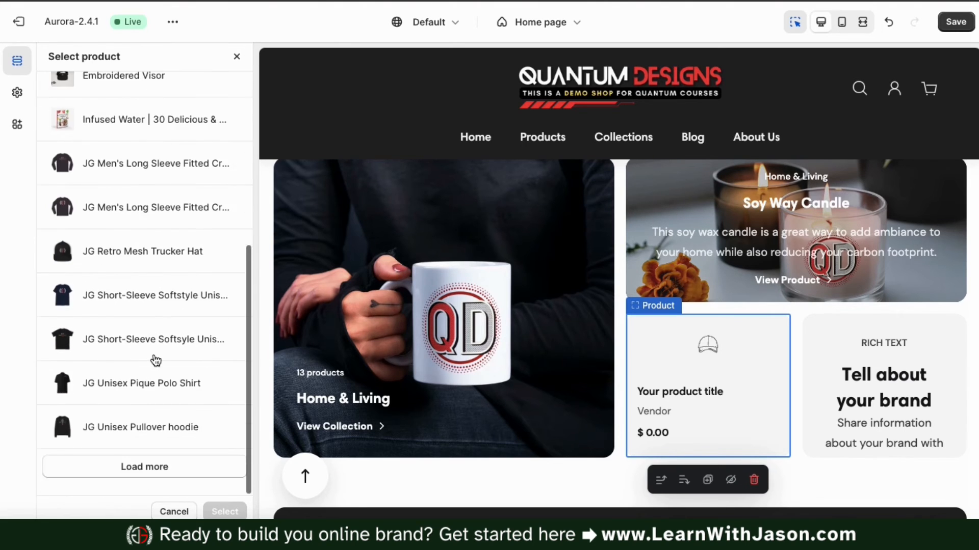
pyautogui.click(153, 304)
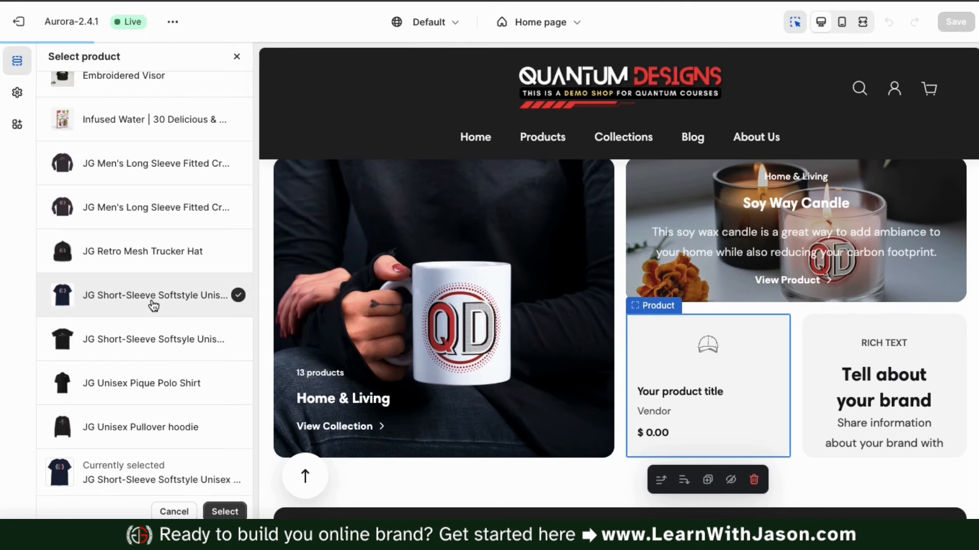
pyautogui.scroll(3, 153, 306)
pyautogui.scroll(1, 154, 306)
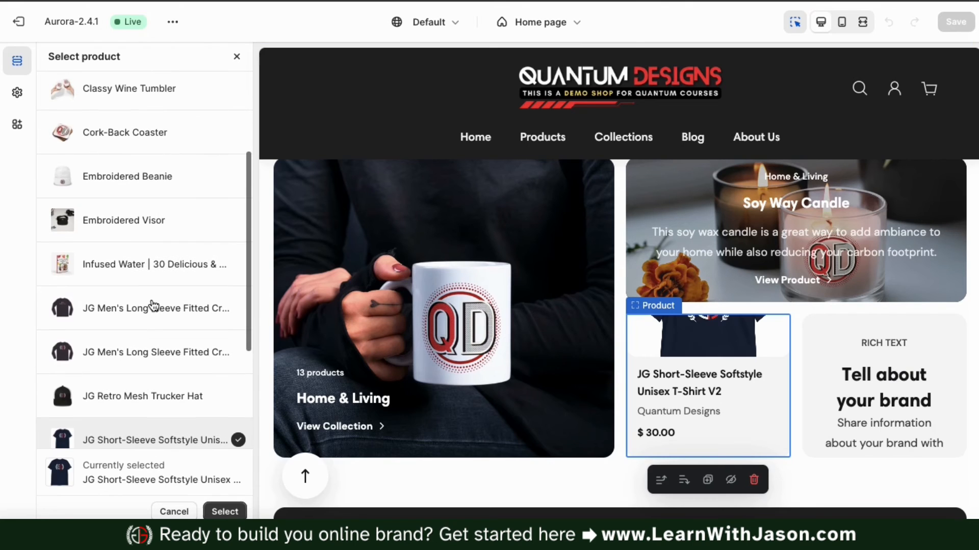
pyautogui.click(150, 181)
pyautogui.click(127, 146)
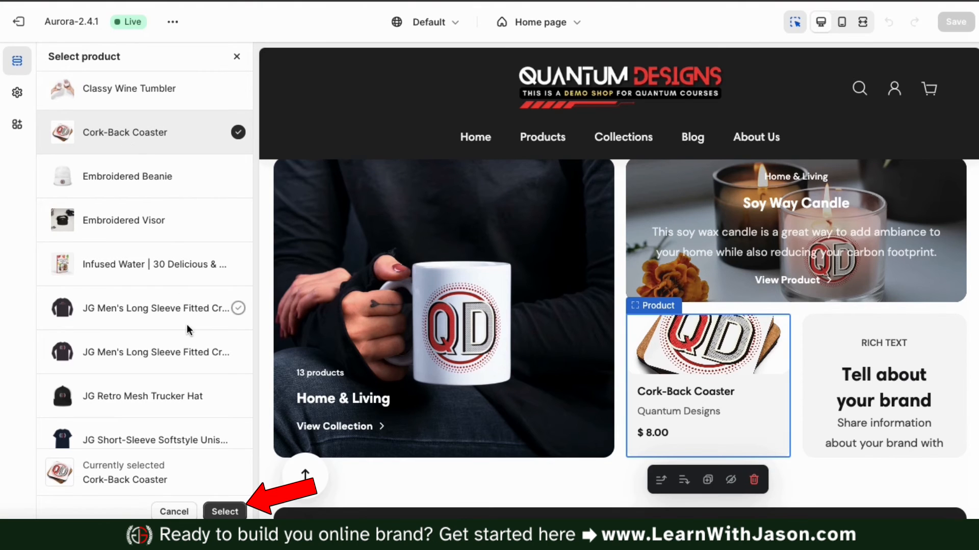
pyautogui.click(219, 511)
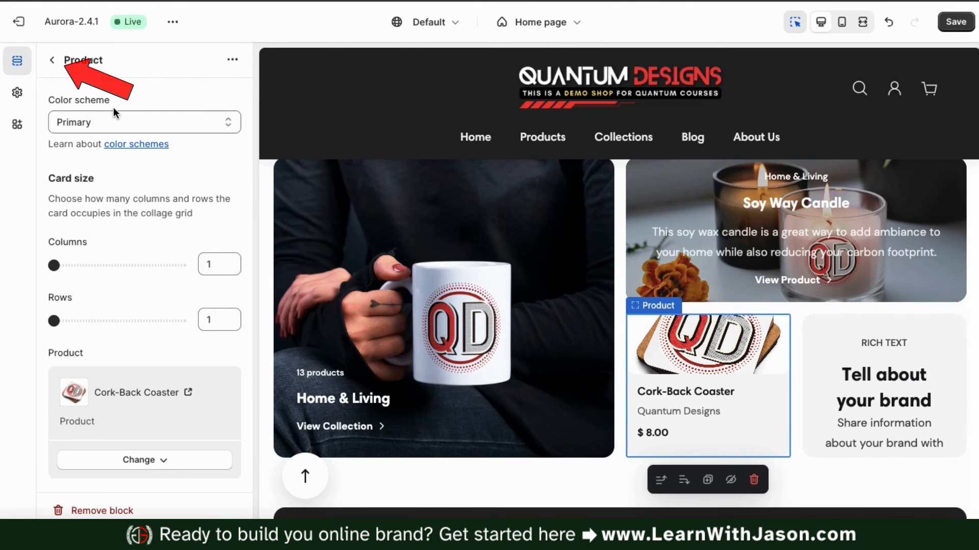
# Open the Collage's "Tell about your brand" rich text block and set its caption to "TOP QUALITY"
pyautogui.click(53, 61)
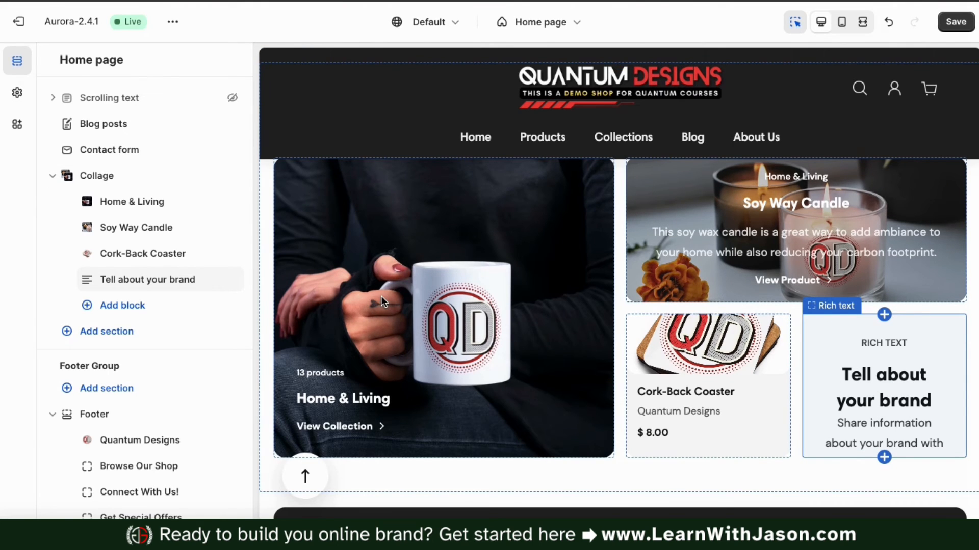
pyautogui.click(141, 285)
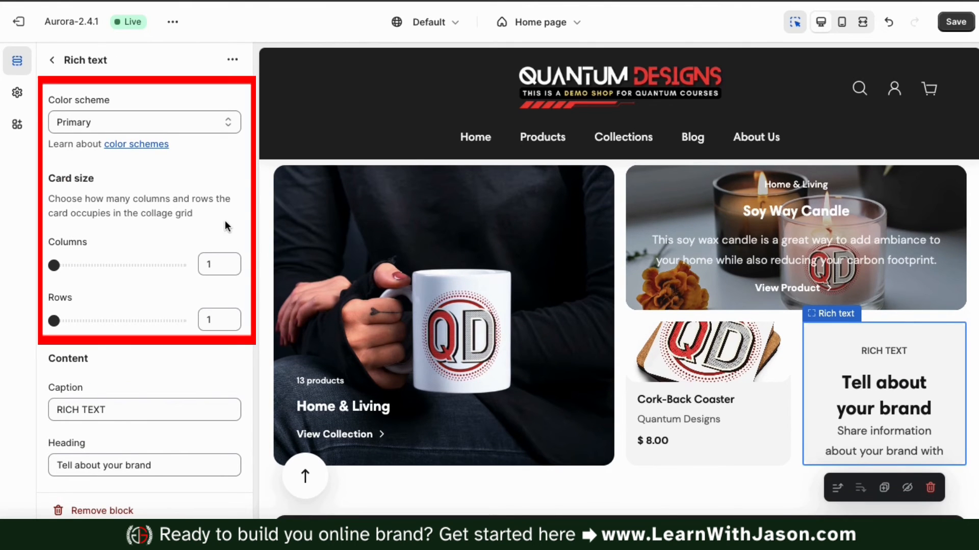
pyautogui.scroll(-2, 247, 233)
pyautogui.scroll(-5, 248, 233)
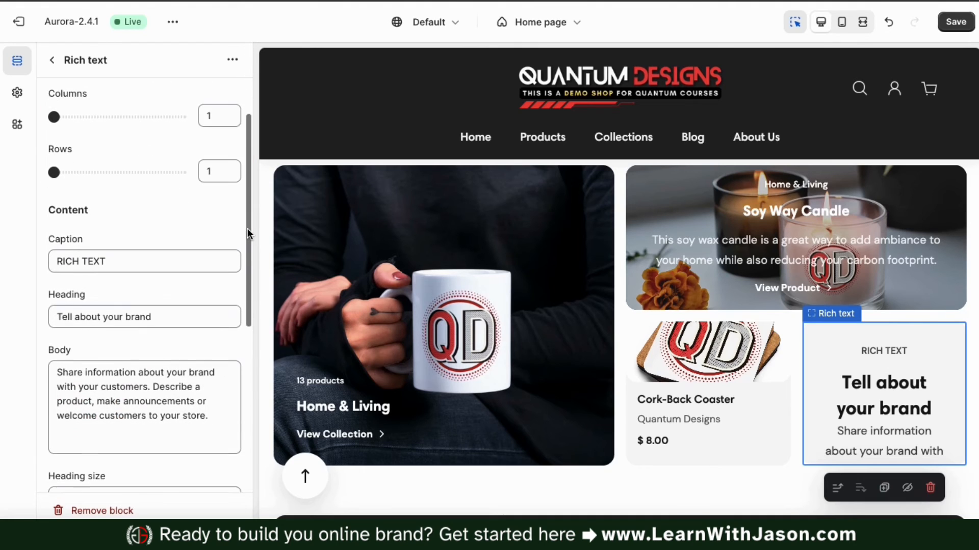
pyautogui.scroll(1, 247, 232)
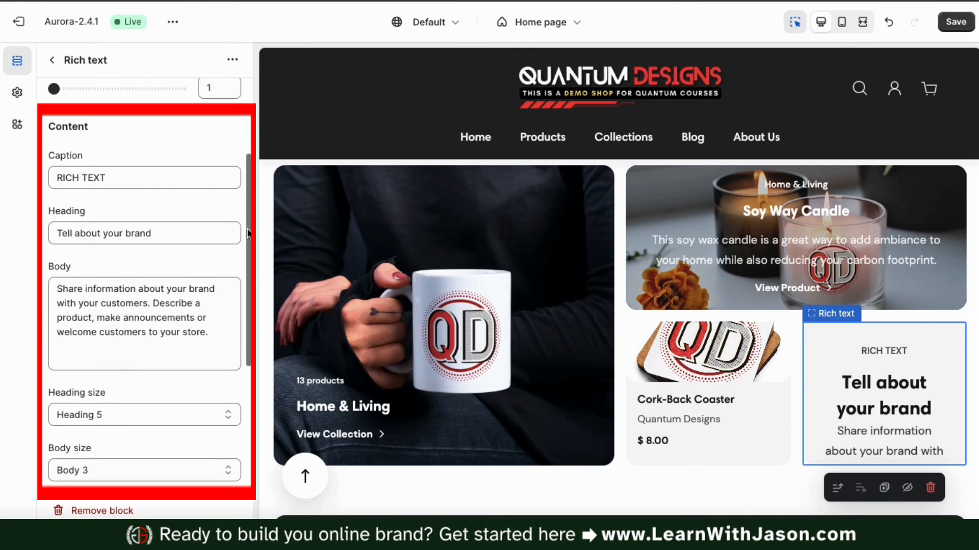
pyautogui.doubleClick(189, 182)
pyautogui.click(189, 182)
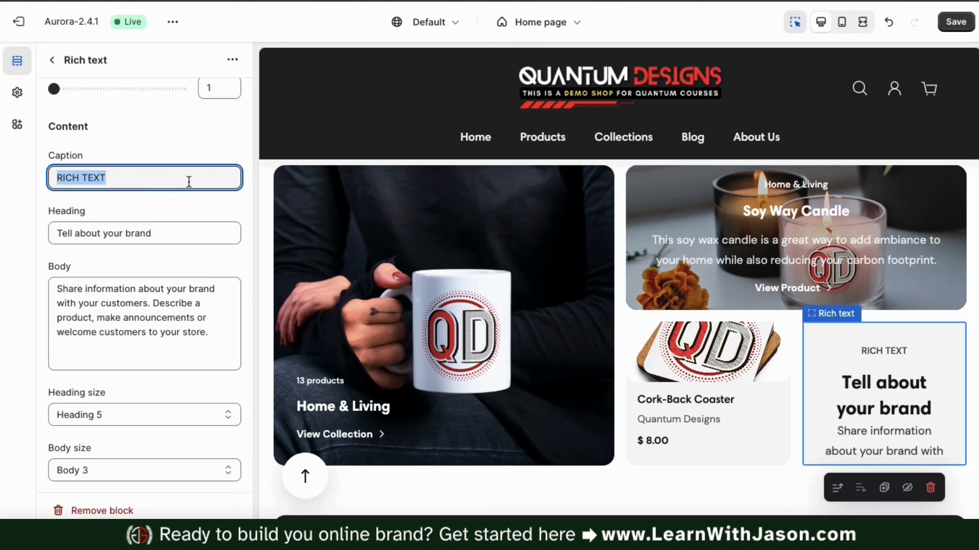
pyautogui.write('To')
pyautogui.press('BackSpace')
pyautogui.write('OP QUANLIT')
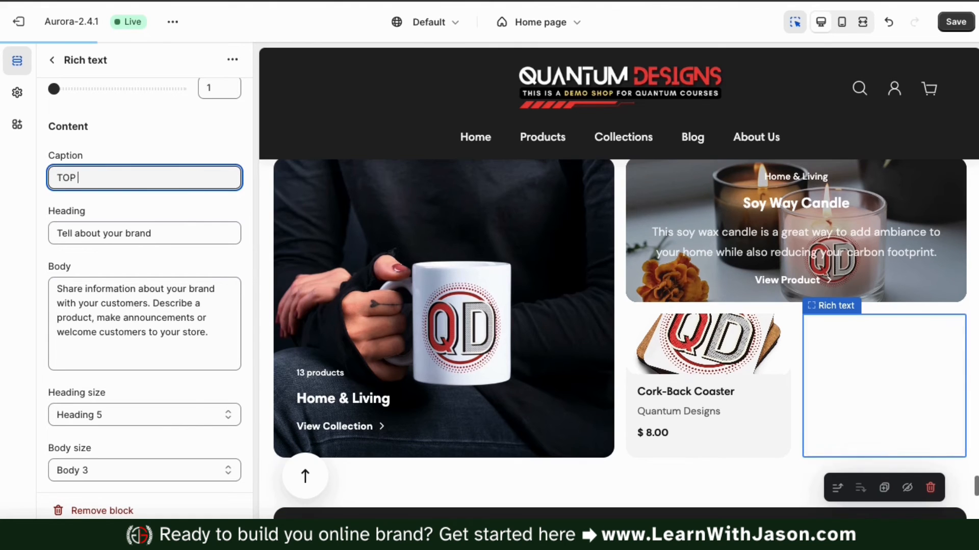
pyautogui.press('BackSpace')
pyautogui.press('BackSpace')
pyautogui.press('BackSpace')
pyautogui.press('BackSpace')
# Set the Rich text heading to "Shop Stylish Products" and the body to "Your source for the best clothing & items."
pyautogui.tripleClick(194, 228)
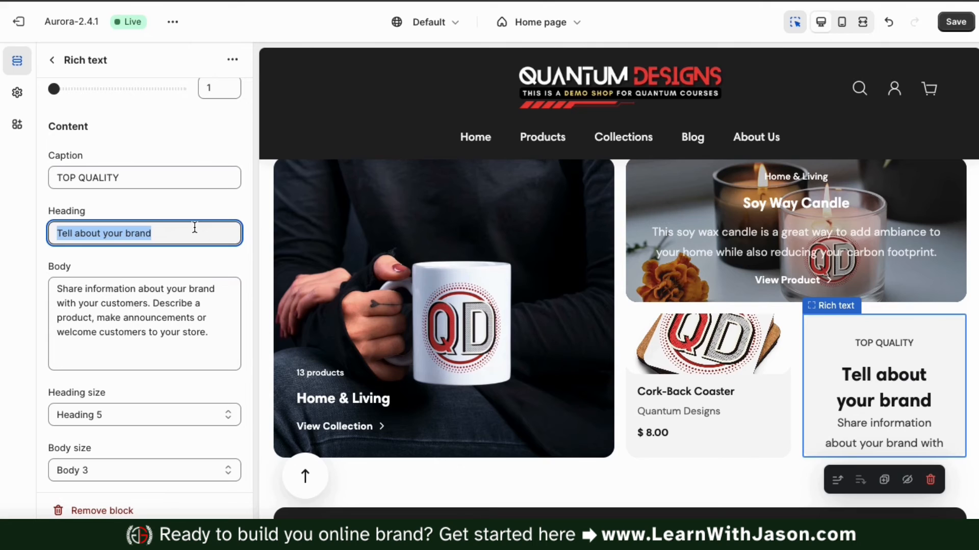
pyautogui.write('Shop Stylish Products')
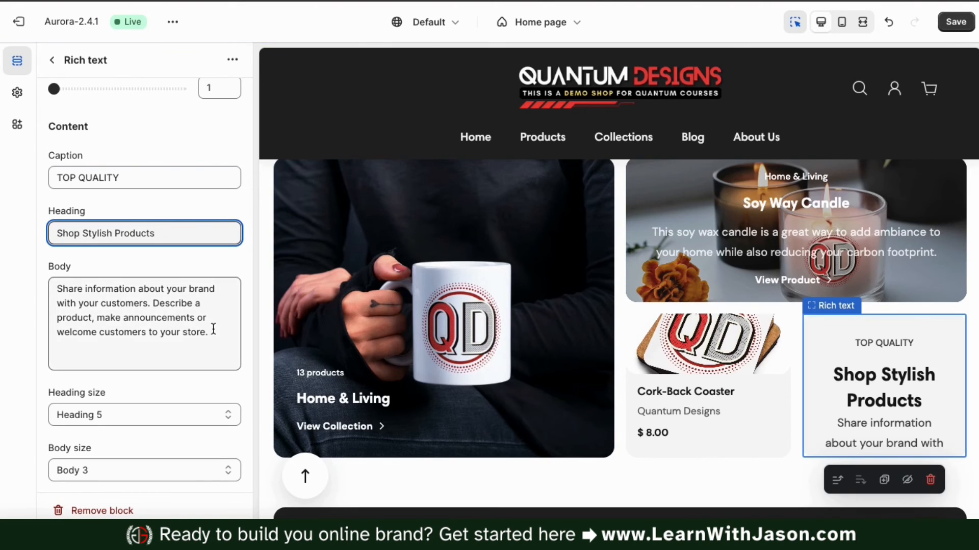
pyautogui.moveTo(210, 333); pyautogui.dragTo(16, 289)
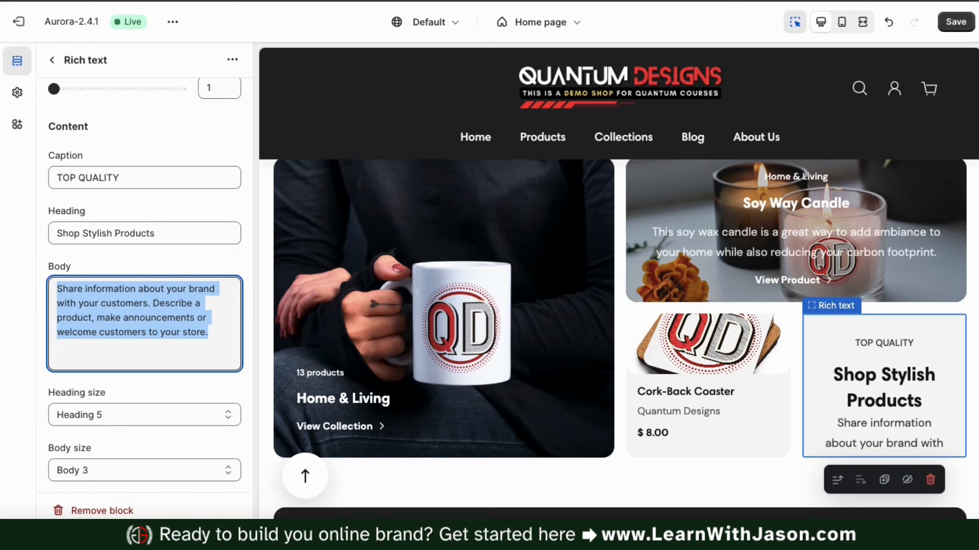
pyautogui.write('Your source for the best clothing')
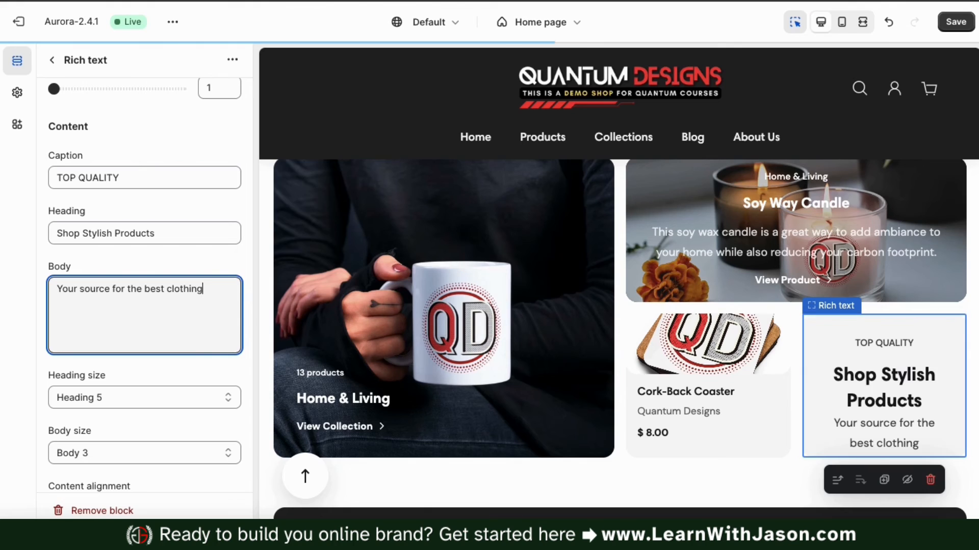
pyautogui.write(' & items.')
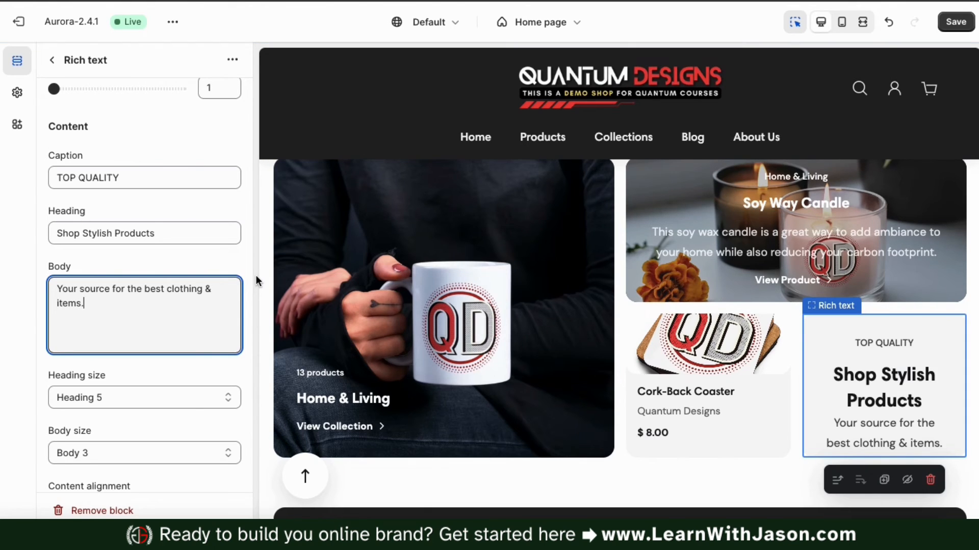
# Set the Rich text block's body size to Body 4 and its heading size to Heading 6
pyautogui.scroll(-5, 241, 281)
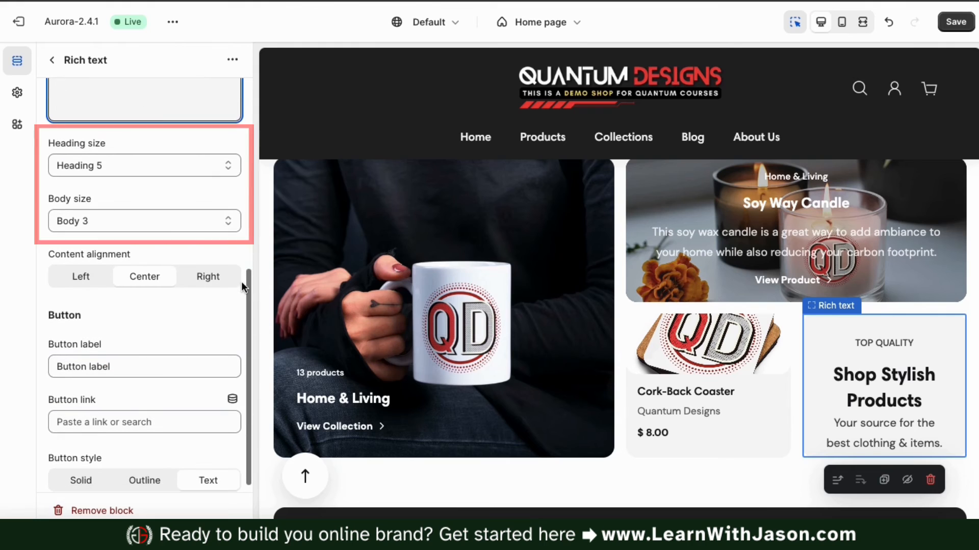
pyautogui.click(211, 218)
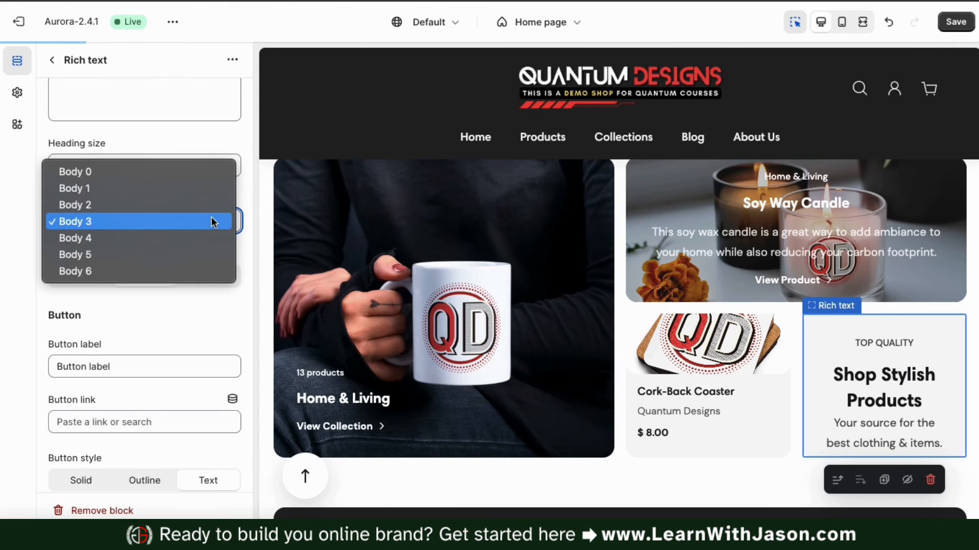
pyautogui.click(189, 234)
pyautogui.click(209, 168)
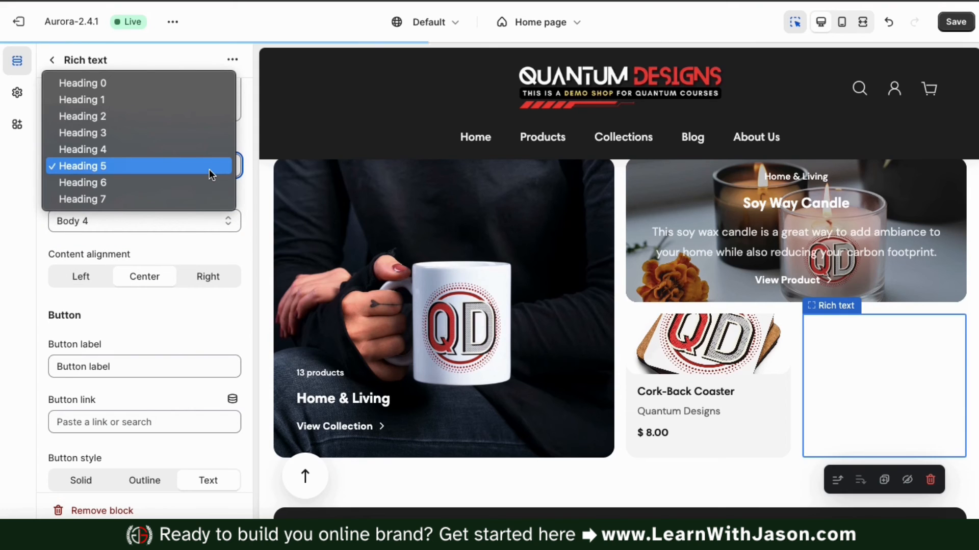
pyautogui.click(208, 180)
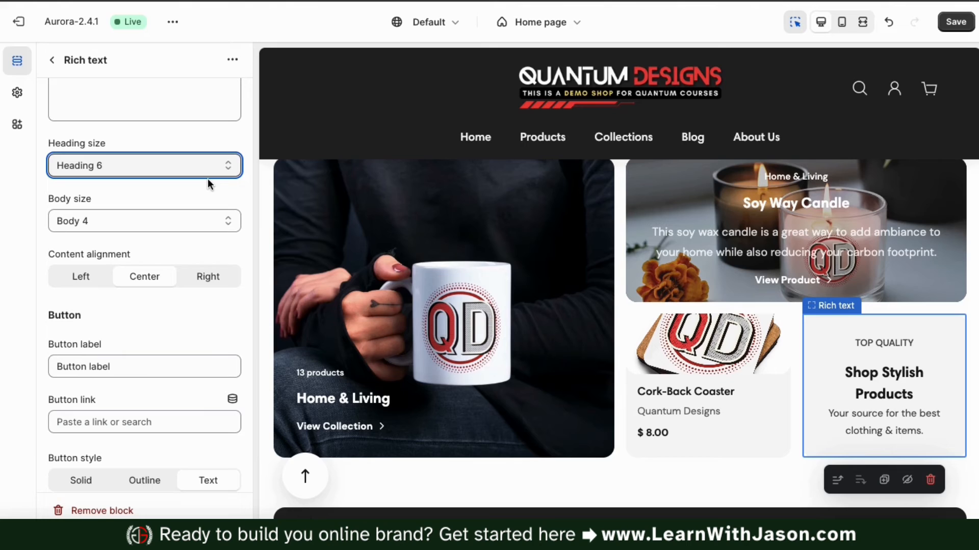
pyautogui.click(240, 201)
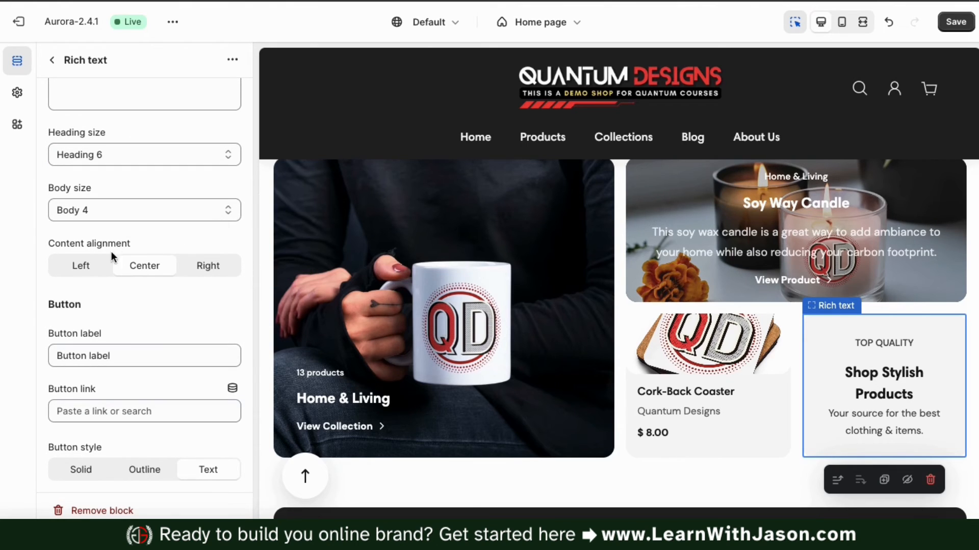
# Align the Rich text block's content to the right, and label its button "View Products" with a link to All products
pyautogui.click(85, 264)
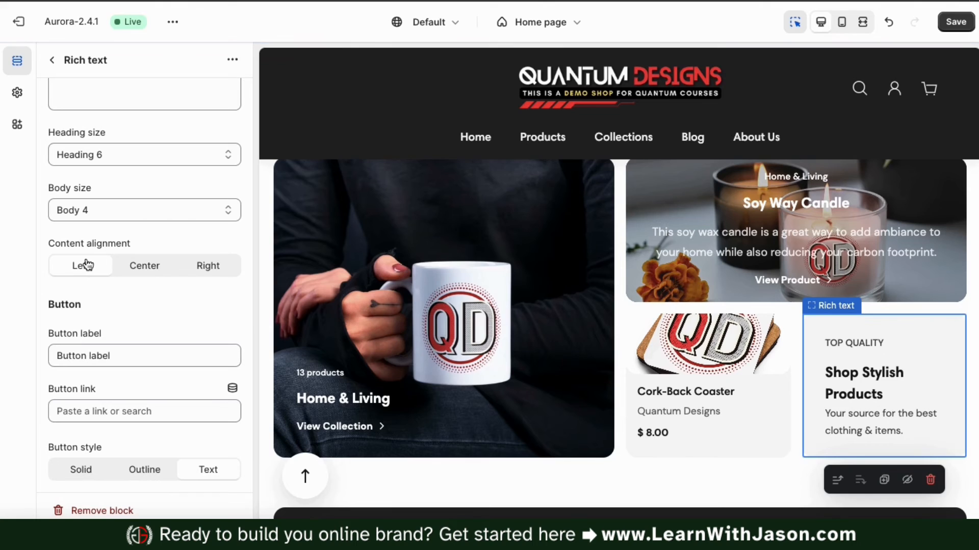
pyautogui.click(205, 271)
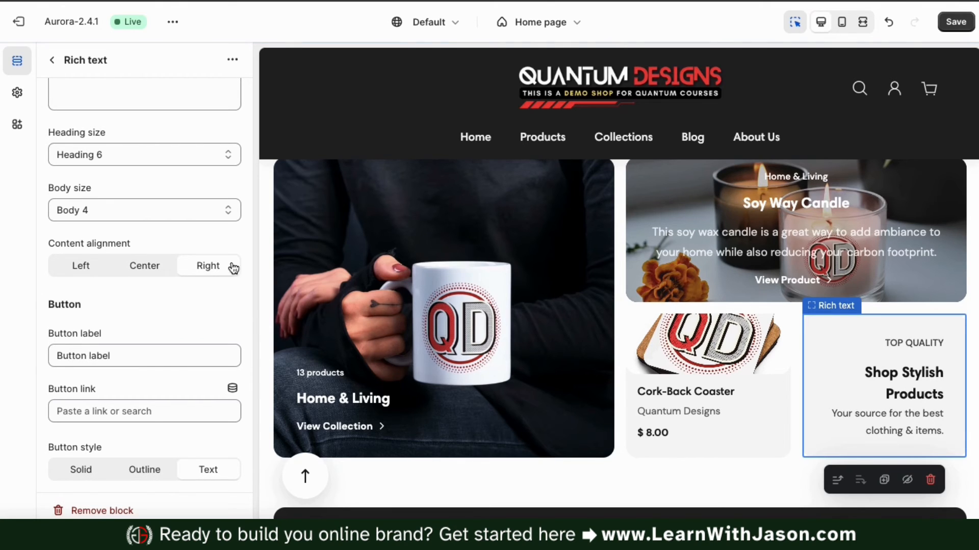
pyautogui.doubleClick(170, 350)
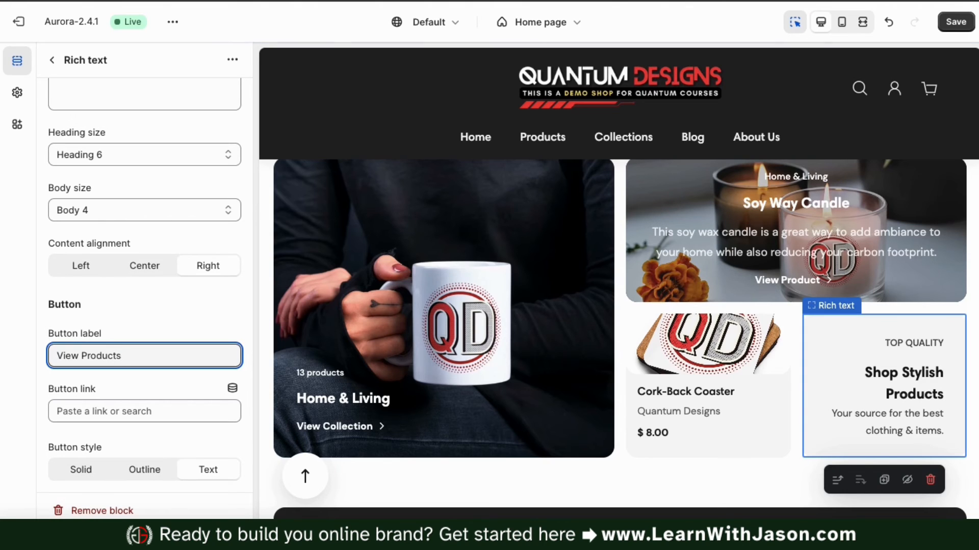
pyautogui.click(154, 411)
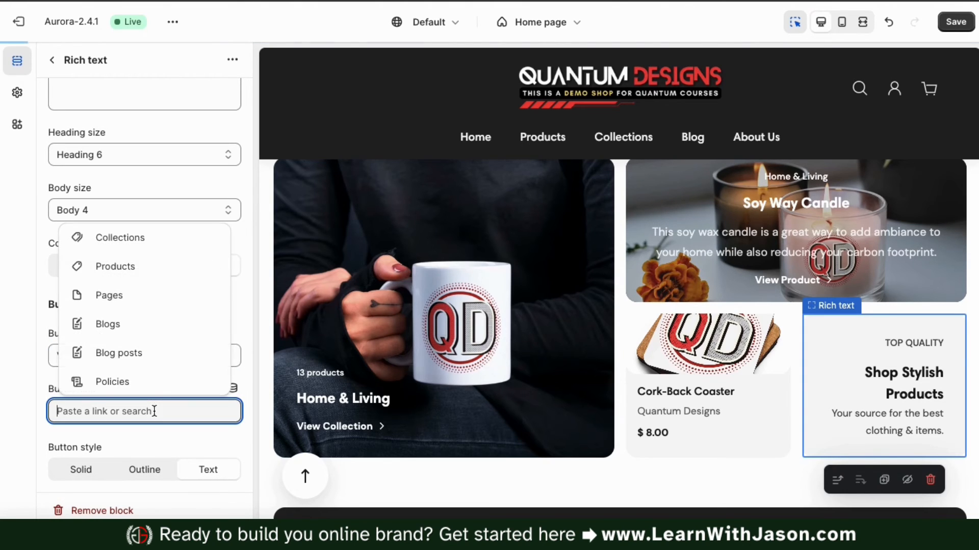
pyautogui.click(157, 267)
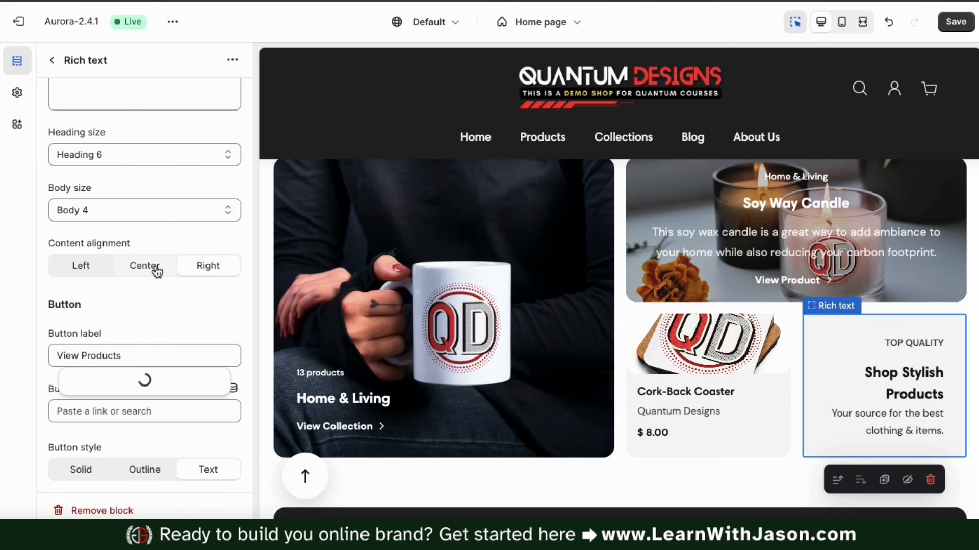
pyautogui.click(122, 79)
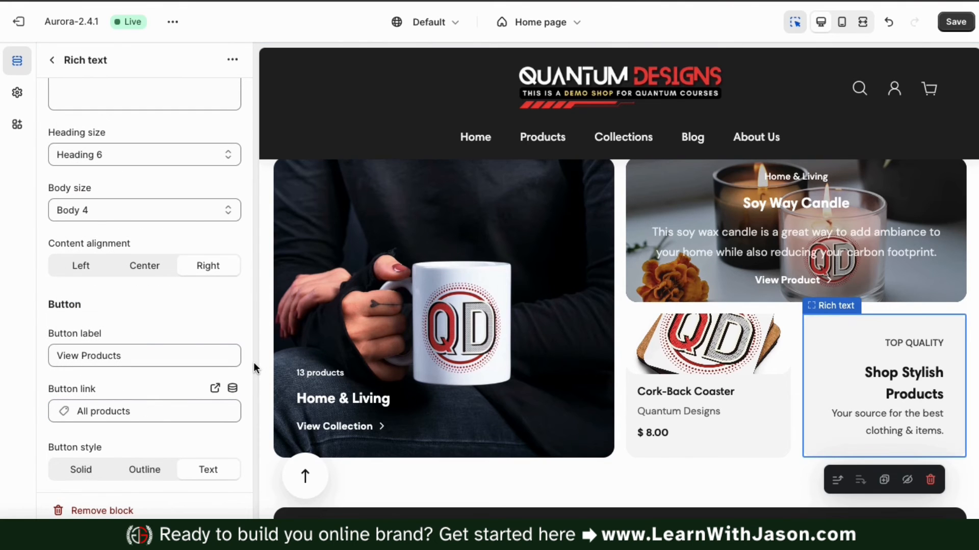
# Clear the Rich text block's button label and return to the home page's section list
pyautogui.tripleClick(181, 357)
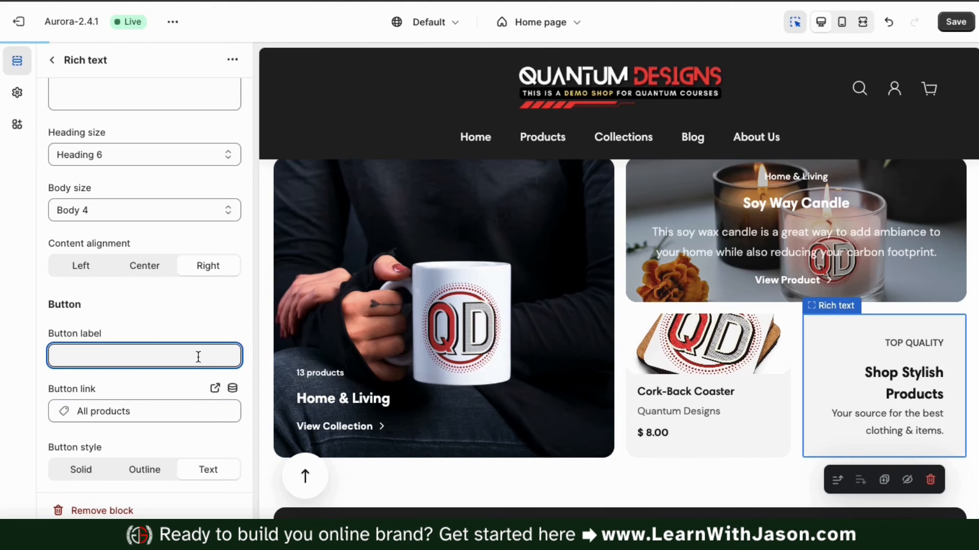
pyautogui.click(255, 340)
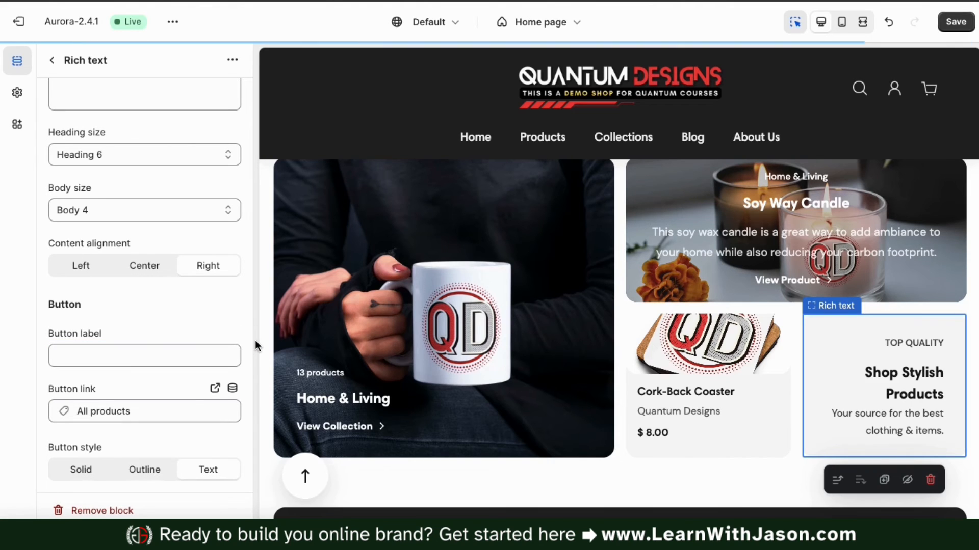
pyautogui.scroll(10, 247, 294)
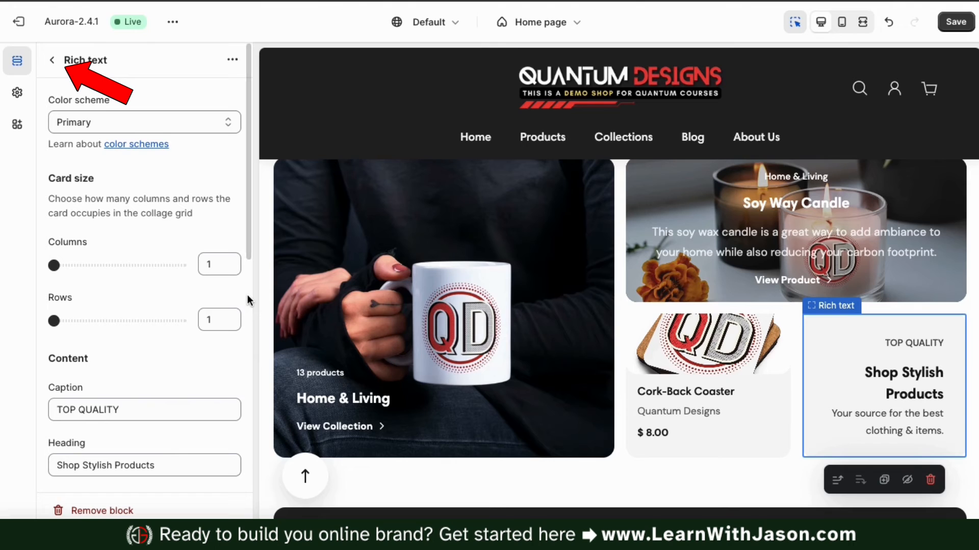
pyautogui.click(53, 62)
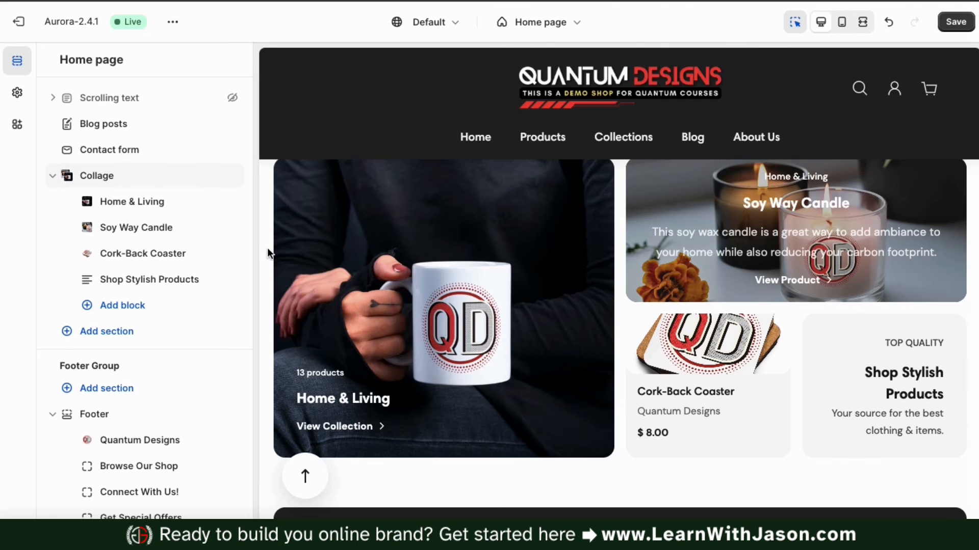
# Review the Collage section on desktop and in the mobile preview, paging through each of its cards
pyautogui.scroll(2, 268, 251)
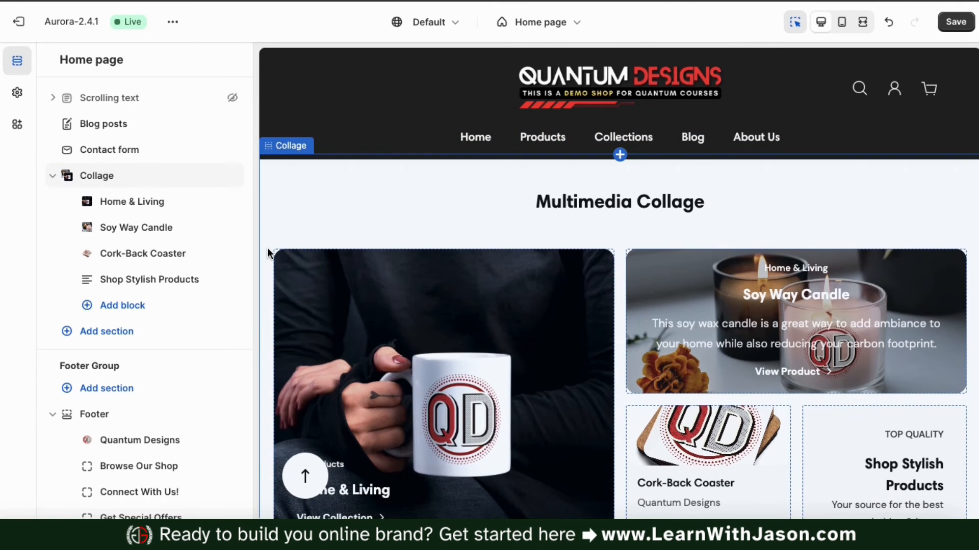
pyautogui.scroll(-2, 267, 251)
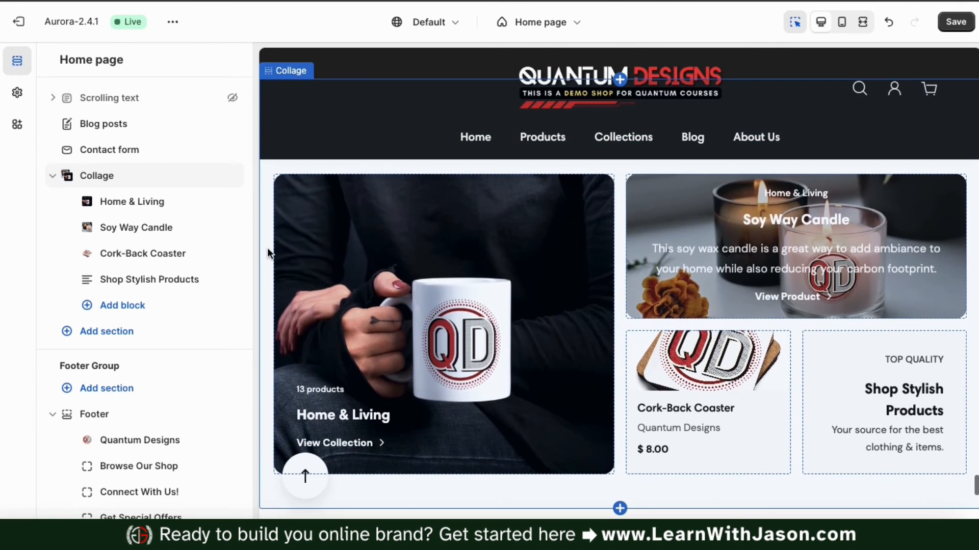
pyautogui.click(843, 24)
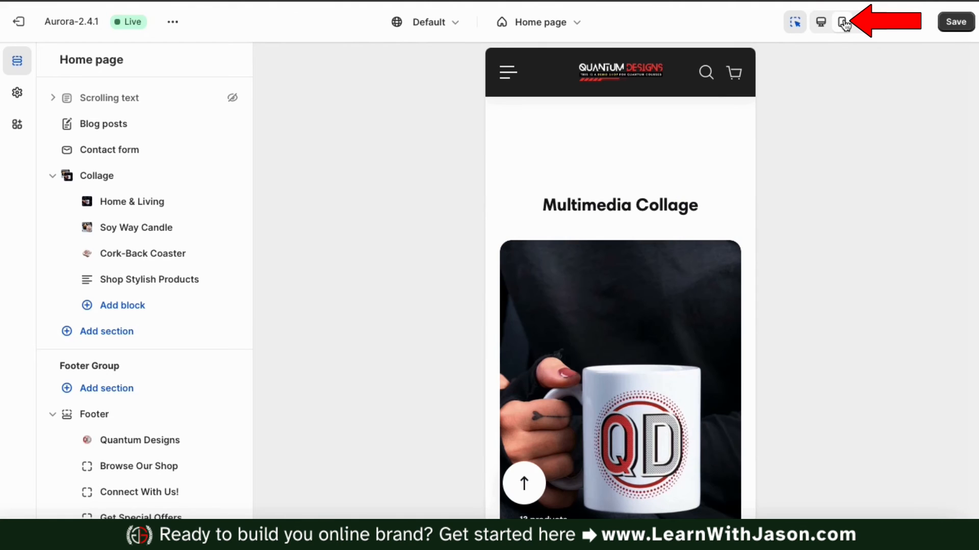
pyautogui.scroll(-3, 737, 173)
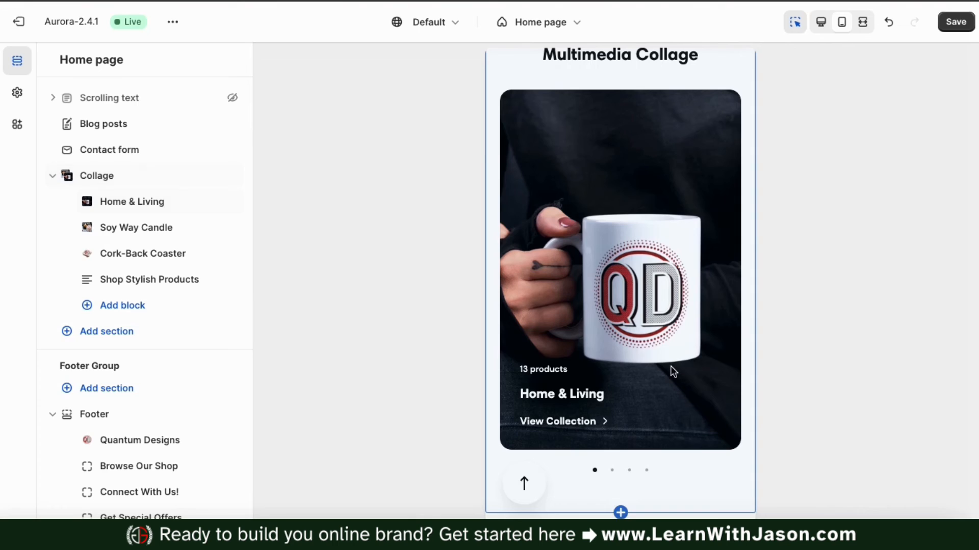
pyautogui.click(612, 469)
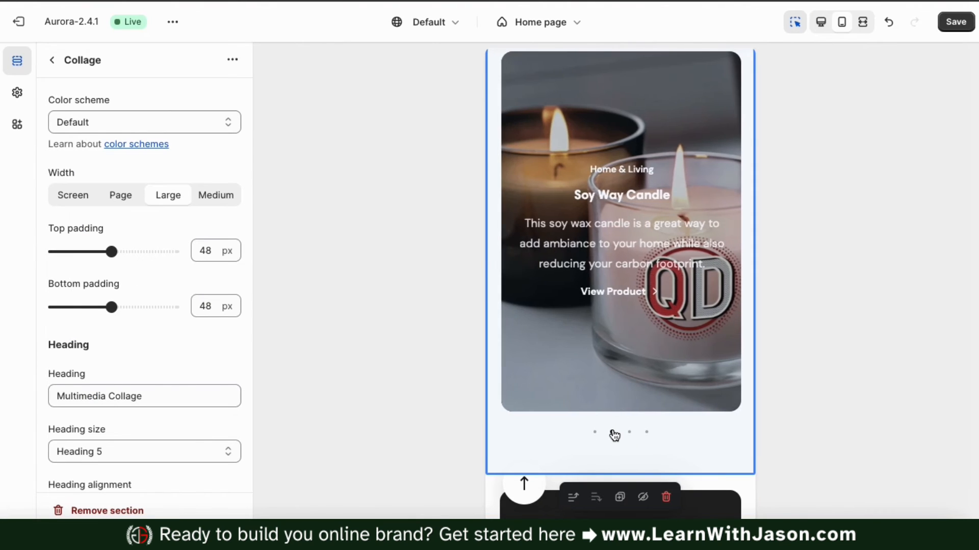
pyautogui.click(630, 433)
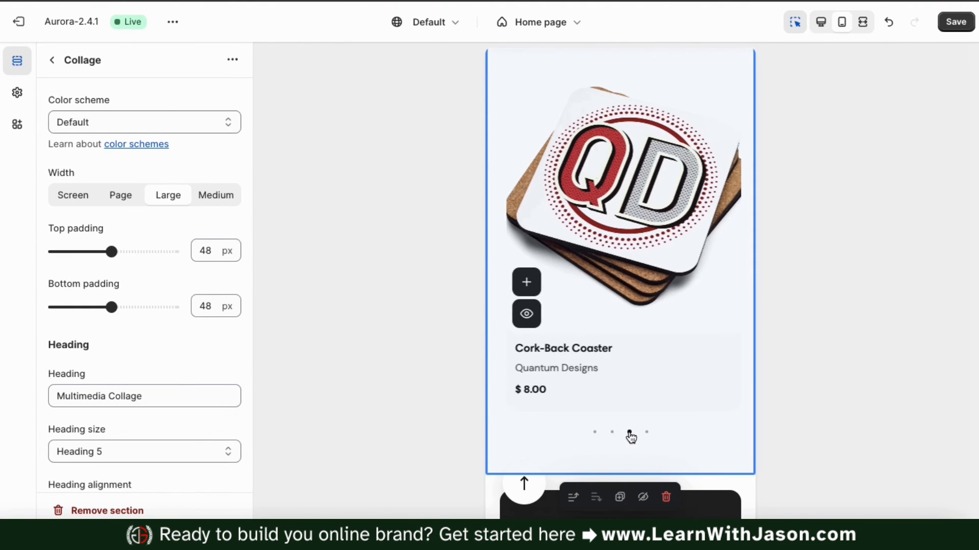
pyautogui.click(647, 432)
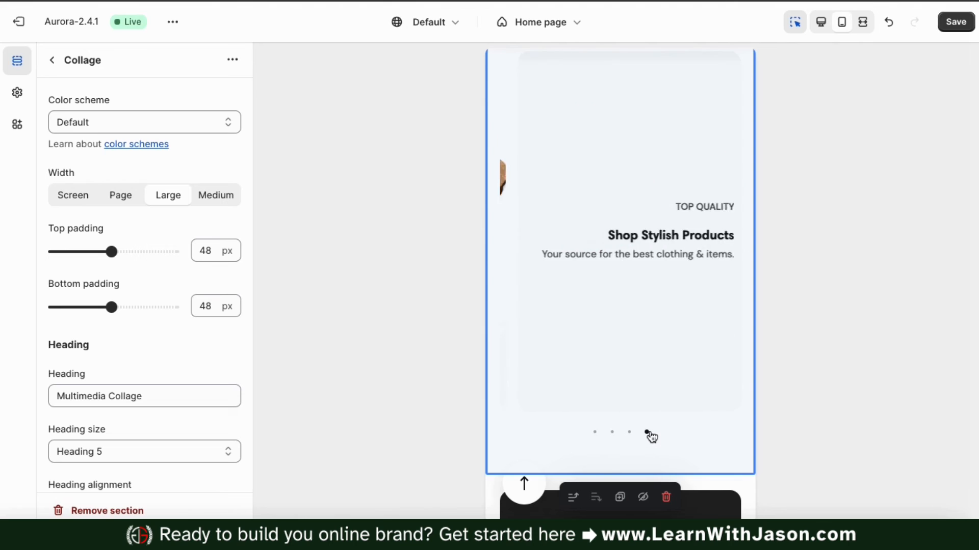
pyautogui.scroll(5, 738, 209)
# Return the preview to desktop view and save the home page
pyautogui.click(822, 25)
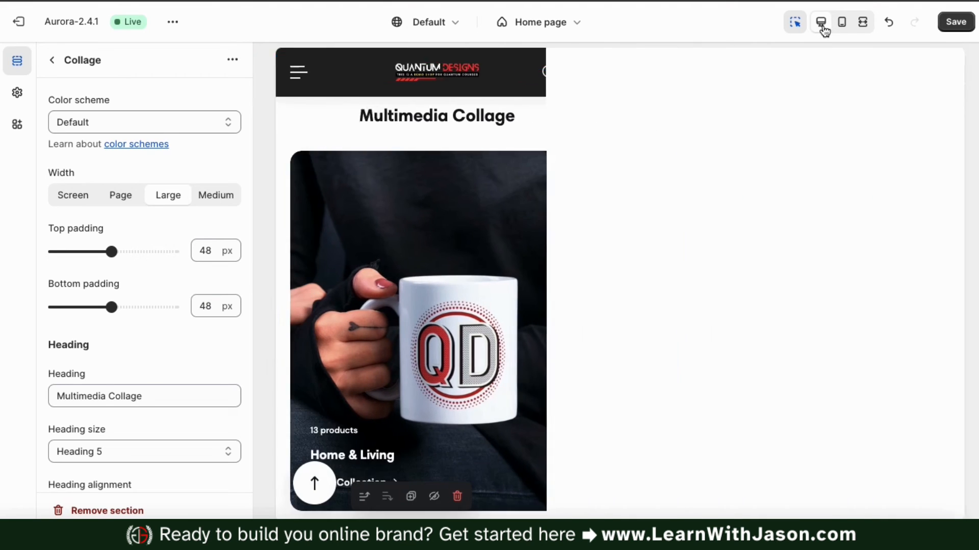
pyautogui.scroll(2, 798, 198)
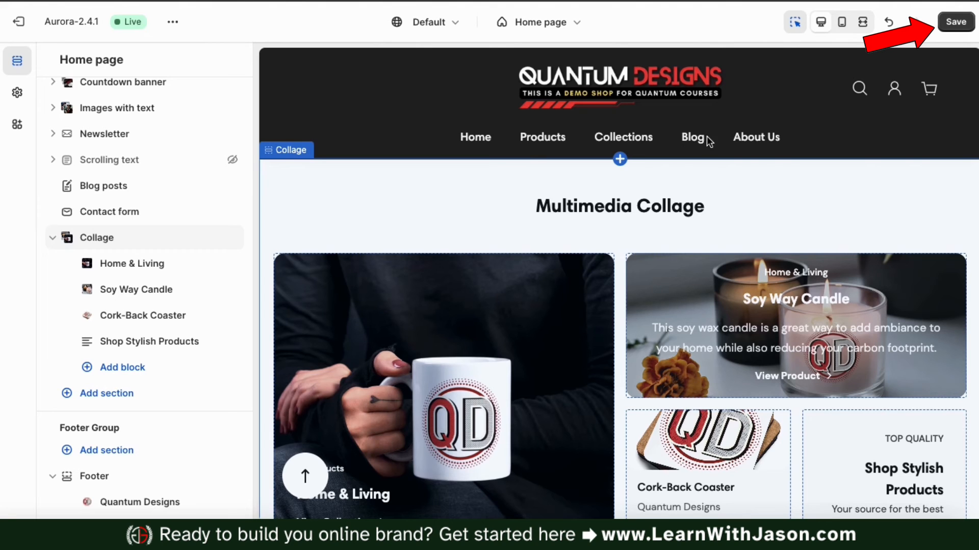
pyautogui.click(951, 24)
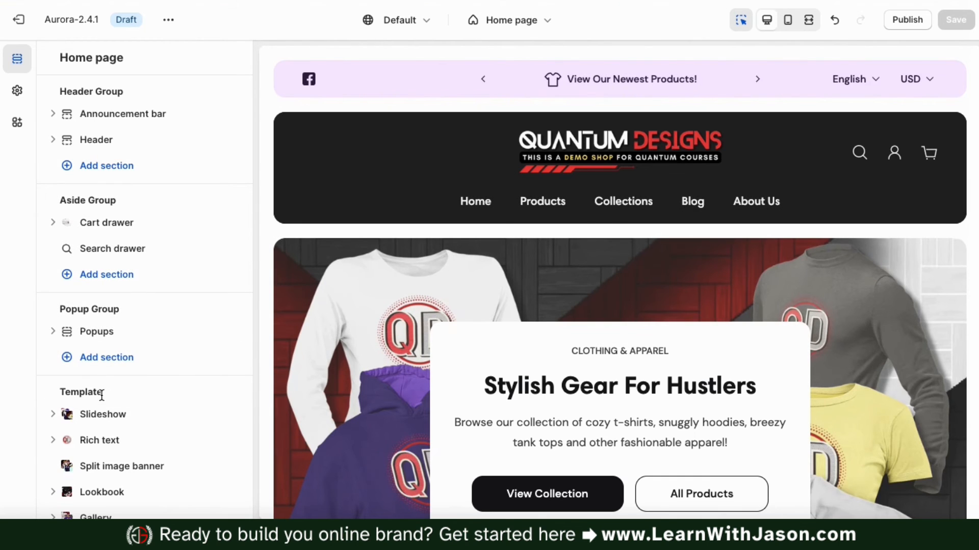
# Add a Contact form section at the end of the home page template and open its settings
pyautogui.scroll(-6, 101, 395)
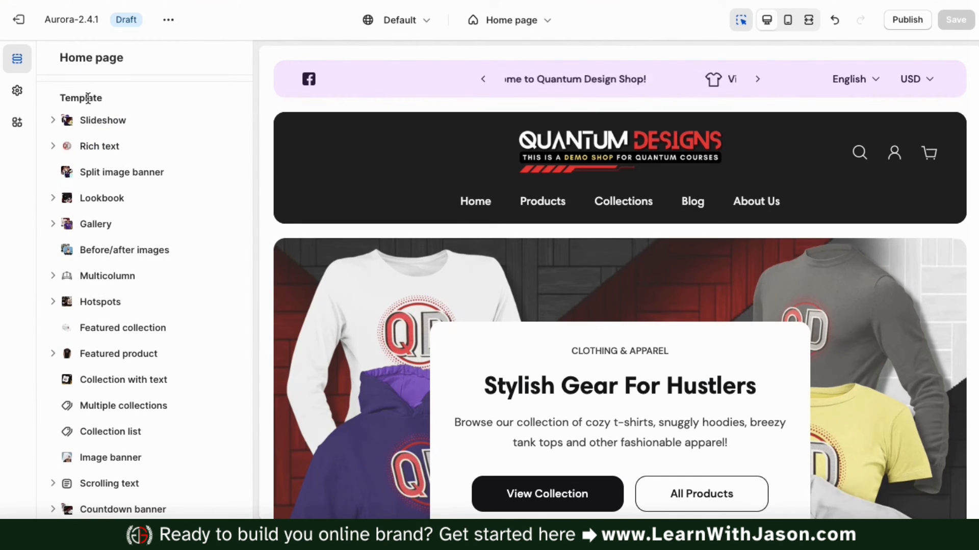
pyautogui.scroll(-3, 109, 258)
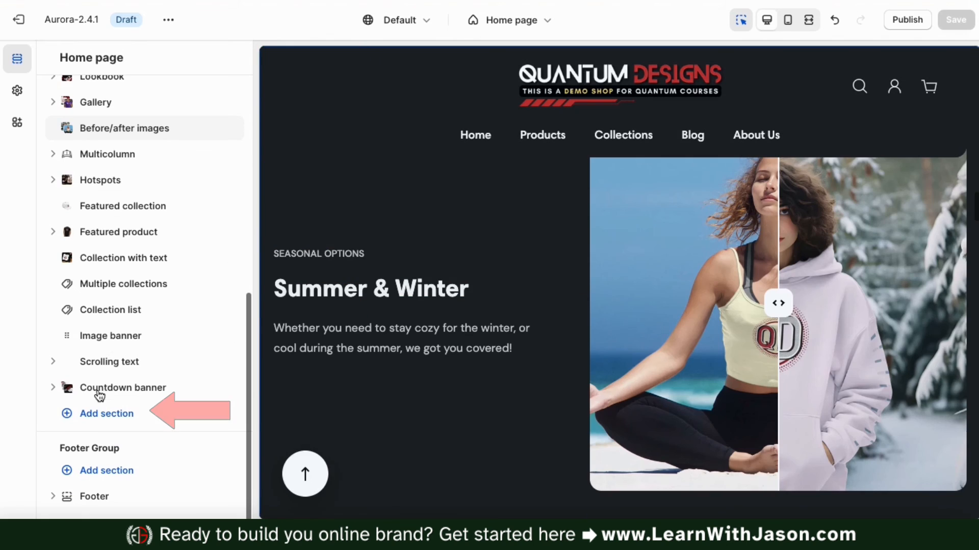
pyautogui.click(105, 423)
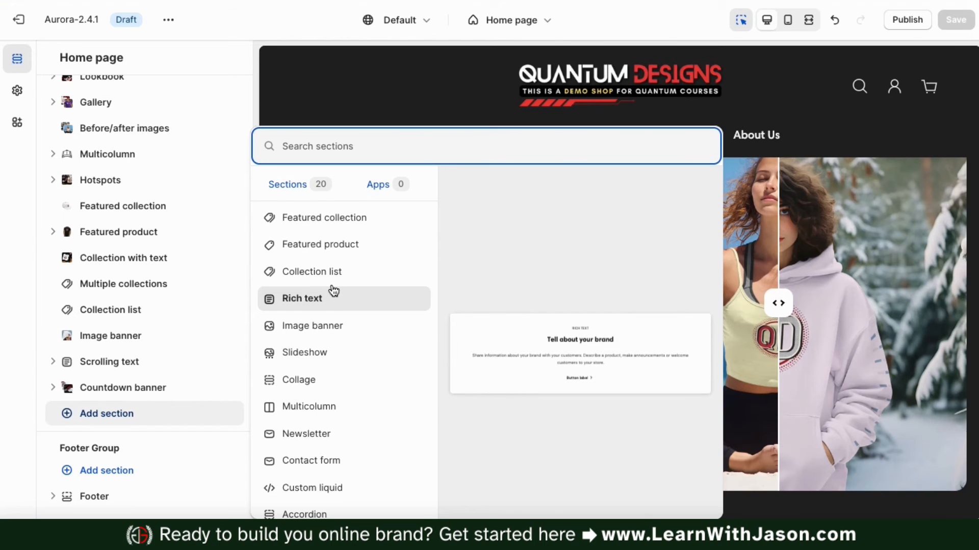
pyautogui.scroll(-3, 334, 291)
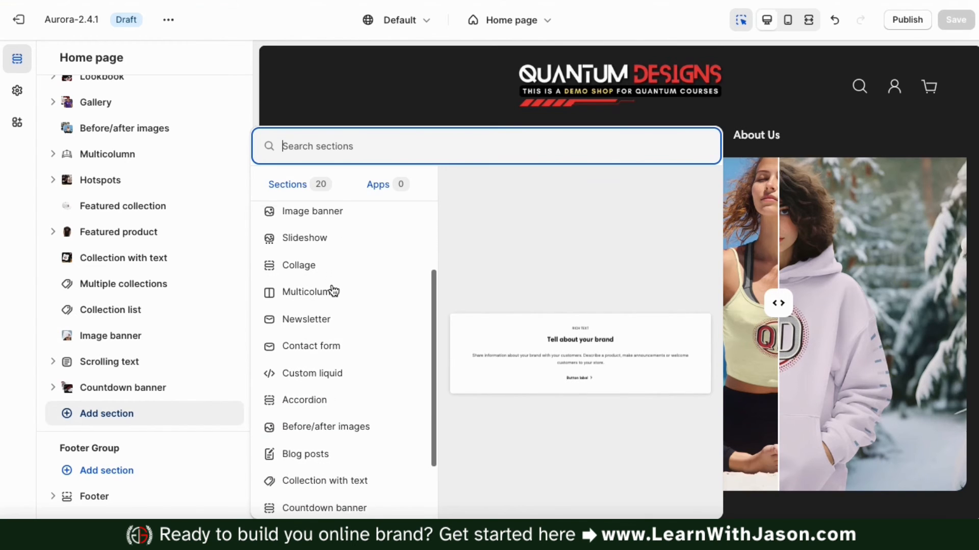
pyautogui.click(316, 352)
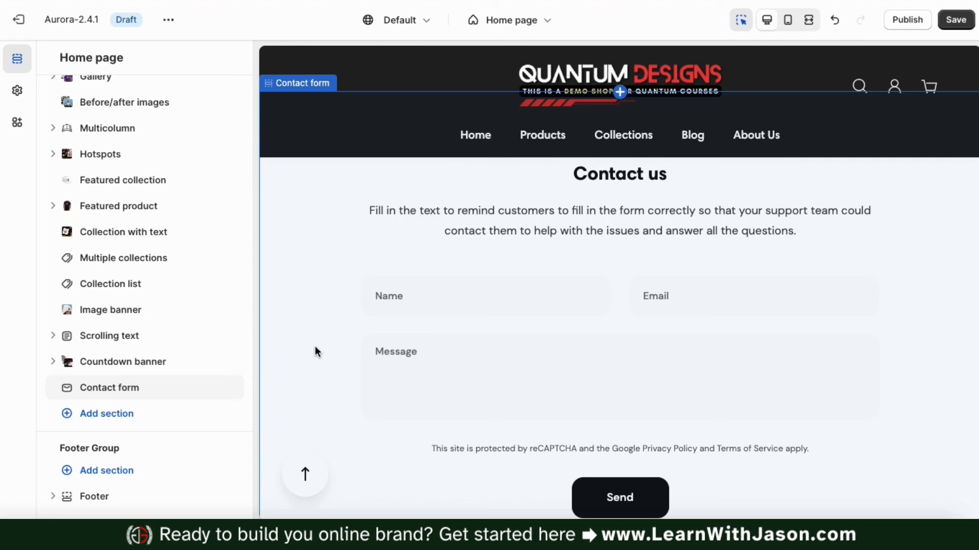
pyautogui.click(110, 394)
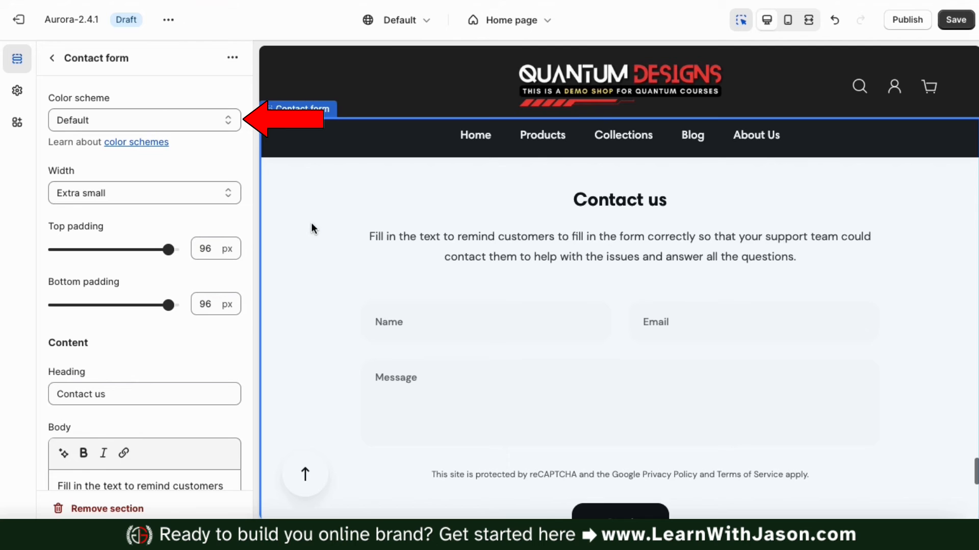
# Try the Contrasting color scheme on the Contact form section and restore the Default scheme
pyautogui.click(220, 124)
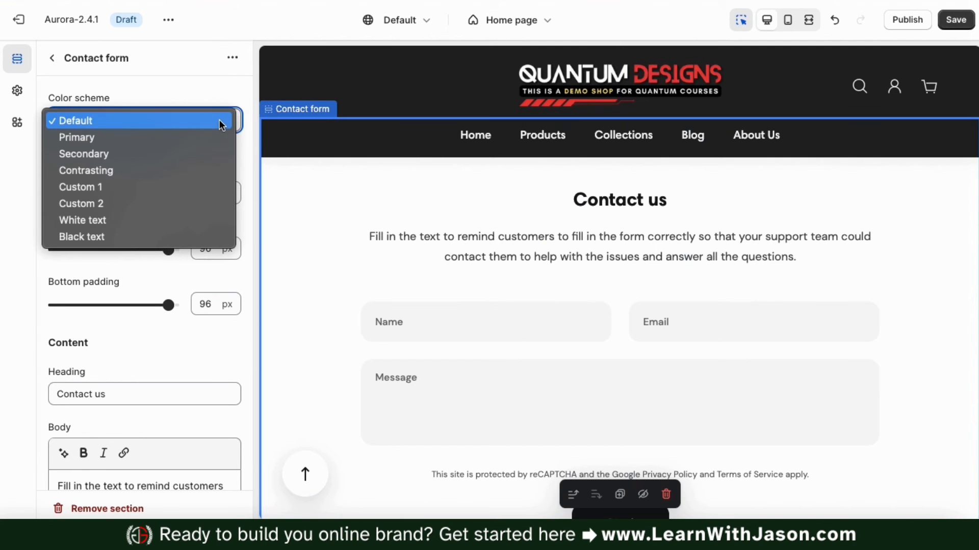
pyautogui.click(206, 167)
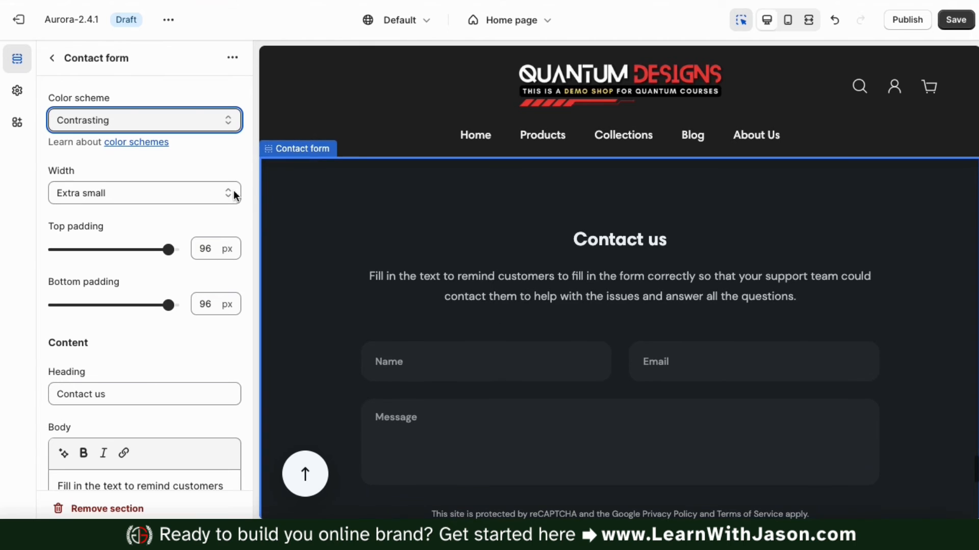
pyautogui.click(222, 129)
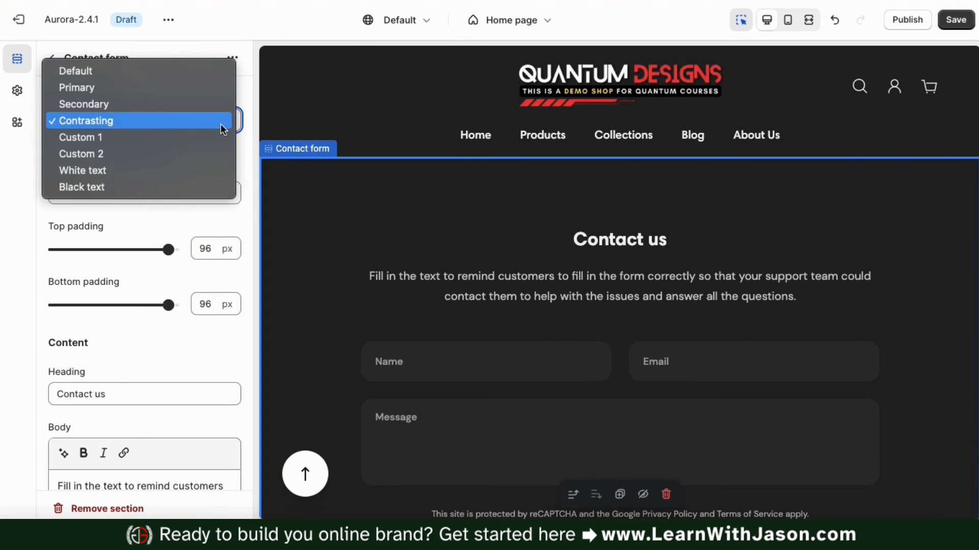
pyautogui.click(167, 68)
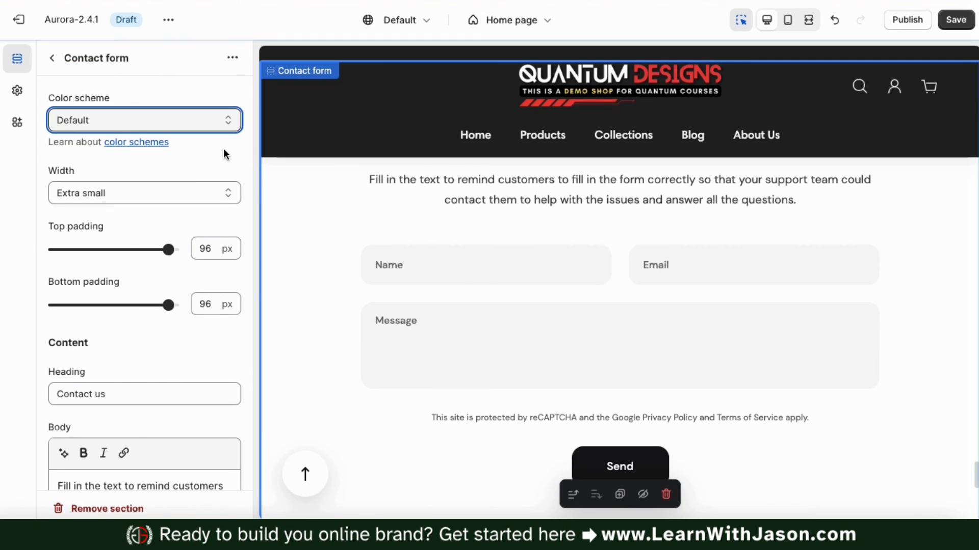
pyautogui.click(190, 199)
pyautogui.click(191, 199)
# Set the Contact form's heading to "Need help? Let us know!"
pyautogui.scroll(-5, 598, 243)
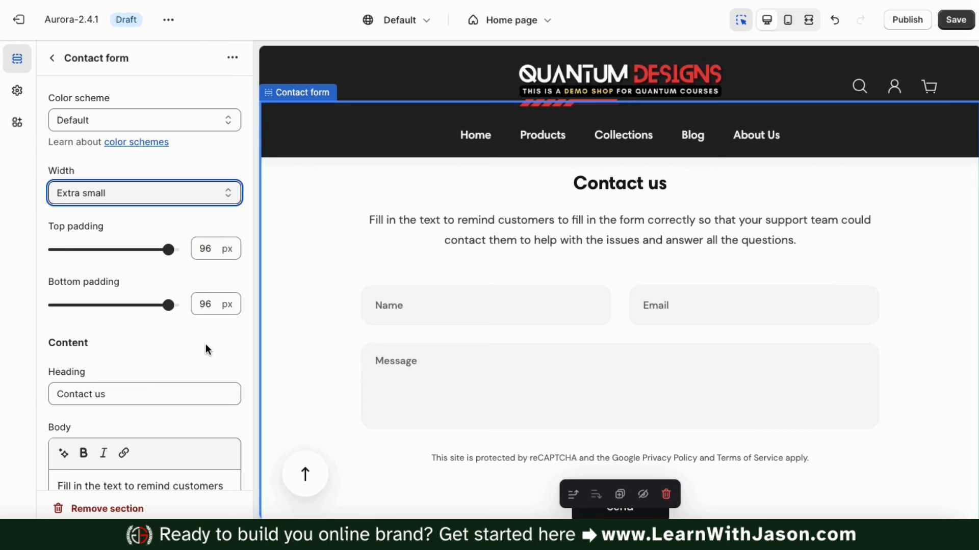
pyautogui.scroll(-5, 206, 344)
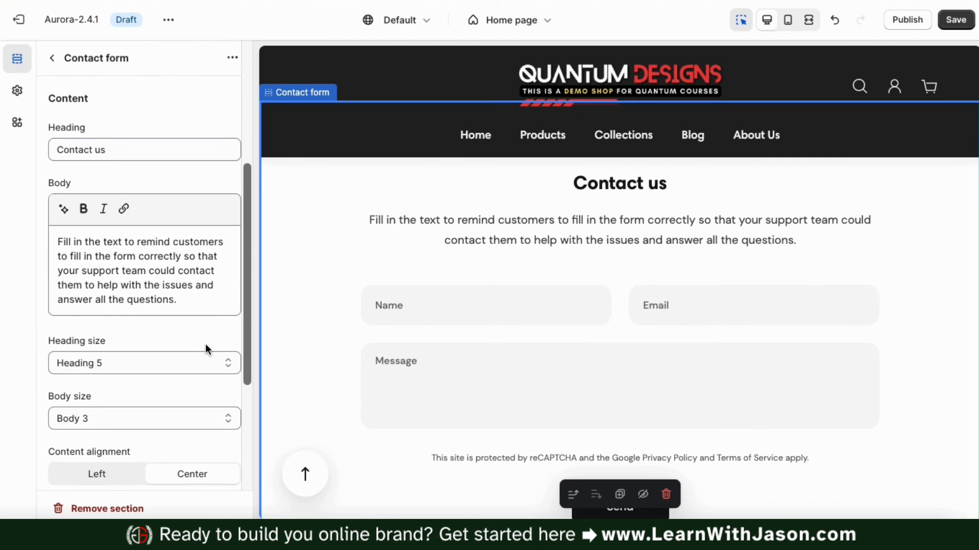
pyautogui.tripleClick(197, 152)
pyautogui.write('Need H')
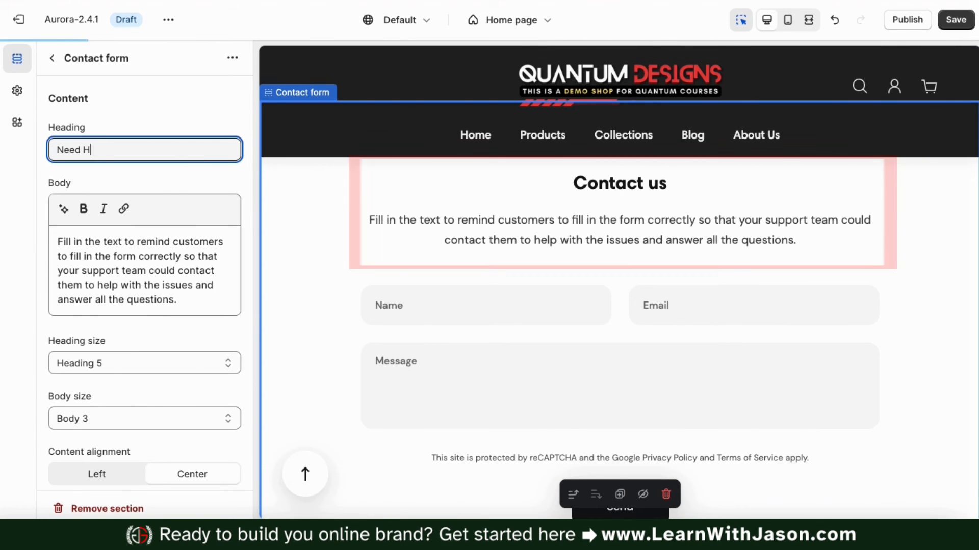
pyautogui.write('elp? help? Let us know!')
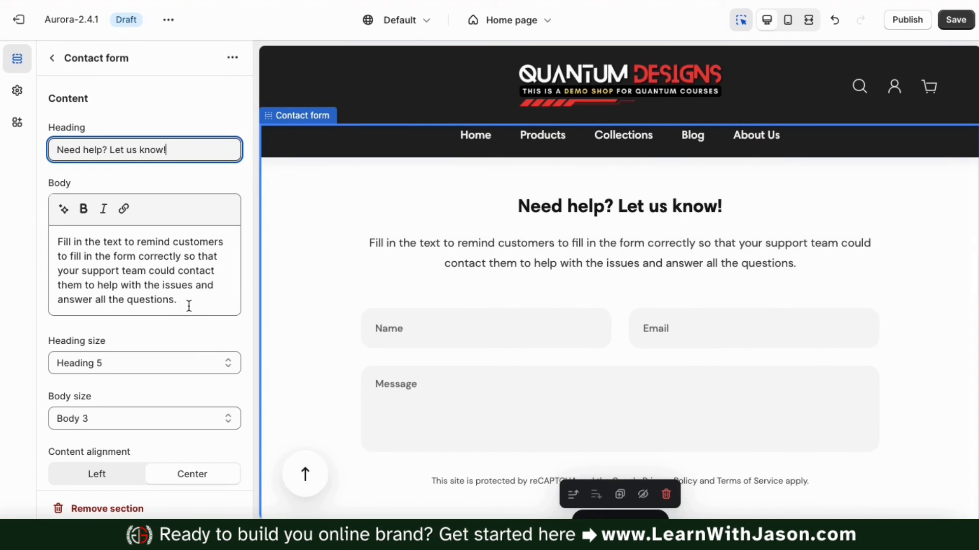
# Write the body: "Do you have any questions or concerns about our products? Contact us below and our support team will get back with you within 24 hours."
pyautogui.tripleClick(188, 302)
pyautogui.write('Do you have any questions or concerns about our products? Contact us below and our support team will get back with you within 24 hours.')
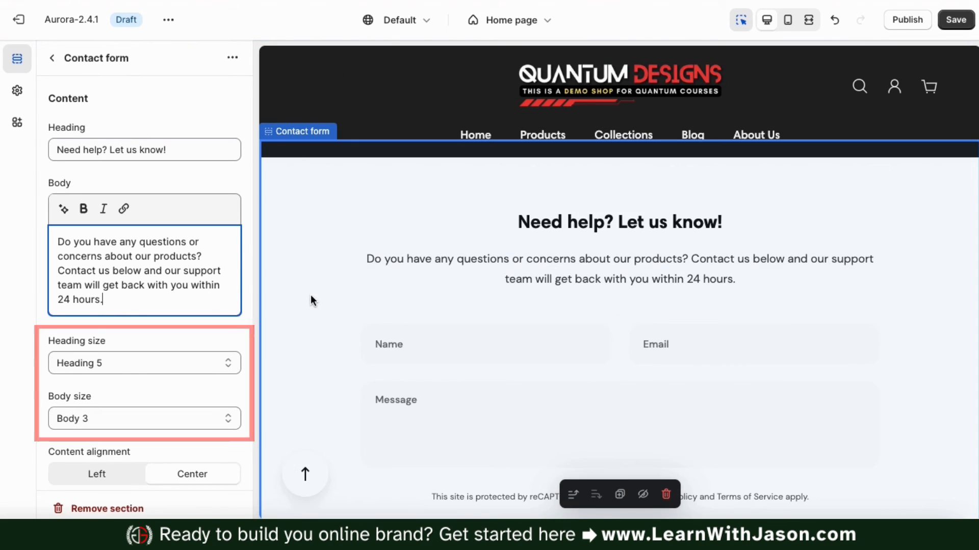
# Set the Contact form's heading size to Heading 3 and align its content to the left
pyautogui.scroll(-5, 211, 331)
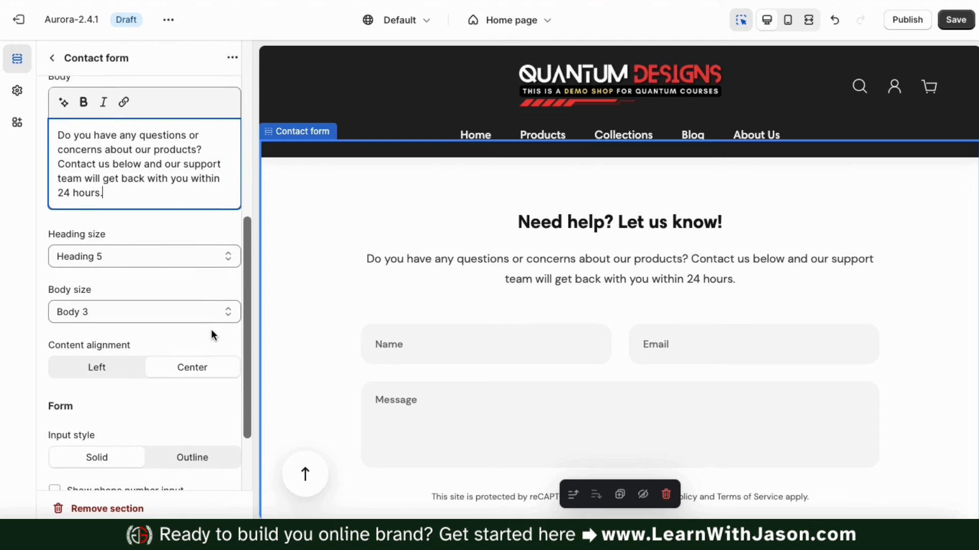
pyautogui.click(228, 250)
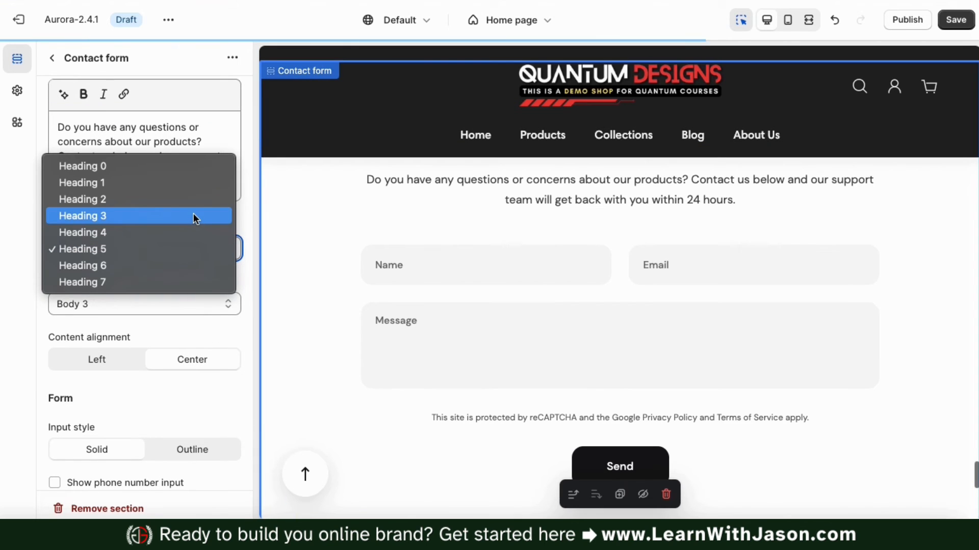
pyautogui.click(194, 215)
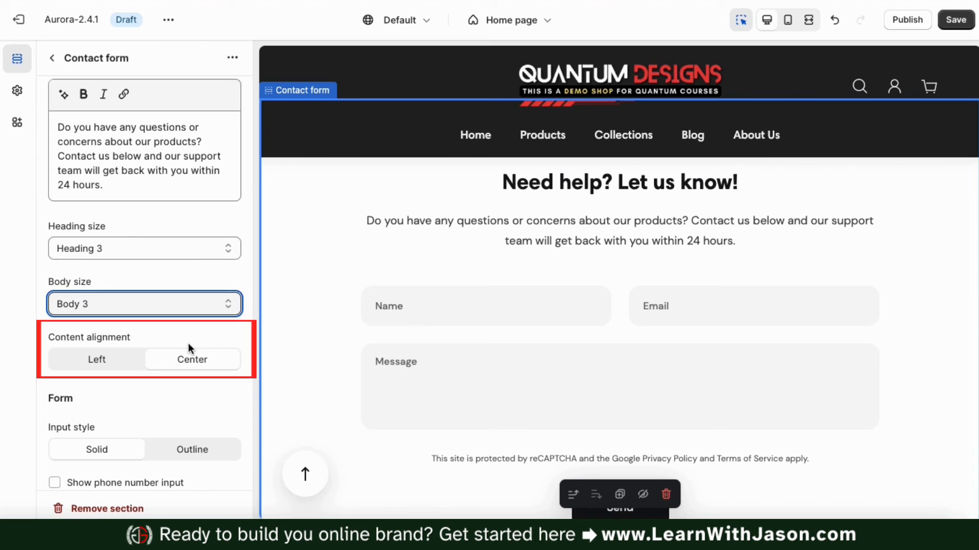
pyautogui.click(126, 365)
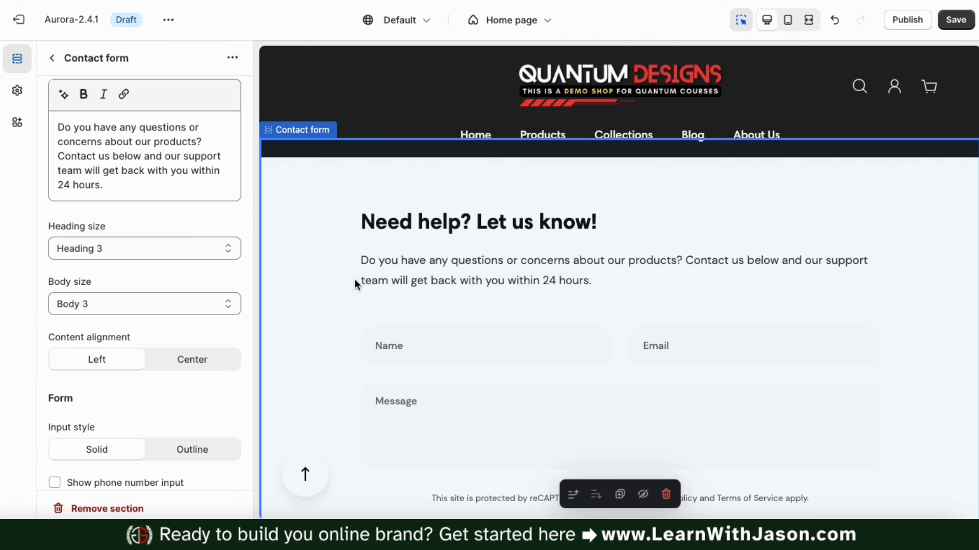
# Try the Outline input style on the Contact form and restore the Solid style
pyautogui.scroll(-2, 153, 365)
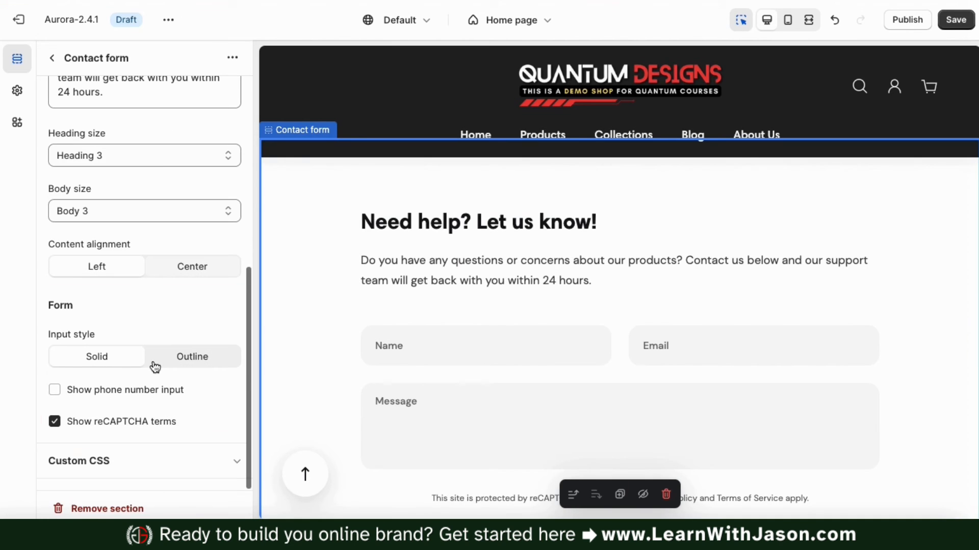
pyautogui.scroll(-1, 333, 332)
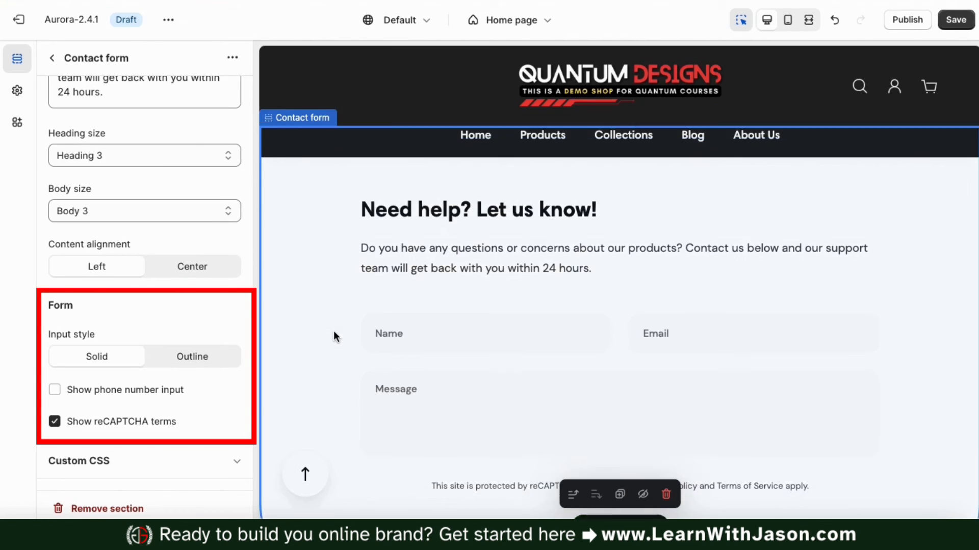
pyautogui.click(209, 361)
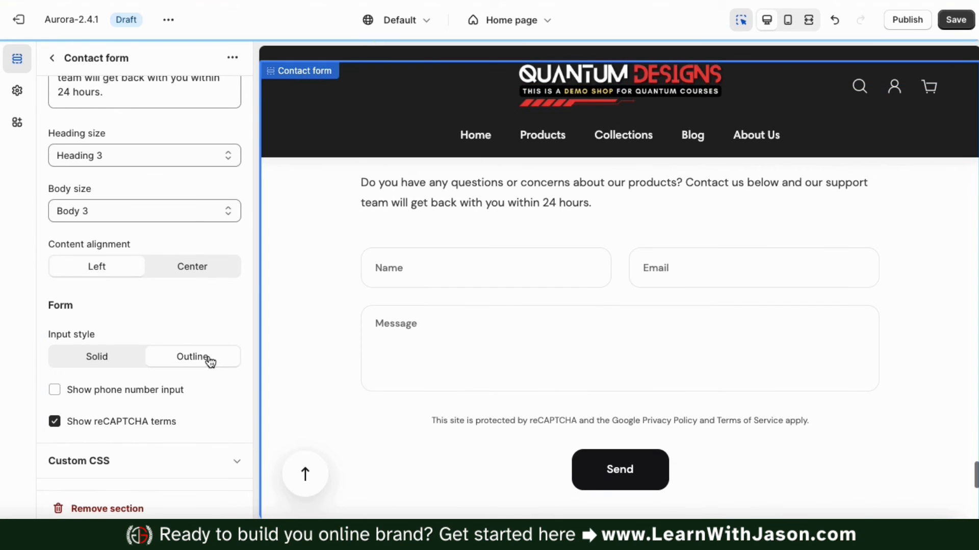
pyautogui.scroll(1, 297, 309)
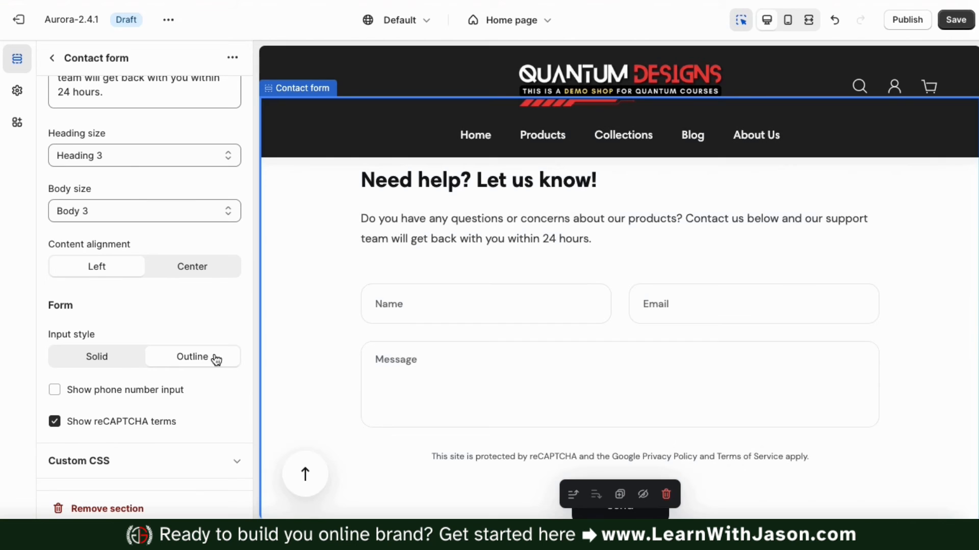
pyautogui.click(114, 362)
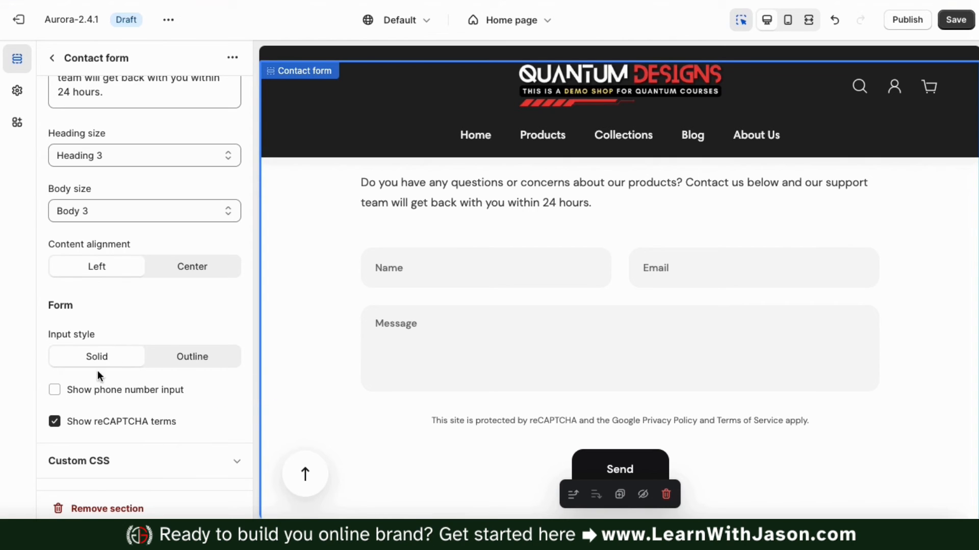
# Try showing the form's phone number input and hiding its reCAPTCHA terms, restoring each option after checking the preview
pyautogui.click(58, 394)
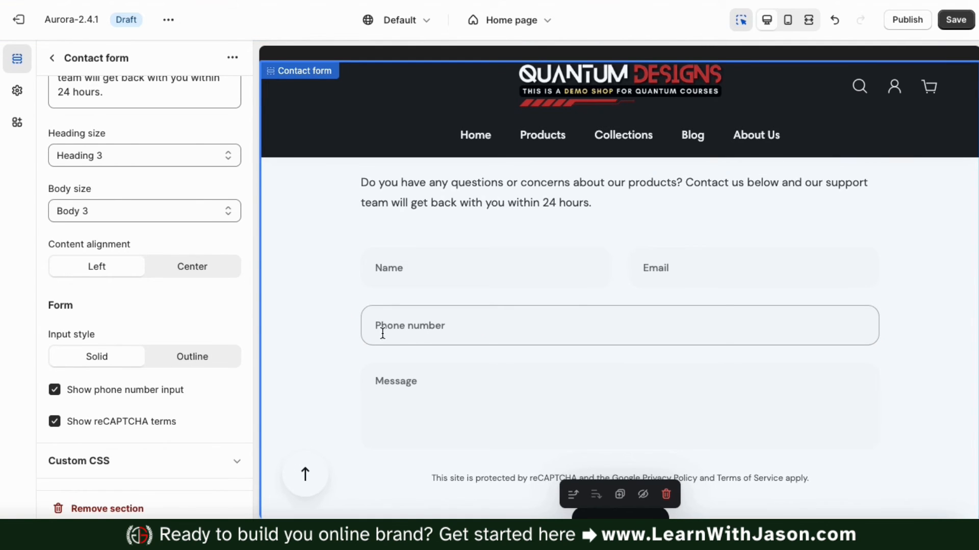
pyautogui.click(55, 393)
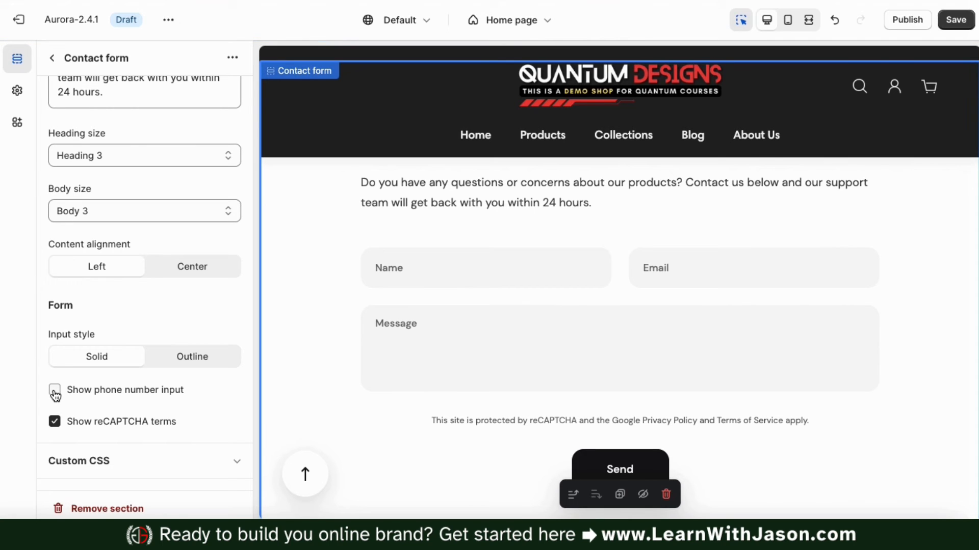
pyautogui.click(55, 426)
pyautogui.click(55, 427)
pyautogui.scroll(2, 293, 377)
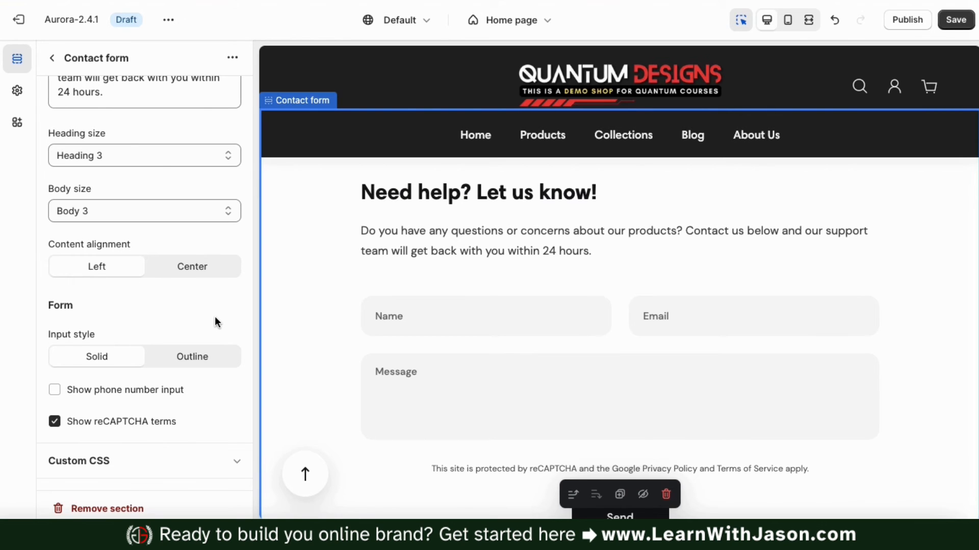
# Check the Contact form in the mobile preview, restore the desktop preview and return to the home page's section list
pyautogui.scroll(10, 215, 322)
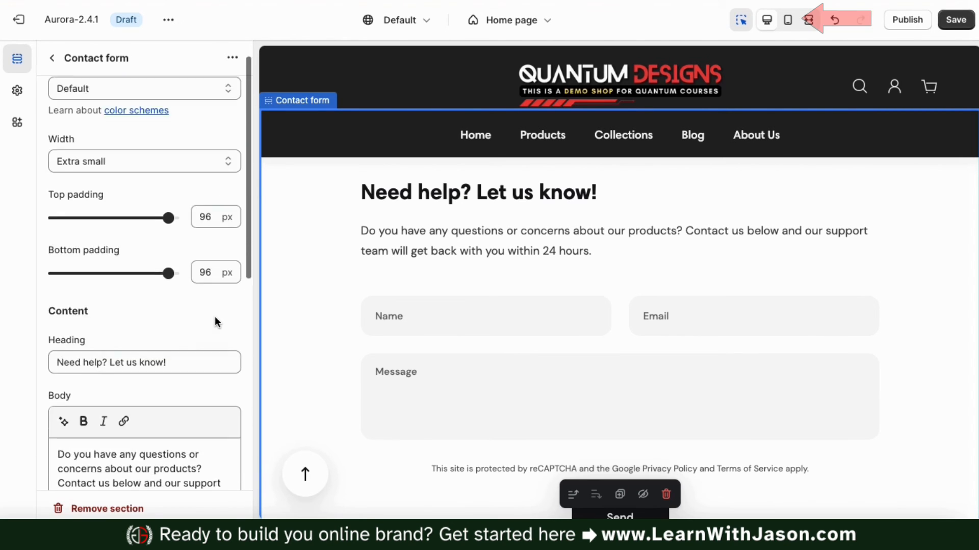
pyautogui.click(790, 18)
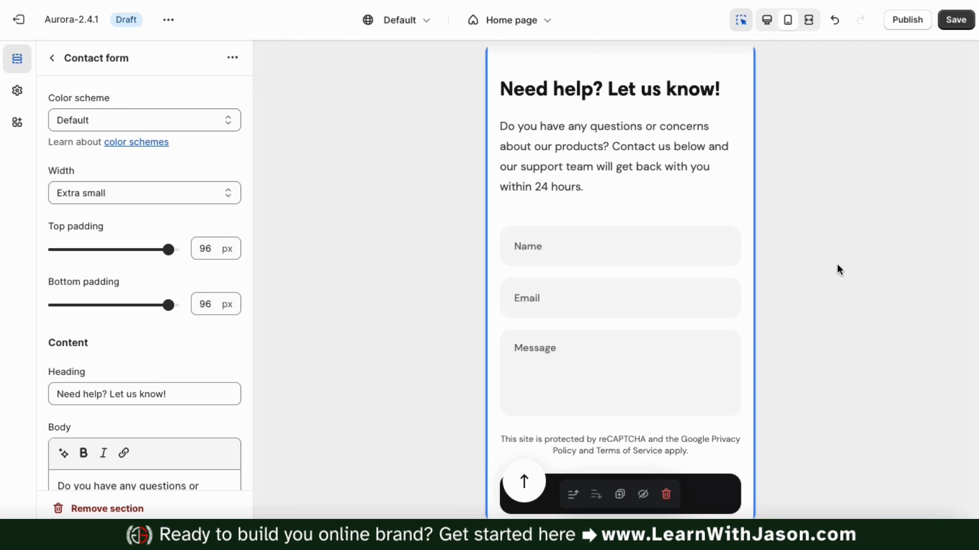
pyautogui.scroll(4, 719, 264)
pyautogui.scroll(-3, 720, 264)
pyautogui.click(767, 20)
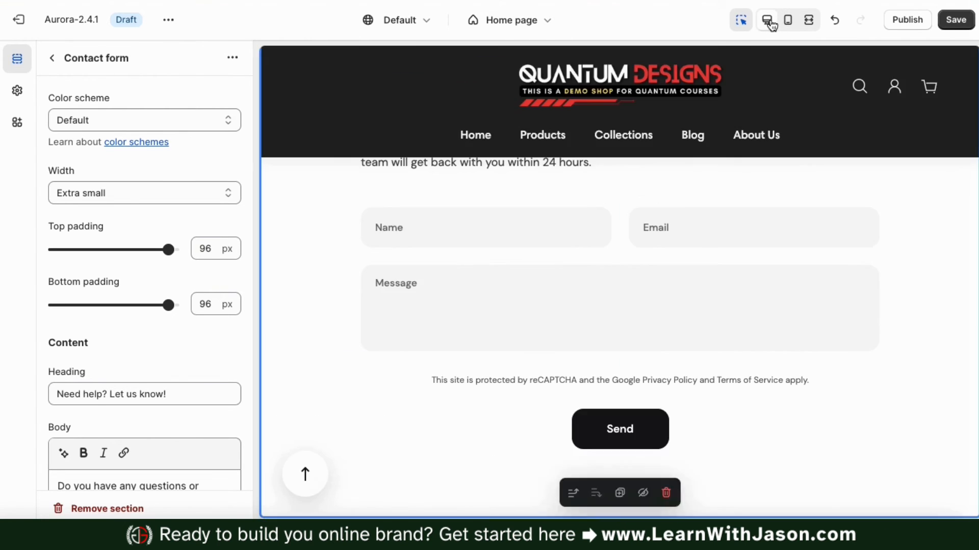
pyautogui.click(51, 58)
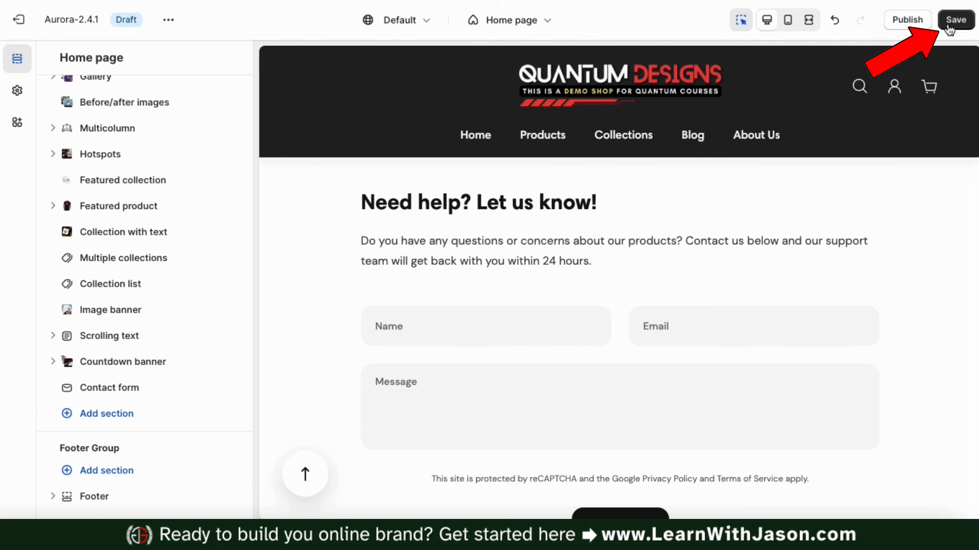
# Save the home page changes and add a Newsletter section below the contact form in the template
pyautogui.click(961, 20)
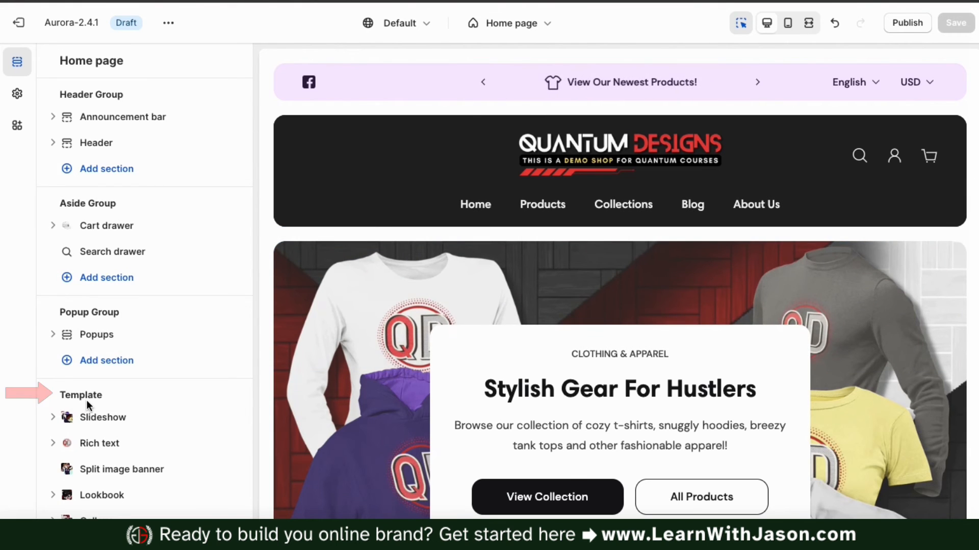
pyautogui.scroll(-5, 86, 400)
pyautogui.scroll(-4, 87, 400)
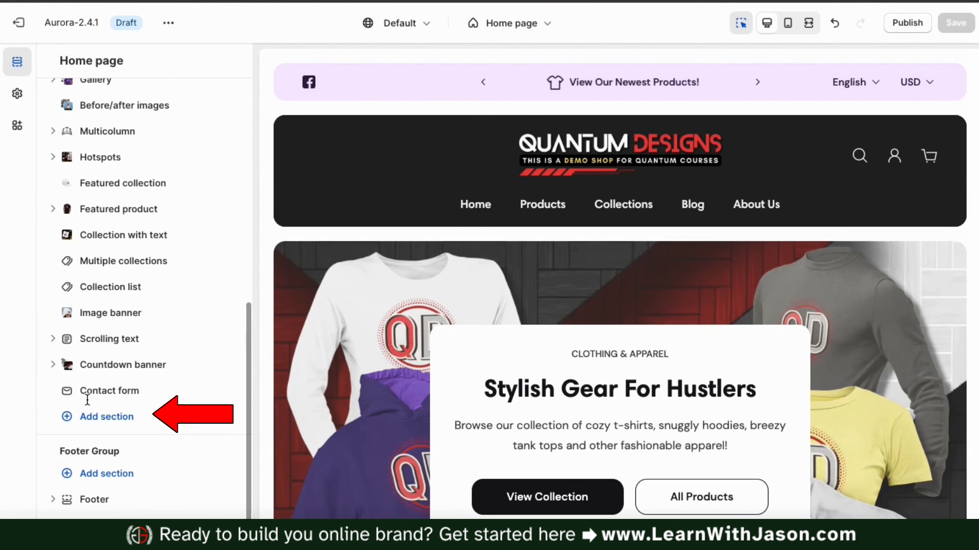
pyautogui.click(111, 425)
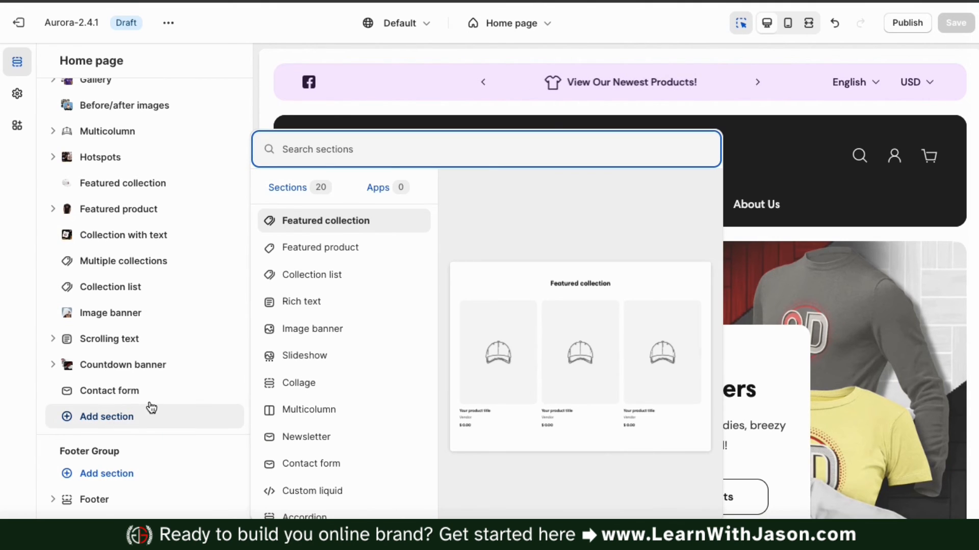
pyautogui.scroll(-3, 327, 331)
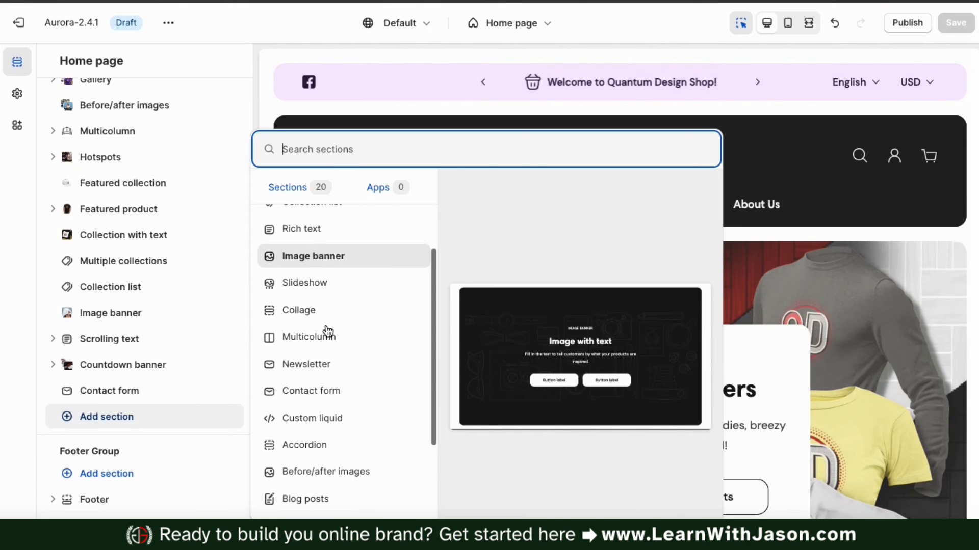
pyautogui.click(308, 364)
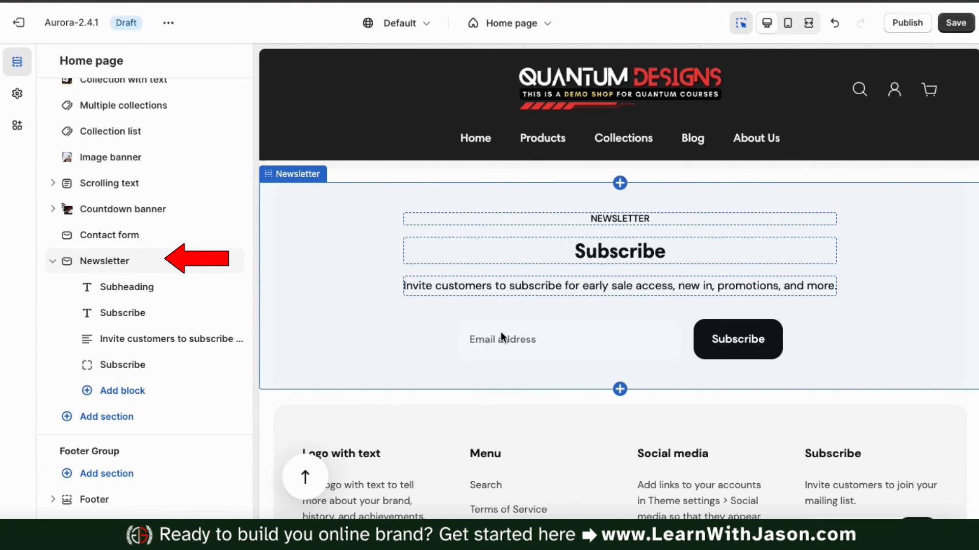
# Open the Newsletter section's settings and look up the Customers area in the Shopify admin
pyautogui.click(105, 261)
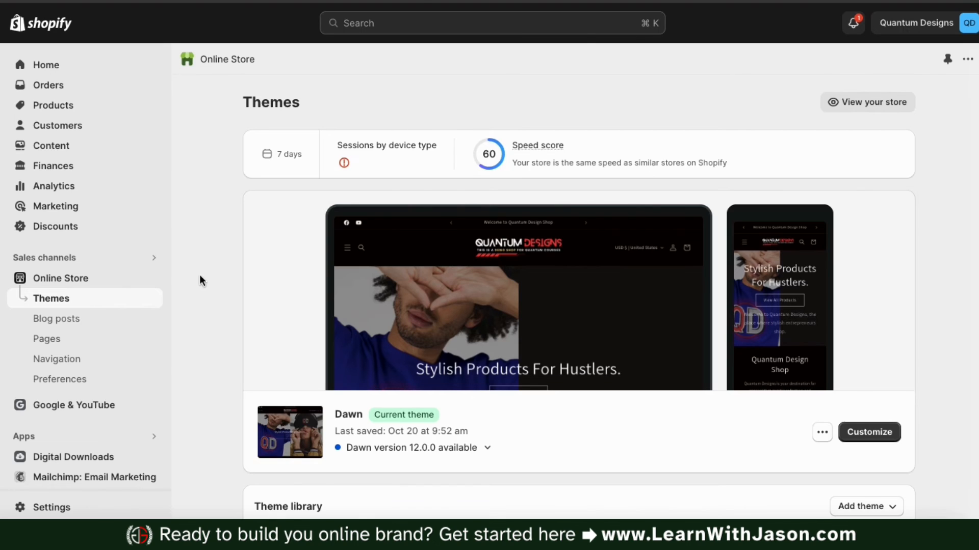
pyautogui.click(66, 137)
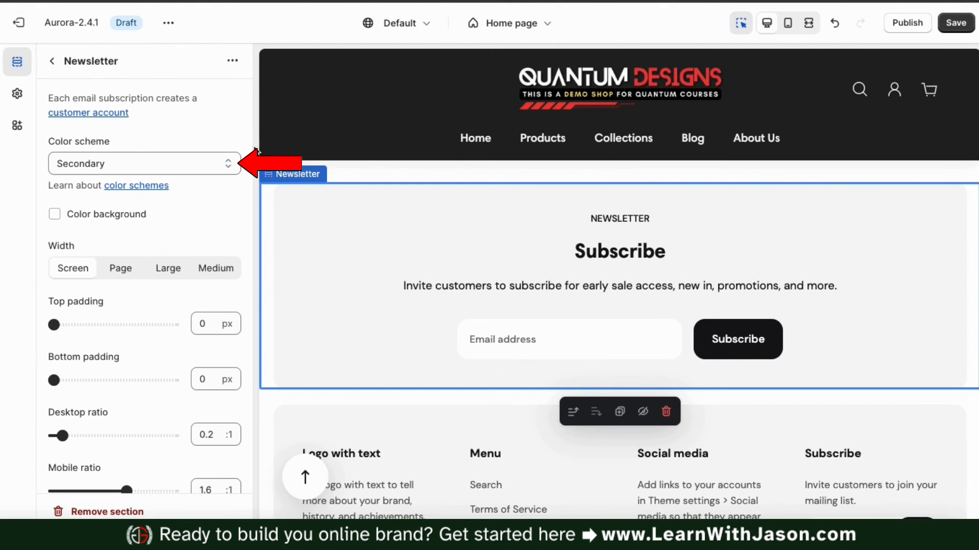
# Set the Newsletter section's color scheme to Contrasting, trying Custom 1 first, and enable its color background
pyautogui.click(225, 167)
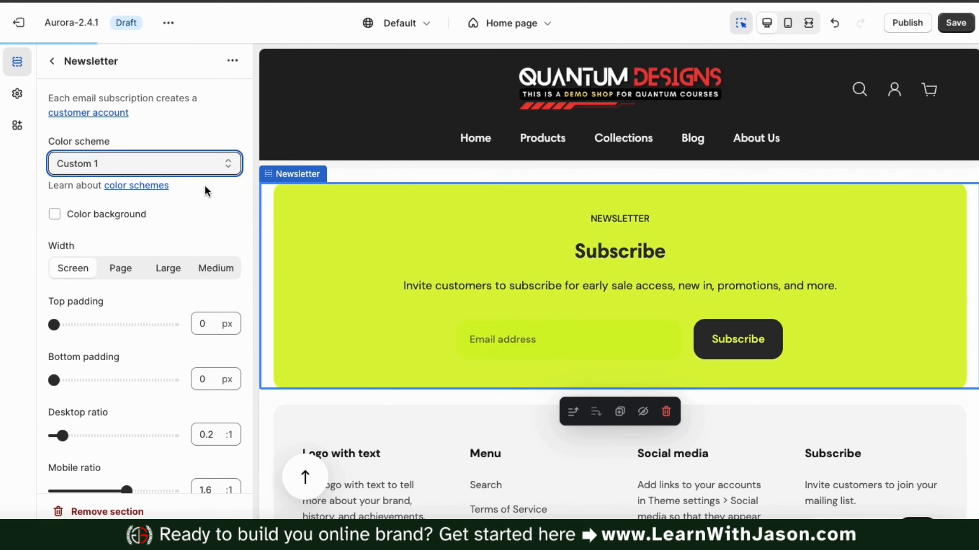
pyautogui.click(231, 164)
pyautogui.click(221, 148)
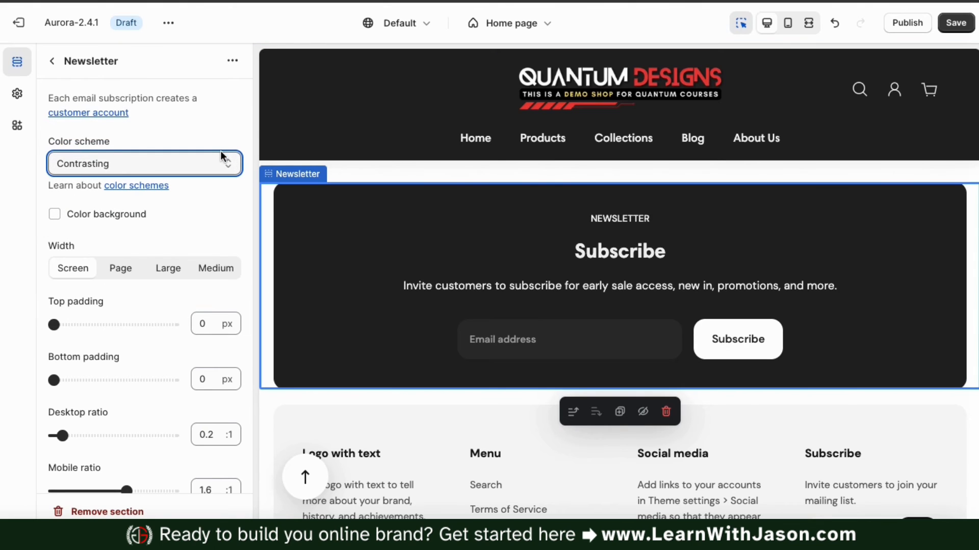
pyautogui.click(234, 201)
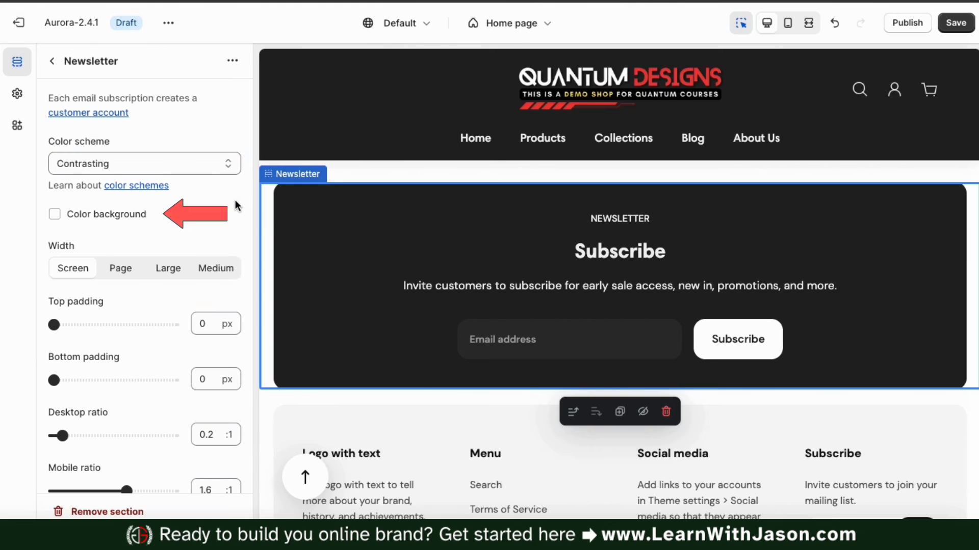
pyautogui.click(54, 214)
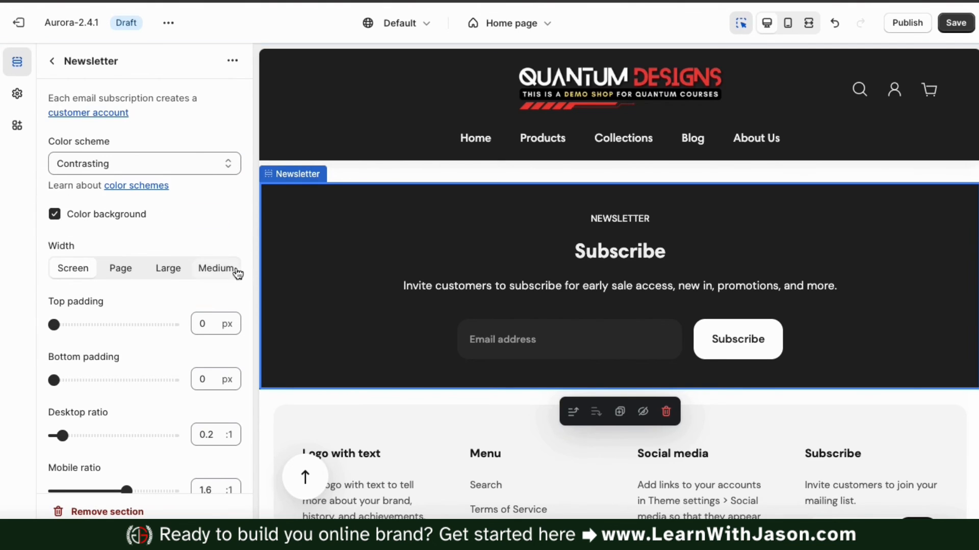
pyautogui.scroll(-3, 142, 230)
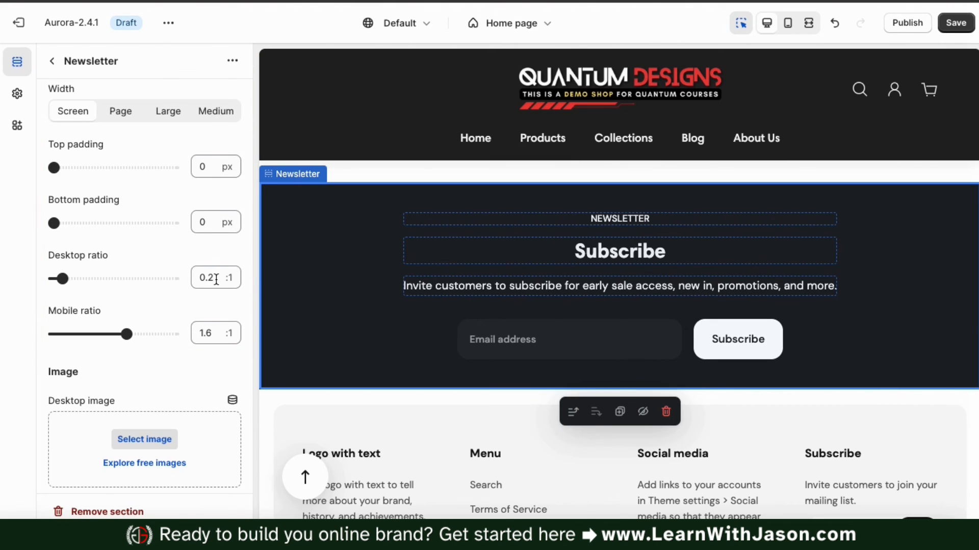
pyautogui.scroll(-4, 240, 248)
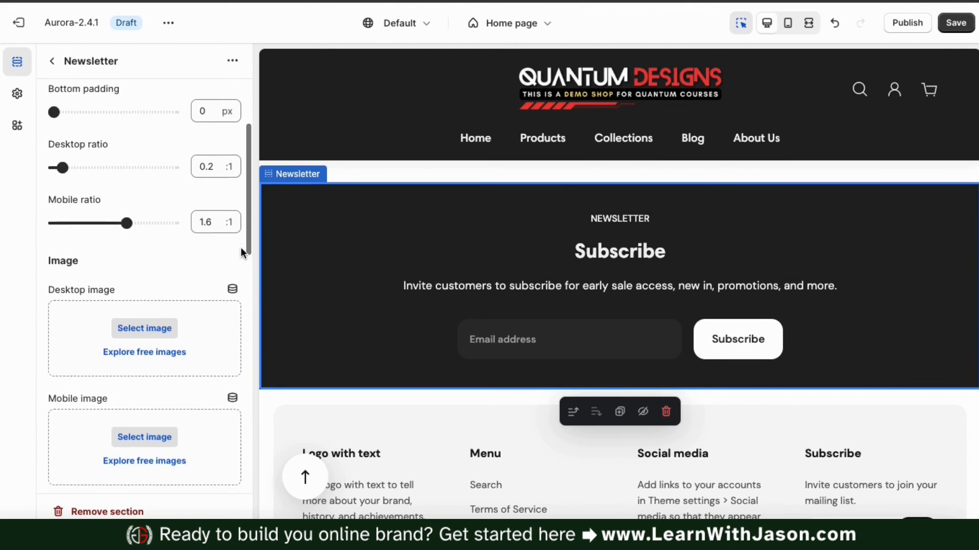
pyautogui.scroll(-2, 241, 249)
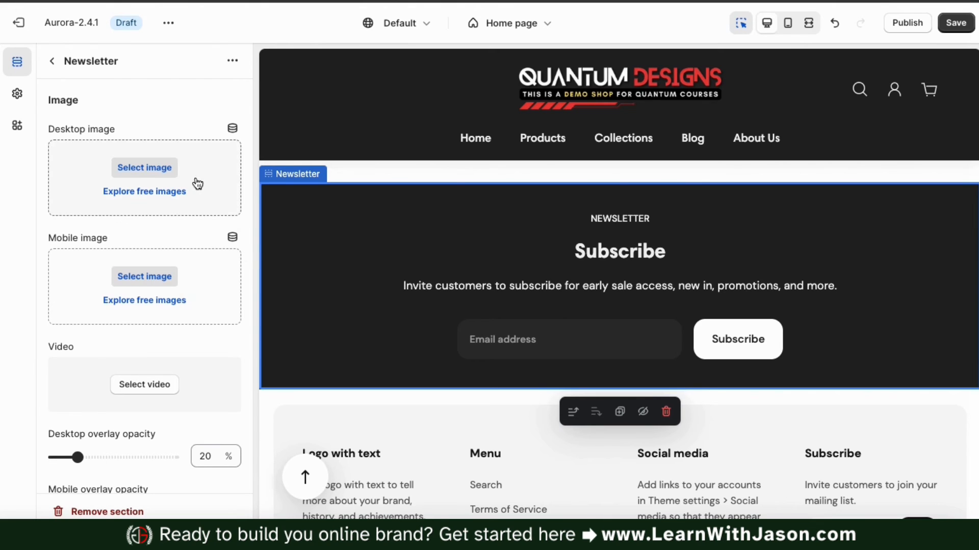
pyautogui.click(140, 169)
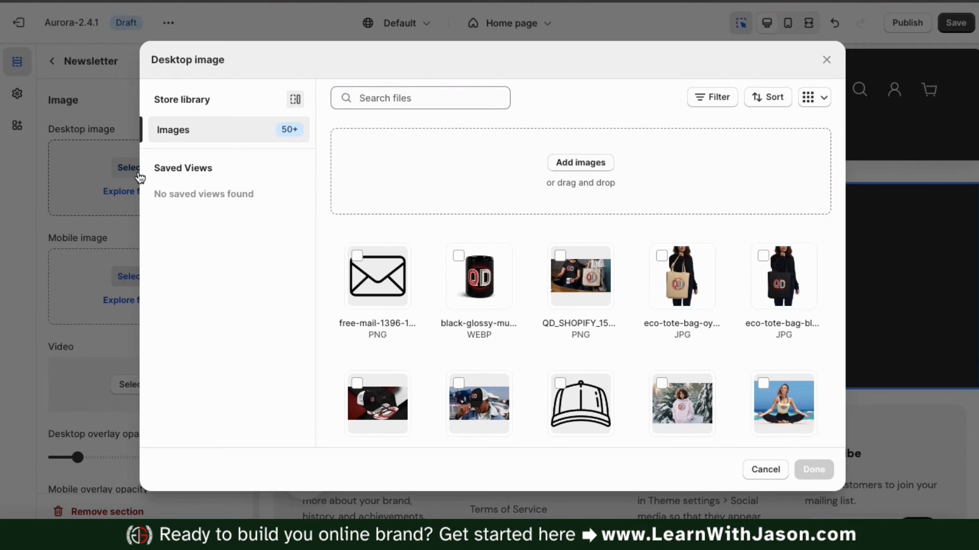
pyautogui.click(587, 168)
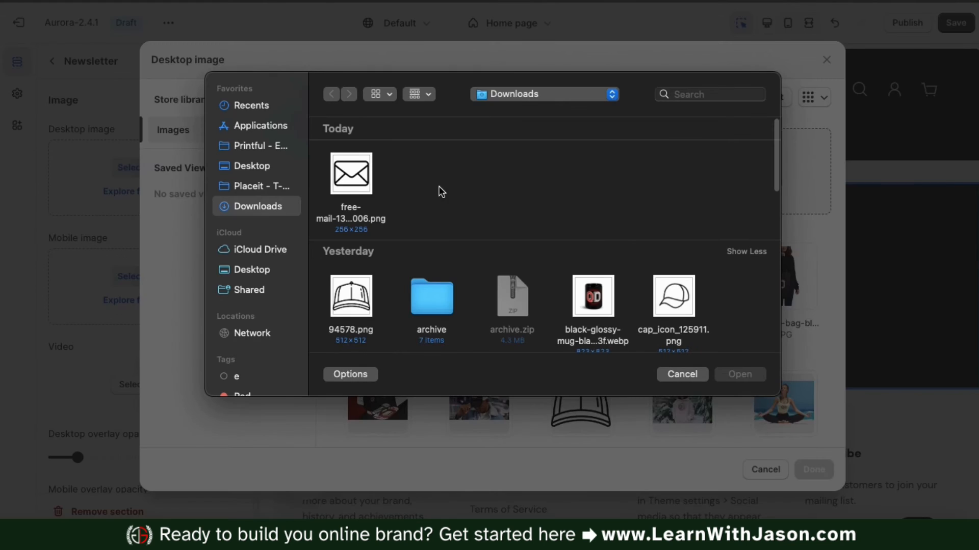
pyautogui.doubleClick(351, 174)
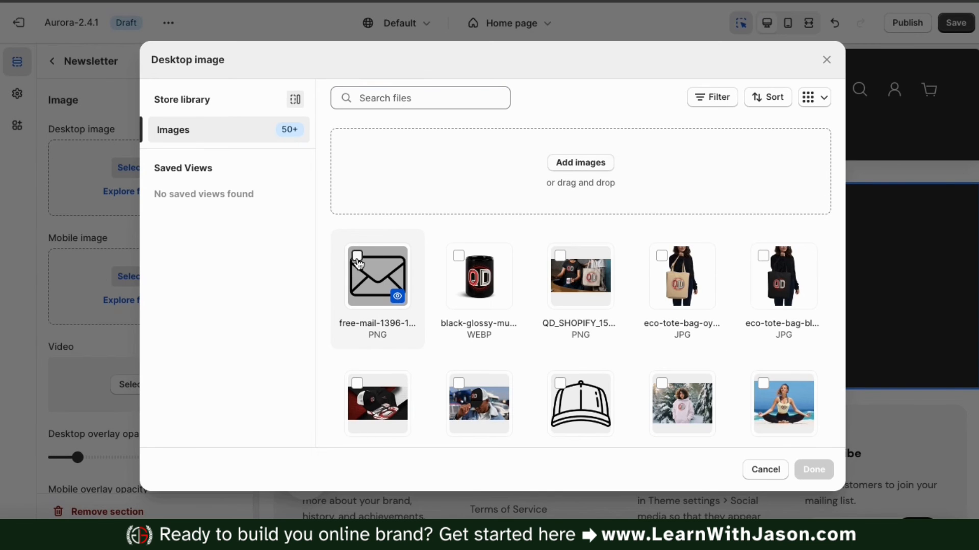
pyautogui.click(357, 257)
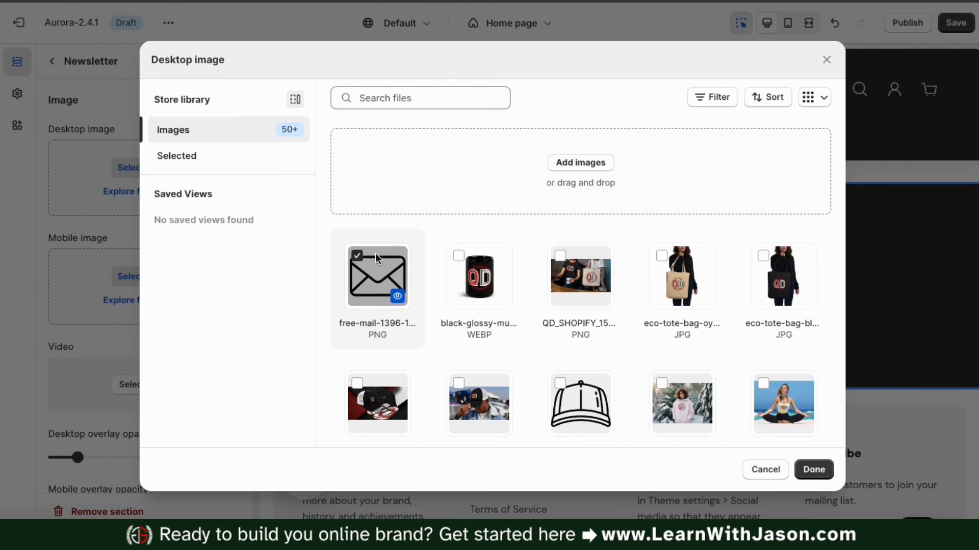
pyautogui.click(813, 469)
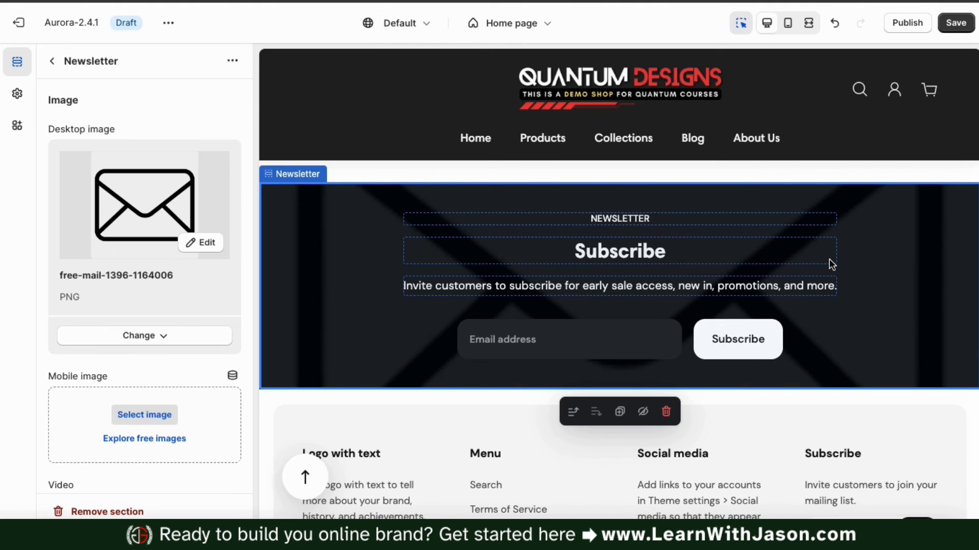
# Preview the Newsletter section in the mobile layout and return to the desktop layout
pyautogui.scroll(-4, 250, 283)
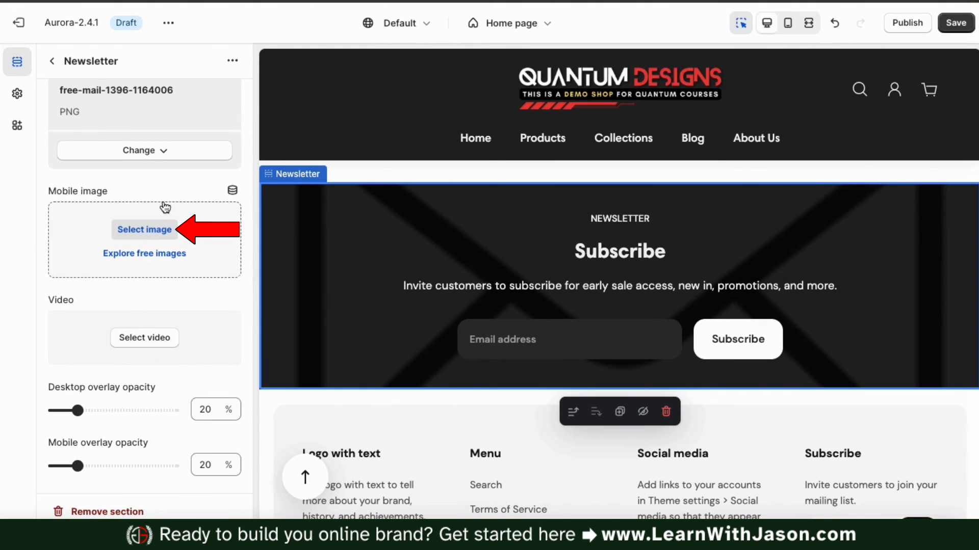
pyautogui.click(788, 23)
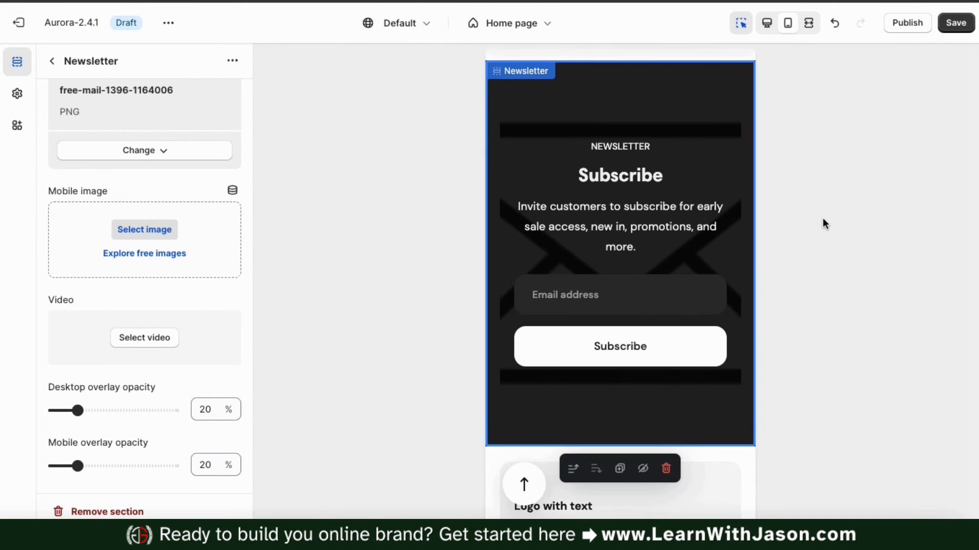
pyautogui.click(767, 26)
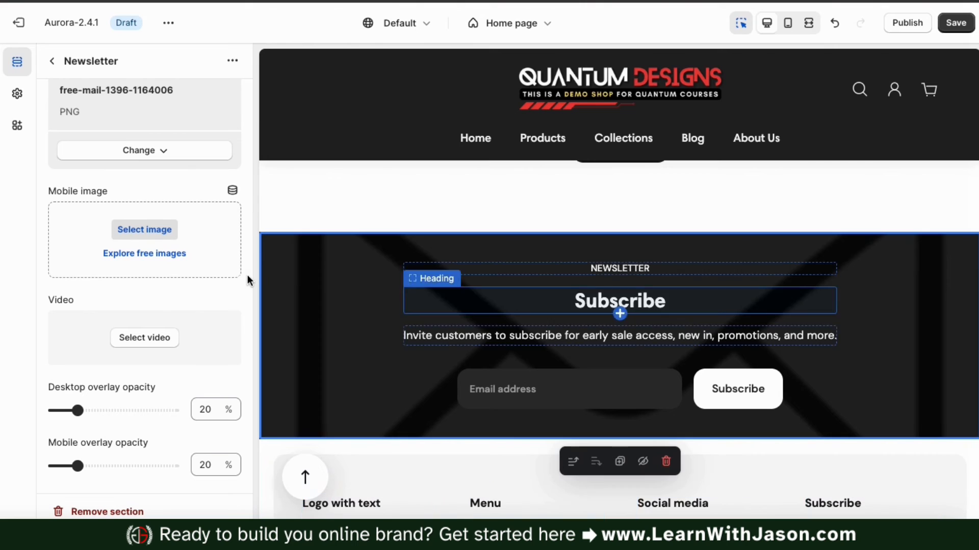
# Set both the desktop and mobile overlay opacity of the Newsletter section to 50%
pyautogui.scroll(-3, 244, 276)
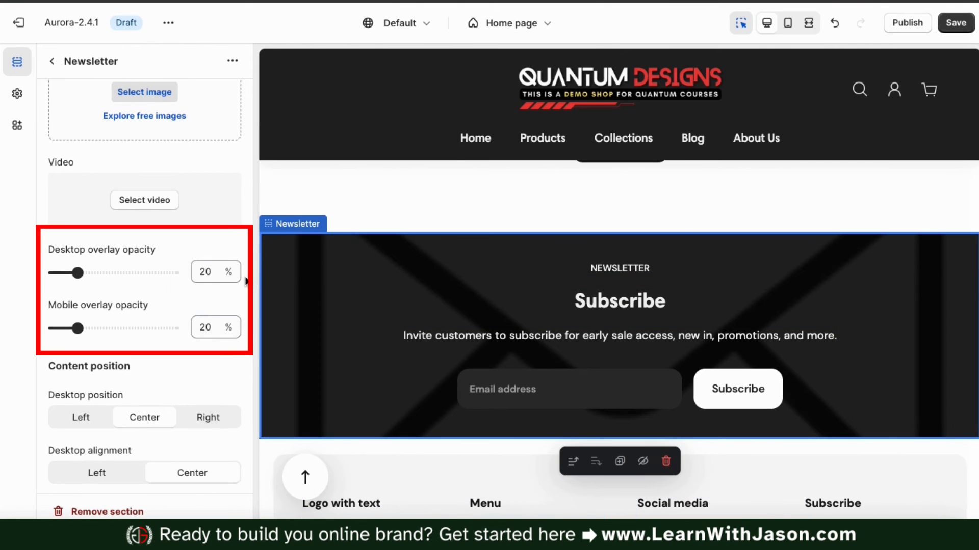
pyautogui.moveTo(78, 272)
pyautogui.mouseDown()
pyautogui.moveTo(132, 272)
pyautogui.moveTo(114, 271)
pyautogui.mouseUp()
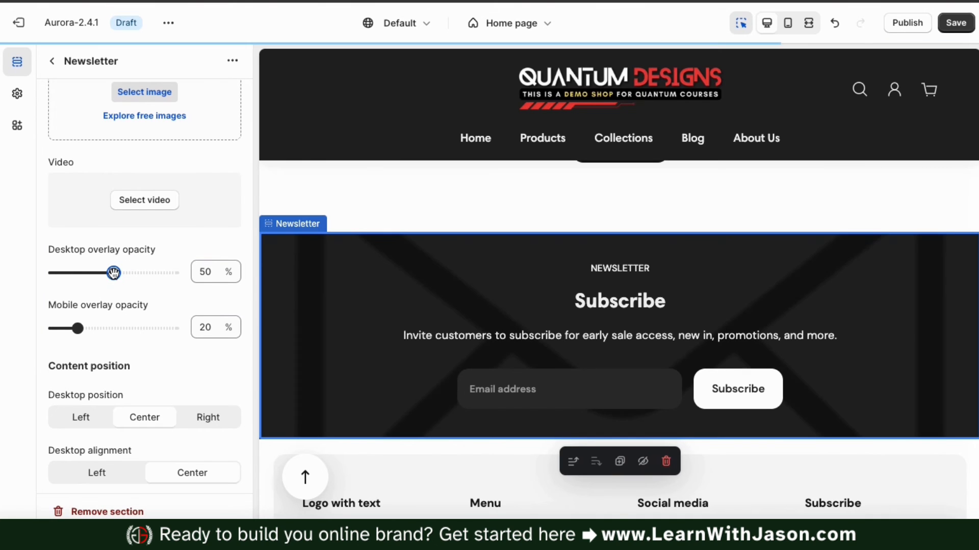
pyautogui.moveTo(78, 330); pyautogui.dragTo(113, 329)
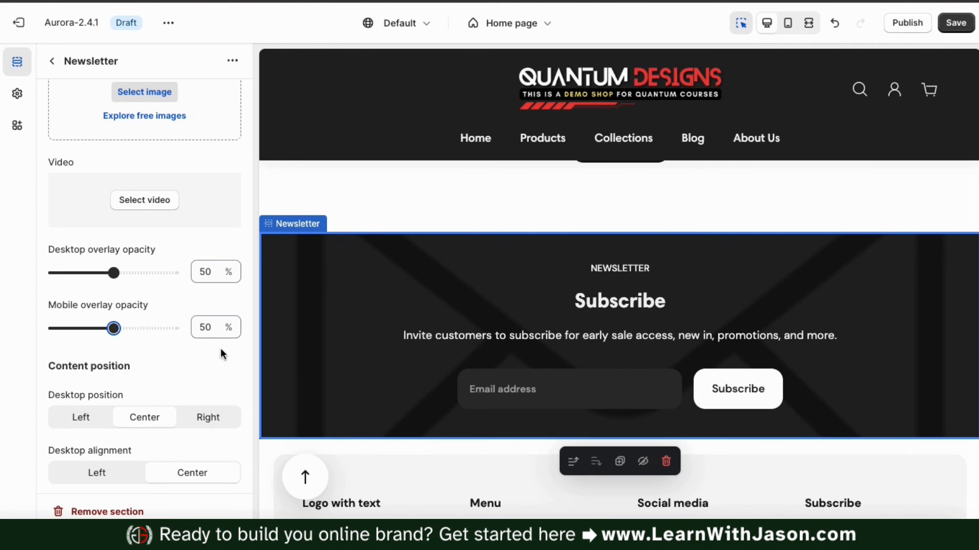
pyautogui.scroll(-5, 221, 352)
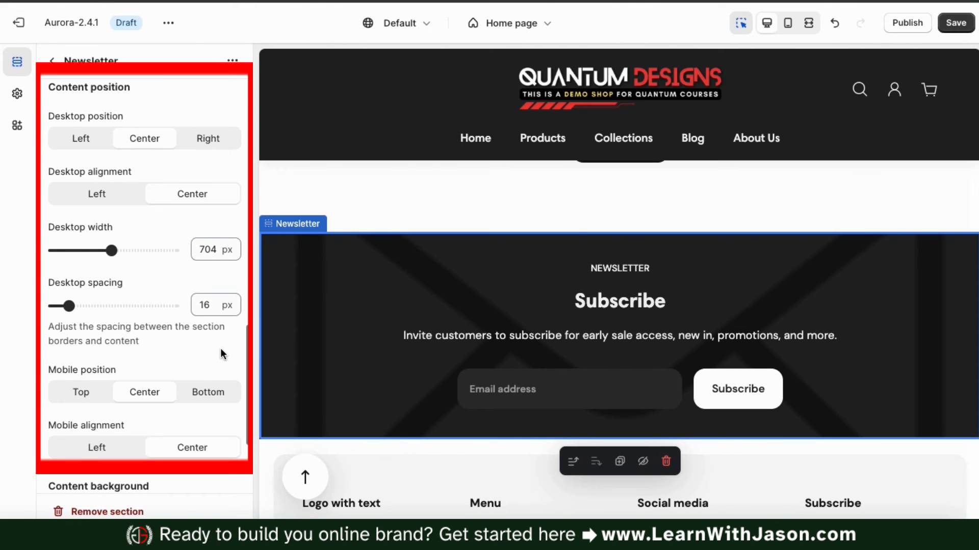
pyautogui.scroll(-1, 221, 348)
pyautogui.click(91, 125)
pyautogui.click(146, 128)
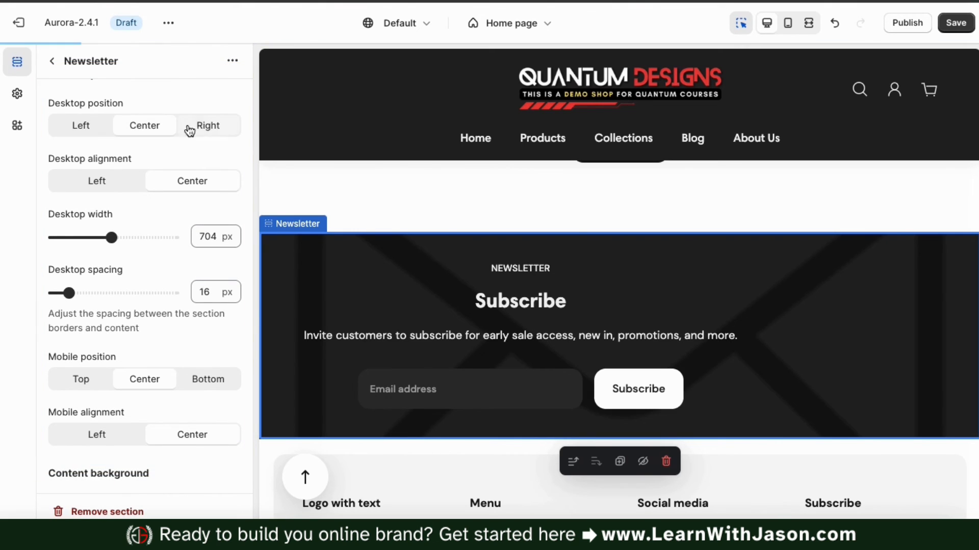
pyautogui.click(190, 131)
pyautogui.click(155, 129)
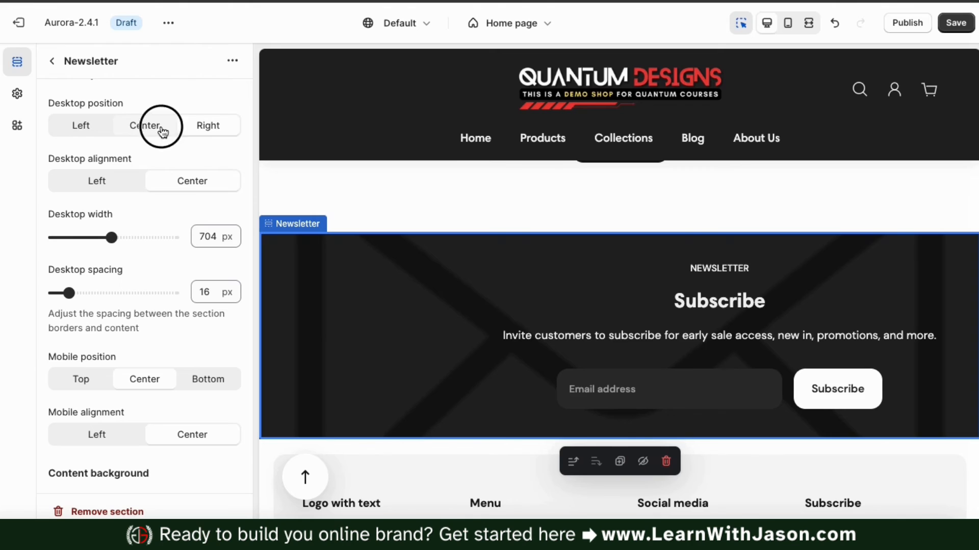
pyautogui.click(94, 183)
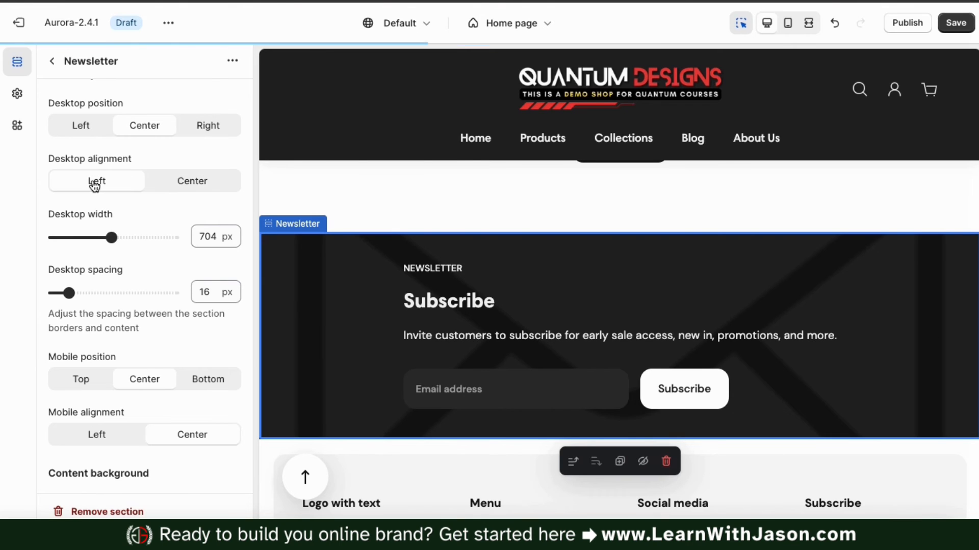
pyautogui.click(166, 183)
# In the mobile preview, try the Top and Bottom content positions, return to Center, and set the mobile alignment to Left
pyautogui.scroll(-3, 164, 245)
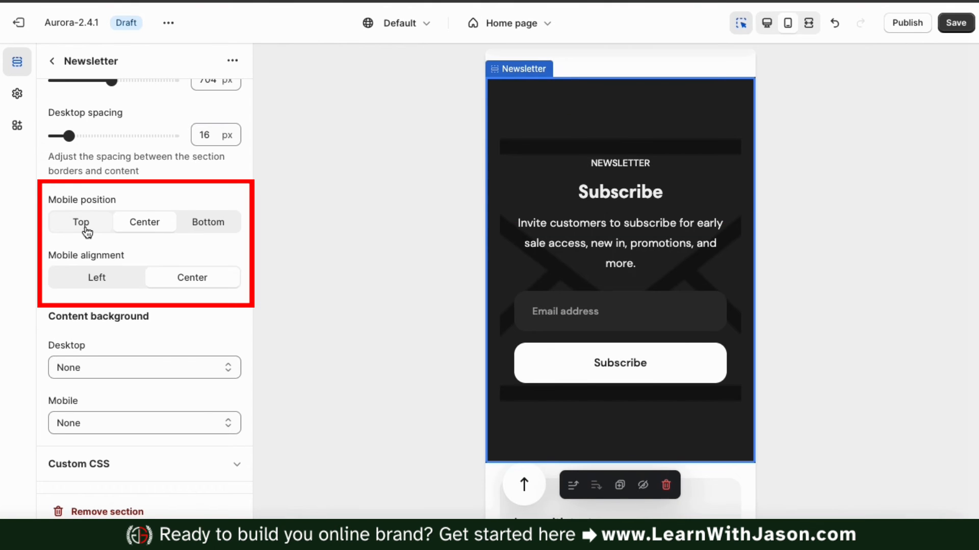
pyautogui.click(86, 229)
pyautogui.click(204, 224)
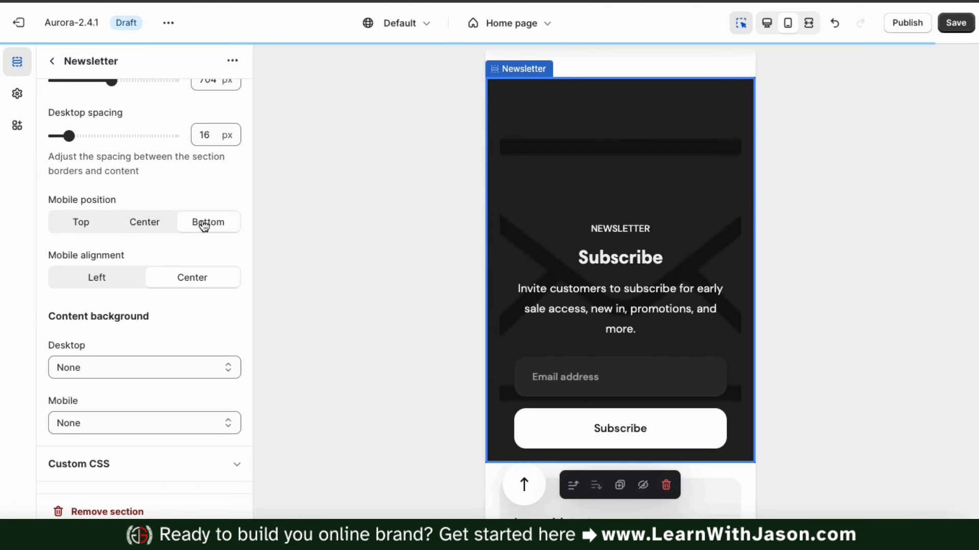
pyautogui.click(145, 223)
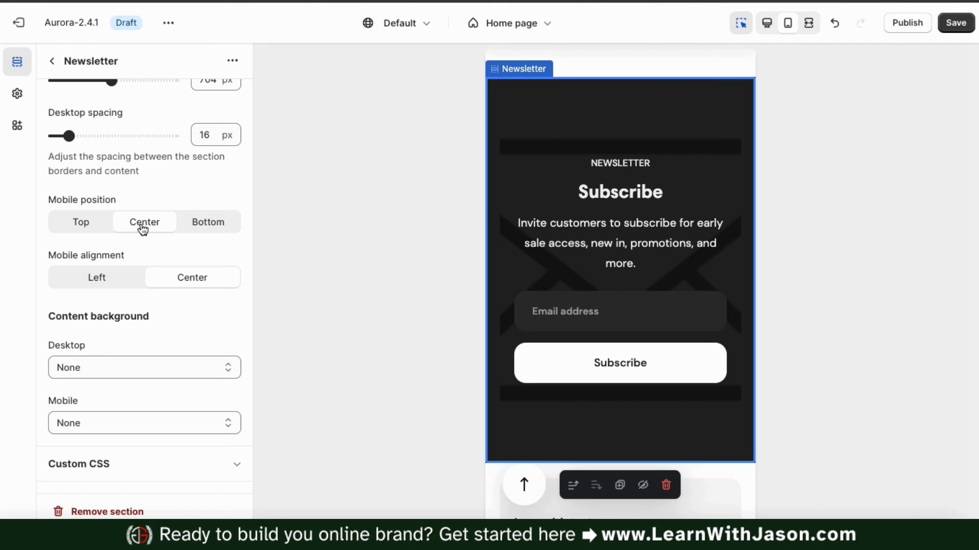
pyautogui.click(108, 277)
# Return to the desktop preview and set the Newsletter section's desktop content background to Solid
pyautogui.click(766, 23)
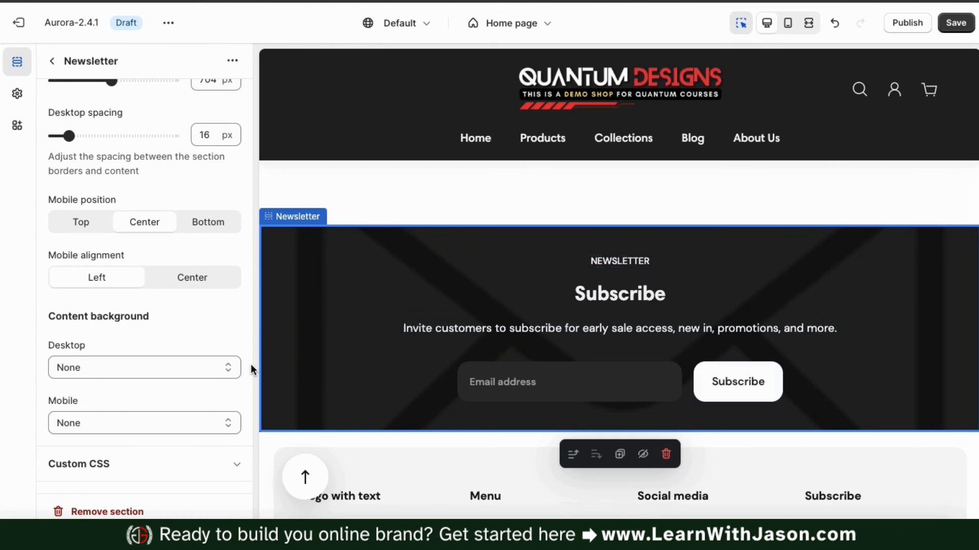
pyautogui.click(220, 371)
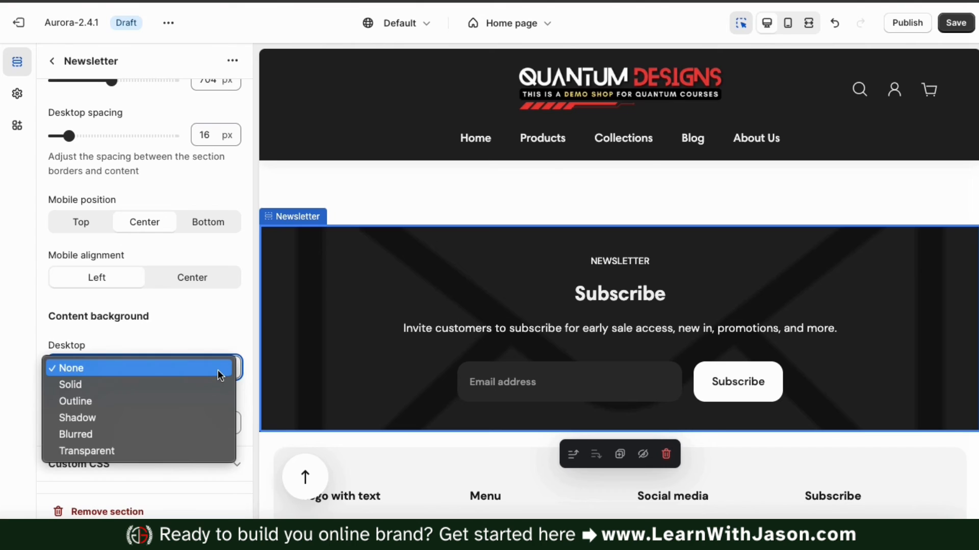
pyautogui.click(207, 382)
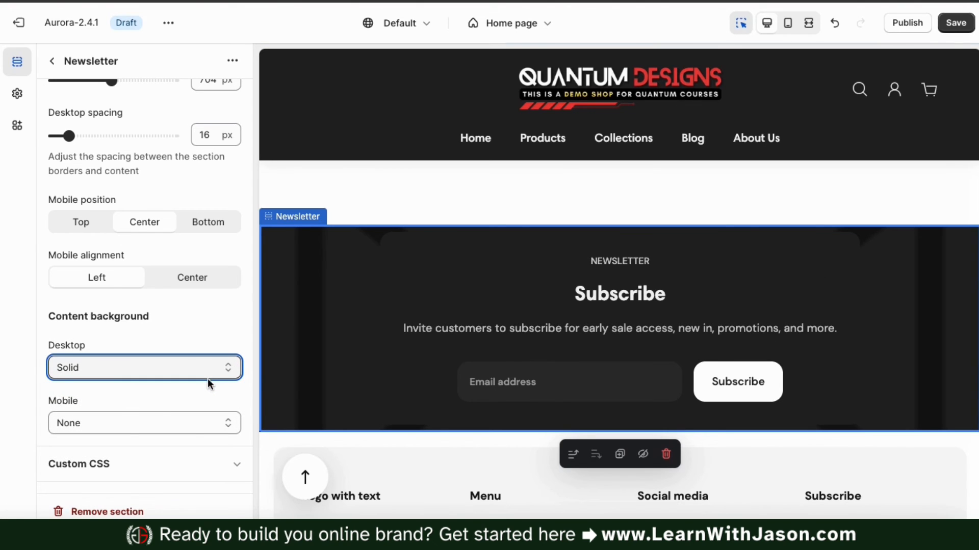
# Try the Outline and Blurred desktop content backgrounds for the Newsletter section, settling on None, and return to the section list
pyautogui.click(207, 380)
pyautogui.click(201, 386)
pyautogui.click(222, 363)
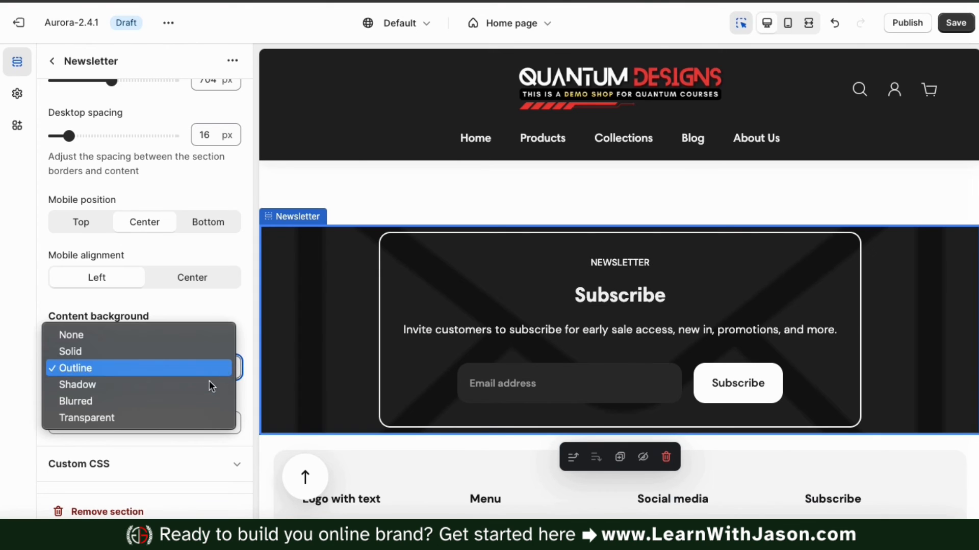
pyautogui.click(196, 403)
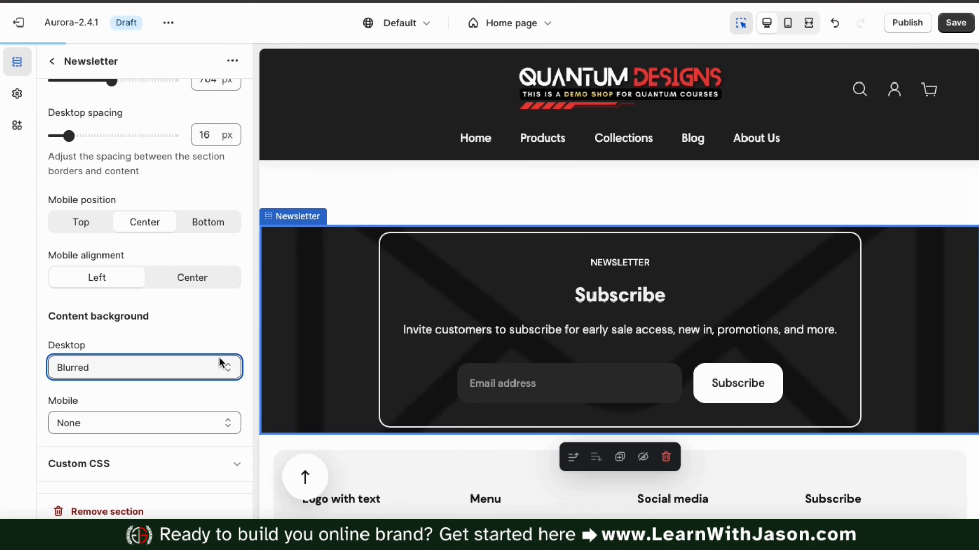
pyautogui.click(220, 365)
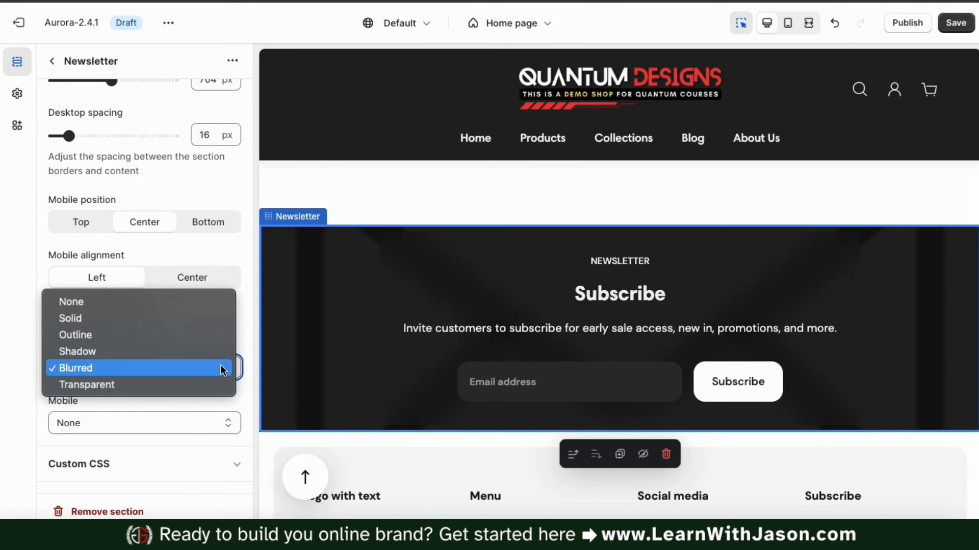
pyautogui.click(182, 305)
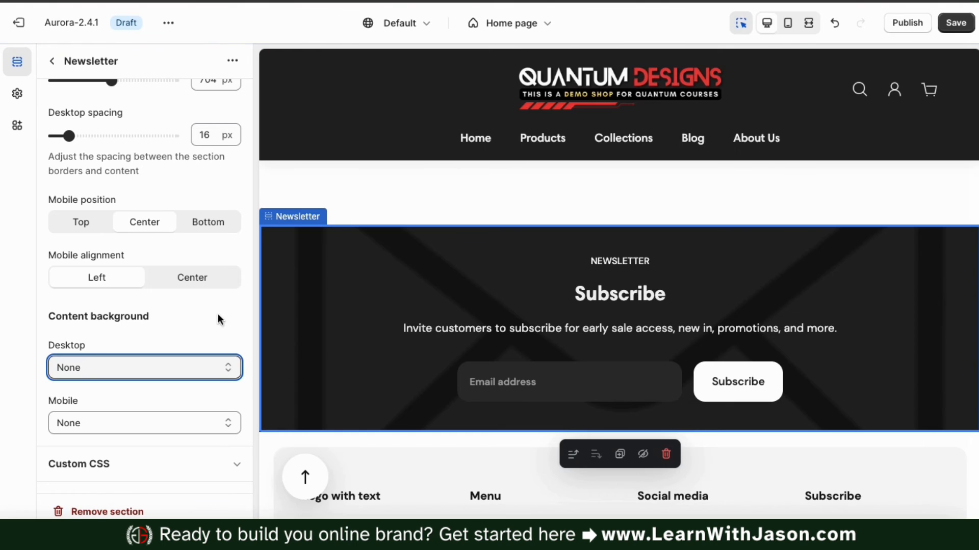
pyautogui.click(239, 324)
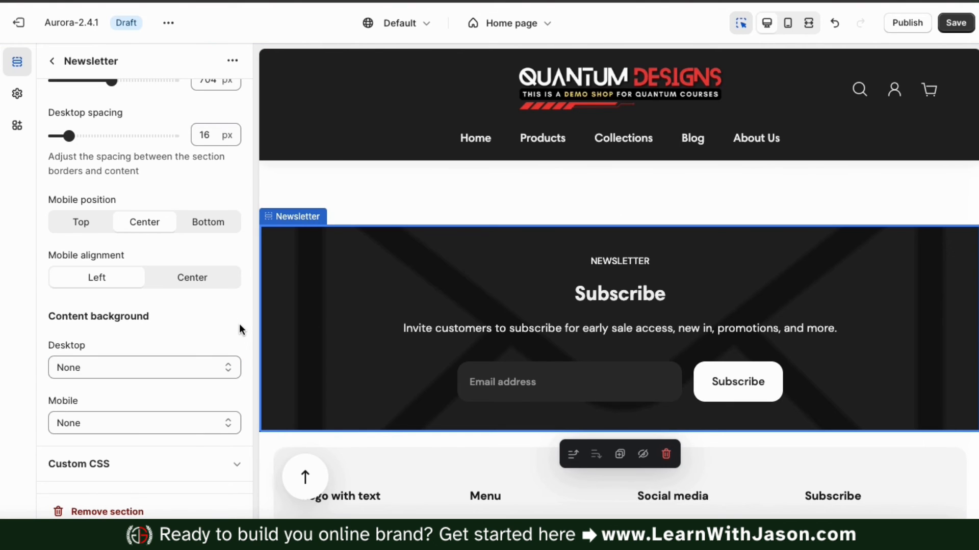
pyautogui.scroll(15, 240, 323)
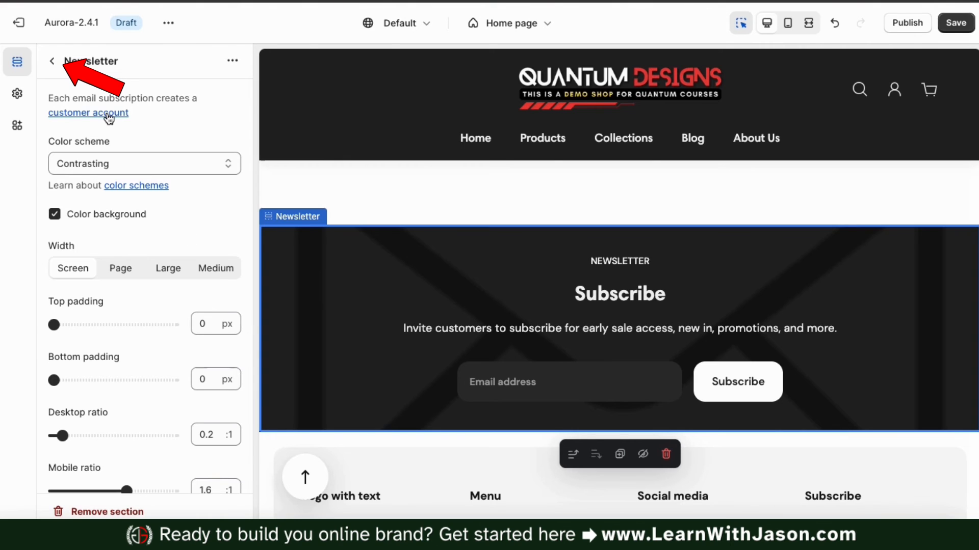
pyautogui.click(52, 61)
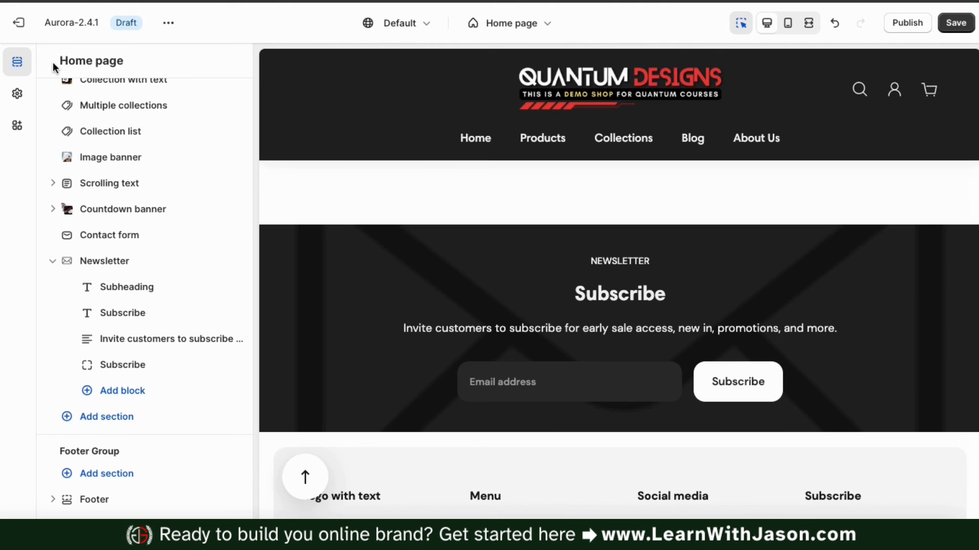
# Change the text of the Newsletter section's Subheading block to "SUBSCRIBE"
pyautogui.click(128, 291)
pyautogui.click(123, 123)
pyautogui.doubleClick(123, 122)
pyautogui.write('S')
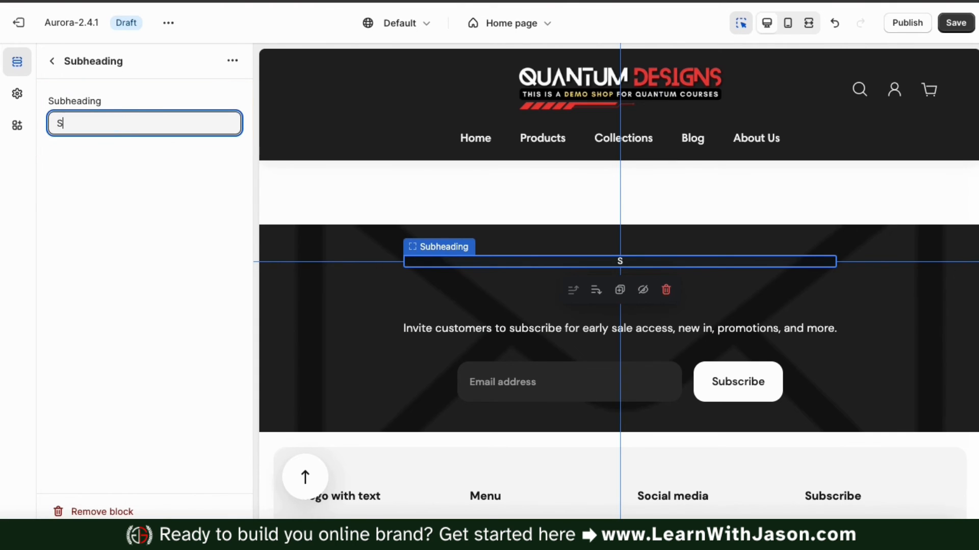
pyautogui.write('UBSCRIBE')
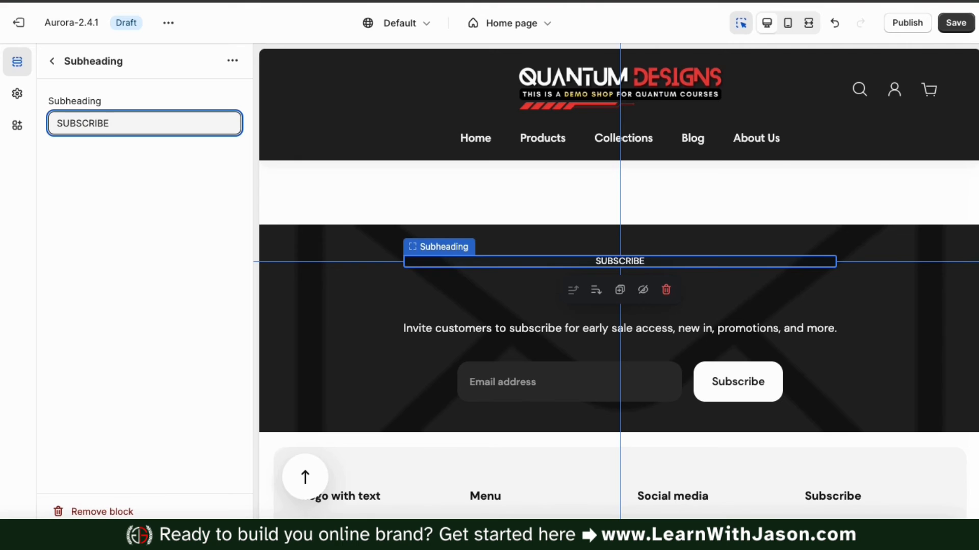
pyautogui.click(53, 61)
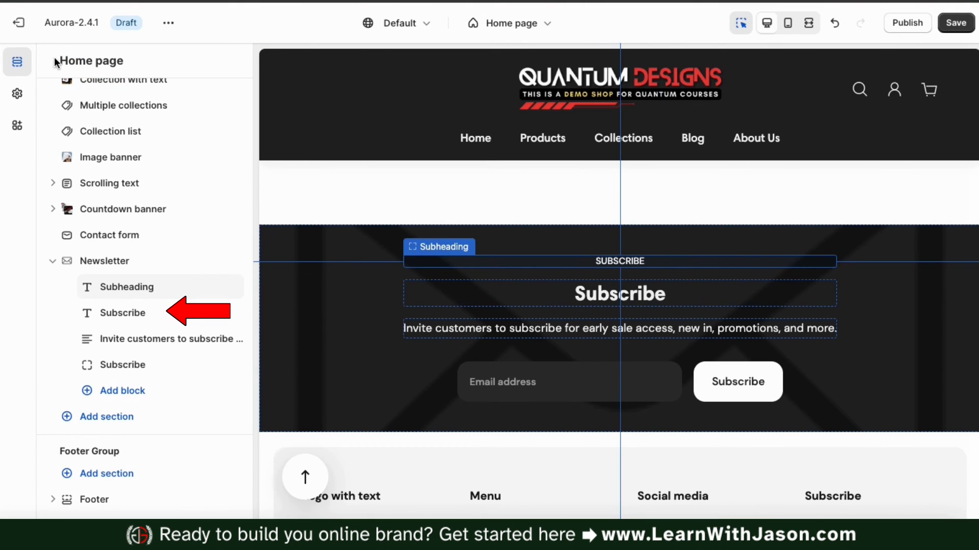
# Replace the Newsletter section's heading text with "Join Our Newsletter"
pyautogui.click(122, 315)
pyautogui.doubleClick(94, 162)
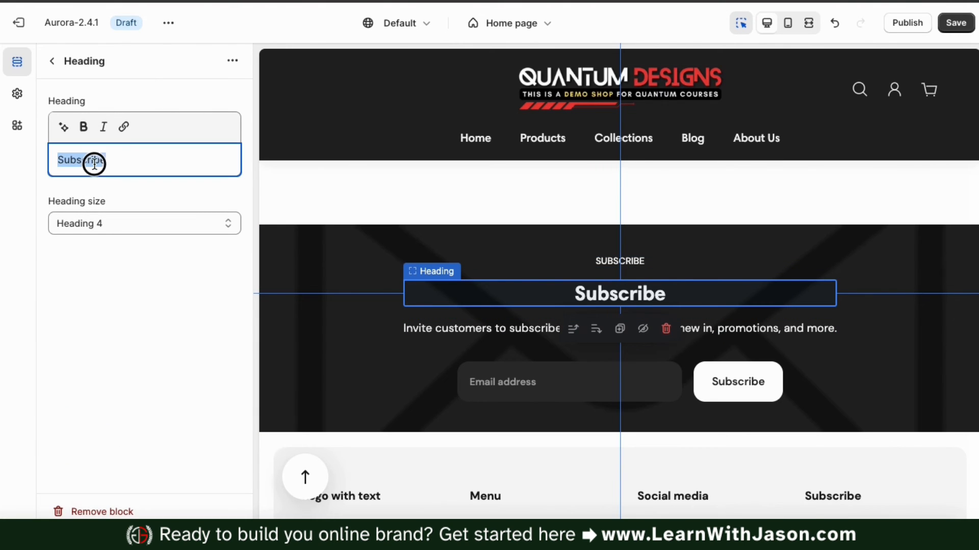
pyautogui.write('JOIN')
pyautogui.press('BackSpace')
pyautogui.press('BackSpace')
pyautogui.press('BackSpace')
pyautogui.write('oin Our N')
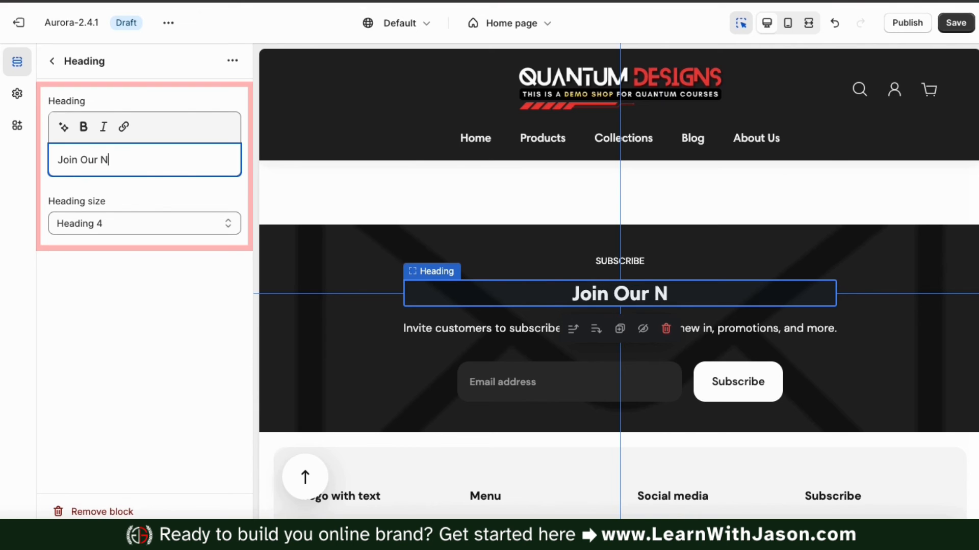
pyautogui.write('ewsletter')
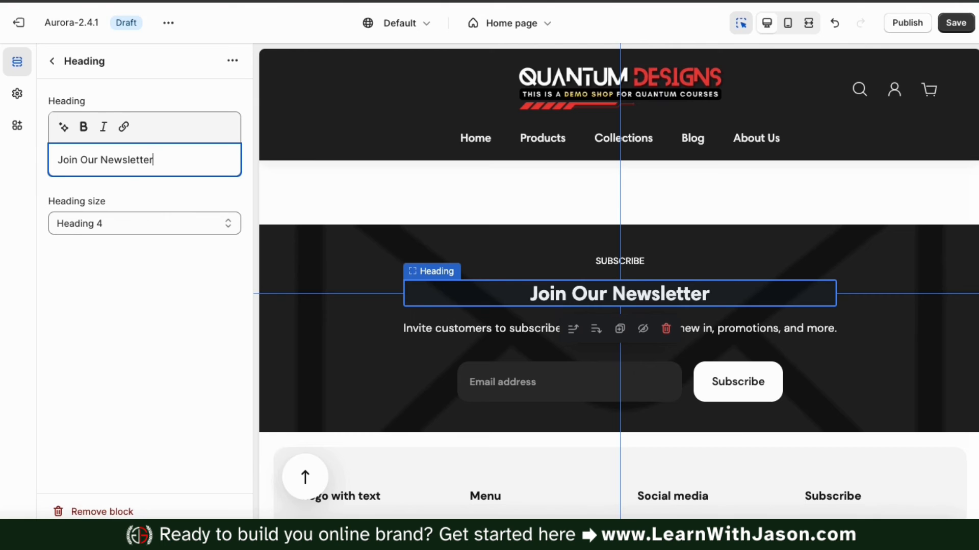
# Try Heading 3 and Heading 5 as the newsletter heading's size, returning it to Heading 4
pyautogui.click(164, 223)
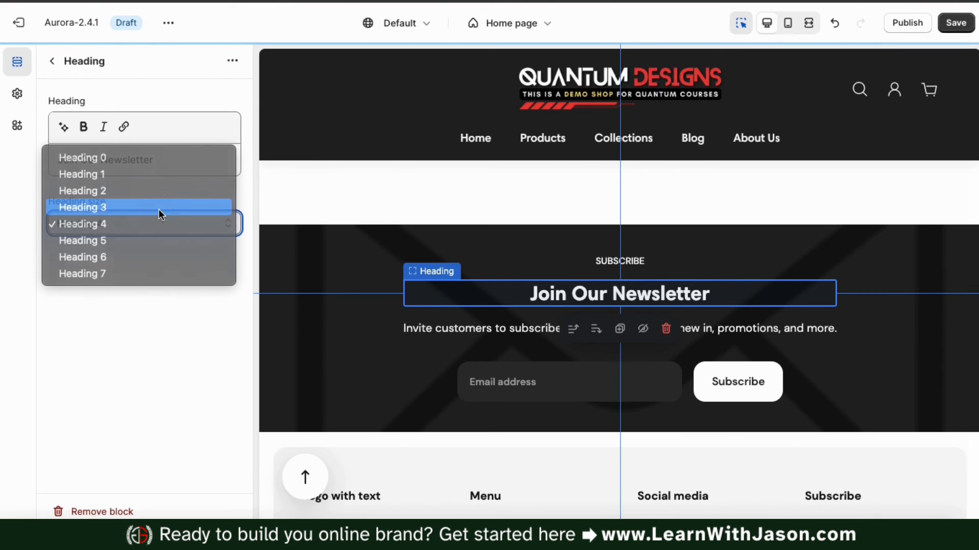
pyautogui.click(158, 209)
pyautogui.click(158, 224)
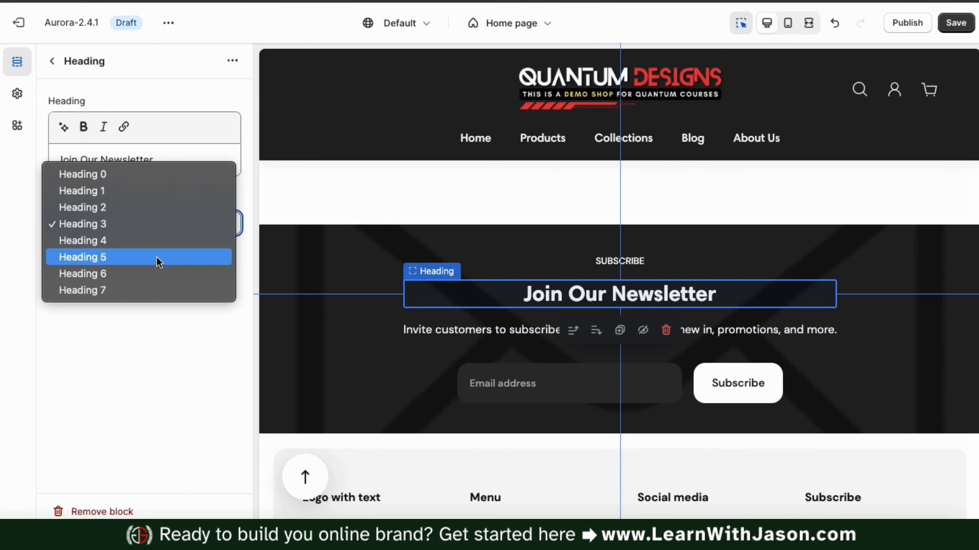
pyautogui.click(157, 256)
pyautogui.click(158, 220)
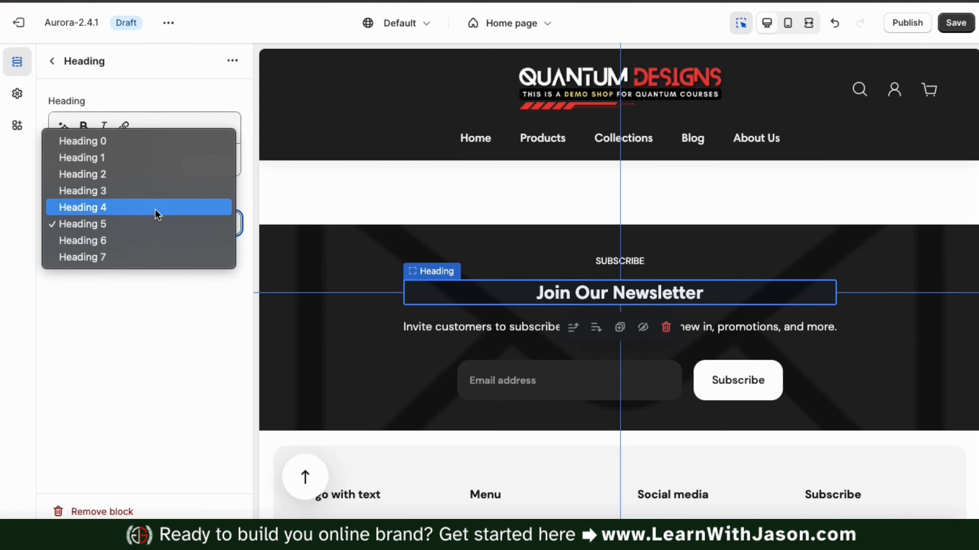
pyautogui.click(155, 208)
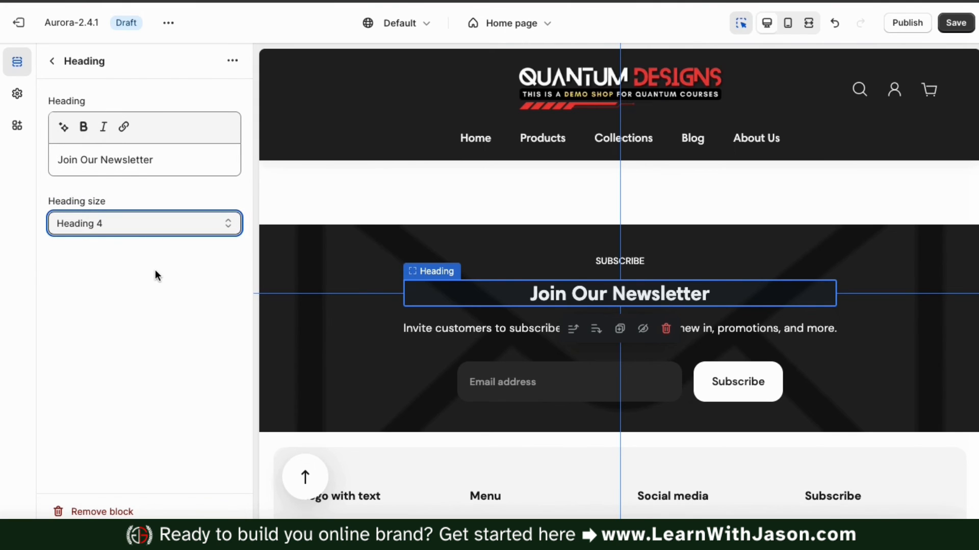
pyautogui.click(53, 66)
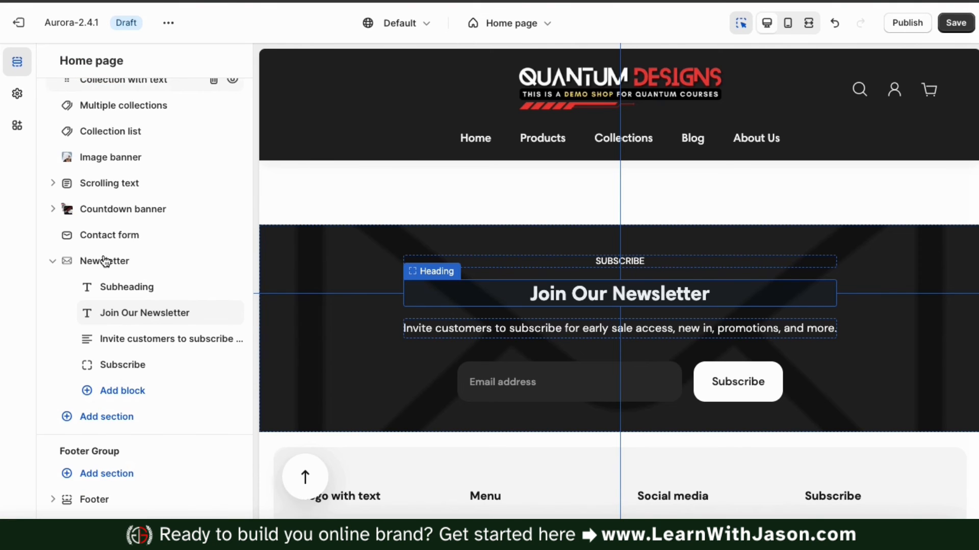
# Replace the Newsletter body text with "Become a part of our community to receive exclusive deals and offers straight to your inbox. Sign up now!"
pyautogui.moveTo(123, 348)
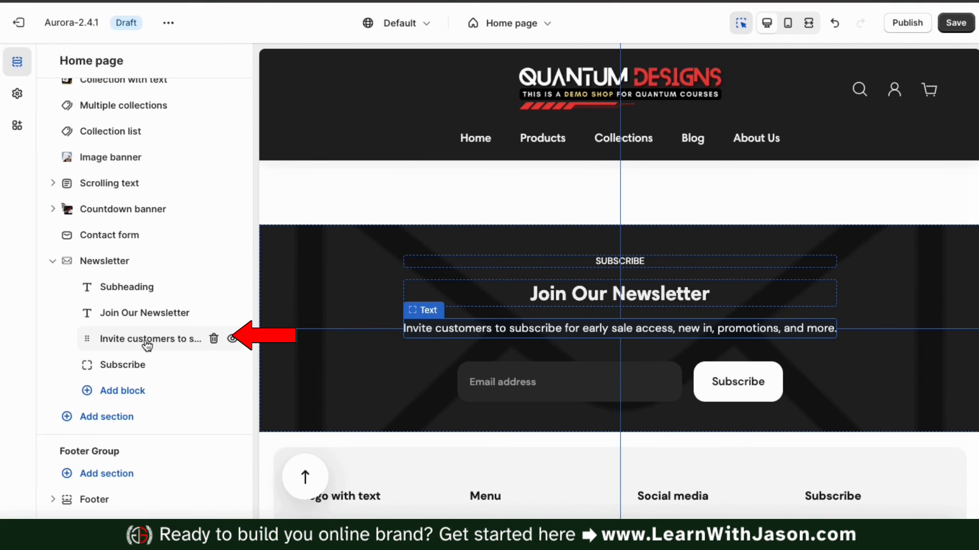
pyautogui.click(130, 344)
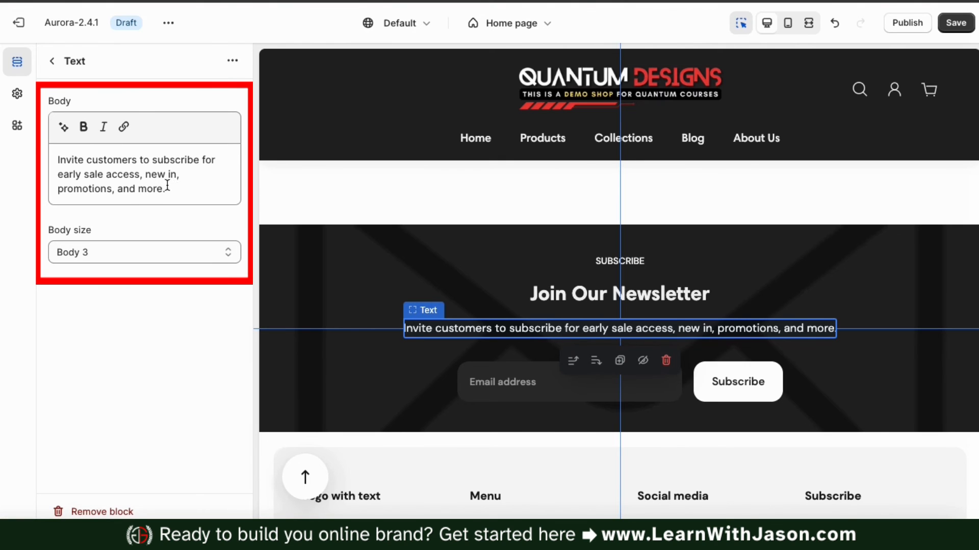
pyautogui.moveTo(174, 190); pyautogui.dragTo(41, 161)
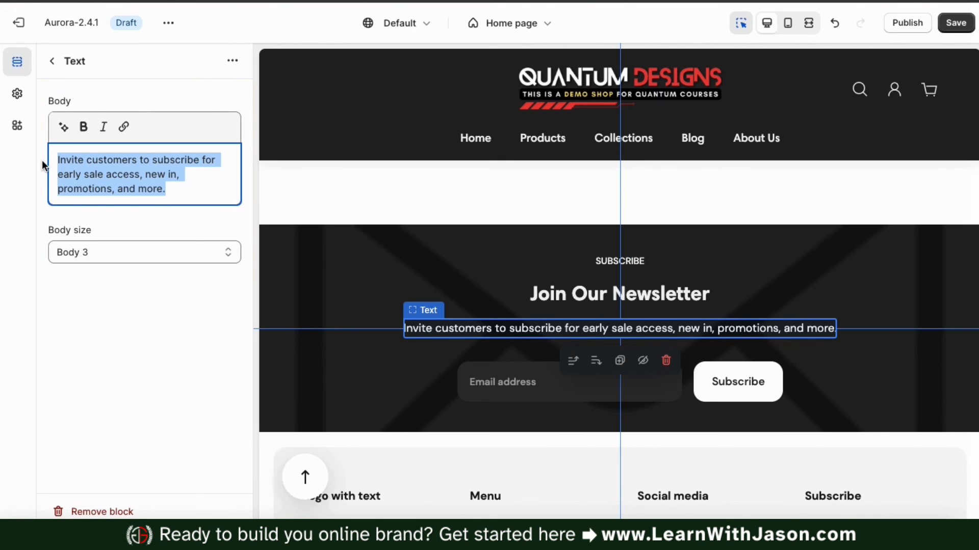
pyautogui.write('Bex')
pyautogui.press('BackSpace')
pyautogui.press('BackSpace')
pyautogui.write('ome a par')
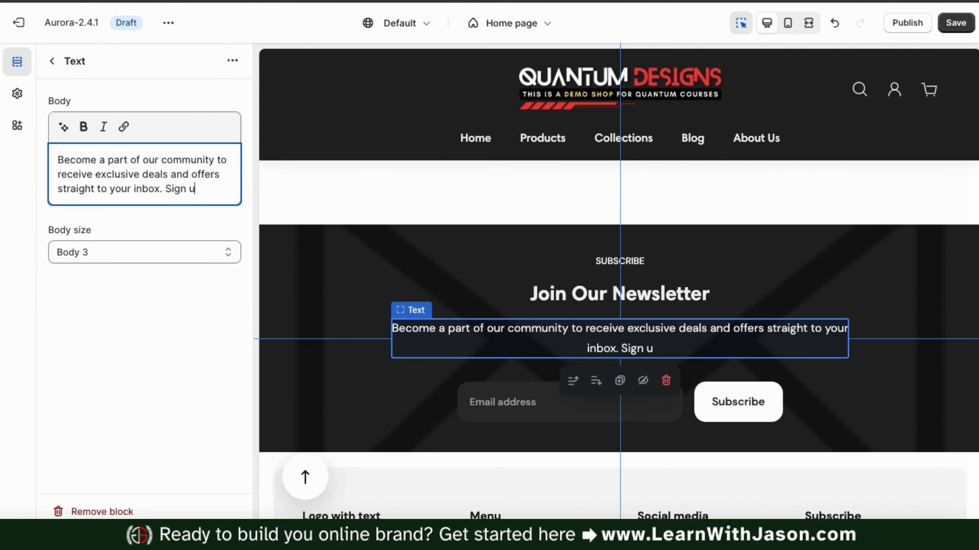
pyautogui.write('p now!')
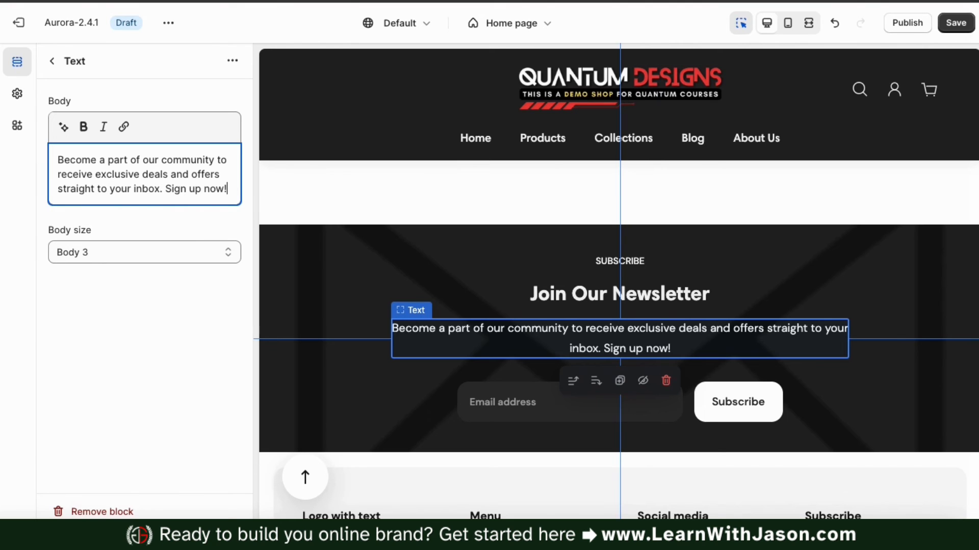
# Try Body 4 as the newsletter text's body size, returning it to Body 3
pyautogui.click(230, 262)
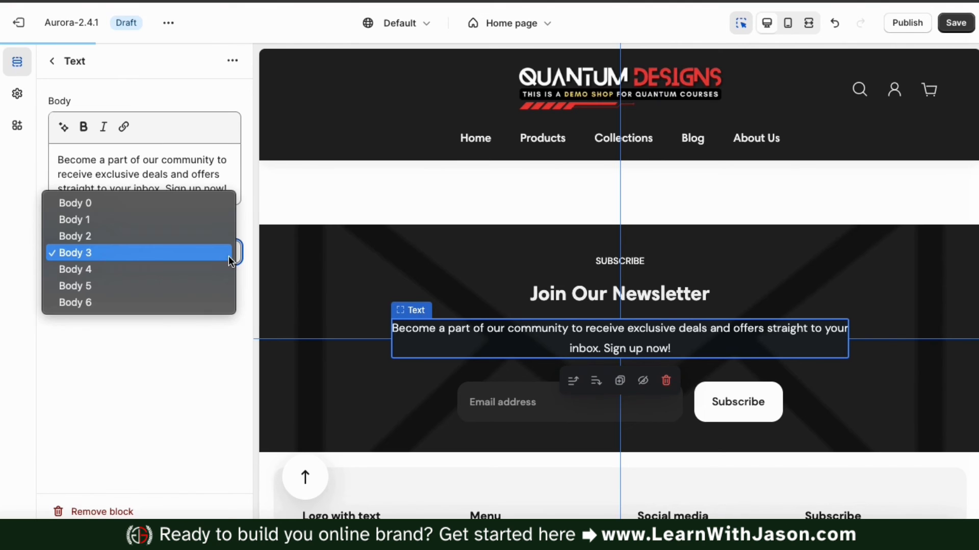
pyautogui.click(188, 267)
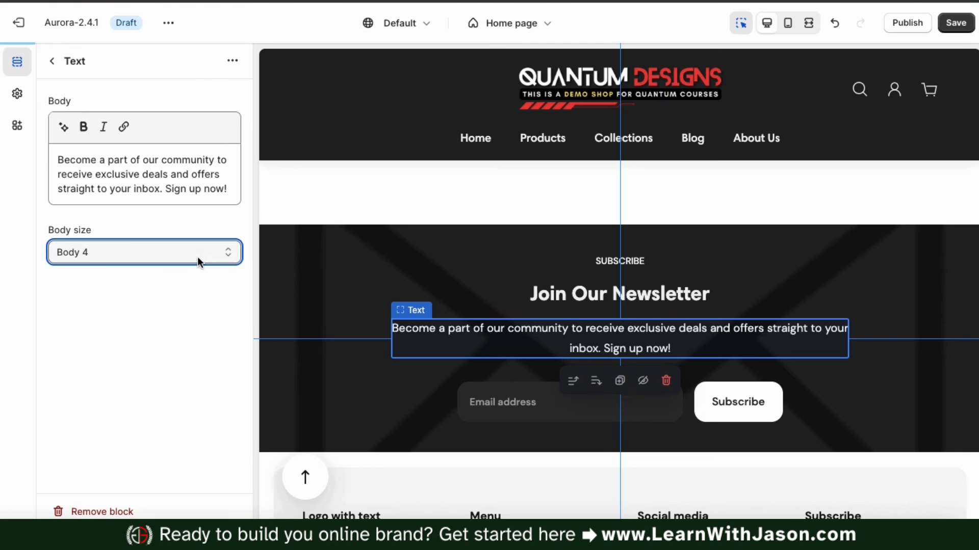
pyautogui.click(195, 253)
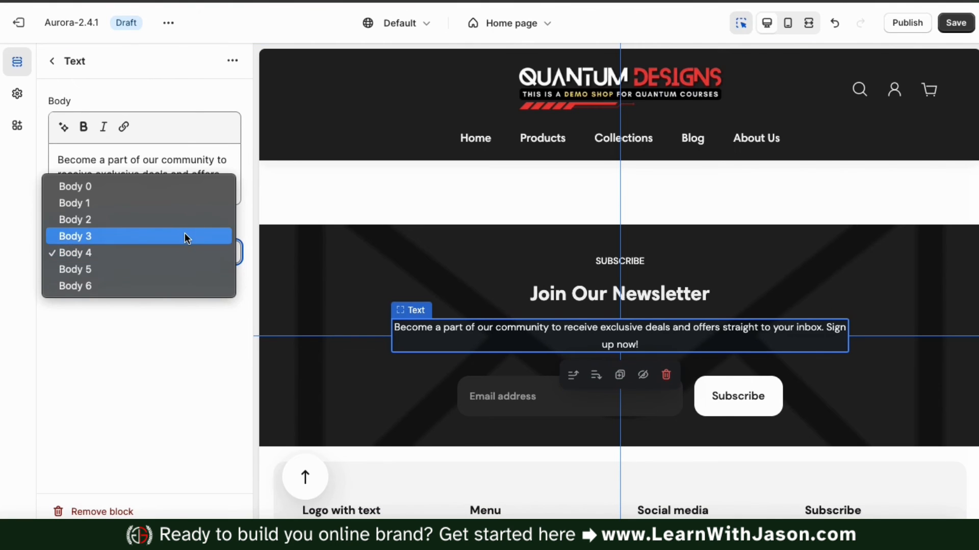
pyautogui.click(184, 233)
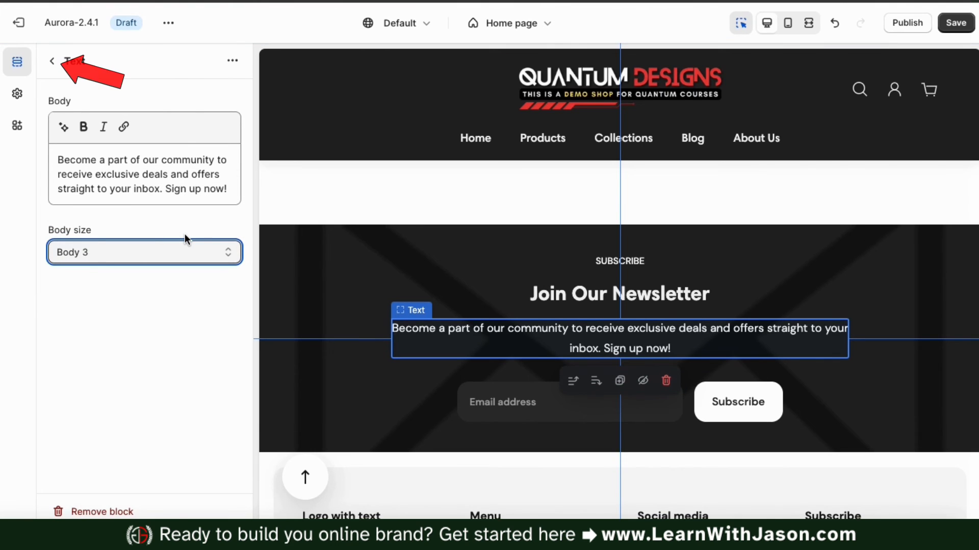
pyautogui.click(52, 61)
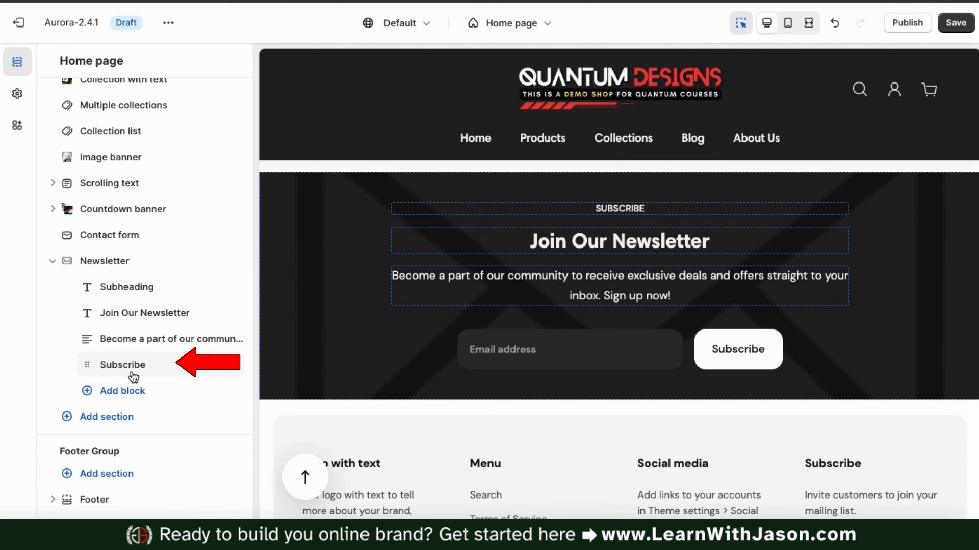
# Compare the Outline and Solid input styles of the Newsletter's Subscribe block, set it to Outline, and review the section in the page preview
pyautogui.click(121, 370)
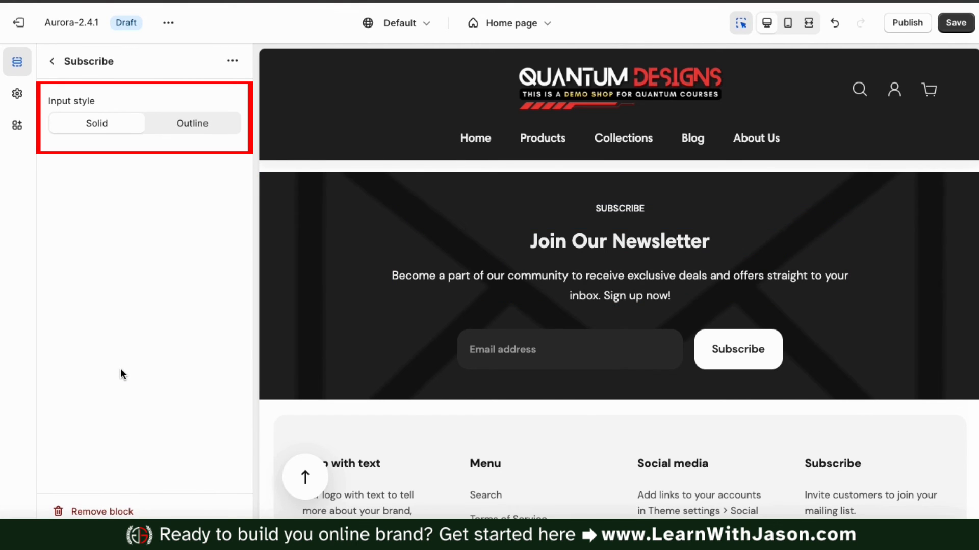
pyautogui.click(189, 122)
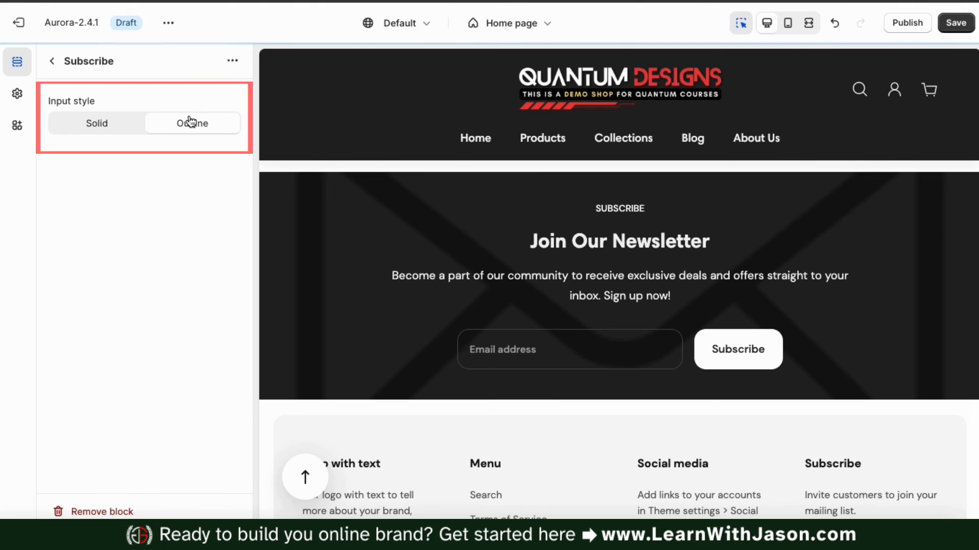
pyautogui.click(125, 132)
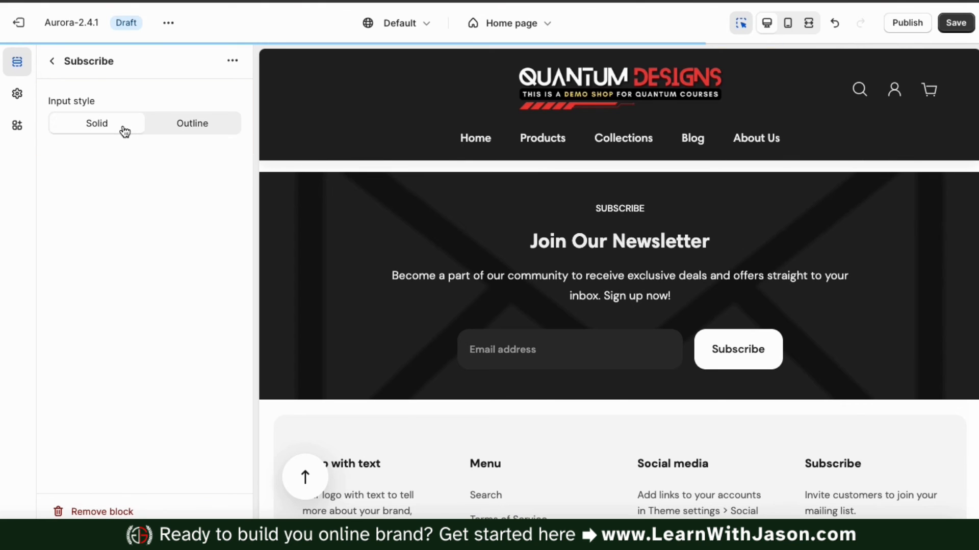
pyautogui.click(178, 126)
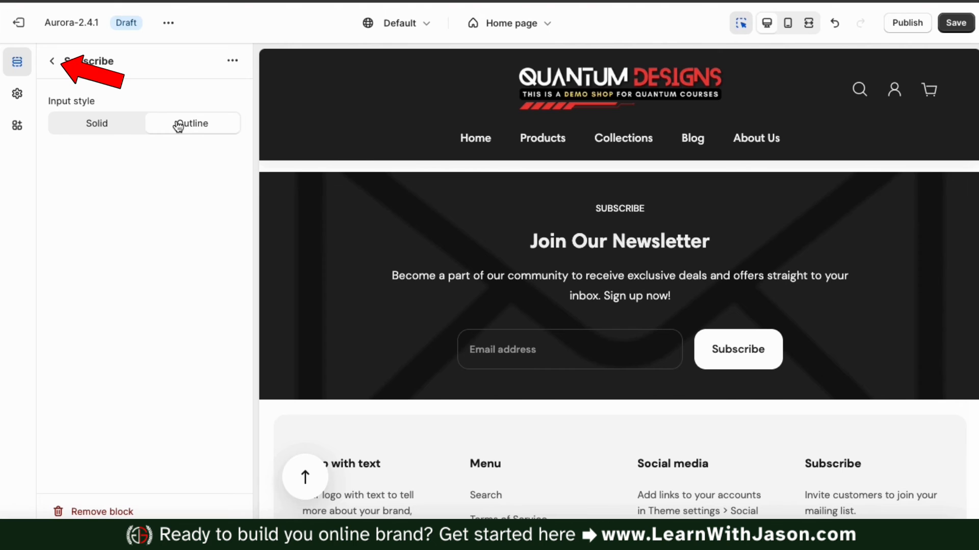
pyautogui.click(52, 61)
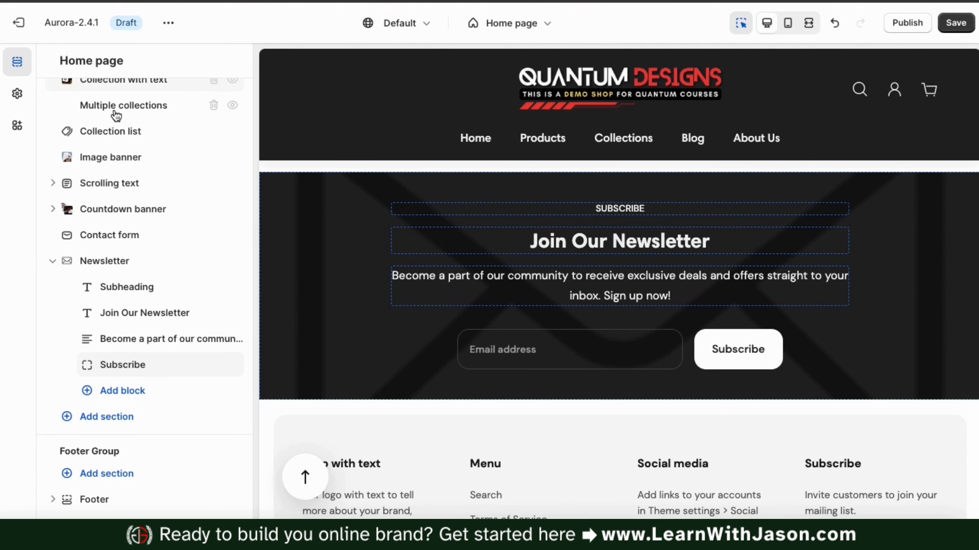
pyautogui.moveTo(114, 111)
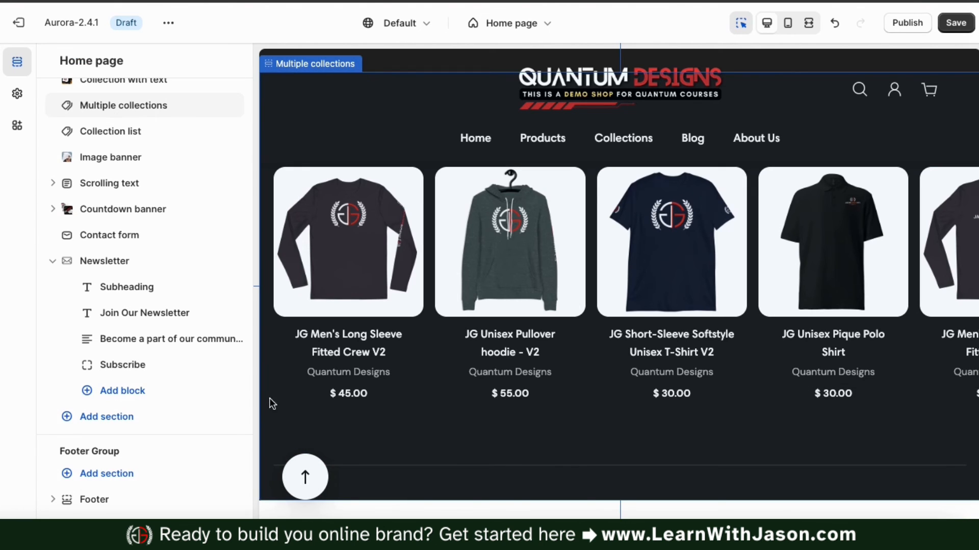
pyautogui.scroll(-10, 261, 403)
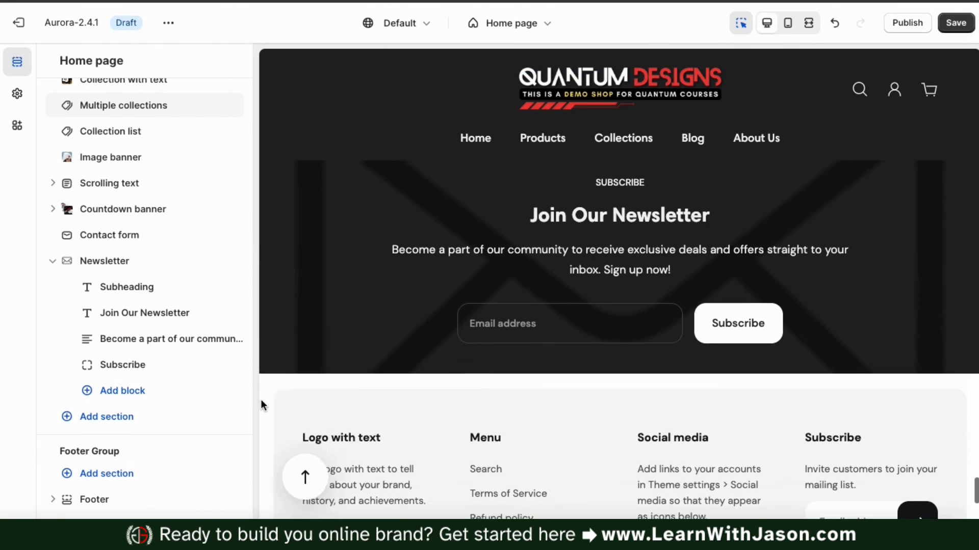
# Try a Countdown timer block in the Newsletter section and remove it again
pyautogui.scroll(1, 261, 400)
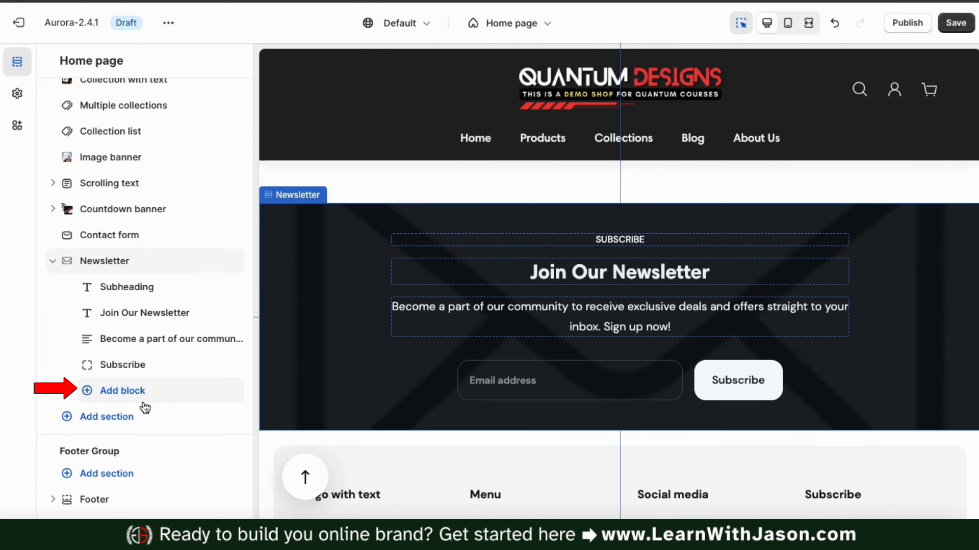
pyautogui.click(122, 391)
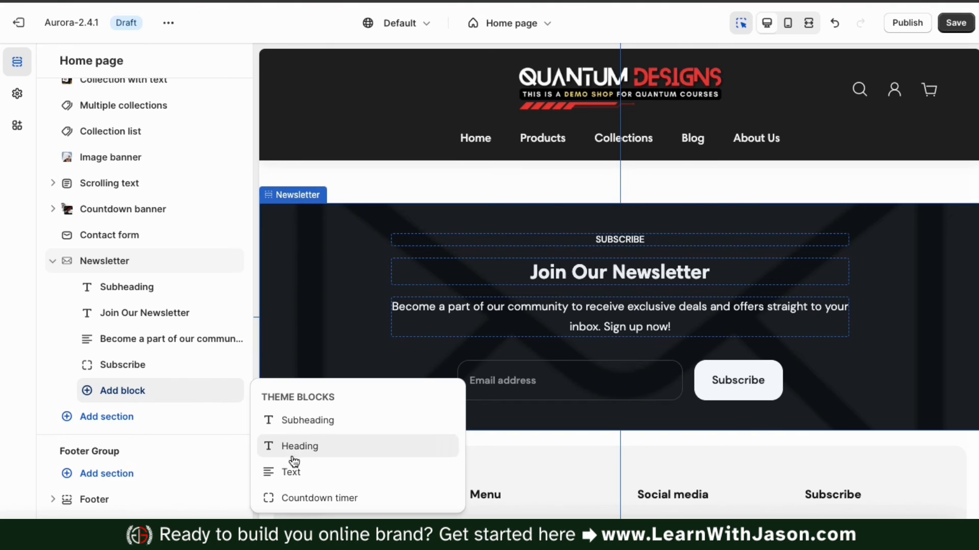
pyautogui.click(291, 502)
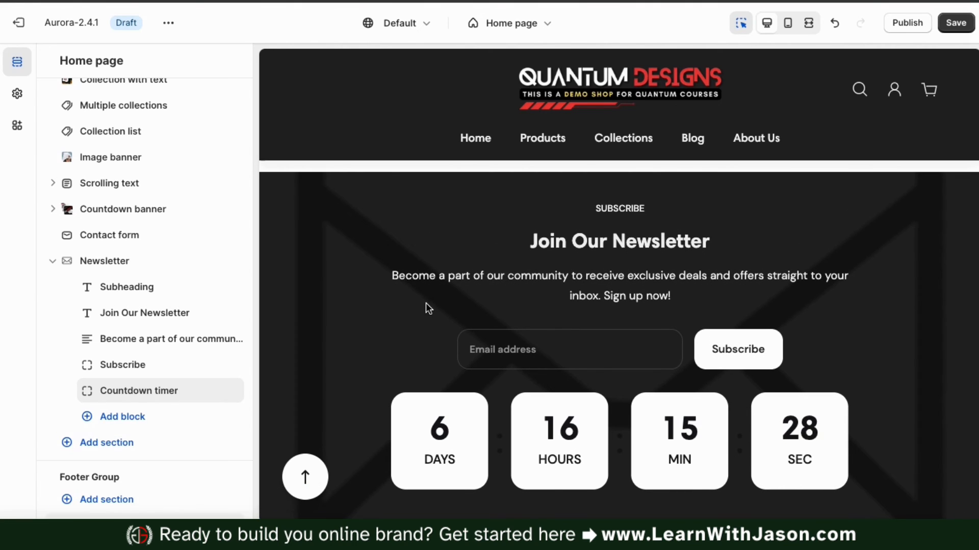
pyautogui.moveTo(230, 398)
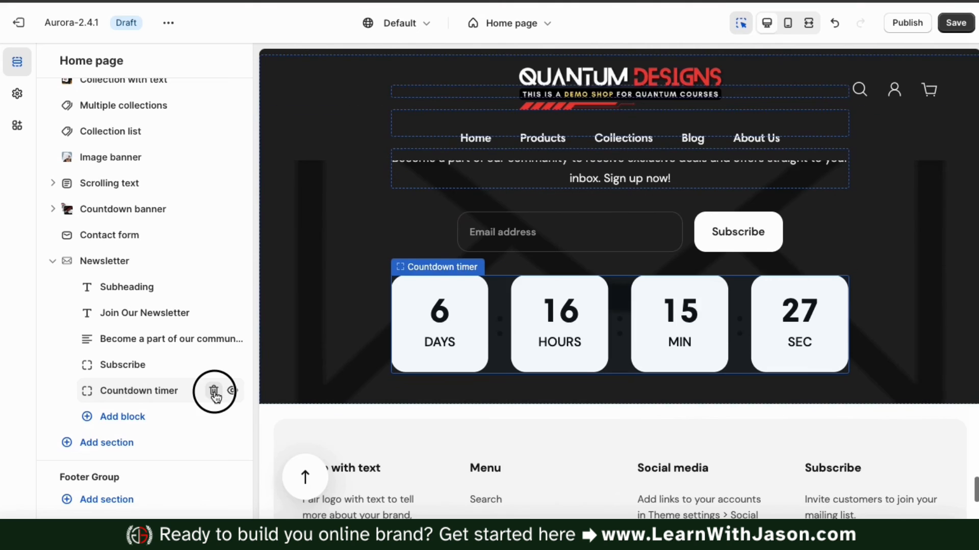
pyautogui.click(213, 391)
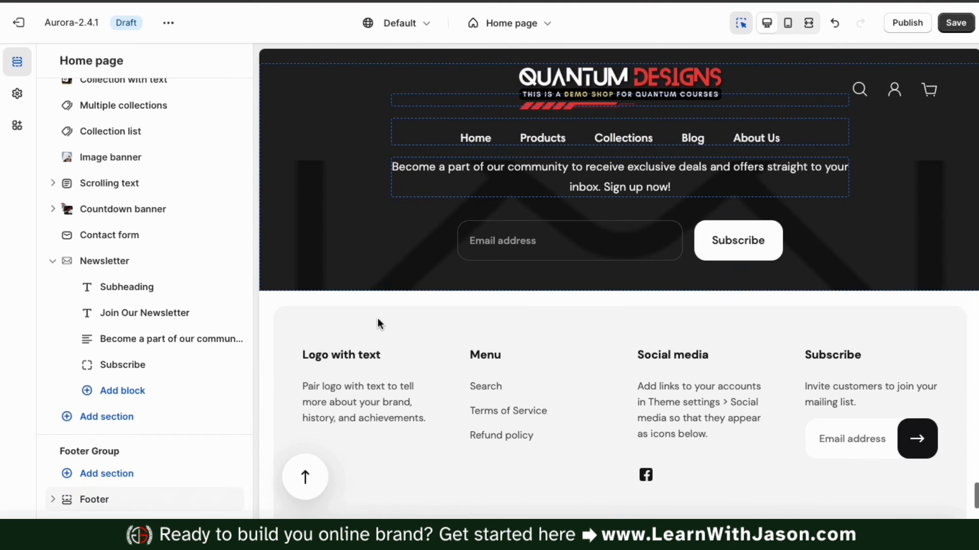
# Move the Newsletter section above the Contact form and save the theme after checking the section in the mobile preview
pyautogui.scroll(-1, 378, 324)
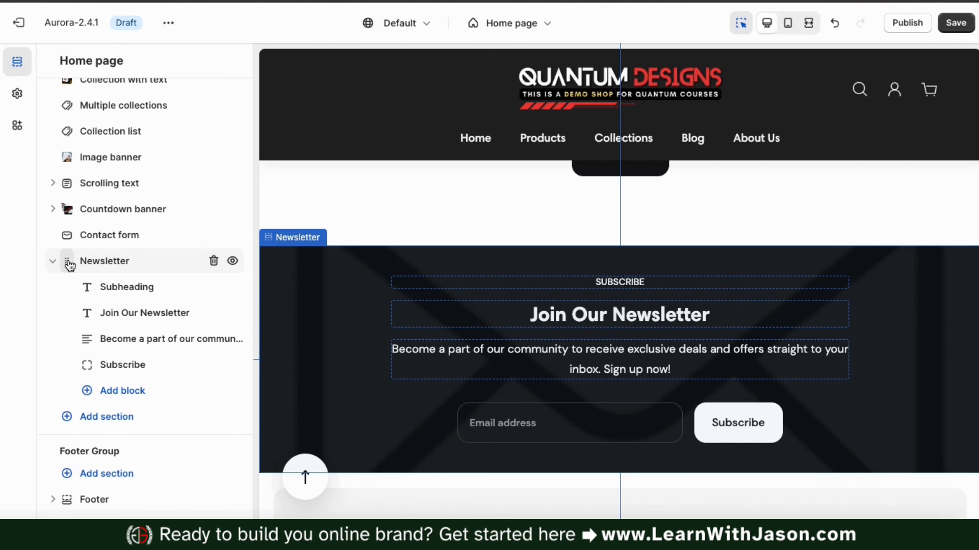
pyautogui.moveTo(70, 265); pyautogui.dragTo(70, 233)
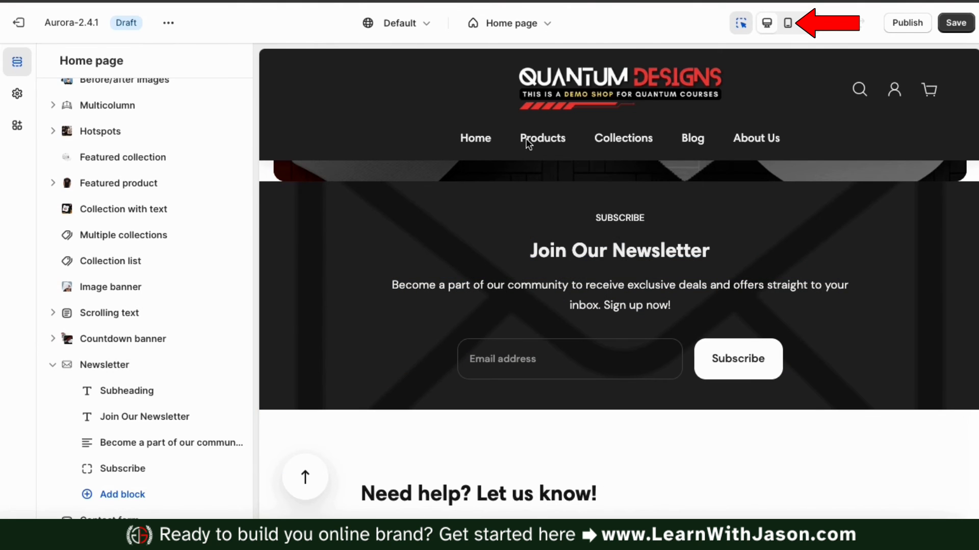
pyautogui.click(788, 23)
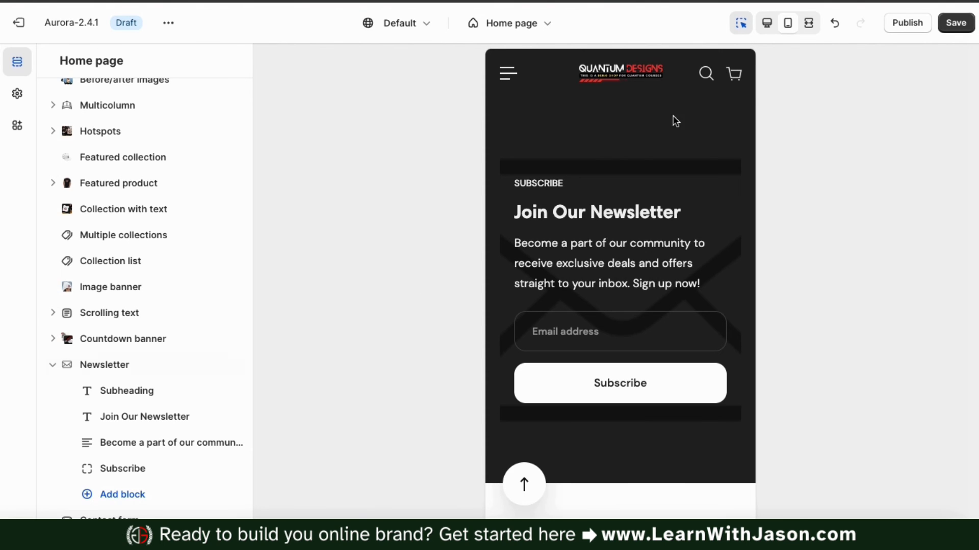
pyautogui.click(767, 23)
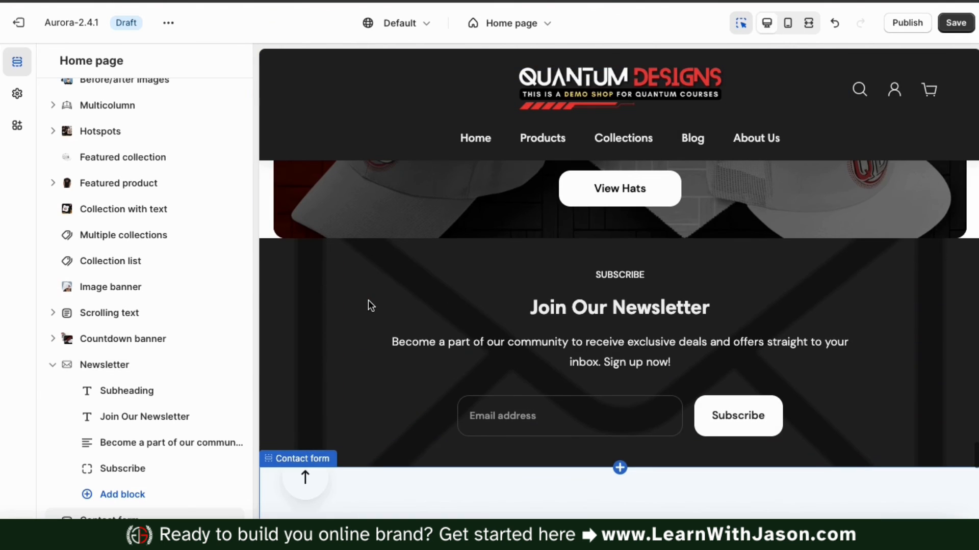
pyautogui.scroll(-1, 368, 306)
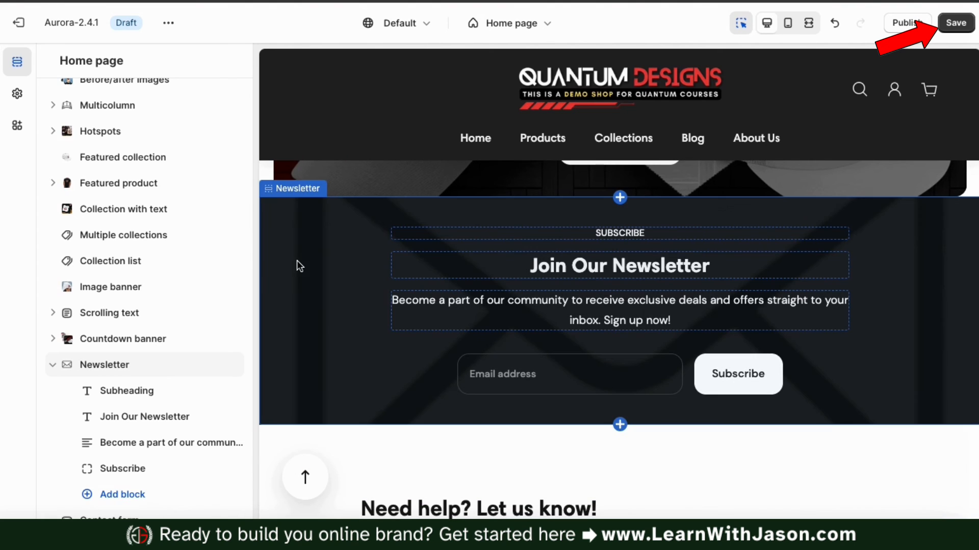
pyautogui.click(956, 24)
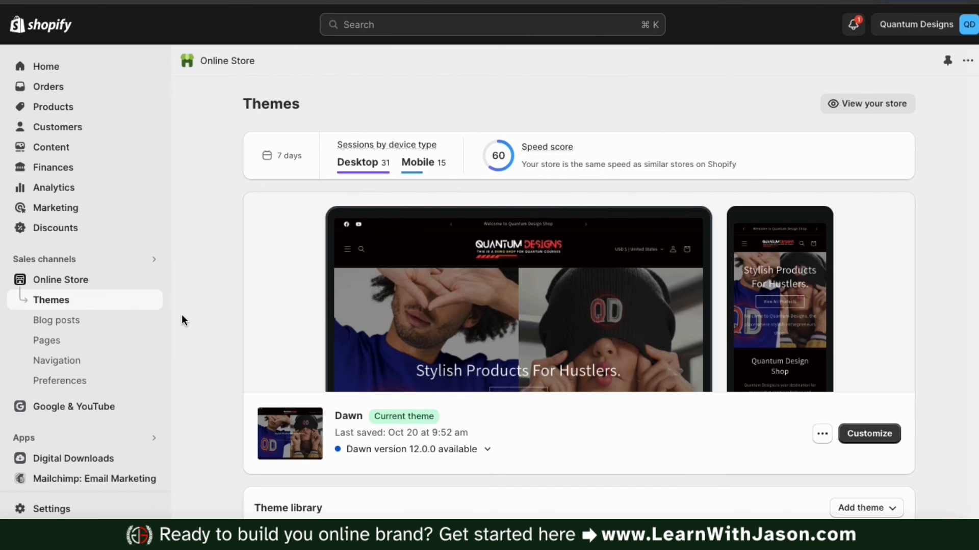
# Search the Shopify App Store for "email marketing" starting from the store admin's app search
pyautogui.scroll(-1, 182, 320)
pyautogui.scroll(1, 181, 320)
pyautogui.scroll(-1, 127, 308)
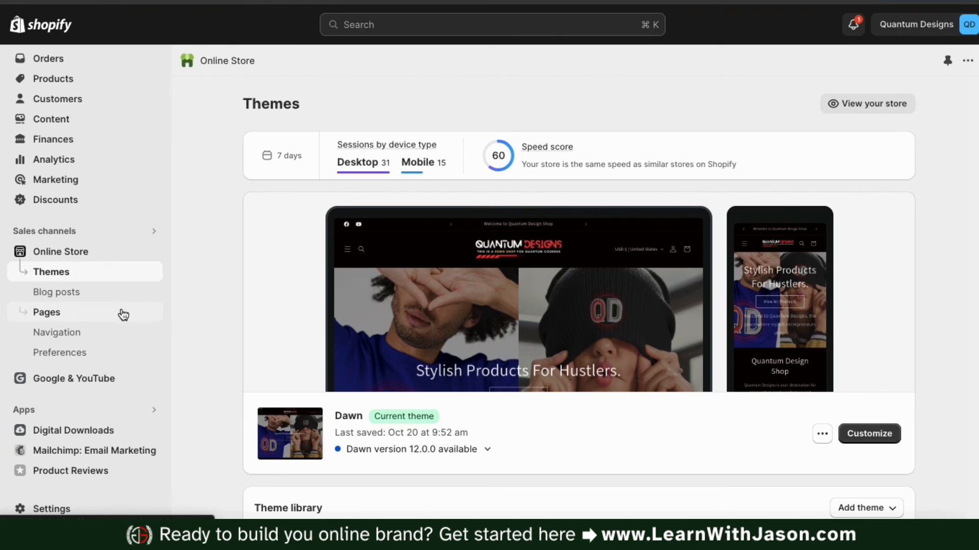
pyautogui.click(90, 413)
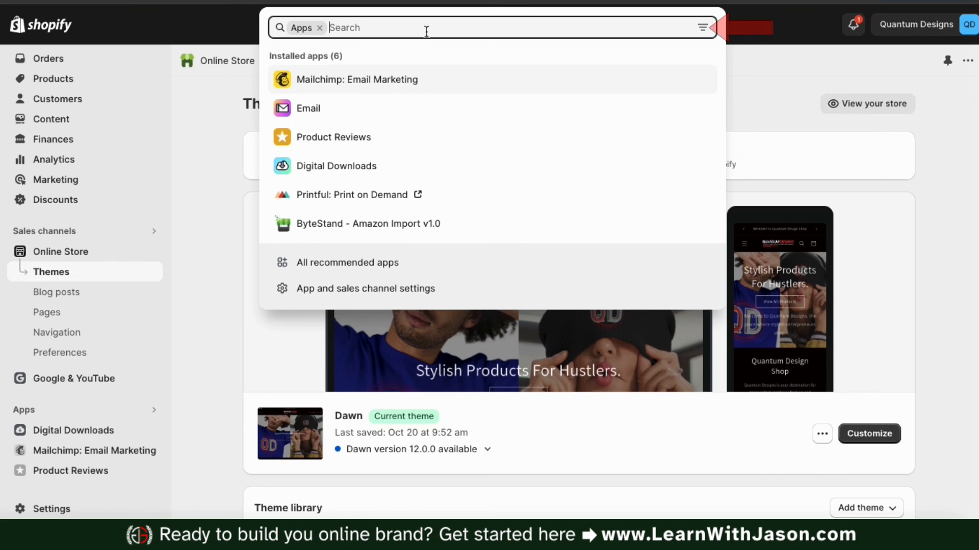
pyautogui.write('email marketing')
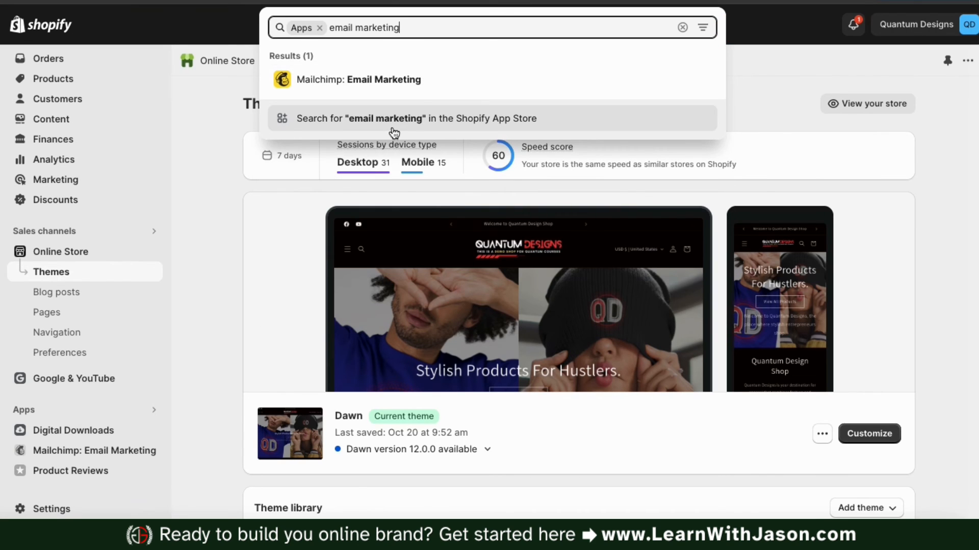
pyautogui.click(462, 127)
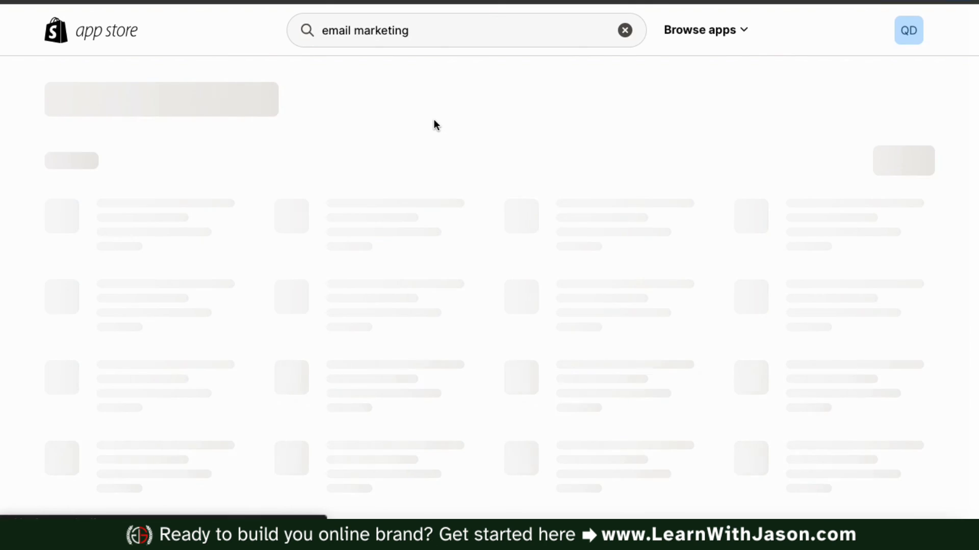
# Look through the email marketing apps and open the listing for Mailchimp: Email Marketing
pyautogui.scroll(-8, 484, 155)
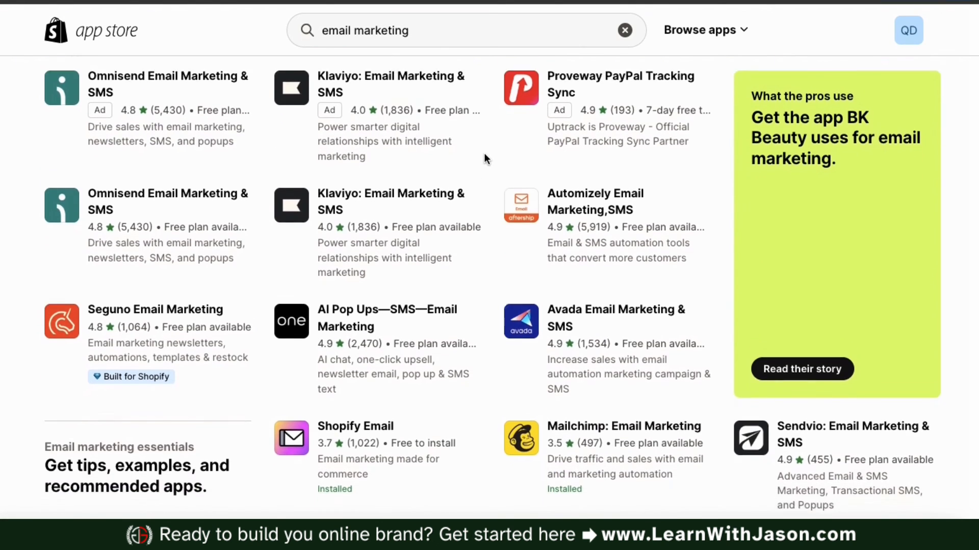
pyautogui.scroll(4, 484, 156)
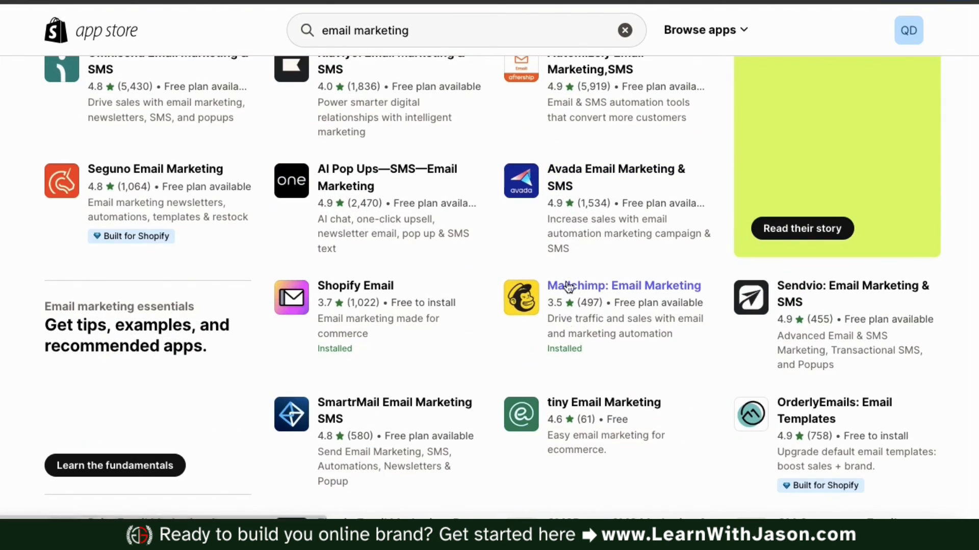
pyautogui.click(610, 299)
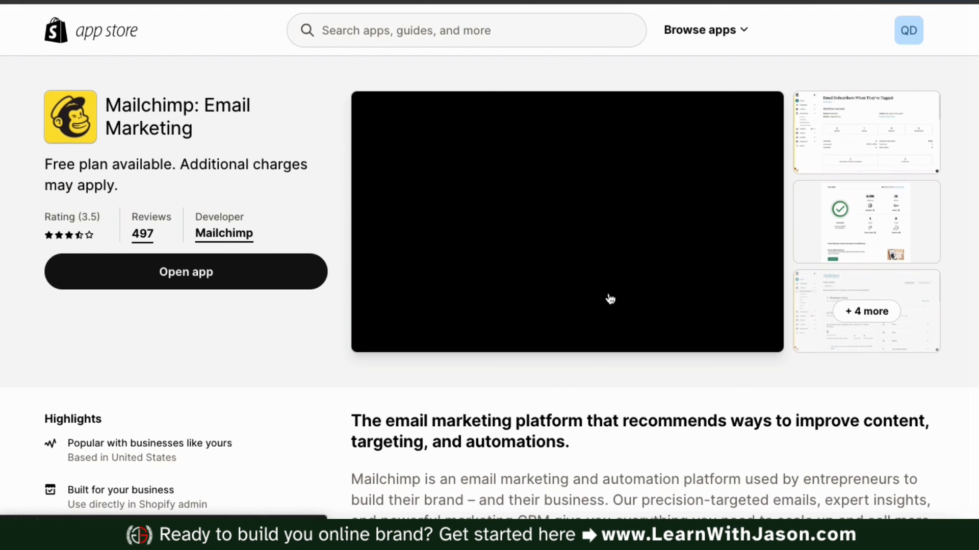
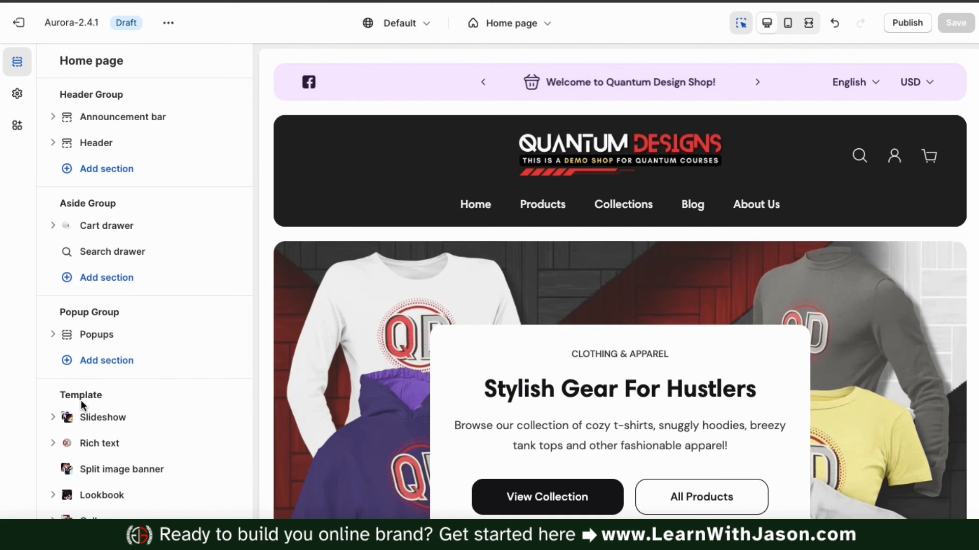
# Add a Blog posts section to the home page template below the Contact form in the Aurora theme editor
pyautogui.scroll(-9, 81, 400)
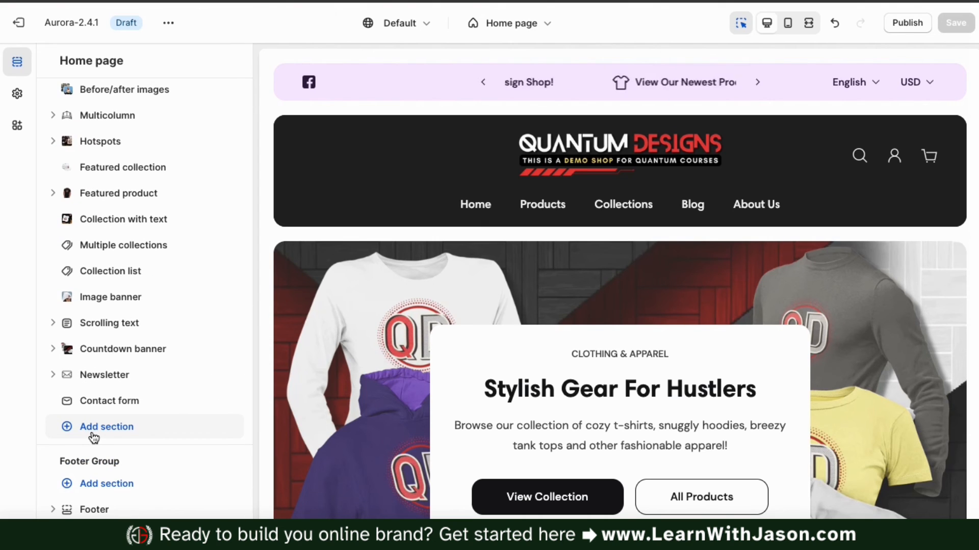
pyautogui.click(108, 434)
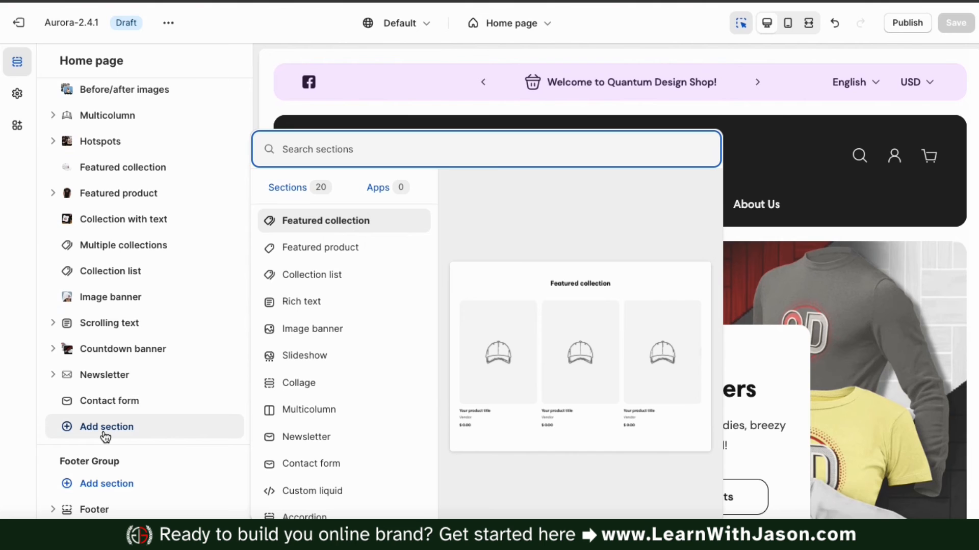
pyautogui.scroll(-4, 307, 329)
pyautogui.scroll(-1, 307, 329)
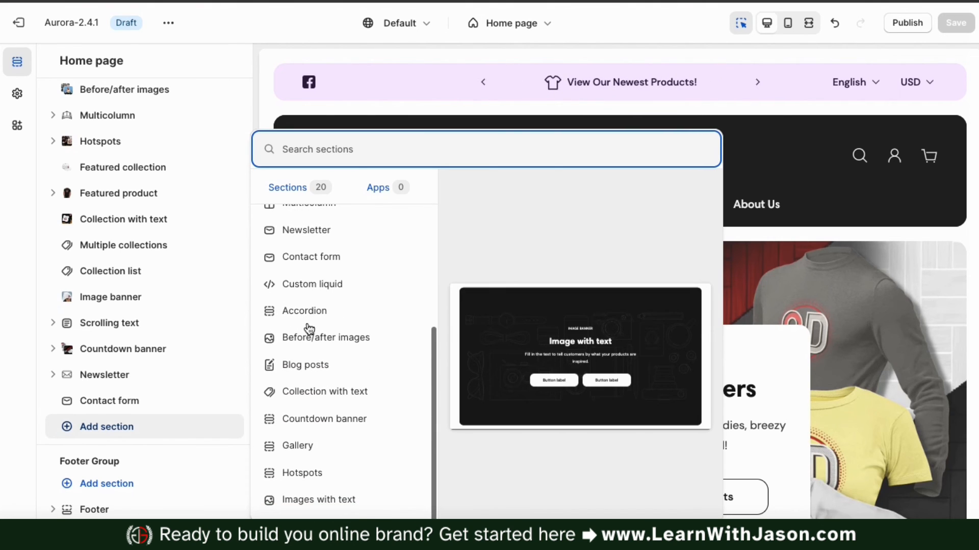
pyautogui.click(306, 372)
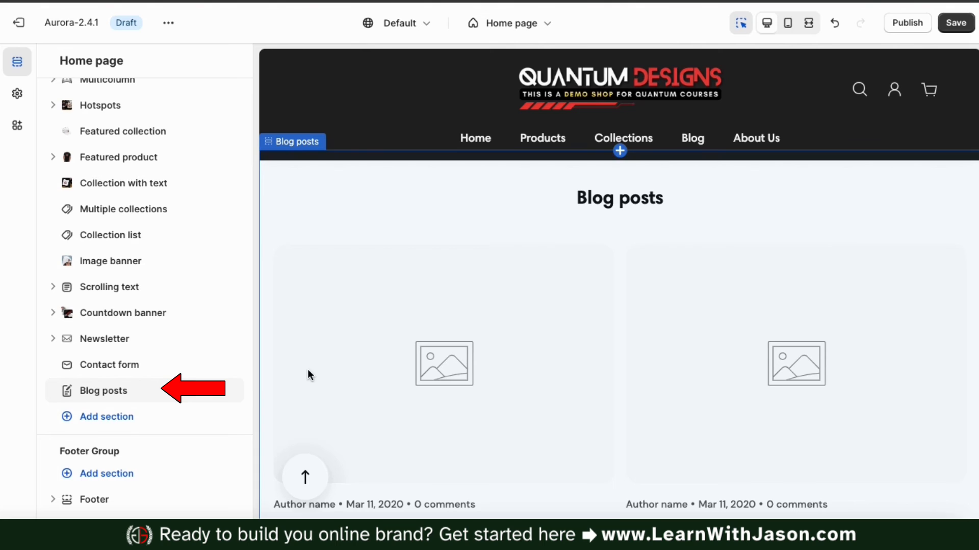
# Try the Custom 1 color scheme on the Blog posts section, set it to White text, and review the section in the preview
pyautogui.click(115, 403)
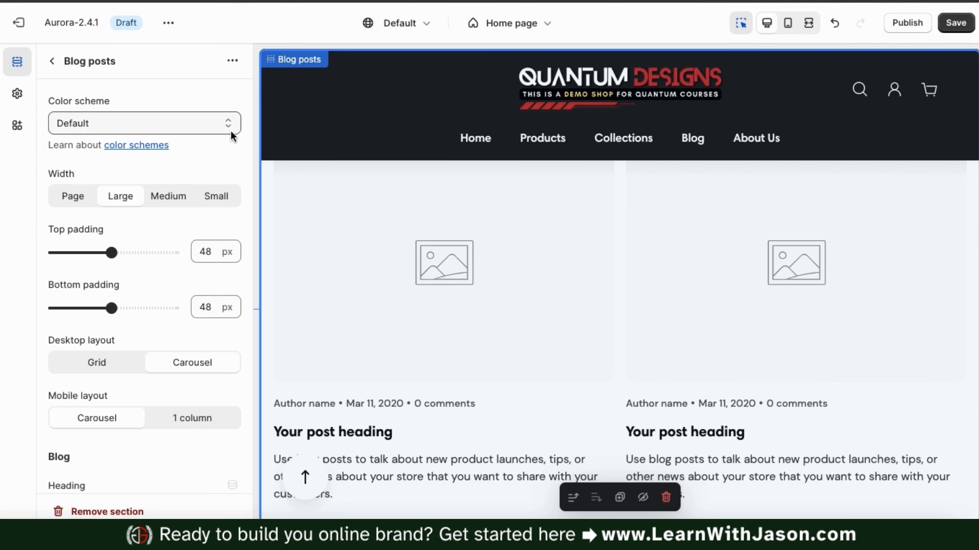
pyautogui.scroll(2, 396, 229)
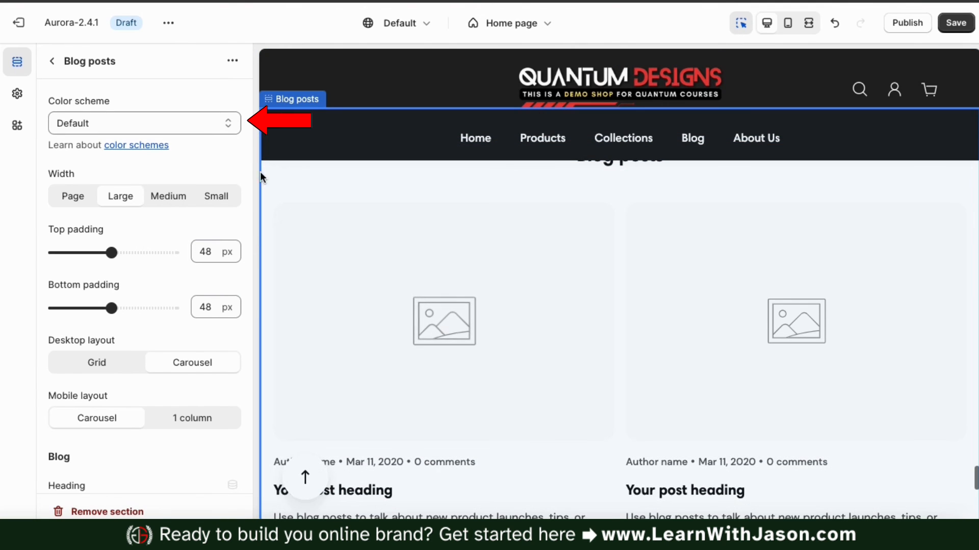
pyautogui.click(214, 129)
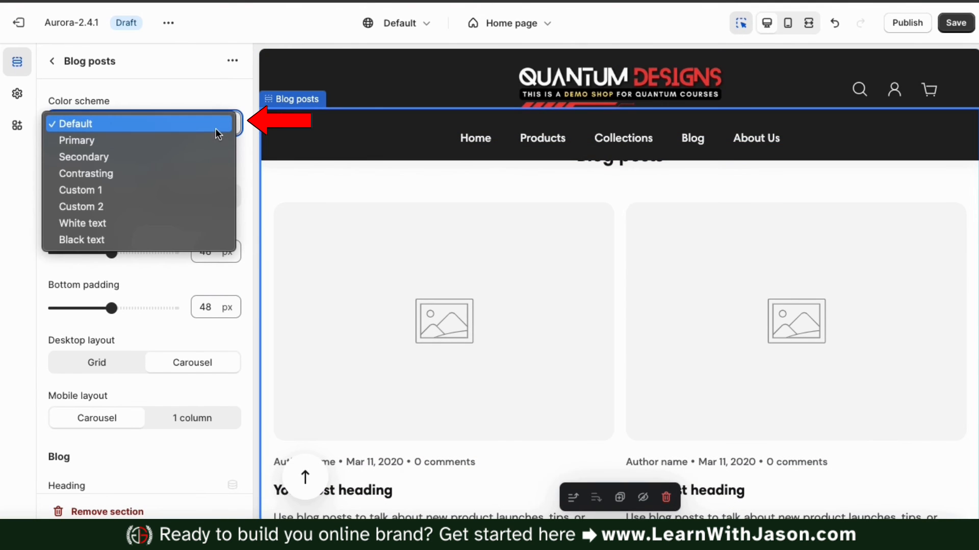
pyautogui.click(180, 190)
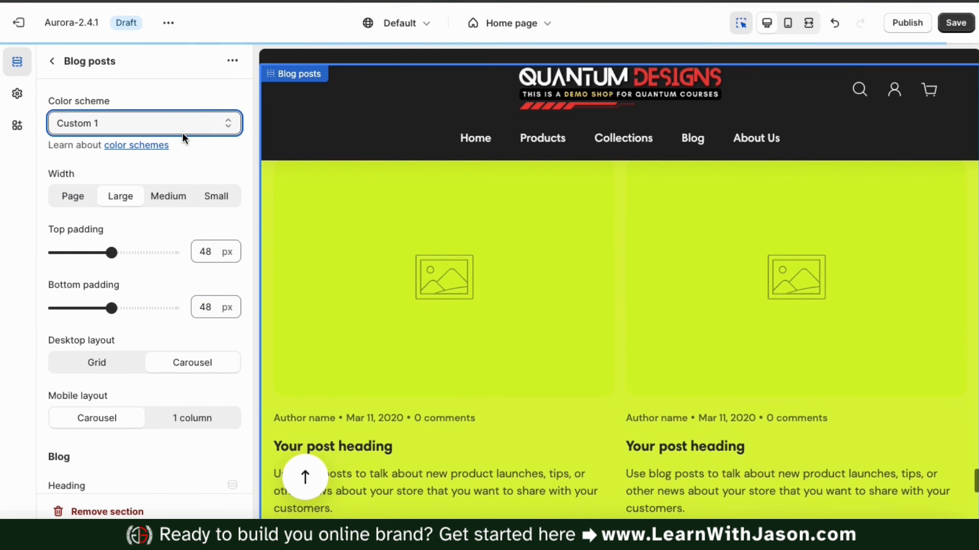
pyautogui.click(193, 123)
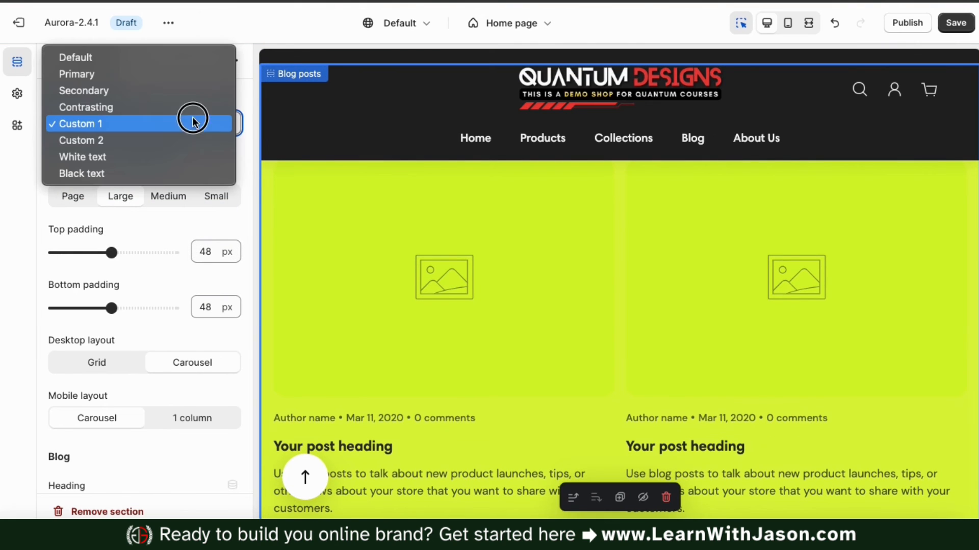
pyautogui.click(175, 159)
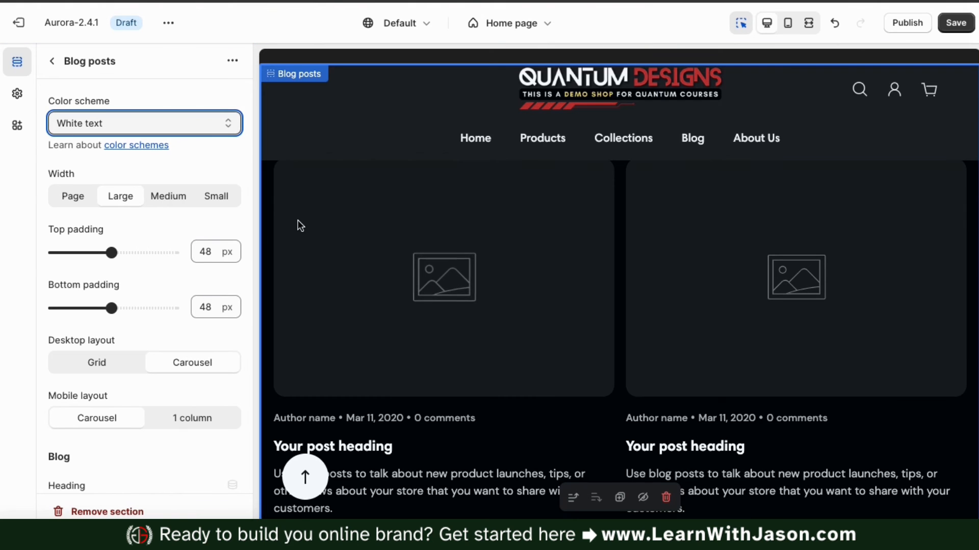
pyautogui.scroll(2, 297, 223)
pyautogui.scroll(-2, 301, 226)
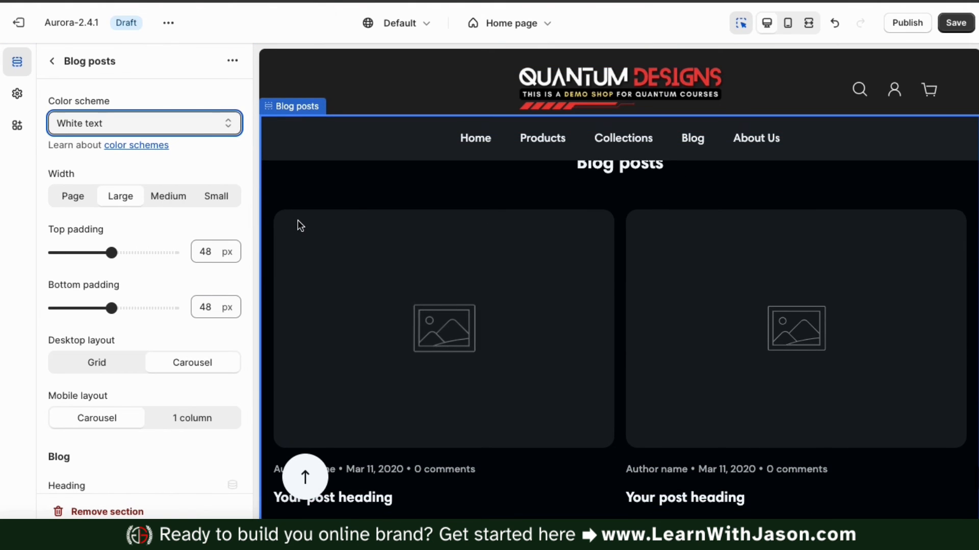
# Try the Page width for the Blog posts section, return it to Large, and review the section and its layout settings
pyautogui.click(87, 201)
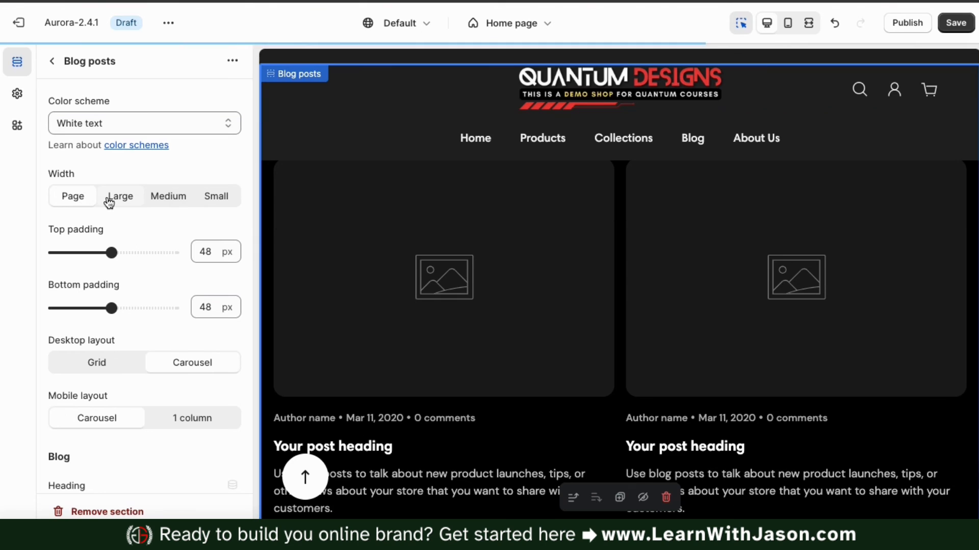
pyautogui.click(112, 201)
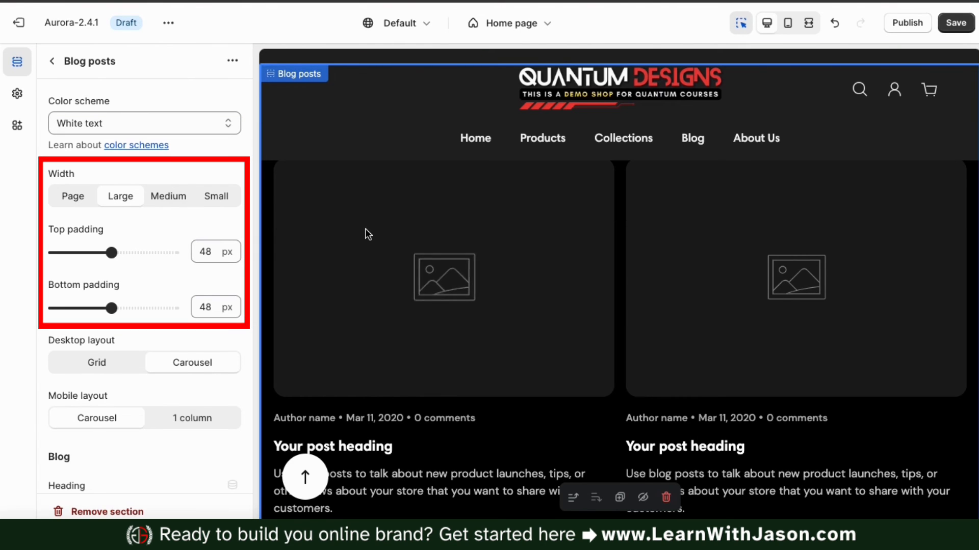
pyautogui.scroll(-3, 366, 232)
pyautogui.scroll(7, 366, 232)
pyautogui.scroll(-1, 365, 232)
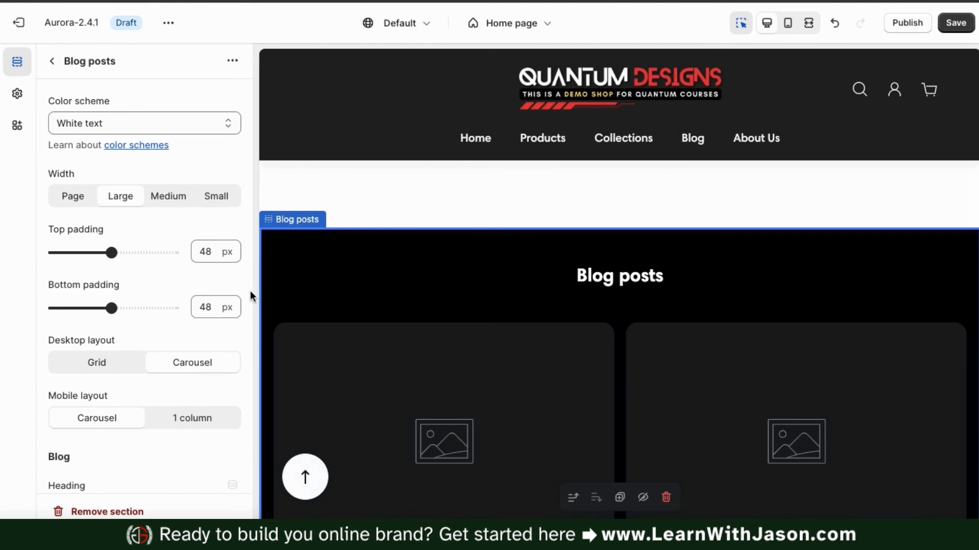
pyautogui.scroll(-5, 213, 306)
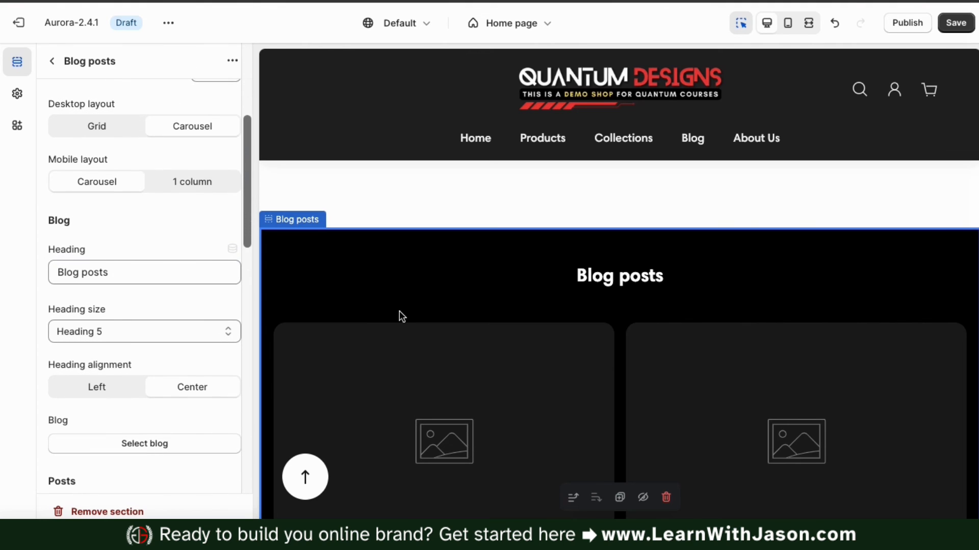
pyautogui.scroll(-2, 401, 312)
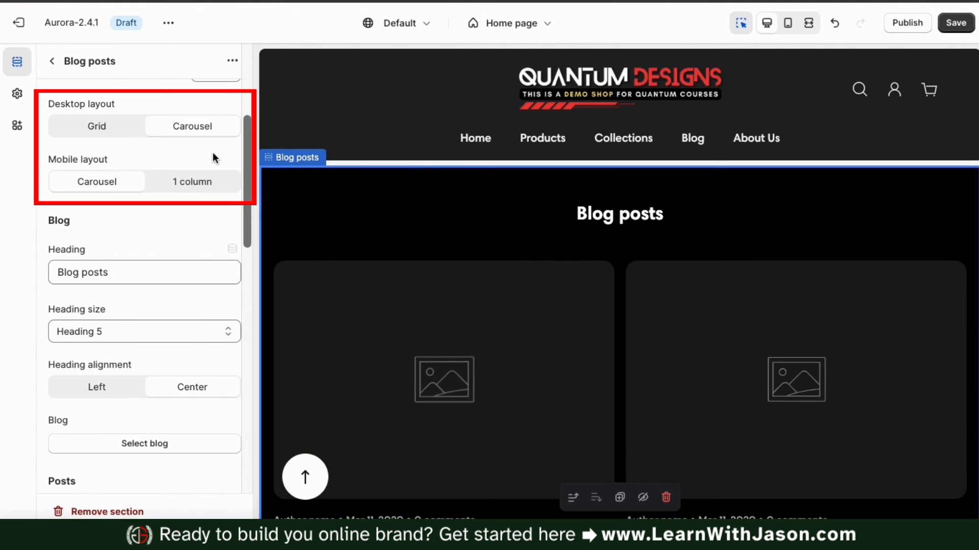
# Try the Grid desktop layout and, in the mobile preview, the 1 column mobile layout for the Blog posts section, returning both to Carousel
pyautogui.click(131, 132)
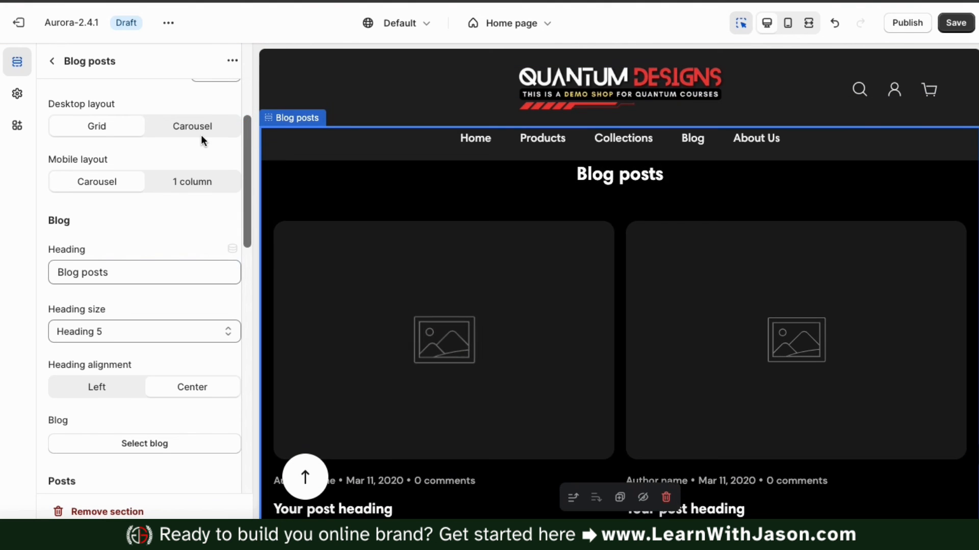
pyautogui.click(203, 134)
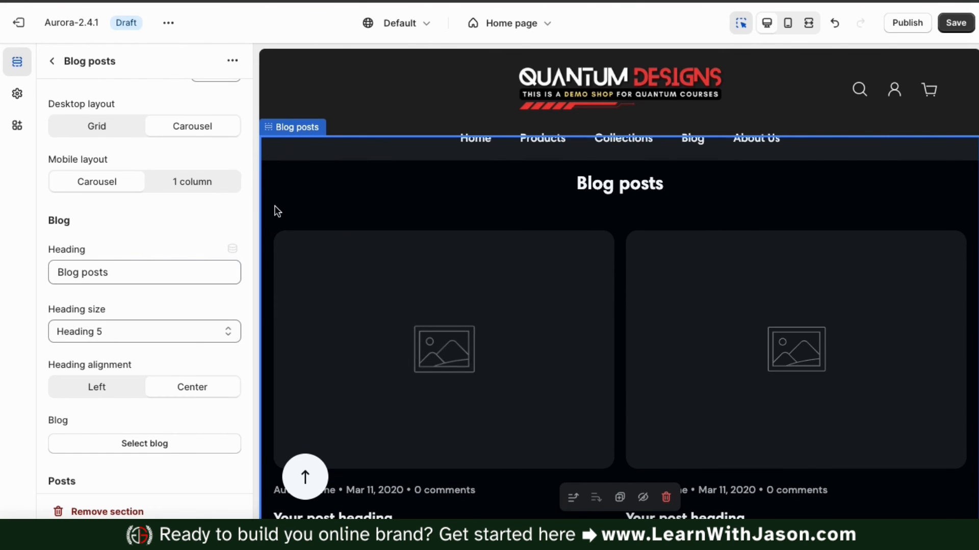
pyautogui.click(788, 22)
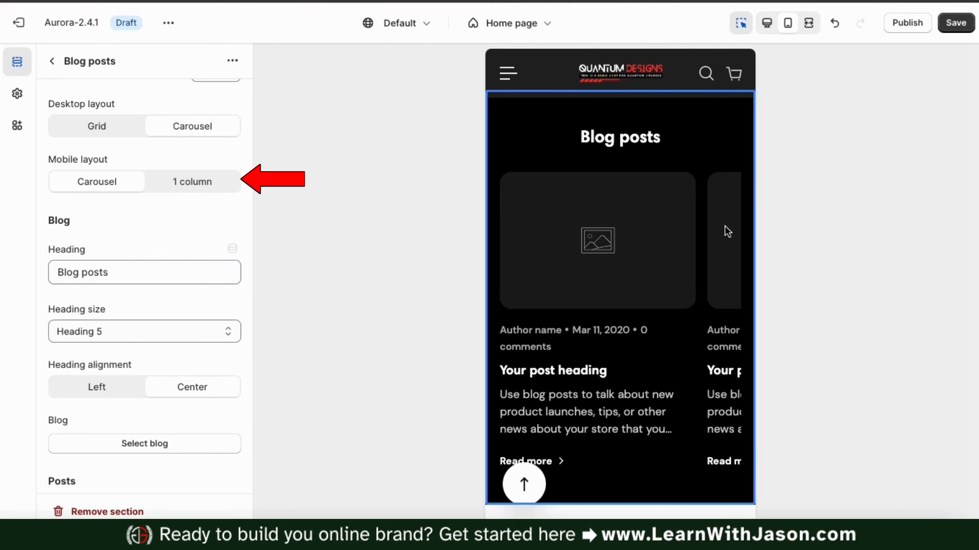
pyautogui.click(202, 182)
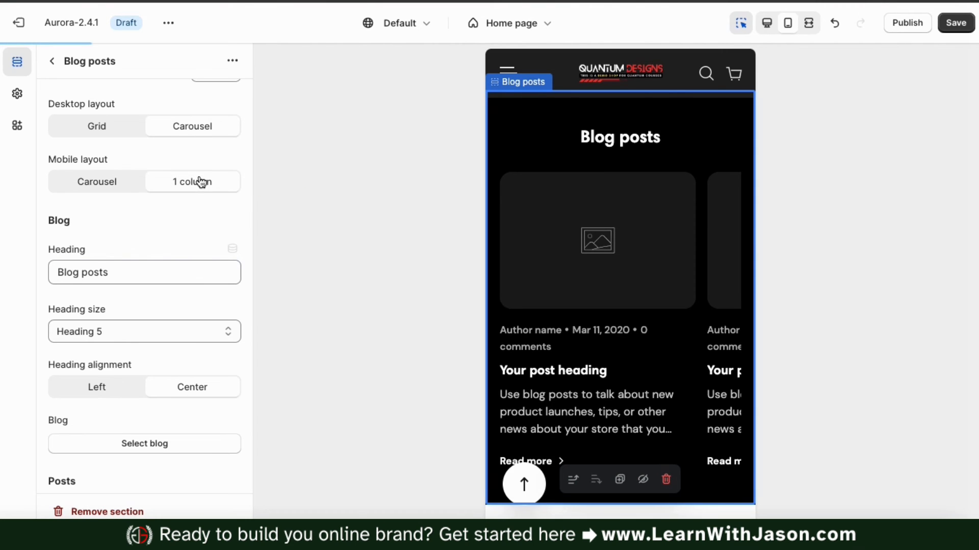
pyautogui.scroll(-3, 656, 282)
pyautogui.scroll(-10, 656, 280)
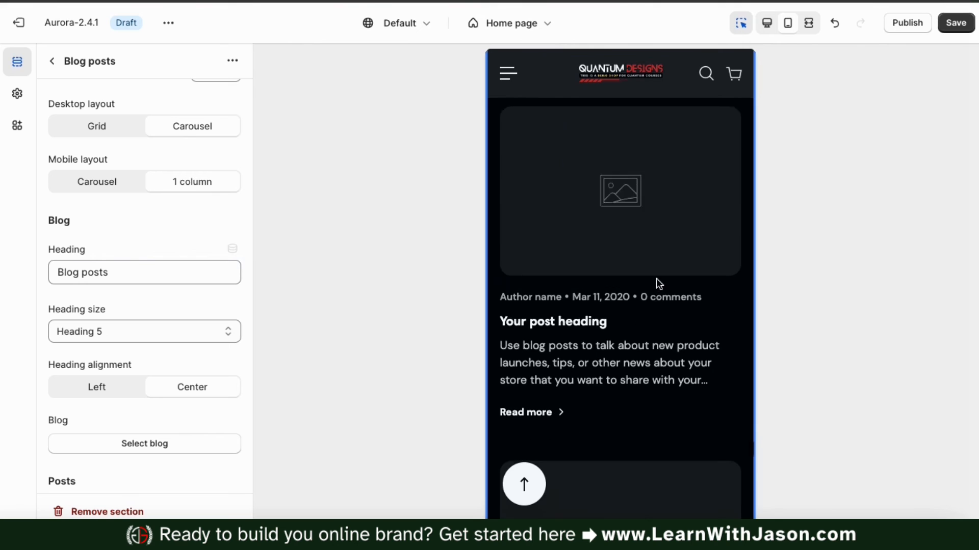
pyautogui.scroll(10, 656, 278)
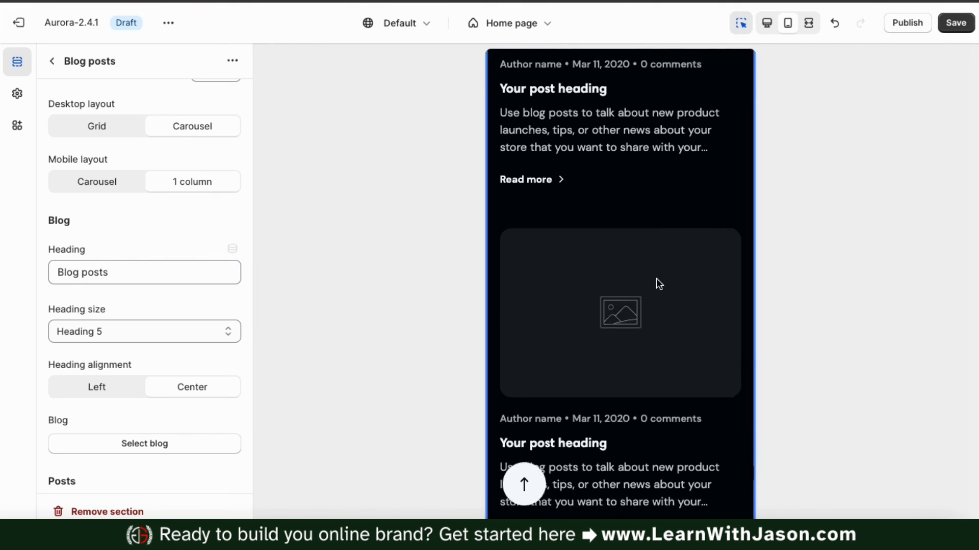
pyautogui.scroll(4, 656, 279)
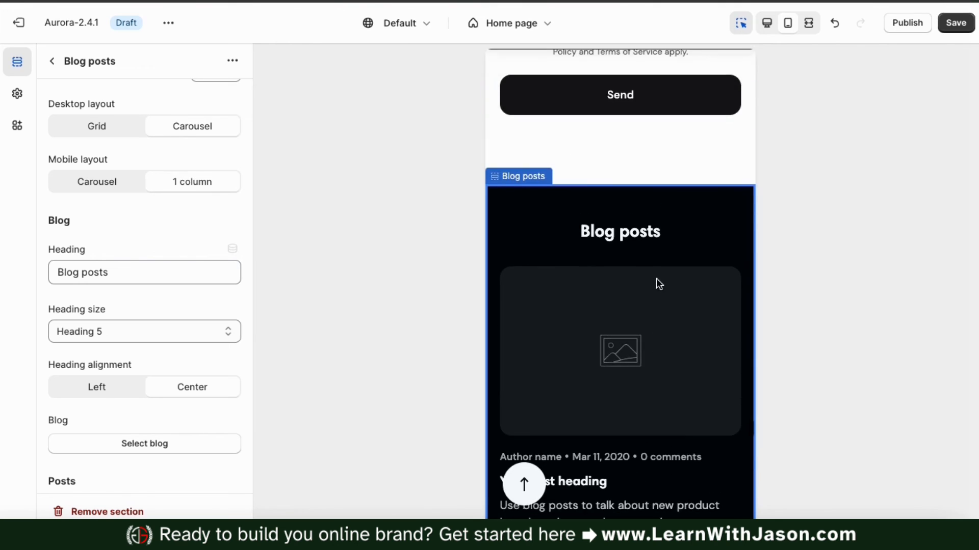
pyautogui.scroll(-2, 656, 279)
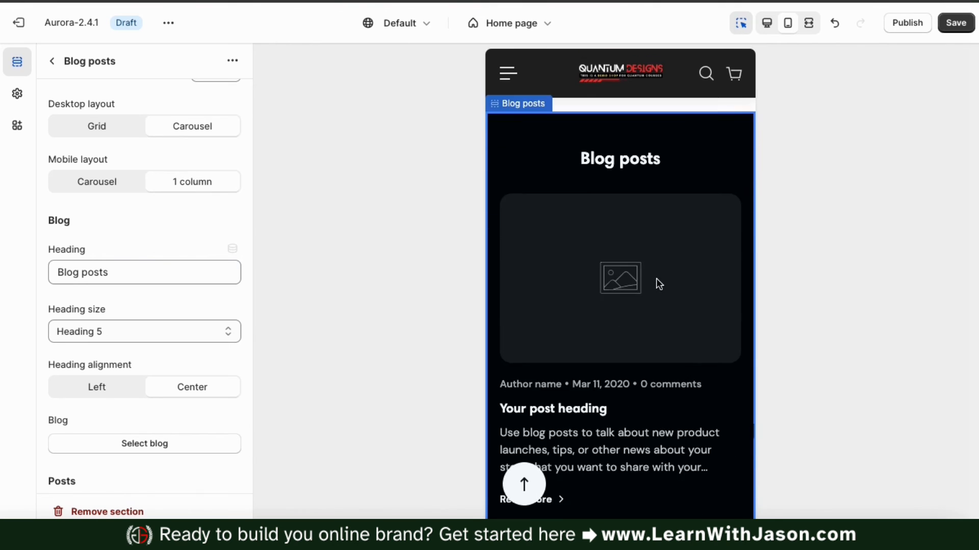
pyautogui.click(107, 191)
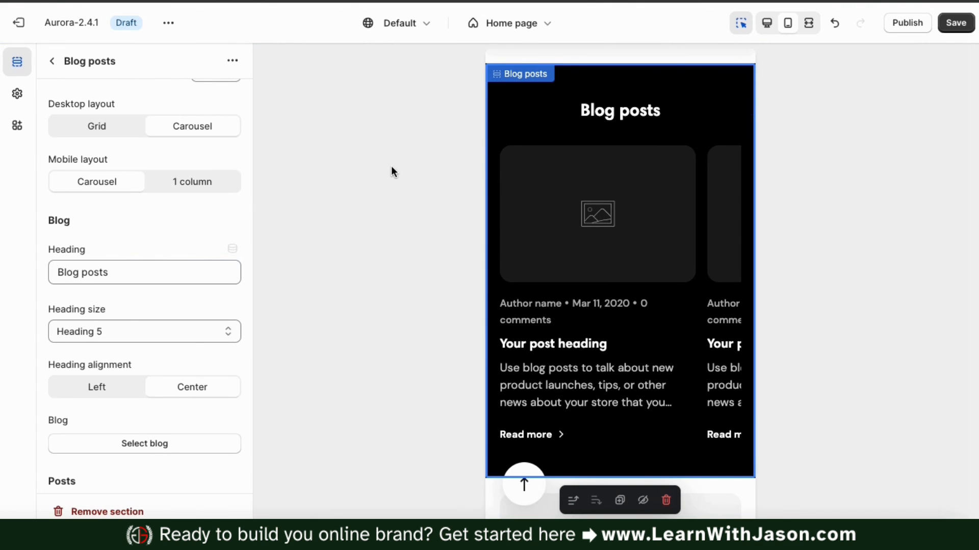
pyautogui.click(767, 23)
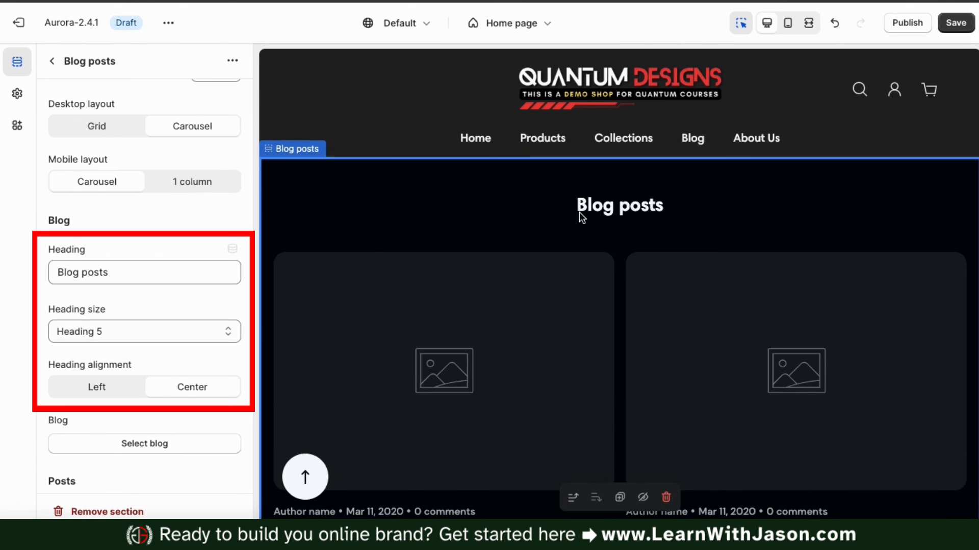
# Change the Blog posts section's heading to "Latest Blog Posts"
pyautogui.tripleClick(103, 272)
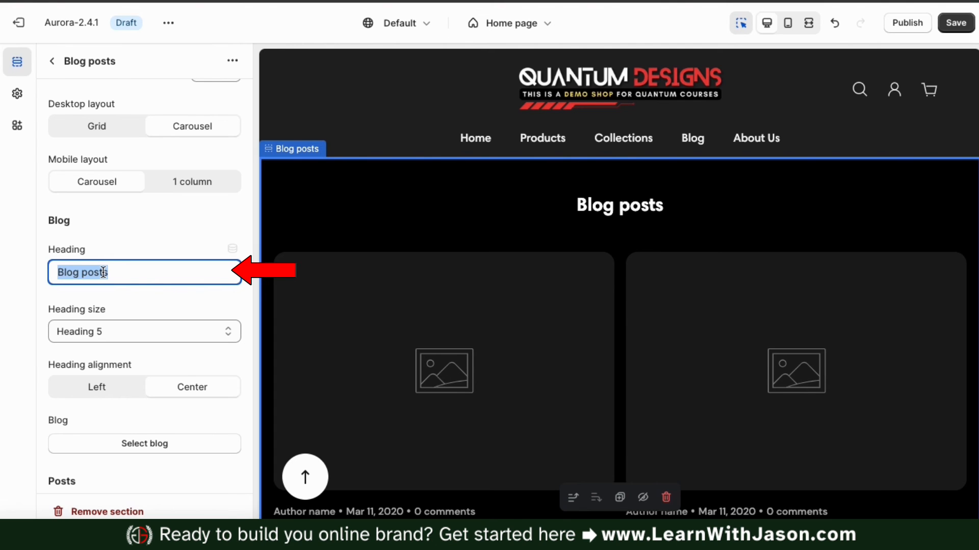
pyautogui.write('Latest Blog Po')
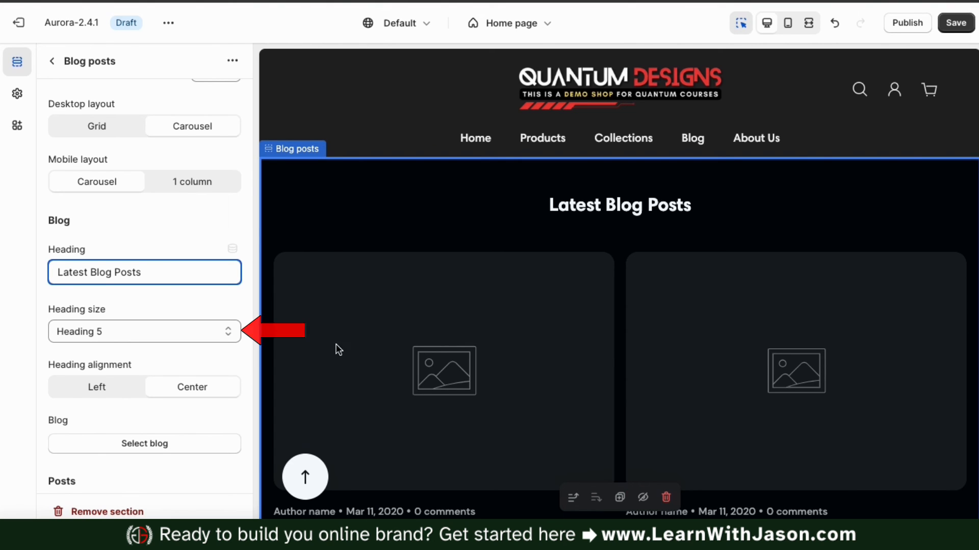
# Try Heading 6 and Left alignment for the section heading, returning it to Heading 5 and Center
pyautogui.click(237, 332)
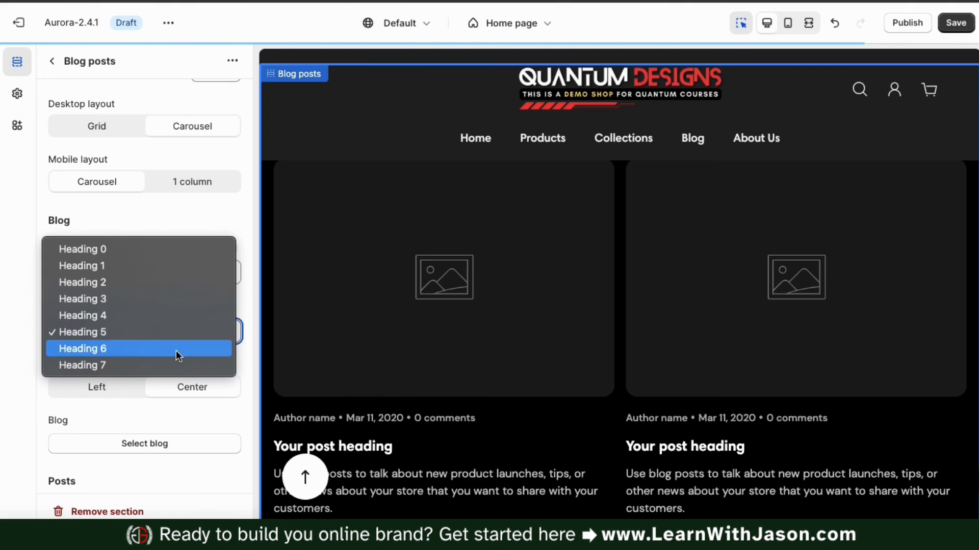
pyautogui.click(176, 349)
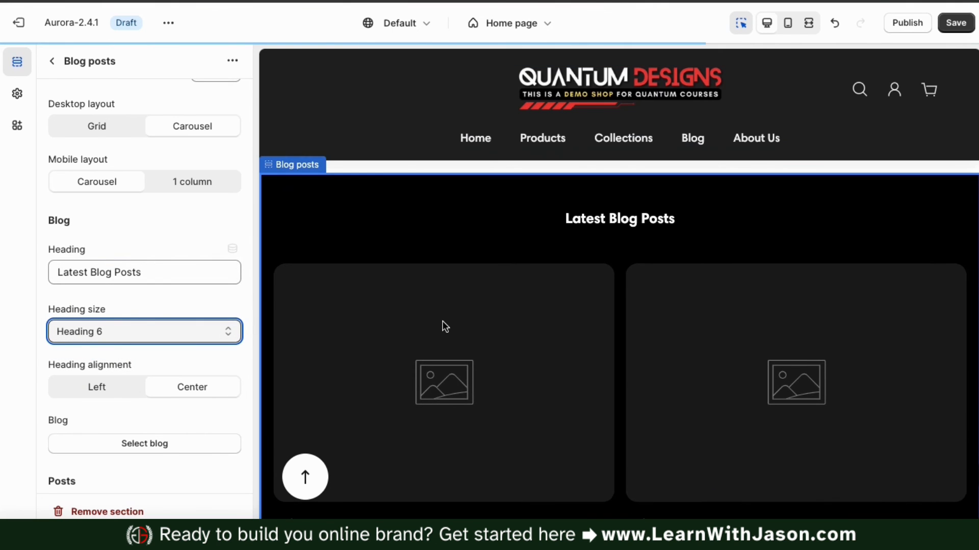
pyautogui.click(232, 332)
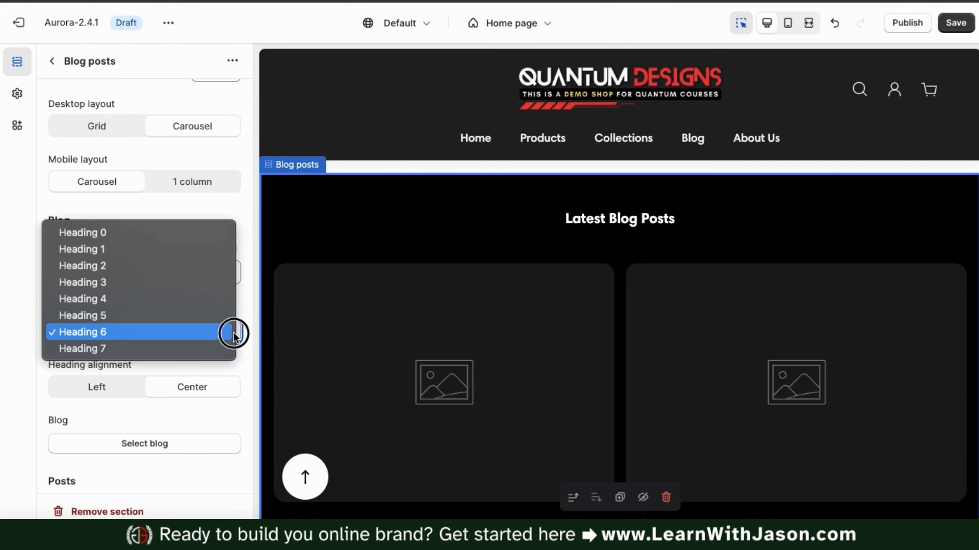
pyautogui.click(184, 316)
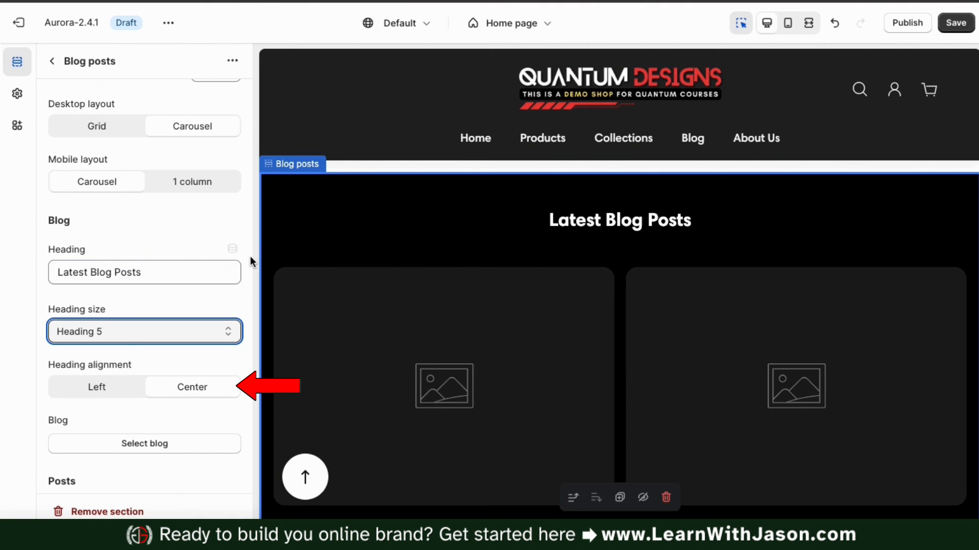
pyautogui.click(108, 390)
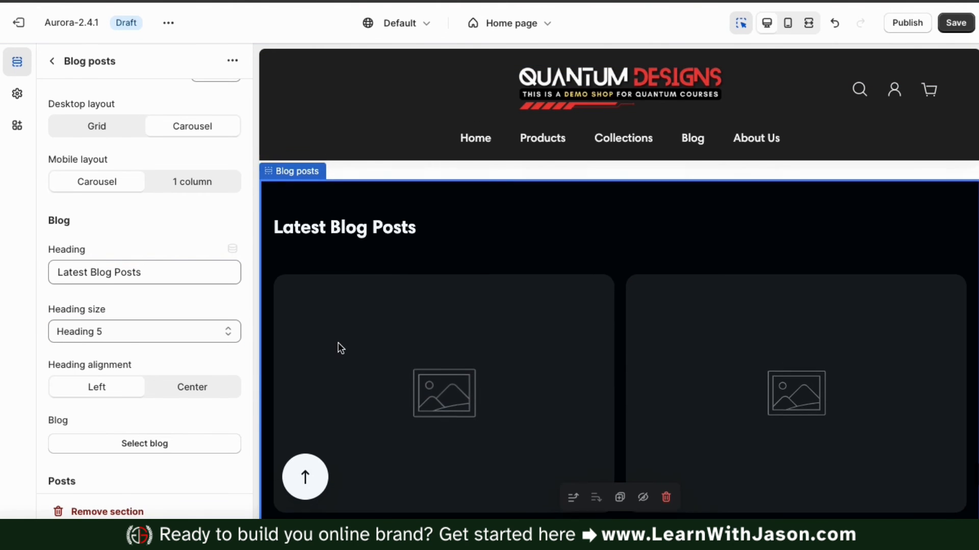
pyautogui.click(186, 398)
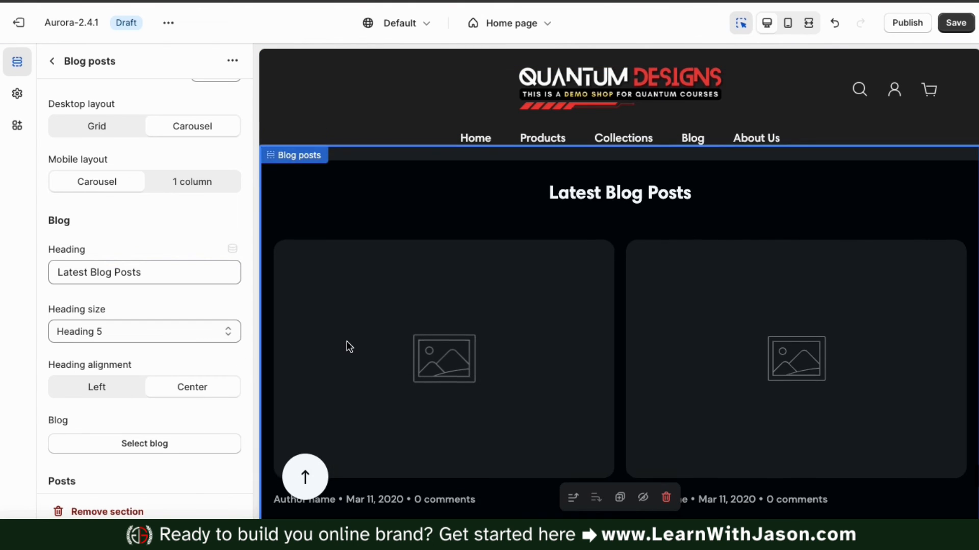
# Open the blog selection for the Blog posts section
pyautogui.scroll(-2, 238, 341)
pyautogui.scroll(-2, 237, 339)
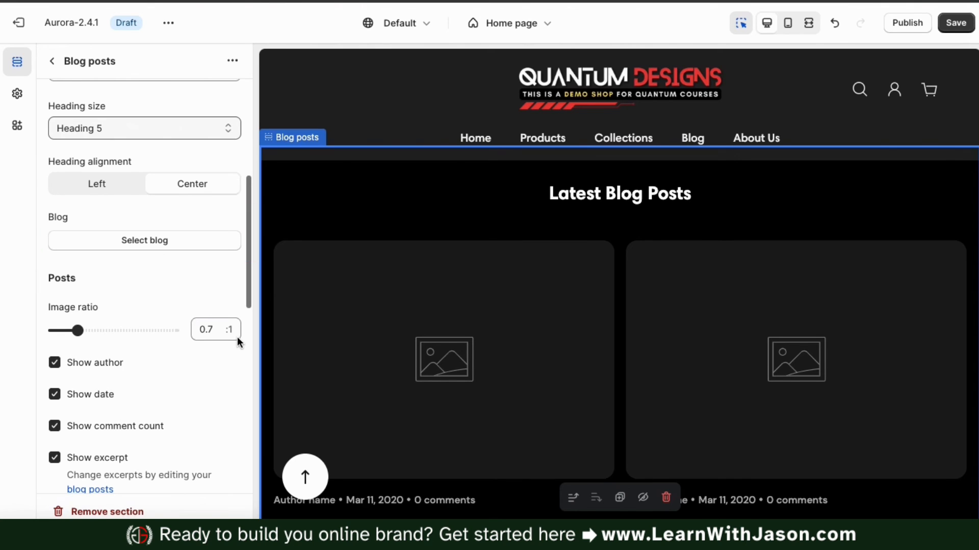
pyautogui.click(146, 247)
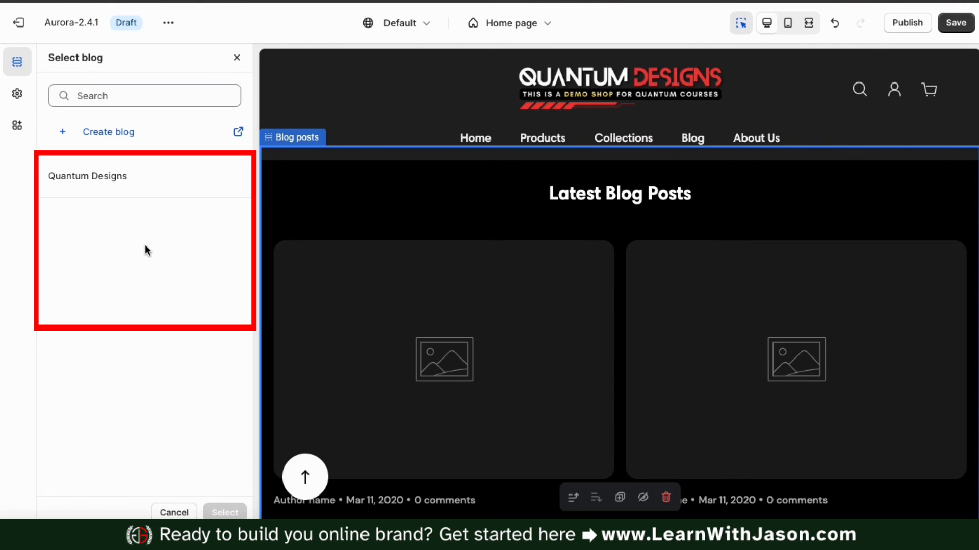
# Try to create and save a new blog titled "New Blog" from the blog selection
pyautogui.click(124, 141)
pyautogui.write('New Blog')
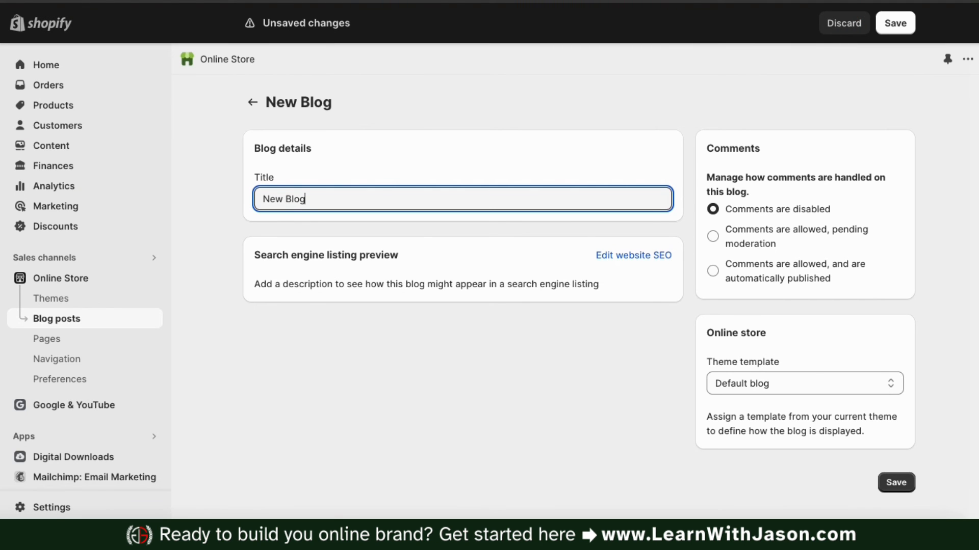
pyautogui.click(361, 253)
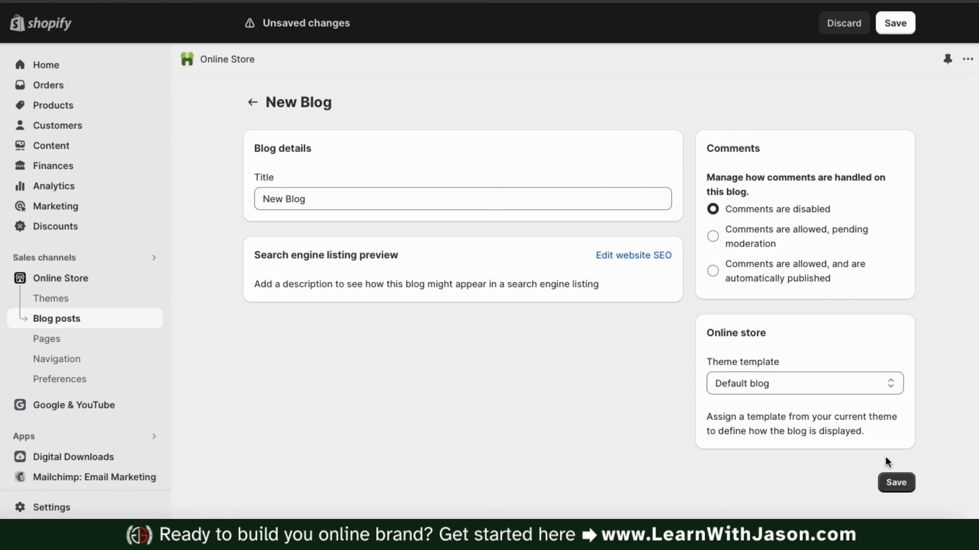
pyautogui.click(893, 481)
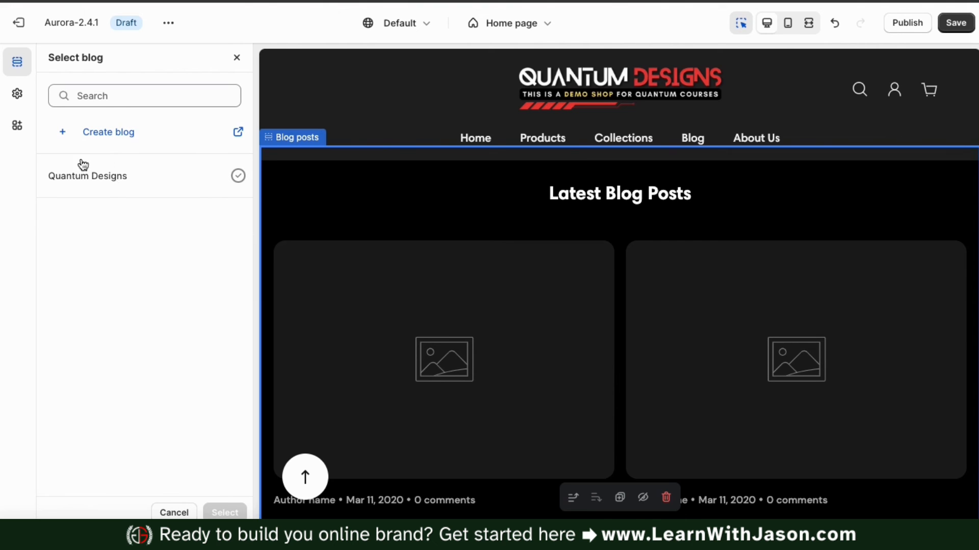
# Assign the existing Quantum Designs blog to the Blog posts section and confirm the selection
pyautogui.click(100, 190)
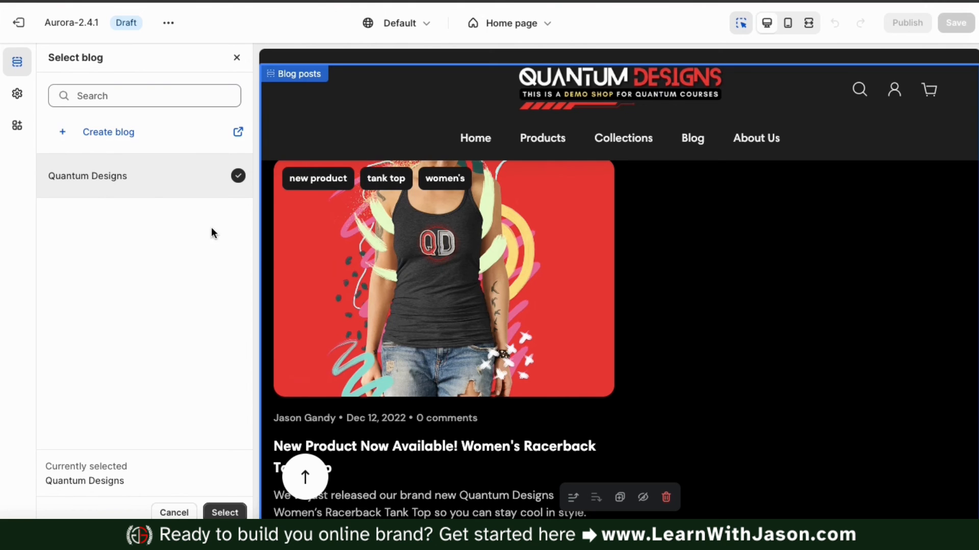
pyautogui.scroll(3, 298, 261)
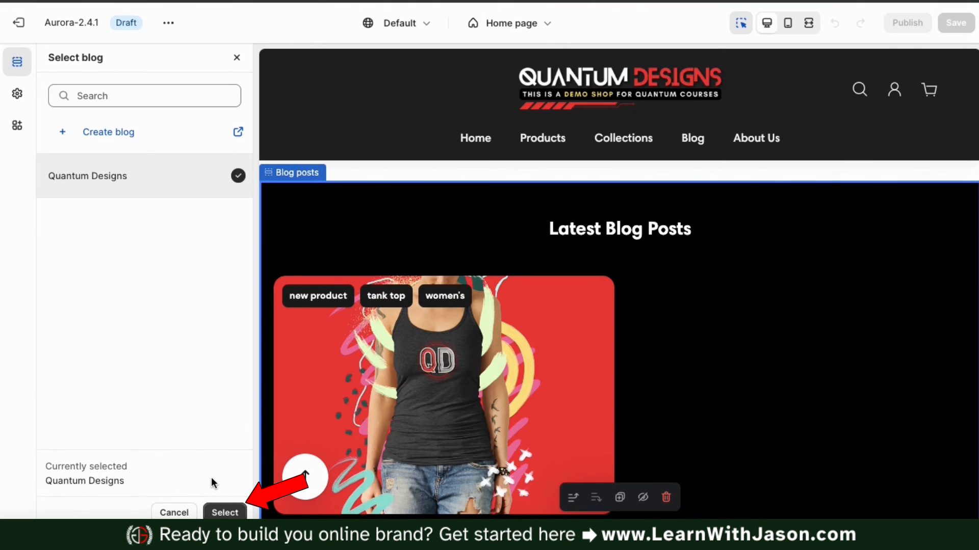
pyautogui.click(221, 511)
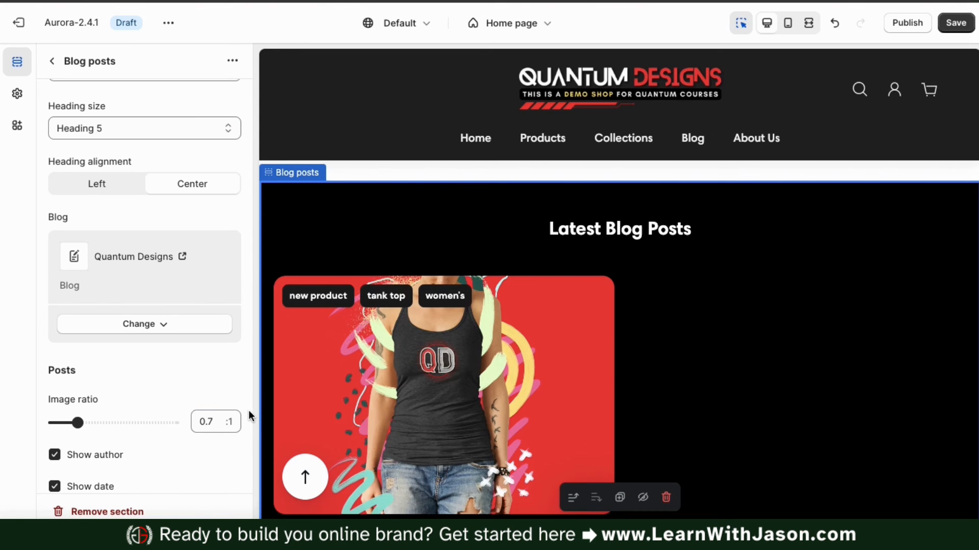
# Try adjusting the post image ratio, leaving it at 0.7:1, and switch Show date off and back on
pyautogui.scroll(-3, 326, 362)
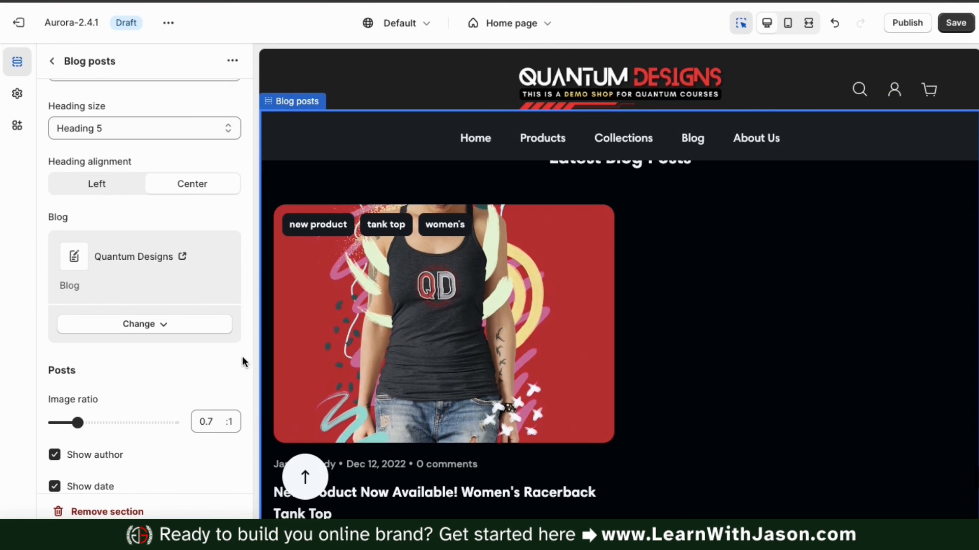
pyautogui.scroll(-3, 220, 362)
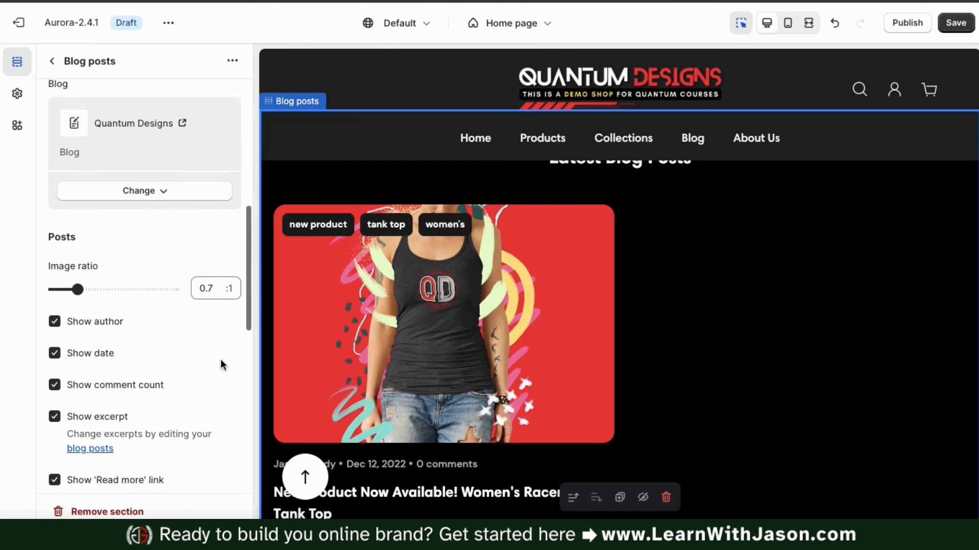
pyautogui.moveTo(76, 278)
pyautogui.mouseDown()
pyautogui.moveTo(113, 280)
pyautogui.moveTo(77, 278)
pyautogui.mouseUp()
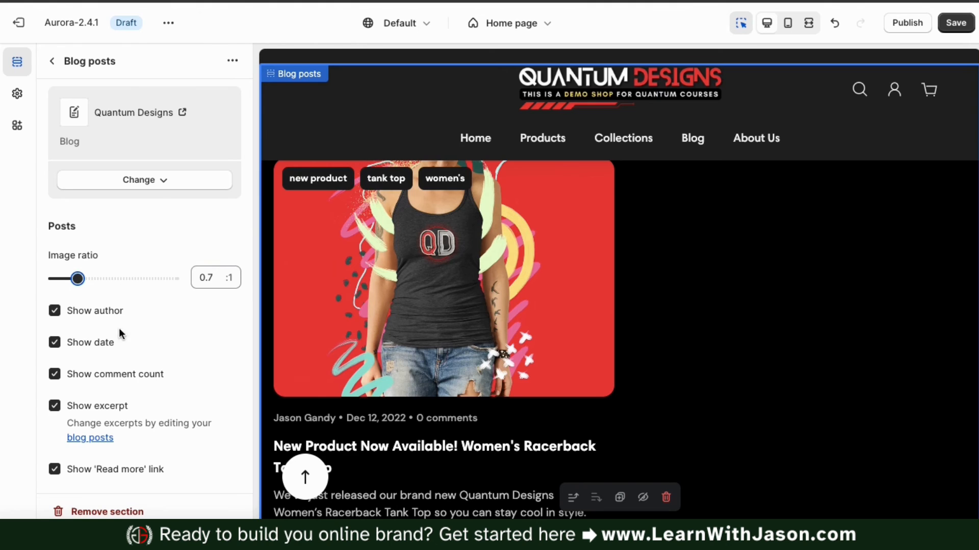
pyautogui.click(55, 346)
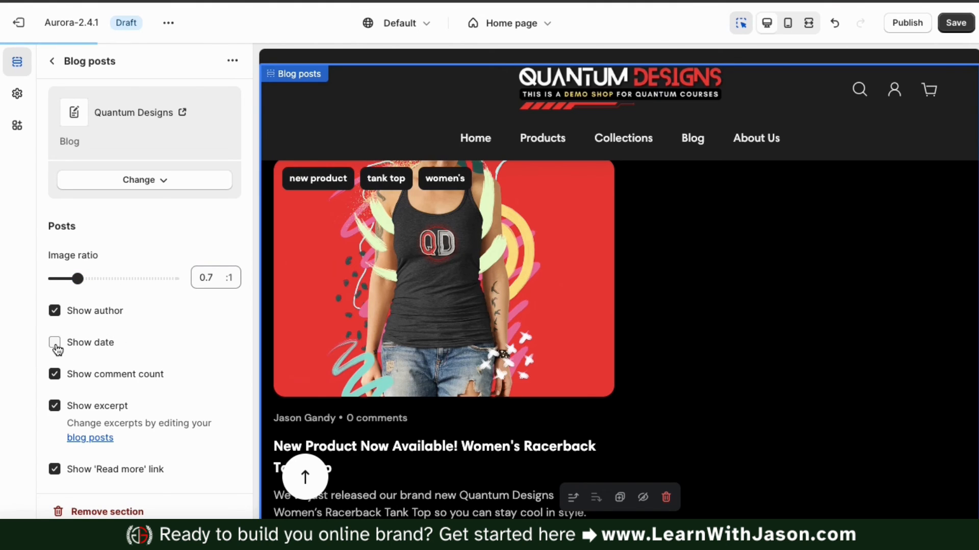
pyautogui.click(55, 343)
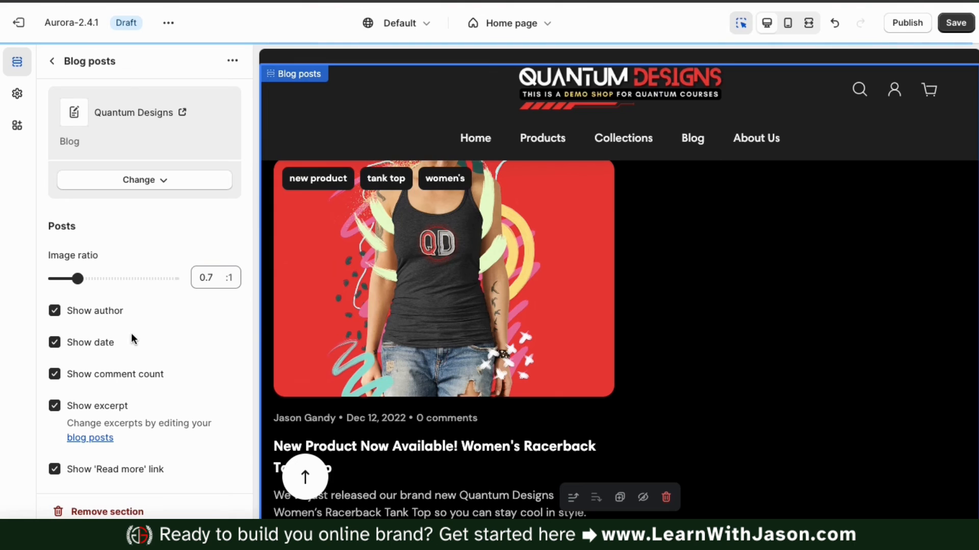
# Review the Blog posts section's post display, posts per row, card spacing and tag settings
pyautogui.scroll(-1, 351, 340)
pyautogui.scroll(-4, 157, 345)
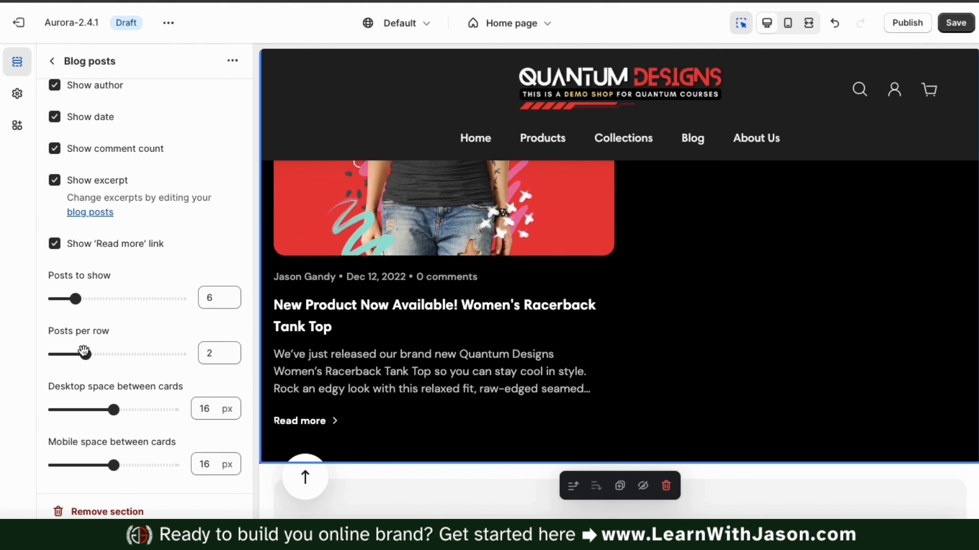
pyautogui.scroll(-4, 83, 350)
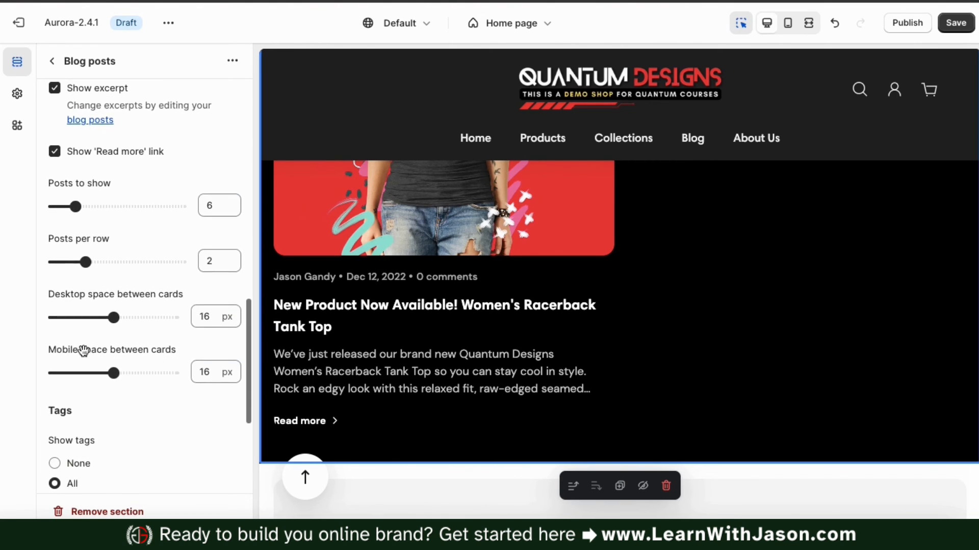
pyautogui.scroll(-3, 83, 350)
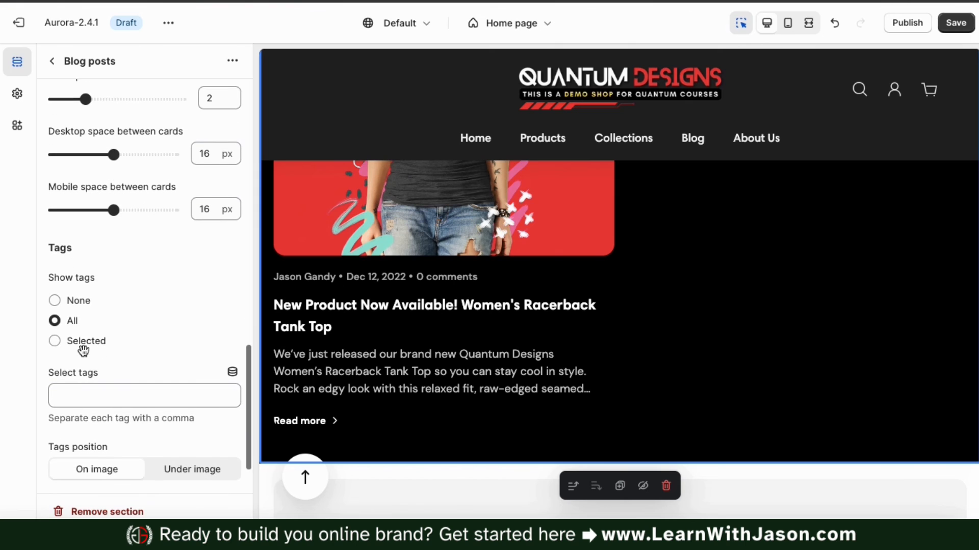
pyautogui.scroll(-1, 83, 351)
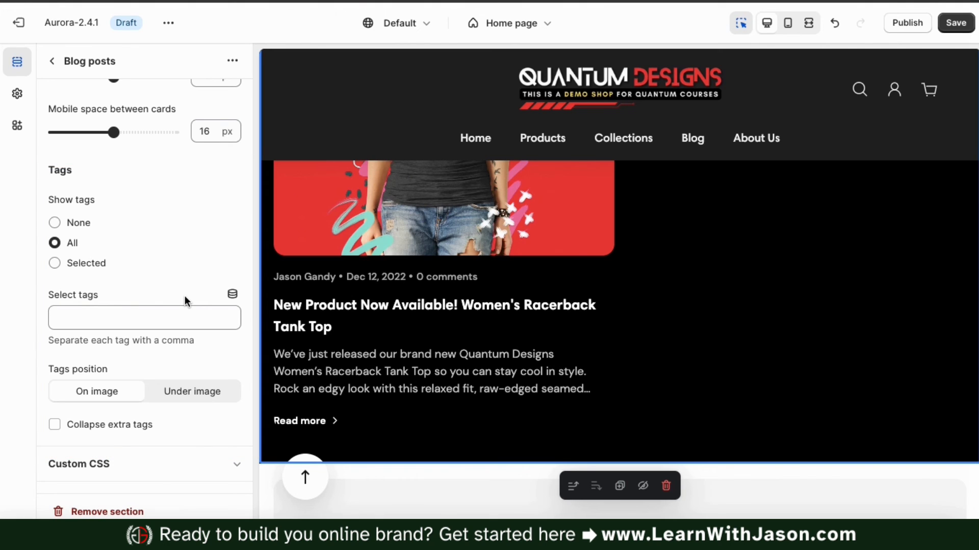
# Try entering the tag t-shirt in the Blog posts section's selected tags, and clear the entry again
pyautogui.click(179, 318)
pyautogui.write('t-shirt,')
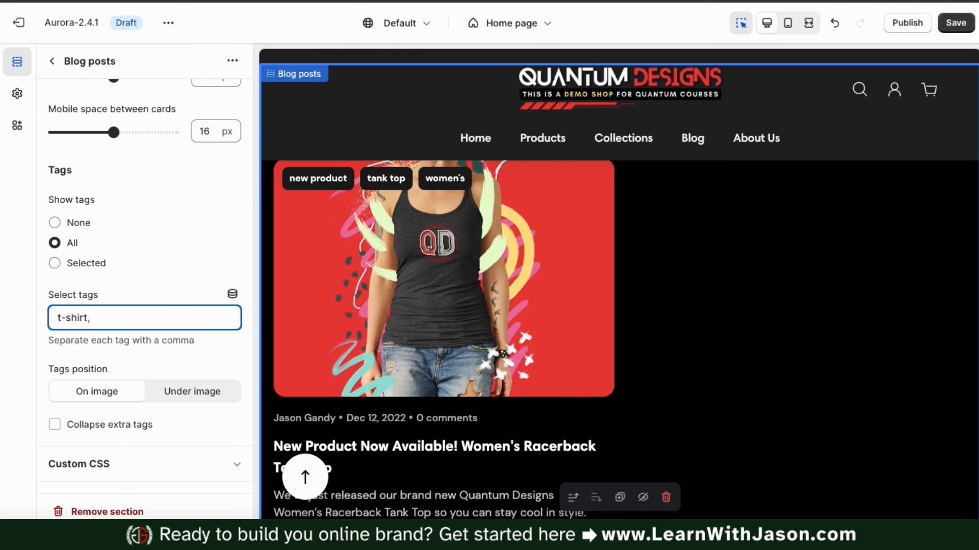
pyautogui.tripleClick(68, 320)
pyautogui.press('BackSpace')
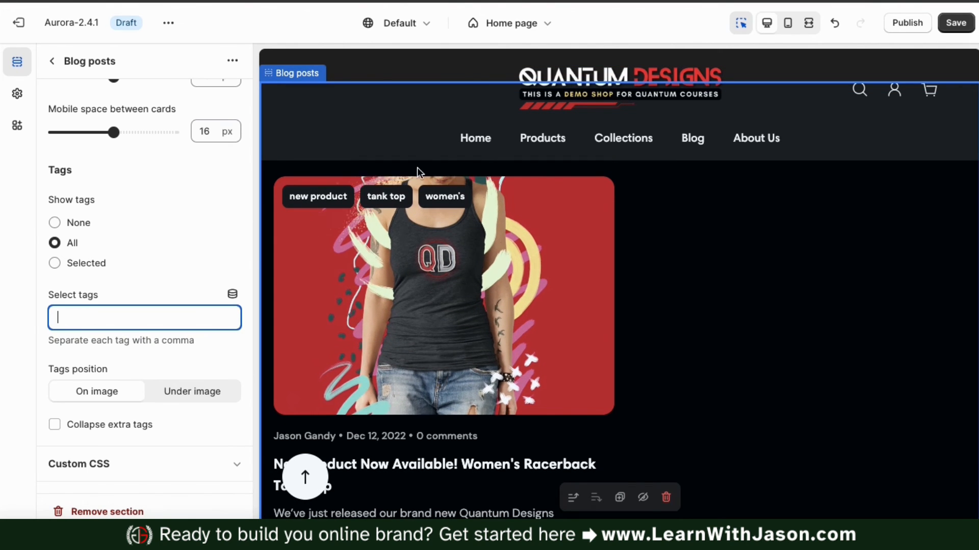
# Set the Blog posts section's tags position to Under image and Show tags to None
pyautogui.click(191, 392)
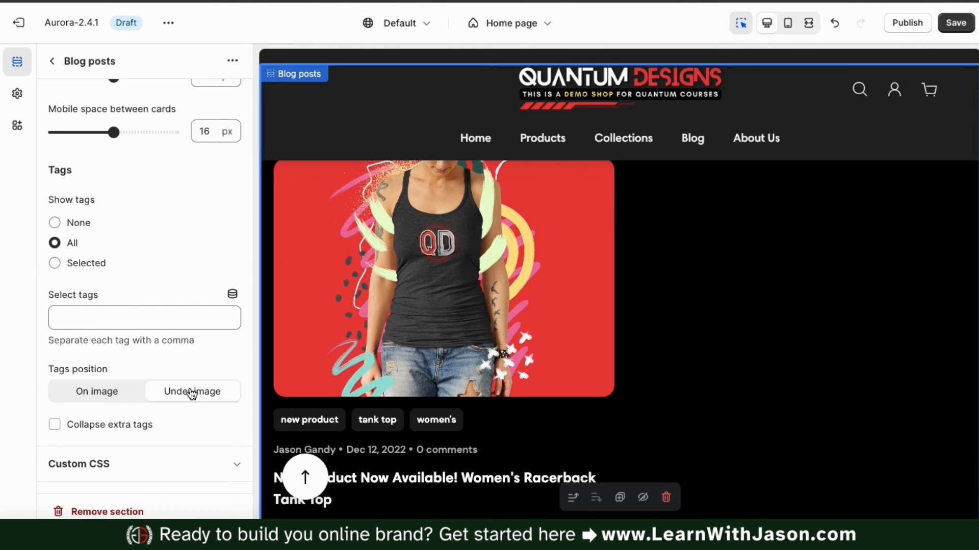
pyautogui.click(60, 224)
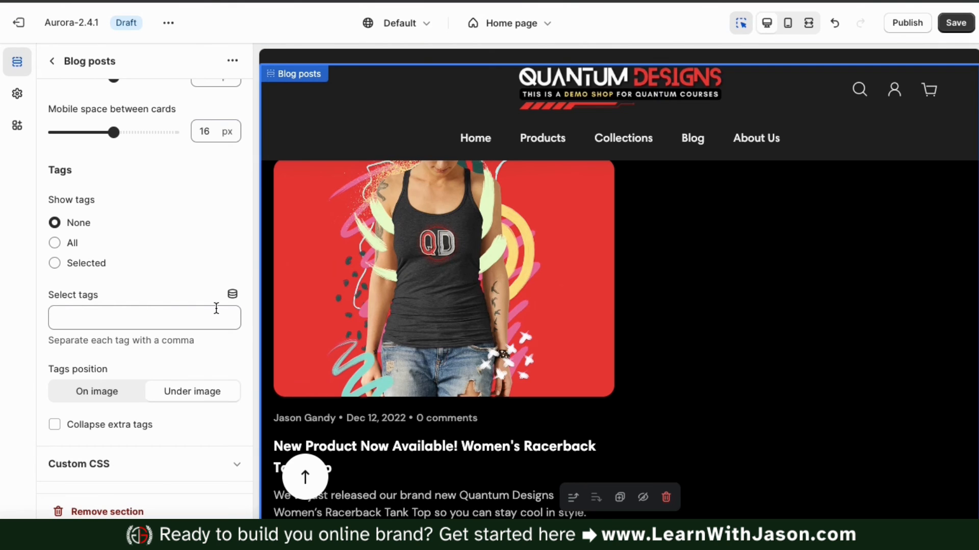
pyautogui.scroll(8, 216, 308)
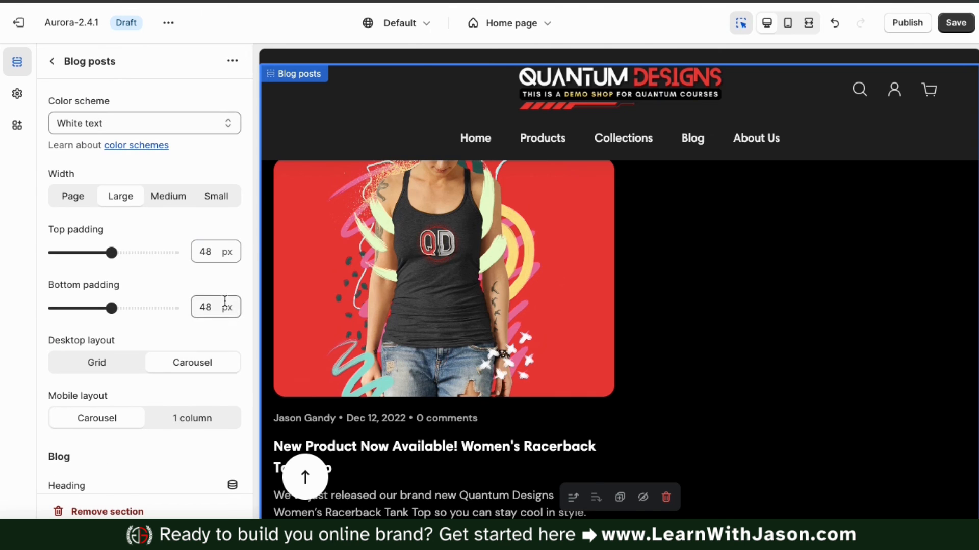
# Check the Blog posts section in the mobile preview and return to the desktop preview
pyautogui.click(791, 24)
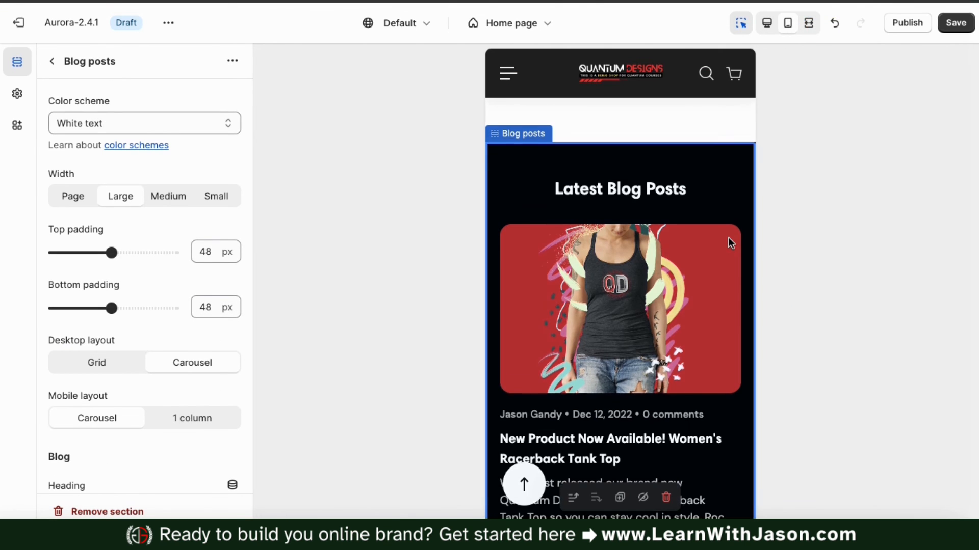
pyautogui.scroll(-3, 728, 237)
pyautogui.scroll(1, 728, 237)
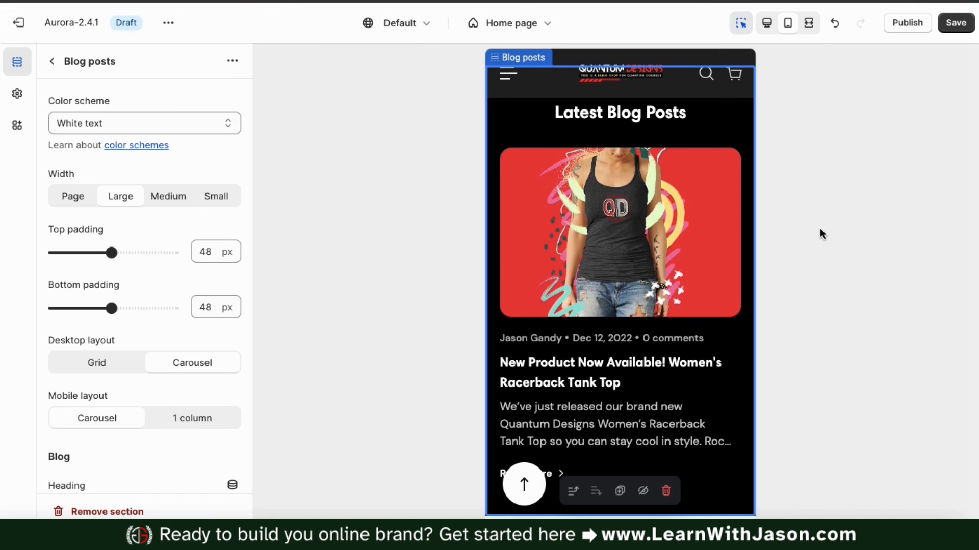
pyautogui.click(766, 24)
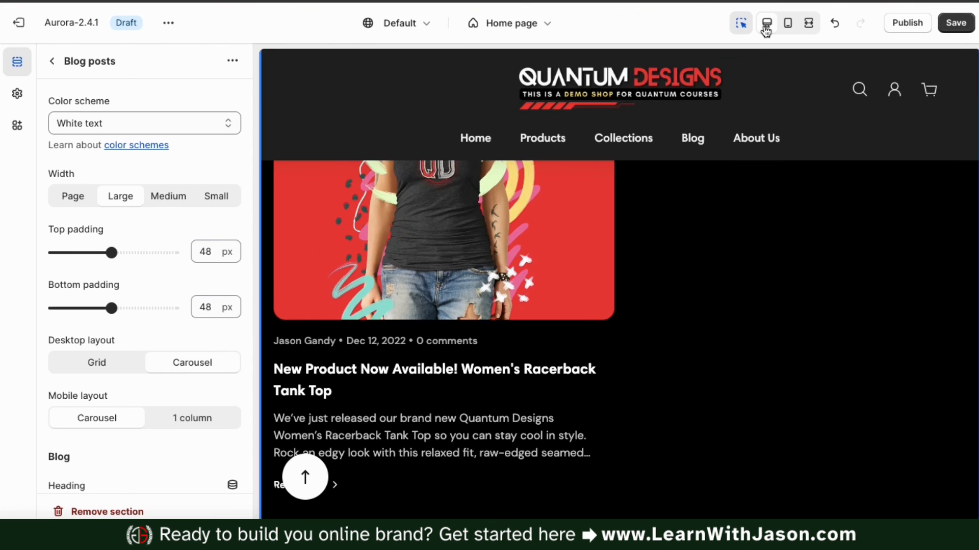
pyautogui.scroll(3, 419, 246)
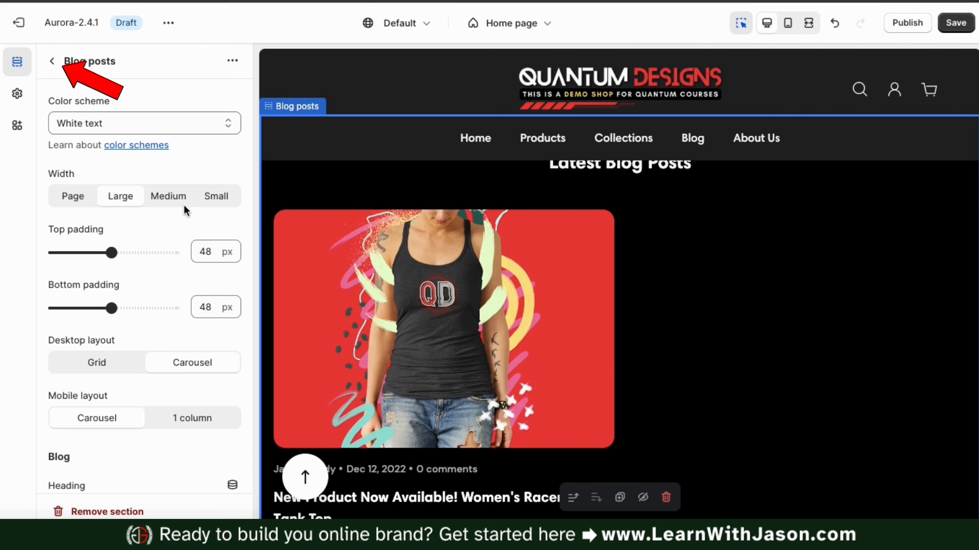
# Move the Blog posts section above the Contact form in the home page template and save the theme
pyautogui.click(53, 61)
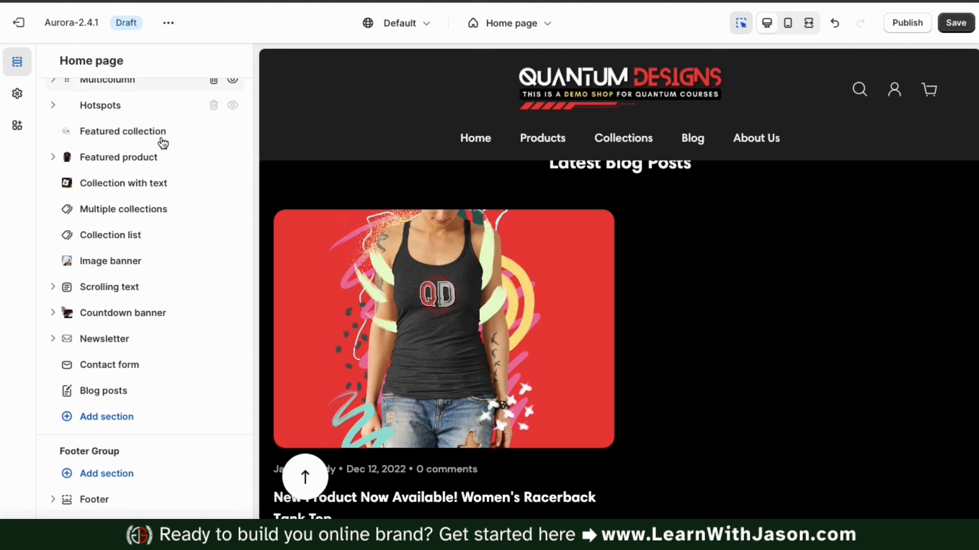
pyautogui.scroll(1, 302, 270)
pyautogui.scroll(-10, 302, 270)
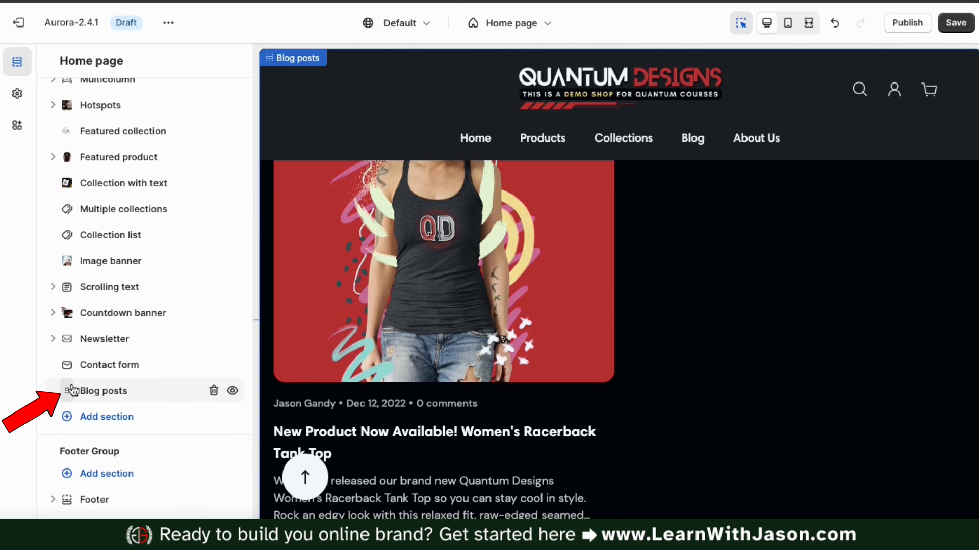
pyautogui.moveTo(66, 391); pyautogui.dragTo(63, 364)
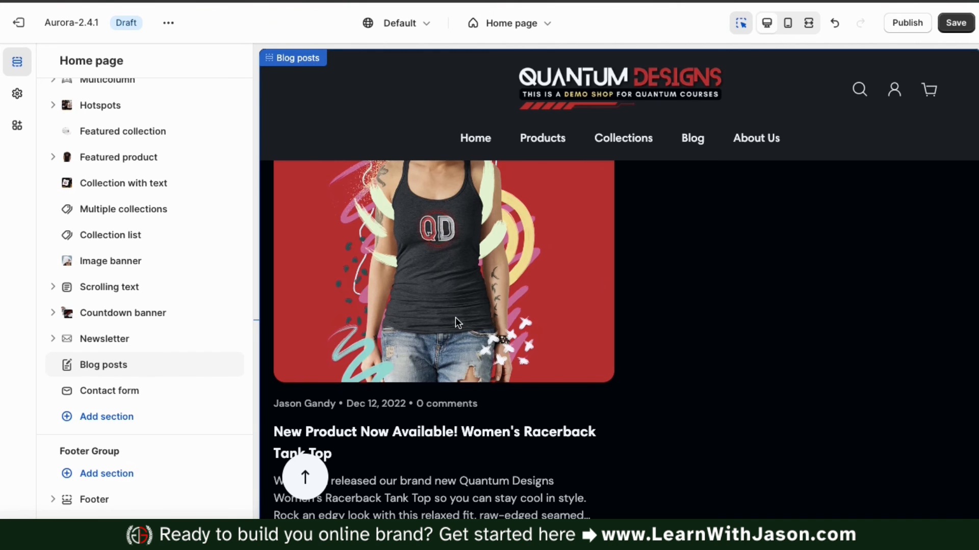
pyautogui.scroll(-7, 455, 317)
pyautogui.scroll(-3, 456, 317)
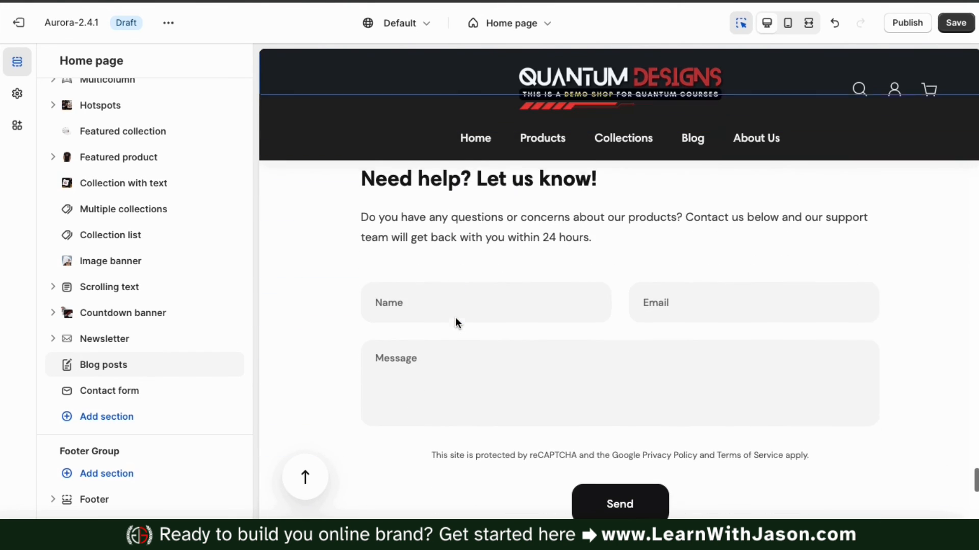
pyautogui.scroll(10, 455, 317)
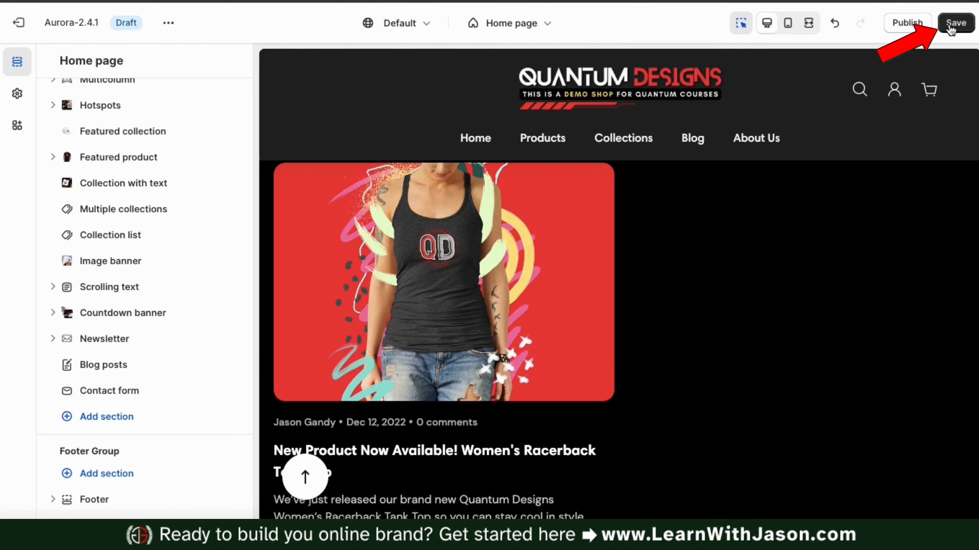
pyautogui.click(955, 25)
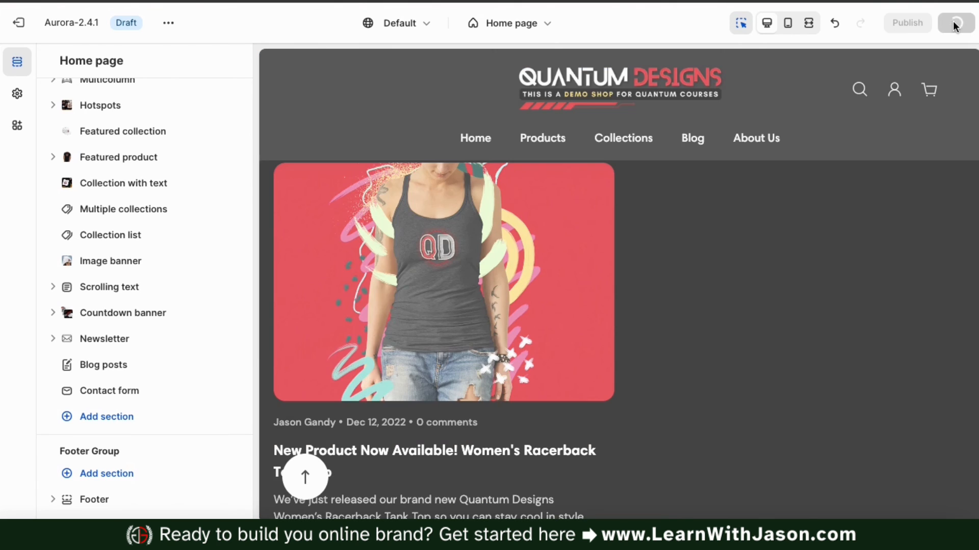
# Add a Video section below the Contact form in the home page template
pyautogui.scroll(2, 830, 294)
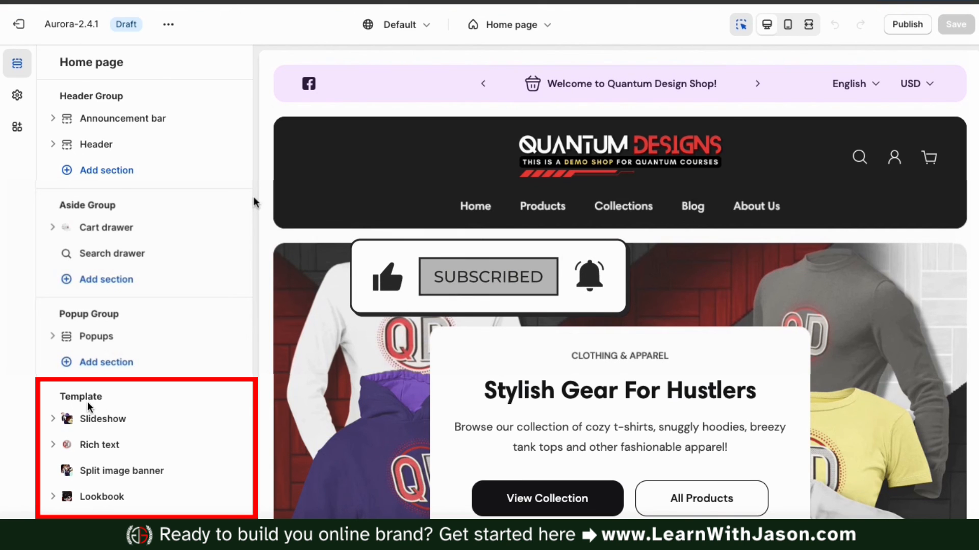
pyautogui.scroll(-7, 86, 405)
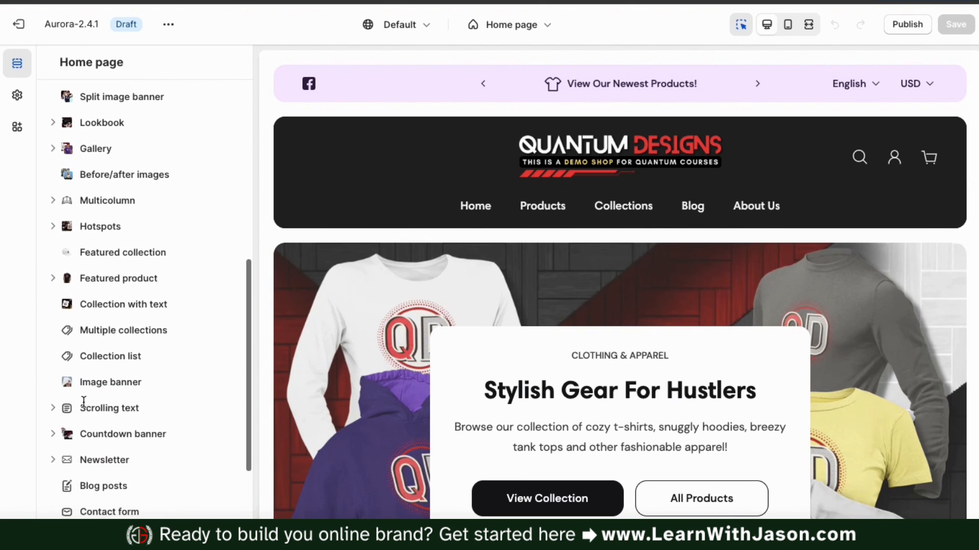
pyautogui.scroll(-3, 84, 402)
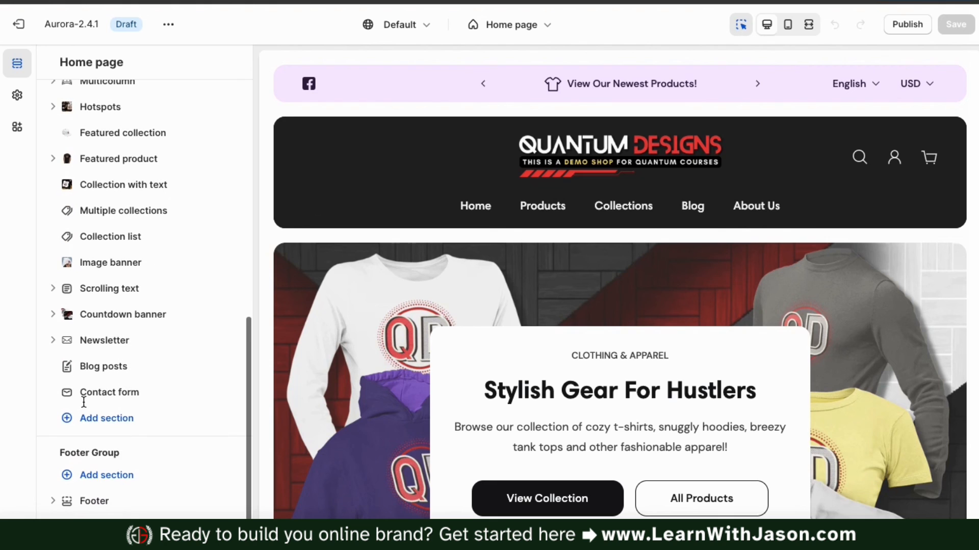
pyautogui.click(96, 426)
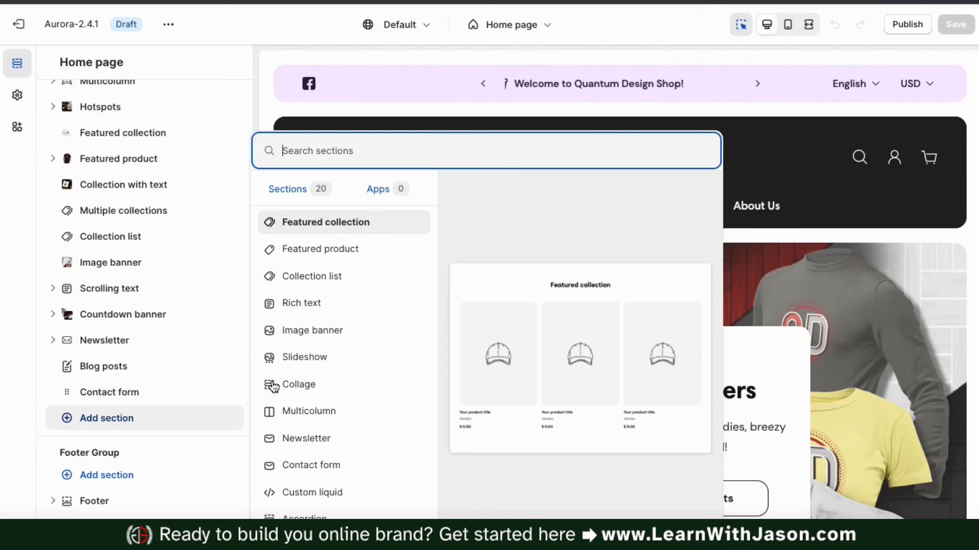
pyautogui.scroll(-5, 308, 438)
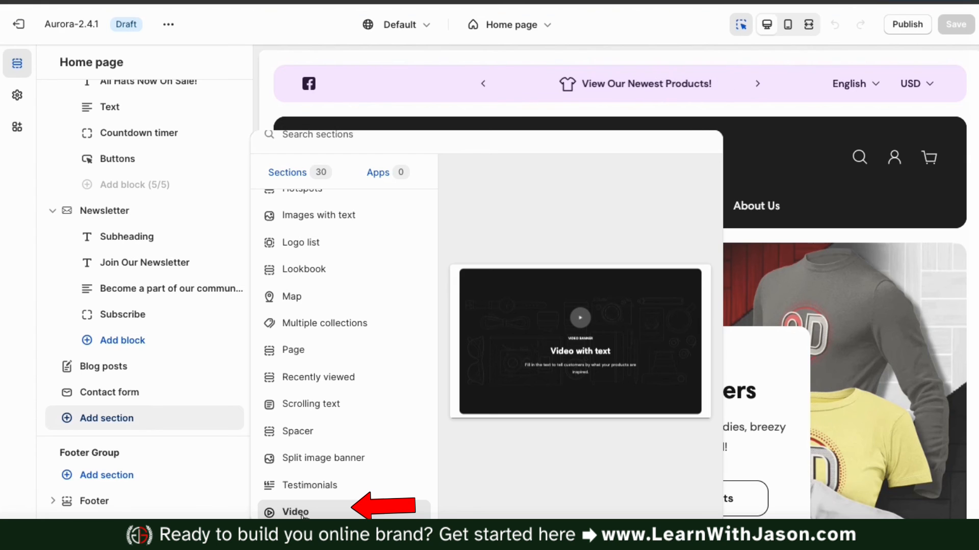
pyautogui.click(294, 515)
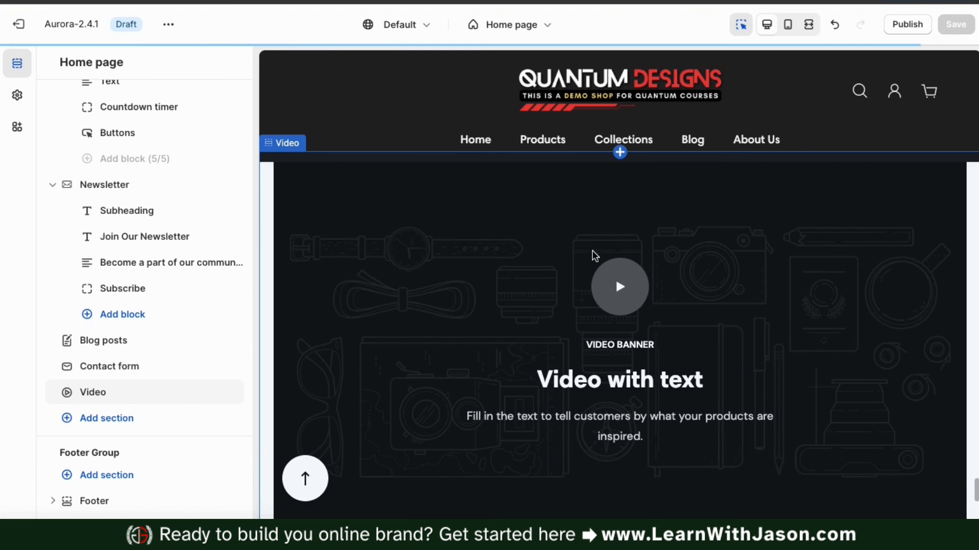
pyautogui.scroll(-1, 693, 228)
pyautogui.scroll(2, 589, 339)
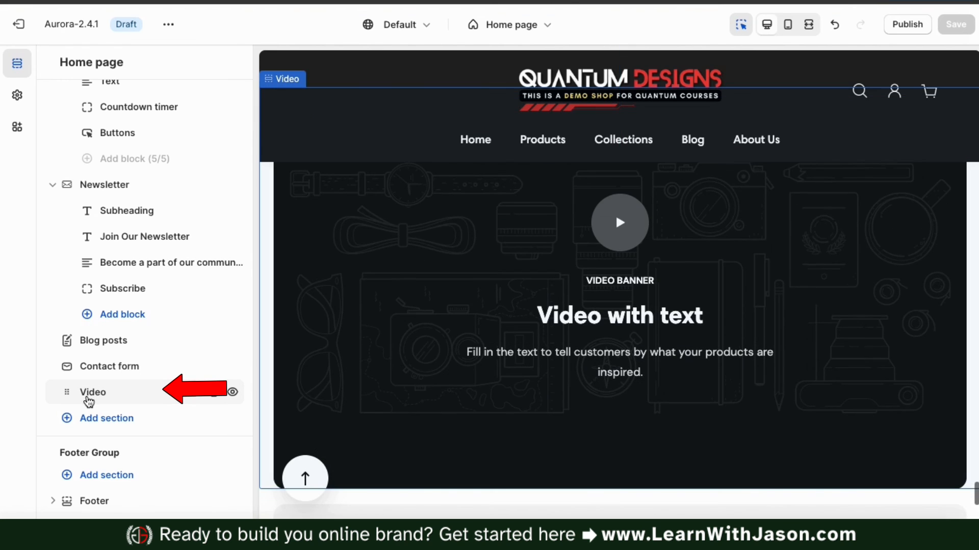
# Open the Video section's settings, try the Custom 2 color scheme and set it back to White text
pyautogui.click(93, 393)
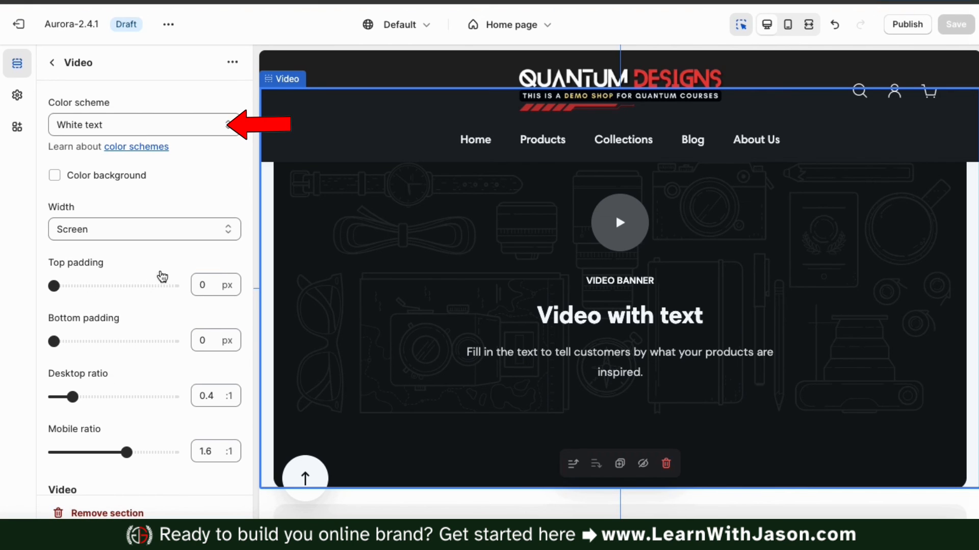
pyautogui.click(223, 131)
pyautogui.click(223, 118)
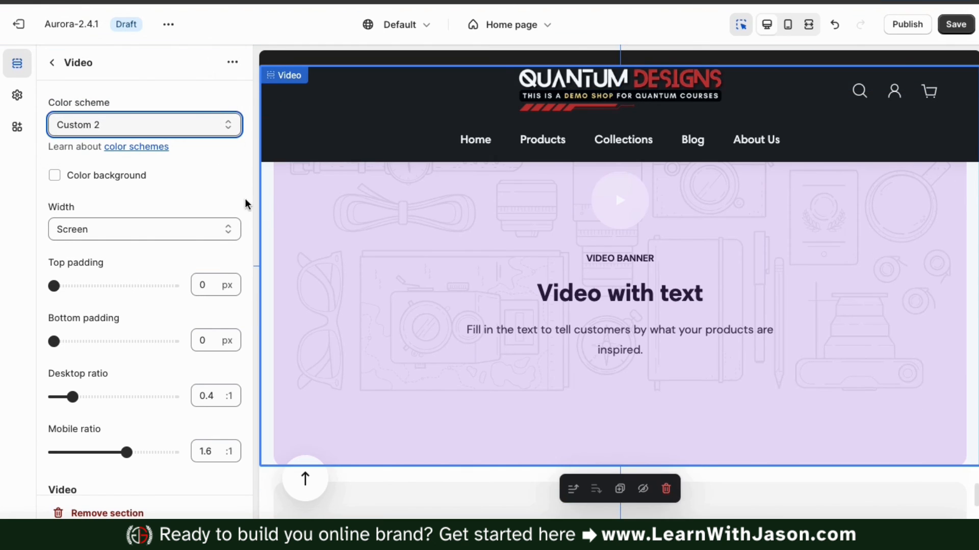
pyautogui.click(188, 125)
pyautogui.click(178, 95)
pyautogui.click(214, 128)
pyautogui.click(206, 182)
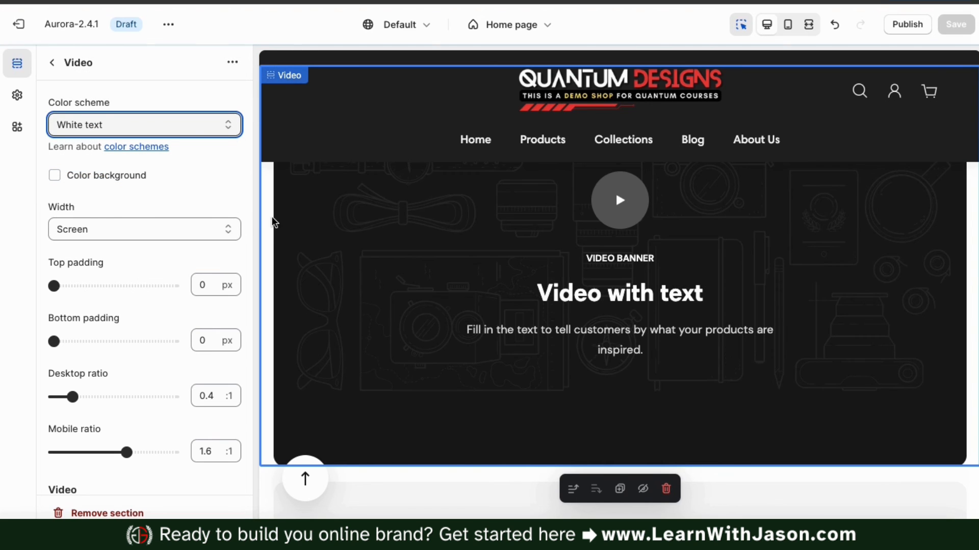
pyautogui.scroll(2, 292, 232)
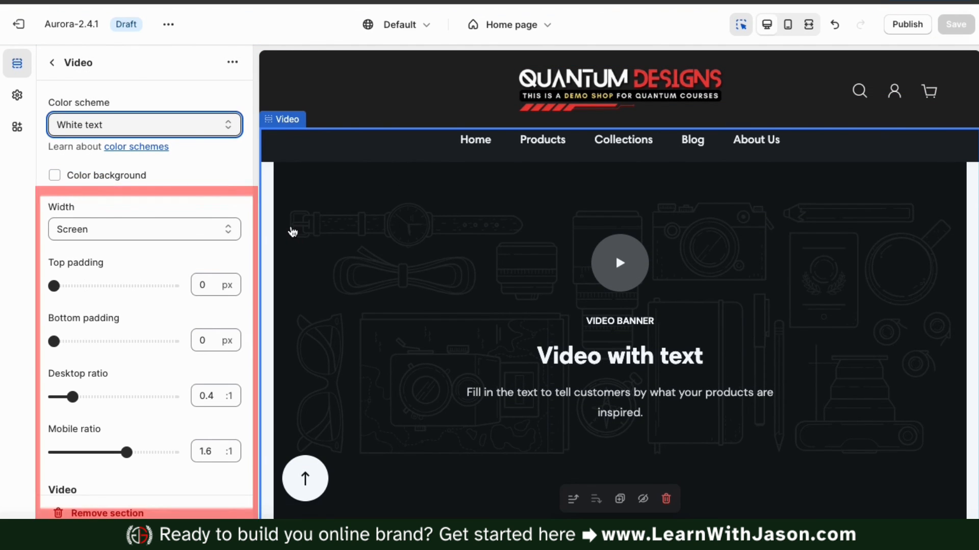
# Keep the Video section's width at Screen and set its desktop ratio to 0.2:1
pyautogui.click(202, 229)
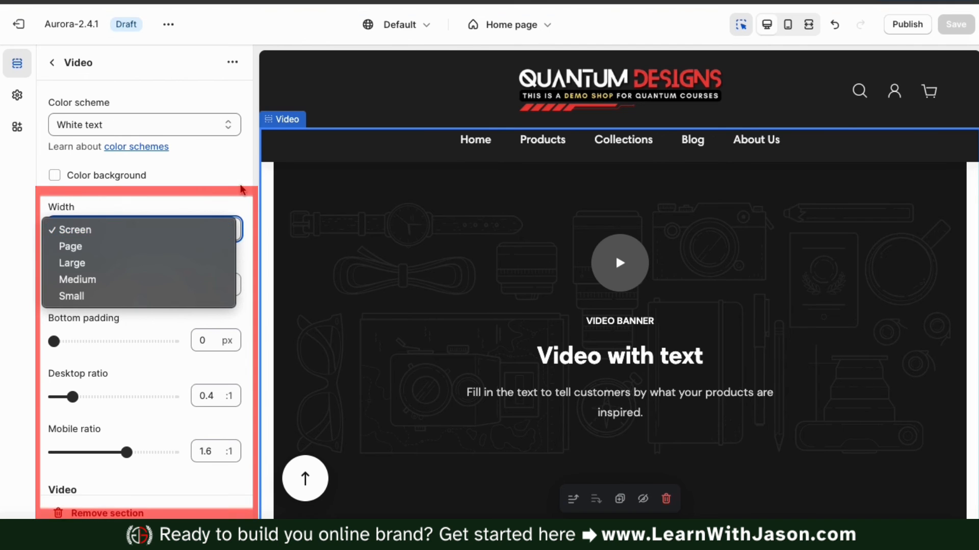
pyautogui.click(201, 229)
pyautogui.scroll(-2, 236, 216)
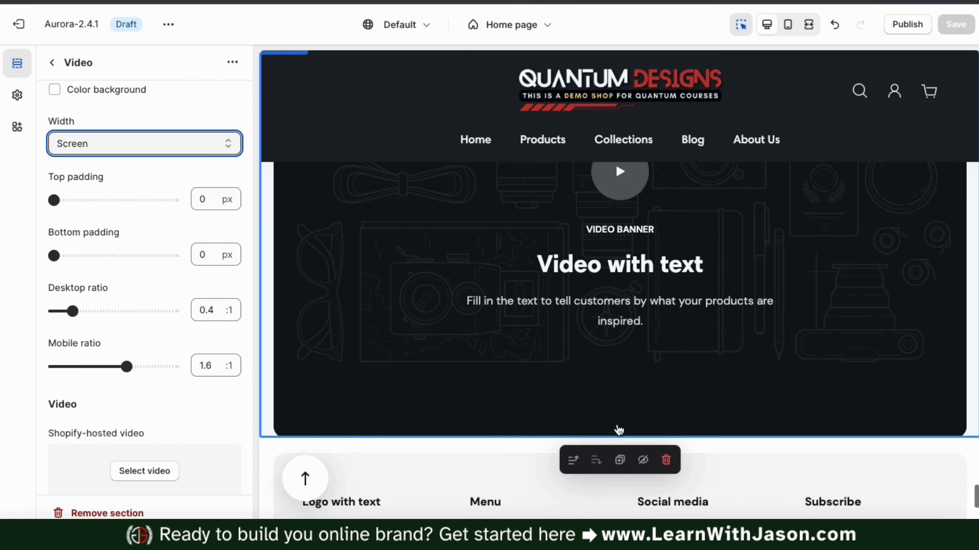
pyautogui.moveTo(72, 311); pyautogui.dragTo(53, 311)
pyautogui.scroll(-6, 243, 305)
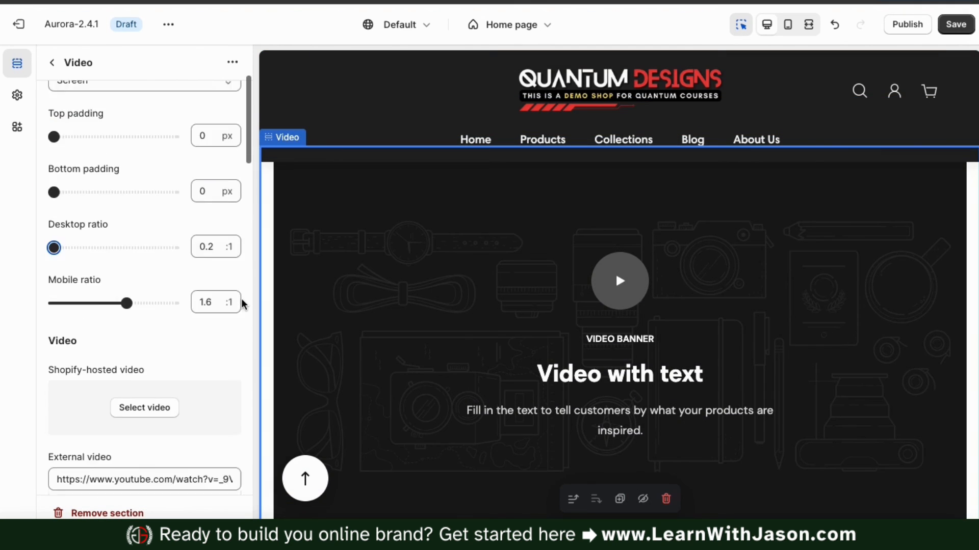
# Switch to YouTube and copy the share link of the Quantum Designs Products (Demo Video)
pyautogui.scroll(-2, 242, 305)
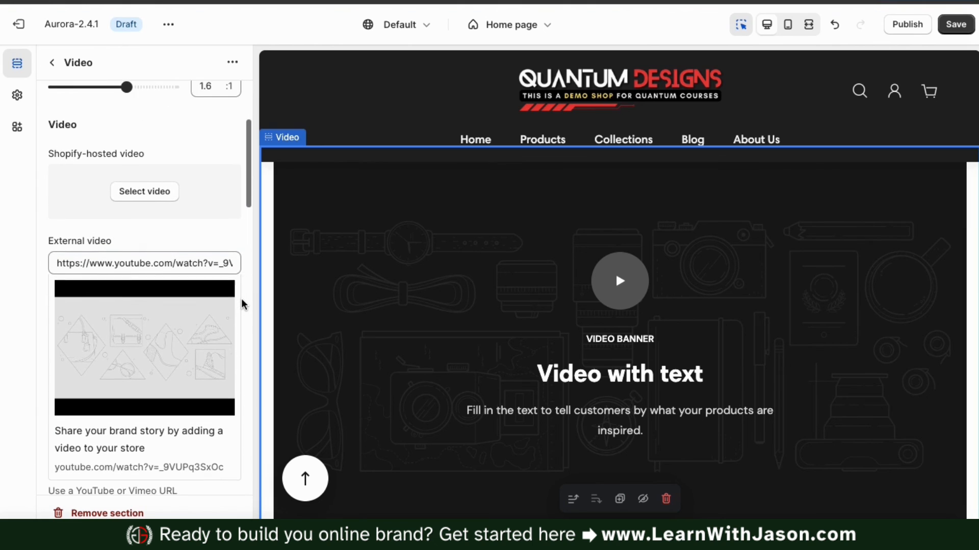
pyautogui.scroll(-1, 243, 304)
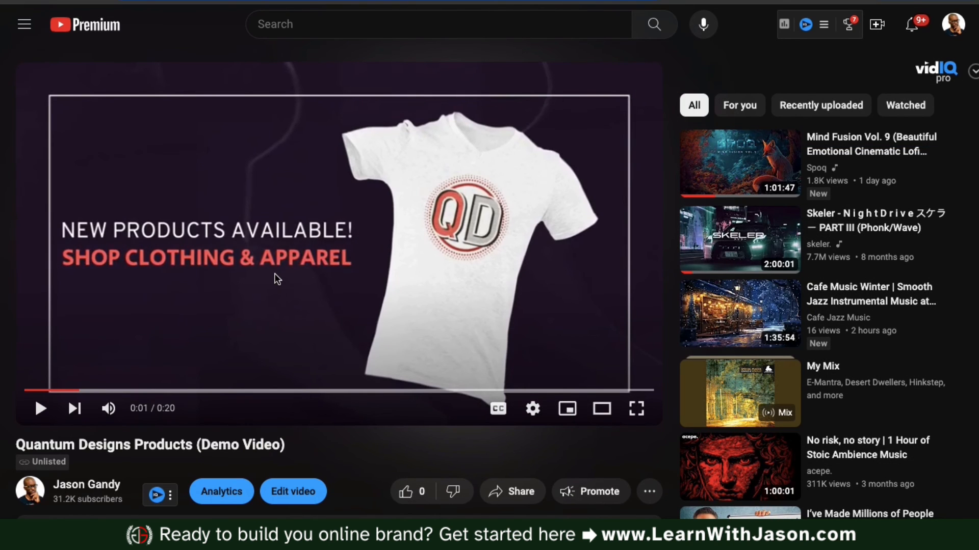
pyautogui.scroll(-1, 277, 279)
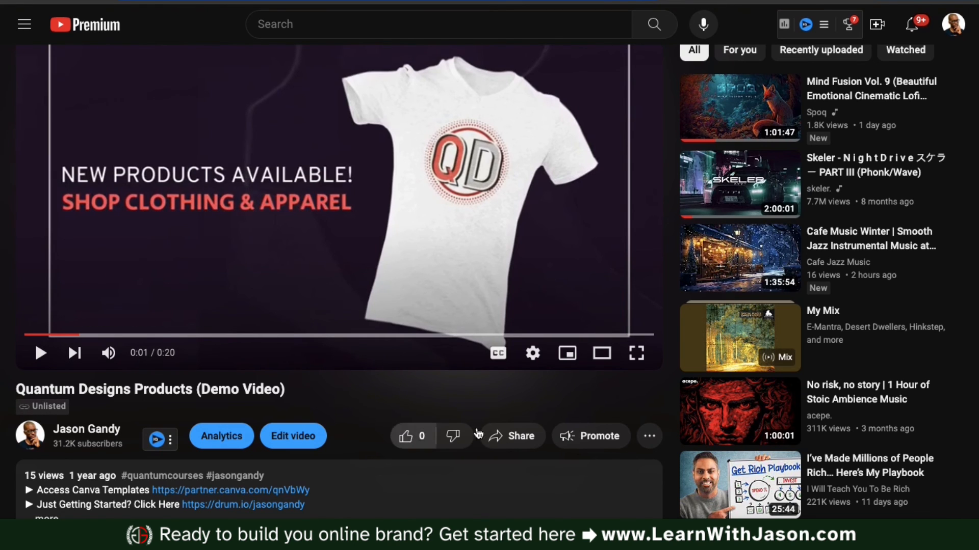
pyautogui.click(497, 436)
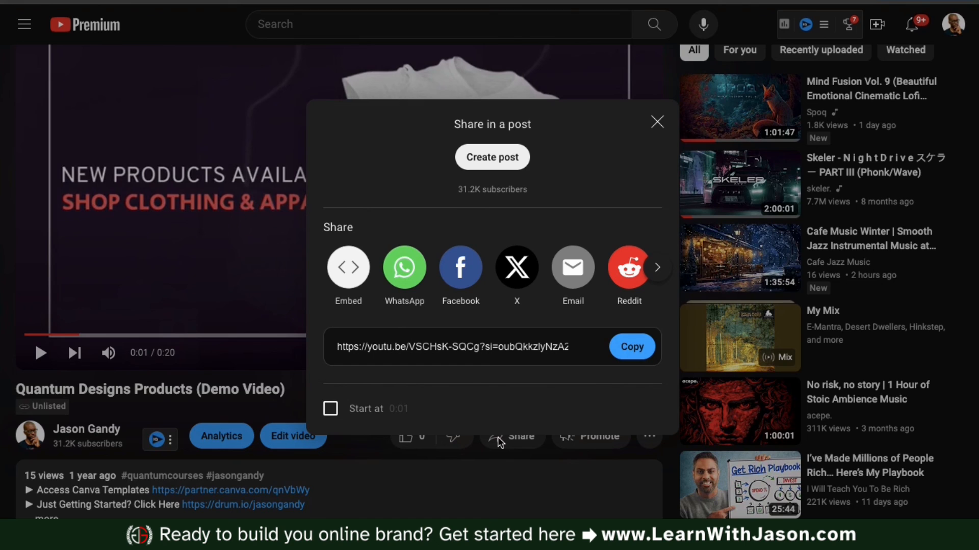
pyautogui.click(632, 349)
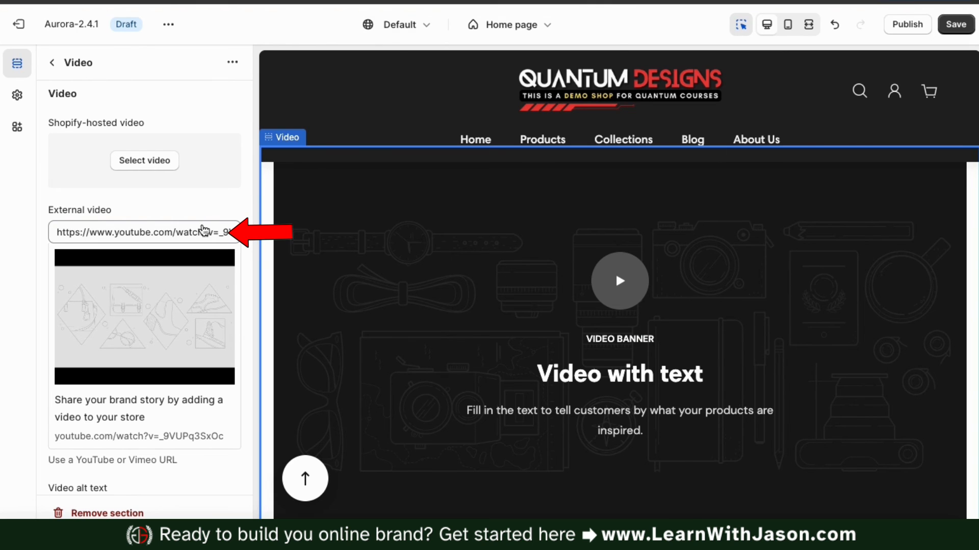
# Switch back to the Shopify theme editor and replace the Video section's external video URL with the copied YouTube link
pyautogui.tripleClick(198, 232)
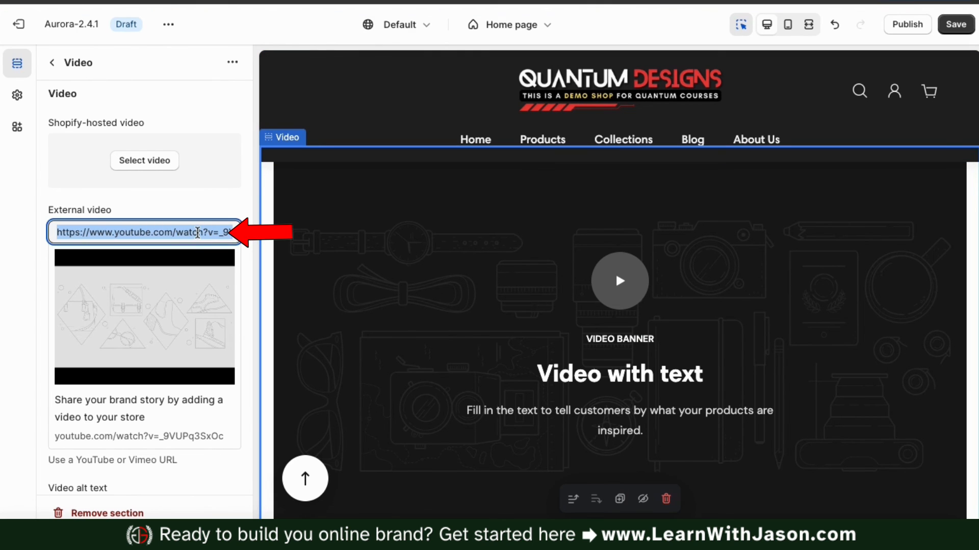
pyautogui.rightClick(197, 232)
pyautogui.click(225, 312)
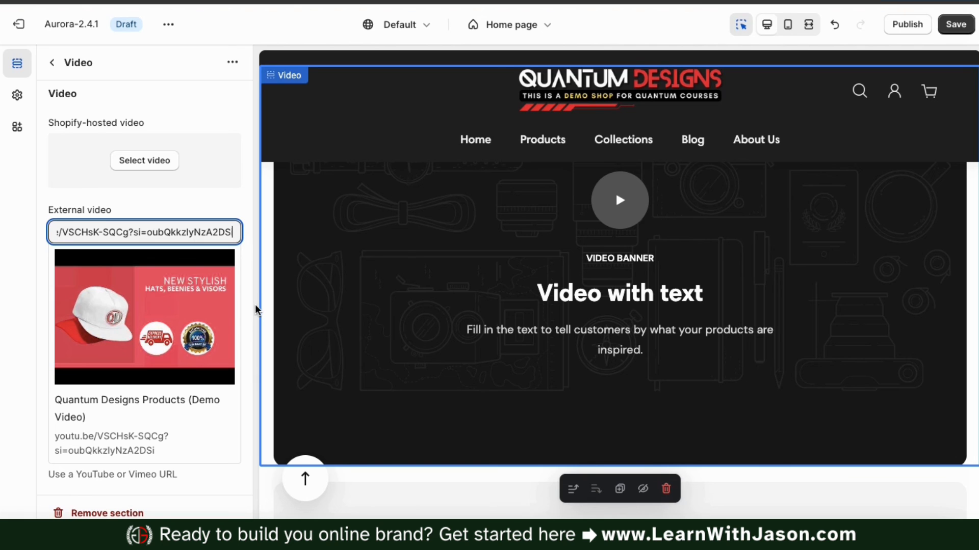
pyautogui.scroll(2, 276, 308)
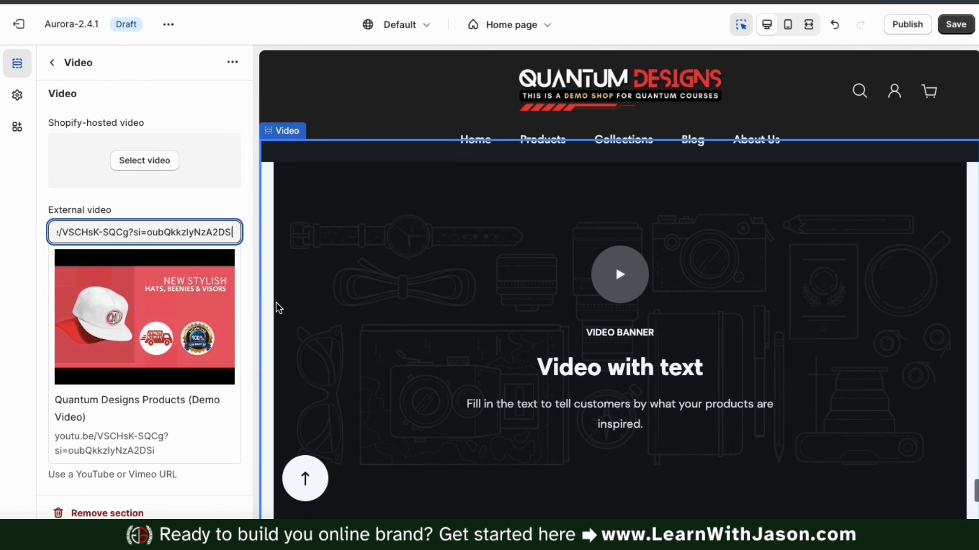
# Clear the external video link in the Video section's settings
pyautogui.tripleClick(180, 245)
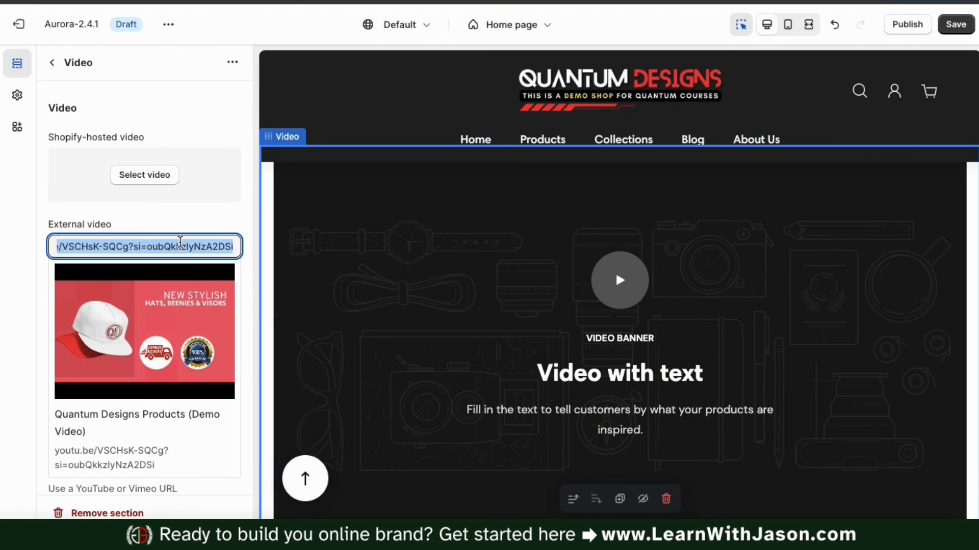
pyautogui.press('BackSpace')
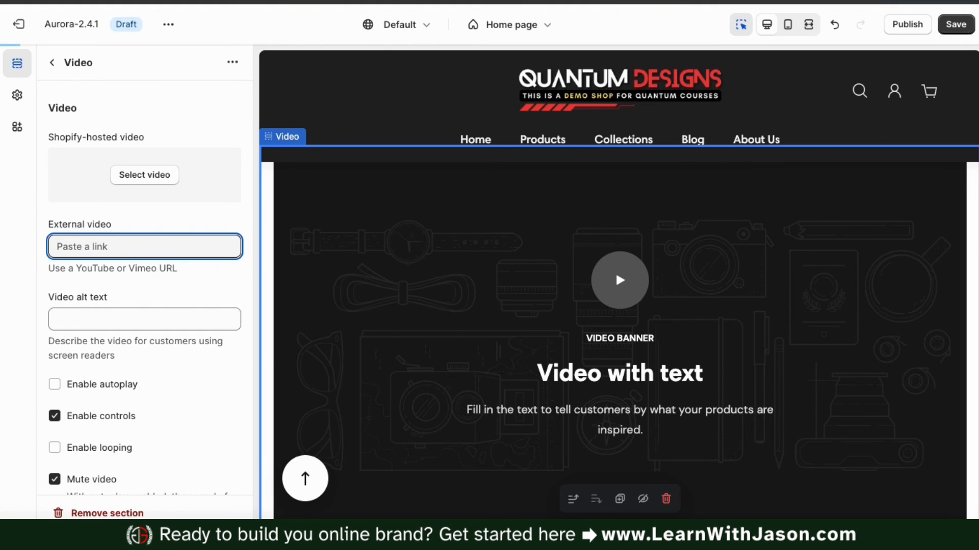
pyautogui.scroll(2, 206, 278)
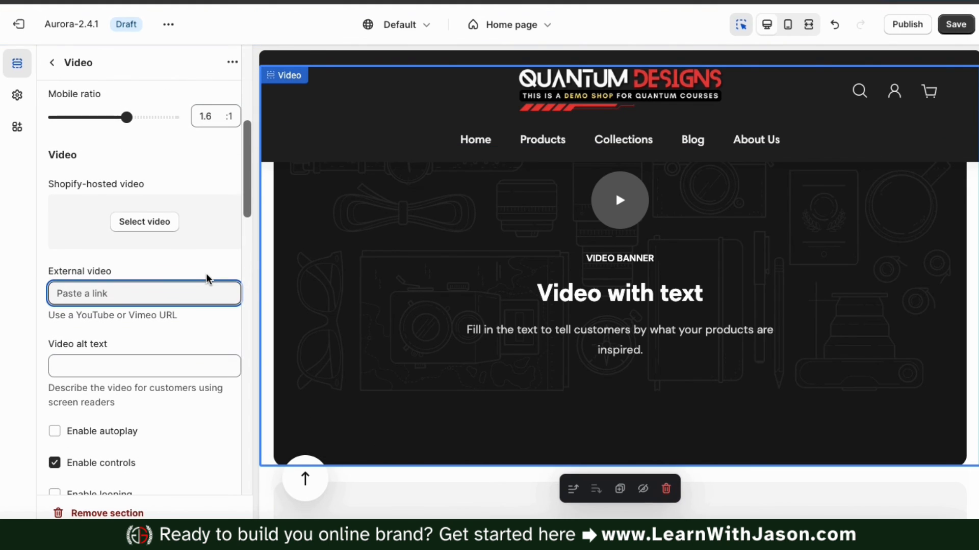
pyautogui.click(179, 240)
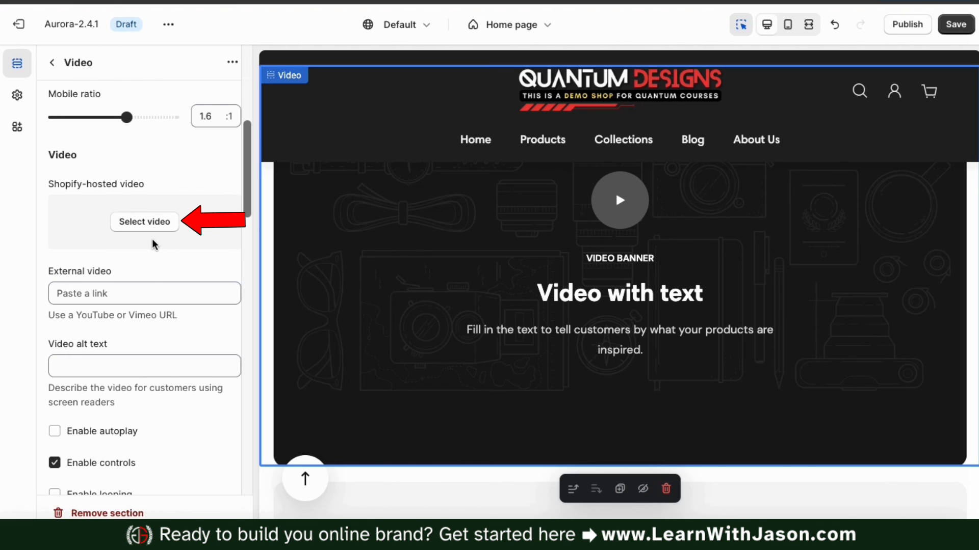
# Upload the video-of-a-woman MP4 from the Downloads folder and use it as the Video section's Shopify-hosted video
pyautogui.click(147, 222)
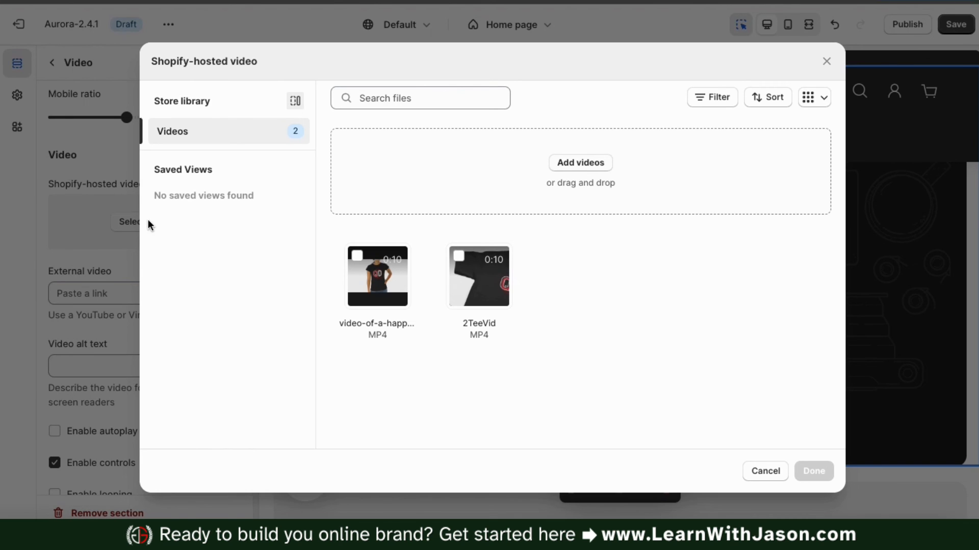
pyautogui.click(589, 159)
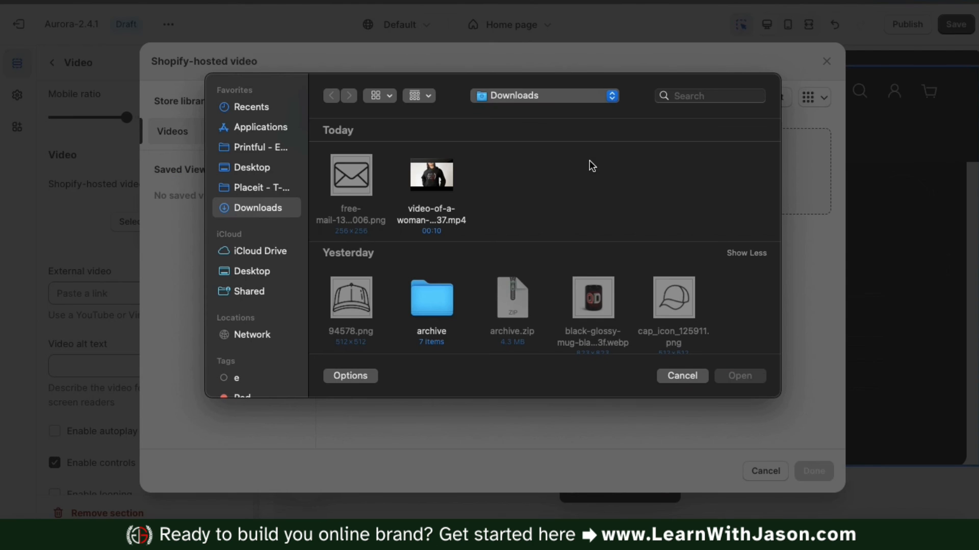
pyautogui.doubleClick(438, 174)
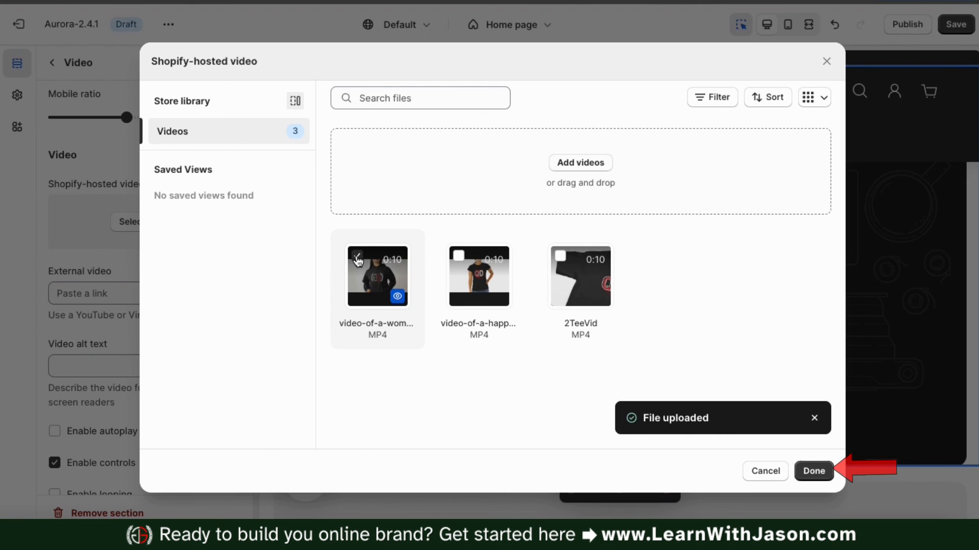
pyautogui.click(818, 471)
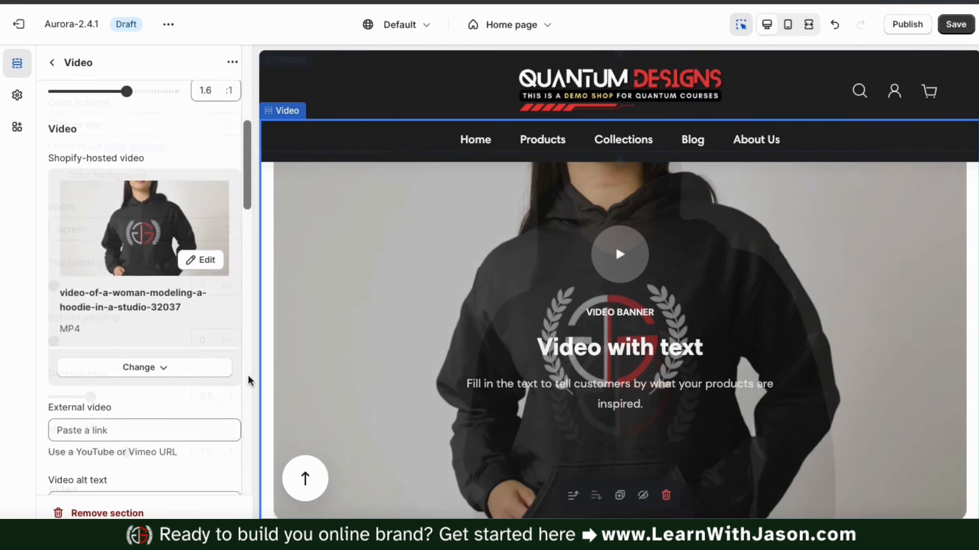
# Set the video alt text to "Shop Quantum Designs" and enable looping for the video
pyautogui.scroll(-5, 248, 375)
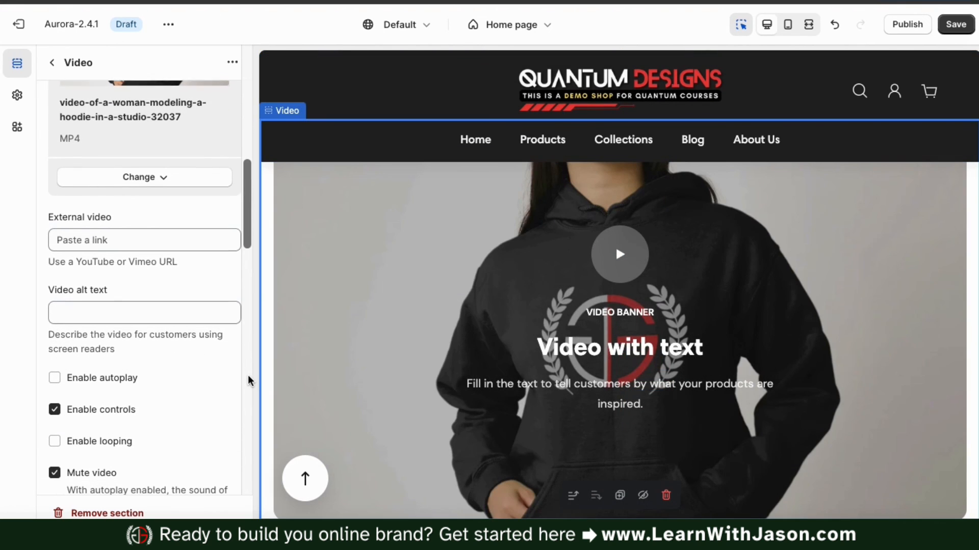
pyautogui.click(192, 306)
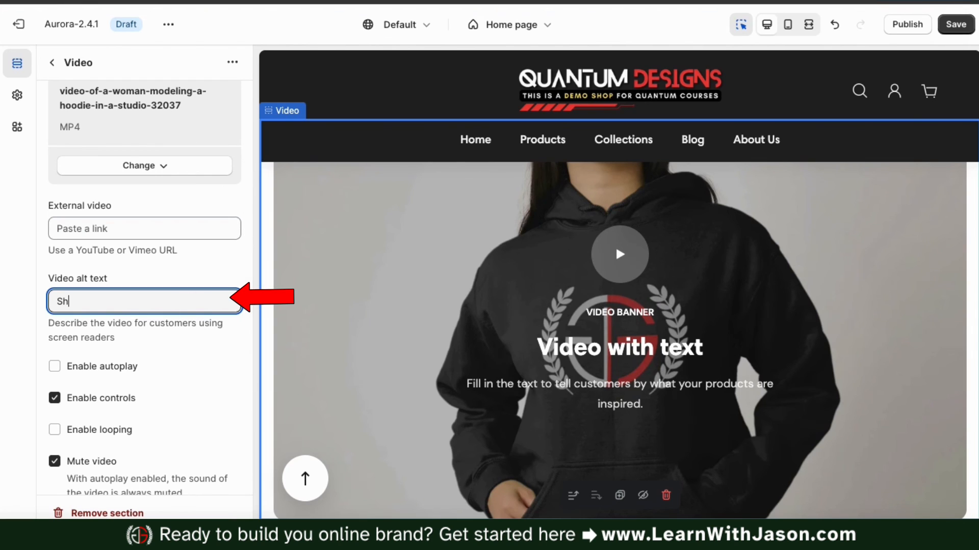
pyautogui.write('ntum Designs')
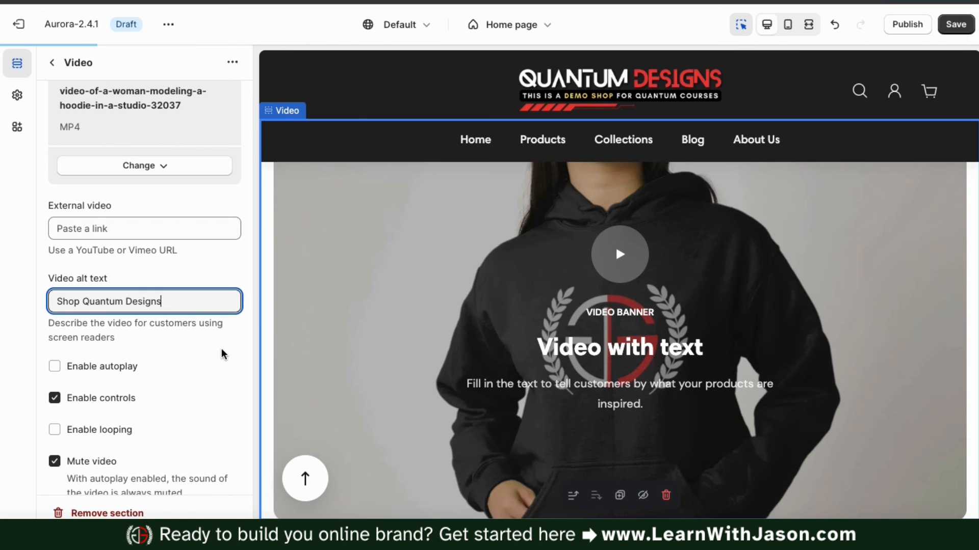
pyautogui.scroll(-2, 223, 354)
pyautogui.scroll(-4, 222, 354)
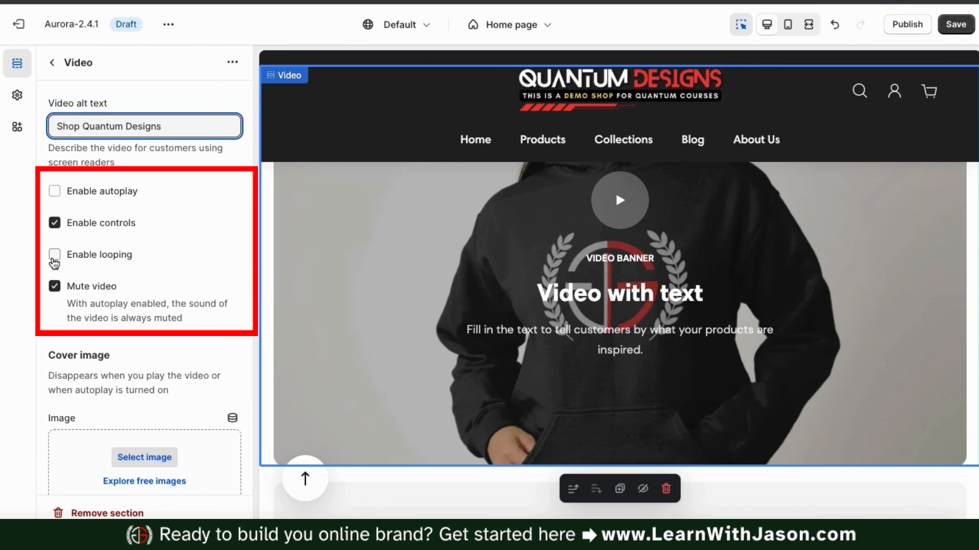
pyautogui.click(54, 261)
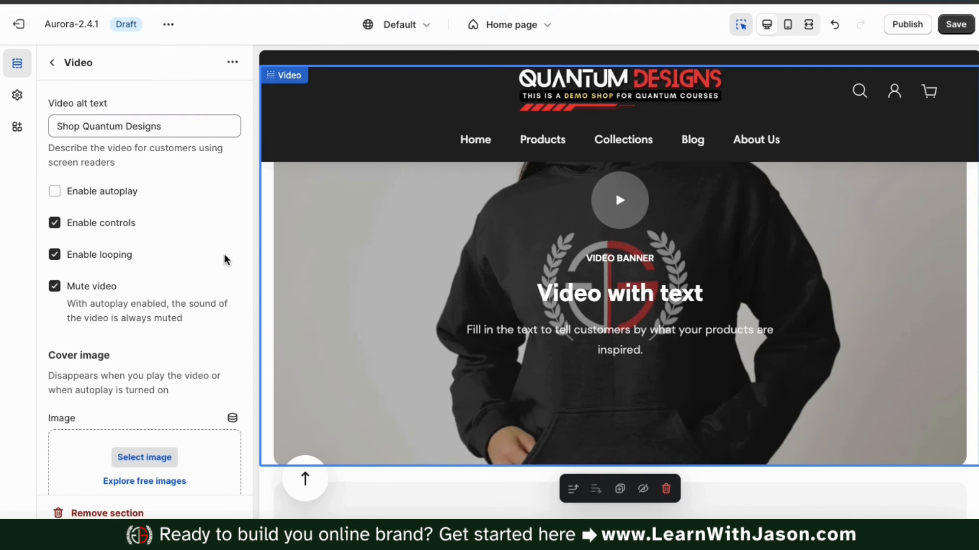
# Upload Man Hoodie.png from the 01 BANNER IMAGES folder and set it as the Video section's cover image
pyautogui.scroll(-4, 224, 254)
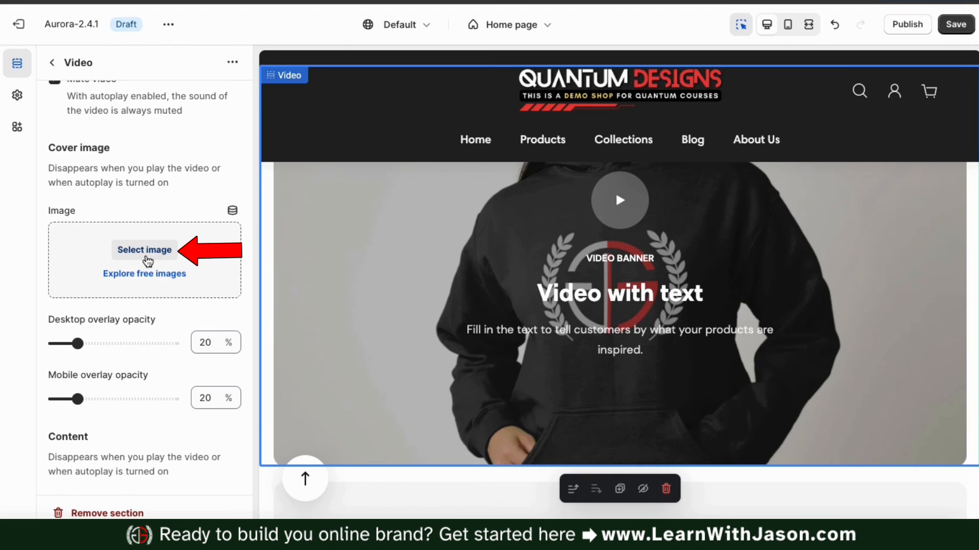
pyautogui.click(150, 253)
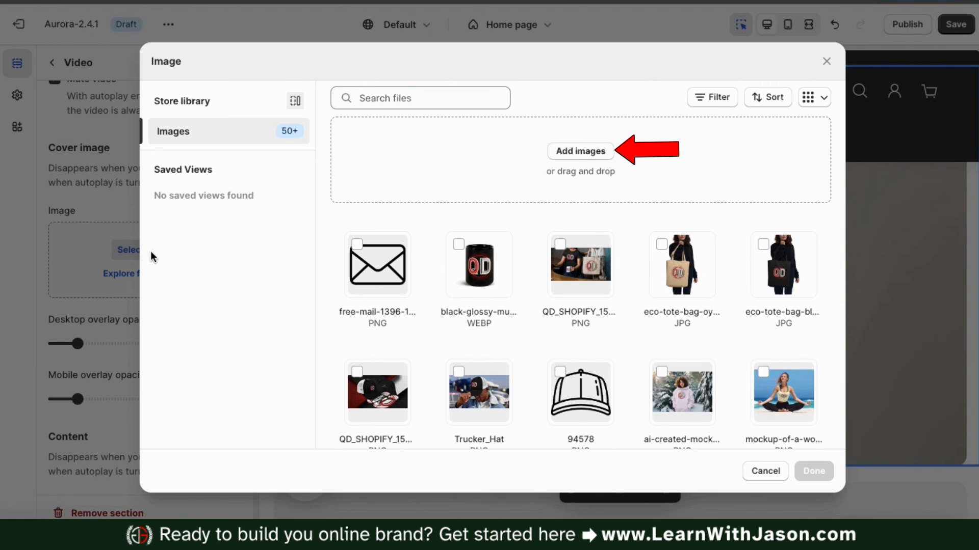
pyautogui.click(584, 153)
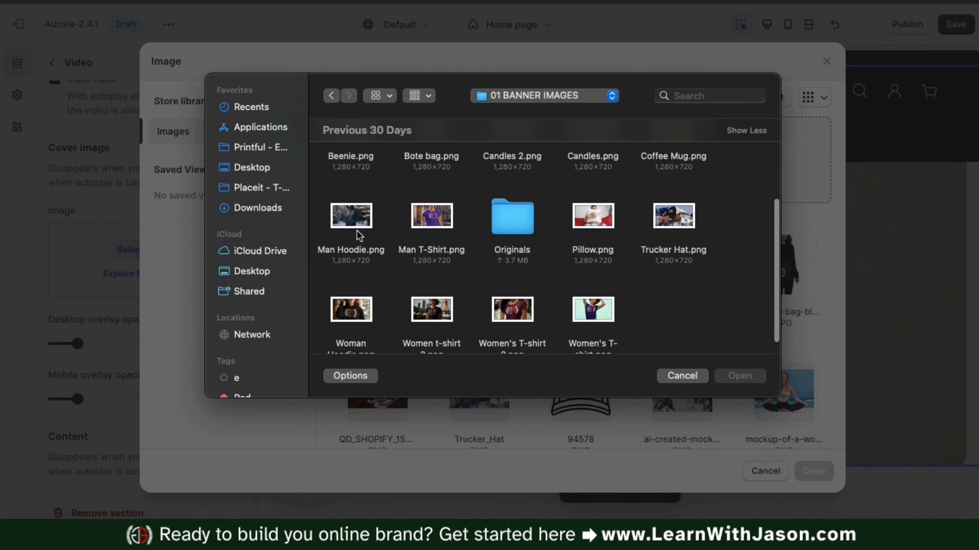
pyautogui.doubleClick(360, 218)
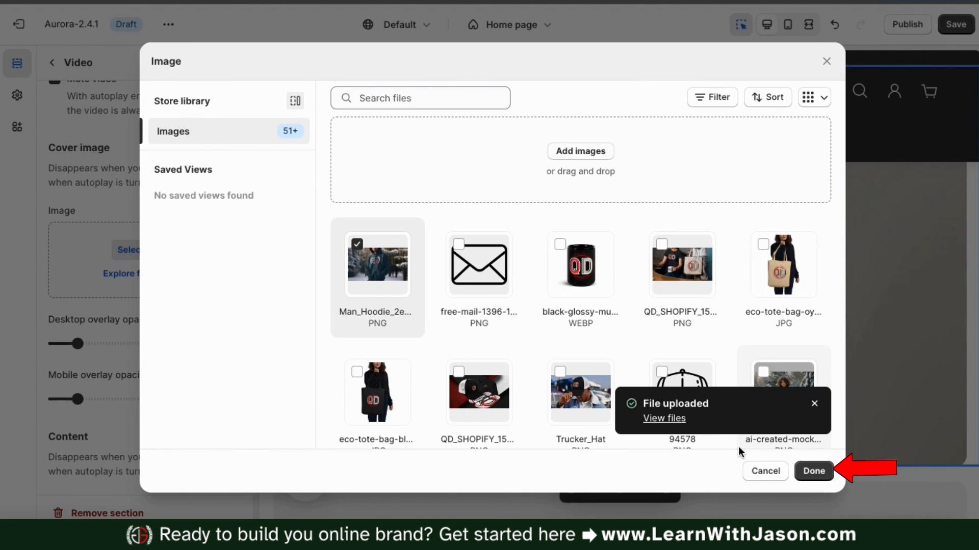
pyautogui.click(823, 471)
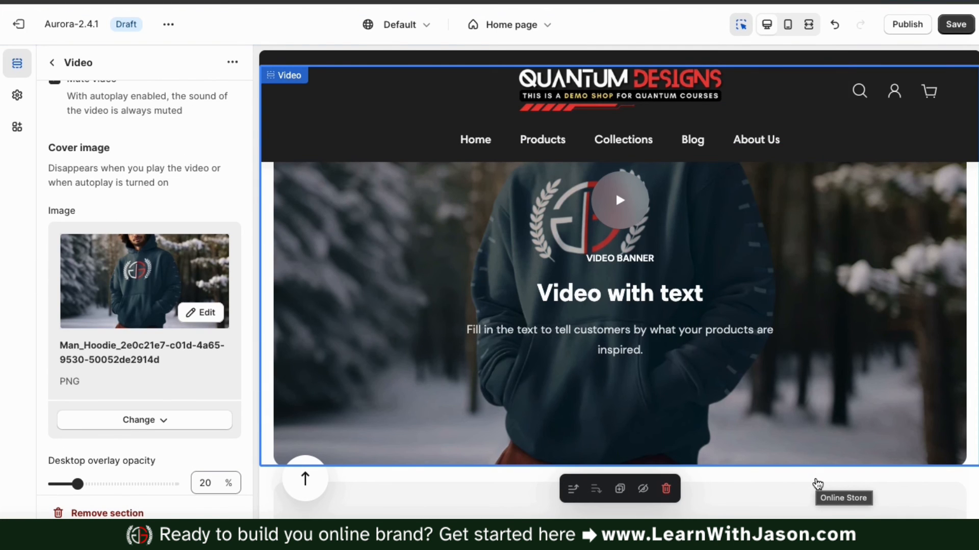
pyautogui.scroll(2, 809, 430)
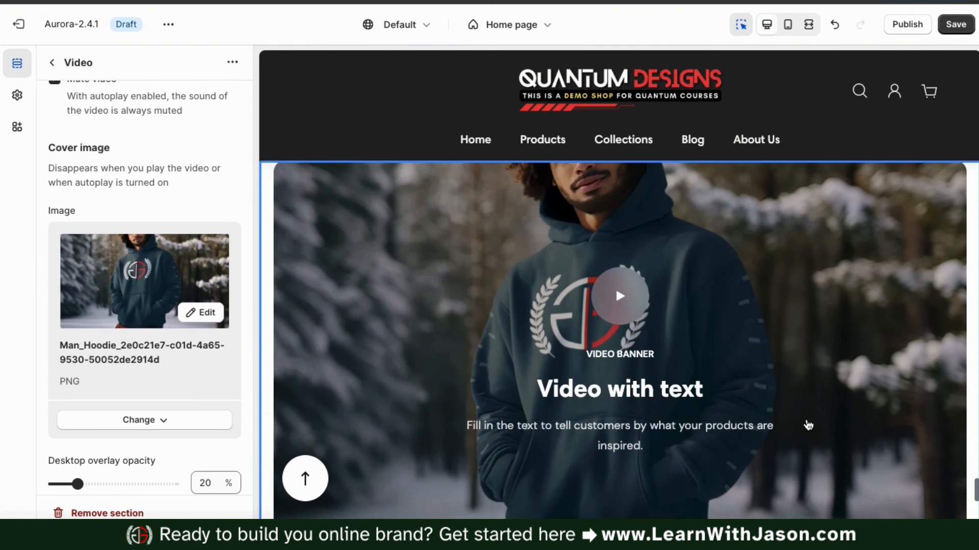
pyautogui.scroll(-1, 808, 425)
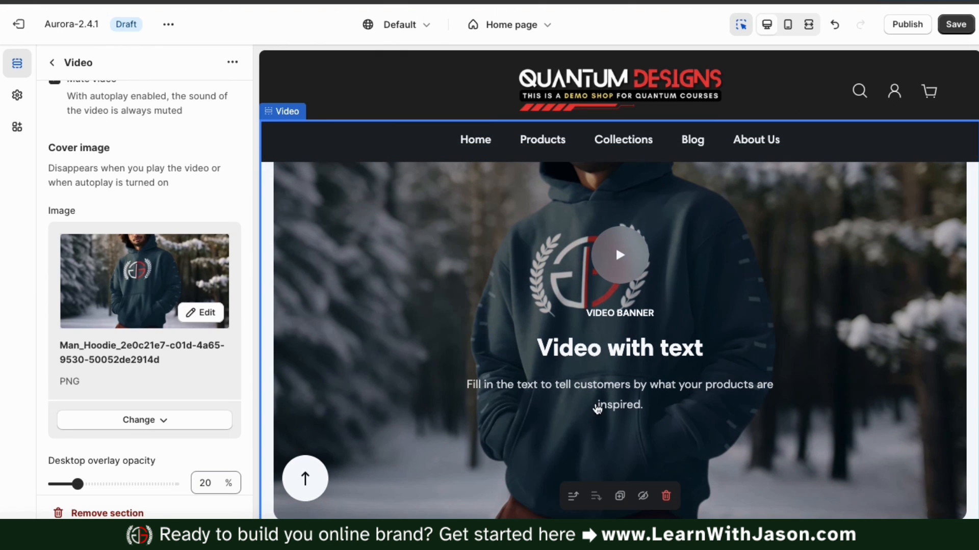
# Try adjusting the cover image's desktop overlay opacity and leave it at 20%
pyautogui.scroll(-5, 242, 357)
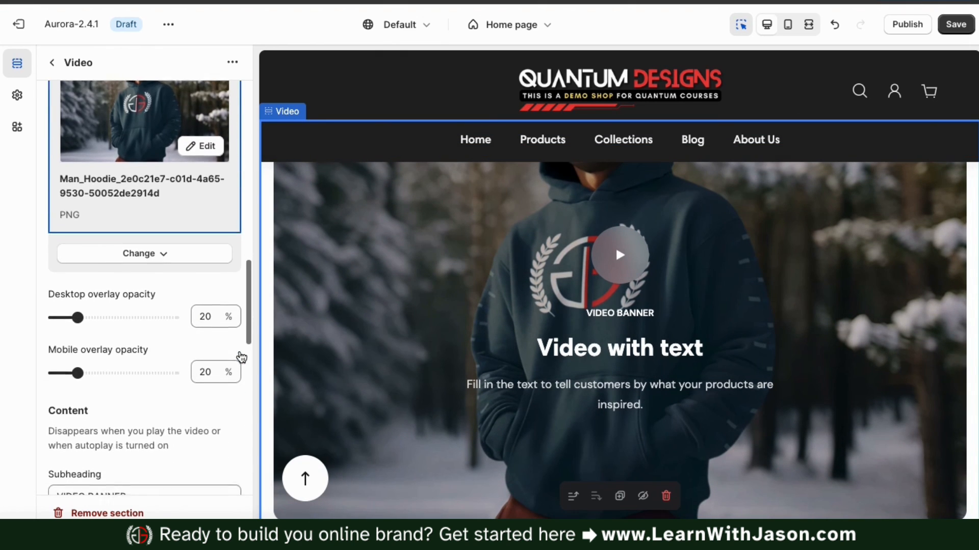
pyautogui.scroll(-1, 242, 356)
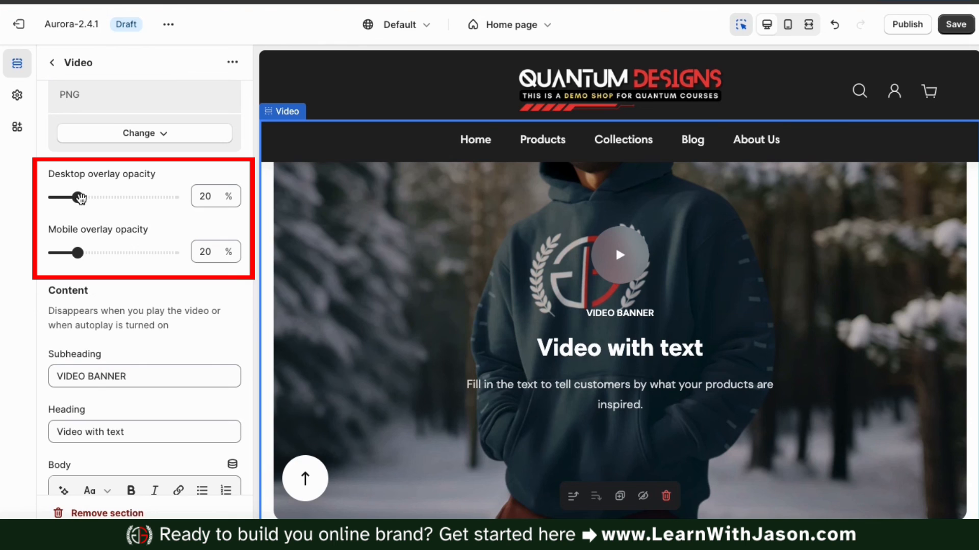
pyautogui.moveTo(79, 197)
pyautogui.mouseDown()
pyautogui.moveTo(123, 197)
pyautogui.moveTo(67, 198)
pyautogui.moveTo(77, 197)
pyautogui.mouseUp()
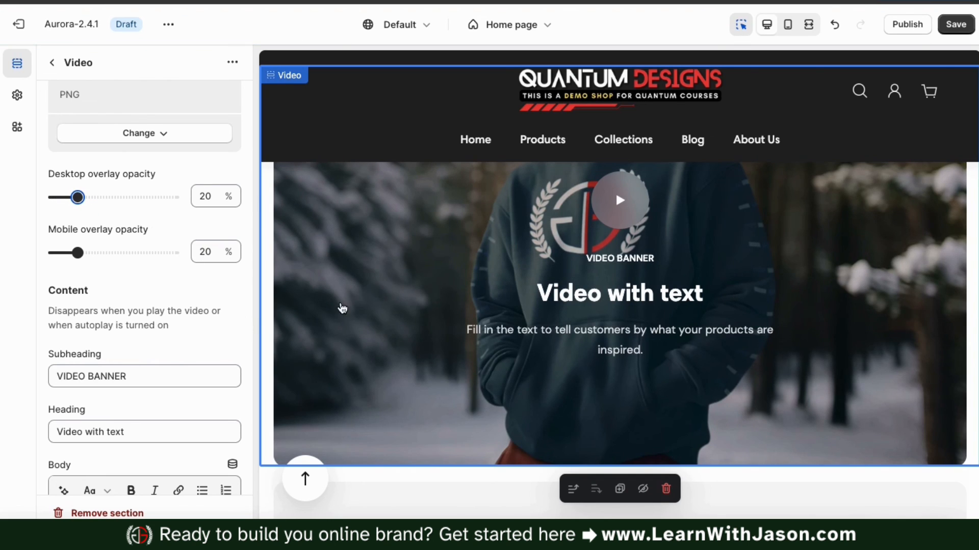
# Replace the Video section's subheading with "QUANTUM DESIGNS"
pyautogui.scroll(-2, 230, 324)
pyautogui.scroll(-2, 230, 328)
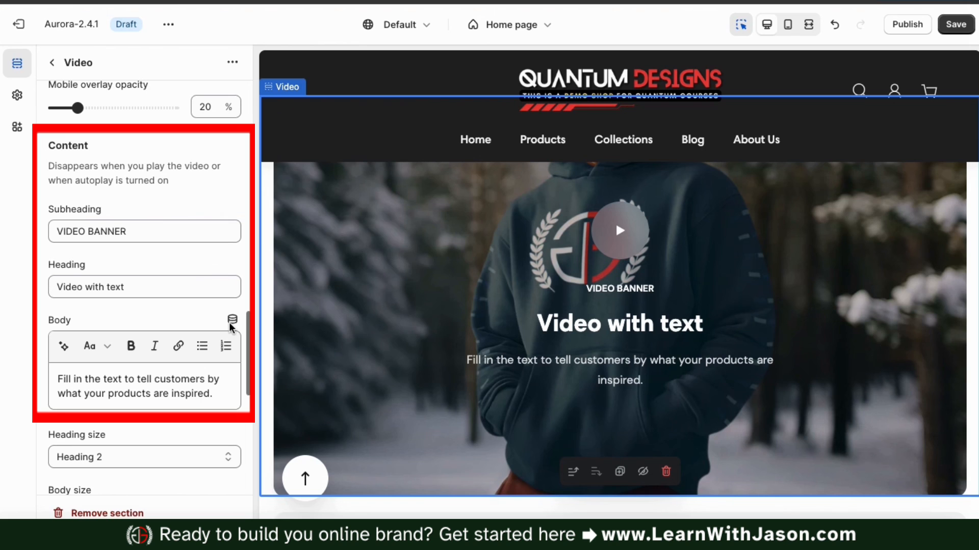
pyautogui.scroll(-2, 232, 325)
pyautogui.tripleClick(135, 135)
pyautogui.write('QUANTUM DESIGNS')
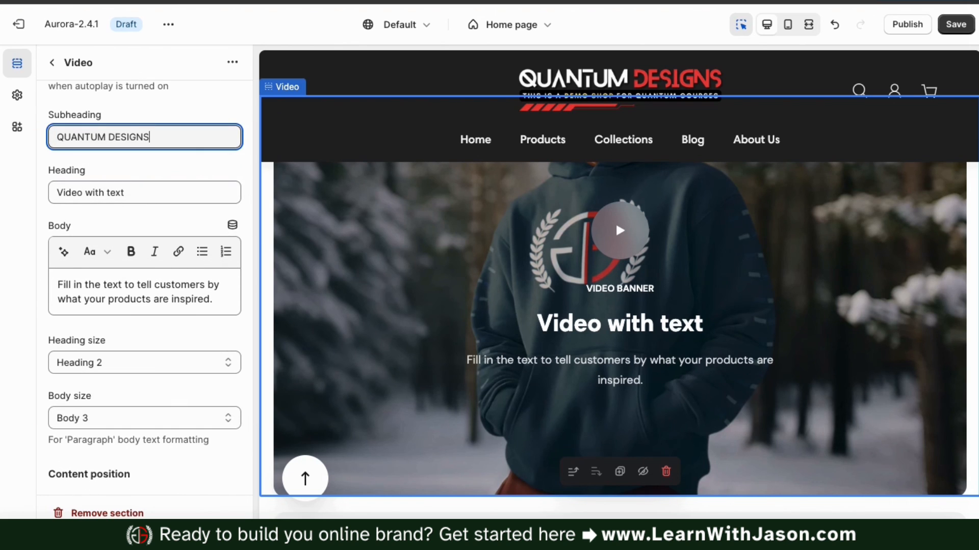
# Set the heading to "Shop Fashionable Apparel" and the body to "Quantum Designs is your source for top quality clothing & apparel. Designed for entrepreneurs with style."
pyautogui.press('Tab')
pyautogui.write('SHOP')
pyautogui.press('BackSpace')
pyautogui.press('BackSpace')
pyautogui.press('BackSpace')
pyautogui.write('hop Fashionable Apparel')
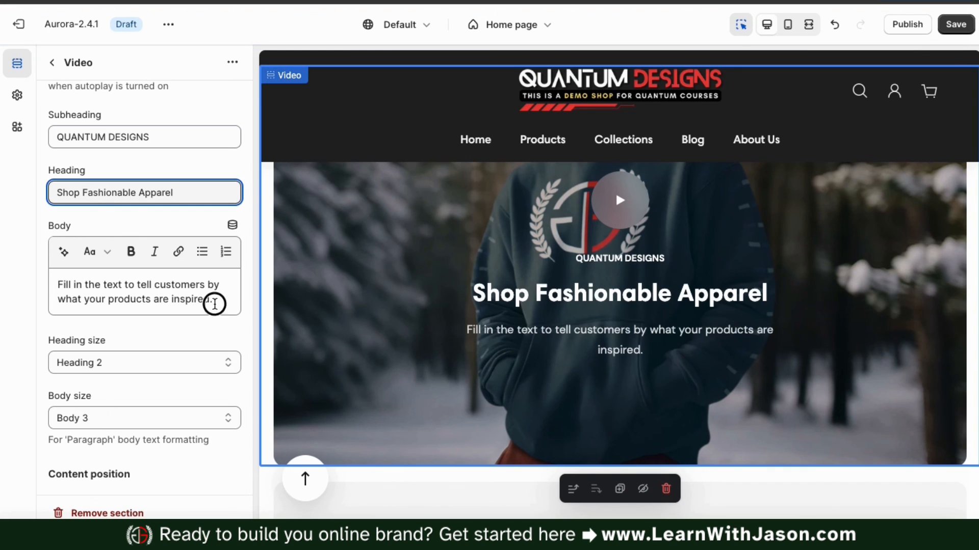
pyautogui.tripleClick(214, 302)
pyautogui.write('Quantum Designs is your source for top quality clothing & apparel. Designed for entrepreneurs with style.')
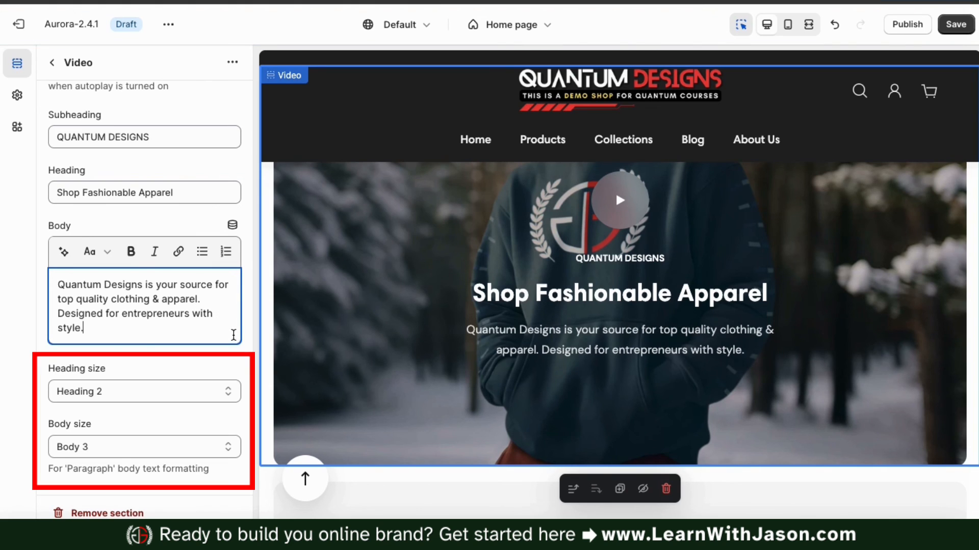
# Set the Video section's heading size to Heading 3
pyautogui.scroll(-3, 220, 345)
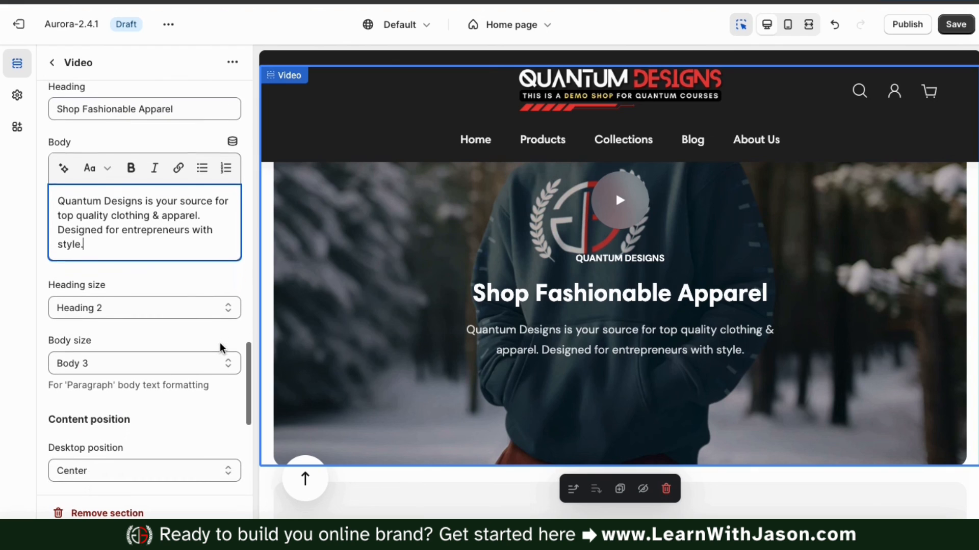
pyautogui.click(214, 286)
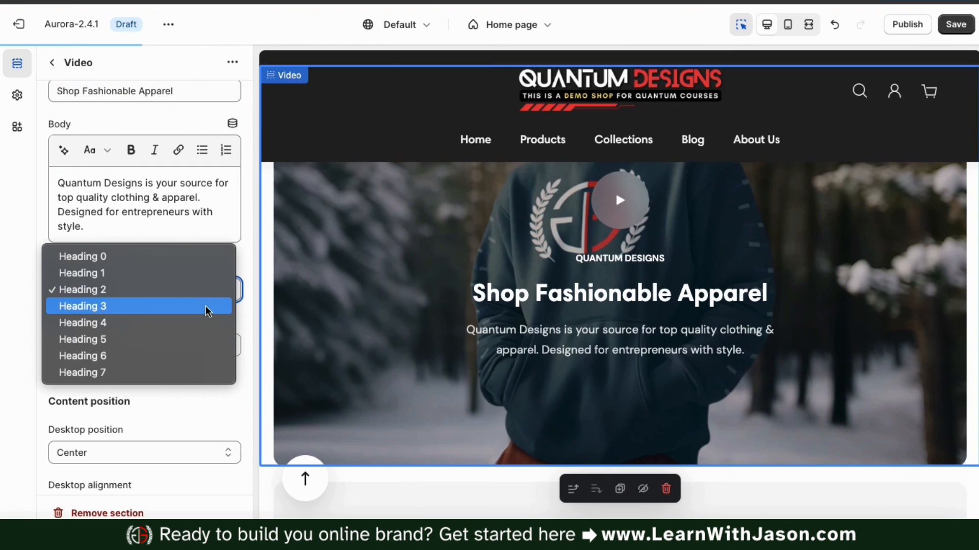
pyautogui.click(207, 310)
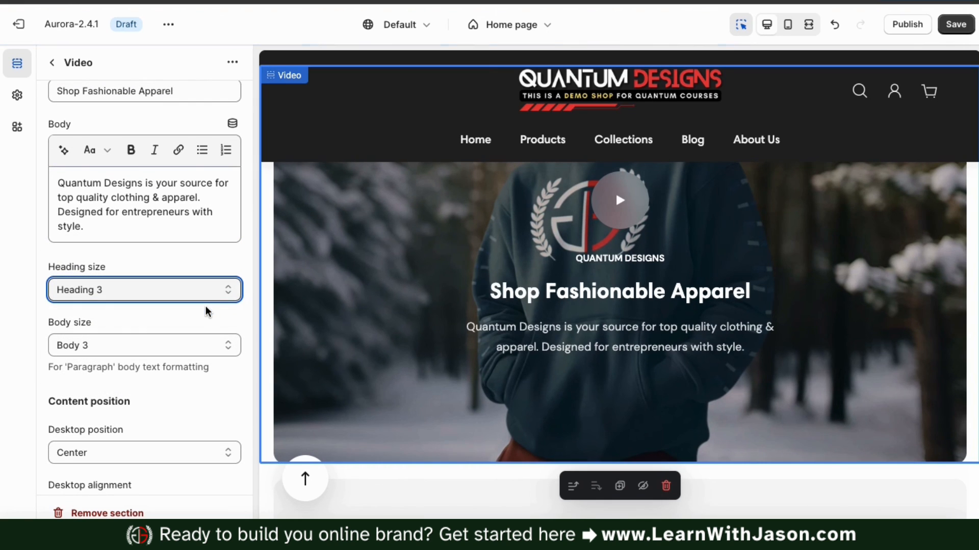
# Try the Left desktop alignment for the Video section's content and return it to Center, keeping the desktop position at Center
pyautogui.scroll(-5, 240, 345)
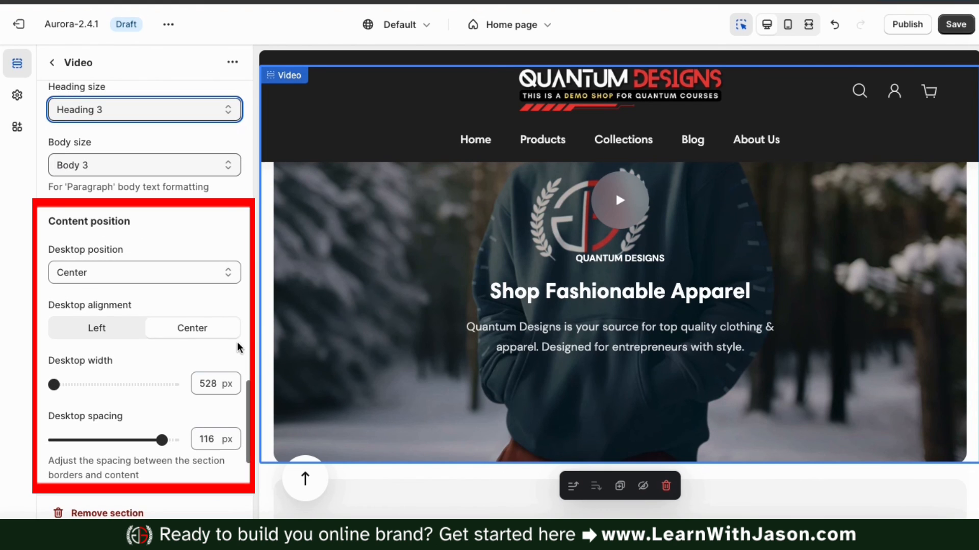
pyautogui.click(232, 279)
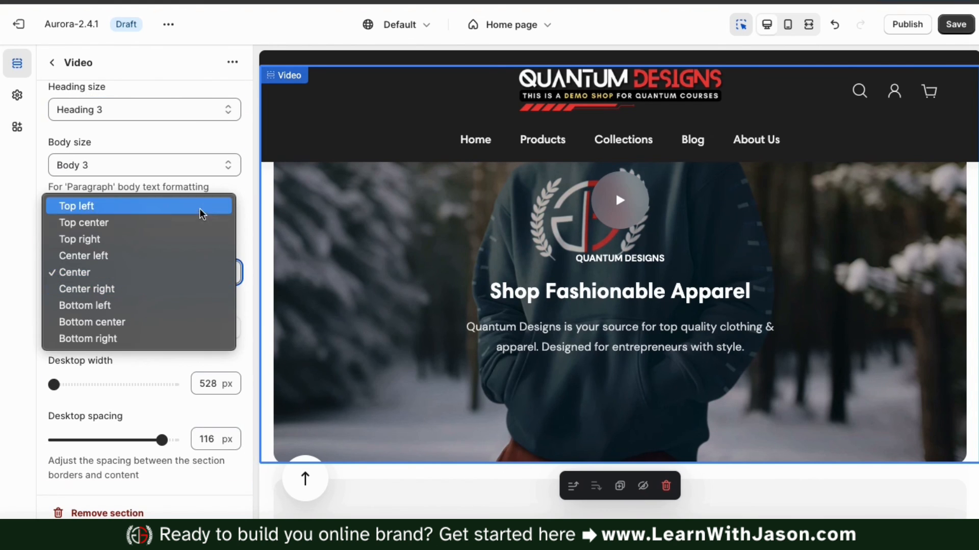
pyautogui.click(198, 221)
pyautogui.click(114, 332)
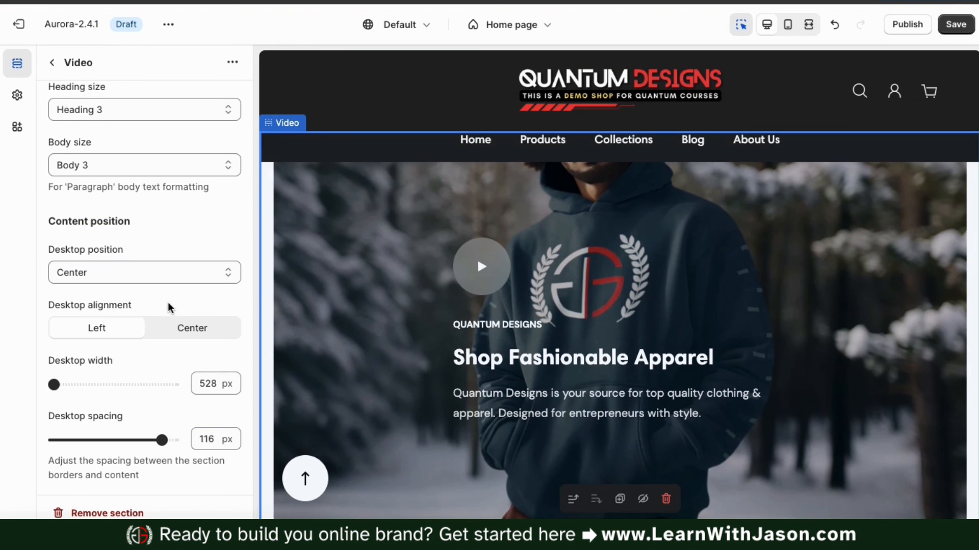
pyautogui.click(179, 328)
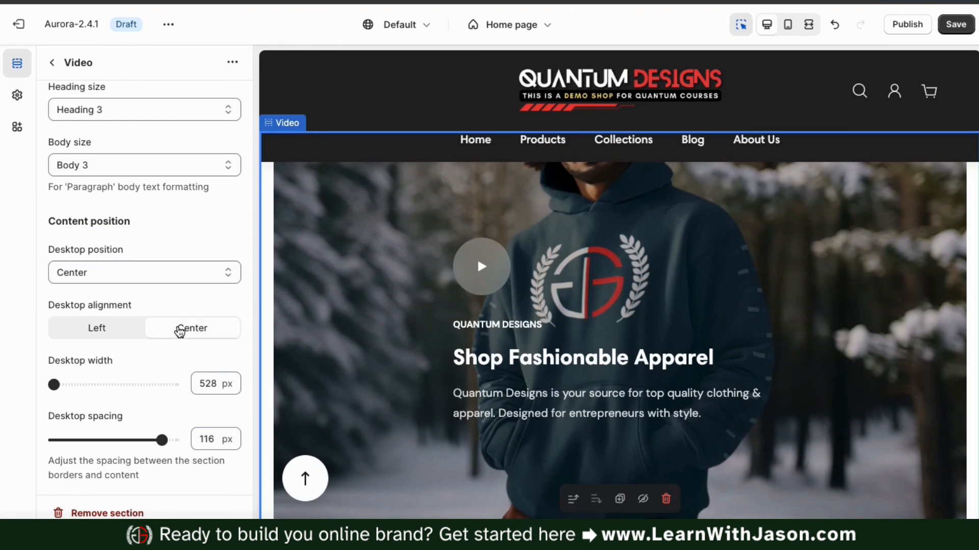
# In the mobile preview, try the Top and Bottom mobile positions, keep Center, set the mobile alignment to Left, and return to the desktop preview
pyautogui.scroll(-1, 167, 295)
pyautogui.scroll(-2, 167, 296)
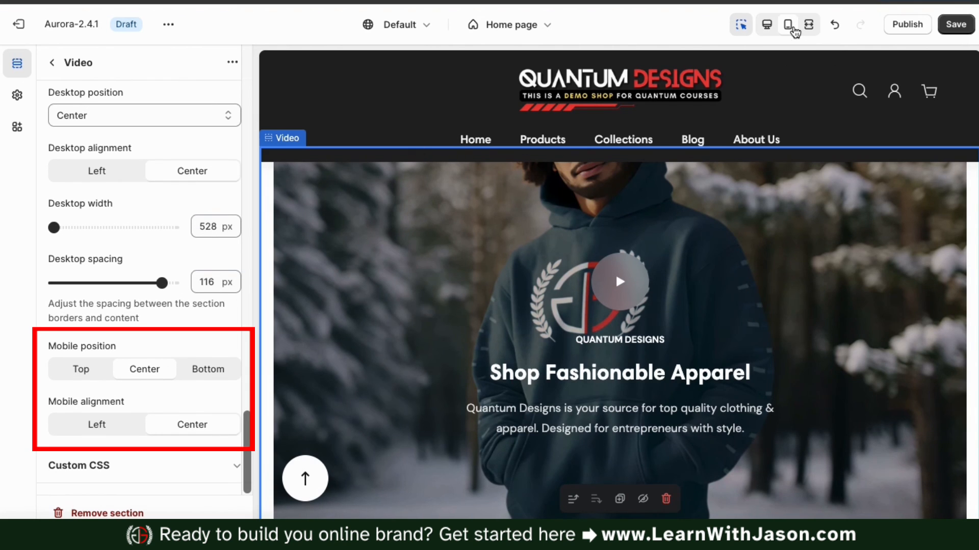
pyautogui.click(788, 24)
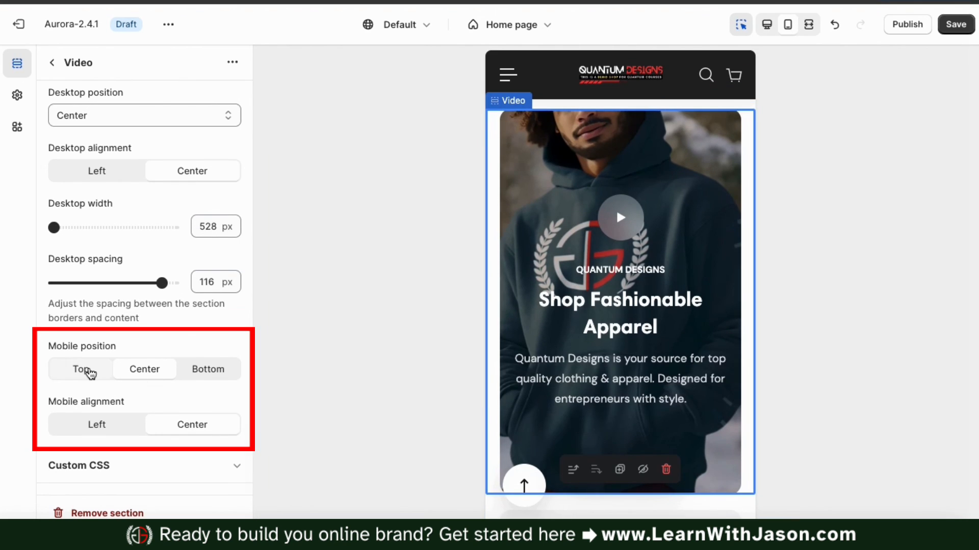
pyautogui.click(88, 371)
pyautogui.click(218, 368)
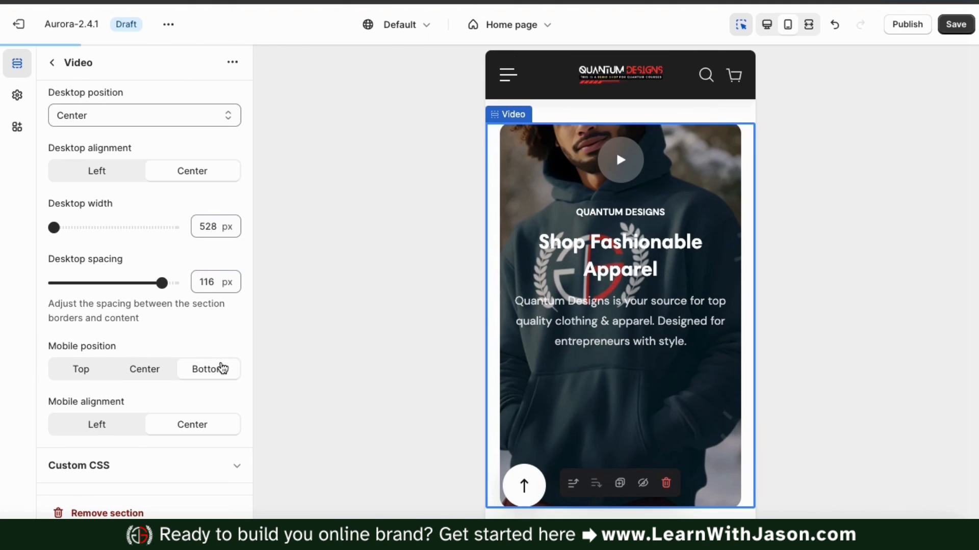
pyautogui.click(160, 377)
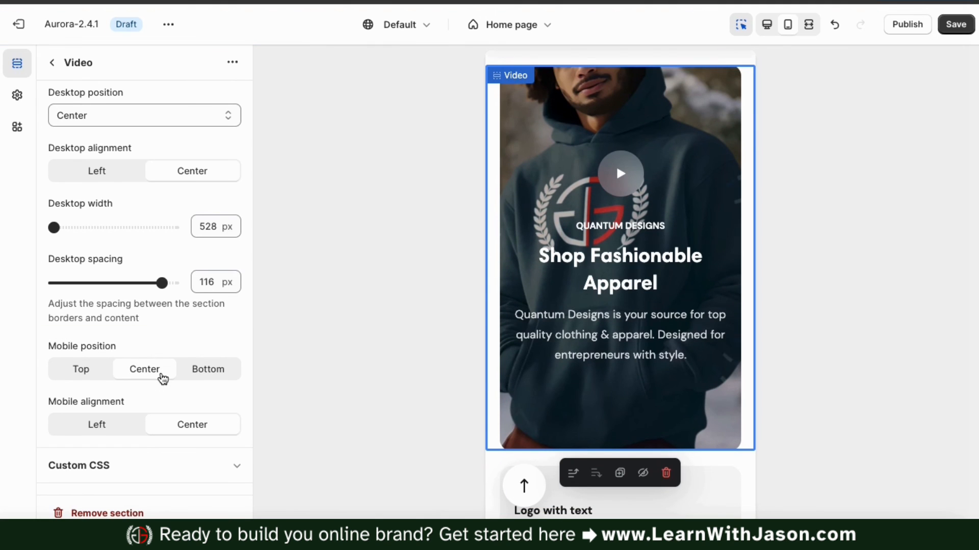
pyautogui.click(113, 426)
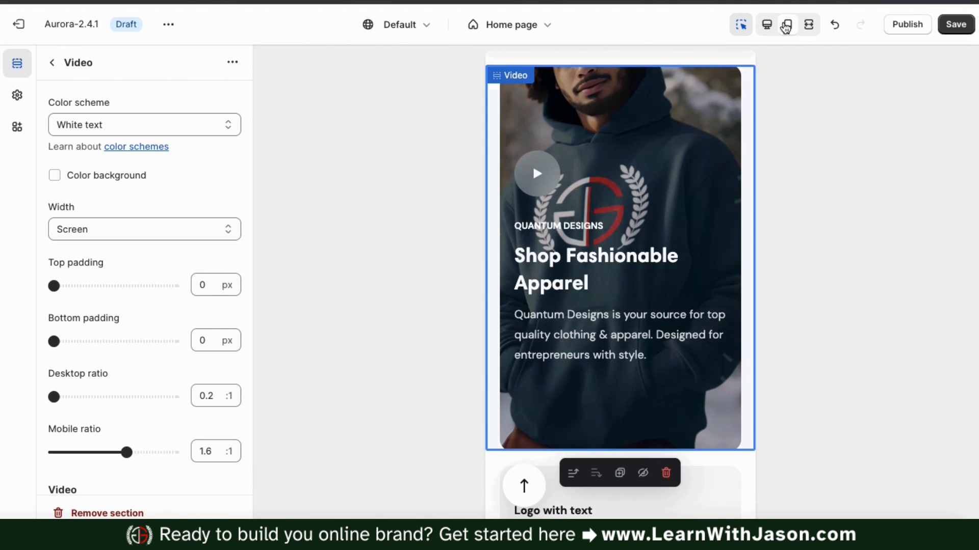
pyautogui.click(767, 25)
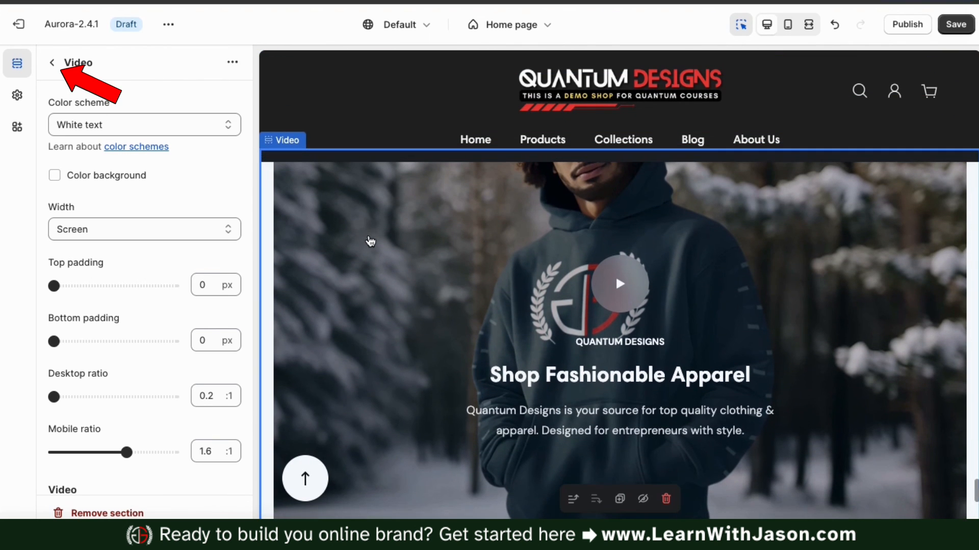
# Move the Video section directly below Lookbook in the home page template and save the theme
pyautogui.click(51, 70)
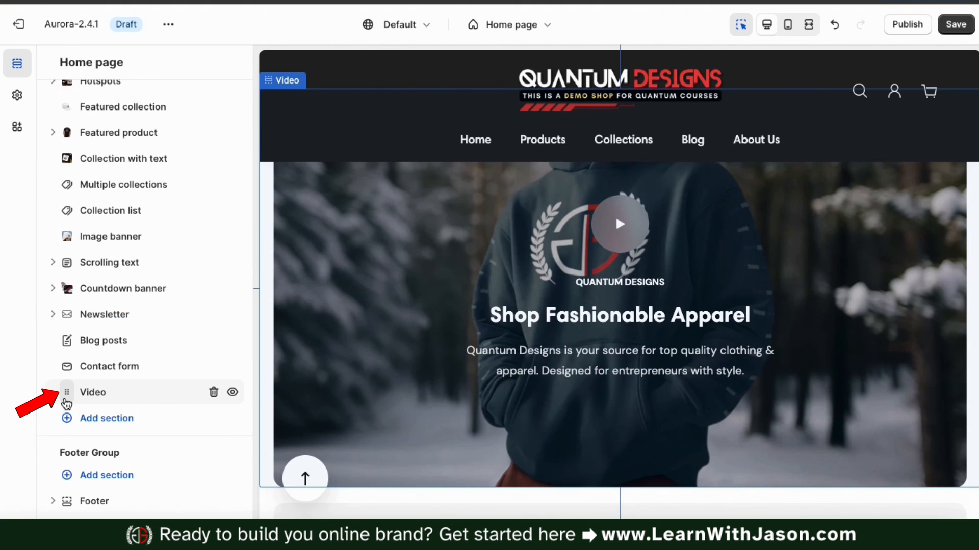
pyautogui.moveTo(70, 397); pyautogui.dragTo(68, 246)
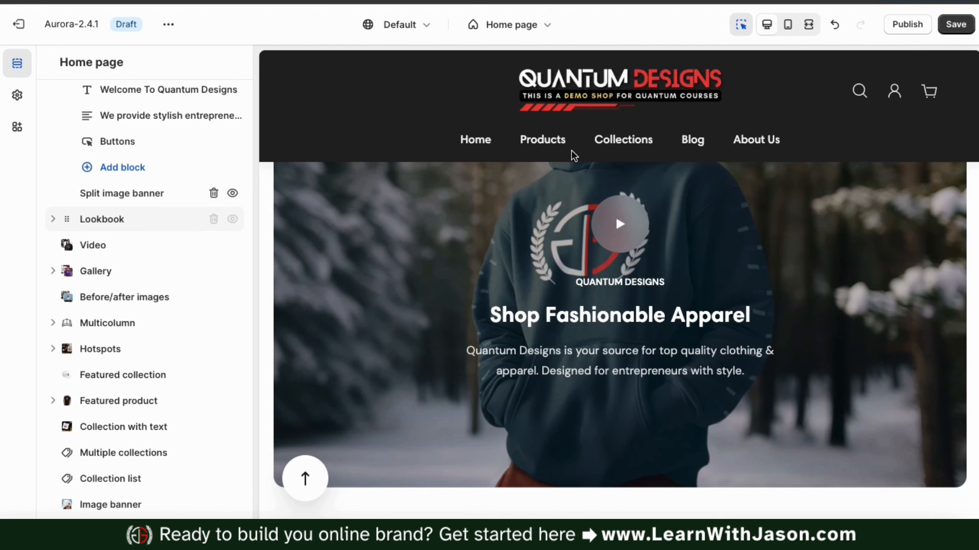
pyautogui.click(964, 29)
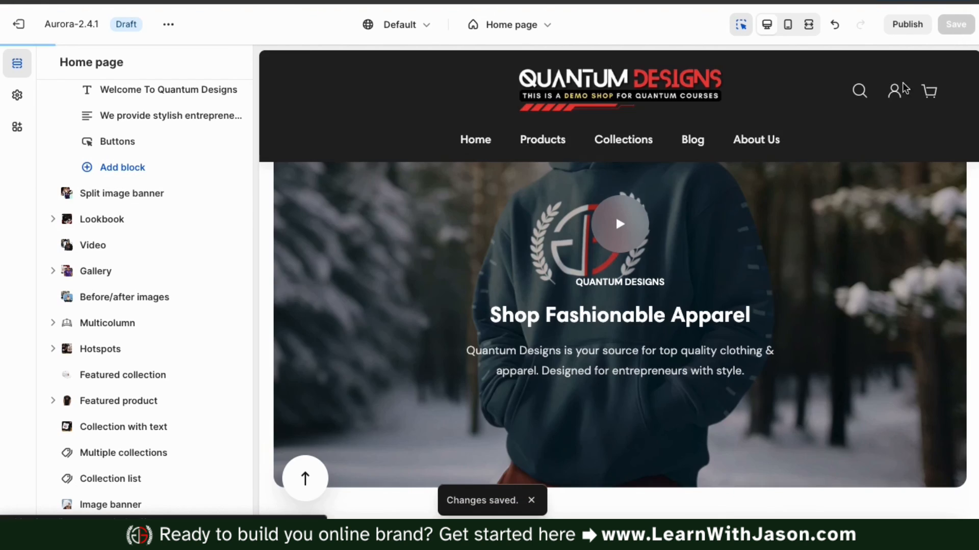
pyautogui.scroll(2, 767, 247)
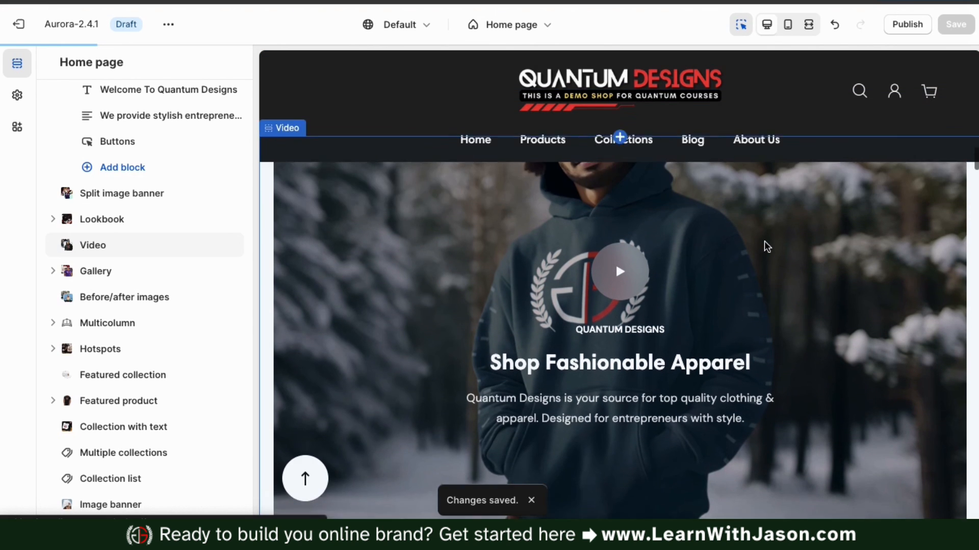
pyautogui.scroll(-1, 767, 246)
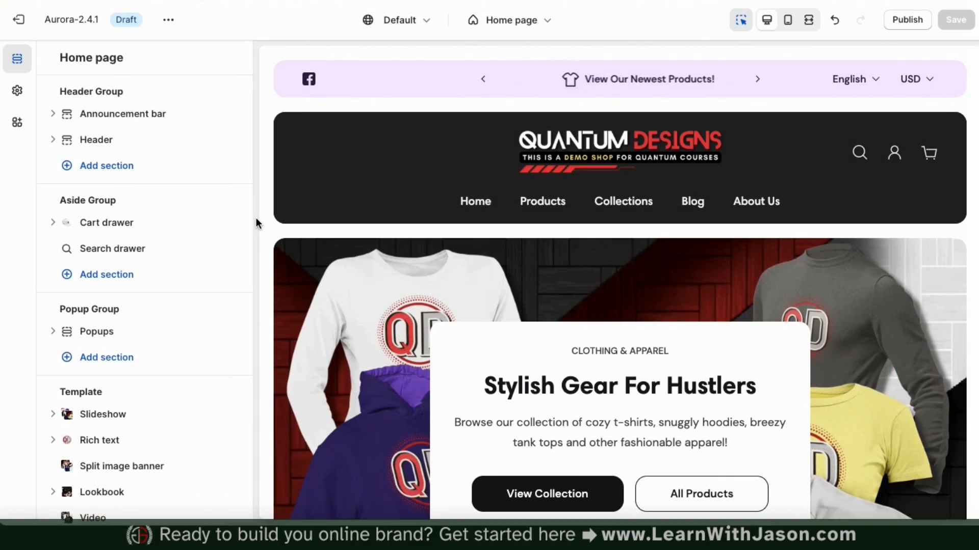
# Review the home page down to the footer and open the choice of sections available for the Footer Group
pyautogui.scroll(-15, 265, 235)
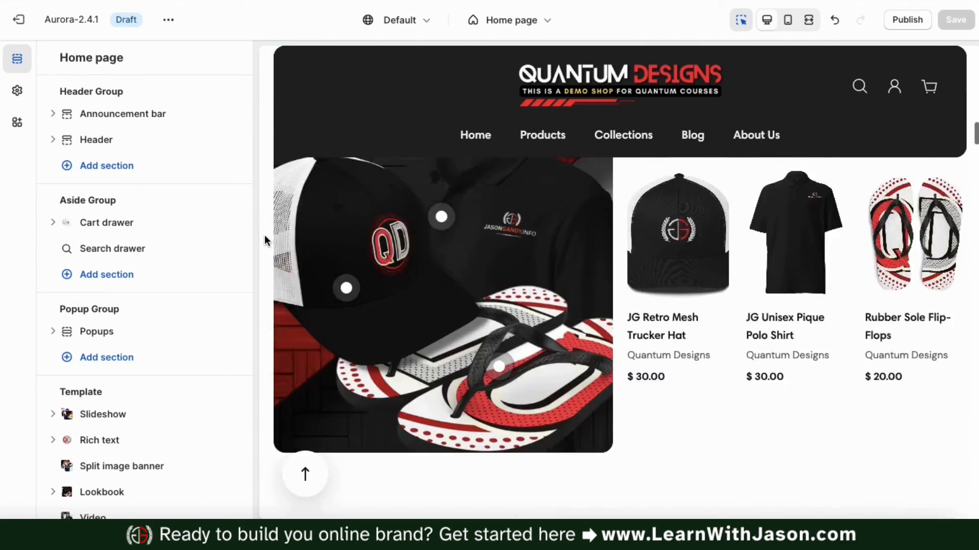
pyautogui.scroll(-15, 265, 234)
pyautogui.scroll(3, 265, 234)
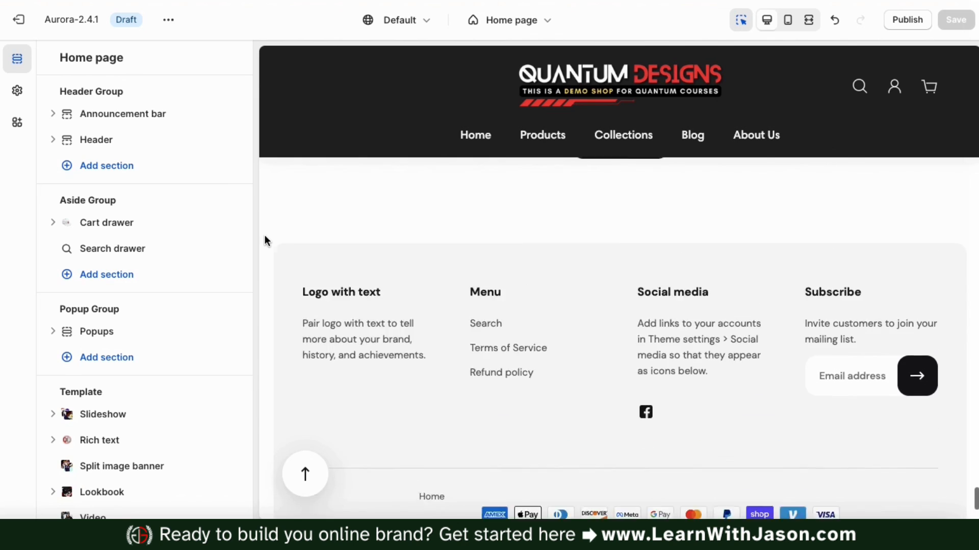
pyautogui.scroll(-2, 264, 234)
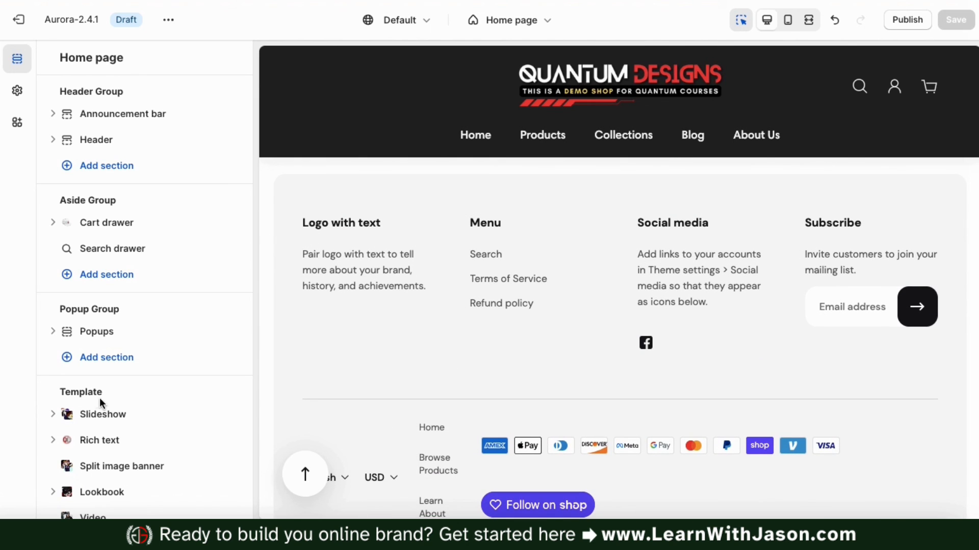
pyautogui.scroll(-8, 40, 396)
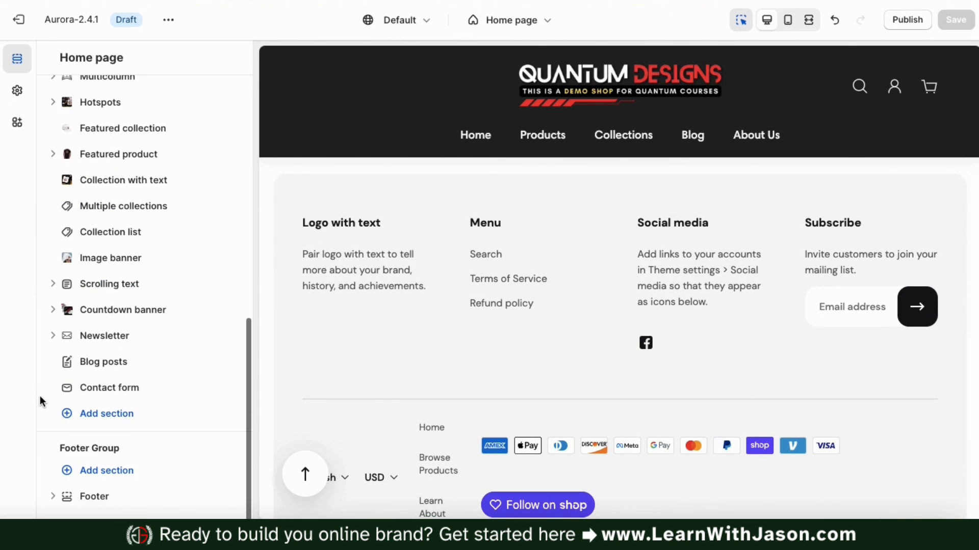
pyautogui.click(94, 472)
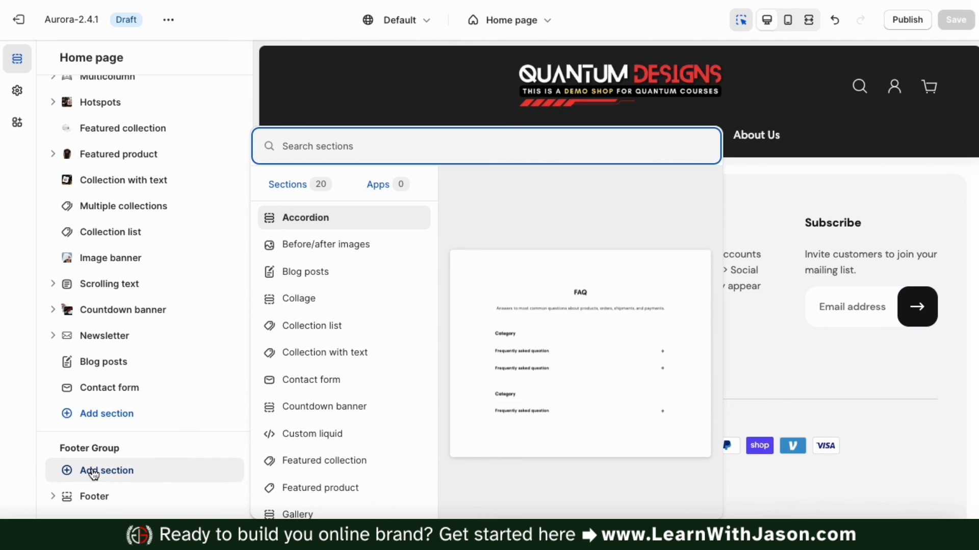
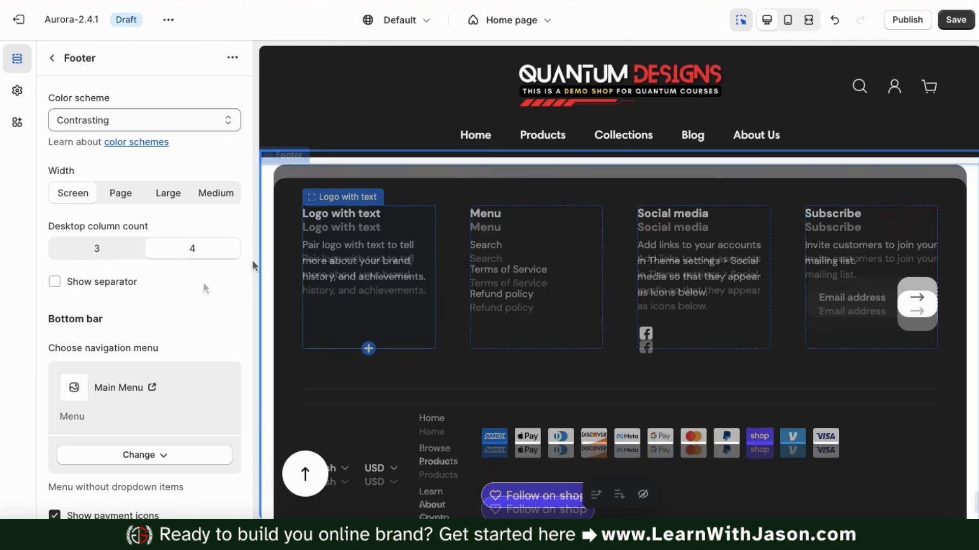
# Set the footer bottom bar's navigation menu to the Main Menu containing Home, Products, Collections, Blog and About Us
pyautogui.scroll(-3, 203, 282)
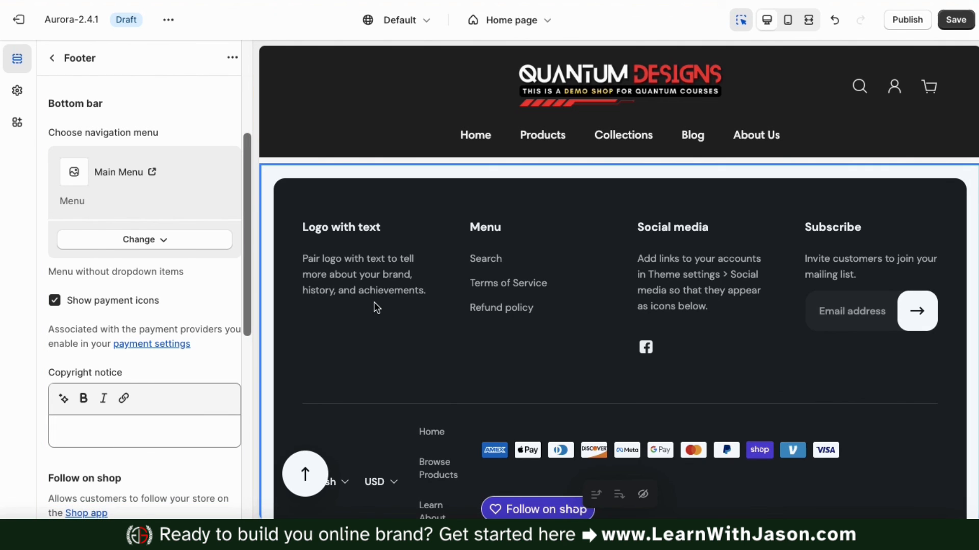
pyautogui.scroll(-2, 374, 303)
pyautogui.scroll(-2, 374, 306)
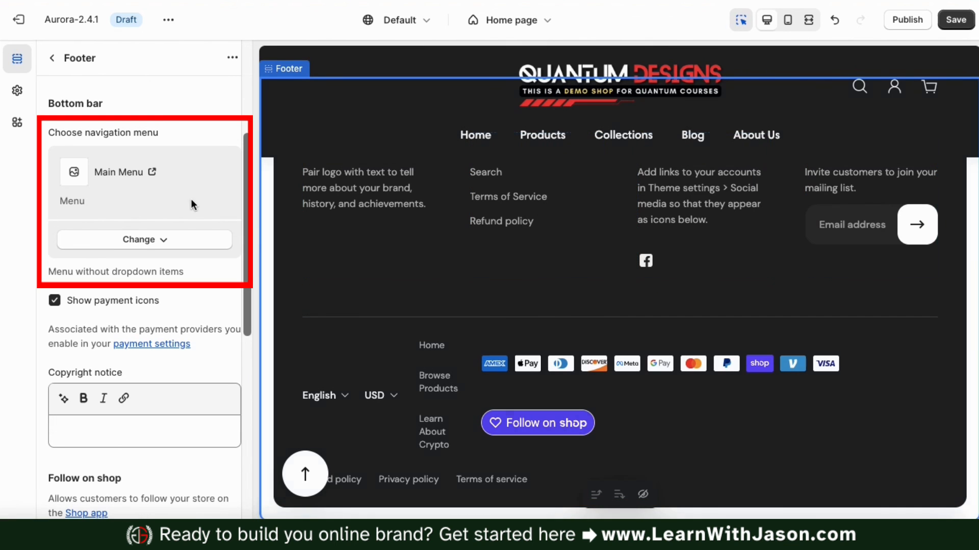
pyautogui.click(163, 247)
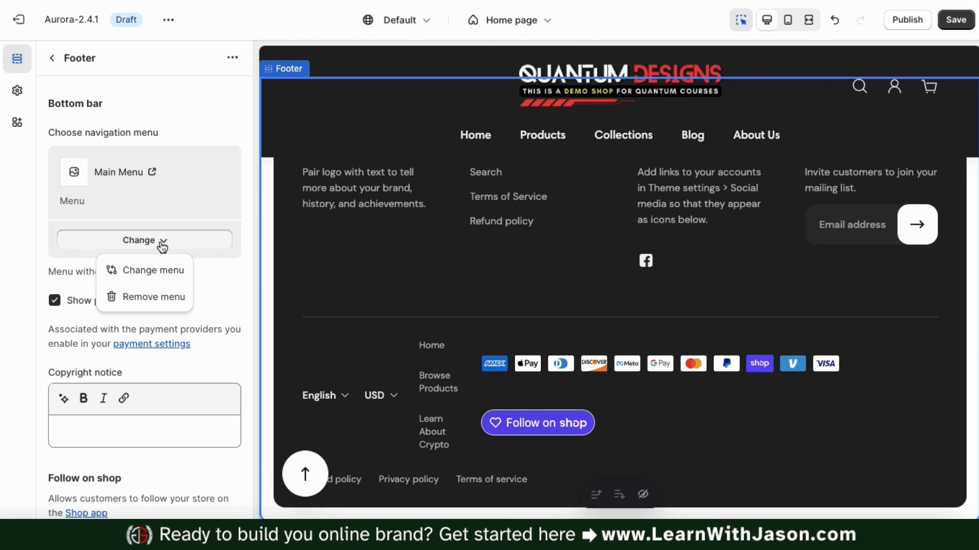
pyautogui.click(159, 272)
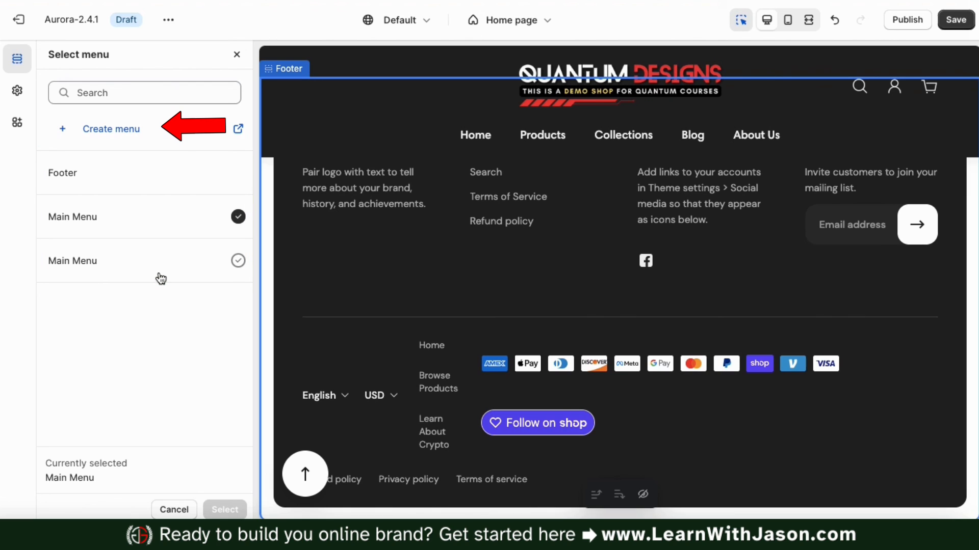
pyautogui.click(125, 180)
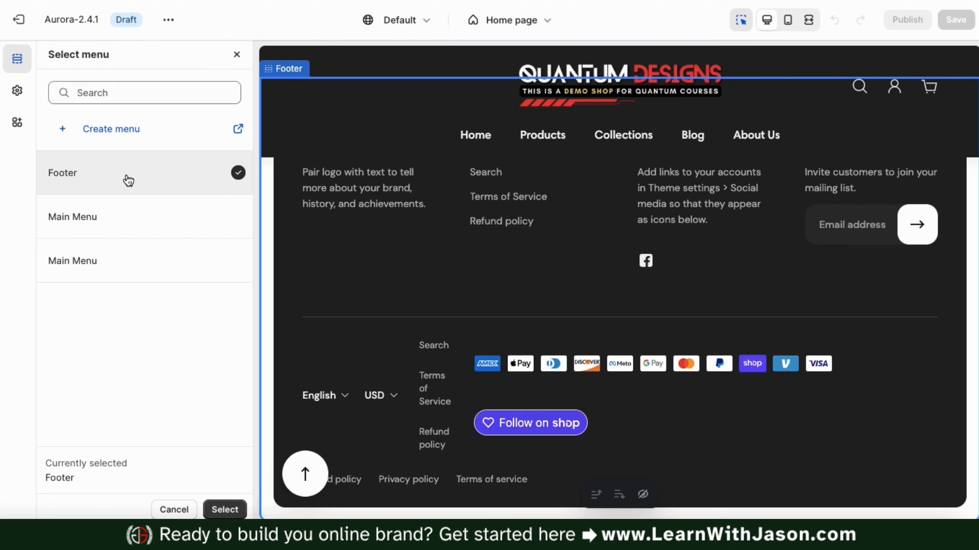
pyautogui.click(227, 510)
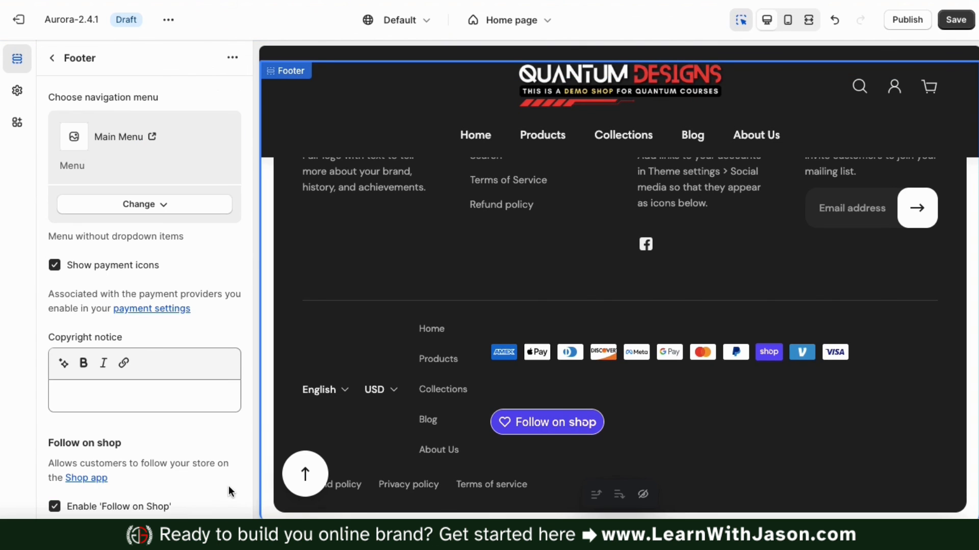
# Hide the payment icons in the footer's bottom bar
pyautogui.scroll(-2, 244, 335)
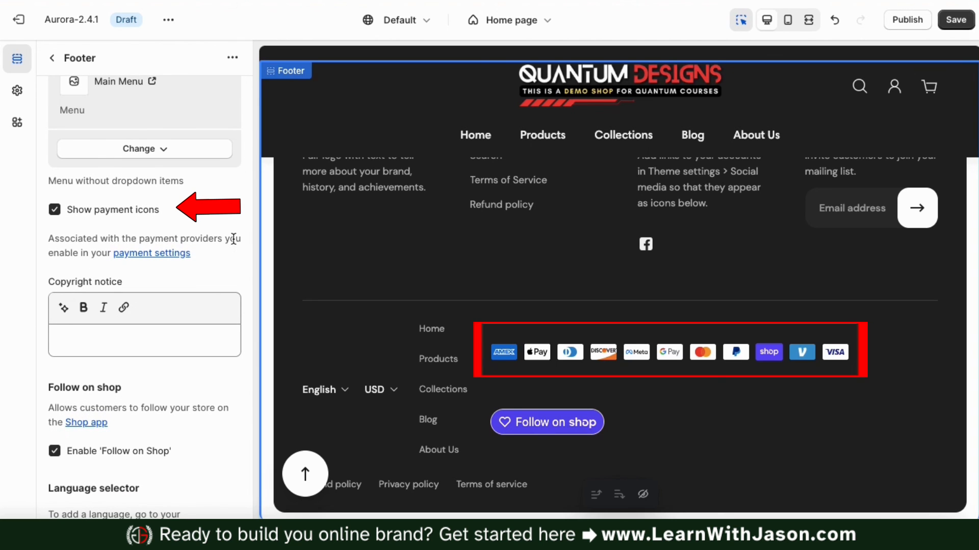
pyautogui.scroll(1, 233, 239)
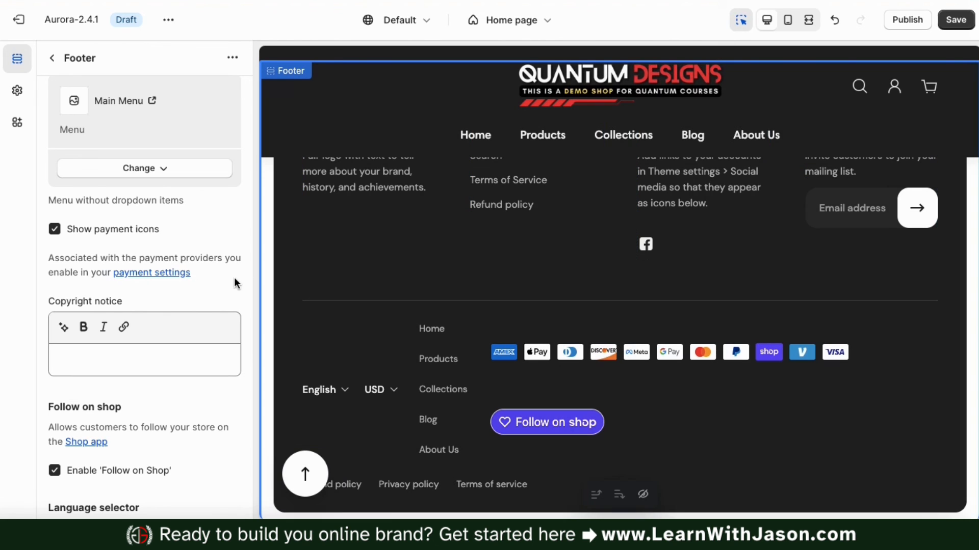
pyautogui.click(56, 232)
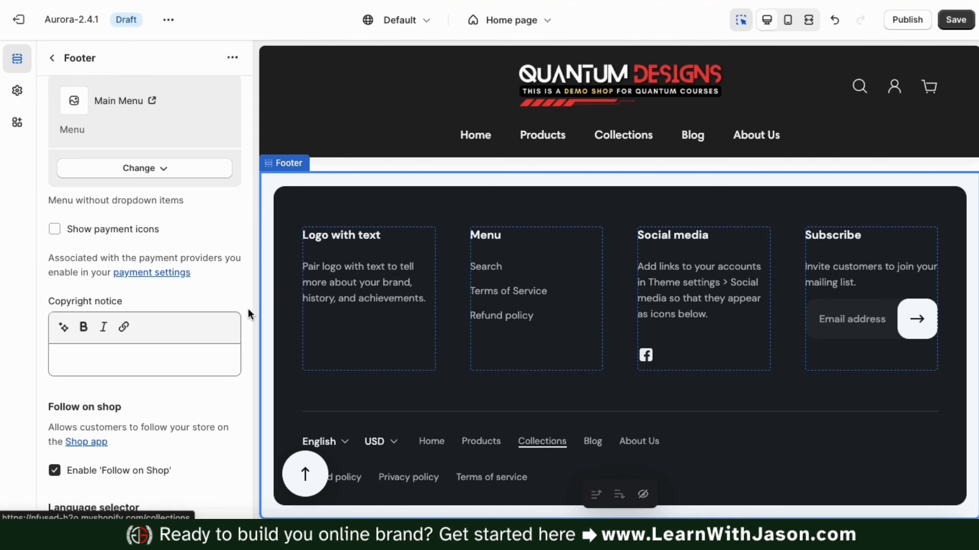
# Enter "Copyright Quantum Designs 2024" as the copyright notice in the footer's bottom bar
pyautogui.scroll(-3, 227, 278)
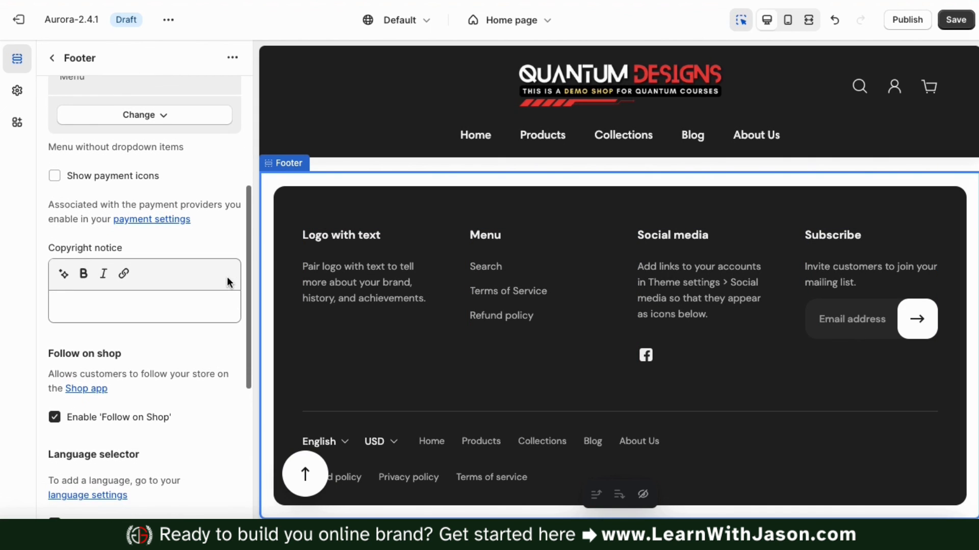
pyautogui.click(203, 288)
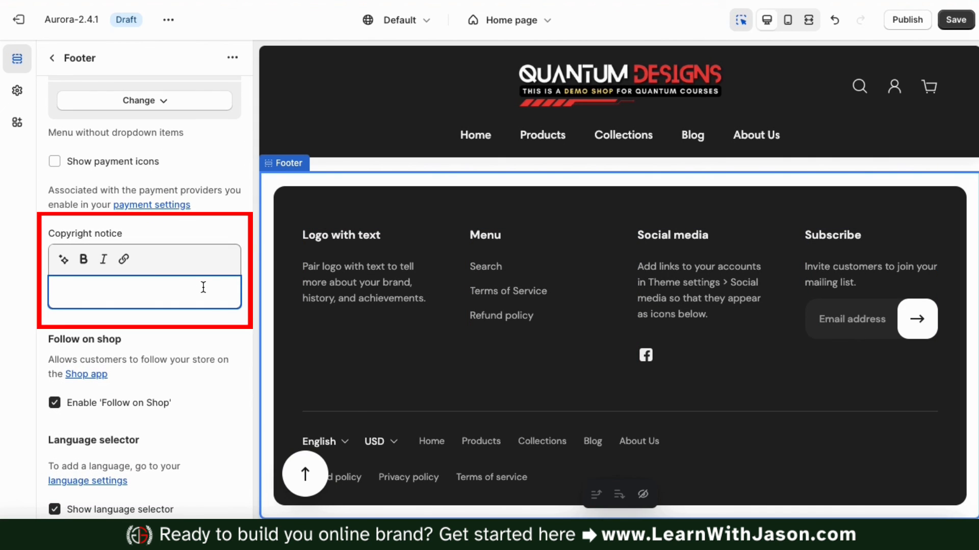
pyautogui.write('Co')
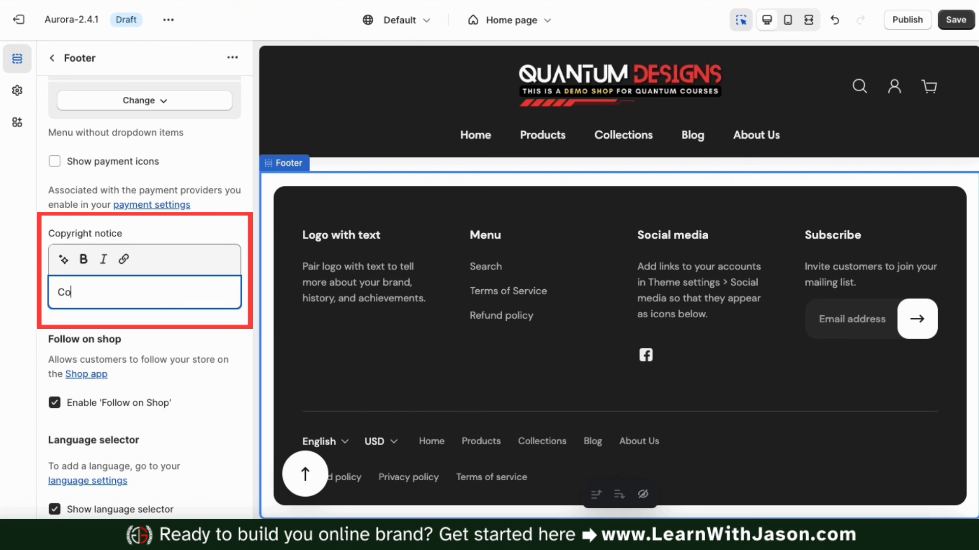
pyautogui.write('py')
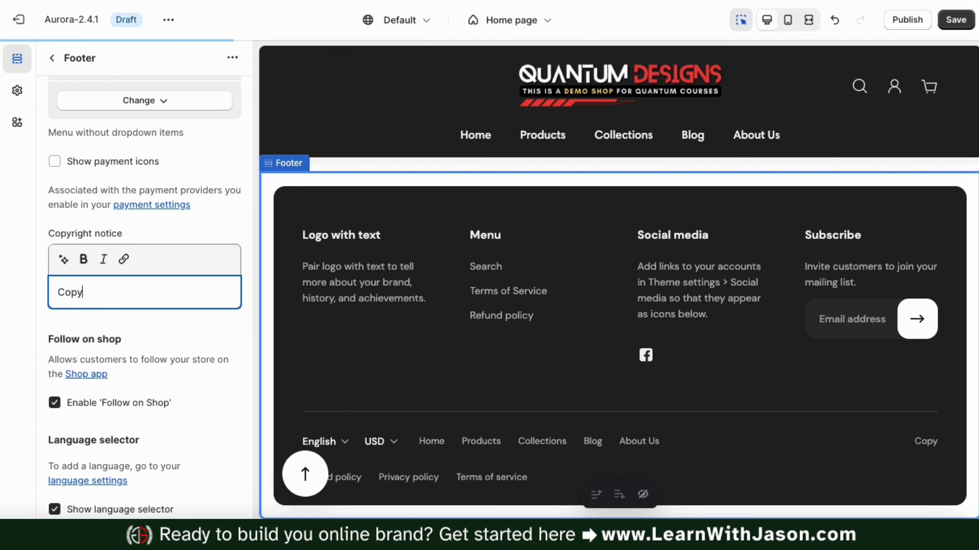
pyautogui.write('right Quantum Designs 2024')
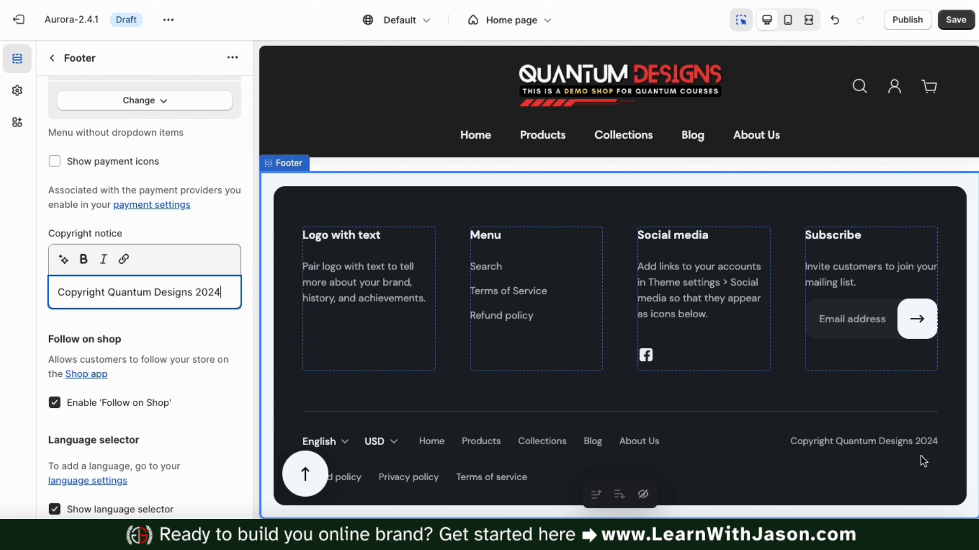
pyautogui.click(196, 338)
# Try switching the footer's 'Follow on Shop' option off and back on
pyautogui.scroll(-1, 196, 339)
pyautogui.scroll(-2, 195, 338)
pyautogui.scroll(-2, 195, 339)
pyautogui.scroll(-1, 196, 339)
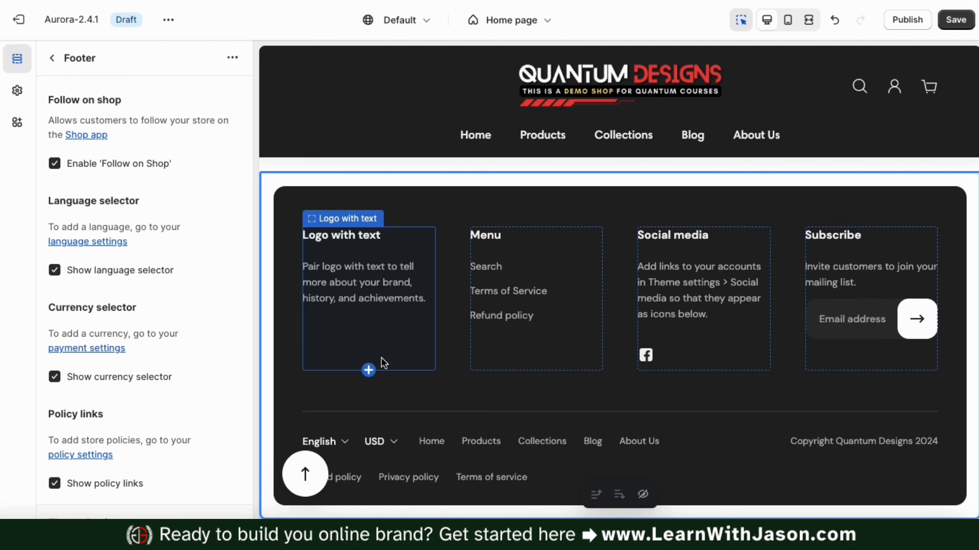
pyautogui.scroll(2, 428, 419)
pyautogui.scroll(-2, 429, 419)
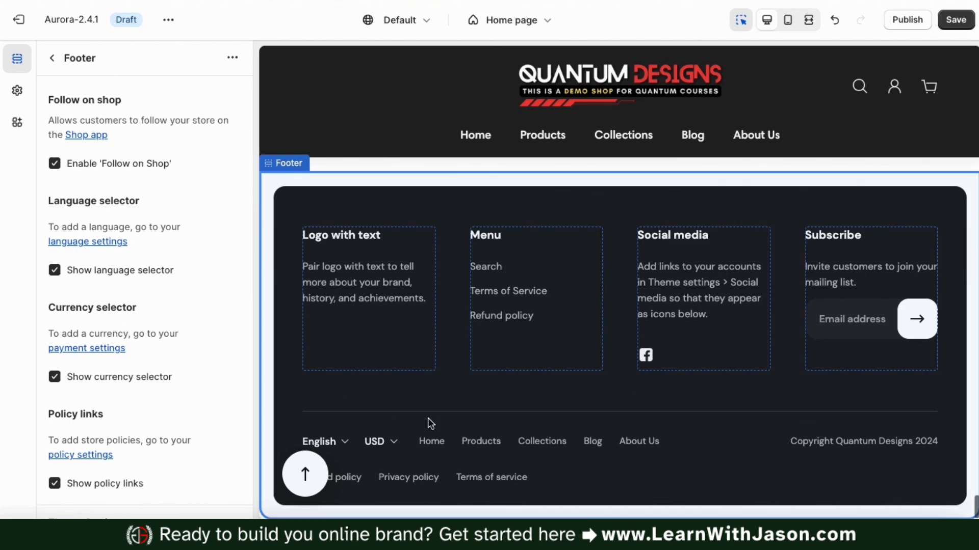
pyautogui.click(55, 163)
pyautogui.click(55, 164)
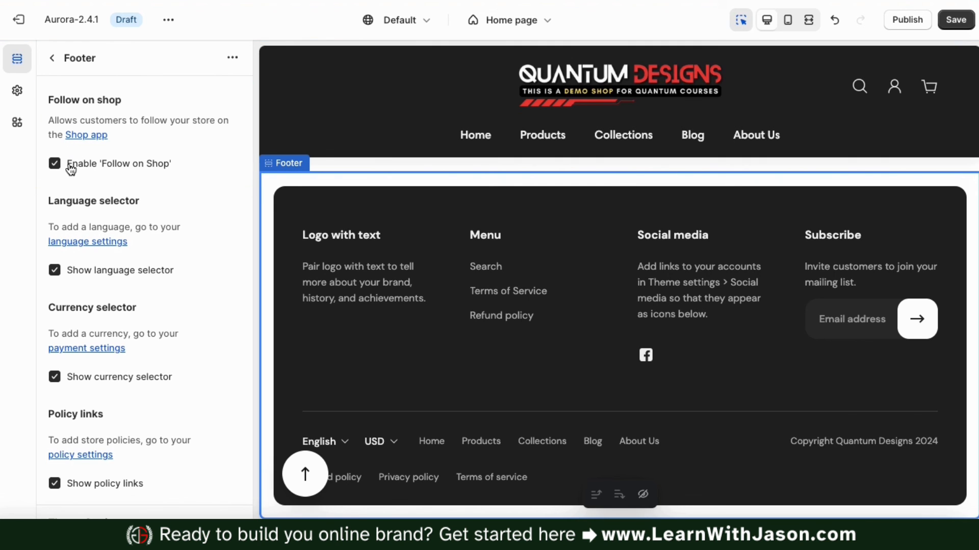
# Show the footer's payment icons to check the Follow on Shop button in the preview, and hide them again
pyautogui.scroll(5, 88, 170)
pyautogui.click(84, 170)
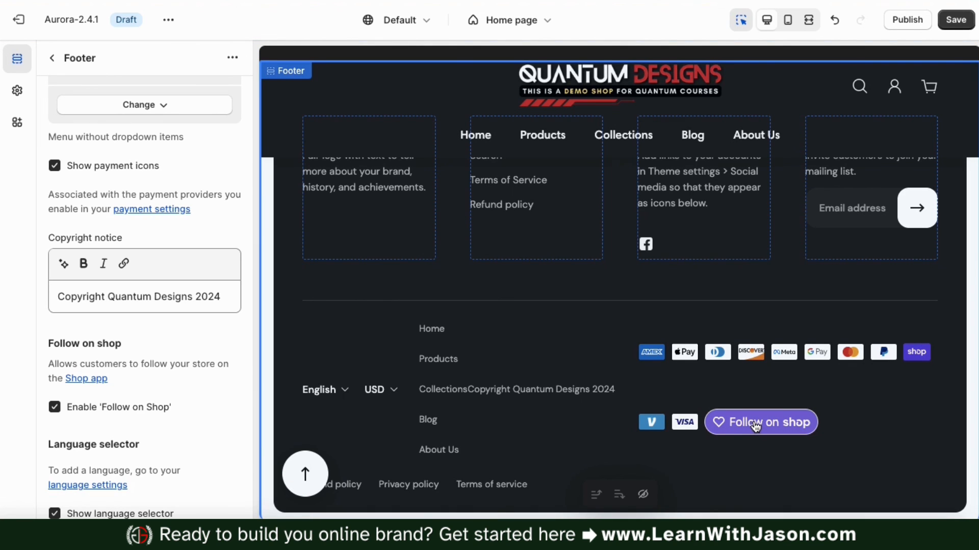
pyautogui.click(55, 167)
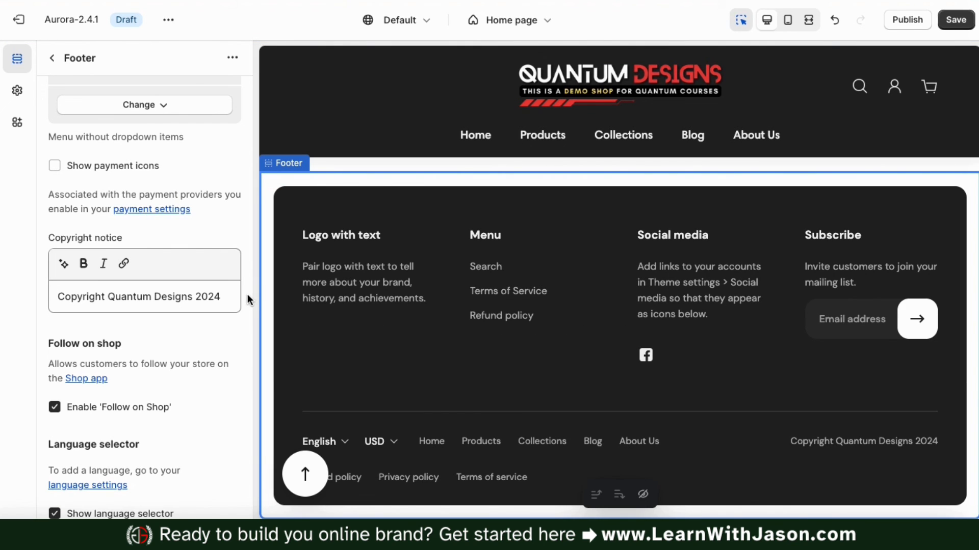
# Examine the footer's language selector setting and preview its list of languages
pyautogui.scroll(-6, 248, 298)
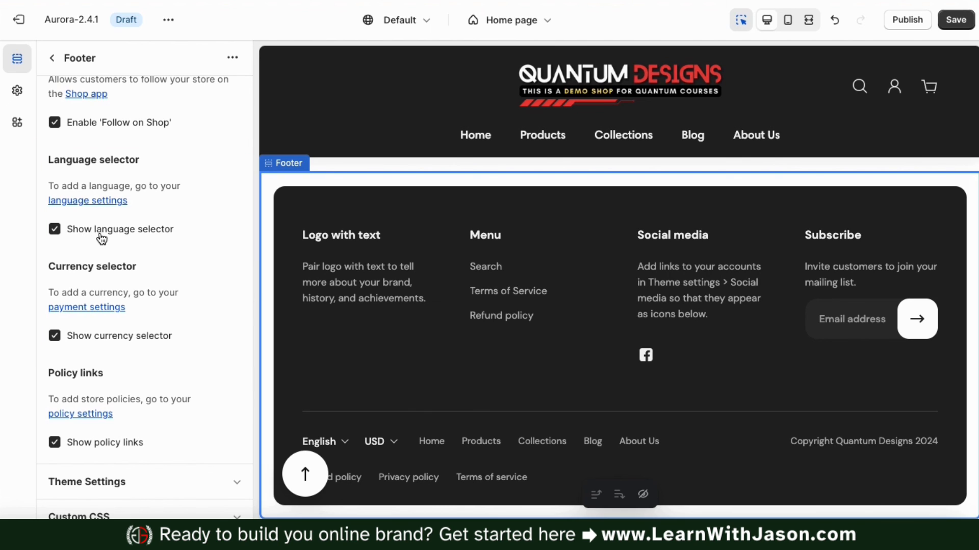
pyautogui.click(345, 442)
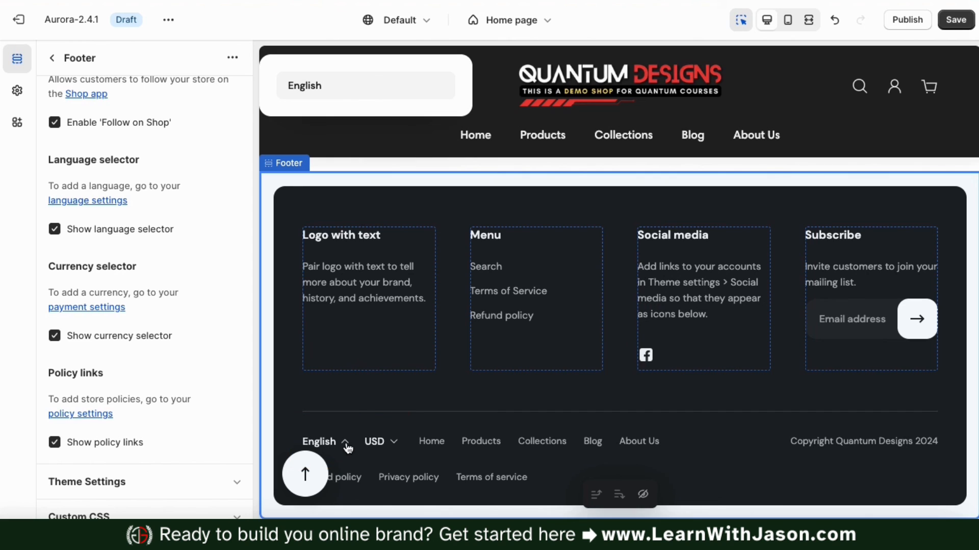
pyautogui.click(347, 448)
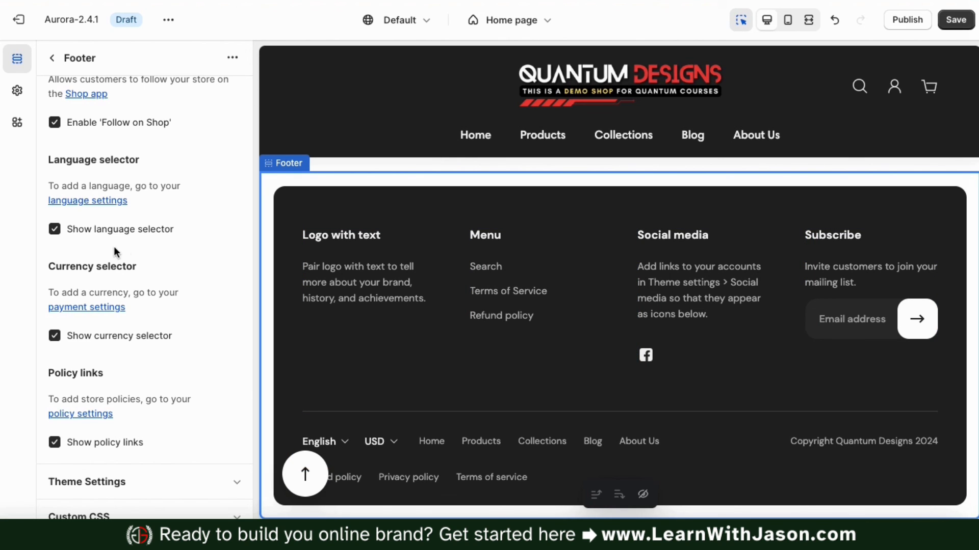
pyautogui.click(56, 232)
# Try hiding the footer's policy links and show them again
pyautogui.scroll(-1, 218, 290)
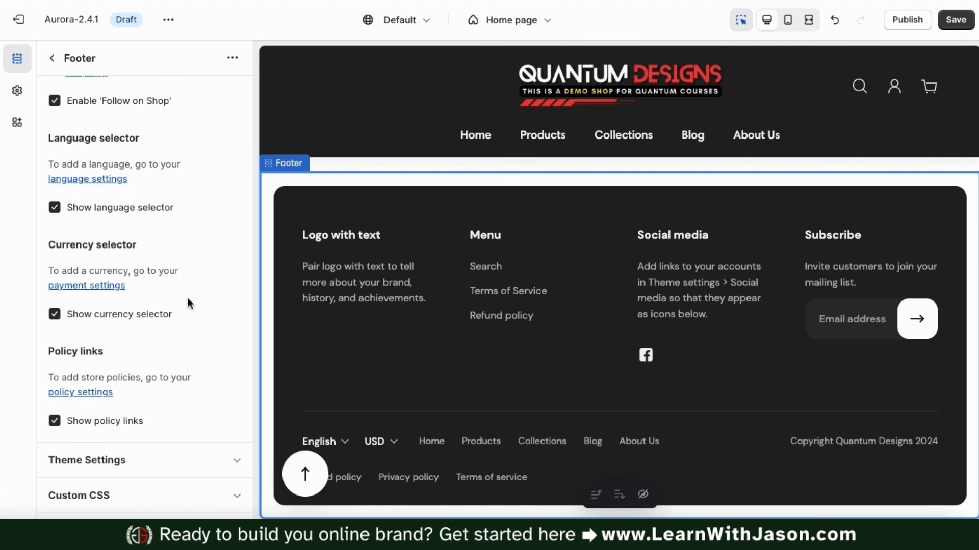
pyautogui.click(55, 423)
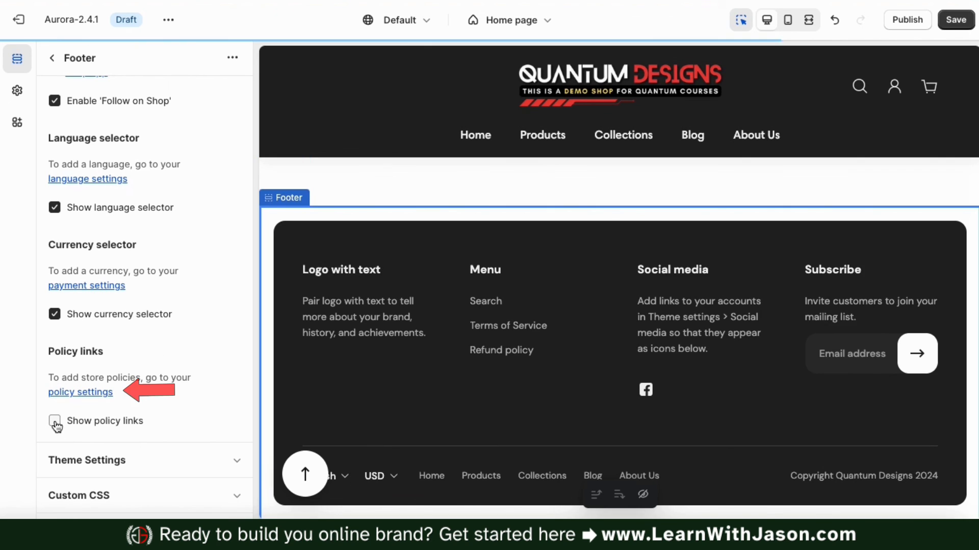
pyautogui.click(55, 422)
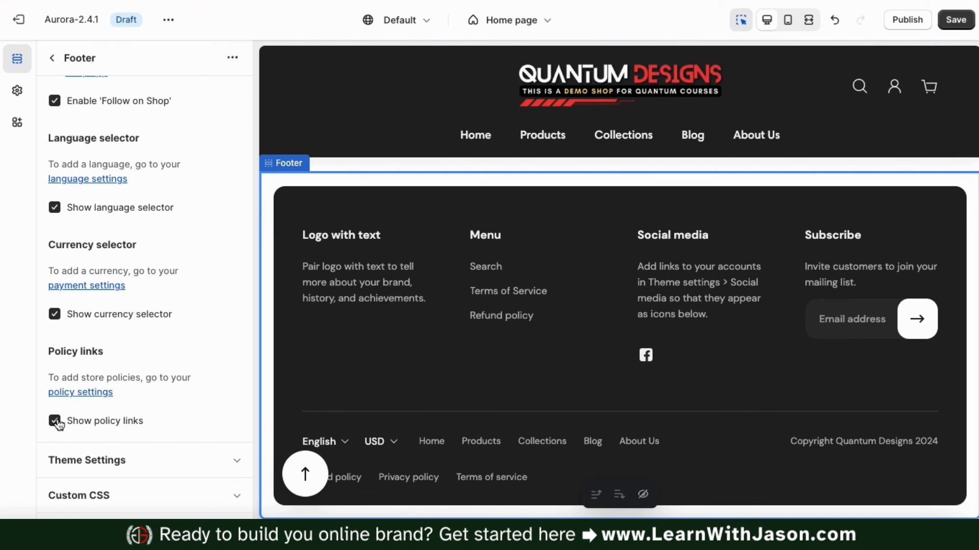
# Add a Text block and an Image block to the Footer section
pyautogui.scroll(6, 180, 384)
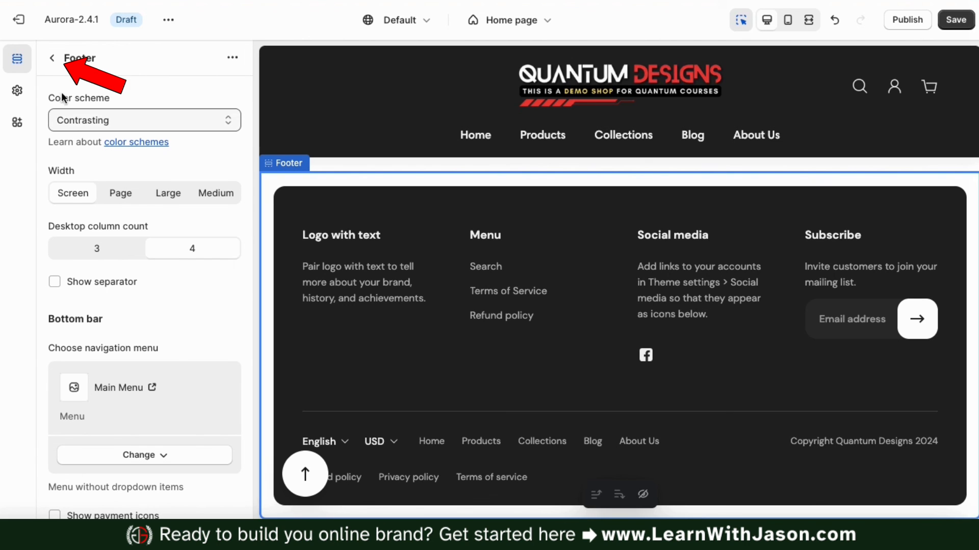
pyautogui.click(51, 57)
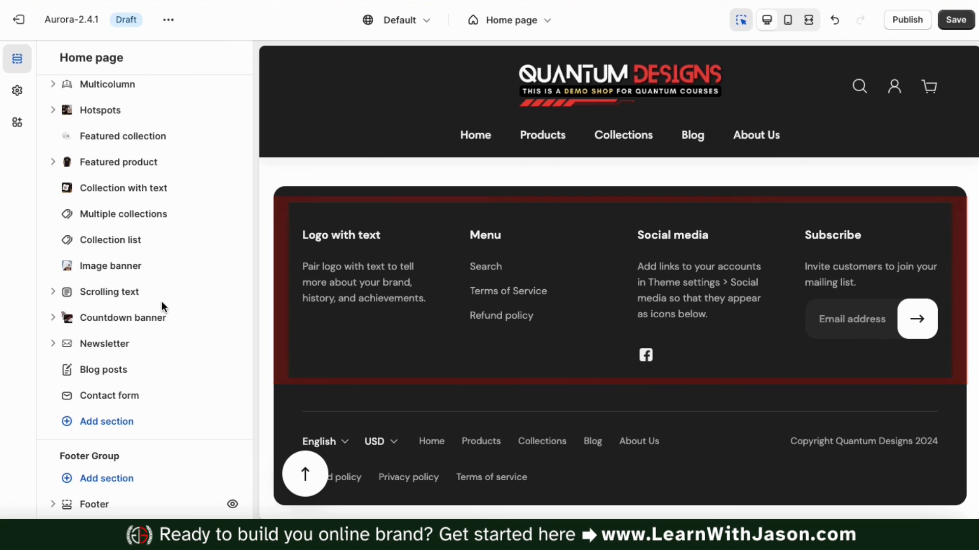
pyautogui.scroll(-1, 162, 303)
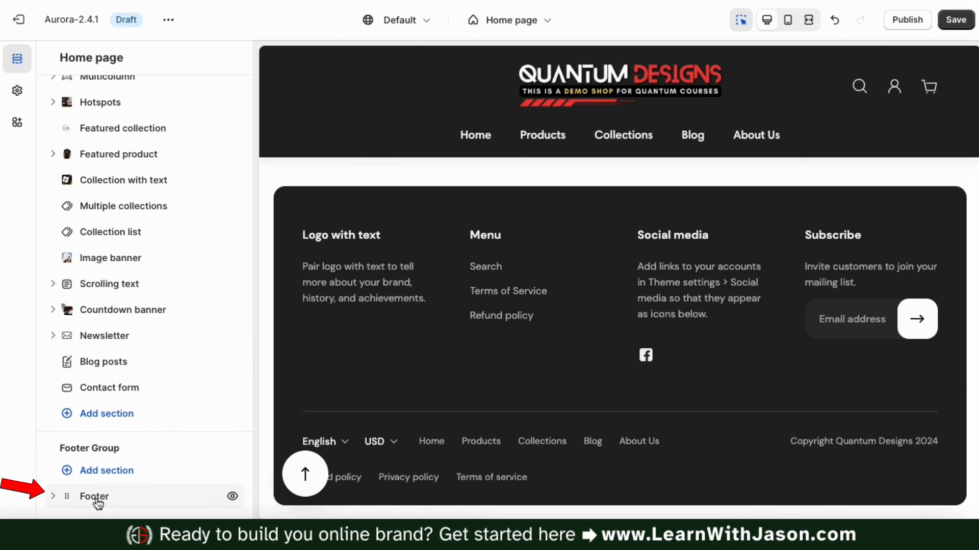
pyautogui.click(53, 497)
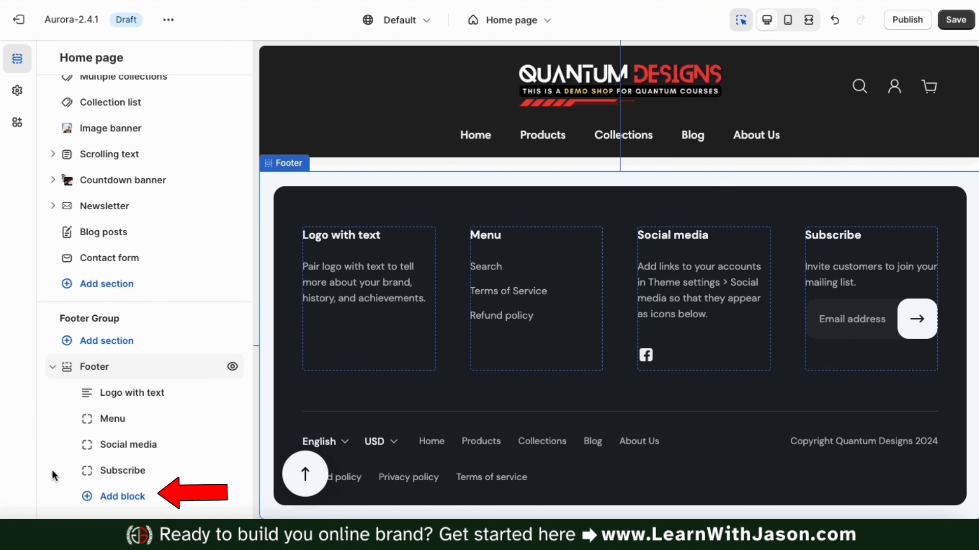
pyautogui.click(117, 502)
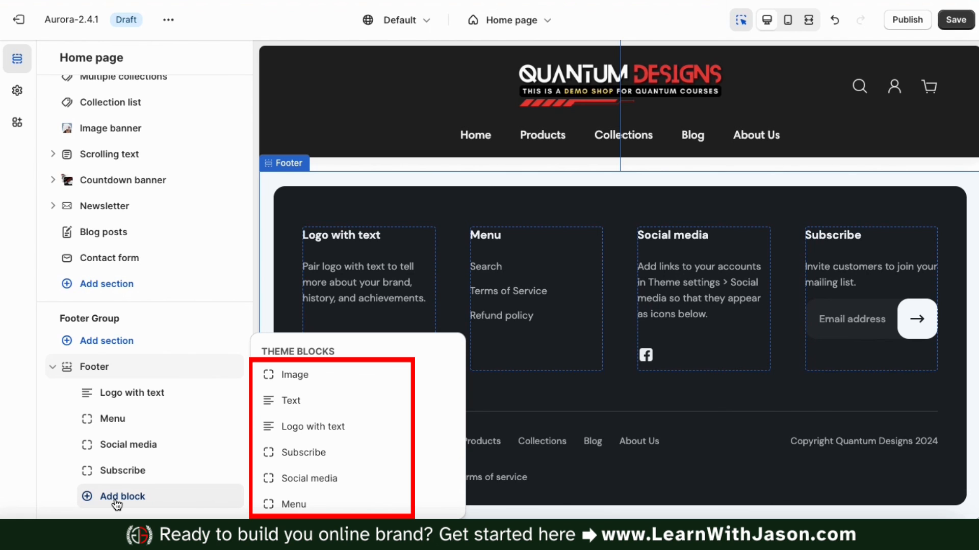
pyautogui.click(300, 401)
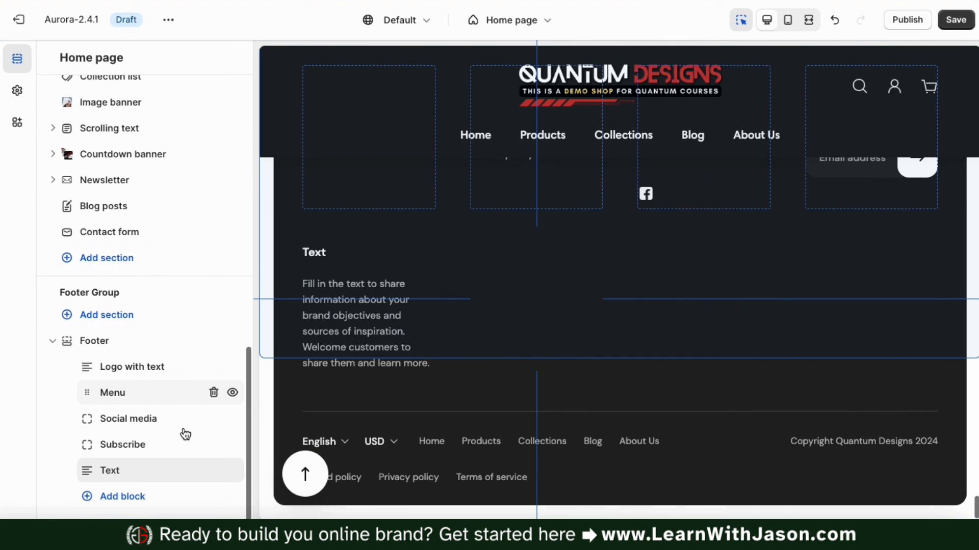
pyautogui.click(129, 498)
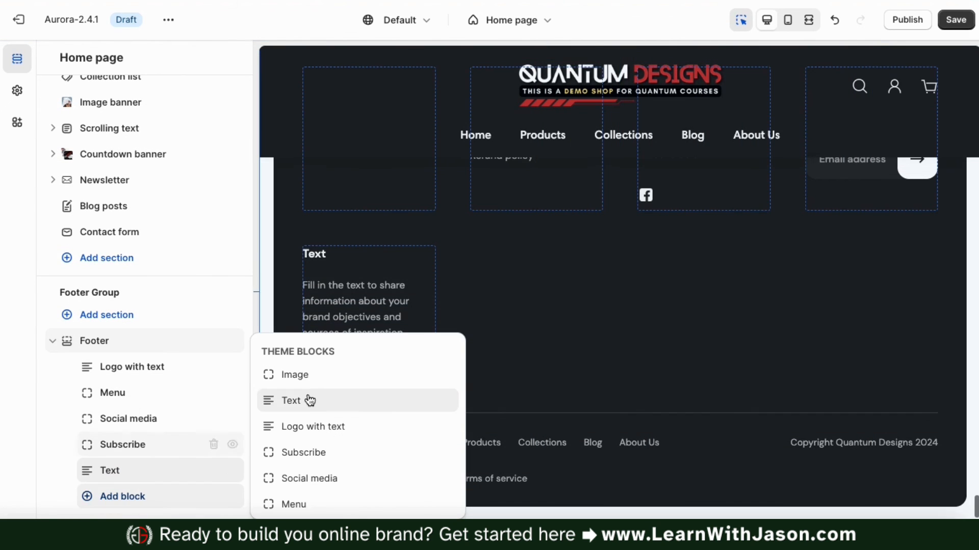
pyautogui.click(310, 377)
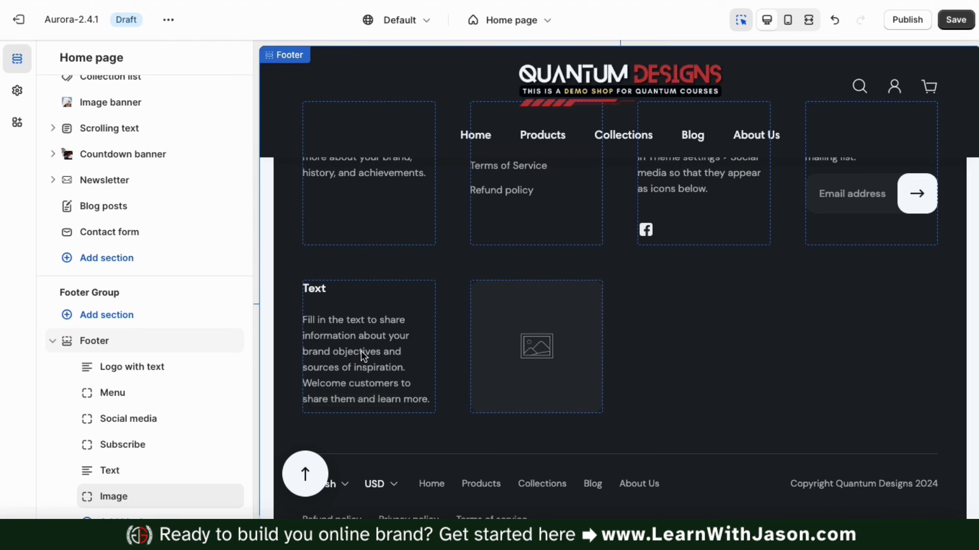
# Set the footer's Logo with text block to use the round QD_LOGO_783d image at a logo size of 90 px
pyautogui.scroll(2, 361, 352)
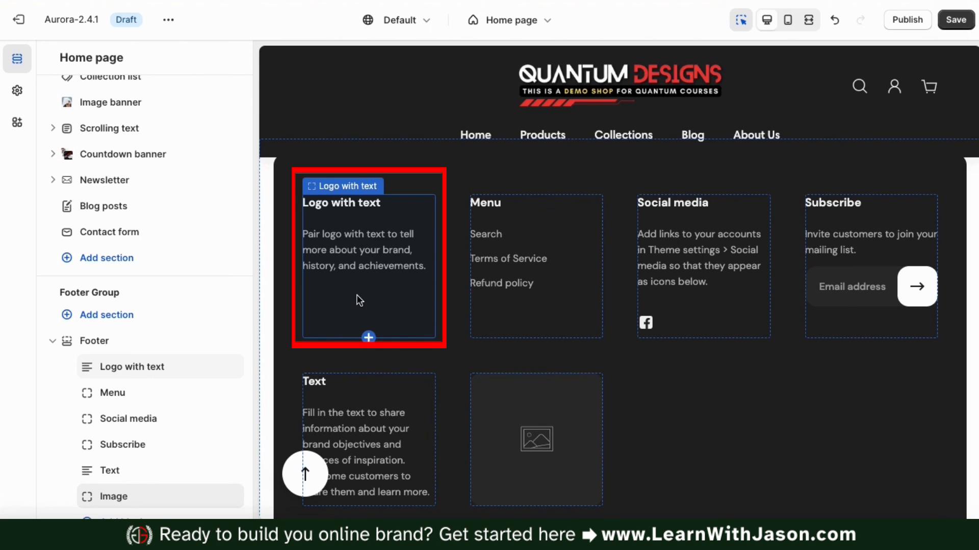
pyautogui.click(134, 377)
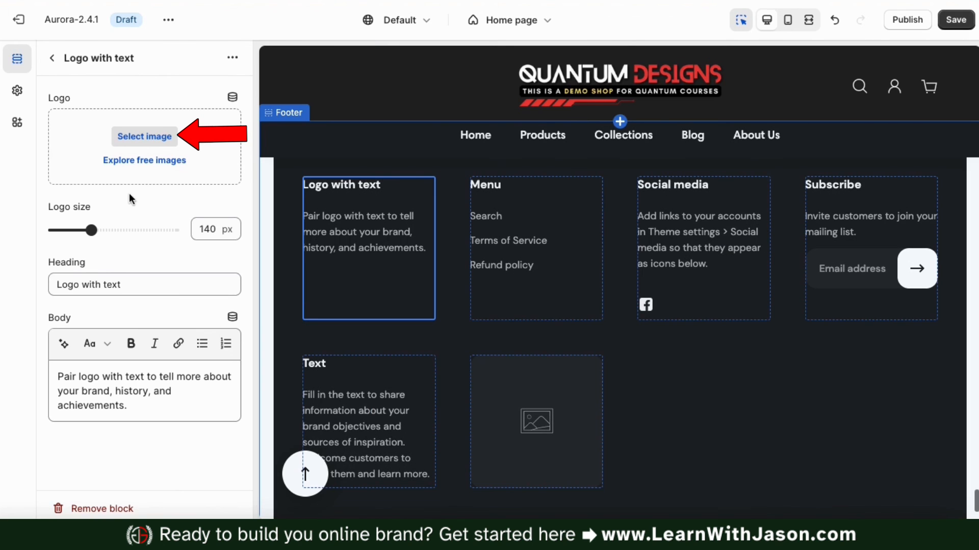
pyautogui.click(146, 145)
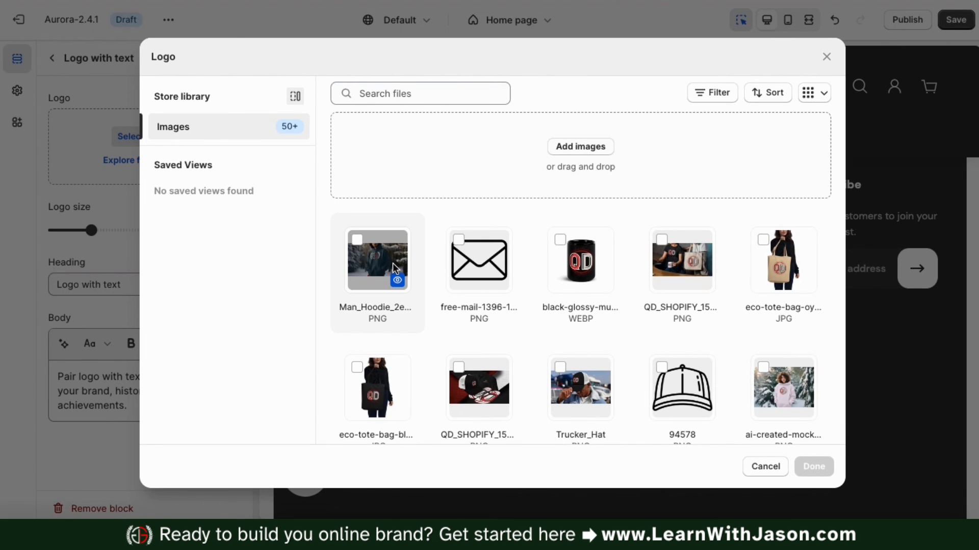
pyautogui.scroll(-5, 393, 263)
pyautogui.scroll(-5, 394, 267)
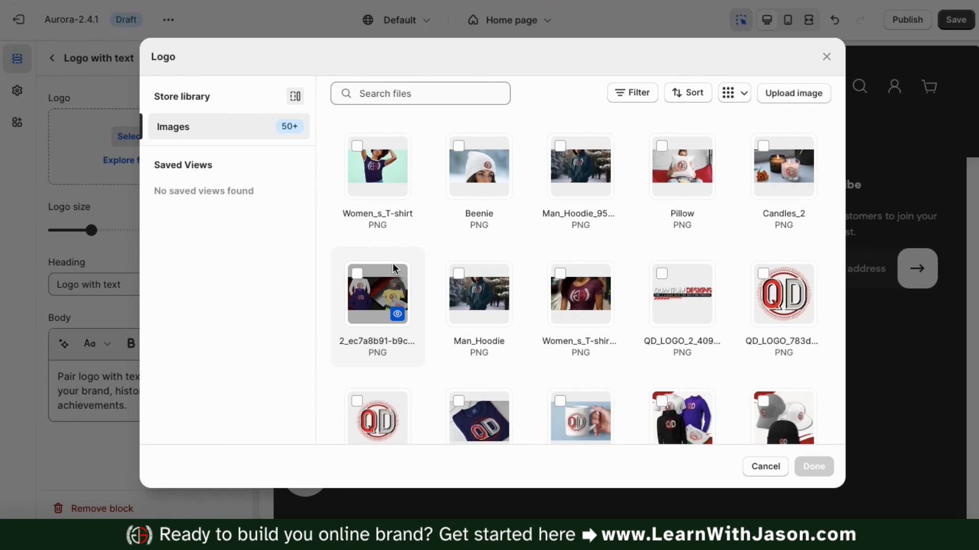
pyautogui.click(763, 275)
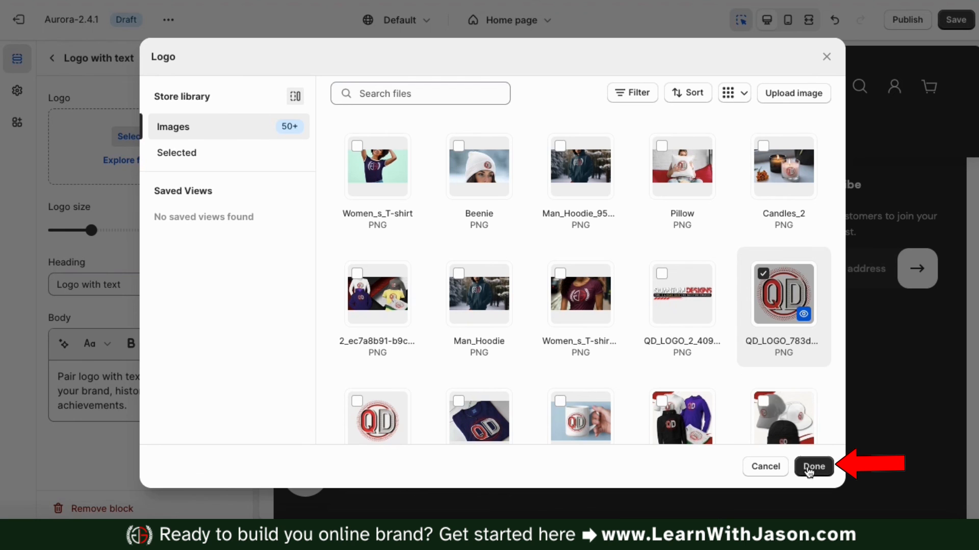
pyautogui.click(814, 467)
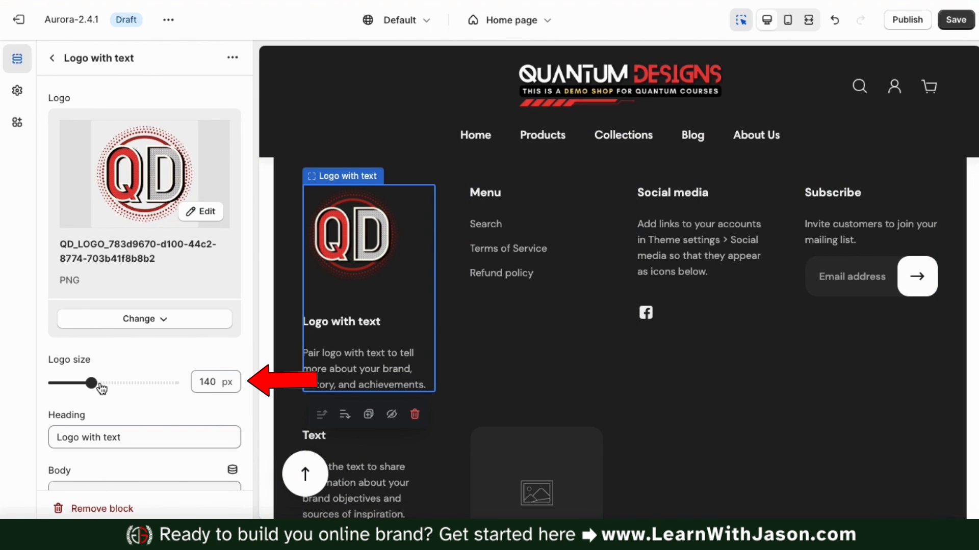
pyautogui.moveTo(91, 383); pyautogui.dragTo(76, 383)
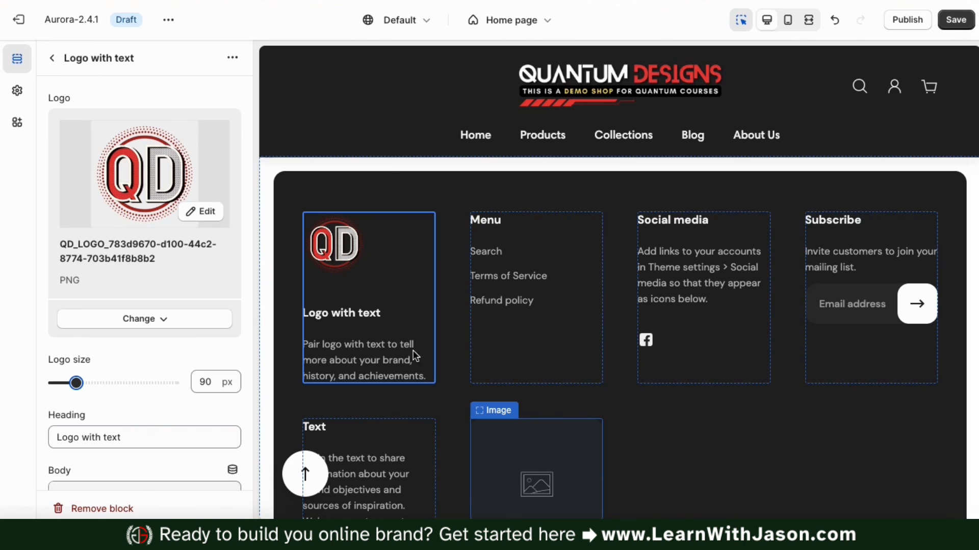
# Set the Logo with text block's heading to "Quantum Designs" and its body to "Where stylish entrepreneurs shop."
pyautogui.scroll(-1, 203, 361)
pyautogui.scroll(-2, 203, 361)
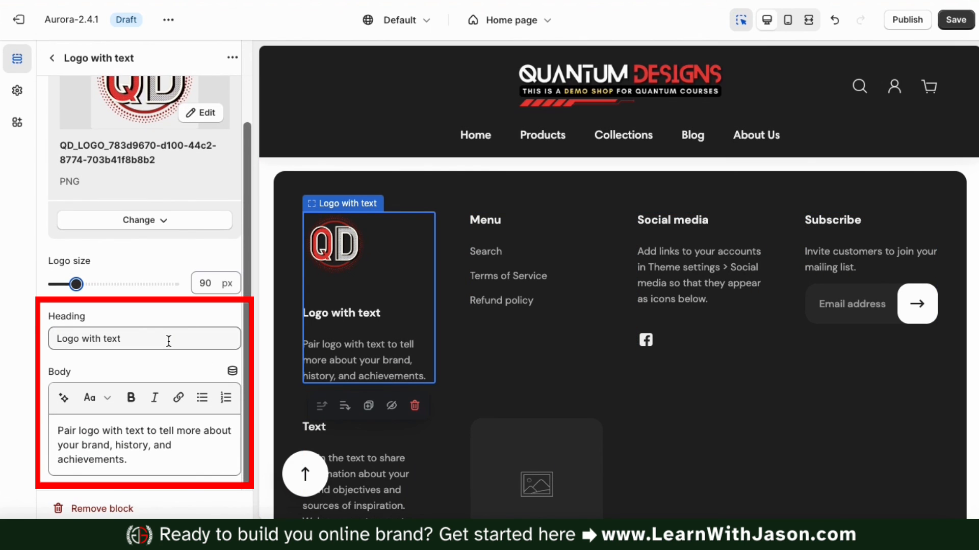
pyautogui.tripleClick(144, 331)
pyautogui.write('Qua')
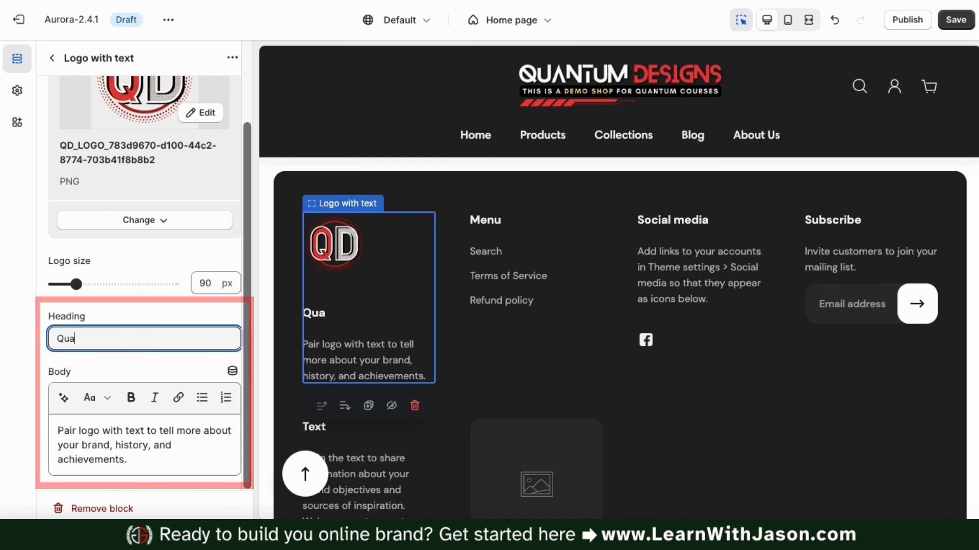
pyautogui.write('tntum')
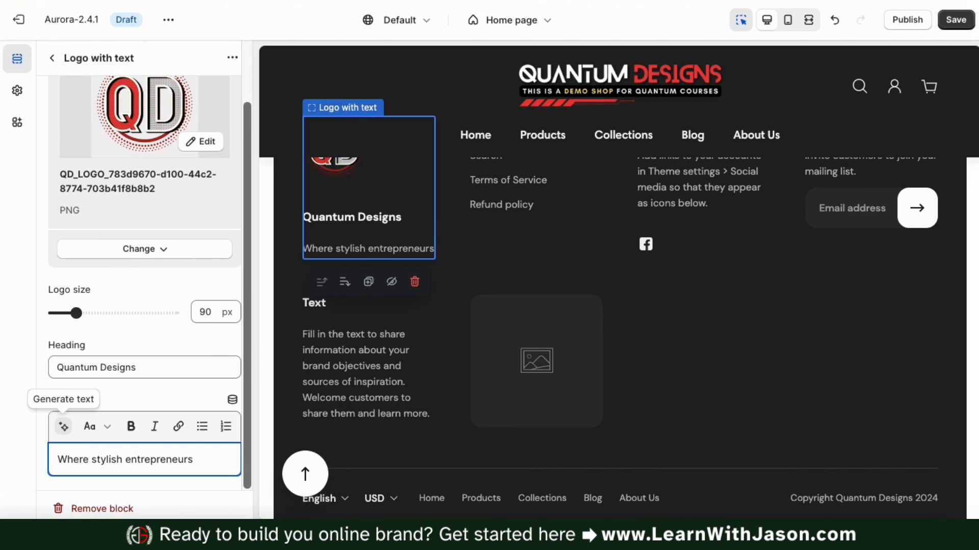
pyautogui.write('shop.')
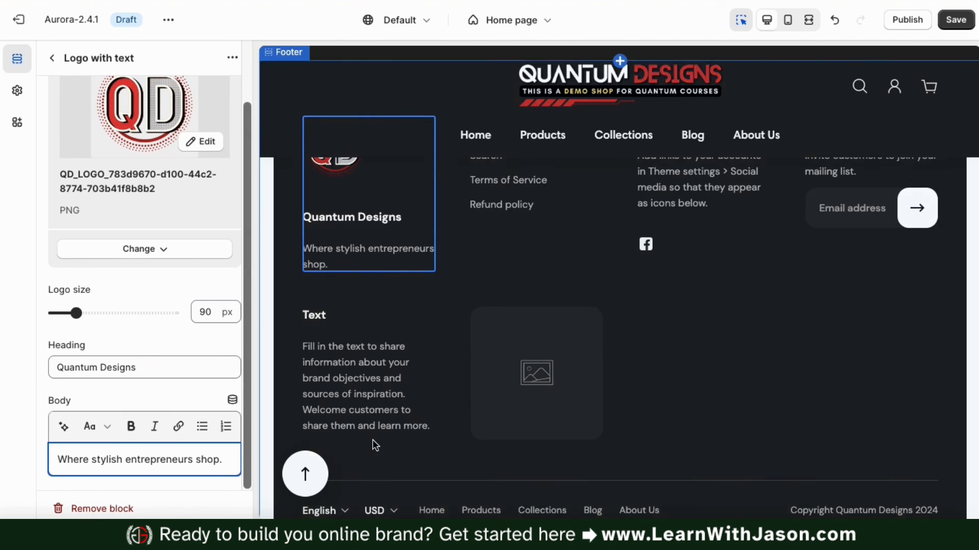
# Leave the Logo with text block and choose the last-listed Main Menu as the navigation menu for the footer's Menu block
pyautogui.scroll(2, 374, 442)
pyautogui.click(382, 329)
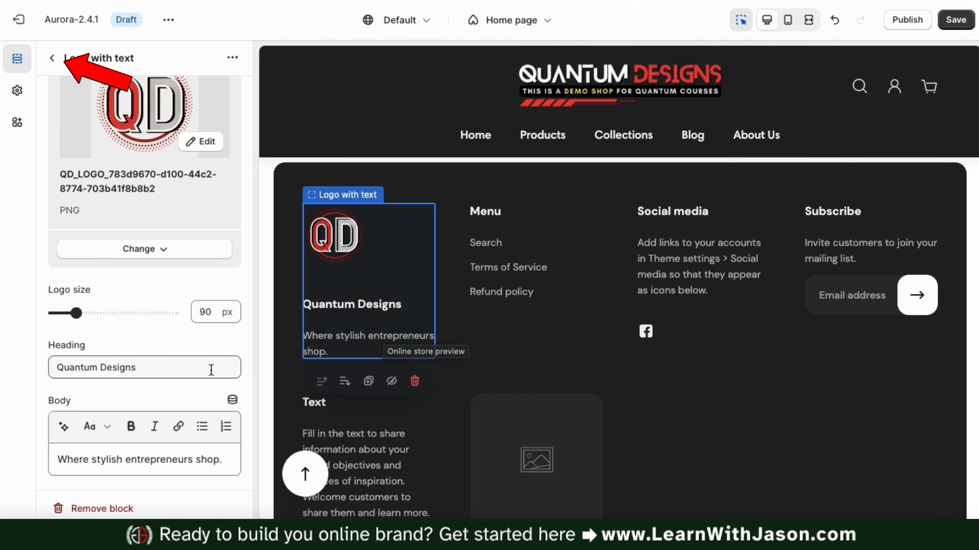
pyautogui.scroll(2, 211, 370)
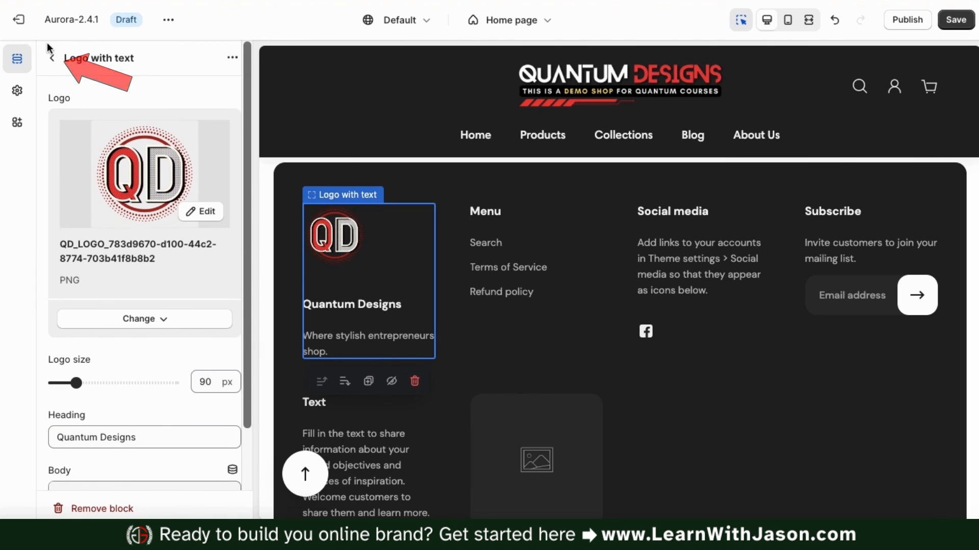
pyautogui.click(51, 58)
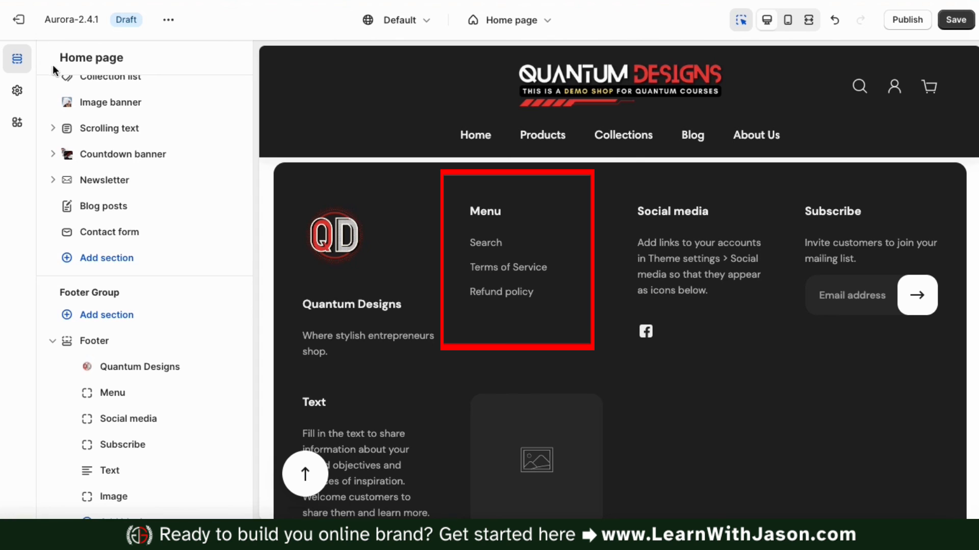
pyautogui.click(111, 401)
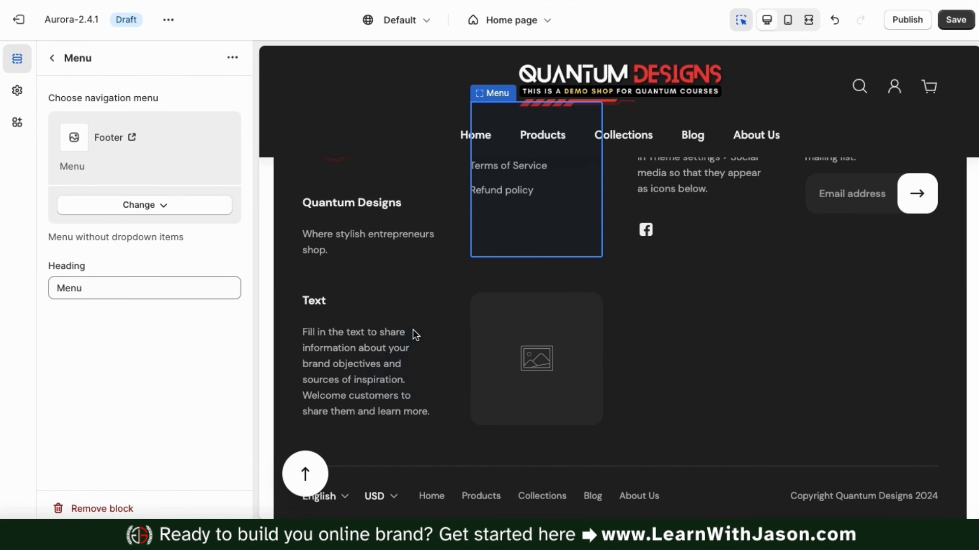
pyautogui.scroll(-2, 413, 329)
pyautogui.scroll(3, 454, 238)
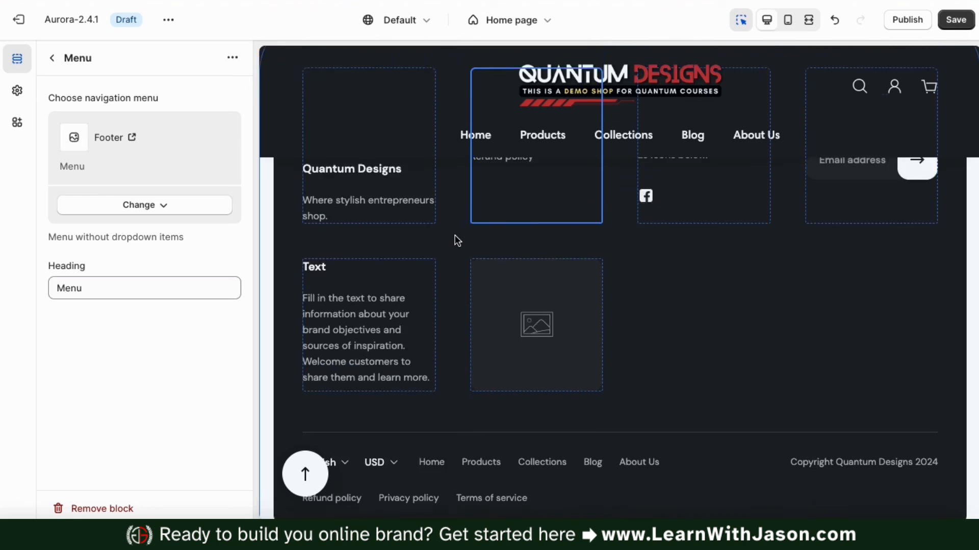
pyautogui.click(161, 206)
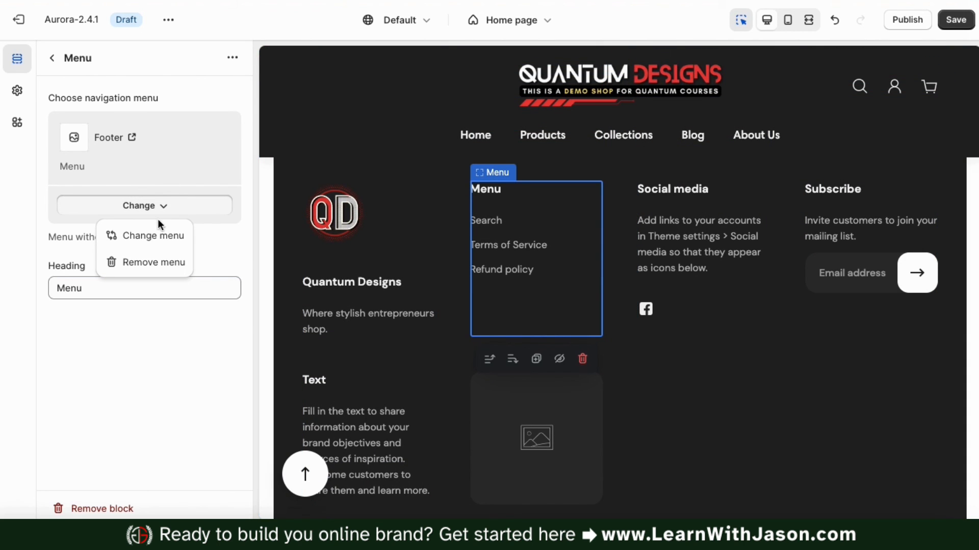
pyautogui.click(154, 235)
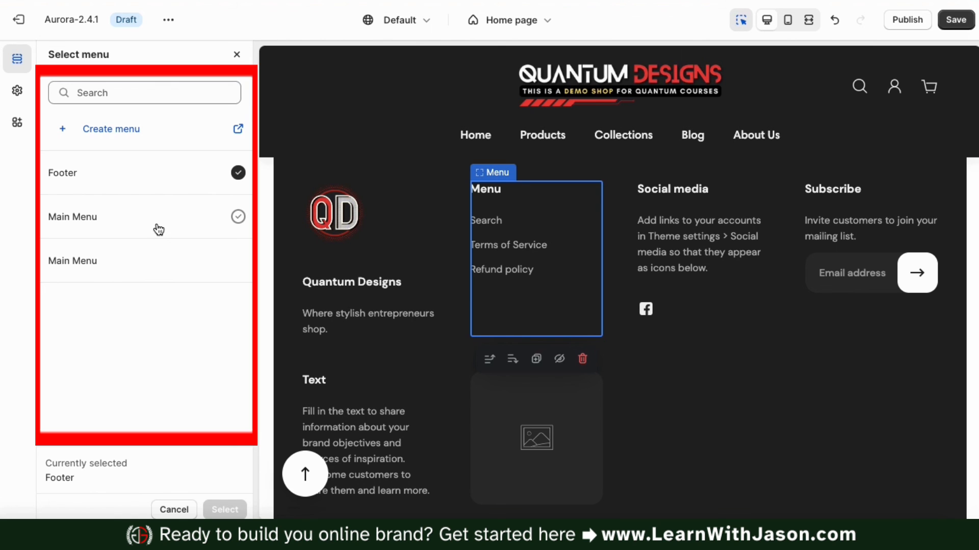
pyautogui.click(147, 260)
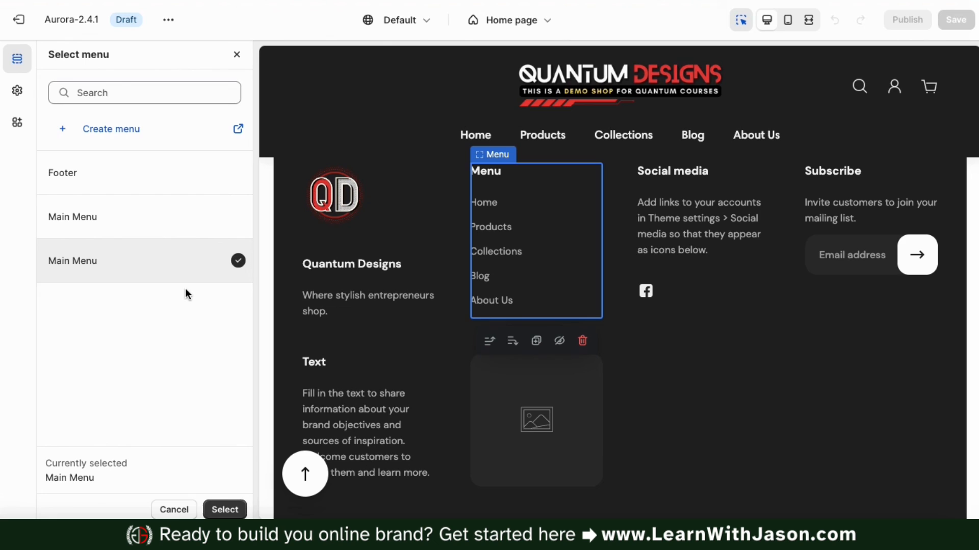
pyautogui.click(131, 143)
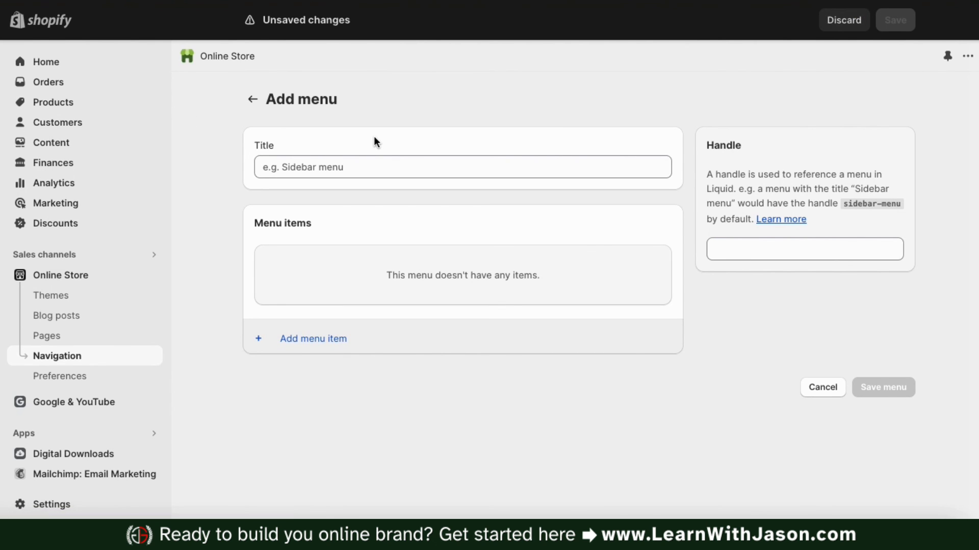
pyautogui.click(361, 174)
pyautogui.write('Footer Me')
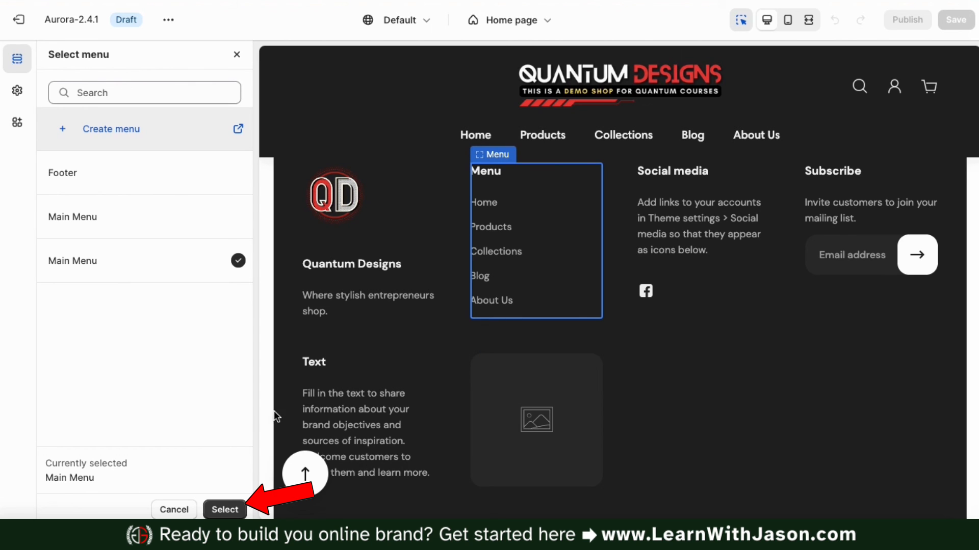
# Apply the Main Menu choice and set the footer Menu block's heading to "Browse Our Shop"
pyautogui.click(225, 509)
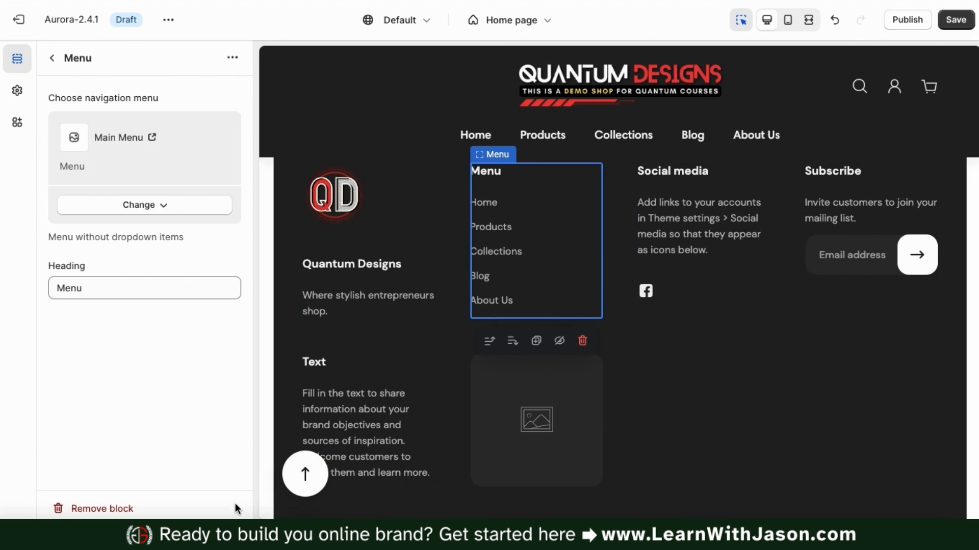
pyautogui.scroll(1, 373, 371)
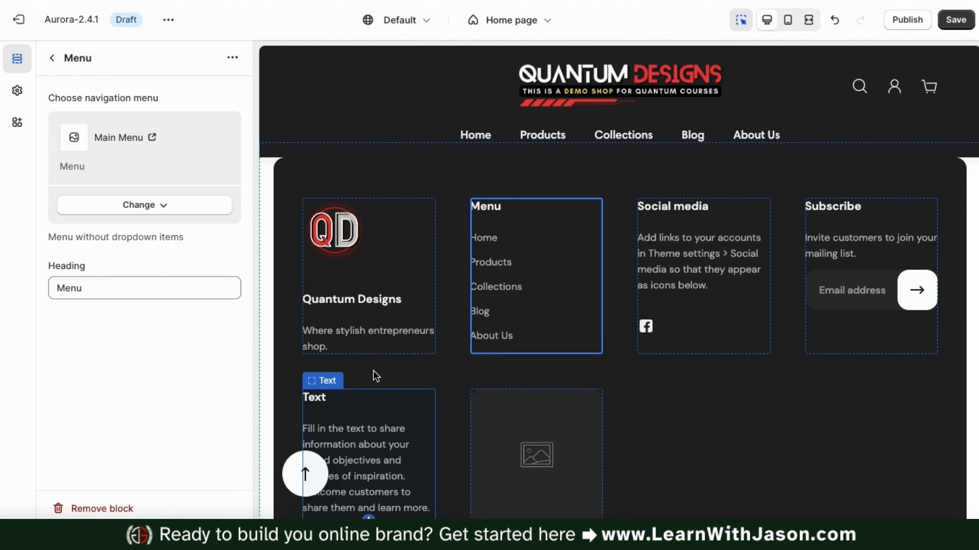
pyautogui.doubleClick(129, 284)
pyautogui.write('Browse Our Shop')
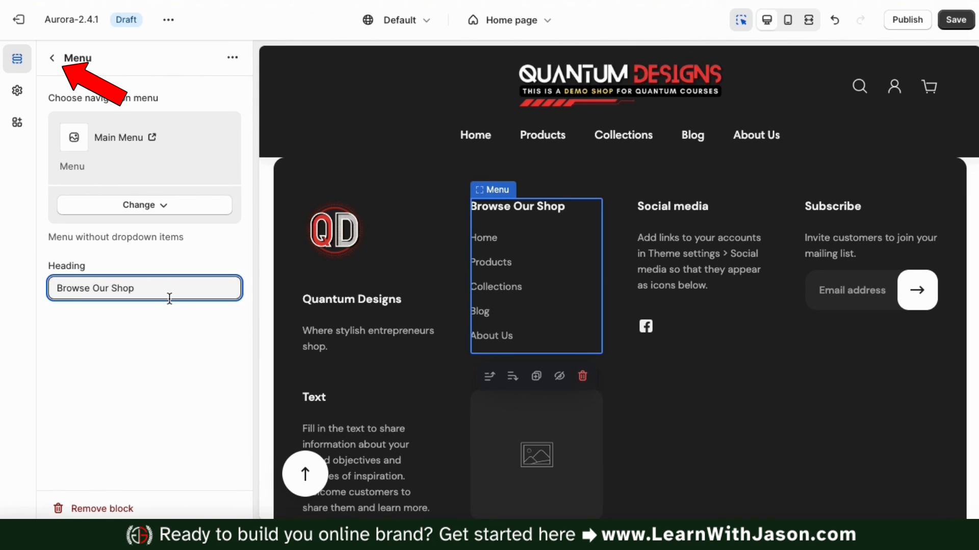
pyautogui.click(172, 347)
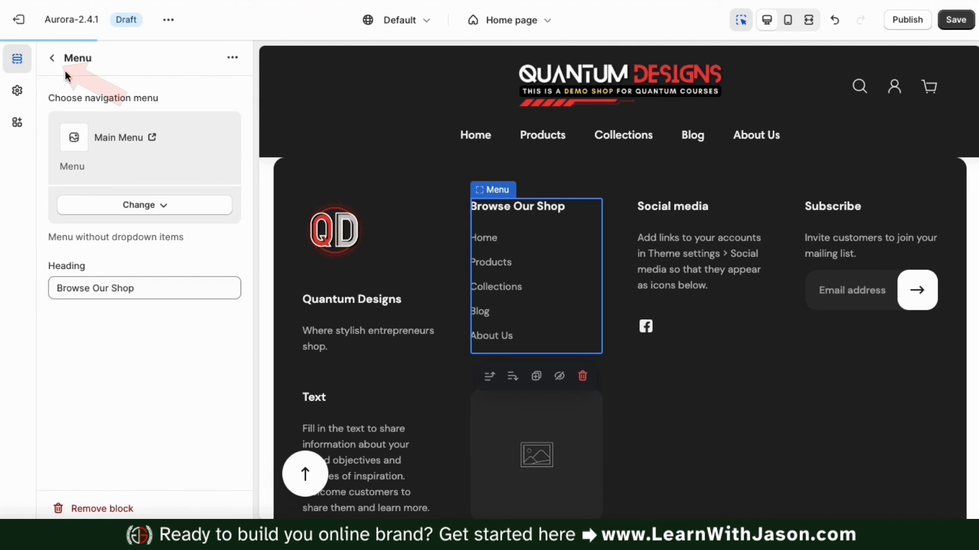
pyautogui.click(54, 59)
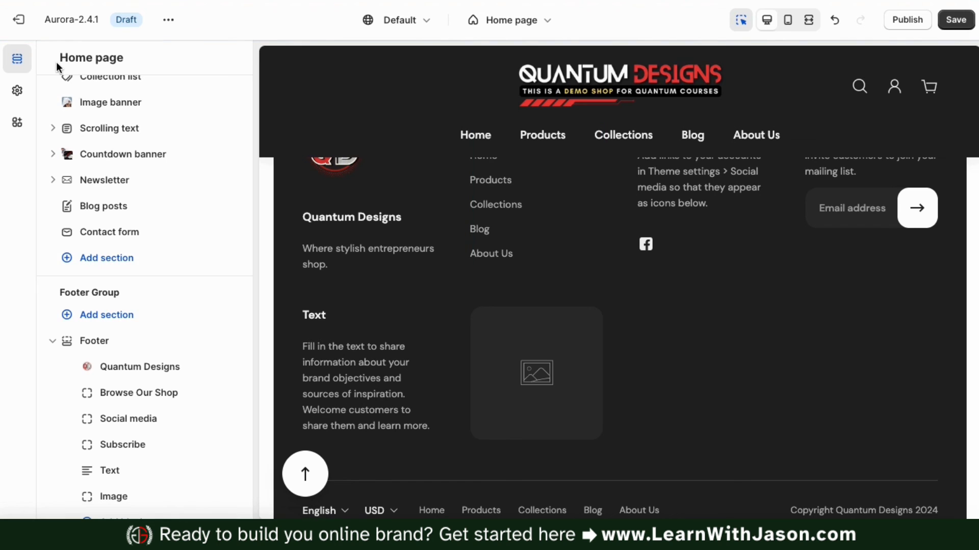
# Set the heading of the footer's Social media block to "Connect With Us!"
pyautogui.scroll(3, 338, 251)
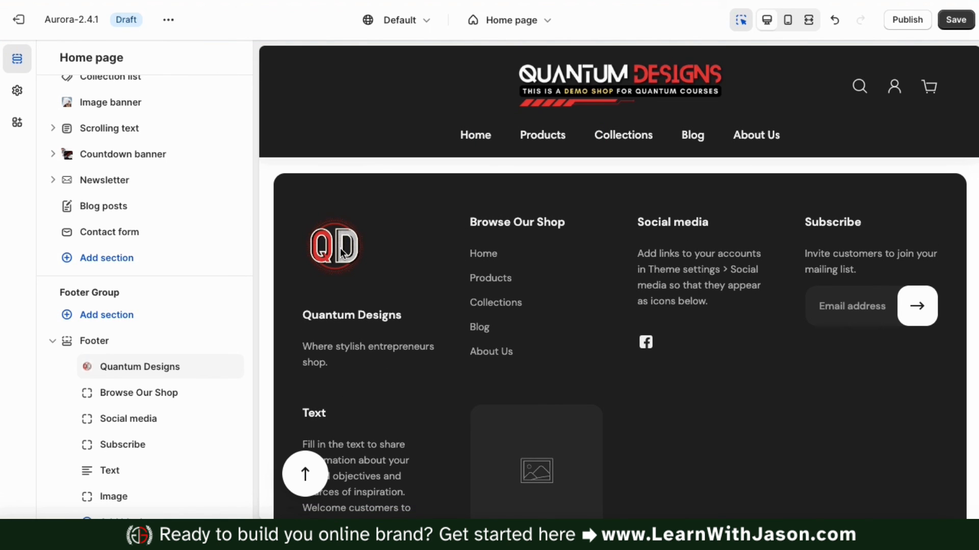
pyautogui.scroll(-1, 228, 298)
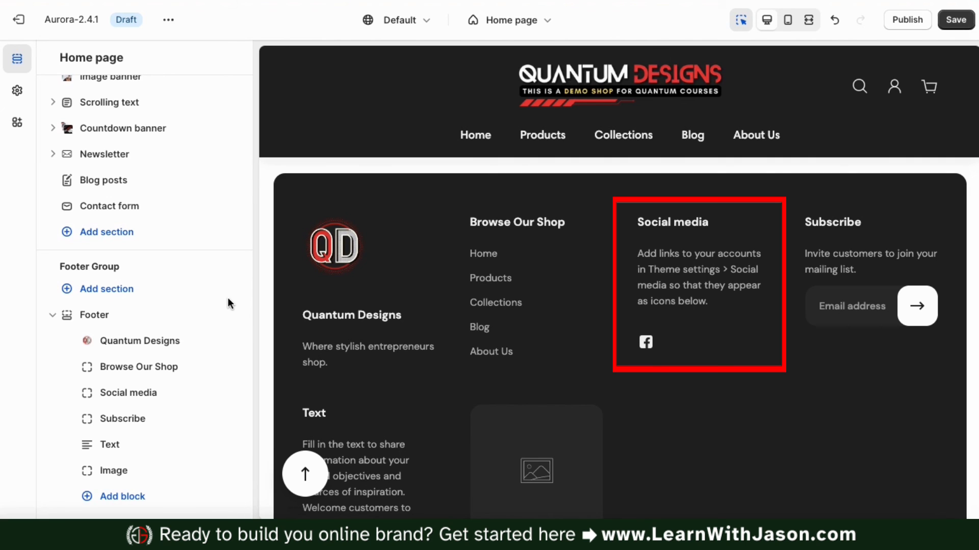
pyautogui.click(125, 397)
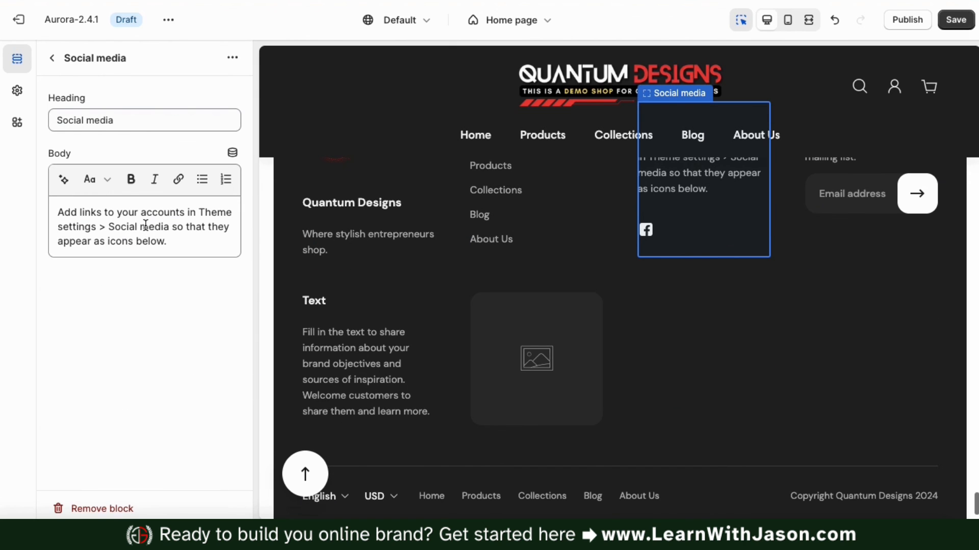
pyautogui.scroll(2, 439, 264)
pyautogui.scroll(-1, 439, 264)
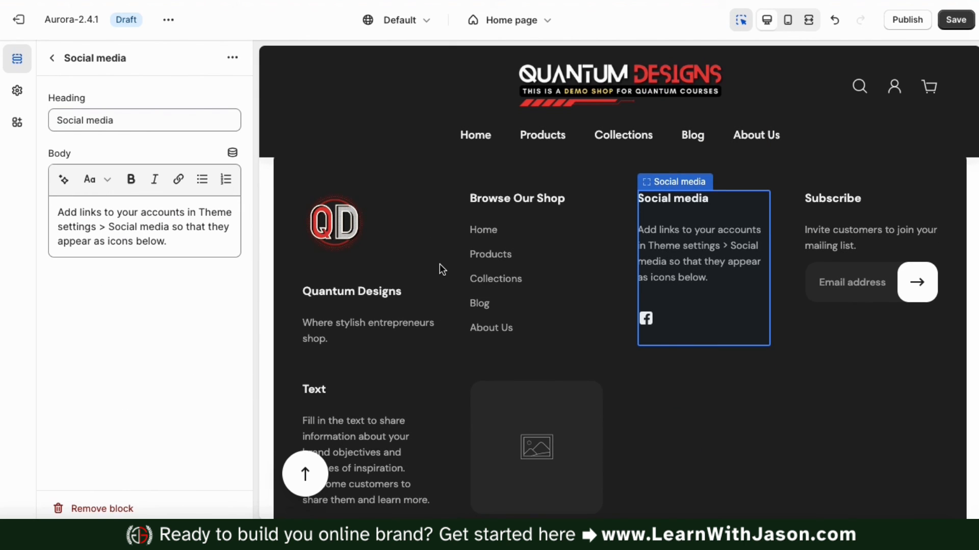
pyautogui.tripleClick(148, 124)
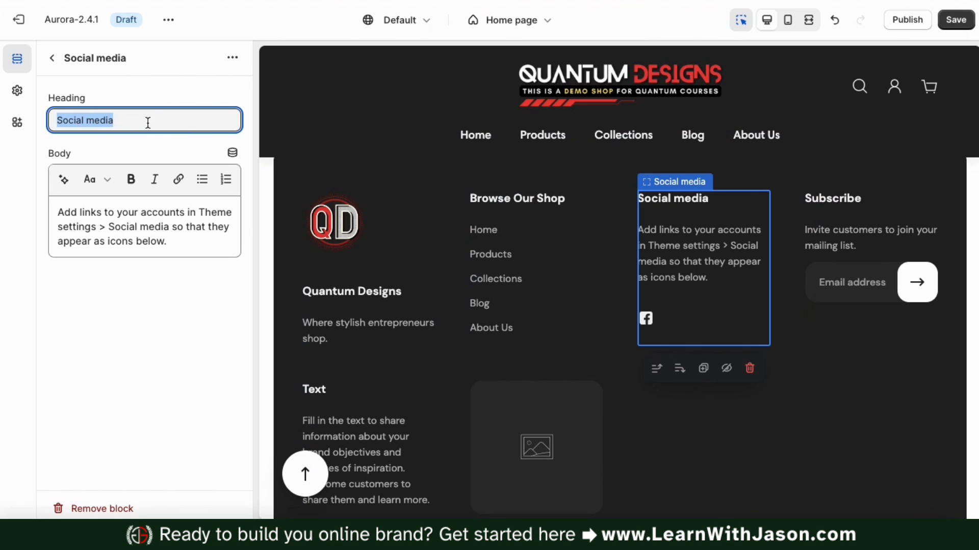
pyautogui.write('Connect With Use')
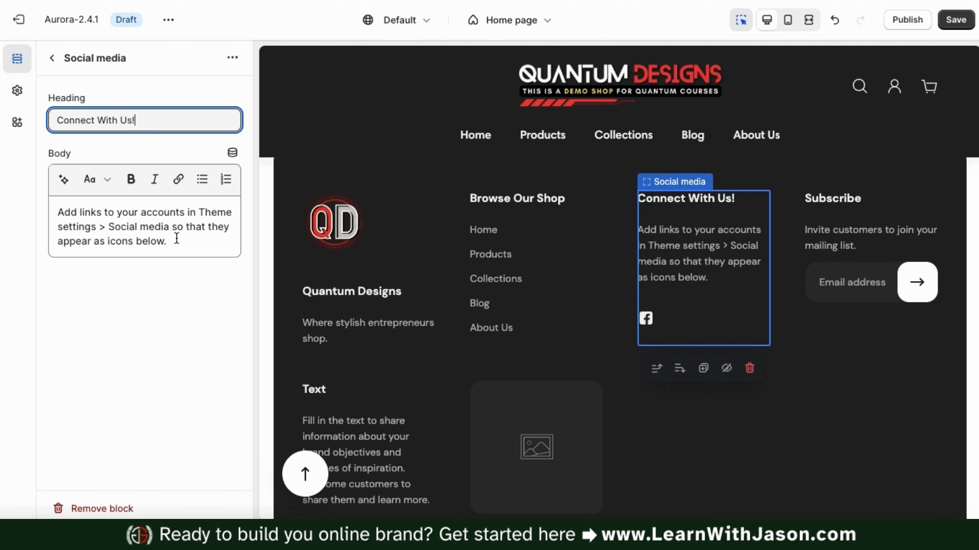
# Replace the Social media block's body with "Visit our social media pages to learn more about our products!" and return to the section list
pyautogui.moveTo(171, 243); pyautogui.dragTo(53, 212)
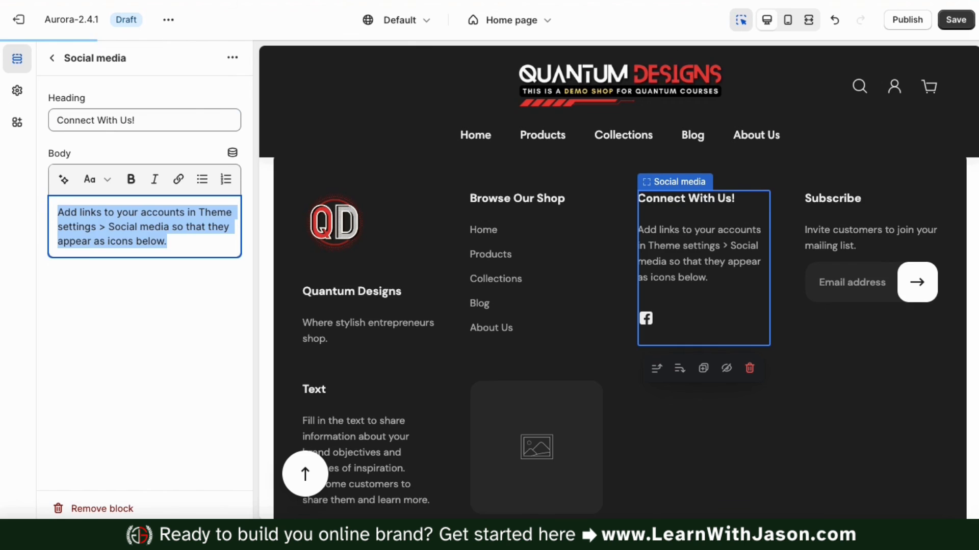
pyautogui.write('Visit our')
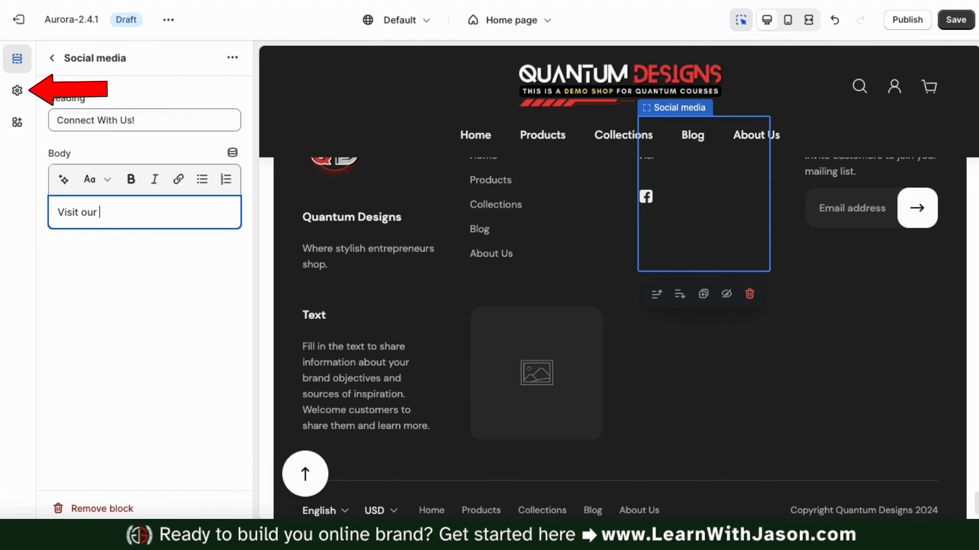
pyautogui.write(' social media pages to')
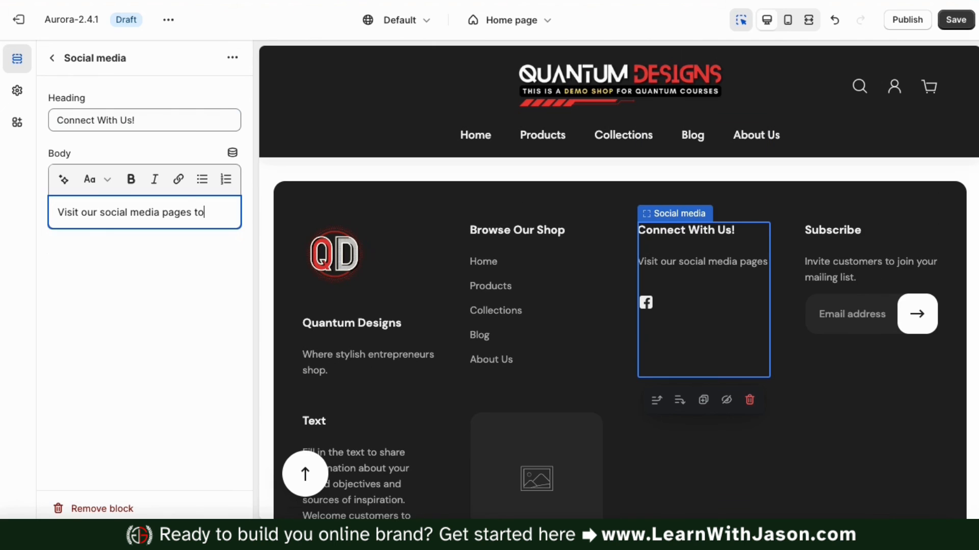
pyautogui.write(' learn more')
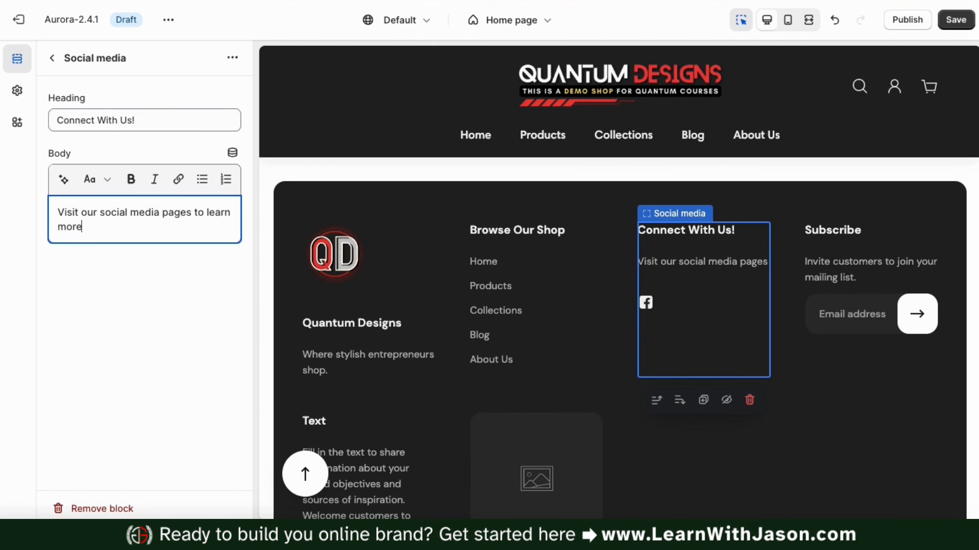
pyautogui.write(' about ou')
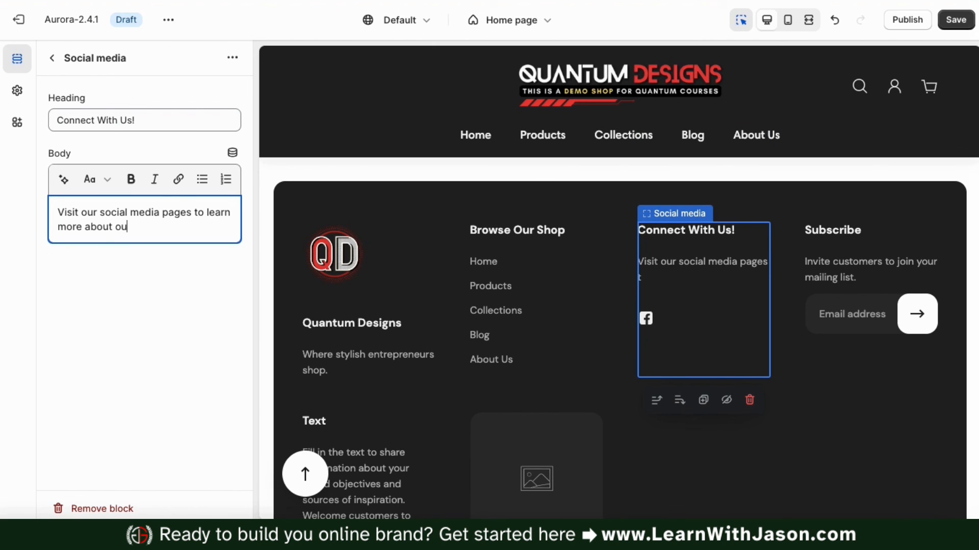
pyautogui.write('r products!')
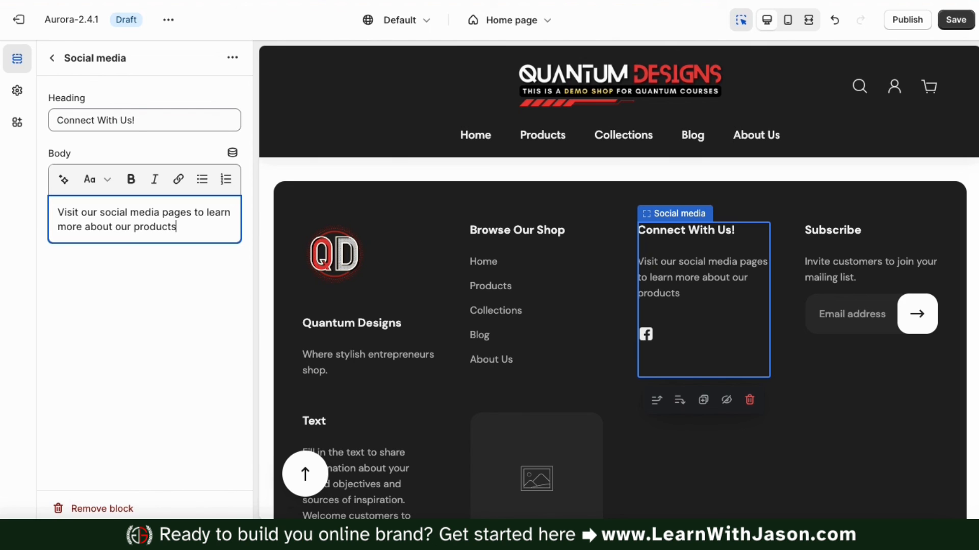
pyautogui.click(56, 61)
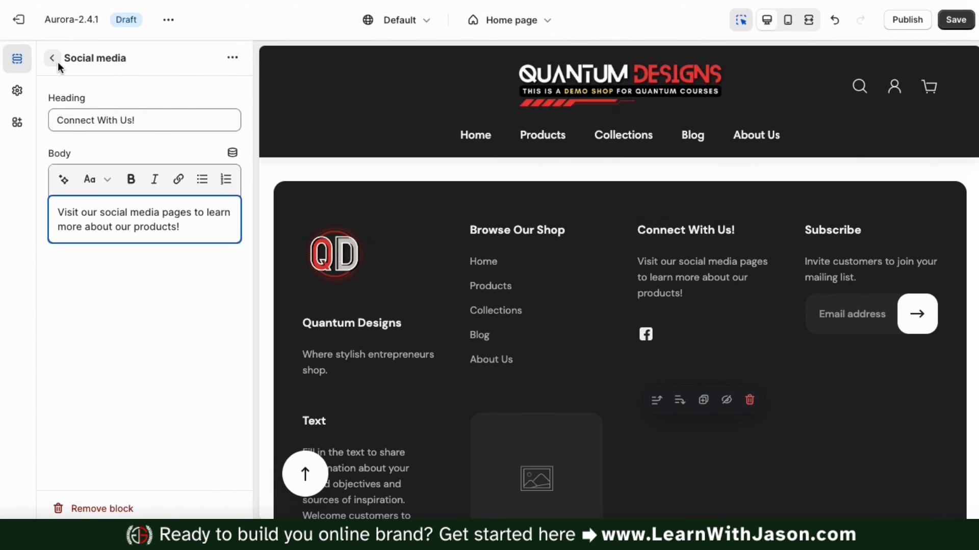
# Set the footer Subscribe block's heading to "Get Special Offers" and its body to "Join our mailing list for special offers and discounts."
pyautogui.scroll(5, 504, 243)
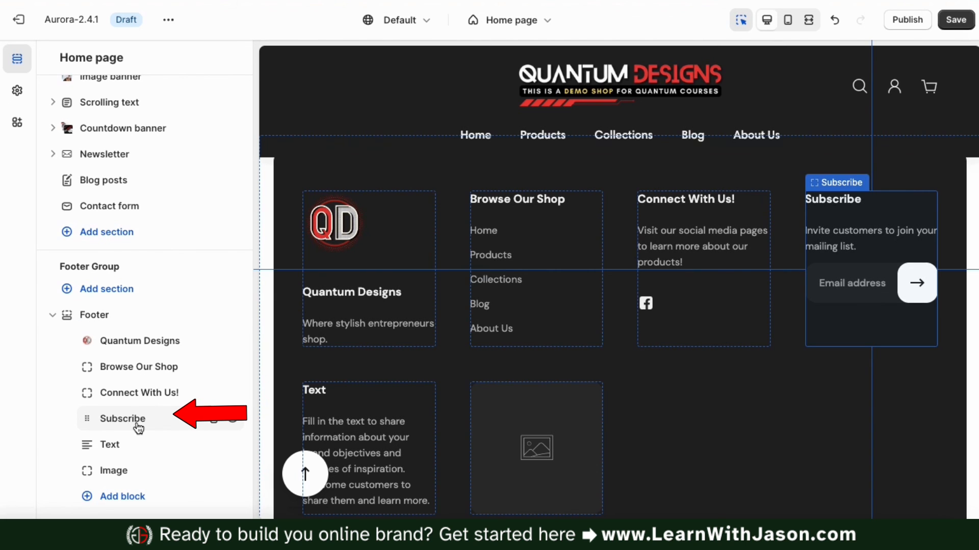
pyautogui.click(120, 422)
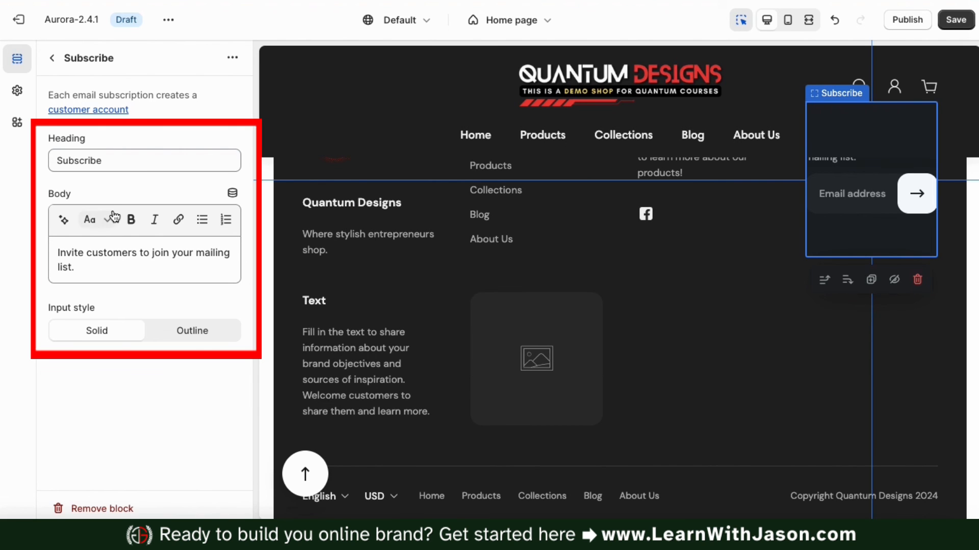
pyautogui.scroll(2, 497, 382)
pyautogui.scroll(1, 499, 387)
pyautogui.click(151, 164)
pyautogui.doubleClick(152, 163)
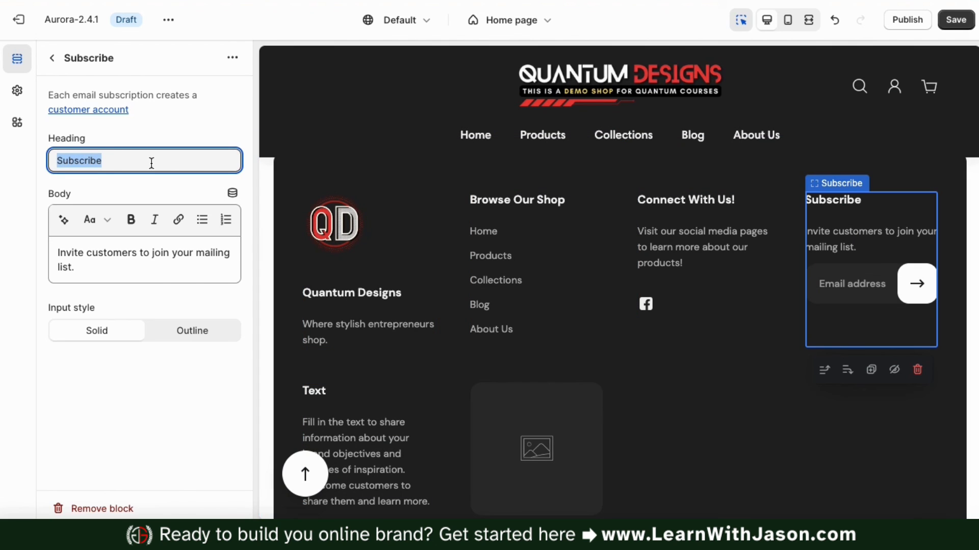
pyautogui.write('Get Spe')
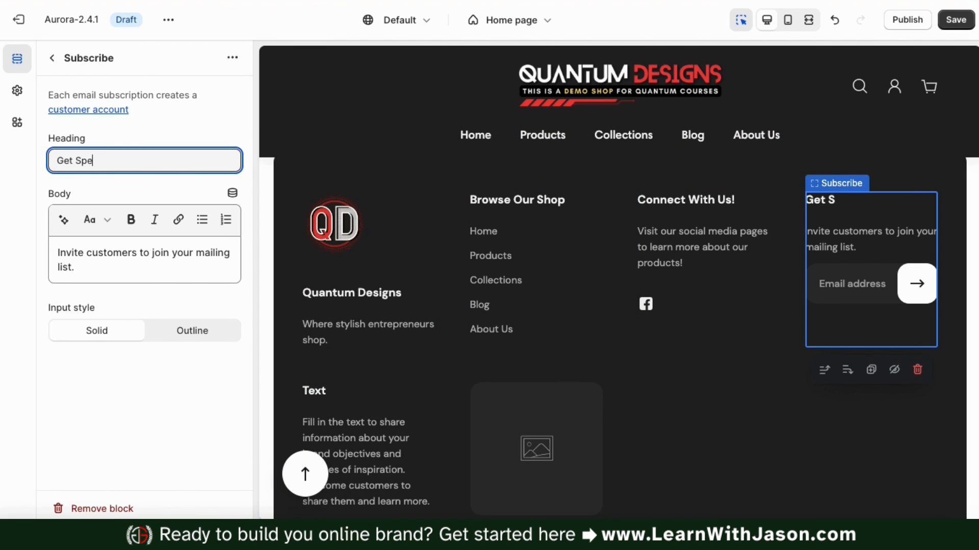
pyautogui.write('c')
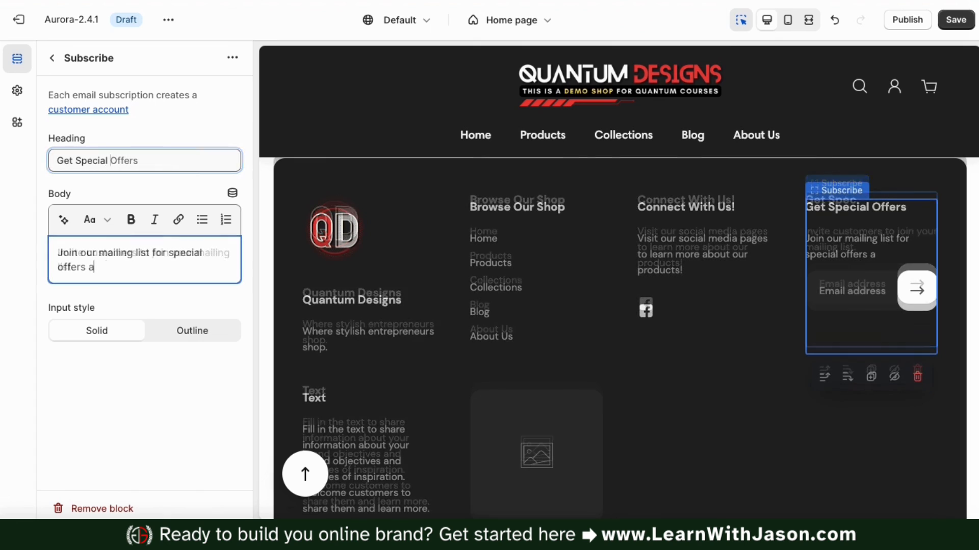
pyautogui.write('nd d')
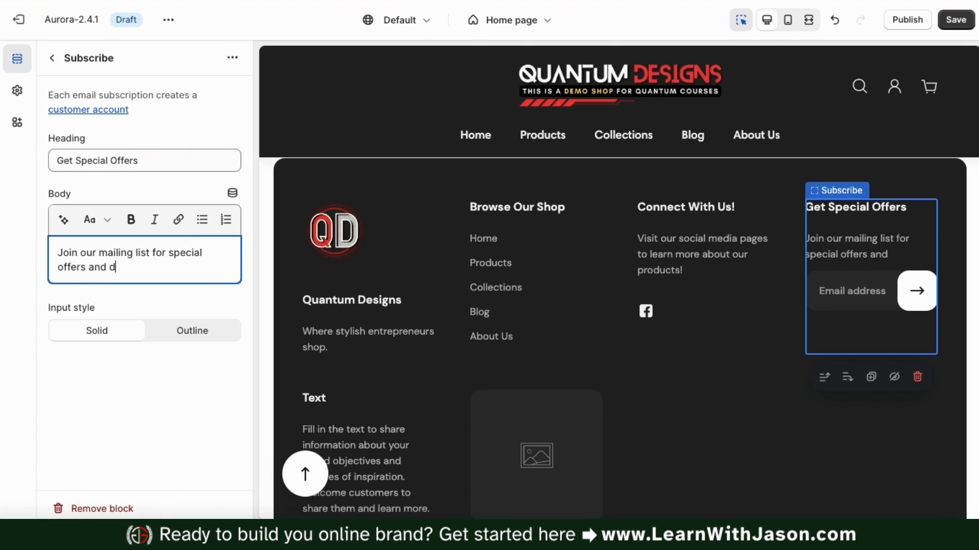
pyautogui.write('iscounts.')
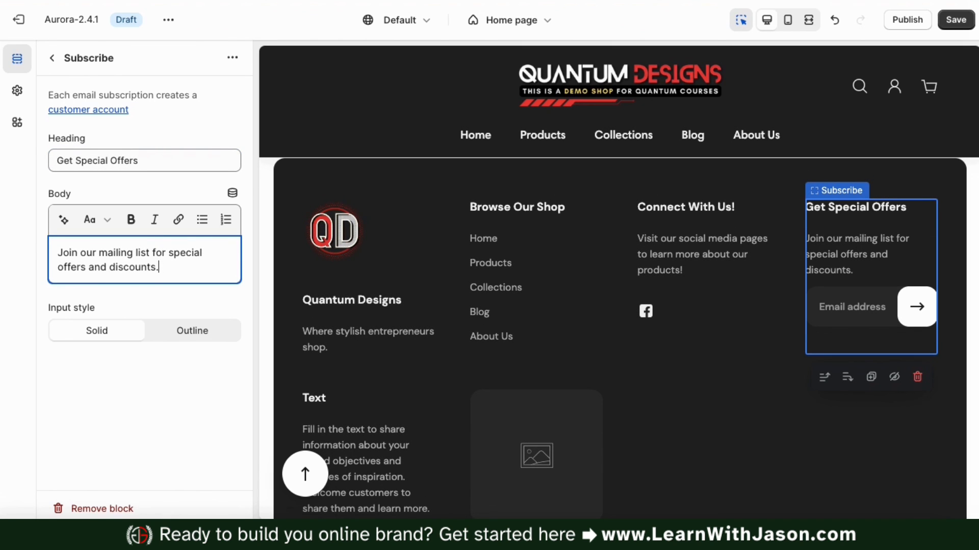
# Try the Outline input style on the footer's Subscribe block and set it back to Solid
pyautogui.click(192, 332)
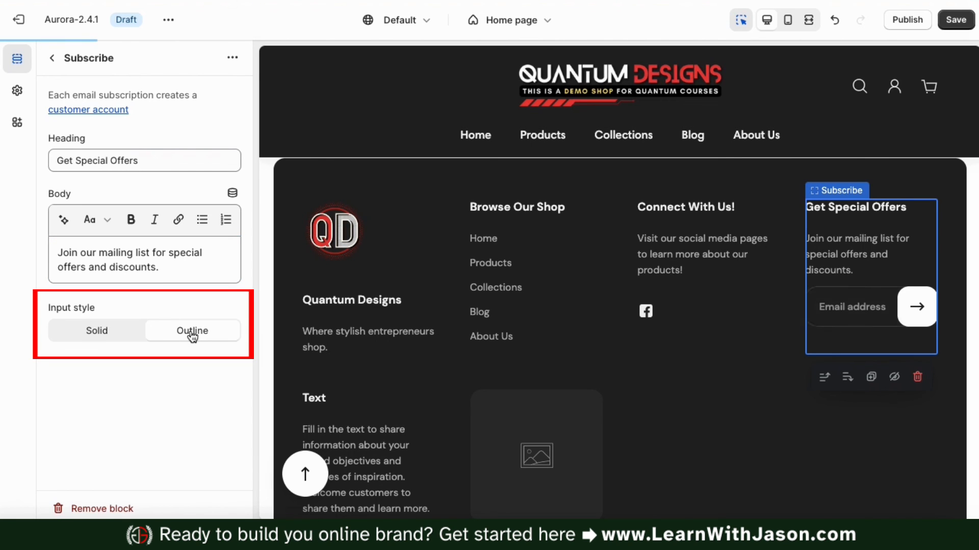
pyautogui.scroll(2, 665, 282)
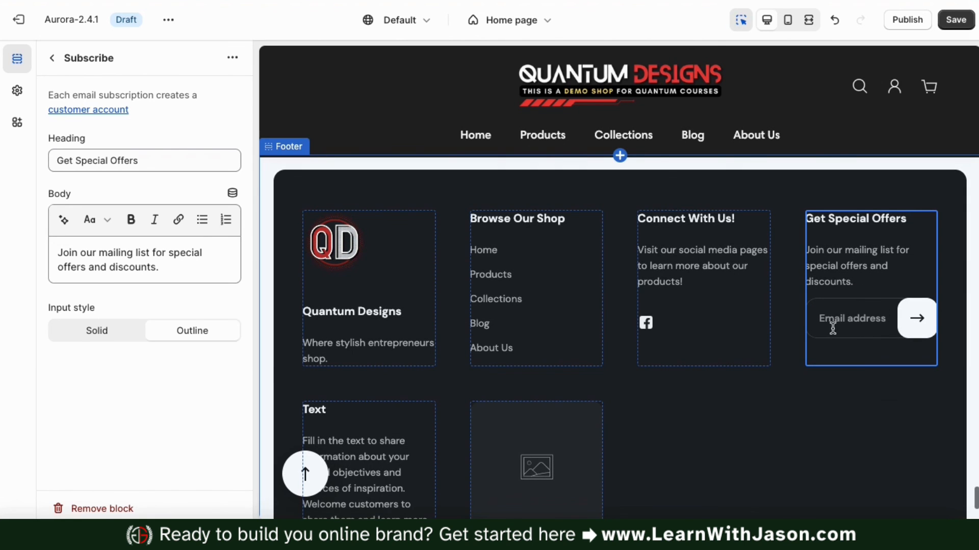
pyautogui.click(118, 342)
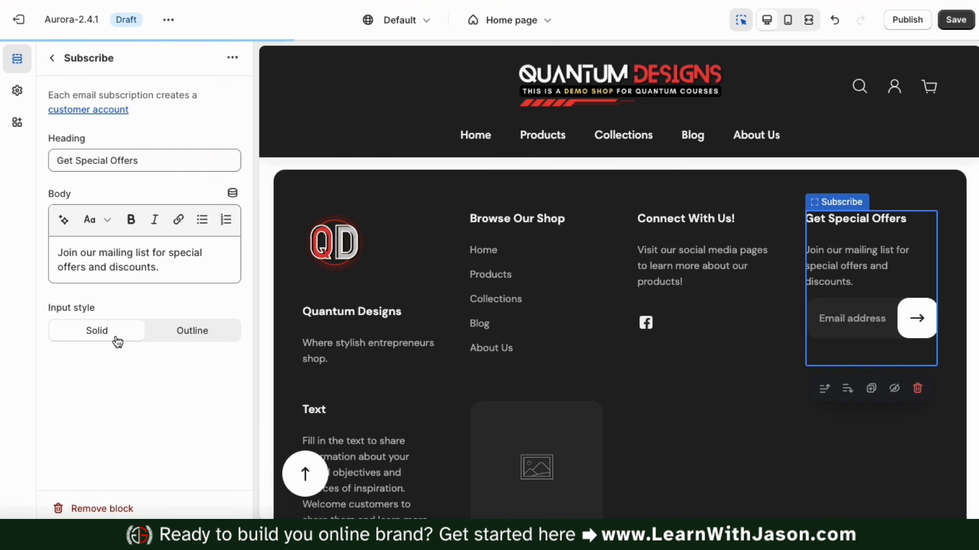
# Open the Customers page in the Shopify admin to see where email subscribers are kept
pyautogui.scroll(1, 591, 339)
pyautogui.scroll(1, 592, 338)
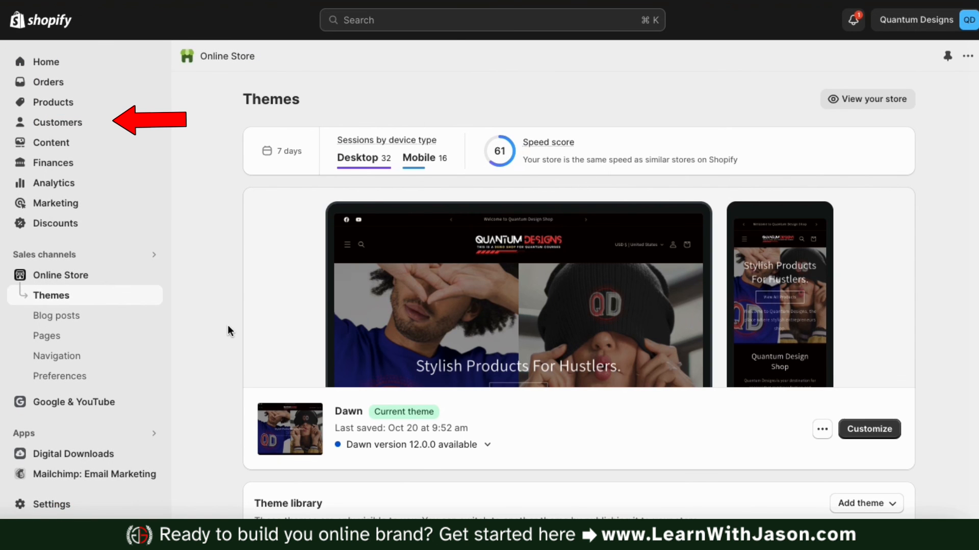
pyautogui.click(60, 131)
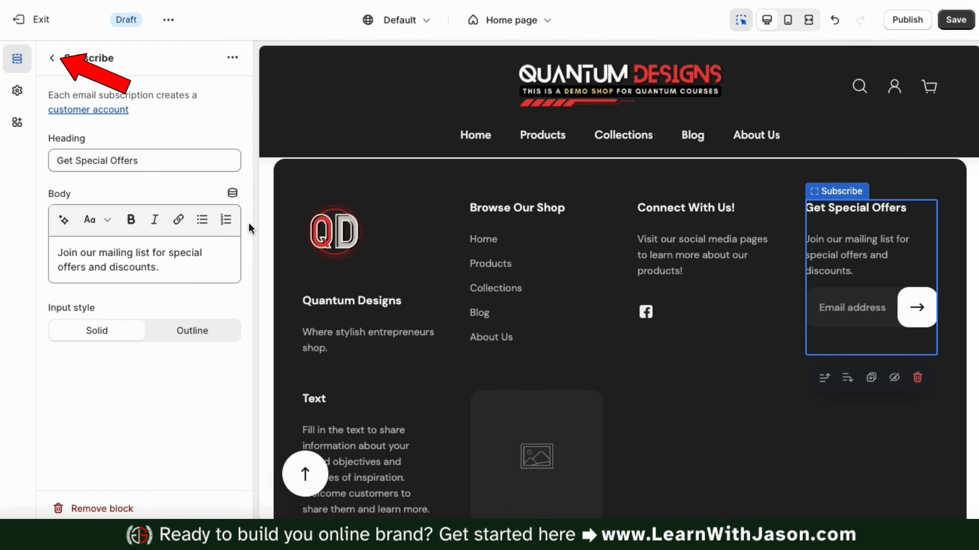
# Title the Text block "Fashionable Products" with body "We are more than just a clothing store - we are a community of stylish entrepreneurs who dare to dream big!"
pyautogui.click(52, 60)
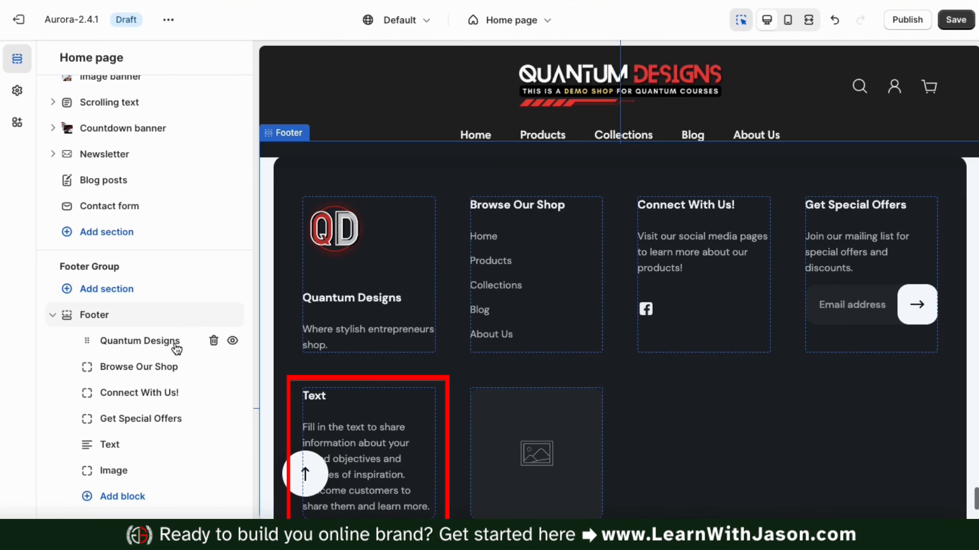
pyautogui.click(113, 452)
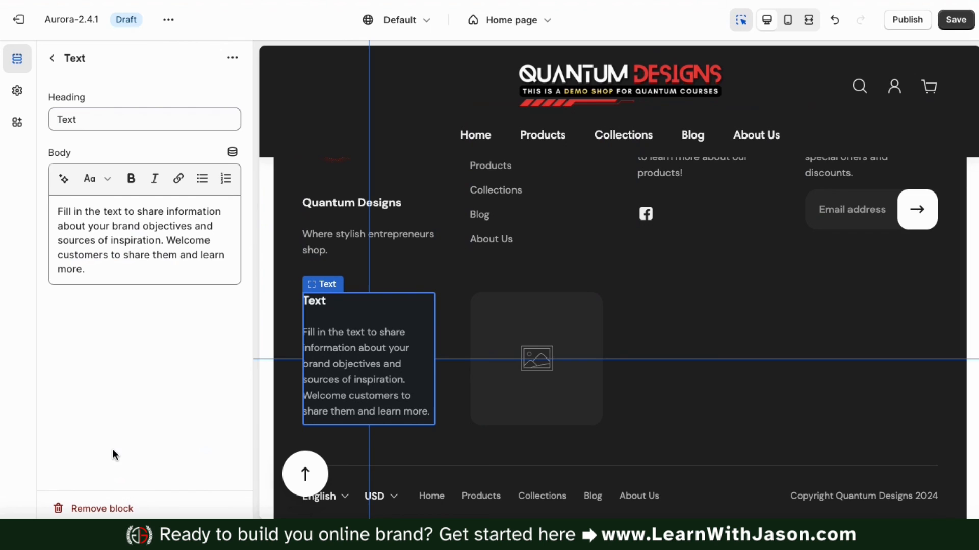
pyautogui.doubleClick(100, 122)
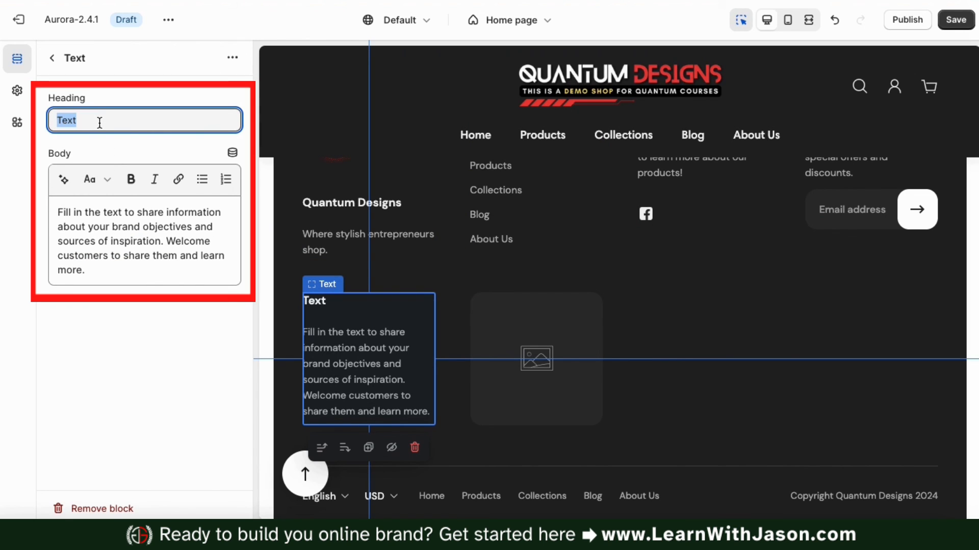
pyautogui.write('Fashionable Products')
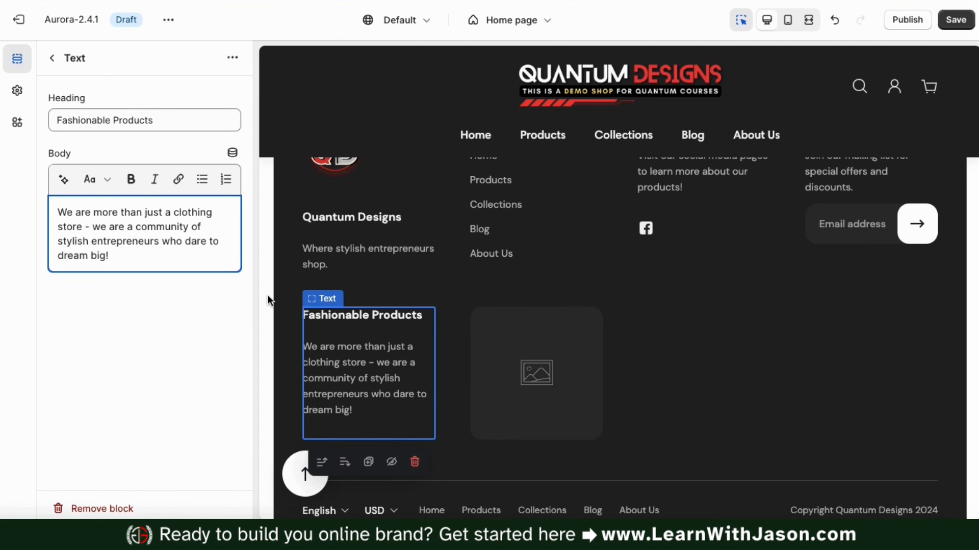
pyautogui.scroll(-1, 264, 295)
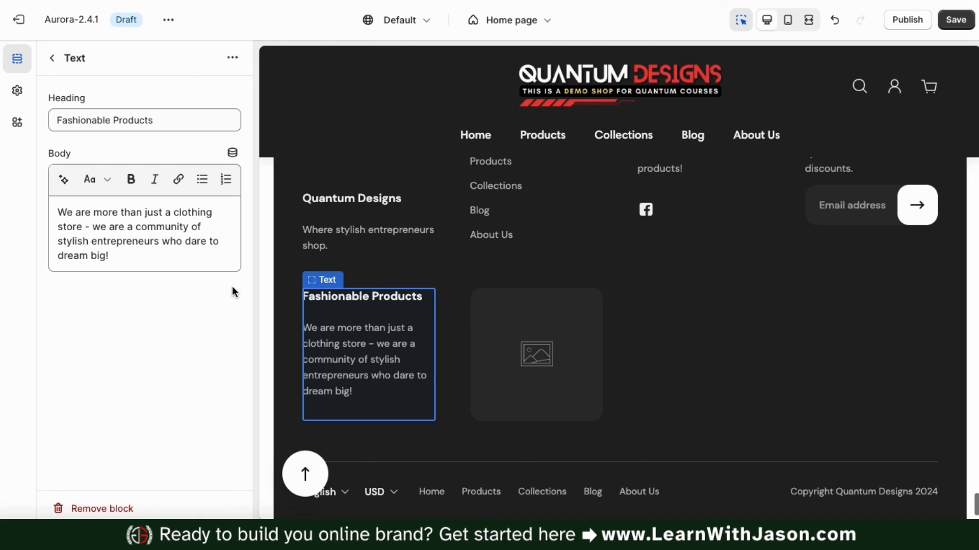
pyautogui.click(52, 60)
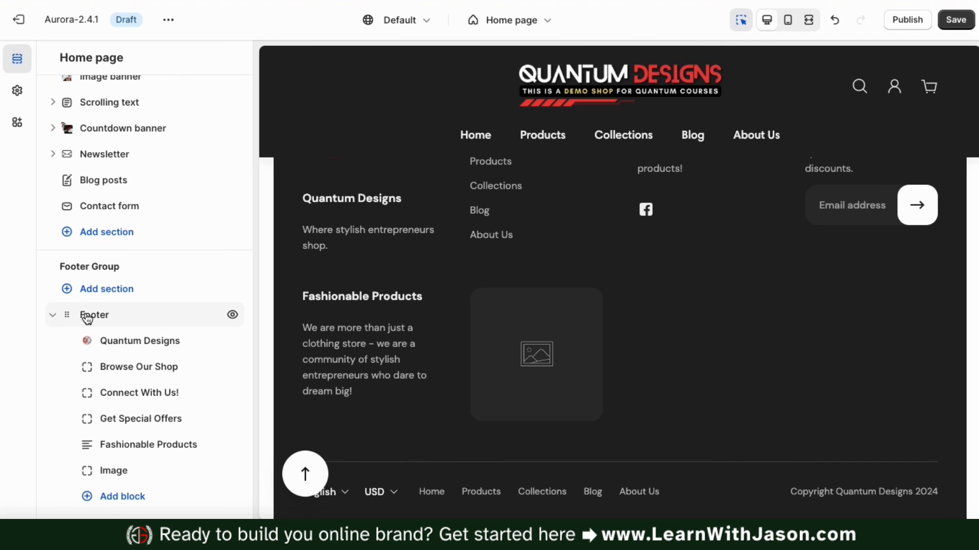
# Upload FOOTER IMAGE.png from the 06 Footer folder and apply it to the footer's Image block
pyautogui.click(120, 472)
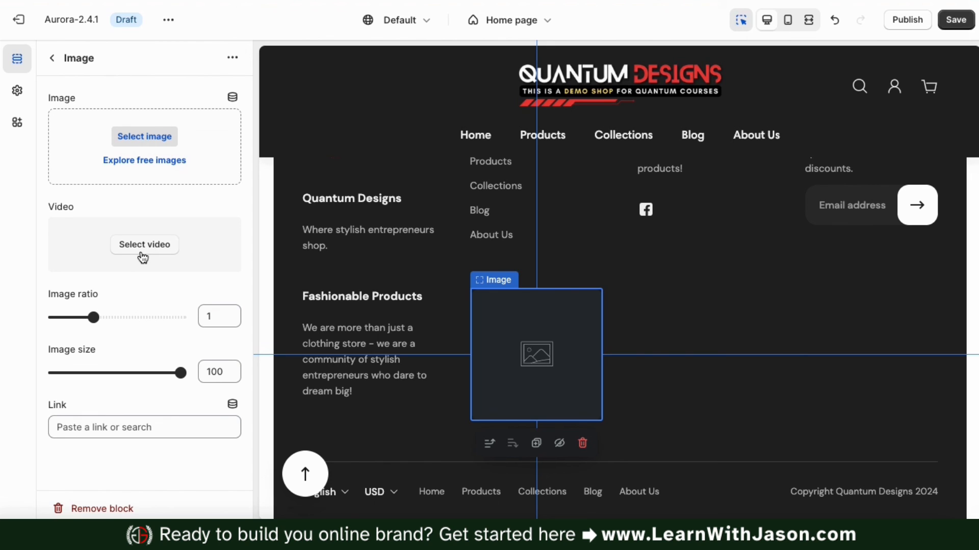
pyautogui.click(141, 135)
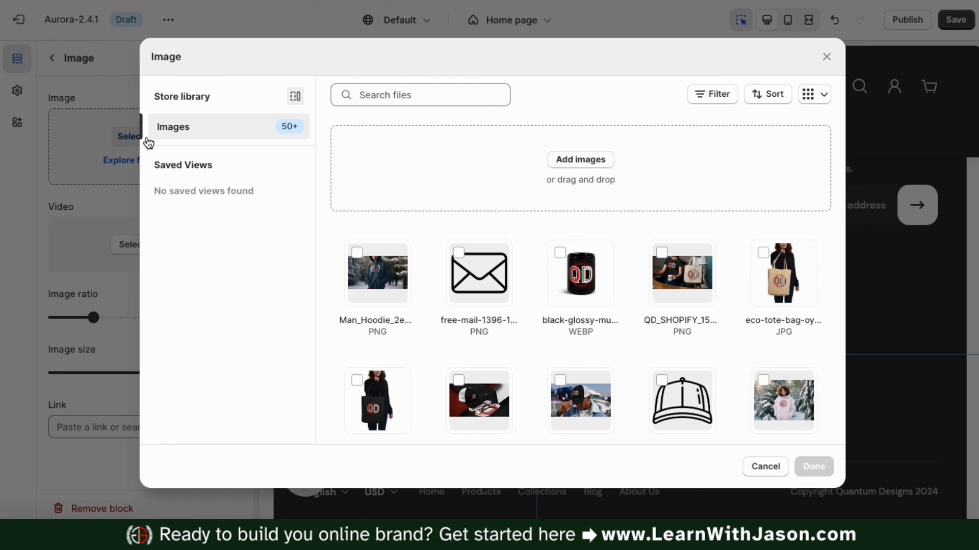
pyautogui.click(578, 160)
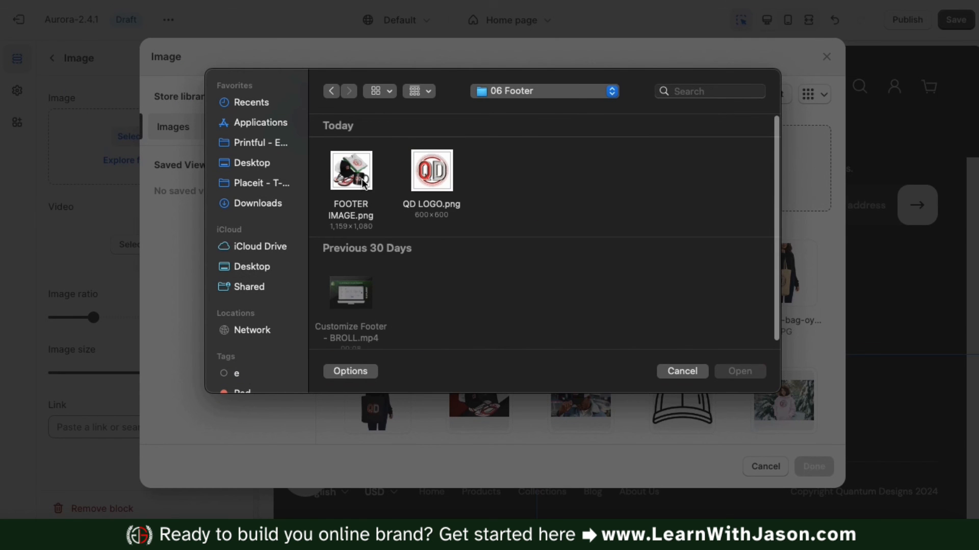
pyautogui.doubleClick(364, 185)
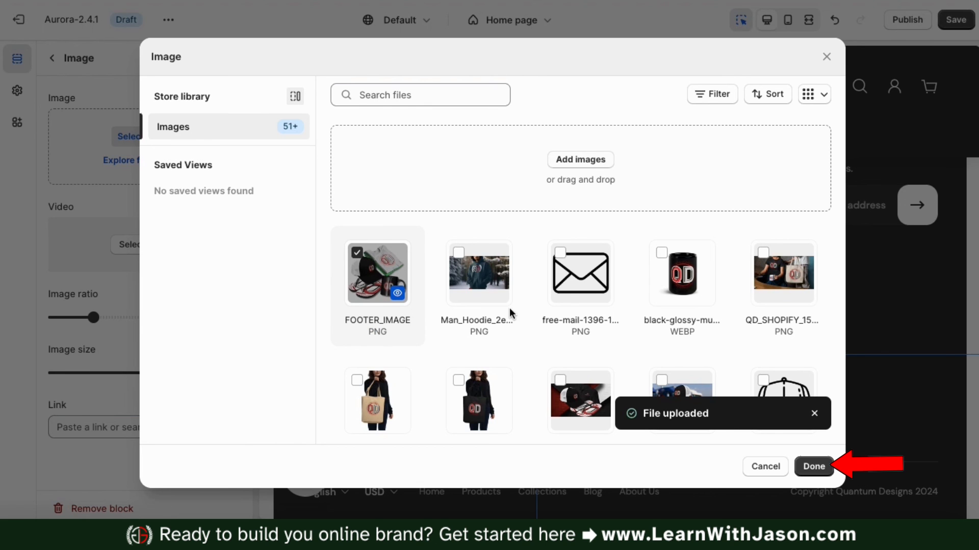
pyautogui.click(813, 467)
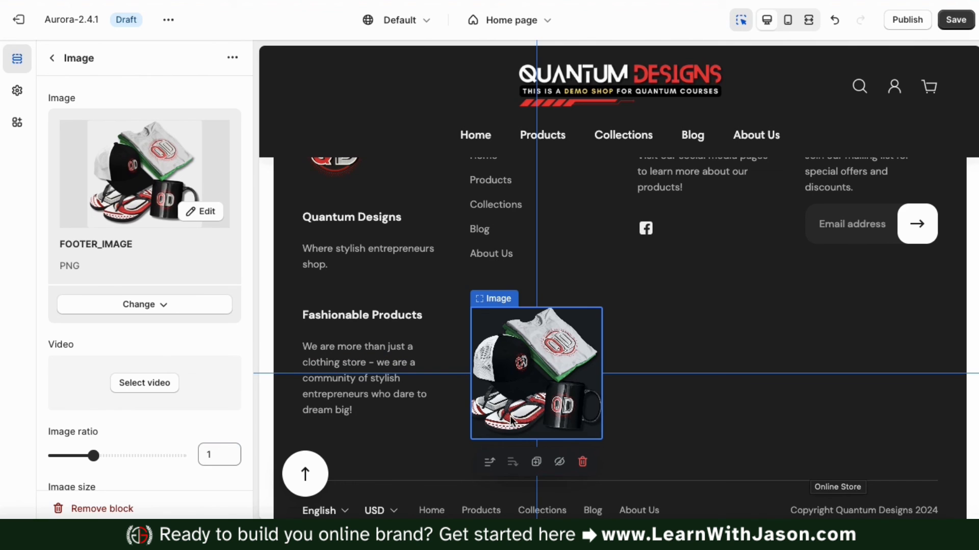
# Link the footer's Image block to All products and return to the section list
pyautogui.scroll(-2, 182, 341)
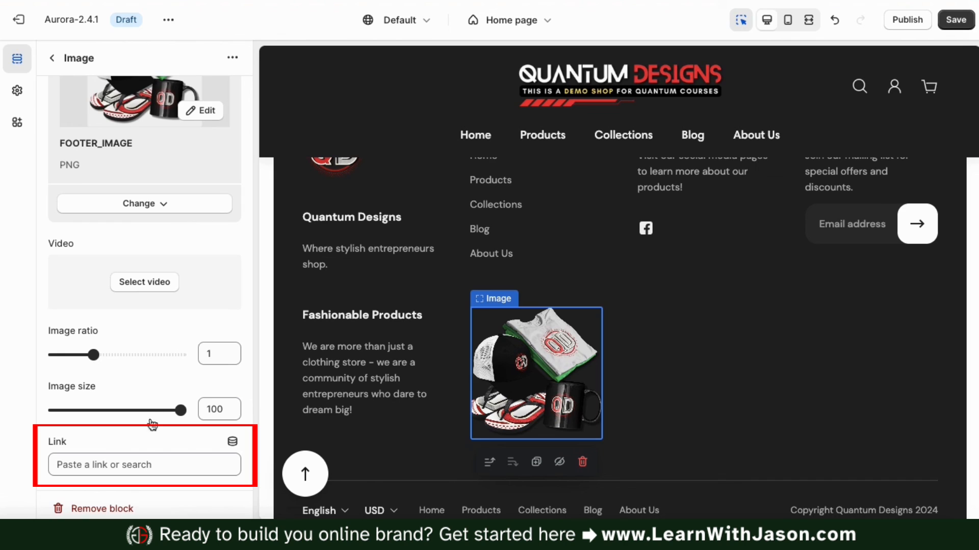
pyautogui.click(130, 463)
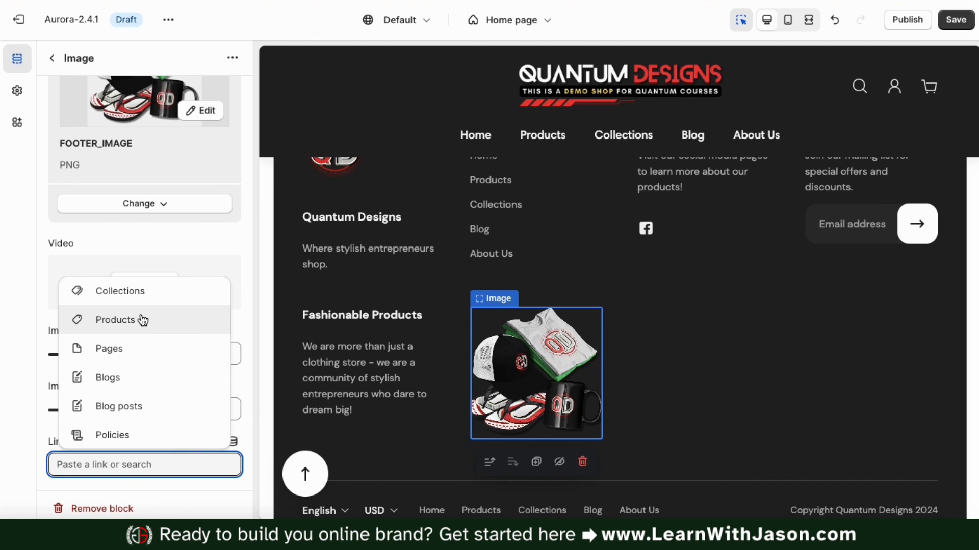
pyautogui.click(117, 326)
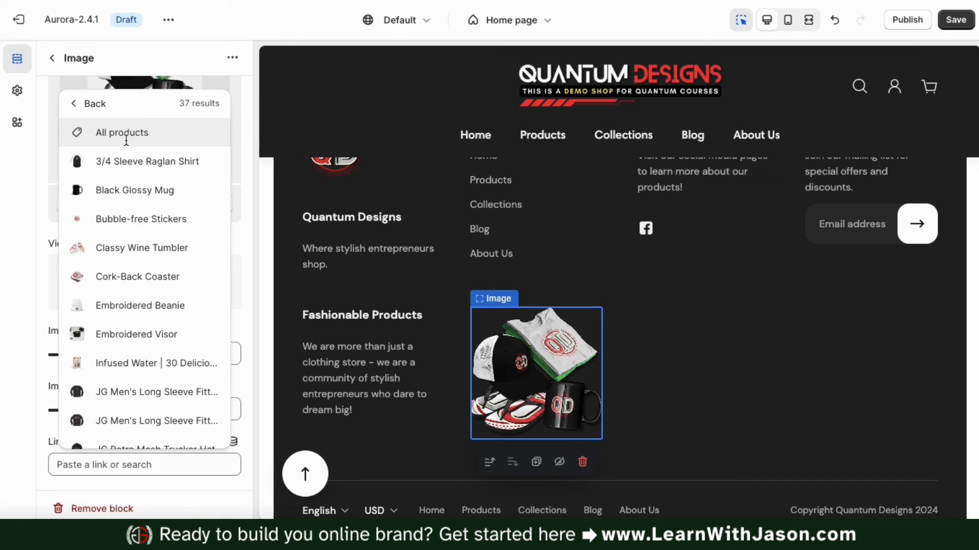
pyautogui.click(127, 147)
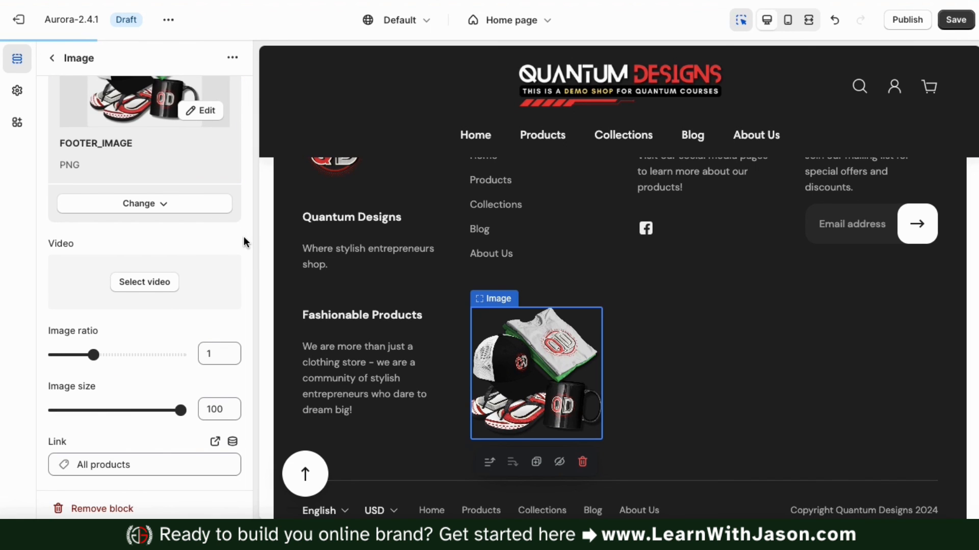
pyautogui.scroll(2, 243, 237)
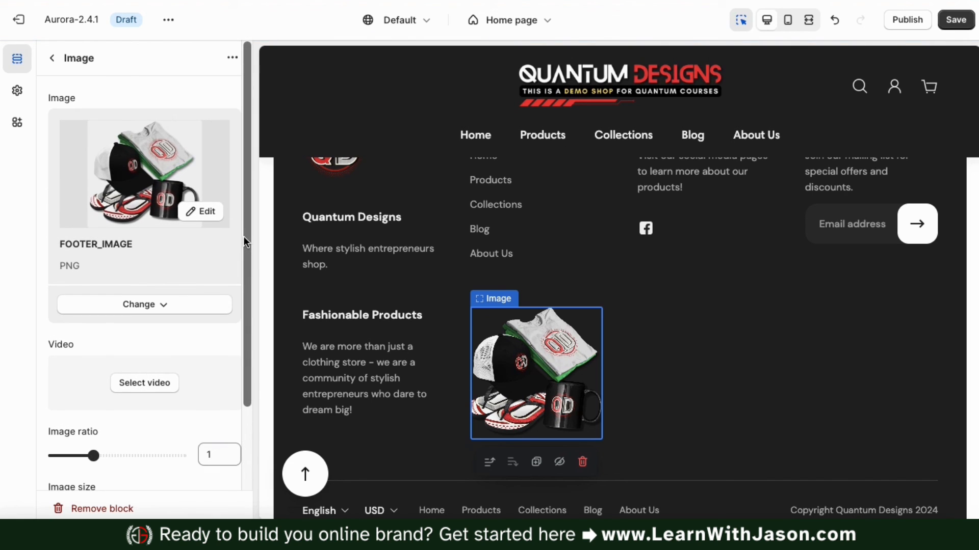
pyautogui.click(53, 59)
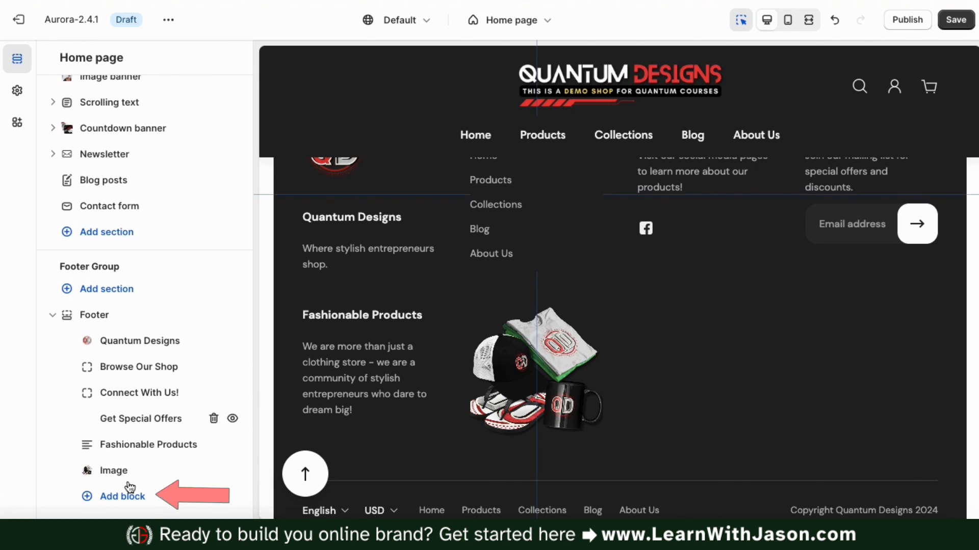
# Try adding an extra Text block to the Footer, hiding it and removing it again
pyautogui.click(123, 499)
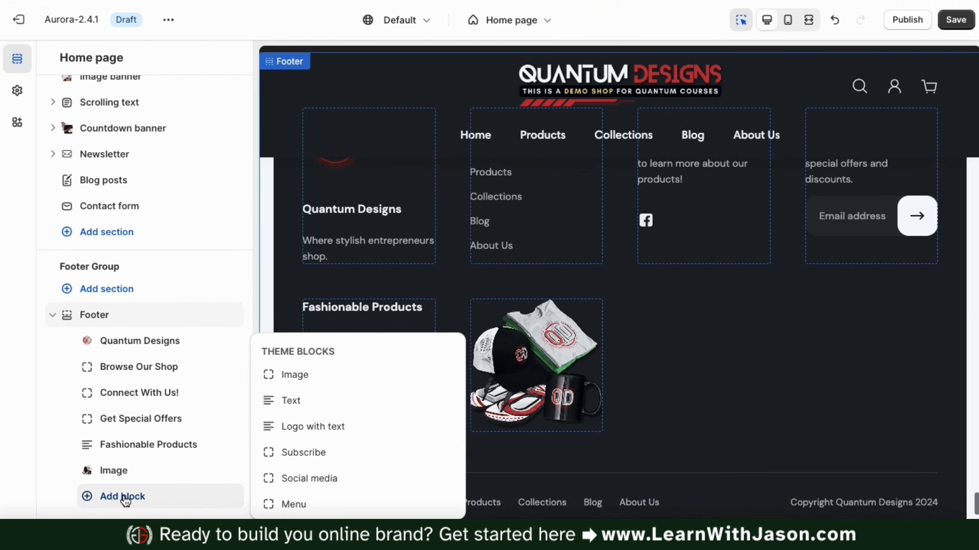
pyautogui.click(322, 403)
pyautogui.moveTo(216, 497)
pyautogui.click(233, 498)
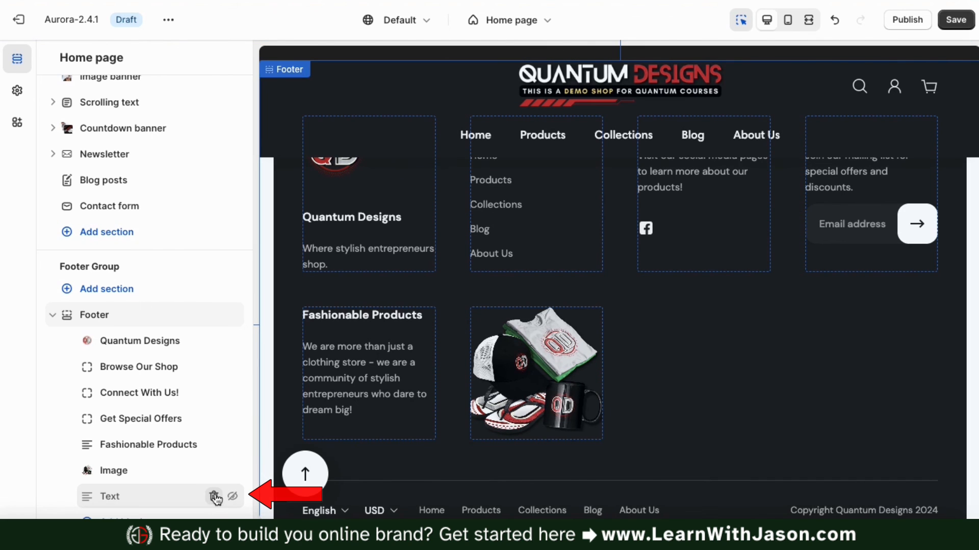
pyautogui.click(213, 498)
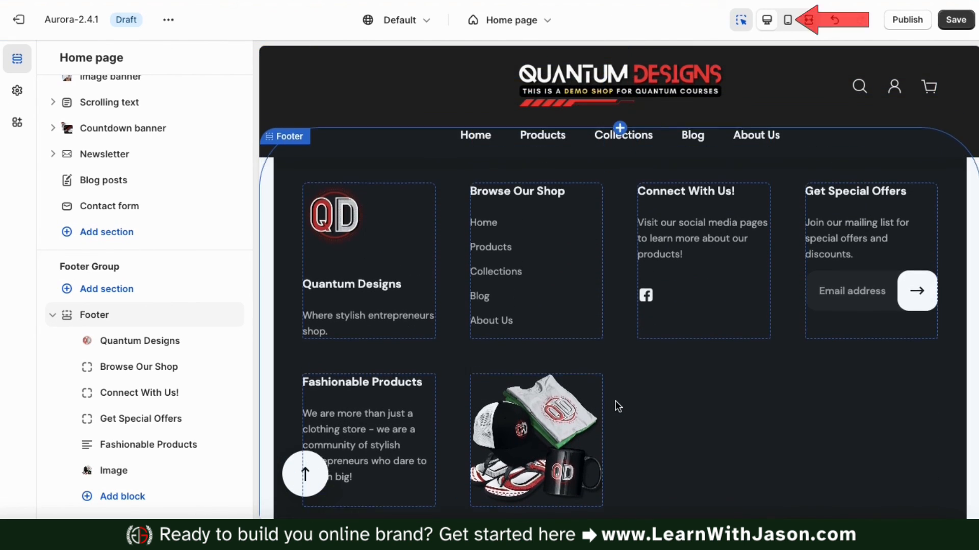
# Preview the footer in mobile view, switch back to desktop view and save the theme changes
pyautogui.click(788, 22)
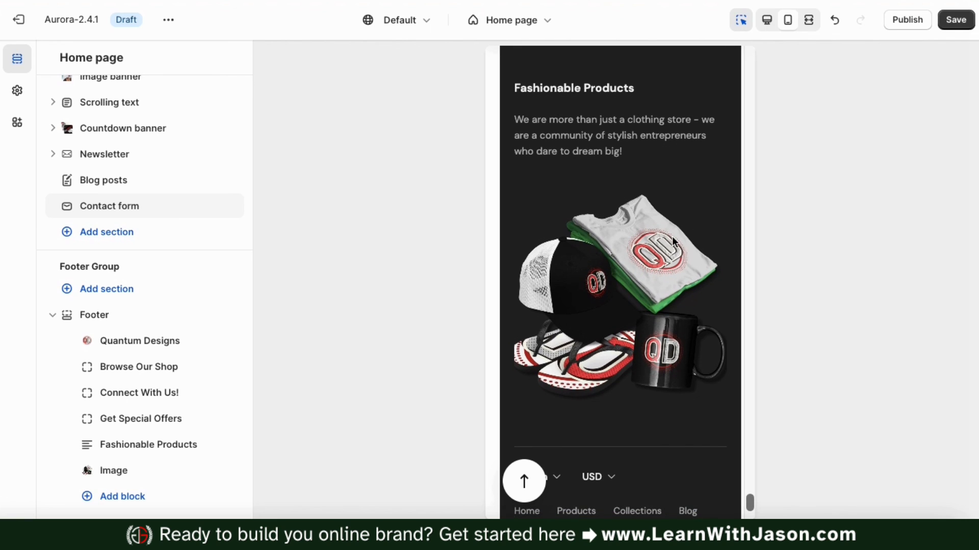
pyautogui.scroll(-3, 672, 237)
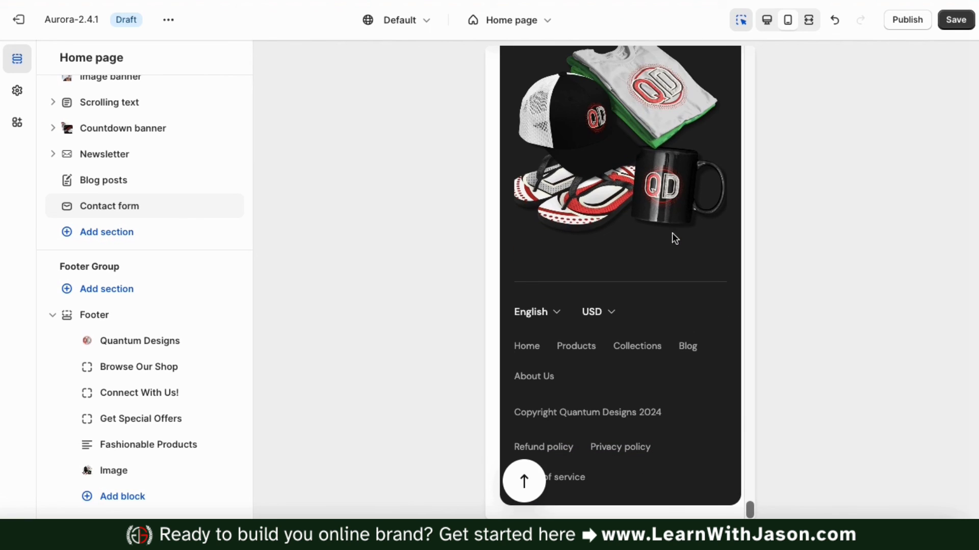
pyautogui.click(766, 29)
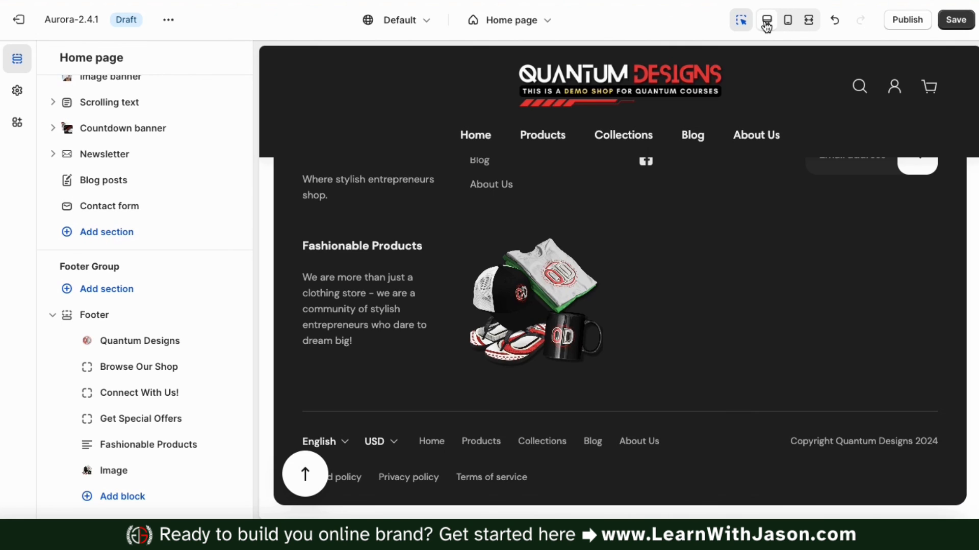
pyautogui.scroll(3, 674, 277)
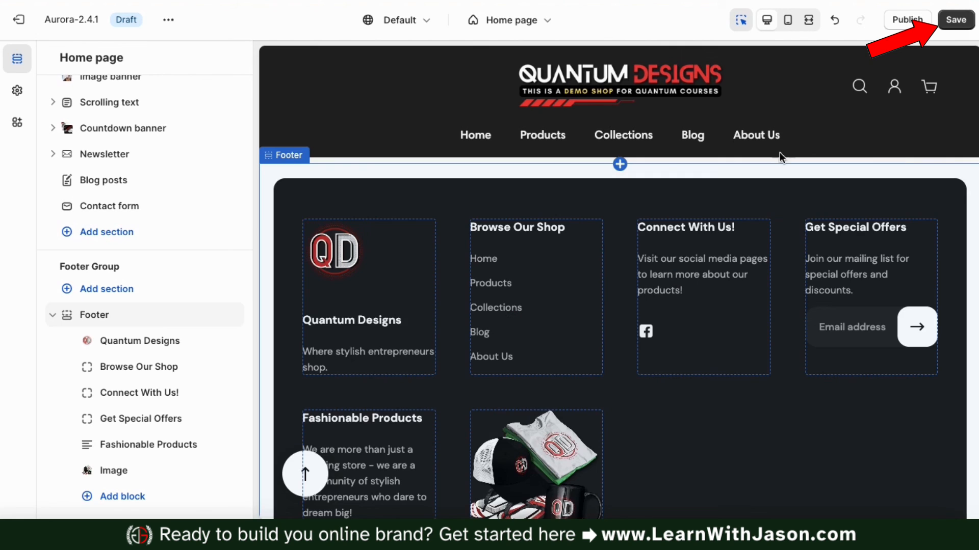
pyautogui.click(952, 21)
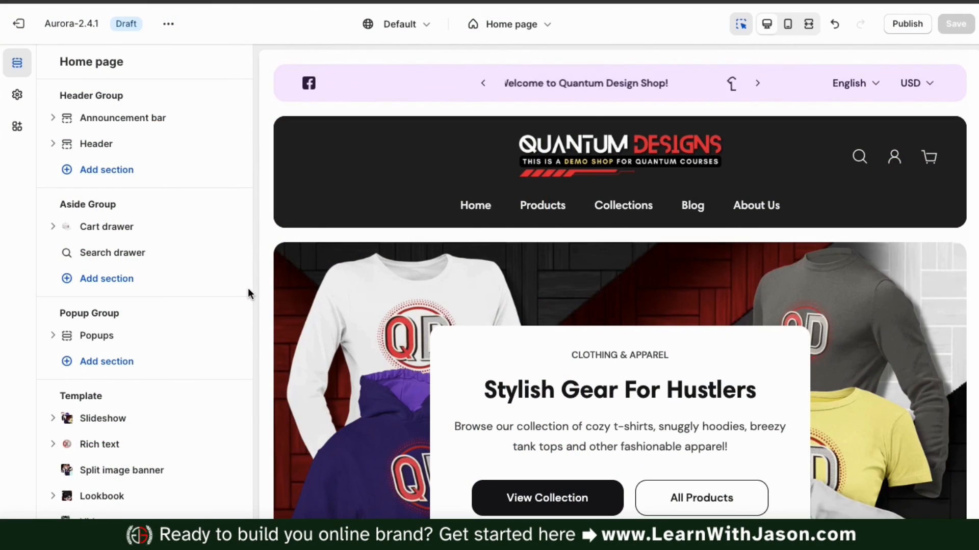
# Move the Collection list section up the home page template so it sits between Video and Gallery
pyautogui.scroll(-2, 249, 293)
pyautogui.scroll(-4, 248, 288)
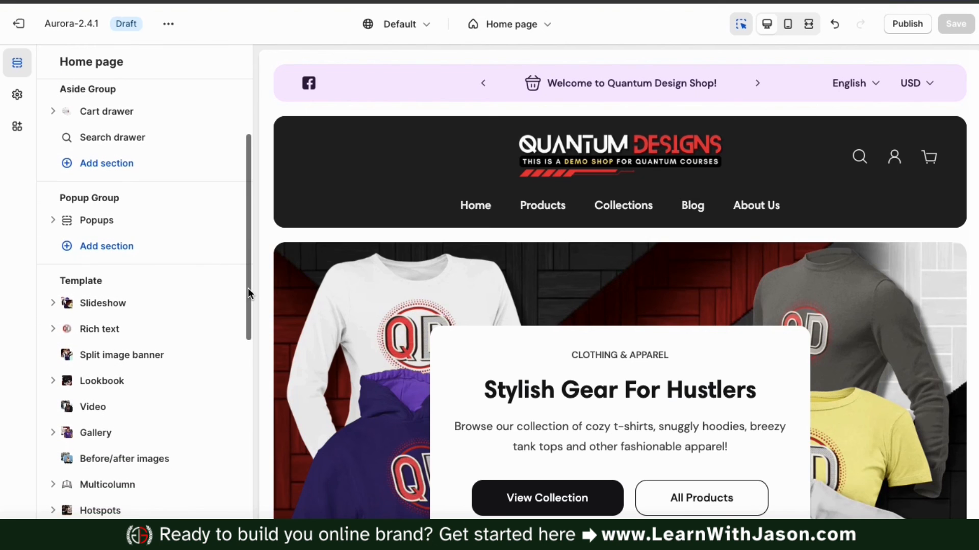
pyautogui.scroll(-5, 248, 288)
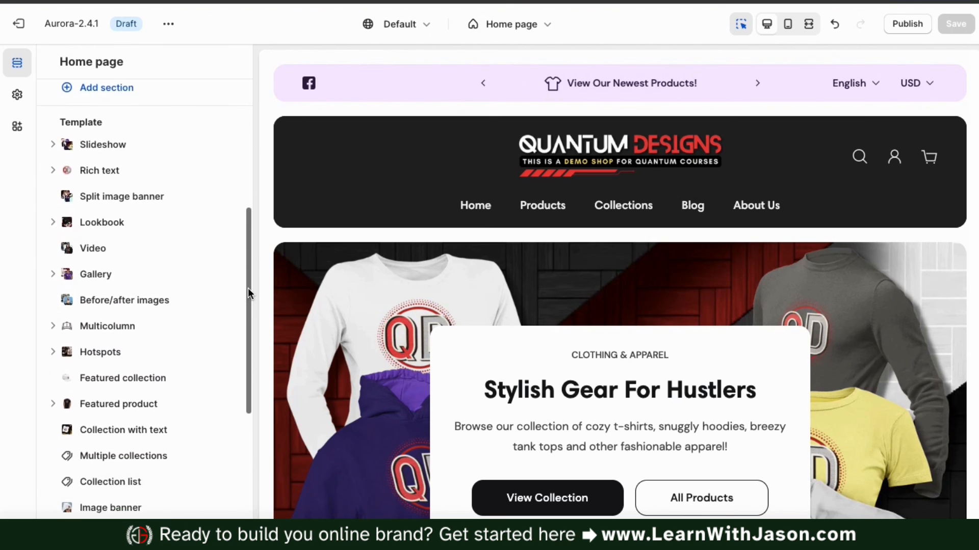
pyautogui.scroll(-4, 247, 289)
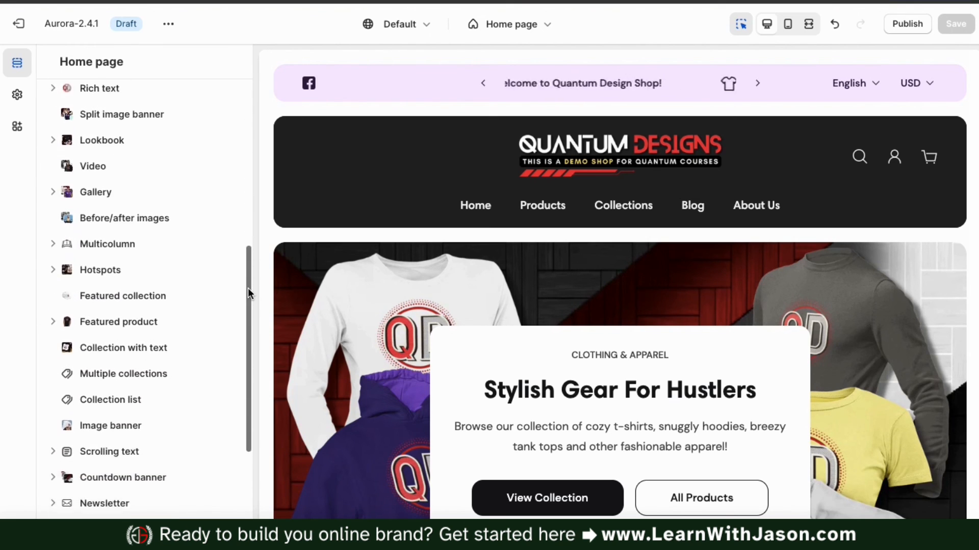
pyautogui.scroll(-1, 248, 288)
pyautogui.moveTo(115, 101)
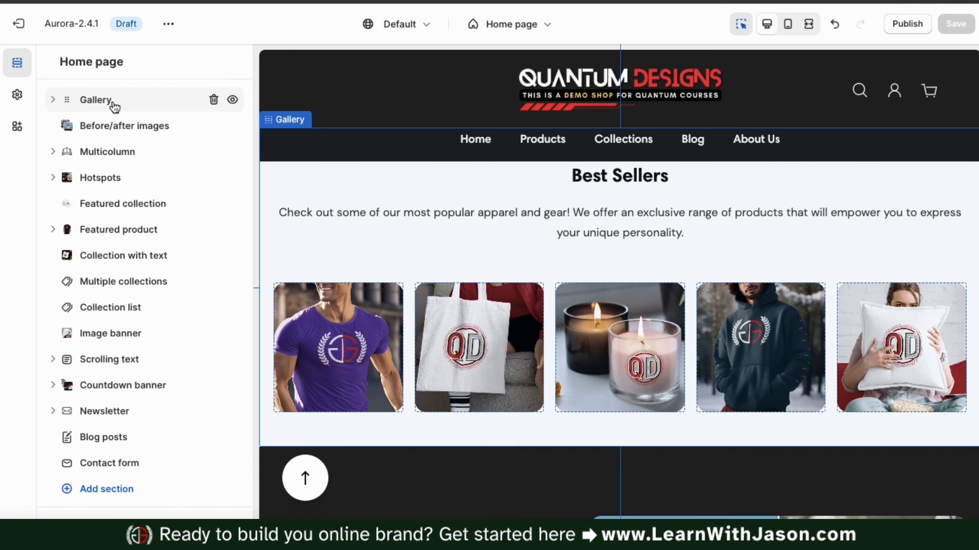
pyautogui.click(64, 318)
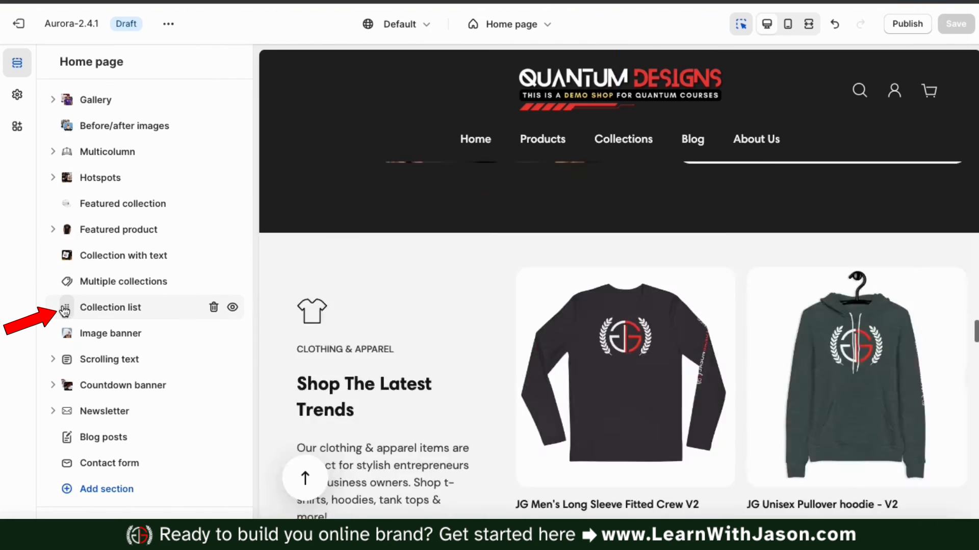
pyautogui.moveTo(68, 312); pyautogui.dragTo(60, 205)
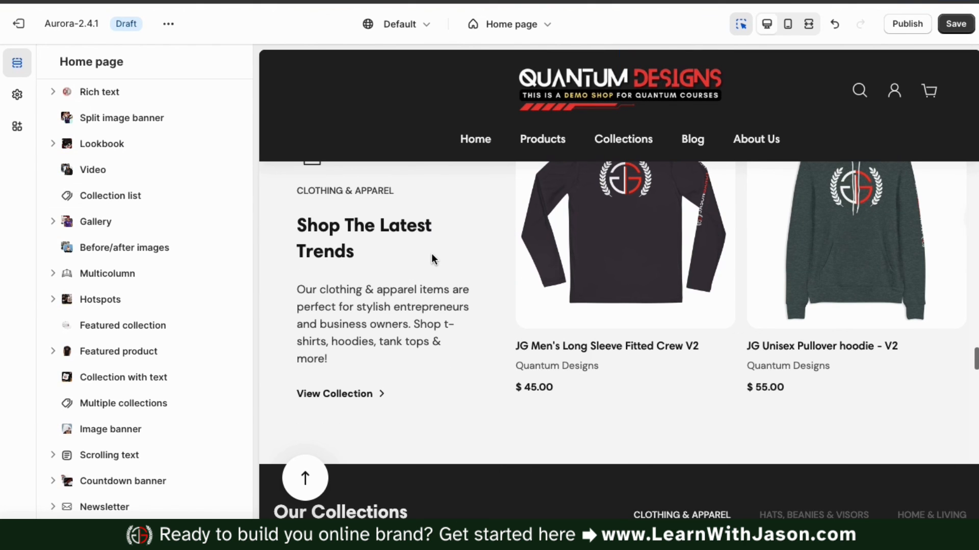
# Remove the Scrolling text section between Image banner and Countdown banner from the home page template
pyautogui.scroll(-12, 431, 254)
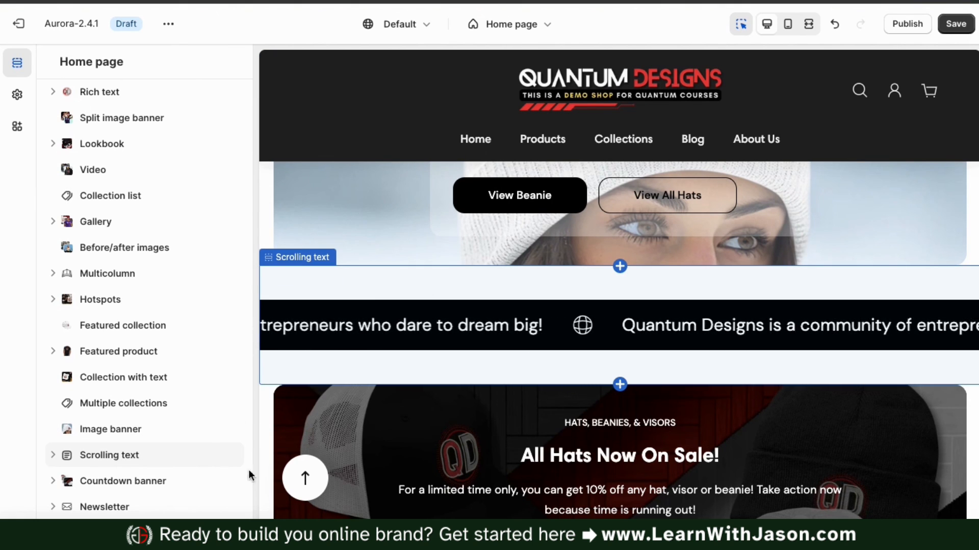
pyautogui.scroll(-3, 188, 461)
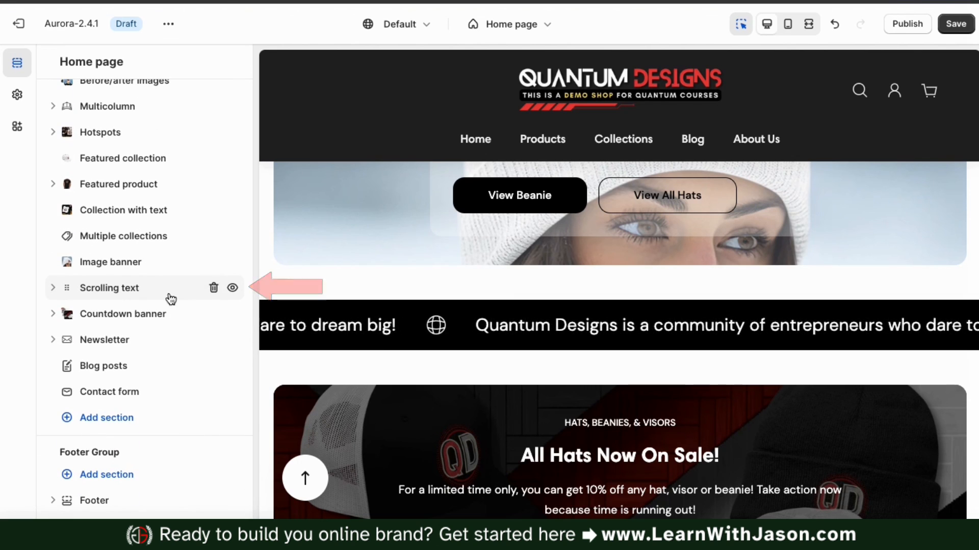
pyautogui.click(233, 289)
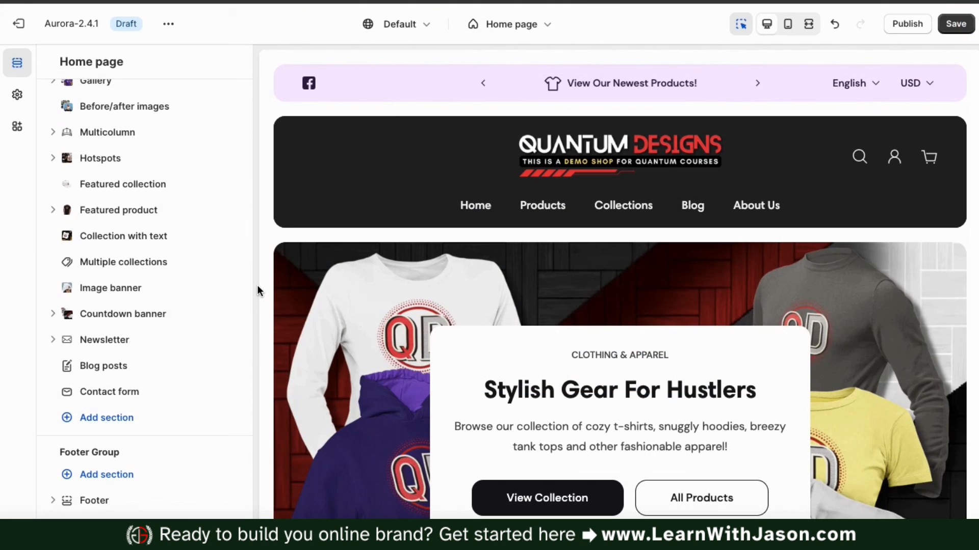
# Preview the rearranged home page sections in desktop and mobile view
pyautogui.scroll(-3, 262, 297)
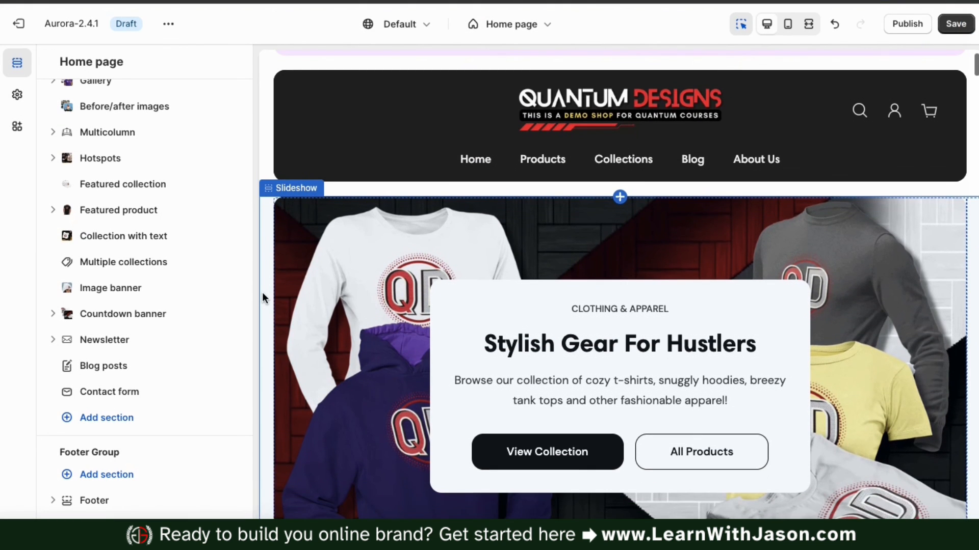
pyautogui.scroll(-6, 262, 298)
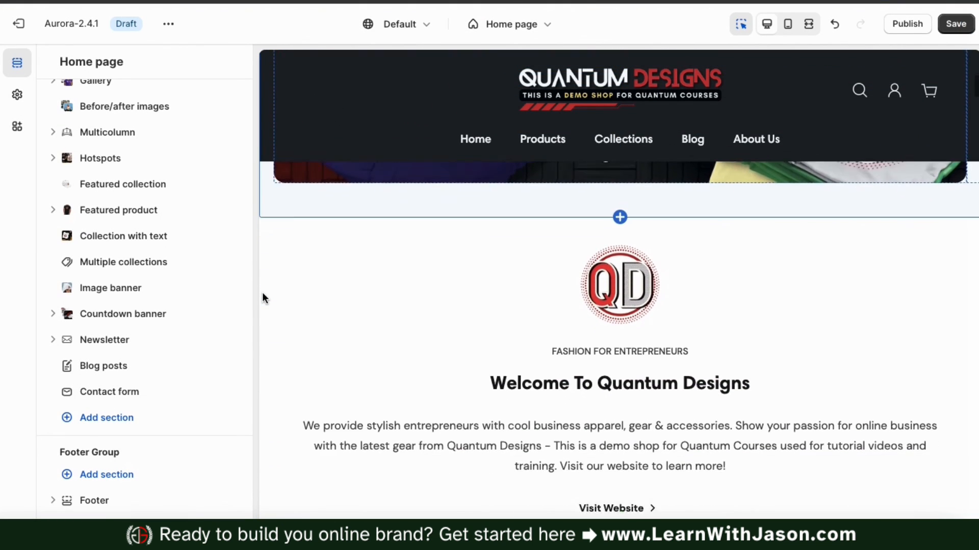
pyautogui.scroll(-2, 262, 297)
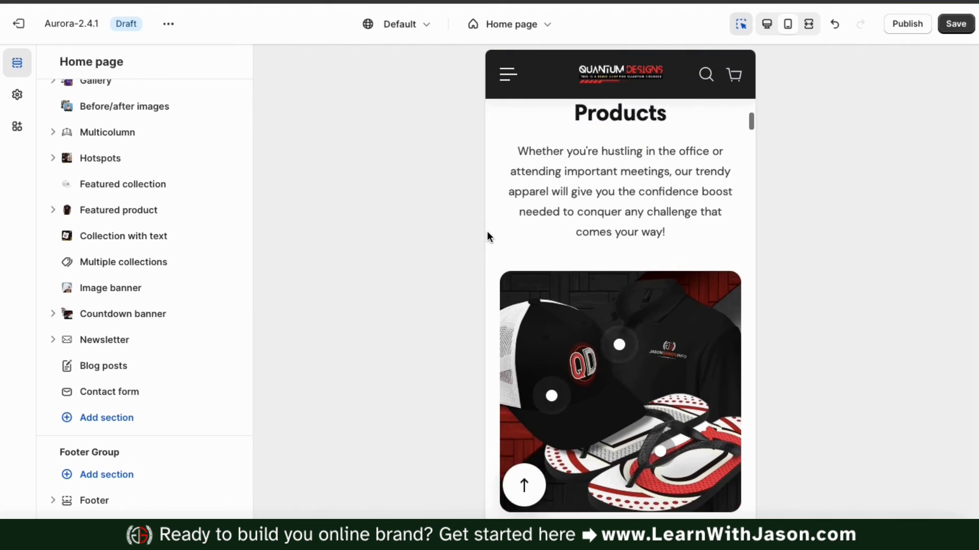
pyautogui.scroll(-5, 487, 236)
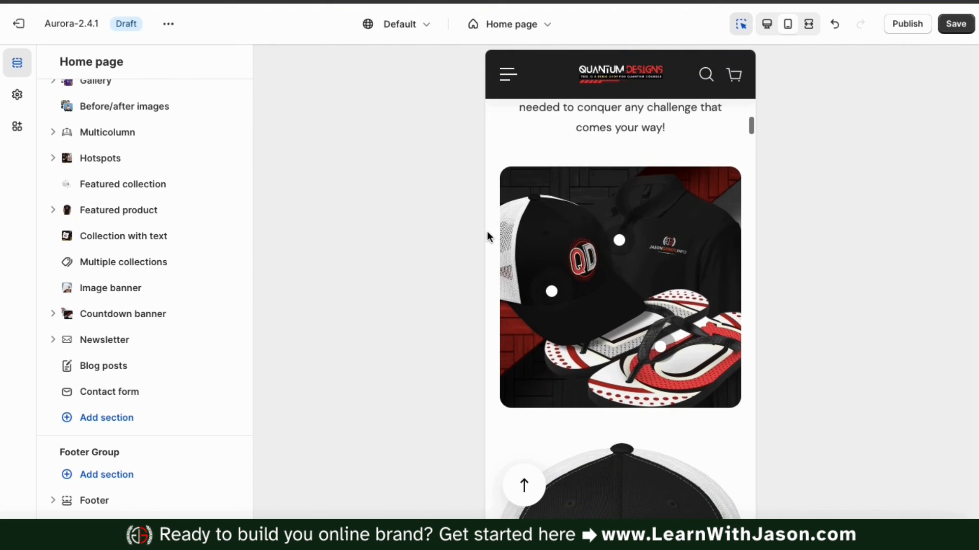
pyautogui.scroll(-3, 488, 232)
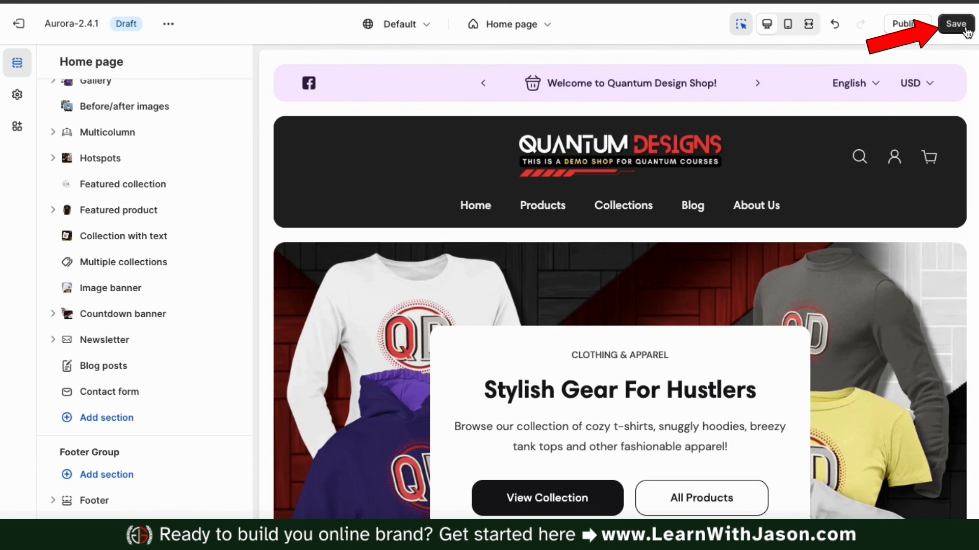
# Save the theme changes and publish Aurora-2.4.1 as the store's current theme
pyautogui.click(961, 28)
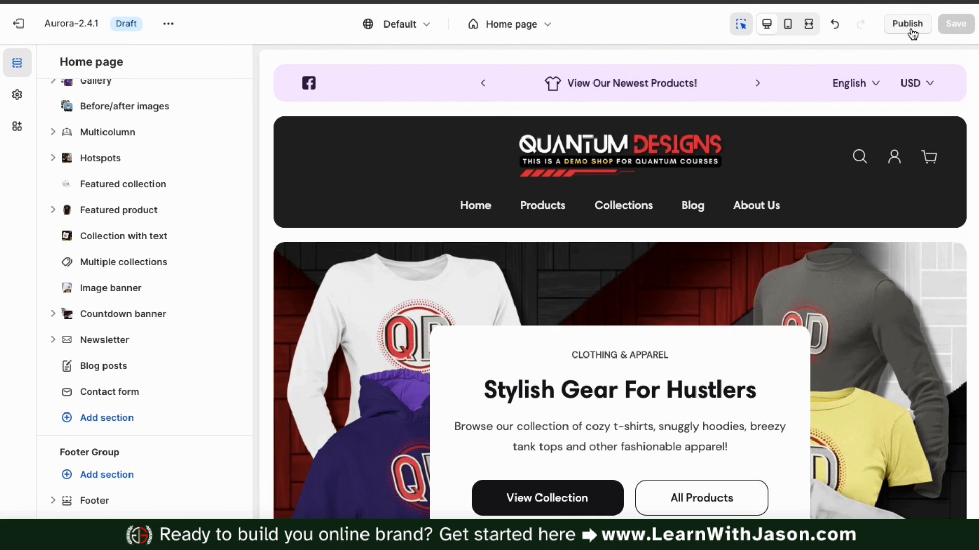
pyautogui.click(908, 26)
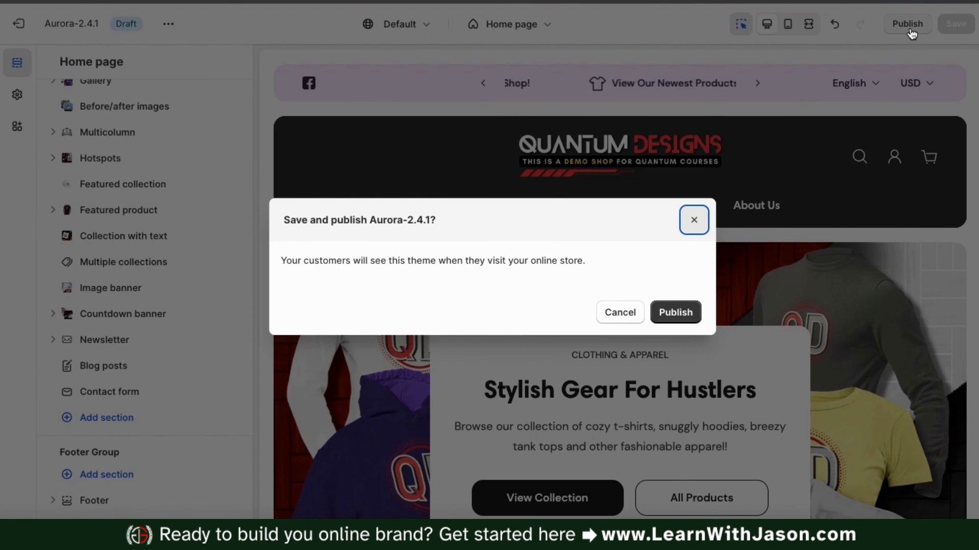
pyautogui.click(679, 317)
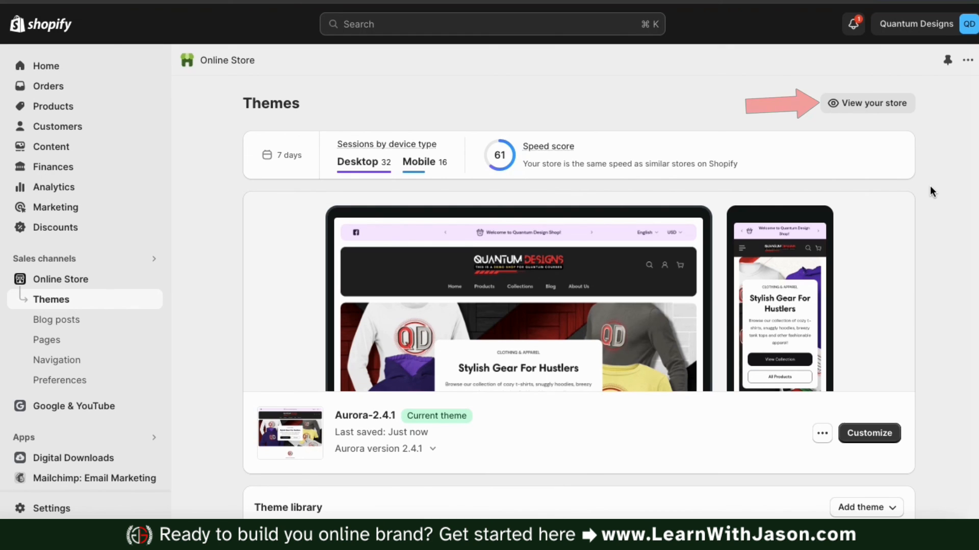
# Open the live store from the Themes page, dismiss the admin bar and check the Home menu
pyautogui.click(865, 109)
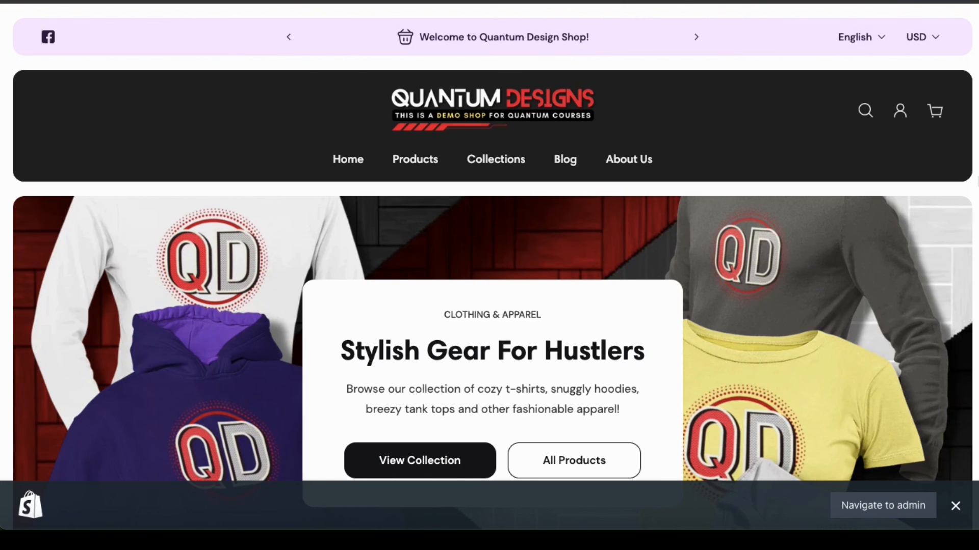
pyautogui.click(955, 505)
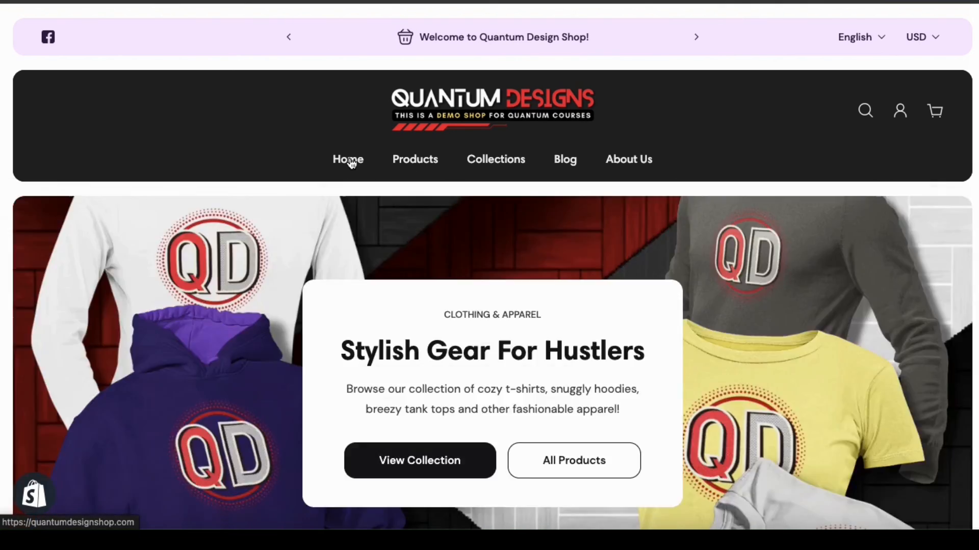
pyautogui.click(348, 159)
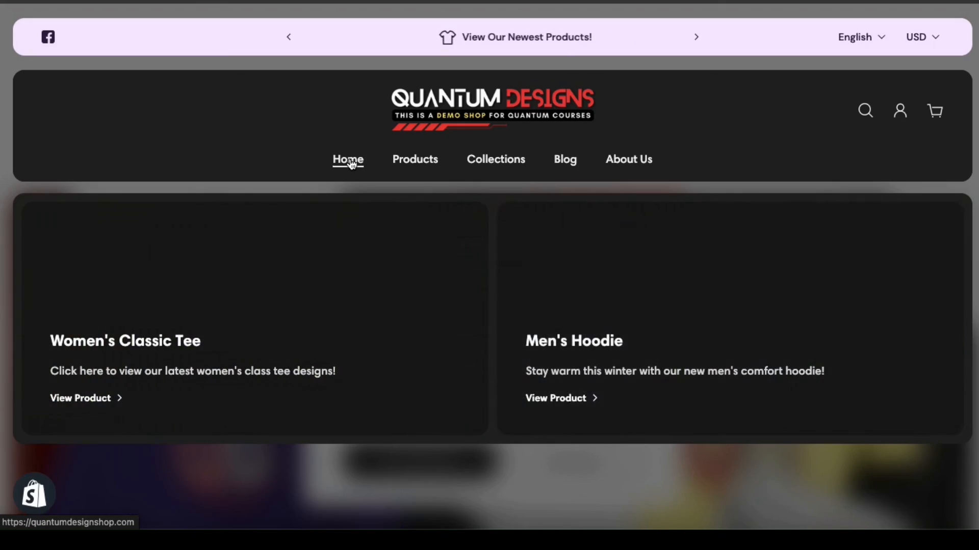
# Review the live home page's sections, dismissing the discount popup along the way
pyautogui.scroll(-2, 975, 195)
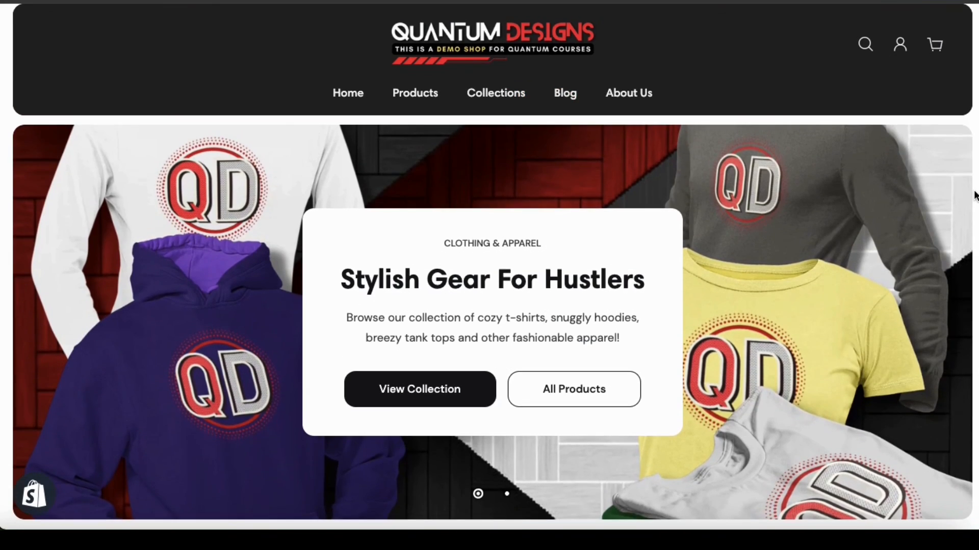
pyautogui.scroll(-10, 975, 195)
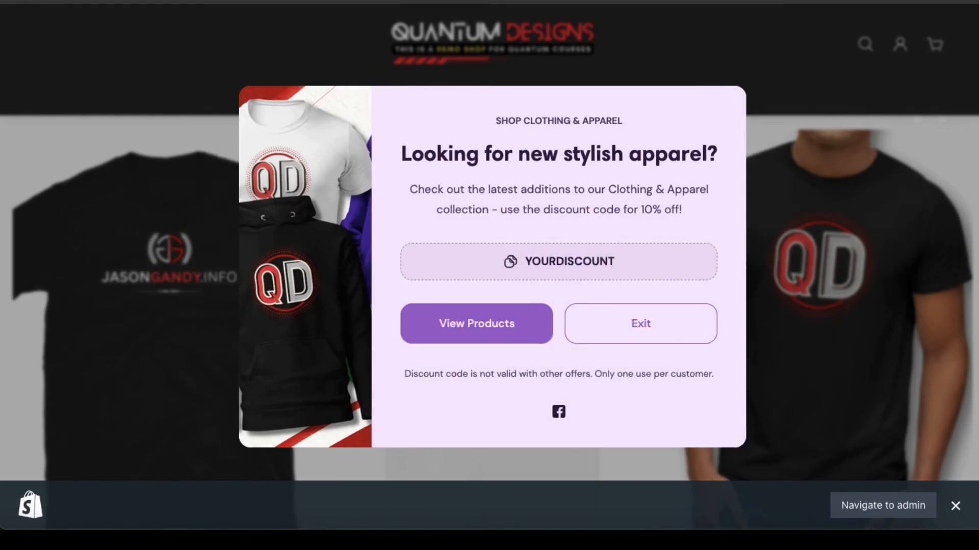
pyautogui.click(929, 337)
pyautogui.scroll(-6, 929, 337)
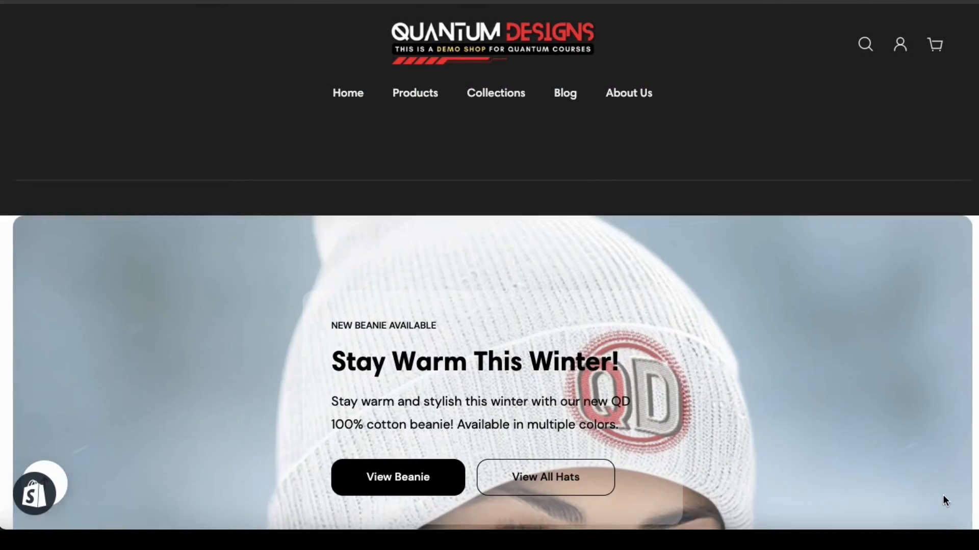
pyautogui.scroll(-2, 943, 494)
pyautogui.scroll(-6, 944, 499)
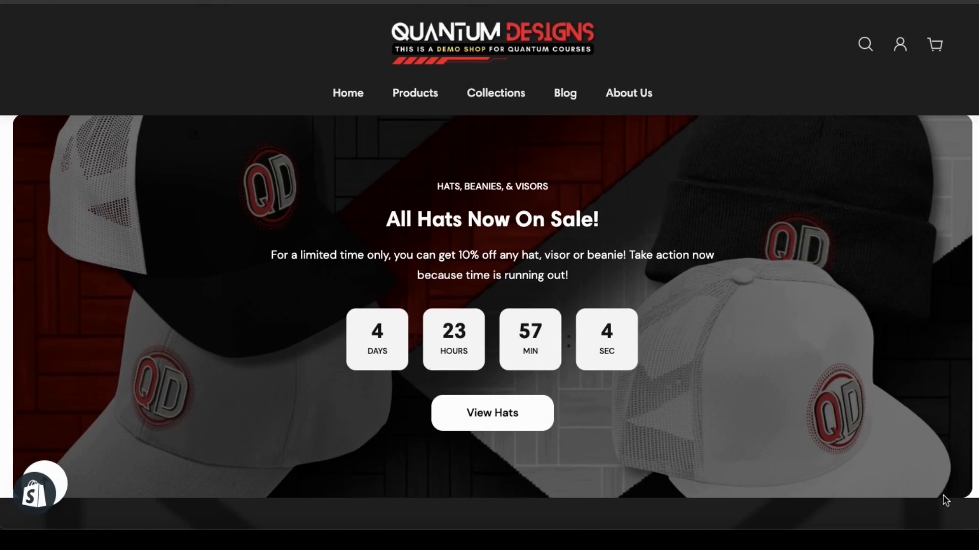
pyautogui.scroll(-5, 944, 499)
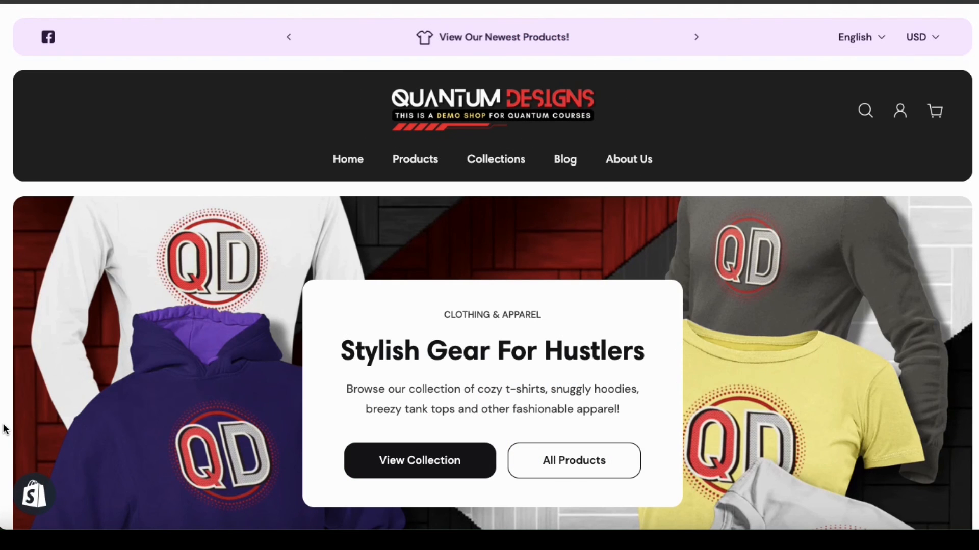